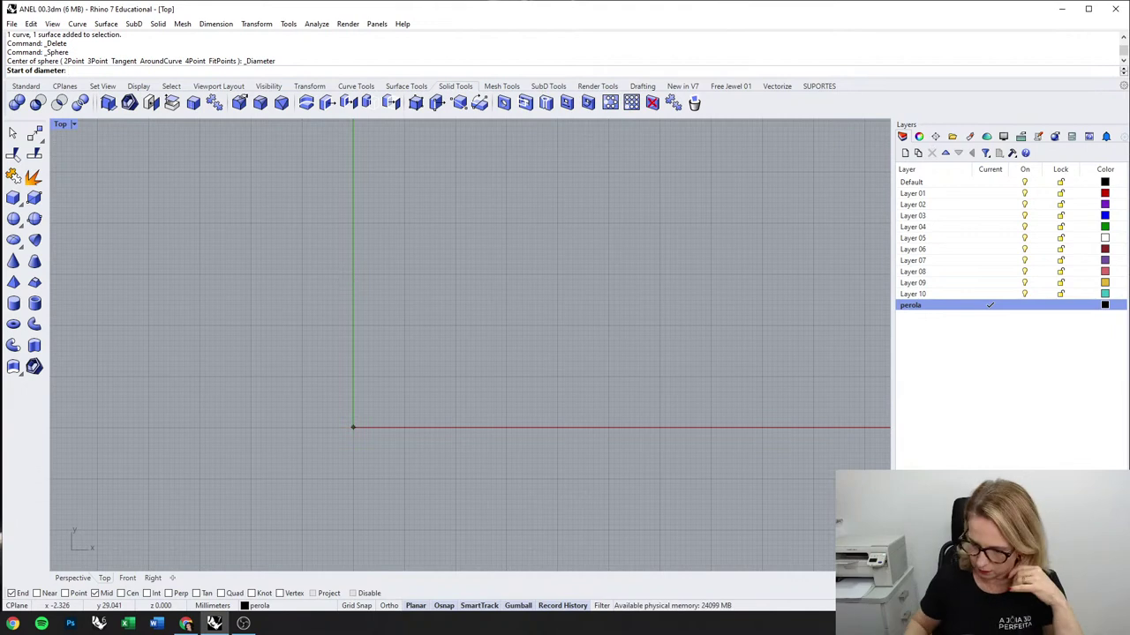
# Step: Draw a sphere by diameter, starting at the origin and ending along the X axis
pyautogui.write('0')
pyautogui.press('Return')
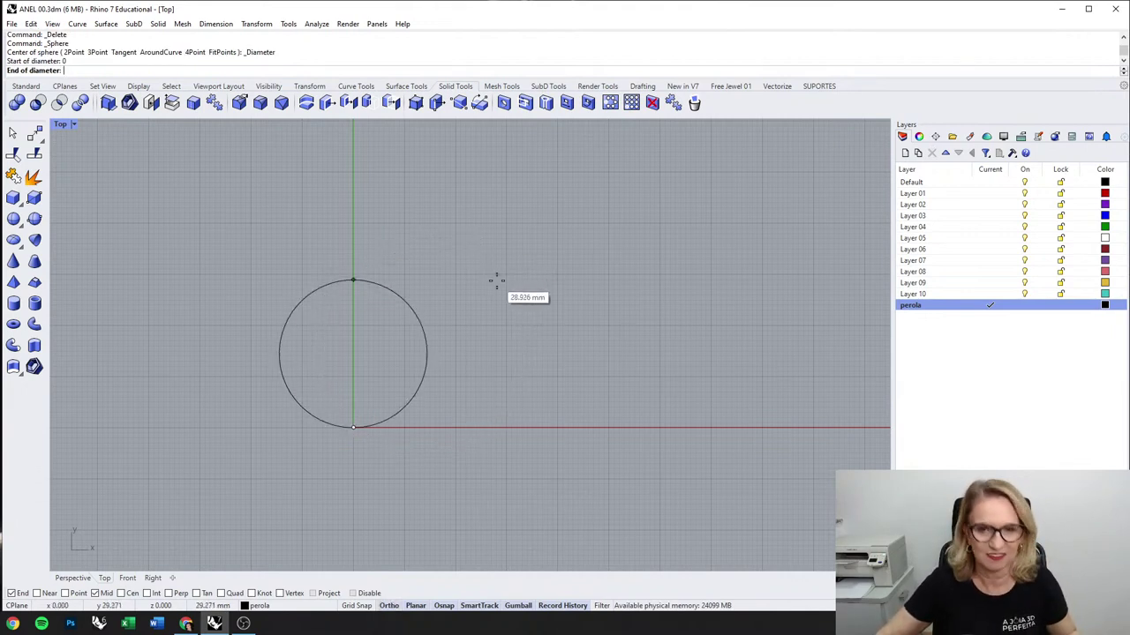
pyautogui.keyDown('shift'); pyautogui.click(530, 285); pyautogui.keyUp('shift')
pyautogui.moveTo(504, 418); pyautogui.dragTo(457, 352, button='right')
pyautogui.click(477, 358)
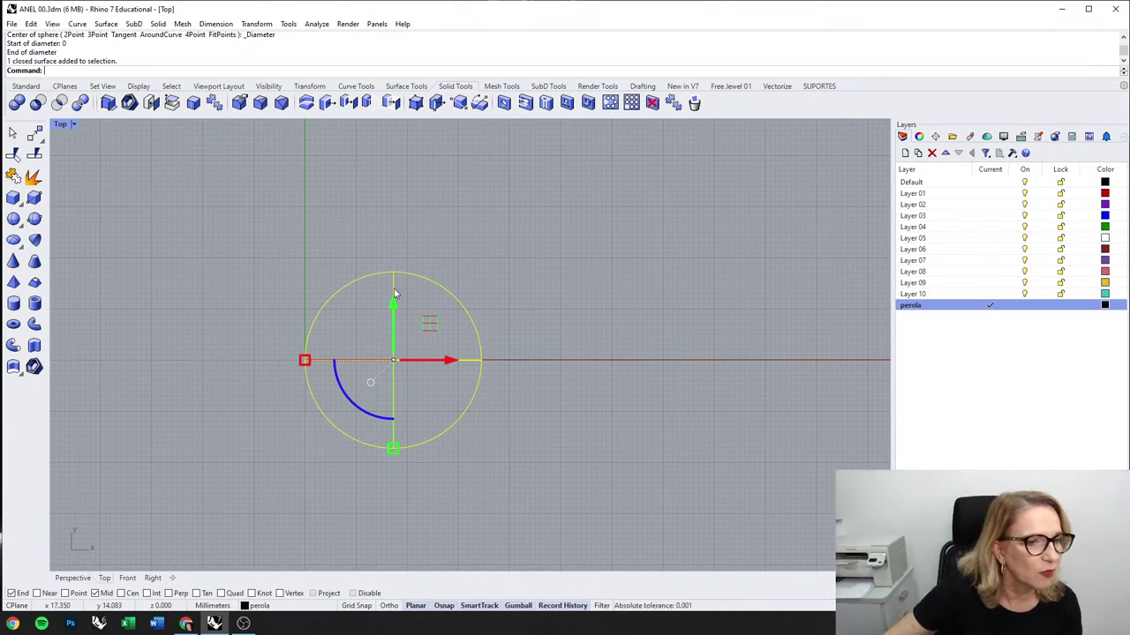
pyautogui.moveTo(429, 328); pyautogui.dragTo(422, 322, button='right')
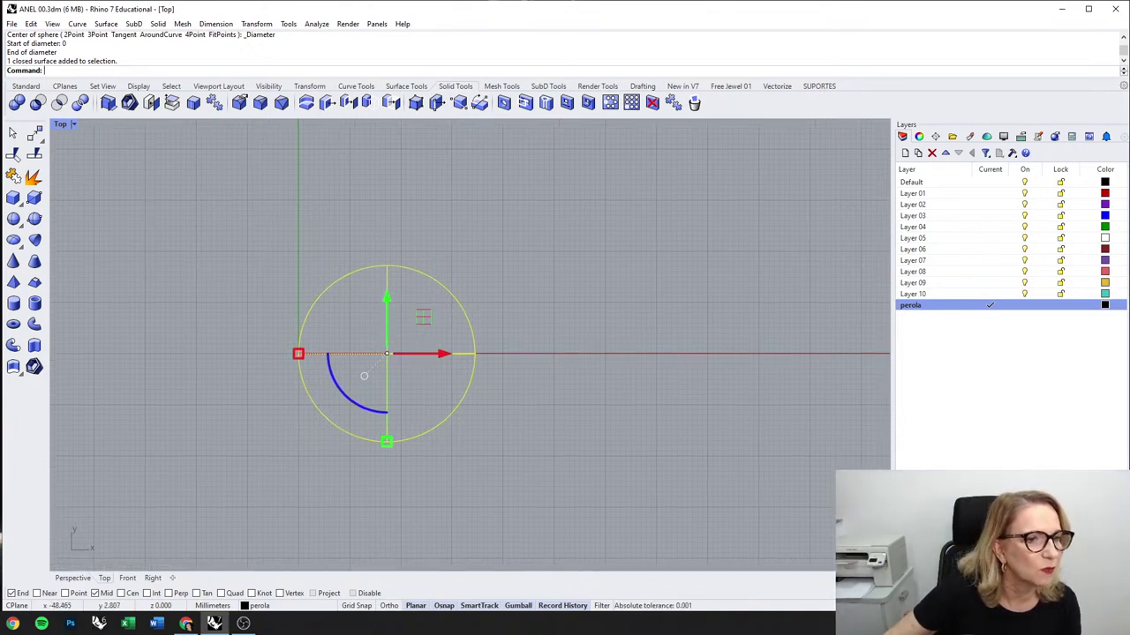
pyautogui.moveTo(521, 223); pyautogui.dragTo(509, 178, button='right')
pyautogui.click(509, 228)
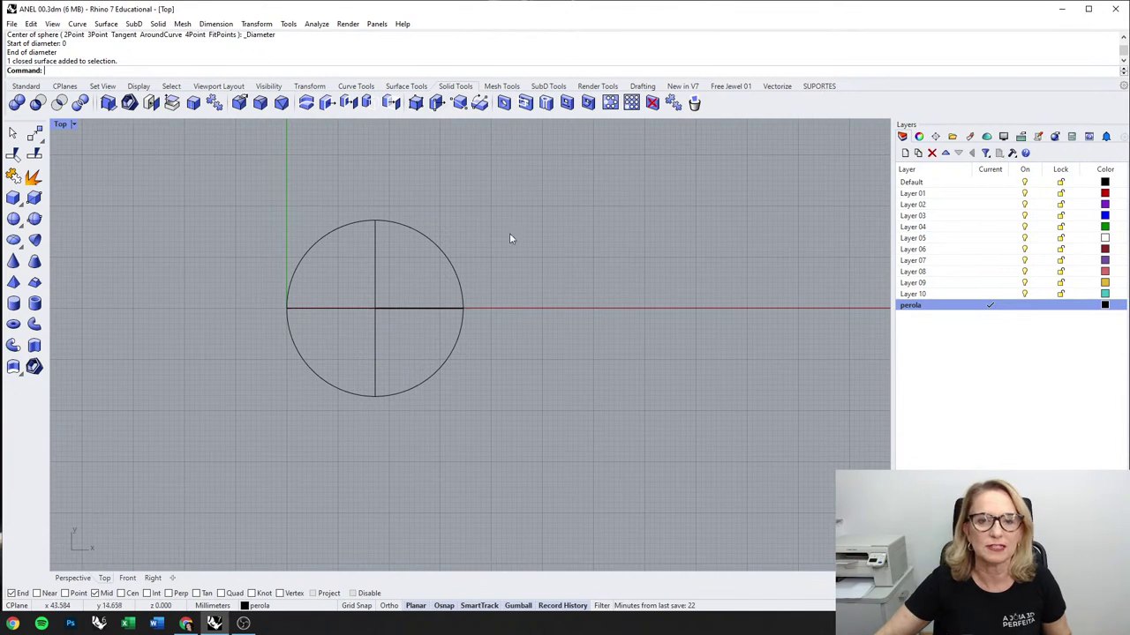
# Step: Create a polygon mesh from the sphere, keeping the density near the More polygons end
pyautogui.click(460, 287)
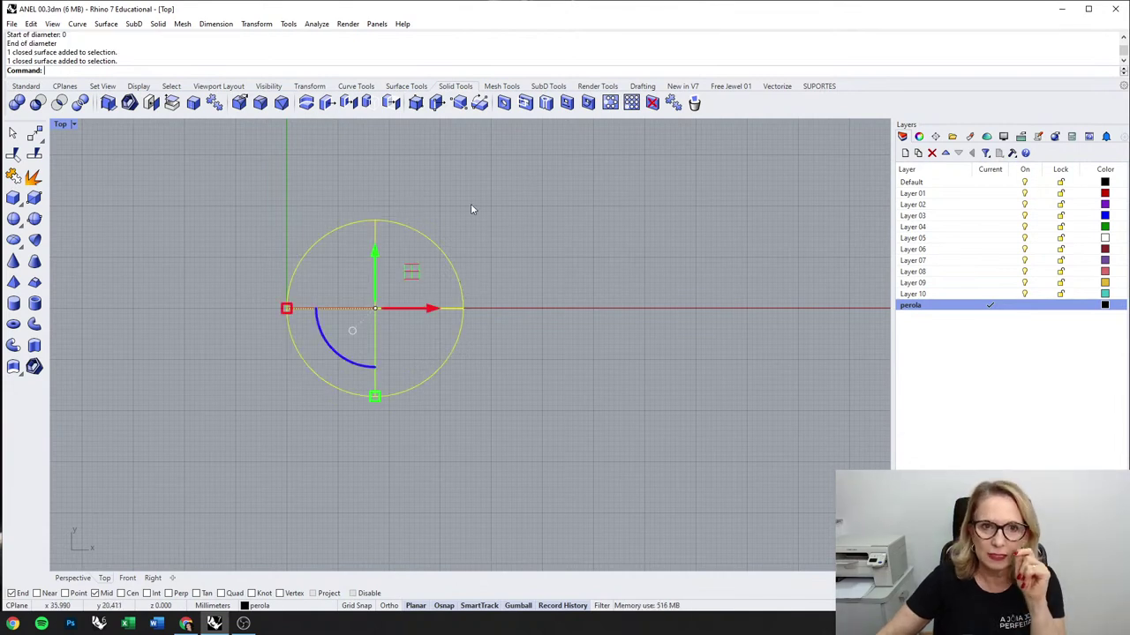
pyautogui.moveTo(471, 210); pyautogui.dragTo(449, 202, button='right')
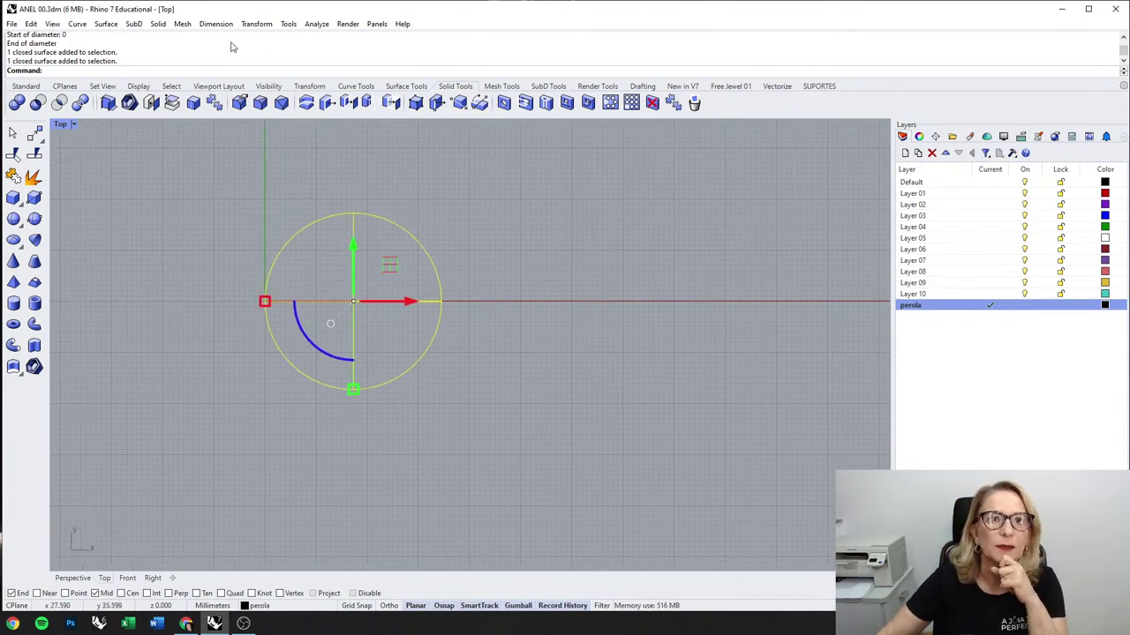
pyautogui.click(182, 24)
pyautogui.click(192, 37)
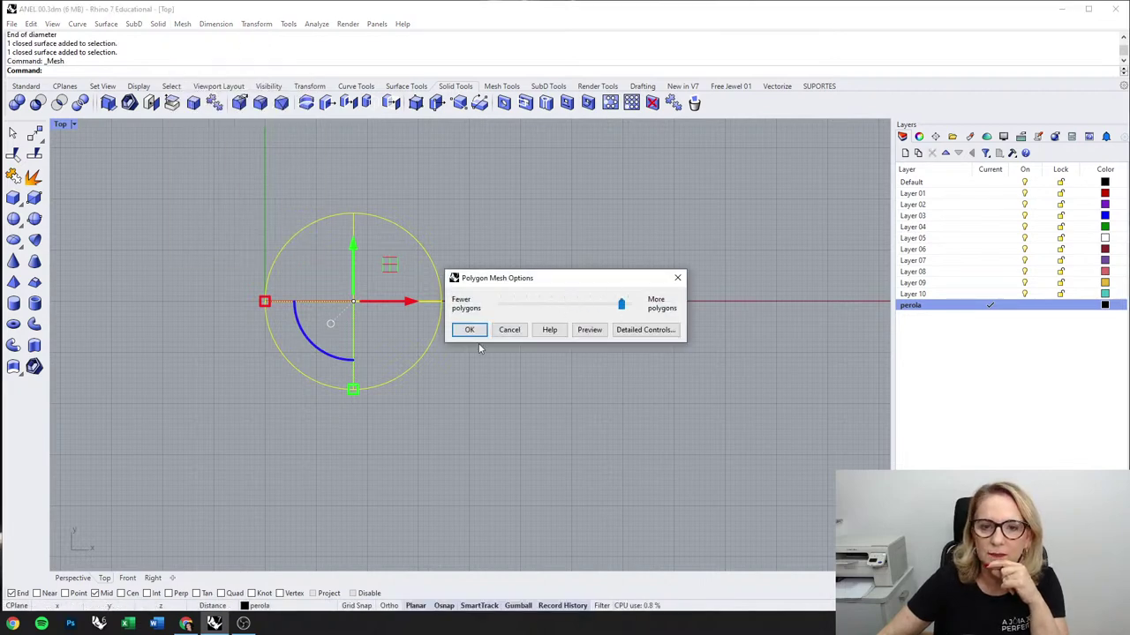
pyautogui.click(469, 330)
# Step: Show the sphere in the Perspective view with the Shaded display mode
pyautogui.click(72, 578)
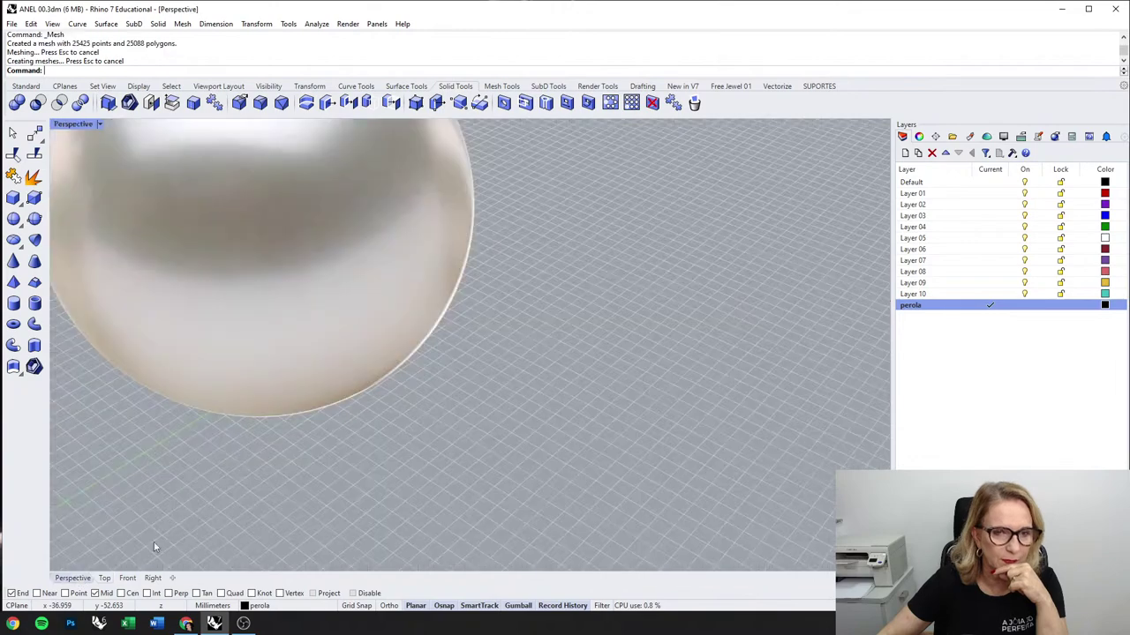
pyautogui.scroll(-3, 462, 302)
pyautogui.click(100, 124)
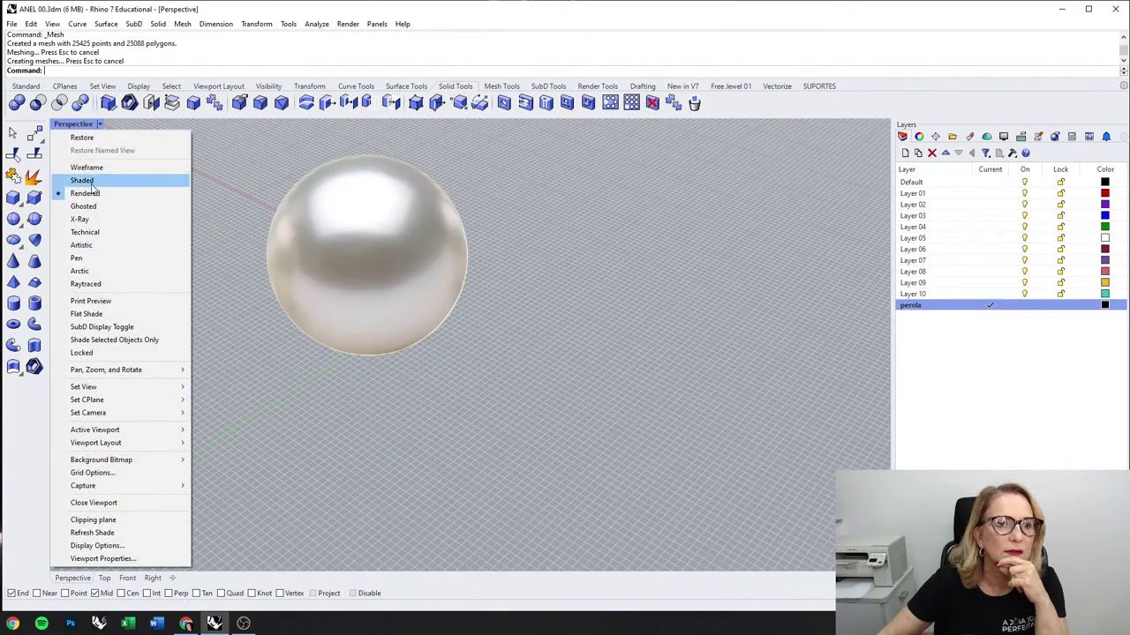
pyautogui.click(81, 180)
# Step: Select the sphere's surface rather than its mesh and move it along the Y axis, clear of the dense mesh
pyautogui.scroll(3, 413, 267)
pyautogui.click(413, 267)
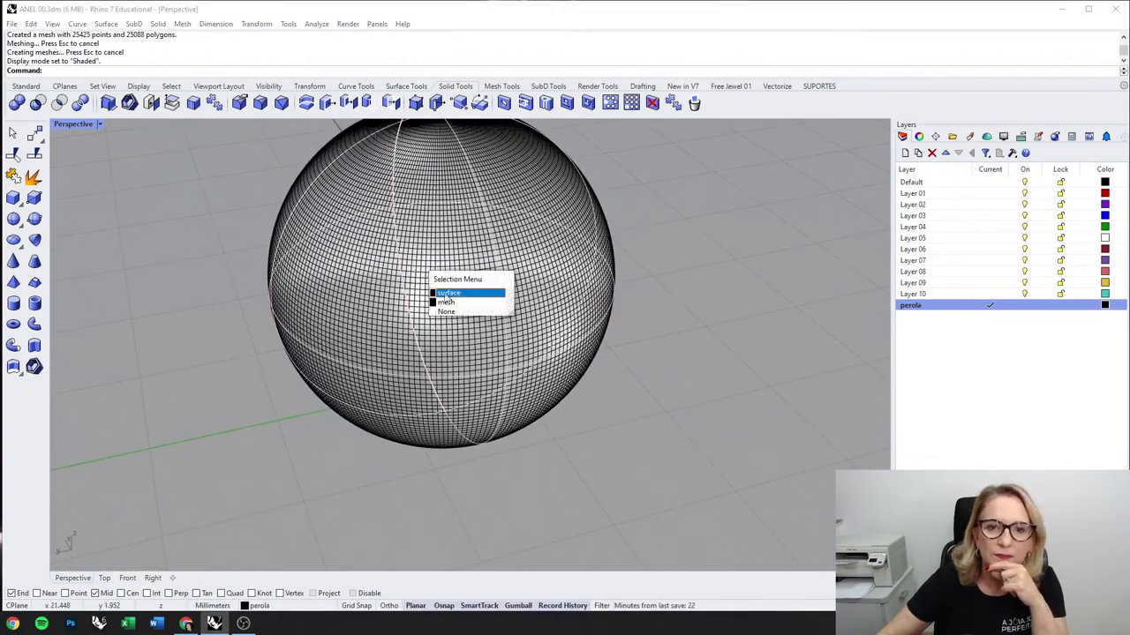
pyautogui.click(457, 294)
pyautogui.scroll(-3, 457, 296)
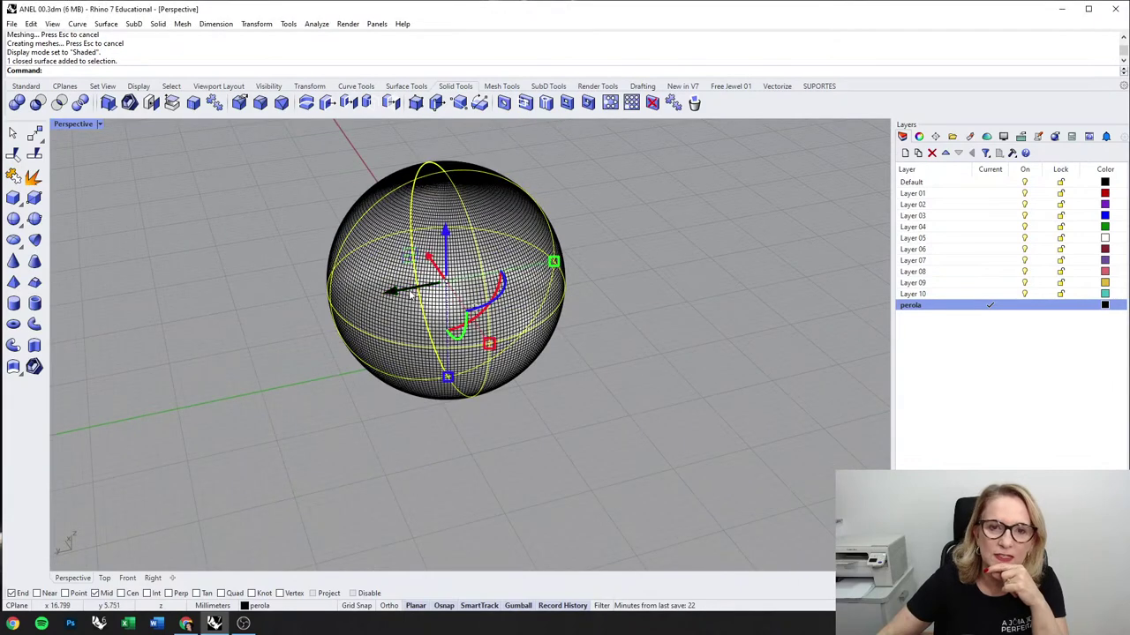
pyautogui.moveTo(403, 306); pyautogui.dragTo(146, 354)
pyautogui.scroll(-2, 374, 321)
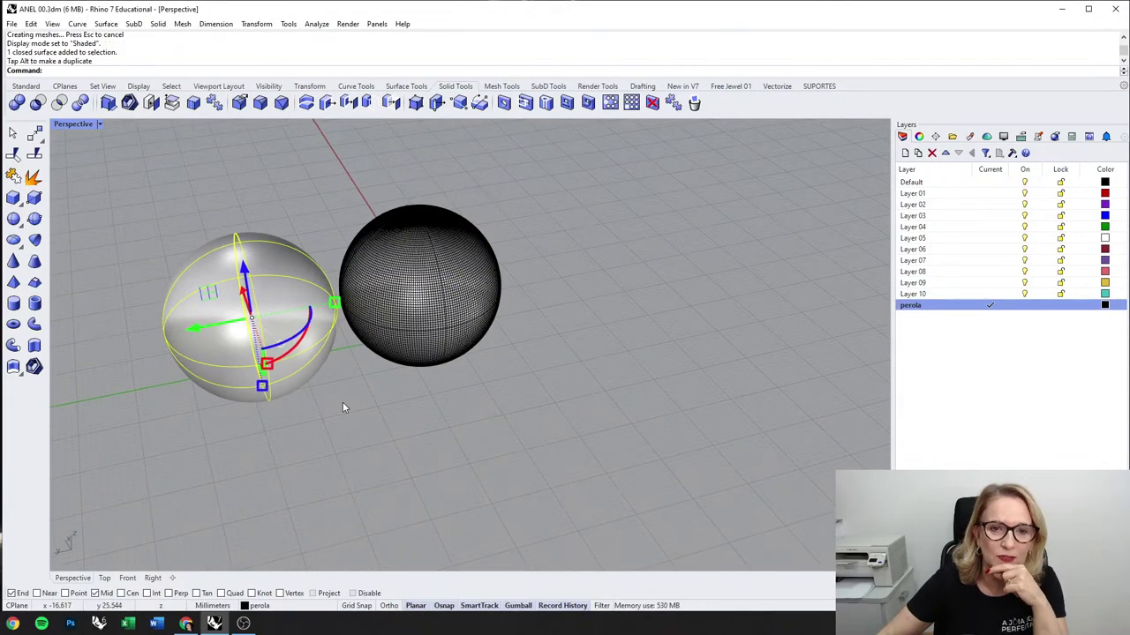
# Step: Create a coarser polygon mesh from the moved sphere surface, with the density around the middle of the range
pyautogui.hotkey('ctrl', 'alt', 's')
pyautogui.click(182, 24)
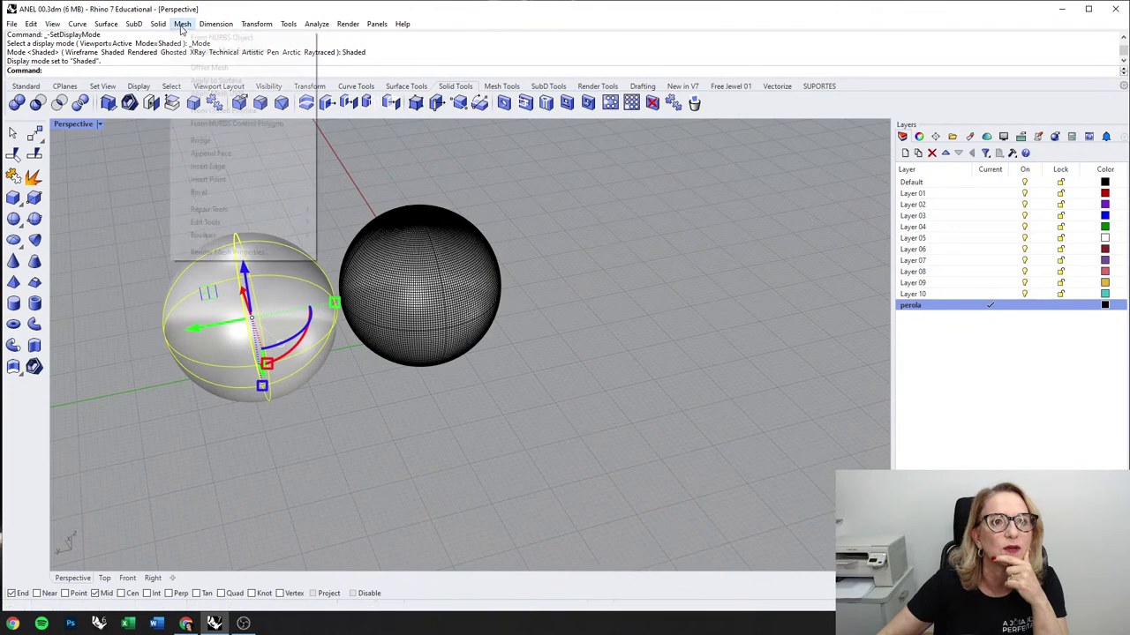
pyautogui.click(192, 36)
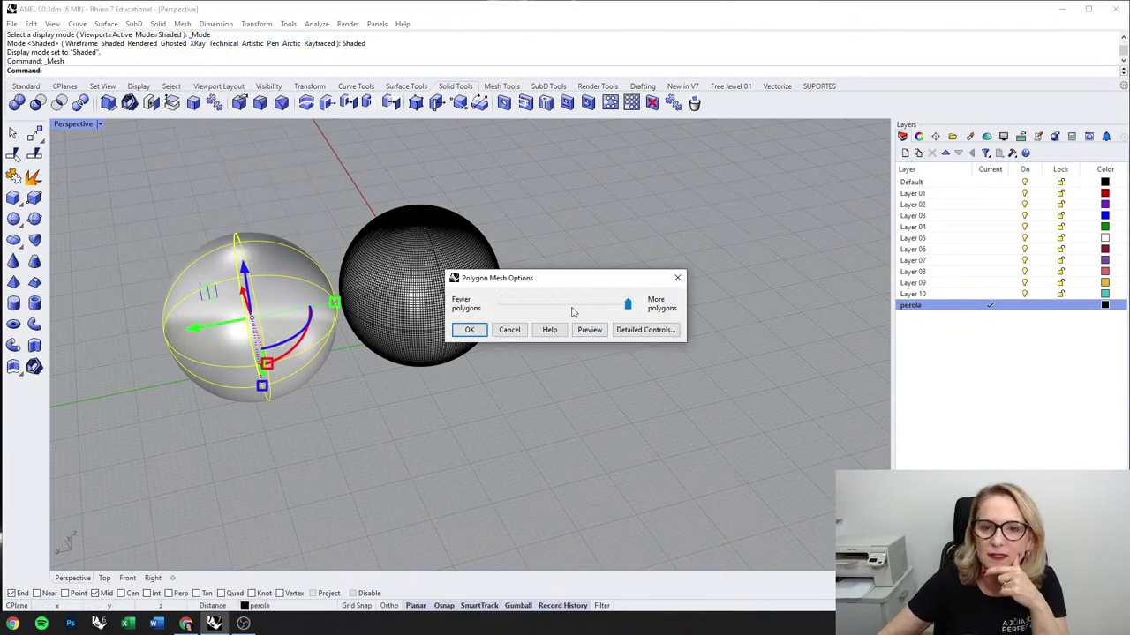
pyautogui.moveTo(632, 310); pyautogui.dragTo(557, 310)
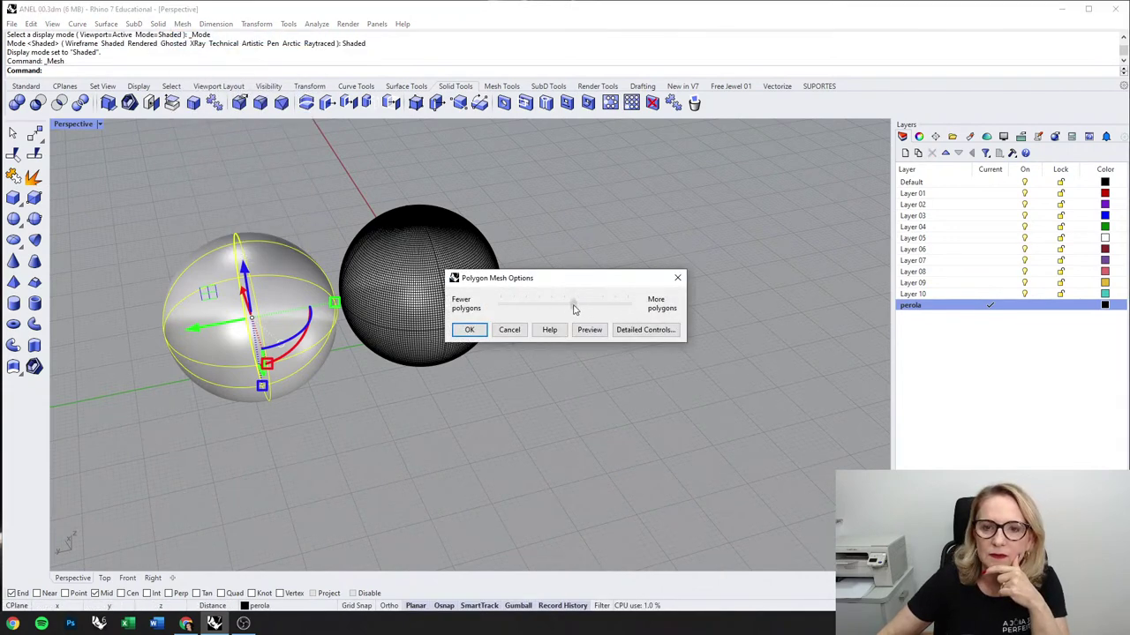
pyautogui.click(469, 329)
pyautogui.click(464, 404)
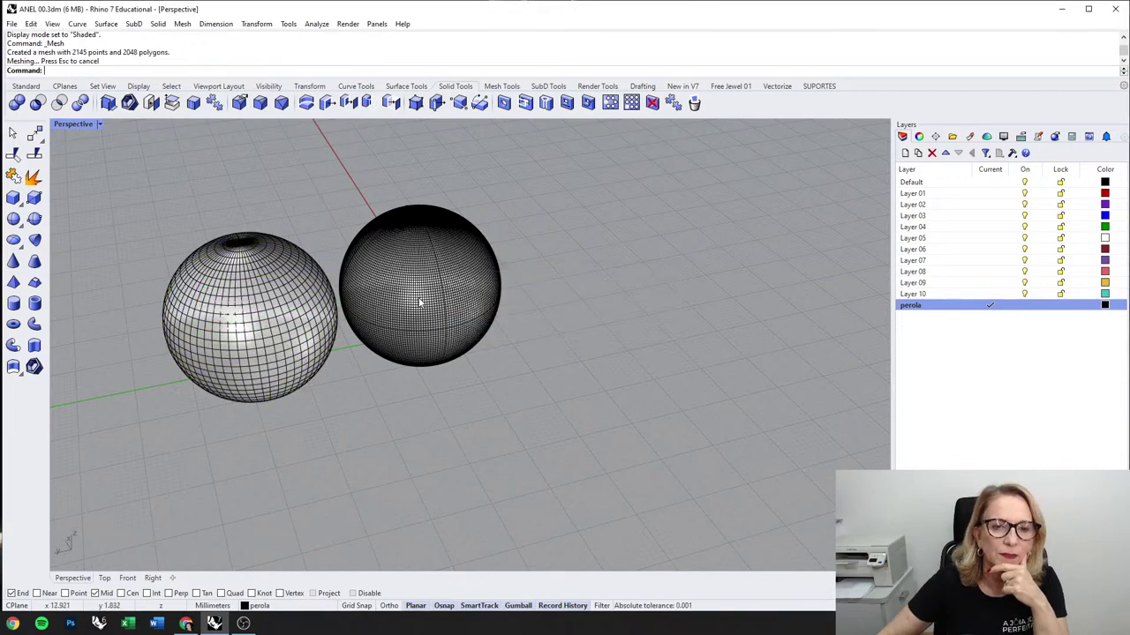
# Step: Examine and compare the polygon density of the coarse and dense sphere meshes
pyautogui.scroll(3, 442, 324)
pyautogui.scroll(3, 440, 325)
pyautogui.scroll(-3, 459, 331)
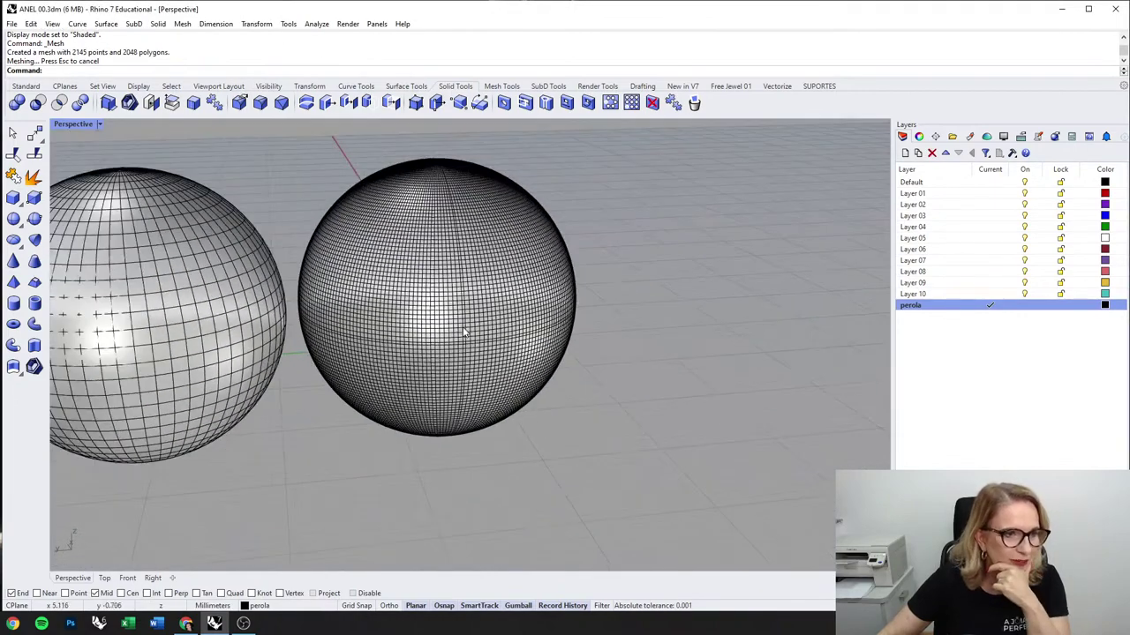
pyautogui.click(464, 329)
pyautogui.press('Escape')
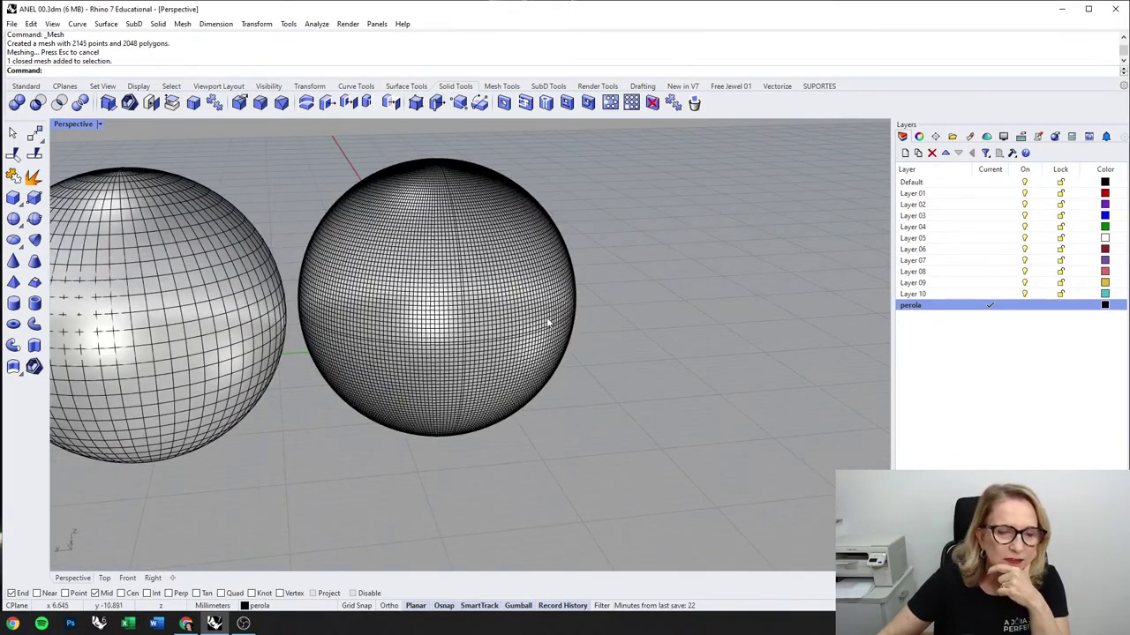
pyautogui.scroll(-3, 548, 322)
pyautogui.moveTo(547, 322); pyautogui.dragTo(424, 353, button='right')
pyautogui.scroll(5, 412, 365)
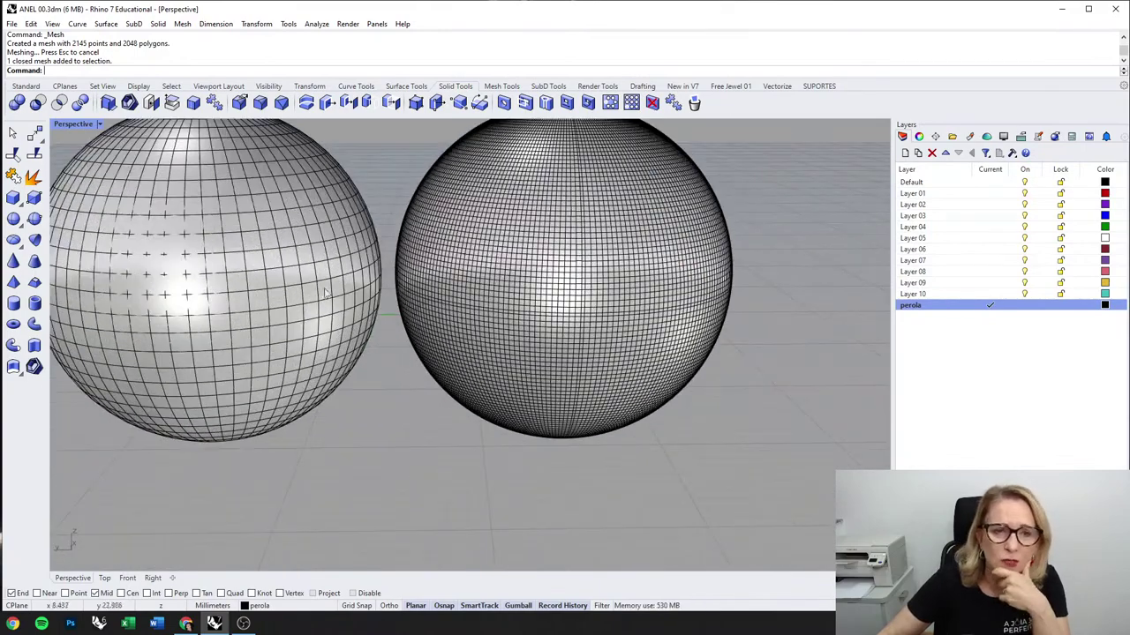
pyautogui.scroll(-3, 306, 336)
pyautogui.moveTo(244, 348)
pyautogui.mouseDown(button='right')
pyautogui.moveTo(276, 354)
pyautogui.moveTo(255, 354)
pyautogui.mouseUp(button='right')
pyautogui.click(255, 354)
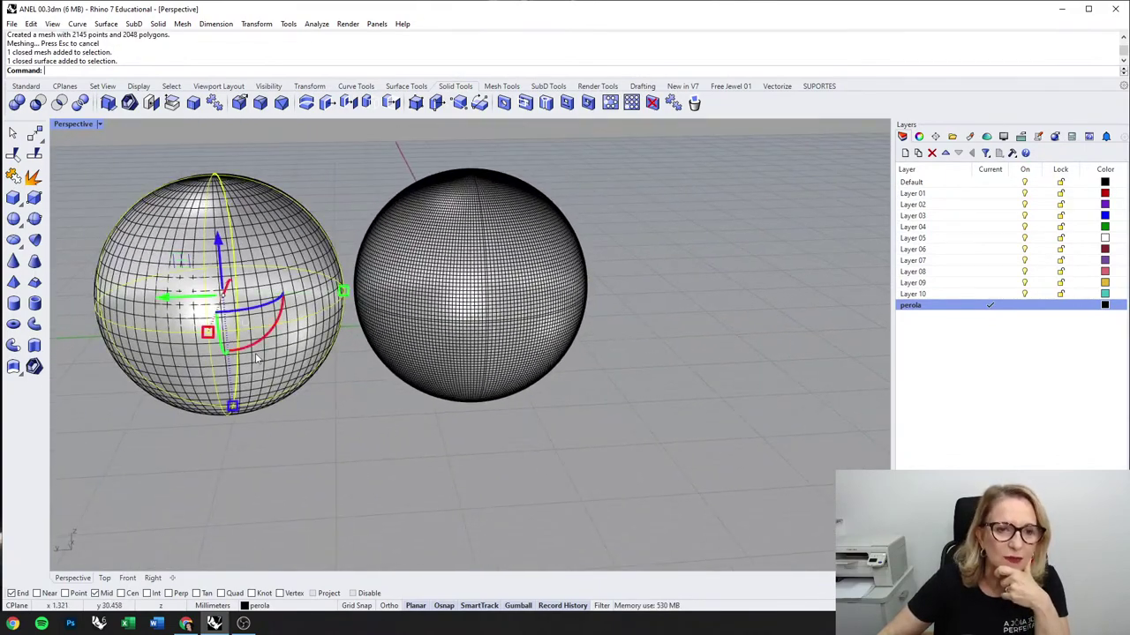
pyautogui.click(424, 331)
# Step: Move the sphere surface out of the coarse mesh to the far side of the dense mesh
pyautogui.click(350, 308)
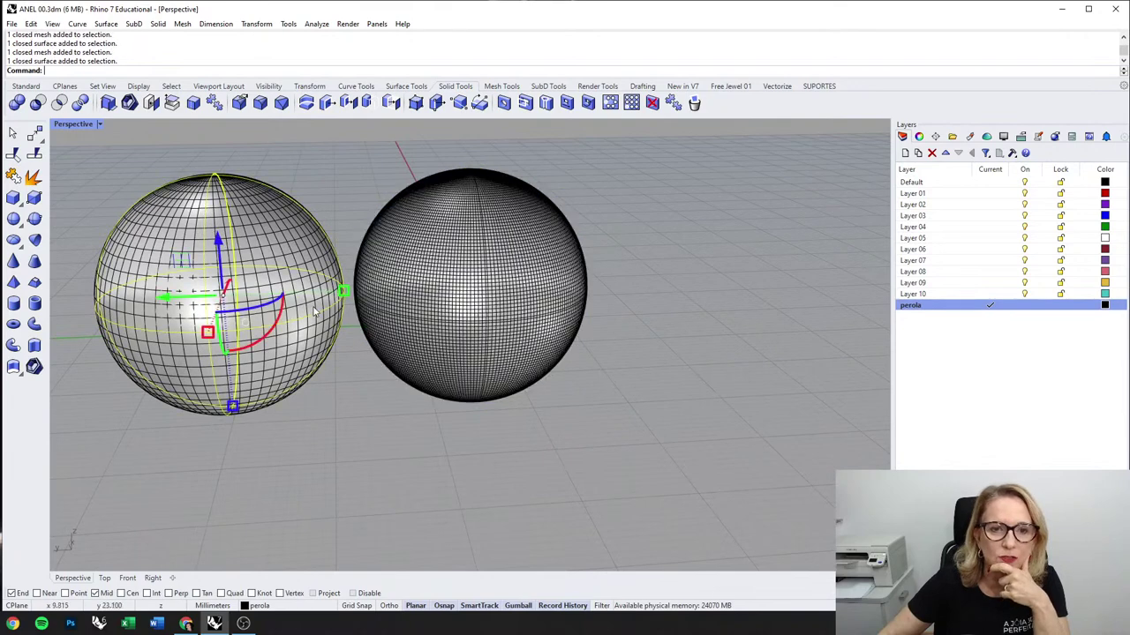
pyautogui.scroll(-2, 316, 309)
pyautogui.moveTo(203, 305); pyautogui.dragTo(632, 266)
pyautogui.click(683, 387)
pyautogui.click(698, 303)
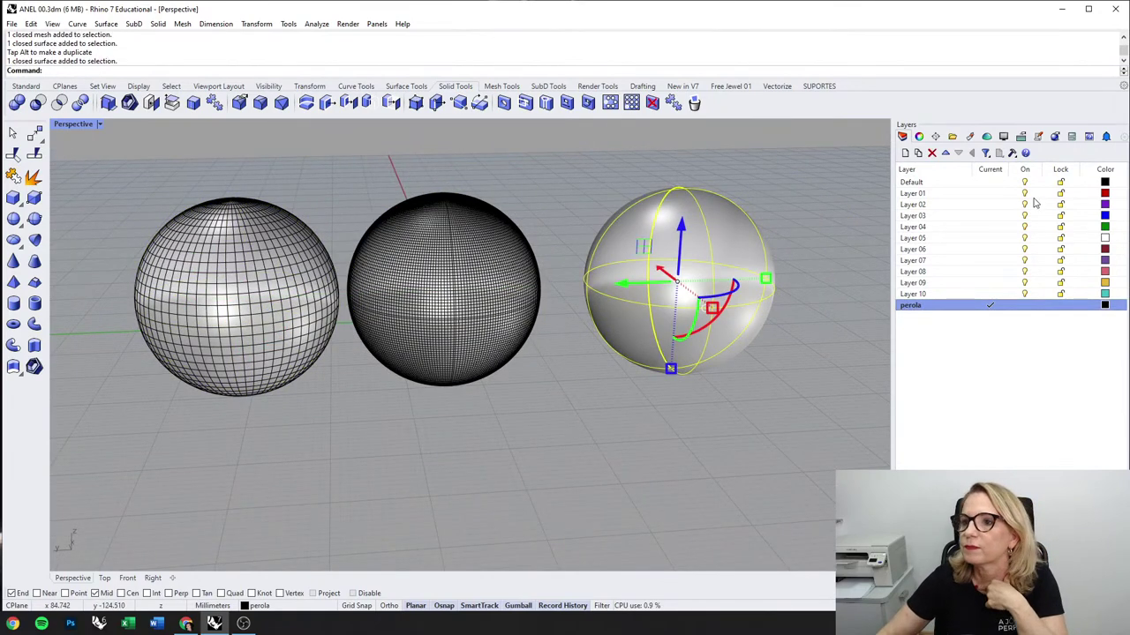
pyautogui.click(764, 198)
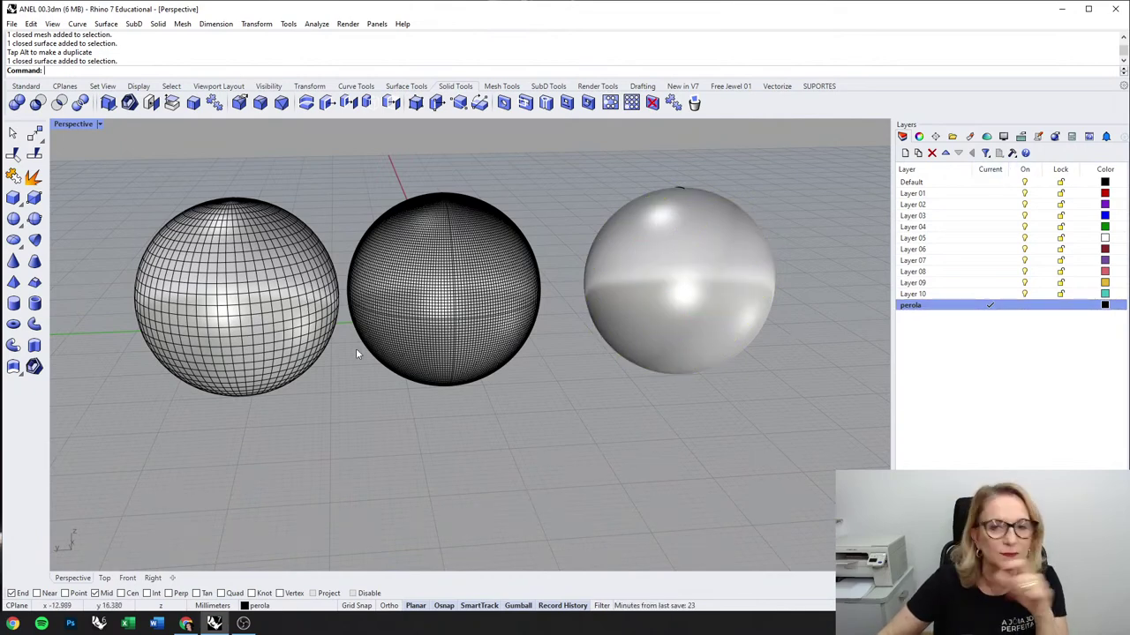
pyautogui.click(428, 310)
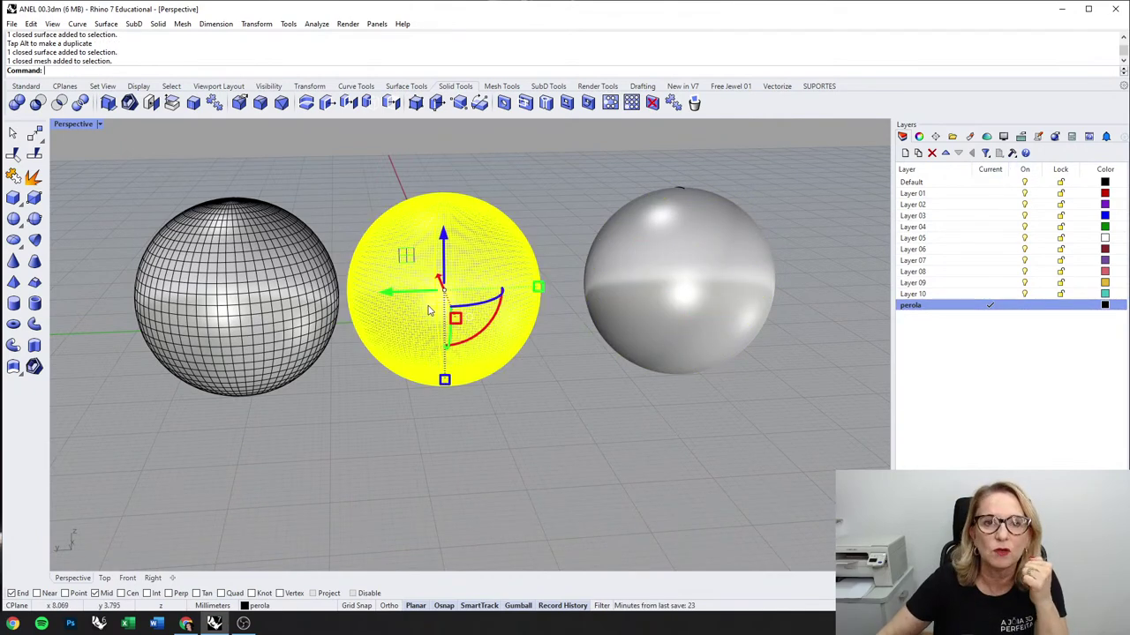
pyautogui.click(498, 175)
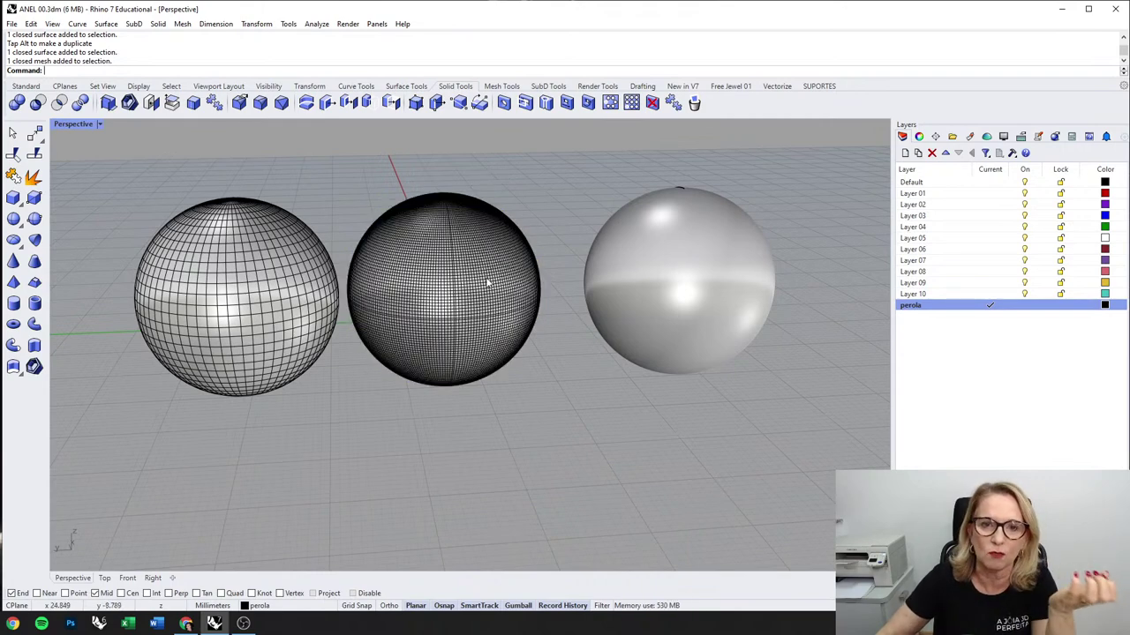
pyautogui.click(182, 24)
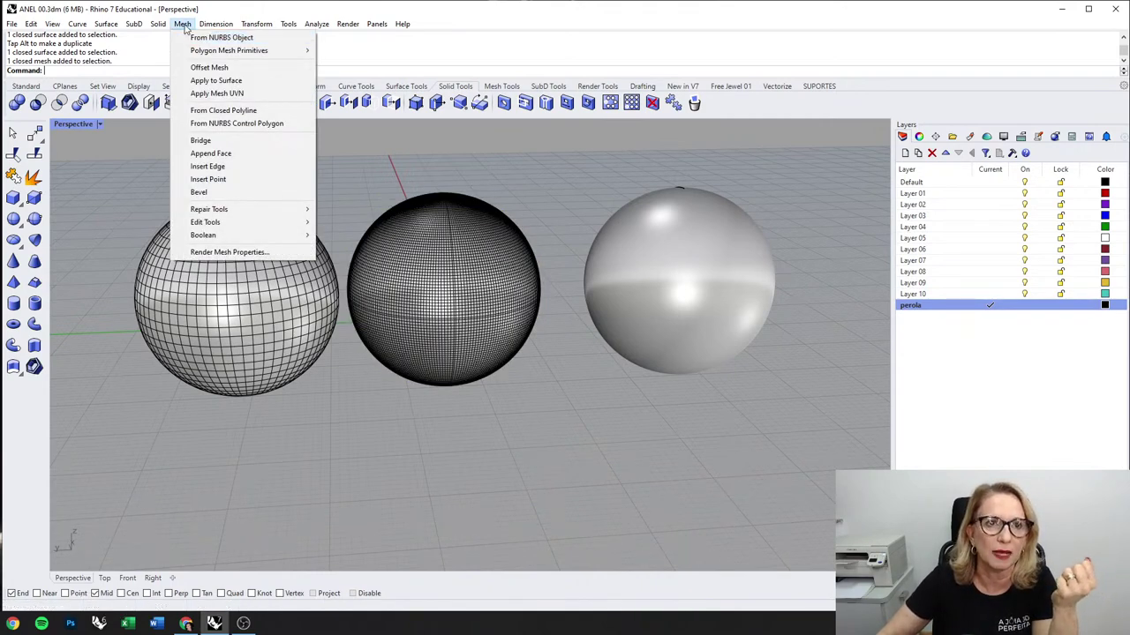
pyautogui.click(692, 136)
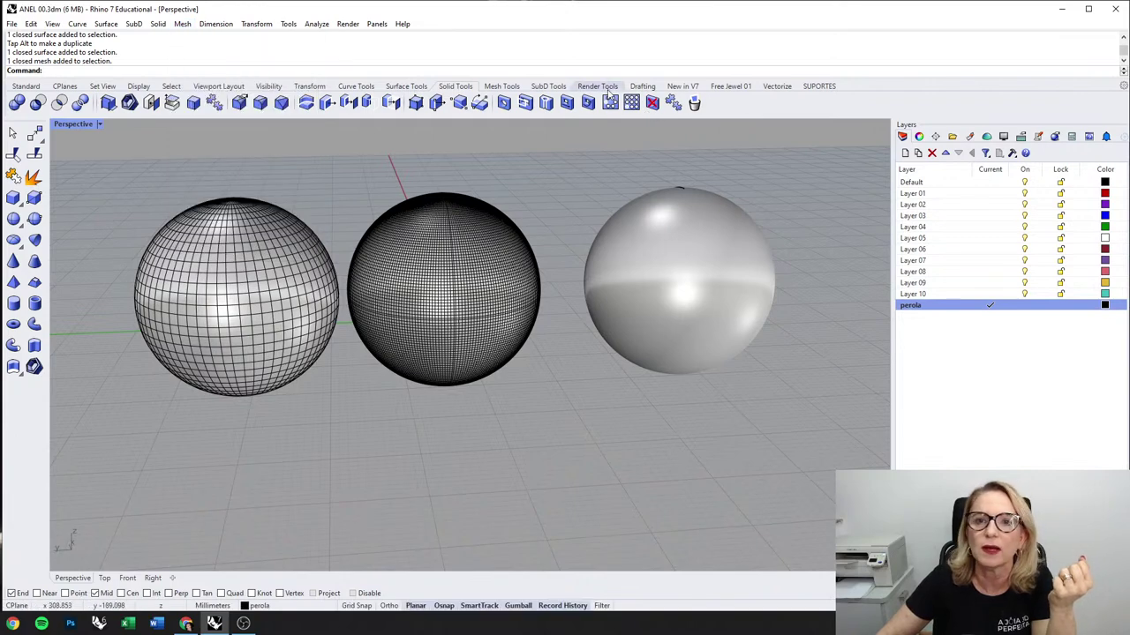
# Step: Create a mid-density mesh from the smooth sphere with the Mesh from surface/polysurface tool
pyautogui.click(502, 86)
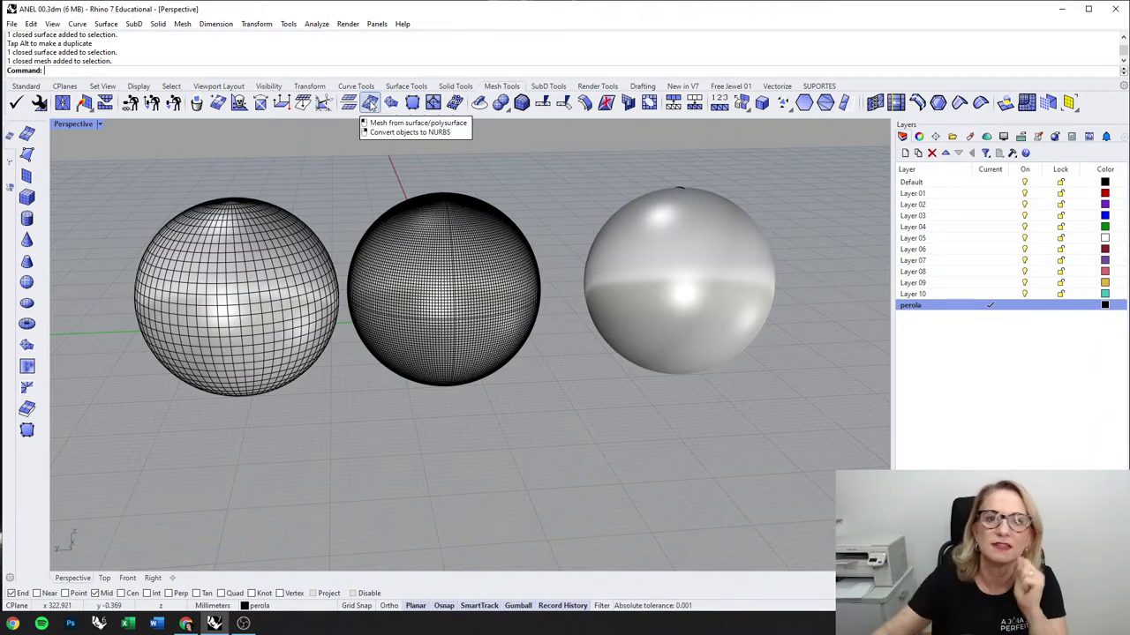
pyautogui.click(182, 24)
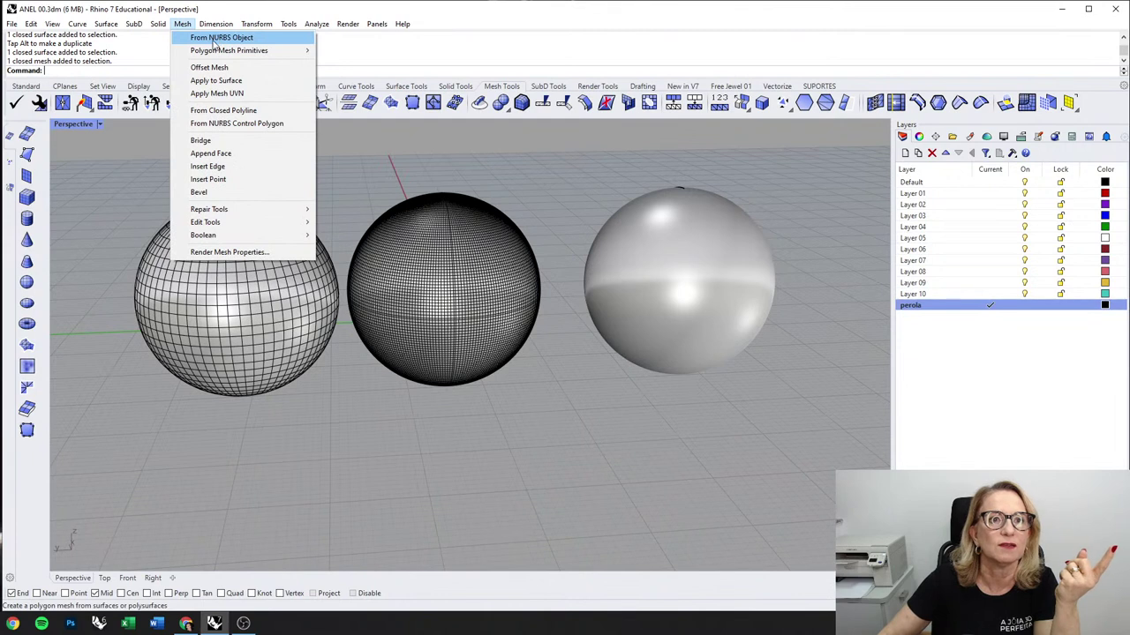
pyautogui.click(423, 148)
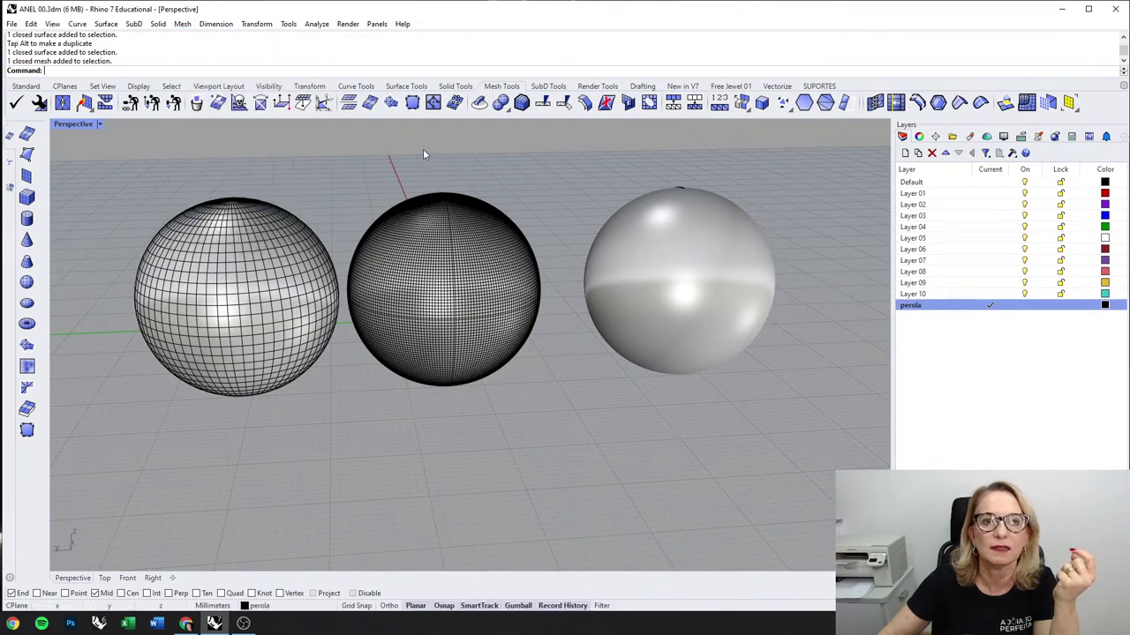
pyautogui.click(371, 110)
pyautogui.click(719, 313)
pyautogui.press('Return')
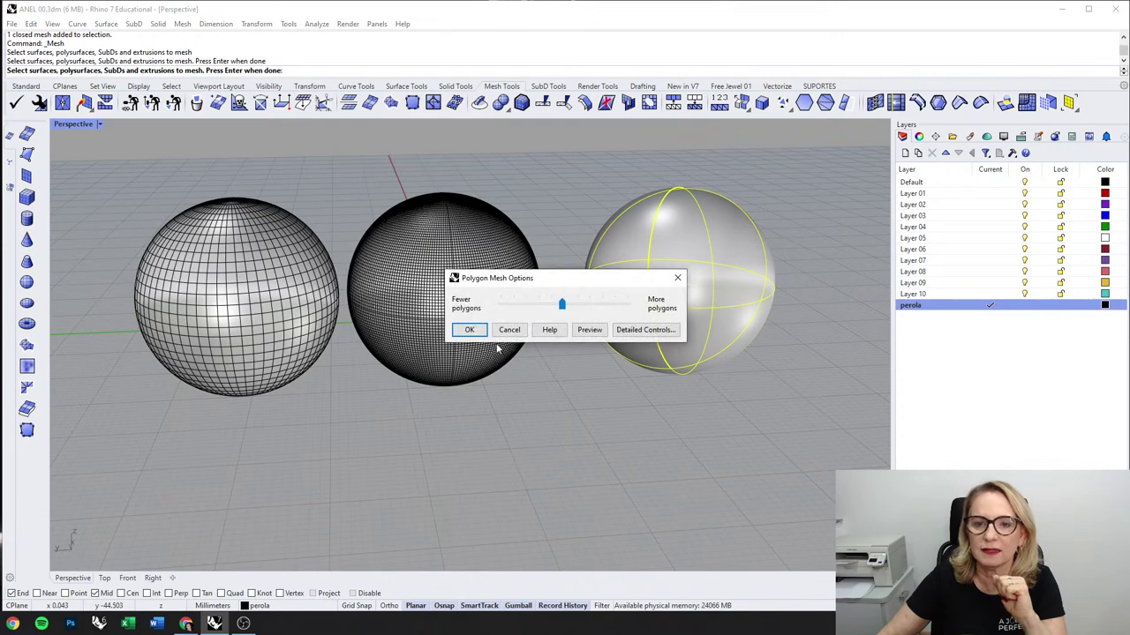
pyautogui.press('Return')
# Step: Move the smooth sphere surface along the Y axis, away from its new mesh
pyautogui.scroll(-2, 574, 309)
pyautogui.moveTo(689, 281); pyautogui.dragTo(853, 272)
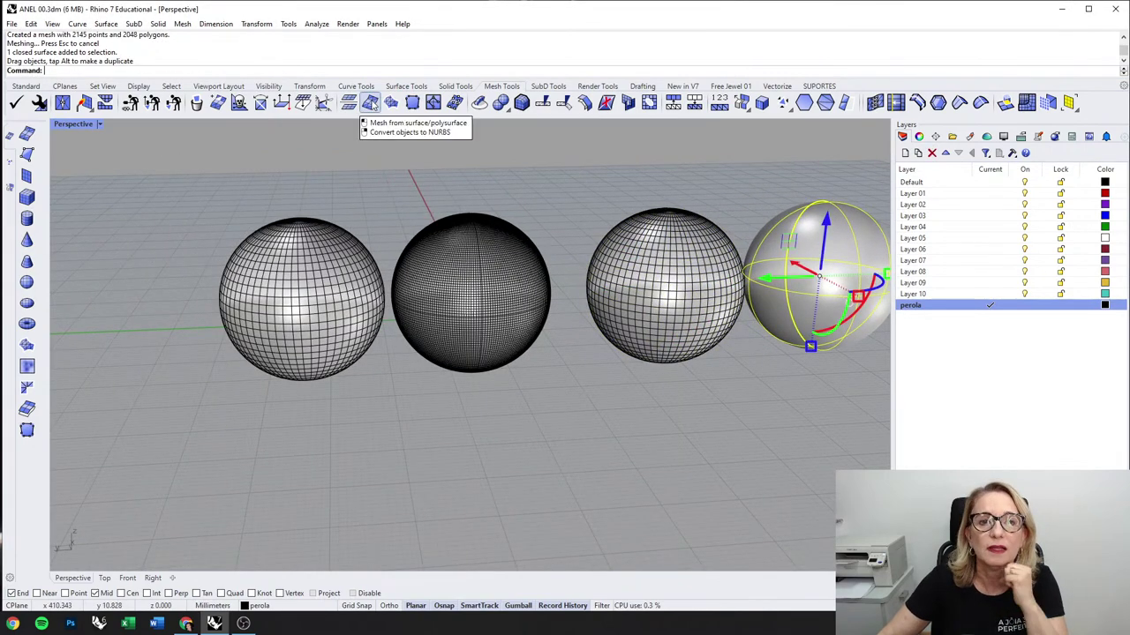
pyautogui.press('Escape')
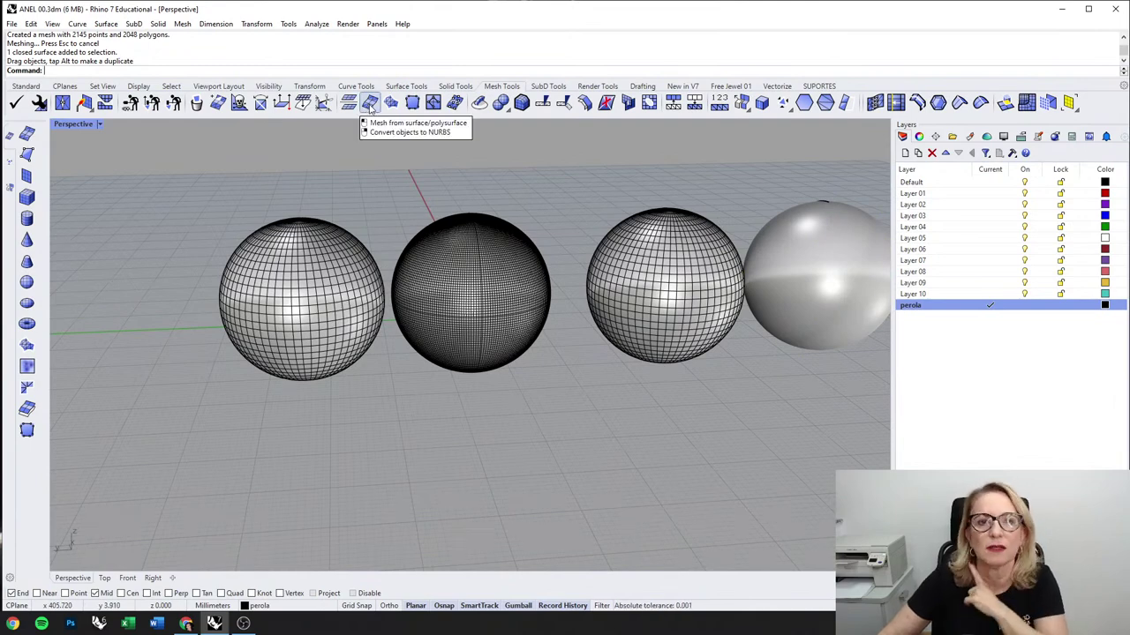
# Step: Convert the coarse mesh sphere on the opposite side of the dense mesh to NURBS, keeping DeleteInputObjects=No
pyautogui.rightClick(370, 104)
pyautogui.click(349, 260)
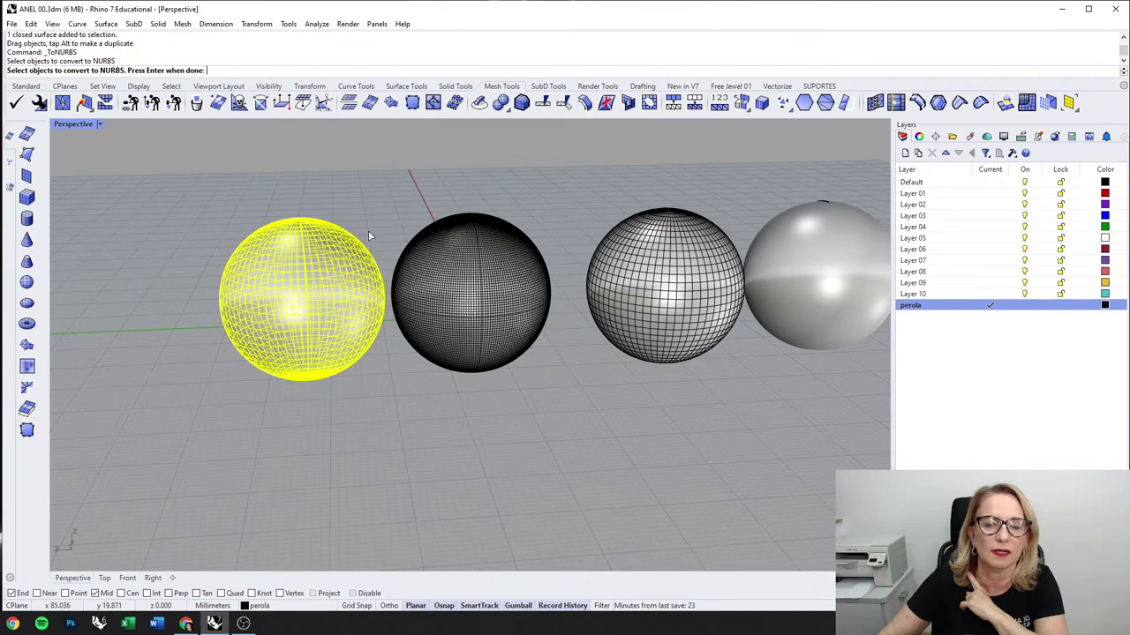
pyautogui.press('Return')
pyautogui.press('Return')
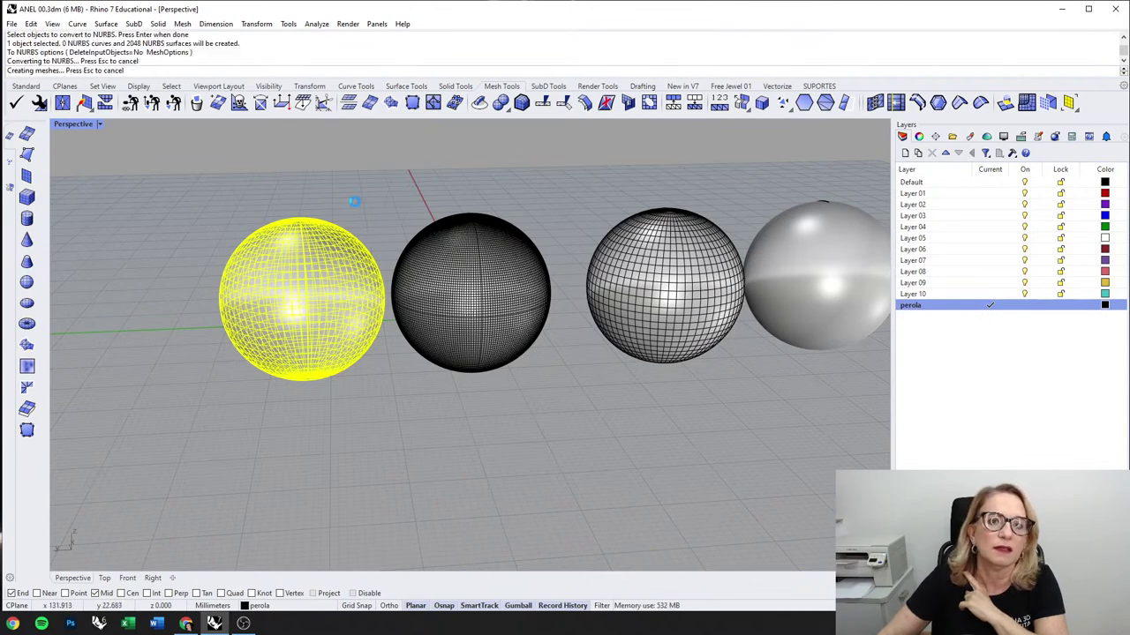
# Step: Move the converted polysurface sphere along the Y axis, out of its coarse mesh
pyautogui.click(311, 363)
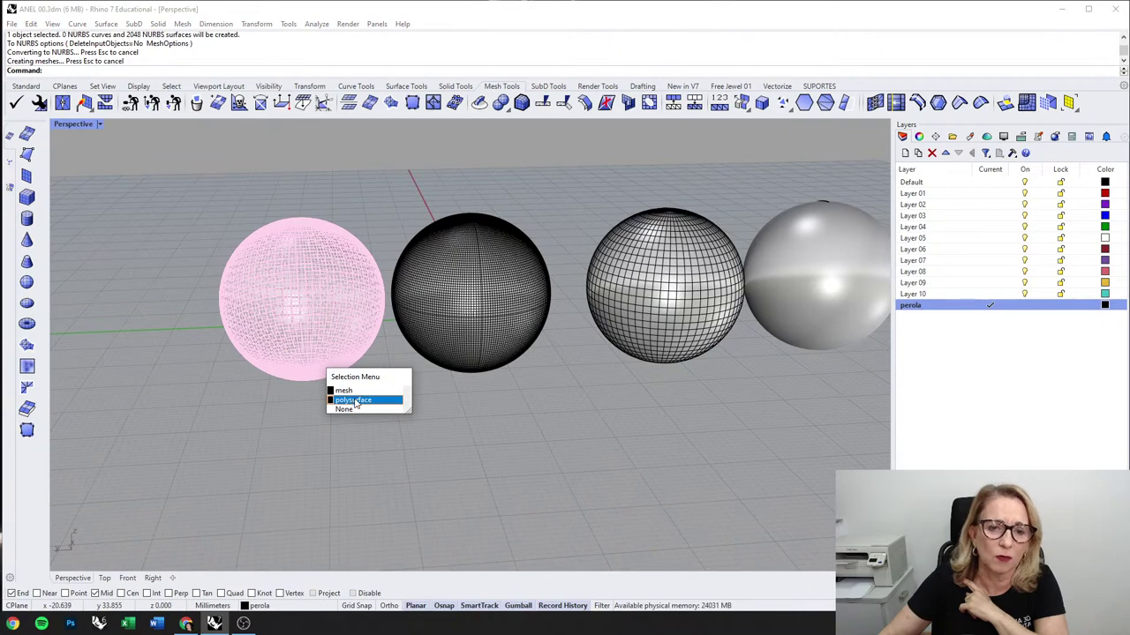
pyautogui.click(356, 402)
pyautogui.scroll(-3, 356, 401)
pyautogui.moveTo(280, 331); pyautogui.dragTo(133, 334)
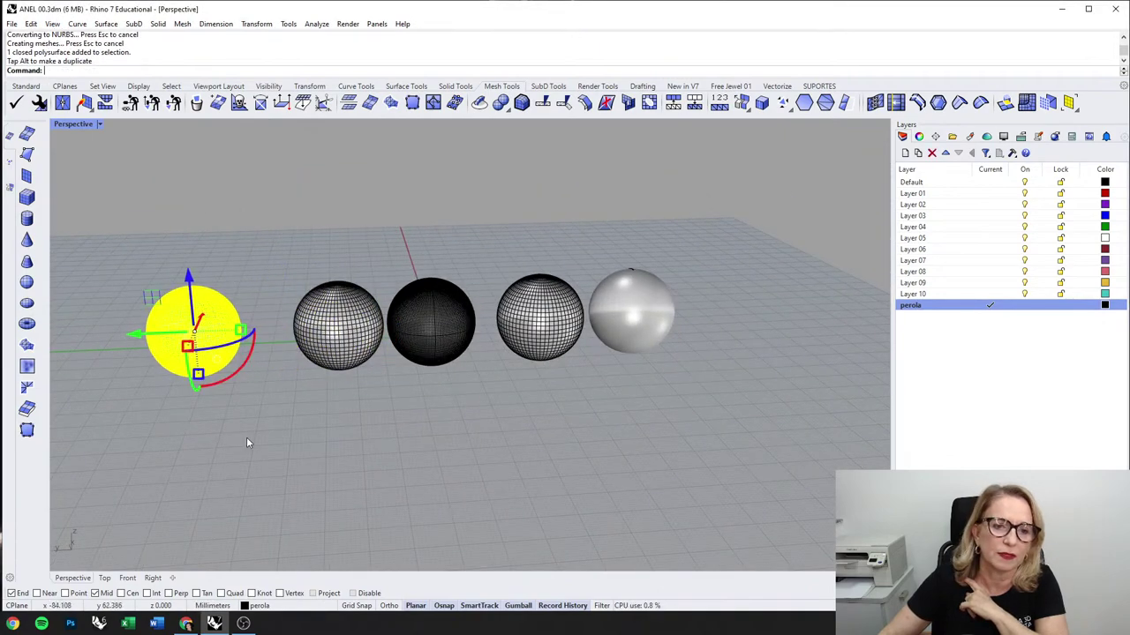
pyautogui.press('Escape')
# Step: Examine the converted sphere's facets in Rendered display mode, and return the Perspective view to Shaded
pyautogui.scroll(5, 201, 327)
pyautogui.moveTo(203, 329); pyautogui.dragTo(271, 343, button='right')
pyautogui.middleClick(226, 311)
pyautogui.click(234, 293)
pyautogui.click(99, 125)
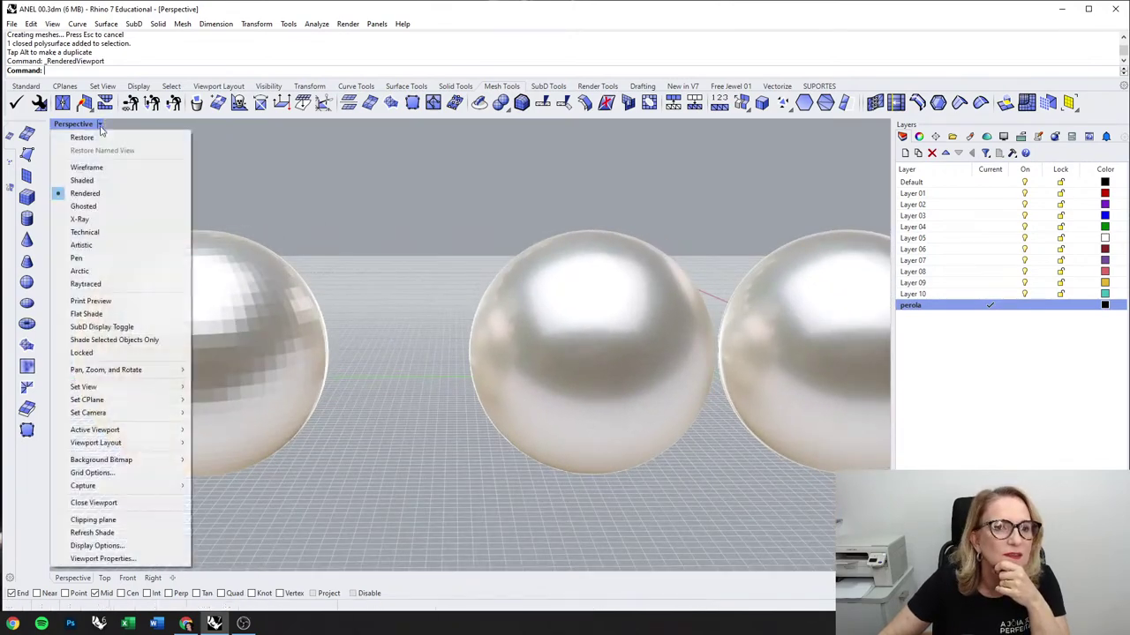
pyautogui.click(83, 176)
pyautogui.moveTo(385, 313); pyautogui.dragTo(322, 328, button='right')
# Step: Move the coarse mesh sphere along the Y axis, closer to the converted polysurface sphere
pyautogui.click(470, 355)
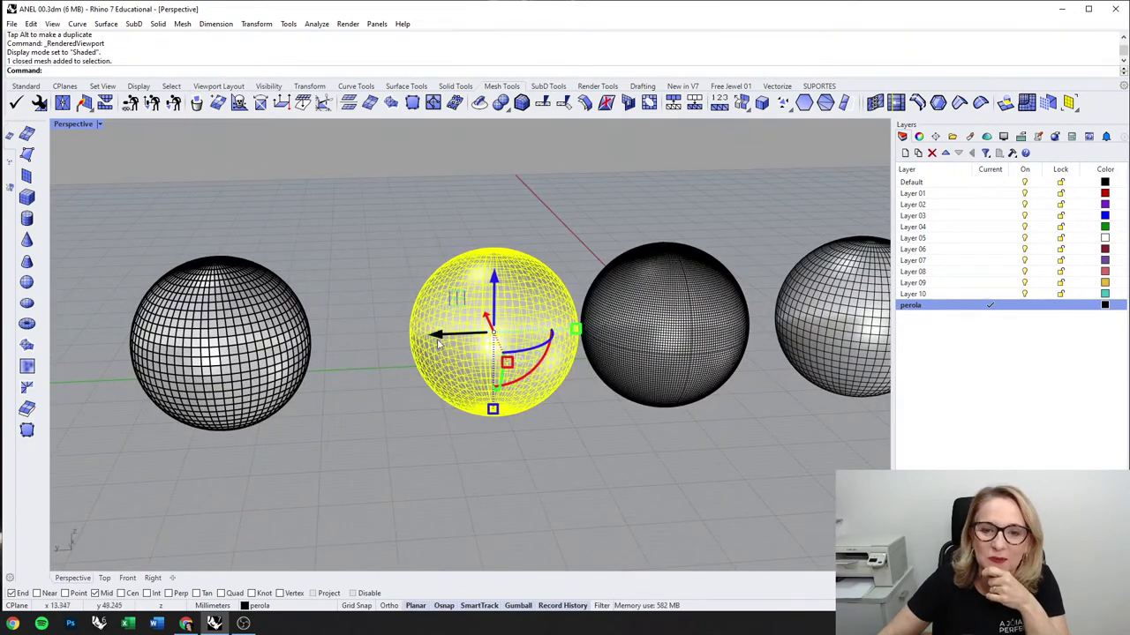
pyautogui.moveTo(441, 336); pyautogui.dragTo(390, 336)
pyautogui.scroll(-4, 293, 232)
pyautogui.click(293, 231)
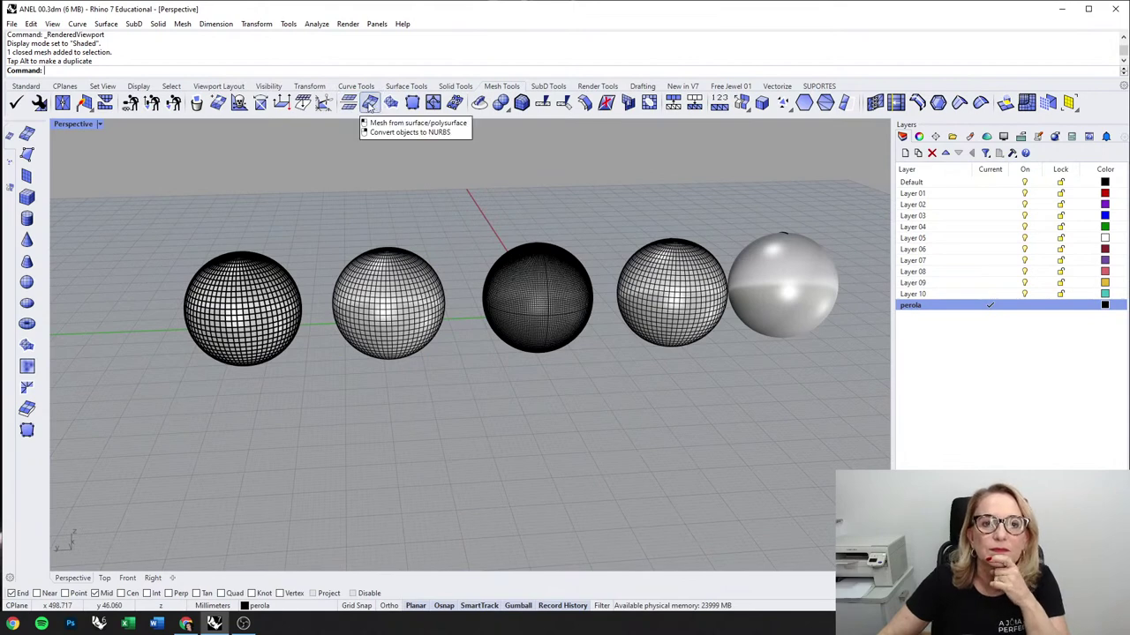
# Step: Try to convert the dense mesh sphere to NURBS, and cancel the save dialog
pyautogui.rightClick(370, 105)
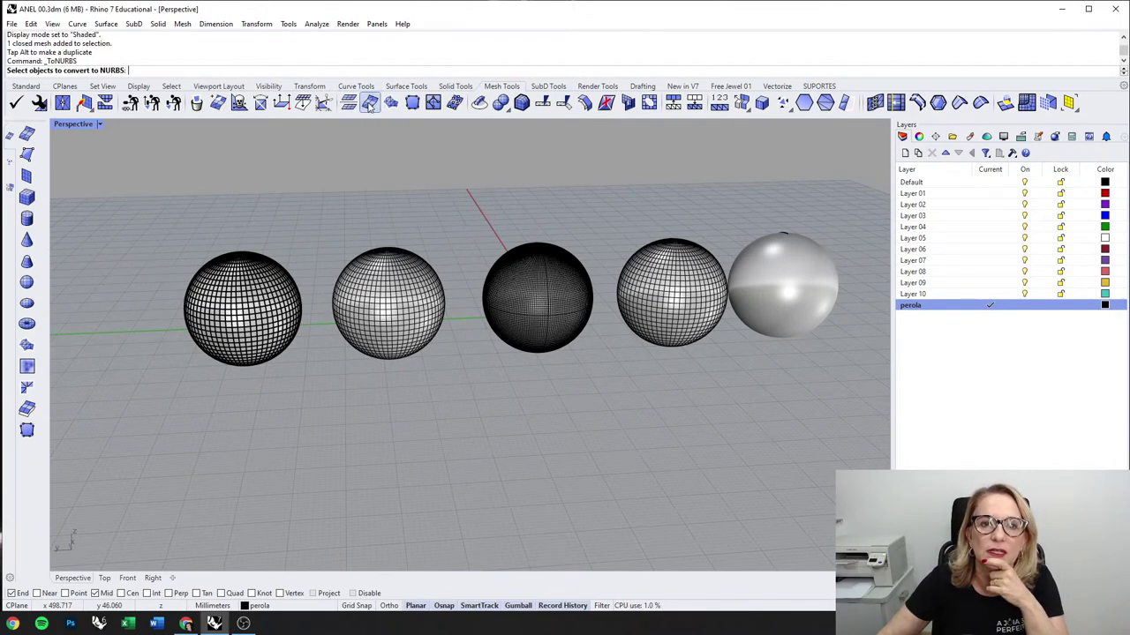
pyautogui.click(520, 301)
pyautogui.press('Return')
pyautogui.click(547, 352)
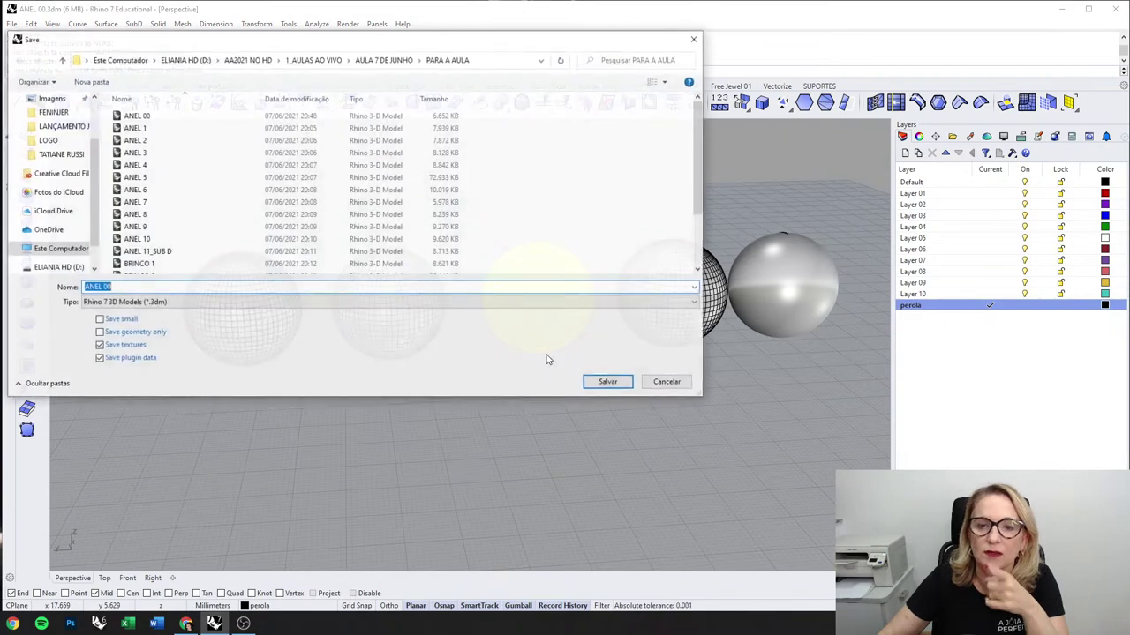
pyautogui.click(681, 384)
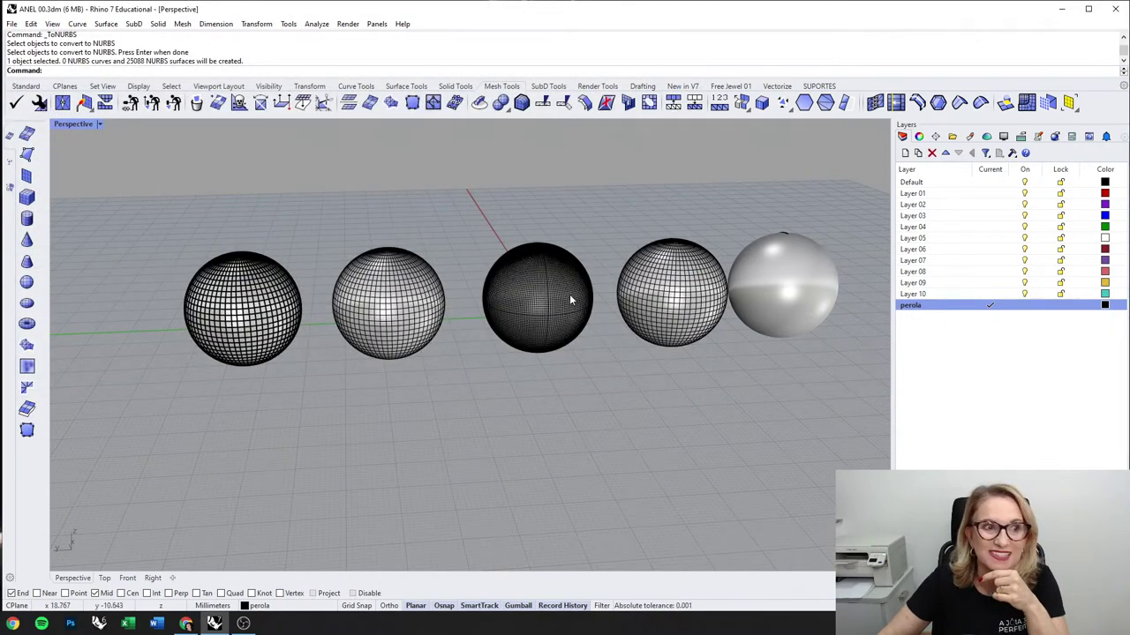
pyautogui.scroll(3, 569, 300)
pyautogui.click(569, 300)
pyautogui.scroll(-3, 574, 305)
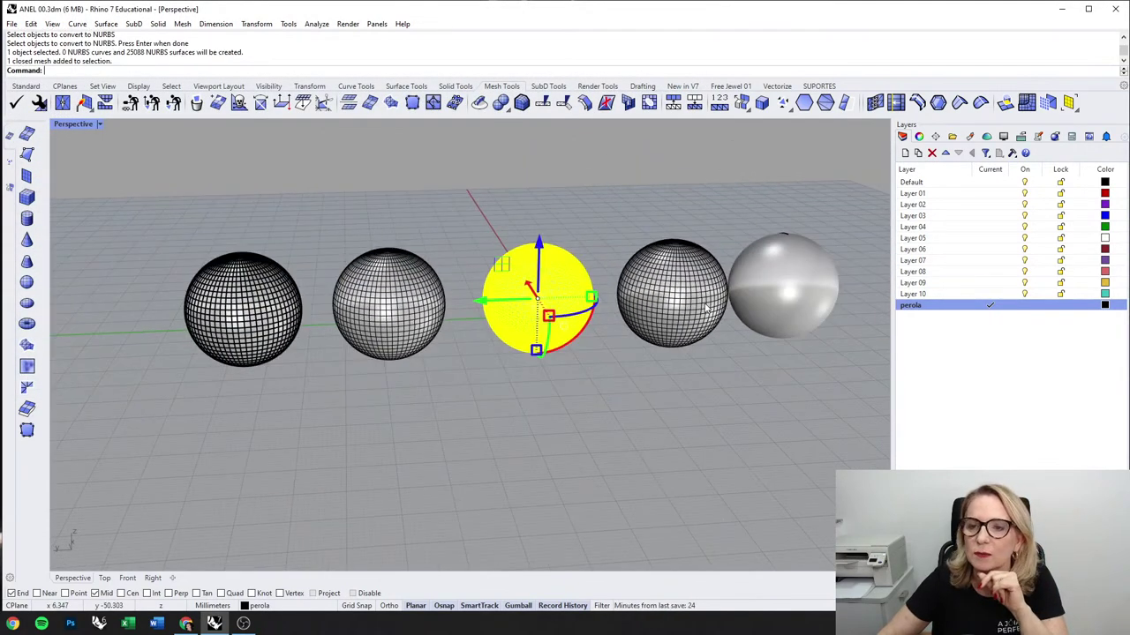
pyautogui.click(503, 401)
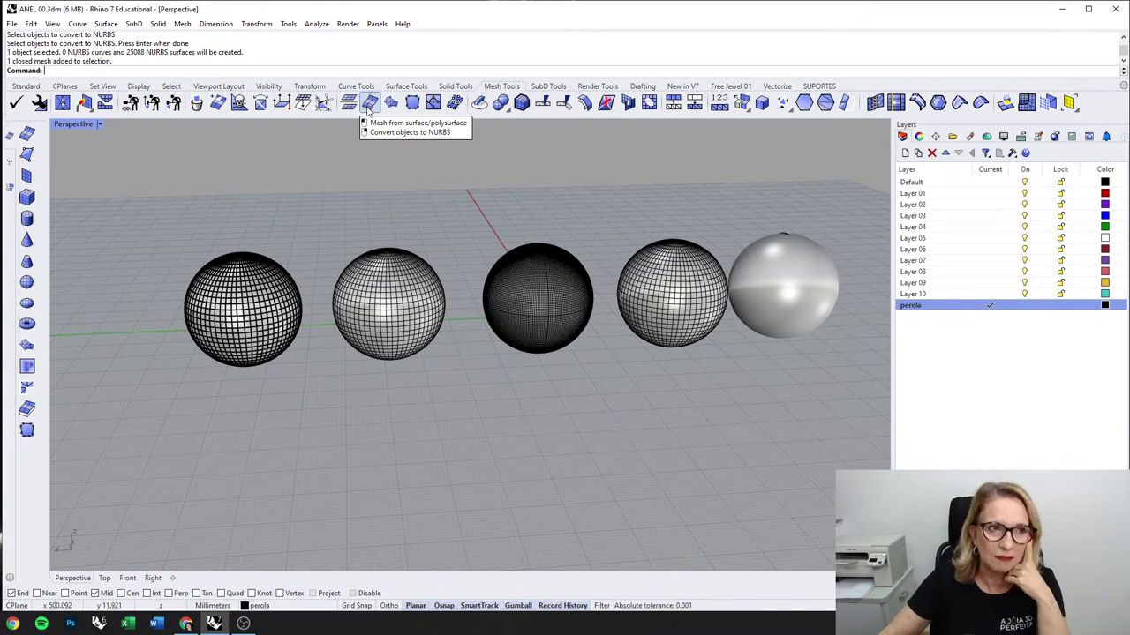
# Step: Try to turn on control points for the converted polysurface sphere
pyautogui.click(276, 322)
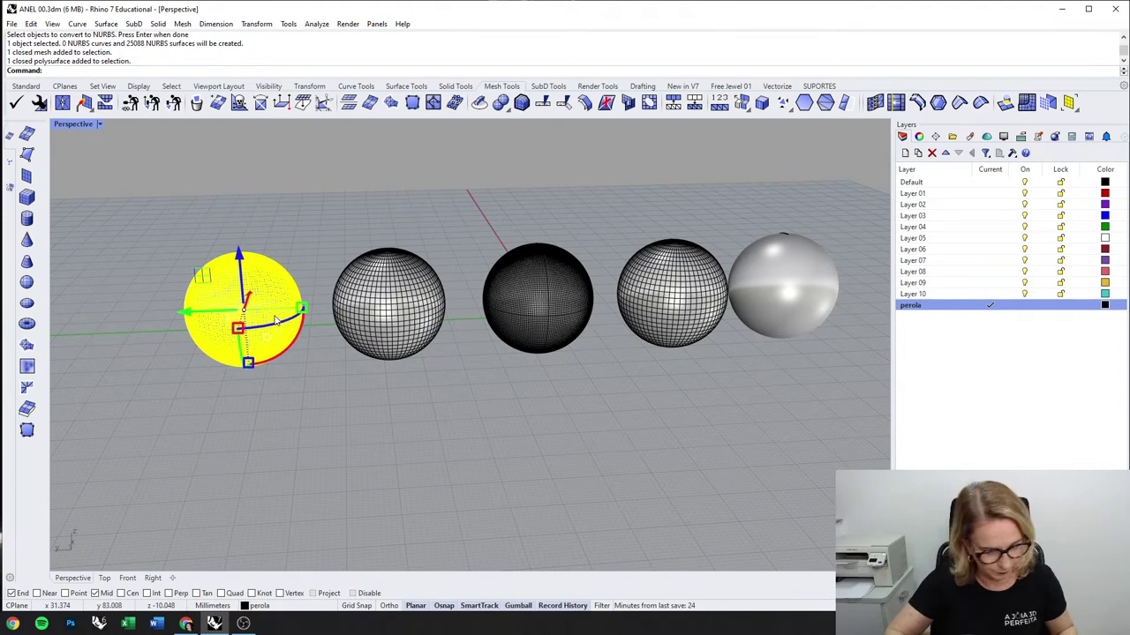
pyautogui.press('F10')
pyautogui.press('F10')
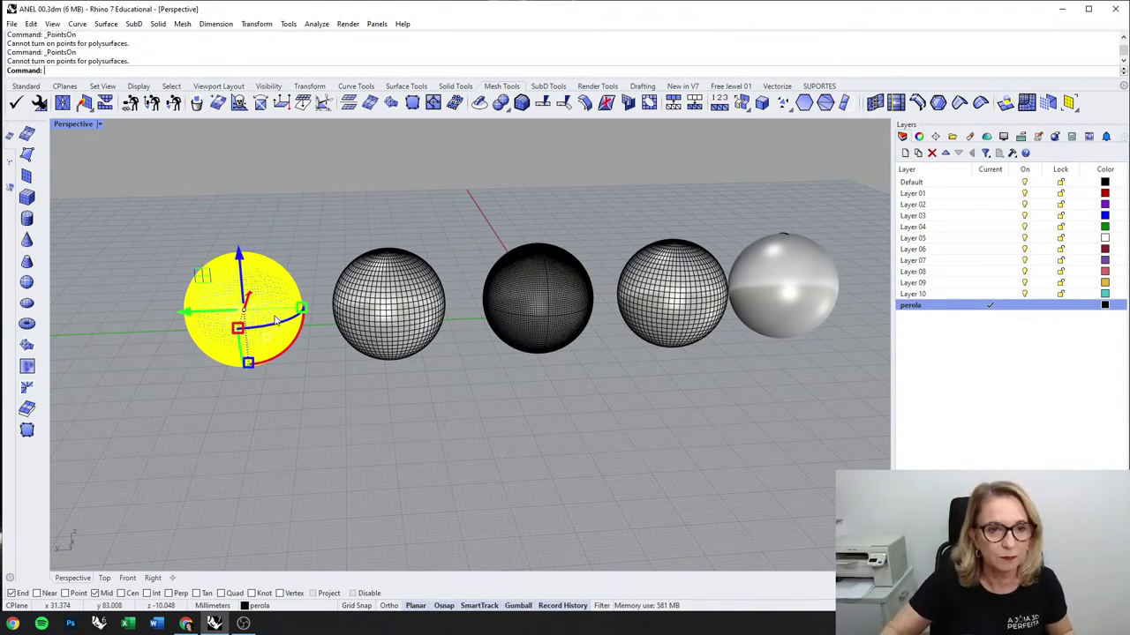
pyautogui.click(595, 459)
pyautogui.scroll(10, 253, 296)
pyautogui.click(234, 284)
pyautogui.press('F10')
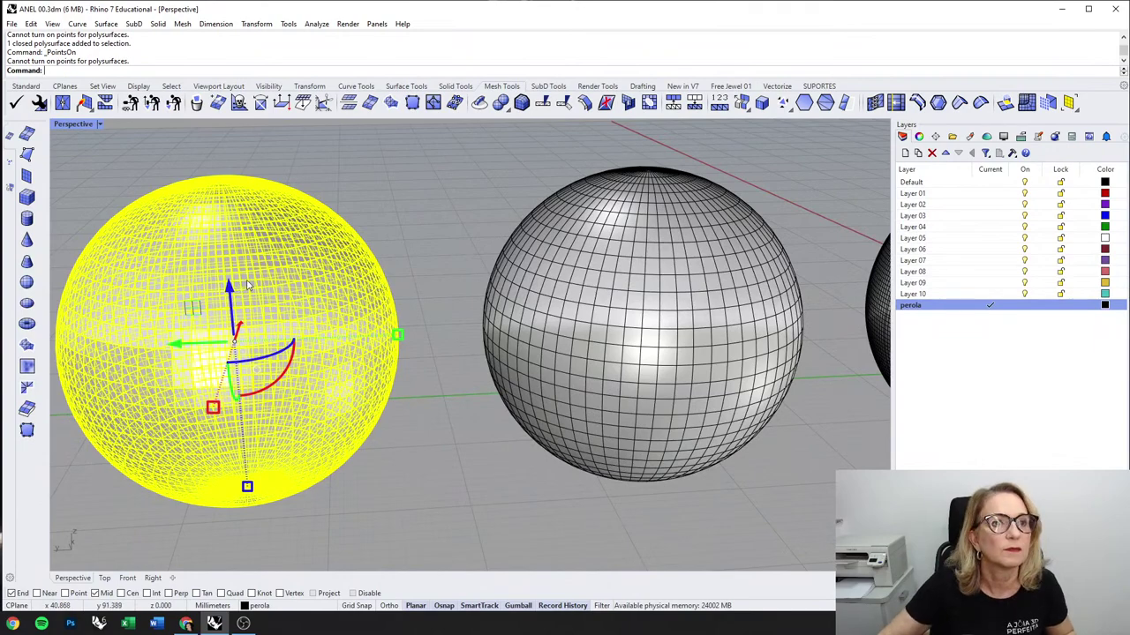
pyautogui.scroll(-3, 326, 210)
pyautogui.click(349, 210)
pyautogui.click(338, 269)
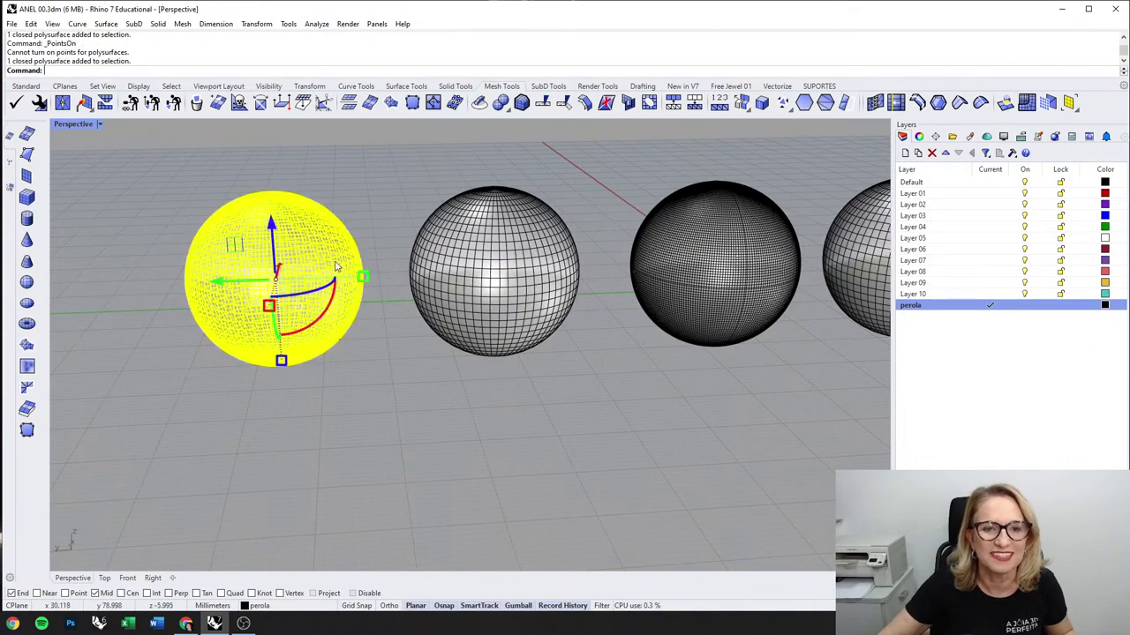
pyautogui.scroll(2, 337, 266)
pyautogui.click(386, 247)
pyautogui.moveTo(387, 247); pyautogui.dragTo(328, 265, button='right')
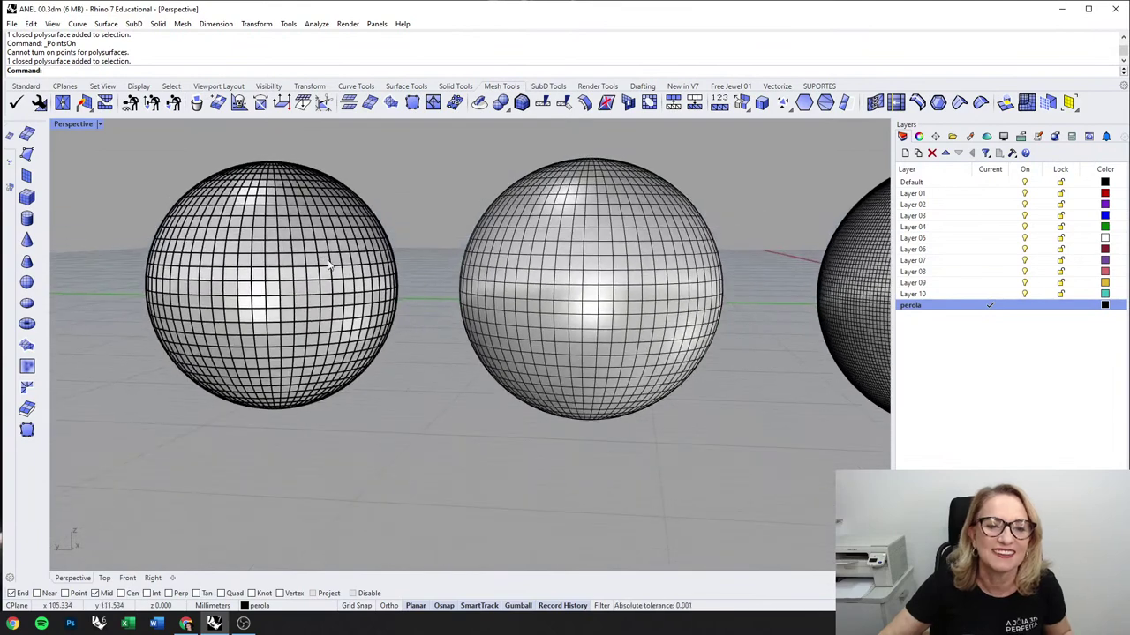
# Step: Move the converted polysurface sphere along the X axis in the Top view of the four-viewport layout
pyautogui.click(328, 265)
pyautogui.scroll(-2, 335, 269)
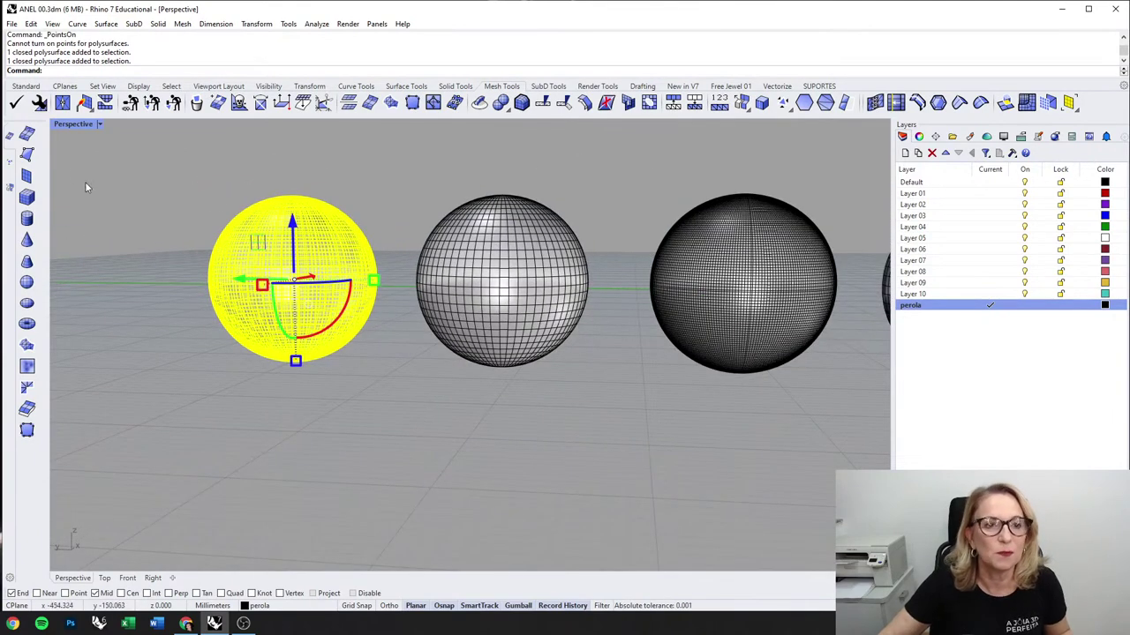
pyautogui.doubleClick(84, 125)
pyautogui.scroll(3, 311, 403)
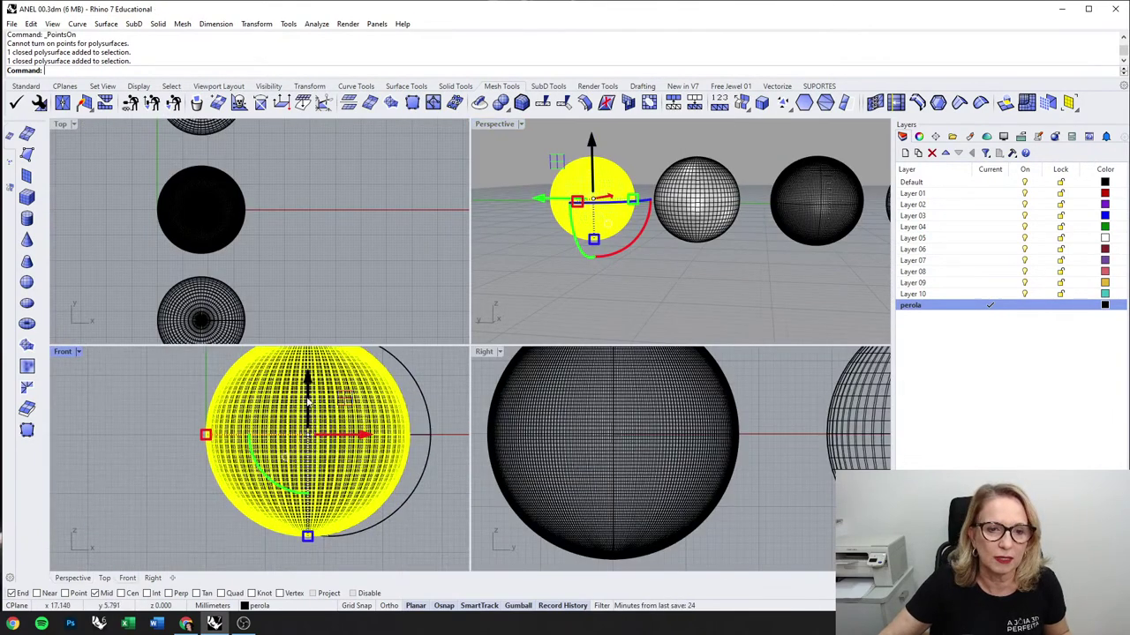
pyautogui.scroll(-8, 314, 238)
pyautogui.moveTo(311, 195); pyautogui.dragTo(298, 222, button='right')
pyautogui.moveTo(323, 200); pyautogui.dragTo(386, 199)
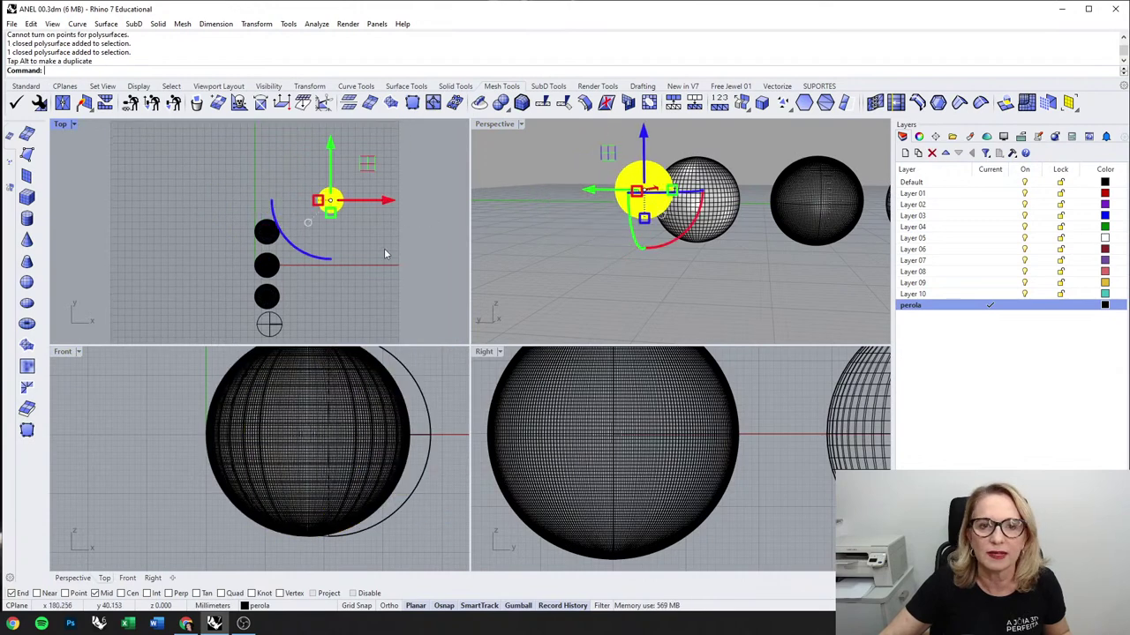
pyautogui.click(386, 253)
# Step: Examine the converted polysurface sphere beside the meshes in the Front, Top and Perspective views
pyautogui.scroll(-8, 311, 441)
pyautogui.moveTo(384, 452); pyautogui.dragTo(182, 439, button='right')
pyautogui.scroll(-4, 212, 427)
pyautogui.scroll(4, 327, 406)
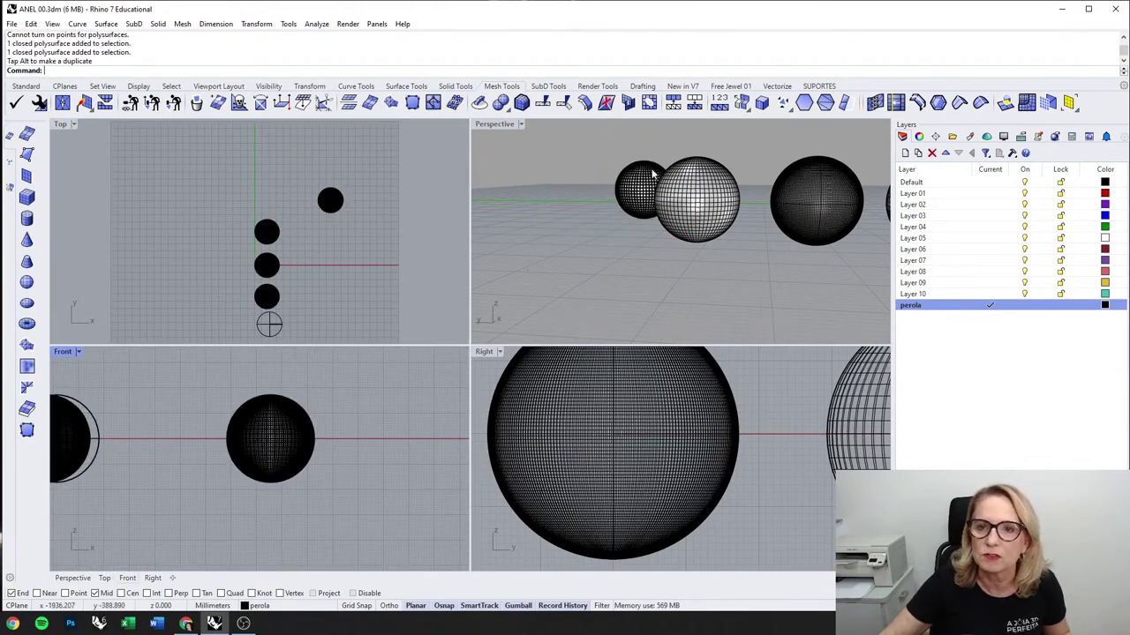
pyautogui.scroll(3, 356, 210)
pyautogui.click(317, 209)
pyautogui.click(623, 225)
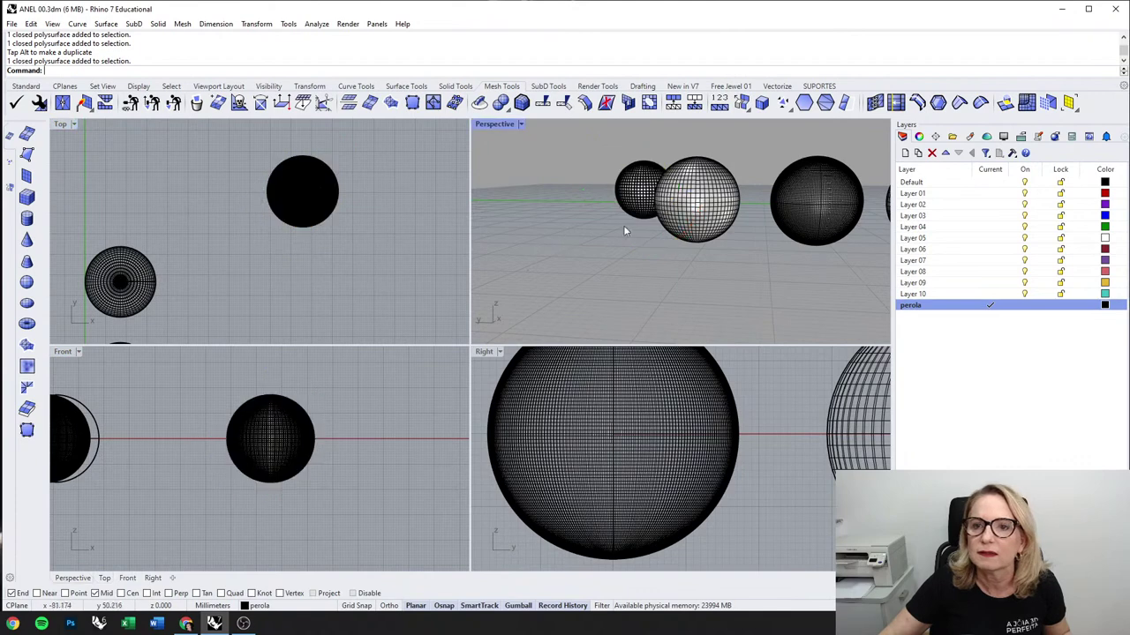
pyautogui.scroll(1, 704, 196)
pyautogui.scroll(1, 702, 198)
# Step: Undo the polysurface sphere's X-axis move and the coarse mesh sphere's Y-axis move
pyautogui.hotkey('ctrl', 'z')
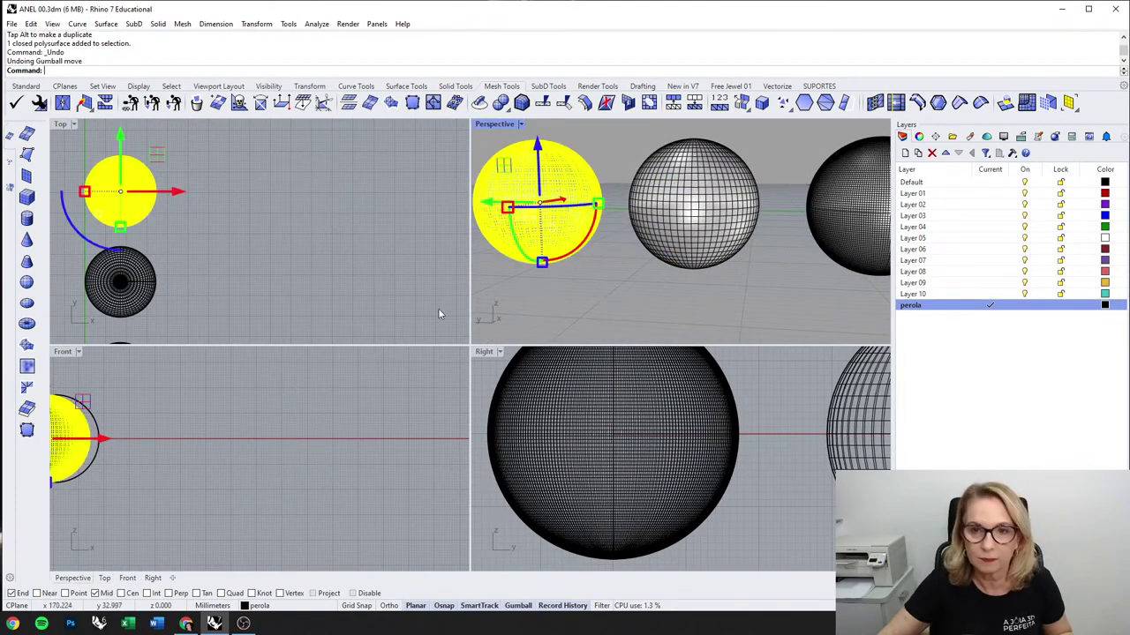
pyautogui.click(492, 327)
pyautogui.scroll(-6, 376, 369)
pyautogui.moveTo(226, 387); pyautogui.dragTo(283, 378, button='right')
pyautogui.hotkey('ctrl', 'z')
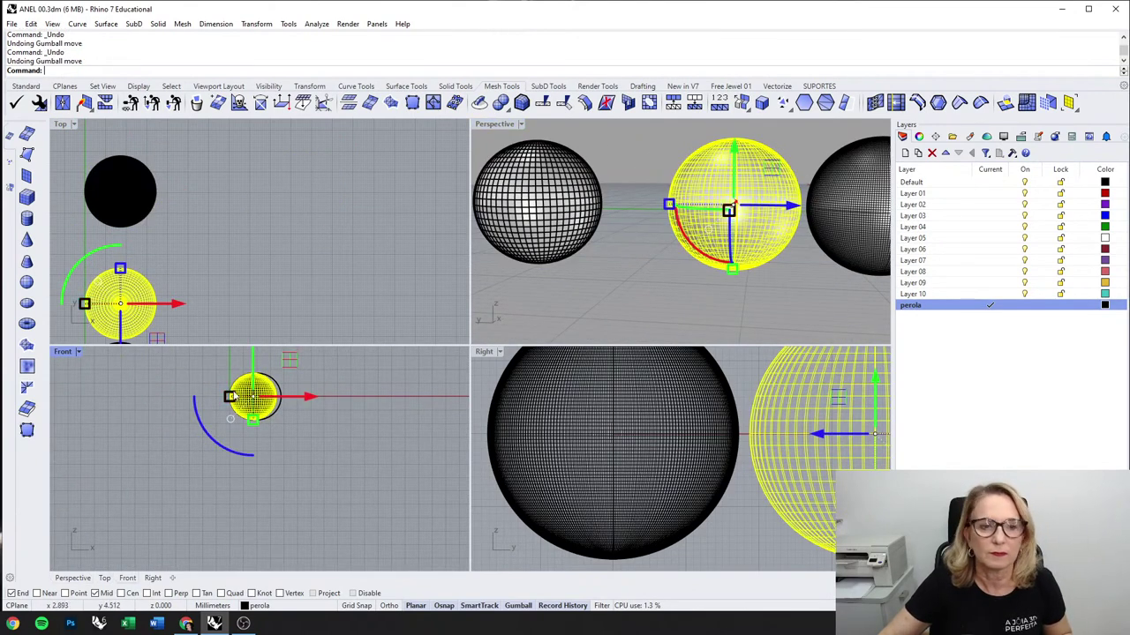
pyautogui.scroll(-2, 161, 275)
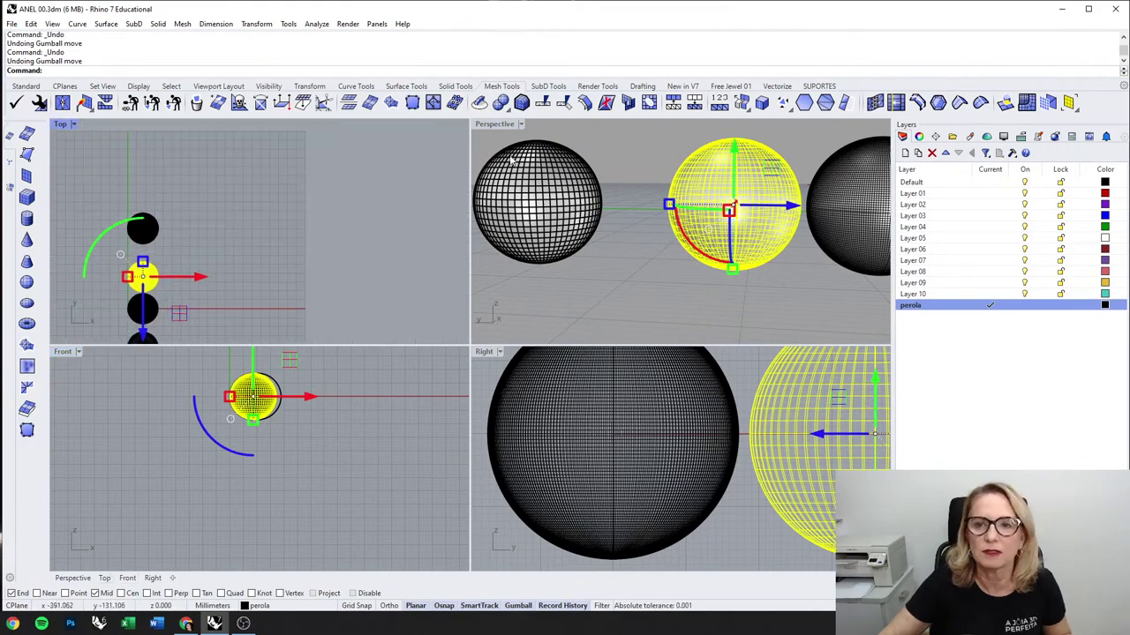
# Step: Maximize the Perspective view and undo the polysurface sphere's move out of its mesh
pyautogui.doubleClick(506, 126)
pyautogui.click(250, 244)
pyautogui.scroll(-7, 250, 244)
pyautogui.moveTo(265, 256); pyautogui.dragTo(306, 284, button='right')
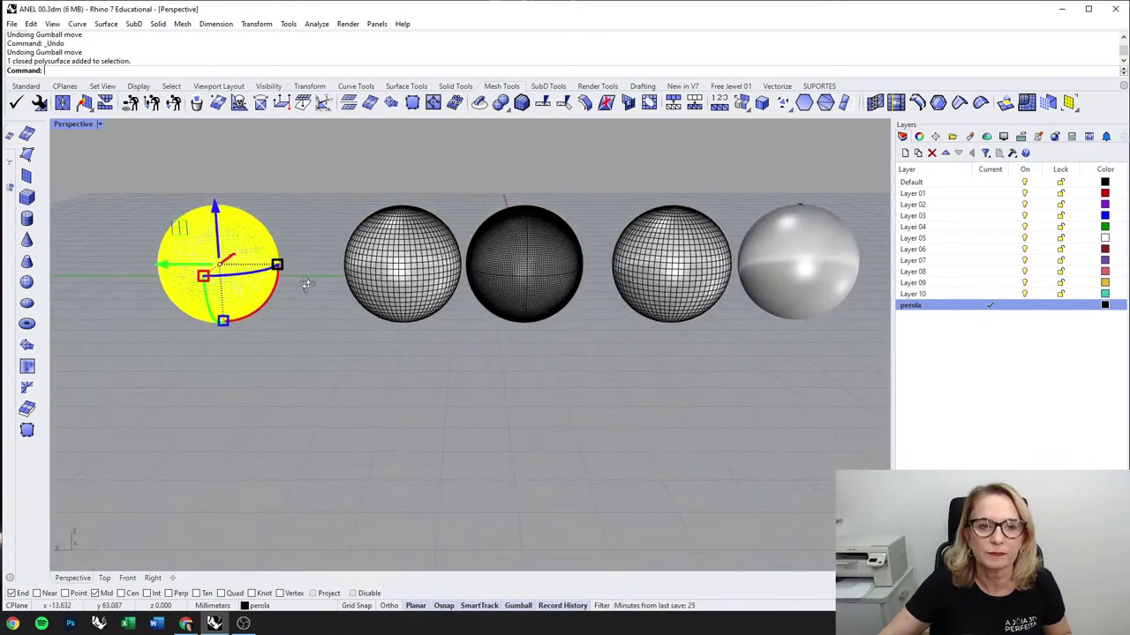
pyautogui.click(319, 298)
pyautogui.click(424, 276)
pyautogui.hotkey('ctrl', 'z')
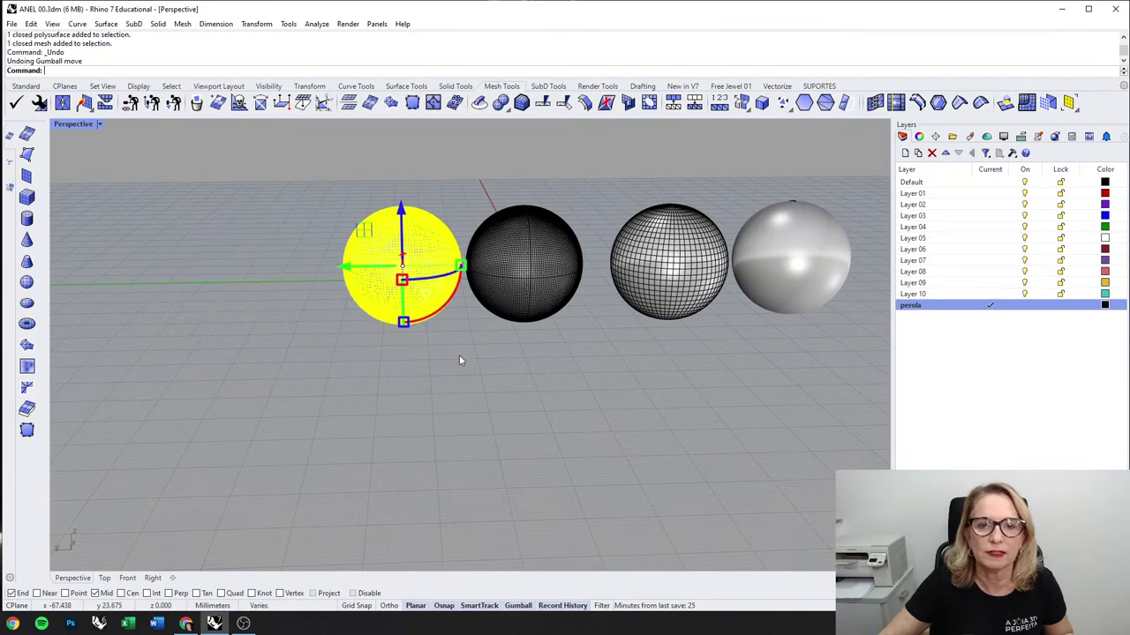
# Step: Undo the coarse mesh sphere's conversion to NURBS
pyautogui.click(459, 355)
pyautogui.click(412, 258)
pyautogui.click(466, 330)
pyautogui.click(448, 251)
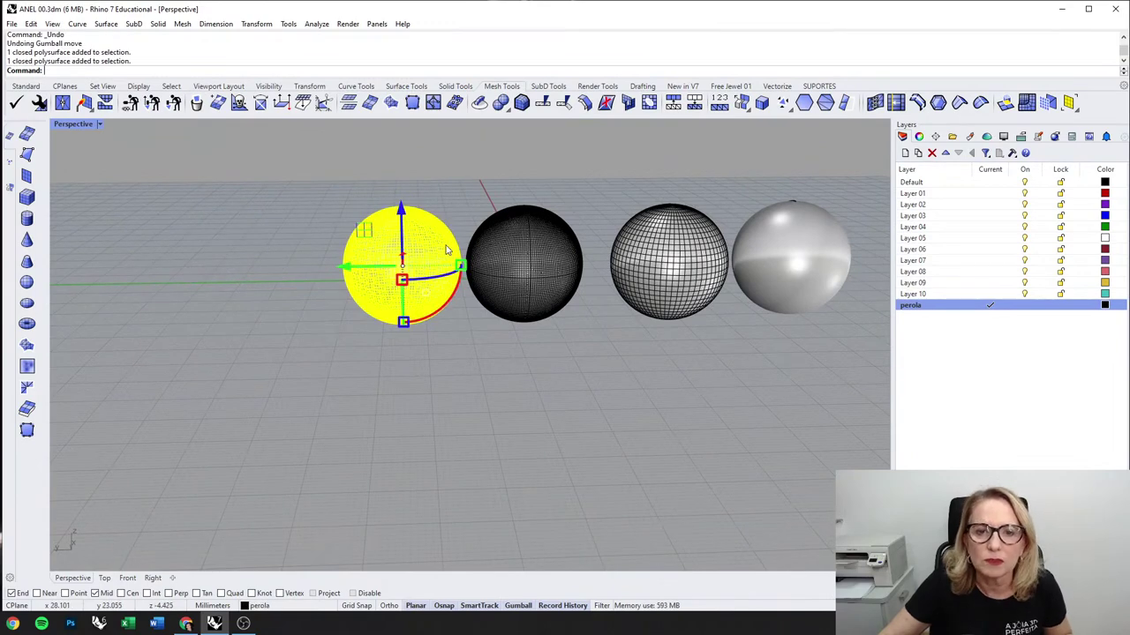
pyautogui.click(462, 303)
pyautogui.click(520, 270)
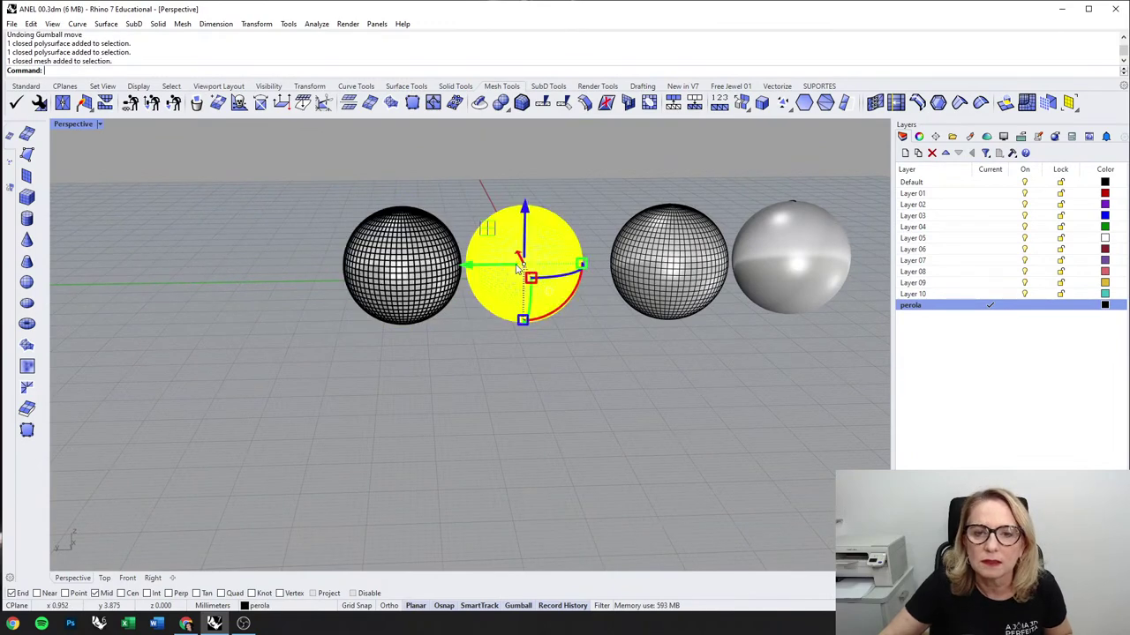
pyautogui.click(481, 328)
pyautogui.hotkey('ctrl', 'z')
pyautogui.click(439, 267)
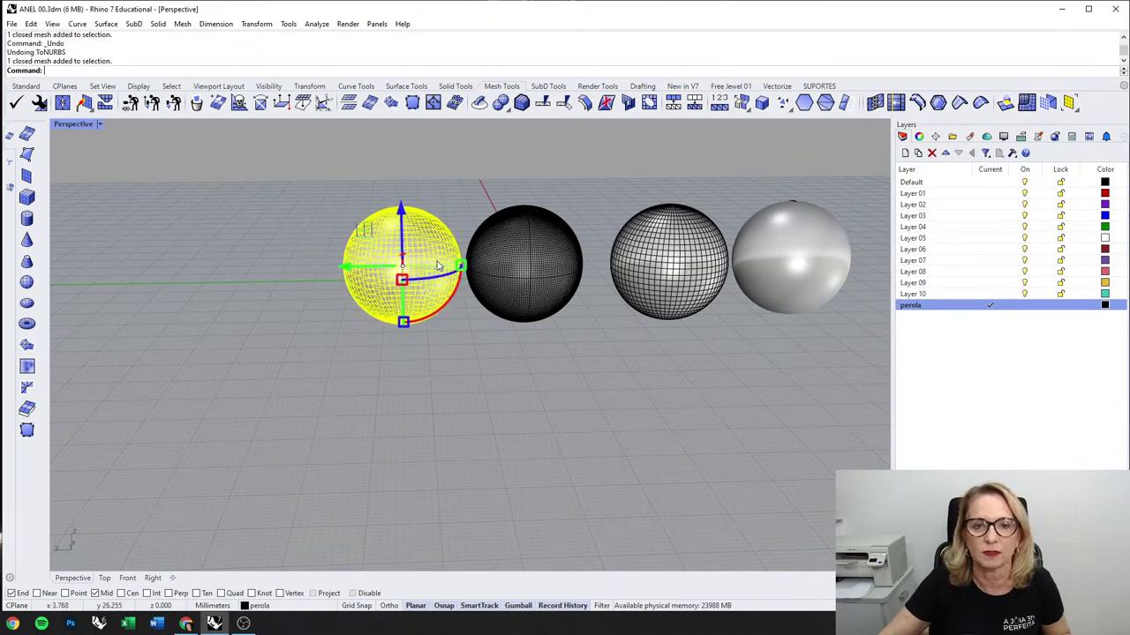
pyautogui.click(452, 317)
# Step: Drag the coarse mesh sphere sideways, and undo the last drags
pyautogui.moveTo(433, 284); pyautogui.dragTo(378, 290)
pyautogui.hotkey('ctrl', 'z')
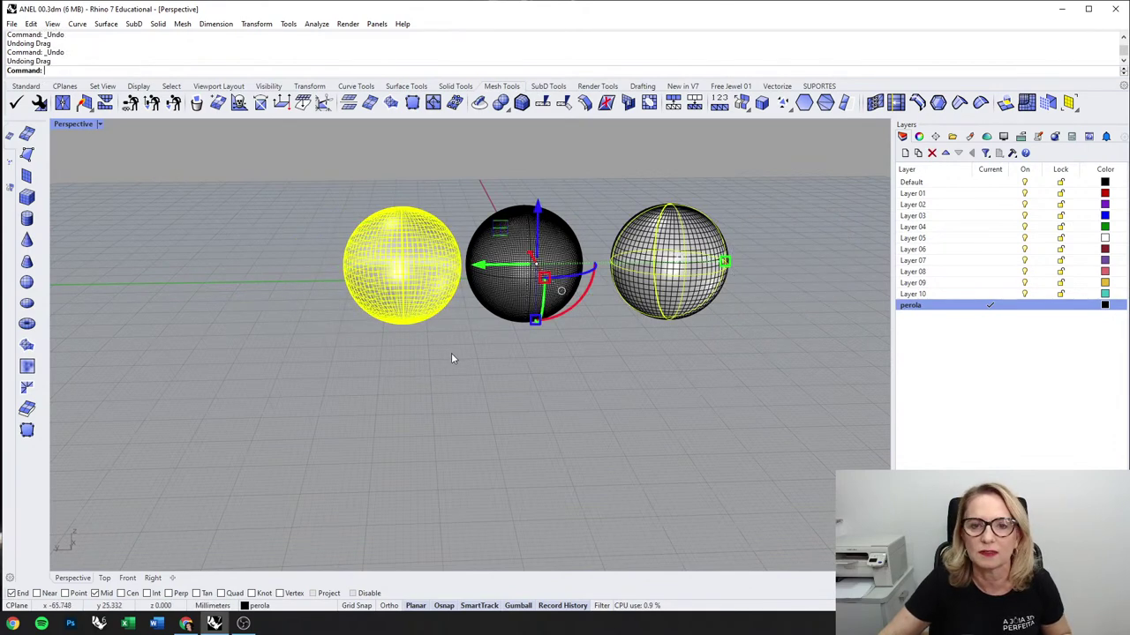
pyautogui.hotkey('ctrl', 'z')
# Step: Move the smooth sphere surface about 44 mm along negative Y, out of its overlapping mesh
pyautogui.click(695, 293)
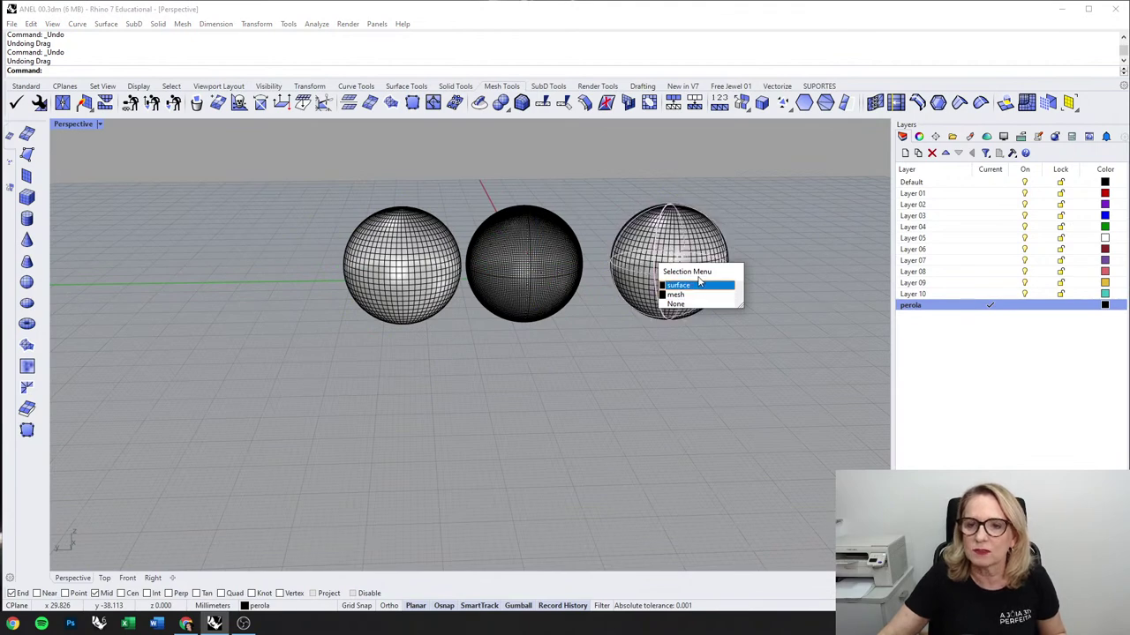
pyautogui.click(696, 287)
pyautogui.scroll(-2, 693, 284)
pyautogui.keyDown('alt'); pyautogui.moveTo(630, 263); pyautogui.dragTo(744, 261); pyautogui.keyUp('alt')
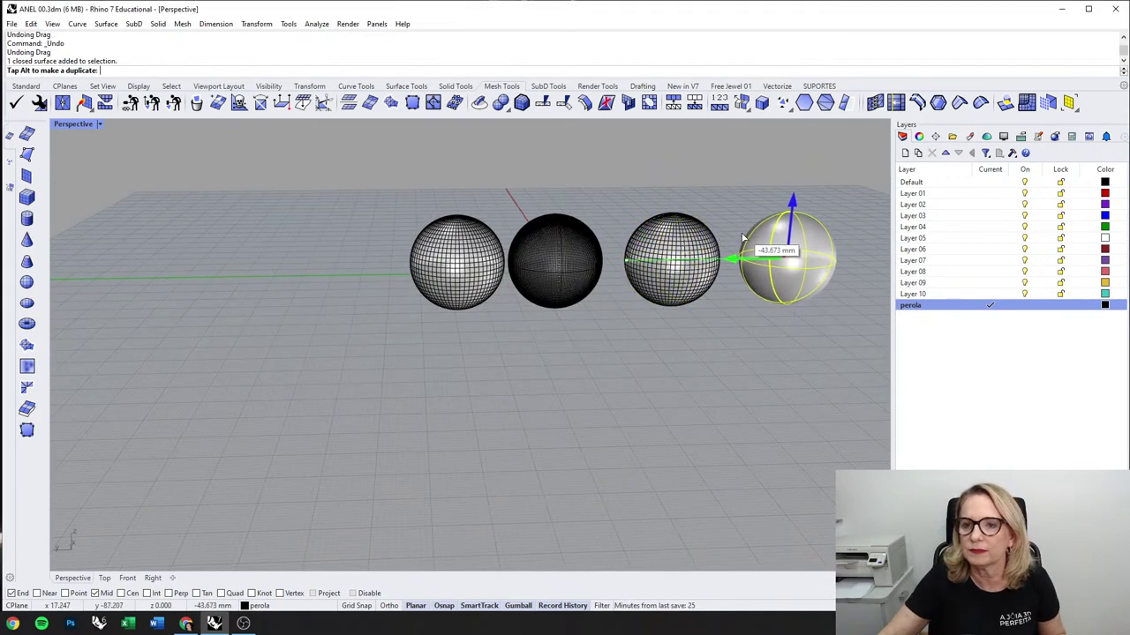
pyautogui.click(679, 279)
pyautogui.click(706, 370)
pyautogui.click(679, 279)
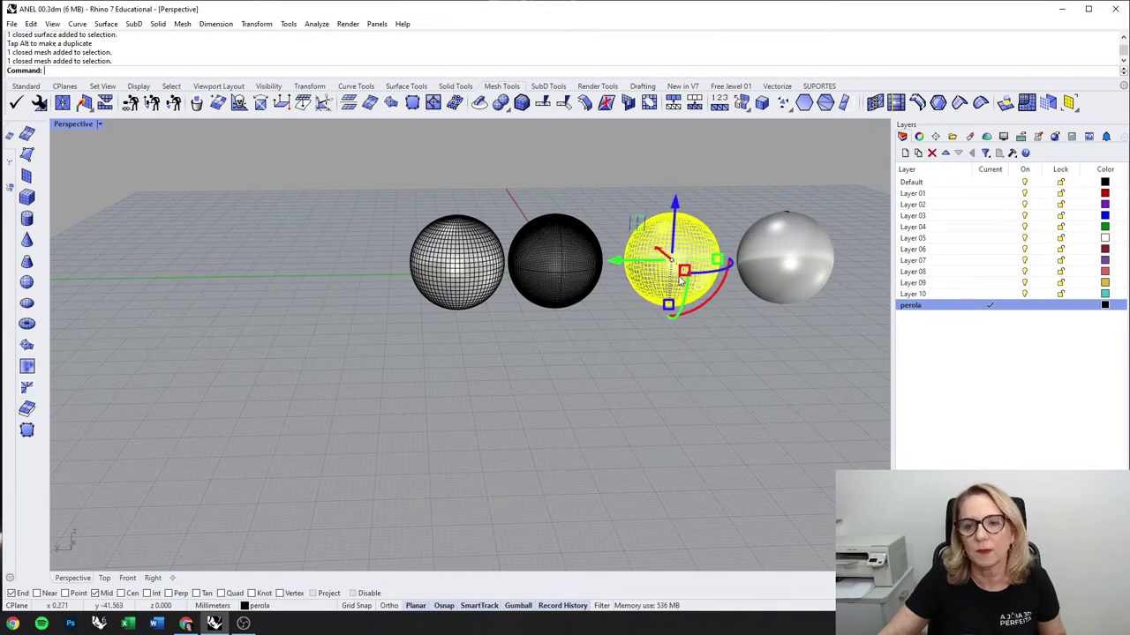
# Step: Deselect the coarse mesh sphere and display the SubD toolset
pyautogui.click(467, 278)
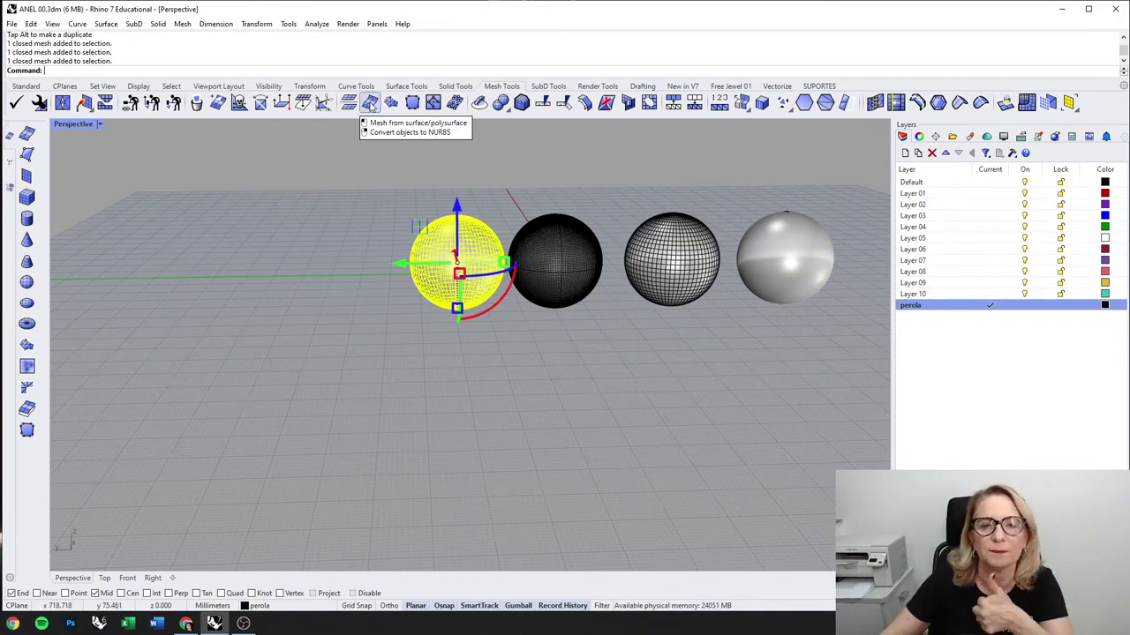
pyautogui.click(382, 189)
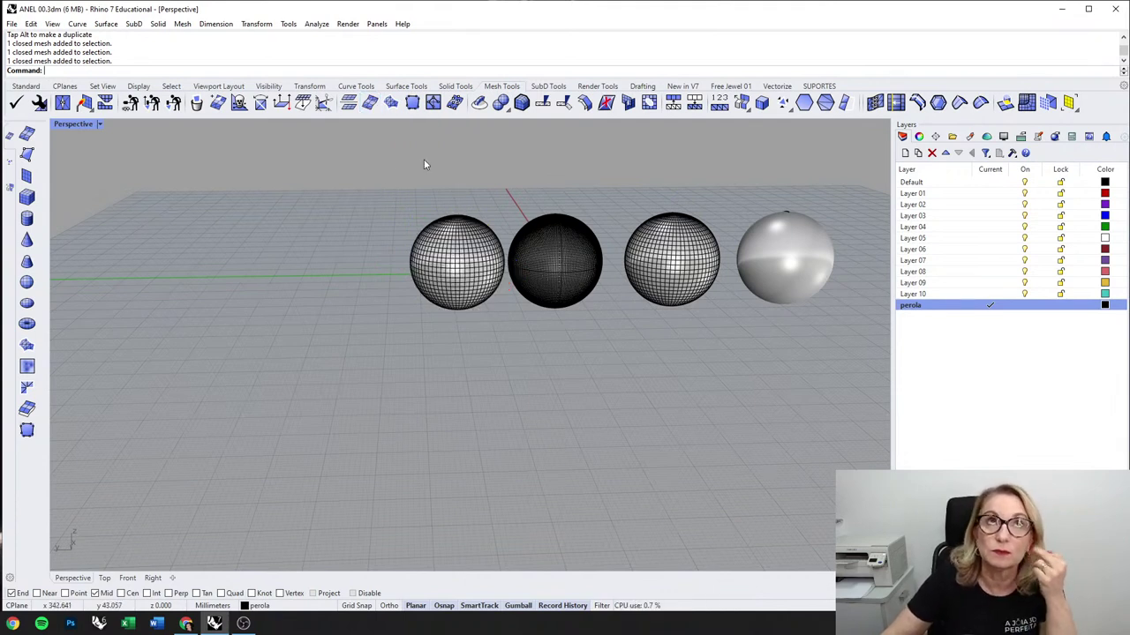
pyautogui.click(548, 85)
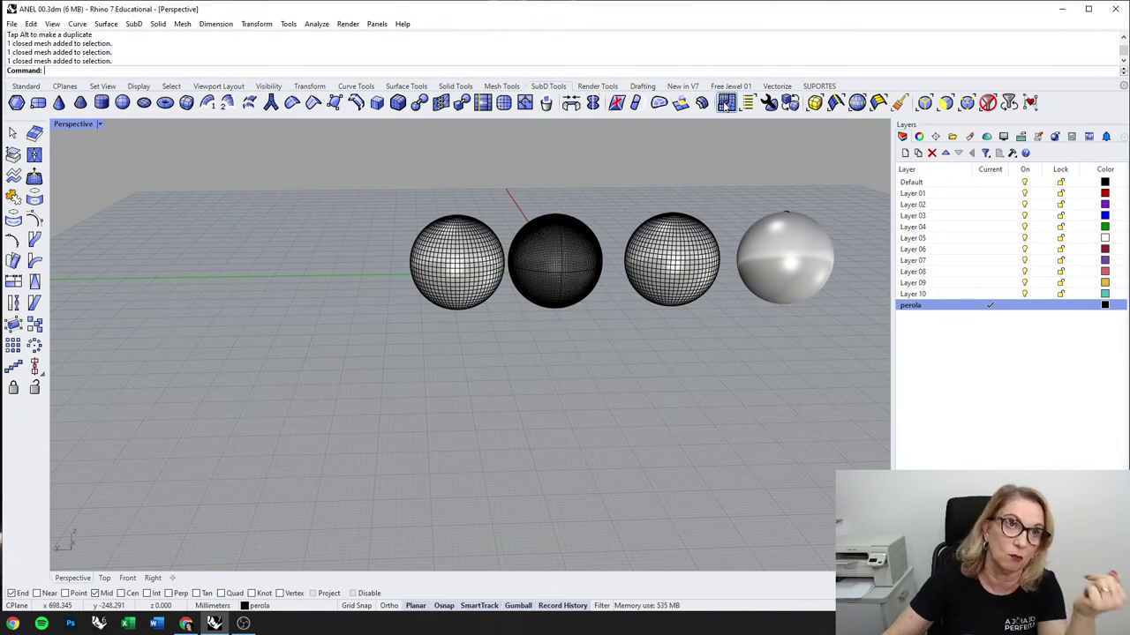
# Step: Delete the three mesh spheres and the smooth sphere surface
pyautogui.click(698, 236)
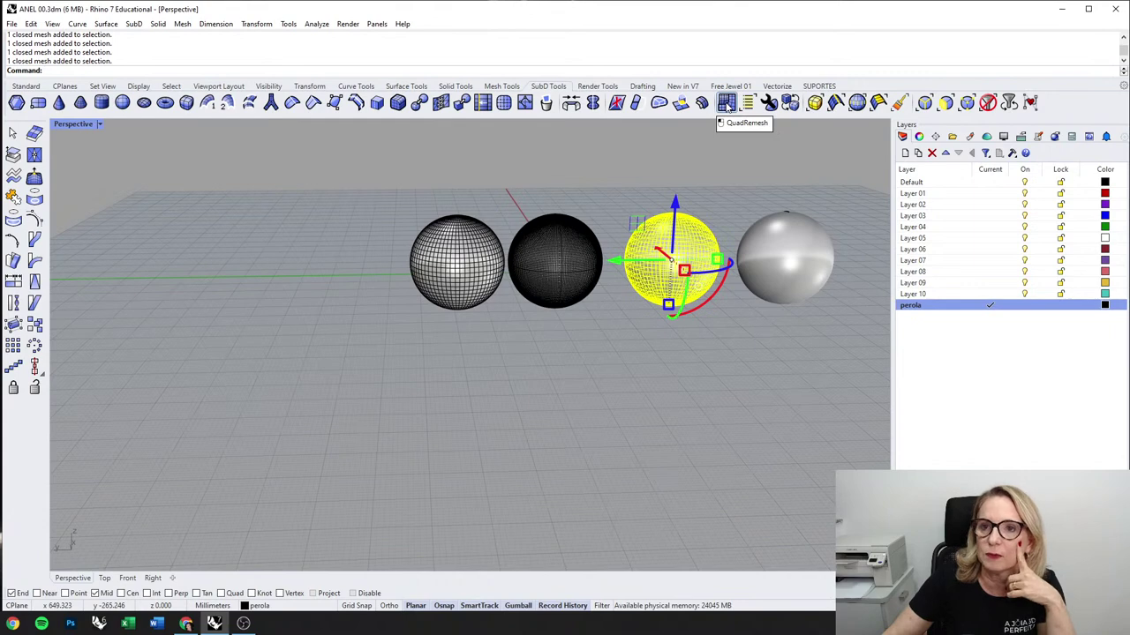
pyautogui.click(700, 158)
pyautogui.moveTo(339, 196); pyautogui.dragTo(841, 364)
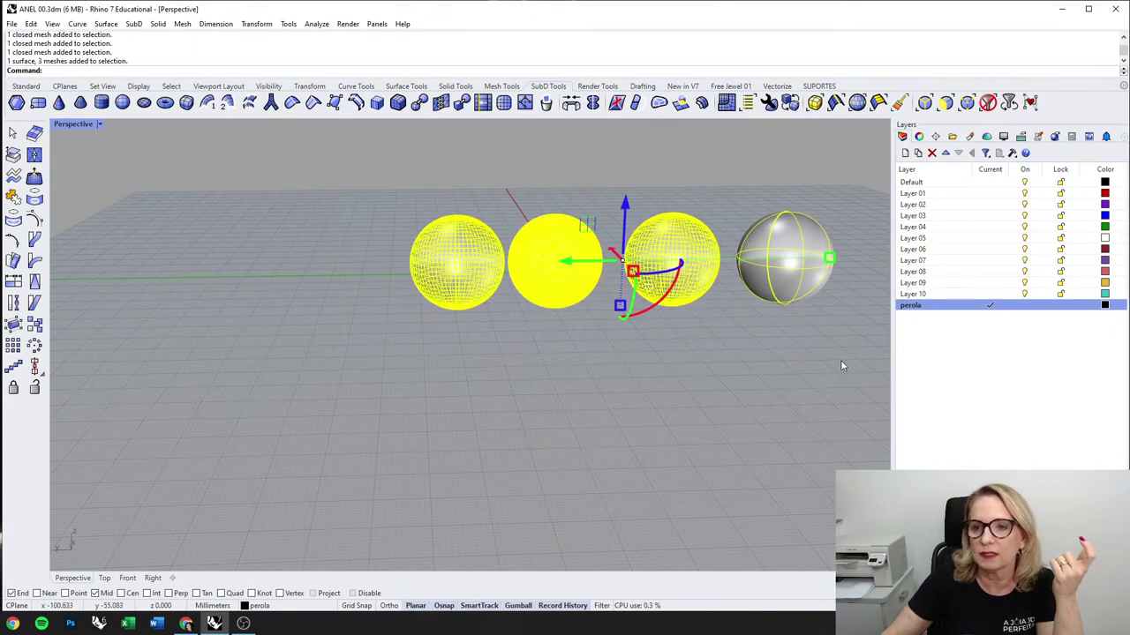
pyautogui.press('Delete')
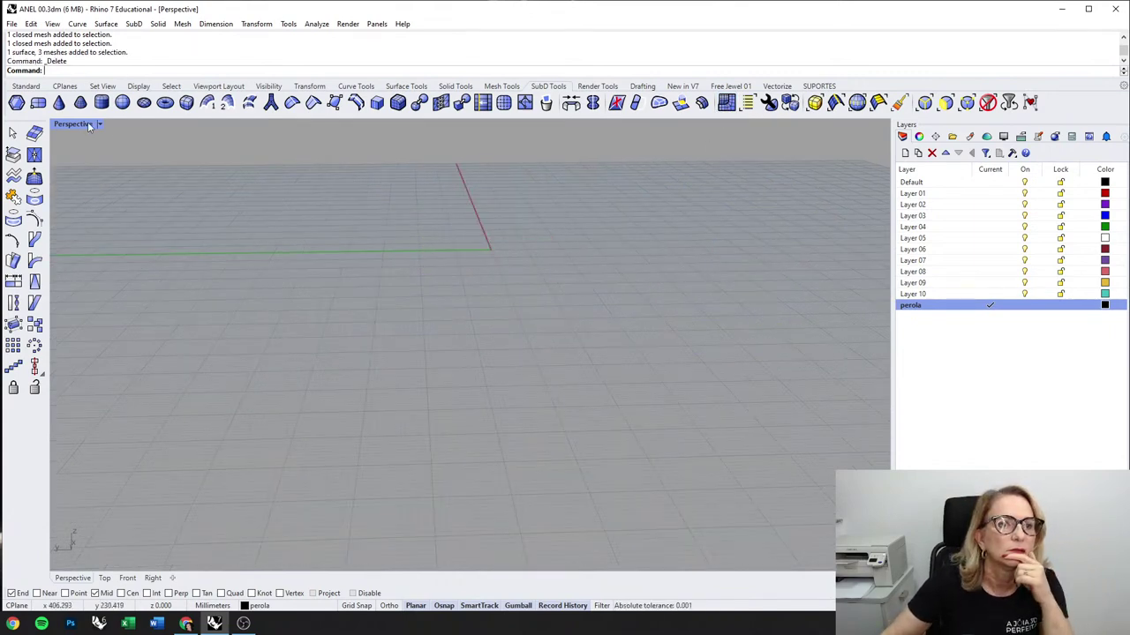
# Step: Display the solid tools and arrange the workspace as four viewports around the origin
pyautogui.doubleClick(86, 125)
pyautogui.doubleClick(79, 124)
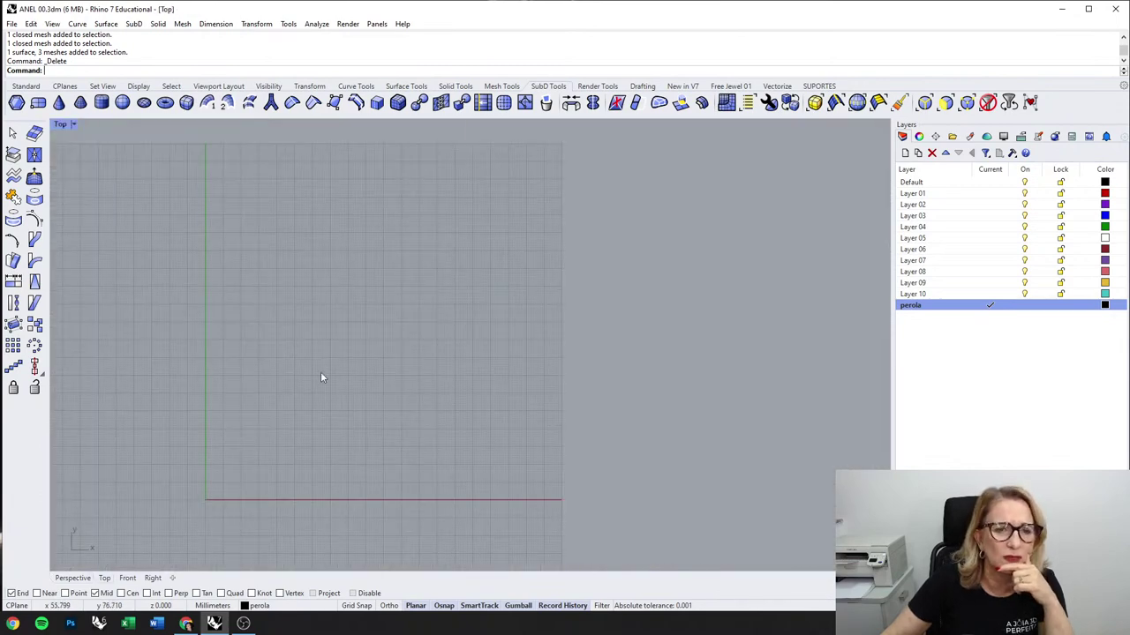
pyautogui.scroll(-1, 526, 284)
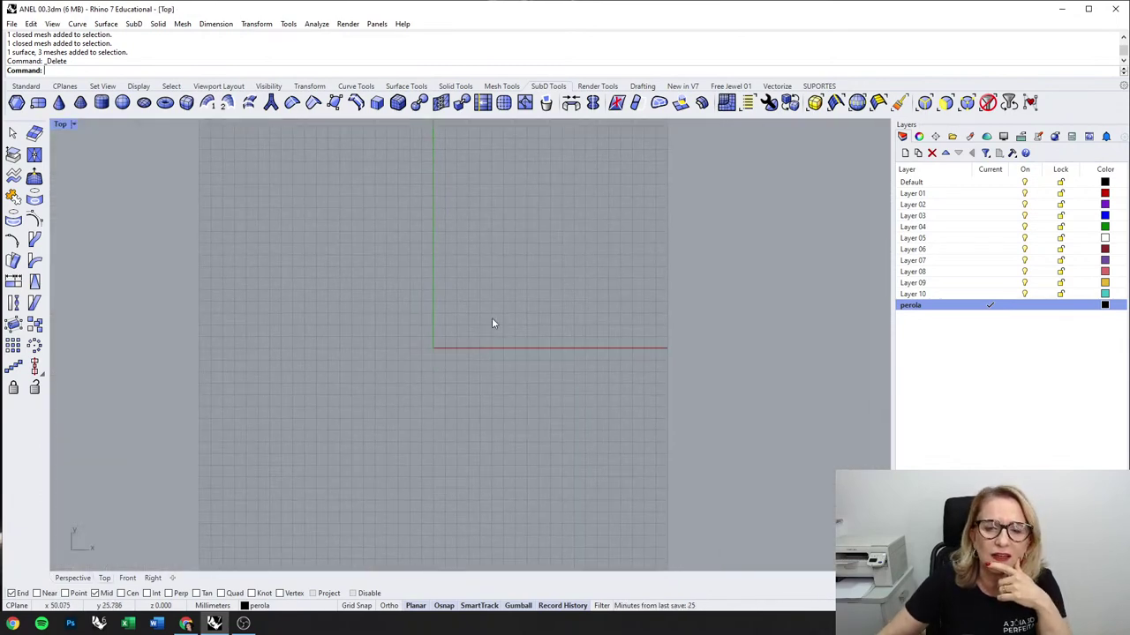
pyautogui.scroll(1, 445, 287)
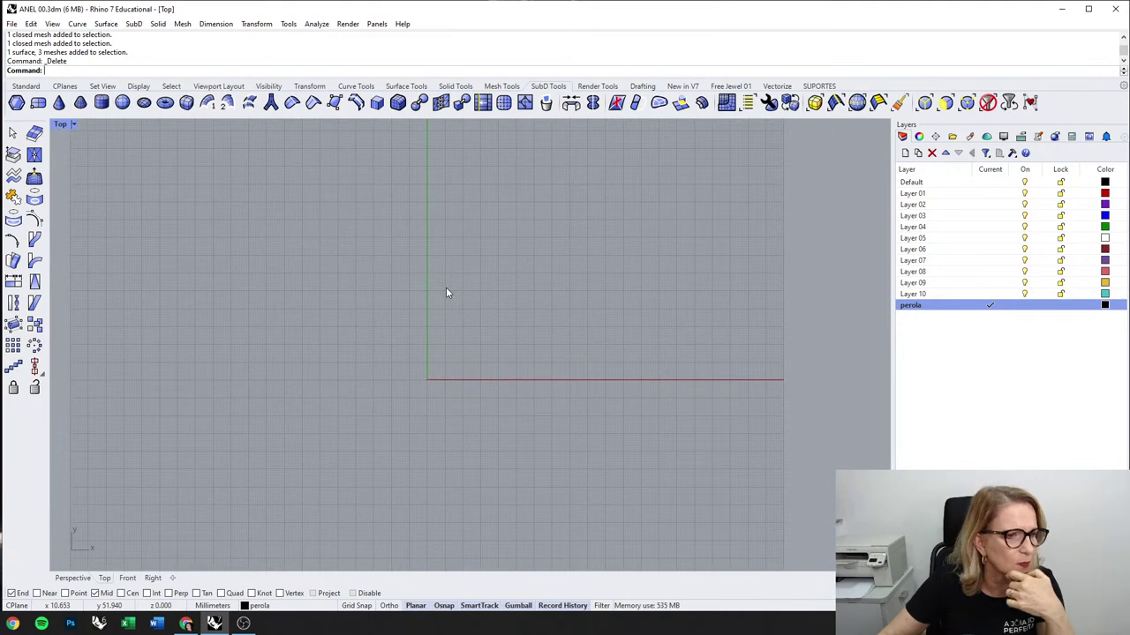
pyautogui.moveTo(446, 288); pyautogui.dragTo(531, 309, button='right')
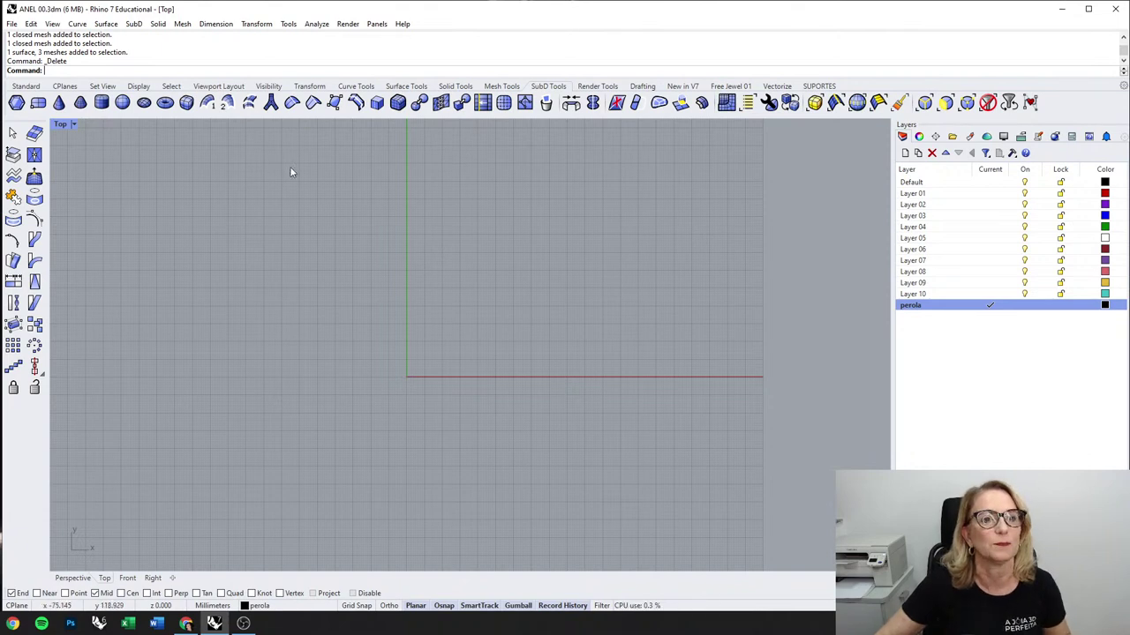
pyautogui.click(455, 85)
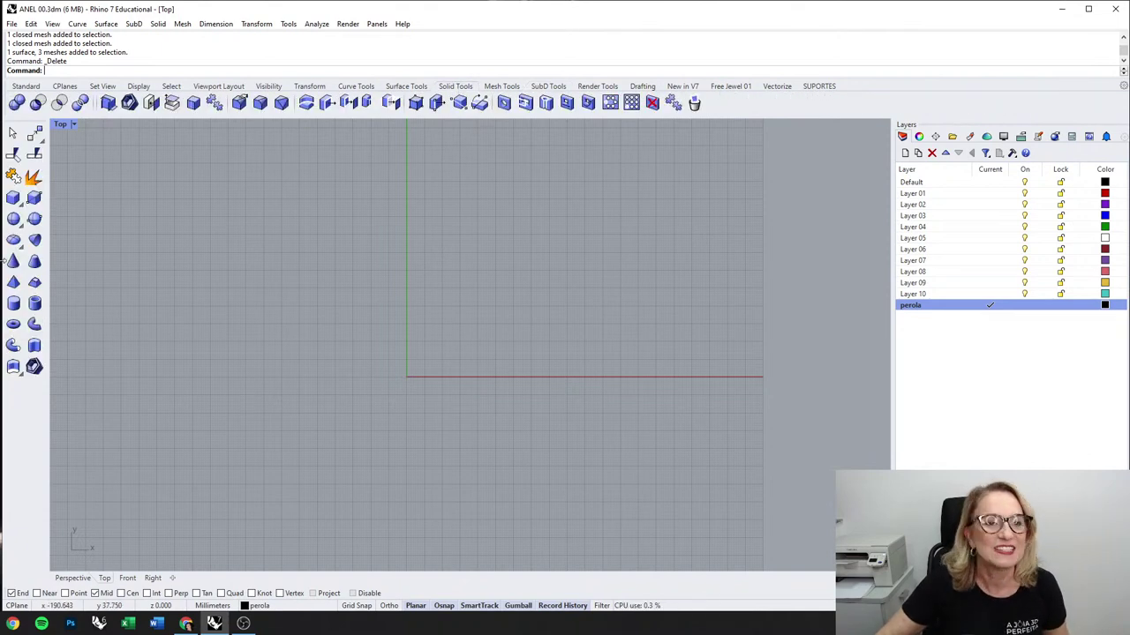
pyautogui.doubleClick(63, 124)
# Step: Create an 8 mm diameter sphere centred at the origin on the perola layer
pyautogui.click(14, 221)
pyautogui.write('0')
pyautogui.press('Return')
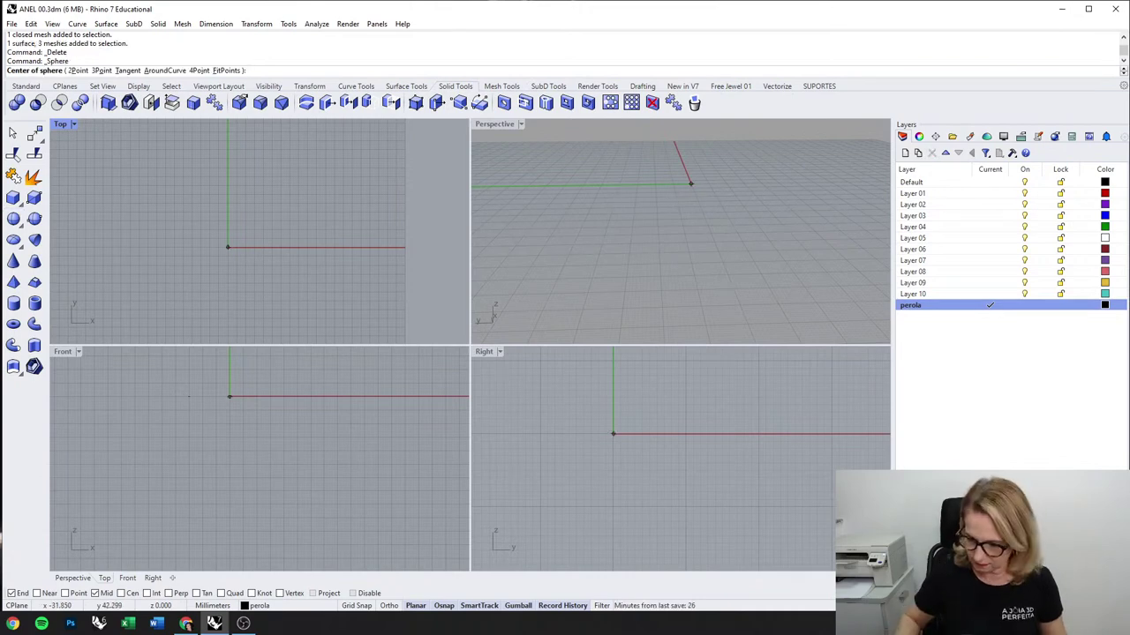
pyautogui.click(294, 605)
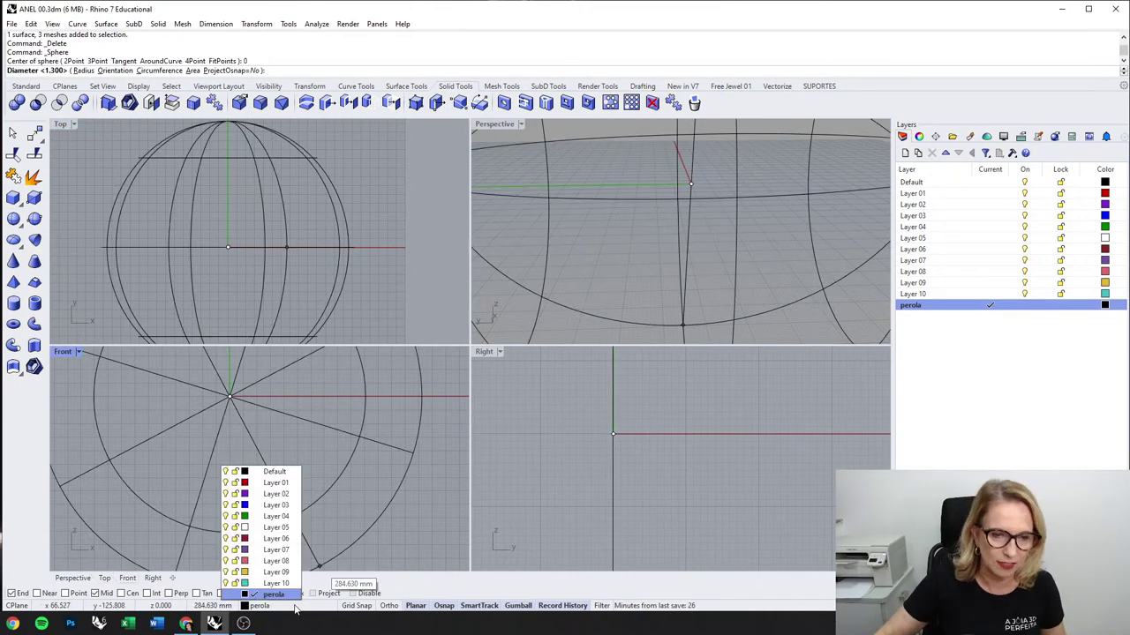
pyautogui.click(267, 597)
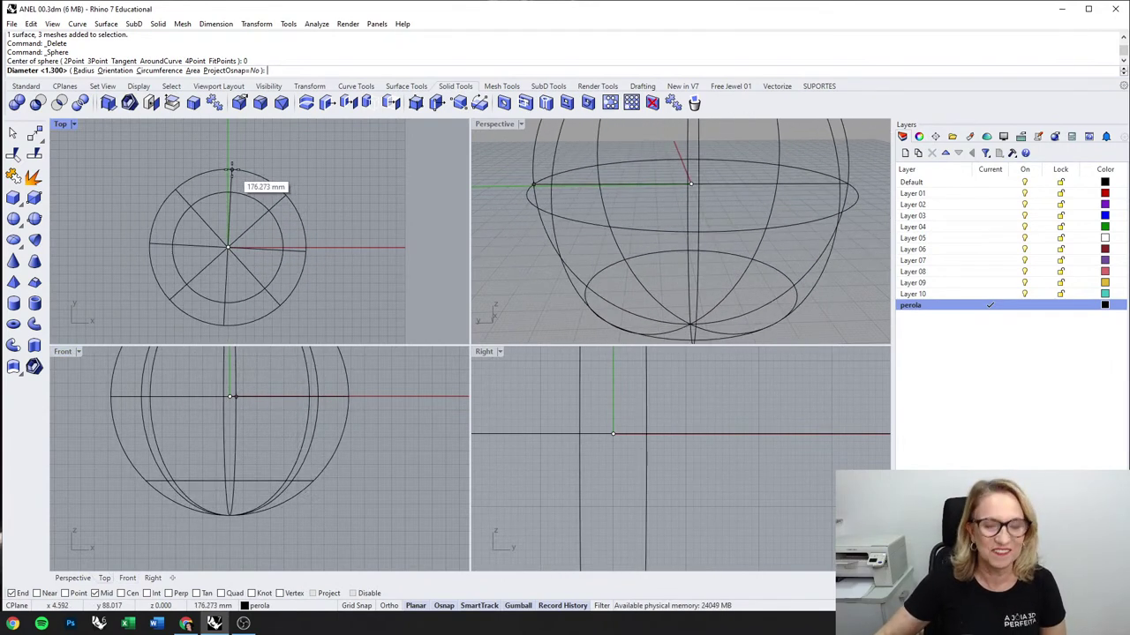
pyautogui.write('8')
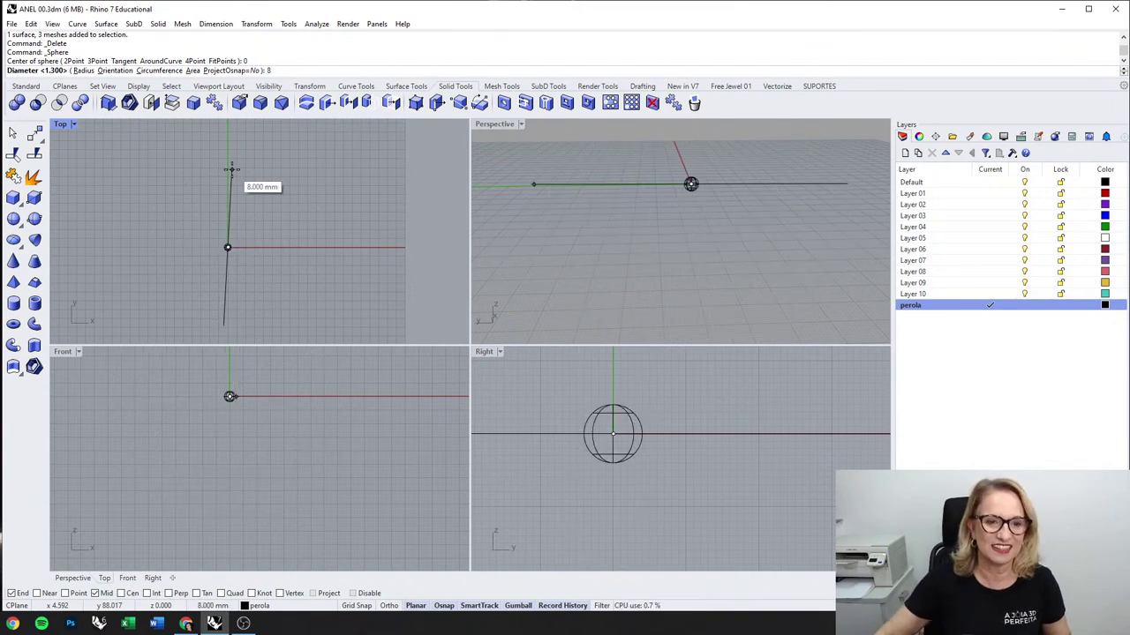
pyautogui.press('Return')
pyautogui.click(692, 209)
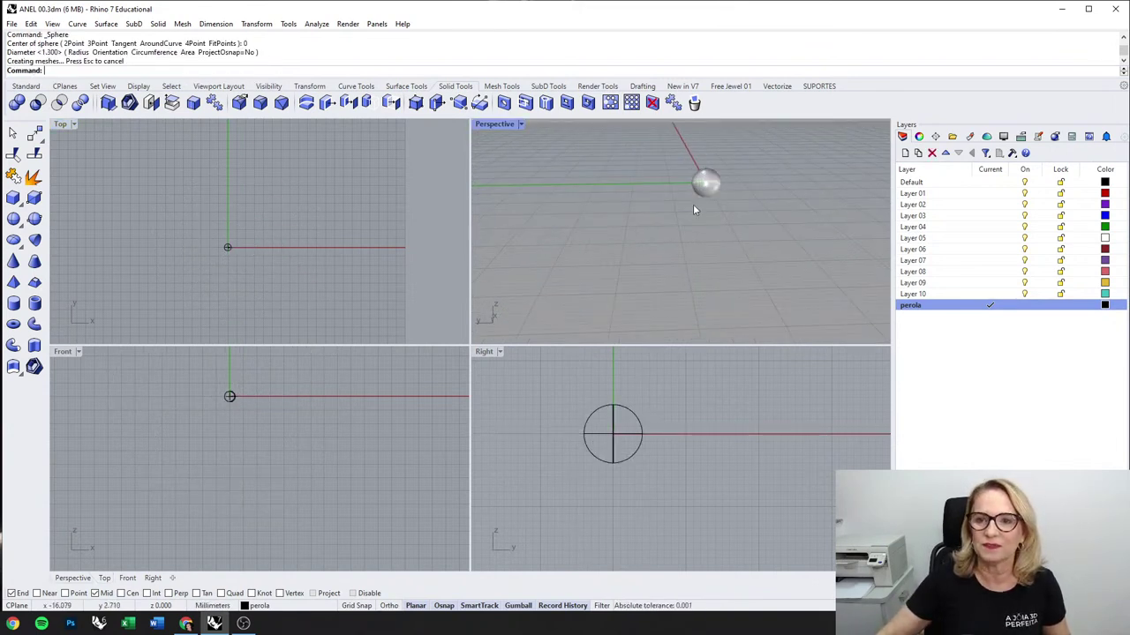
# Step: Set the Perspective viewport to Rendered display and examine the pearl close up
pyautogui.click(521, 124)
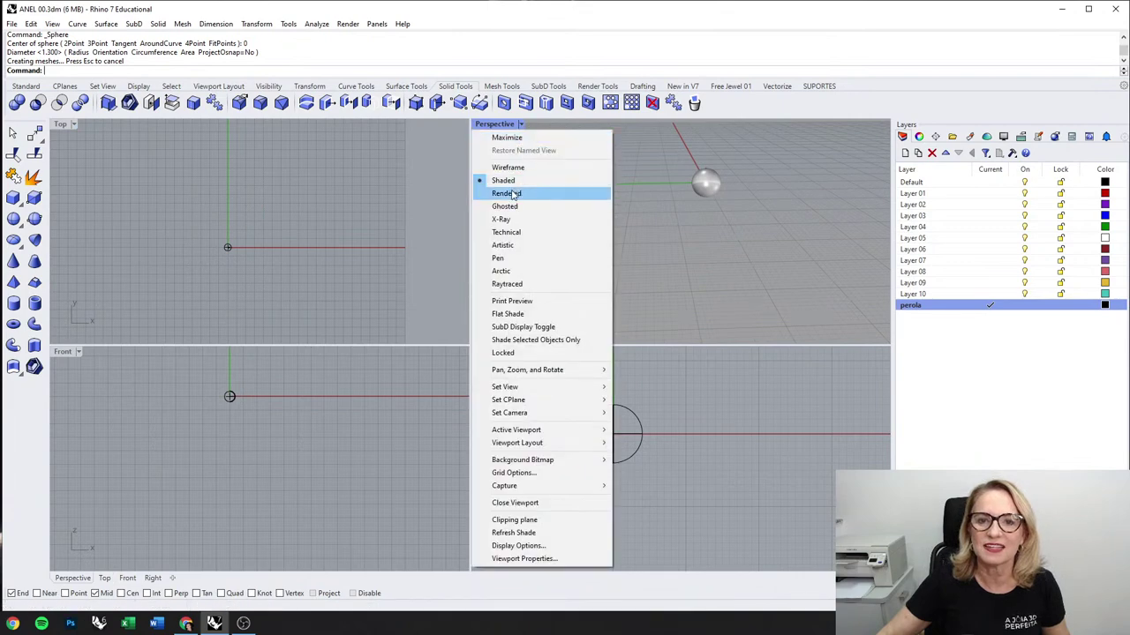
pyautogui.click(513, 193)
pyautogui.moveTo(741, 208); pyautogui.dragTo(709, 220, button='right')
pyautogui.scroll(10, 700, 207)
pyautogui.scroll(3, 176, 420)
pyautogui.scroll(3, 231, 322)
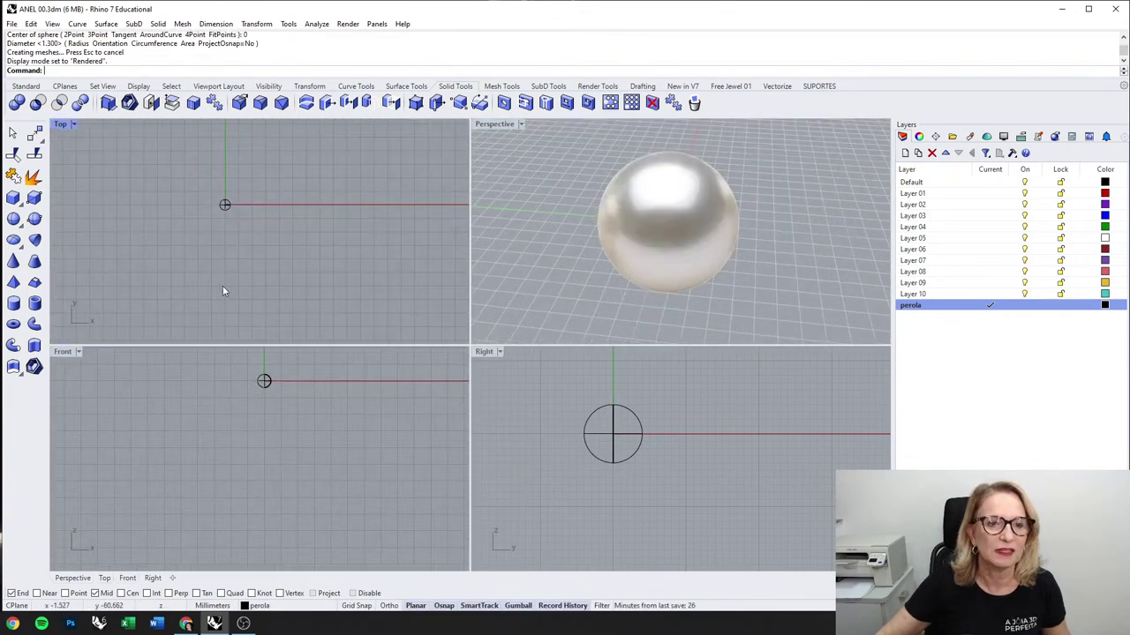
# Step: Replace the 8 mm sphere with a 10 mm diameter sphere centred at the origin
pyautogui.scroll(5, 223, 286)
pyautogui.click(261, 267)
pyautogui.press('Delete')
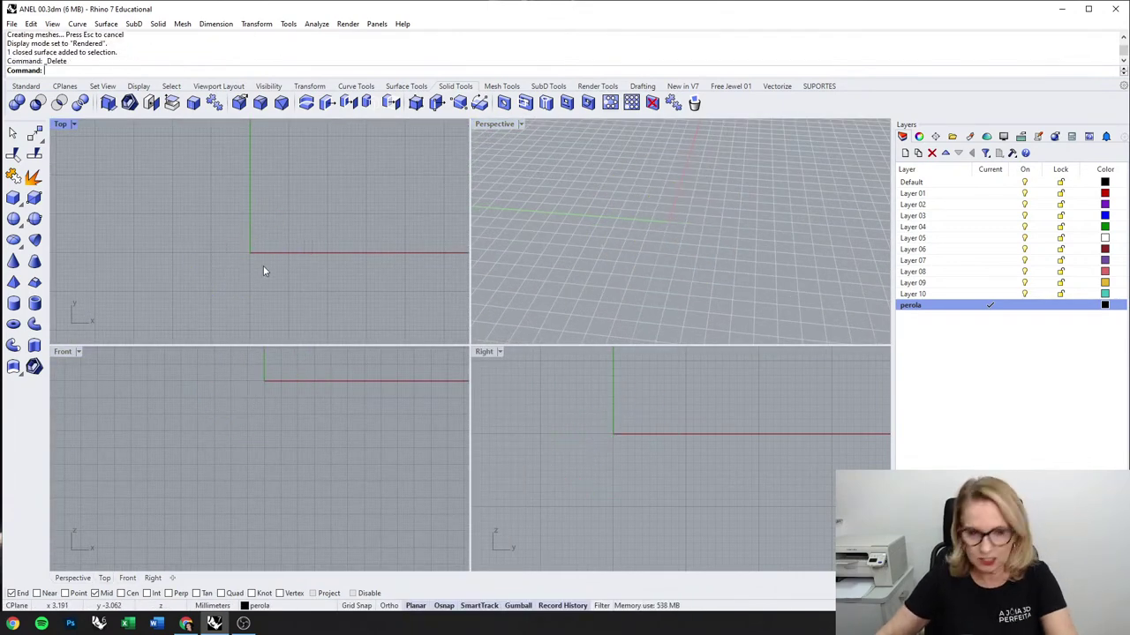
pyautogui.click(14, 219)
pyautogui.click(249, 253)
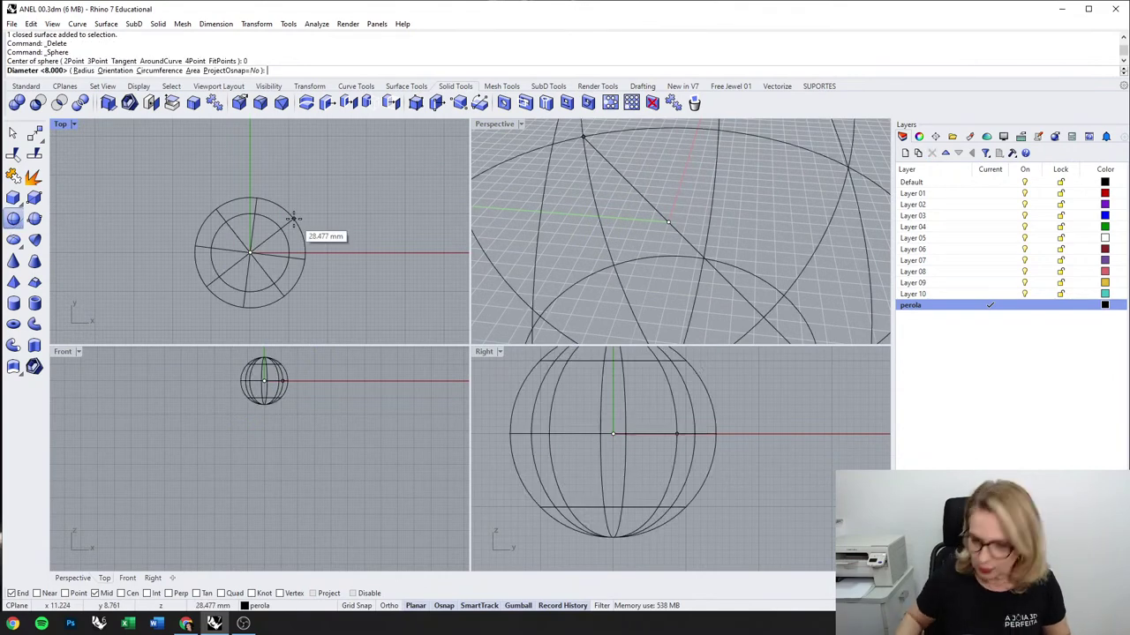
pyautogui.write('10')
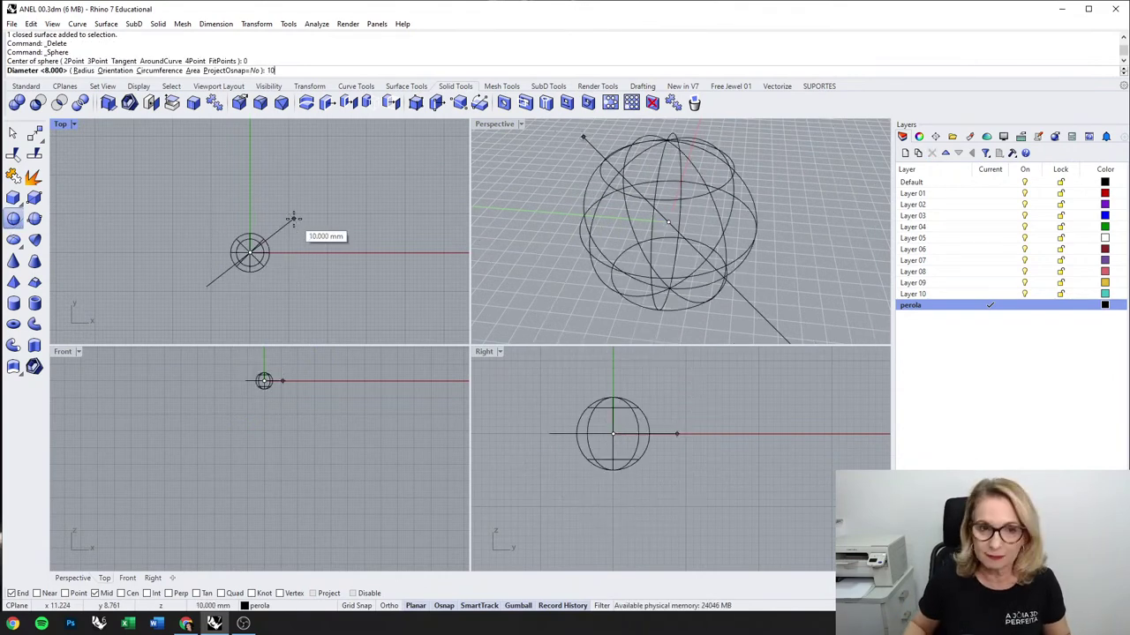
pyautogui.press('Return')
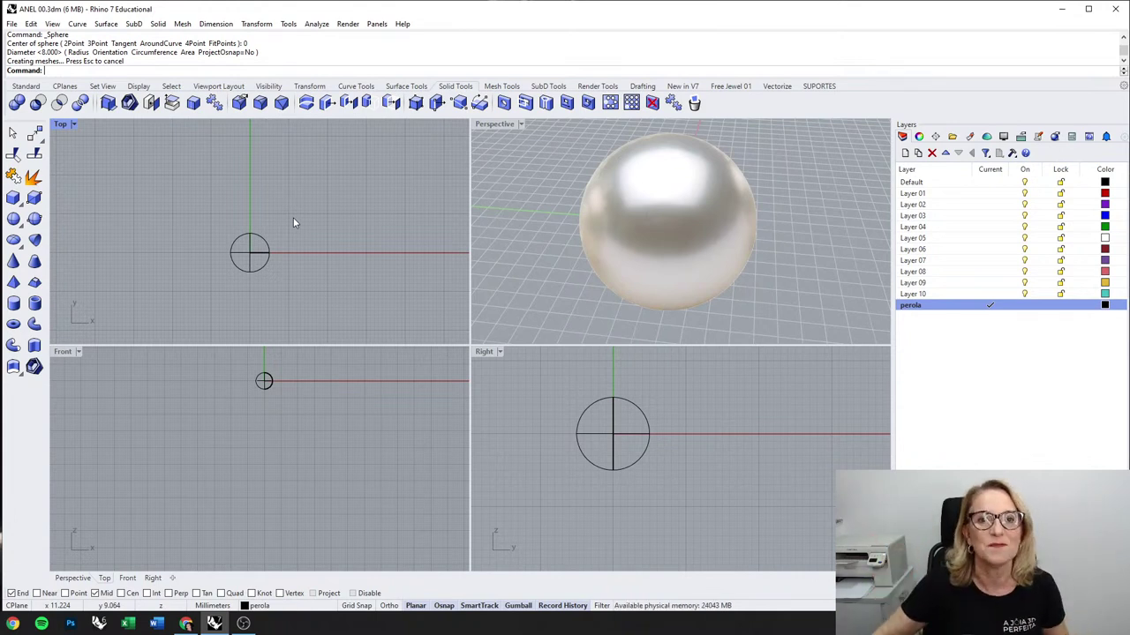
# Step: Display the curve tools and make Layer 01 the current layer
pyautogui.click(362, 86)
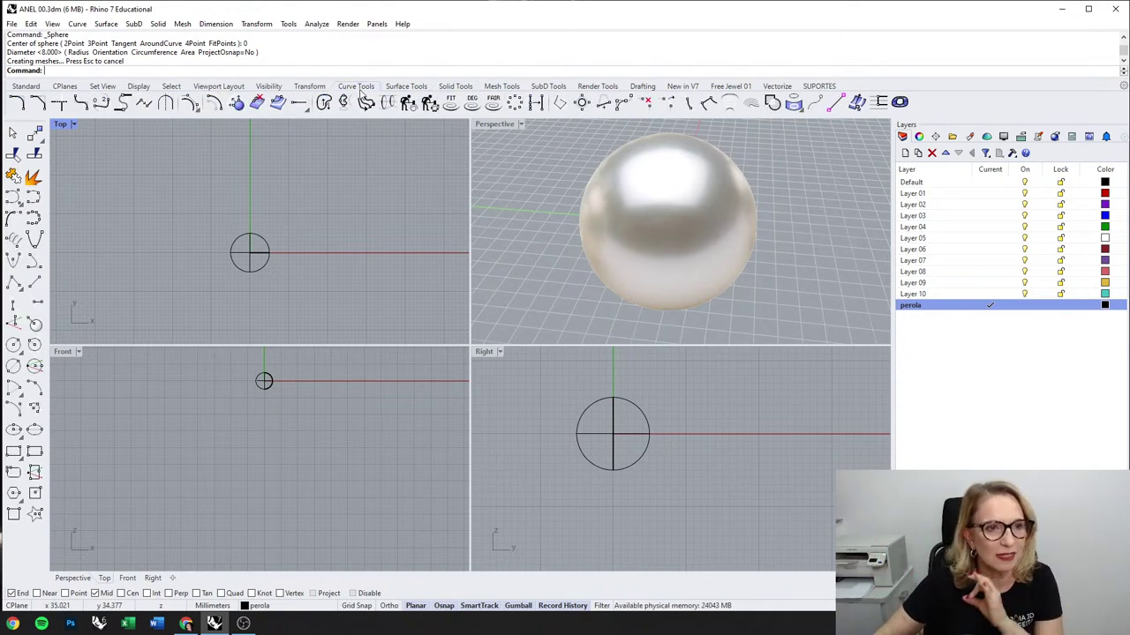
pyautogui.click(258, 606)
pyautogui.click(261, 484)
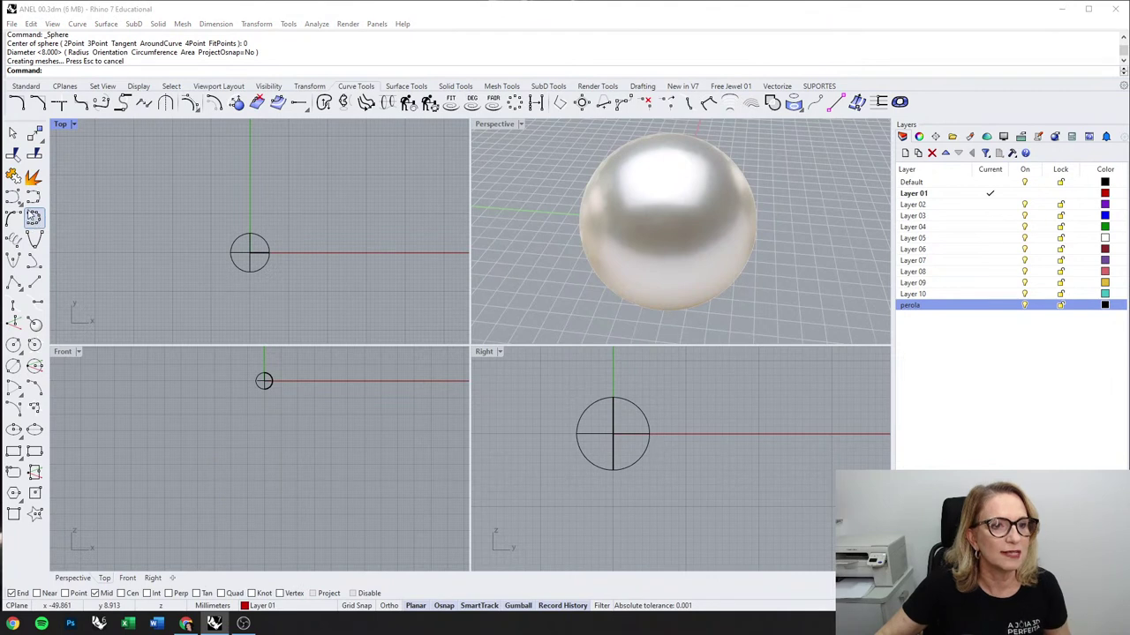
# Step: Start a helix whose axis runs 12 mm along positive Y from the origin
pyautogui.click(17, 204)
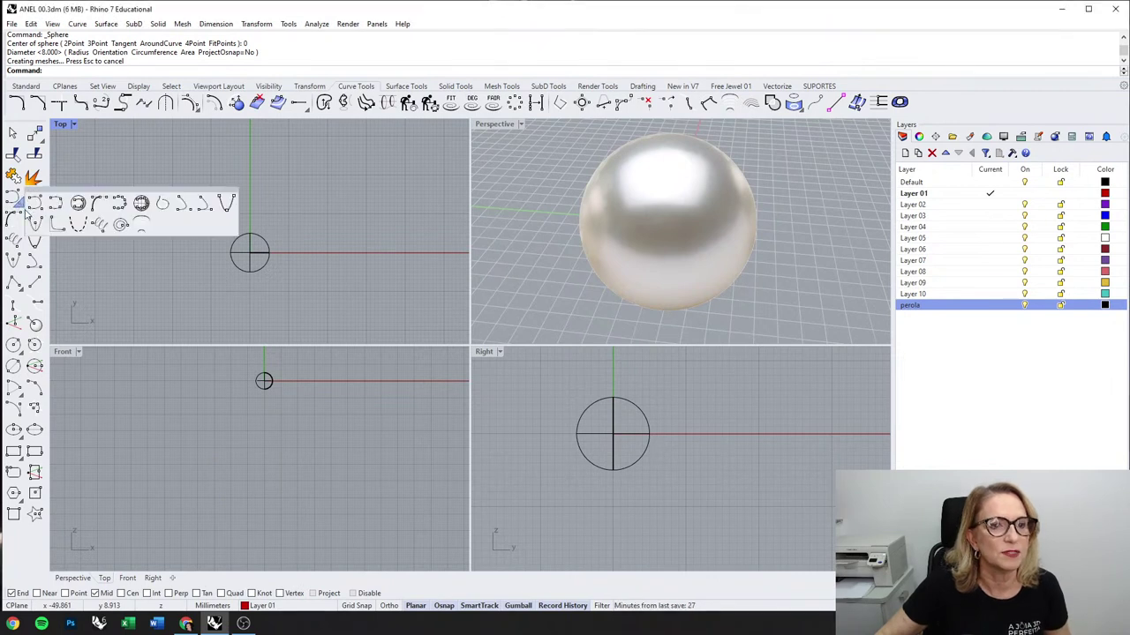
pyautogui.click(100, 225)
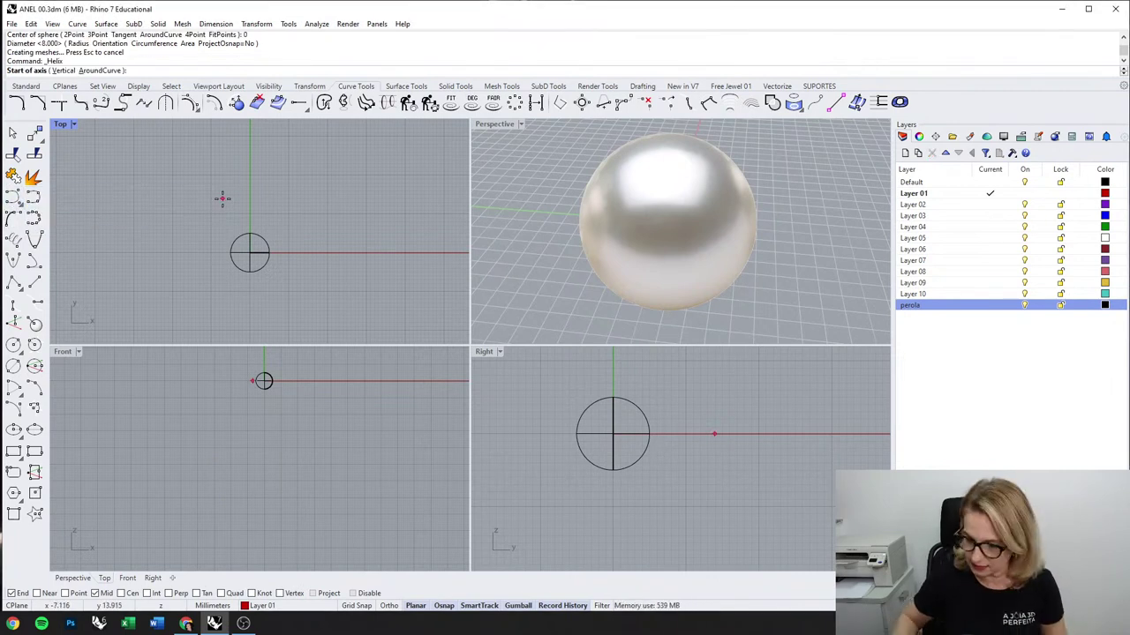
pyautogui.write('0')
pyautogui.press('Return')
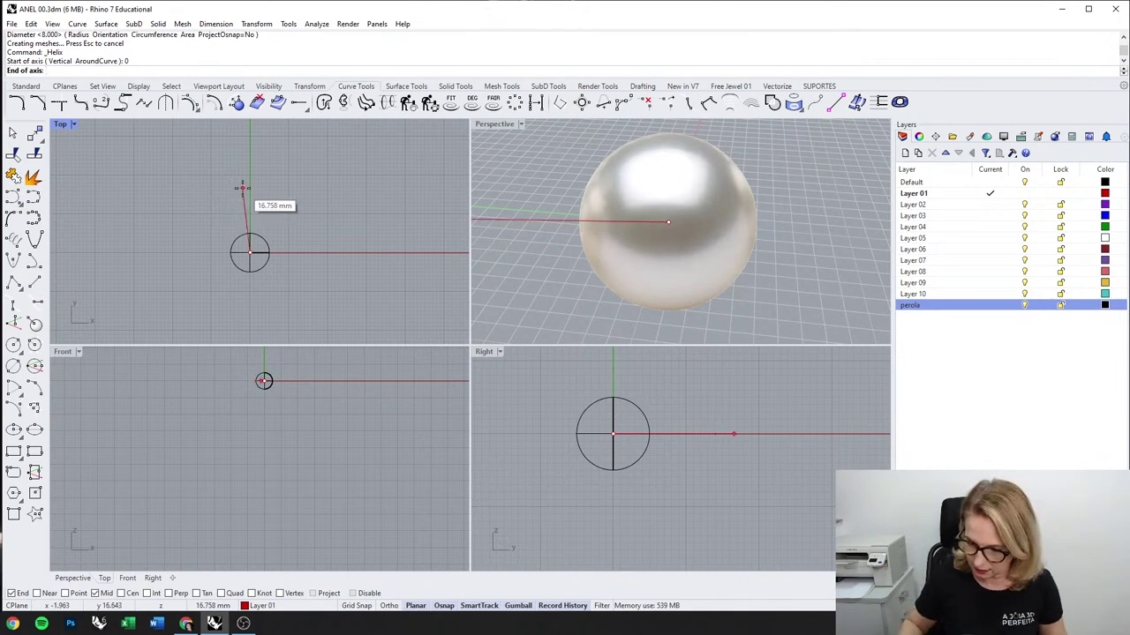
pyautogui.write('12')
pyautogui.press('shift')
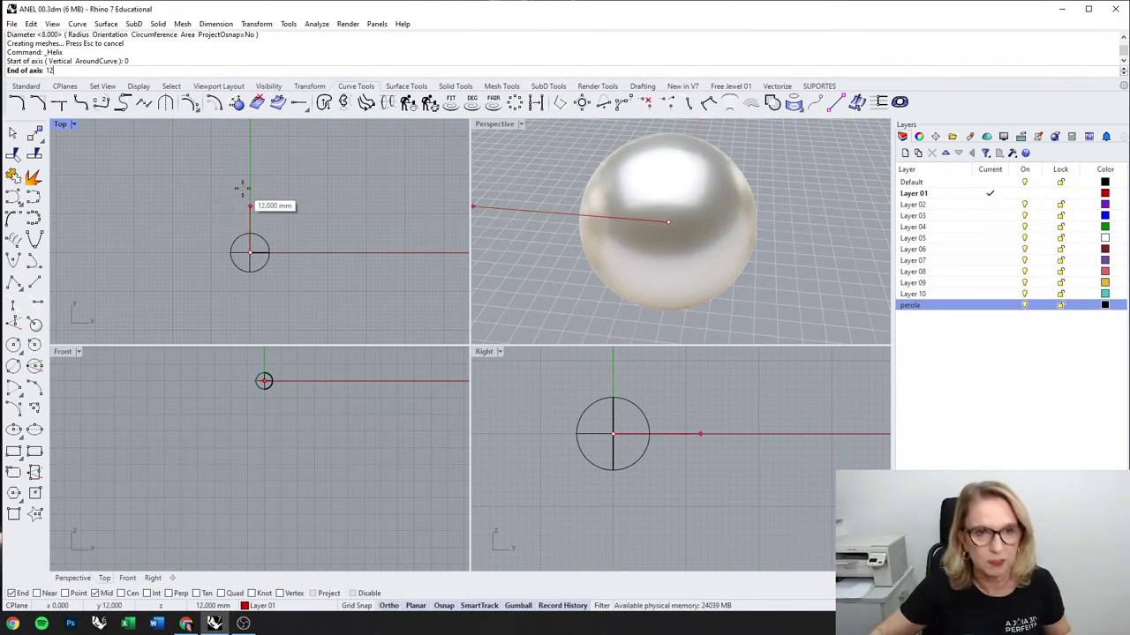
pyautogui.press('Return')
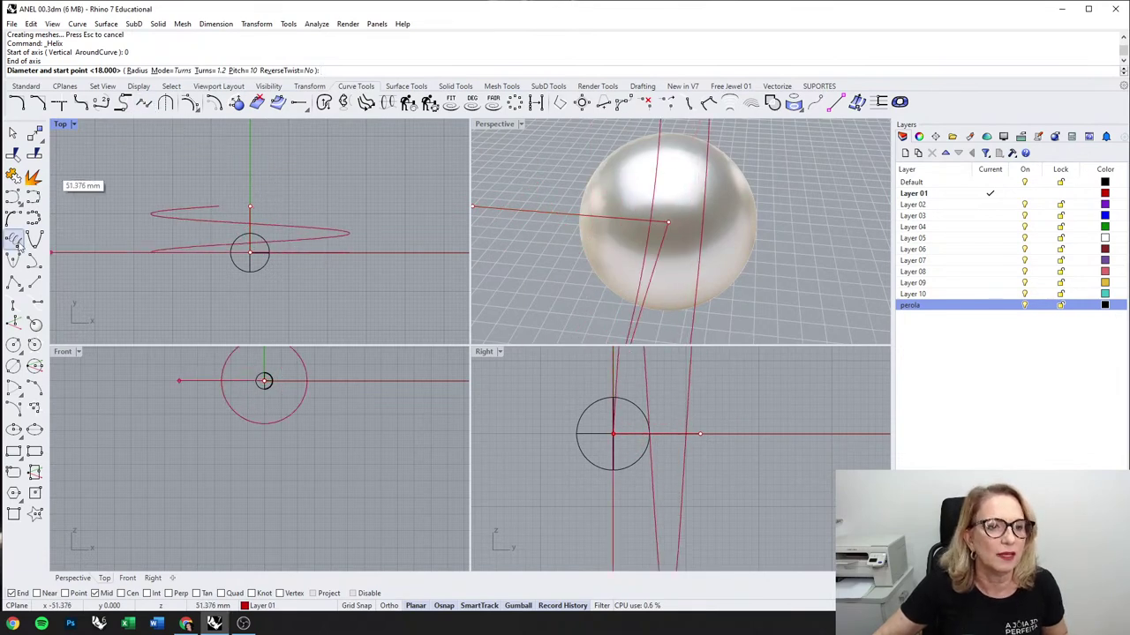
# Step: Finish the helix with 1.2 turns and an 18 mm diameter, starting on the positive X side
pyautogui.click(210, 71)
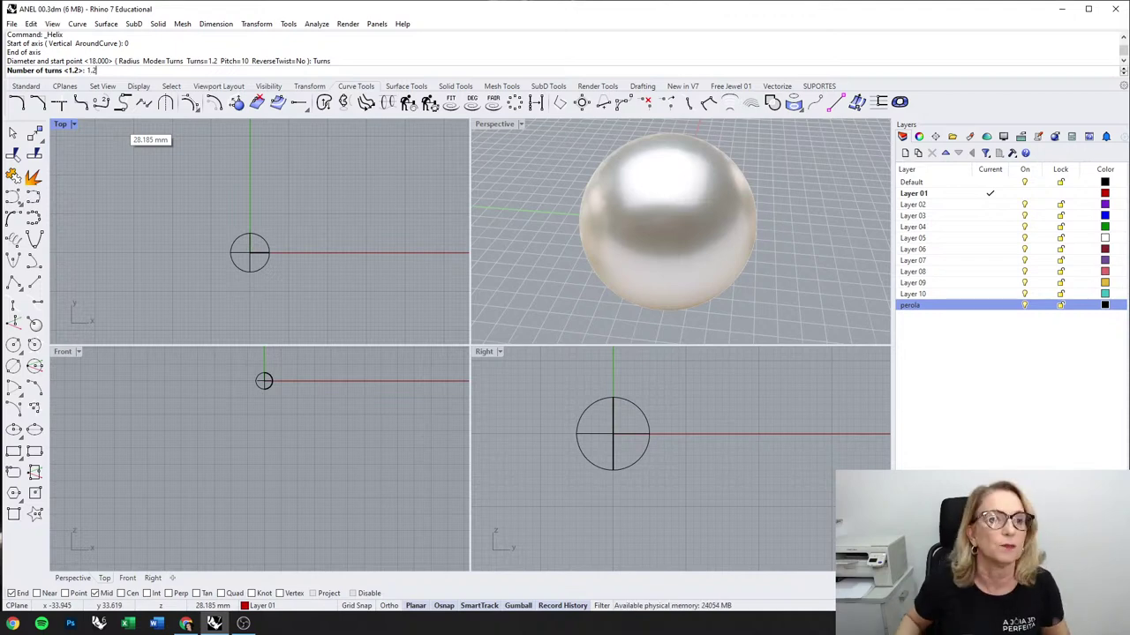
pyautogui.write('1.2')
pyautogui.press('Return')
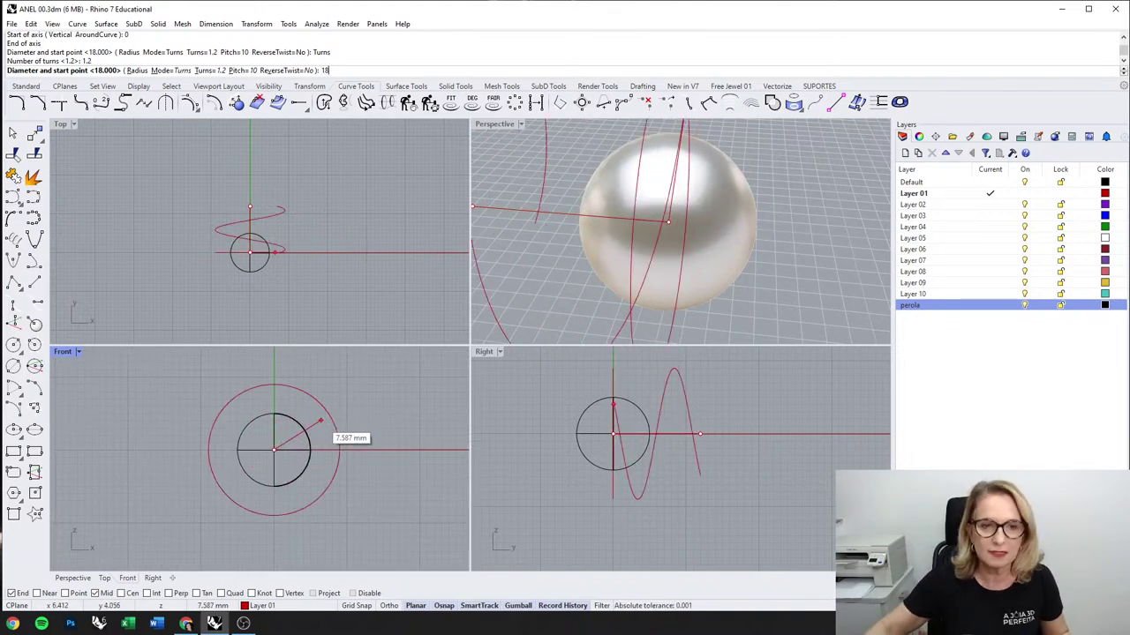
pyautogui.write('18')
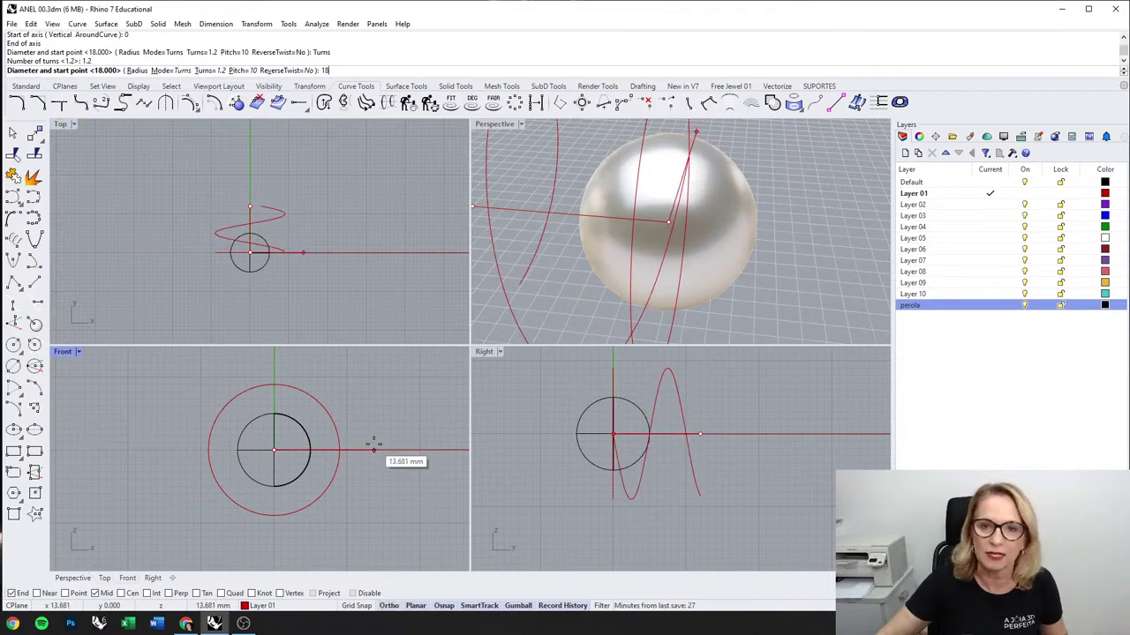
pyautogui.press('Return')
pyautogui.scroll(-5, 579, 293)
pyautogui.moveTo(689, 267); pyautogui.dragTo(623, 339, button='right')
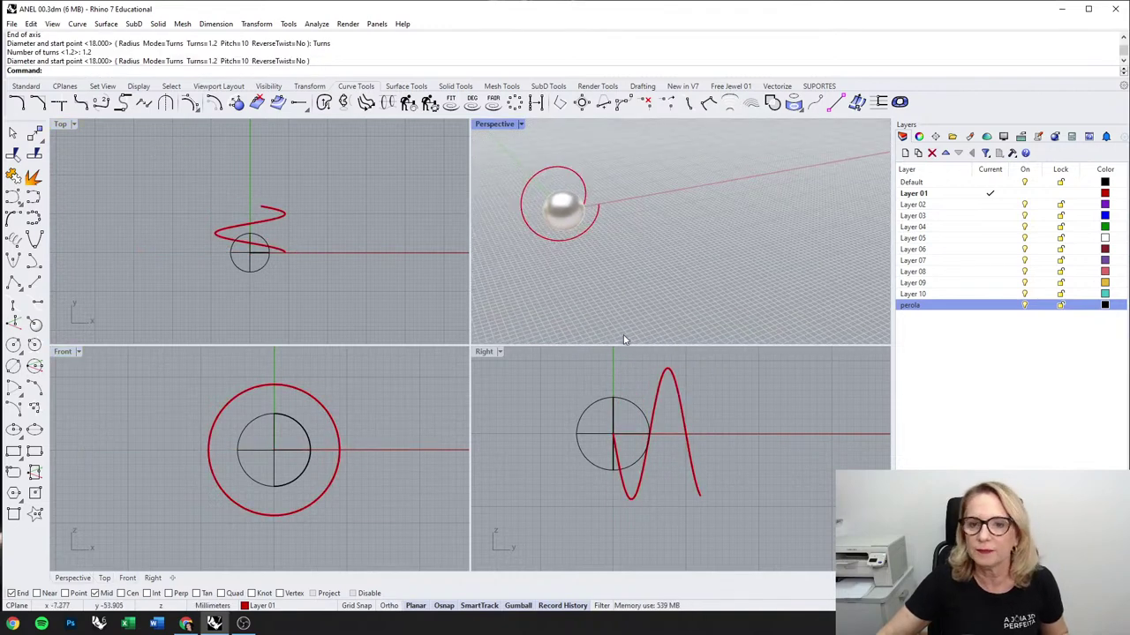
# Step: Move the helix straight down in the Front view until its upper edge meets the pearl's underside
pyautogui.click(308, 398)
pyautogui.moveTo(289, 411); pyautogui.dragTo(304, 509)
pyautogui.moveTo(336, 472); pyautogui.dragTo(340, 431, button='right')
pyautogui.click(359, 417)
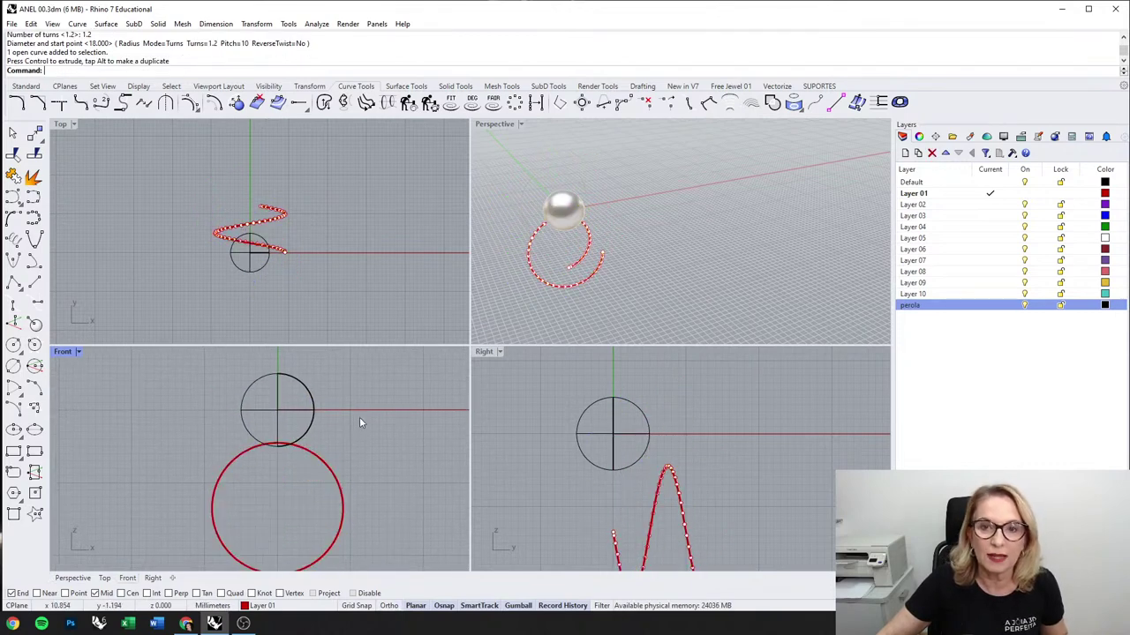
# Step: Set the Perspective viewport to Shaded display
pyautogui.moveTo(615, 283); pyautogui.dragTo(570, 160, button='right')
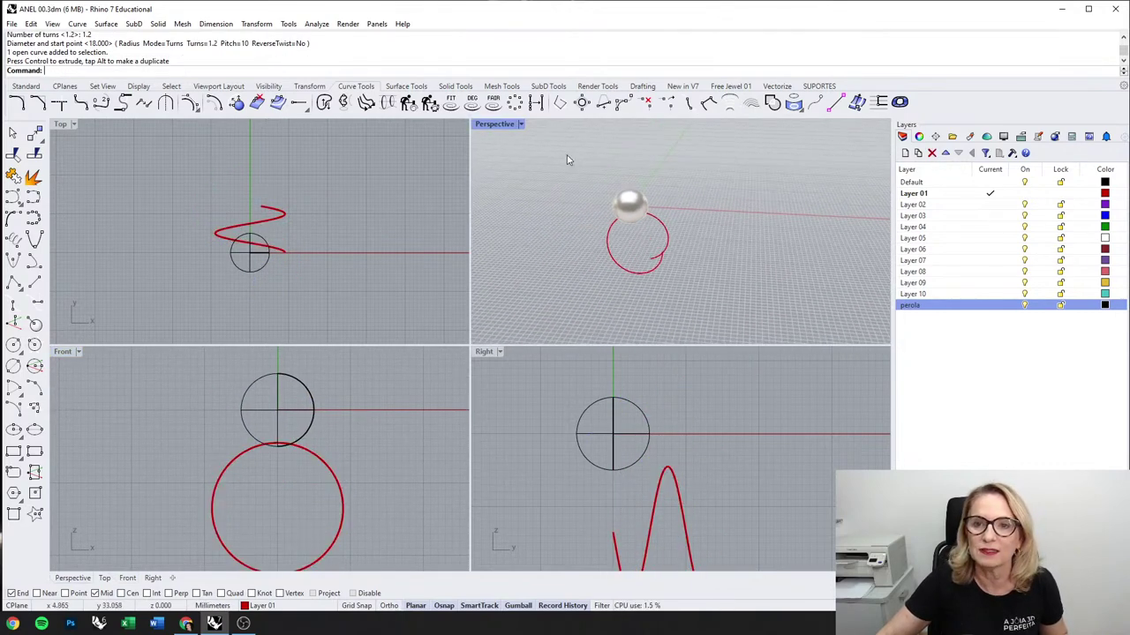
pyautogui.click(520, 125)
pyautogui.click(503, 180)
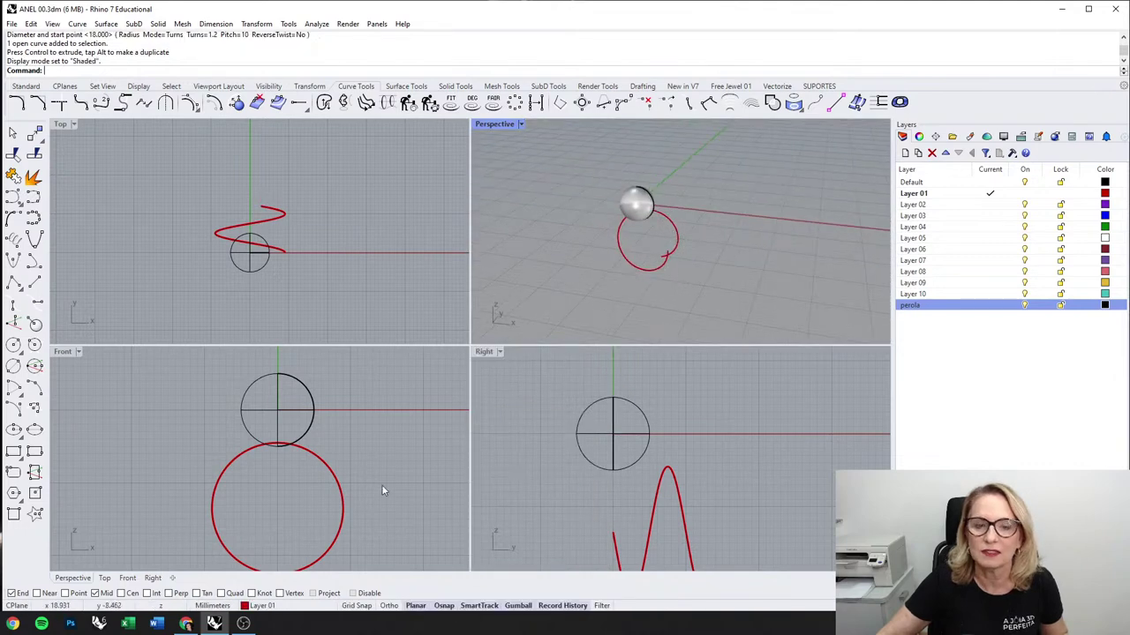
# Step: Rotate the helix about its own axis in the Front view so both ends sit beneath the pearl
pyautogui.moveTo(220, 506); pyautogui.dragTo(209, 472, button='right')
pyautogui.scroll(-6, 214, 463)
pyautogui.click(275, 473)
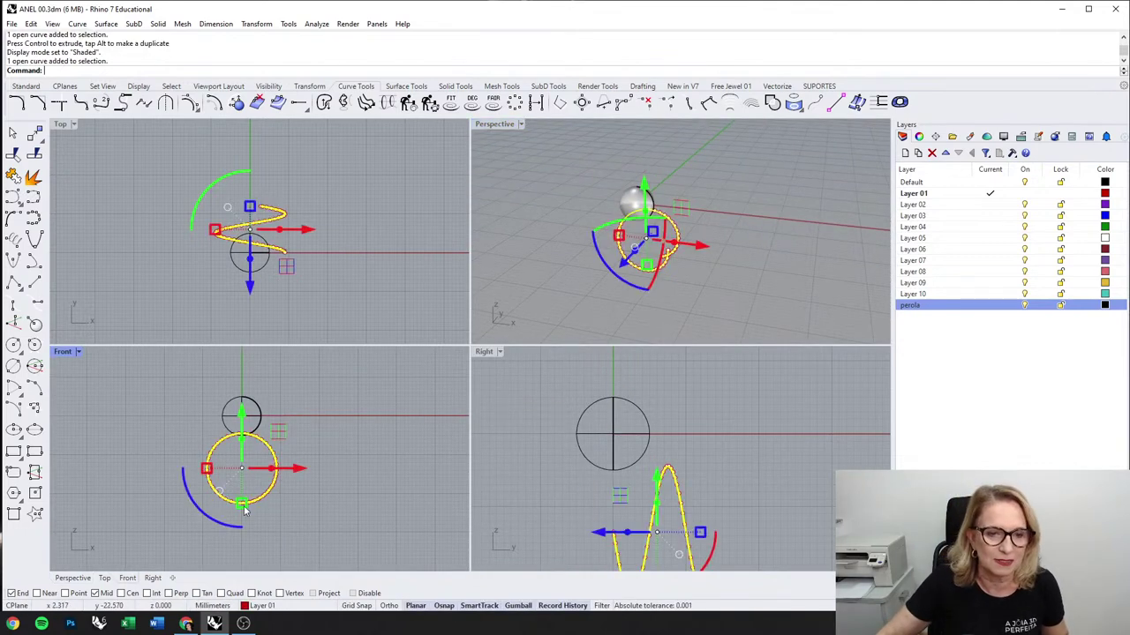
pyautogui.moveTo(216, 520); pyautogui.dragTo(298, 499)
pyautogui.press('Escape')
pyautogui.moveTo(800, 148); pyautogui.dragTo(598, 234, button='right')
pyautogui.click(270, 495)
pyautogui.moveTo(218, 523); pyautogui.dragTo(262, 537)
pyautogui.click(333, 441)
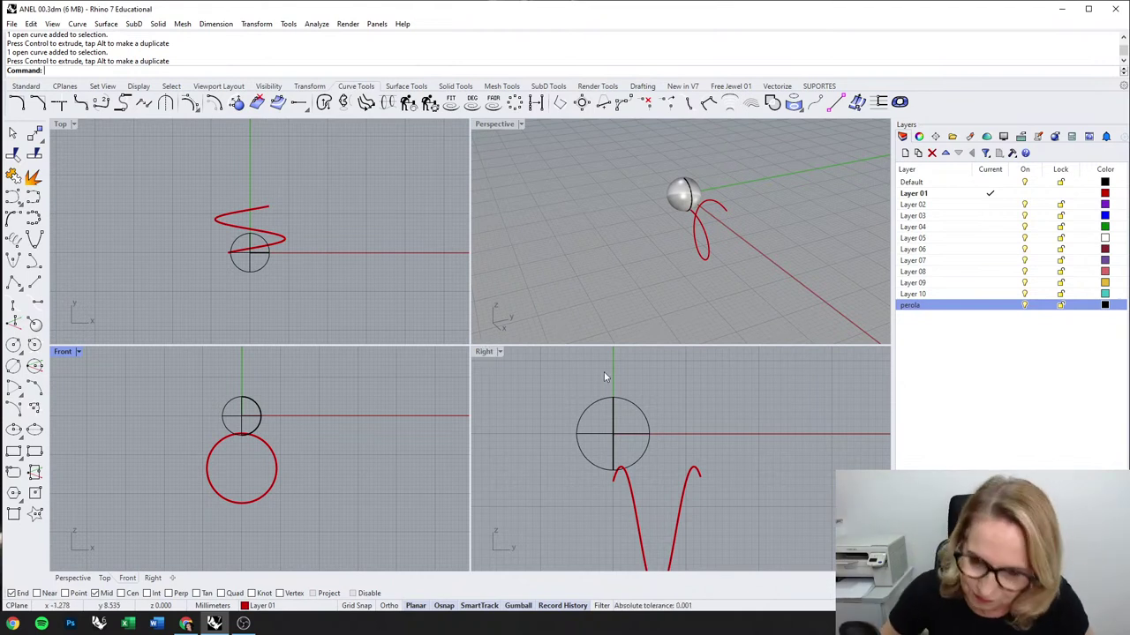
# Step: Align the pearl and the helix by their vertical centres on the vertical axis in the Right view
pyautogui.scroll(-3, 657, 432)
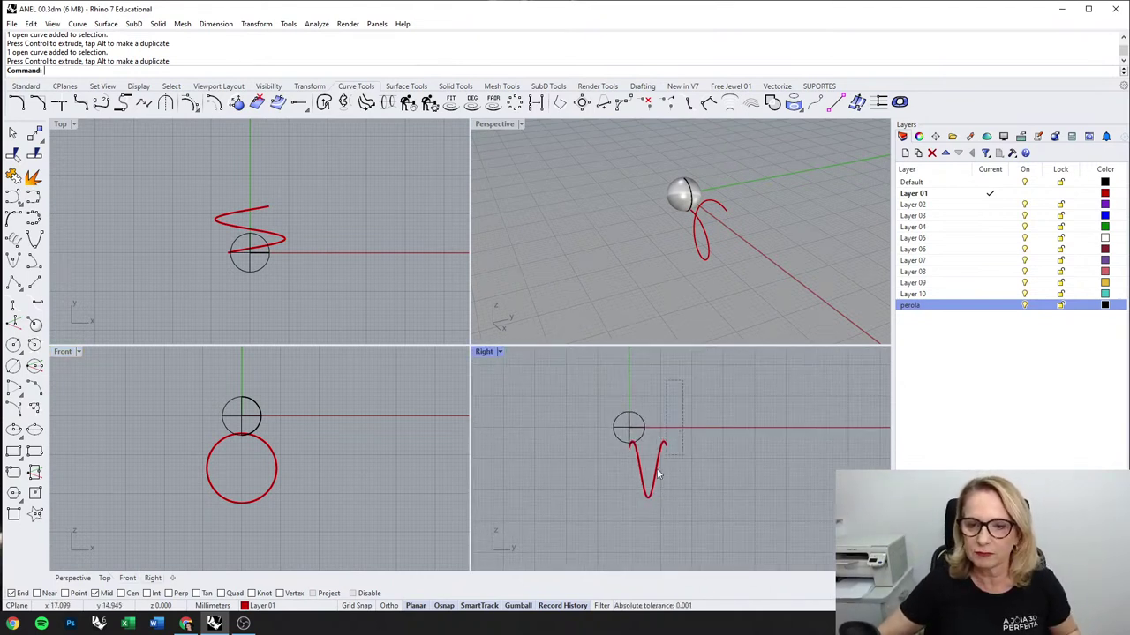
pyautogui.hotkey('ctrl', 'a')
pyautogui.click(309, 86)
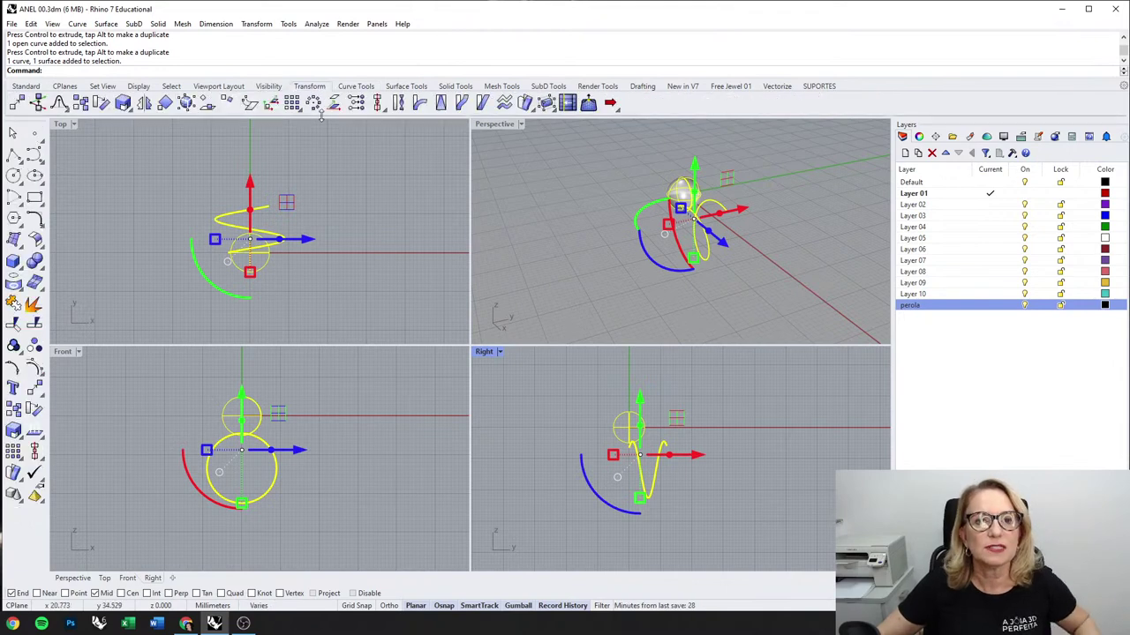
pyautogui.click(377, 103)
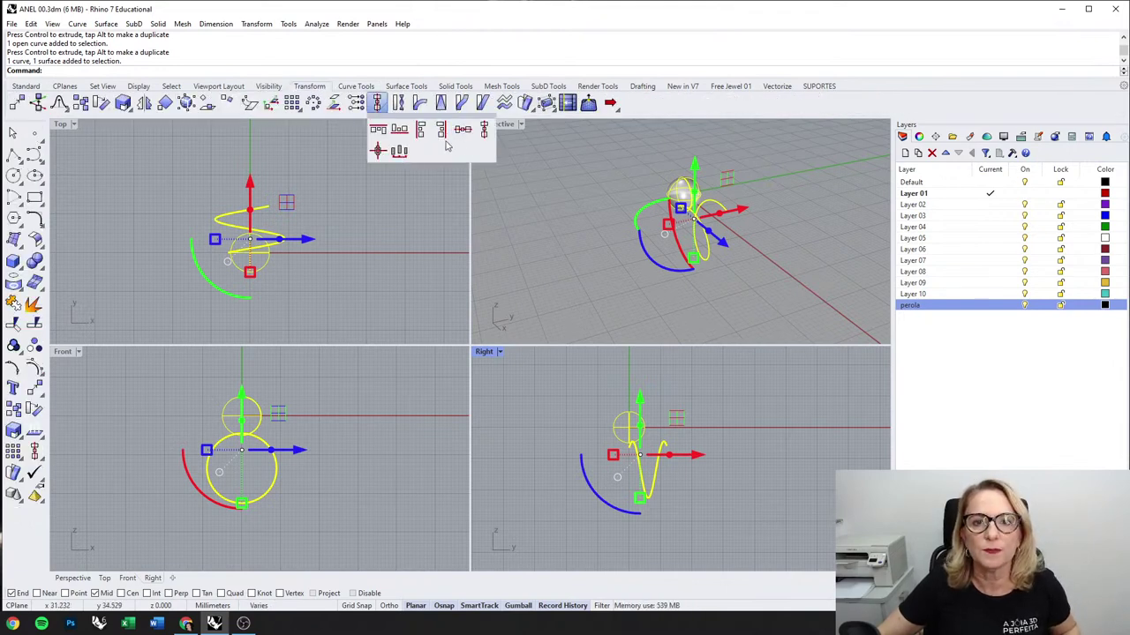
pyautogui.click(484, 128)
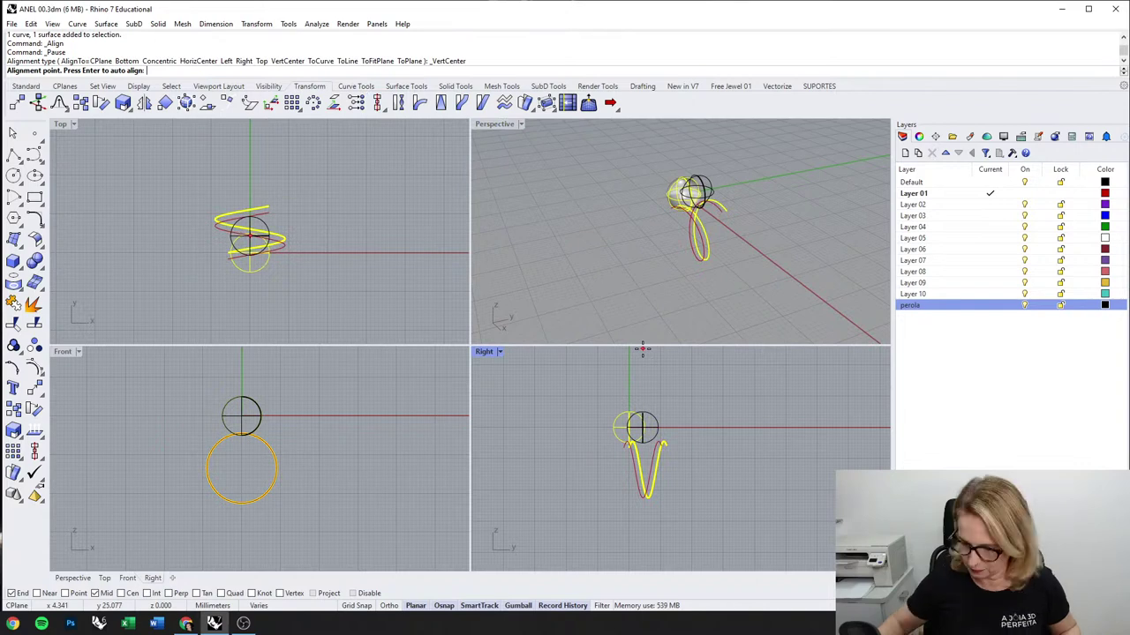
pyautogui.click(628, 440)
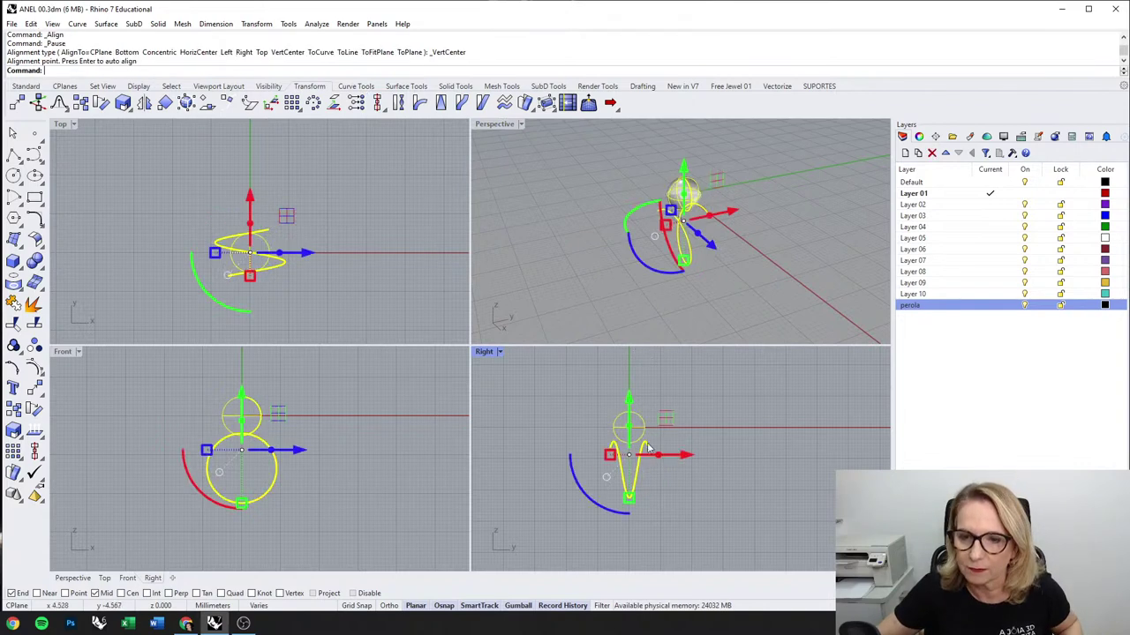
pyautogui.click(706, 394)
pyautogui.moveTo(759, 265); pyautogui.dragTo(670, 269, button='right')
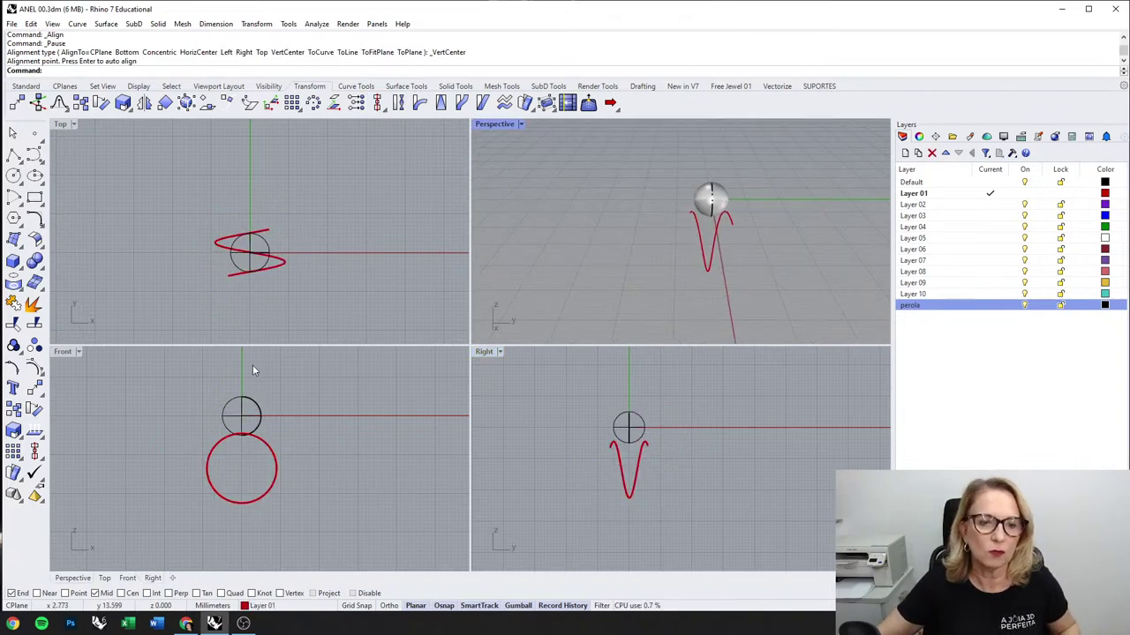
# Step: Nudge the pearl slightly upward in the Front view so its underside just meets the helix's upper edge
pyautogui.scroll(8, 248, 416)
pyautogui.click(277, 411)
pyautogui.moveTo(233, 380); pyautogui.dragTo(234, 369)
pyautogui.click(321, 415)
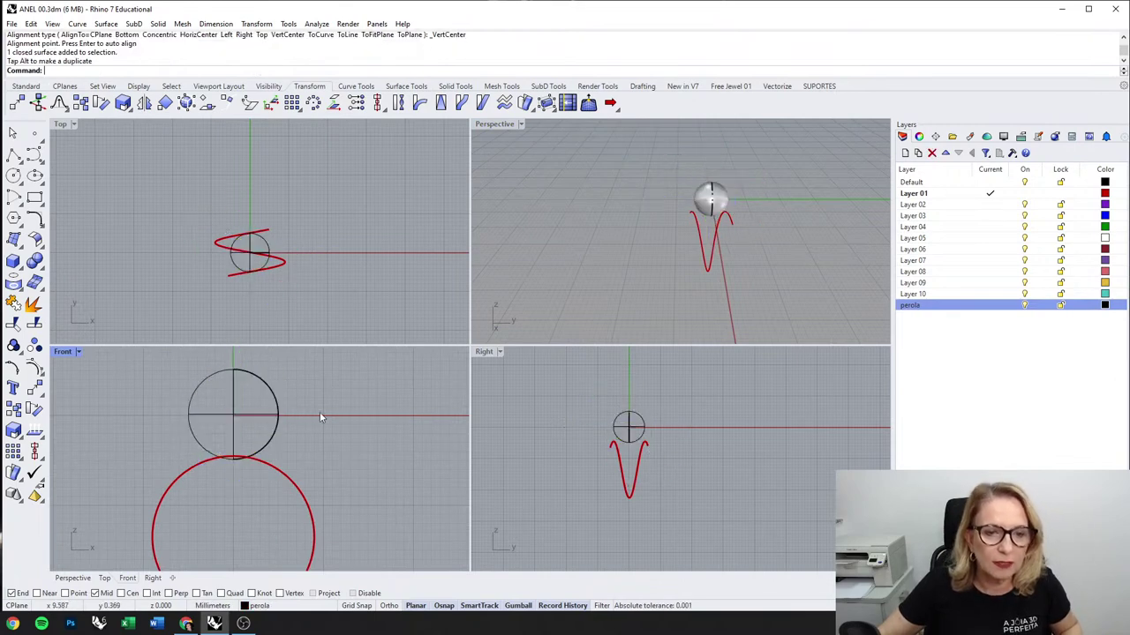
pyautogui.scroll(-3, 324, 417)
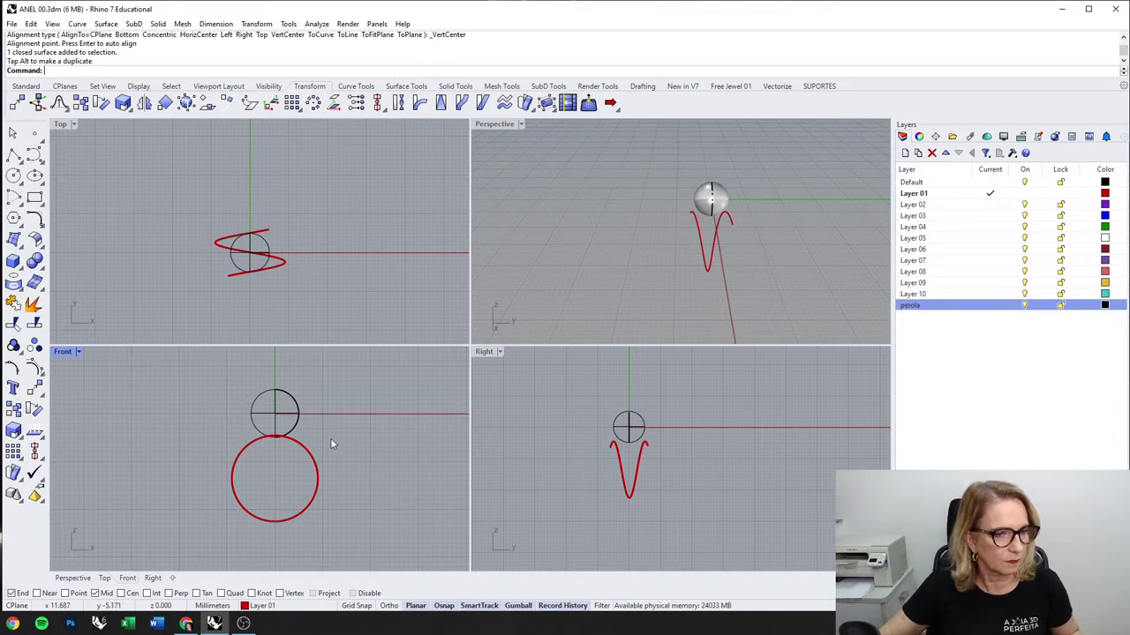
# Step: Try to mirror the helix across a vertical plane through its lowest point in the Front view
pyautogui.click(310, 505)
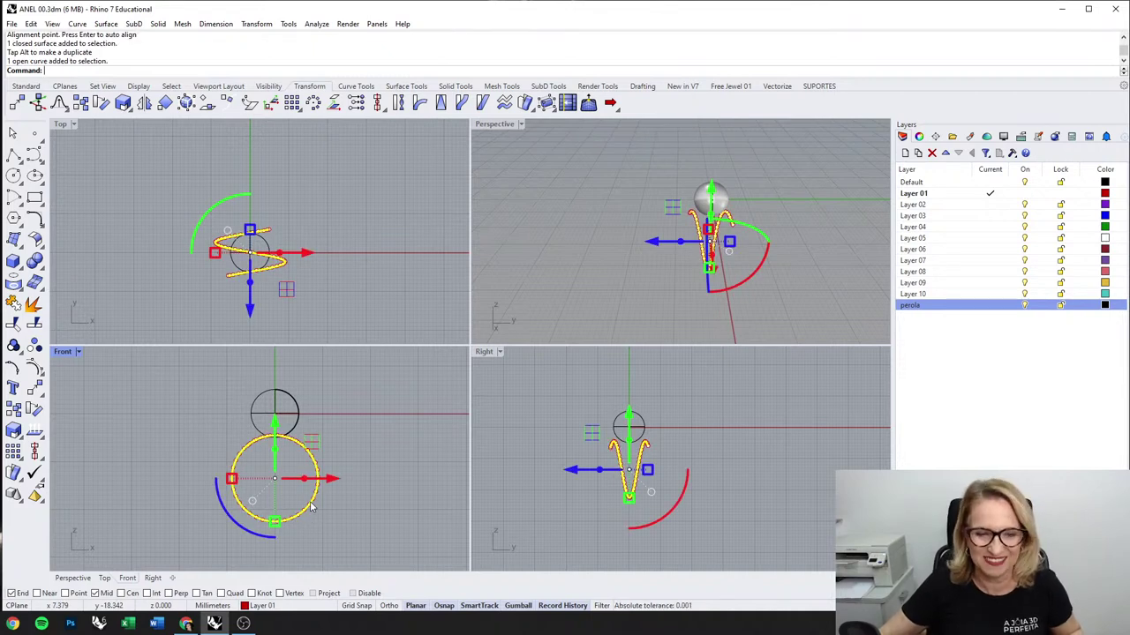
pyautogui.middleClick(384, 256)
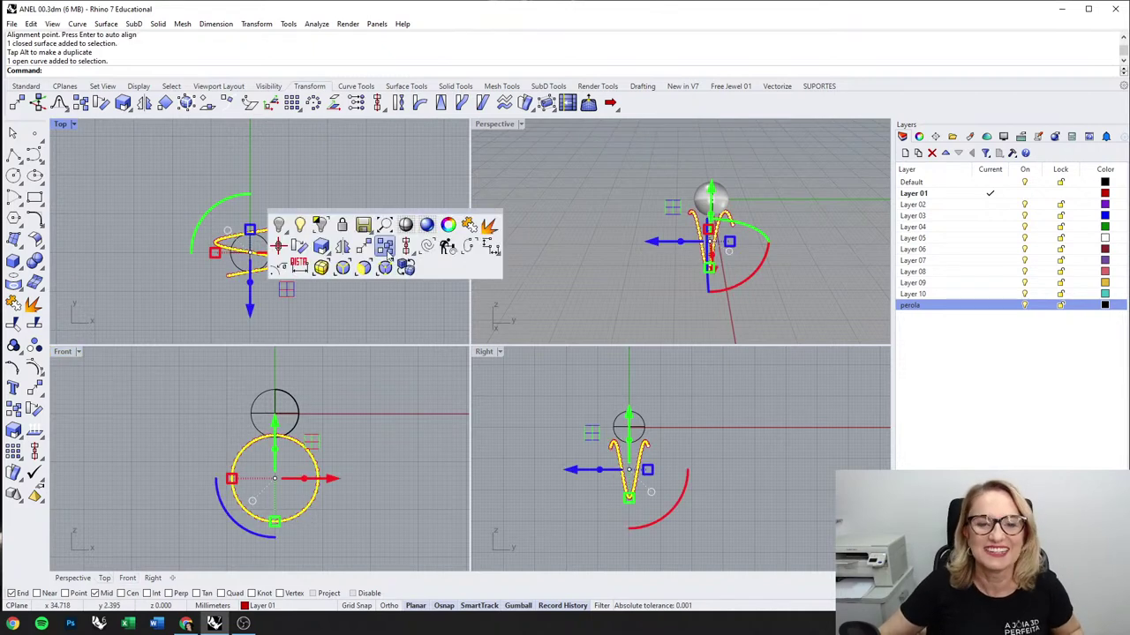
pyautogui.click(342, 249)
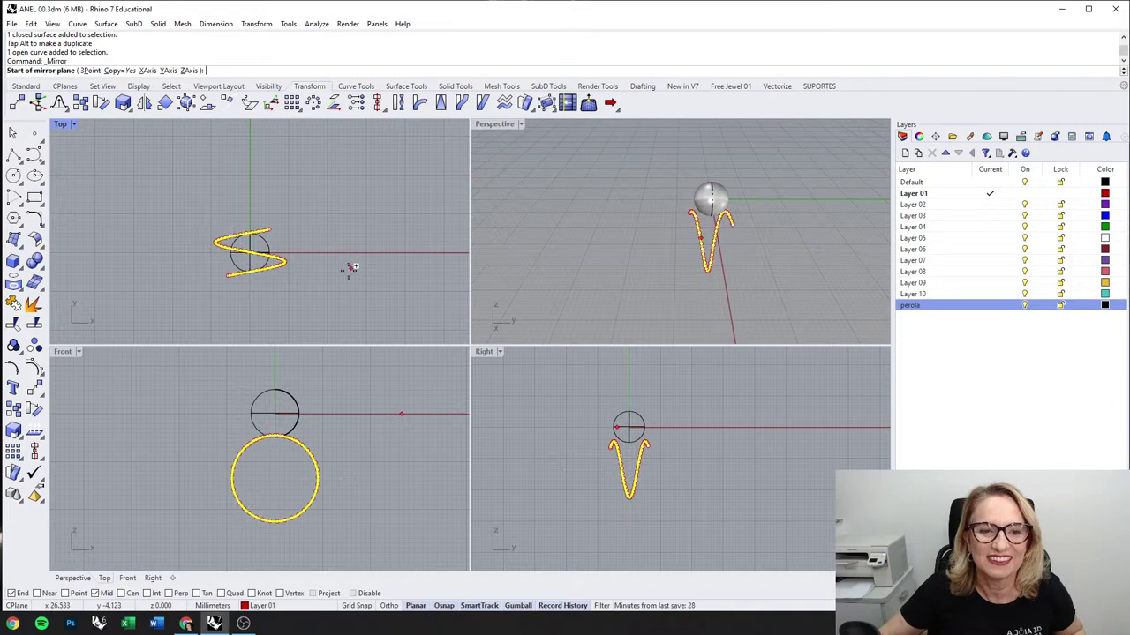
pyautogui.click(276, 520)
pyautogui.keyDown('shift'); pyautogui.click(362, 364); pyautogui.keyUp('shift')
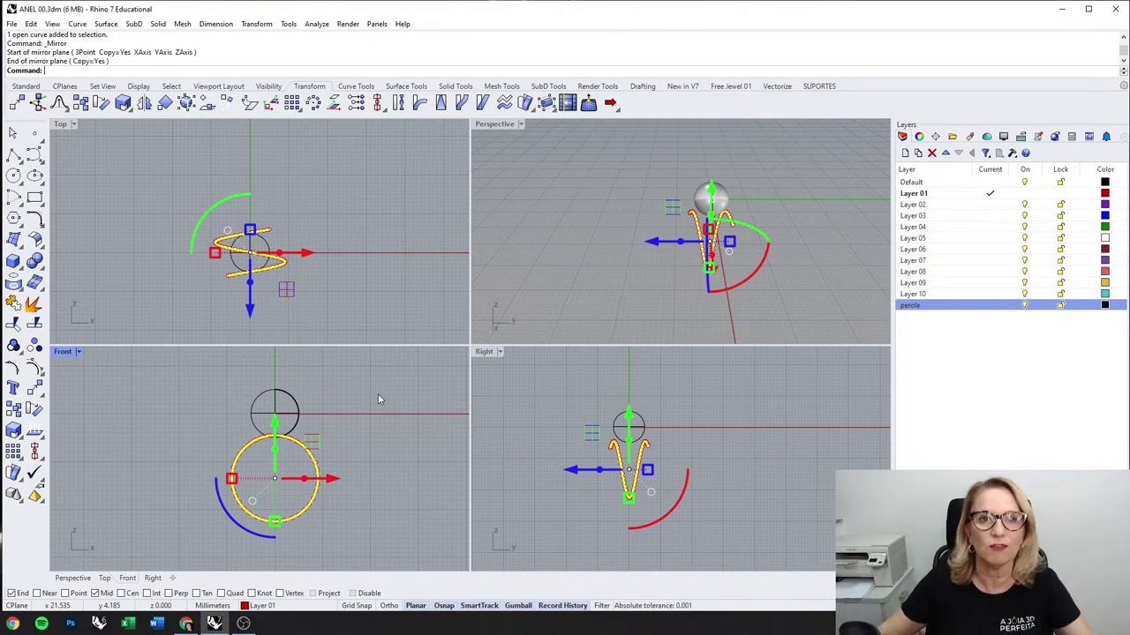
pyautogui.click(353, 252)
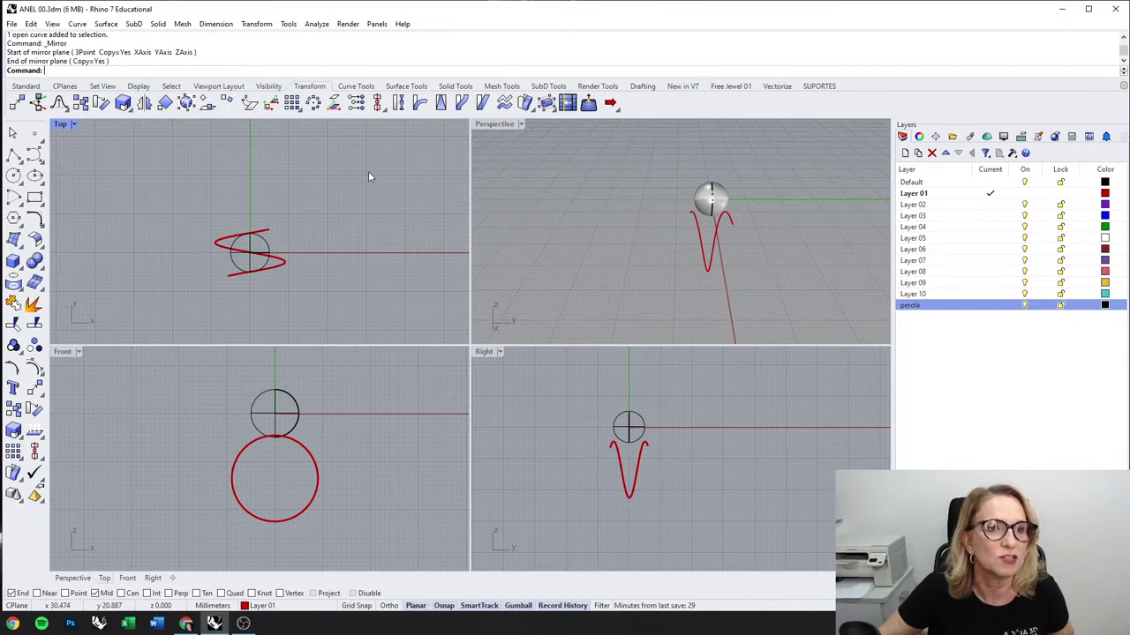
# Step: Try to rotate the helix around a point near its centre in the Front view, and undo the rotation
pyautogui.click(102, 104)
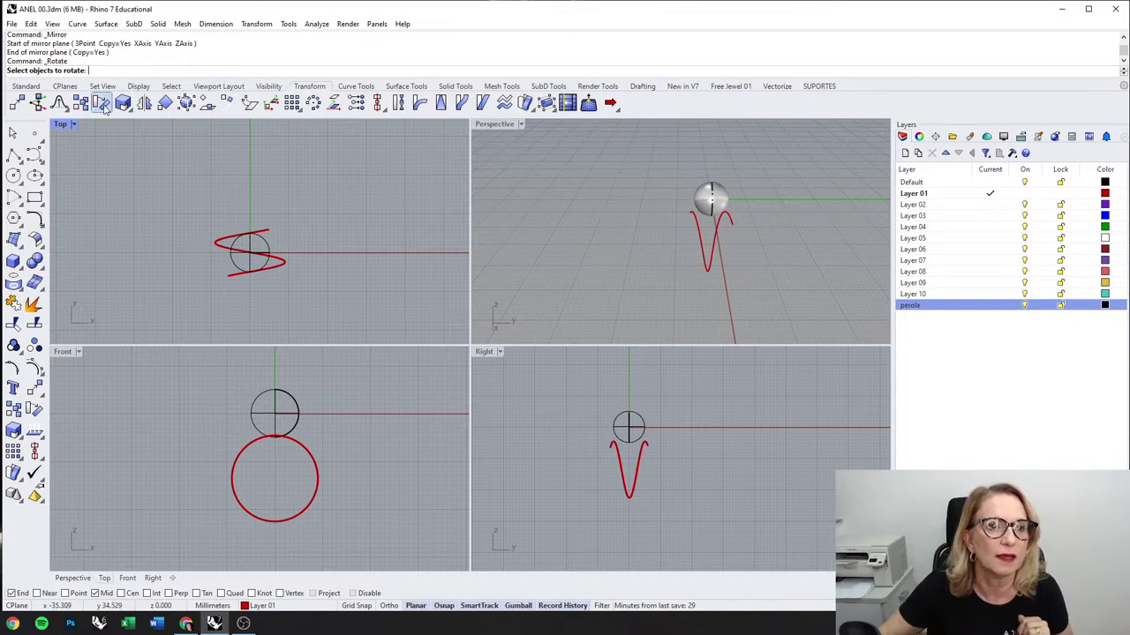
pyautogui.click(283, 262)
pyautogui.rightClick(273, 476)
pyautogui.click(272, 483)
pyautogui.click(354, 454)
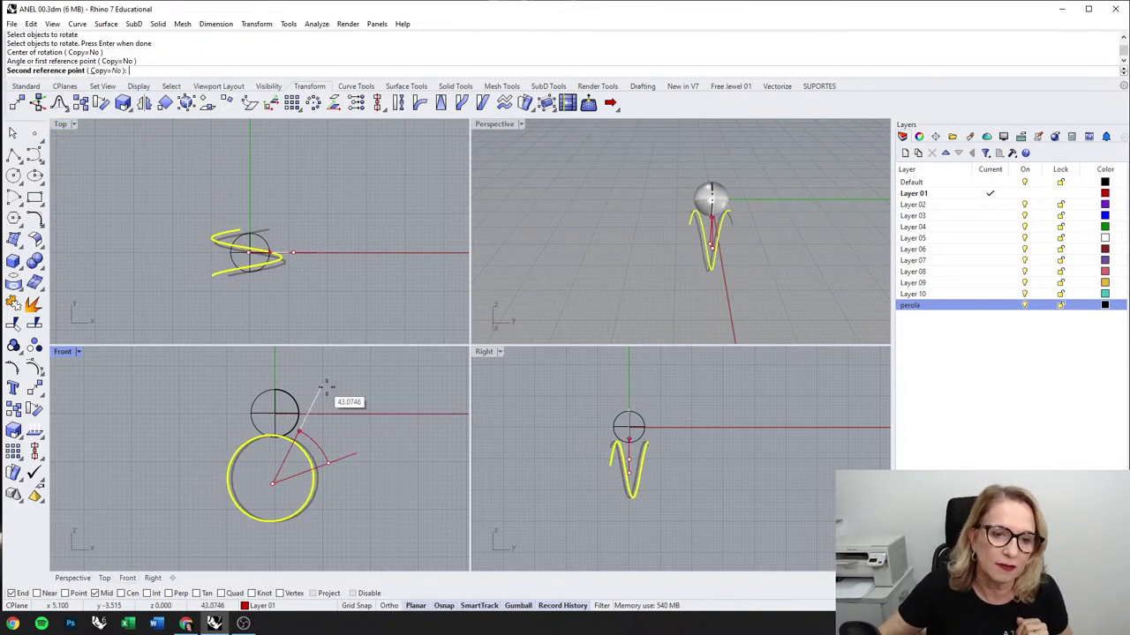
pyautogui.click(352, 408)
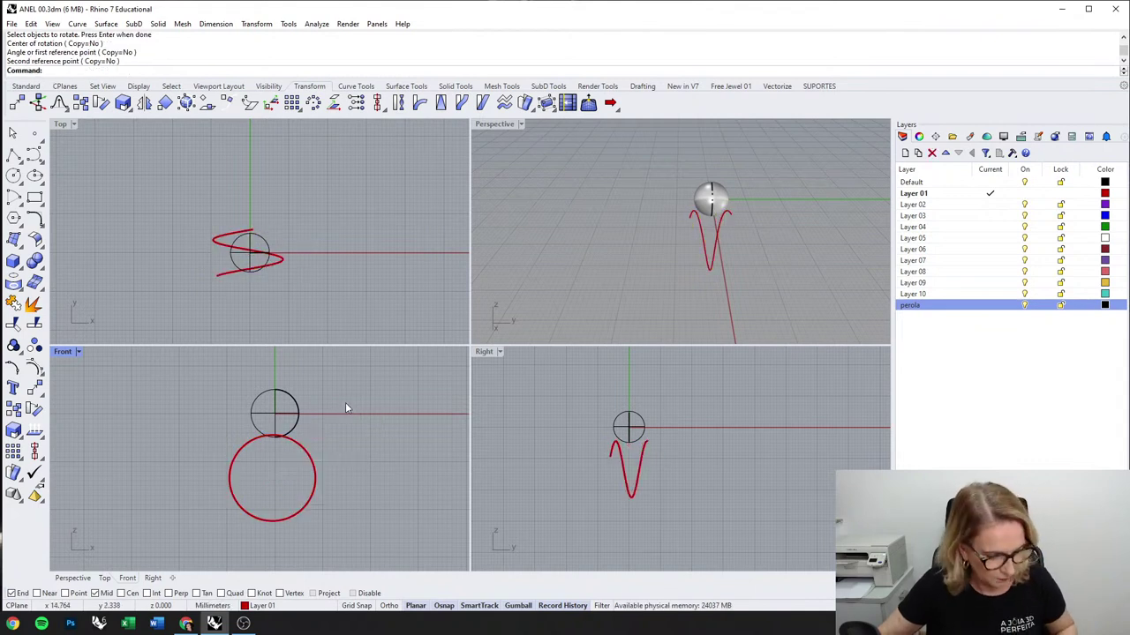
pyautogui.hotkey('ctrl', 'z')
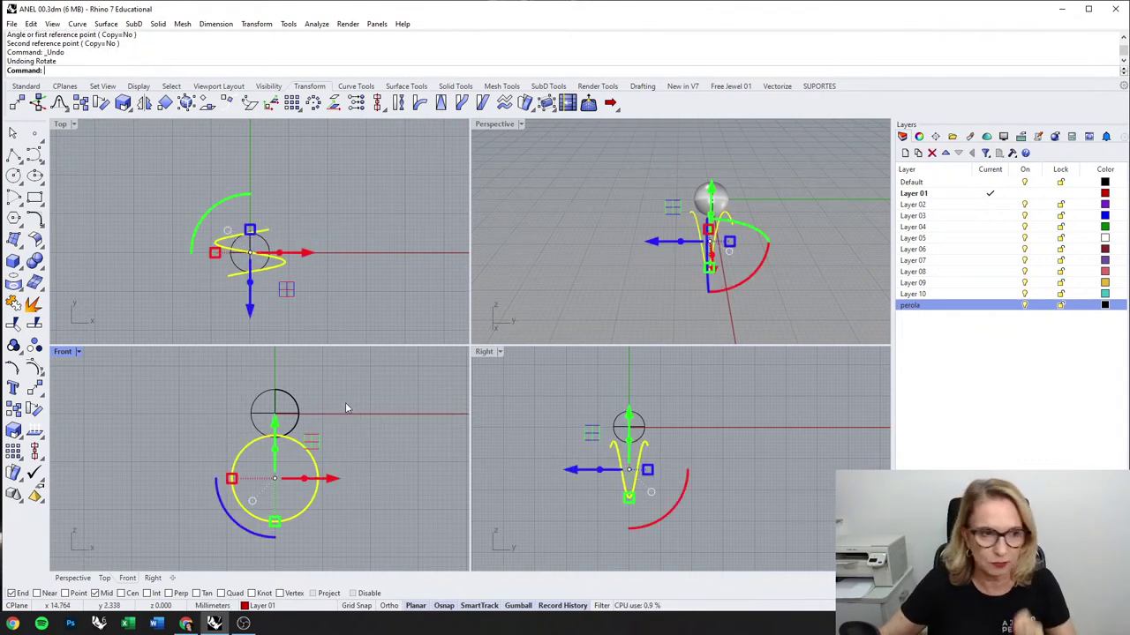
pyautogui.click(354, 462)
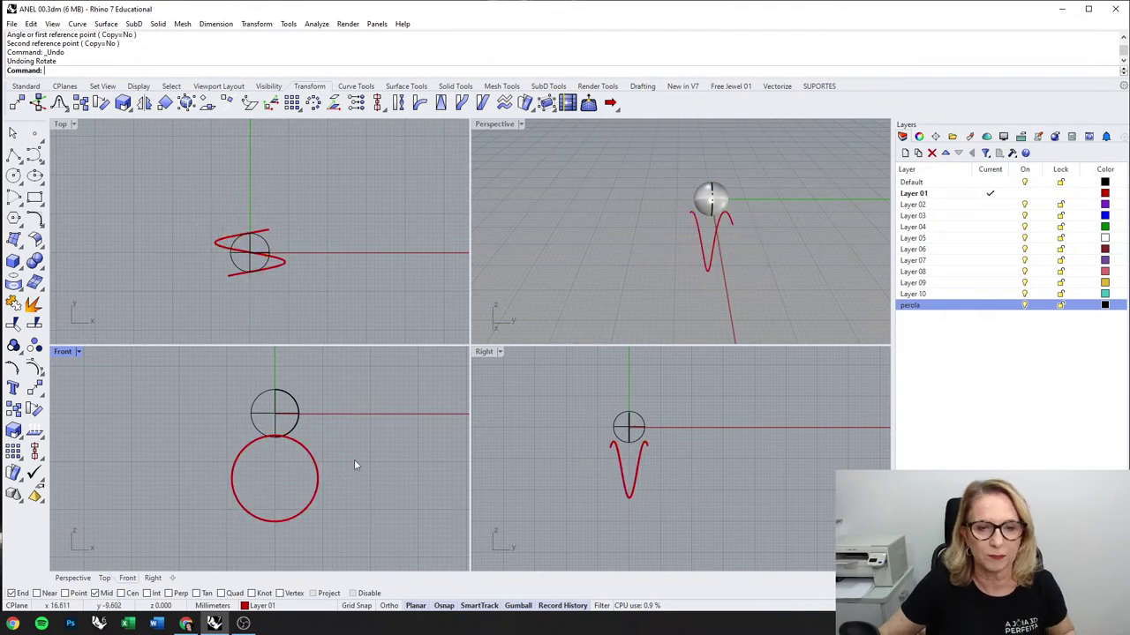
# Step: Try to extrude the helix freehand into a narrow ribbon toward negative Y in the Right view, and undo it
pyautogui.moveTo(353, 459); pyautogui.dragTo(349, 419, button='right')
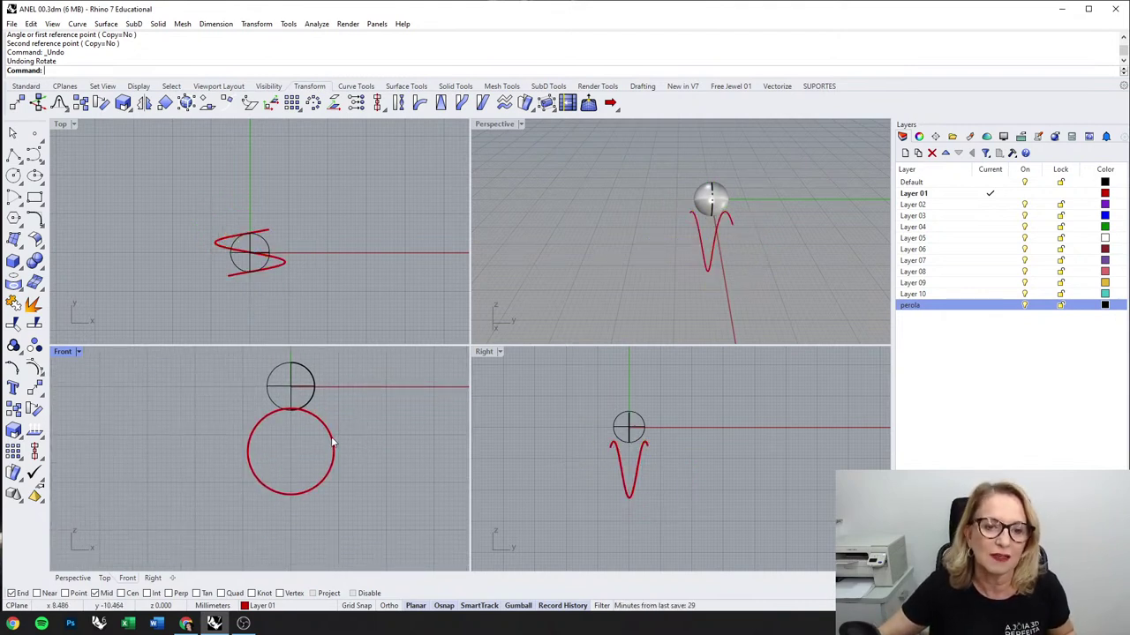
pyautogui.click(333, 443)
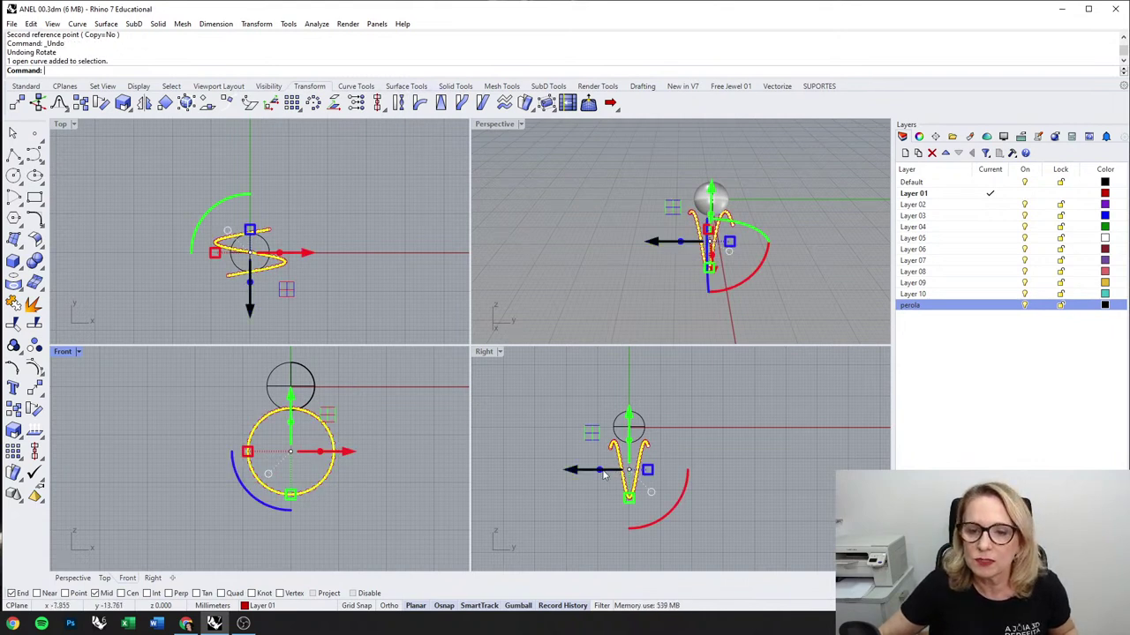
pyautogui.scroll(4, 601, 471)
pyautogui.moveTo(614, 471); pyautogui.dragTo(600, 470)
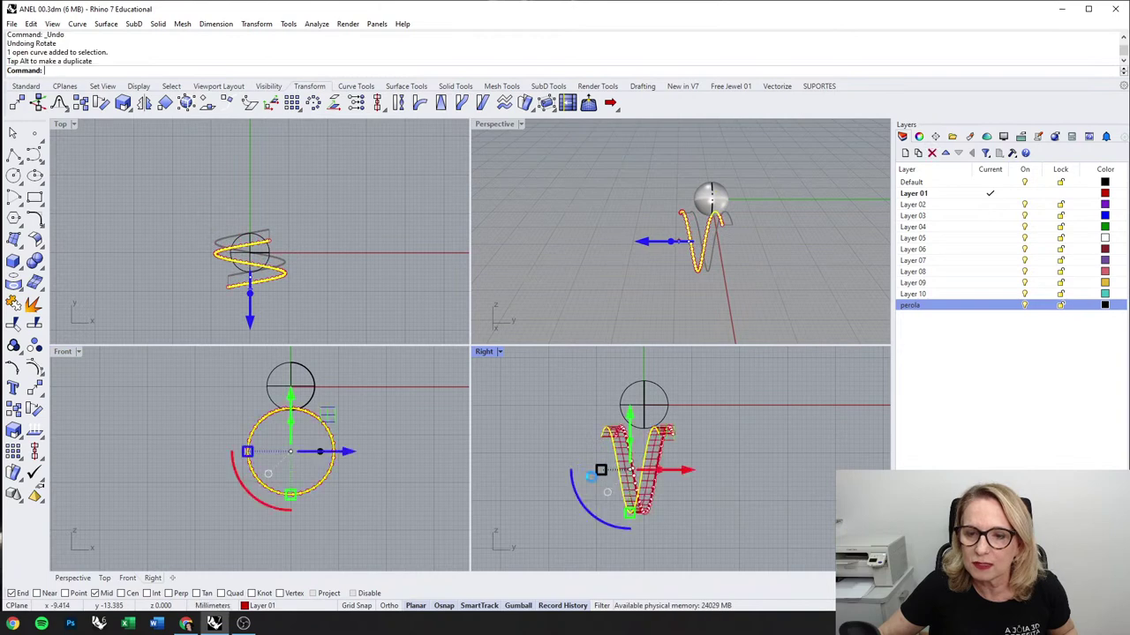
pyautogui.click(591, 496)
pyautogui.hotkey('ctrl', 'z')
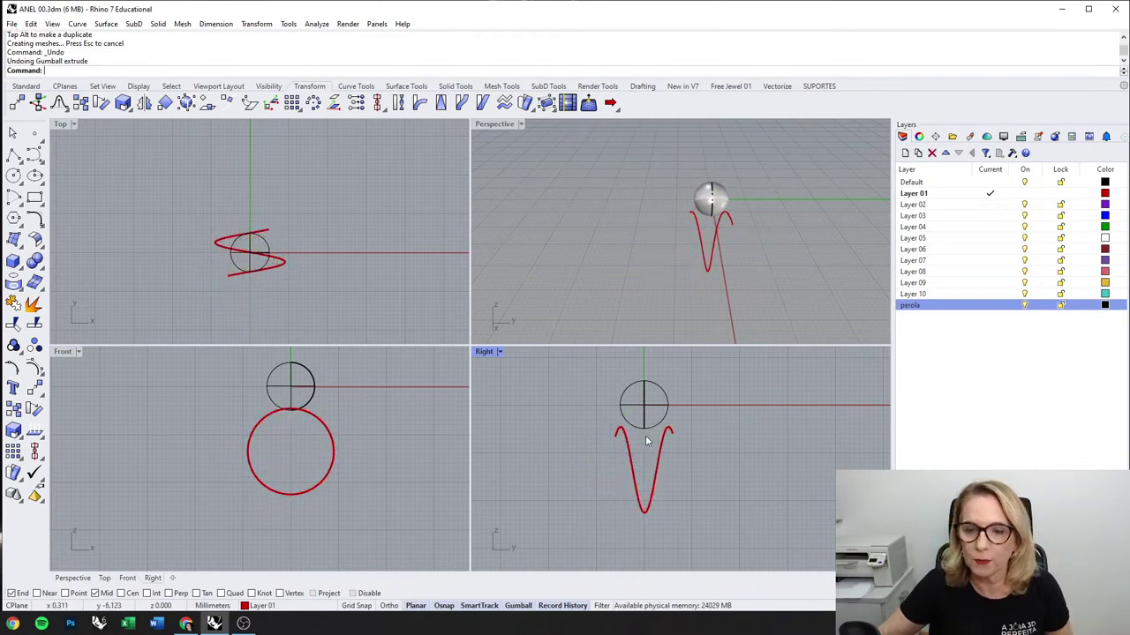
# Step: Try extruding the helix freehand toward positive Y in the Right view, inspect the ribbon in Perspective, and undo it
pyautogui.click(631, 476)
pyautogui.scroll(2, 631, 477)
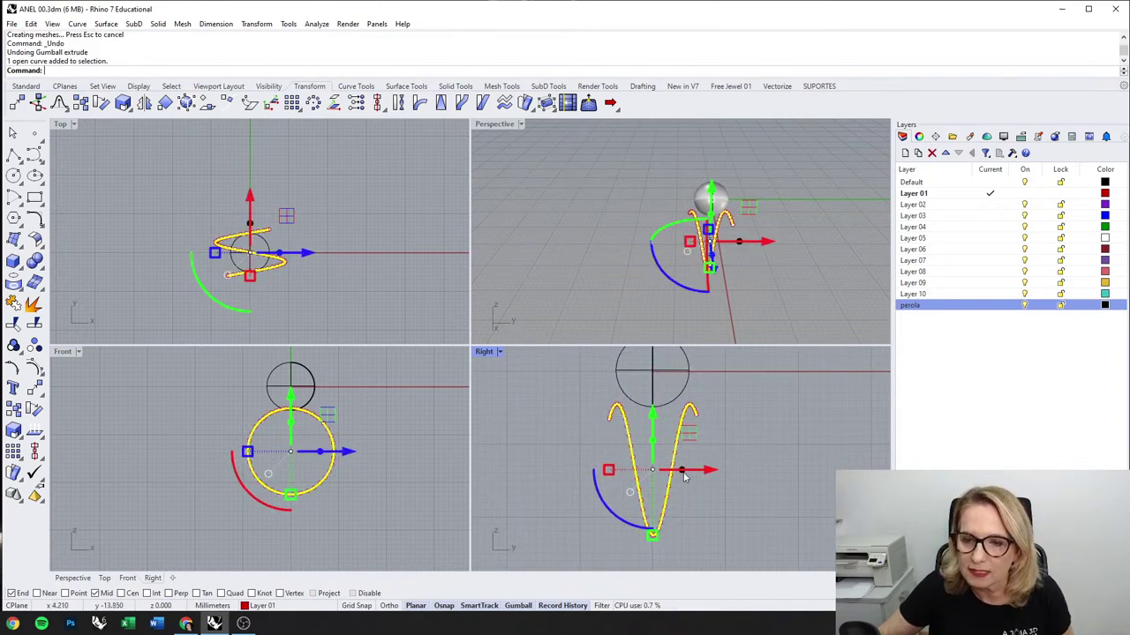
pyautogui.moveTo(685, 476); pyautogui.dragTo(698, 476)
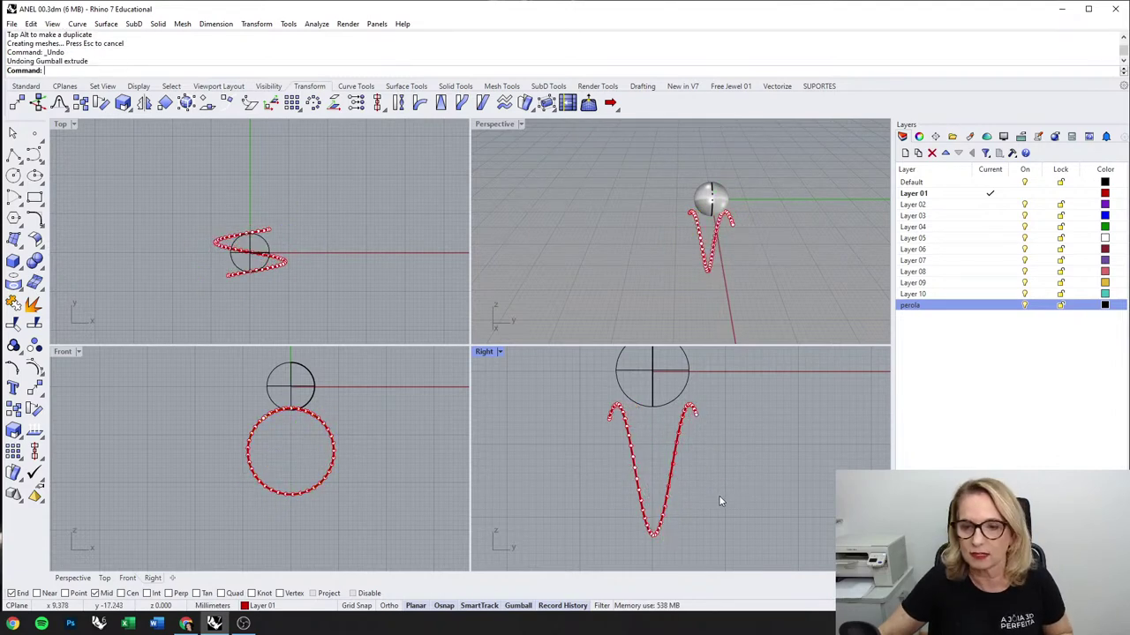
pyautogui.hotkey('ctrl', 'z')
pyautogui.moveTo(680, 469); pyautogui.dragTo(699, 495)
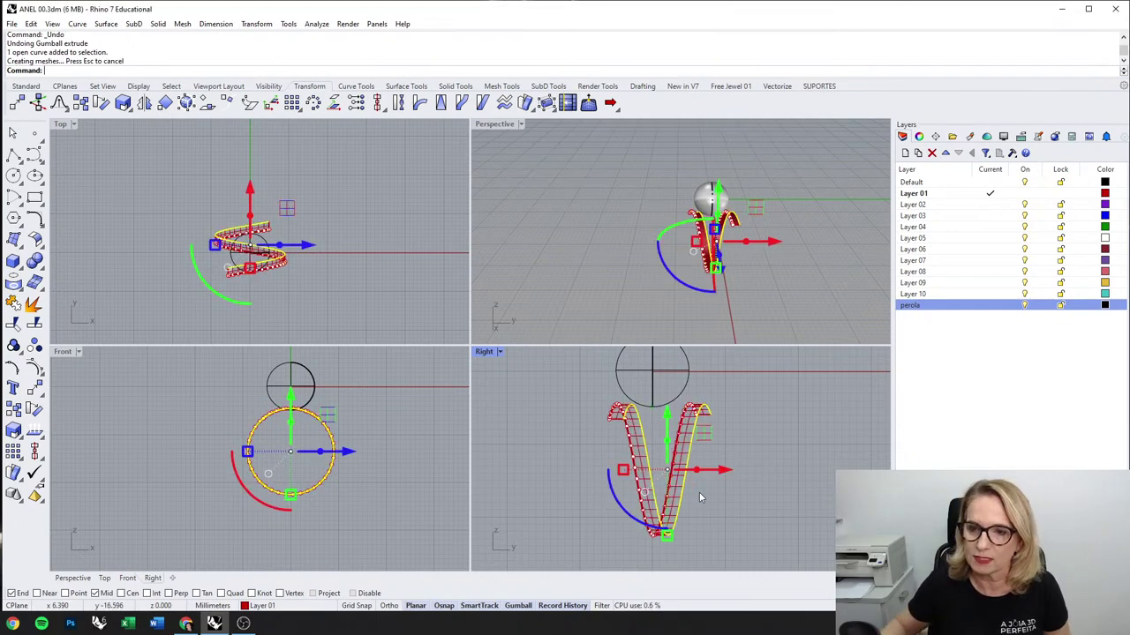
pyautogui.click(812, 269)
pyautogui.moveTo(812, 269); pyautogui.dragTo(755, 257, button='right')
pyautogui.hotkey('ctrl', 'z')
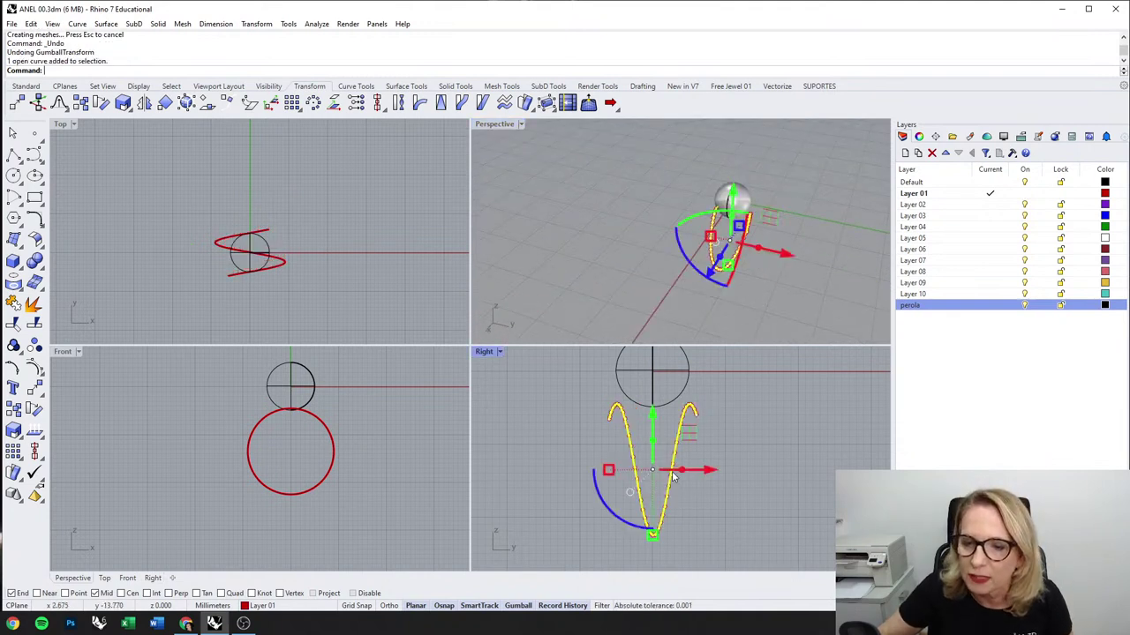
# Step: Try to extrude the helix by exactly 2.5 mm along positive Y, and undo the ribbon after viewing it in Perspective
pyautogui.click(683, 473)
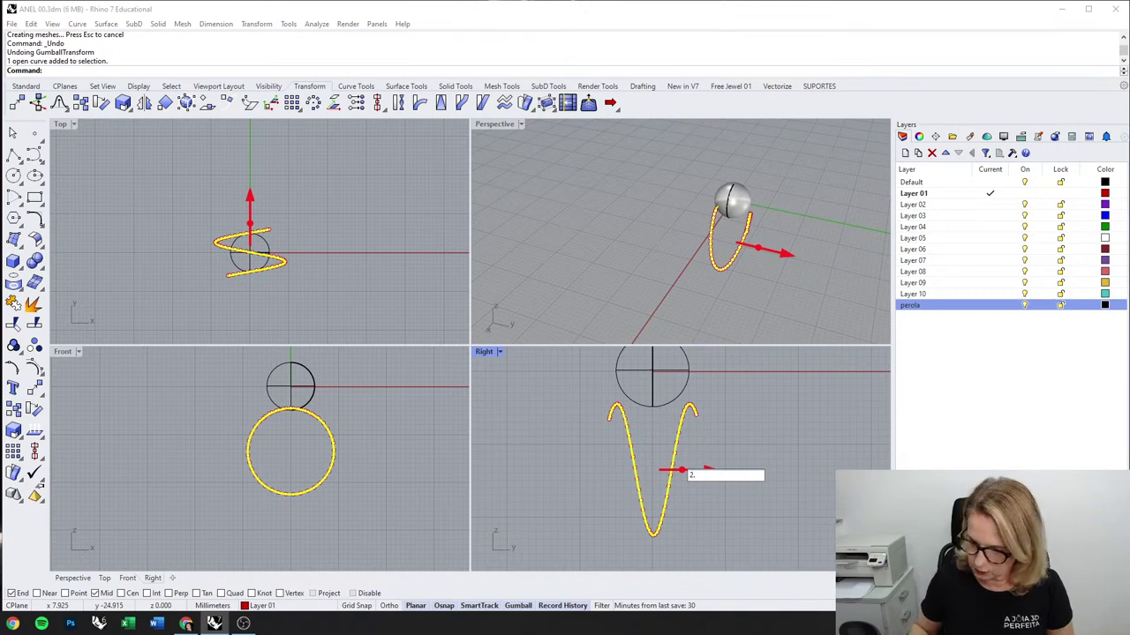
pyautogui.write('2.5')
pyautogui.press('Return')
pyautogui.click(806, 238)
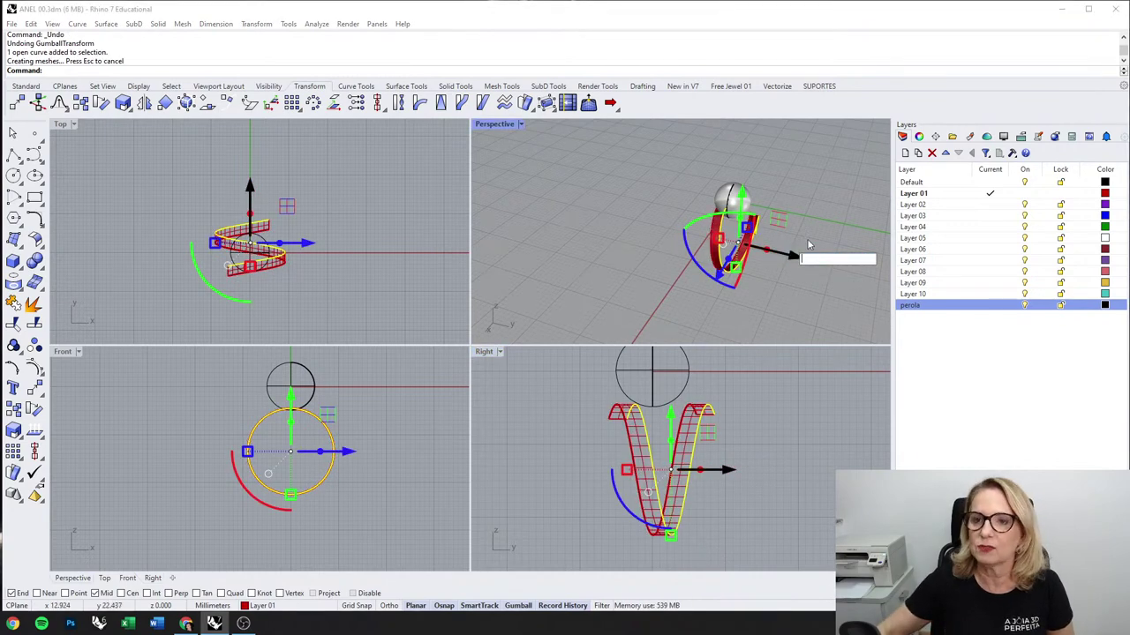
pyautogui.moveTo(784, 194); pyautogui.dragTo(686, 212, button='right')
pyautogui.hotkey('ctrl', 'z')
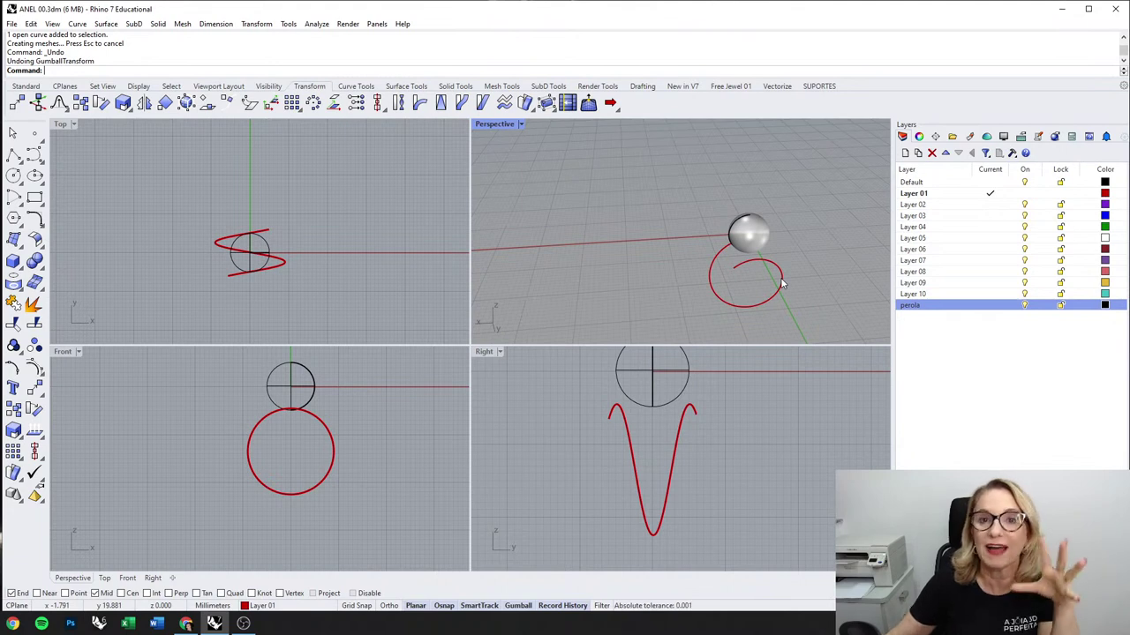
# Step: Delete about 3.7 mm of the helix at its positive Y end in the Top view using Delete Sub Curve
pyautogui.click(355, 86)
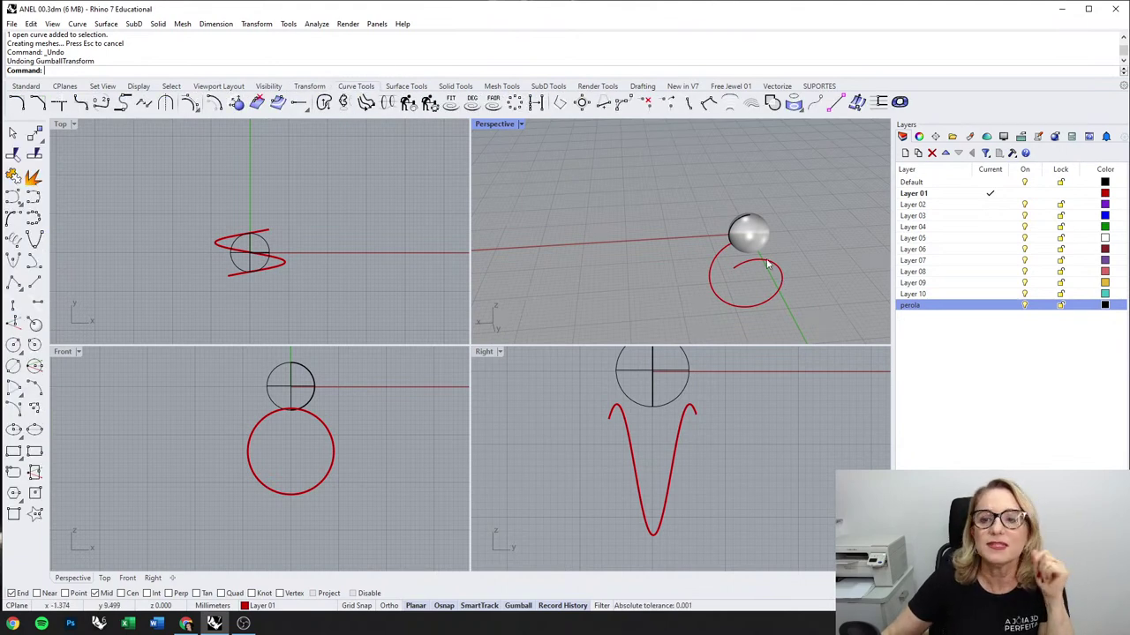
pyautogui.moveTo(767, 263); pyautogui.dragTo(720, 281, button='right')
pyautogui.scroll(3, 272, 244)
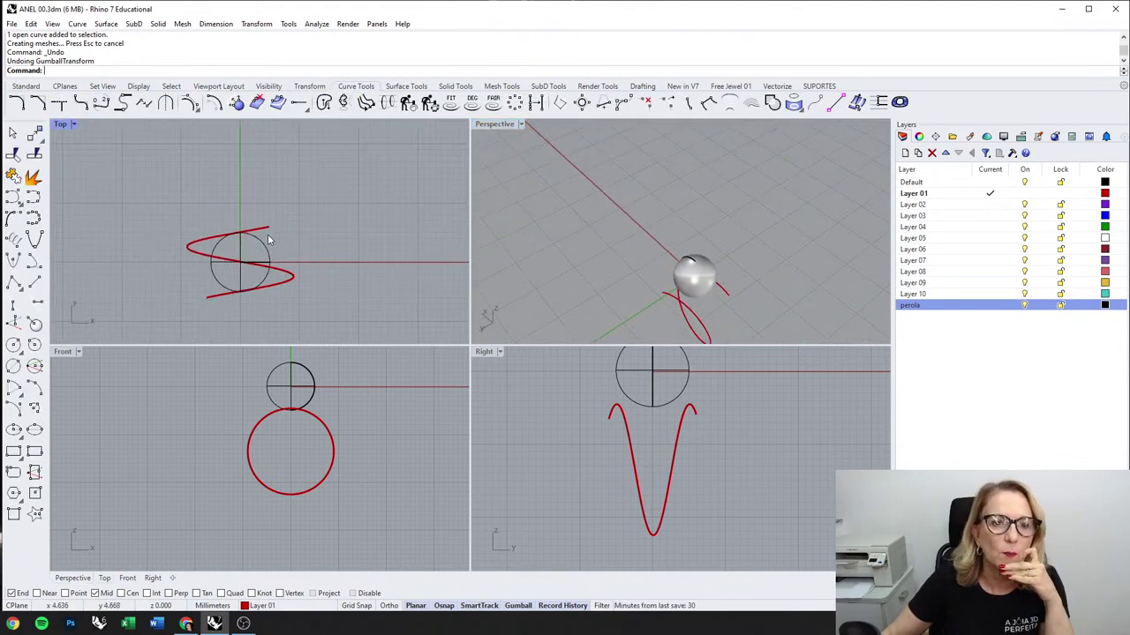
pyautogui.click(649, 106)
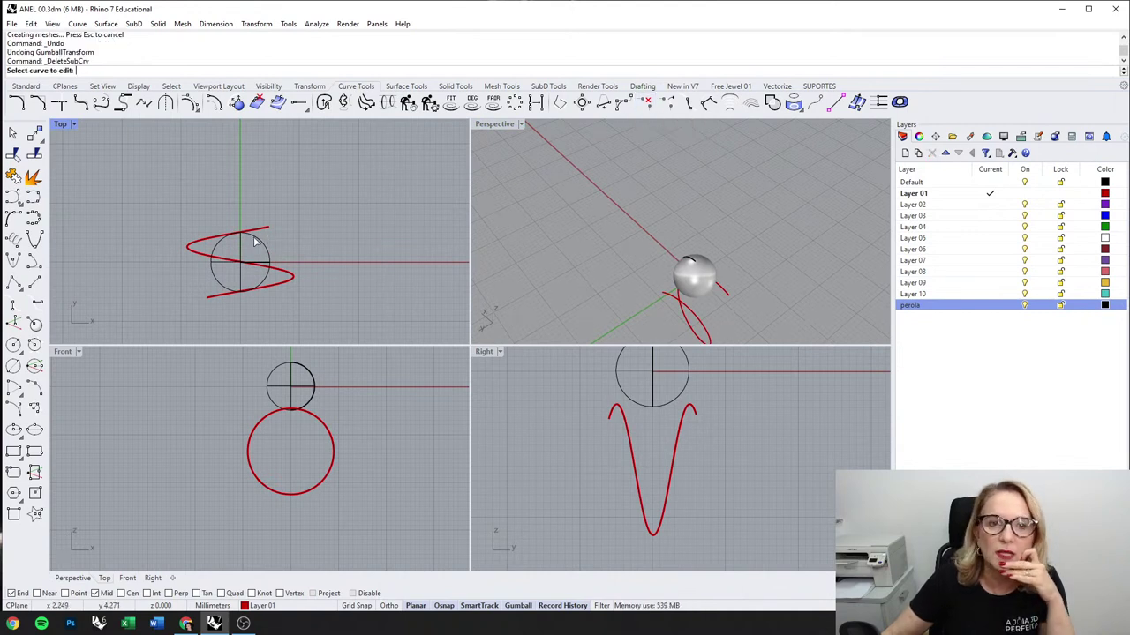
pyautogui.scroll(3, 261, 222)
pyautogui.click(267, 223)
pyautogui.click(282, 218)
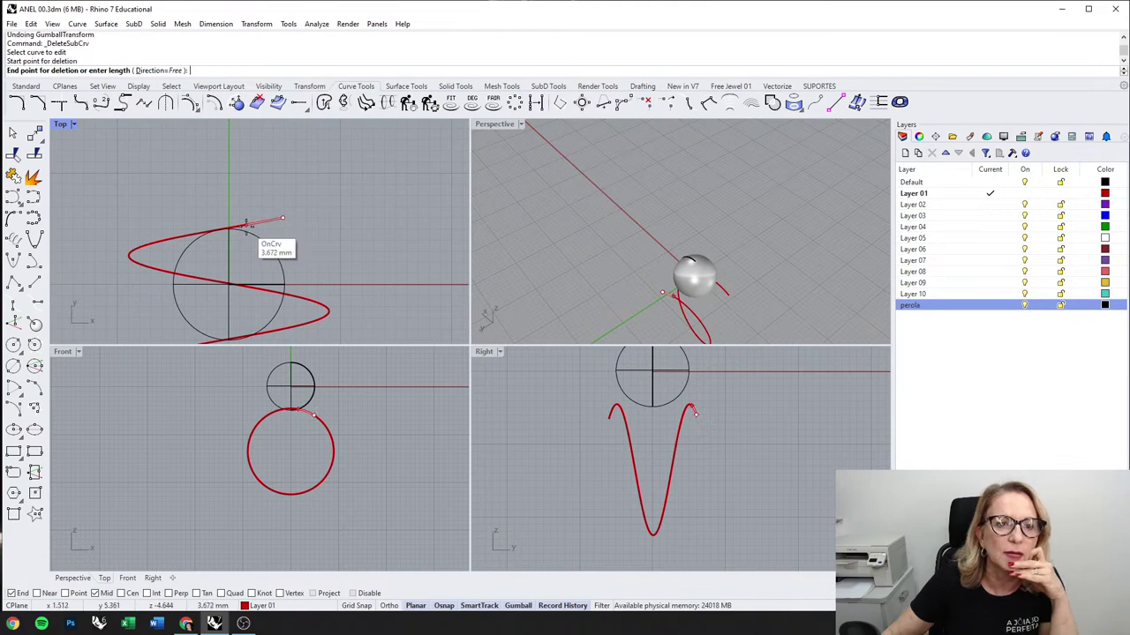
pyautogui.click(245, 225)
# Step: Delete about 3.5 mm of the helix at its negative Y end in the Top view using Delete Sub Curve
pyautogui.moveTo(251, 333); pyautogui.dragTo(258, 280, button='right')
pyautogui.click(268, 282)
pyautogui.press('Return')
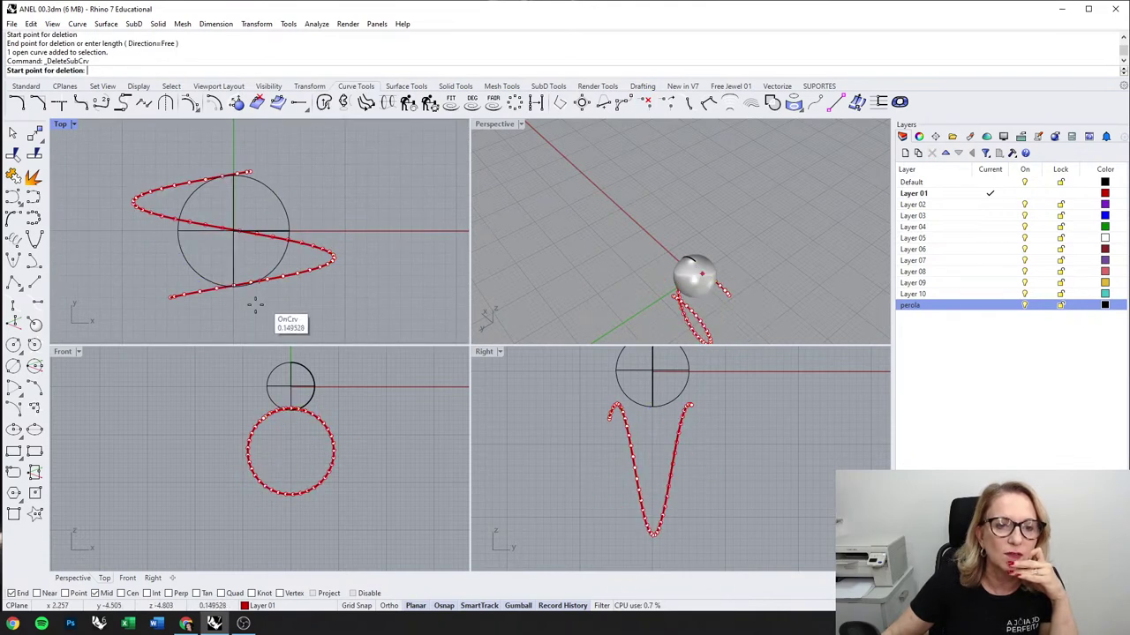
pyautogui.click(172, 297)
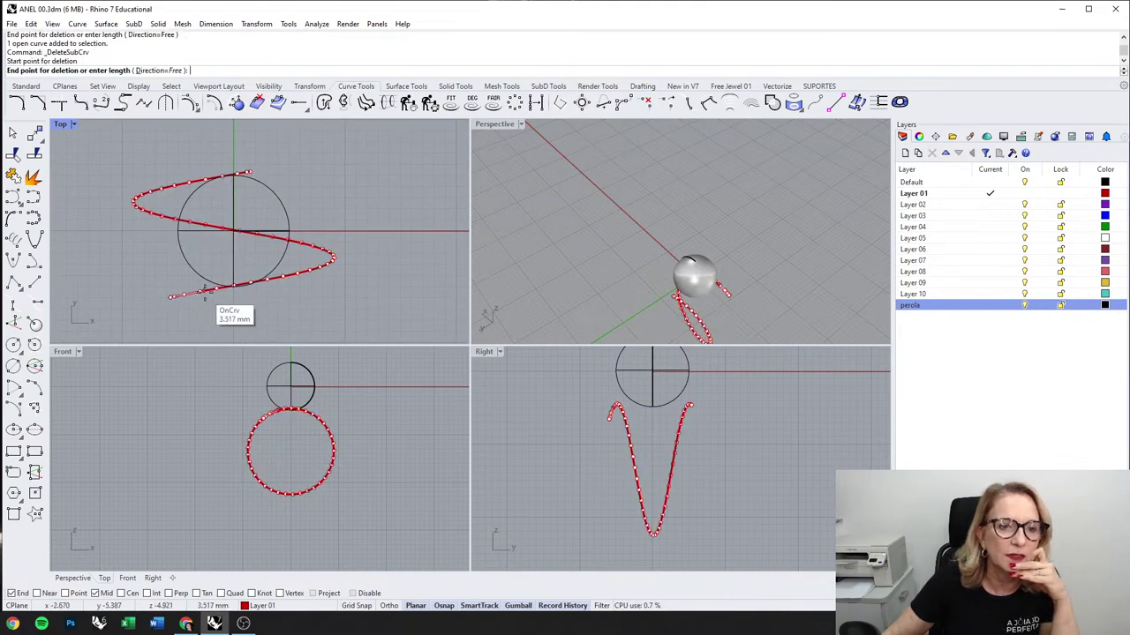
pyautogui.click(208, 288)
pyautogui.moveTo(639, 300); pyautogui.dragTo(697, 256, button='right')
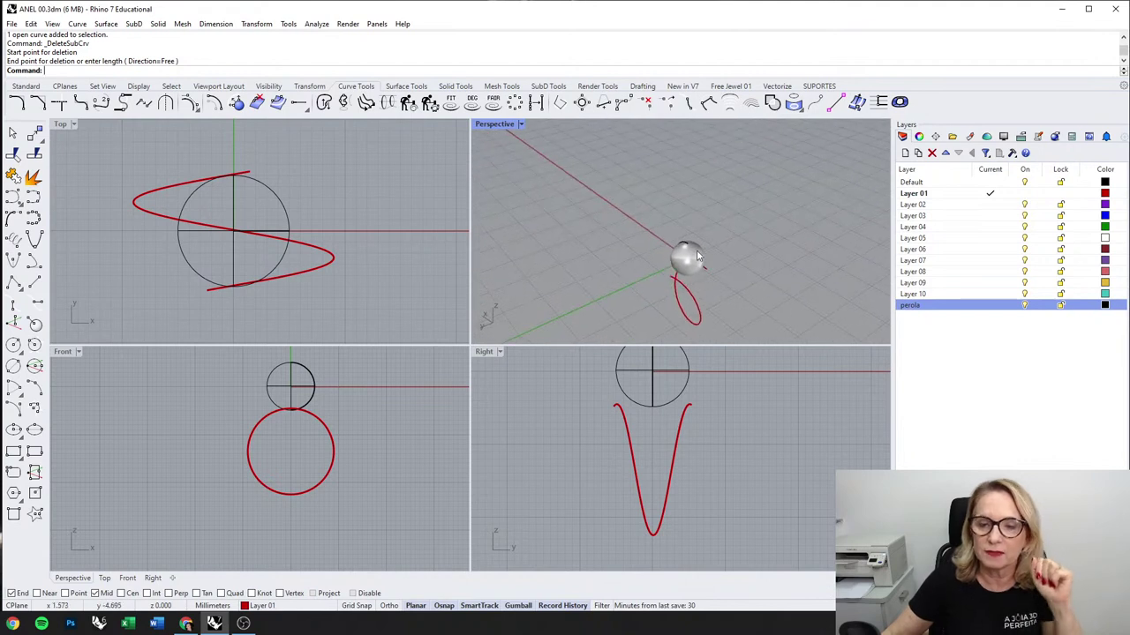
# Step: Extrude the trimmed helix 2.5 mm toward positive Y in the Right view and inspect the ribbon in Perspective
pyautogui.click(661, 497)
pyautogui.click(684, 471)
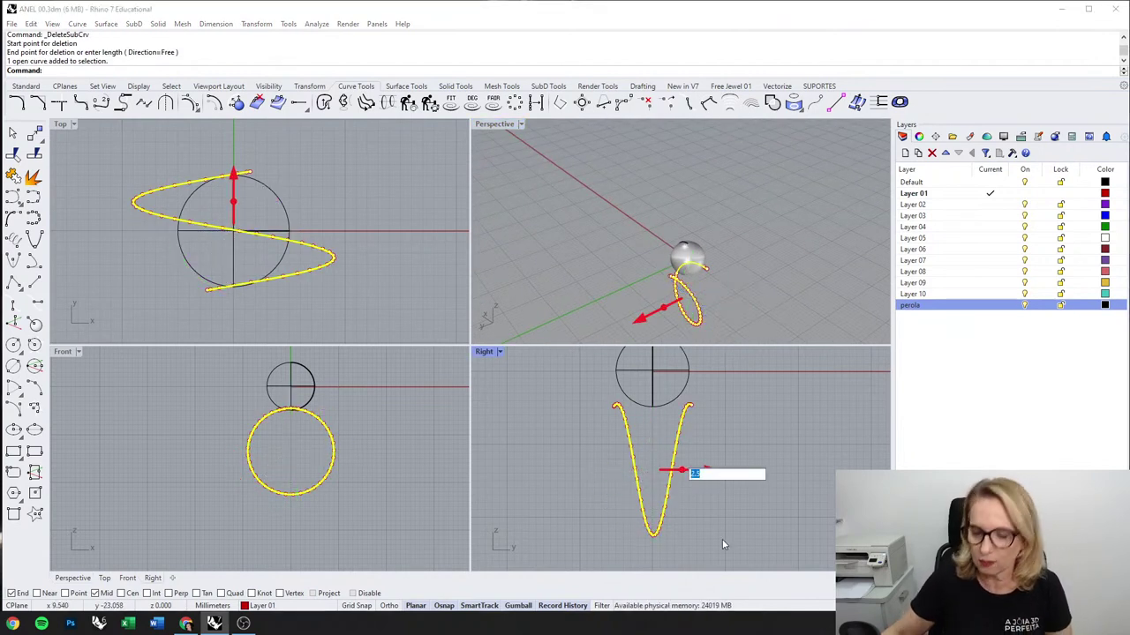
pyautogui.write('2.5')
pyautogui.press('Return')
pyautogui.click(760, 297)
pyautogui.moveTo(761, 297); pyautogui.dragTo(635, 221, button='right')
pyautogui.scroll(6, 637, 247)
pyautogui.scroll(2, 634, 217)
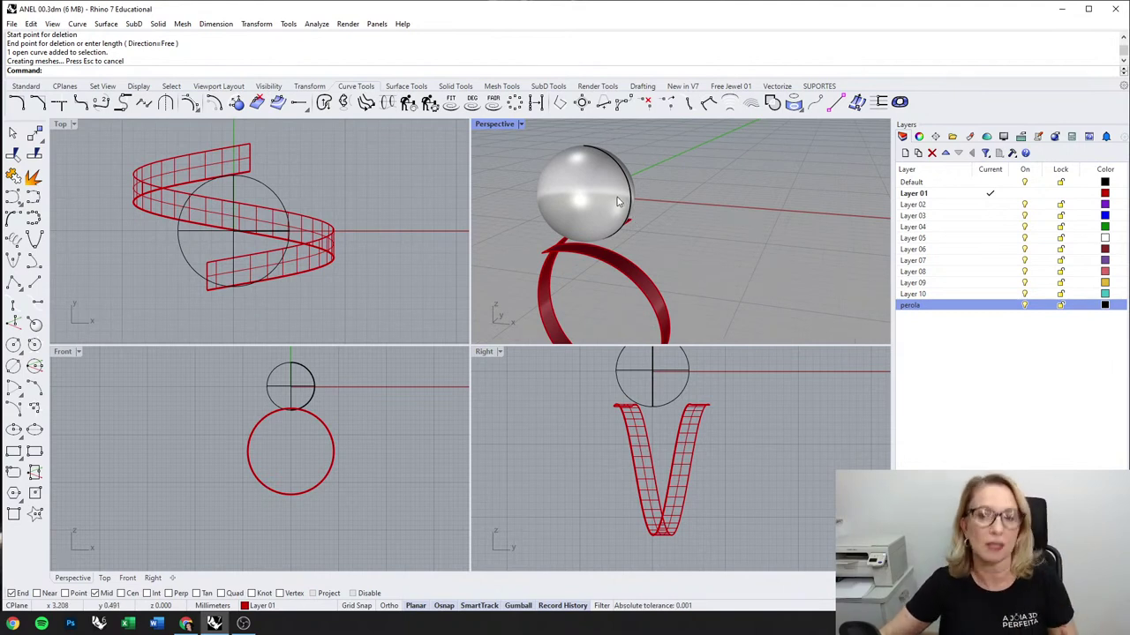
pyautogui.moveTo(617, 197); pyautogui.dragTo(662, 283, button='right')
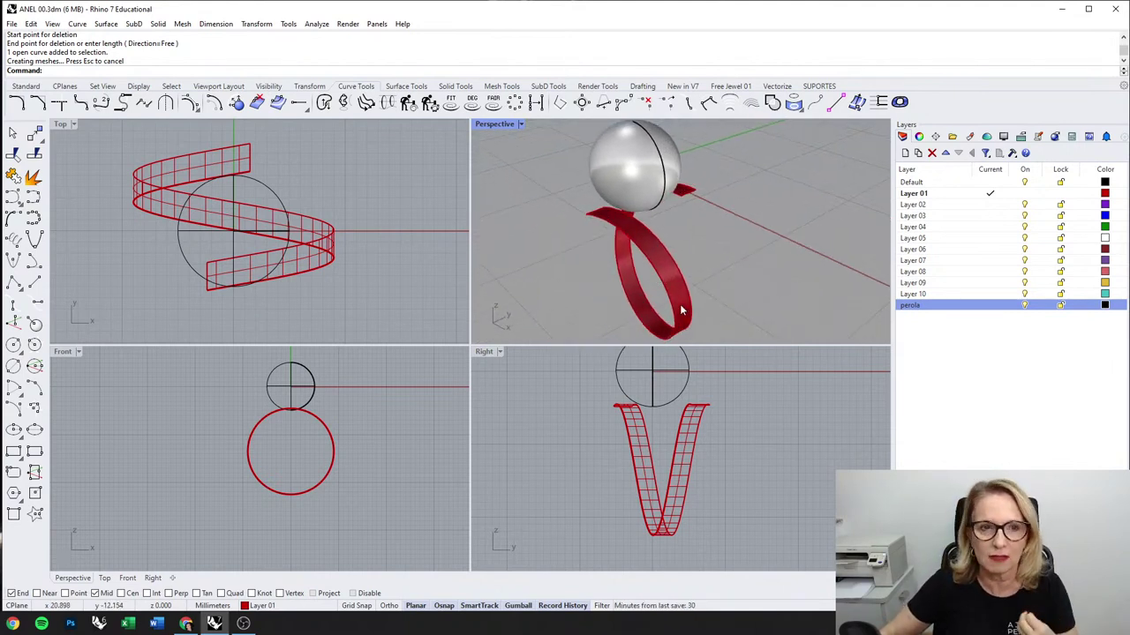
# Step: Offset the ribbon surface 2 mm outward as a solid, flipping the offset direction away from the ring's centre
pyautogui.click(681, 306)
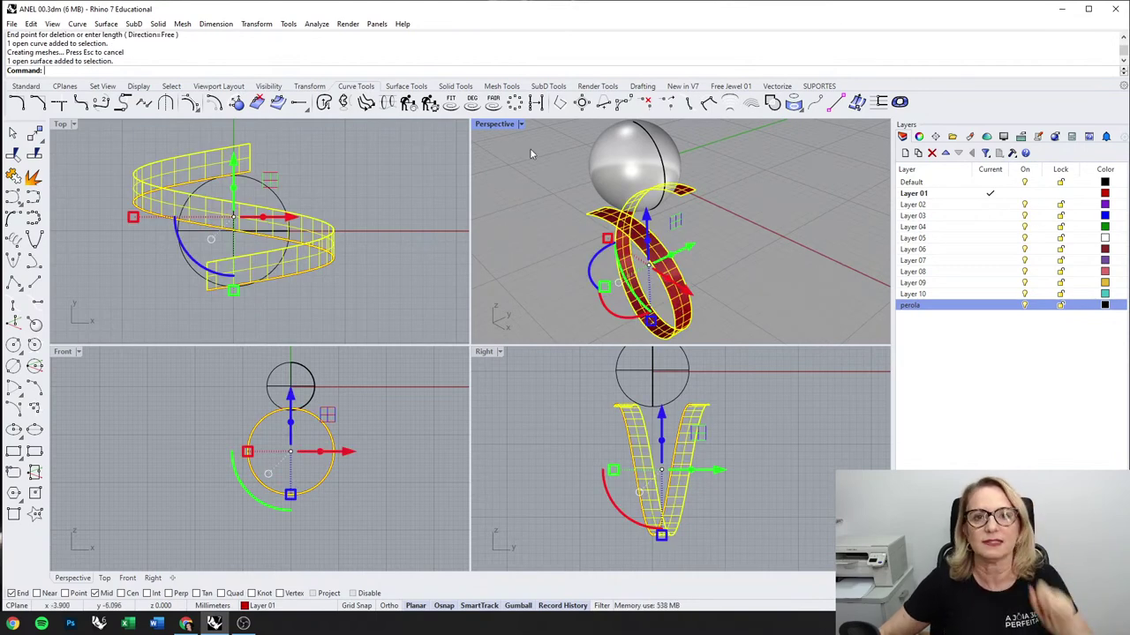
pyautogui.click(406, 86)
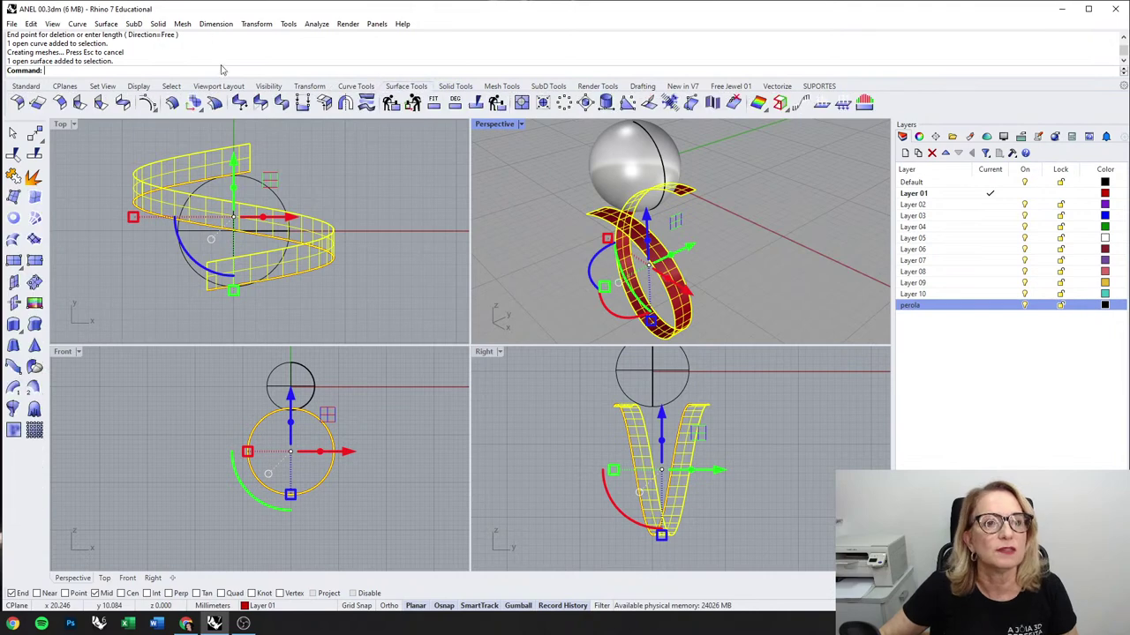
pyautogui.click(174, 103)
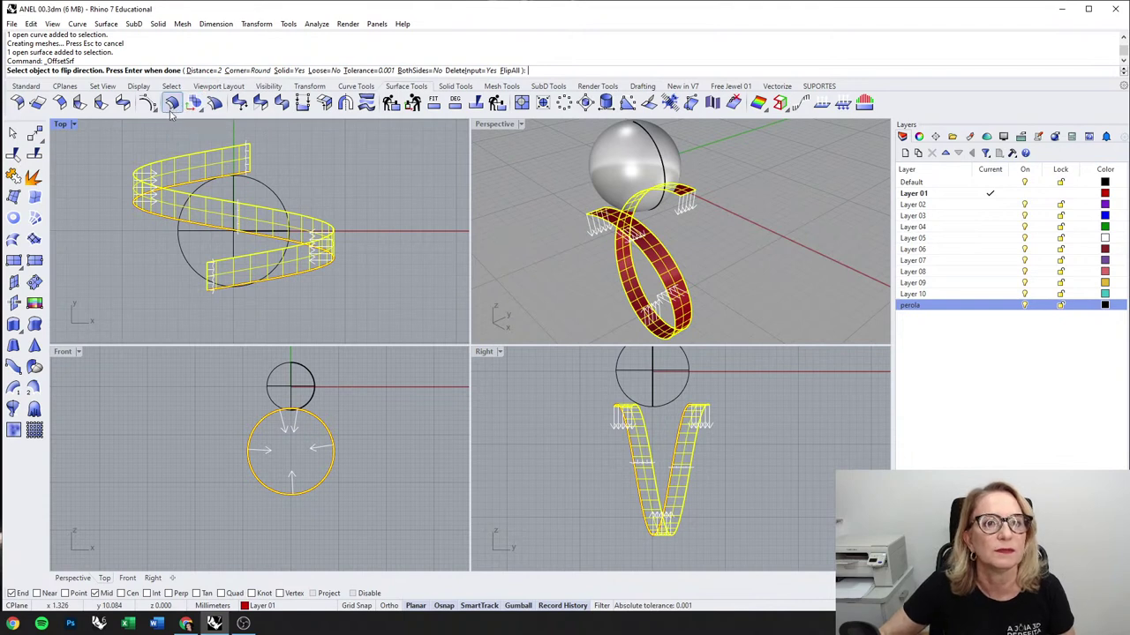
pyautogui.click(510, 71)
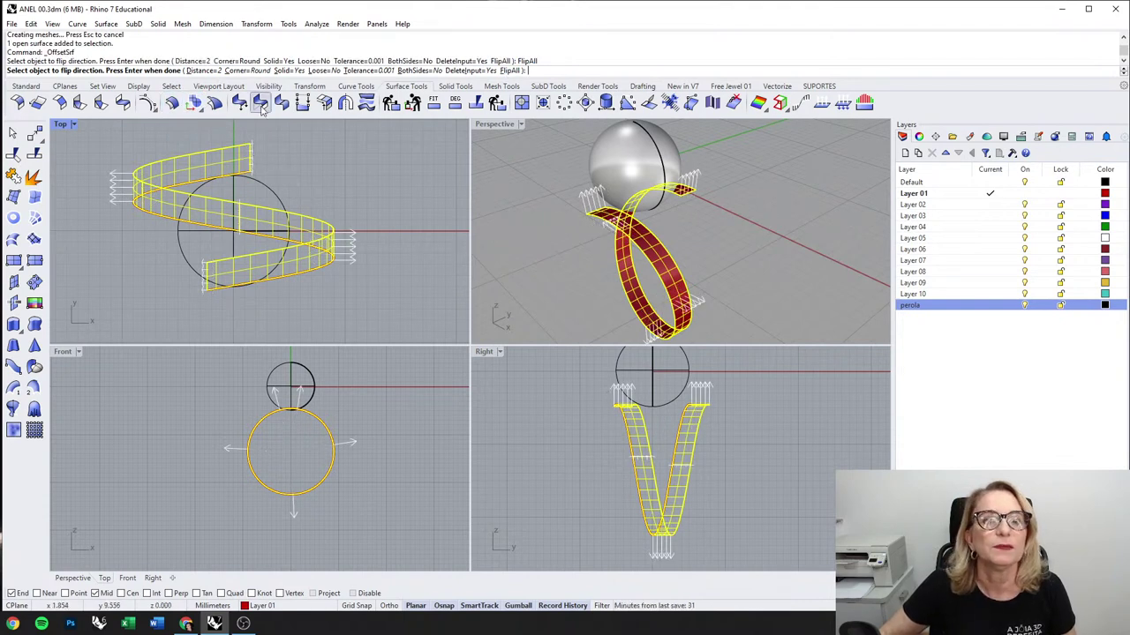
pyautogui.rightClick(352, 184)
pyautogui.click(821, 243)
pyautogui.moveTo(821, 243); pyautogui.dragTo(707, 251, button='right')
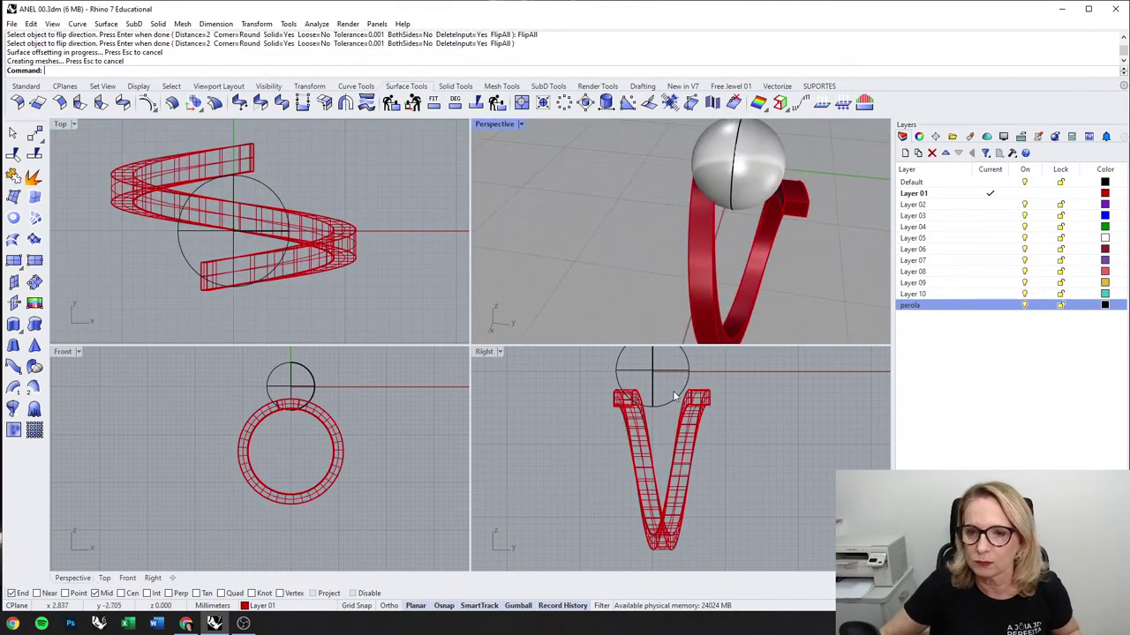
# Step: Move the solid band together with its helix curve toward negative Y in the Right view, centring them under the pearl
pyautogui.moveTo(736, 462); pyautogui.dragTo(723, 474, button='right')
pyautogui.moveTo(728, 514); pyautogui.dragTo(645, 499)
pyautogui.moveTo(712, 484); pyautogui.dragTo(698, 483)
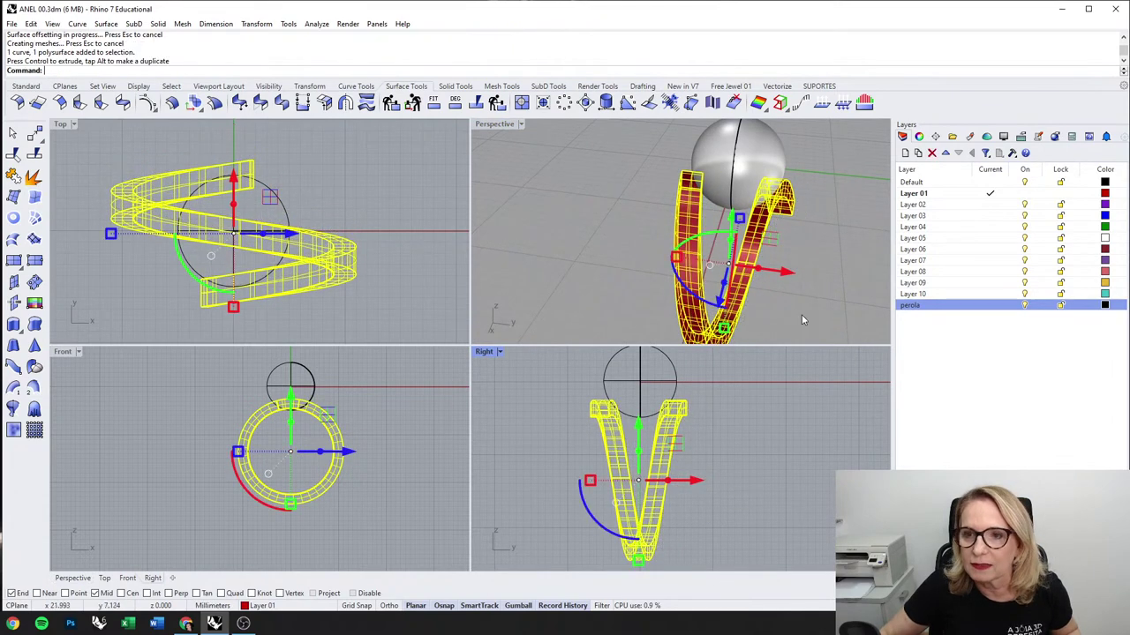
pyautogui.click(801, 315)
pyautogui.moveTo(724, 150); pyautogui.dragTo(635, 203, button='right')
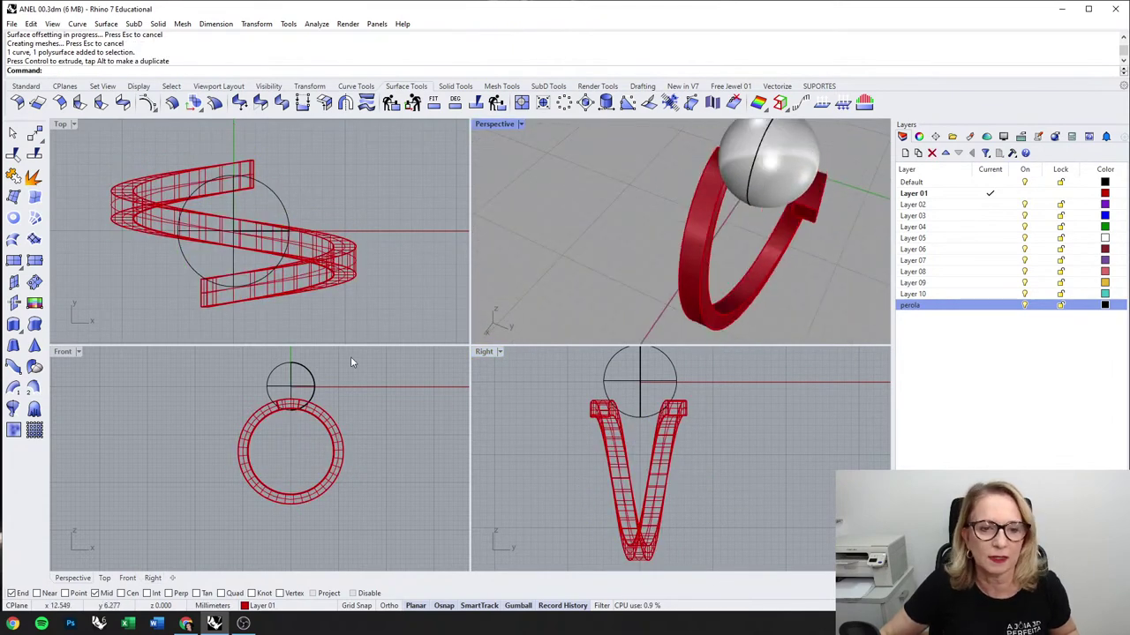
# Step: Set the Perspective view to Rendered display to inspect the pearl against the band
pyautogui.middleClick(653, 264)
pyautogui.click(692, 243)
pyautogui.moveTo(761, 250); pyautogui.dragTo(856, 240, button='right')
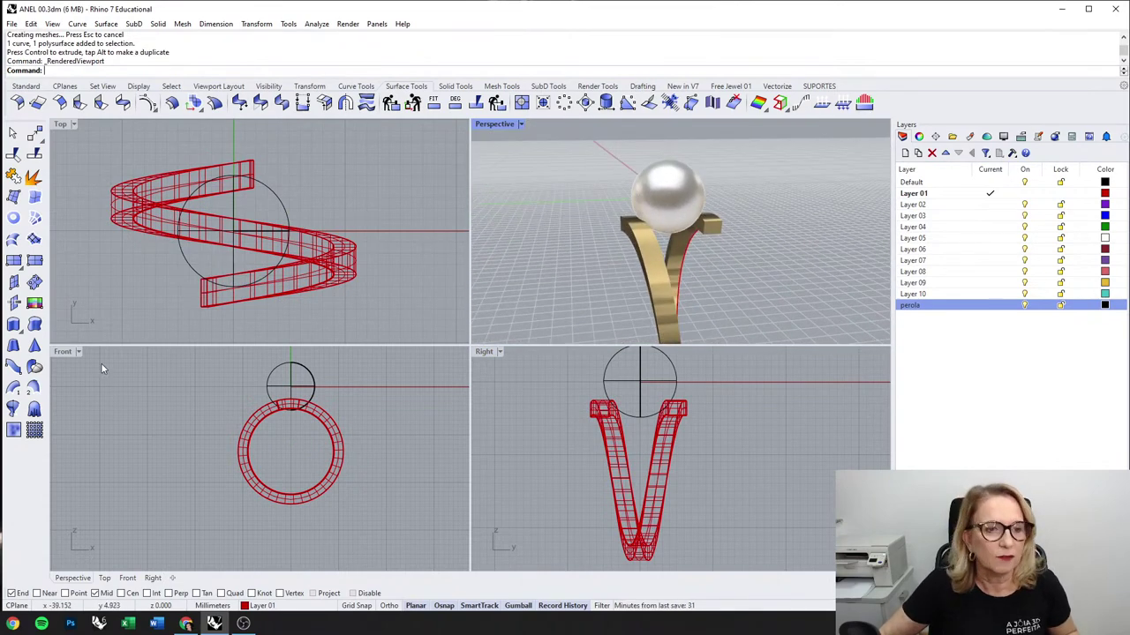
# Step: Raise the pearl slightly straight upward in the Front view so that it sinks less into the band
pyautogui.doubleClick(62, 351)
pyautogui.scroll(3, 378, 388)
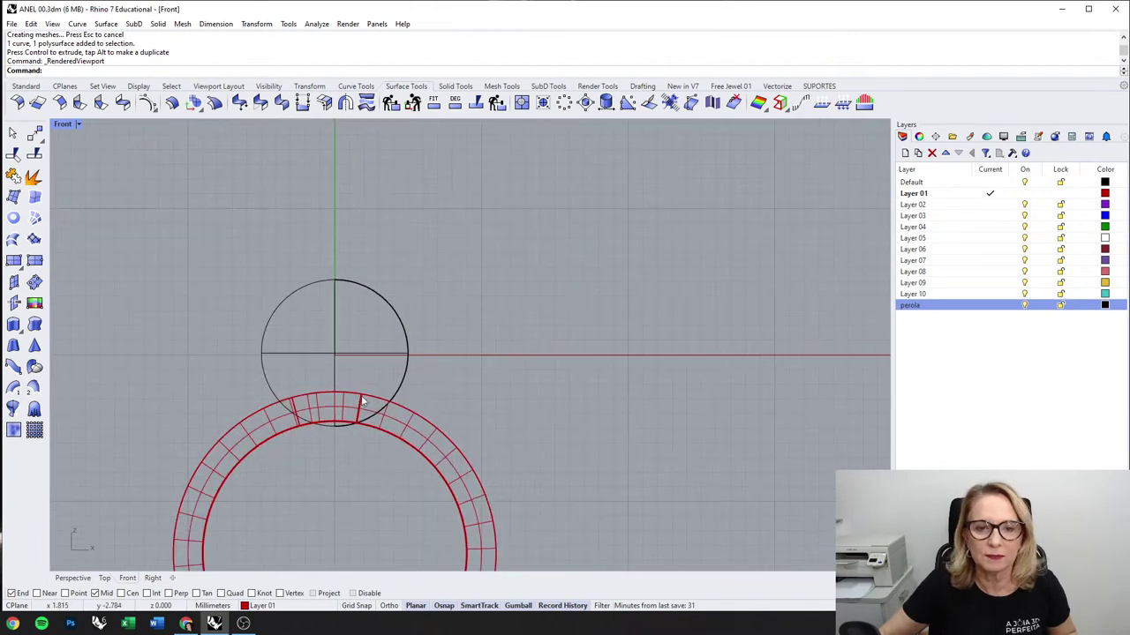
pyautogui.click(378, 354)
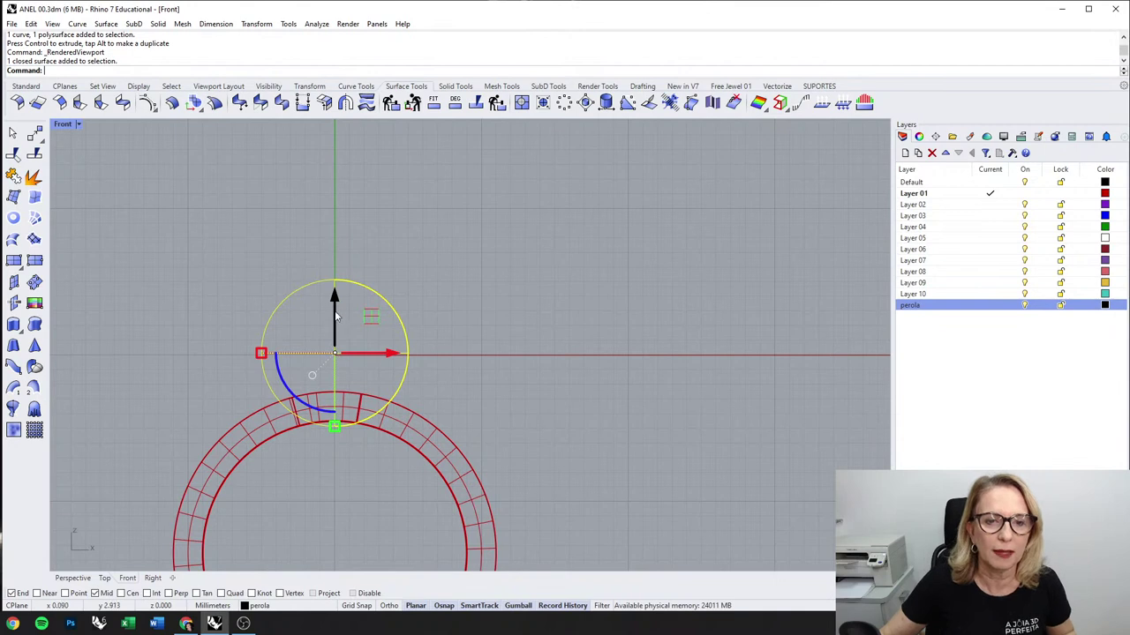
pyautogui.moveTo(336, 311); pyautogui.dragTo(338, 289)
pyautogui.scroll(-4, 362, 275)
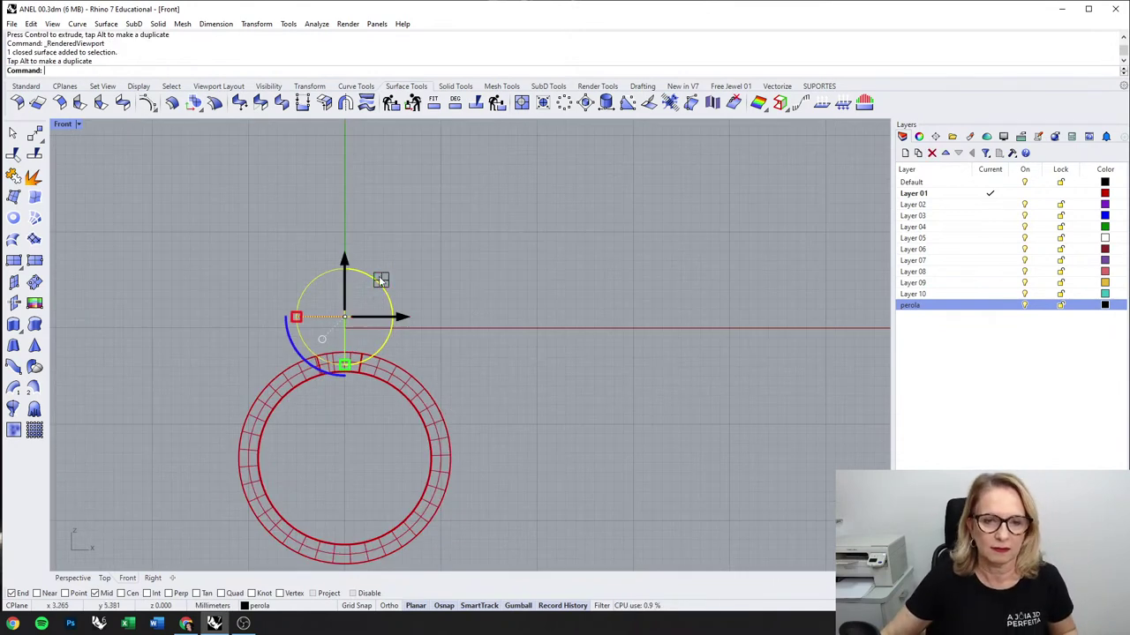
pyautogui.click(480, 353)
# Step: Copy the helix curve and the pearl about 26 mm toward positive X in the Front view
pyautogui.click(401, 396)
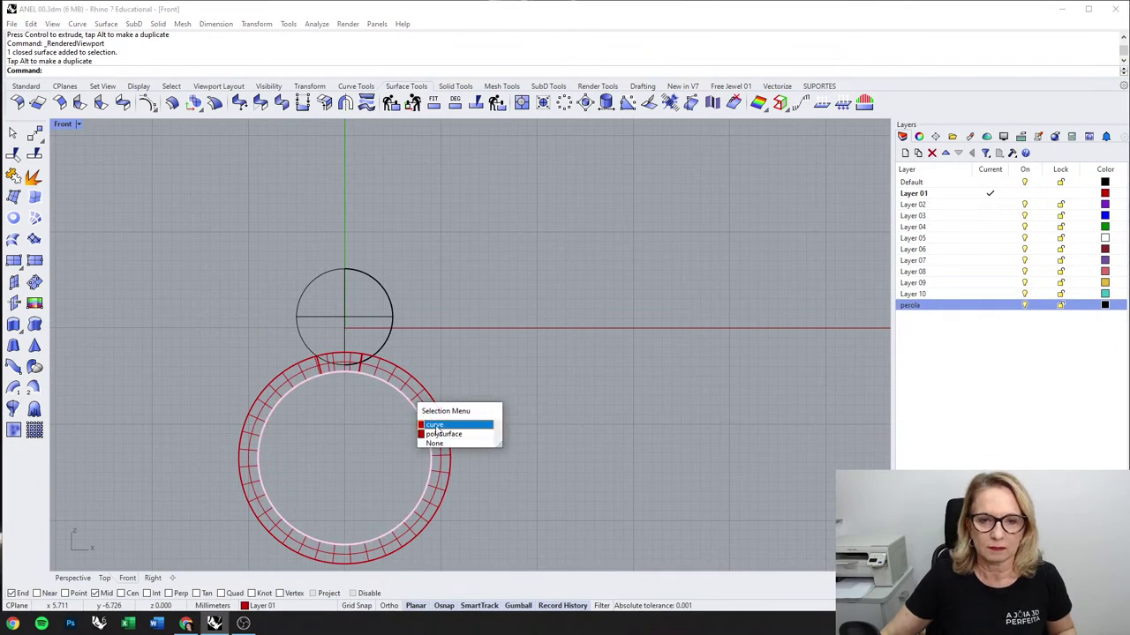
pyautogui.click(436, 427)
pyautogui.click(73, 579)
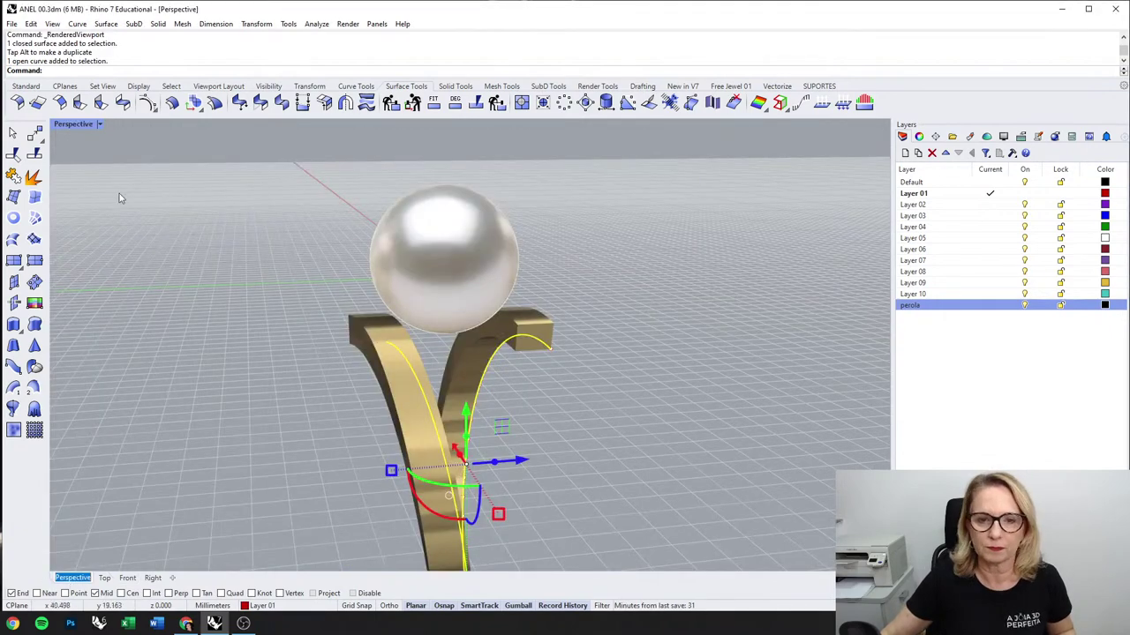
pyautogui.doubleClick(81, 125)
pyautogui.keyDown('shift'); pyautogui.click(220, 460); pyautogui.keyUp('shift')
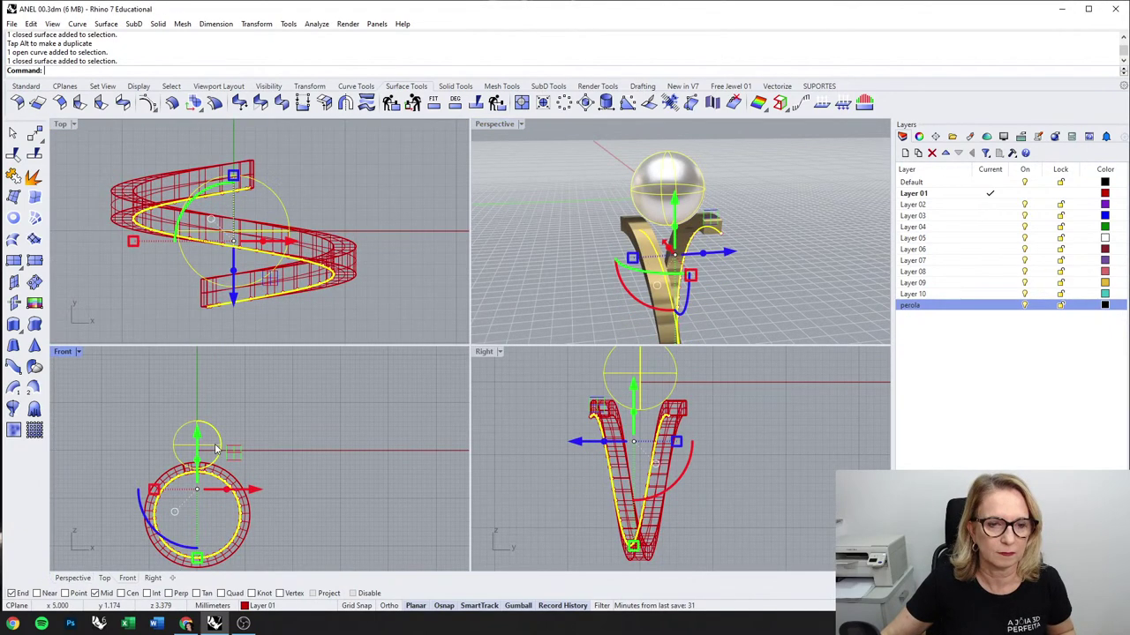
pyautogui.middleClick(220, 460)
pyautogui.click(268, 478)
pyautogui.click(268, 479)
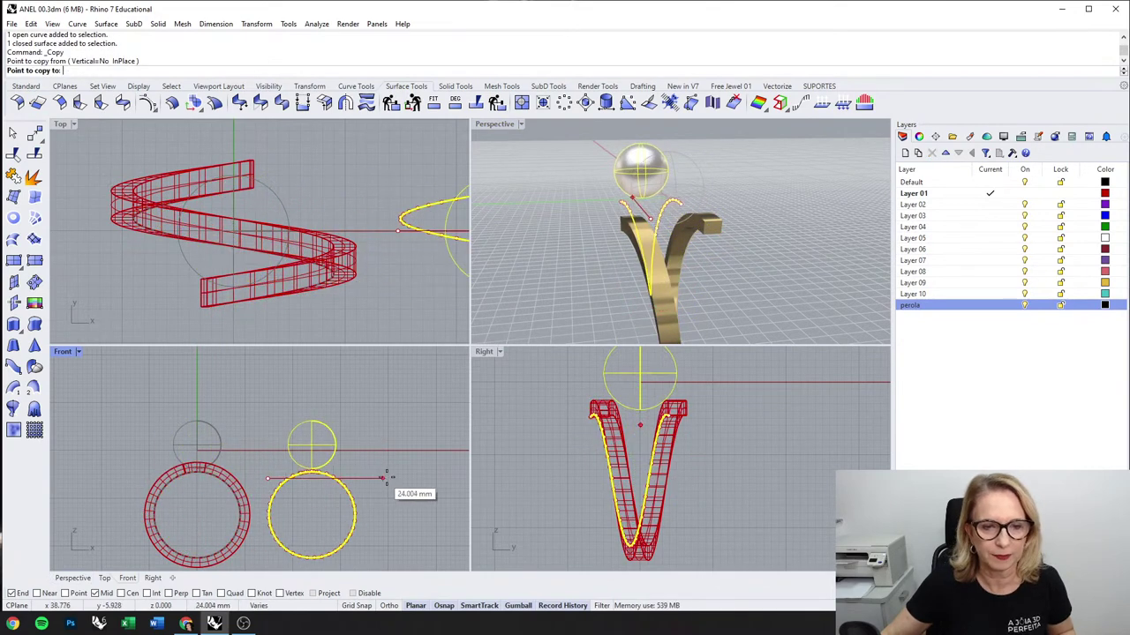
pyautogui.click(392, 476)
pyautogui.rightClick(406, 492)
pyautogui.moveTo(407, 492); pyautogui.dragTo(407, 482, button='right')
pyautogui.press('Escape')
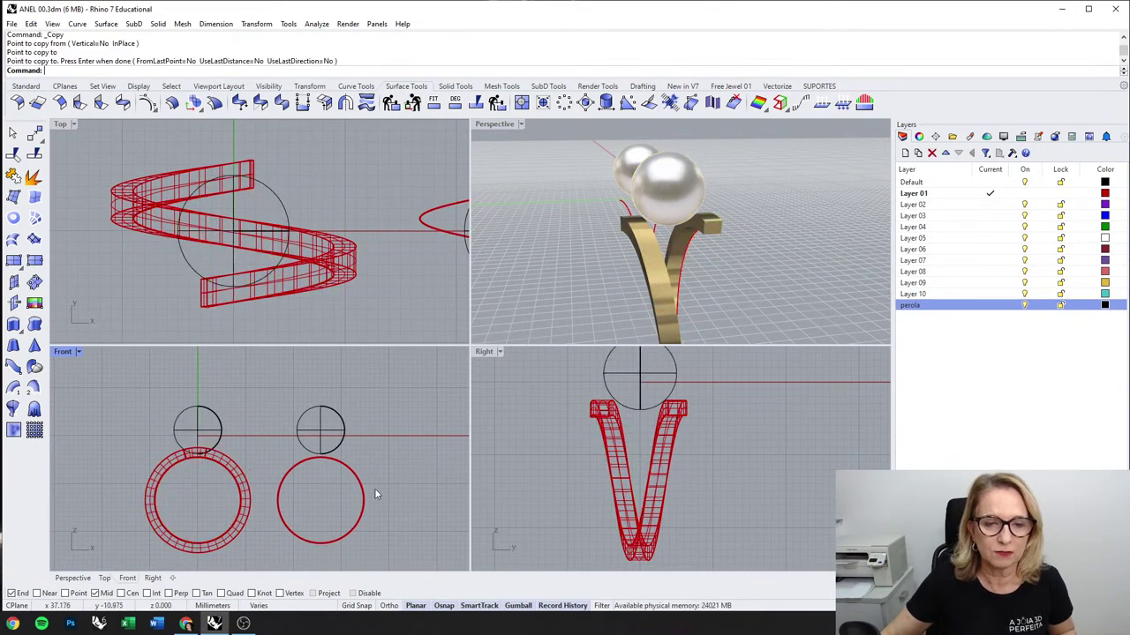
# Step: Extrude the copied helix 3 mm toward negative Y in the Right view and inspect the ribbon in Perspective
pyautogui.click(356, 519)
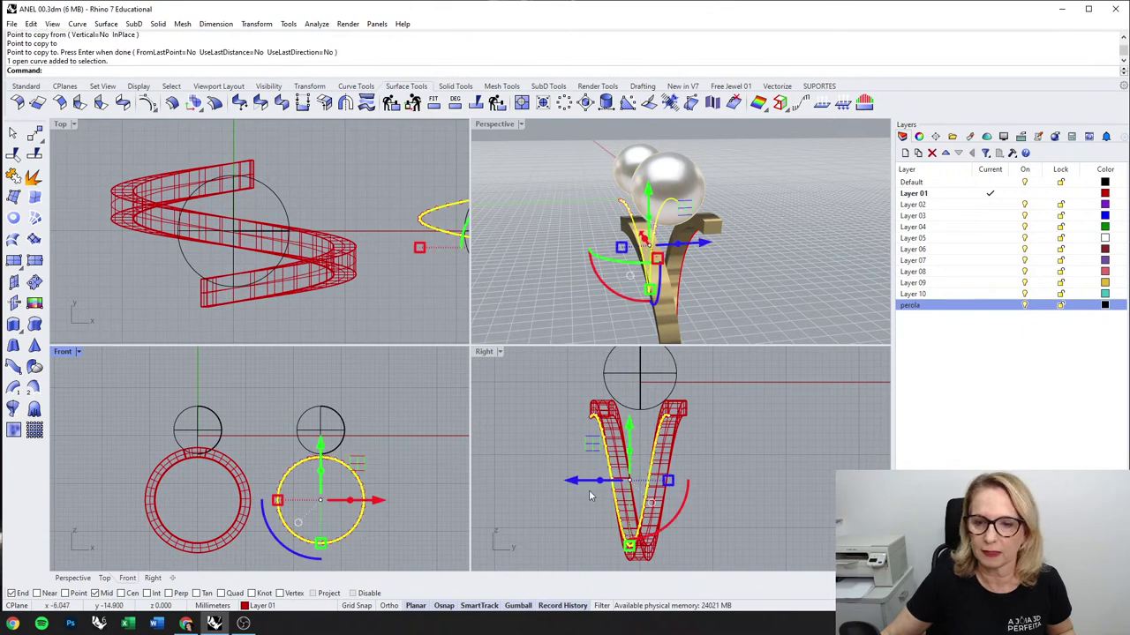
pyautogui.click(600, 482)
pyautogui.write('3')
pyautogui.press('Return')
pyautogui.press('Escape')
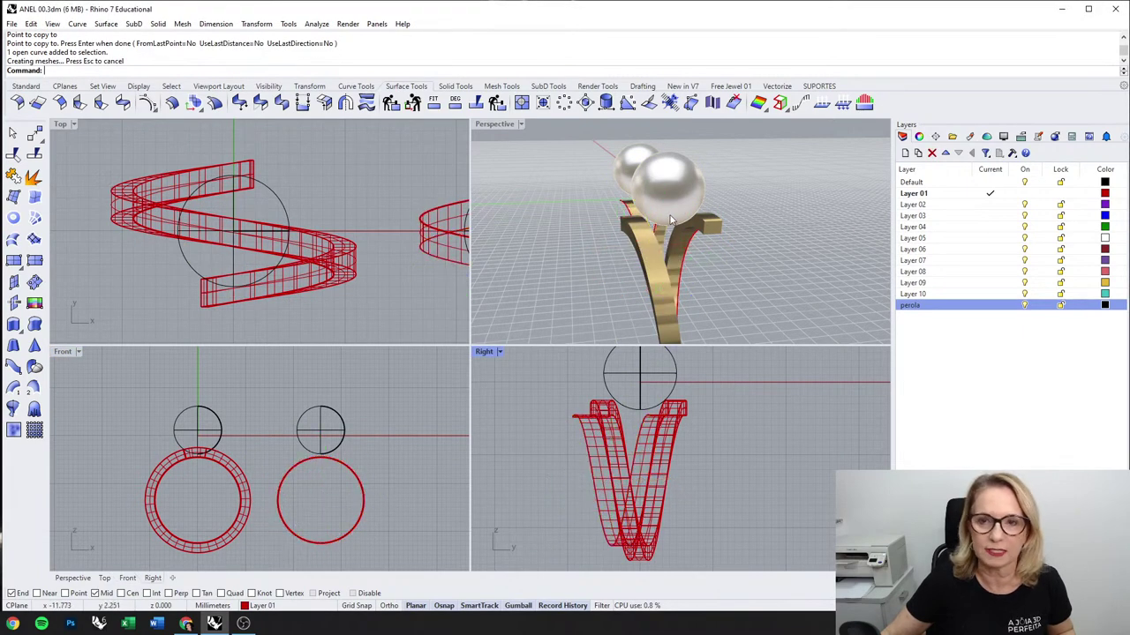
pyautogui.moveTo(685, 231); pyautogui.dragTo(594, 248, button='right')
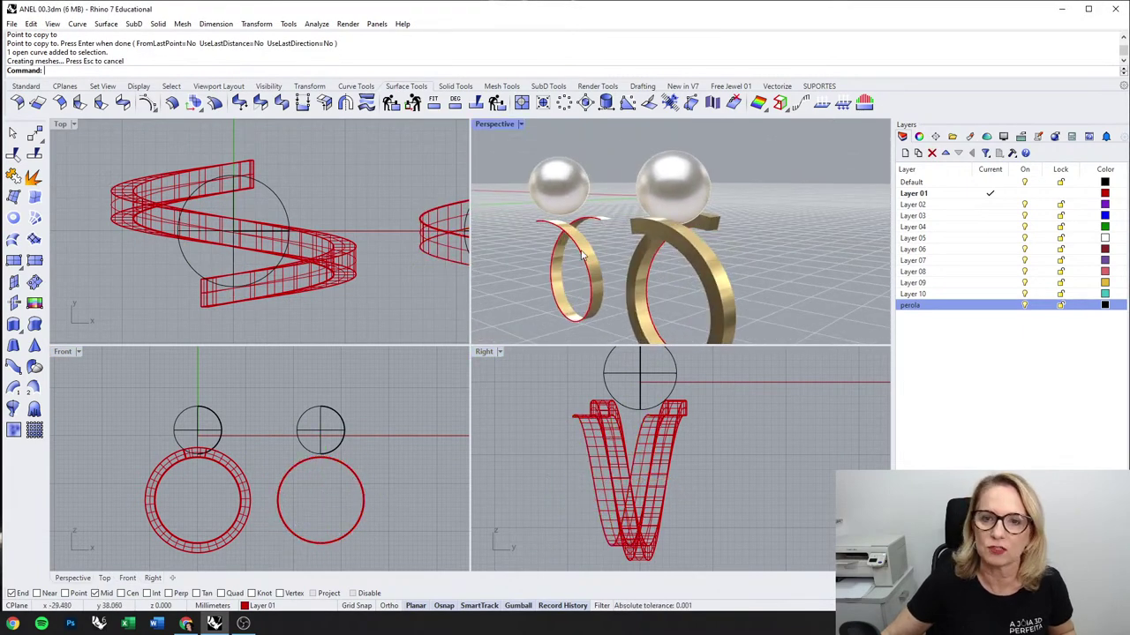
# Step: Try stretching the copied helix upward from its lowest point with Scale1D in the Front view, and undo the scaling
pyautogui.click(358, 481)
pyautogui.click(393, 507)
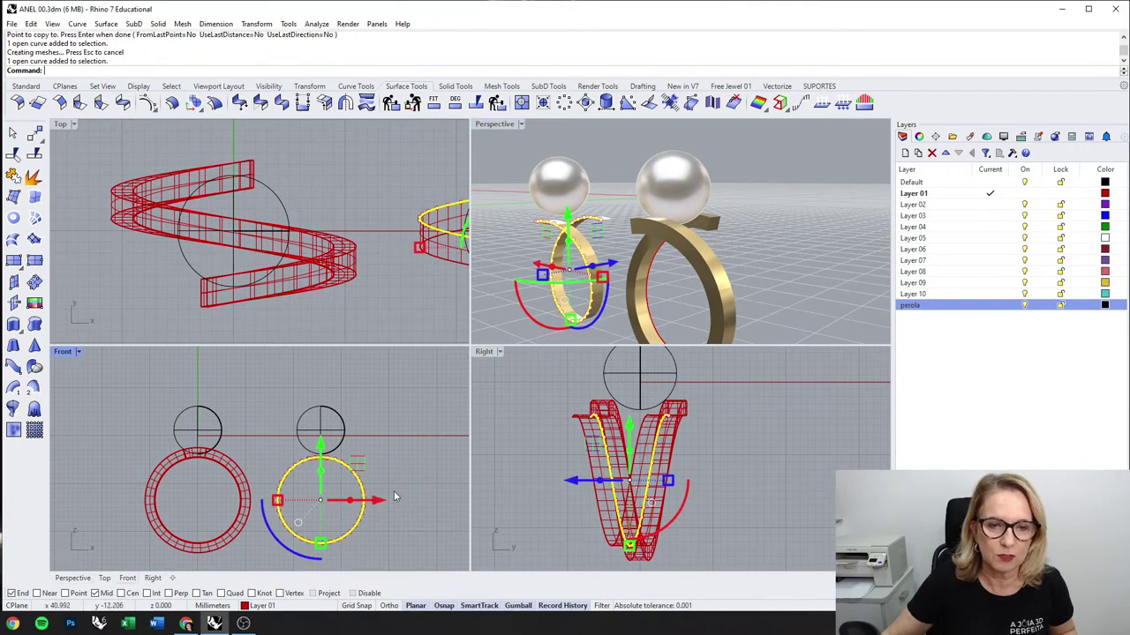
pyautogui.click(309, 85)
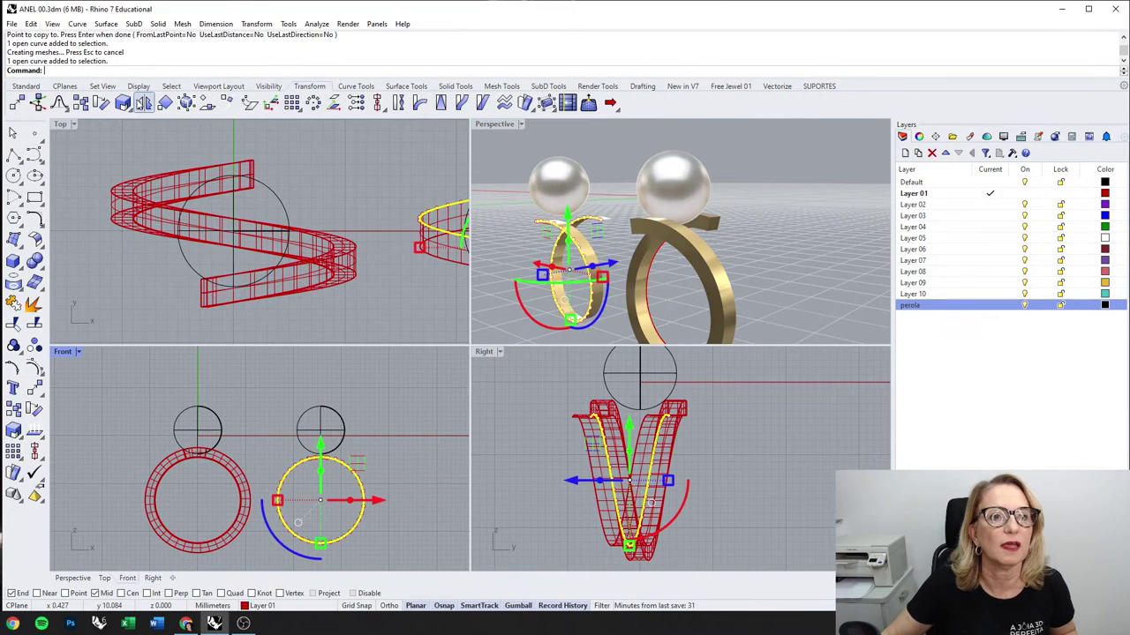
pyautogui.click(131, 110)
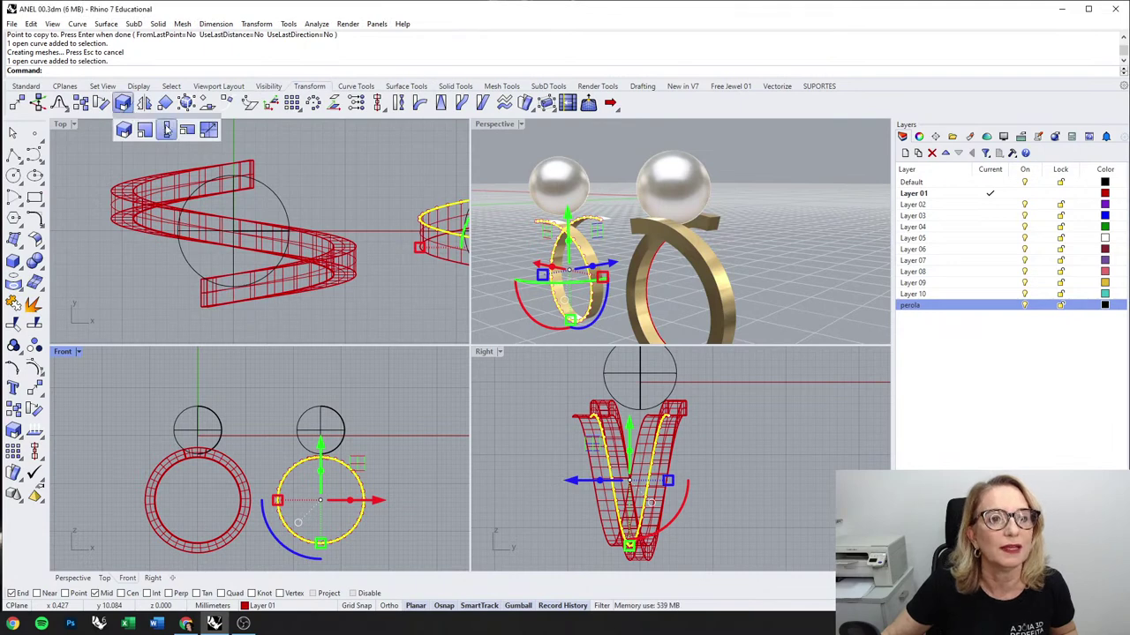
pyautogui.click(167, 129)
pyautogui.click(321, 542)
pyautogui.click(324, 510)
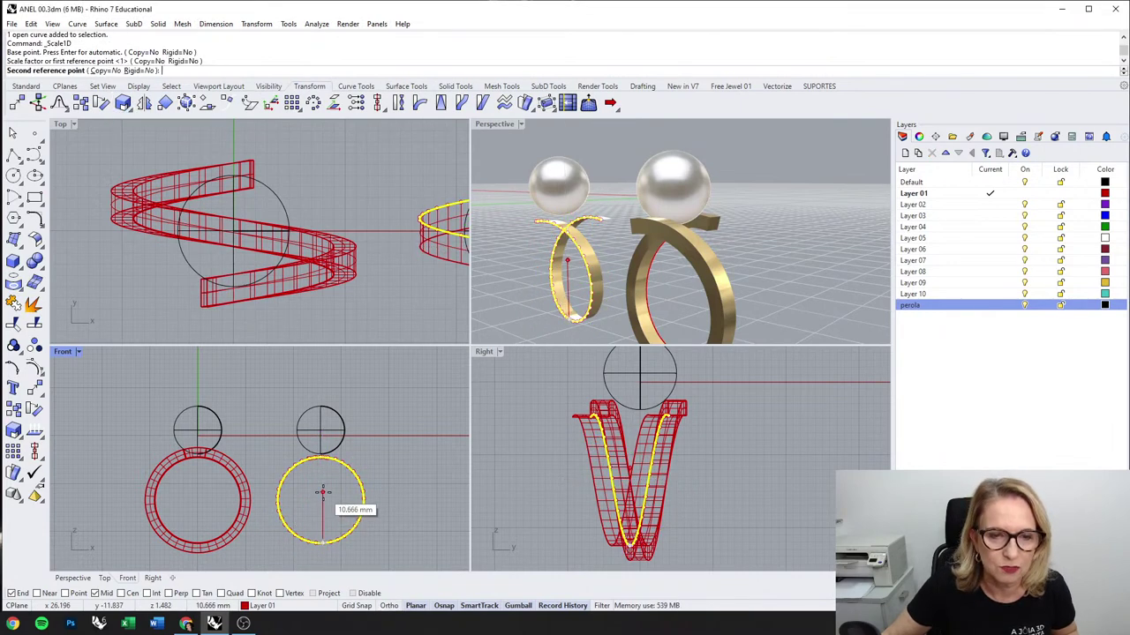
pyautogui.click(323, 481)
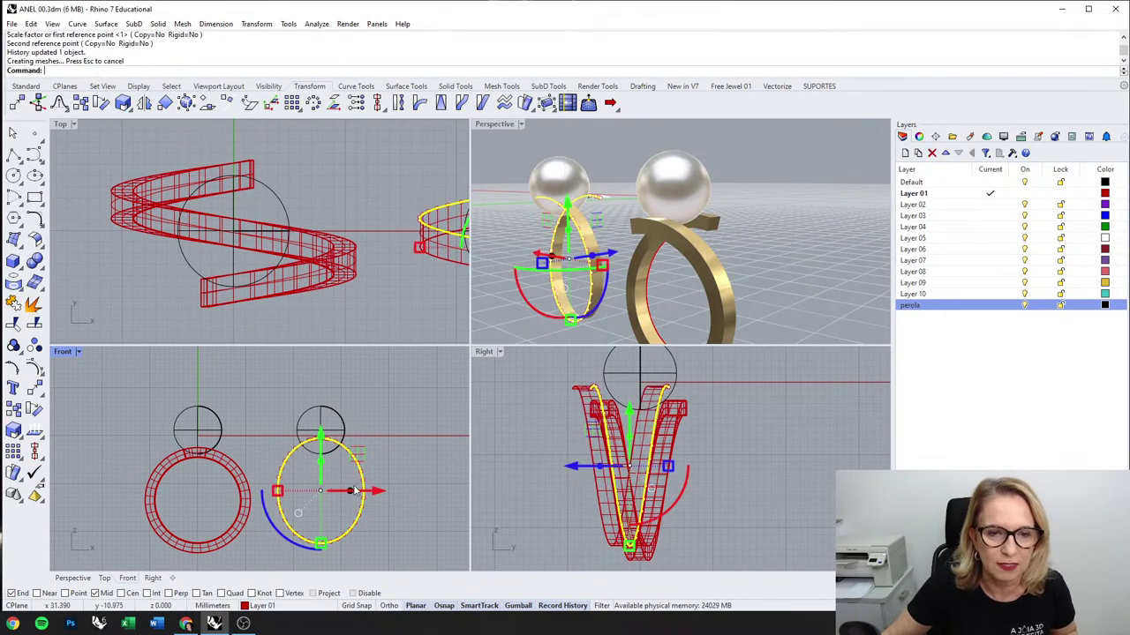
pyautogui.press('Escape')
pyautogui.moveTo(599, 249); pyautogui.dragTo(623, 250, button='right')
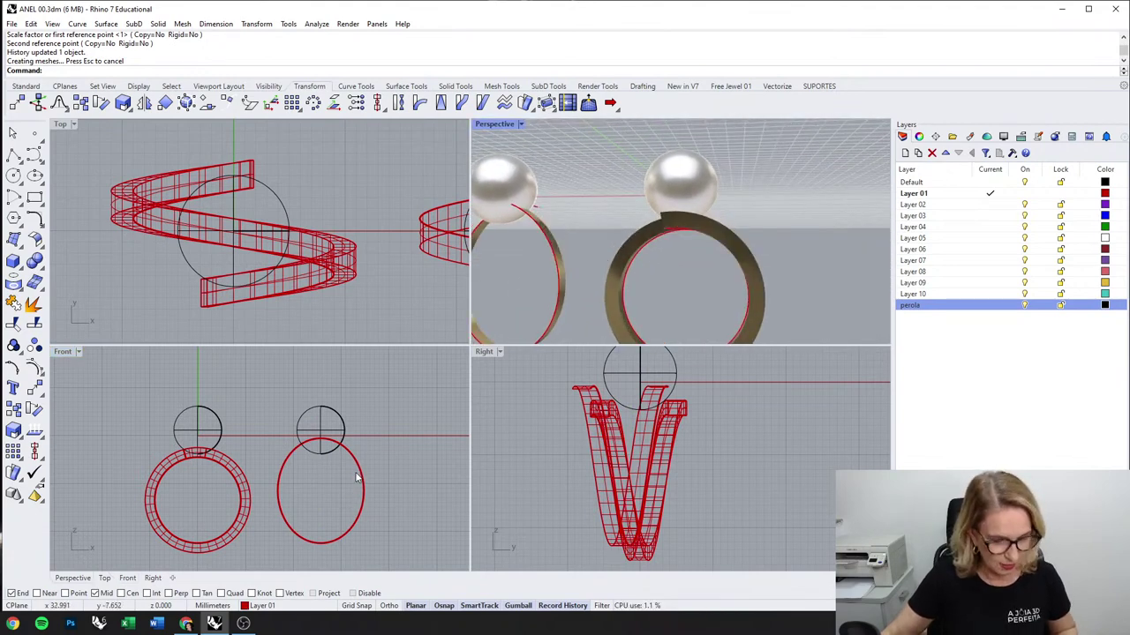
pyautogui.hotkey('ctrl', 'z')
pyautogui.click(408, 464)
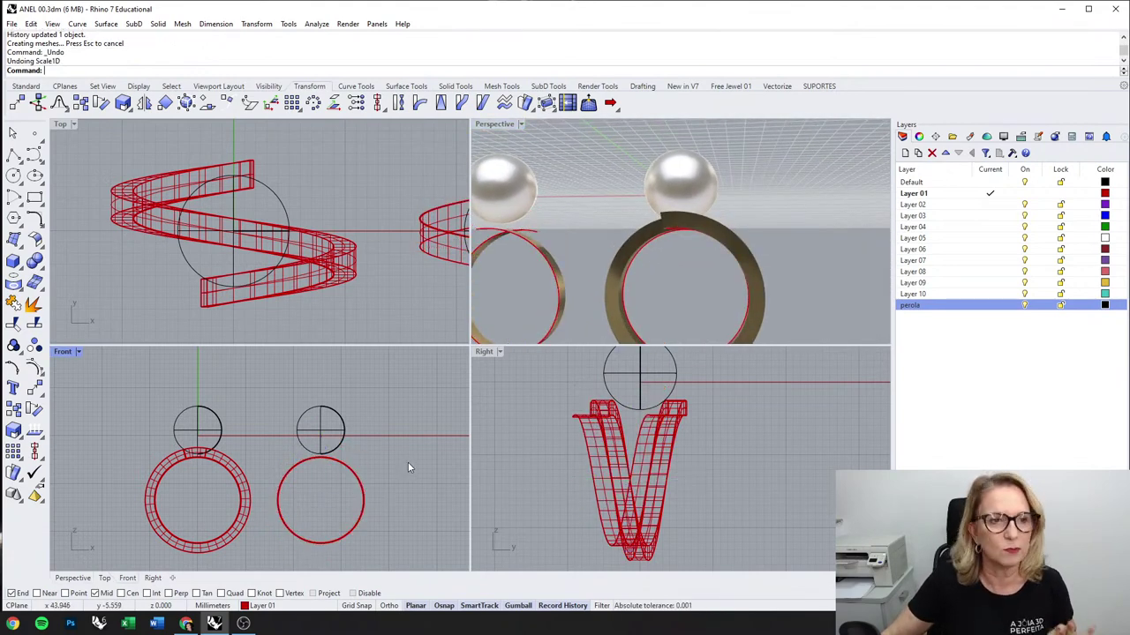
# Step: Draw an 18 mm diameter circle upward from the lowest point of the copied helix in the Front view
pyautogui.click(362, 88)
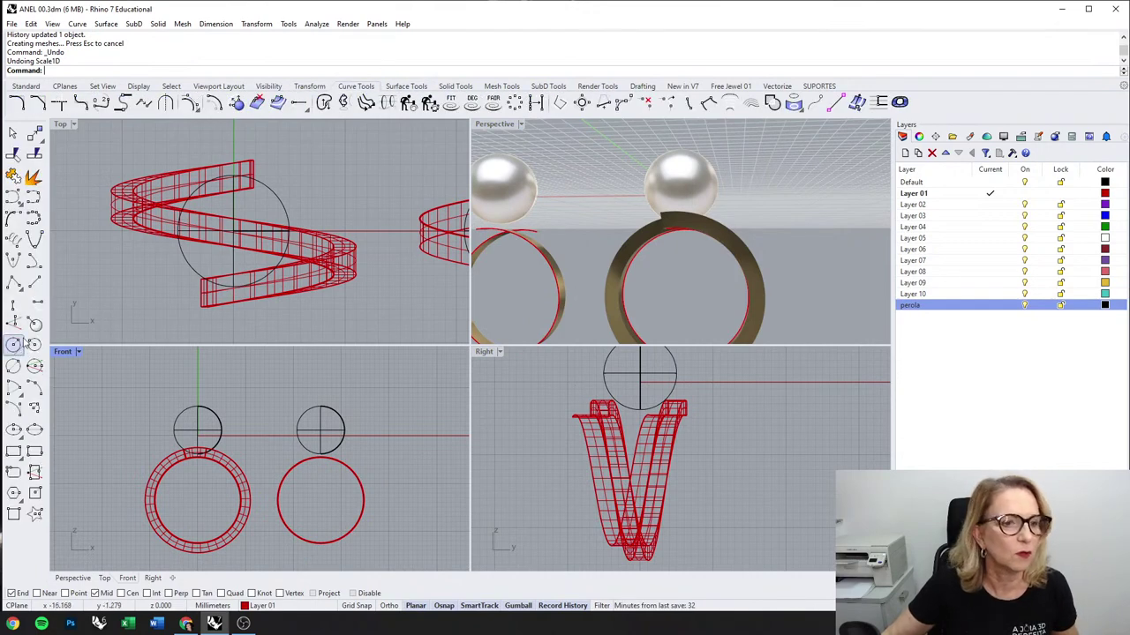
pyautogui.click(13, 365)
pyautogui.click(323, 540)
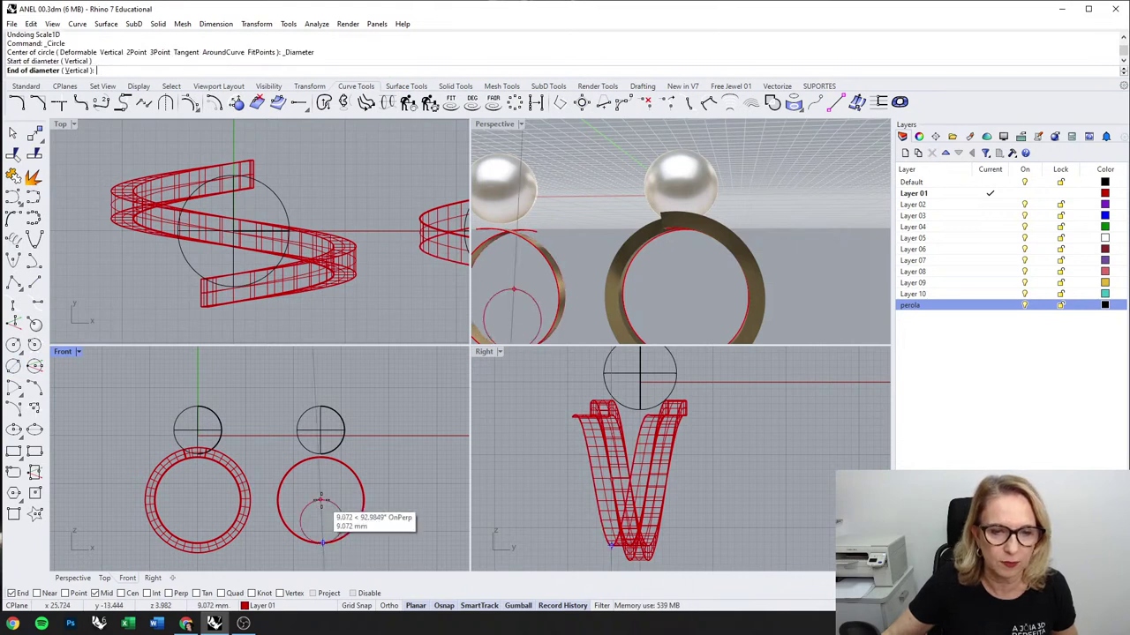
pyautogui.write('18')
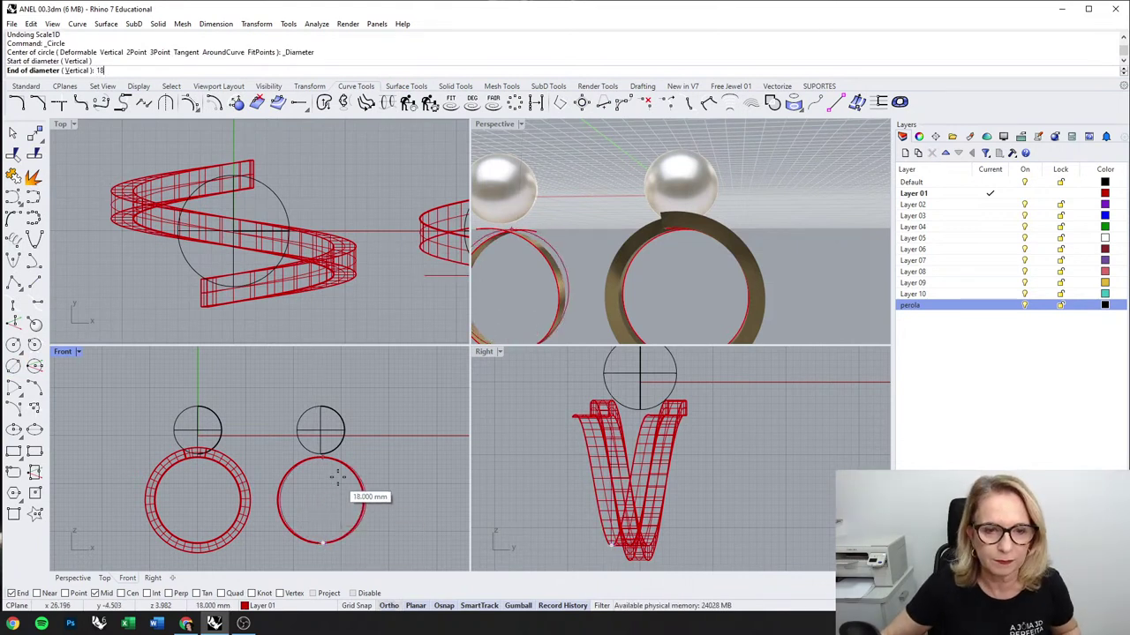
pyautogui.press('Return')
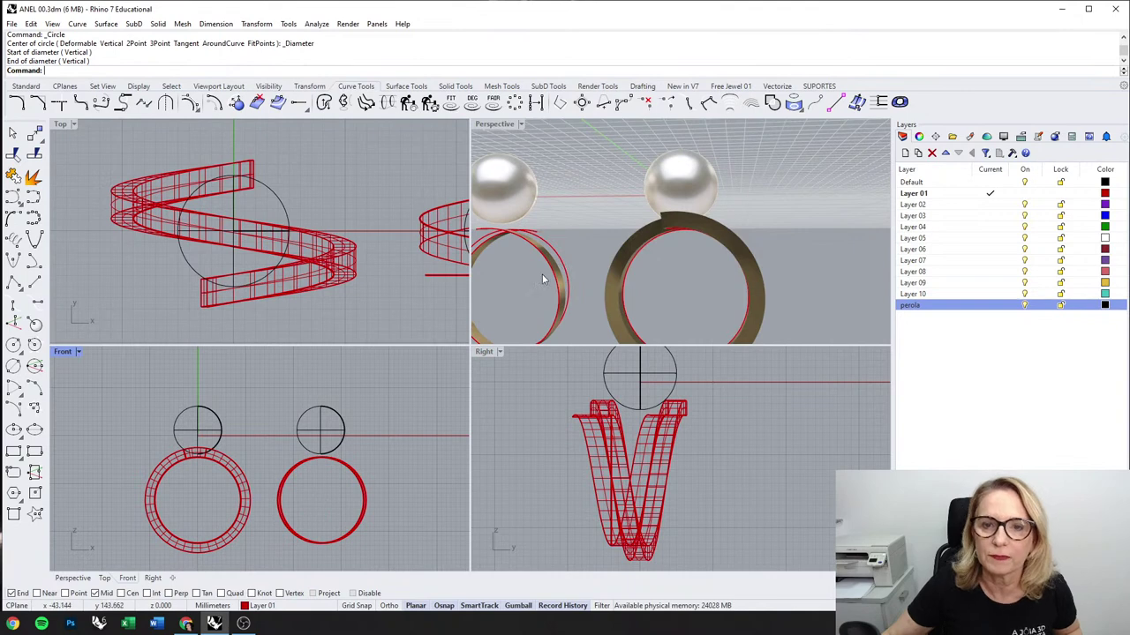
pyautogui.moveTo(467, 284); pyautogui.dragTo(348, 297, button='right')
# Step: Shift the 18 mm circle slightly toward negative X to line up with the helix, and assign it to Layer 03
pyautogui.click(365, 501)
pyautogui.scroll(2, 372, 504)
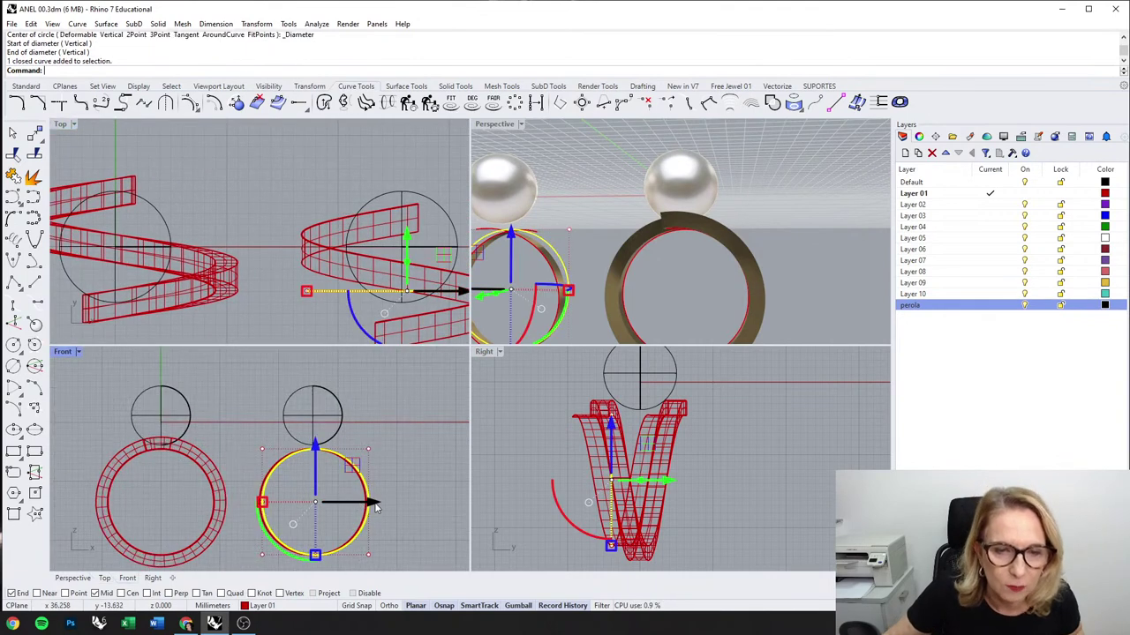
pyautogui.moveTo(375, 506); pyautogui.dragTo(372, 508)
pyautogui.click(262, 606)
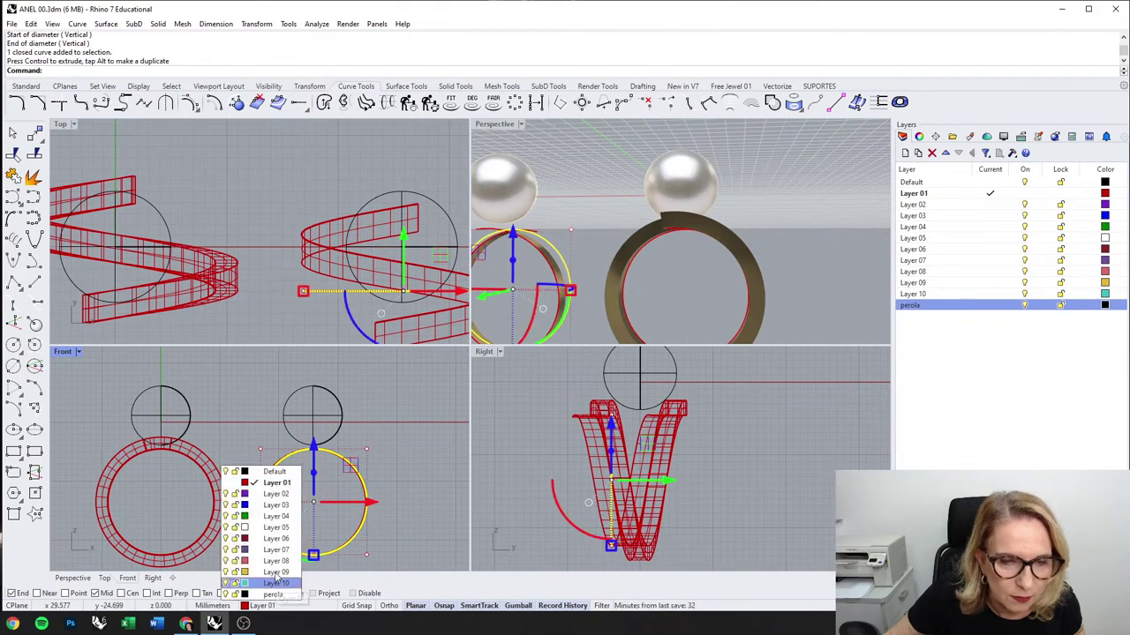
pyautogui.click(276, 505)
pyautogui.press('Escape')
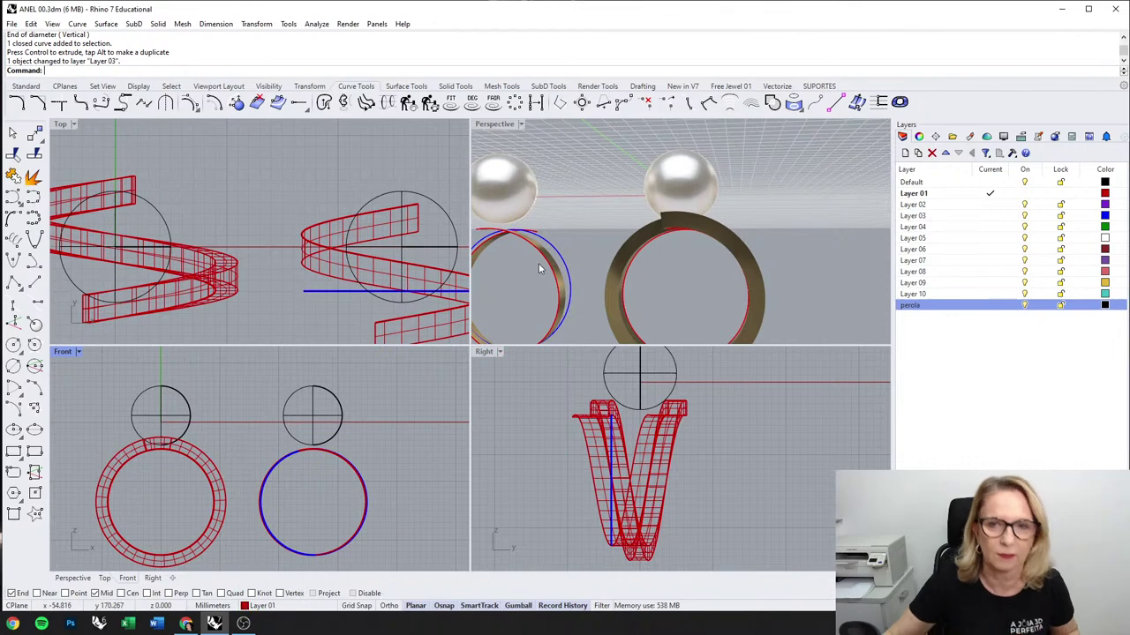
# Step: Stretch the copied helix curve upward from its lowest point with Scale1D in the Front view, so it reaches into the pearl
pyautogui.click(348, 468)
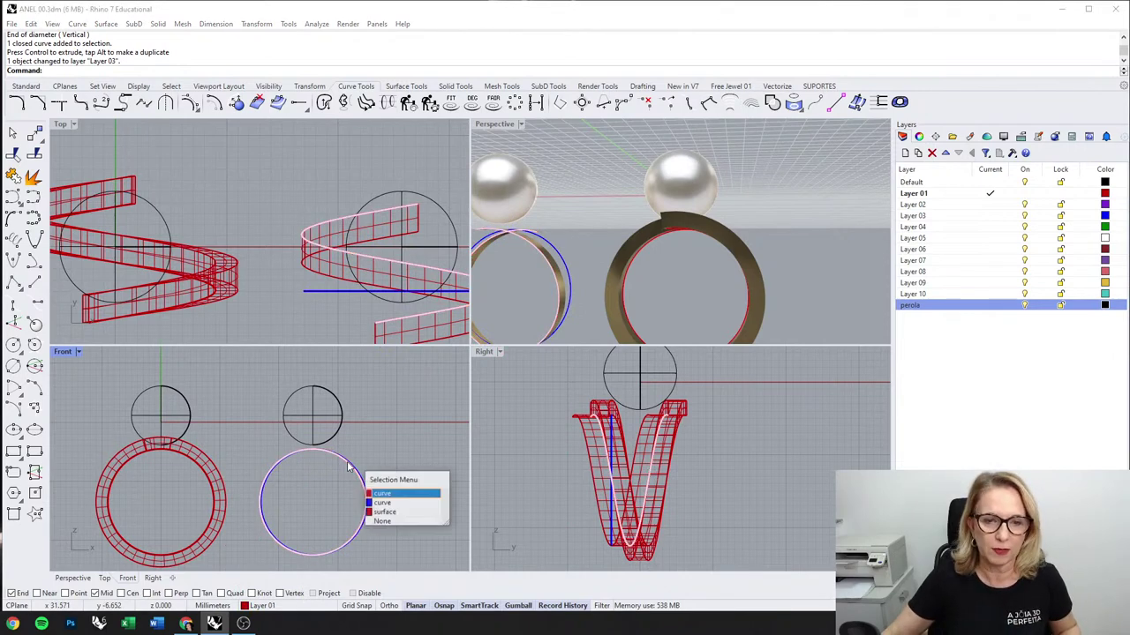
pyautogui.click(380, 498)
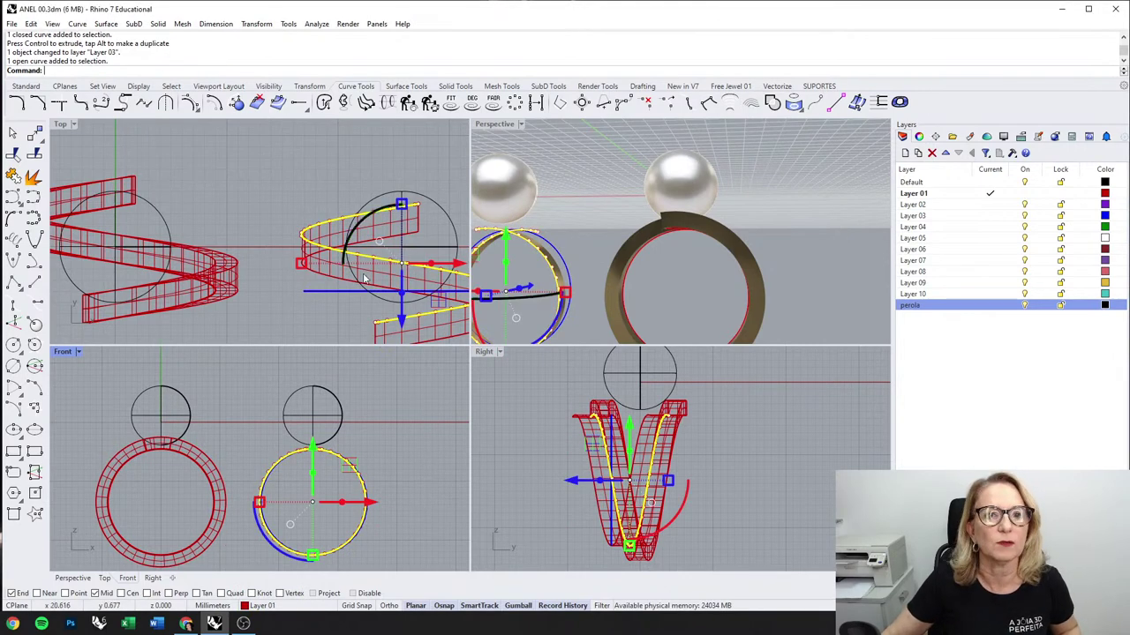
pyautogui.scroll(-1, 395, 437)
pyautogui.click(310, 85)
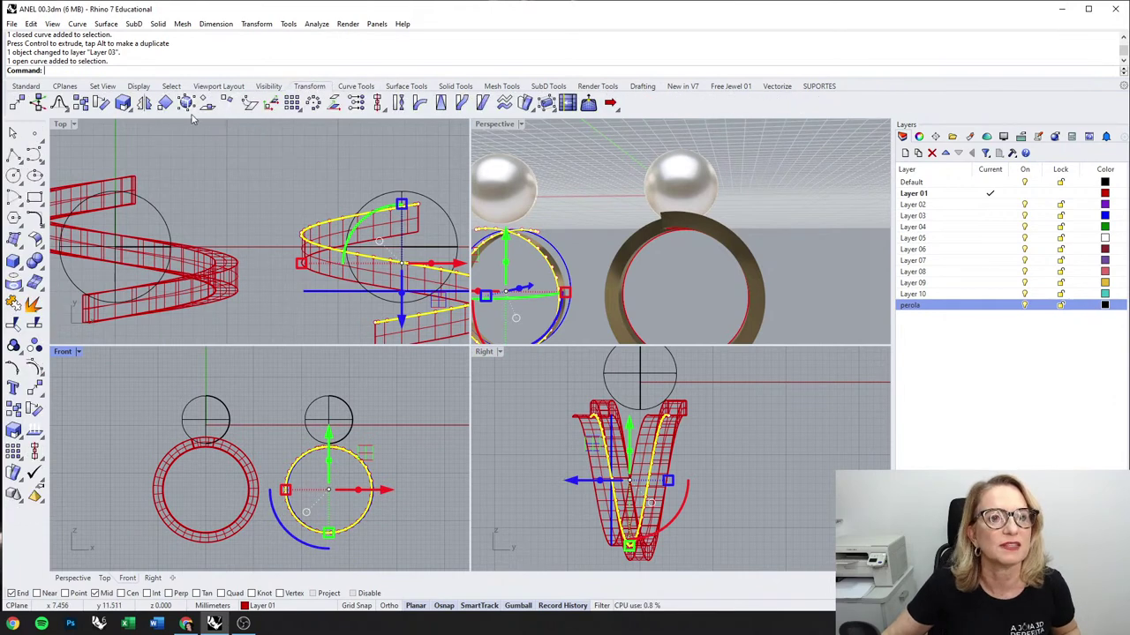
pyautogui.click(128, 108)
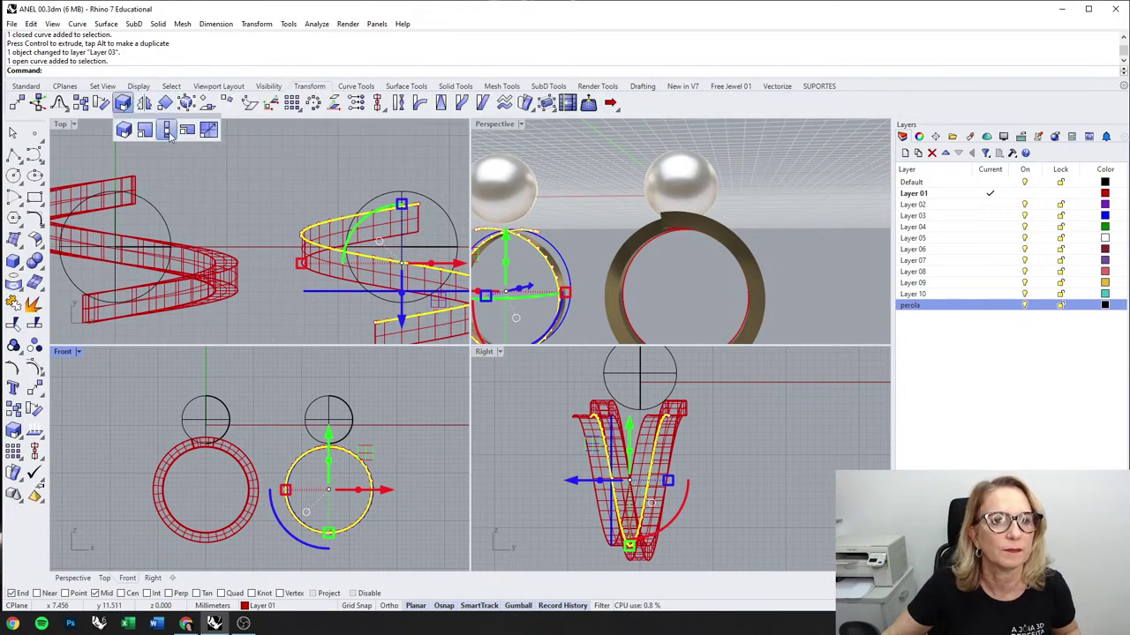
pyautogui.click(166, 130)
pyautogui.click(333, 527)
pyautogui.click(344, 487)
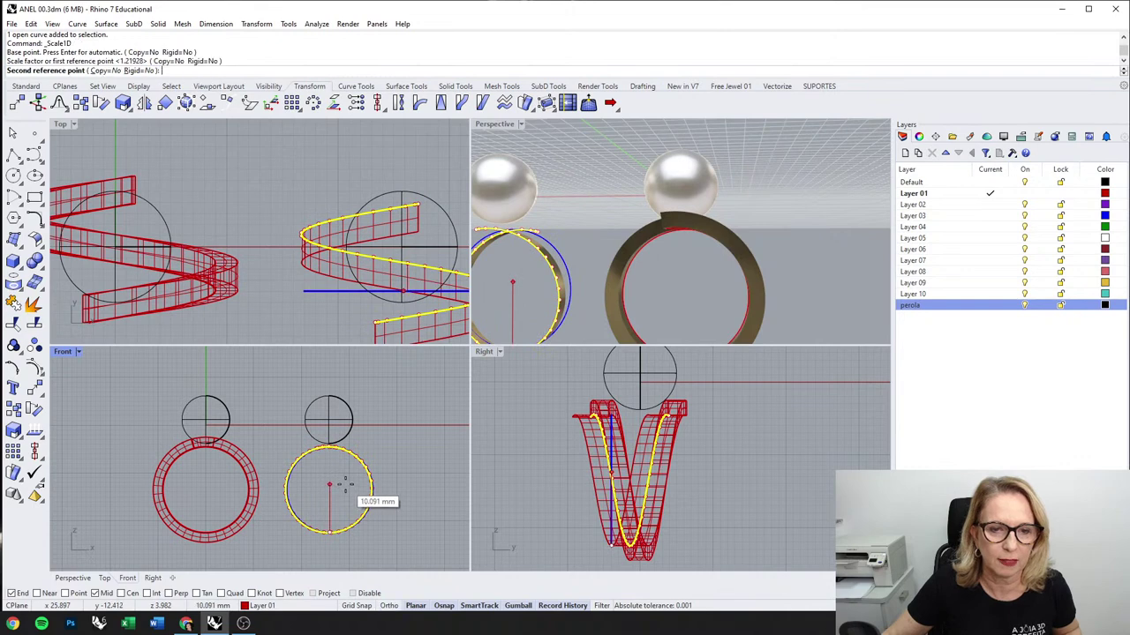
pyautogui.click(344, 477)
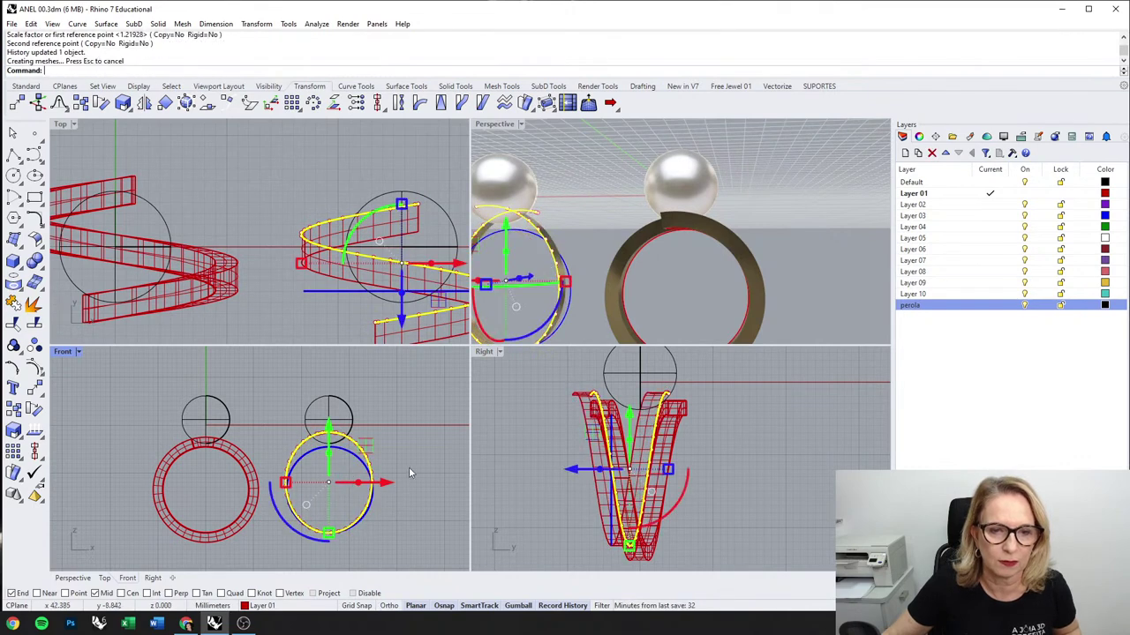
pyautogui.click(409, 469)
# Step: Widen the stretched helix curve slightly along X about its centre in the Front view
pyautogui.scroll(-4, 580, 228)
pyautogui.moveTo(585, 219); pyautogui.dragTo(576, 230, button='right')
pyautogui.scroll(3, 616, 278)
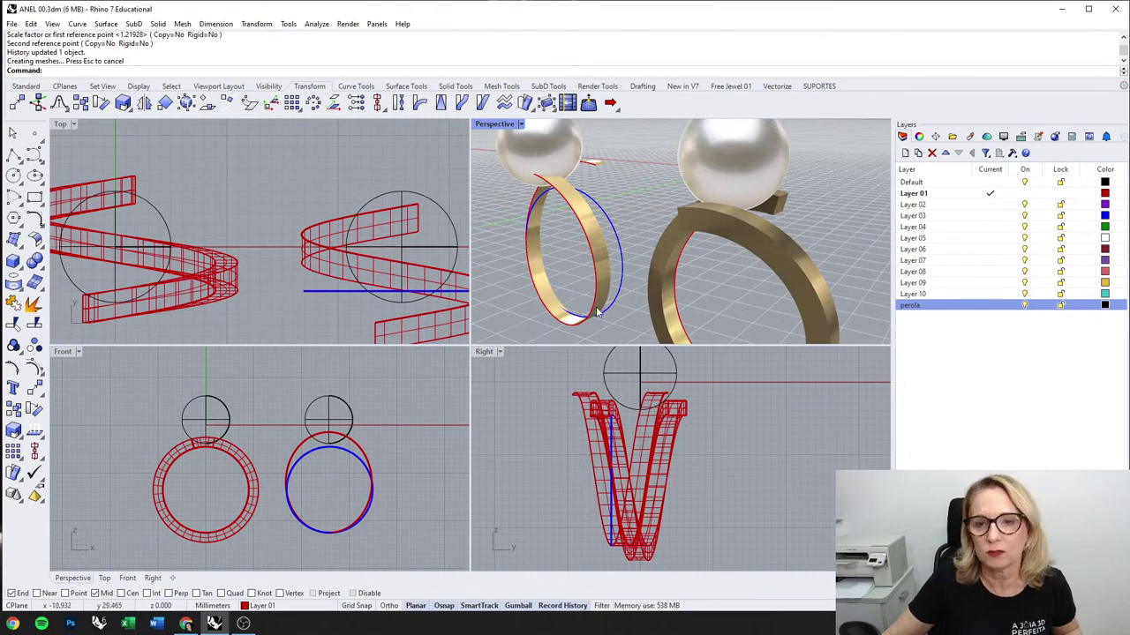
pyautogui.click(596, 313)
pyautogui.click(628, 342)
pyautogui.scroll(2, 314, 504)
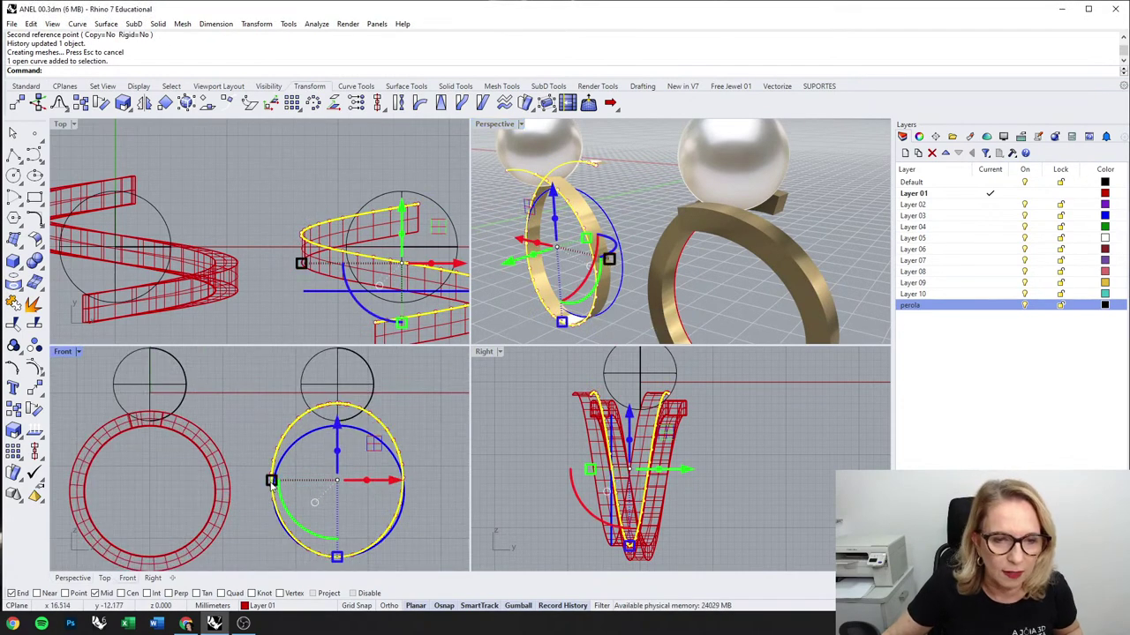
pyautogui.moveTo(271, 484); pyautogui.dragTo(265, 484)
pyautogui.click(460, 420)
# Step: Try enlarging the copied ribbon surface uniformly and lowering it in the Front view, and undo both changes
pyautogui.click(602, 228)
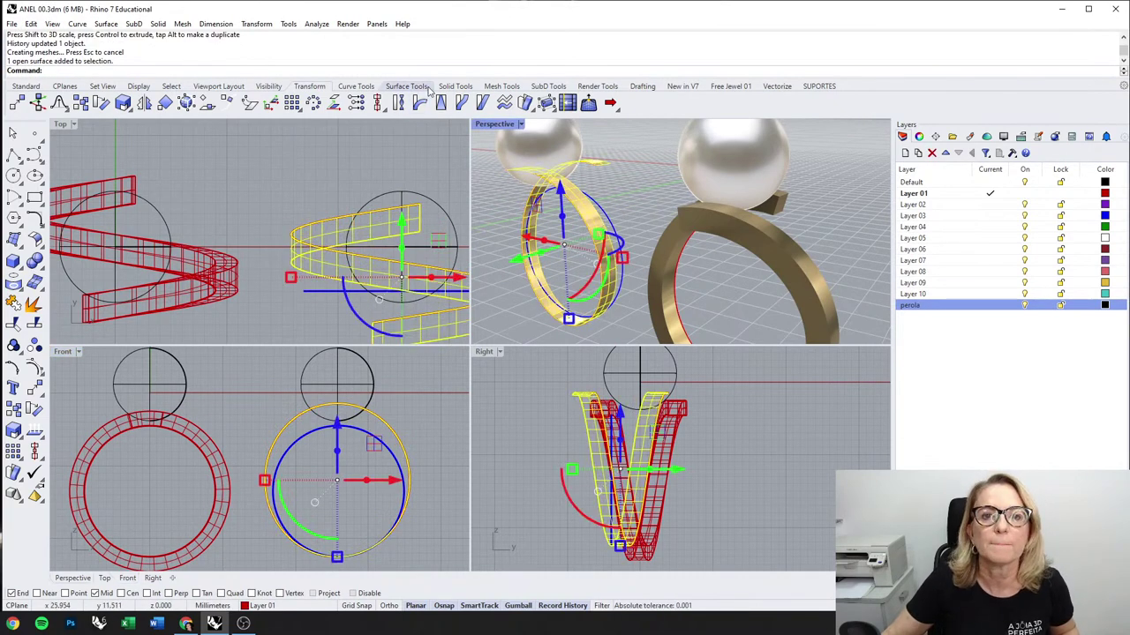
pyautogui.moveTo(348, 479); pyautogui.dragTo(346, 448, button='right')
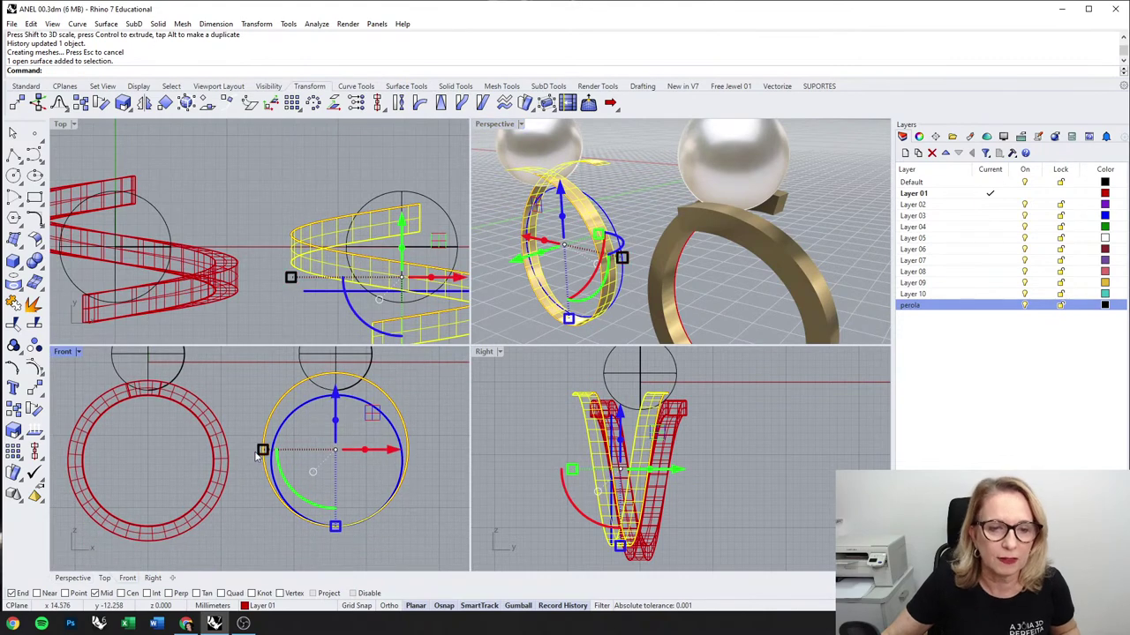
pyautogui.keyDown('shift'); pyautogui.moveTo(263, 450); pyautogui.dragTo(259, 450); pyautogui.keyUp('shift')
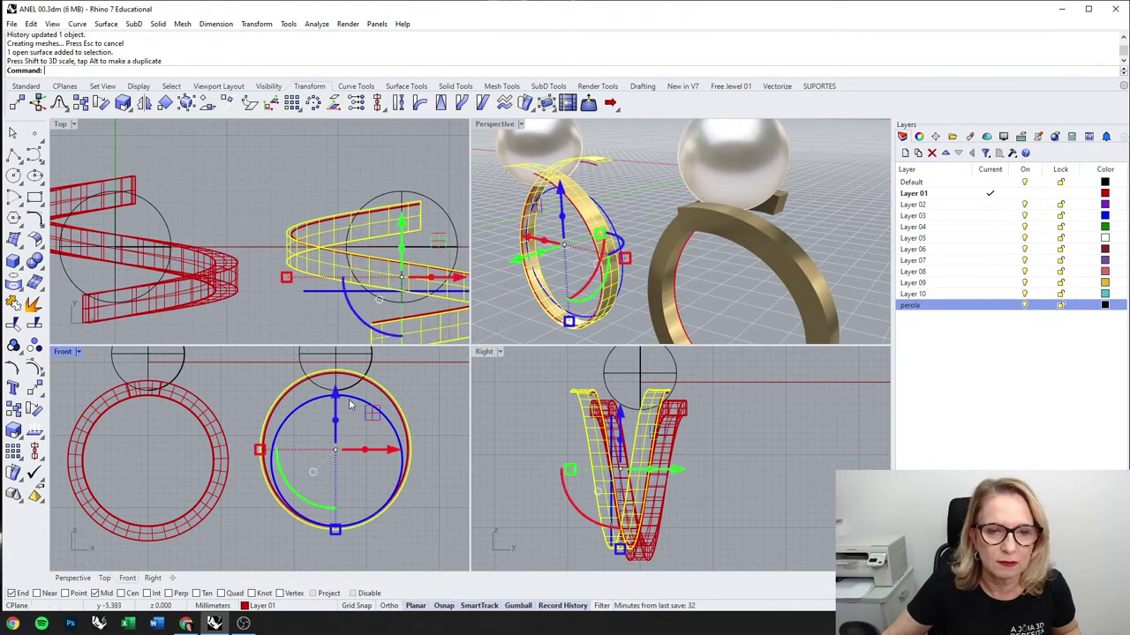
pyautogui.moveTo(335, 393); pyautogui.dragTo(335, 399)
pyautogui.hotkey('ctrl', 'z')
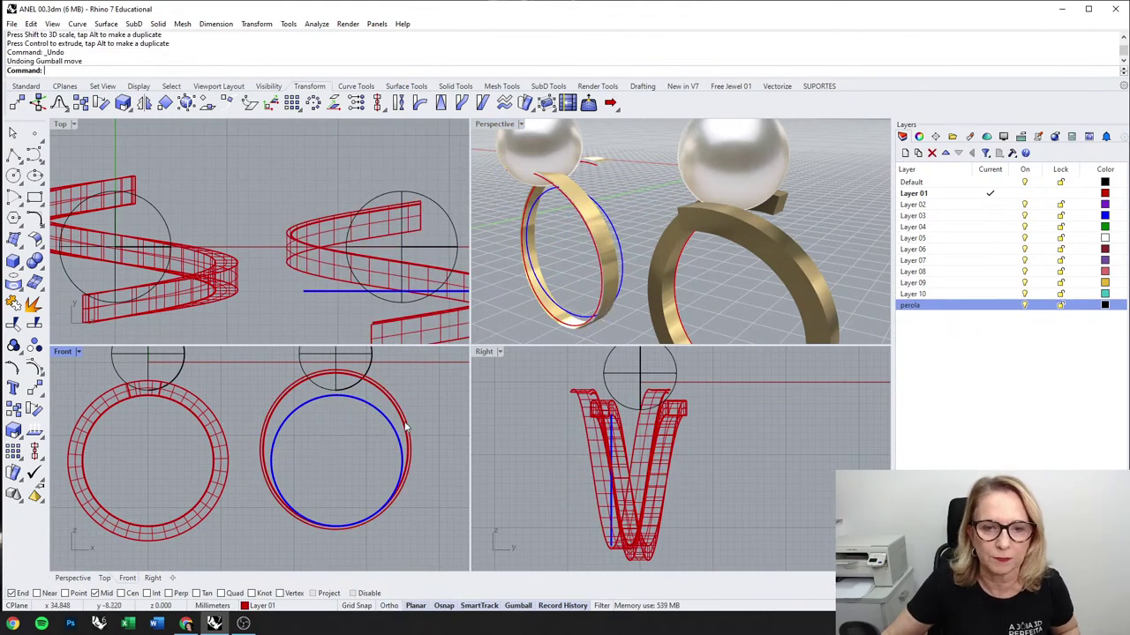
pyautogui.hotkey('ctrl', 'z')
pyautogui.click(422, 413)
# Step: Enlarge the copied helix curve slightly and uniformly in the Front view, and lower it about 0.3 mm around the blue circle
pyautogui.click(598, 279)
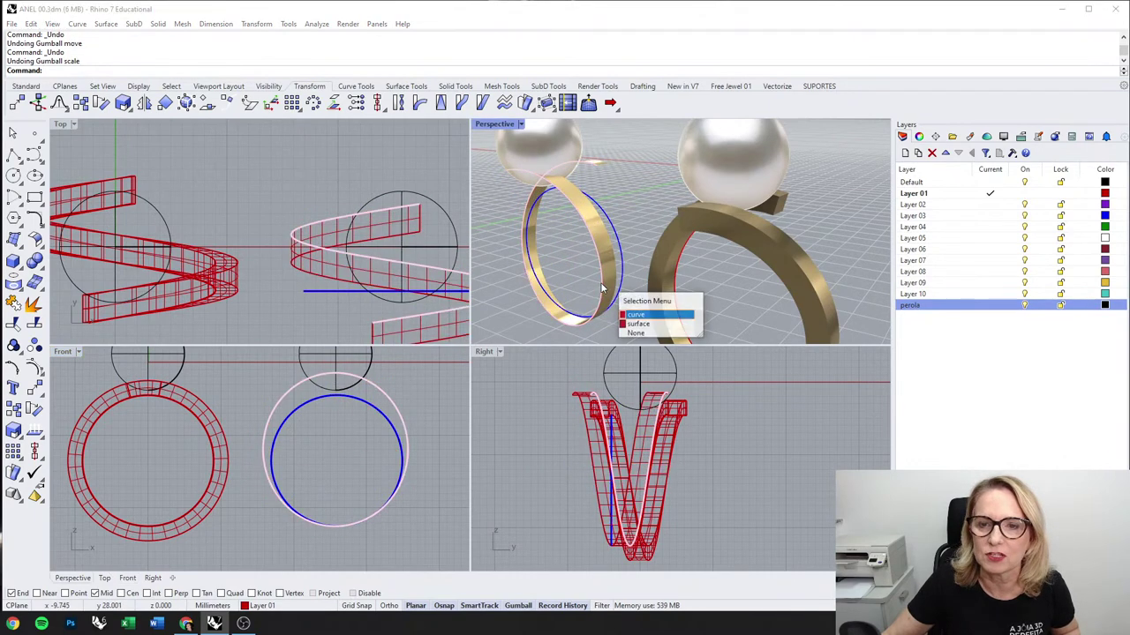
pyautogui.click(634, 313)
pyautogui.keyDown('shift'); pyautogui.moveTo(261, 453); pyautogui.dragTo(255, 451); pyautogui.keyUp('shift')
pyautogui.moveTo(336, 397); pyautogui.dragTo(335, 401)
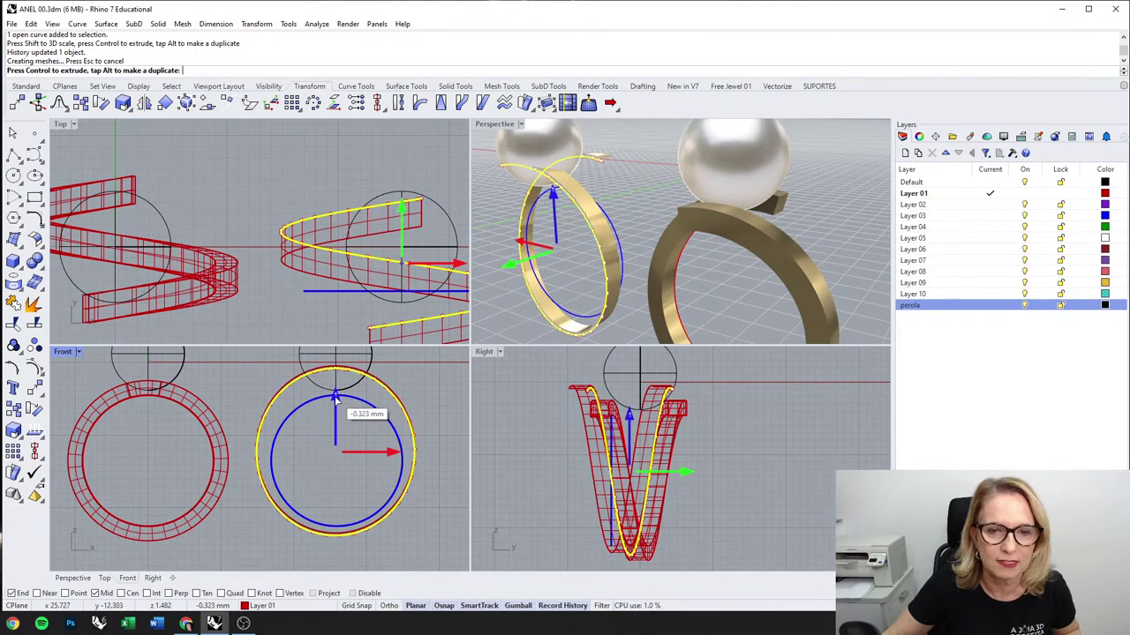
pyautogui.click(435, 390)
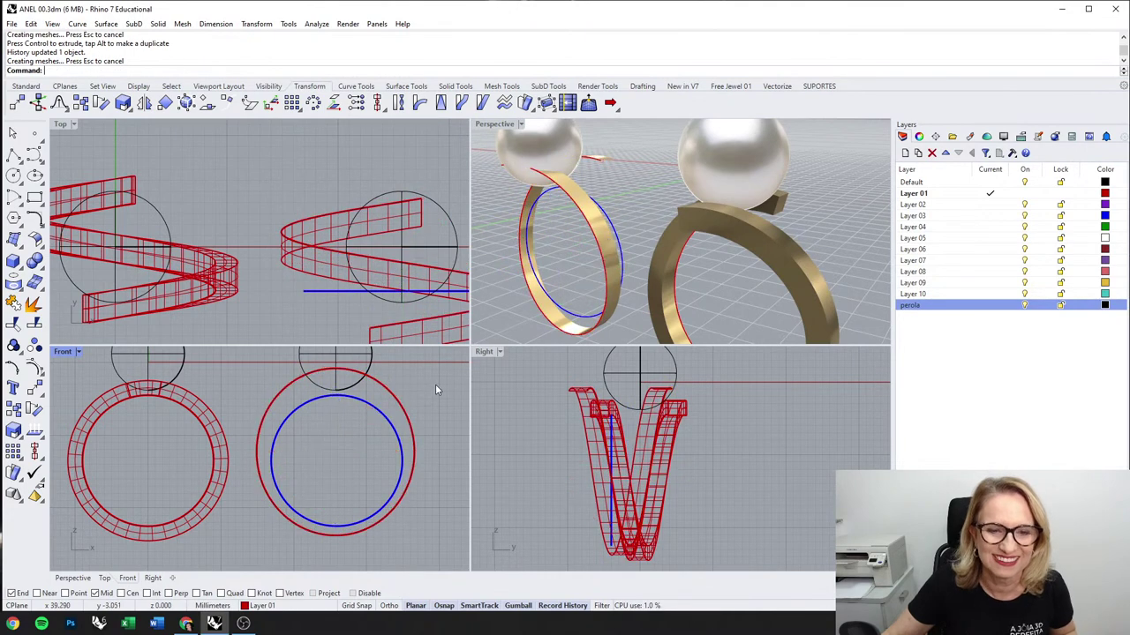
# Step: Offset the copied ribbon surface 5 mm inward as a solid, flipping the offset direction toward the finger hole
pyautogui.click(596, 214)
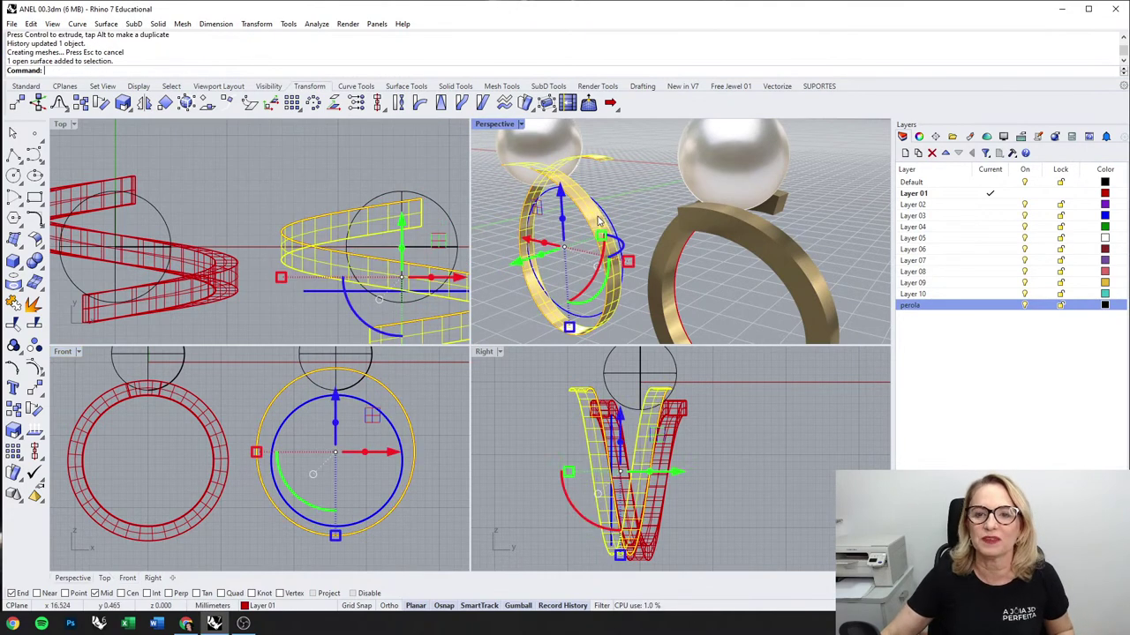
pyautogui.click(413, 86)
pyautogui.click(144, 103)
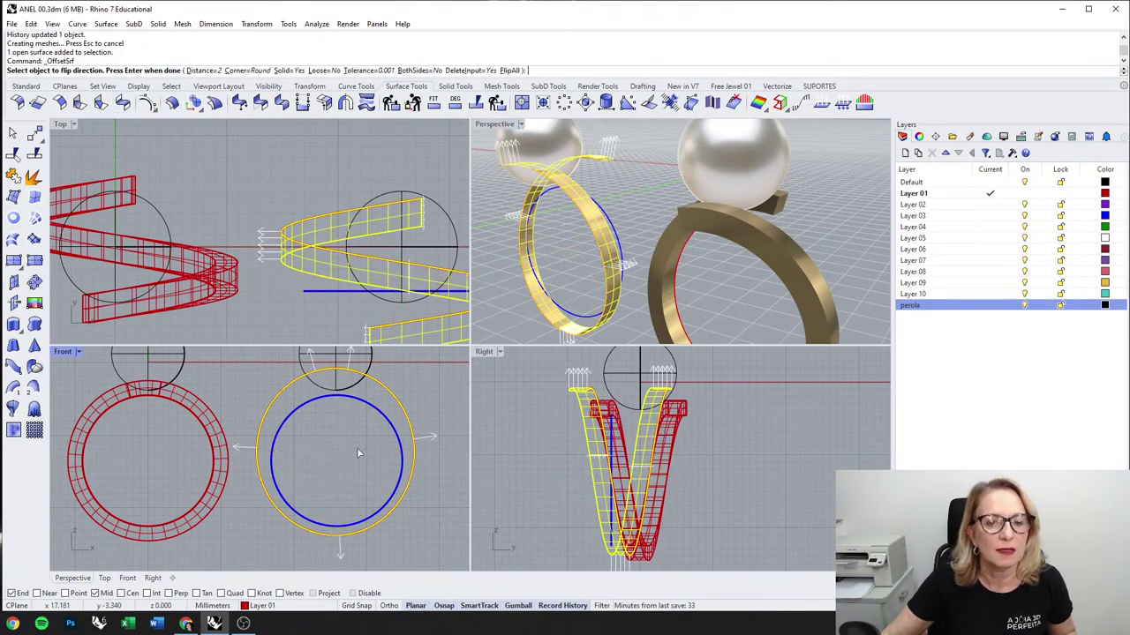
pyautogui.click(511, 70)
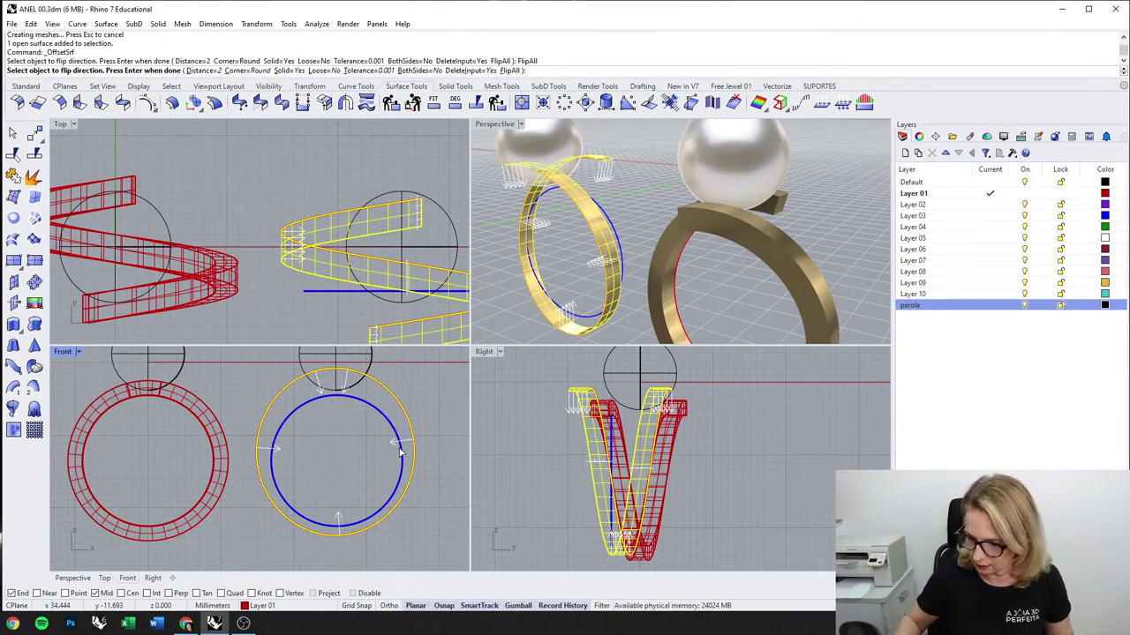
pyautogui.write('5')
pyautogui.press('Return')
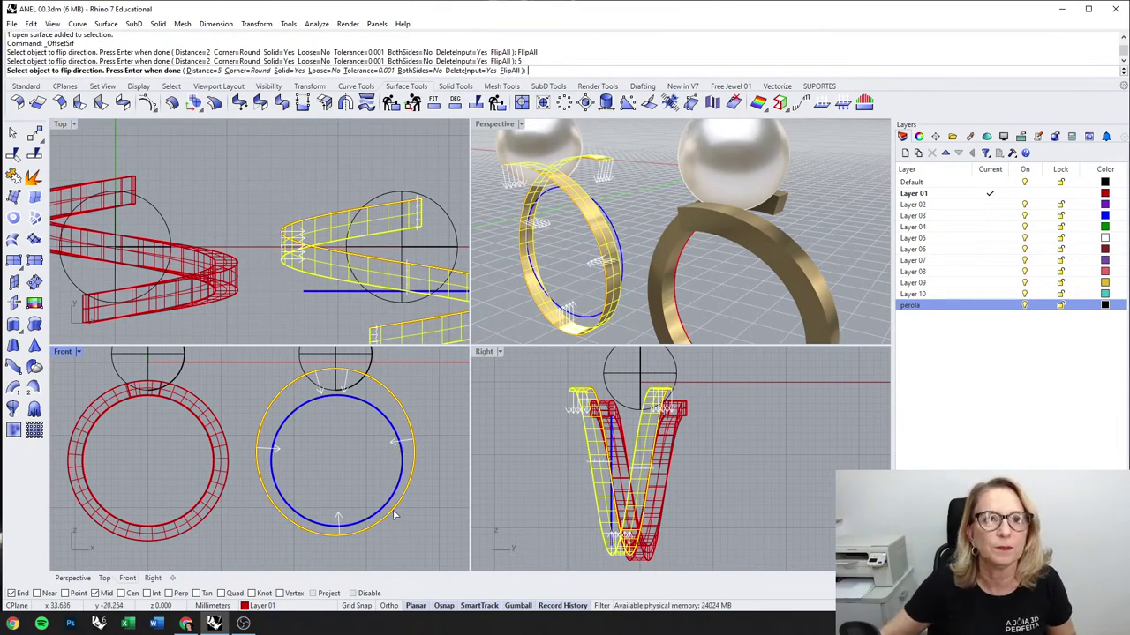
pyautogui.press('Return')
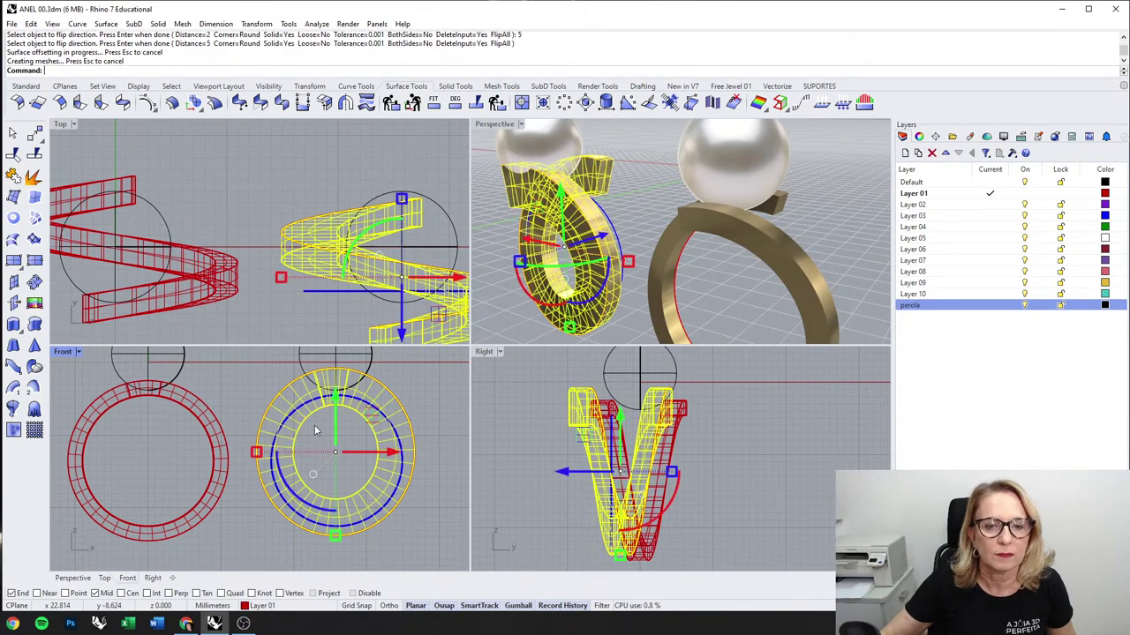
pyautogui.click(436, 418)
# Step: Extrude the blue 18 mm circle to both sides as a solid cylinder extending well past both ends of the copied band
pyautogui.click(618, 231)
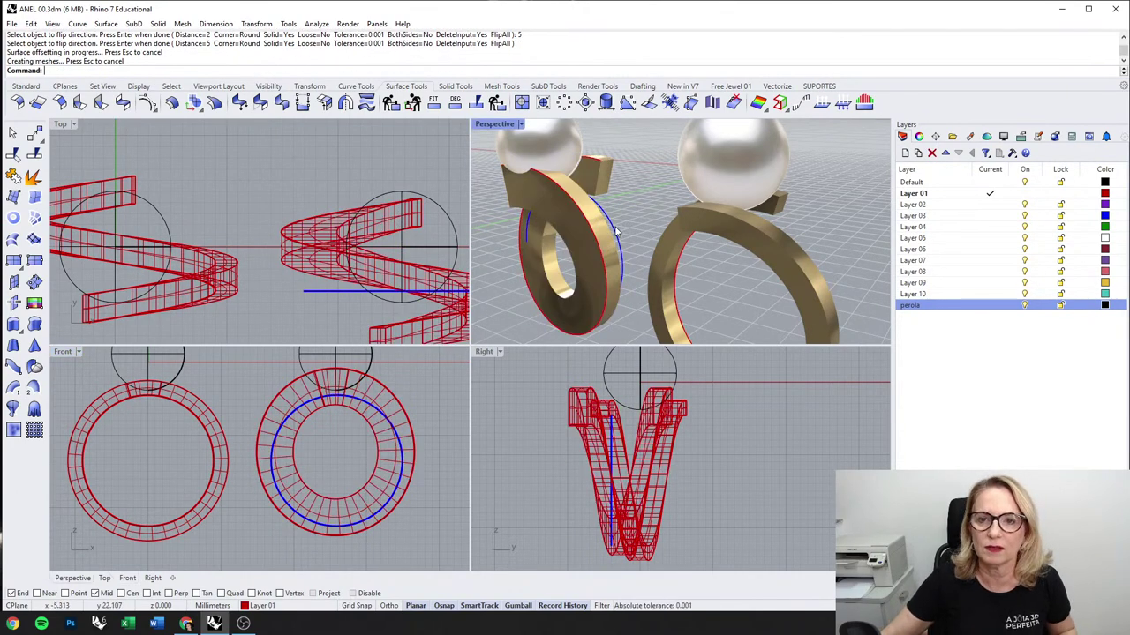
pyautogui.click(619, 233)
pyautogui.click(468, 86)
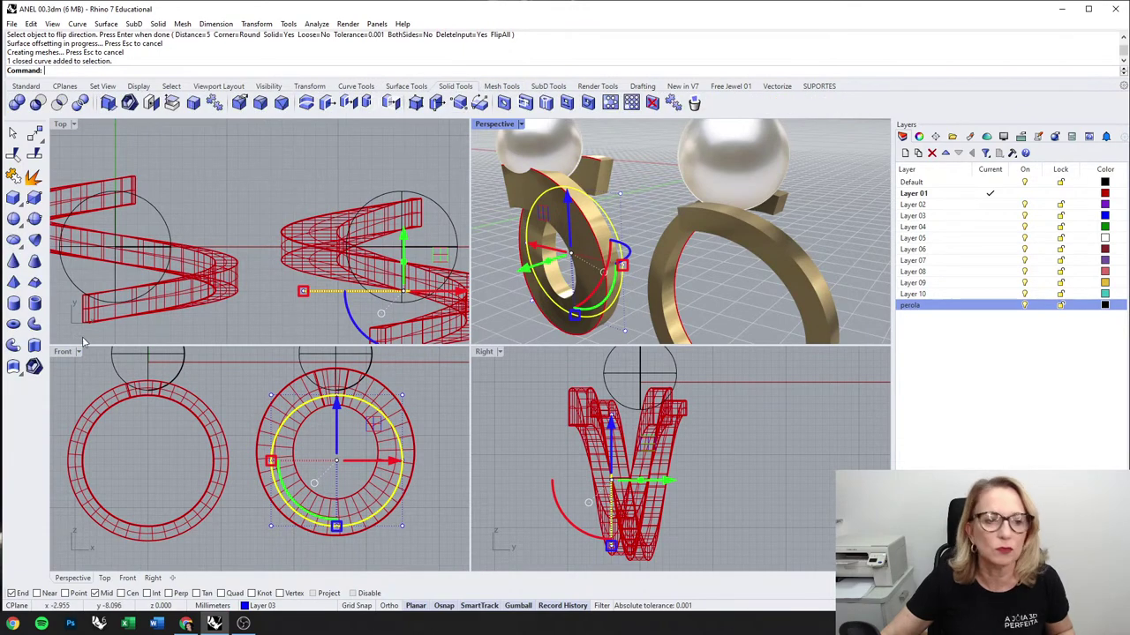
pyautogui.click(35, 346)
pyautogui.click(361, 146)
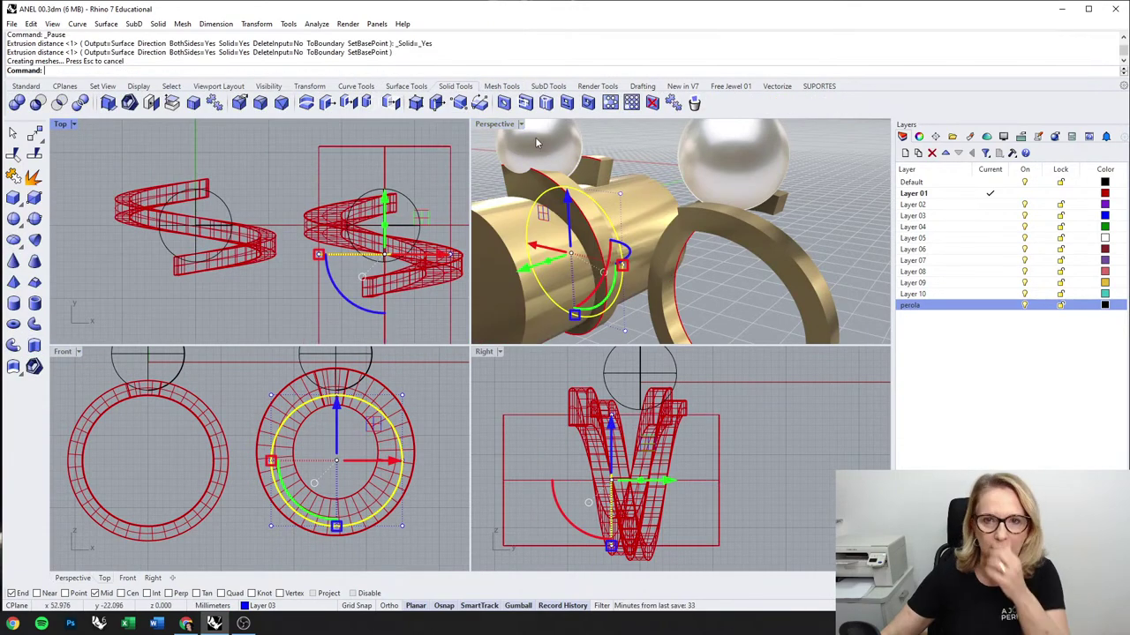
# Step: Subtract the finger-size cylinder from the thickened copied band with BooleanDifference in the maximized Perspective view, keeping the cutter
pyautogui.doubleClick(508, 126)
pyautogui.scroll(-2, 637, 263)
pyautogui.moveTo(637, 263); pyautogui.dragTo(353, 315, button='right')
pyautogui.click(418, 252)
pyautogui.scroll(-4, 419, 253)
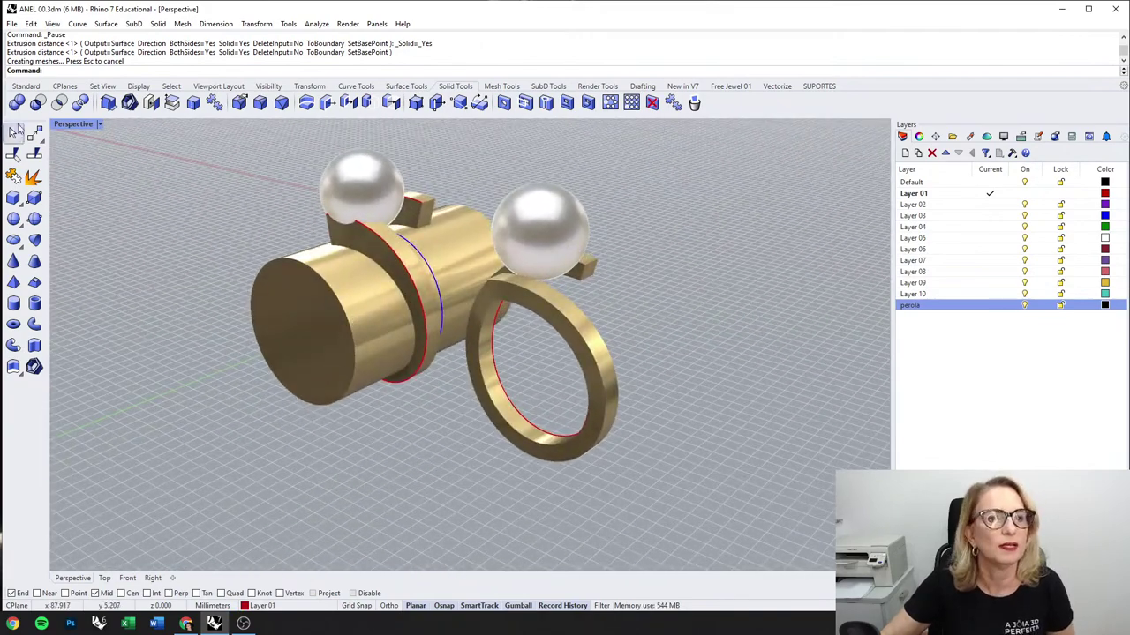
pyautogui.click(38, 103)
pyautogui.click(415, 277)
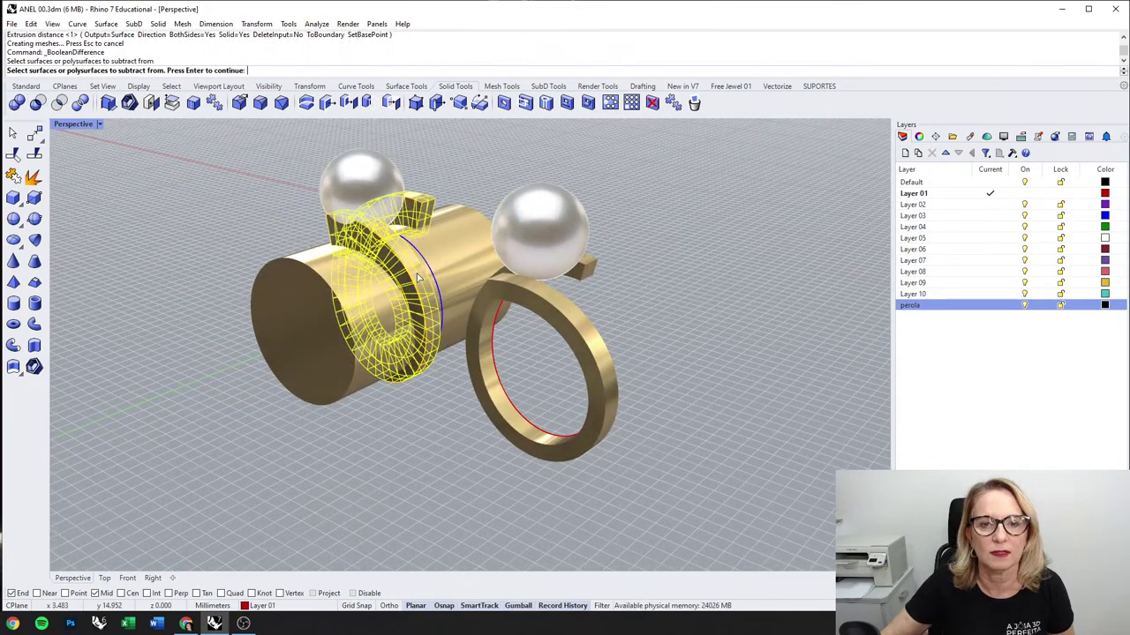
pyautogui.press('Return')
pyautogui.click(354, 320)
pyautogui.press('Return')
# Step: Delete the leftover cutting cylinder and return to the four-viewport layout
pyautogui.click(352, 322)
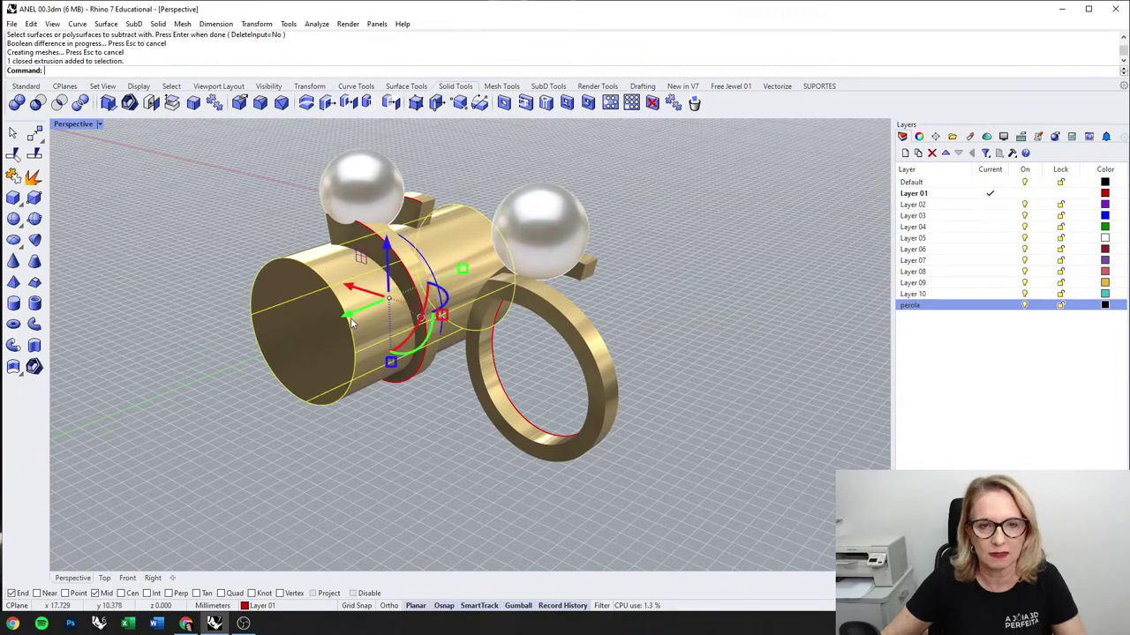
pyautogui.press('Delete')
pyautogui.doubleClick(86, 126)
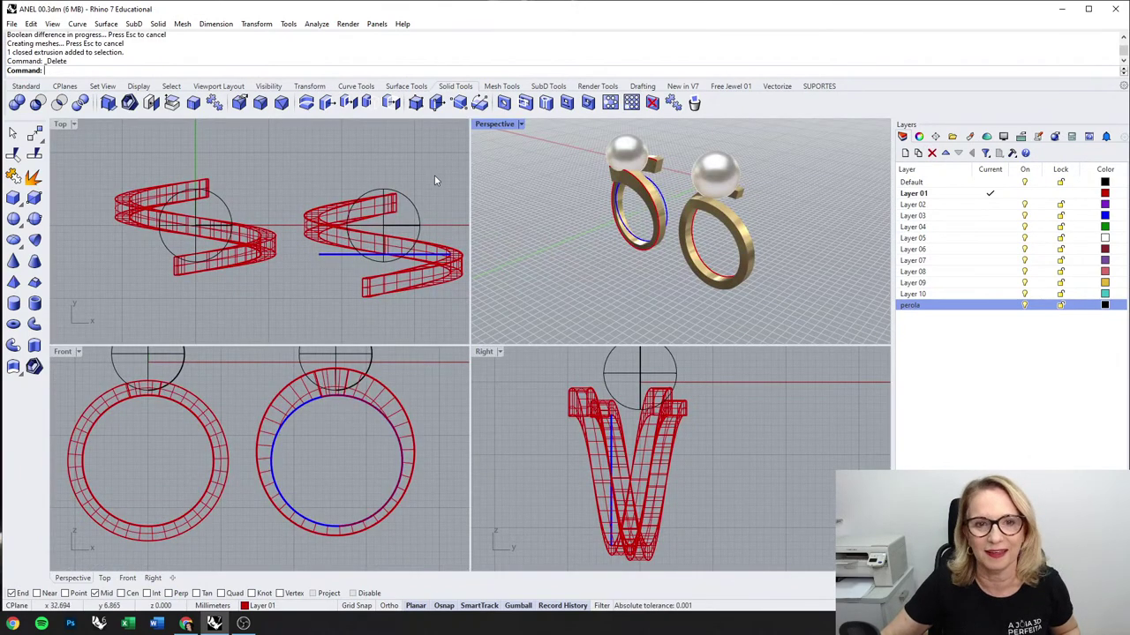
pyautogui.click(442, 248)
pyautogui.click(441, 233)
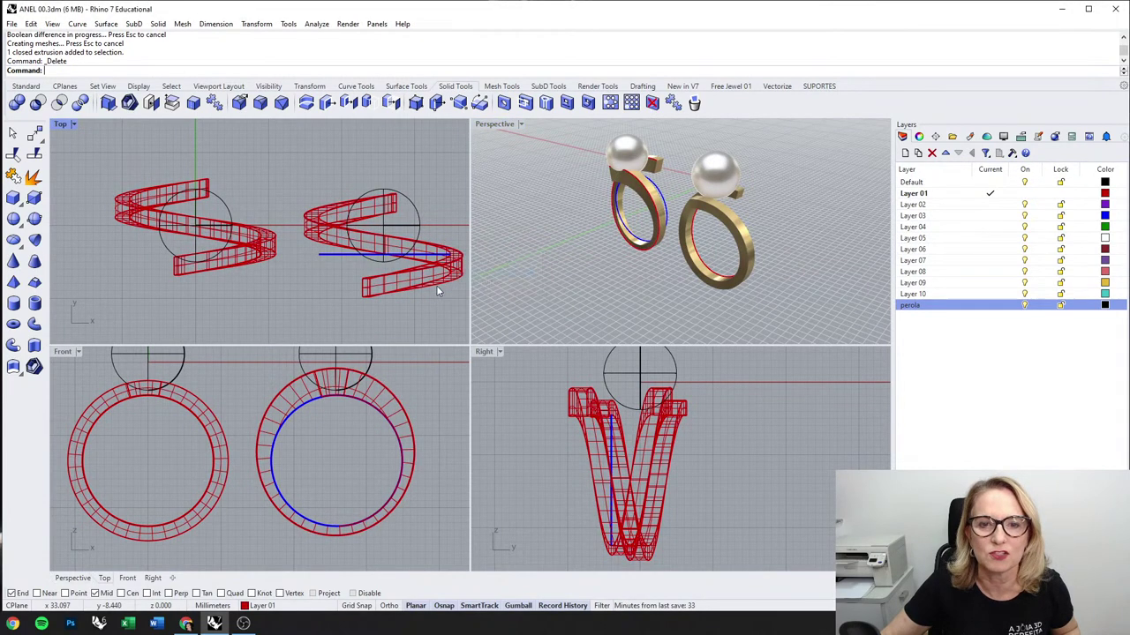
# Step: Move the copied band along the Y axis in the Top view so it lines up under its pearl
pyautogui.click(437, 285)
pyautogui.moveTo(382, 187); pyautogui.dragTo(382, 168)
pyautogui.click(403, 164)
pyautogui.moveTo(706, 199); pyautogui.dragTo(715, 217, button='right')
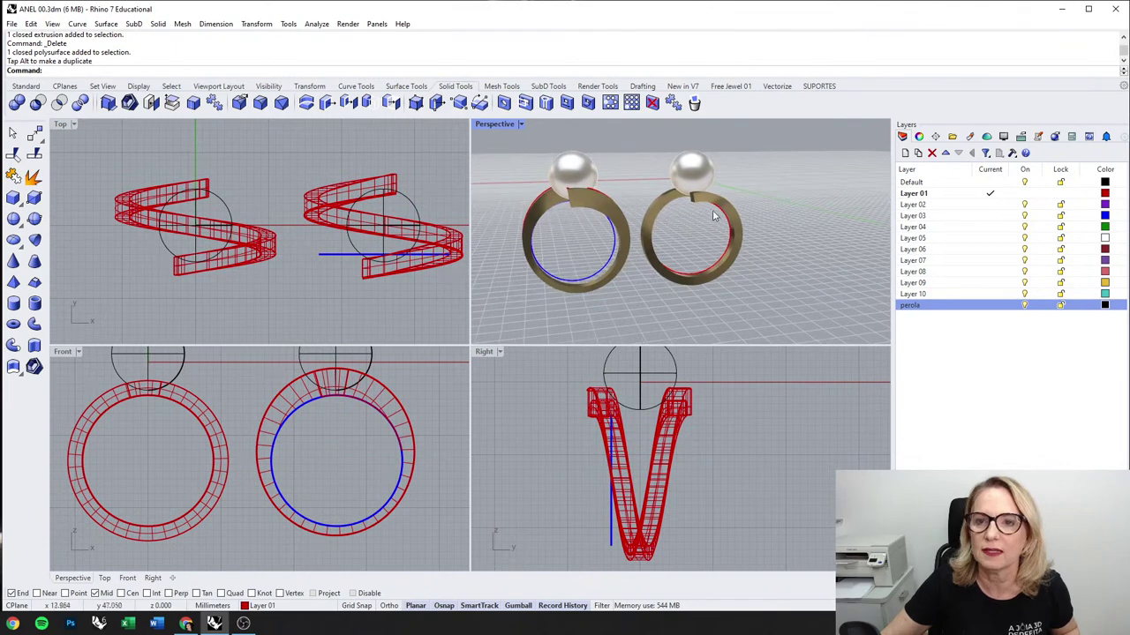
pyautogui.moveTo(669, 287); pyautogui.dragTo(620, 287, button='right')
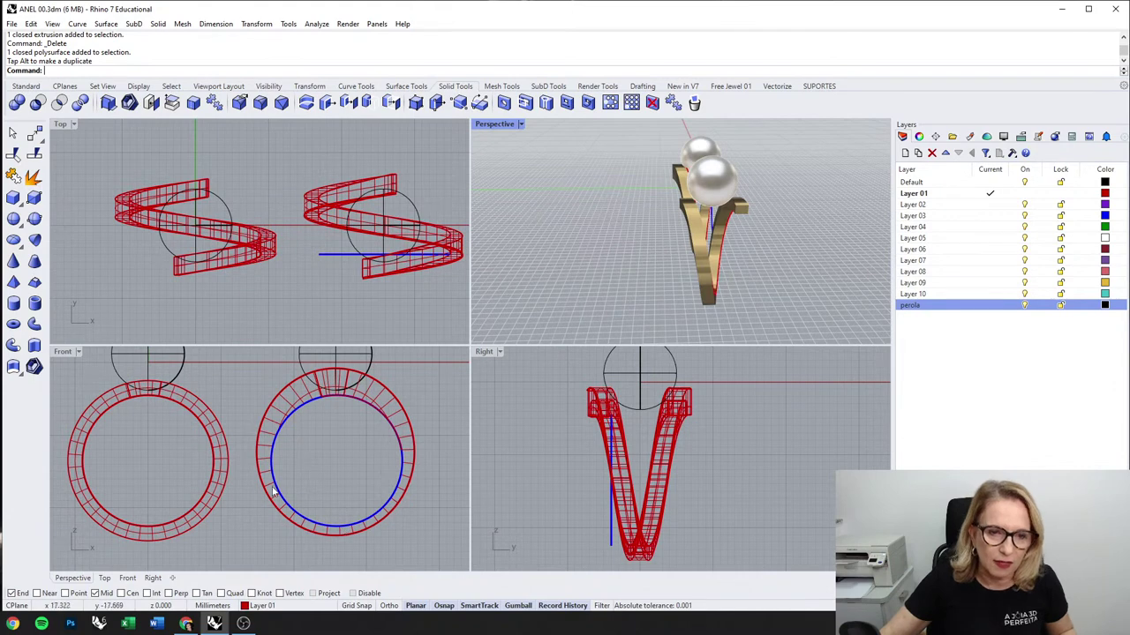
pyautogui.moveTo(624, 252); pyautogui.dragTo(373, 315, button='right')
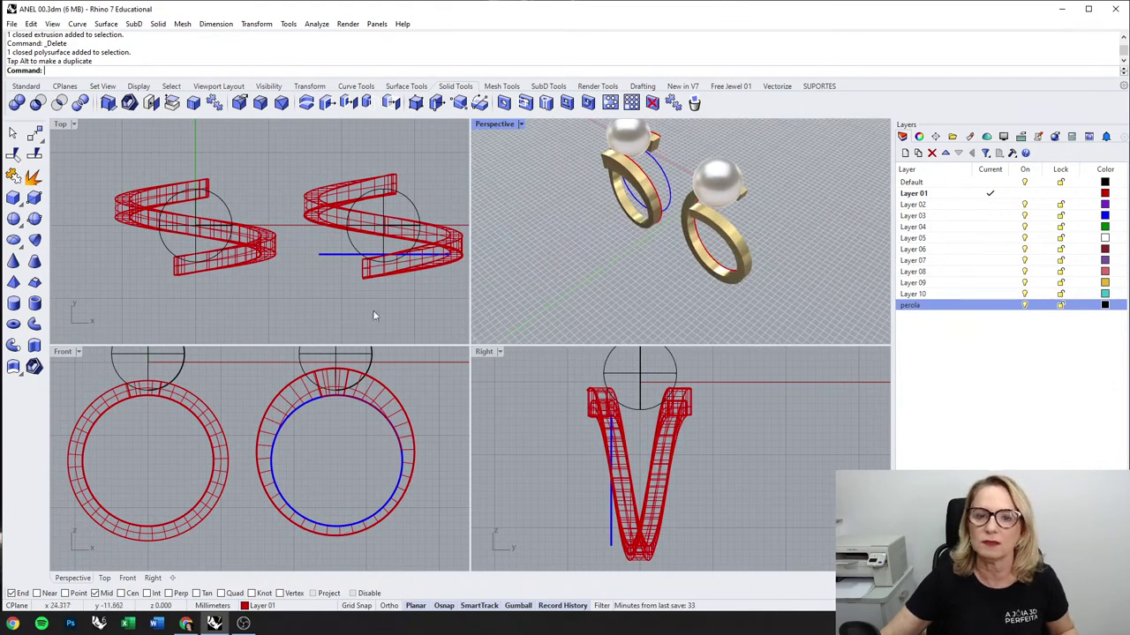
pyautogui.moveTo(356, 427); pyautogui.dragTo(373, 454, button='right')
# Step: Duplicate the copied ring's pearl in place and assign the duplicate sphere to Layer 09
pyautogui.click(353, 366)
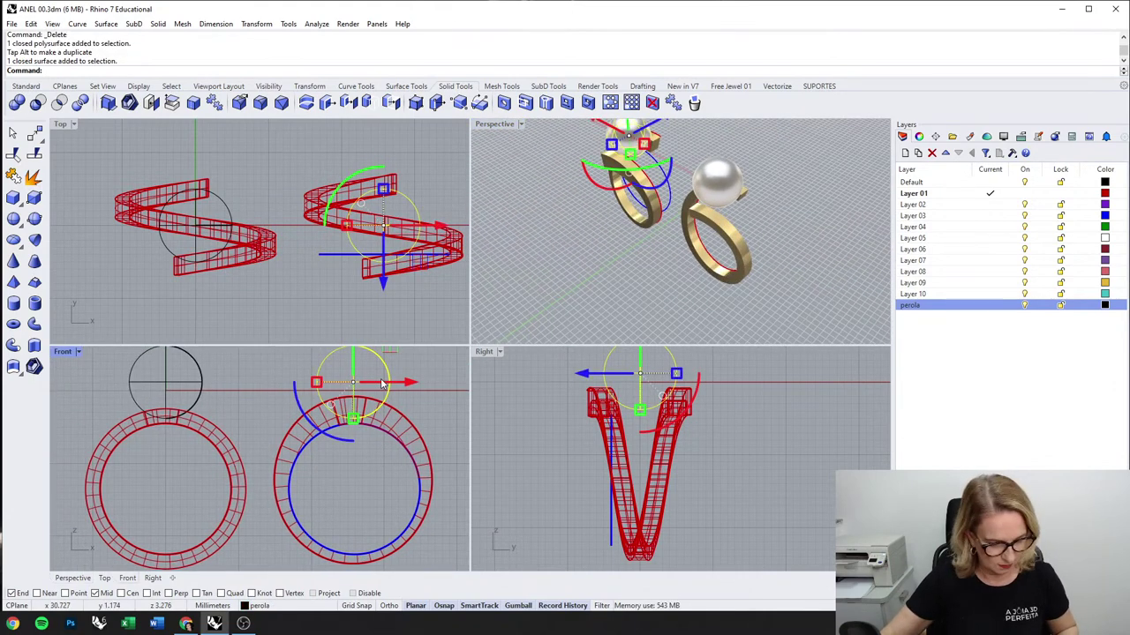
pyautogui.hotkey('ctrl', 'c')
pyautogui.hotkey('ctrl', 'v')
pyautogui.click(395, 394)
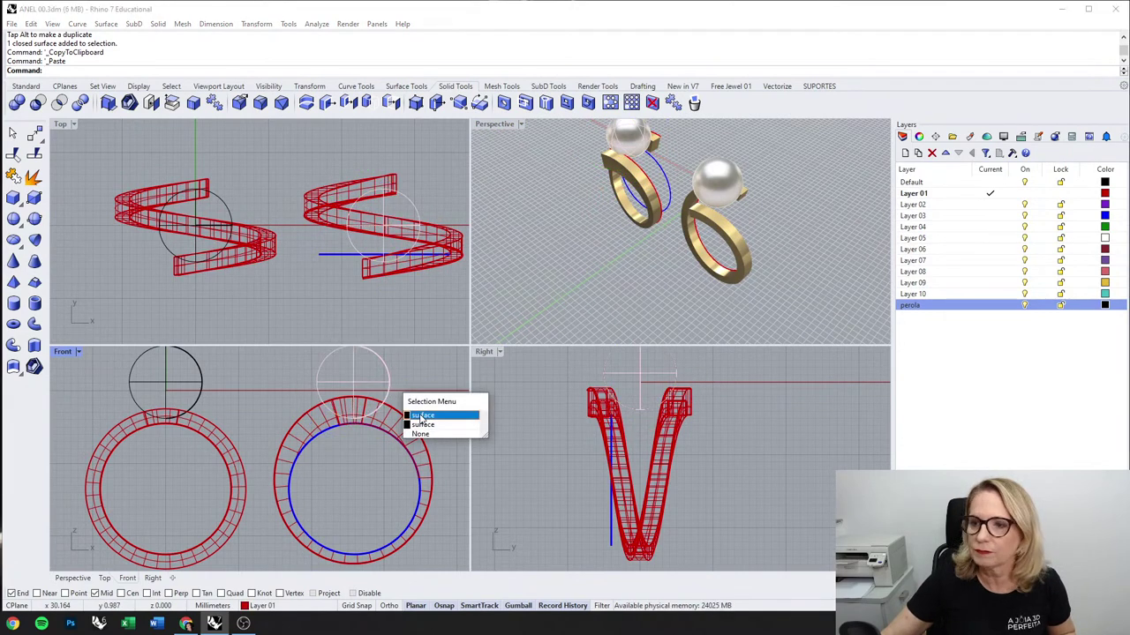
pyautogui.click(425, 415)
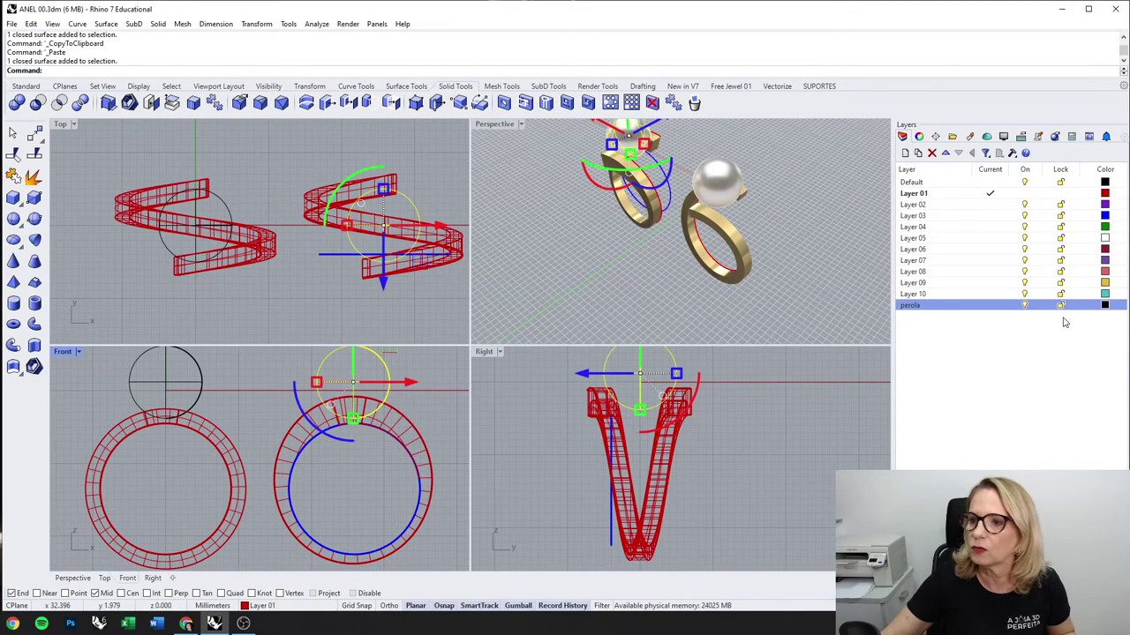
pyautogui.rightClick(937, 283)
pyautogui.click(975, 490)
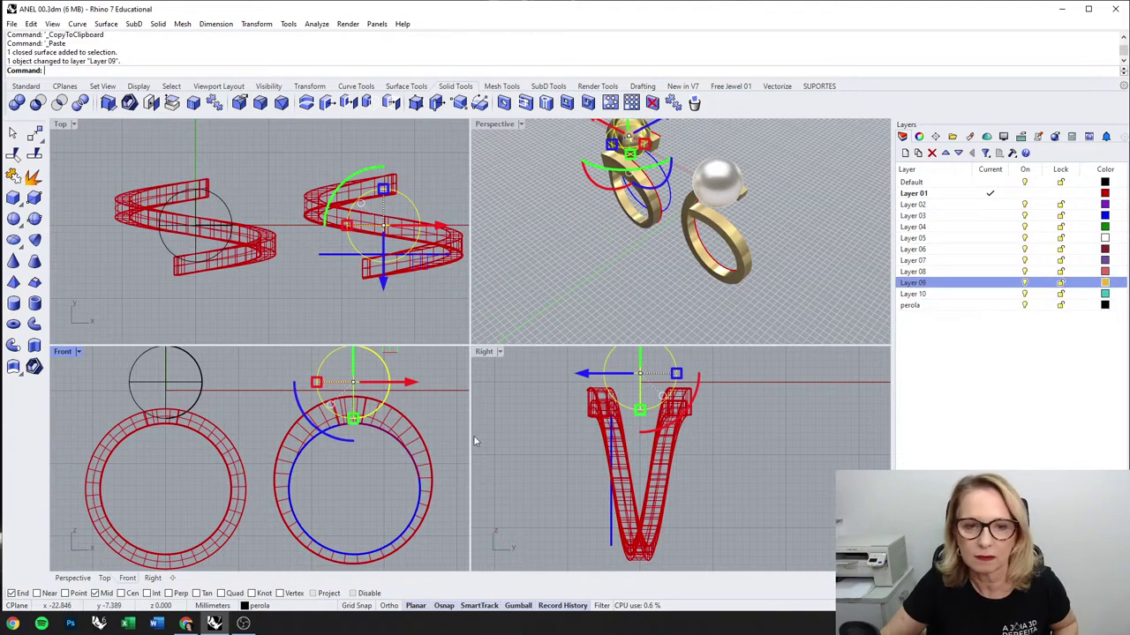
pyautogui.click(520, 435)
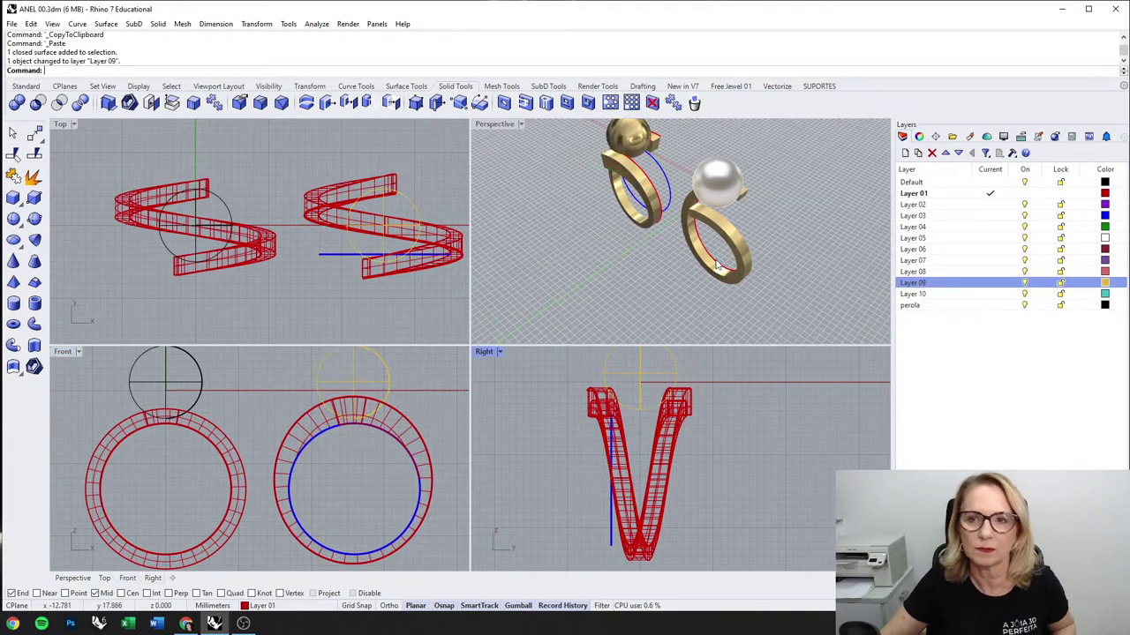
# Step: Toggle the visibility of Layer 09 to check the duplicate sphere, and hide the perola layer
pyautogui.click(1025, 305)
pyautogui.click(1025, 305)
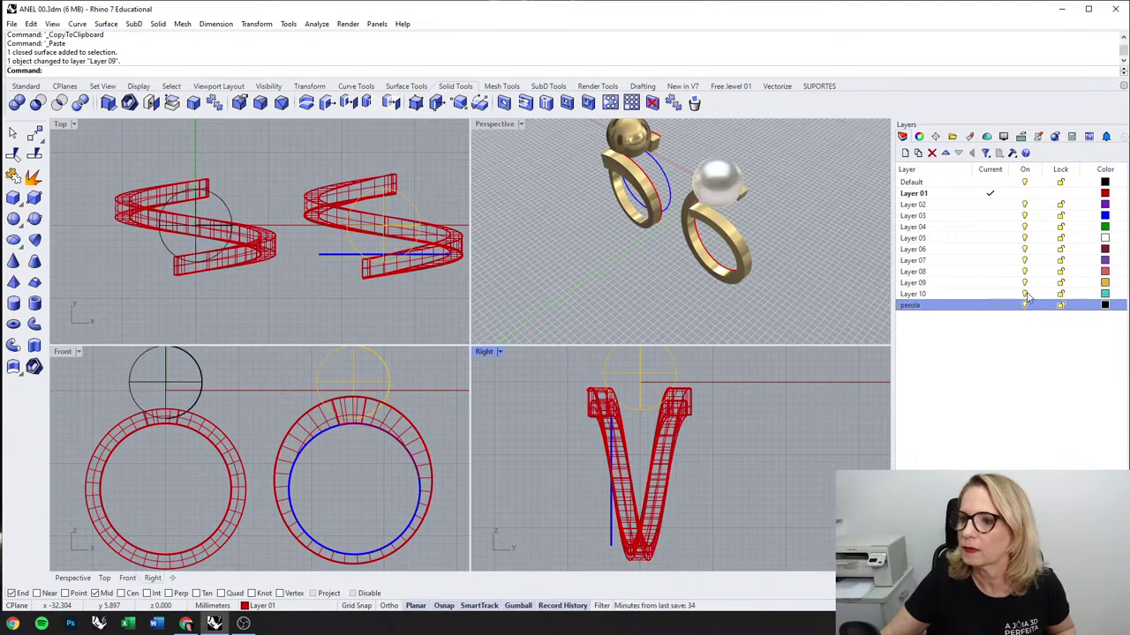
pyautogui.click(1025, 283)
pyautogui.click(1025, 283)
pyautogui.click(1025, 282)
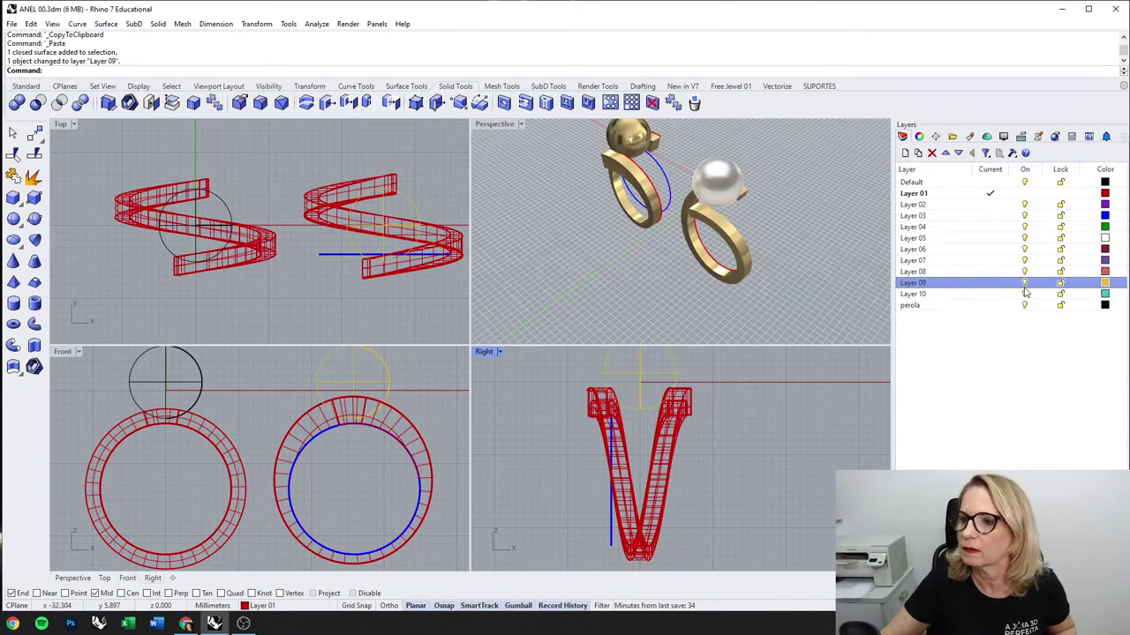
pyautogui.click(1024, 306)
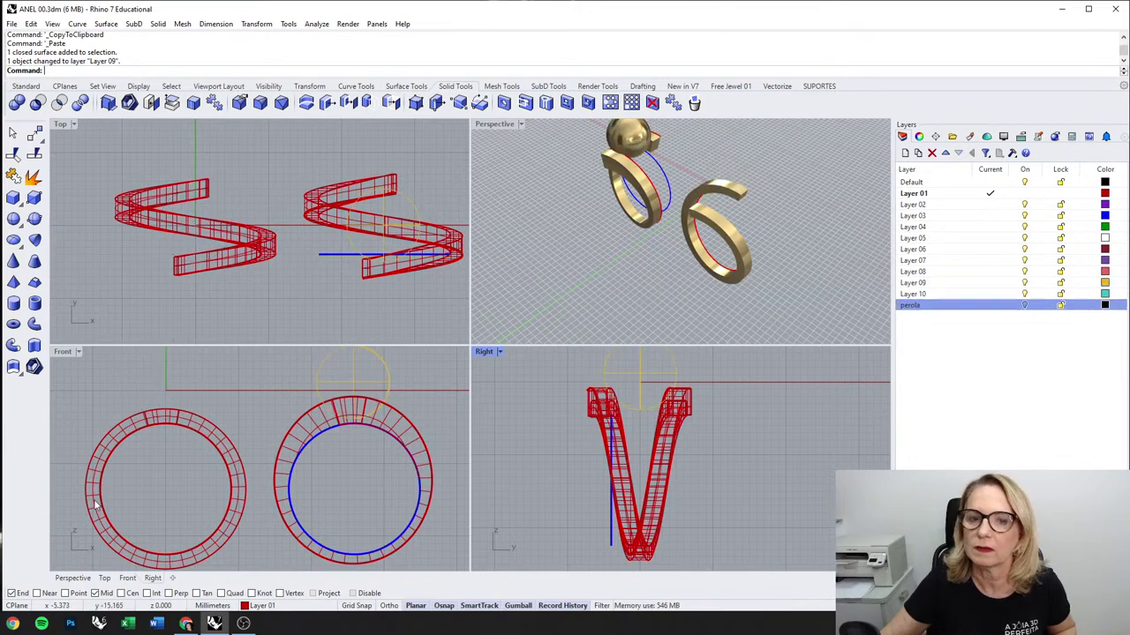
# Step: Draw a horizontal straight line with Ortho across the lower part of the duplicate sphere in the maximized Front view, extending past both sides
pyautogui.click(65, 352)
pyautogui.doubleClick(65, 352)
pyautogui.scroll(2, 482, 311)
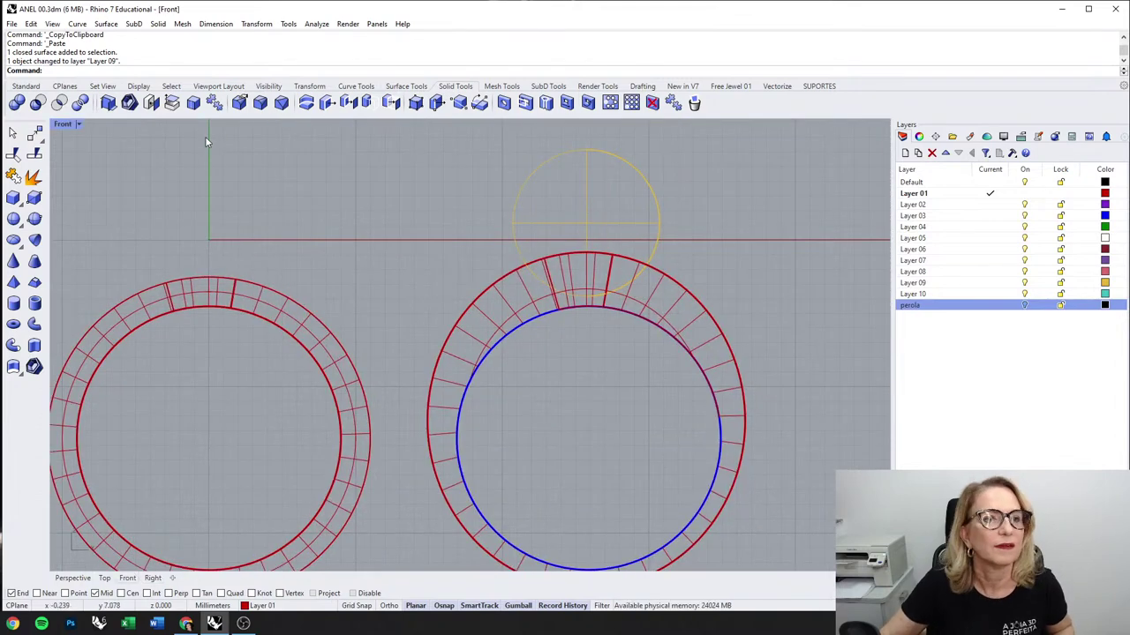
pyautogui.click(356, 85)
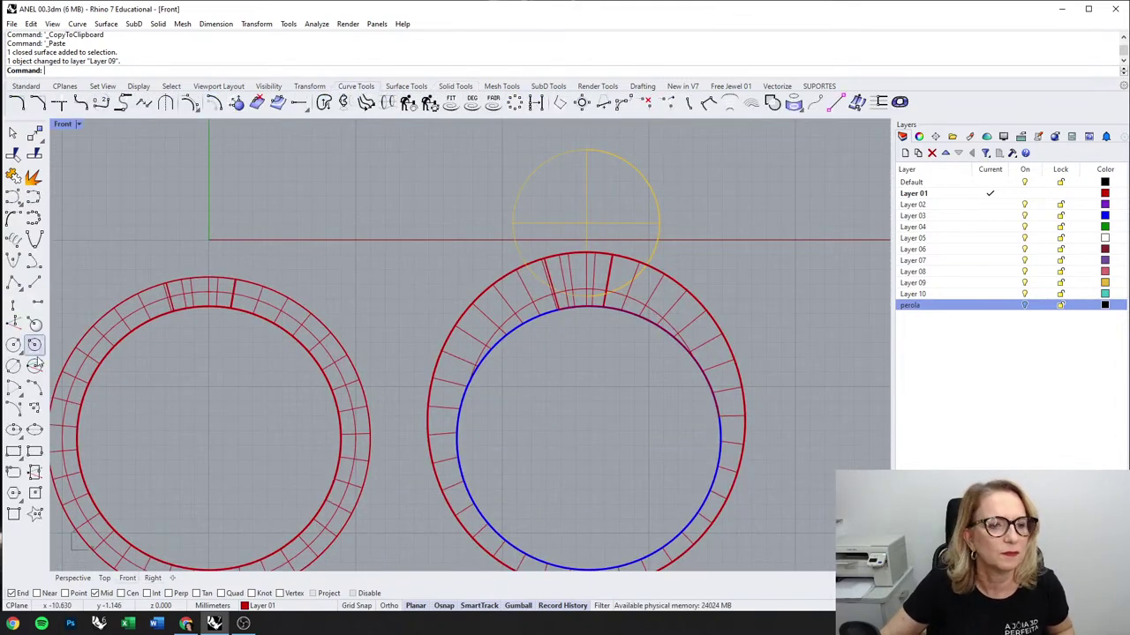
pyautogui.click(35, 281)
pyautogui.moveTo(591, 273); pyautogui.dragTo(565, 276, button='right')
pyautogui.click(453, 265)
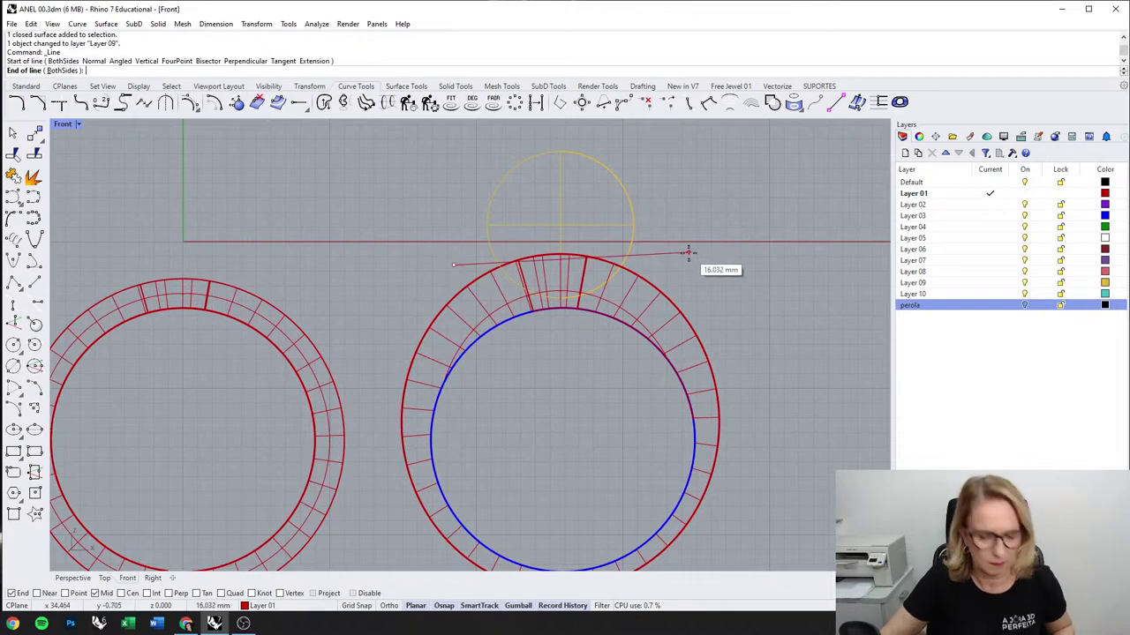
pyautogui.press('F8')
pyautogui.keyDown('shift'); pyautogui.click(683, 263); pyautogui.keyUp('shift')
# Step: Lower the horizontal line slightly to mark the cup's rim height on the sphere
pyautogui.click(635, 265)
pyautogui.scroll(2, 574, 241)
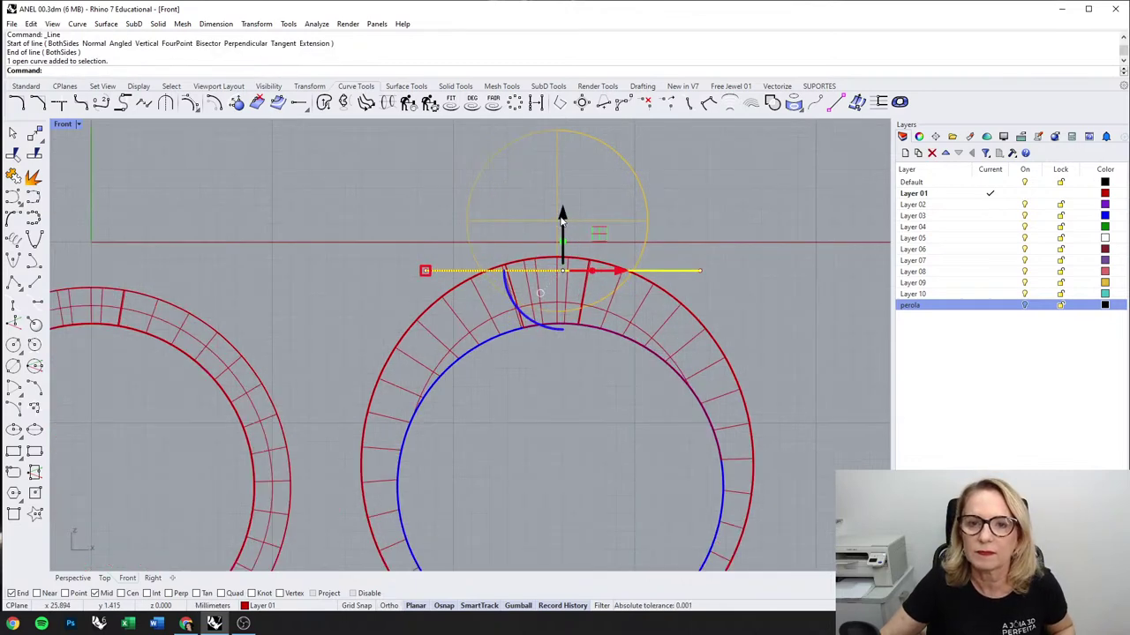
pyautogui.moveTo(565, 220); pyautogui.dragTo(565, 232)
pyautogui.click(664, 235)
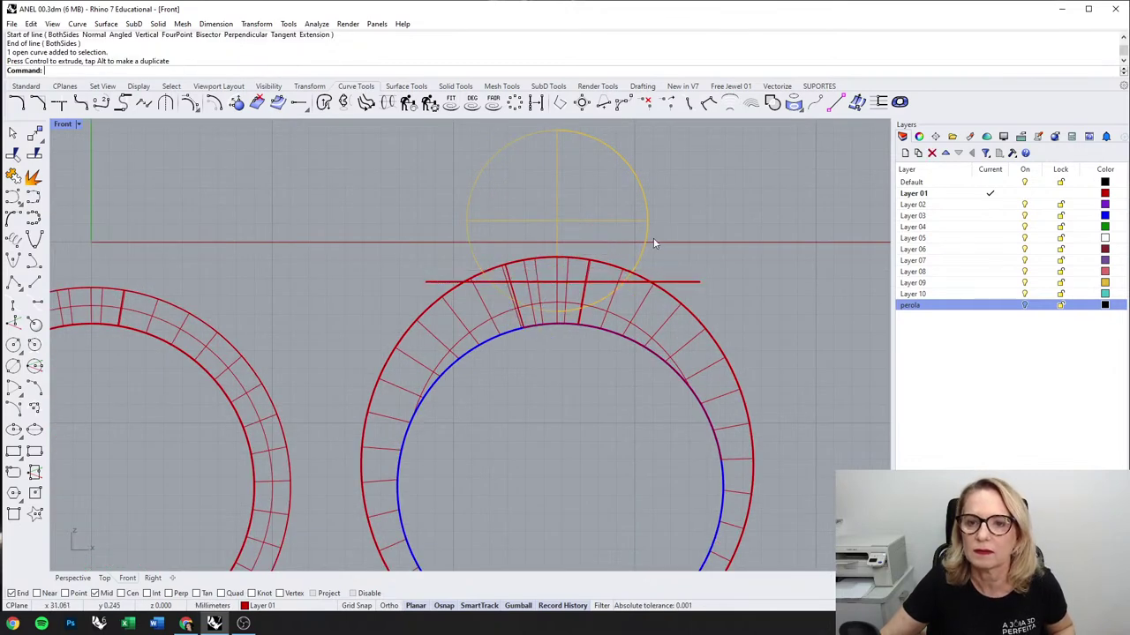
# Step: Trim away the part of the duplicate sphere above the line, leaving a shallow cup, and delete the cutting line
pyautogui.click(653, 243)
pyautogui.keyDown('shift'); pyautogui.click(671, 283); pyautogui.keyUp('shift')
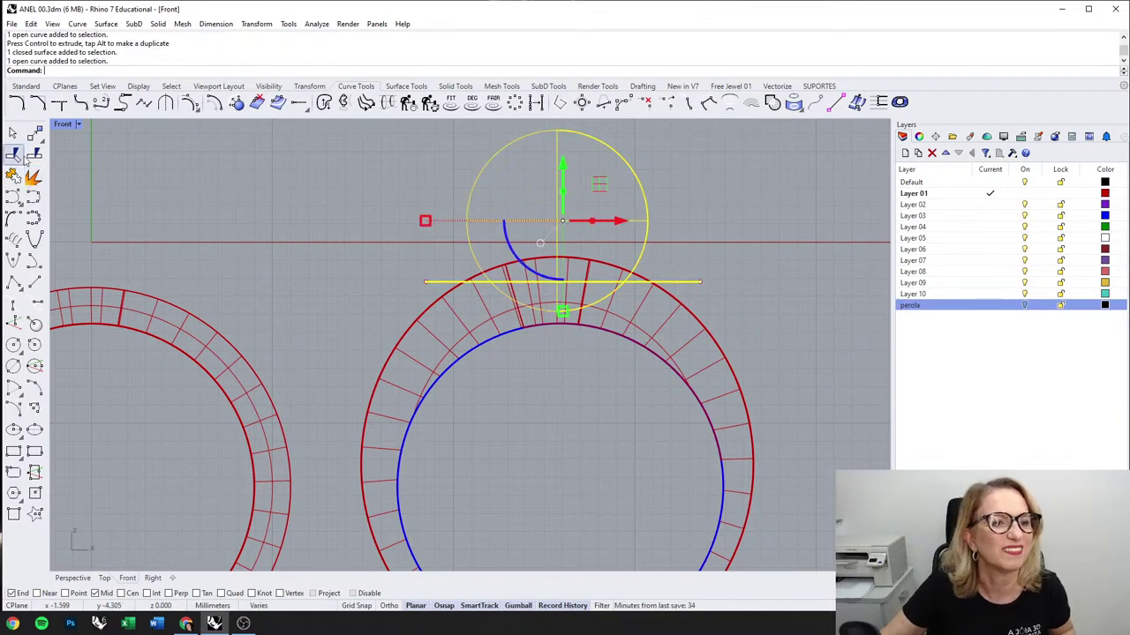
pyautogui.click(16, 154)
pyautogui.click(557, 173)
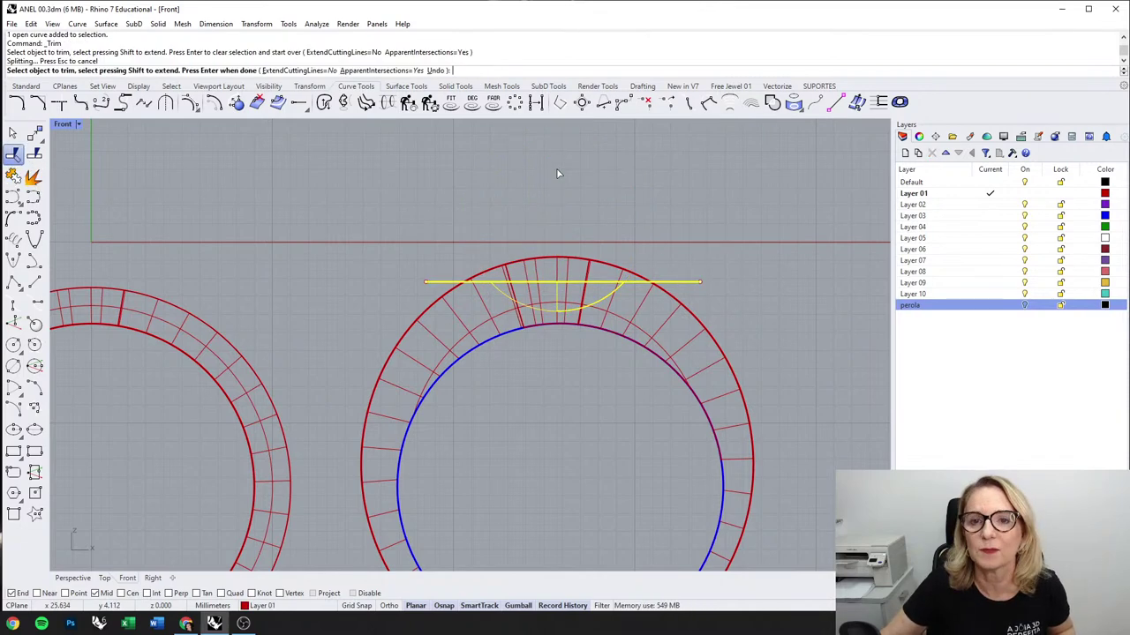
pyautogui.press('Return')
pyautogui.press('Escape')
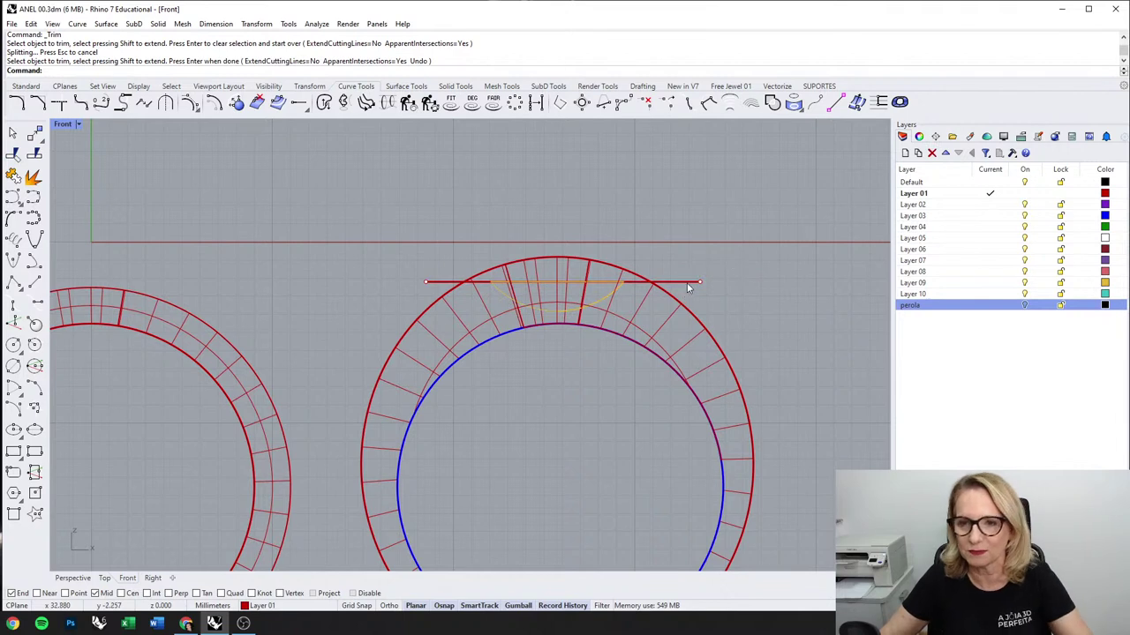
pyautogui.click(687, 284)
pyautogui.click(728, 313)
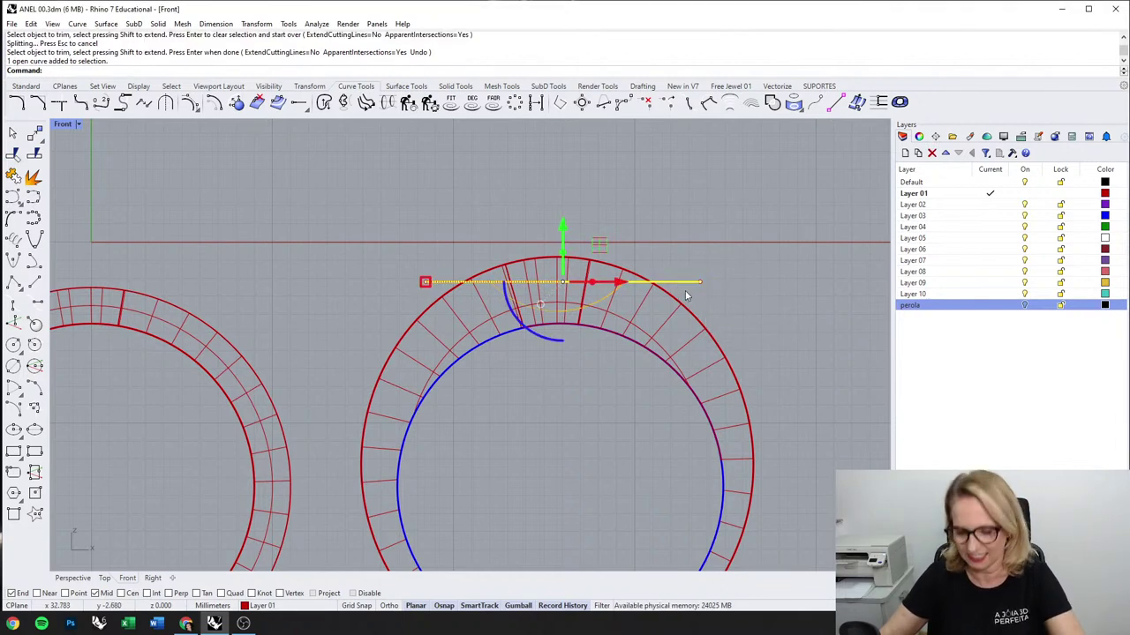
pyautogui.press('Delete')
# Step: Offset the cup surface 0.6 mm outward as a solid with OffsetSrf
pyautogui.click(609, 283)
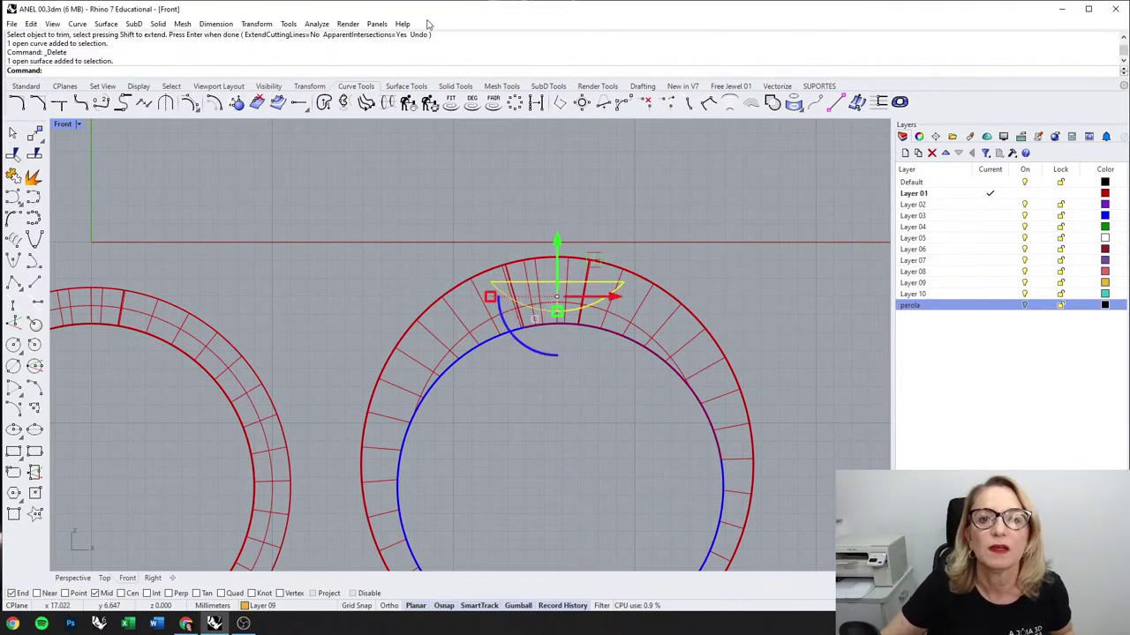
pyautogui.click(456, 85)
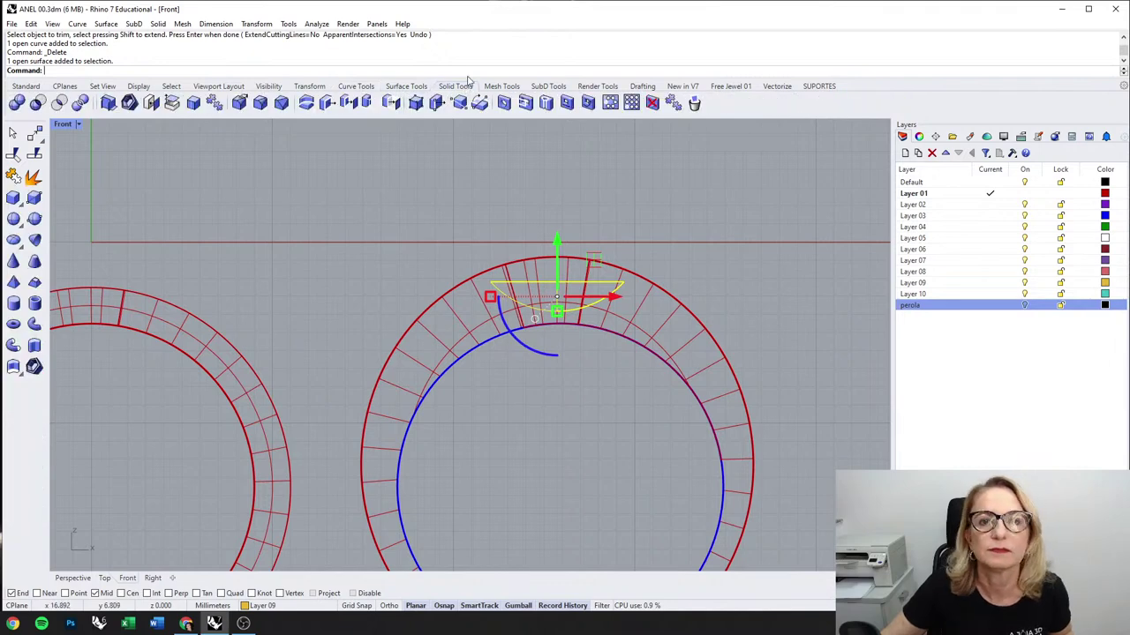
pyautogui.click(406, 86)
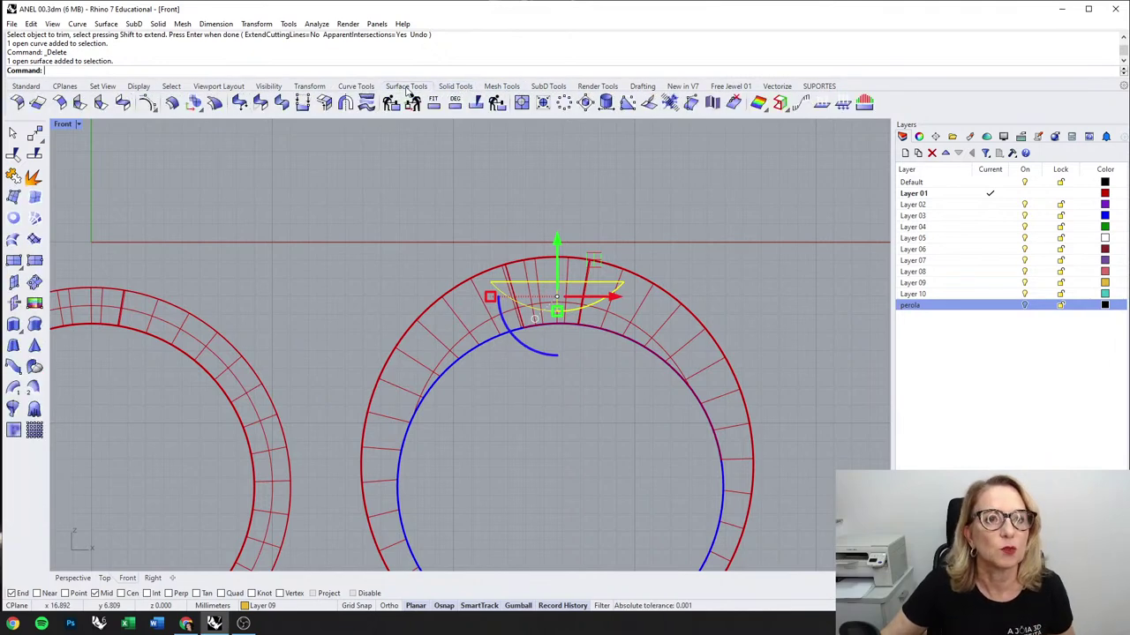
pyautogui.click(173, 104)
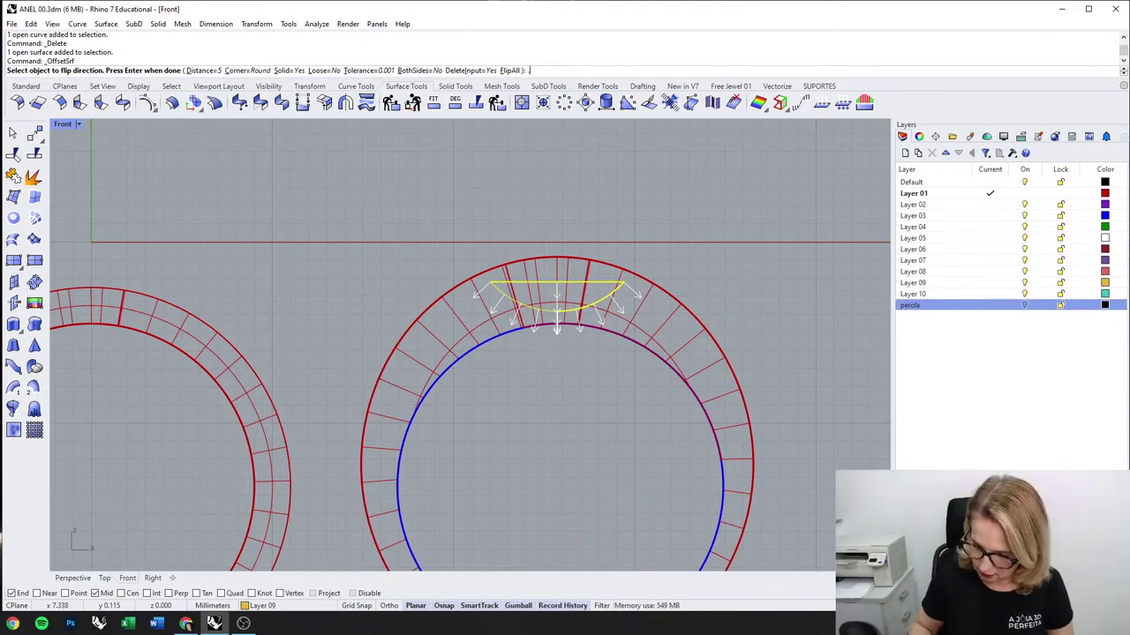
pyautogui.write('.6')
pyautogui.press('Return')
pyautogui.press('Return')
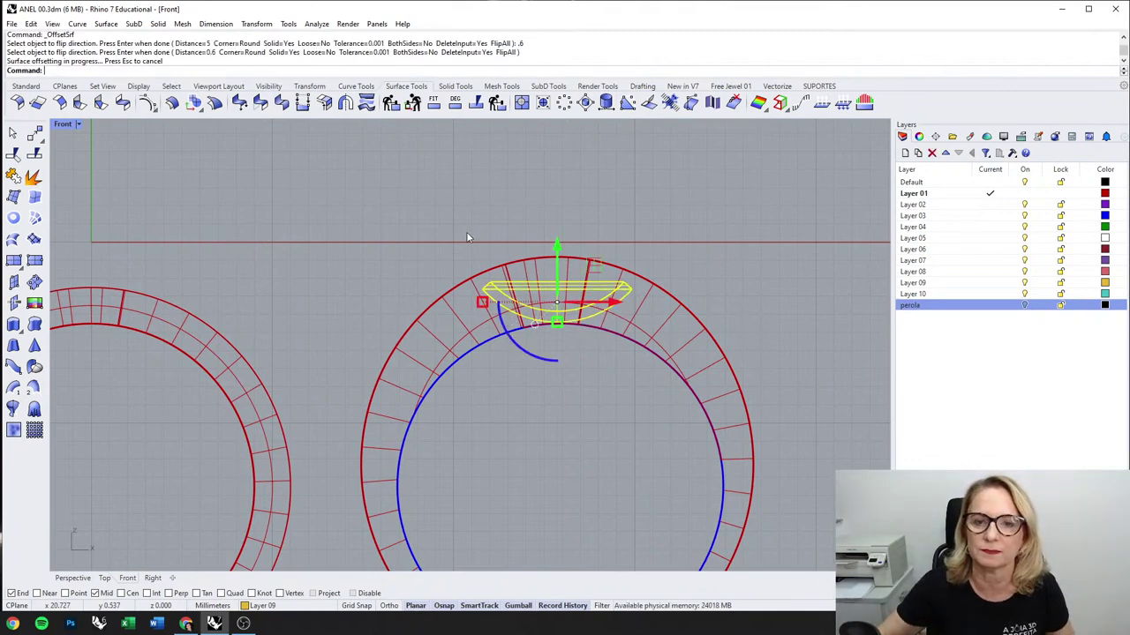
# Step: Show the perola layer again and inspect the cup under the pearl in Perspective and the four-viewport layout
pyautogui.click(78, 578)
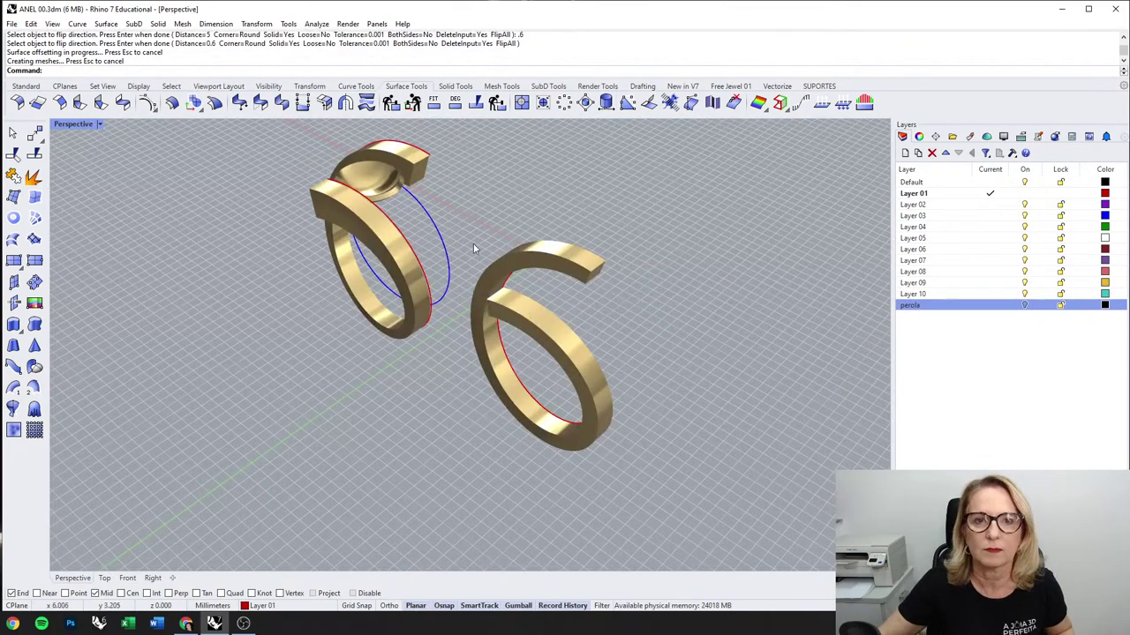
pyautogui.moveTo(473, 244); pyautogui.dragTo(511, 265, button='right')
pyautogui.click(1024, 306)
pyautogui.moveTo(345, 236); pyautogui.dragTo(449, 253, button='right')
pyautogui.doubleClick(77, 125)
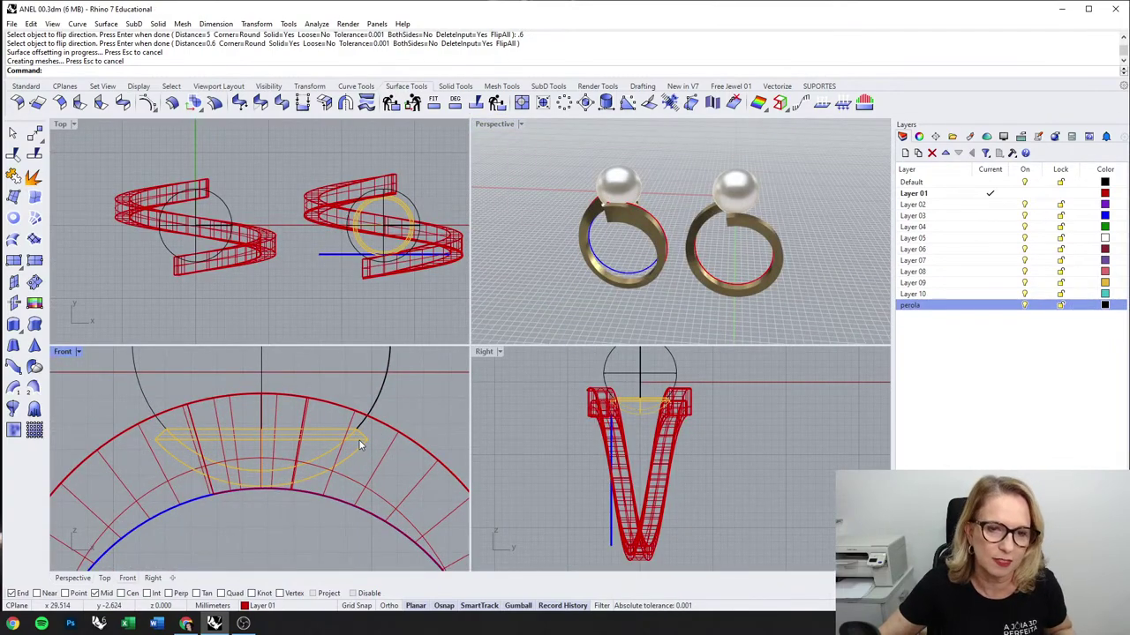
pyautogui.click(359, 441)
pyautogui.click(432, 156)
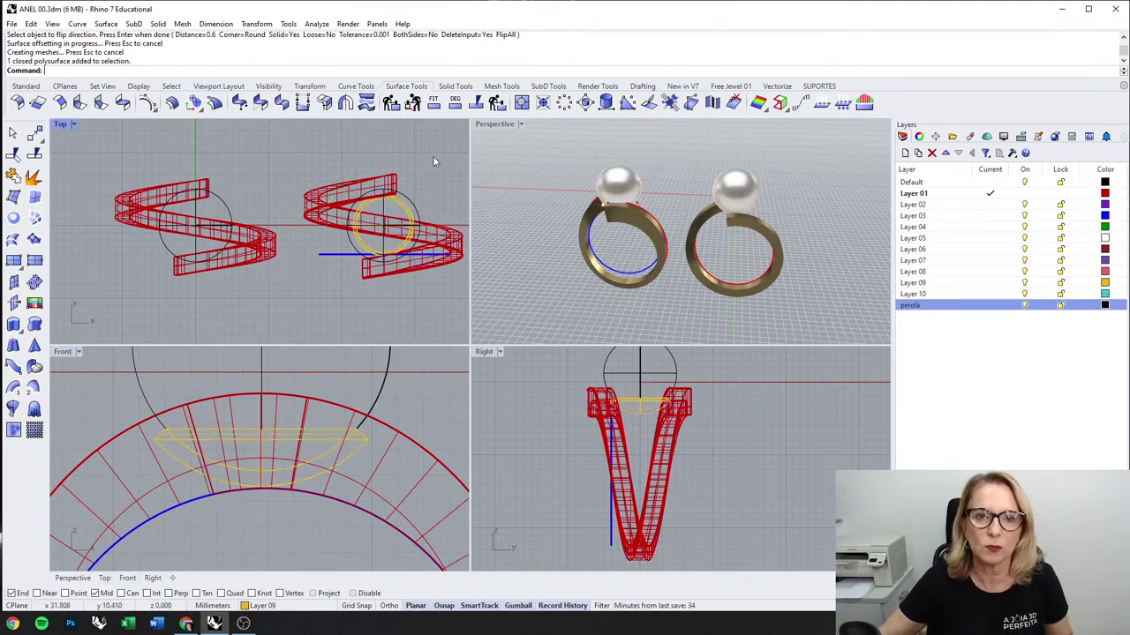
pyautogui.moveTo(529, 194); pyautogui.dragTo(697, 227, button='right')
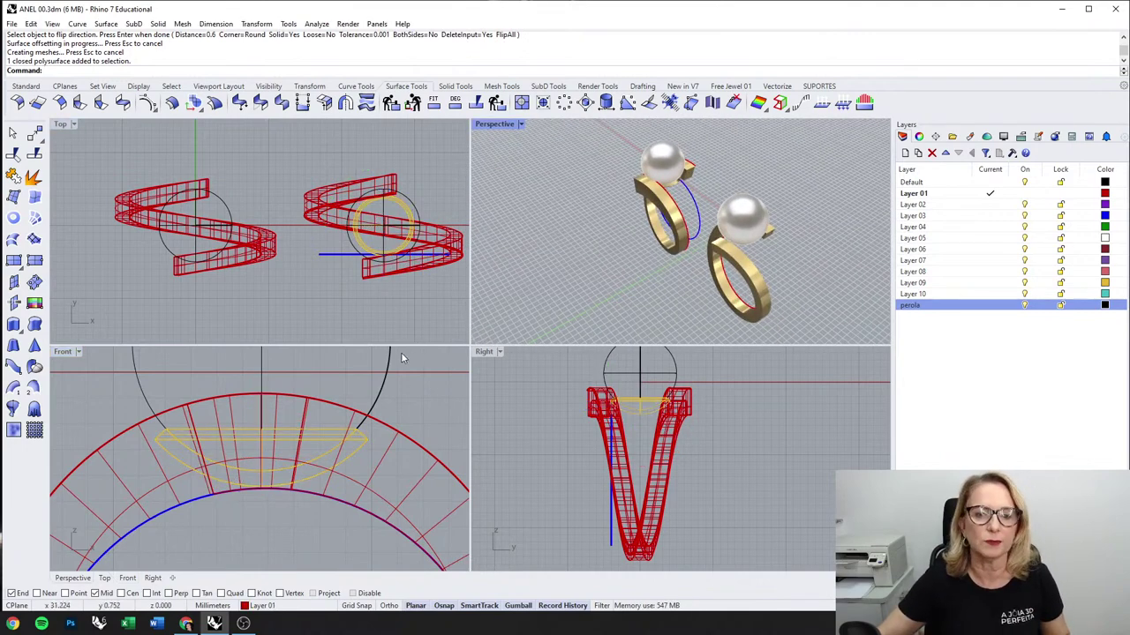
pyautogui.scroll(-3, 245, 402)
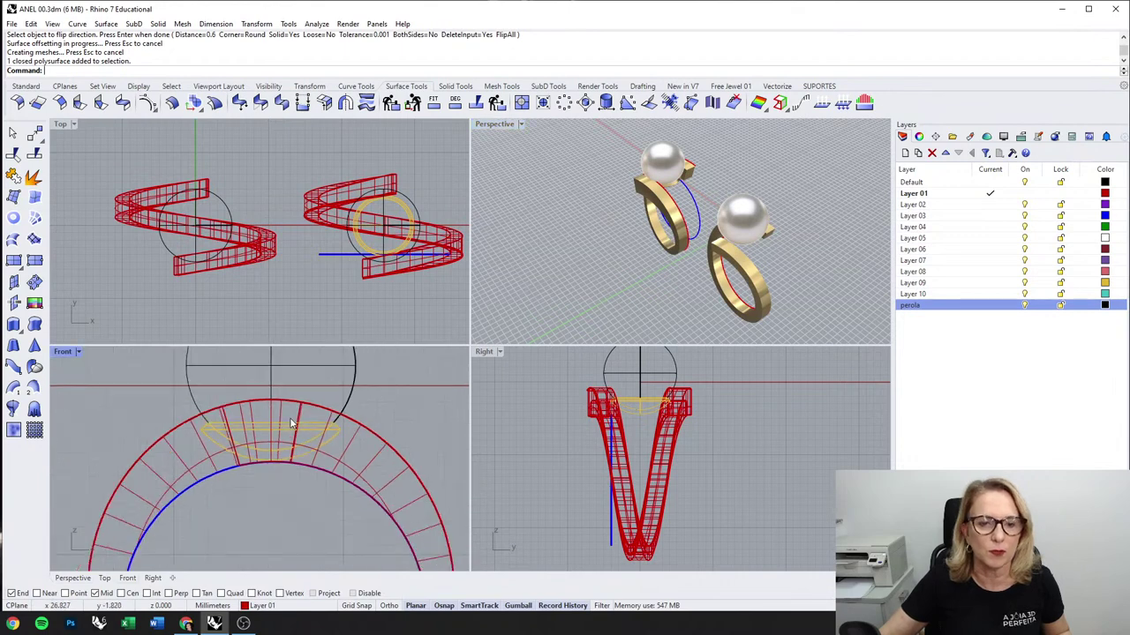
# Step: Try to copy the cup to the first ring from the bottom of the blue circle to the bottom of that ring's inner circle, and undo it
pyautogui.doubleClick(60, 352)
pyautogui.scroll(-3, 563, 331)
pyautogui.click(563, 331)
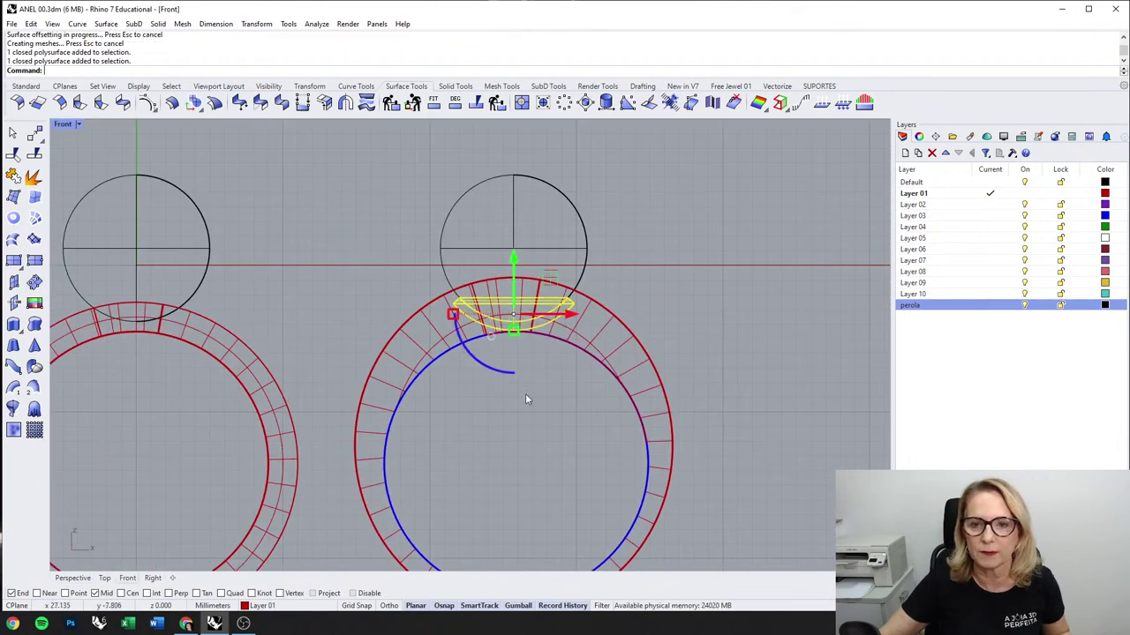
pyautogui.middleClick(525, 397)
pyautogui.click(517, 424)
pyautogui.scroll(-2, 479, 399)
pyautogui.scroll(-2, 480, 399)
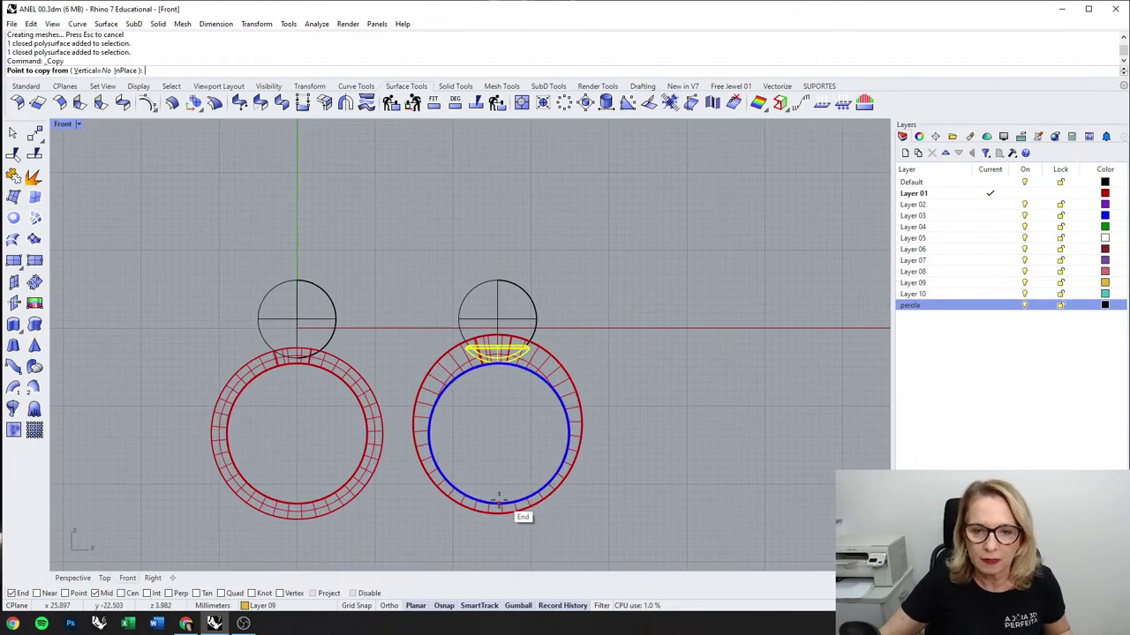
pyautogui.click(500, 505)
pyautogui.click(298, 505)
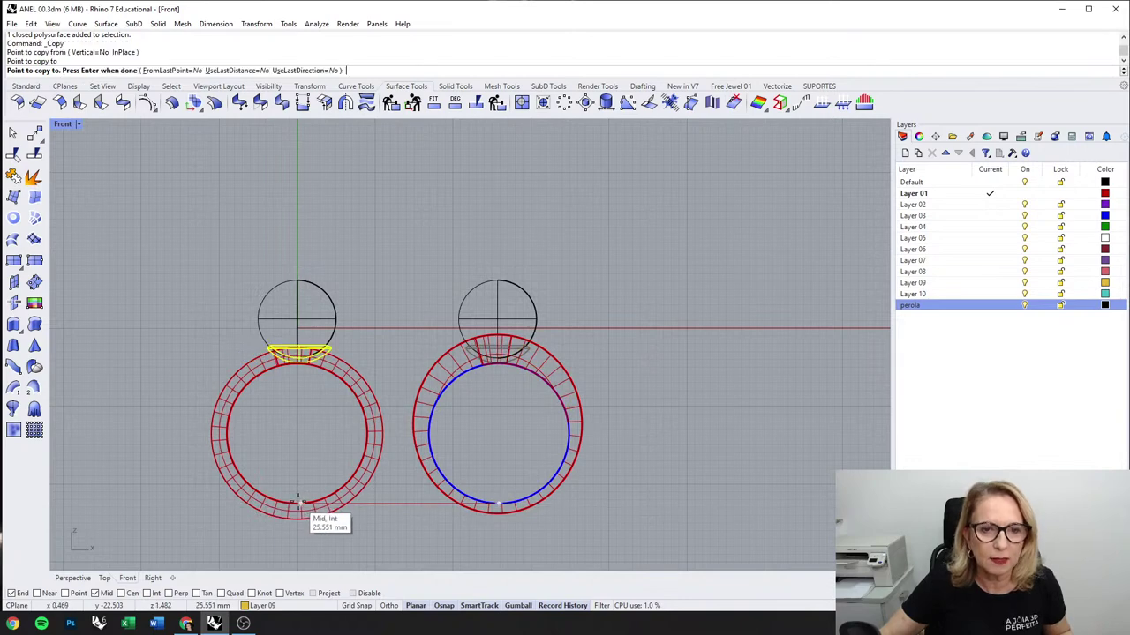
pyautogui.hotkey('ctrl', 'z')
# Step: Copy the cup from the centre of the thicker ring's pearl to the centre of the first ring's pearl and check both in Perspective
pyautogui.scroll(5, 517, 371)
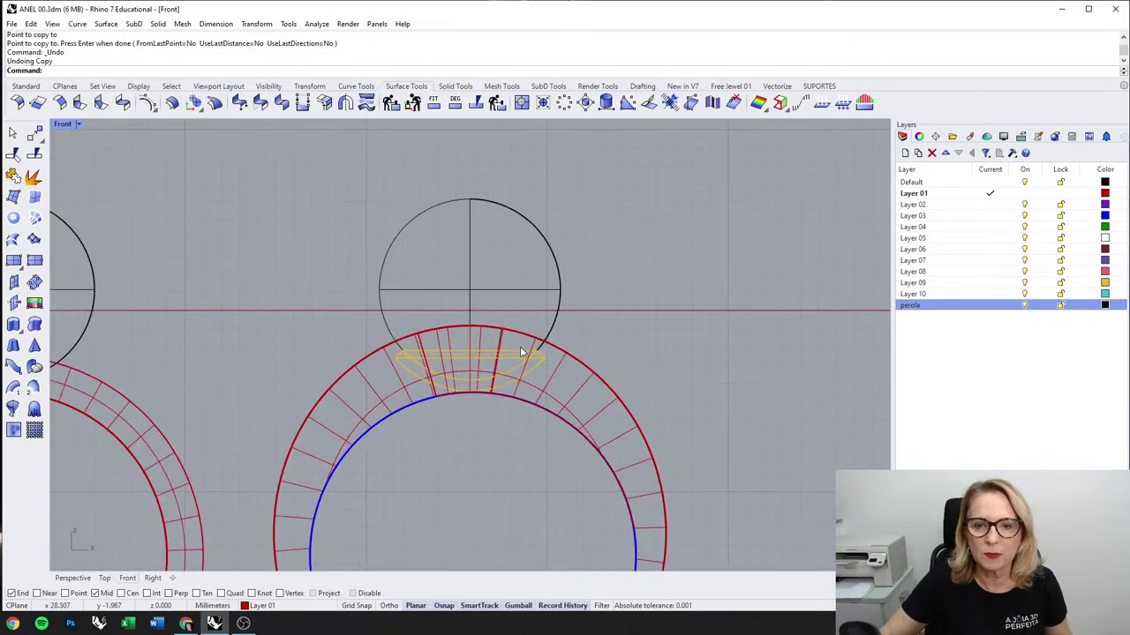
pyautogui.click(546, 360)
pyautogui.rightClick(584, 245)
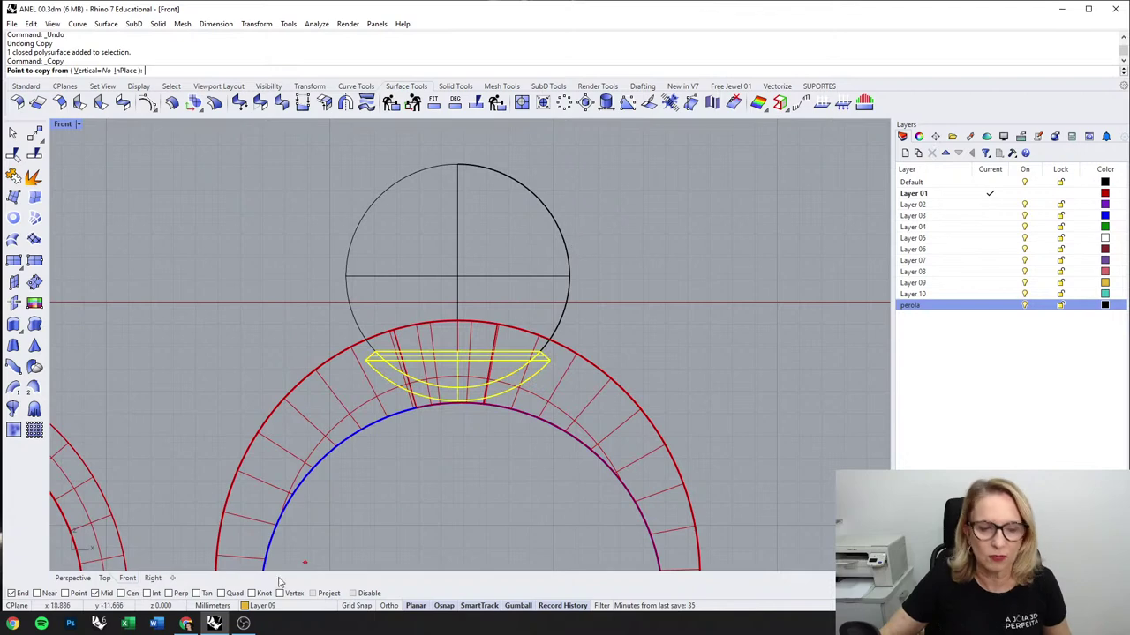
pyautogui.click(567, 189)
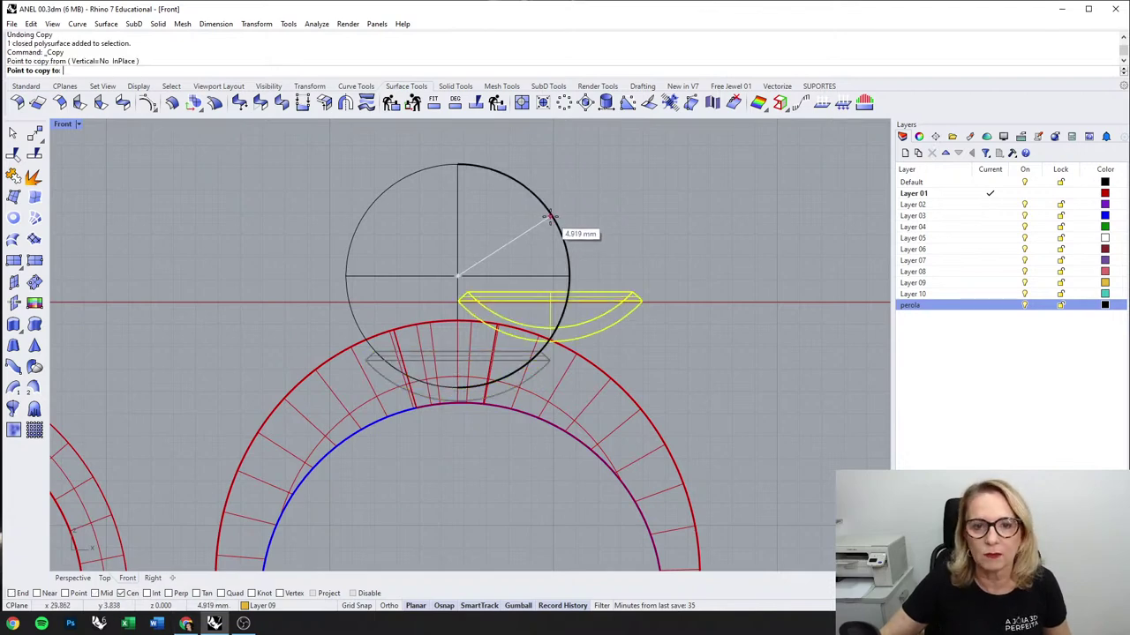
pyautogui.scroll(-3, 557, 224)
pyautogui.click(245, 217)
pyautogui.press('Return')
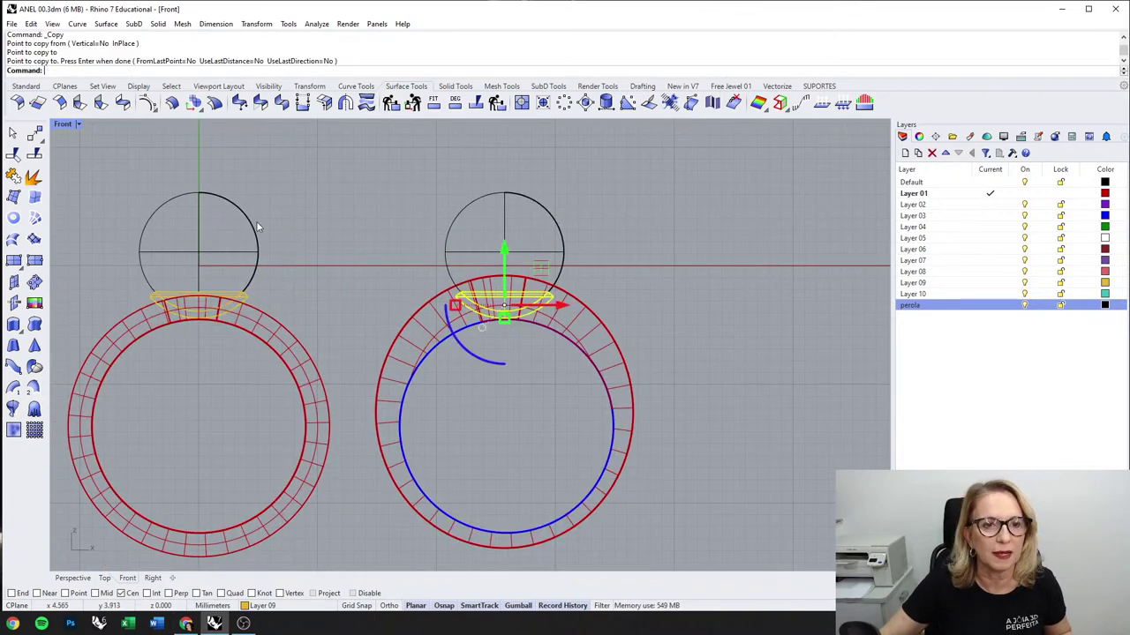
pyautogui.doubleClick(65, 125)
pyautogui.click(619, 293)
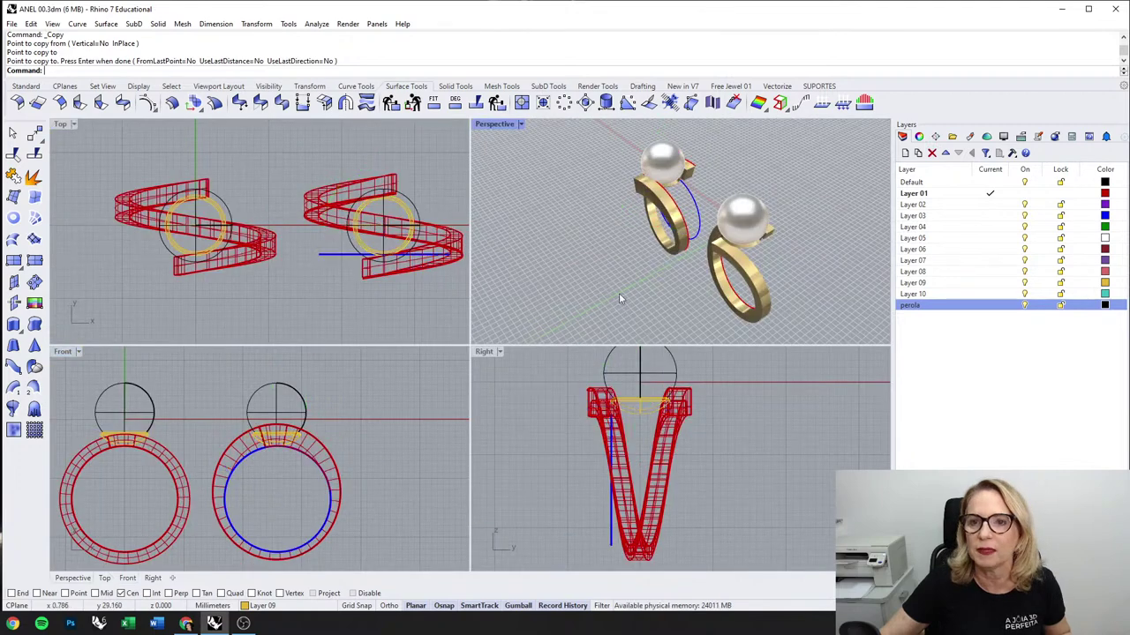
pyautogui.moveTo(618, 293); pyautogui.dragTo(563, 257, button='right')
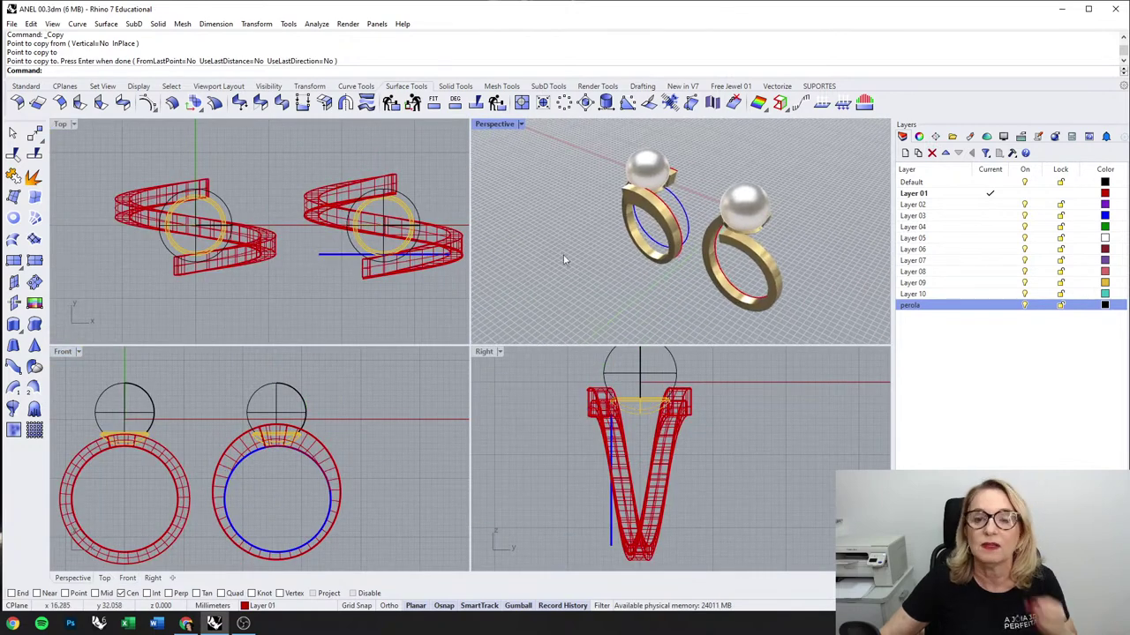
pyautogui.doubleClick(486, 126)
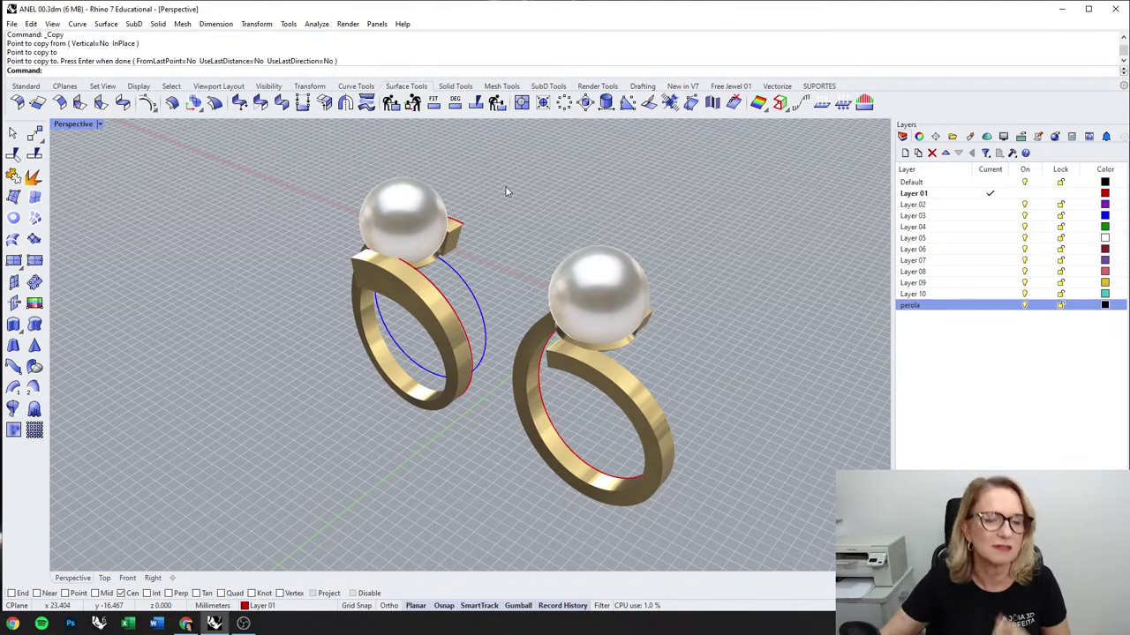
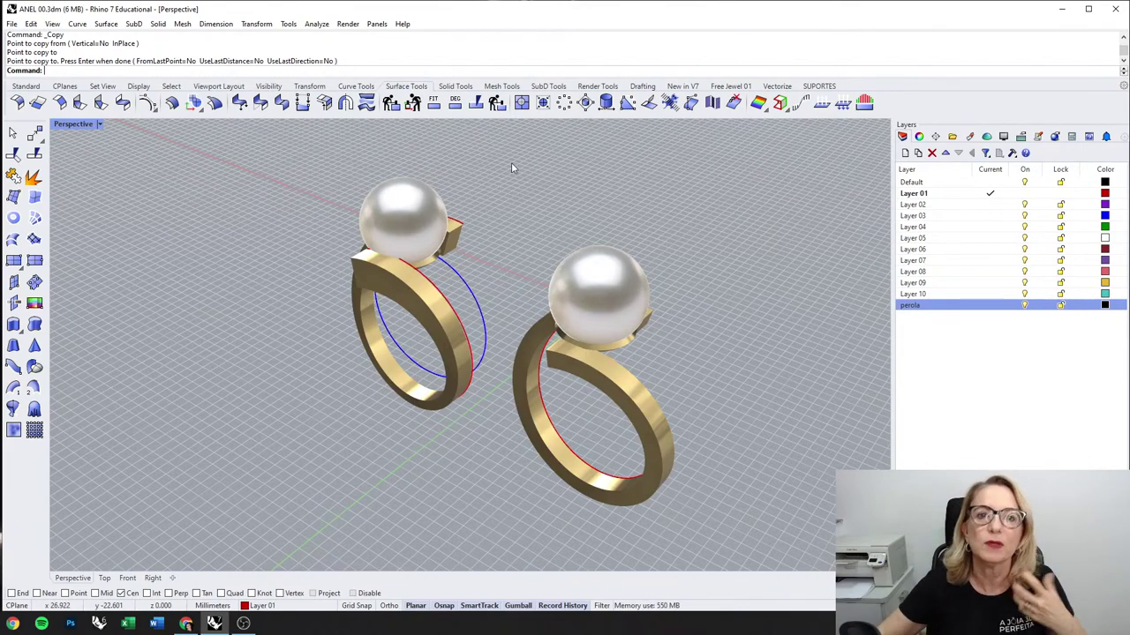
# Step: Fillet all edges adjoining the outer faces of both ring bands with a 0.8 mm radius, using FilletEdge with FaceEdges
pyautogui.click(453, 87)
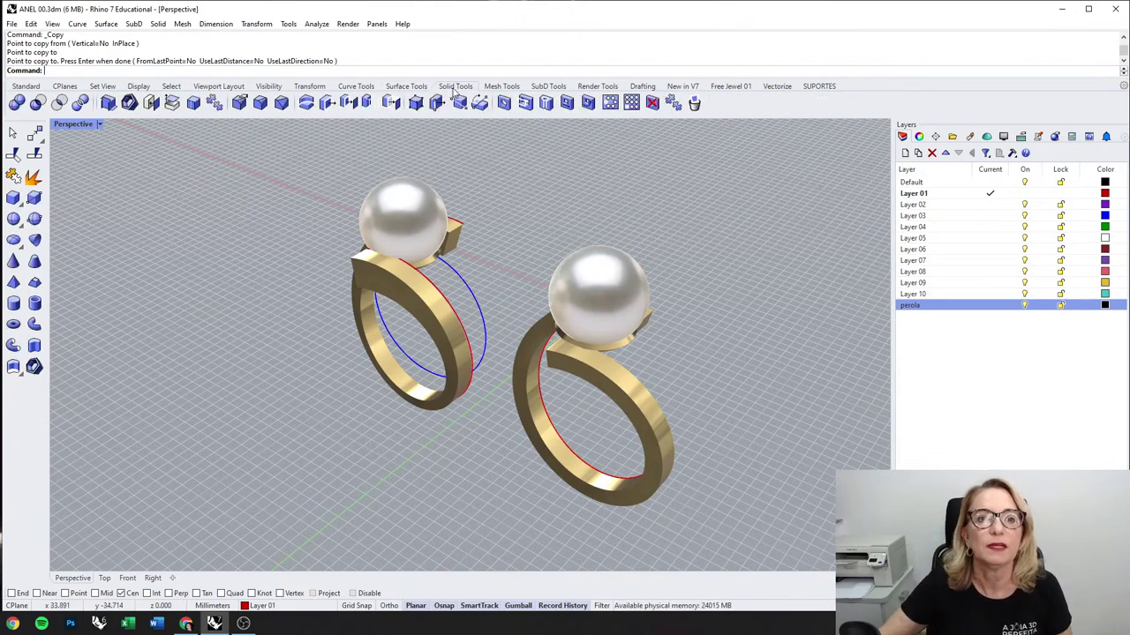
pyautogui.click(260, 103)
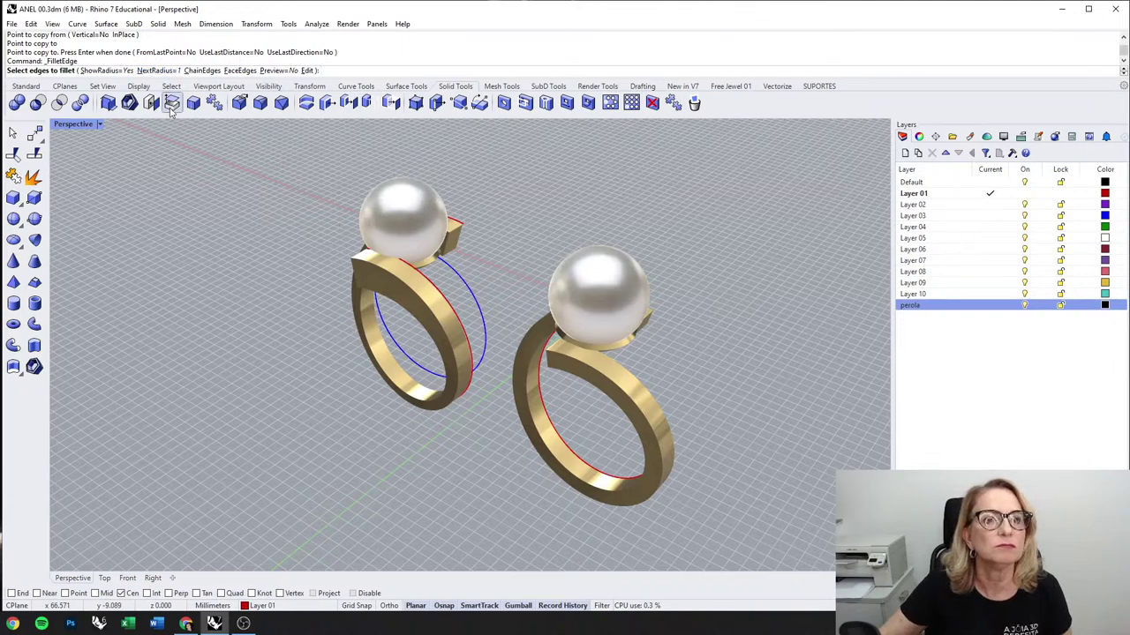
pyautogui.click(161, 71)
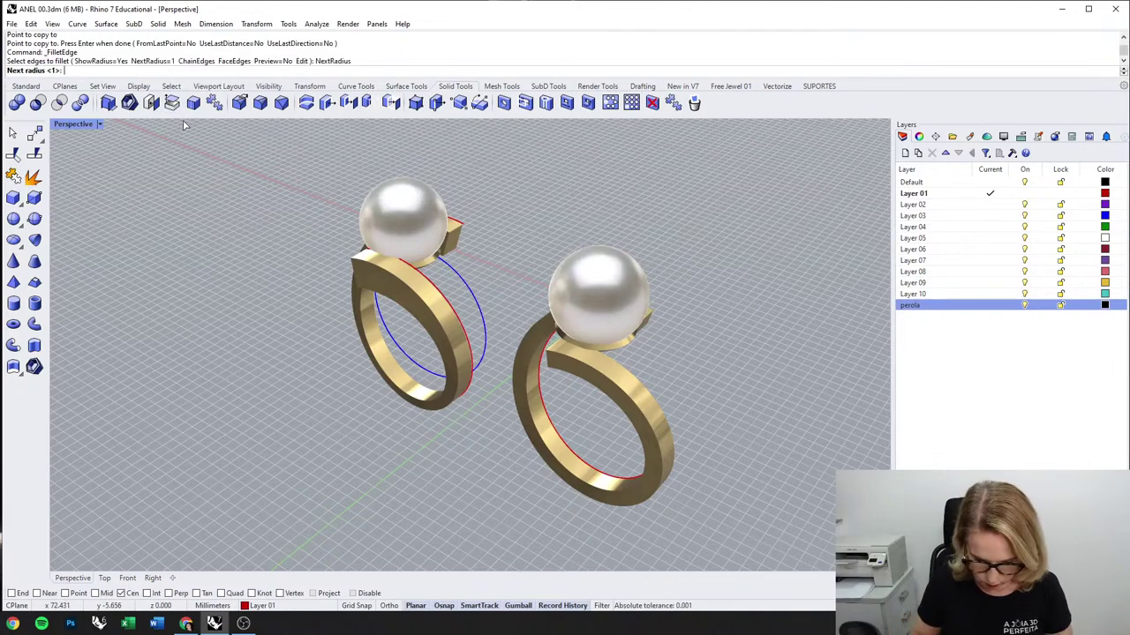
pyautogui.write('..8')
pyautogui.press('Return')
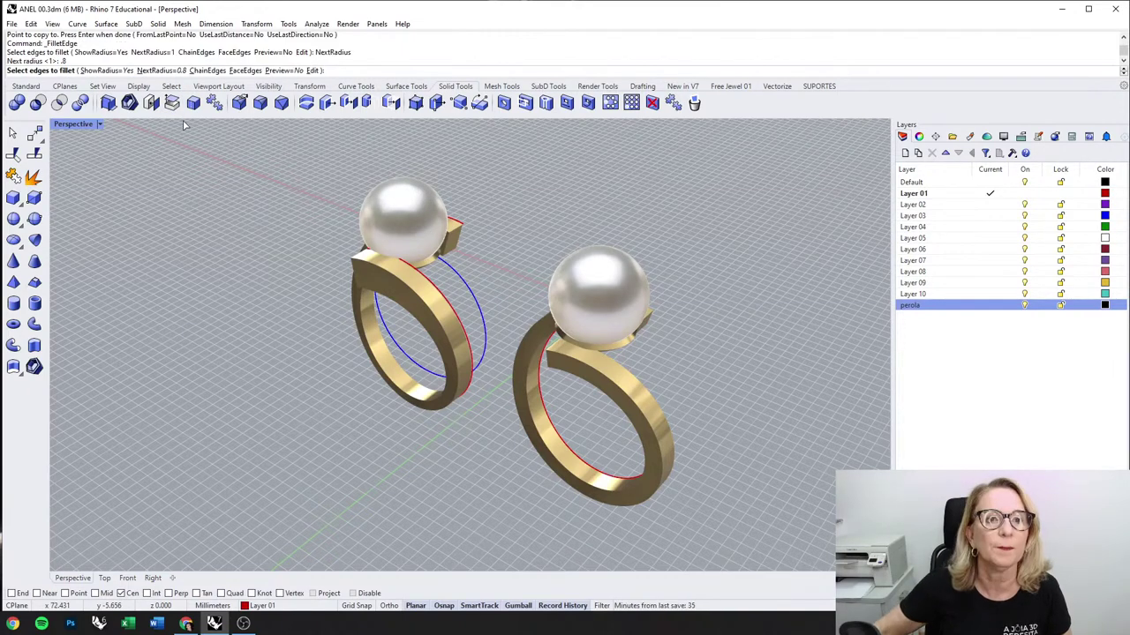
pyautogui.click(250, 71)
pyautogui.scroll(1, 454, 312)
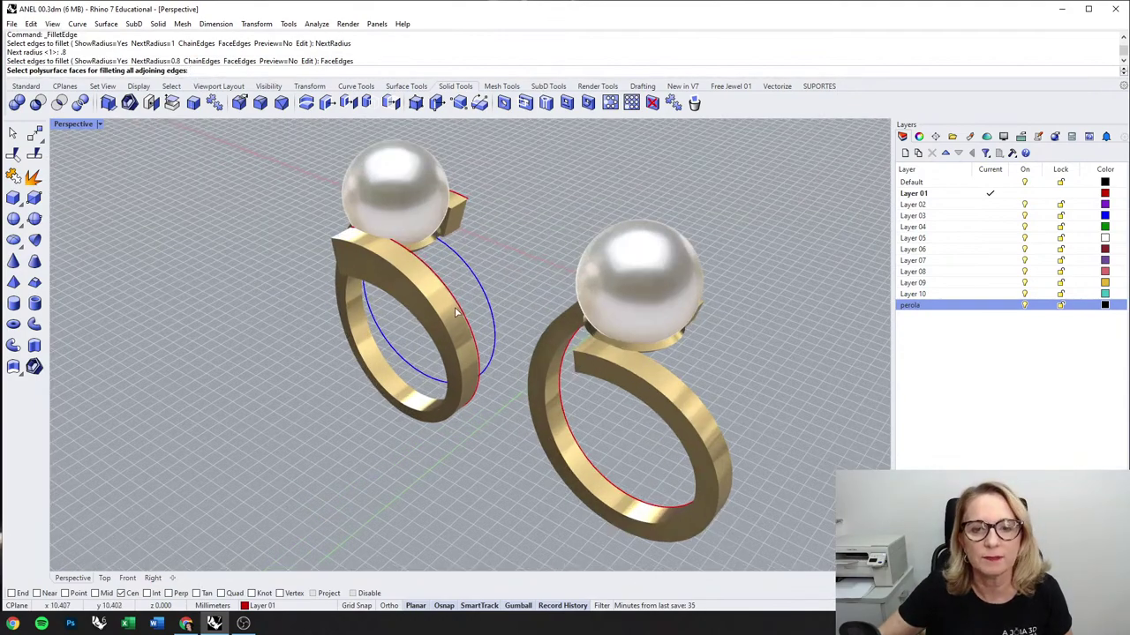
pyautogui.click(455, 312)
pyautogui.click(582, 329)
pyautogui.scroll(-2, 581, 328)
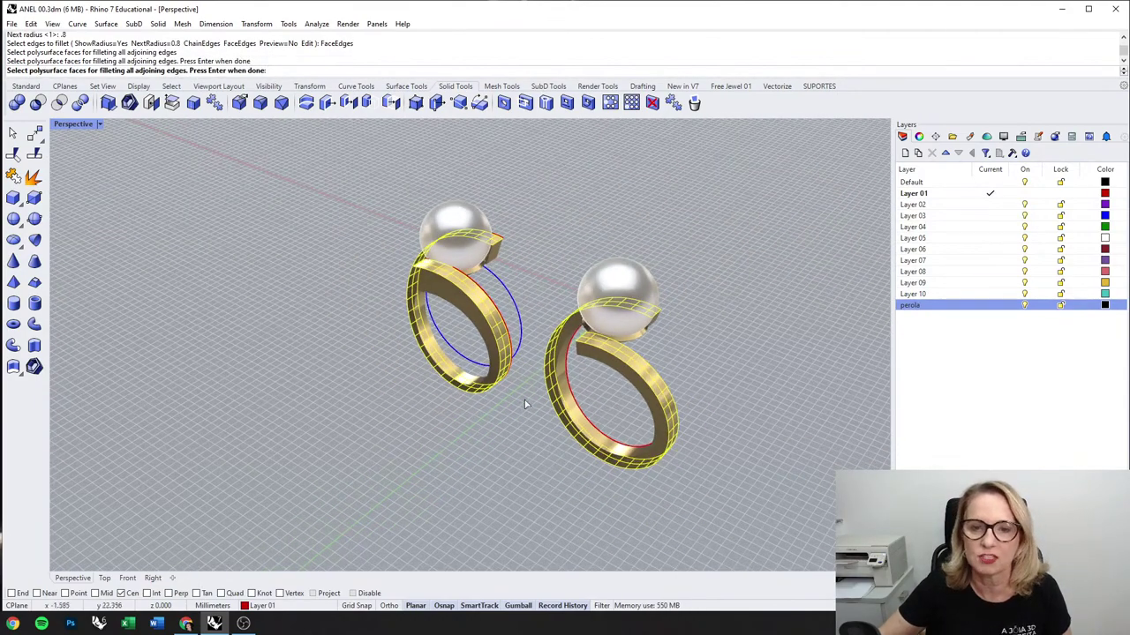
pyautogui.press('Return')
pyautogui.press('Return')
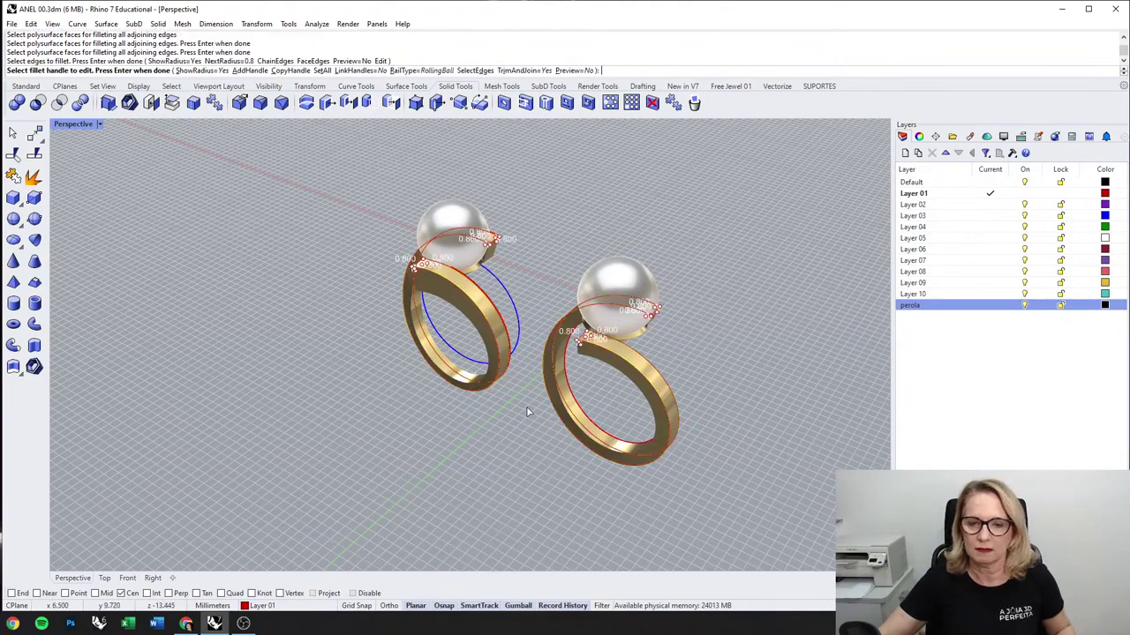
pyautogui.press('Return')
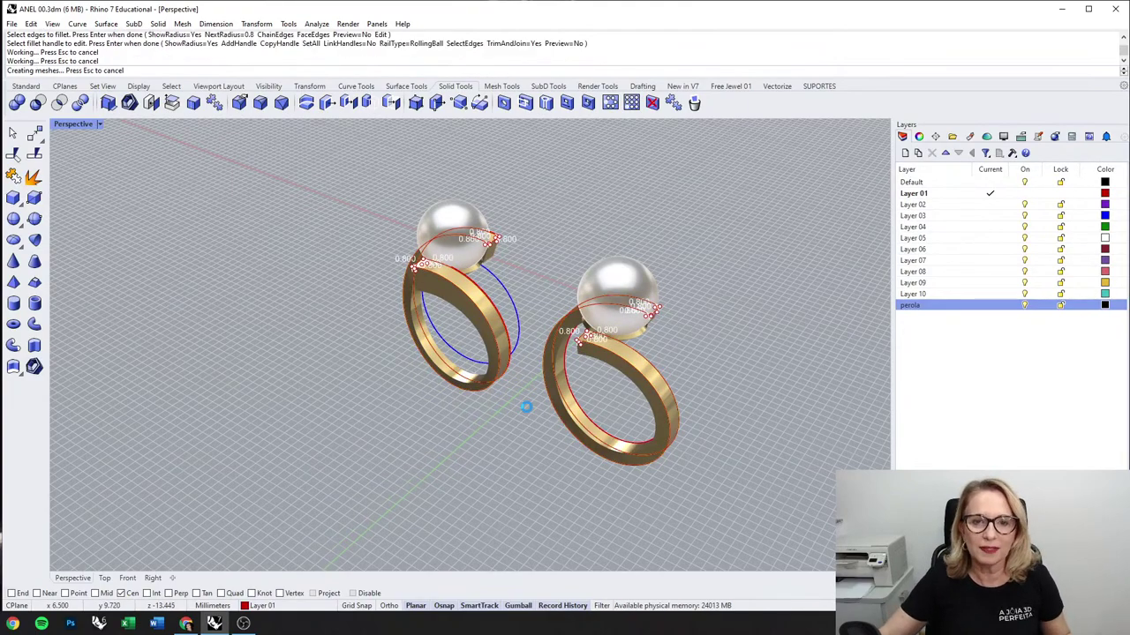
# Step: Fillet the edges adjoining the inner faces of both ring bands with a 0.5 mm radius, using FilletEdge with FaceEdges
pyautogui.moveTo(585, 370); pyautogui.dragTo(462, 260, button='right')
pyautogui.scroll(5, 409, 238)
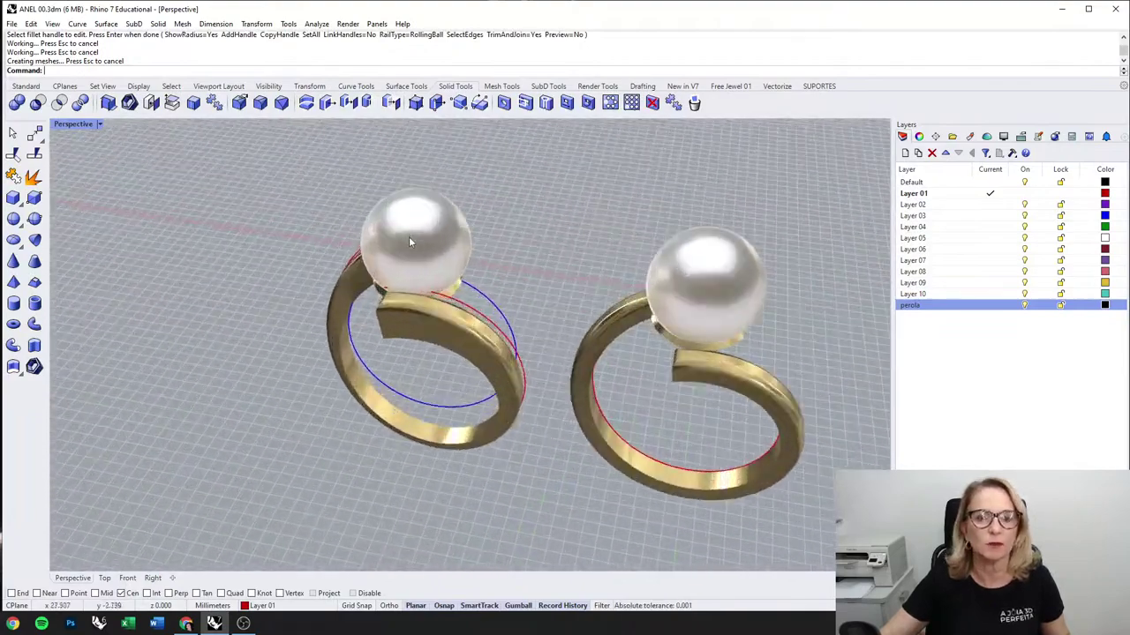
pyautogui.moveTo(408, 328); pyautogui.dragTo(401, 238, button='right')
pyautogui.click(261, 104)
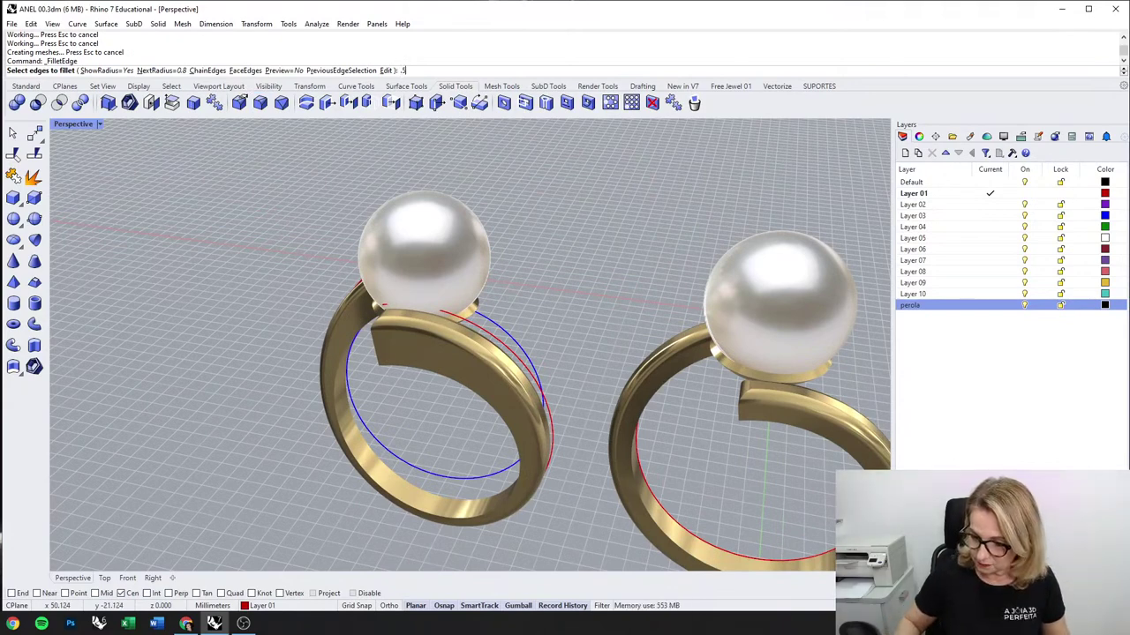
pyautogui.write('.5')
pyautogui.press('Return')
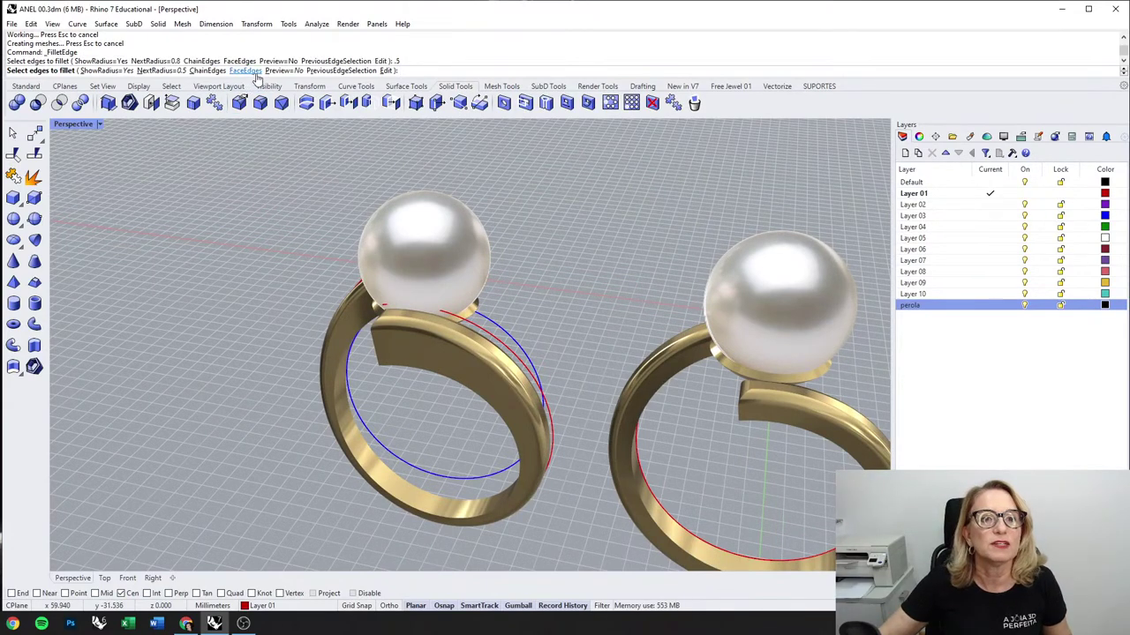
pyautogui.click(260, 107)
pyautogui.scroll(2, 387, 444)
pyautogui.scroll(1, 388, 446)
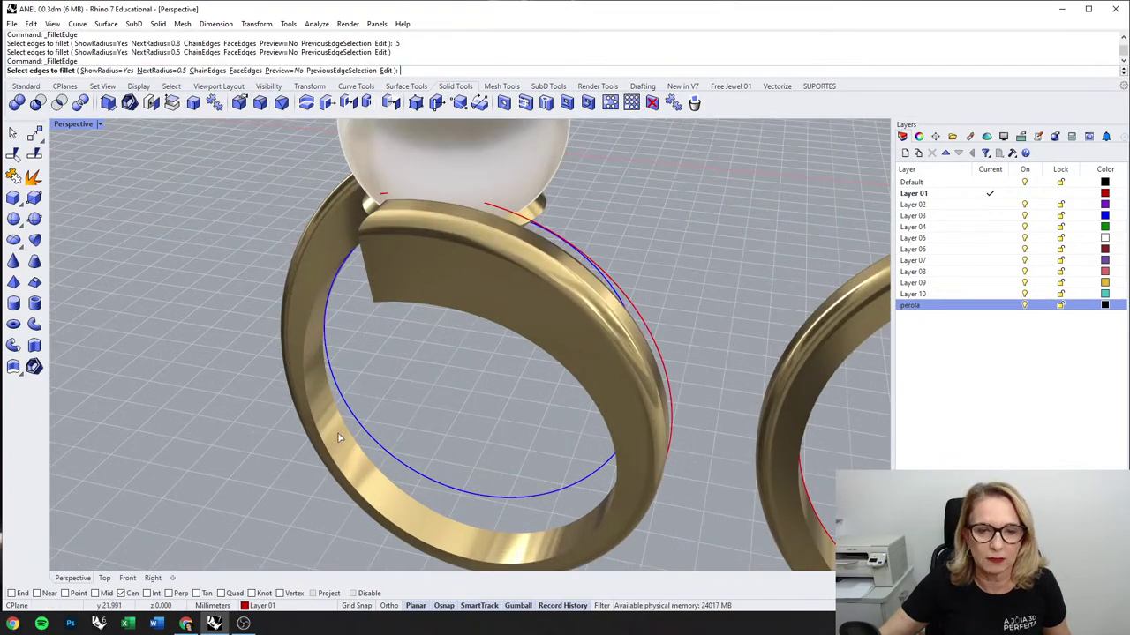
pyautogui.click(240, 70)
pyautogui.click(359, 489)
pyautogui.scroll(-4, 360, 490)
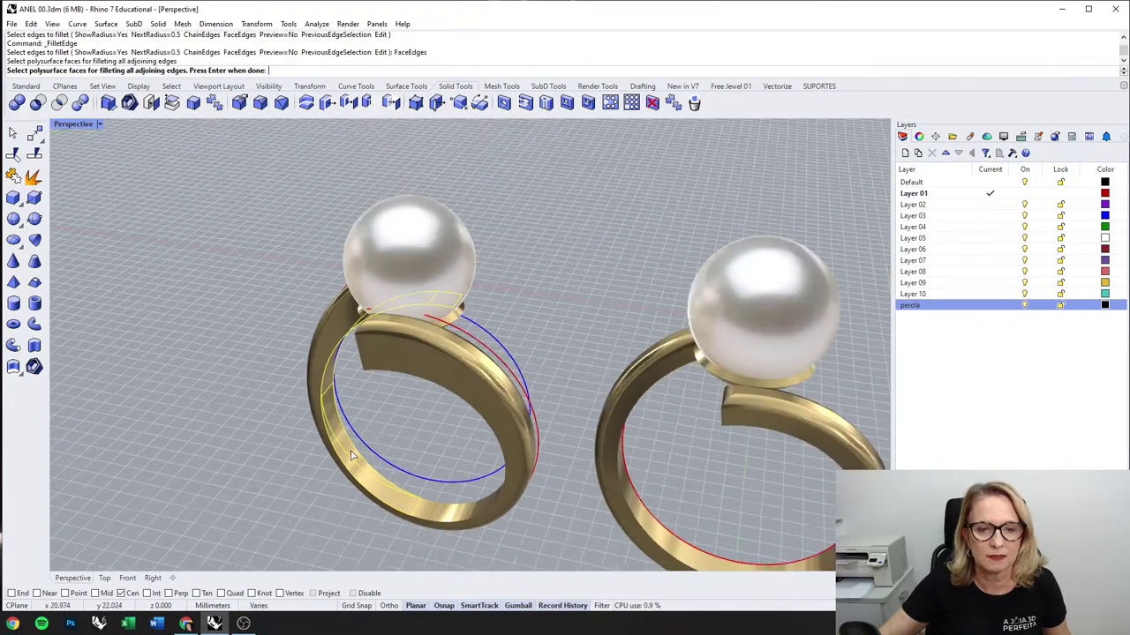
pyautogui.scroll(3, 424, 505)
pyautogui.click(420, 506)
pyautogui.scroll(-3, 357, 448)
pyautogui.click(583, 504)
pyautogui.scroll(2, 583, 505)
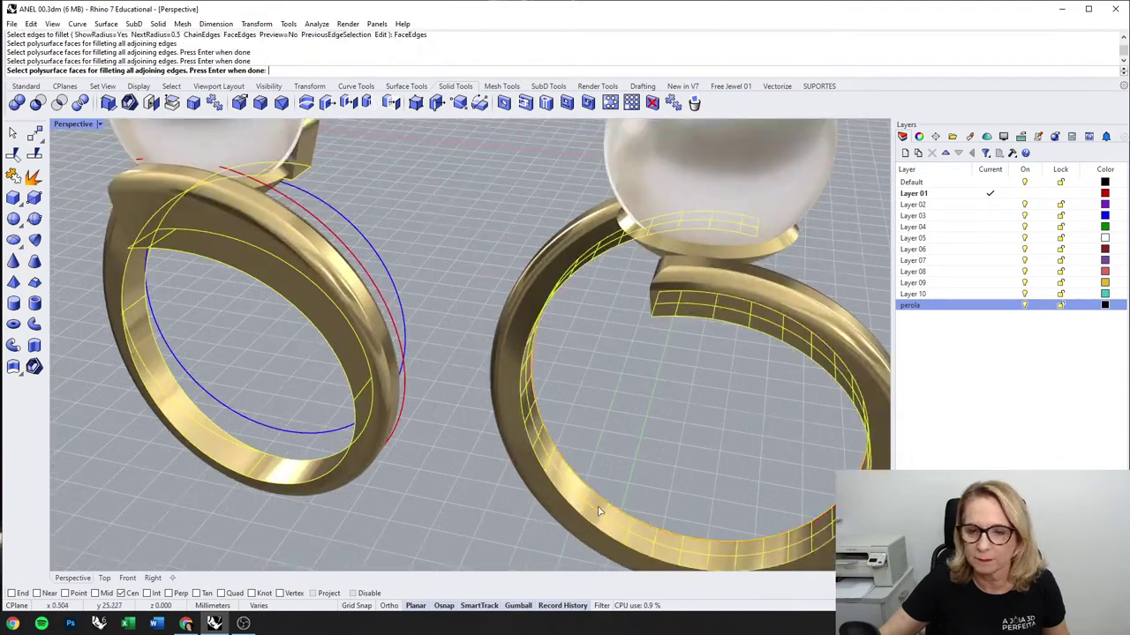
pyautogui.scroll(-2, 584, 477)
pyautogui.press('Return')
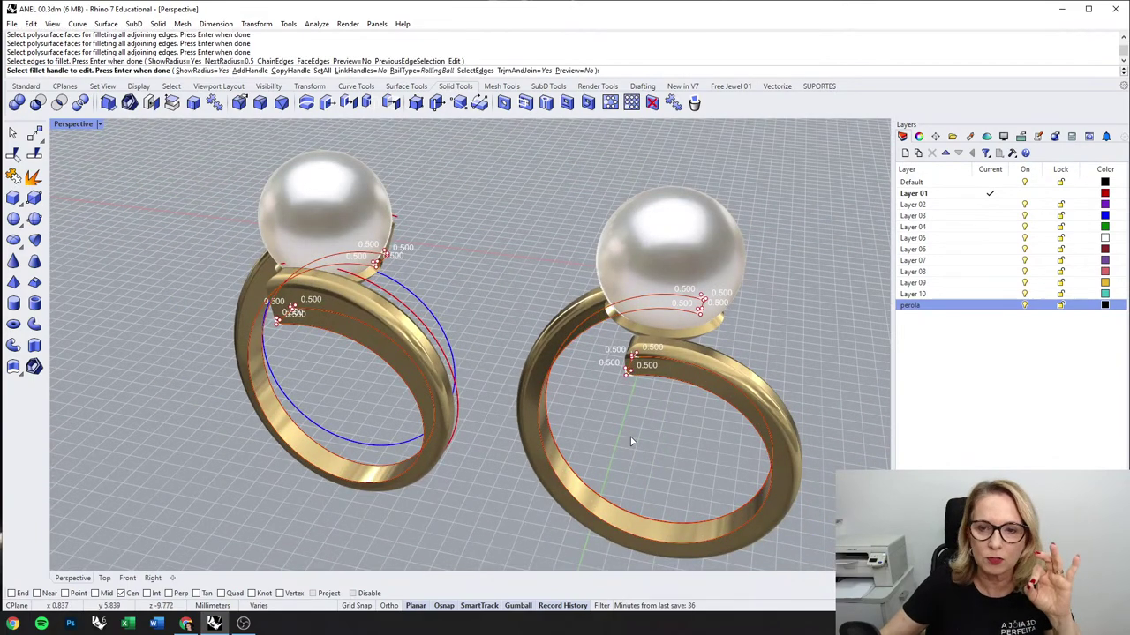
pyautogui.press('Return')
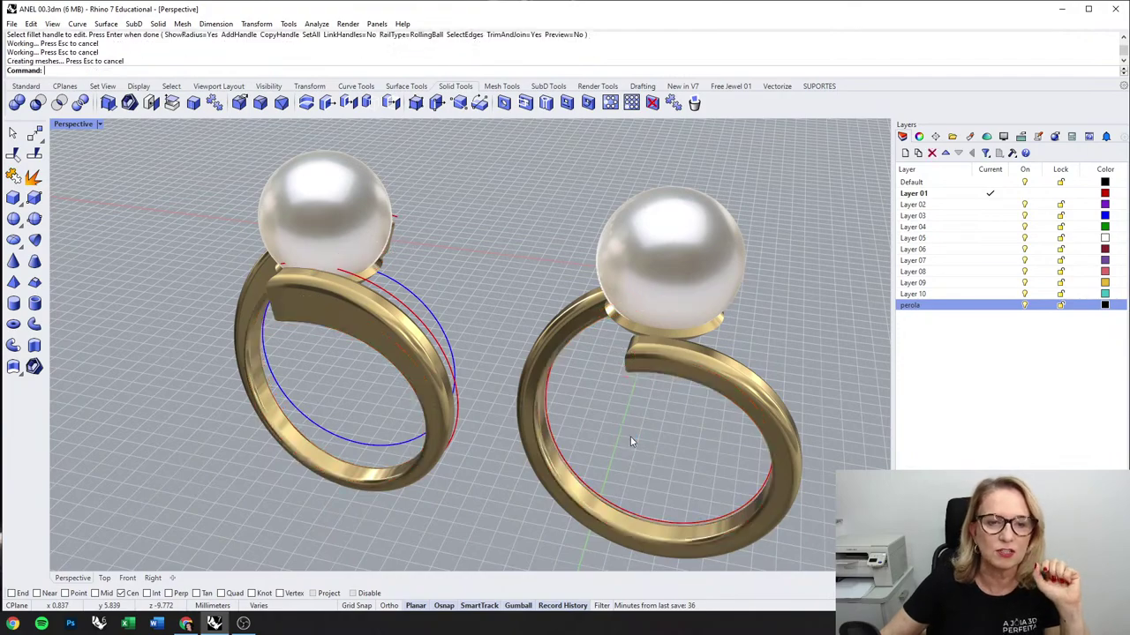
# Step: Inspect the filleted rings, select the pearl on the first ring and examine the custom settings of its Pearl Gray material
pyautogui.moveTo(625, 437); pyautogui.dragTo(527, 325, button='right')
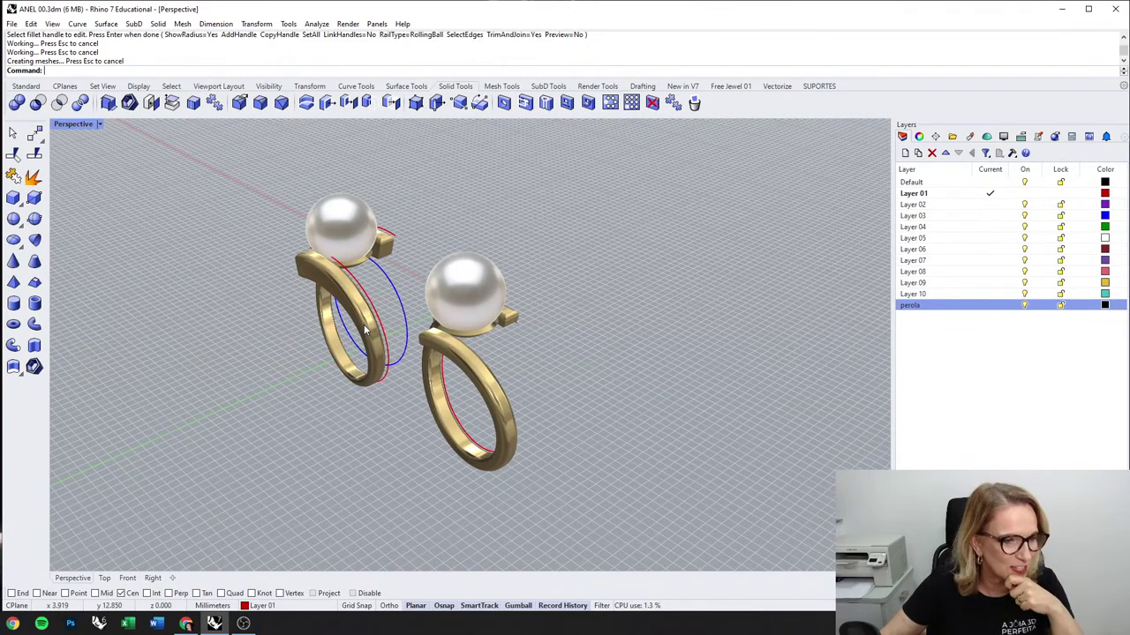
pyautogui.moveTo(348, 396); pyautogui.dragTo(369, 399, button='right')
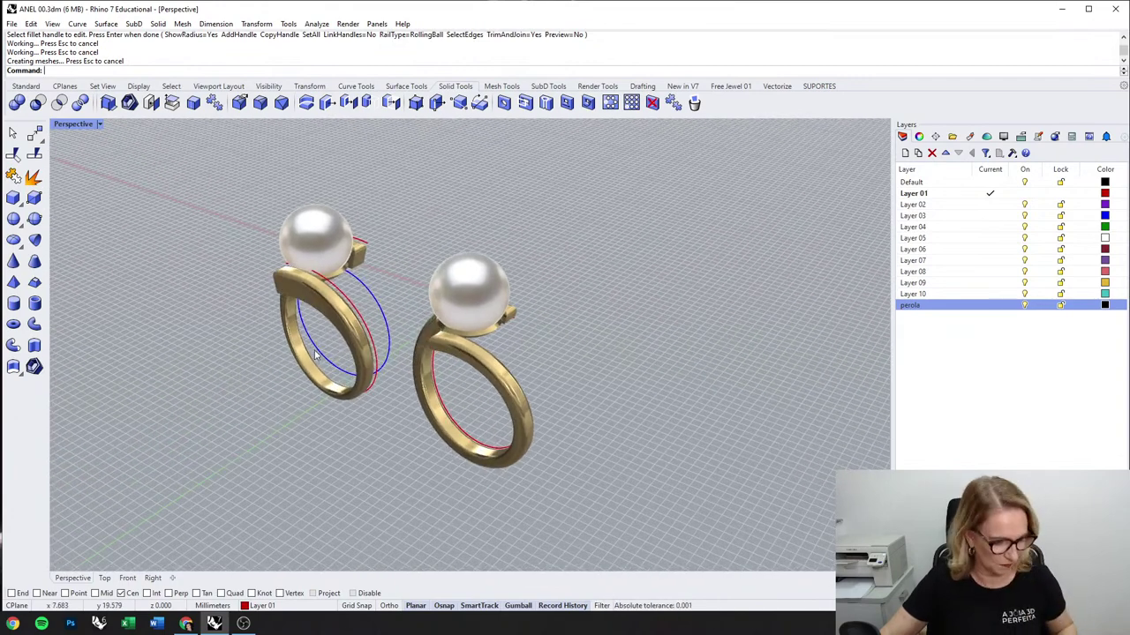
pyautogui.keyDown('shift'); pyautogui.moveTo(314, 354); pyautogui.dragTo(398, 368, button='right'); pyautogui.keyUp('shift')
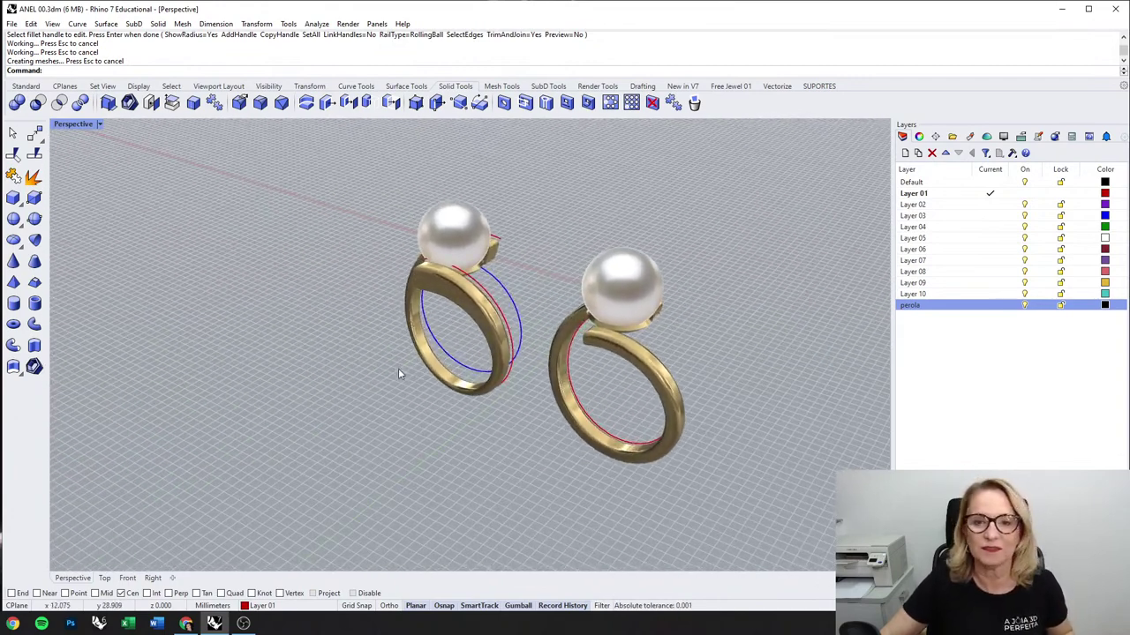
pyautogui.click(970, 137)
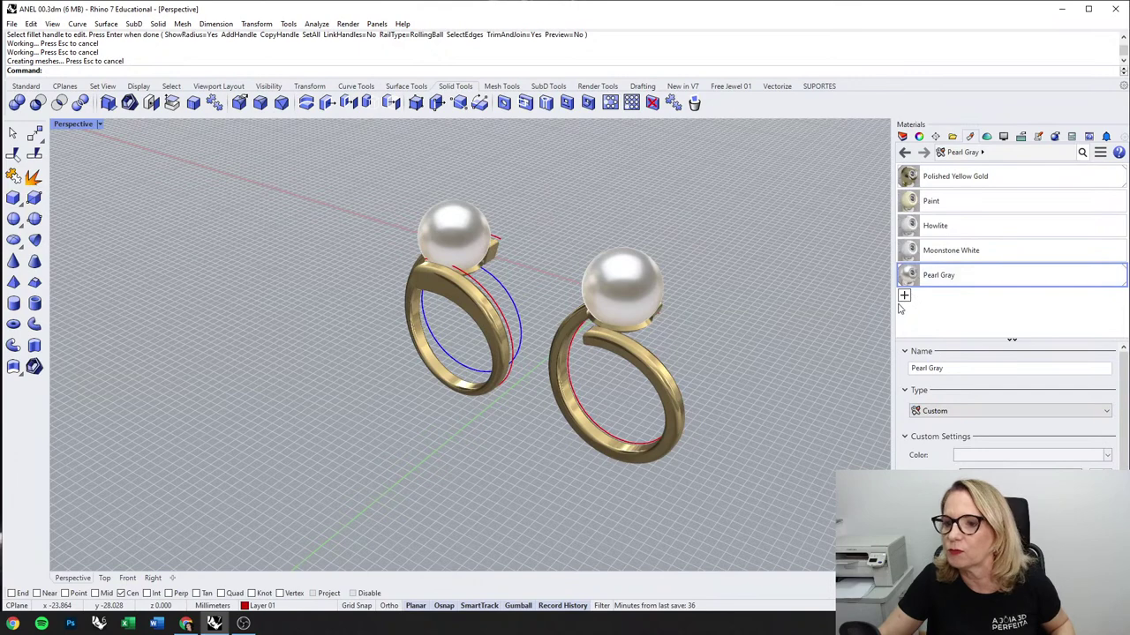
pyautogui.moveTo(893, 309); pyautogui.dragTo(851, 316)
pyautogui.click(603, 284)
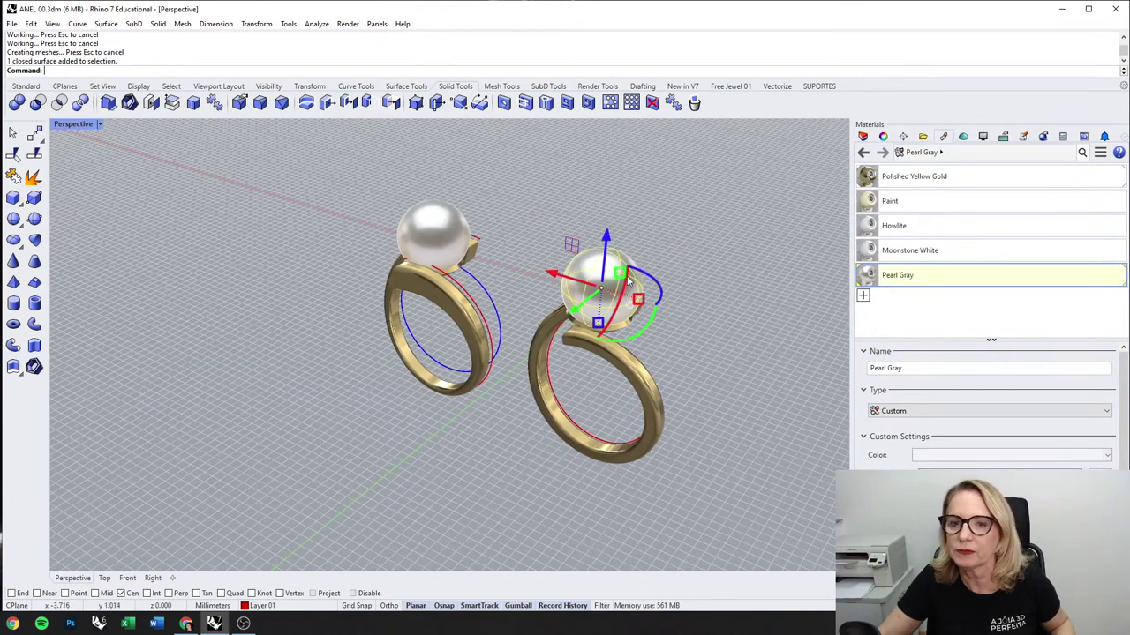
pyautogui.moveTo(757, 290); pyautogui.dragTo(815, 299, button='right')
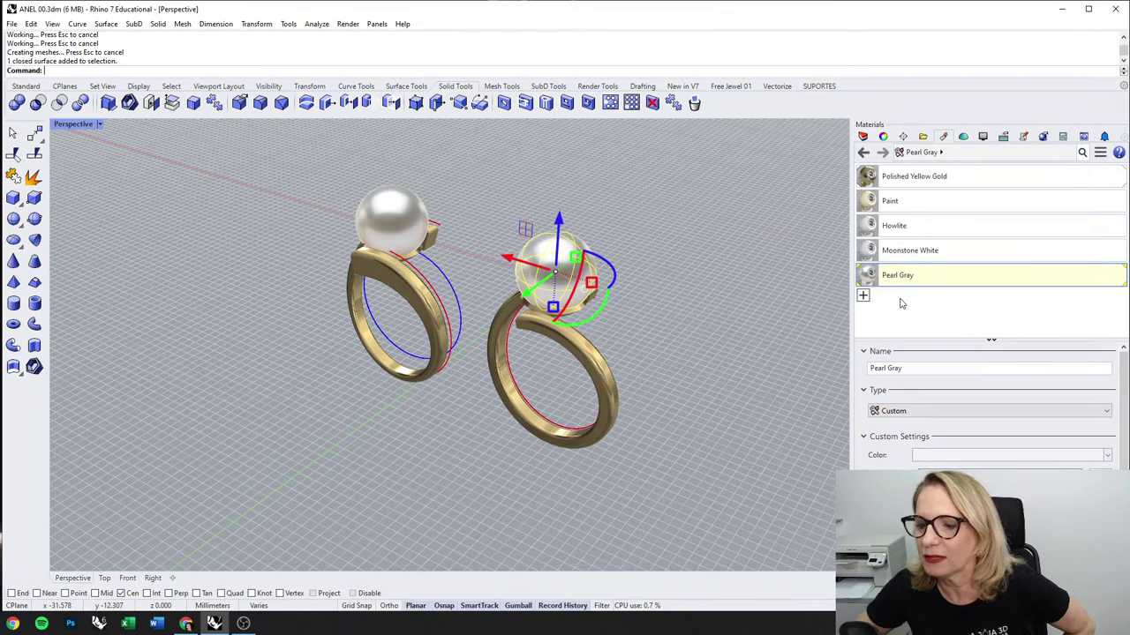
pyautogui.scroll(-2, 954, 448)
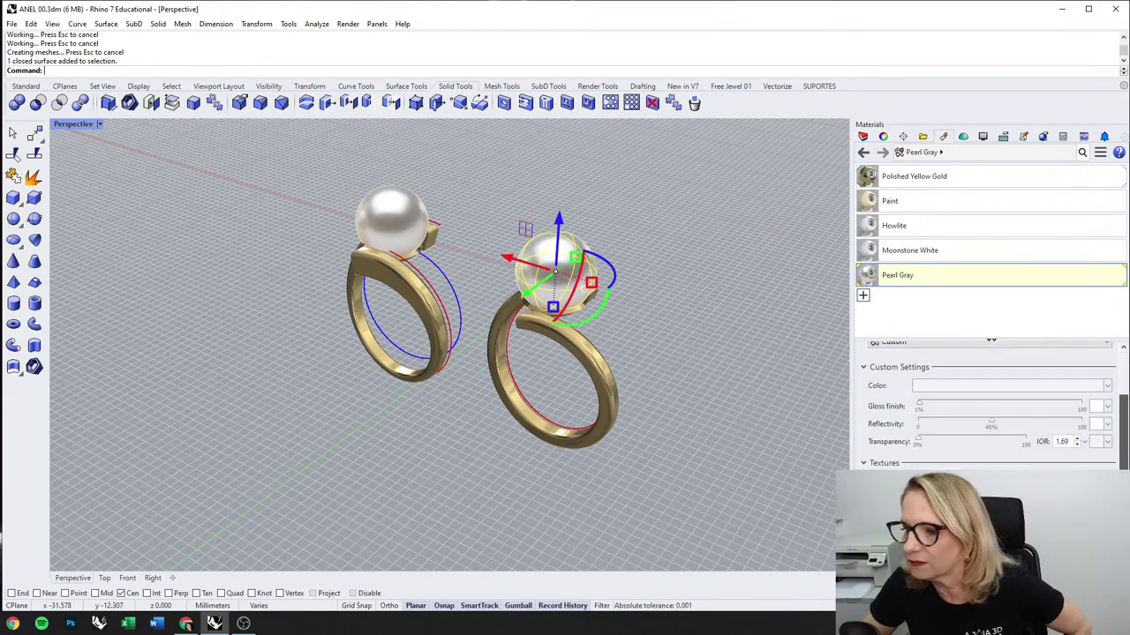
pyautogui.scroll(-2, 954, 448)
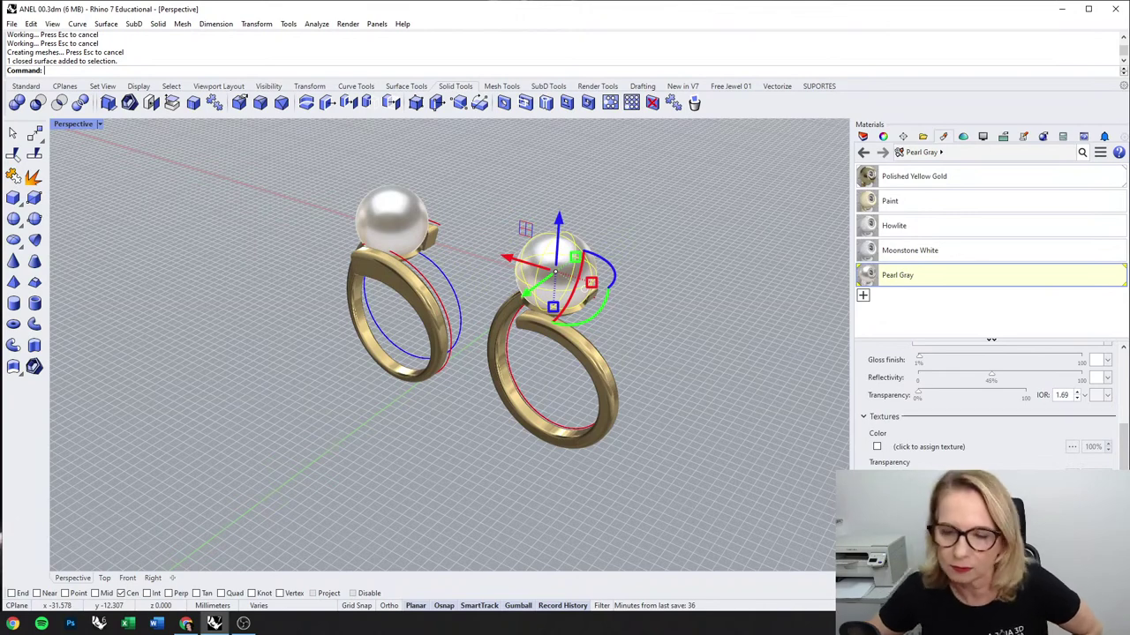
# Step: Examine the bitmap texture of the Pearl Gray material and collapse its type and bitmap settings sections
pyautogui.click(707, 373)
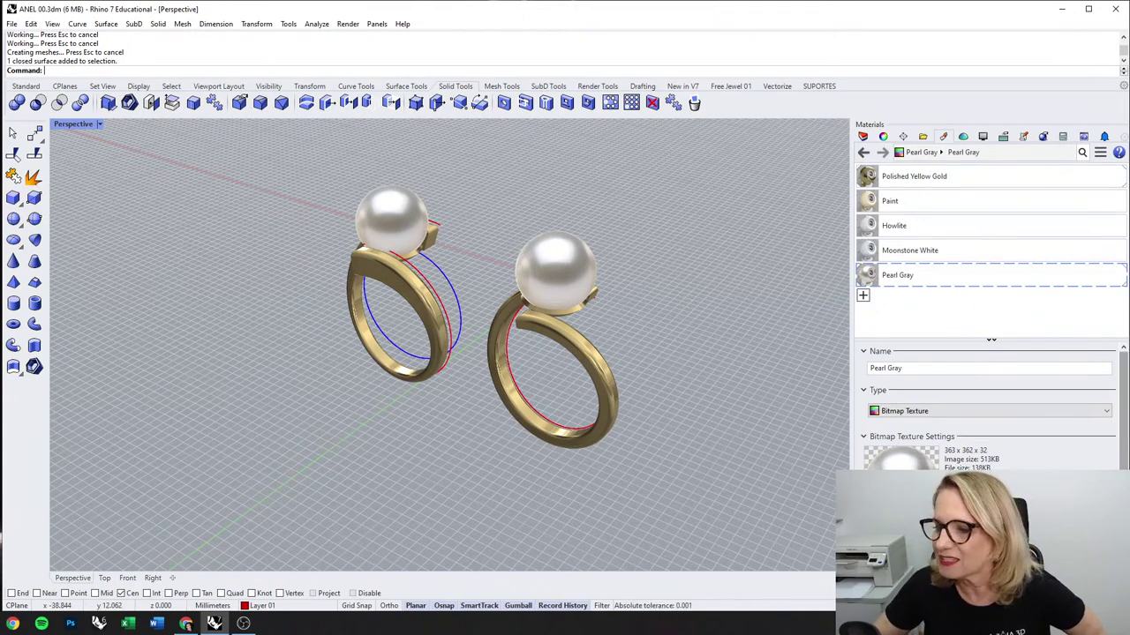
pyautogui.scroll(-1, 971, 415)
pyautogui.scroll(1, 932, 380)
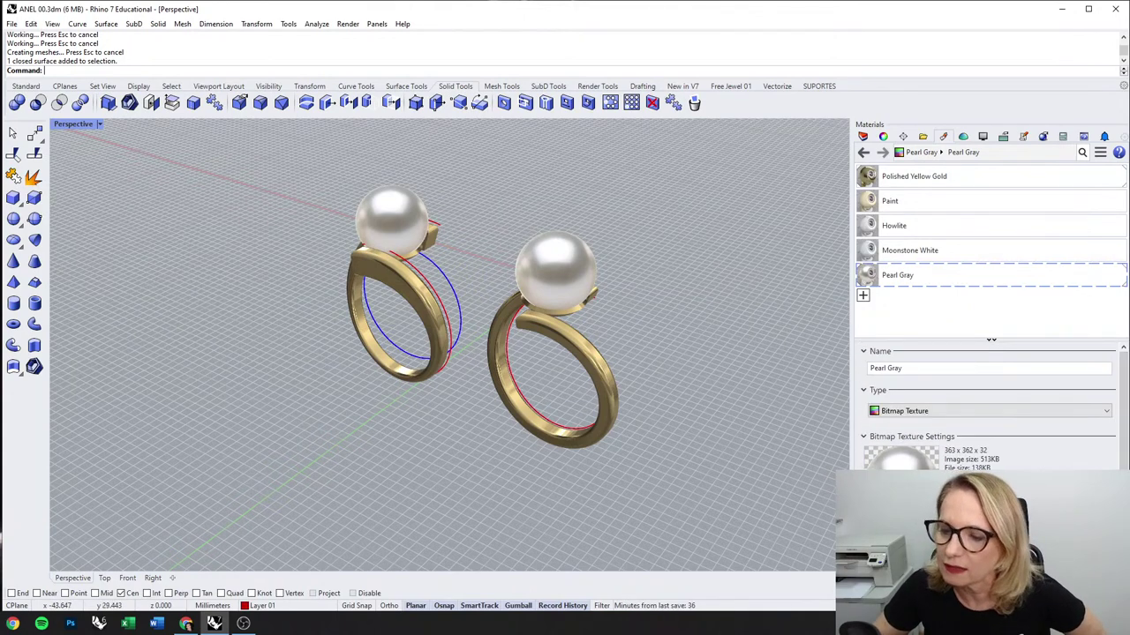
pyautogui.click(883, 436)
pyautogui.click(878, 390)
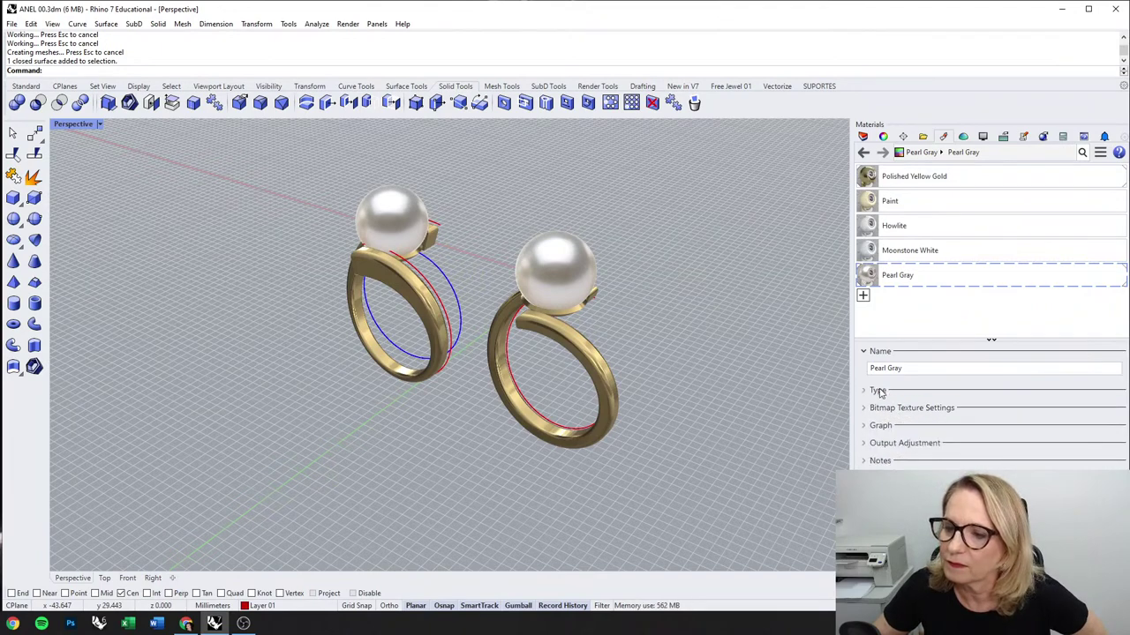
# Step: Examine the Pearl Gray material's bitmap texture sections and return to its custom material settings
pyautogui.click(867, 352)
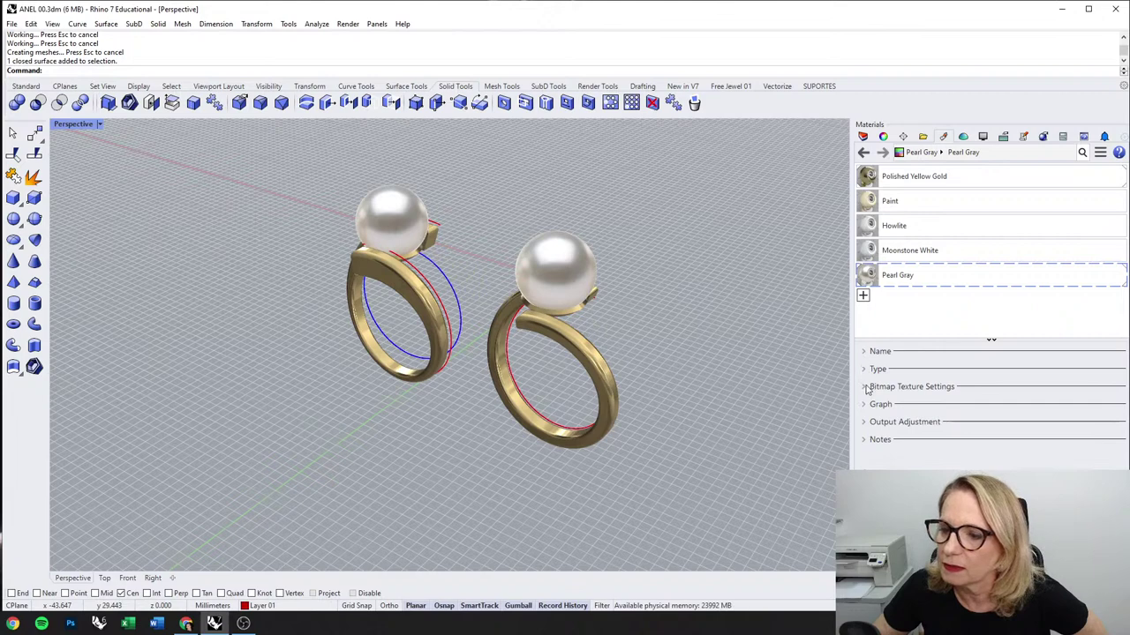
pyautogui.click(866, 386)
pyautogui.click(864, 371)
pyautogui.click(865, 354)
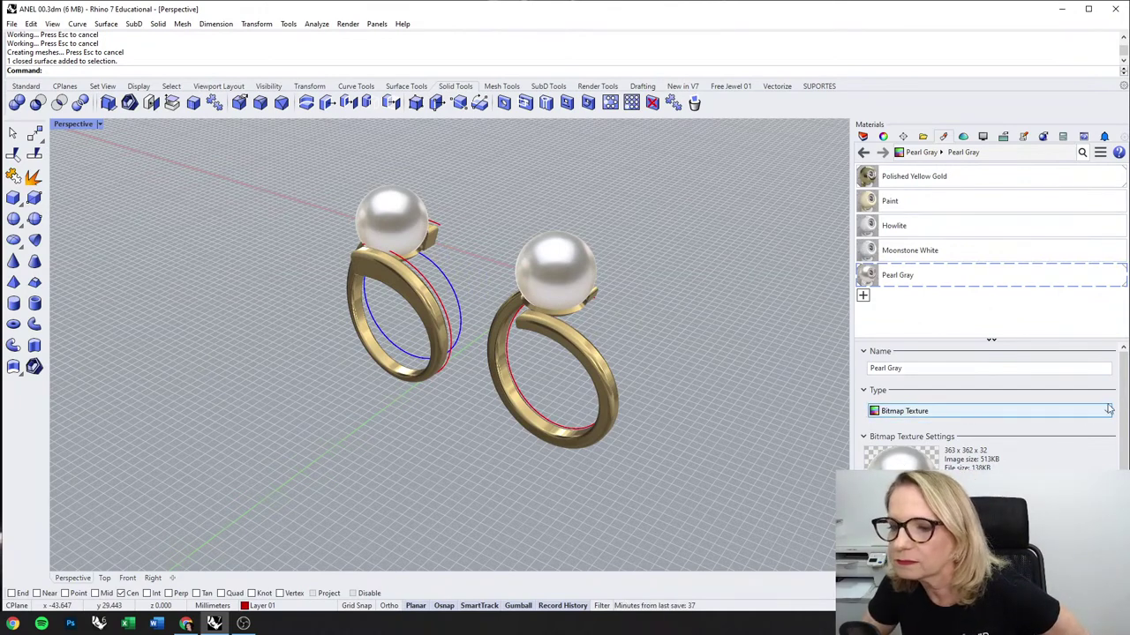
pyautogui.click(906, 254)
pyautogui.click(895, 275)
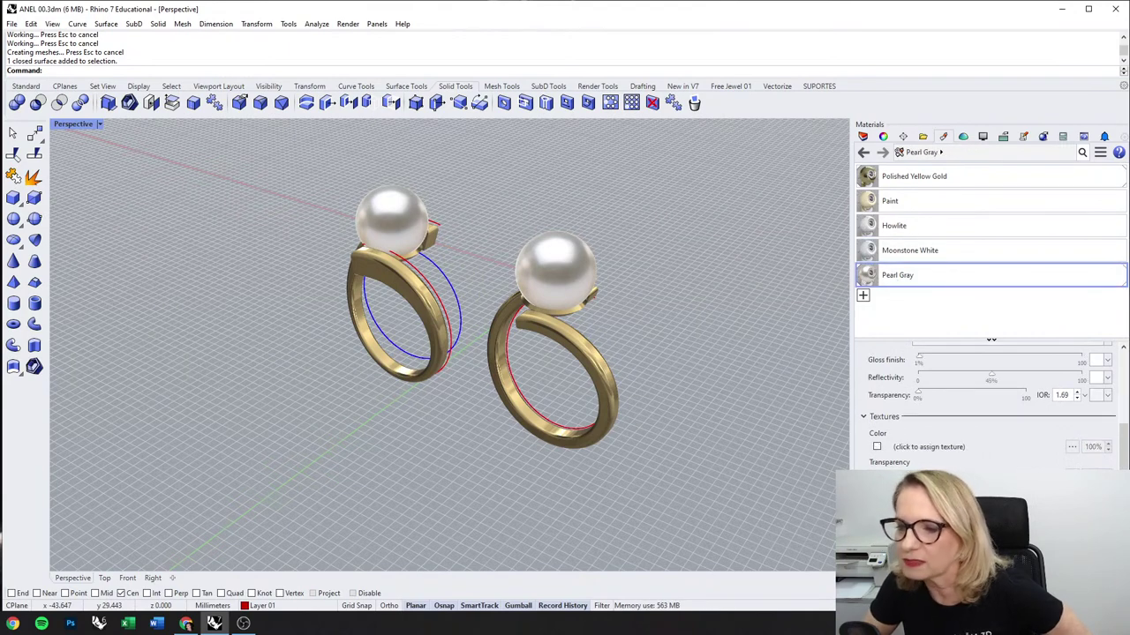
pyautogui.scroll(2, 949, 409)
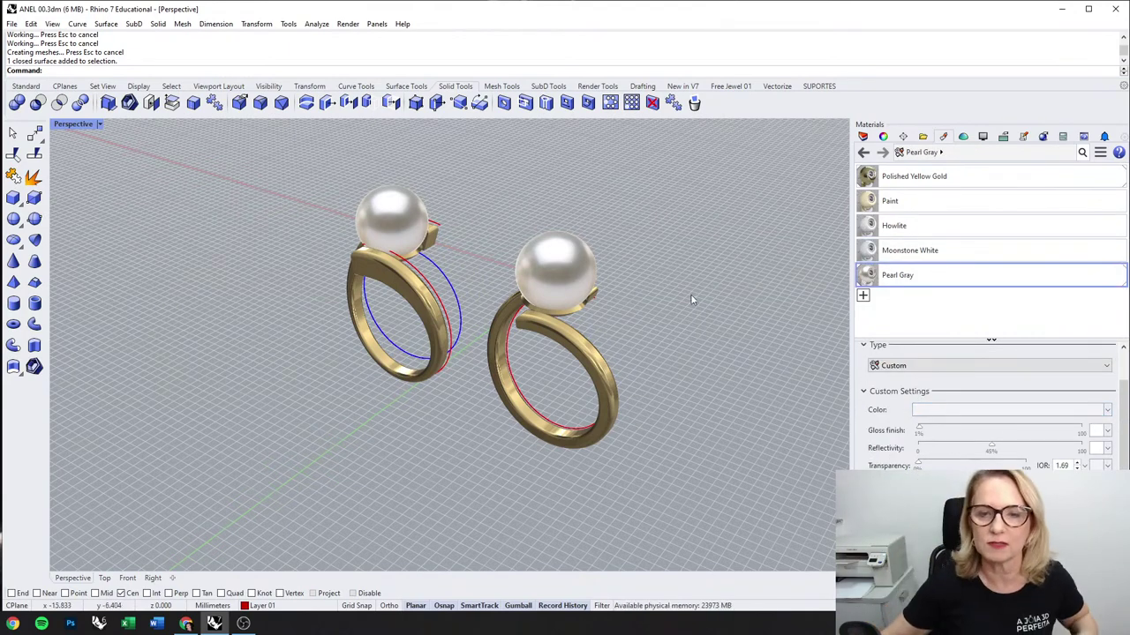
# Step: Hide the leftover construction curves around the first ring's band
pyautogui.moveTo(539, 265); pyautogui.dragTo(515, 254, button='right')
pyautogui.hotkey('ctrl', 'h')
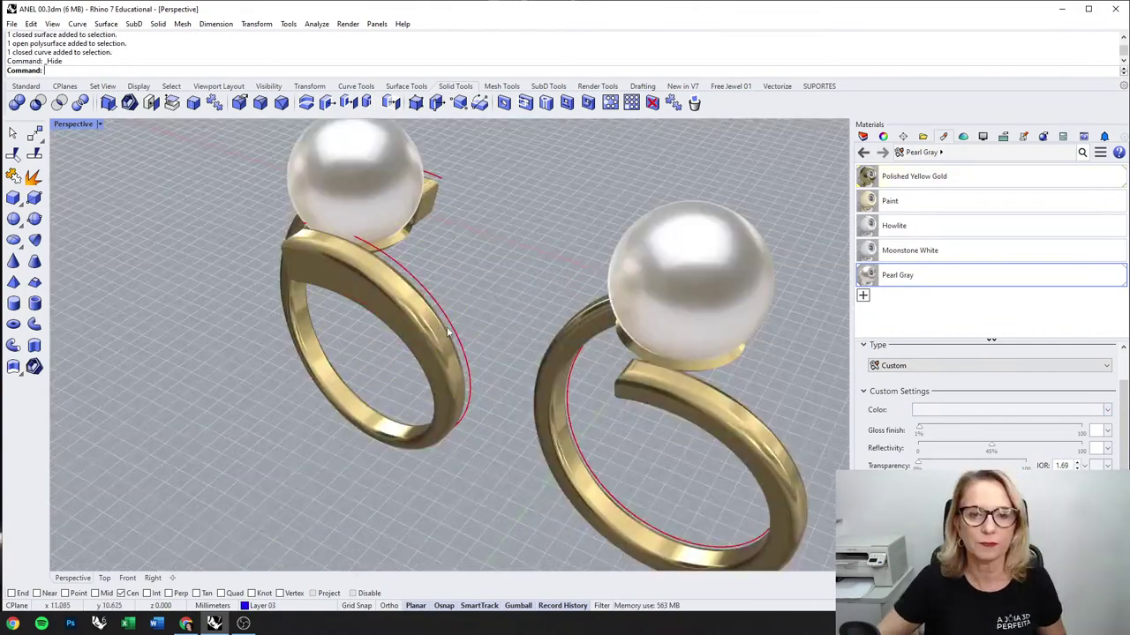
pyautogui.click(449, 332)
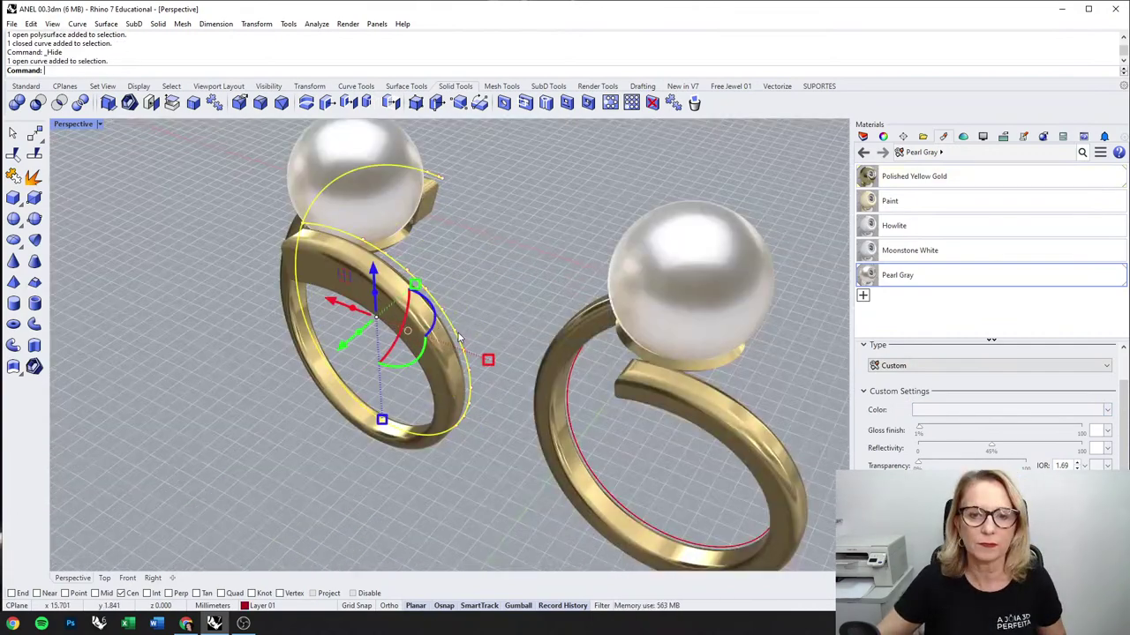
pyautogui.hotkey('ctrl', 'h')
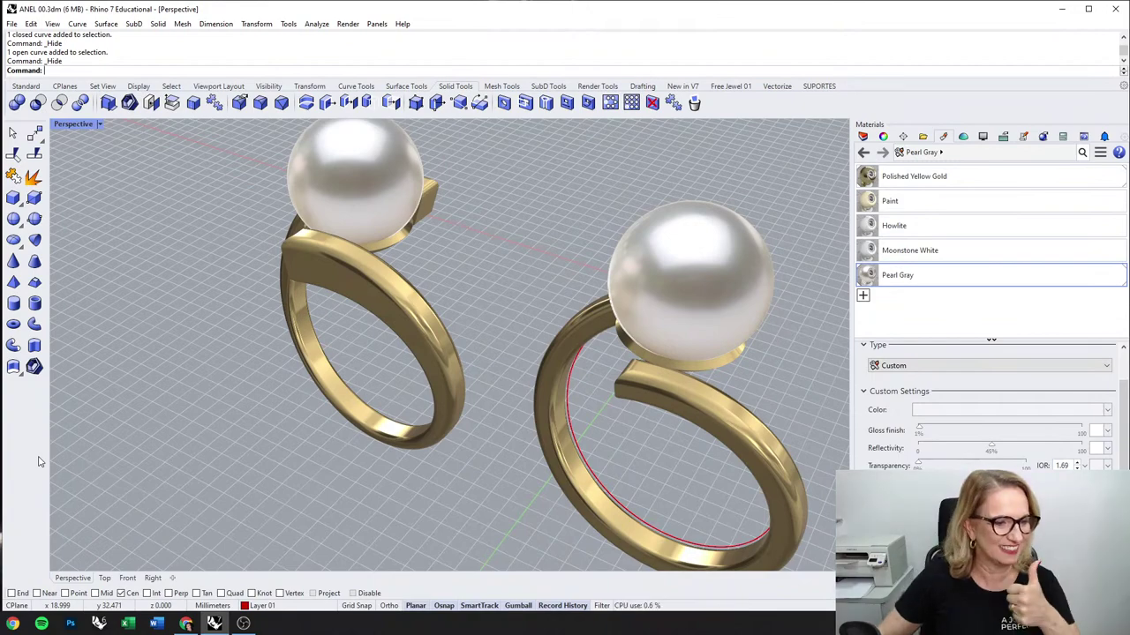
pyautogui.scroll(-5, 241, 425)
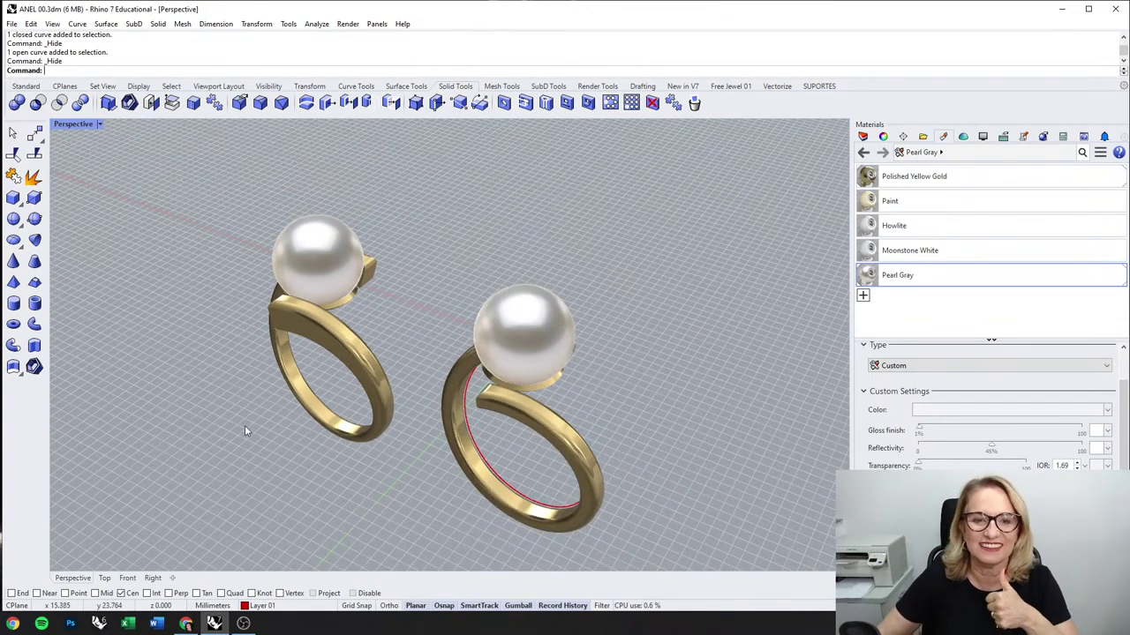
# Step: Fillet the rim edge of the first ring's pearl cup with a 0.2 mm radius using FilletEdge
pyautogui.click(244, 105)
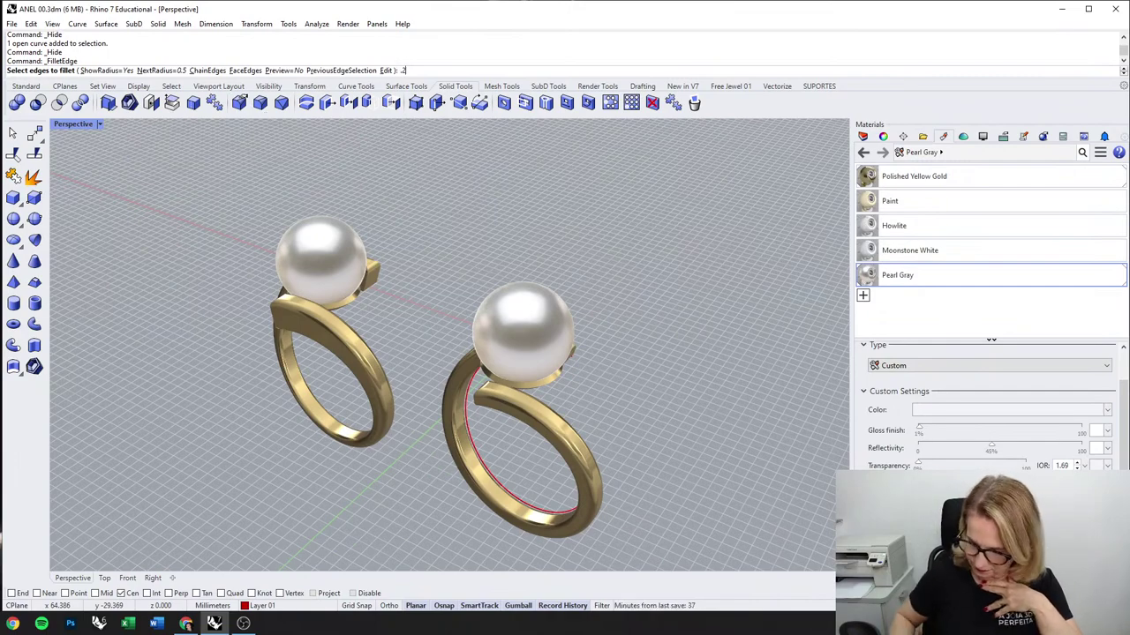
pyautogui.write('.2')
pyautogui.press('Return')
pyautogui.scroll(5, 265, 256)
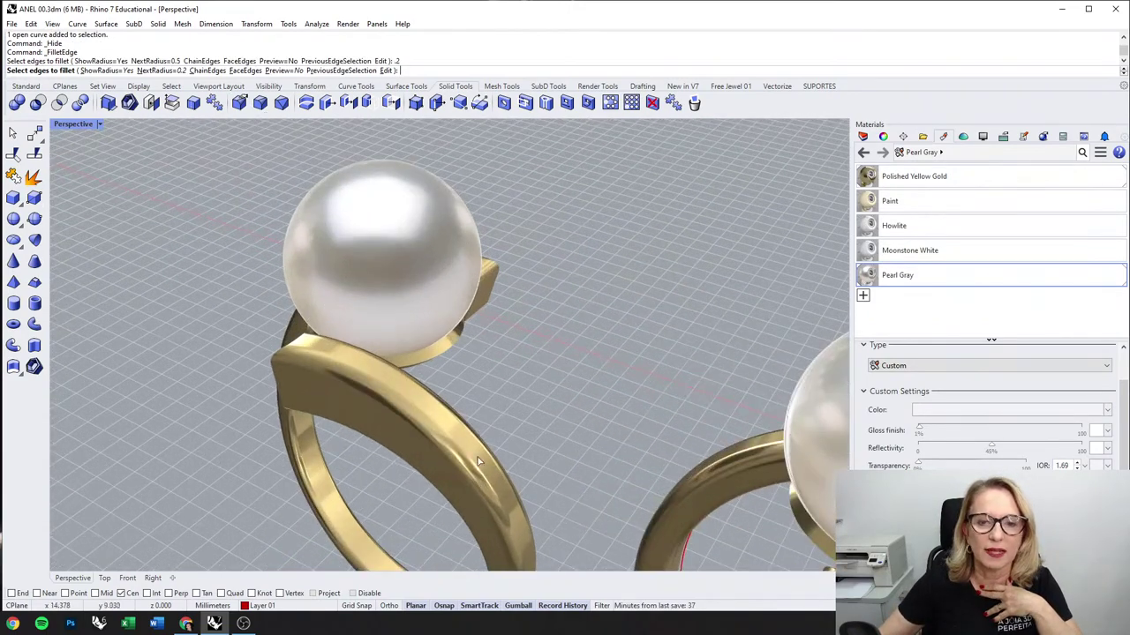
pyautogui.click(438, 357)
pyautogui.press('Return')
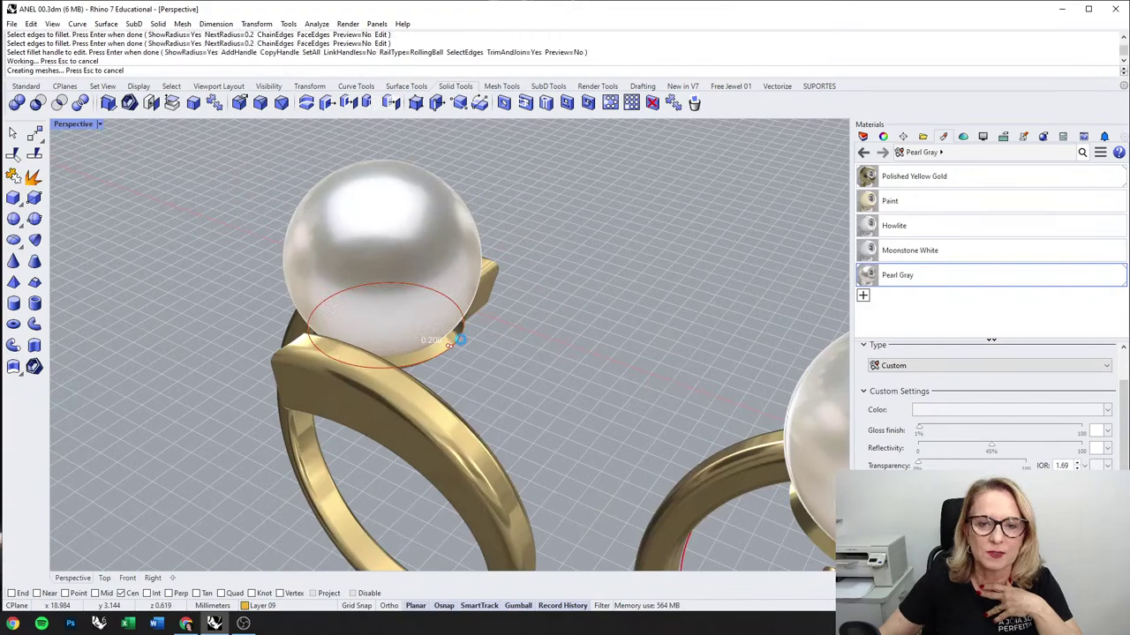
# Step: Inspect both finished pearl rings from several angles, checking the filleted bands and the pearl cups
pyautogui.scroll(-4, 372, 334)
pyautogui.moveTo(569, 409); pyautogui.dragTo(504, 443, button='right')
pyautogui.scroll(-6, 436, 320)
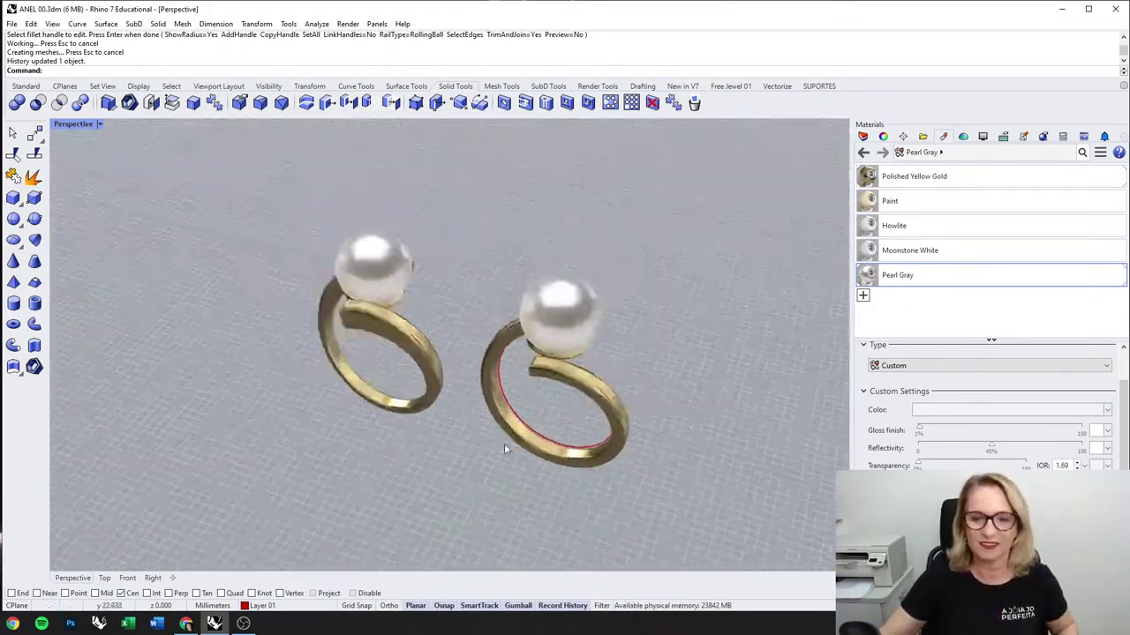
pyautogui.scroll(4, 504, 443)
pyautogui.click(528, 426)
pyautogui.scroll(2, 470, 379)
pyautogui.click(381, 331)
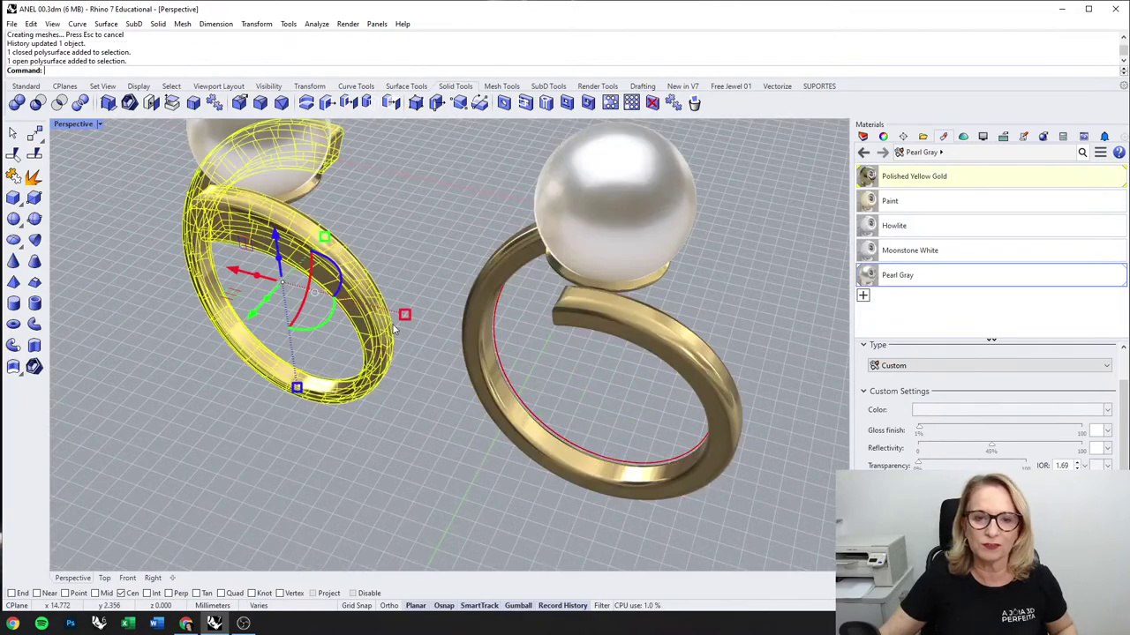
pyautogui.scroll(-5, 385, 330)
pyautogui.click(398, 414)
pyautogui.moveTo(398, 414); pyautogui.dragTo(530, 371, button='right')
# Step: Save the model under the name ANEL 1 in the PARA A AULA folder, replacing the existing file
pyautogui.click(11, 24)
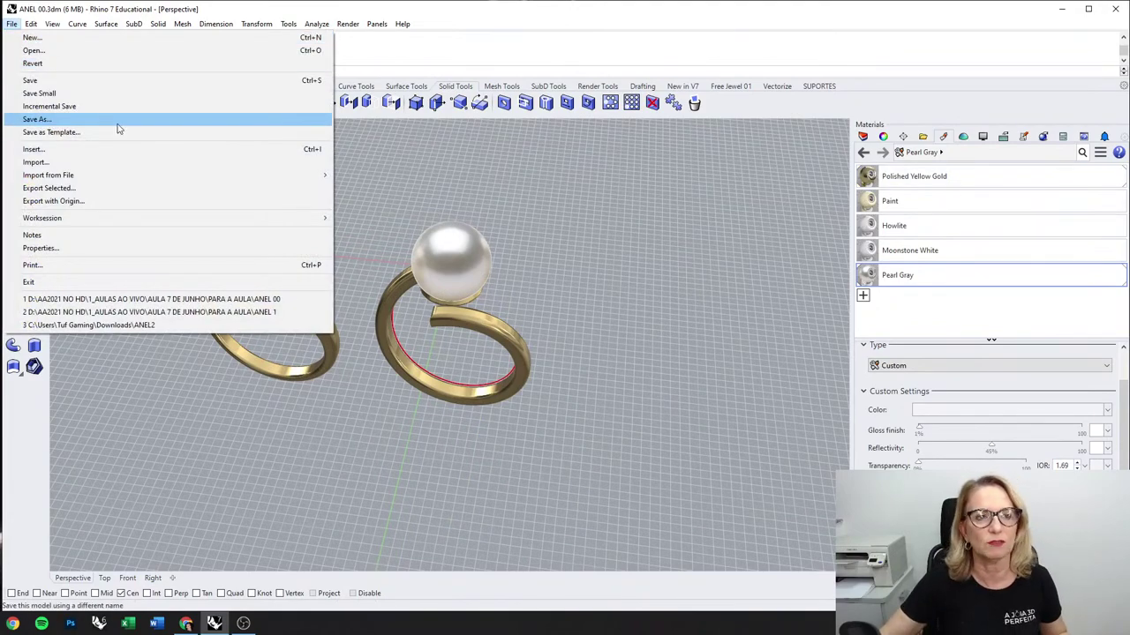
pyautogui.click(44, 121)
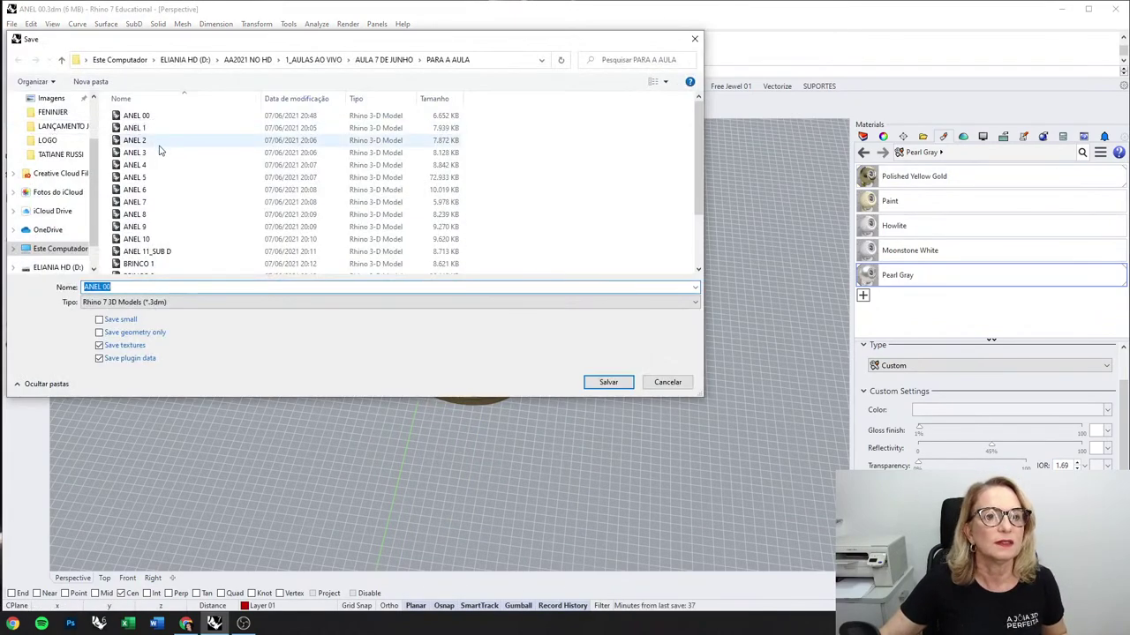
pyautogui.click(134, 128)
pyautogui.click(608, 382)
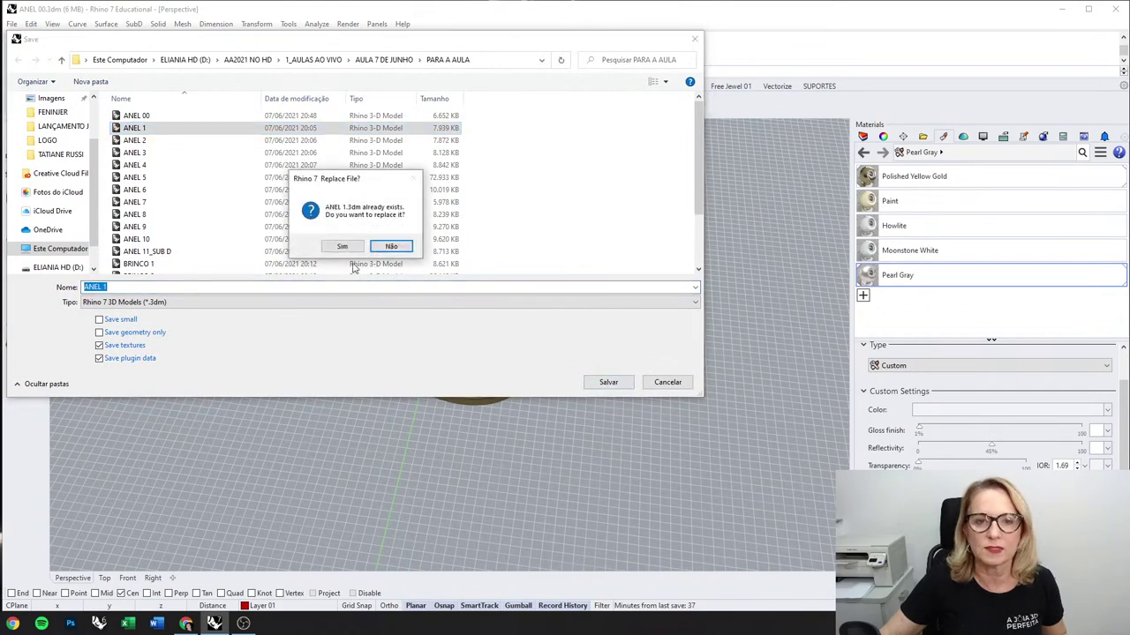
pyautogui.click(344, 247)
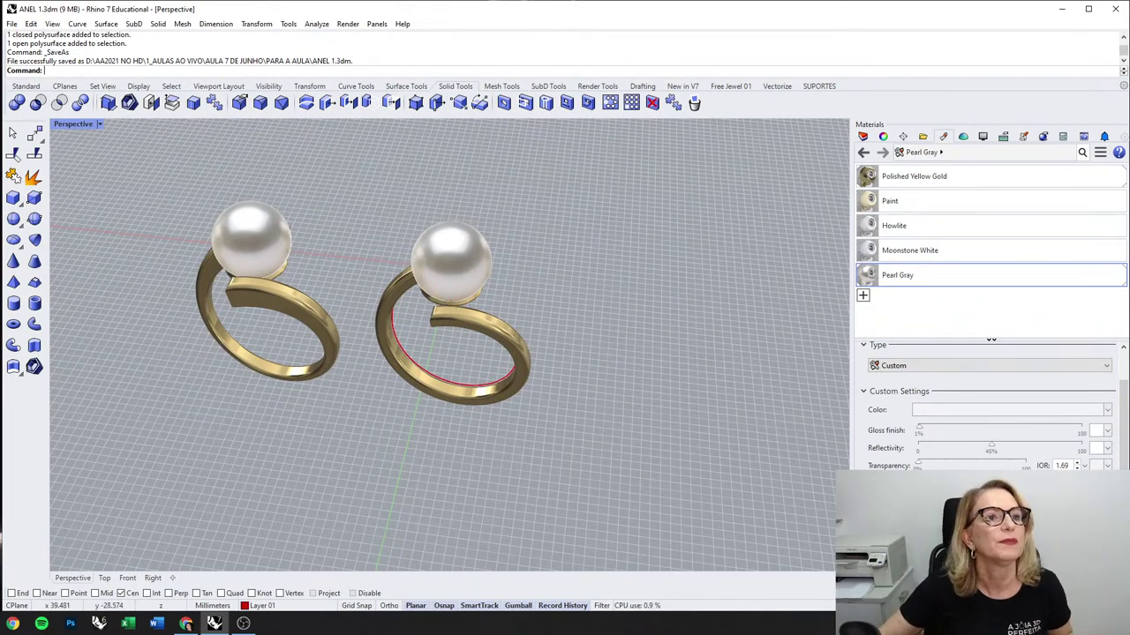
# Step: Delete the second ring's band with its curve and the entire first ring, keeping only the second ring's pearl and cup
pyautogui.moveTo(451, 256); pyautogui.dragTo(542, 315, button='right')
pyautogui.moveTo(542, 315); pyautogui.dragTo(453, 446)
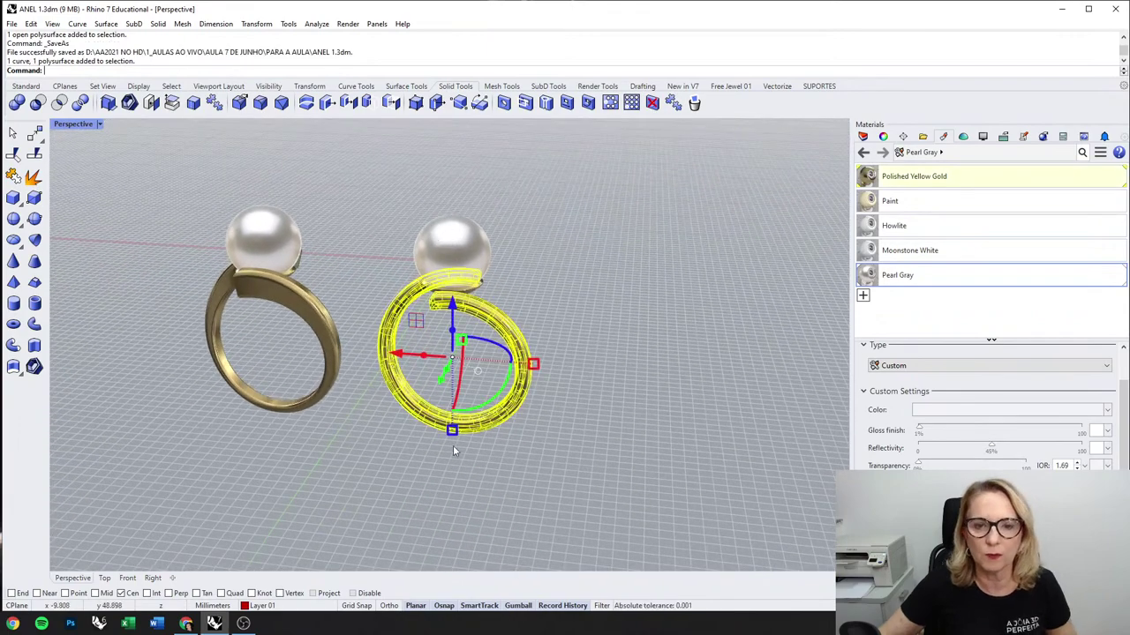
pyautogui.press('Delete')
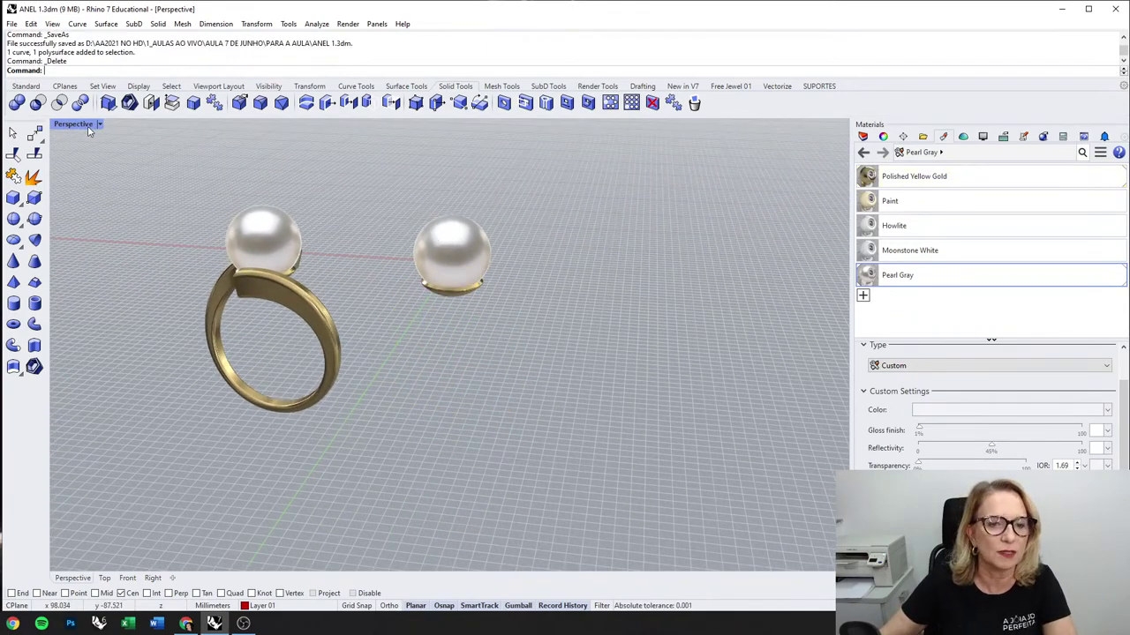
pyautogui.scroll(-2, 104, 150)
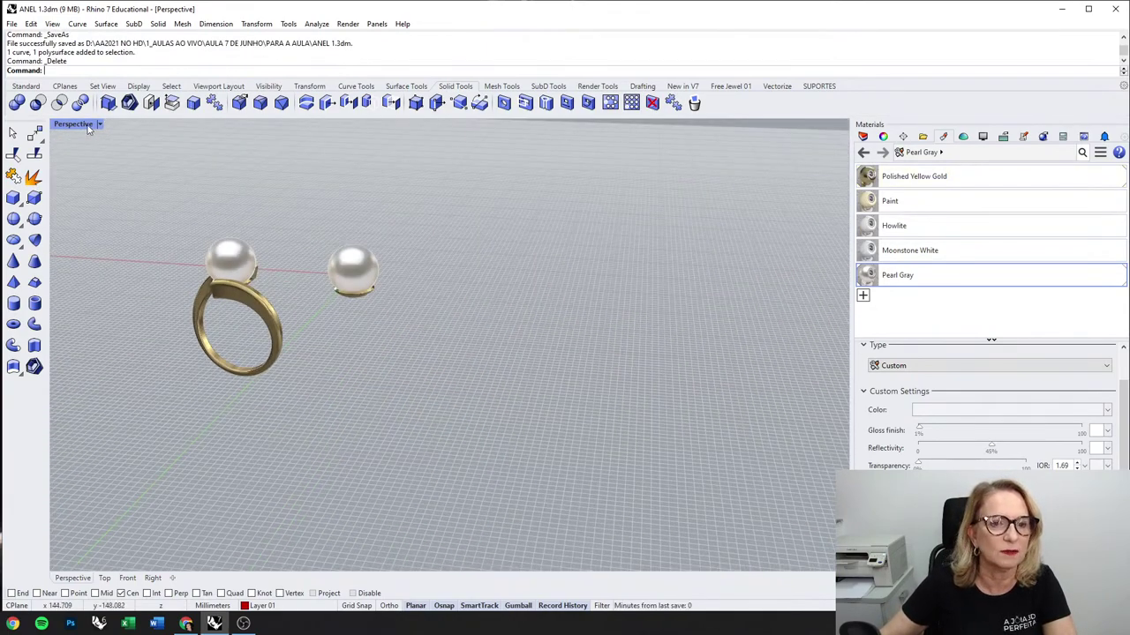
pyautogui.doubleClick(85, 126)
pyautogui.moveTo(316, 388); pyautogui.dragTo(240, 517)
pyautogui.press('Delete')
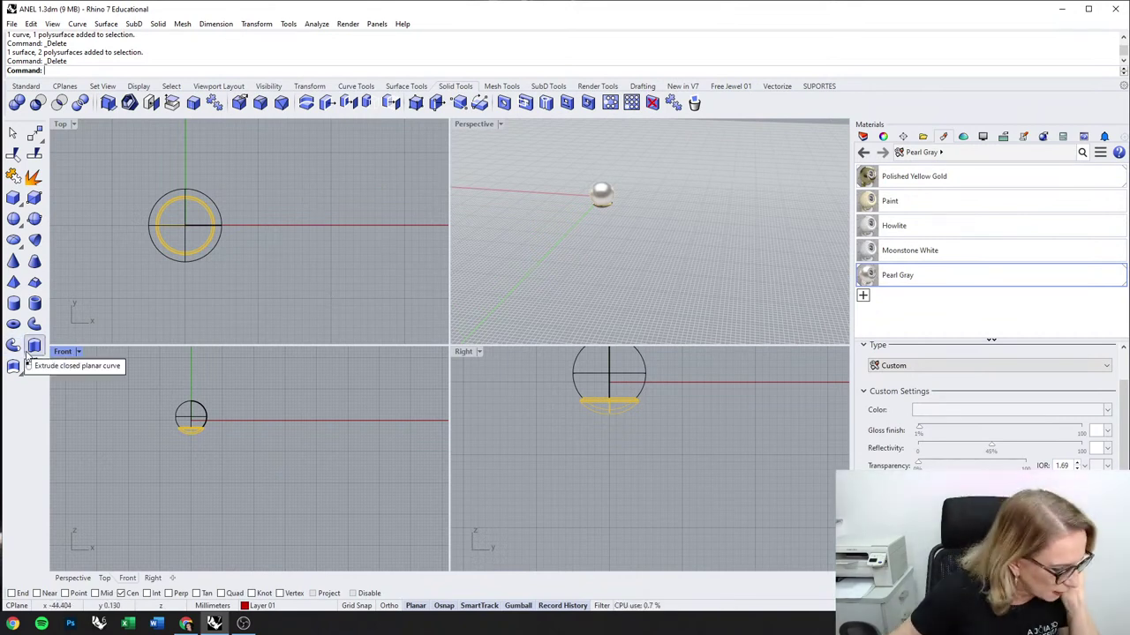
# Step: Move the remaining pearl and cup straight up along the vertical axis in the Front view, well above the origin
pyautogui.doubleClick(63, 351)
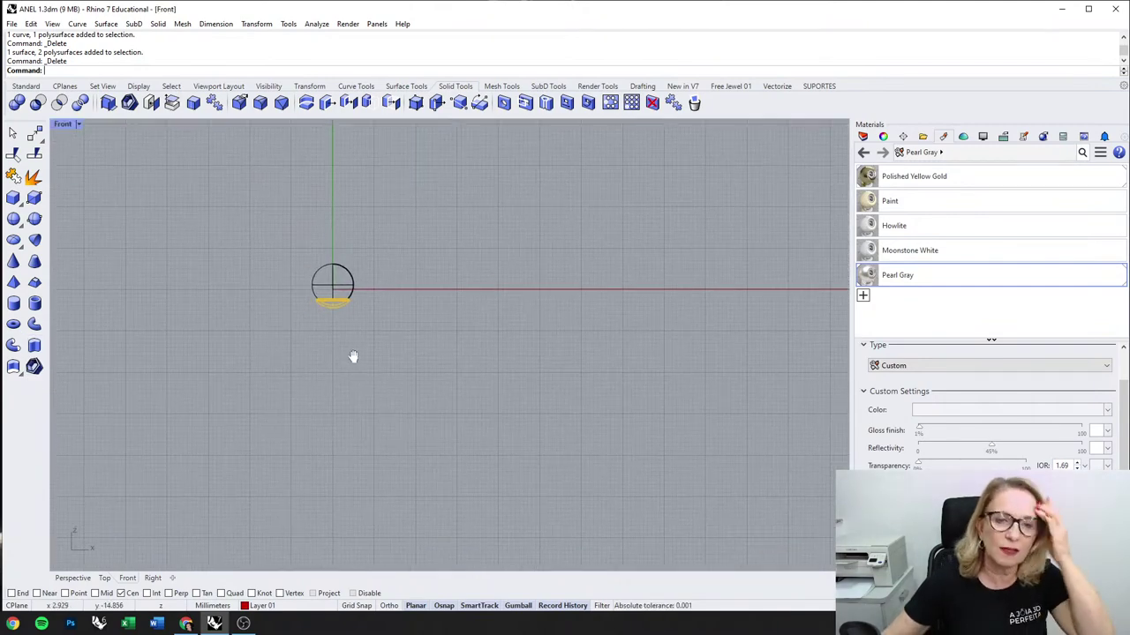
pyautogui.moveTo(353, 357); pyautogui.dragTo(357, 352, button='right')
pyautogui.moveTo(275, 220); pyautogui.dragTo(378, 356)
pyautogui.moveTo(337, 231); pyautogui.dragTo(368, 296, button='right')
pyautogui.moveTo(368, 299); pyautogui.dragTo(367, 203)
pyautogui.click(274, 318)
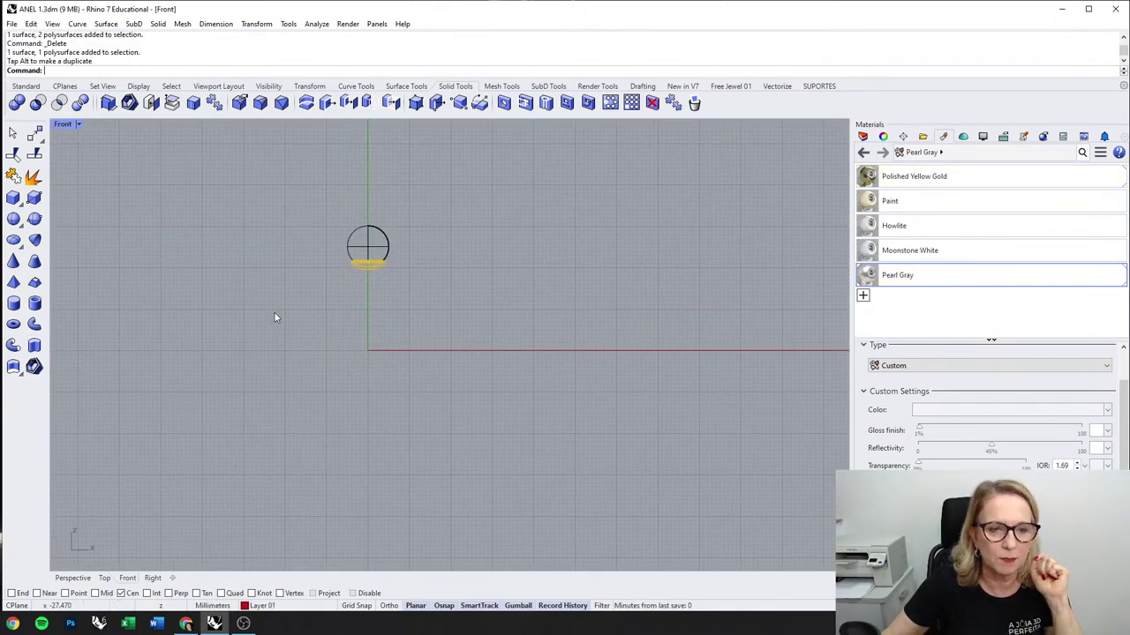
# Step: Draw an 18 mm diameter circle centred on the origin in the Front view
pyautogui.click(356, 86)
pyautogui.click(13, 345)
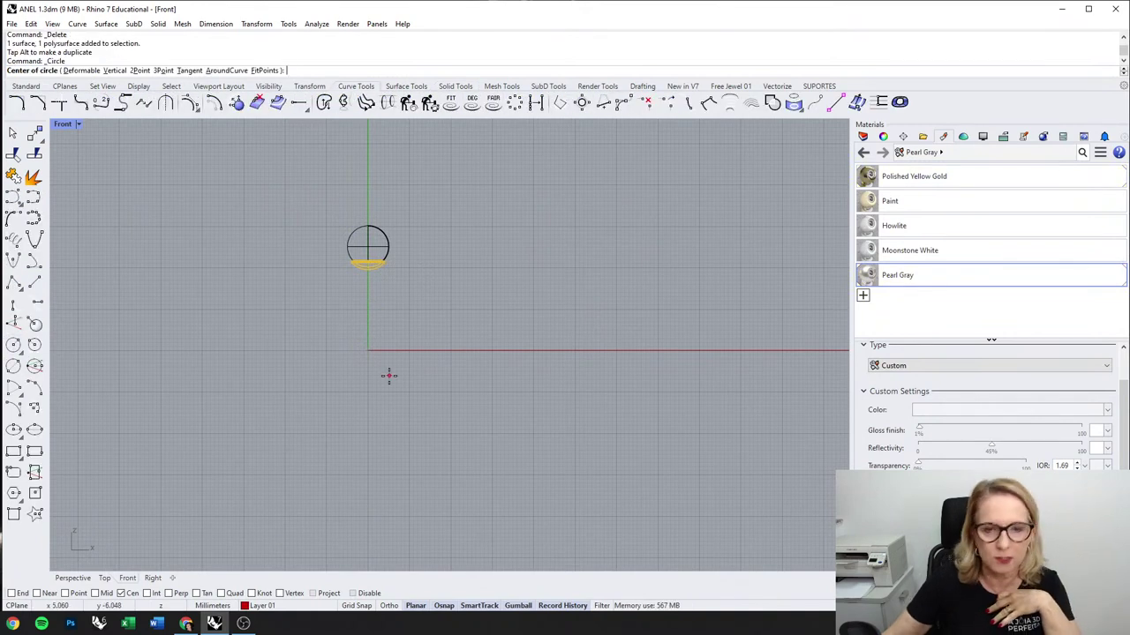
pyautogui.write('0')
pyautogui.press('Return')
pyautogui.write('18')
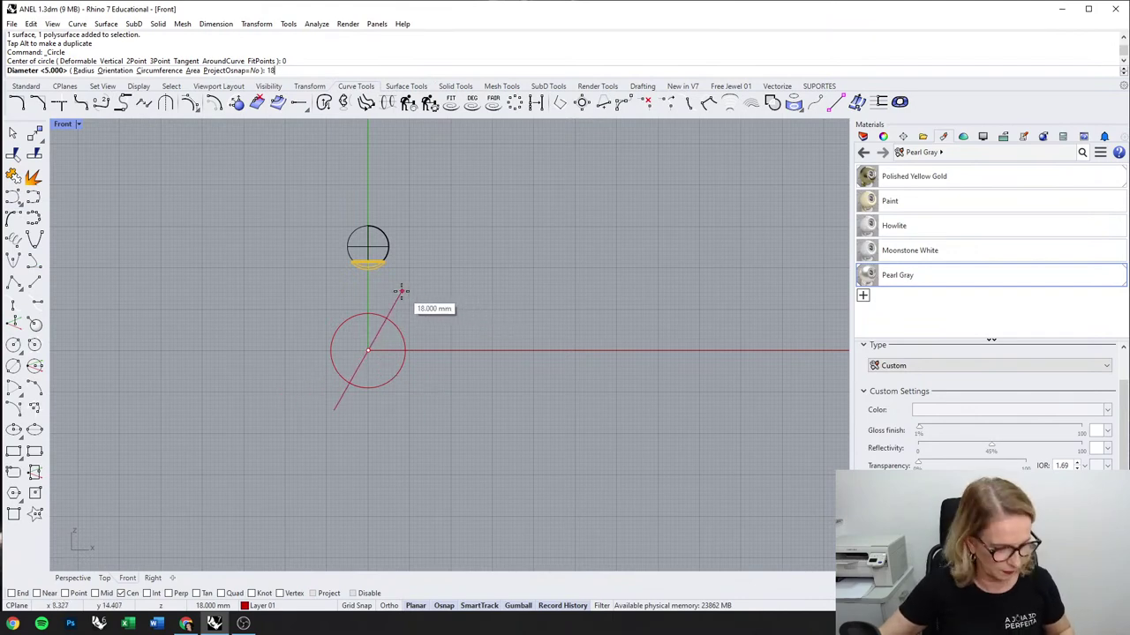
pyautogui.press('Return')
# Step: Draw a 20 mm square from its centre at the origin, around the circle
pyautogui.scroll(3, 368, 303)
pyautogui.moveTo(365, 300); pyautogui.dragTo(403, 327, button='right')
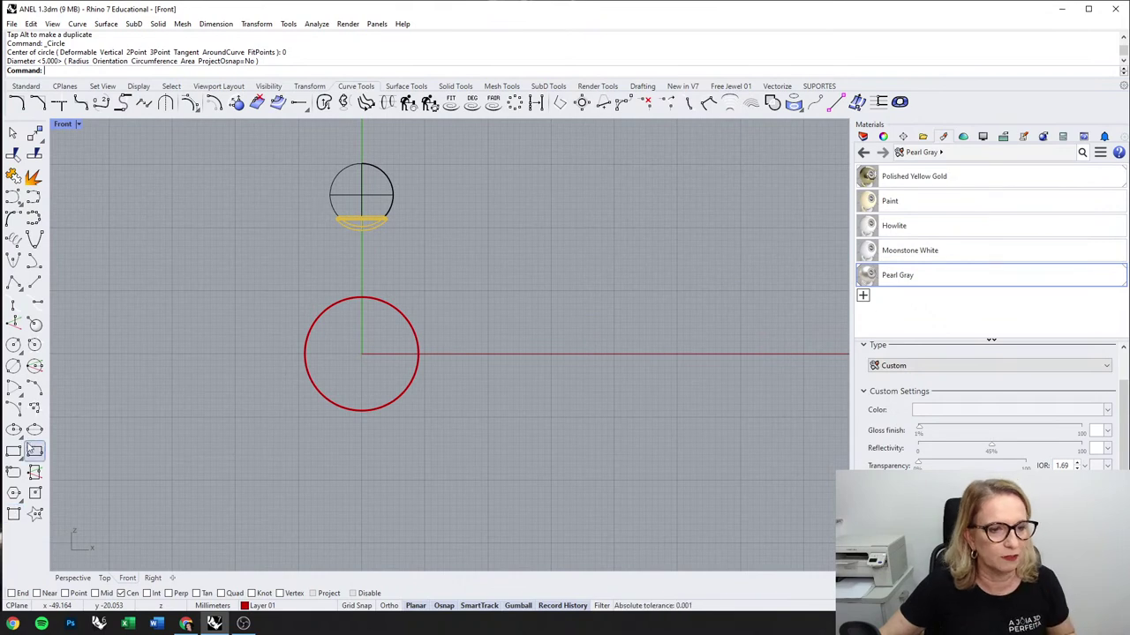
pyautogui.click(15, 452)
pyautogui.click(57, 458)
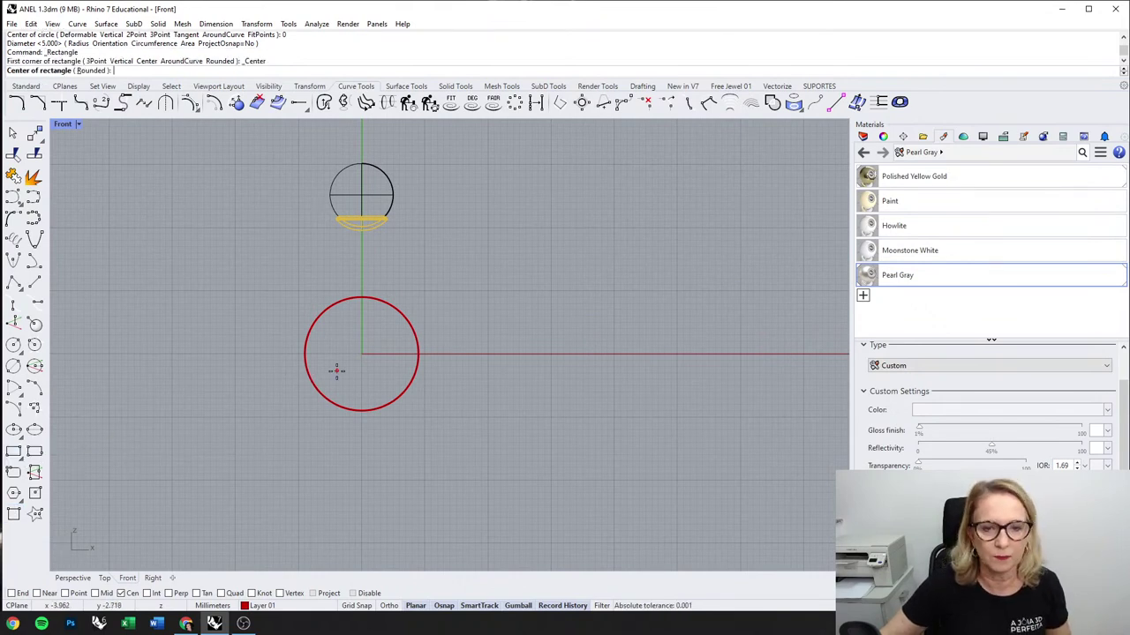
pyautogui.write('0')
pyautogui.press('Return')
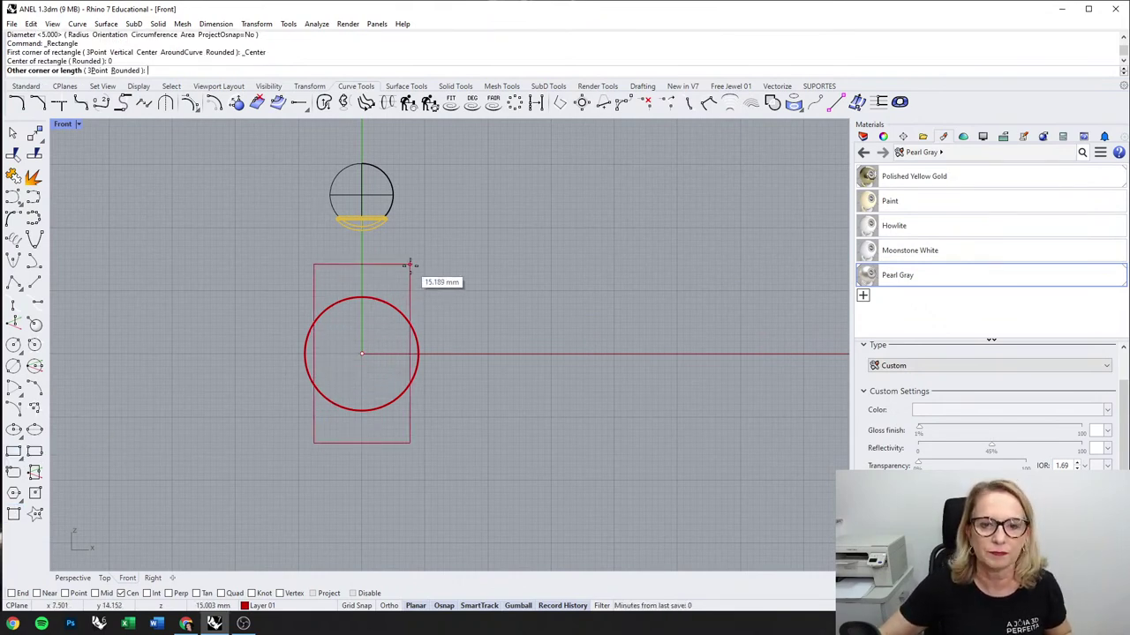
pyautogui.write('20')
pyautogui.press('Return')
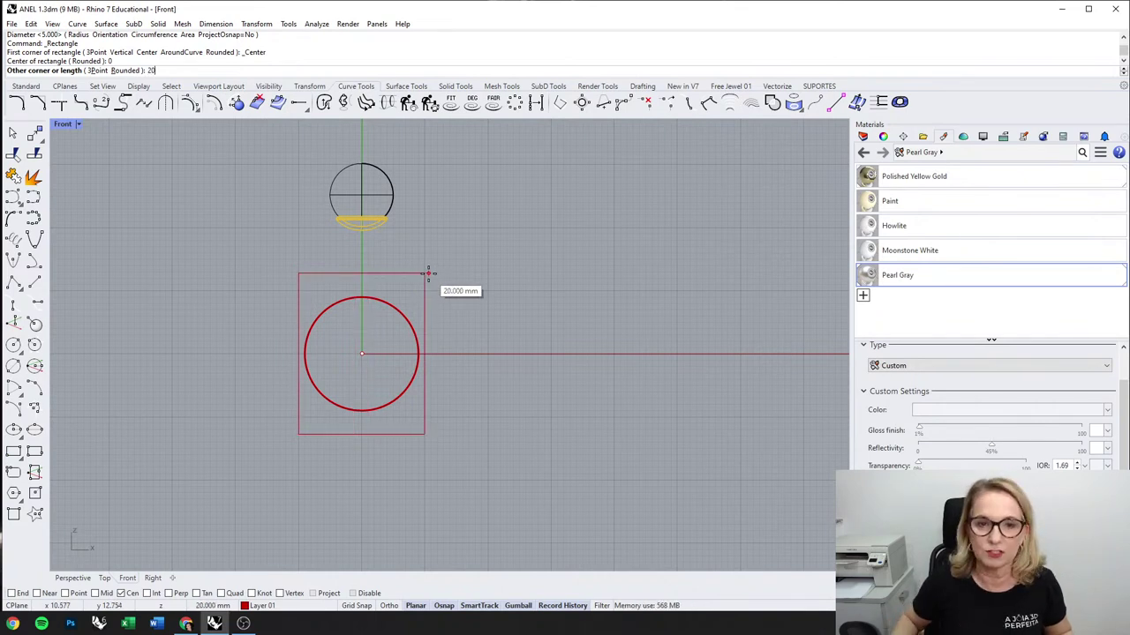
pyautogui.press('Return')
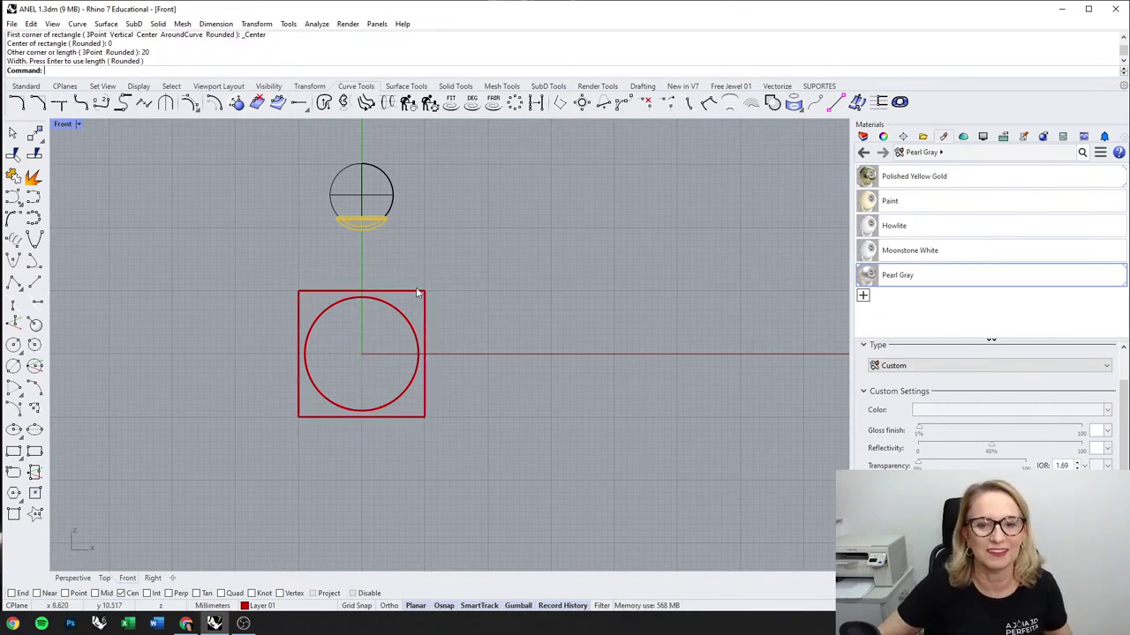
# Step: Select the two upper corner control points of the 20 mm square
pyautogui.click(418, 291)
pyautogui.scroll(3, 336, 269)
pyautogui.moveTo(212, 260); pyautogui.dragTo(535, 319)
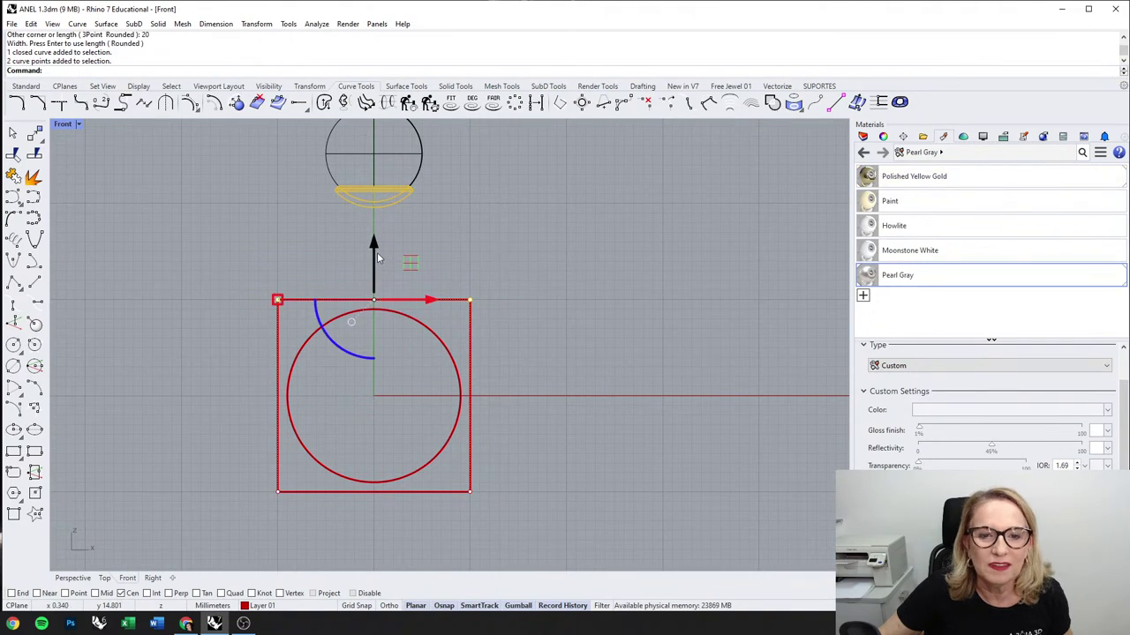
pyautogui.moveTo(377, 253); pyautogui.dragTo(381, 236)
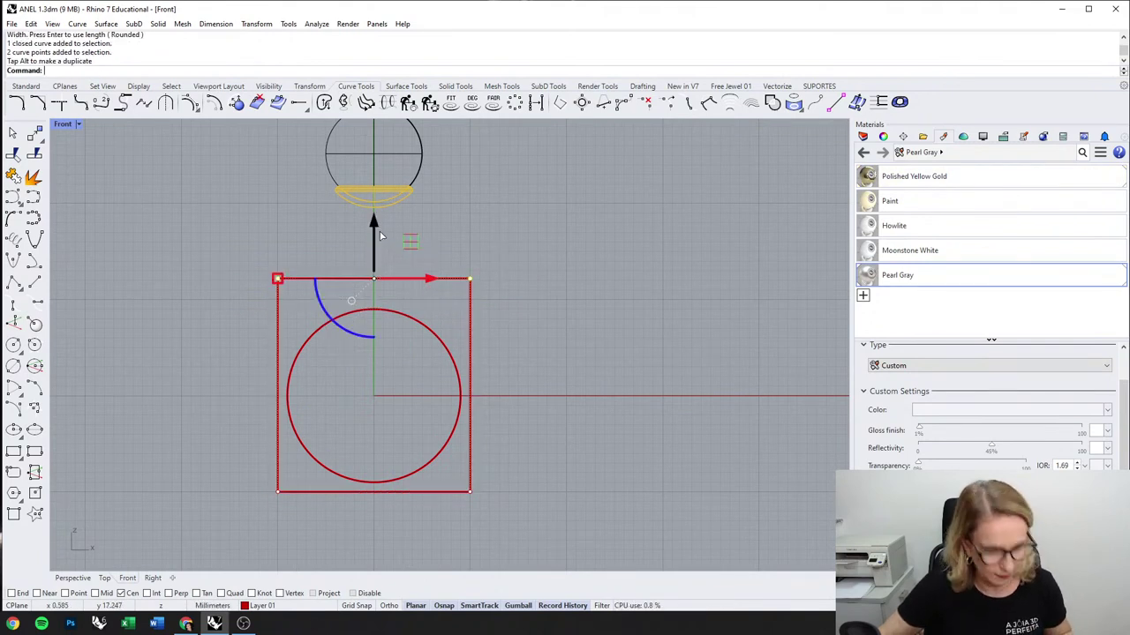
pyautogui.hotkey('ctrl', 'z')
pyautogui.click(374, 254)
pyautogui.press('Escape')
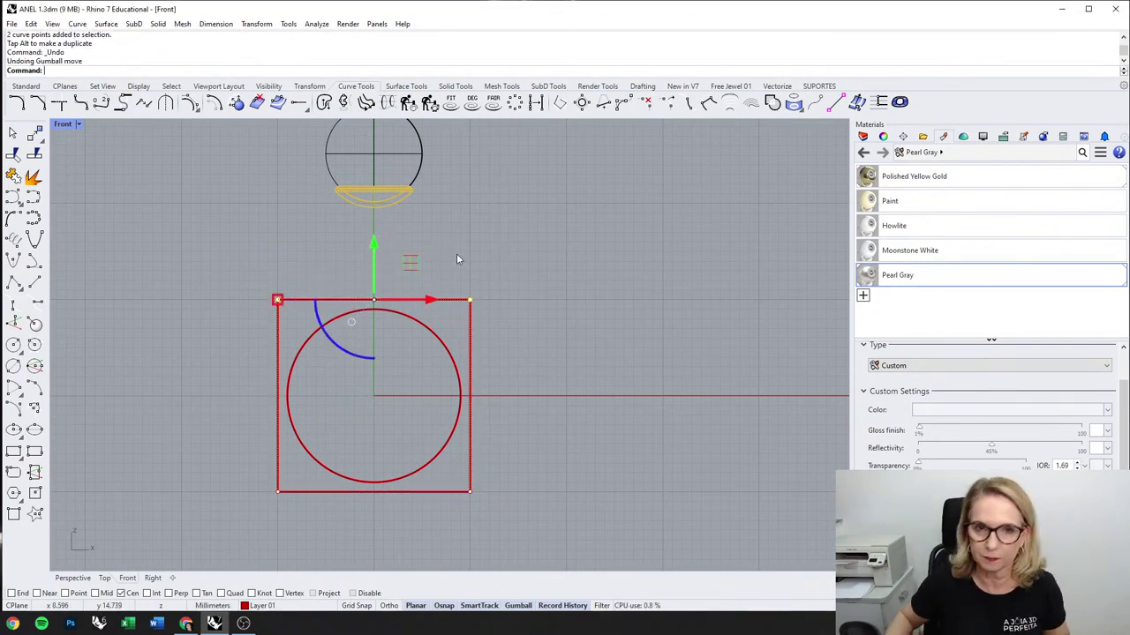
# Step: Move the square's two upper corner points up by exactly 2 mm and deselect the curve
pyautogui.click(375, 260)
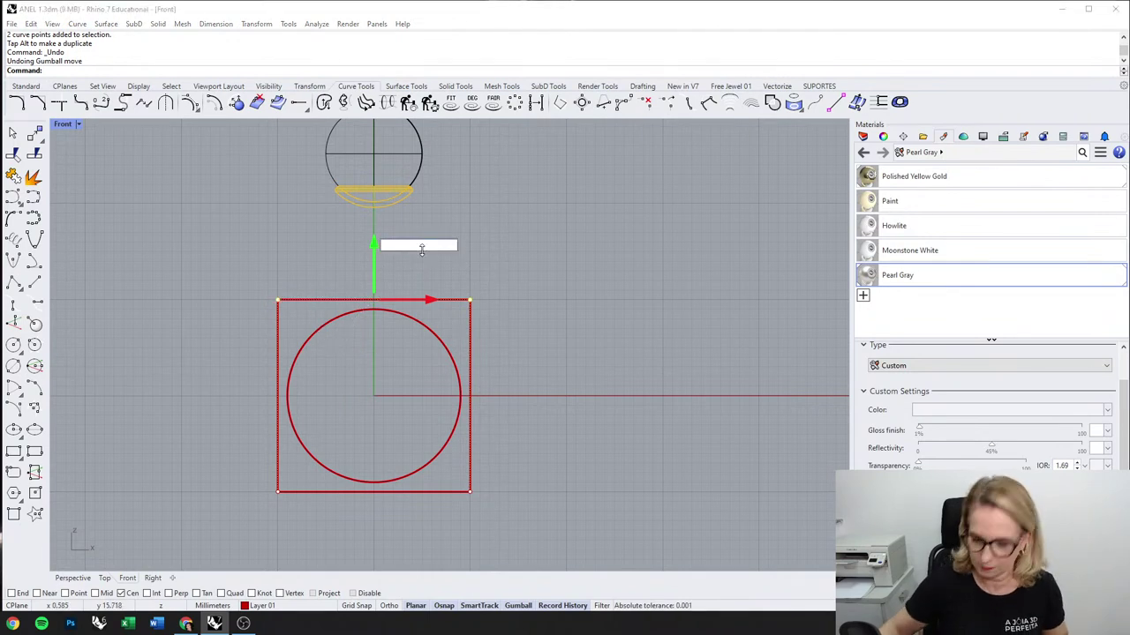
pyautogui.write('2')
pyautogui.press('Return')
pyautogui.press('Escape')
pyautogui.press('Escape')
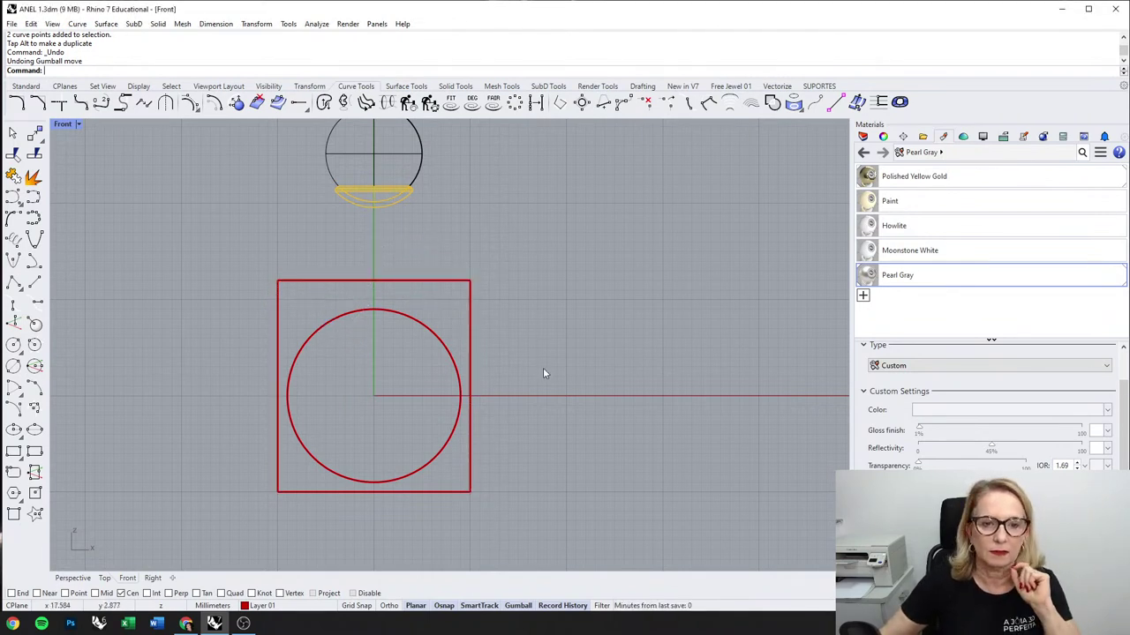
# Step: Try to scale the rectangle around the 18 mm circle outward to about 10.6 mm from its centre
pyautogui.moveTo(505, 321); pyautogui.dragTo(499, 263, button='right')
pyautogui.click(463, 231)
pyautogui.scroll(3, 353, 269)
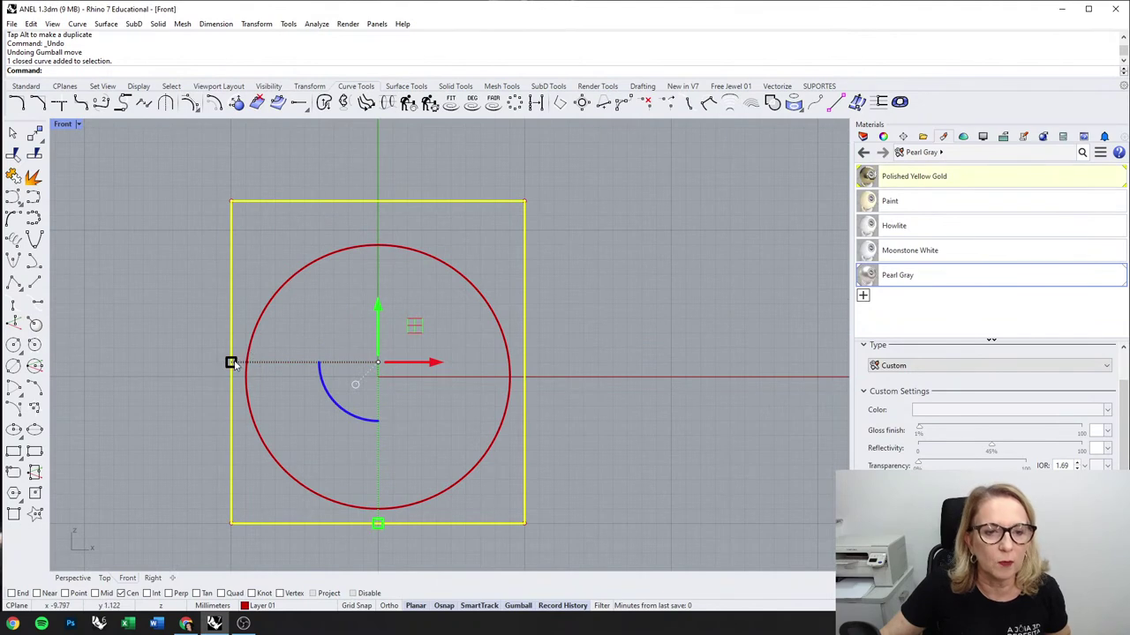
pyautogui.moveTo(235, 365); pyautogui.dragTo(225, 365)
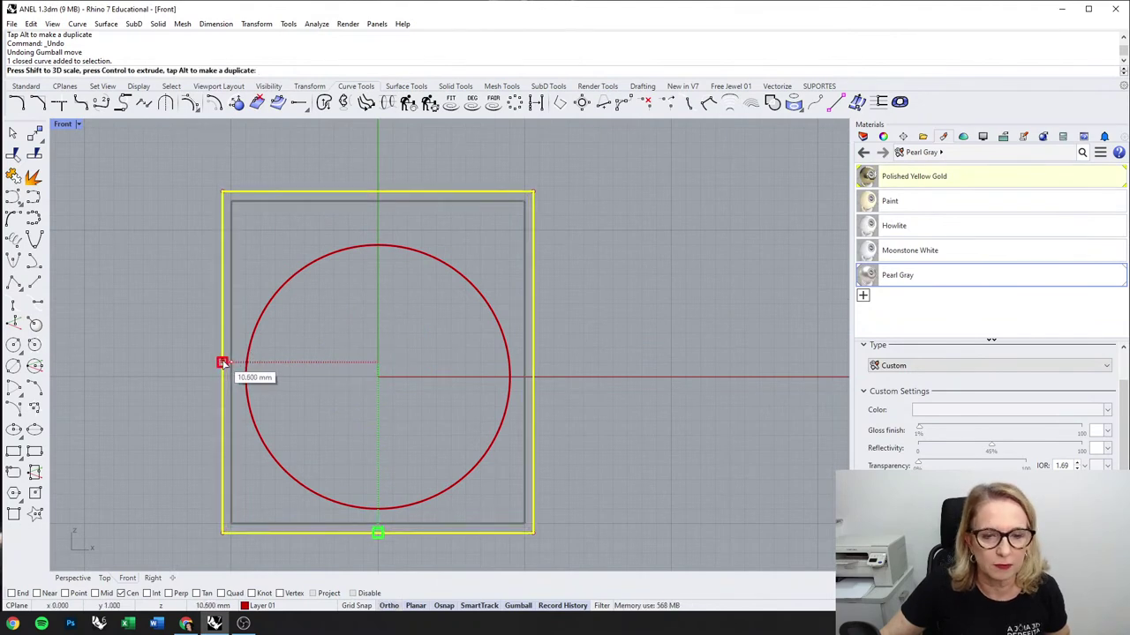
pyautogui.moveTo(222, 362); pyautogui.dragTo(223, 362)
# Step: Delete the rectangle around the 18 mm circle
pyautogui.scroll(-6, 247, 335)
pyautogui.click(410, 323)
pyautogui.click(399, 323)
pyautogui.press('Delete')
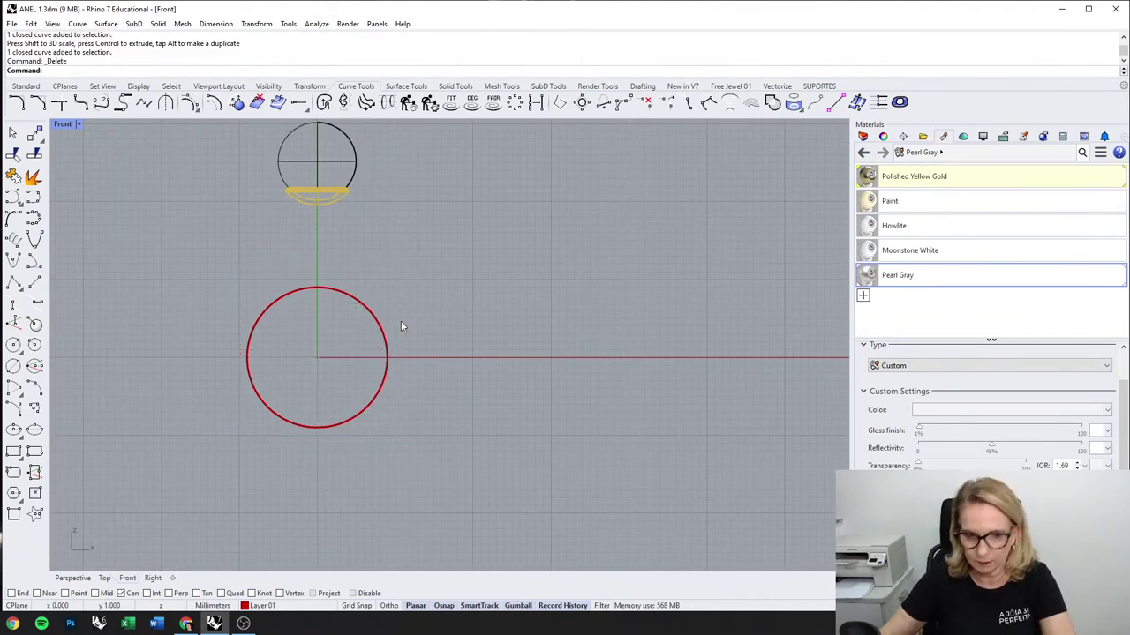
# Step: Draw a 21 mm square from its centre at the origin, around the 18 mm circle
pyautogui.click(16, 453)
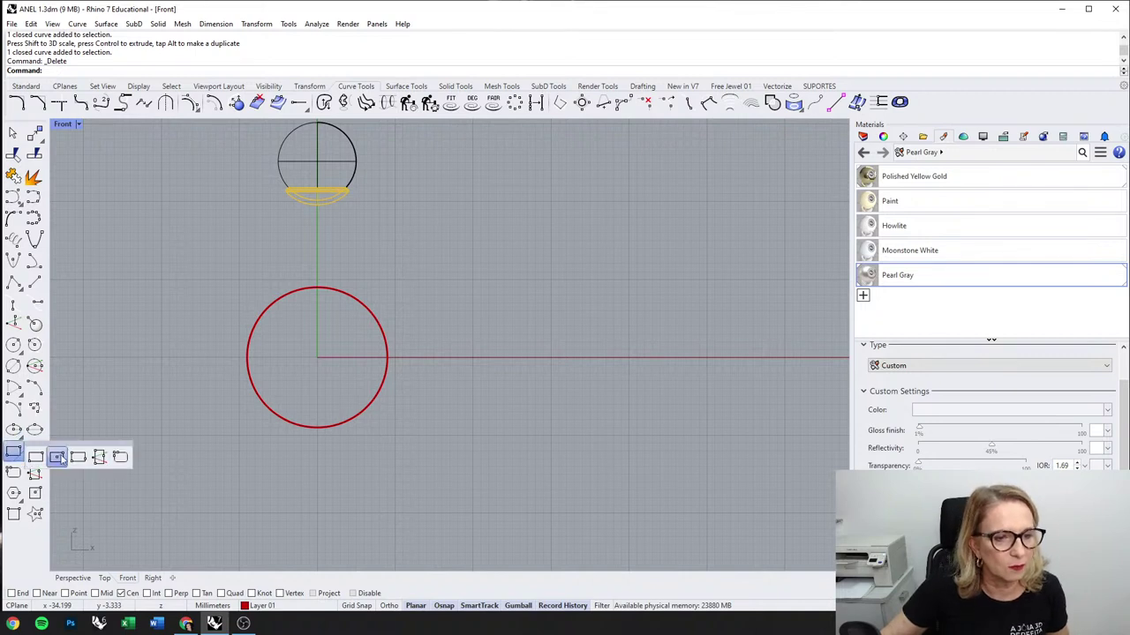
pyautogui.click(58, 458)
pyautogui.click(389, 344)
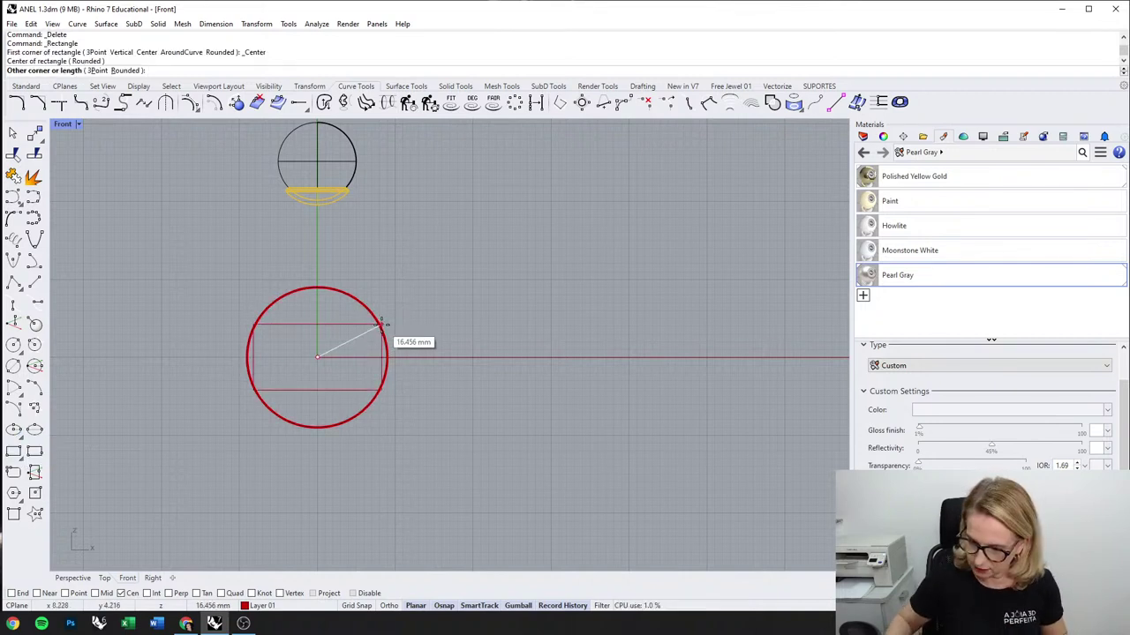
pyautogui.write('21')
pyautogui.press('Return')
pyautogui.press('Return')
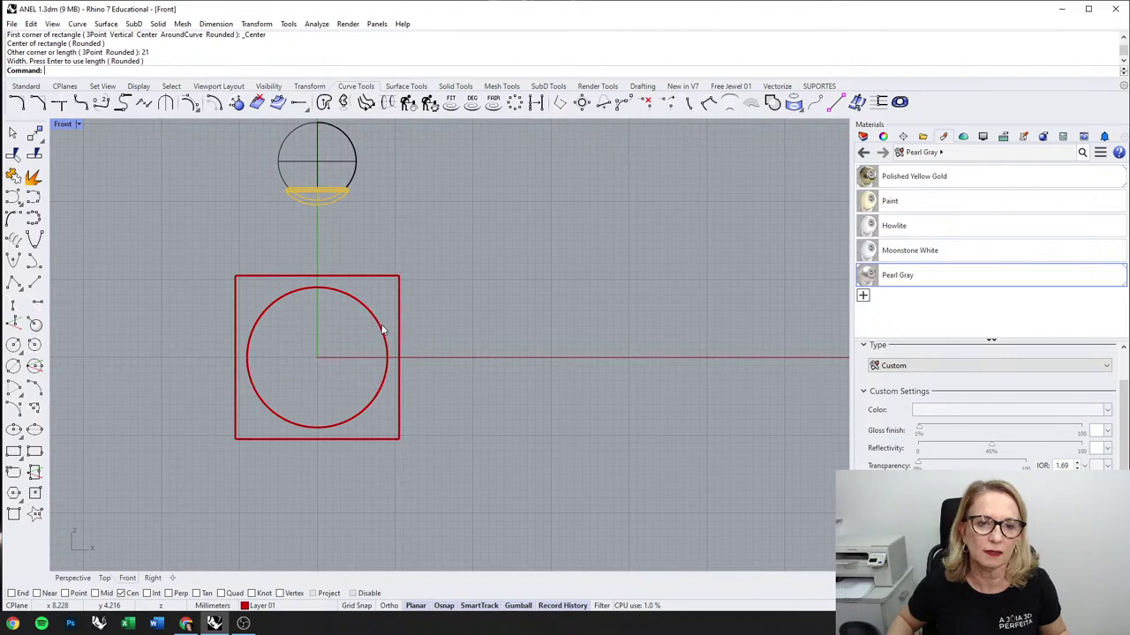
# Step: Move the 21 mm square's two upper corner control points up about 2 mm and deselect the curve
pyautogui.click(369, 278)
pyautogui.press('F10')
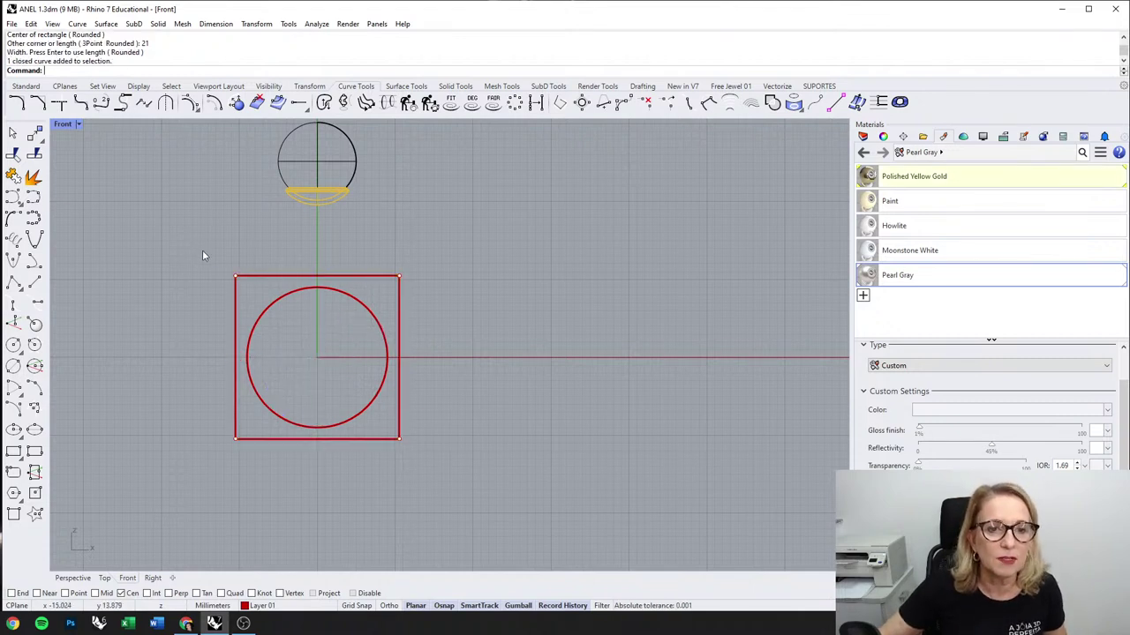
pyautogui.moveTo(202, 250); pyautogui.dragTo(408, 284)
pyautogui.moveTo(321, 230); pyautogui.dragTo(345, 216)
pyautogui.press('Escape')
pyautogui.press('Escape')
pyautogui.moveTo(452, 245); pyautogui.dragTo(343, 440)
pyautogui.press('Escape')
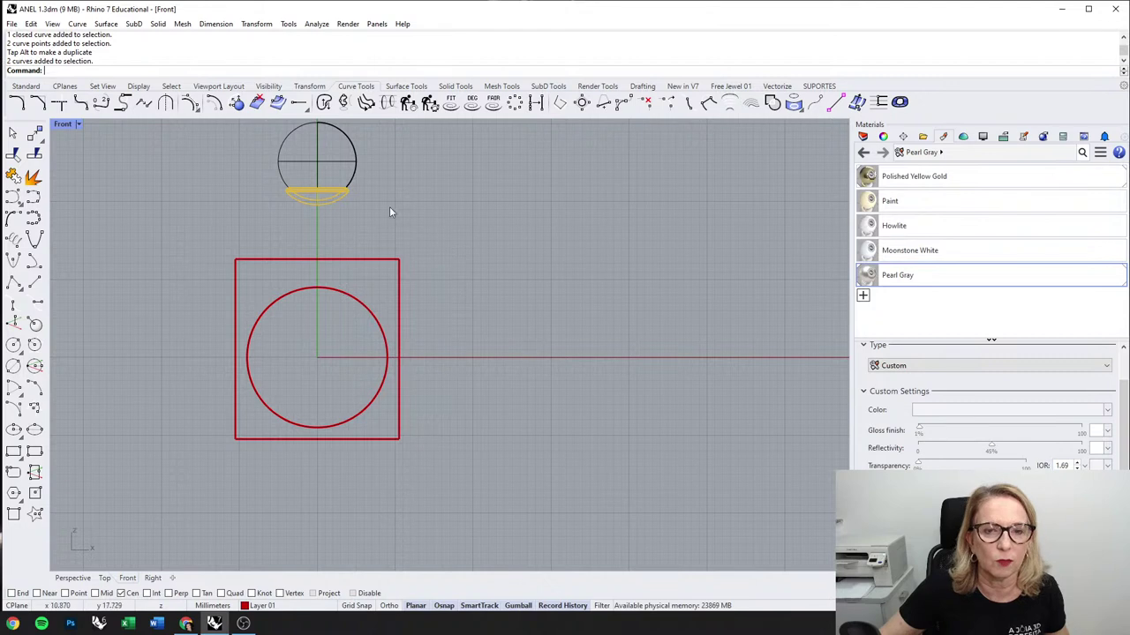
# Step: Measure the rectangle's lower edge between its two end points with the End snap
pyautogui.middleClick(268, 465)
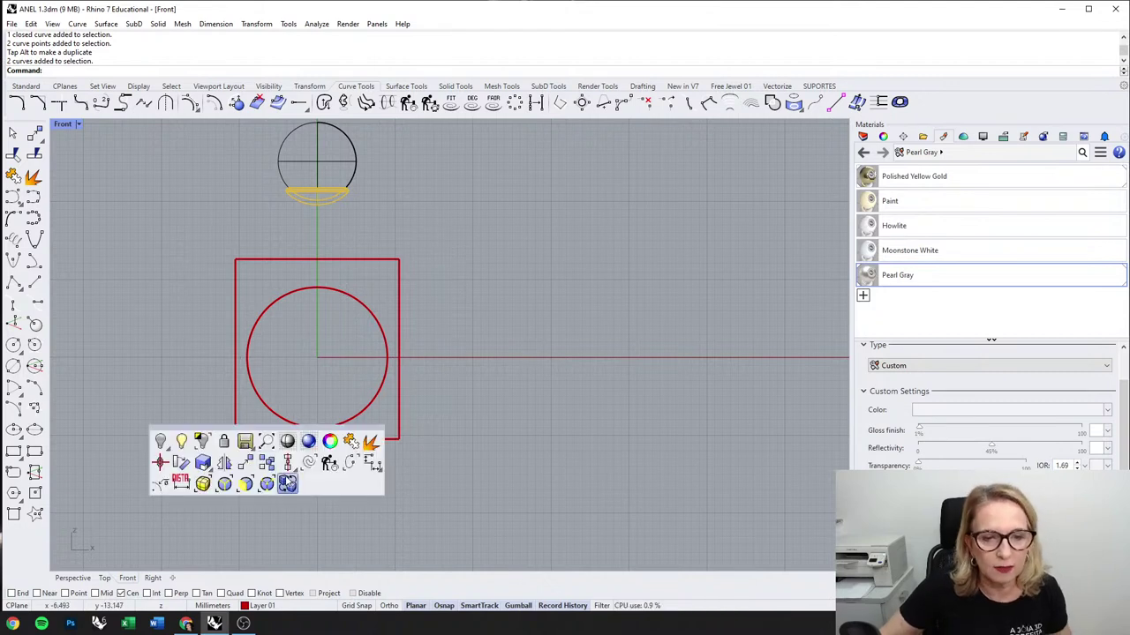
pyautogui.click(202, 487)
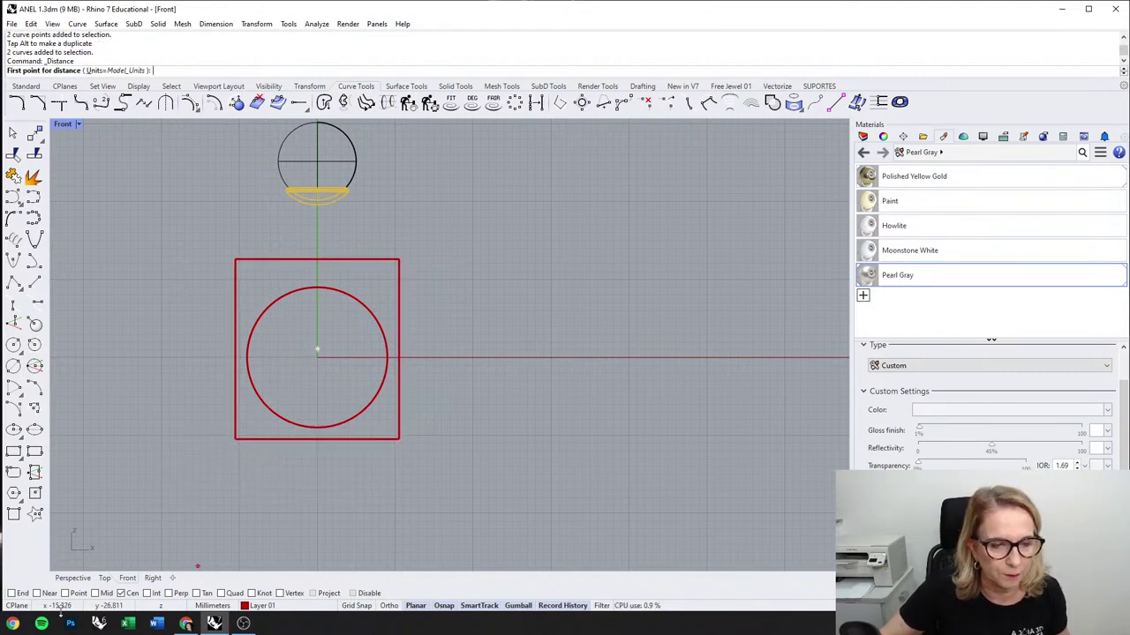
pyautogui.click(235, 439)
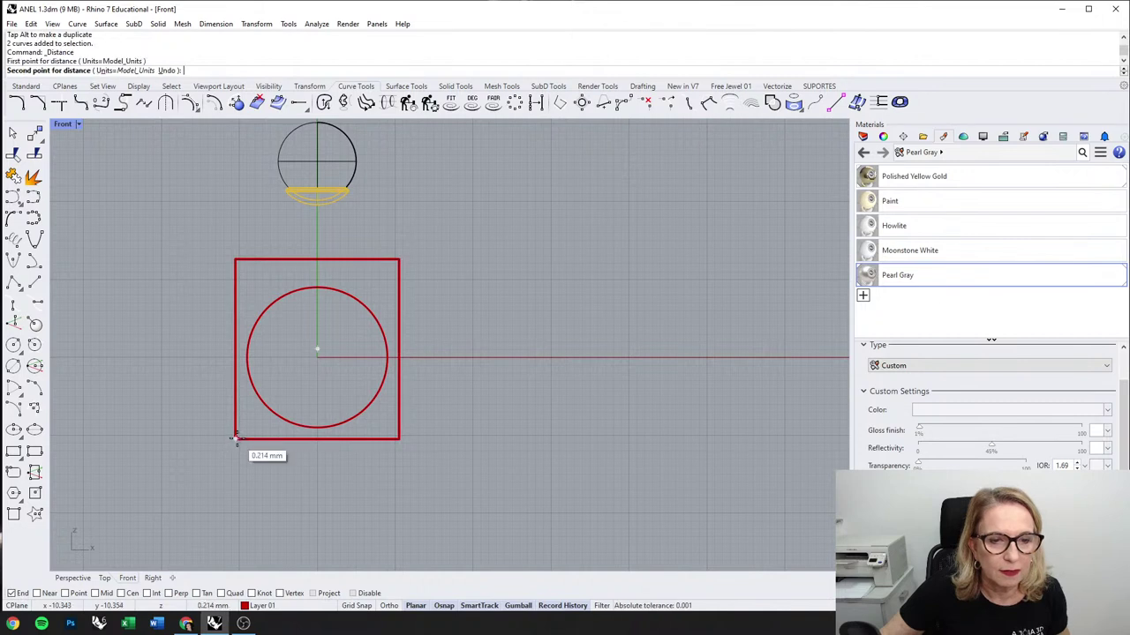
pyautogui.click(399, 440)
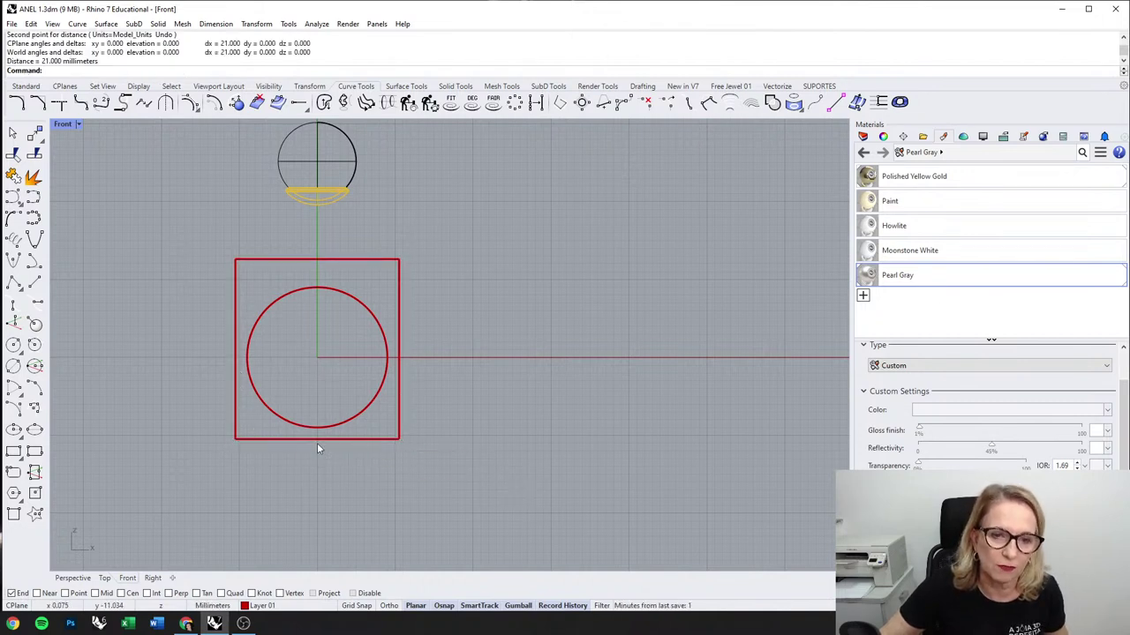
# Step: Fillet the rectangle's two lower corners with a radius of 10.4 mm
pyautogui.click(16, 102)
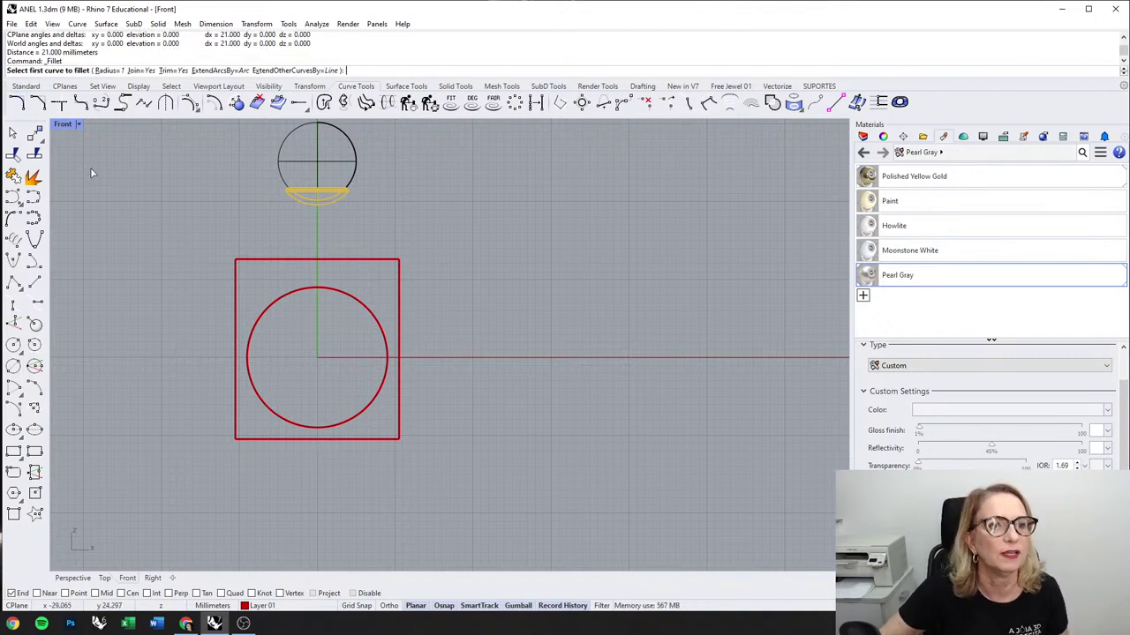
pyautogui.click(108, 70)
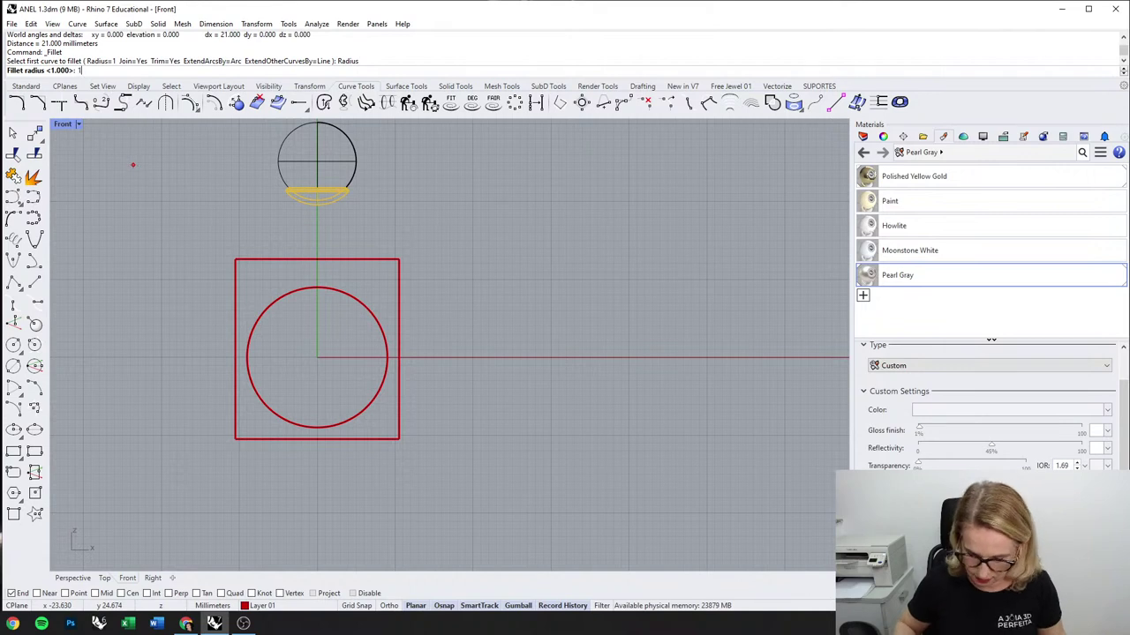
pyautogui.write('10.4')
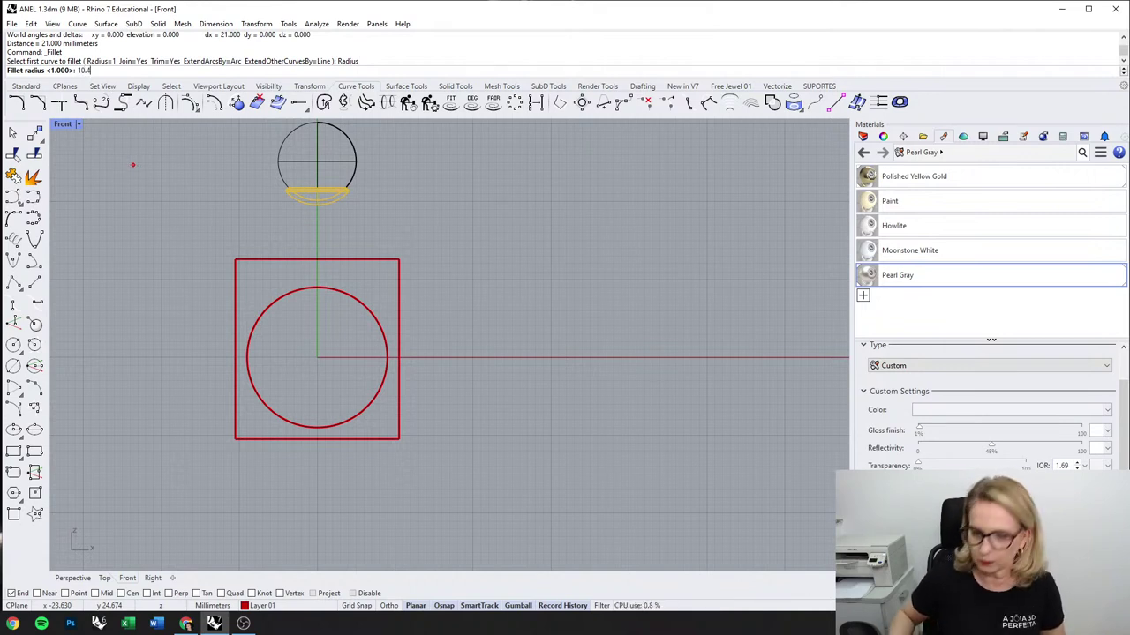
pyautogui.press('Return')
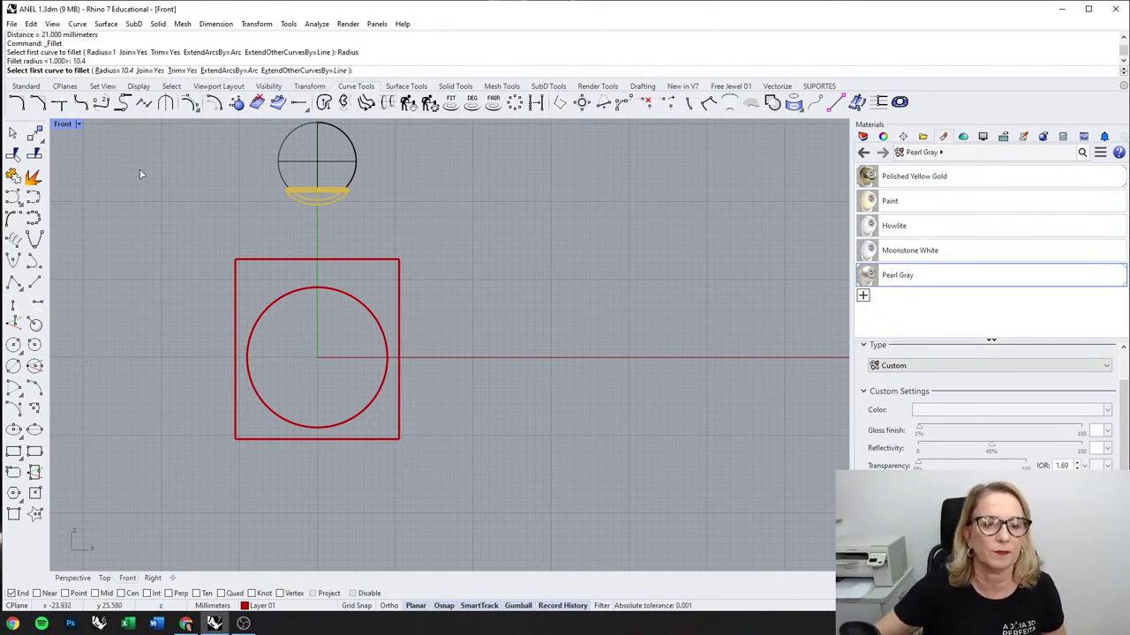
pyautogui.click(240, 401)
pyautogui.click(270, 439)
pyautogui.rightClick(375, 437)
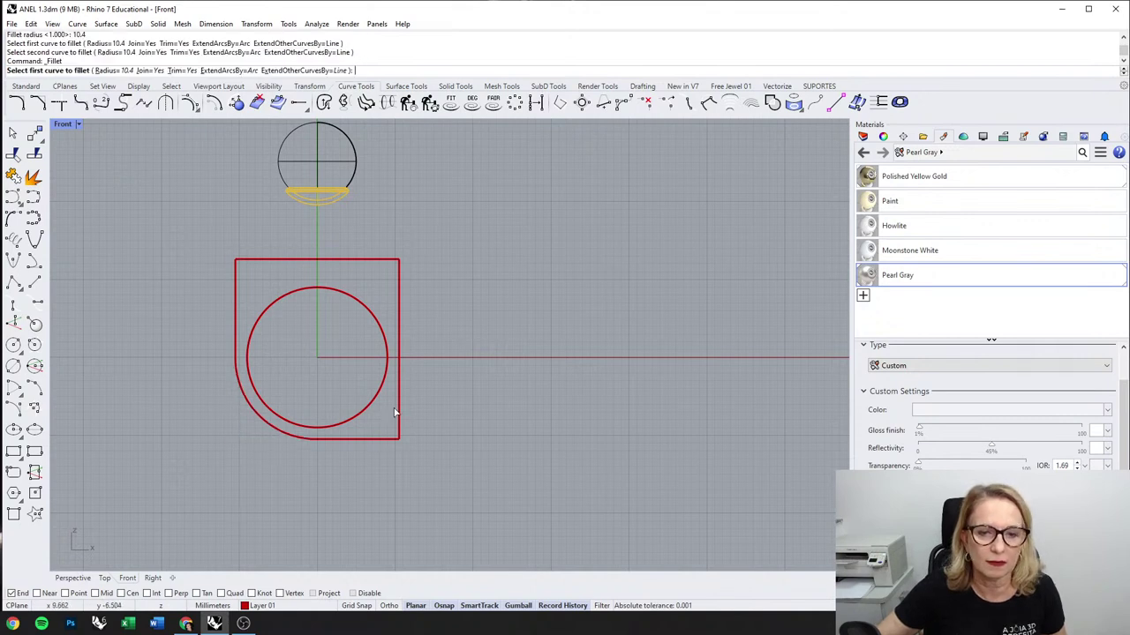
pyautogui.click(398, 411)
pyautogui.click(378, 438)
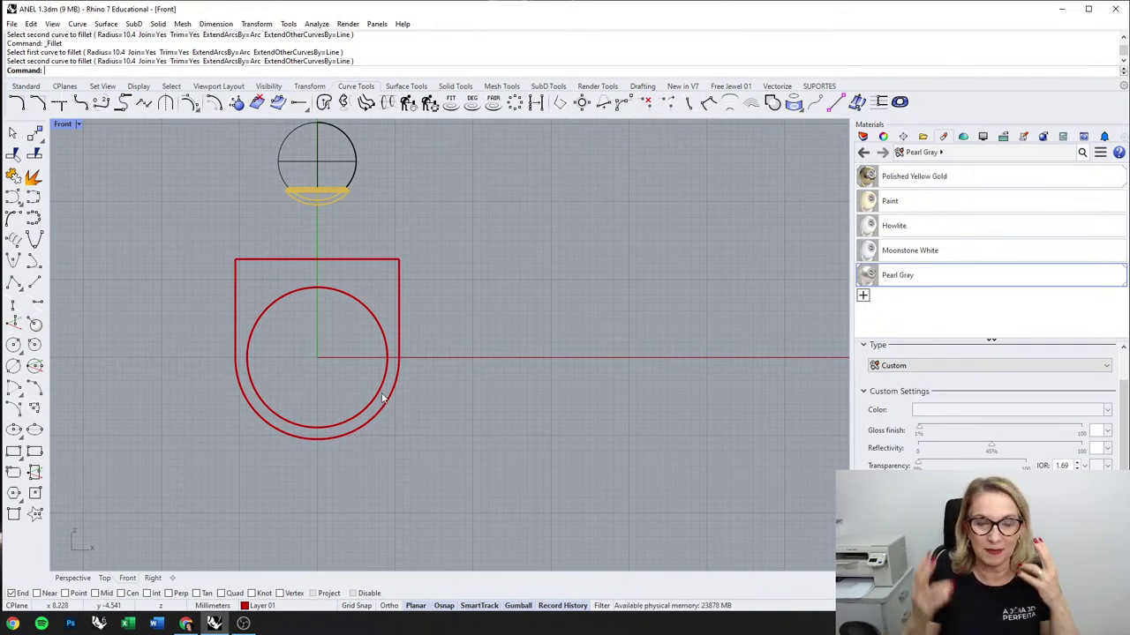
# Step: Move the pearl and its cup straight down about 9.3 mm onto the ring outline's upper edge
pyautogui.scroll(-1, 380, 253)
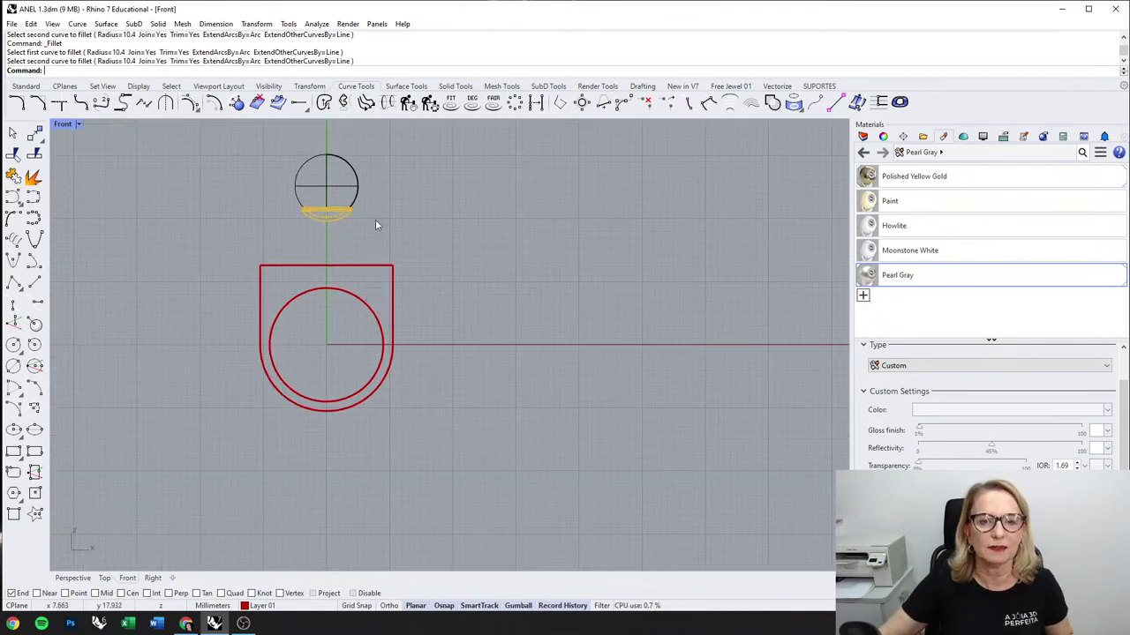
pyautogui.click(307, 217)
pyautogui.moveTo(328, 145); pyautogui.dragTo(340, 196)
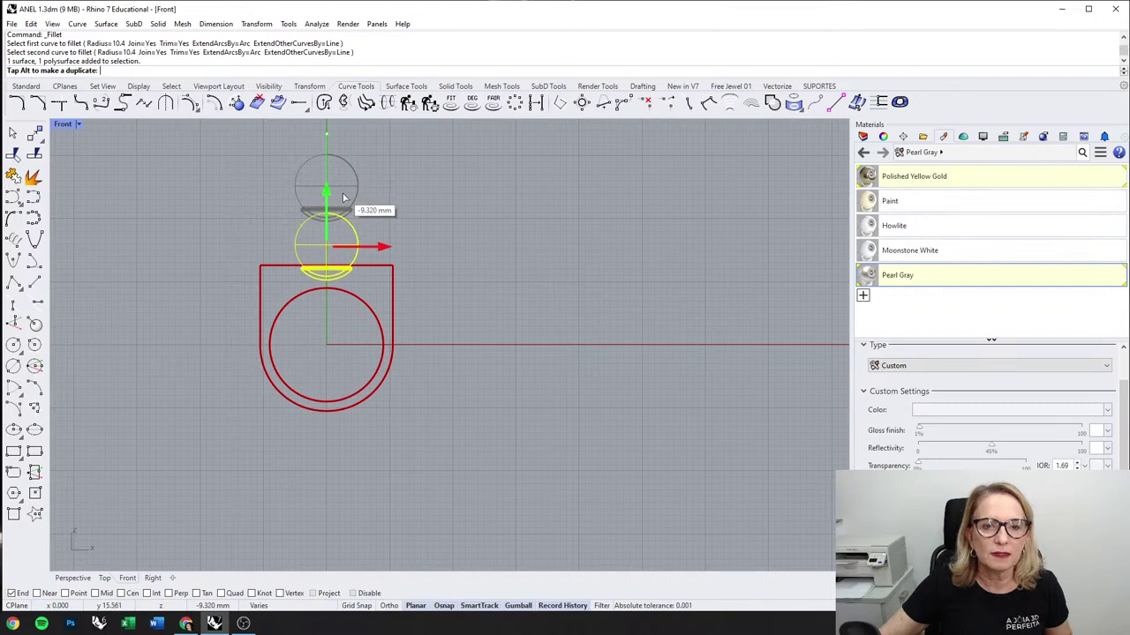
# Step: Copy the pearl, cup, circle and outline three times in a row along the X axis, starting from the outline's lowest point
pyautogui.scroll(-2, 468, 215)
pyautogui.moveTo(269, 180); pyautogui.dragTo(453, 401)
pyautogui.middleClick(453, 401)
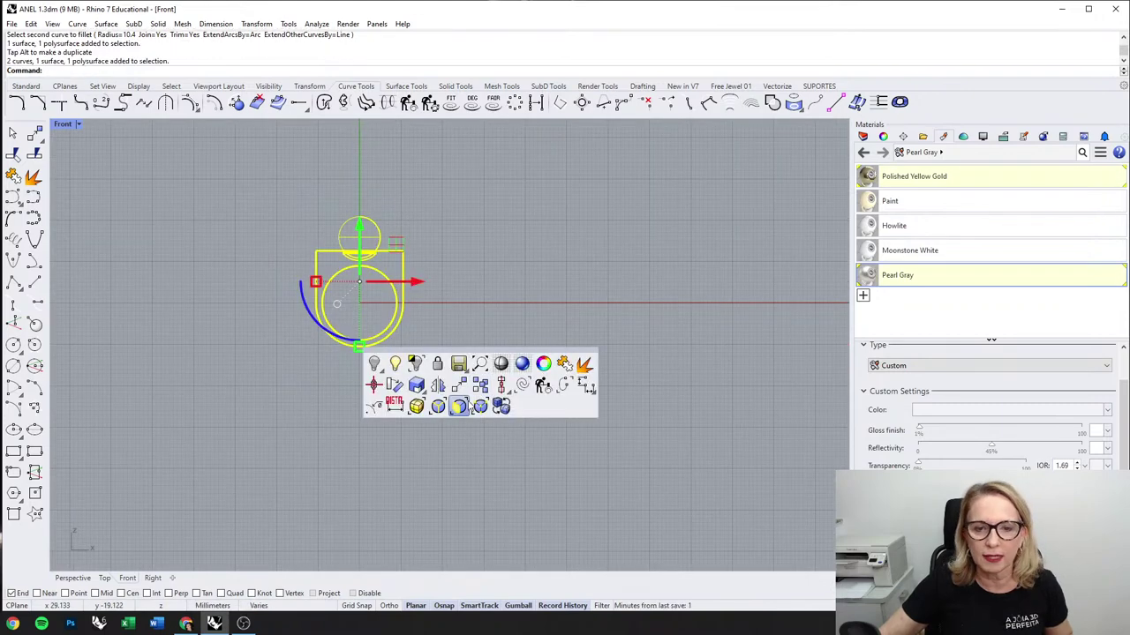
pyautogui.click(458, 385)
pyautogui.click(359, 344)
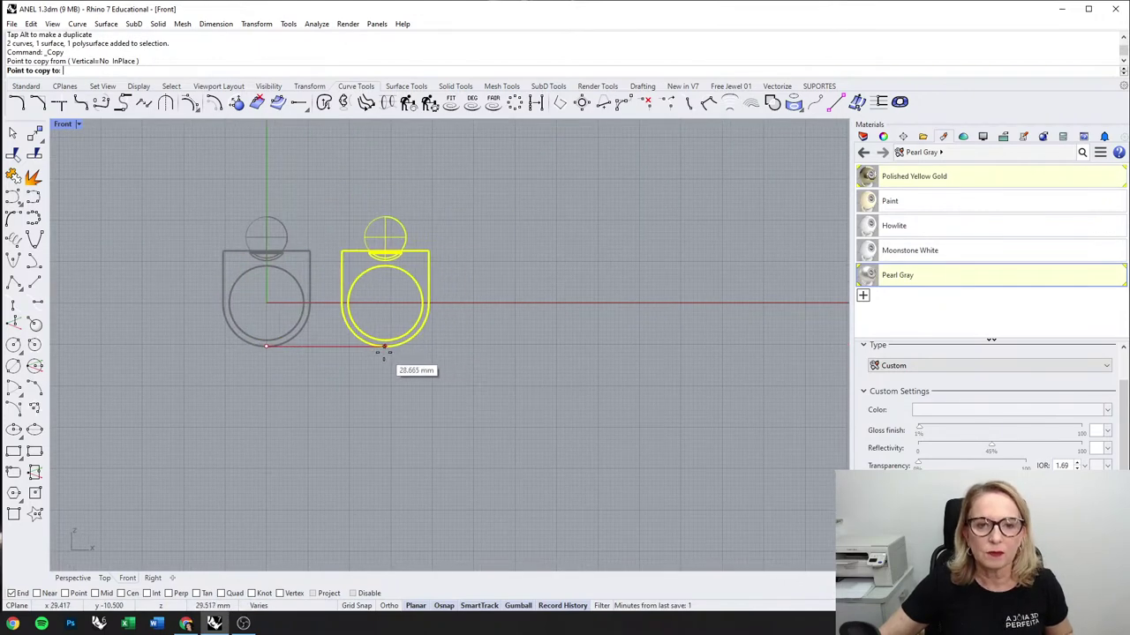
pyautogui.click(382, 345)
pyautogui.click(492, 346)
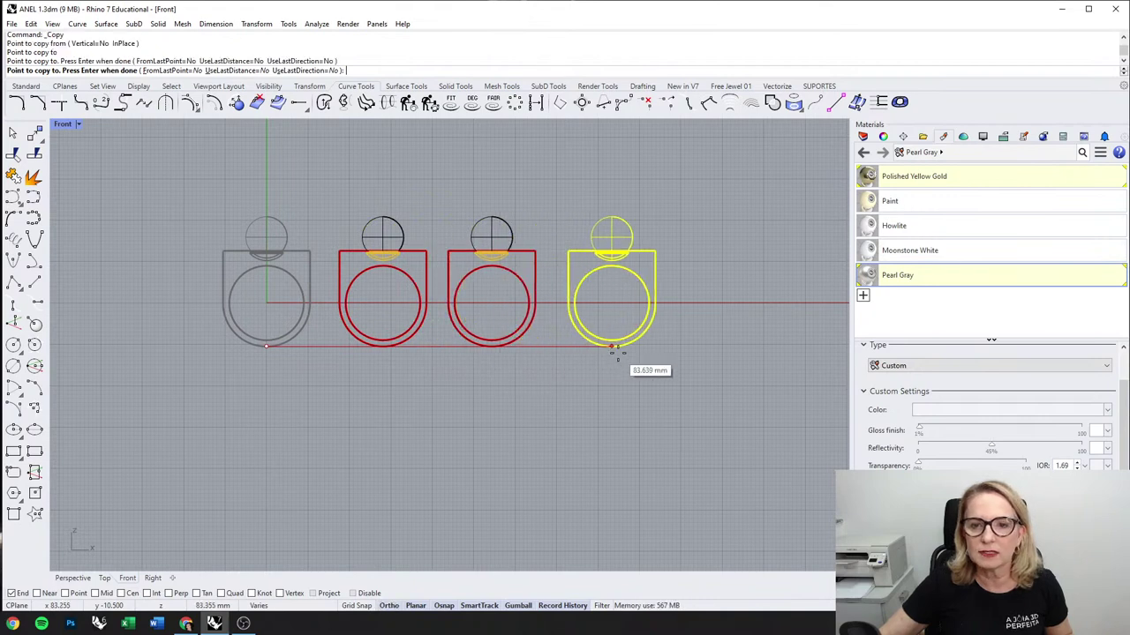
pyautogui.click(618, 347)
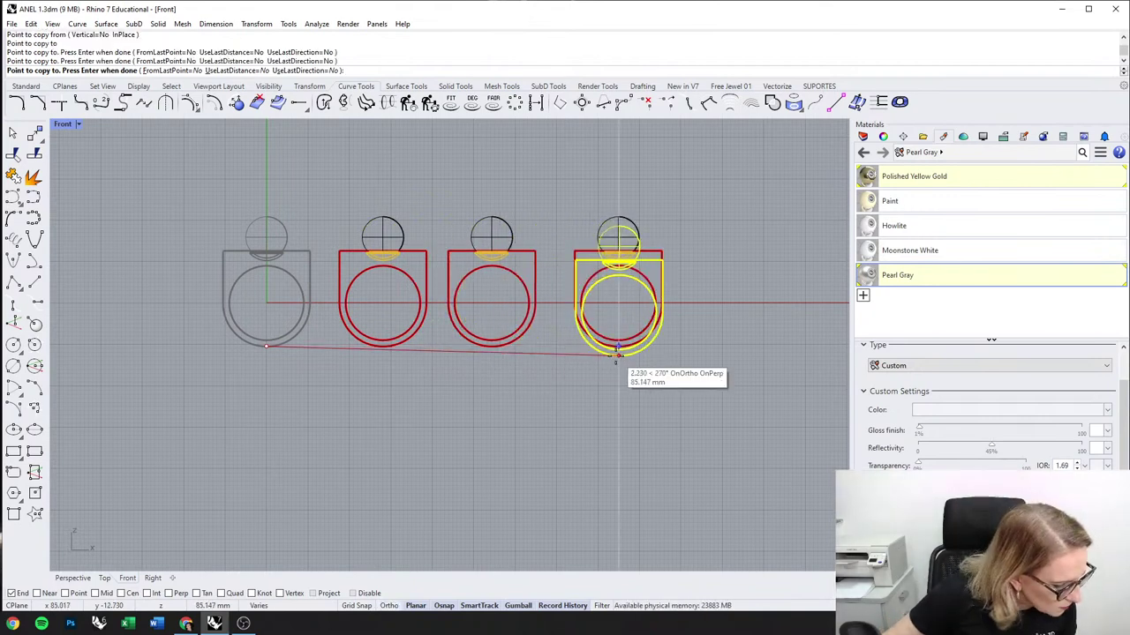
pyautogui.rightClick(617, 382)
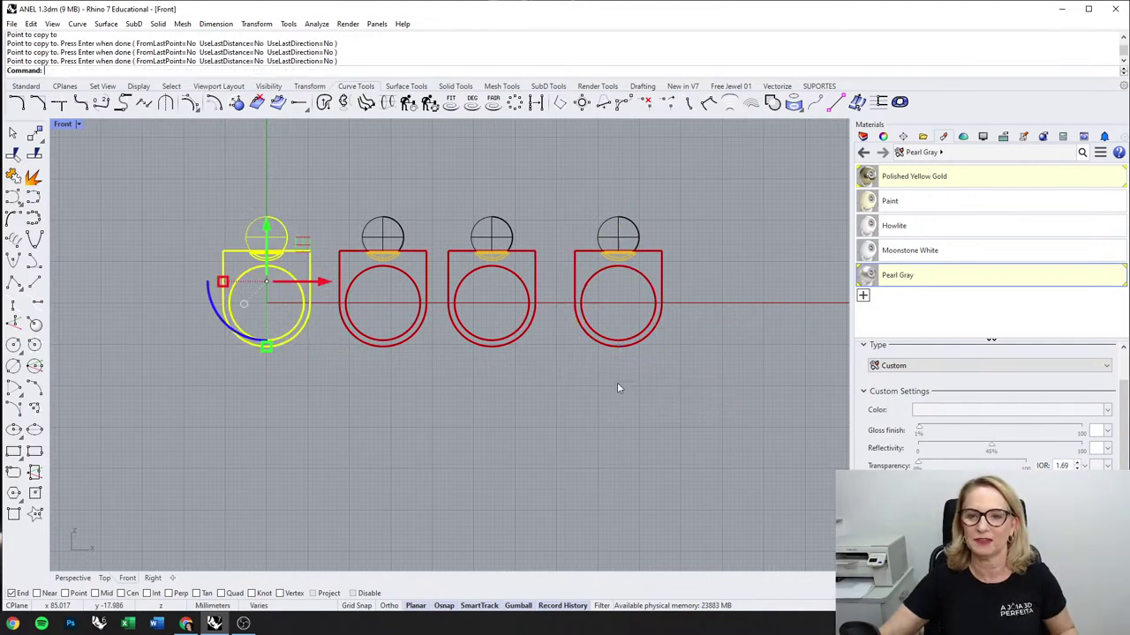
pyautogui.click(316, 235)
# Step: Check the four ring layouts in the Perspective view and restore the four-viewport layout
pyautogui.click(76, 578)
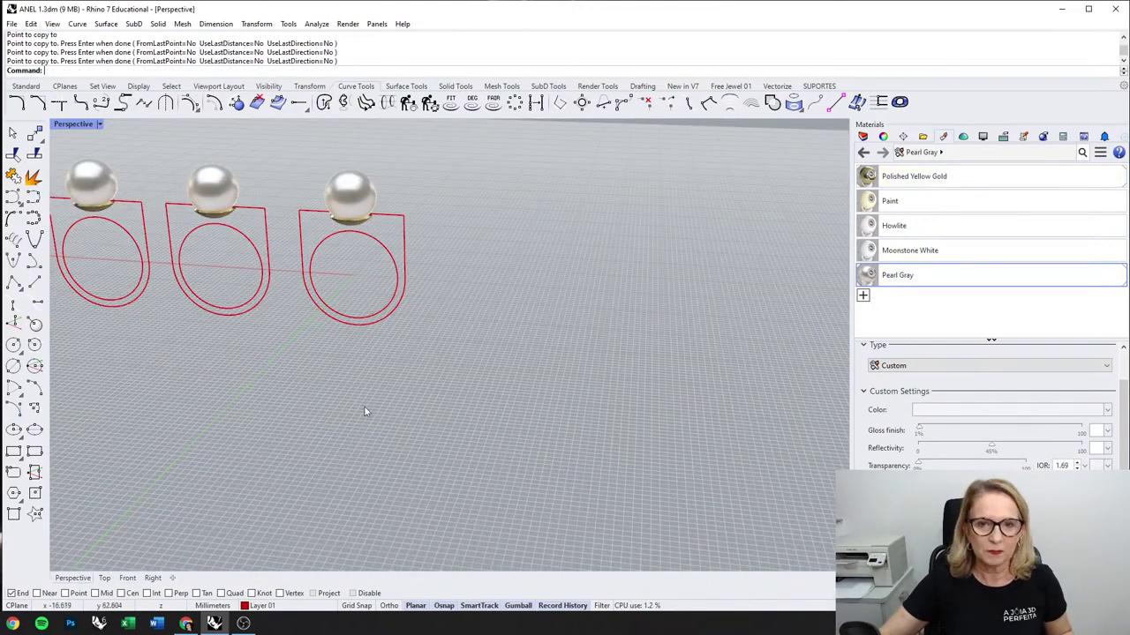
pyautogui.scroll(-5, 537, 313)
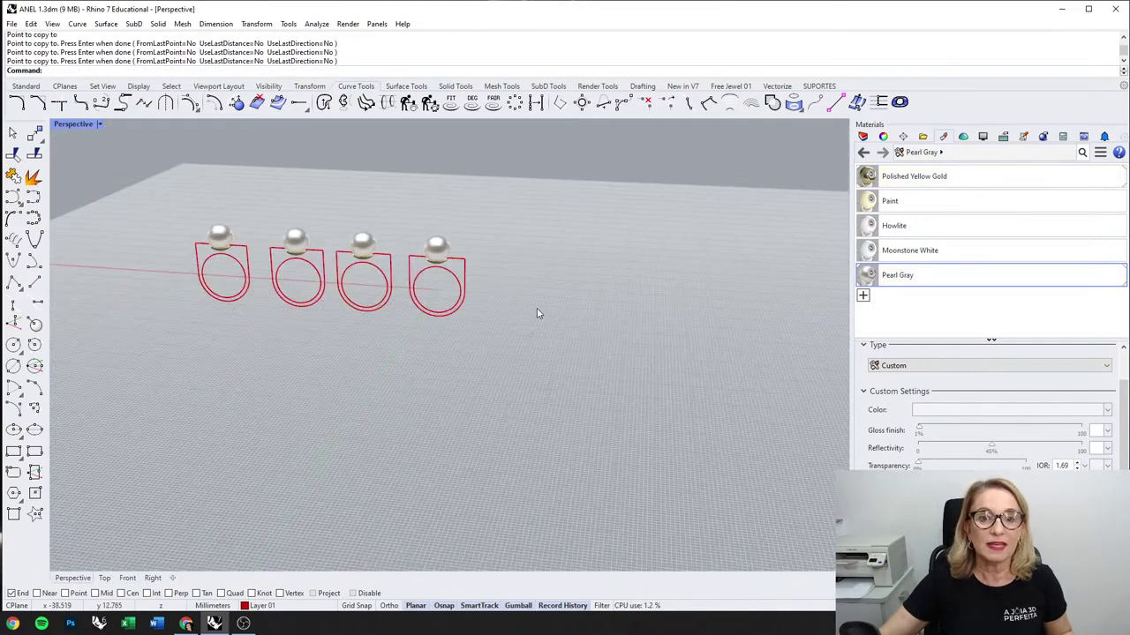
pyautogui.doubleClick(79, 125)
pyautogui.scroll(2, 232, 422)
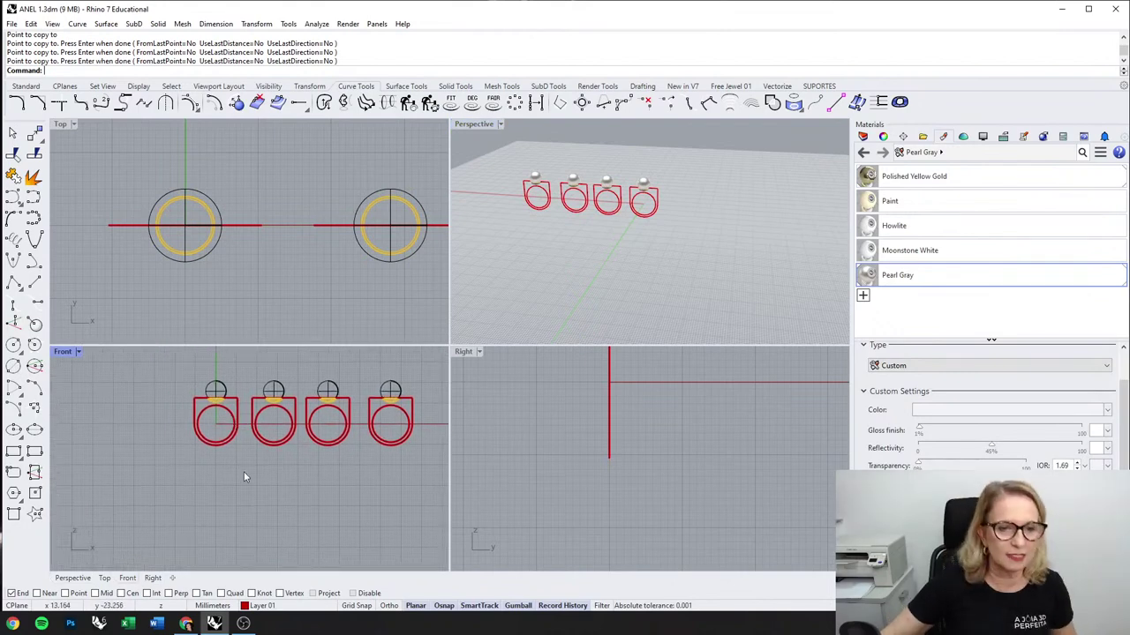
# Step: Extrude the ring outline and circle at the origin 1.5 mm to both sides as a solid with surface output
pyautogui.click(194, 418)
pyautogui.scroll(2, 616, 328)
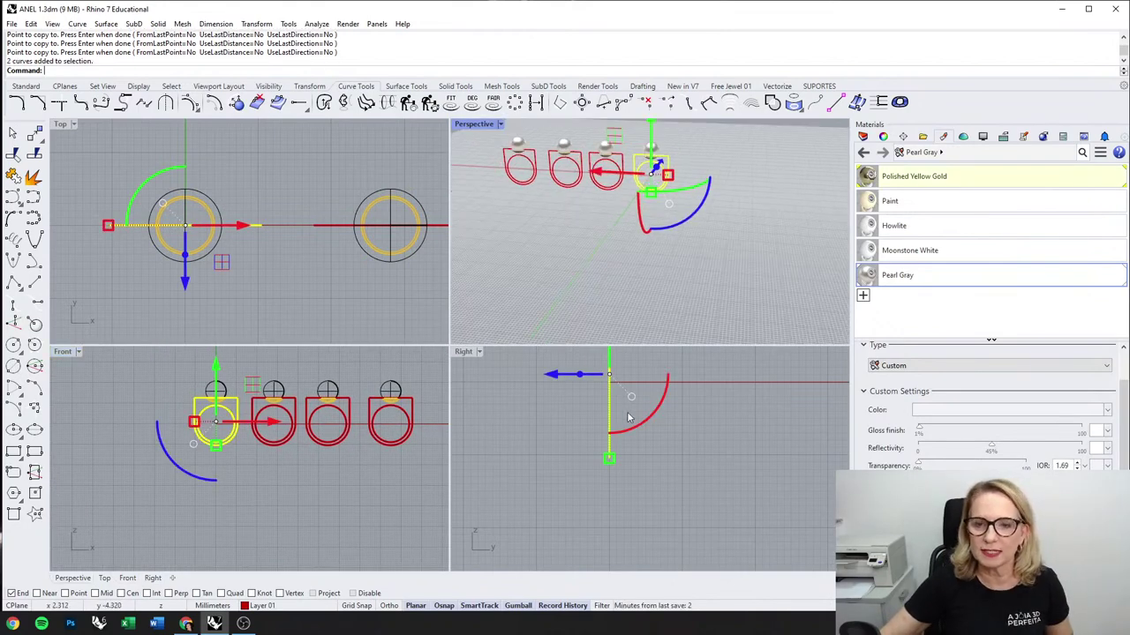
pyautogui.moveTo(775, 212); pyautogui.dragTo(583, 225, button='right')
pyautogui.scroll(6, 648, 171)
pyautogui.moveTo(648, 170); pyautogui.dragTo(612, 250, button='right')
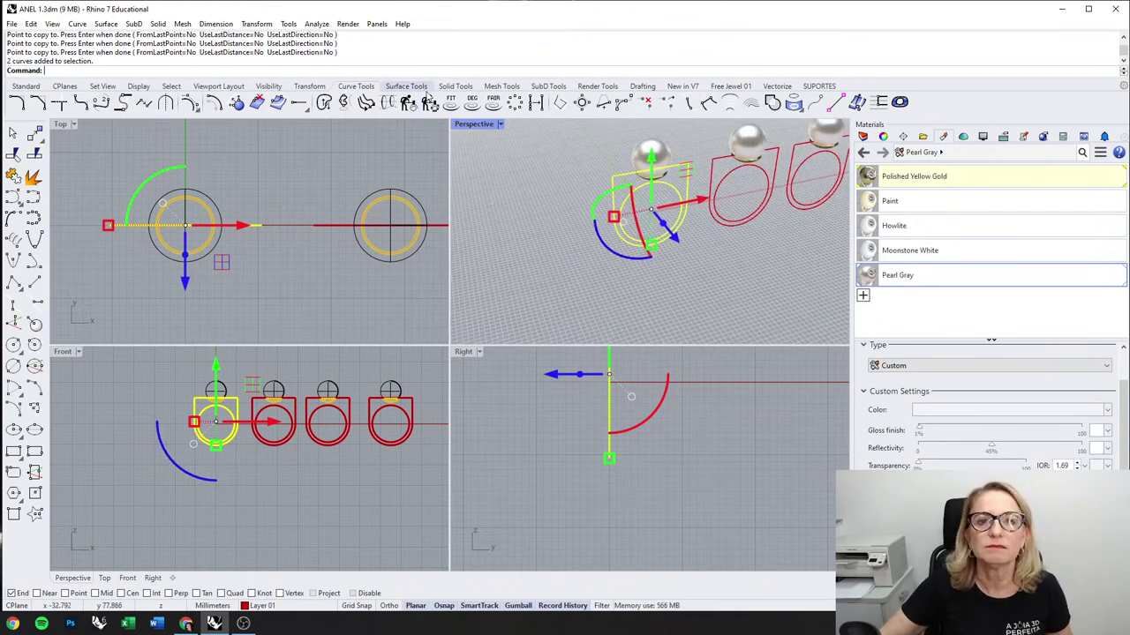
pyautogui.click(453, 86)
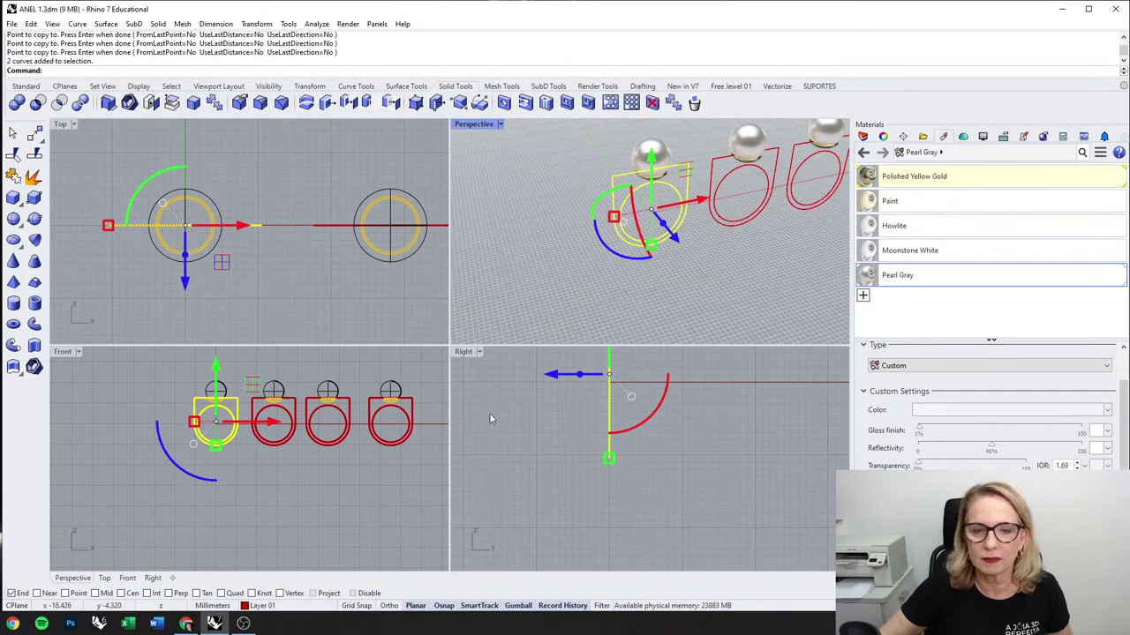
pyautogui.click(34, 345)
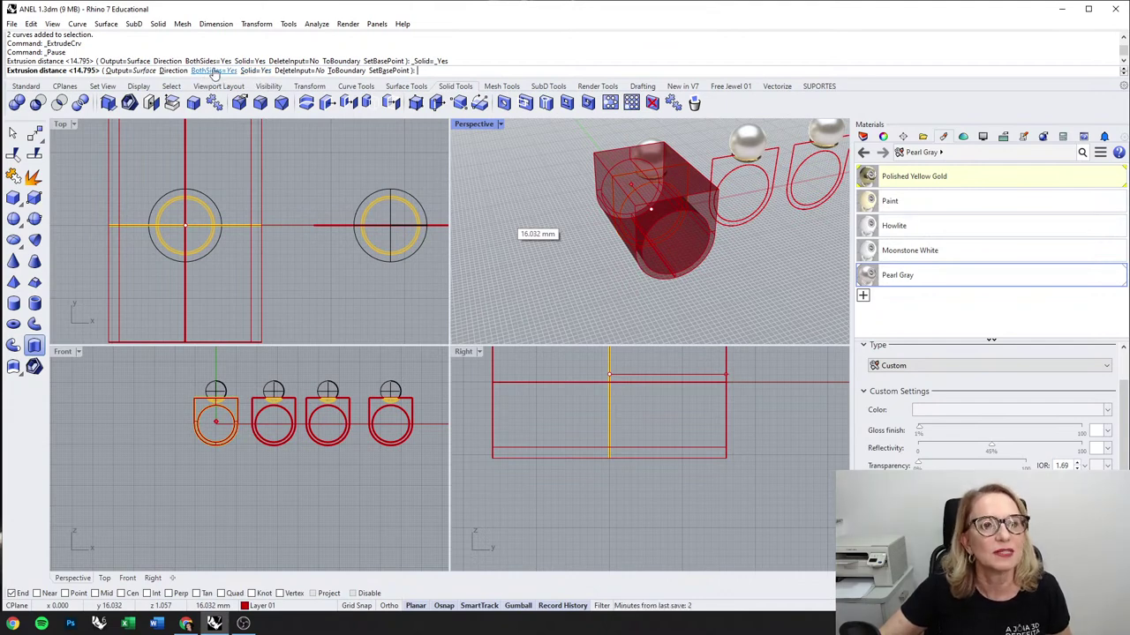
pyautogui.click(136, 72)
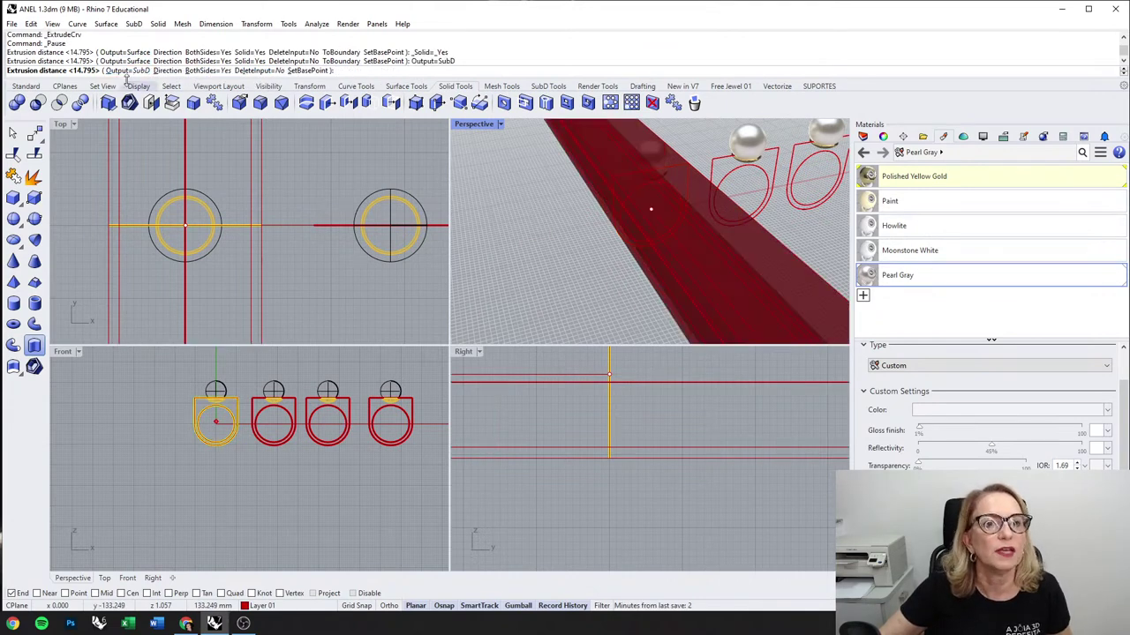
pyautogui.click(132, 71)
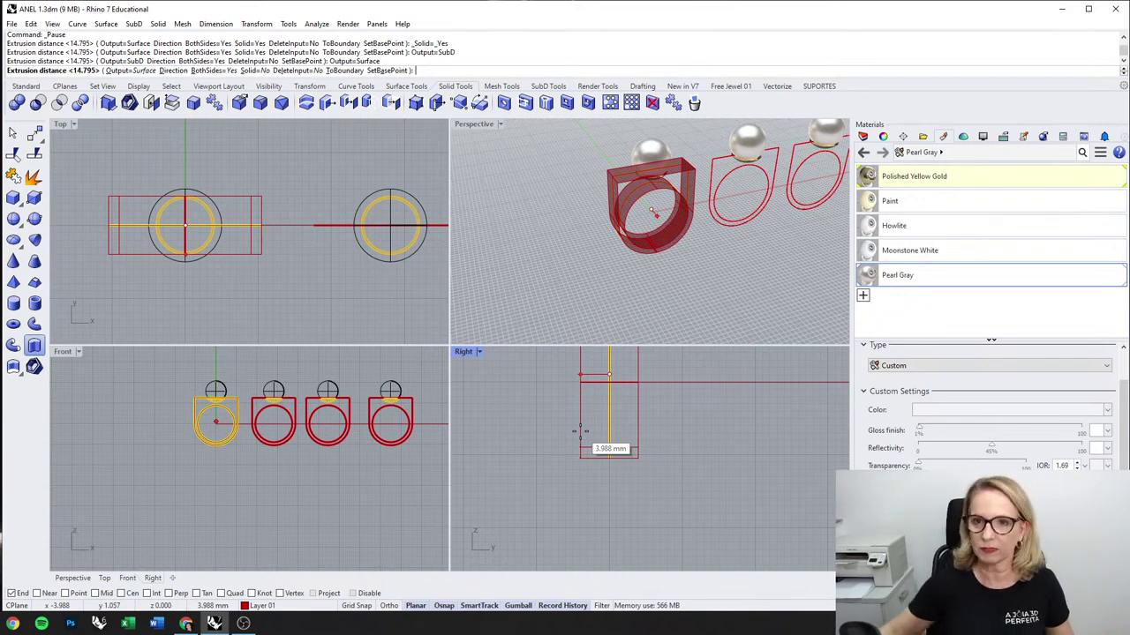
pyautogui.click(240, 69)
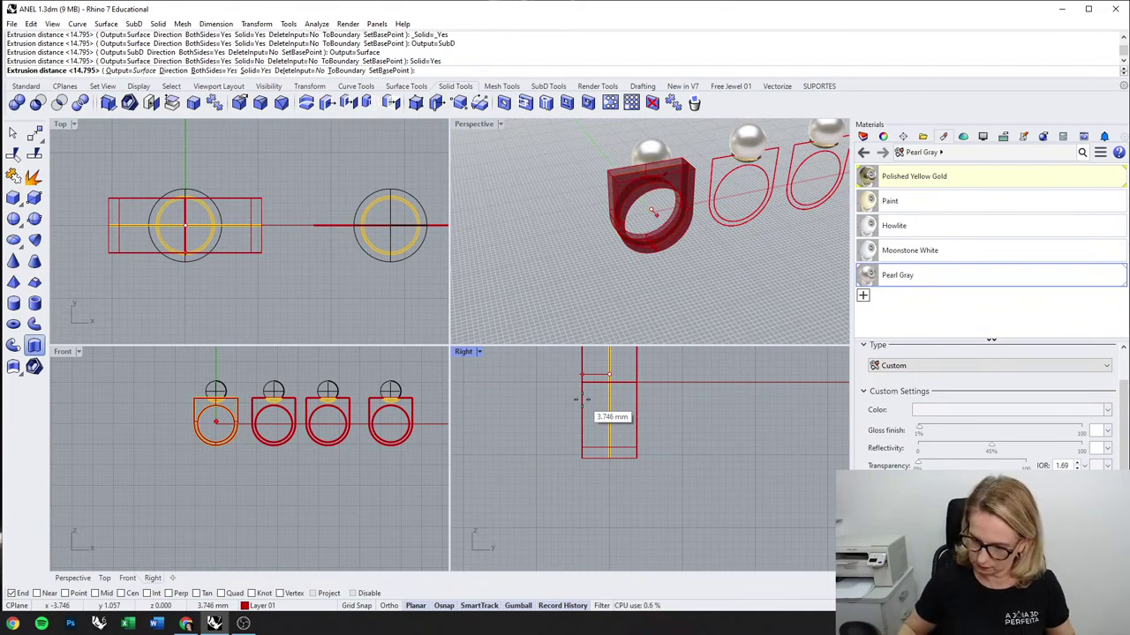
pyautogui.write('1.5')
pyautogui.press('Return')
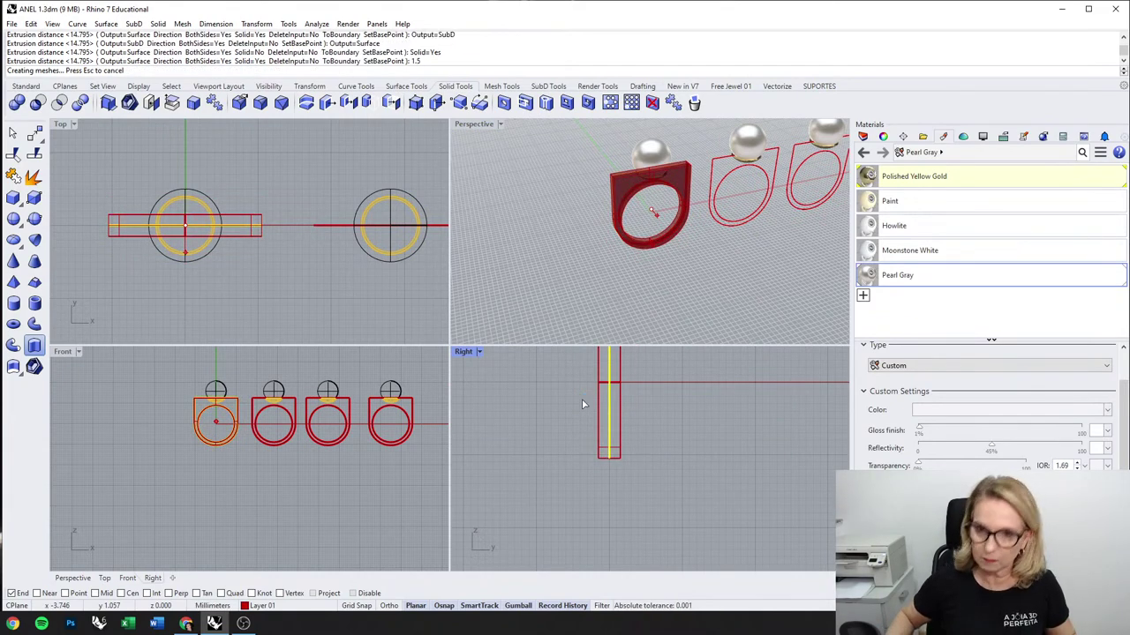
pyautogui.click(600, 291)
pyautogui.moveTo(697, 288); pyautogui.dragTo(630, 152, button='right')
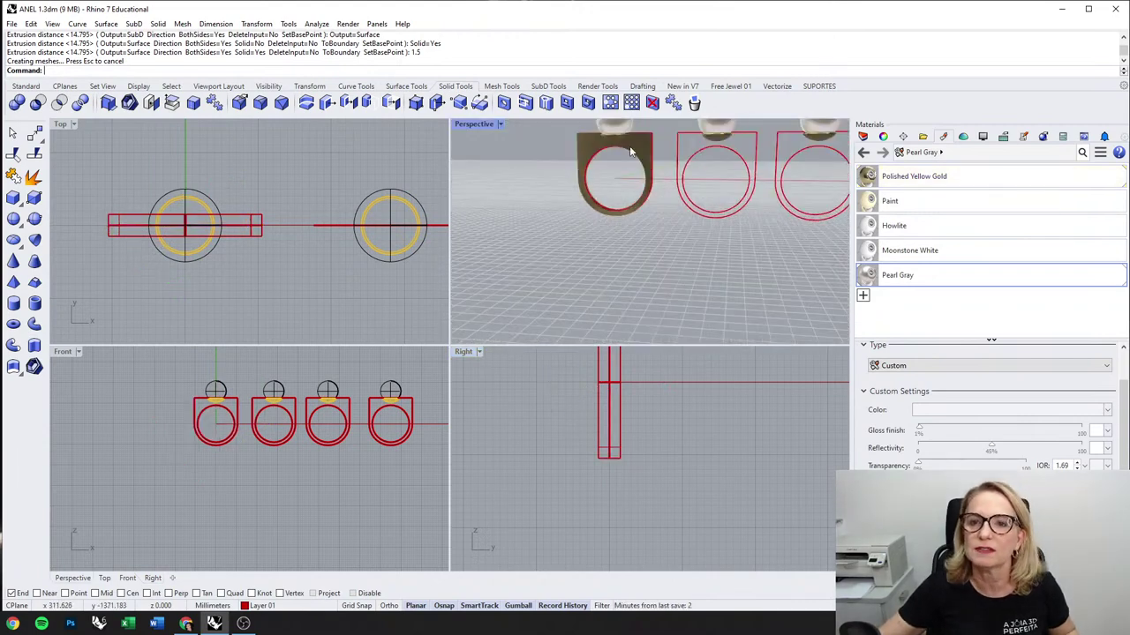
pyautogui.scroll(4, 630, 152)
pyautogui.scroll(-3, 343, 233)
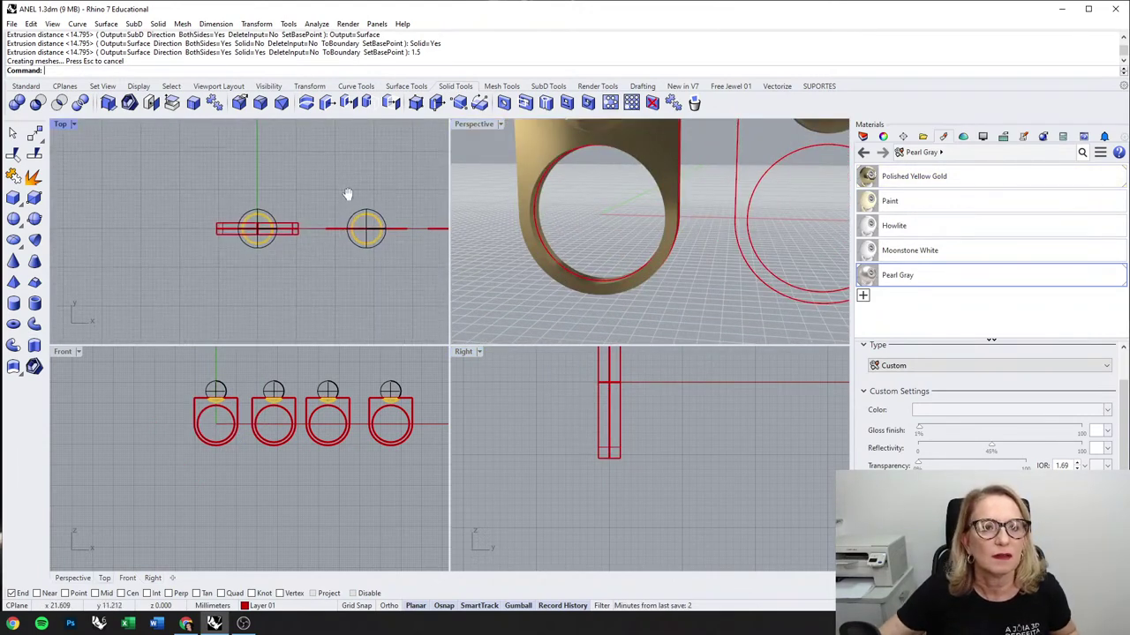
pyautogui.moveTo(348, 194); pyautogui.dragTo(349, 216, button='right')
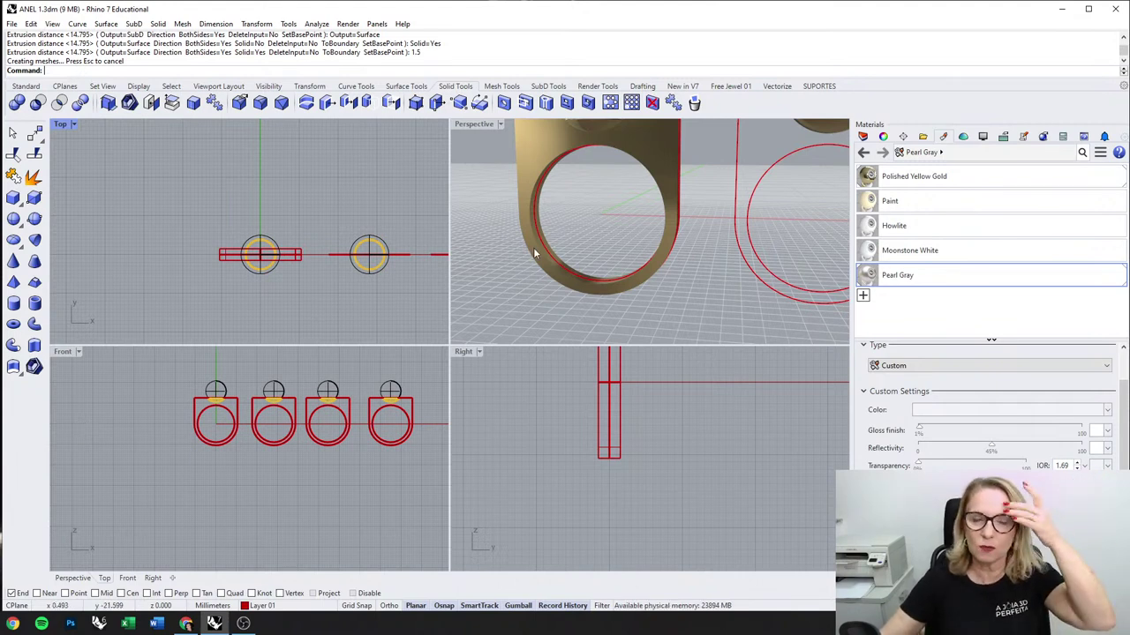
pyautogui.keyDown('shift'); pyautogui.moveTo(639, 278); pyautogui.dragTo(610, 312, button='right'); pyautogui.keyUp('shift')
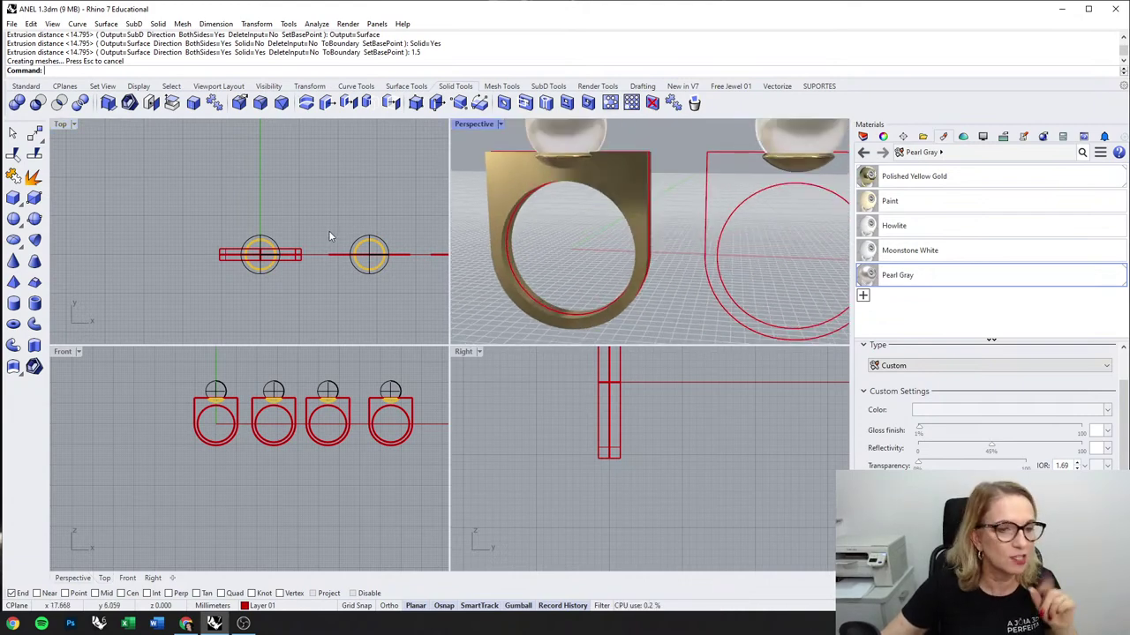
pyautogui.moveTo(328, 237); pyautogui.dragTo(384, 231, button='right')
pyautogui.moveTo(574, 217); pyautogui.dragTo(614, 224, button='right')
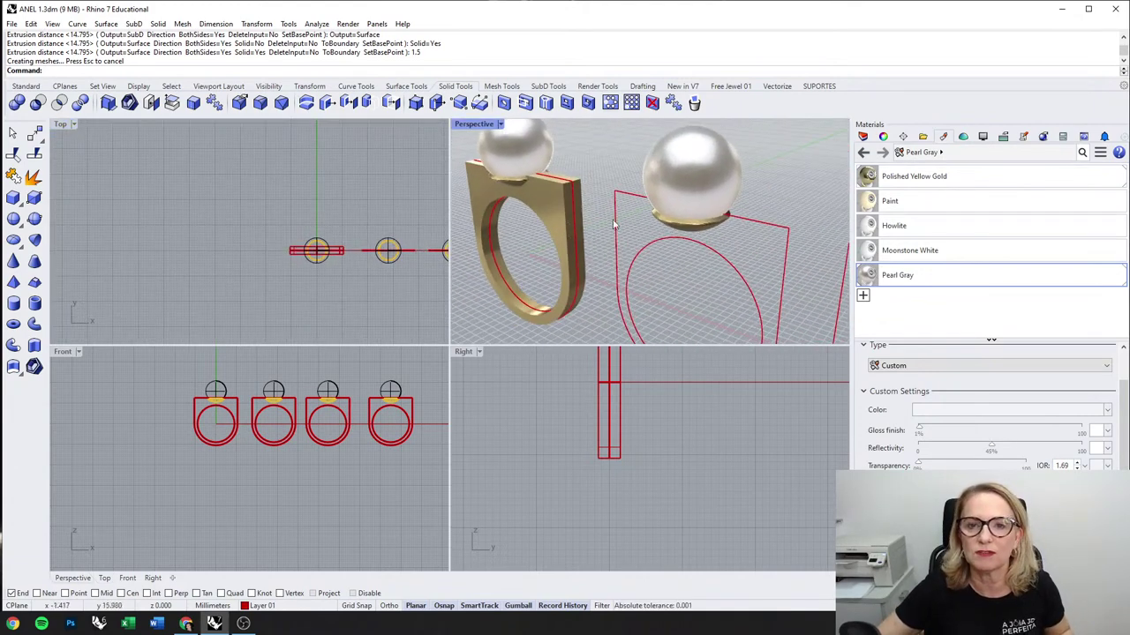
# Step: Hide the gold cup beneath the pearl of the first, solid gold ring
pyautogui.scroll(6, 524, 184)
pyautogui.click(509, 185)
pyautogui.middleClick(524, 259)
pyautogui.click(419, 239)
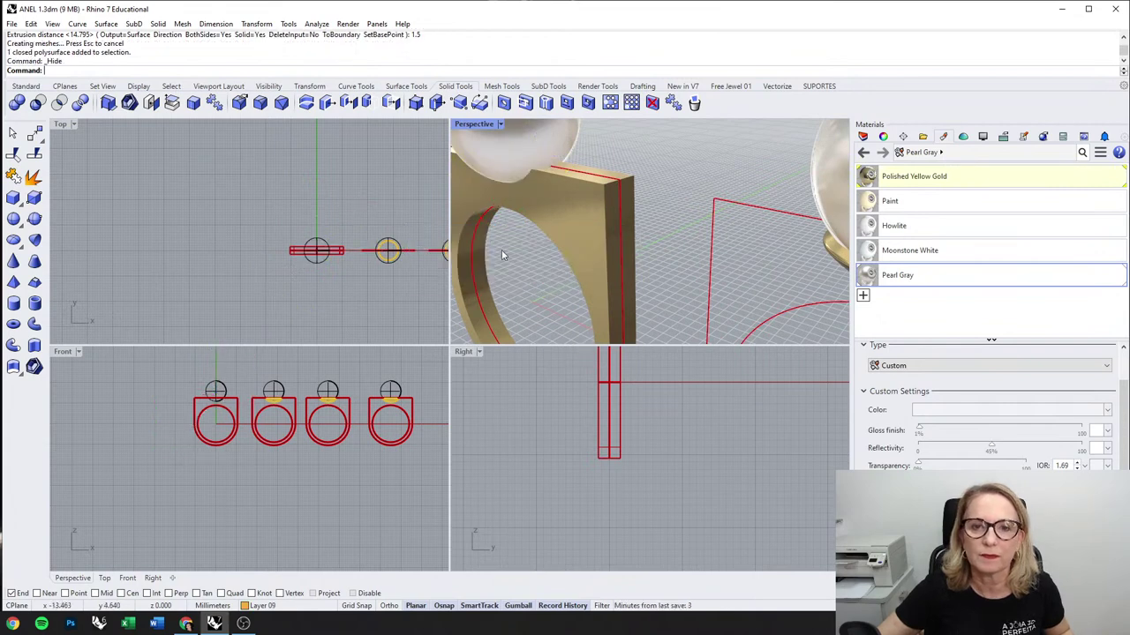
pyautogui.scroll(-5, 574, 252)
pyautogui.moveTo(574, 252)
pyautogui.mouseDown(button='right')
pyautogui.moveTo(610, 219)
pyautogui.moveTo(584, 216)
pyautogui.moveTo(566, 237)
pyautogui.mouseUp(button='right')
pyautogui.scroll(-3, 566, 234)
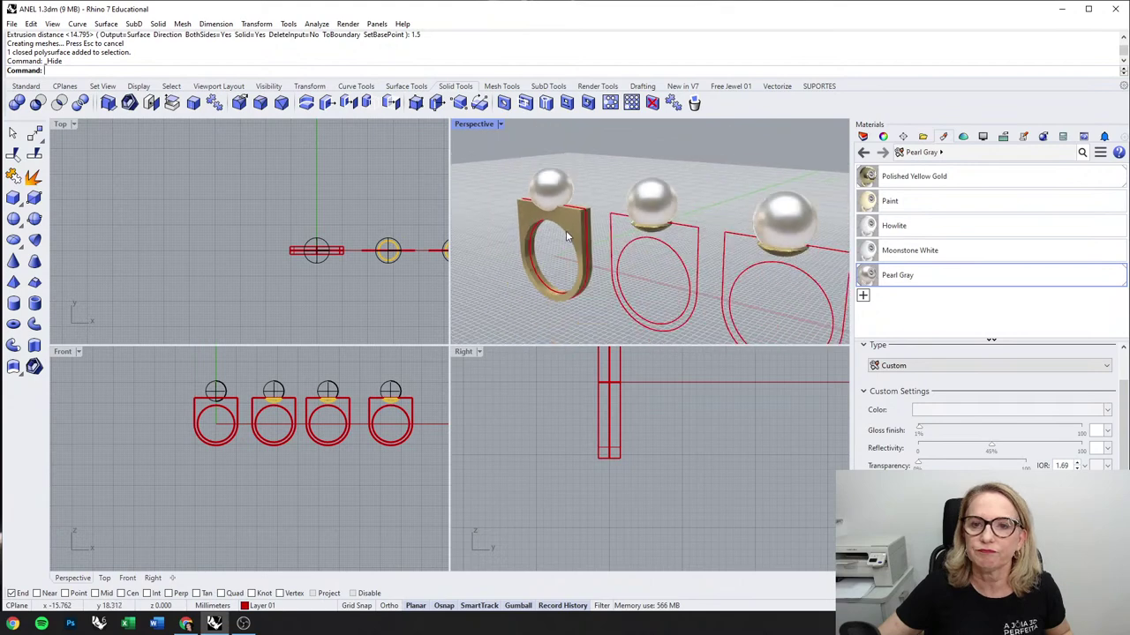
# Step: Try lowering the first ring's pearl slightly toward the band in the Front view
pyautogui.scroll(8, 252, 340)
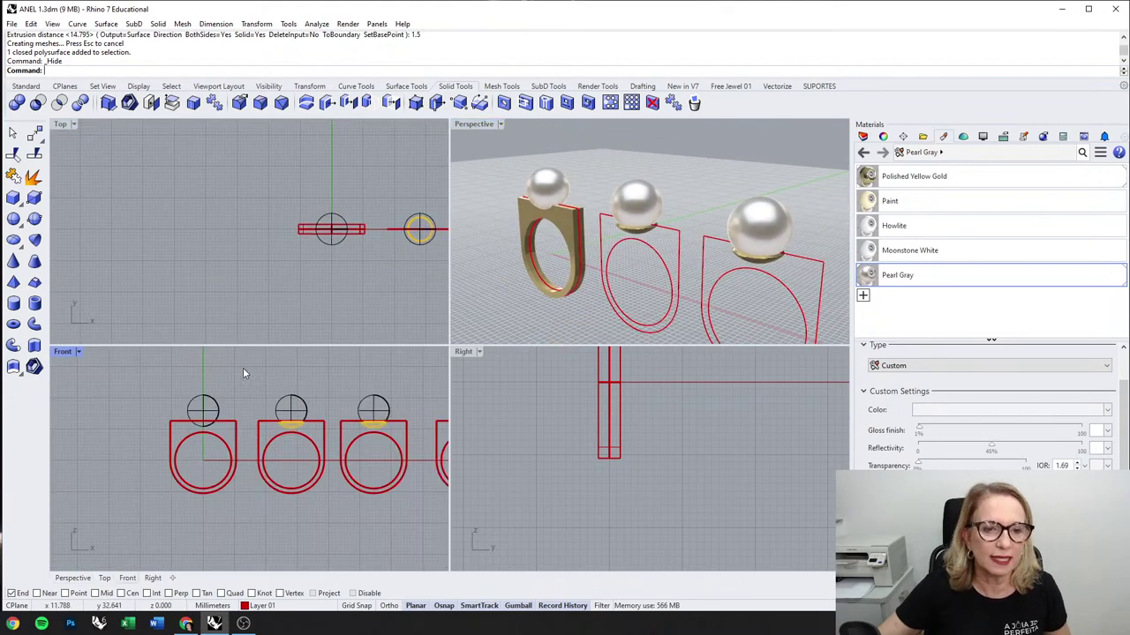
pyautogui.click(180, 415)
pyautogui.scroll(6, 176, 404)
pyautogui.moveTo(212, 370); pyautogui.dragTo(213, 382)
pyautogui.click(314, 361)
pyautogui.moveTo(599, 209); pyautogui.dragTo(622, 166, button='right')
pyautogui.scroll(3, 622, 166)
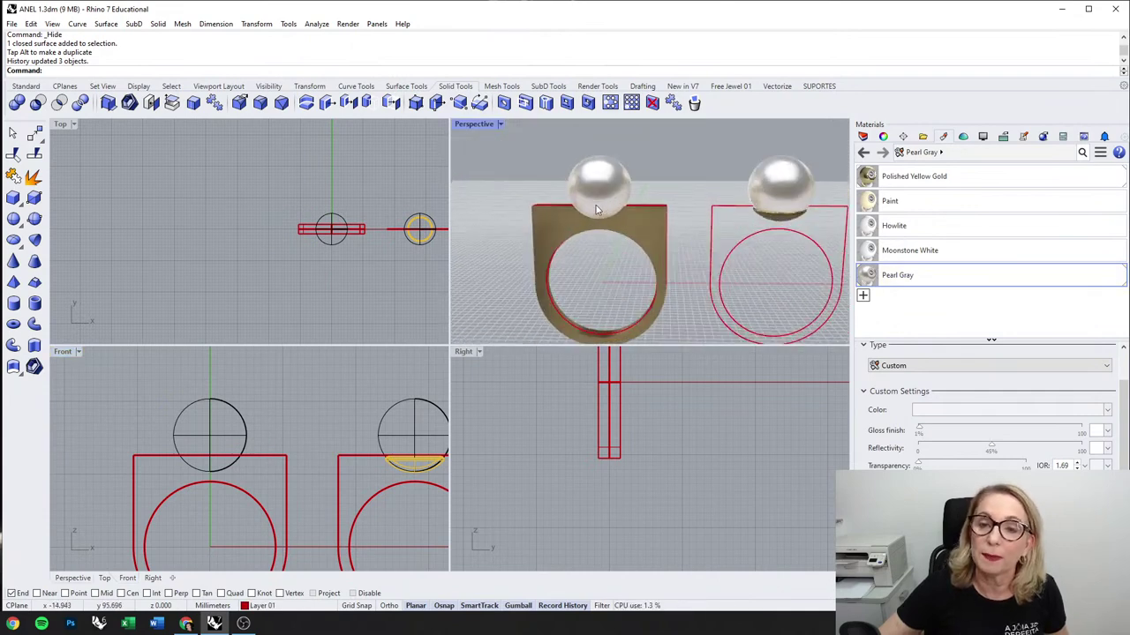
# Step: Undo both the pearl's move and the hiding of the gold cup
pyautogui.hotkey('ctrl', 'z')
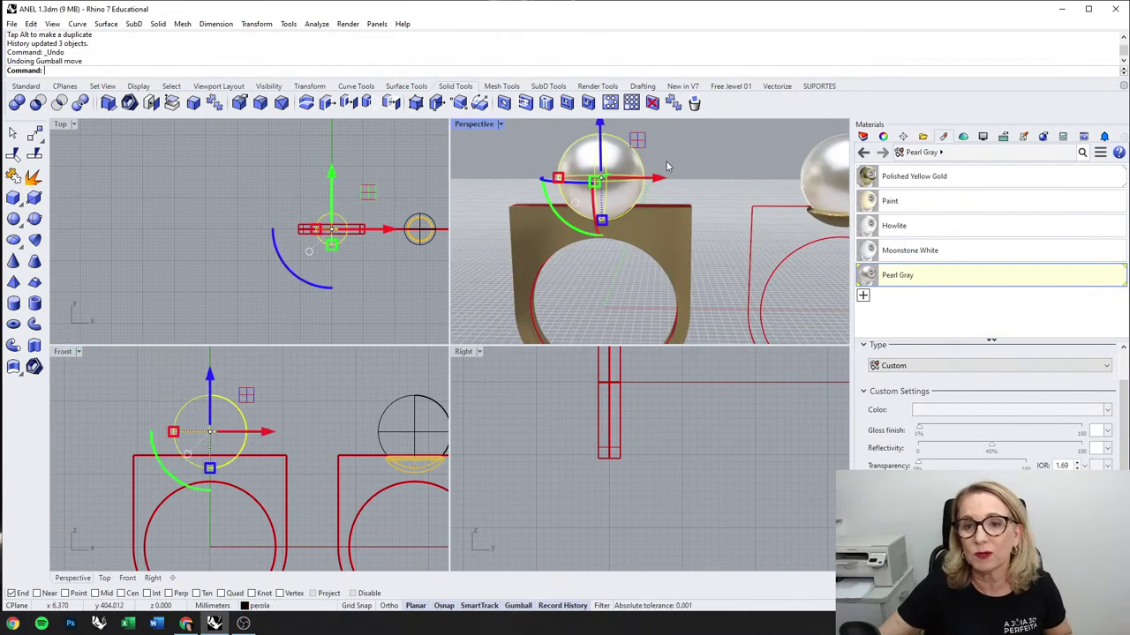
pyautogui.hotkey('ctrl', 'z')
# Step: Scale down the gold cup beneath the first ring's pearl, working in the Right view
pyautogui.scroll(3, 610, 209)
pyautogui.click(610, 209)
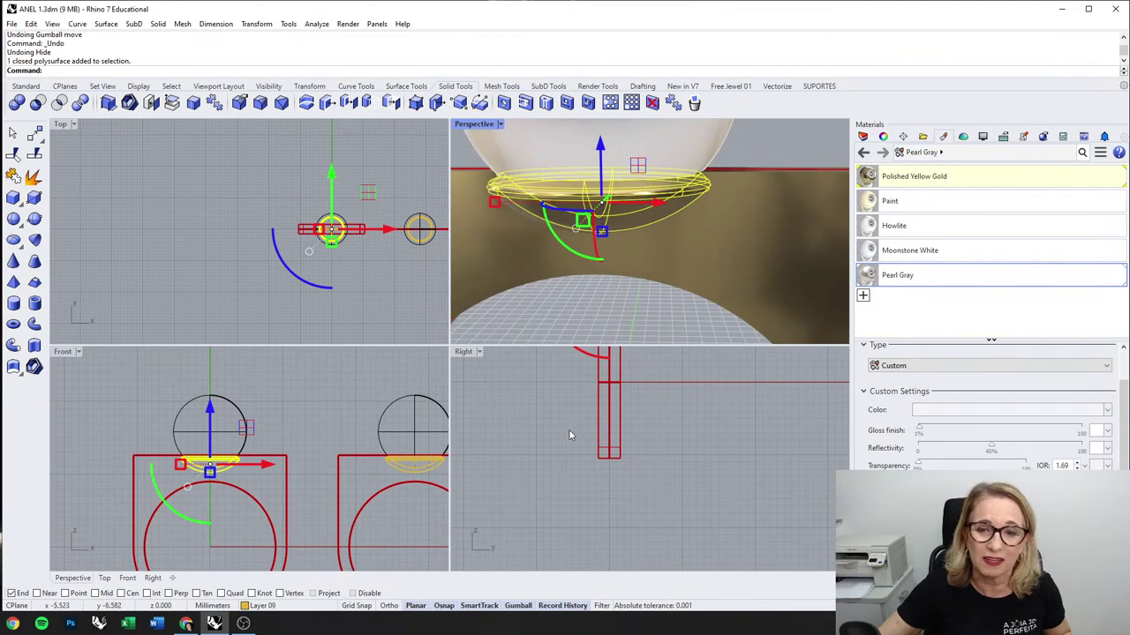
pyautogui.scroll(-7, 572, 446)
pyautogui.scroll(8, 590, 371)
pyautogui.moveTo(561, 422); pyautogui.dragTo(572, 421)
pyautogui.press('Escape')
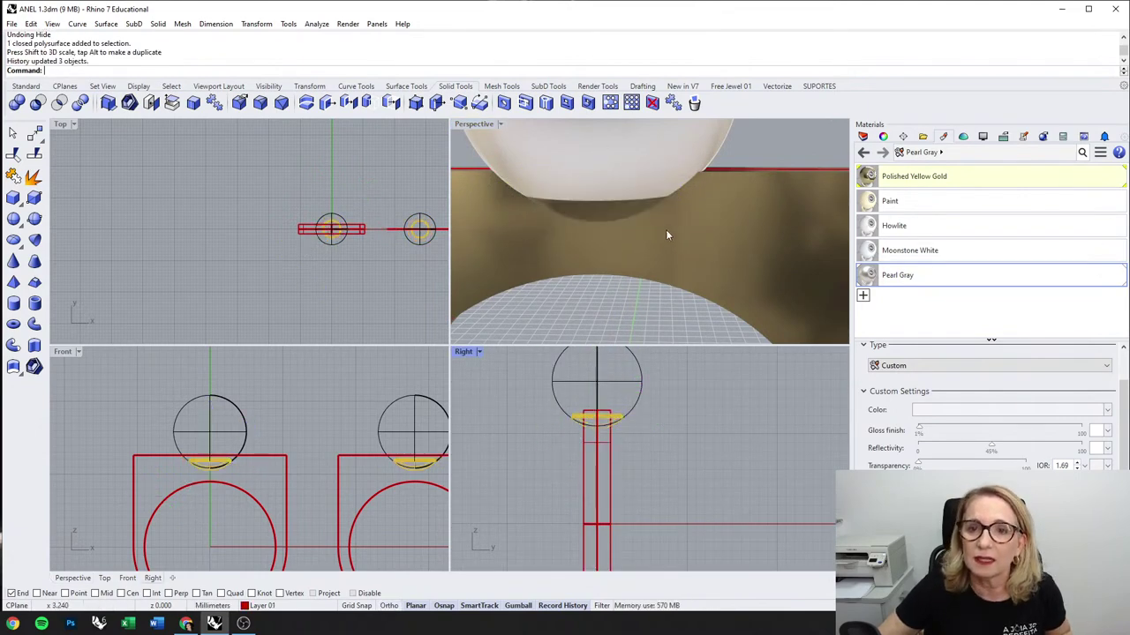
# Step: Move the first ring's gold cup slightly down from the pearl in the Front view and inspect the fit
pyautogui.scroll(-8, 666, 232)
pyautogui.moveTo(676, 232); pyautogui.dragTo(629, 200, button='right')
pyautogui.scroll(3, 533, 191)
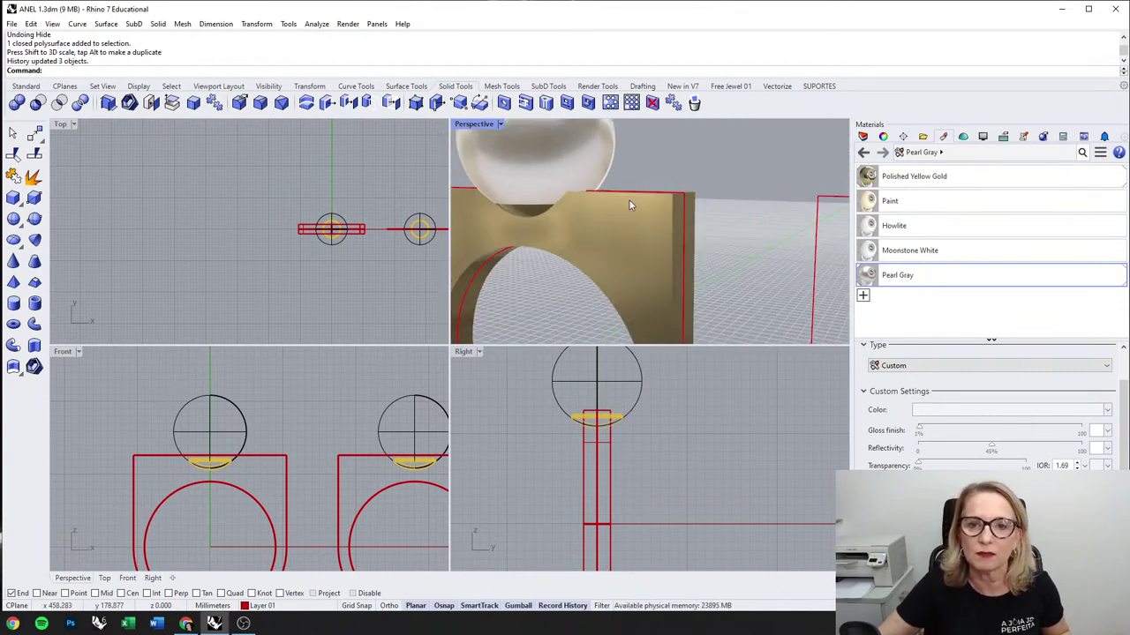
pyautogui.scroll(-3, 629, 203)
pyautogui.scroll(1, 613, 194)
pyautogui.scroll(3, 214, 468)
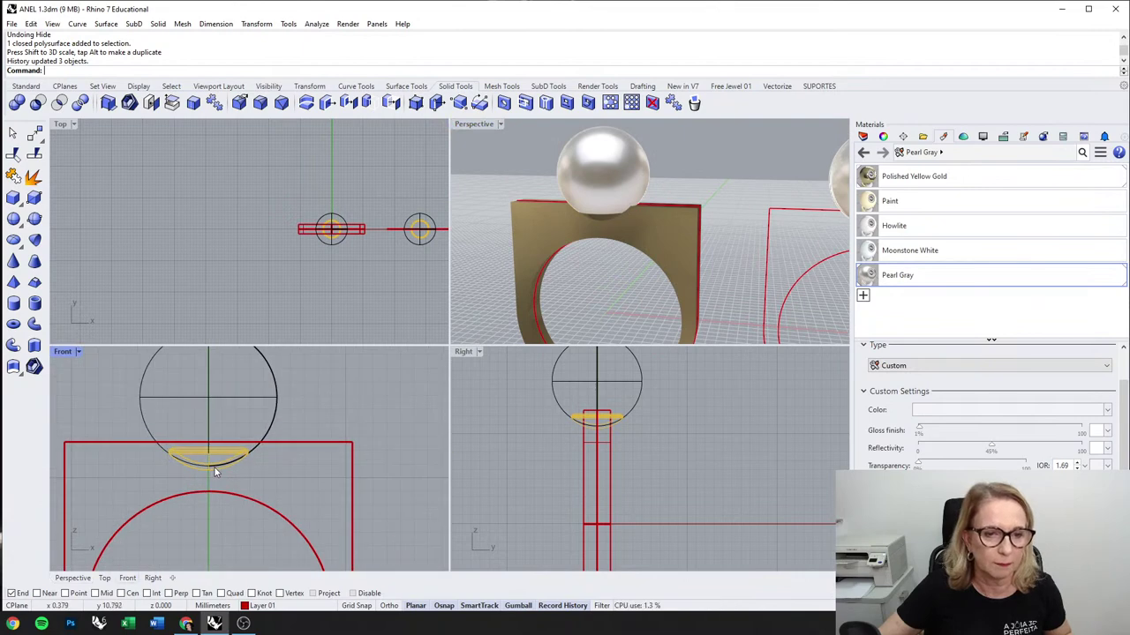
pyautogui.click(208, 459)
pyautogui.moveTo(206, 403); pyautogui.dragTo(217, 414)
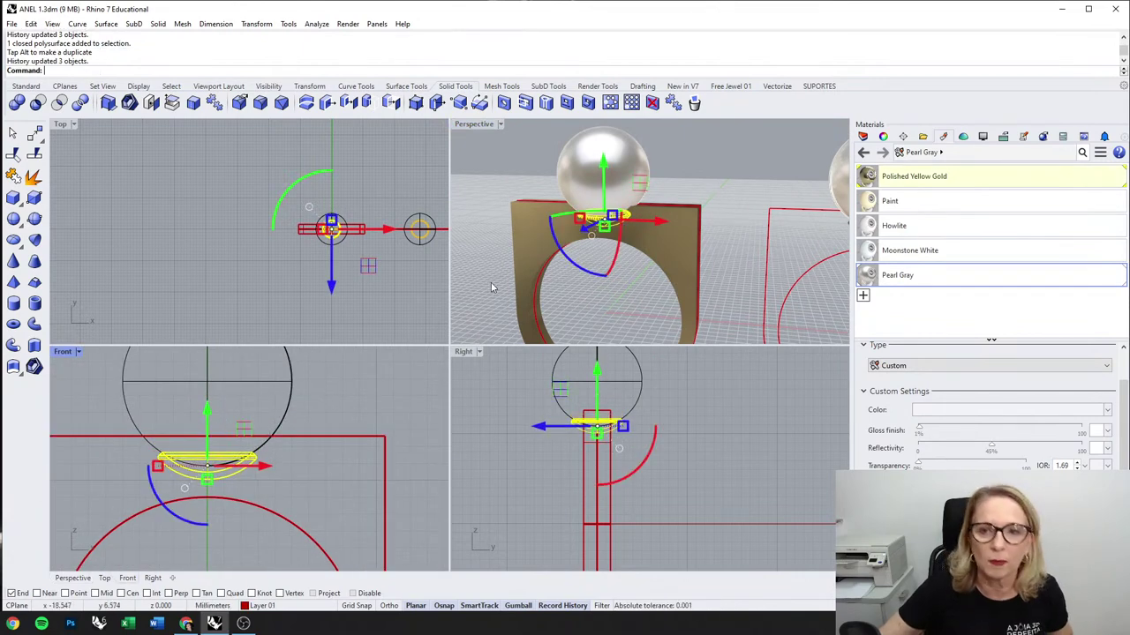
pyautogui.click(478, 250)
pyautogui.moveTo(602, 216)
pyautogui.mouseDown(button='right')
pyautogui.moveTo(675, 202)
pyautogui.moveTo(598, 234)
pyautogui.mouseUp(button='right')
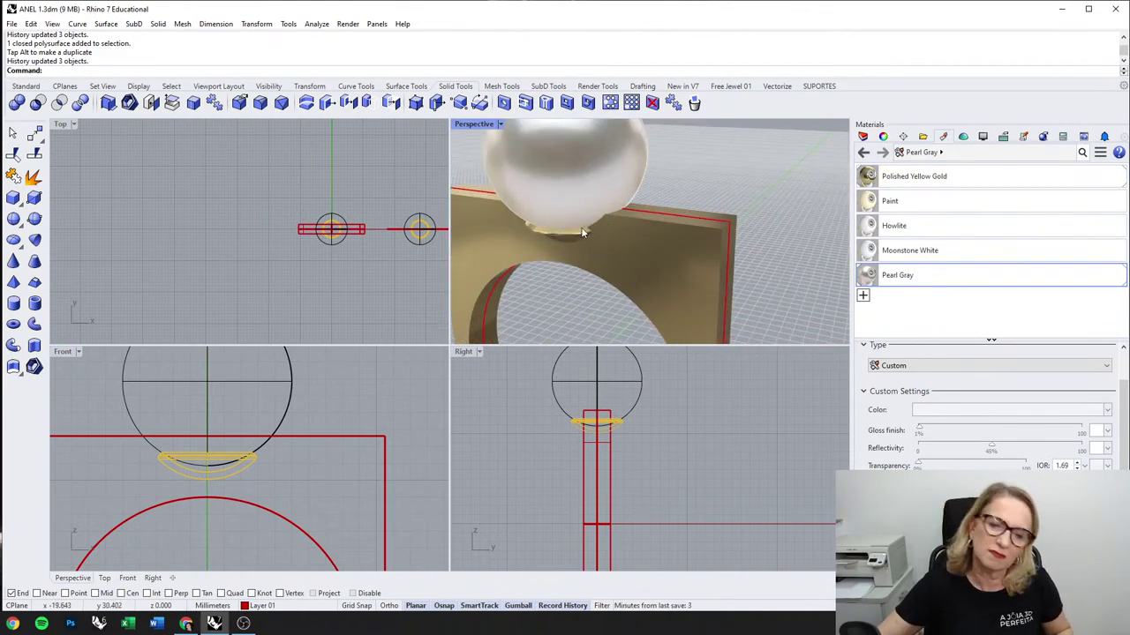
# Step: Delete the gold cup beneath the first ring's pearl
pyautogui.click(239, 476)
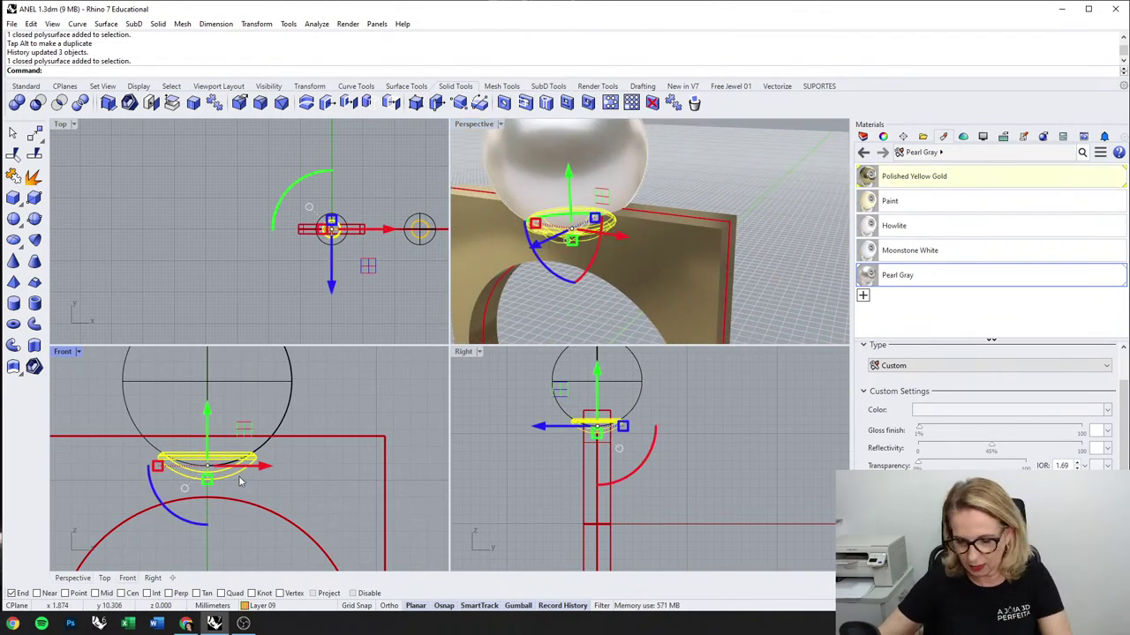
pyautogui.press('Delete')
pyautogui.scroll(-5, 662, 292)
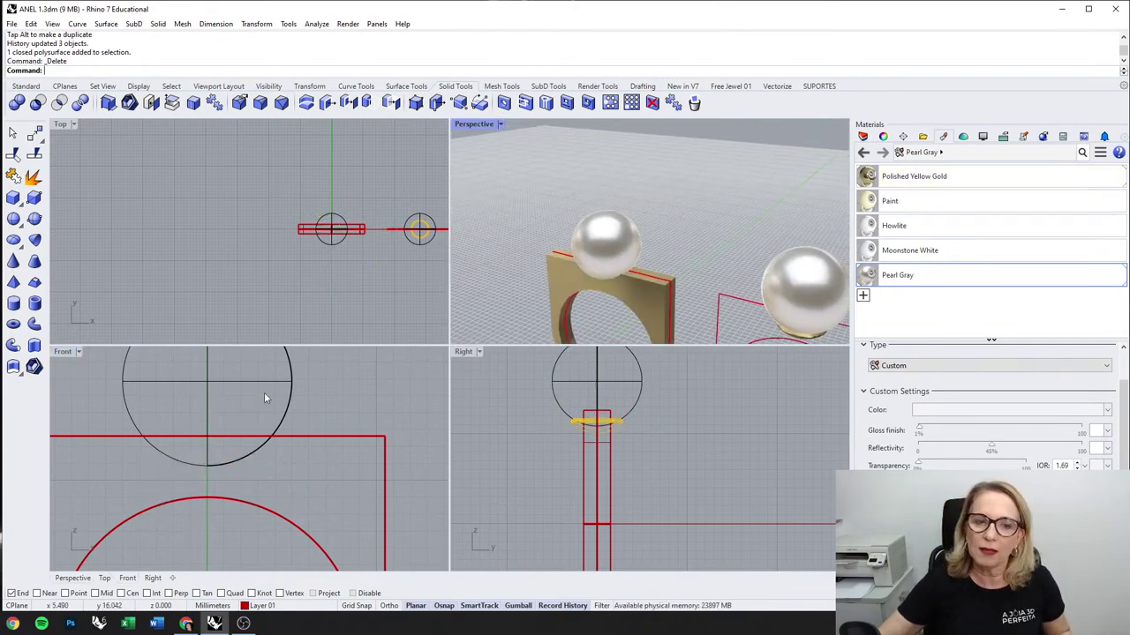
# Step: Lower the first ring's pearl so that it sinks into the flat top of the band
pyautogui.click(291, 382)
pyautogui.moveTo(208, 351); pyautogui.dragTo(218, 403, button='right')
pyautogui.moveTo(218, 385); pyautogui.dragTo(295, 404)
pyautogui.click(507, 184)
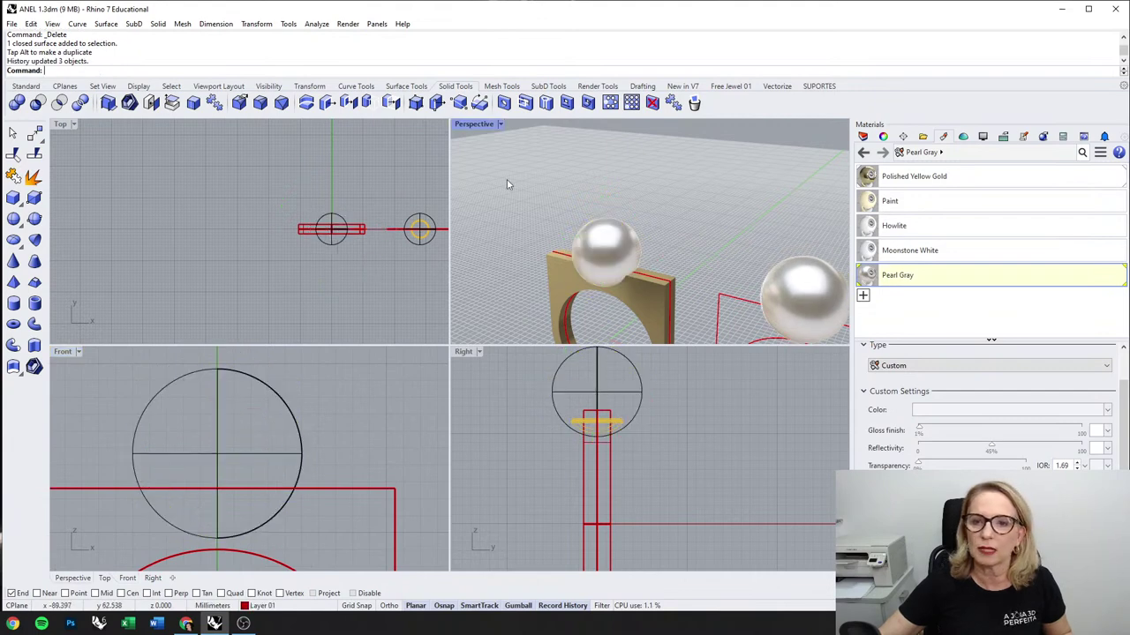
# Step: Subtract the pearl from the first ring's gold band with Boolean Difference, using DeleteInput=No to keep the pearl
pyautogui.doubleClick(476, 123)
pyautogui.keyDown('shift'); pyautogui.moveTo(465, 345); pyautogui.dragTo(392, 263, button='right'); pyautogui.keyUp('shift')
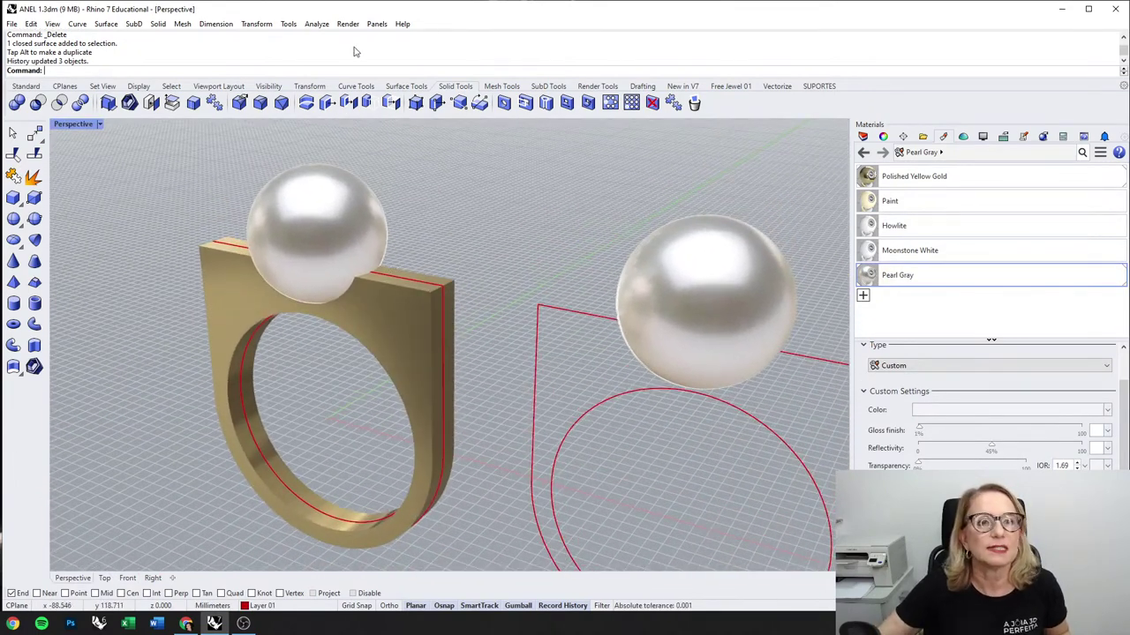
pyautogui.click(37, 104)
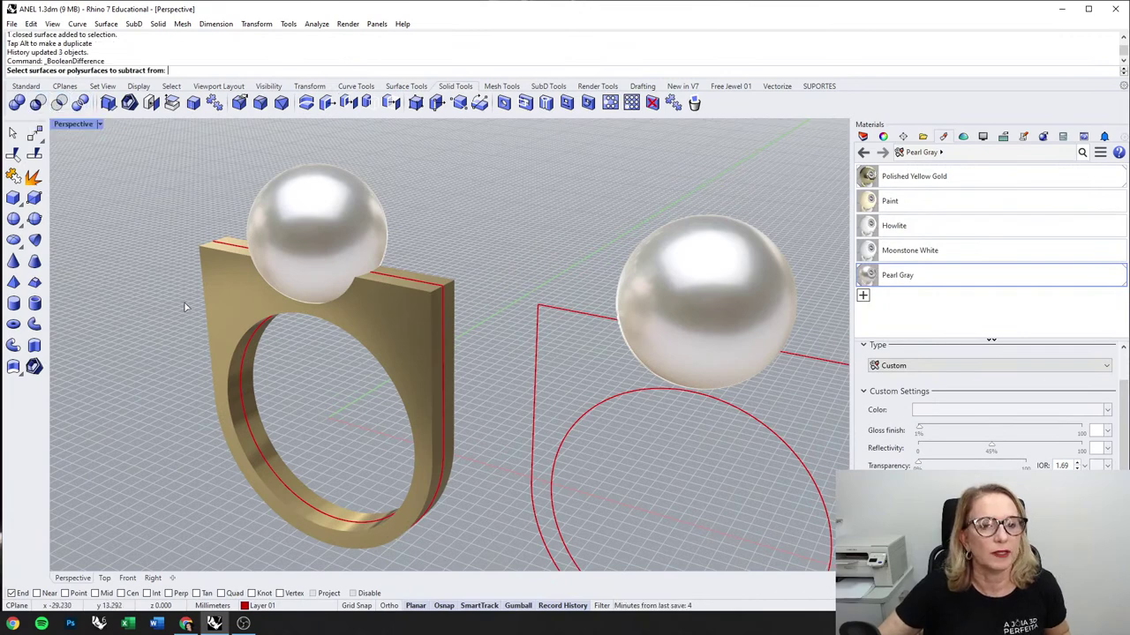
pyautogui.click(231, 270)
pyautogui.press('Return')
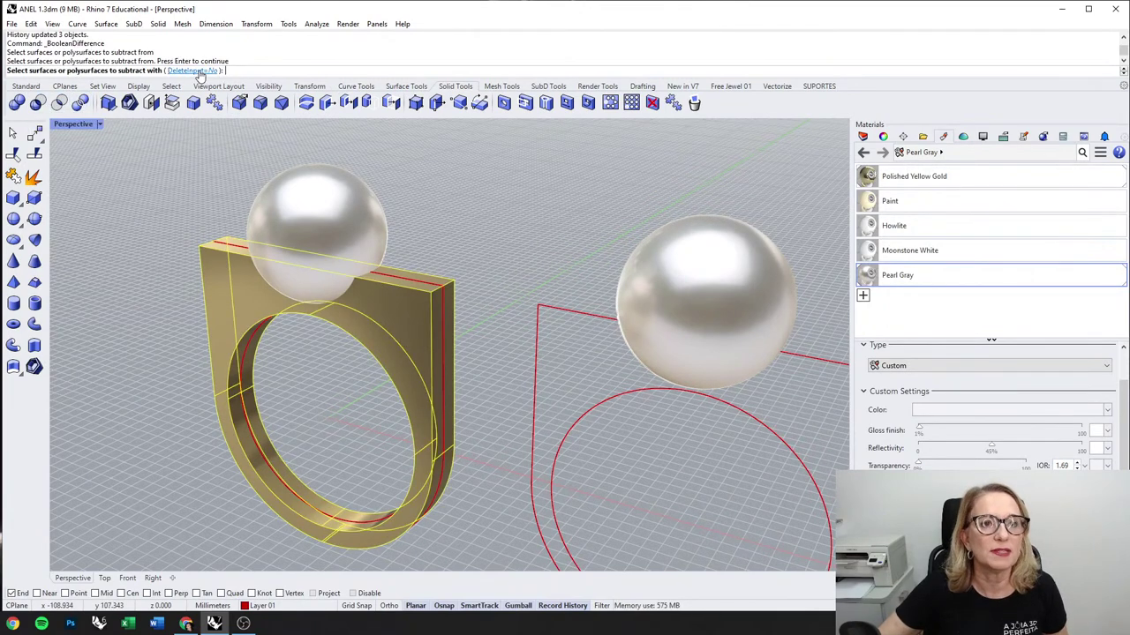
pyautogui.click(303, 173)
pyautogui.press('Return')
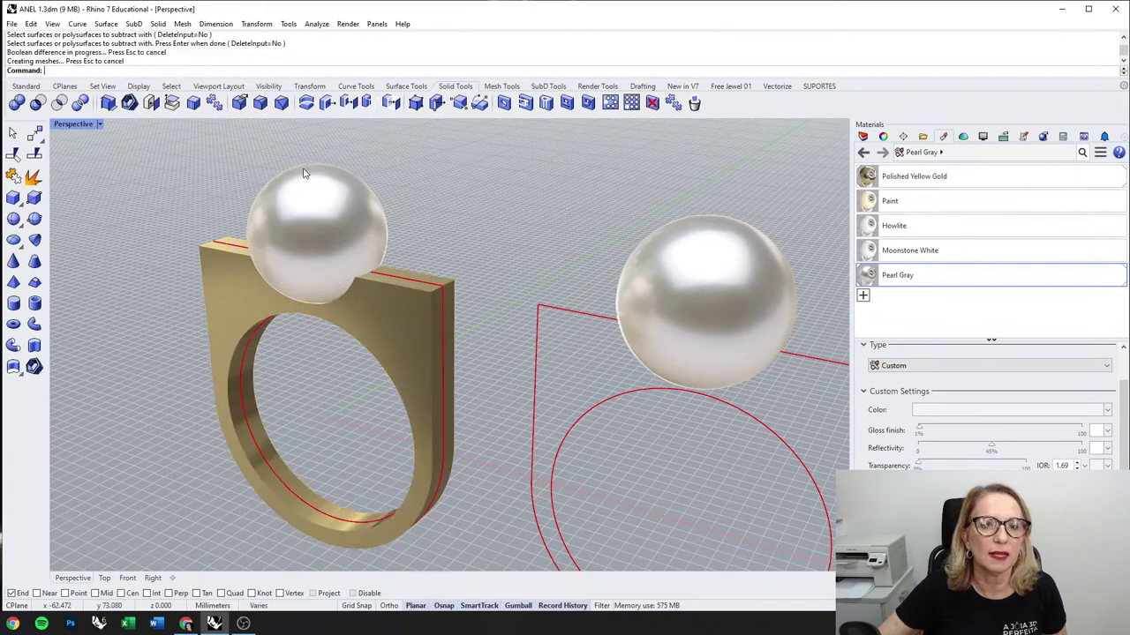
# Step: Raise the first ring's pearl temporarily to inspect the seat cut in the band, and undo the move
pyautogui.doubleClick(85, 128)
pyautogui.click(301, 424)
pyautogui.scroll(-4, 218, 422)
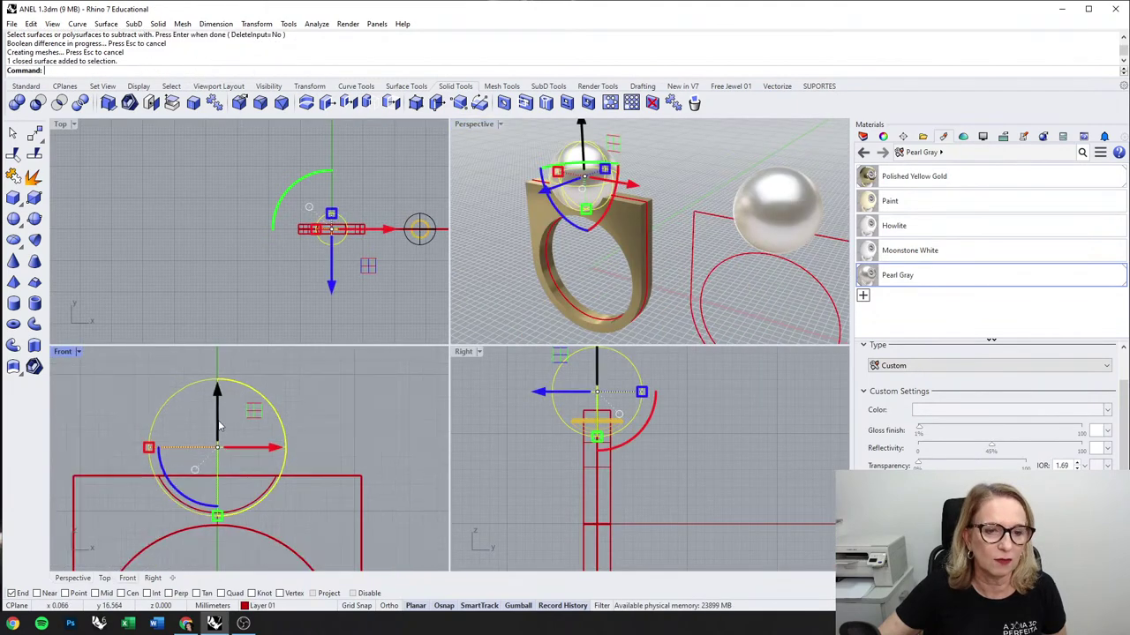
pyautogui.moveTo(219, 395); pyautogui.dragTo(219, 369)
pyautogui.moveTo(510, 259); pyautogui.dragTo(647, 234, button='right')
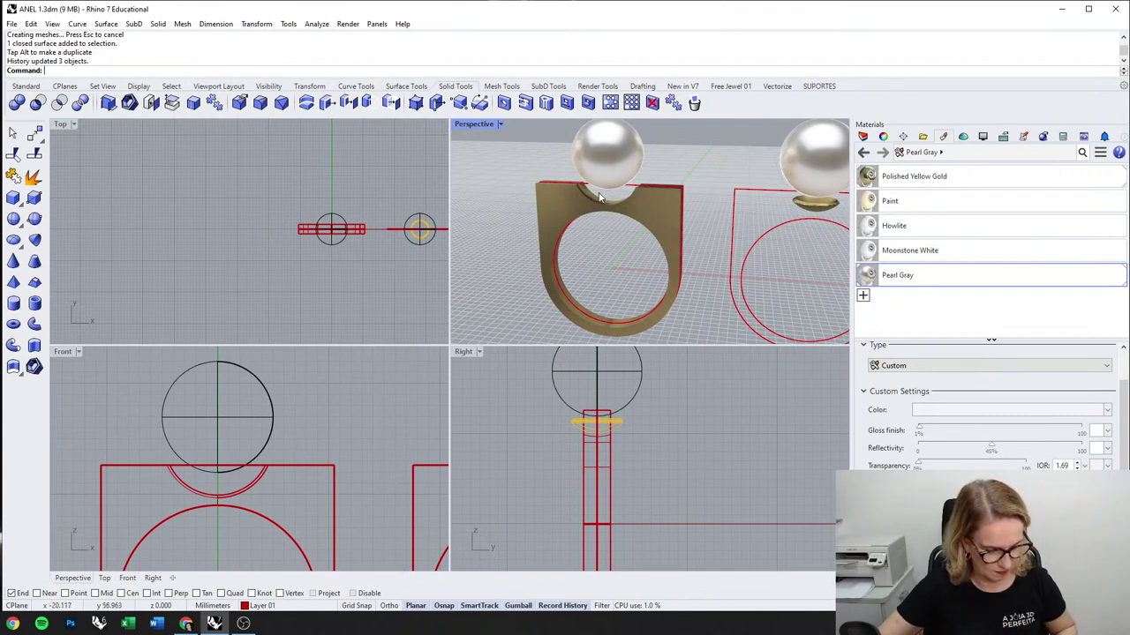
pyautogui.hotkey('ctrl', 'z')
pyautogui.press('Escape')
# Step: Maximize the Perspective view of the four rings and turn off its grid
pyautogui.moveTo(598, 196); pyautogui.dragTo(522, 173, button='right')
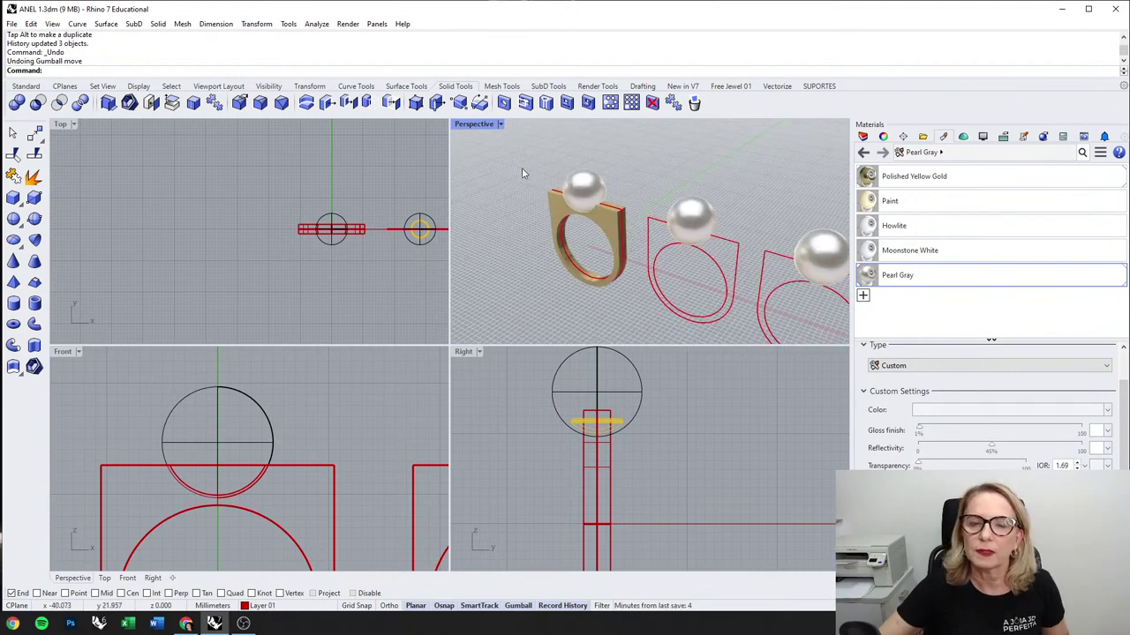
pyautogui.doubleClick(485, 129)
pyautogui.moveTo(498, 278); pyautogui.dragTo(454, 302, button='right')
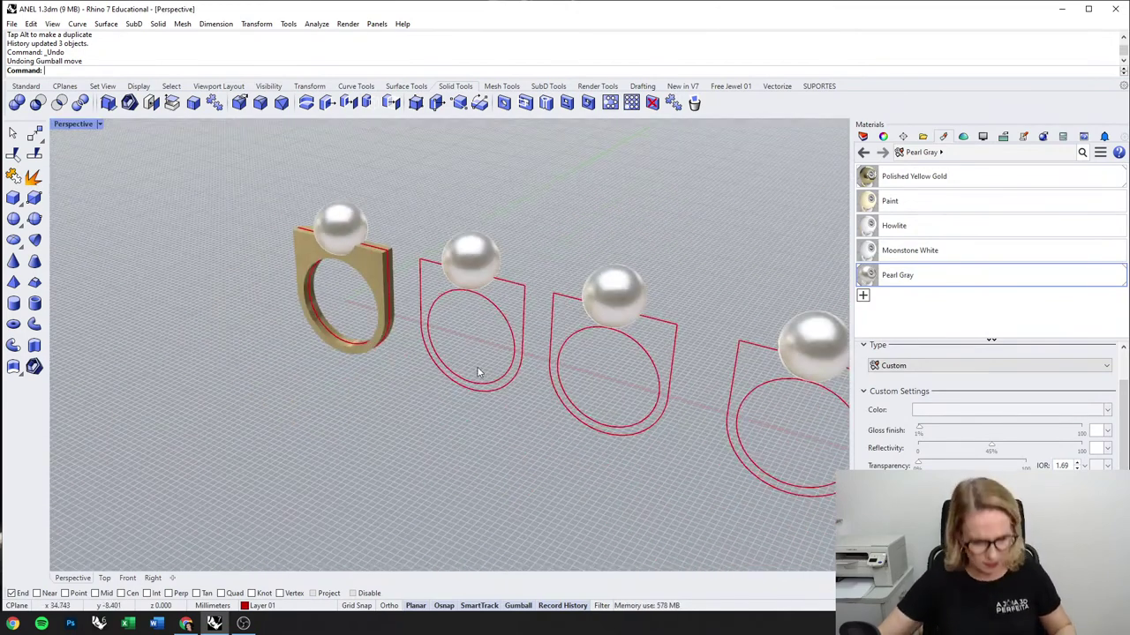
pyautogui.press('F7')
pyautogui.scroll(-3, 352, 289)
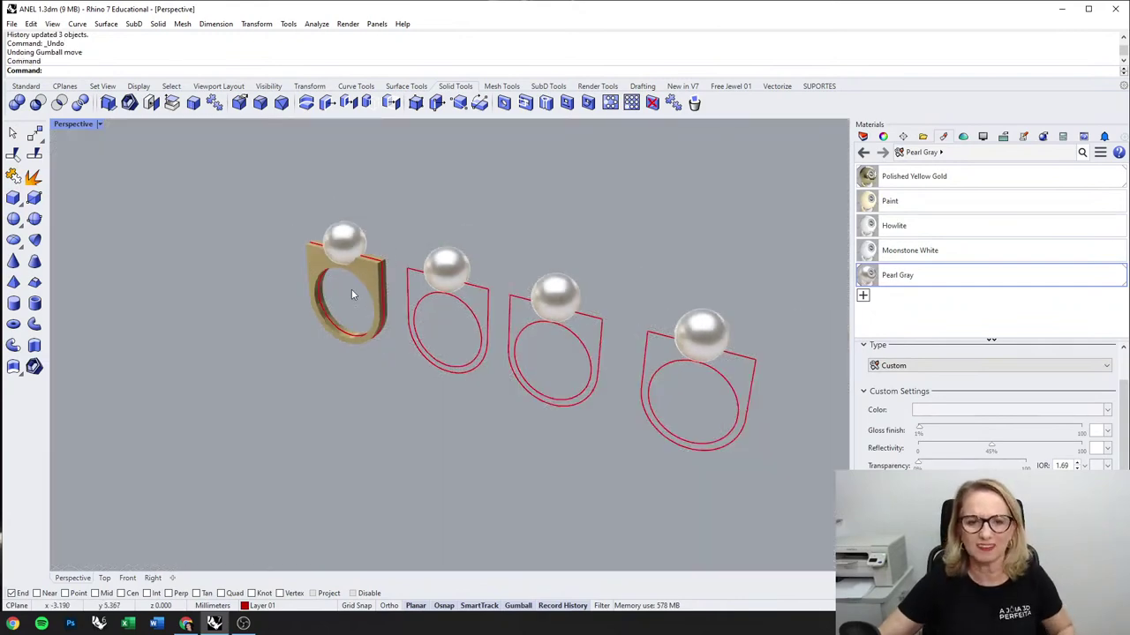
# Step: Fillet the gold band's top corner edge nearest the second ring with a radius of 5
pyautogui.moveTo(351, 289)
pyautogui.mouseDown(button='right')
pyautogui.moveTo(375, 308)
pyautogui.moveTo(363, 301)
pyautogui.mouseUp(button='right')
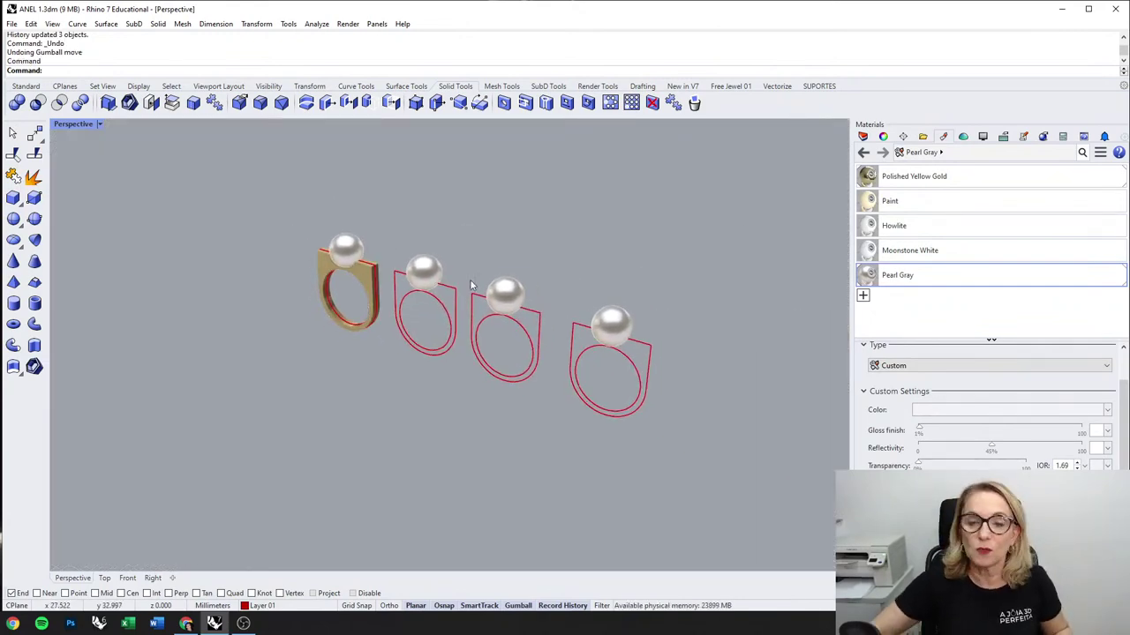
pyautogui.scroll(5, 380, 269)
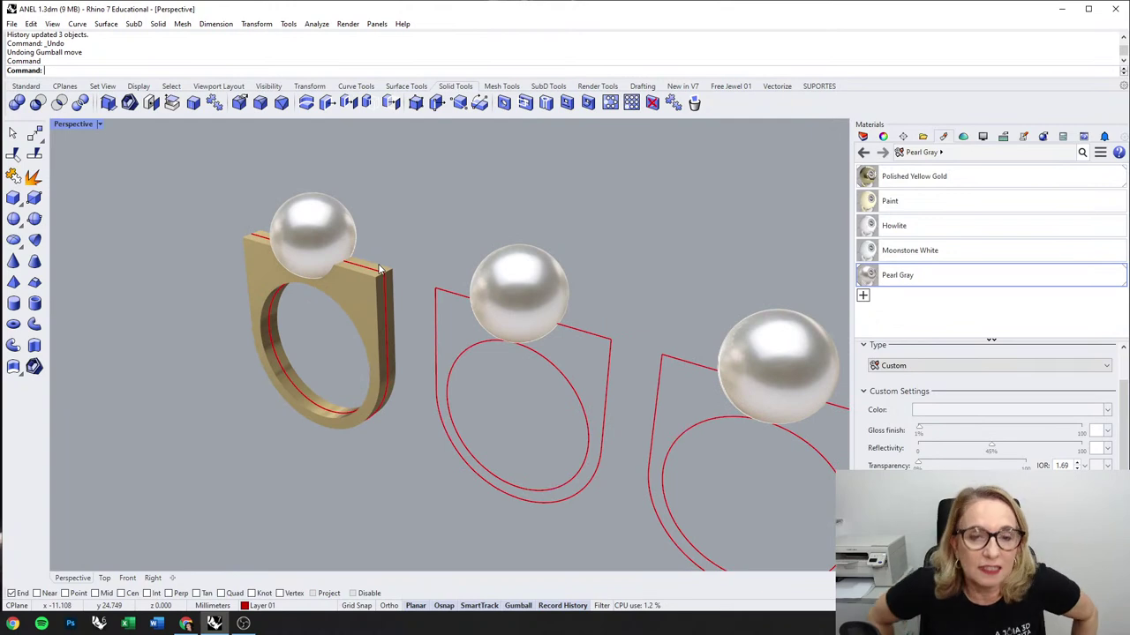
pyautogui.scroll(2, 379, 269)
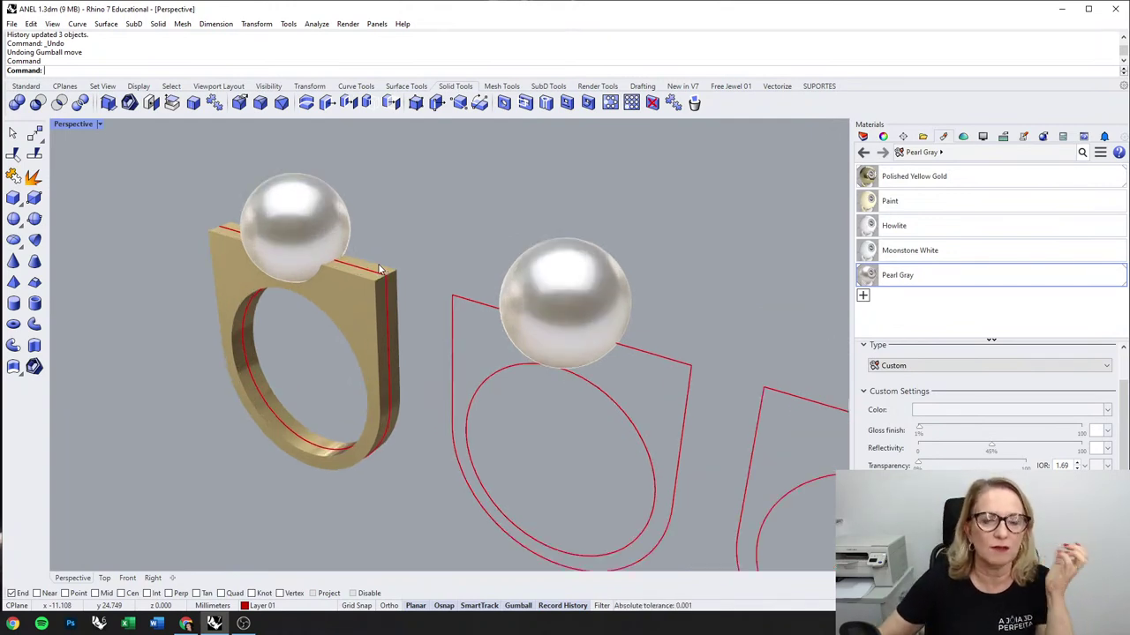
pyautogui.click(279, 106)
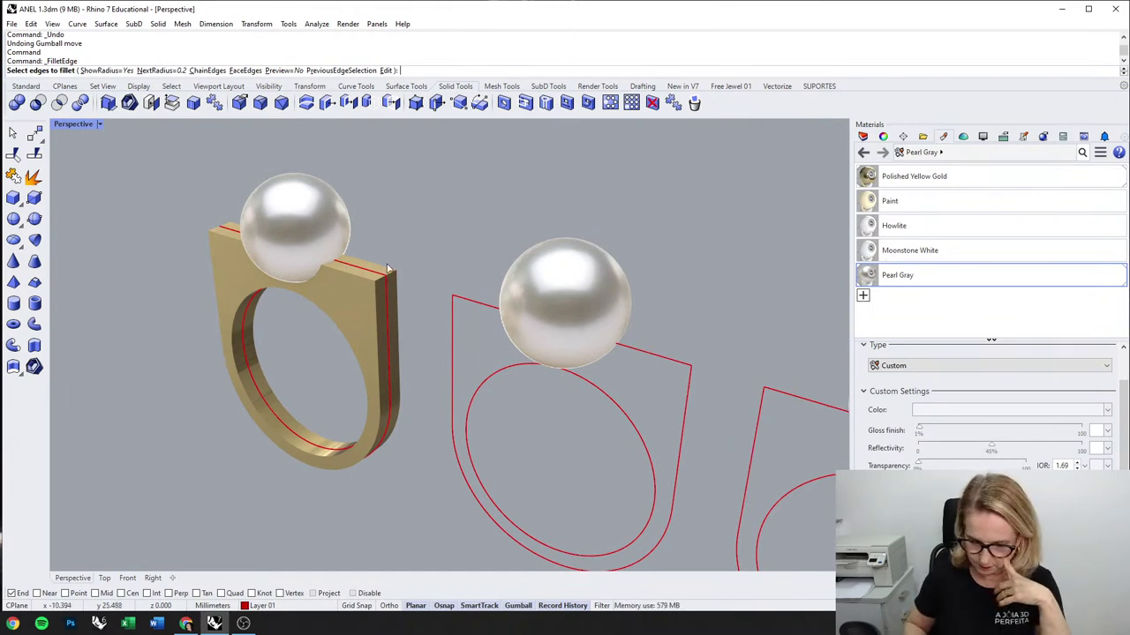
pyautogui.write('5')
pyautogui.press('Return')
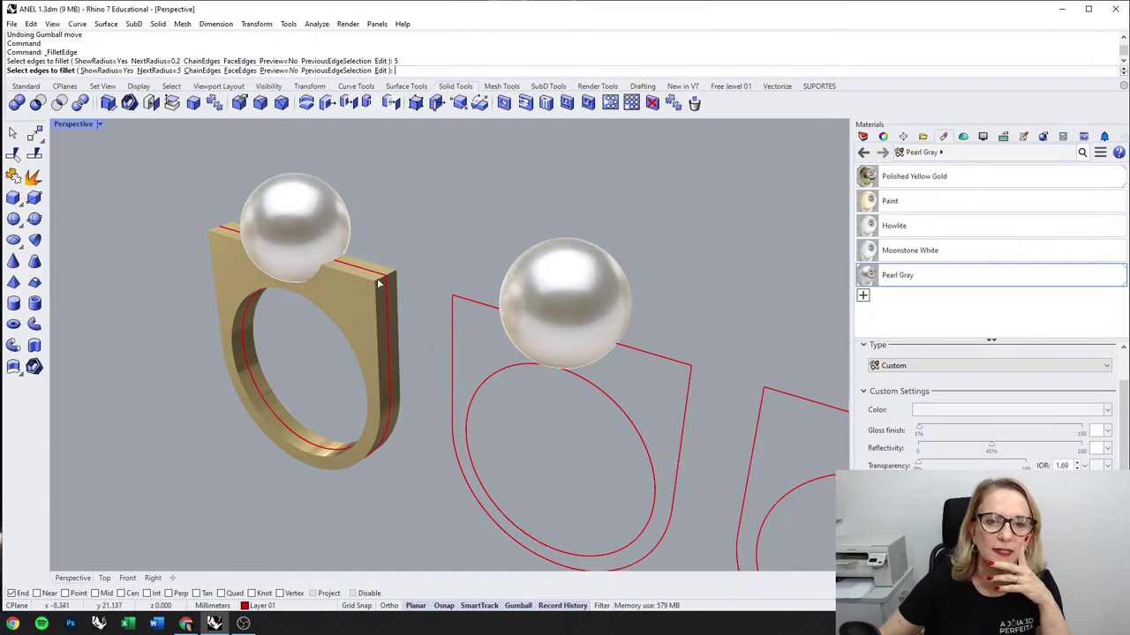
pyautogui.click(381, 279)
pyautogui.click(396, 279)
pyautogui.rightClick(402, 264)
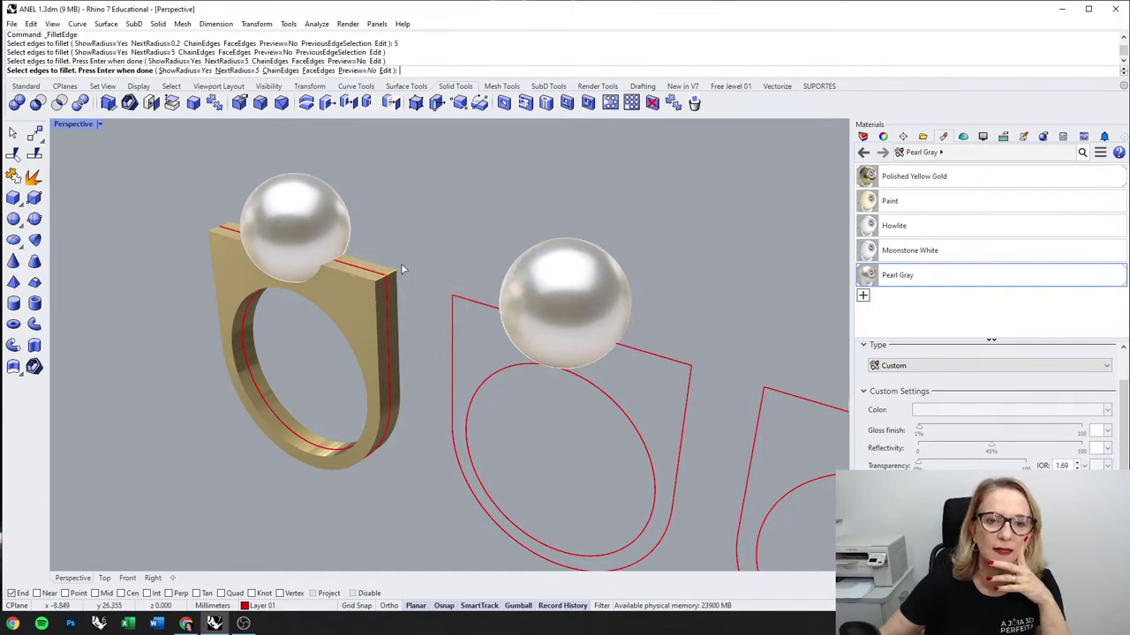
pyautogui.rightClick(402, 268)
pyautogui.rightClick(402, 268)
# Step: Fillet the gold band's top corner edge farthest from the second ring with a radius of 5
pyautogui.moveTo(404, 270); pyautogui.dragTo(434, 292, button='right')
pyautogui.rightClick(233, 256)
pyautogui.scroll(2, 229, 253)
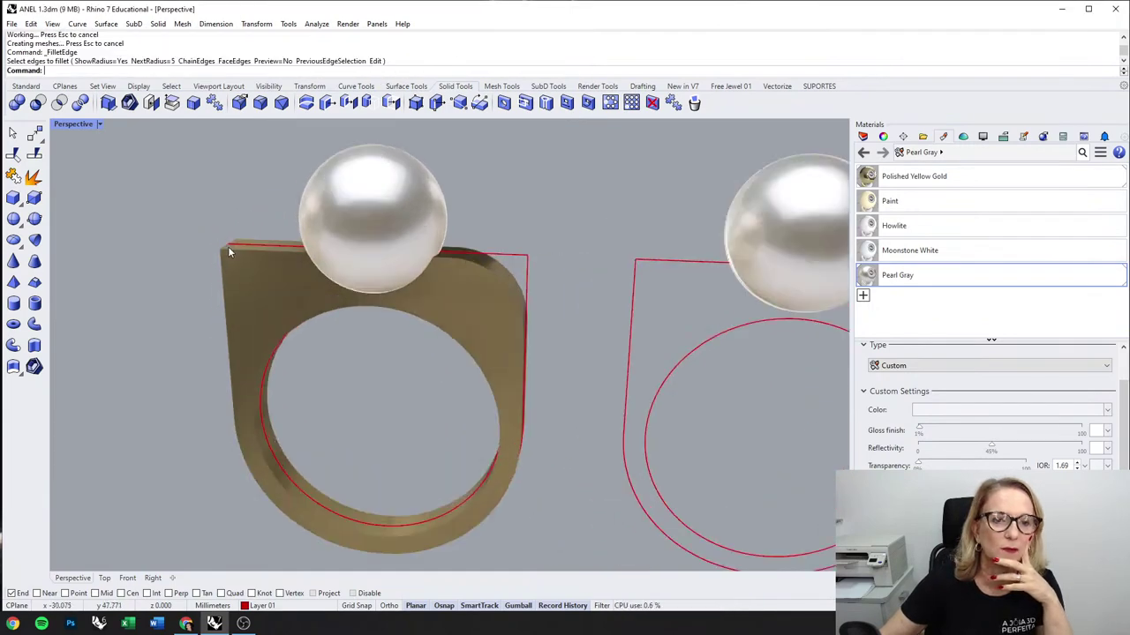
pyautogui.scroll(5, 228, 247)
pyautogui.click(220, 246)
pyautogui.rightClick(220, 246)
pyautogui.click(219, 245)
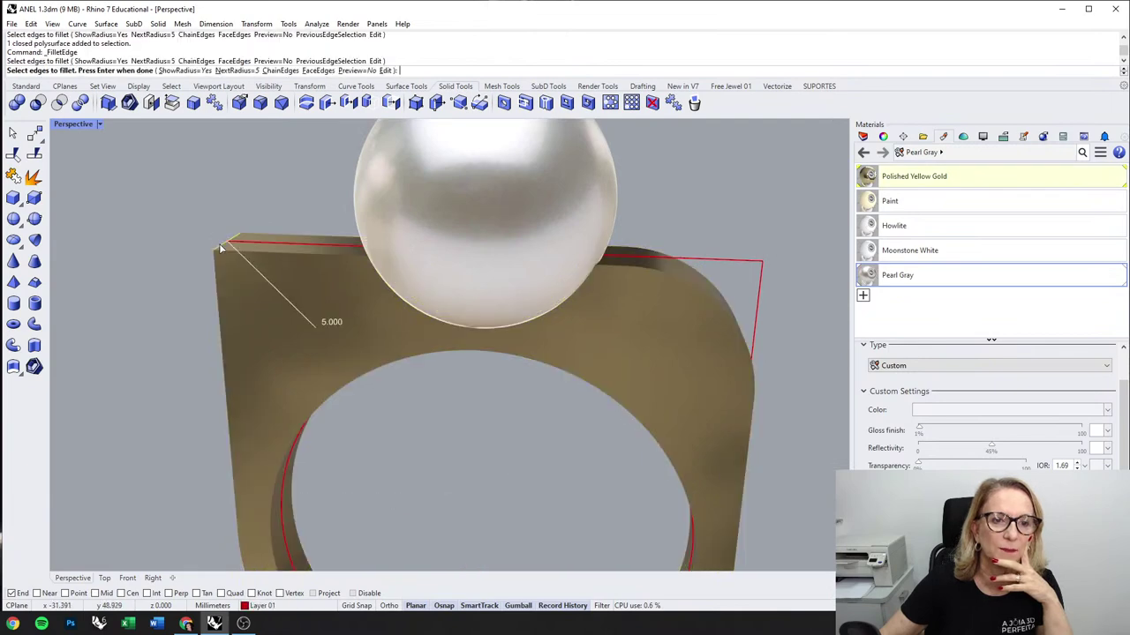
pyautogui.rightClick(221, 248)
pyautogui.rightClick(226, 247)
pyautogui.scroll(-7, 227, 247)
pyautogui.moveTo(375, 281); pyautogui.dragTo(354, 291, button='right')
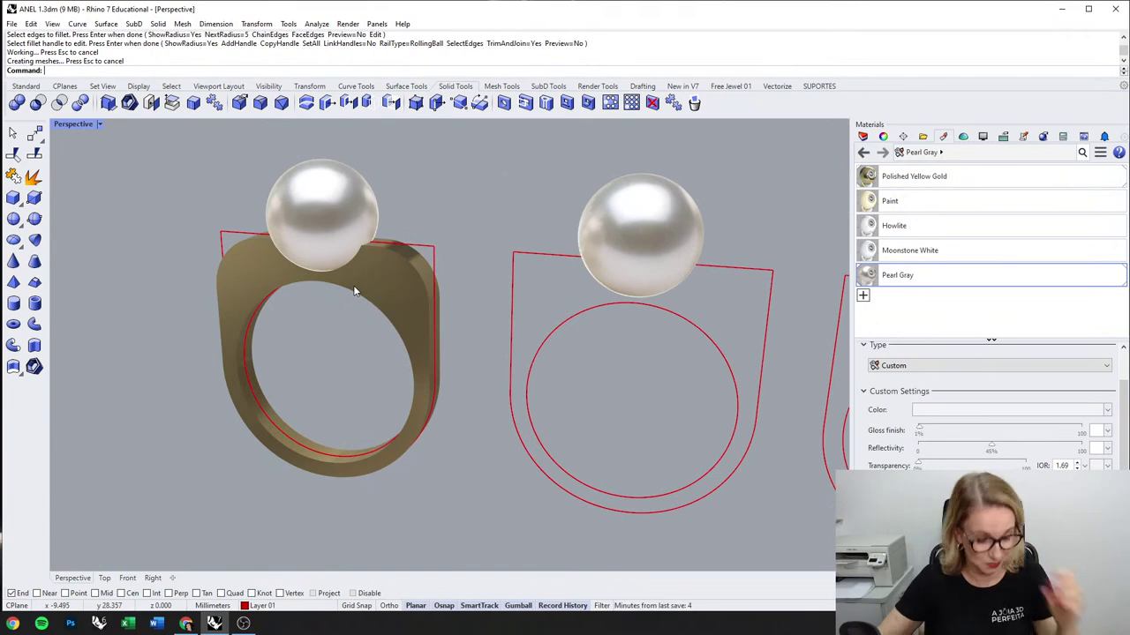
# Step: Undo both top-corner fillets on the first ring's gold band
pyautogui.hotkey('ctrl', 'z')
pyautogui.hotkey('ctrl', 'z')
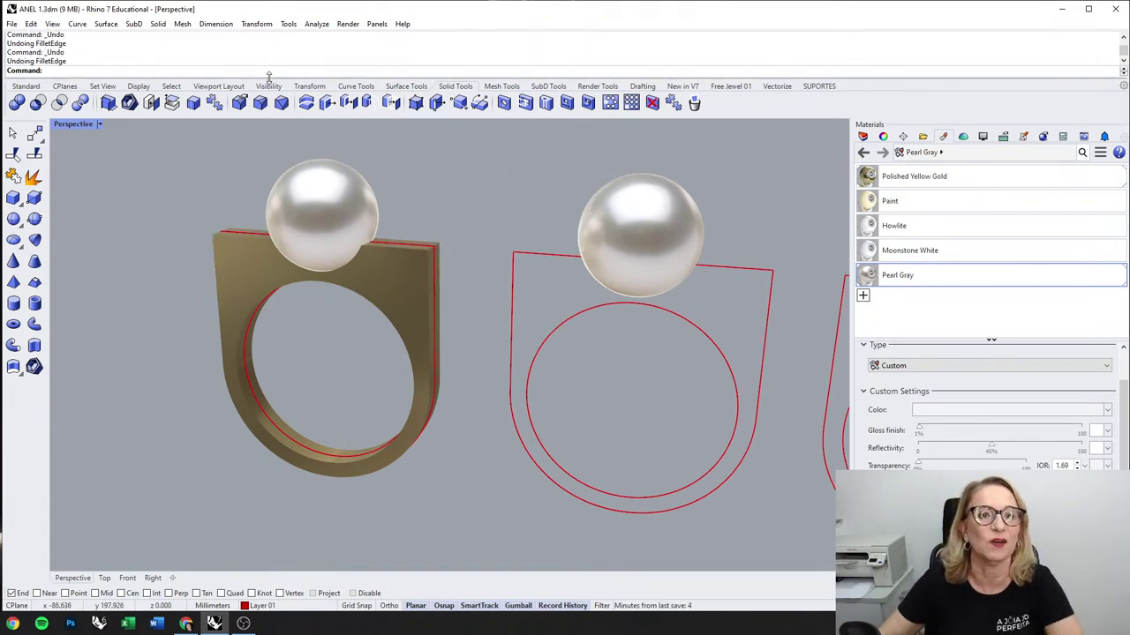
# Step: Try filleting the gold band's top corner edge nearest the second ring with a radius of 10, and undo the attempt
pyautogui.press('Return')
pyautogui.write('10')
pyautogui.press('Return')
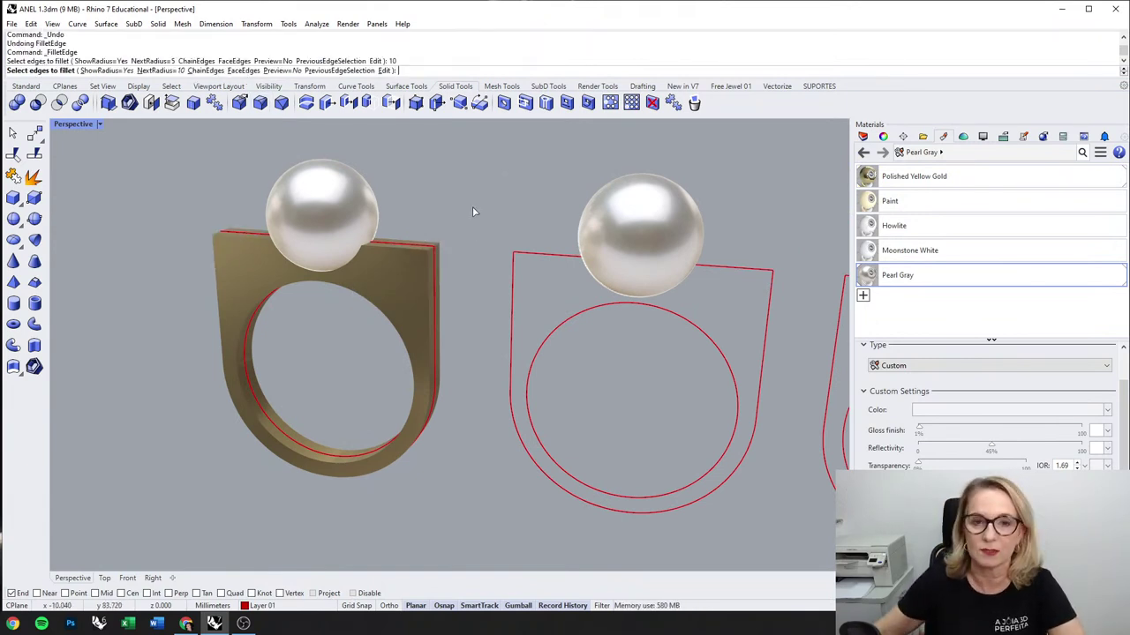
pyautogui.scroll(8, 453, 238)
pyautogui.click(413, 254)
pyautogui.press('Return')
pyautogui.press('Return')
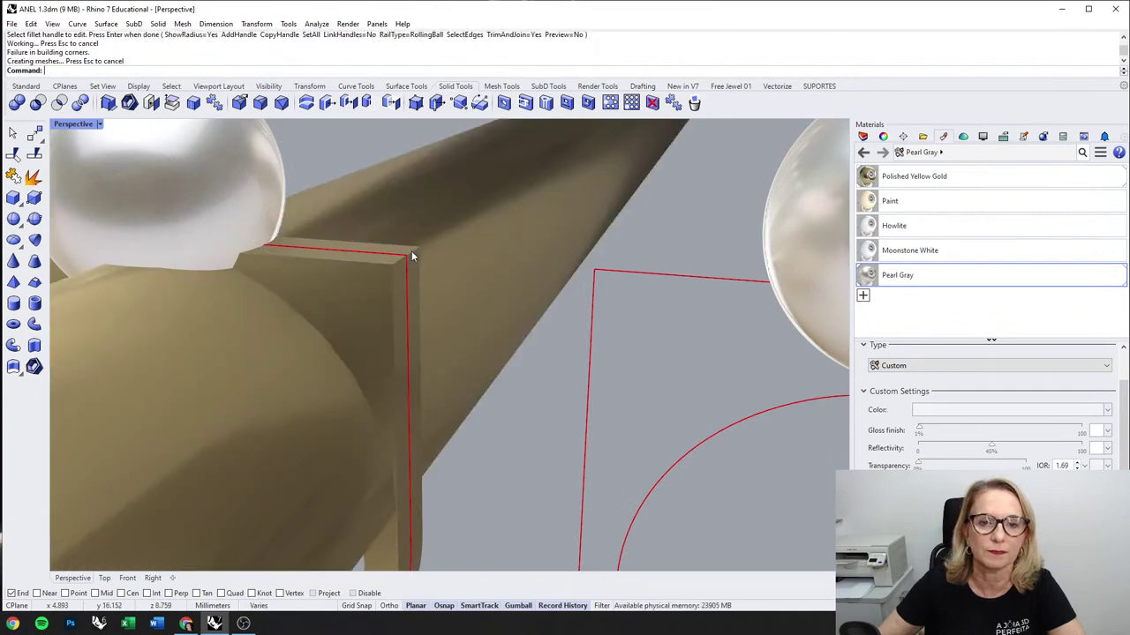
pyautogui.scroll(-3, 470, 220)
pyautogui.hotkey('ctrl', 'z')
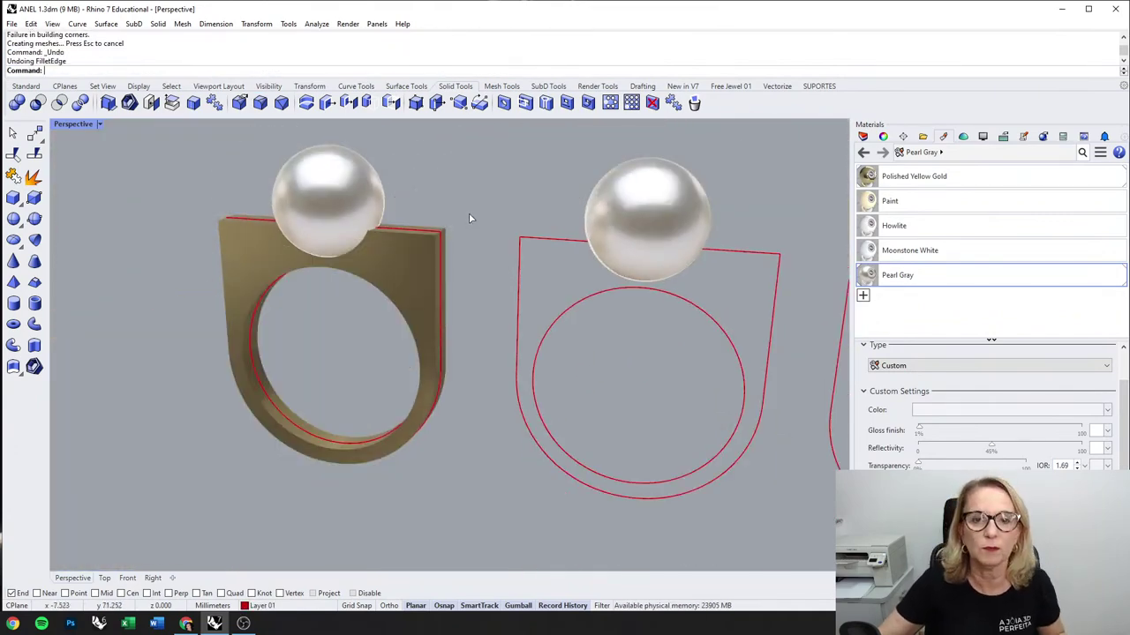
# Step: Try filleting the gold band's top corner edge nearest the second ring with a radius of 8
pyautogui.press('Return')
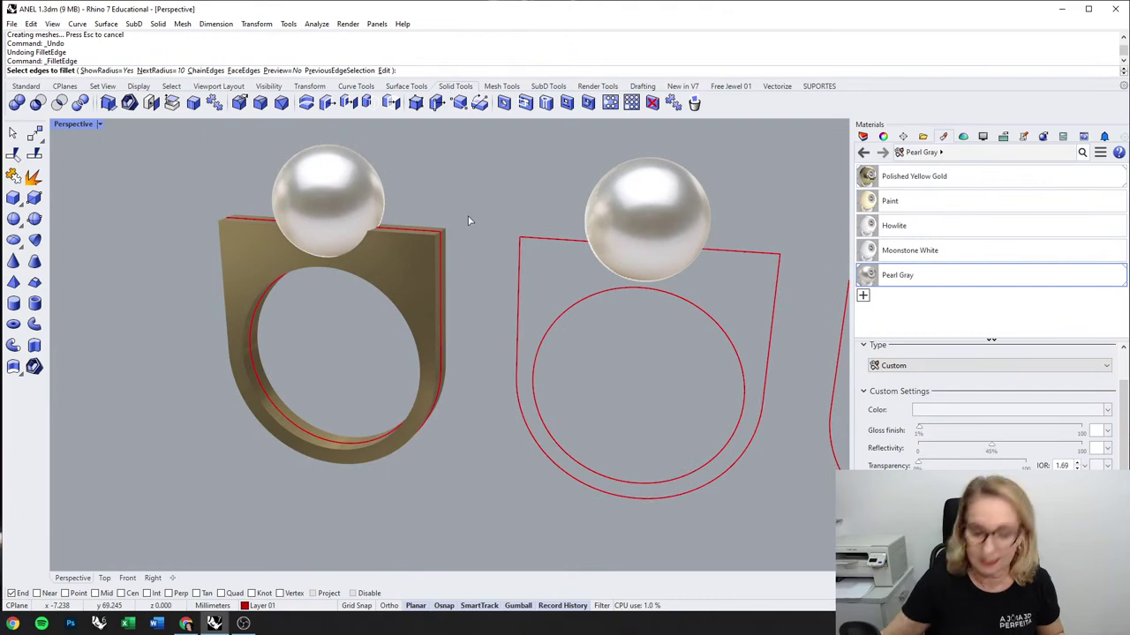
pyautogui.write('8')
pyautogui.press('Return')
pyautogui.scroll(3, 440, 223)
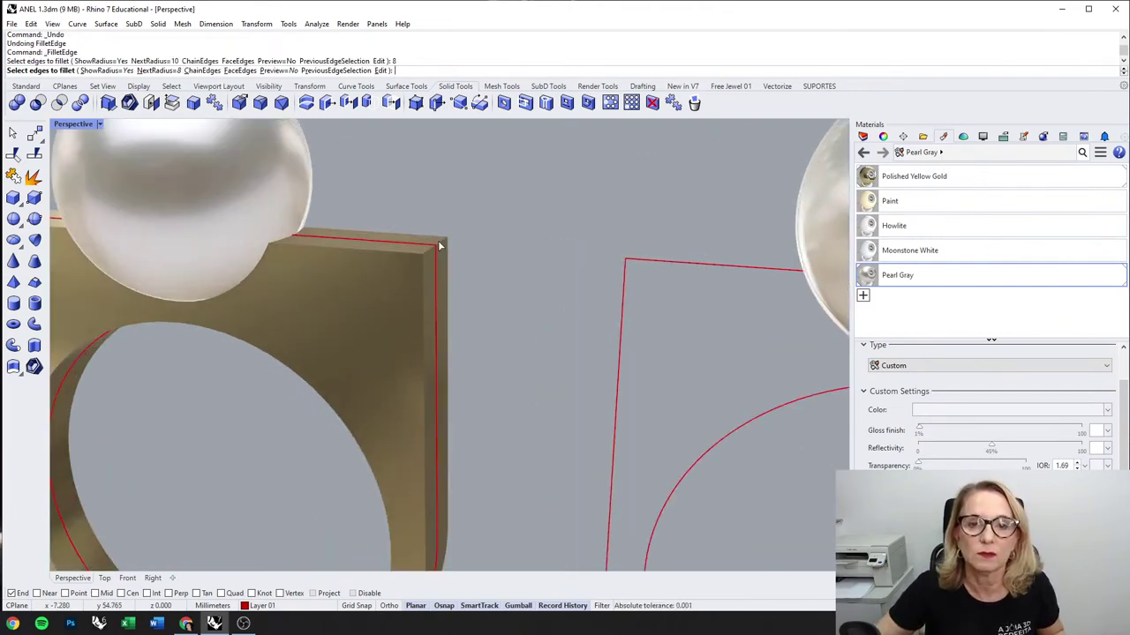
pyautogui.click(438, 247)
pyautogui.press('Return')
pyautogui.scroll(2, 361, 366)
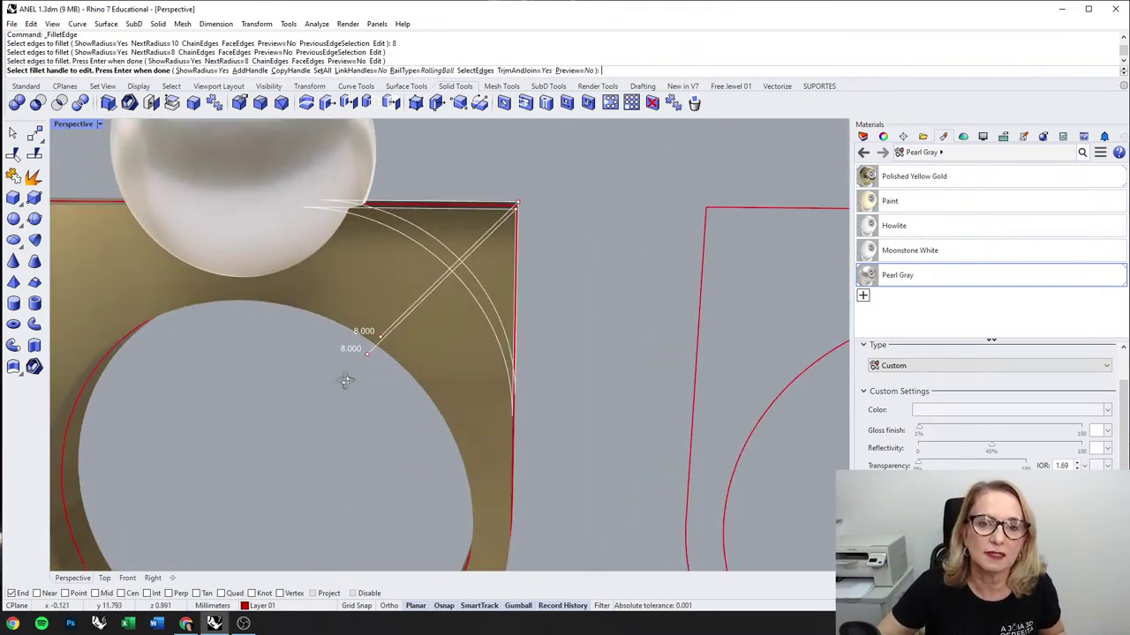
pyautogui.press('Return')
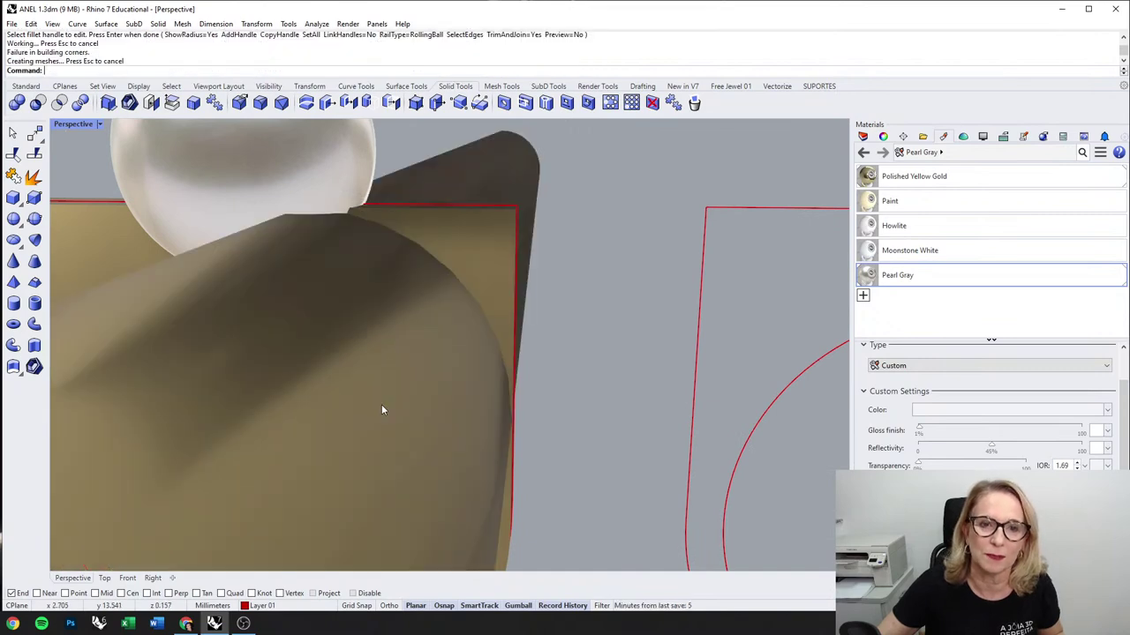
# Step: Inspect the radius 8 fillet, undo back through the Boolean Difference, and redo only the pearl's seat cut
pyautogui.scroll(-5, 450, 332)
pyautogui.moveTo(570, 340)
pyautogui.mouseDown(button='right')
pyautogui.moveTo(448, 314)
pyautogui.moveTo(549, 310)
pyautogui.moveTo(552, 330)
pyautogui.mouseUp(button='right')
pyautogui.scroll(4, 488, 233)
pyautogui.moveTo(433, 177); pyautogui.dragTo(525, 191)
pyautogui.hotkey('ctrl', 'z')
pyautogui.press('Escape')
pyautogui.hotkey('ctrl', 'z')
pyautogui.hotkey('ctrl', 'z')
pyautogui.press('Escape')
pyautogui.scroll(-5, 525, 188)
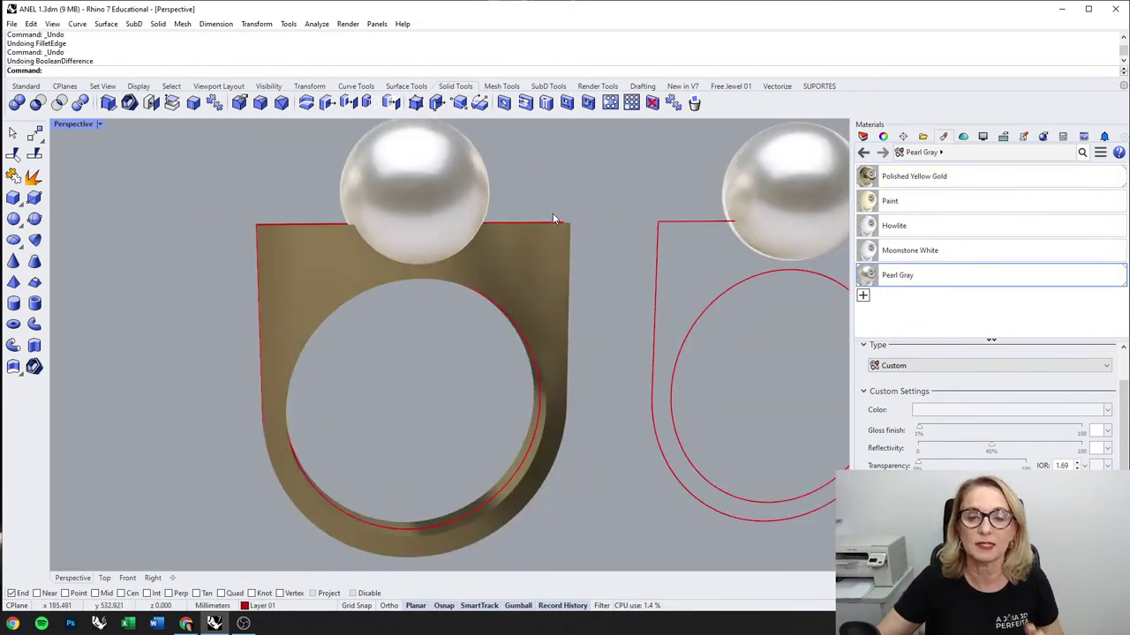
pyautogui.moveTo(552, 214); pyautogui.dragTo(477, 248, button='right')
pyautogui.hotkey('ctrl', 'y')
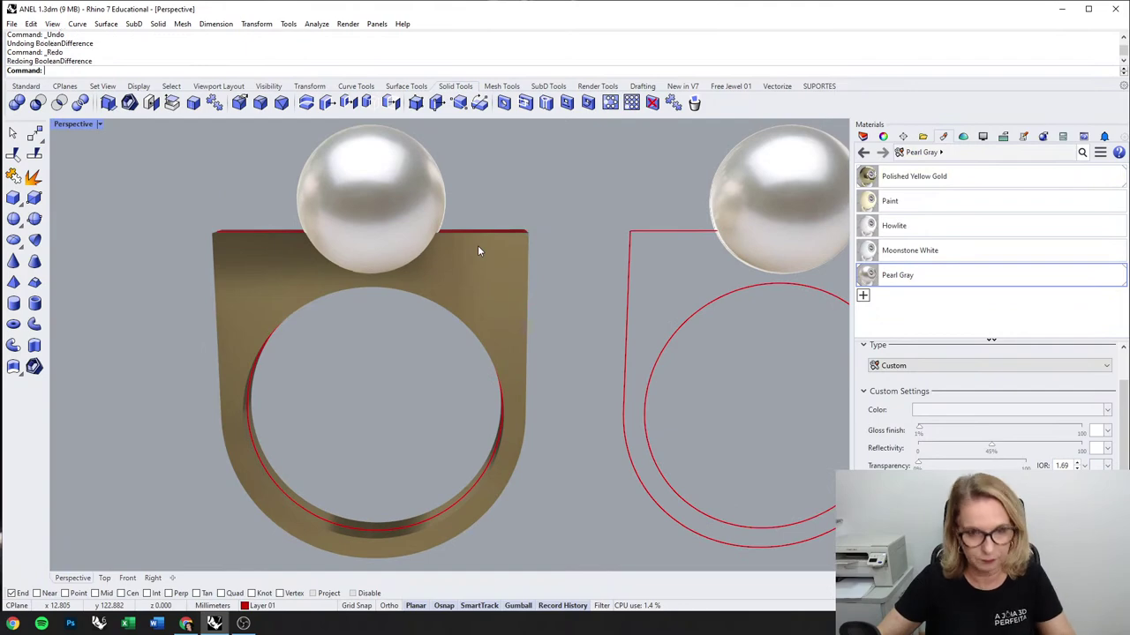
# Step: Try a 0.6 radius fillet on the gold band's top corner edge nearest the second ring, and undo it
pyautogui.click(499, 253)
pyautogui.click(553, 225)
pyautogui.moveTo(554, 224); pyautogui.dragTo(516, 231, button='right')
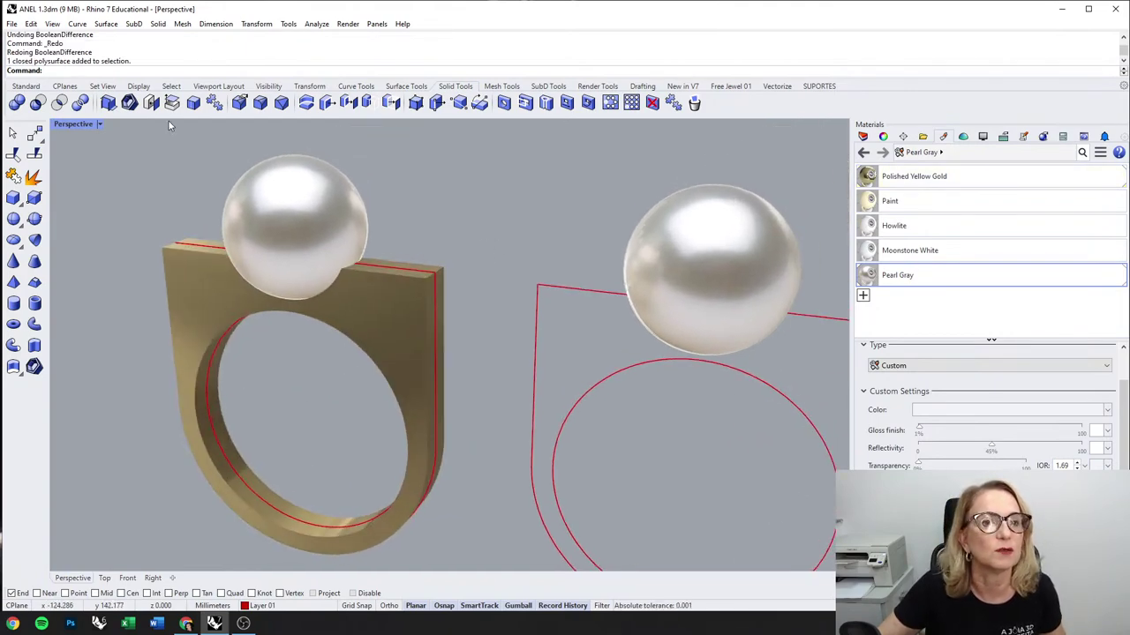
pyautogui.click(281, 103)
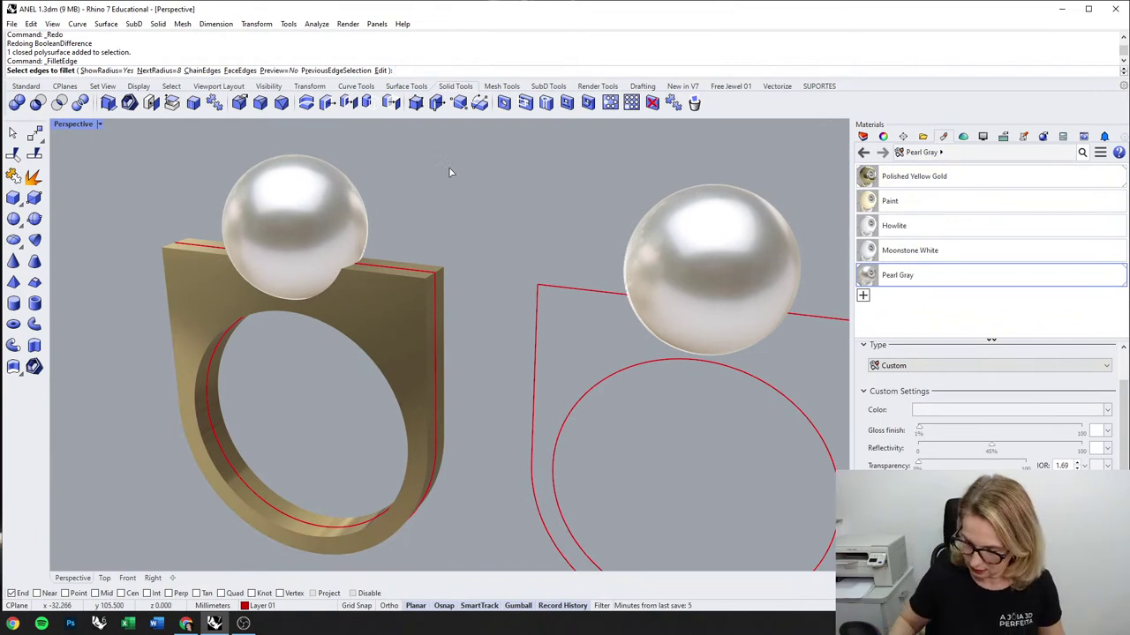
pyautogui.write('.6')
pyautogui.press('Return')
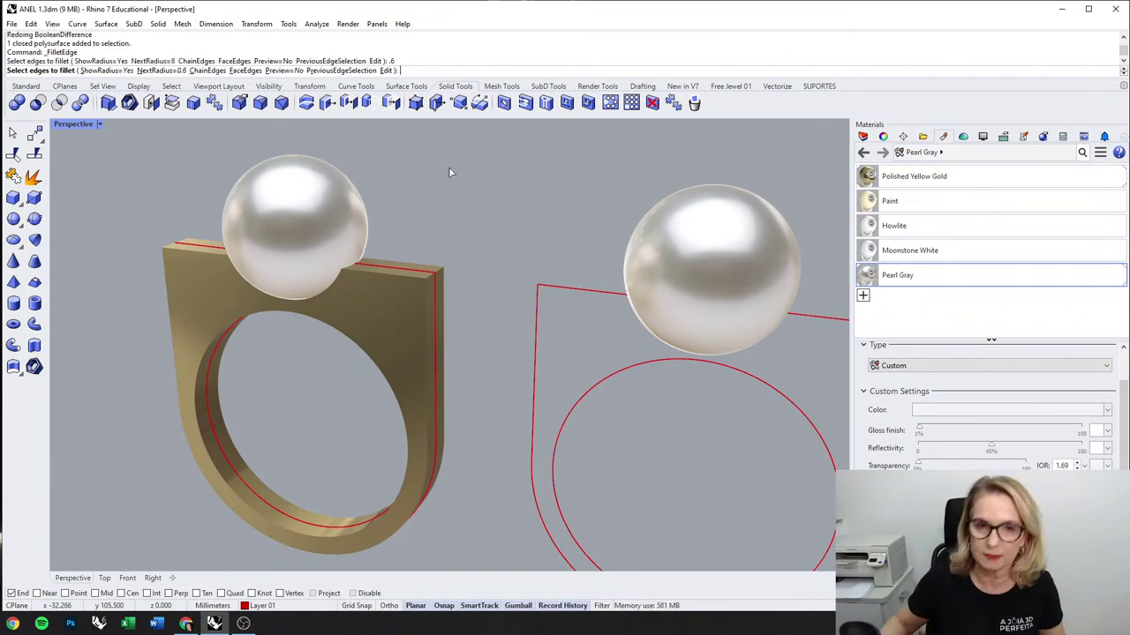
pyautogui.scroll(3, 436, 275)
pyautogui.click(444, 275)
pyautogui.press('Return')
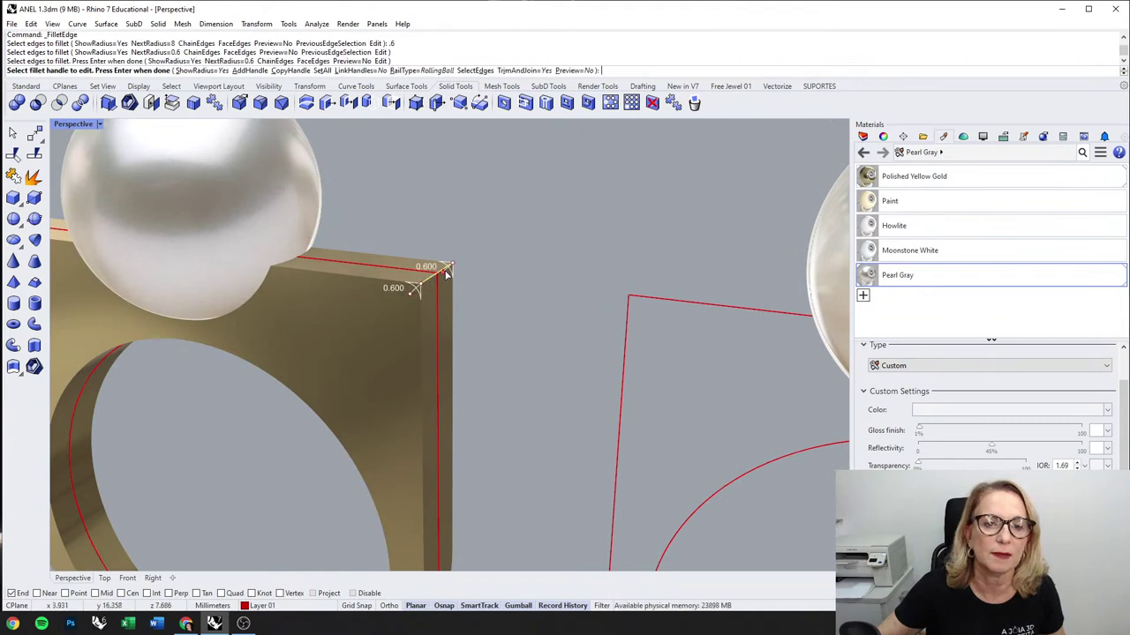
pyautogui.press('Return')
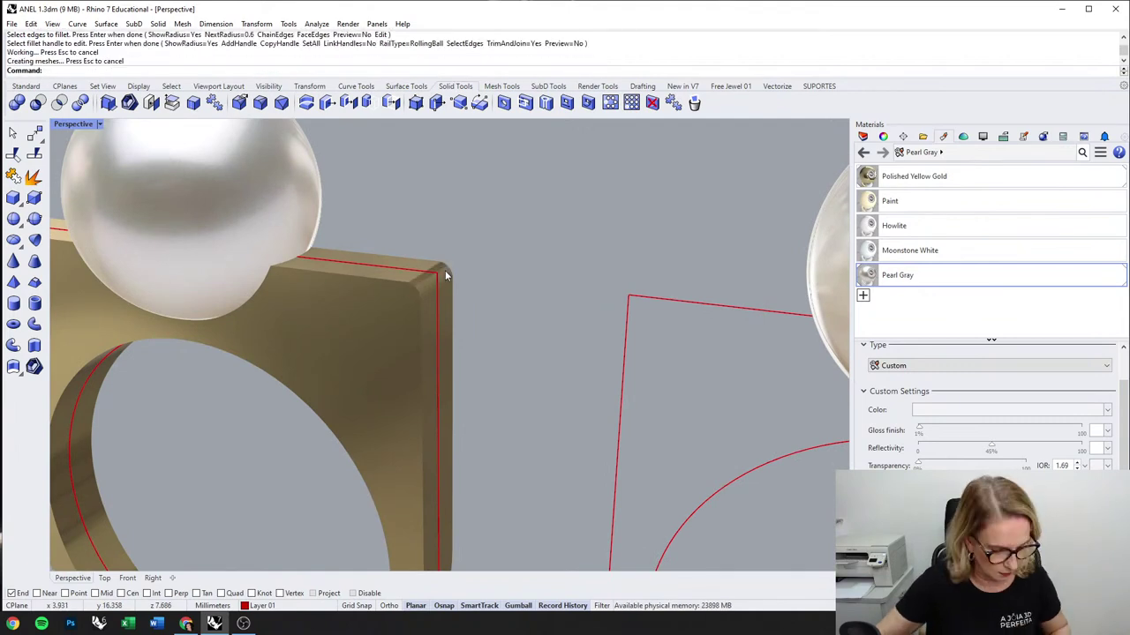
pyautogui.hotkey('ctrl', 'z')
# Step: Try a radius 6 fillet on the gold band's top corner edge nearest the second ring, inspect it near the pearl, and undo it
pyautogui.press('Return')
pyautogui.write('6')
pyautogui.press('Return')
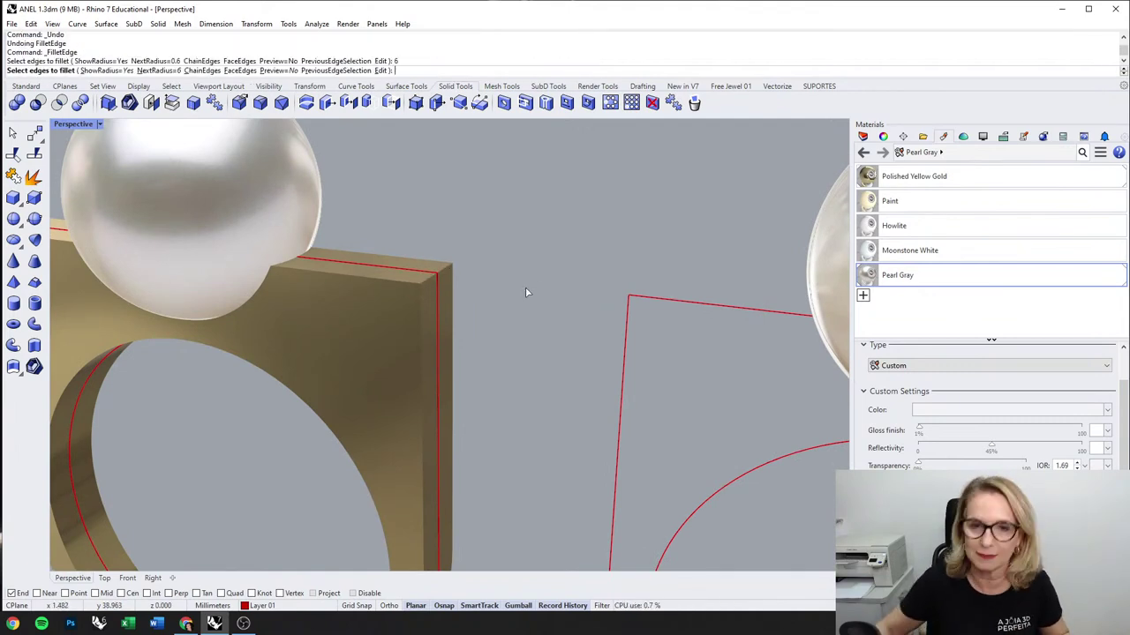
pyautogui.click(450, 273)
pyautogui.press('Return')
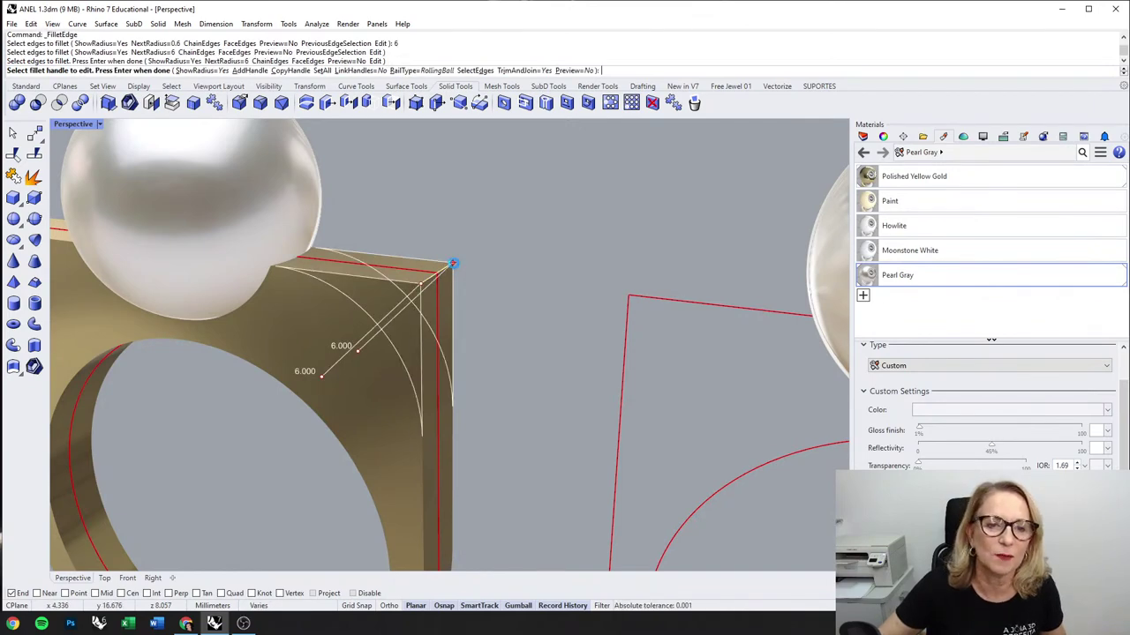
pyautogui.press('Return')
pyautogui.moveTo(455, 261); pyautogui.dragTo(412, 257, button='right')
pyautogui.scroll(3, 393, 232)
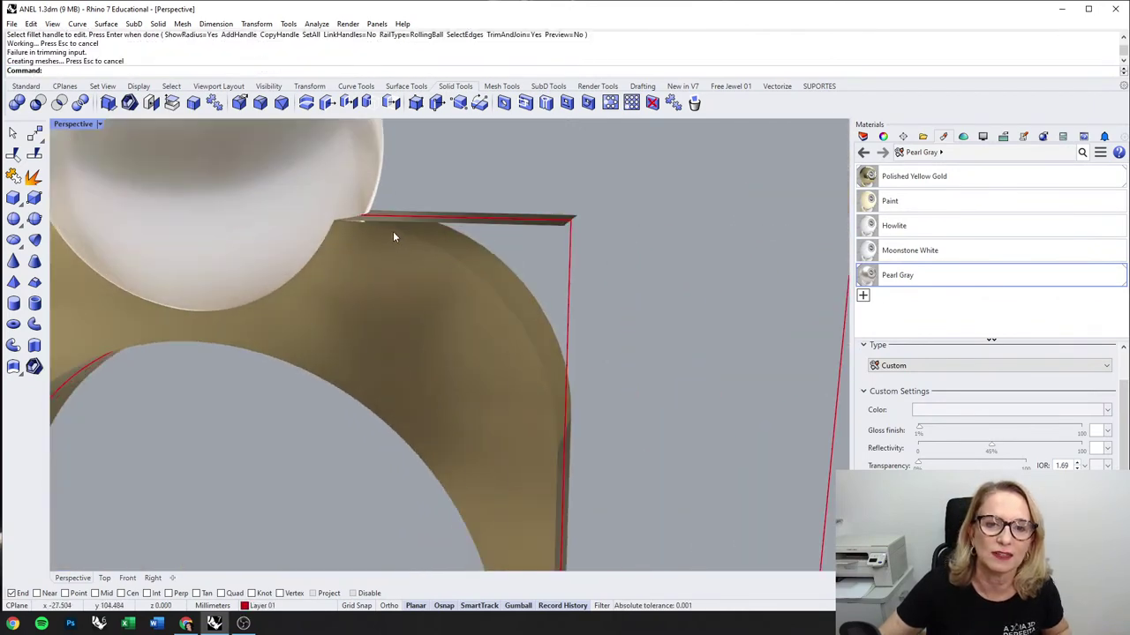
pyautogui.hotkey('ctrl', 'z')
pyautogui.click(328, 197)
pyautogui.scroll(-3, 407, 209)
pyautogui.click(508, 215)
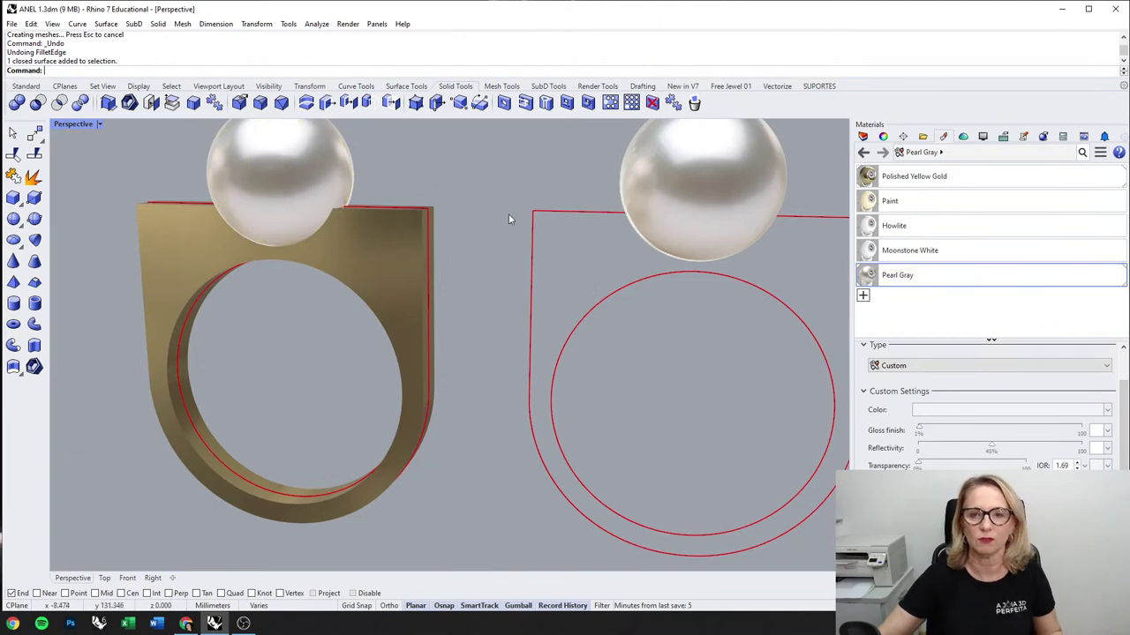
# Step: Fillet the edges around the gold band's inner finger-hole face with a radius of 0.5, using the FaceEdges option
pyautogui.scroll(-5, 448, 222)
pyautogui.moveTo(463, 263); pyautogui.dragTo(426, 298, button='right')
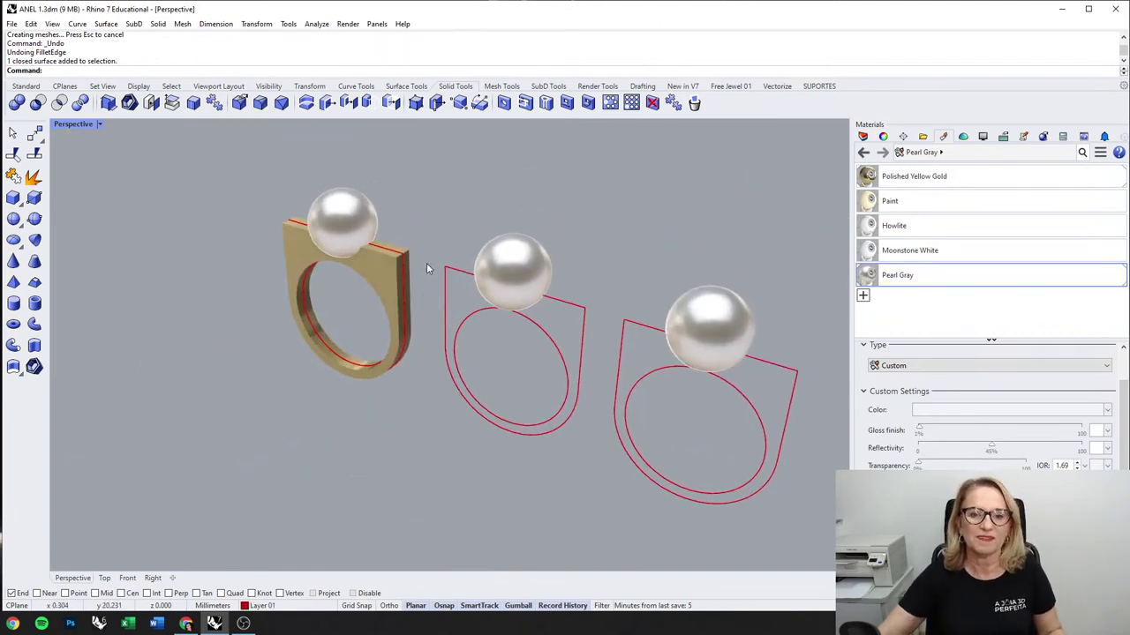
pyautogui.click(261, 103)
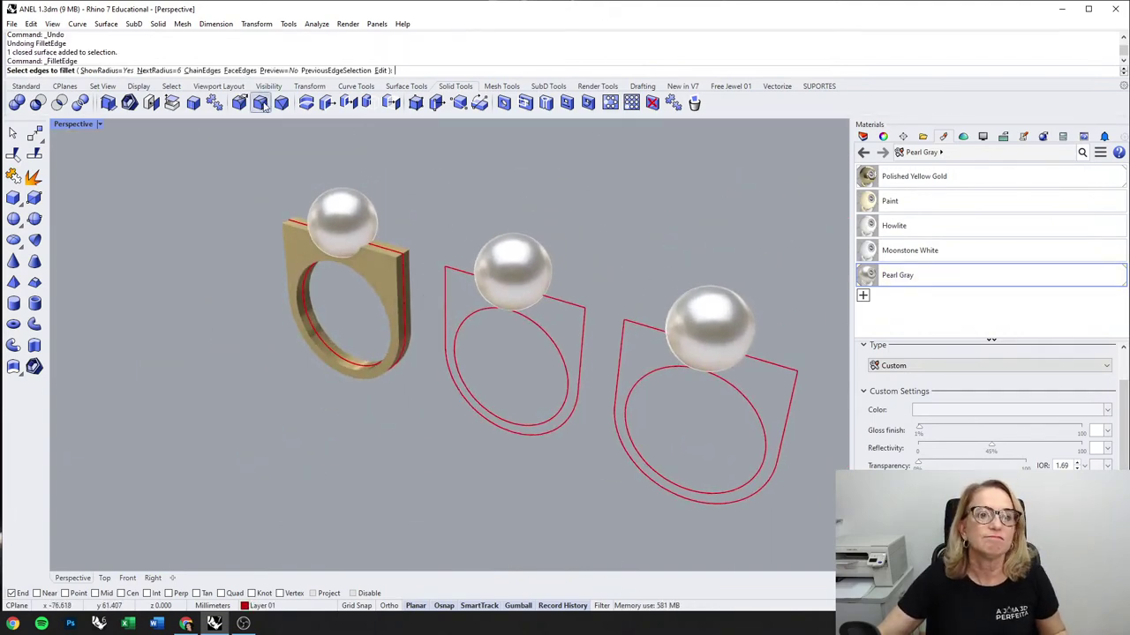
pyautogui.click(151, 71)
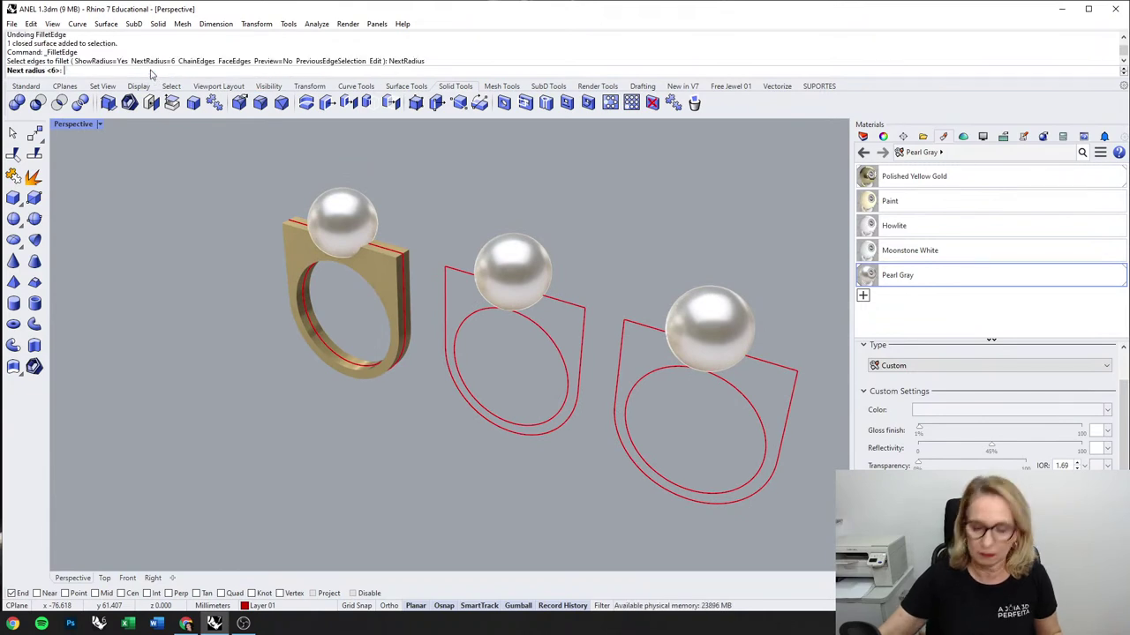
pyautogui.write('.5')
pyautogui.press('Return')
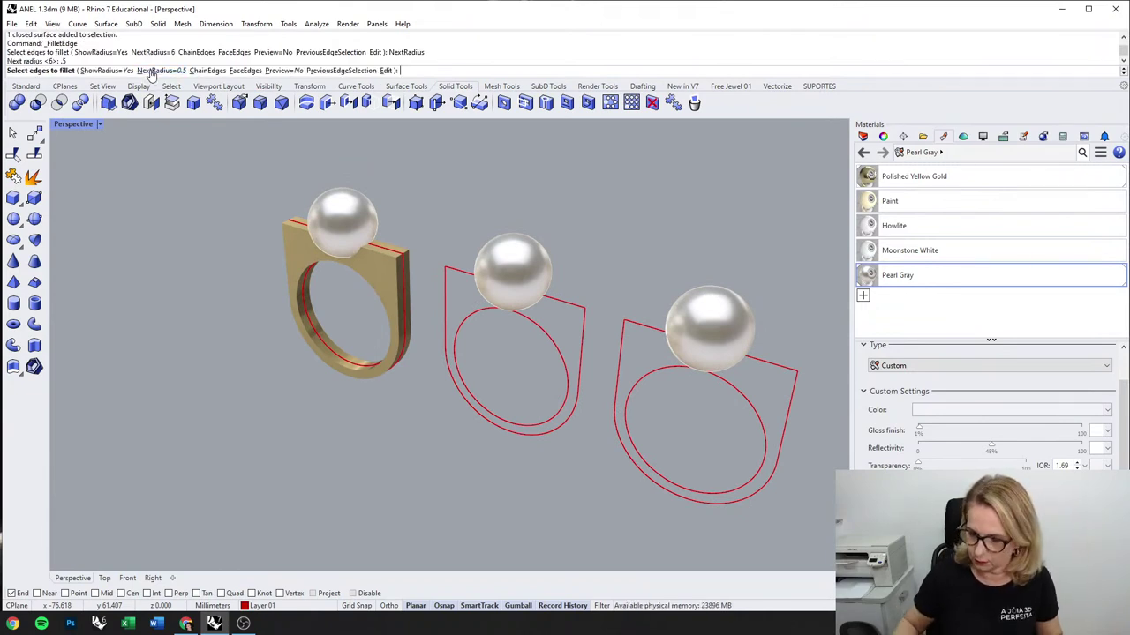
pyautogui.click(242, 70)
pyautogui.scroll(5, 343, 362)
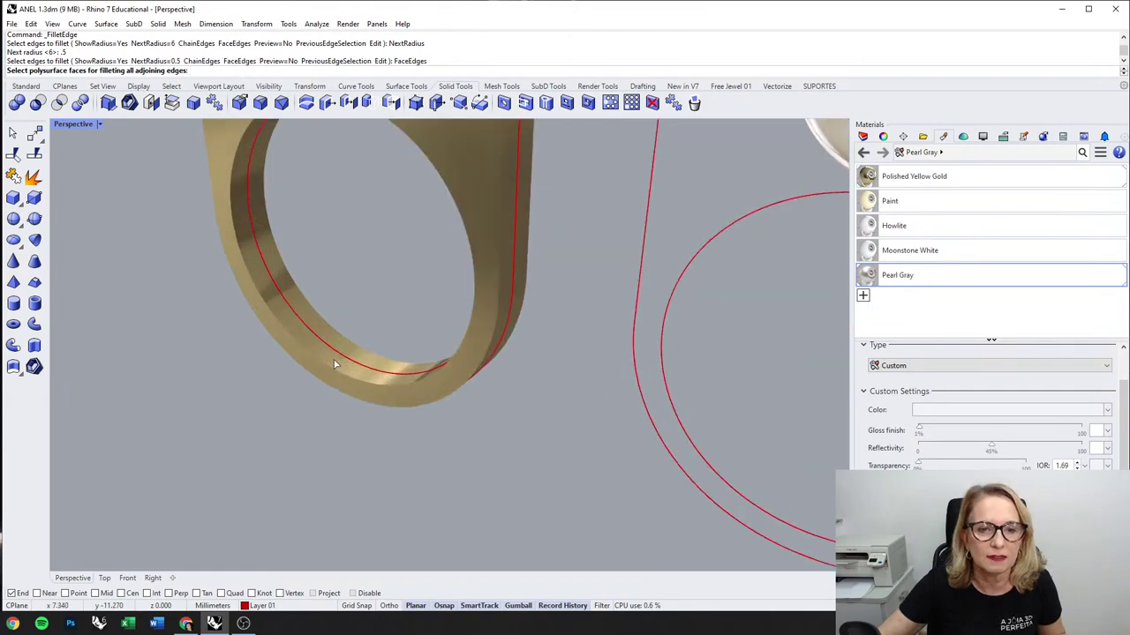
pyautogui.click(339, 364)
pyautogui.press('Return')
pyautogui.press('Return')
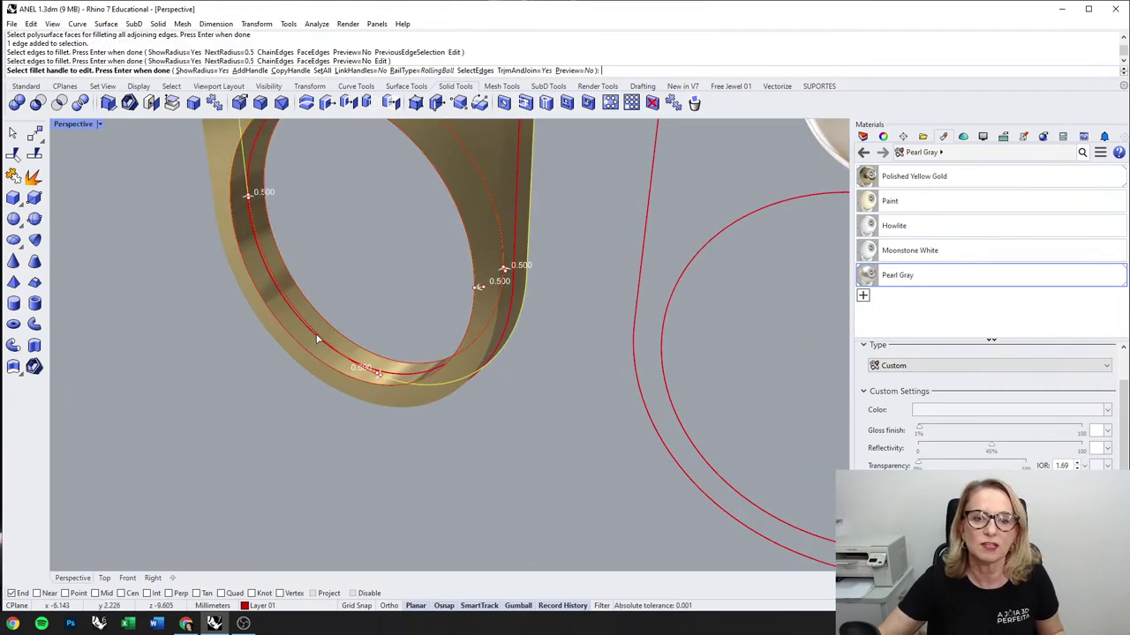
pyautogui.scroll(-4, 316, 333)
pyautogui.press('Return')
# Step: Inspect the rounded finger hole and undo its edge fillet
pyautogui.press('Return')
pyautogui.scroll(2, 420, 235)
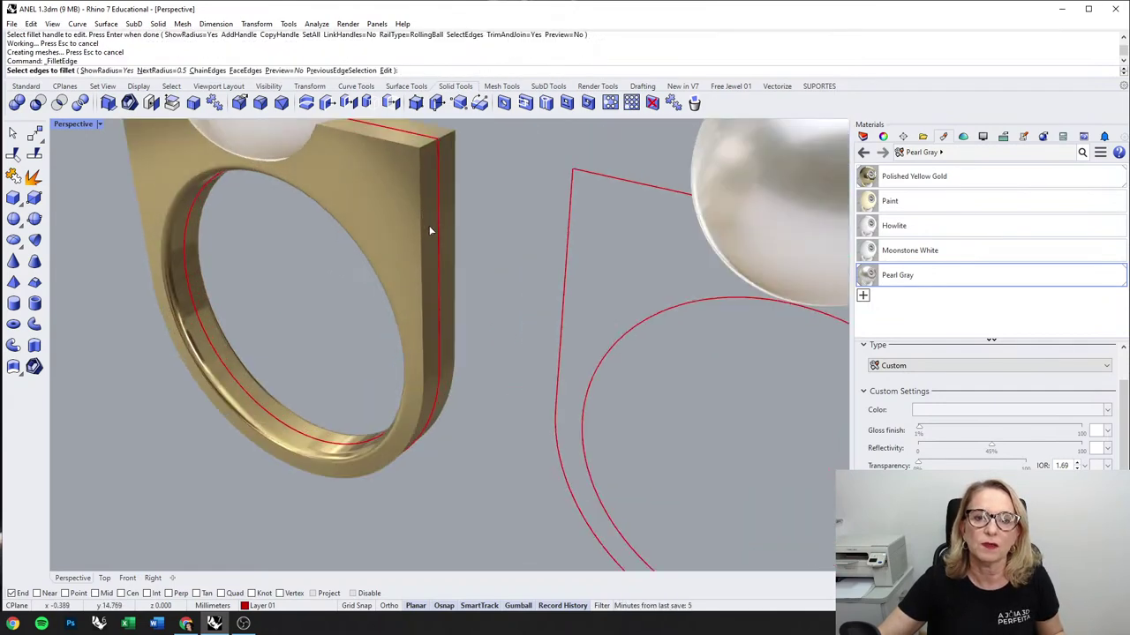
pyautogui.press('Escape')
pyautogui.click(402, 212)
pyautogui.scroll(-5, 401, 210)
pyautogui.click(464, 217)
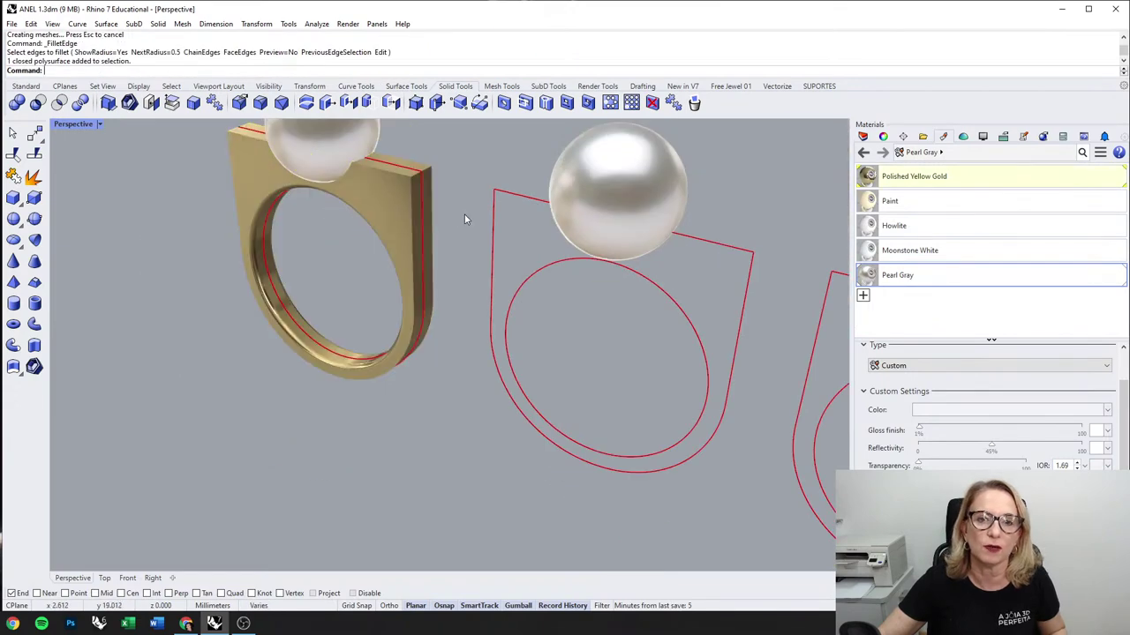
pyautogui.hotkey('ctrl', 'z')
# Step: Fillet all edges of the gold band, including the pearl seat's, with a radius of 0.5 by selecting its faces with FaceEdges
pyautogui.press('Return')
pyautogui.scroll(3, 316, 347)
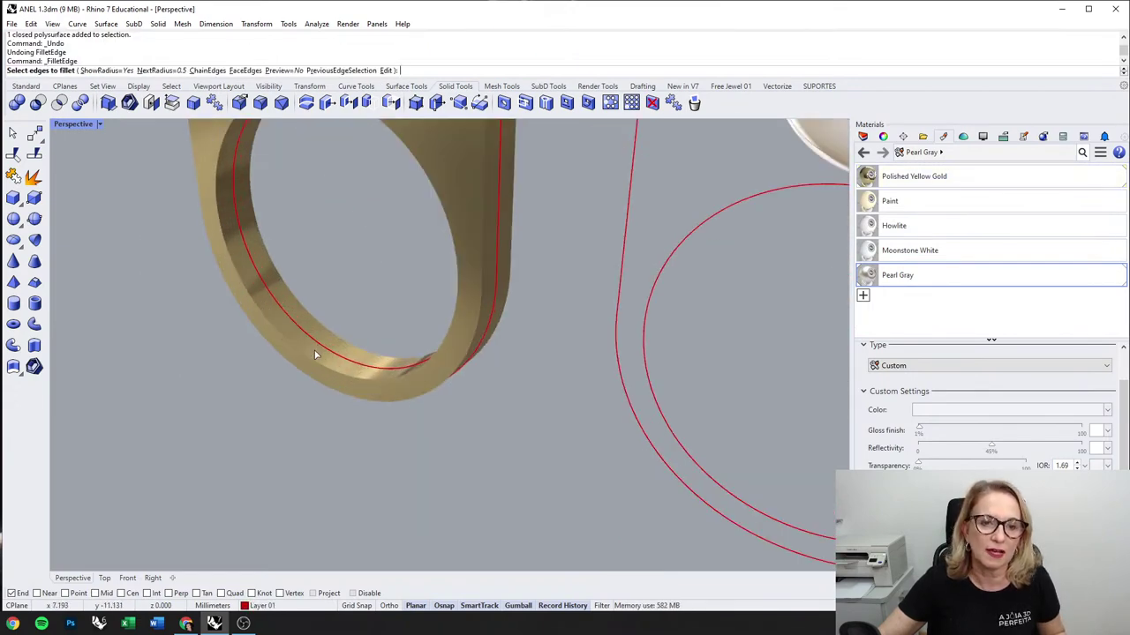
pyautogui.click(247, 71)
pyautogui.click(239, 251)
pyautogui.scroll(-5, 279, 270)
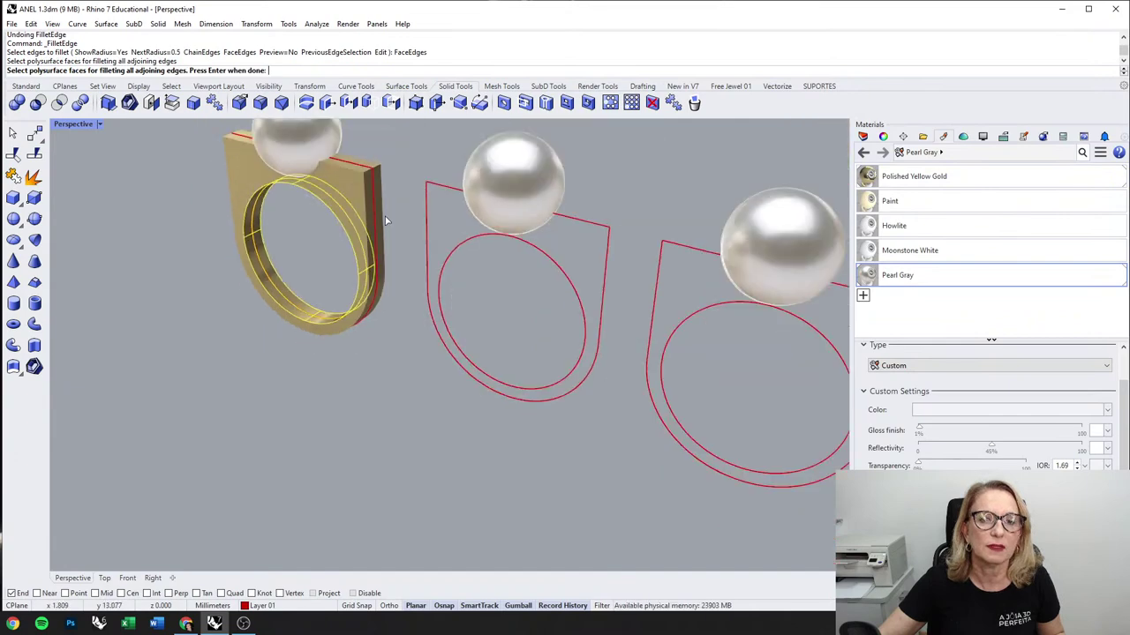
pyautogui.click(350, 179)
pyautogui.moveTo(618, 203); pyautogui.dragTo(439, 232, button='right')
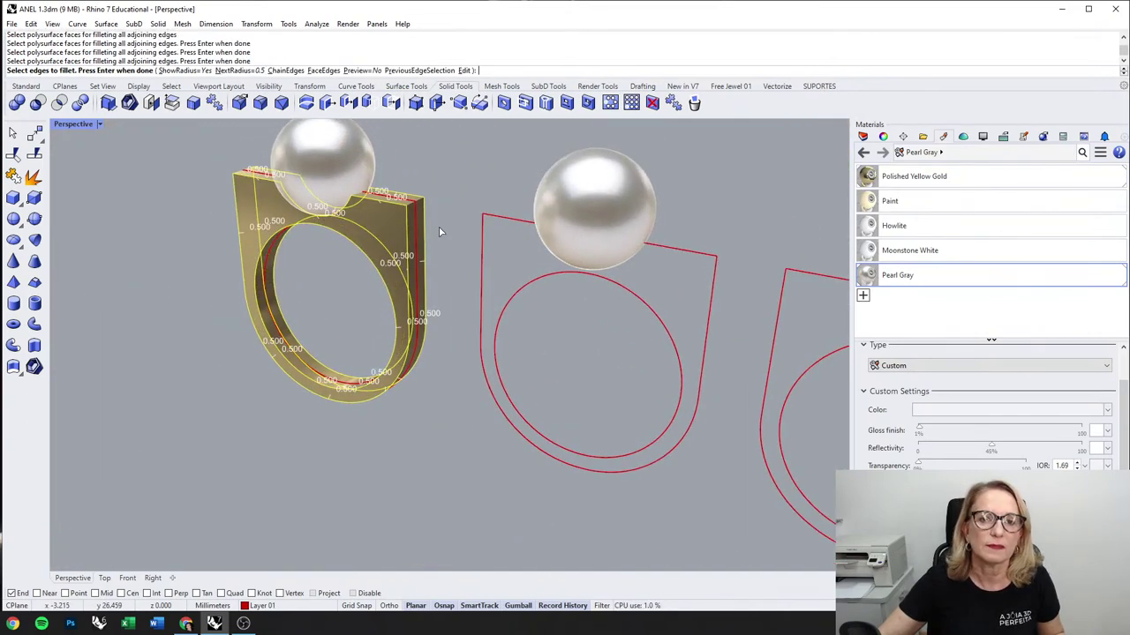
pyautogui.rightClick(439, 226)
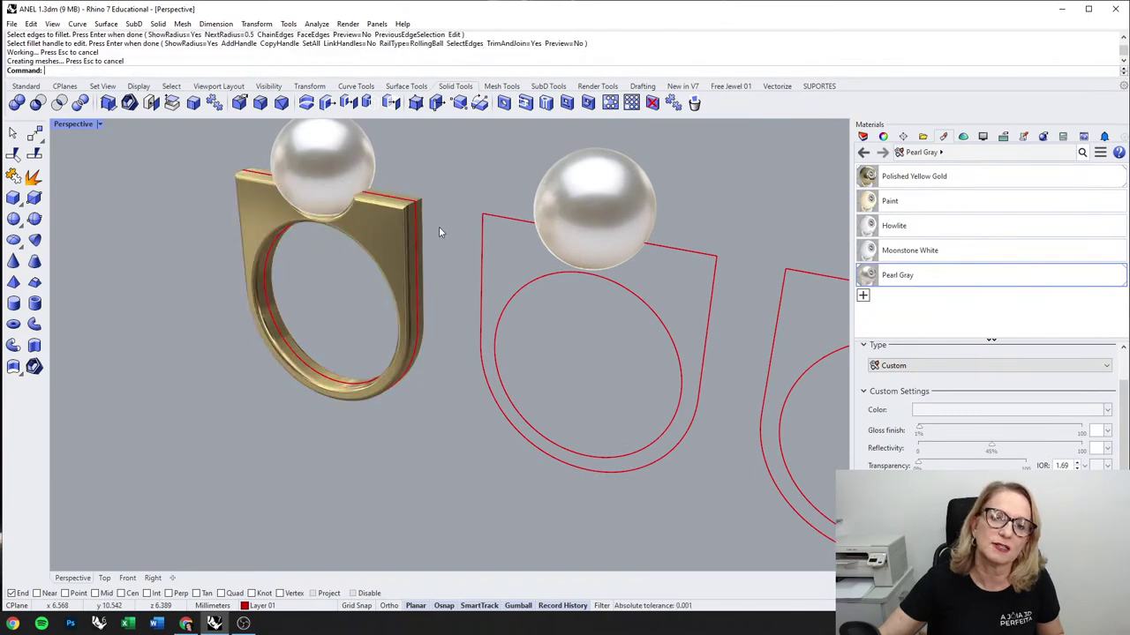
pyautogui.moveTo(439, 226); pyautogui.dragTo(391, 251, button='right')
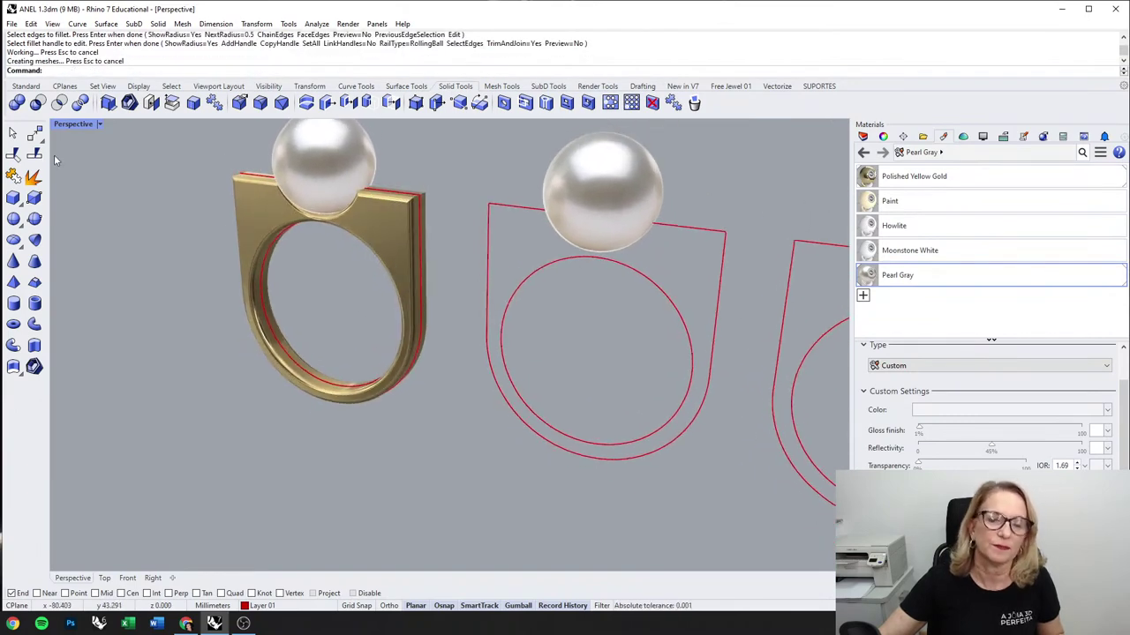
# Step: Try deleting the gold cup under the second ring's pearl, and undo the deletion
pyautogui.doubleClick(72, 126)
pyautogui.scroll(-5, 307, 507)
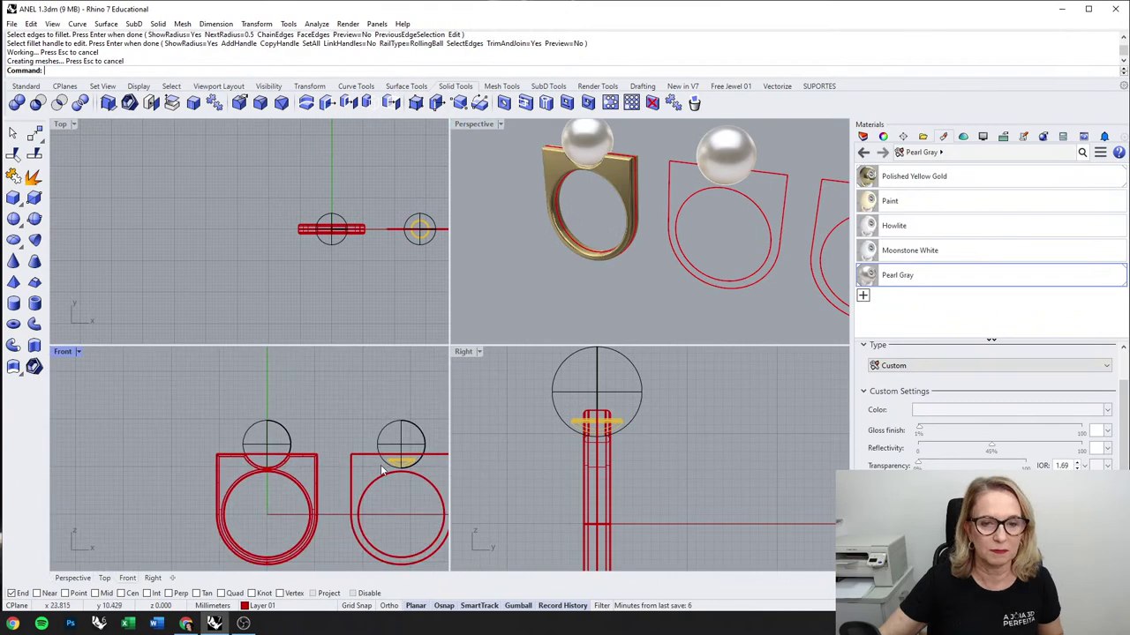
pyautogui.scroll(1, 336, 430)
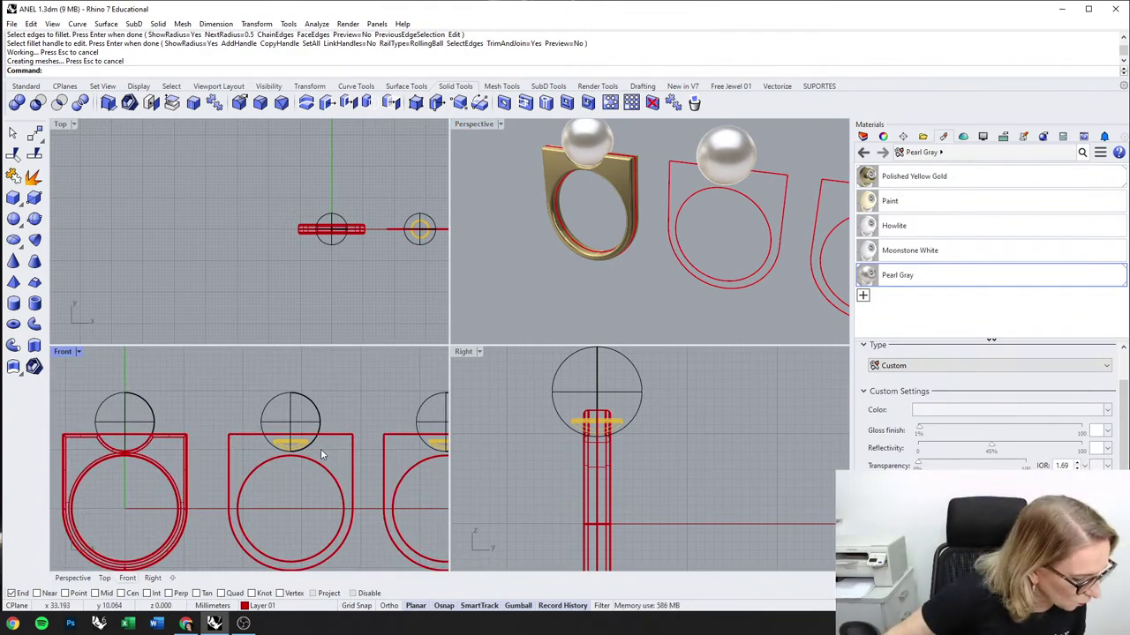
pyautogui.scroll(3, 313, 452)
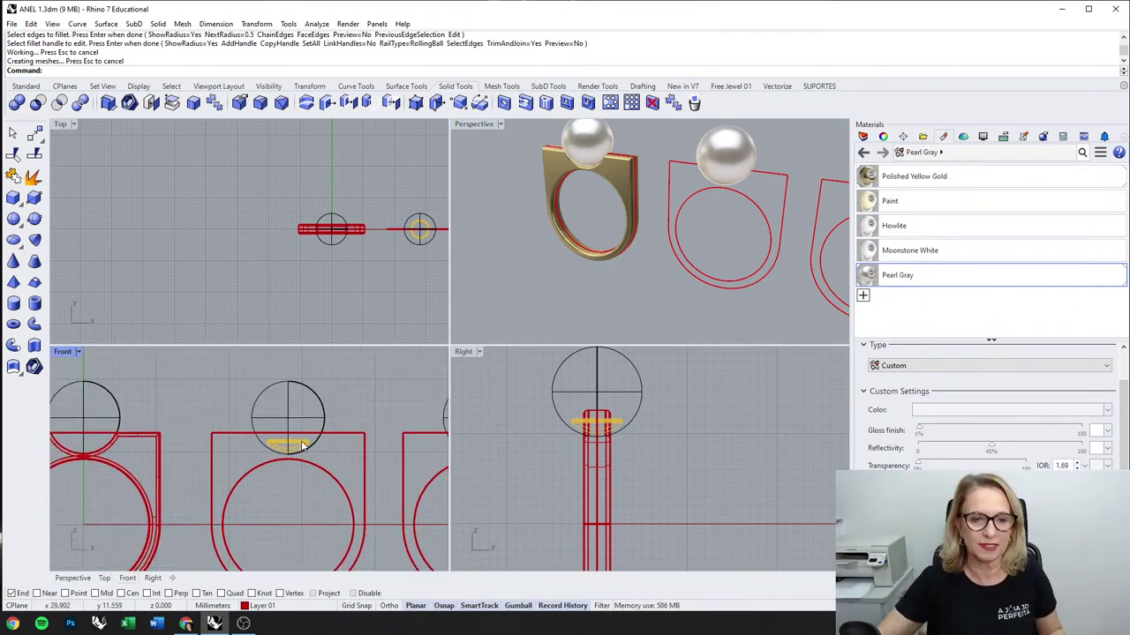
pyautogui.click(306, 450)
pyautogui.press('Delete')
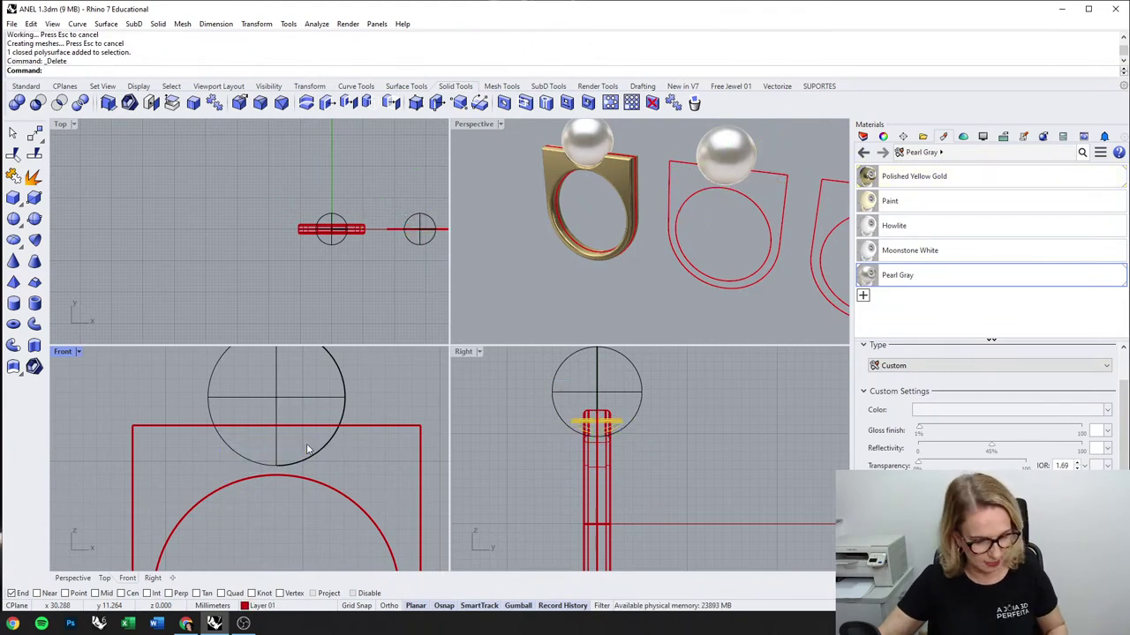
pyautogui.hotkey('ctrl', 'z')
# Step: Enlarge the second ring's gold cup, lower it slightly, and fine-tune its scale so it cradles the underside of the pearl
pyautogui.moveTo(237, 452); pyautogui.dragTo(208, 451)
pyautogui.scroll(2, 279, 411)
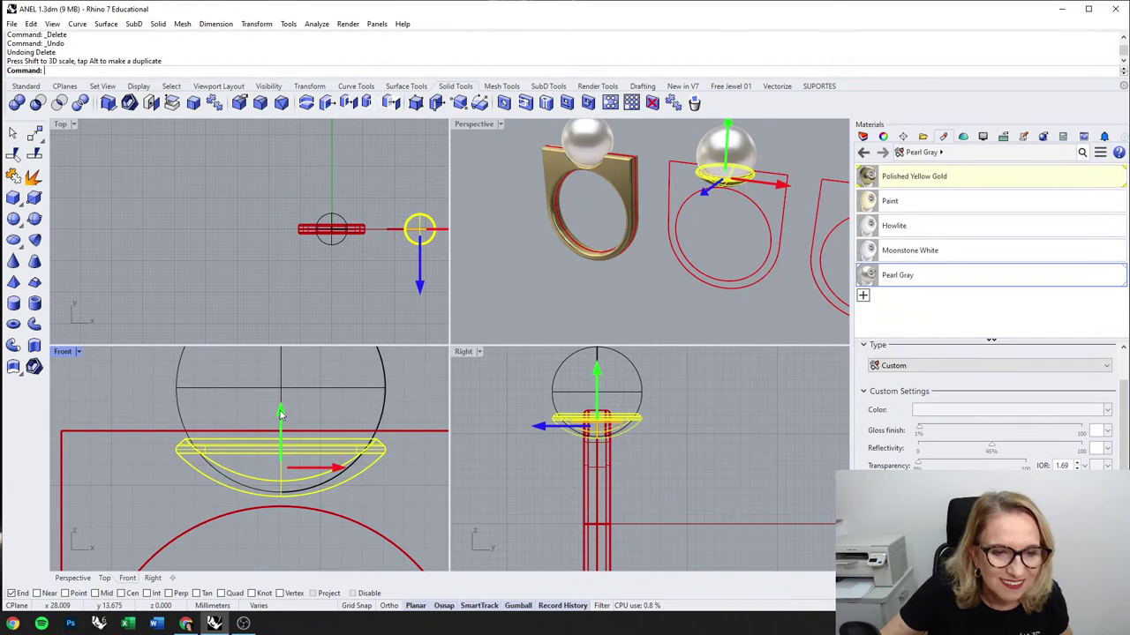
pyautogui.moveTo(280, 415); pyautogui.dragTo(281, 425)
pyautogui.scroll(3, 233, 447)
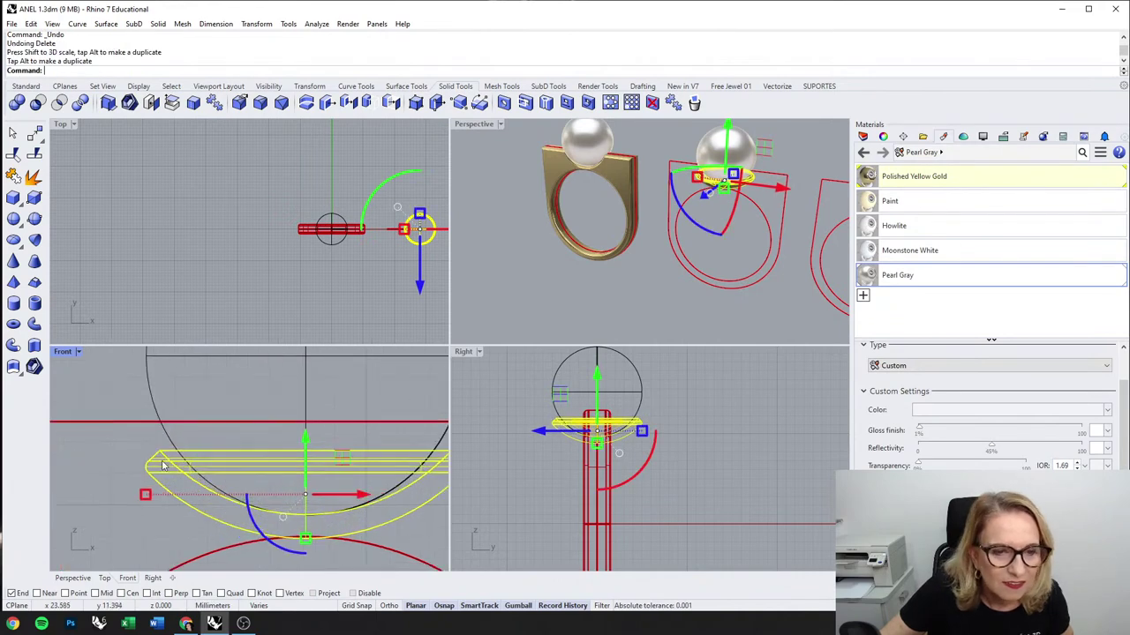
pyautogui.moveTo(145, 494); pyautogui.dragTo(164, 496)
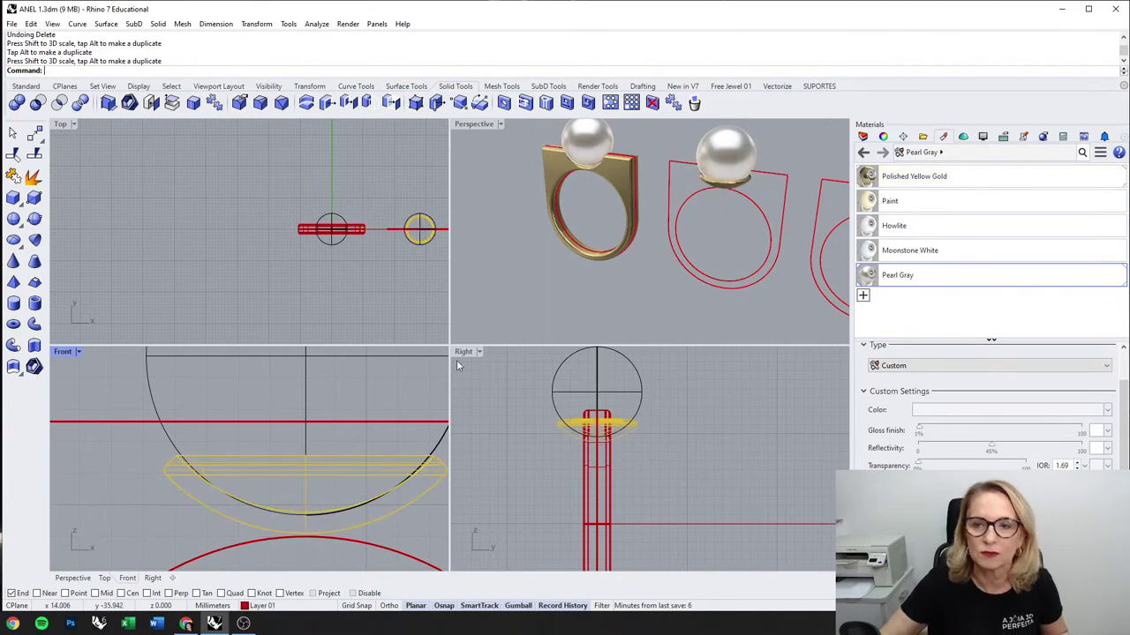
# Step: Raise the second ring's pearl and cup together, clear above the band profile
pyautogui.scroll(-5, 272, 481)
pyautogui.moveTo(254, 448); pyautogui.dragTo(330, 524)
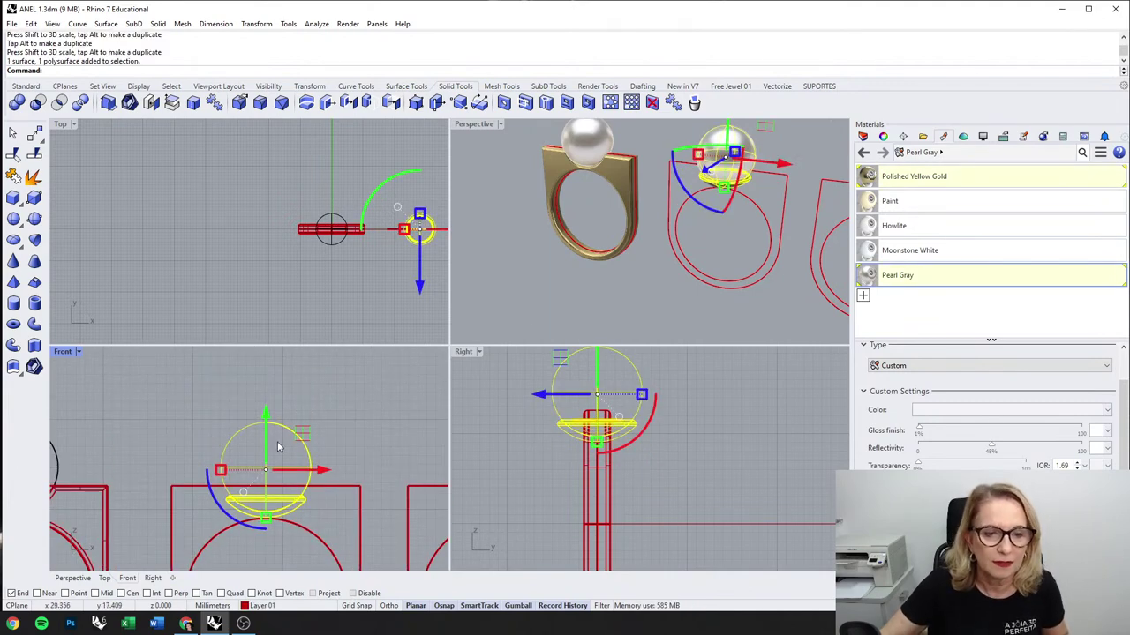
pyautogui.moveTo(265, 429); pyautogui.dragTo(265, 379)
pyautogui.click(385, 418)
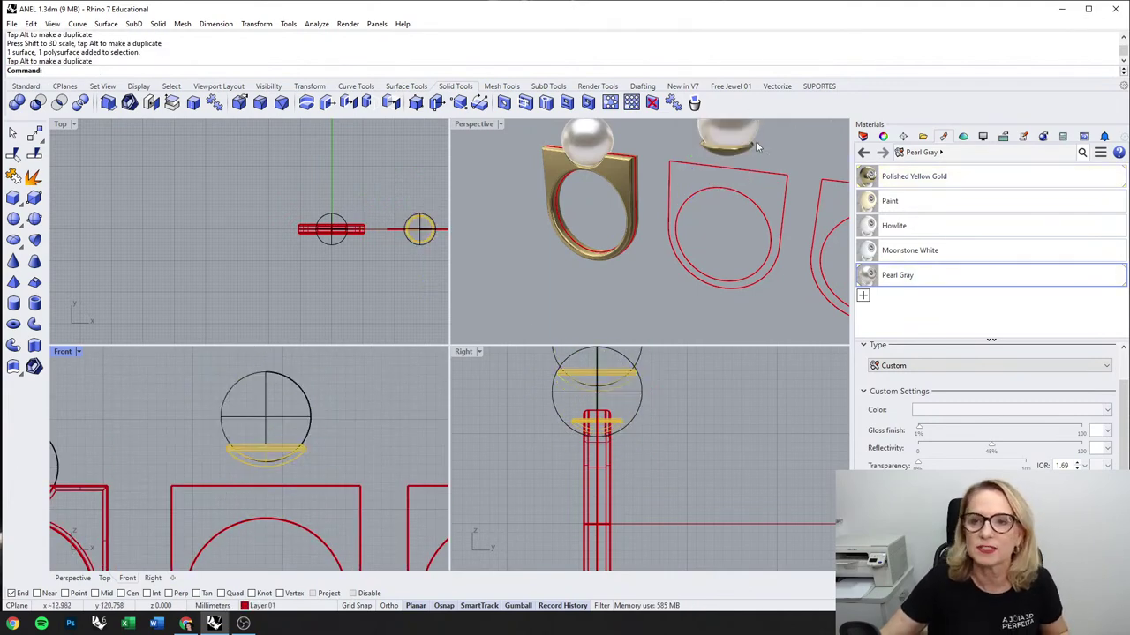
# Step: Hide the finished first ring together with its pearl and profile curves
pyautogui.scroll(-3, 284, 488)
pyautogui.scroll(-3, 261, 381)
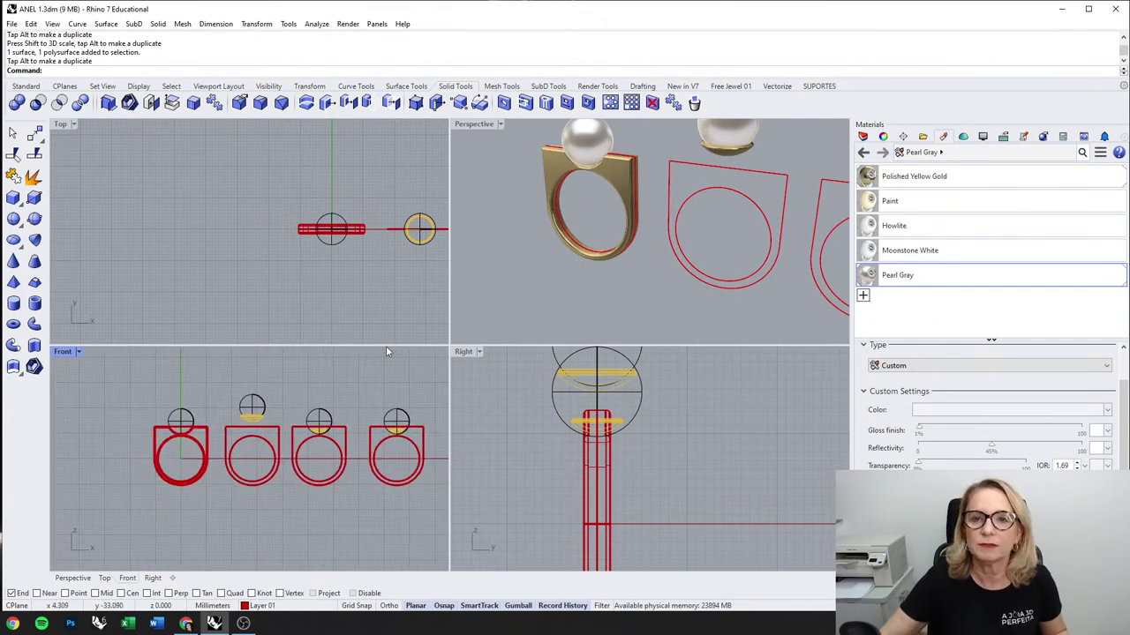
pyautogui.moveTo(115, 397); pyautogui.dragTo(222, 535)
pyautogui.middleClick(225, 522)
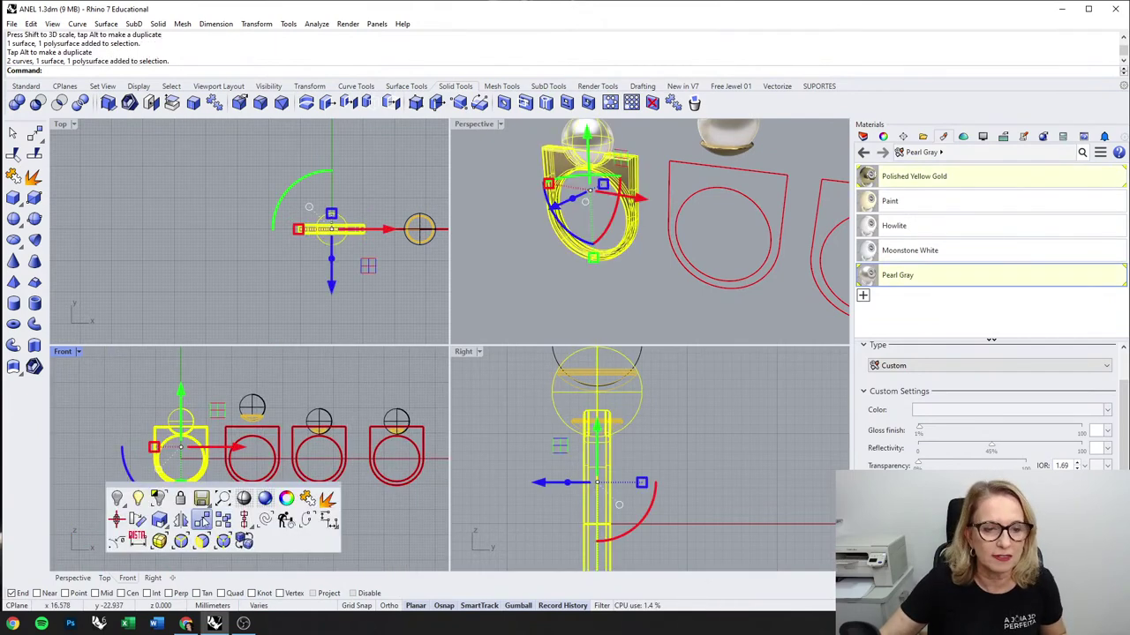
pyautogui.click(200, 519)
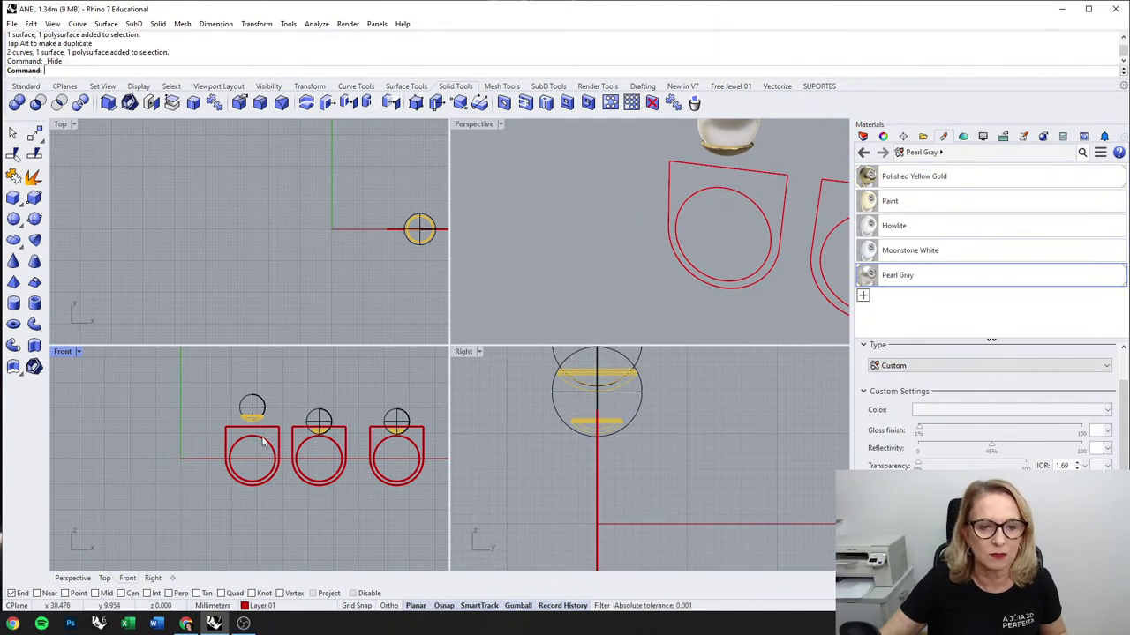
# Step: Extrude the second ring's two profile curves into a solid band, 1 mm to both sides
pyautogui.scroll(6, 277, 491)
pyautogui.moveTo(277, 494); pyautogui.dragTo(224, 452)
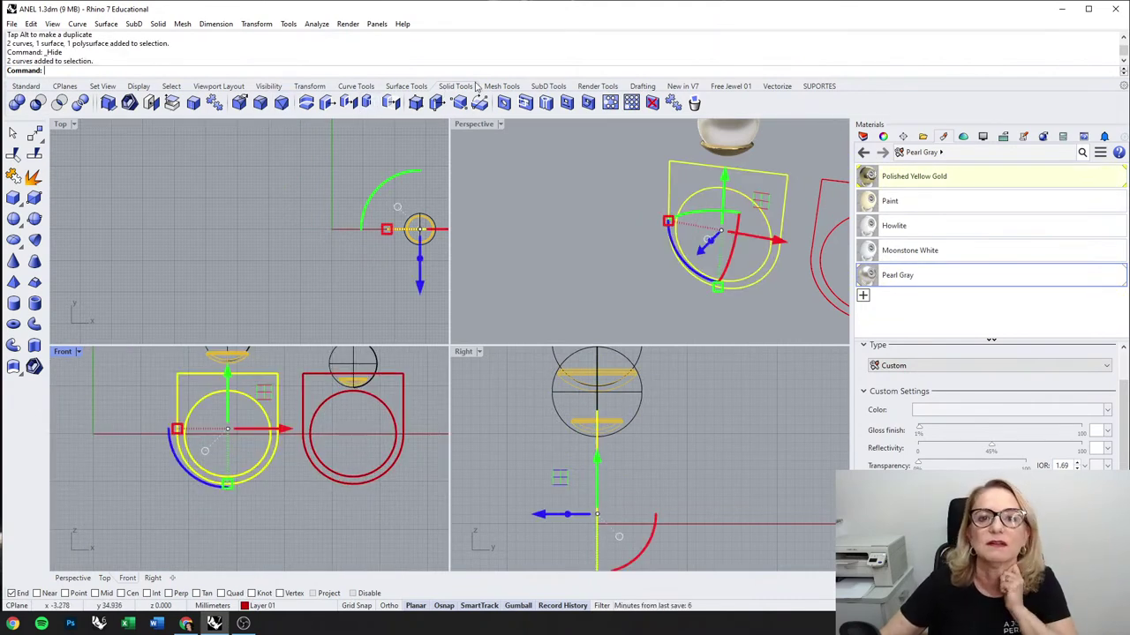
pyautogui.click(35, 345)
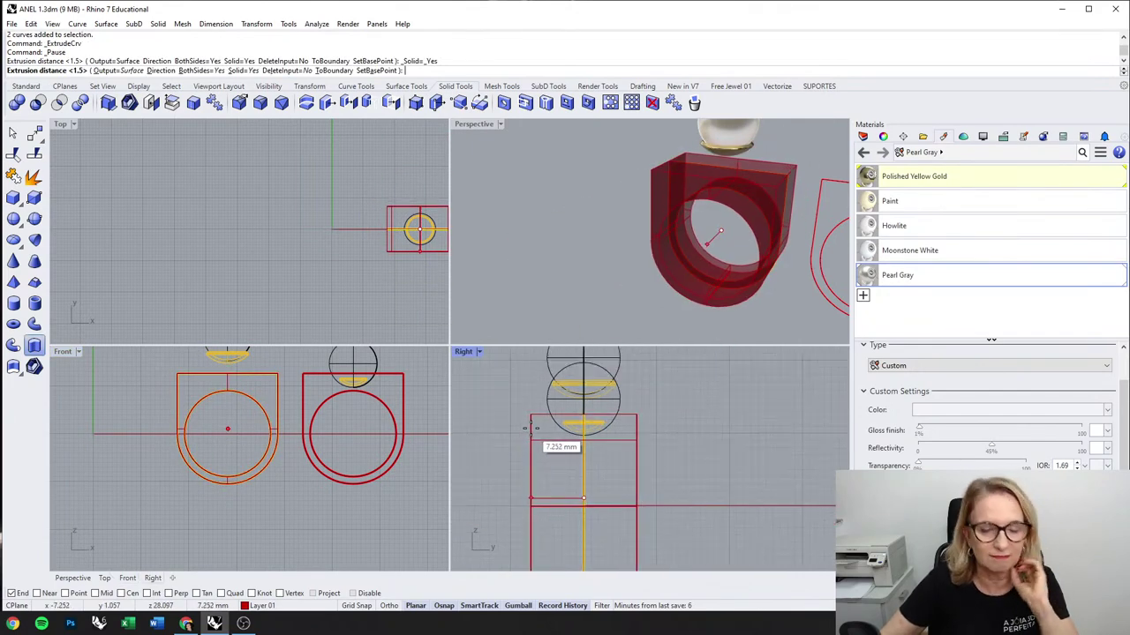
pyautogui.write('1')
pyautogui.press('Return')
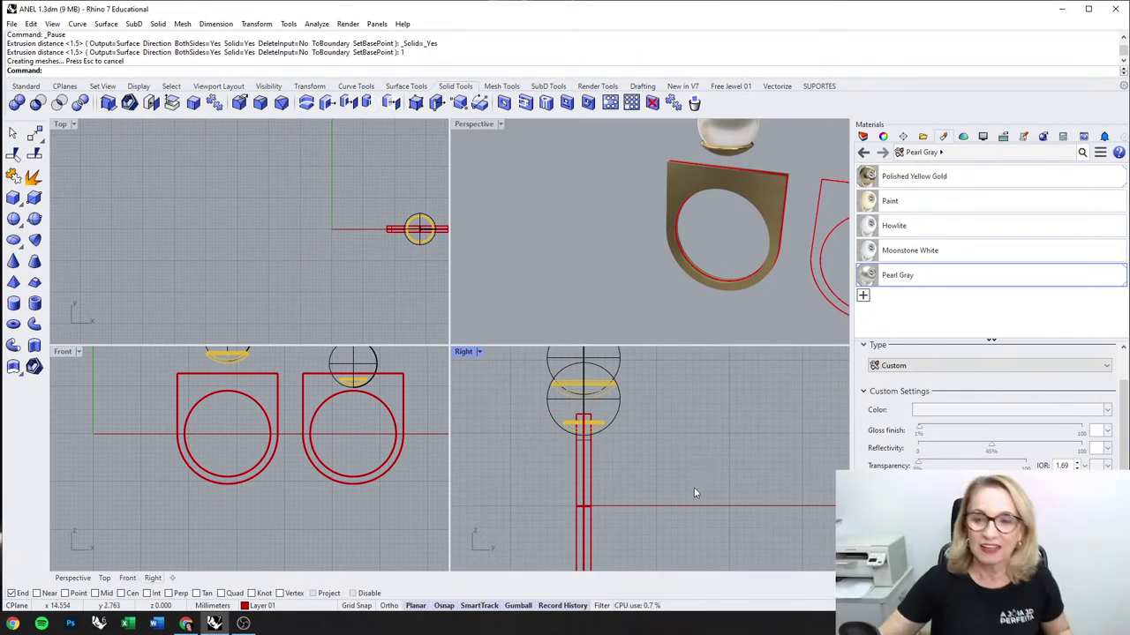
# Step: Isolate the second ring's band, profile curves, pearl and cup, hiding the other rings
pyautogui.scroll(-4, 284, 416)
pyautogui.moveTo(284, 417); pyautogui.dragTo(293, 455, button='right')
pyautogui.moveTo(184, 360); pyautogui.dragTo(305, 517)
pyautogui.middleClick(739, 481)
pyautogui.click(668, 451)
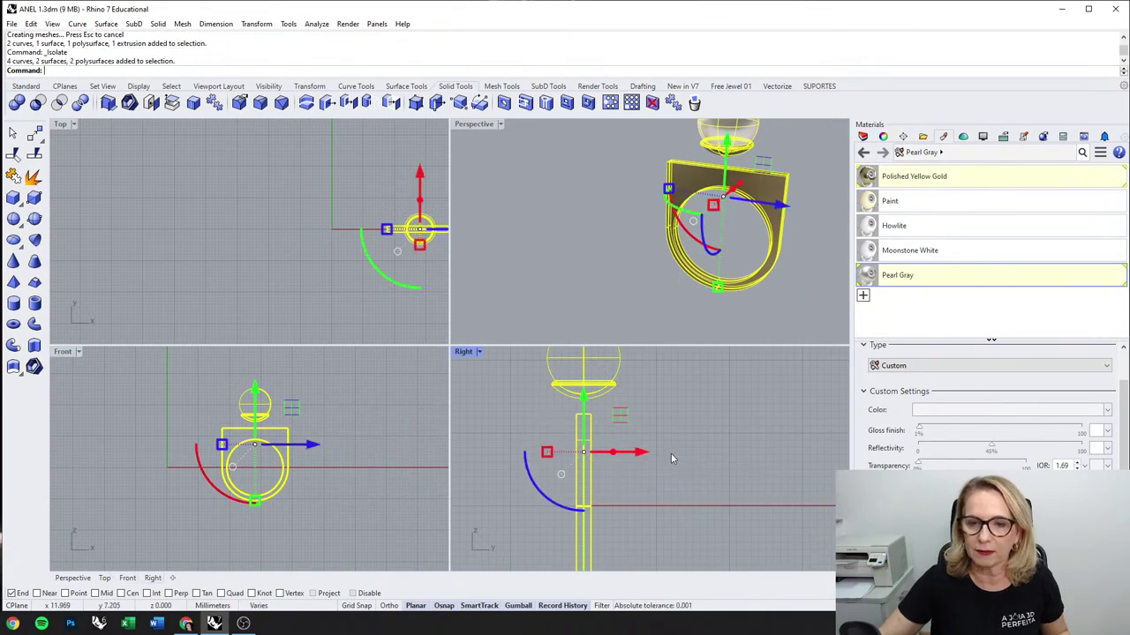
pyautogui.click(670, 452)
# Step: Lower the pearl and cup together onto the flat top of the second ring's band
pyautogui.moveTo(221, 365); pyautogui.dragTo(283, 419)
pyautogui.scroll(6, 262, 405)
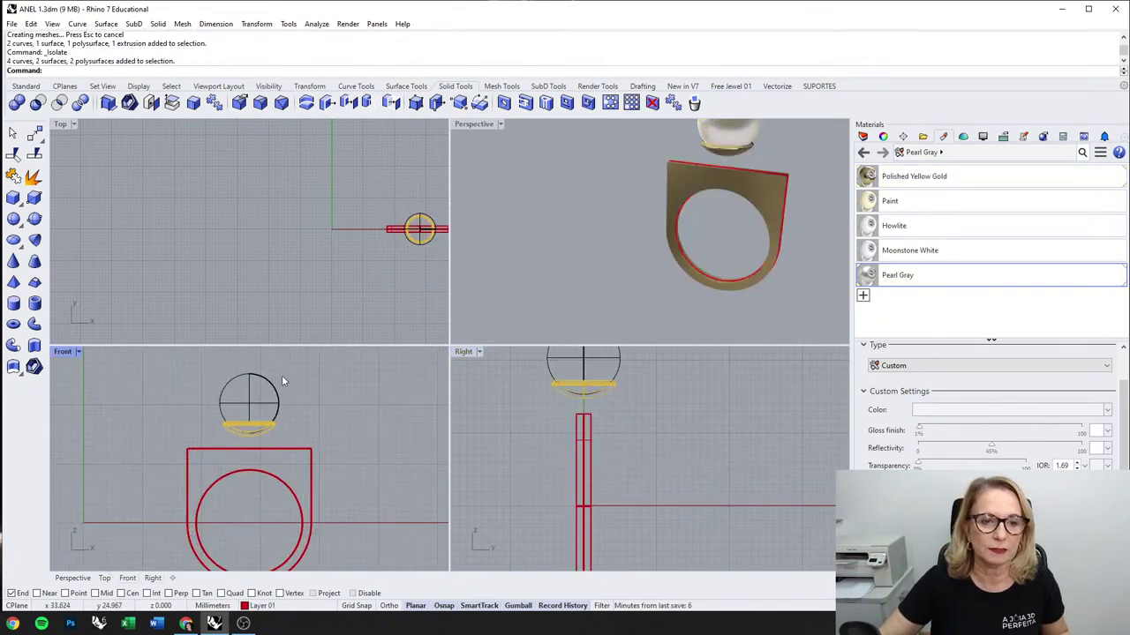
pyautogui.moveTo(281, 375); pyautogui.dragTo(251, 429)
pyautogui.moveTo(248, 354); pyautogui.dragTo(248, 373)
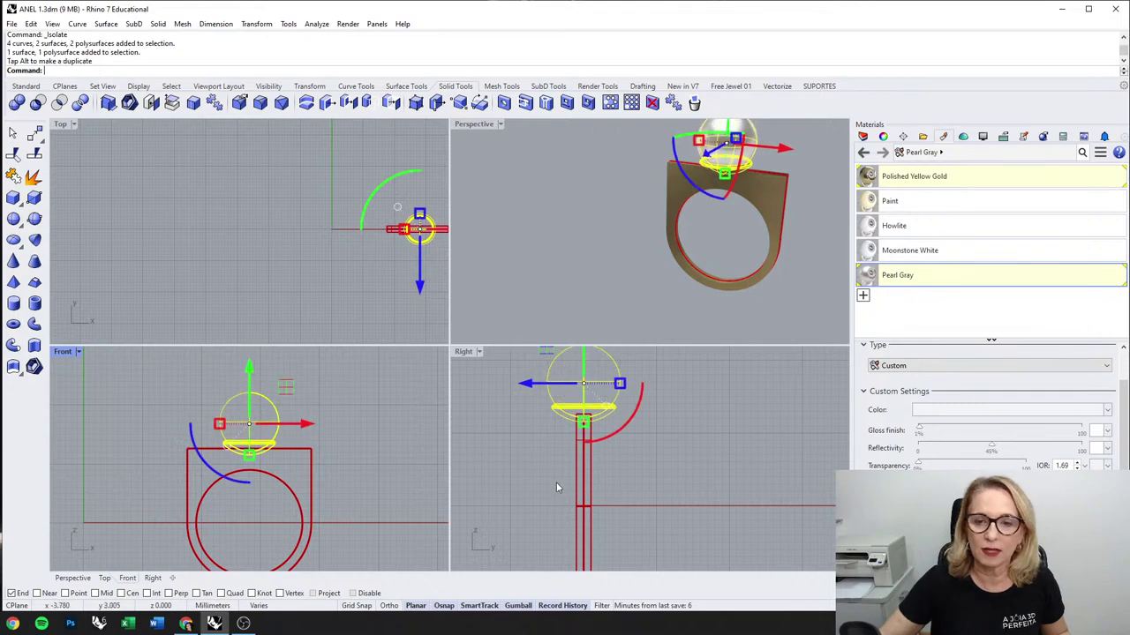
# Step: Rotate the band a few degrees about its base in the Right view, tilting its top to one side of the pearl
pyautogui.scroll(-1, 587, 520)
pyautogui.click(575, 522)
pyautogui.middleClick(616, 510)
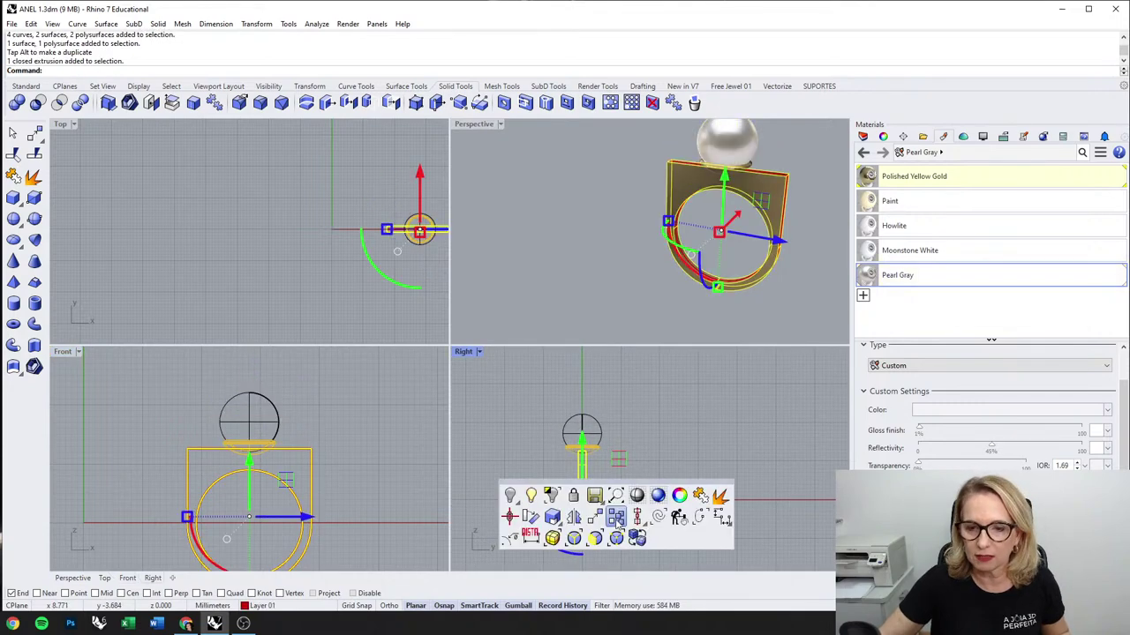
pyautogui.click(529, 518)
pyautogui.click(578, 539)
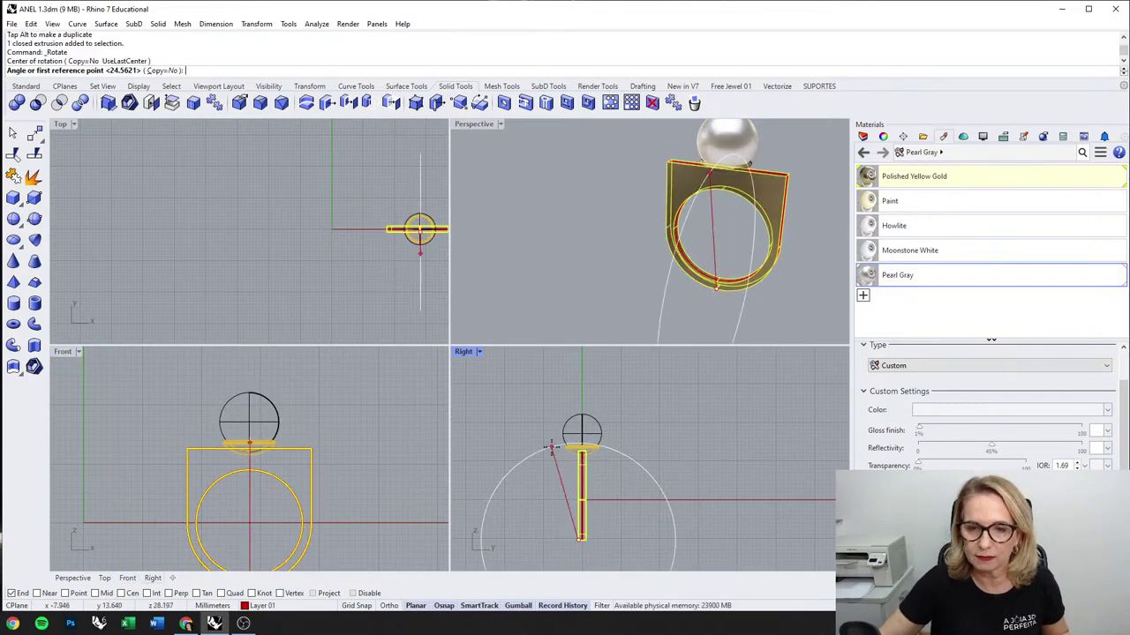
pyautogui.click(550, 448)
pyautogui.click(537, 454)
# Step: Compare the rotated band's finger hole with the original circle in the Front view, and undo the rotation
pyautogui.moveTo(342, 515); pyautogui.dragTo(334, 463, button='right')
pyautogui.click(334, 463)
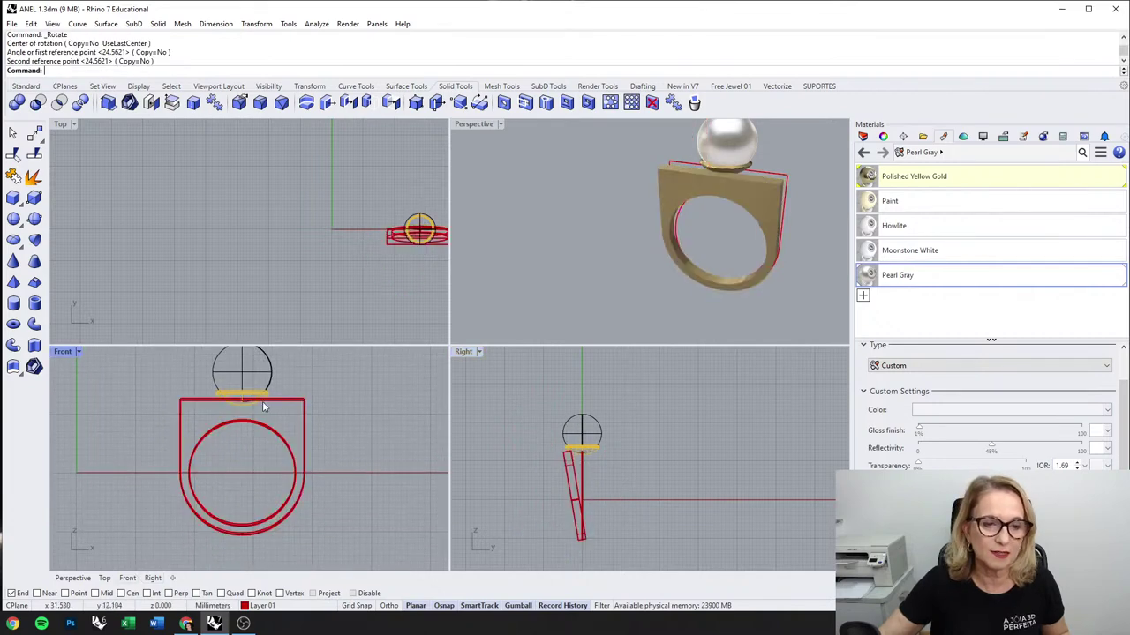
pyautogui.scroll(4, 262, 401)
pyautogui.scroll(1, 262, 432)
pyautogui.click(262, 443)
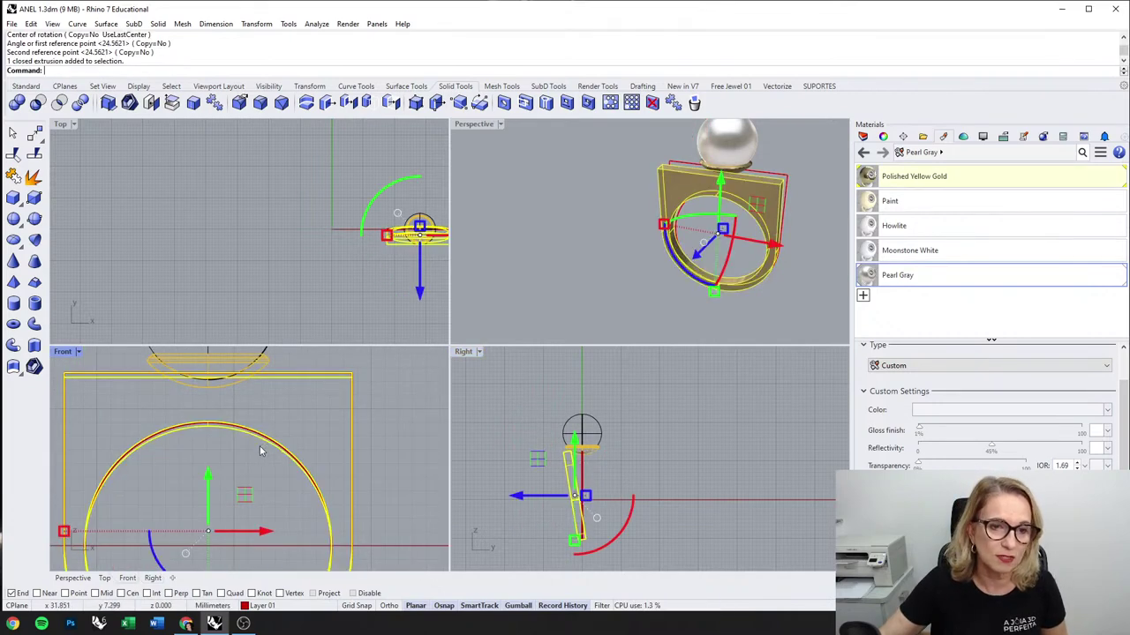
pyautogui.scroll(1, 260, 445)
pyautogui.scroll(5, 236, 430)
pyautogui.click(230, 421)
pyautogui.click(231, 415)
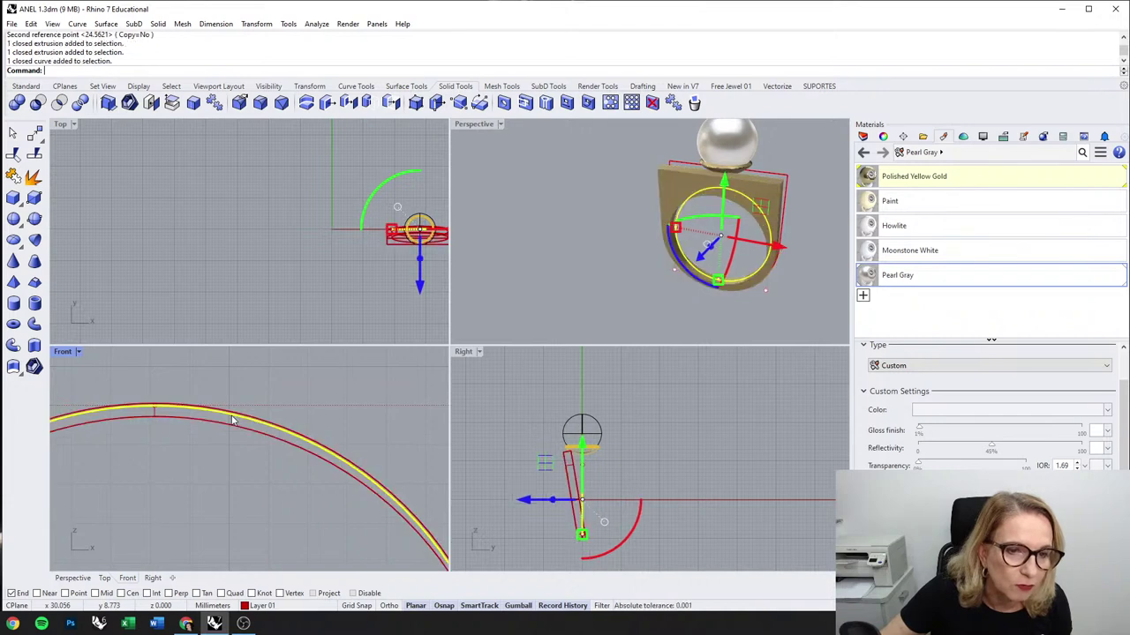
pyautogui.click(242, 476)
pyautogui.scroll(-4, 247, 483)
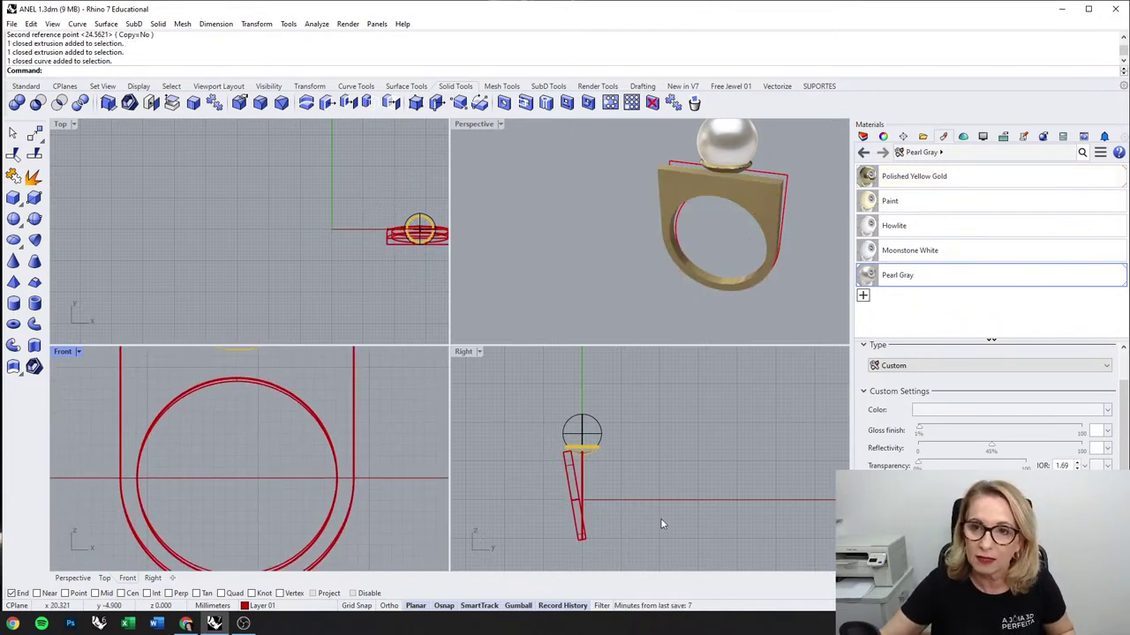
pyautogui.hotkey('ctrl', 'z')
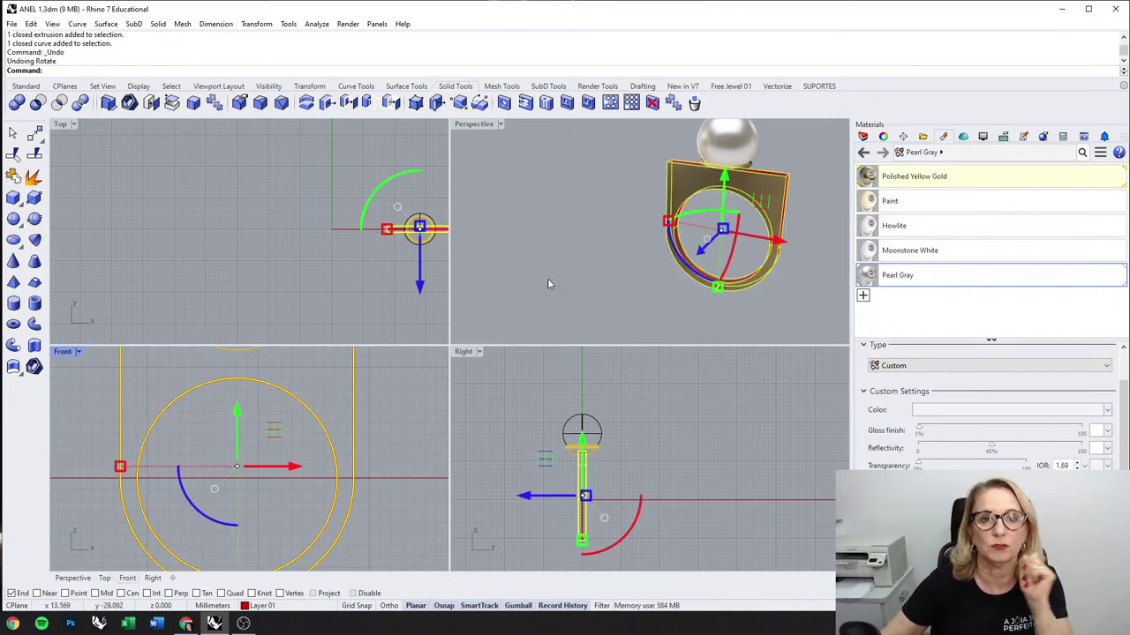
pyautogui.click(355, 85)
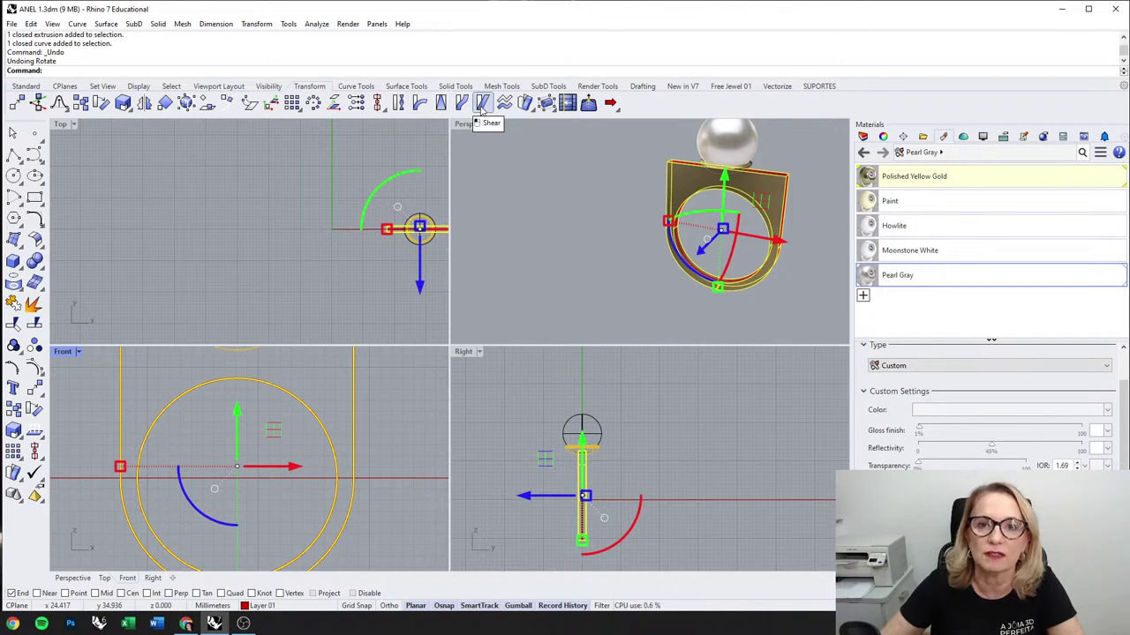
pyautogui.click(482, 104)
pyautogui.click(578, 541)
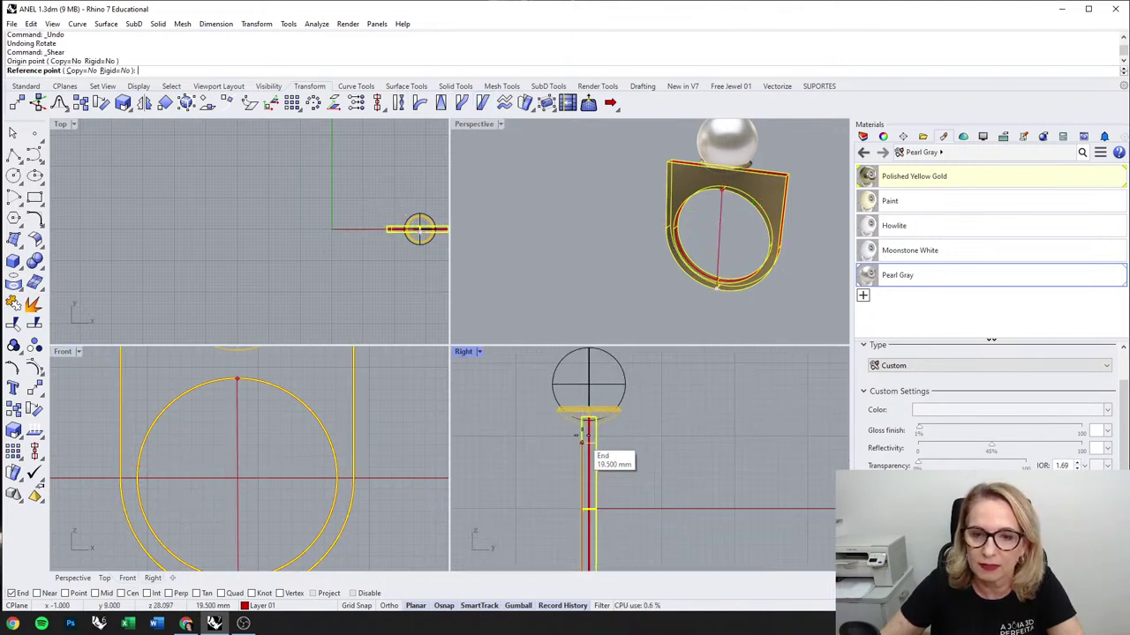
pyautogui.click(588, 422)
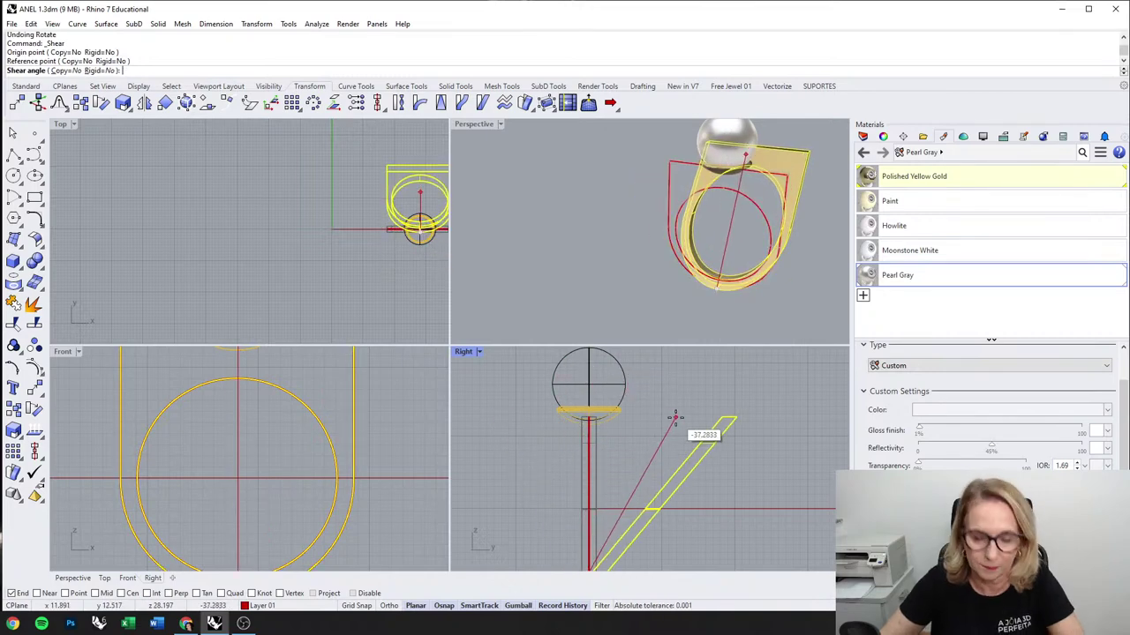
pyautogui.press('Escape')
# Step: Shear the band in the Right view from its bottom midpoint along a vertical reference, leaning its top to one side of the pearl
pyautogui.rightClick(605, 541)
pyautogui.moveTo(589, 542); pyautogui.dragTo(587, 459, button='right')
pyautogui.scroll(2, 588, 485)
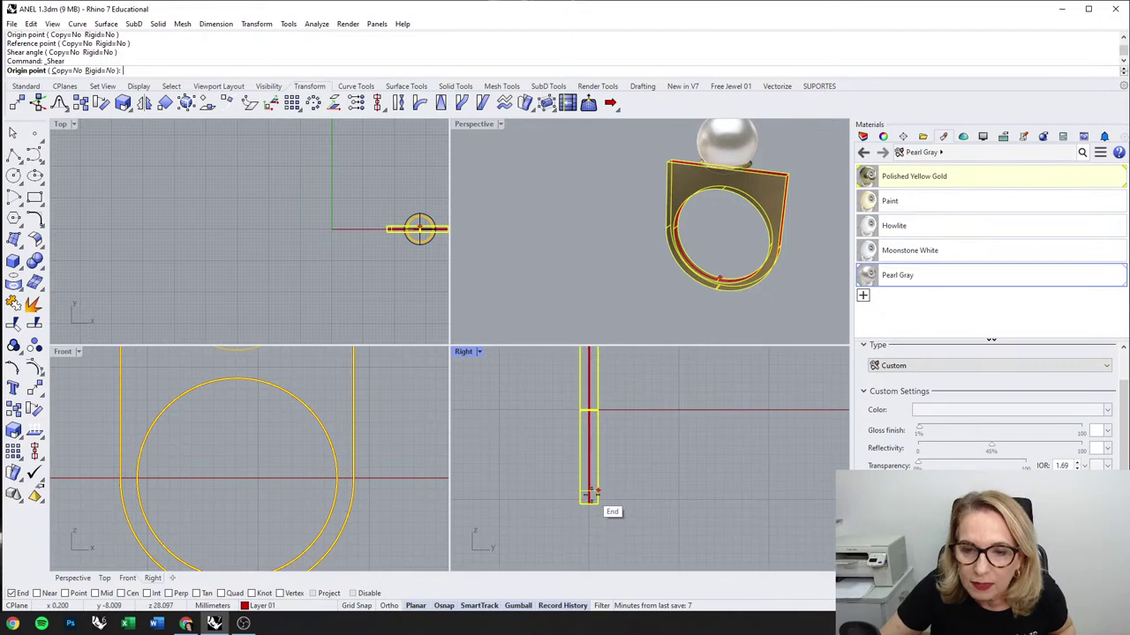
pyautogui.click(589, 504)
pyautogui.moveTo(617, 362); pyautogui.dragTo(628, 436, button='right')
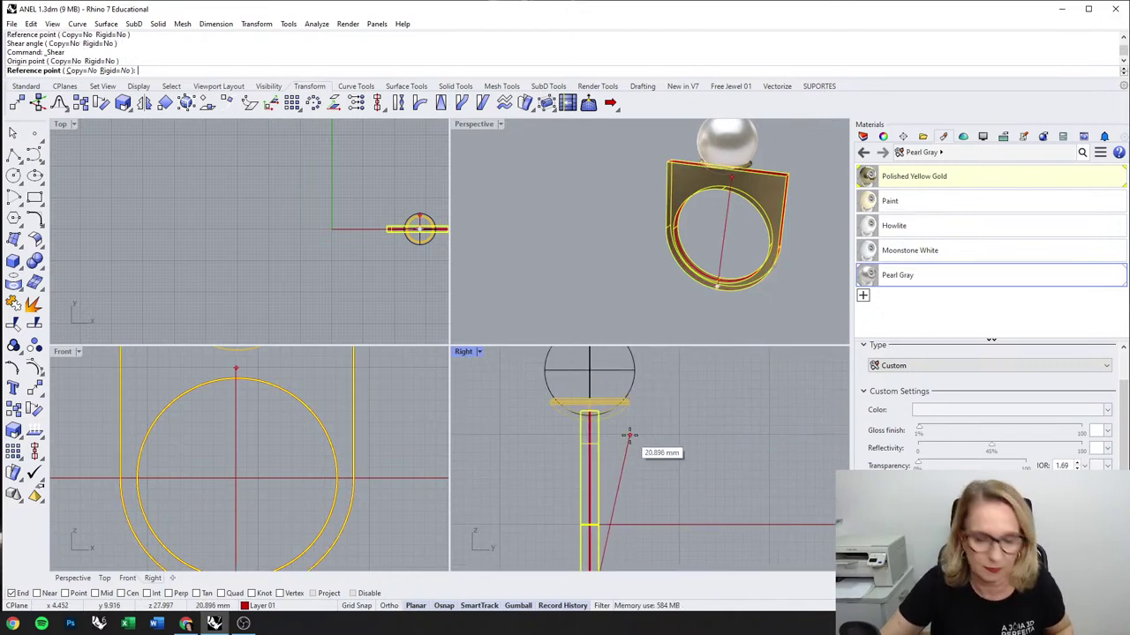
pyautogui.press('F8')
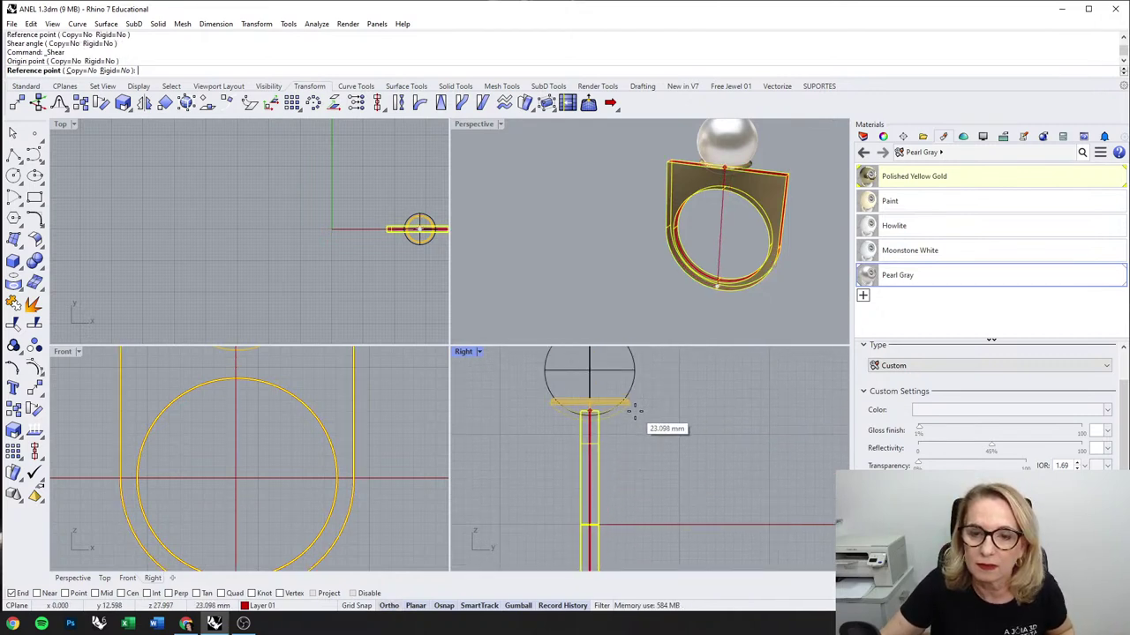
pyautogui.click(632, 417)
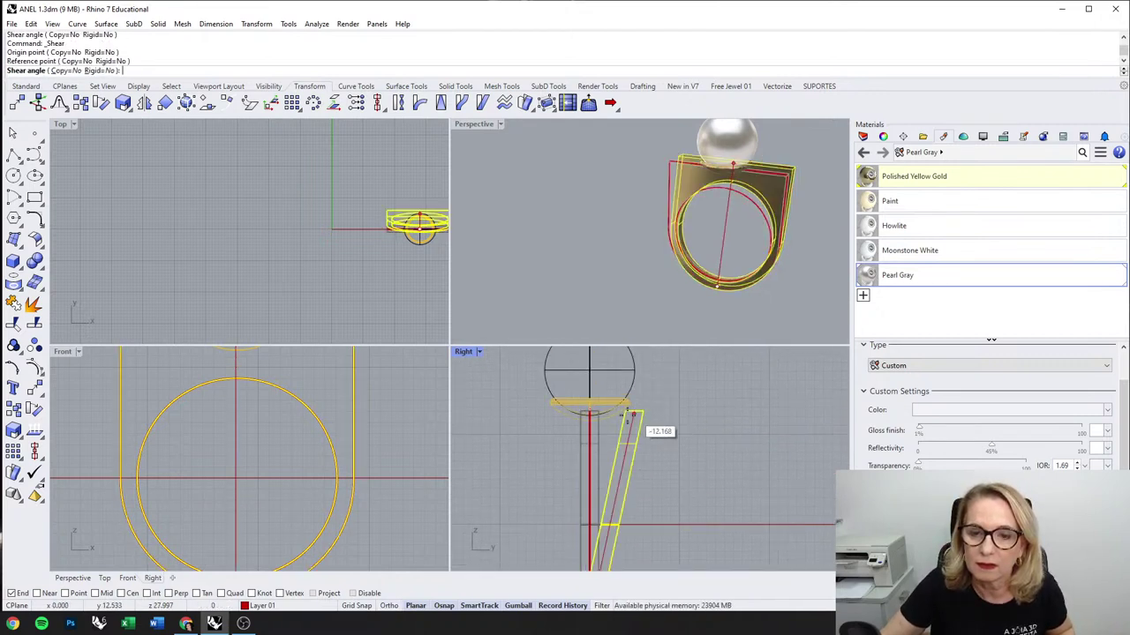
pyautogui.click(542, 381)
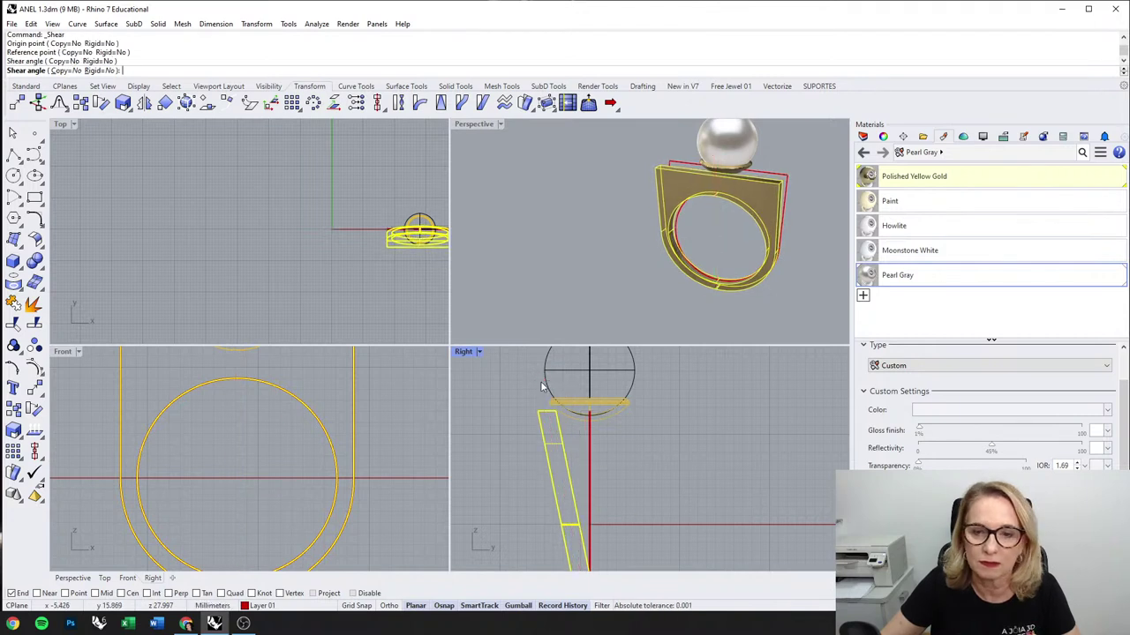
pyautogui.press('Escape')
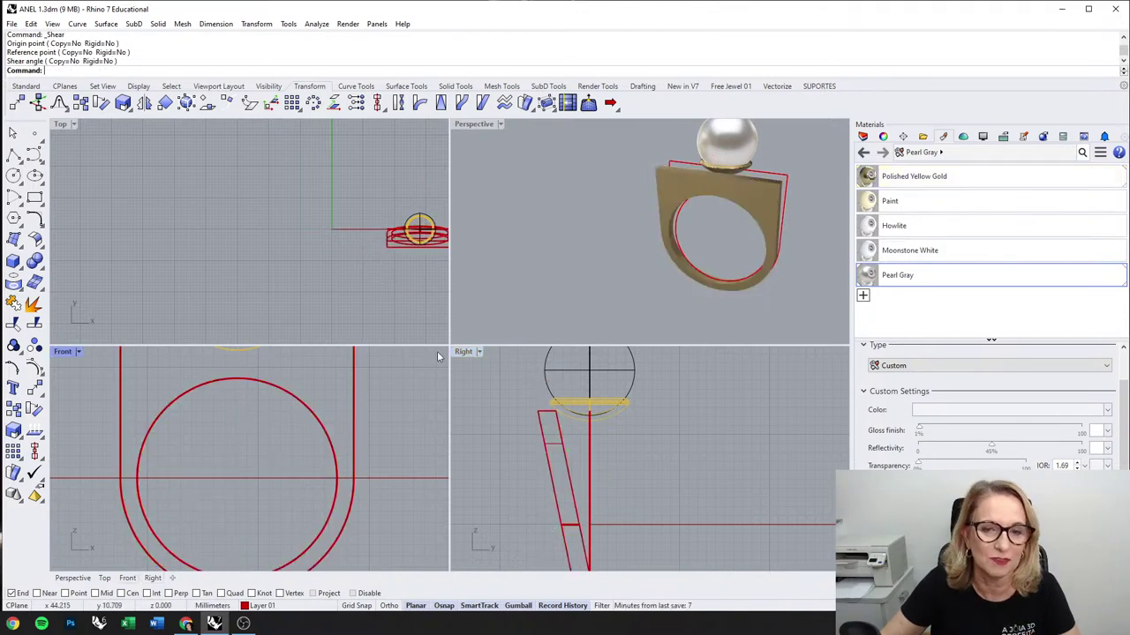
pyautogui.moveTo(742, 251); pyautogui.dragTo(650, 264, button='right')
pyautogui.scroll(-2, 574, 438)
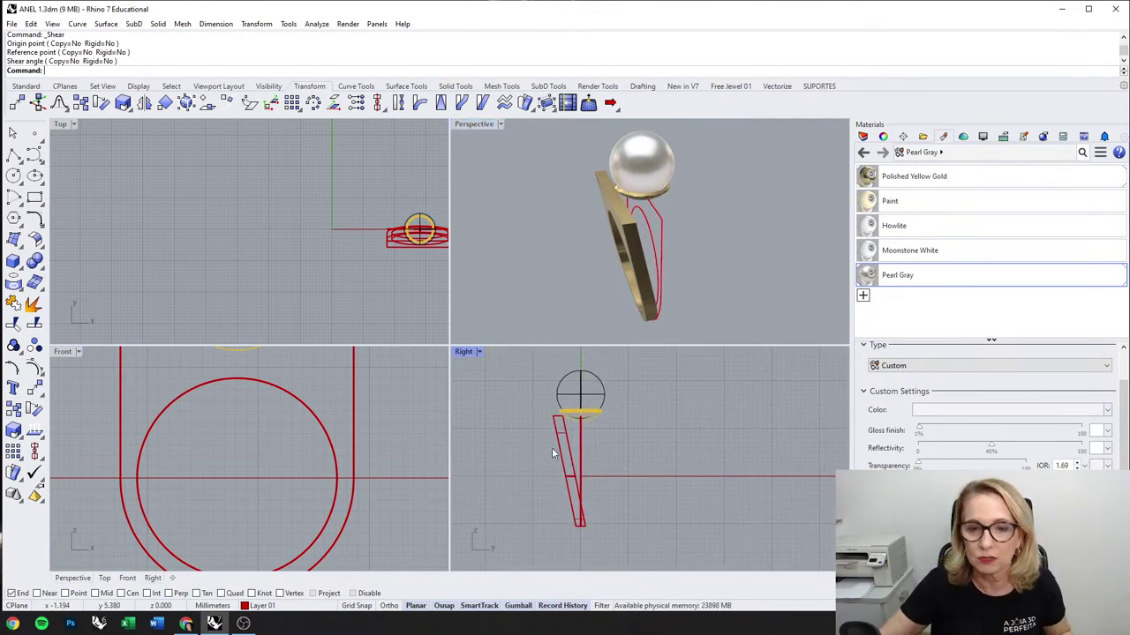
# Step: Lower the second ring's pearl and cup slightly in the Front view, sinking the cup just below the band's flat top
pyautogui.scroll(-3, 358, 406)
pyautogui.moveTo(303, 427); pyautogui.dragTo(351, 481)
pyautogui.scroll(4, 280, 399)
pyautogui.moveTo(309, 399); pyautogui.dragTo(312, 413)
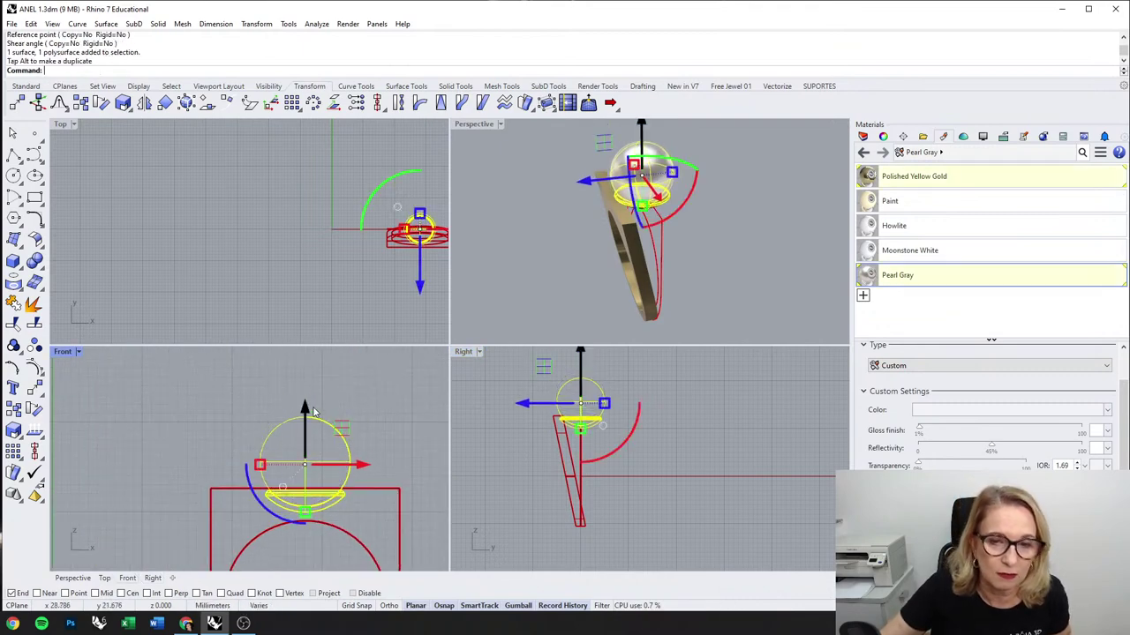
pyautogui.click(603, 419)
pyautogui.moveTo(679, 200); pyautogui.dragTo(666, 305, button='right')
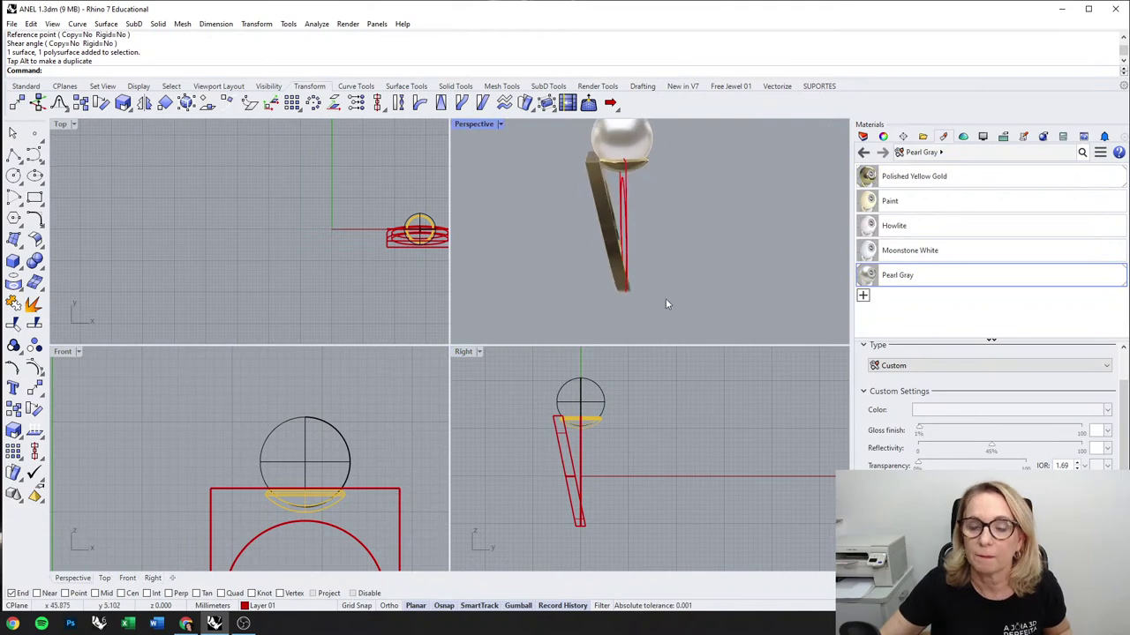
# Step: Try to mirror the leaning band about the Y axis, and undo the mirrored copies
pyautogui.click(571, 479)
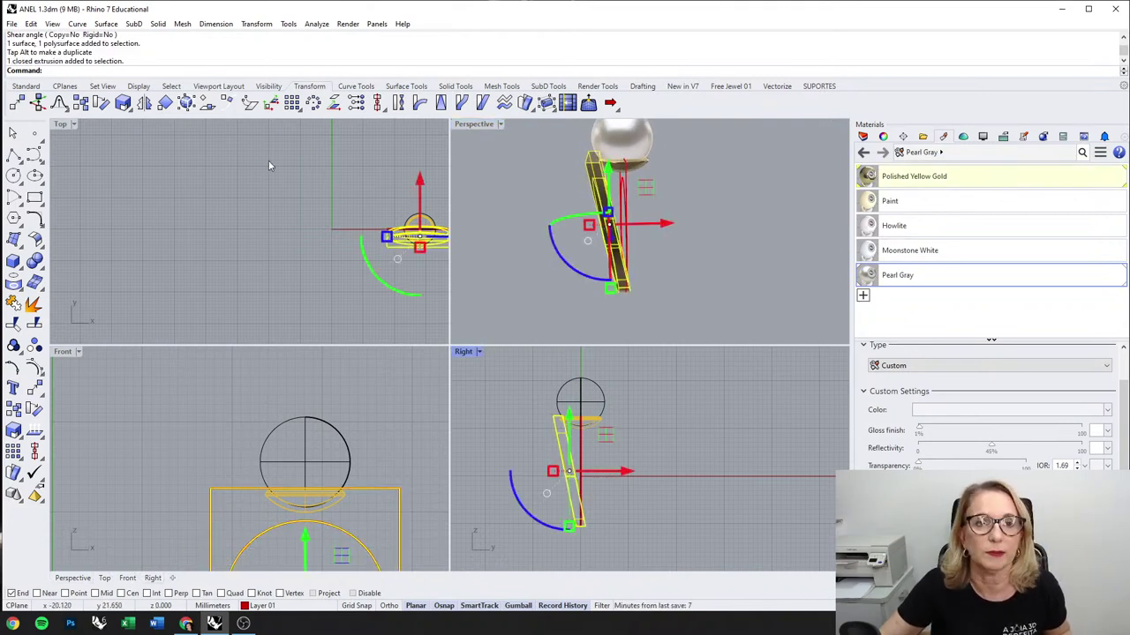
pyautogui.click(150, 103)
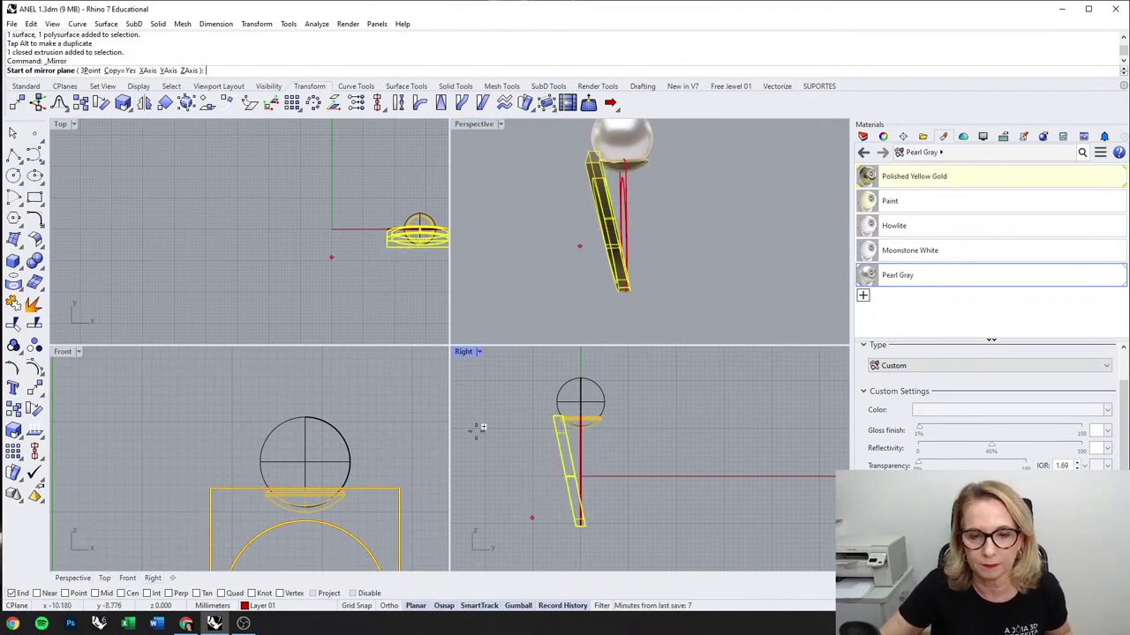
pyautogui.click(166, 70)
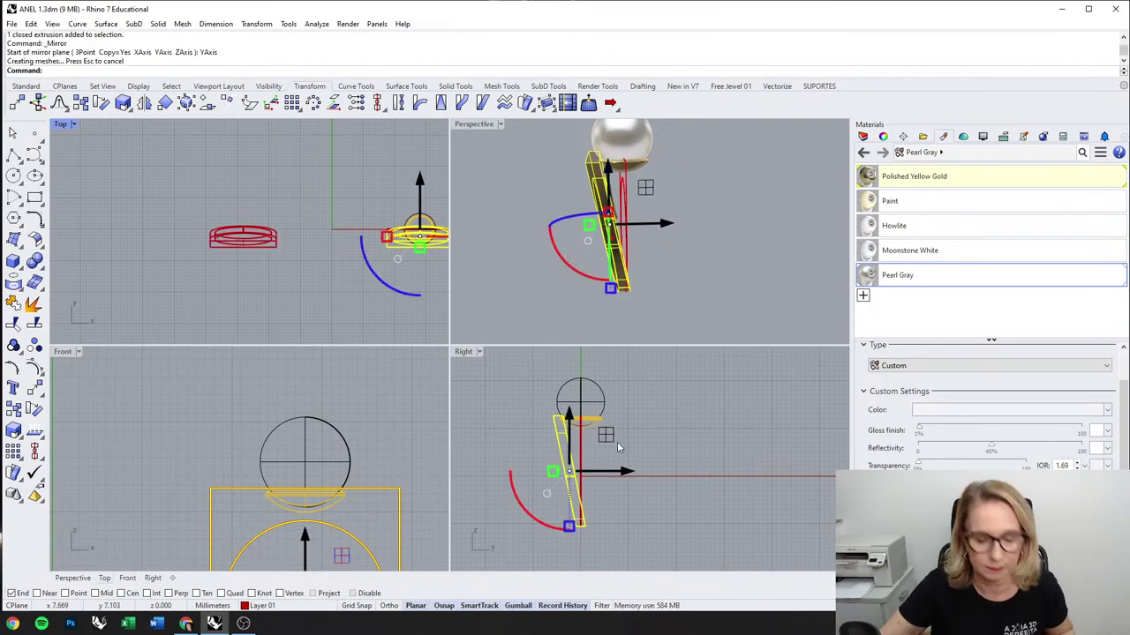
pyautogui.hotkey('ctrl', 'z')
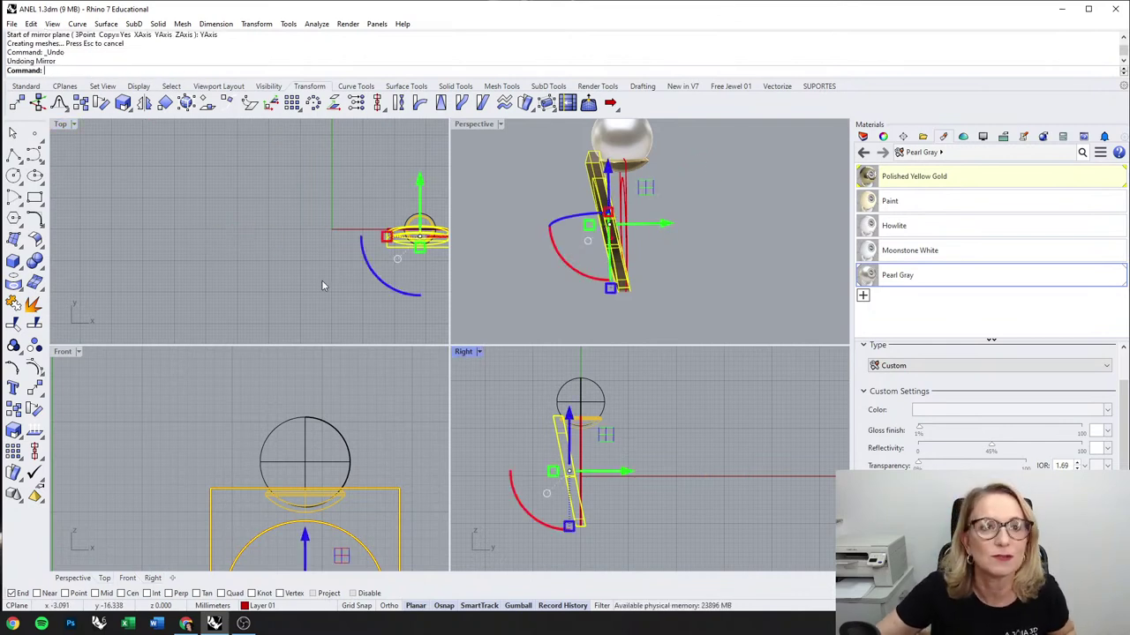
pyautogui.rightClick(321, 279)
pyautogui.click(165, 70)
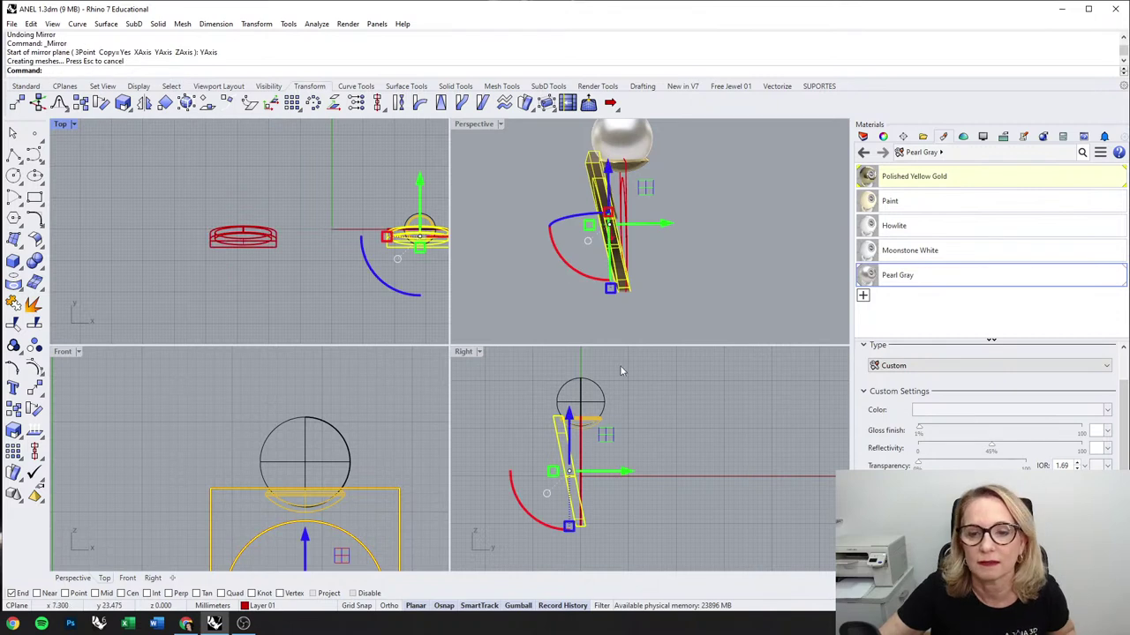
pyautogui.click(637, 385)
pyautogui.hotkey('ctrl', 'z')
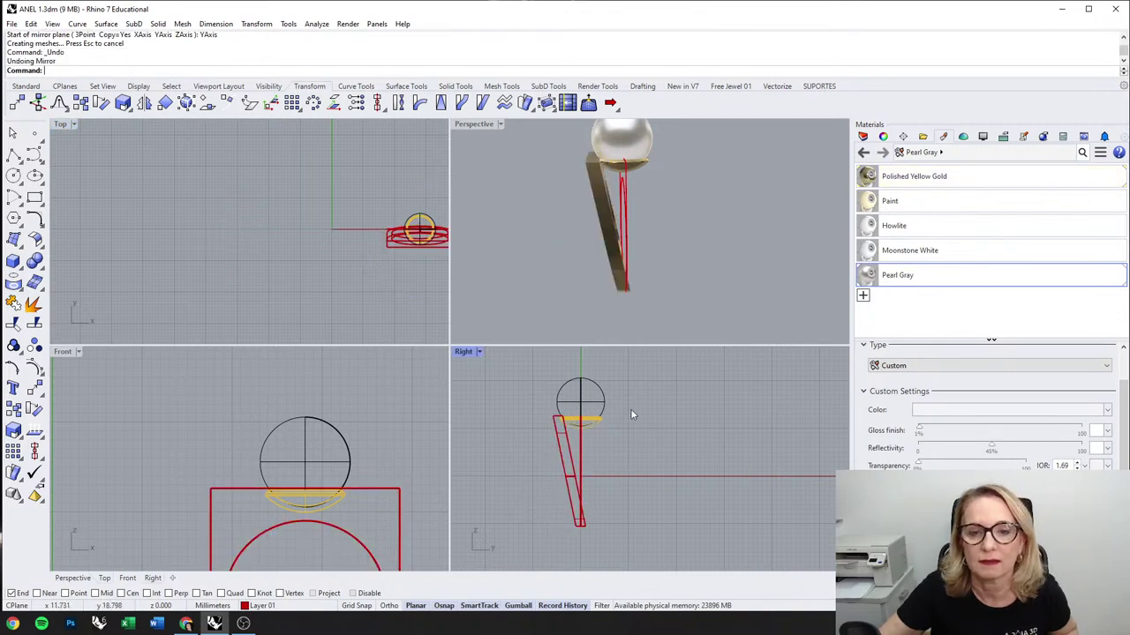
# Step: Mirror a copy of the leaning band about the X axis in the Top view, forming a V-shaped pair around the pearl
pyautogui.click(569, 484)
pyautogui.rightClick(391, 323)
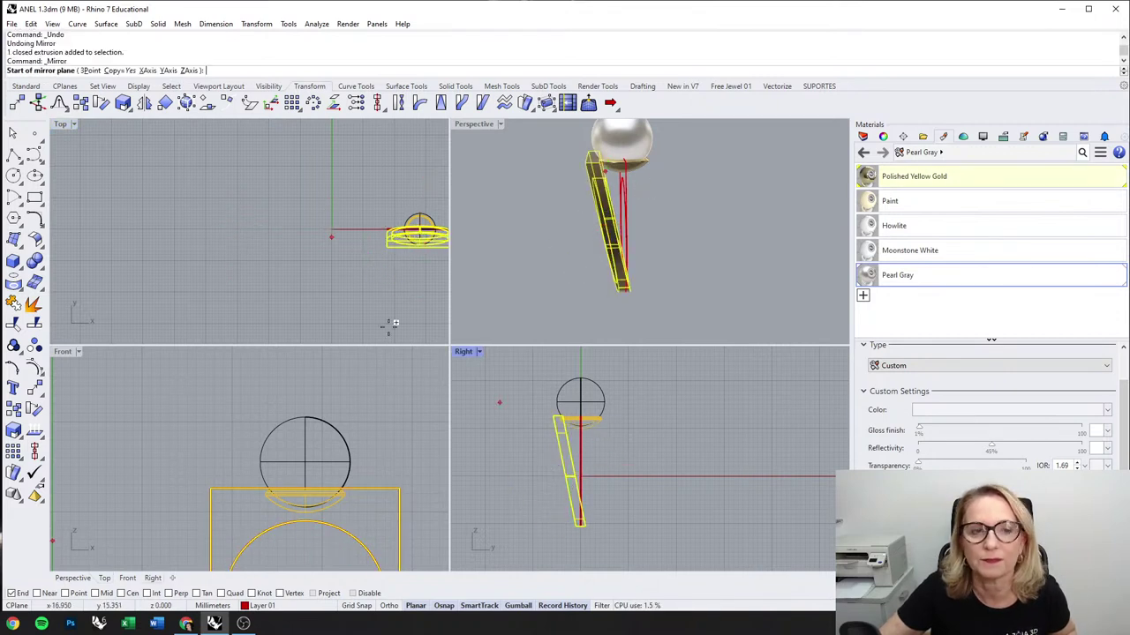
pyautogui.click(148, 71)
pyautogui.click(582, 485)
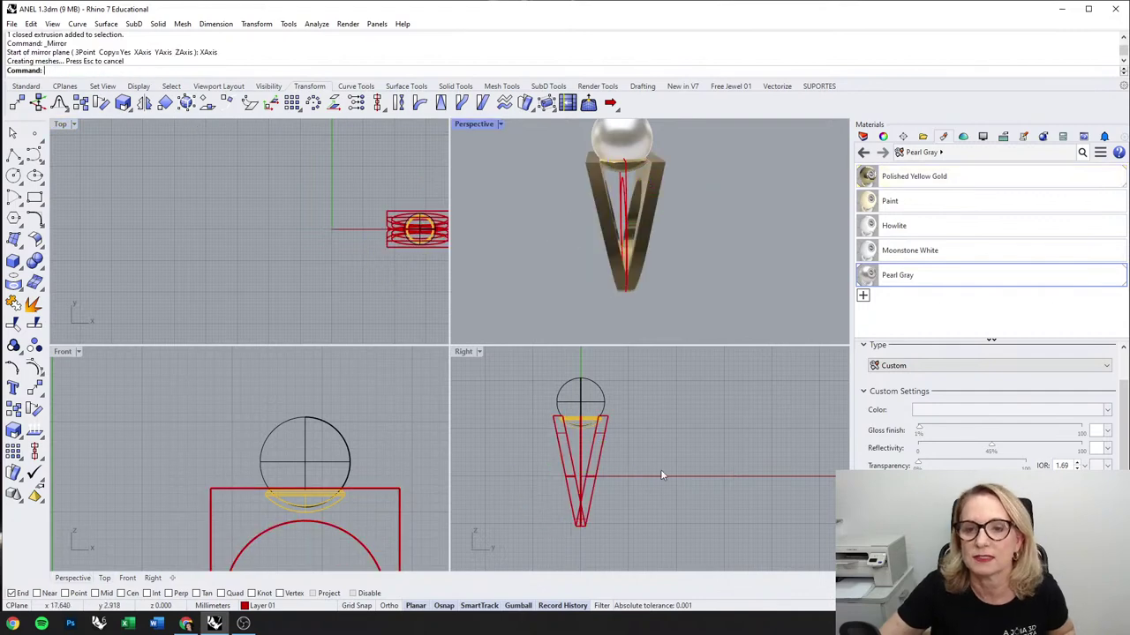
pyautogui.click(559, 471)
pyautogui.scroll(3, 565, 474)
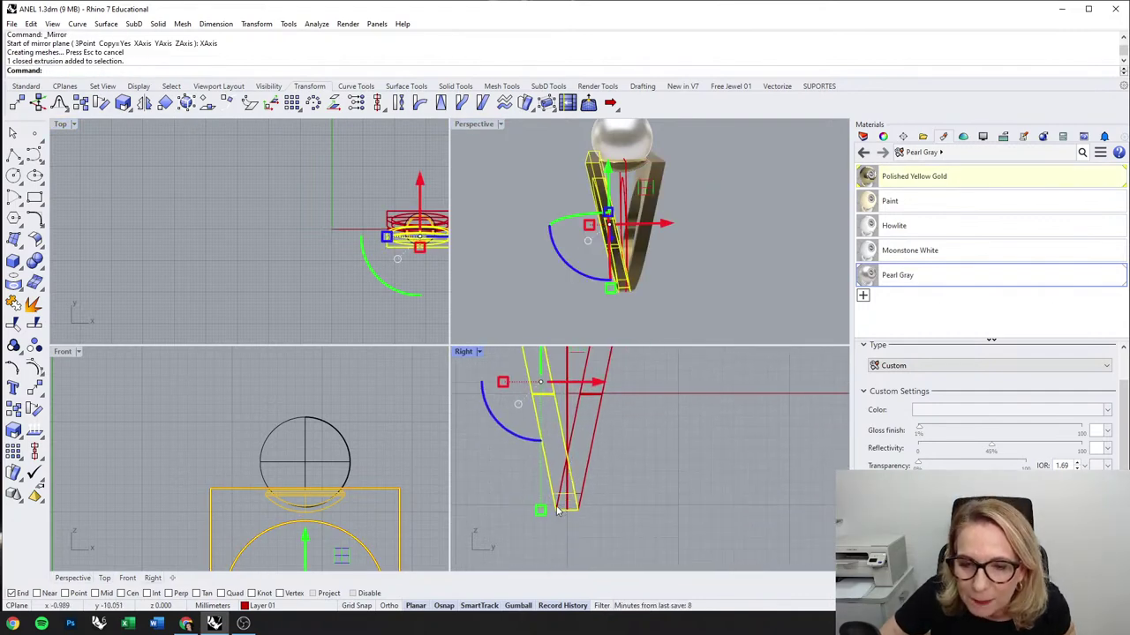
pyautogui.click(747, 310)
pyautogui.moveTo(747, 310); pyautogui.dragTo(725, 278, button='right')
pyautogui.moveTo(590, 212); pyautogui.dragTo(675, 234, button='right')
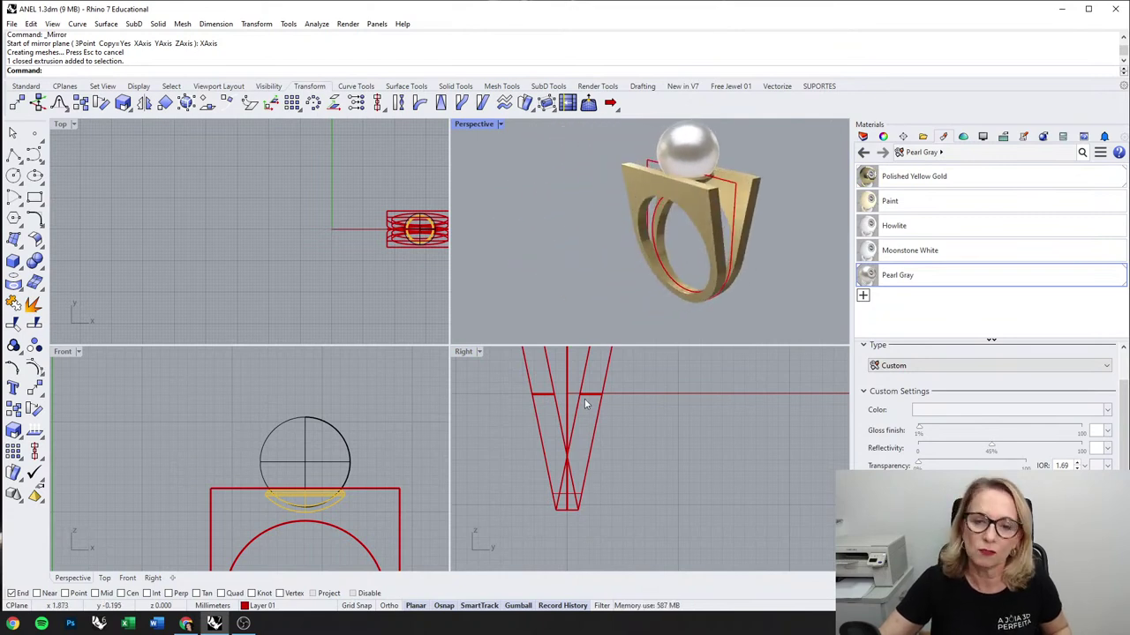
pyautogui.scroll(-5, 342, 452)
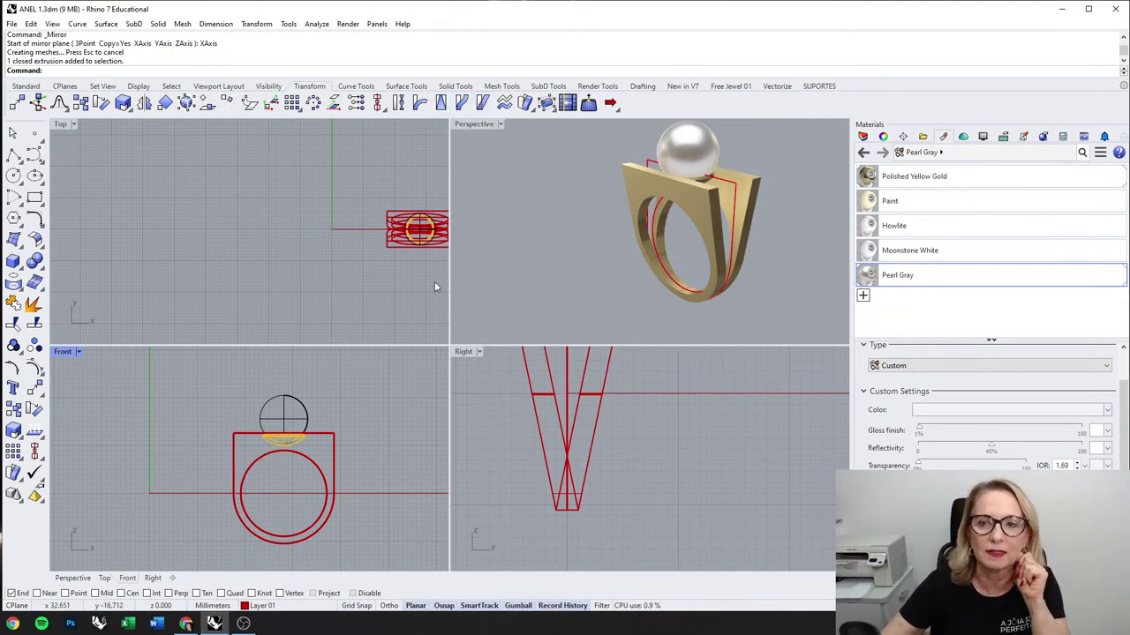
pyautogui.moveTo(684, 274); pyautogui.dragTo(656, 284, button='right')
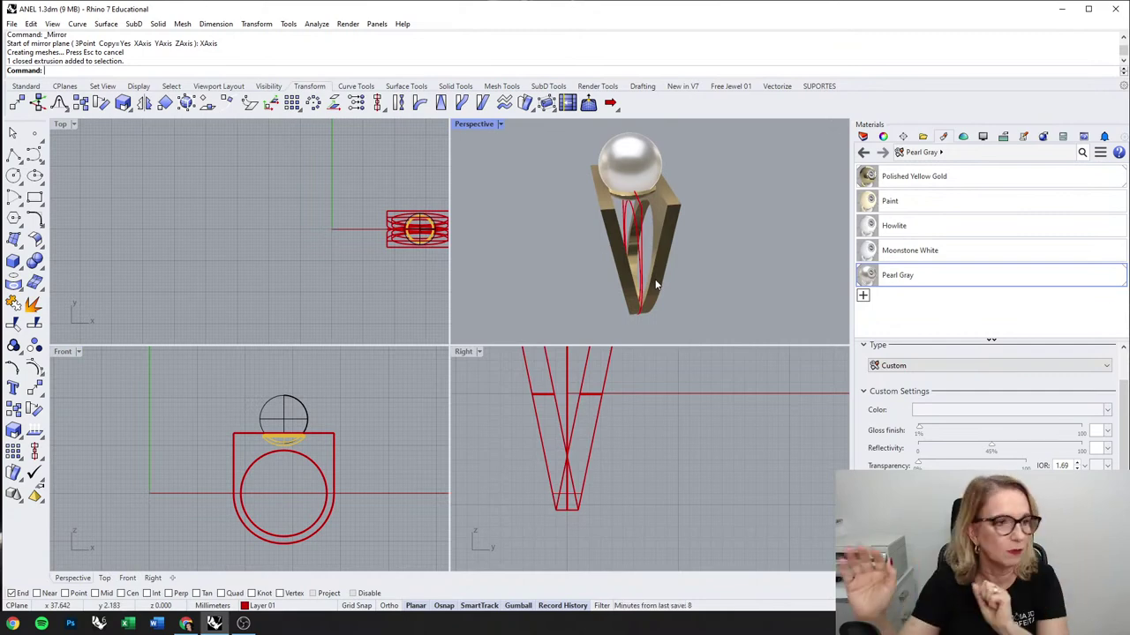
# Step: Show all hidden objects and delete the leftover open curve and the blue circle beneath the second ring
pyautogui.middleClick(313, 222)
pyautogui.click(232, 216)
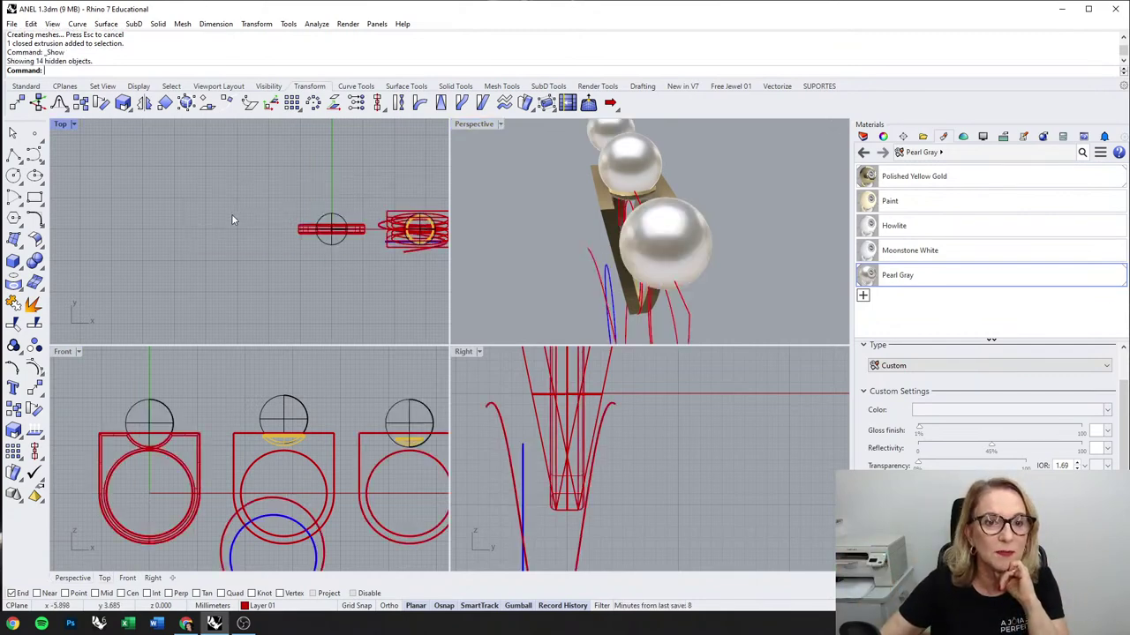
pyautogui.scroll(-2, 265, 228)
pyautogui.moveTo(512, 231); pyautogui.dragTo(624, 236, button='right')
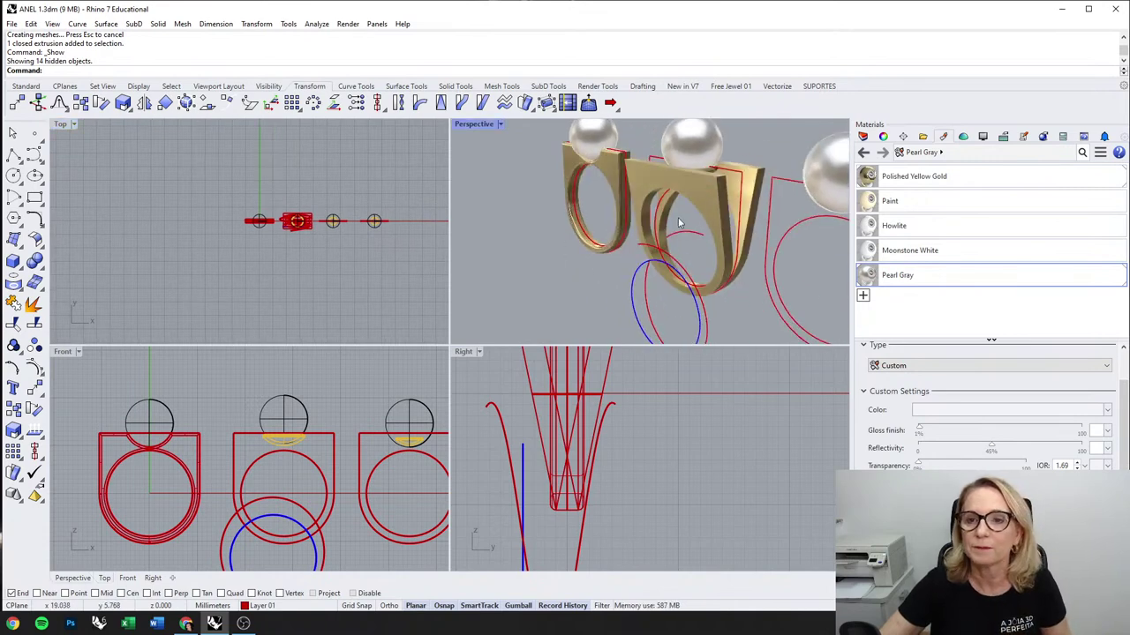
pyautogui.click(690, 237)
pyautogui.press('Delete')
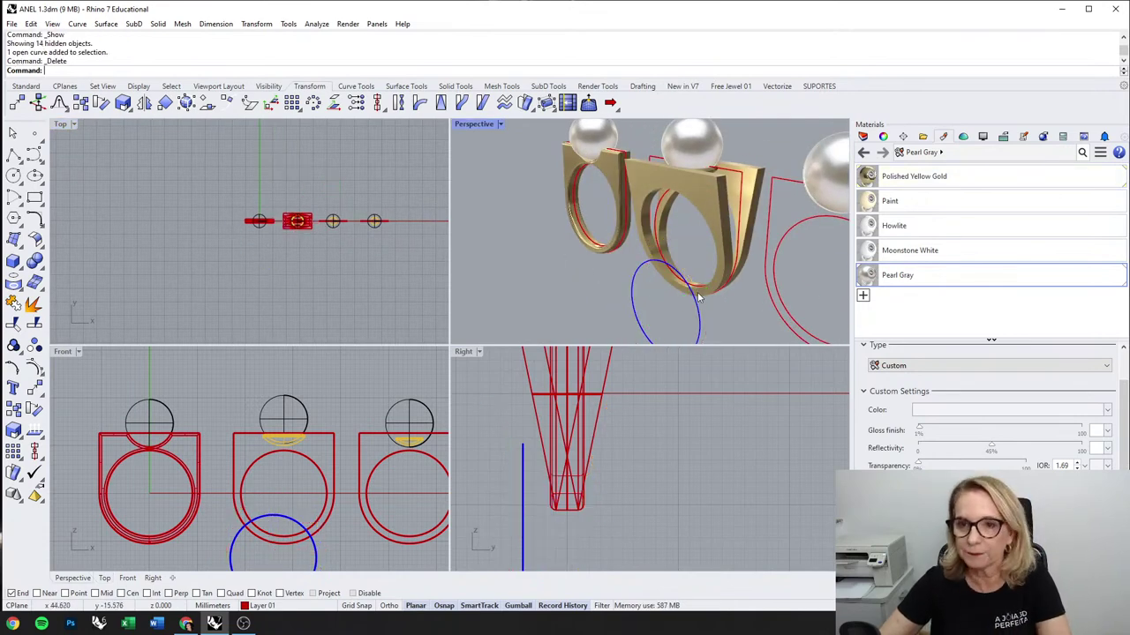
pyautogui.press('Delete')
pyautogui.moveTo(659, 288); pyautogui.dragTo(723, 258, button='right')
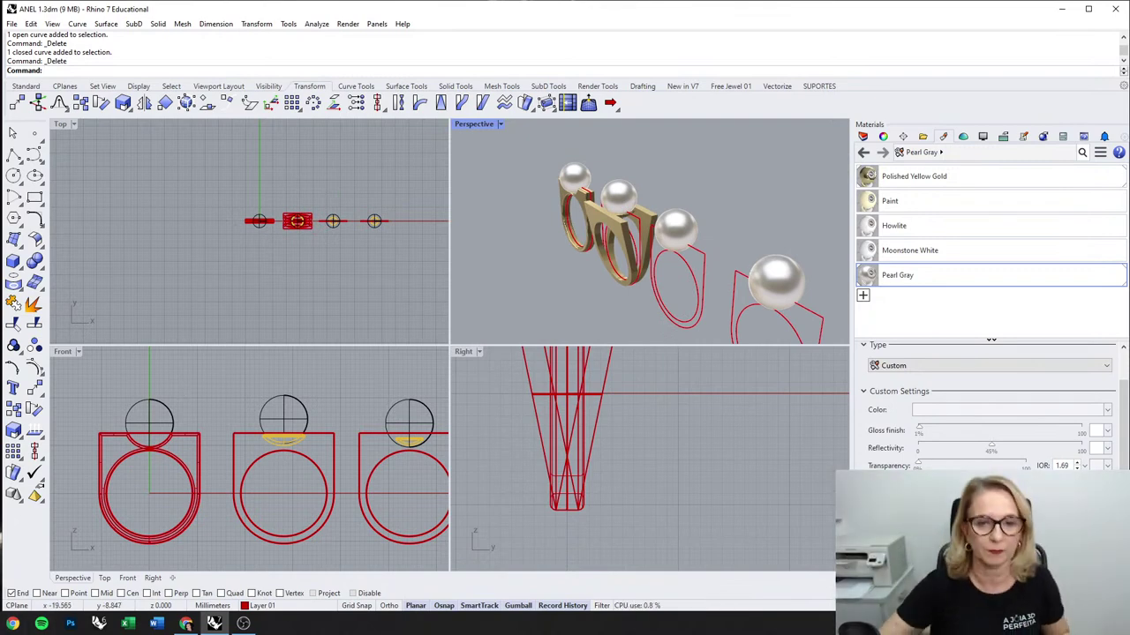
# Step: Slope the top of the third ring's outline in the Front view by raising its left corner point and lowering its right one
pyautogui.scroll(2, 236, 446)
pyautogui.click(265, 441)
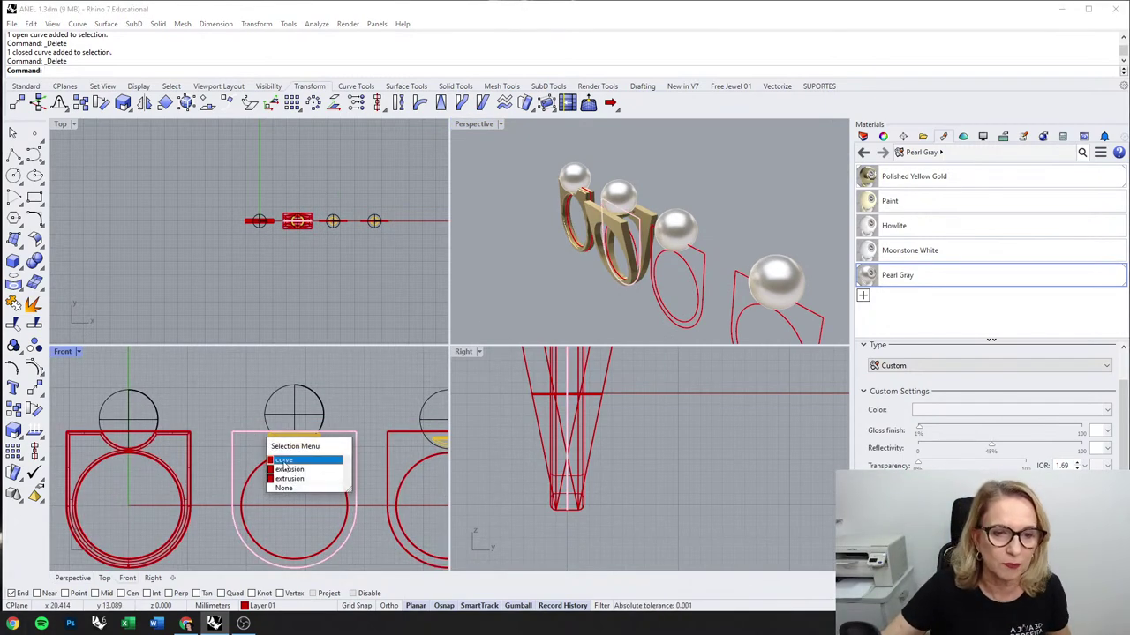
pyautogui.click(289, 467)
pyautogui.scroll(3, 713, 272)
pyautogui.click(694, 256)
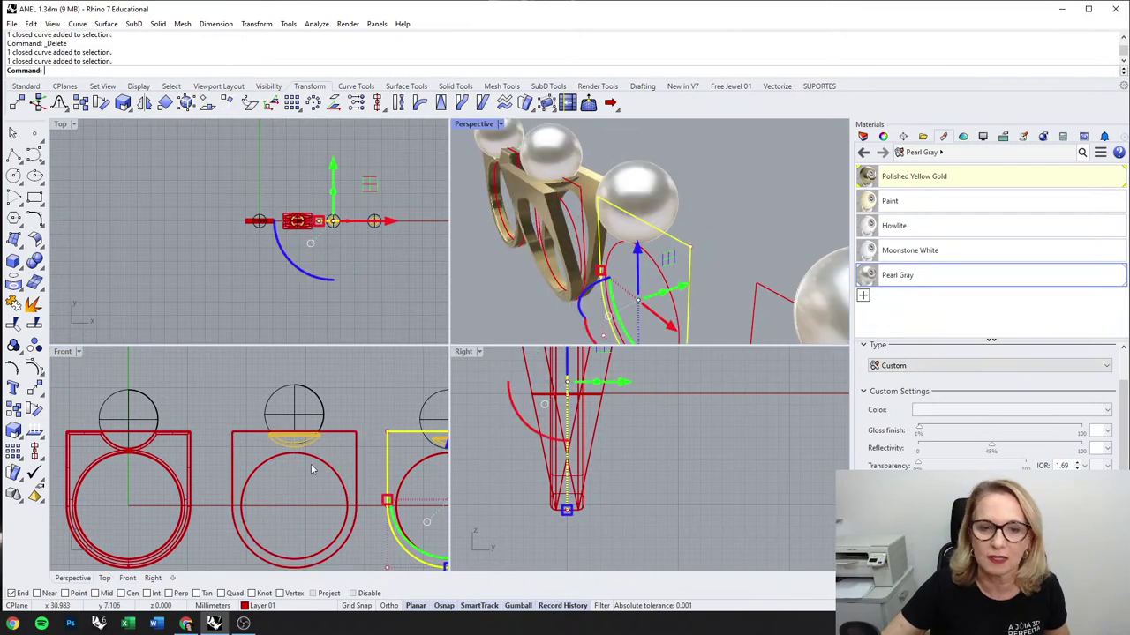
pyautogui.moveTo(313, 469); pyautogui.dragTo(198, 477, button='right')
pyautogui.click(273, 440)
pyautogui.moveTo(271, 431); pyautogui.dragTo(276, 398)
pyautogui.scroll(1, 390, 428)
pyautogui.click(385, 446)
pyautogui.moveTo(386, 398); pyautogui.dragTo(388, 414)
pyautogui.click(397, 409)
pyautogui.scroll(-3, 398, 408)
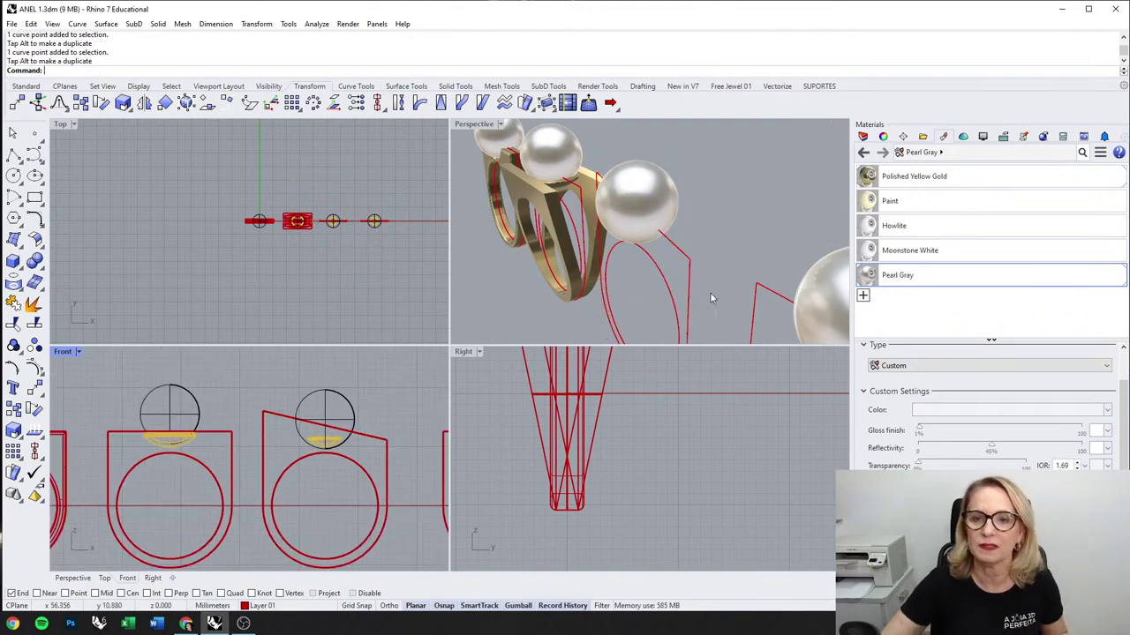
# Step: Try extruding the third ring's two curves as a solid 1 mm to both sides, and undo the extrusion
pyautogui.moveTo(710, 297); pyautogui.dragTo(662, 280)
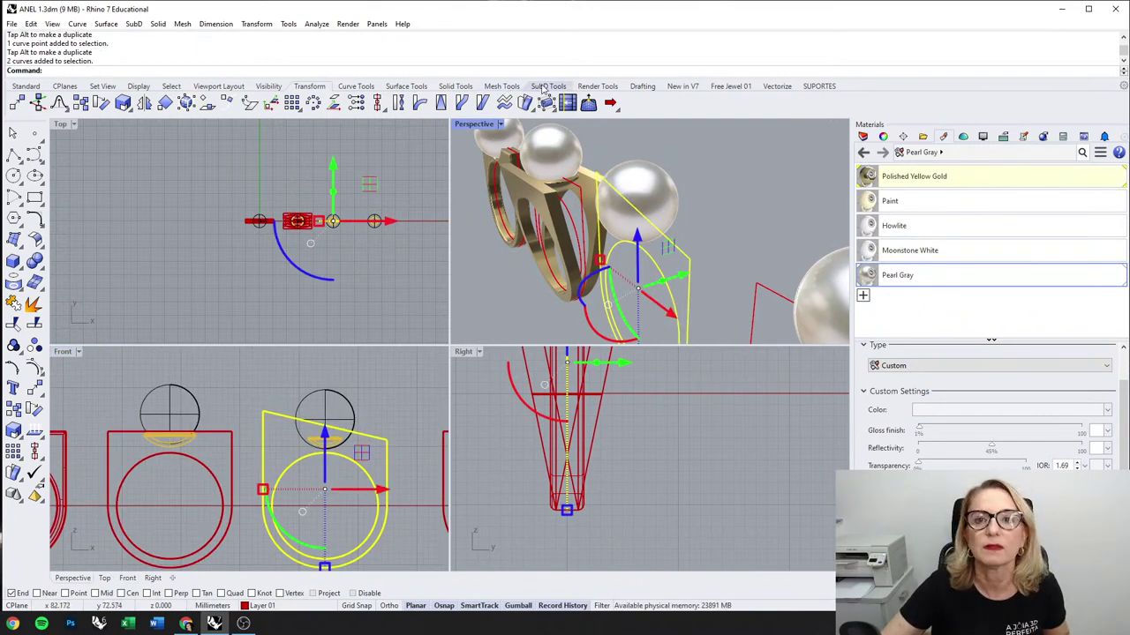
pyautogui.click(455, 86)
pyautogui.click(36, 325)
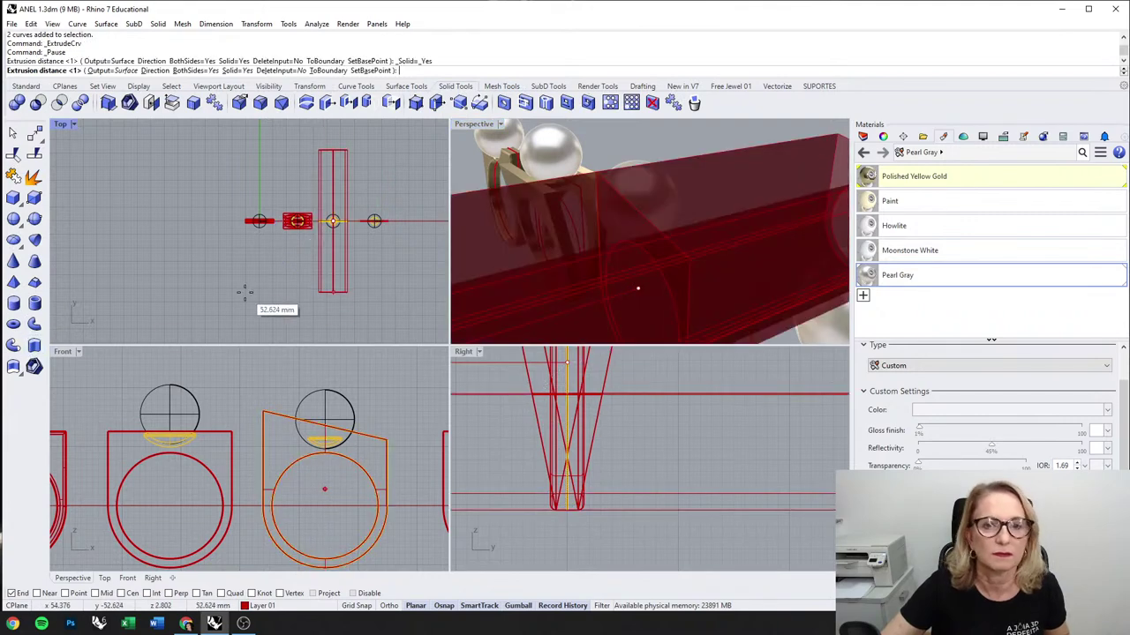
pyautogui.click(247, 291)
pyautogui.click(674, 203)
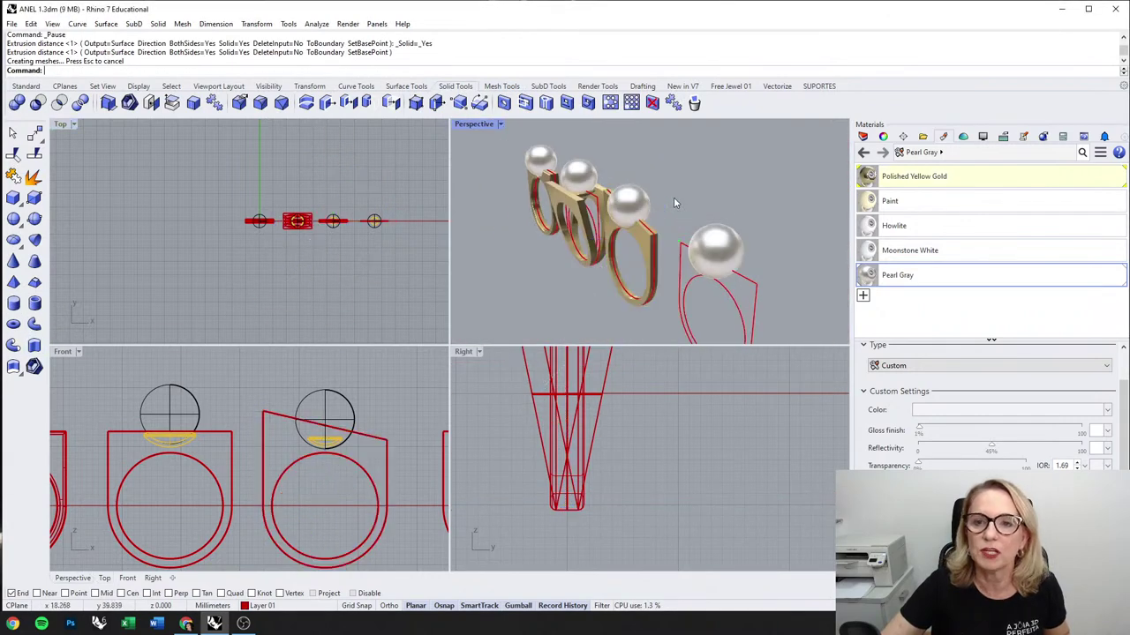
pyautogui.hotkey('ctrl', 'z')
# Step: Extrude the third ring's outline and finger-hole curves into a solid band, 2 mm to both sides
pyautogui.press('Return')
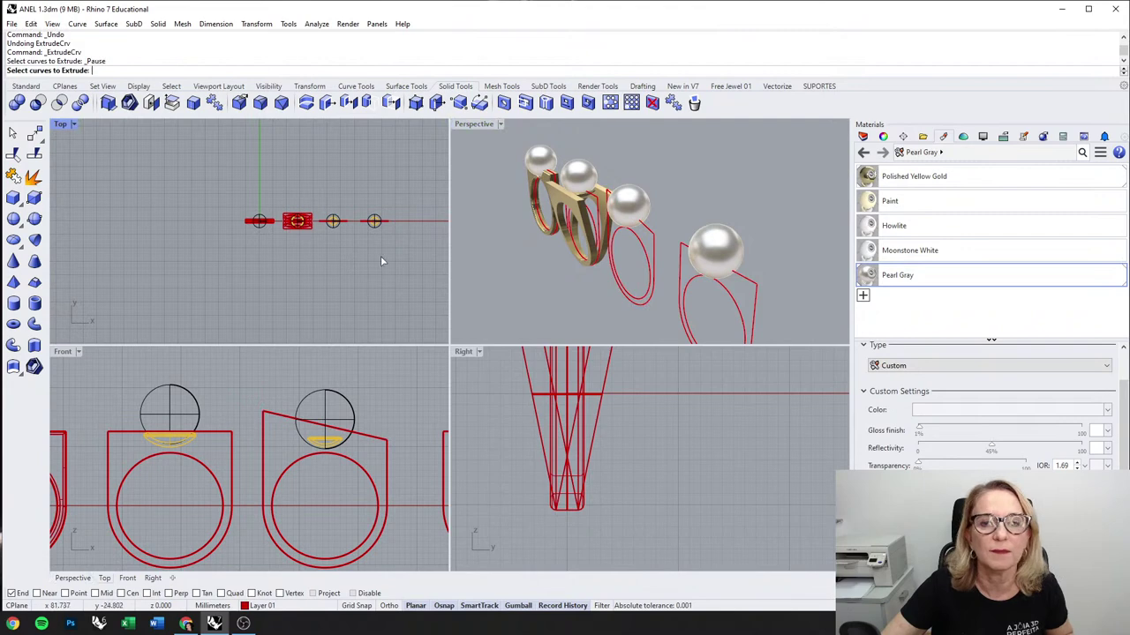
pyautogui.click(656, 265)
pyautogui.press('Return')
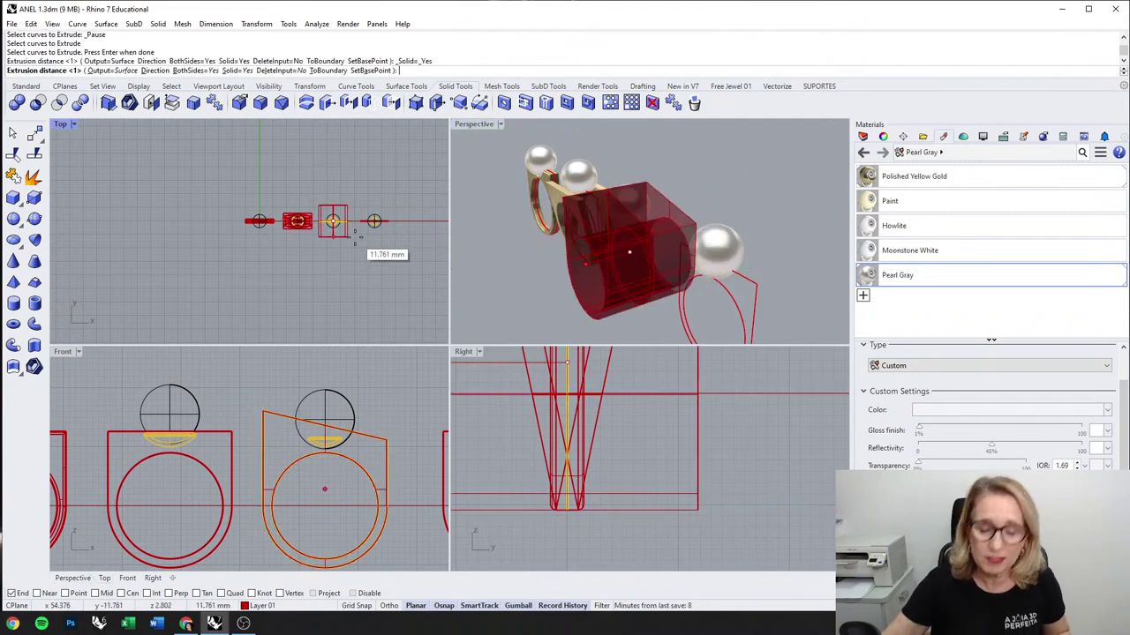
pyautogui.write('2')
pyautogui.press('Return')
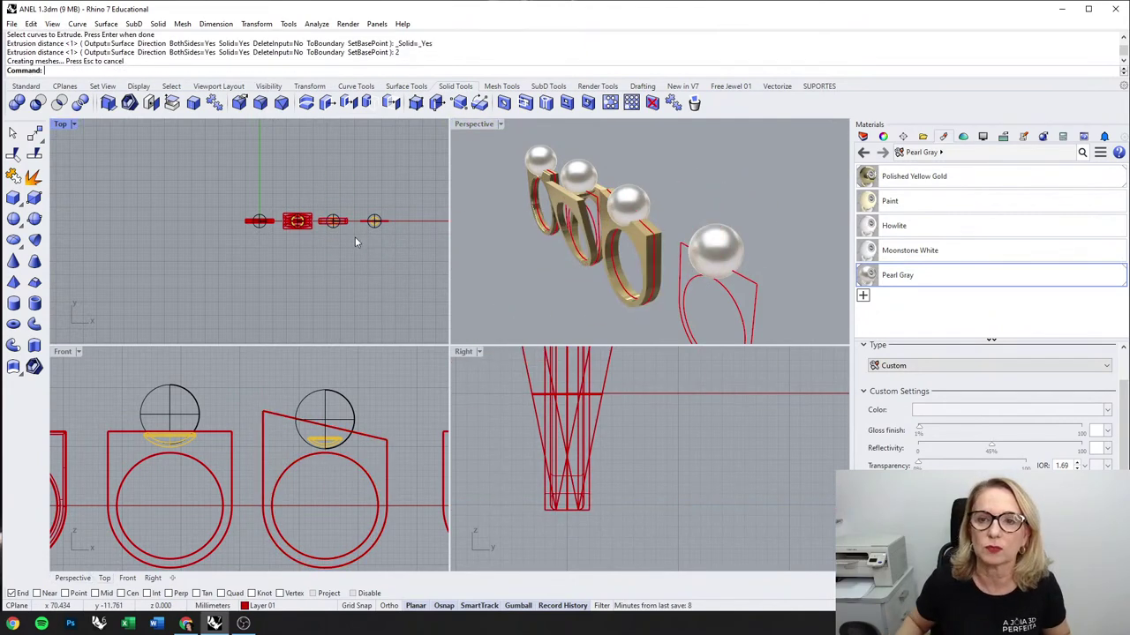
# Step: Maximize the Perspective view to inspect the rings and set its display mode to Shaded
pyautogui.moveTo(592, 291); pyautogui.dragTo(654, 256, button='right')
pyautogui.doubleClick(465, 126)
pyautogui.scroll(3, 416, 399)
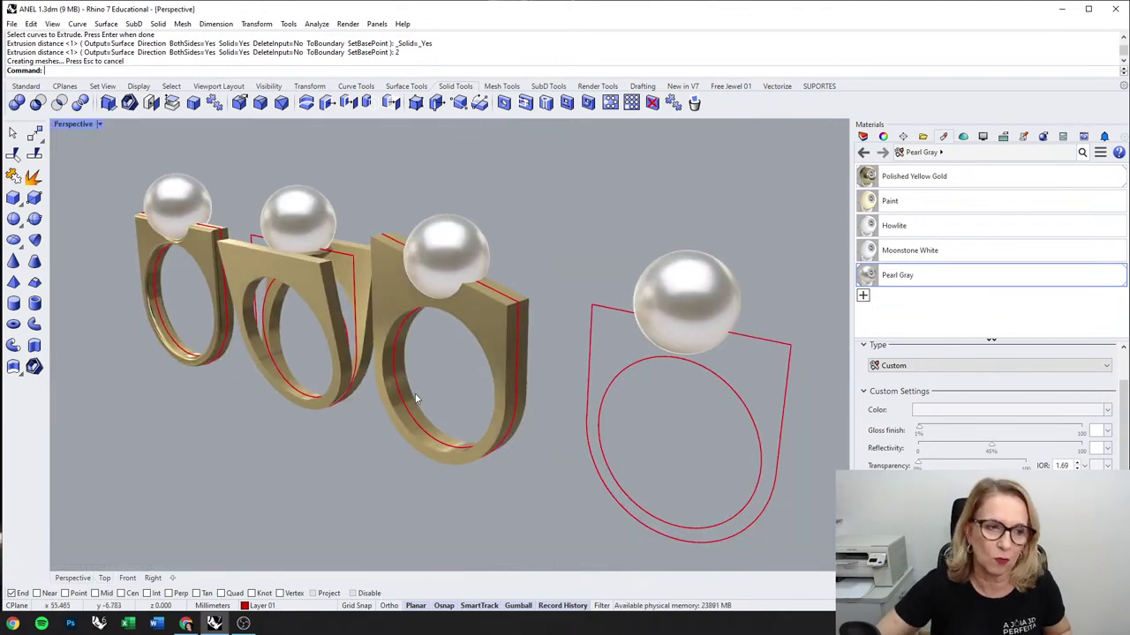
pyautogui.moveTo(197, 344); pyautogui.dragTo(239, 189, button='right')
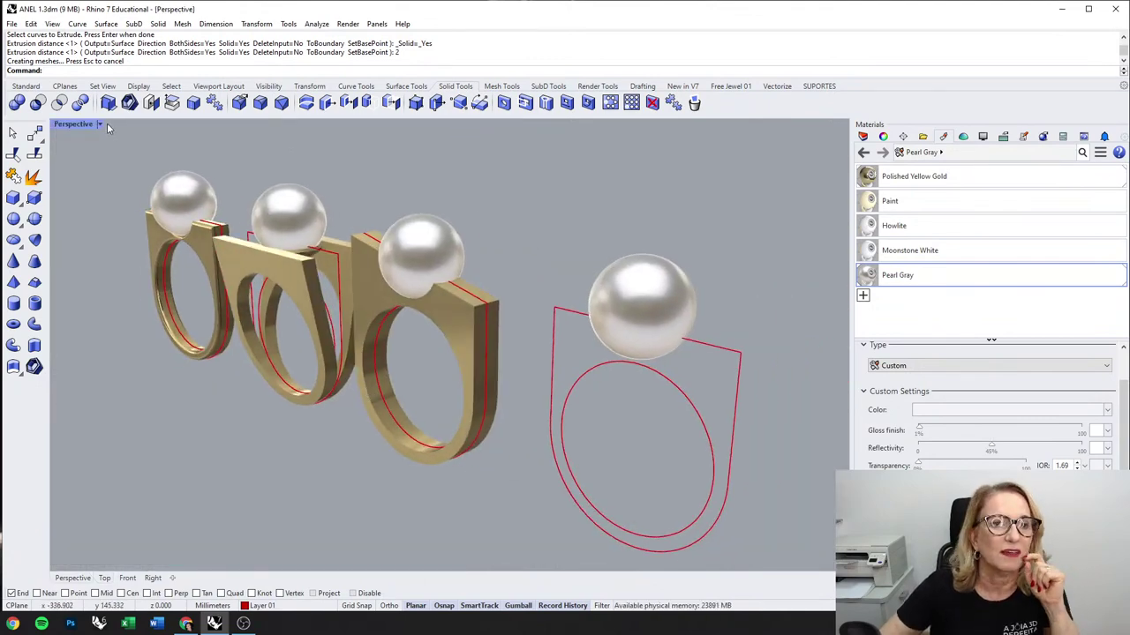
pyautogui.click(100, 124)
pyautogui.click(89, 193)
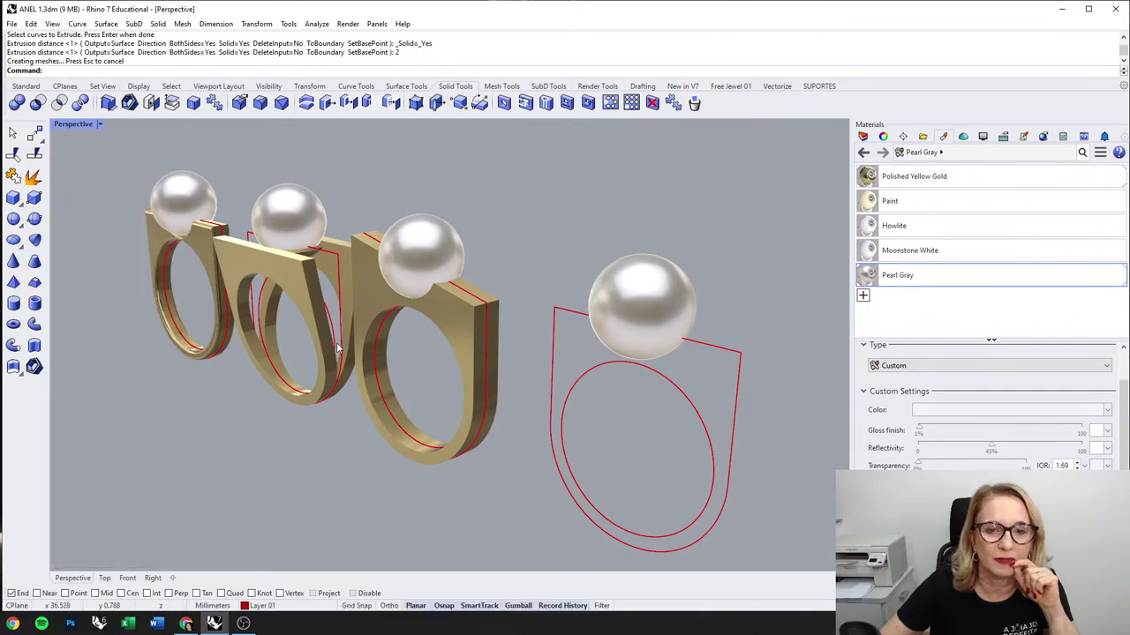
pyautogui.click(99, 125)
pyautogui.click(83, 181)
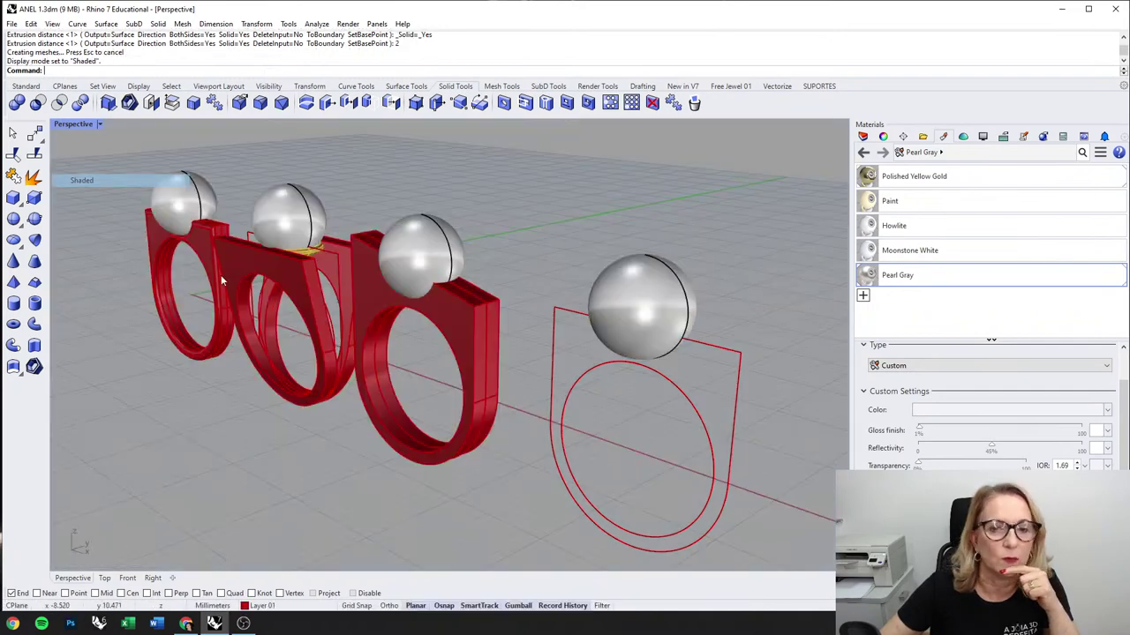
# Step: Change the colour of Layer 01 to pale yellow
pyautogui.click(870, 140)
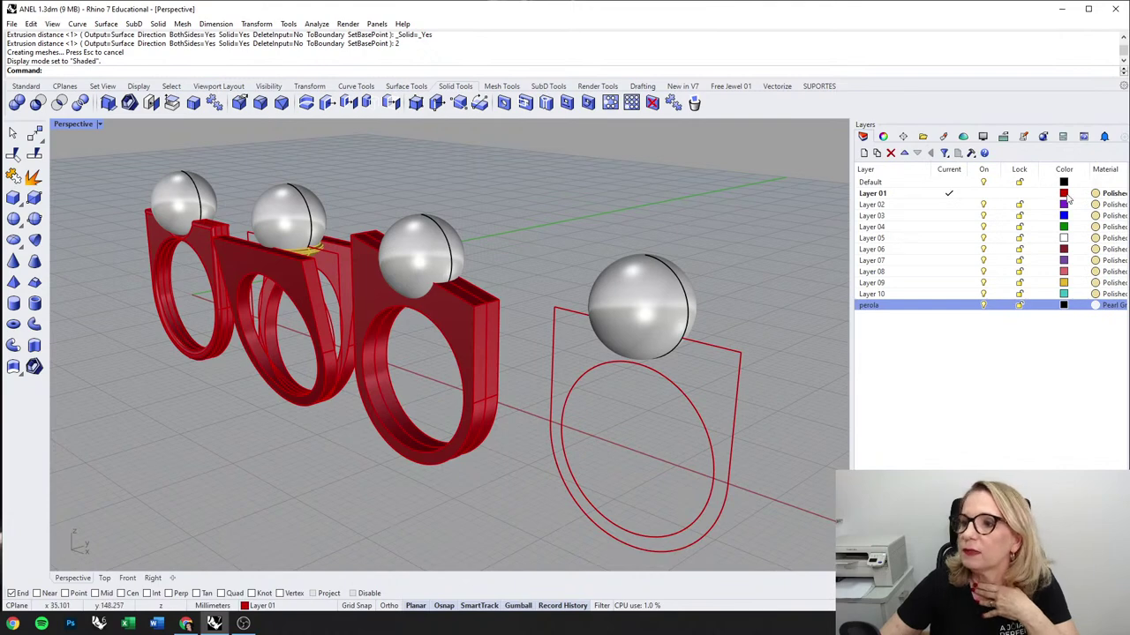
pyautogui.click(1063, 193)
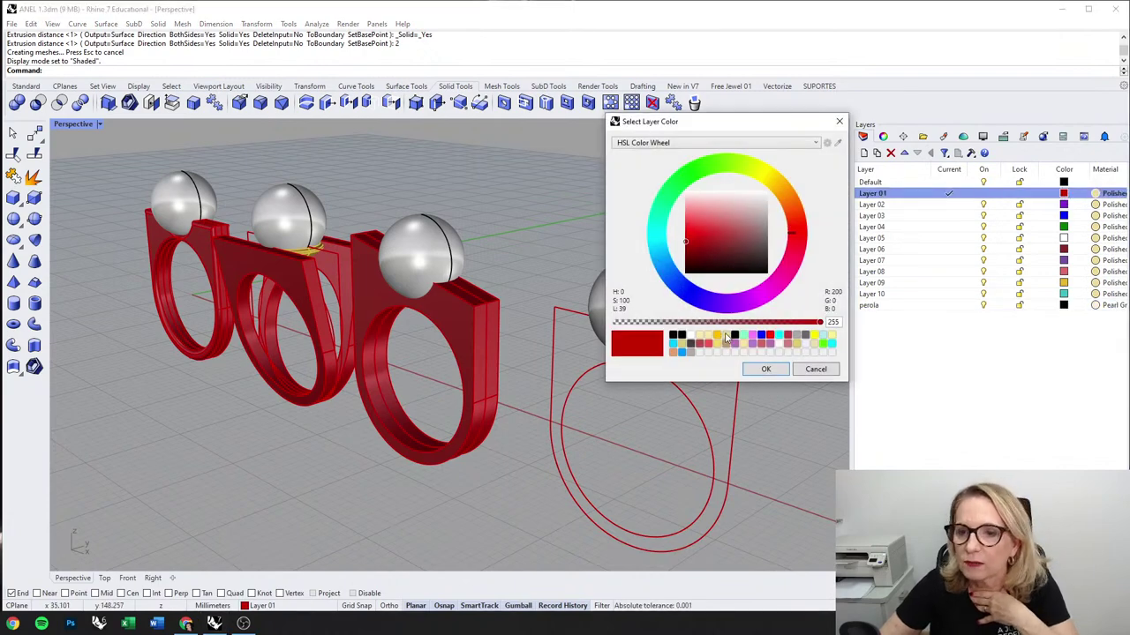
pyautogui.click(724, 337)
pyautogui.click(765, 369)
pyautogui.scroll(5, 449, 365)
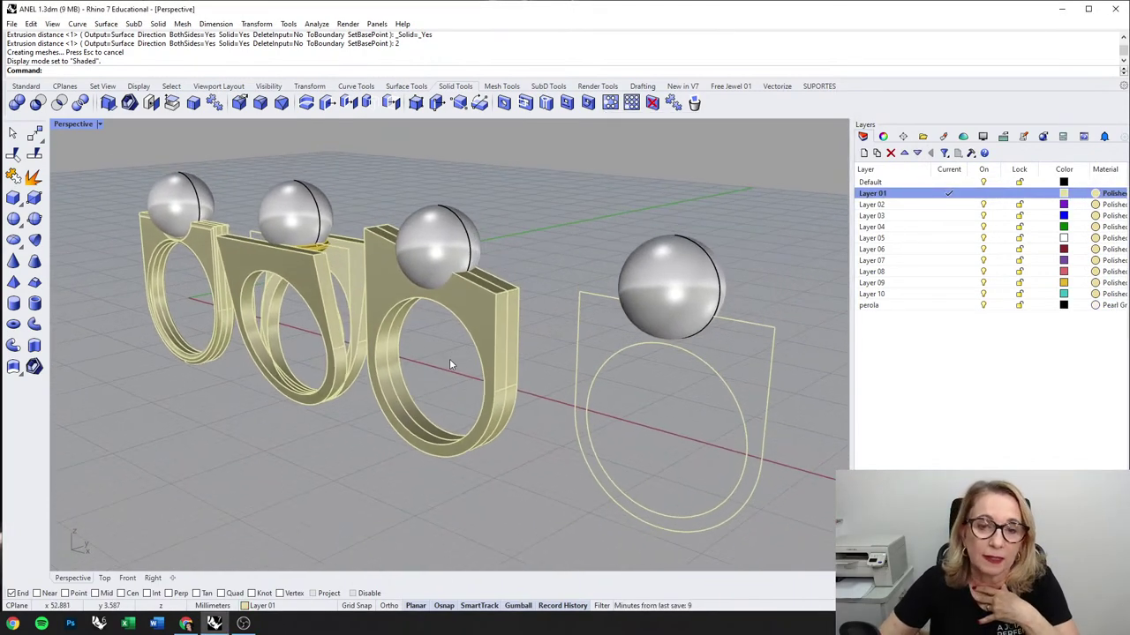
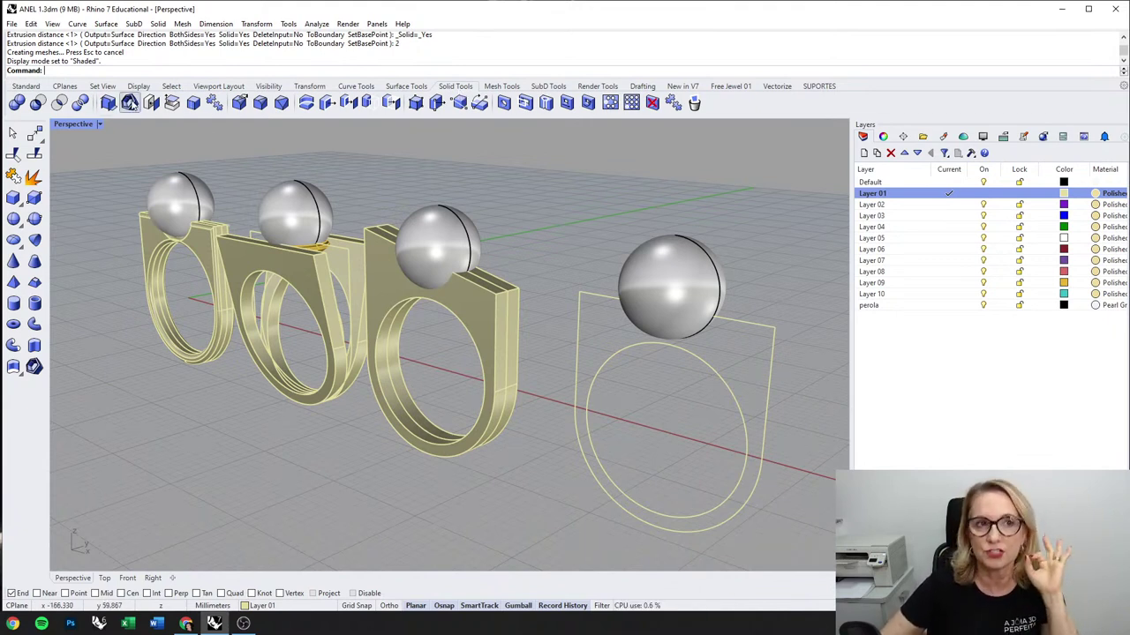
# Step: Try shelling the third ring with a 0.6 mm wall thickness, removing the inner face of the finger hole
pyautogui.click(130, 104)
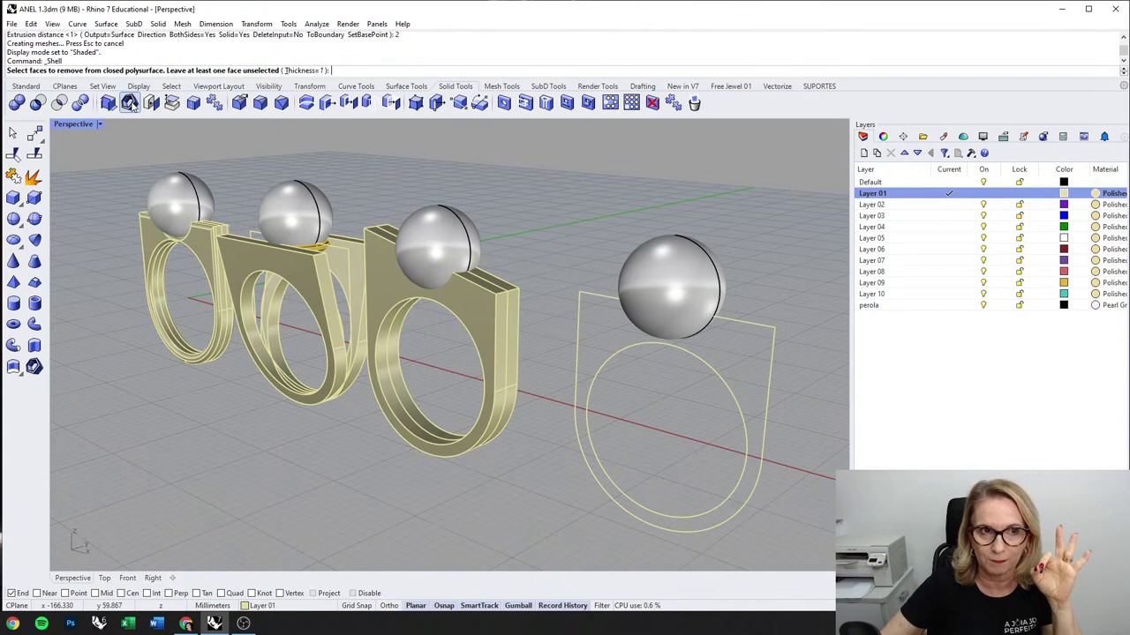
pyautogui.click(305, 70)
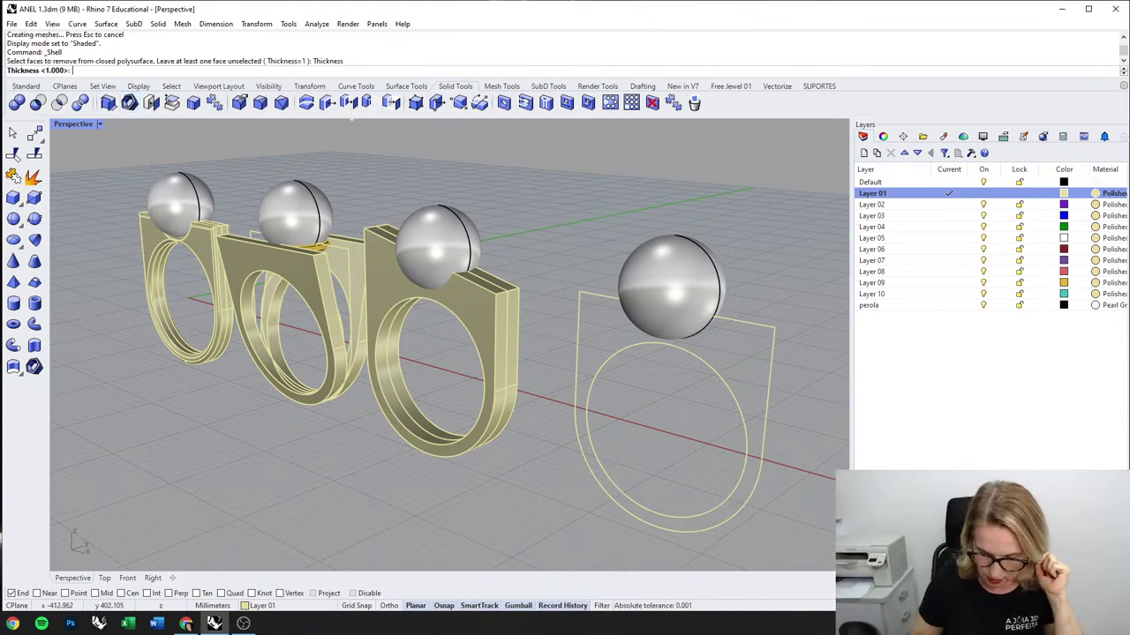
pyautogui.write('.6')
pyautogui.press('Return')
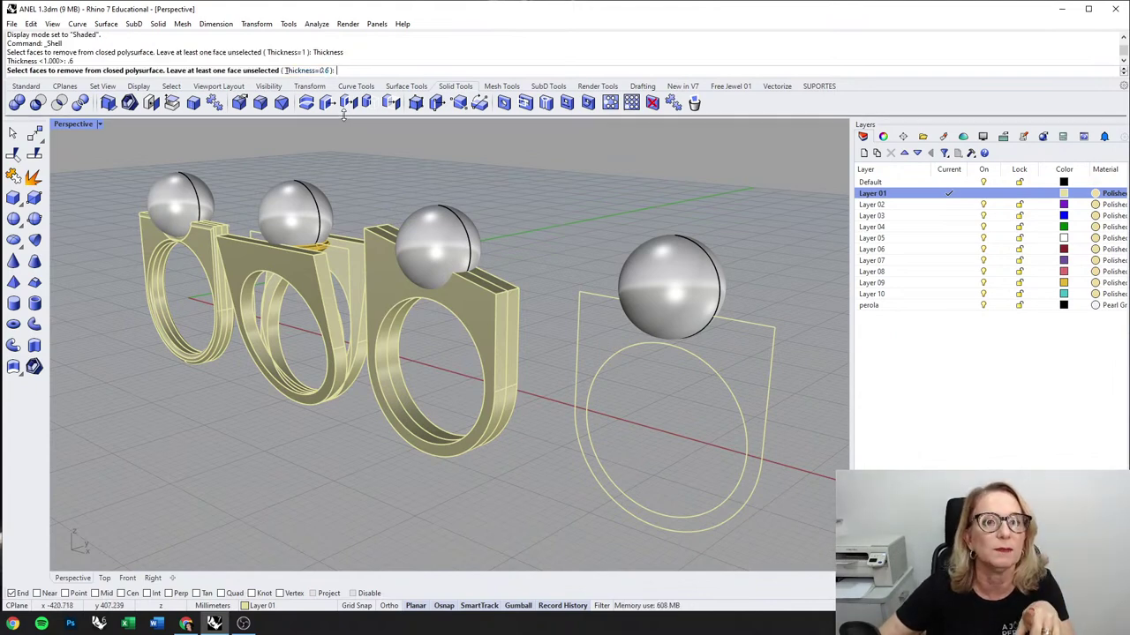
pyautogui.scroll(4, 401, 327)
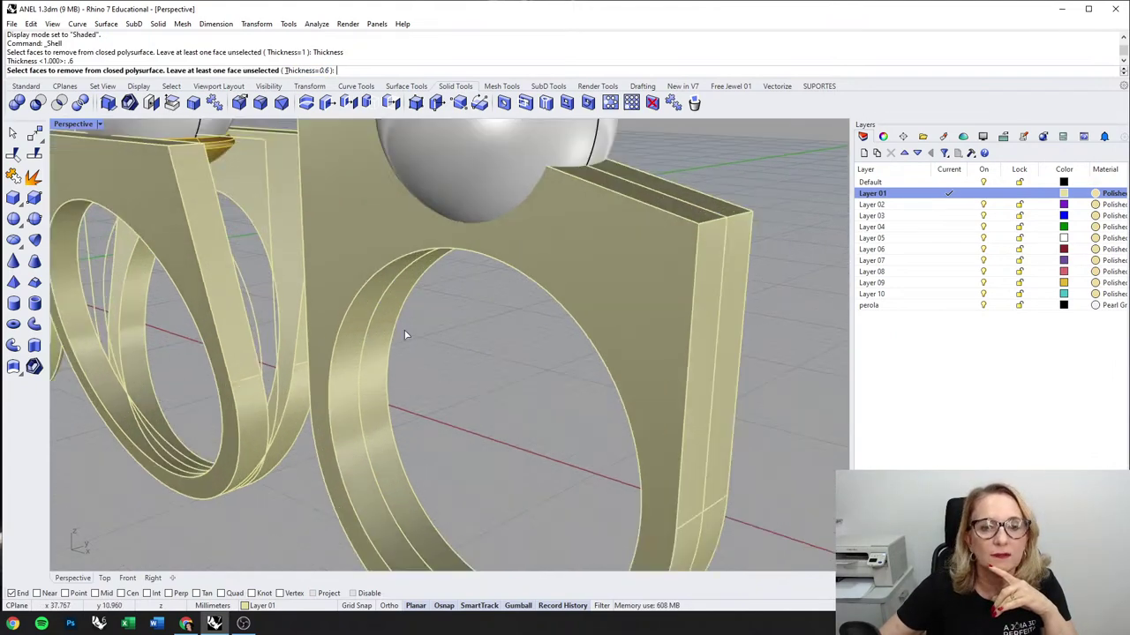
pyautogui.click(368, 350)
pyautogui.scroll(-5, 369, 351)
pyautogui.scroll(1, 424, 371)
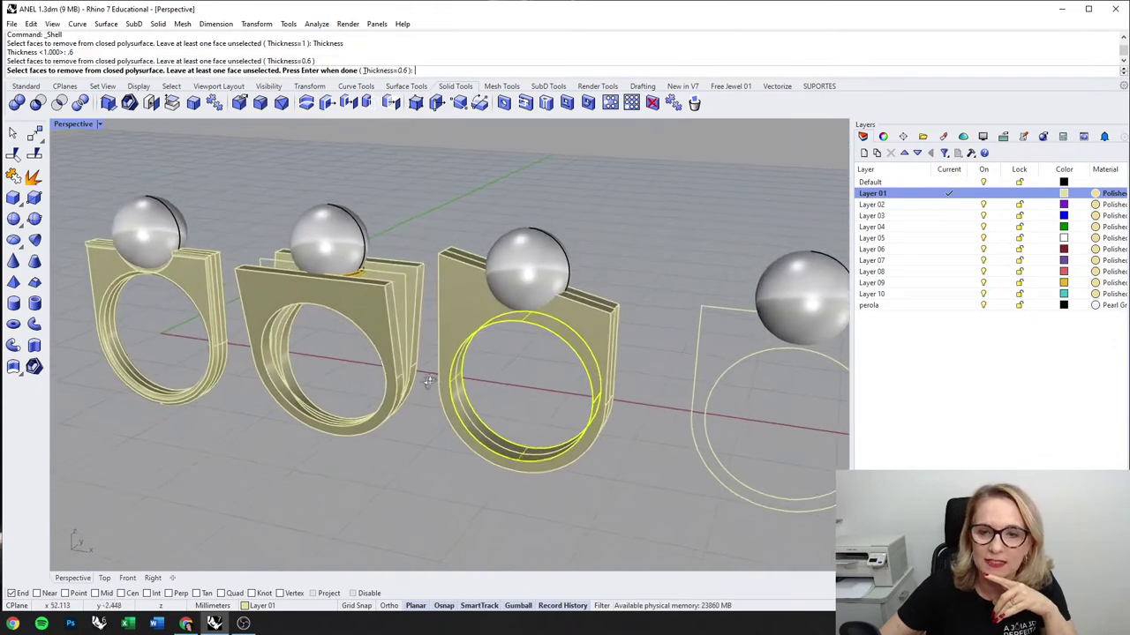
pyautogui.press('Return')
pyautogui.moveTo(478, 398); pyautogui.dragTo(468, 398, button='right')
# Step: Maximize the Front view and change the colour of Layer 01 to dark olive (H 54, S 96, L 10)
pyautogui.doubleClick(78, 124)
pyautogui.scroll(-2, 123, 388)
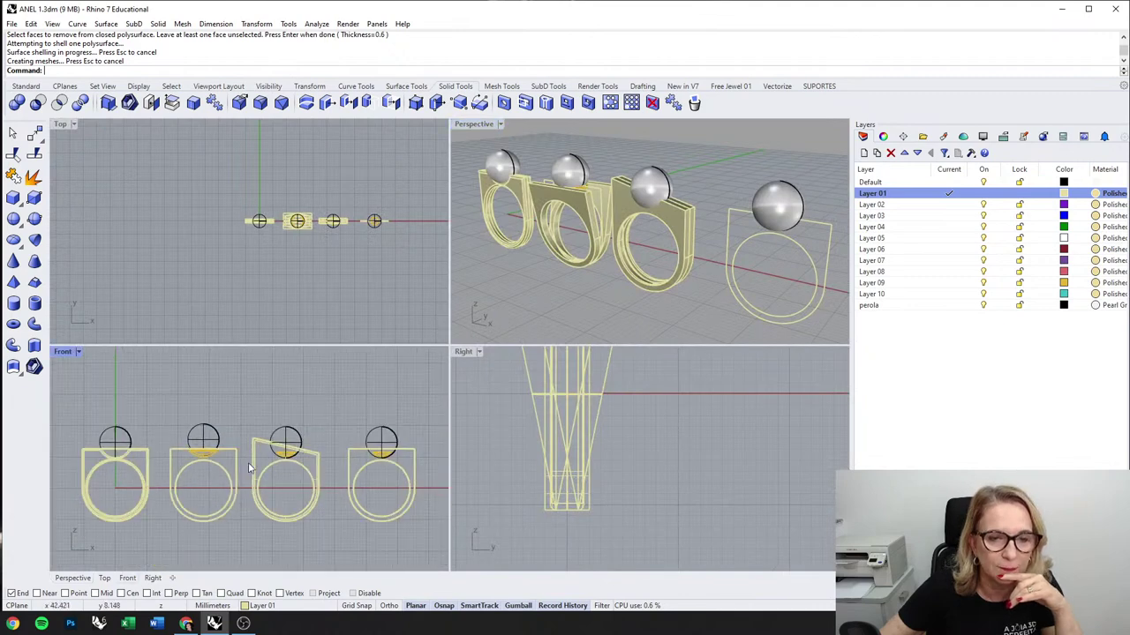
pyautogui.scroll(2, 147, 366)
pyautogui.doubleClick(67, 353)
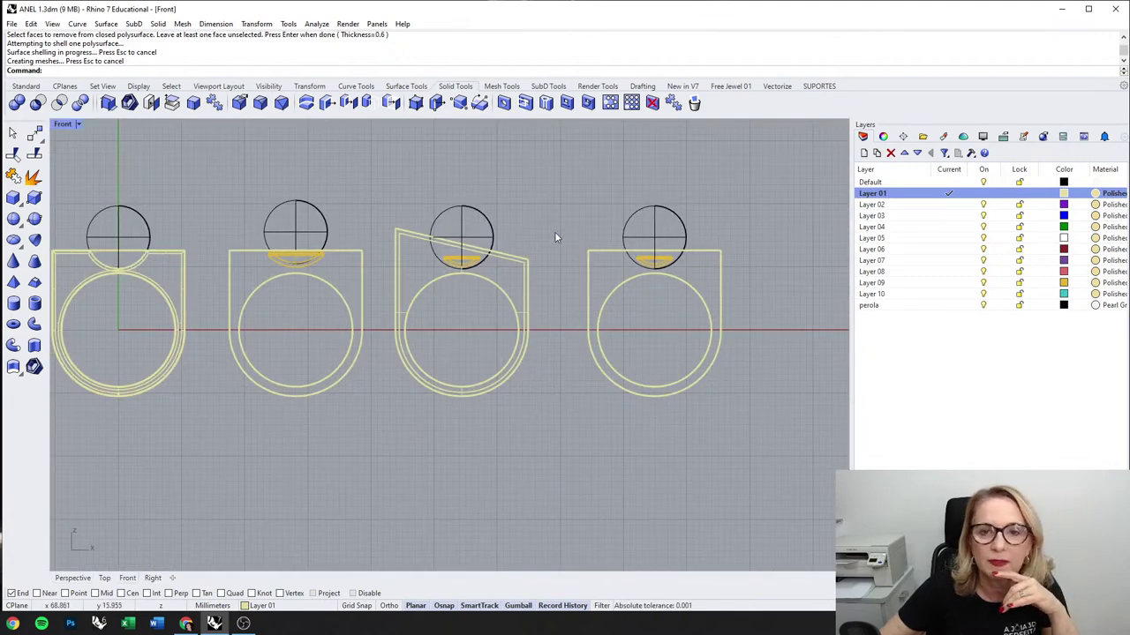
pyautogui.moveTo(554, 233); pyautogui.dragTo(532, 222, button='right')
pyautogui.click(1062, 194)
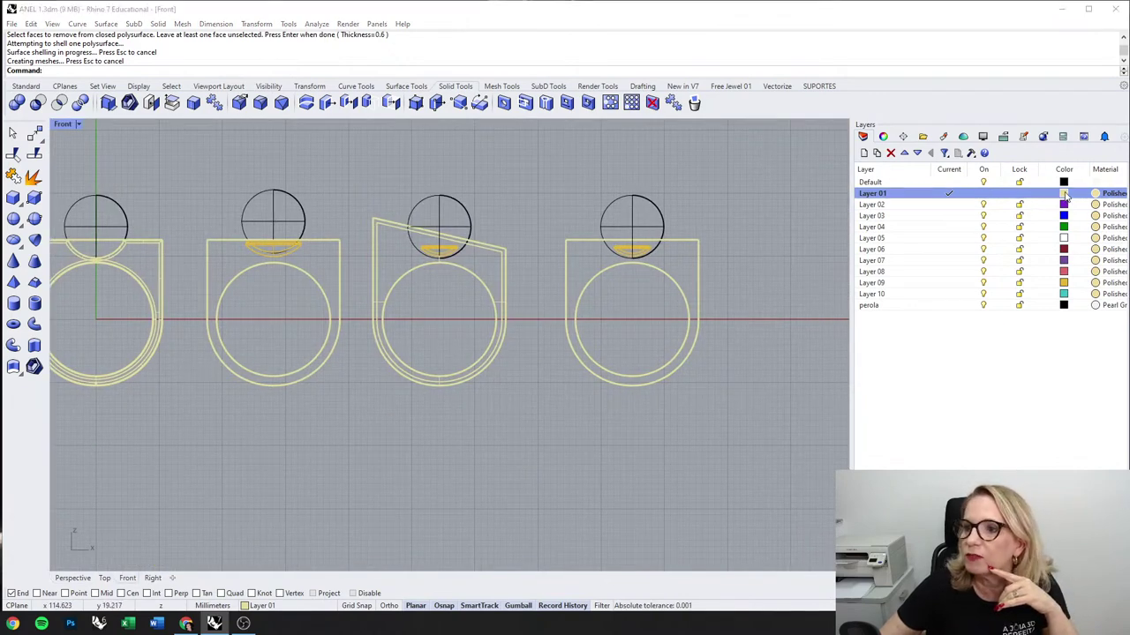
pyautogui.moveTo(720, 264); pyautogui.dragTo(688, 268)
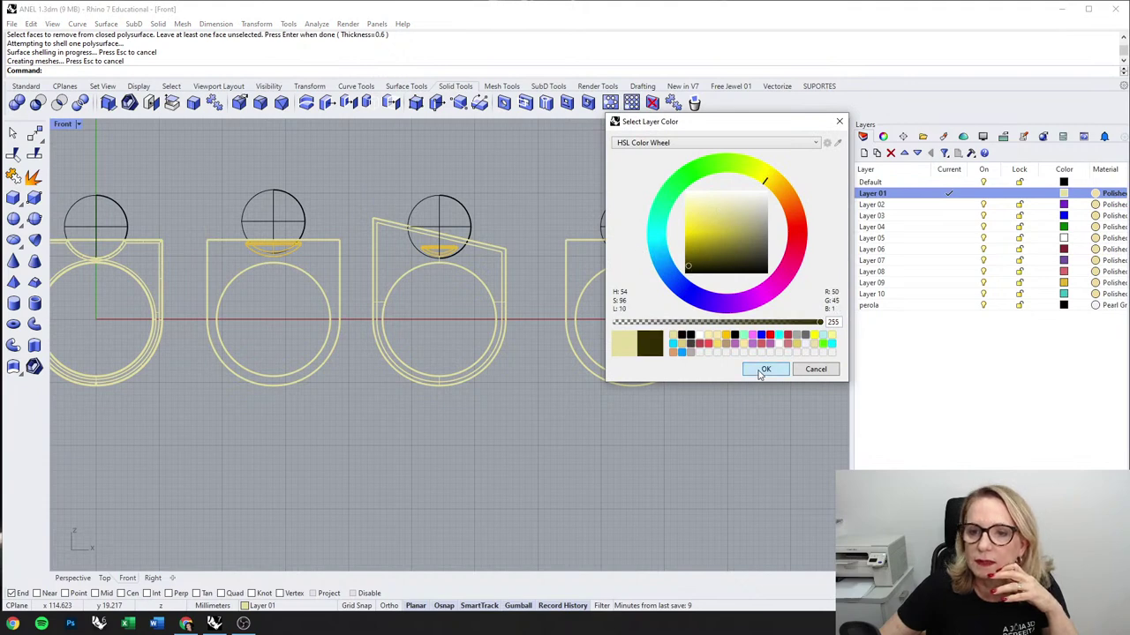
pyautogui.click(762, 370)
pyautogui.scroll(5, 481, 238)
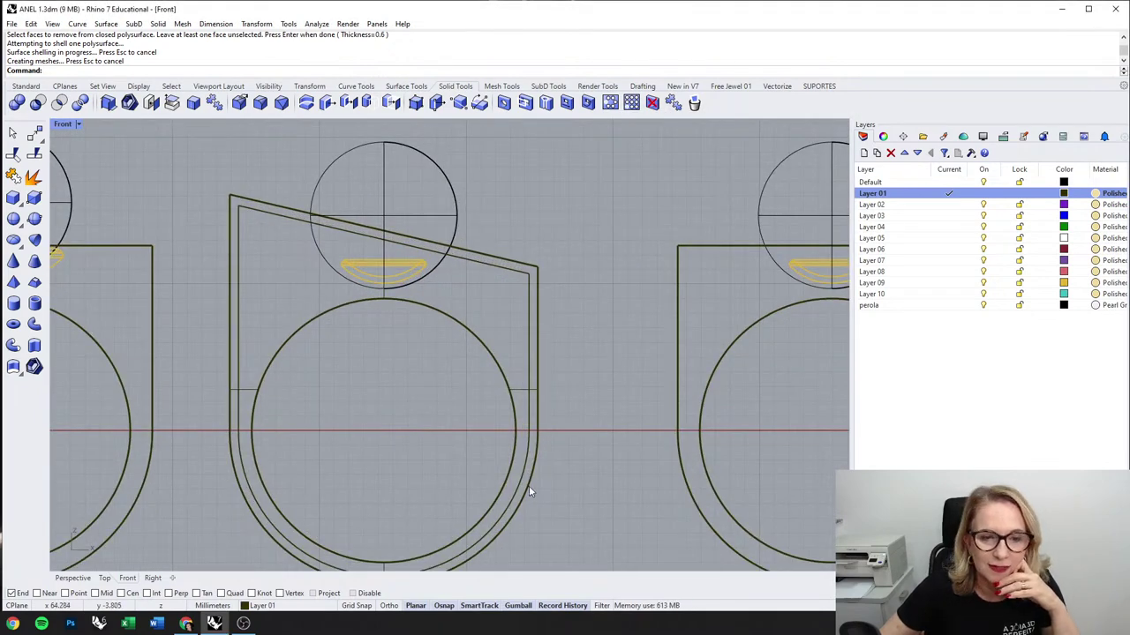
# Step: Set Layer 01's colour back to pale yellow (RGB 230, 223, 164) and display the Perspective view as Rendered
pyautogui.doubleClick(64, 124)
pyautogui.scroll(6, 652, 236)
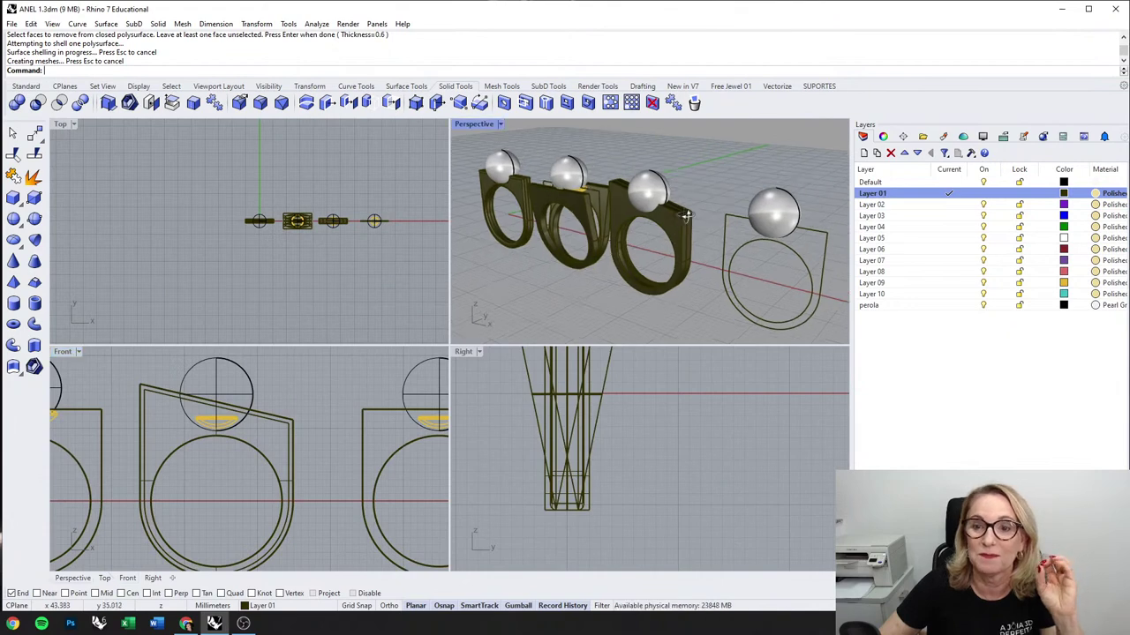
pyautogui.click(1063, 194)
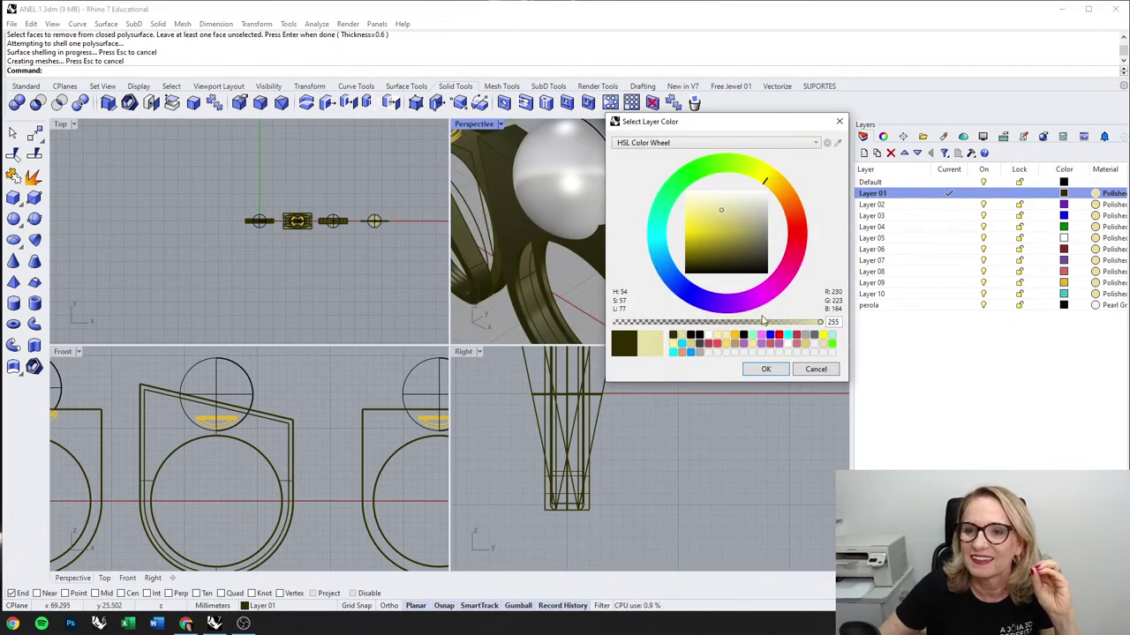
pyautogui.click(764, 369)
pyautogui.scroll(4, 602, 212)
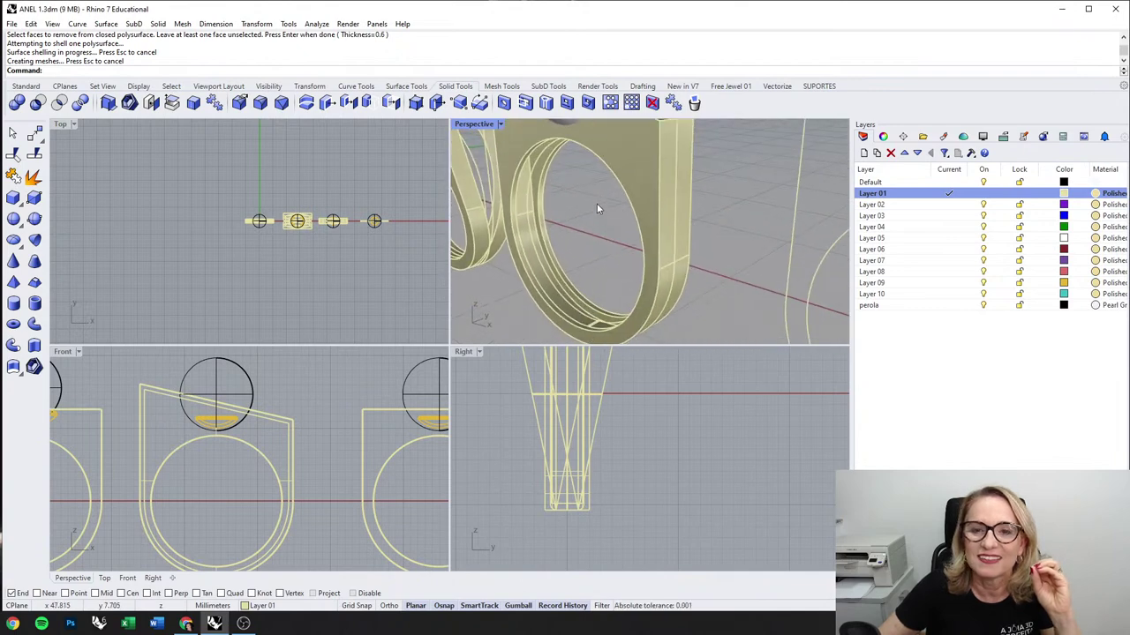
pyautogui.middleClick(596, 203)
pyautogui.click(551, 225)
pyautogui.moveTo(605, 300); pyautogui.dragTo(650, 260, button='right')
# Step: Undo the last two Layer 01 colour changes and the shell of the third ring
pyautogui.hotkey('ctrl', 'z')
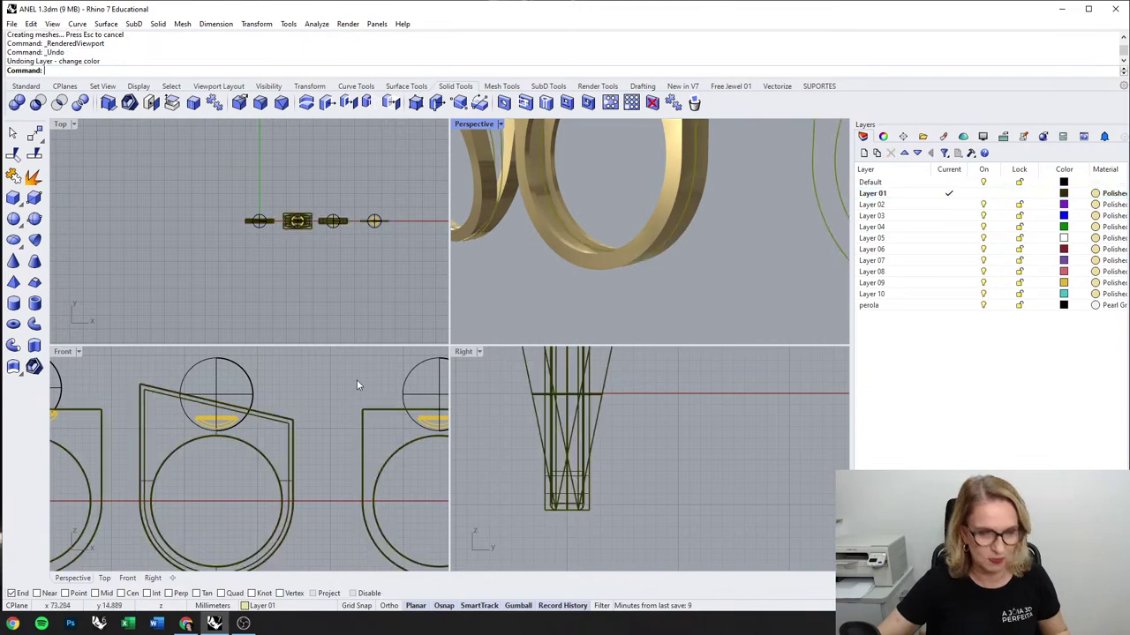
pyautogui.hotkey('ctrl', 'z')
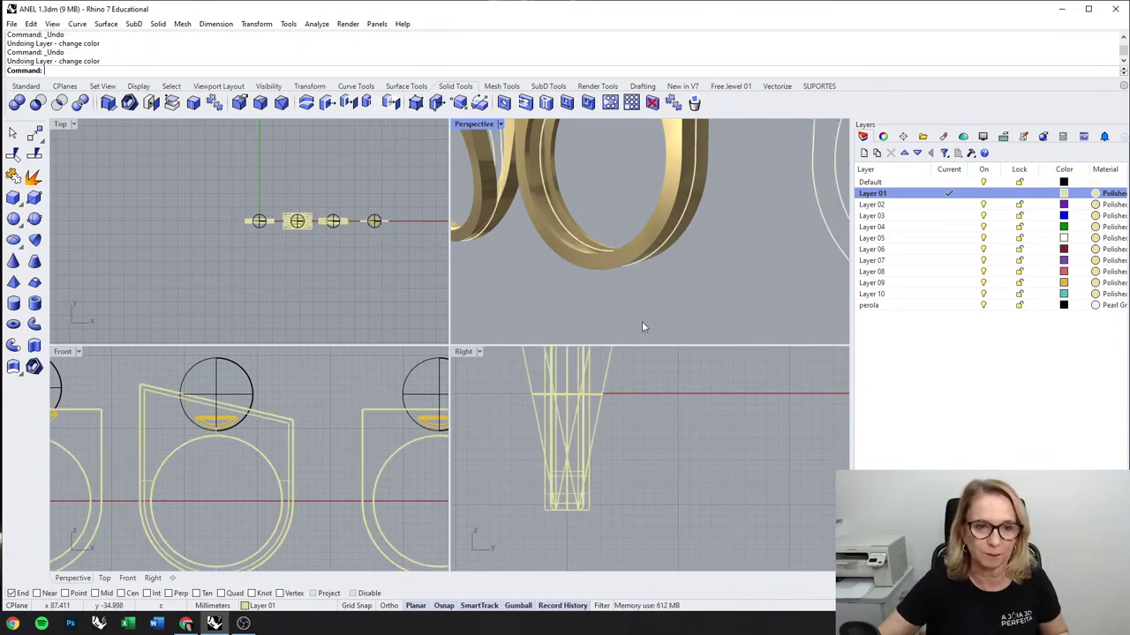
pyautogui.hotkey('ctrl', 'z')
pyautogui.moveTo(196, 508); pyautogui.dragTo(212, 442, button='right')
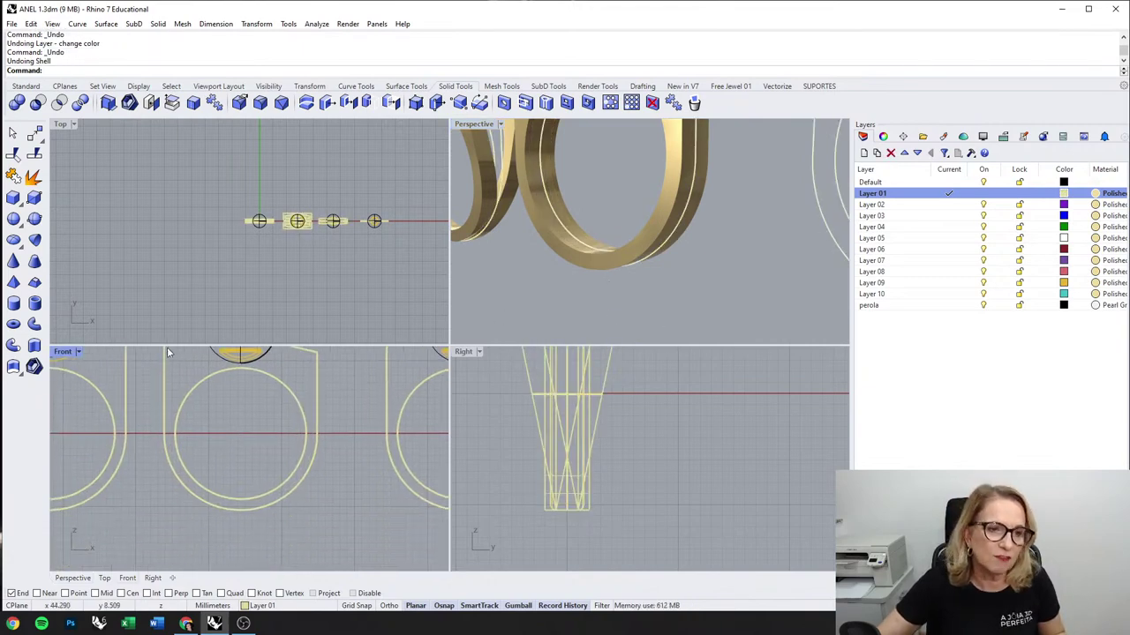
# Step: Draw an upright rectangle in the Front view across the bottom of the third ring's band
pyautogui.click(310, 86)
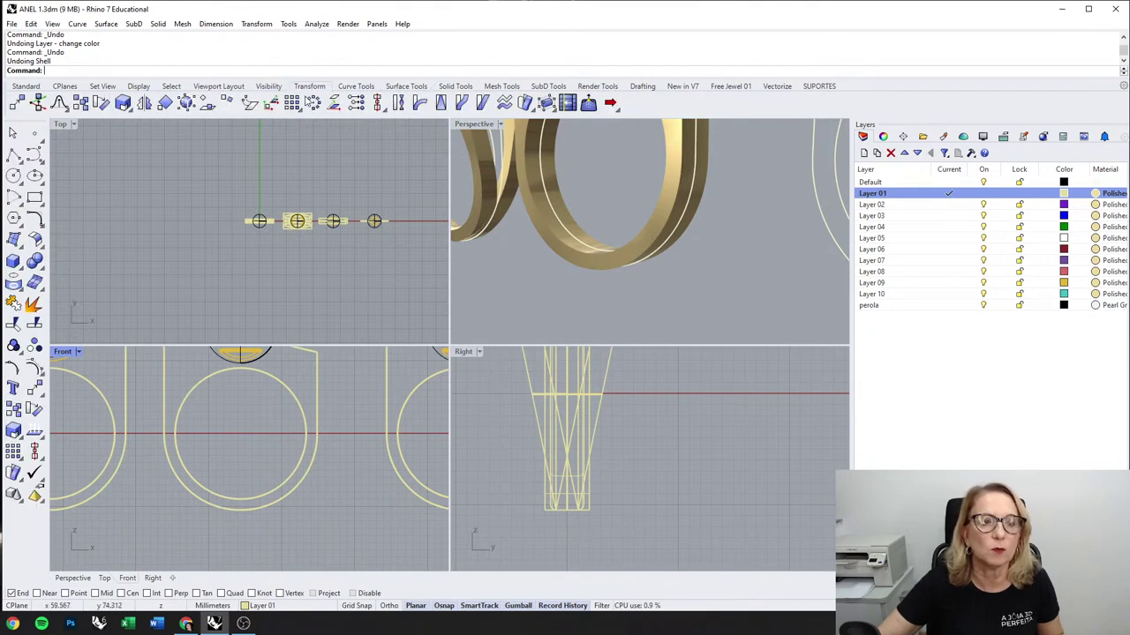
pyautogui.click(356, 87)
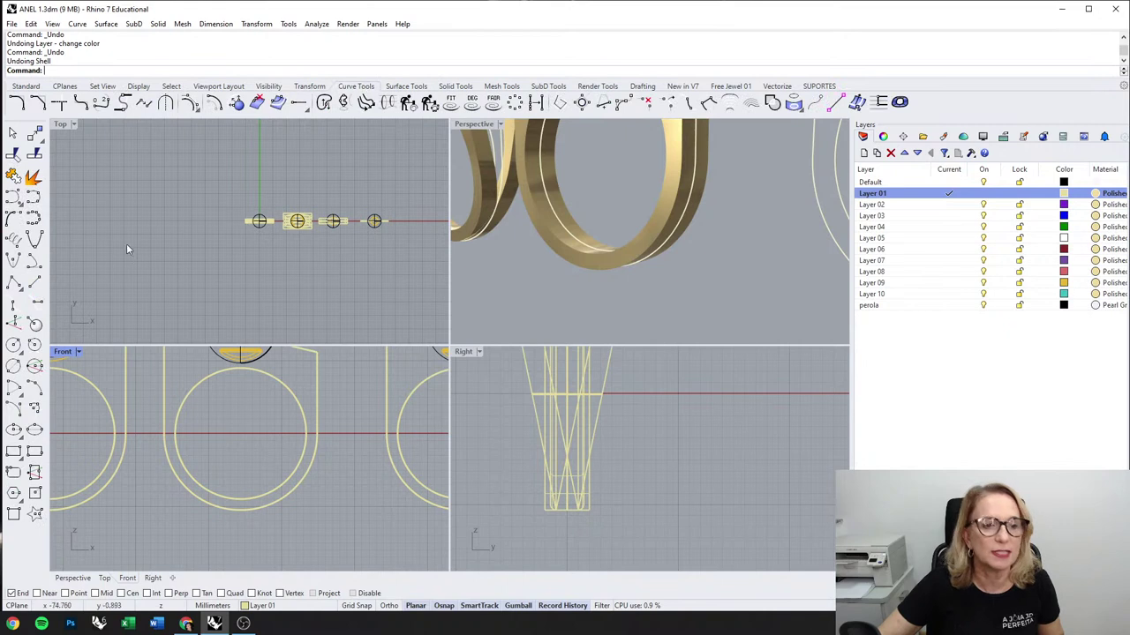
pyautogui.click(13, 451)
pyautogui.click(196, 436)
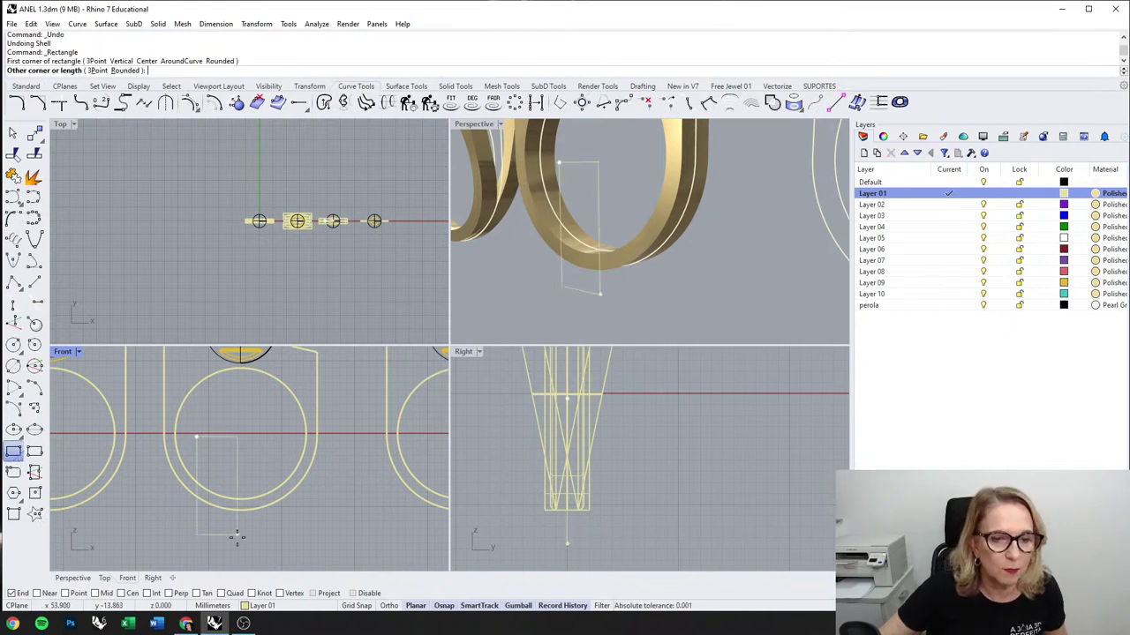
pyautogui.click(273, 550)
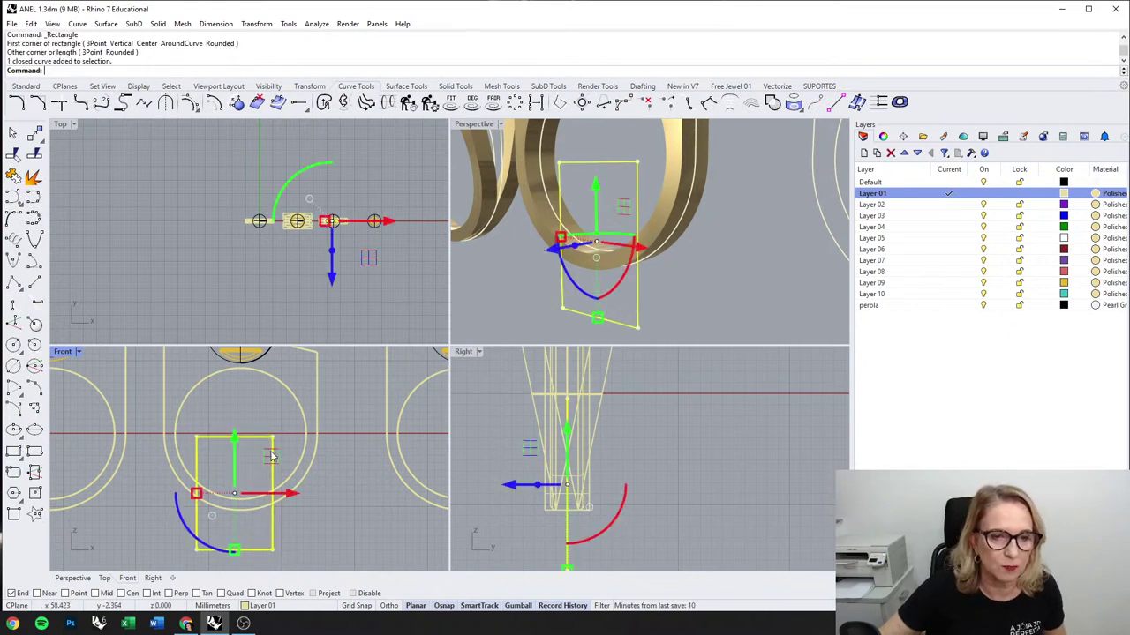
# Step: Centre the rectangle on the third ring's finger hole using the centre object snap
pyautogui.click(236, 499)
pyautogui.click(256, 524)
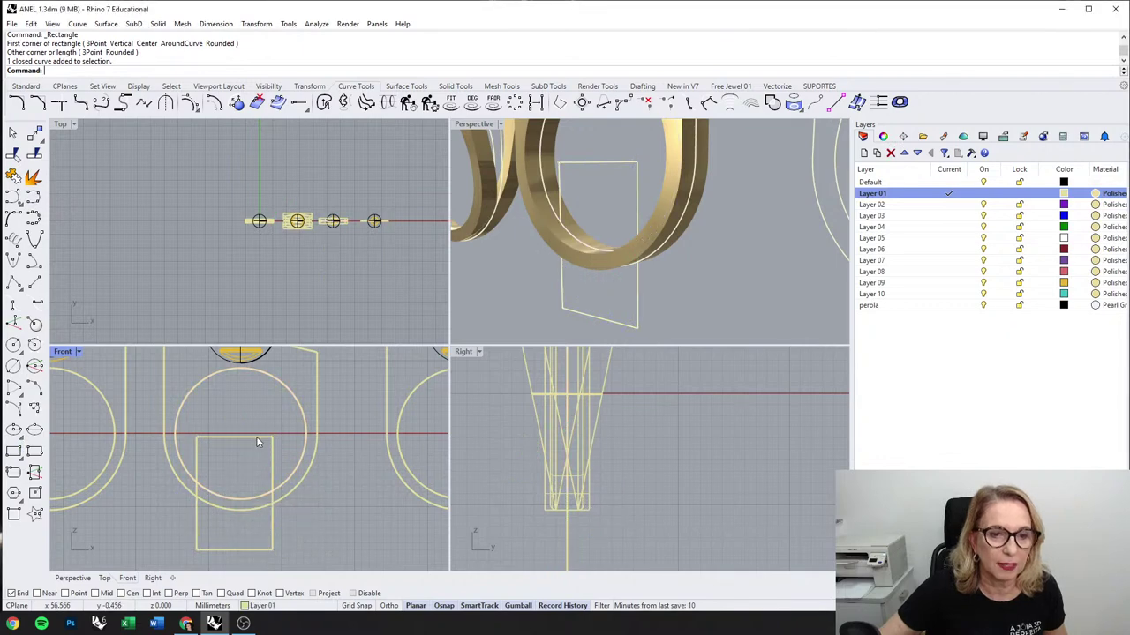
pyautogui.moveTo(237, 500); pyautogui.dragTo(227, 620)
pyautogui.moveTo(280, 560); pyautogui.dragTo(258, 432)
pyautogui.click(350, 392)
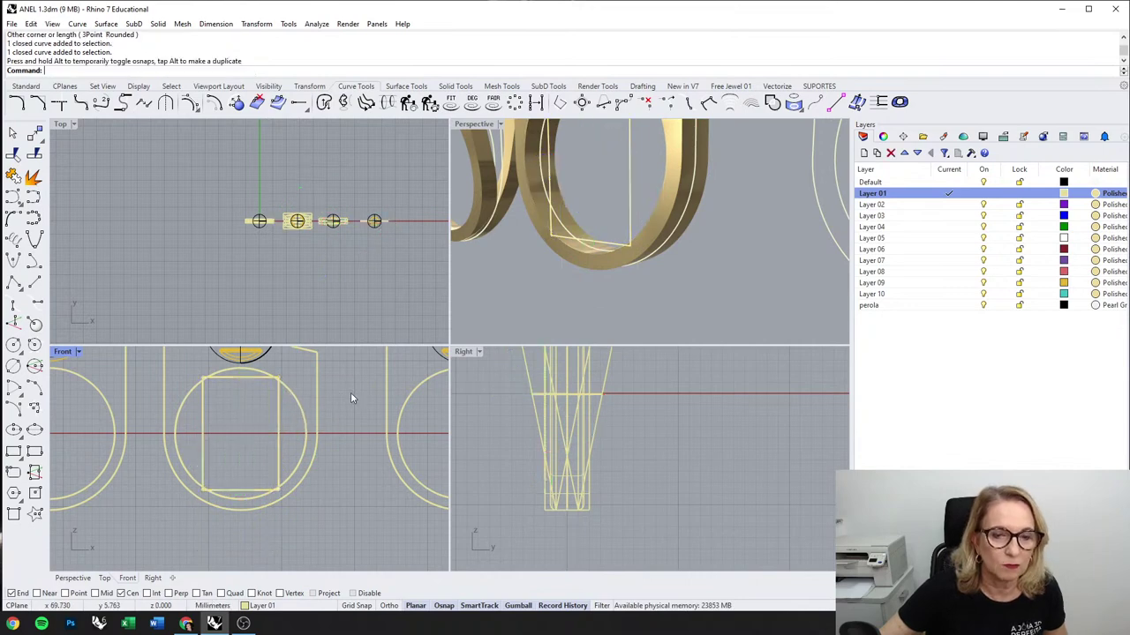
# Step: Lower the rectangle across the bottom of the third ring and widen its bottom edge symmetrically into a trapezoid
pyautogui.scroll(-2, 320, 382)
pyautogui.click(286, 411)
pyautogui.moveTo(262, 372); pyautogui.dragTo(270, 436)
pyautogui.moveTo(188, 530)
pyautogui.mouseDown()
pyautogui.moveTo(355, 563)
pyautogui.moveTo(180, 529)
pyautogui.mouseUp()
pyautogui.click(298, 477)
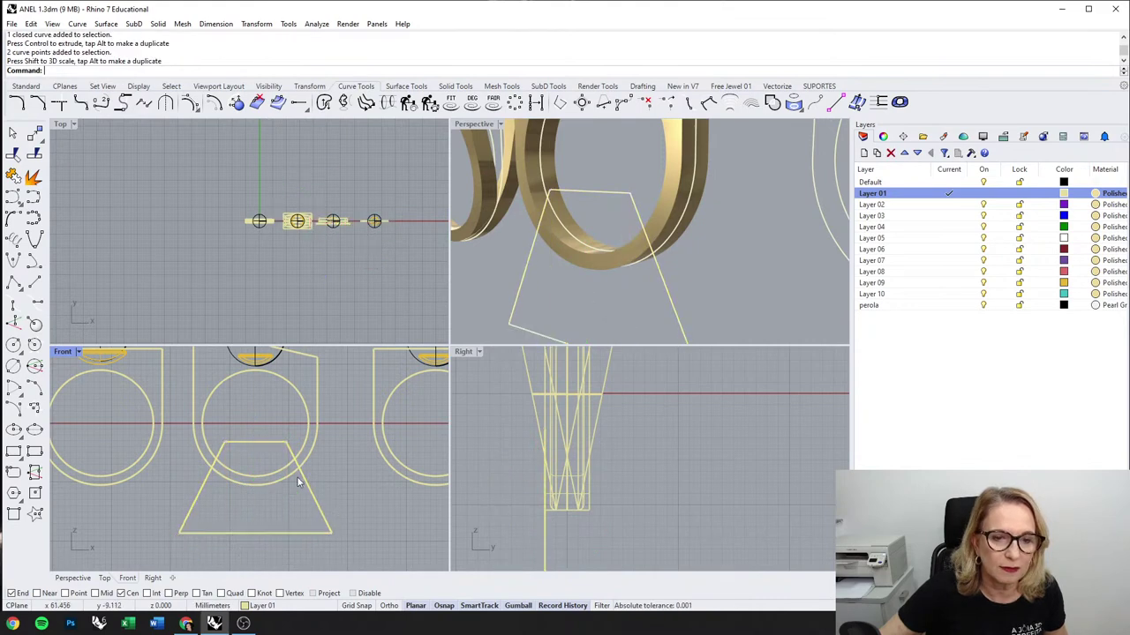
# Step: Narrow the trapezoid's top edge symmetrically to a short segment inside the finger hole
pyautogui.click(302, 478)
pyautogui.click(235, 437)
pyautogui.scroll(1, 235, 438)
pyautogui.moveTo(236, 438)
pyautogui.mouseDown()
pyautogui.moveTo(336, 456)
pyautogui.moveTo(227, 445)
pyautogui.moveTo(253, 445)
pyautogui.mouseUp()
pyautogui.click(386, 381)
# Step: Extrude the trapezoid curve to both sides as a closed solid well wider than the third ring
pyautogui.click(318, 505)
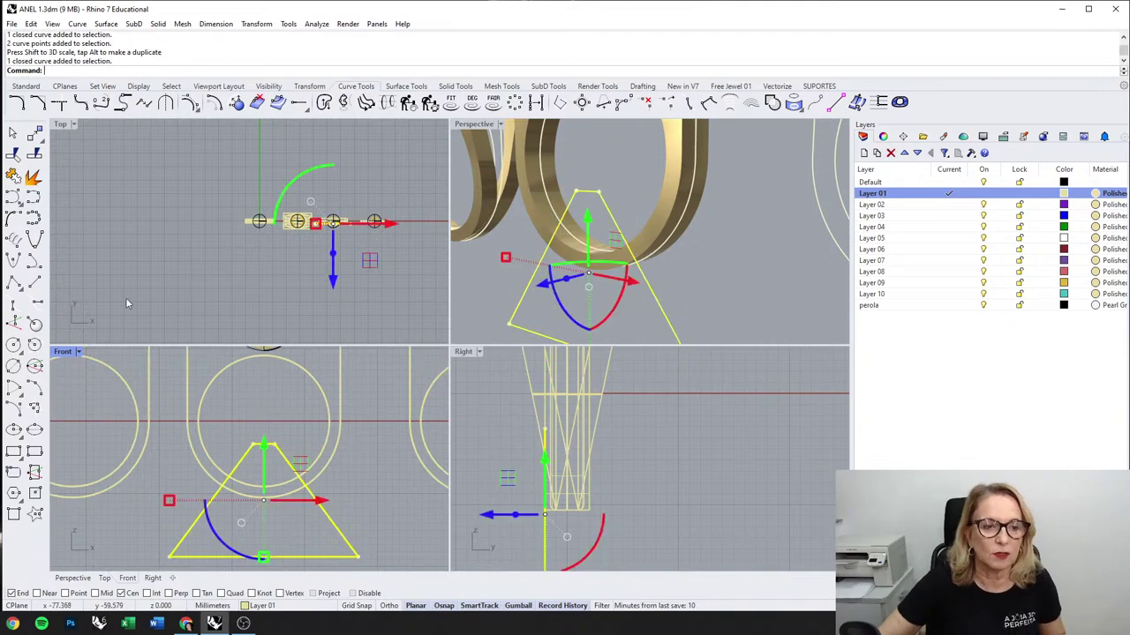
pyautogui.click(457, 86)
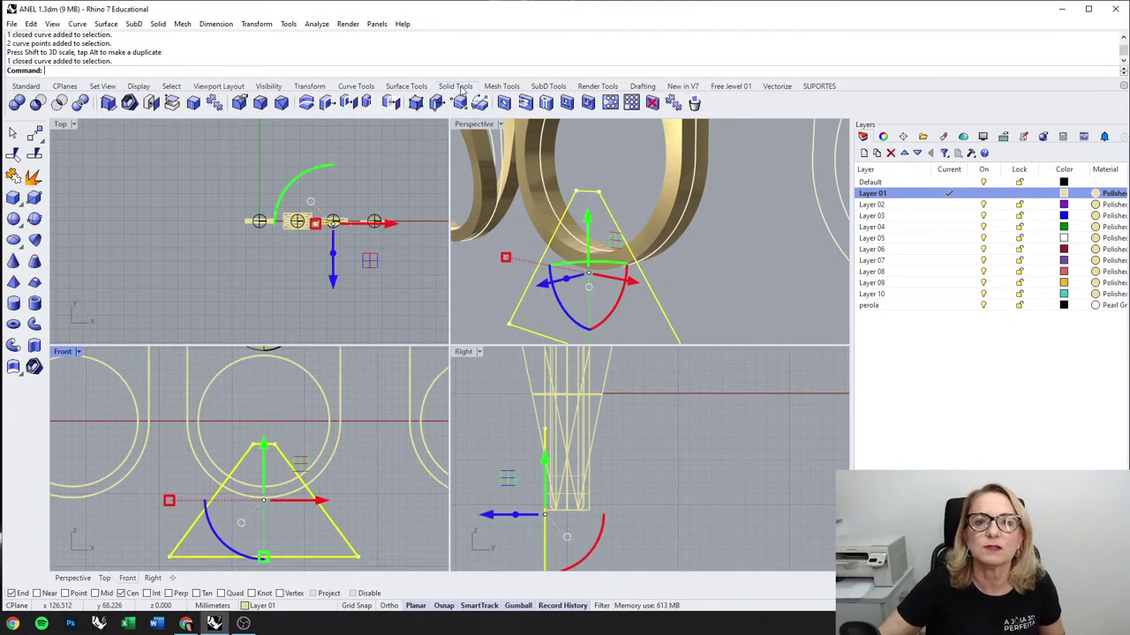
pyautogui.click(36, 348)
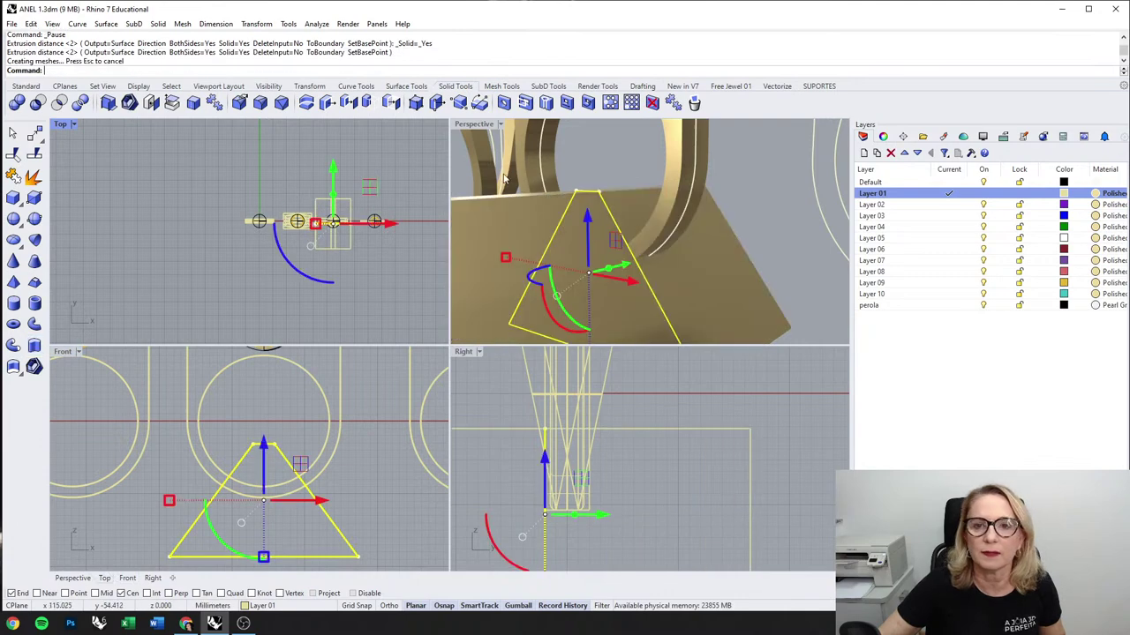
# Step: Show the maximized Perspective view in Shaded mode and move the trapezoidal solid to Layer 06
pyautogui.doubleClick(470, 125)
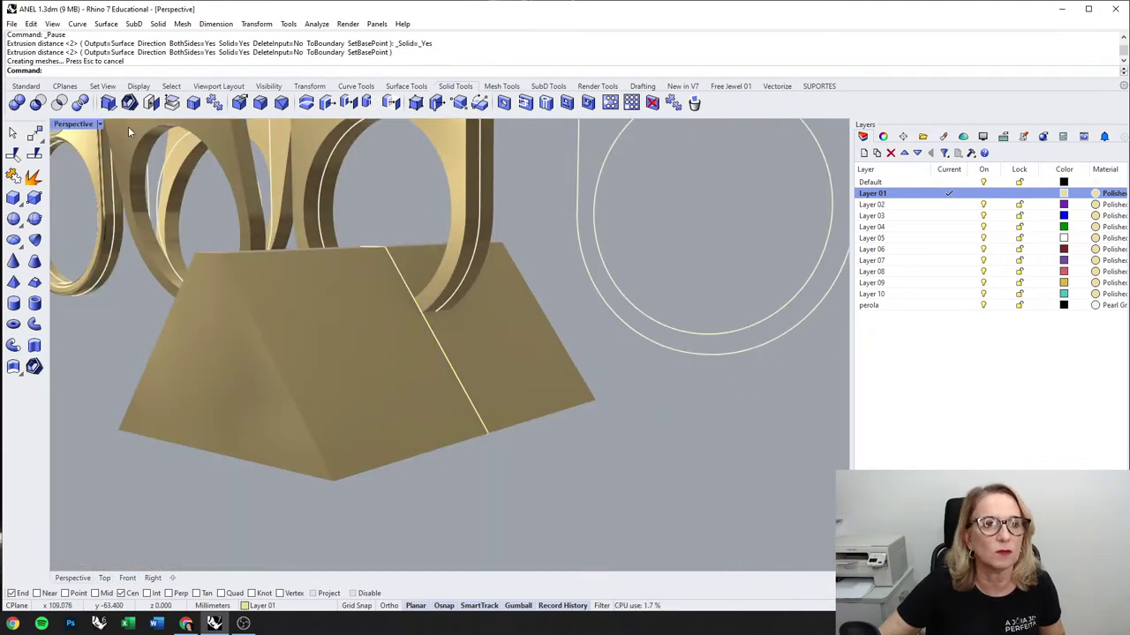
pyautogui.click(101, 126)
pyautogui.click(84, 156)
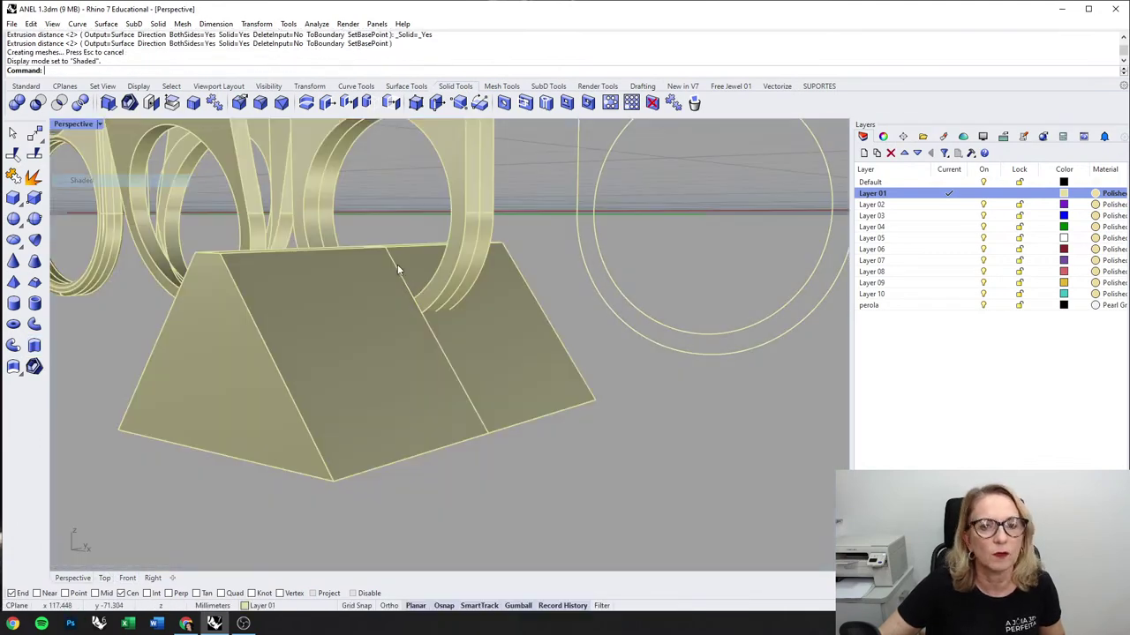
pyautogui.scroll(-3, 398, 265)
pyautogui.click(391, 360)
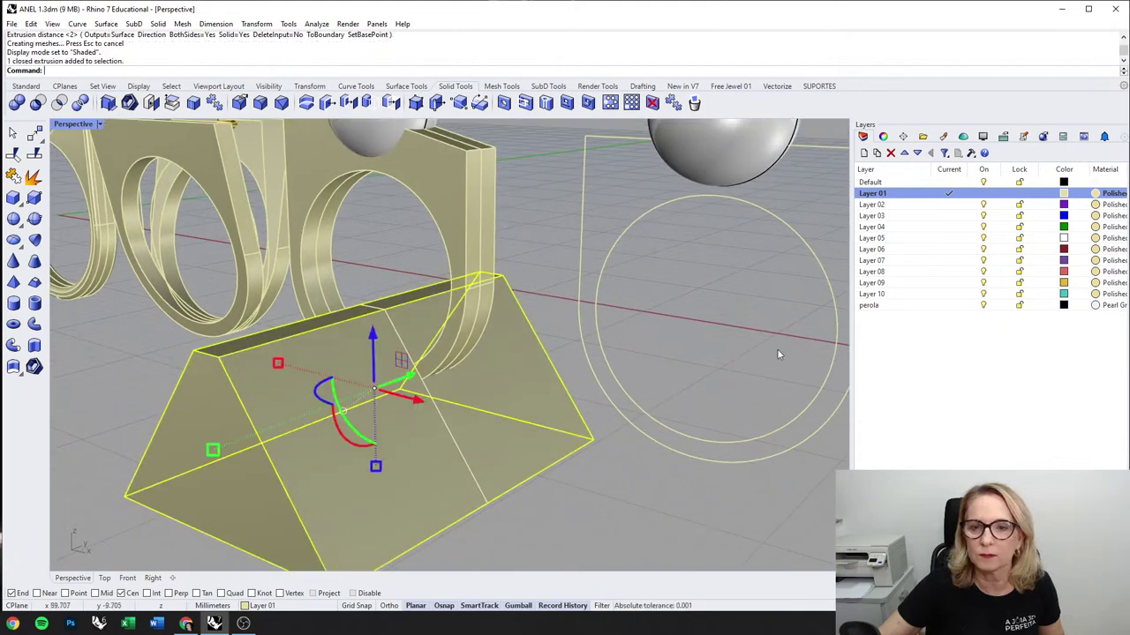
pyautogui.click(873, 250)
pyautogui.rightClick(873, 249)
pyautogui.click(925, 451)
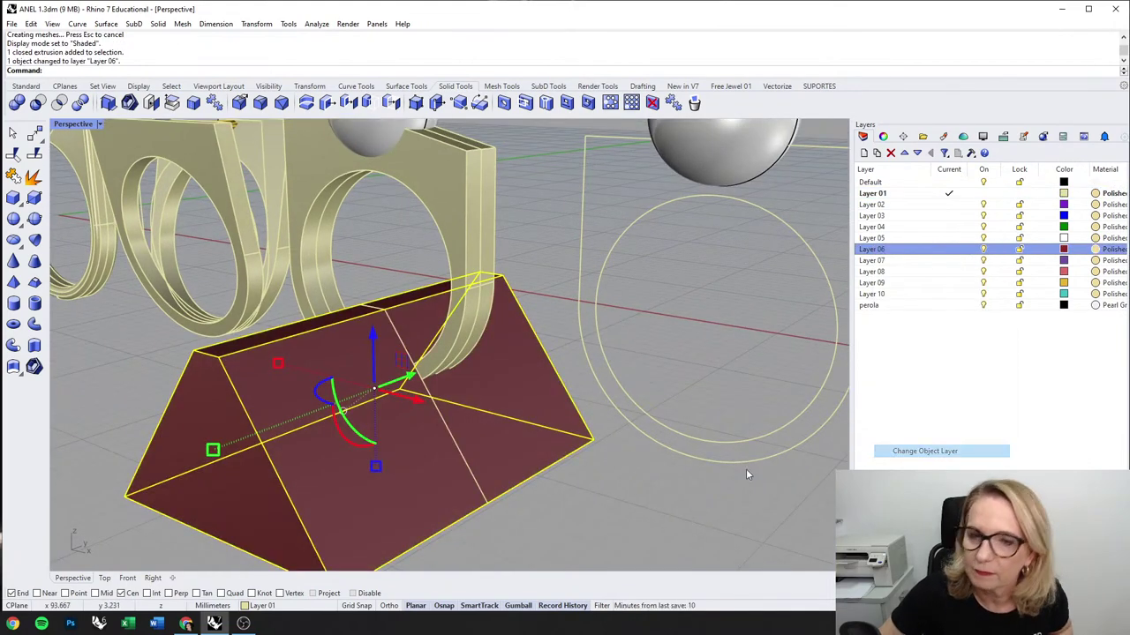
pyautogui.click(746, 475)
# Step: Boolean-split the third ring with the trapezoidal solid and delete the cutting solid
pyautogui.scroll(3, 474, 198)
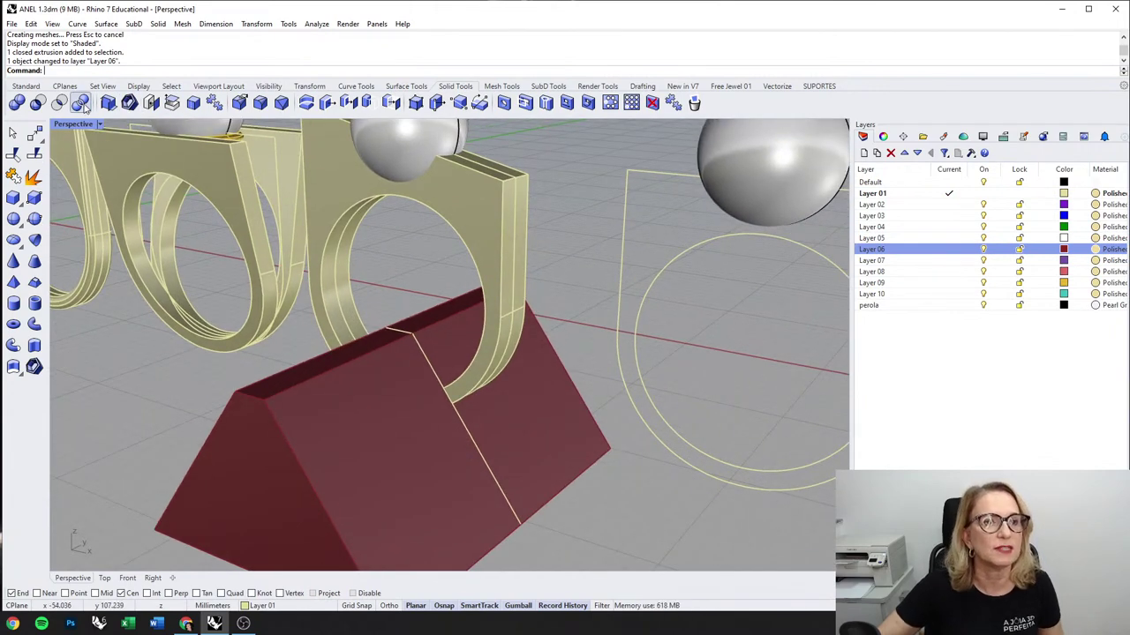
pyautogui.click(81, 103)
pyautogui.click(345, 191)
pyautogui.press('Return')
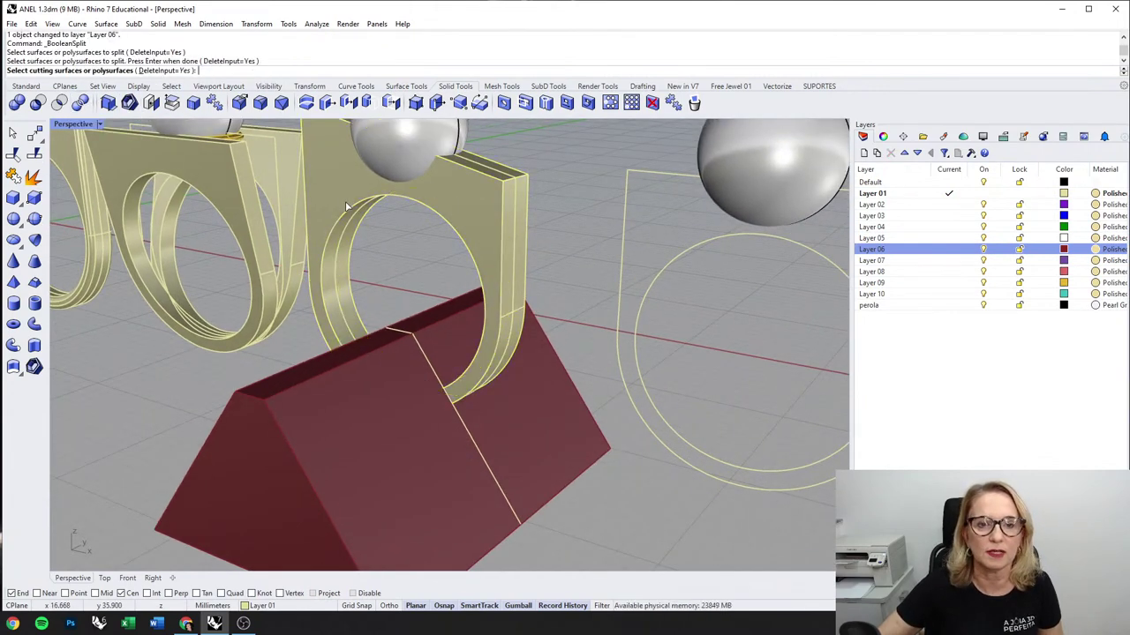
pyautogui.click(360, 431)
pyautogui.press('Return')
pyautogui.click(360, 436)
pyautogui.press('Delete')
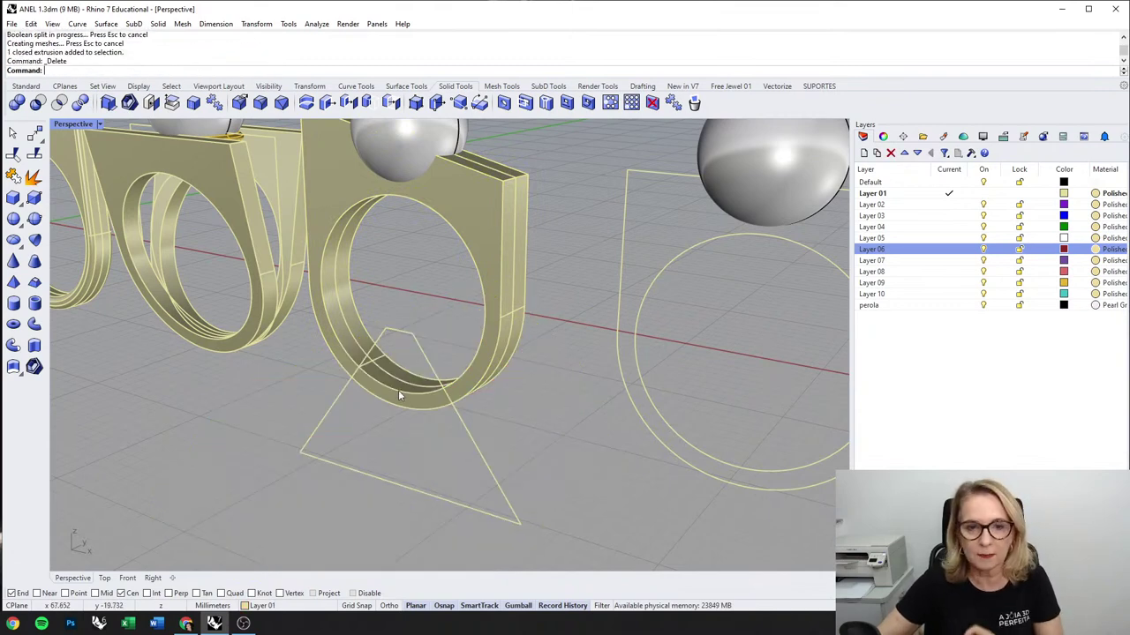
# Step: Move the separated bottom segment of the third ring to Layer 04
pyautogui.click(400, 391)
pyautogui.click(254, 606)
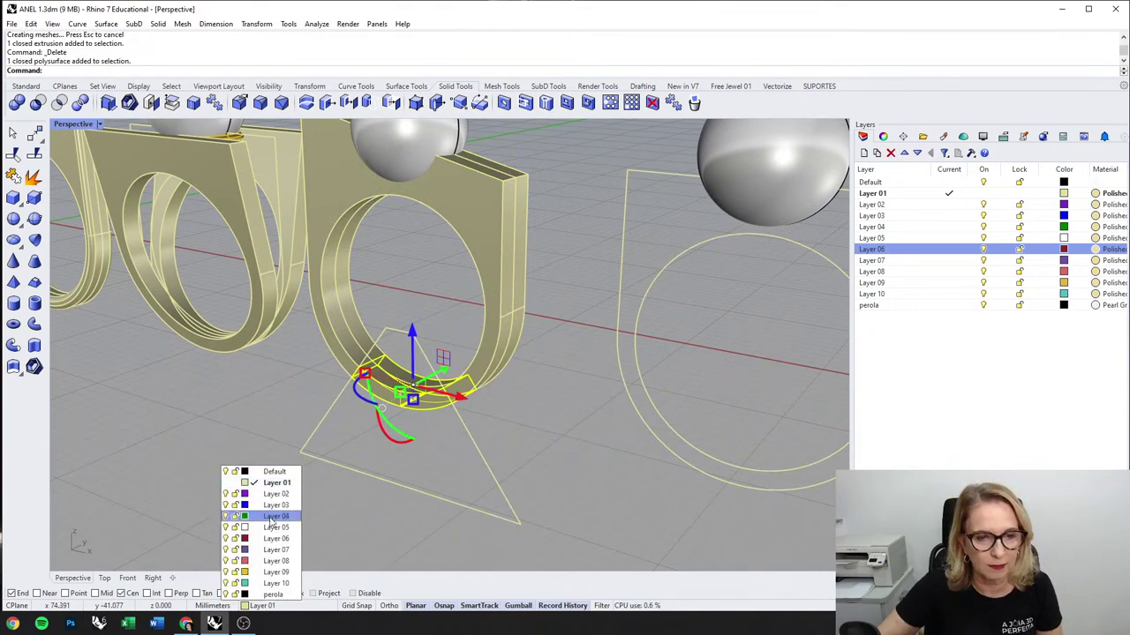
pyautogui.click(261, 516)
pyautogui.moveTo(325, 447); pyautogui.dragTo(468, 400, button='right')
# Step: Delete the trapezoid curve below the third ring
pyautogui.click(474, 504)
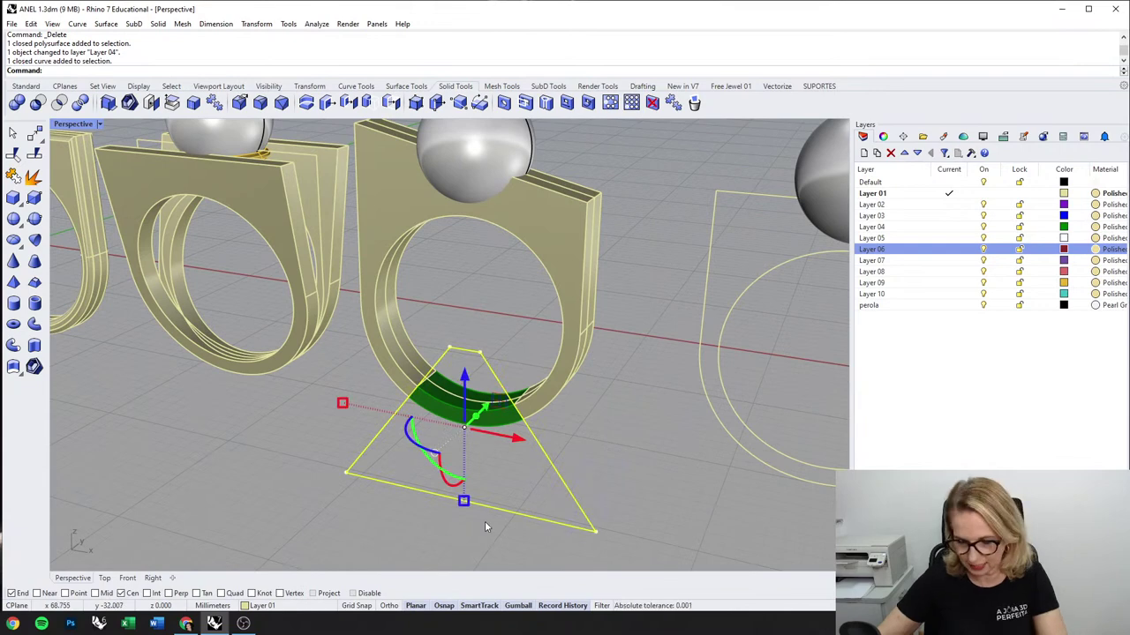
pyautogui.press('Delete')
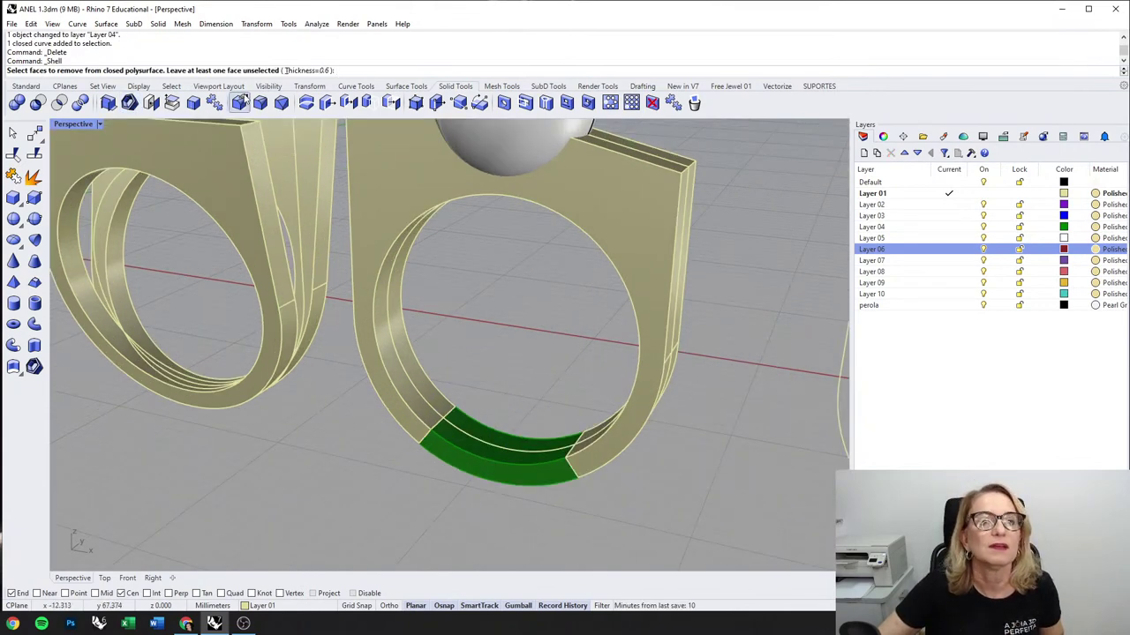
# Step: Shell the third ring's main body at 0.6 mm thickness, removing its inner finger-hole faces
pyautogui.scroll(5, 374, 353)
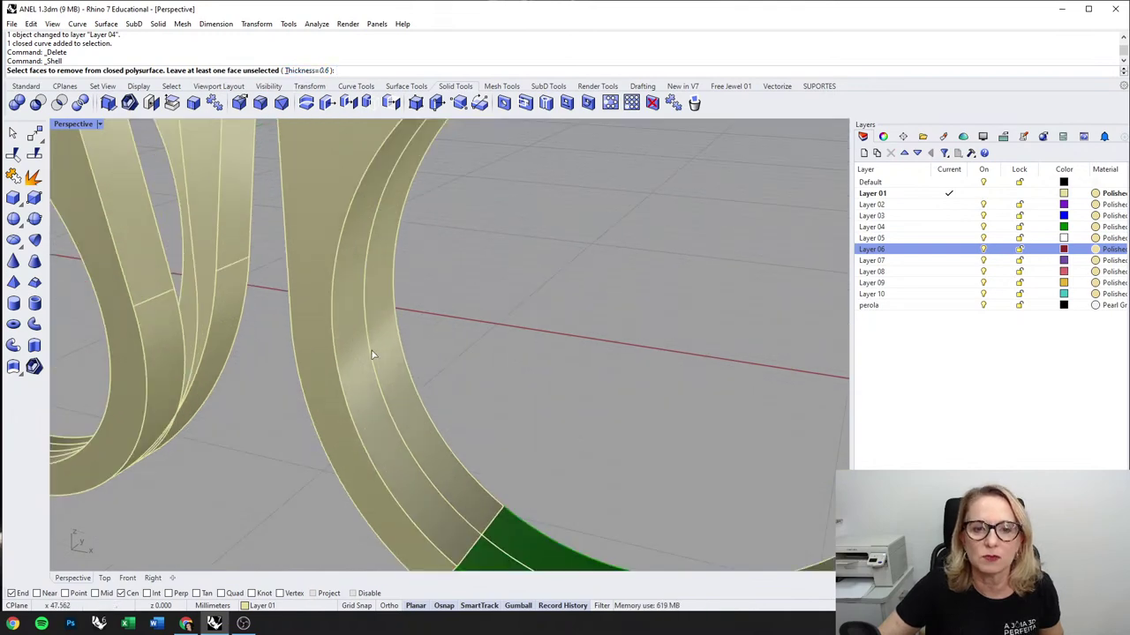
pyautogui.click(353, 370)
pyautogui.scroll(-6, 358, 323)
pyautogui.moveTo(483, 341); pyautogui.dragTo(711, 298, button='right')
pyautogui.scroll(8, 720, 258)
pyautogui.click(724, 253)
pyautogui.scroll(-6, 583, 275)
pyautogui.rightClick(583, 273)
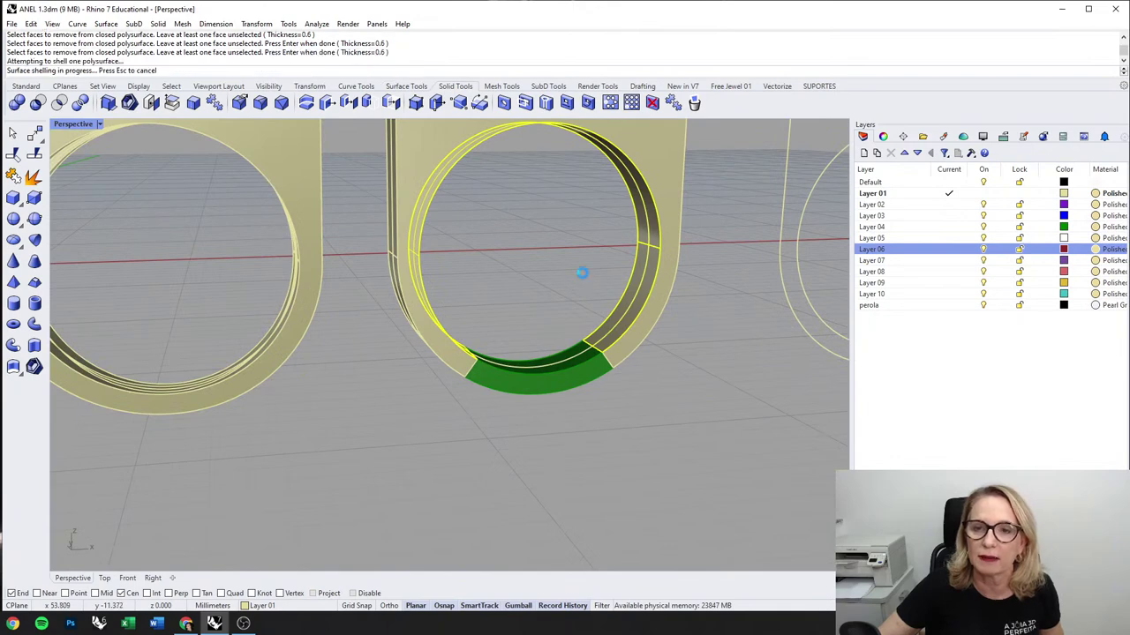
# Step: Inspect the hollowed ring in Rendered mode, fit all the rings in view, and return the view to Shaded mode
pyautogui.moveTo(589, 320); pyautogui.dragTo(504, 356, button='right')
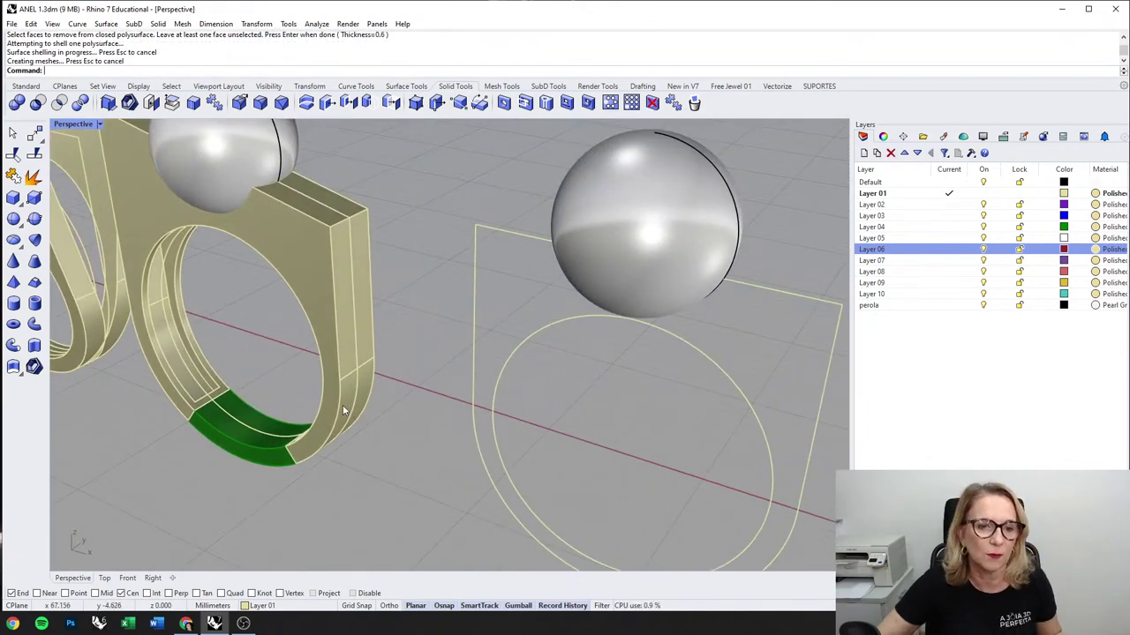
pyautogui.middleClick(231, 378)
pyautogui.click(262, 415)
pyautogui.moveTo(245, 399); pyautogui.dragTo(272, 403, button='right')
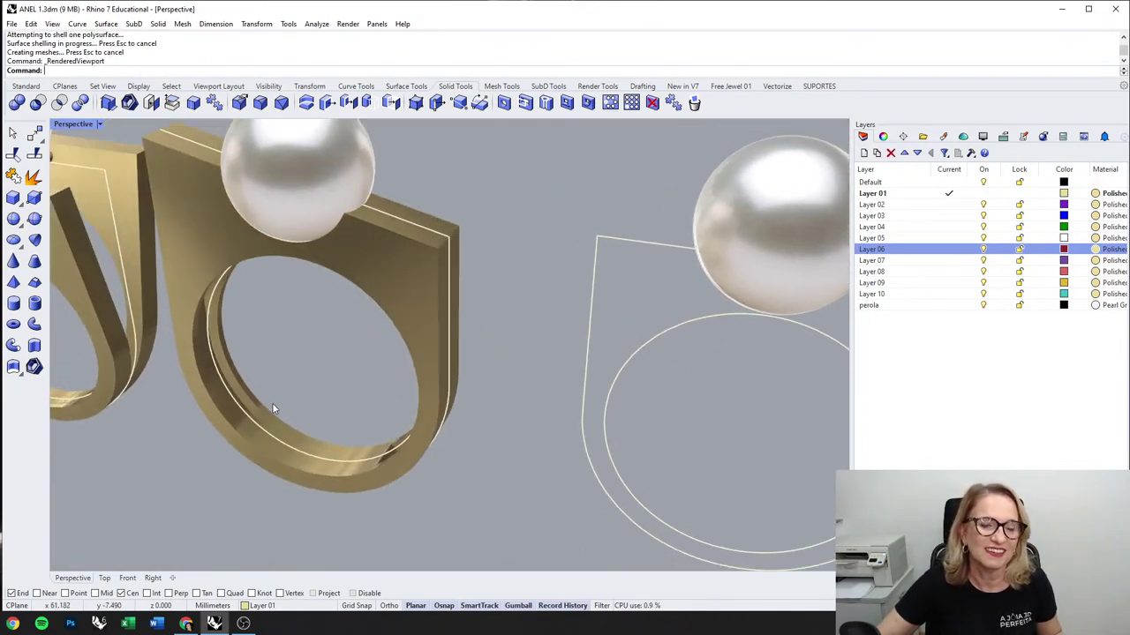
pyautogui.middleClick(320, 358)
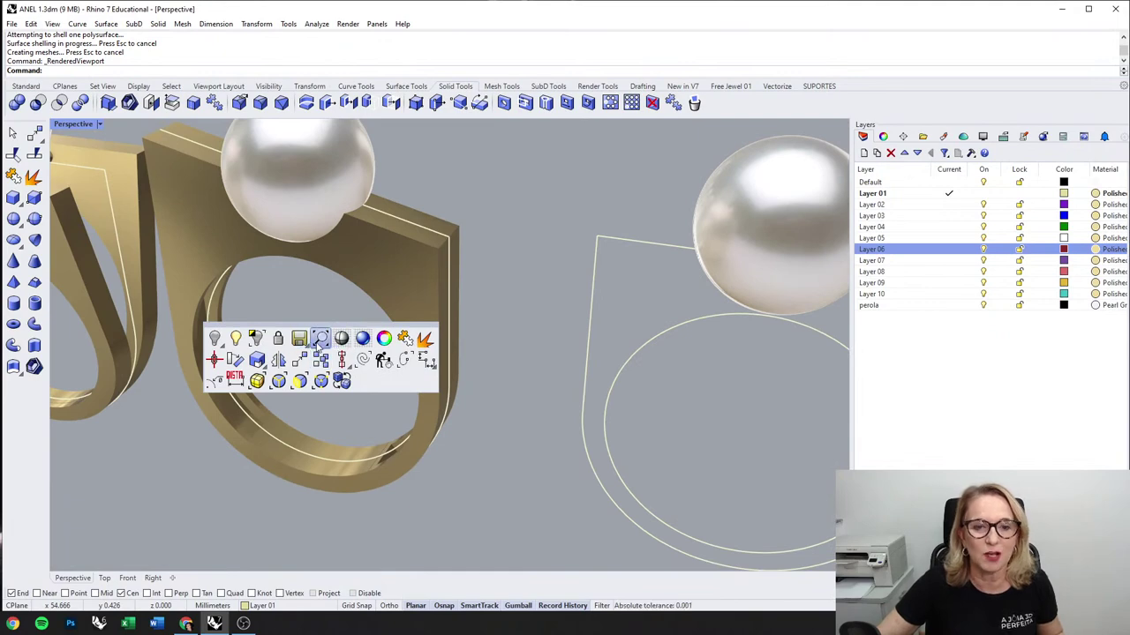
pyautogui.click(319, 339)
pyautogui.click(99, 124)
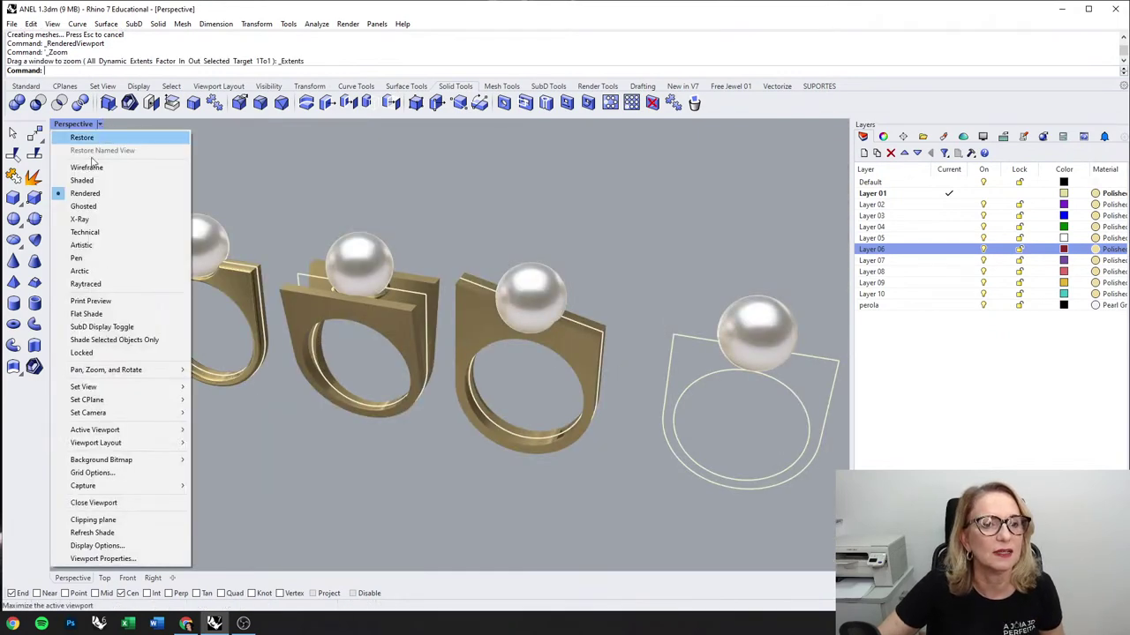
pyautogui.click(88, 181)
# Step: Try a 1 mm edge fillet on the two corner edges at one end of the third ring's hollow, and undo it
pyautogui.scroll(3, 510, 389)
pyautogui.keyDown('shift'); pyautogui.moveTo(554, 445); pyautogui.dragTo(437, 421, button='right'); pyautogui.keyUp('shift')
pyautogui.moveTo(453, 459); pyautogui.dragTo(504, 441, button='right')
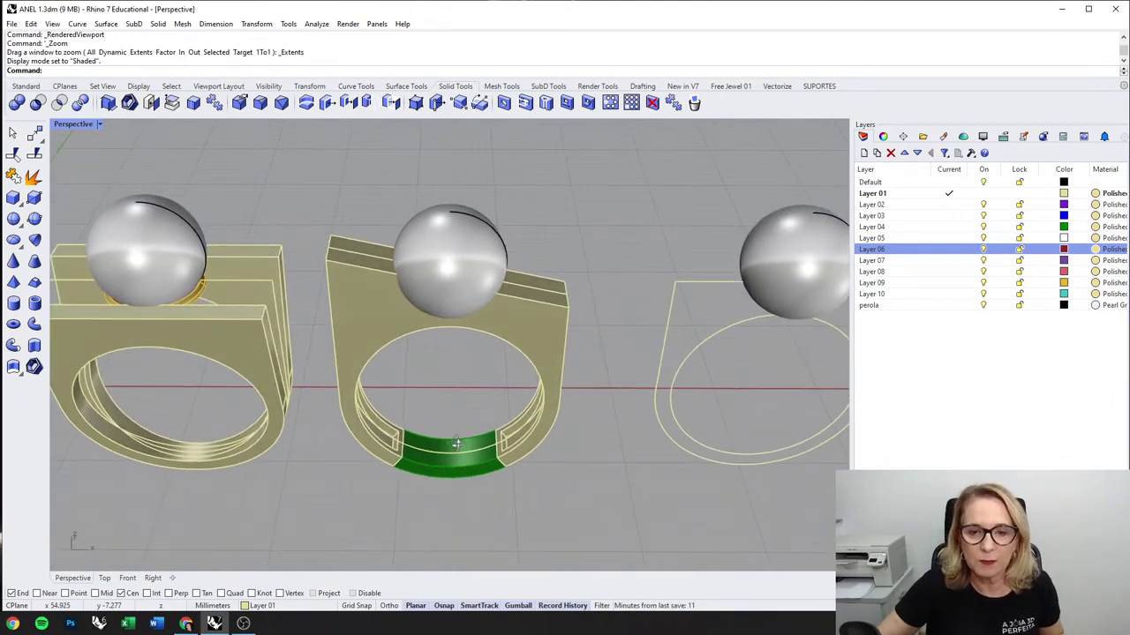
pyautogui.scroll(5, 504, 436)
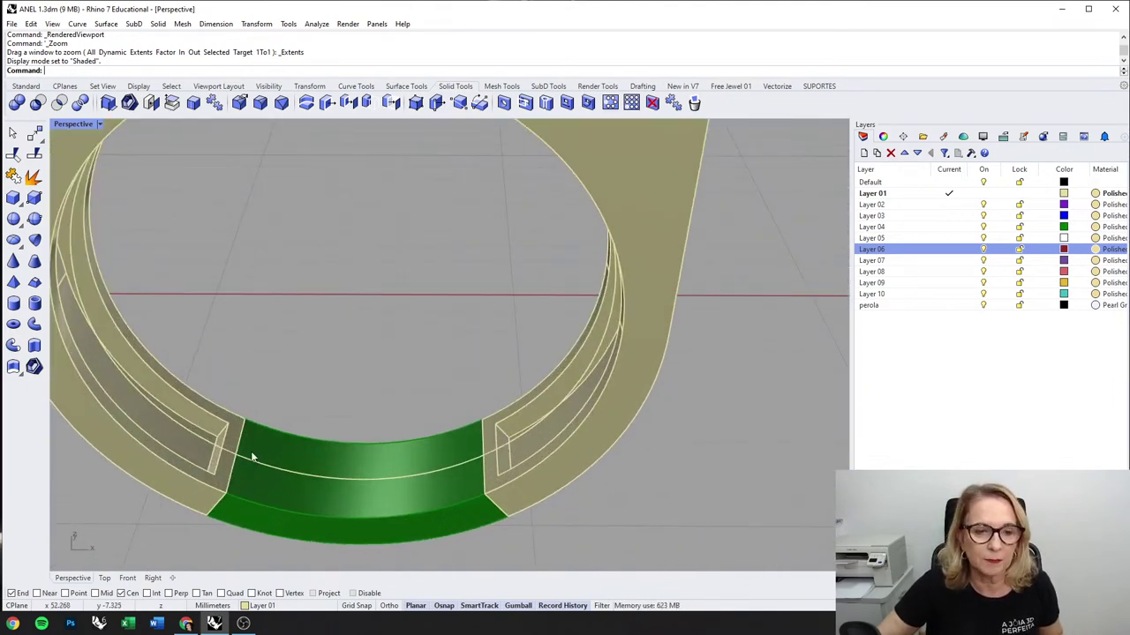
pyautogui.click(260, 104)
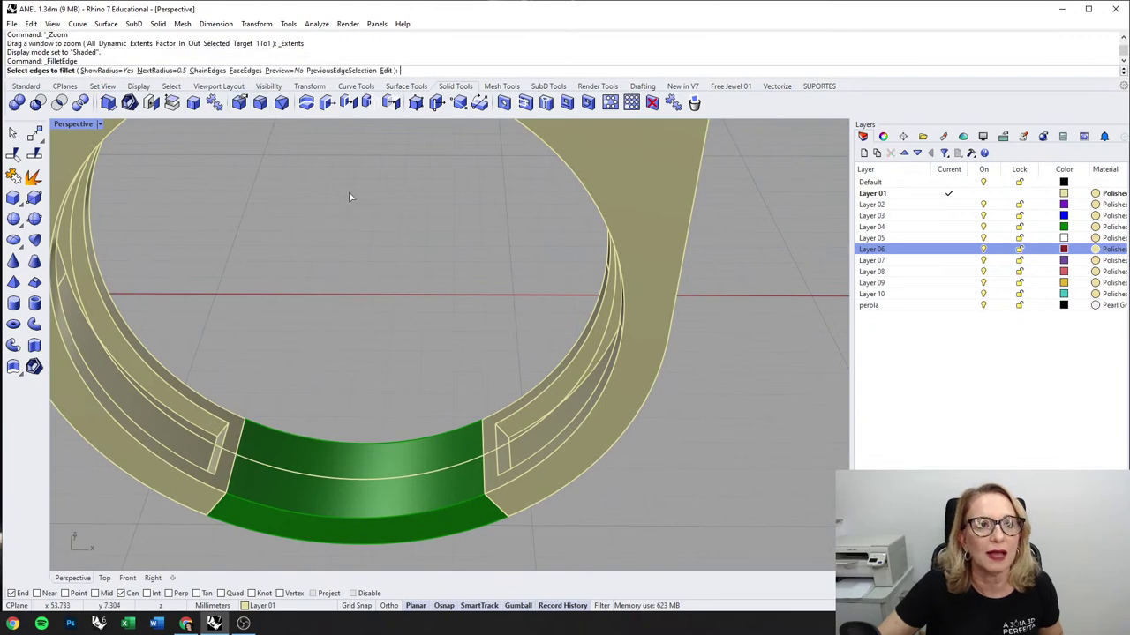
pyautogui.moveTo(372, 232); pyautogui.dragTo(521, 460, button='right')
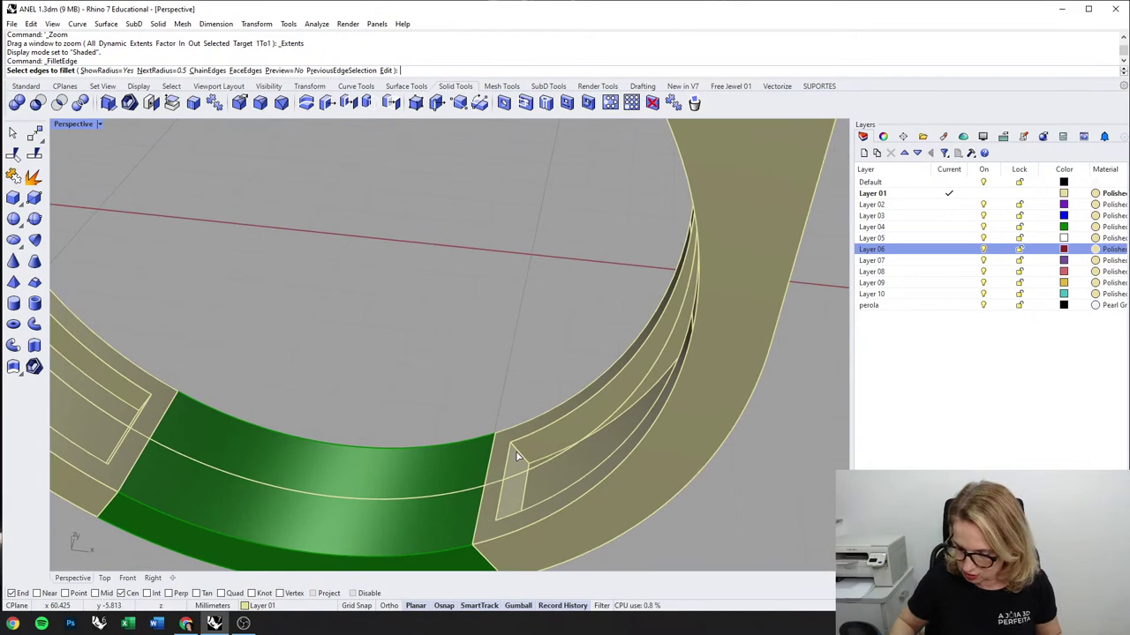
pyautogui.write('1')
pyautogui.press('Return')
pyautogui.click(516, 457)
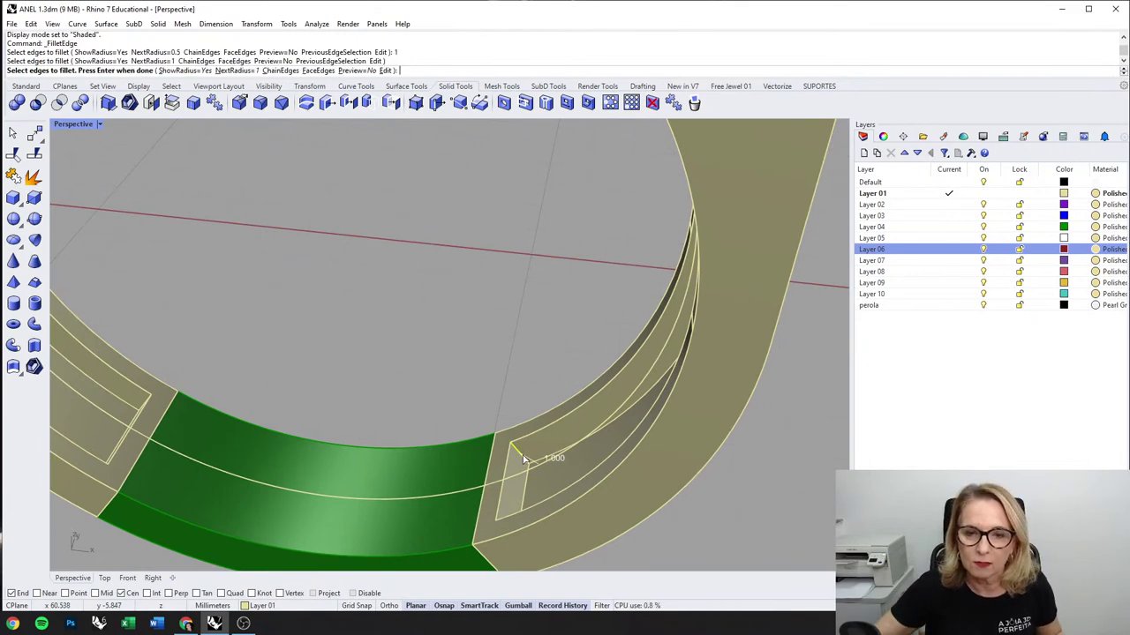
pyautogui.scroll(6, 530, 449)
pyautogui.moveTo(549, 326); pyautogui.dragTo(415, 371, button='right')
pyautogui.scroll(4, 383, 468)
pyautogui.click(392, 438)
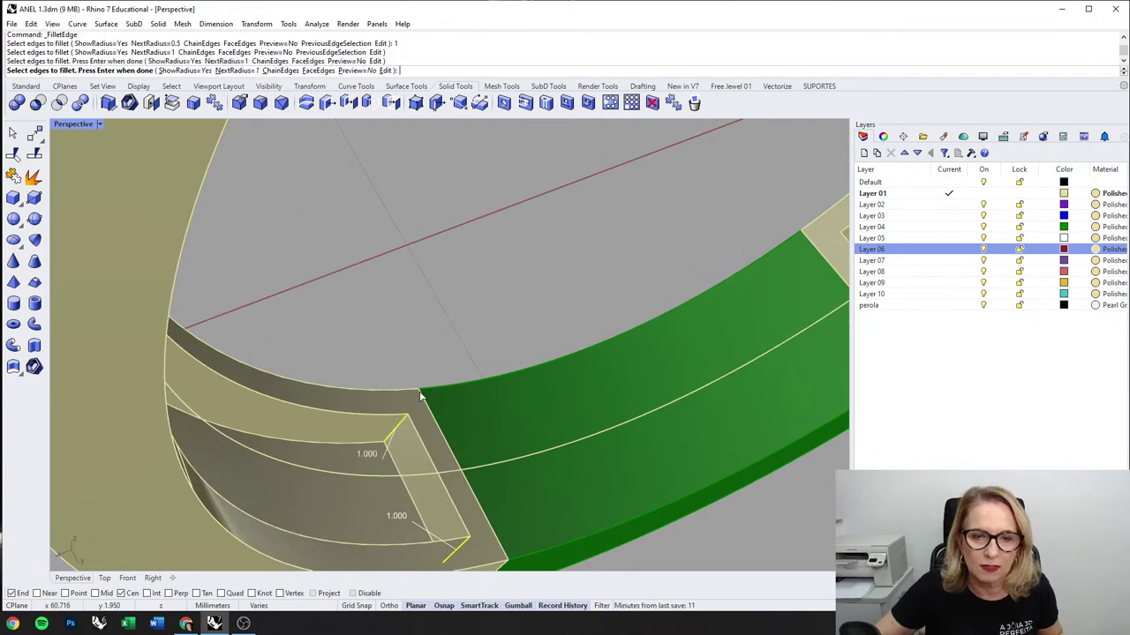
pyautogui.press('Return')
pyautogui.press('Return')
pyautogui.moveTo(417, 394); pyautogui.dragTo(406, 447, button='right')
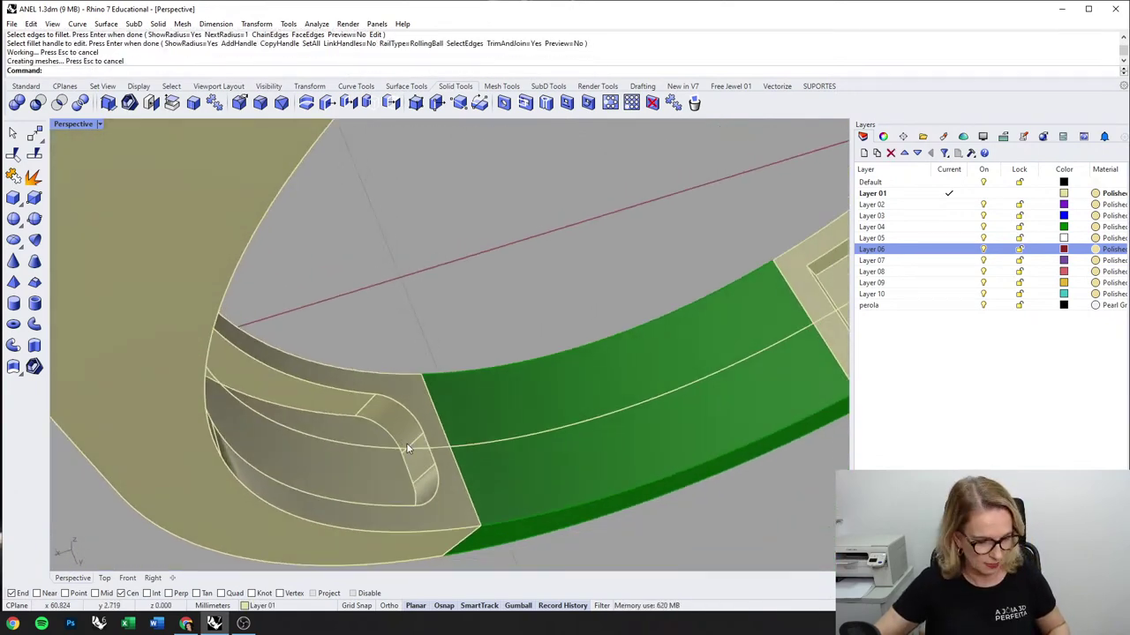
pyautogui.hotkey('ctrl', 'z')
# Step: Fillet the two corner edges at that same end of the third ring's hollow with a 1.2 mm radius
pyautogui.press('Return')
pyautogui.write('1')
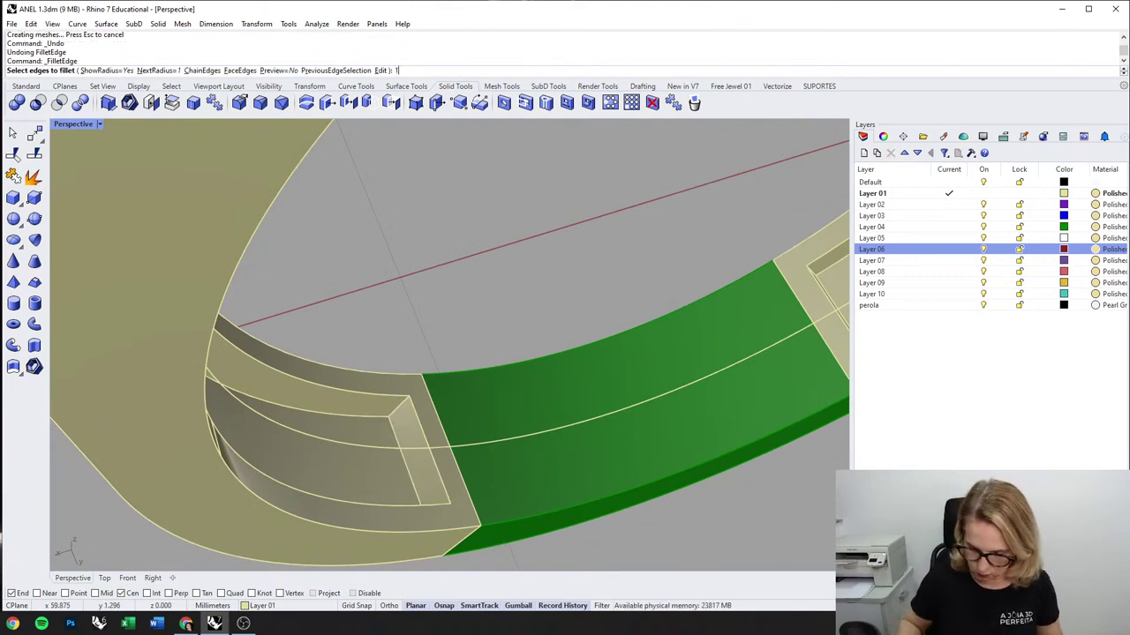
pyautogui.write('.')
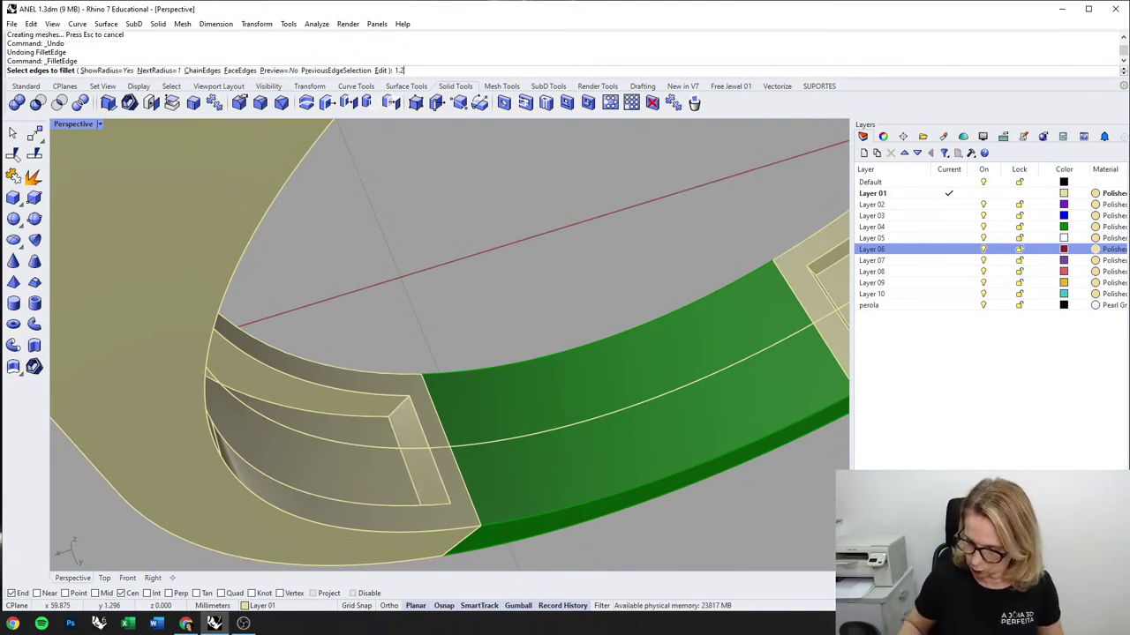
pyautogui.write('2')
pyautogui.press('Return')
pyautogui.click(404, 408)
pyautogui.moveTo(405, 408); pyautogui.dragTo(430, 482, button='right')
pyautogui.moveTo(439, 424); pyautogui.dragTo(678, 407, button='right')
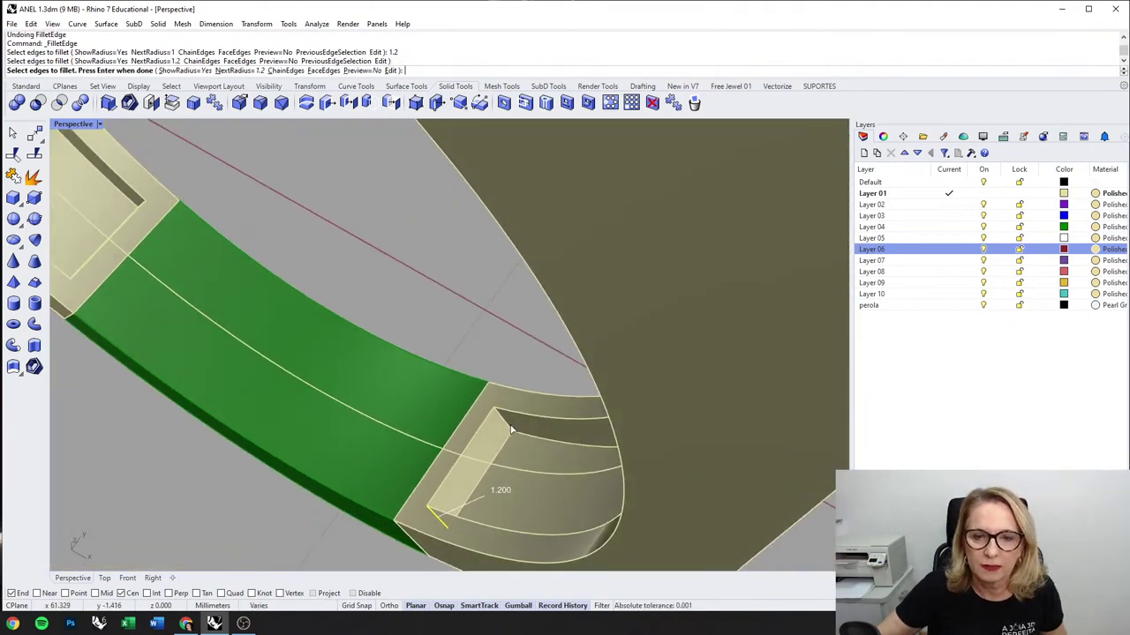
pyautogui.press('Return')
pyautogui.press('Return')
# Step: Fillet the two corner edges at the opposite end of the hollow with the same 1.2 mm radius
pyautogui.moveTo(503, 422); pyautogui.dragTo(586, 391, button='right')
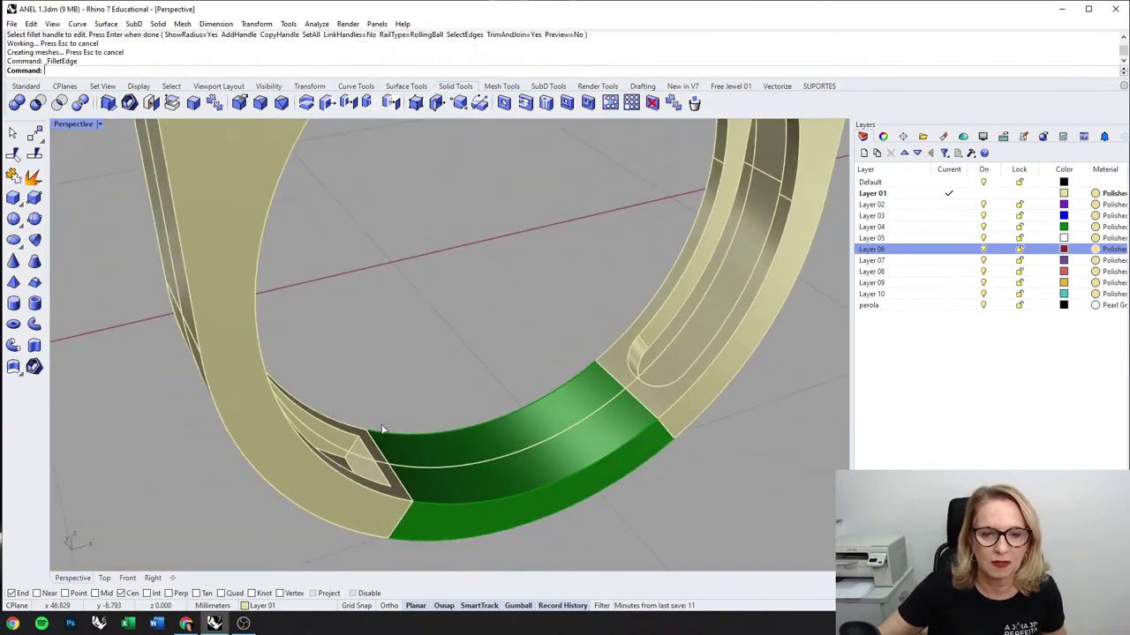
pyautogui.scroll(6, 362, 435)
pyautogui.click(347, 458)
pyautogui.moveTo(340, 468); pyautogui.dragTo(623, 389, button='right')
pyautogui.press('Return')
pyautogui.press('Return')
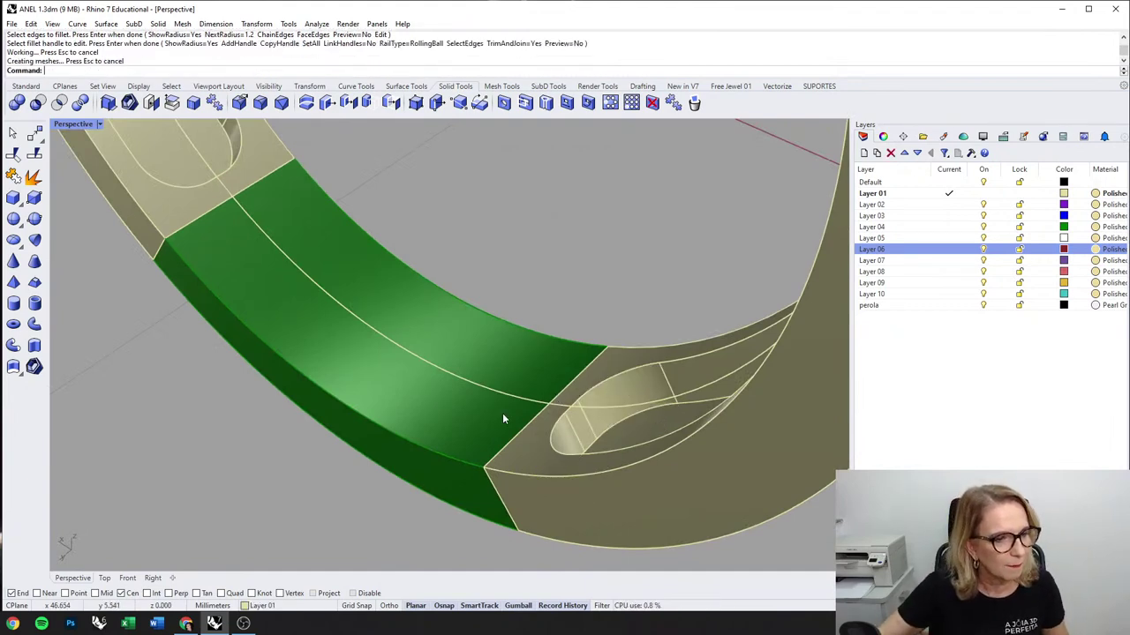
# Step: Boolean-union the hollowed third ring body with its solid green bottom segment
pyautogui.moveTo(499, 397); pyautogui.dragTo(344, 345, button='right')
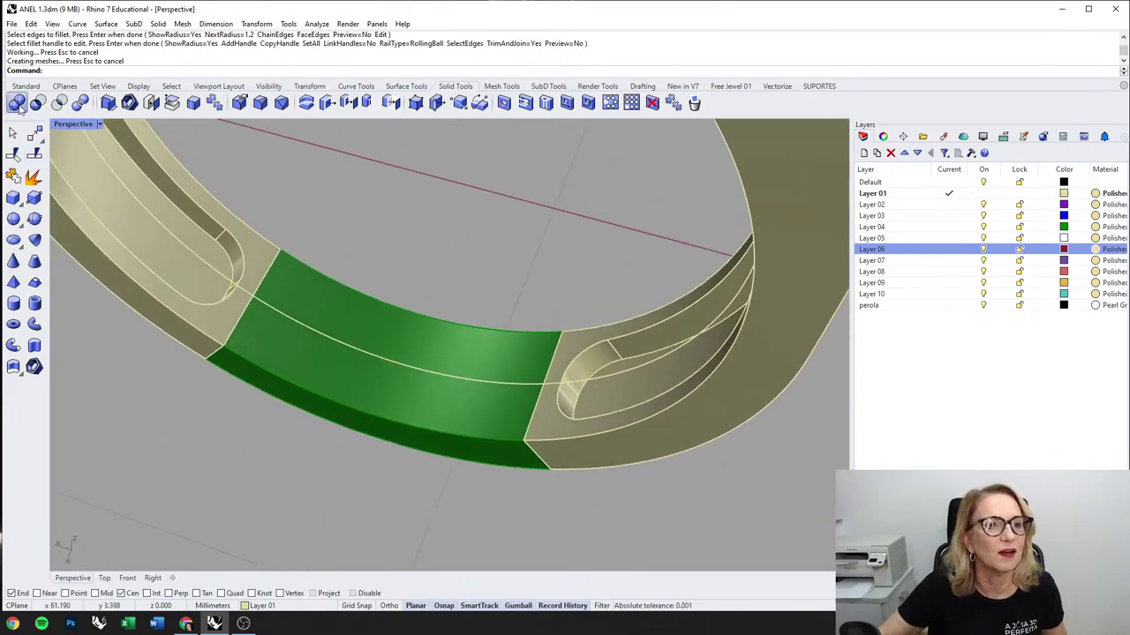
pyautogui.click(16, 105)
pyautogui.click(214, 302)
pyautogui.click(293, 361)
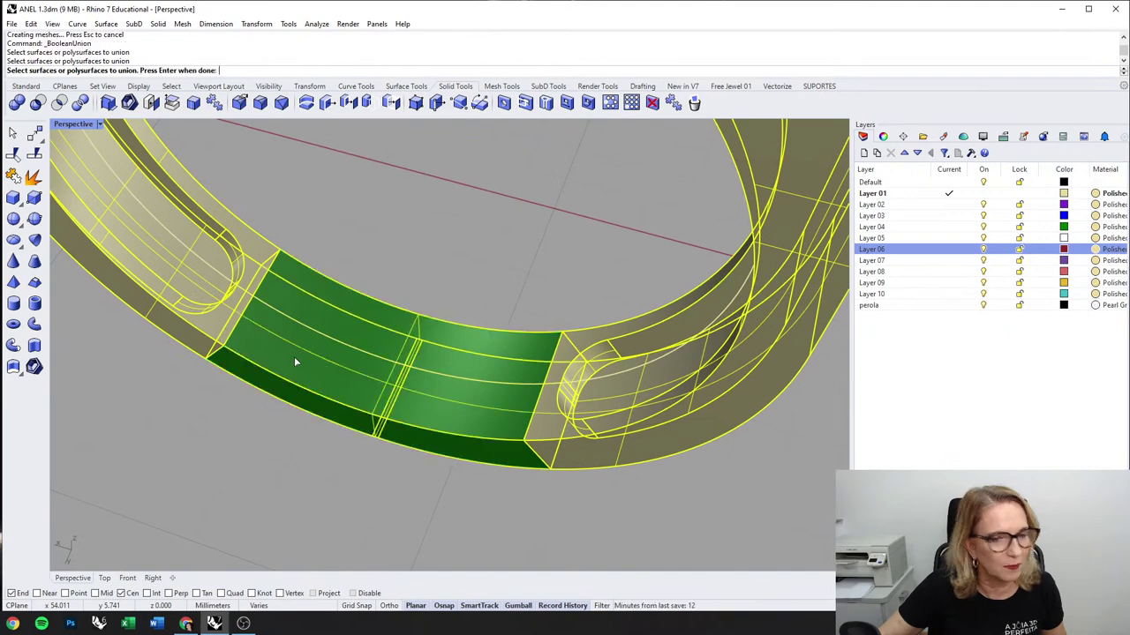
pyautogui.rightClick(519, 389)
# Step: Show the joined third ring in Rendered mode and examine the inside of its band
pyautogui.scroll(-5, 519, 389)
pyautogui.moveTo(519, 385); pyautogui.dragTo(516, 346, button='right')
pyautogui.middleClick(517, 346)
pyautogui.click(558, 325)
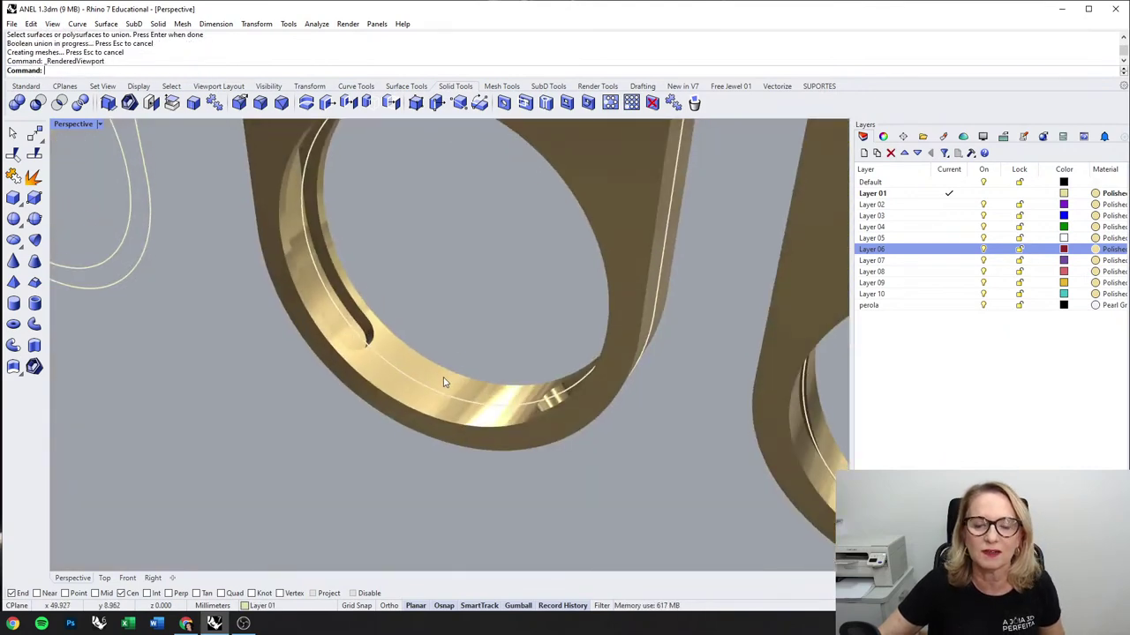
pyautogui.scroll(-6, 444, 380)
pyautogui.moveTo(444, 381)
pyautogui.mouseDown(button='right')
pyautogui.moveTo(481, 353)
pyautogui.moveTo(562, 356)
pyautogui.moveTo(427, 378)
pyautogui.mouseUp(button='right')
pyautogui.scroll(6, 494, 335)
# Step: Try a 0.3 mm fillet on all edges adjoining the ring's inner band faces using the FaceEdges option, and undo it
pyautogui.click(260, 103)
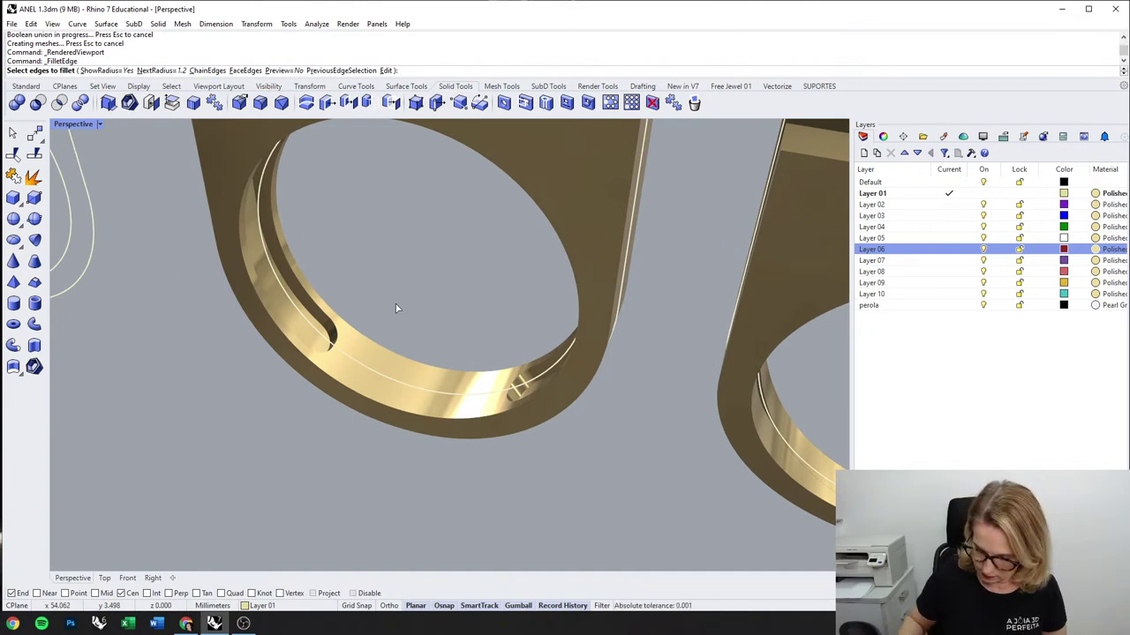
pyautogui.write('.3')
pyautogui.press('Return')
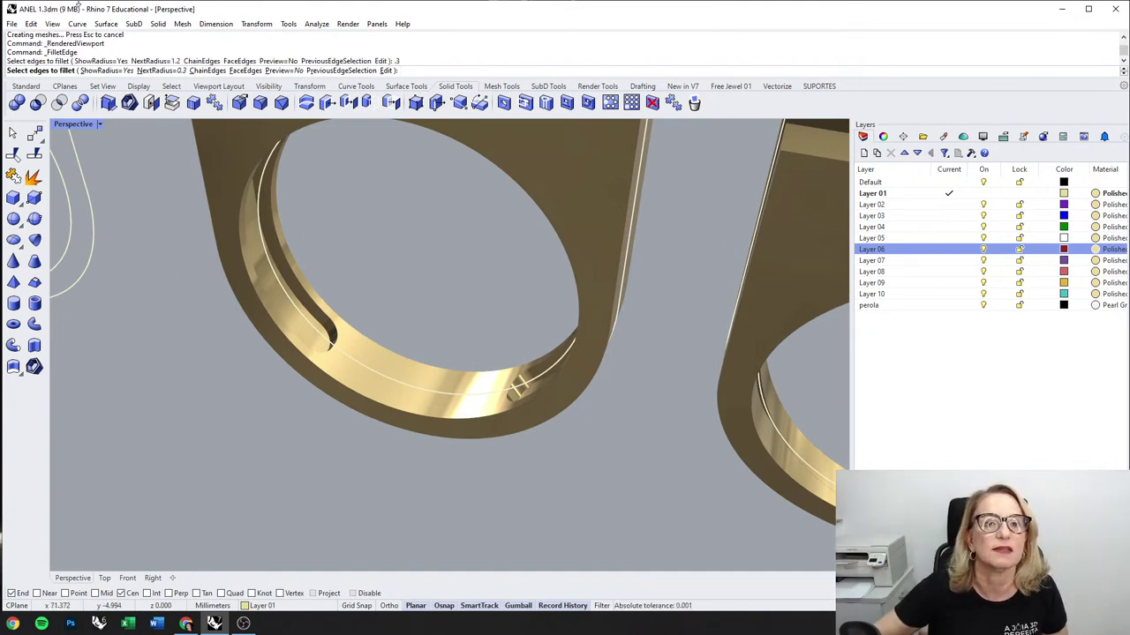
pyautogui.click(225, 69)
pyautogui.click(388, 394)
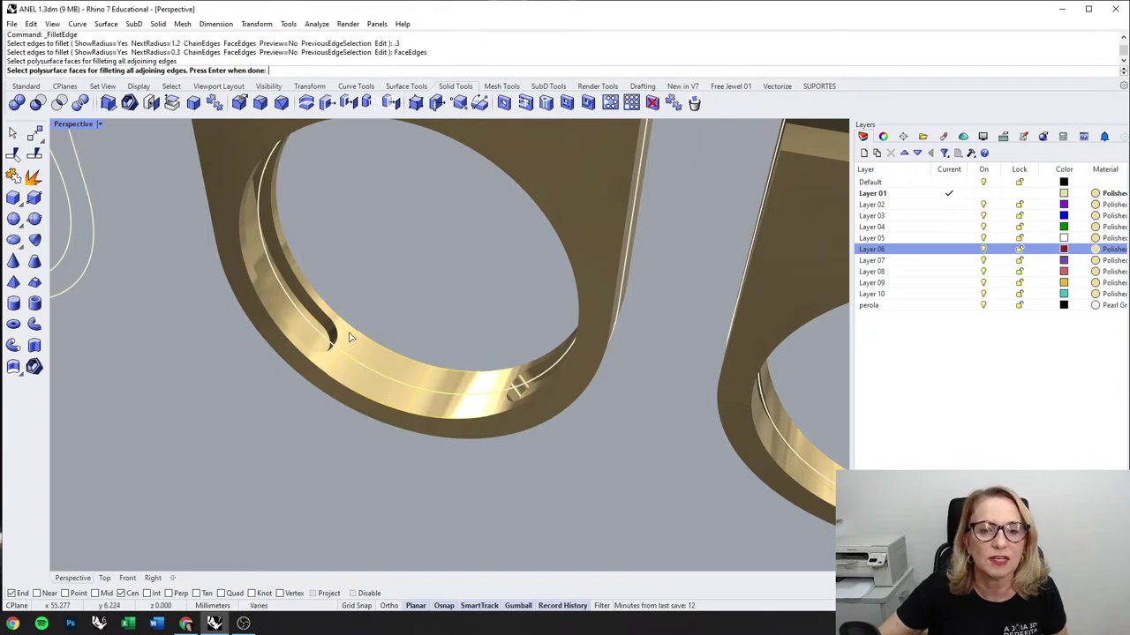
pyautogui.scroll(3, 345, 336)
pyautogui.press('Return')
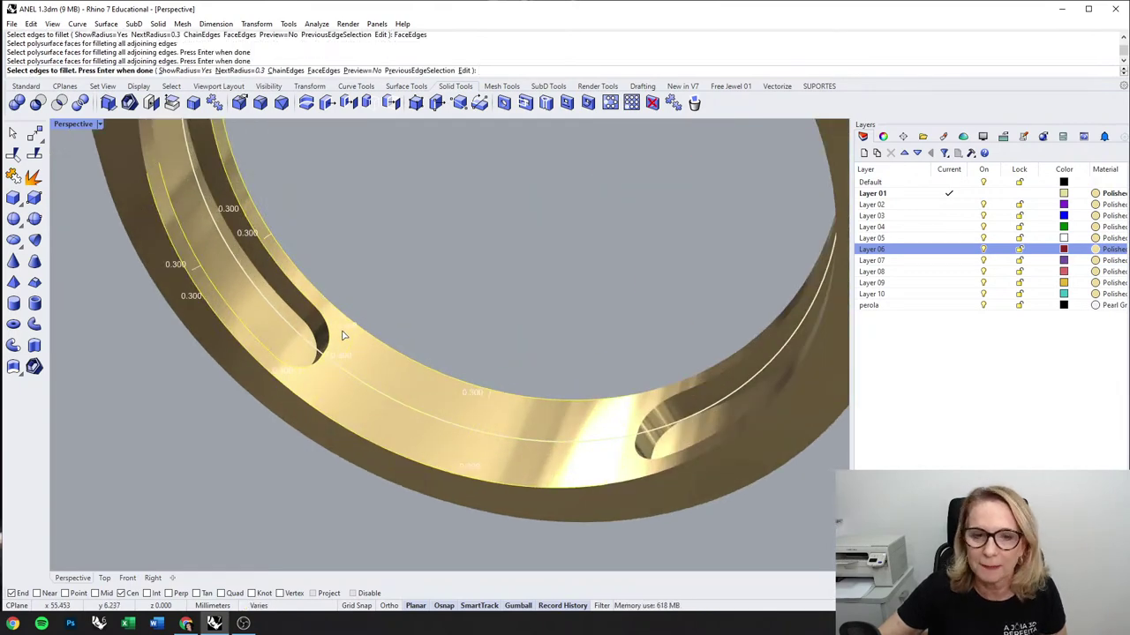
pyautogui.press('Return')
pyautogui.press('Return')
pyautogui.scroll(-2, 344, 335)
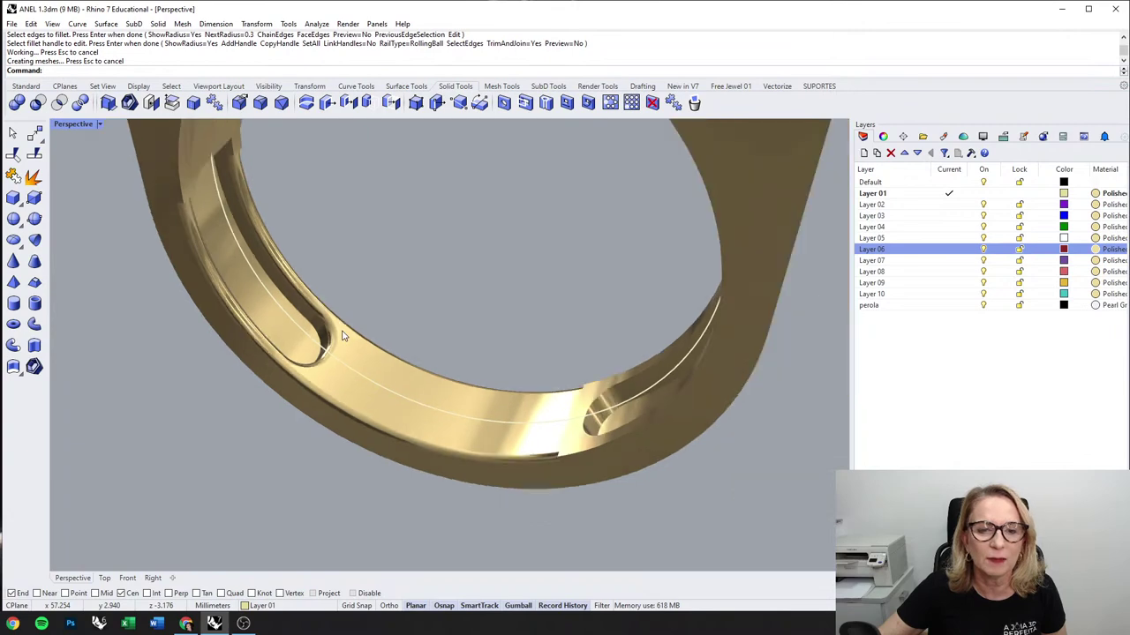
pyautogui.moveTo(344, 335); pyautogui.dragTo(544, 341, button='right')
pyautogui.hotkey('ctrl', 'z')
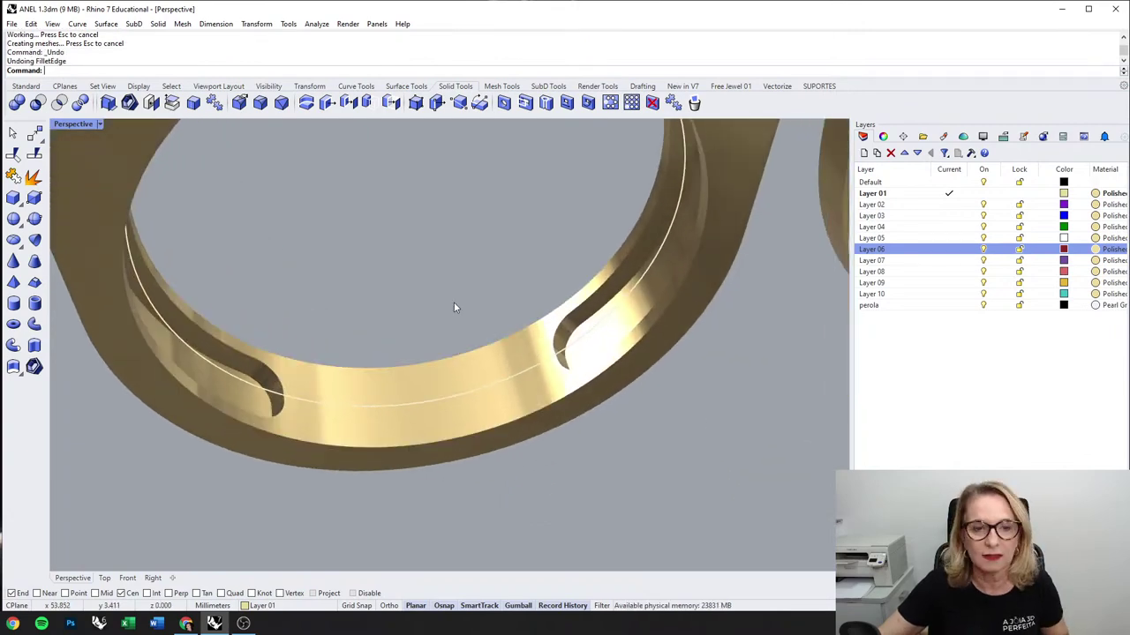
pyautogui.press('Return')
pyautogui.press('Escape')
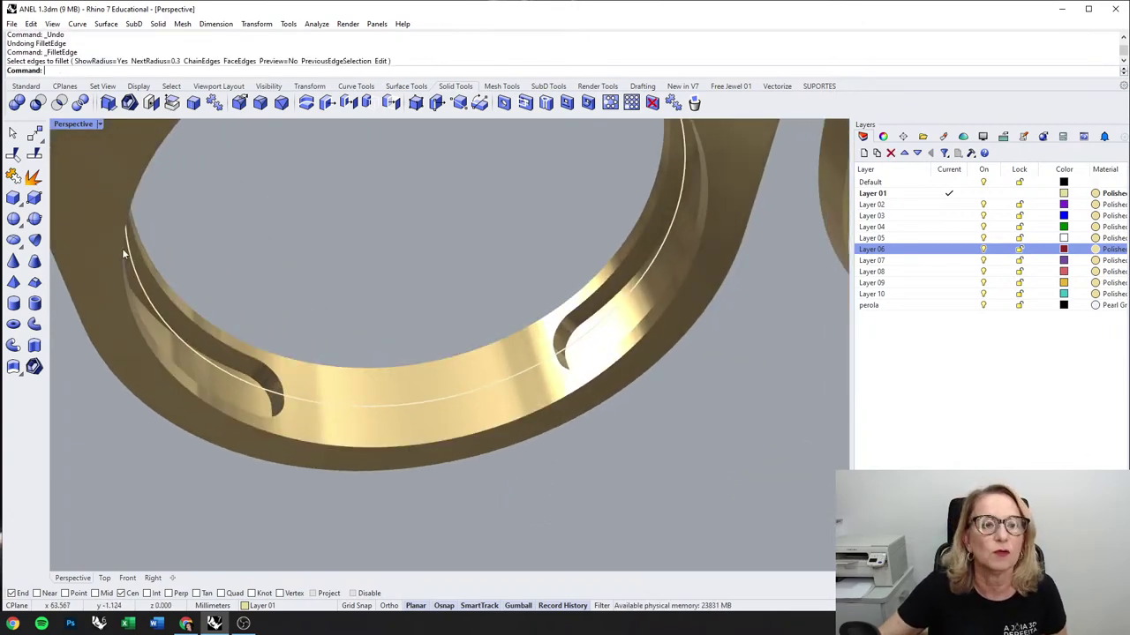
# Step: Switch the Perspective view back to Shaded mode, showing the inside of the third ring
pyautogui.click(99, 124)
pyautogui.click(95, 181)
pyautogui.moveTo(265, 292)
pyautogui.mouseDown(button='right')
pyautogui.moveTo(385, 315)
pyautogui.moveTo(257, 184)
pyautogui.mouseUp(button='right')
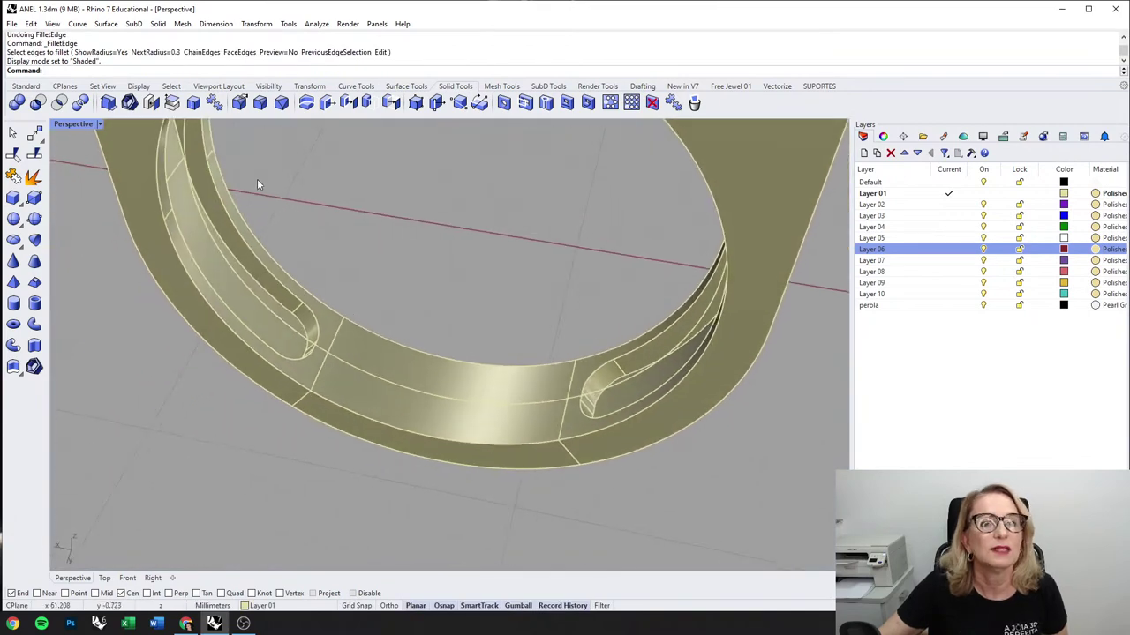
pyautogui.click(262, 106)
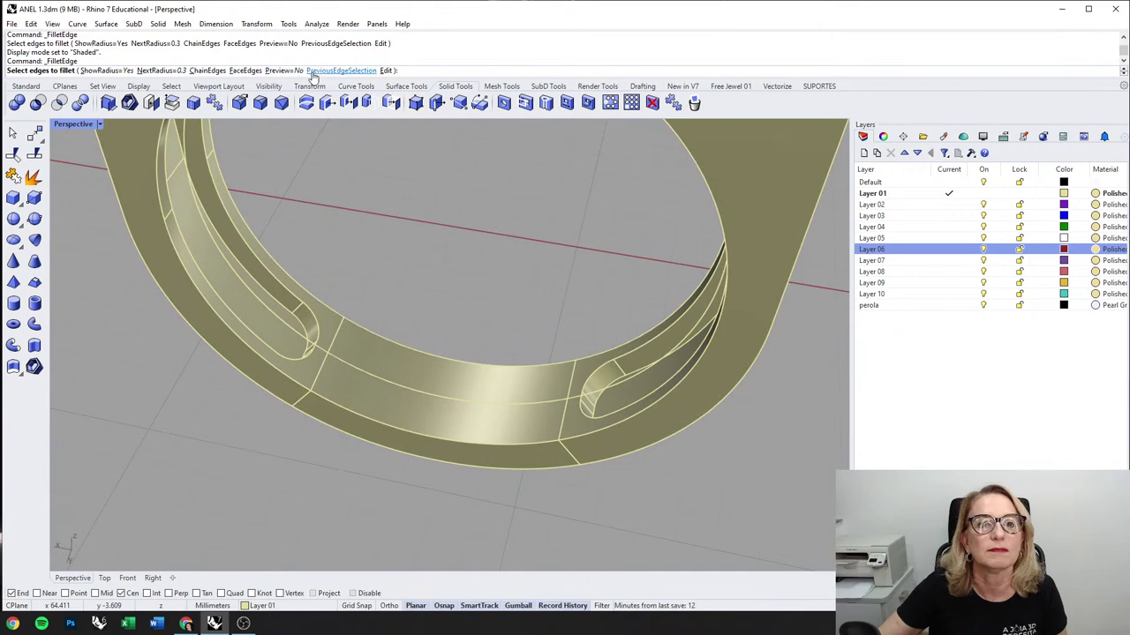
pyautogui.moveTo(348, 224); pyautogui.dragTo(280, 203, button='right')
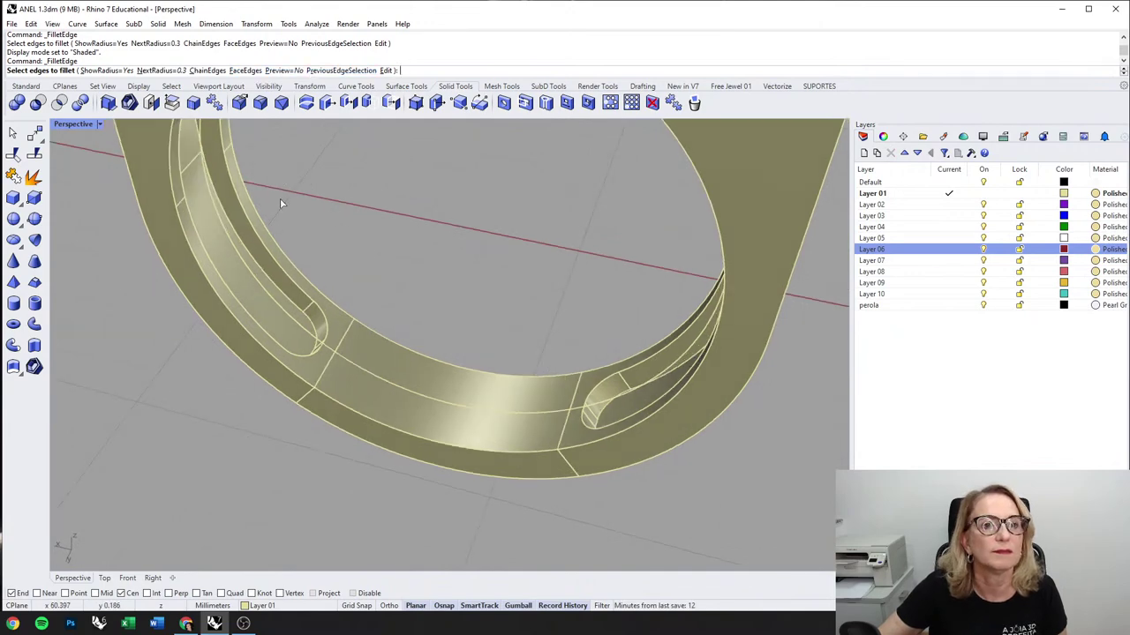
pyautogui.click(321, 325)
pyautogui.click(301, 294)
pyautogui.click(307, 364)
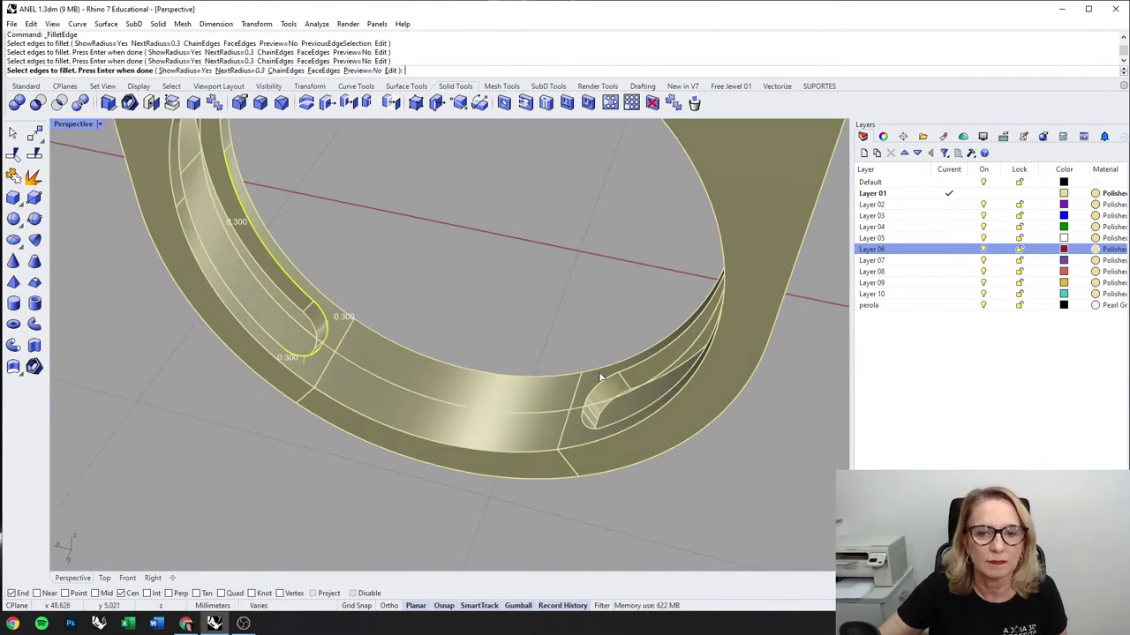
pyautogui.scroll(3, 308, 362)
pyautogui.click(236, 349)
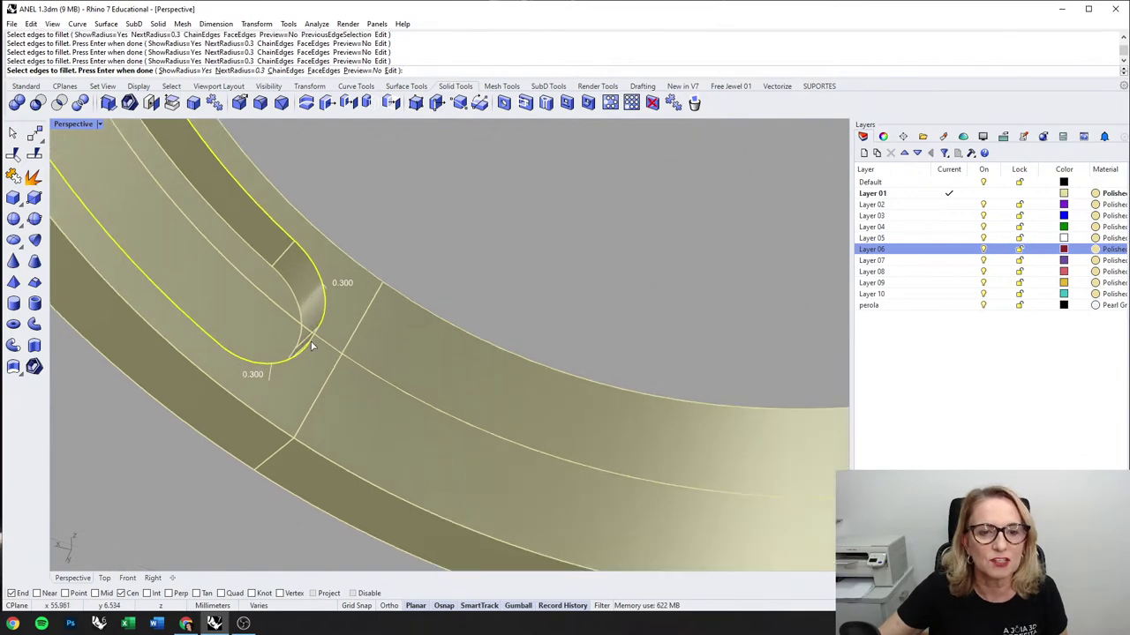
pyautogui.click(313, 337)
pyautogui.scroll(-3, 388, 344)
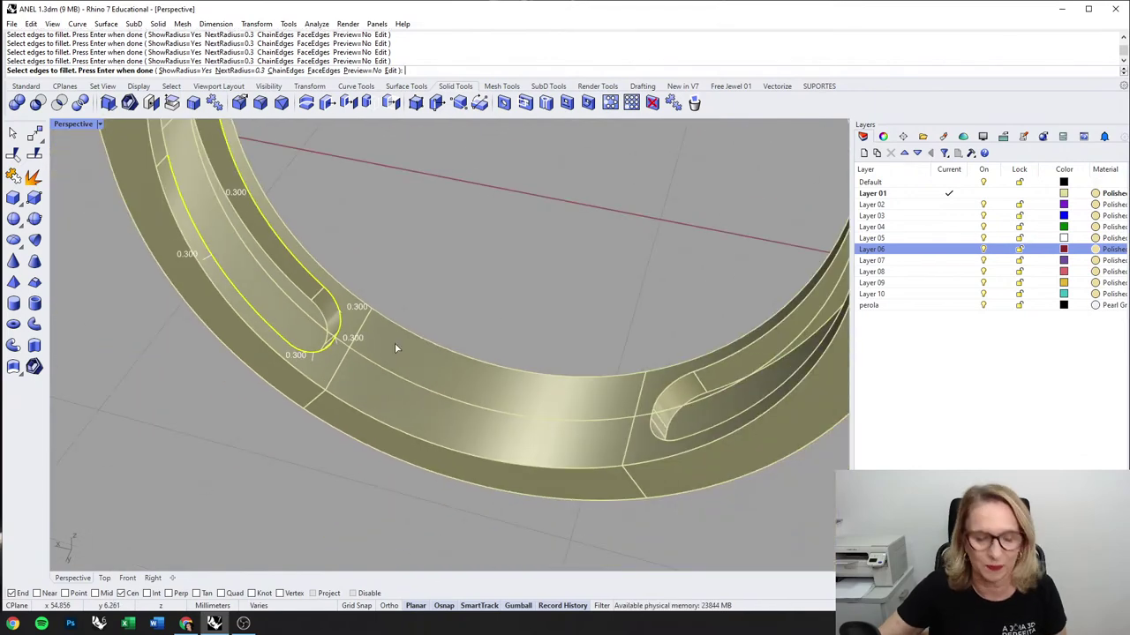
pyautogui.press('Return')
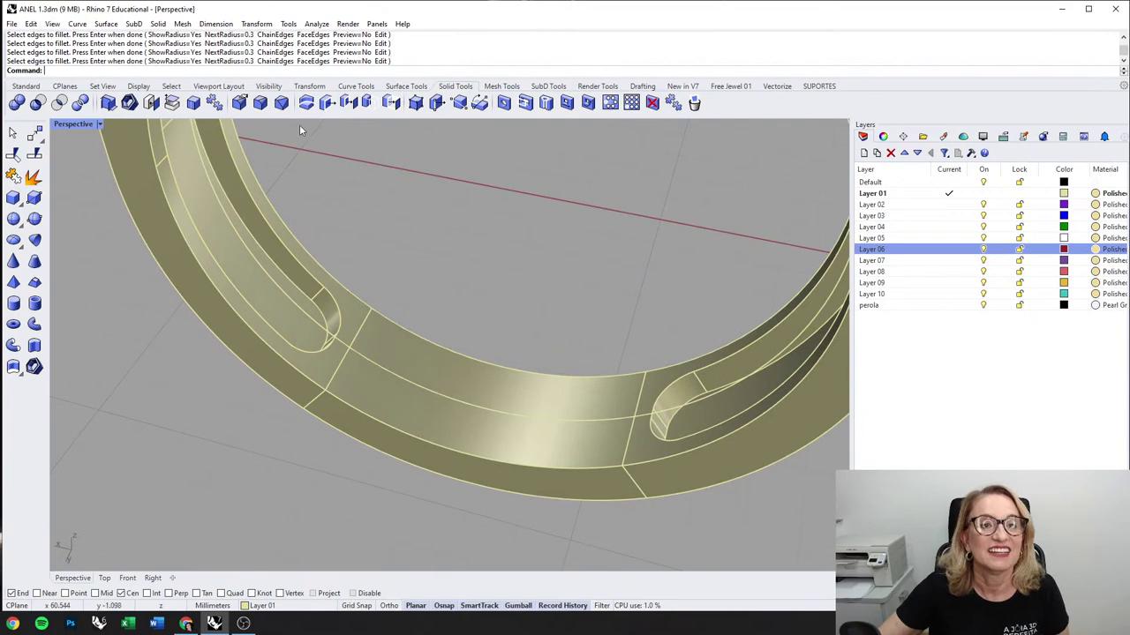
# Step: Fillet all edges adjoining the third ring's inner band faces at 0.3 mm, using the FaceEdges option
pyautogui.click(261, 103)
pyautogui.click(230, 69)
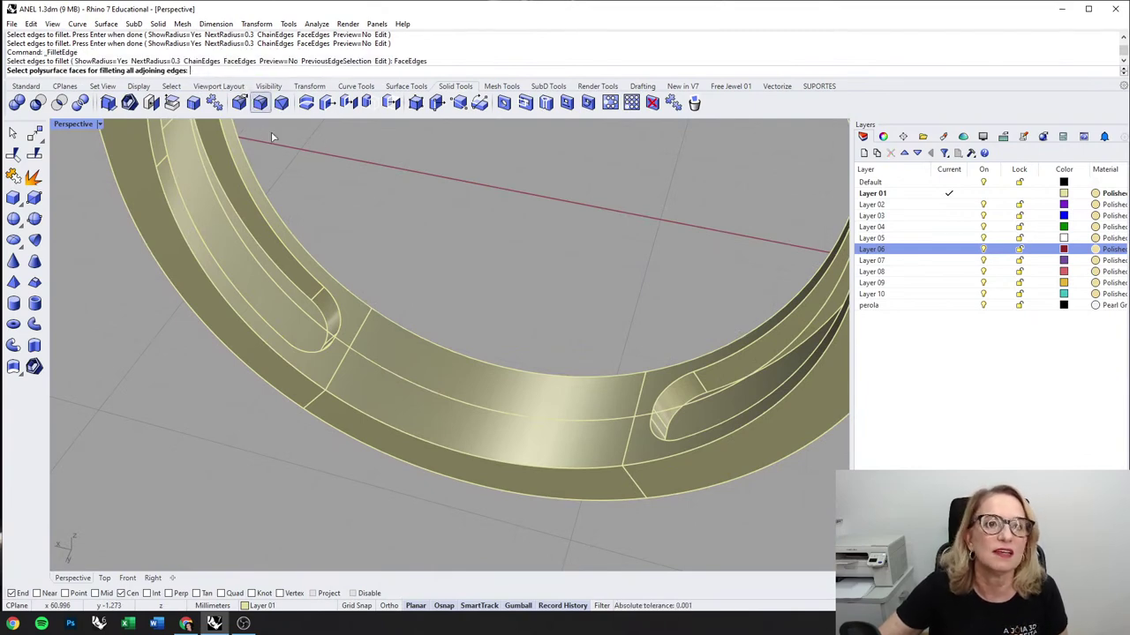
pyautogui.click(368, 395)
pyautogui.click(347, 328)
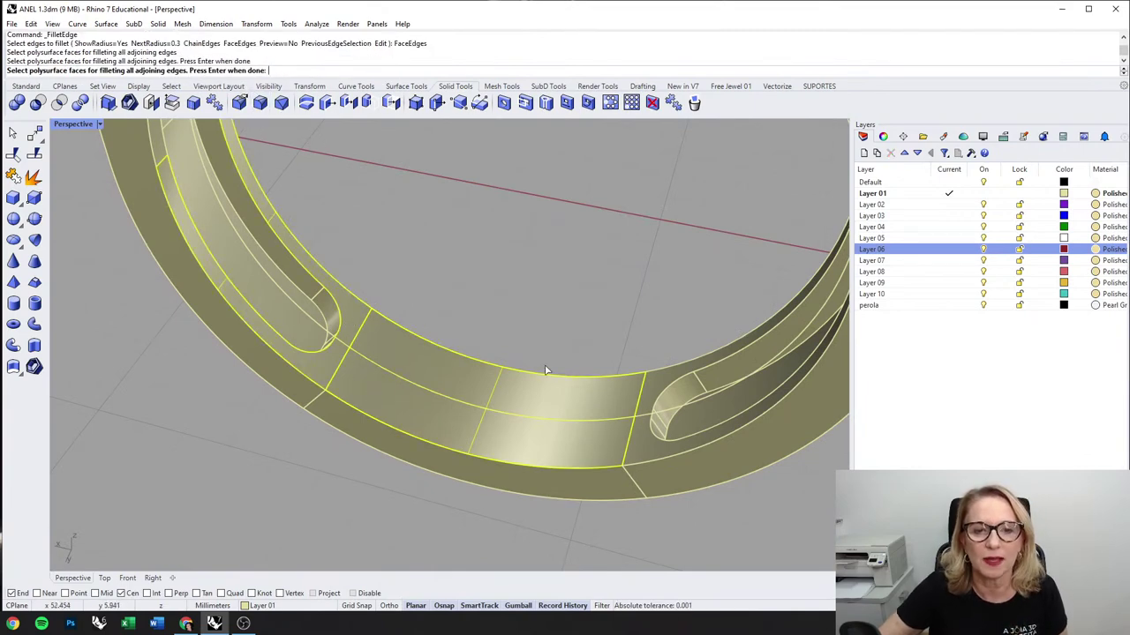
pyautogui.click(649, 448)
pyautogui.moveTo(631, 436); pyautogui.dragTo(525, 292, button='right')
pyautogui.press('Return')
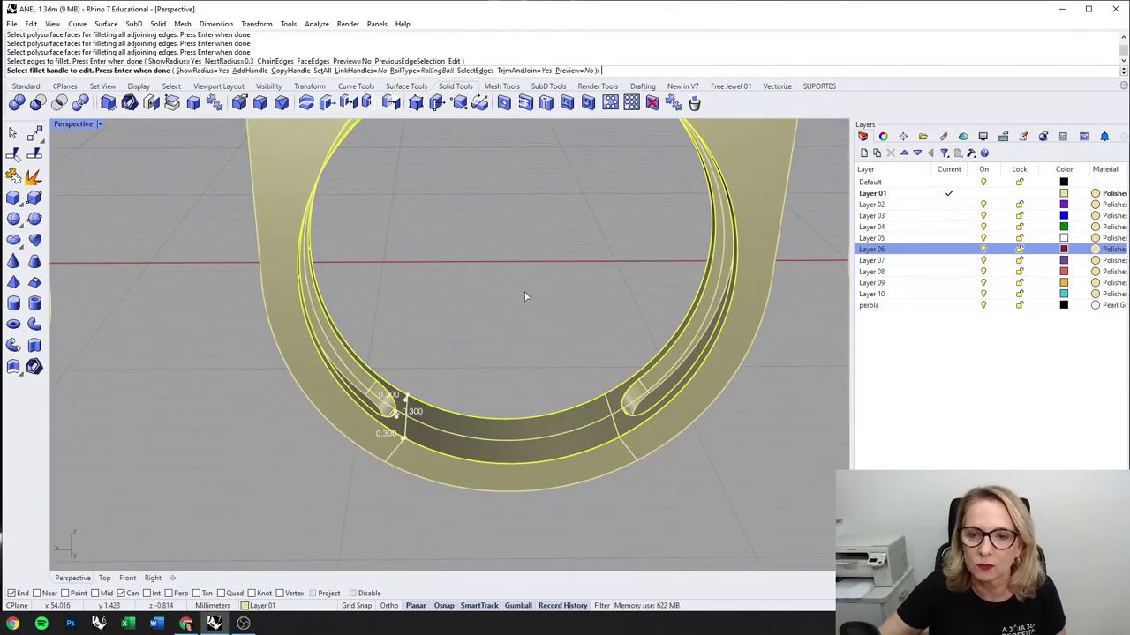
pyautogui.press('Return')
# Step: Show the Perspective view in Rendered mode and examine the rounded edges inside the third ring's band
pyautogui.moveTo(524, 291); pyautogui.dragTo(478, 372, button='right')
pyautogui.middleClick(479, 374)
pyautogui.click(522, 357)
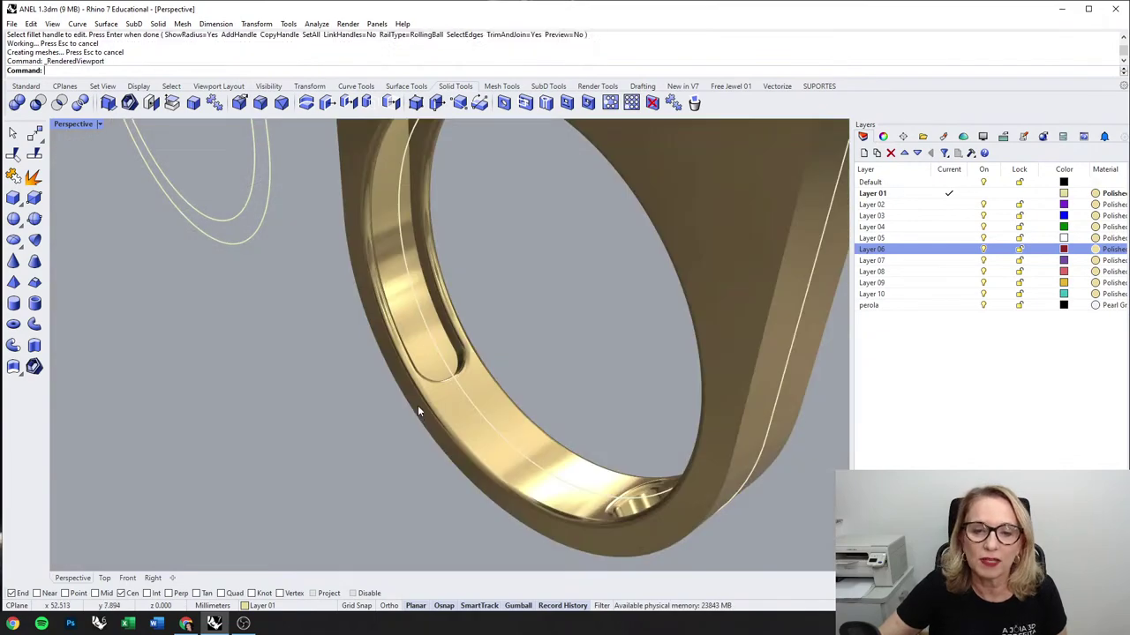
pyautogui.scroll(-6, 418, 406)
pyautogui.moveTo(397, 404); pyautogui.dragTo(436, 402, button='right')
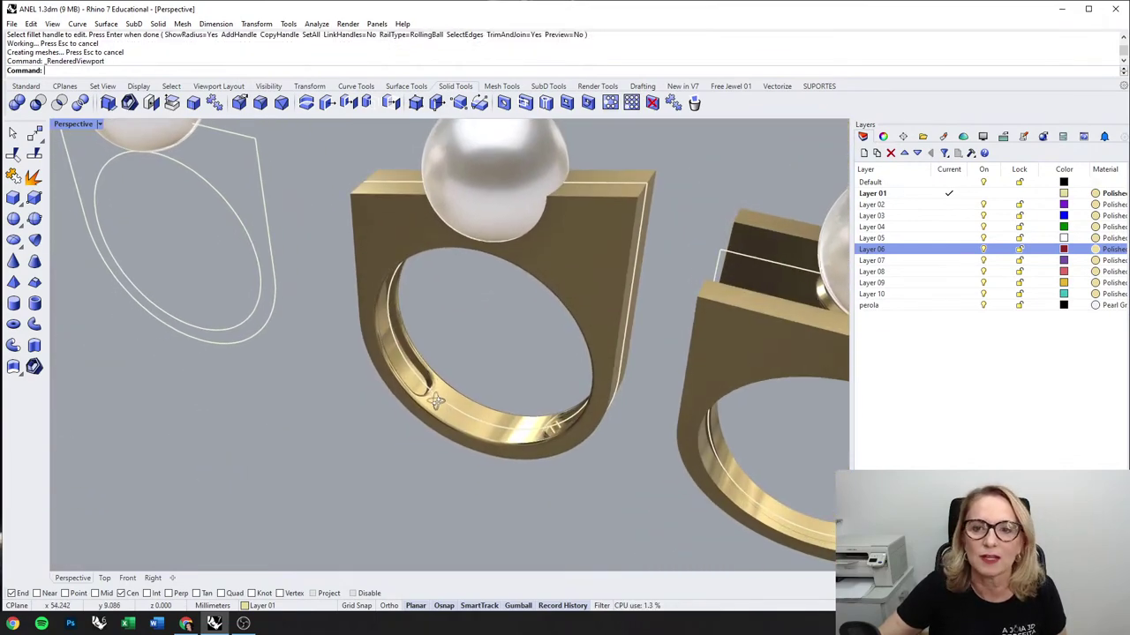
# Step: Fillet the two short end edges of the third ring's sloped top with a 0.3 mm radius
pyautogui.click(214, 103)
pyautogui.scroll(5, 363, 201)
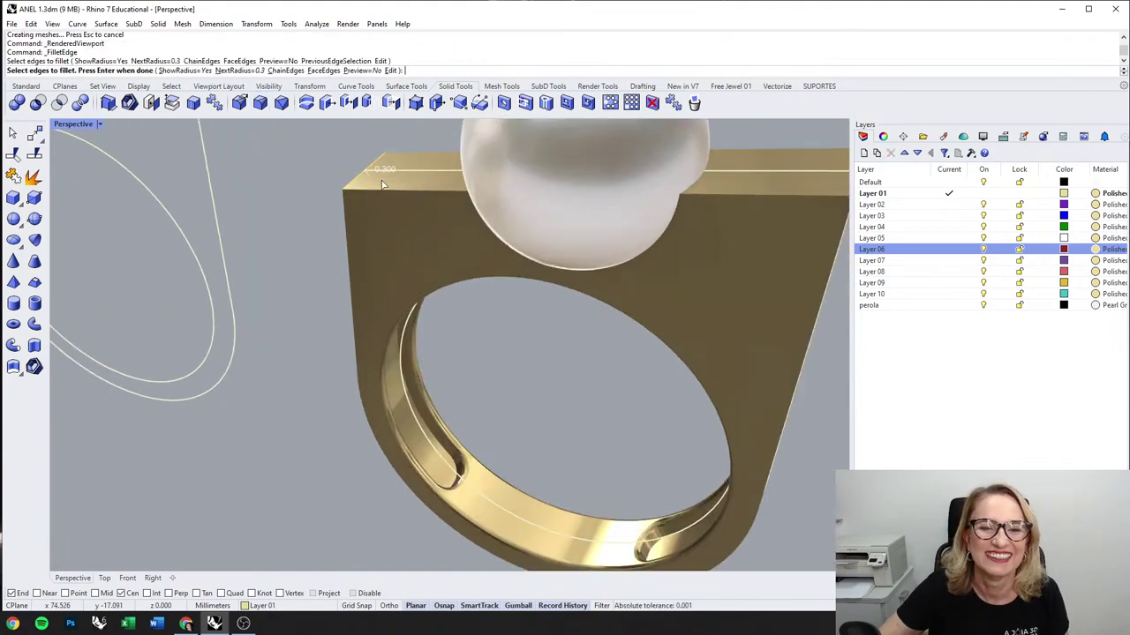
pyautogui.scroll(-3, 575, 215)
pyautogui.scroll(3, 729, 187)
pyautogui.click(741, 187)
pyautogui.rightClick(740, 188)
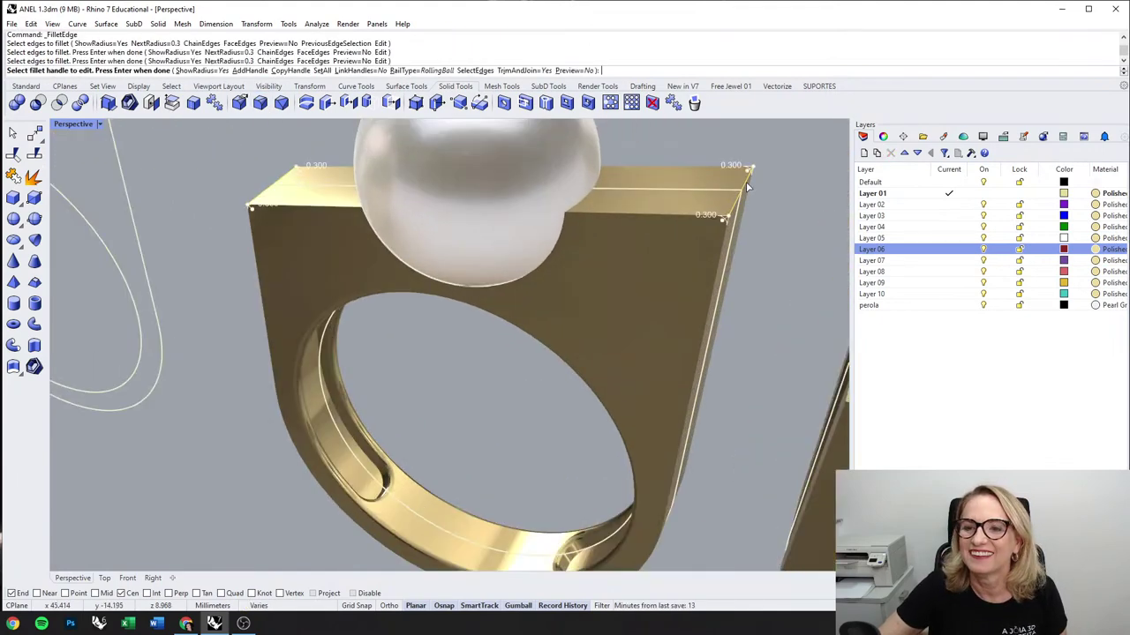
pyautogui.rightClick(483, 268)
pyautogui.scroll(-3, 357, 284)
pyautogui.scroll(-5, 544, 344)
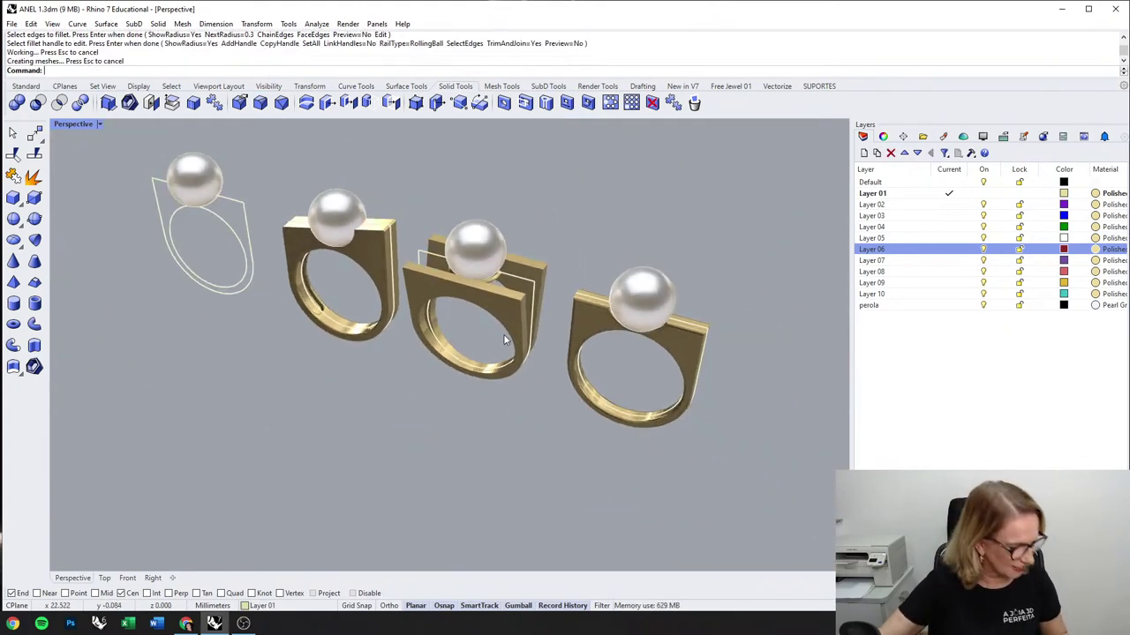
# Step: In the maximized Front view, fillet both upper corners of the fourth ring's outer profile curve with a 10.4 mm radius
pyautogui.doubleClick(76, 124)
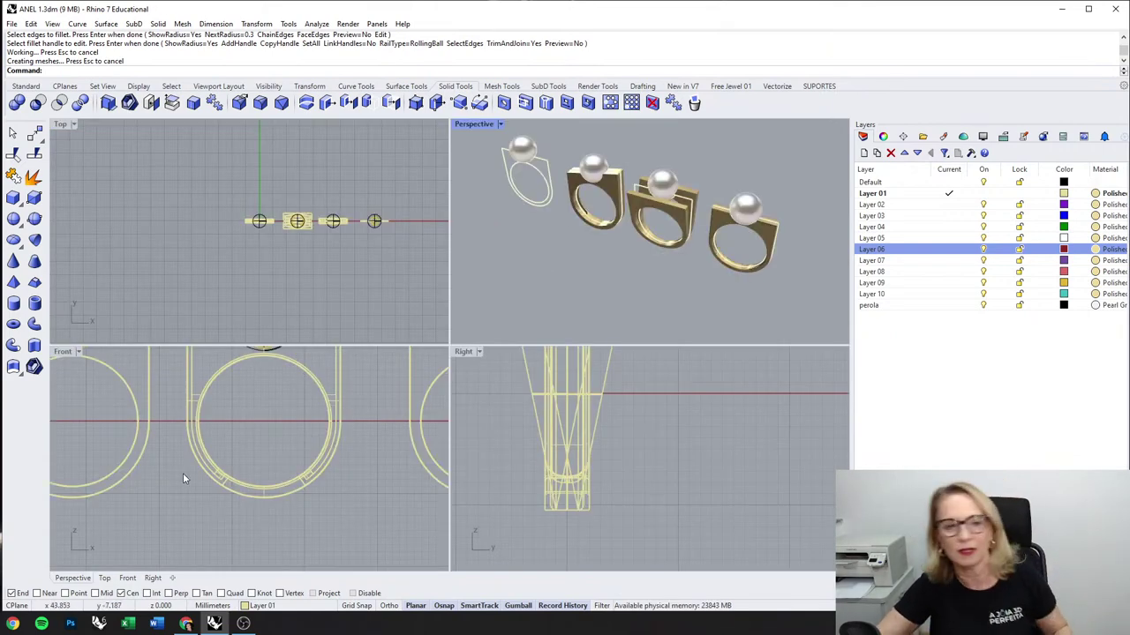
pyautogui.doubleClick(64, 352)
pyautogui.scroll(-3, 692, 361)
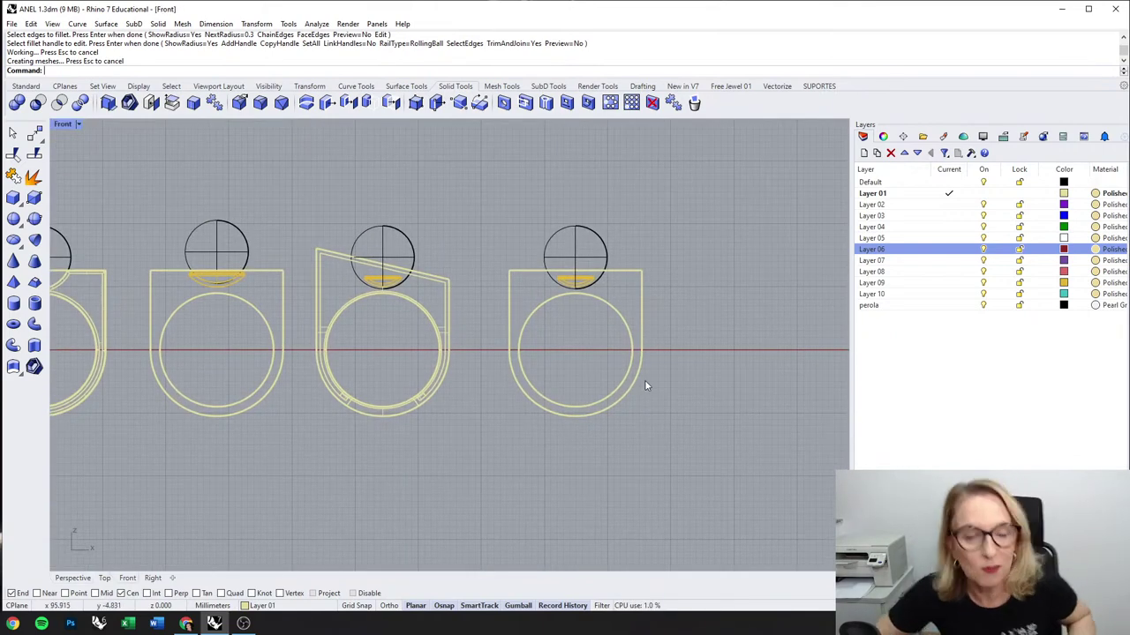
pyautogui.moveTo(552, 236); pyautogui.dragTo(531, 239, button='right')
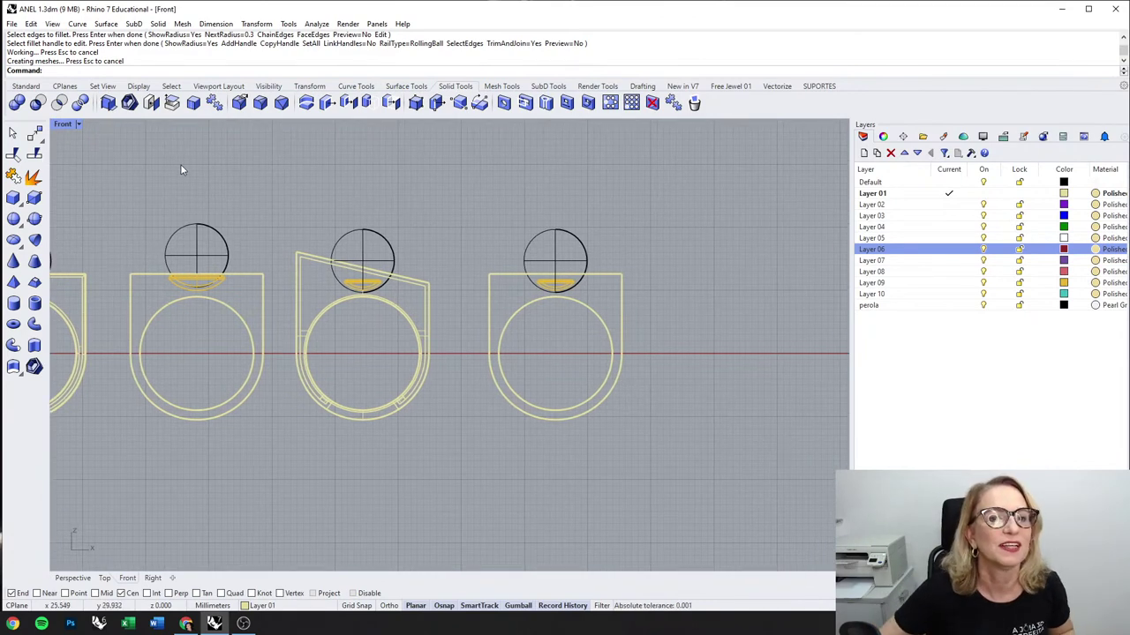
pyautogui.click(355, 86)
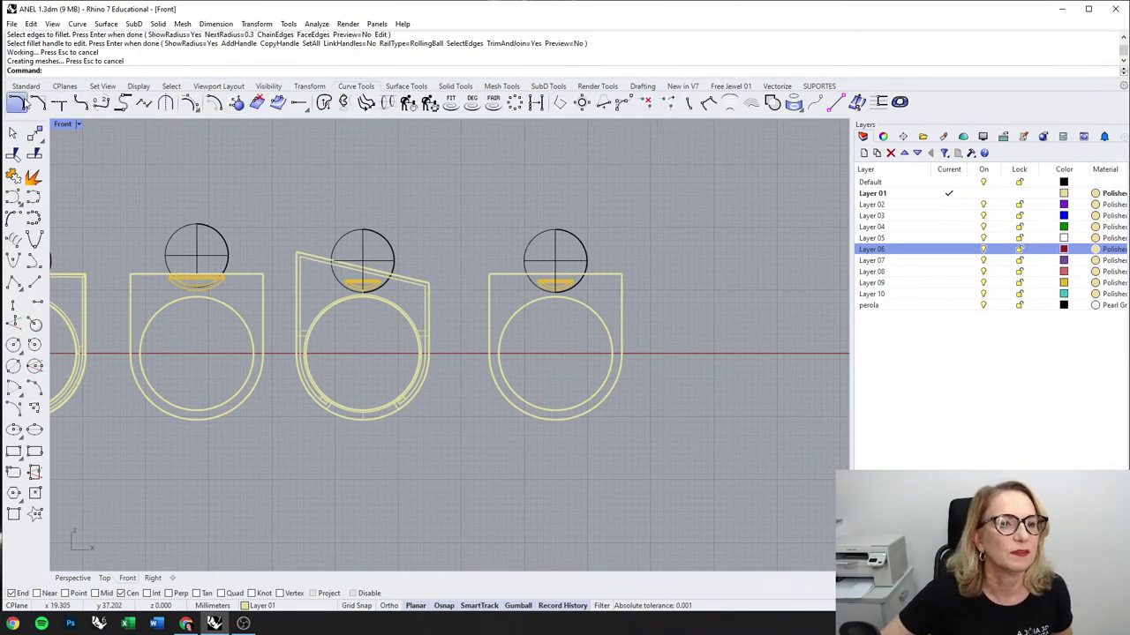
pyautogui.click(16, 103)
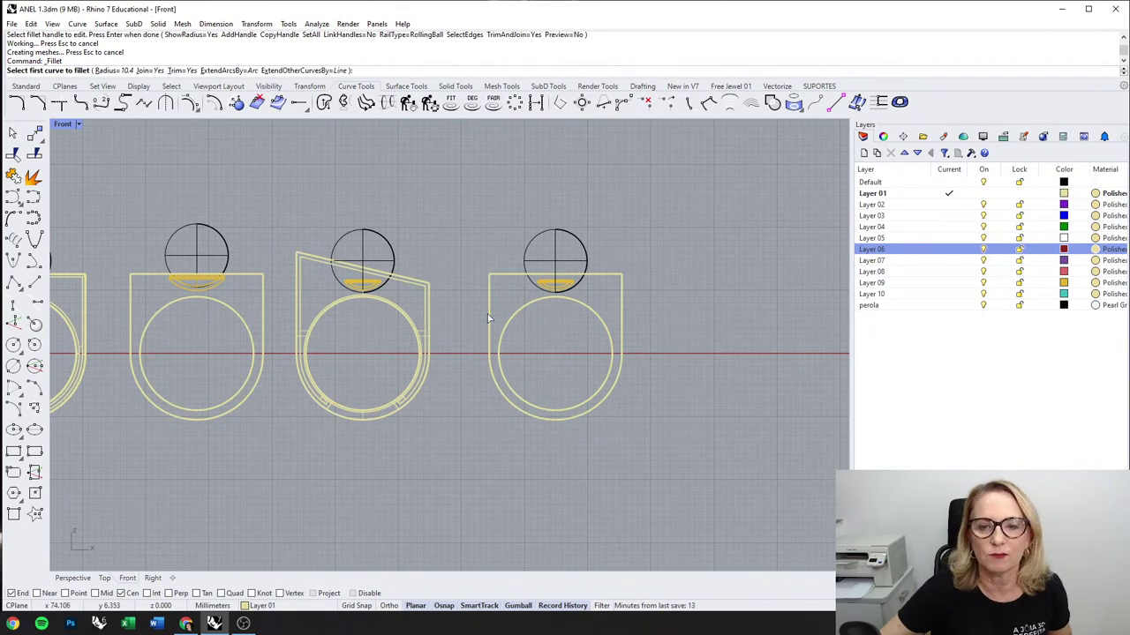
pyautogui.click(489, 318)
pyautogui.click(507, 275)
pyautogui.rightClick(605, 279)
pyautogui.click(607, 274)
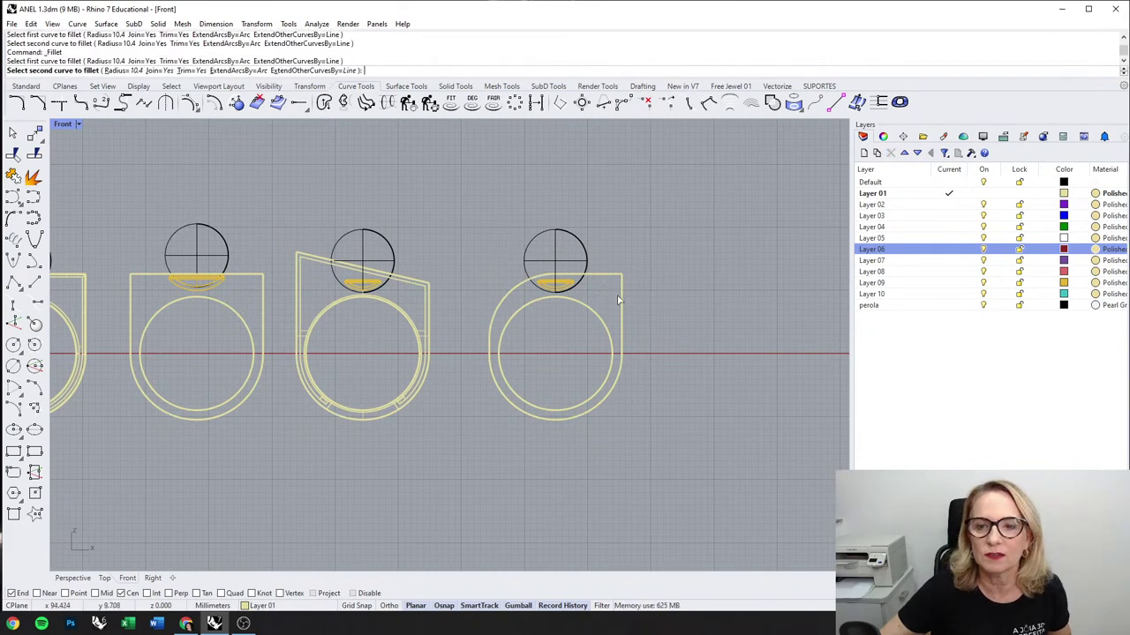
pyautogui.click(617, 301)
# Step: Extrude the fourth ring's inner and outer profile curves as a solid, 1 mm to both sides
pyautogui.moveTo(663, 359); pyautogui.dragTo(629, 339, button='right')
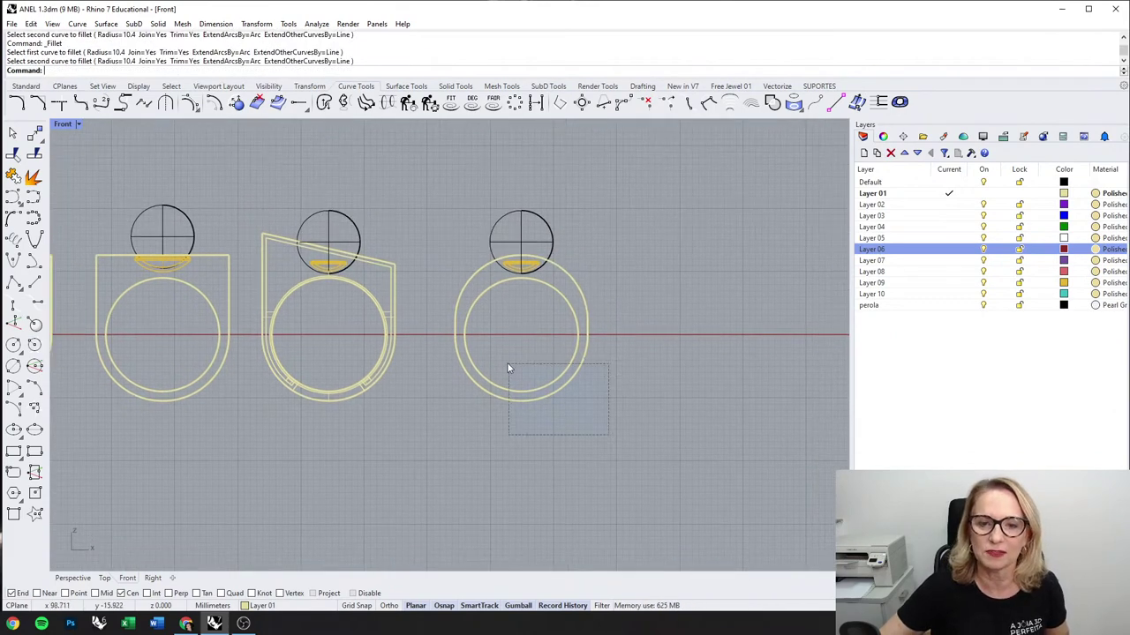
pyautogui.moveTo(508, 367); pyautogui.dragTo(506, 366)
pyautogui.doubleClick(62, 124)
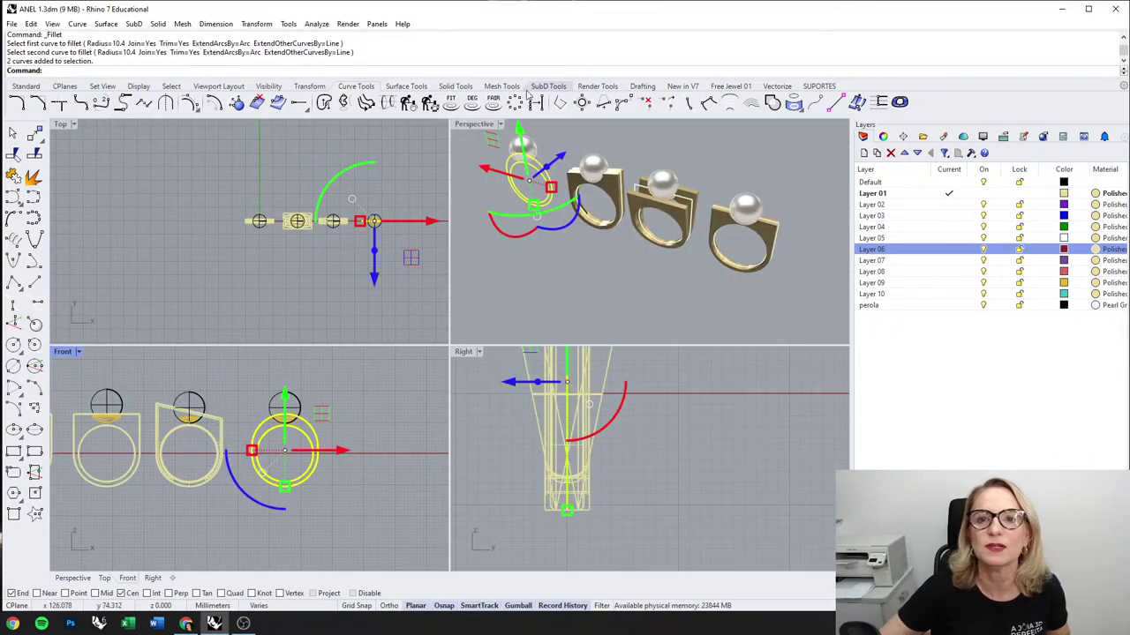
pyautogui.click(455, 86)
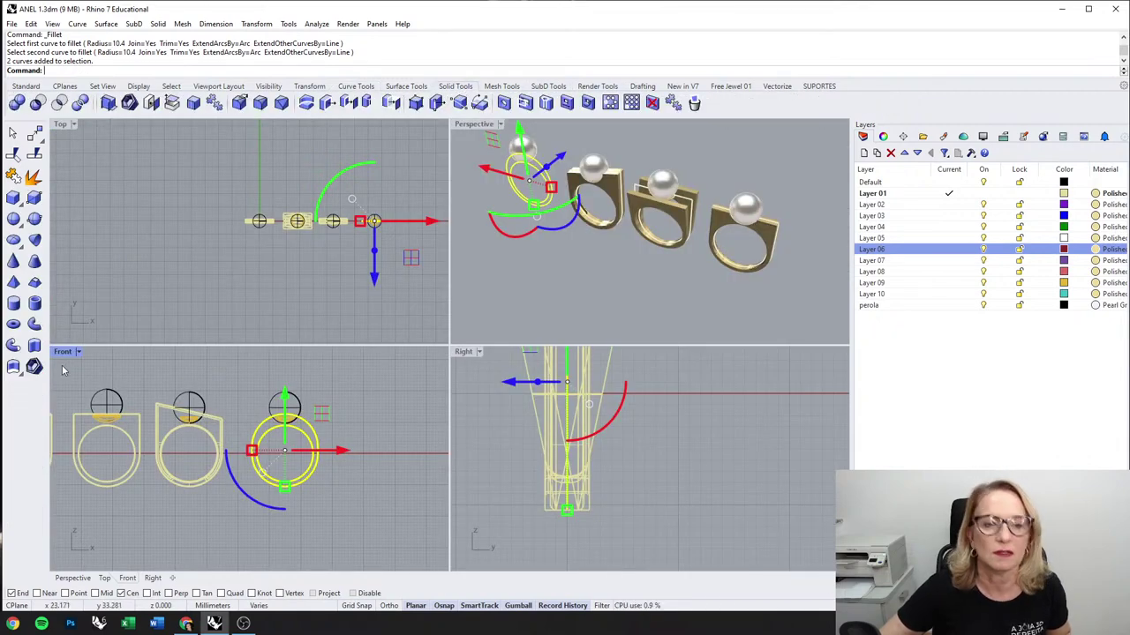
pyautogui.click(34, 346)
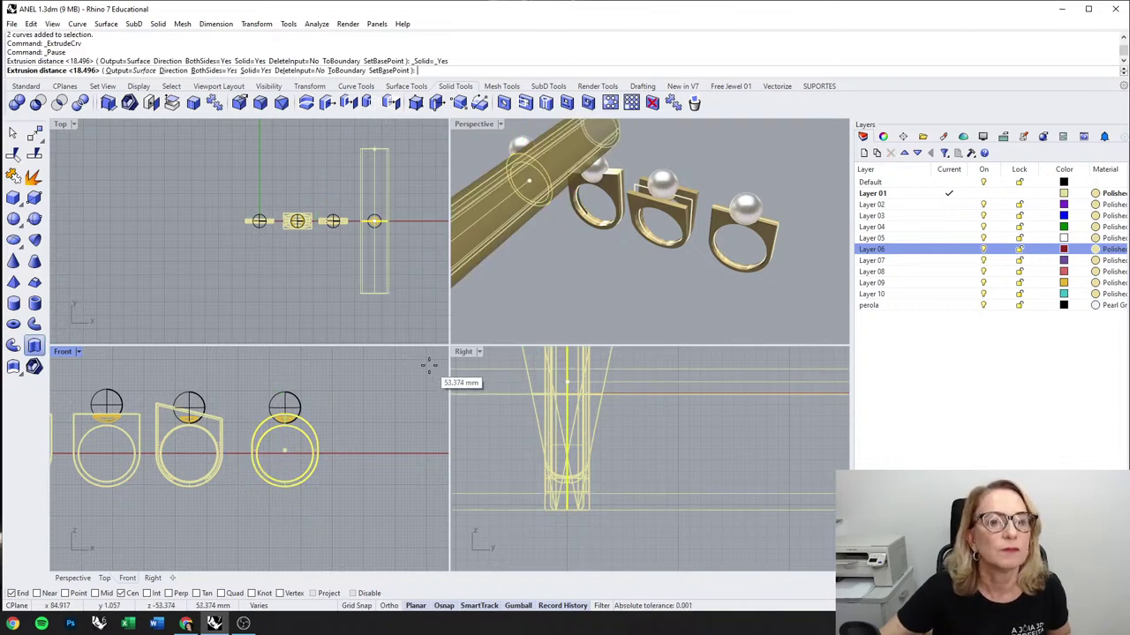
pyautogui.write('1')
pyautogui.press('Return')
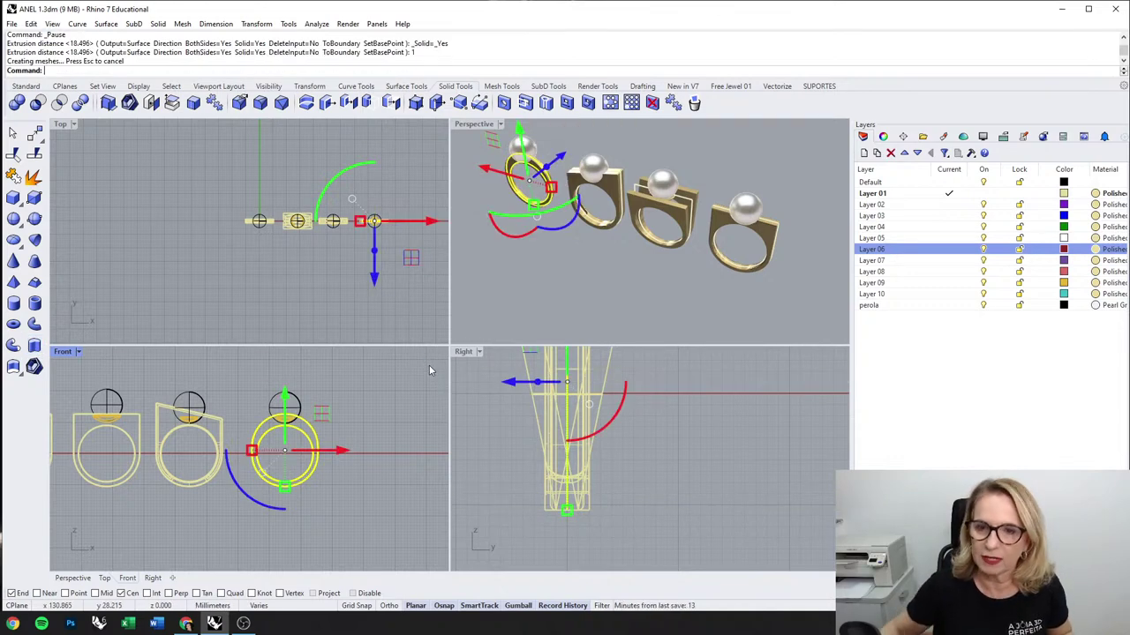
# Step: Isolate the fourth ring with its pearl and curves, and fit it in the Perspective view
pyautogui.click(499, 256)
pyautogui.keyDown('shift'); pyautogui.moveTo(506, 141); pyautogui.dragTo(531, 184, button='right'); pyautogui.keyUp('shift')
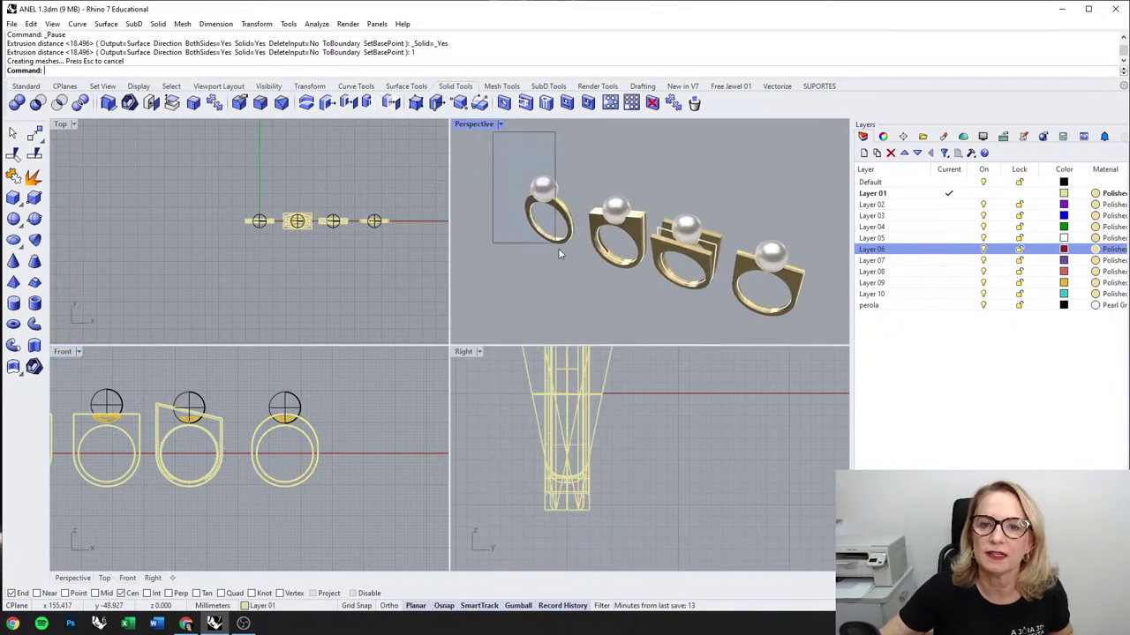
pyautogui.moveTo(557, 253); pyautogui.dragTo(565, 265)
pyautogui.middleClick(574, 283)
pyautogui.click(516, 265)
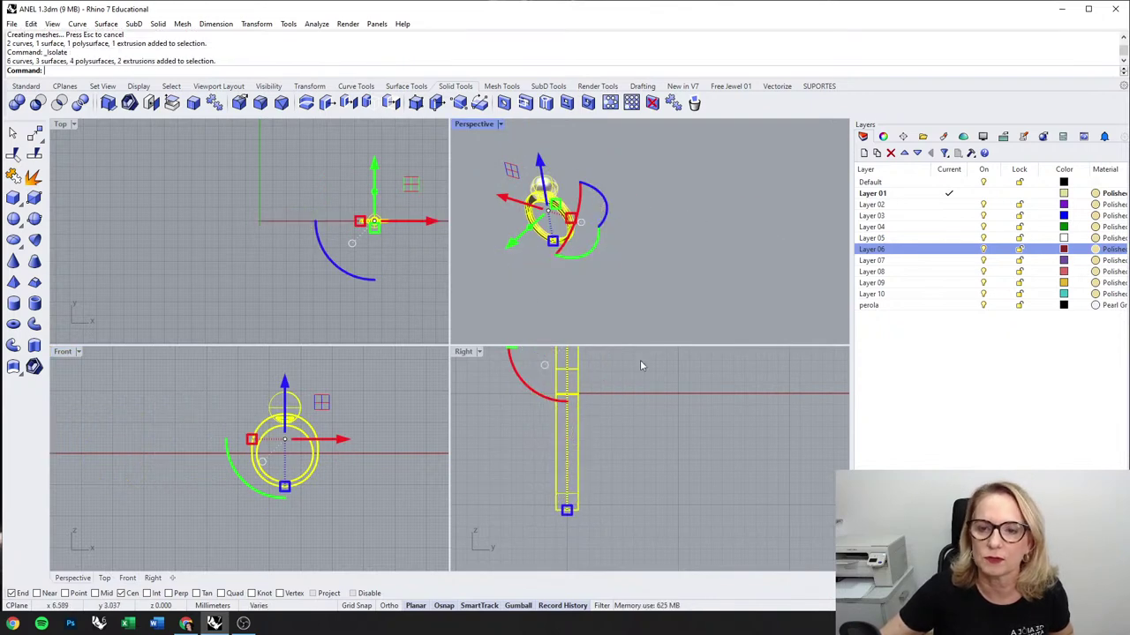
pyautogui.middleClick(633, 277)
pyautogui.click(633, 257)
pyautogui.moveTo(641, 256); pyautogui.dragTo(723, 253, button='right')
pyautogui.click(723, 253)
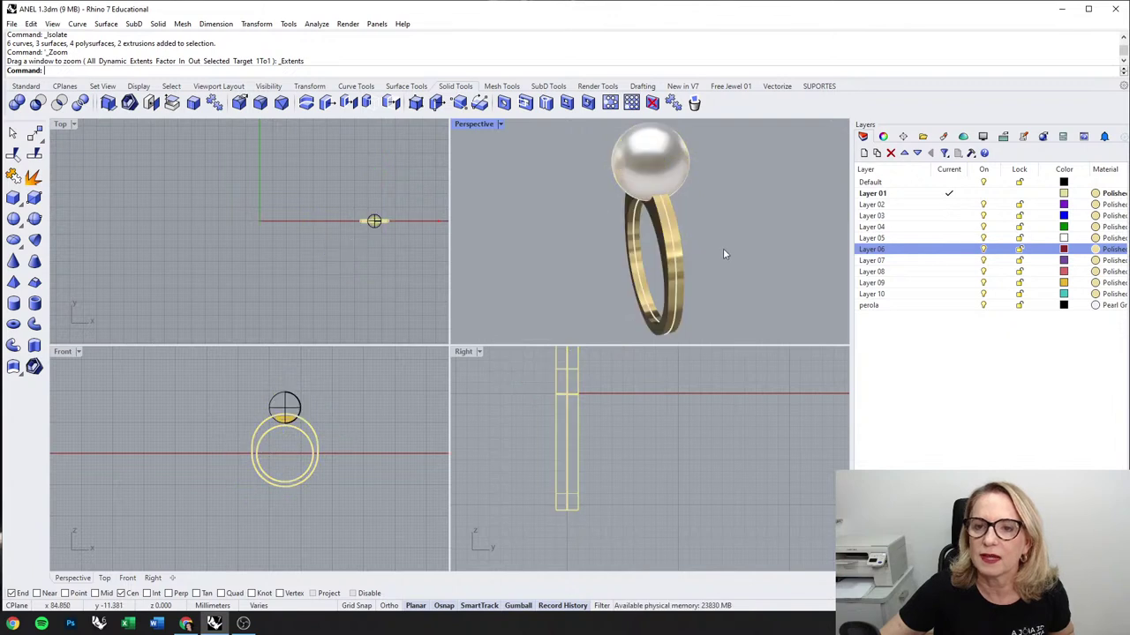
# Step: Raise the top control points of the fourth ring's outer profile curve until its crown sits slightly above the pearl's centre
pyautogui.scroll(-2, 566, 413)
pyautogui.moveTo(565, 413); pyautogui.dragTo(563, 475, button='right')
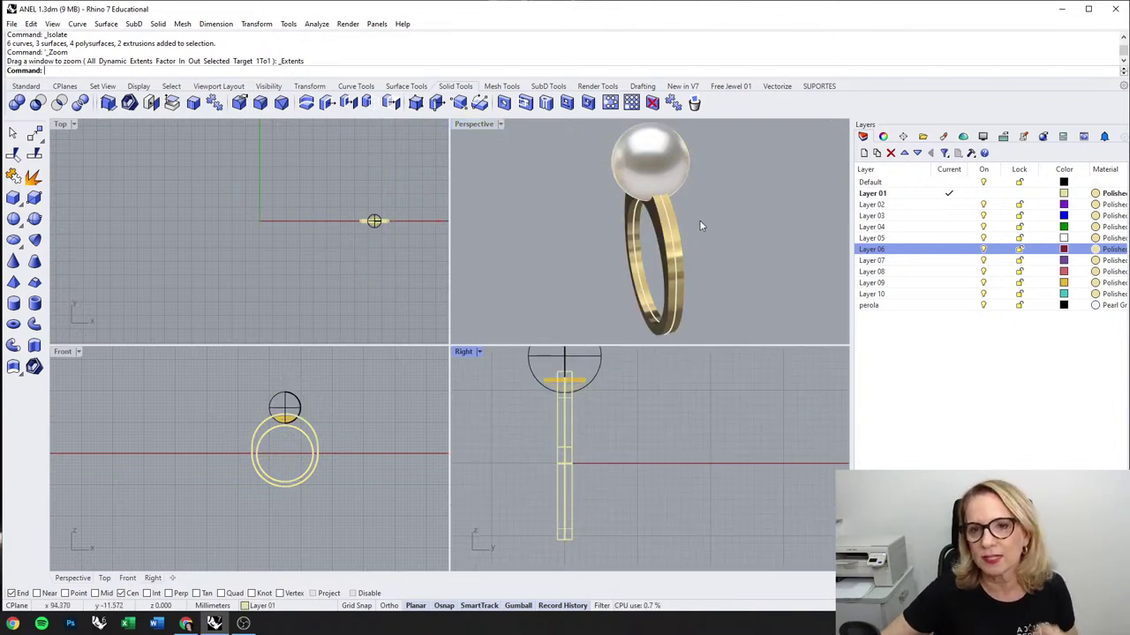
pyautogui.scroll(2, 309, 406)
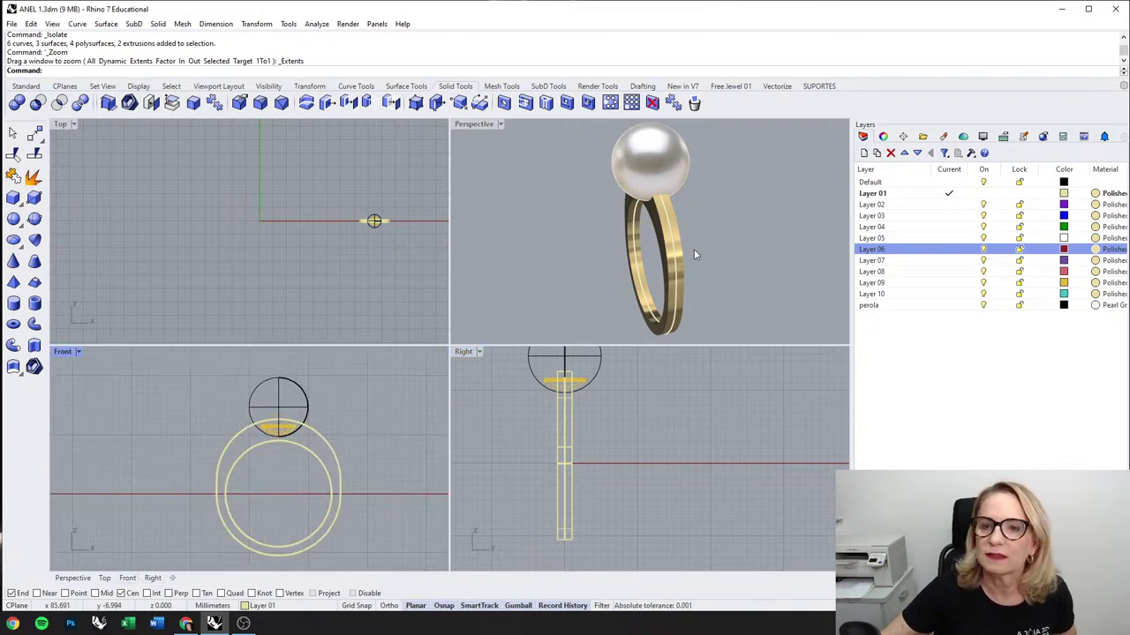
pyautogui.click(676, 263)
pyautogui.moveTo(290, 450); pyautogui.dragTo(292, 428, button='right')
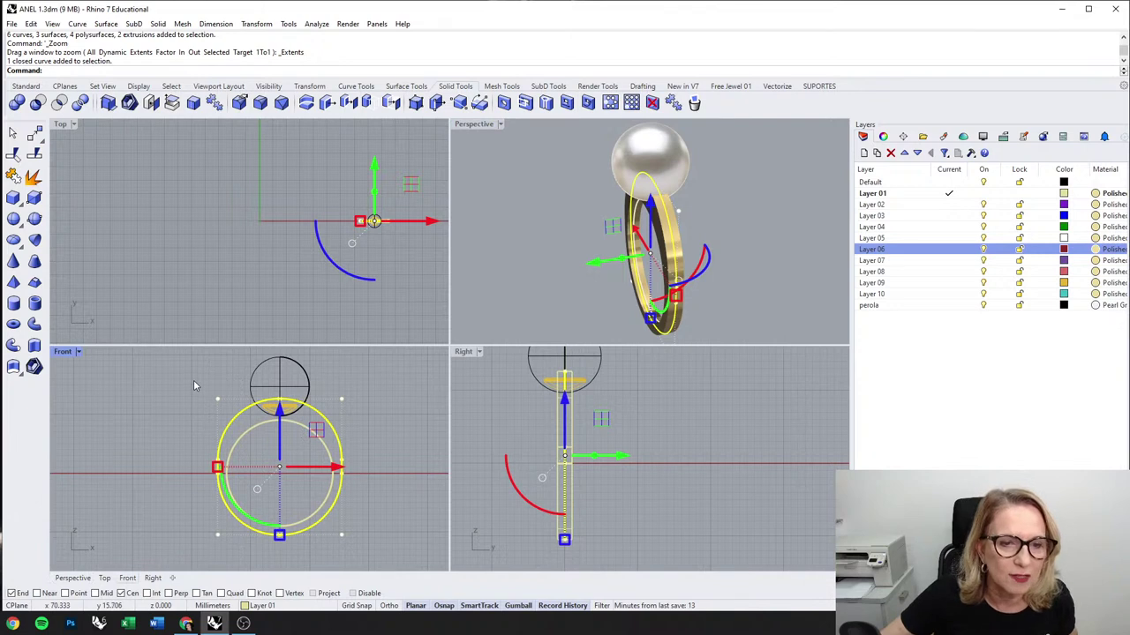
pyautogui.moveTo(194, 381); pyautogui.dragTo(367, 403)
pyautogui.moveTo(353, 402); pyautogui.dragTo(356, 435, button='right')
pyautogui.moveTo(283, 378); pyautogui.dragTo(284, 364)
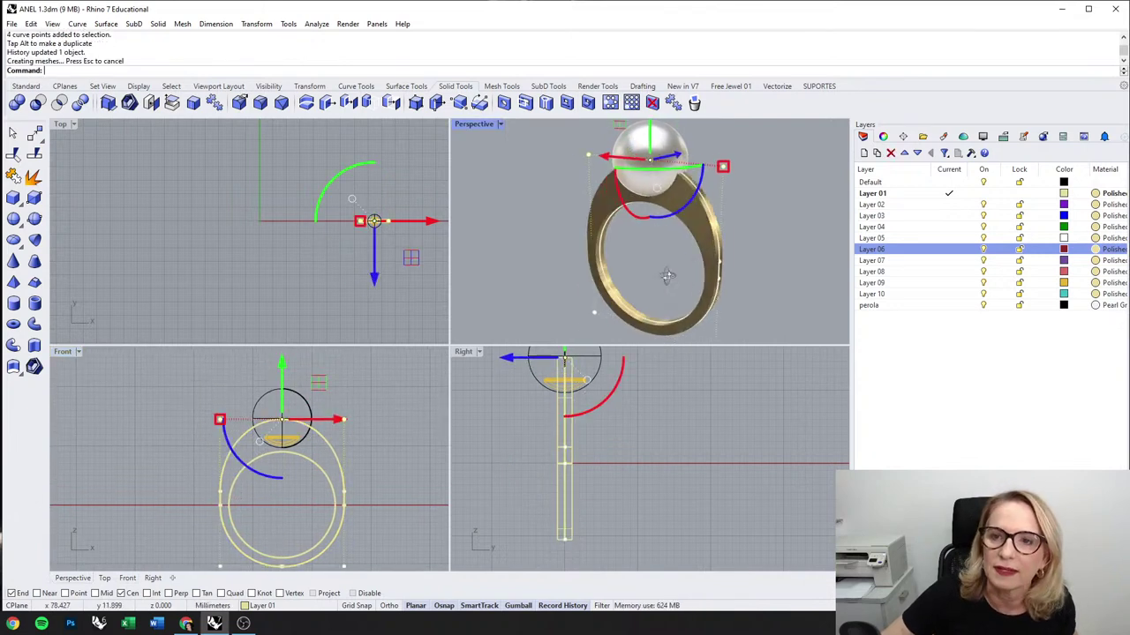
pyautogui.moveTo(668, 277); pyautogui.dragTo(692, 269, button='right')
pyautogui.moveTo(279, 386); pyautogui.dragTo(279, 376)
pyautogui.moveTo(575, 291); pyautogui.dragTo(552, 299, button='right')
pyautogui.moveTo(282, 363)
pyautogui.mouseDown()
pyautogui.moveTo(285, 390)
pyautogui.moveTo(289, 359)
pyautogui.mouseUp()
pyautogui.click(769, 251)
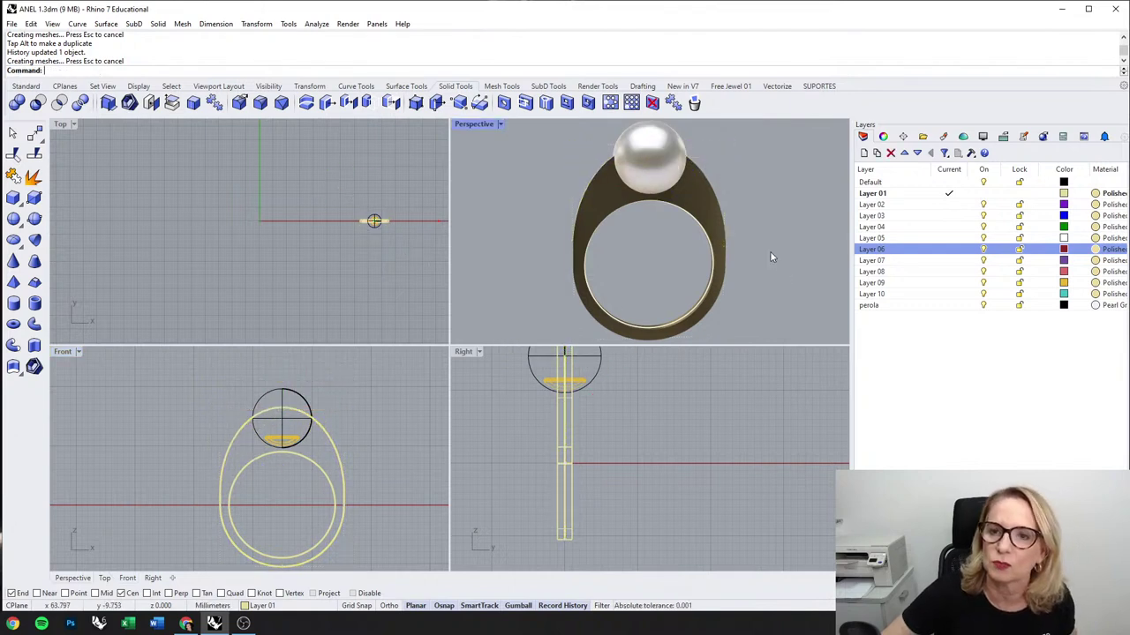
pyautogui.moveTo(770, 250); pyautogui.dragTo(648, 252, button='right')
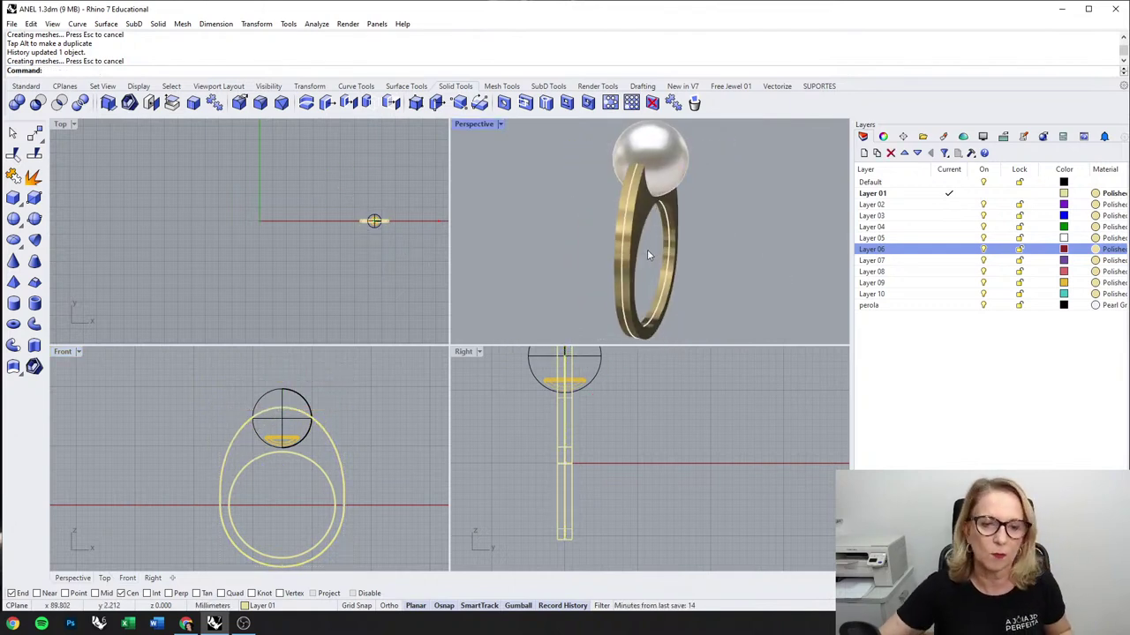
# Step: Bend the fourth ring's solid in the Right view with a vertical spine starting at the band's centre, so its crown leans outward beside the pearl
pyautogui.doubleClick(464, 351)
pyautogui.scroll(-2, 464, 300)
pyautogui.click(319, 85)
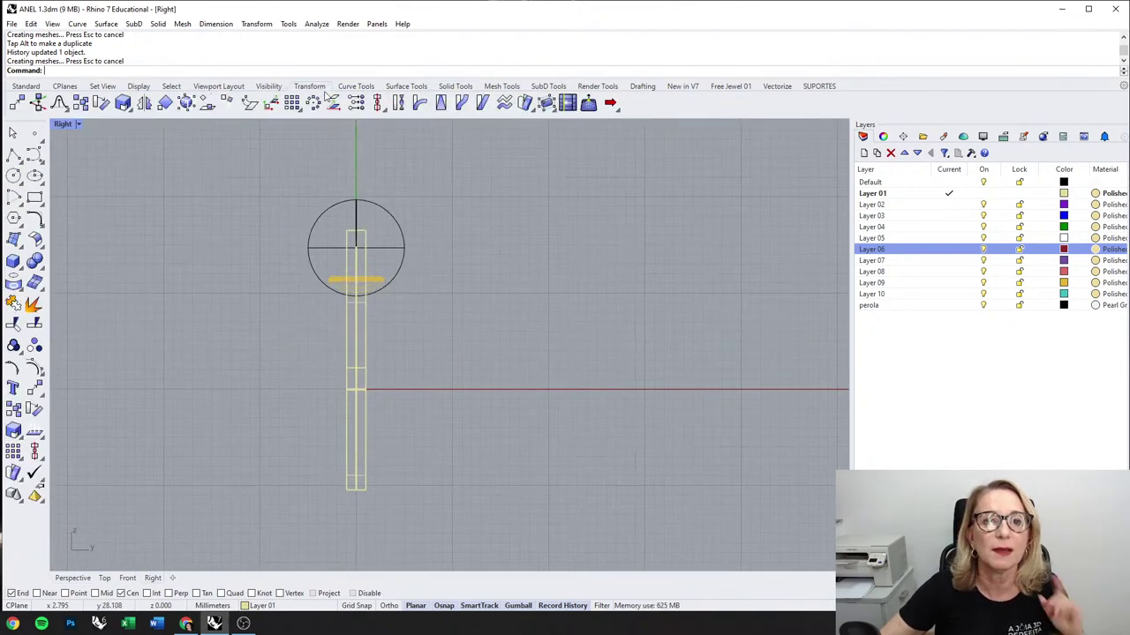
pyautogui.click(419, 105)
pyautogui.scroll(2, 389, 225)
pyautogui.click(355, 282)
pyautogui.press('Return')
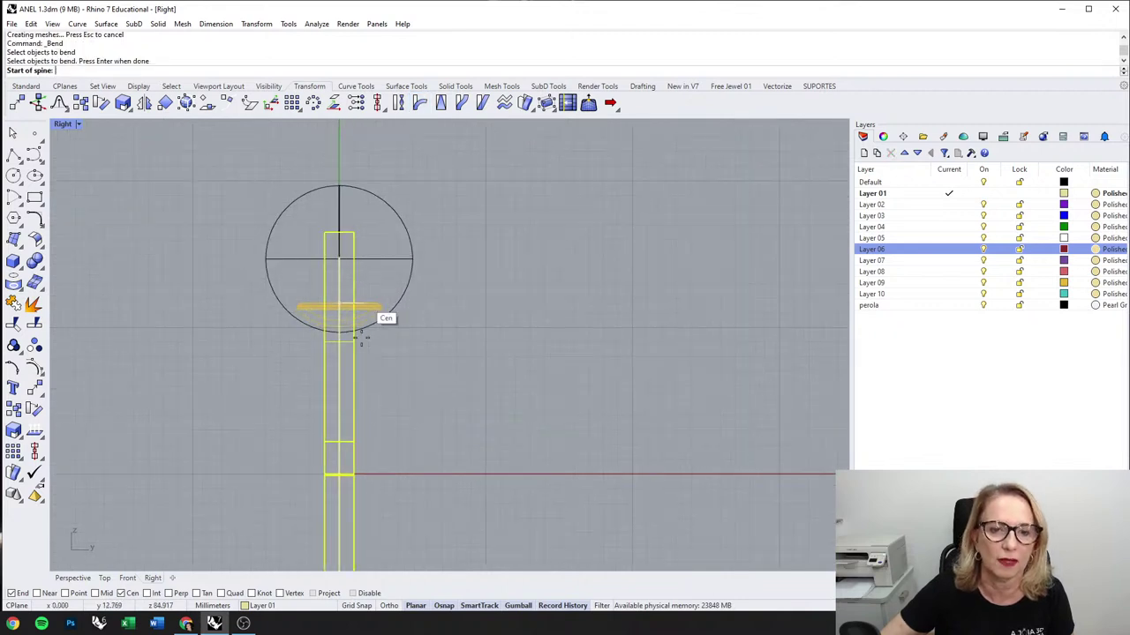
pyautogui.click(343, 446)
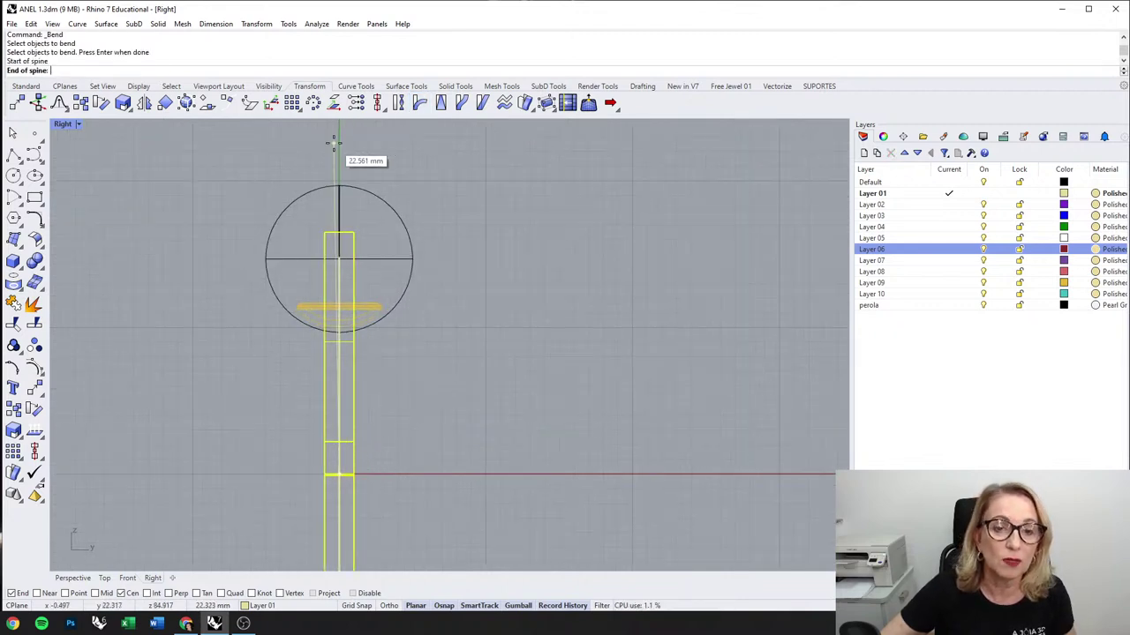
pyautogui.click(339, 143)
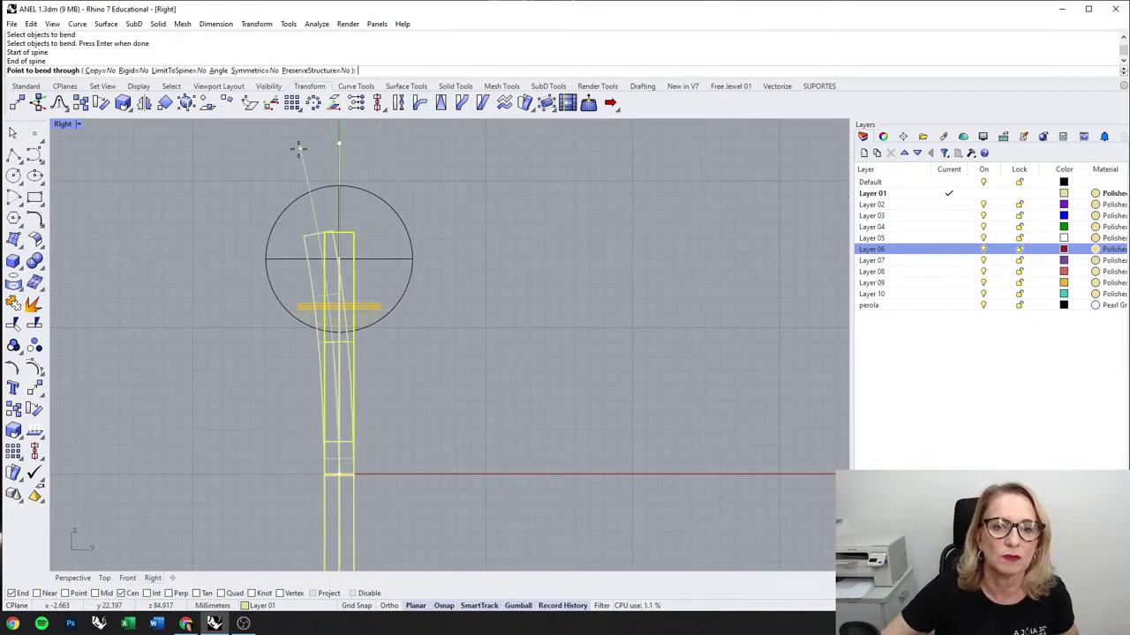
pyautogui.click(192, 198)
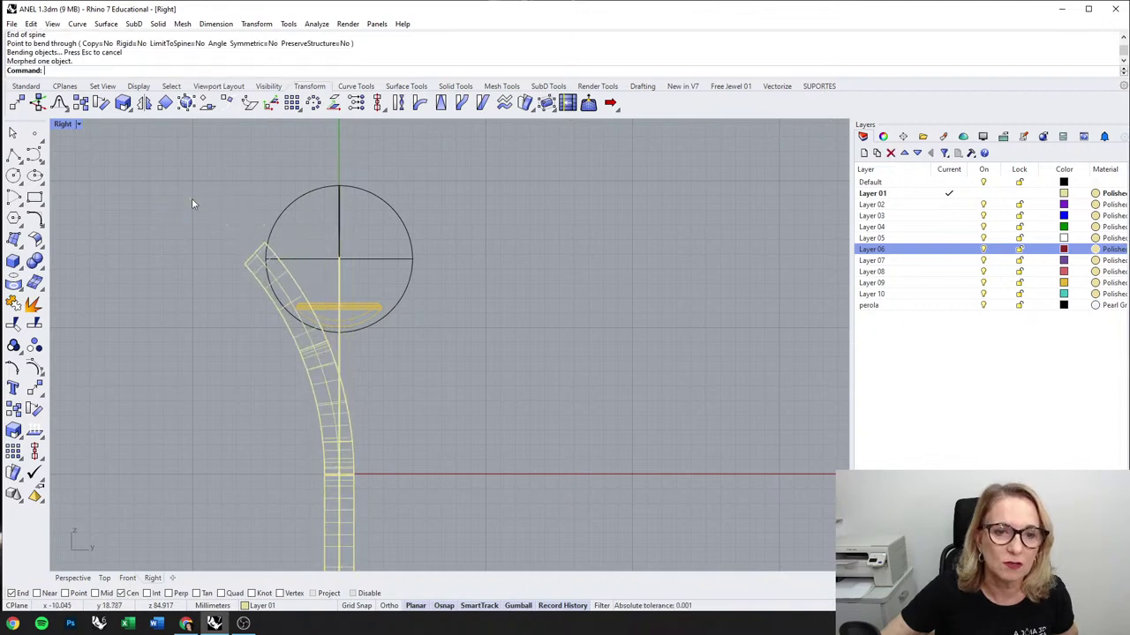
pyautogui.doubleClick(63, 124)
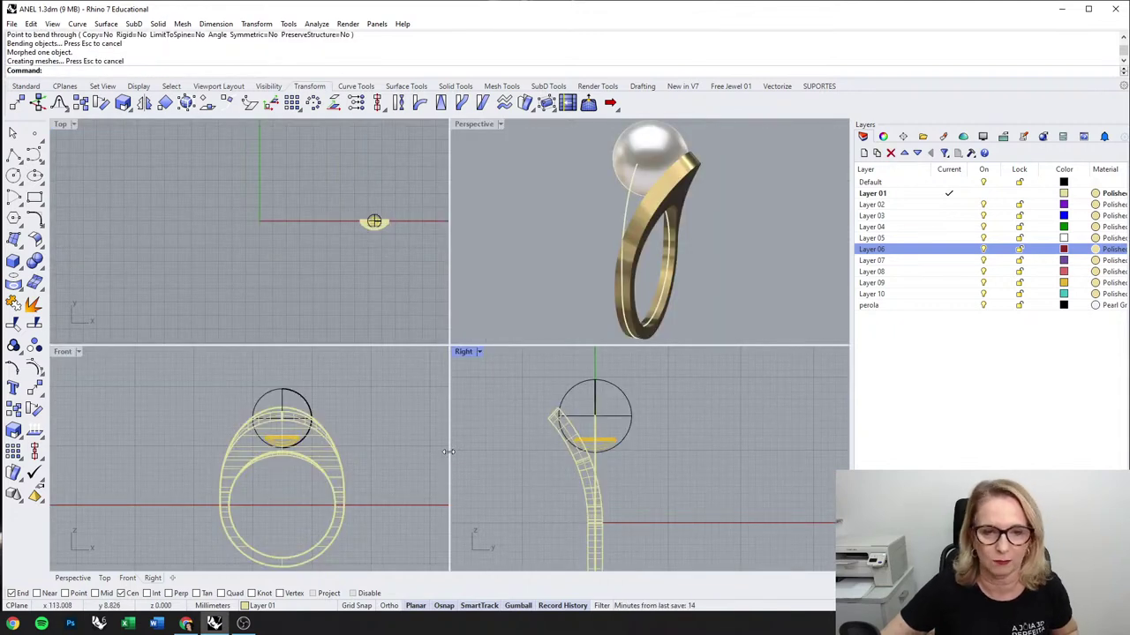
# Step: Try to mirror the bent ring about the X axis in the Right view, and undo the mirror
pyautogui.click(694, 189)
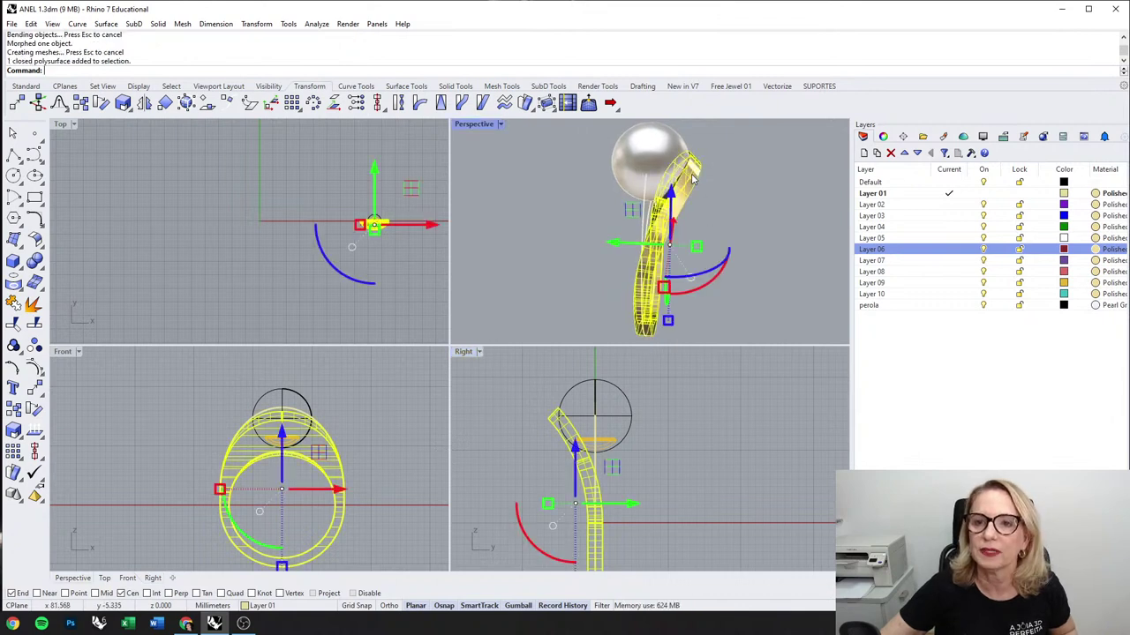
pyautogui.scroll(-3, 608, 427)
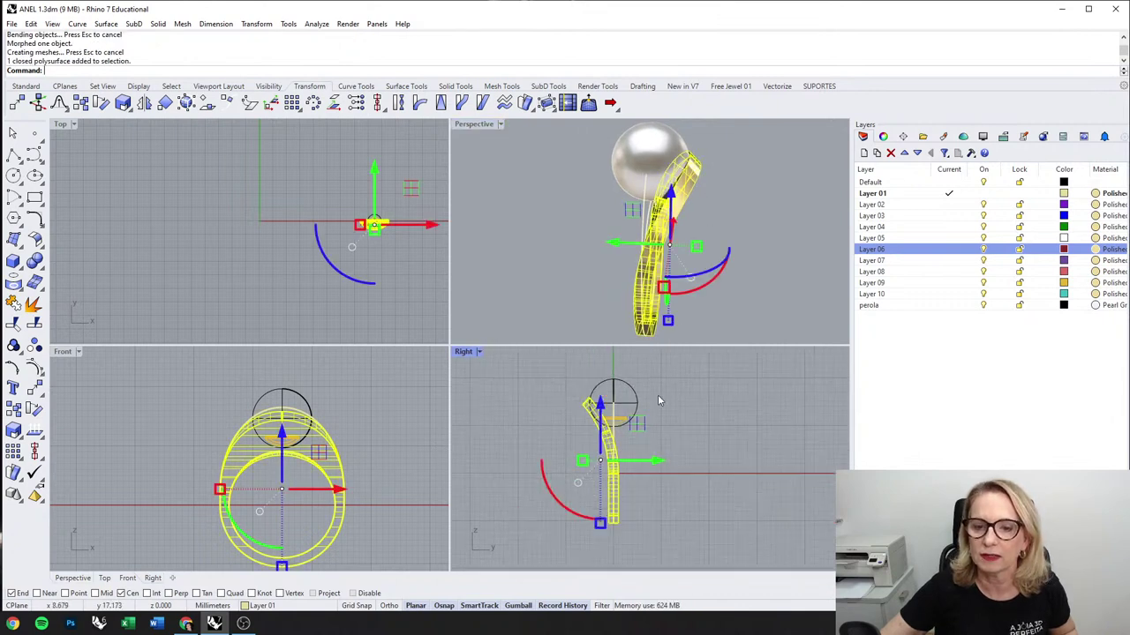
pyautogui.click(143, 103)
pyautogui.click(147, 71)
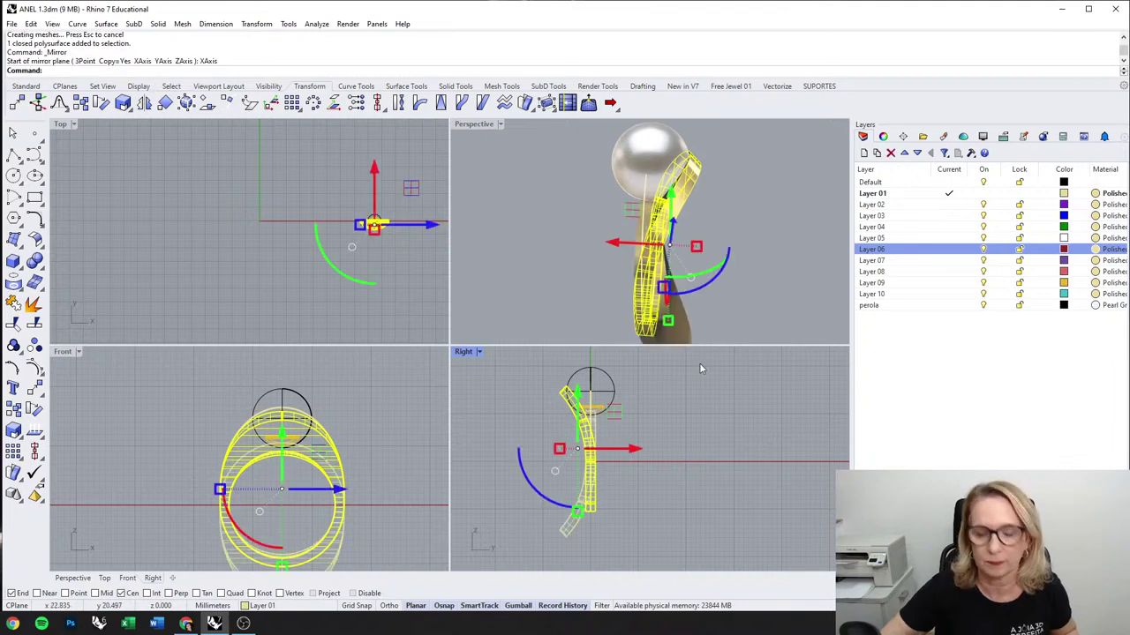
pyautogui.hotkey('ctrl', 'z')
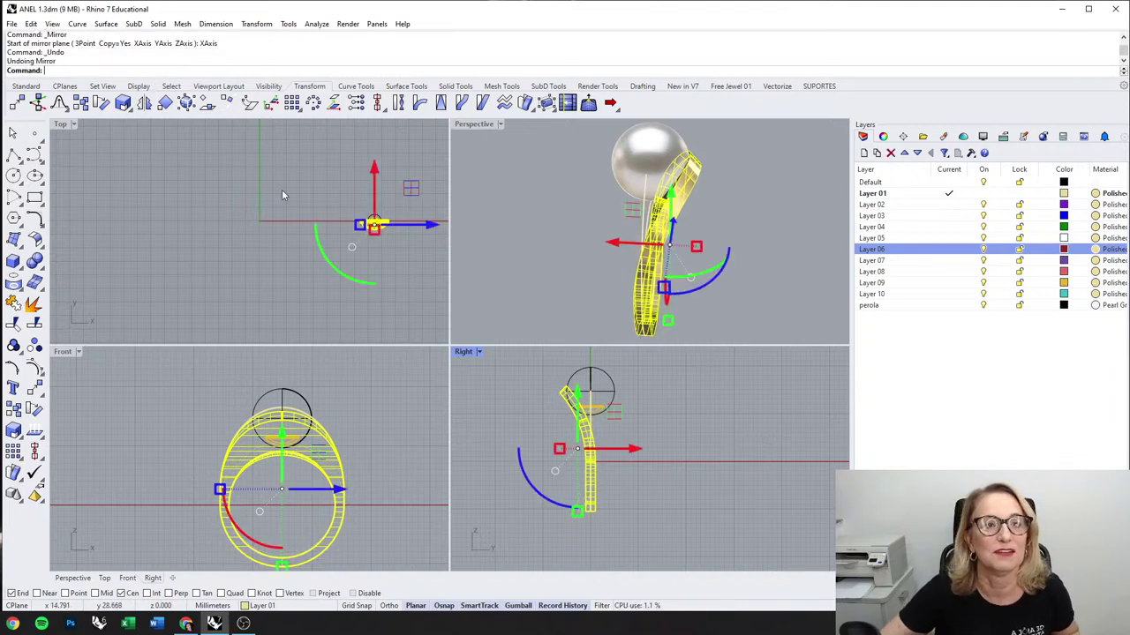
# Step: Mirror the bent ring horizontally in the Right view across a plane starting at origin 0, keeping the original
pyautogui.press('Escape')
pyautogui.click(566, 394)
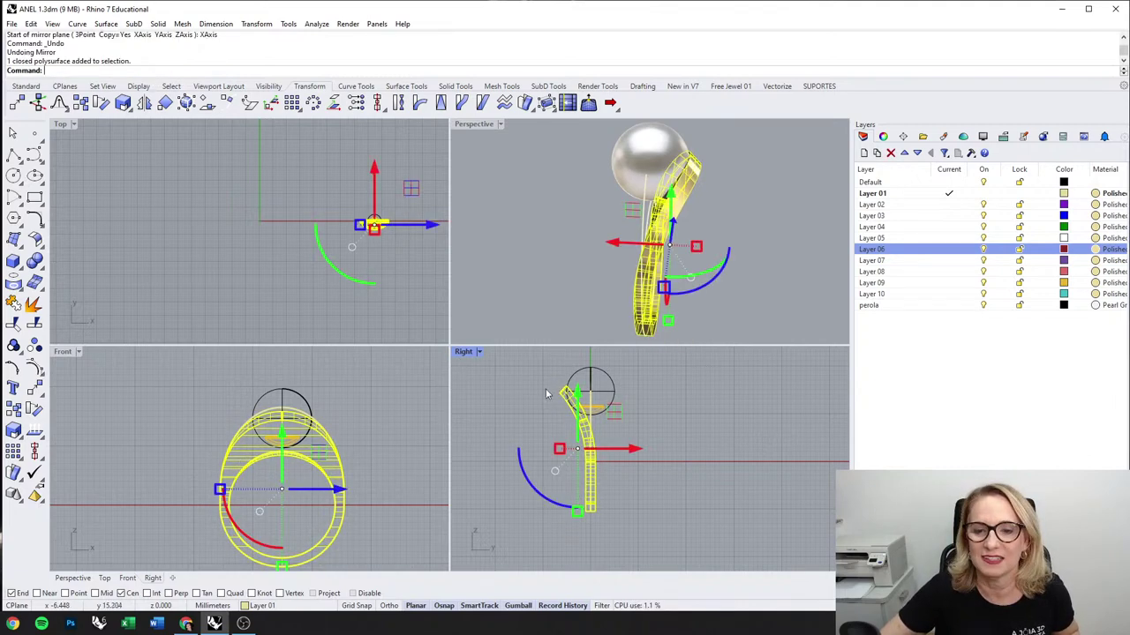
pyautogui.rightClick(570, 399)
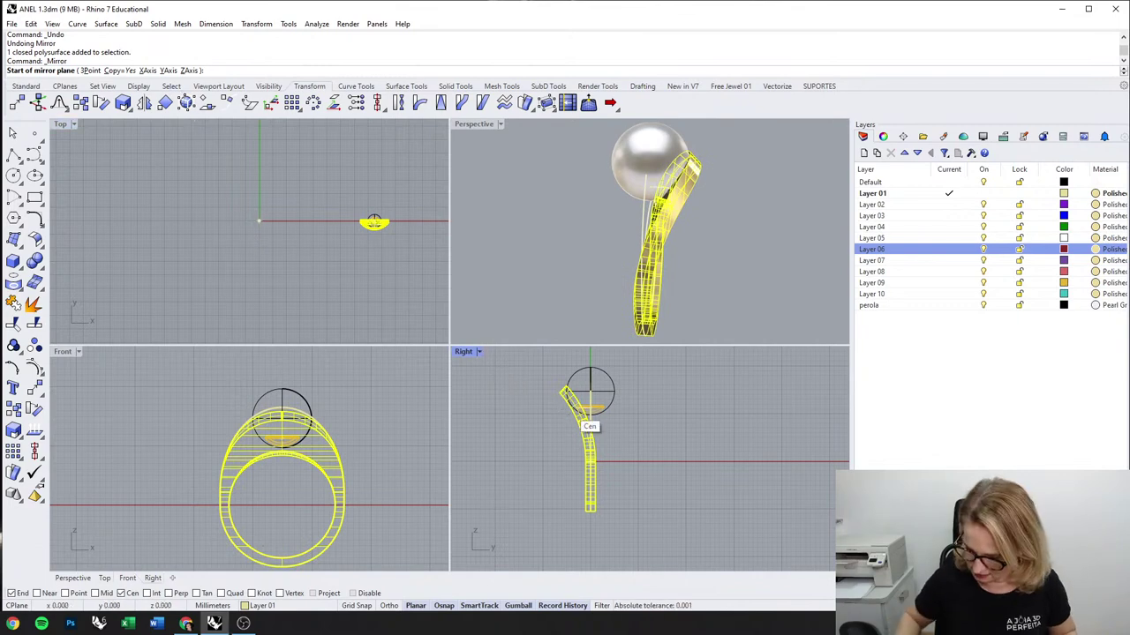
pyautogui.write('0')
pyautogui.press('Return')
pyautogui.click(653, 401)
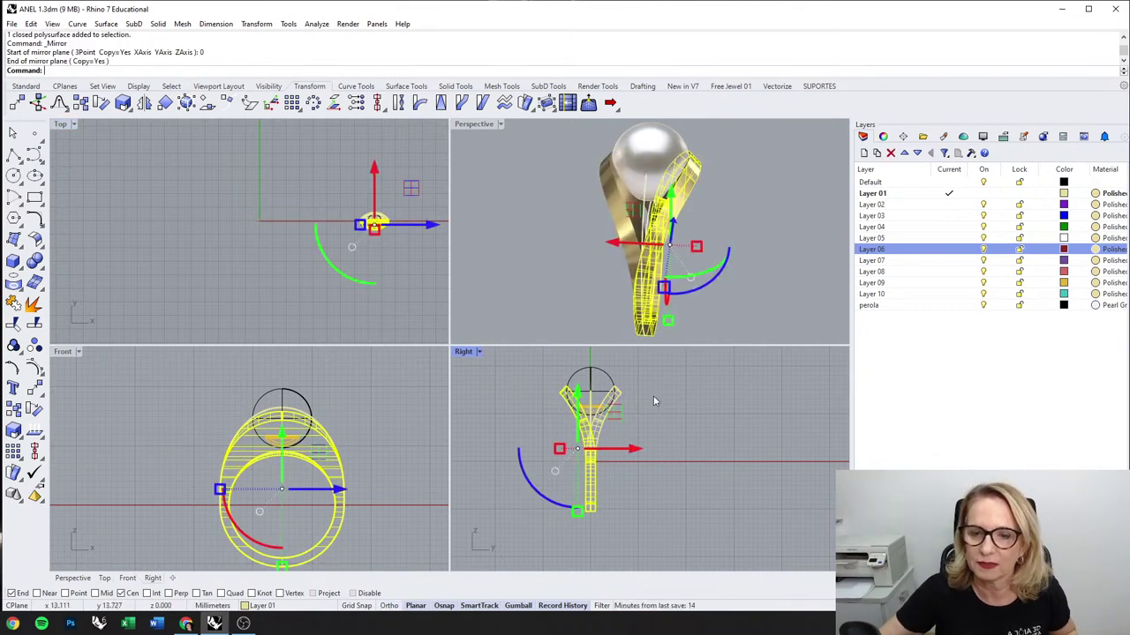
pyautogui.press('Escape')
# Step: Move the original bent ring slightly outward from the centre in the Right view
pyautogui.scroll(4, 602, 386)
pyautogui.click(569, 441)
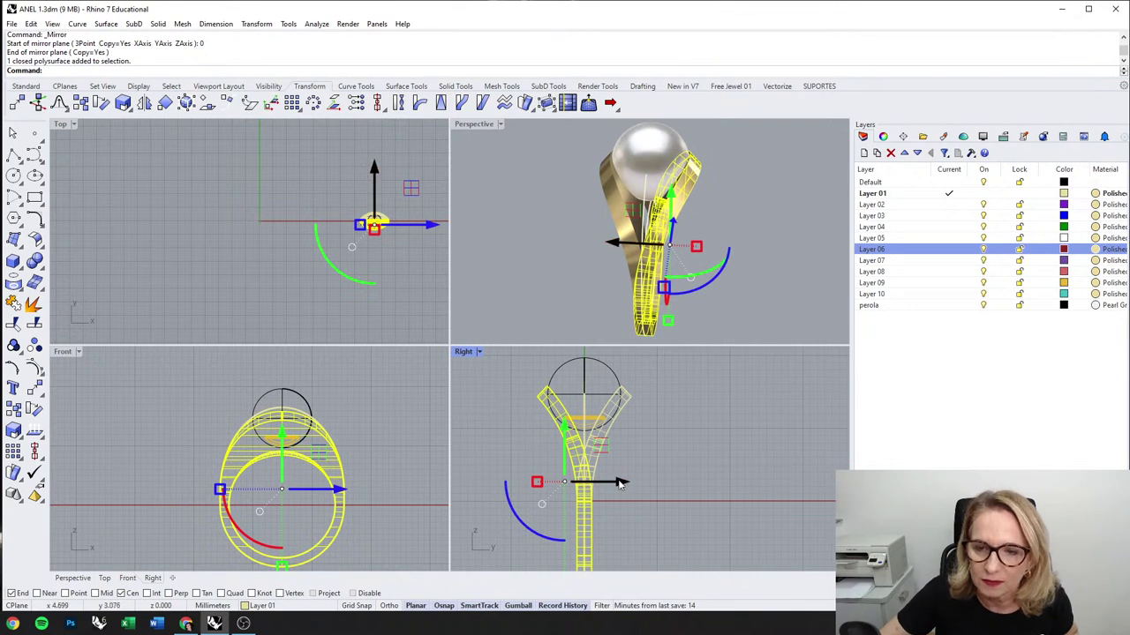
pyautogui.moveTo(620, 483); pyautogui.dragTo(616, 483)
pyautogui.click(716, 300)
# Step: Delete the orange base piece inside the lower part of the pearl in the Front view
pyautogui.moveTo(669, 214)
pyautogui.mouseDown(button='right')
pyautogui.moveTo(754, 287)
pyautogui.moveTo(713, 196)
pyautogui.moveTo(666, 200)
pyautogui.mouseUp(button='right')
pyautogui.scroll(9, 664, 201)
pyautogui.scroll(6, 278, 436)
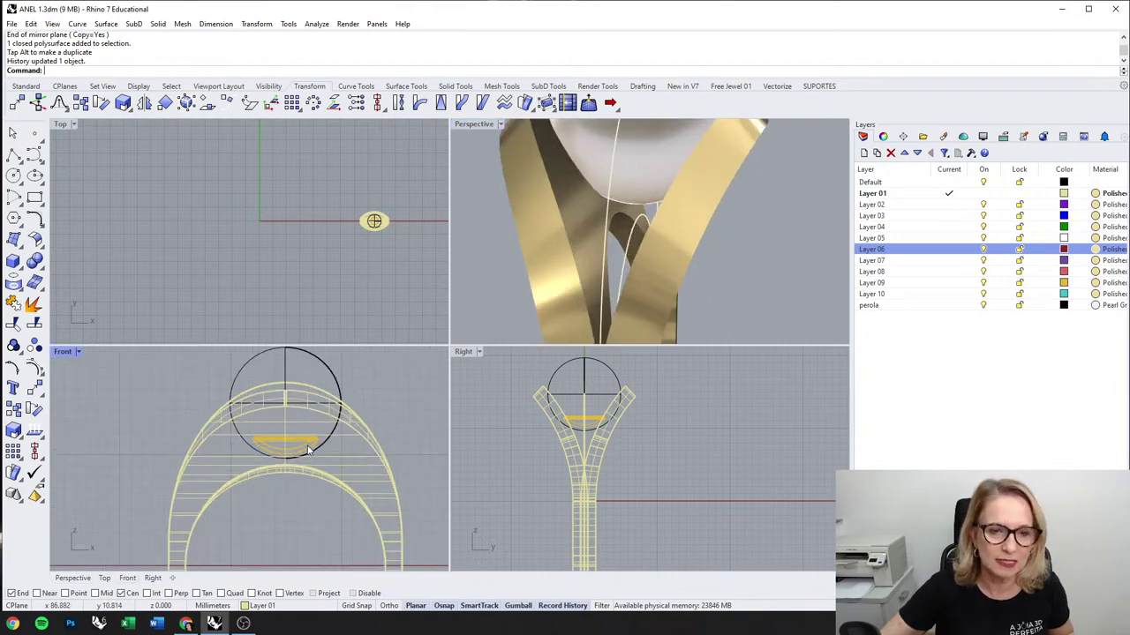
pyautogui.click(307, 448)
pyautogui.press('Delete')
pyautogui.scroll(-5, 616, 195)
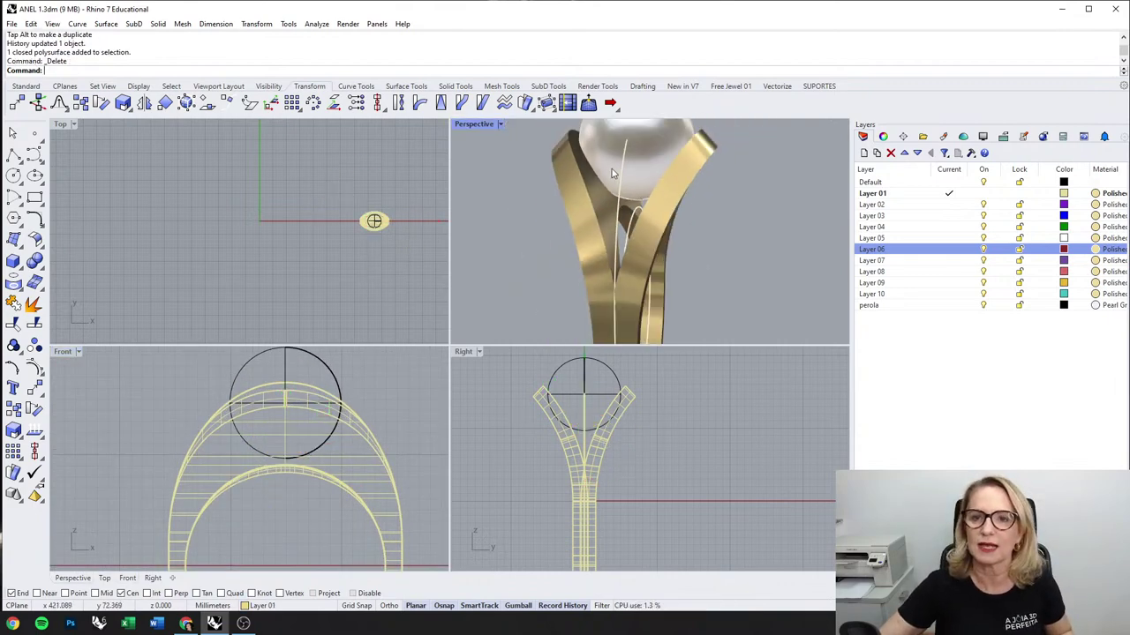
pyautogui.scroll(1, 349, 364)
pyautogui.click(348, 365)
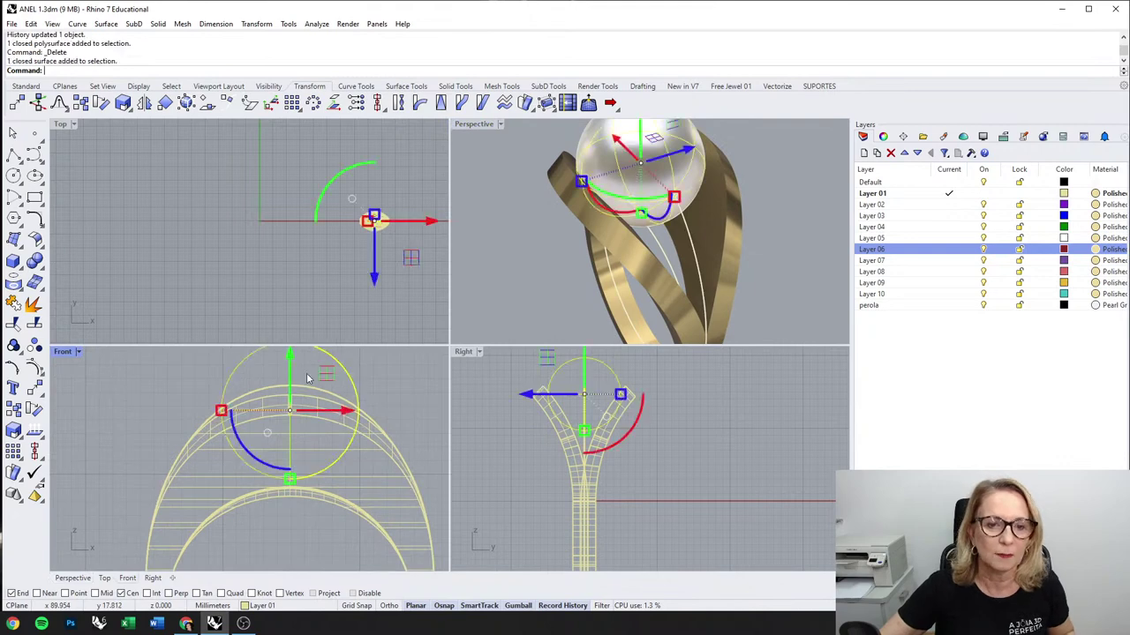
pyautogui.click(511, 248)
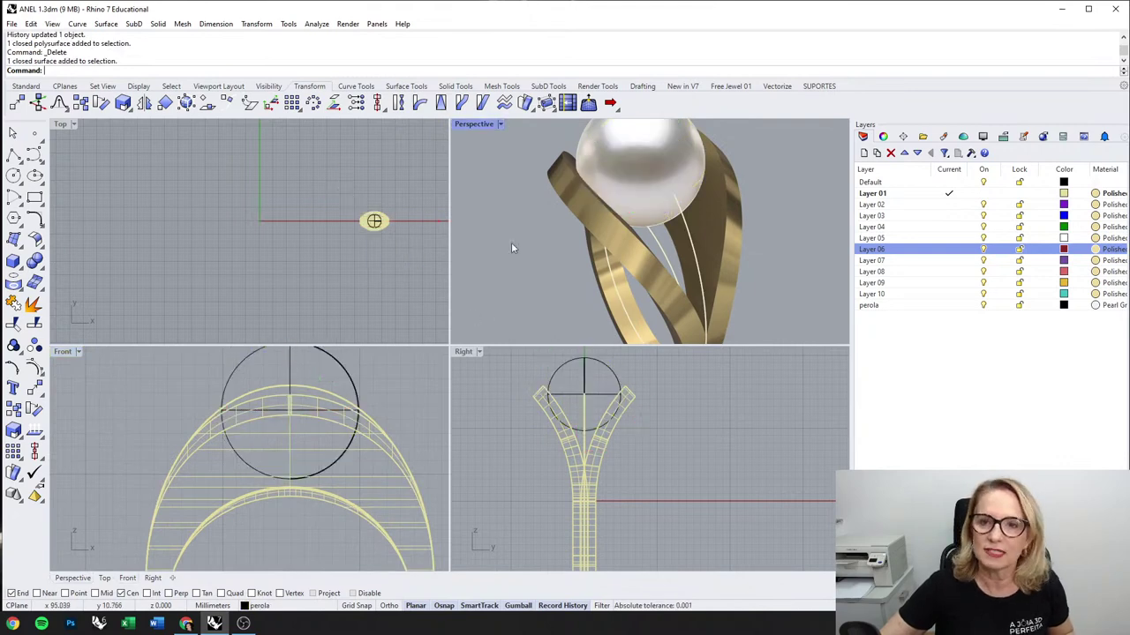
# Step: Subtract the pearl from both bent bands with Boolean Difference, using DeleteInput=No, in the maximized Perspective view
pyautogui.doubleClick(476, 124)
pyautogui.moveTo(447, 210); pyautogui.dragTo(469, 332, button='right')
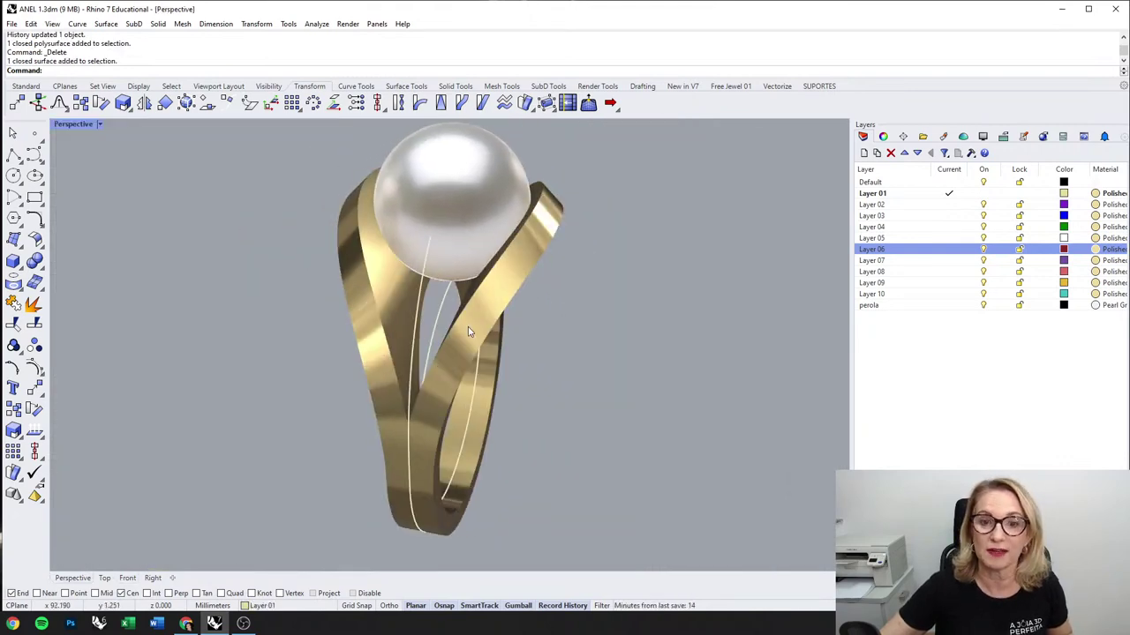
pyautogui.moveTo(530, 251); pyautogui.dragTo(510, 325, button='right')
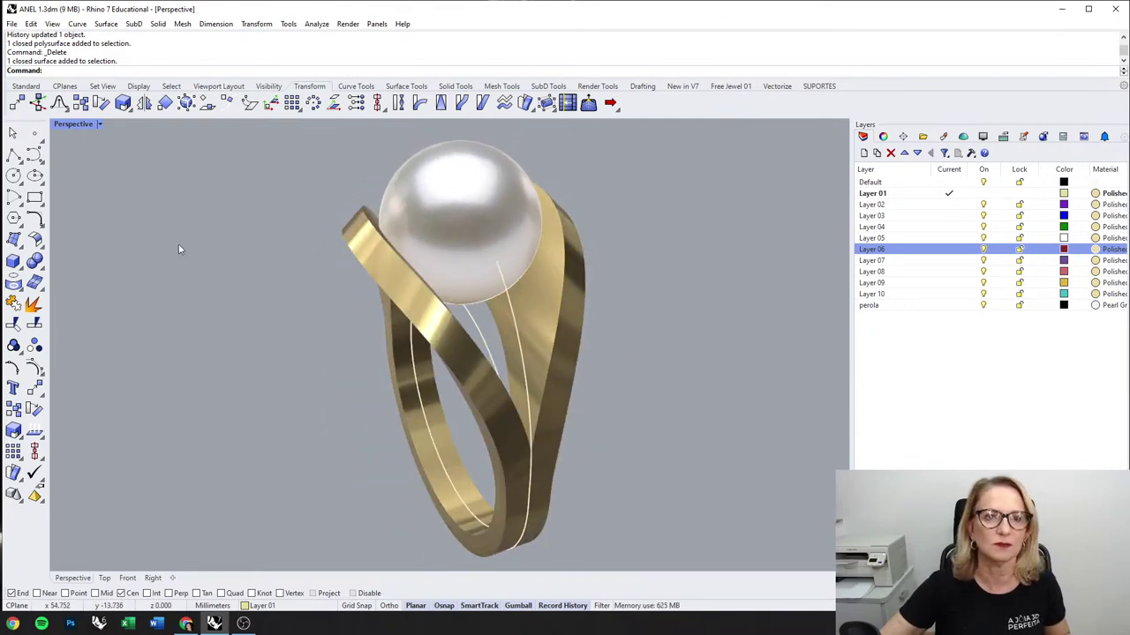
pyautogui.click(455, 86)
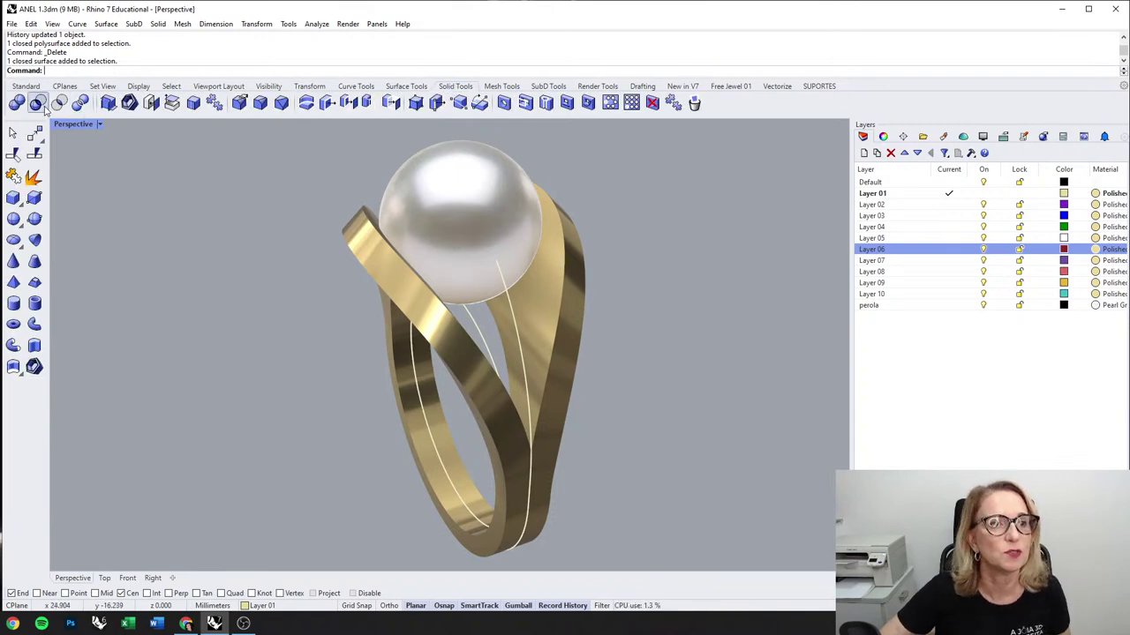
pyautogui.click(38, 104)
pyautogui.click(419, 303)
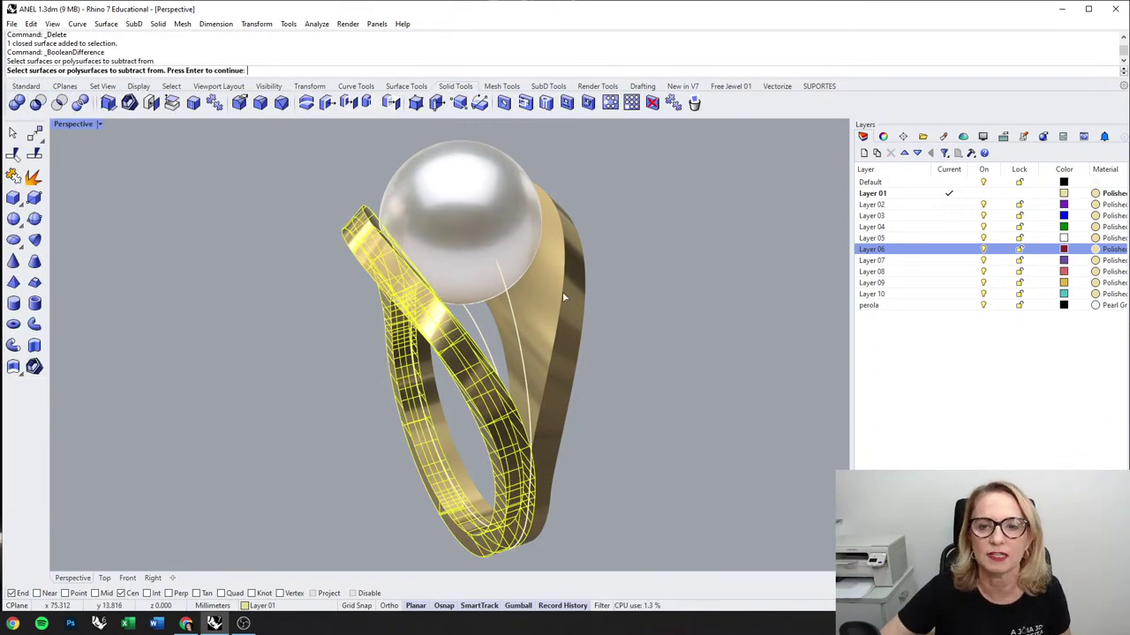
pyautogui.click(562, 292)
pyautogui.press('Return')
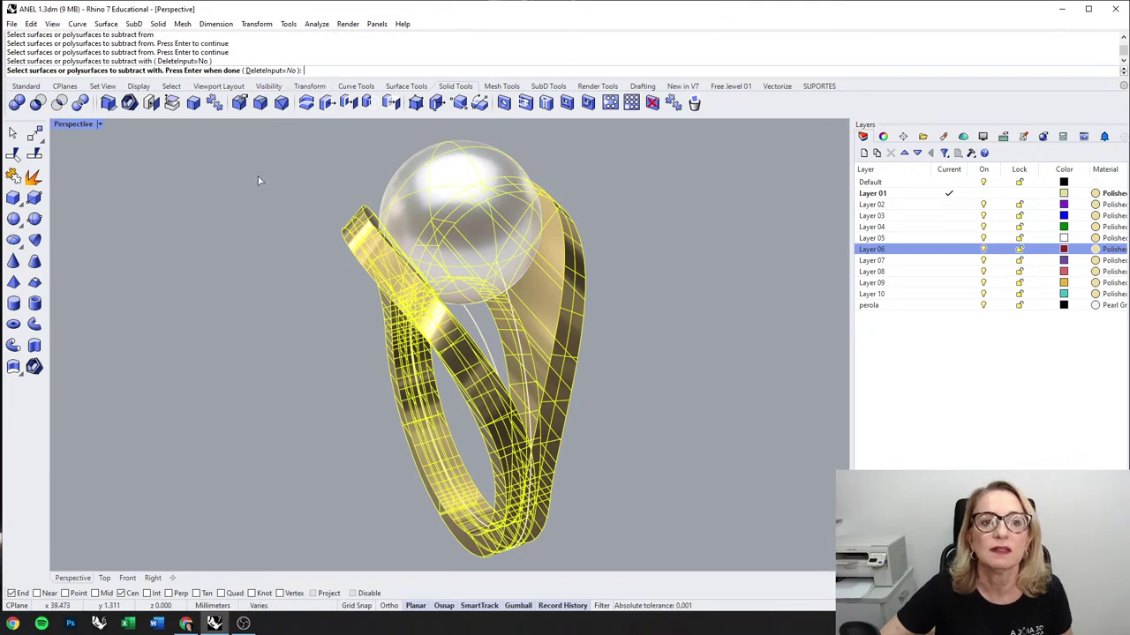
pyautogui.press('Return')
# Step: Move the pearl aside to inspect the seats cut into both bands, and undo the move
pyautogui.click(439, 235)
pyautogui.moveTo(439, 236); pyautogui.dragTo(256, 263)
pyautogui.moveTo(560, 283); pyautogui.dragTo(609, 278, button='right')
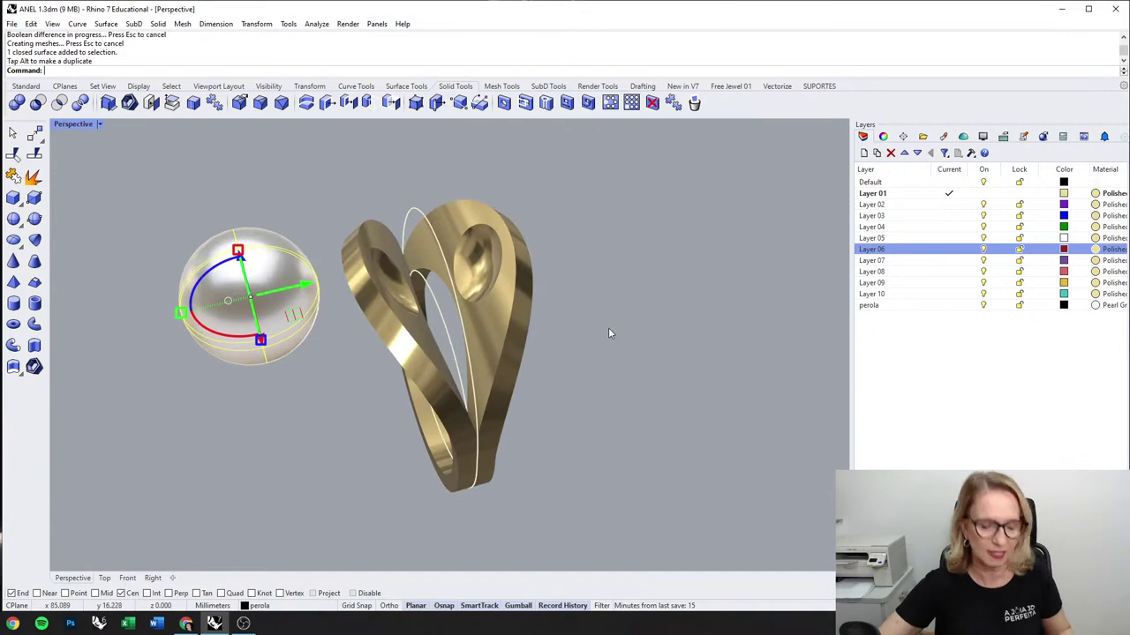
pyautogui.hotkey('ctrl', 'z')
pyautogui.moveTo(608, 333); pyautogui.dragTo(258, 194, button='right')
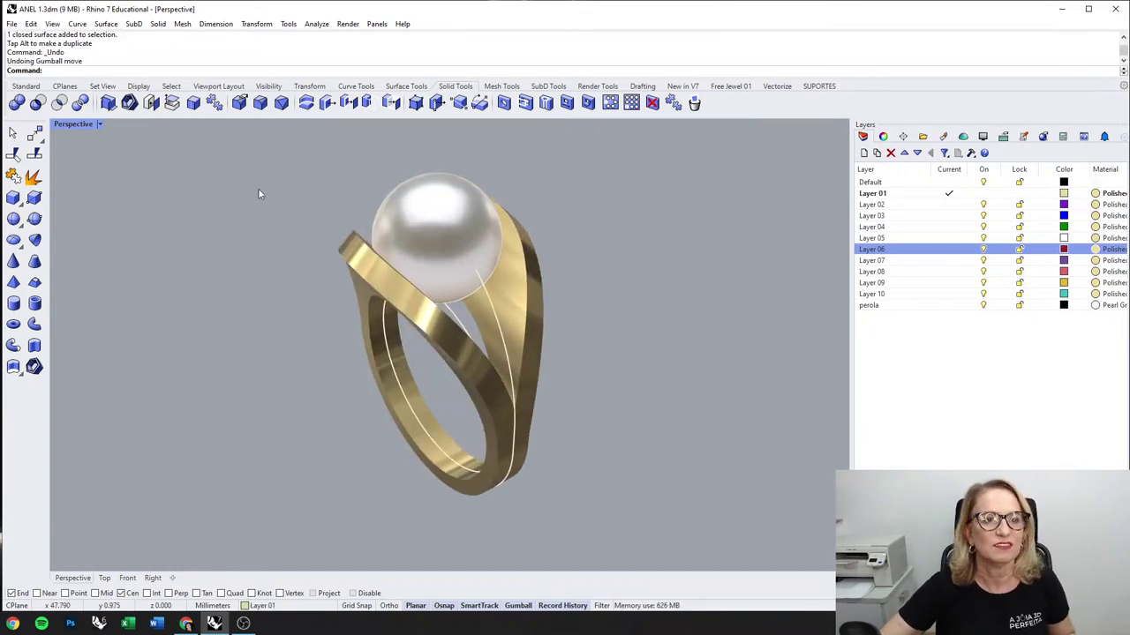
# Step: Set the Perspective view to the Rendered display mode
pyautogui.scroll(-4, 352, 282)
pyautogui.middleClick(423, 289)
pyautogui.click(462, 271)
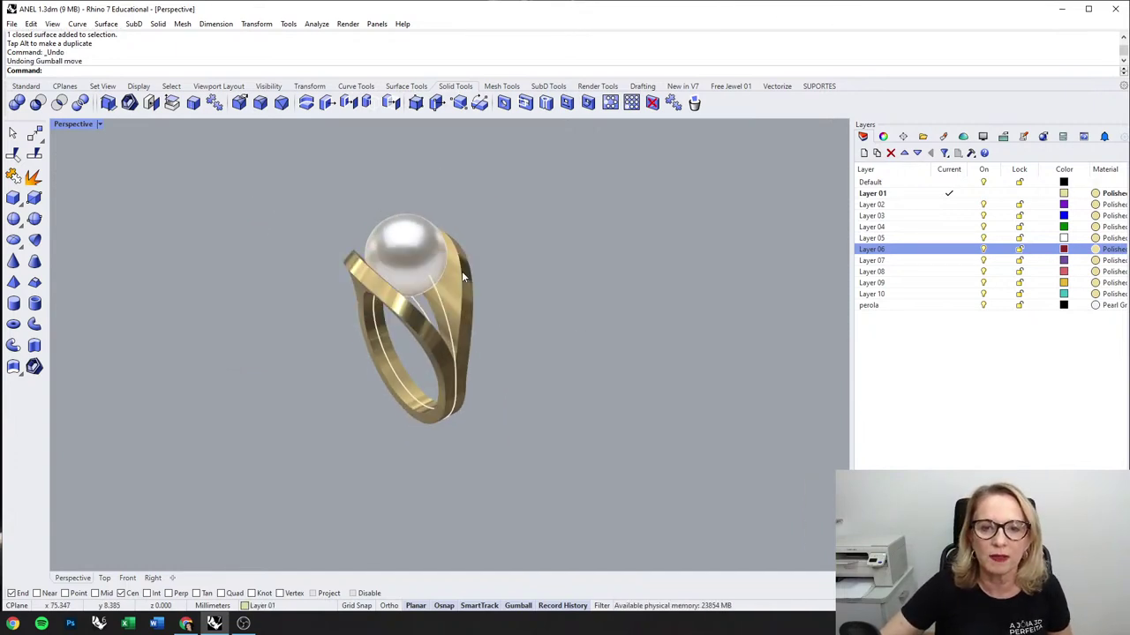
pyautogui.moveTo(462, 271); pyautogui.dragTo(432, 340, button='right')
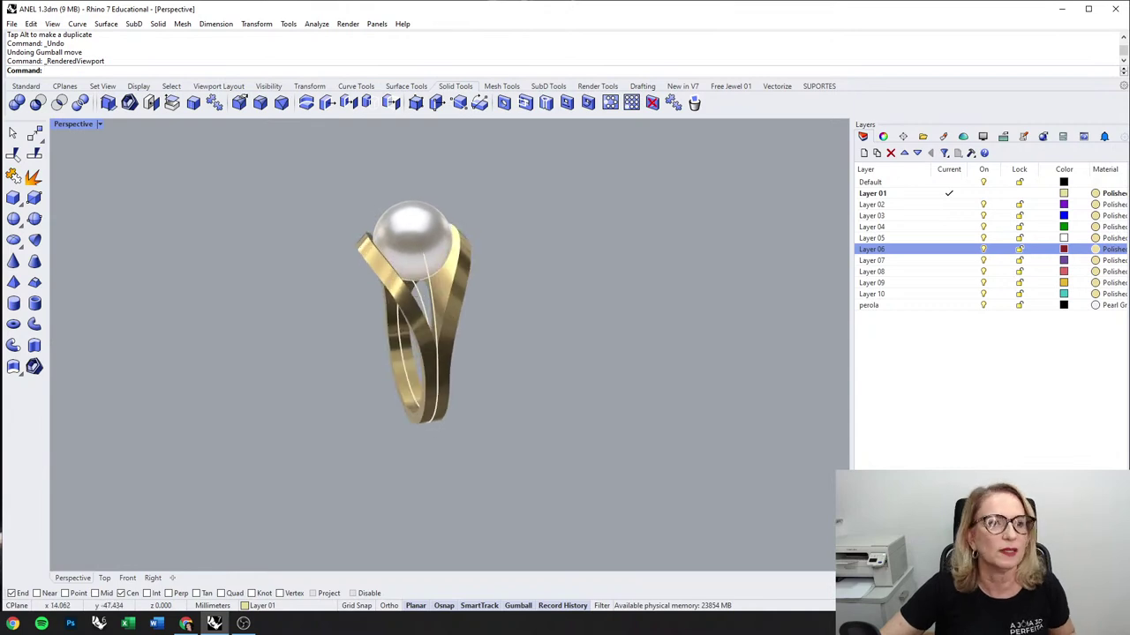
# Step: Join the two mirrored bands into one solid with Boolean Union
pyautogui.click(19, 103)
pyautogui.click(428, 331)
pyautogui.click(450, 316)
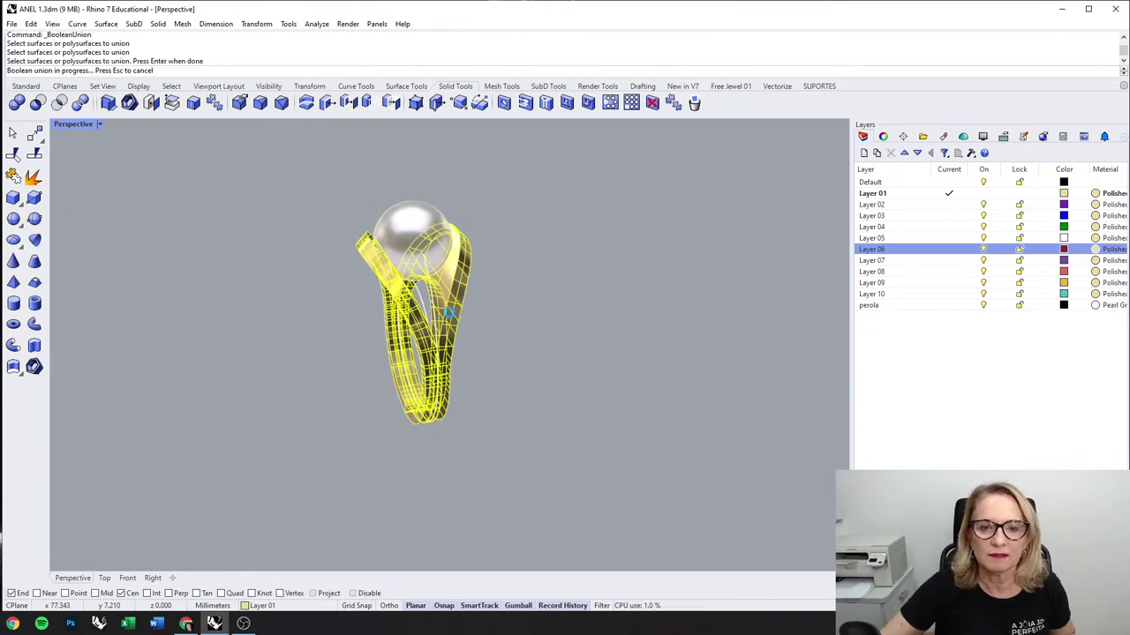
pyautogui.press('Return')
pyautogui.click(450, 316)
pyautogui.click(537, 308)
pyautogui.moveTo(564, 309); pyautogui.dragTo(530, 321, button='right')
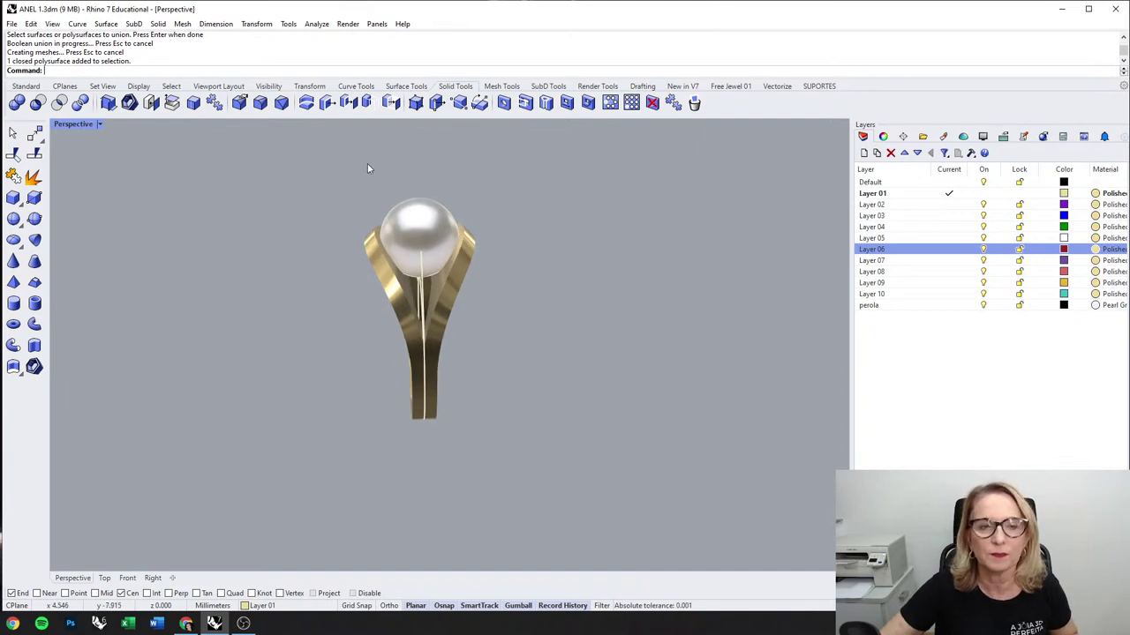
pyautogui.click(260, 104)
pyautogui.scroll(4, 382, 287)
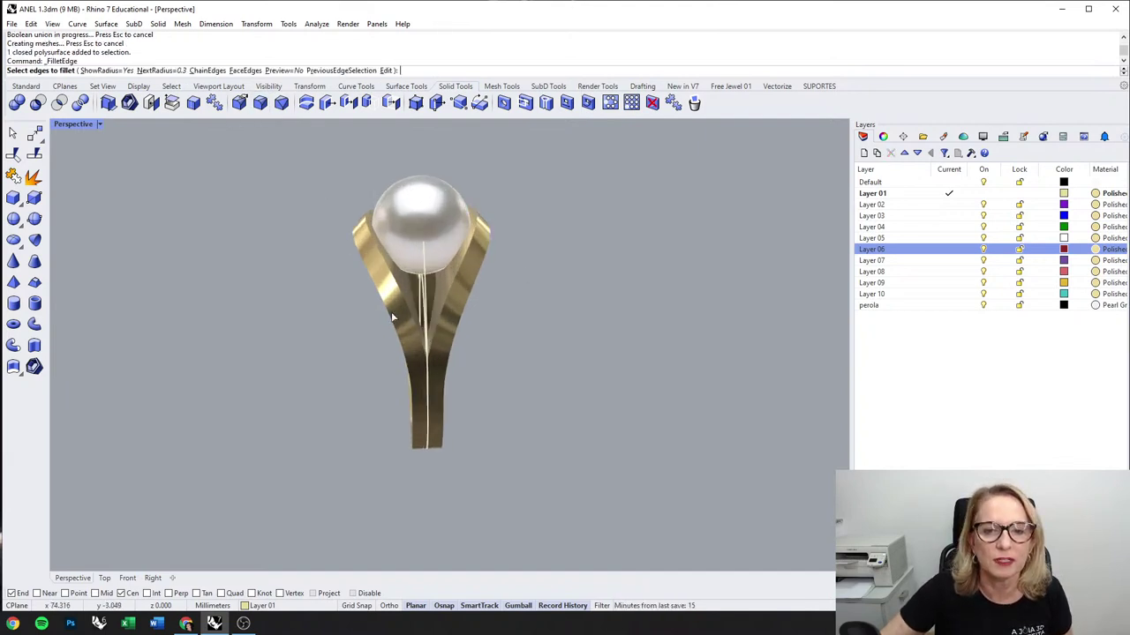
pyautogui.click(395, 320)
pyautogui.click(485, 311)
pyautogui.moveTo(376, 284); pyautogui.dragTo(396, 265, button='right')
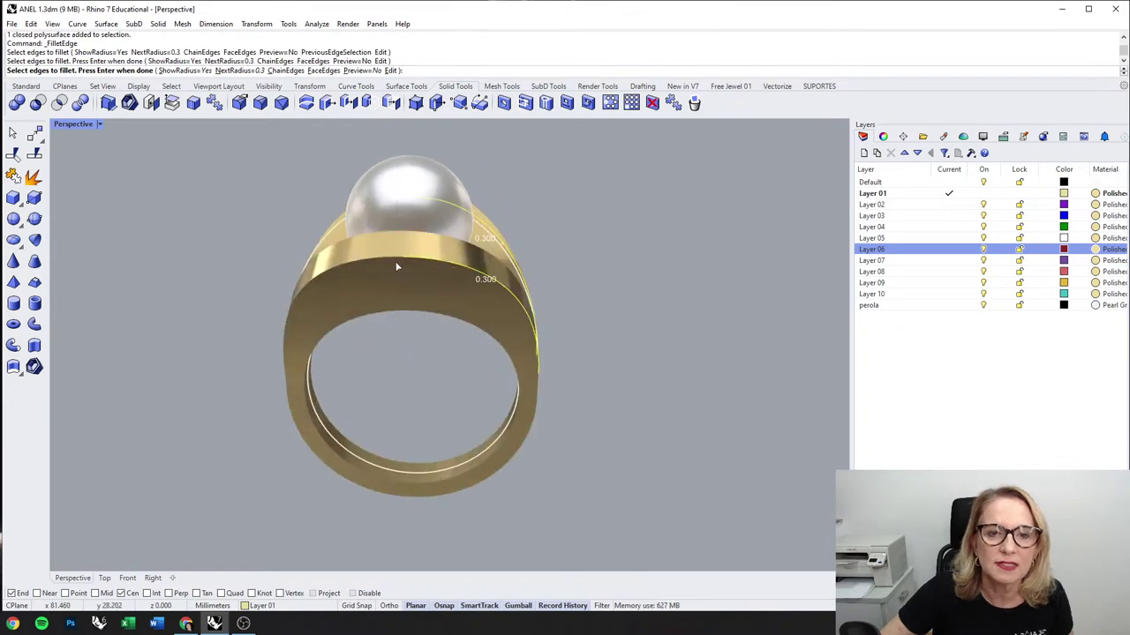
pyautogui.scroll(2, 388, 265)
pyautogui.click(380, 262)
pyautogui.moveTo(279, 307); pyautogui.dragTo(349, 288, button='right')
pyautogui.click(314, 469)
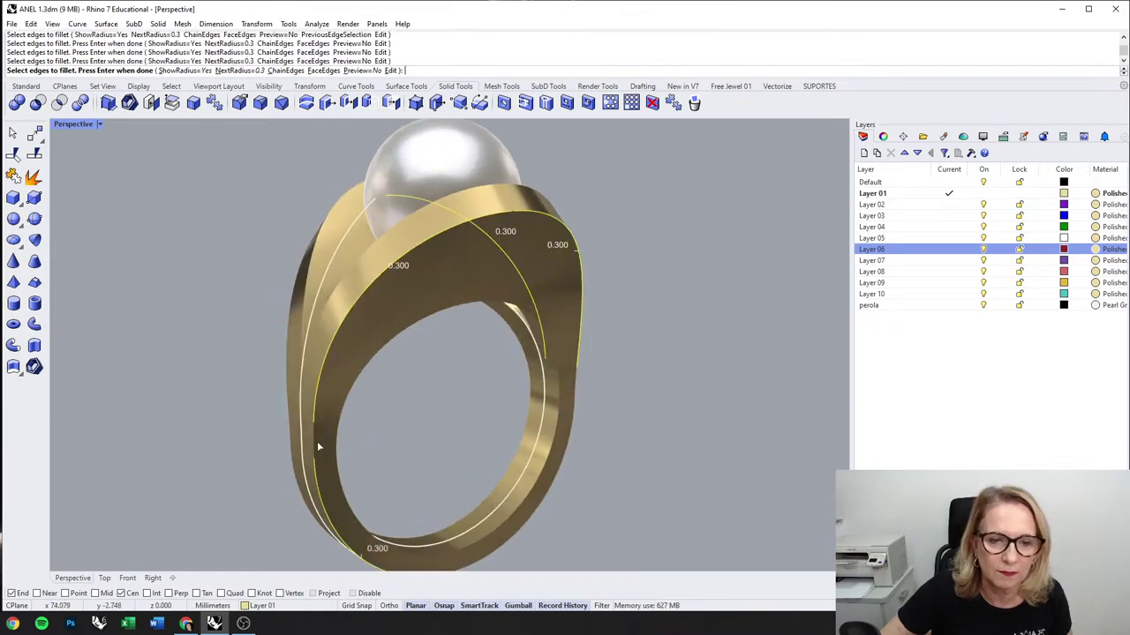
pyautogui.moveTo(317, 441)
pyautogui.mouseDown(button='right')
pyautogui.moveTo(354, 378)
pyautogui.moveTo(301, 436)
pyautogui.mouseUp(button='right')
pyautogui.press('Escape')
pyautogui.scroll(-4, 325, 371)
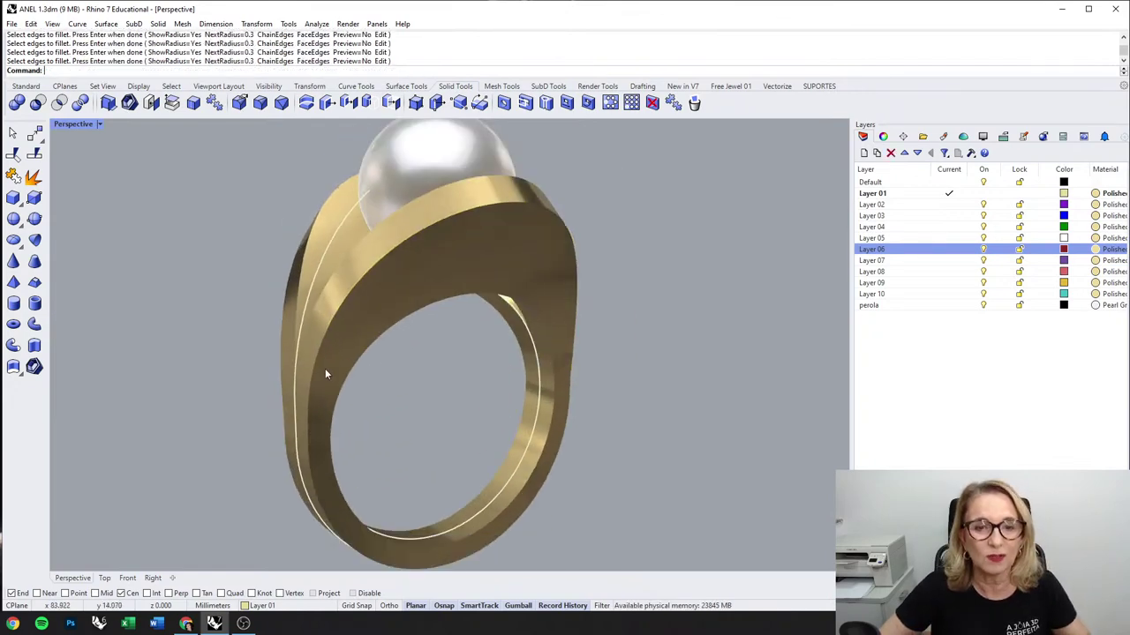
# Step: Try a 0.3 mm FilletEdge on all edges of one band's outer side face using FaceEdges, and undo it
pyautogui.moveTo(362, 372); pyautogui.dragTo(283, 300, button='right')
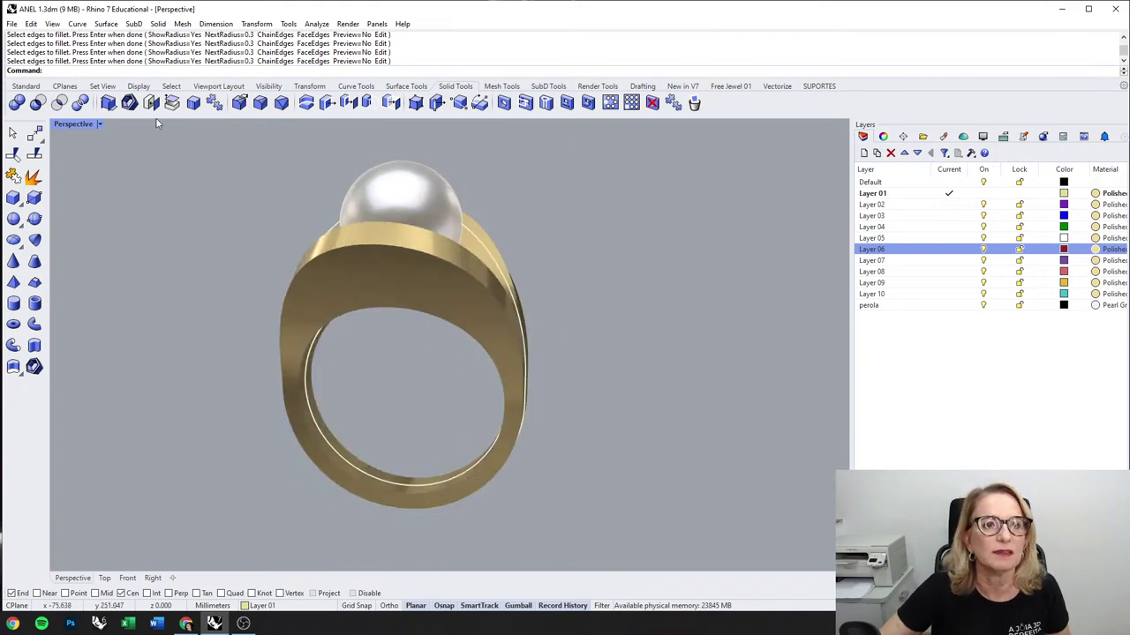
pyautogui.click(239, 103)
pyautogui.click(243, 71)
pyautogui.click(361, 277)
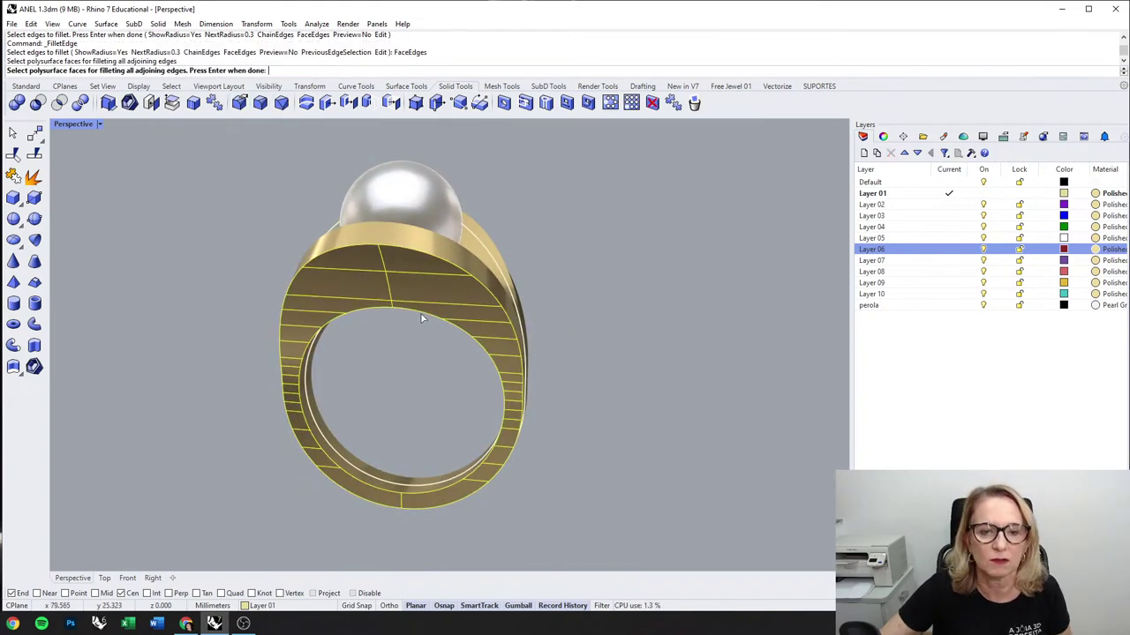
pyautogui.moveTo(424, 317); pyautogui.dragTo(380, 329, button='right')
pyautogui.press('Return')
pyautogui.press('Return')
pyautogui.press('Return')
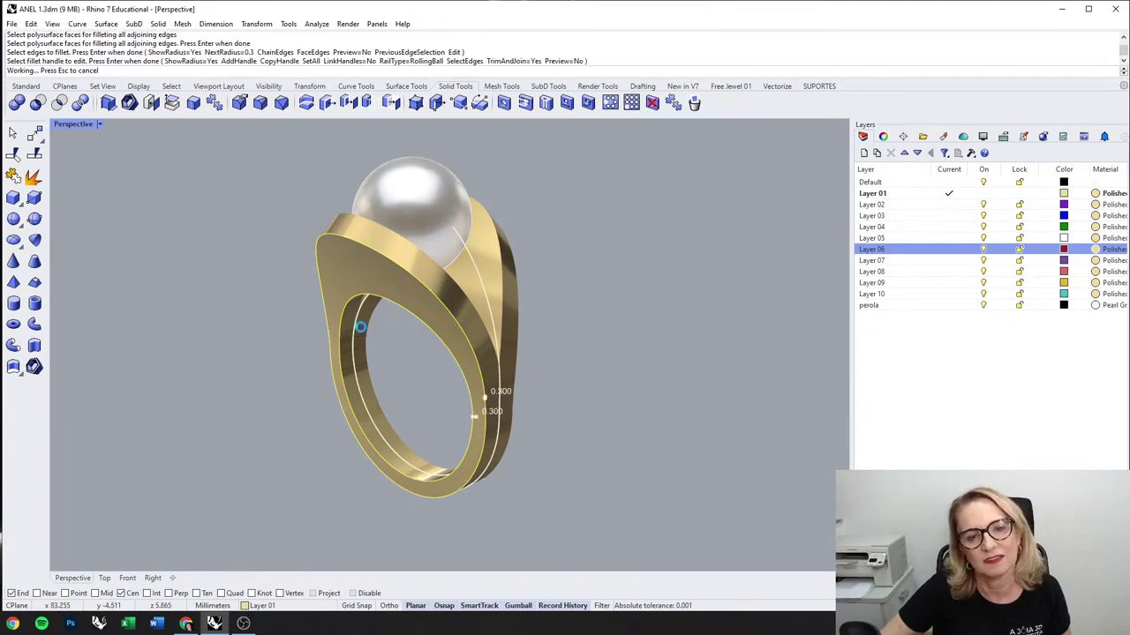
pyautogui.moveTo(362, 328); pyautogui.dragTo(411, 316, button='right')
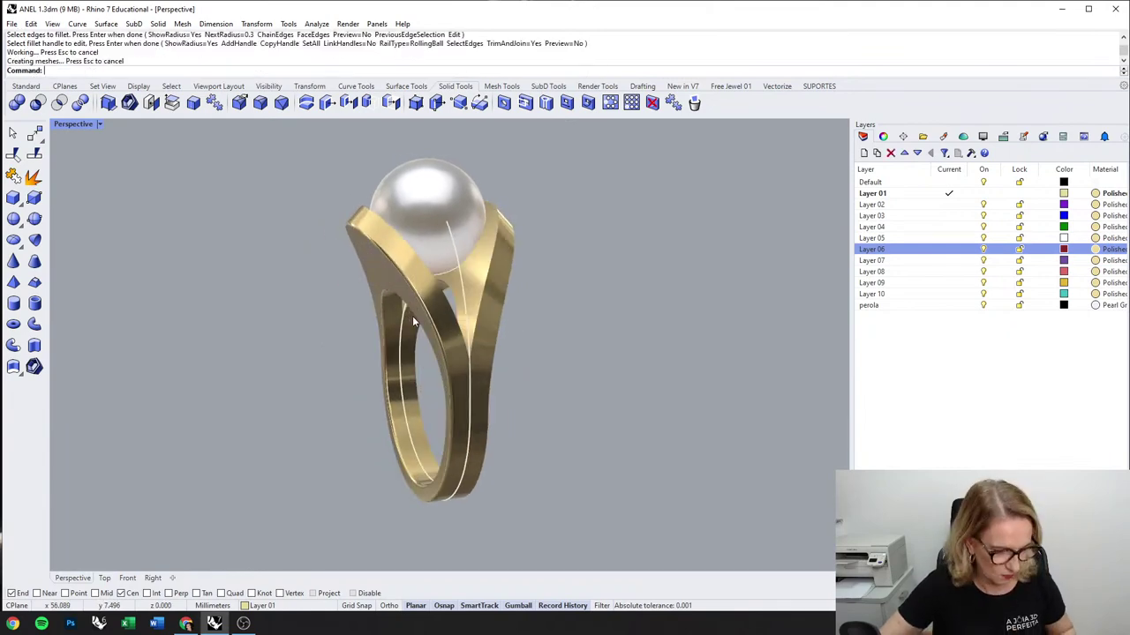
pyautogui.hotkey('ctrl', 'z')
pyautogui.press('Return')
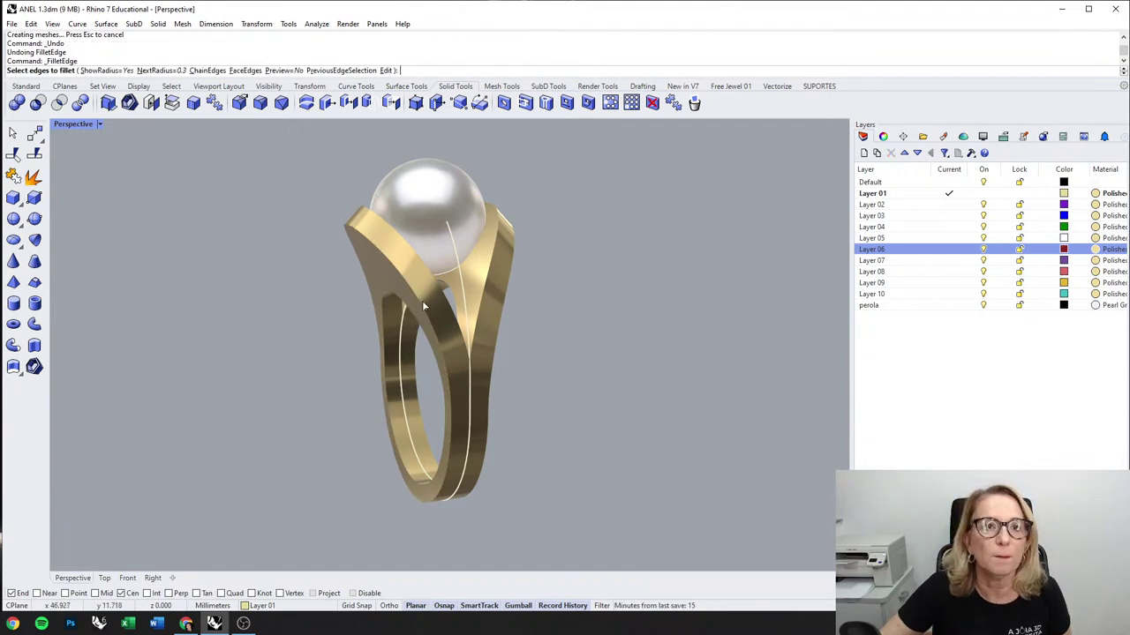
pyautogui.click(438, 296)
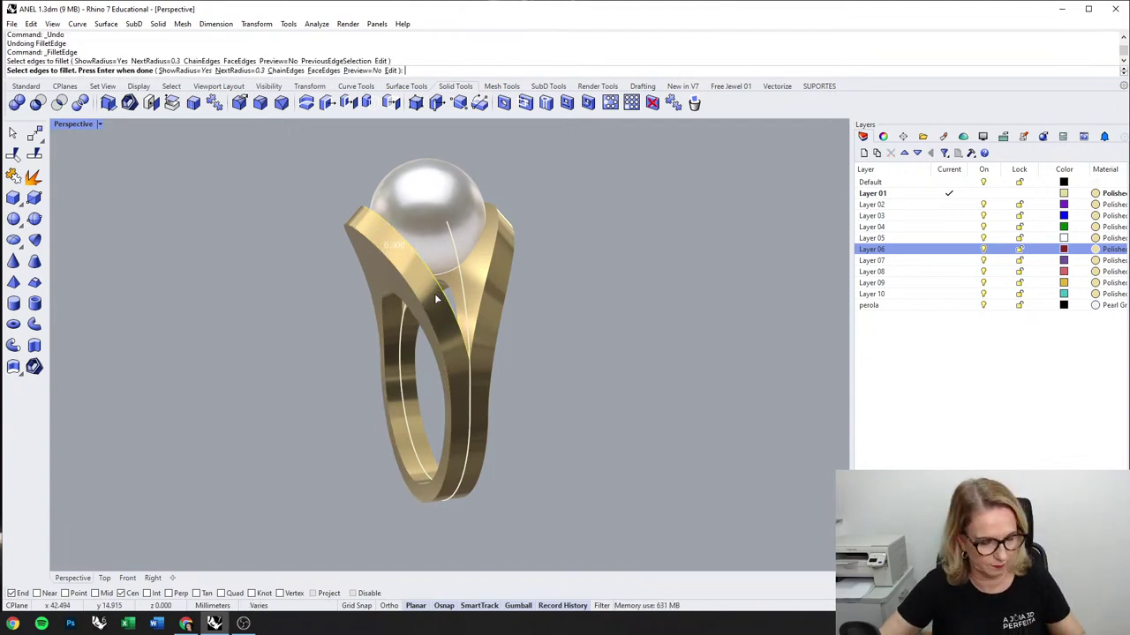
pyautogui.press('Escape')
# Step: Try a 0.3 mm FilletEdge with FaceEdges on the outer rim faces of both bands, and undo it
pyautogui.click(260, 102)
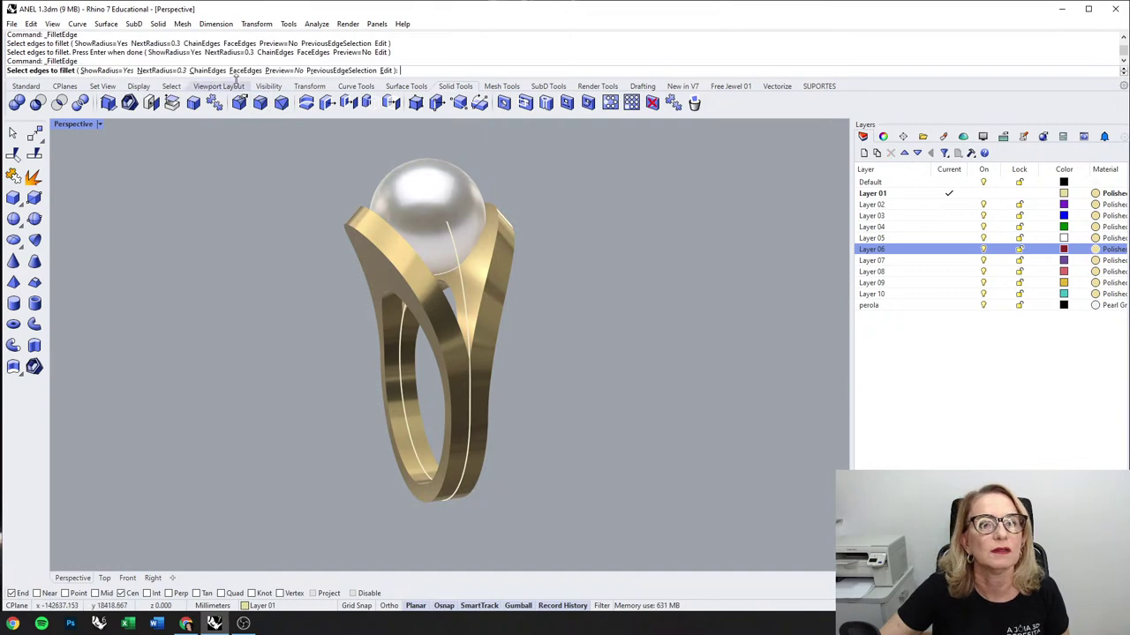
pyautogui.click(239, 70)
pyautogui.write('1')
pyautogui.press('Return')
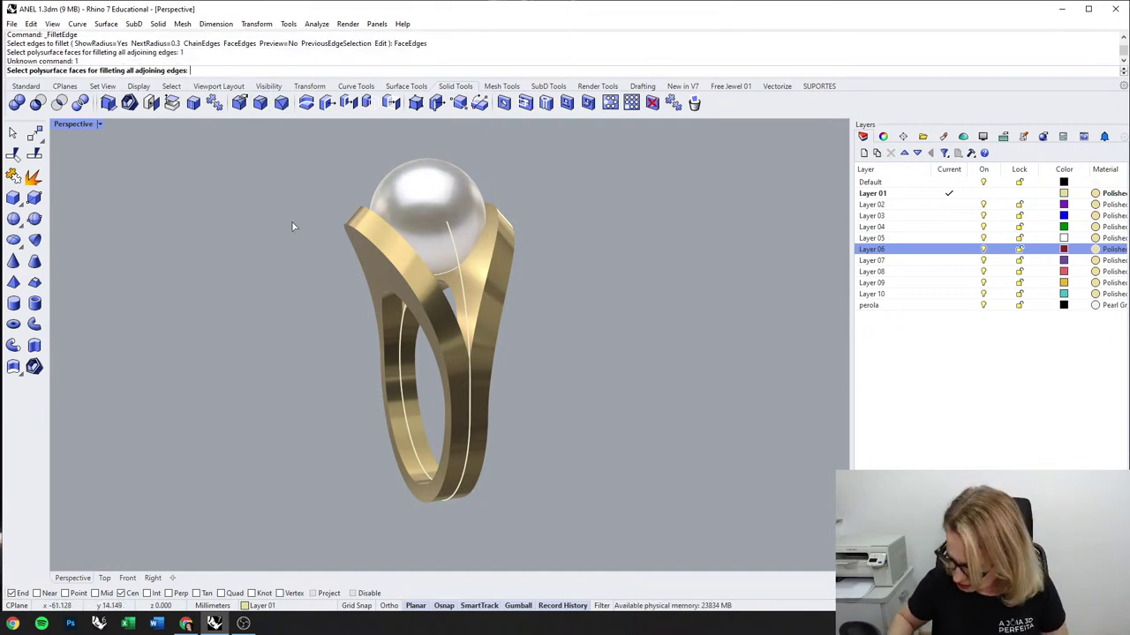
pyautogui.click(430, 293)
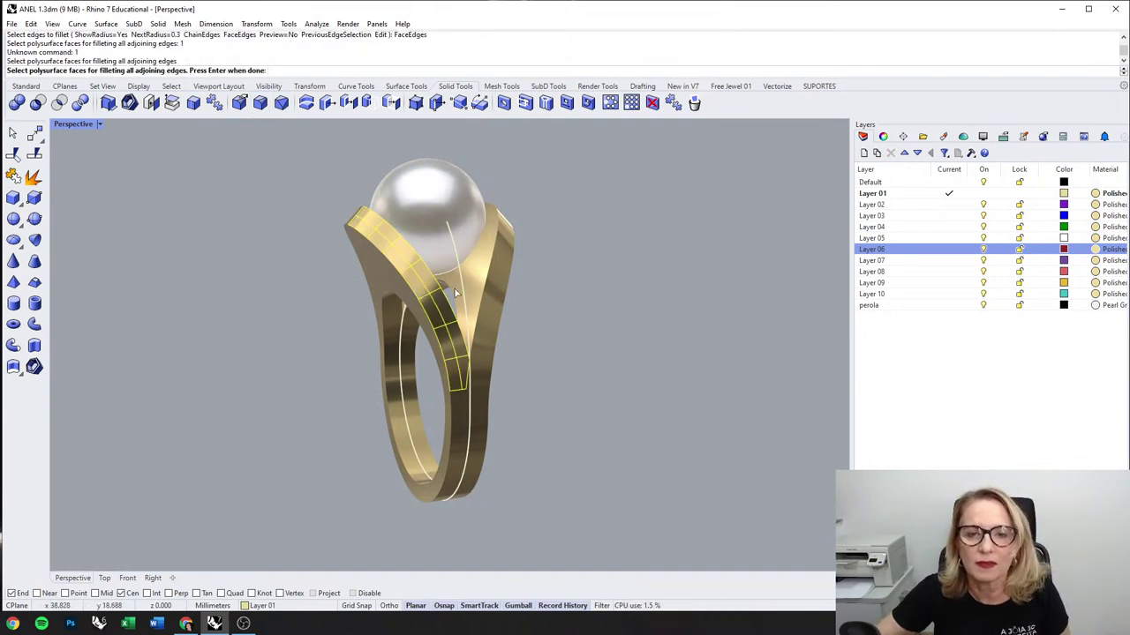
pyautogui.click(502, 235)
pyautogui.click(457, 404)
pyautogui.click(506, 389)
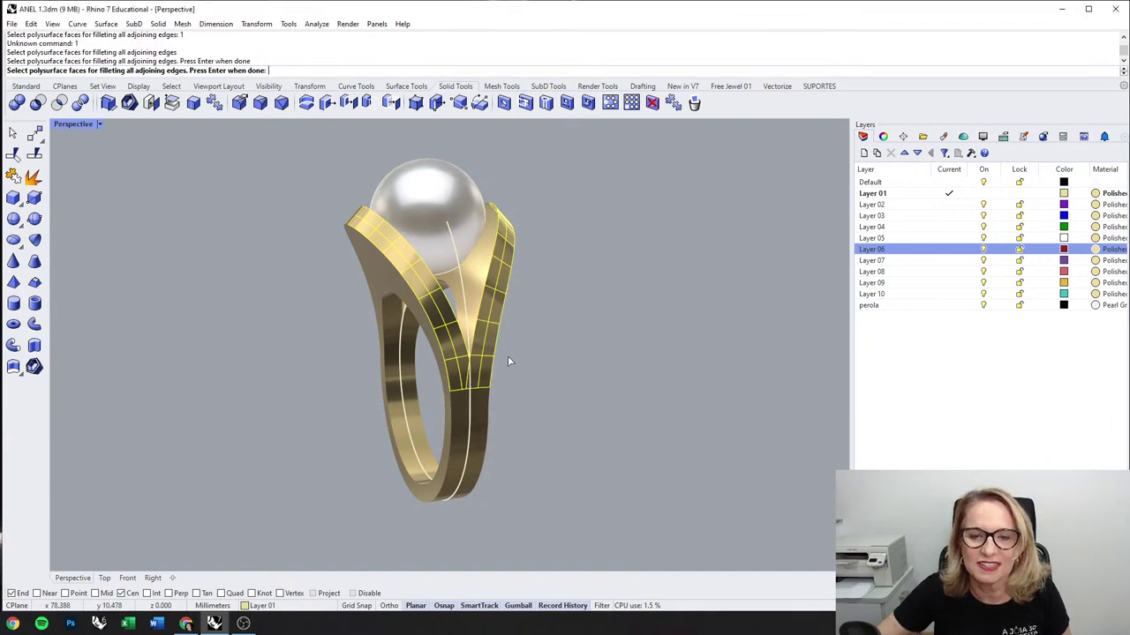
pyautogui.press('Return')
pyautogui.press('Return')
pyautogui.press('Return')
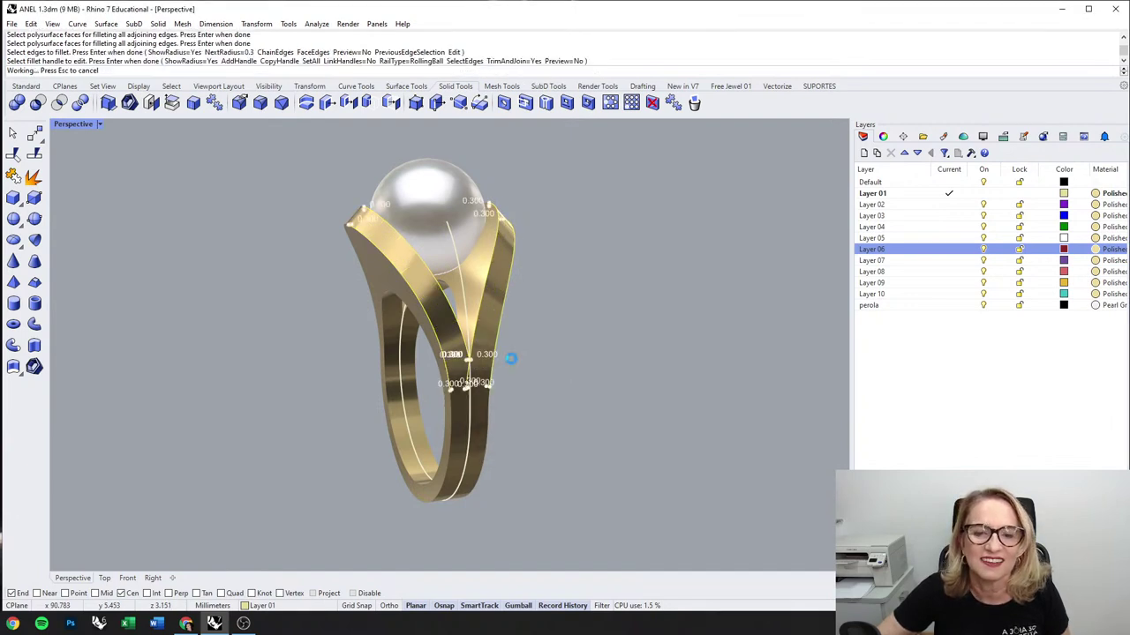
pyautogui.hotkey('ctrl', 'z')
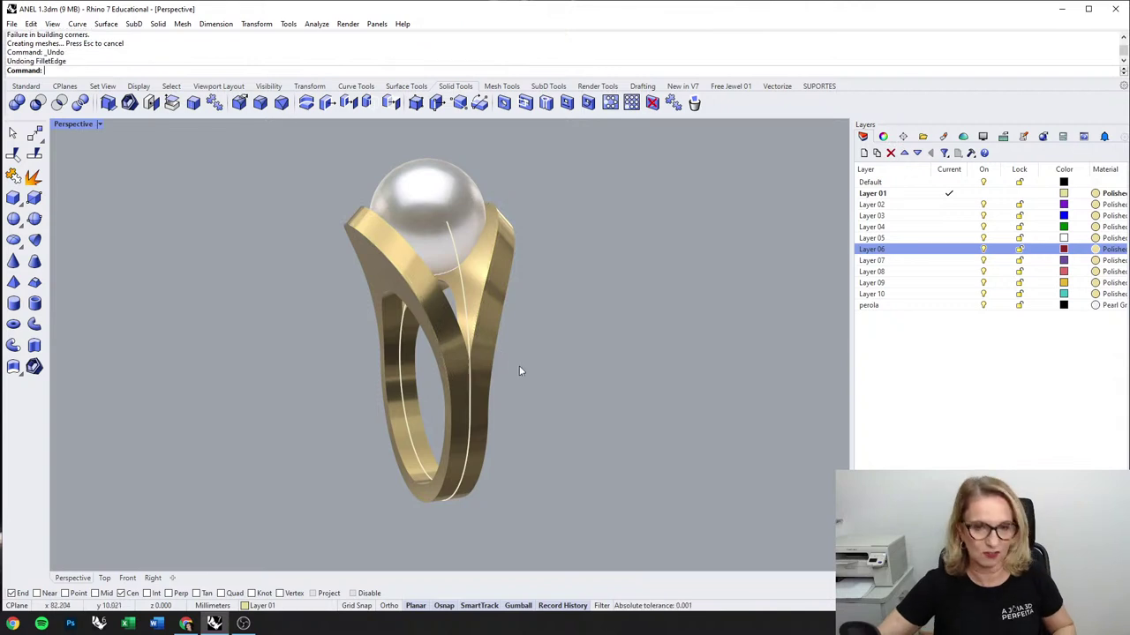
# Step: Fillet all edges of the outer side faces on both bands with a 0.3 mm radius using FaceEdges
pyautogui.press('Return')
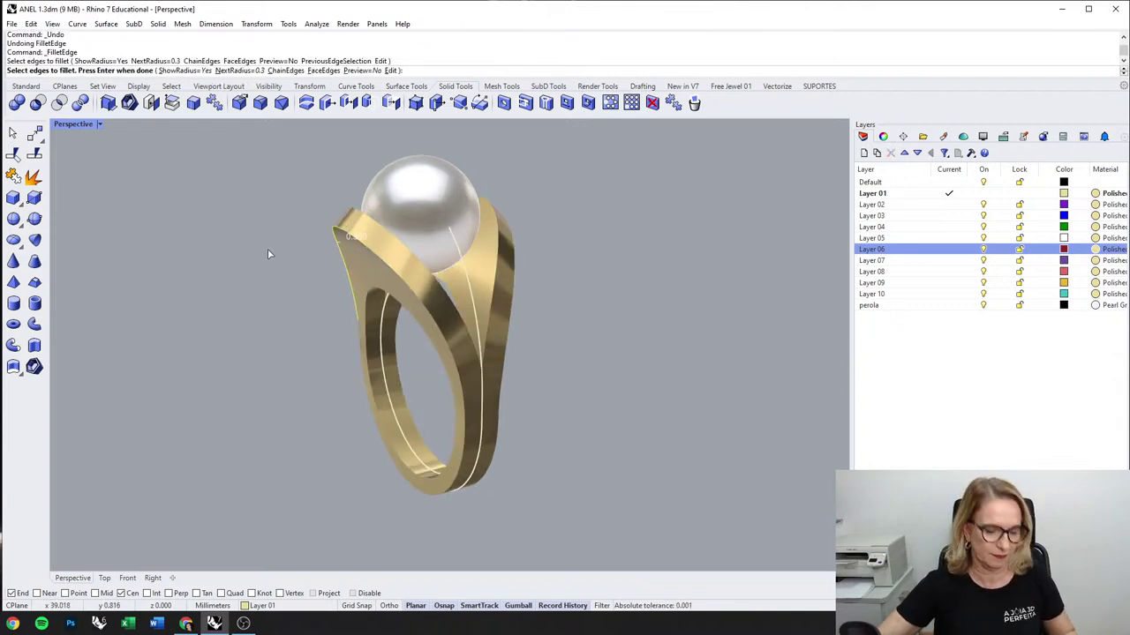
pyautogui.press('Escape')
pyautogui.press('Return')
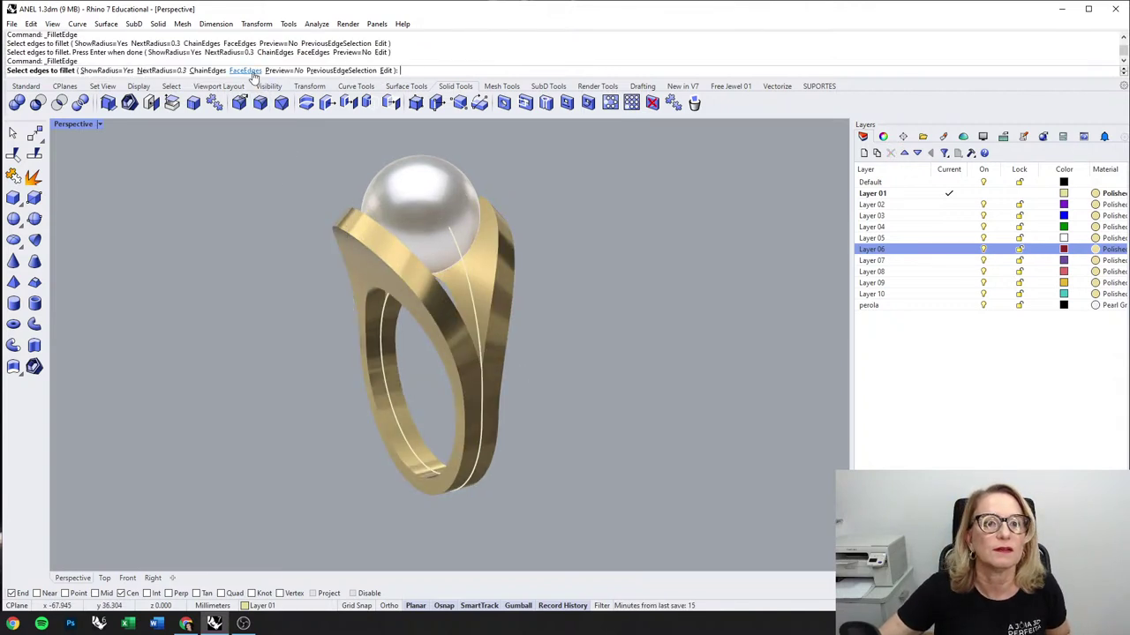
pyautogui.click(247, 71)
pyautogui.click(362, 263)
pyautogui.moveTo(530, 308); pyautogui.dragTo(370, 305, button='right')
pyautogui.click(493, 273)
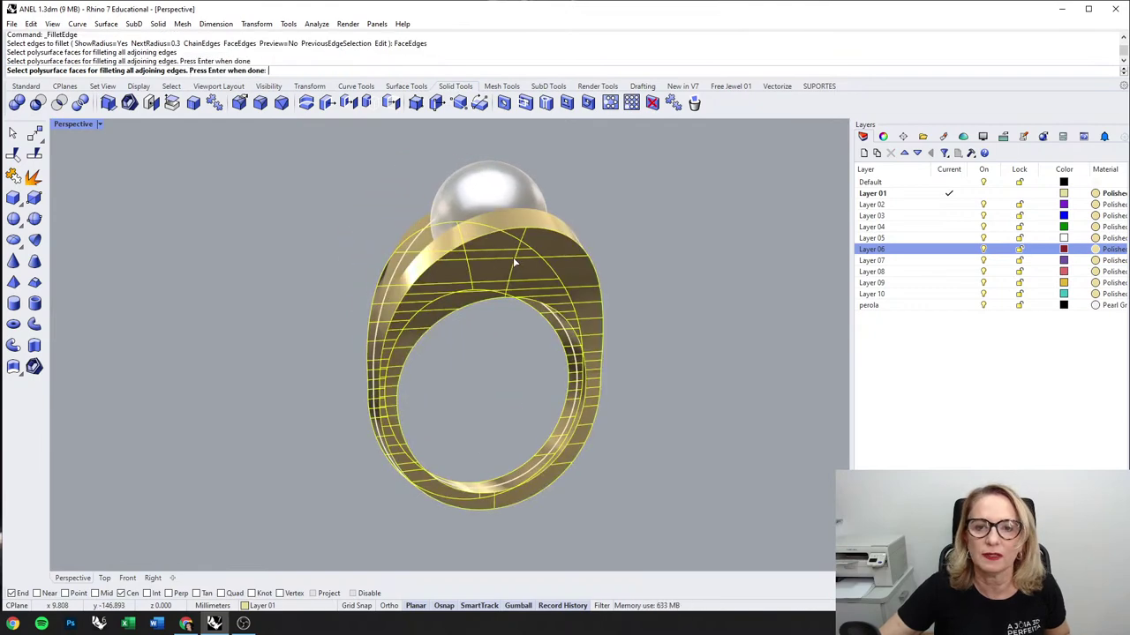
pyautogui.press('Return')
pyautogui.press('Return')
pyautogui.press('Return')
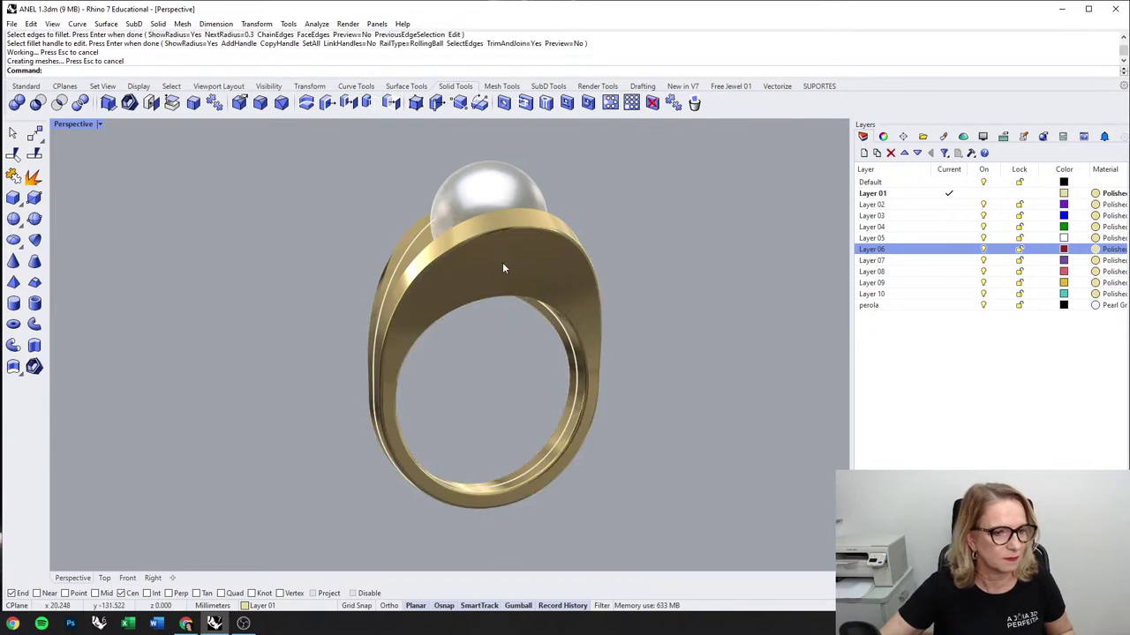
# Step: Show all hidden objects and frame the four rings together in the Perspective view
pyautogui.moveTo(502, 292); pyautogui.dragTo(630, 340, button='right')
pyautogui.middleClick(631, 341)
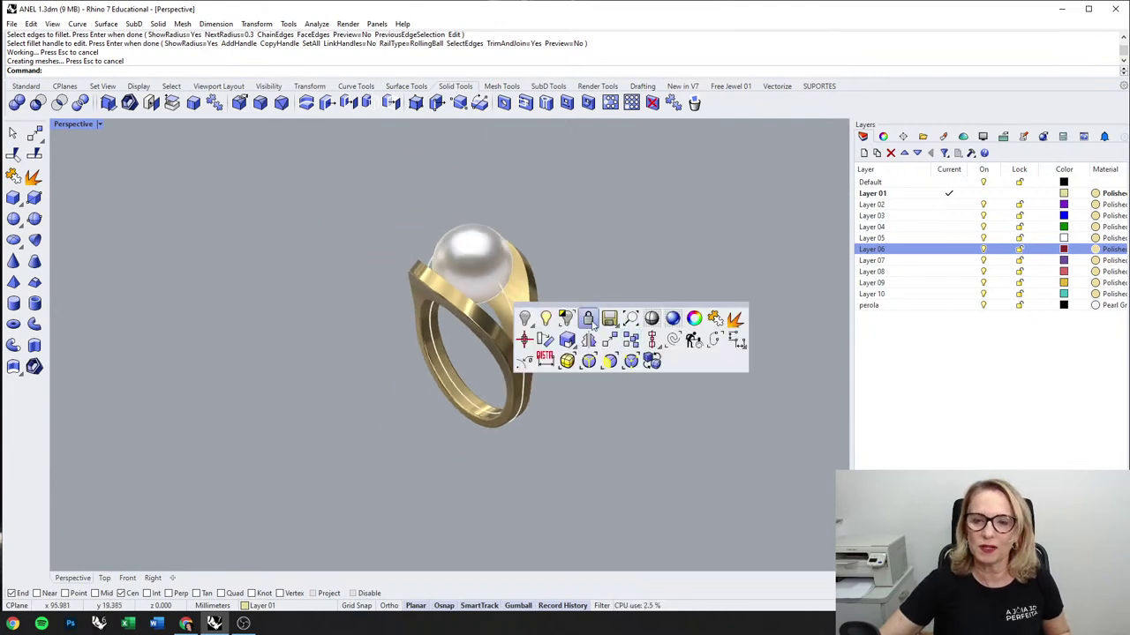
pyautogui.click(630, 318)
pyautogui.scroll(-3, 610, 331)
pyautogui.middleClick(609, 331)
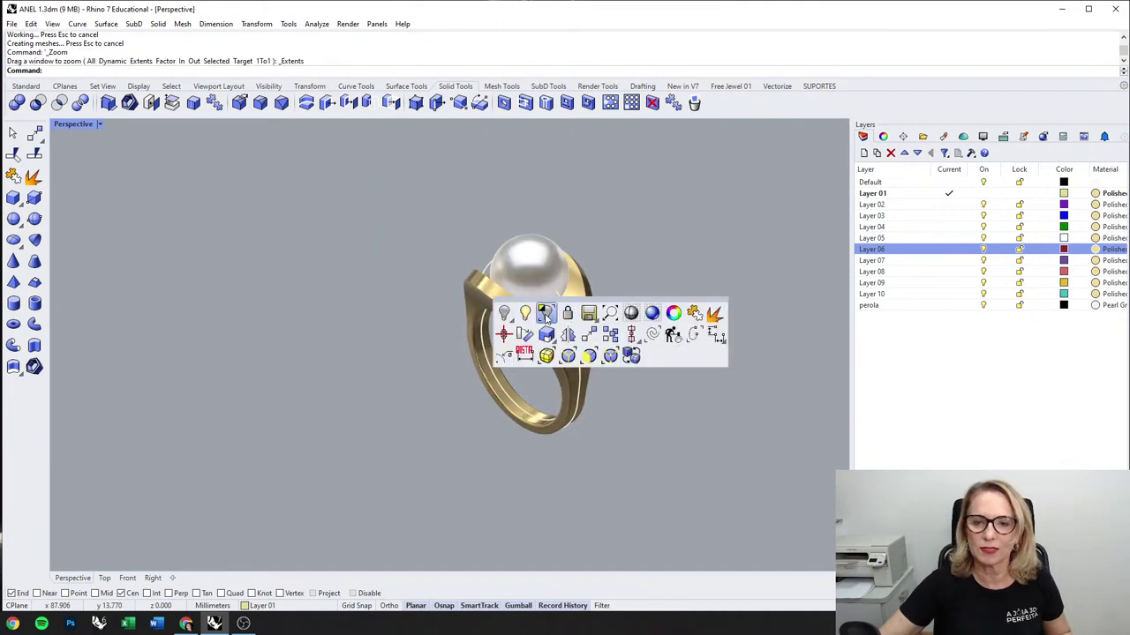
pyautogui.click(527, 314)
pyautogui.scroll(-4, 523, 334)
pyautogui.moveTo(425, 351); pyautogui.dragTo(572, 357, button='right')
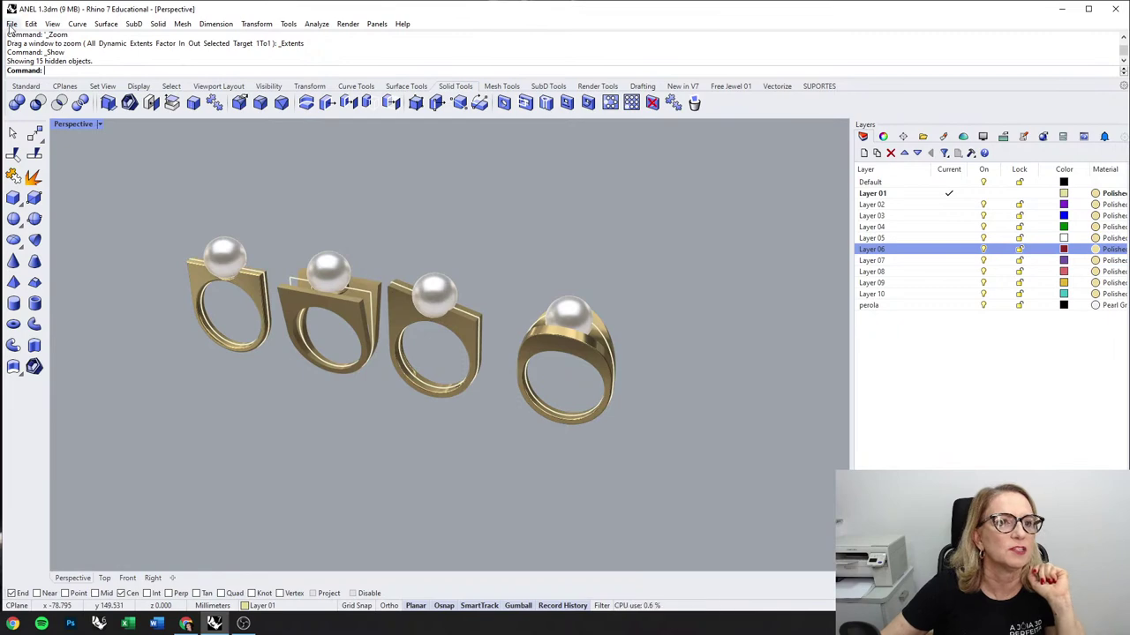
# Step: Save the model as ANEL 2 in the PARA A AULA folder, replacing the existing file
pyautogui.click(11, 23)
pyautogui.click(36, 116)
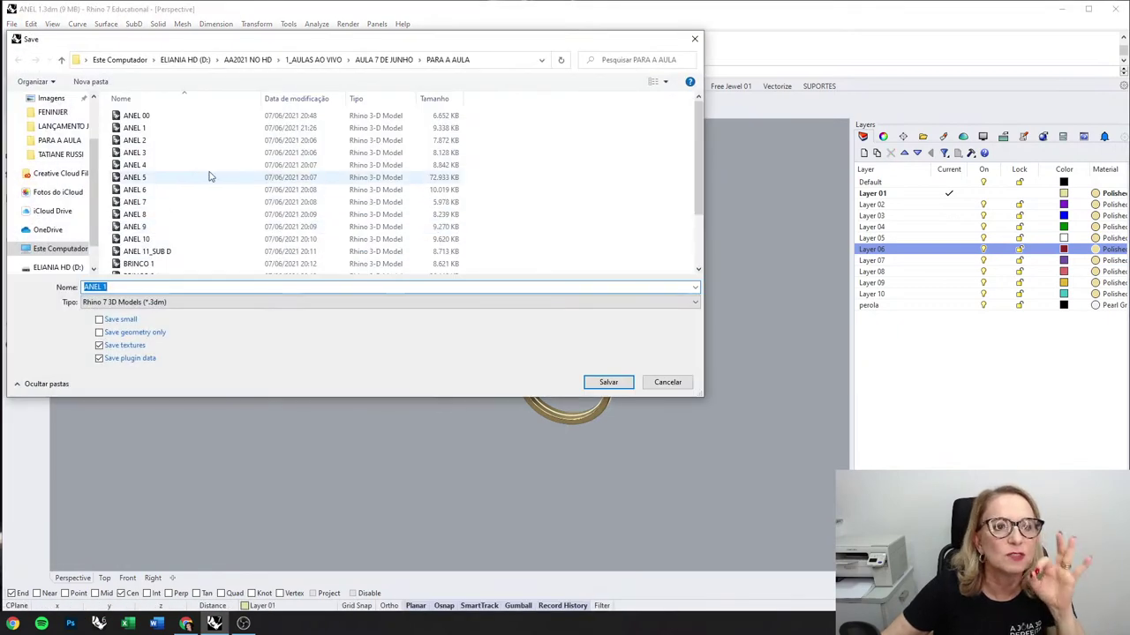
pyautogui.click(141, 141)
pyautogui.click(609, 382)
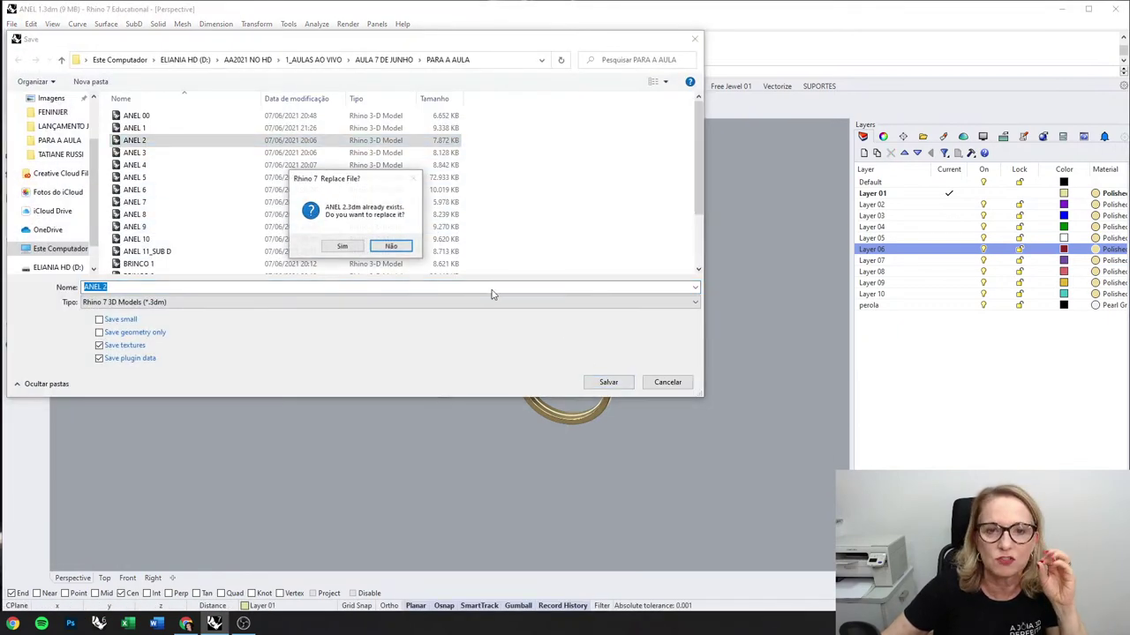
pyautogui.click(344, 247)
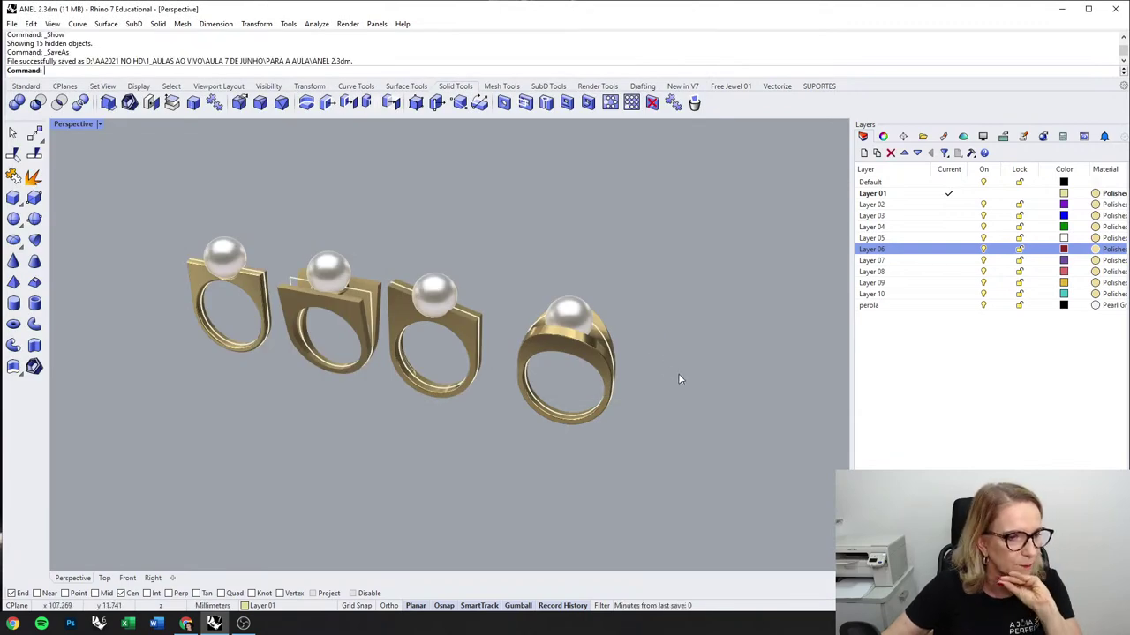
# Step: Delete all the ring bands and the other pearls, keeping only the second ring's pearl with its cup
pyautogui.moveTo(676, 379)
pyautogui.mouseDown(button='right')
pyautogui.moveTo(630, 366)
pyautogui.moveTo(656, 380)
pyautogui.mouseUp(button='right')
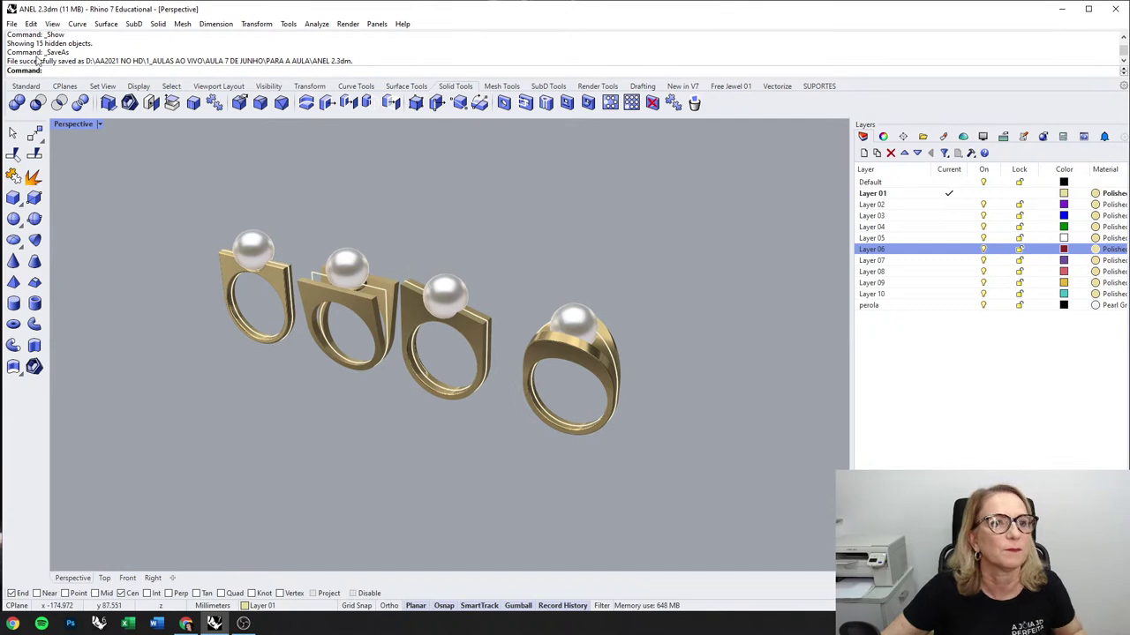
pyautogui.moveTo(686, 433); pyautogui.dragTo(386, 378)
pyautogui.press('Delete')
pyautogui.moveTo(594, 192); pyautogui.dragTo(422, 322)
pyautogui.press('Delete')
pyautogui.moveTo(290, 211); pyautogui.dragTo(190, 309)
pyautogui.press('Delete')
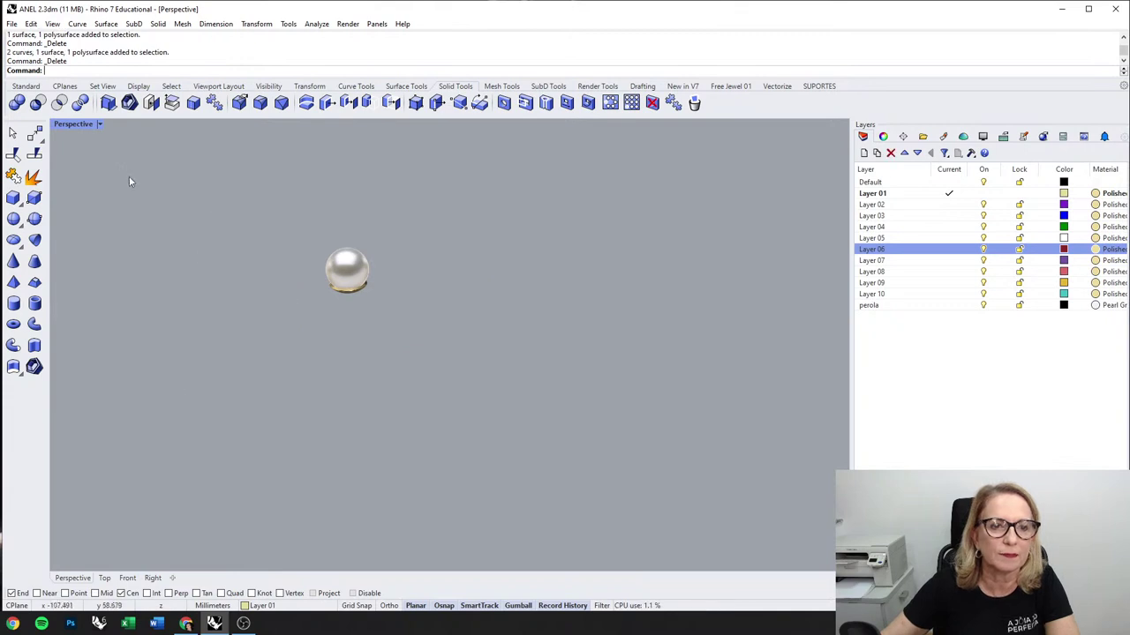
# Step: Restore the four-view layout and move the pearl with its cup to the origin, 0, in the Top view
pyautogui.doubleClick(87, 125)
pyautogui.scroll(3, 288, 212)
pyautogui.moveTo(289, 212); pyautogui.dragTo(330, 264)
pyautogui.scroll(6, 302, 228)
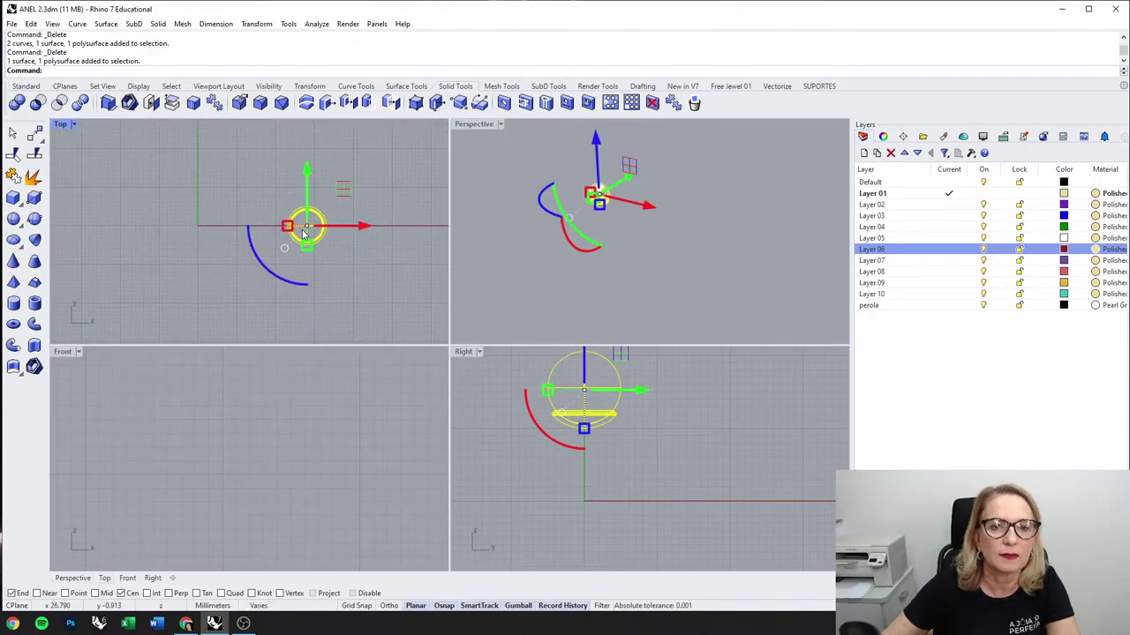
pyautogui.moveTo(307, 226); pyautogui.dragTo(298, 228)
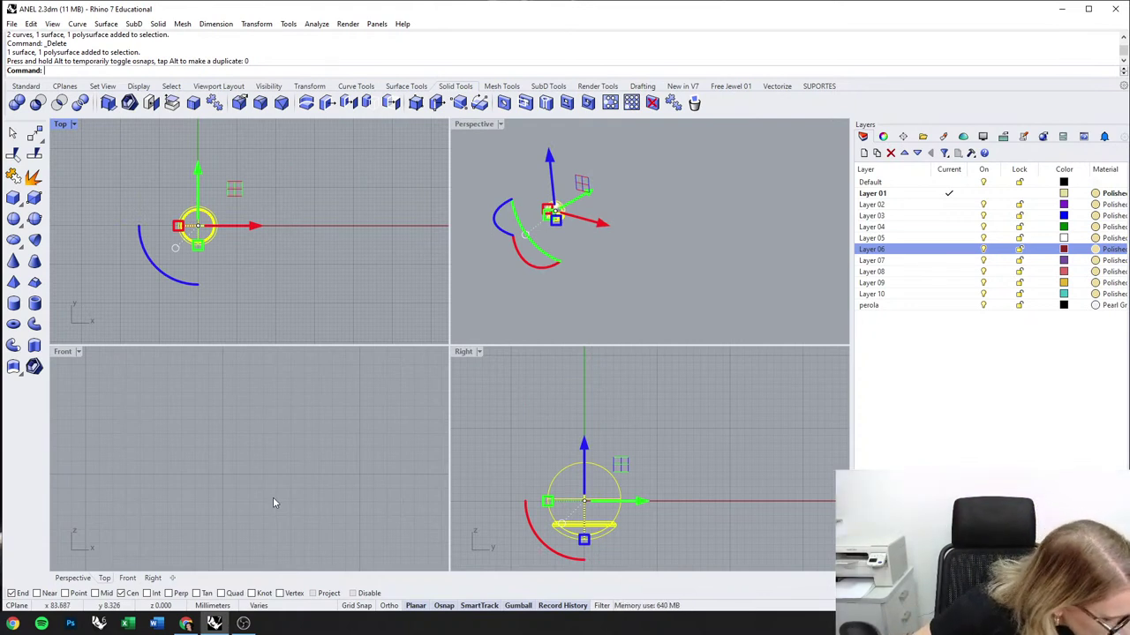
pyautogui.click(268, 313)
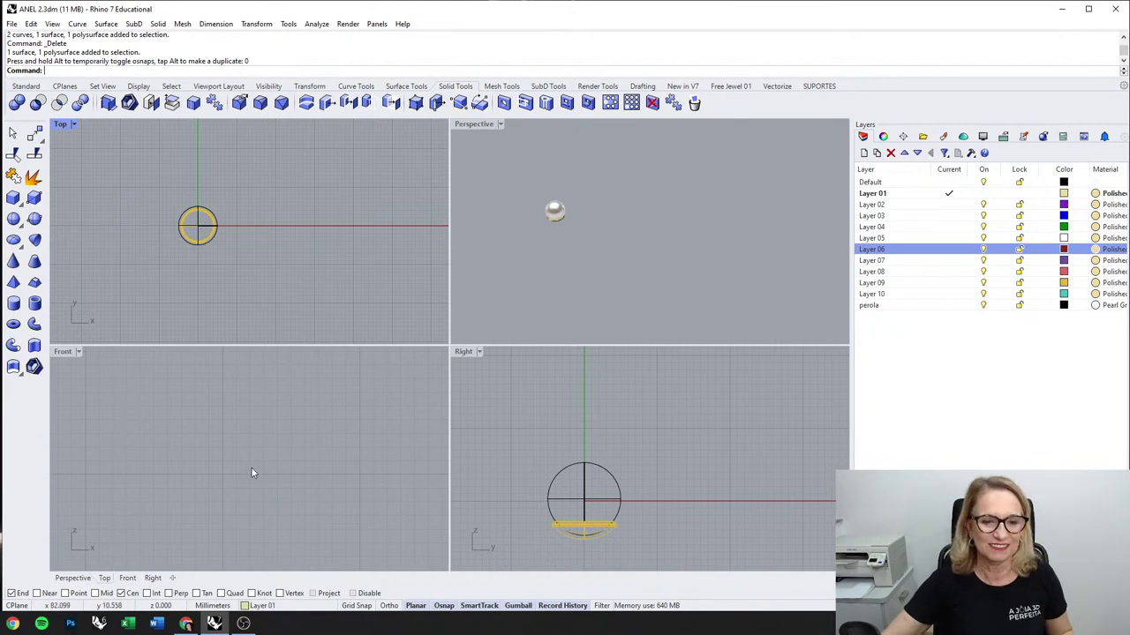
# Step: Move the pearl with its cup straight up above the origin in the Front view
pyautogui.scroll(-15, 251, 473)
pyautogui.moveTo(168, 472); pyautogui.dragTo(296, 464, button='right')
pyautogui.moveTo(104, 456); pyautogui.dragTo(265, 534)
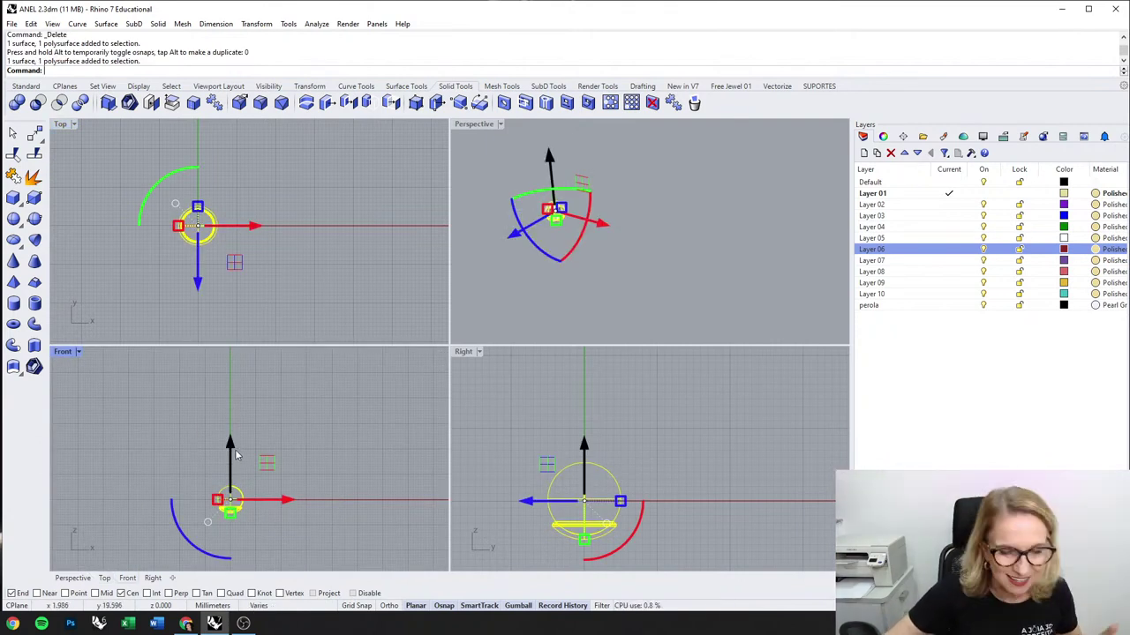
pyautogui.moveTo(234, 449); pyautogui.dragTo(250, 393)
pyautogui.click(286, 267)
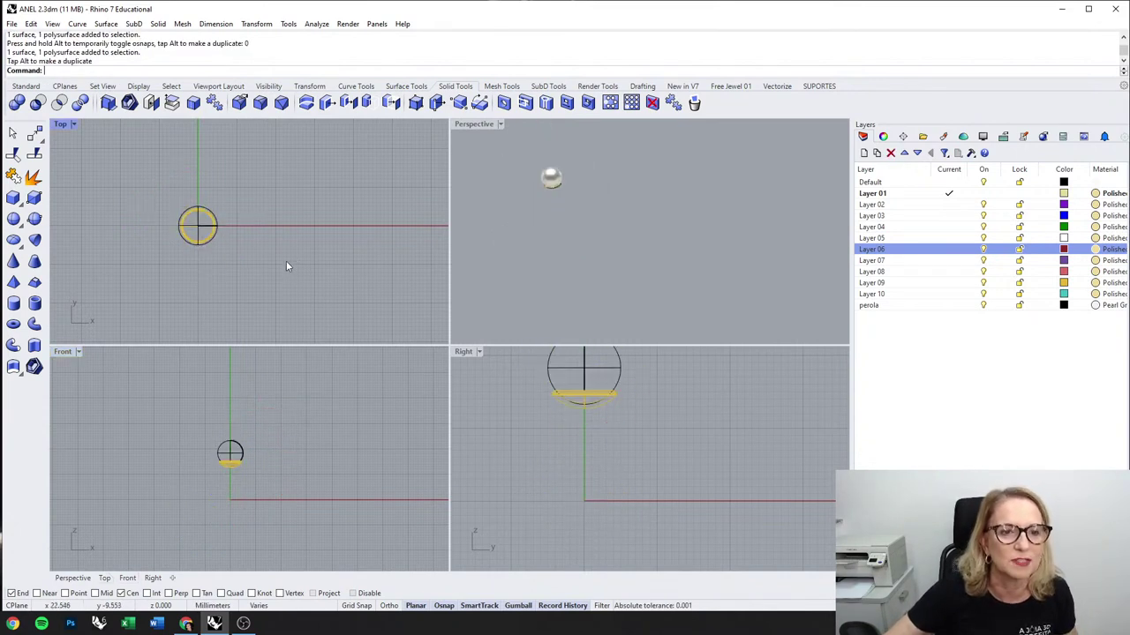
# Step: Start a flat spiral in the Top view, centred at 0 with a first radius of about 5 mm along the X axis
pyautogui.moveTo(263, 315); pyautogui.dragTo(304, 315, button='right')
pyautogui.click(355, 85)
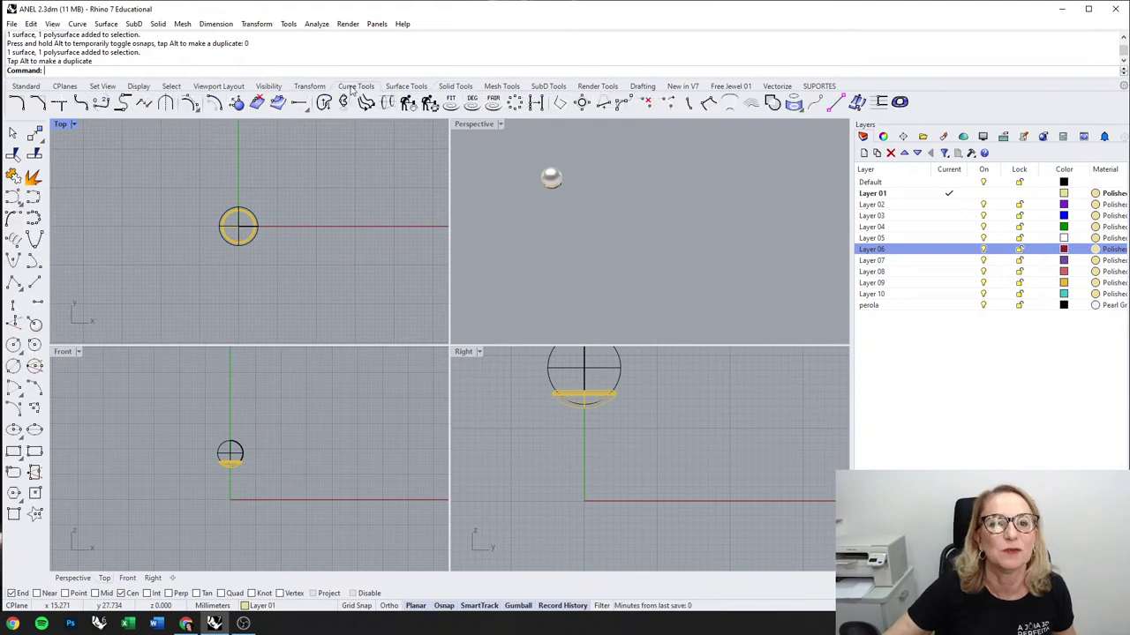
pyautogui.click(14, 198)
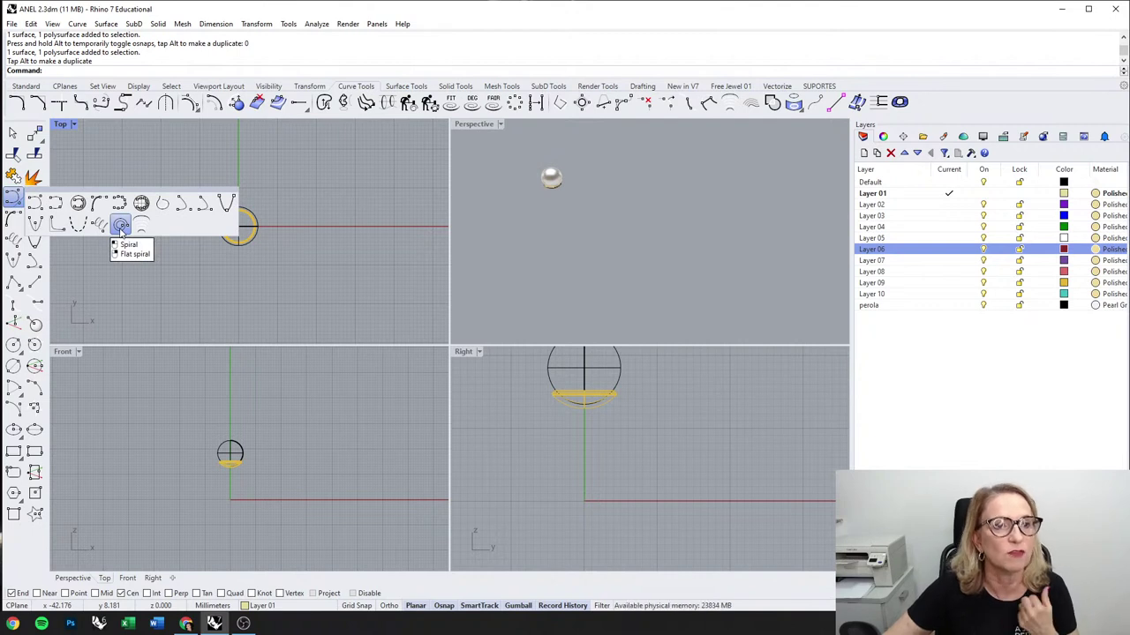
pyautogui.rightClick(120, 226)
pyautogui.write('0')
pyautogui.press('Return')
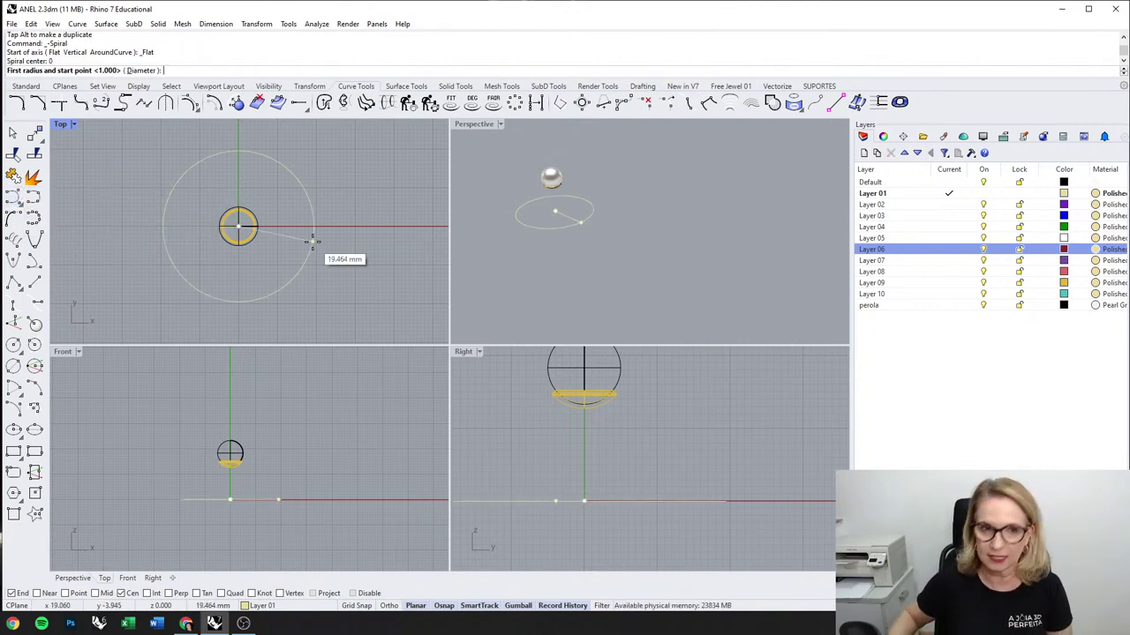
pyautogui.scroll(4, 265, 216)
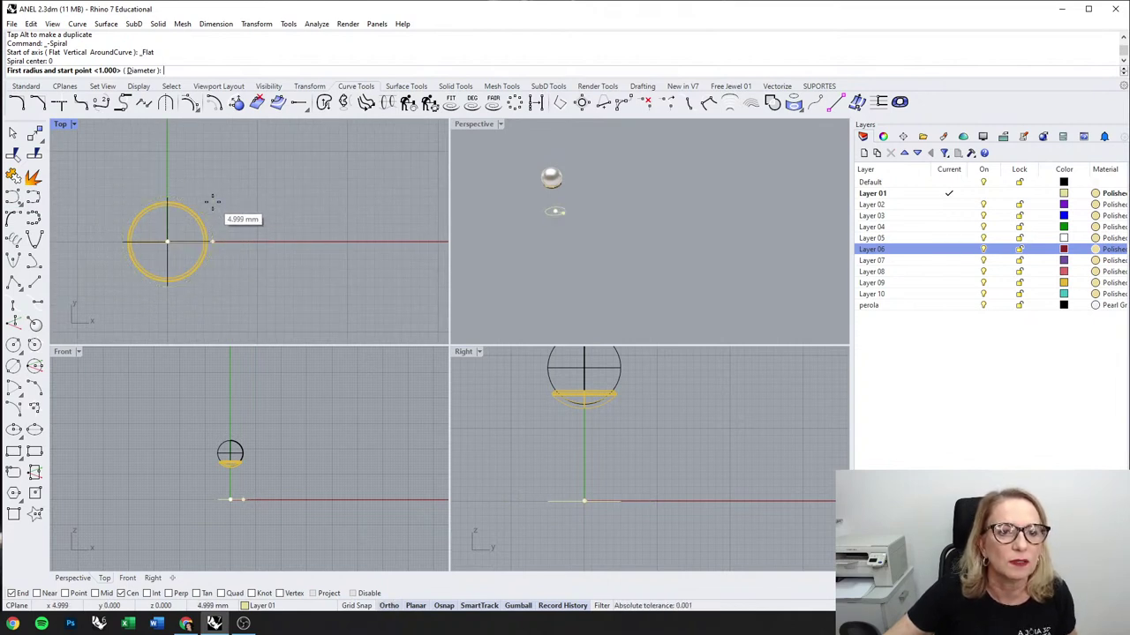
pyautogui.click(212, 203)
pyautogui.scroll(-3, 272, 184)
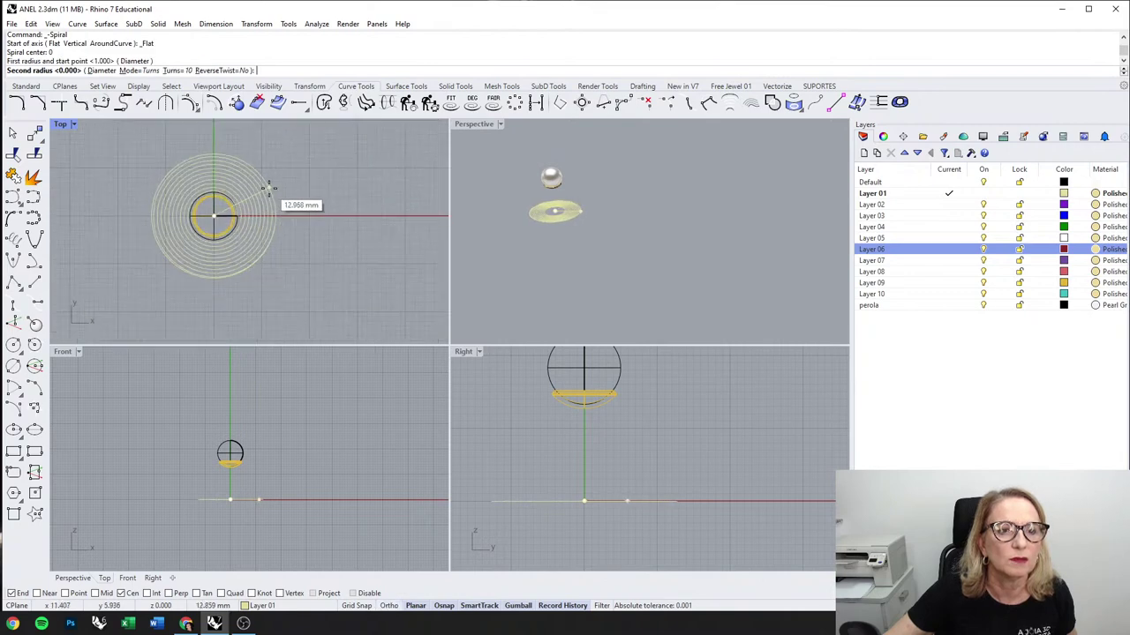
# Step: Complete the flat spiral with 2 turns and a second radius of 10 mm
pyautogui.click(174, 71)
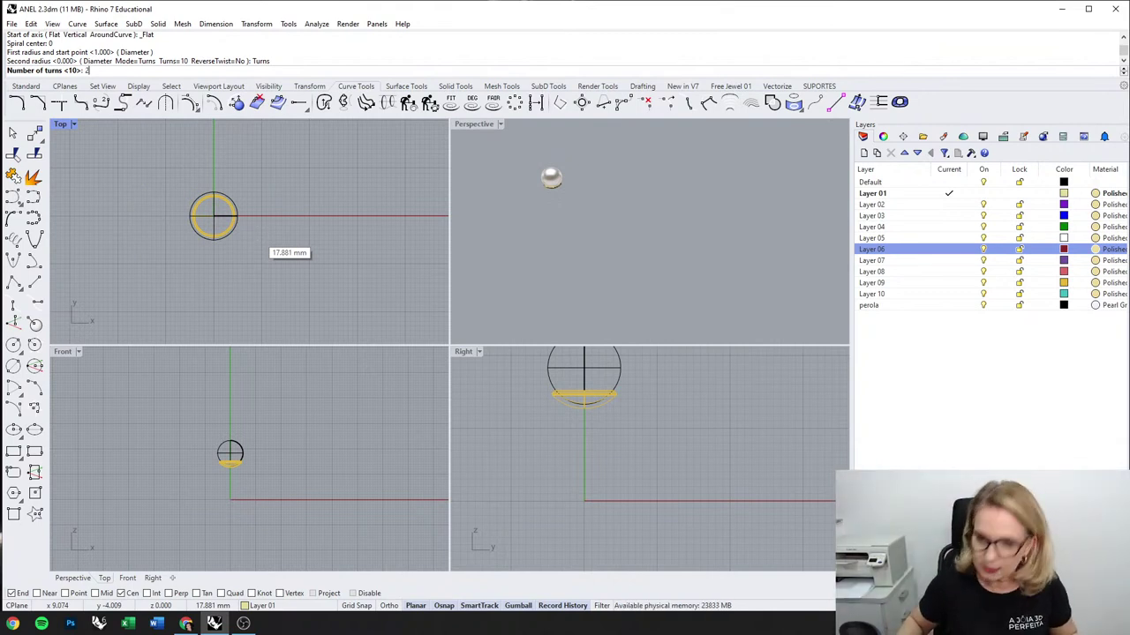
pyautogui.write('2')
pyautogui.press('Return')
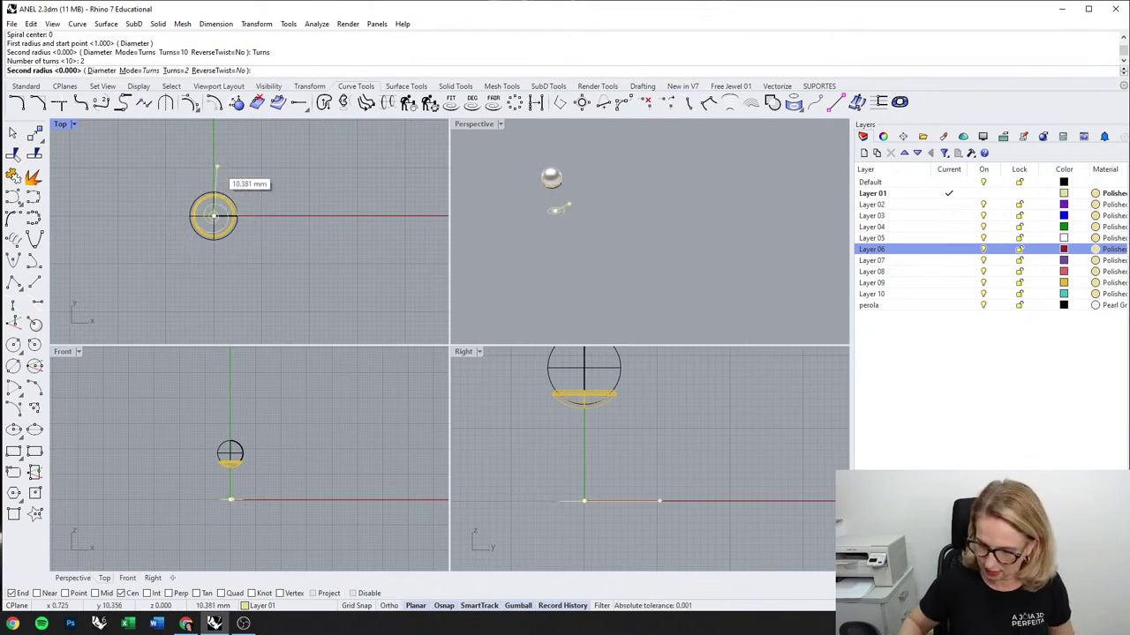
pyautogui.write('10')
pyautogui.press('Return')
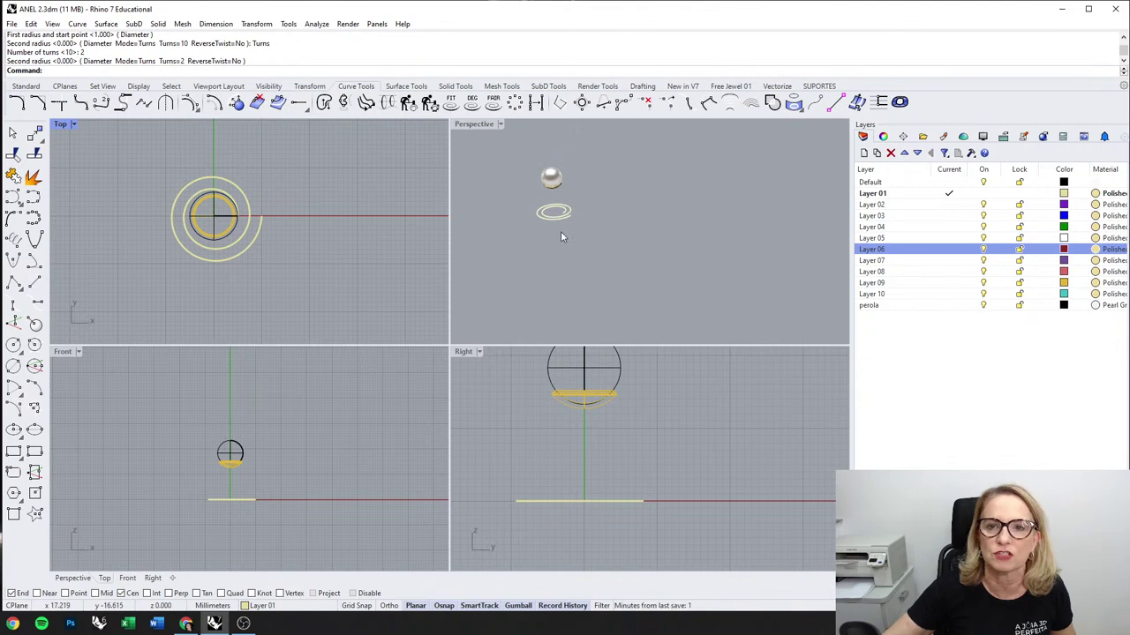
# Step: Move the spiral curve to the Default layer
pyautogui.moveTo(320, 524); pyautogui.dragTo(198, 490)
pyautogui.click(870, 182)
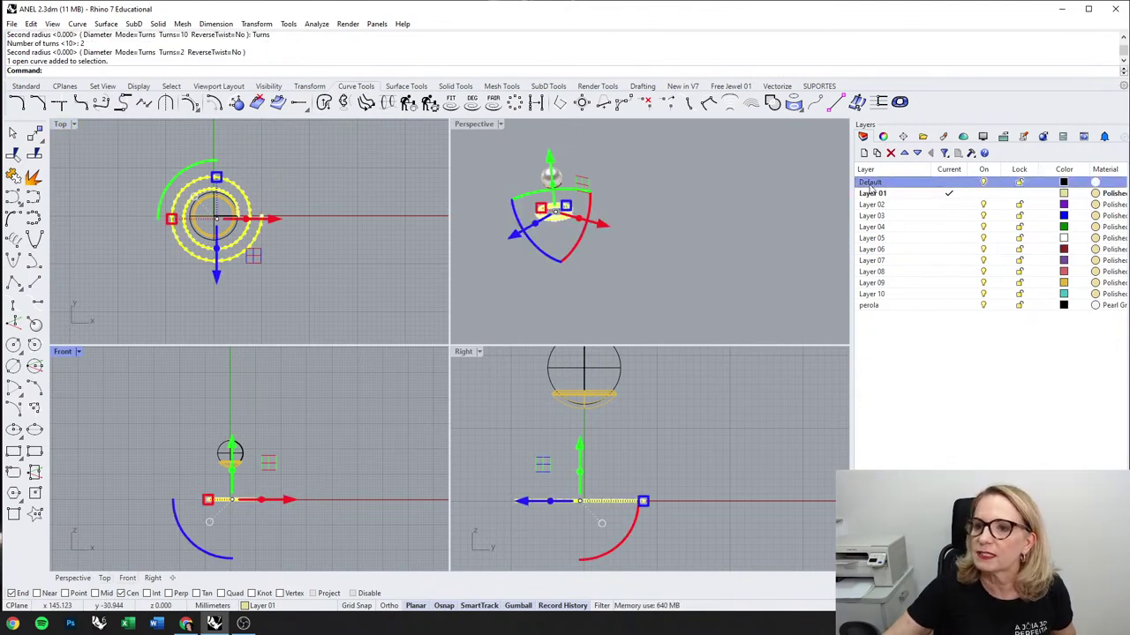
pyautogui.rightClick(872, 183)
pyautogui.click(921, 389)
pyautogui.click(372, 479)
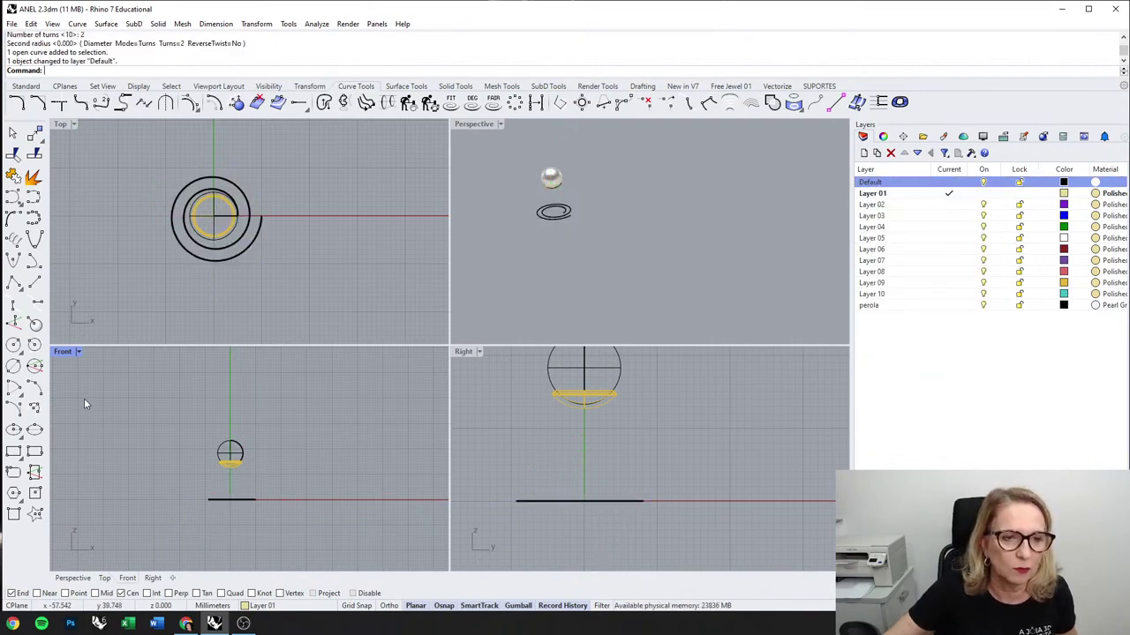
# Step: Draw an 18 mm diameter circle centred at 0 in the Front view, with Layer 06 as the current layer
pyautogui.doubleClick(64, 353)
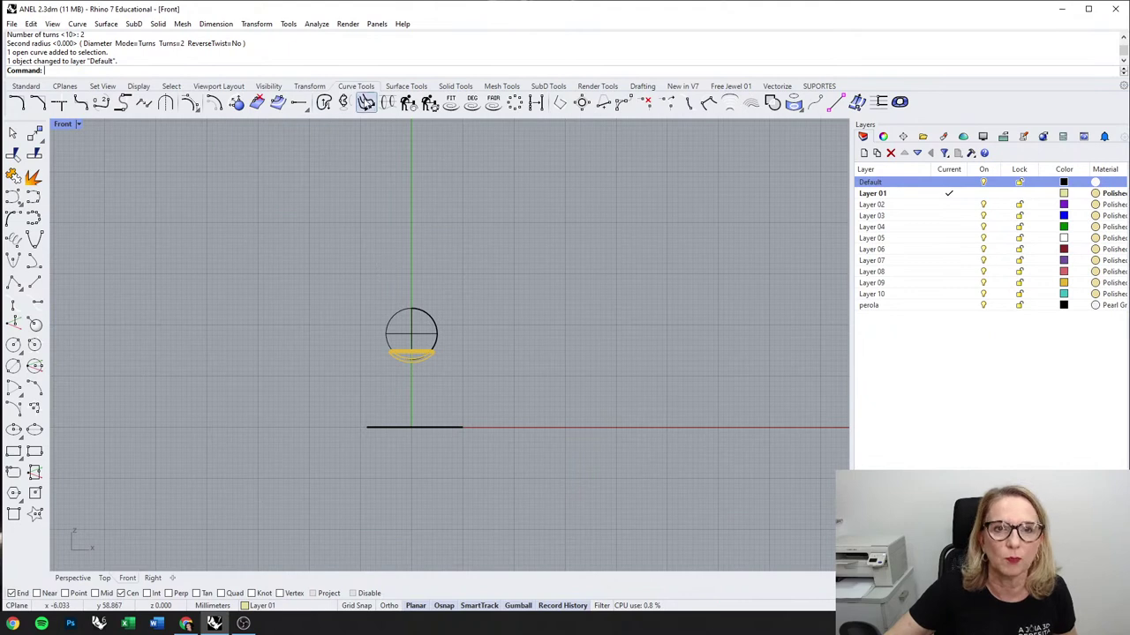
pyautogui.click(34, 324)
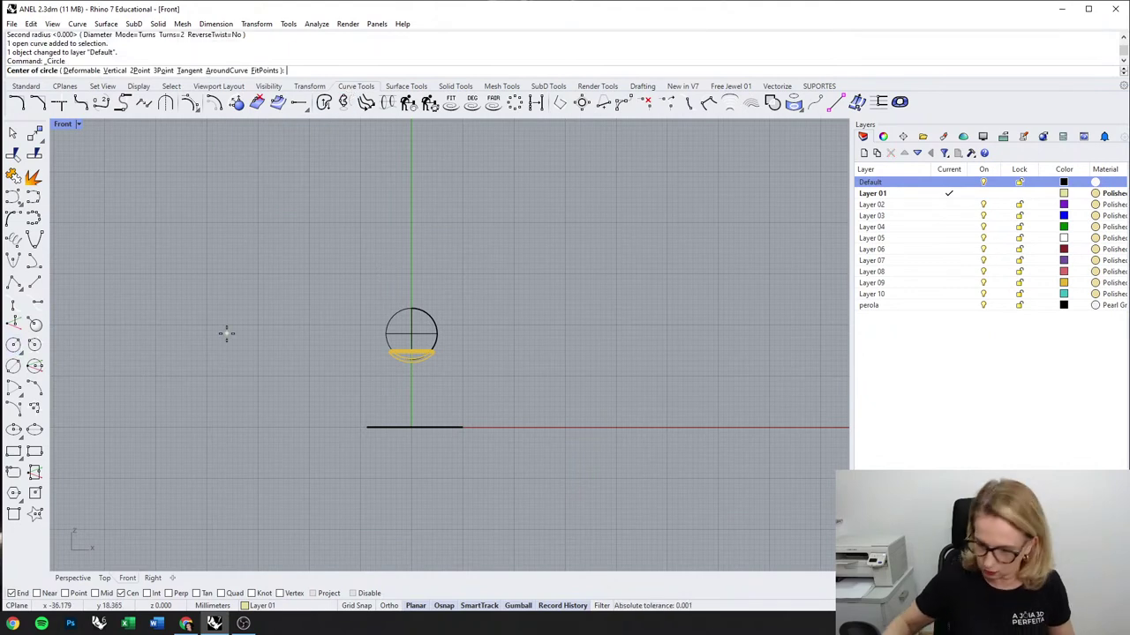
pyautogui.write('0')
pyautogui.press('Return')
pyautogui.write('8')
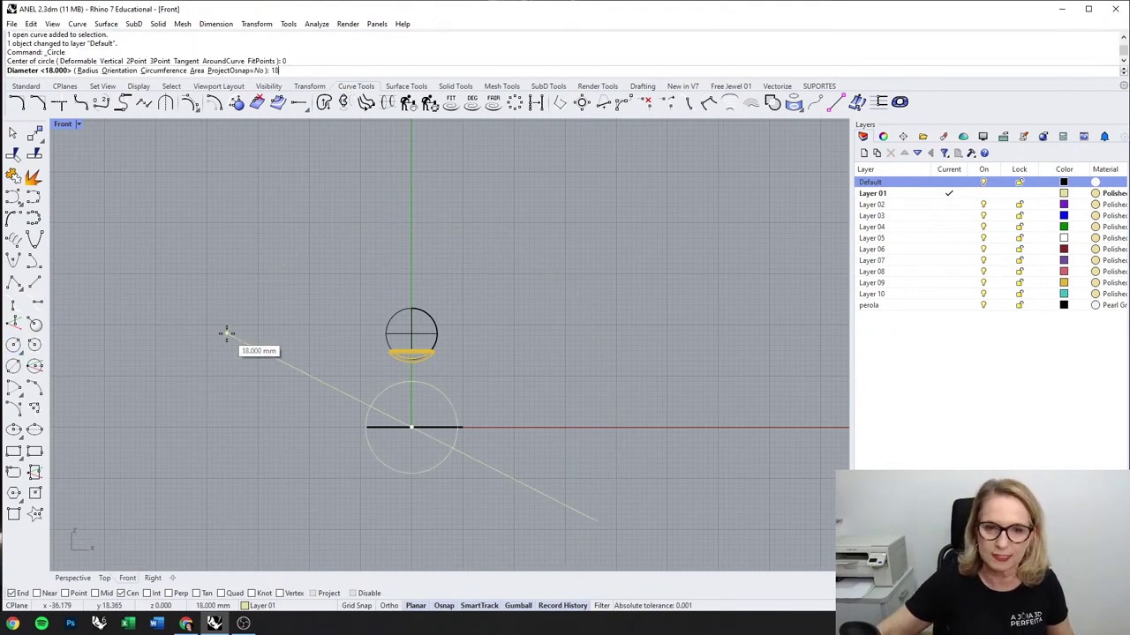
pyautogui.click(262, 606)
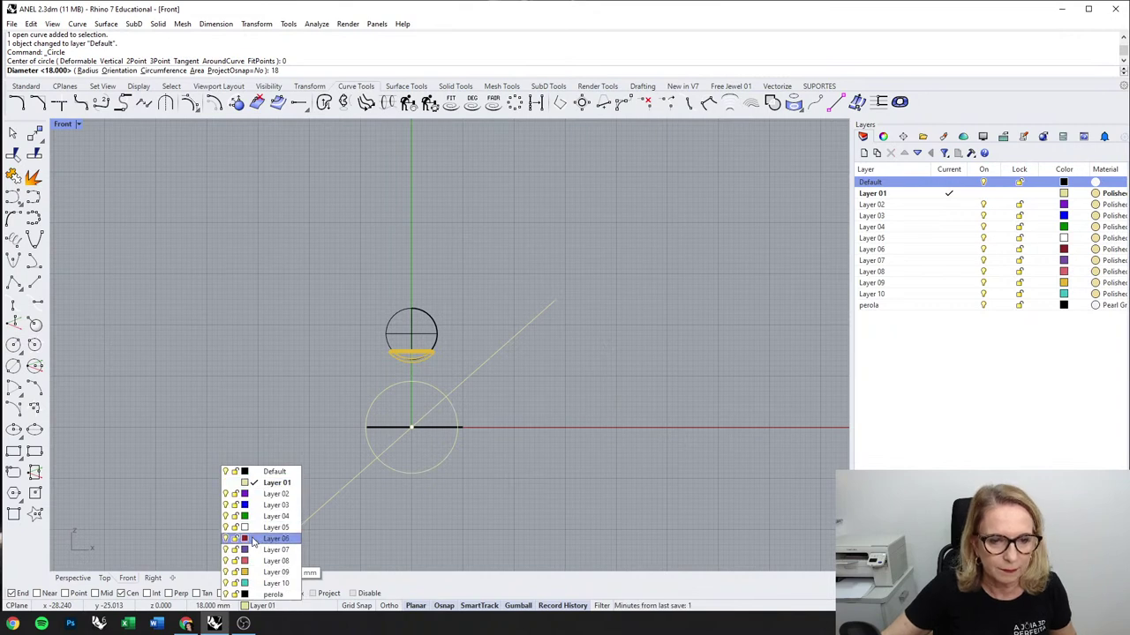
pyautogui.click(273, 538)
pyautogui.press('Return')
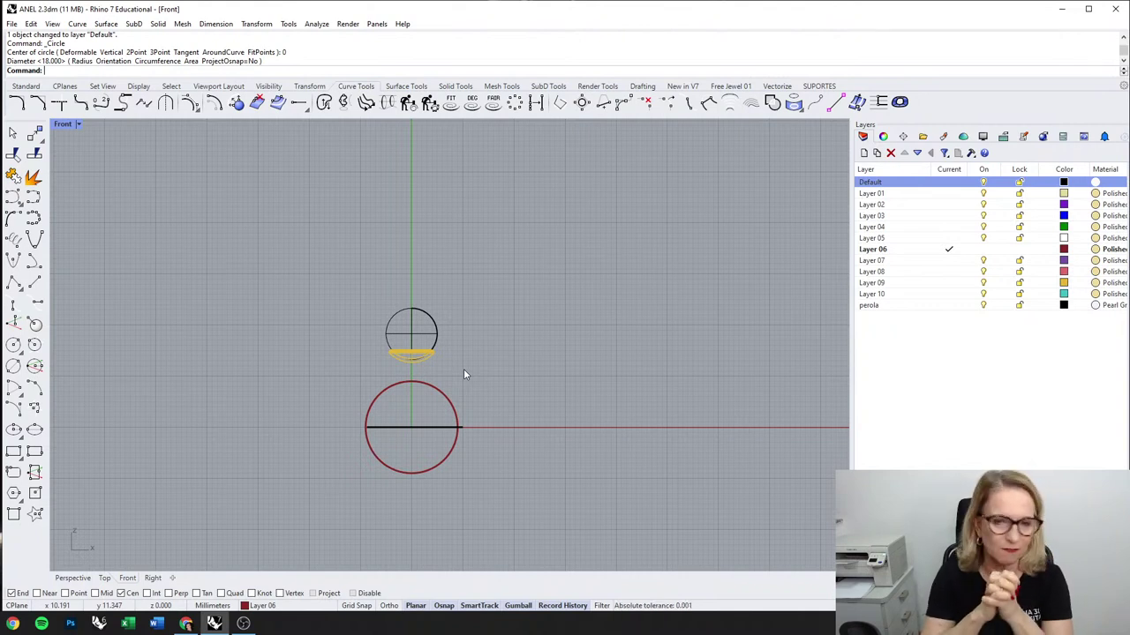
# Step: Lower the pearl with its cup in the Front view until it sits just on top of the ring circle
pyautogui.moveTo(423, 334); pyautogui.dragTo(414, 322, button='right')
pyautogui.scroll(4, 369, 295)
pyautogui.moveTo(335, 261); pyautogui.dragTo(501, 398)
pyautogui.moveTo(413, 234); pyautogui.dragTo(409, 201, button='right')
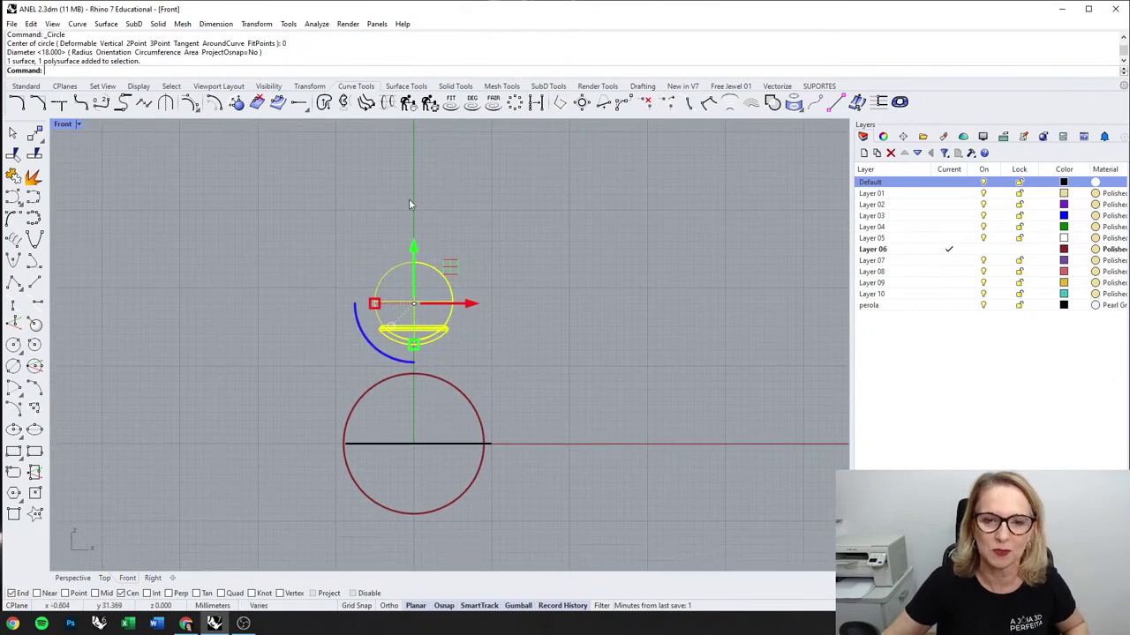
pyautogui.moveTo(415, 257); pyautogui.dragTo(428, 275)
pyautogui.click(492, 374)
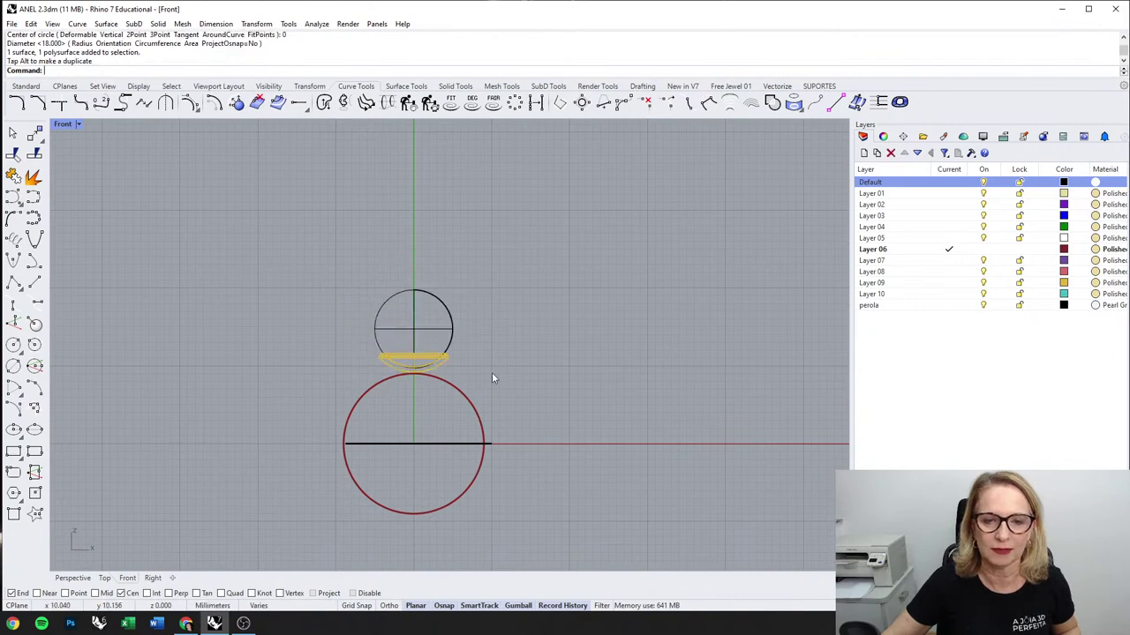
# Step: Raise the spiral straight up from the origin to the level of the pearl's cup
pyautogui.click(425, 374)
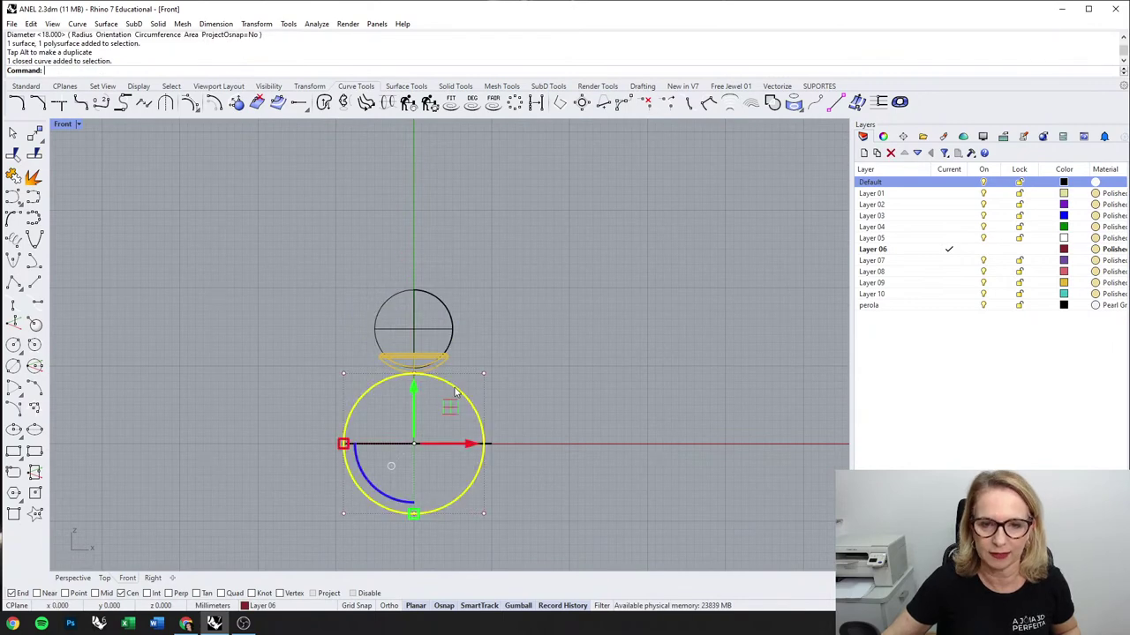
pyautogui.doubleClick(64, 125)
pyautogui.keyDown('shift'); pyautogui.click(243, 188); pyautogui.keyUp('shift')
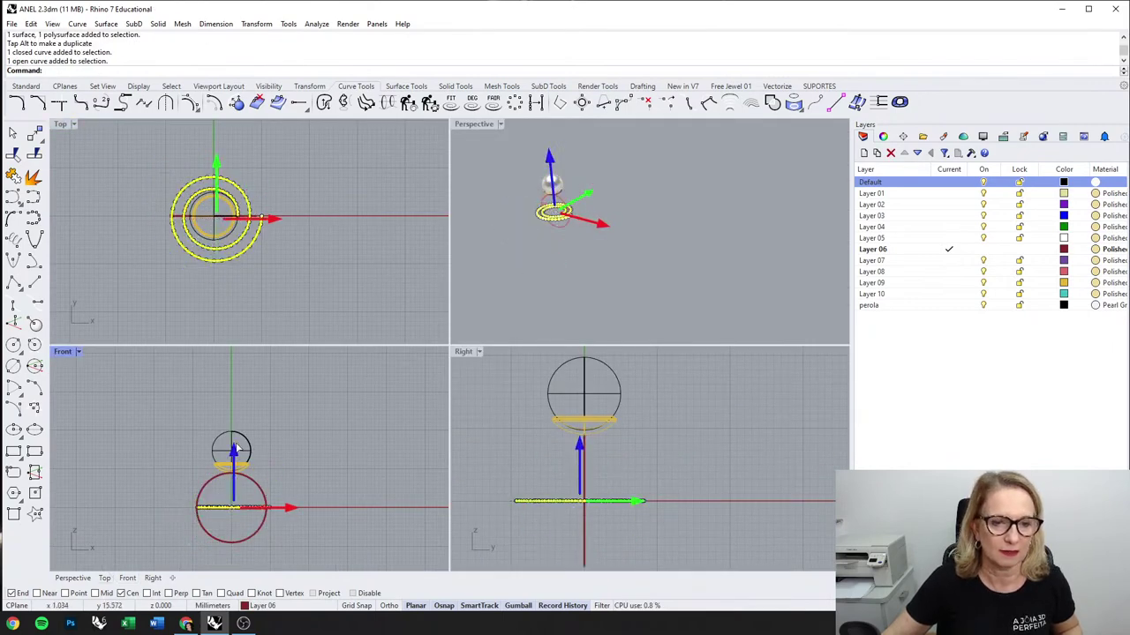
pyautogui.moveTo(237, 450); pyautogui.dragTo(255, 411)
pyautogui.click(373, 293)
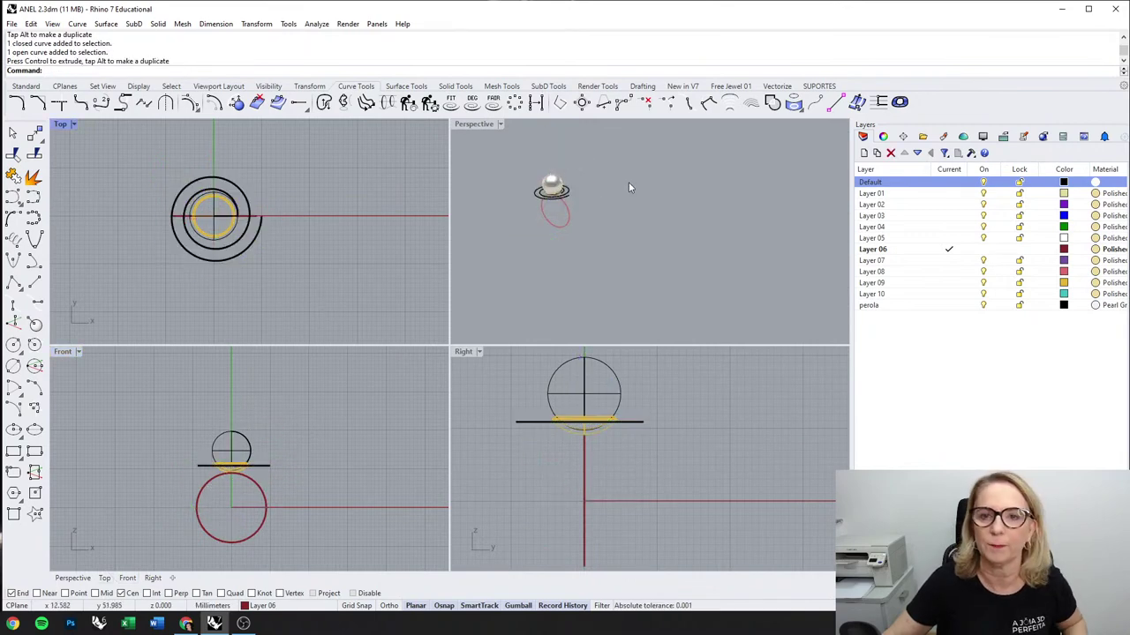
# Step: Offset the spiral outward by 1.5 mm in the Top view, with Cap set to Round
pyautogui.scroll(3, 247, 192)
pyautogui.click(252, 192)
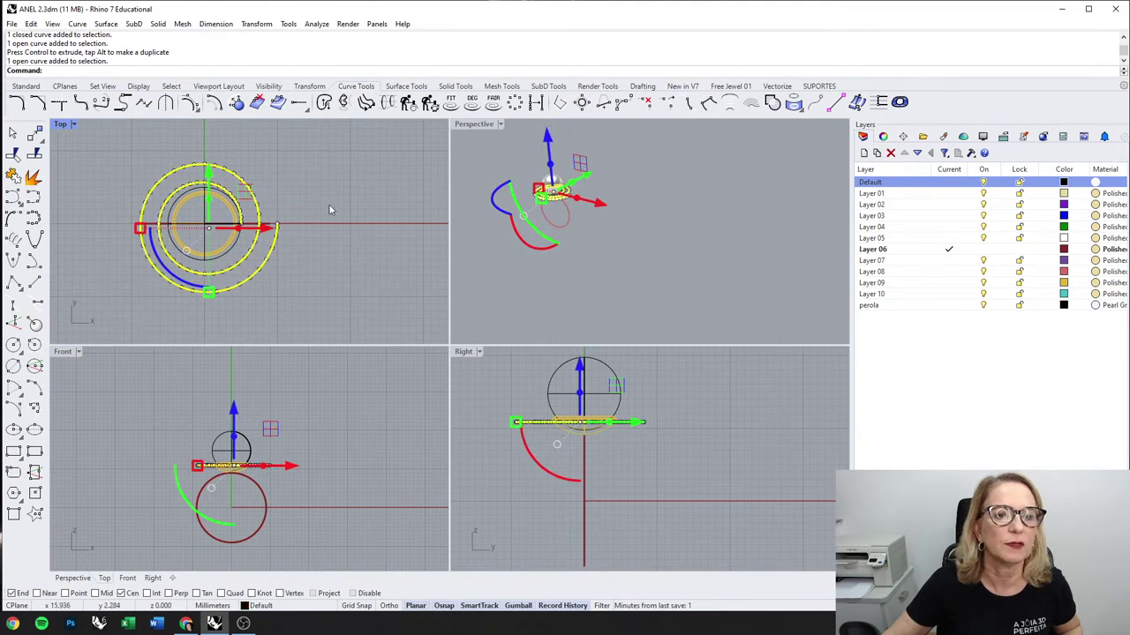
pyautogui.click(213, 103)
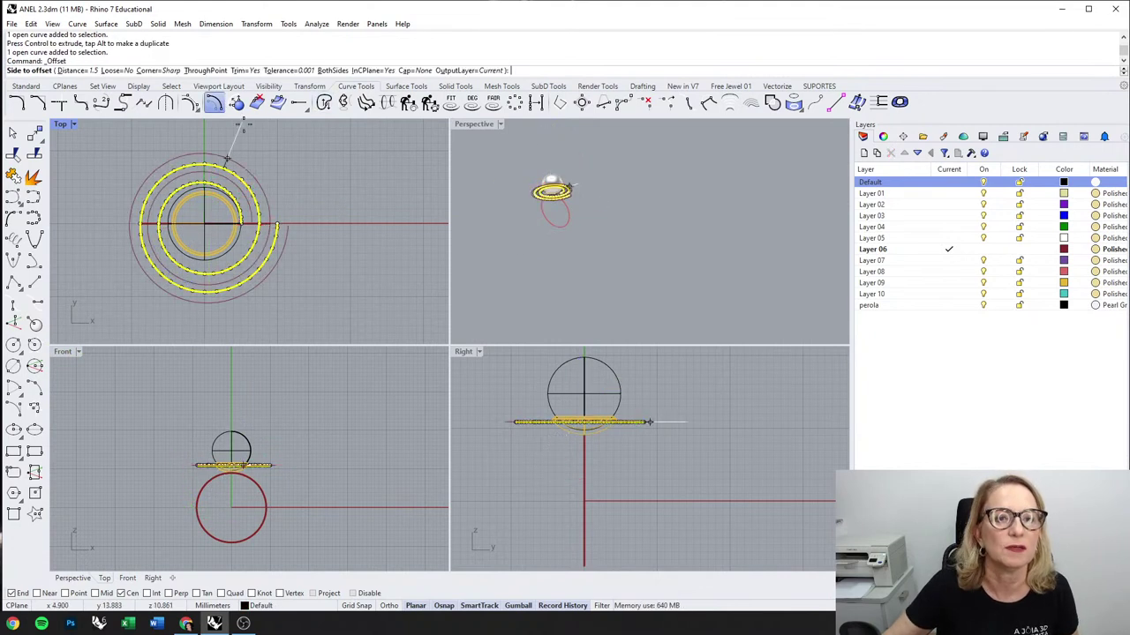
pyautogui.click(414, 70)
pyautogui.click(100, 70)
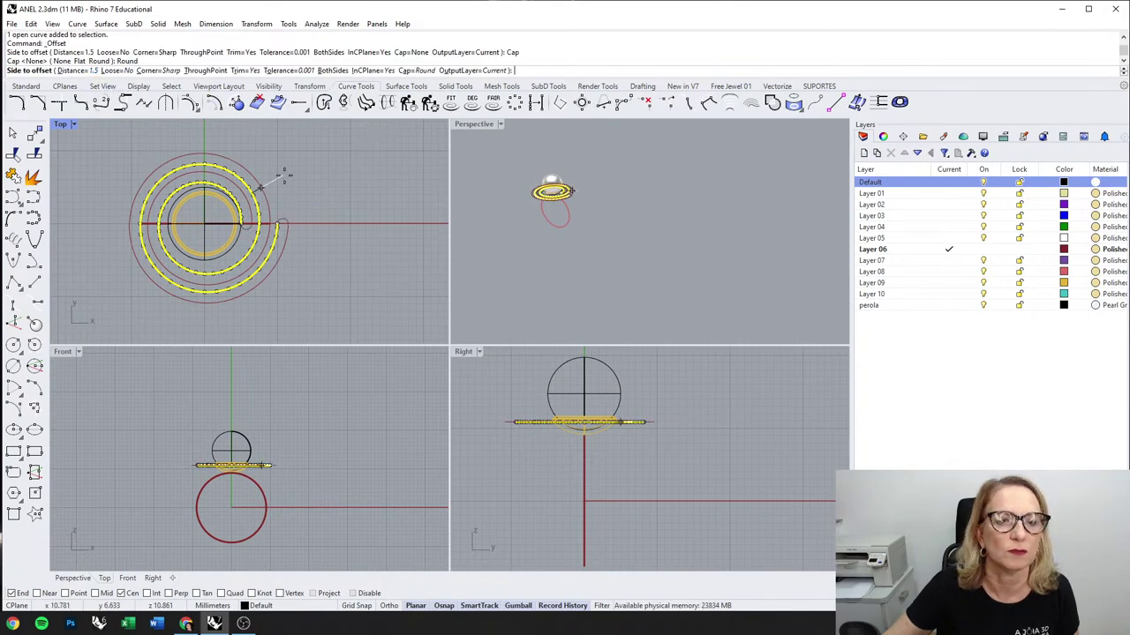
pyautogui.click(300, 186)
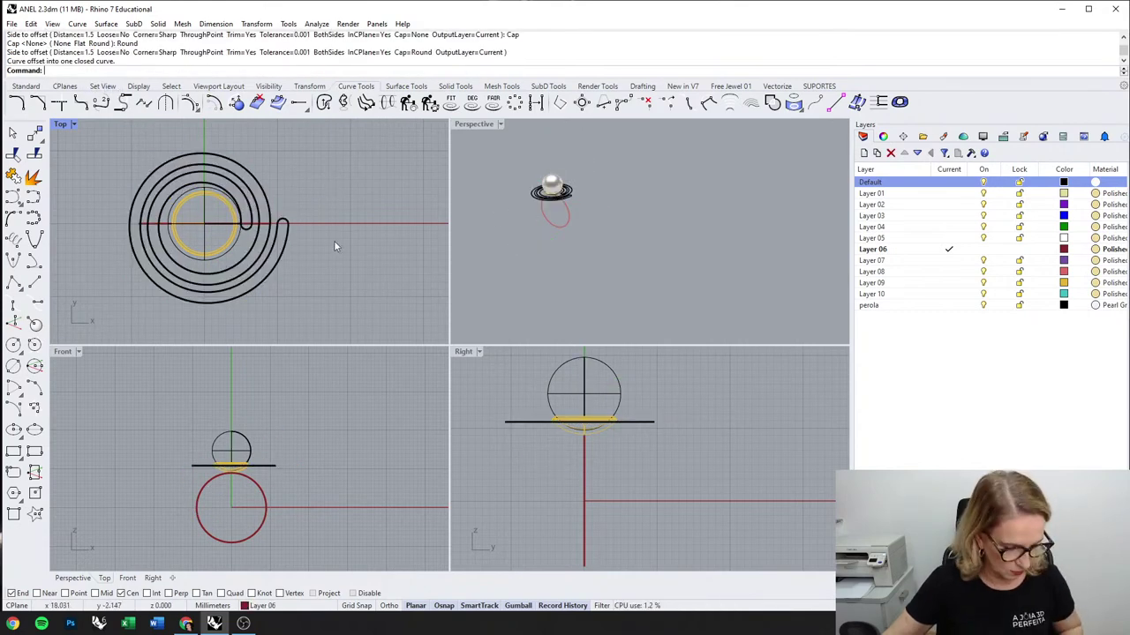
# Step: Undo the spiral offset and repeat it outward at a distance of 1.2 mm
pyautogui.hotkey('ctrl', 'z')
pyautogui.press('Return')
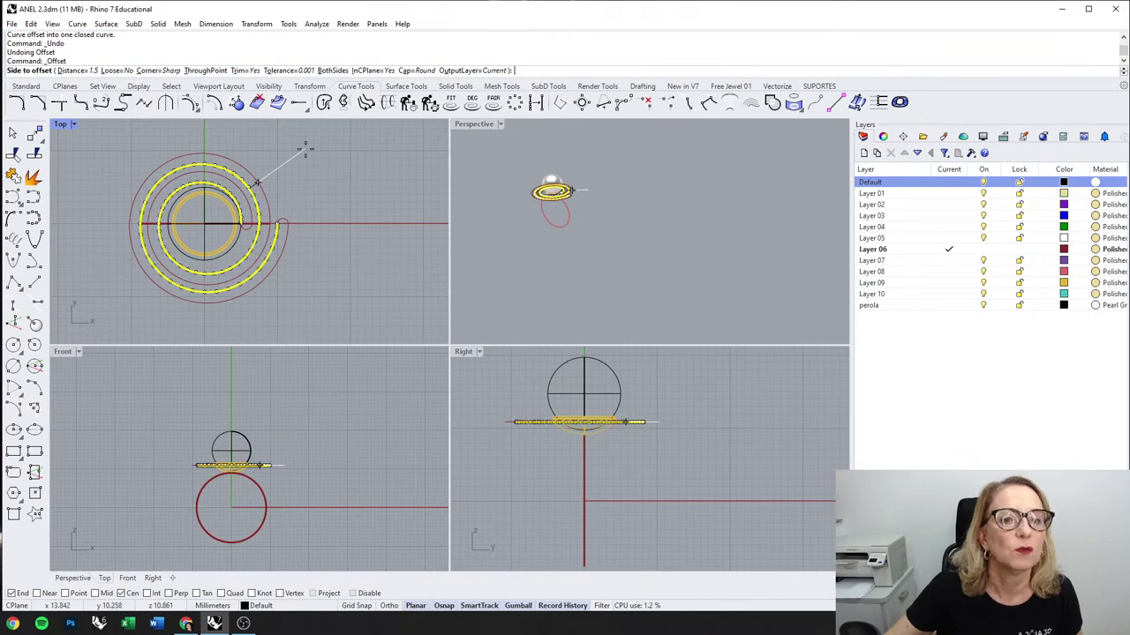
pyautogui.write('1')
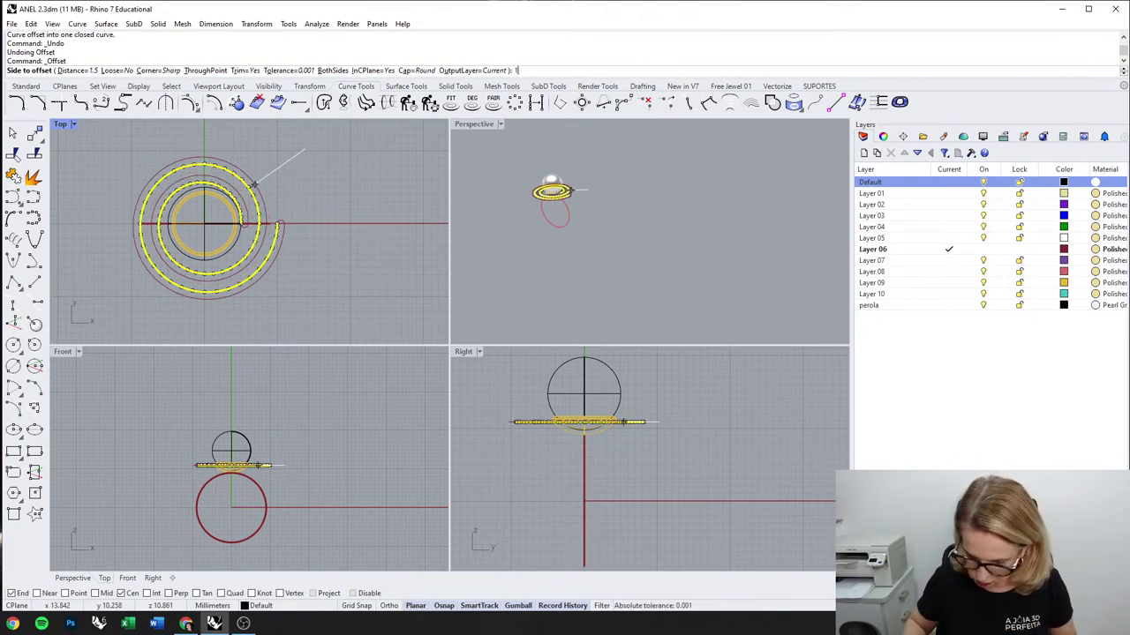
pyautogui.write('.2')
pyautogui.click(304, 149)
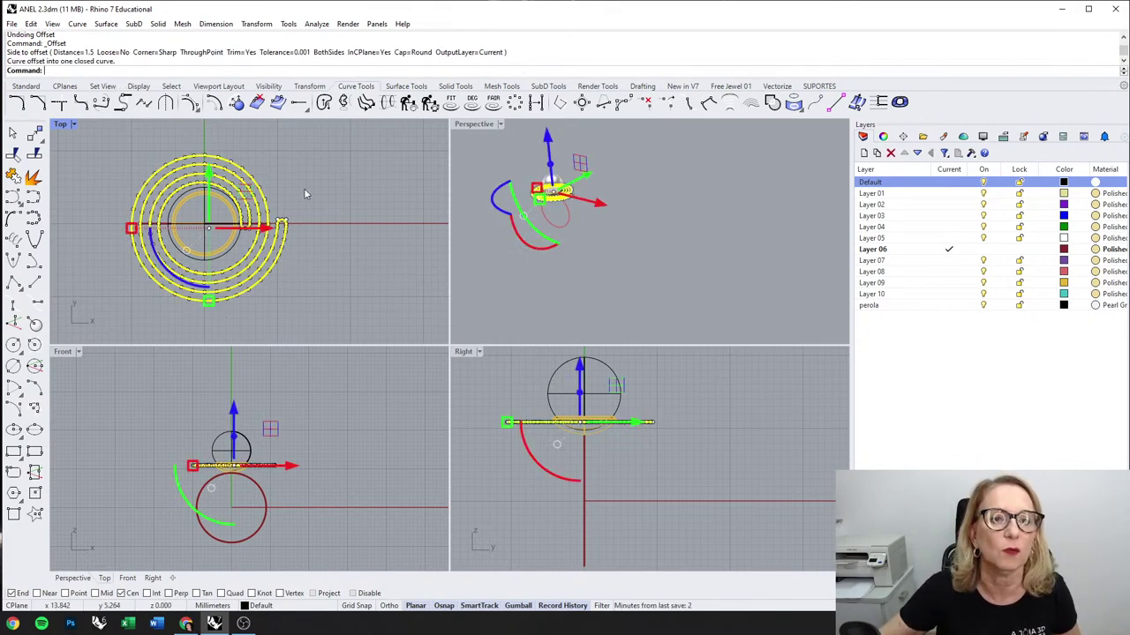
pyautogui.click(306, 190)
# Step: Scale the ring circle below the pearl down slightly in the Front view
pyautogui.scroll(4, 549, 187)
pyautogui.scroll(2, 550, 185)
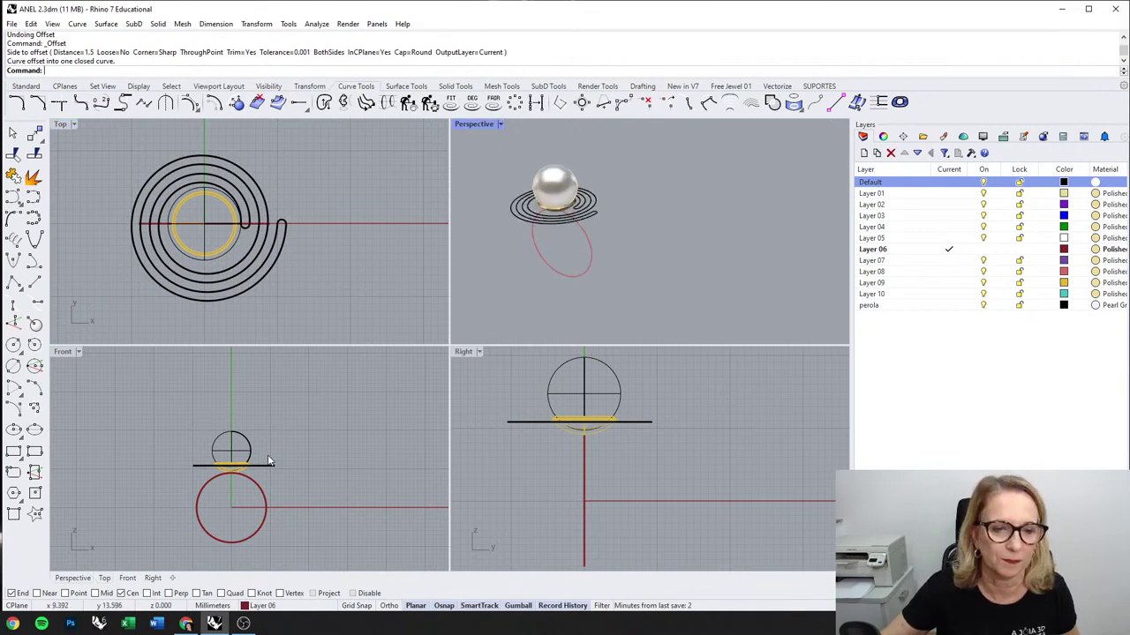
pyautogui.scroll(3, 268, 457)
pyautogui.scroll(2, 210, 194)
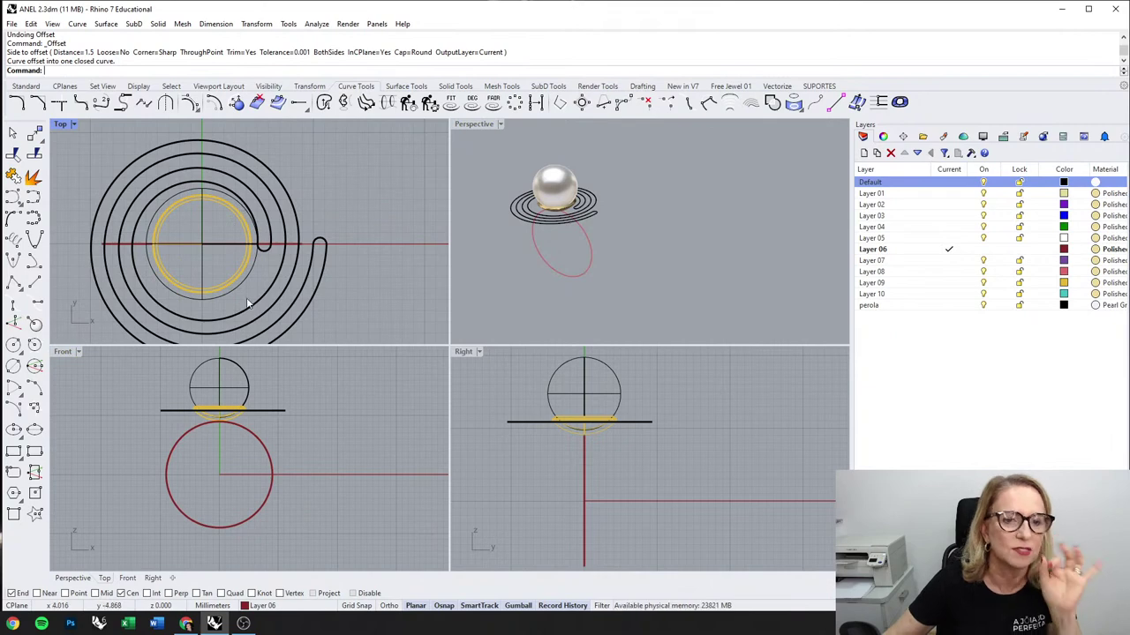
pyautogui.click(282, 412)
pyautogui.click(273, 474)
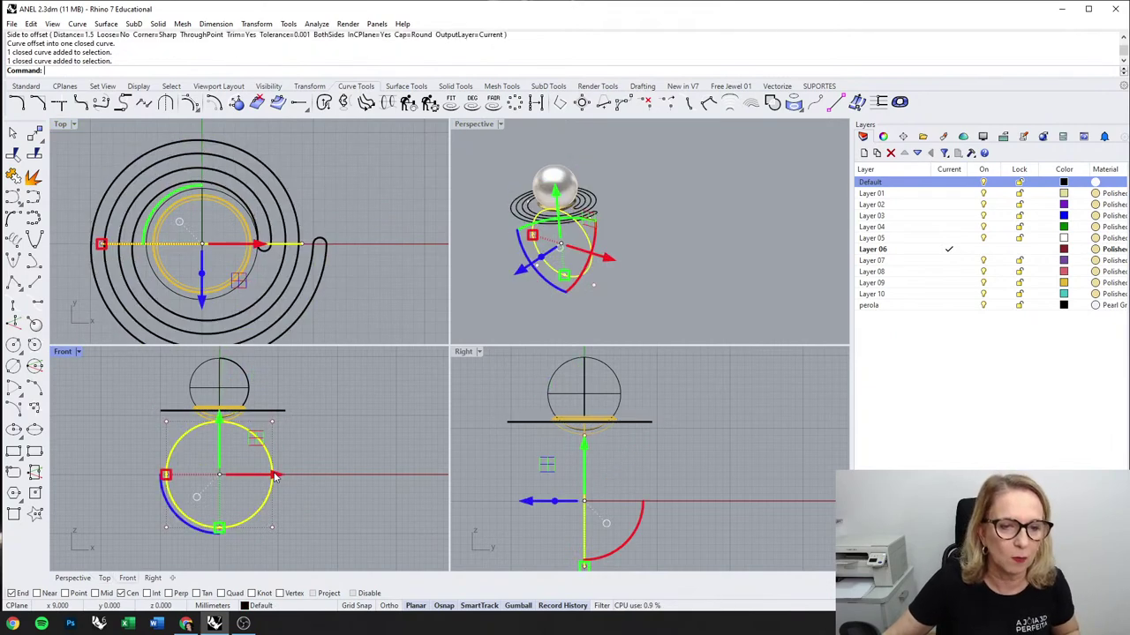
pyautogui.scroll(6, 171, 472)
pyautogui.moveTo(161, 478); pyautogui.dragTo(165, 479)
pyautogui.scroll(-4, 146, 387)
pyautogui.press('Escape')
# Step: Extrude the closed spiral outline as a one-sided solid, about 21 mm downward past the bottom of the ring circle
pyautogui.click(291, 368)
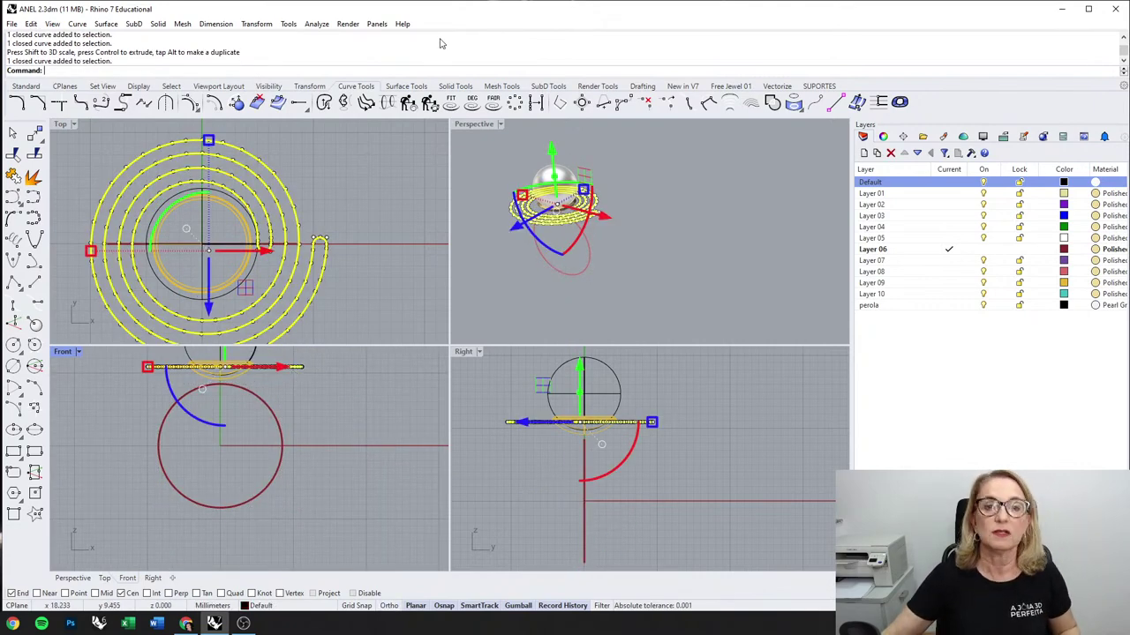
pyautogui.click(455, 85)
pyautogui.click(34, 348)
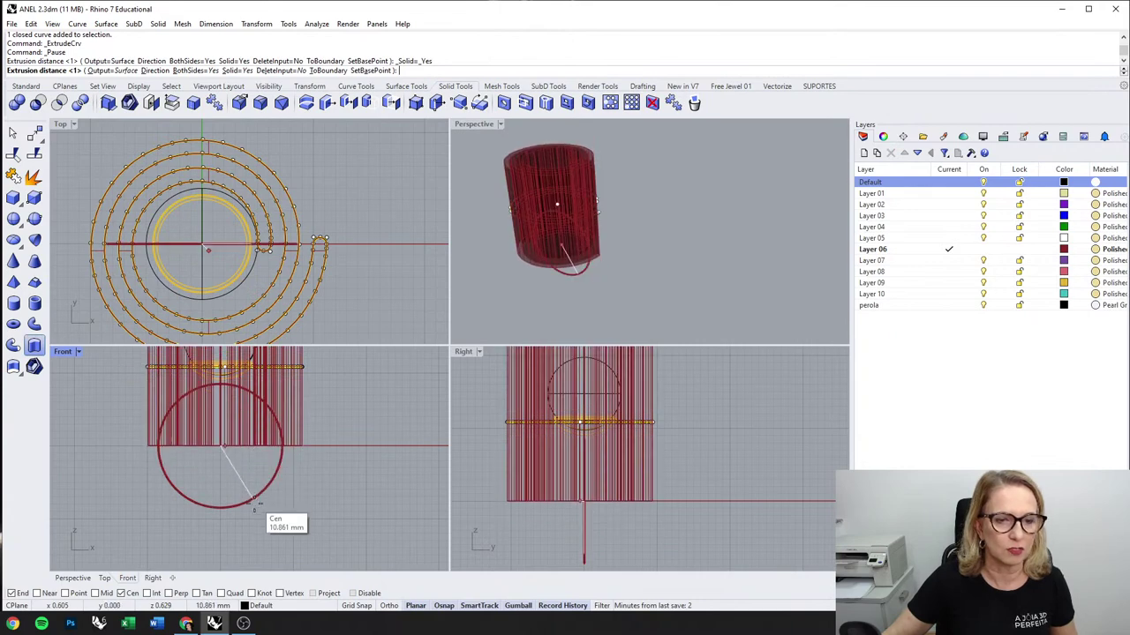
pyautogui.write('b')
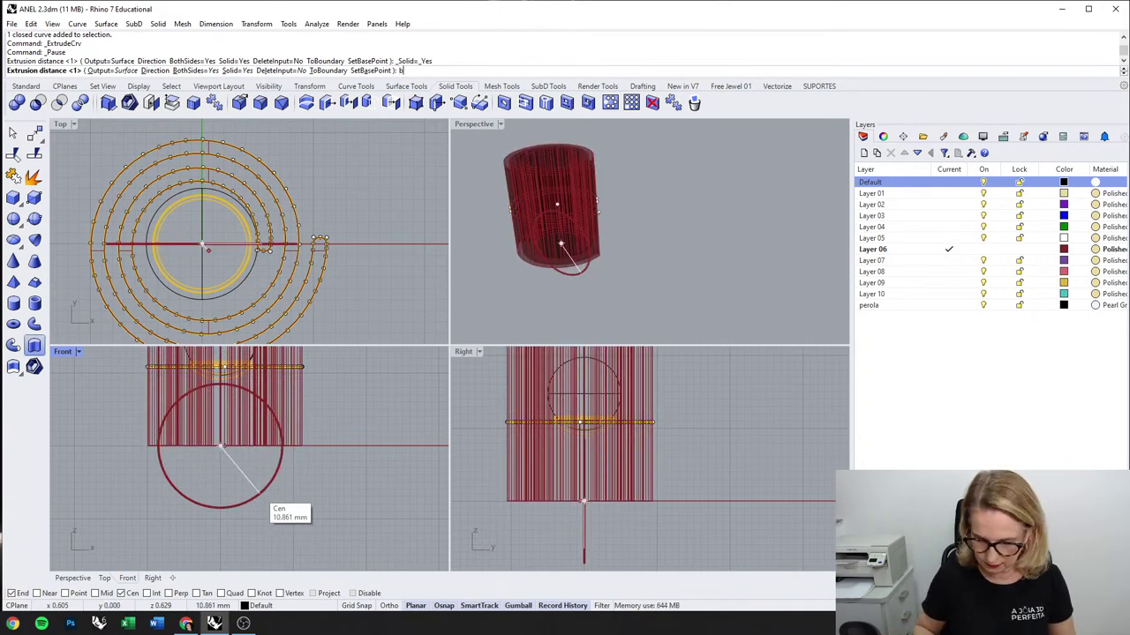
pyautogui.press('Return')
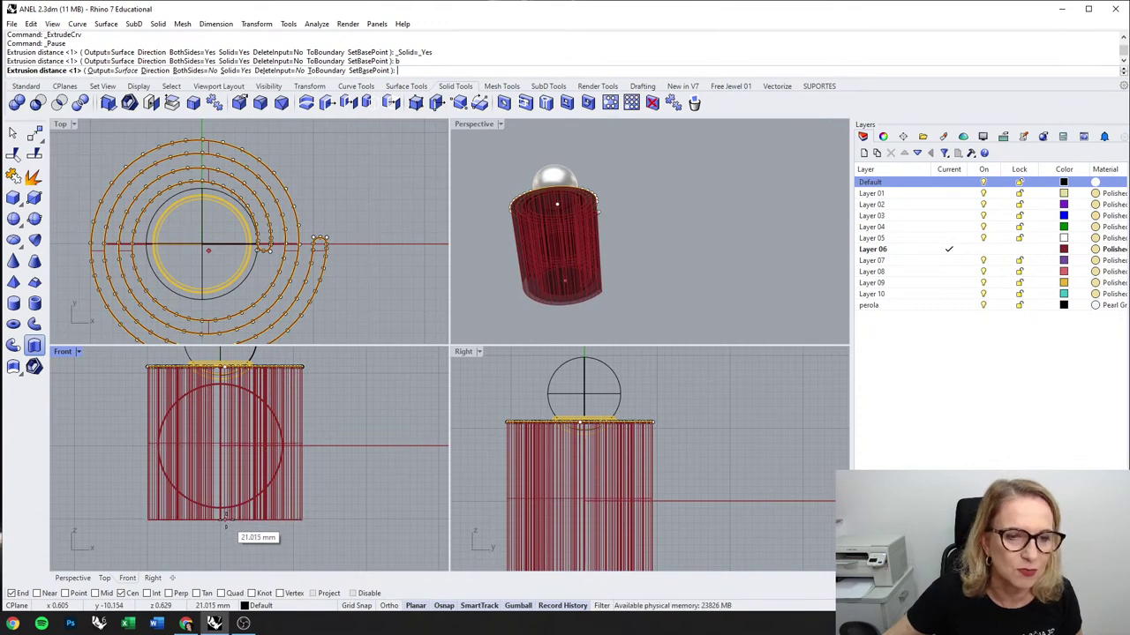
pyautogui.click(226, 526)
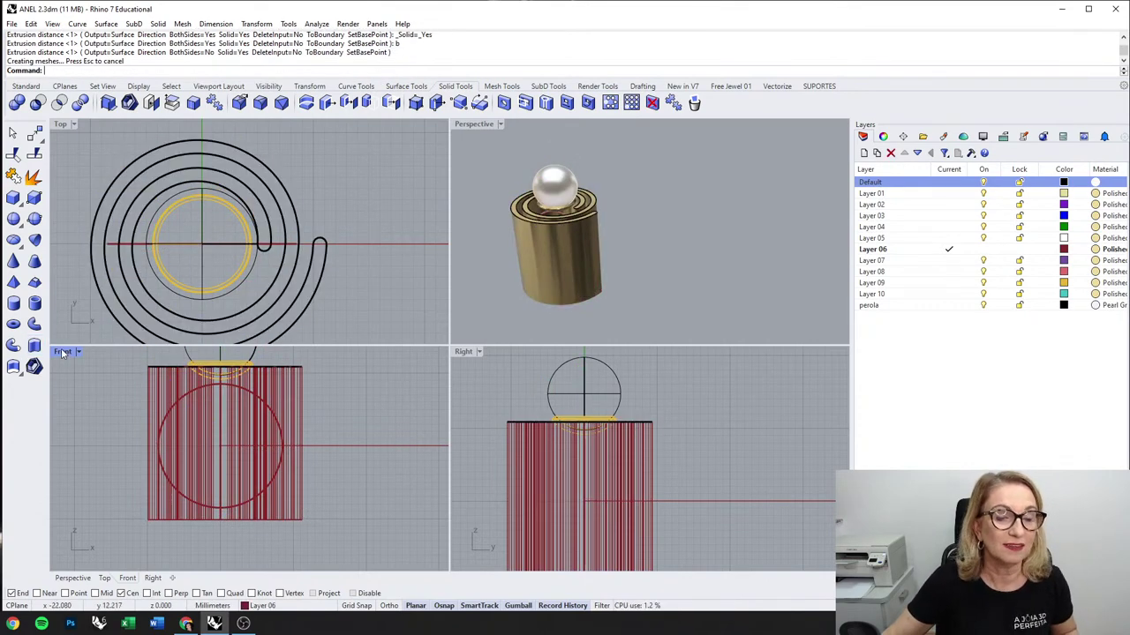
# Step: Shift the closed spiral outline slightly in the negative X direction in the Front view to centre its extrusion around the ring circle
pyautogui.doubleClick(62, 352)
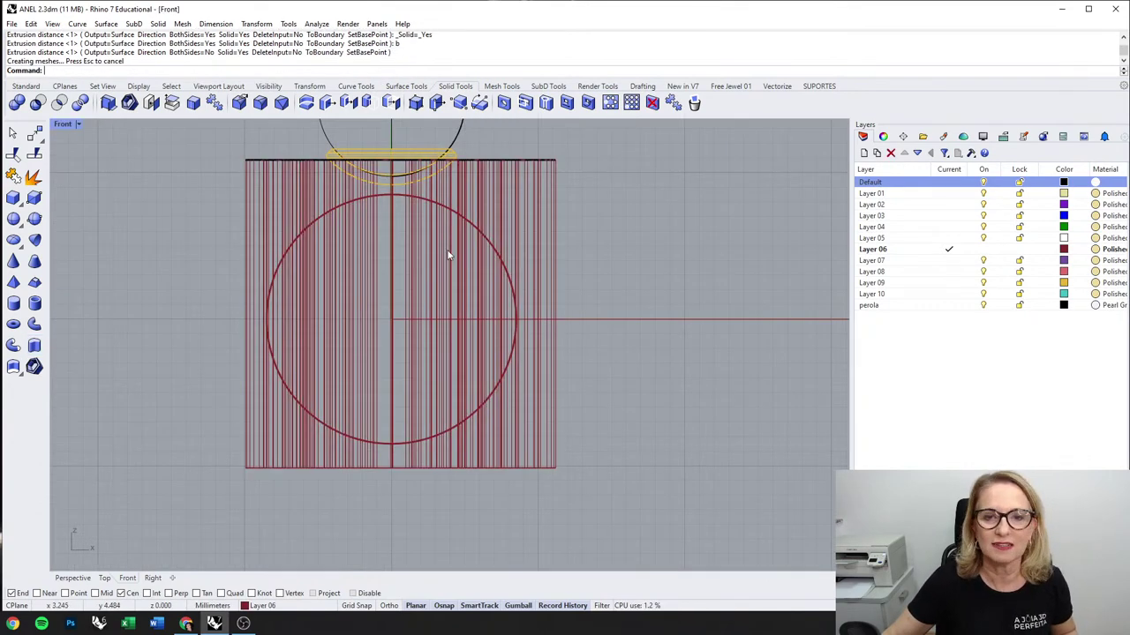
pyautogui.click(551, 161)
pyautogui.click(600, 189)
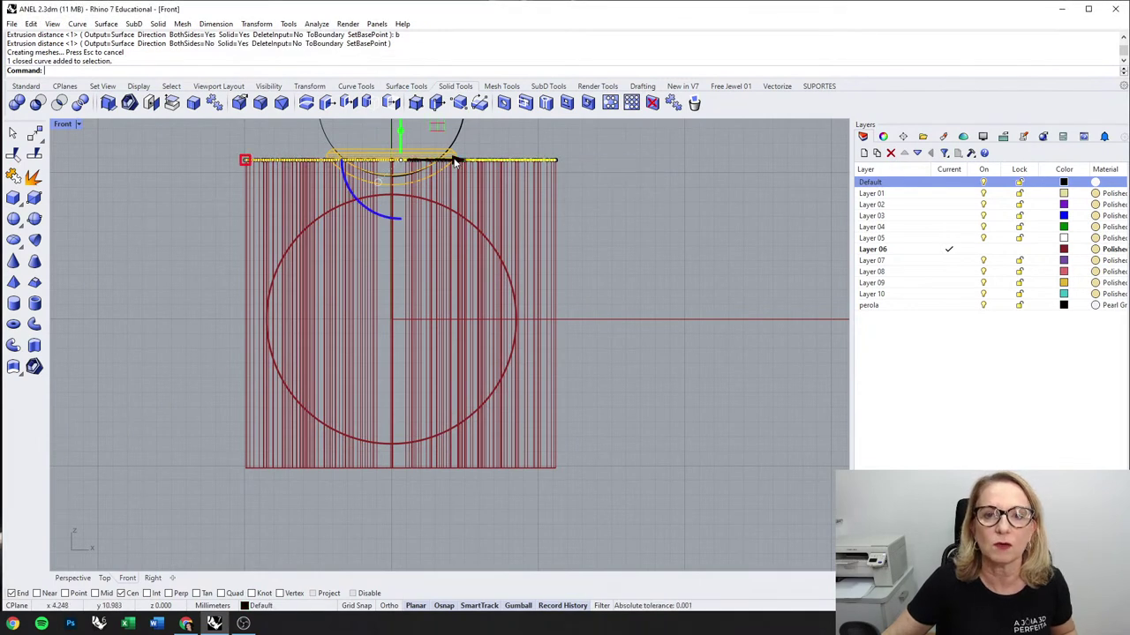
pyautogui.moveTo(455, 160); pyautogui.dragTo(448, 162)
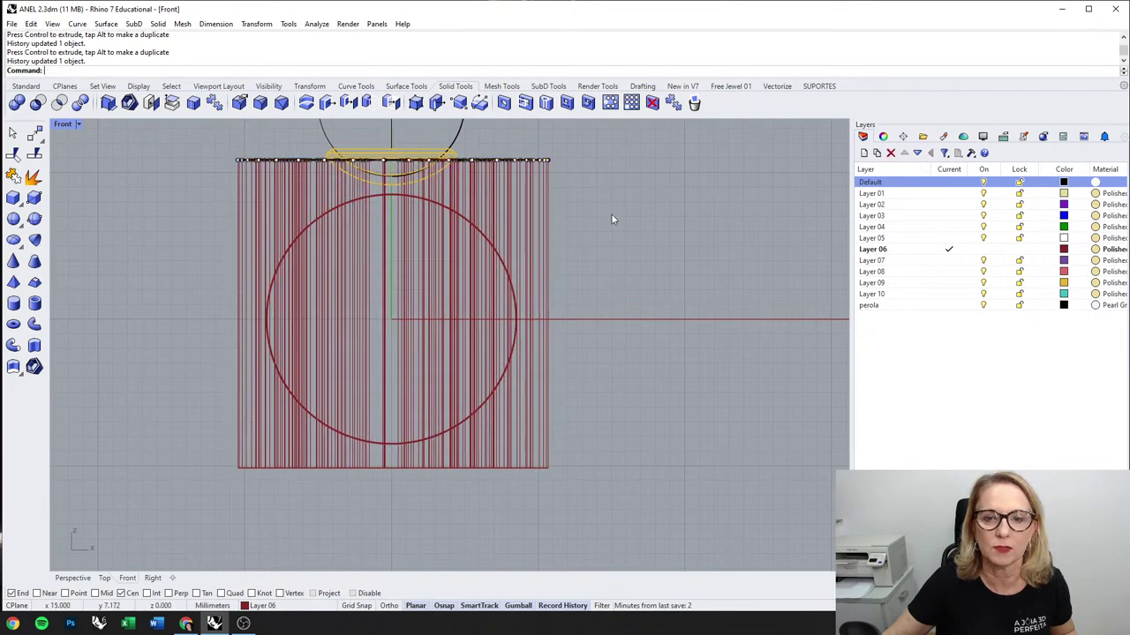
pyautogui.hotkey('ctrl', 'm')
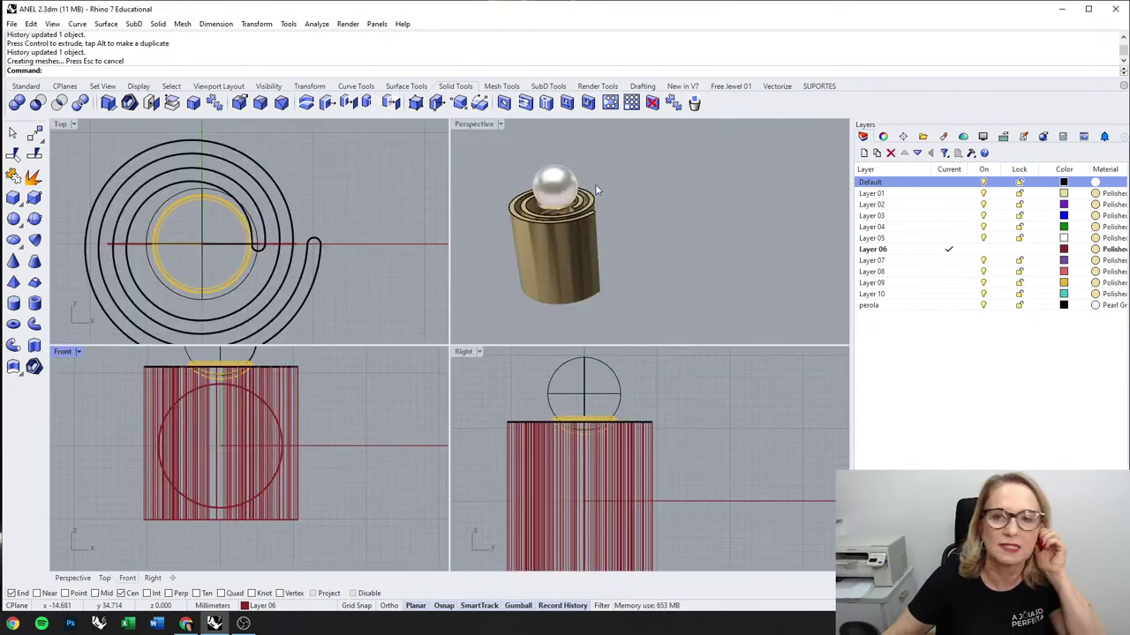
pyautogui.moveTo(595, 188); pyautogui.dragTo(609, 225, button='right')
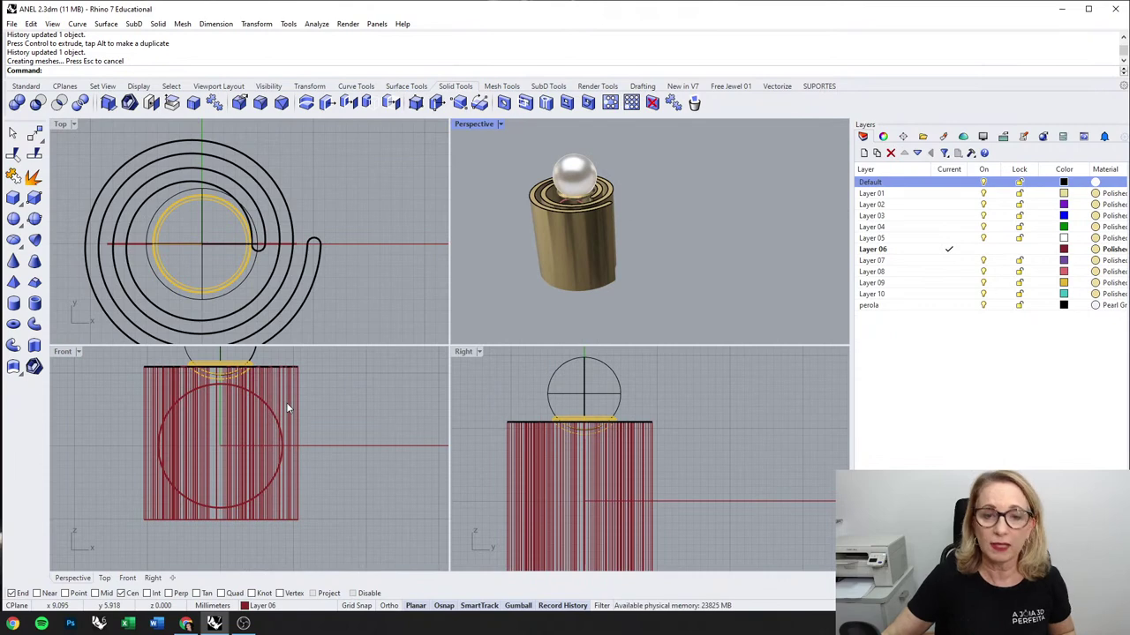
pyautogui.click(315, 263)
pyautogui.click(365, 234)
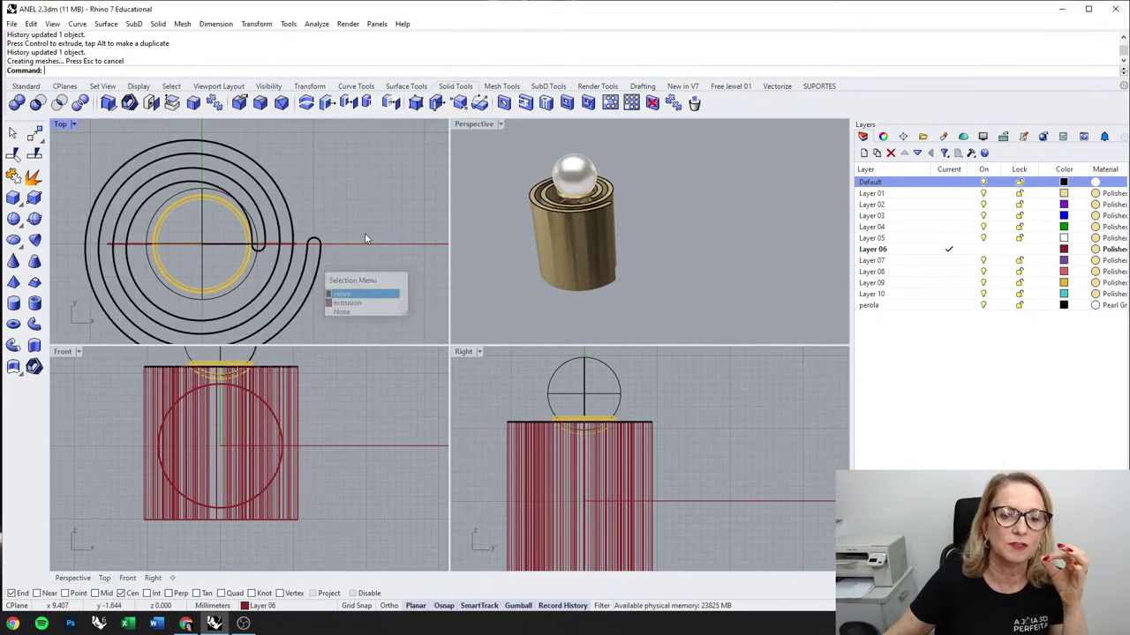
pyautogui.scroll(-3, 566, 243)
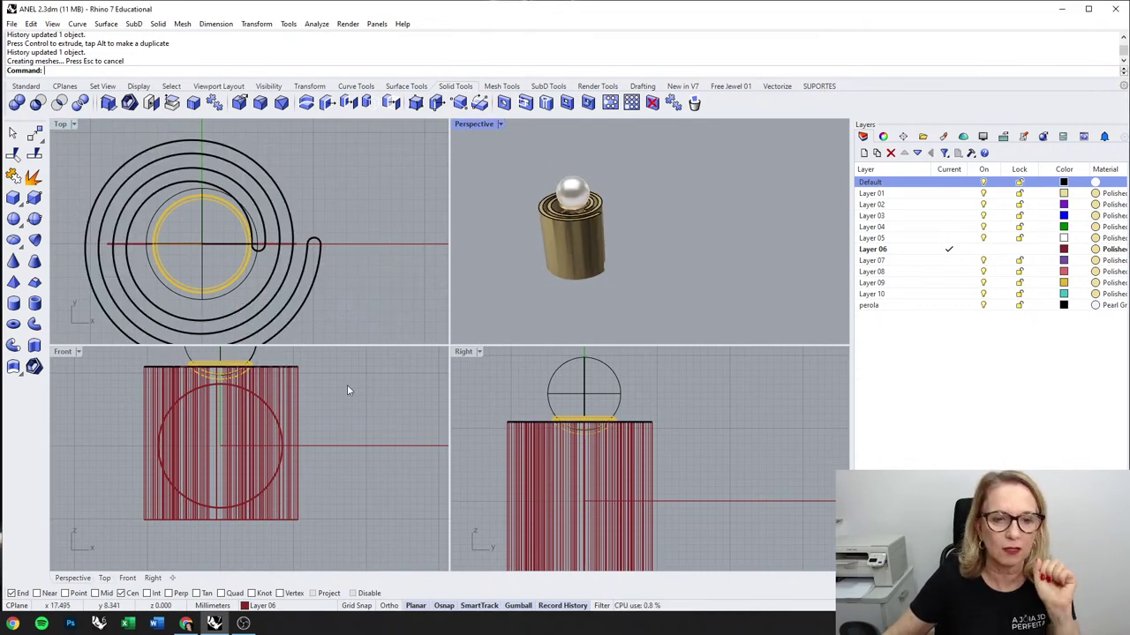
# Step: Move the ring circle below the pearl to Layer 04
pyautogui.click(269, 413)
pyautogui.click(307, 438)
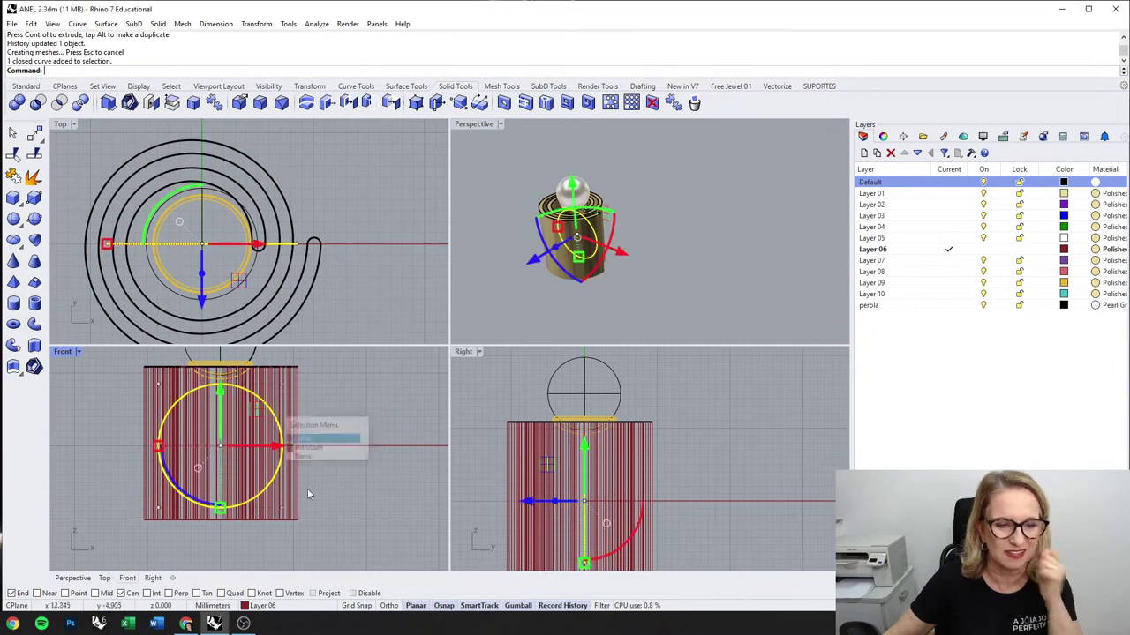
pyautogui.click(278, 606)
pyautogui.click(269, 516)
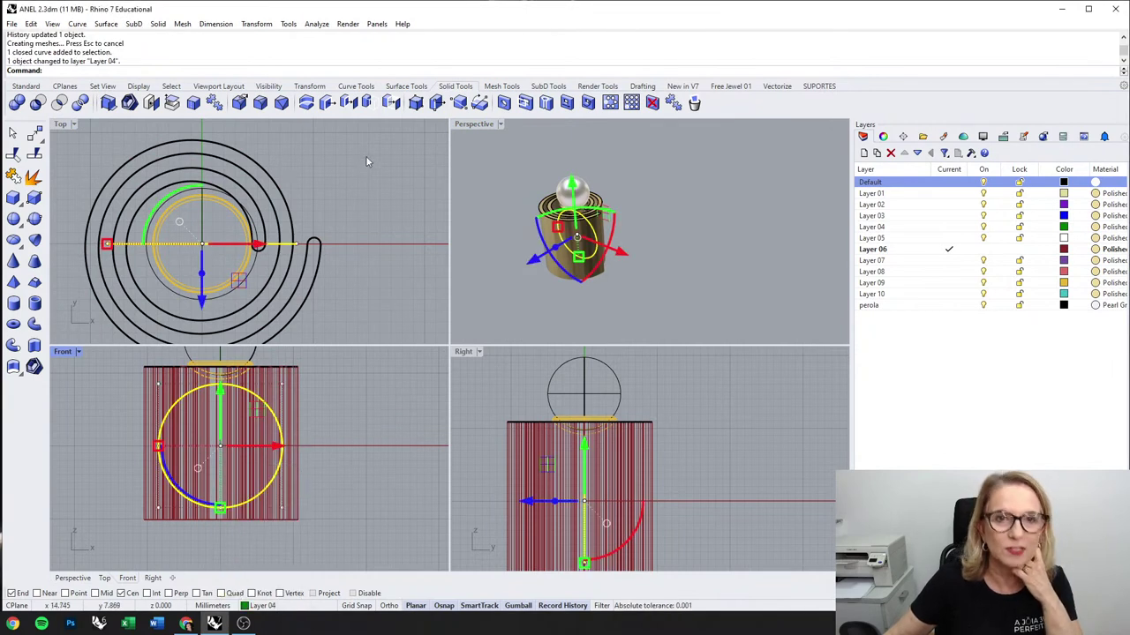
pyautogui.click(35, 345)
pyautogui.write('b')
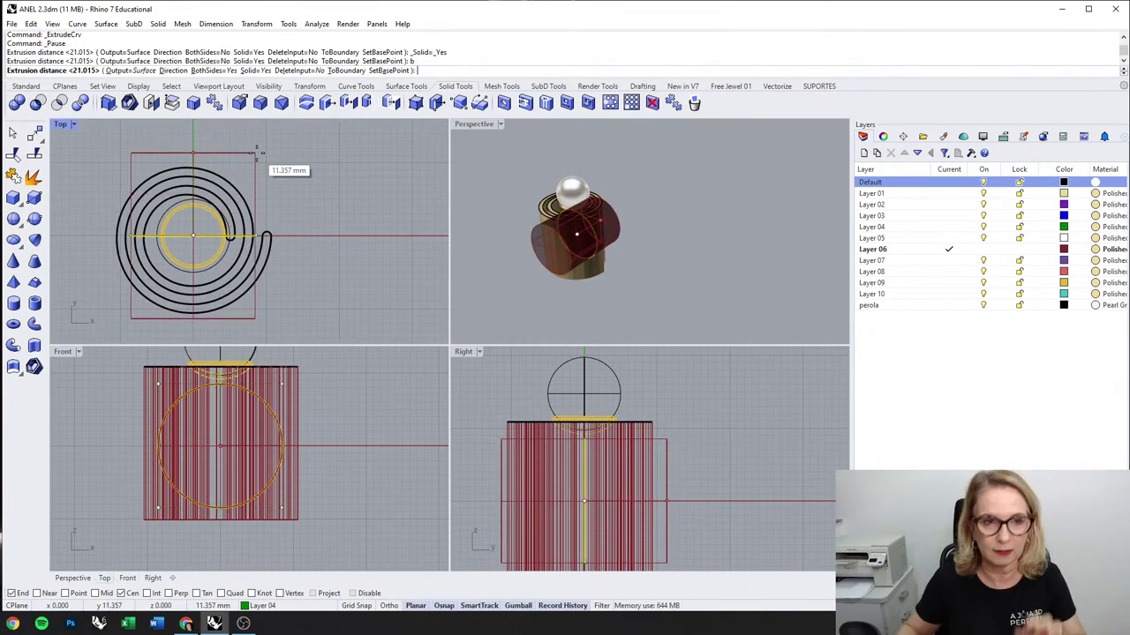
pyautogui.press('Return')
pyautogui.click(263, 605)
pyautogui.press('Escape')
pyautogui.press('Escape')
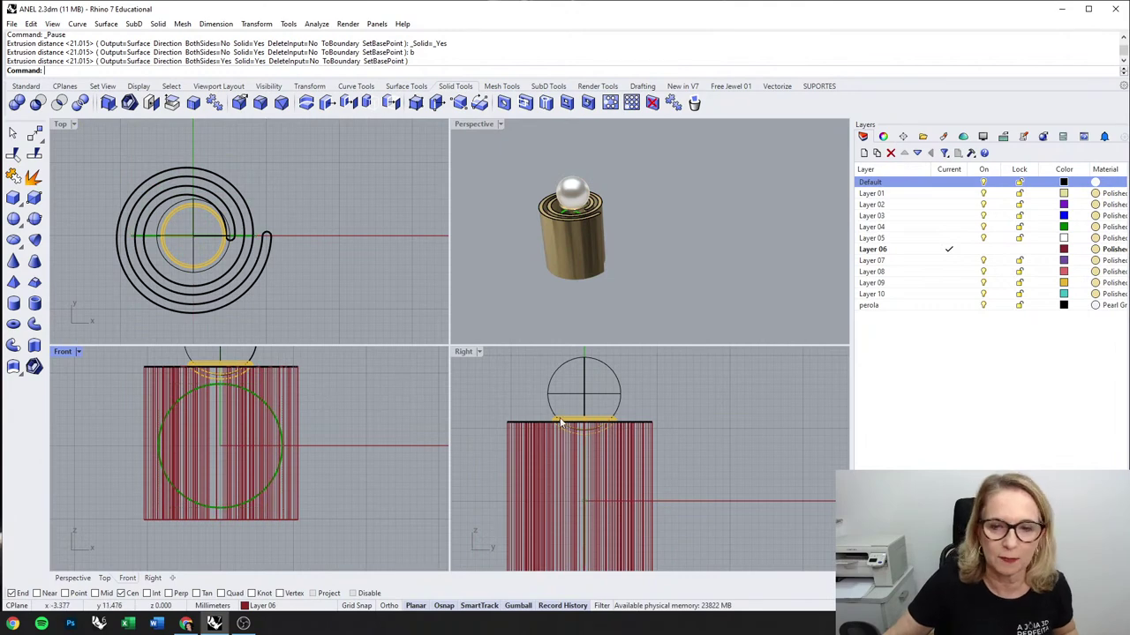
pyautogui.scroll(2, 261, 409)
pyautogui.click(284, 421)
pyautogui.click(305, 446)
pyautogui.scroll(-2, 508, 441)
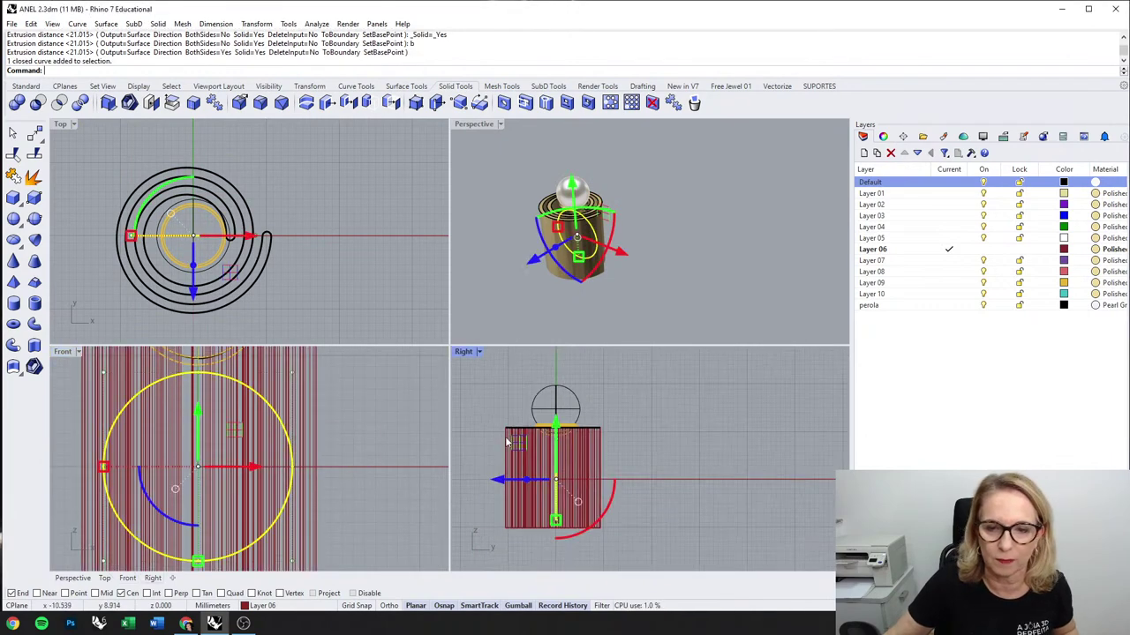
pyautogui.moveTo(539, 492); pyautogui.dragTo(552, 469, button='right')
pyautogui.moveTo(540, 461); pyautogui.dragTo(508, 463)
pyautogui.hotkey('ctrl', 'z')
pyautogui.click(494, 461)
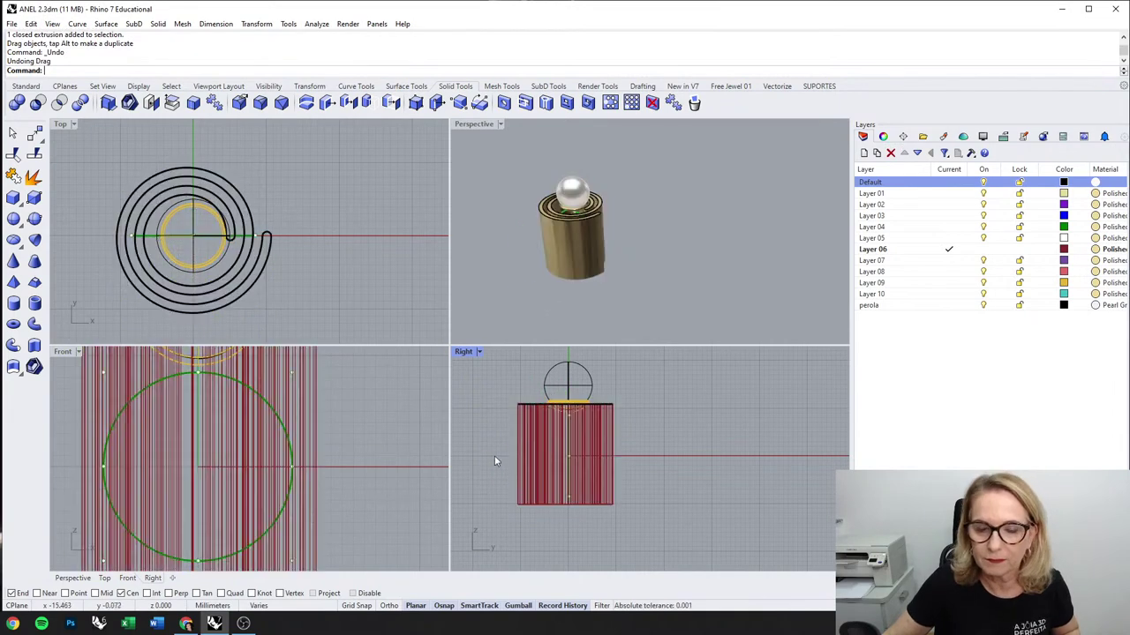
# Step: Extrude the green ring-size circle to both sides into a cylinder passing through the spiral body, and cap its open ends
pyautogui.click(268, 406)
pyautogui.click(292, 434)
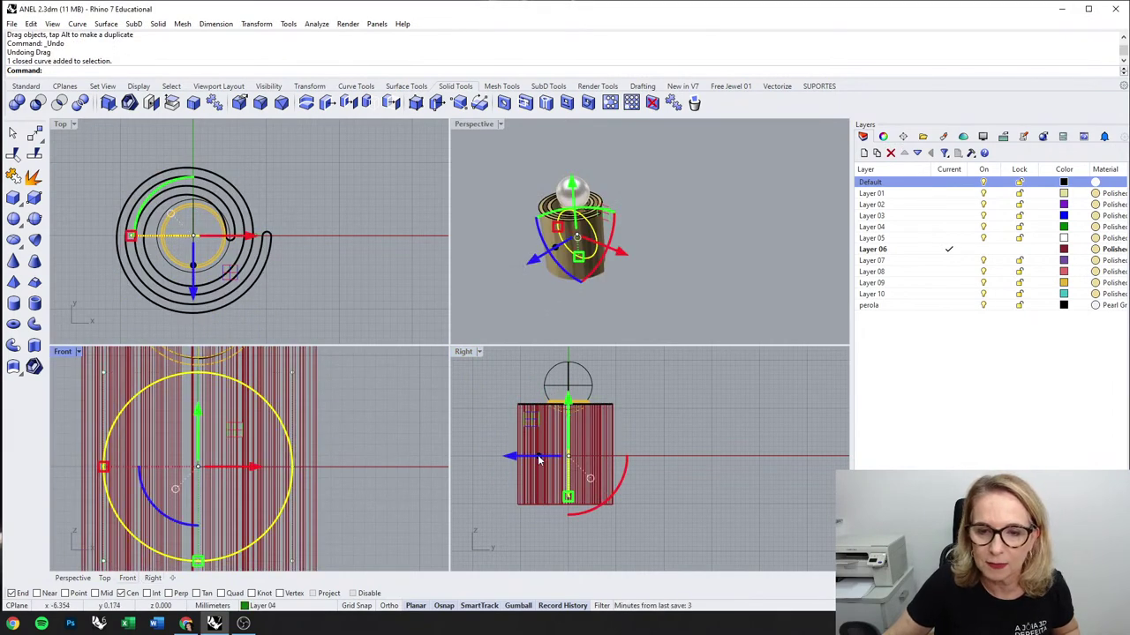
pyautogui.moveTo(540, 460); pyautogui.dragTo(459, 460)
pyautogui.click(619, 215)
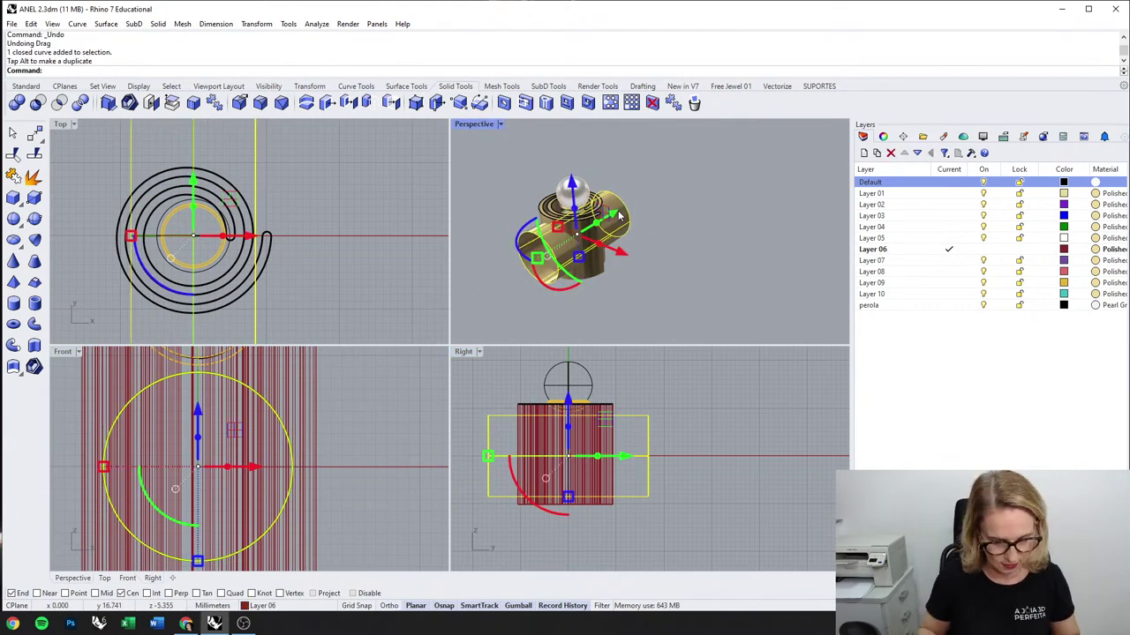
pyautogui.write('cap')
pyautogui.press('Return')
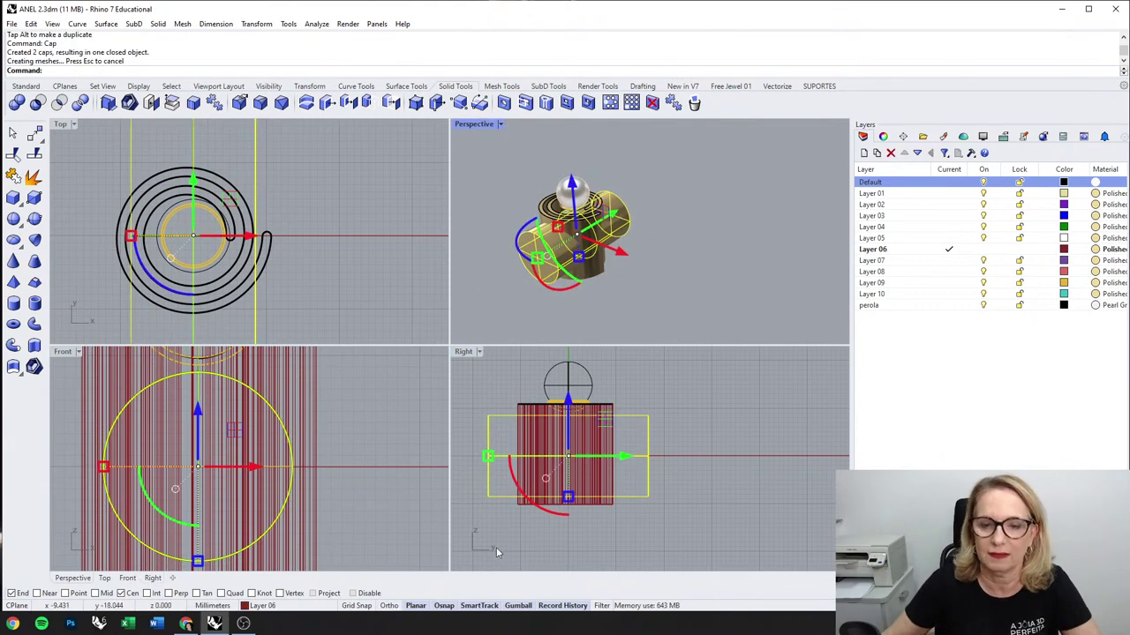
# Step: Change the capped crossing cylinder to the Default layer and deselect it
pyautogui.click(262, 605)
pyautogui.click(255, 475)
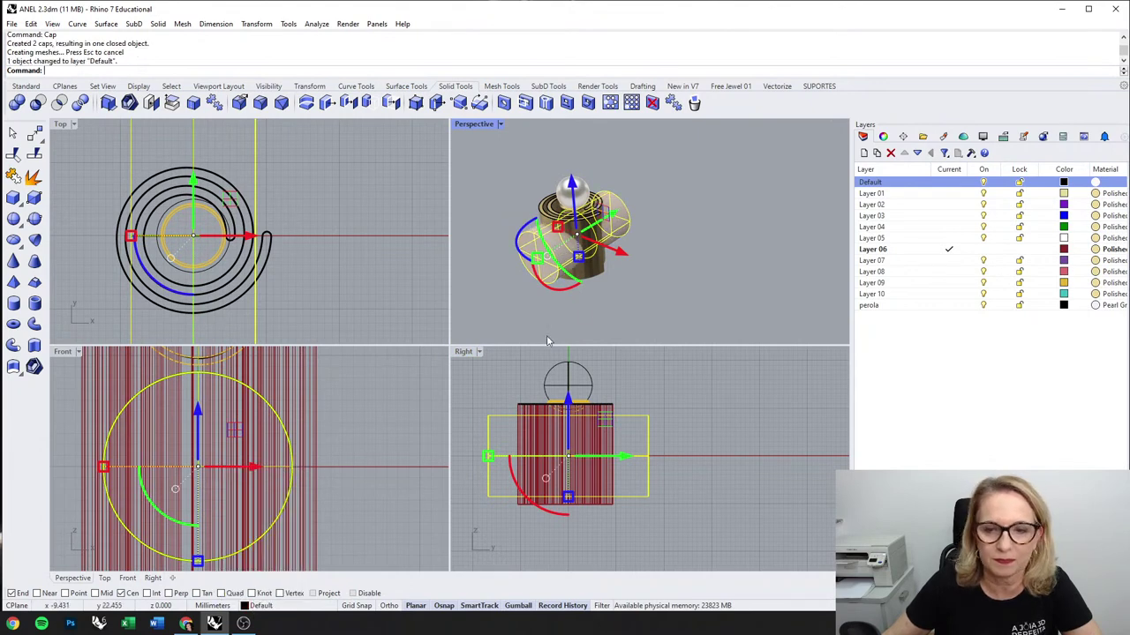
pyautogui.press('Escape')
pyautogui.scroll(5, 698, 255)
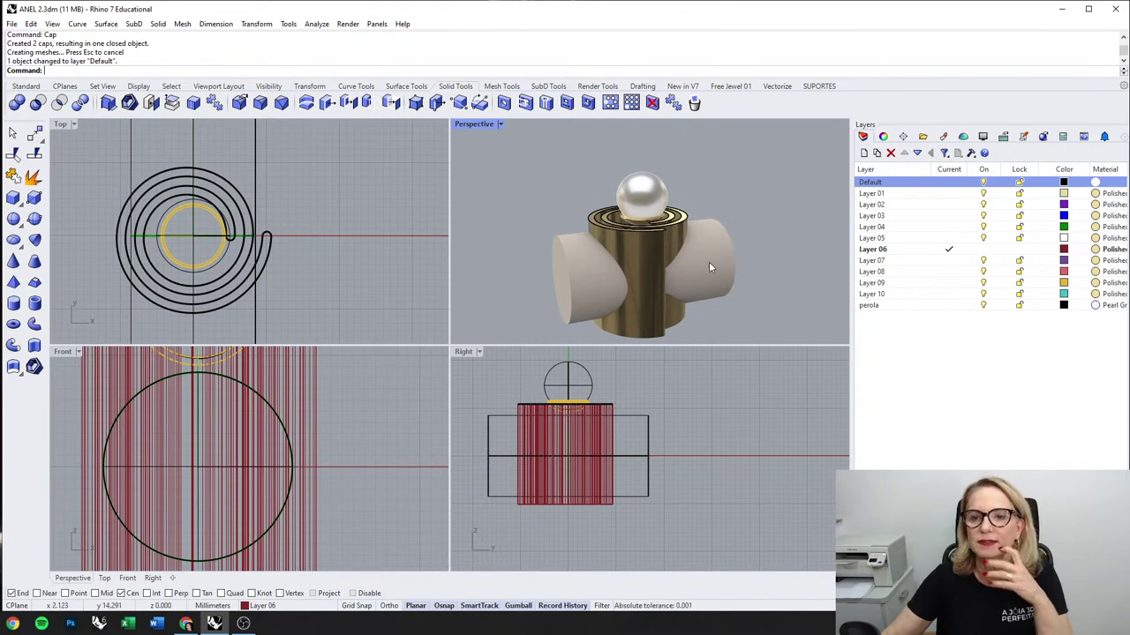
pyautogui.scroll(-2, 282, 214)
pyautogui.moveTo(118, 158); pyautogui.dragTo(281, 301)
pyautogui.press('Escape')
pyautogui.scroll(-2, 282, 395)
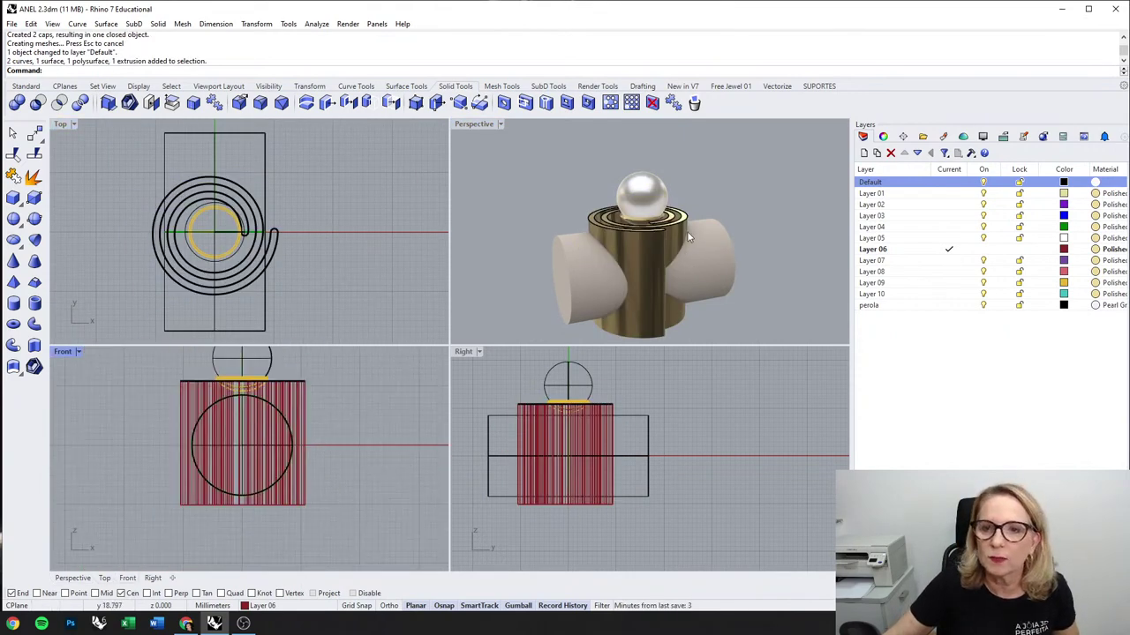
# Step: Rotate the closed spiral profile curve counterclockwise in the Top view so its outer end points toward positive Y
pyautogui.moveTo(690, 237); pyautogui.dragTo(663, 286, button='right')
pyautogui.scroll(1, 692, 109)
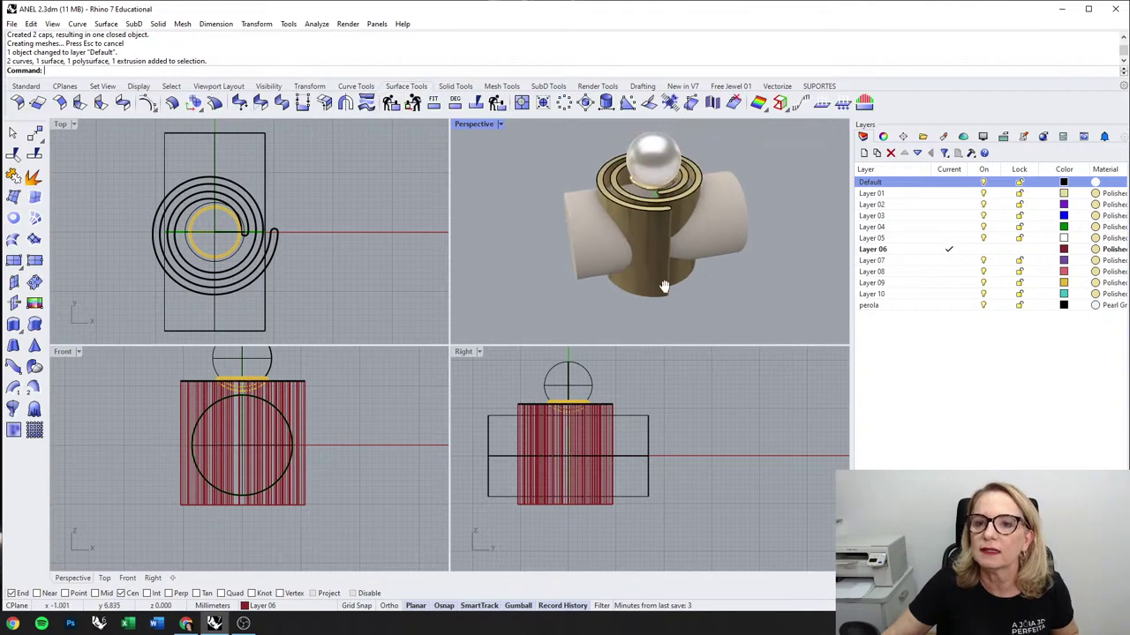
pyautogui.click(683, 197)
pyautogui.click(747, 149)
pyautogui.scroll(1, 704, 175)
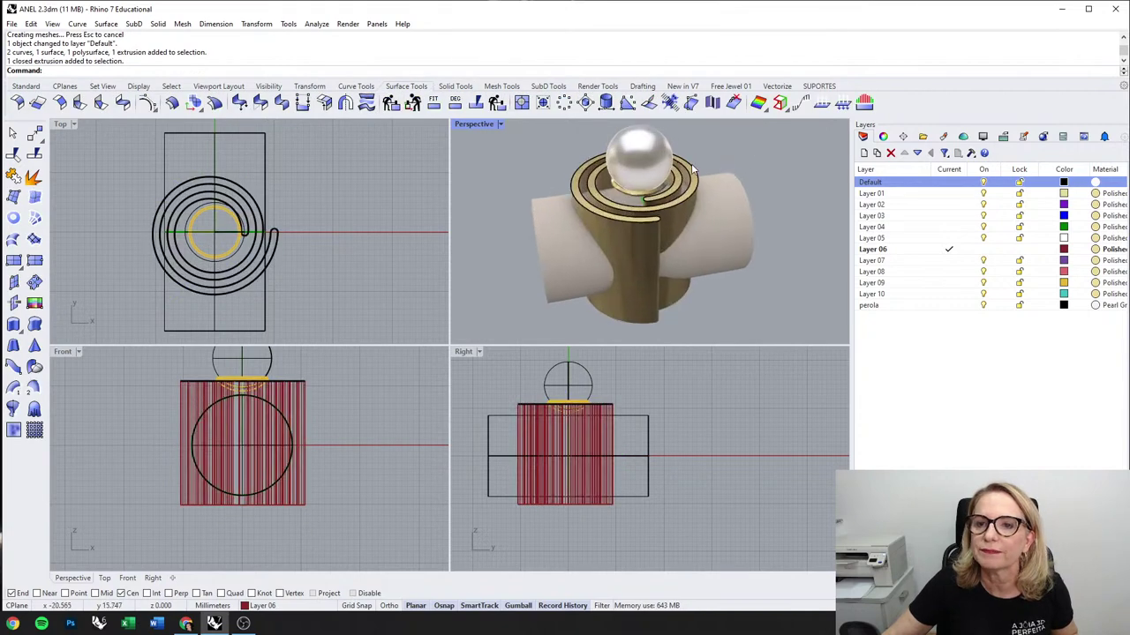
pyautogui.click(692, 167)
pyautogui.click(724, 195)
pyautogui.moveTo(178, 281); pyautogui.dragTo(274, 259)
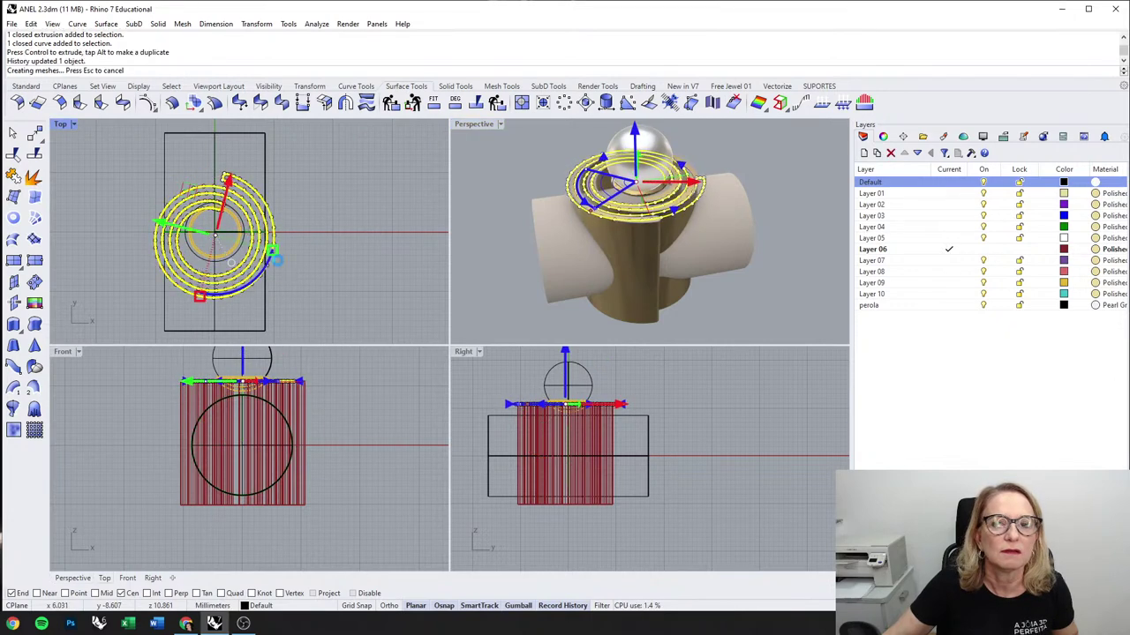
pyautogui.press('Escape')
# Step: Examine the rotated spiral body with the pearl and the crossing cylinder from several angles
pyautogui.moveTo(706, 206); pyautogui.dragTo(573, 225, button='right')
pyautogui.scroll(-6, 319, 235)
pyautogui.scroll(-3, 537, 188)
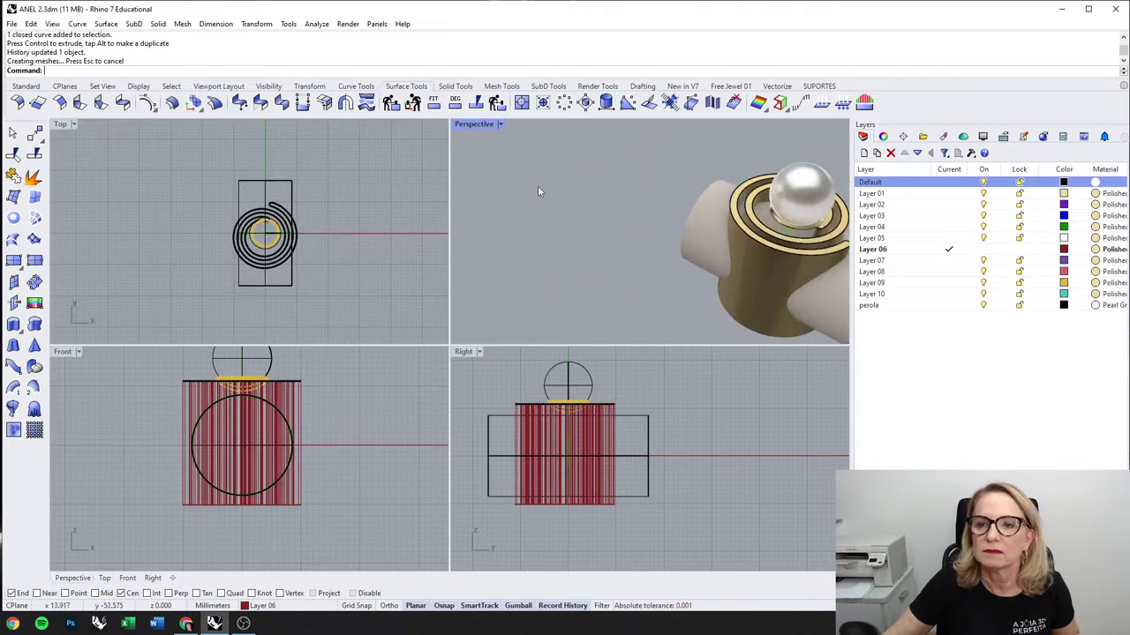
pyautogui.moveTo(690, 244); pyautogui.dragTo(609, 250, button='right')
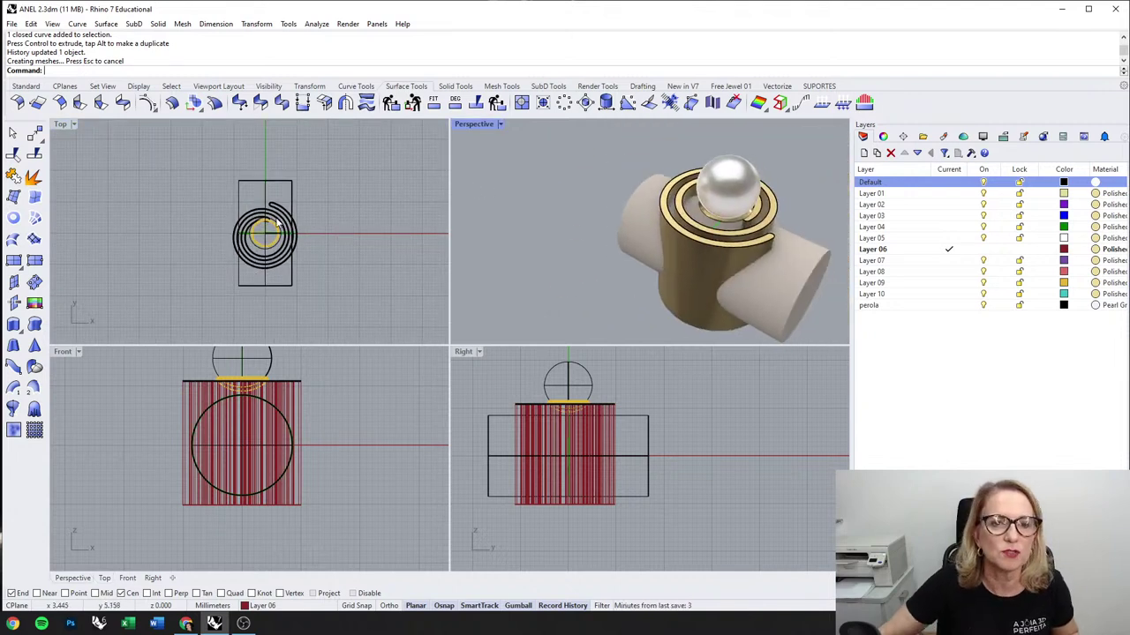
pyautogui.scroll(4, 279, 222)
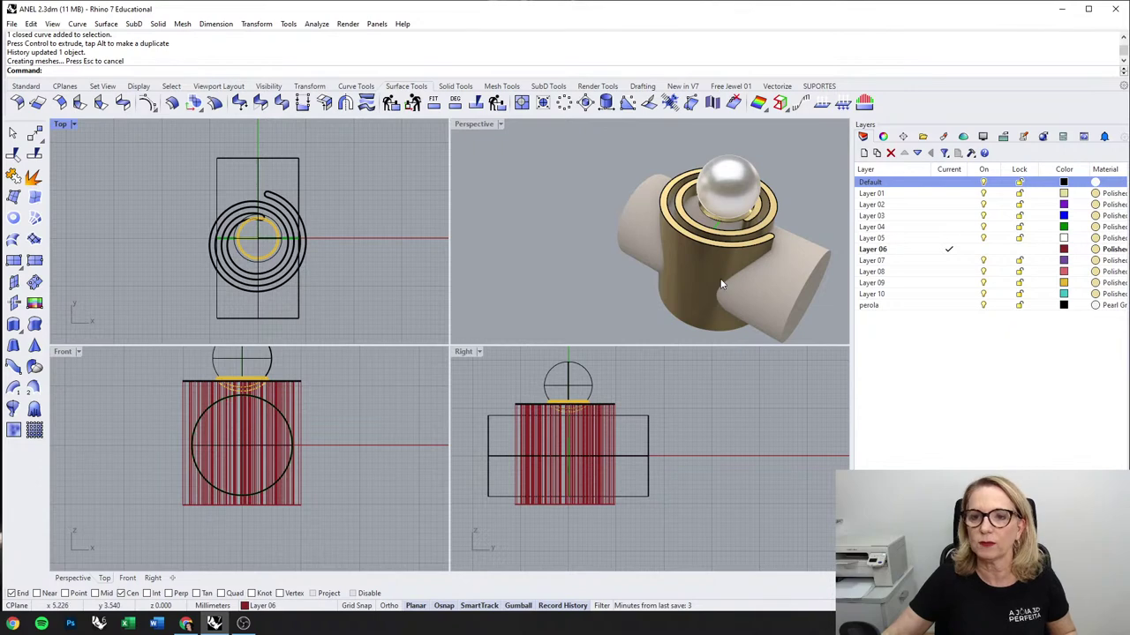
pyautogui.scroll(-6, 739, 333)
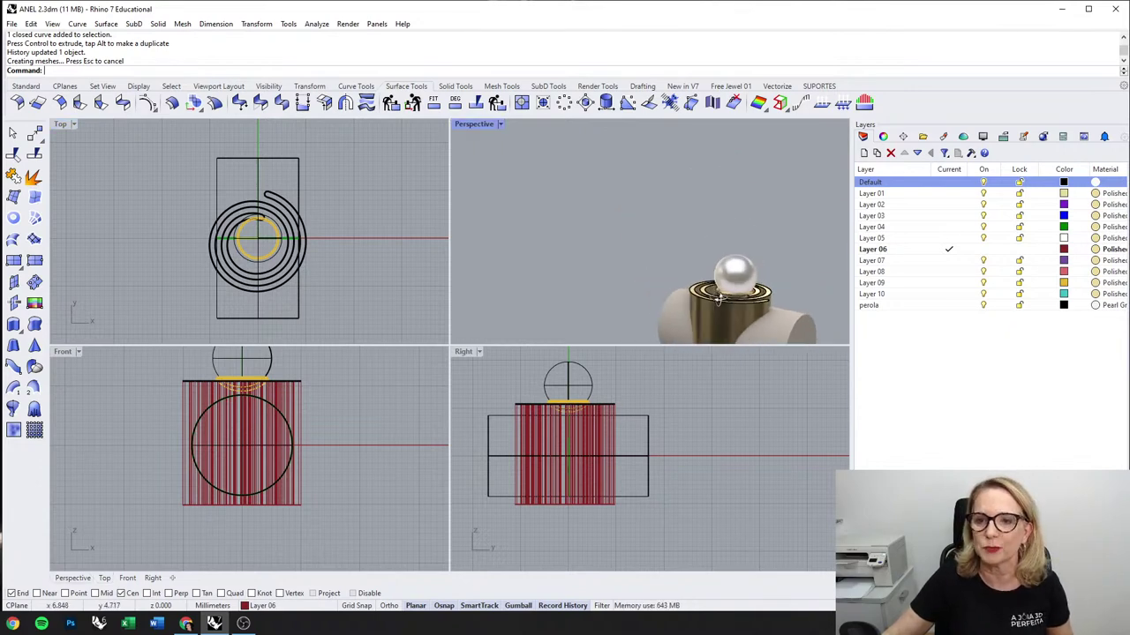
pyautogui.scroll(-3, 596, 374)
# Step: Maximize the Right view and hide the green ring-size circle at the centre of the spiral body
pyautogui.doubleClick(461, 353)
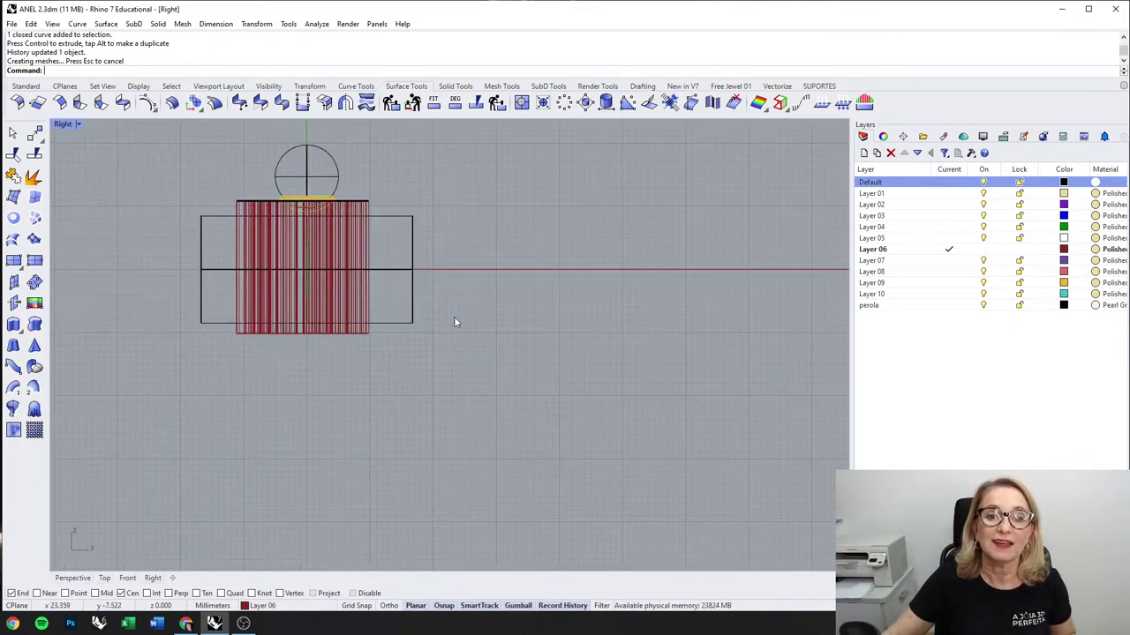
pyautogui.scroll(4, 416, 335)
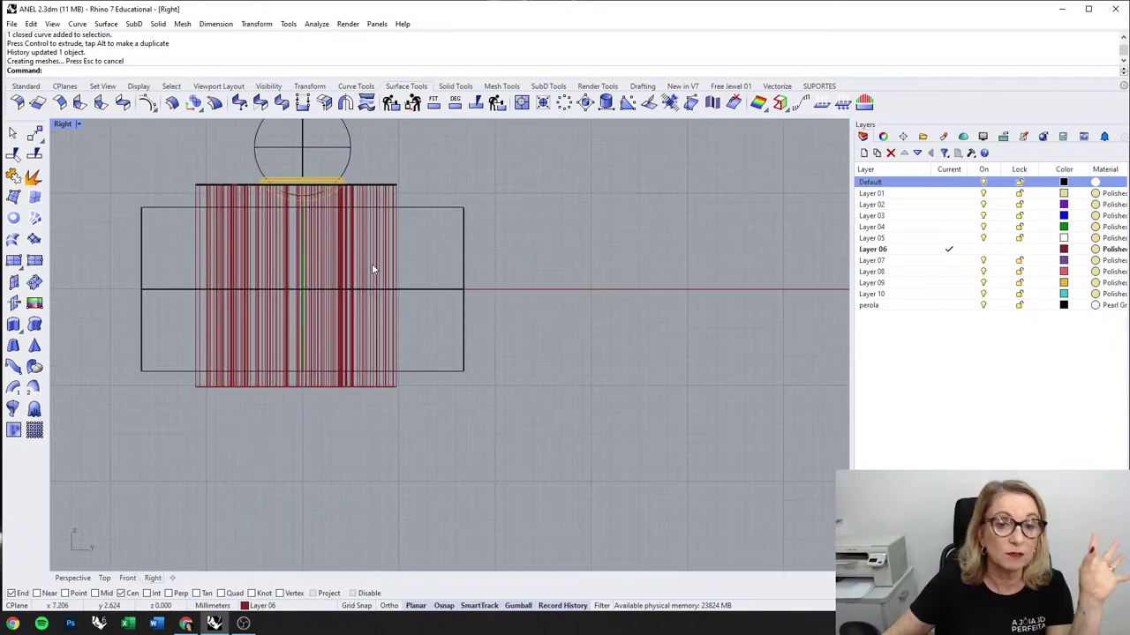
pyautogui.moveTo(372, 265); pyautogui.dragTo(419, 278, button='right')
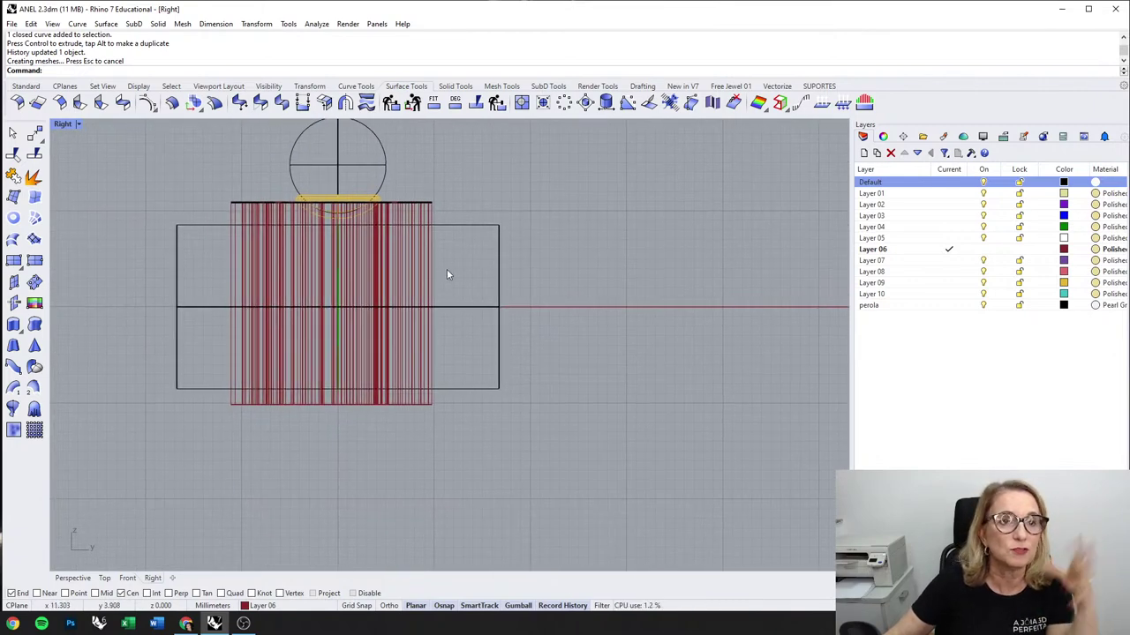
pyautogui.click(336, 286)
pyautogui.click(375, 319)
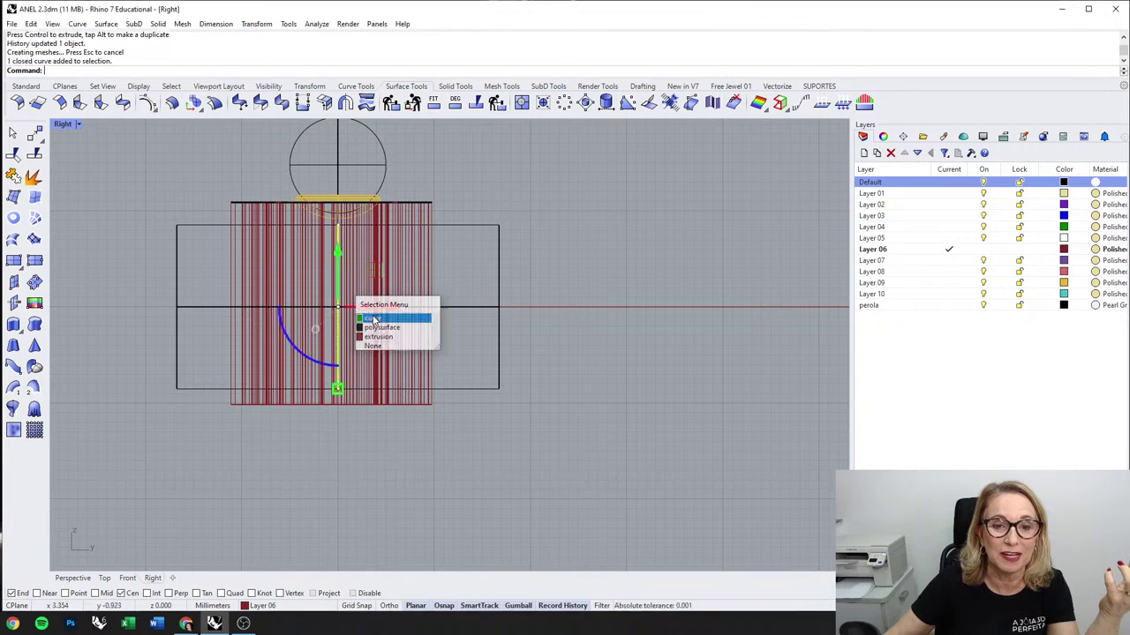
pyautogui.middleClick(262, 290)
pyautogui.click(264, 291)
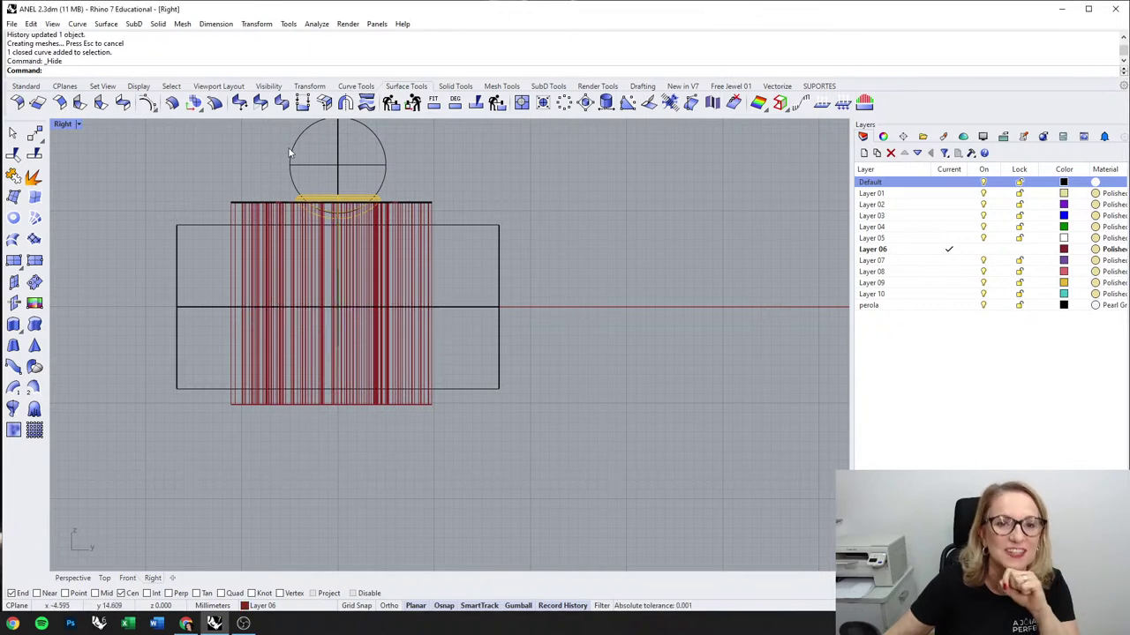
# Step: Start CageEdit with only the spiral extrusion as the captive object, leaving the crossing cylinder out
pyautogui.click(308, 85)
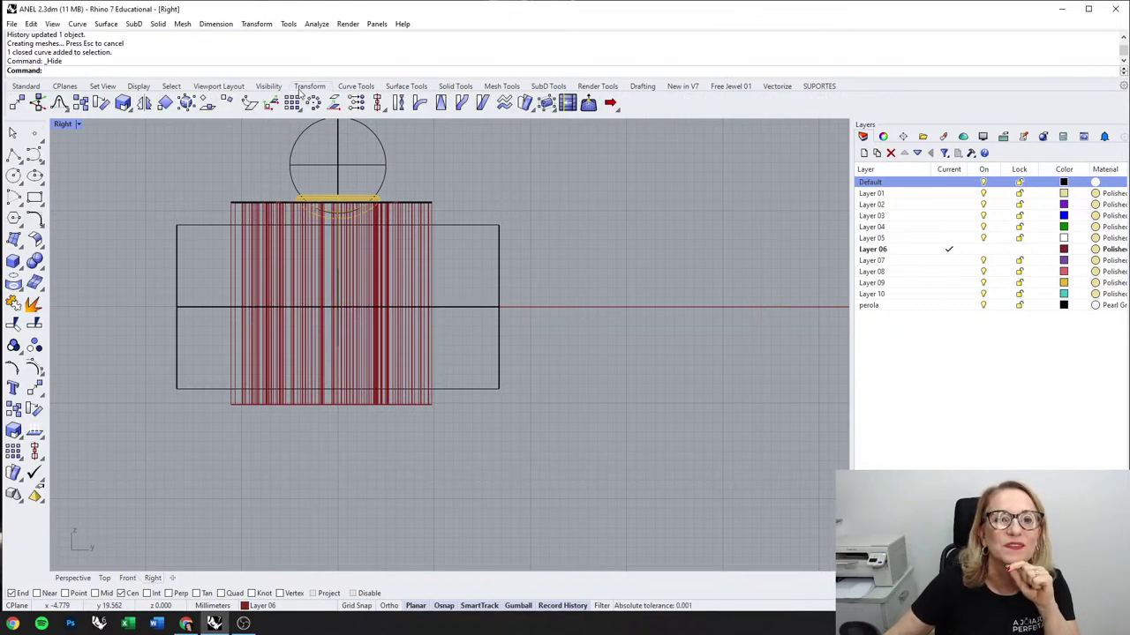
pyautogui.click(546, 103)
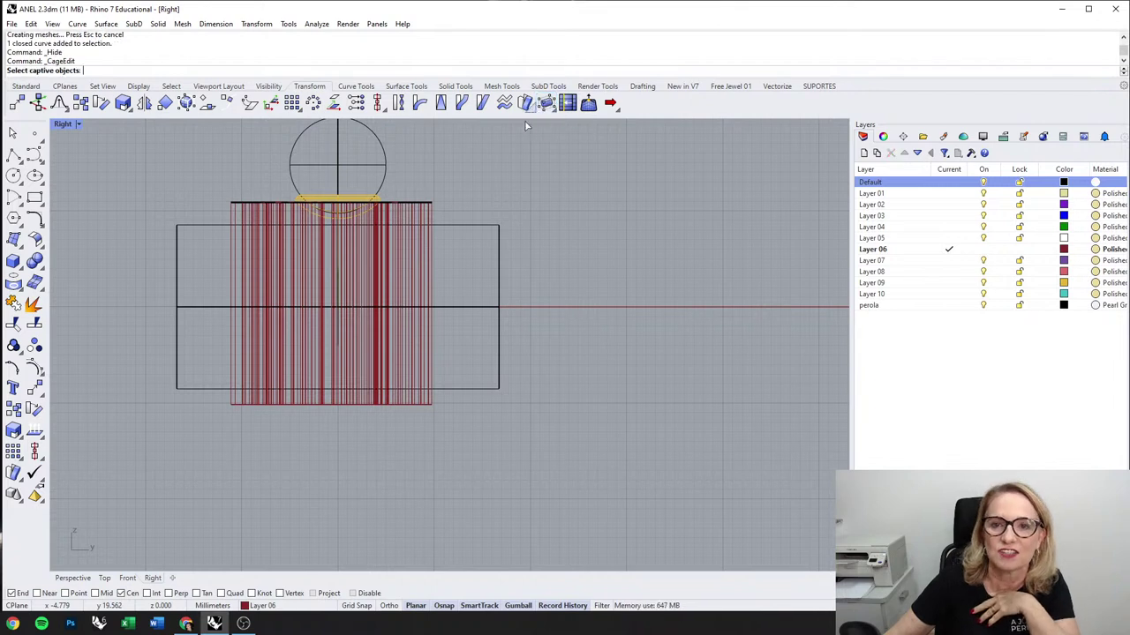
pyautogui.click(226, 295)
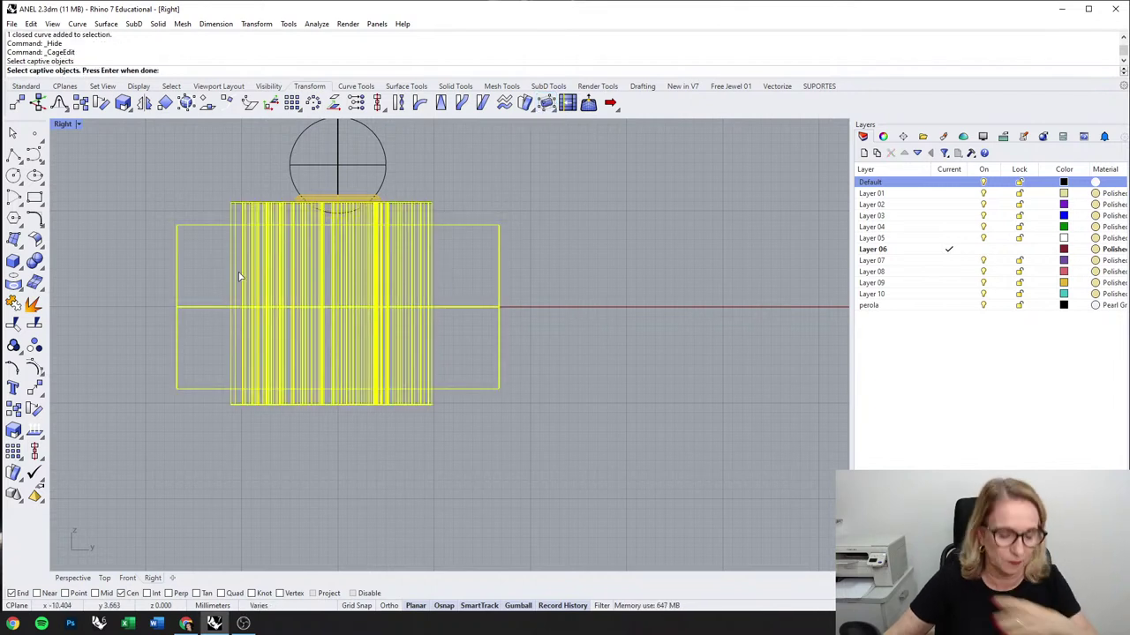
pyautogui.keyDown('ctrl'); pyautogui.click(469, 308); pyautogui.keyUp('ctrl')
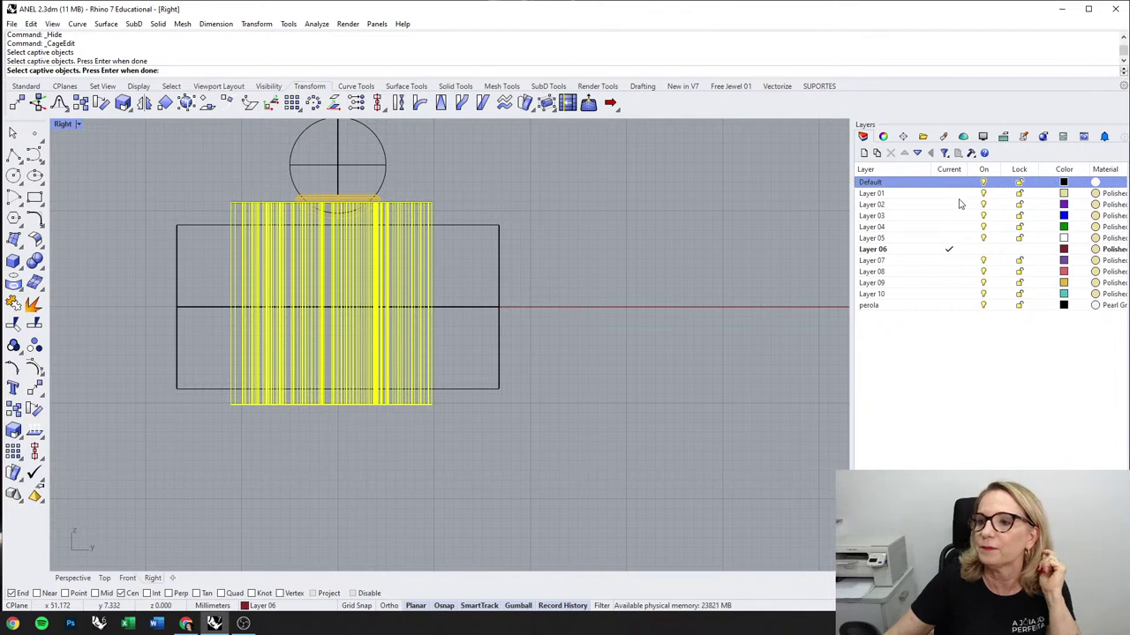
pyautogui.click(981, 183)
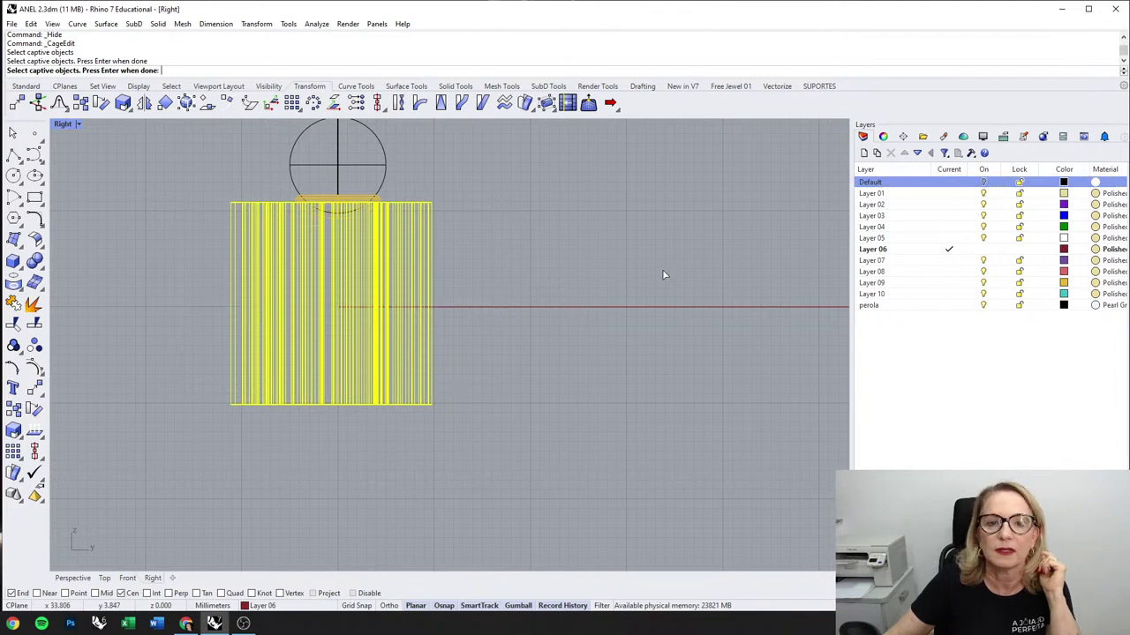
pyautogui.click(982, 183)
pyautogui.rightClick(610, 252)
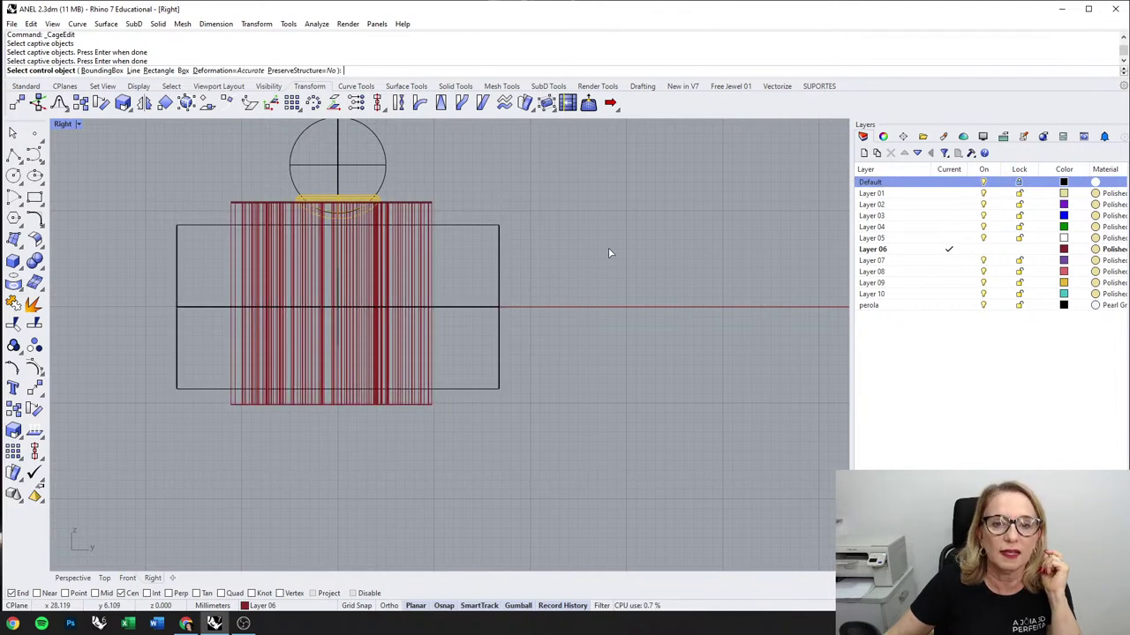
# Step: Create a BoundingBox cage in World coordinates with point count 4 and degree 3 in X, Y and Z, editing the Global region
pyautogui.click(95, 70)
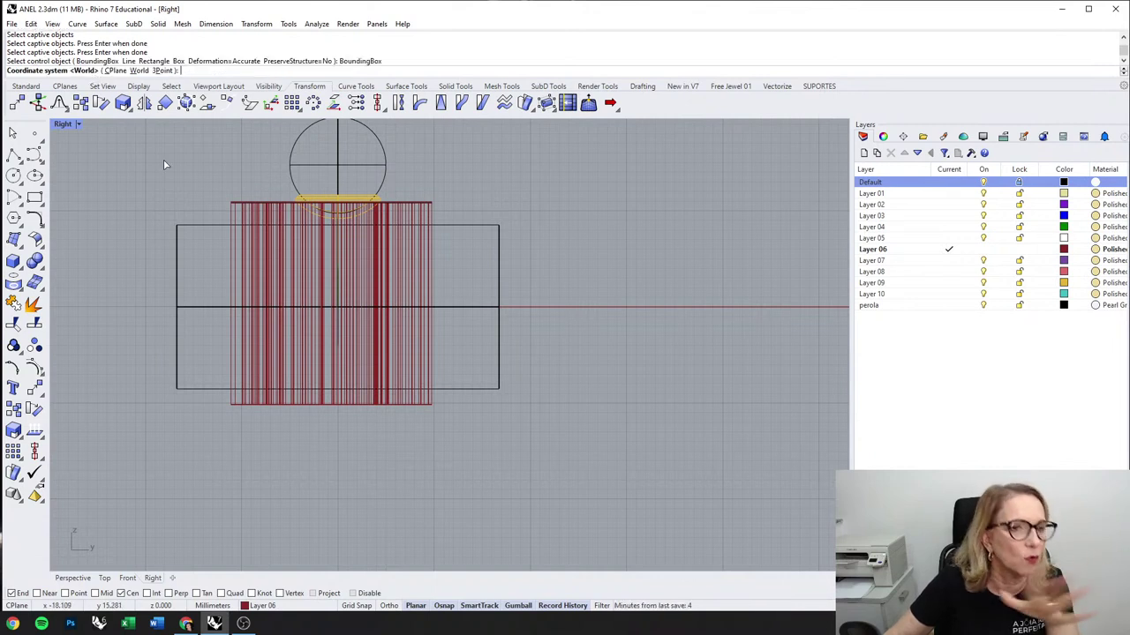
pyautogui.press('Return')
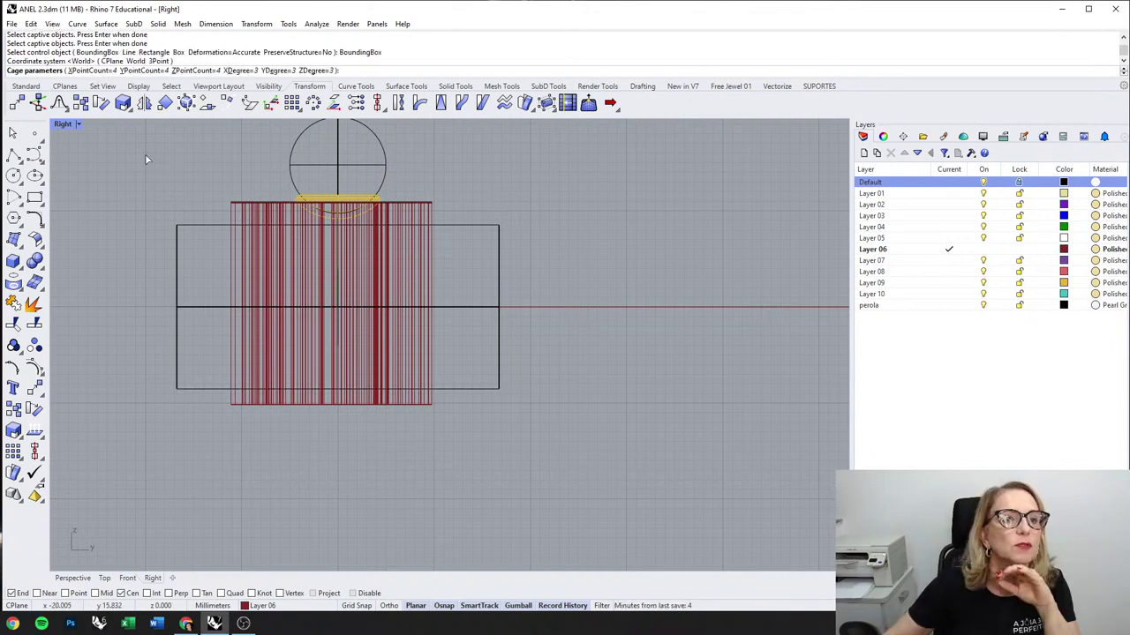
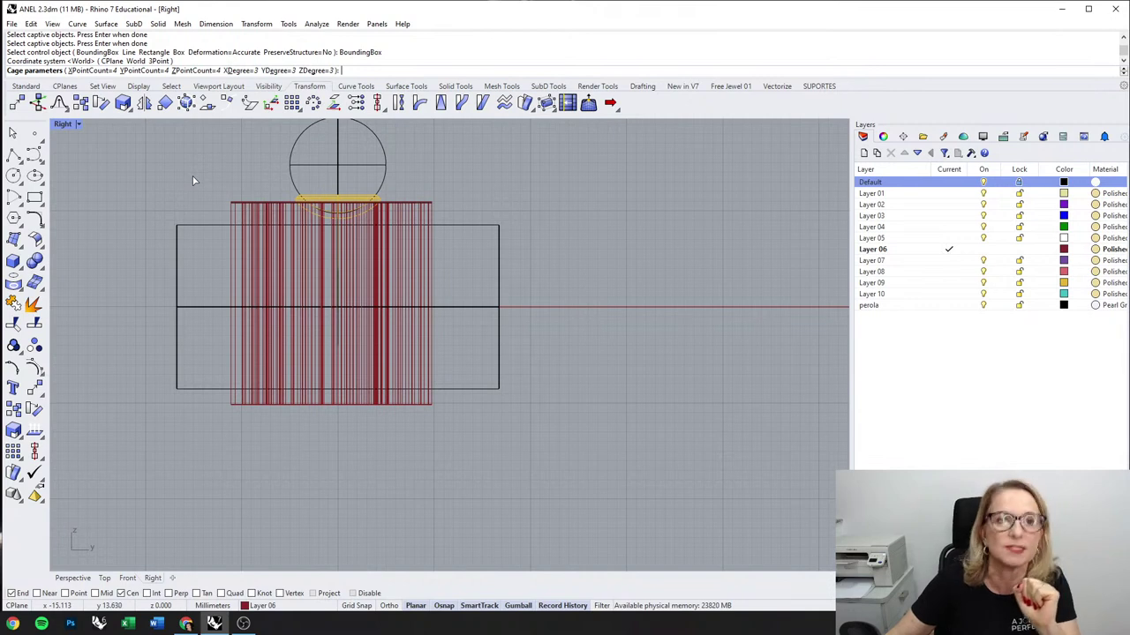
pyautogui.press('Return')
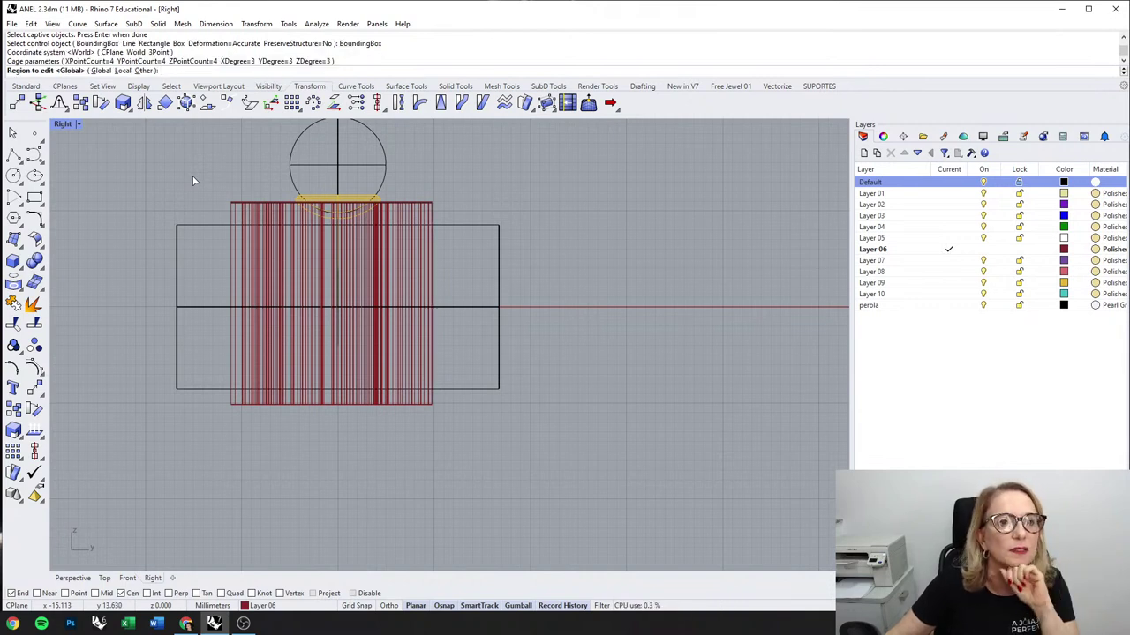
pyautogui.press('Return')
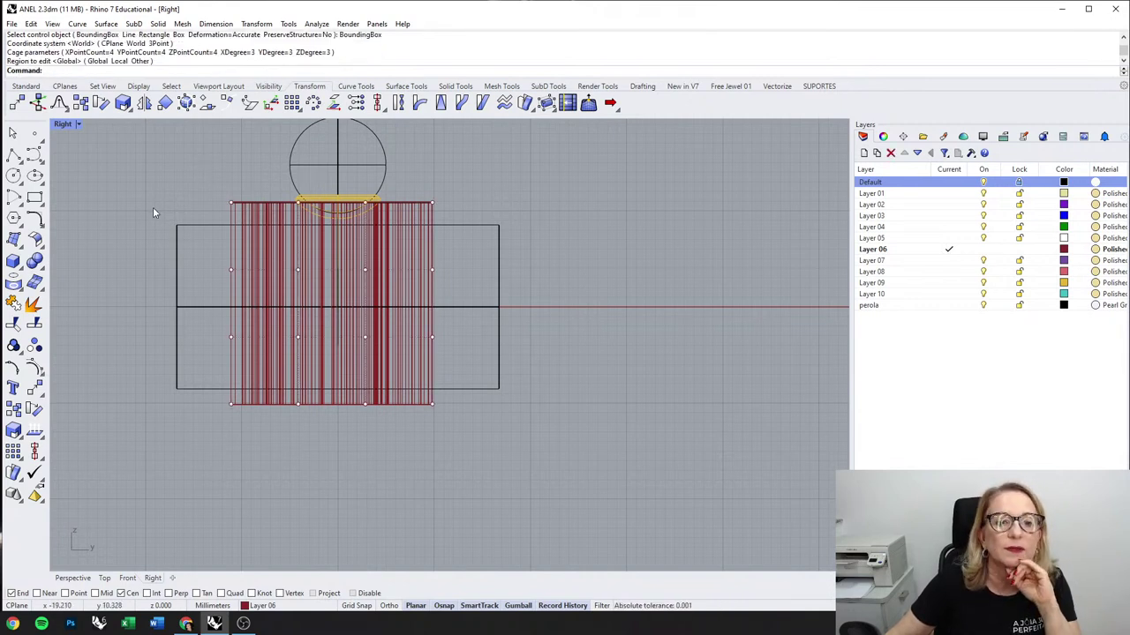
# Step: Return to the four-viewport layout and frame the caged spiral body in the Perspective and Right views
pyautogui.press('Return')
pyautogui.doubleClick(63, 125)
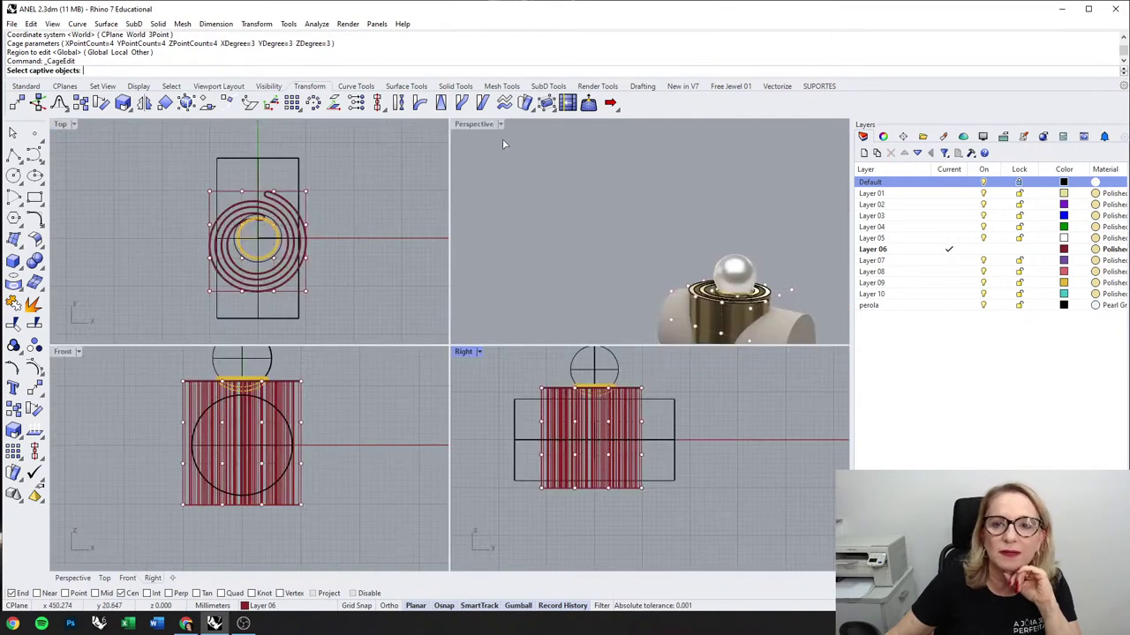
pyautogui.moveTo(644, 172); pyautogui.dragTo(719, 233, button='right')
pyautogui.scroll(5, 722, 235)
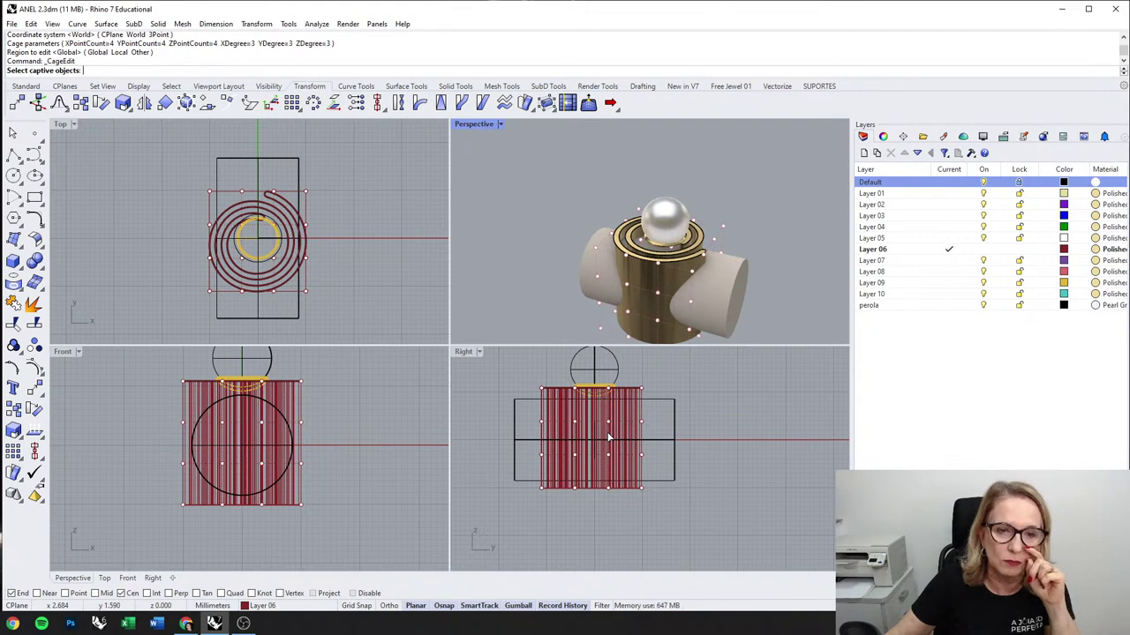
pyautogui.scroll(3, 575, 443)
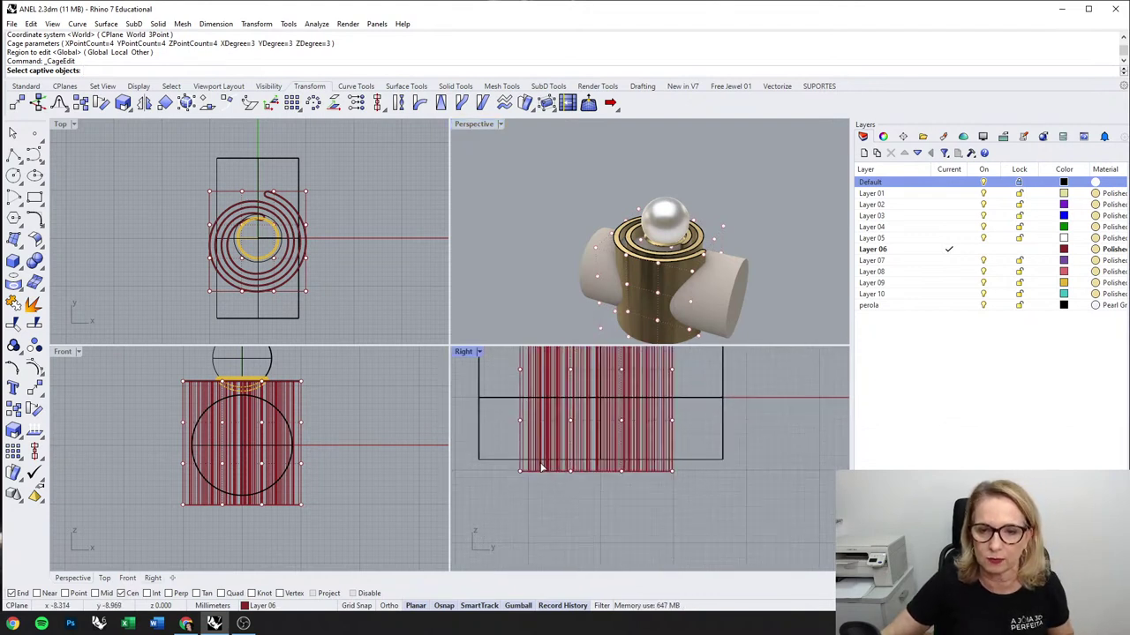
pyautogui.keyDown('shift'); pyautogui.moveTo(758, 301); pyautogui.dragTo(706, 264, button='right'); pyautogui.keyUp('shift')
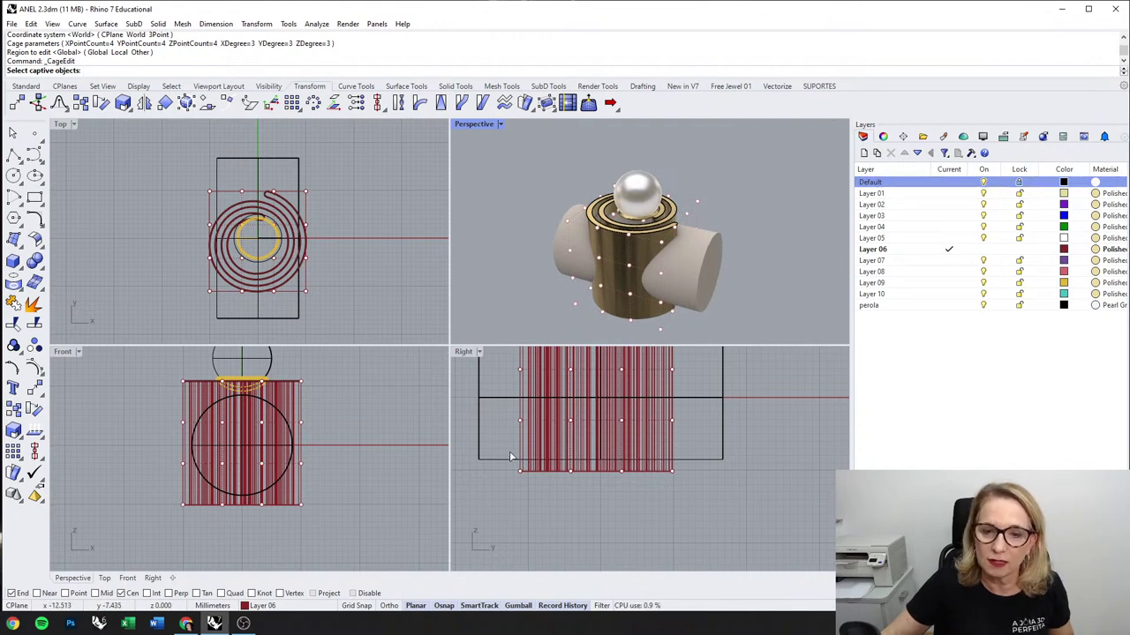
pyautogui.moveTo(511, 452); pyautogui.dragTo(702, 494)
pyautogui.press('Return')
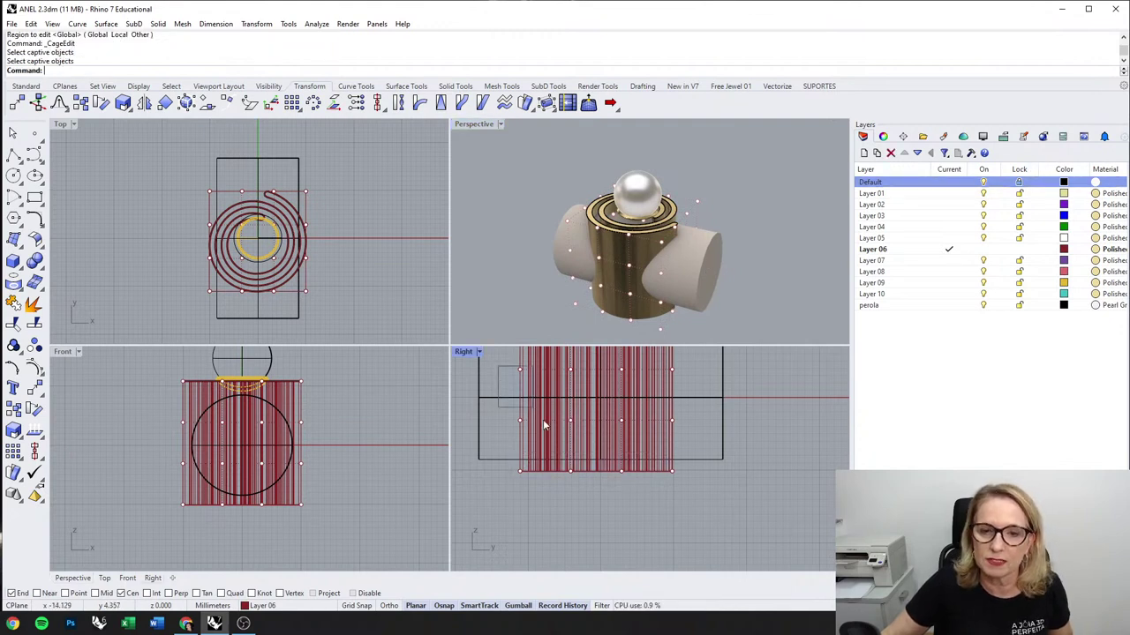
# Step: Scale the lower three rows of cage points inward along Y in the Right view to narrow the body below its top
pyautogui.moveTo(544, 420); pyautogui.dragTo(725, 521)
pyautogui.scroll(-2, 666, 499)
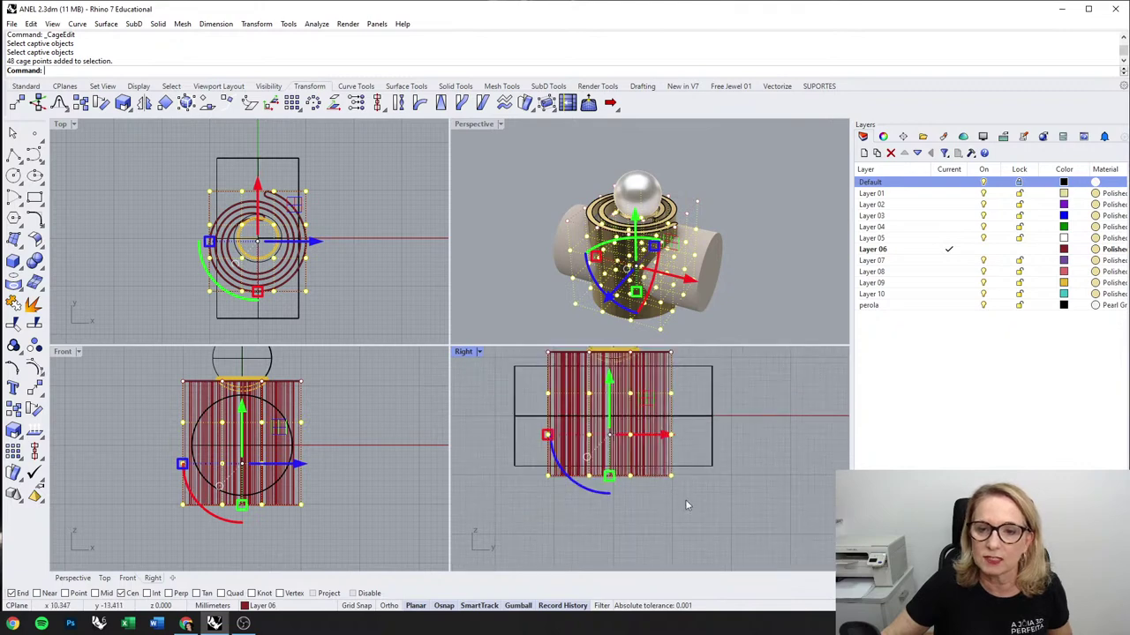
pyautogui.moveTo(707, 503); pyautogui.dragTo(679, 492, button='right')
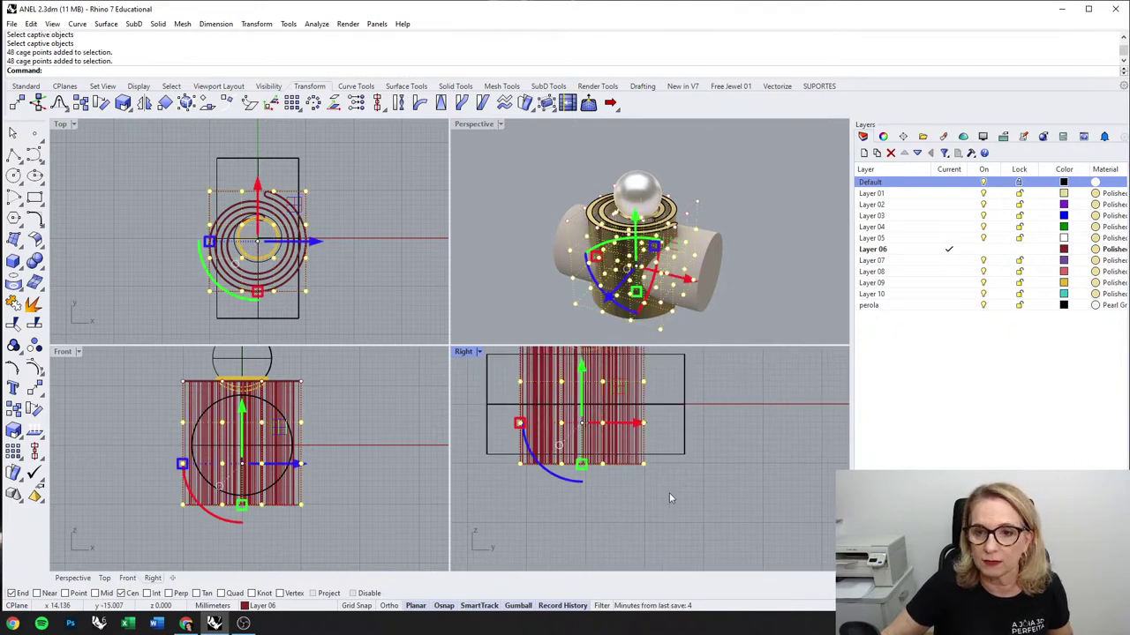
pyautogui.moveTo(519, 423); pyautogui.dragTo(550, 427)
pyautogui.moveTo(729, 245); pyautogui.dragTo(747, 190, button='right')
pyautogui.scroll(-4, 646, 412)
pyautogui.click(730, 242)
pyautogui.scroll(6, 574, 391)
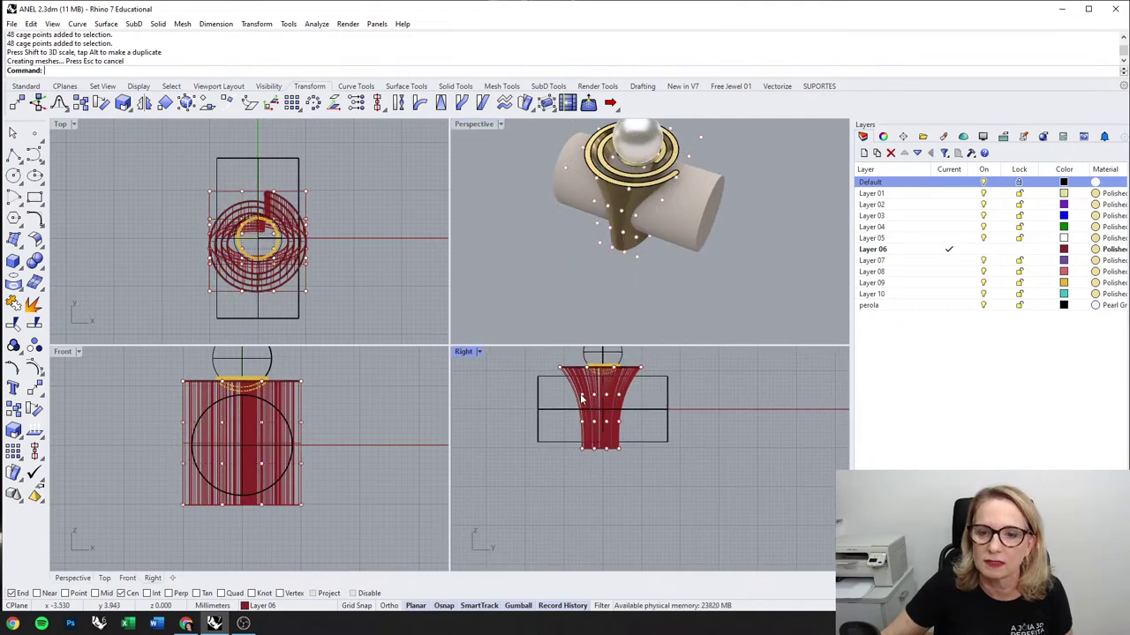
# Step: Widen the second row of cage points from the top along Y in the Right view to give the body fuller shoulders
pyautogui.moveTo(569, 386); pyautogui.dragTo(716, 414)
pyautogui.moveTo(595, 394); pyautogui.dragTo(553, 394)
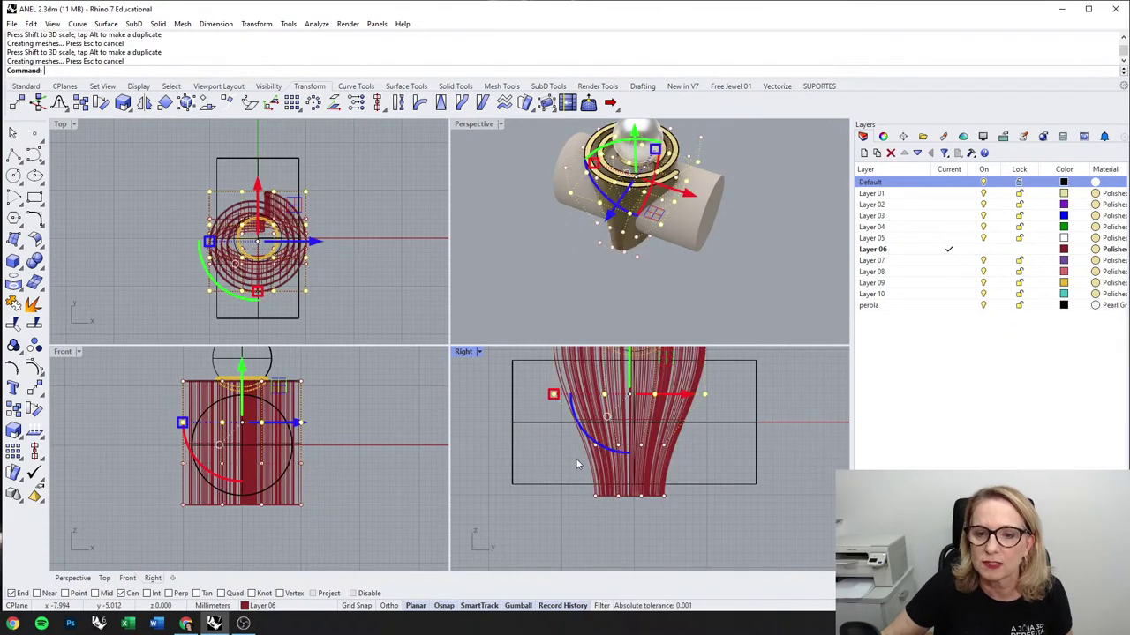
pyautogui.moveTo(563, 455); pyautogui.dragTo(544, 443, button='right')
pyautogui.moveTo(768, 243); pyautogui.dragTo(708, 284, button='right')
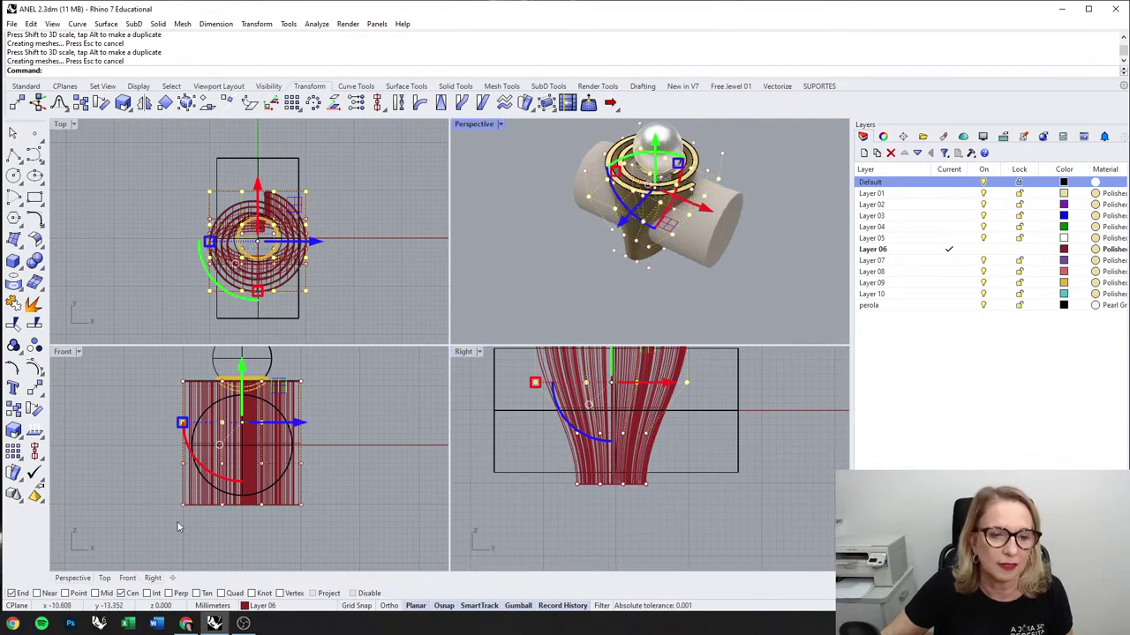
pyautogui.click(331, 512)
# Step: Scale the bottom row of cage points inward along X in the Front view to taper the base
pyautogui.scroll(4, 265, 512)
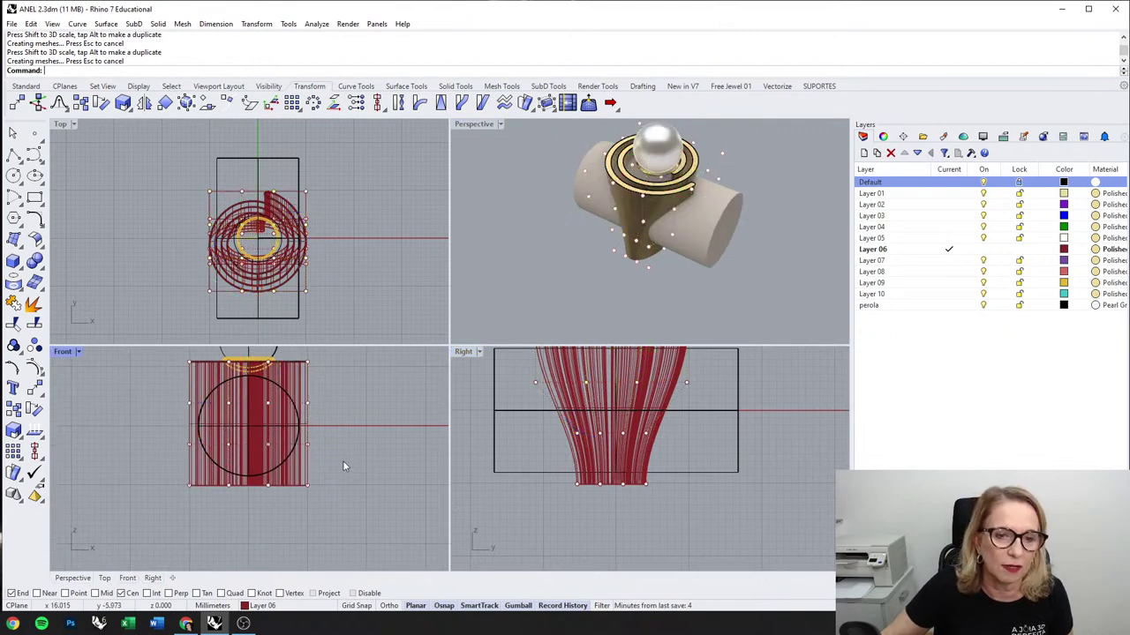
pyautogui.moveTo(359, 483); pyautogui.dragTo(361, 495)
pyautogui.scroll(4, 210, 444)
pyautogui.moveTo(210, 444); pyautogui.dragTo(201, 408, button='right')
pyautogui.moveTo(261, 416); pyautogui.dragTo(262, 421)
pyautogui.click(127, 476)
pyautogui.moveTo(126, 476); pyautogui.dragTo(168, 486)
pyautogui.scroll(1, 168, 486)
# Step: Widen the two middle rows of cage points slightly along X in the Front view so the sides bulge around the cylinder
pyautogui.moveTo(121, 402); pyautogui.dragTo(322, 435)
pyautogui.scroll(4, 123, 450)
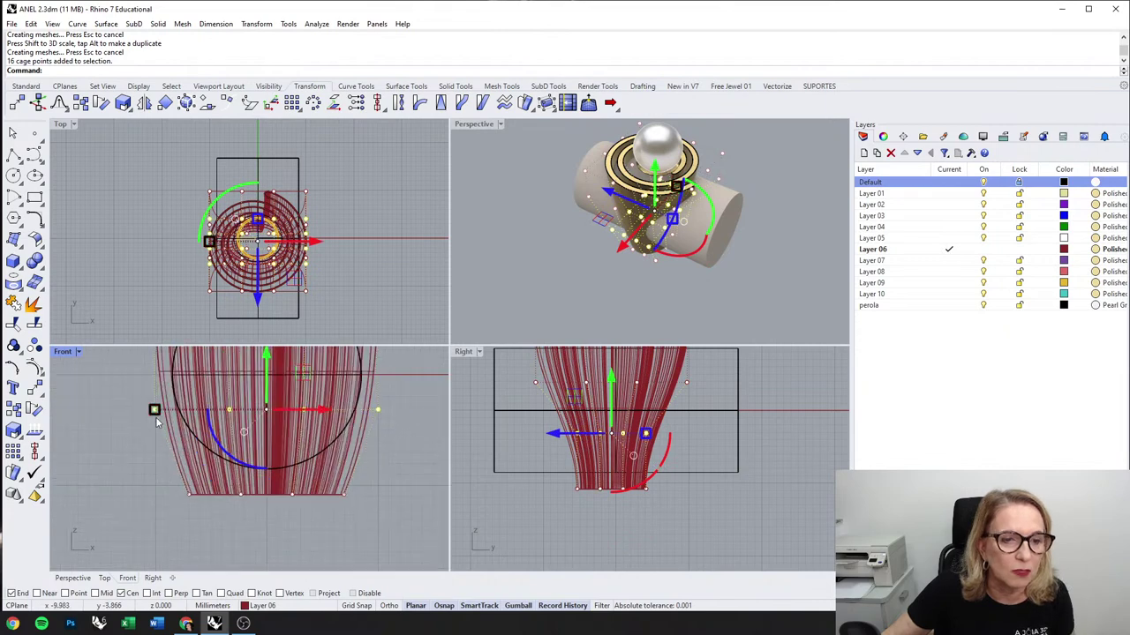
pyautogui.moveTo(155, 415); pyautogui.dragTo(335, 454)
pyautogui.scroll(-1, 181, 474)
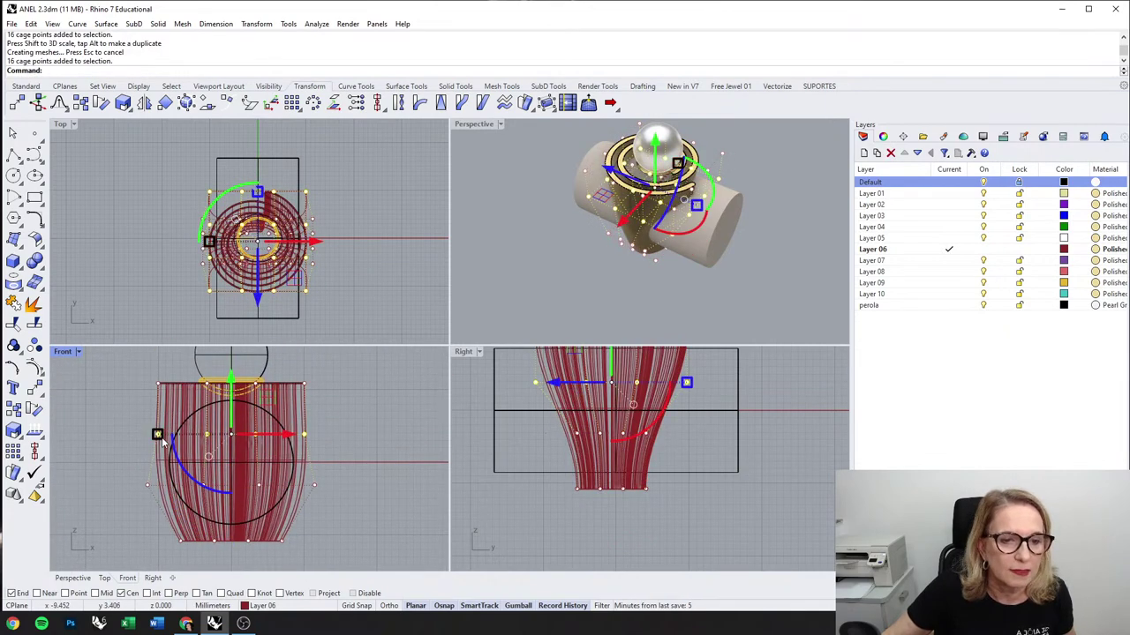
pyautogui.moveTo(158, 434); pyautogui.dragTo(149, 434)
pyautogui.click(577, 234)
pyautogui.moveTo(653, 265); pyautogui.dragTo(604, 256, button='right')
# Step: Try to adjust the bottom row of cage points in the Right view and undo the drag of the cage
pyautogui.scroll(4, 640, 530)
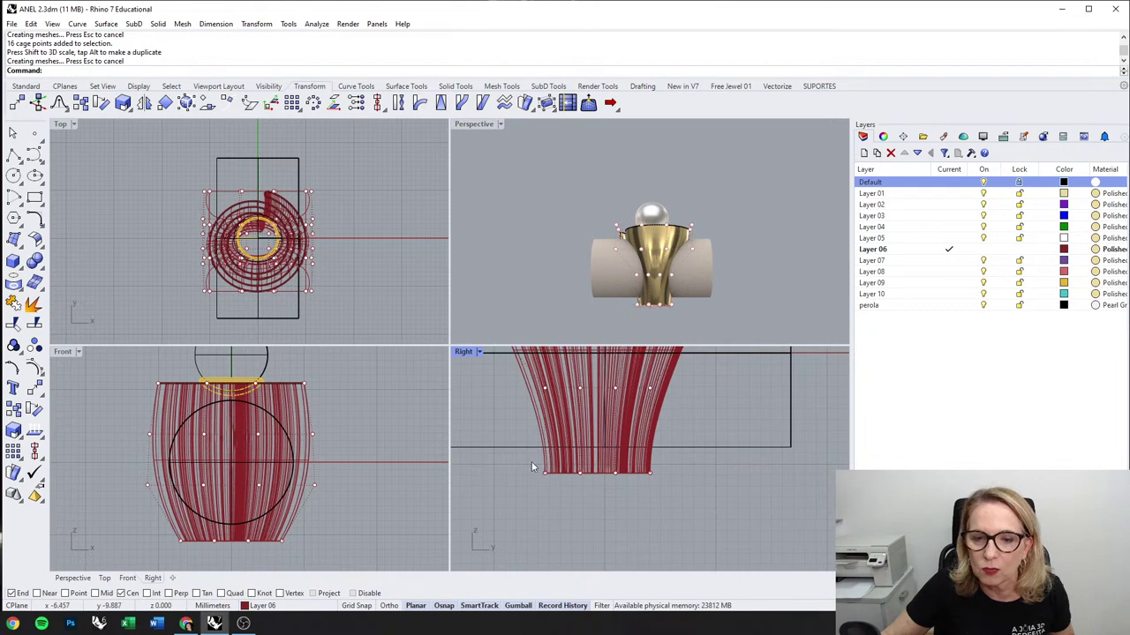
pyautogui.moveTo(706, 509); pyautogui.dragTo(703, 508)
pyautogui.scroll(2, 635, 499)
pyautogui.moveTo(499, 460); pyautogui.dragTo(713, 472)
pyautogui.click(742, 248)
pyautogui.scroll(3, 569, 472)
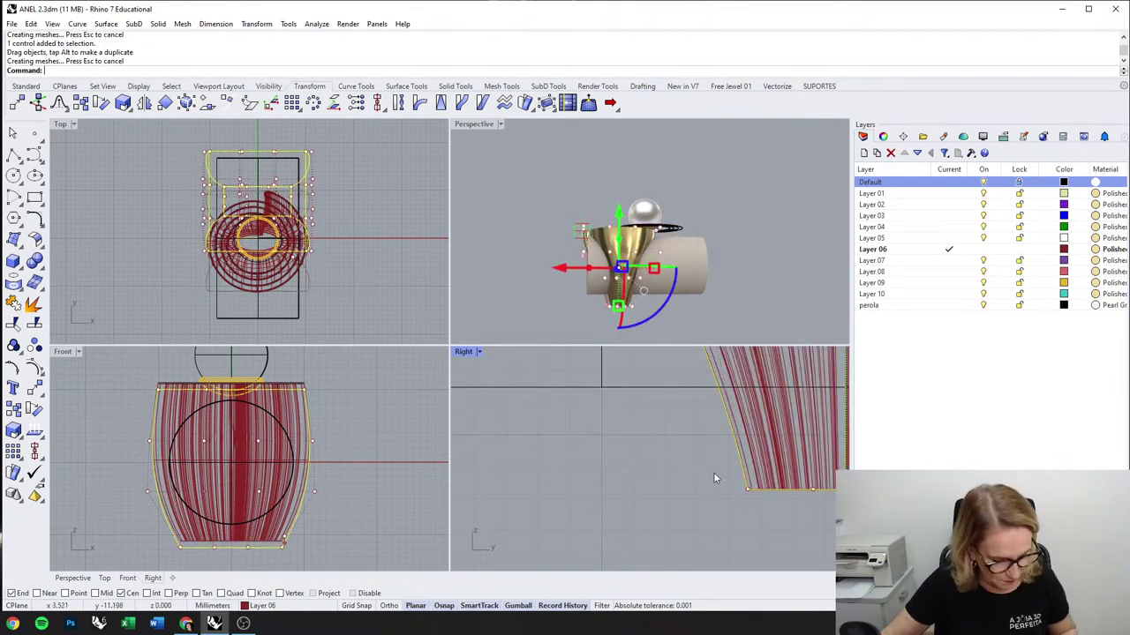
pyautogui.hotkey('ctrl', 'z')
# Step: Scale the bottom row of cage points further inward along Y in the Right view
pyautogui.click(555, 477)
pyautogui.scroll(-2, 555, 481)
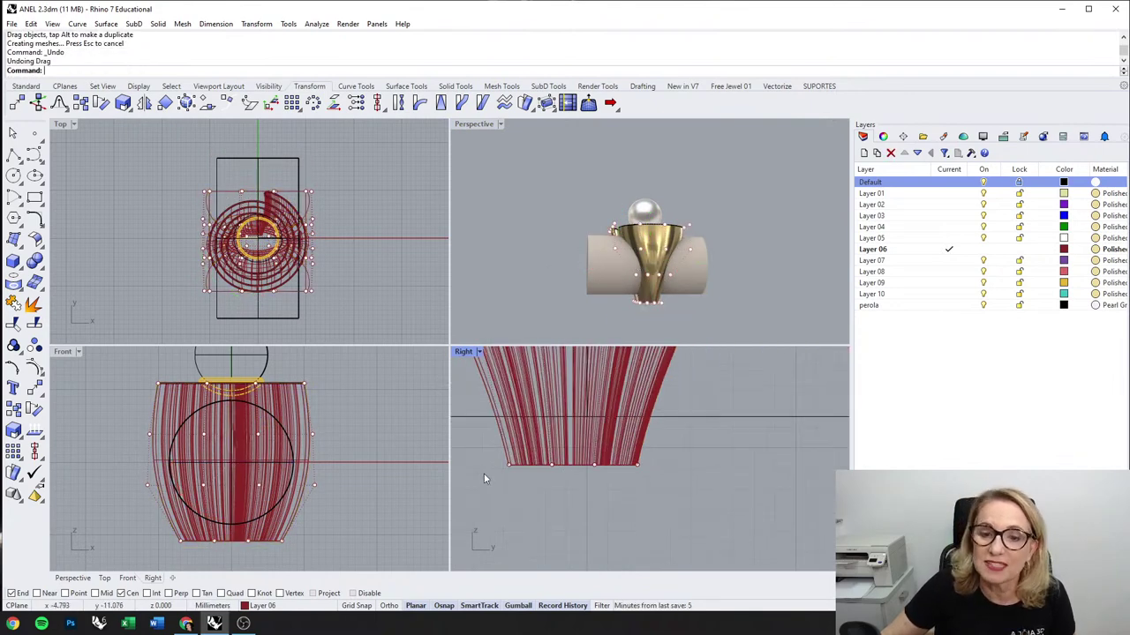
pyautogui.moveTo(674, 470); pyautogui.dragTo(672, 468)
pyautogui.moveTo(512, 462); pyautogui.dragTo(531, 468)
pyautogui.click(734, 286)
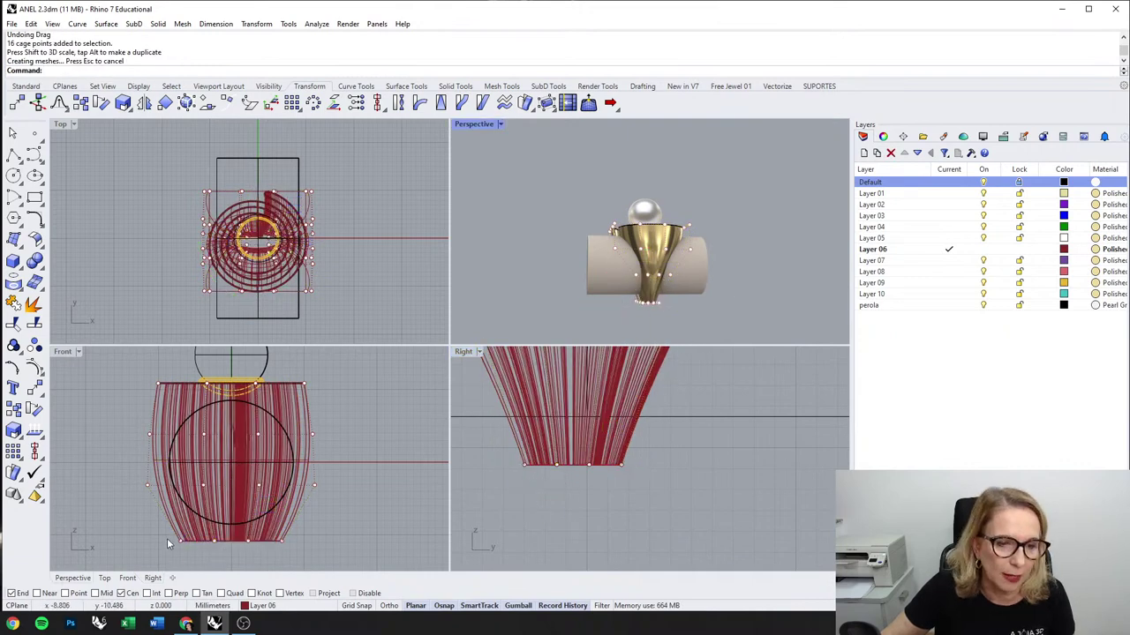
# Step: Raise the outer cage points at both ends of the bottom row in the Front view to round the ring's base
pyautogui.scroll(3, 172, 512)
pyautogui.moveTo(202, 512); pyautogui.dragTo(204, 511)
pyautogui.scroll(5, 334, 481)
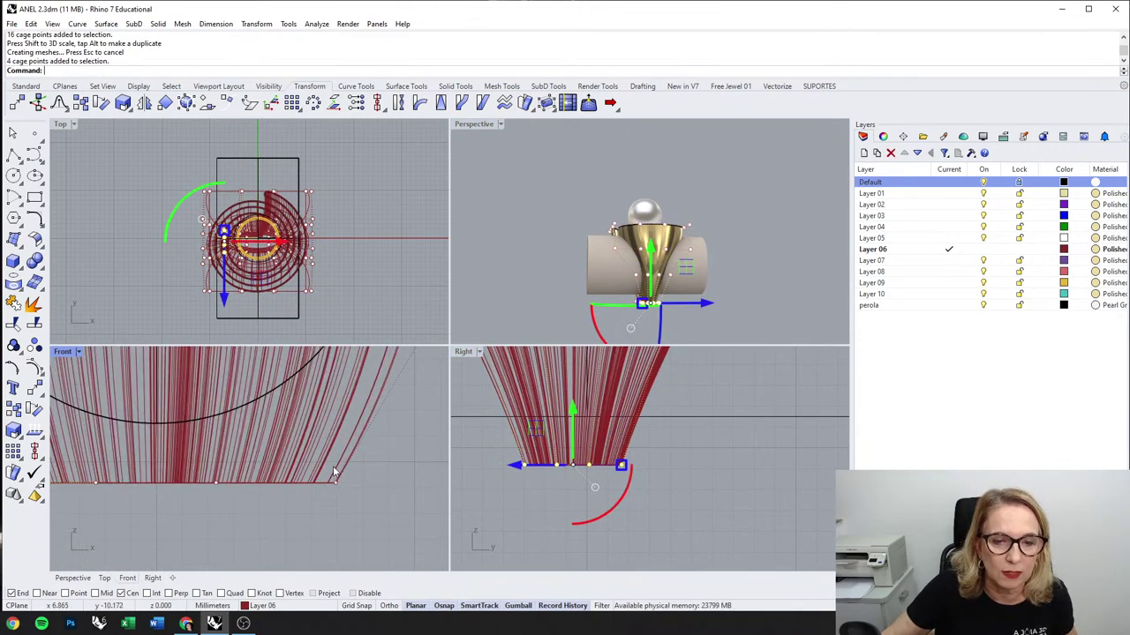
pyautogui.keyDown('shift'); pyautogui.moveTo(329, 466); pyautogui.dragTo(367, 518); pyautogui.keyUp('shift')
pyautogui.scroll(-3, 255, 450)
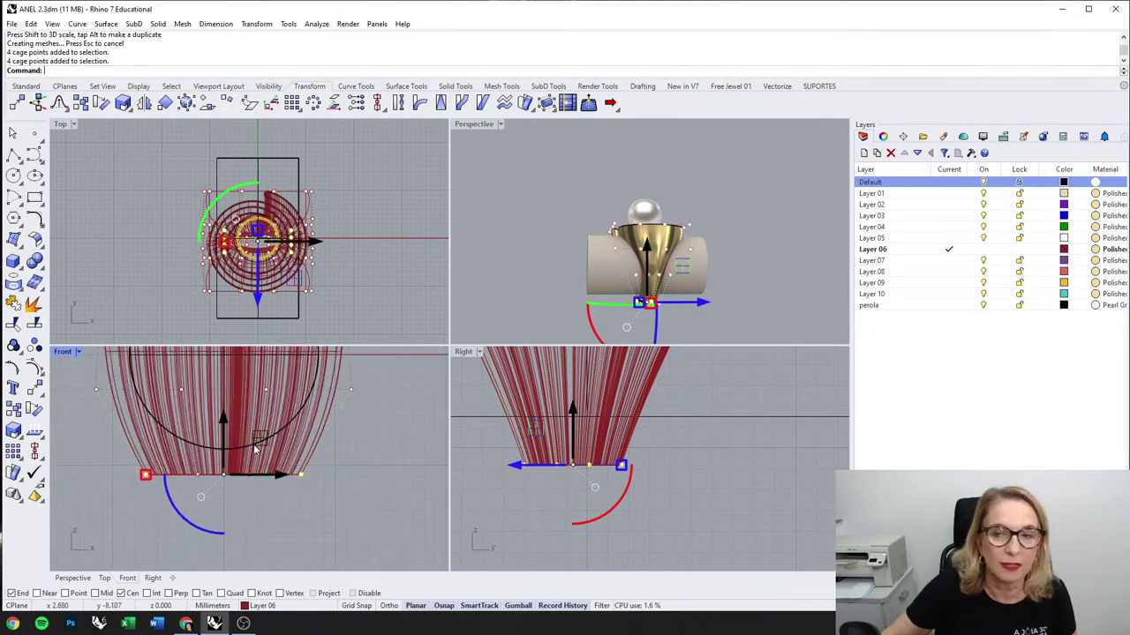
pyautogui.moveTo(224, 422); pyautogui.dragTo(226, 389)
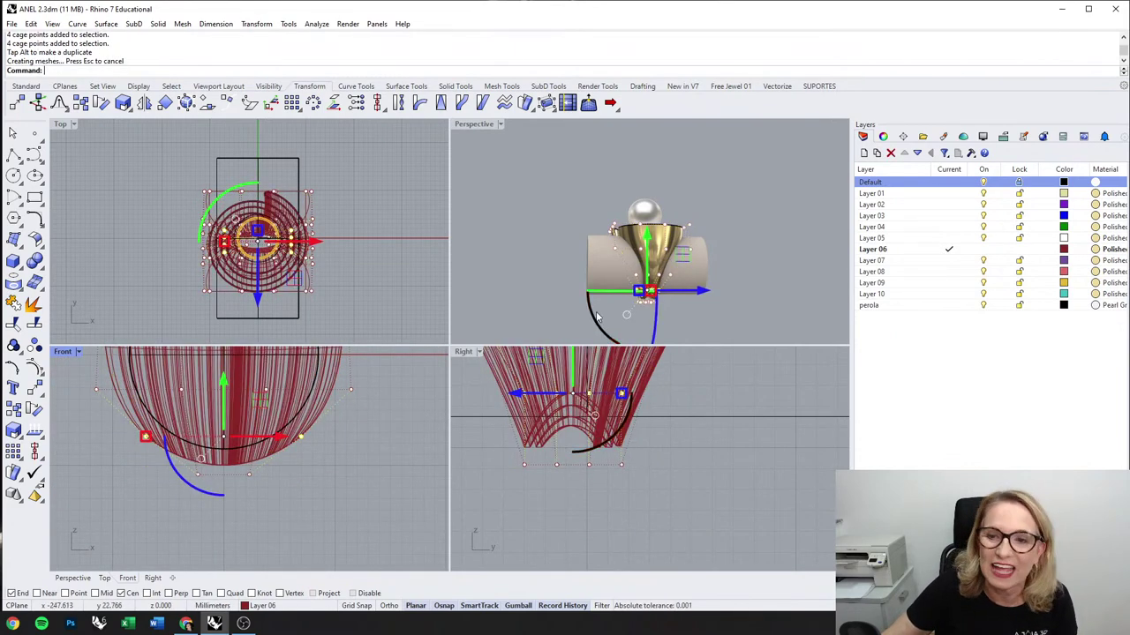
pyautogui.click(504, 287)
pyautogui.moveTo(618, 308); pyautogui.dragTo(654, 311, button='right')
# Step: Lower the middle bottom cage points slightly in the Front view to thicken the base, and turn off the cage points
pyautogui.rightClick(653, 310)
pyautogui.scroll(2, 228, 491)
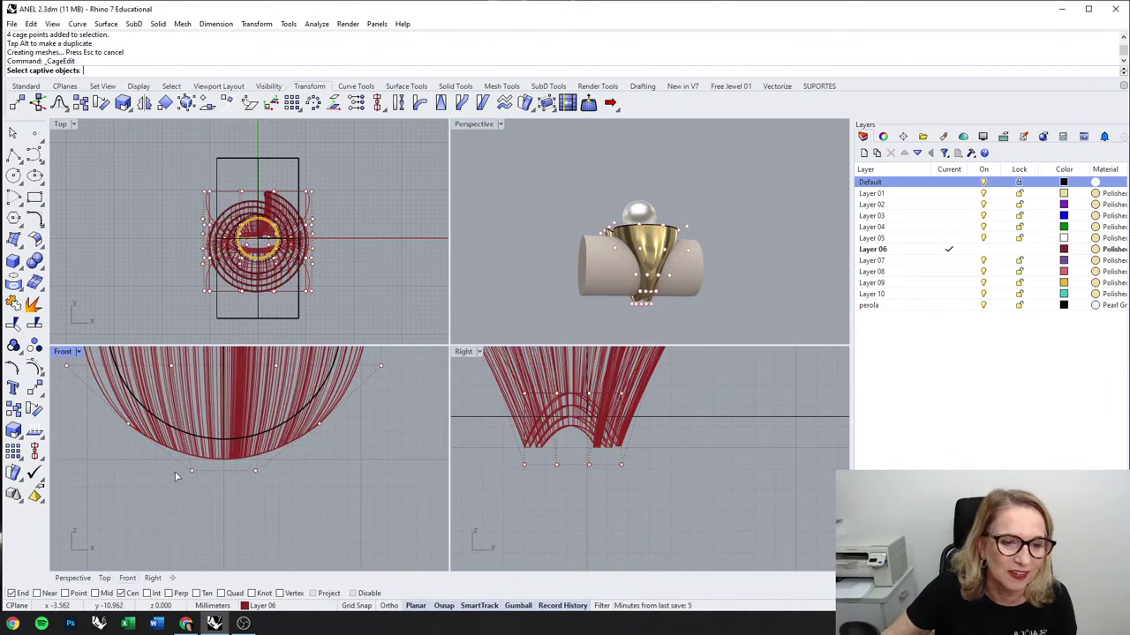
pyautogui.moveTo(290, 495)
pyautogui.mouseDown()
pyautogui.moveTo(301, 499)
pyautogui.moveTo(279, 505)
pyautogui.mouseUp()
pyautogui.press('Escape')
pyautogui.moveTo(225, 422); pyautogui.dragTo(225, 428)
pyautogui.click(595, 293)
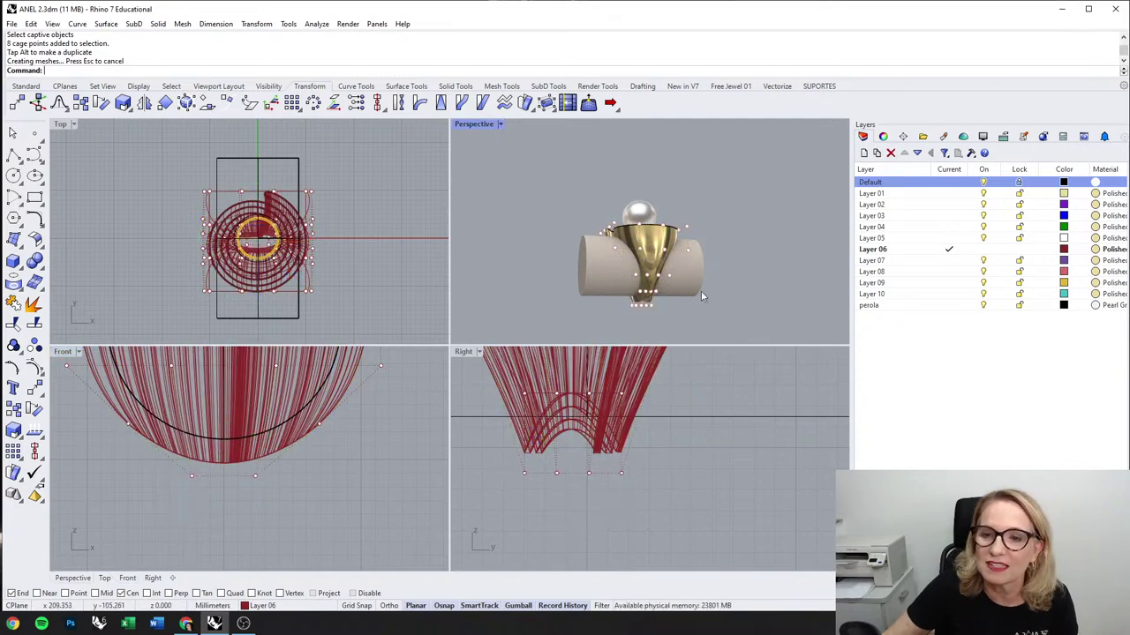
pyautogui.moveTo(595, 293); pyautogui.dragTo(718, 313, button='right')
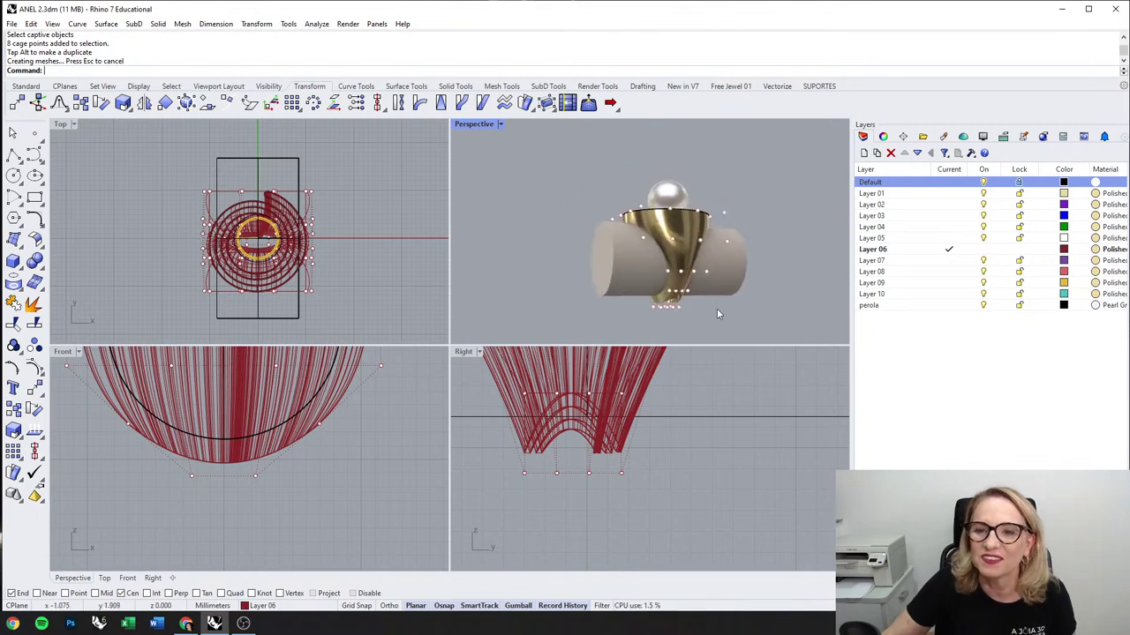
pyautogui.click(781, 228)
pyautogui.moveTo(766, 232); pyautogui.dragTo(738, 305, button='right')
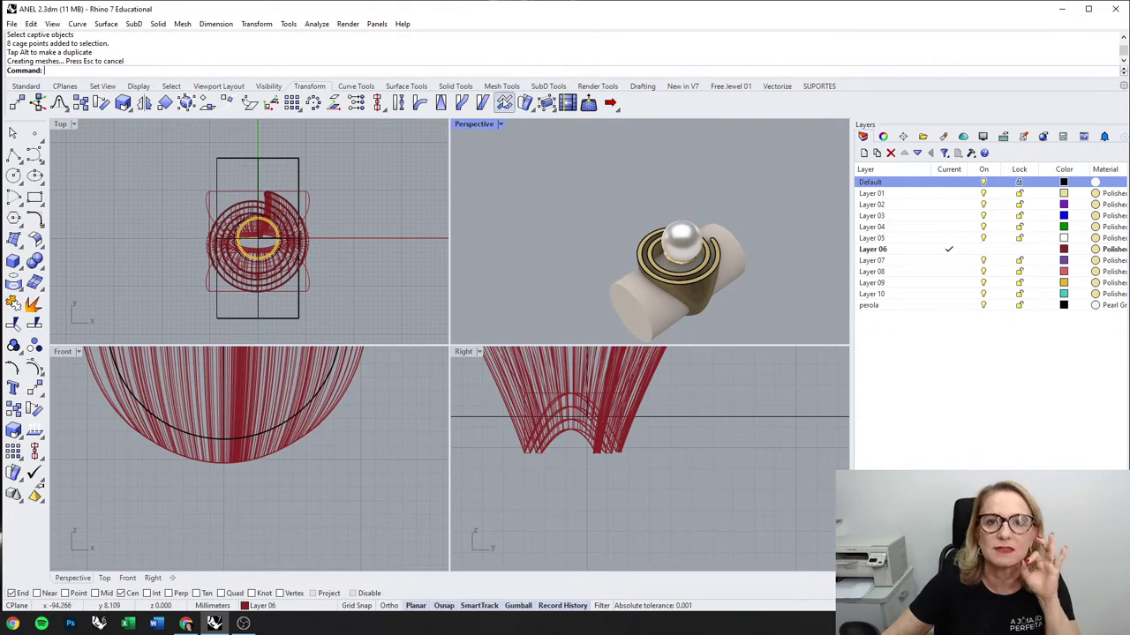
# Step: Try a Boolean intersection between the spiral body and the finger cylinder, and undo it
pyautogui.click(464, 88)
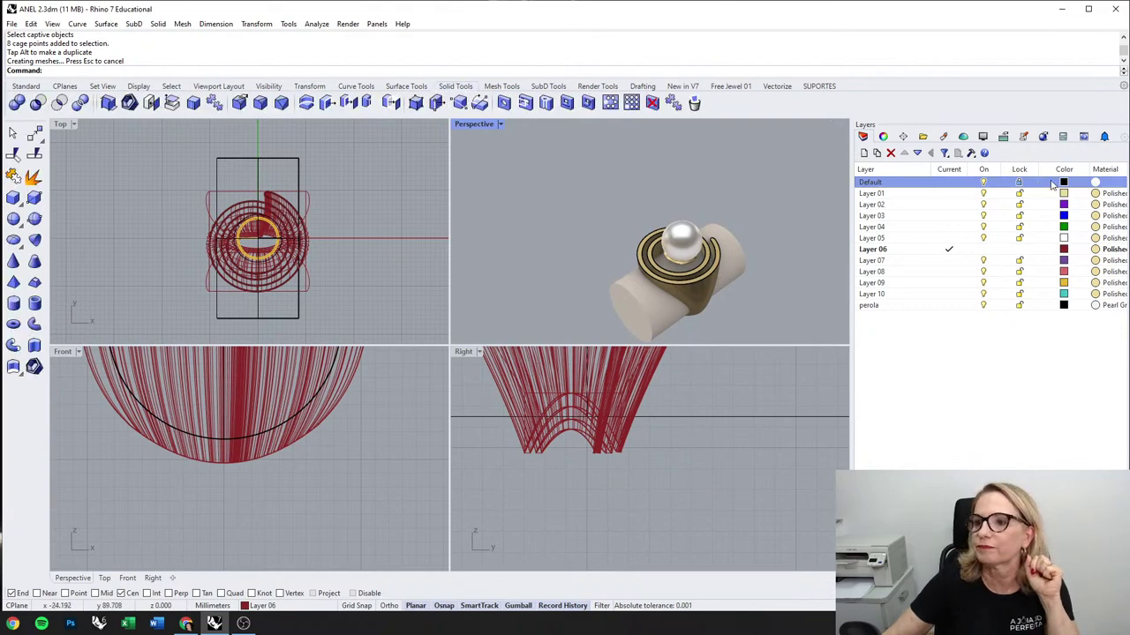
pyautogui.click(58, 102)
pyautogui.scroll(7, 776, 260)
pyautogui.click(615, 302)
pyautogui.rightClick(663, 284)
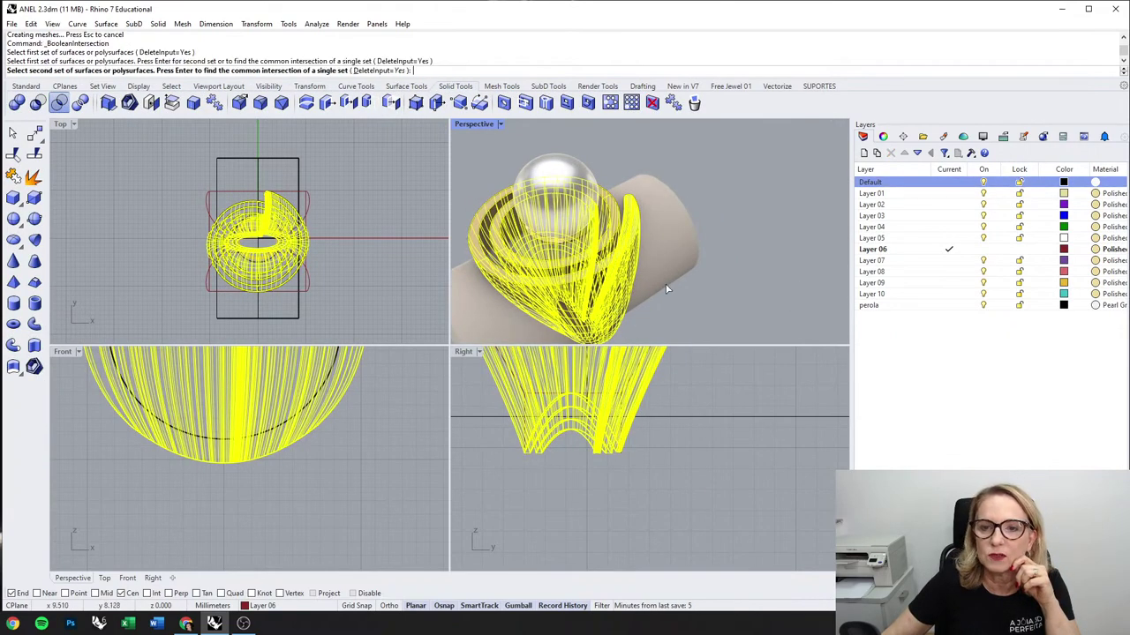
pyautogui.click(670, 282)
pyautogui.press('Return')
pyautogui.moveTo(669, 281); pyautogui.dragTo(623, 295, button='right')
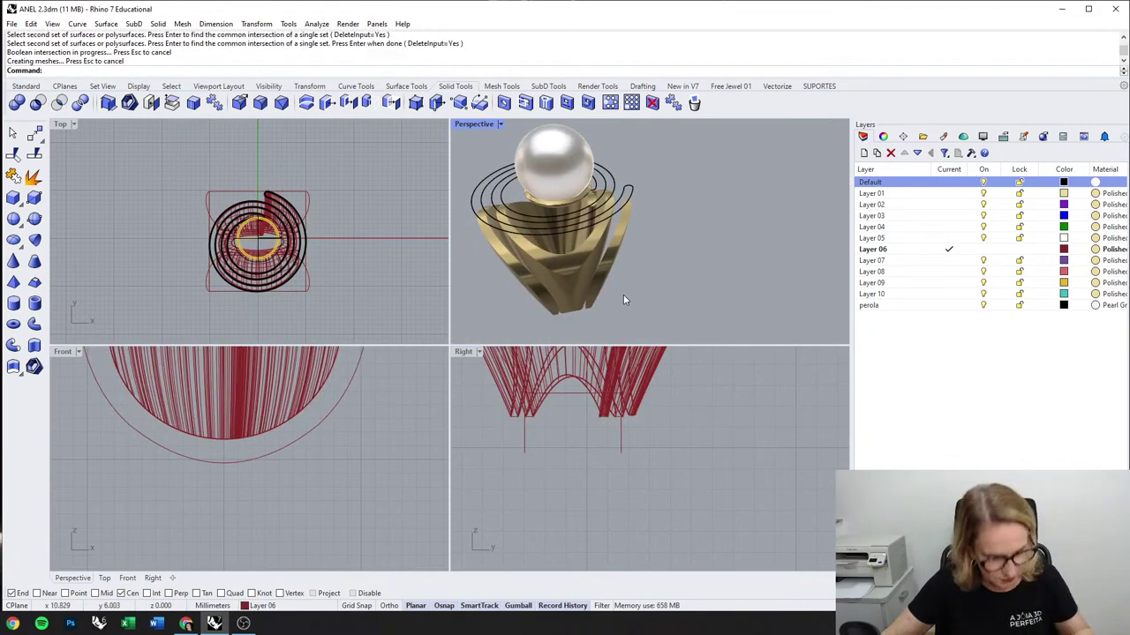
pyautogui.hotkey('ctrl', 'z')
# Step: Subtract the finger cylinder from the spiral body with BooleanDifference, using DeleteInput=No
pyautogui.click(59, 104)
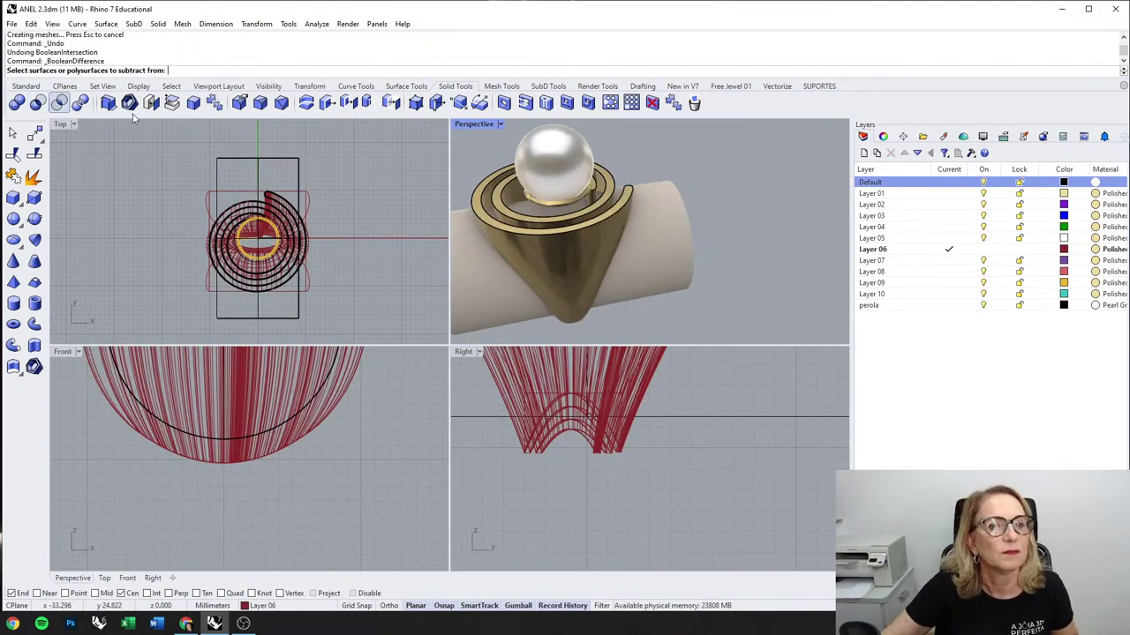
pyautogui.click(601, 226)
pyautogui.press('Return')
pyautogui.click(637, 241)
pyautogui.press('Return')
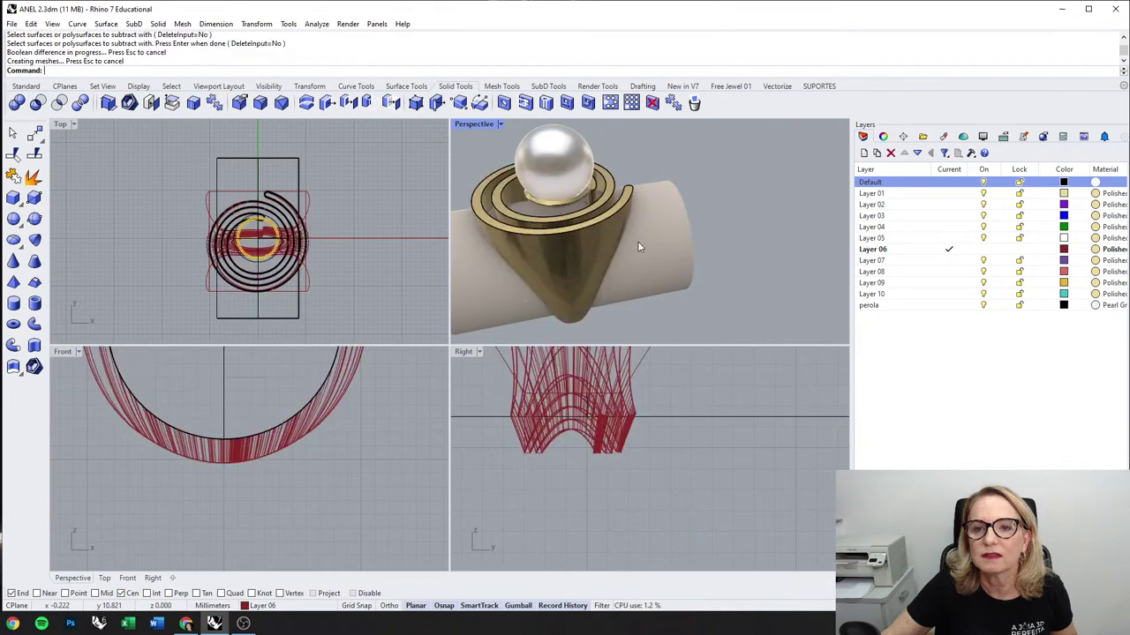
# Step: Delete the leftover finger cylinder and inspect the opening cut through the ring
pyautogui.click(651, 263)
pyautogui.press('Delete')
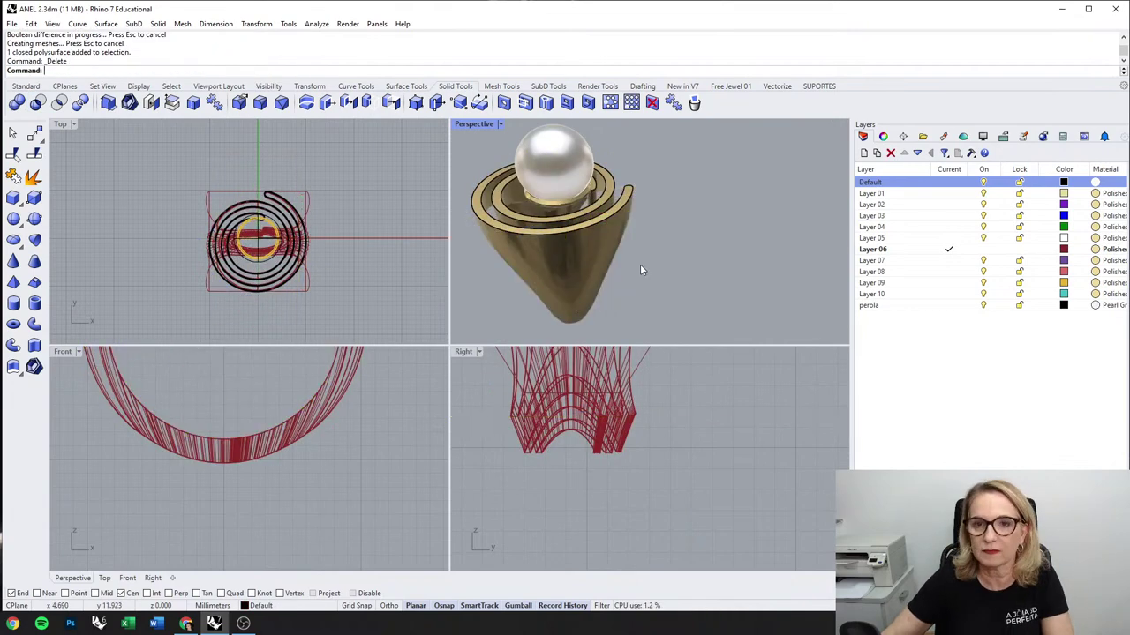
pyautogui.moveTo(639, 264); pyautogui.dragTo(626, 300, button='right')
pyautogui.scroll(-2, 611, 270)
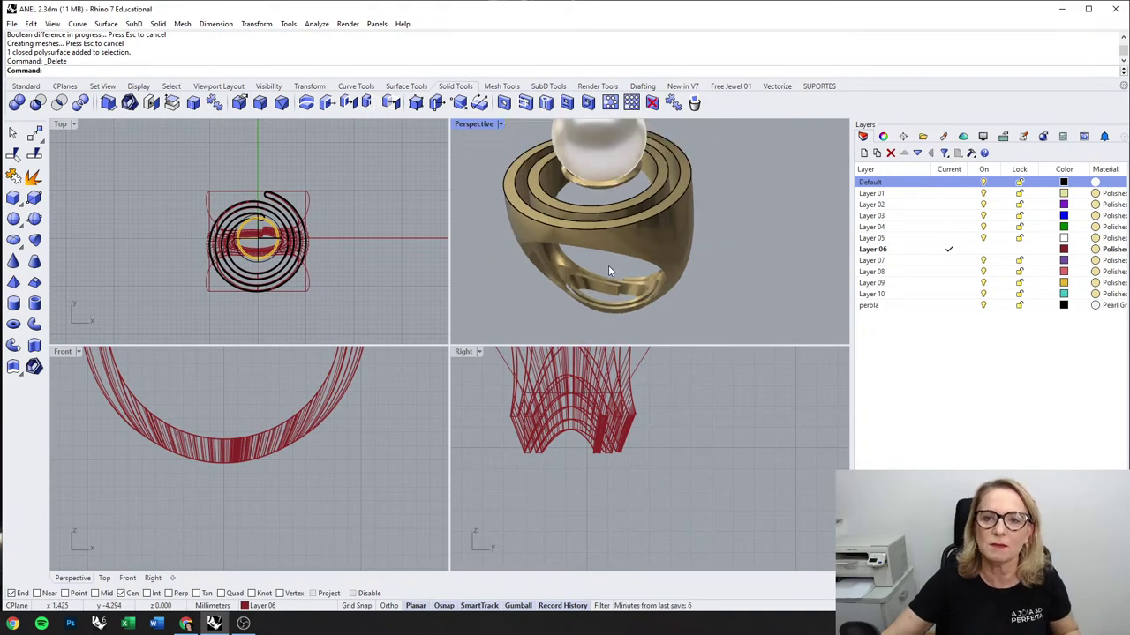
# Step: Delete the control cage surrounding the ring and check the spiral in the Top view
pyautogui.scroll(2, 286, 217)
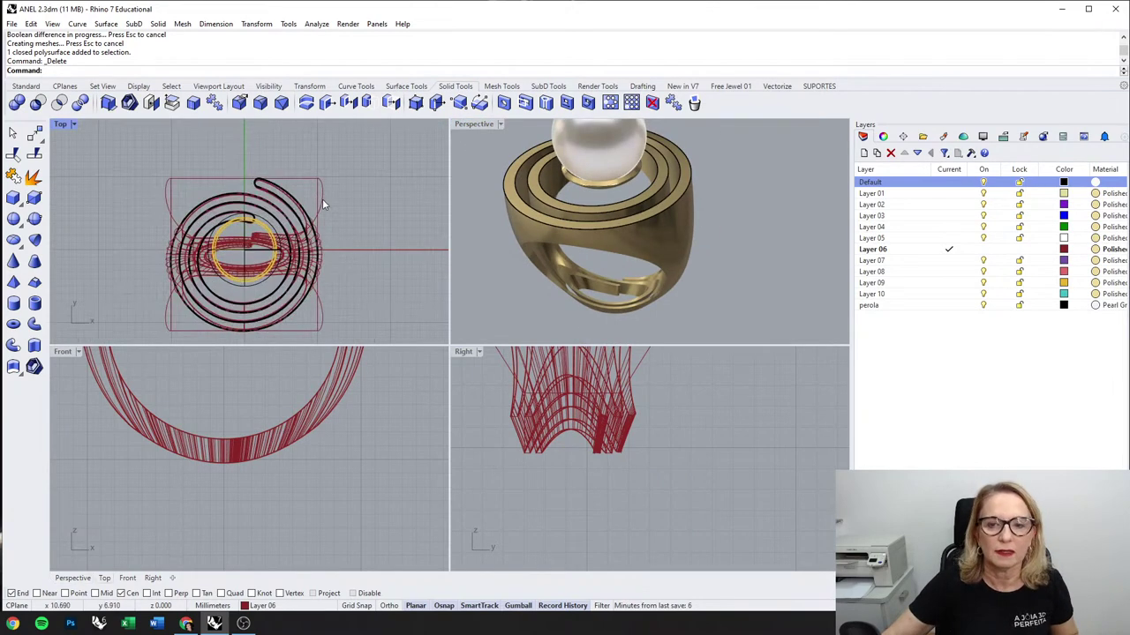
pyautogui.click(323, 203)
pyautogui.scroll(-2, 627, 406)
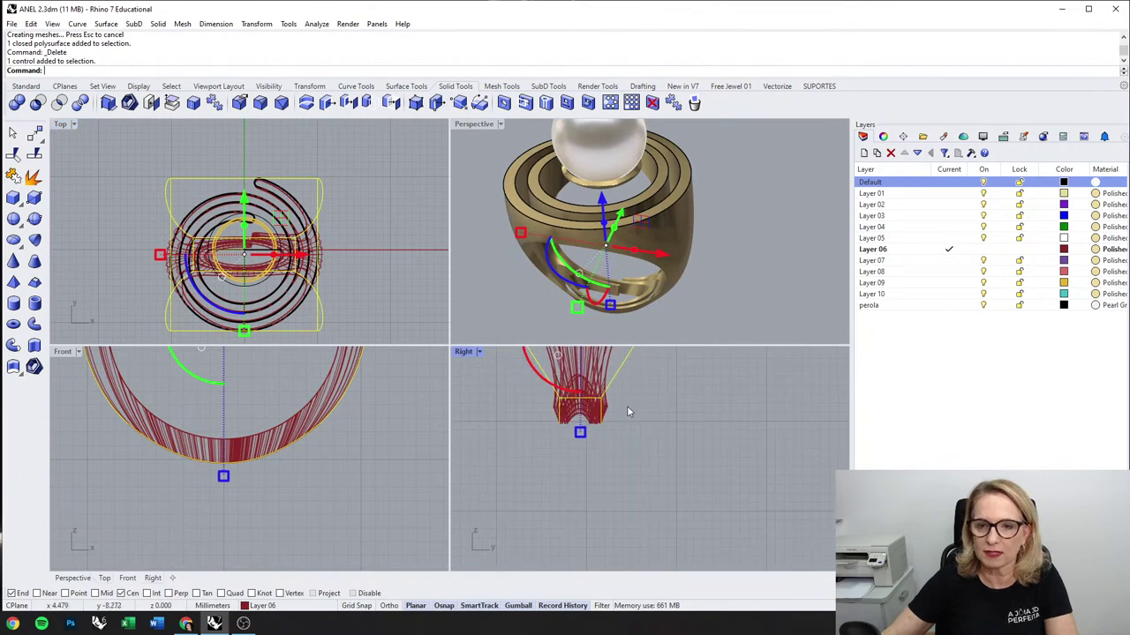
pyautogui.scroll(5, 670, 476)
pyautogui.press('Delete')
pyautogui.scroll(5, 269, 226)
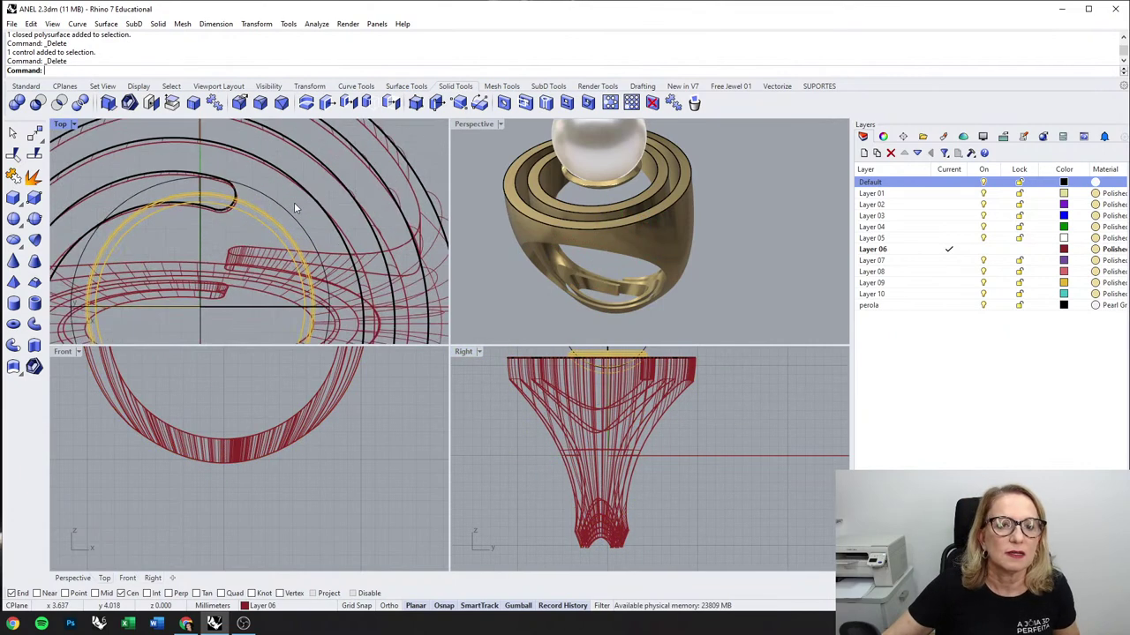
pyautogui.scroll(-2, 265, 381)
pyautogui.scroll(-3, 262, 268)
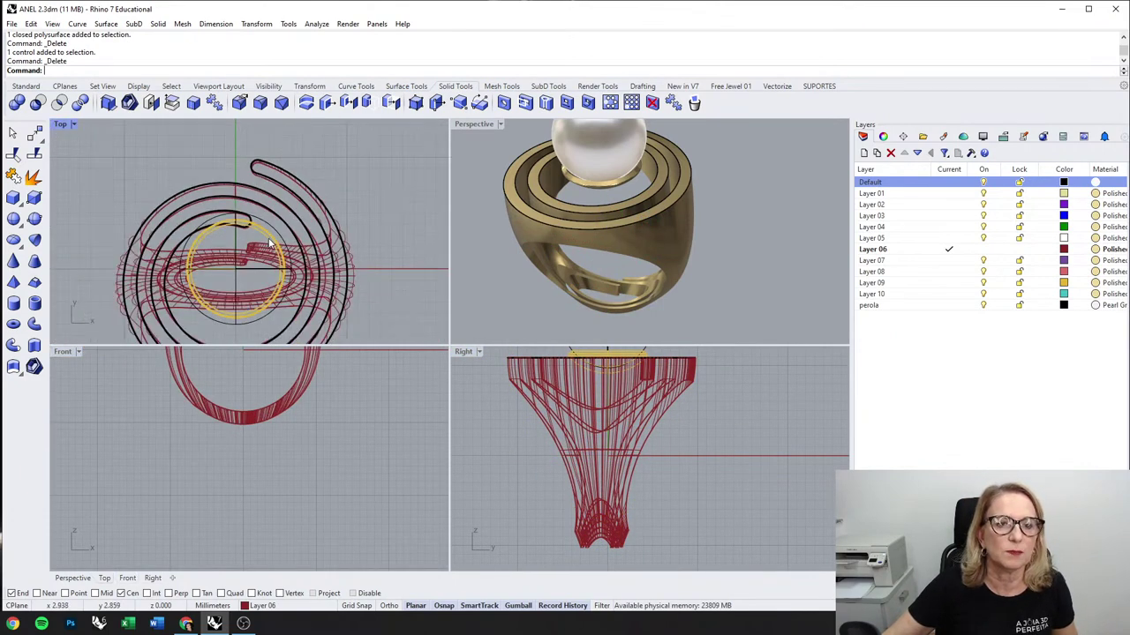
# Step: Uniformly enlarge the pearl and its gold cup slightly and reposition them inside the innermost turn of the spiral
pyautogui.scroll(3, 262, 327)
pyautogui.moveTo(225, 309); pyautogui.dragTo(222, 310)
pyautogui.scroll(-4, 223, 310)
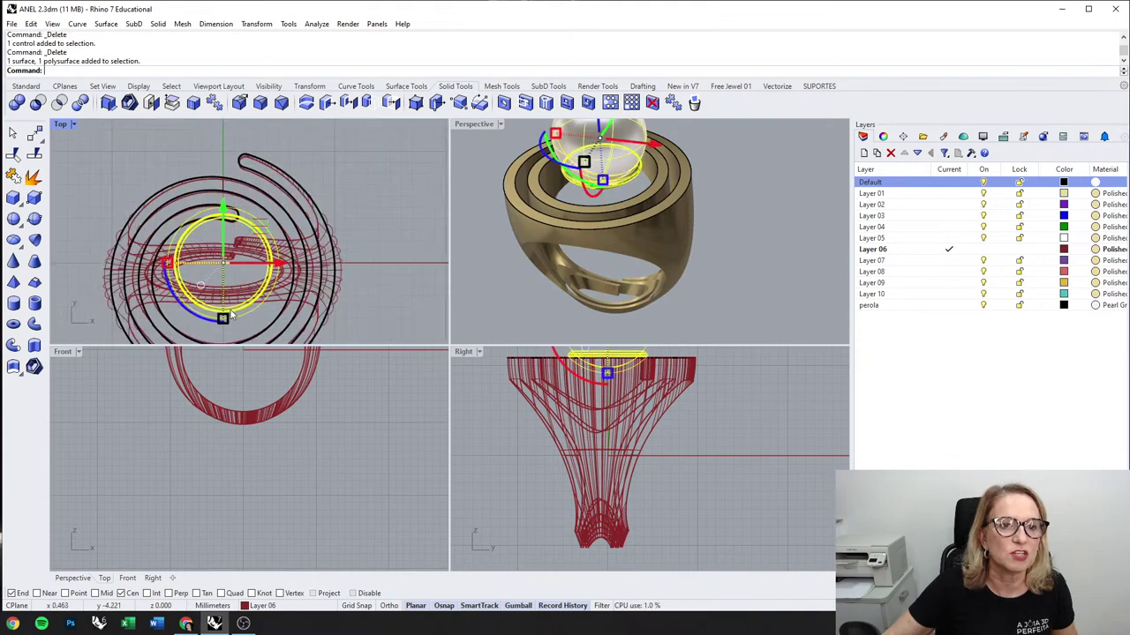
pyautogui.moveTo(231, 270); pyautogui.dragTo(252, 212, button='right')
pyautogui.moveTo(242, 156); pyautogui.dragTo(238, 175)
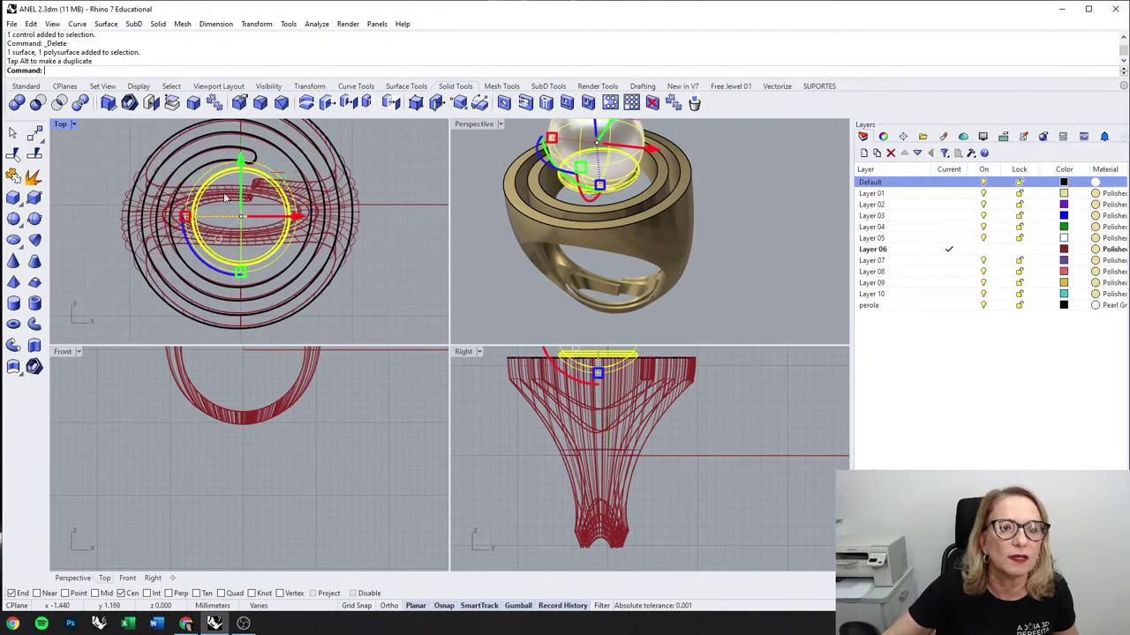
pyautogui.keyDown('shift'); pyautogui.moveTo(185, 219); pyautogui.dragTo(178, 218); pyautogui.keyUp('shift')
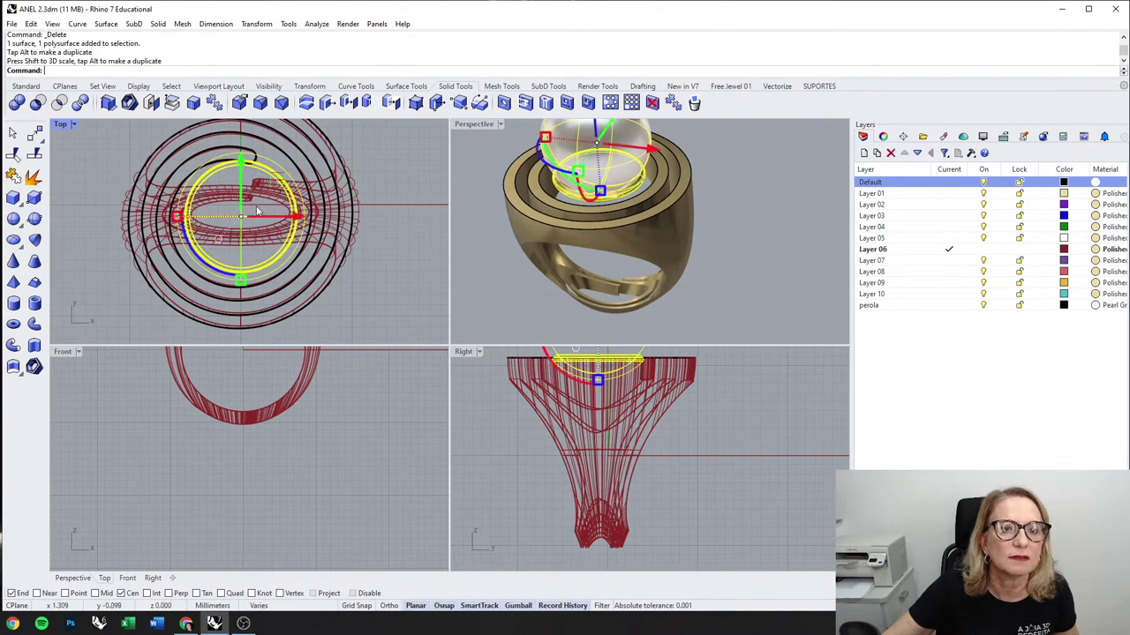
pyautogui.moveTo(287, 220); pyautogui.dragTo(276, 220)
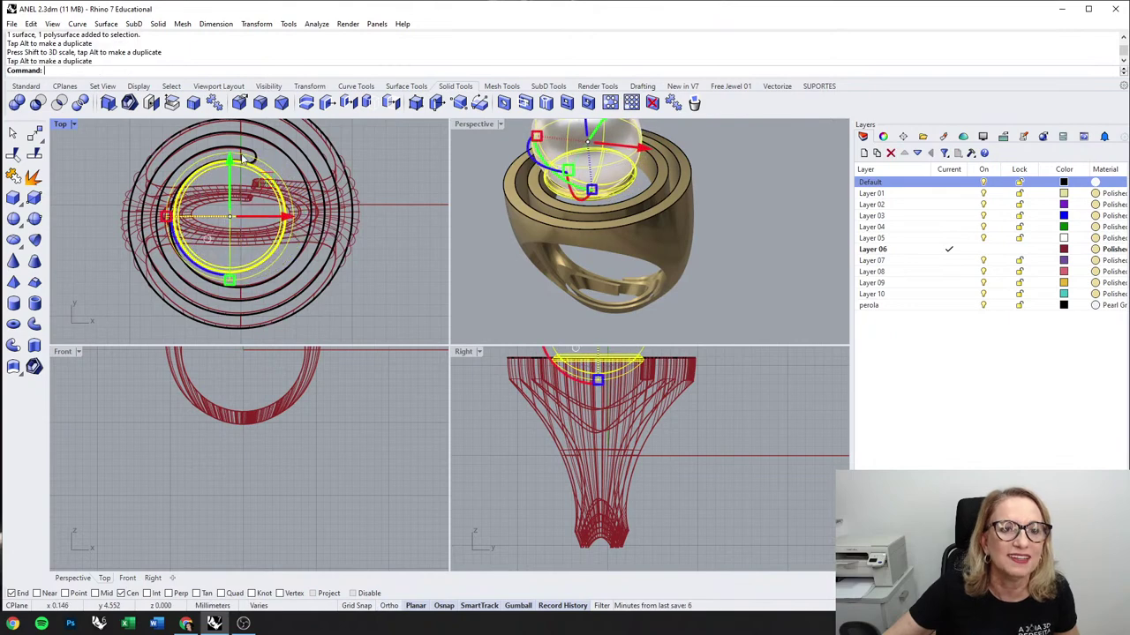
pyautogui.moveTo(232, 161); pyautogui.dragTo(232, 162)
pyautogui.click(405, 189)
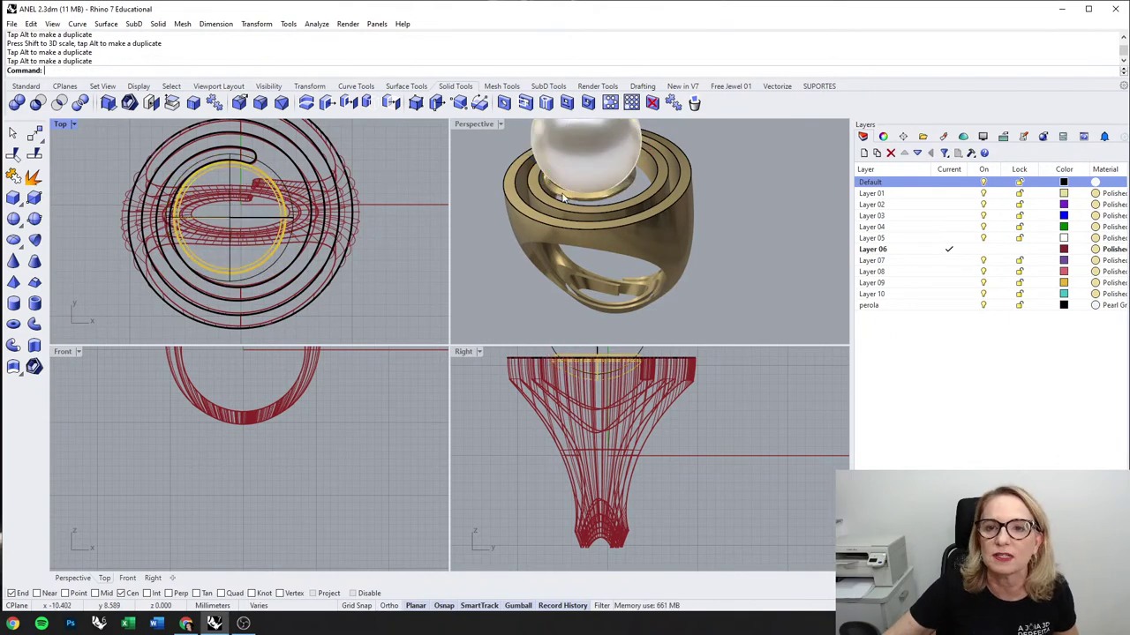
# Step: Examine the finished ring from the front, side, underside and top in an enlarged Perspective view
pyautogui.scroll(-5, 593, 204)
pyautogui.moveTo(596, 203); pyautogui.dragTo(671, 204, button='right')
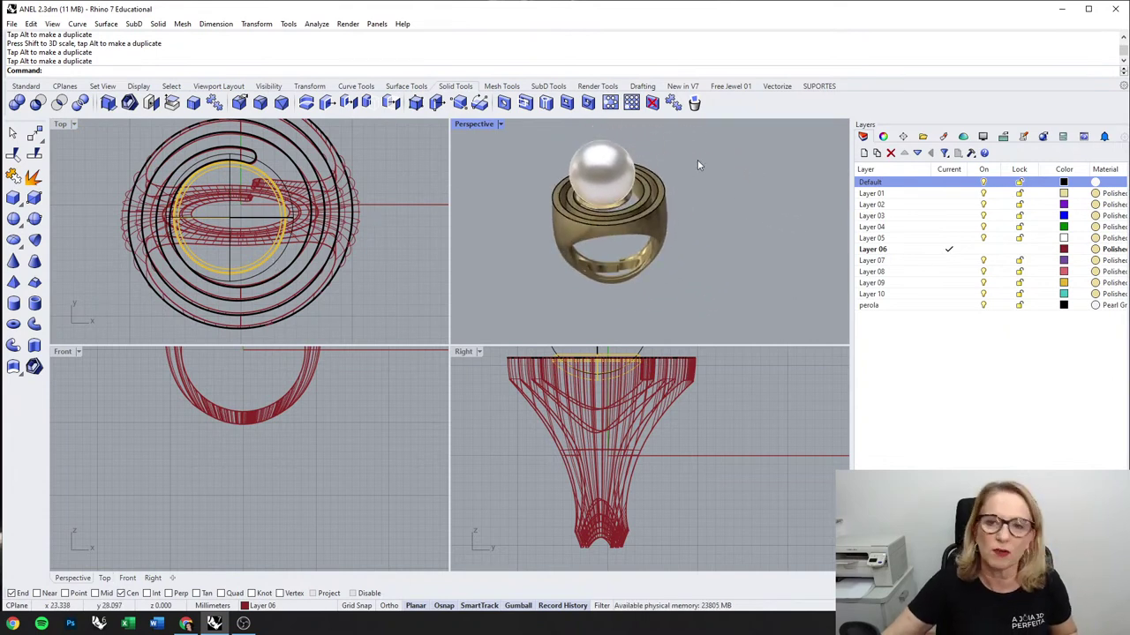
pyautogui.moveTo(697, 165); pyautogui.dragTo(604, 170, button='right')
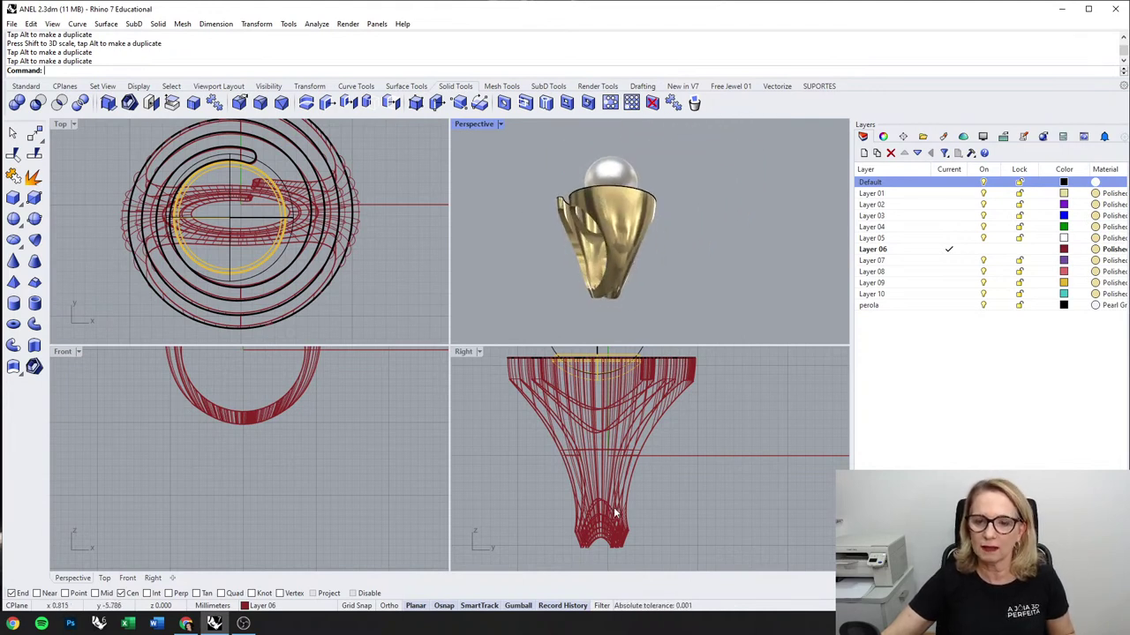
pyautogui.moveTo(609, 281); pyautogui.dragTo(603, 255, button='right')
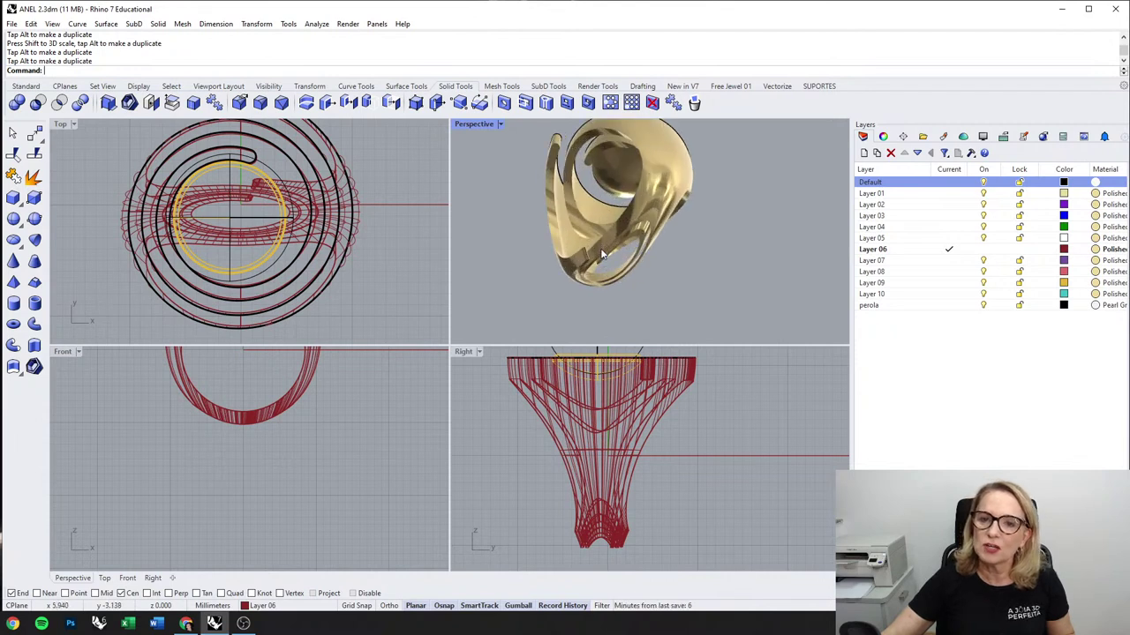
pyautogui.moveTo(638, 208); pyautogui.dragTo(597, 297, button='right')
pyautogui.doubleClick(472, 125)
pyautogui.scroll(-3, 410, 441)
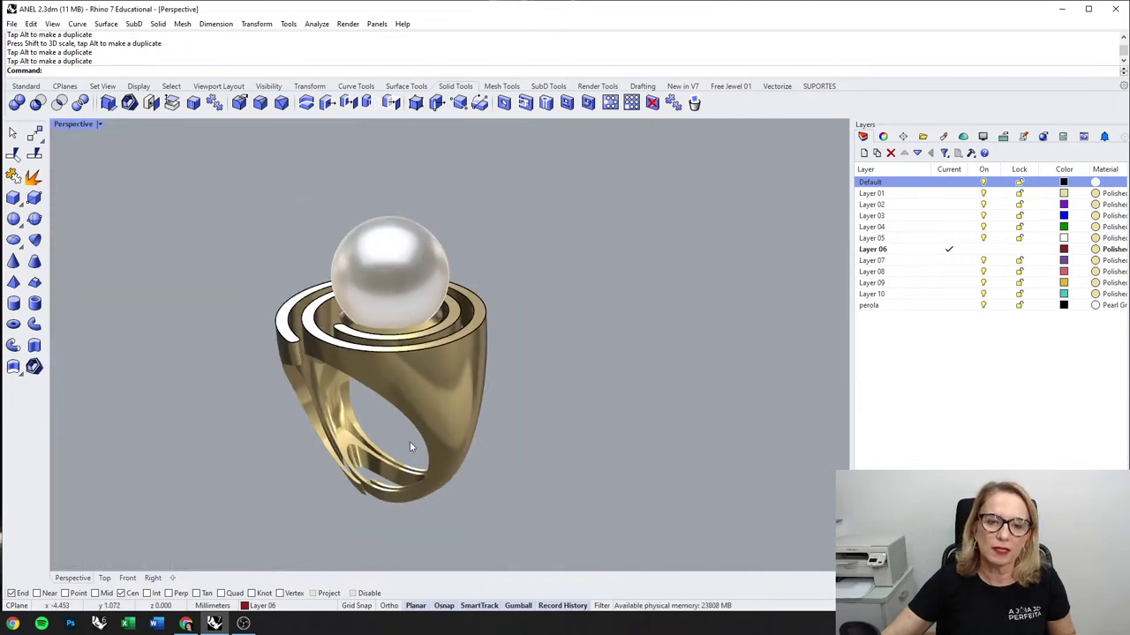
pyautogui.moveTo(457, 420); pyautogui.dragTo(496, 426, button='right')
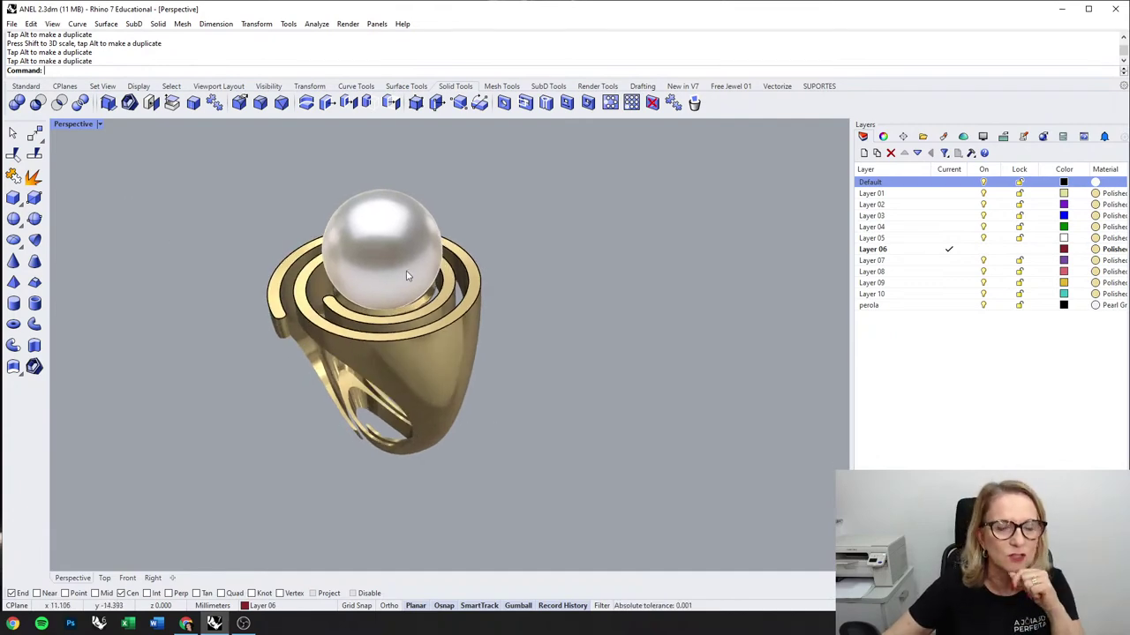
# Step: Save the model as a new file named ANEL 4 a
pyautogui.click(12, 23)
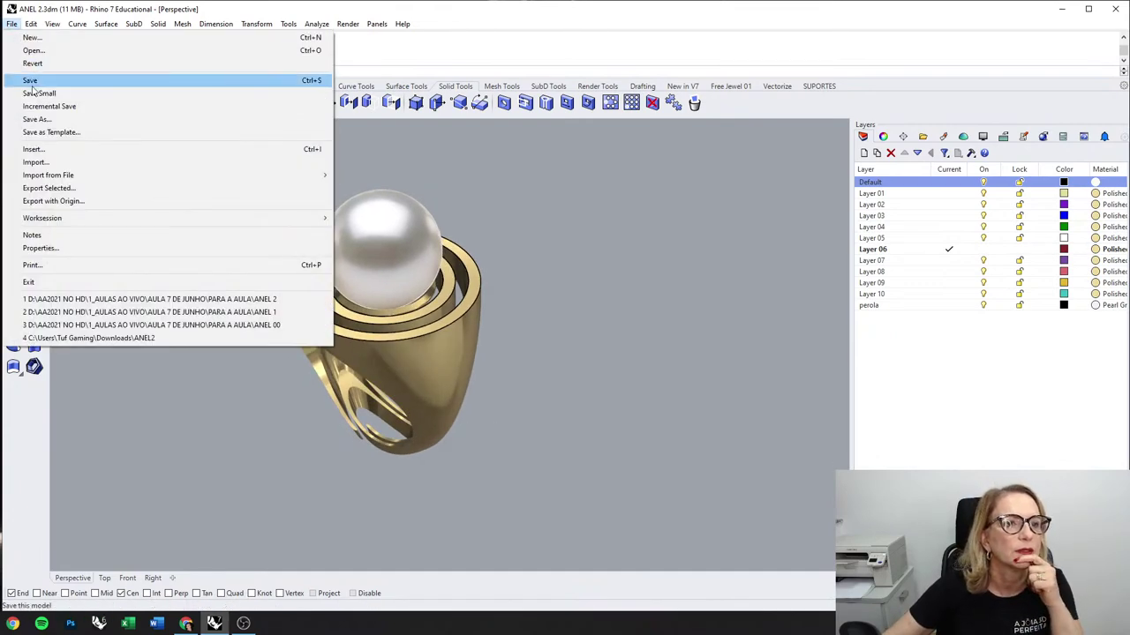
pyautogui.click(36, 119)
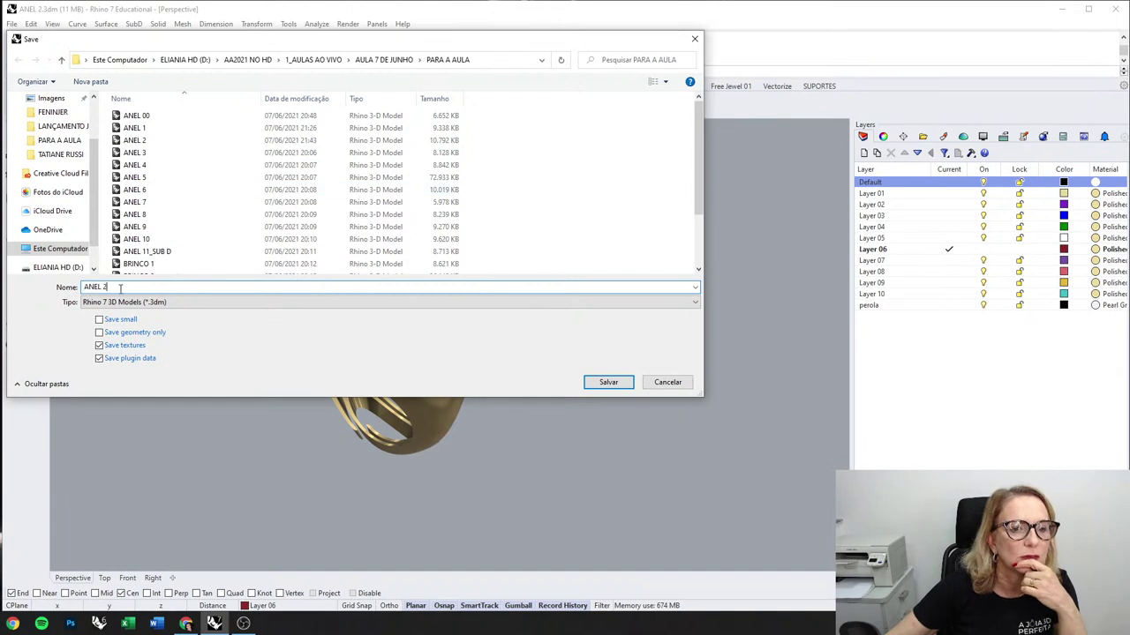
pyautogui.write('ANEL 4 a')
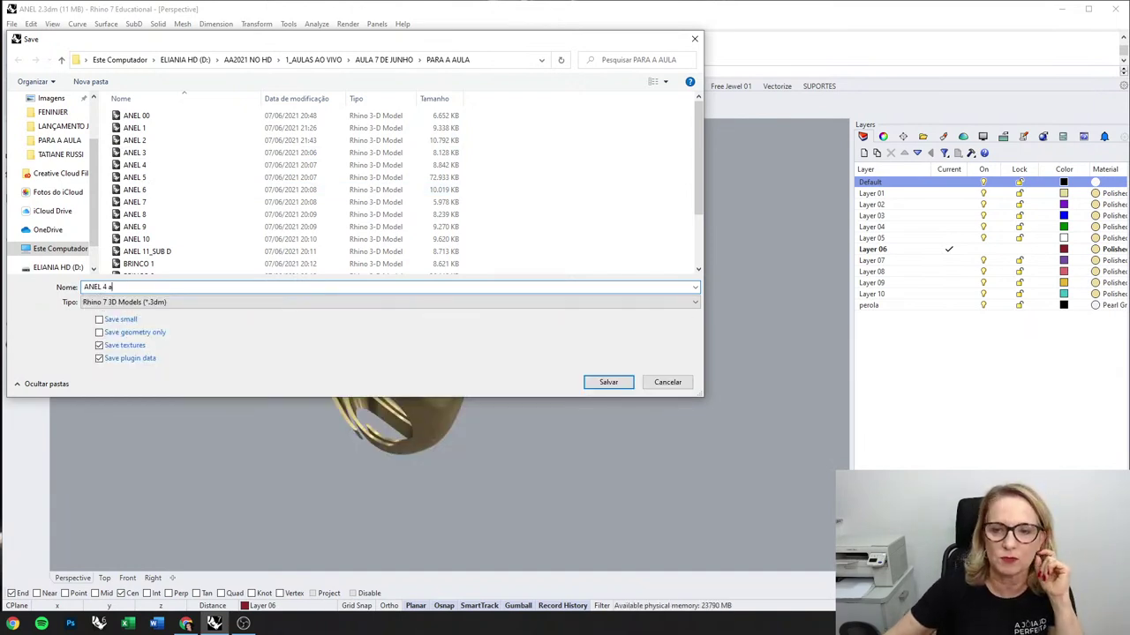
pyautogui.press('Return')
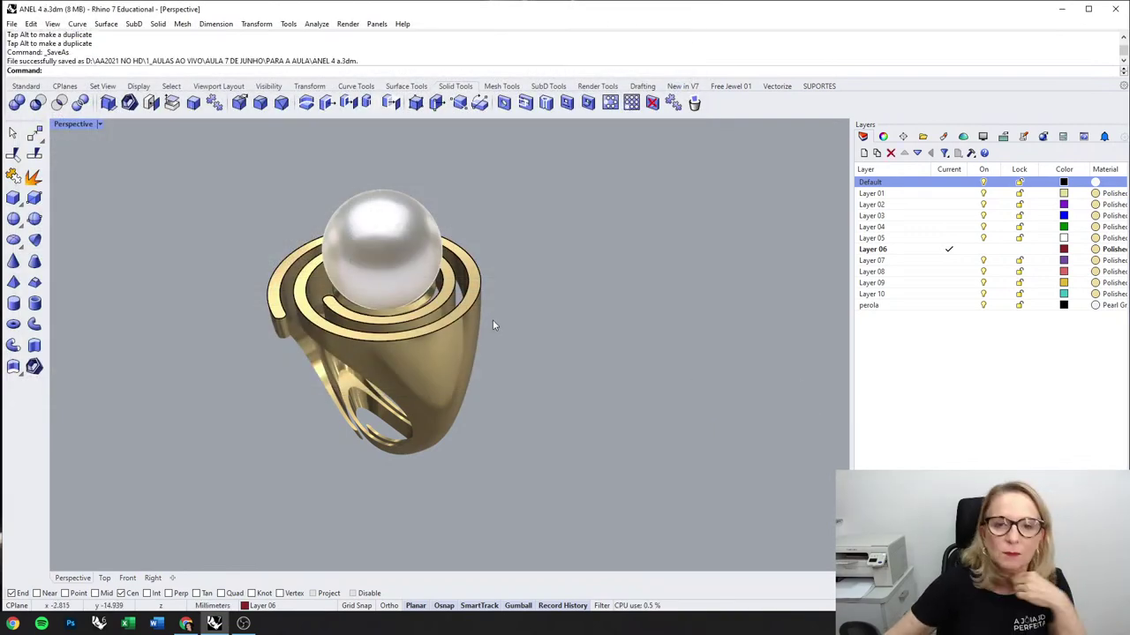
# Step: Copy the pearl about 36 mm beside the ring, then delete the ring, its cup, the spiral curve and the original pearl
pyautogui.doubleClick(69, 125)
pyautogui.scroll(-3, 78, 141)
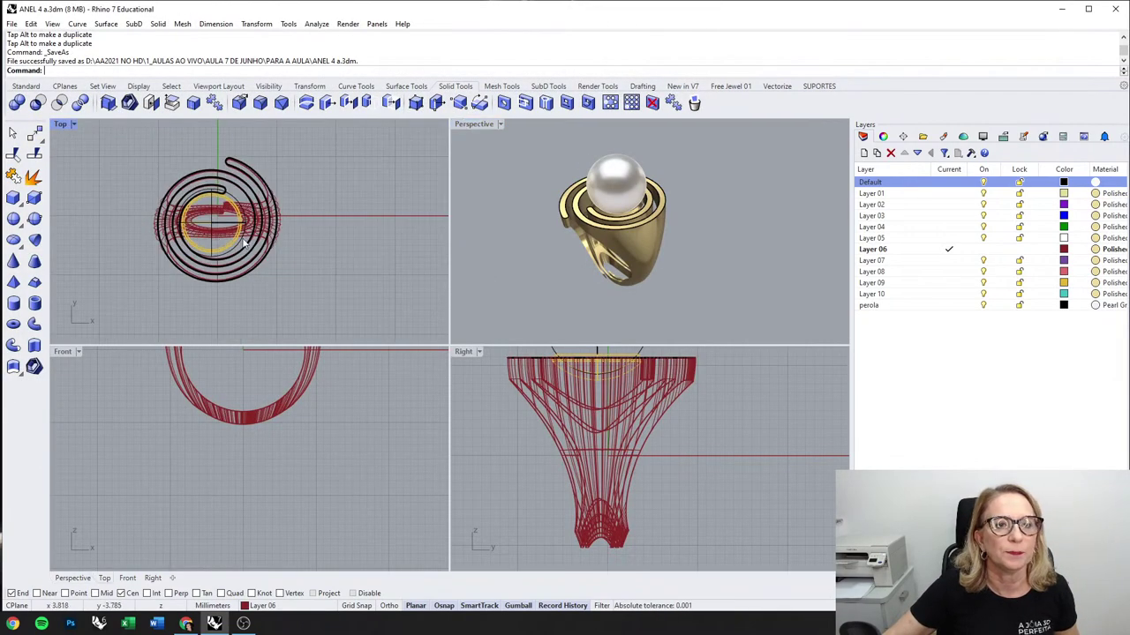
pyautogui.click(615, 192)
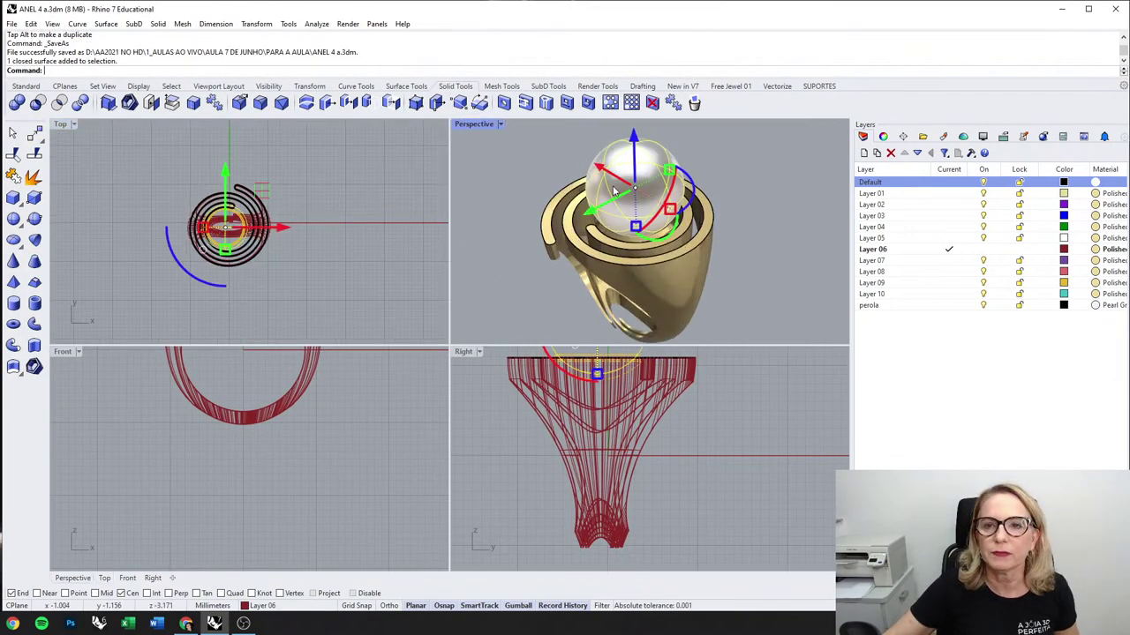
pyautogui.middleClick(310, 268)
pyautogui.click(302, 270)
pyautogui.click(225, 226)
pyautogui.click(364, 227)
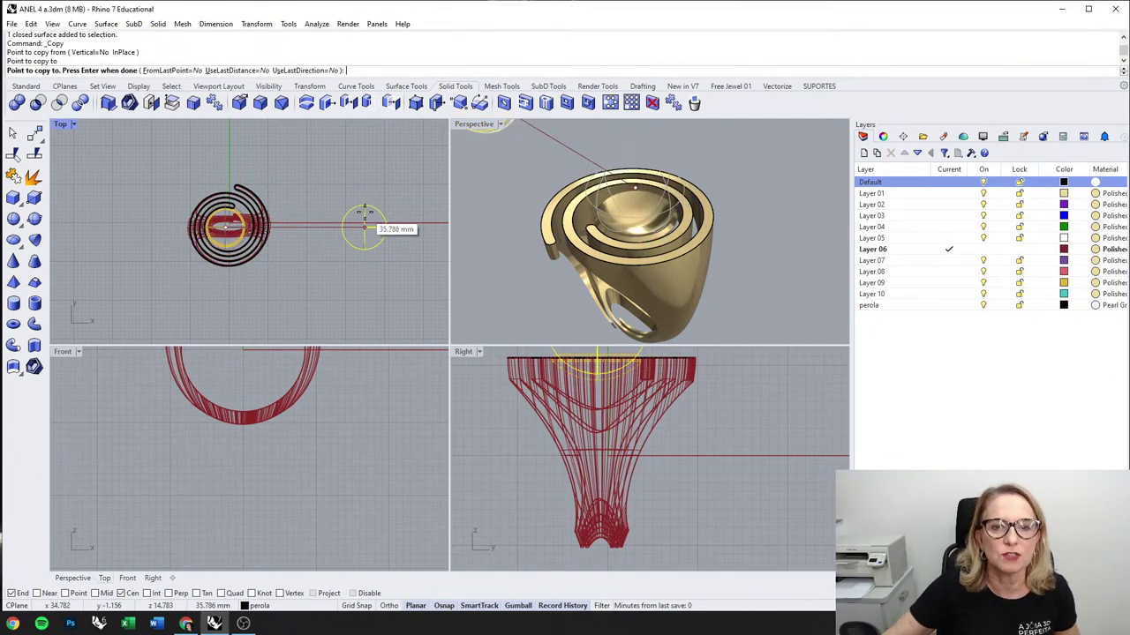
pyautogui.press('Return')
pyautogui.moveTo(152, 152); pyautogui.dragTo(310, 298)
pyautogui.press('Delete')
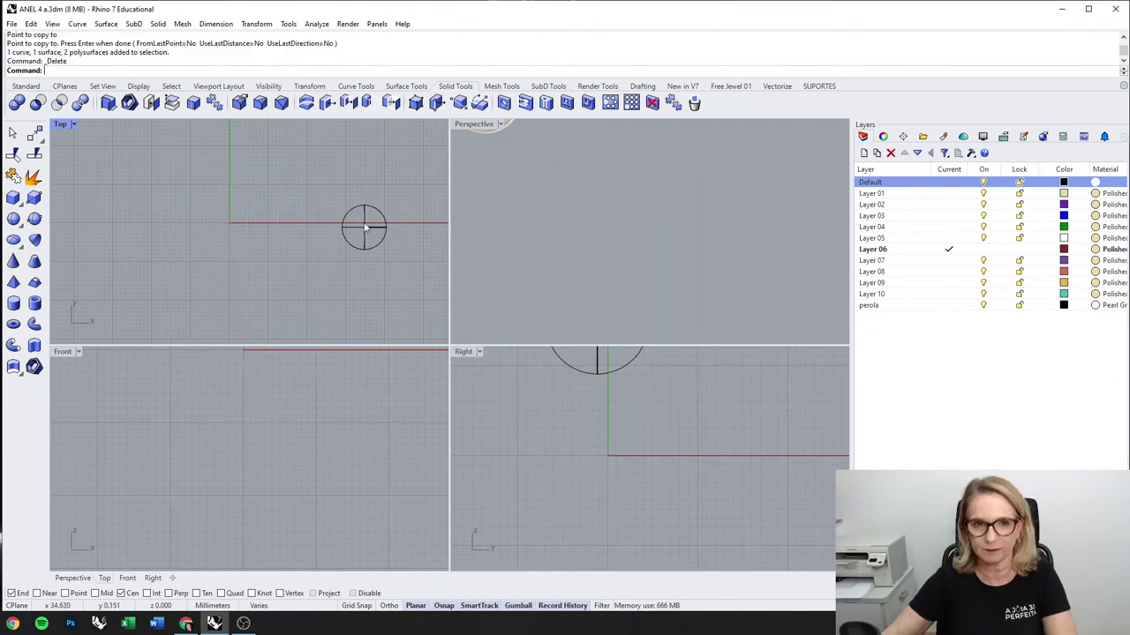
# Step: Scale the copied pearl down uniformly in the Top view and move it along X to near the origin
pyautogui.moveTo(370, 239); pyautogui.dragTo(288, 258, button='right')
pyautogui.scroll(2, 288, 258)
pyautogui.click(289, 243)
pyautogui.scroll(2, 260, 257)
pyautogui.keyDown('shift'); pyautogui.moveTo(252, 241); pyautogui.dragTo(268, 243); pyautogui.keyUp('shift')
pyautogui.moveTo(340, 239); pyautogui.dragTo(147, 240)
pyautogui.click(269, 219)
pyautogui.moveTo(158, 212); pyautogui.dragTo(288, 234, button='right')
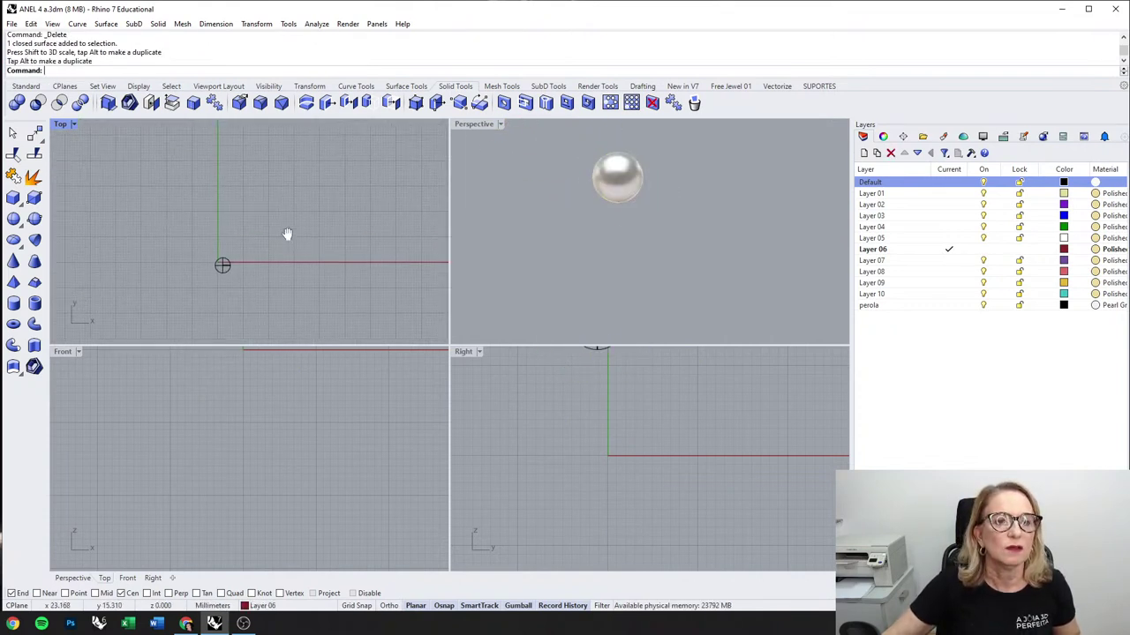
# Step: Draw a small ellipse by diameter above the pearl in the Top view, with a horizontal first axis of about 19 mm
pyautogui.click(356, 86)
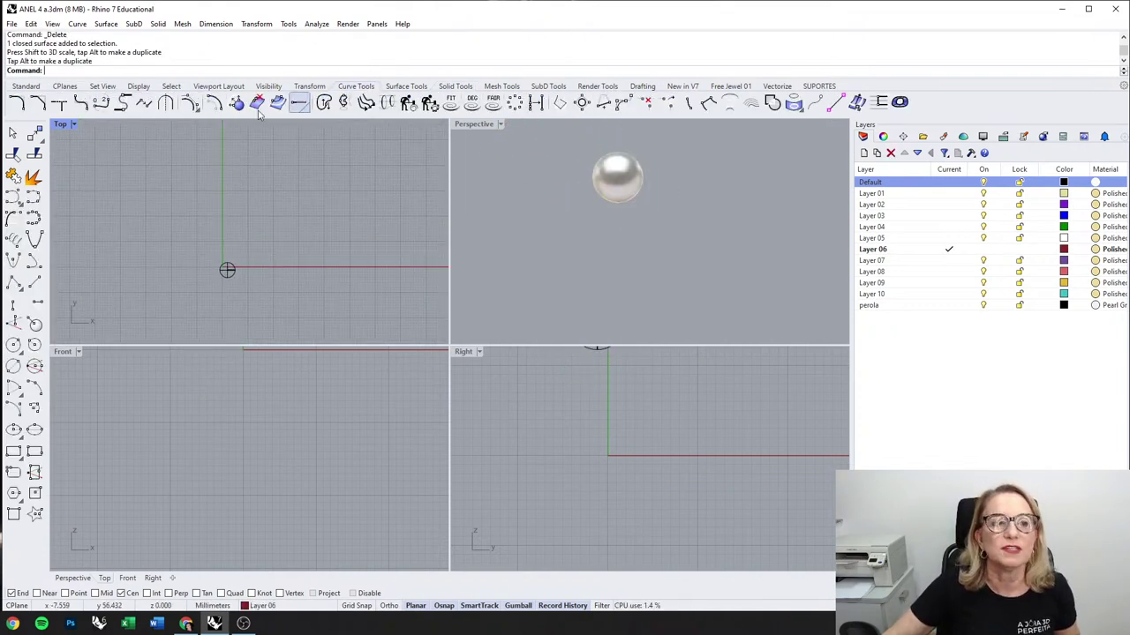
pyautogui.click(35, 429)
pyautogui.click(200, 202)
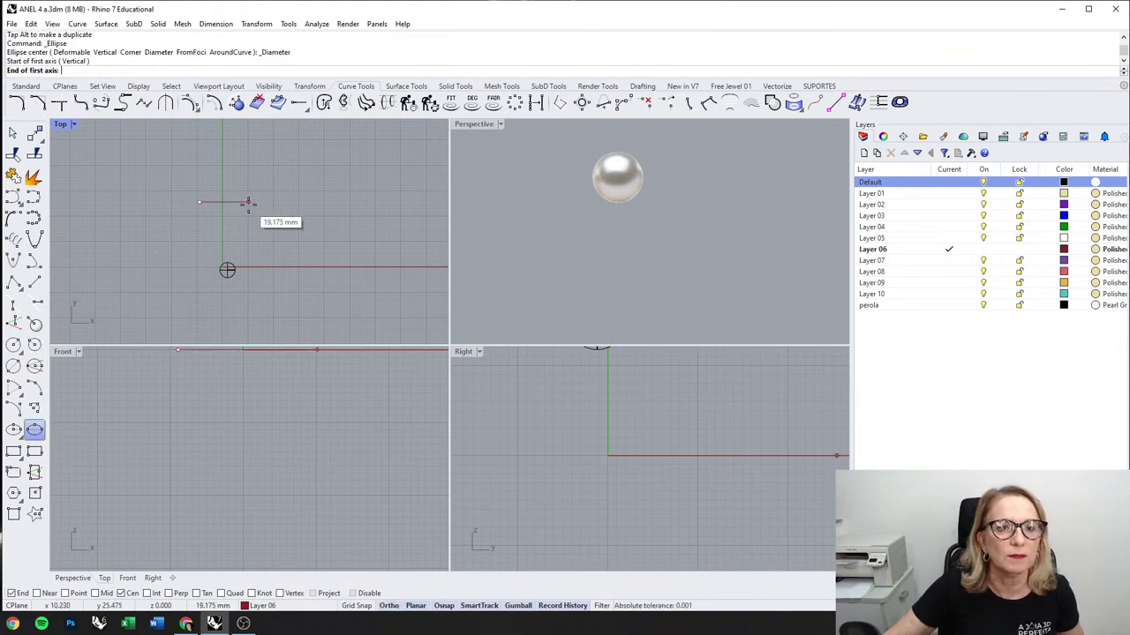
pyautogui.click(248, 203)
pyautogui.click(234, 219)
pyautogui.scroll(-5, 225, 328)
pyautogui.rightClick(225, 355)
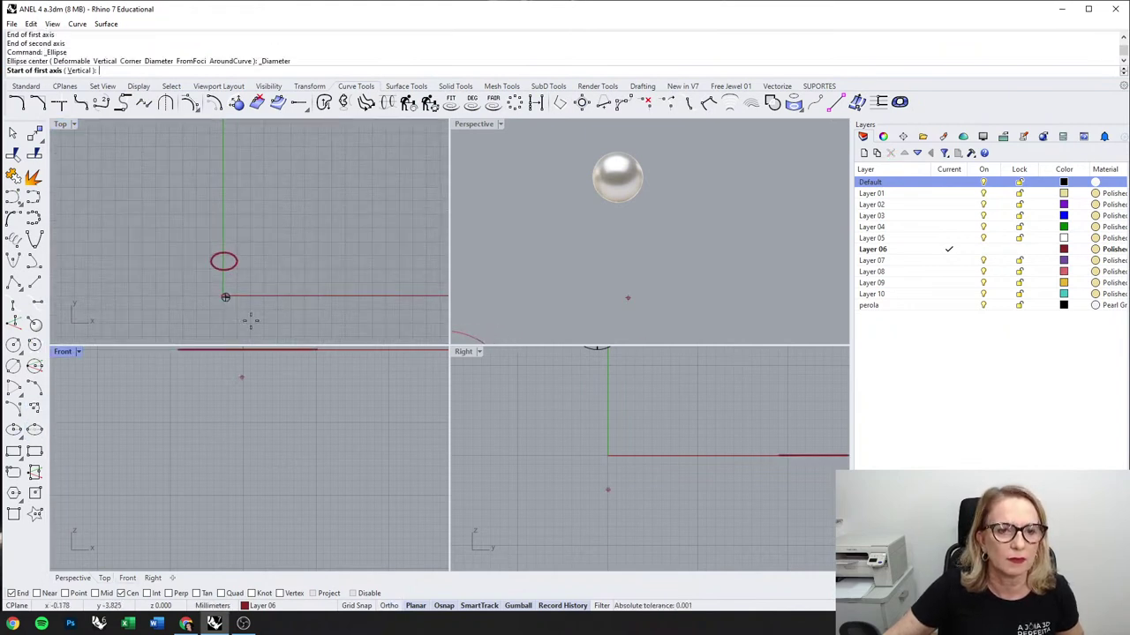
pyautogui.scroll(3, 241, 258)
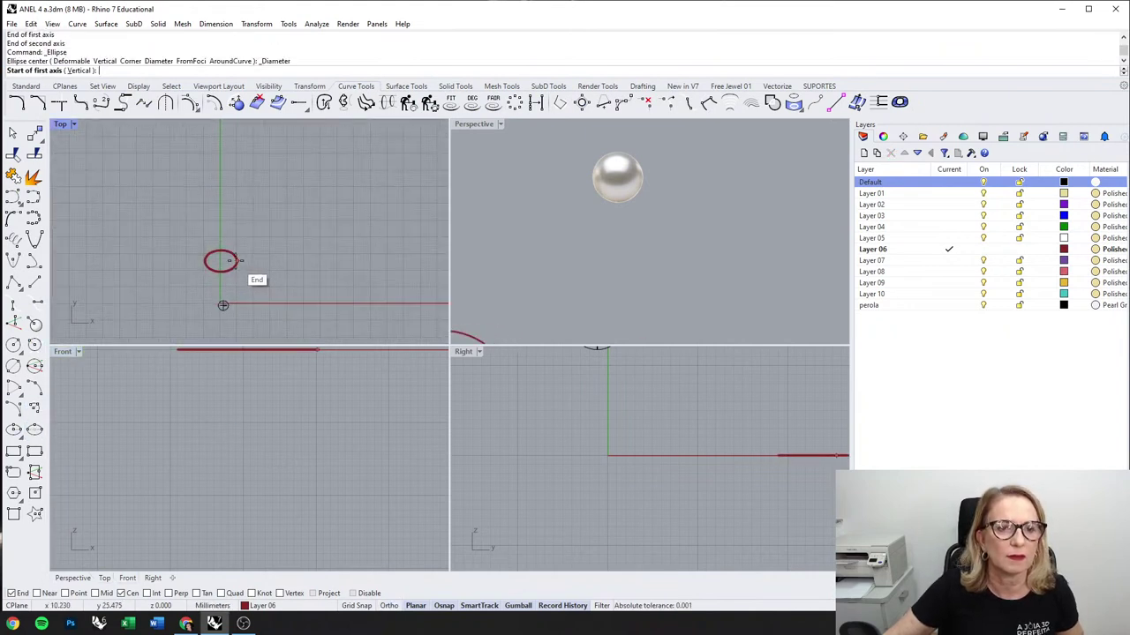
pyautogui.click(122, 594)
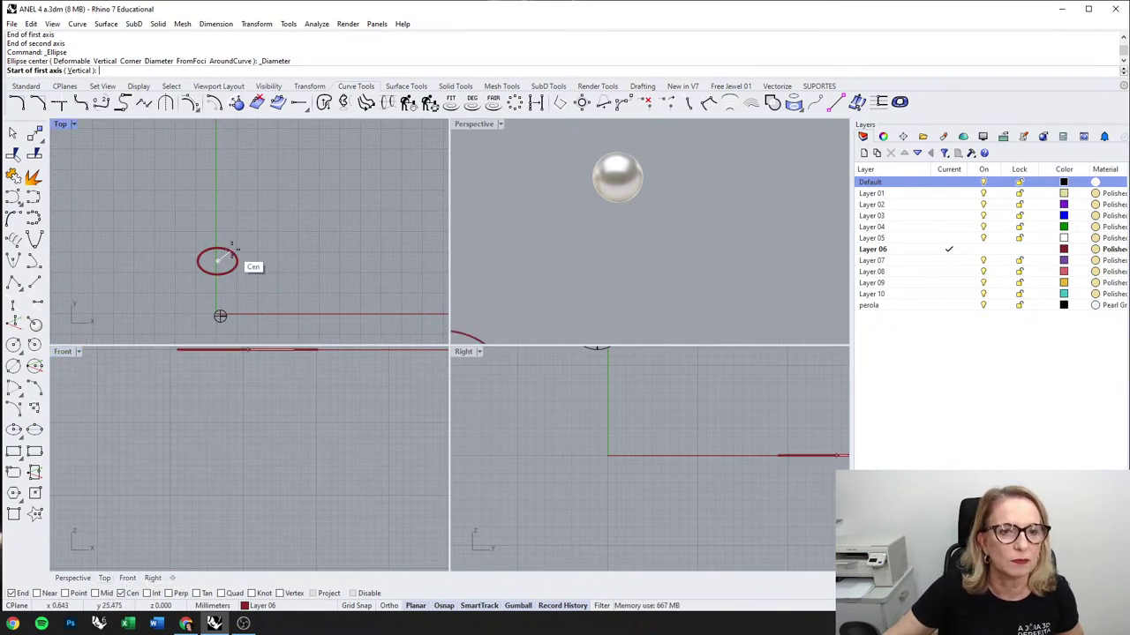
pyautogui.click(231, 245)
pyautogui.scroll(-1, 280, 248)
pyautogui.click(328, 258)
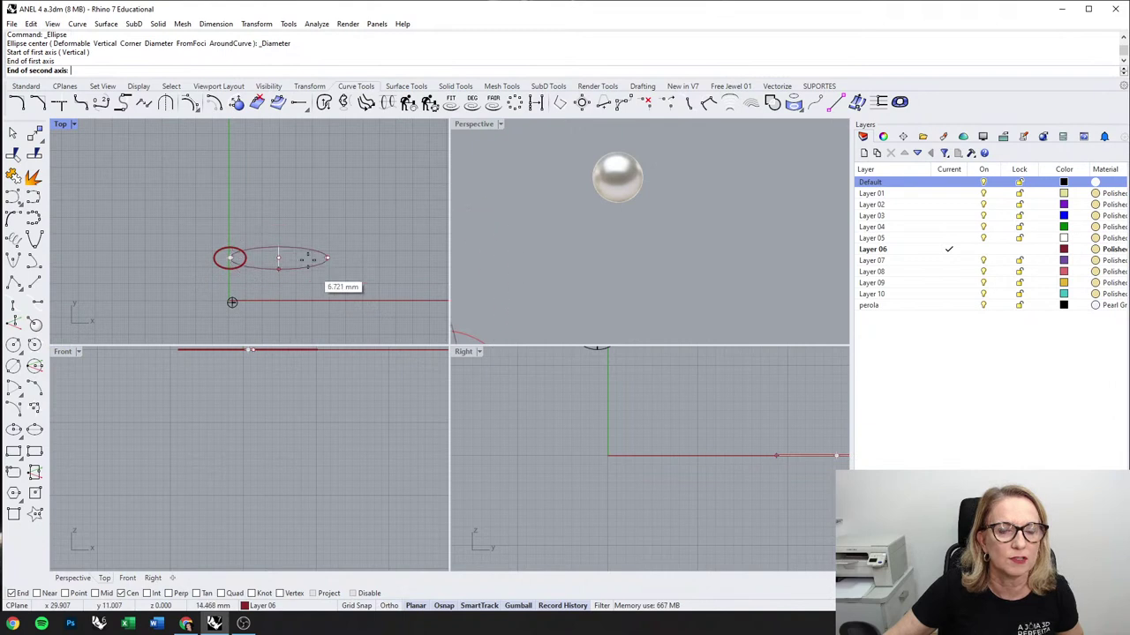
# Step: Draw a much larger horizontal ellipse from its center, concentric with the small one and reaching down past the pearl
pyautogui.click(13, 430)
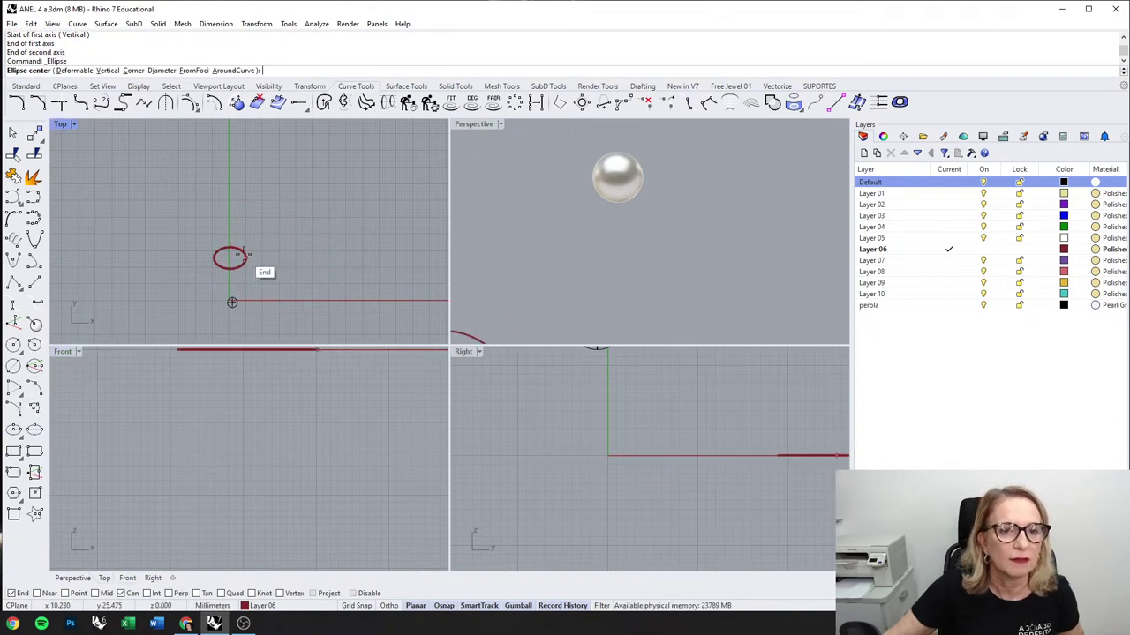
pyautogui.click(235, 256)
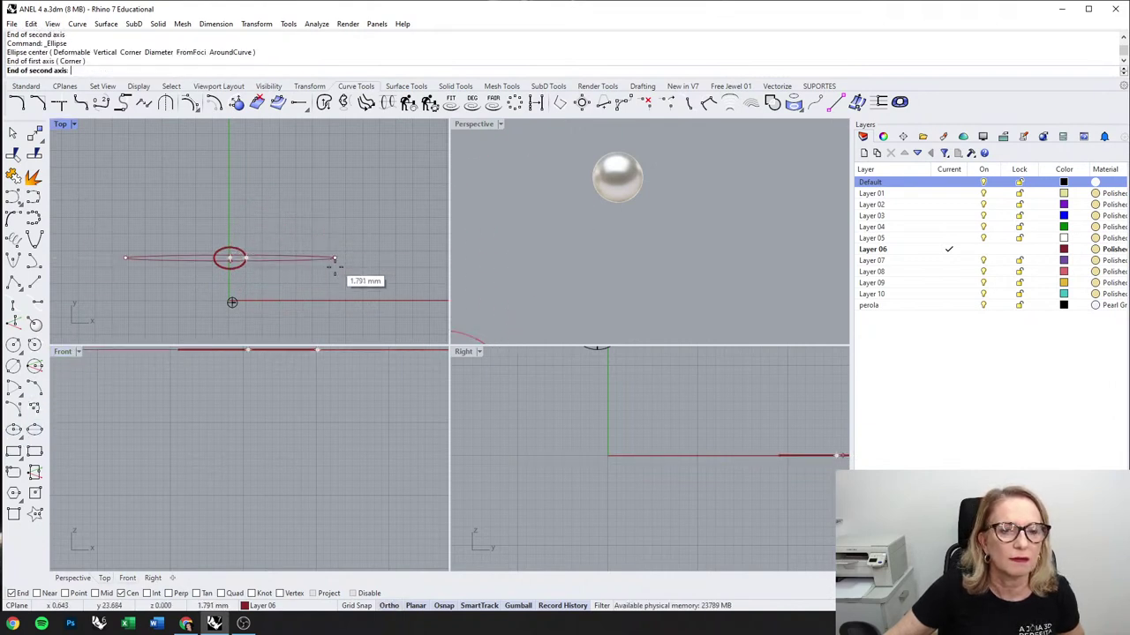
pyautogui.click(335, 259)
pyautogui.click(341, 307)
pyautogui.scroll(-10, 351, 437)
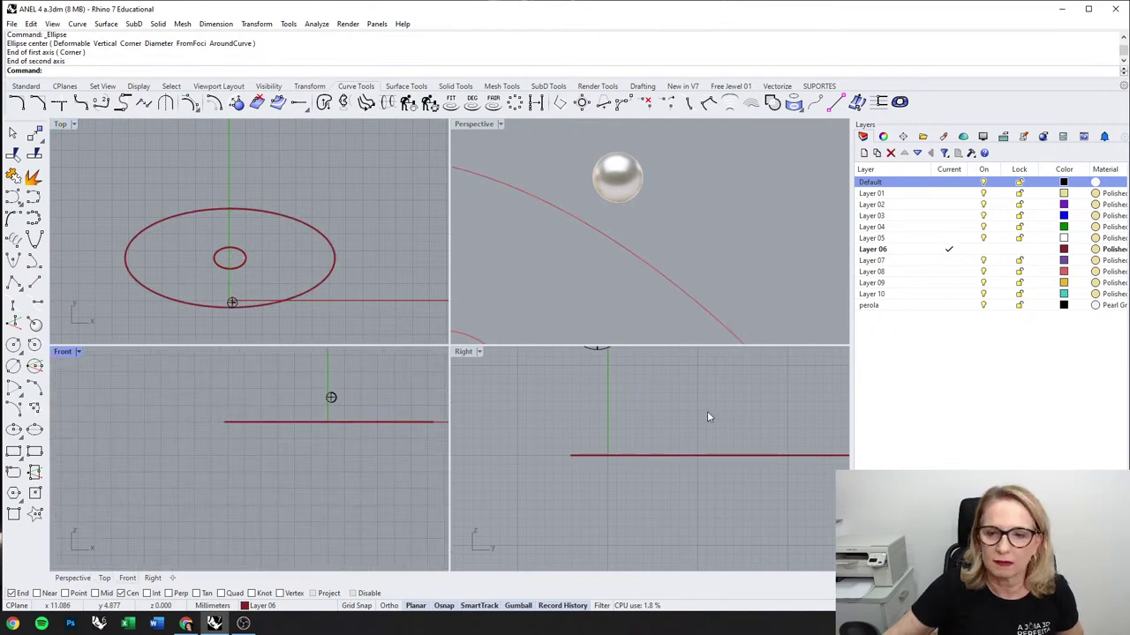
# Step: Enlarge the inner ellipse in the Top view and raise it about 45 mm above the large ellipse
pyautogui.scroll(-8, 702, 407)
pyautogui.click(244, 269)
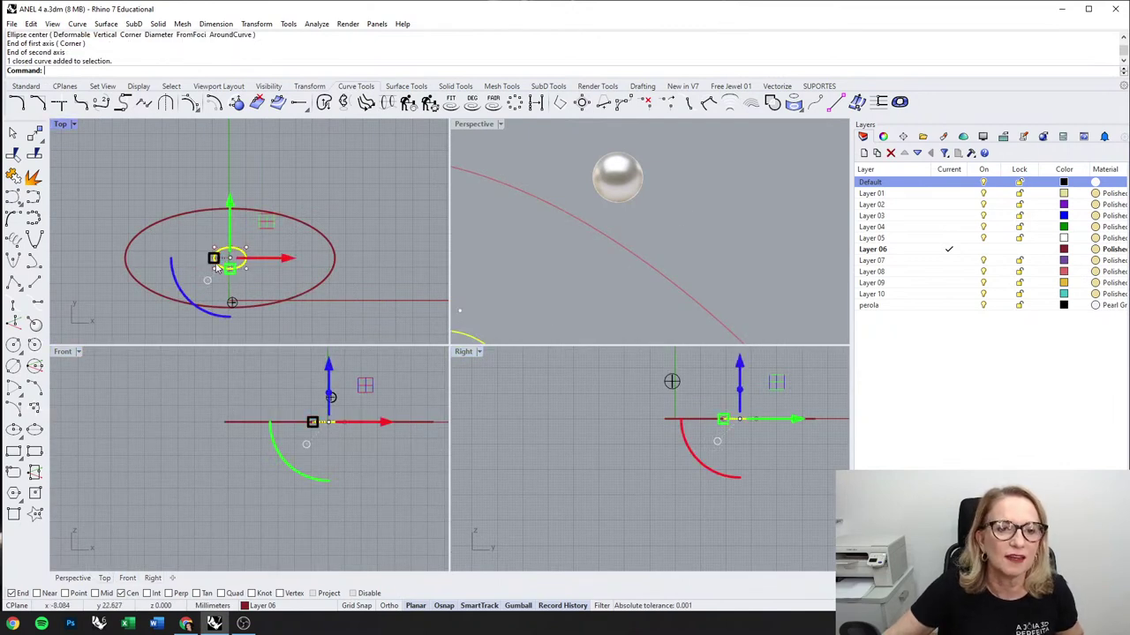
pyautogui.moveTo(215, 258); pyautogui.dragTo(203, 261)
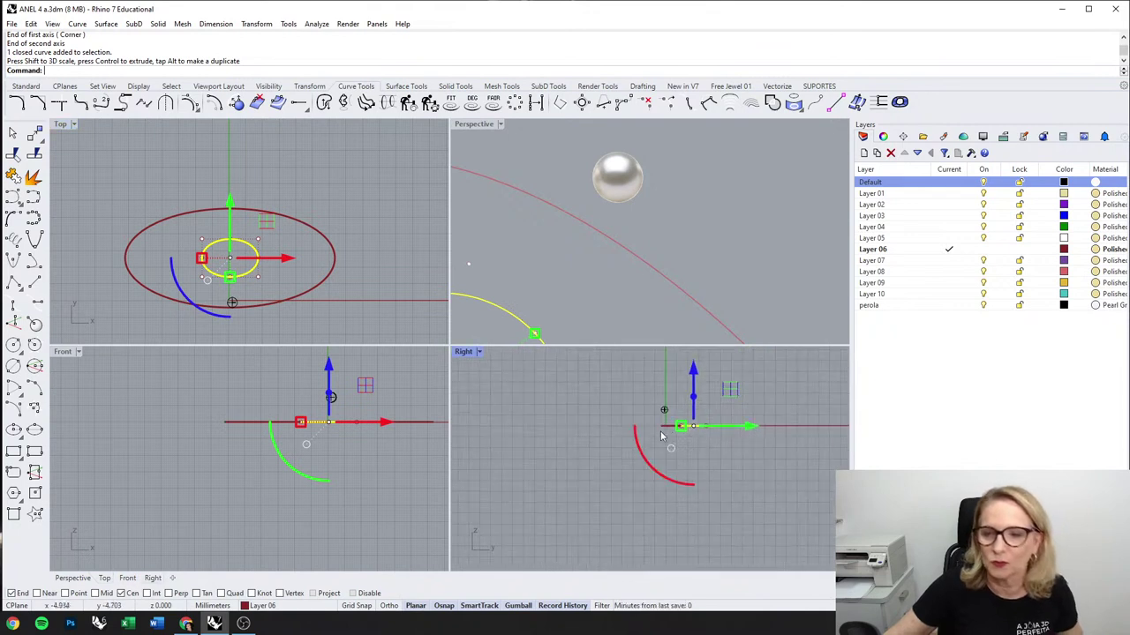
pyautogui.scroll(-4, 639, 487)
pyautogui.moveTo(681, 404); pyautogui.dragTo(679, 362)
pyautogui.click(725, 212)
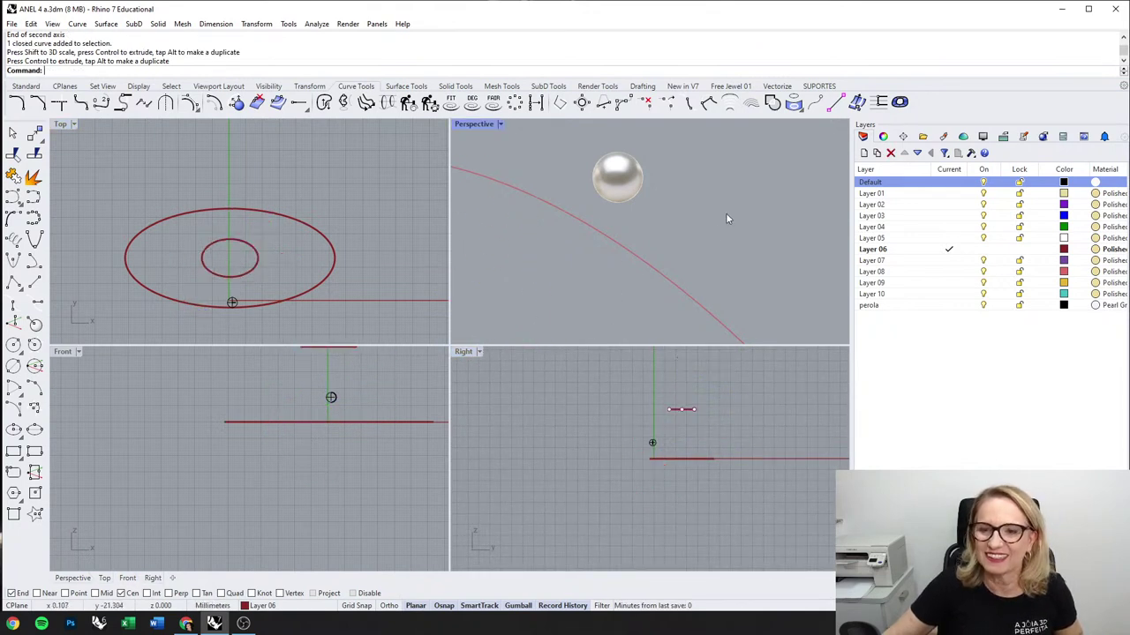
pyautogui.scroll(-4, 646, 233)
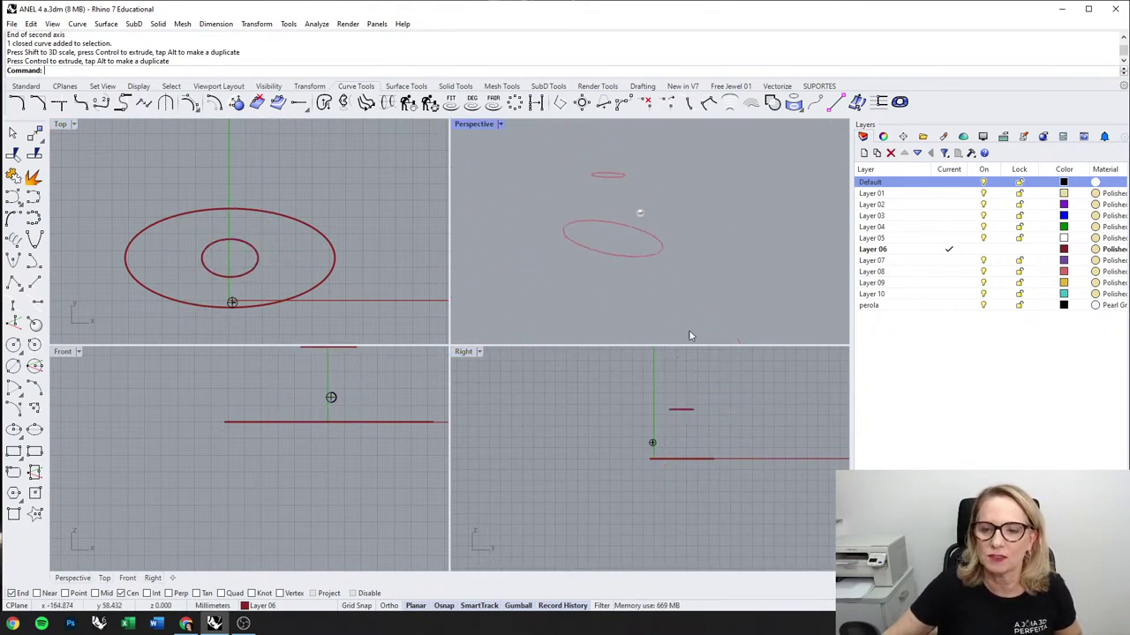
# Step: Draw a curved arc joining the front quadrants of the small upper ellipse and the large lower ellipse, using the Quad snap and shaping it in the Right view
pyautogui.moveTo(721, 415); pyautogui.dragTo(692, 412, button='right')
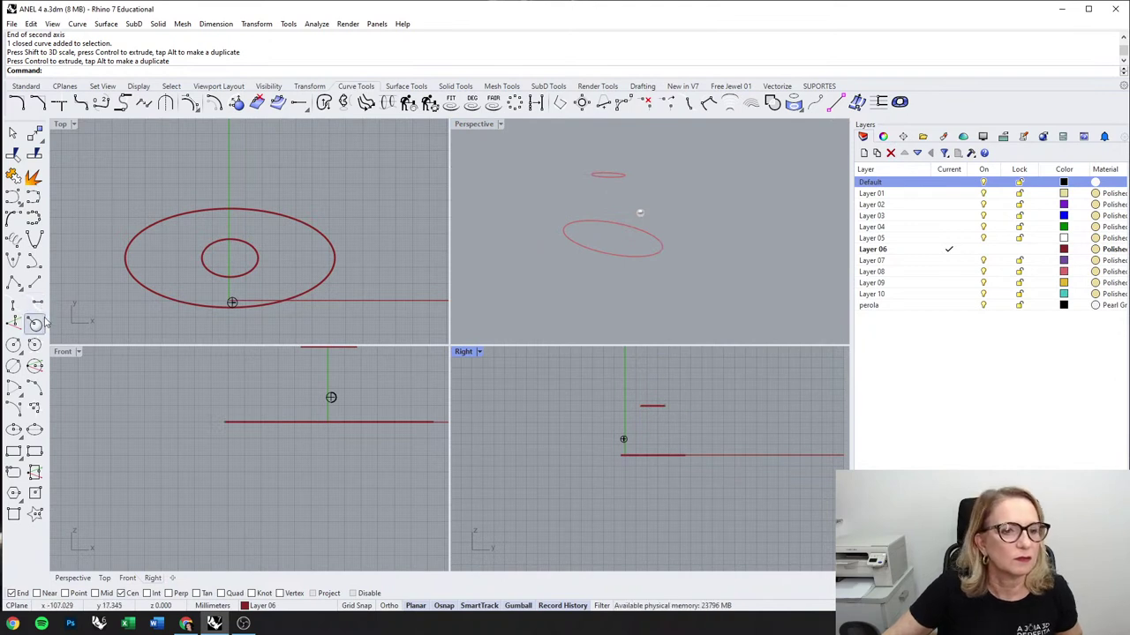
pyautogui.click(36, 389)
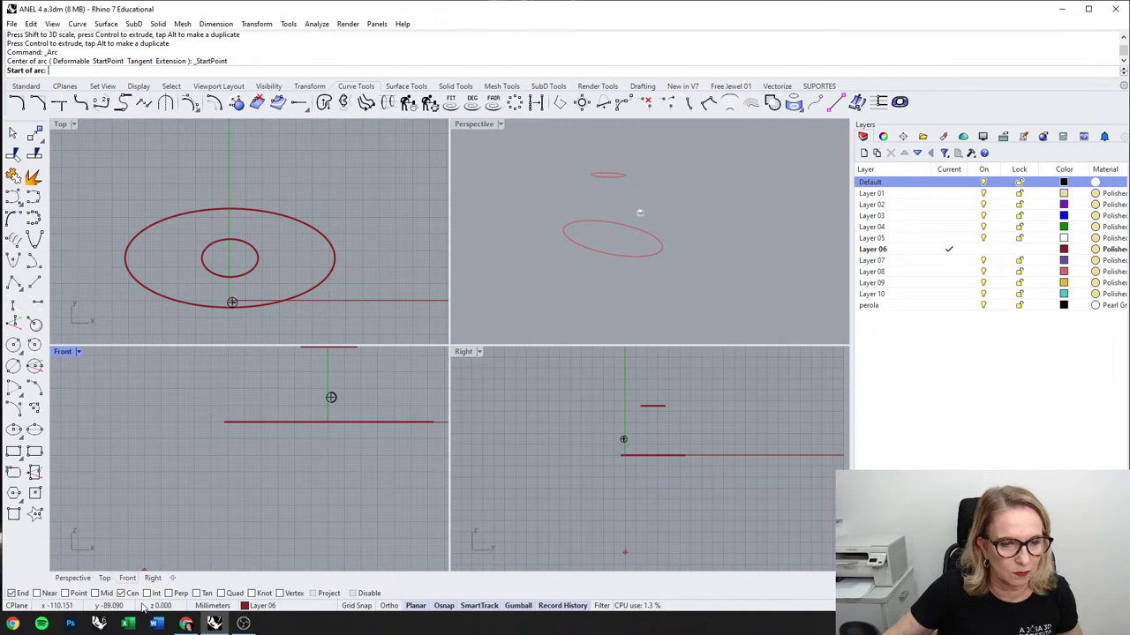
pyautogui.click(223, 593)
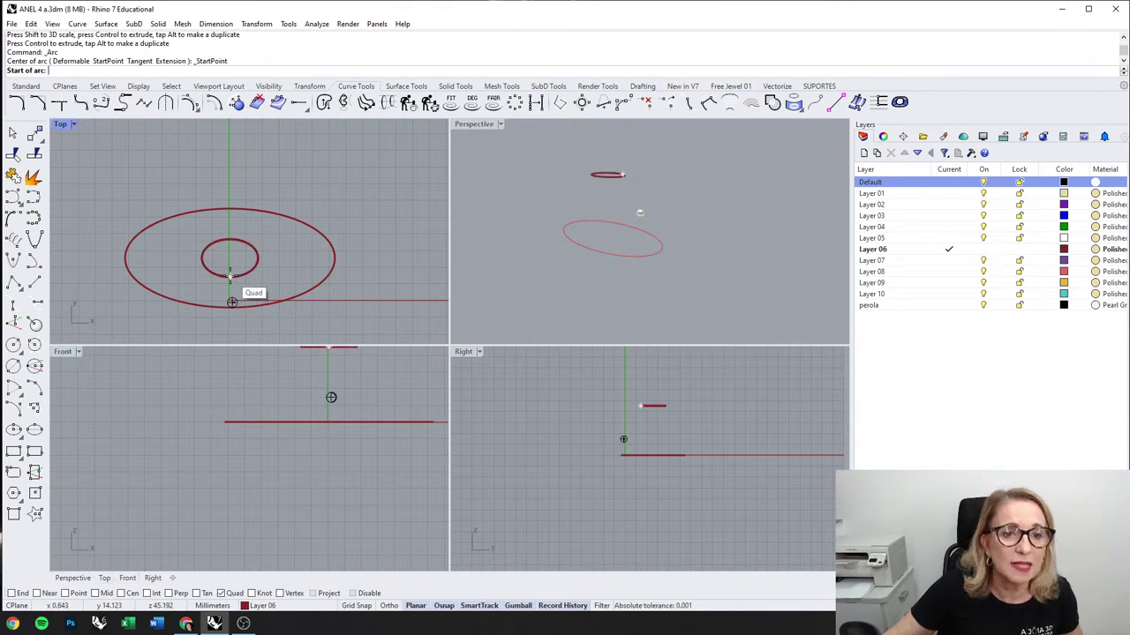
pyautogui.click(231, 278)
pyautogui.click(625, 446)
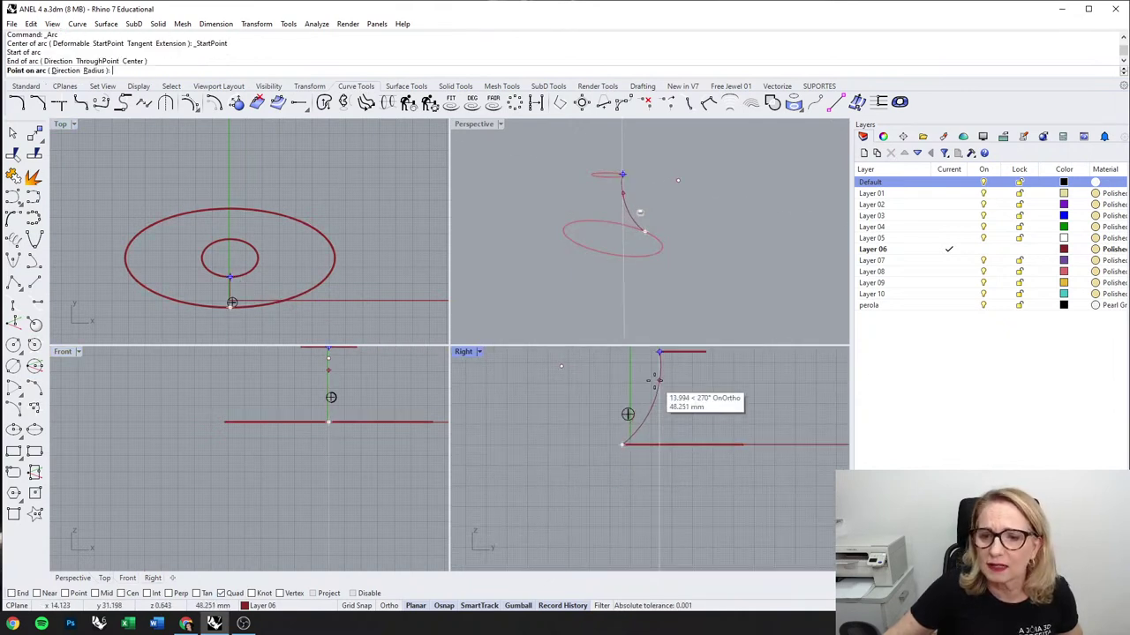
pyautogui.click(653, 382)
pyautogui.moveTo(691, 231); pyautogui.dragTo(587, 225, button='right')
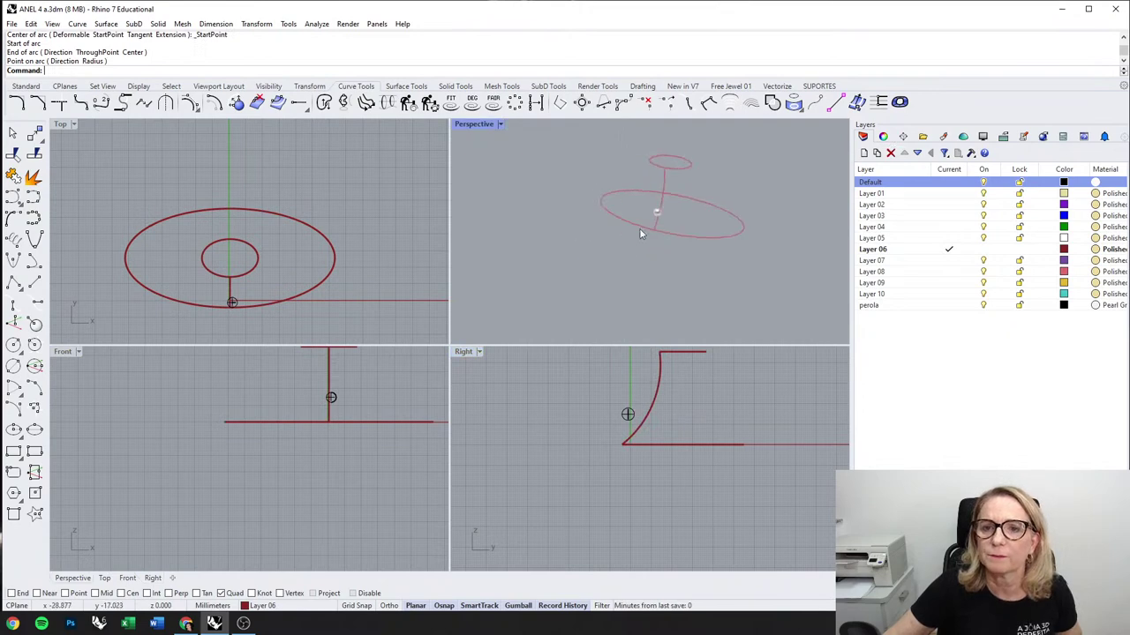
# Step: Move the large ellipse together with the arc's lower end point along negative Y in the Right view, keeping the arc's upper end in place
pyautogui.click(705, 442)
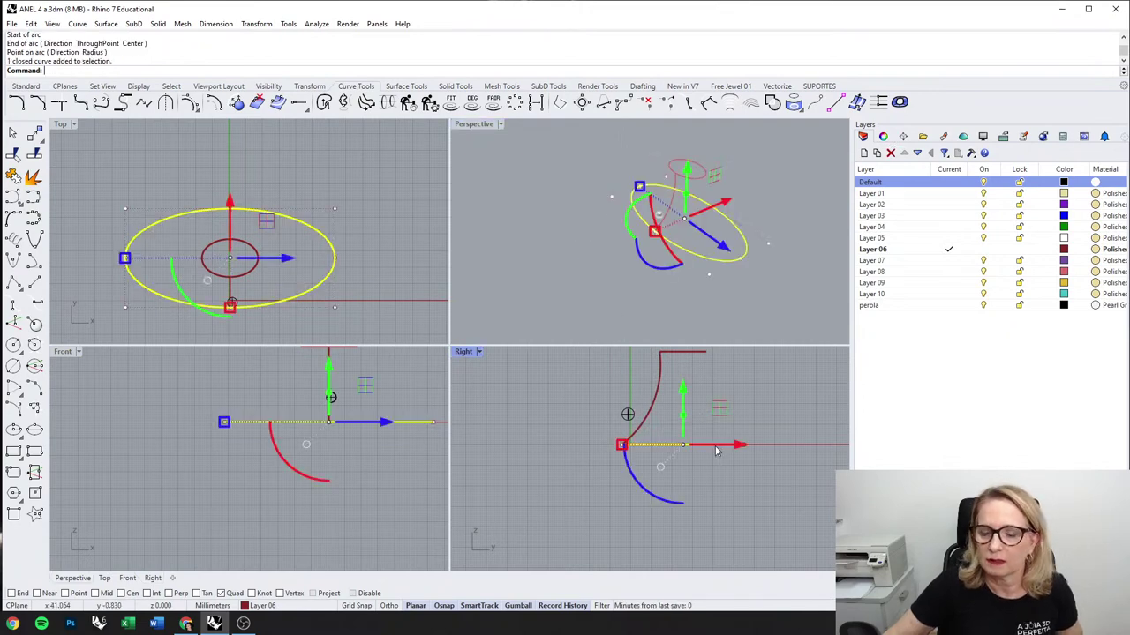
pyautogui.keyDown('shift'); pyautogui.click(641, 431); pyautogui.keyUp('shift')
pyautogui.moveTo(744, 461); pyautogui.dragTo(828, 488)
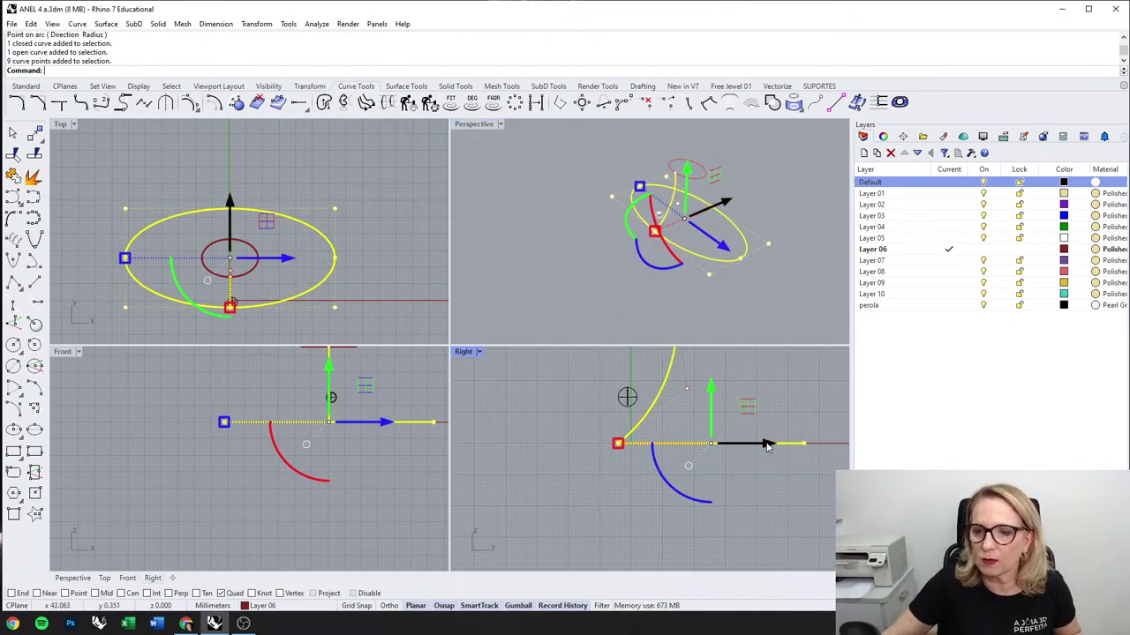
pyautogui.moveTo(766, 447); pyautogui.dragTo(736, 448)
pyautogui.press('Escape')
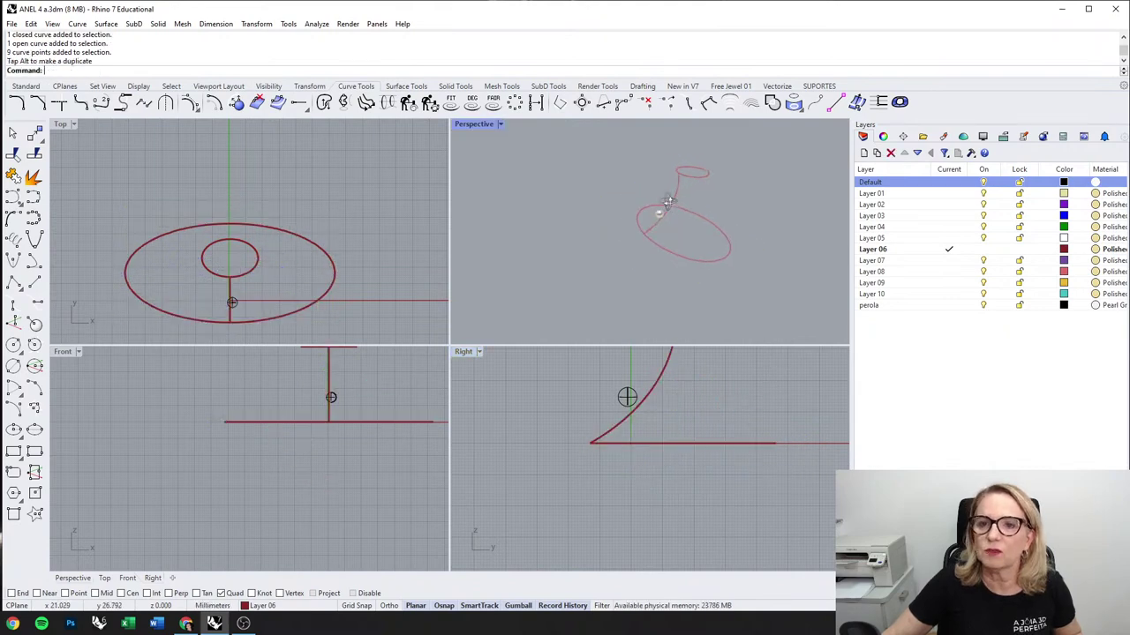
pyautogui.keyDown('shift'); pyautogui.moveTo(491, 126); pyautogui.dragTo(468, 162, button='right'); pyautogui.keyUp('shift')
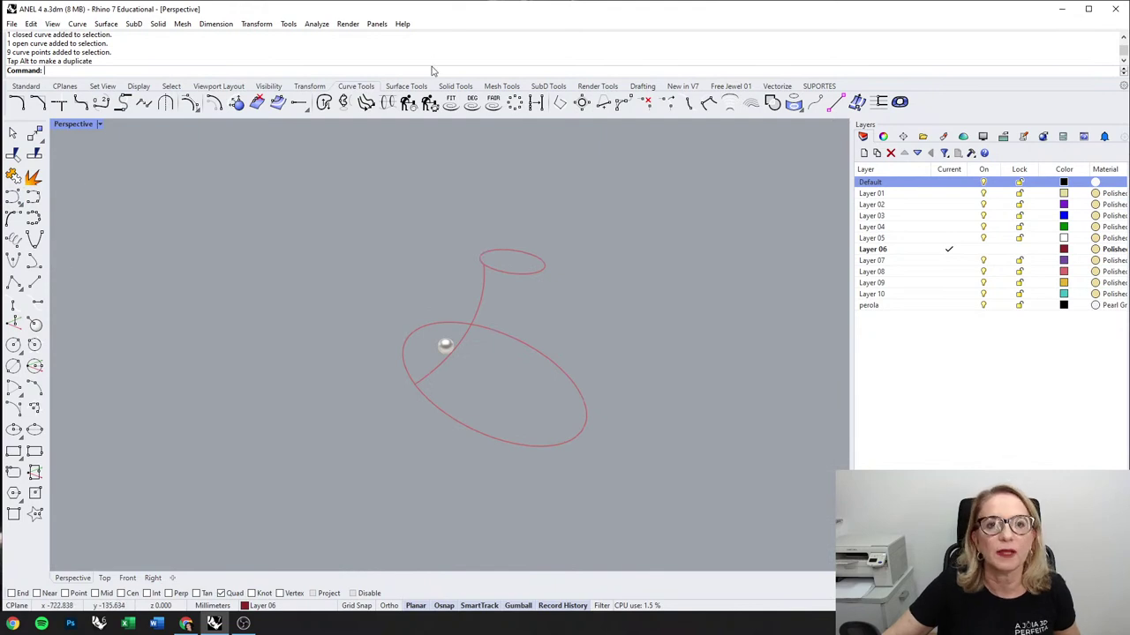
# Step: Create a closed two-rail sweep with the small and large ellipses as rails and the arc as an unchanged cross section
pyautogui.click(407, 86)
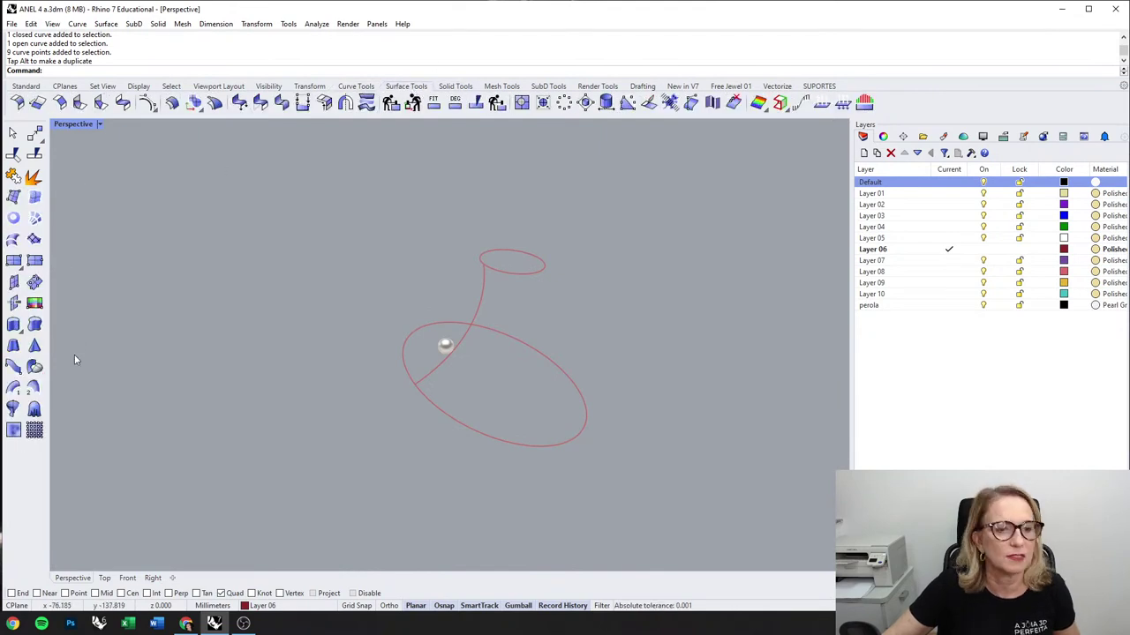
pyautogui.click(33, 388)
pyautogui.click(545, 266)
pyautogui.click(567, 376)
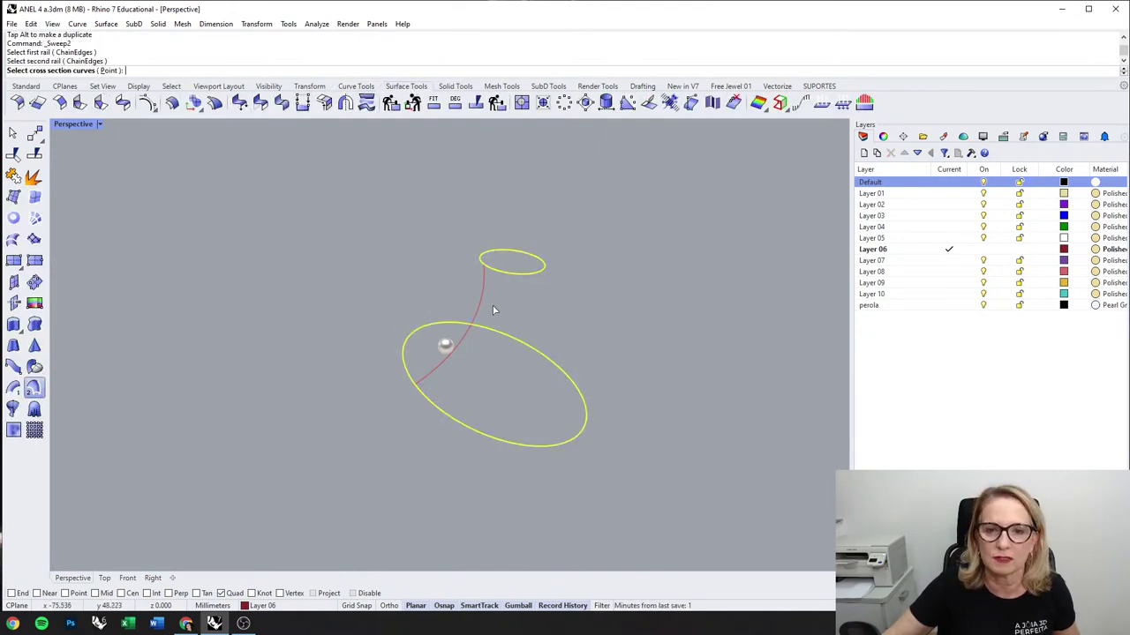
pyautogui.click(482, 292)
pyautogui.rightClick(544, 295)
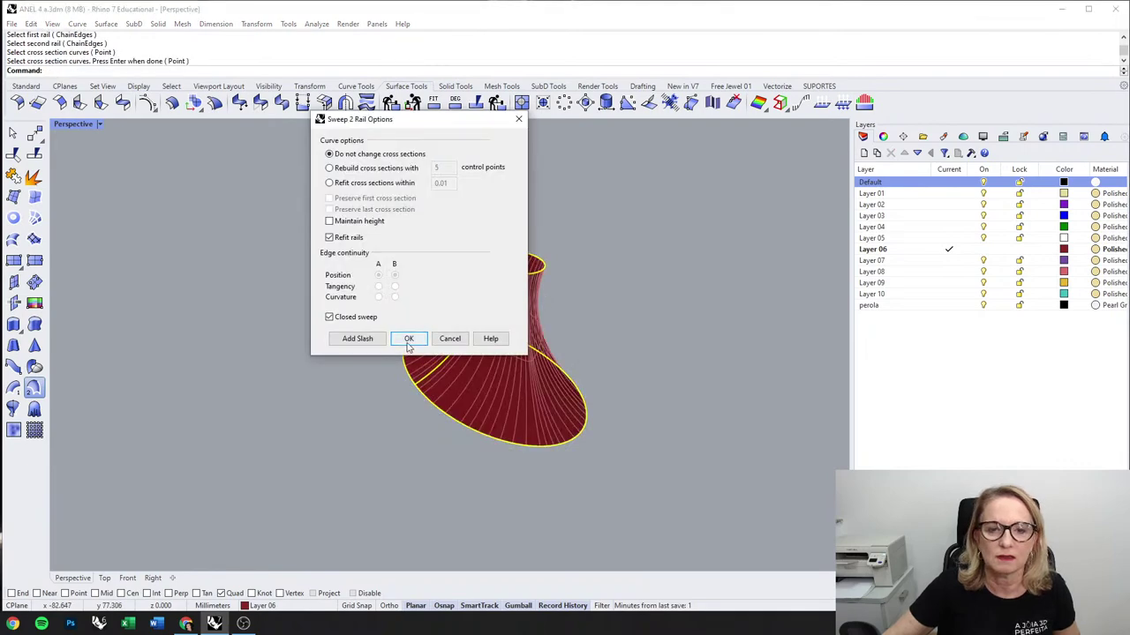
pyautogui.click(407, 345)
pyautogui.moveTo(580, 321); pyautogui.dragTo(145, 172, button='right')
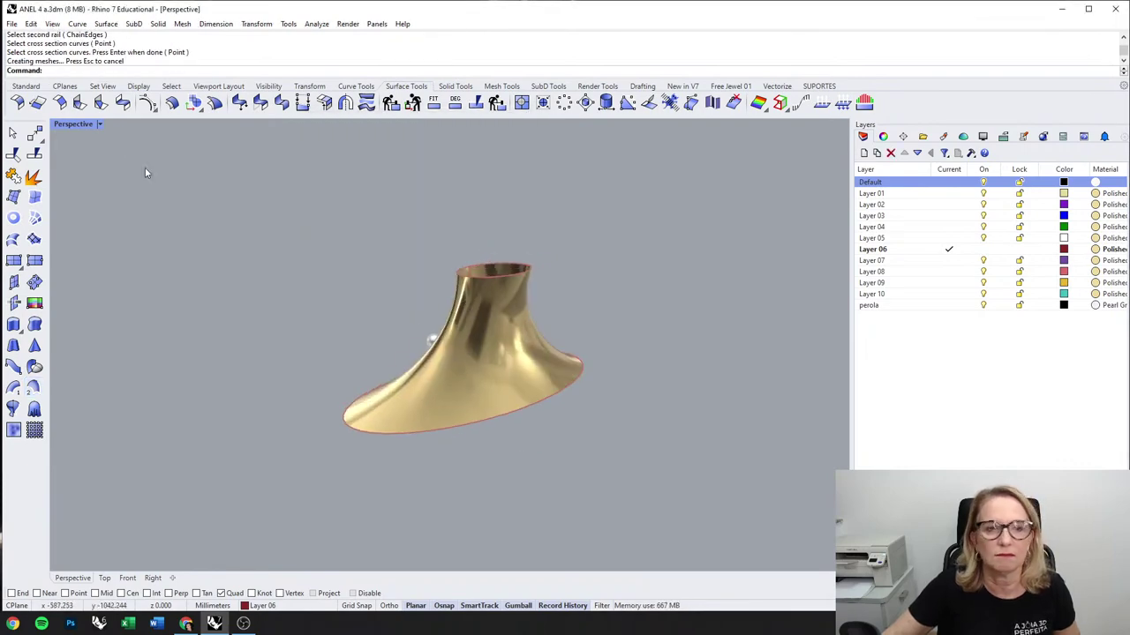
# Step: Try to raise the small upper ellipse slightly in the Front view to make the swept form taller
pyautogui.doubleClick(76, 128)
pyautogui.click(334, 433)
pyautogui.moveTo(340, 395); pyautogui.dragTo(330, 430, button='right')
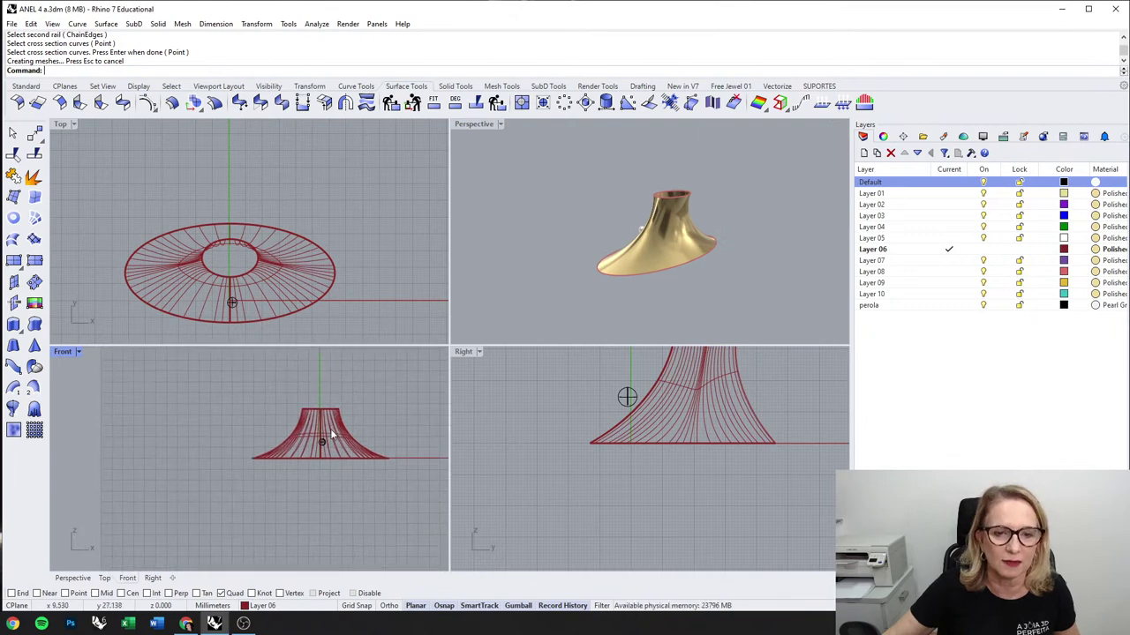
pyautogui.scroll(6, 333, 432)
pyautogui.moveTo(248, 365); pyautogui.dragTo(361, 396)
pyautogui.moveTo(361, 397); pyautogui.dragTo(376, 456, button='right')
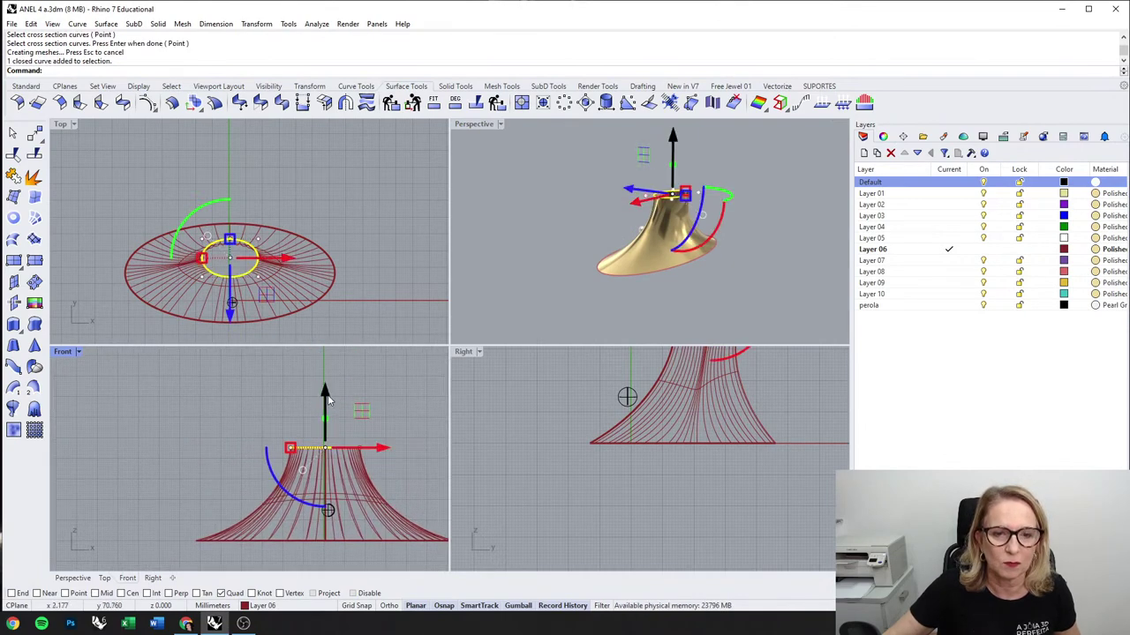
pyautogui.moveTo(327, 394); pyautogui.dragTo(327, 378)
# Step: Try stretching the upper ellipse along Y in the Top view, inspect the form, and undo the scaling
pyautogui.scroll(4, 250, 269)
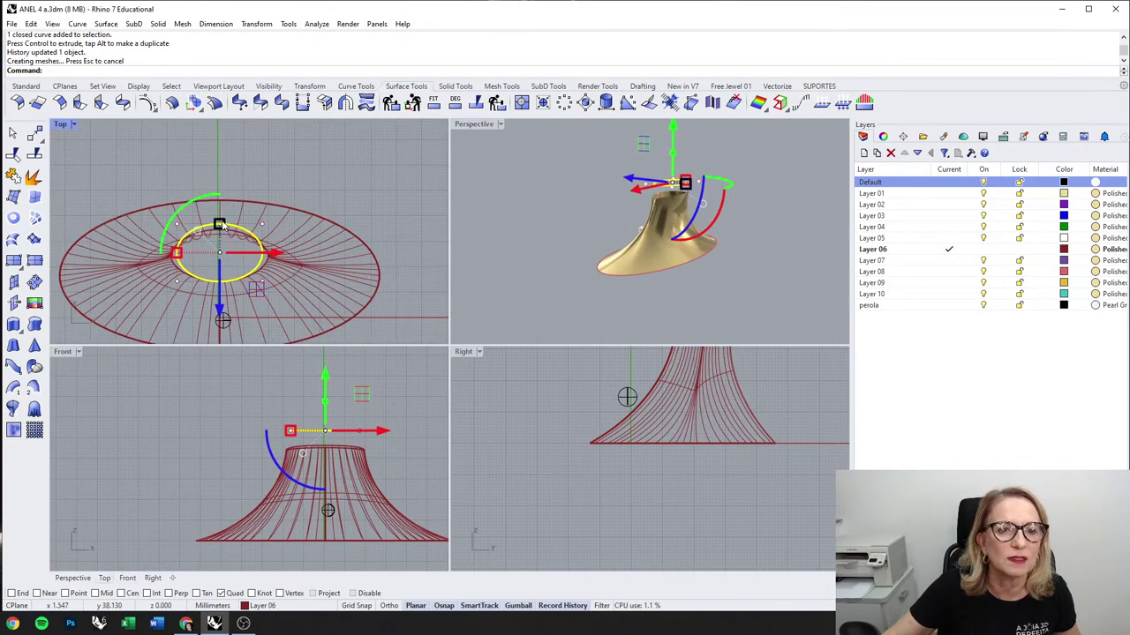
pyautogui.moveTo(221, 225); pyautogui.dragTo(221, 211)
pyautogui.click(562, 250)
pyautogui.moveTo(562, 250); pyautogui.dragTo(711, 289, button='right')
pyautogui.hotkey('ctrl', 'z')
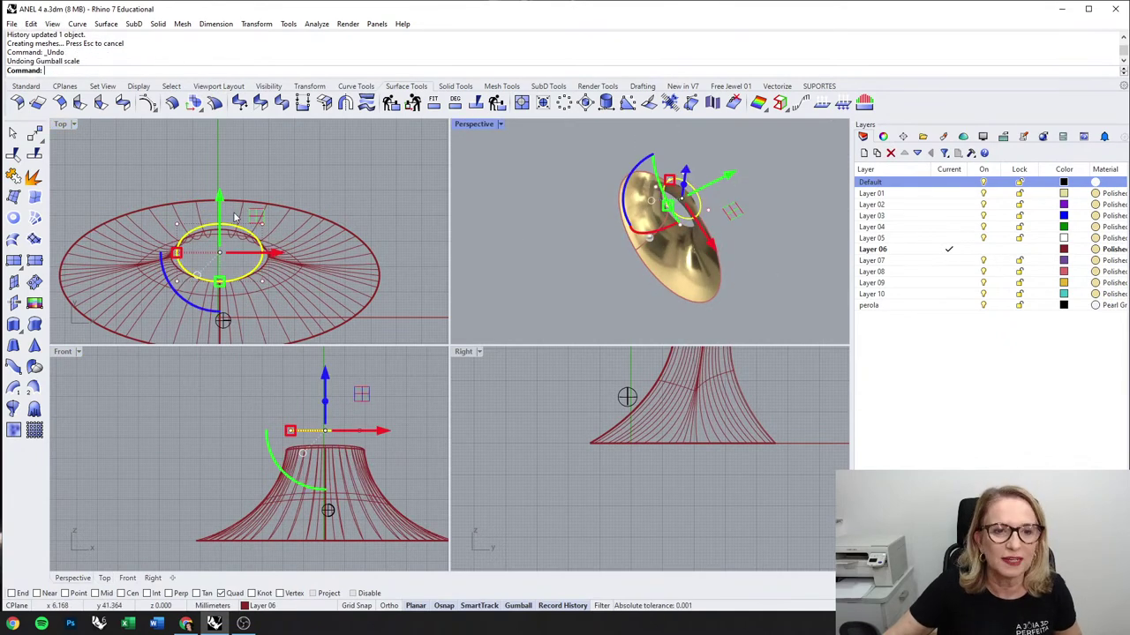
# Step: Check the swept form in the Right view and undo the raising of the upper ellipse
pyautogui.moveTo(584, 495); pyautogui.dragTo(563, 561, button='right')
pyautogui.moveTo(543, 482); pyautogui.dragTo(533, 507, button='right')
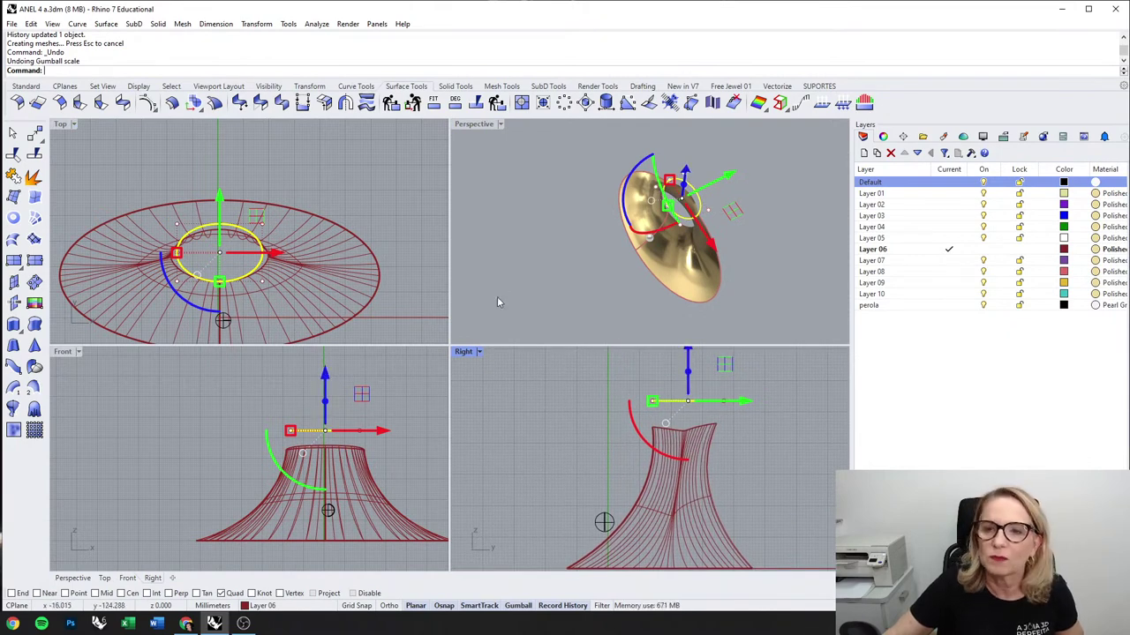
pyautogui.click(587, 278)
pyautogui.moveTo(588, 278); pyautogui.dragTo(599, 241, button='right')
pyautogui.hotkey('ctrl', 'z')
pyautogui.click(585, 259)
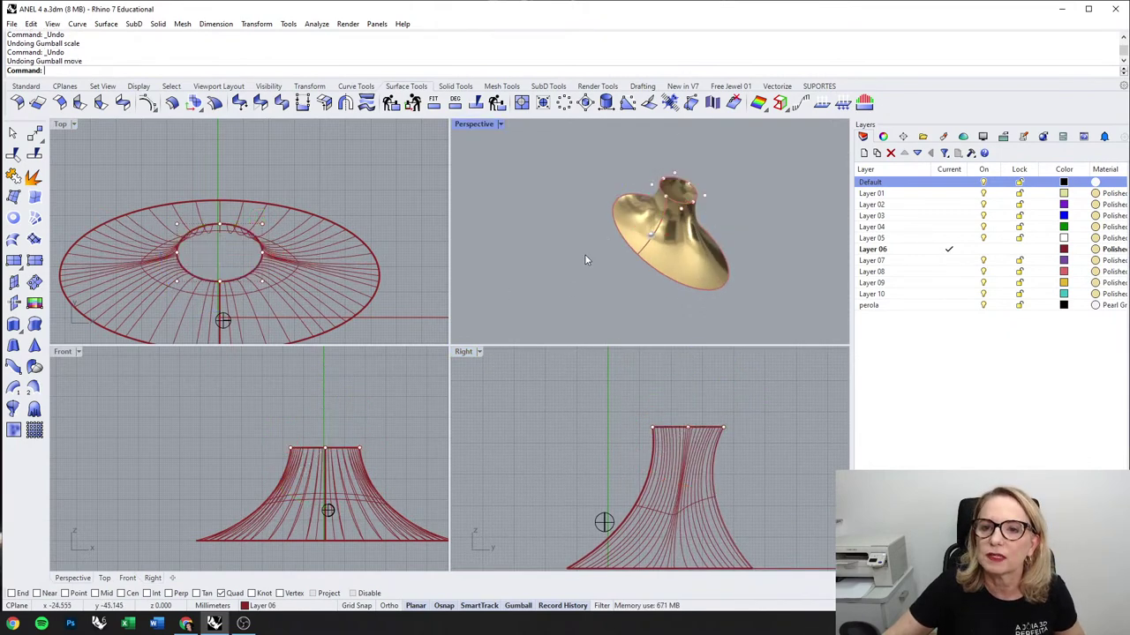
# Step: Stretch the upper ellipse along Y in the Top view until nearly circular, and move it slightly along positive Y
pyautogui.scroll(4, 270, 263)
pyautogui.click(258, 260)
pyautogui.moveTo(193, 292); pyautogui.dragTo(192, 309)
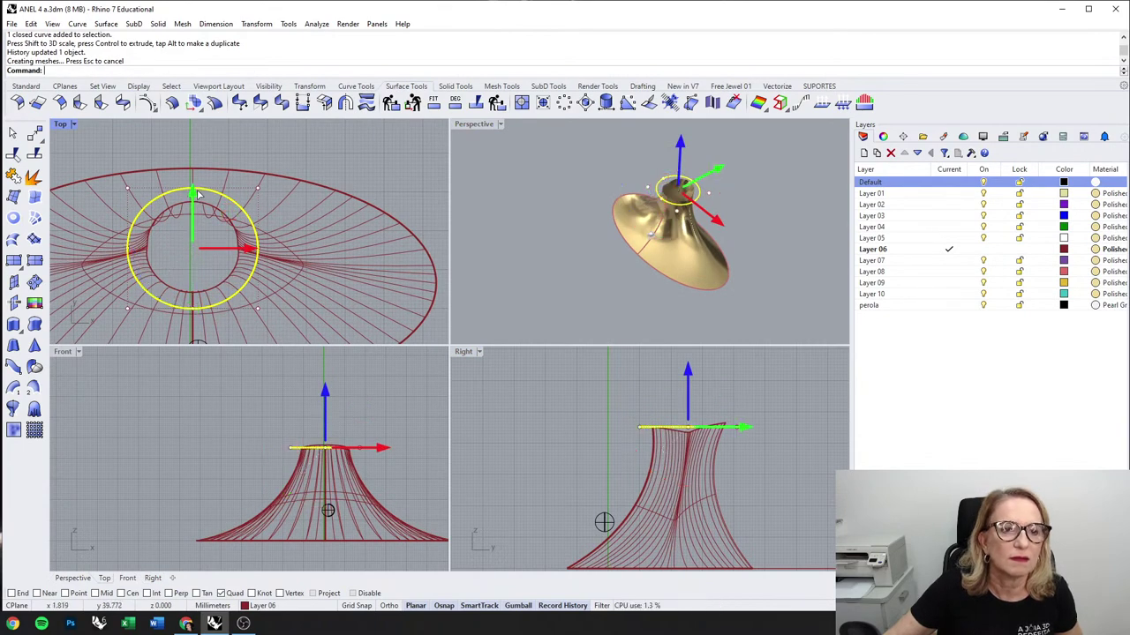
pyautogui.moveTo(197, 191); pyautogui.dragTo(197, 177)
pyautogui.click(550, 153)
pyautogui.moveTo(717, 254); pyautogui.dragTo(754, 221, button='right')
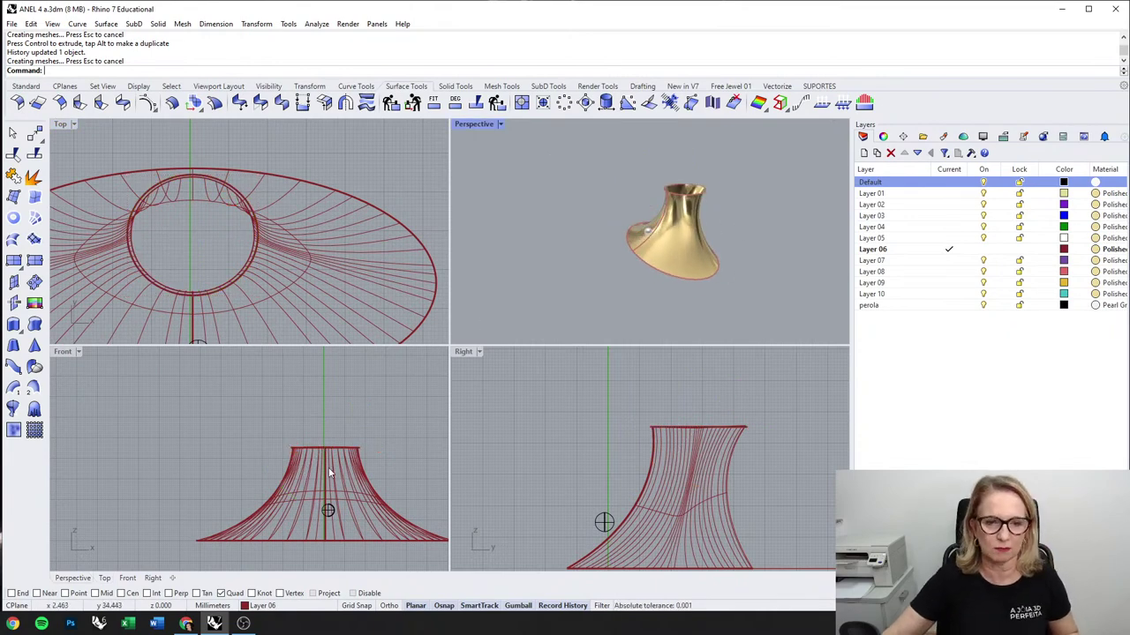
pyautogui.moveTo(309, 489); pyautogui.dragTo(258, 431, button='right')
pyautogui.moveTo(205, 483); pyautogui.dragTo(446, 512)
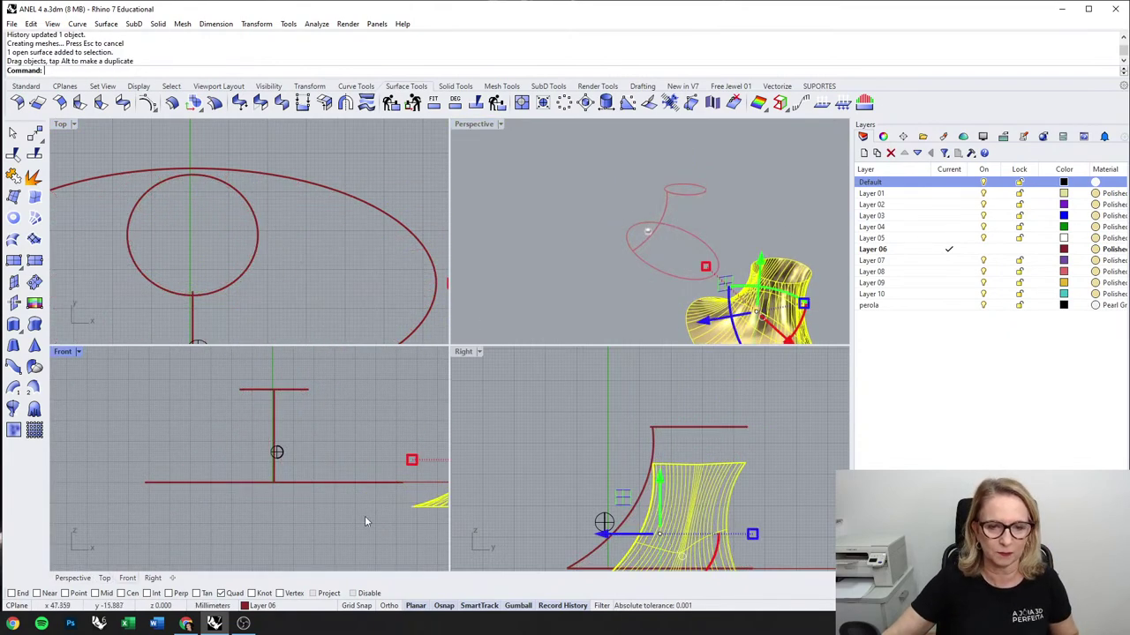
pyautogui.hotkey('ctrl', 'z')
pyautogui.press('Escape')
pyautogui.click(369, 484)
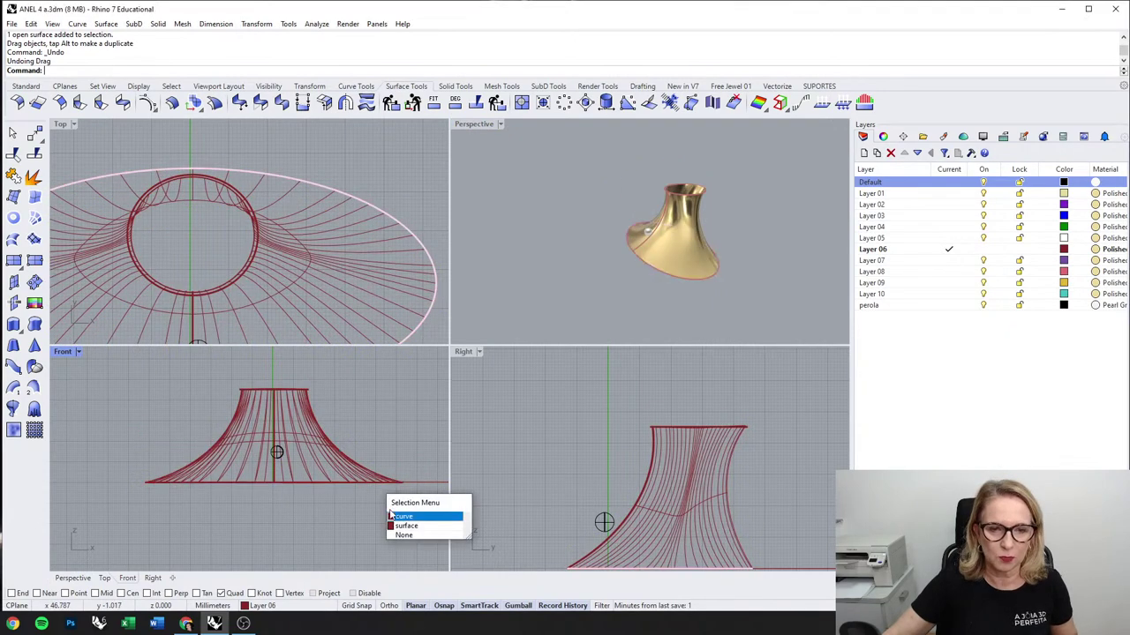
pyautogui.click(402, 514)
pyautogui.moveTo(280, 427); pyautogui.dragTo(297, 466)
pyautogui.hotkey('ctrl', 'z')
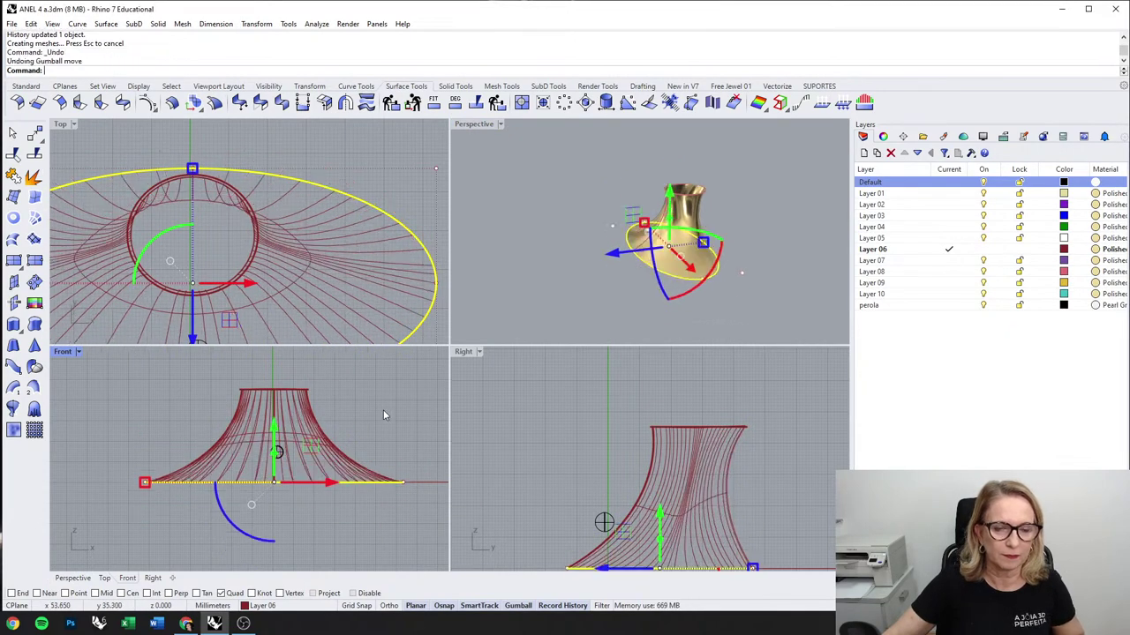
pyautogui.press('Escape')
pyautogui.scroll(5, 258, 463)
pyautogui.click(297, 453)
pyautogui.click(326, 493)
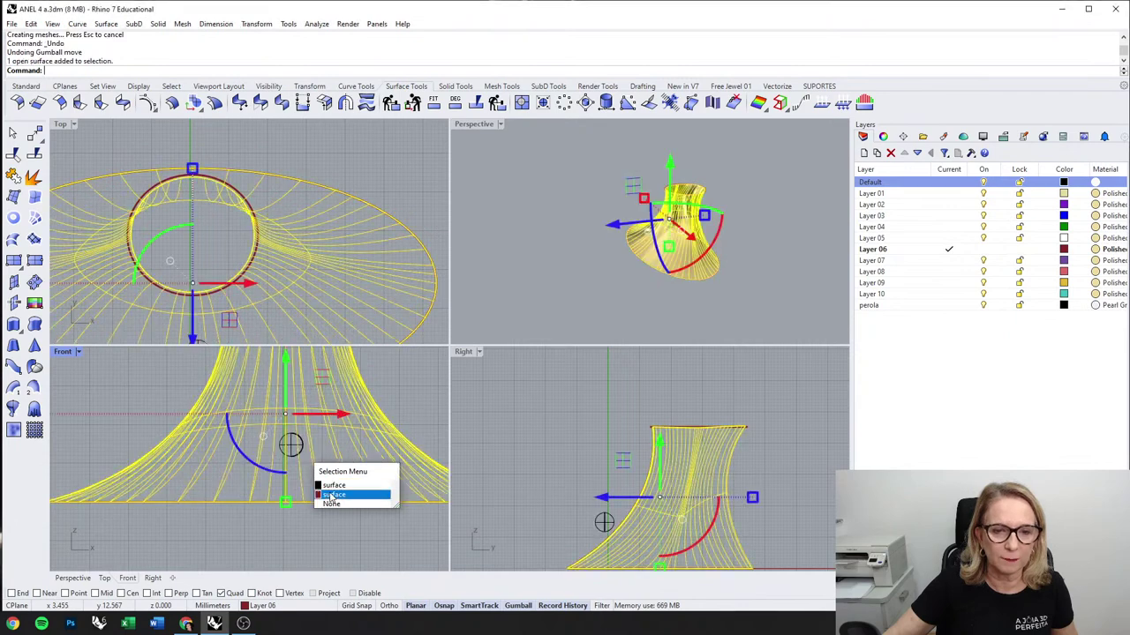
pyautogui.scroll(-5, 314, 476)
pyautogui.press('Escape')
# Step: Move the pearl in the Front view along negative X and slightly up, clear of the swept form
pyautogui.scroll(3, 304, 459)
pyautogui.click(309, 465)
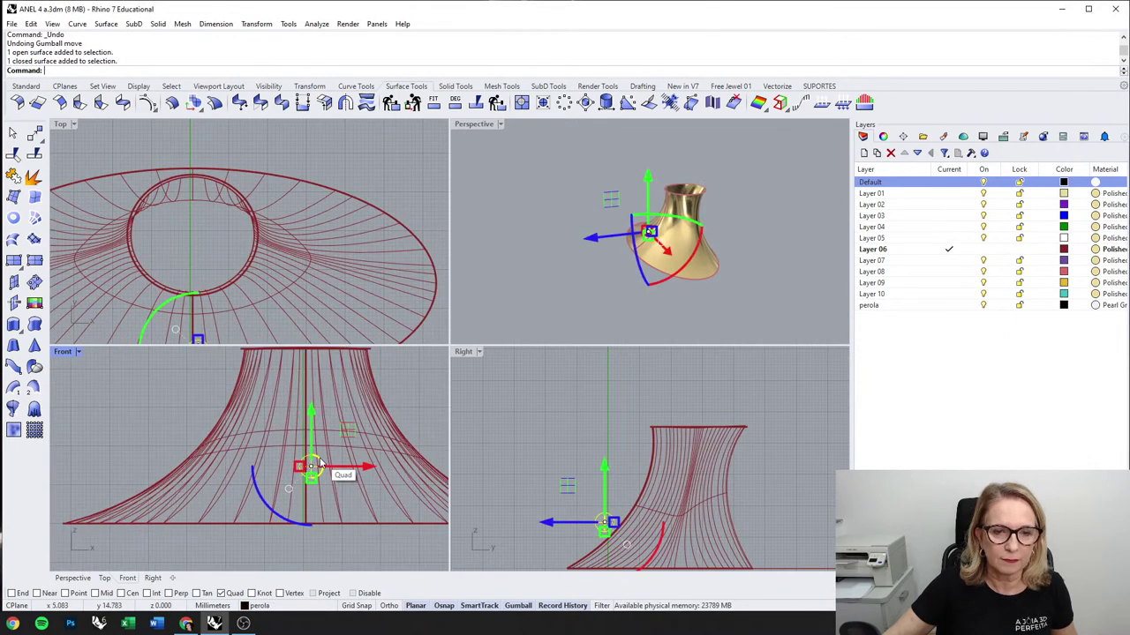
pyautogui.moveTo(309, 465); pyautogui.dragTo(104, 432)
pyautogui.scroll(-3, 203, 450)
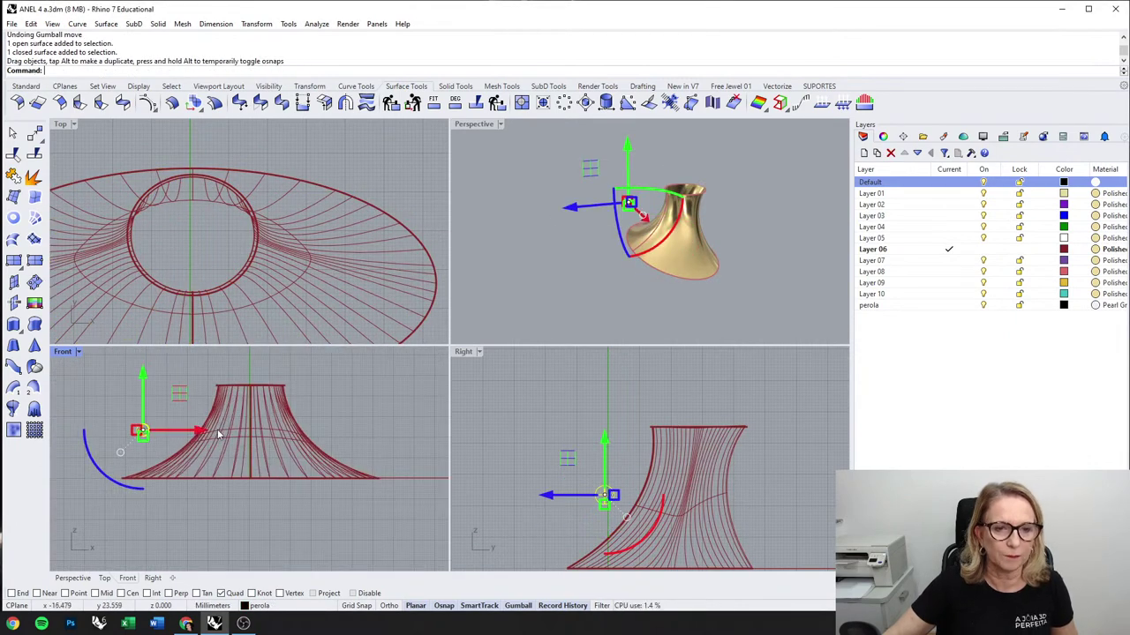
# Step: Make Layer 02 current and draw an open U-shaped interpolated curve in the Front view, spanning both sides of the swept form
pyautogui.click(356, 86)
pyautogui.click(33, 196)
pyautogui.scroll(3, 150, 442)
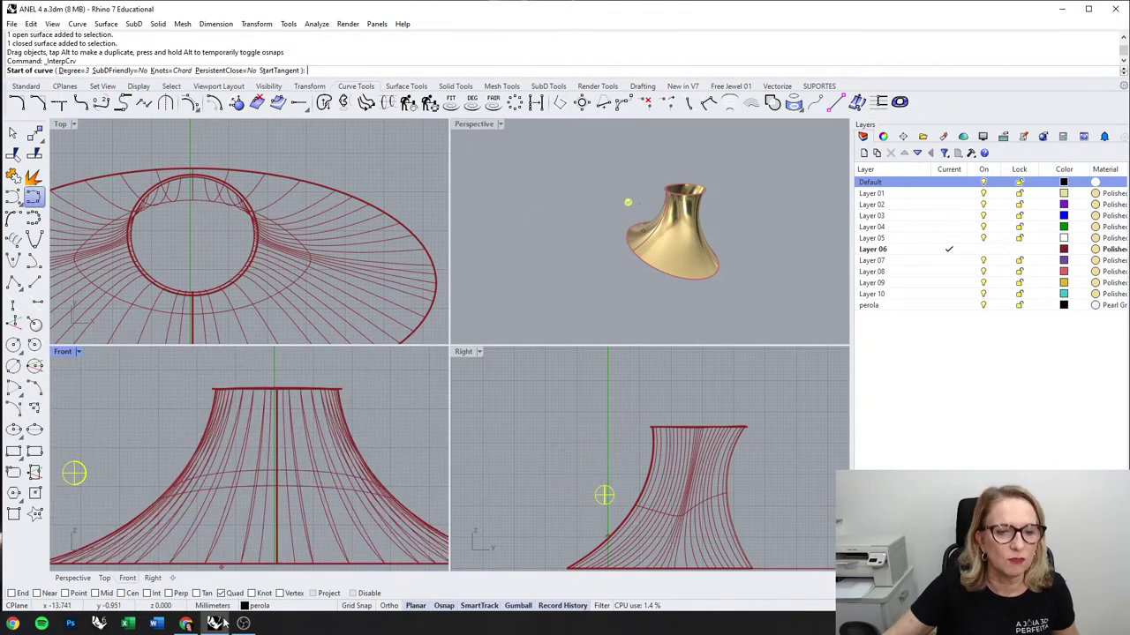
pyautogui.click(259, 606)
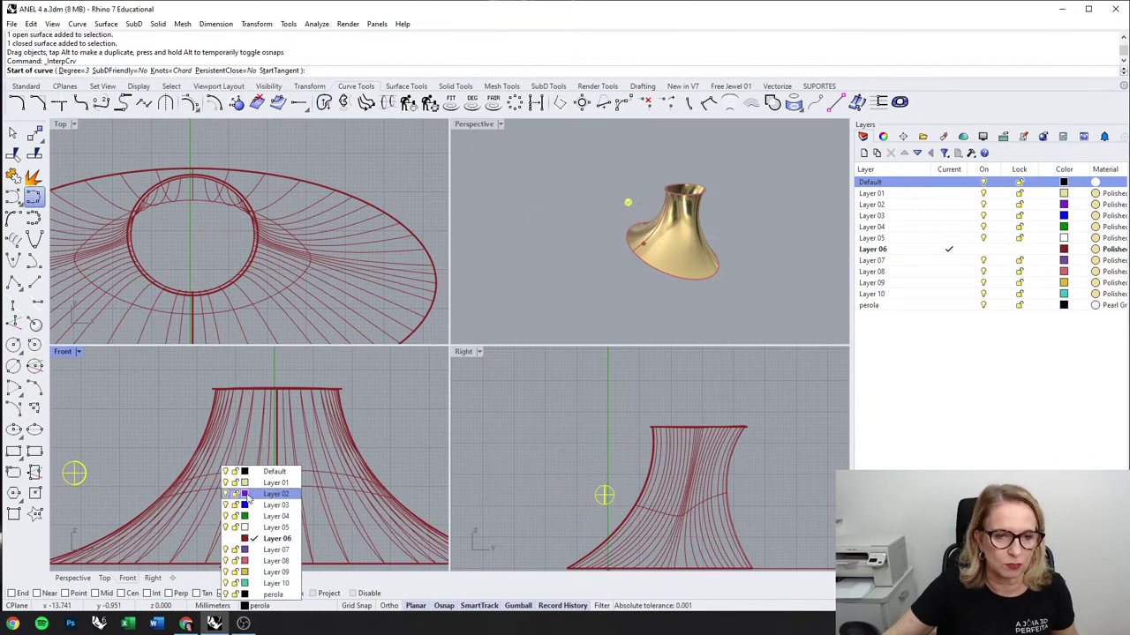
pyautogui.click(265, 494)
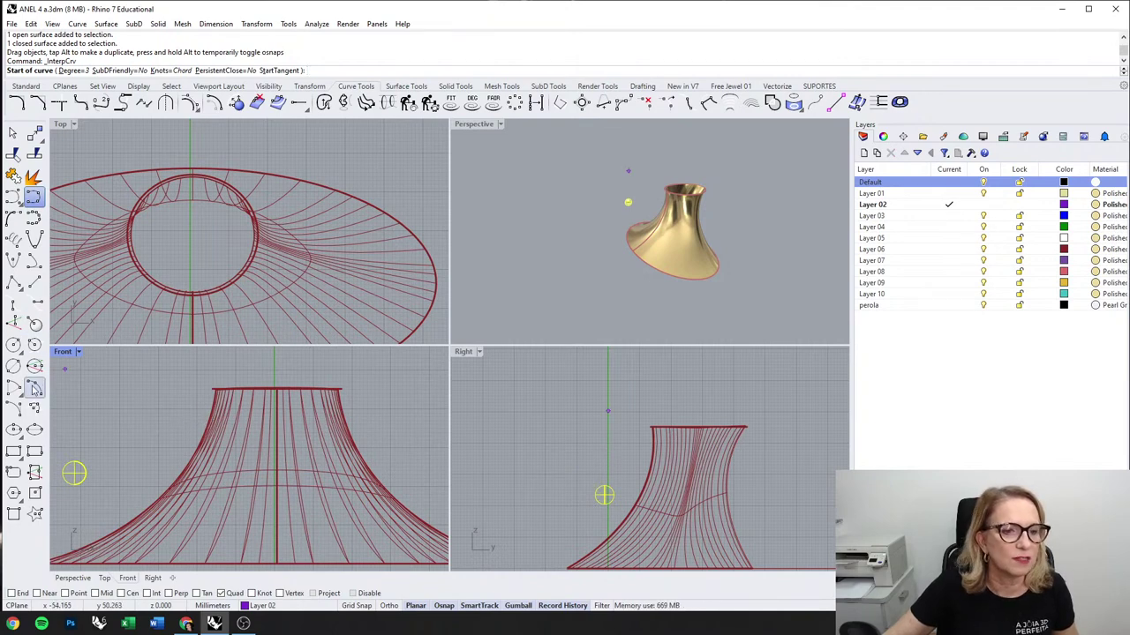
pyautogui.click(195, 438)
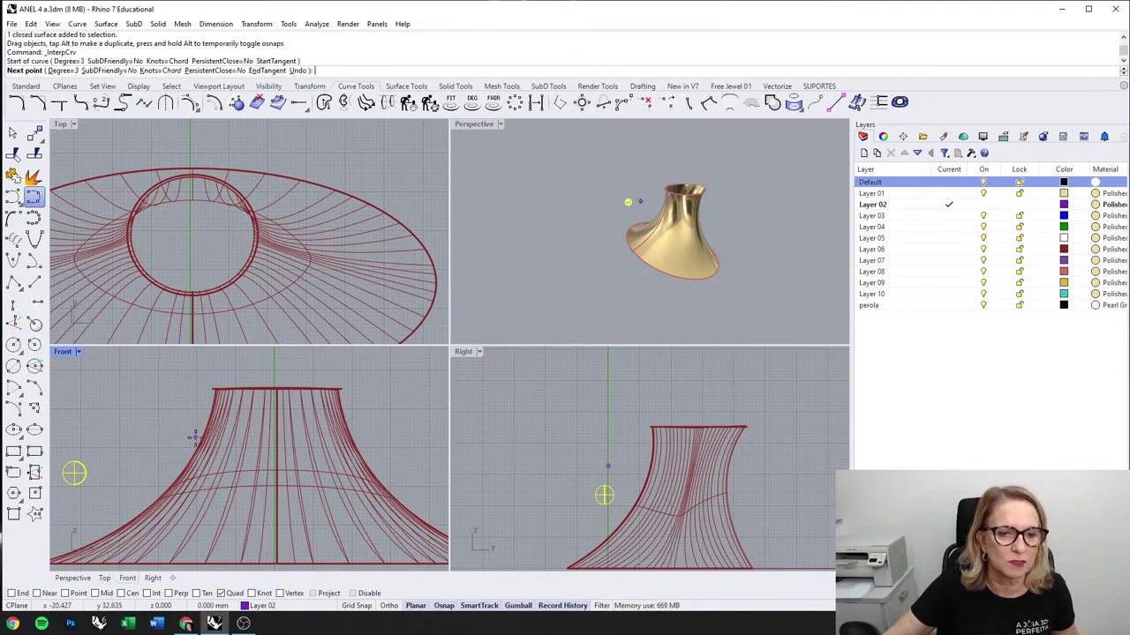
pyautogui.click(215, 478)
pyautogui.click(249, 525)
pyautogui.click(304, 528)
pyautogui.click(353, 493)
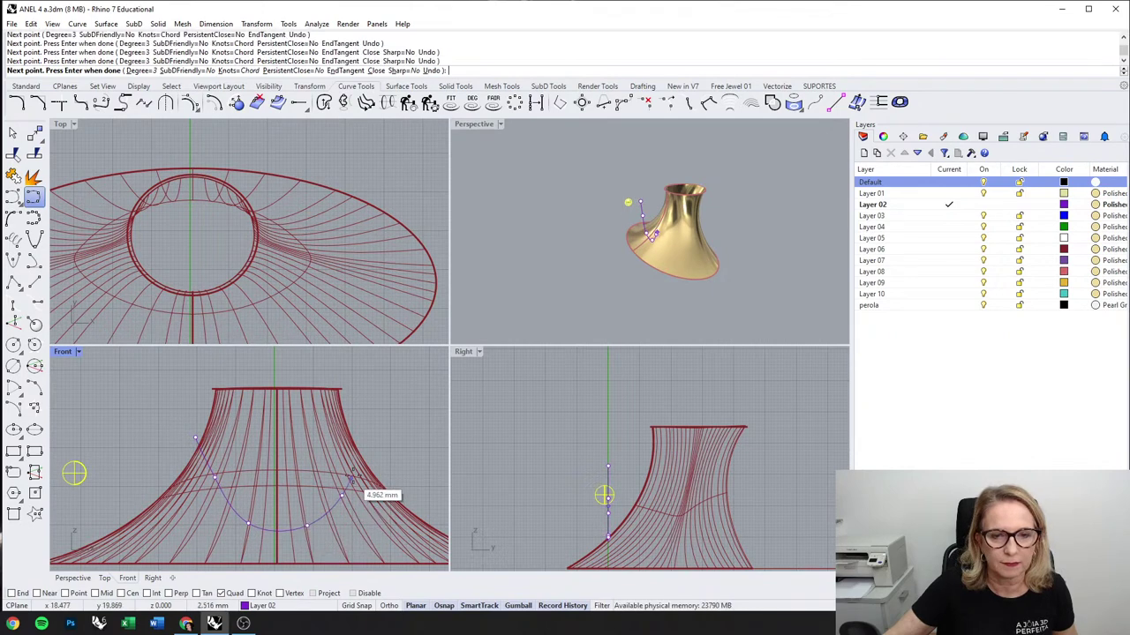
pyautogui.click(368, 431)
pyautogui.press('Return')
# Step: Finish the U-shaped curve in the Front view and adjust its control points on the negative X side, raising that end point slightly
pyautogui.click(362, 453)
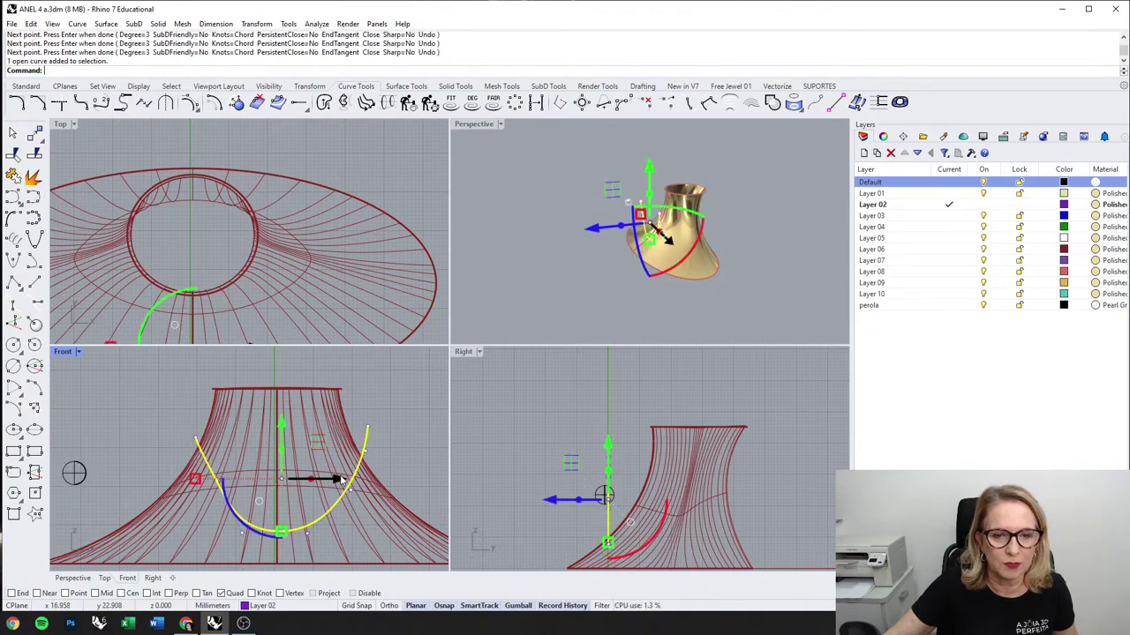
pyautogui.scroll(6, 175, 461)
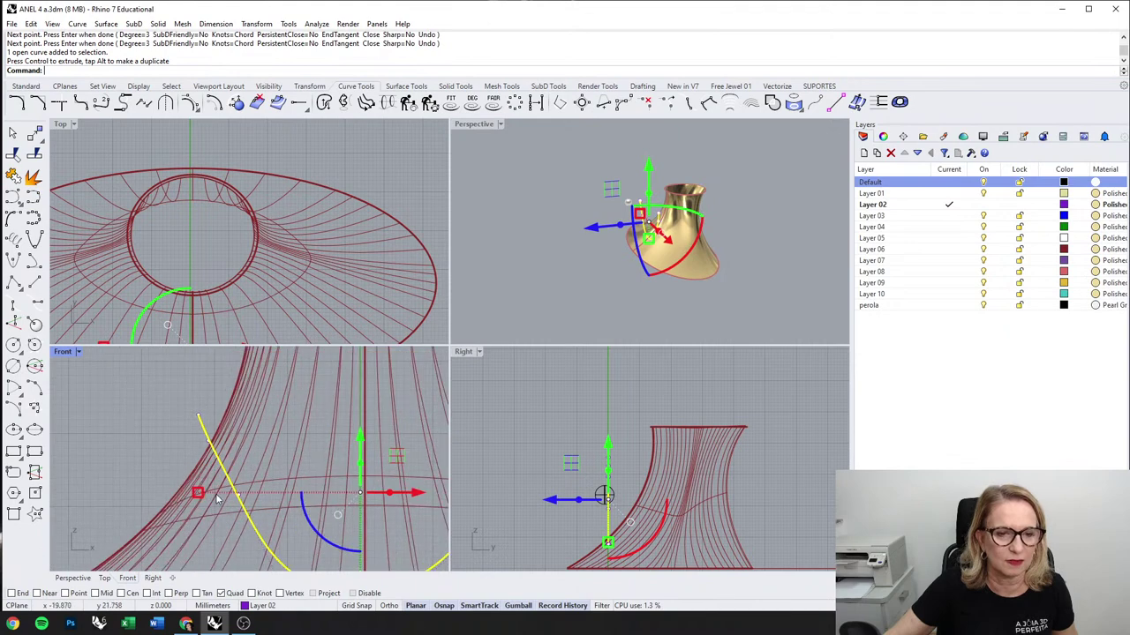
pyautogui.moveTo(169, 462); pyautogui.dragTo(275, 497)
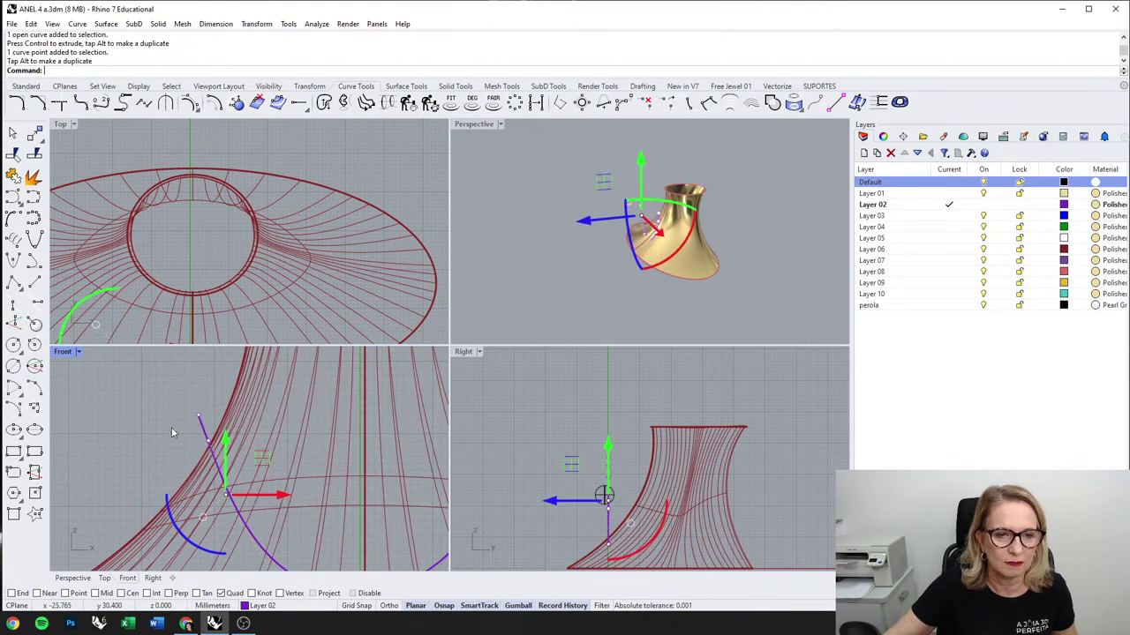
pyautogui.scroll(-4, 180, 414)
pyautogui.click(152, 404)
pyautogui.click(200, 435)
pyautogui.click(191, 415)
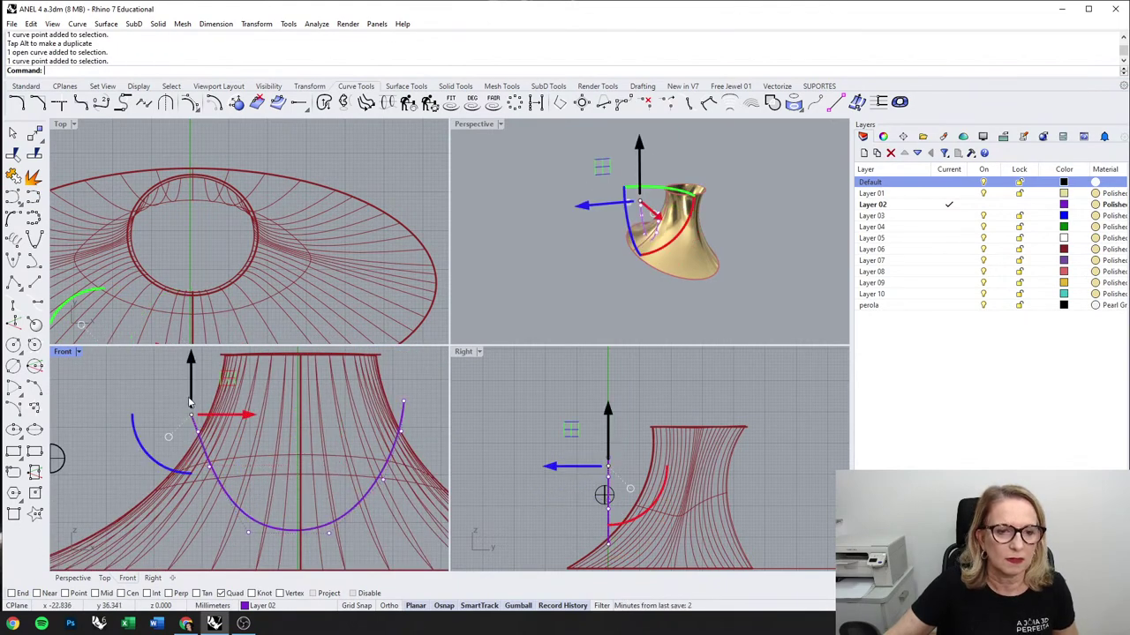
pyautogui.moveTo(191, 393); pyautogui.dragTo(190, 385)
pyautogui.press('Escape')
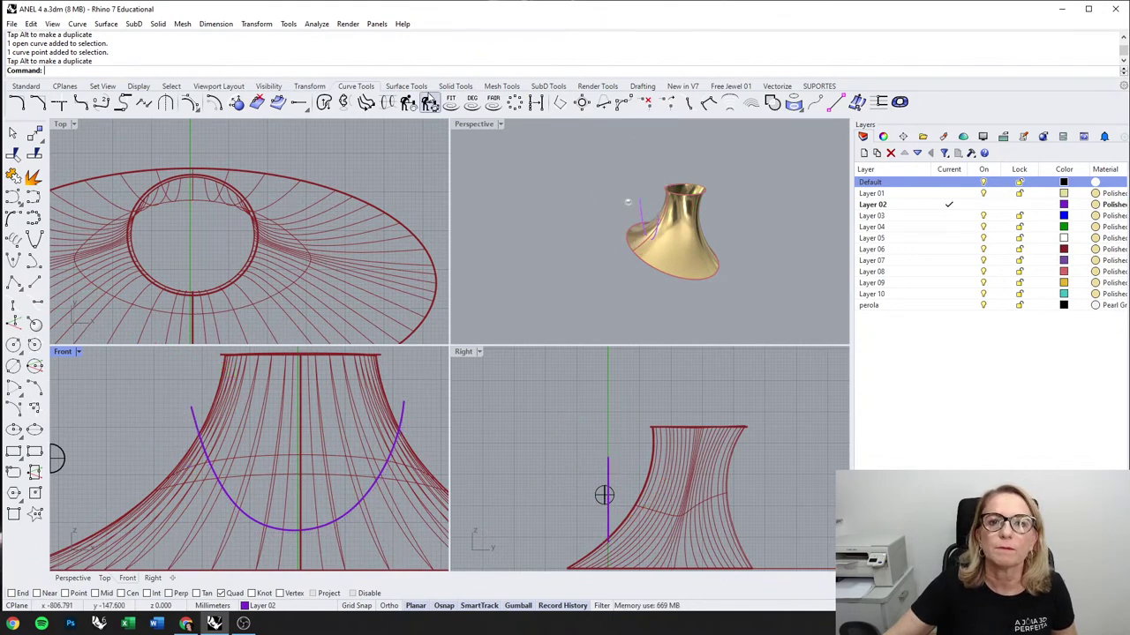
# Step: Try projecting the U-shaped curve onto the swept surface from the Front view, inspect it in Perspective, and undo the projection
pyautogui.click(794, 103)
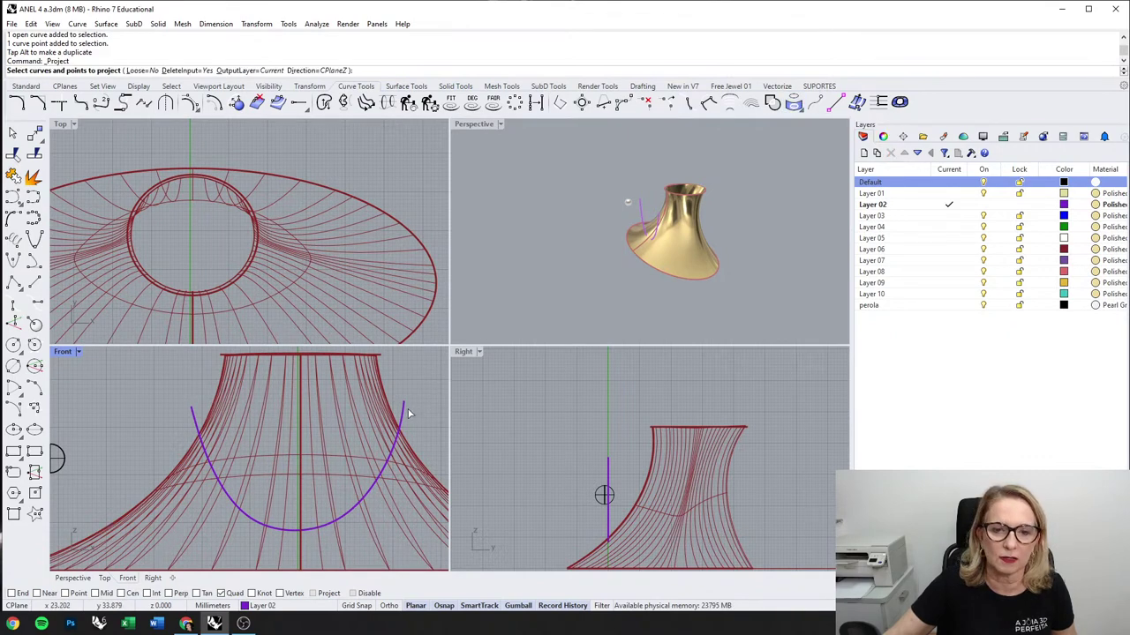
pyautogui.click(403, 413)
pyautogui.press('Return')
pyautogui.click(386, 444)
pyautogui.press('Return')
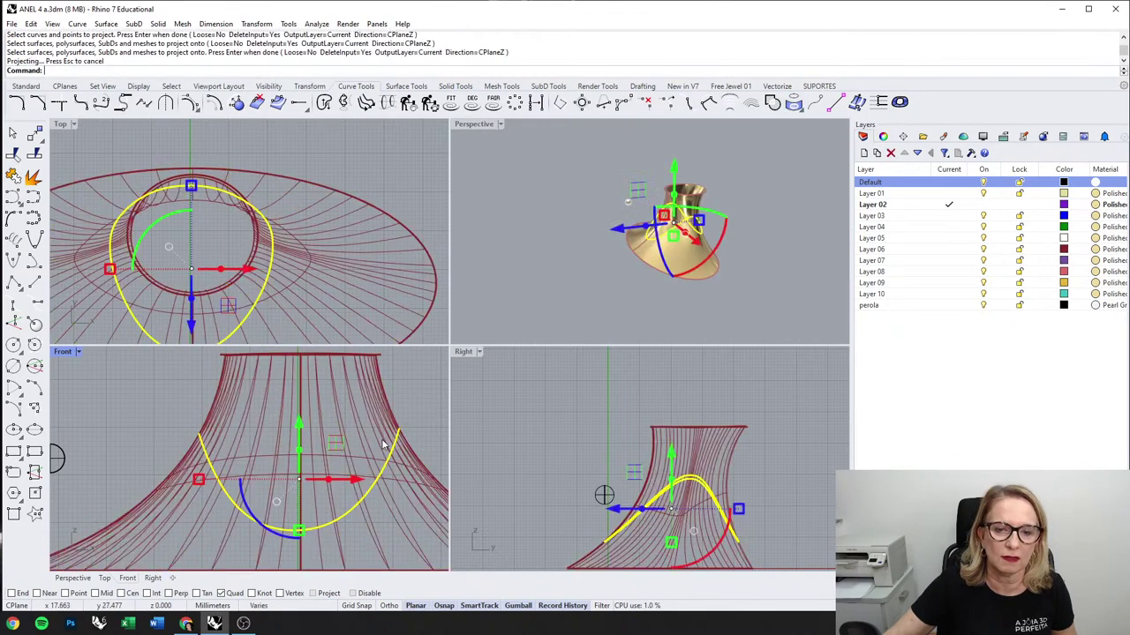
pyautogui.press('Escape')
pyautogui.moveTo(674, 262); pyautogui.dragTo(671, 222, button='right')
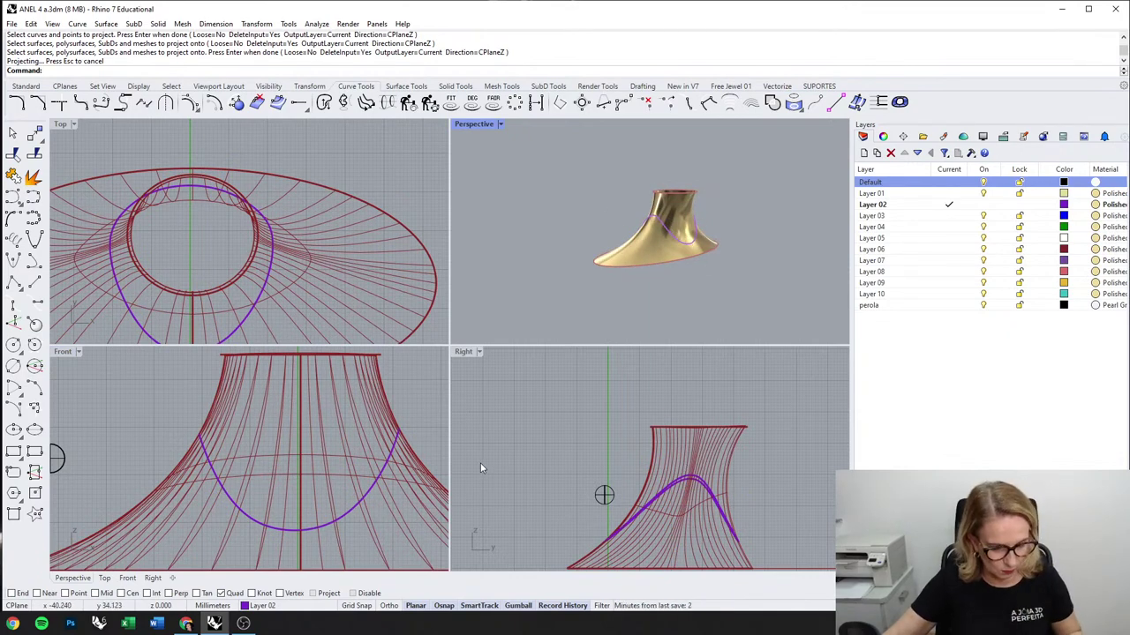
pyautogui.hotkey('ctrl', 'z')
# Step: Narrow the U-shaped curve along X in the Front view and move it slightly upward
pyautogui.click(425, 404)
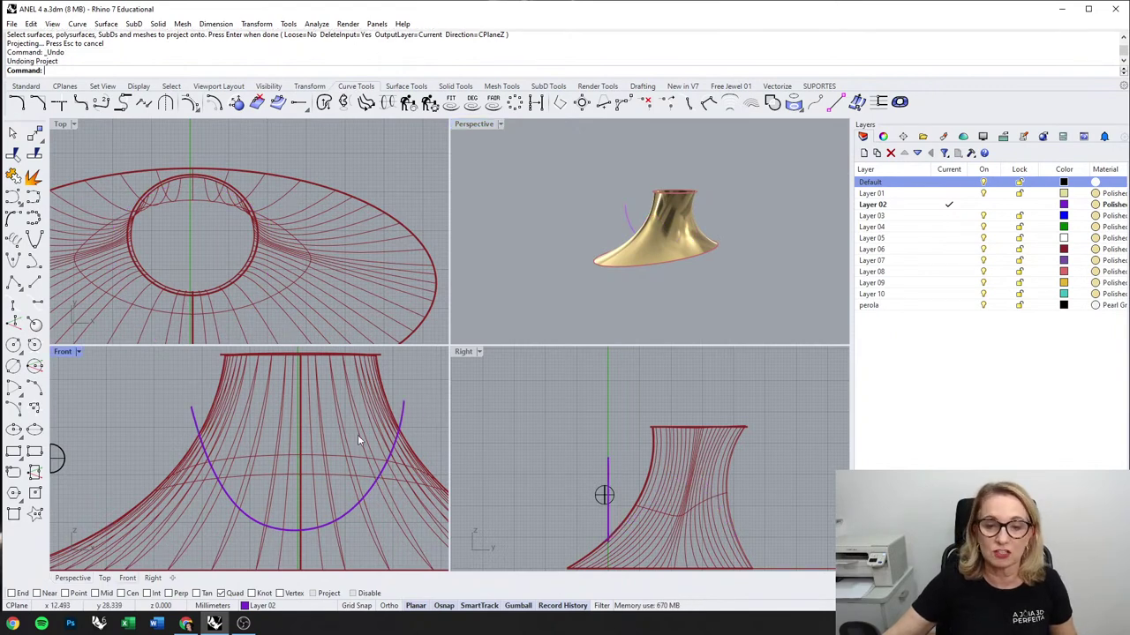
pyautogui.click(401, 428)
pyautogui.moveTo(190, 467); pyautogui.dragTo(214, 469)
pyautogui.moveTo(351, 466); pyautogui.dragTo(351, 467)
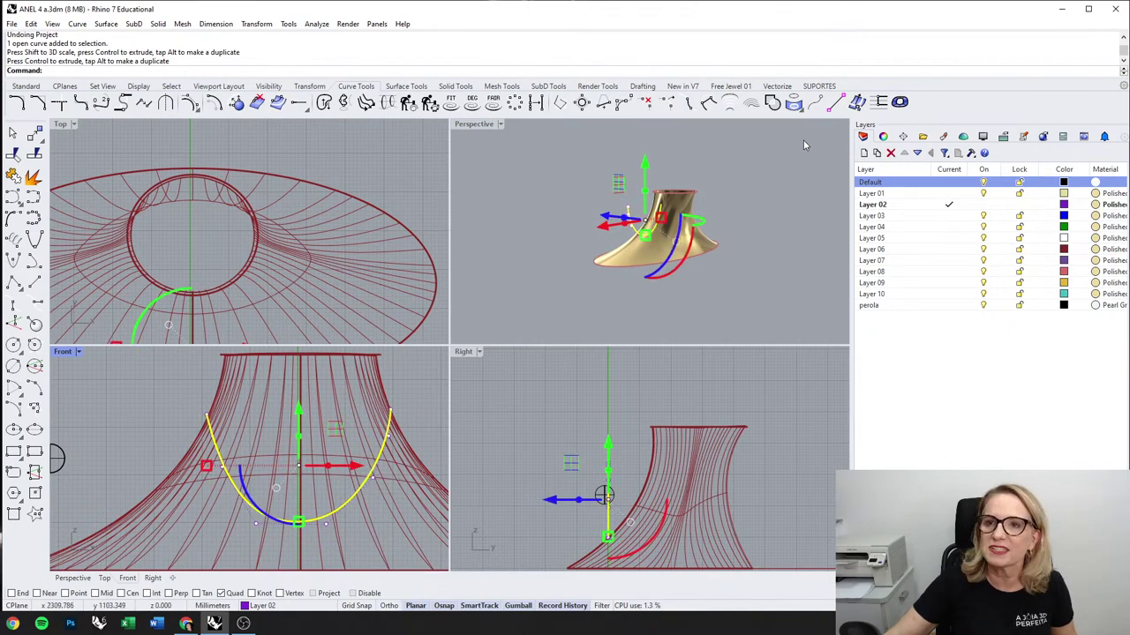
# Step: Project the narrowed U-shaped curve onto the swept surface as a test, check it in Perspective, and undo the projection
pyautogui.click(793, 102)
pyautogui.click(371, 395)
pyautogui.rightClick(371, 394)
pyautogui.click(579, 287)
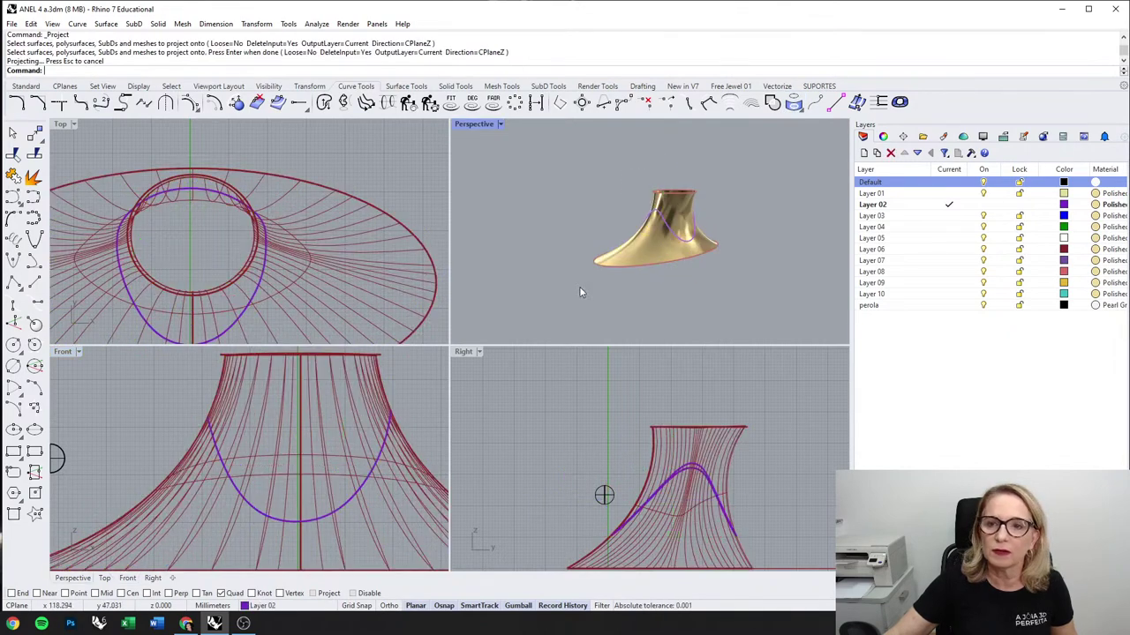
pyautogui.moveTo(579, 287); pyautogui.dragTo(684, 228, button='right')
pyautogui.scroll(6, 662, 230)
pyautogui.hotkey('ctrl', 'z')
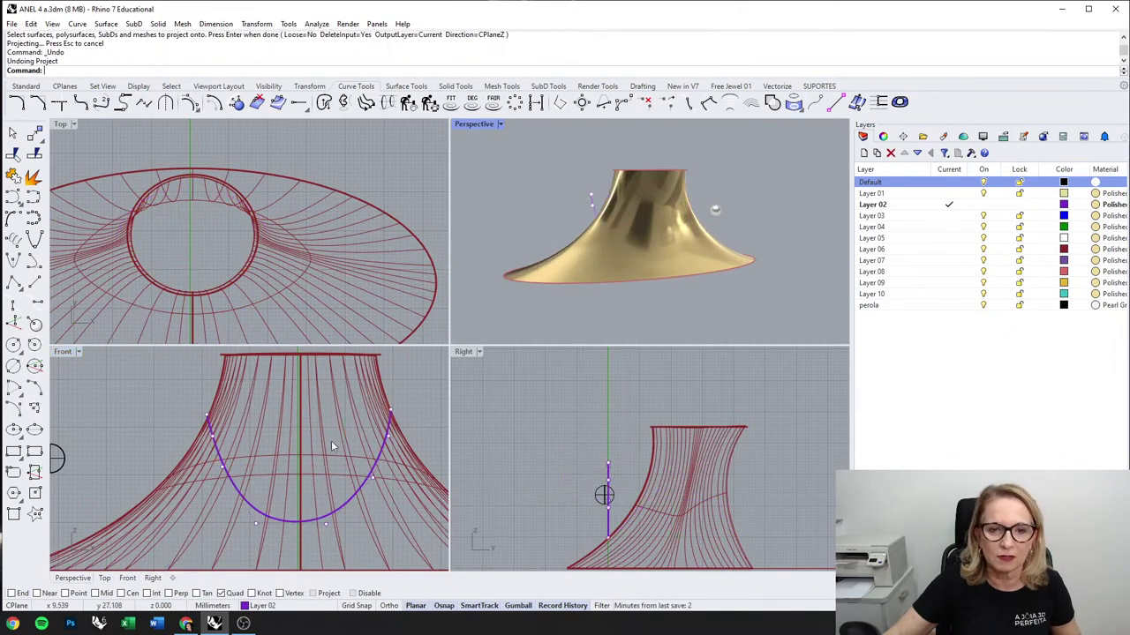
# Step: Scale the U-shaped curve slightly narrower along X so its ends lie just inside the silhouette of the swept form
pyautogui.scroll(3, 222, 479)
pyautogui.click(221, 500)
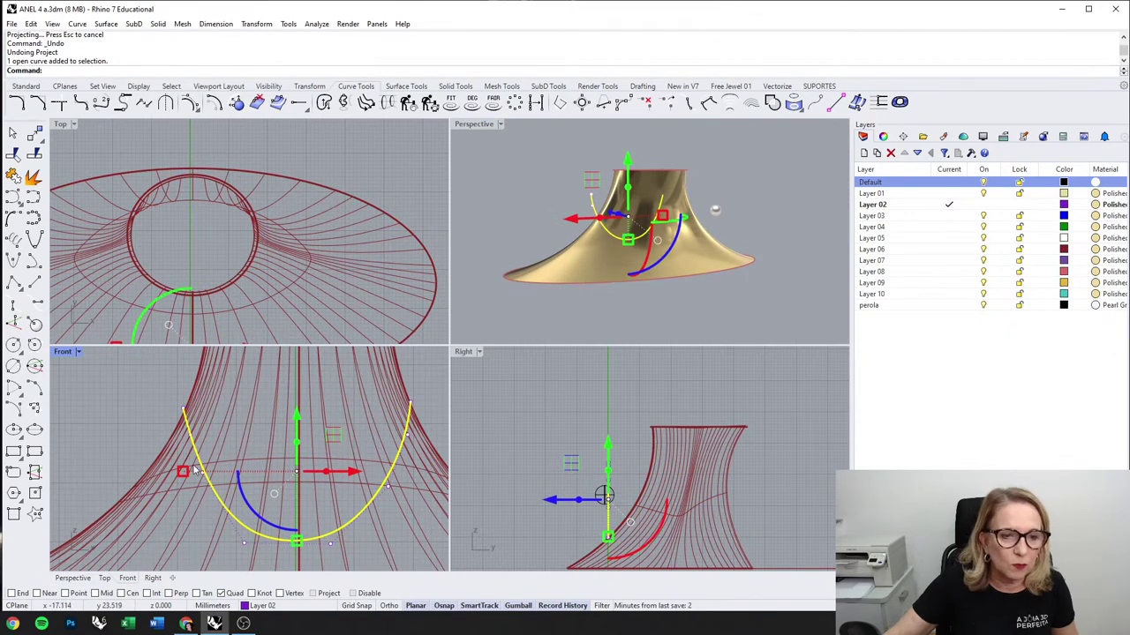
pyautogui.moveTo(183, 472); pyautogui.dragTo(189, 471)
pyautogui.press('Escape')
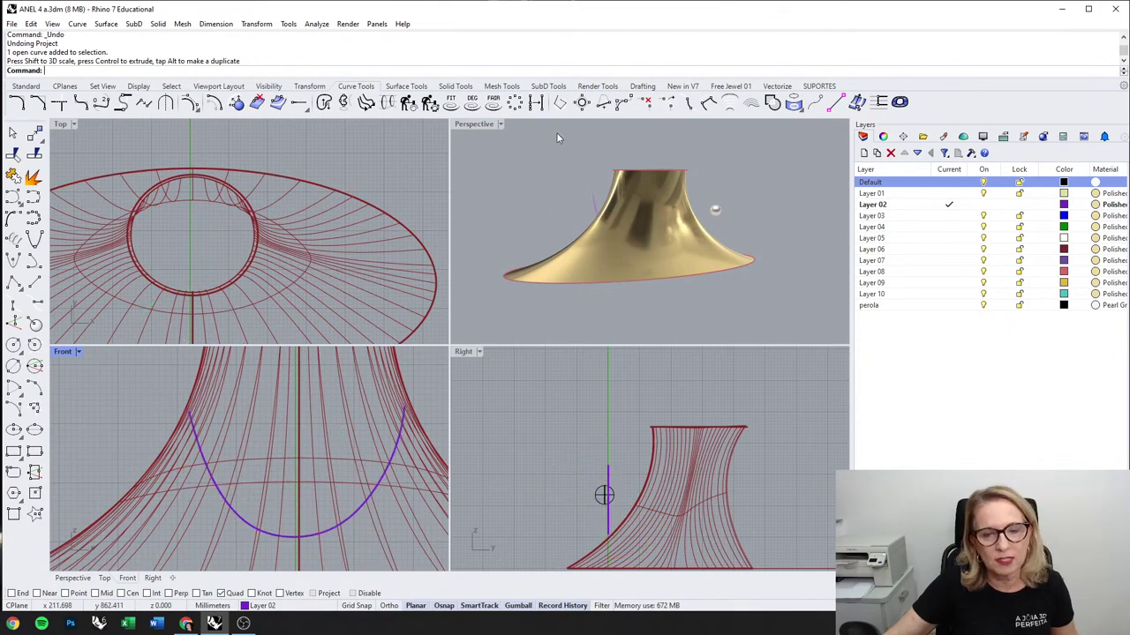
# Step: Try the projection of the U-shaped curve onto the swept surface again, orbit to check it, and undo it
pyautogui.click(772, 103)
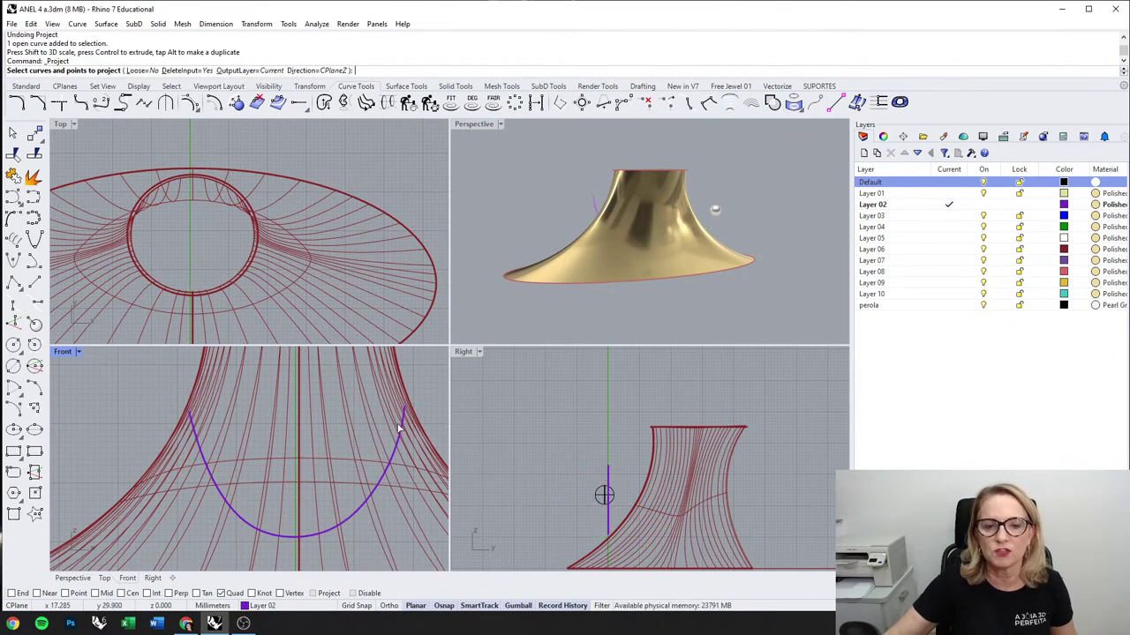
pyautogui.click(398, 443)
pyautogui.rightClick(395, 439)
pyautogui.click(390, 433)
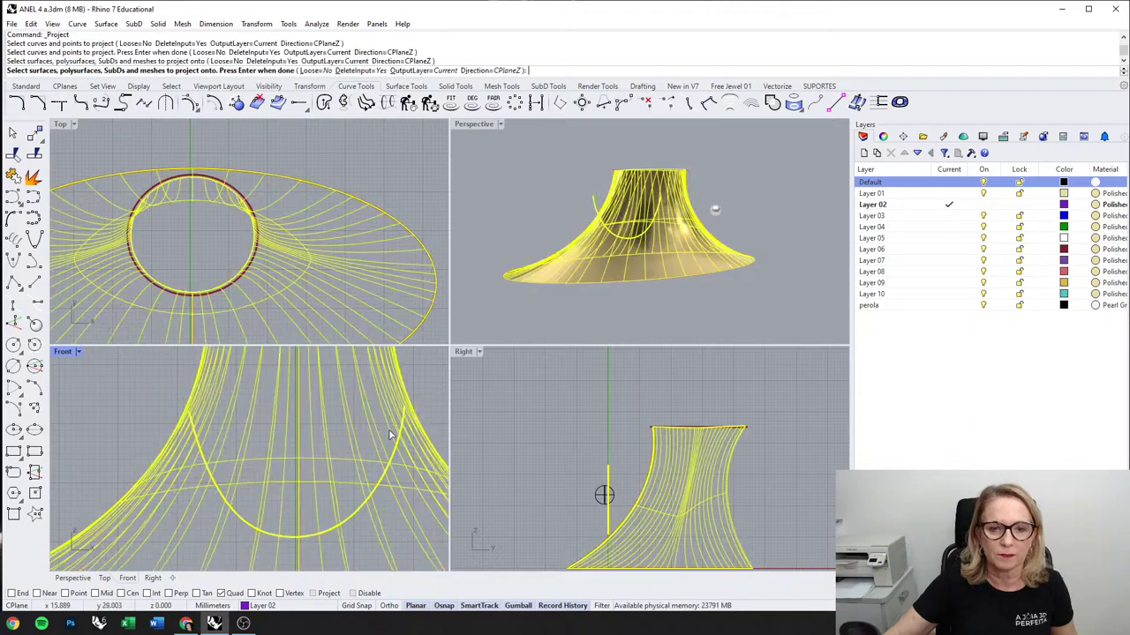
pyautogui.rightClick(390, 432)
pyautogui.press('Escape')
pyautogui.moveTo(566, 316); pyautogui.dragTo(710, 296, button='right')
pyautogui.hotkey('ctrl', 'z')
# Step: Select the U-shaped curve in the Front view and widen it slightly along X
pyautogui.click(402, 459)
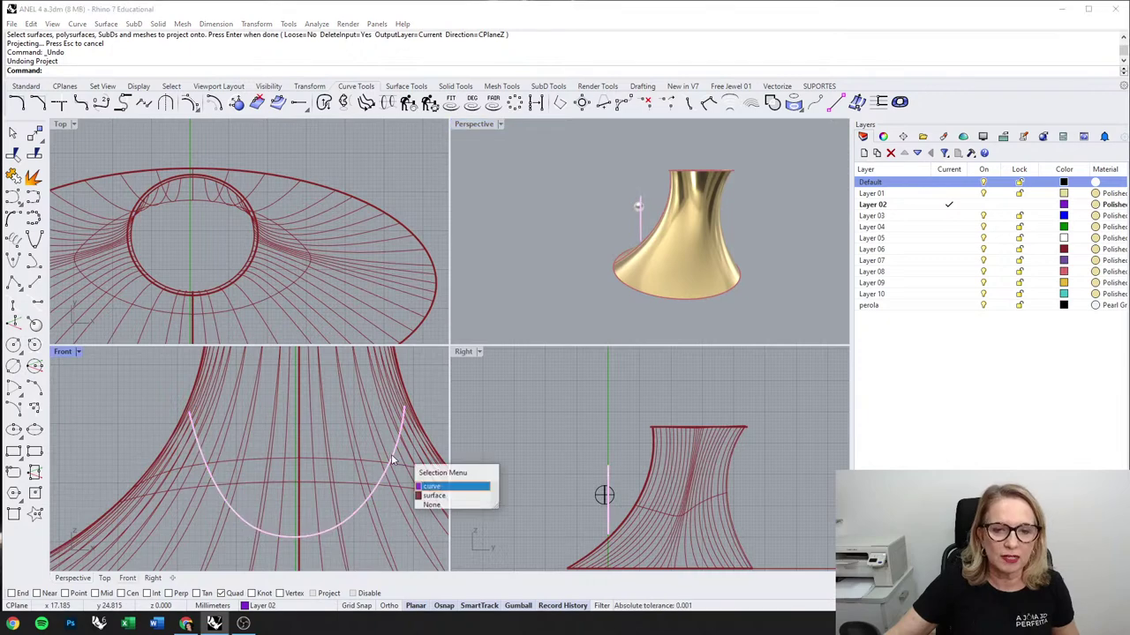
pyautogui.click(427, 488)
pyautogui.moveTo(188, 474); pyautogui.dragTo(180, 471)
pyautogui.scroll(-2, 266, 236)
pyautogui.scroll(-2, 410, 378)
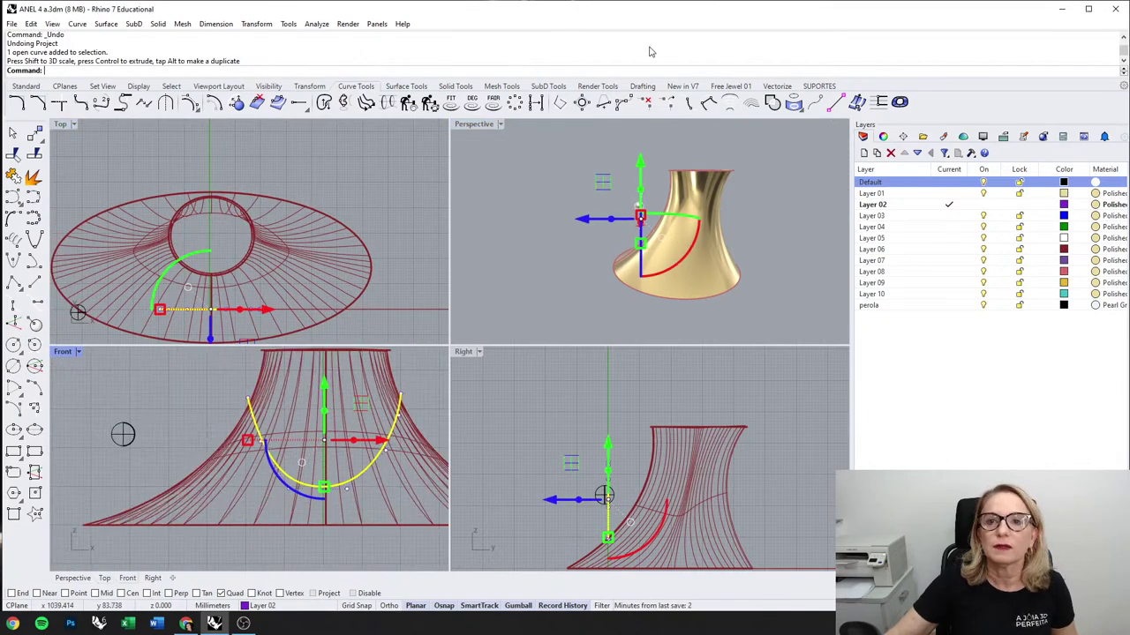
# Step: Project the widened U-shaped curve onto the swept surface from the Front view
pyautogui.click(771, 107)
pyautogui.click(386, 390)
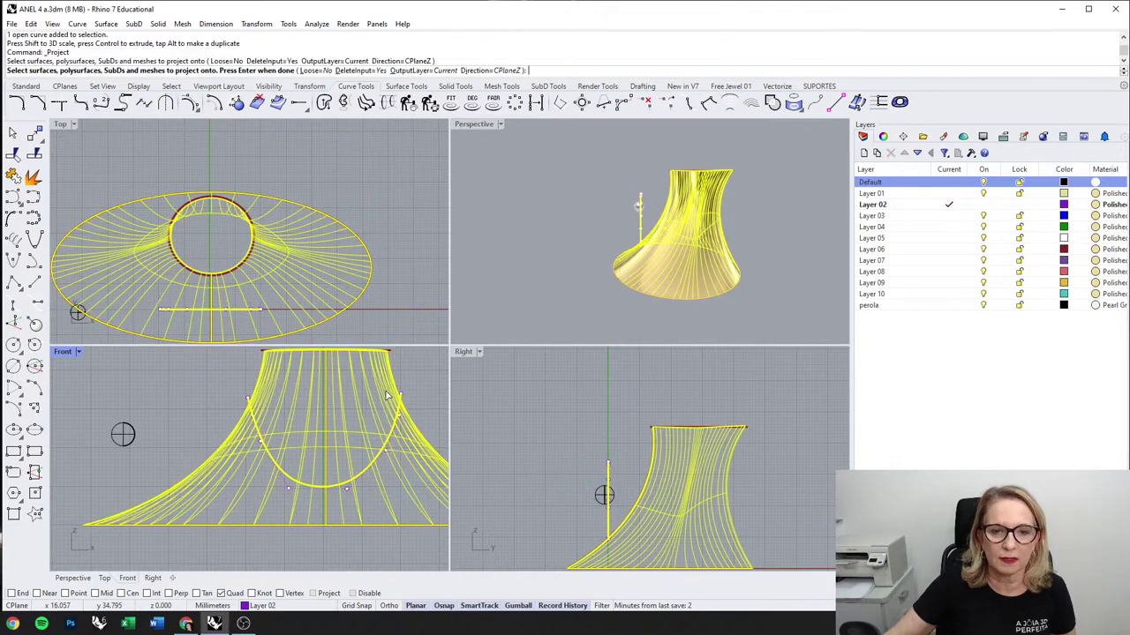
pyautogui.rightClick(434, 371)
pyautogui.moveTo(715, 230); pyautogui.dragTo(730, 261, button='right')
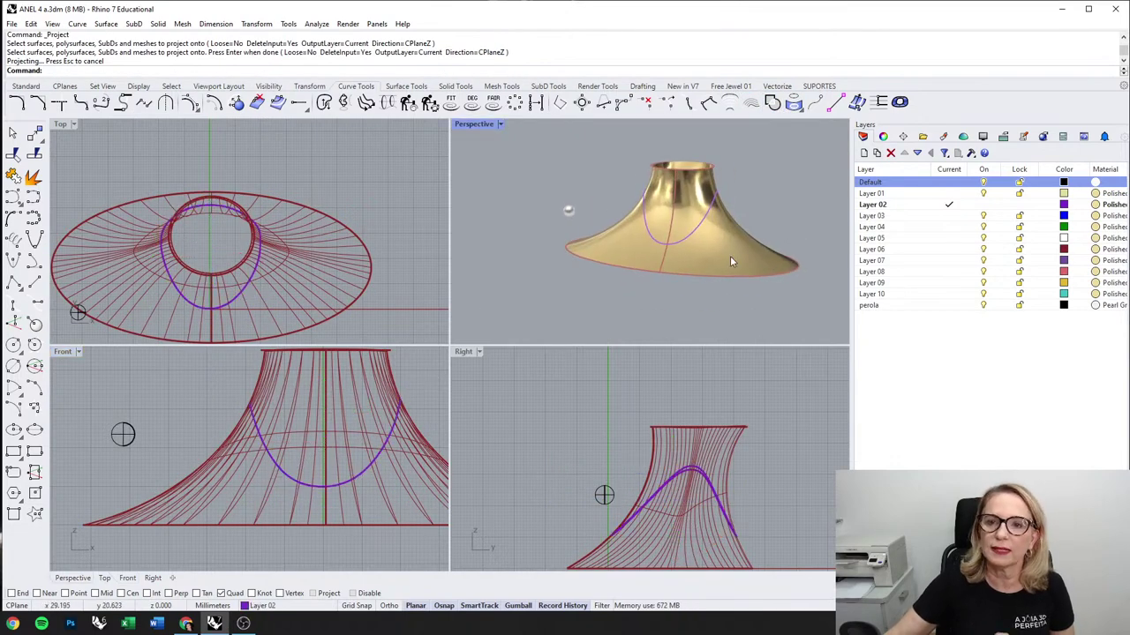
# Step: Scale the pearl uniformly to a 3 mm diameter in the maximized Front view, using its opposite quadrant points as references
pyautogui.click(130, 444)
pyautogui.scroll(3, 124, 442)
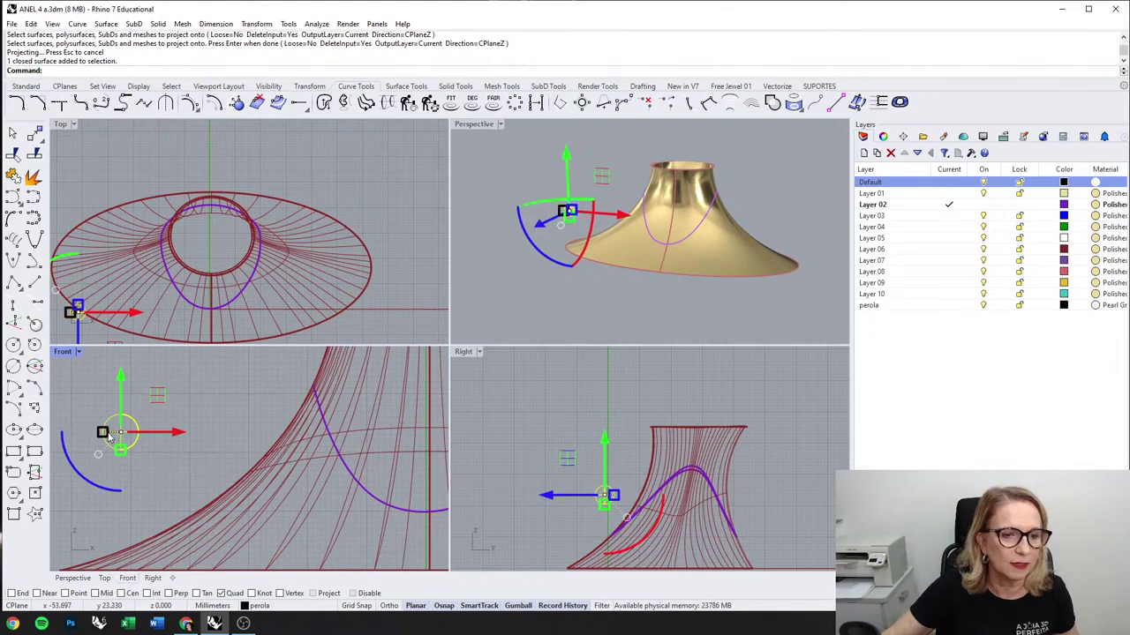
pyautogui.doubleClick(62, 352)
pyautogui.scroll(-2, 344, 320)
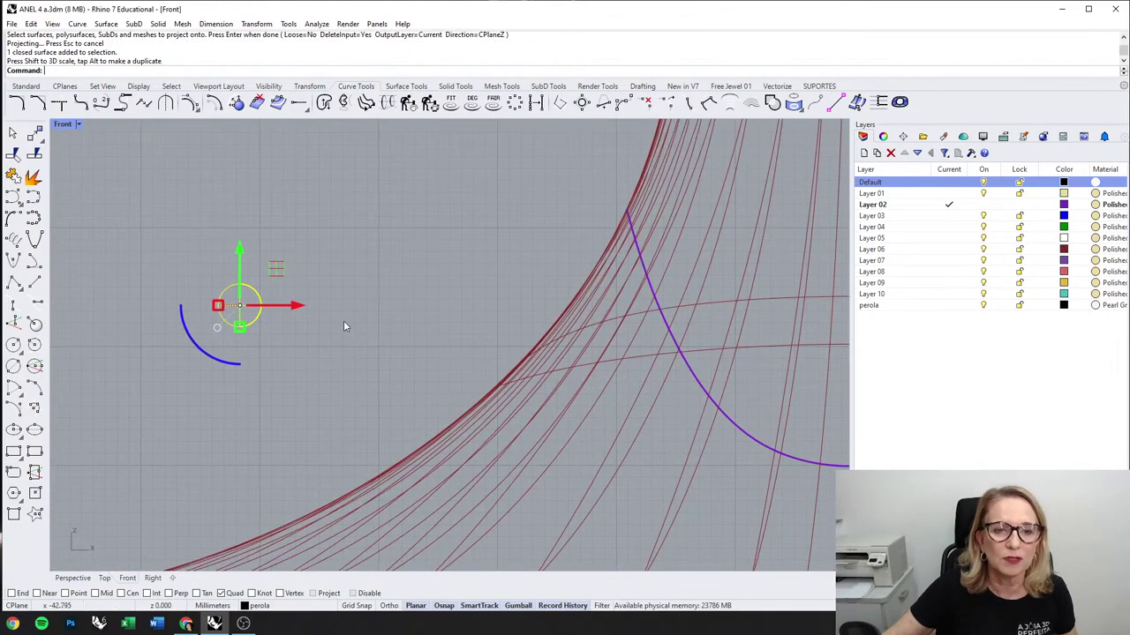
pyautogui.middleClick(343, 321)
pyautogui.scroll(2, 301, 344)
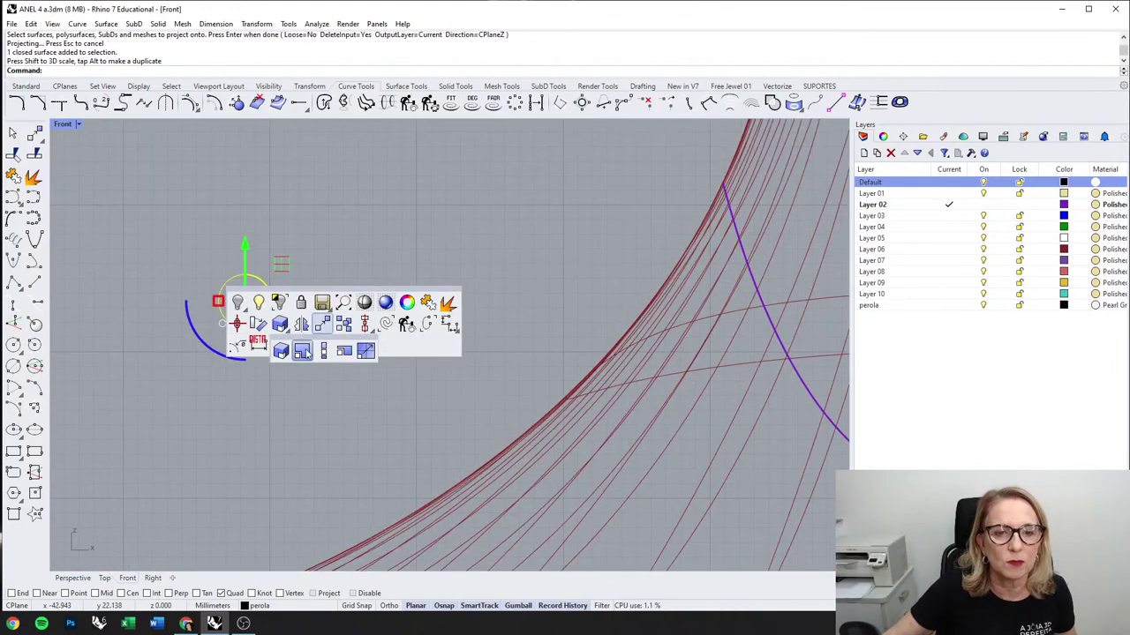
pyautogui.click(301, 344)
pyautogui.scroll(3, 217, 313)
pyautogui.click(218, 294)
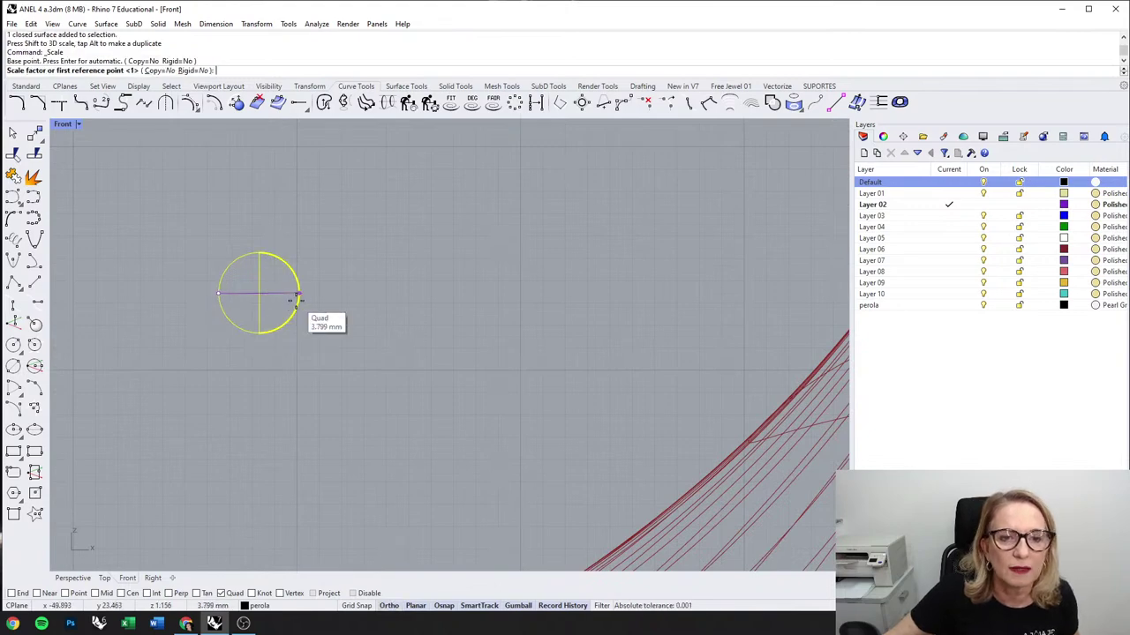
pyautogui.click(301, 293)
pyautogui.write('3')
pyautogui.press('Return')
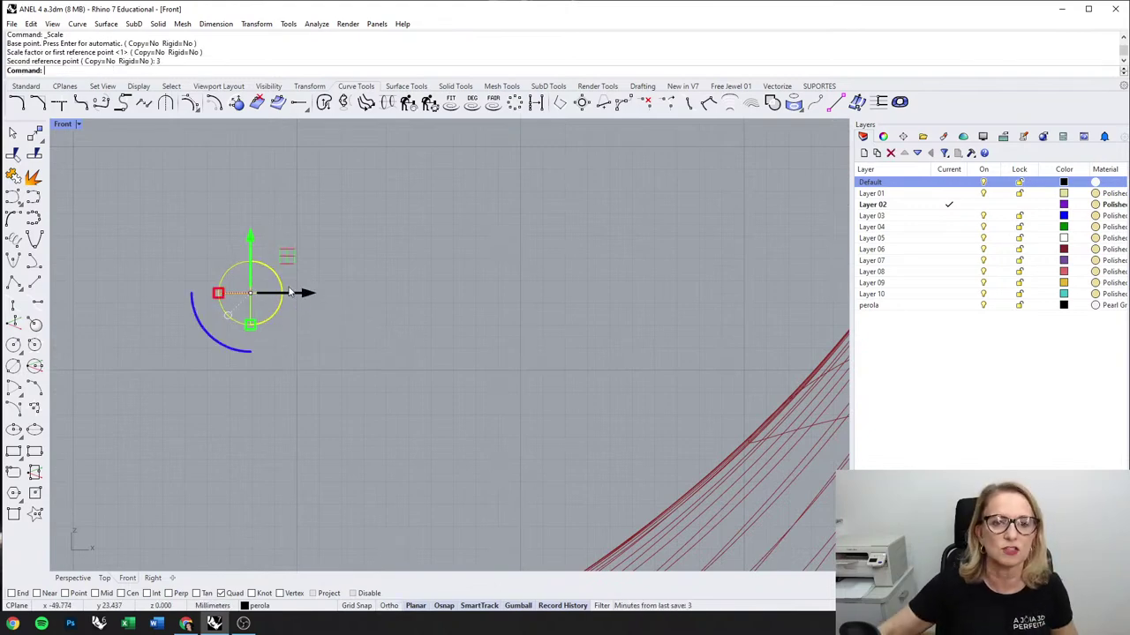
# Step: Move the pearl in the Front view to the lowest point of the projected curve and check it in Perspective
pyautogui.scroll(-1, 289, 293)
pyautogui.moveTo(261, 295); pyautogui.dragTo(475, 462)
pyautogui.click(79, 578)
pyautogui.press('Escape')
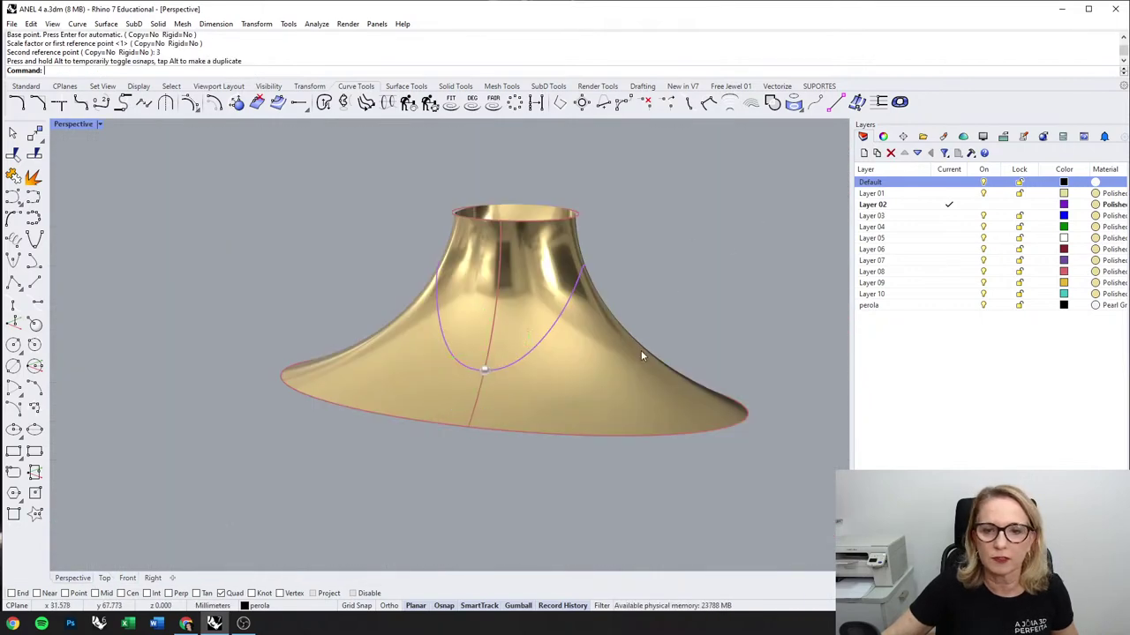
# Step: Shift the pearl along Y and raise it slightly in Perspective so it rests on the outer surface at the projected curve
pyautogui.moveTo(640, 350); pyautogui.dragTo(452, 378, button='right')
pyautogui.click(452, 378)
pyautogui.scroll(6, 451, 378)
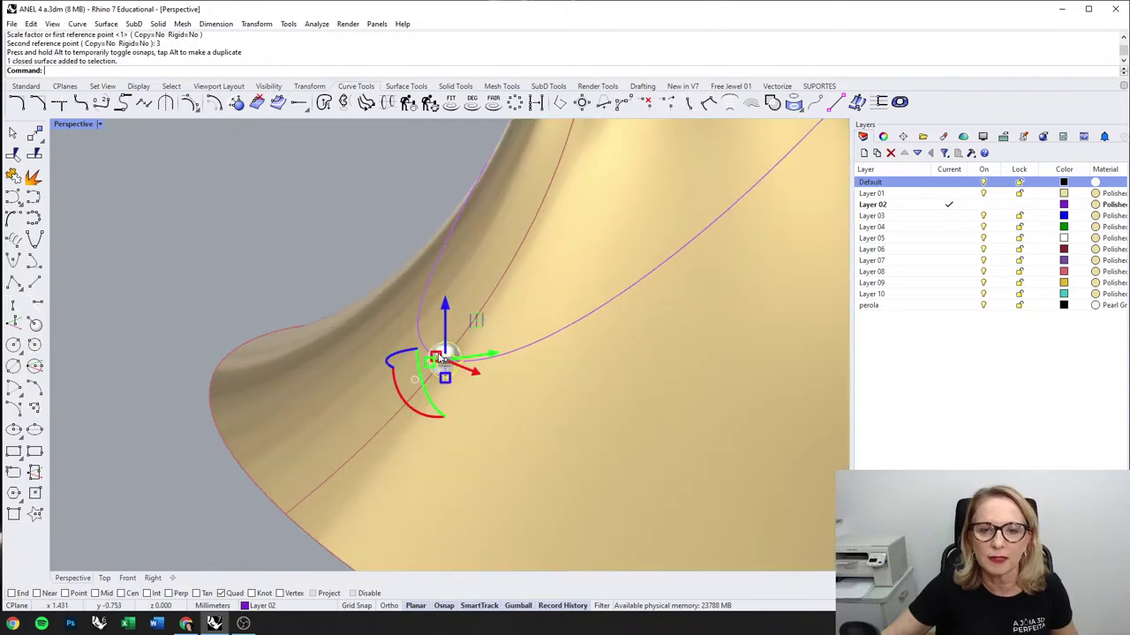
pyautogui.moveTo(473, 339); pyautogui.dragTo(454, 351)
pyautogui.moveTo(396, 304); pyautogui.dragTo(396, 292)
pyautogui.click(349, 246)
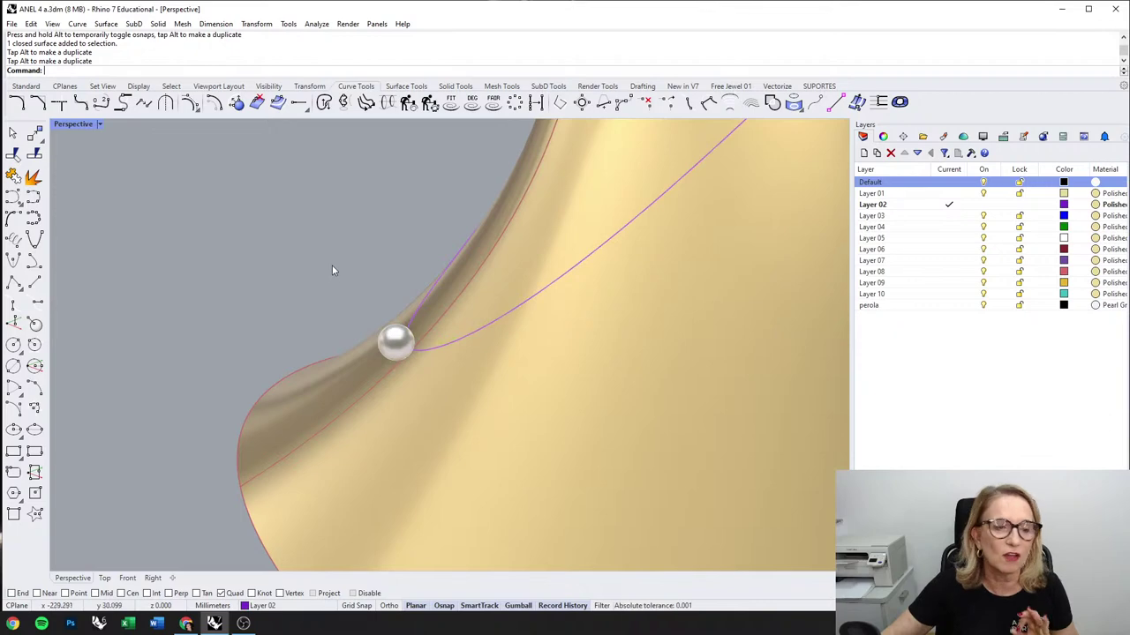
# Step: Start an Array along Curve of the pearl, using the projected U-shaped curve as the path
pyautogui.scroll(-2, 332, 275)
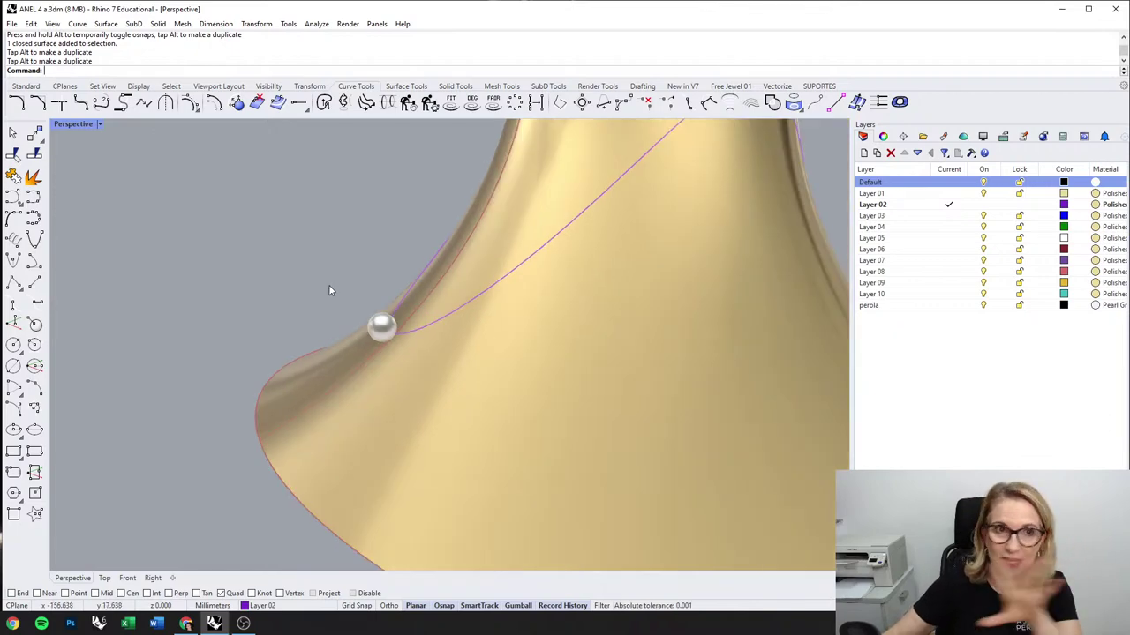
pyautogui.moveTo(260, 300); pyautogui.dragTo(409, 285, button='right')
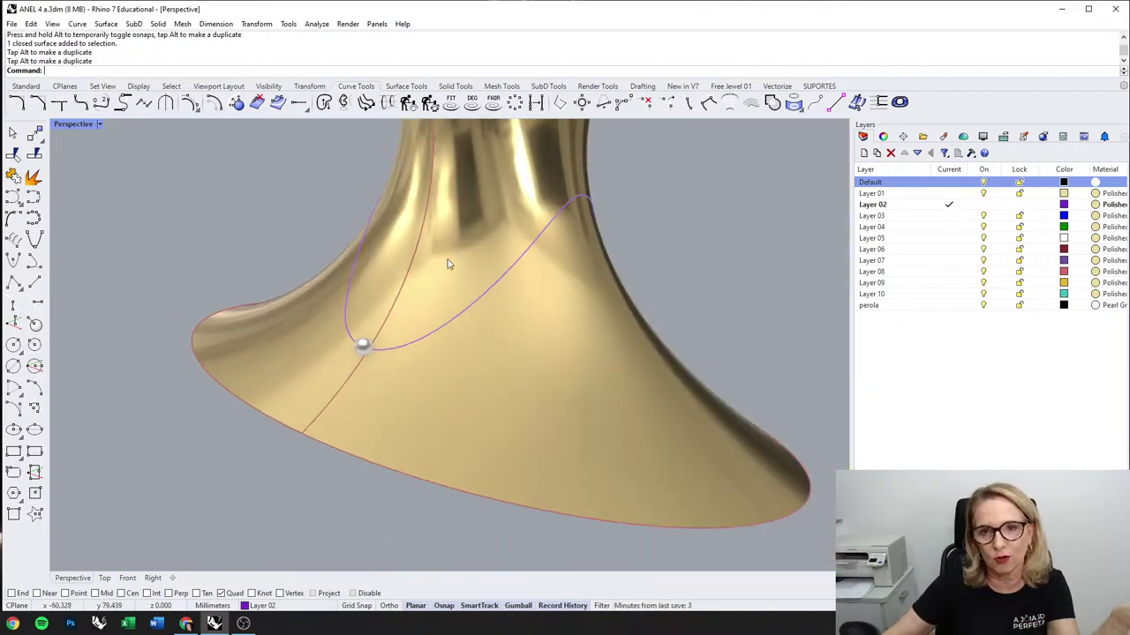
pyautogui.scroll(-2, 447, 264)
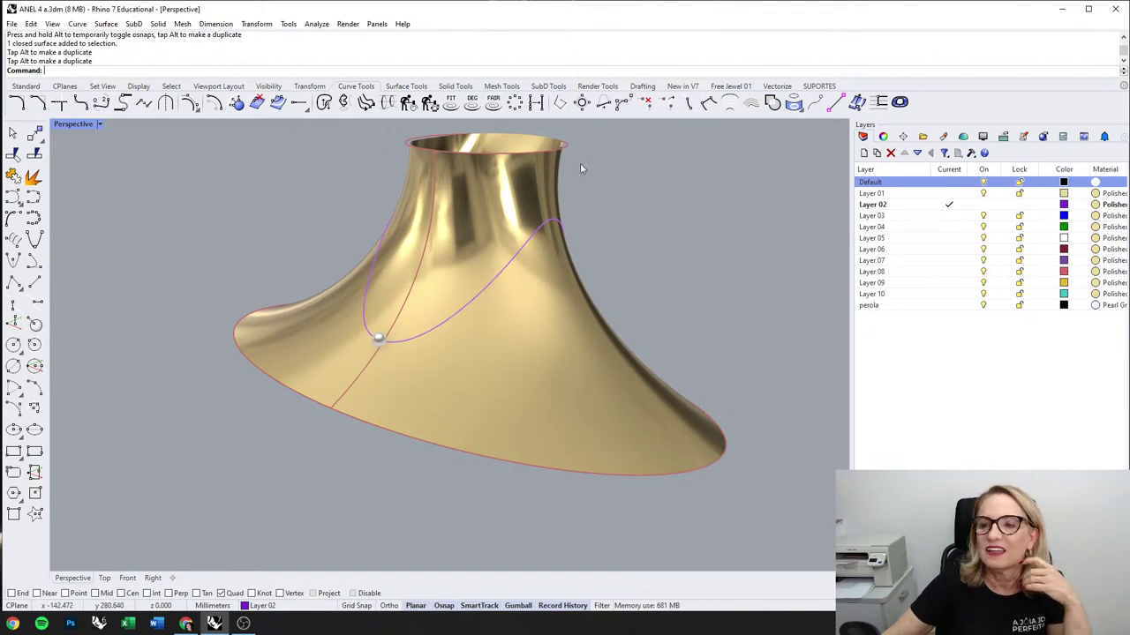
pyautogui.click(308, 86)
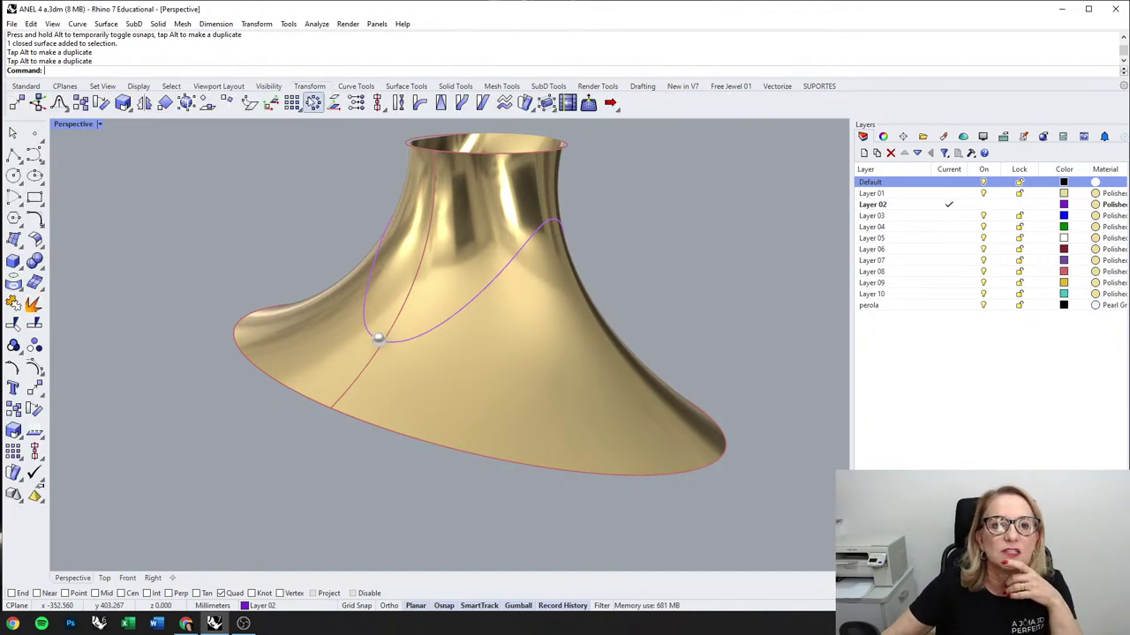
pyautogui.click(296, 112)
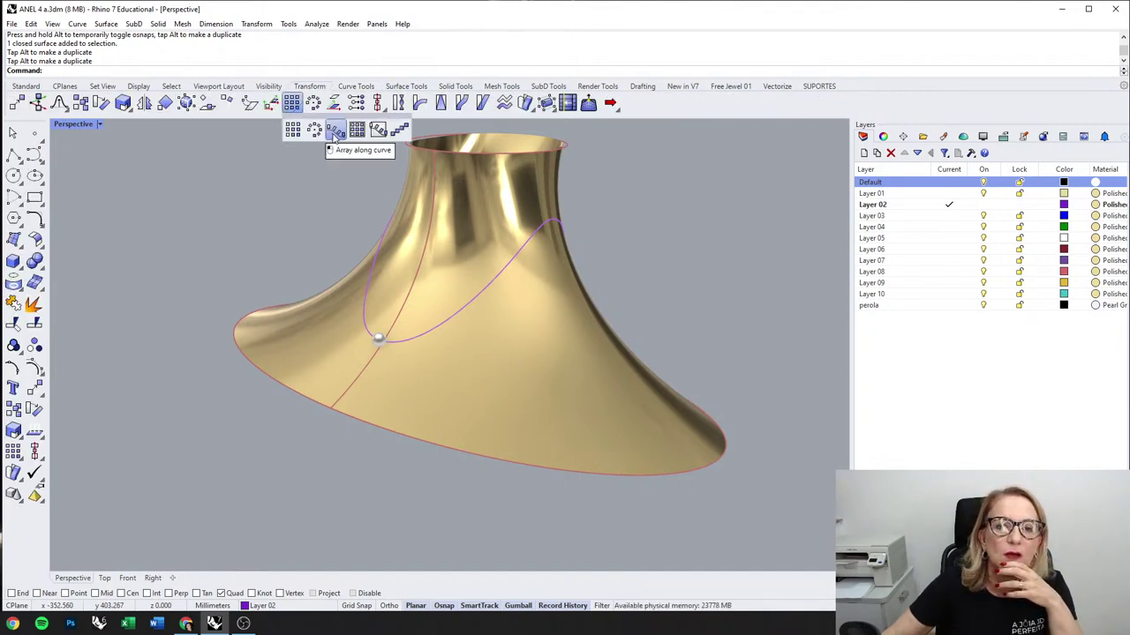
pyautogui.click(336, 131)
pyautogui.scroll(5, 393, 334)
pyautogui.click(355, 346)
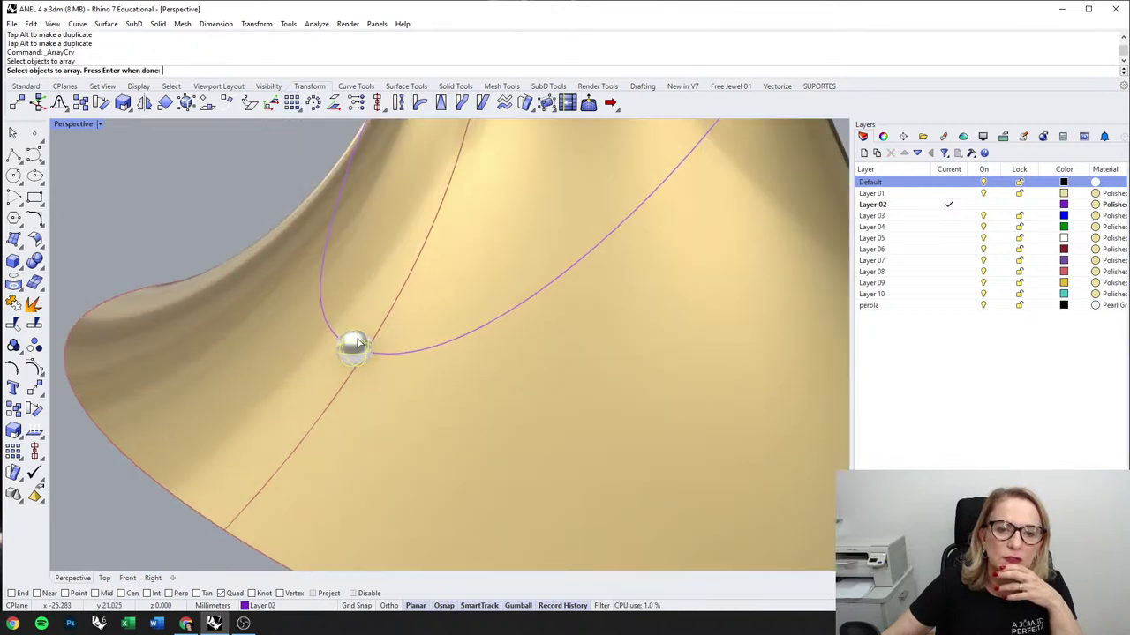
pyautogui.press('Return')
pyautogui.click(387, 358)
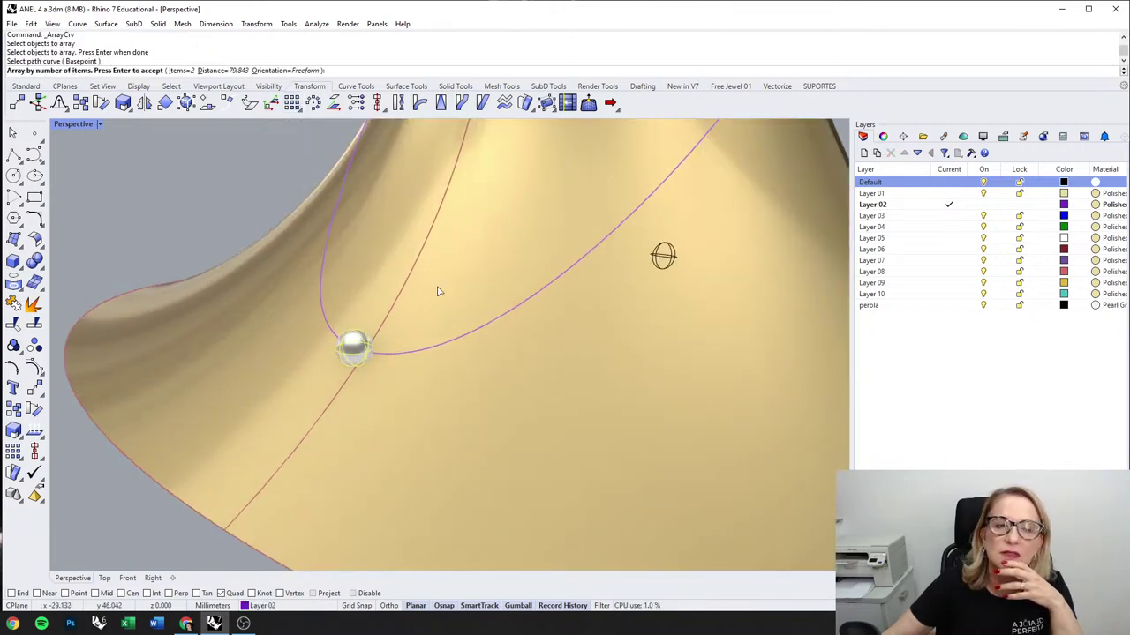
# Step: Set the array spacing to 3 mm and the number of items to 54 with Freeform orientation, and accept the array
pyautogui.click(222, 71)
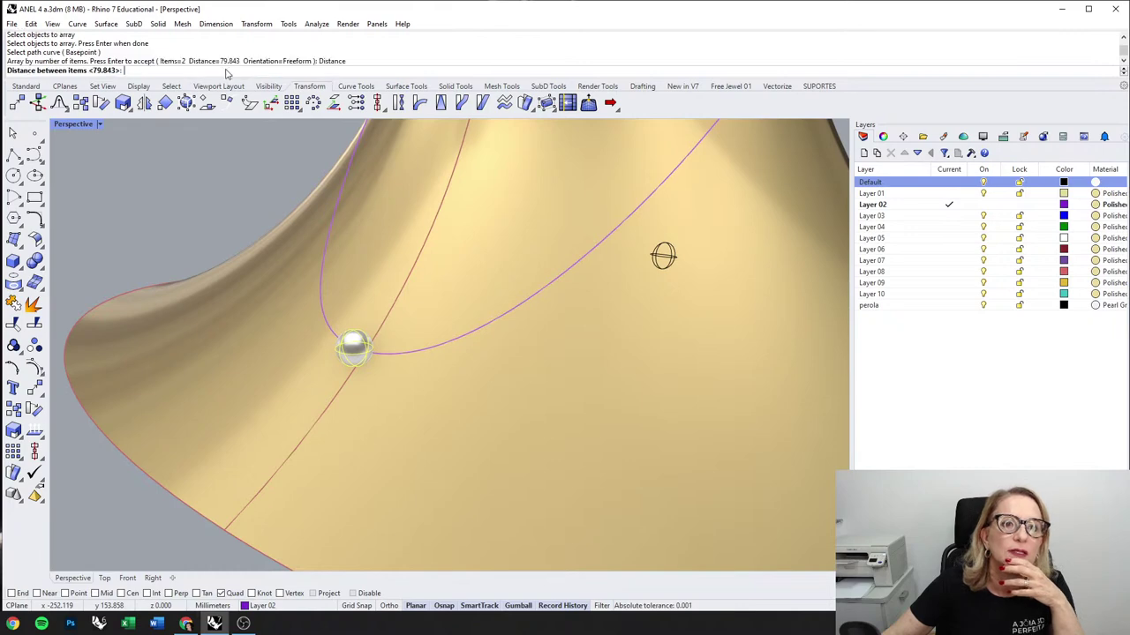
pyautogui.write('3')
pyautogui.press('Return')
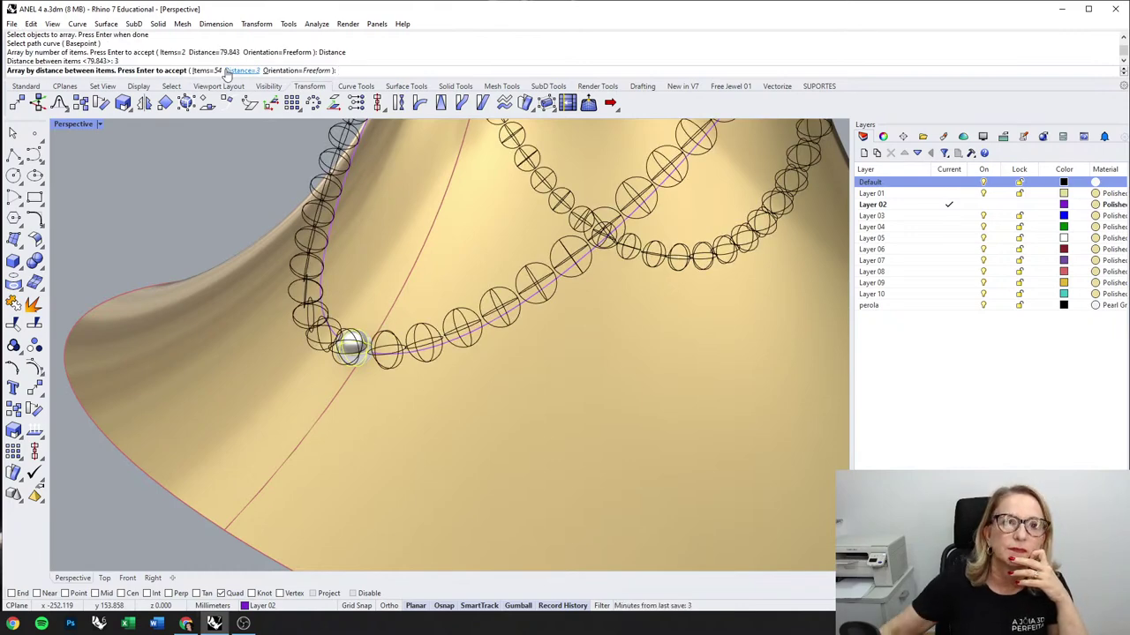
pyautogui.moveTo(313, 452); pyautogui.dragTo(272, 329, button='right')
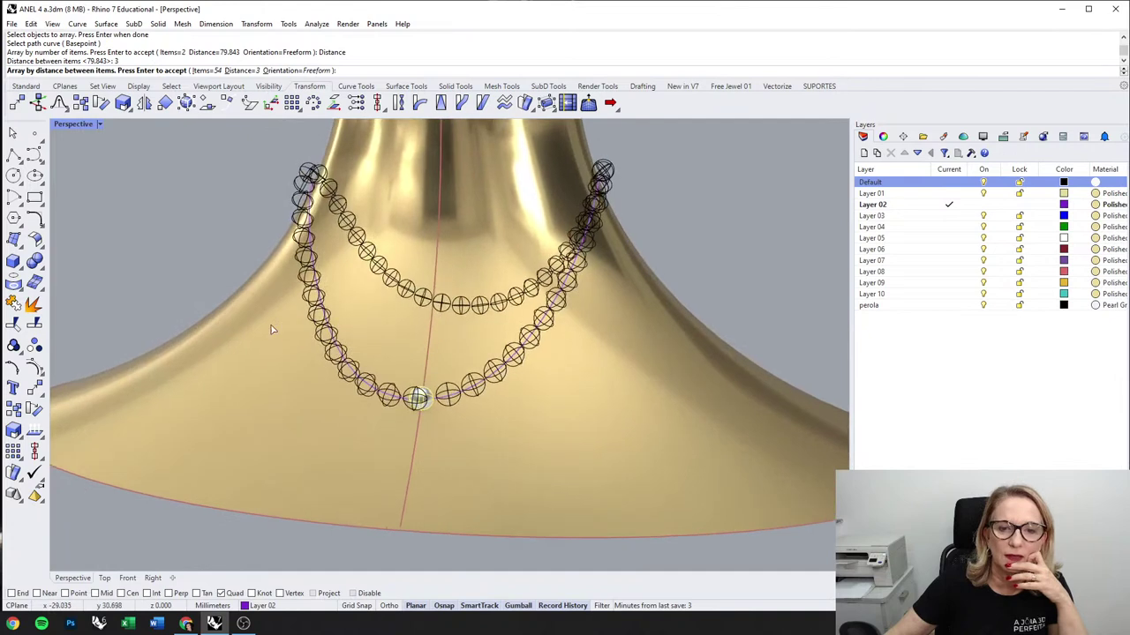
pyautogui.click(206, 71)
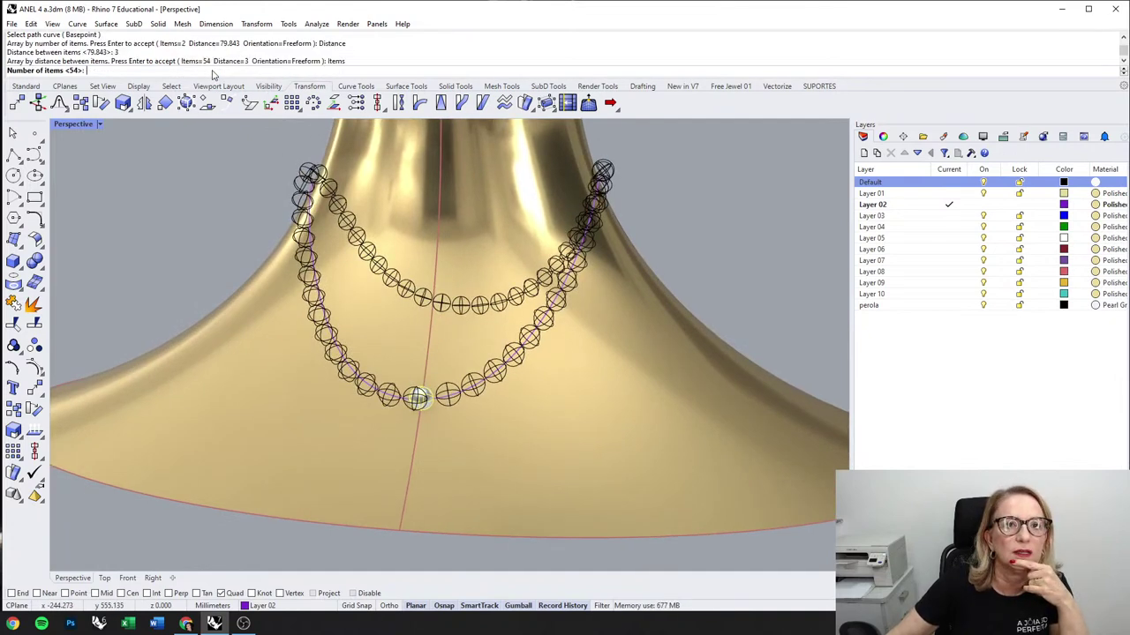
pyautogui.write('54')
pyautogui.press('Return')
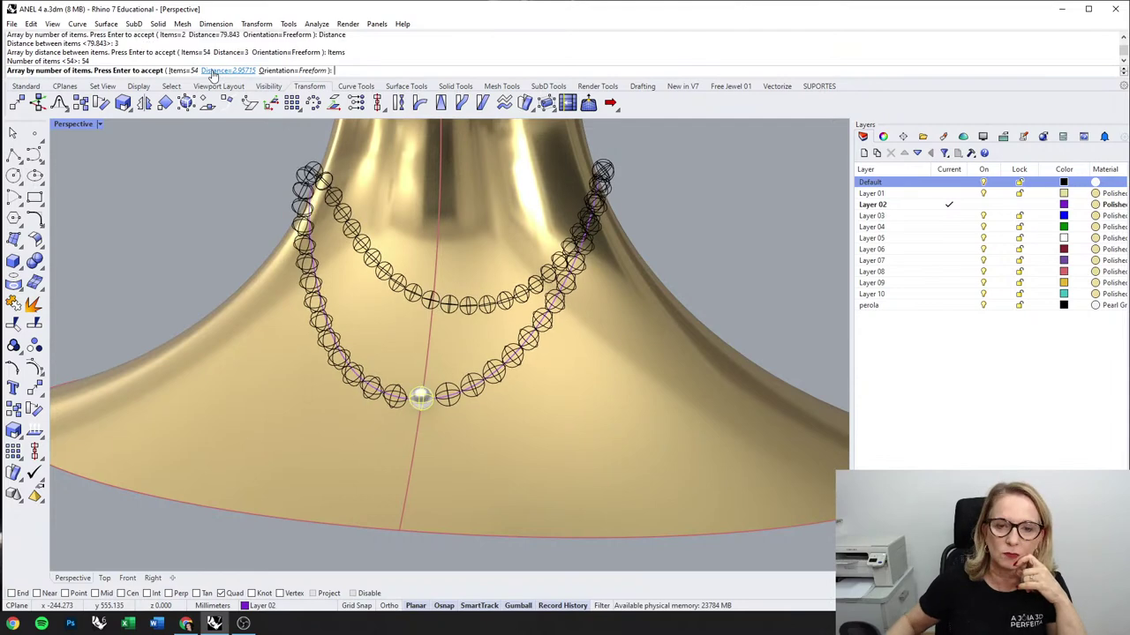
pyautogui.press('Return')
pyautogui.scroll(-5, 477, 284)
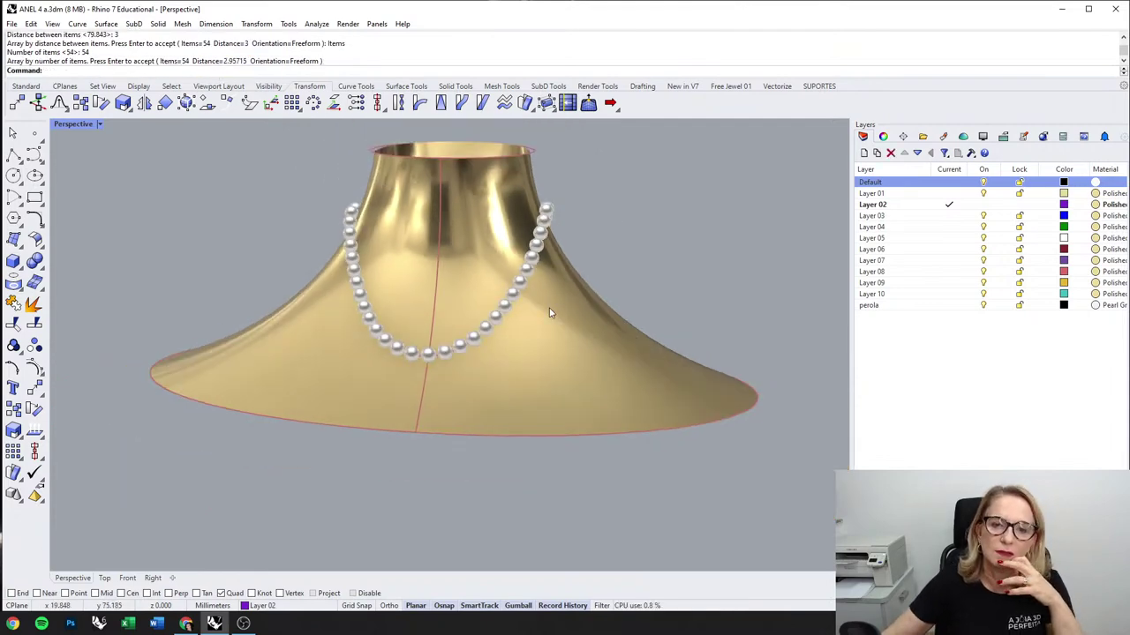
# Step: Examine the arrayed pearl strand from several angles and check up close how neighbouring pearls meet
pyautogui.moveTo(547, 307); pyautogui.dragTo(495, 330, button='right')
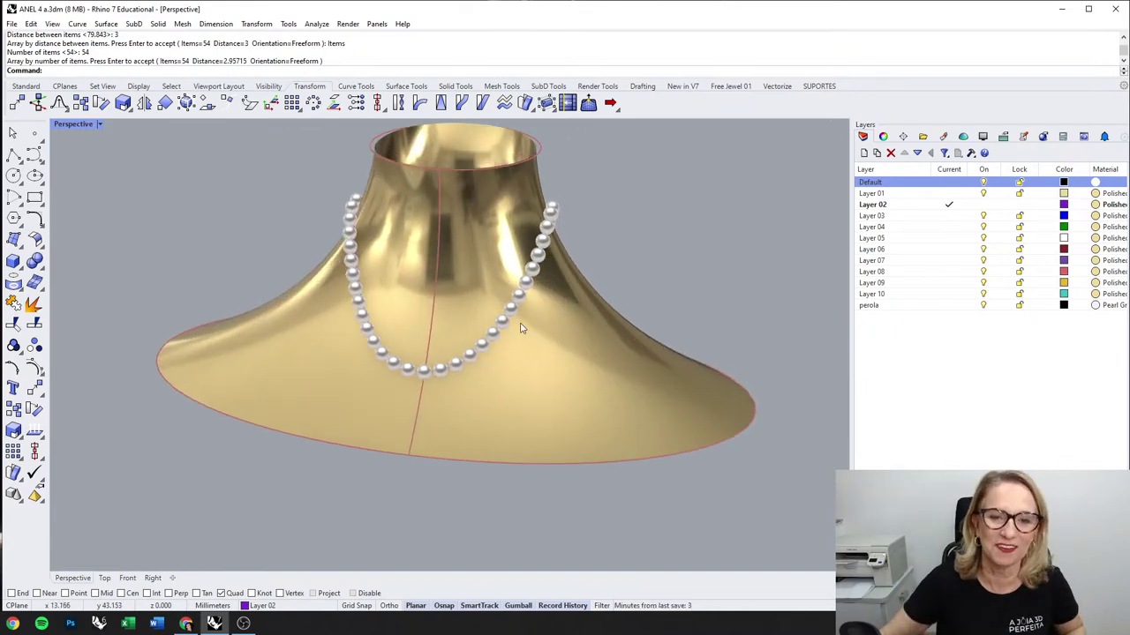
pyautogui.moveTo(521, 329)
pyautogui.mouseDown(button='right')
pyautogui.moveTo(600, 351)
pyautogui.moveTo(433, 328)
pyautogui.moveTo(517, 347)
pyautogui.mouseUp(button='right')
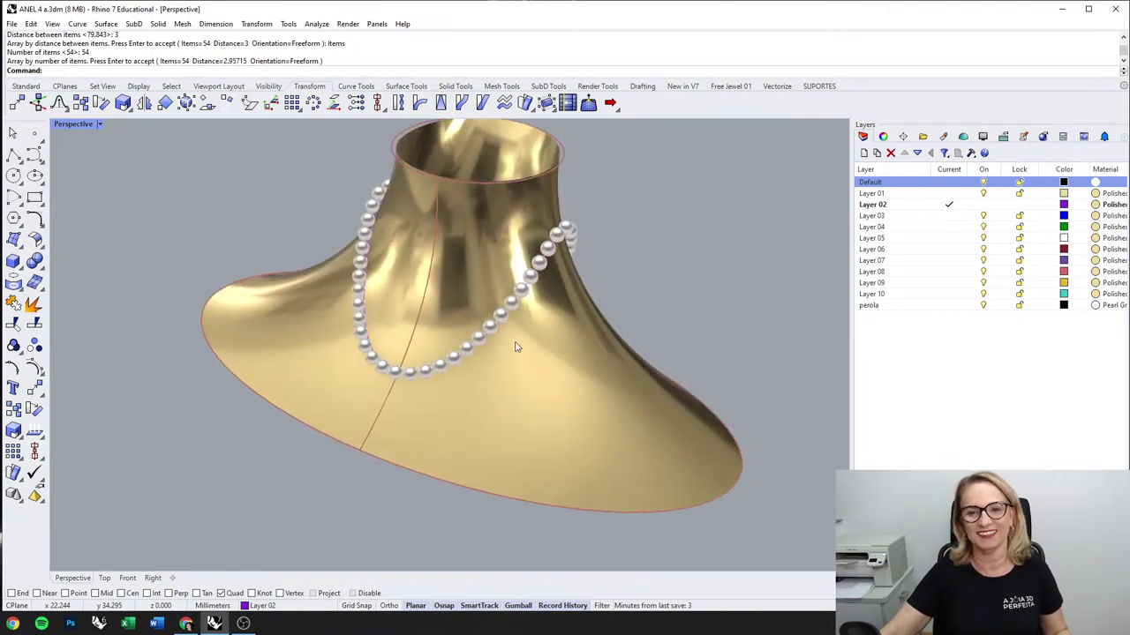
pyautogui.scroll(10, 516, 347)
pyautogui.click(589, 406)
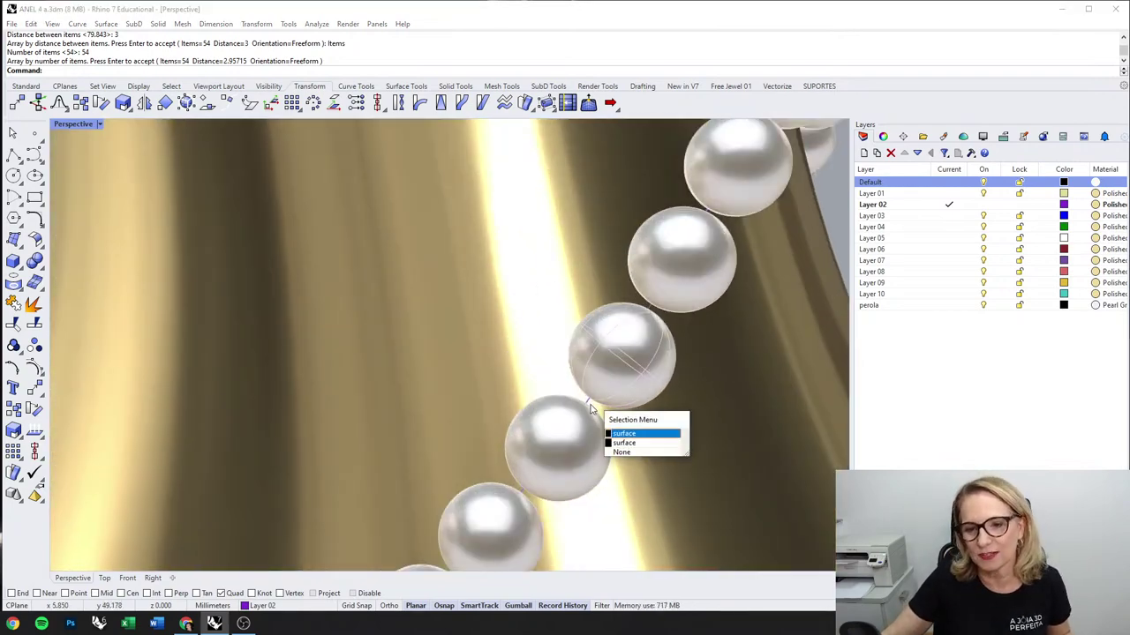
pyautogui.press('Down')
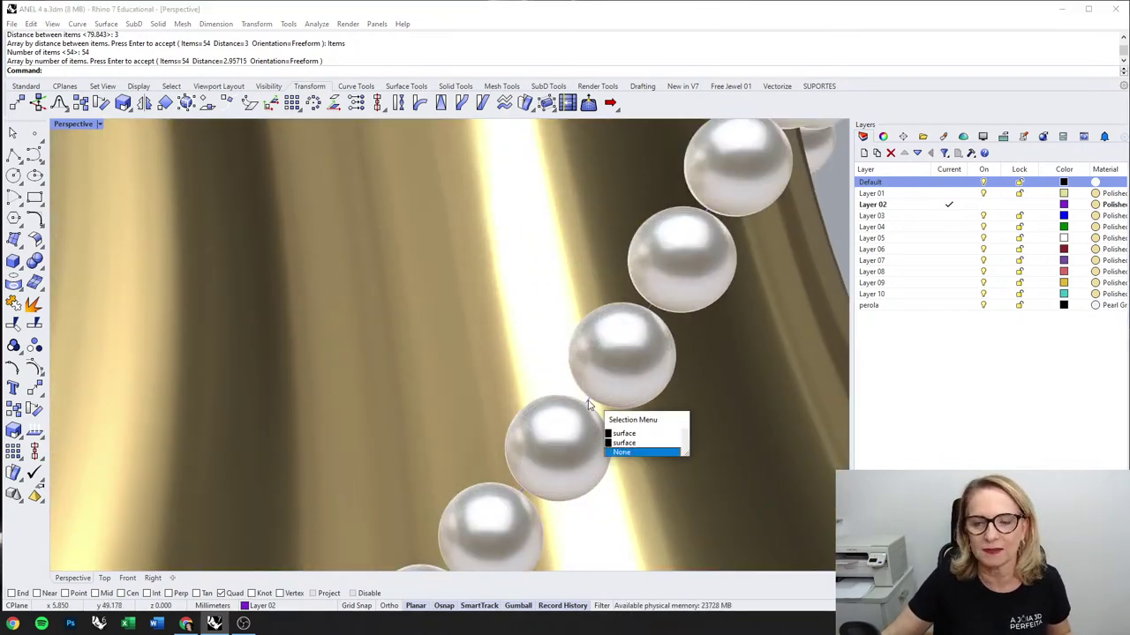
pyautogui.press('Return')
pyautogui.scroll(-10, 543, 294)
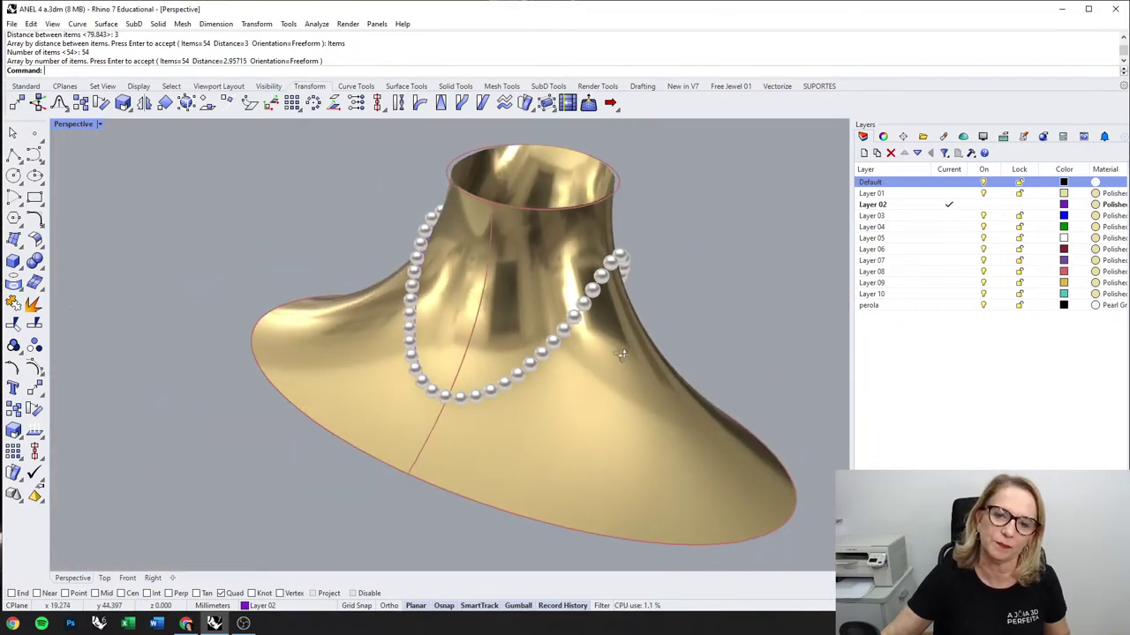
pyautogui.moveTo(543, 294); pyautogui.dragTo(624, 354, button='right')
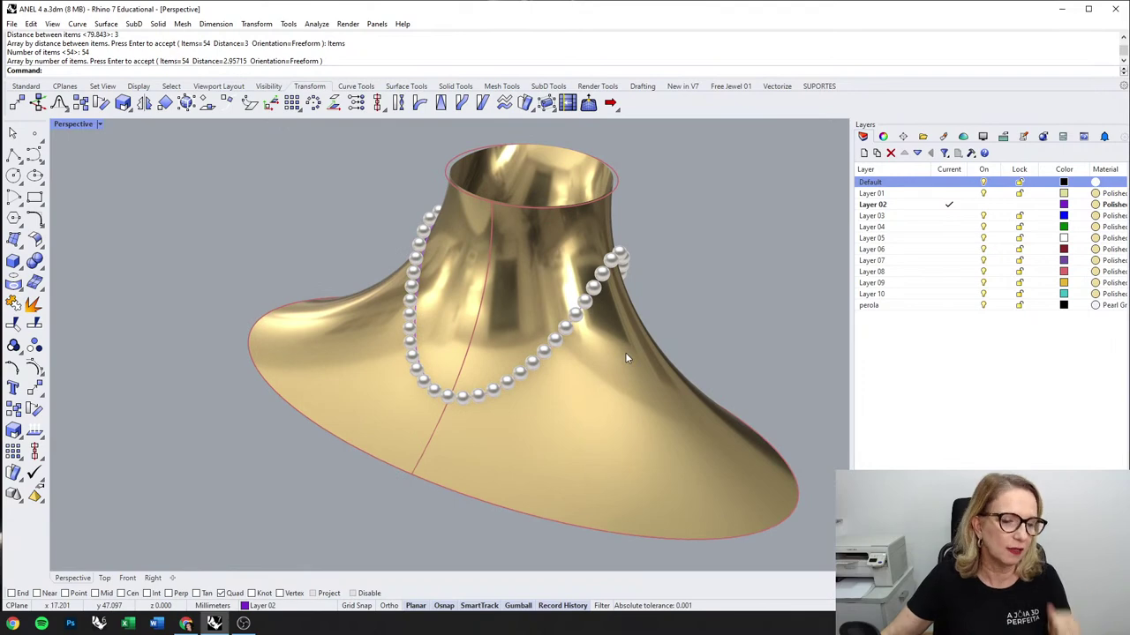
# Step: Save the model under the new name BUSTO COM PEROLA in the PARA A AULA folder
pyautogui.click(11, 25)
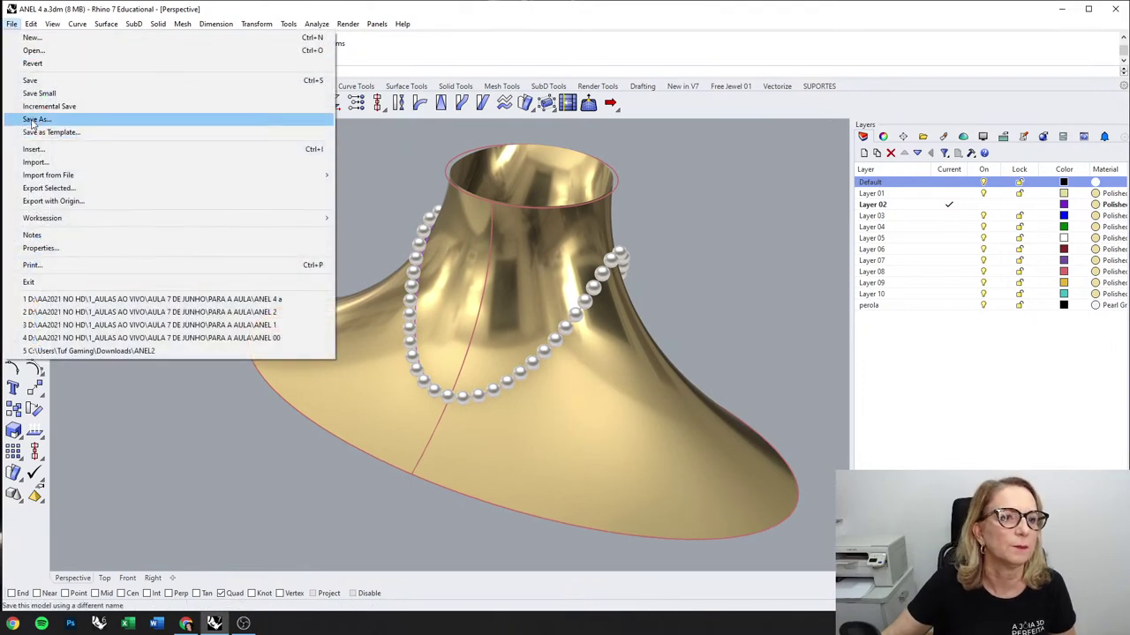
pyautogui.click(36, 116)
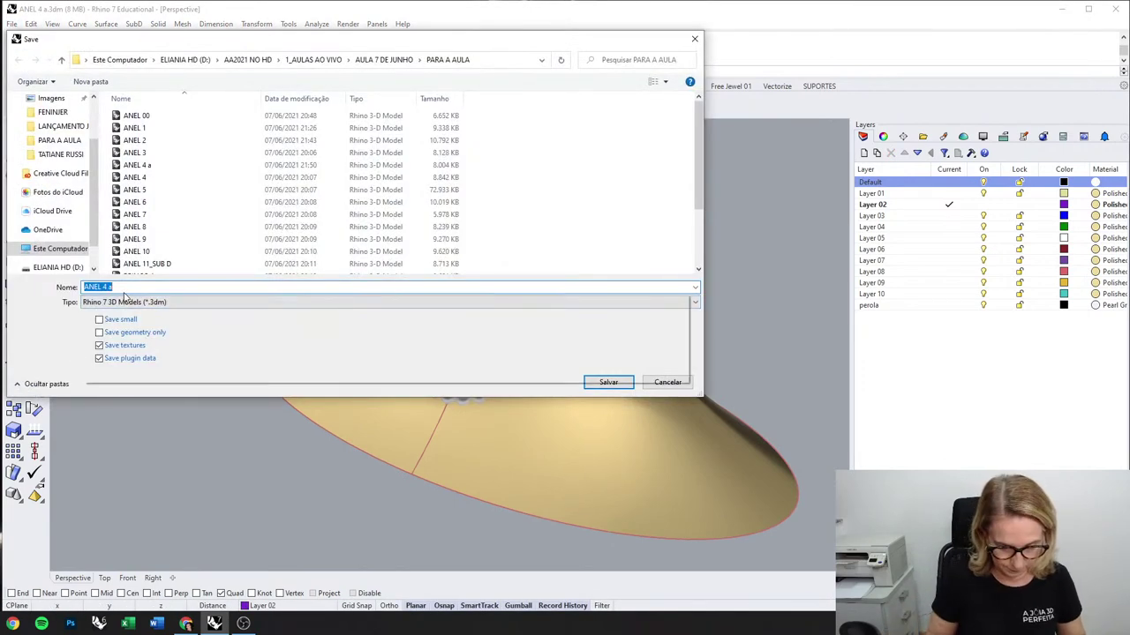
pyautogui.write('bus')
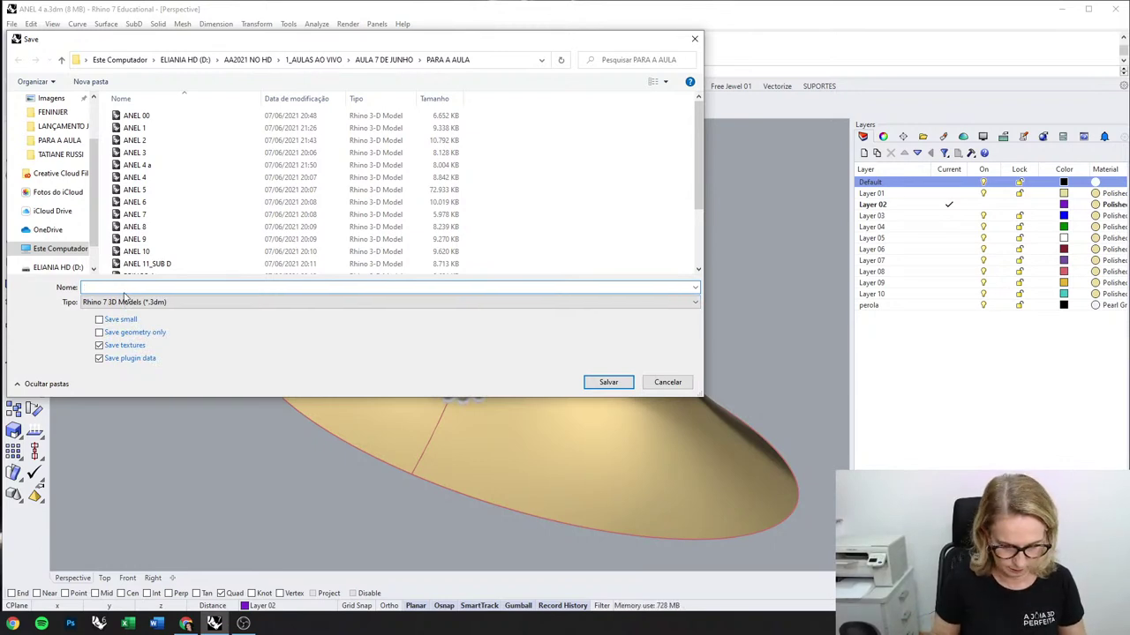
pyautogui.write('BUSTO')
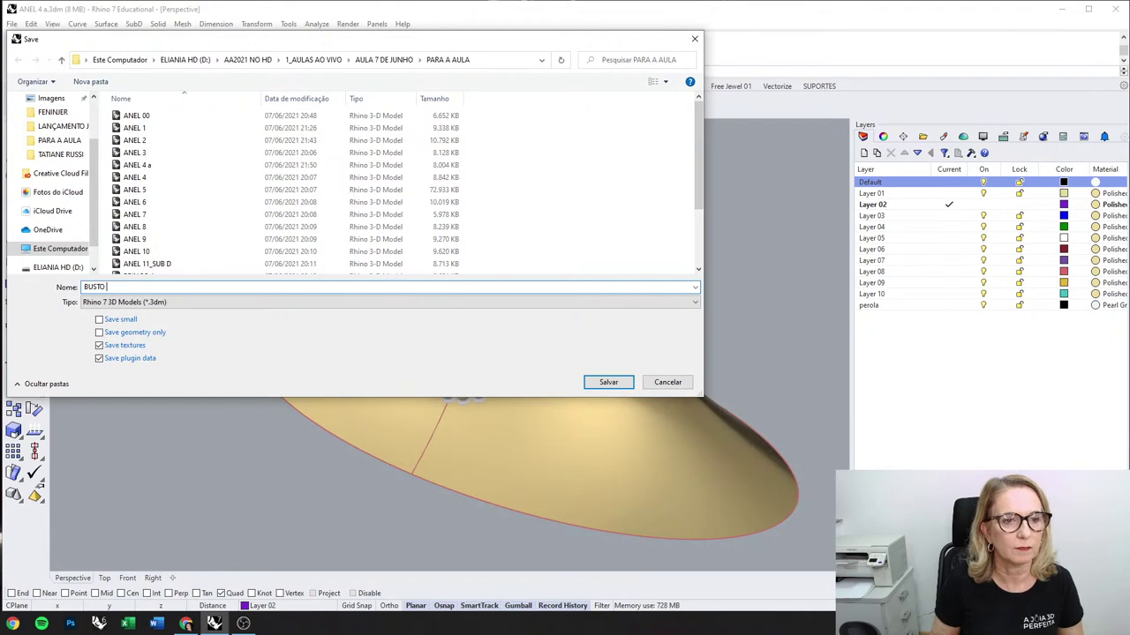
pyautogui.write(' COM PERO')
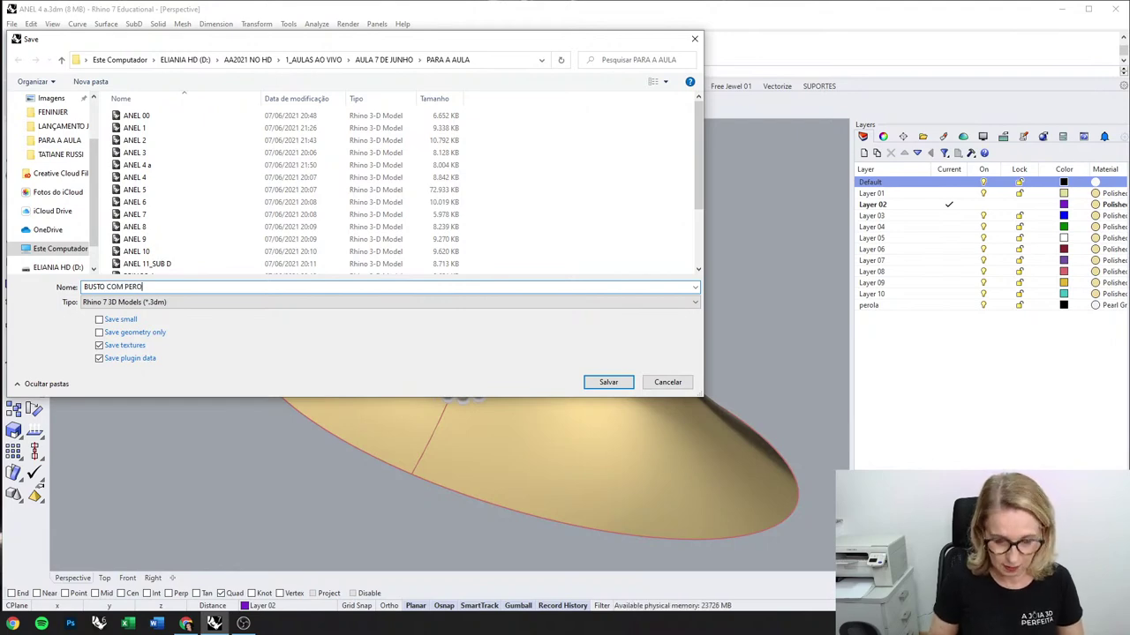
pyautogui.write('LA')
pyautogui.press('Return')
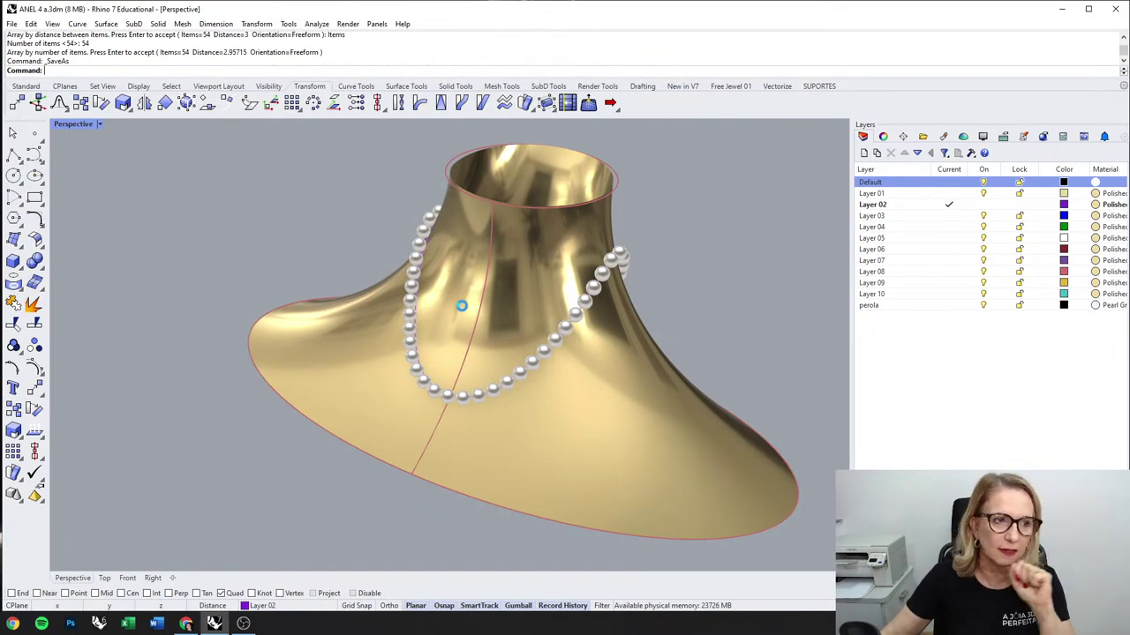
# Step: Move all the pearls together with their curve along negative Y, clear of the bust, in the maximized Right view
pyautogui.moveTo(547, 353); pyautogui.dragTo(472, 311, button='right')
pyautogui.scroll(-4, 416, 273)
pyautogui.moveTo(399, 329); pyautogui.dragTo(495, 297, button='right')
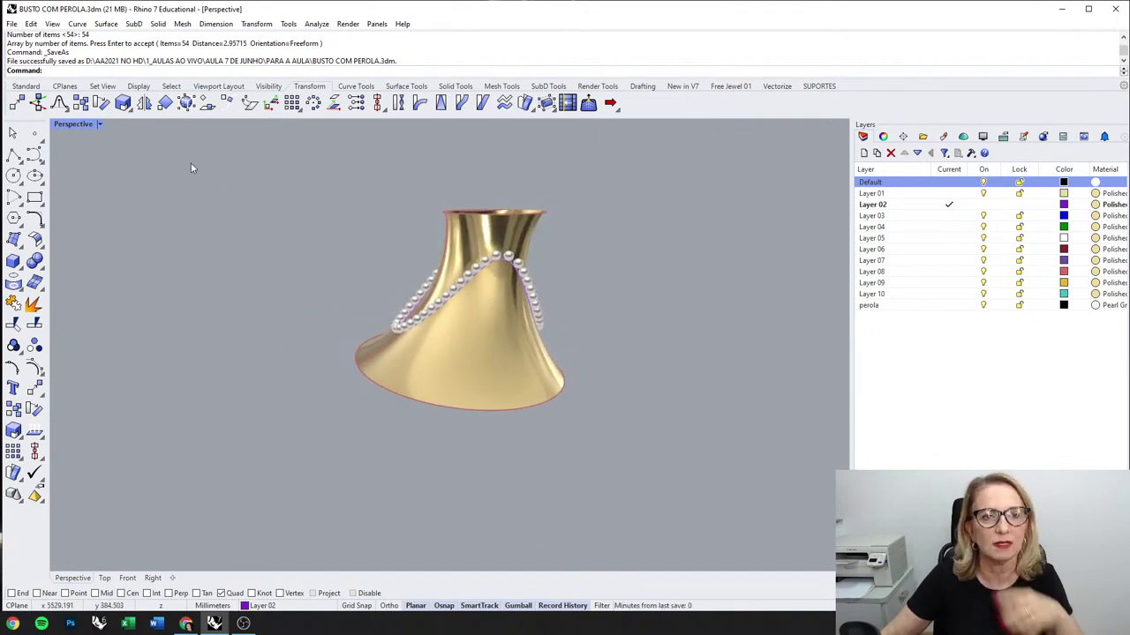
pyautogui.doubleClick(76, 125)
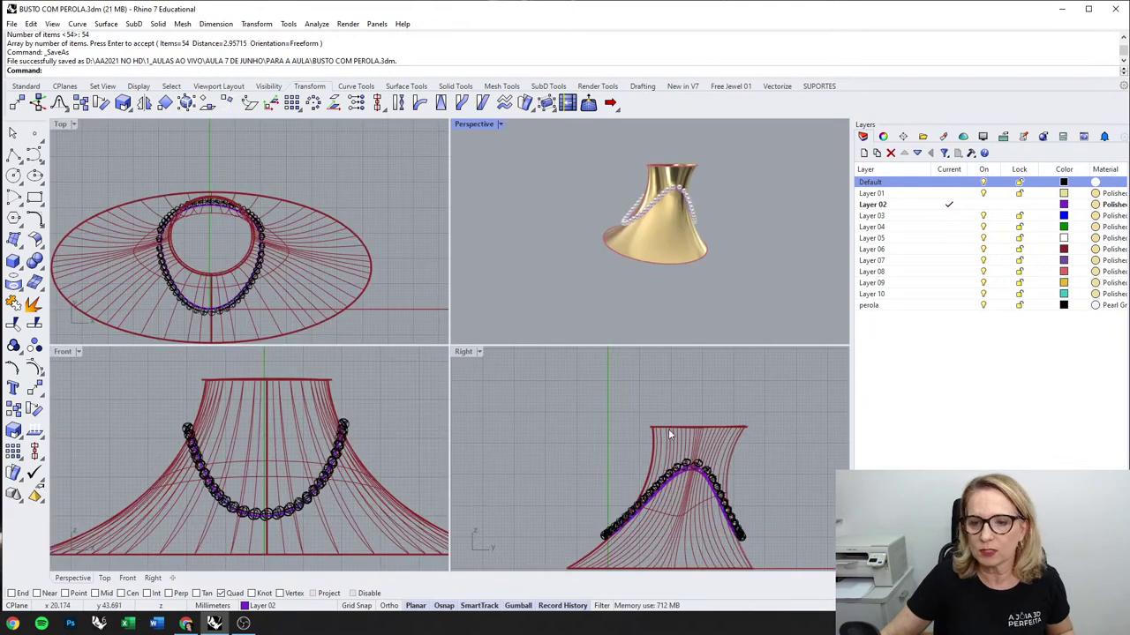
pyautogui.doubleClick(473, 353)
pyautogui.scroll(-2, 364, 367)
pyautogui.moveTo(302, 352); pyautogui.dragTo(644, 476)
pyautogui.click(339, 344)
pyautogui.moveTo(339, 344); pyautogui.dragTo(635, 438)
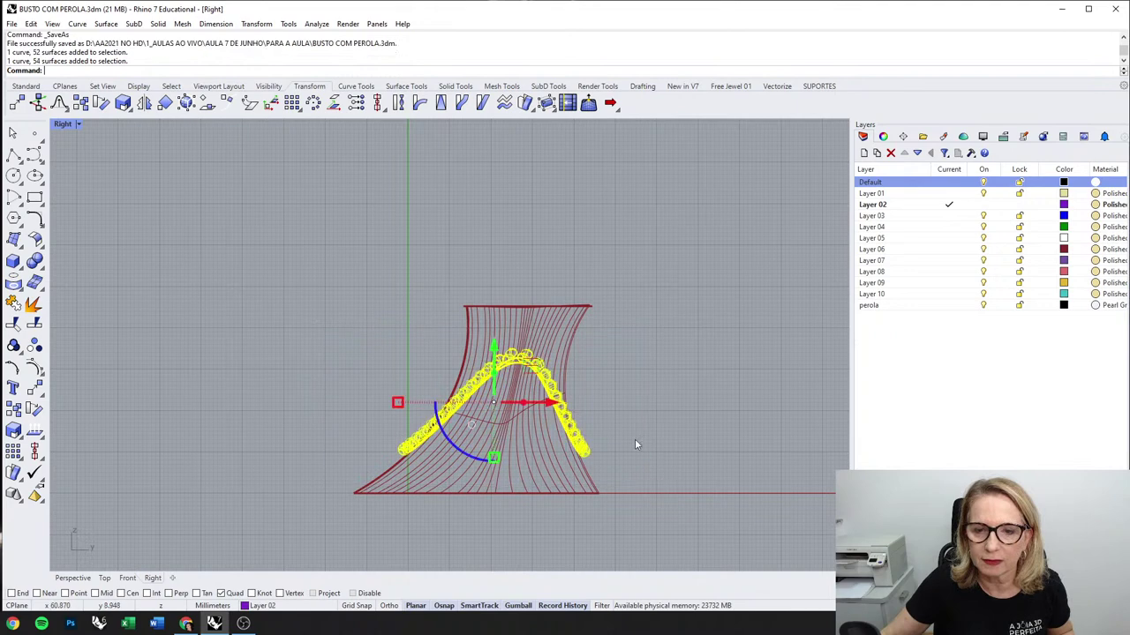
pyautogui.moveTo(554, 404); pyautogui.dragTo(292, 403)
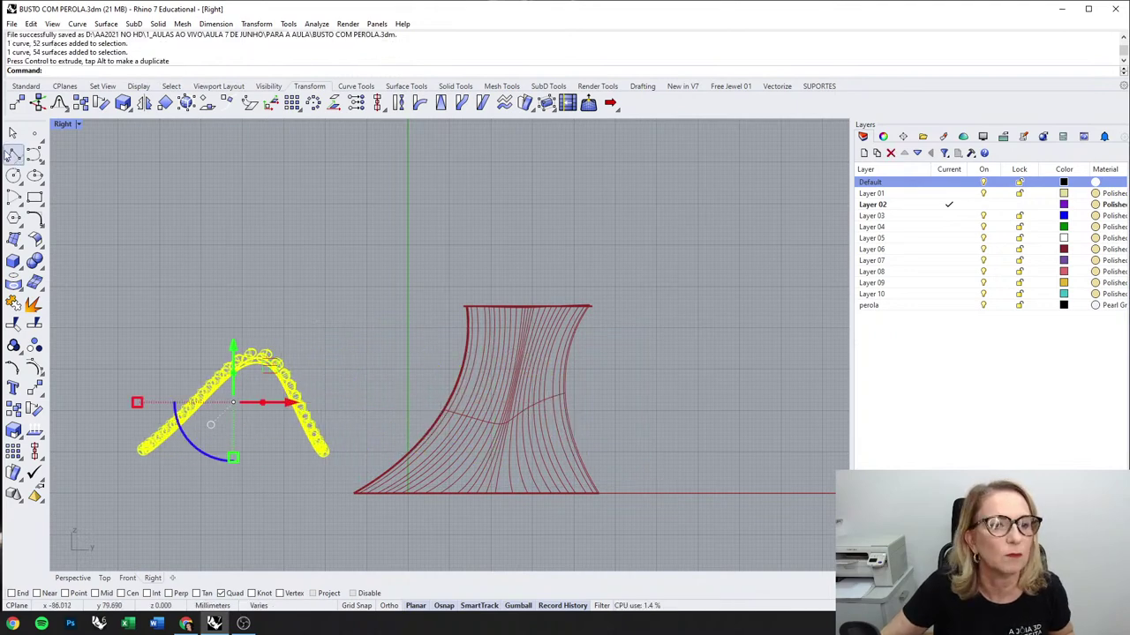
# Step: Draw a five-point interpolated curve in the Right view, rising from outside the bust's sloping front edge and running across the neck past its back edge
pyautogui.click(356, 86)
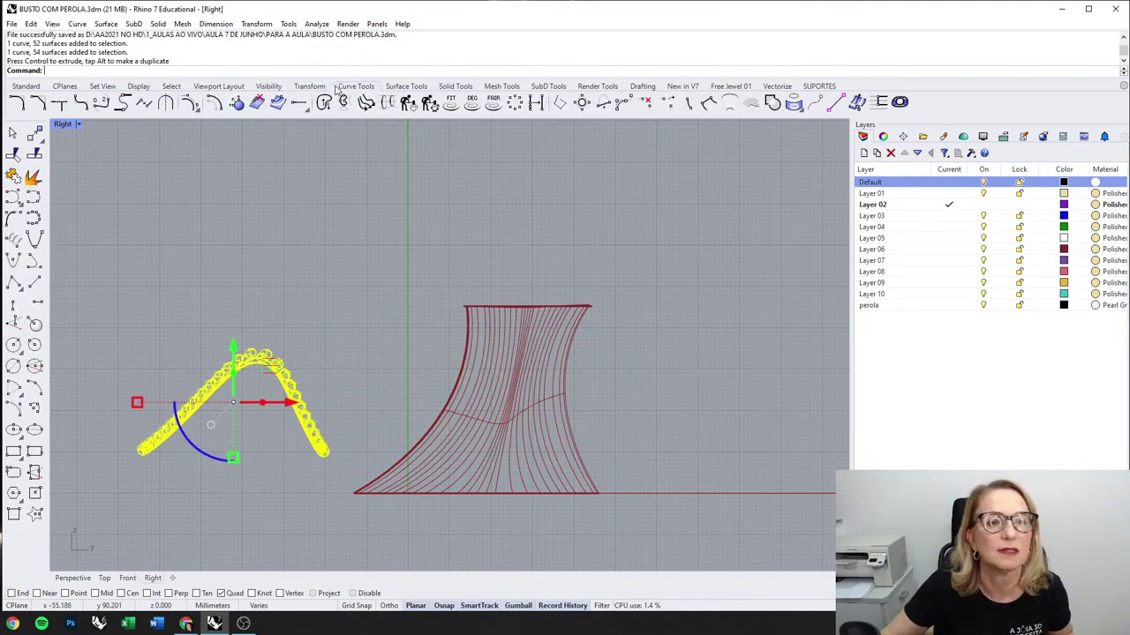
pyautogui.scroll(3, 463, 417)
pyautogui.click(34, 217)
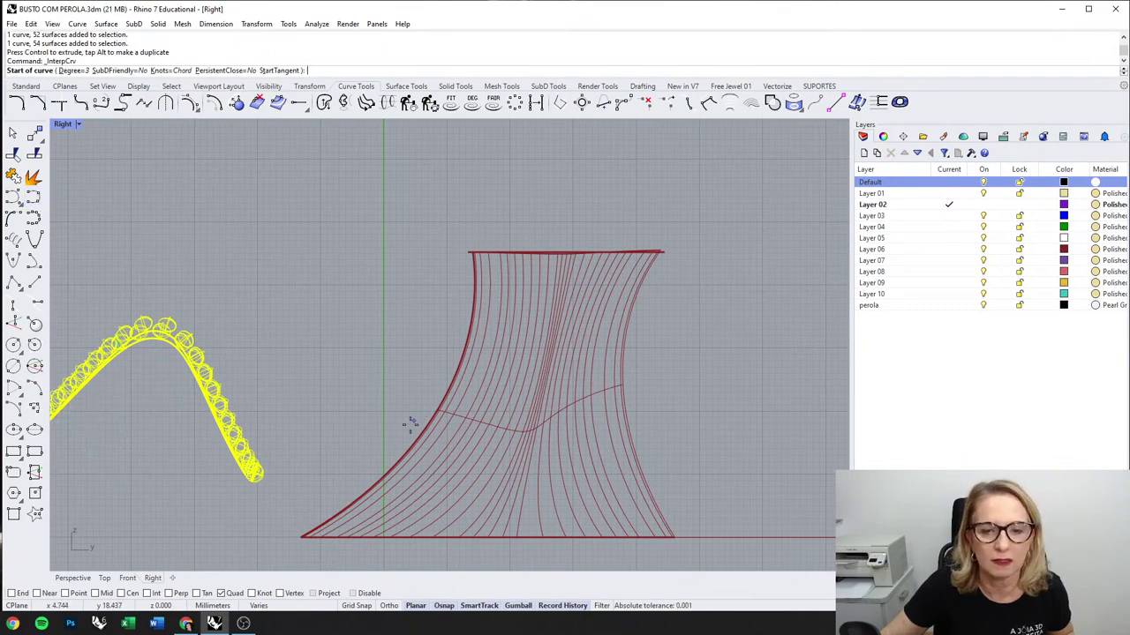
pyautogui.click(396, 435)
pyautogui.click(444, 364)
pyautogui.click(477, 326)
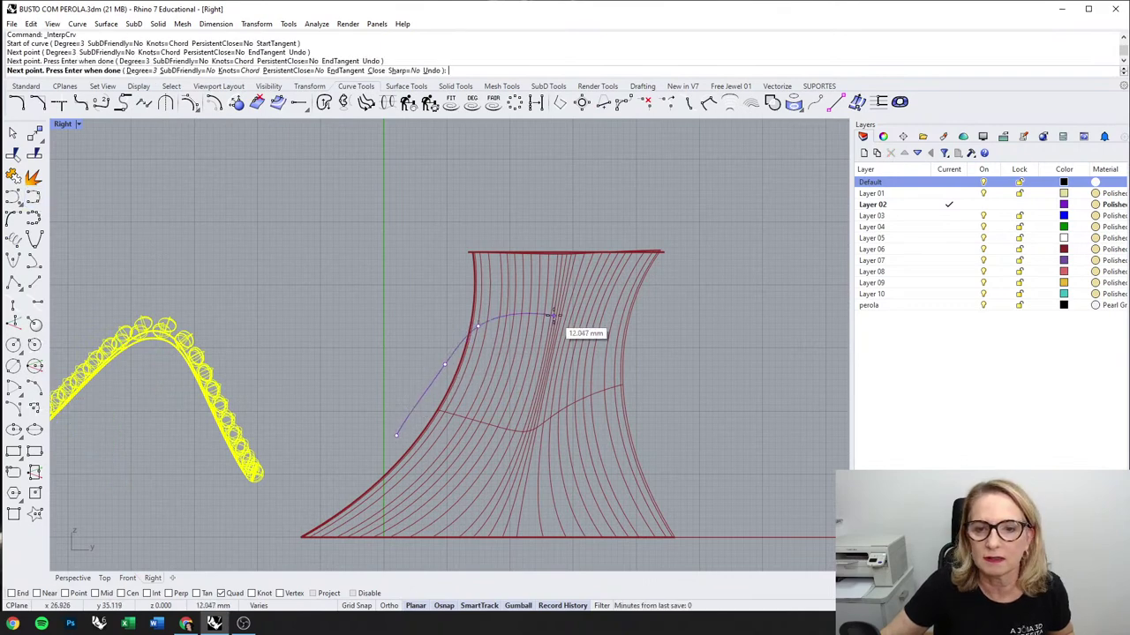
pyautogui.click(554, 315)
pyautogui.click(642, 303)
pyautogui.press('Return')
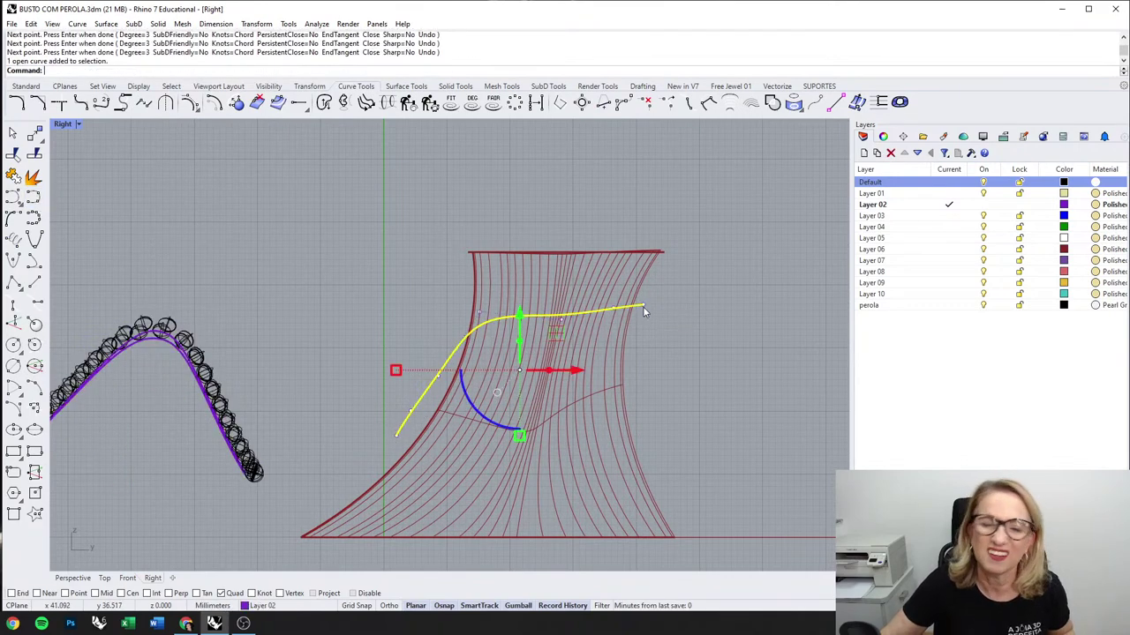
# Step: Project the new side curve onto the bust surface from the Right view and show the result in Perspective
pyautogui.click(647, 101)
pyautogui.click(591, 298)
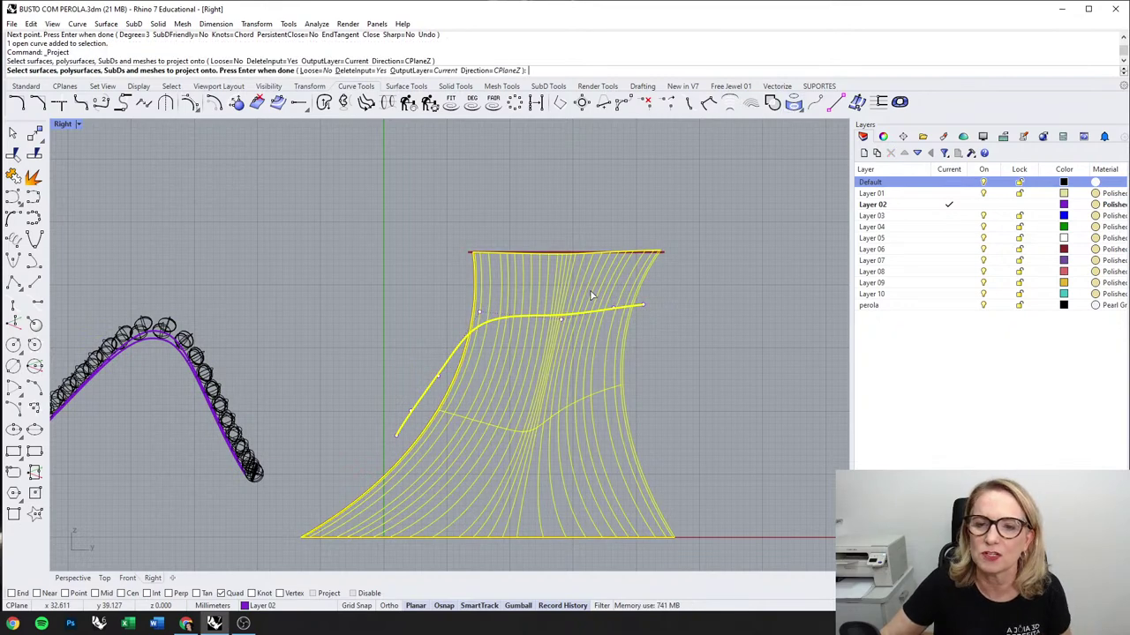
pyautogui.press('Return')
pyautogui.click(72, 578)
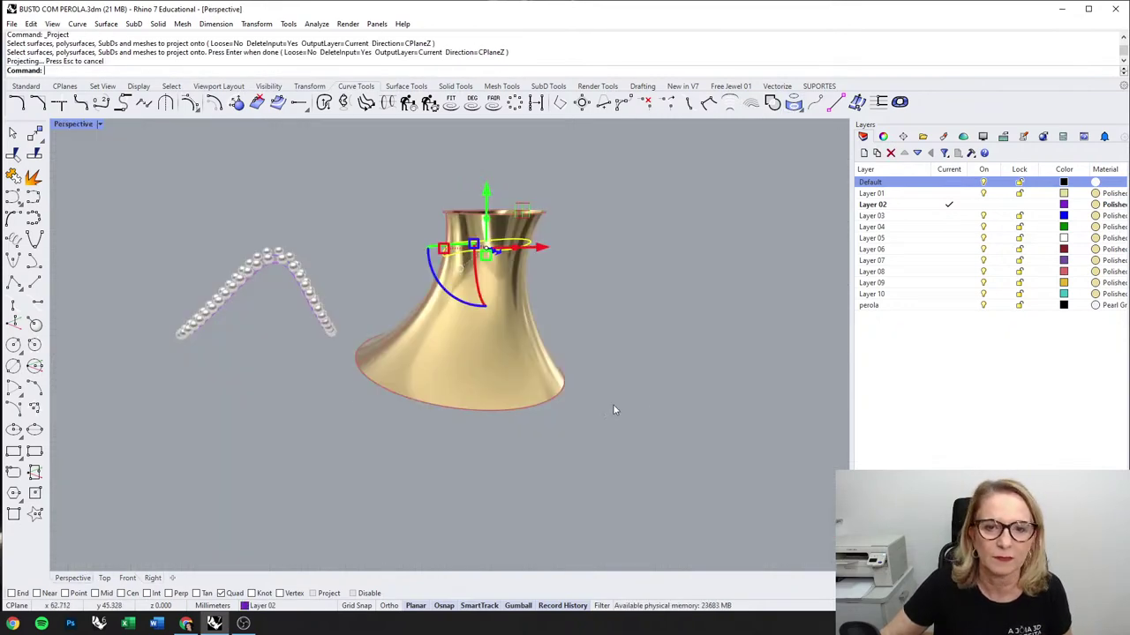
# Step: Undo the side projection and lower the curve's three front control points along the bust's front slope in the Right view
pyautogui.press('Escape')
pyautogui.moveTo(613, 404); pyautogui.dragTo(668, 385, button='right')
pyautogui.doubleClick(69, 127)
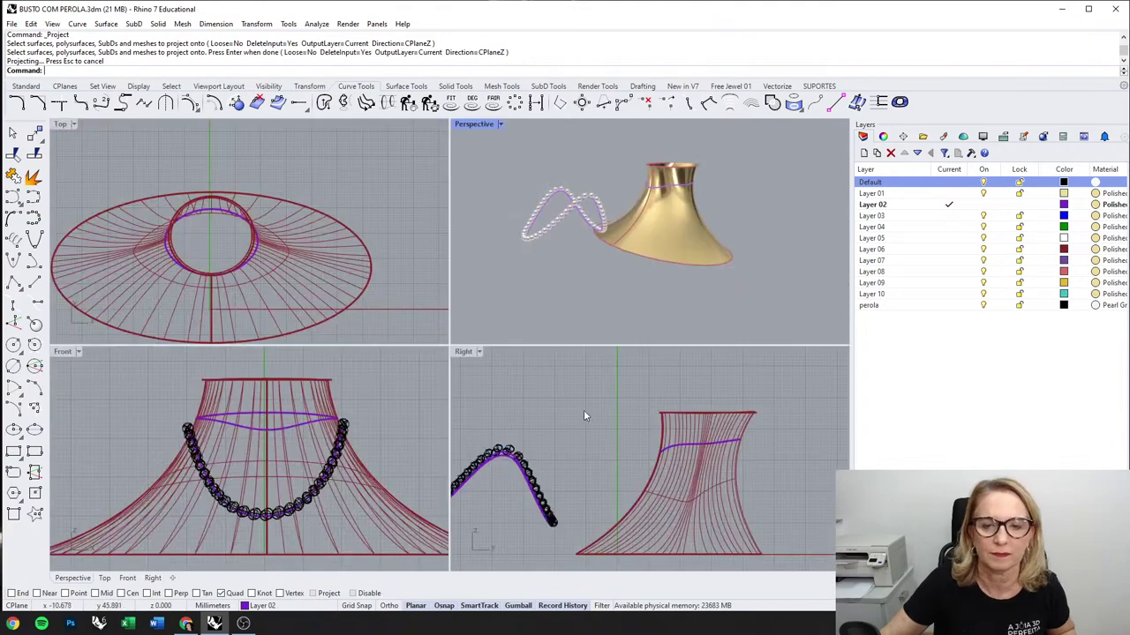
pyautogui.hotkey('ctrl', 'z')
pyautogui.moveTo(661, 456); pyautogui.dragTo(627, 437, button='right')
pyautogui.moveTo(581, 419); pyautogui.dragTo(658, 474)
pyautogui.press('Escape')
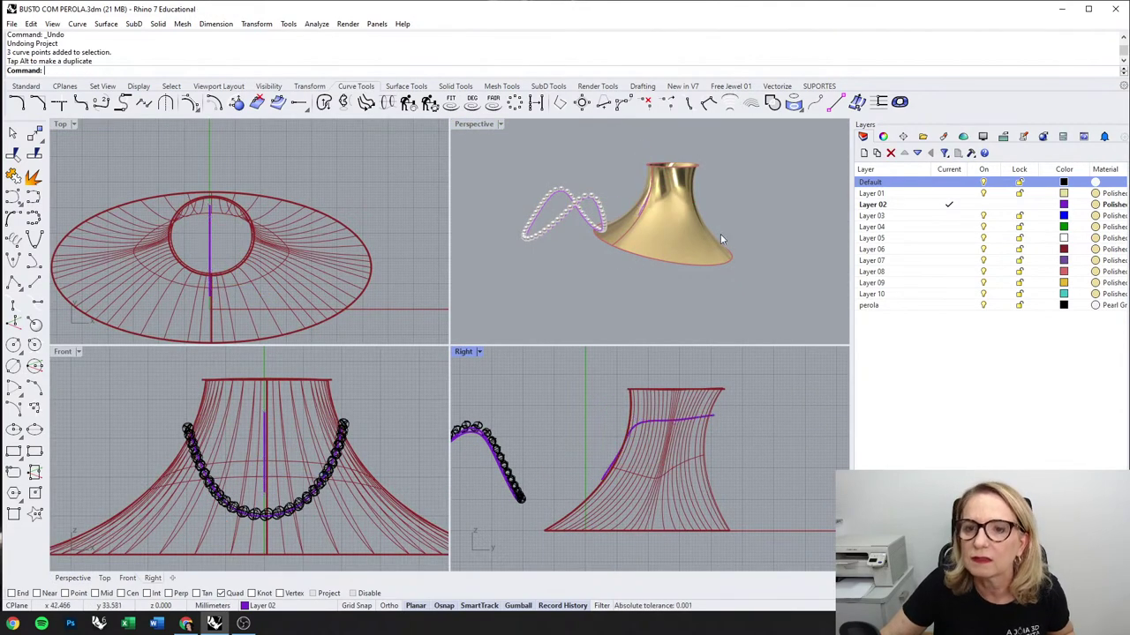
# Step: Project the reshaped side curve onto the bust surface from the Right view and inspect it in Perspective
pyautogui.click(794, 102)
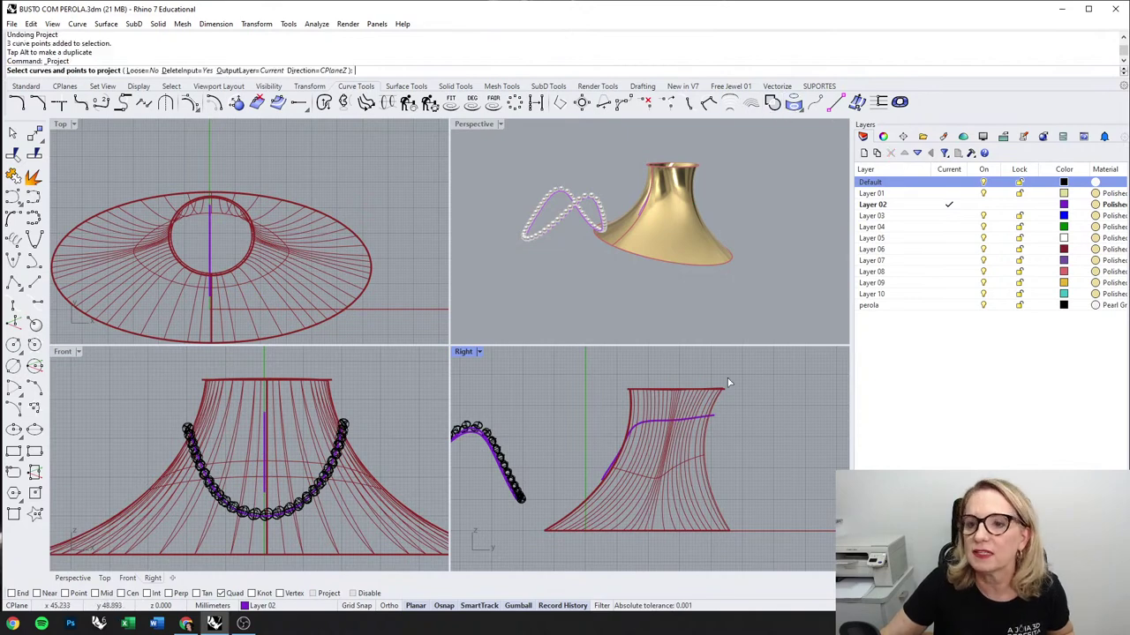
pyautogui.click(714, 415)
pyautogui.rightClick(717, 416)
pyautogui.click(712, 404)
pyautogui.rightClick(712, 404)
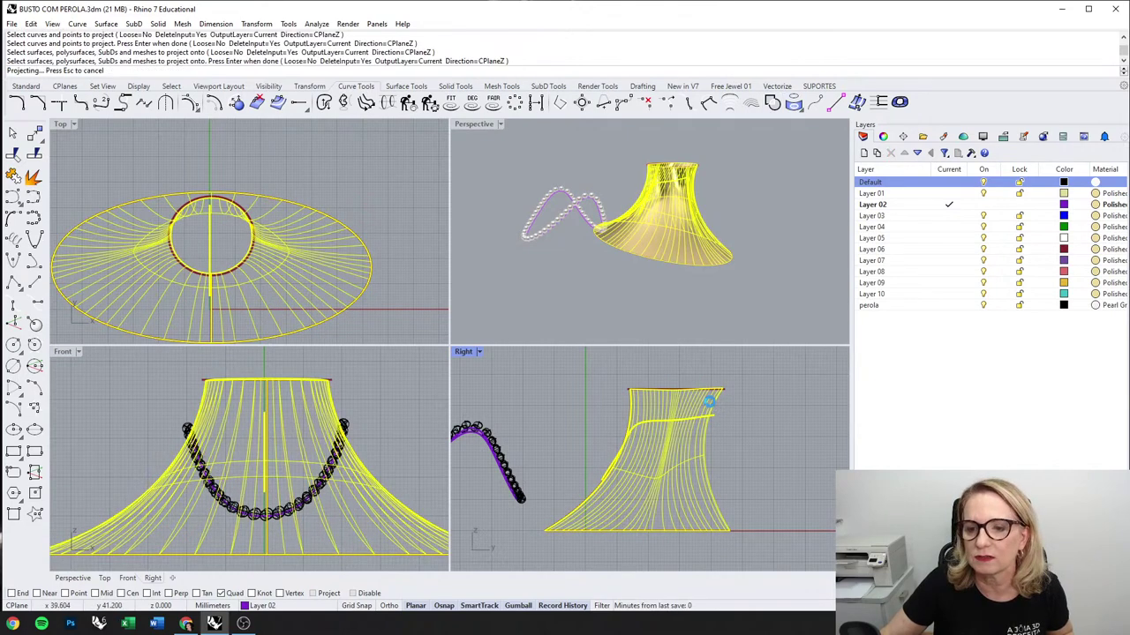
pyautogui.click(760, 263)
pyautogui.moveTo(759, 263); pyautogui.dragTo(792, 267, button='right')
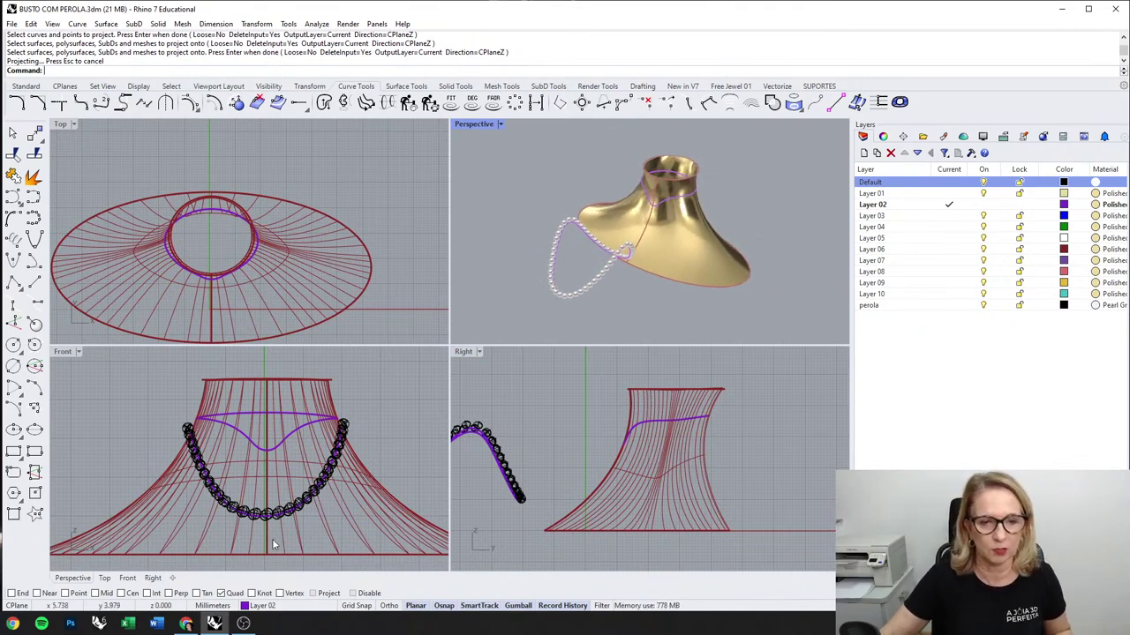
pyautogui.moveTo(638, 196); pyautogui.dragTo(682, 255, button='right')
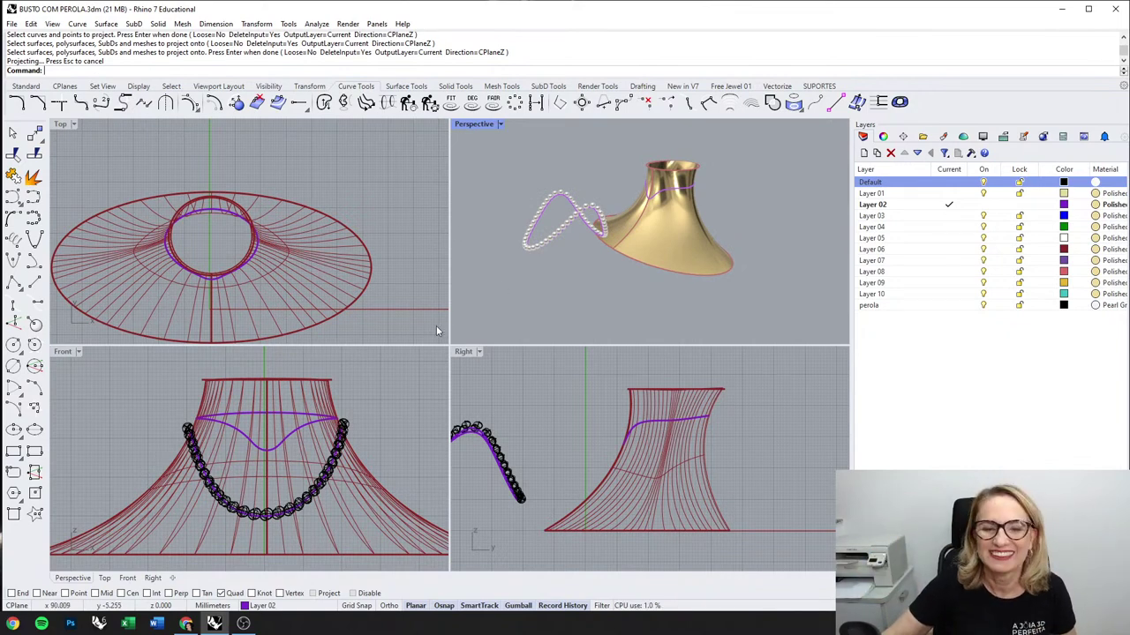
pyautogui.scroll(-2, 265, 244)
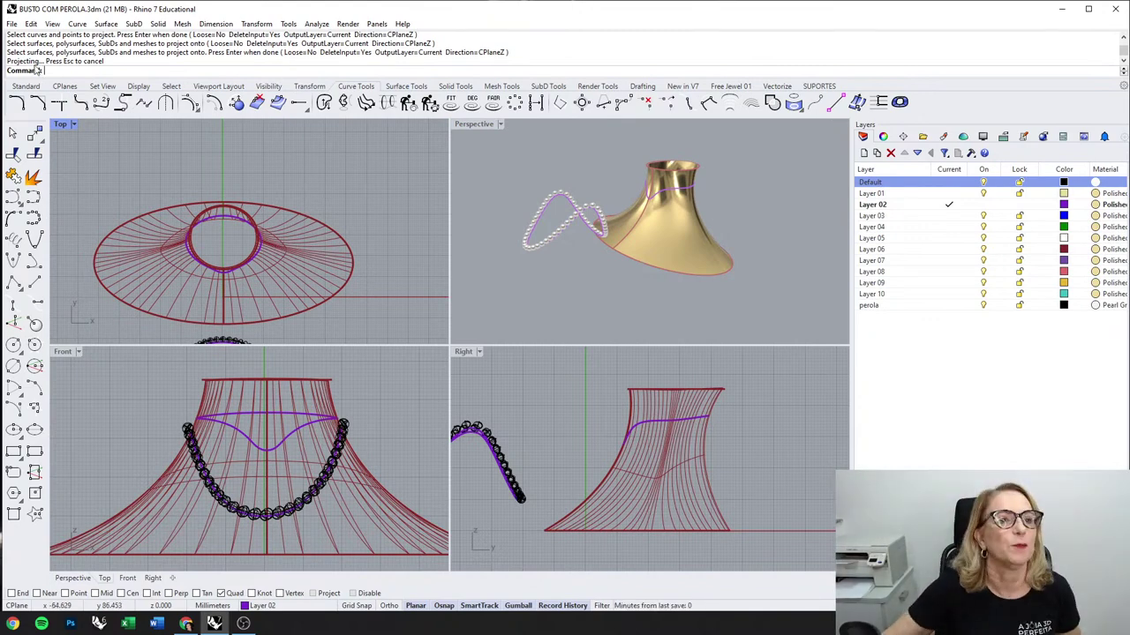
pyautogui.click(12, 24)
pyautogui.click(444, 187)
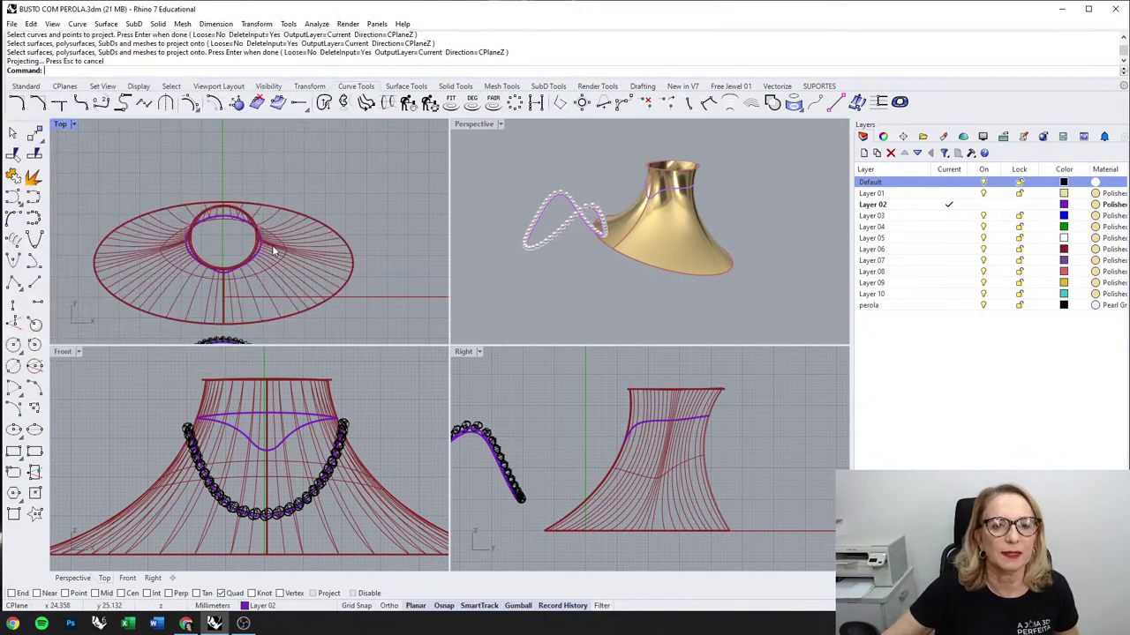
# Step: Undo the necklace curves, pearl strand and bust, going back to the earlier ring model with its two pearls
pyautogui.hotkey('ctrl', 'z')
pyautogui.hotkey('ctrl', 'z')
pyautogui.hotkey('ctrl', 'z')
pyautogui.hotkey('ctrl', 'z')
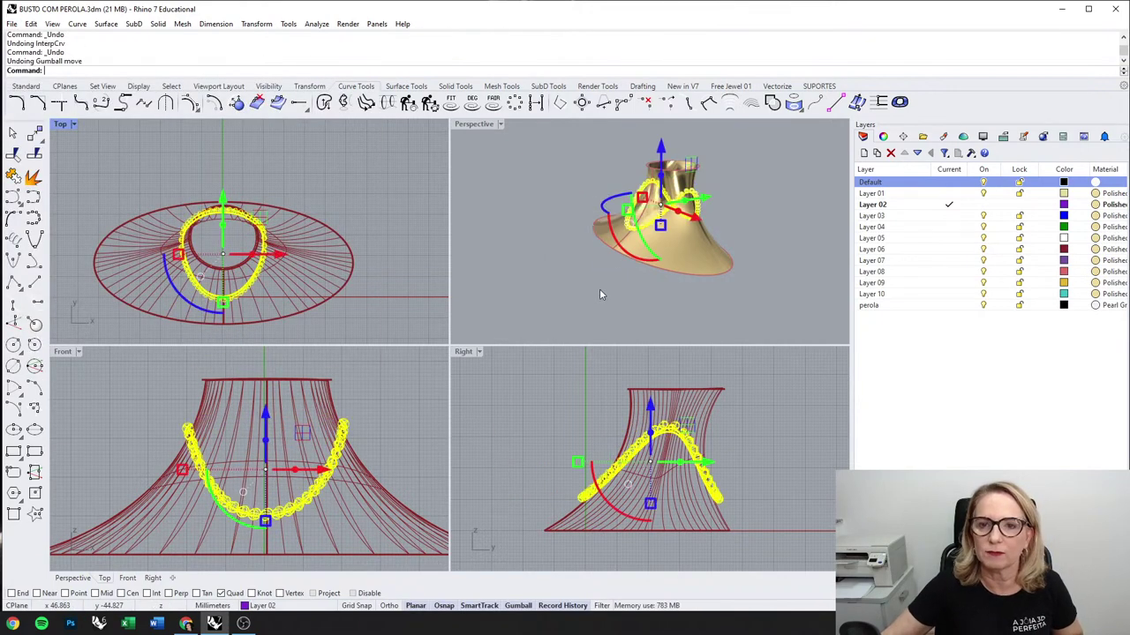
pyautogui.hotkey('ctrl', 'z')
pyautogui.hotkey('ctrl', 'z')
pyautogui.hotkey('ctrl', 'z')
pyautogui.hotkey('ctrl', 'z')
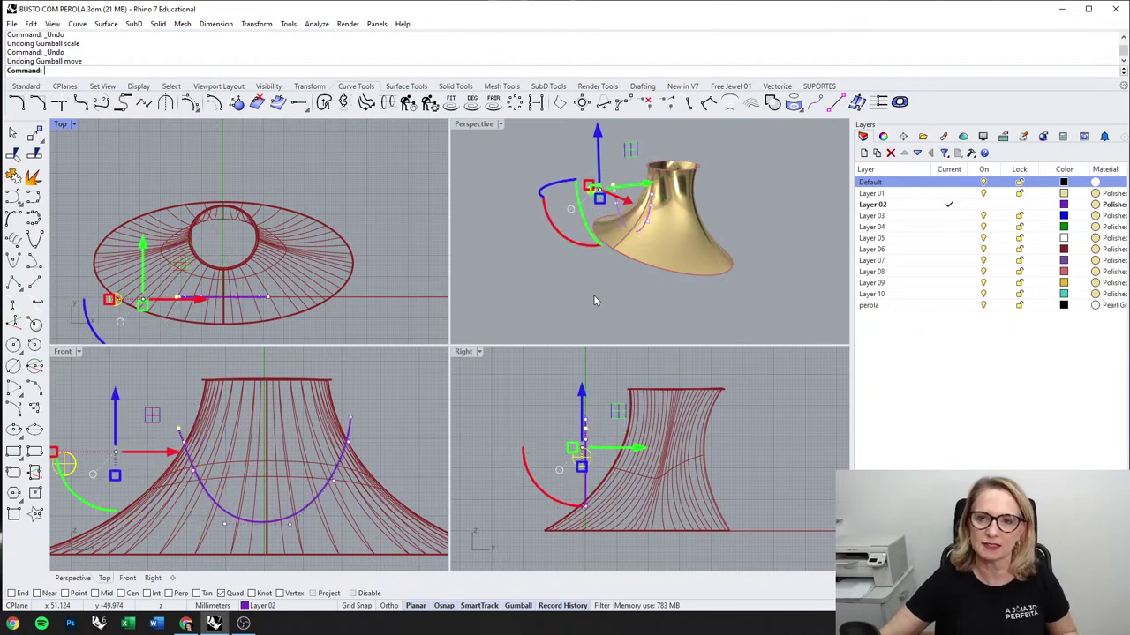
pyautogui.hotkey('ctrl', 'z')
pyautogui.hotkey('ctrl', 'z')
pyautogui.hotkey('ctrl', 'z')
pyautogui.hotkey('ctrl', 'z')
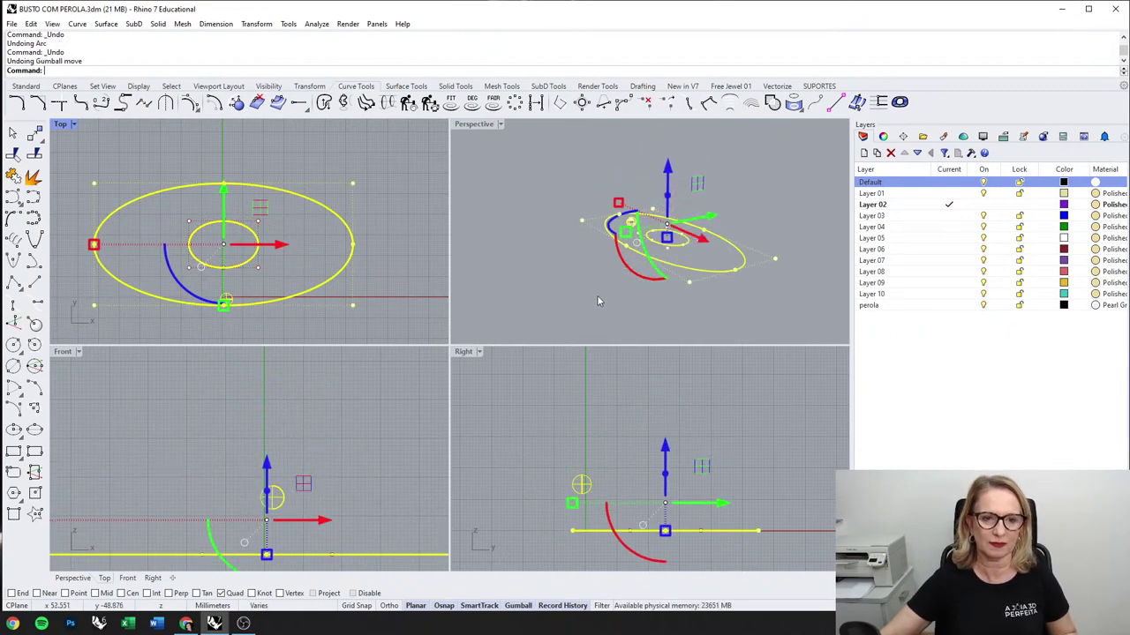
pyautogui.hotkey('ctrl', 'z')
pyautogui.hotkey('ctrl', 'z')
pyautogui.hotkey('ctrl', 'z')
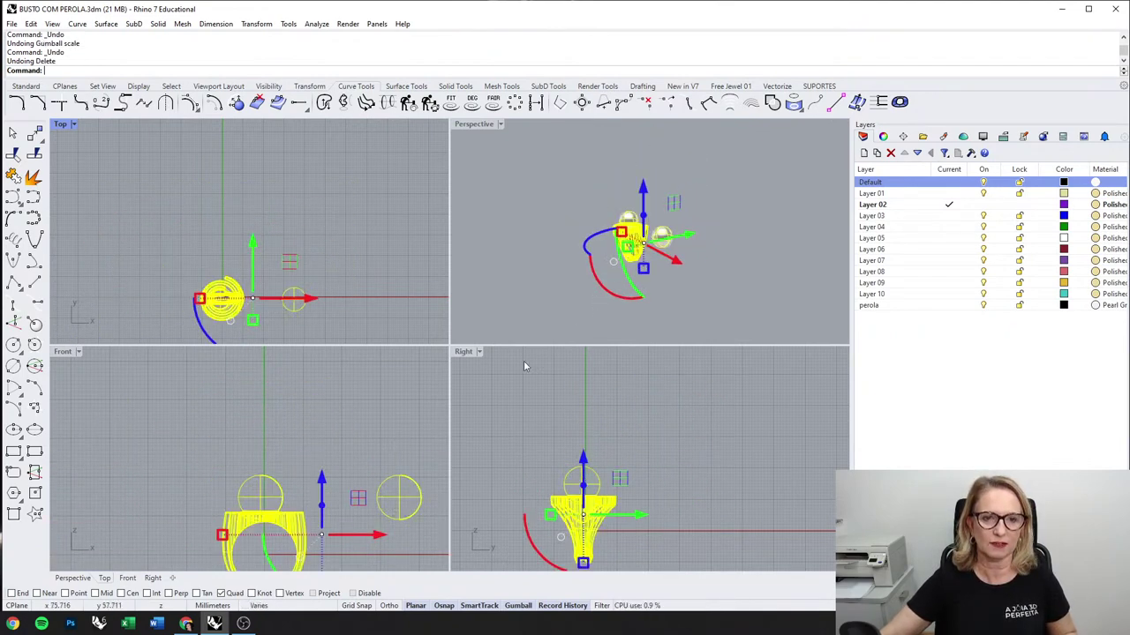
# Step: Delete the ring together with its spiral curve and mounted pearl in the Front view, keeping only the separate pearl
pyautogui.scroll(2, 661, 265)
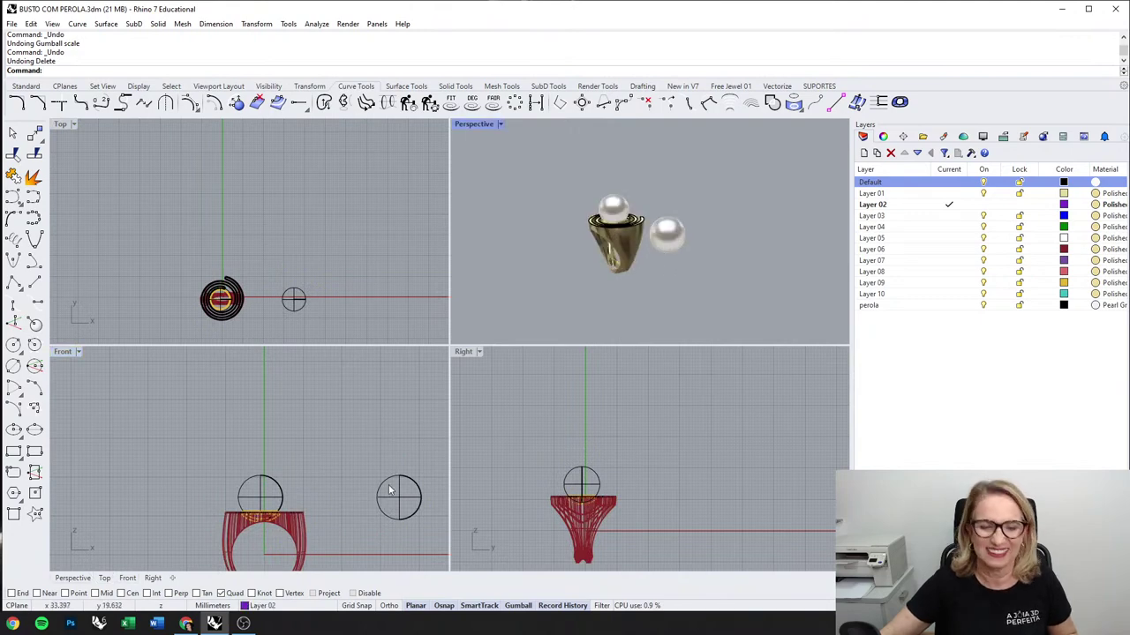
pyautogui.moveTo(389, 490); pyautogui.dragTo(390, 437, button='right')
pyautogui.moveTo(320, 351); pyautogui.dragTo(201, 526)
pyautogui.press('Delete')
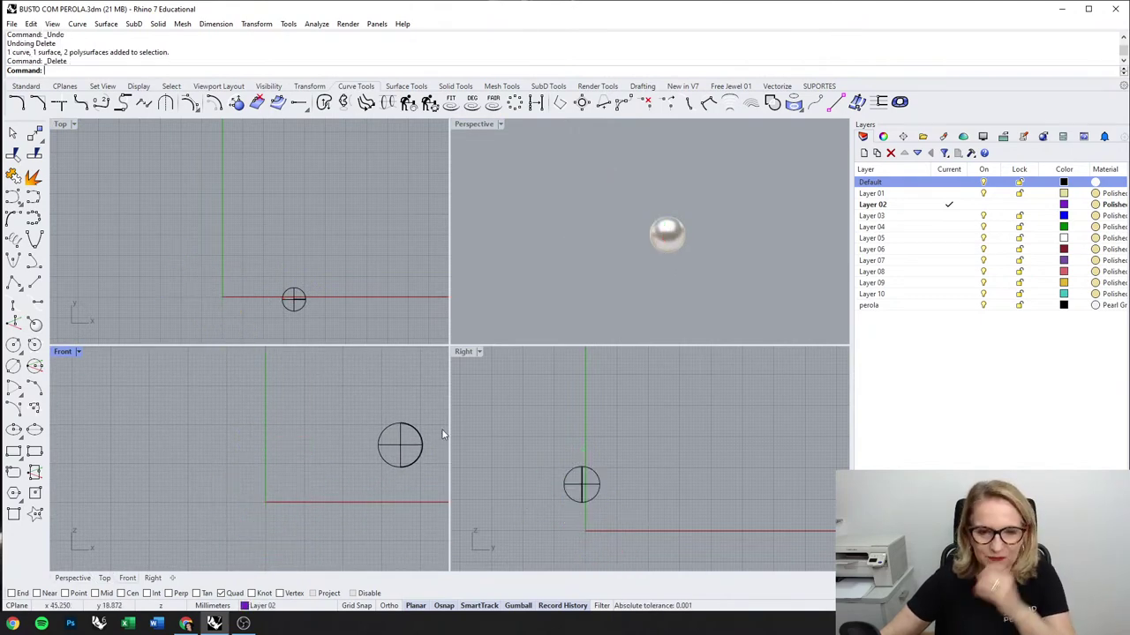
# Step: Move the remaining pearl over to the vertical axis in the Front view and scale it to a 10 mm diameter
pyautogui.moveTo(420, 450); pyautogui.dragTo(285, 433)
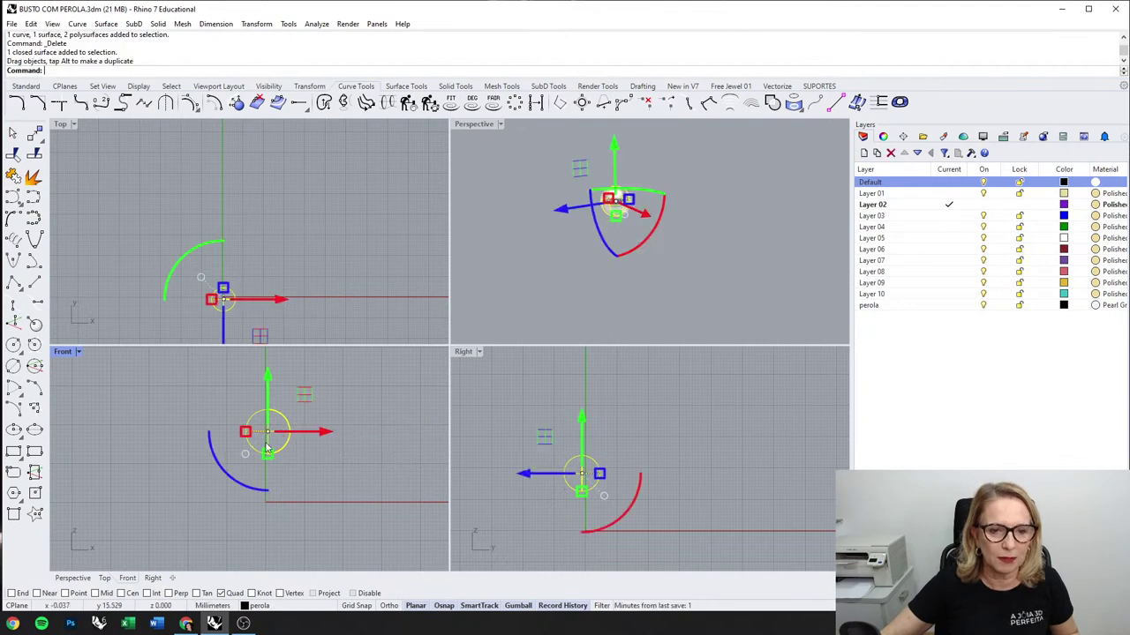
pyautogui.scroll(3, 280, 450)
pyautogui.middleClick(280, 450)
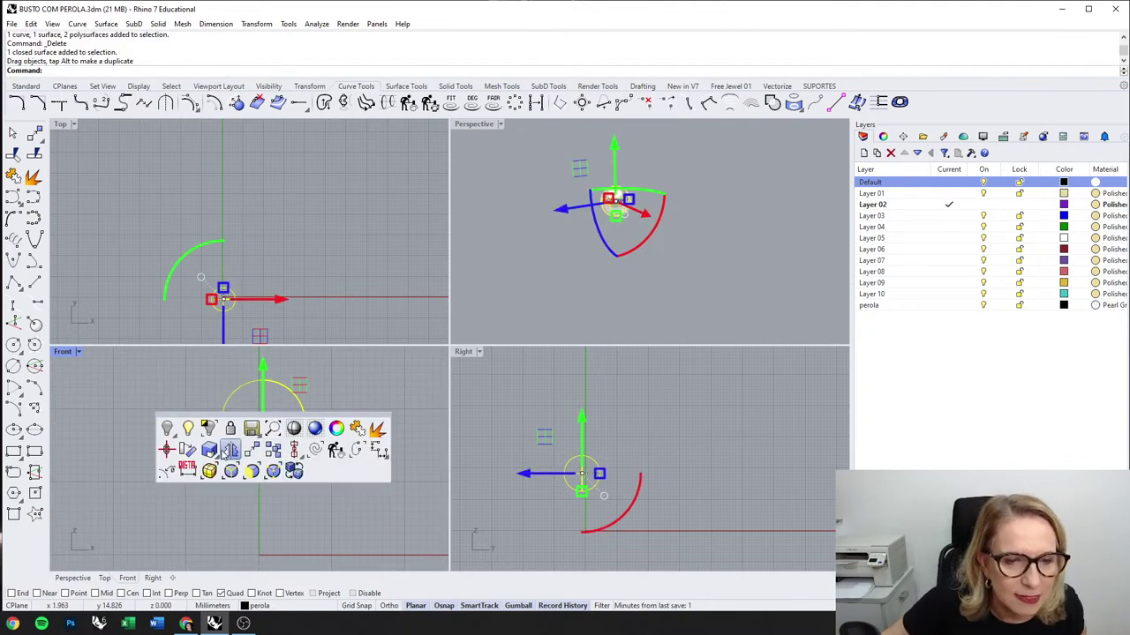
pyautogui.click(215, 436)
pyautogui.click(221, 423)
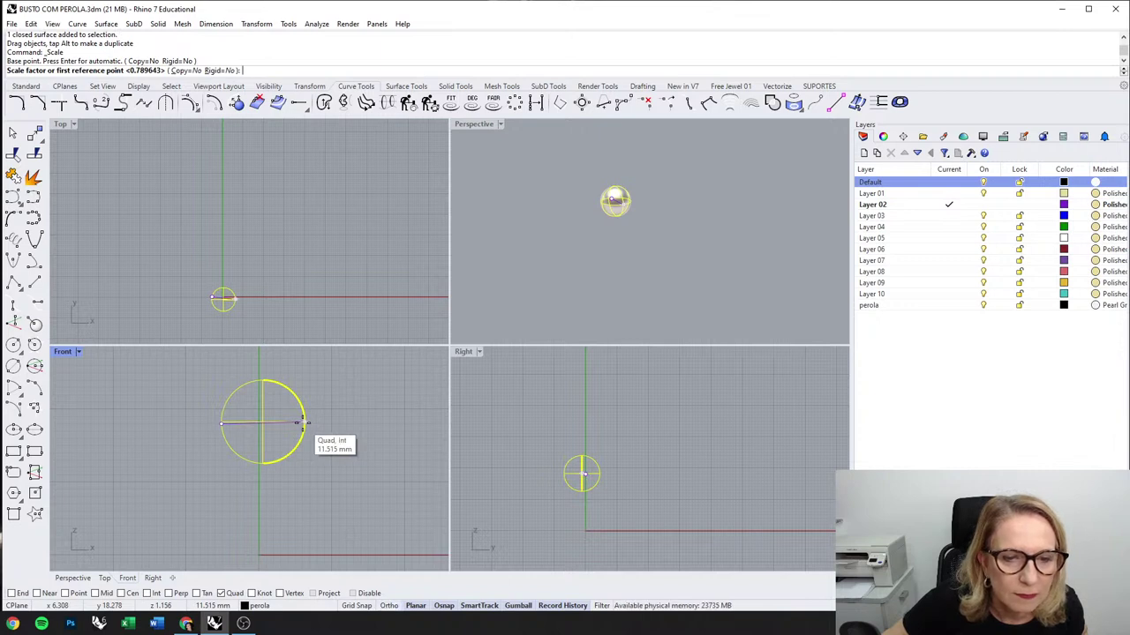
pyautogui.press('Return')
pyautogui.press('Return')
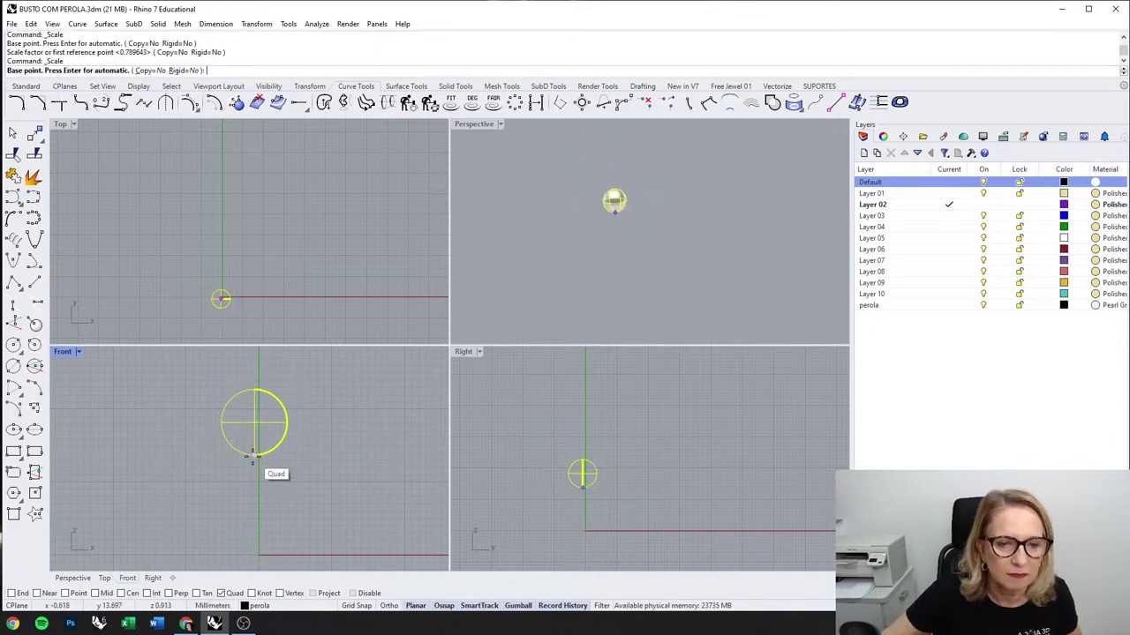
pyautogui.click(254, 456)
pyautogui.click(256, 390)
pyautogui.write('10')
pyautogui.press('Return')
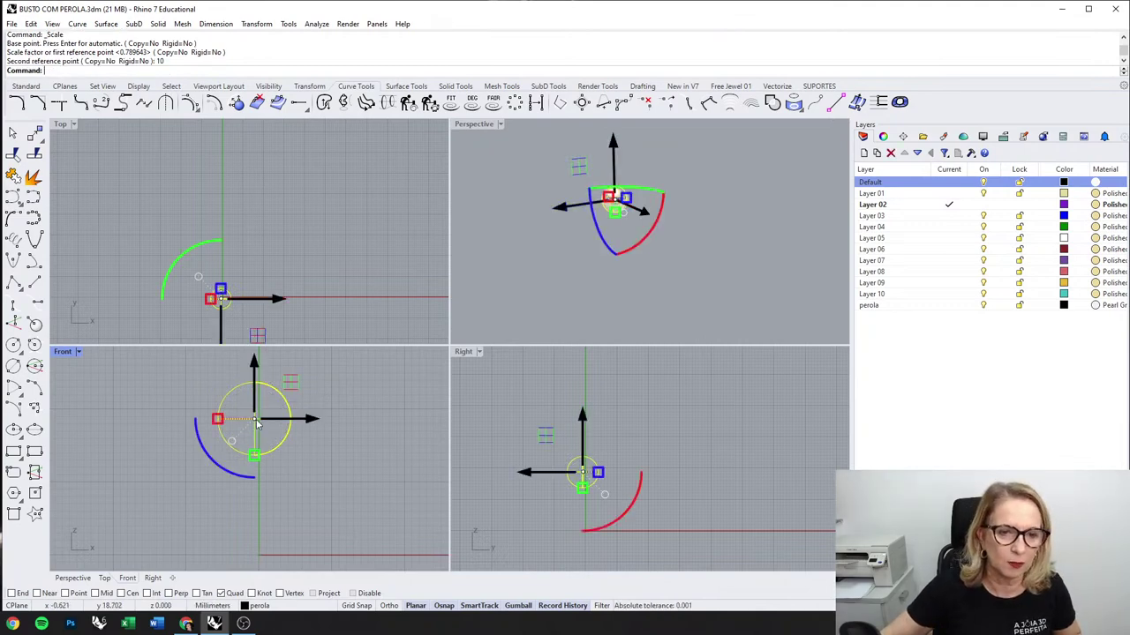
# Step: Center the pearl on the origin and raise it about 16.7 mm along the vertical axis in the Front view
pyautogui.moveTo(255, 419); pyautogui.dragTo(280, 397)
pyautogui.write('0')
pyautogui.press('Return')
pyautogui.scroll(-6, 290, 435)
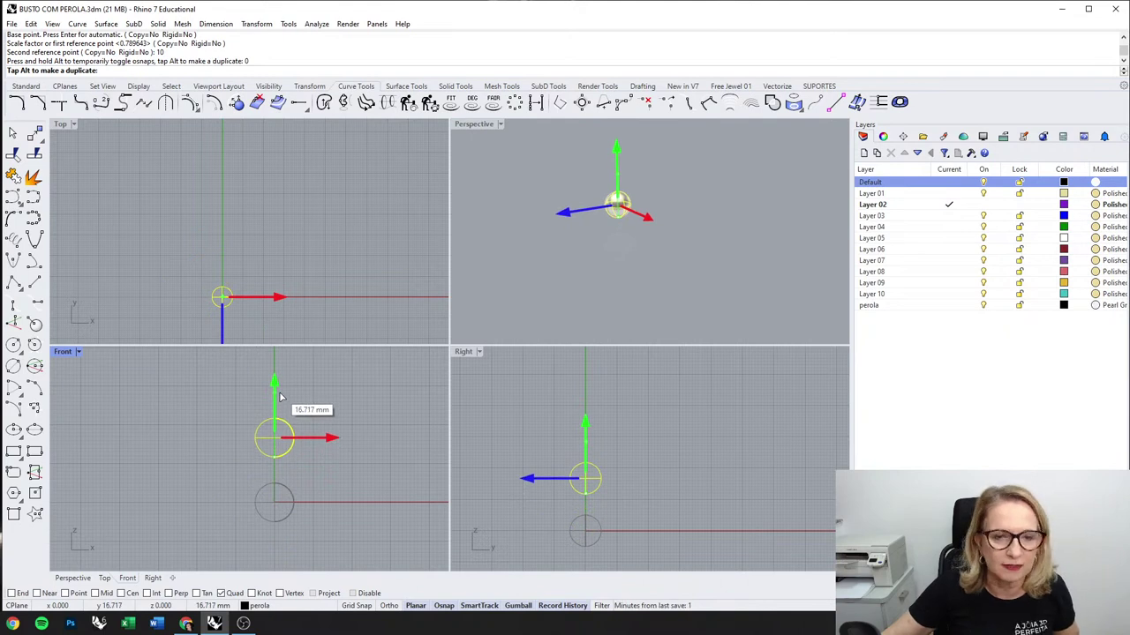
pyautogui.click(336, 413)
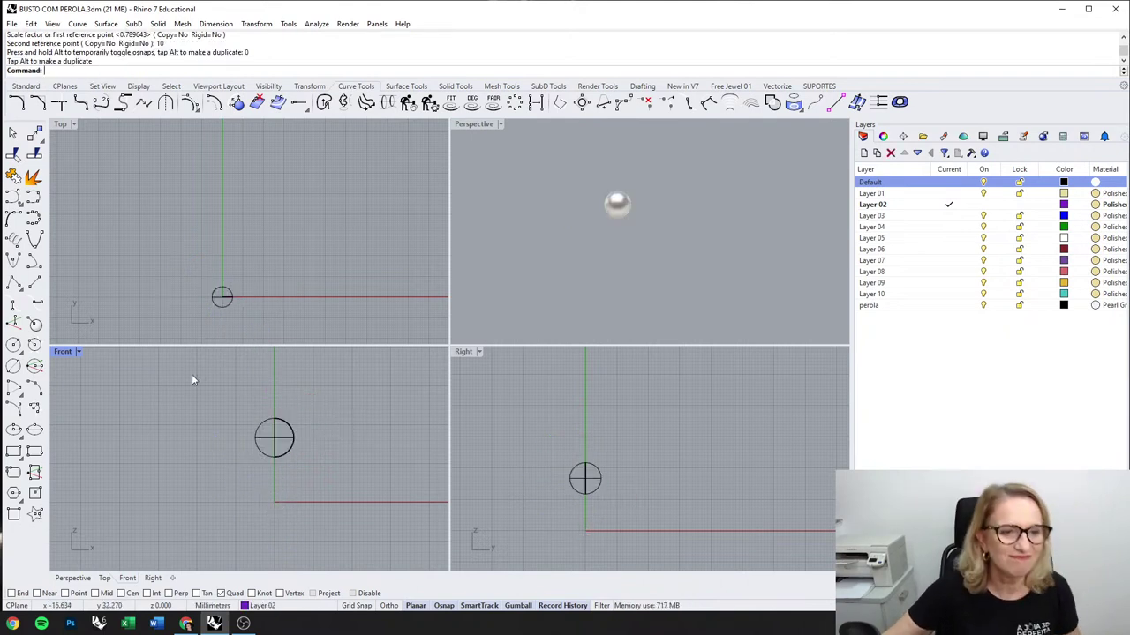
# Step: Draw an 18 mm diameter circle centered on the origin in the maximized Front view
pyautogui.doubleClick(71, 351)
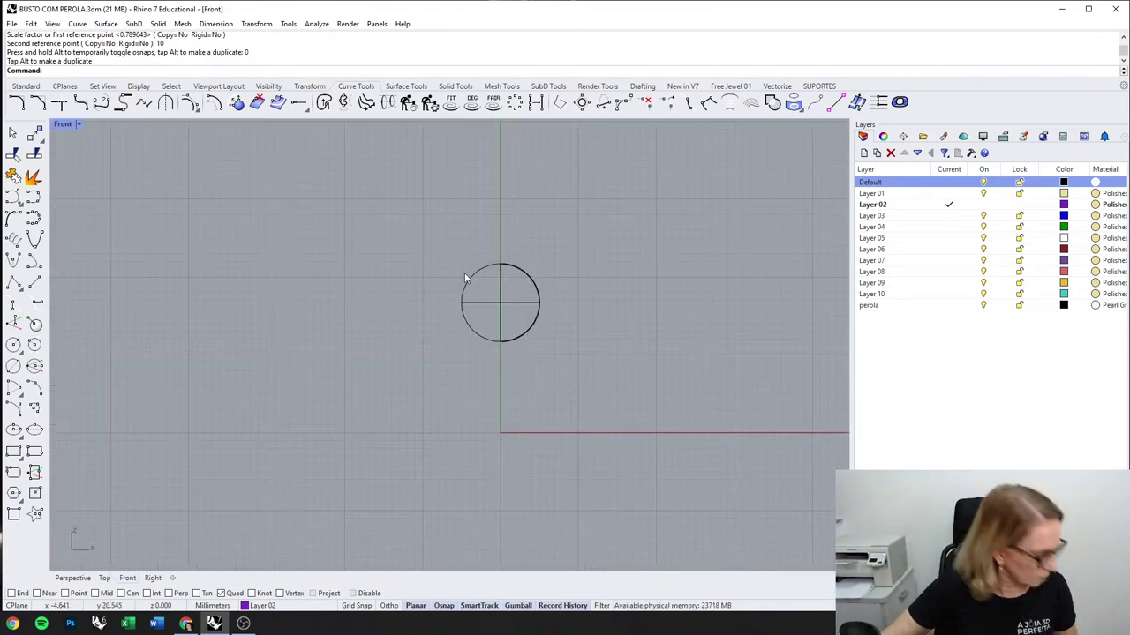
pyautogui.moveTo(559, 304); pyautogui.dragTo(472, 311, button='right')
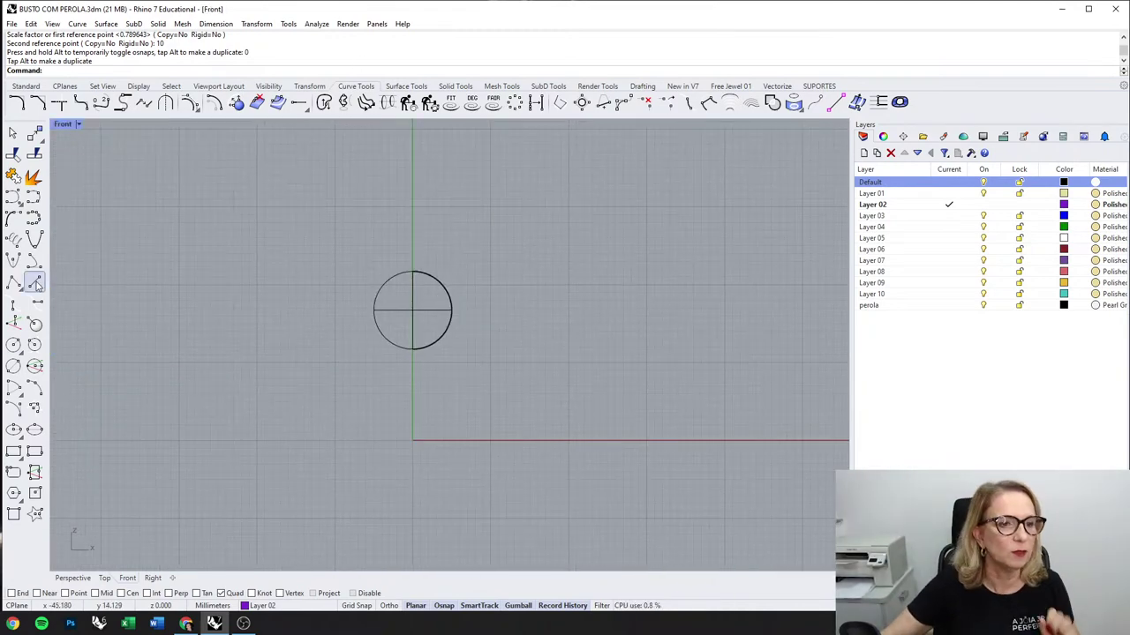
pyautogui.click(14, 345)
pyautogui.click(412, 440)
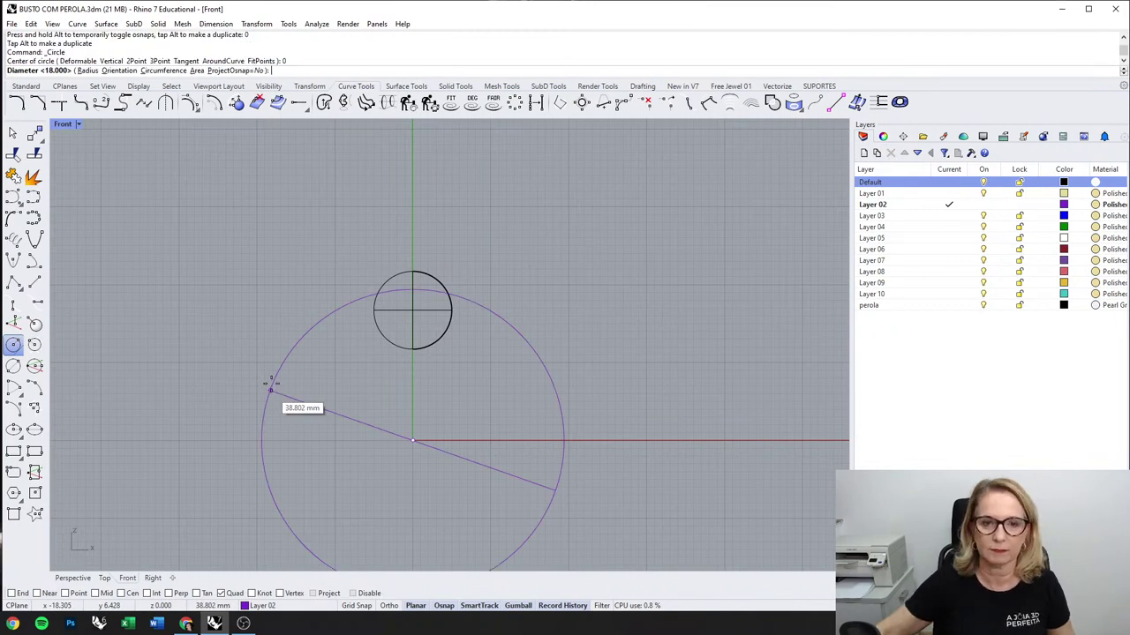
pyautogui.write('18')
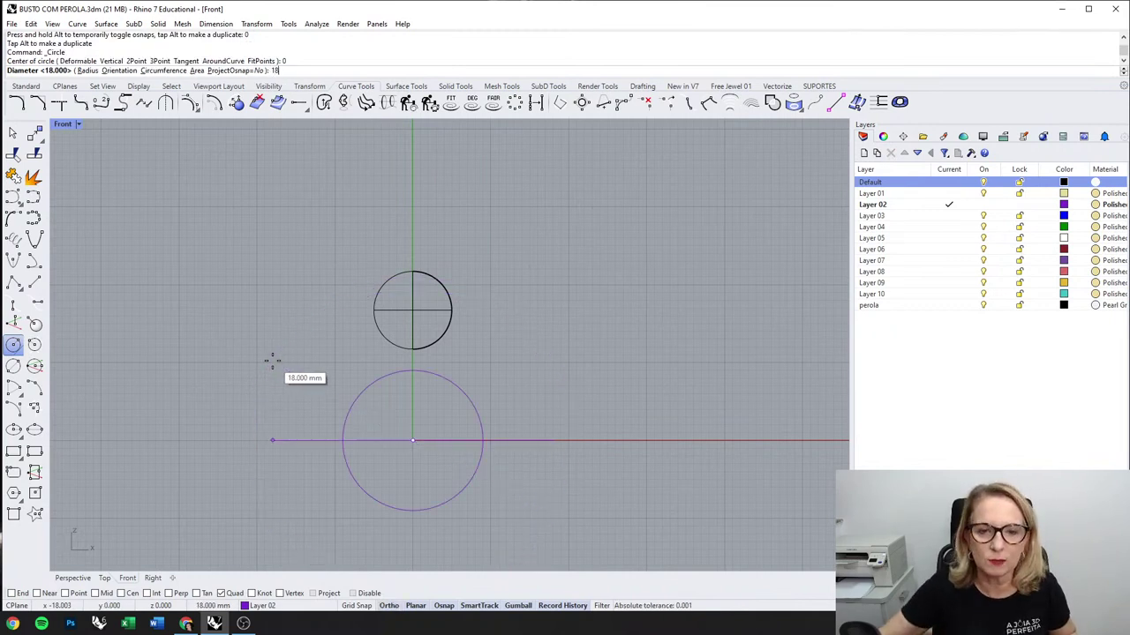
pyautogui.press('Return')
# Step: Lower the pearl along the vertical axis to rest on top of the circle and check both in Perspective
pyautogui.click(419, 272)
pyautogui.moveTo(417, 257); pyautogui.dragTo(420, 273)
pyautogui.moveTo(533, 282); pyautogui.dragTo(463, 257, button='right')
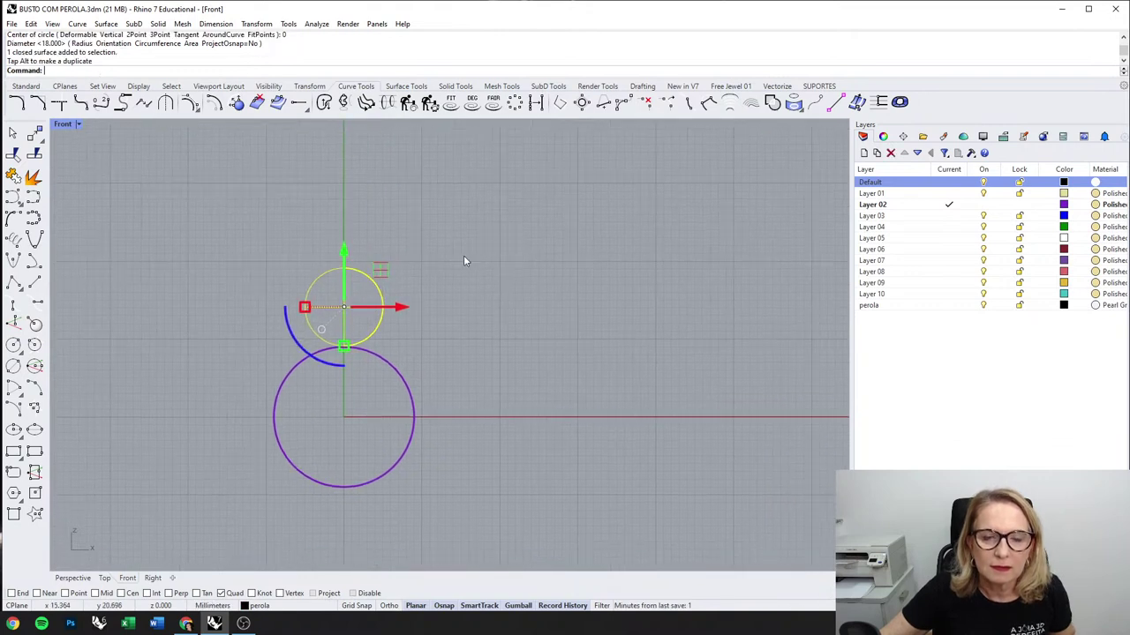
pyautogui.click(463, 256)
pyautogui.click(414, 428)
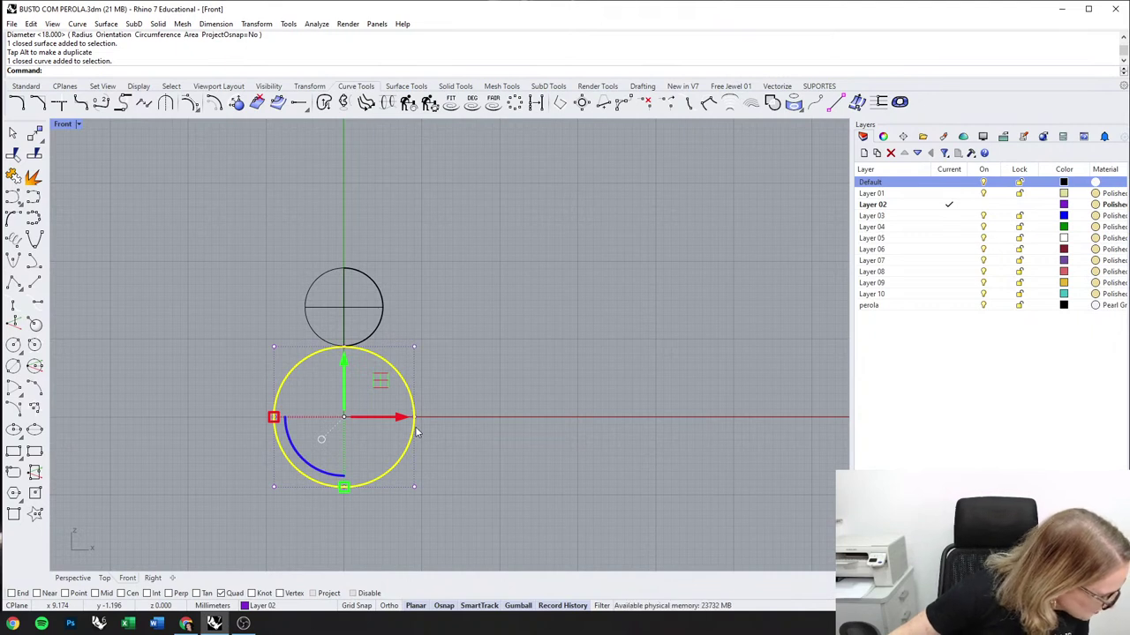
pyautogui.click(78, 579)
pyautogui.moveTo(338, 447); pyautogui.dragTo(514, 385, button='right')
pyautogui.press('Escape')
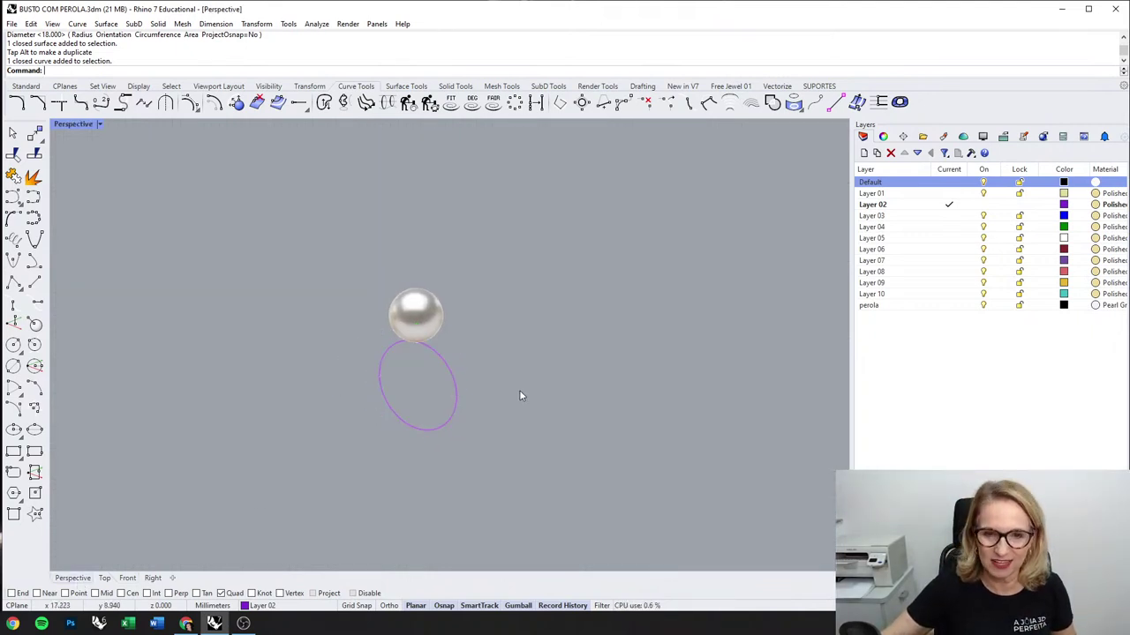
pyautogui.doubleClick(76, 124)
pyautogui.click(647, 263)
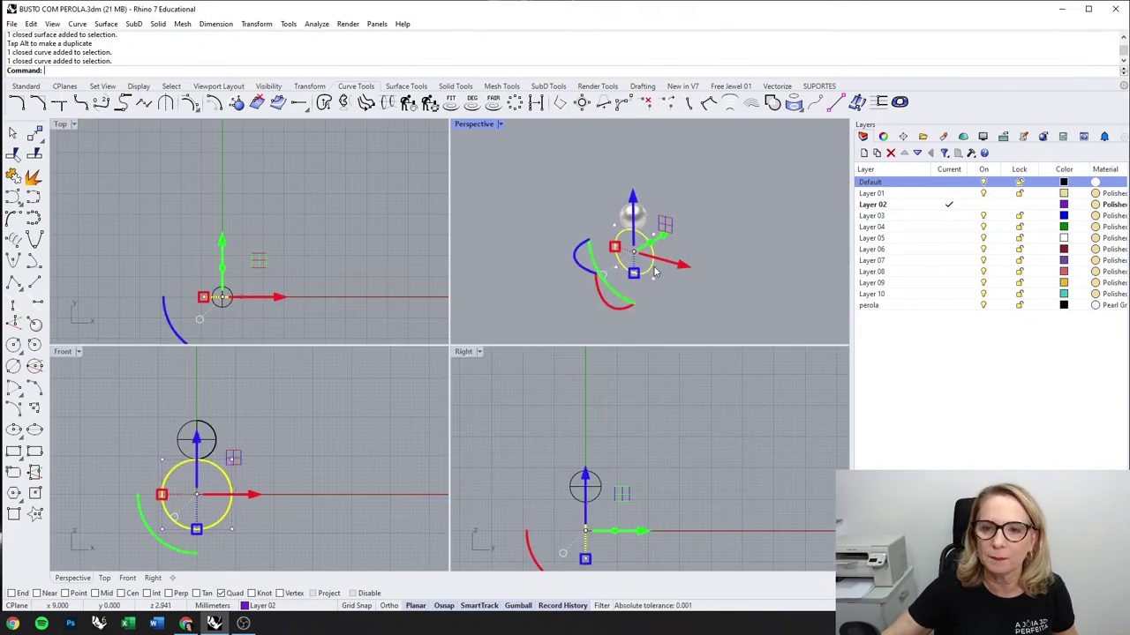
pyautogui.click(456, 85)
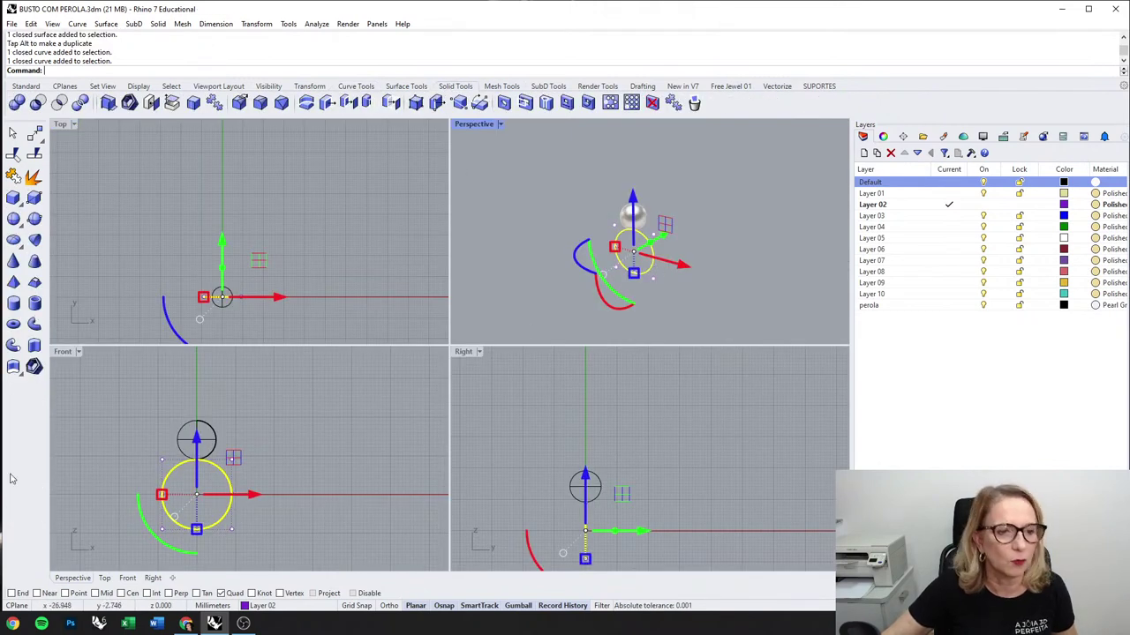
pyautogui.click(13, 346)
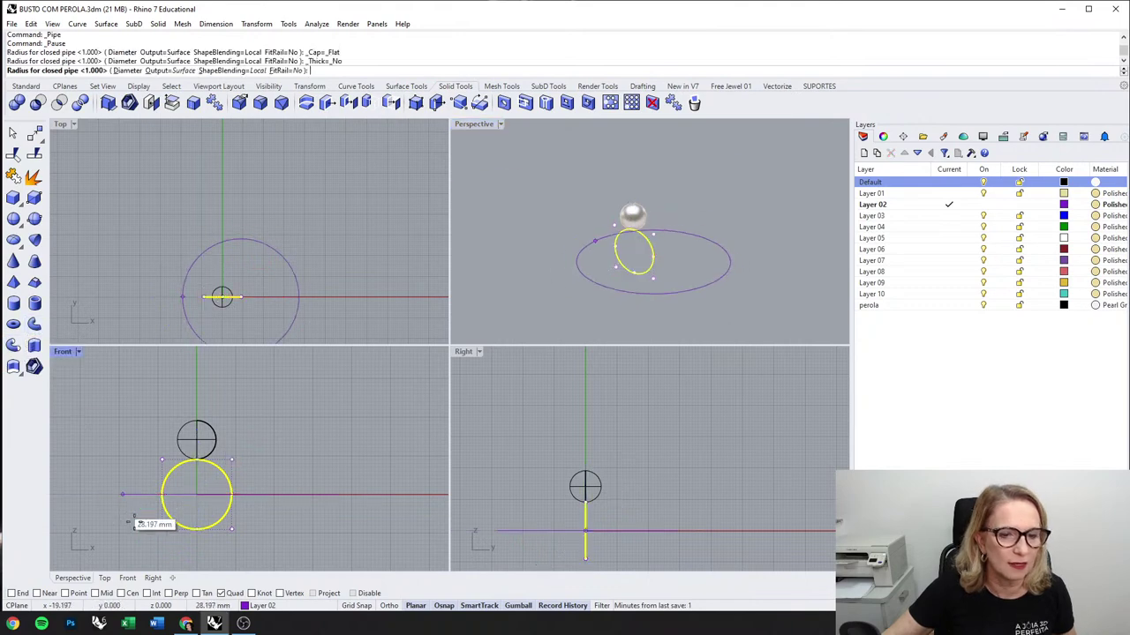
pyautogui.scroll(4, 225, 443)
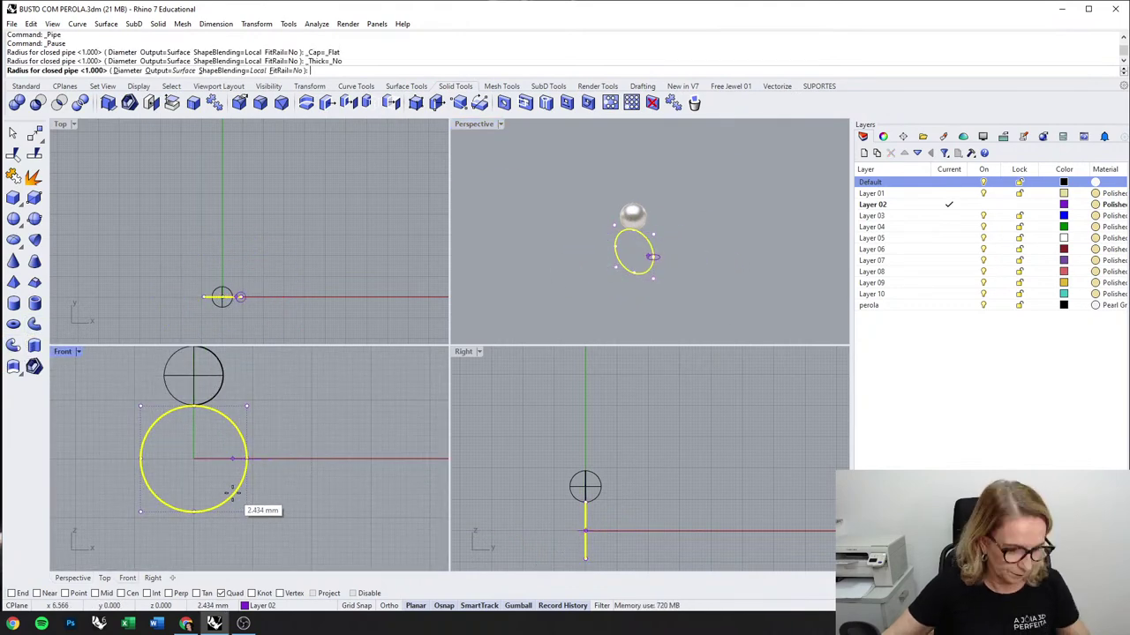
pyautogui.press('Escape')
pyautogui.moveTo(272, 477); pyautogui.dragTo(316, 458, button='right')
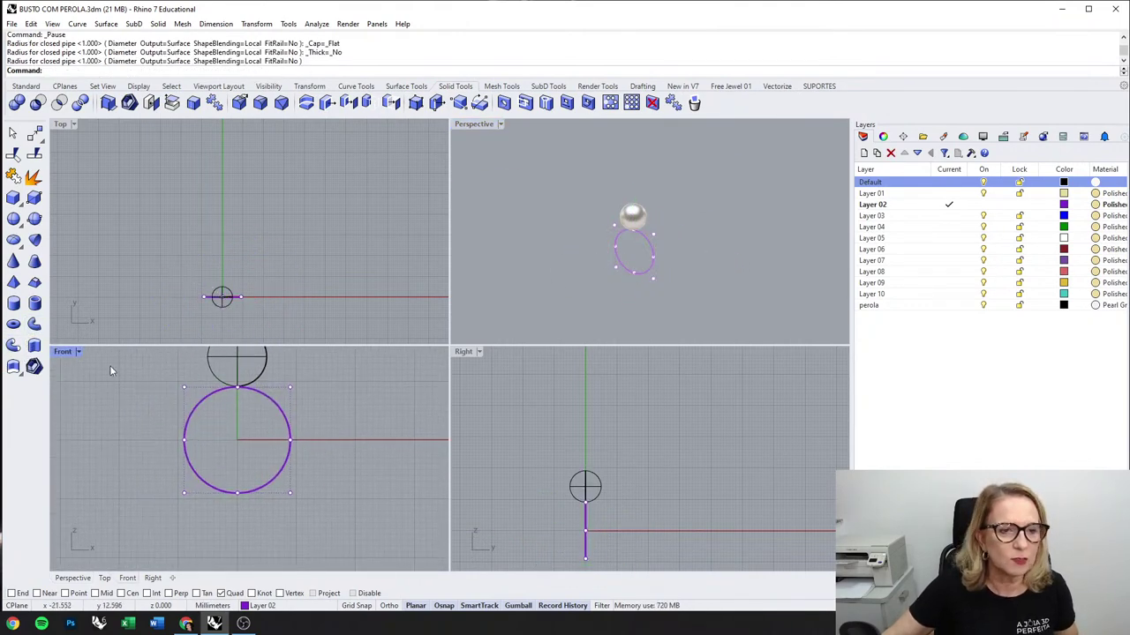
# Step: Assign the 18 mm circle to the Default layer in the maximized Front view
pyautogui.doubleClick(62, 352)
pyautogui.click(530, 285)
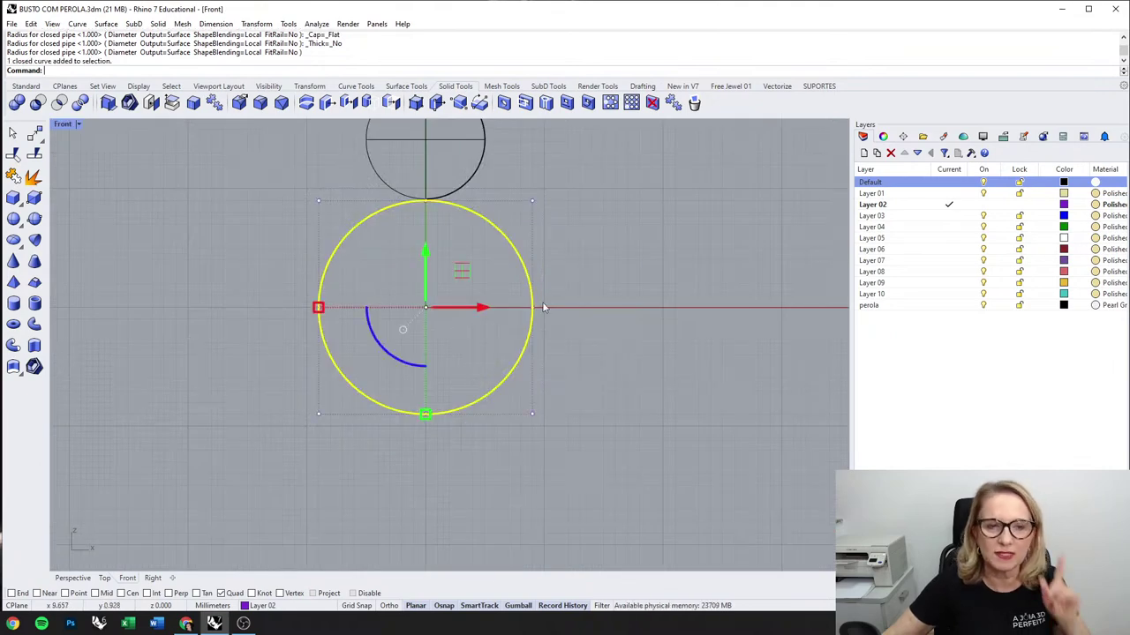
pyautogui.click(269, 607)
pyautogui.click(274, 471)
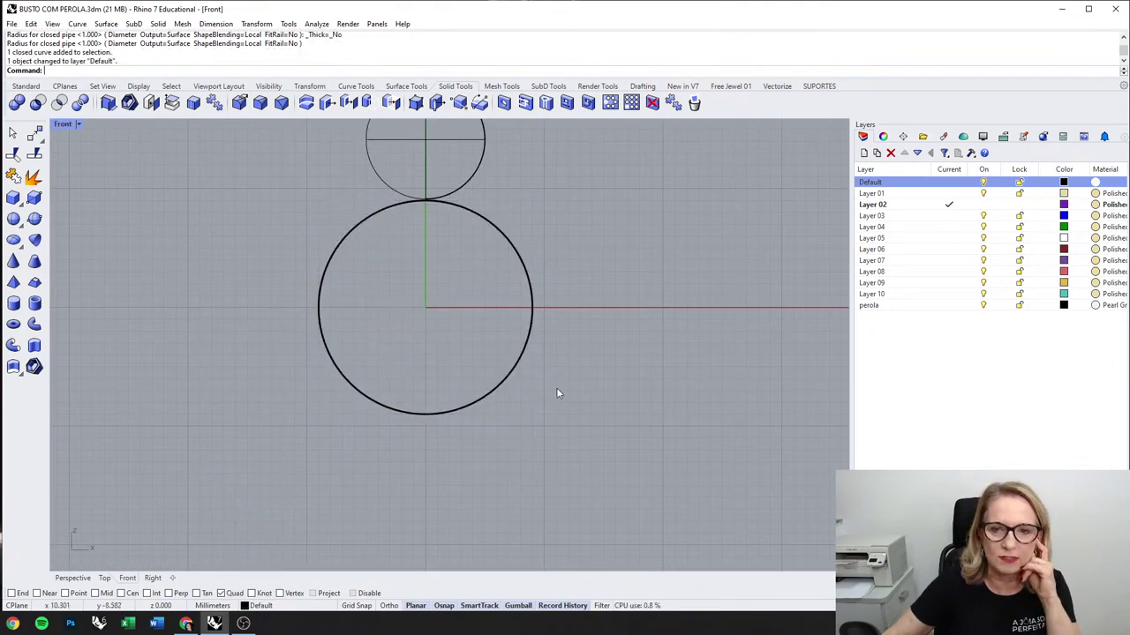
# Step: Move the closed-curve seam of the 18 mm circle to its bottom quadrant point in the Front view
pyautogui.press('Escape')
pyautogui.moveTo(536, 307); pyautogui.dragTo(517, 342, button='right')
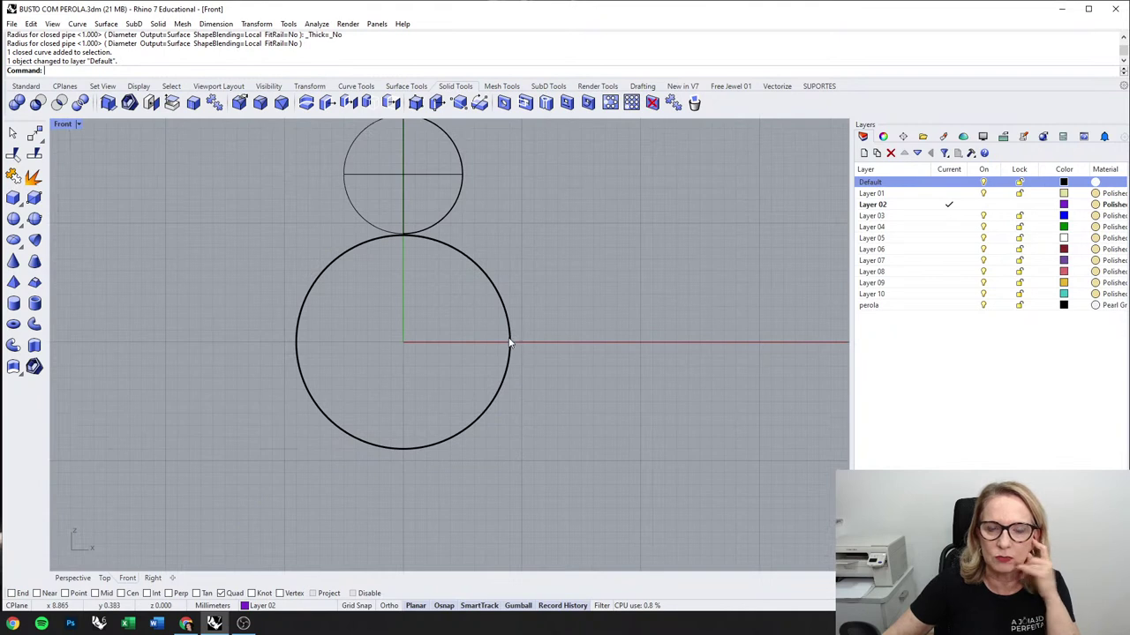
pyautogui.click(512, 341)
pyautogui.click(359, 87)
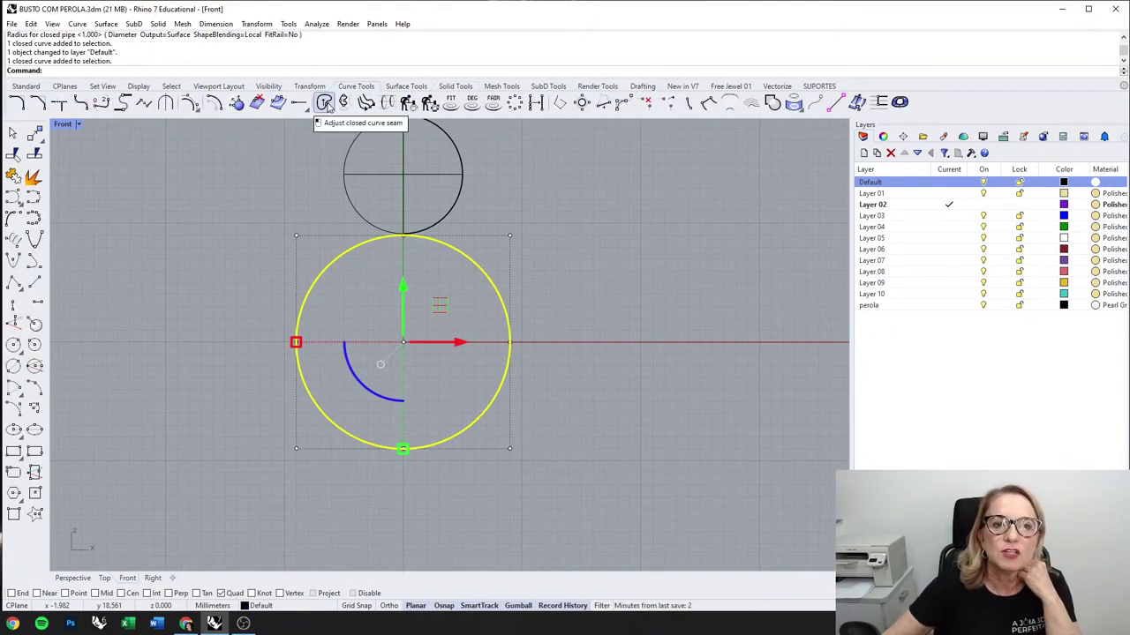
pyautogui.click(325, 103)
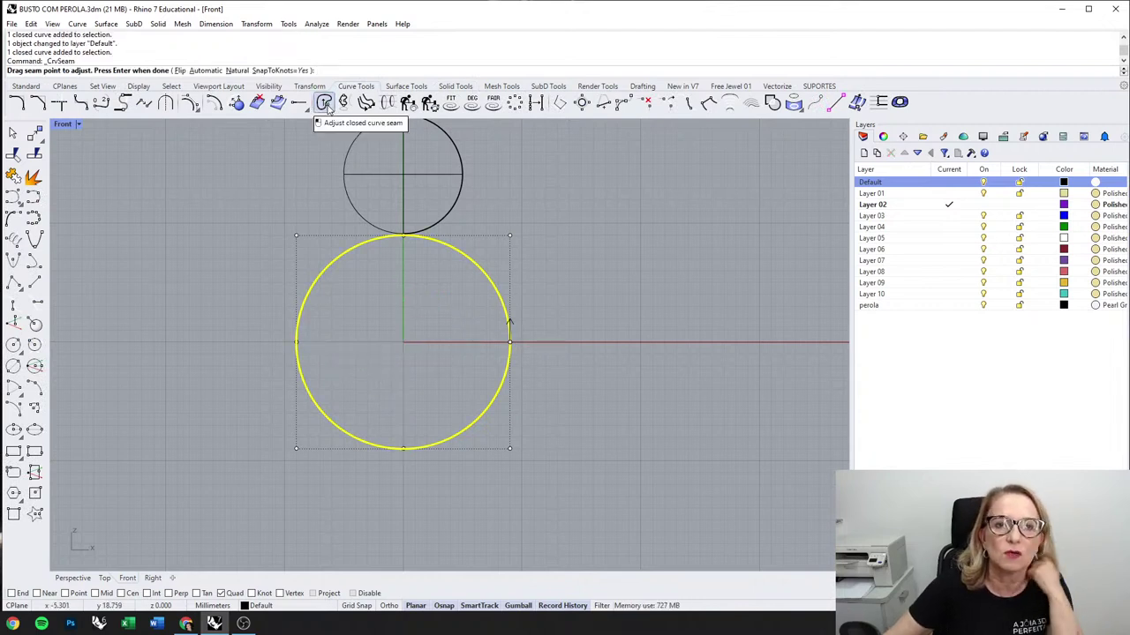
pyautogui.moveTo(511, 343); pyautogui.dragTo(421, 449)
pyautogui.press('Return')
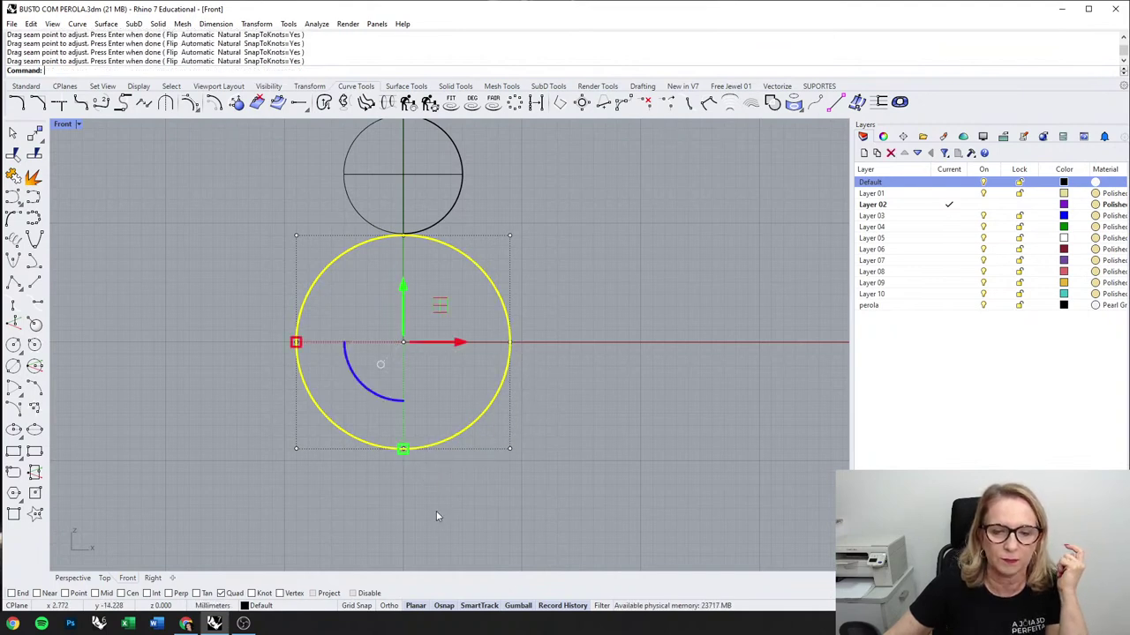
pyautogui.click(457, 497)
# Step: Try a variable pipe along the circle, with a 1.5 mm diameter at the bottom and 5 mm at the top quadrant, and undo it
pyautogui.click(439, 444)
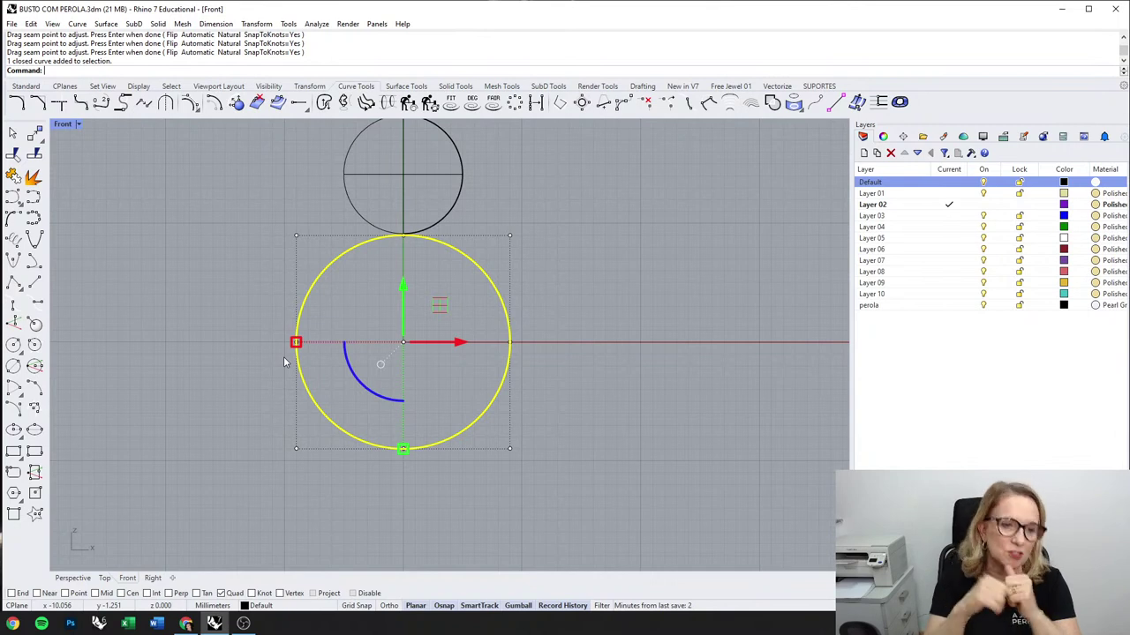
pyautogui.click(456, 86)
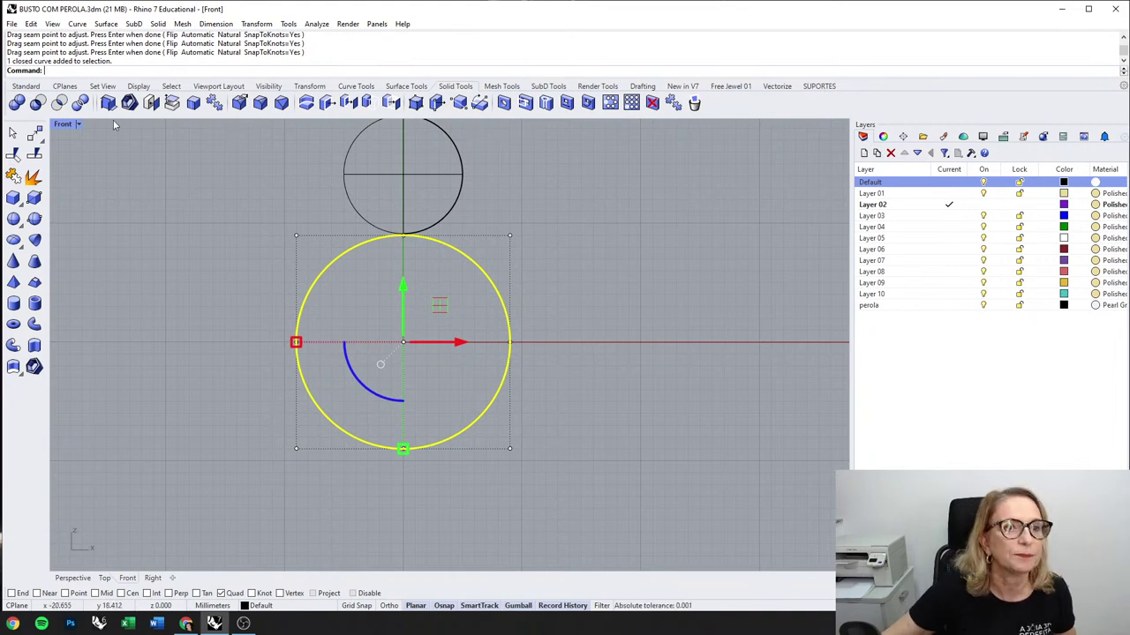
pyautogui.click(14, 344)
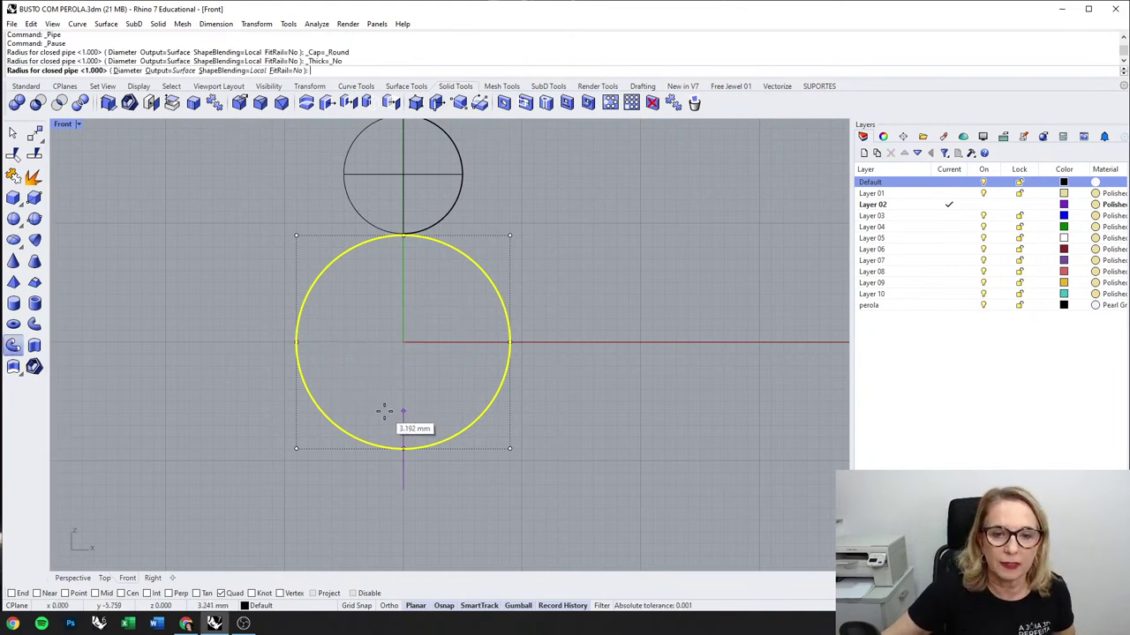
pyautogui.scroll(2, 385, 411)
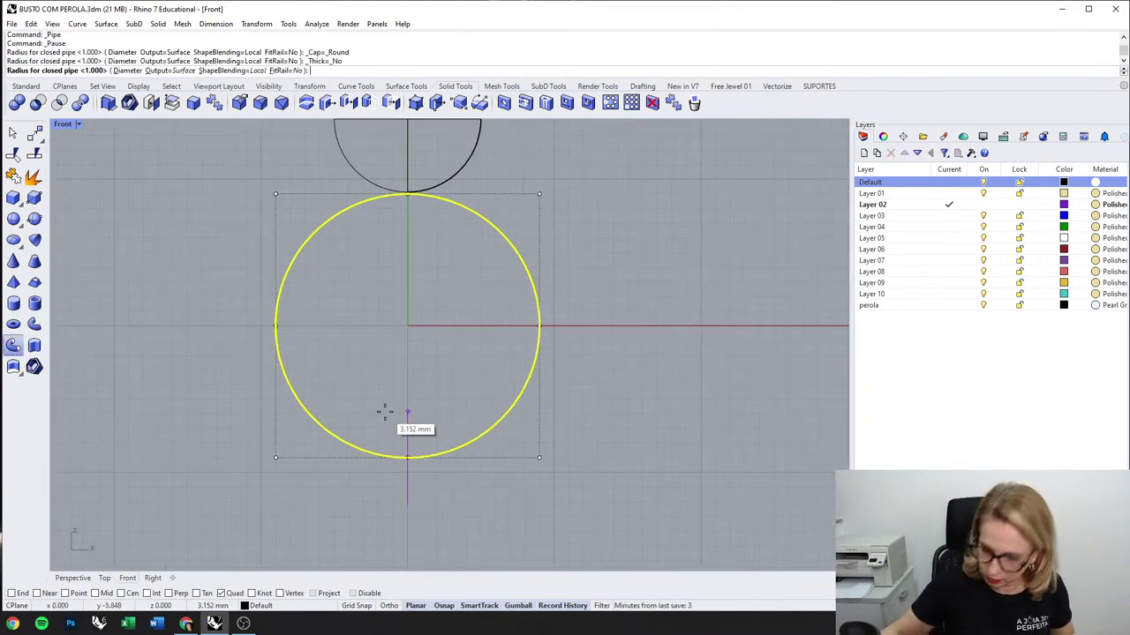
pyautogui.click(127, 70)
pyautogui.write('1')
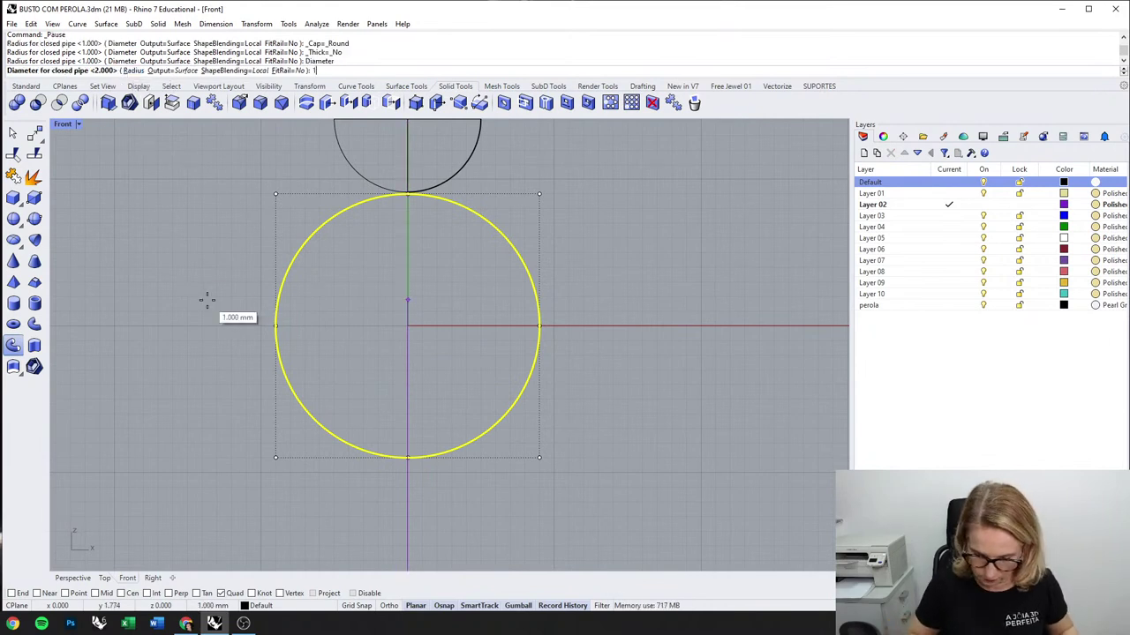
pyautogui.write('.5')
pyautogui.press('Return')
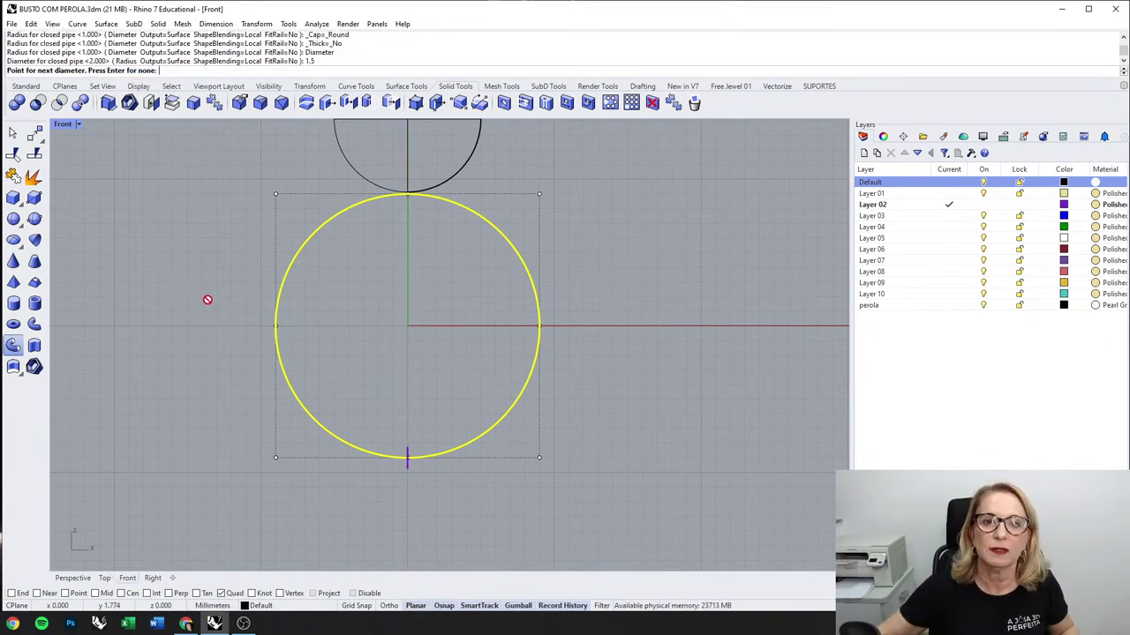
pyautogui.click(407, 195)
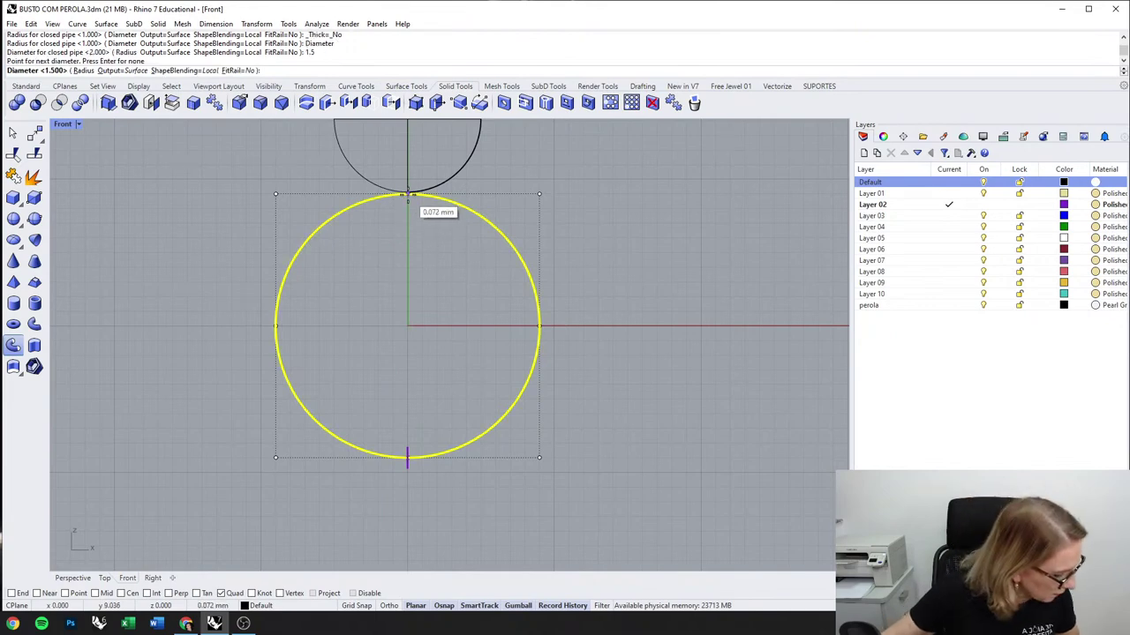
pyautogui.press('Return')
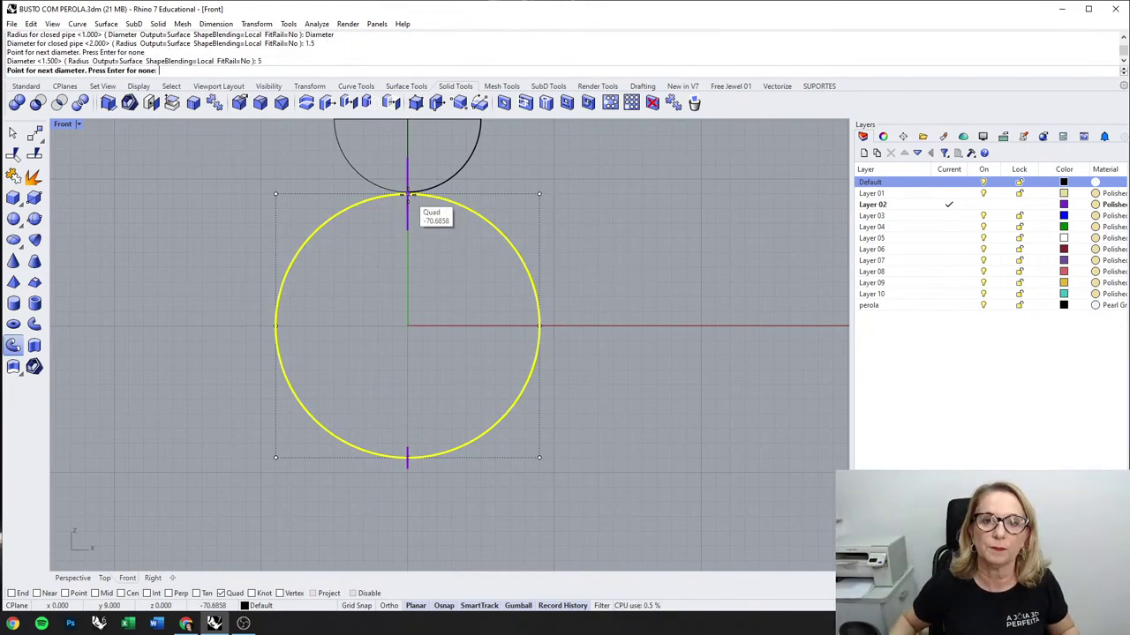
pyautogui.press('Return')
pyautogui.scroll(-2, 408, 202)
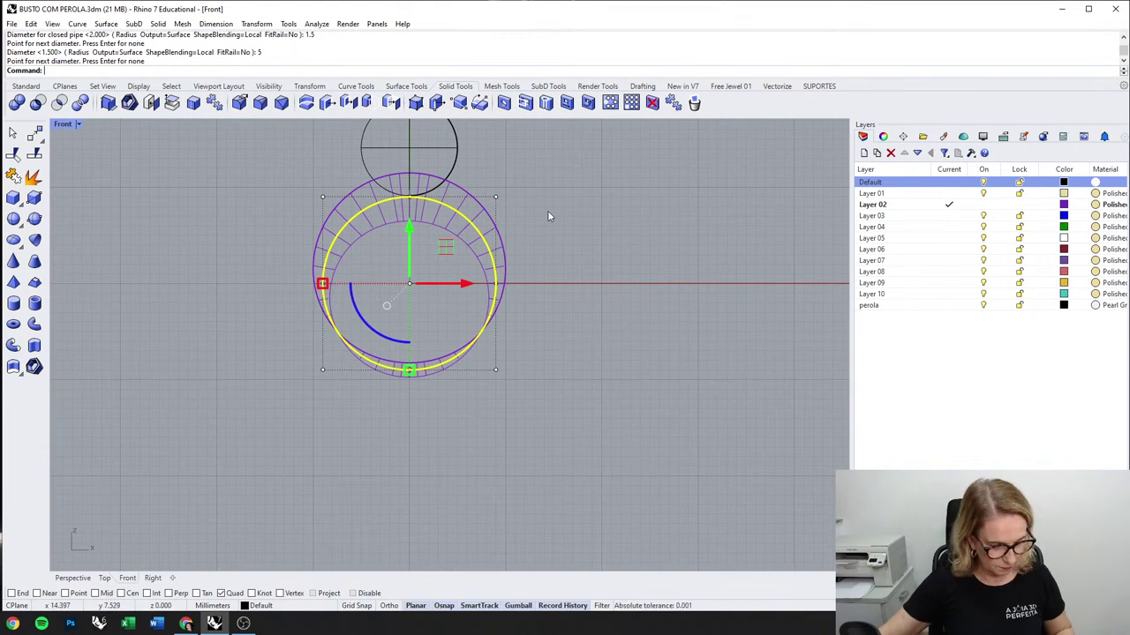
pyautogui.hotkey('ctrl', 'z')
# Step: Try the pipe in Perspective with a 1.5 mm diameter at the bottom and 10 mm under the pearl, inspect it and undo it
pyautogui.click(72, 578)
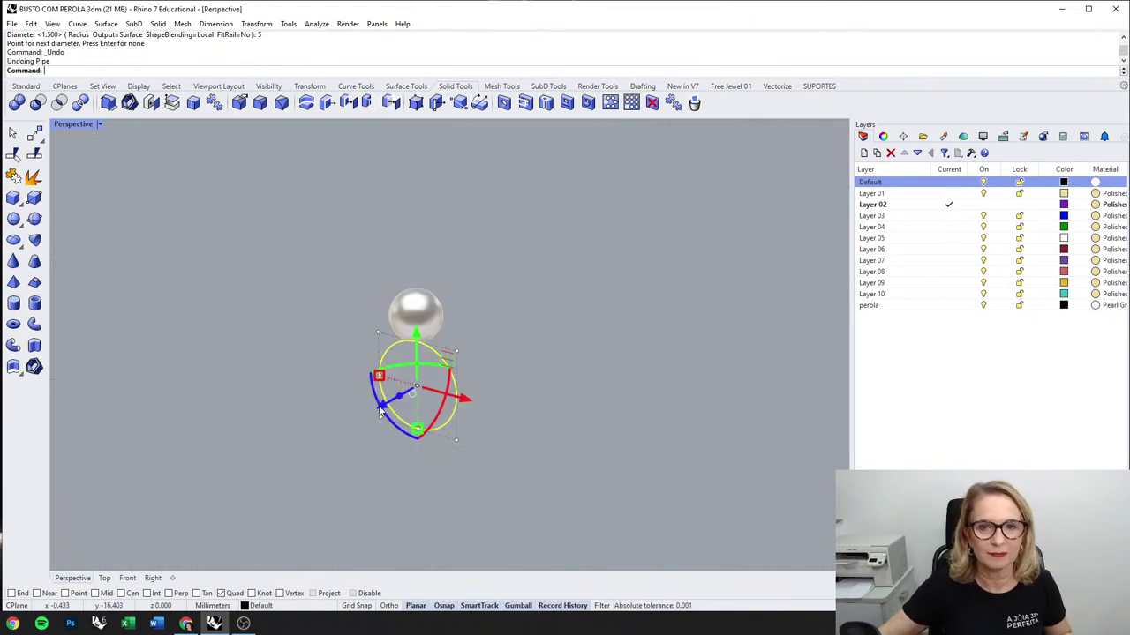
pyautogui.rightClick(545, 414)
pyautogui.write('1')
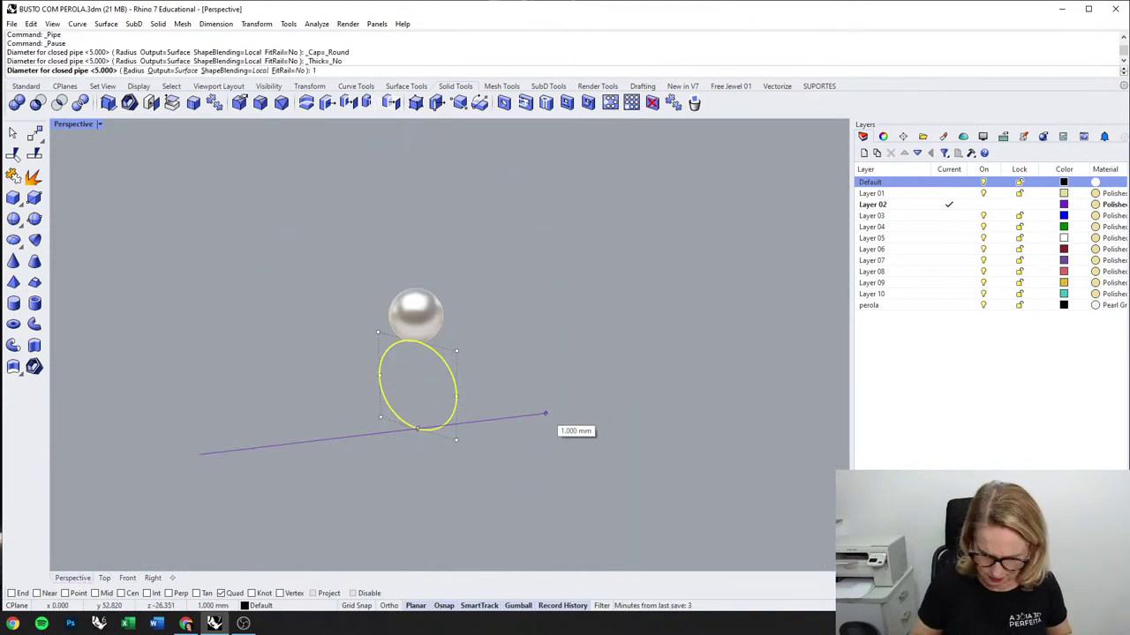
pyautogui.write('.5')
pyautogui.press('Return')
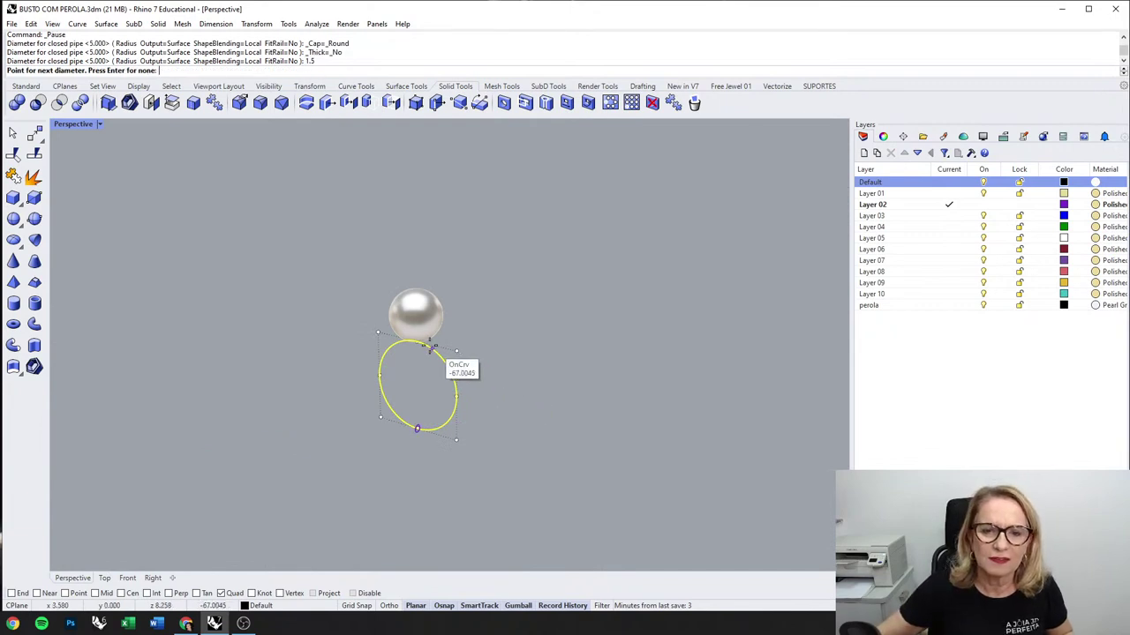
pyautogui.click(416, 343)
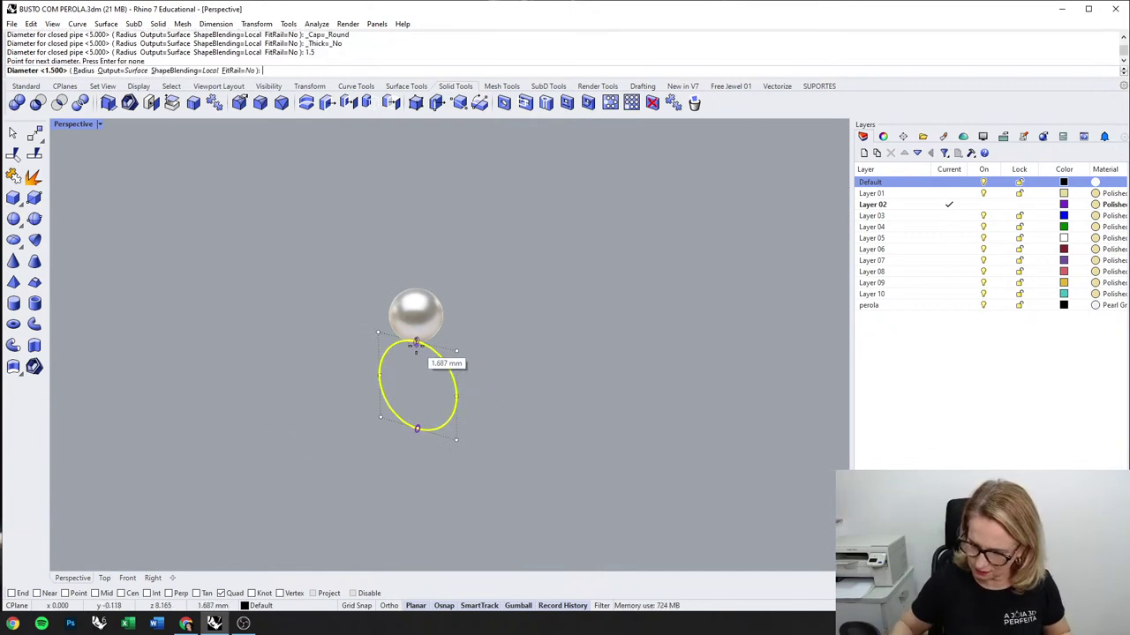
pyautogui.write('10')
pyautogui.press('Return')
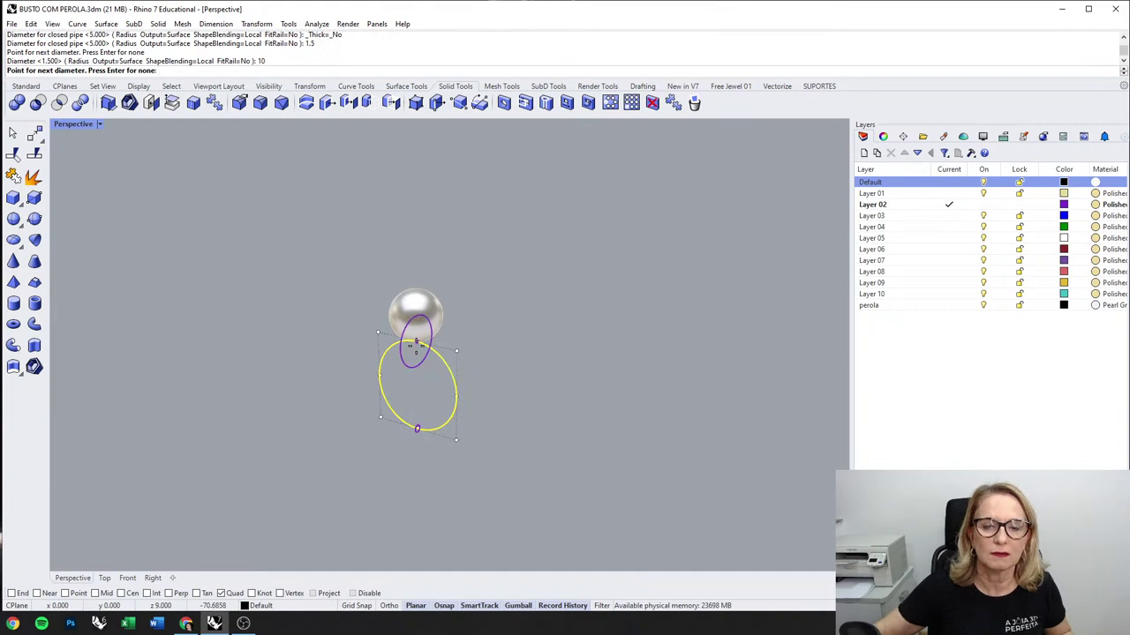
pyautogui.press('Return')
pyautogui.click(418, 390)
pyautogui.moveTo(419, 390); pyautogui.dragTo(468, 338, button='right')
pyautogui.hotkey('ctrl', 'z')
# Step: Try the pipe with a 2 mm diameter at the bottom and 8 mm under the pearl, check it in all four views and undo it
pyautogui.click(487, 349)
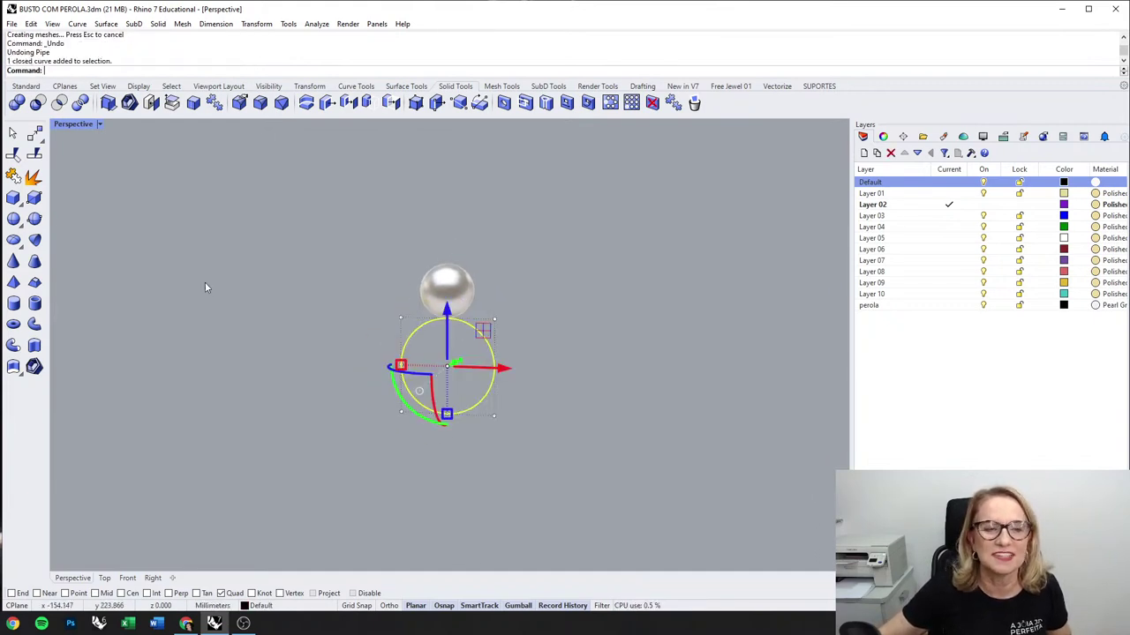
pyautogui.click(14, 345)
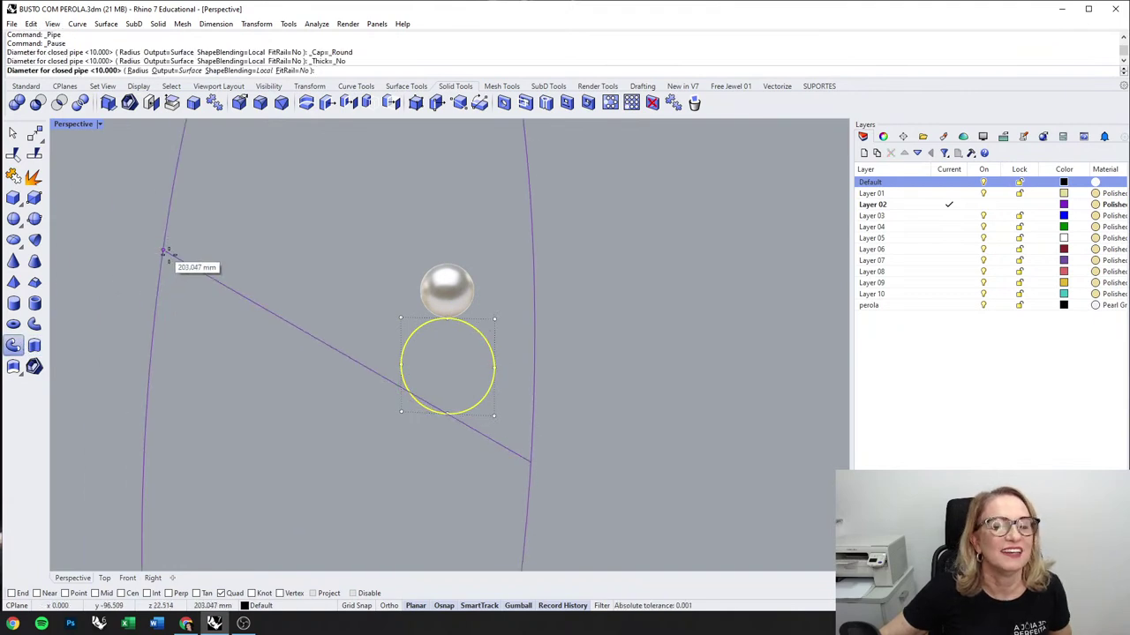
pyautogui.scroll(3, 418, 425)
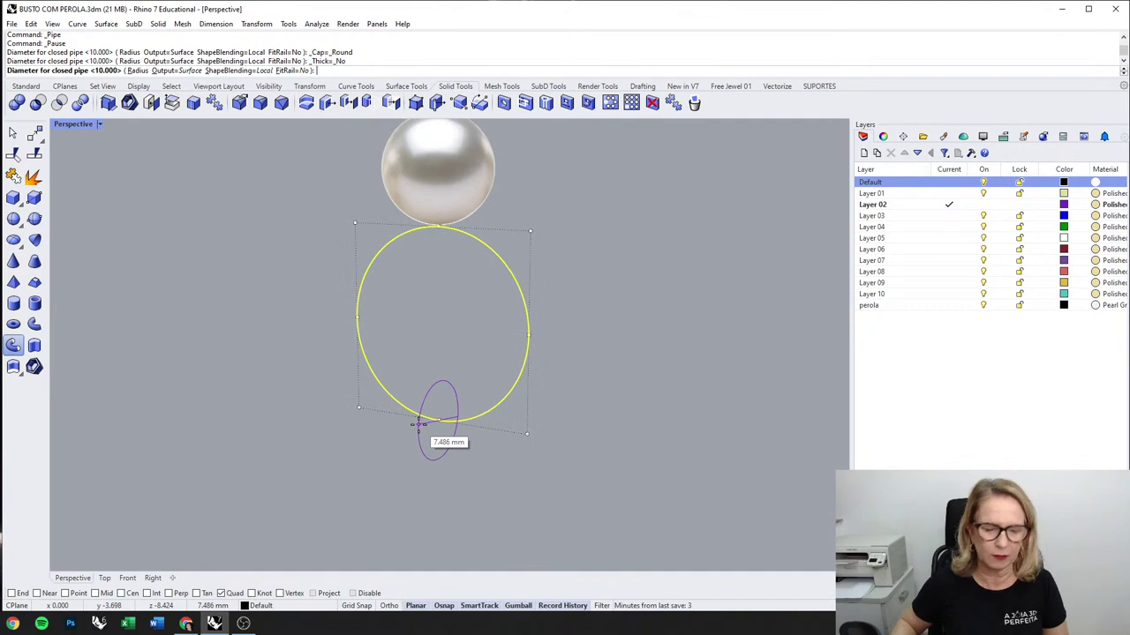
pyautogui.write('2')
pyautogui.press('Return')
pyautogui.press('Return')
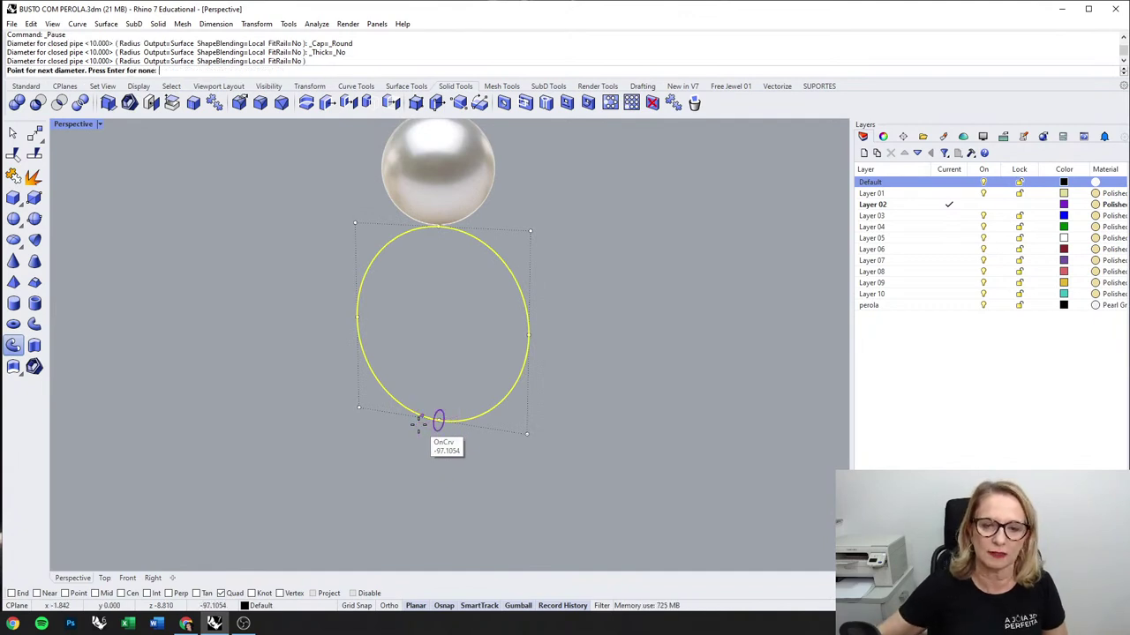
pyautogui.click(437, 231)
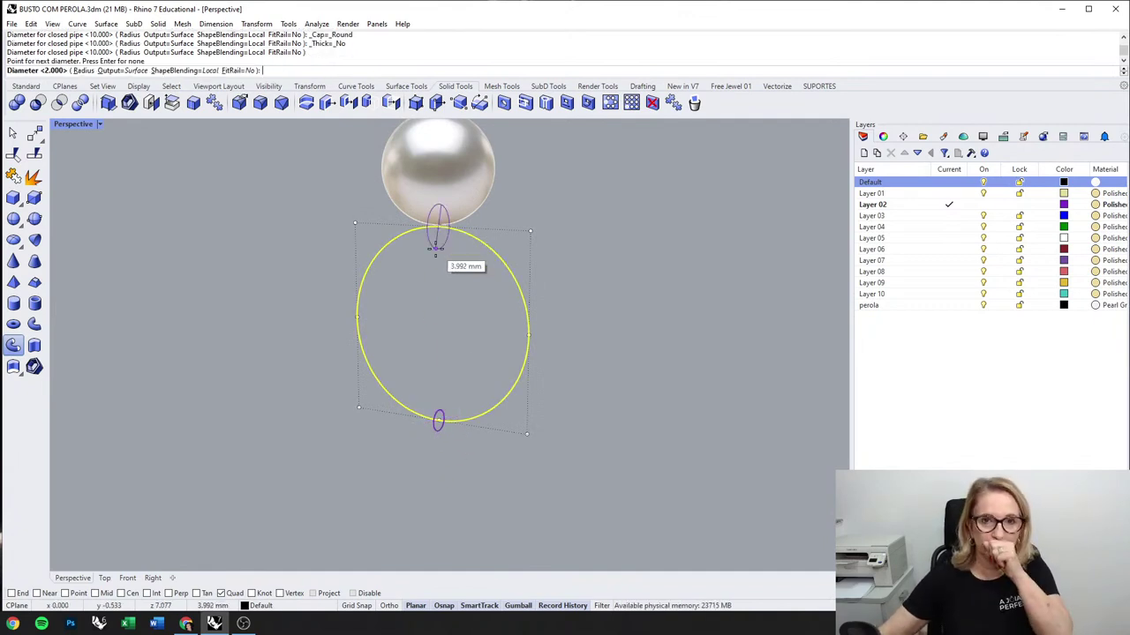
pyautogui.write('8')
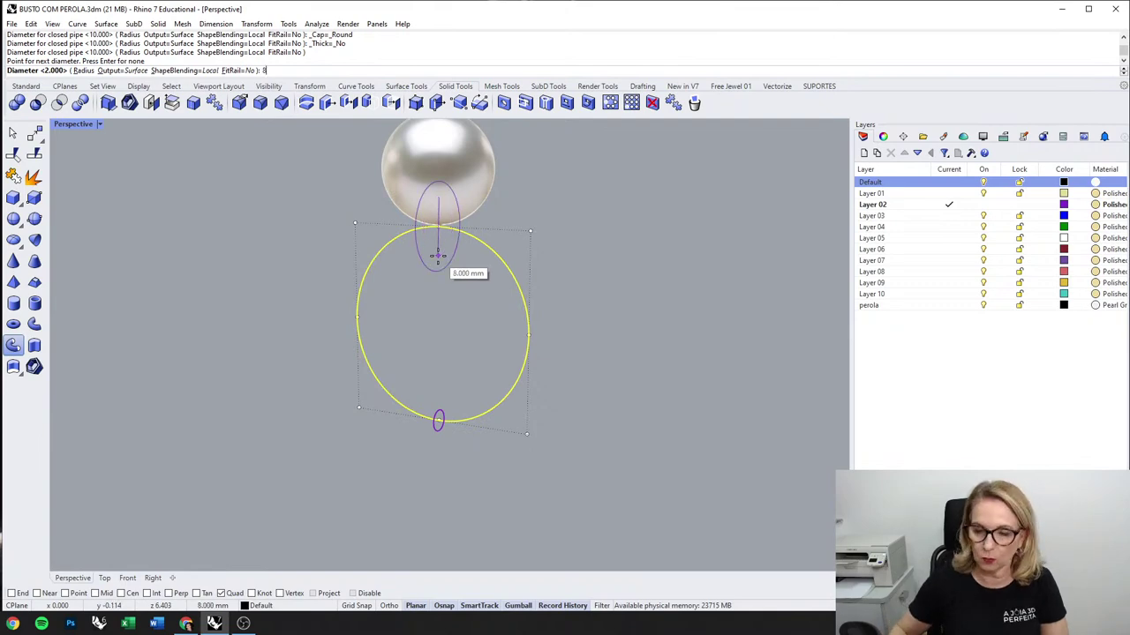
pyautogui.press('Return')
pyautogui.press('Return')
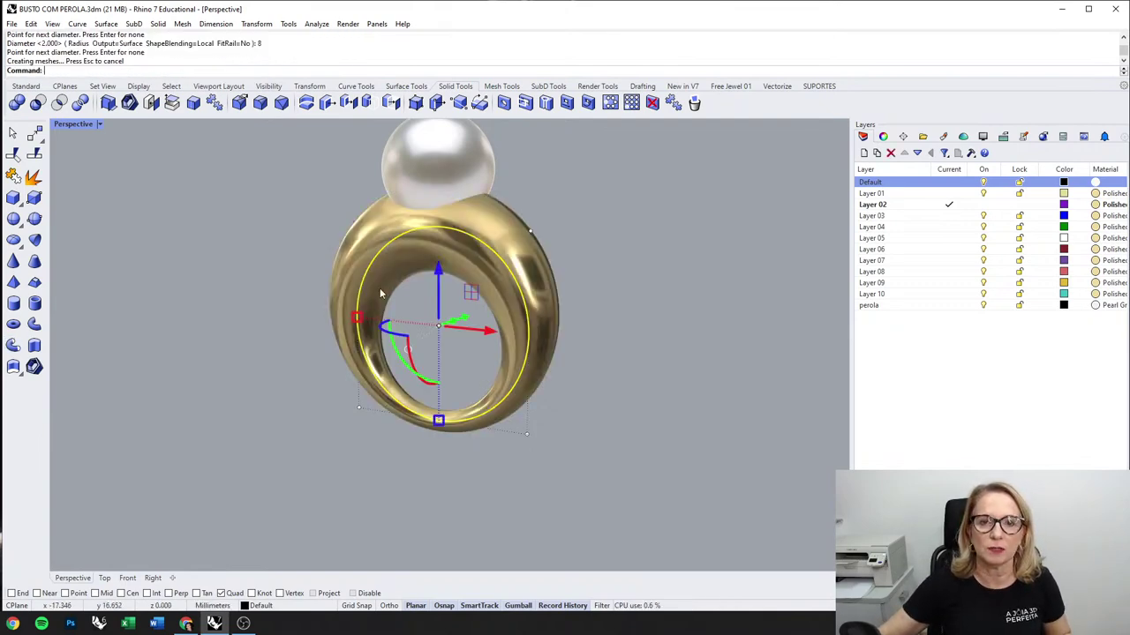
pyautogui.doubleClick(81, 124)
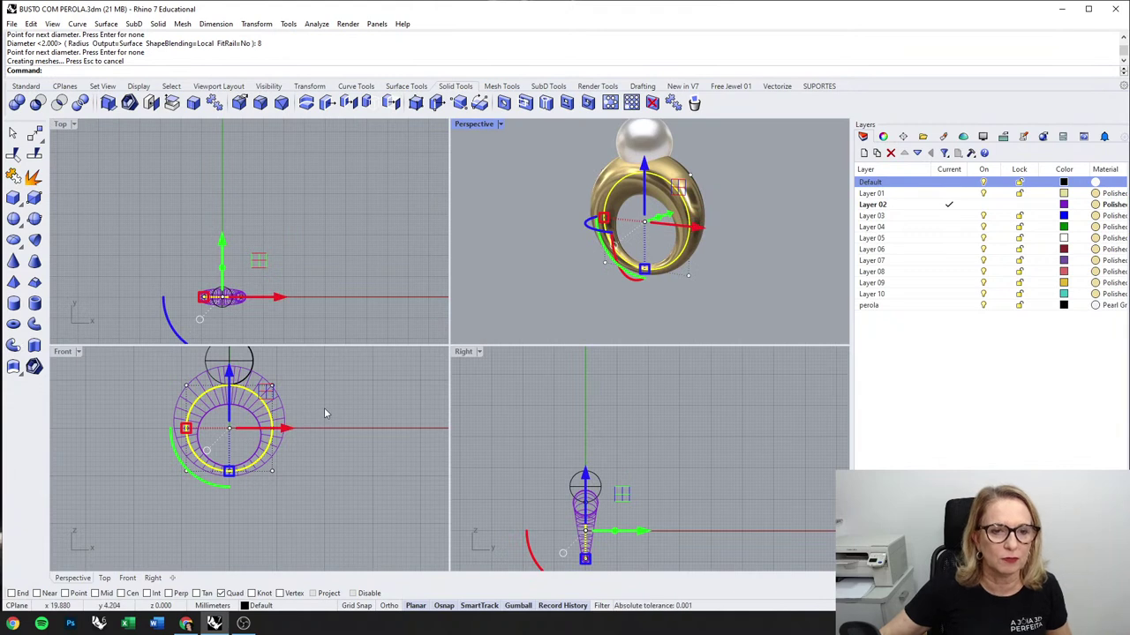
pyautogui.hotkey('ctrl', 'z')
# Step: Try the pipe with a 2 mm diameter at the bottom and 6 mm at the top of the circle, and undo it
pyautogui.press('Return')
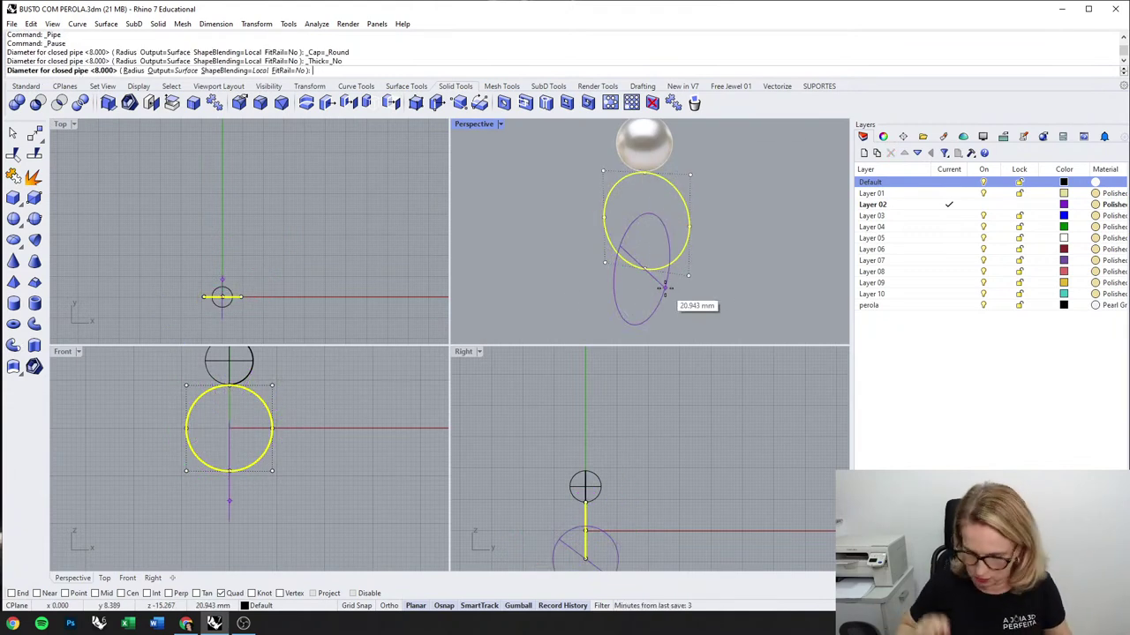
pyautogui.write('2')
pyautogui.press('Return')
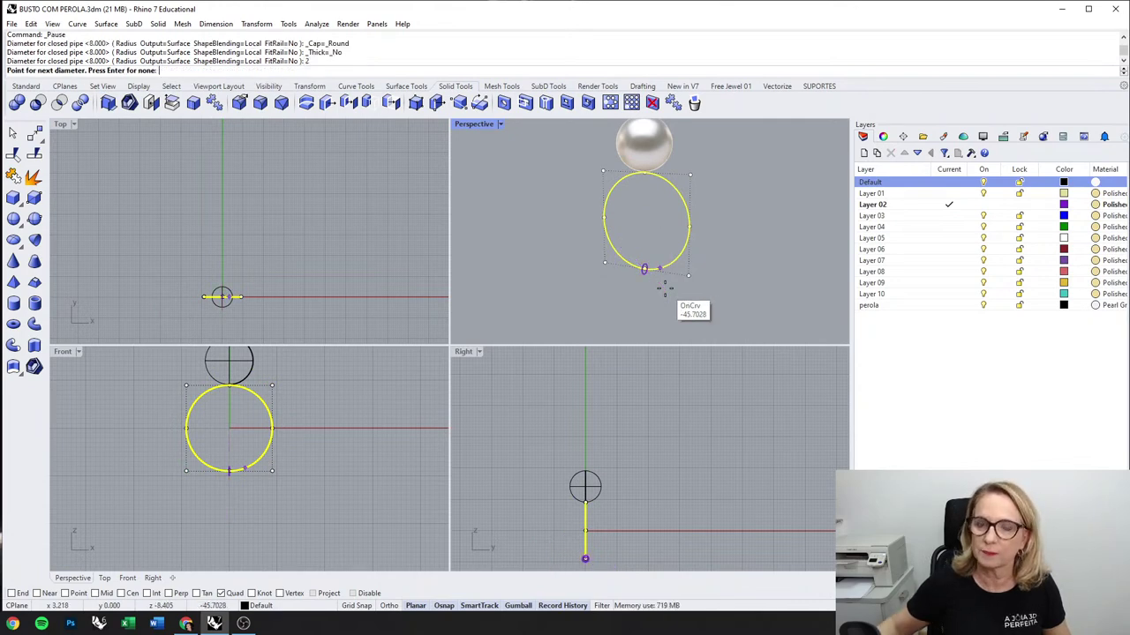
pyautogui.click(644, 178)
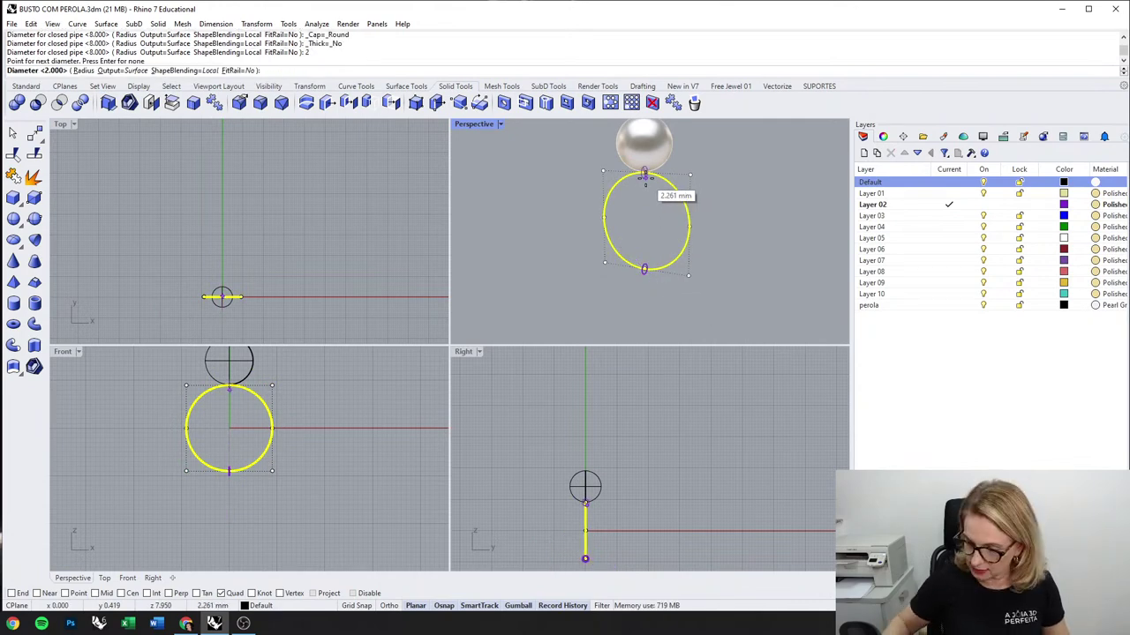
pyautogui.write('6')
pyautogui.press('Return')
pyautogui.press('Return')
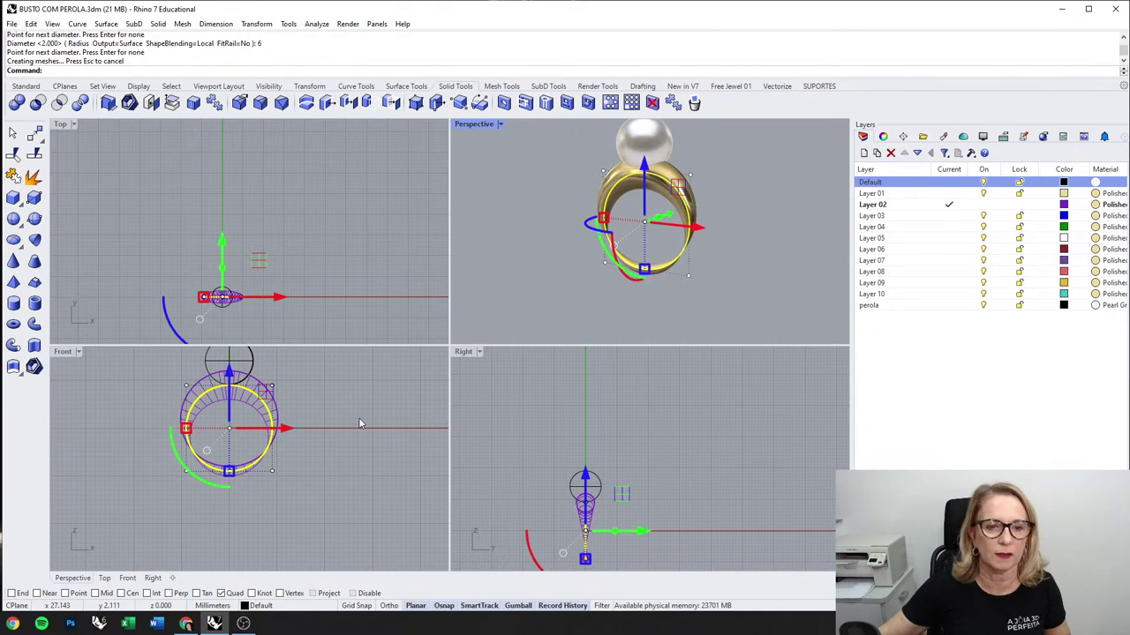
pyautogui.press('Escape')
pyautogui.hotkey('ctrl', 'z')
# Step: Pipe the circle from 2 mm diameter at the bottom to 6 mm at the top quadrant picked in the Right view, and inspect it in Perspective
pyautogui.scroll(5, 662, 264)
pyautogui.click(660, 270)
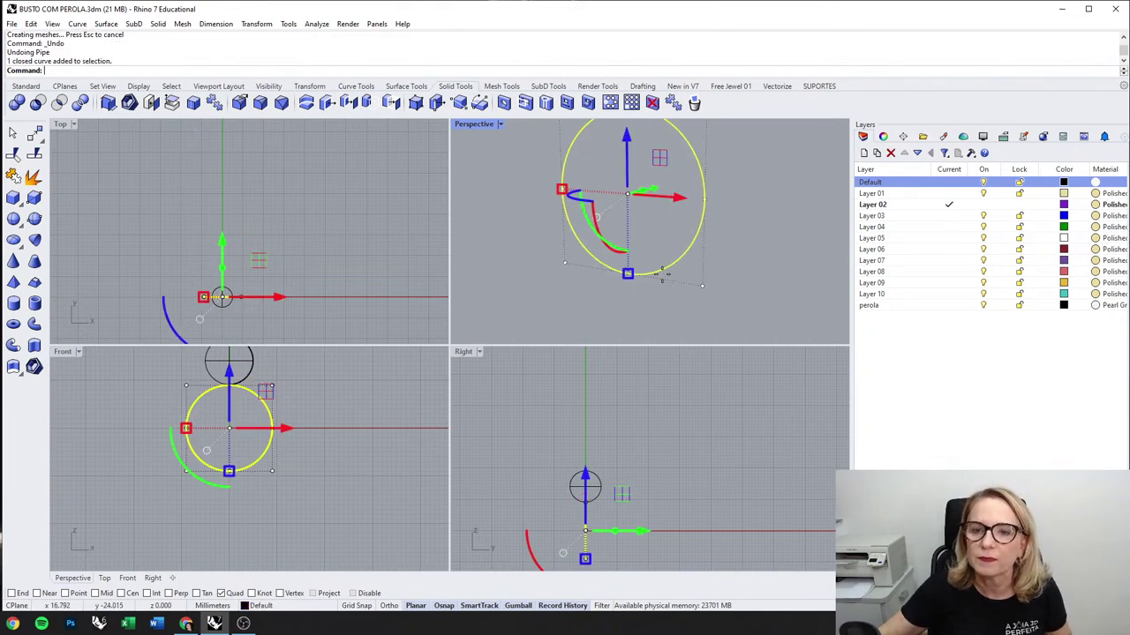
pyautogui.rightClick(659, 275)
pyautogui.write('2')
pyautogui.press('Return')
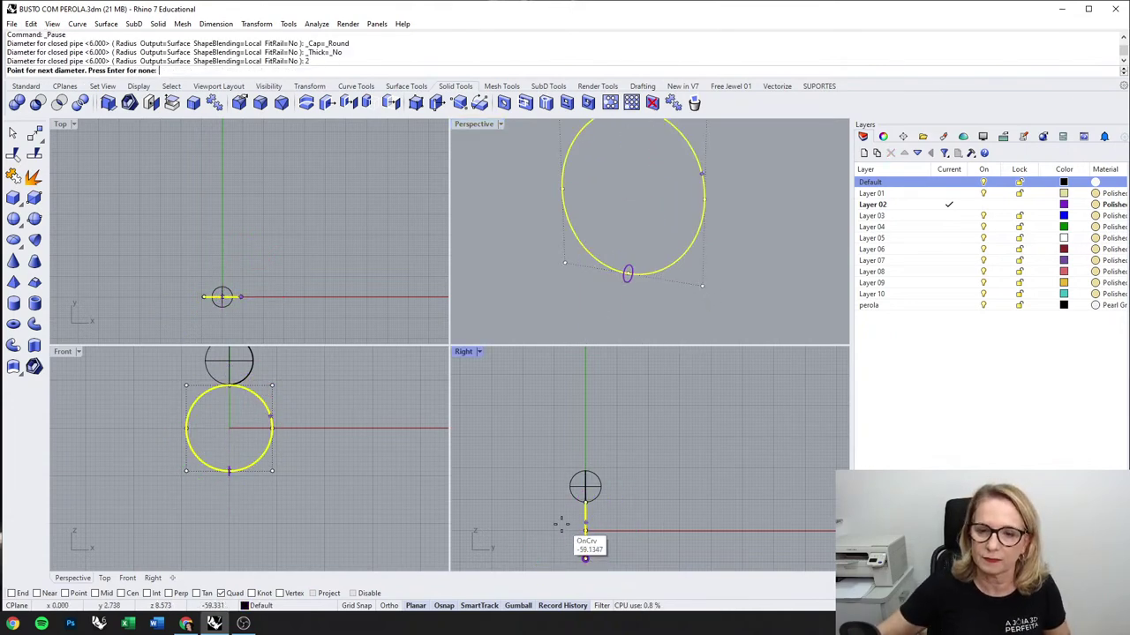
pyautogui.click(586, 507)
pyautogui.write('6')
pyautogui.press('Return')
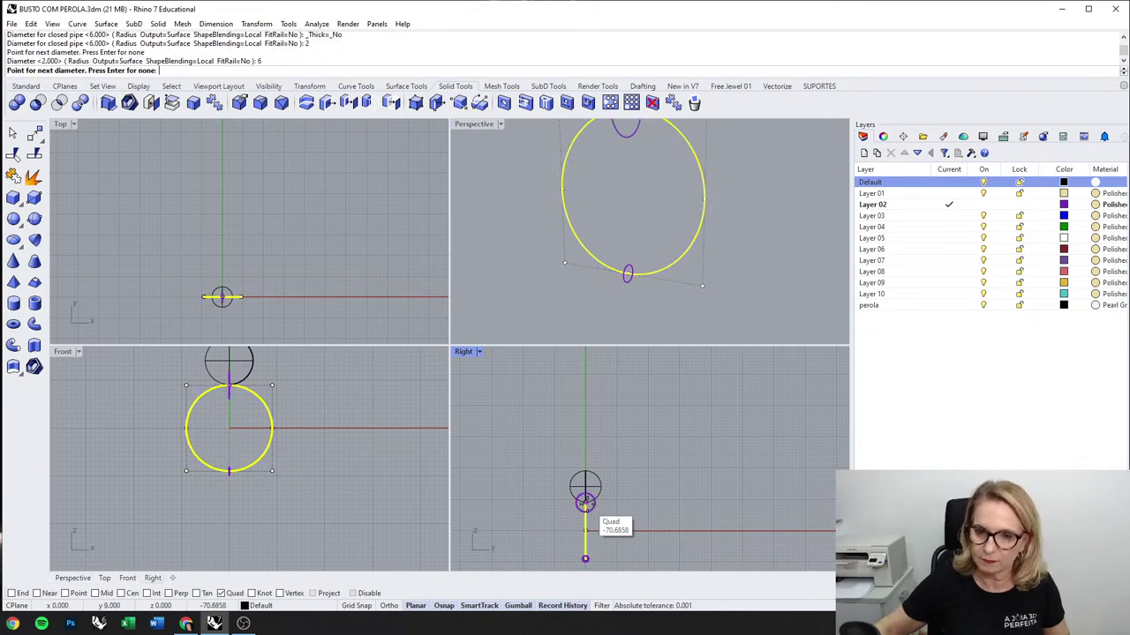
pyautogui.press('Return')
pyautogui.doubleClick(473, 124)
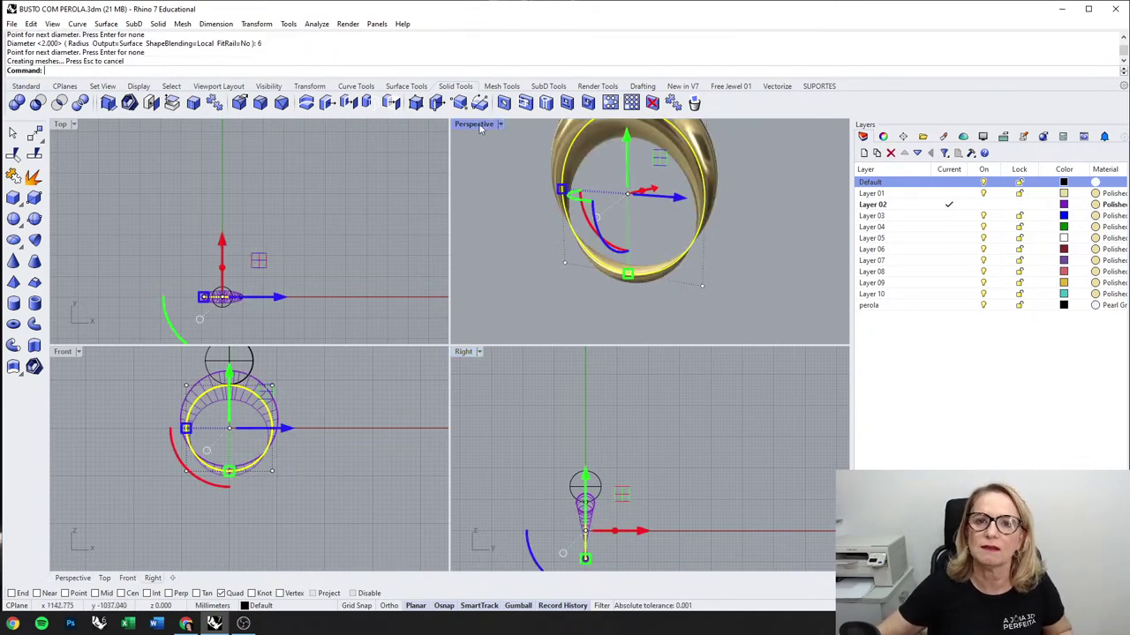
pyautogui.scroll(-4, 436, 332)
pyautogui.click(567, 360)
pyautogui.moveTo(567, 360); pyautogui.dragTo(530, 379, button='right')
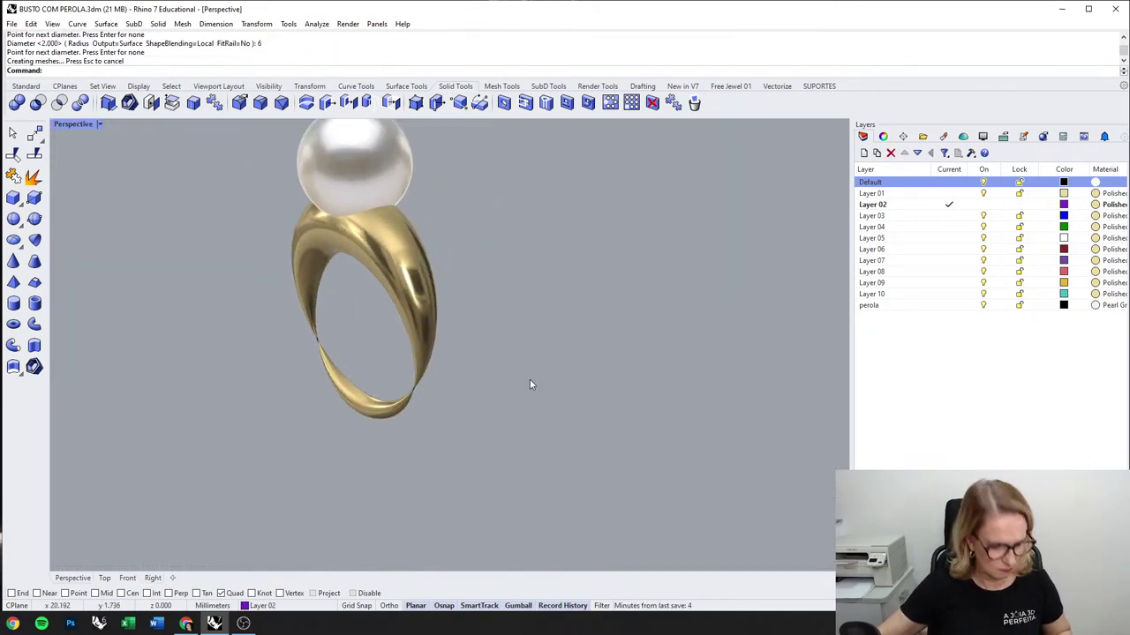
# Step: Undo the last pipe and set the Perspective view's display mode to Shaded
pyautogui.hotkey('ctrl', 'z')
pyautogui.click(102, 125)
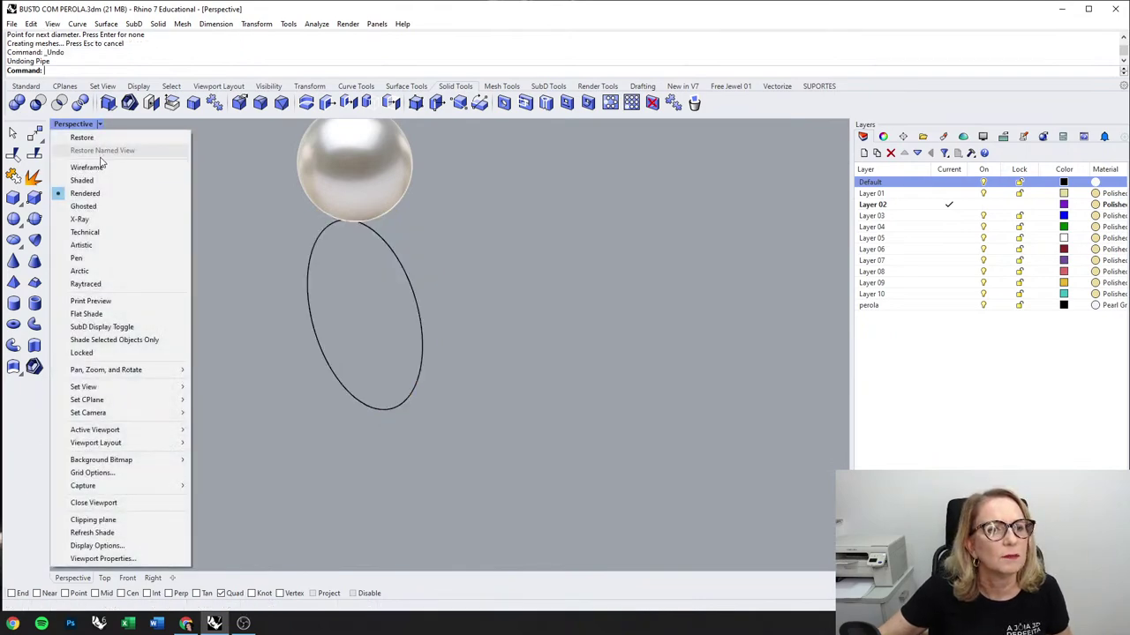
pyautogui.click(88, 181)
# Step: Pipe the finger circle with a 2 mm diameter at the bottom and 6 mm at the top quadrant under the pearl
pyautogui.click(34, 324)
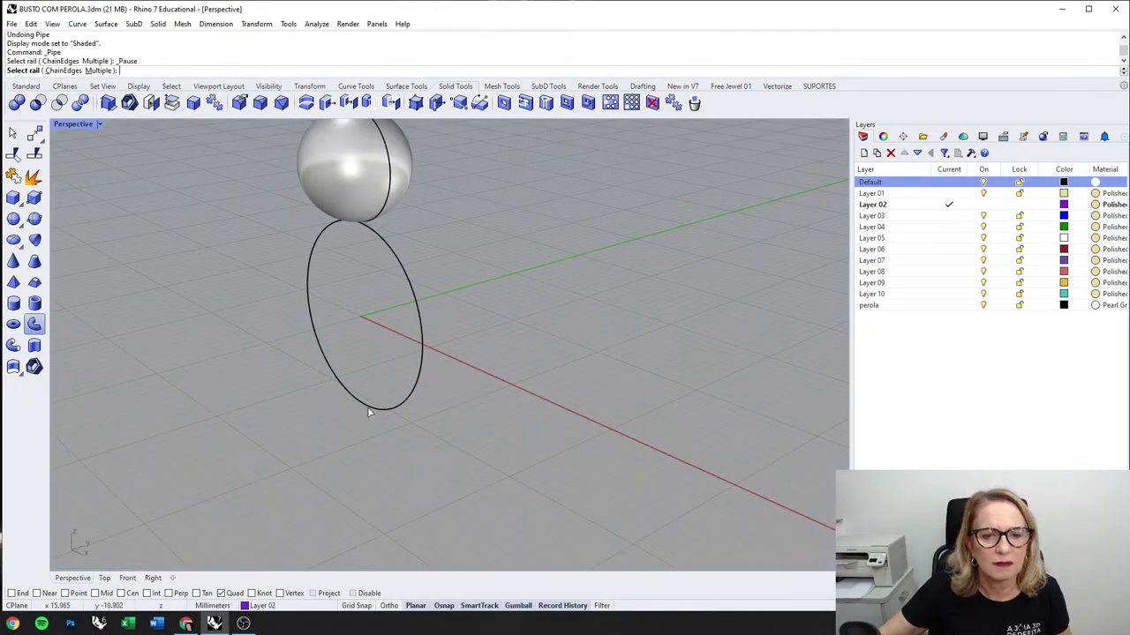
pyautogui.click(369, 409)
pyautogui.write('2')
pyautogui.press('Return')
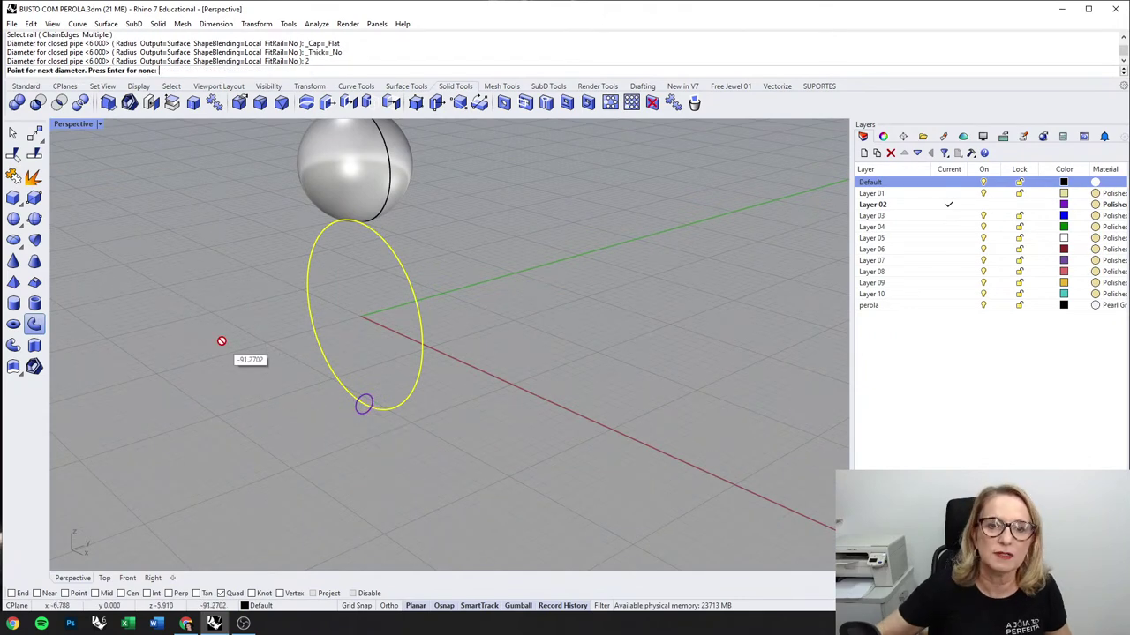
pyautogui.click(355, 218)
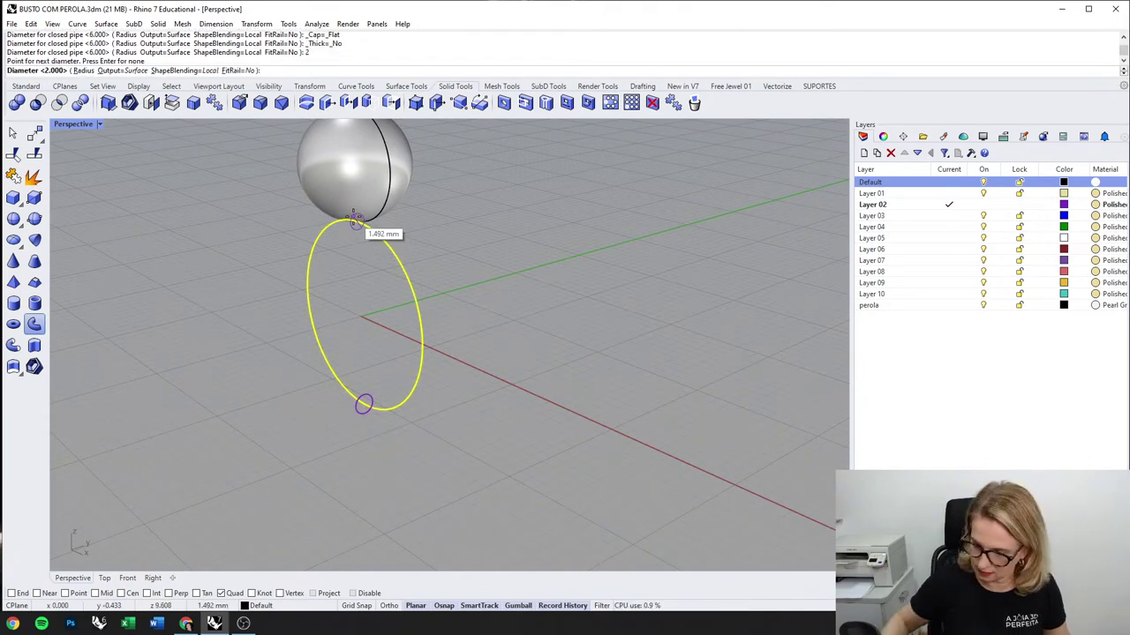
pyautogui.write('6')
pyautogui.press('Return')
pyautogui.scroll(5, 356, 220)
pyautogui.press('Return')
pyautogui.scroll(-5, 355, 220)
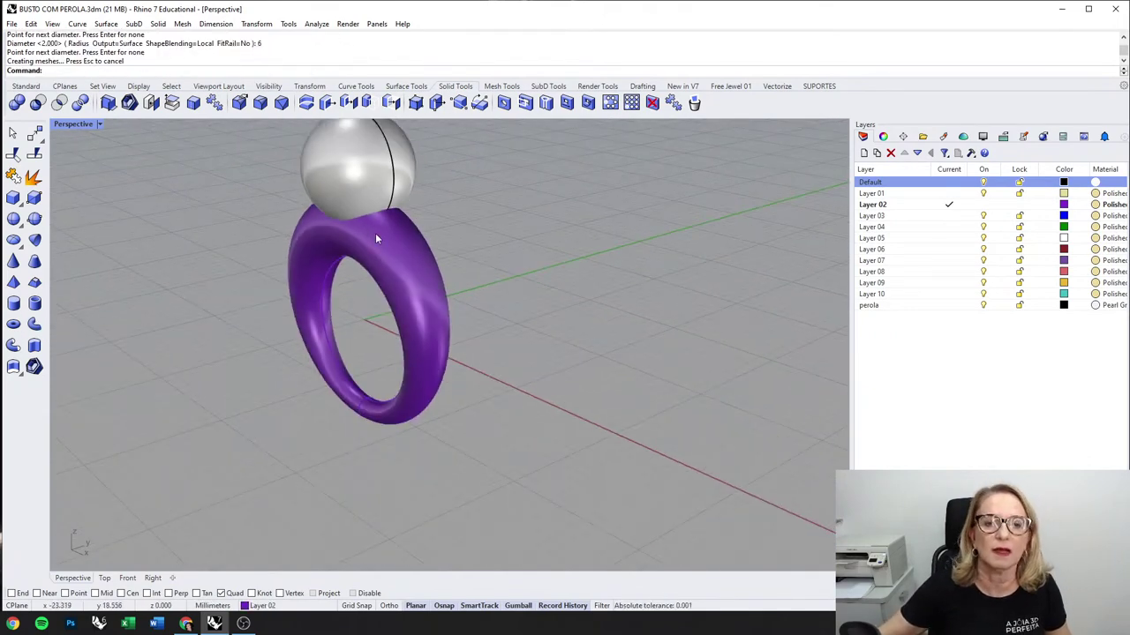
# Step: In the Front view, stretch the pipe's rail circle upward with Scale1D from its bottom quadrant to about 19.7 mm high
pyautogui.doubleClick(73, 128)
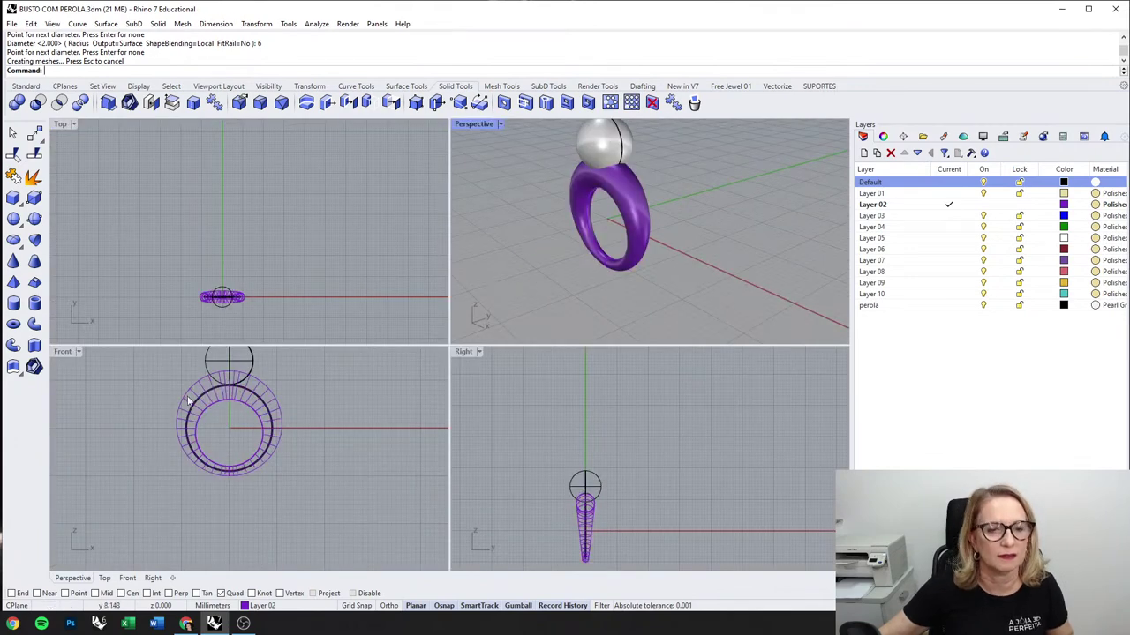
pyautogui.doubleClick(73, 352)
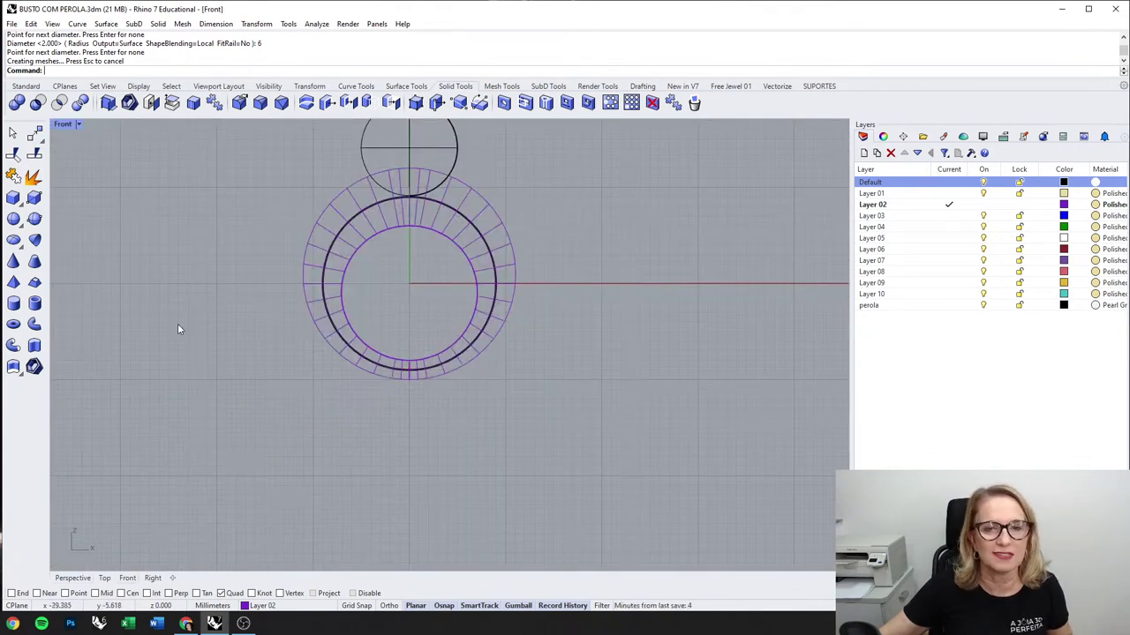
pyautogui.click(485, 250)
pyautogui.click(523, 273)
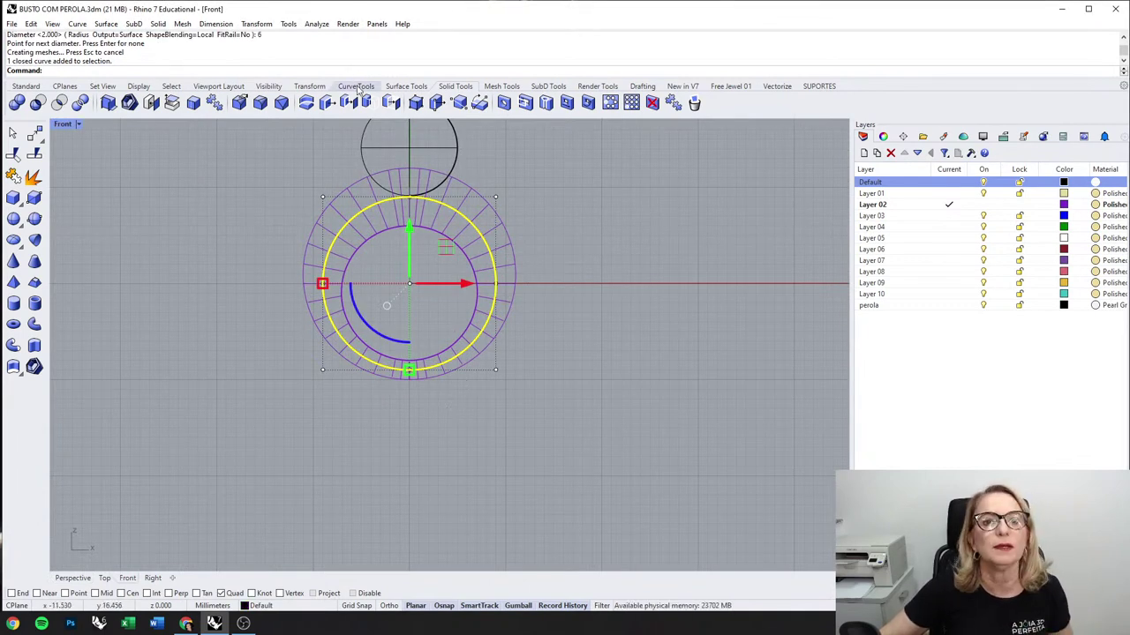
pyautogui.click(309, 86)
pyautogui.click(128, 108)
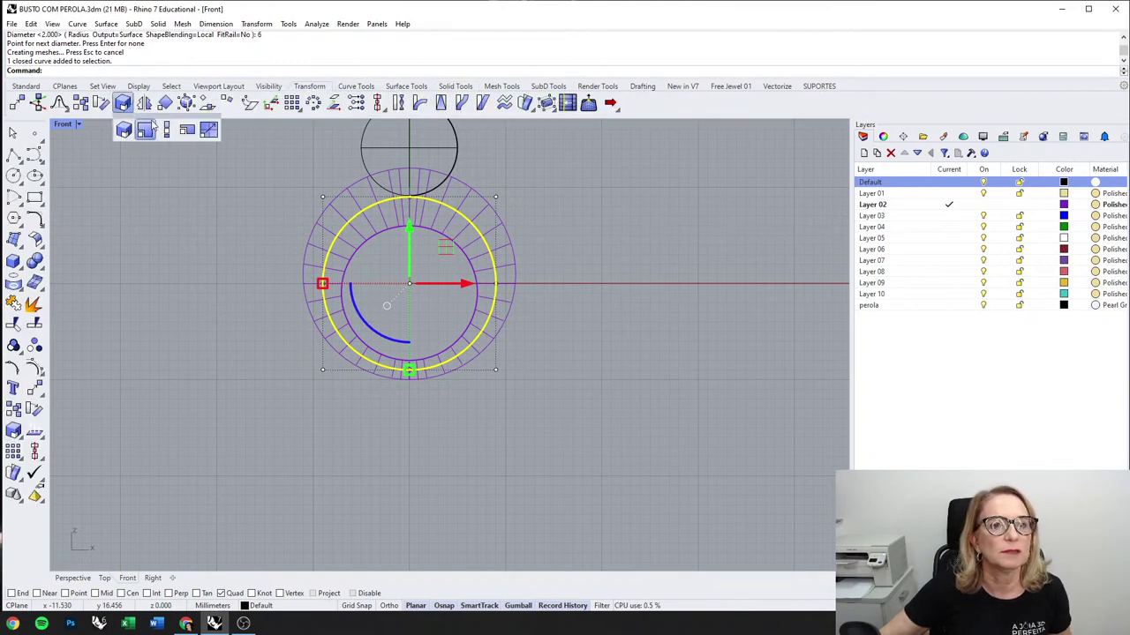
pyautogui.click(165, 130)
pyautogui.click(411, 371)
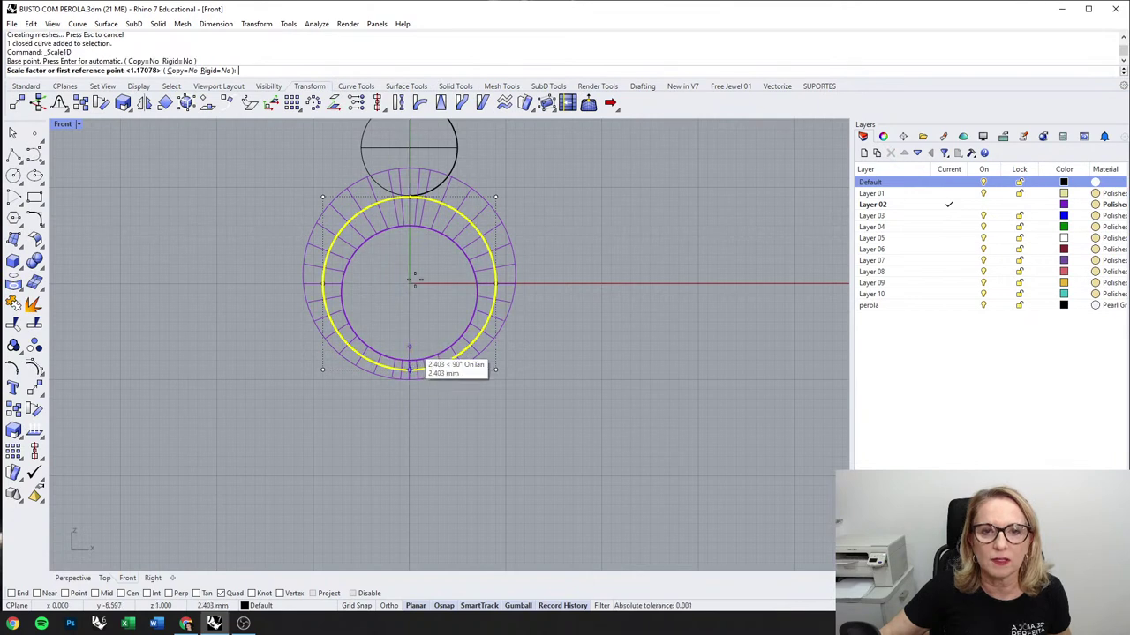
pyautogui.click(412, 199)
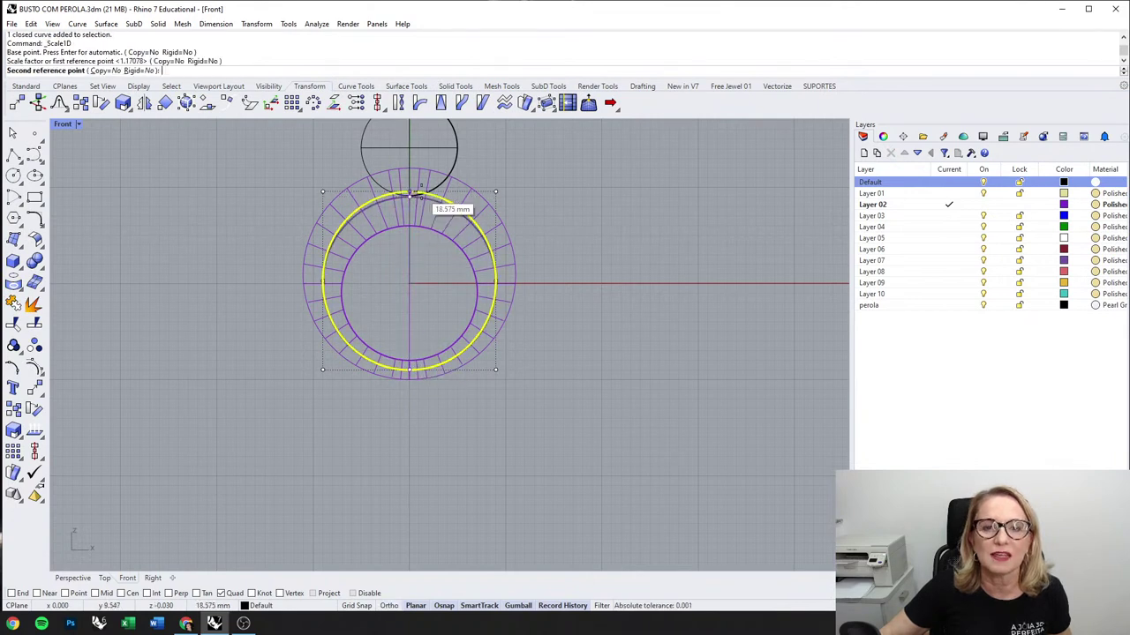
pyautogui.click(411, 181)
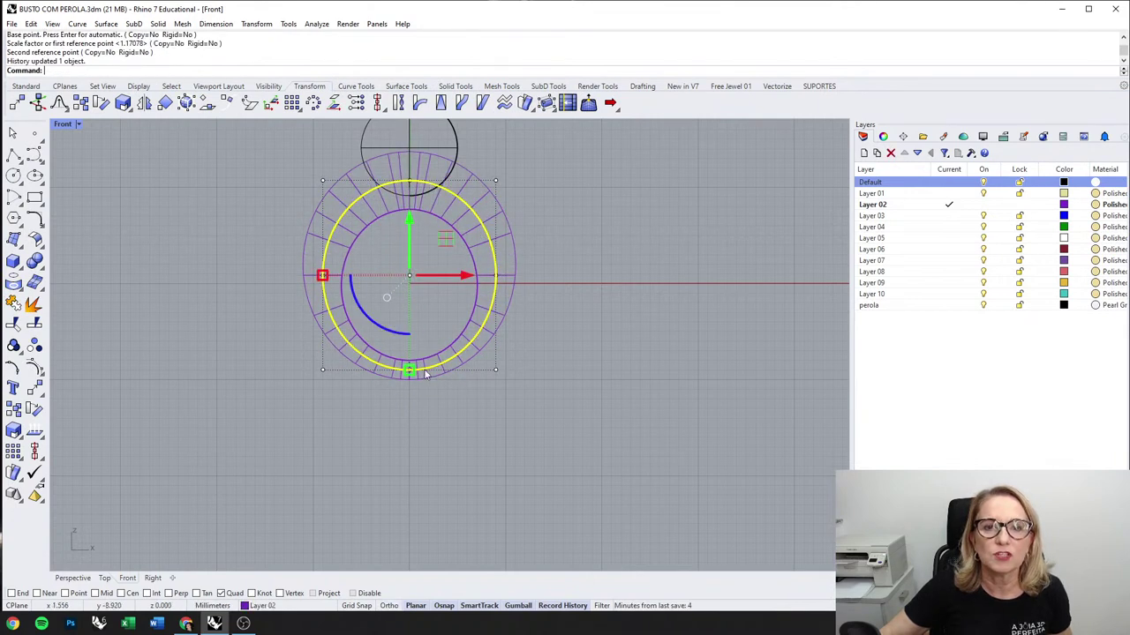
# Step: Stretch the rail curve further upward with Scale1D from its bottom quadrant until the band's inner edge reaches the pearl's lowest point
pyautogui.press('Return')
pyautogui.click(411, 365)
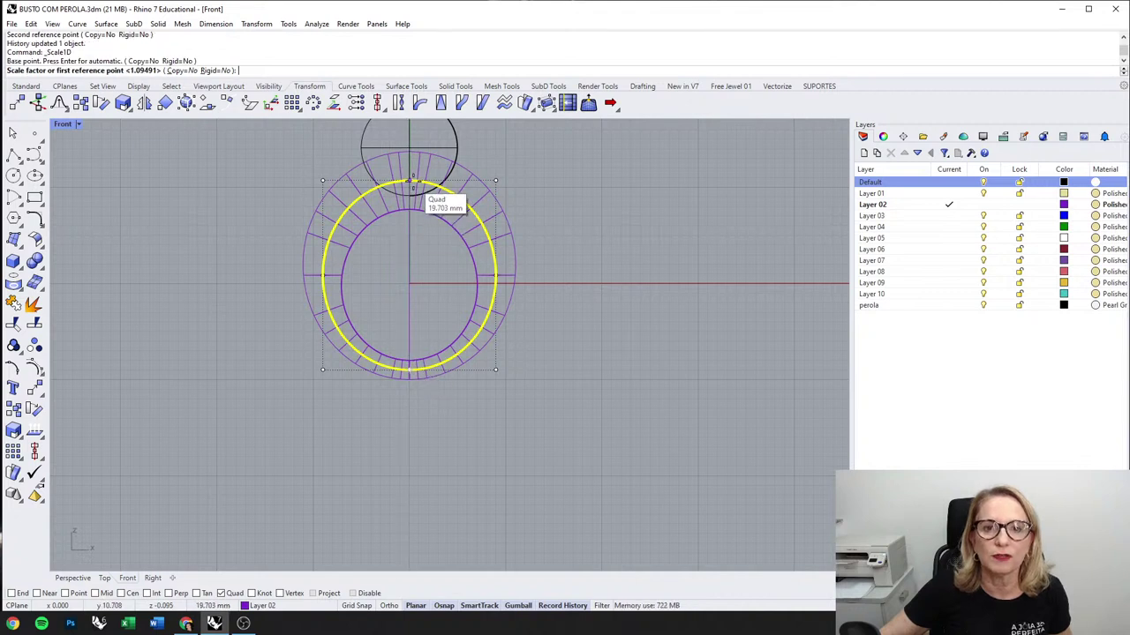
pyautogui.click(412, 186)
pyautogui.click(420, 167)
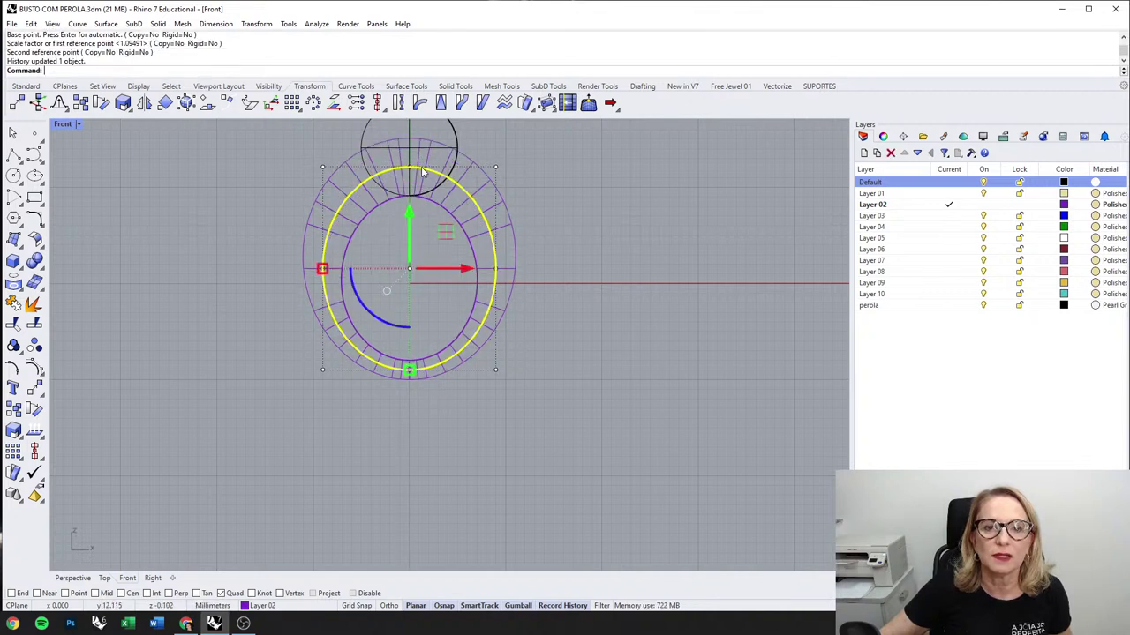
pyautogui.moveTo(473, 235); pyautogui.dragTo(425, 249, button='right')
pyautogui.press('Escape')
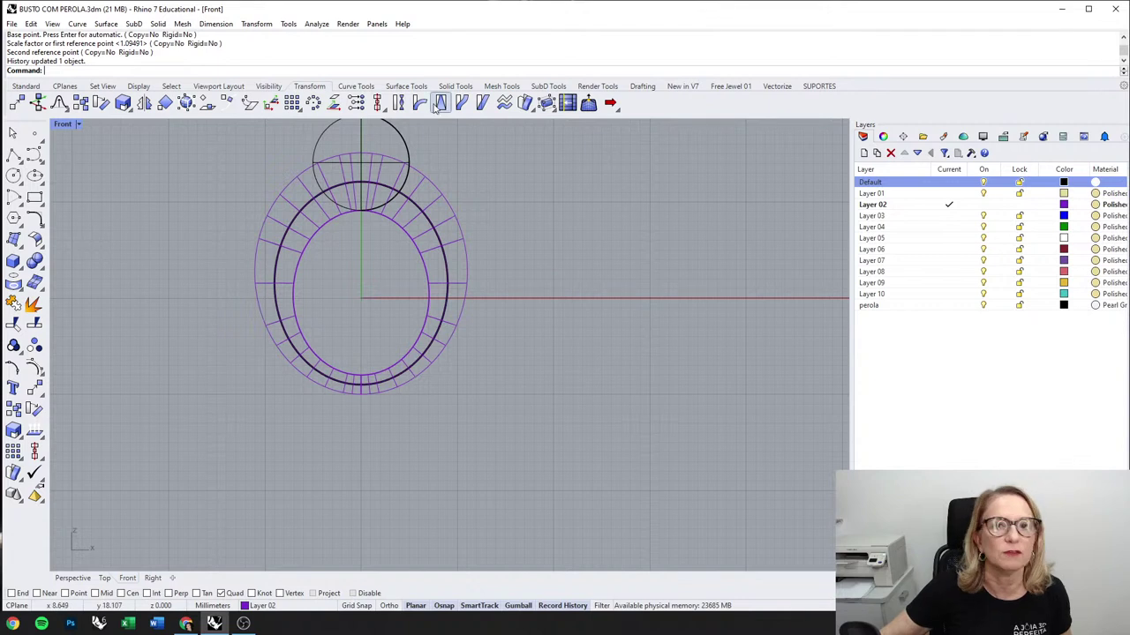
# Step: Draw an 18 mm diameter reference circle centred on the origin, on Layer 04
pyautogui.click(356, 86)
pyautogui.click(14, 345)
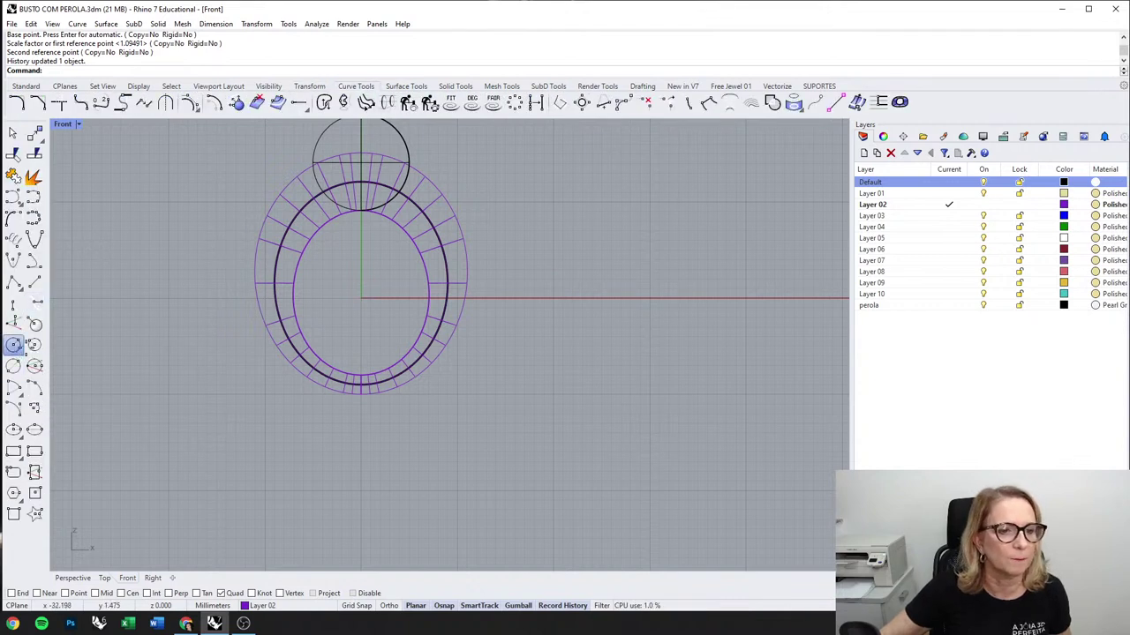
pyautogui.press('Return')
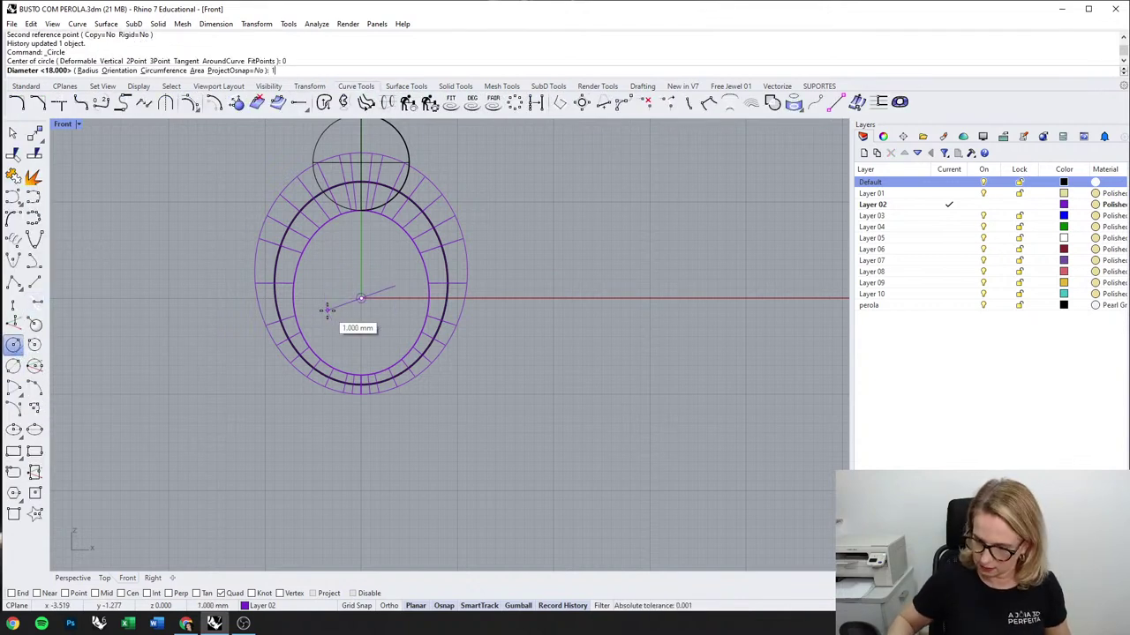
pyautogui.click(262, 605)
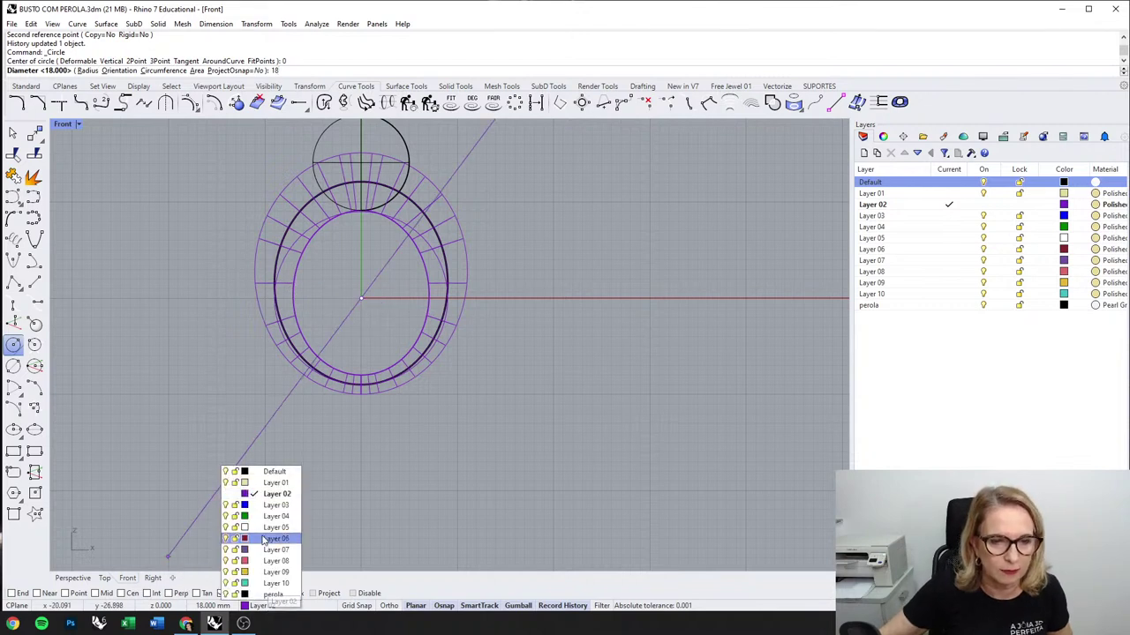
pyautogui.click(269, 519)
pyautogui.press('Return')
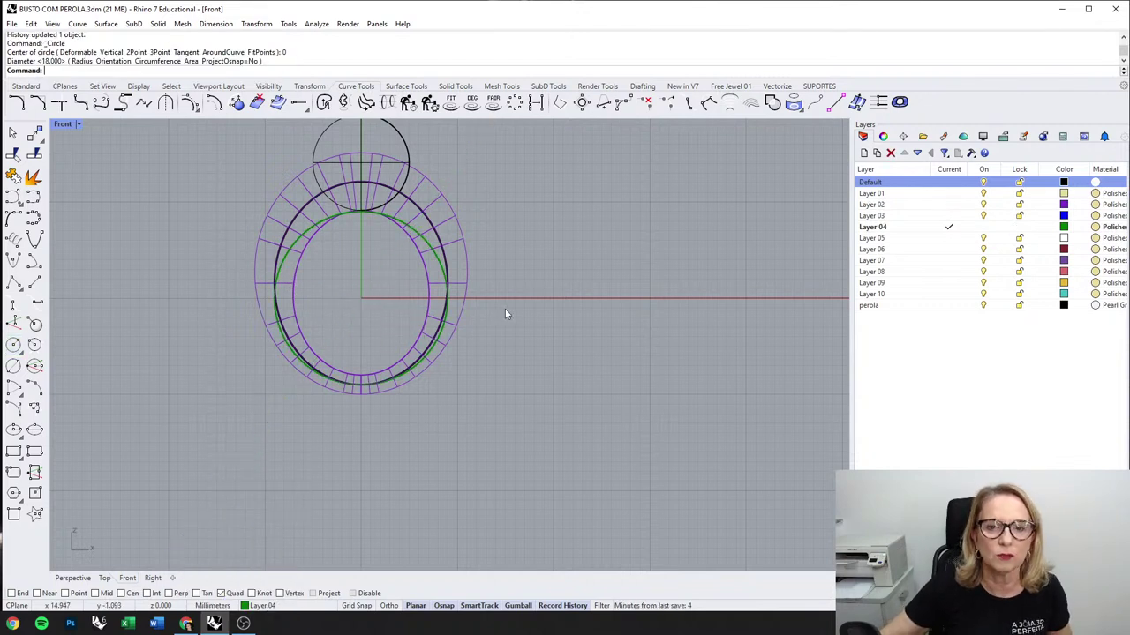
# Step: Widen the rail curve slightly in the horizontal direction with the gumball and inspect the band in Perspective
pyautogui.click(437, 229)
pyautogui.click(481, 265)
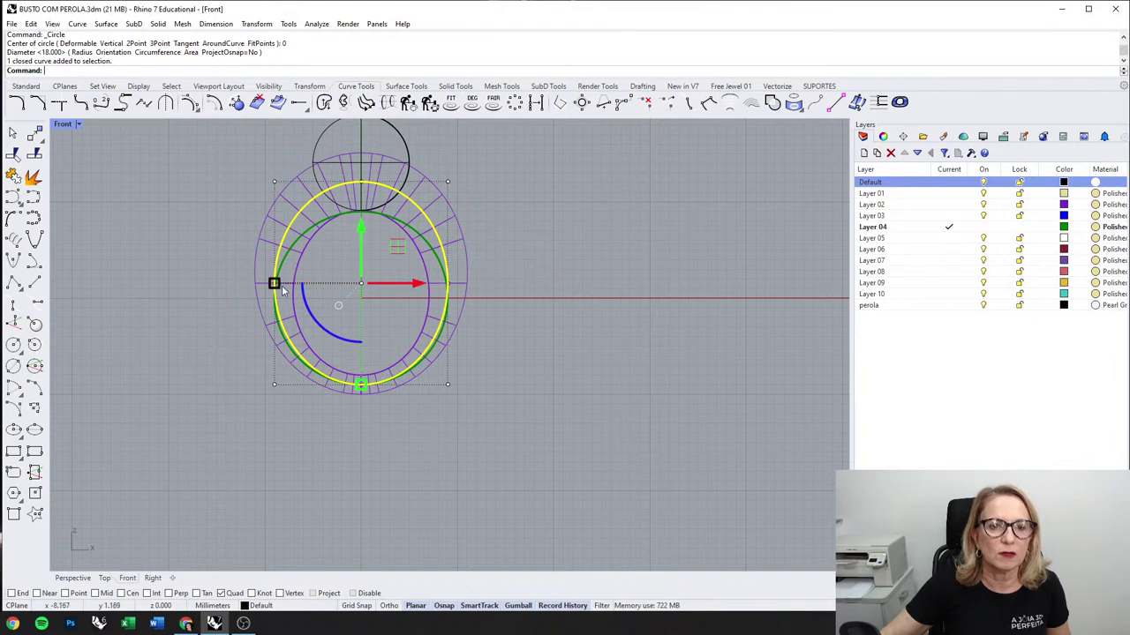
pyautogui.moveTo(273, 283); pyautogui.dragTo(269, 283)
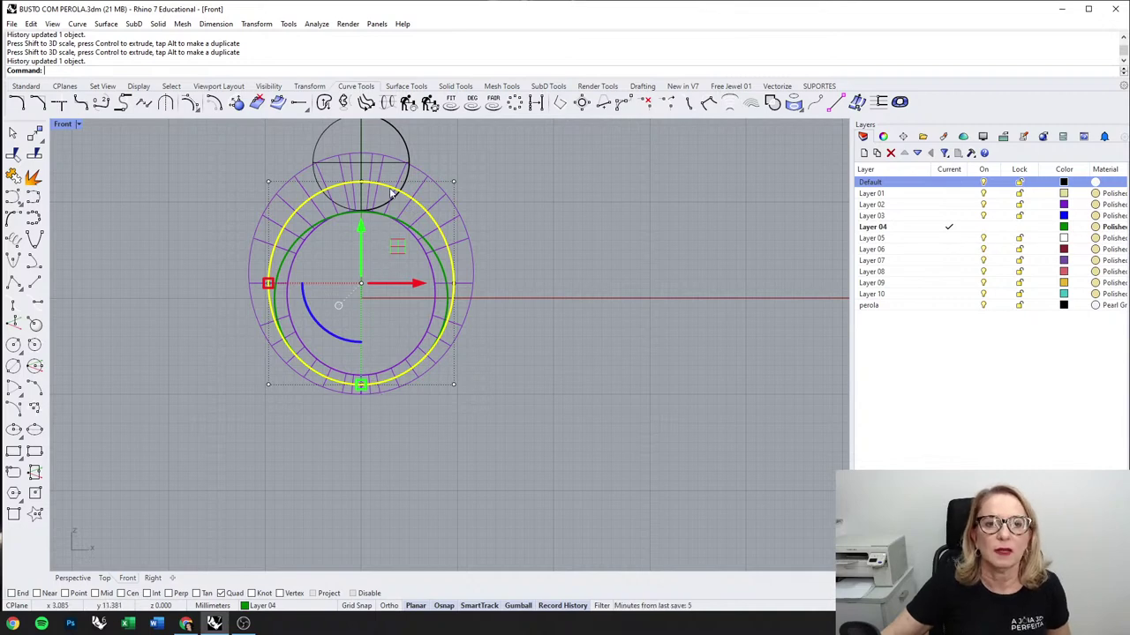
pyautogui.click(423, 181)
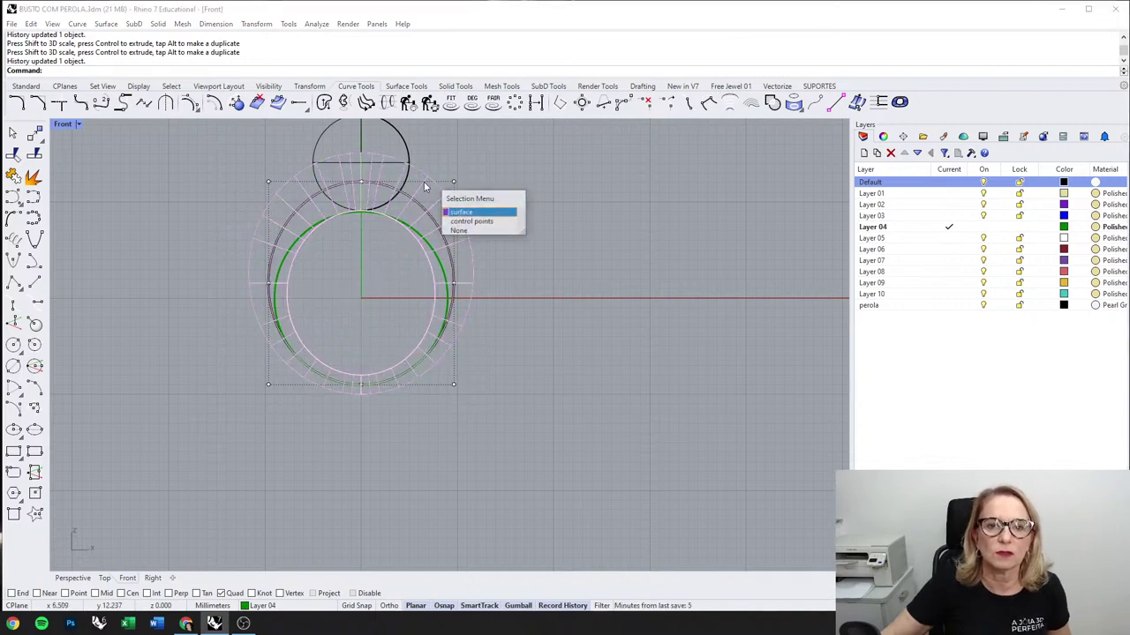
pyautogui.click(491, 213)
pyautogui.click(72, 578)
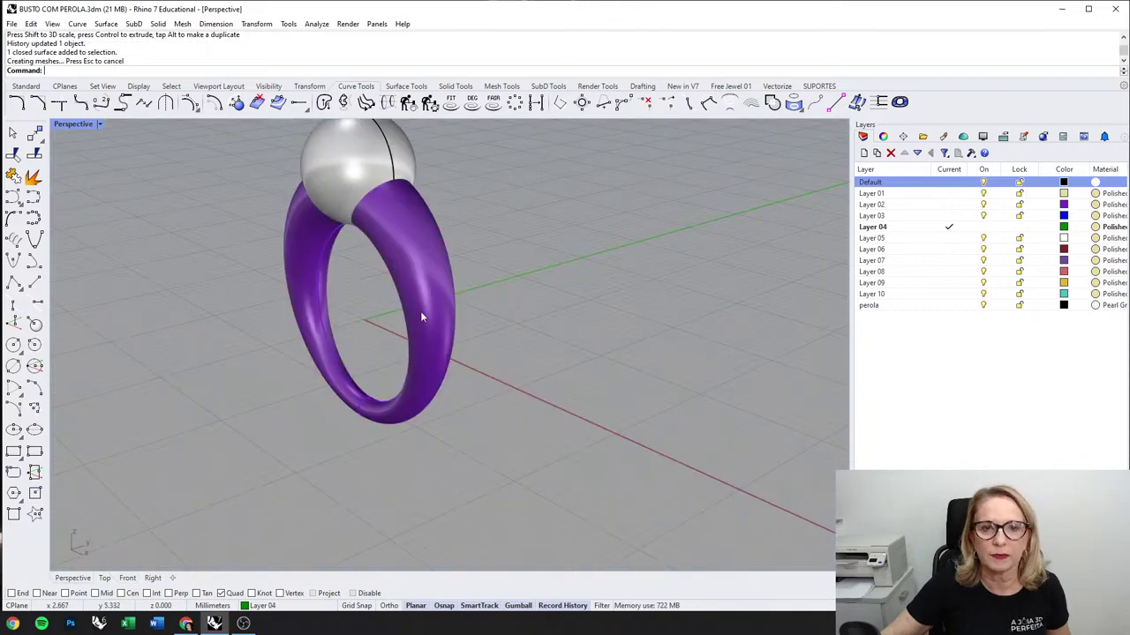
pyautogui.moveTo(420, 311)
pyautogui.mouseDown(button='right')
pyautogui.moveTo(485, 270)
pyautogui.moveTo(480, 279)
pyautogui.mouseUp(button='right')
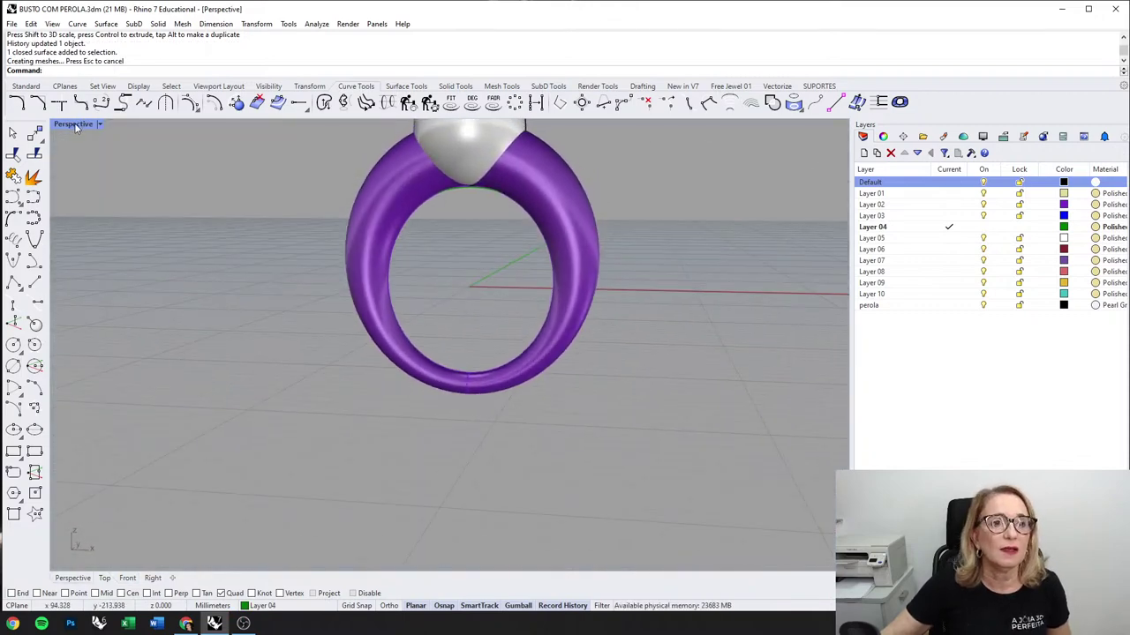
# Step: Enlarge the rail curve in the Front view, first horizontally and then vertically, to bring the band's inner edge closer to the 18 mm circle
pyautogui.doubleClick(73, 123)
pyautogui.doubleClick(75, 353)
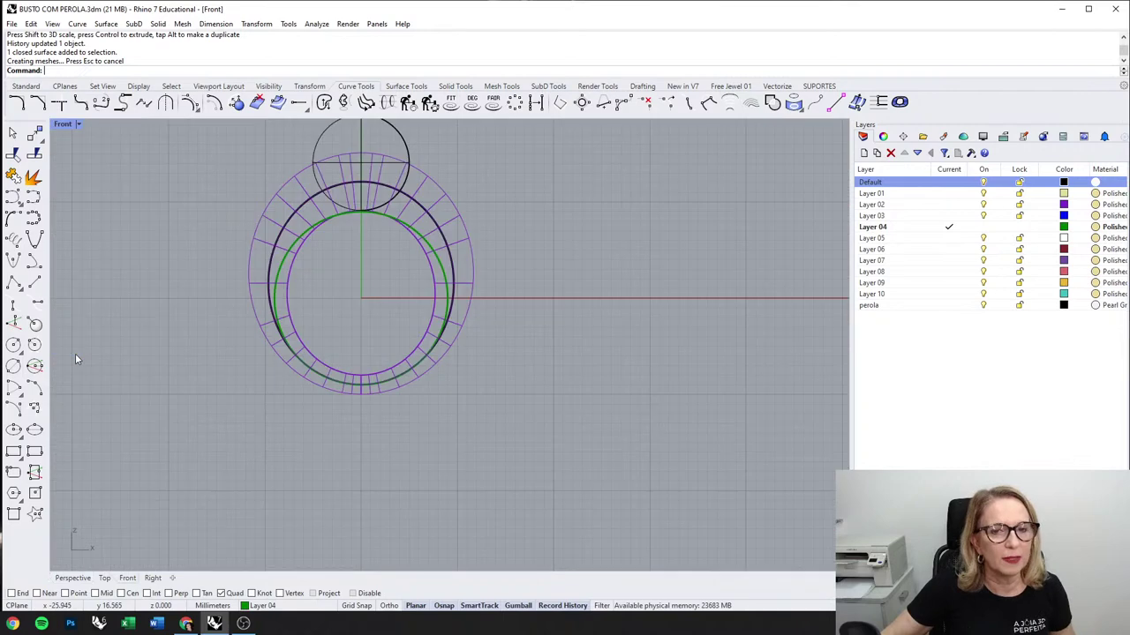
pyautogui.click(441, 267)
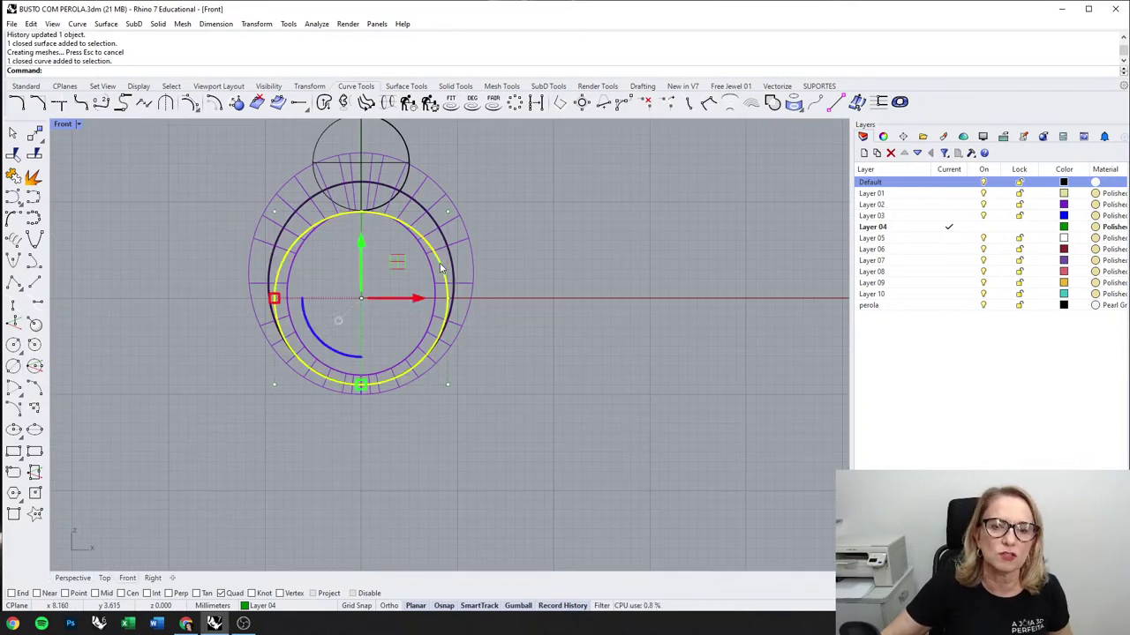
pyautogui.click(439, 238)
pyautogui.click(479, 260)
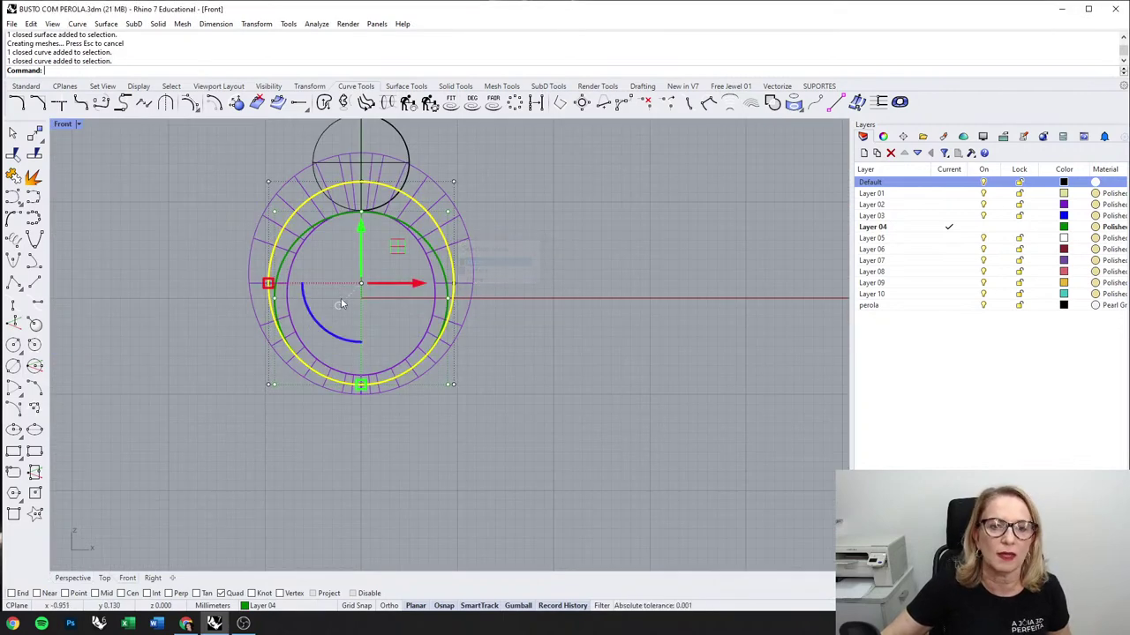
pyautogui.moveTo(268, 285); pyautogui.dragTo(260, 283)
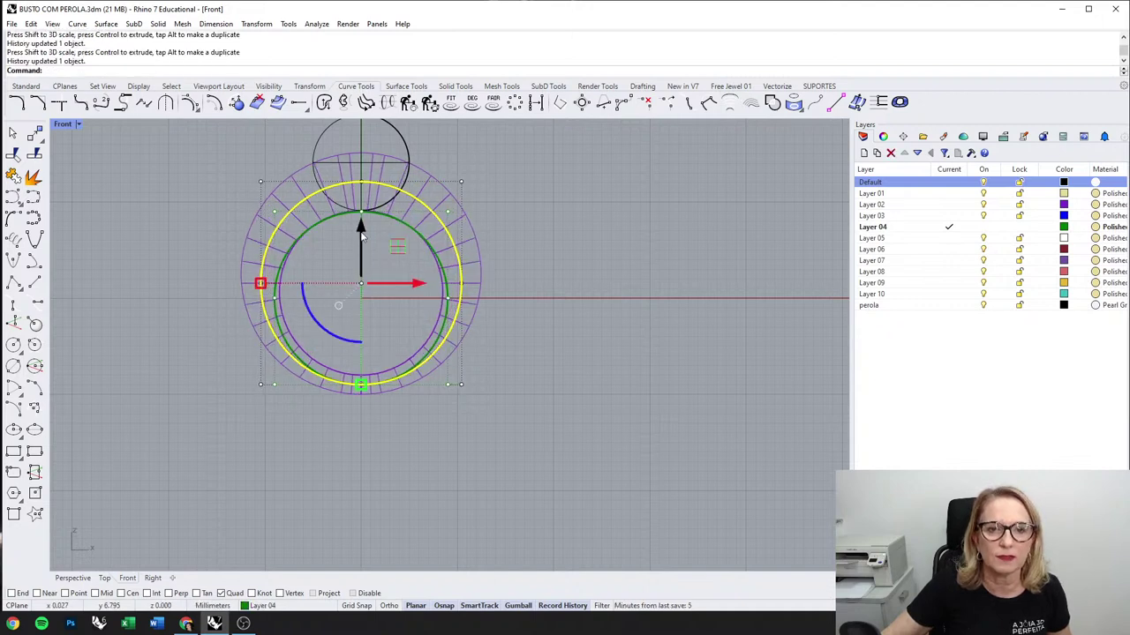
pyautogui.moveTo(361, 384); pyautogui.dragTo(362, 390)
# Step: Try to move the rail curve vertically with the gumball, and undo the move
pyautogui.moveTo(360, 228); pyautogui.dragTo(362, 228)
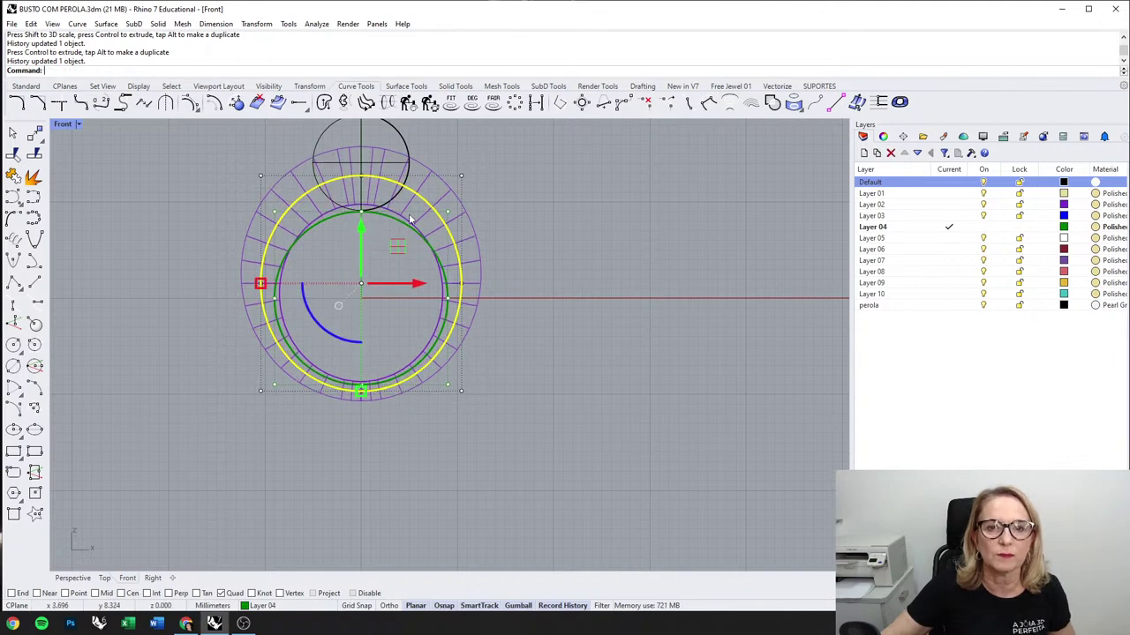
pyautogui.hotkey('ctrl', 'z')
pyautogui.press('Escape')
# Step: Lower and enlarge the rail curve until the band's inner edge matches the 18 mm reference circle, and inspect the ring in Perspective
pyautogui.click(394, 182)
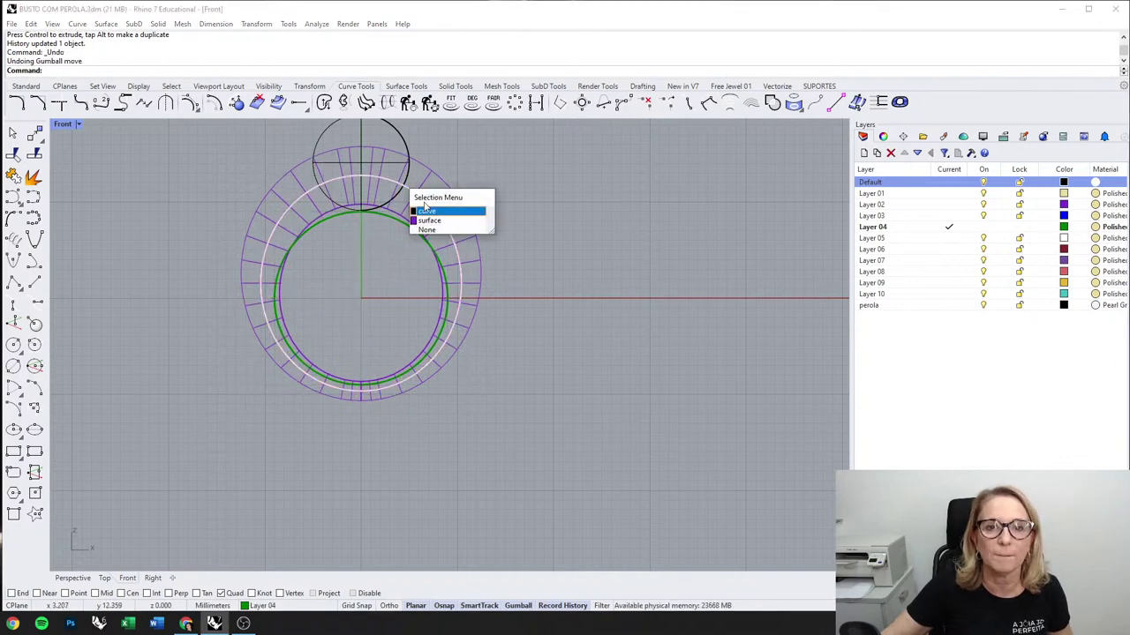
pyautogui.click(446, 211)
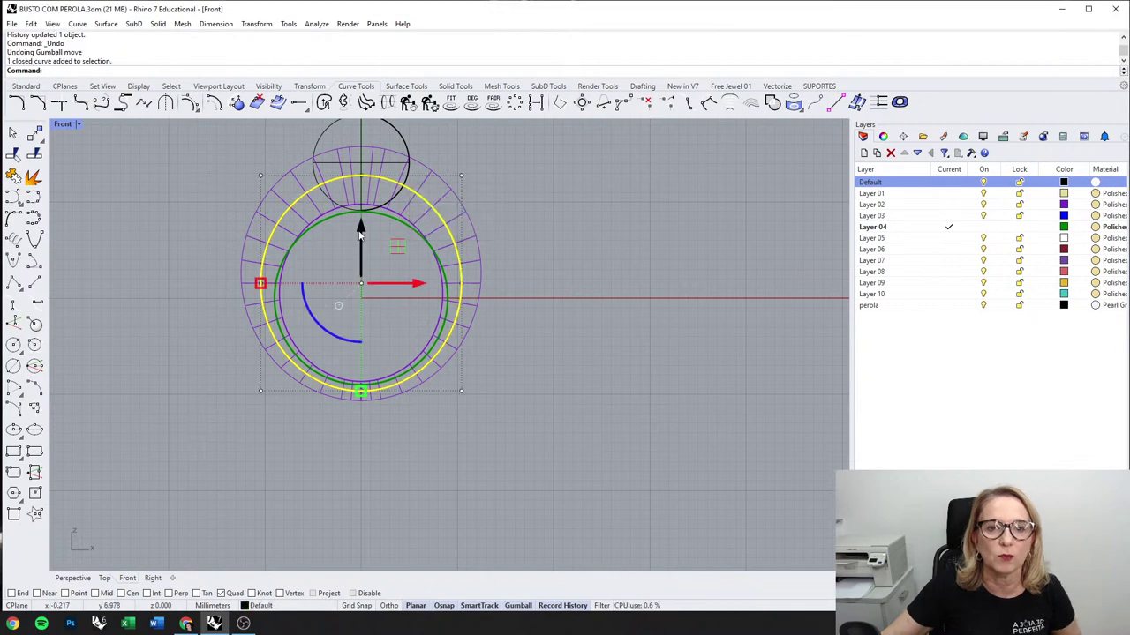
pyautogui.moveTo(361, 233)
pyautogui.mouseDown()
pyautogui.moveTo(371, 247)
pyautogui.moveTo(364, 234)
pyautogui.mouseUp()
pyautogui.moveTo(261, 297); pyautogui.dragTo(256, 292)
pyautogui.click(592, 230)
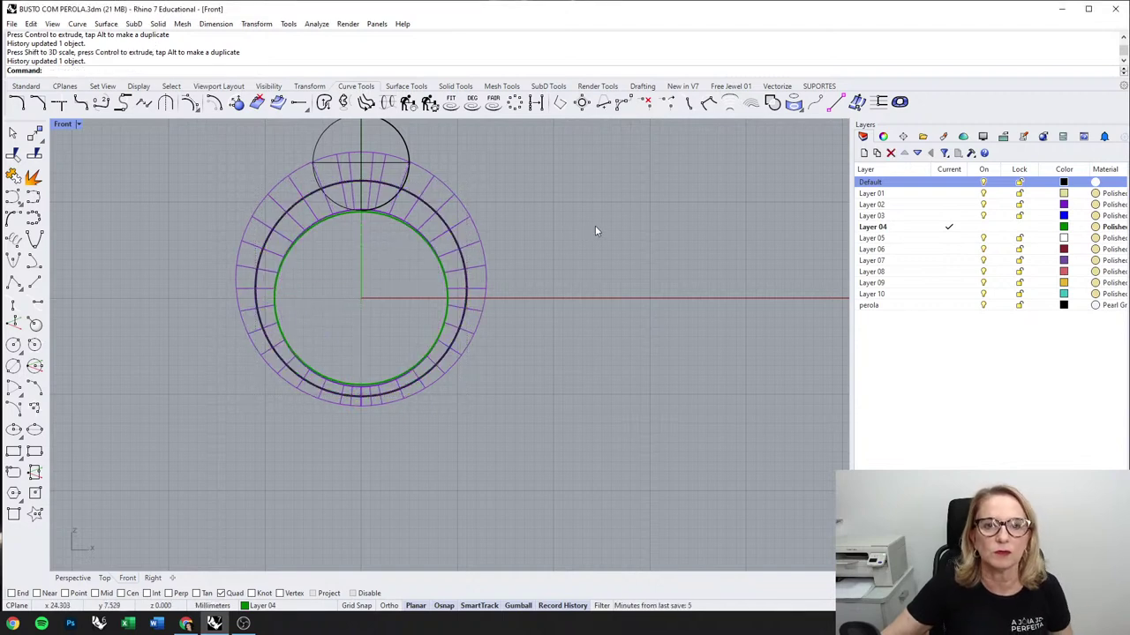
pyautogui.hotkey('ctrl', 'F4')
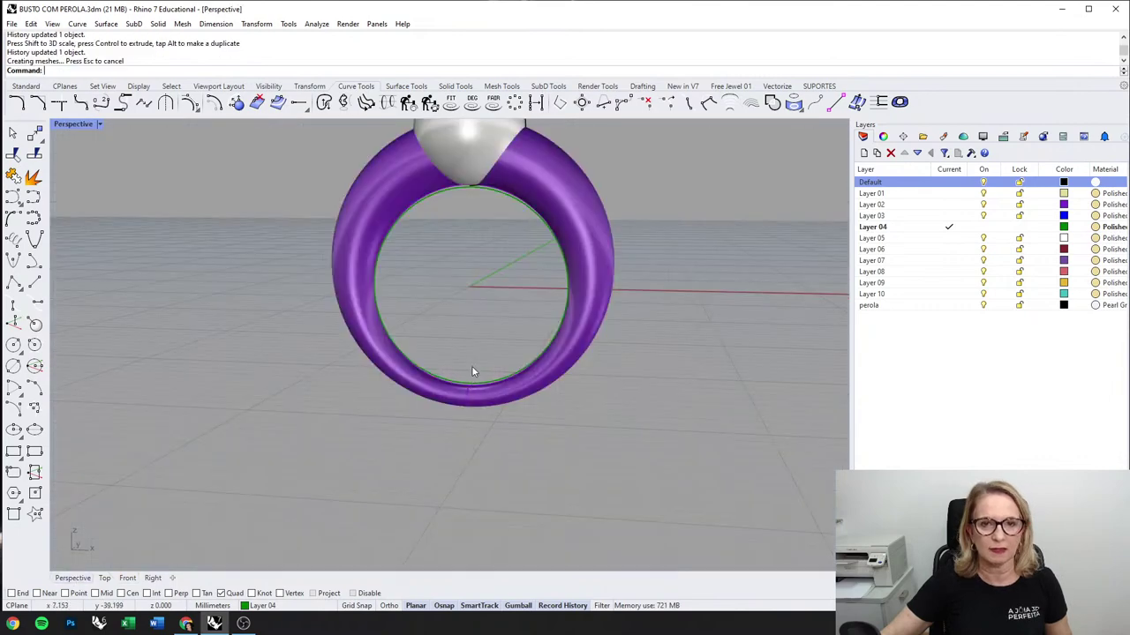
pyautogui.moveTo(472, 373); pyautogui.dragTo(31, 189, button='right')
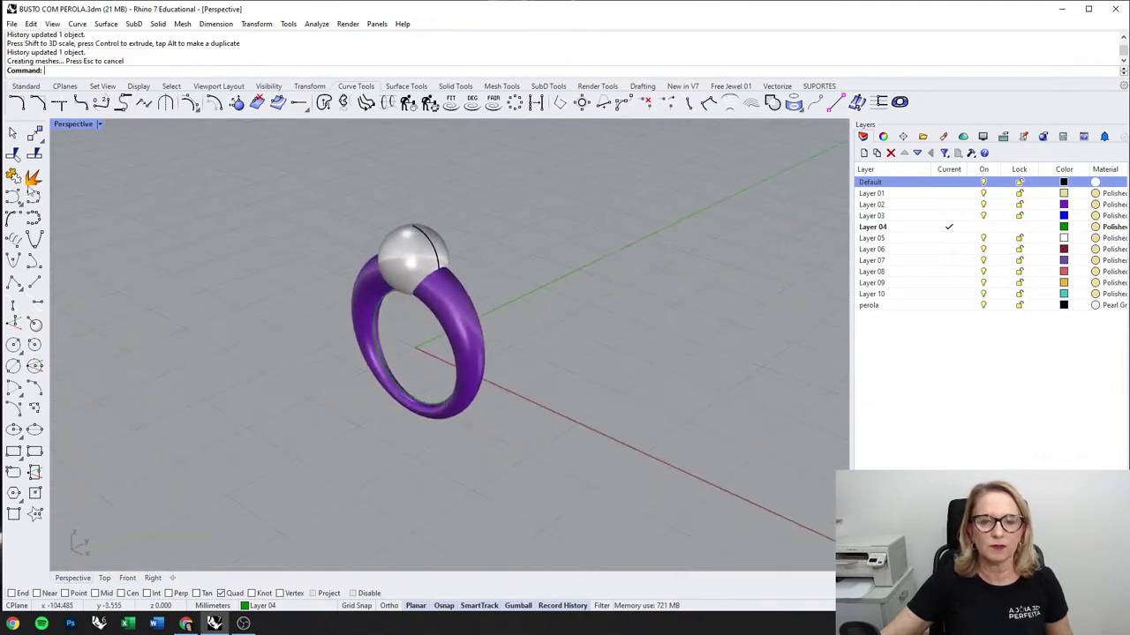
# Step: Lower the pearl slightly in the Front view so it sits on the inner finger circle, and check the ring in Perspective
pyautogui.doubleClick(72, 124)
pyautogui.scroll(5, 252, 372)
pyautogui.click(229, 393)
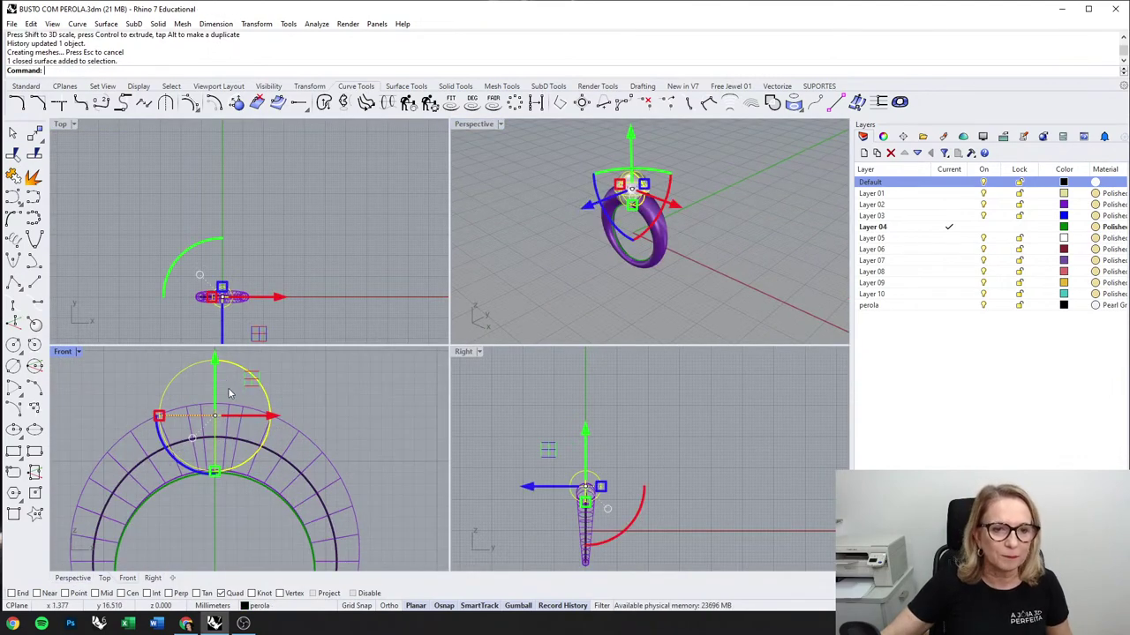
pyautogui.moveTo(228, 392); pyautogui.dragTo(229, 395)
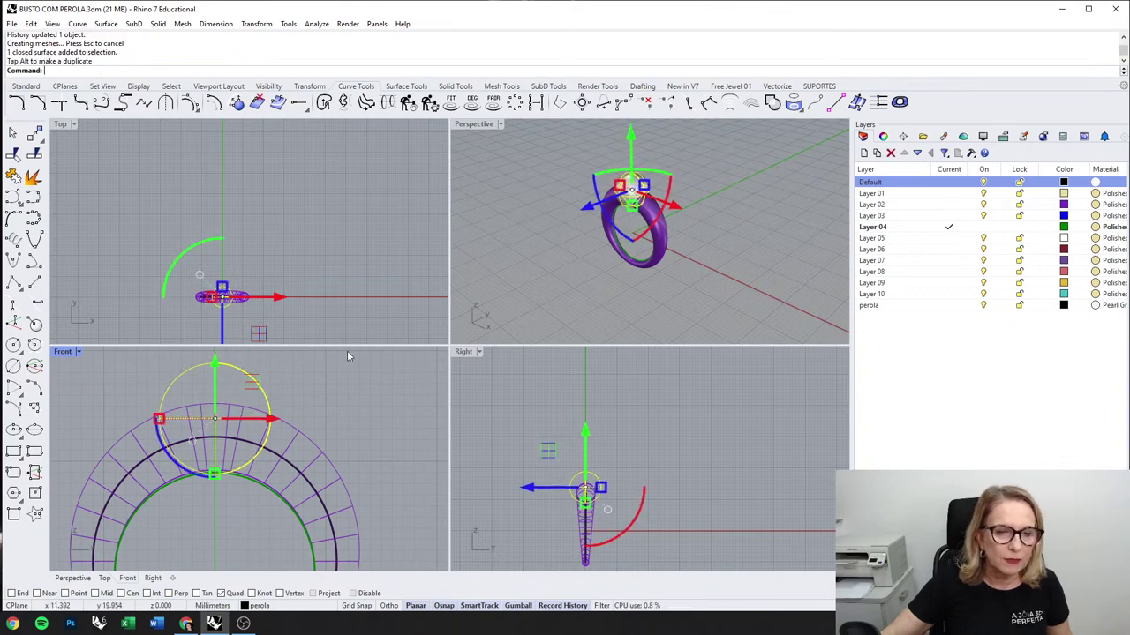
pyautogui.press('Escape')
pyautogui.scroll(3, 653, 181)
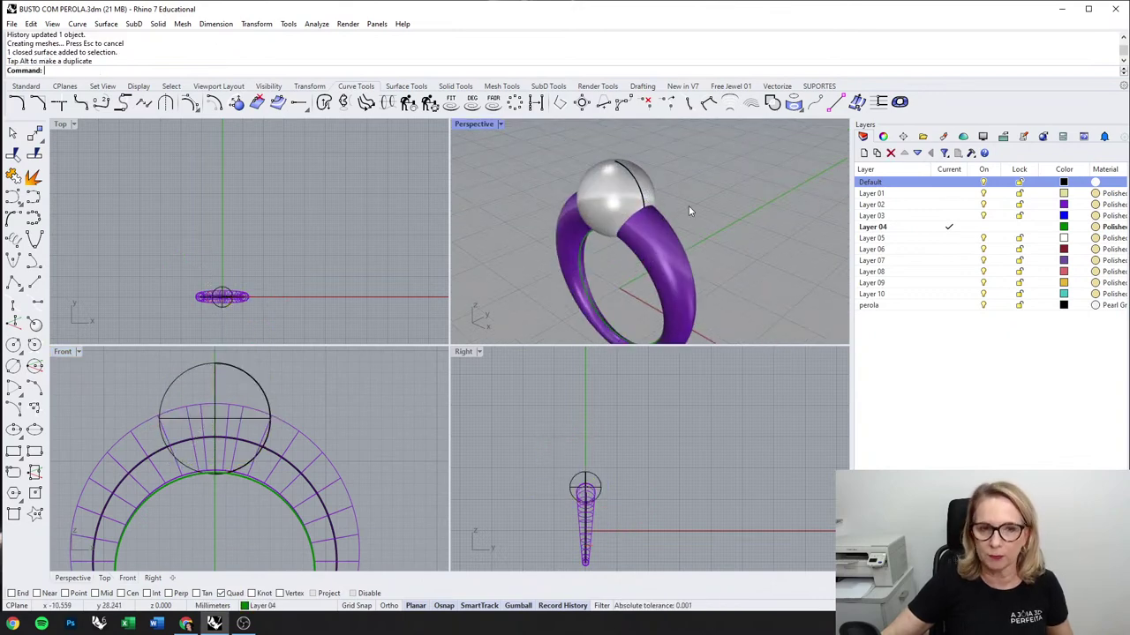
# Step: Subtract the pearl from the purple band with Boolean Difference, keeping the pearl with DeleteInput set to No
pyautogui.click(456, 87)
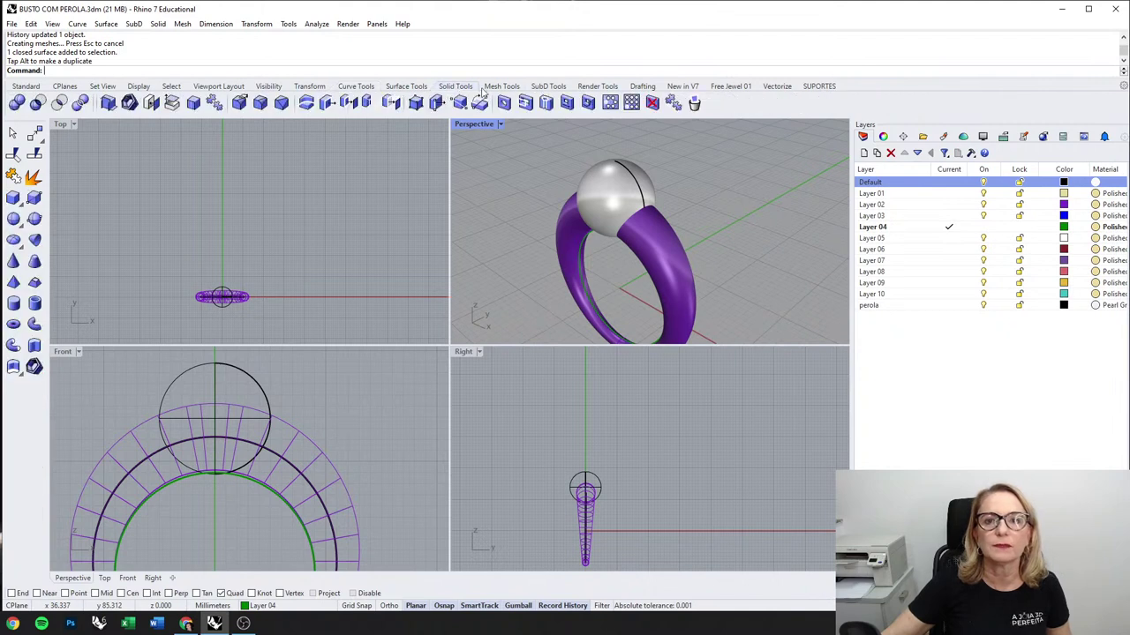
pyautogui.click(37, 104)
pyautogui.click(679, 254)
pyautogui.press('Return')
pyautogui.click(651, 188)
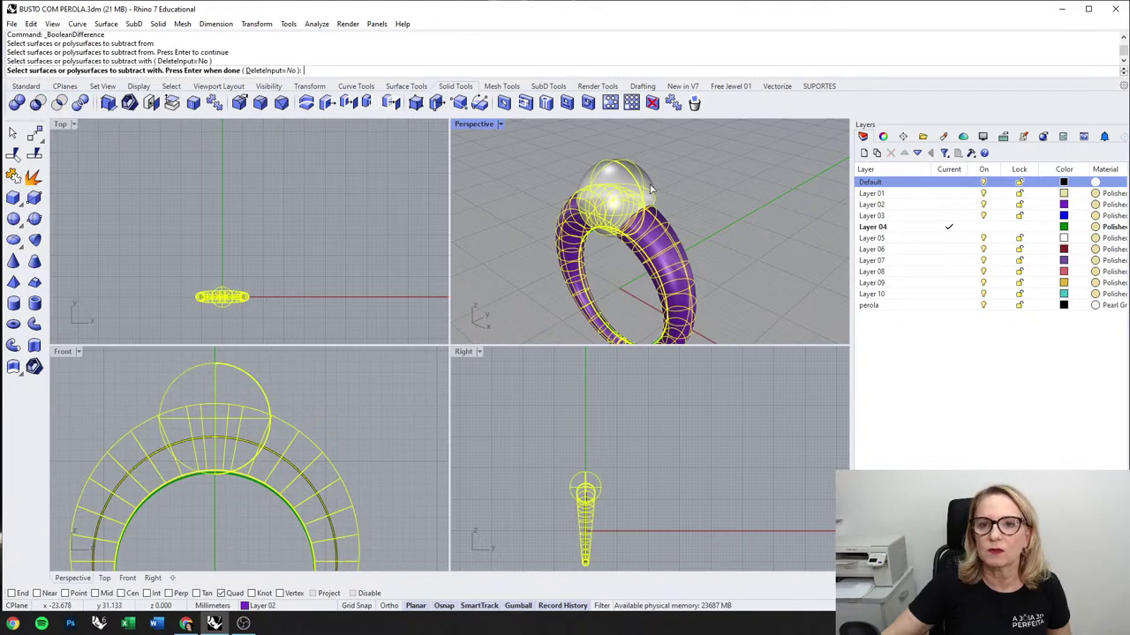
pyautogui.press('Return')
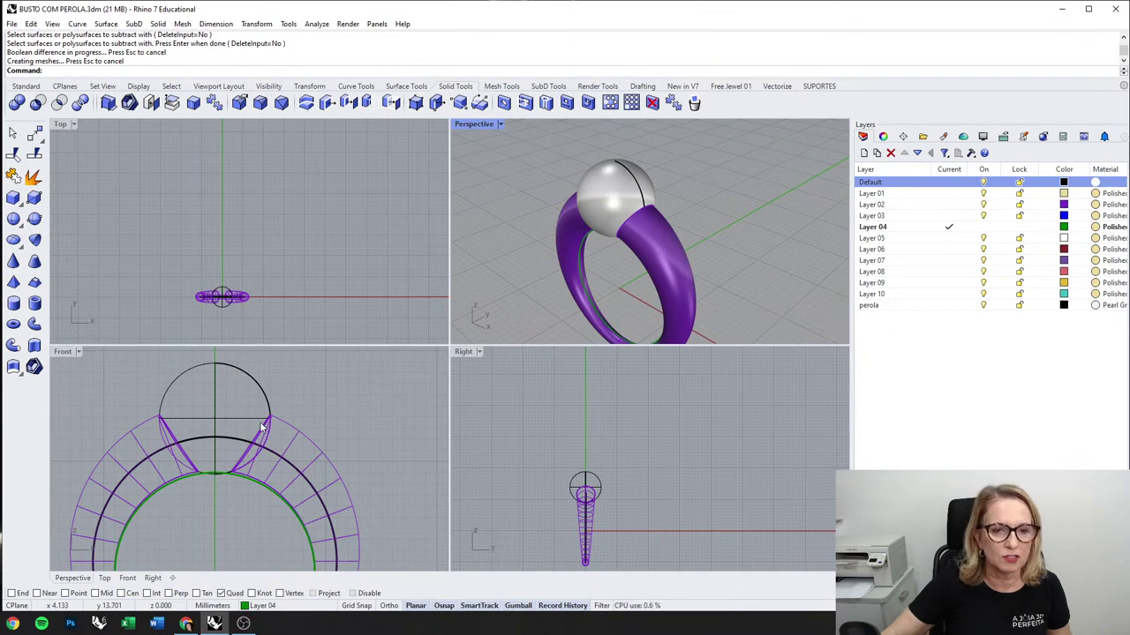
# Step: Hide the pearl and inspect the band's two cut ends in the enlarged Perspective view
pyautogui.click(648, 199)
pyautogui.middleClick(662, 174)
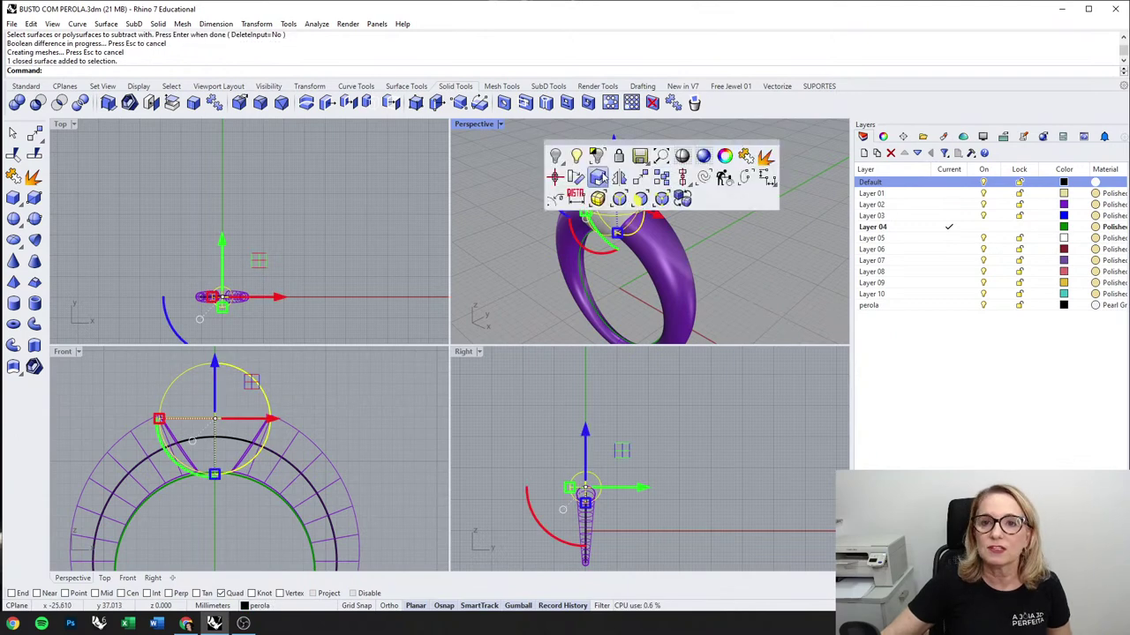
pyautogui.click(558, 157)
pyautogui.moveTo(615, 223); pyautogui.dragTo(502, 147, button='right')
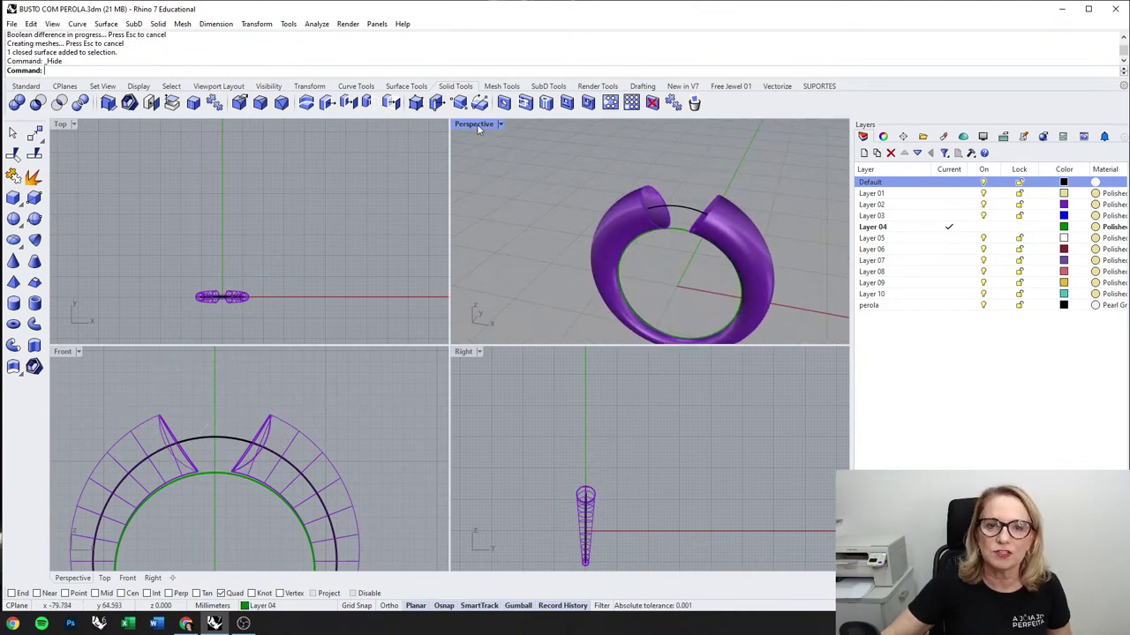
pyautogui.doubleClick(477, 124)
pyautogui.moveTo(509, 316); pyautogui.dragTo(421, 192, button='right')
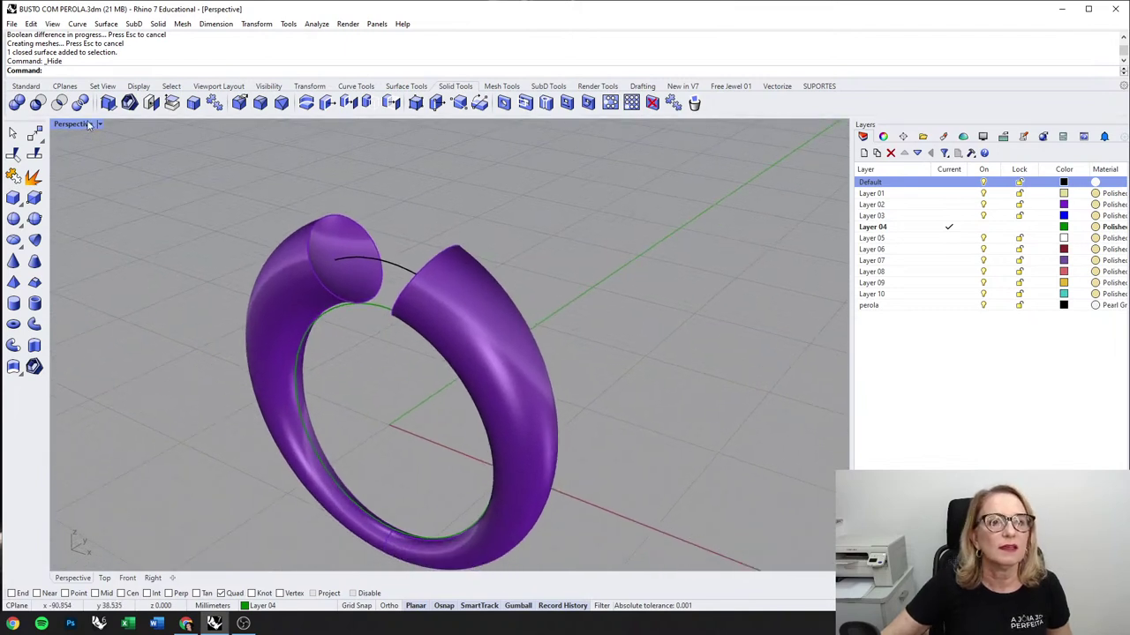
# Step: Try to shell the band at 0.8 mm thickness with both cut end faces removed, and undo the shell
pyautogui.click(130, 104)
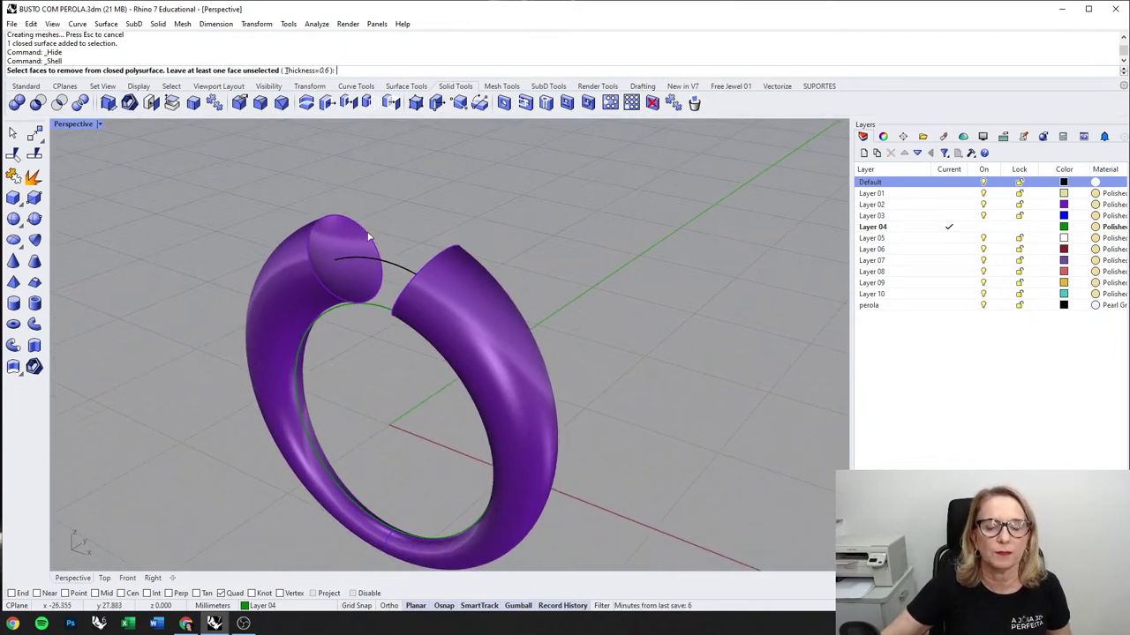
pyautogui.write('.8')
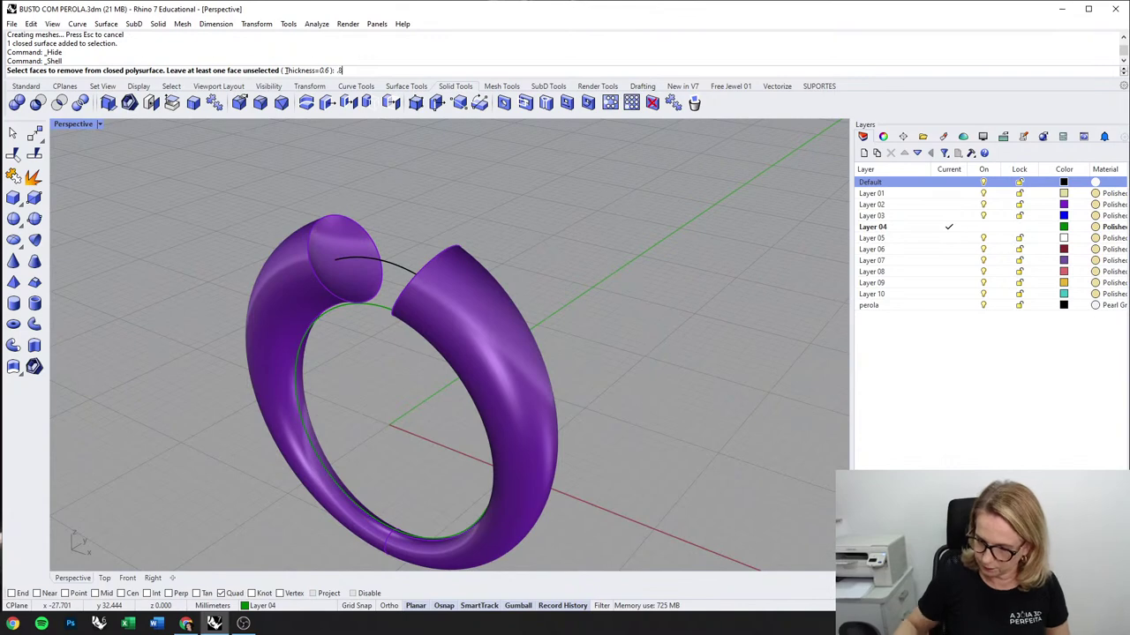
pyautogui.press('Return')
pyautogui.click(347, 238)
pyautogui.moveTo(347, 238); pyautogui.dragTo(507, 320, button='right')
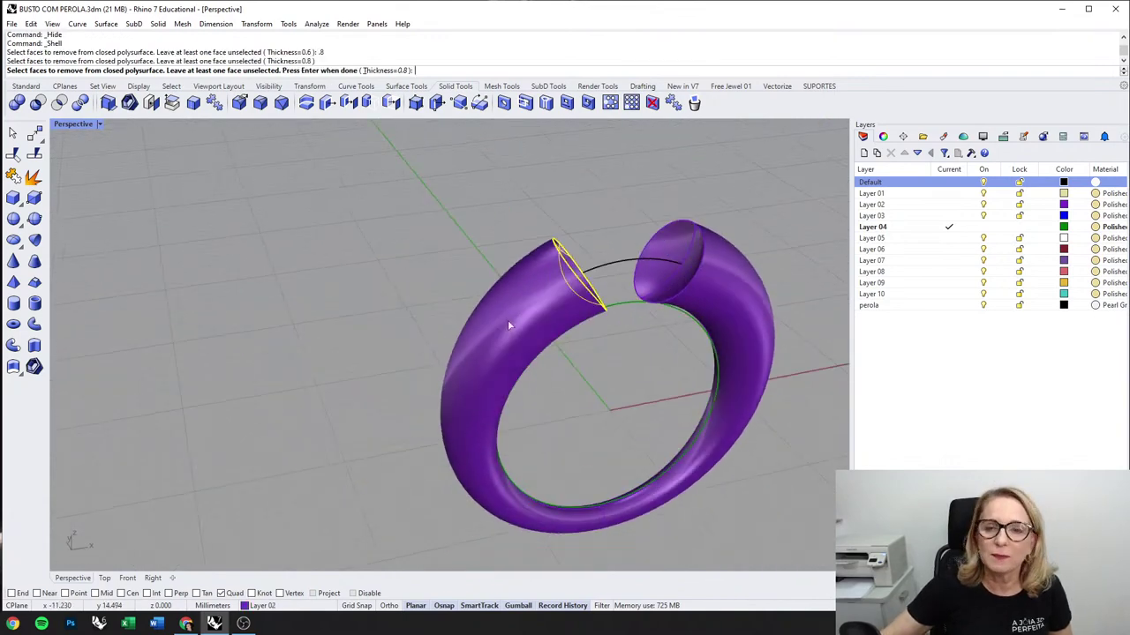
pyautogui.click(665, 250)
pyautogui.press('Return')
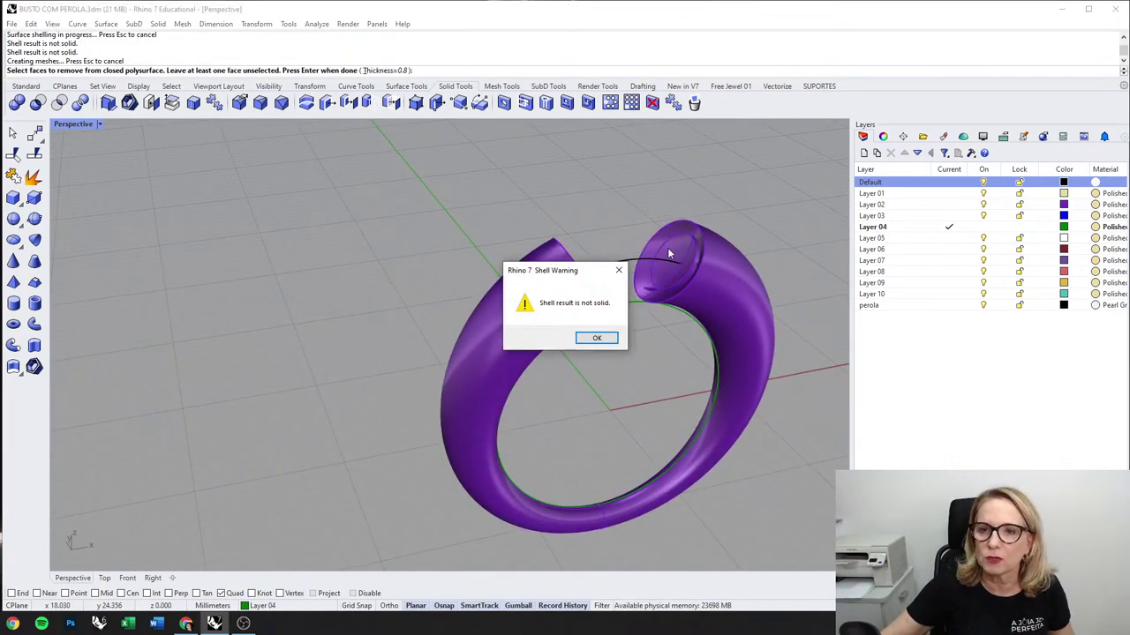
pyautogui.press('Return')
pyautogui.moveTo(627, 299); pyautogui.dragTo(526, 279, button='right')
pyautogui.hotkey('ctrl', 'z')
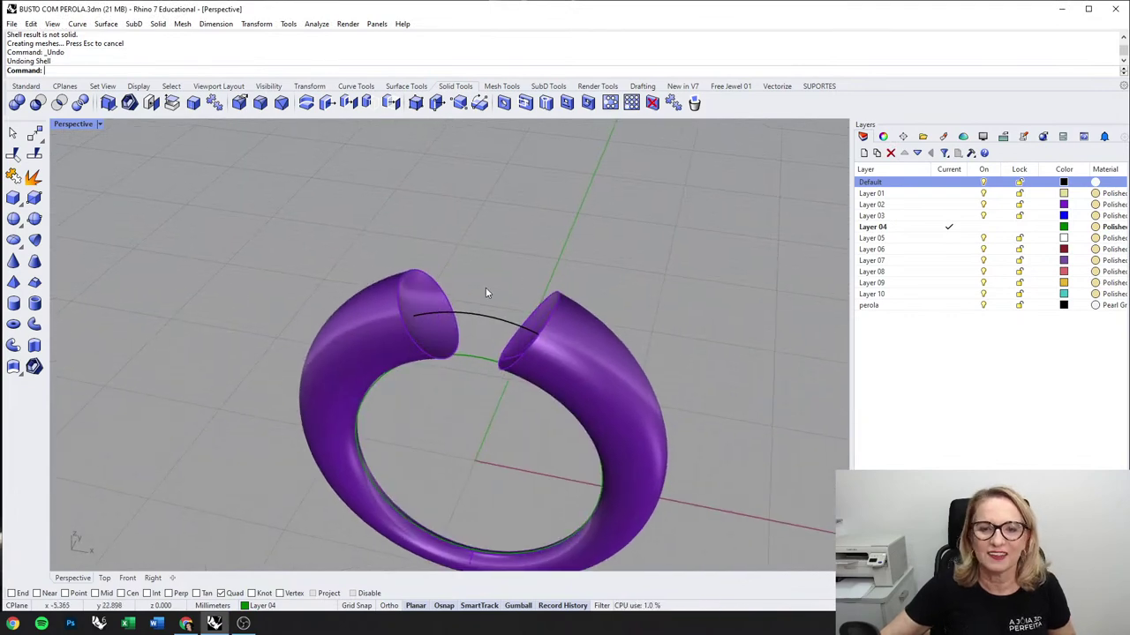
# Step: Shell the band again at 0.8 mm thickness, removing both cut end faces, and check the hollow interior in the Front view
pyautogui.press('Return')
pyautogui.click(414, 289)
pyautogui.moveTo(534, 319); pyautogui.dragTo(300, 280, button='right')
pyautogui.click(698, 317)
pyautogui.press('Return')
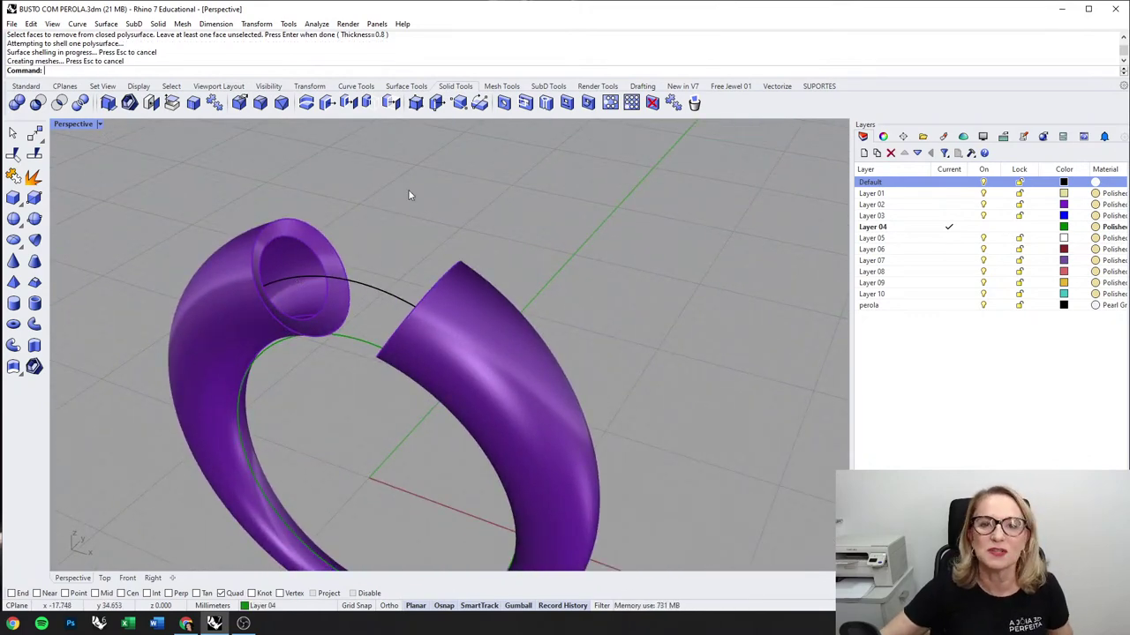
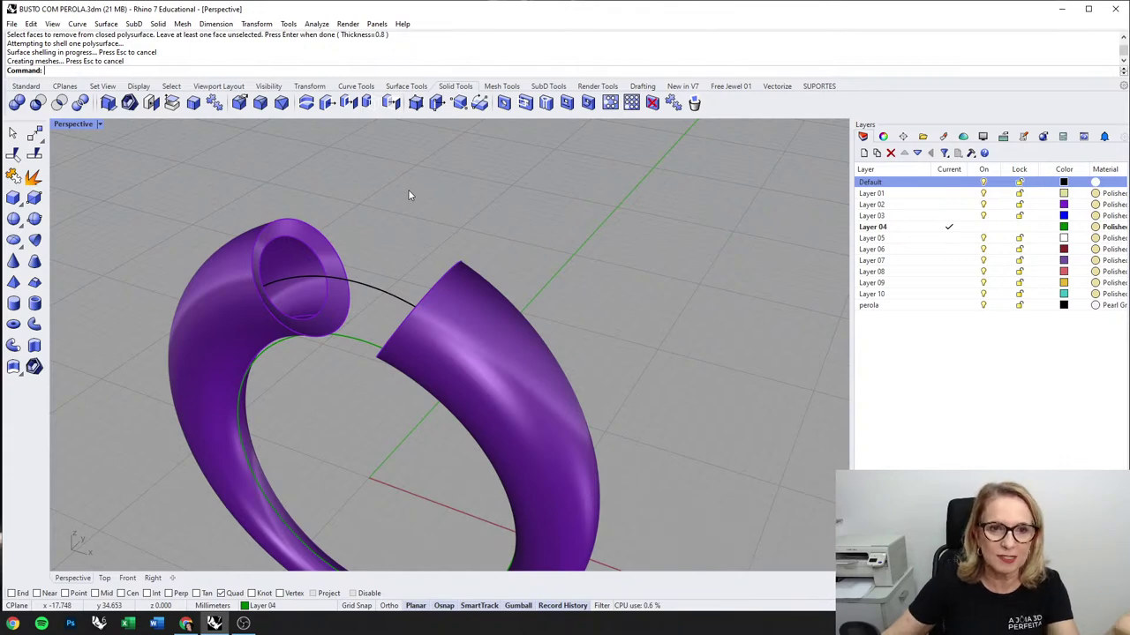
pyautogui.doubleClick(72, 123)
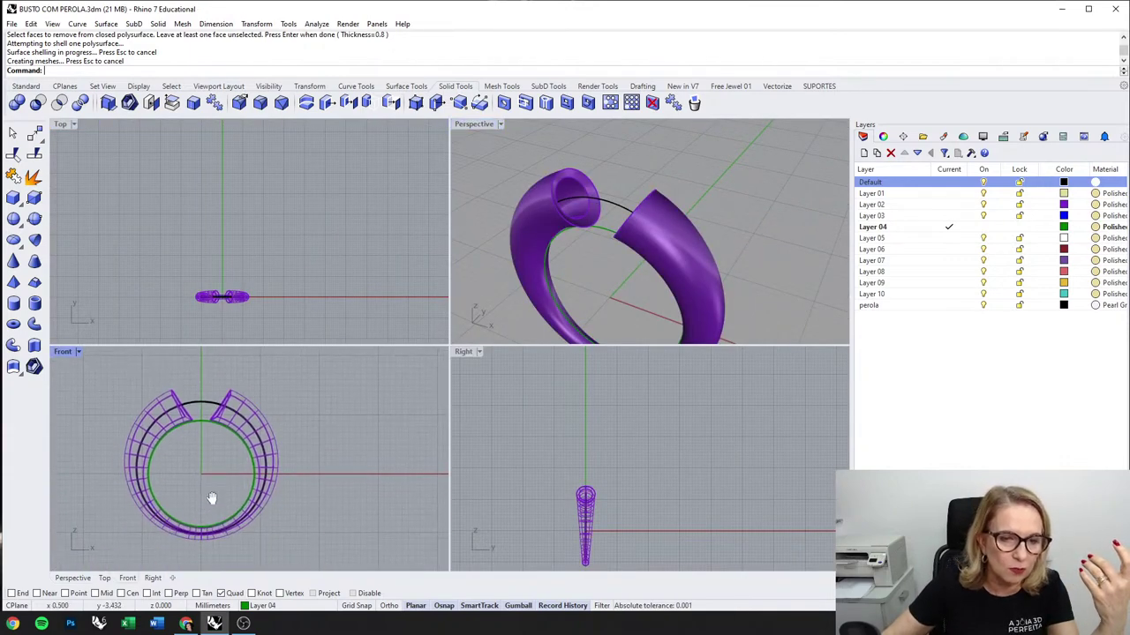
pyautogui.scroll(3, 211, 499)
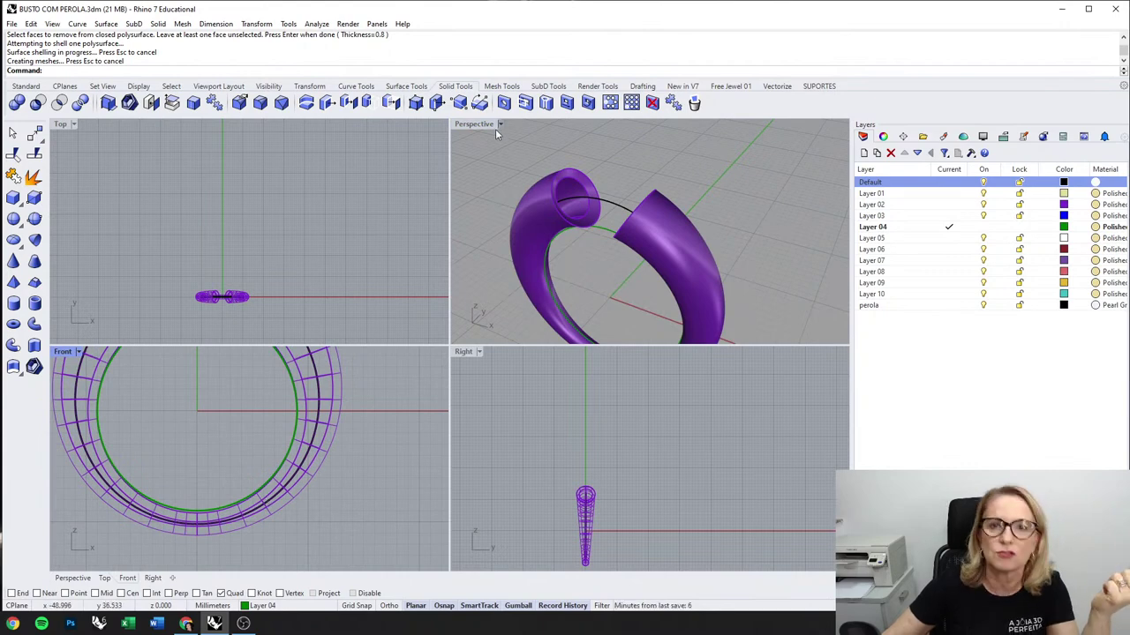
# Step: Try to fillet the outer edges of both open band ends together with a 0.3 mm radius, and undo the fillet
pyautogui.doubleClick(473, 125)
pyautogui.click(240, 103)
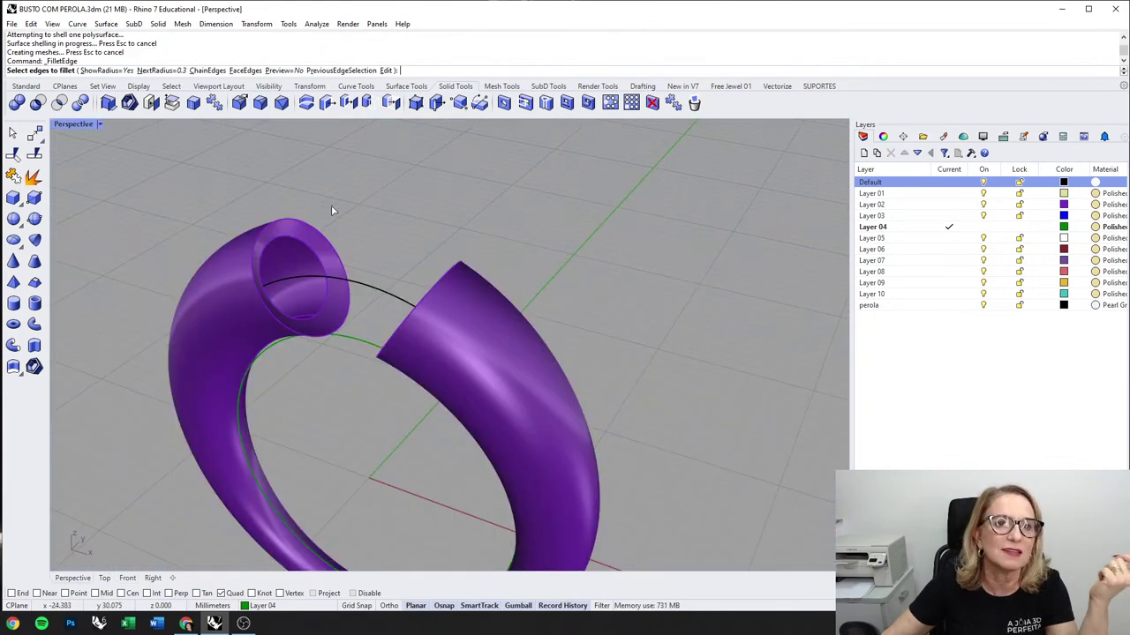
pyautogui.click(342, 257)
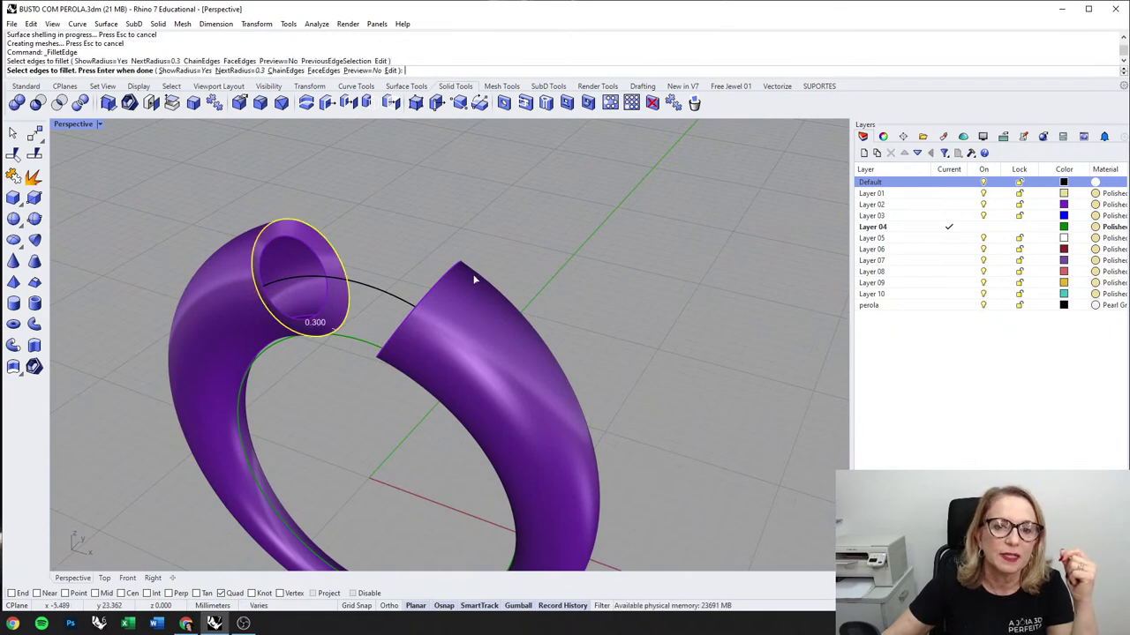
pyautogui.click(458, 274)
pyautogui.moveTo(459, 274); pyautogui.dragTo(629, 245, button='right')
pyautogui.rightClick(663, 216)
pyautogui.rightClick(663, 216)
pyautogui.moveTo(538, 368); pyautogui.dragTo(544, 362, button='right')
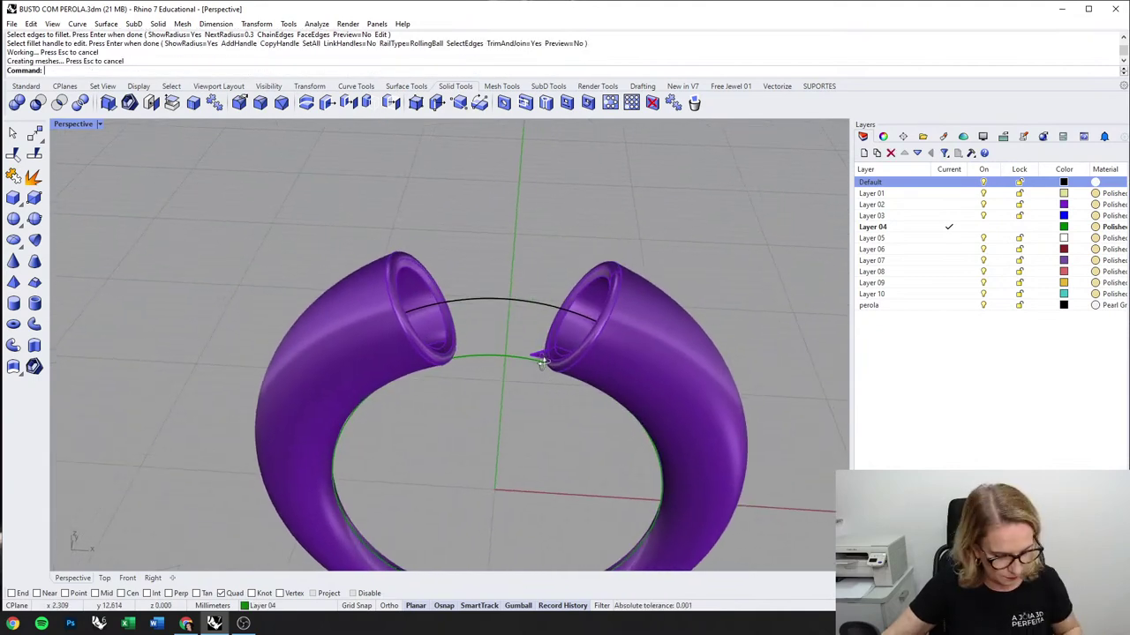
pyautogui.hotkey('ctrl', 'z')
# Step: Fillet only the outer edge of the band's open end on the positive X side with a 0.3 mm radius
pyautogui.press('Return')
pyautogui.click(540, 368)
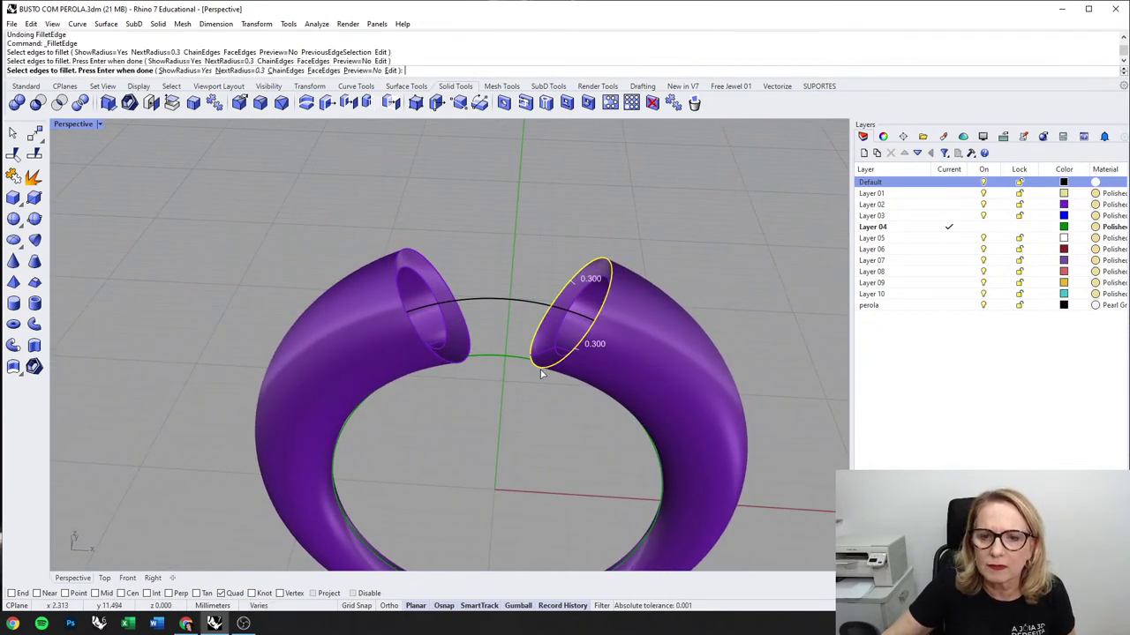
pyautogui.scroll(8, 541, 371)
pyautogui.scroll(-3, 515, 376)
pyautogui.scroll(3, 512, 381)
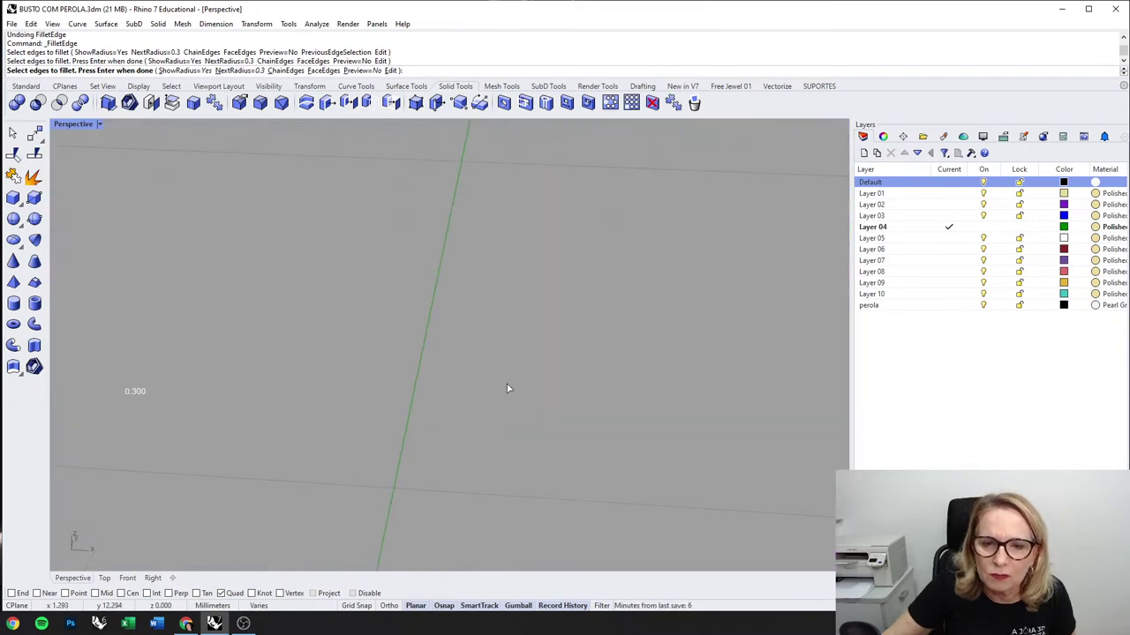
pyautogui.scroll(-4, 507, 389)
pyautogui.press('Return')
pyautogui.press('Return')
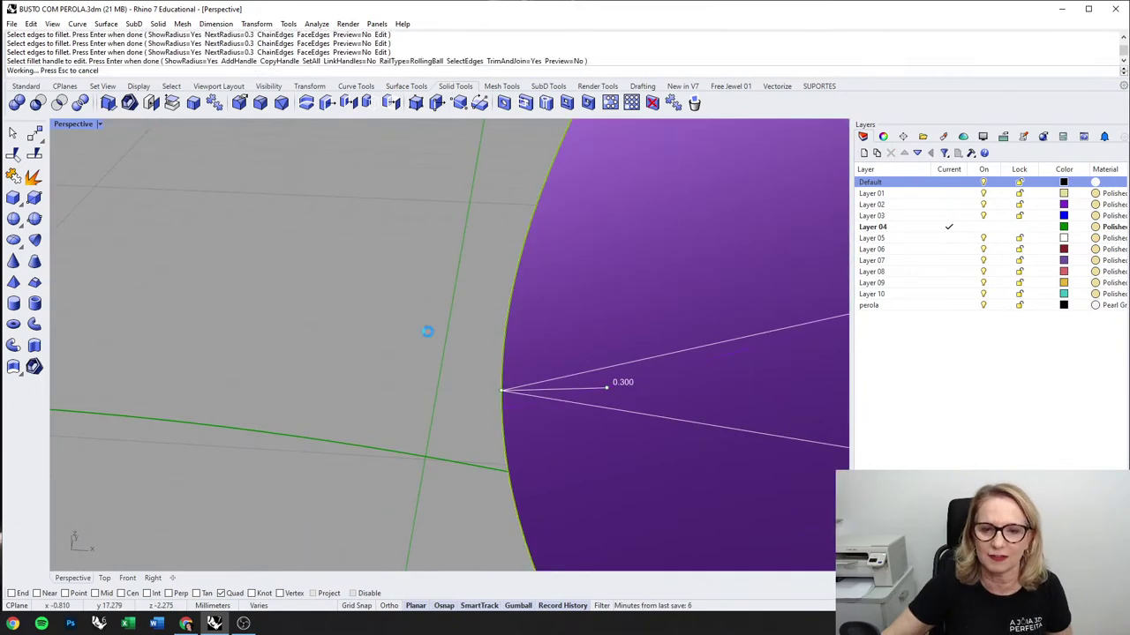
pyautogui.scroll(-6, 427, 331)
# Step: Fillet the outer edge of the opposite open band end with the same 0.3 mm radius
pyautogui.press('Return')
pyautogui.click(379, 327)
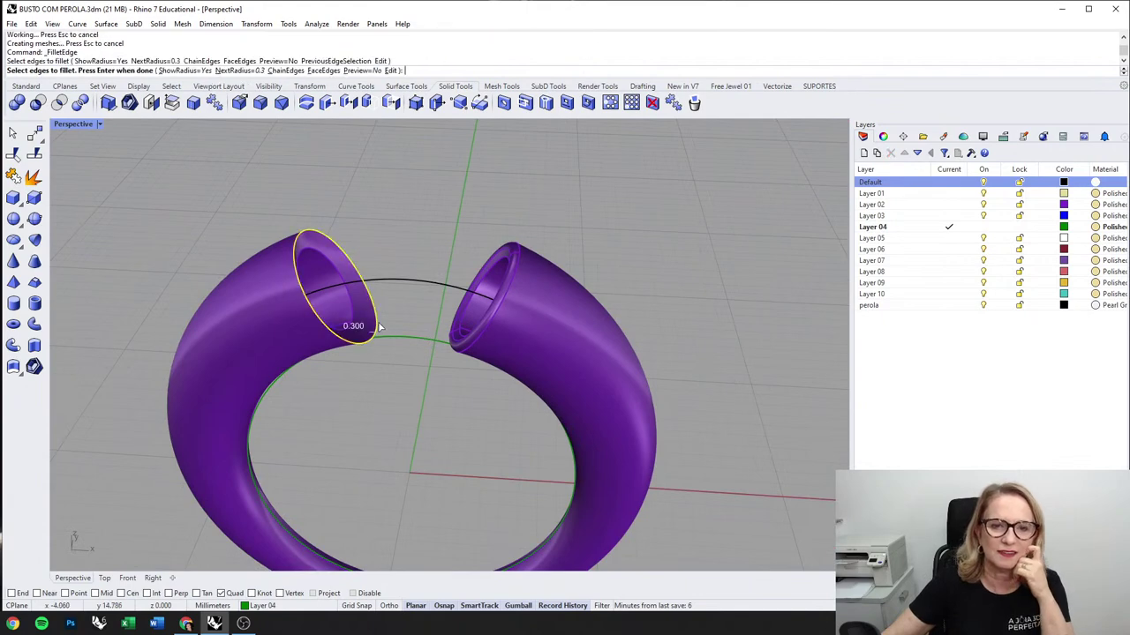
pyautogui.press('Return')
pyautogui.press('Return')
# Step: Show the hidden objects, set the Perspective view to Rendered display, and inspect the gold ring with its pearl from several angles
pyautogui.middleClick(425, 358)
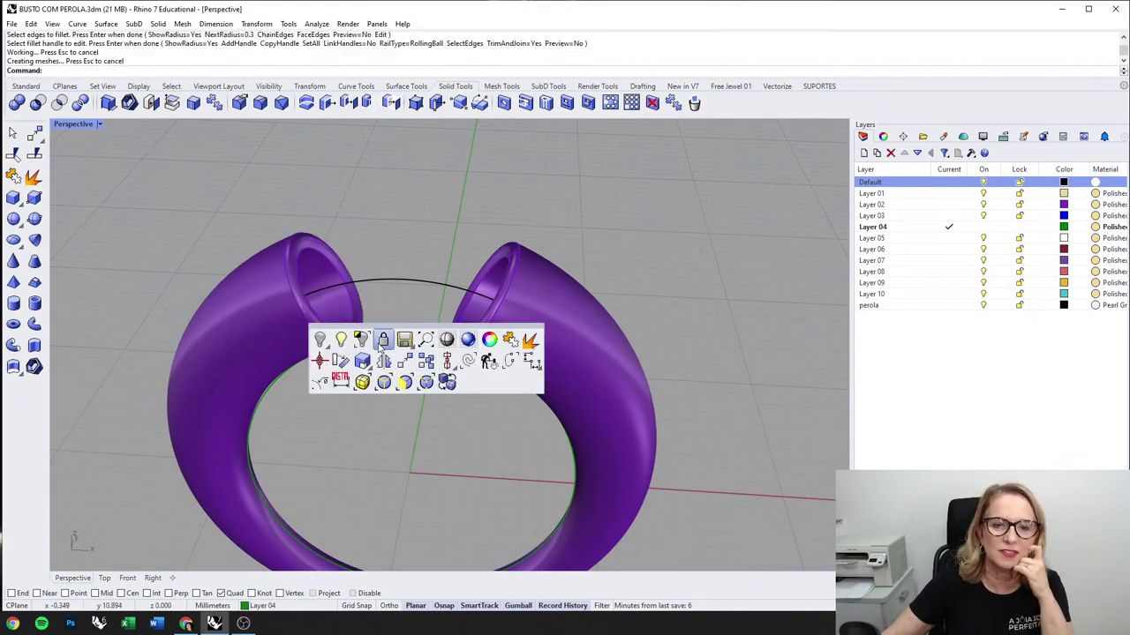
pyautogui.click(343, 341)
pyautogui.scroll(-7, 418, 349)
pyautogui.moveTo(425, 315); pyautogui.dragTo(390, 346, button='right')
pyautogui.middleClick(453, 318)
pyautogui.click(473, 322)
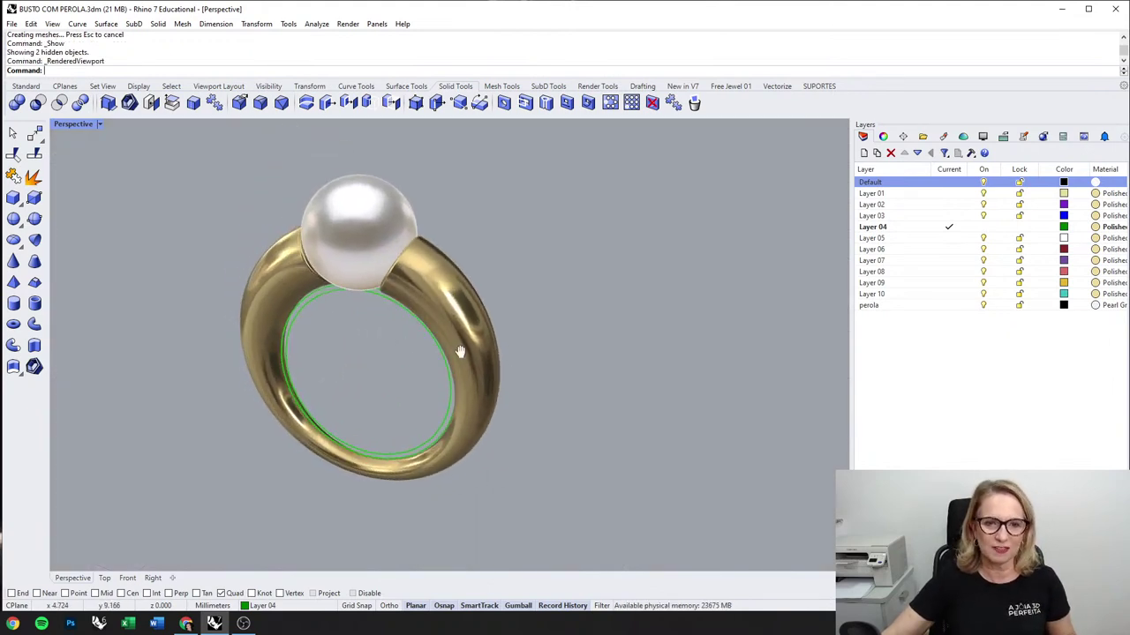
pyautogui.moveTo(460, 351); pyautogui.dragTo(472, 348, button='right')
pyautogui.doubleClick(78, 126)
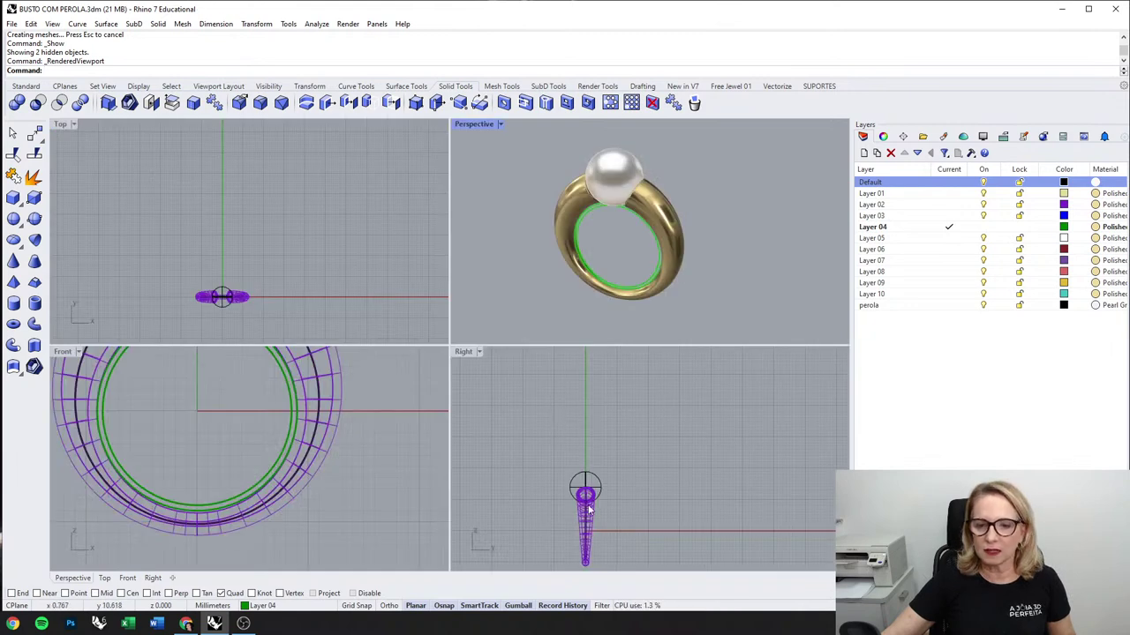
pyautogui.scroll(-3, 253, 458)
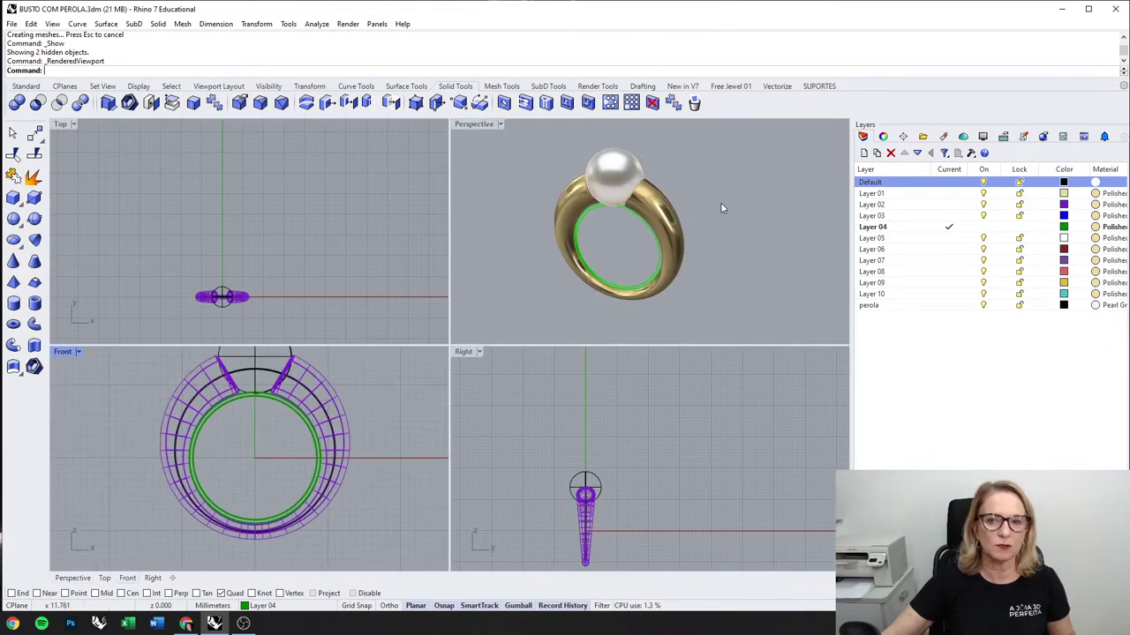
pyautogui.moveTo(721, 208); pyautogui.dragTo(534, 248, button='right')
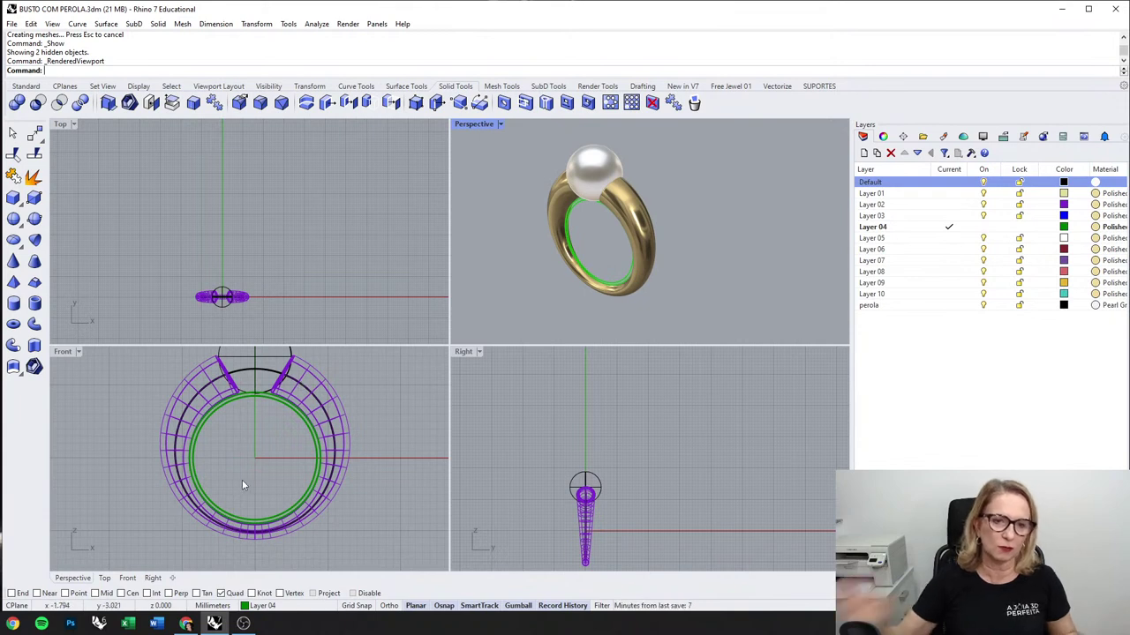
pyautogui.moveTo(598, 306)
pyautogui.mouseDown(button='right')
pyautogui.moveTo(683, 285)
pyautogui.moveTo(609, 302)
pyautogui.mouseUp(button='right')
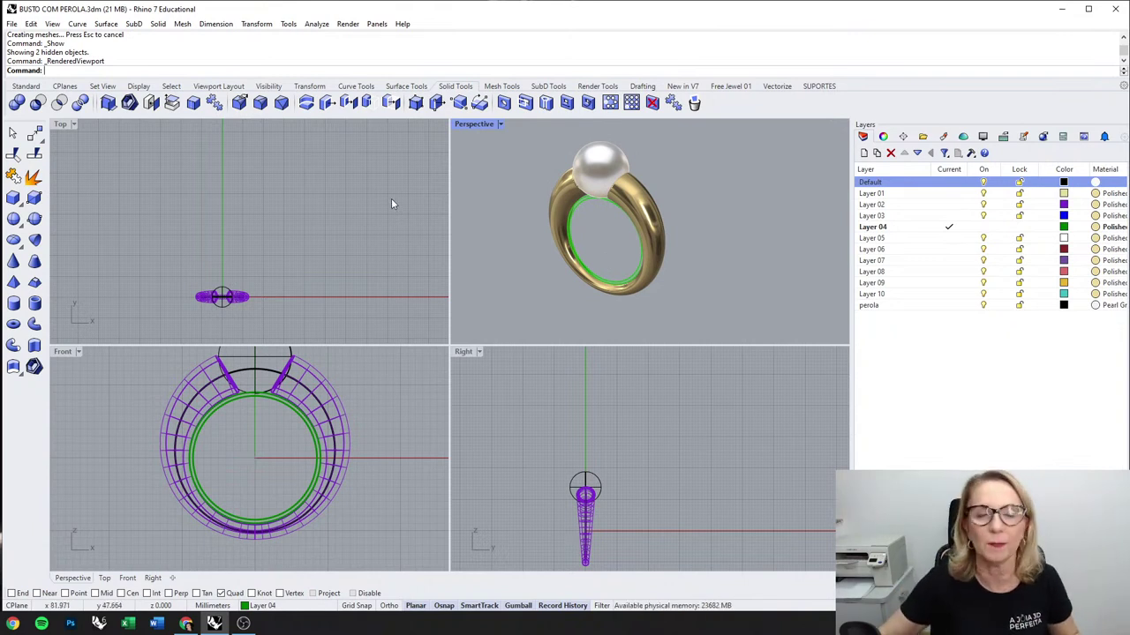
# Step: Save the model as ANEL 6 in the PARA A AULA folder, replacing the existing file
pyautogui.click(606, 167)
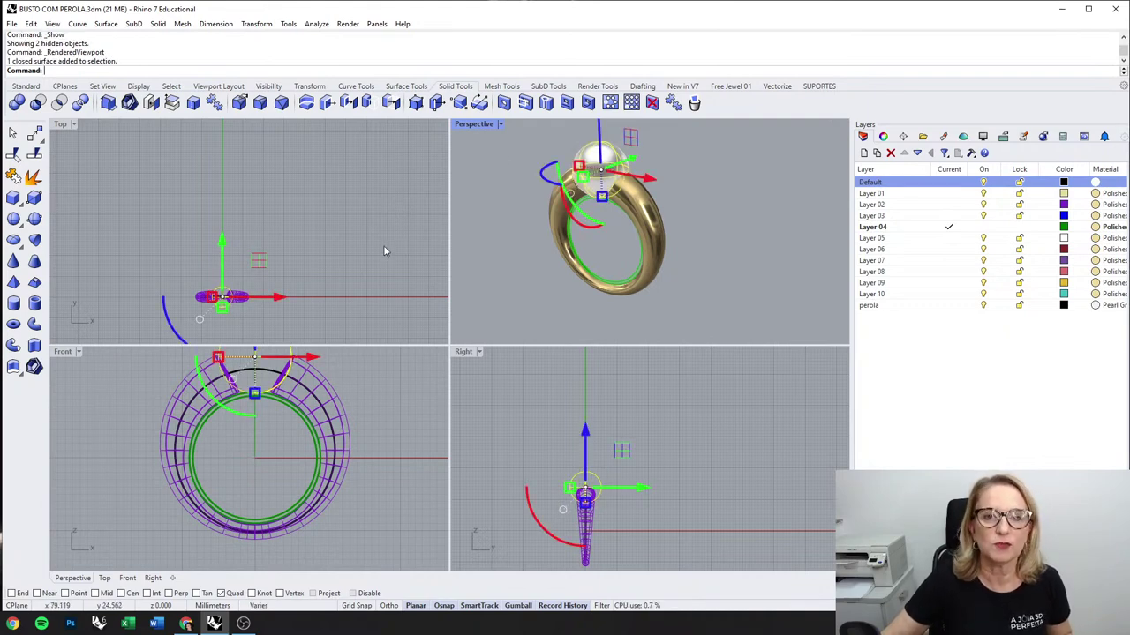
pyautogui.click(11, 23)
pyautogui.click(26, 115)
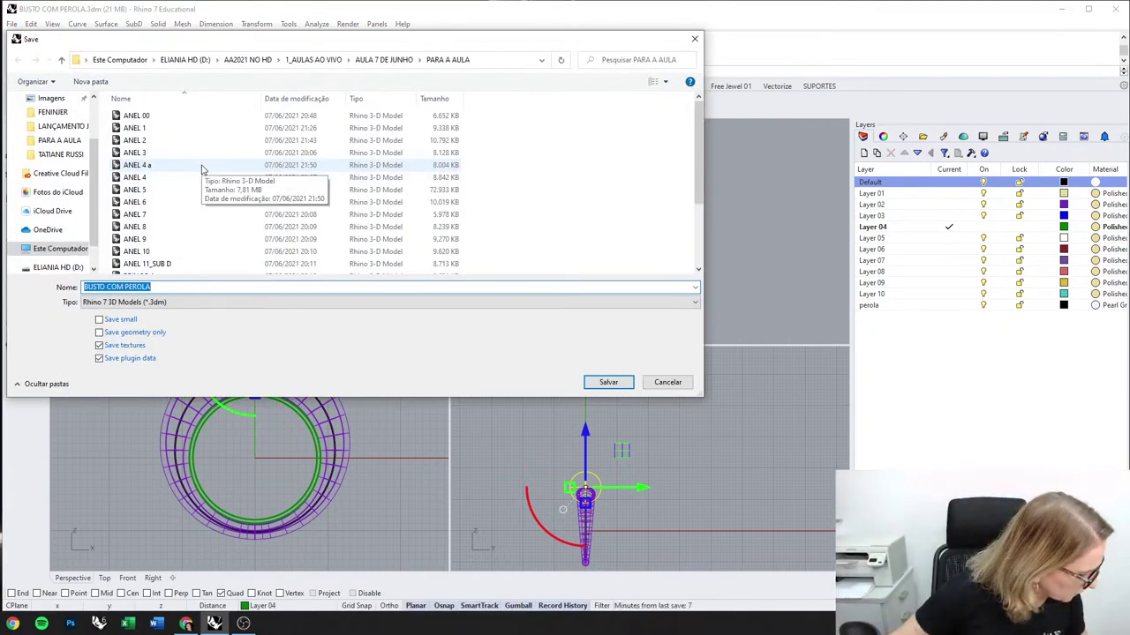
pyautogui.click(147, 204)
pyautogui.click(613, 388)
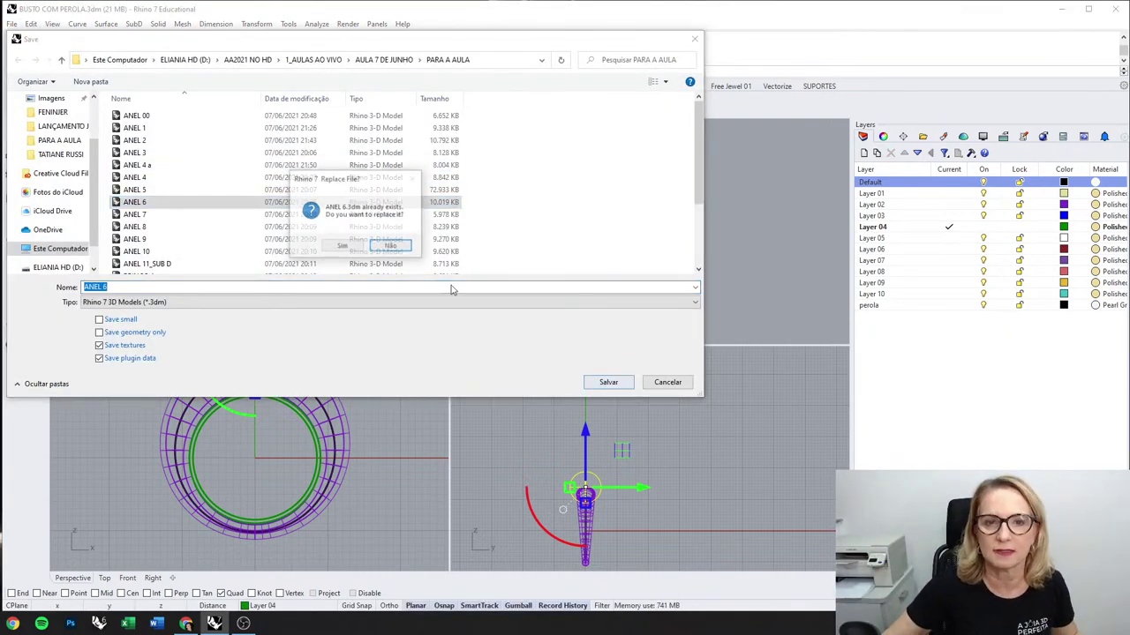
pyautogui.click(362, 248)
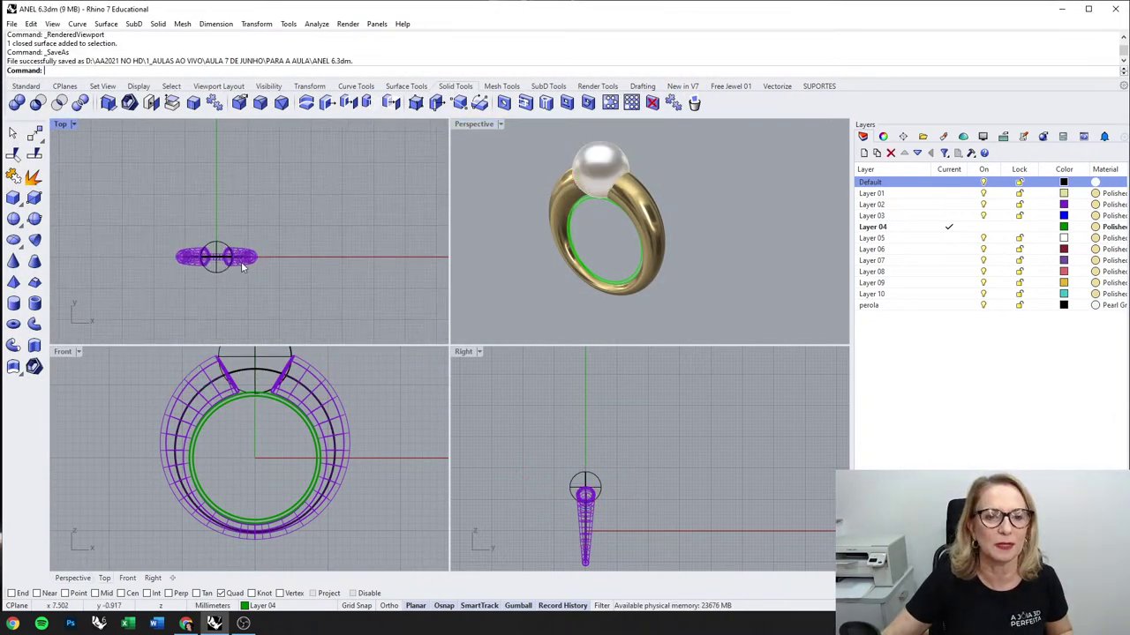
# Step: Delete the ring band, the outer black circle and the larger green circle, keeping only the pearl and the inner finger circle
pyautogui.click(256, 253)
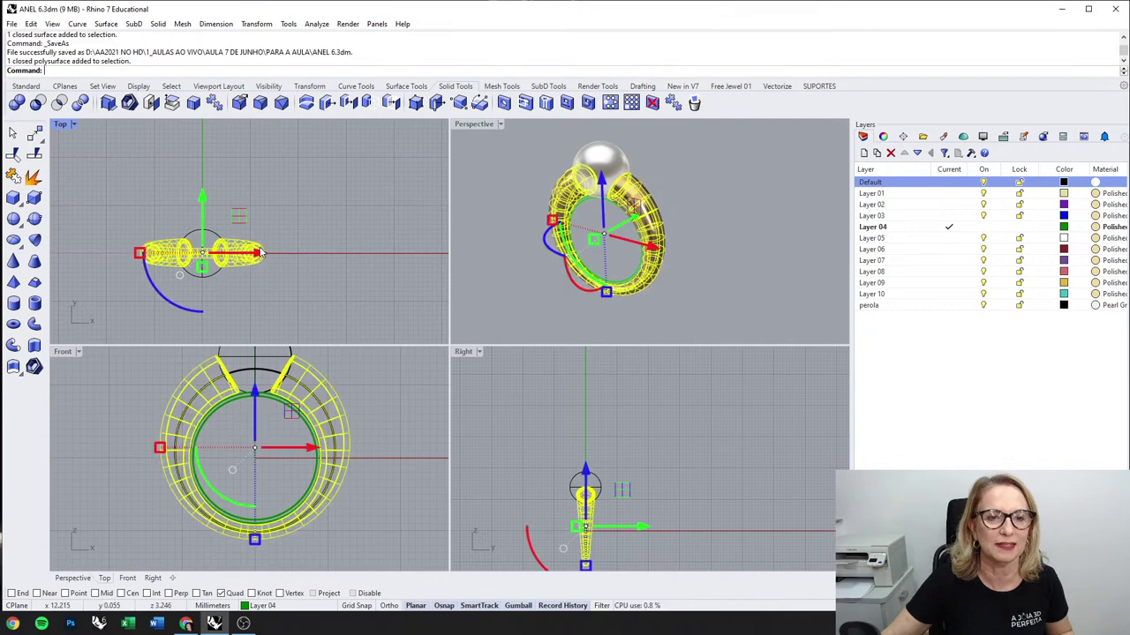
pyautogui.press('Delete')
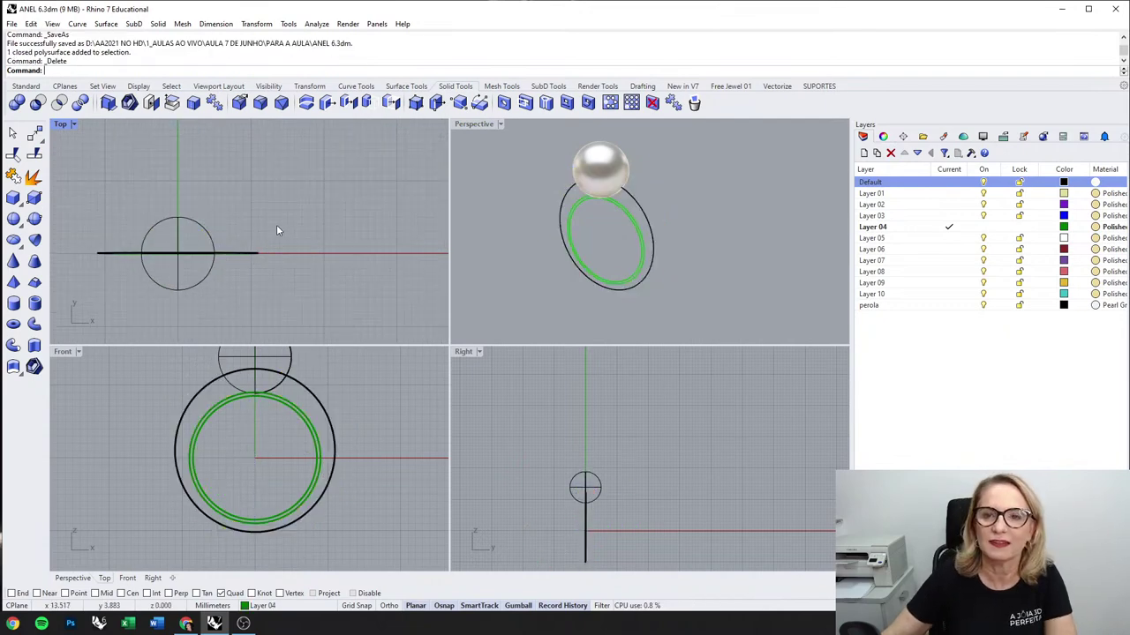
pyautogui.moveTo(245, 275); pyautogui.dragTo(240, 275)
pyautogui.click(474, 306)
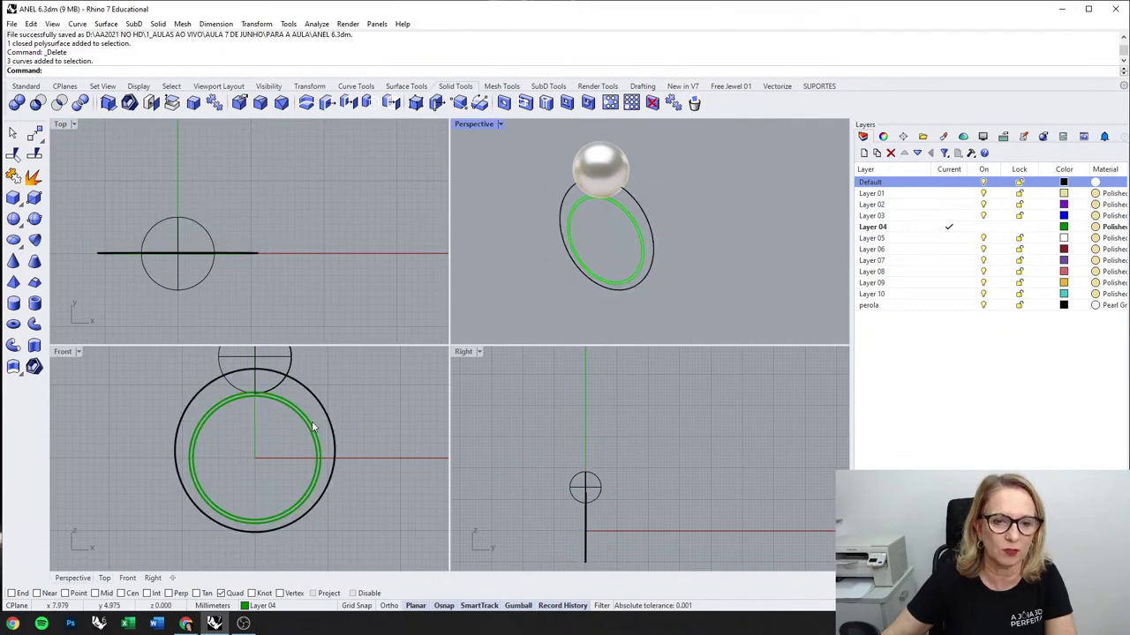
pyautogui.click(313, 423)
pyautogui.press('Delete')
pyautogui.click(330, 423)
pyautogui.press('Delete')
pyautogui.moveTo(234, 230); pyautogui.dragTo(331, 203, button='right')
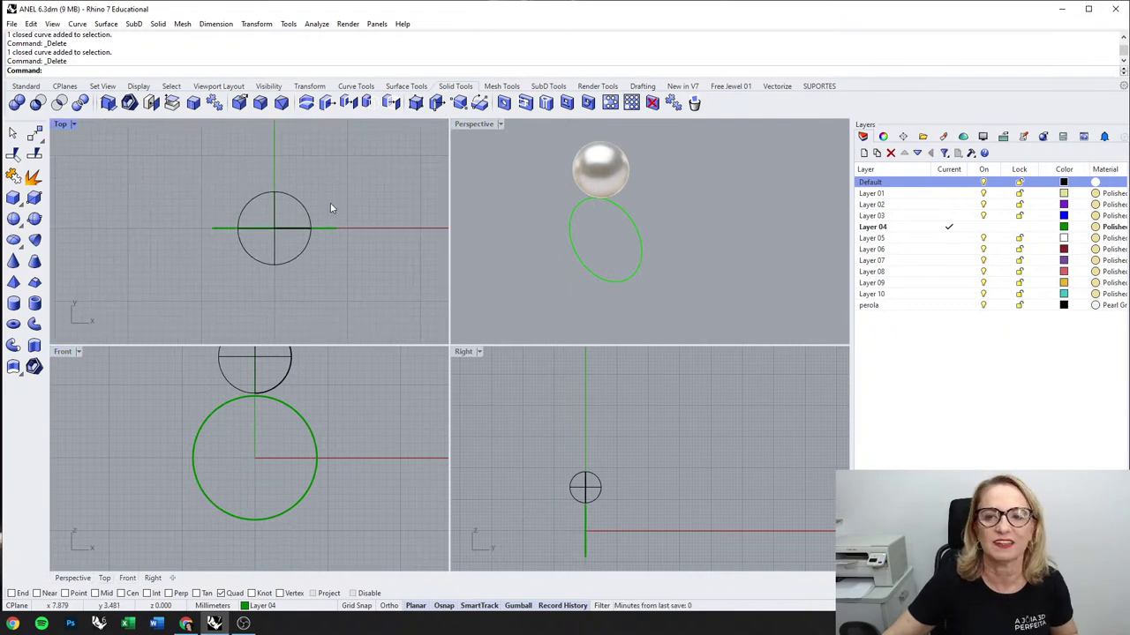
# Step: Draw a helix from the origin along a 10 mm axis in positive Y, with an 18 mm diameter and 1.2 turns
pyautogui.click(356, 85)
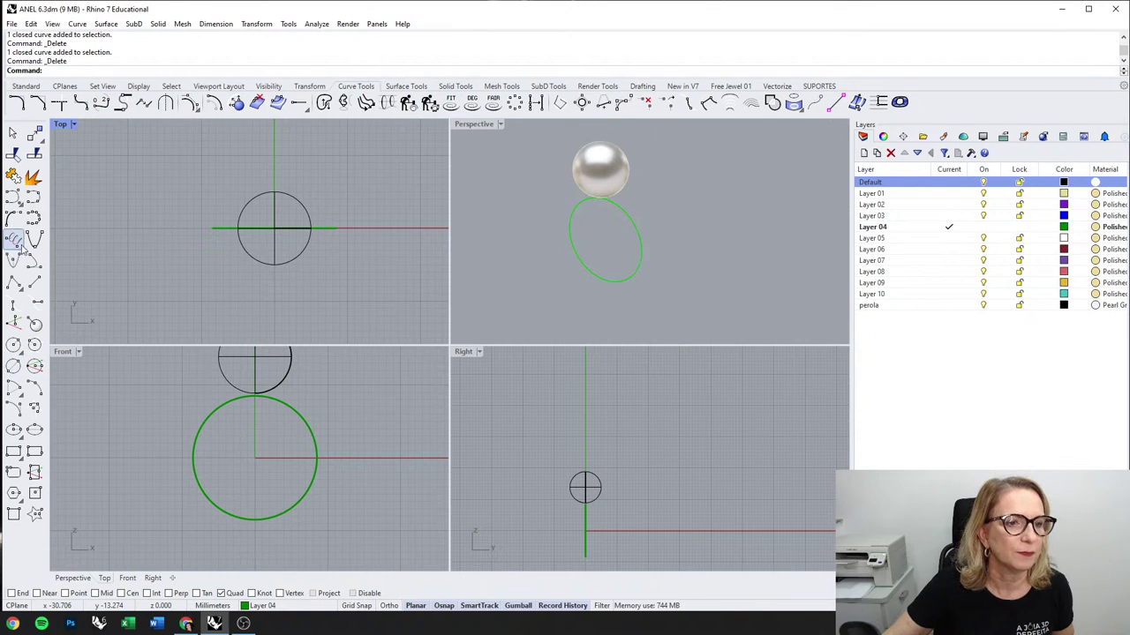
pyautogui.click(14, 240)
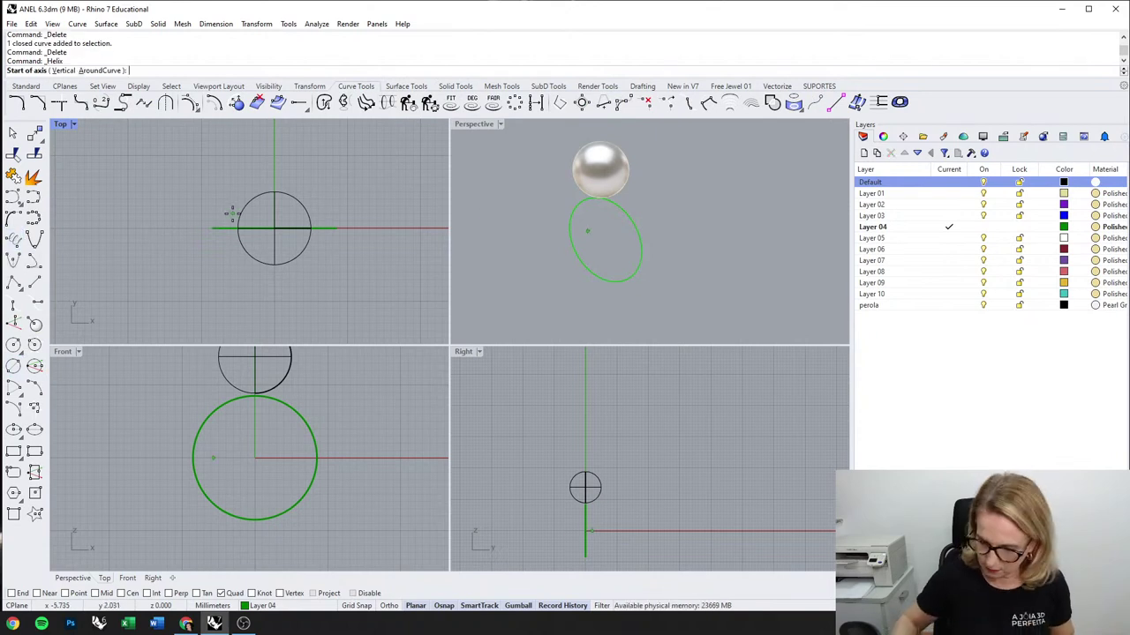
pyautogui.write('0')
pyautogui.press('Return')
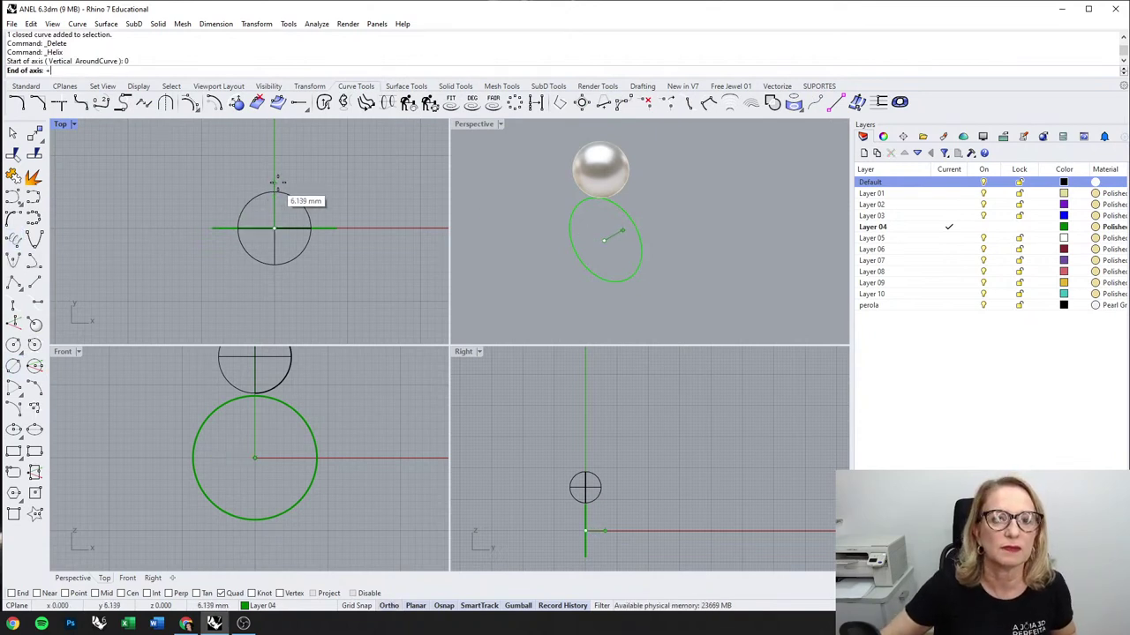
pyautogui.write('10')
pyautogui.press('Return')
pyautogui.click(277, 180)
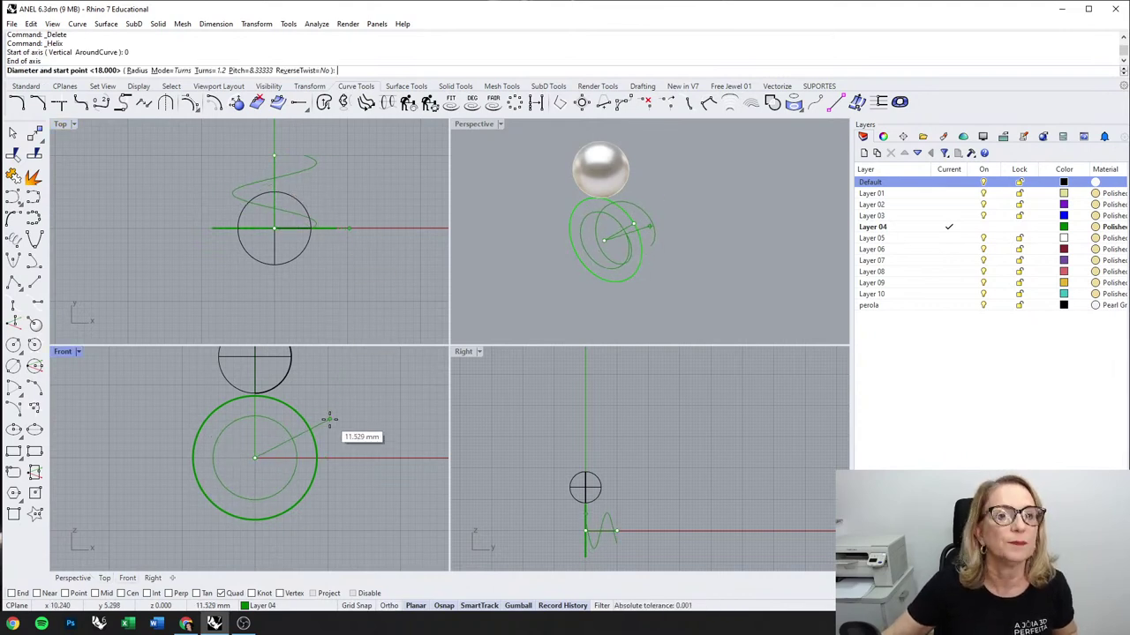
pyautogui.write('18')
pyautogui.press('Return')
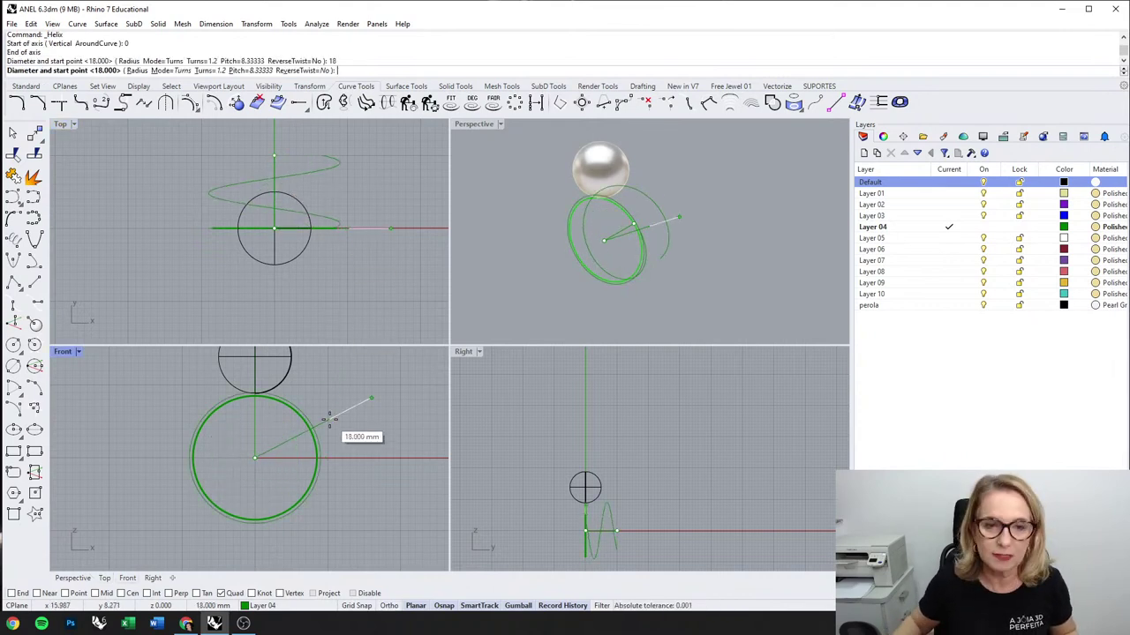
pyautogui.click(329, 418)
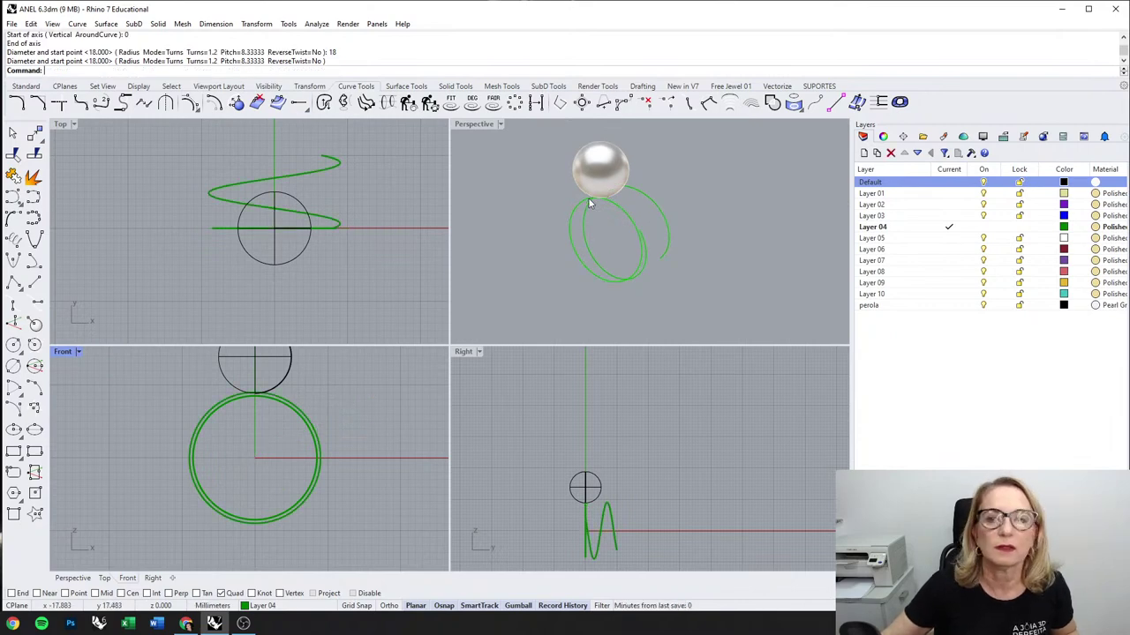
# Step: Rotate the helix about its own axis by about a quarter turn counterclockwise in the Front view, bringing its open ends toward the pearl
pyautogui.moveTo(591, 204); pyautogui.dragTo(656, 245, button='right')
pyautogui.click(655, 245)
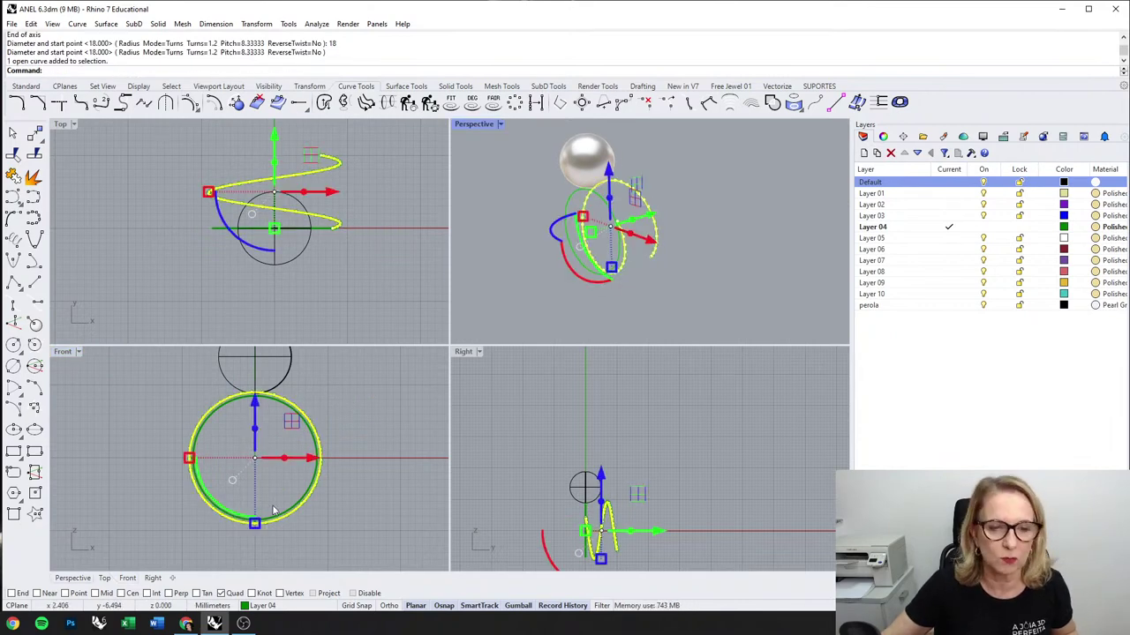
pyautogui.moveTo(273, 511); pyautogui.dragTo(359, 497)
pyautogui.moveTo(619, 560); pyautogui.dragTo(616, 508, button='right')
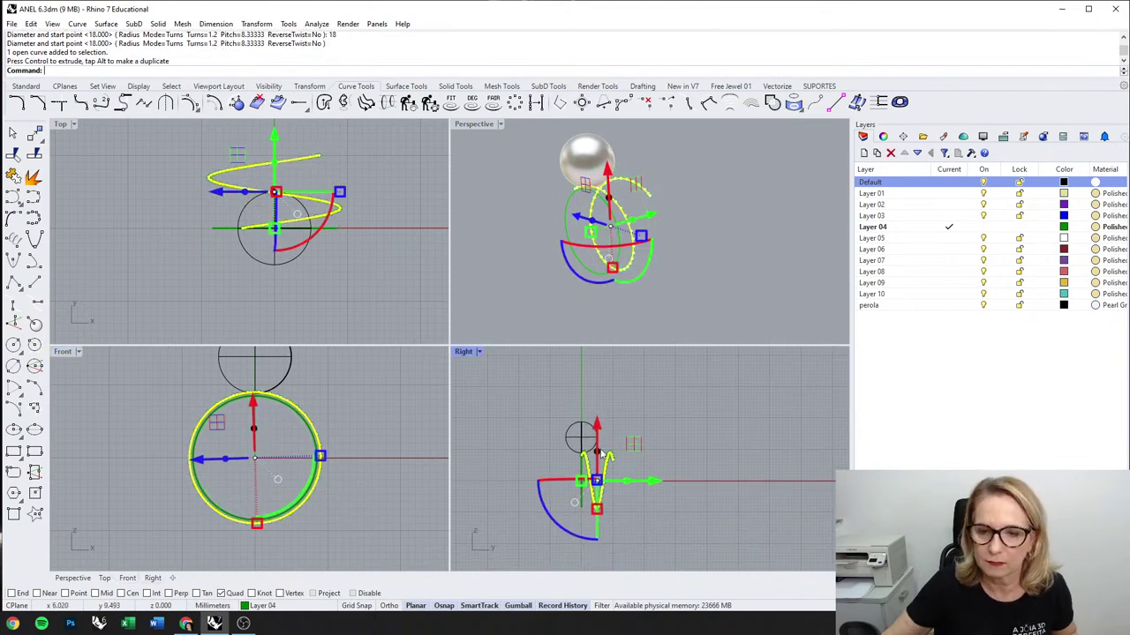
# Step: Move the spiral curve along the ring's axis in the Right view so it is centred under the pearl
pyautogui.scroll(6, 599, 449)
pyautogui.moveTo(540, 499); pyautogui.dragTo(541, 455, button='right')
pyautogui.moveTo(655, 464); pyautogui.dragTo(628, 470)
pyautogui.click(386, 281)
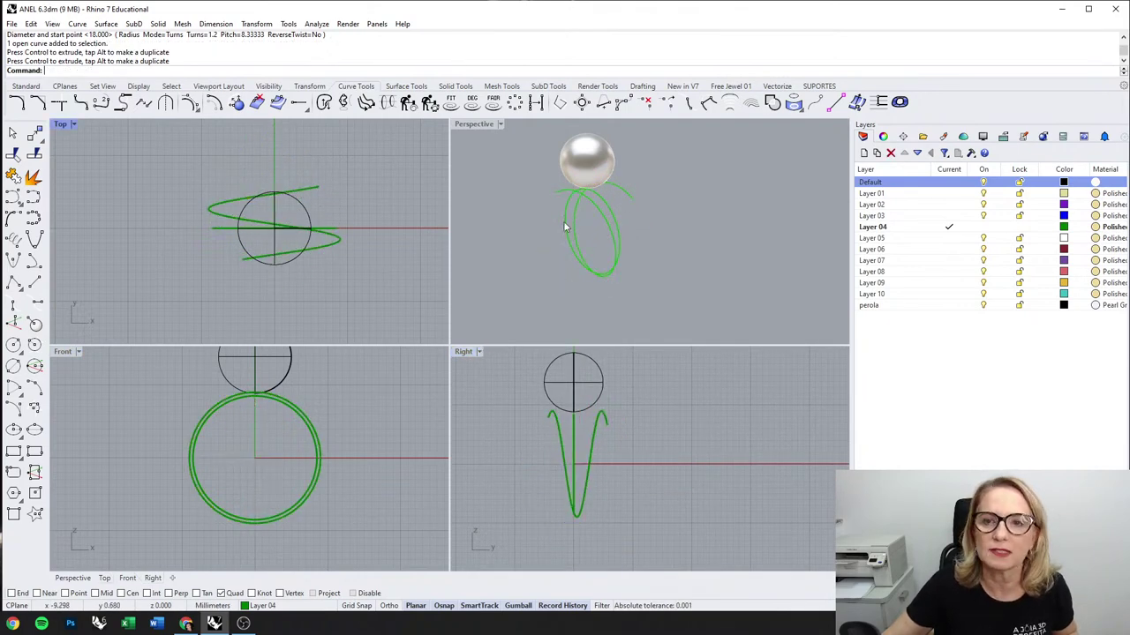
# Step: Set the Perspective view's display mode to Shaded
pyautogui.click(614, 227)
pyautogui.click(500, 126)
pyautogui.click(506, 181)
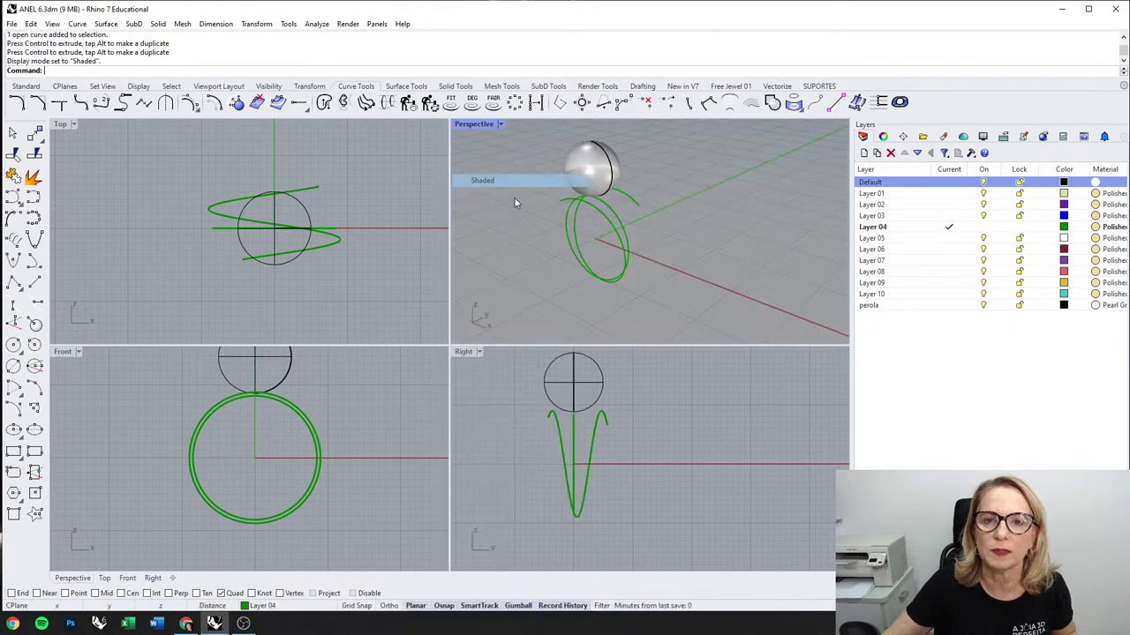
pyautogui.moveTo(514, 200); pyautogui.dragTo(385, 199, button='right')
pyautogui.scroll(4, 318, 218)
# Step: Scale the pearl down uniformly in all three directions
pyautogui.click(302, 217)
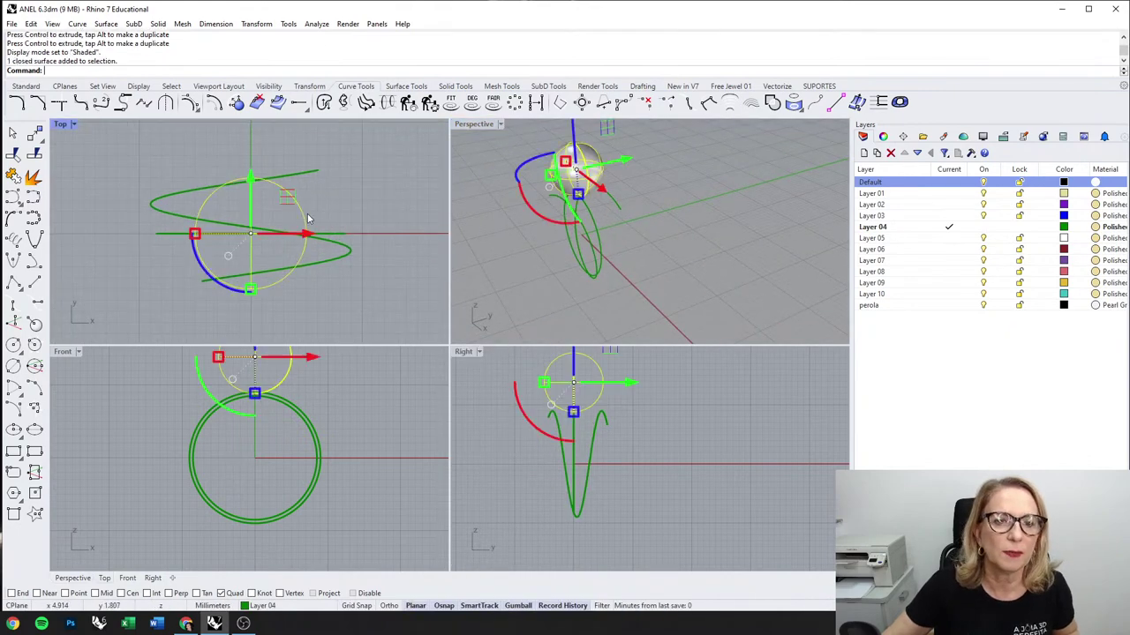
pyautogui.moveTo(195, 233); pyautogui.dragTo(207, 236)
pyautogui.press('Escape')
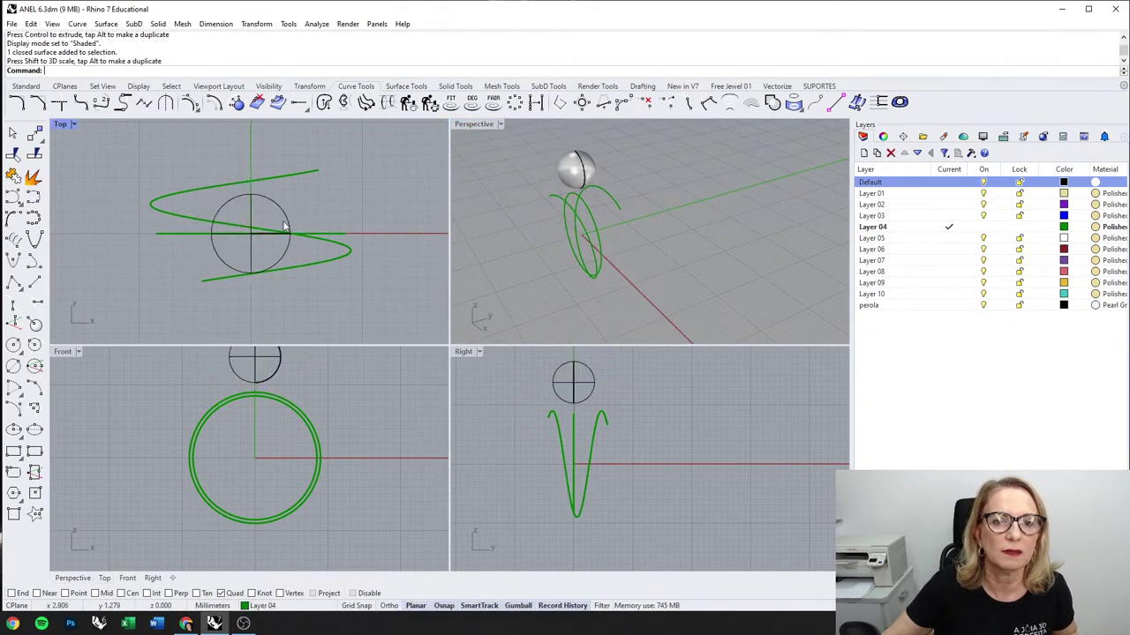
# Step: Cut a short piece off both ends of the spiral curve with the Delete Sub Curve command
pyautogui.click(296, 181)
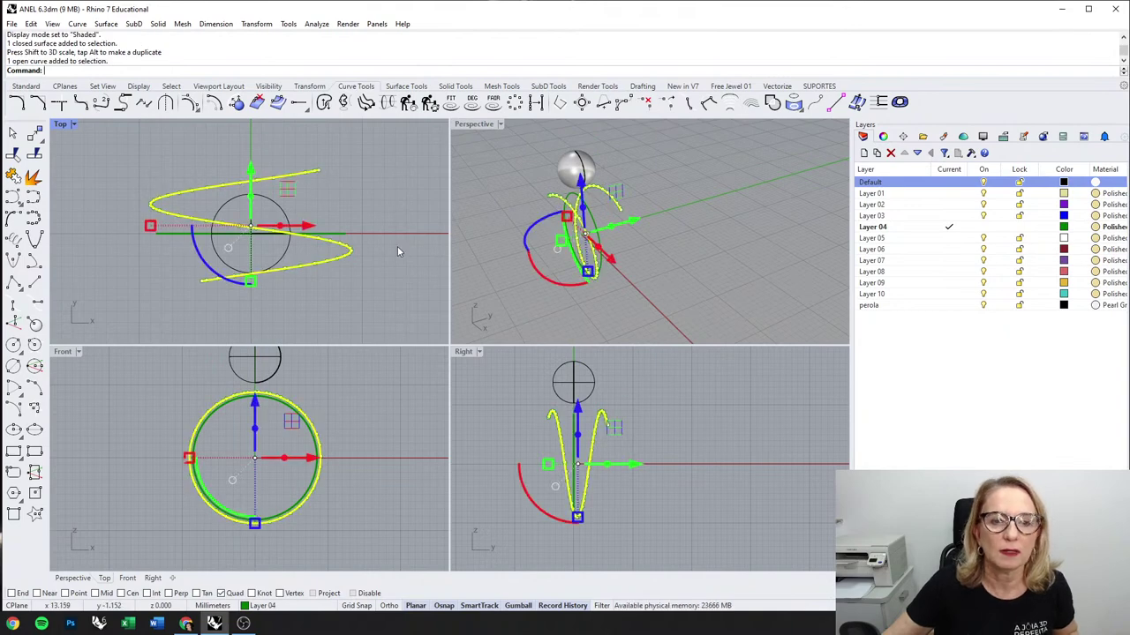
pyautogui.click(647, 102)
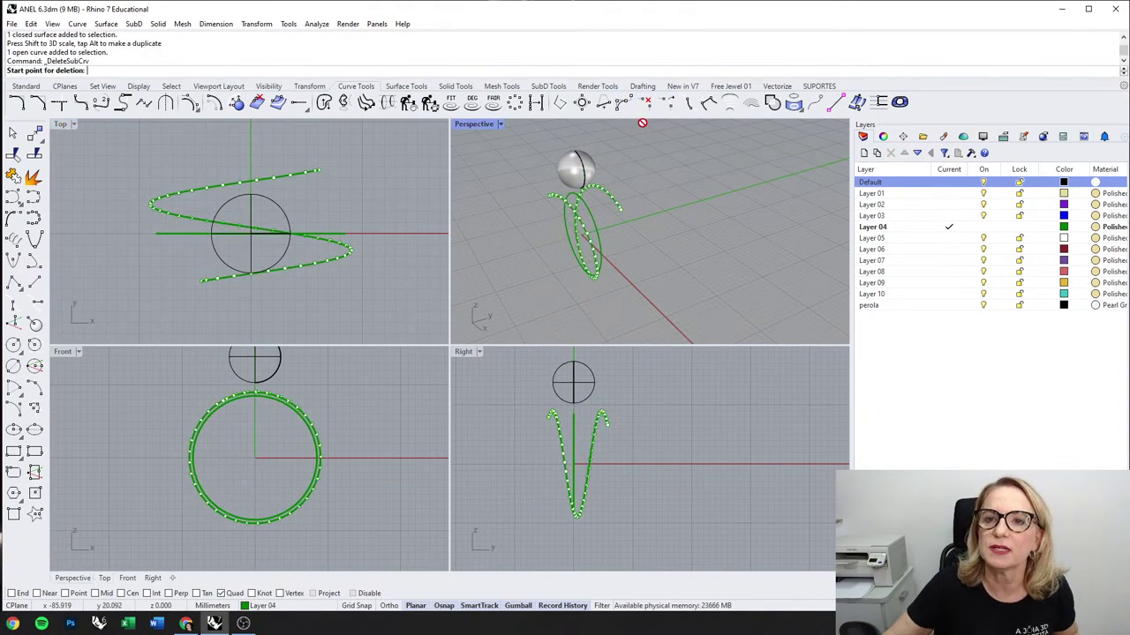
pyautogui.click(318, 172)
pyautogui.click(298, 176)
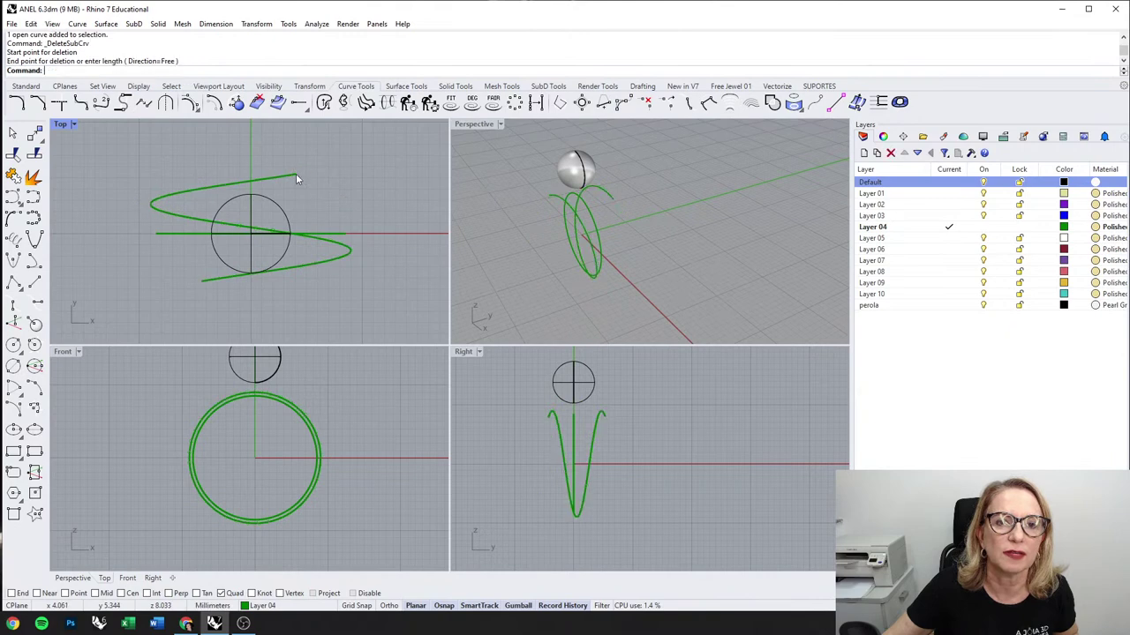
pyautogui.click(221, 288)
pyautogui.click(647, 102)
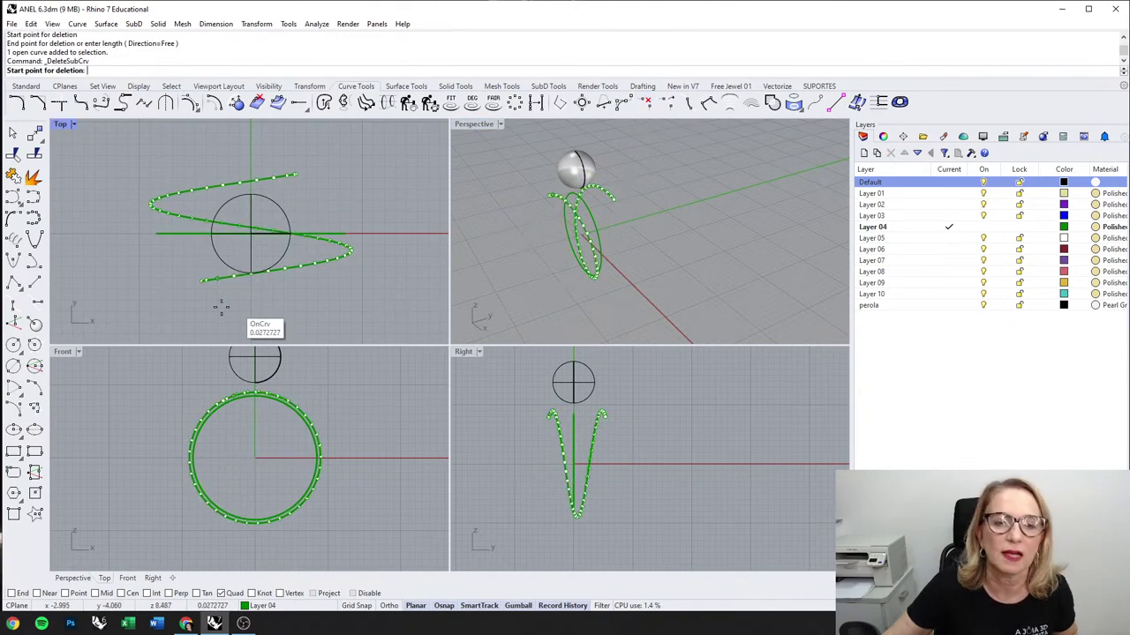
pyautogui.click(205, 283)
pyautogui.click(206, 282)
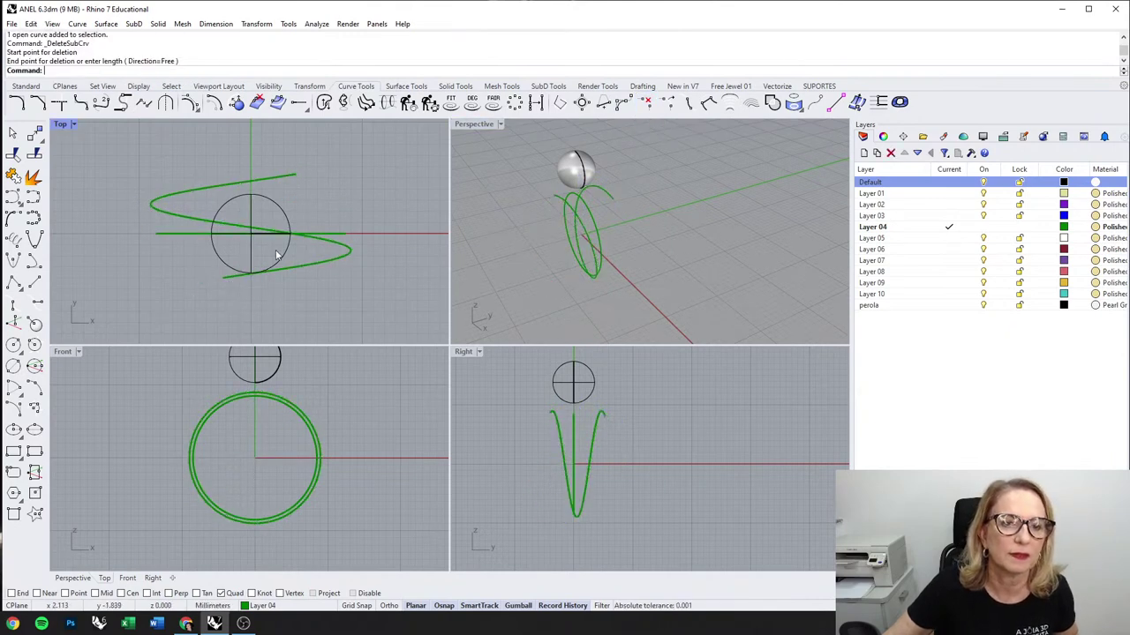
# Step: Remove about another 2 mm from the spiral curve's upper end in the Top view with Delete Sub Curve
pyautogui.click(292, 177)
pyautogui.rightClick(294, 177)
pyautogui.click(298, 174)
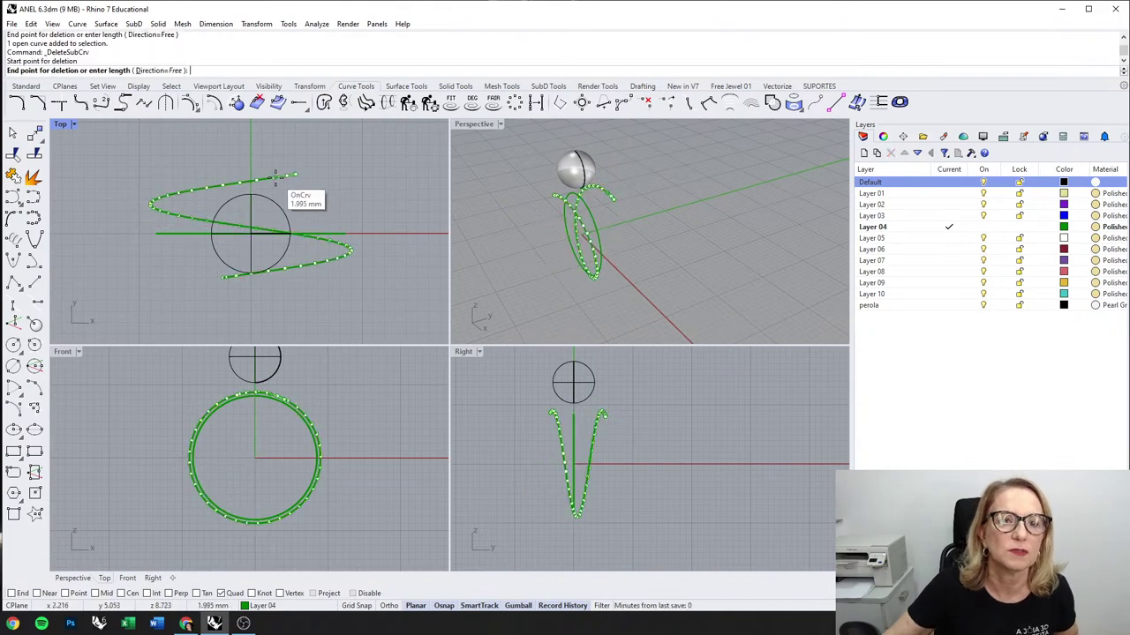
pyautogui.click(275, 177)
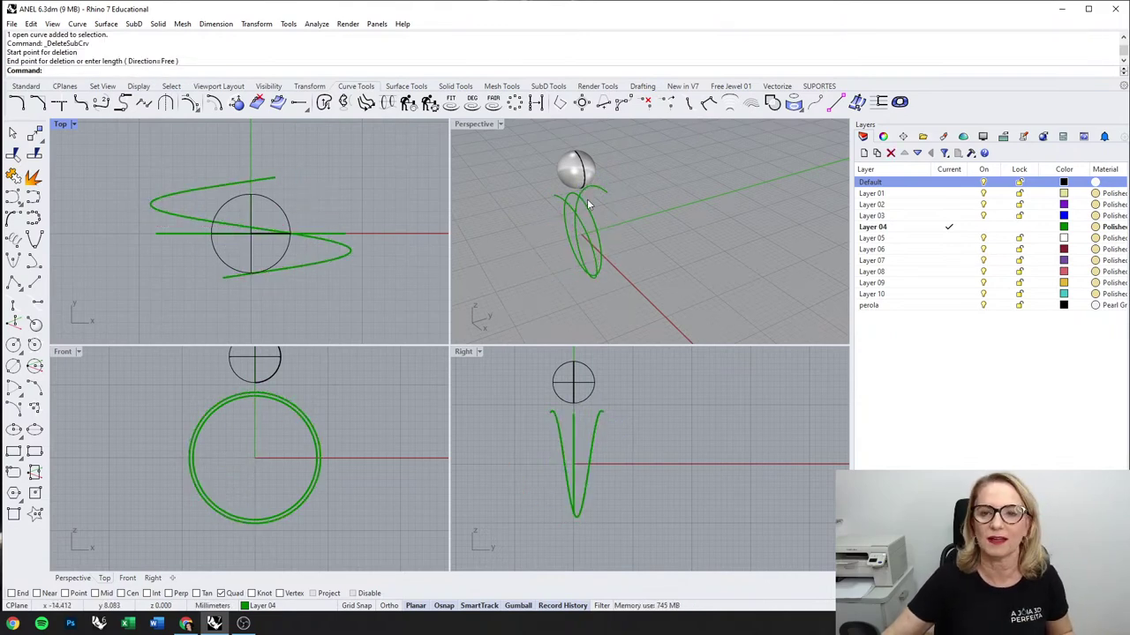
pyautogui.click(583, 229)
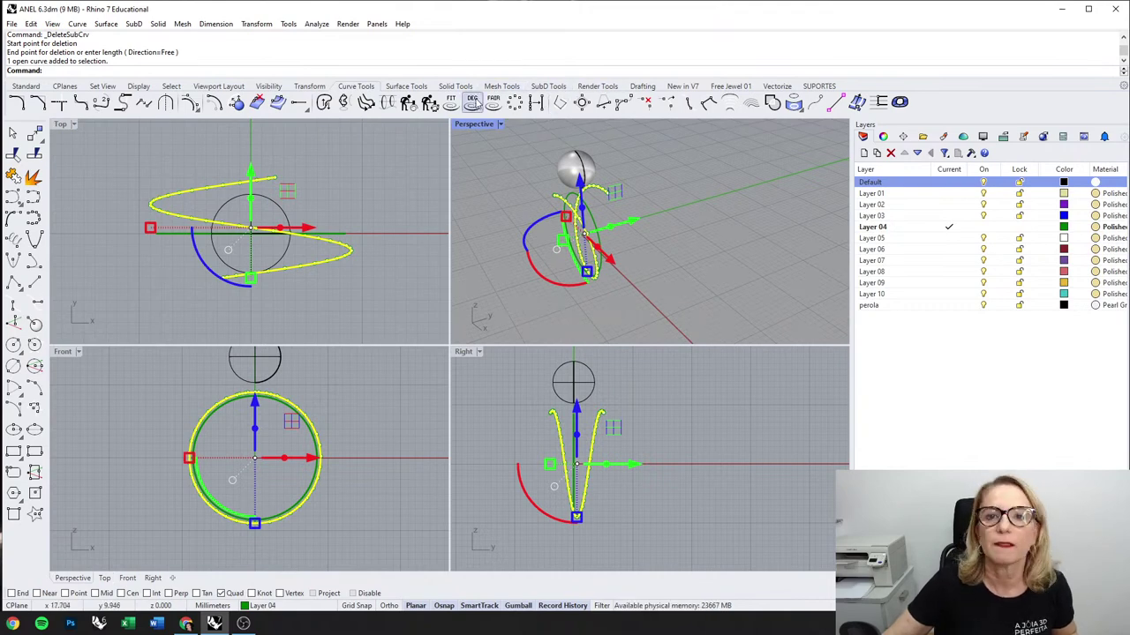
pyautogui.click(455, 86)
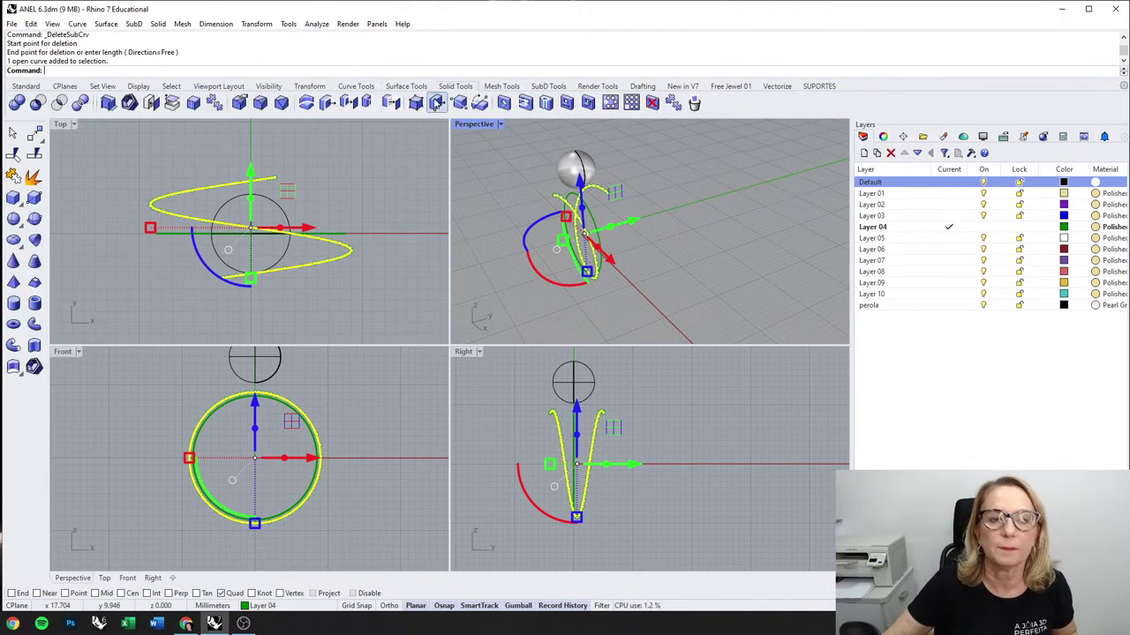
pyautogui.click(13, 345)
pyautogui.press('Escape')
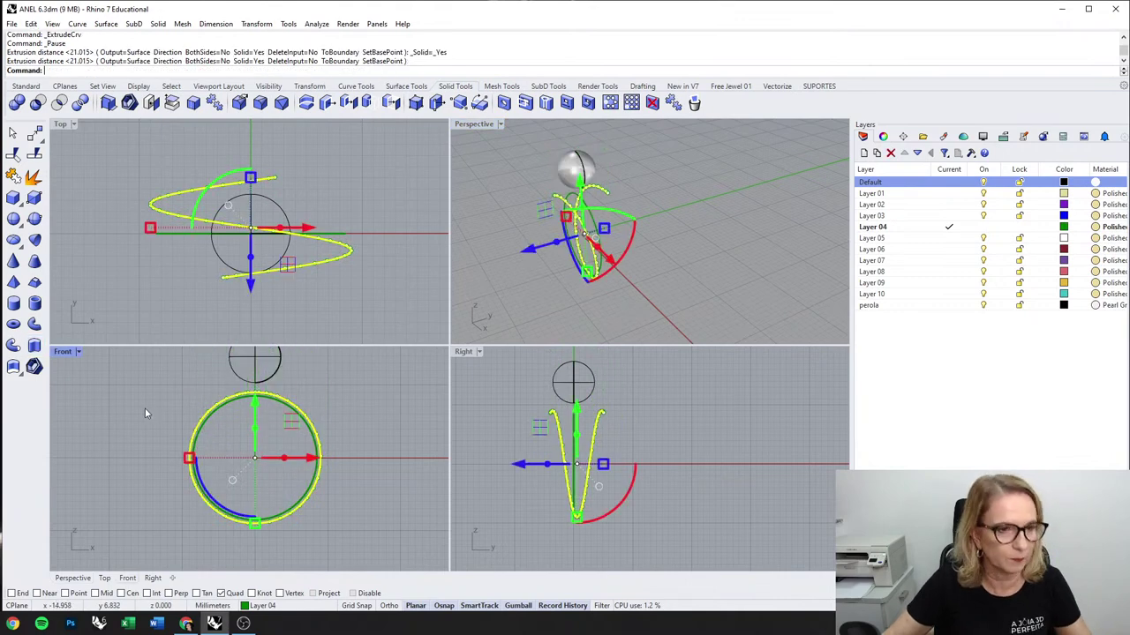
pyautogui.press('Escape')
# Step: Begin a flat-capped pipe along the spiral curve with start and end diameters of 5 mm
pyautogui.click(545, 252)
pyautogui.click(591, 232)
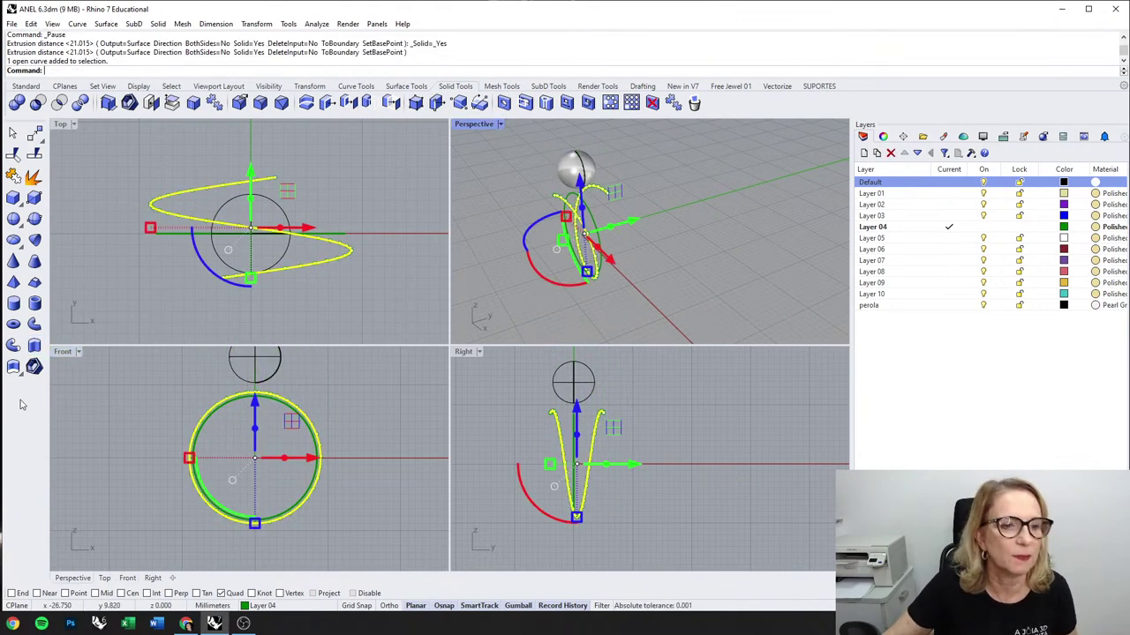
pyautogui.click(34, 324)
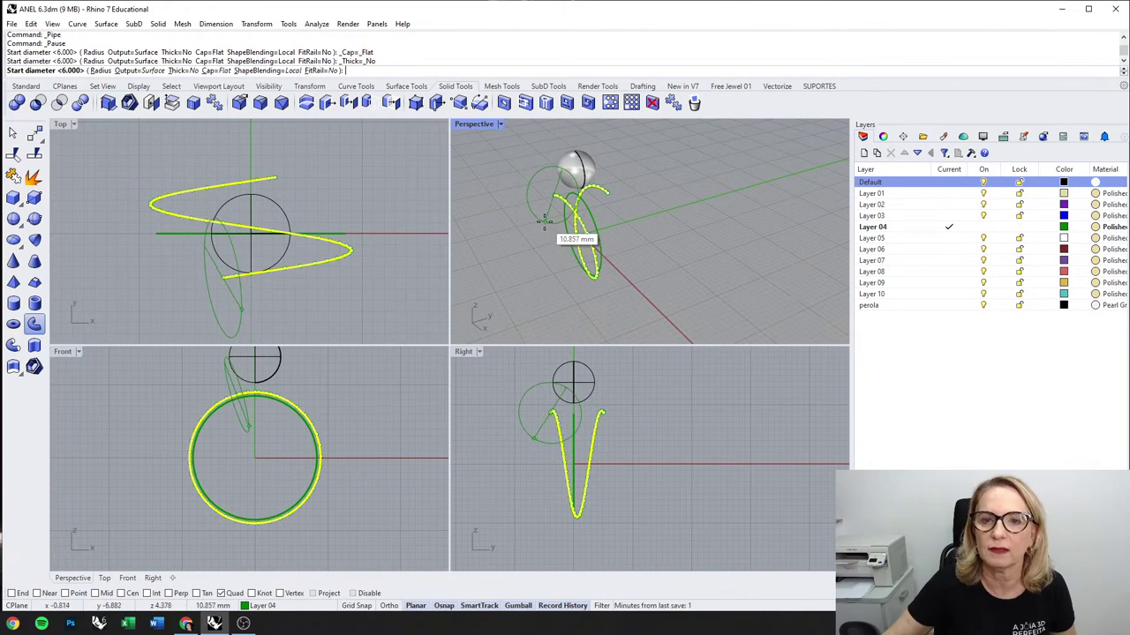
pyautogui.write('5')
pyautogui.press('Return')
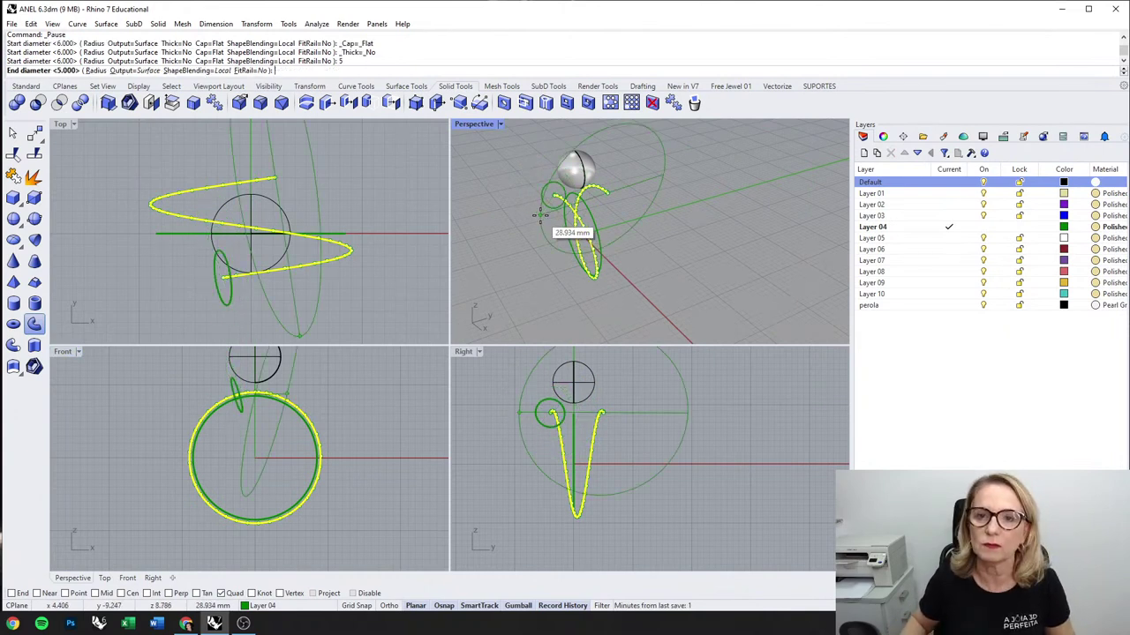
pyautogui.write('5')
pyautogui.press('Return')
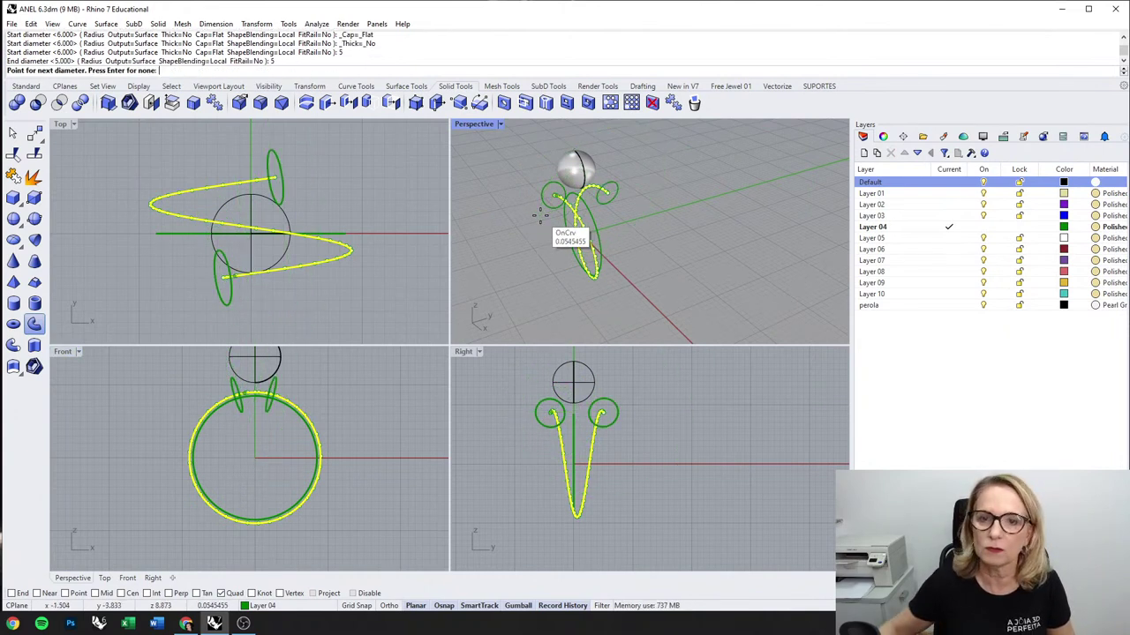
# Step: Add a 1.5 mm diameter at the lowest point of the ring in the Front view and finish the pipe
pyautogui.click(254, 529)
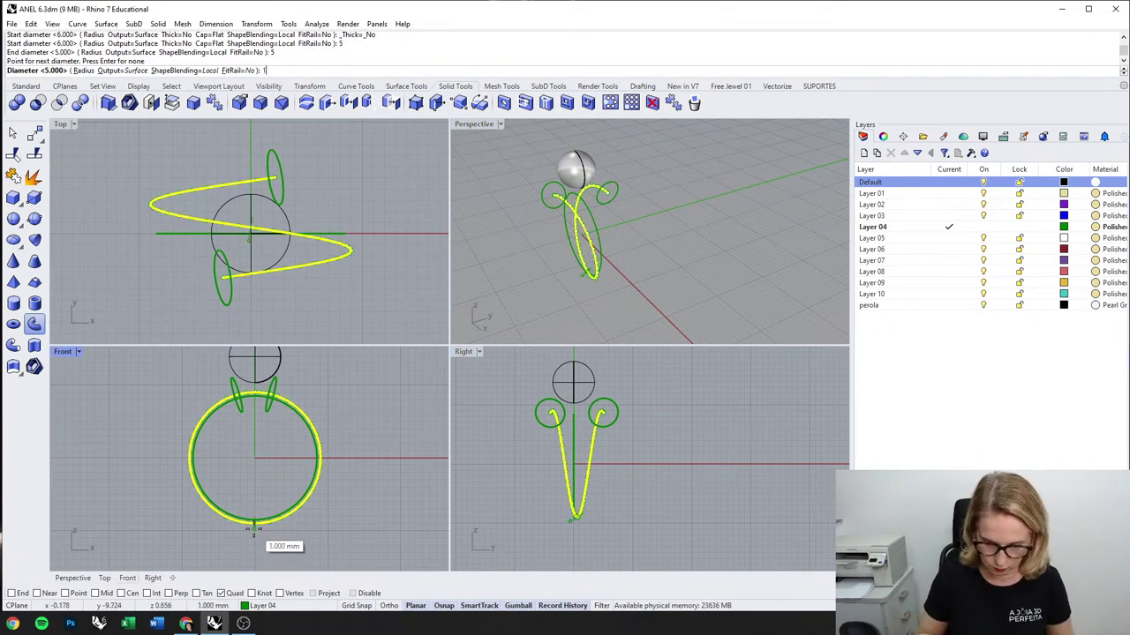
pyautogui.write('1.5')
pyautogui.press('Return')
pyautogui.press('Return')
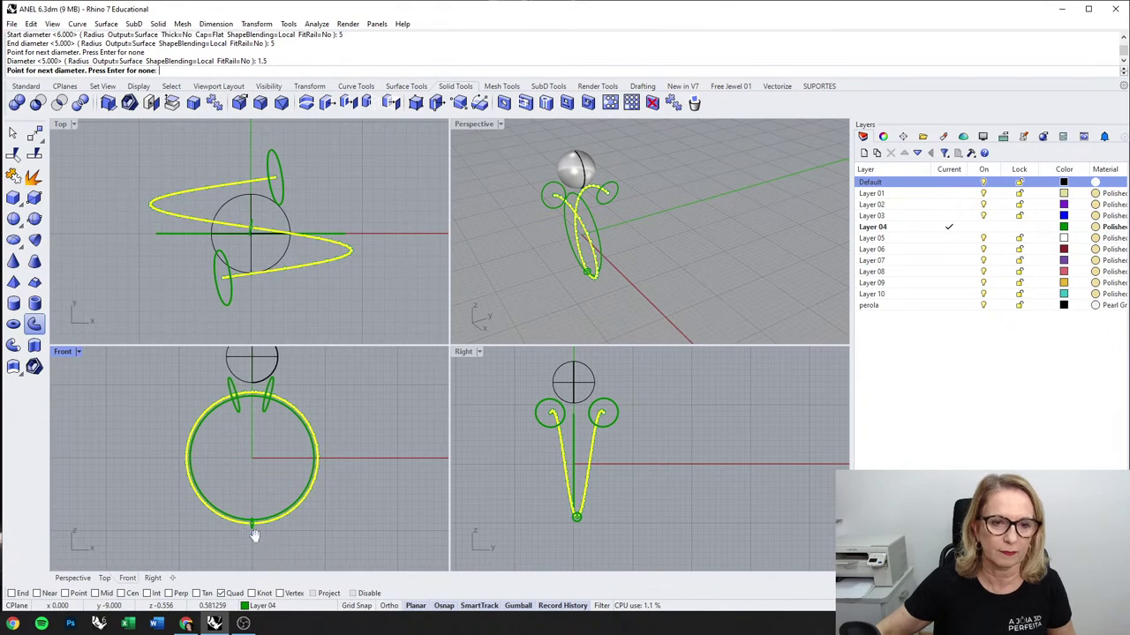
pyautogui.click(369, 216)
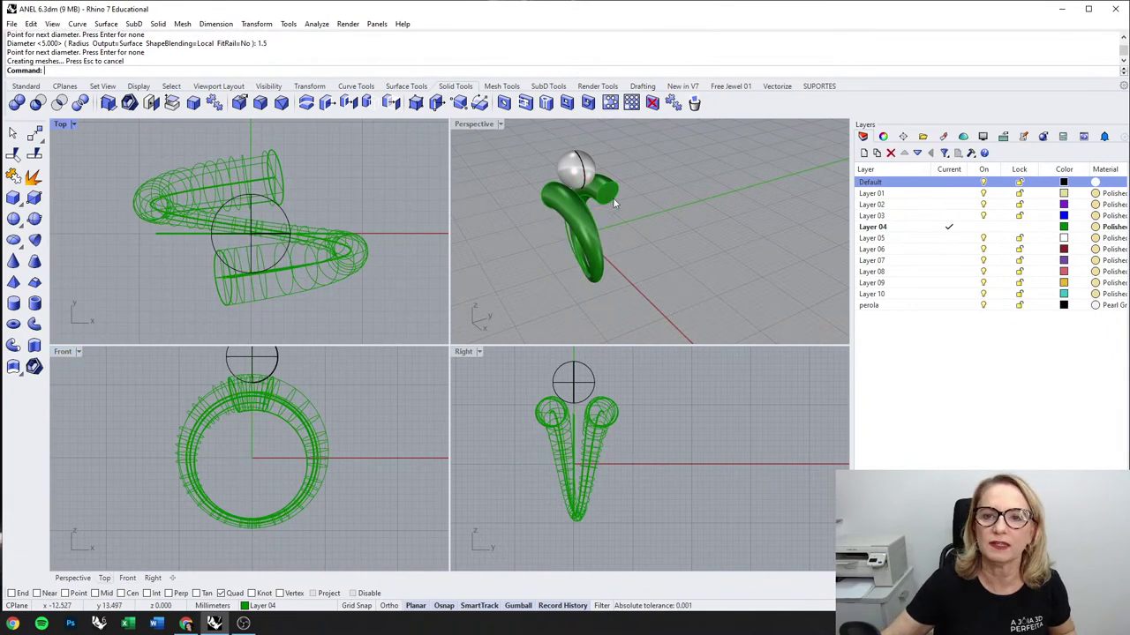
# Step: Move the pearl to the pipe's upper end in the Top view and copy it to the opposite end
pyautogui.moveTo(616, 202); pyautogui.dragTo(596, 220, button='right')
pyautogui.moveTo(284, 218); pyautogui.dragTo(343, 157)
pyautogui.middleClick(398, 196)
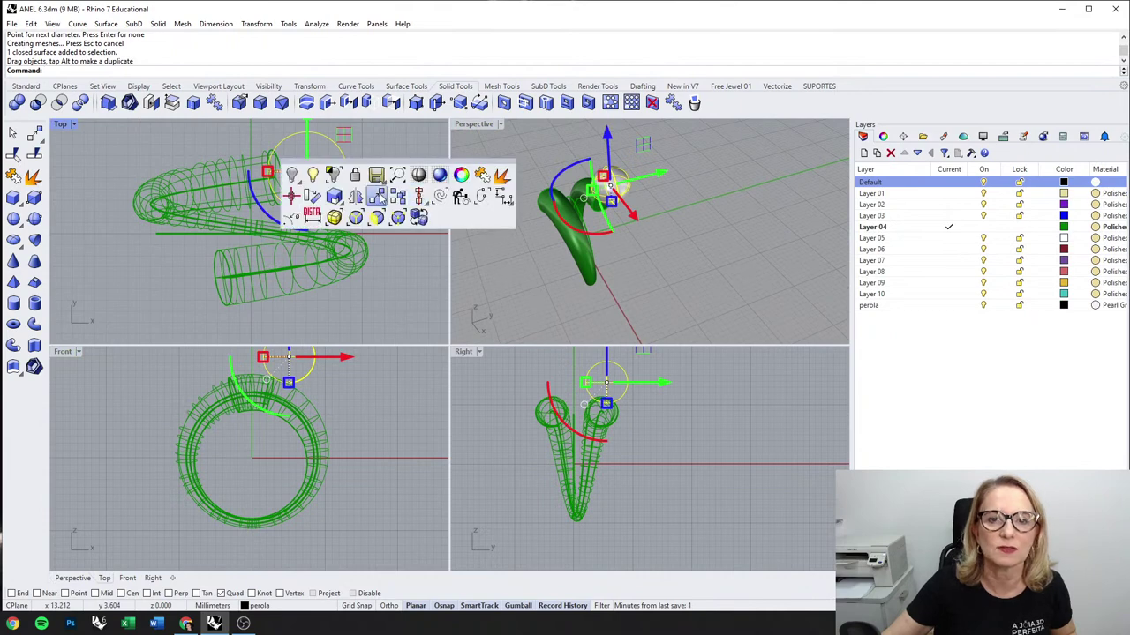
pyautogui.click(398, 195)
pyautogui.click(375, 187)
pyautogui.click(267, 298)
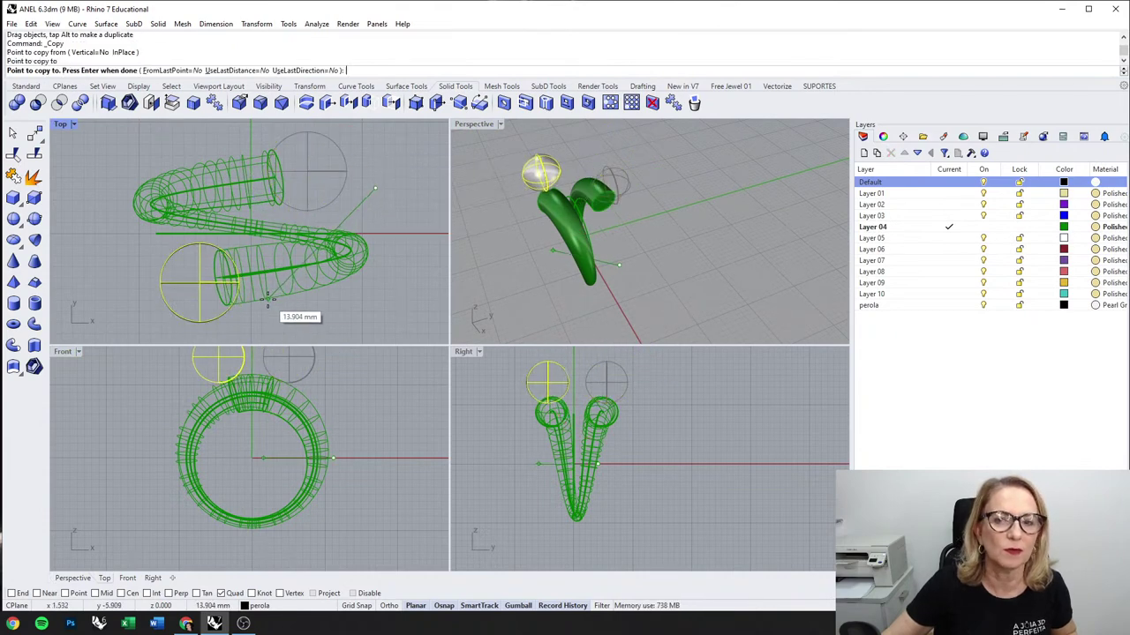
pyautogui.press('Return')
# Step: Lower both pearls vertically in the Right view to the height of the pipe's ends
pyautogui.moveTo(523, 378); pyautogui.dragTo(517, 403, button='right')
pyautogui.click(533, 389)
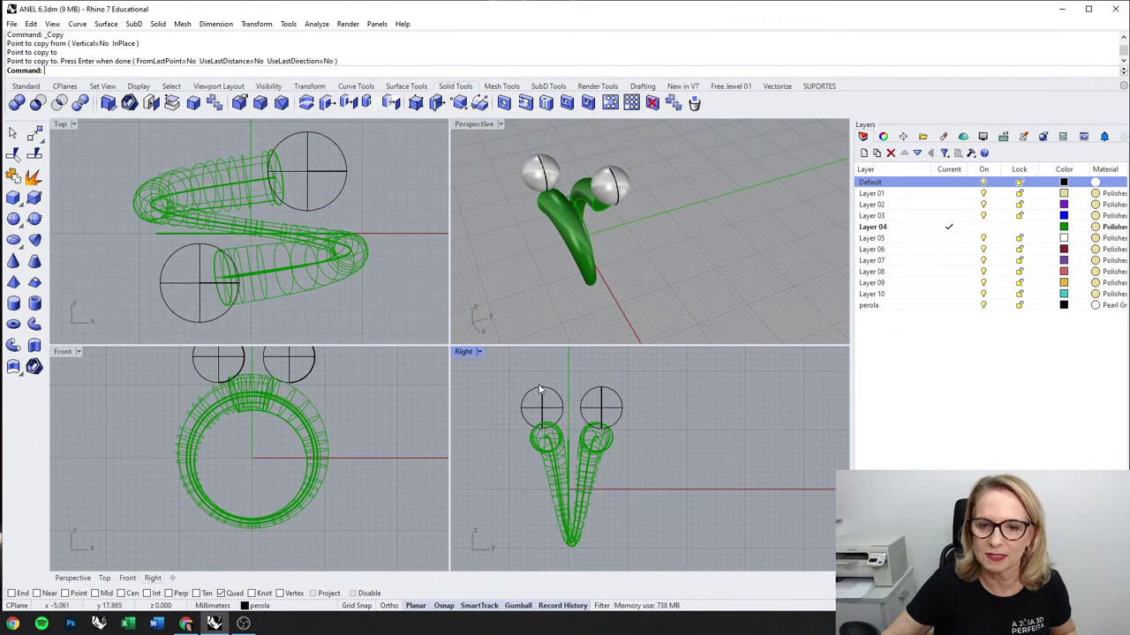
pyautogui.moveTo(545, 362); pyautogui.dragTo(545, 384)
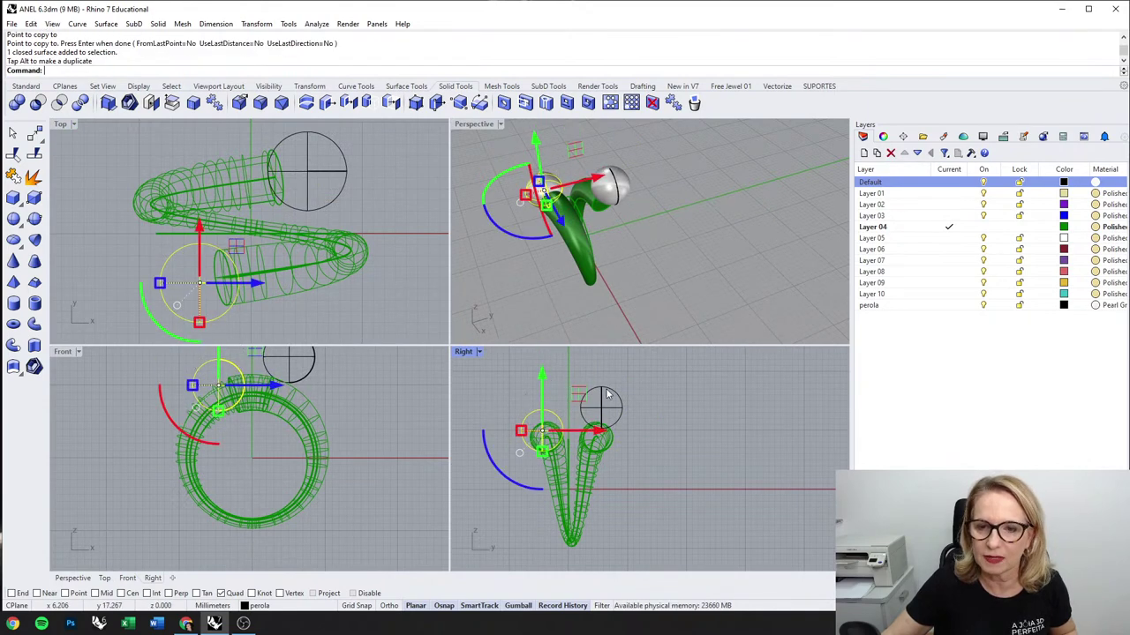
pyautogui.click(606, 390)
pyautogui.moveTo(604, 359); pyautogui.dragTo(603, 377)
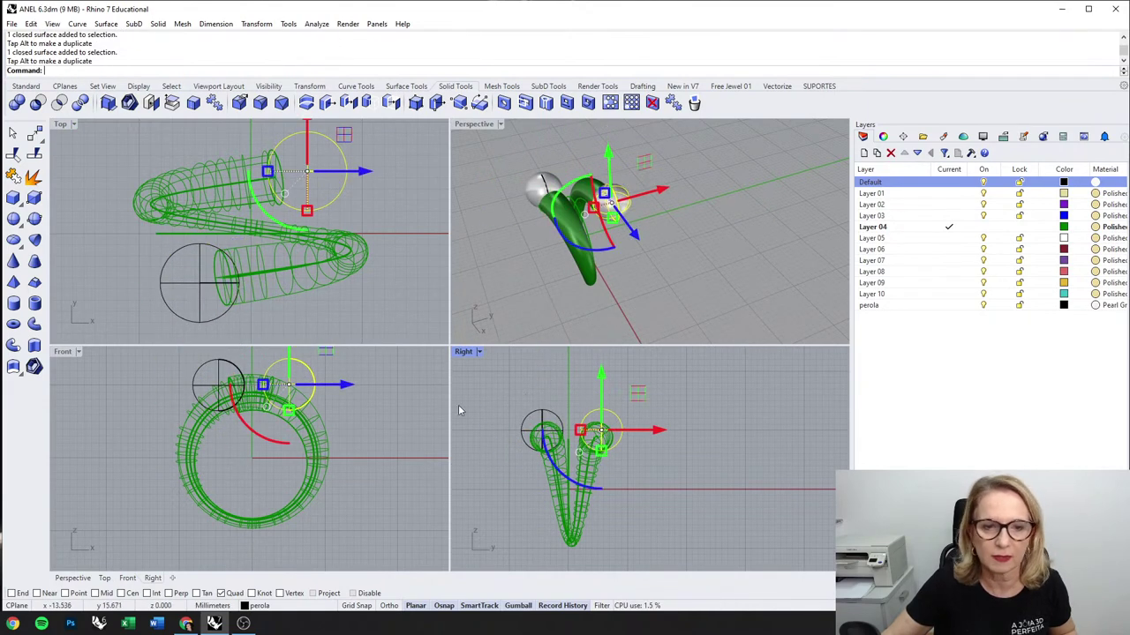
# Step: Stretch the spiral curve vertically and horizontally in the Front view and raise it slightly so the pipe clears the inner finger circle
pyautogui.click(319, 447)
pyautogui.click(313, 438)
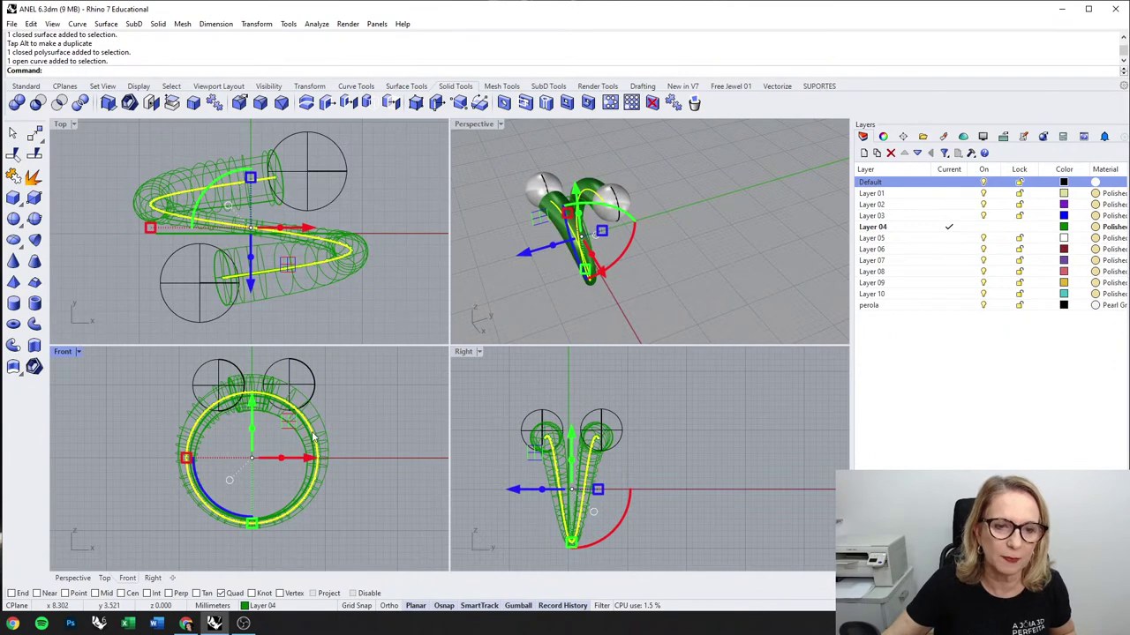
pyautogui.moveTo(251, 523); pyautogui.dragTo(253, 531)
pyautogui.moveTo(258, 409); pyautogui.dragTo(255, 385, button='right')
pyautogui.moveTo(251, 387); pyautogui.dragTo(251, 376)
pyautogui.moveTo(183, 424); pyautogui.dragTo(178, 424)
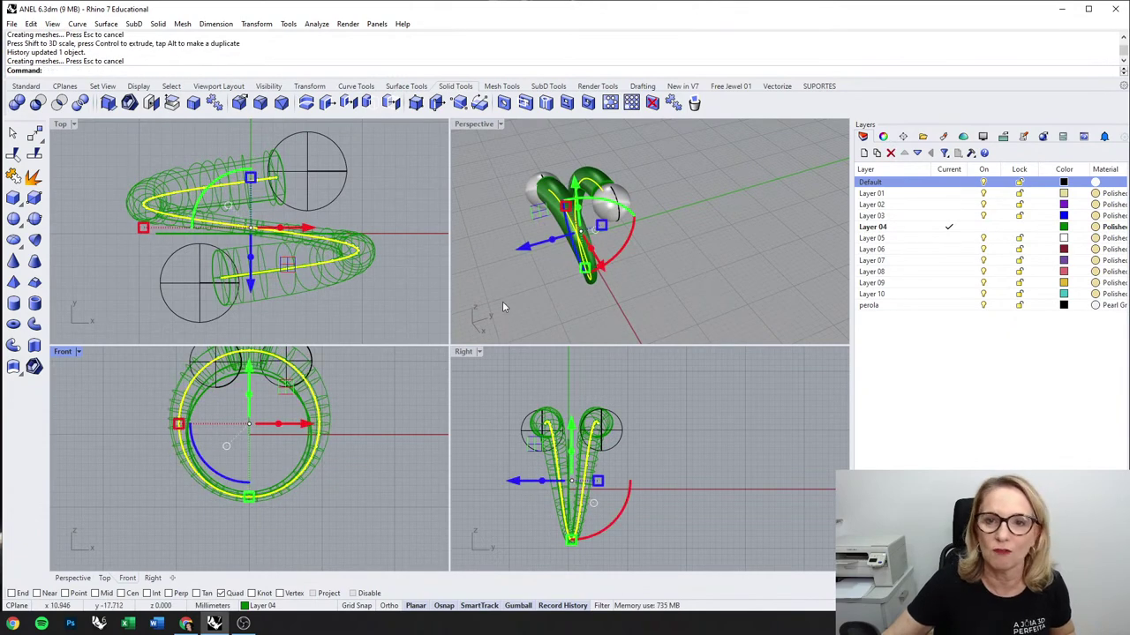
pyautogui.click(504, 307)
# Step: Reposition both pearls so each one's centre snaps to an end point of the spiral curve, using the End object snap
pyautogui.click(337, 171)
pyautogui.moveTo(338, 172); pyautogui.dragTo(341, 175)
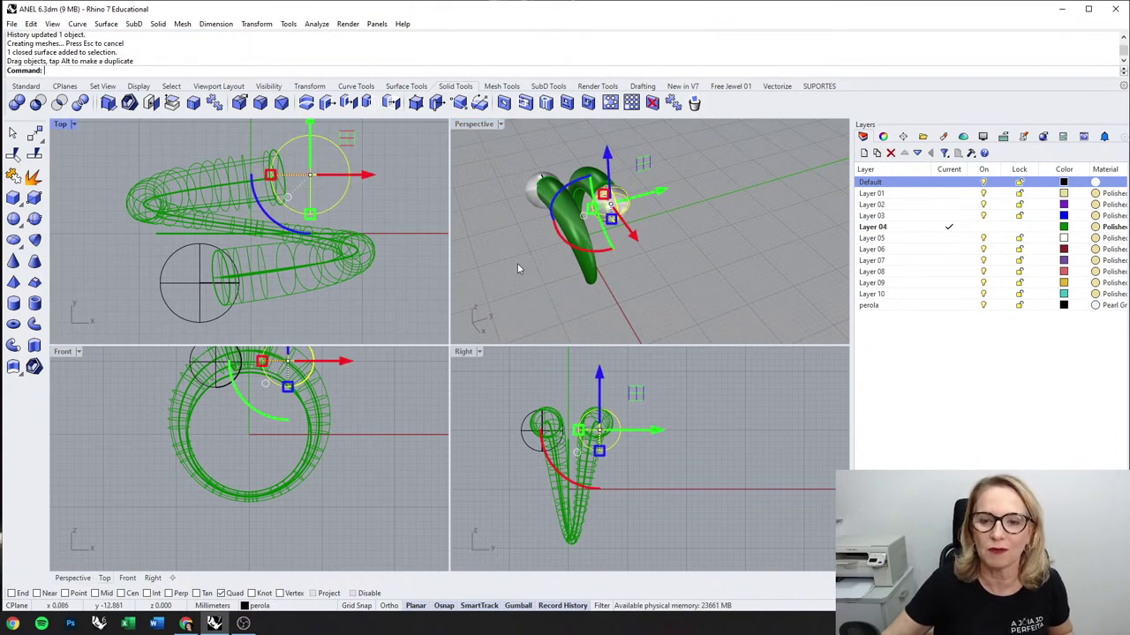
pyautogui.click(536, 461)
pyautogui.moveTo(553, 426); pyautogui.dragTo(526, 422)
pyautogui.scroll(6, 584, 413)
pyautogui.scroll(4, 535, 426)
pyautogui.scroll(-4, 547, 417)
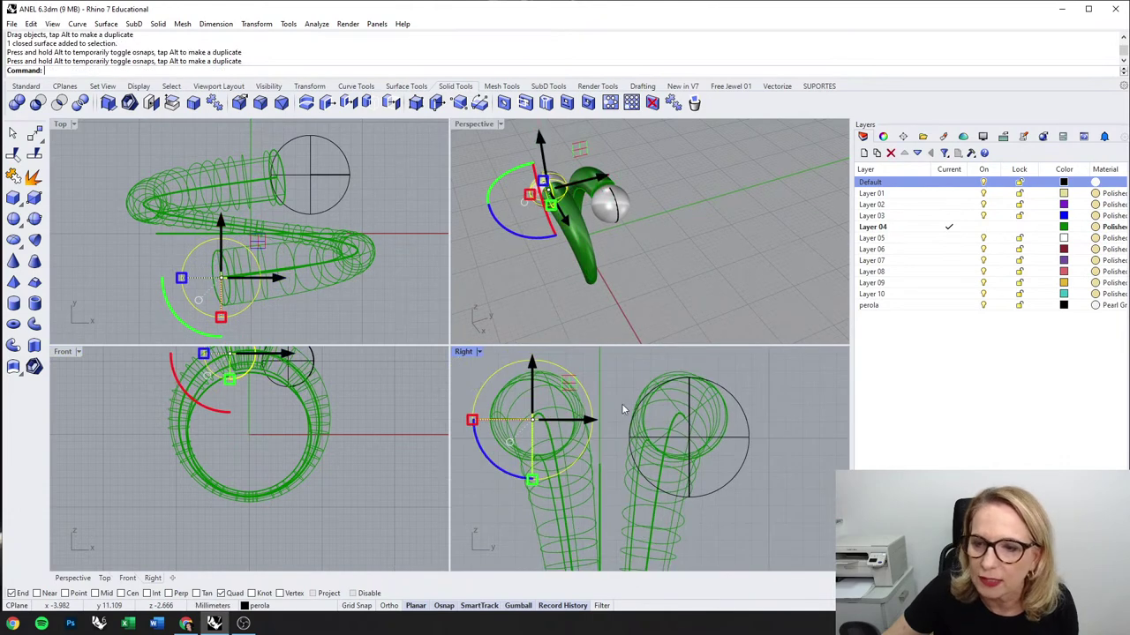
pyautogui.click(712, 438)
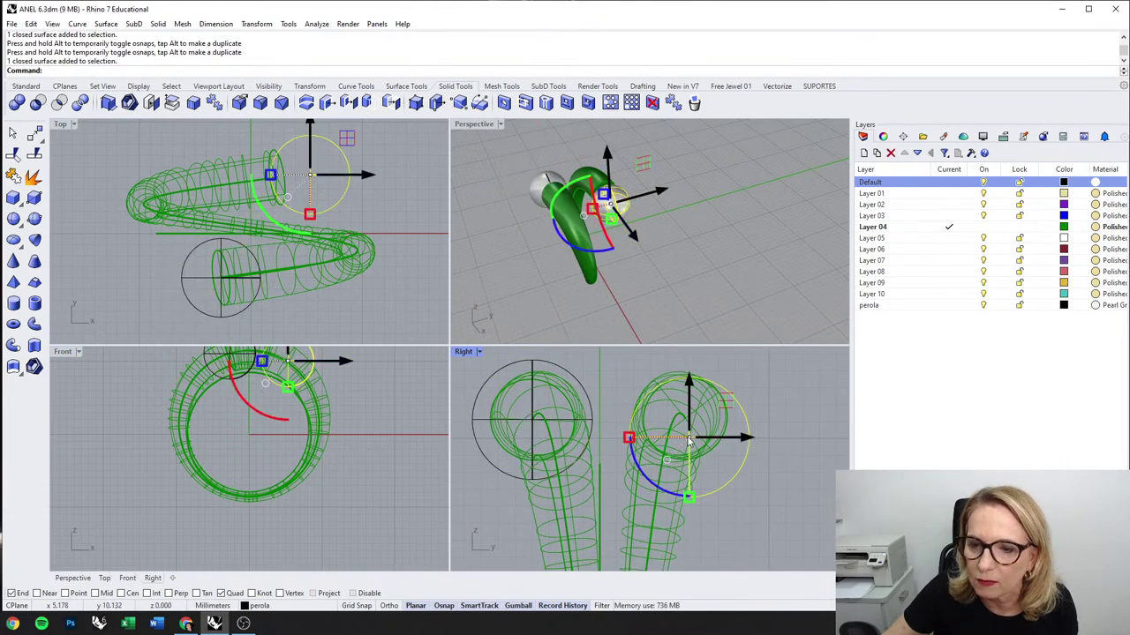
pyautogui.moveTo(691, 437); pyautogui.dragTo(683, 420)
# Step: Switch the Perspective view to Rendered display and maximize it to inspect the ring with its two pearls
pyautogui.moveTo(737, 329); pyautogui.dragTo(716, 207, button='right')
pyautogui.middleClick(721, 204)
pyautogui.click(763, 183)
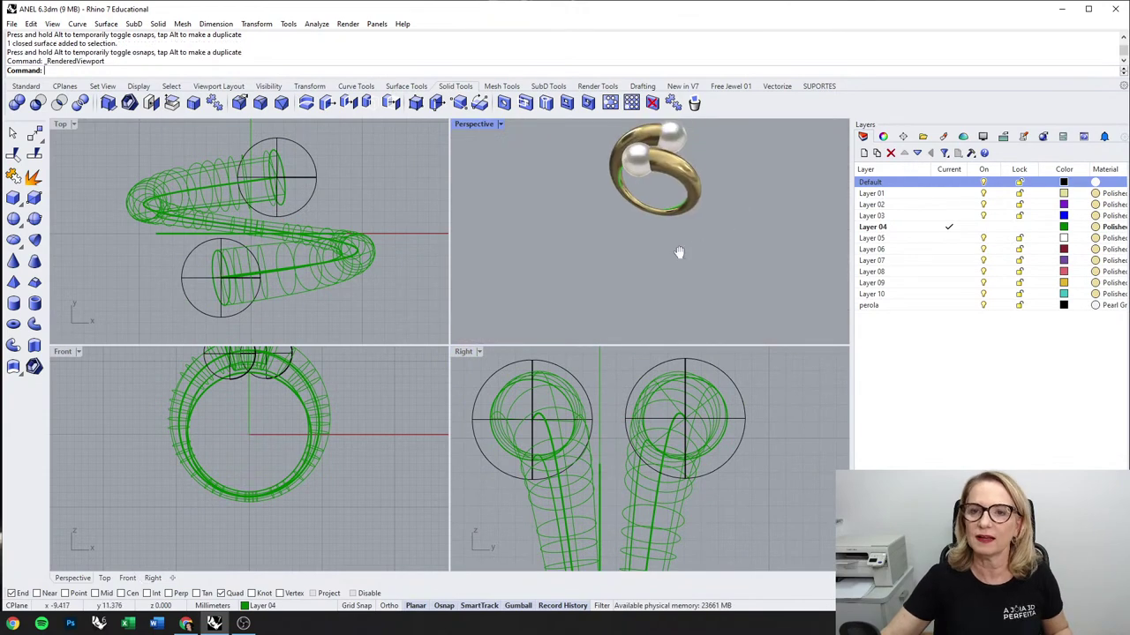
pyautogui.doubleClick(479, 124)
pyautogui.moveTo(512, 240); pyautogui.dragTo(429, 351, button='right')
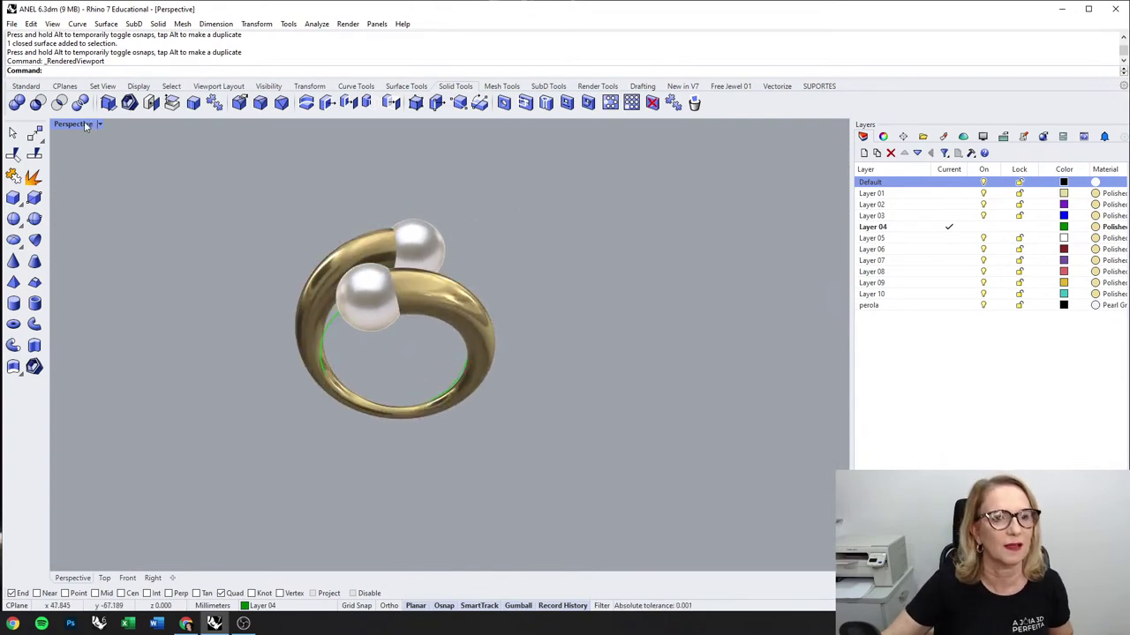
pyautogui.moveTo(593, 287); pyautogui.dragTo(481, 243, button='right')
# Step: Save the spiral ring as a separate file named ANEL 9, replacing the existing file, and return to the four-view layout
pyautogui.click(13, 24)
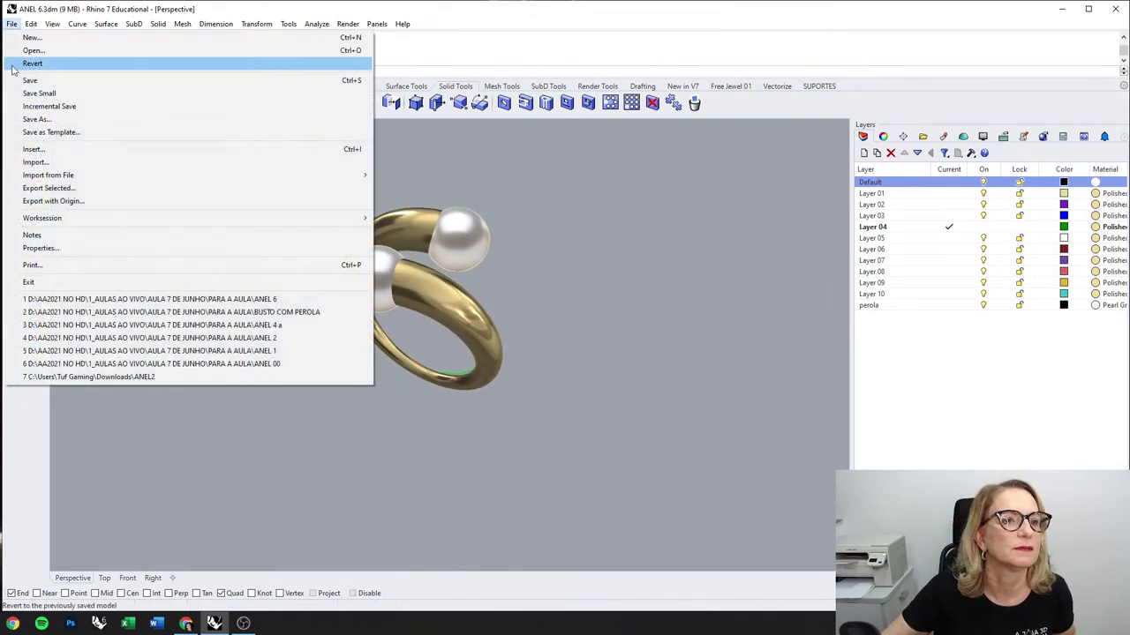
pyautogui.click(35, 118)
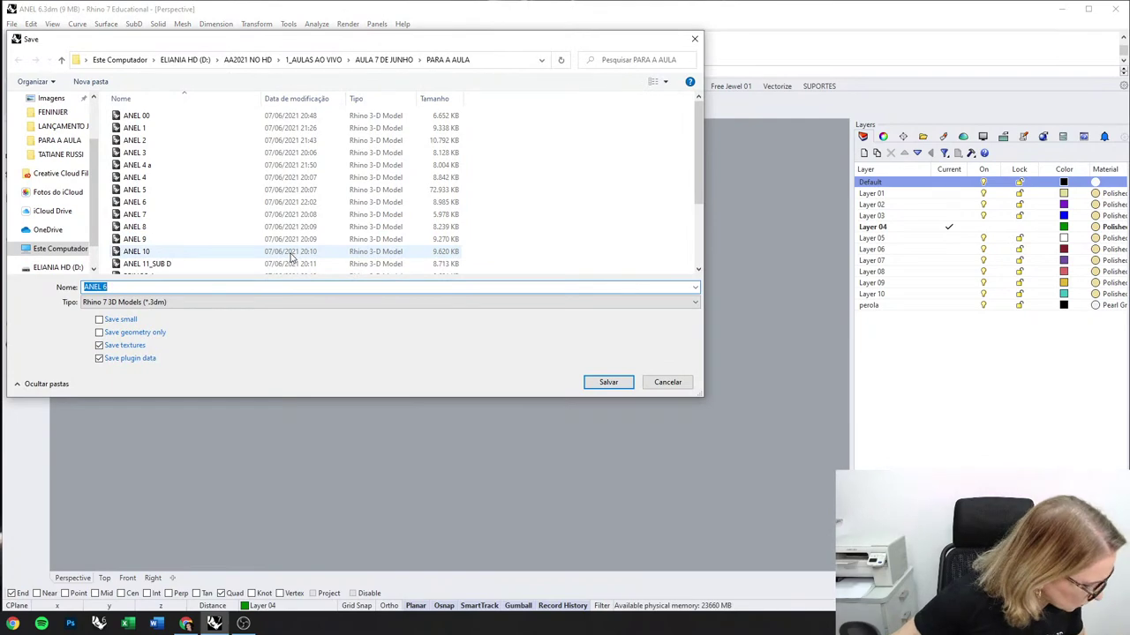
pyautogui.click(283, 239)
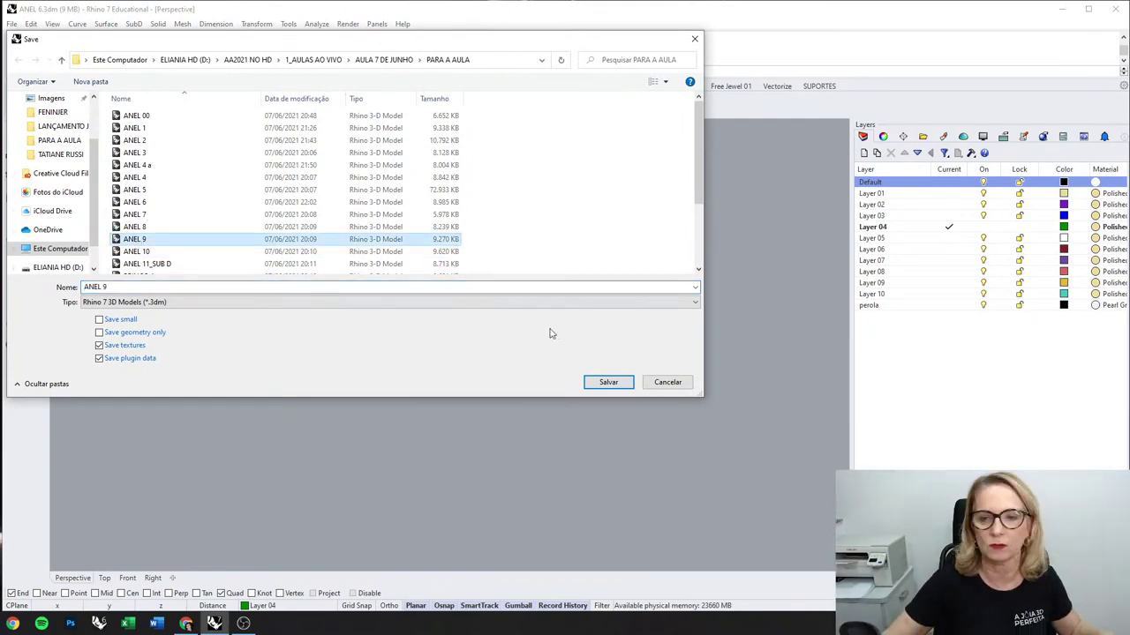
pyautogui.click(608, 382)
pyautogui.click(357, 247)
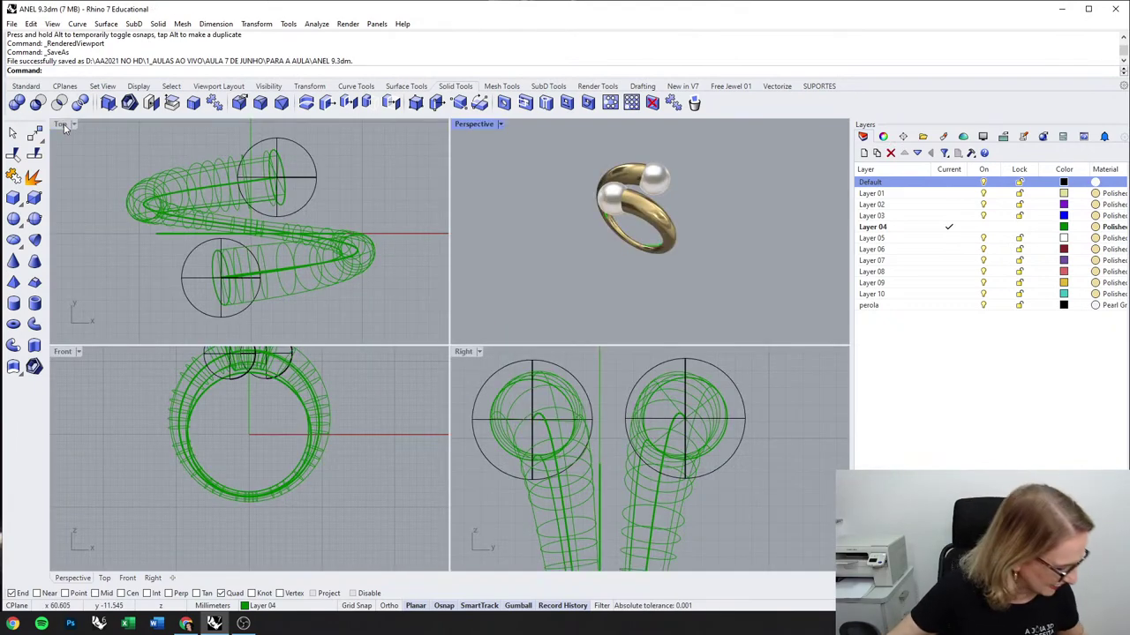
# Step: Open the ANEL 7 model and show it in the four-view layout
pyautogui.click(12, 24)
pyautogui.click(35, 45)
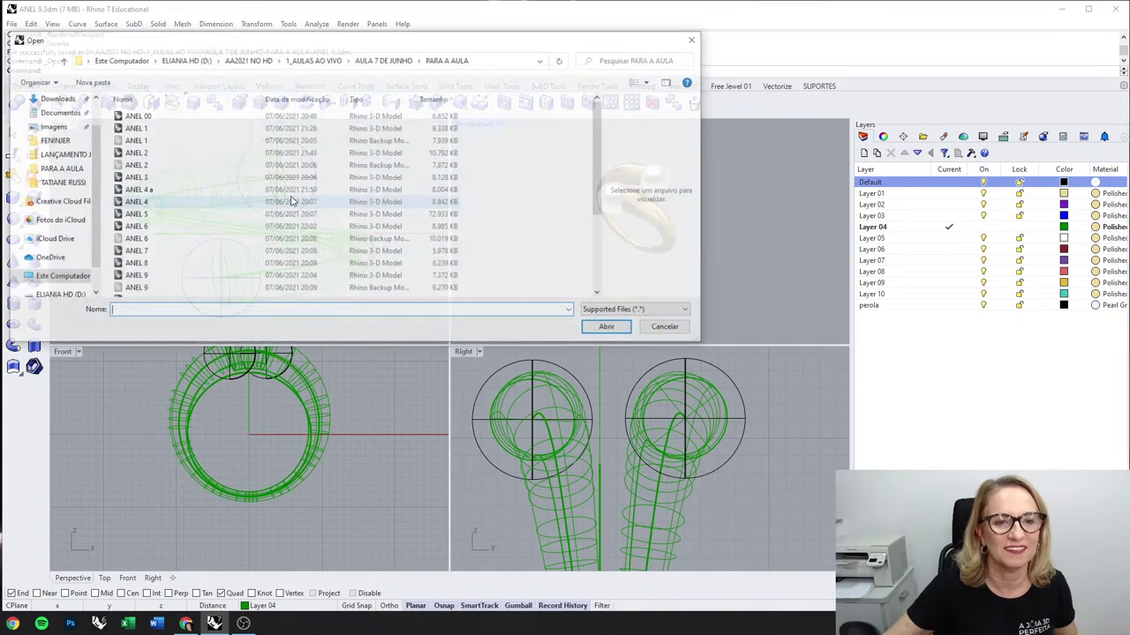
pyautogui.doubleClick(141, 250)
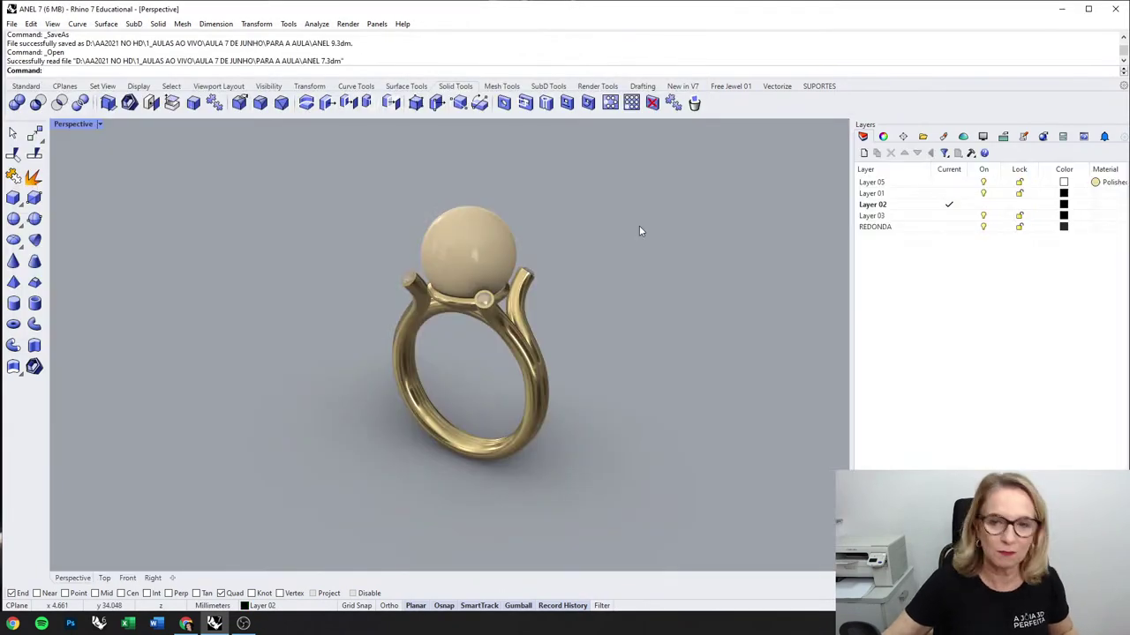
pyautogui.moveTo(639, 228); pyautogui.dragTo(315, 175, button='right')
pyautogui.doubleClick(72, 124)
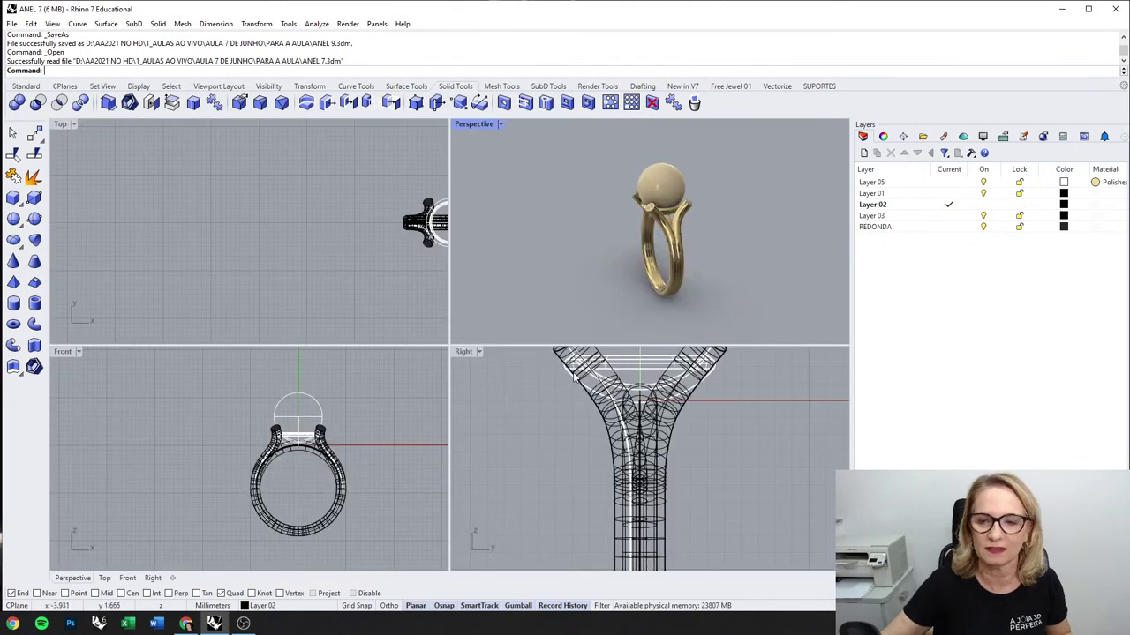
# Step: Hide one of the two forked shank pipes that hold the pearl
pyautogui.scroll(-2, 643, 379)
pyautogui.click(682, 263)
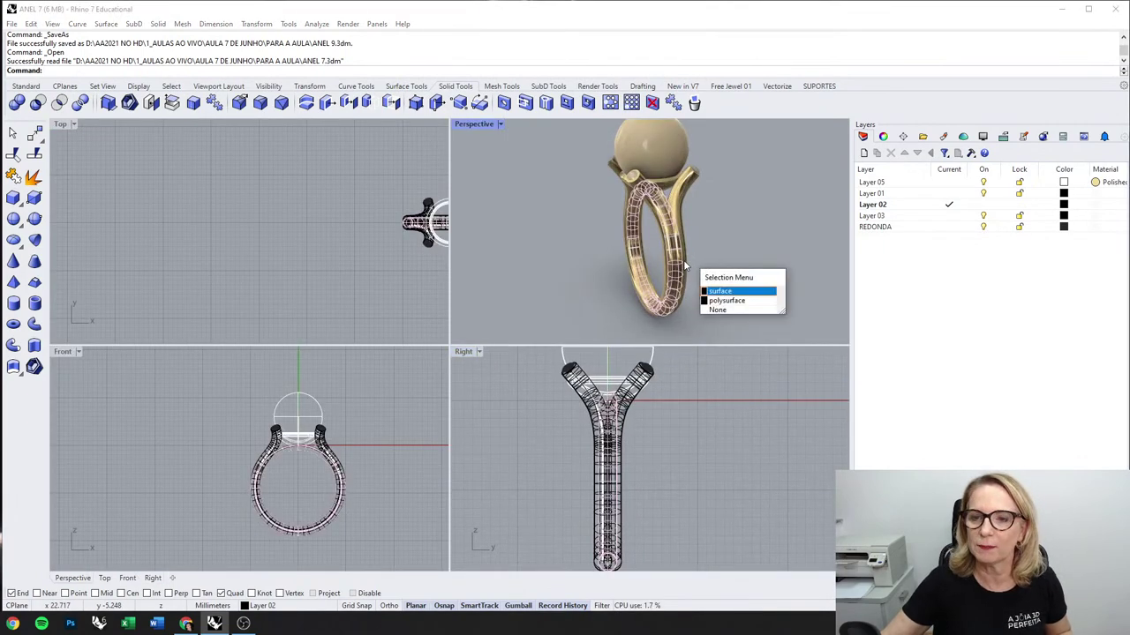
pyautogui.click(734, 293)
pyautogui.click(707, 205)
pyautogui.click(685, 198)
pyautogui.middleClick(722, 212)
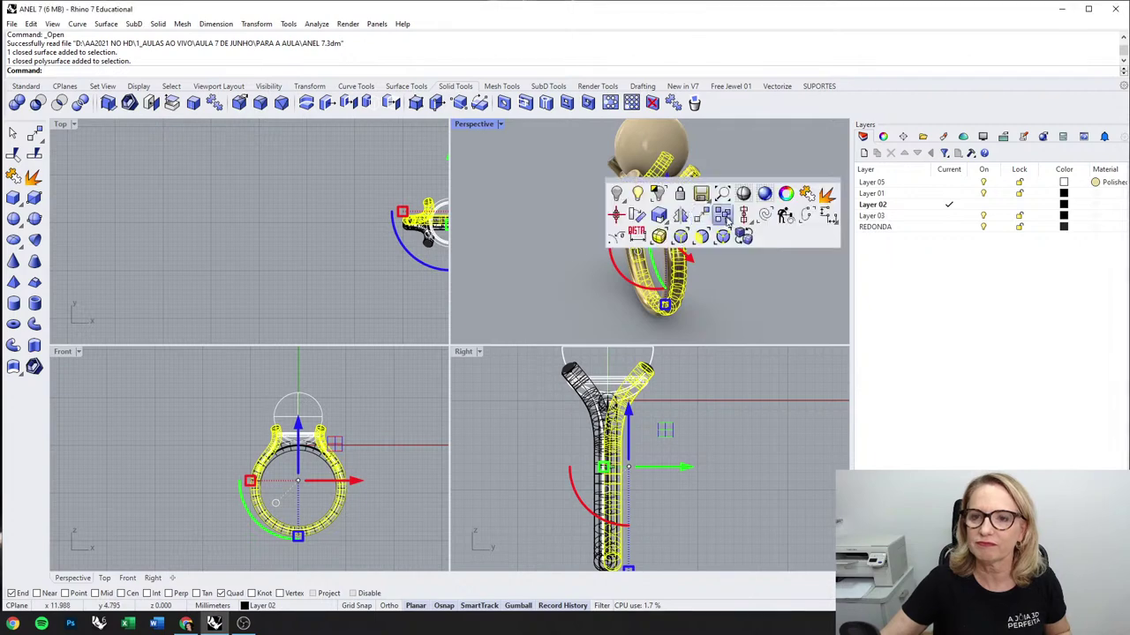
pyautogui.click(637, 194)
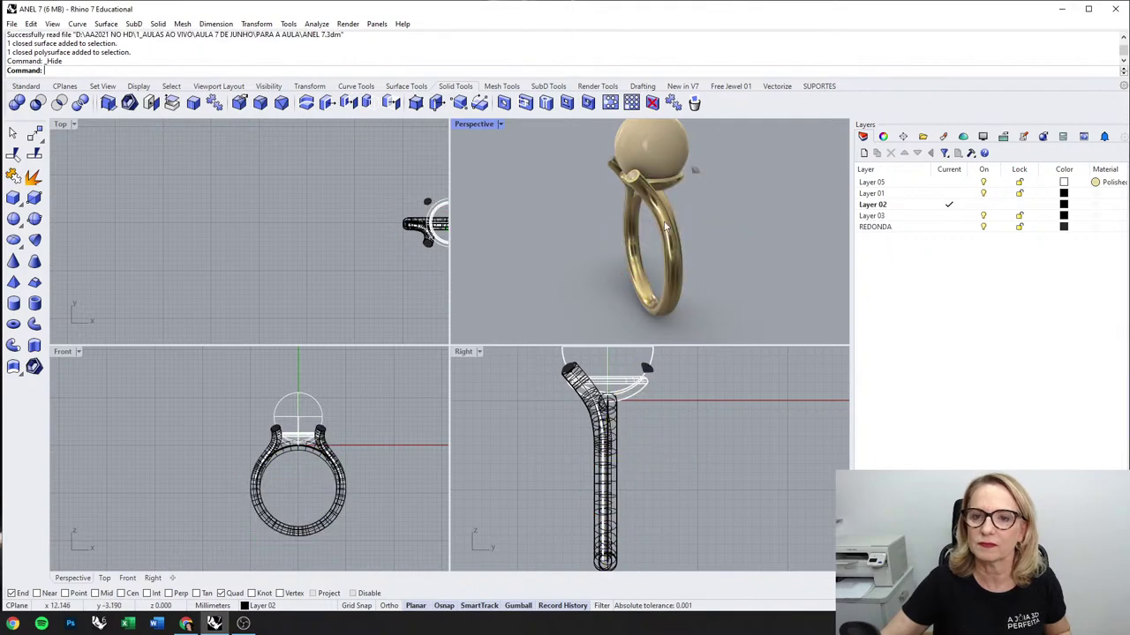
# Step: Delete the remaining forked shank pipe and the plain round band, leaving their guide curves
pyautogui.click(668, 233)
pyautogui.press('Delete')
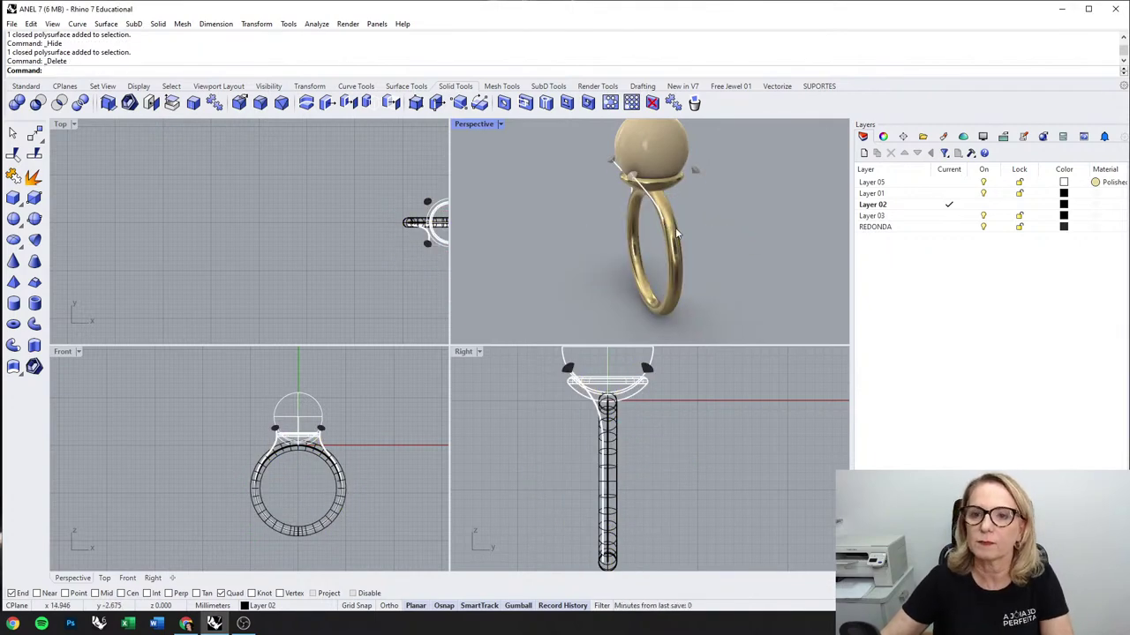
pyautogui.click(677, 233)
pyautogui.press('Delete')
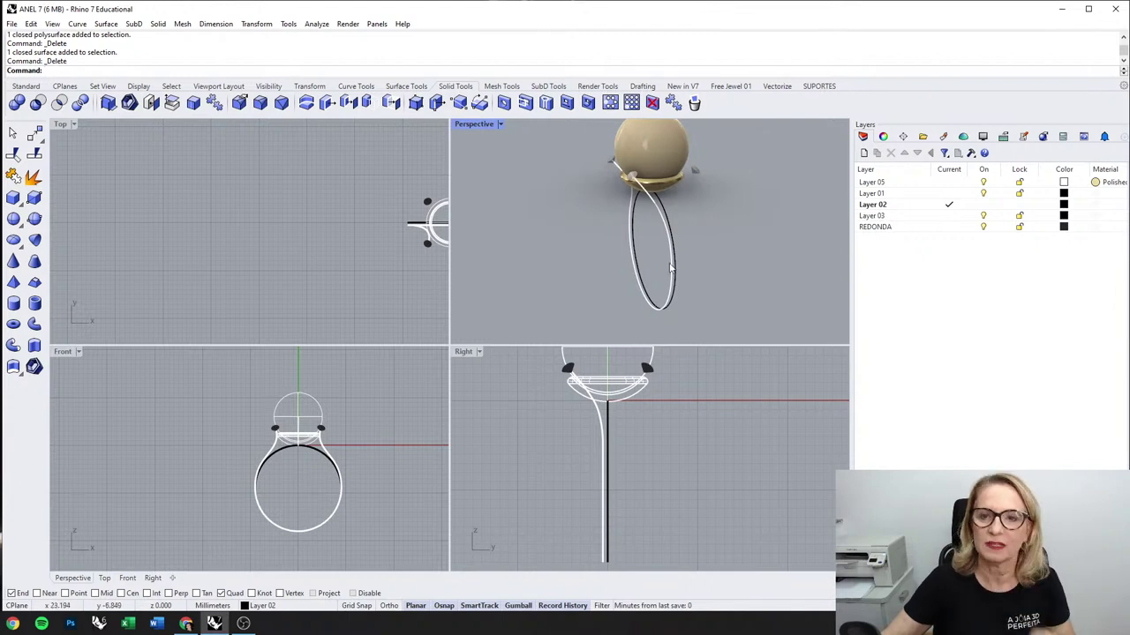
# Step: Examine the round finger curve and the forked shank curve in the Perspective and Front views
pyautogui.click(665, 210)
pyautogui.moveTo(722, 238); pyautogui.dragTo(779, 231, button='right')
pyautogui.click(439, 390)
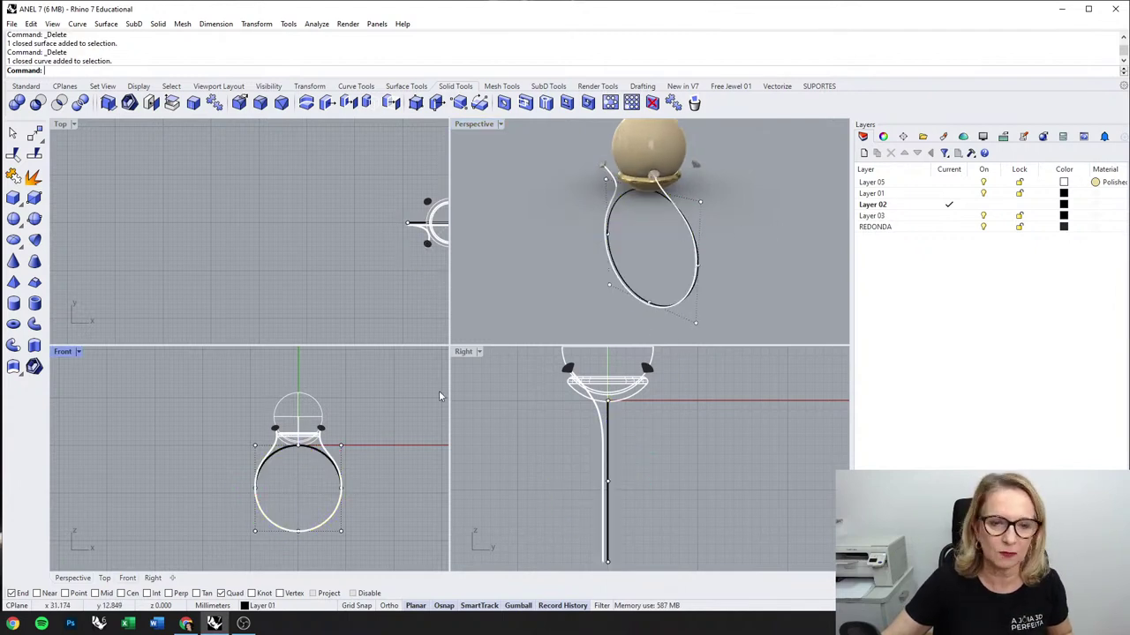
pyautogui.scroll(6, 252, 446)
pyautogui.moveTo(320, 416); pyautogui.dragTo(211, 410, button='right')
pyautogui.scroll(2, 207, 410)
pyautogui.click(195, 407)
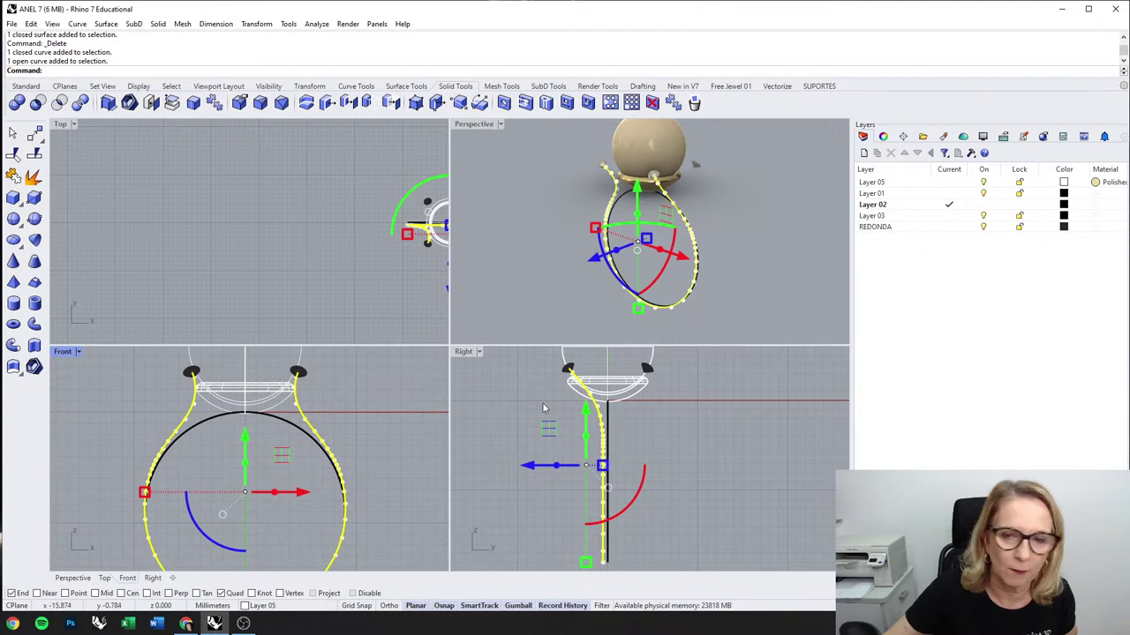
pyautogui.scroll(-1, 358, 470)
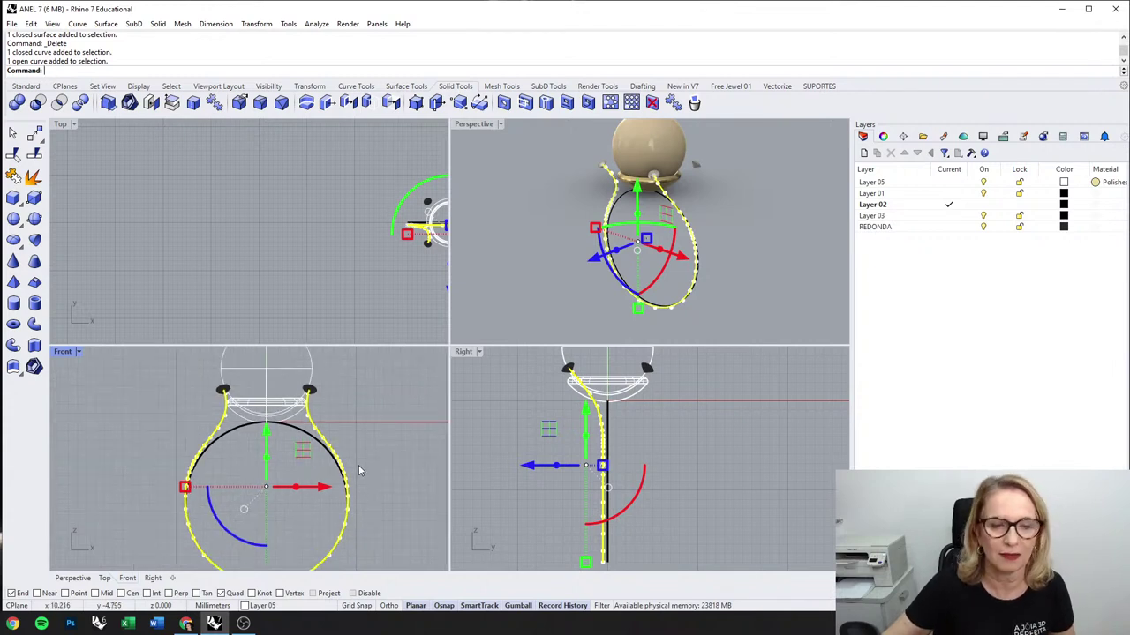
pyautogui.moveTo(284, 416); pyautogui.dragTo(295, 426, button='right')
pyautogui.click(366, 399)
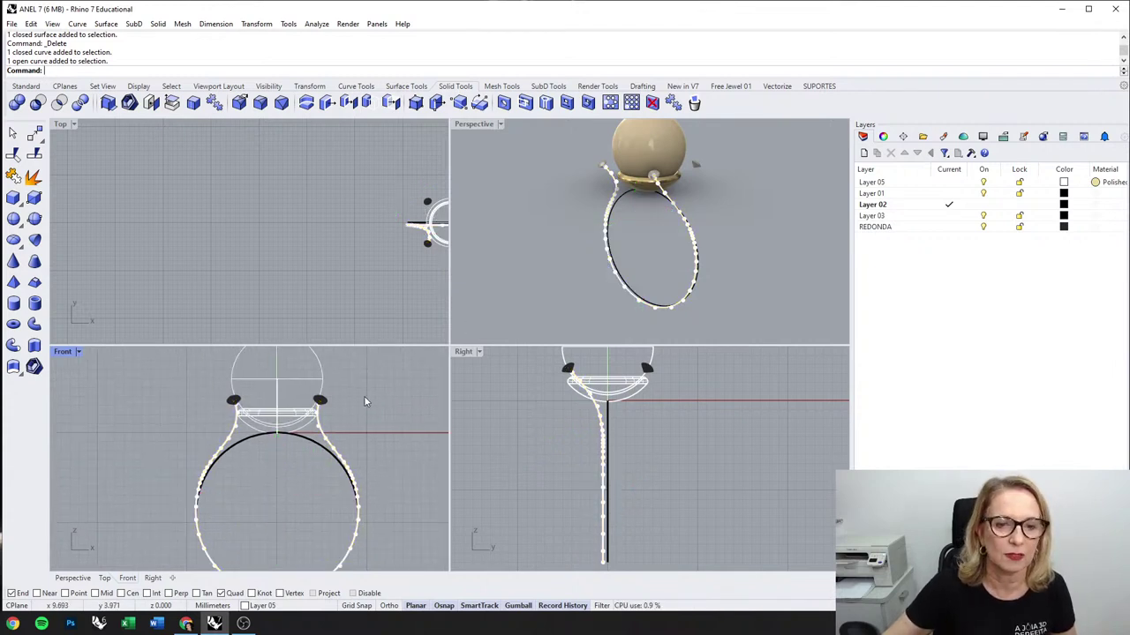
# Step: Hide the four solid tips at the ends of the shank curves
pyautogui.moveTo(192, 378); pyautogui.dragTo(343, 413)
pyautogui.middleClick(369, 410)
pyautogui.click(261, 409)
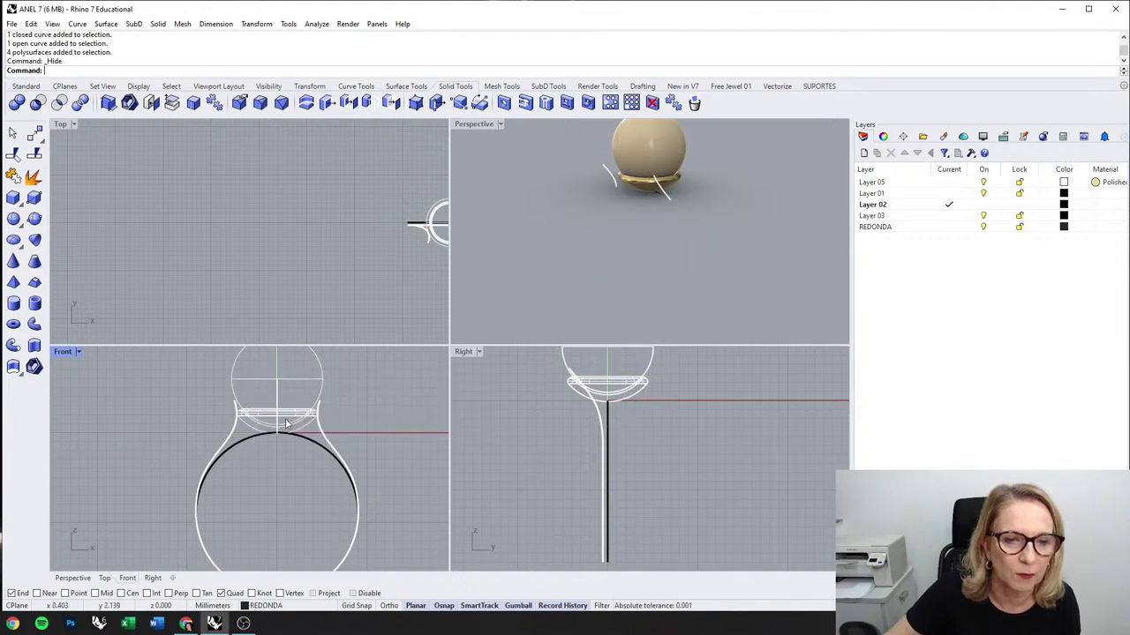
# Step: Flatten the forked shank curve onto the Front construction plane with ProjectToCPlane, deleting the input curve
pyautogui.click(331, 444)
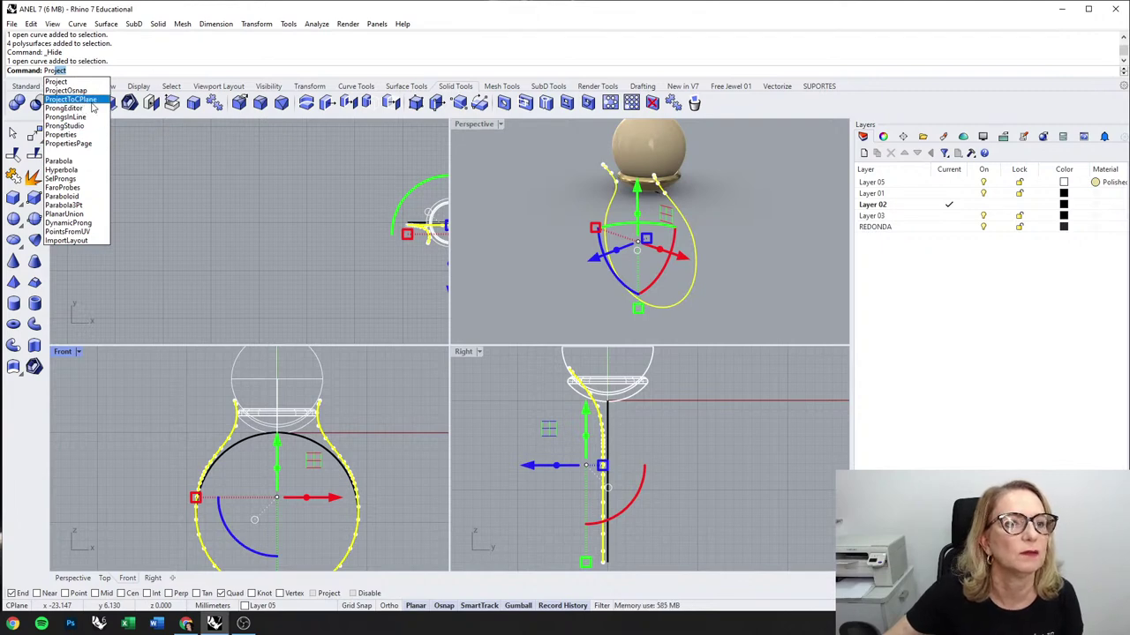
pyautogui.click(92, 100)
pyautogui.click(133, 71)
pyautogui.click(672, 271)
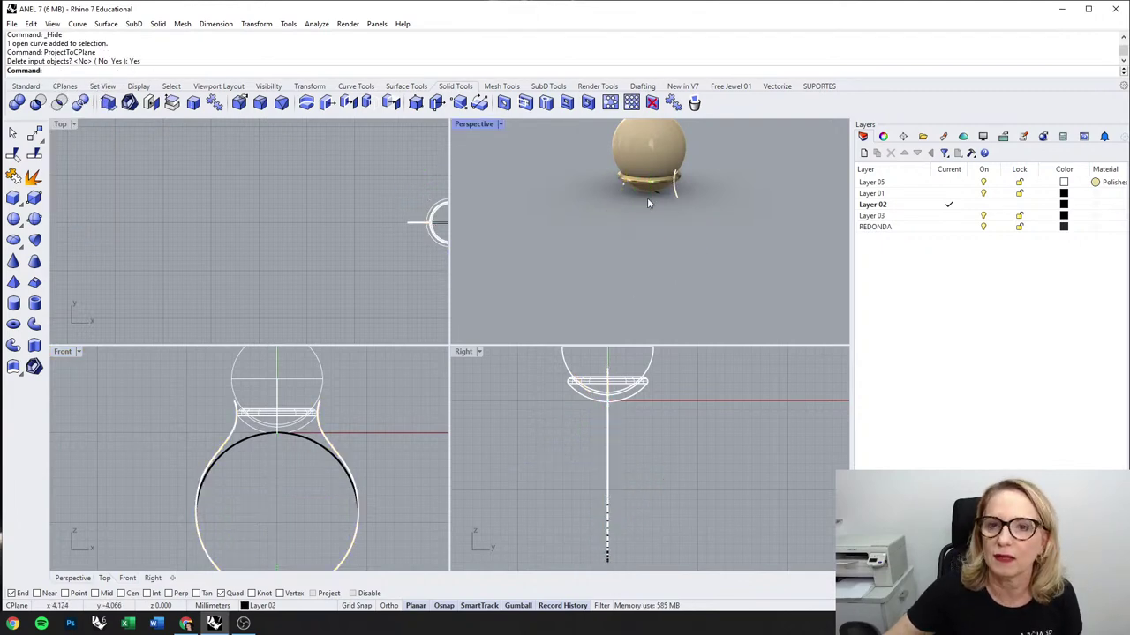
# Step: Switch the Perspective view to Shaded display
pyautogui.click(501, 125)
pyautogui.click(578, 193)
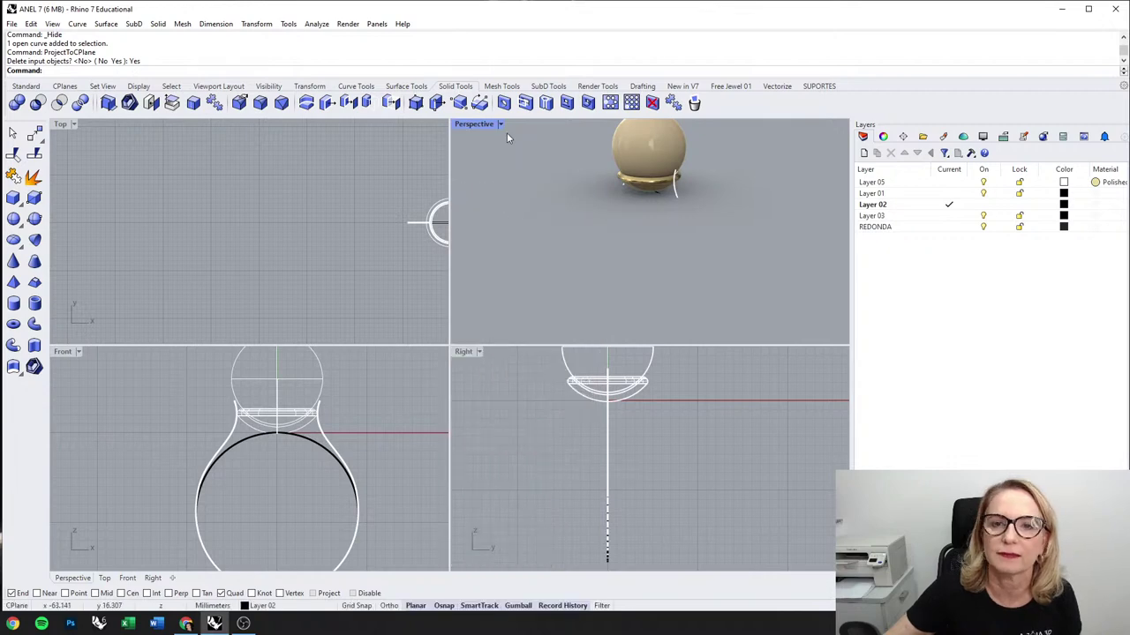
pyautogui.click(500, 124)
pyautogui.click(496, 183)
# Step: Bend the upper part of the flattened shank curve sideways in the Right view, using a vertical spine placed along the curve
pyautogui.click(678, 206)
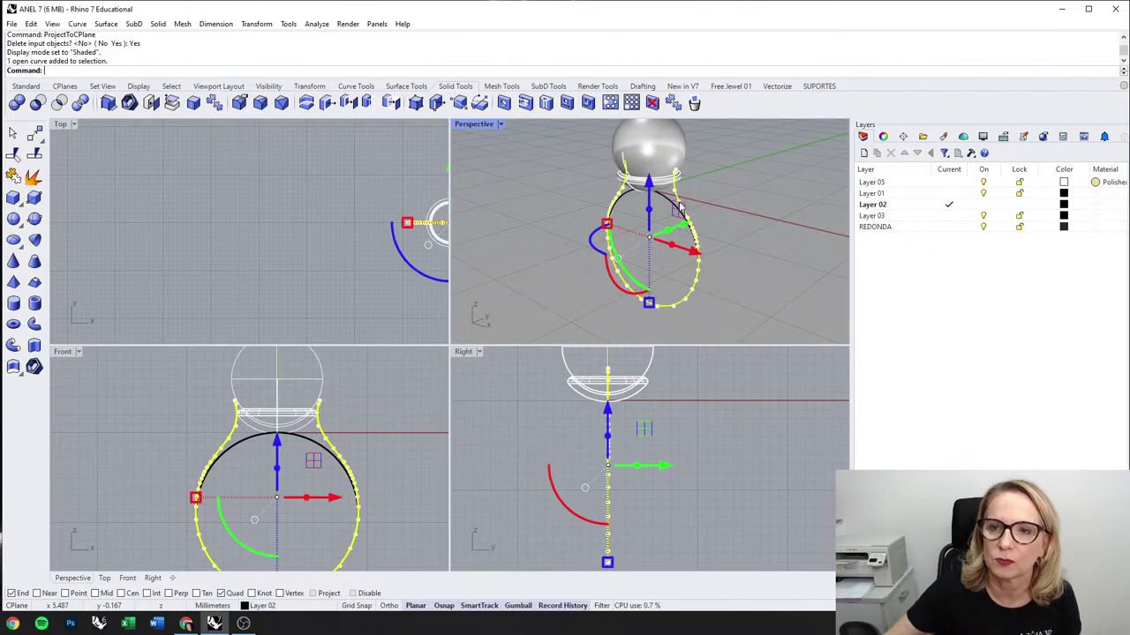
pyautogui.doubleClick(474, 353)
pyautogui.scroll(-3, 442, 355)
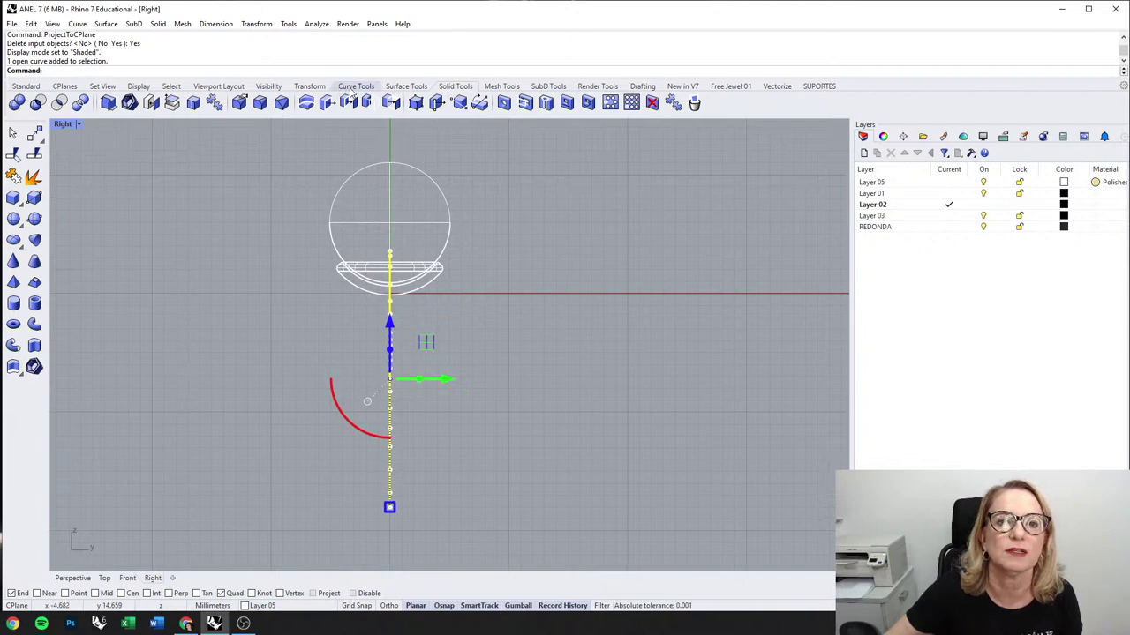
pyautogui.click(310, 88)
pyautogui.click(420, 103)
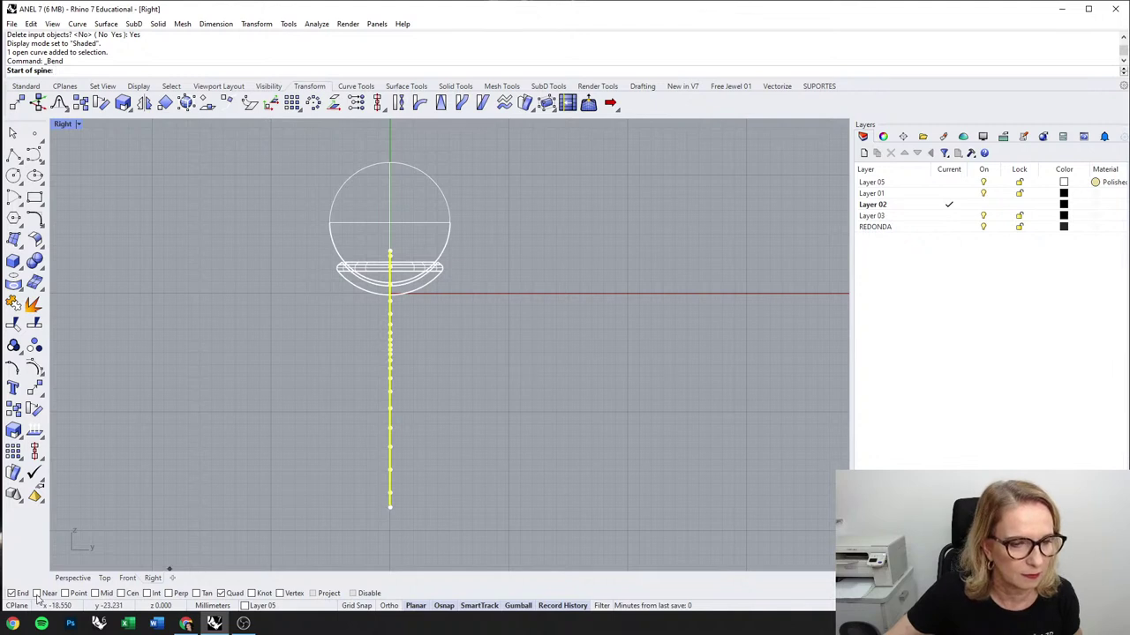
pyautogui.click(390, 362)
pyautogui.click(390, 207)
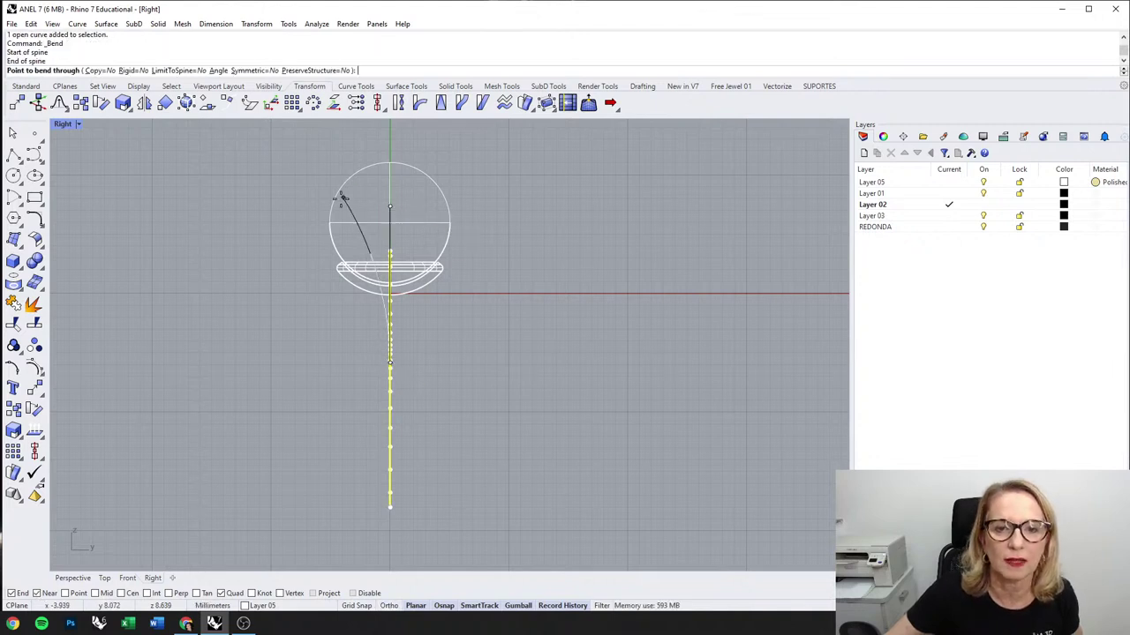
pyautogui.click(291, 232)
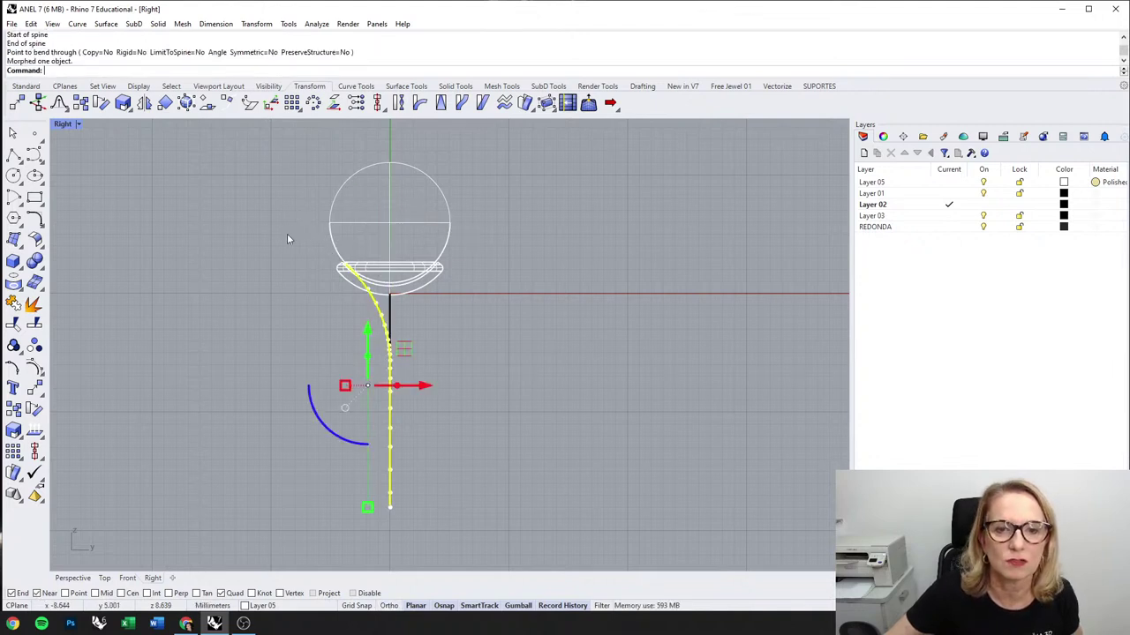
pyautogui.click(90, 579)
pyautogui.press('Escape')
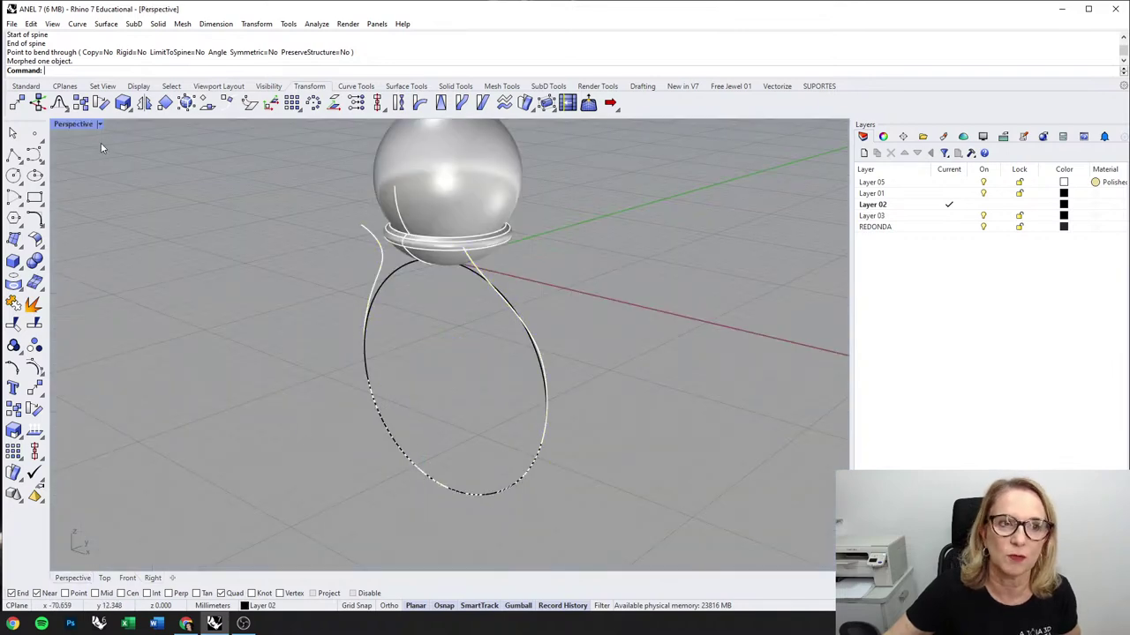
pyautogui.doubleClick(83, 125)
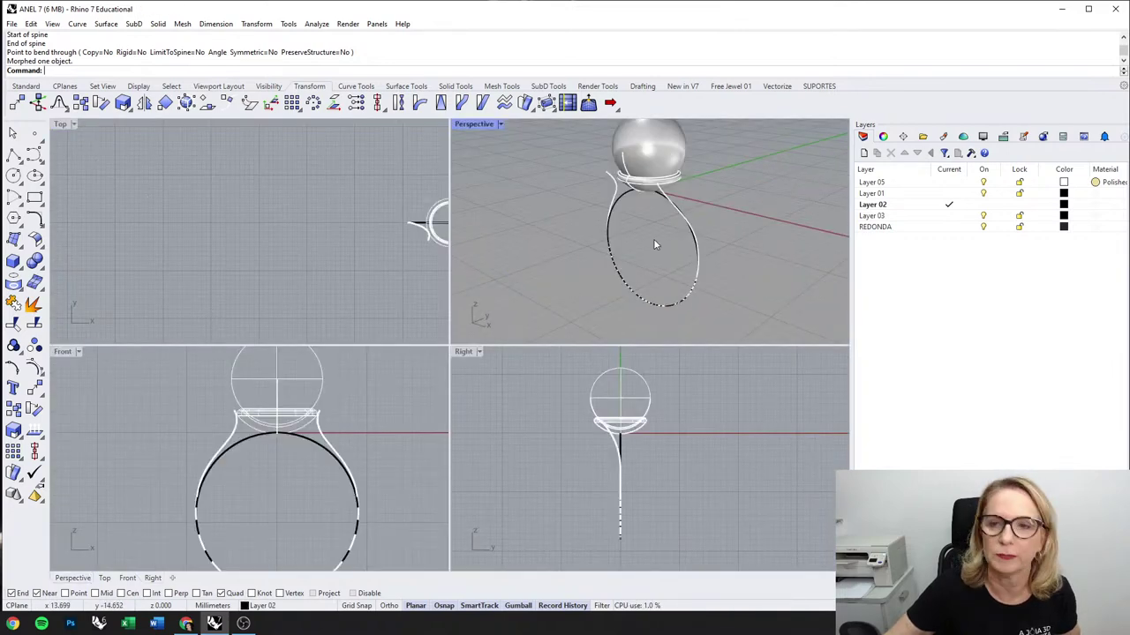
# Step: Create a flat-capped pipe with a 2 mm diameter at both ends along the bent shank curve
pyautogui.click(661, 196)
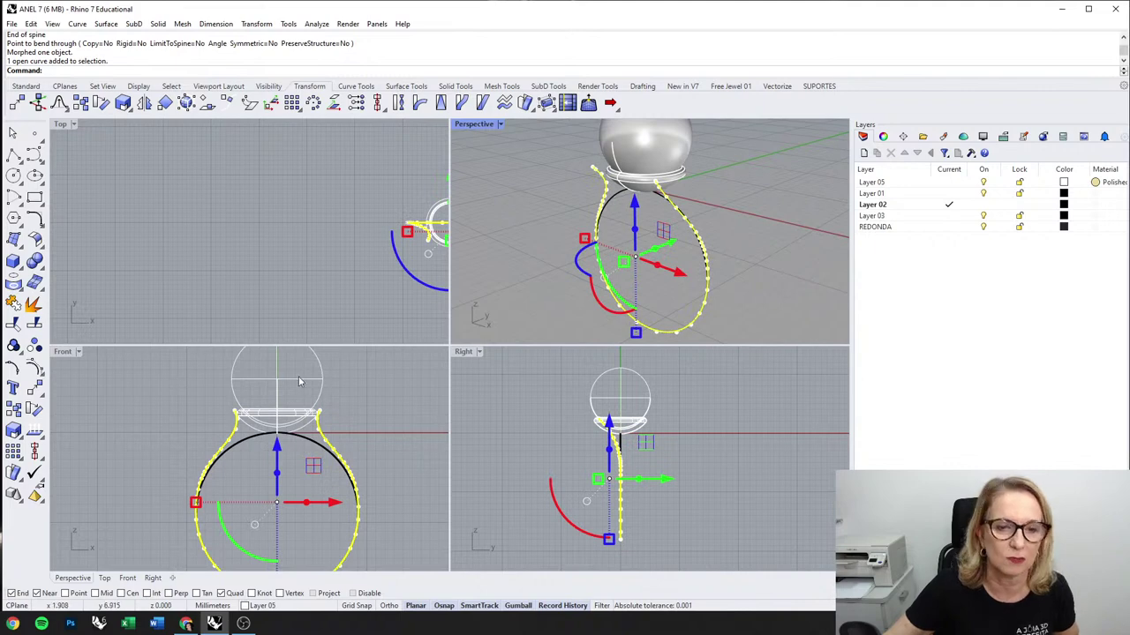
pyautogui.click(455, 86)
pyautogui.click(34, 324)
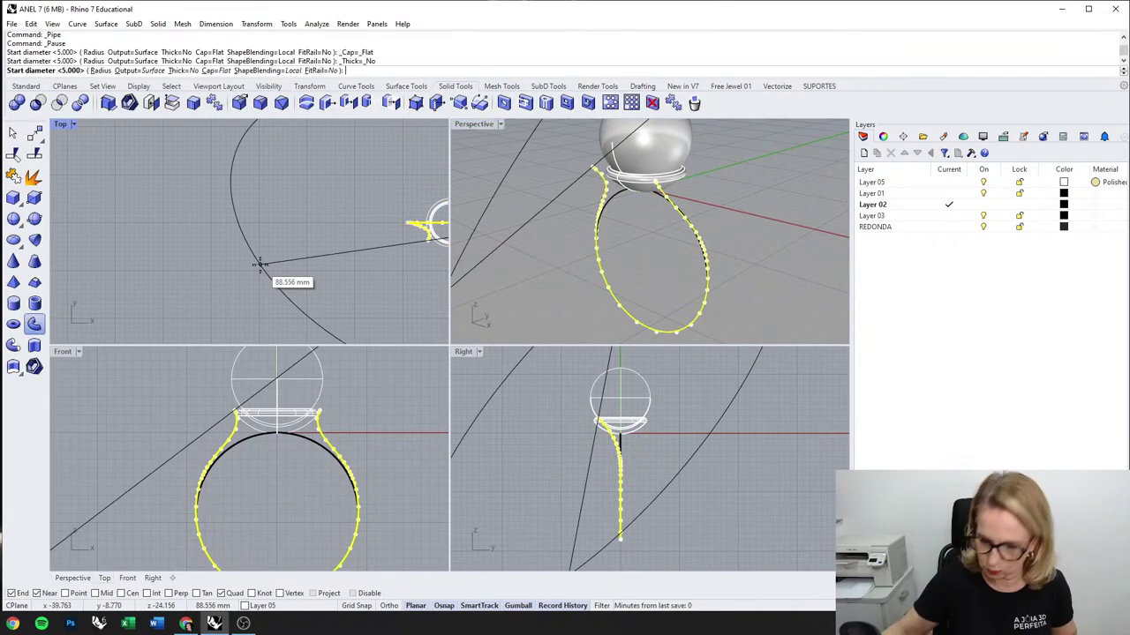
pyautogui.write('1')
pyautogui.press('BackSpace')
pyautogui.write('2')
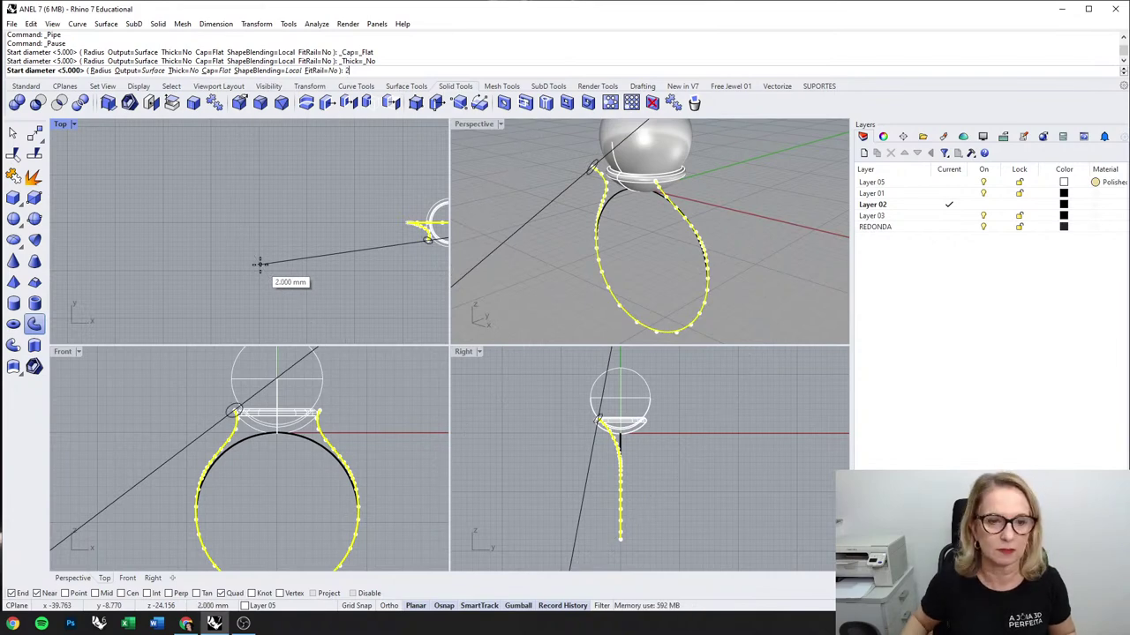
pyautogui.press('Return')
pyautogui.press('Return')
pyautogui.press('Return')
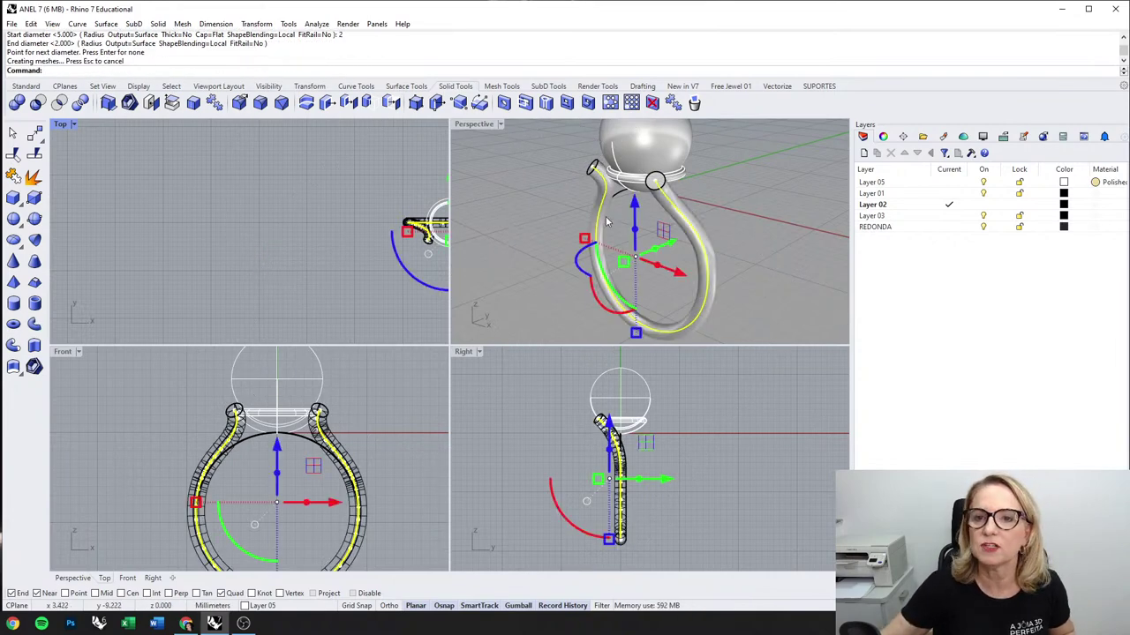
# Step: Mirror the forked shank pipe across a vertical plane through origin 0 in the Right view, then shift the original sideways beside its copy
pyautogui.click(606, 221)
pyautogui.scroll(3, 611, 220)
pyautogui.click(621, 196)
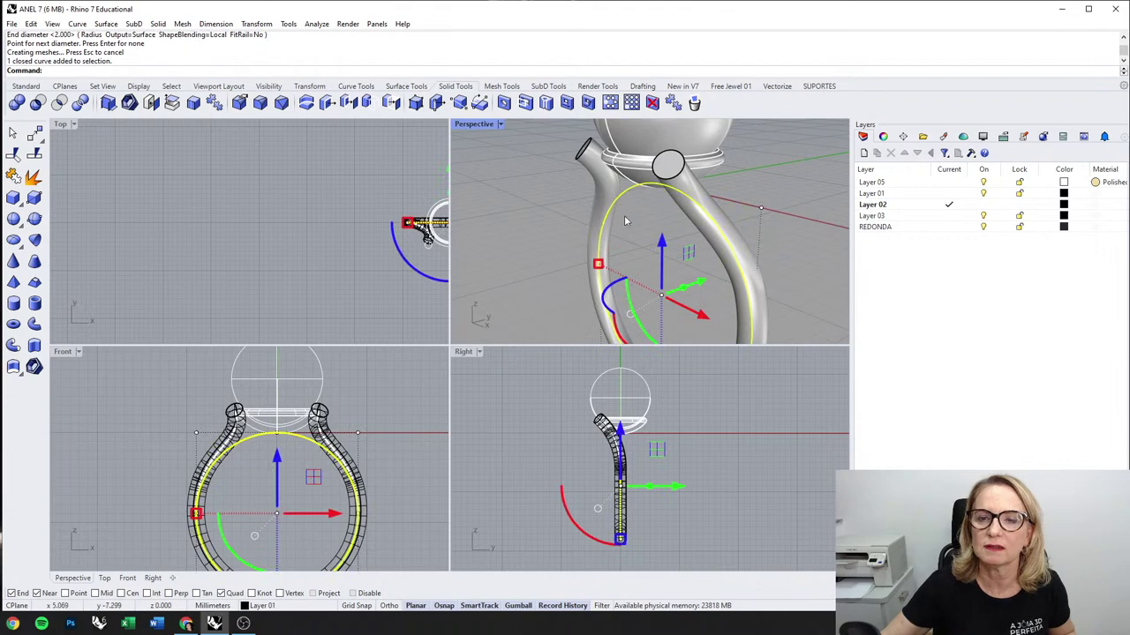
pyautogui.scroll(4, 617, 424)
pyautogui.click(605, 449)
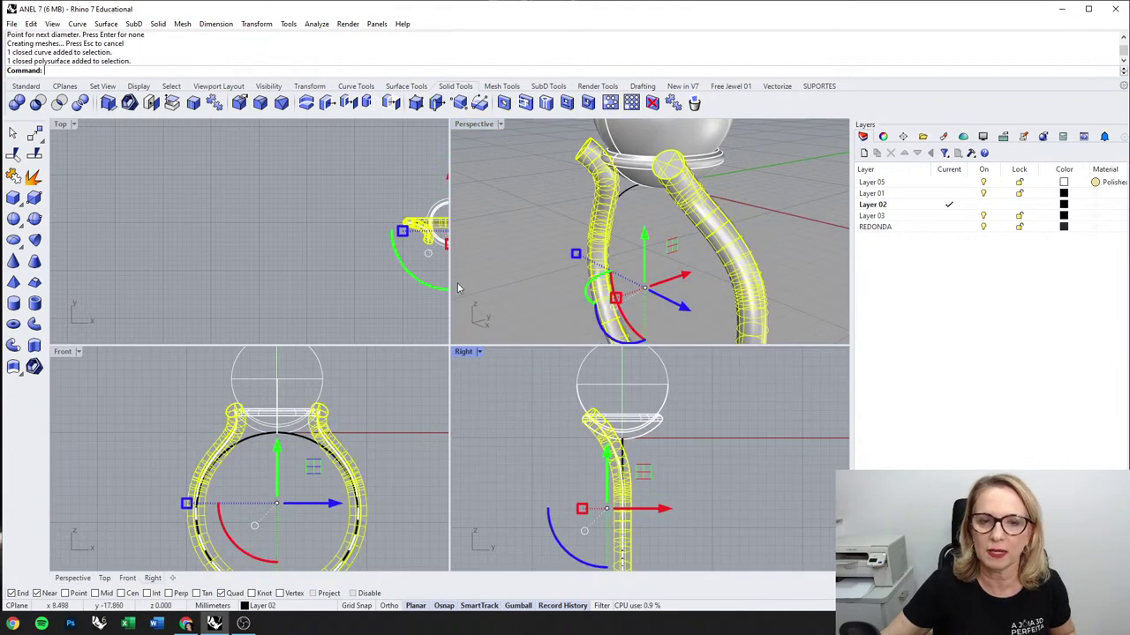
pyautogui.doubleClick(463, 352)
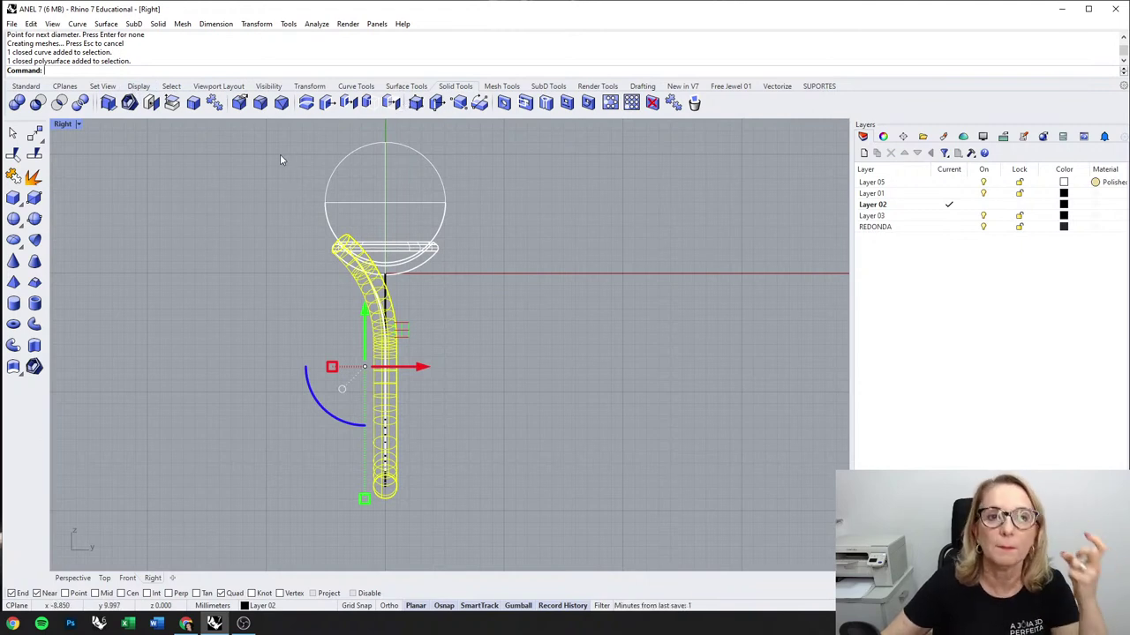
pyautogui.click(309, 87)
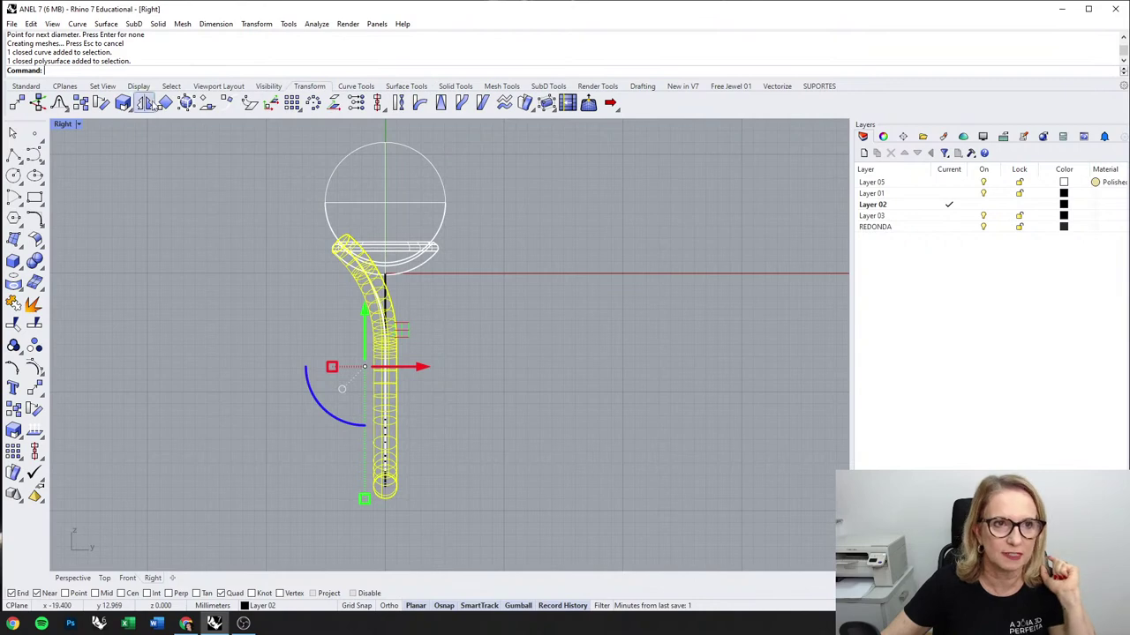
pyautogui.click(147, 103)
pyautogui.press('Return')
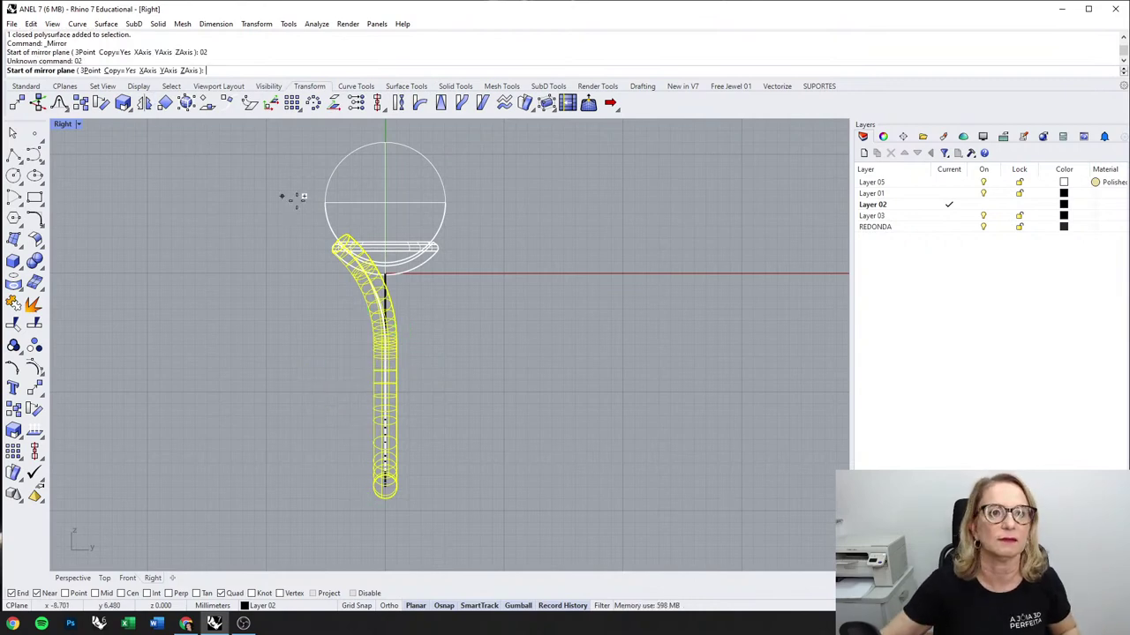
pyautogui.write('0')
pyautogui.press('Return')
pyautogui.scroll(2, 312, 203)
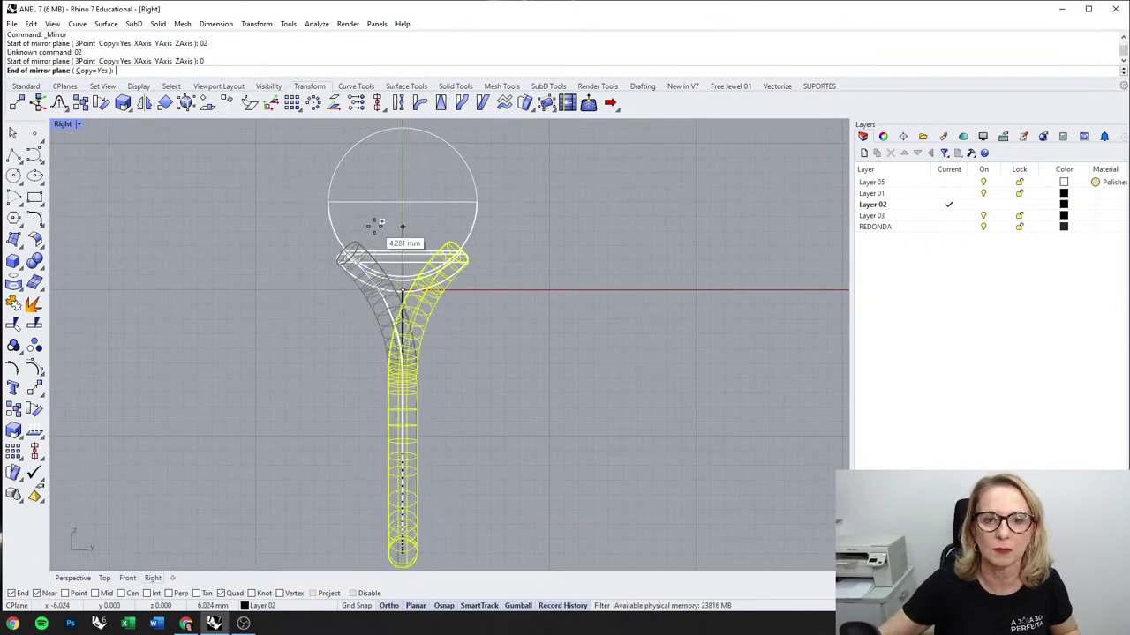
pyautogui.click(393, 183)
pyautogui.moveTo(425, 404); pyautogui.dragTo(411, 404)
pyautogui.click(472, 370)
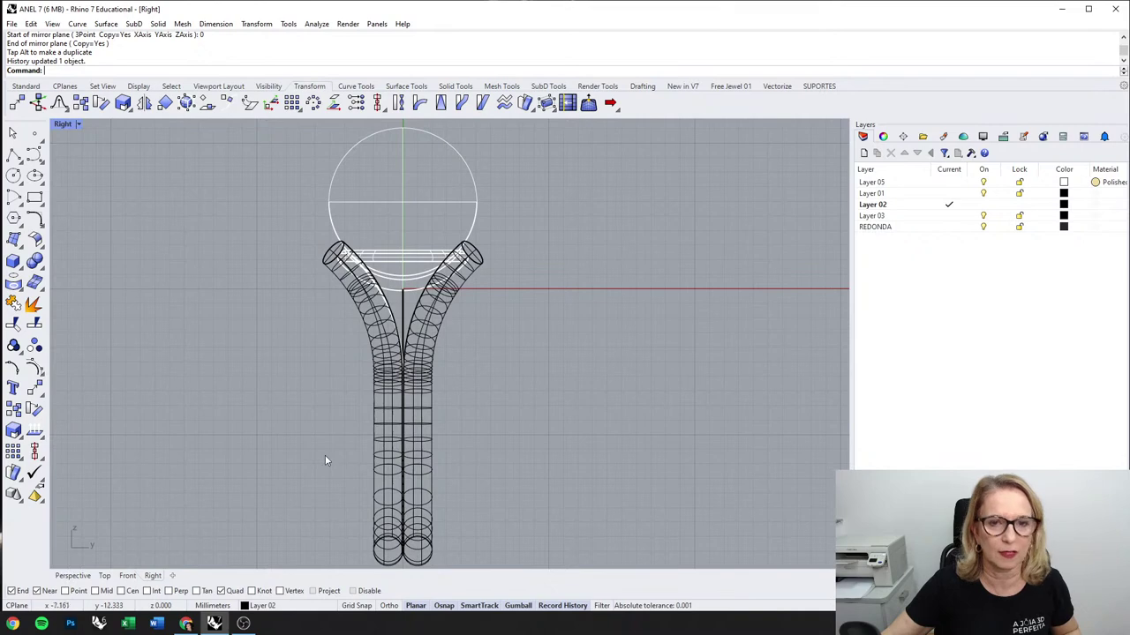
# Step: Switch the maximized Perspective view to Rendered display and turn the ring to view both shank pipes
pyautogui.click(72, 575)
pyautogui.moveTo(343, 333); pyautogui.dragTo(480, 361, button='right')
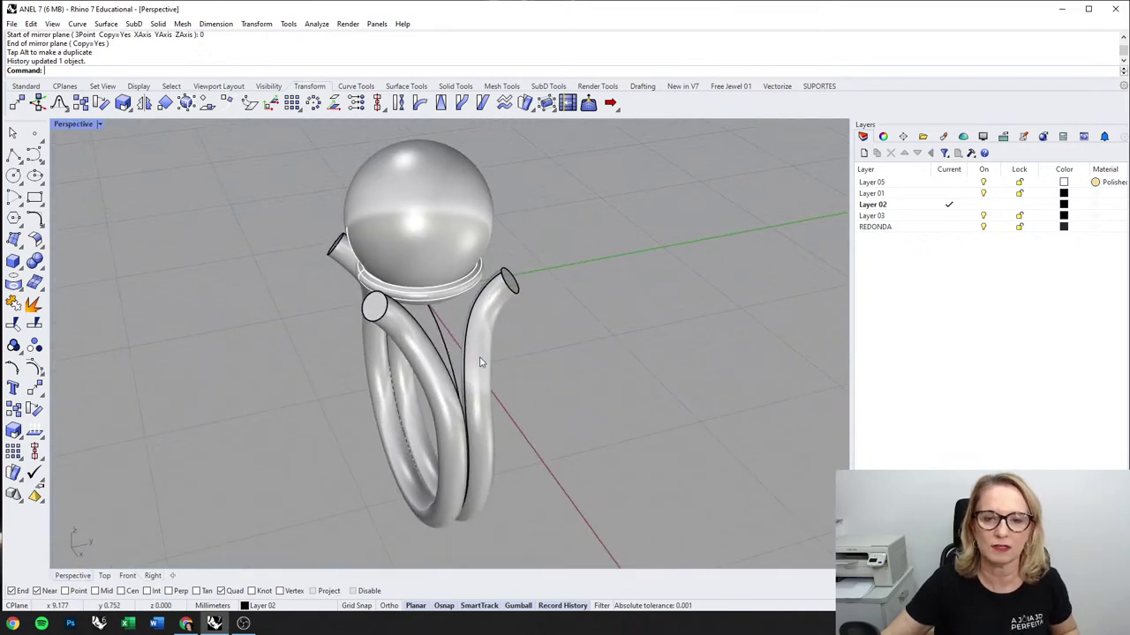
pyautogui.middleClick(480, 358)
pyautogui.click(501, 337)
pyautogui.middleClick(528, 357)
pyautogui.click(548, 339)
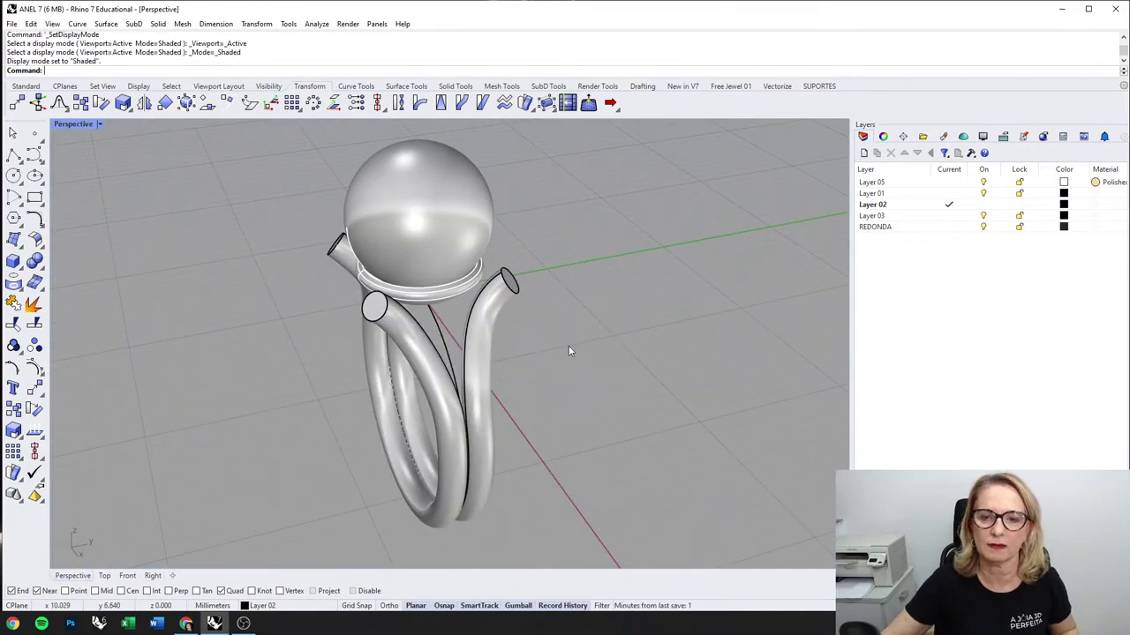
pyautogui.middleClick(569, 352)
pyautogui.click(608, 330)
pyautogui.moveTo(608, 330); pyautogui.dragTo(530, 361, button='right')
# Step: Delete one of the two forked shank pipes and show all hidden objects
pyautogui.click(425, 385)
pyautogui.press('Delete')
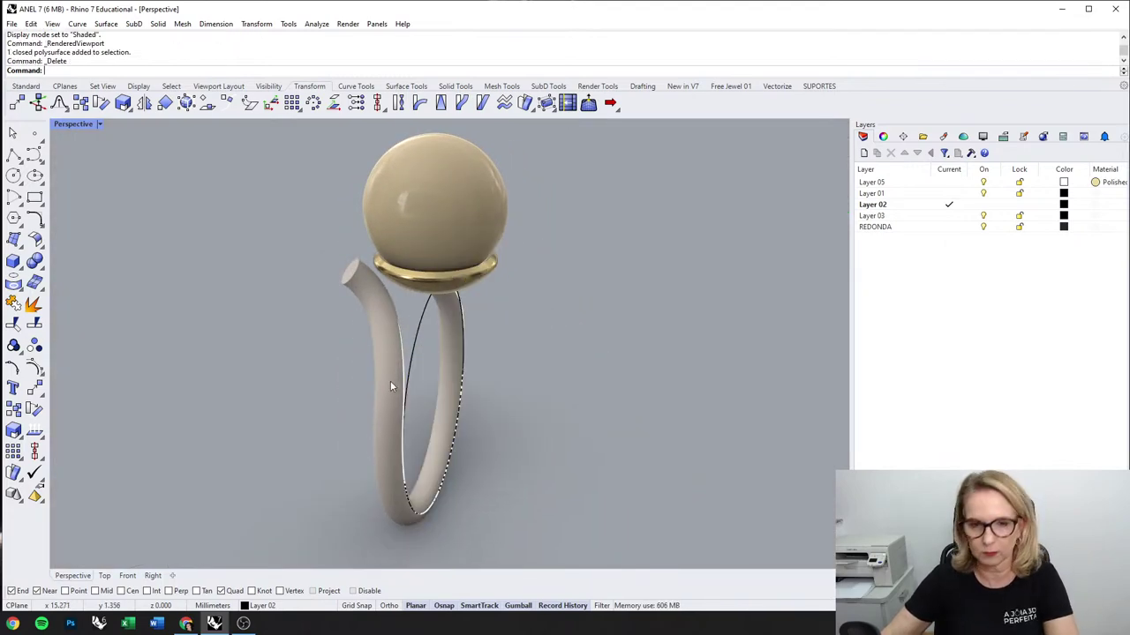
pyautogui.middleClick(498, 371)
pyautogui.click(423, 356)
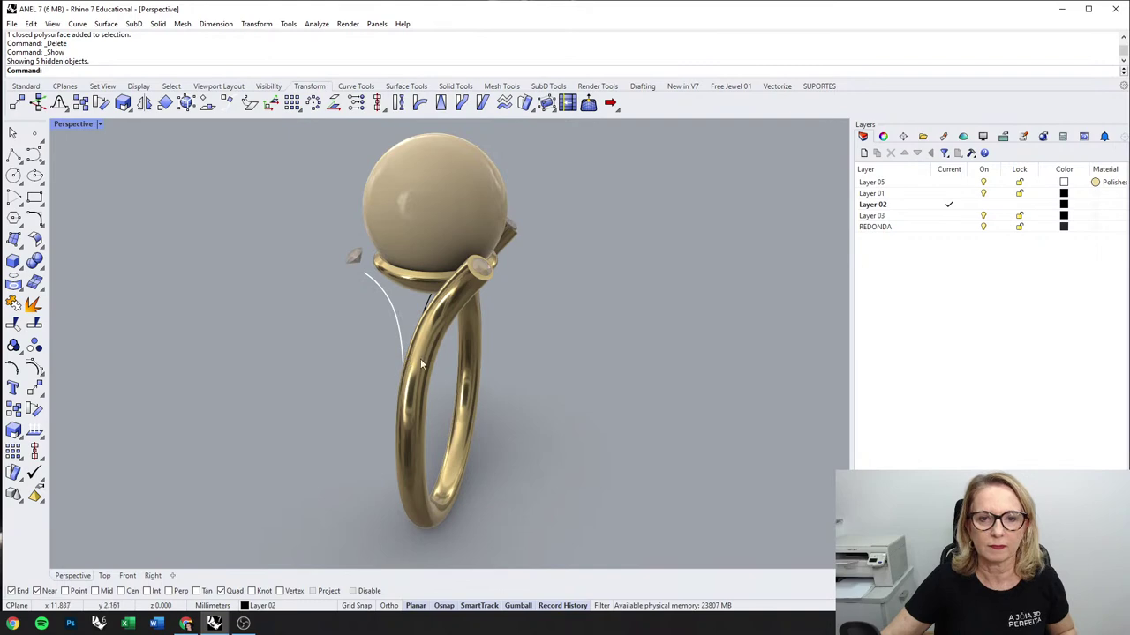
# Step: Undo all the shank edits, back through the mirror, pipe and initial hide, and clear the selection
pyautogui.hotkey('ctrl', 'z')
pyautogui.hotkey('ctrl', 'z')
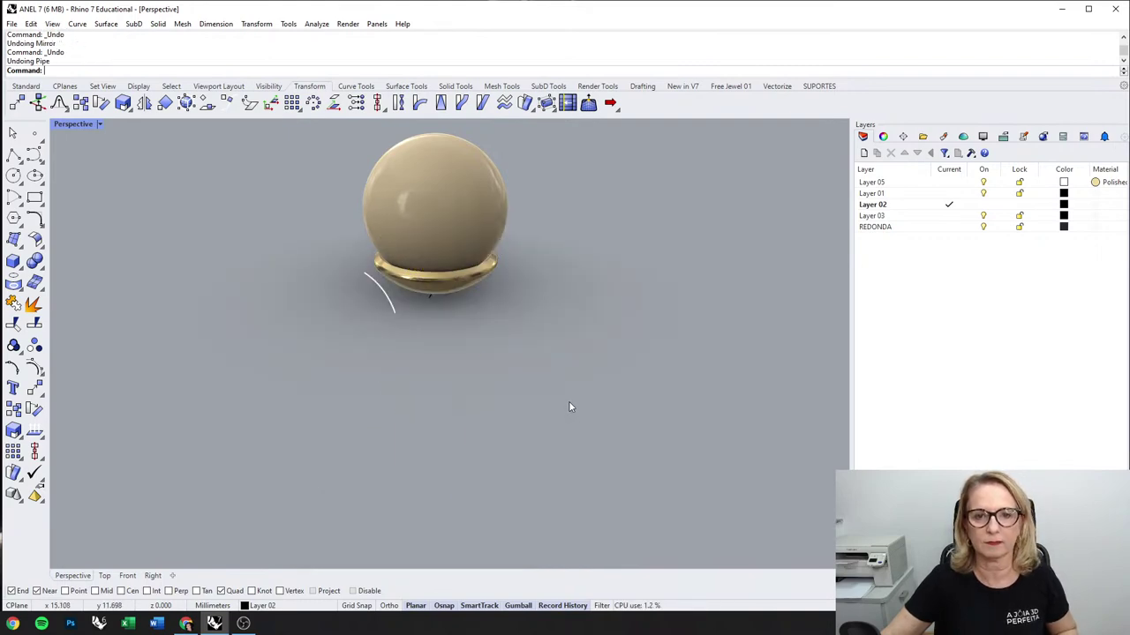
pyautogui.hotkey('ctrl', 'z')
pyautogui.hotkey('ctrl', 'z')
pyautogui.hotkey('ctrl', 'z')
pyautogui.hotkey('ctrl', 'z')
pyautogui.hotkey('ctrl', 'z')
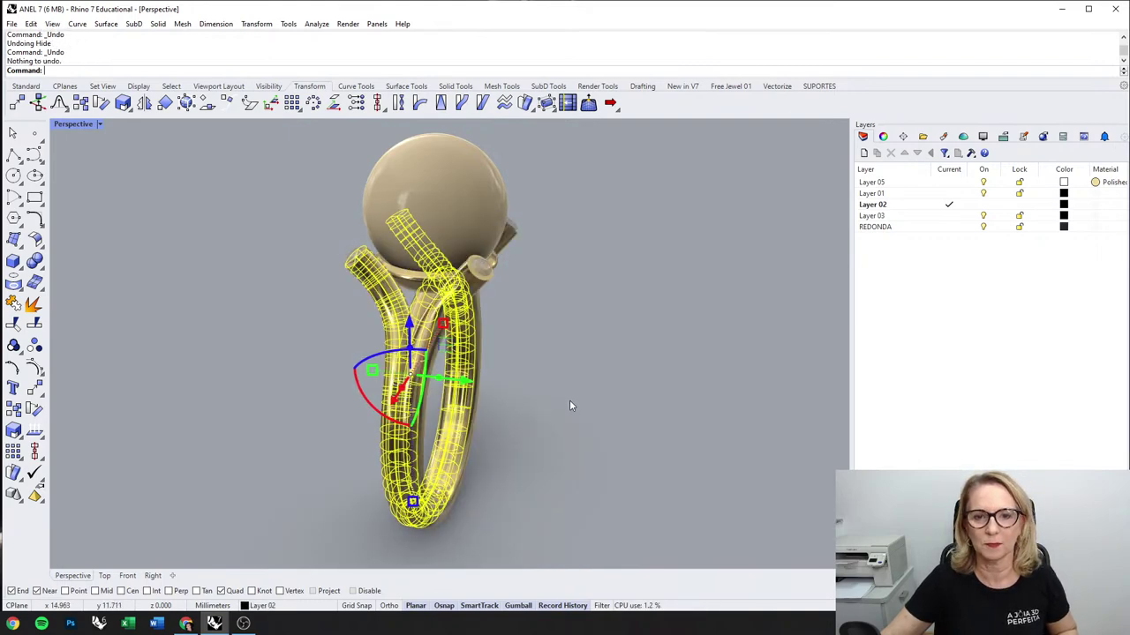
pyautogui.click(569, 406)
# Step: Examine how the inner round band sits between the two forked shank pipes
pyautogui.moveTo(570, 406); pyautogui.dragTo(442, 288, button='right')
pyautogui.scroll(4, 442, 288)
pyautogui.click(460, 305)
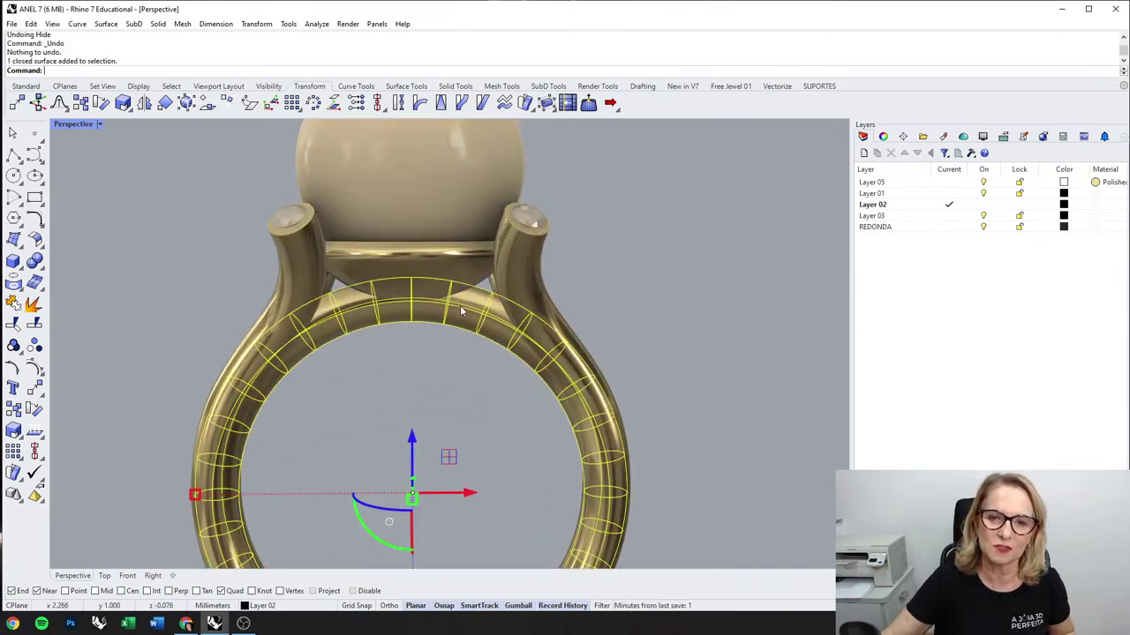
pyautogui.moveTo(503, 325); pyautogui.dragTo(362, 353, button='right')
pyautogui.click(603, 401)
pyautogui.keyDown('shift'); pyautogui.moveTo(464, 447); pyautogui.dragTo(254, 294, button='right'); pyautogui.keyUp('shift')
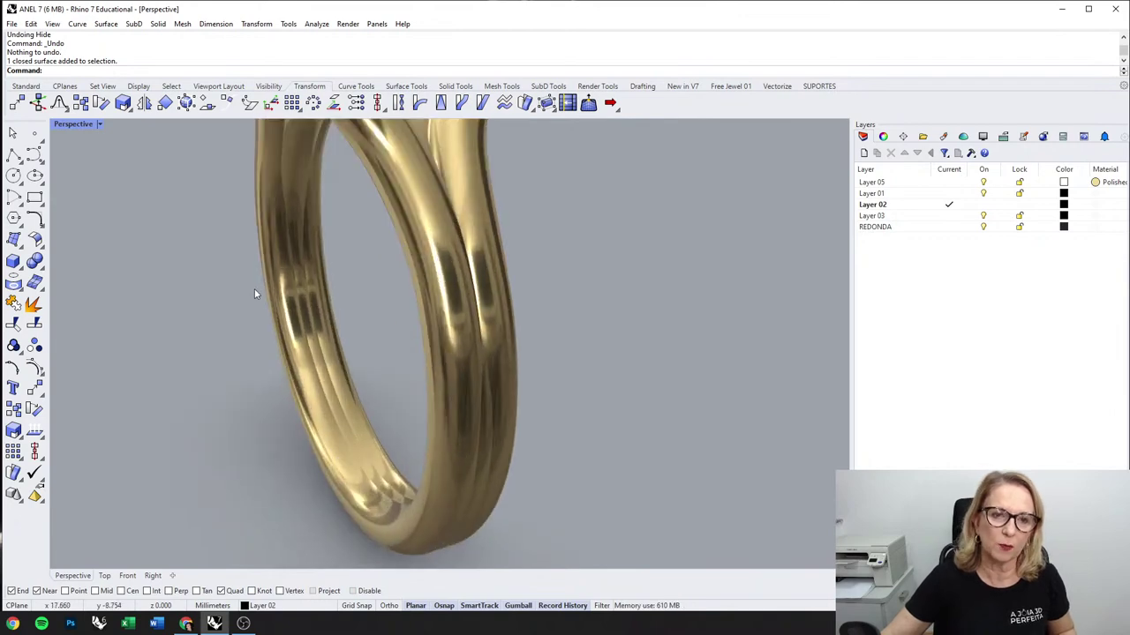
# Step: Widen the inner round band sideways in the Right view of the four-view layout with a gumball scale
pyautogui.doubleClick(82, 127)
pyautogui.scroll(3, 657, 377)
pyautogui.scroll(2, 653, 384)
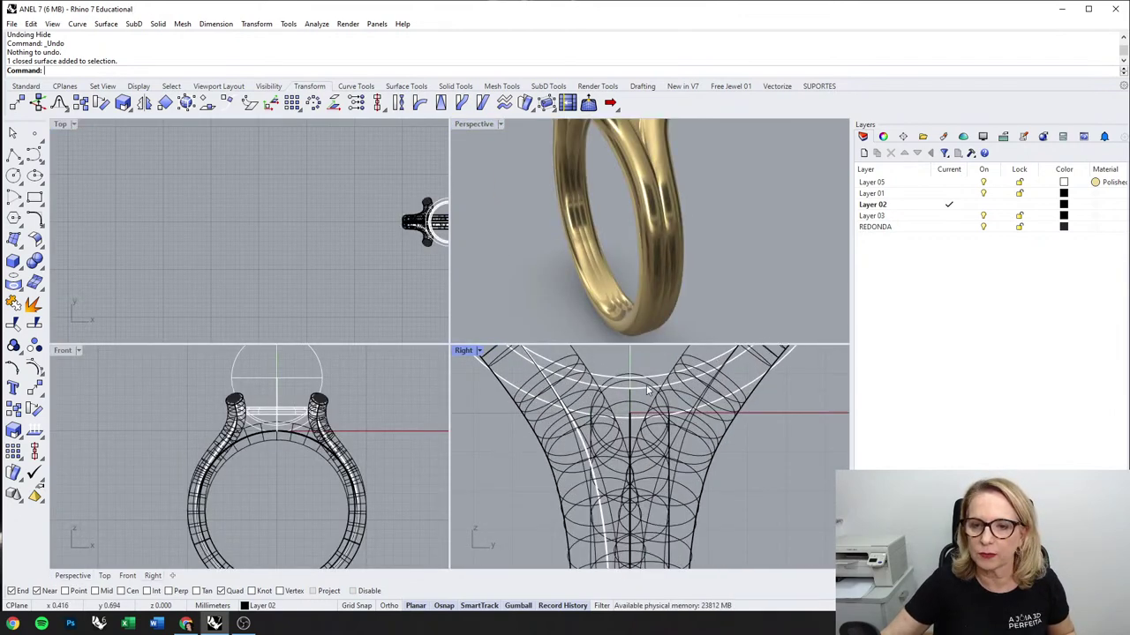
pyautogui.click(649, 391)
pyautogui.scroll(-5, 601, 415)
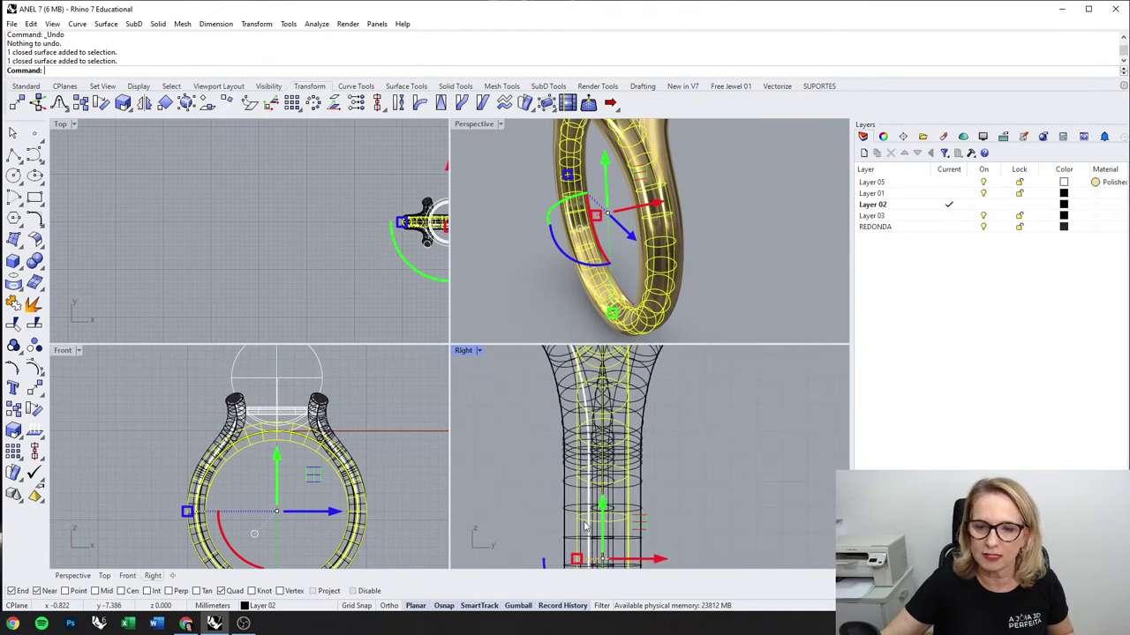
pyautogui.moveTo(581, 421); pyautogui.dragTo(579, 389, button='right')
pyautogui.moveTo(574, 491); pyautogui.dragTo(564, 491)
pyautogui.click(738, 317)
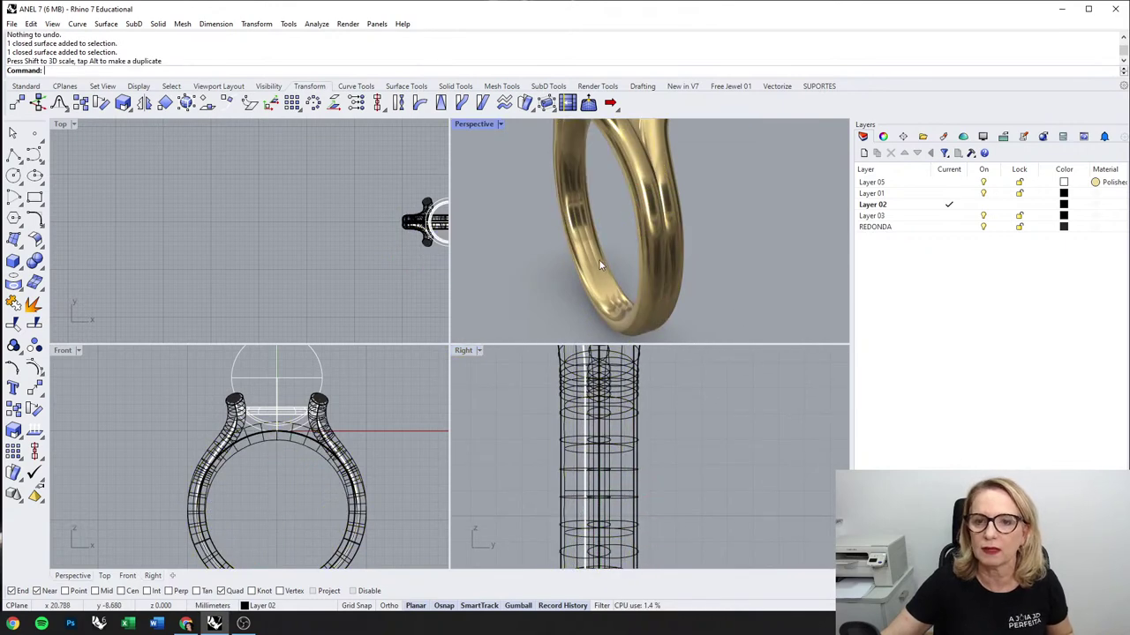
# Step: Scale the inner round band slightly inward in the Front view with the gumball
pyautogui.scroll(2, 305, 445)
pyautogui.click(305, 447)
pyautogui.moveTo(208, 496); pyautogui.dragTo(254, 429, button='right')
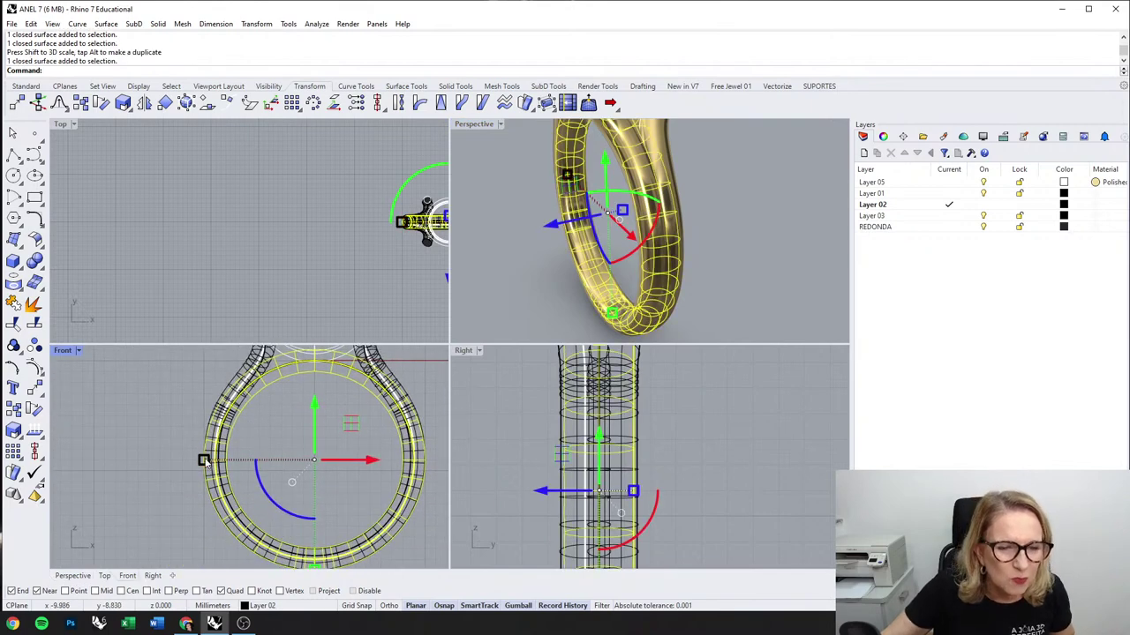
pyautogui.moveTo(205, 461); pyautogui.dragTo(207, 459)
pyautogui.click(302, 436)
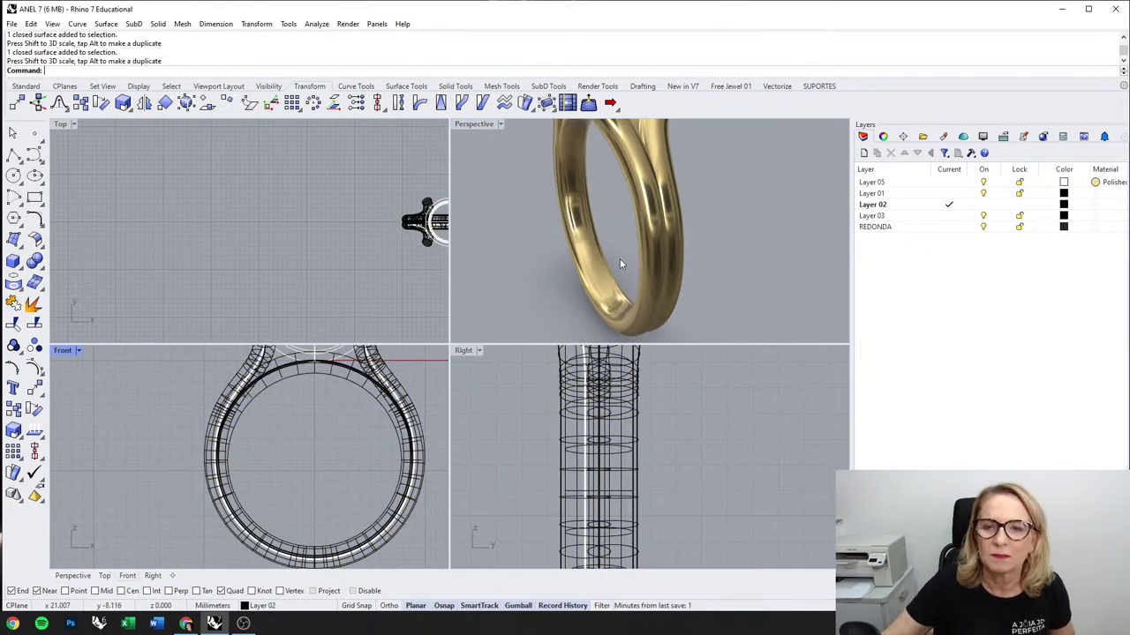
# Step: Widen the inner round band slightly further in the Right view with the gumball
pyautogui.moveTo(620, 263); pyautogui.dragTo(610, 306, button='right')
pyautogui.click(610, 306)
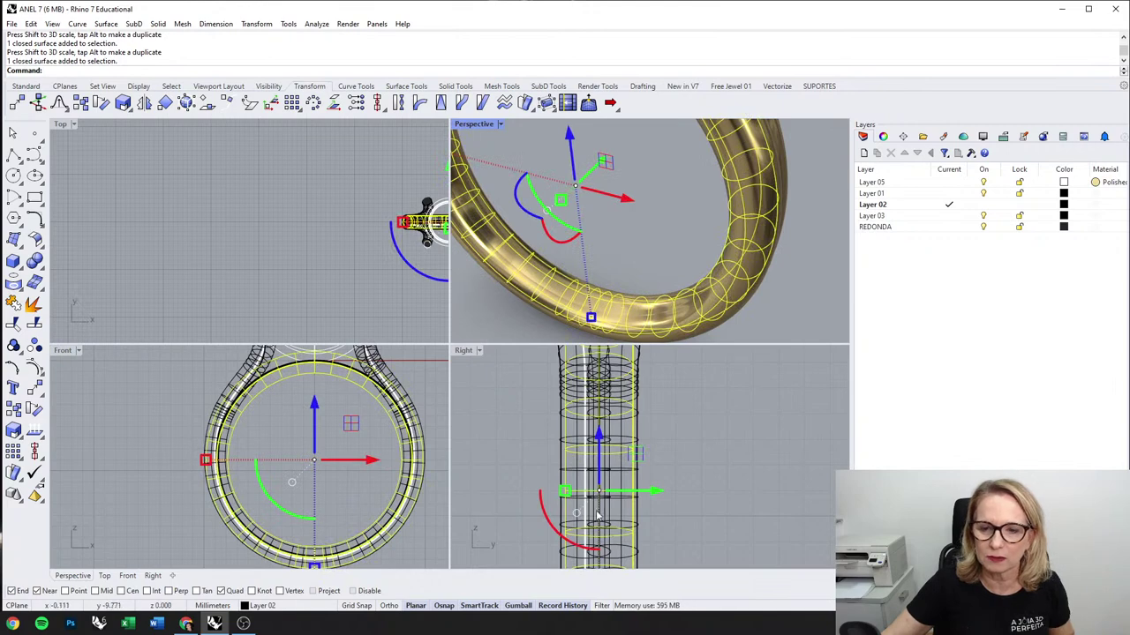
pyautogui.moveTo(596, 517); pyautogui.dragTo(598, 490, button='right')
pyautogui.scroll(2, 599, 490)
pyautogui.moveTo(560, 459); pyautogui.dragTo(555, 459)
pyautogui.press('Escape')
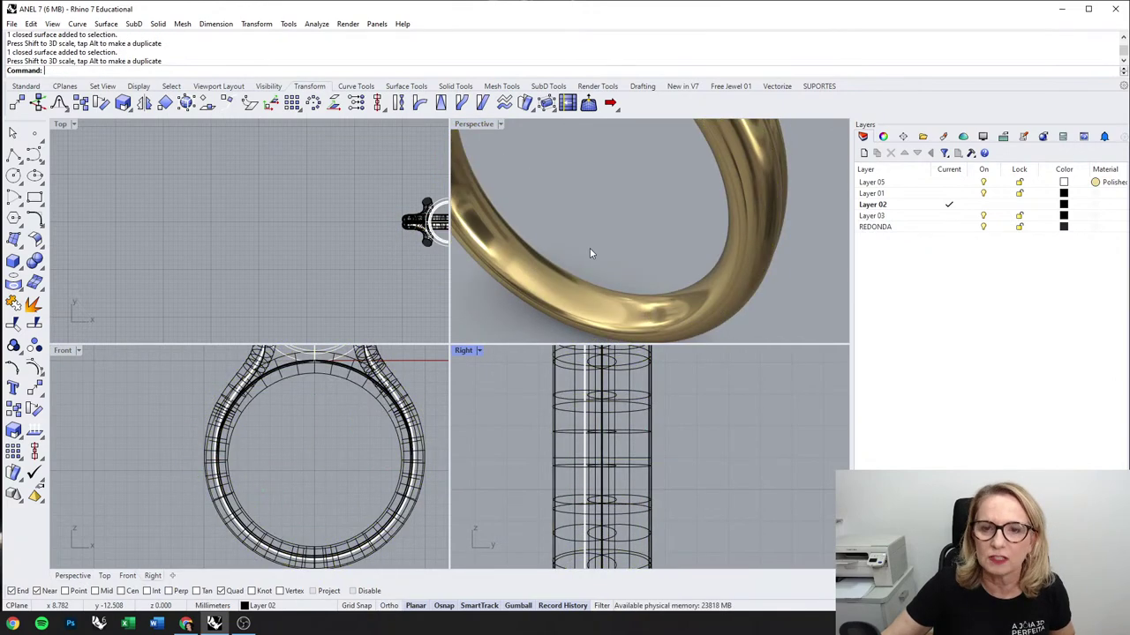
# Step: Join the inner band and the two forked shank pipes into one solid with BooleanUnion and check the ring from several angles
pyautogui.moveTo(589, 251); pyautogui.dragTo(591, 292, button='right')
pyautogui.hotkey('ctrl', 'a')
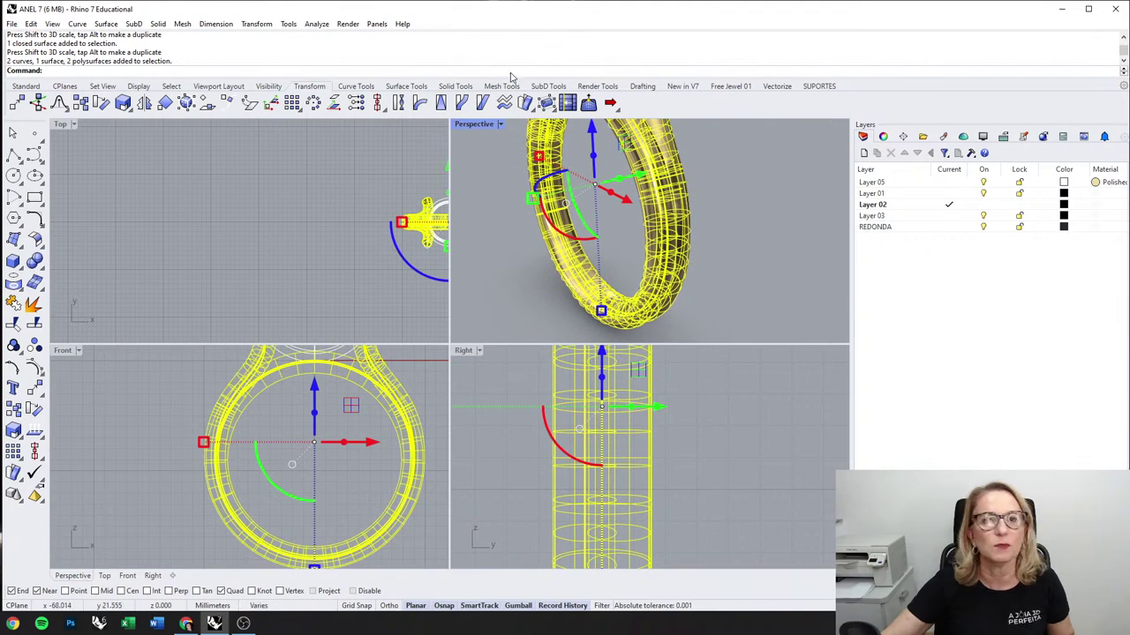
pyautogui.click(455, 85)
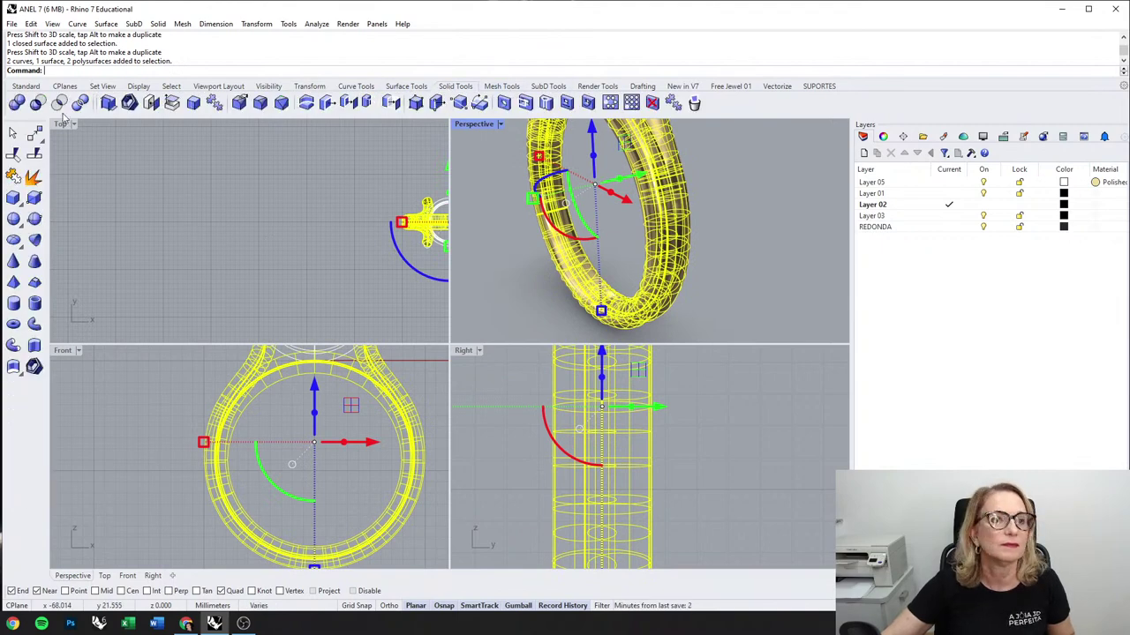
pyautogui.click(18, 103)
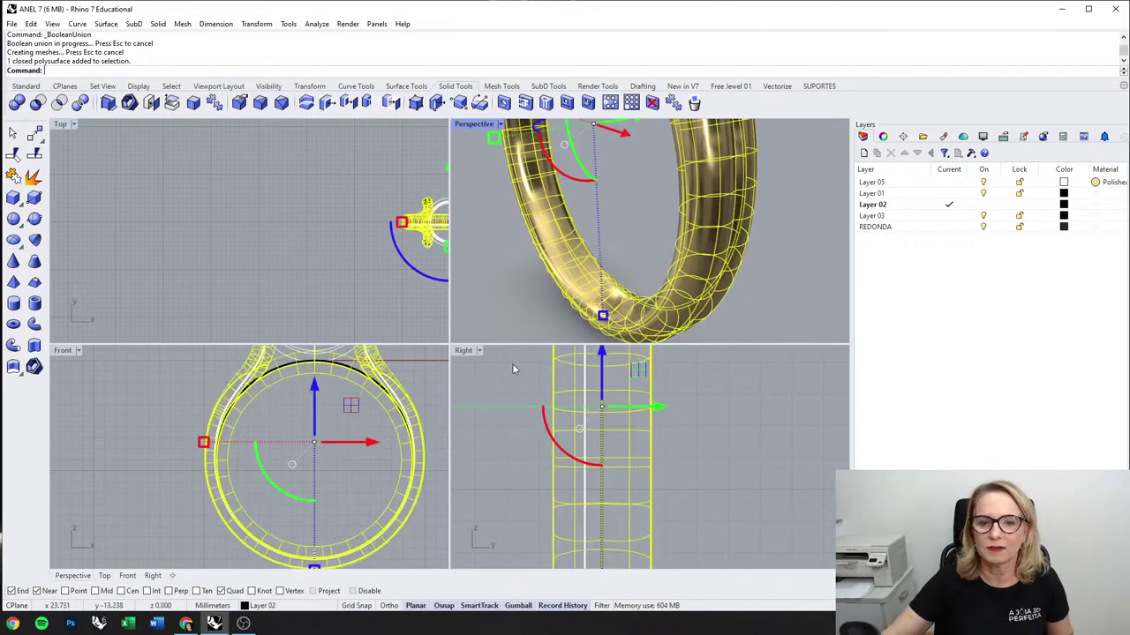
pyautogui.press('Escape')
pyautogui.scroll(-7, 573, 298)
pyautogui.moveTo(572, 298); pyautogui.dragTo(694, 181, button='right')
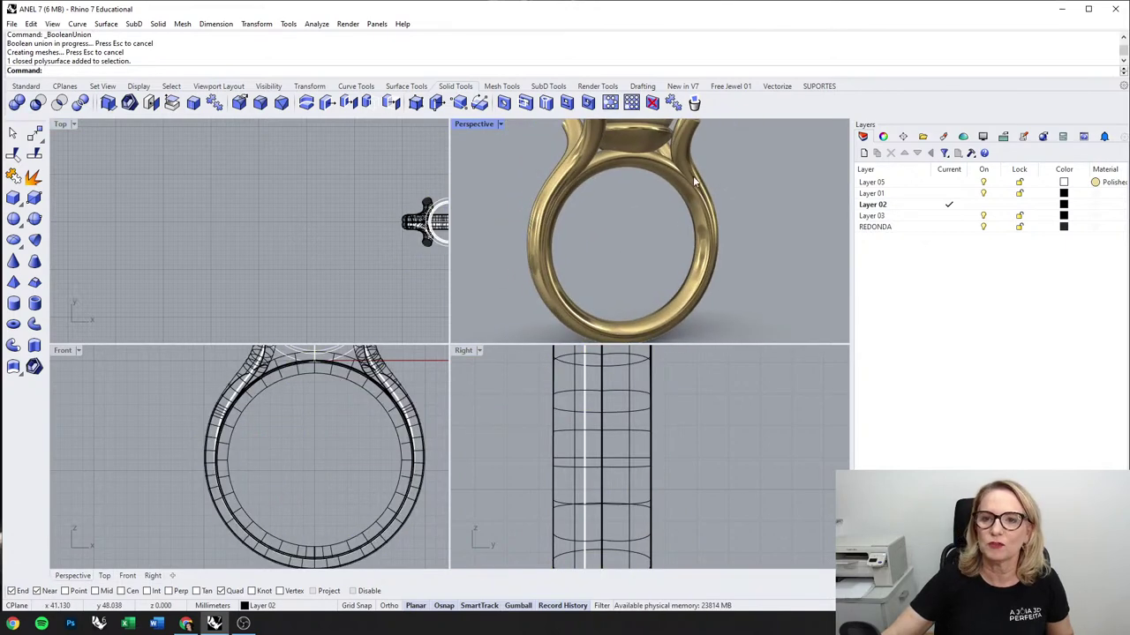
pyautogui.moveTo(631, 336); pyautogui.dragTo(550, 474, button='right')
pyautogui.moveTo(604, 413); pyautogui.dragTo(596, 180, button='right')
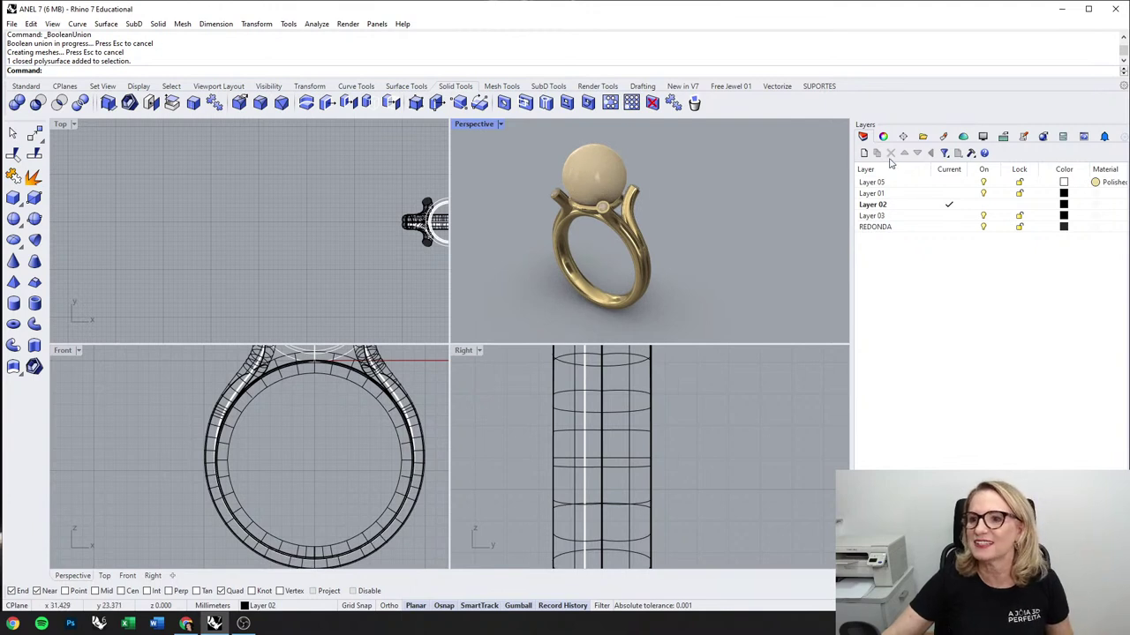
# Step: Save the ANEL 7 ring file with the materials listed and the Perspective view maximized
pyautogui.click(942, 137)
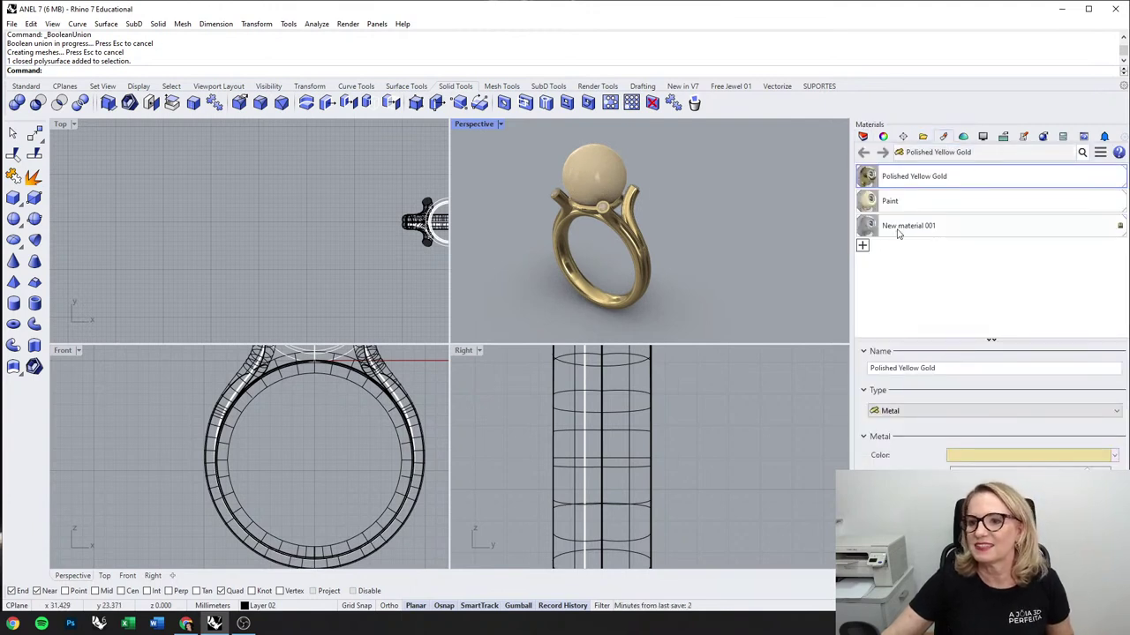
pyautogui.doubleClick(477, 125)
pyautogui.moveTo(517, 181); pyautogui.dragTo(504, 239, button='right')
pyautogui.click(11, 24)
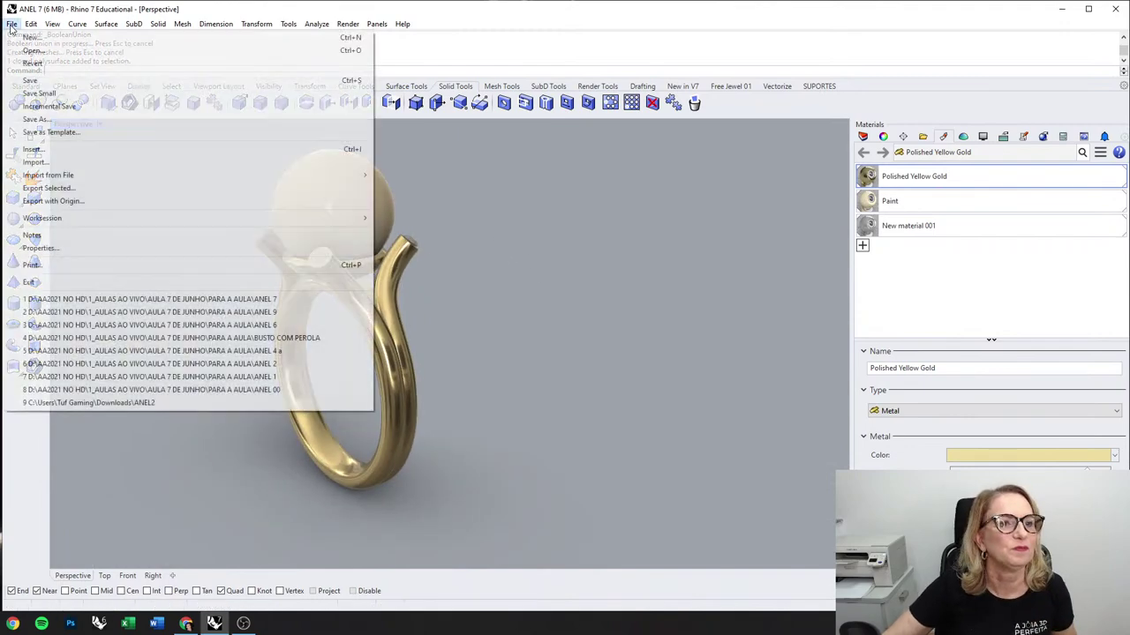
pyautogui.click(40, 78)
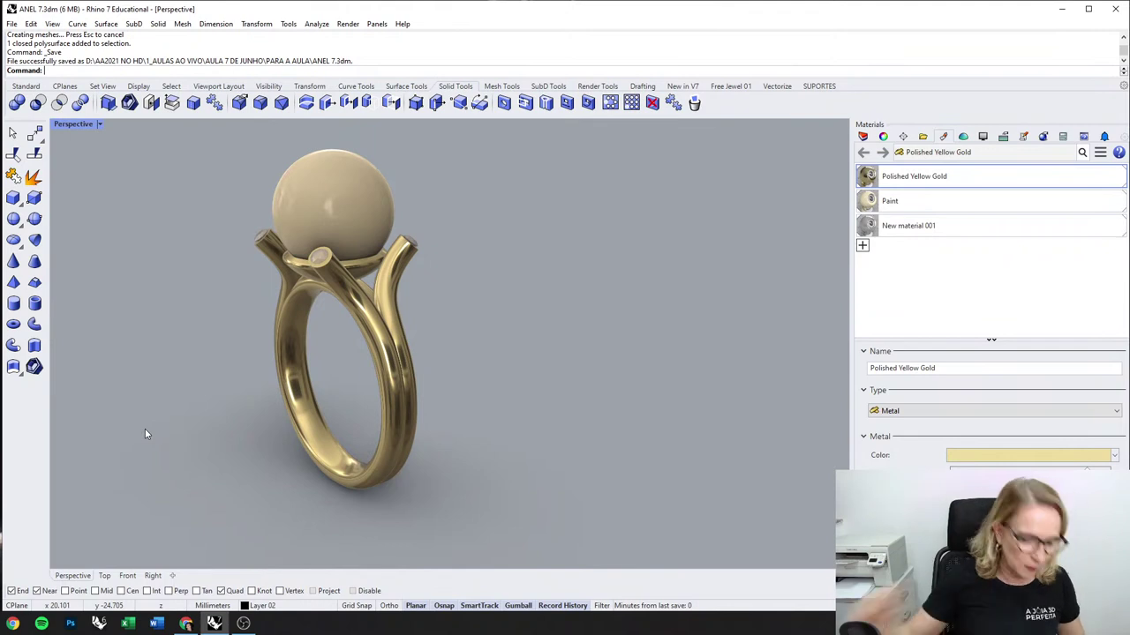
# Step: Isolate the pearl and its gold cup, hiding the rest of the ring
pyautogui.click(380, 215)
pyautogui.scroll(3, 380, 216)
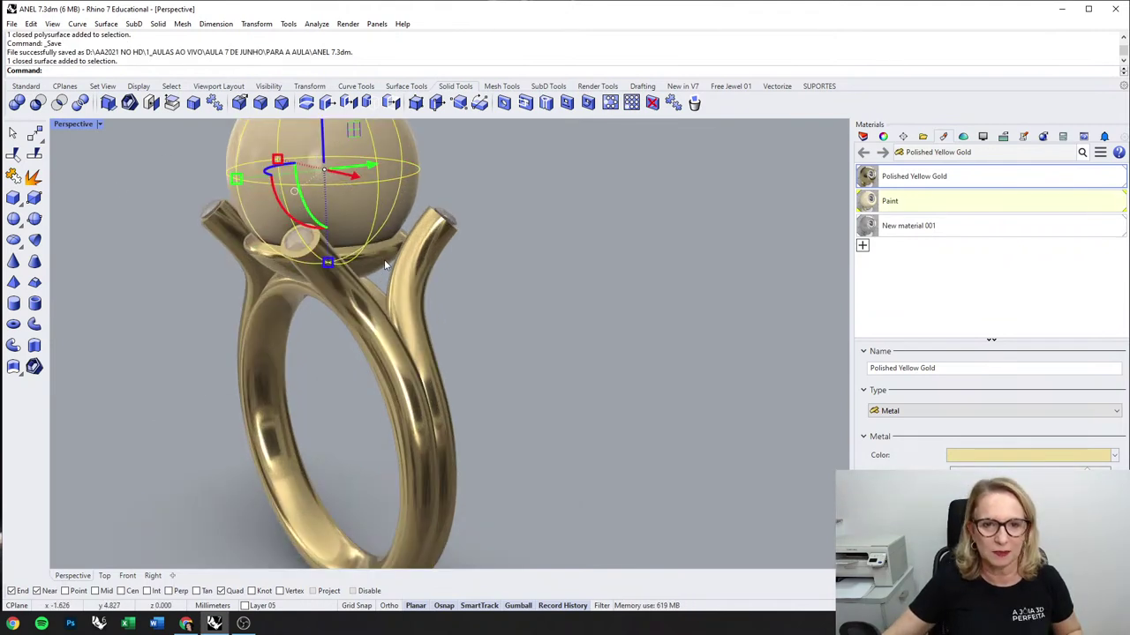
pyautogui.keyDown('shift'); pyautogui.click(384, 259); pyautogui.keyUp('shift')
pyautogui.middleClick(384, 259)
pyautogui.click(298, 242)
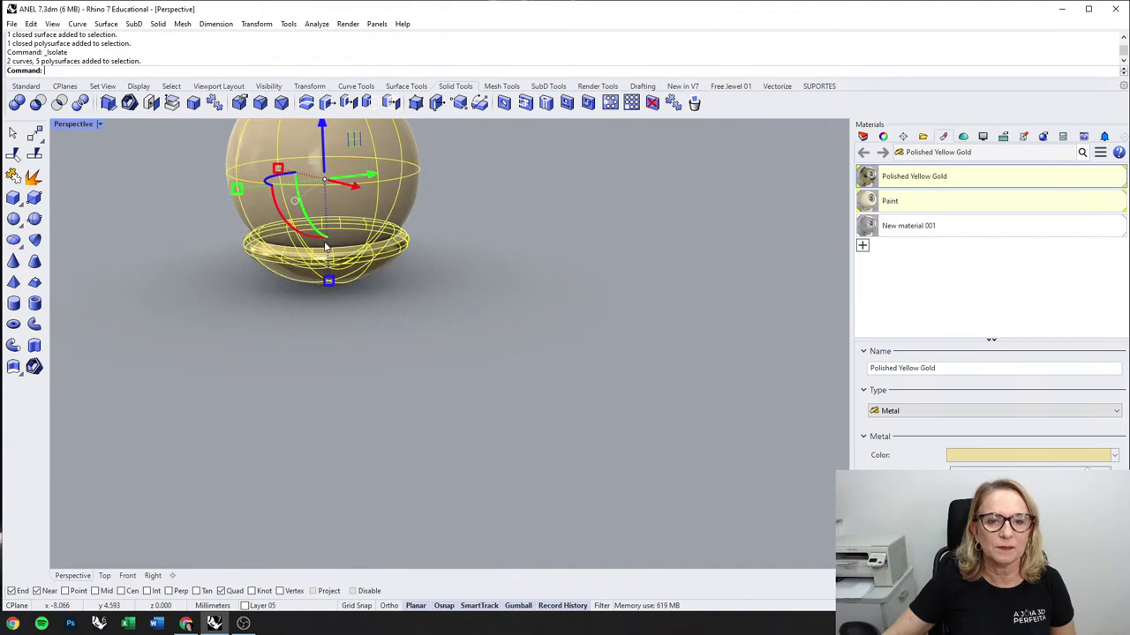
# Step: Restore the four-viewport layout and bring the pearl and cup into view in the Front viewport
pyautogui.doubleClick(78, 124)
pyautogui.click(321, 455)
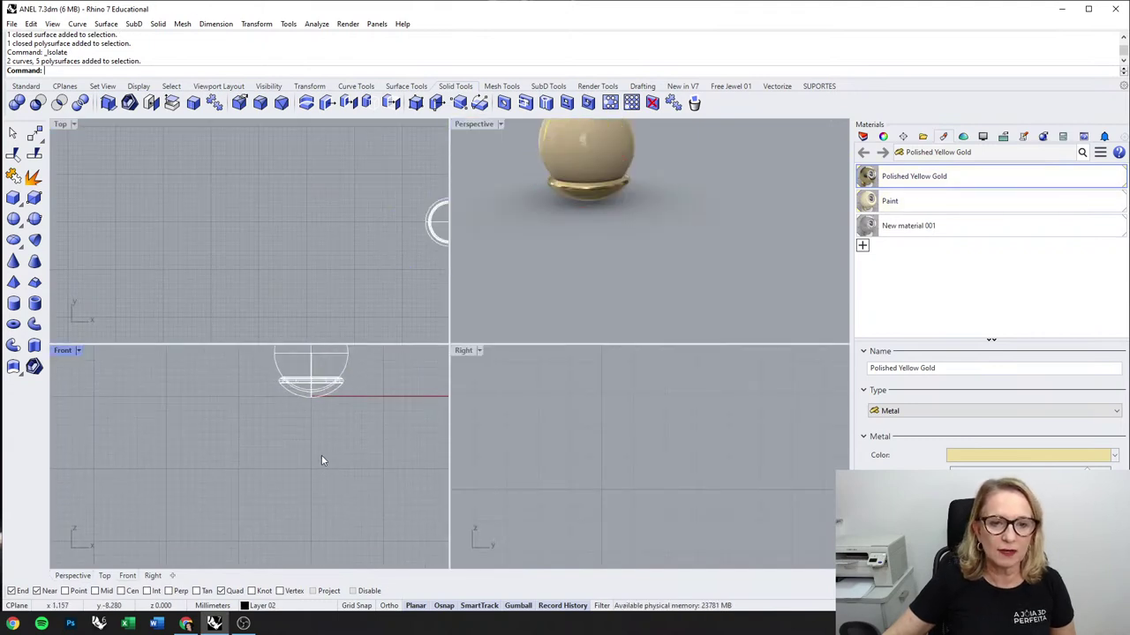
pyautogui.moveTo(362, 392); pyautogui.dragTo(338, 454, button='right')
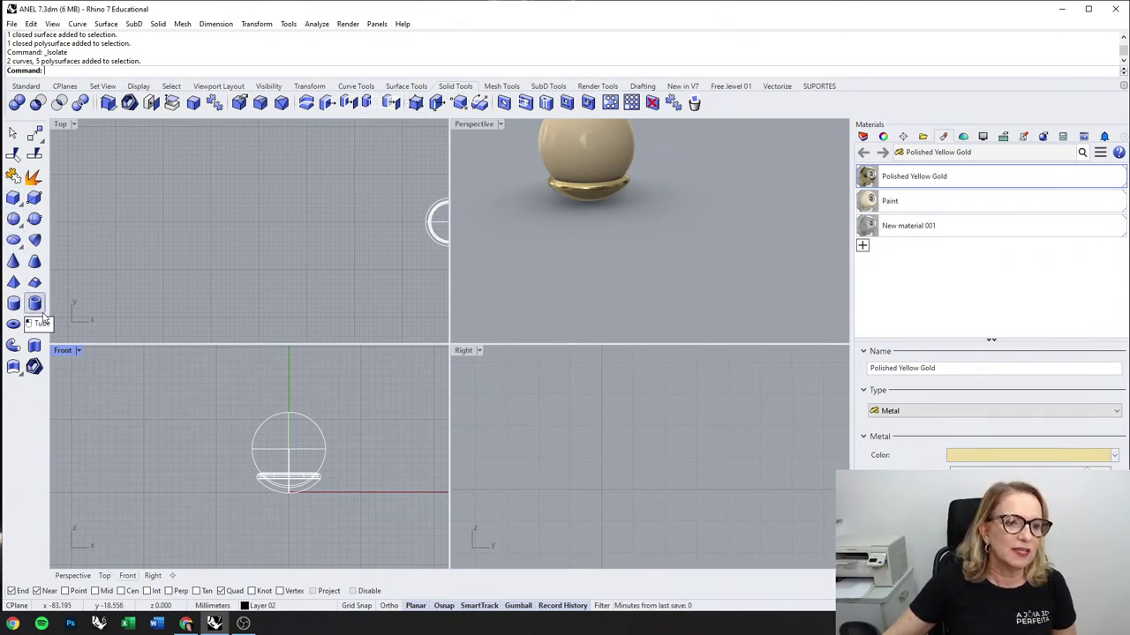
# Step: Draw a 2 mm square in the Top view using the center Rectangle option, centred on the origin
pyautogui.click(354, 87)
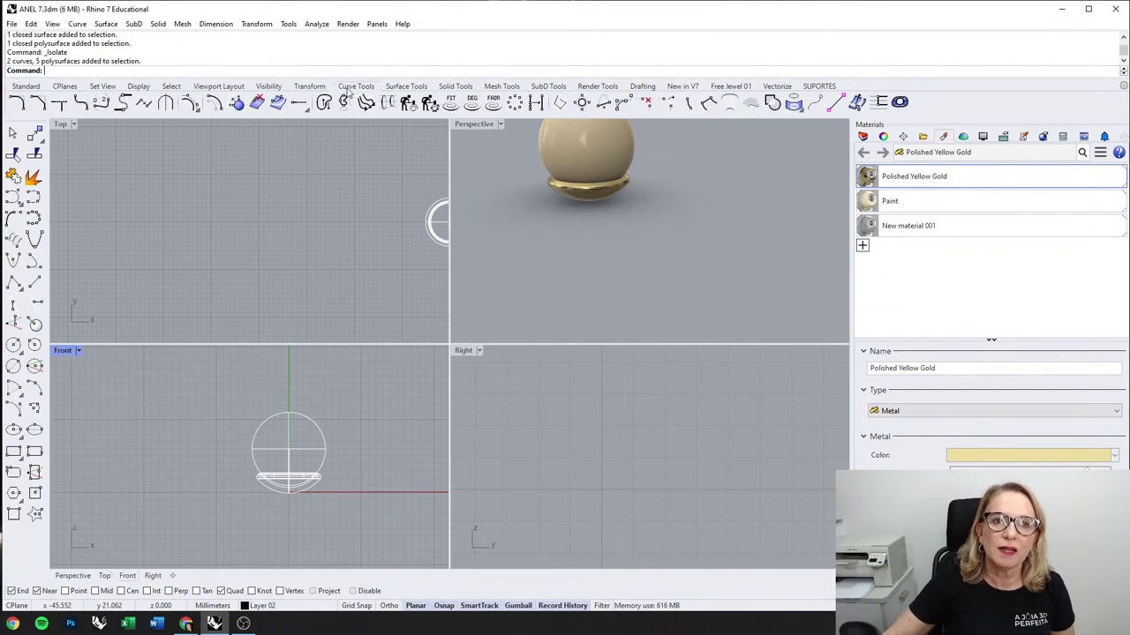
pyautogui.click(15, 452)
pyautogui.scroll(-7, 267, 261)
pyautogui.scroll(10, 376, 228)
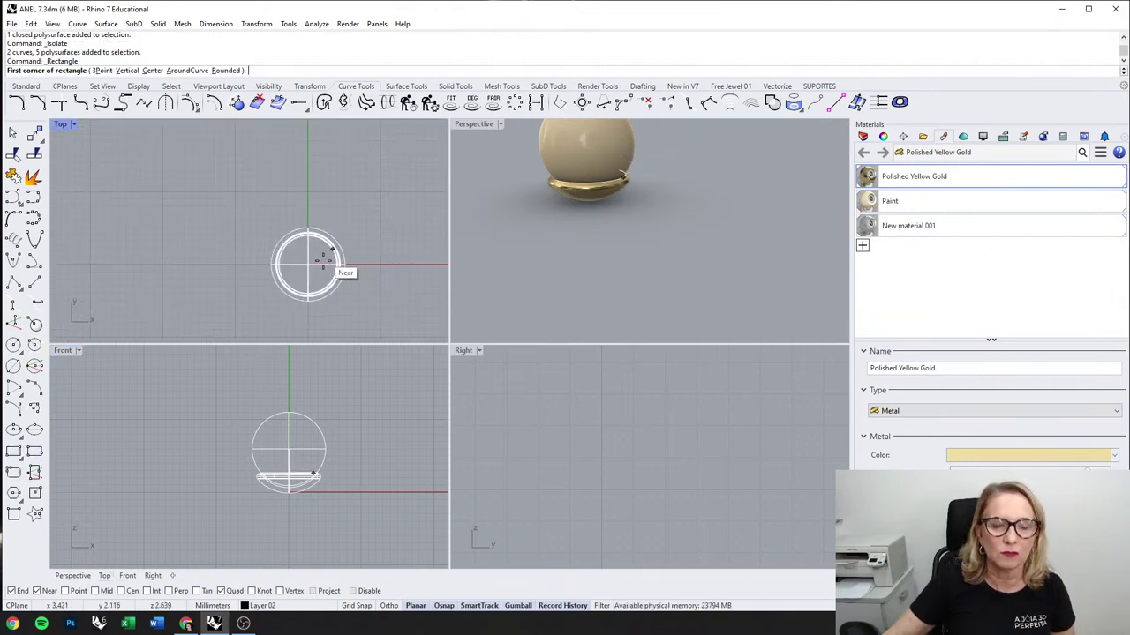
pyautogui.click(14, 453)
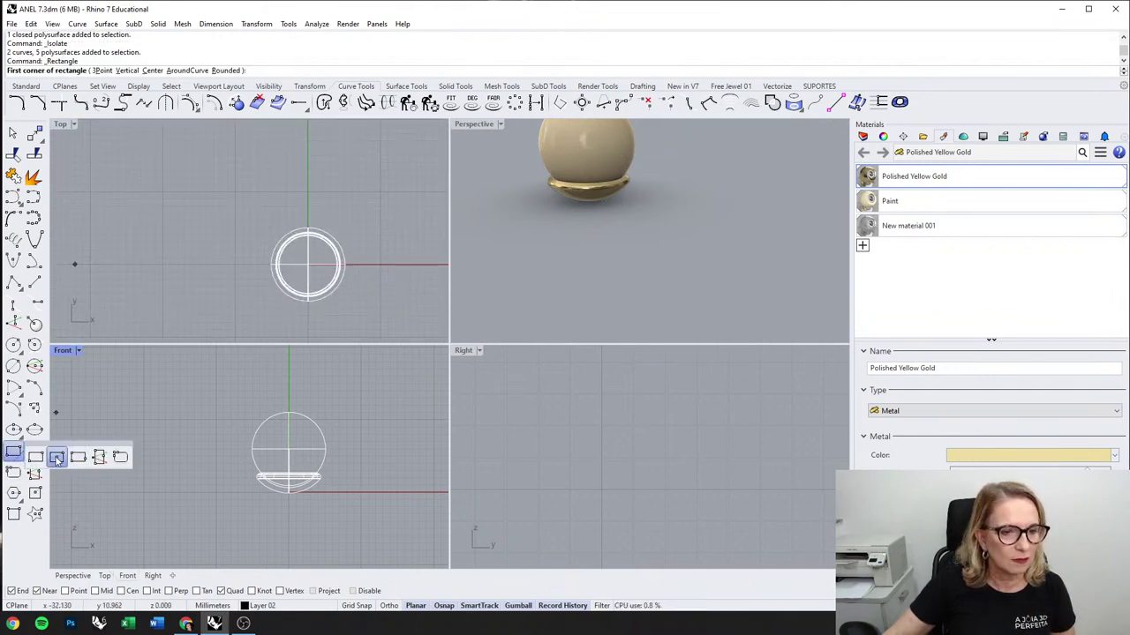
pyautogui.click(56, 456)
pyautogui.write('0')
pyautogui.press('Return')
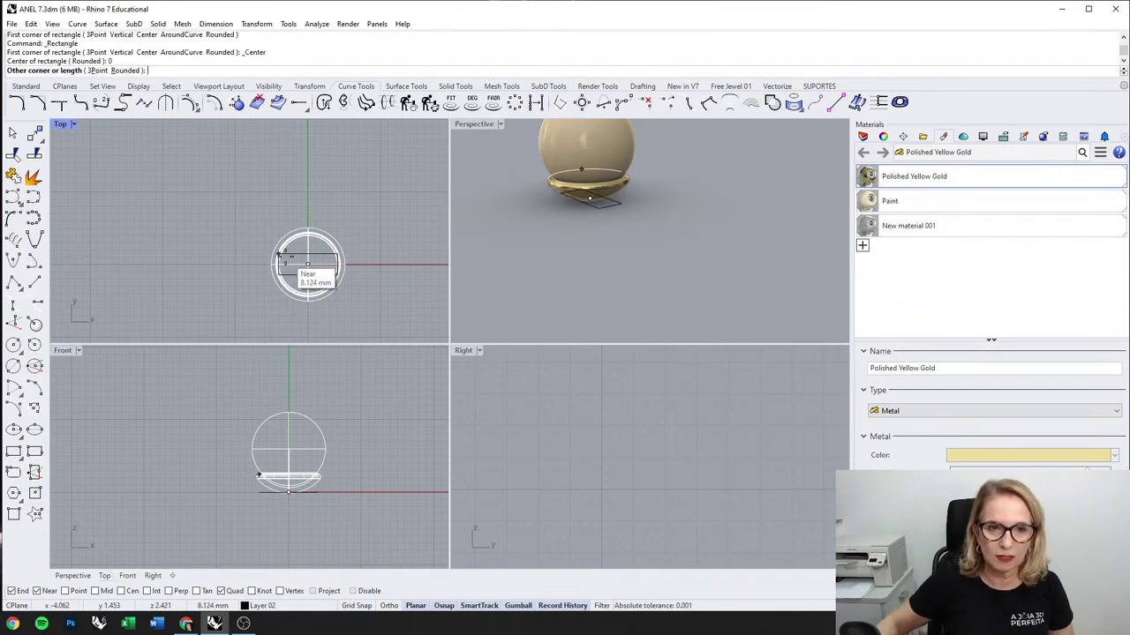
pyautogui.scroll(3, 315, 252)
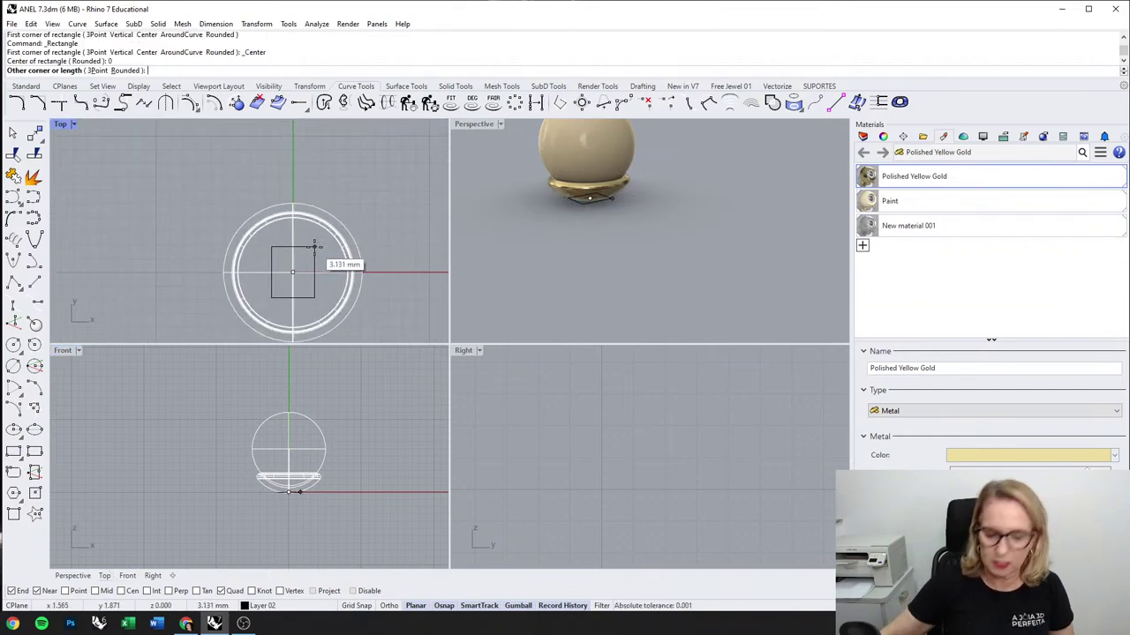
pyautogui.write('2')
pyautogui.press('Return')
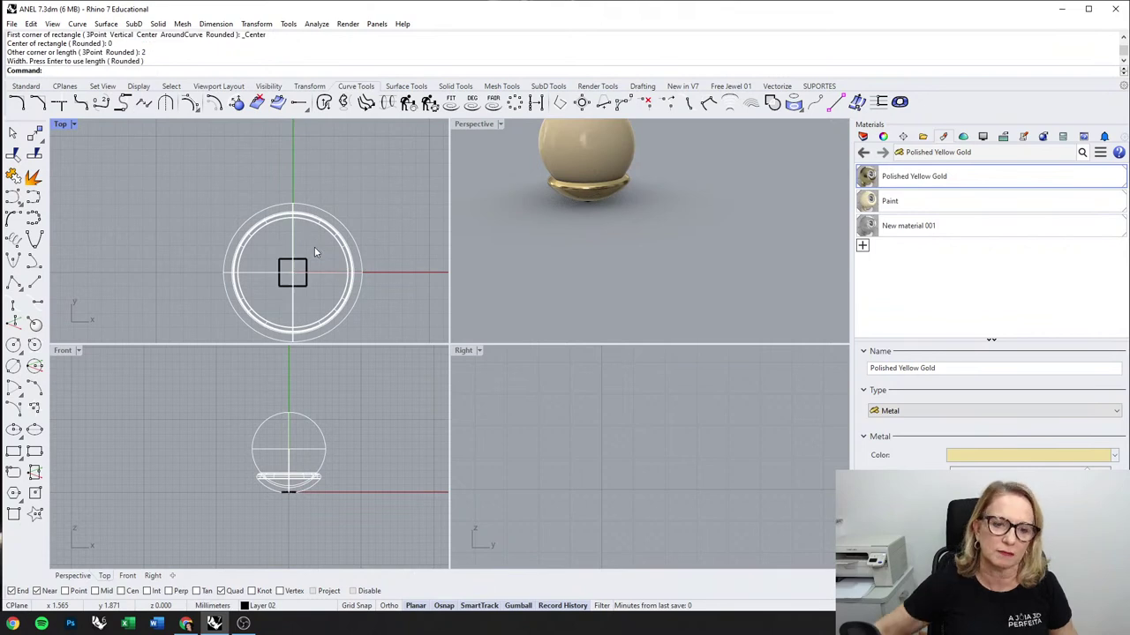
# Step: Extrude the square straight up in the Front view into a solid post about 5 mm high
pyautogui.click(307, 272)
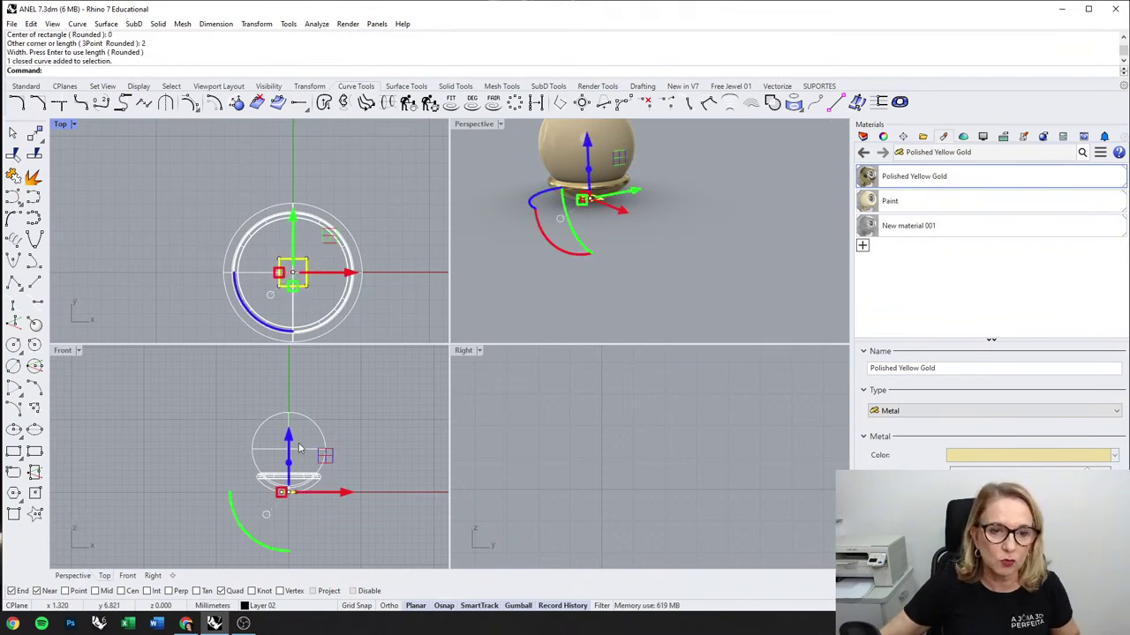
pyautogui.scroll(2, 313, 459)
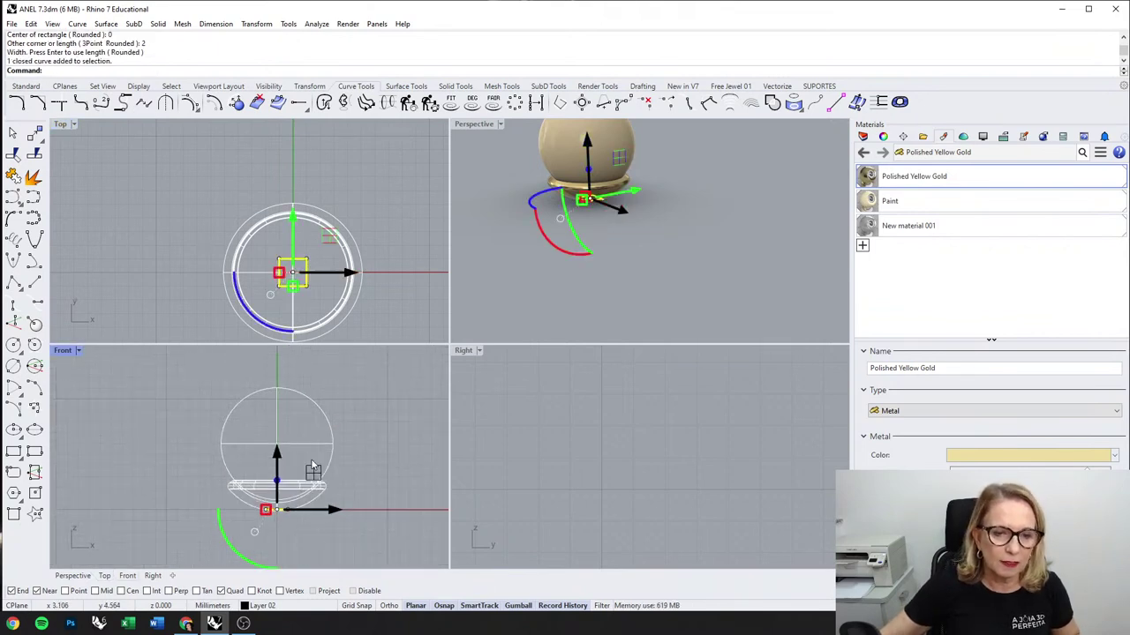
pyautogui.click(456, 85)
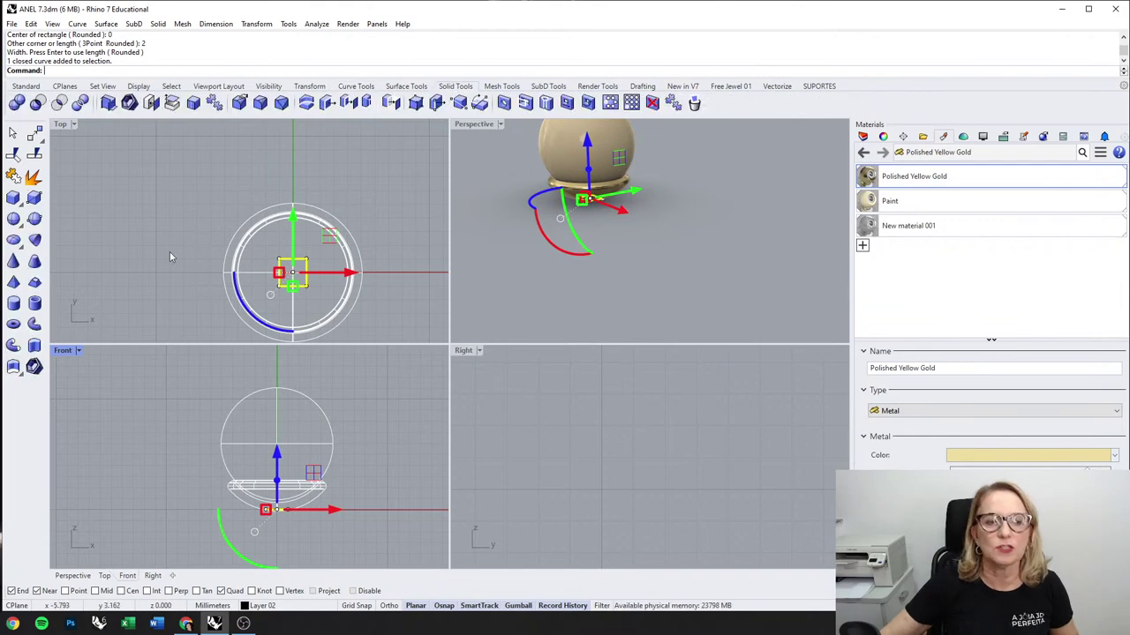
pyautogui.click(33, 347)
pyautogui.scroll(2, 297, 448)
pyautogui.click(293, 453)
# Step: Hide the pearl, leaving the gold cup and the post on display
pyautogui.keyDown('shift'); pyautogui.moveTo(643, 202); pyautogui.dragTo(631, 253, button='right'); pyautogui.keyUp('shift')
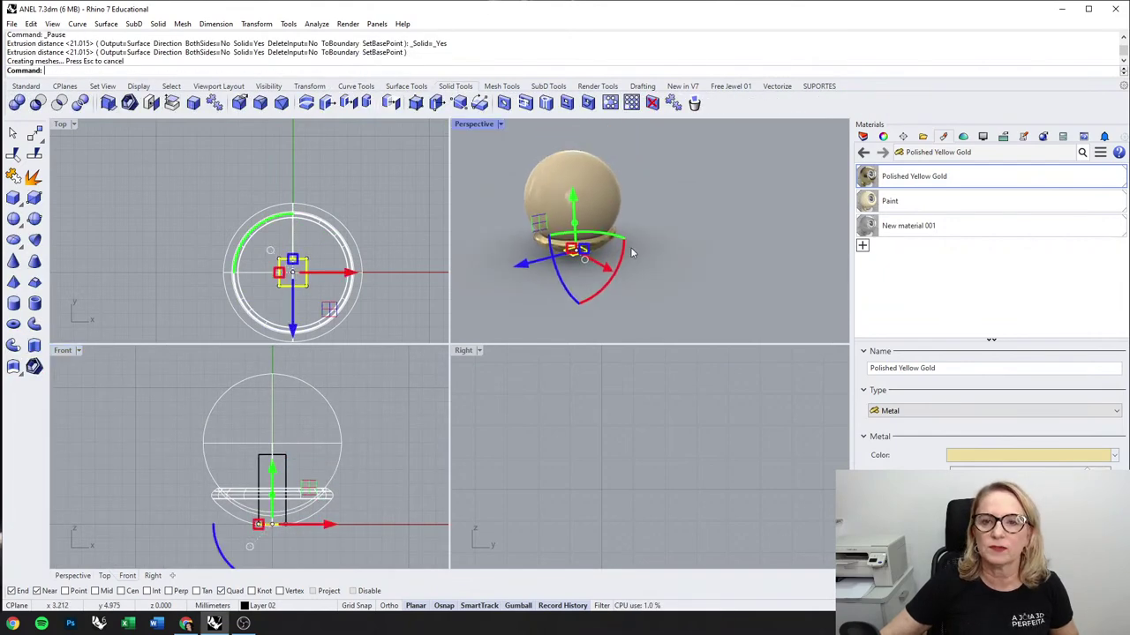
pyautogui.click(614, 199)
pyautogui.middleClick(534, 183)
pyautogui.click(552, 173)
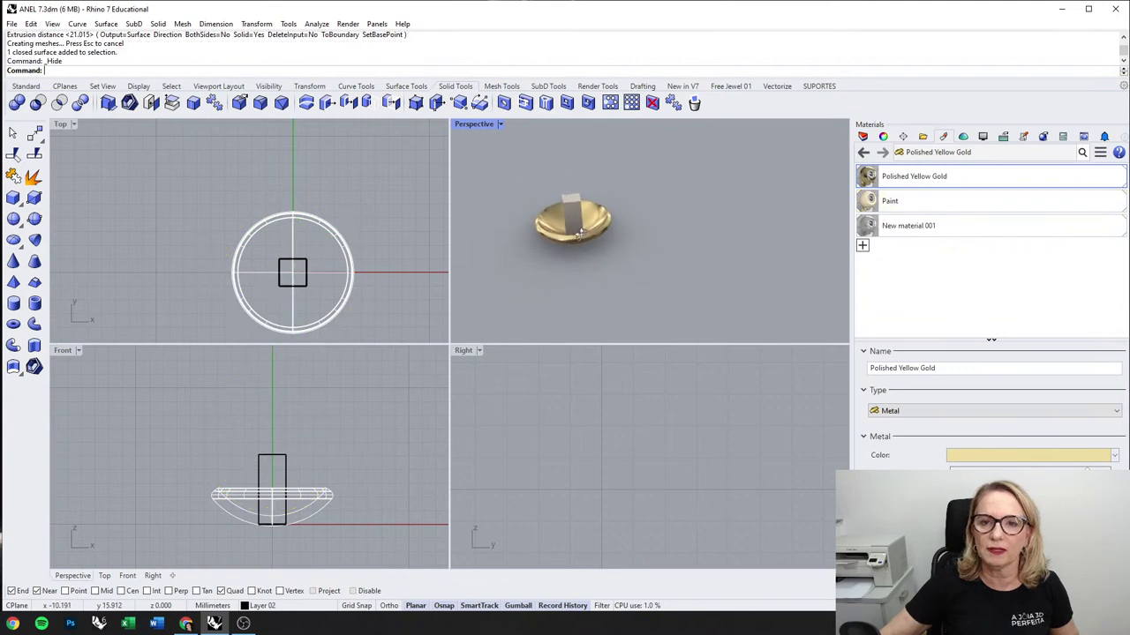
# Step: Scale the post's base square evenly with the gumball to about 1.36 mm per side, slimming the post through its history
pyautogui.scroll(2, 307, 417)
pyautogui.scroll(4, 310, 283)
pyautogui.click(297, 286)
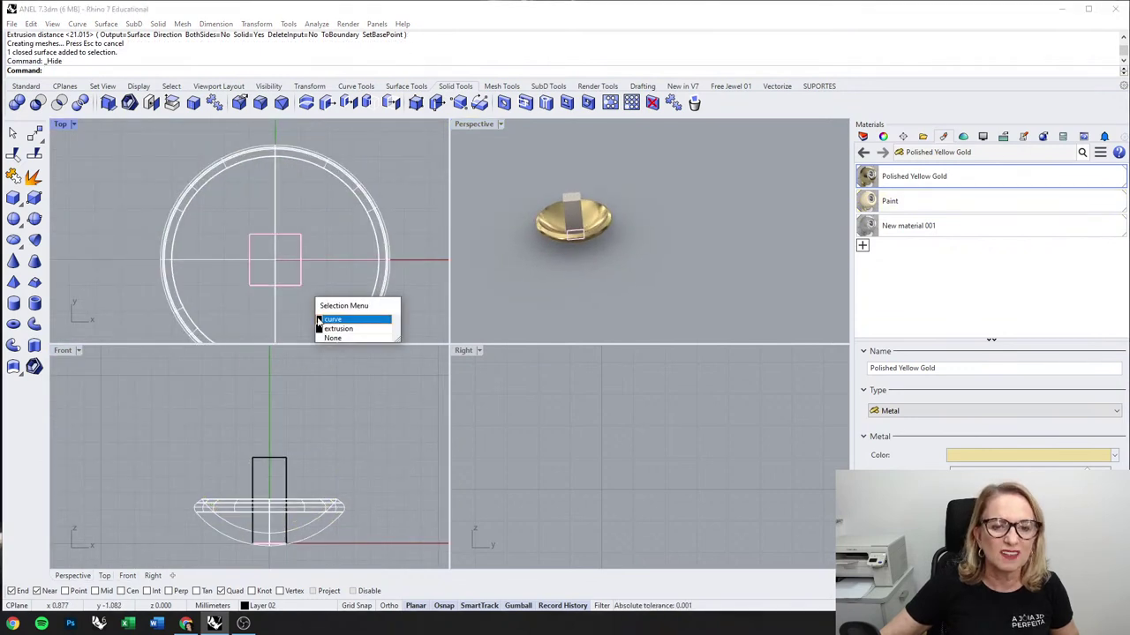
pyautogui.click(320, 320)
pyautogui.keyDown('shift'); pyautogui.moveTo(249, 260); pyautogui.dragTo(258, 261); pyautogui.keyUp('shift')
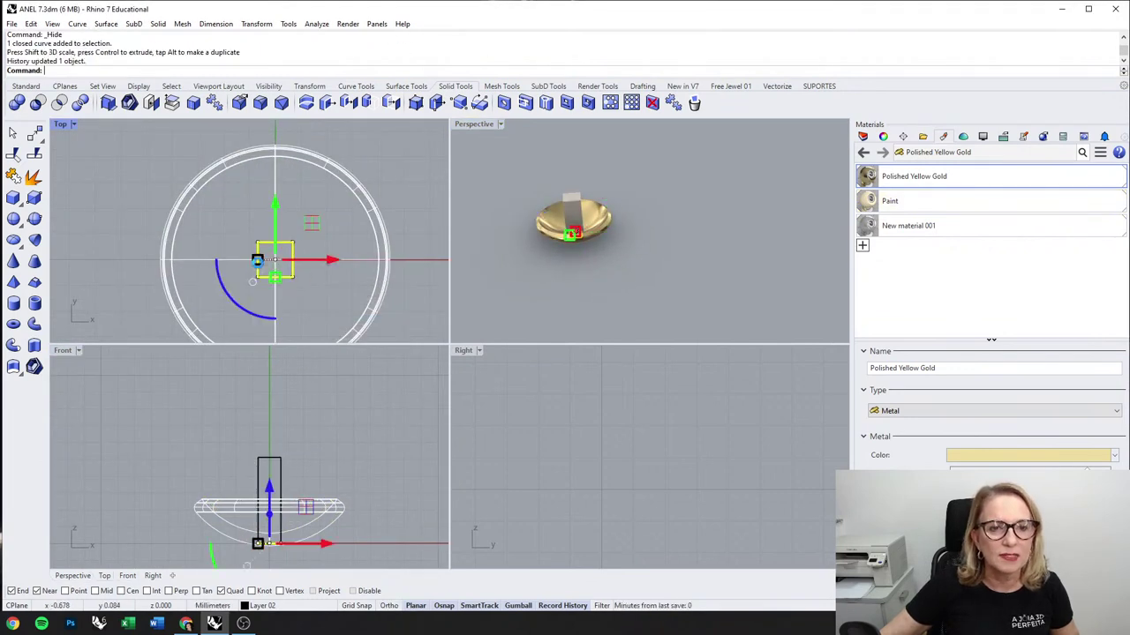
pyautogui.click(300, 316)
pyautogui.scroll(3, 592, 206)
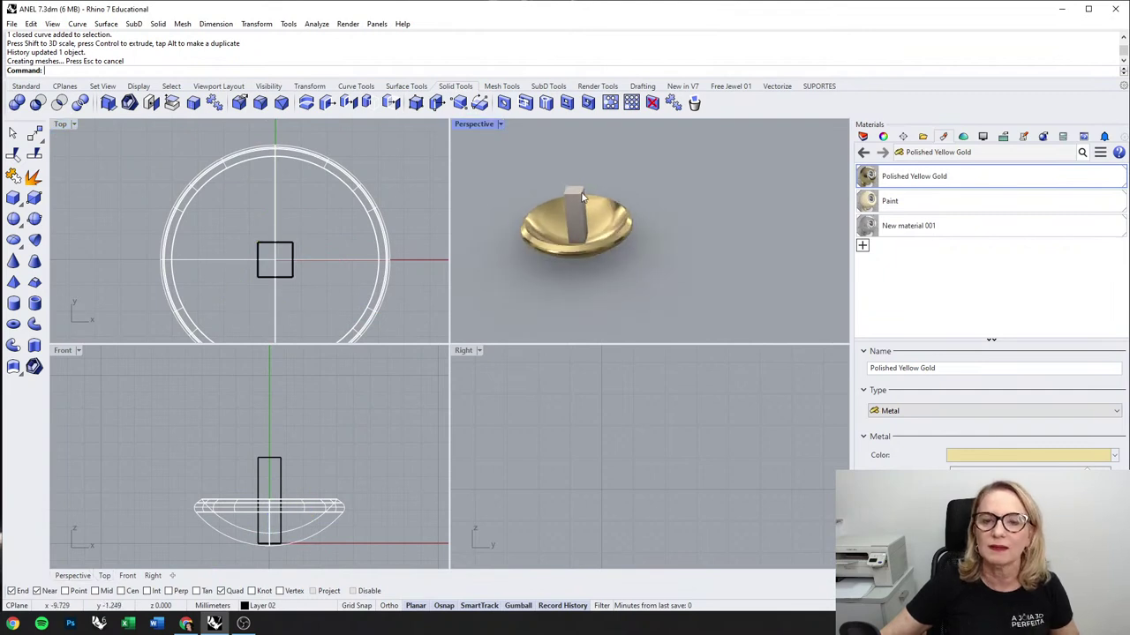
pyautogui.click(578, 194)
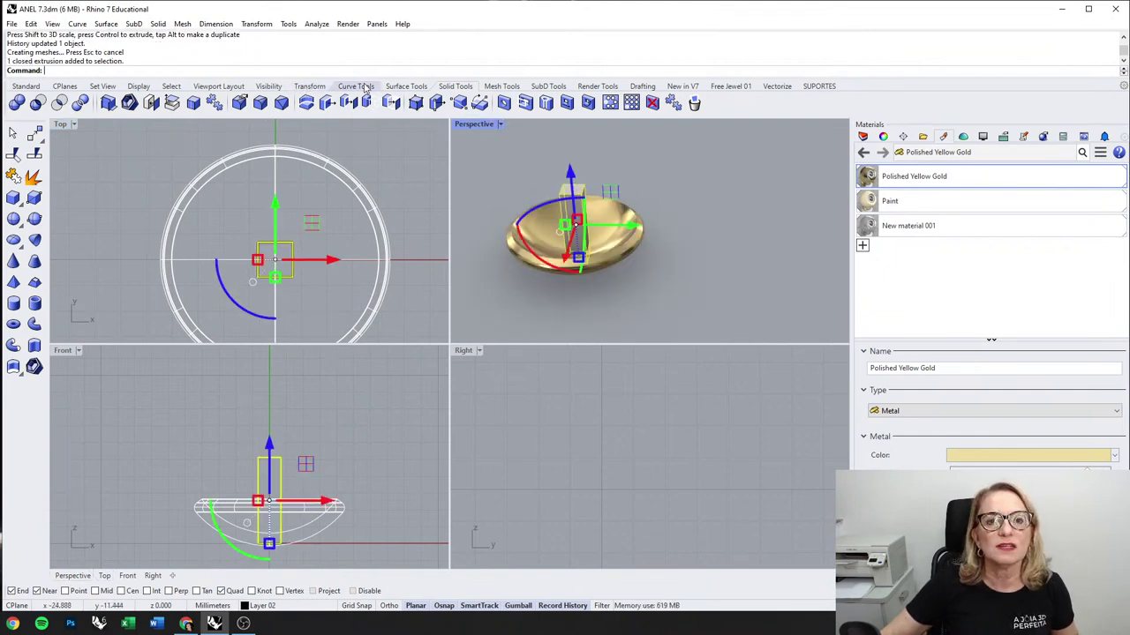
pyautogui.click(309, 86)
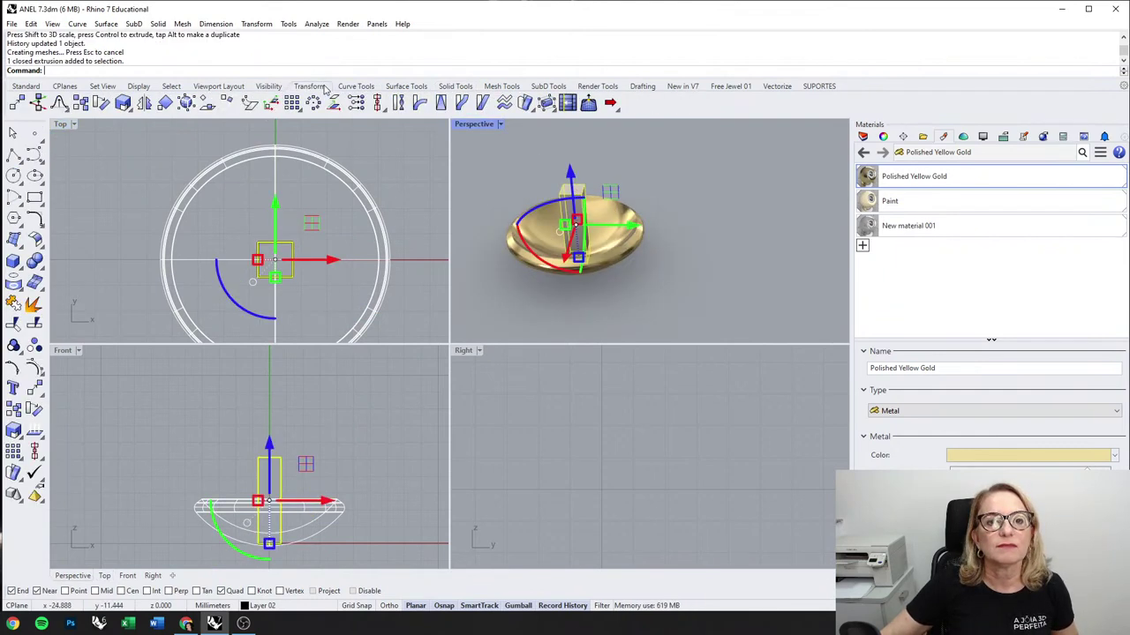
pyautogui.click(400, 104)
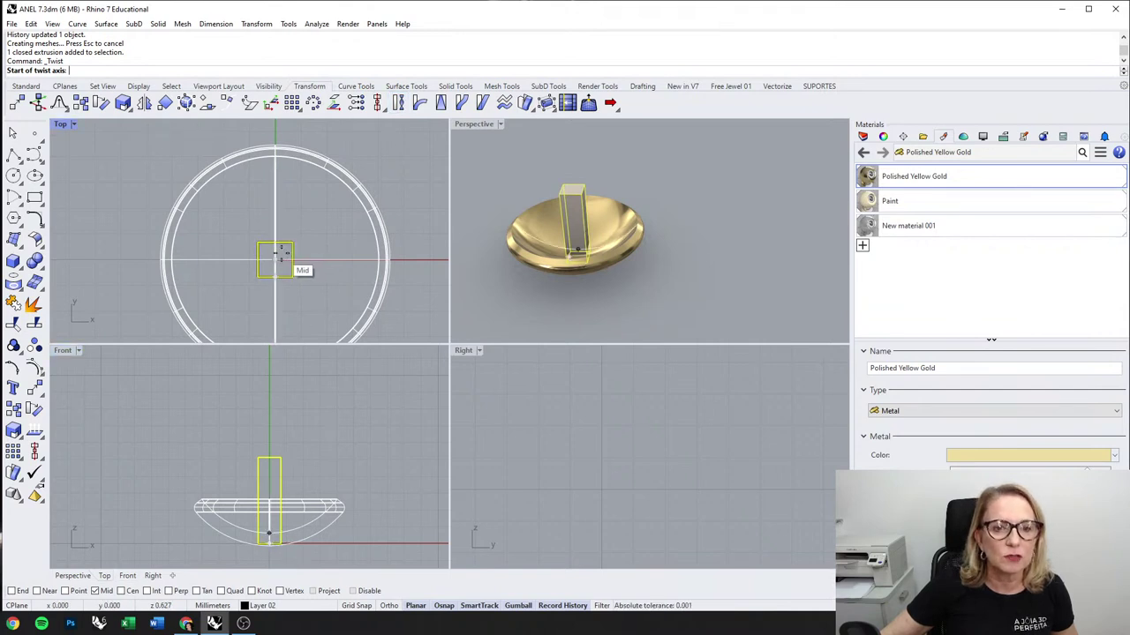
pyautogui.press('Escape')
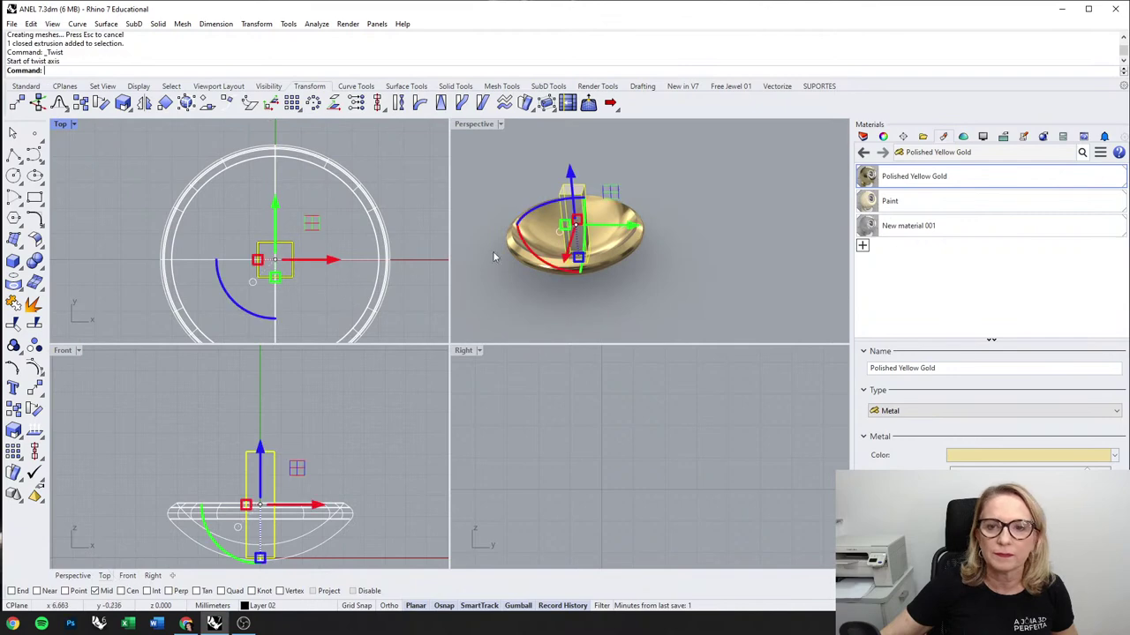
# Step: Hide the gold cup and set the Perspective view to Shaded display
pyautogui.click(640, 242)
pyautogui.middleClick(661, 253)
pyautogui.click(560, 232)
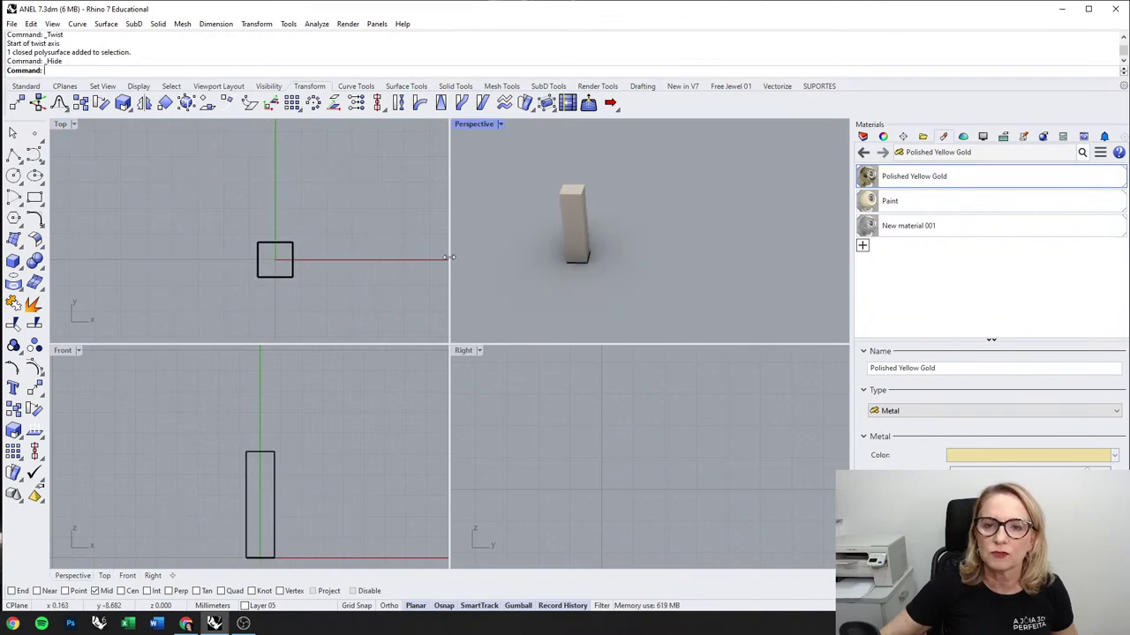
pyautogui.moveTo(566, 253); pyautogui.dragTo(549, 231, button='right')
pyautogui.click(501, 125)
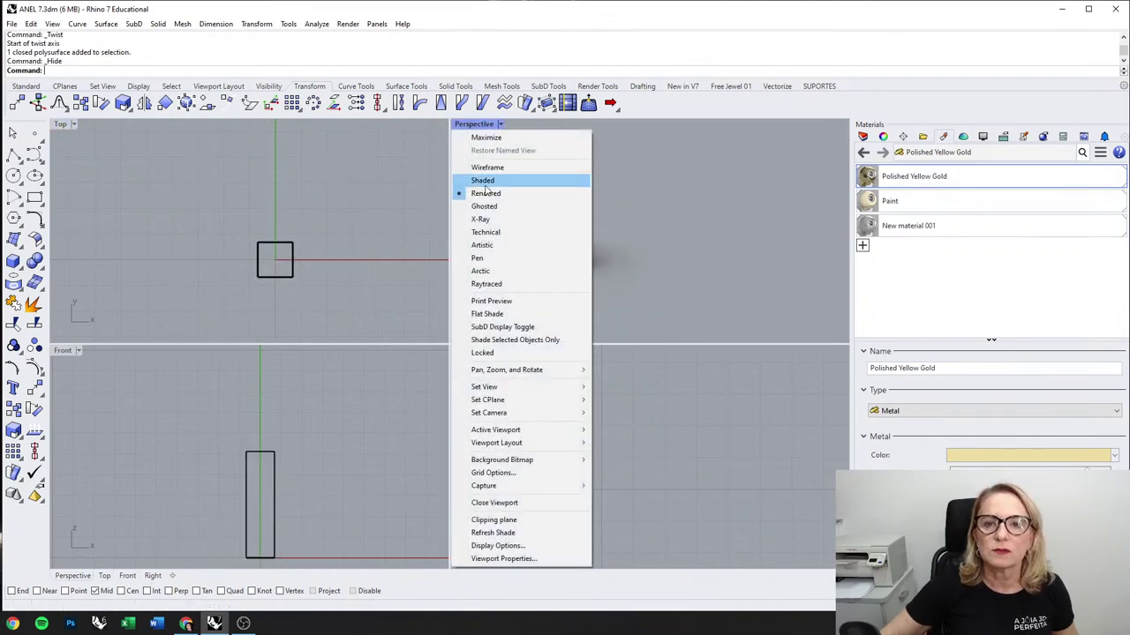
pyautogui.click(490, 178)
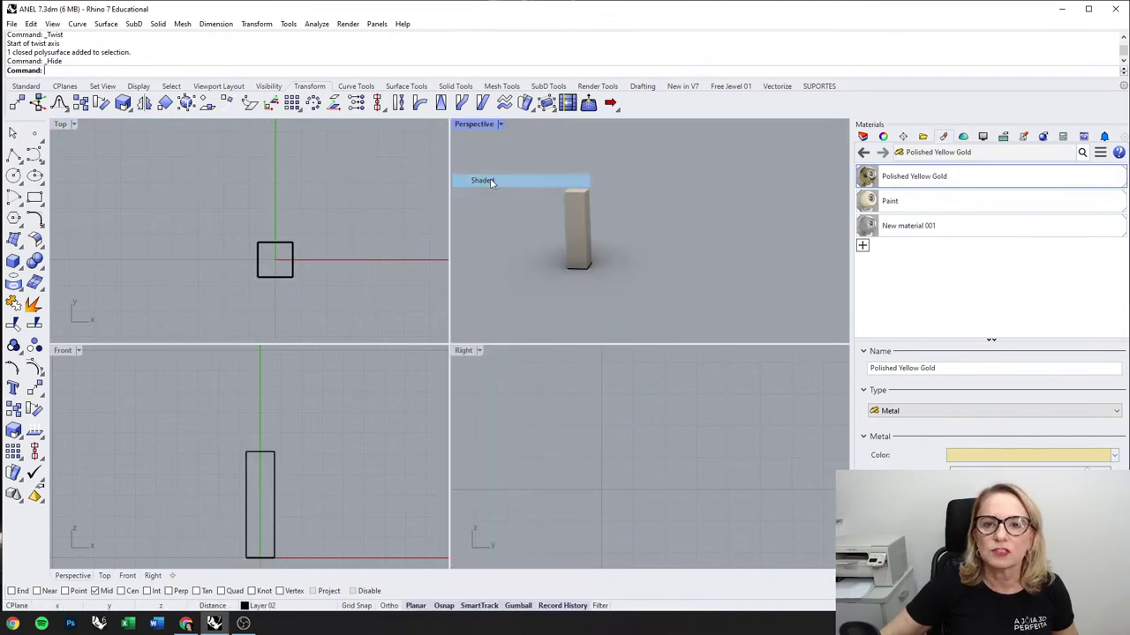
pyautogui.click(399, 102)
pyautogui.click(609, 228)
pyautogui.press('Return')
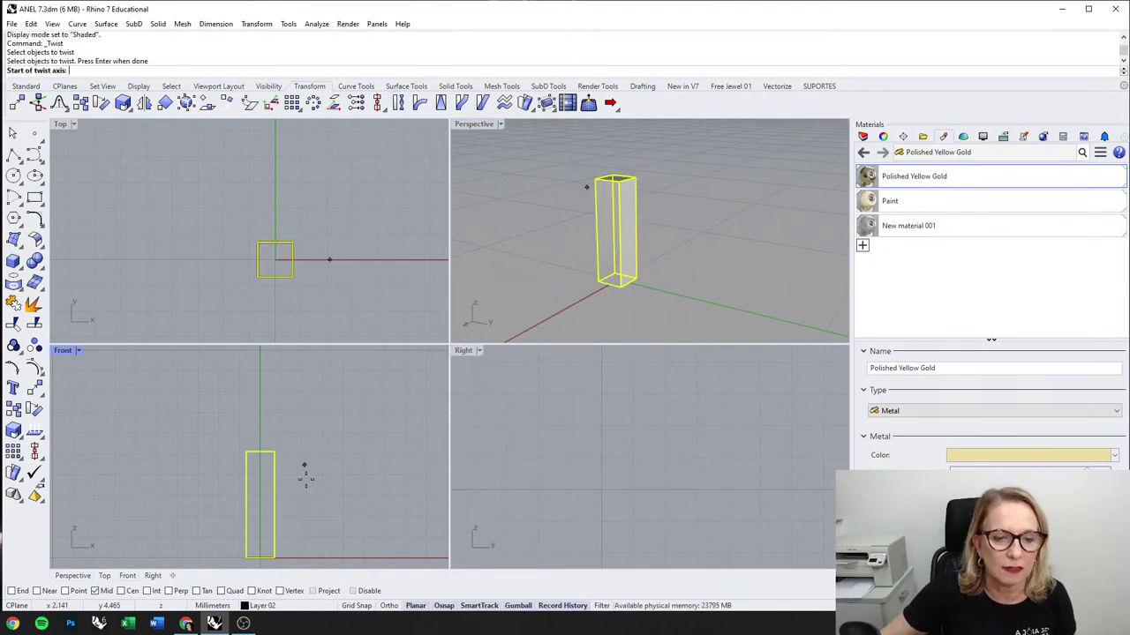
pyautogui.scroll(2, 647, 301)
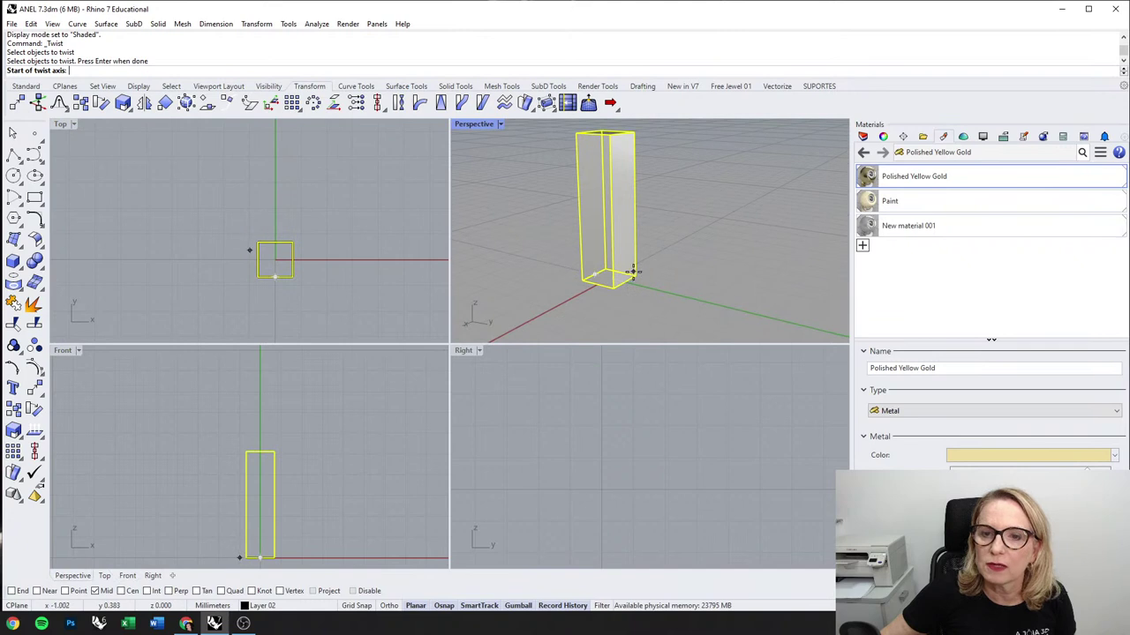
pyautogui.press('Escape')
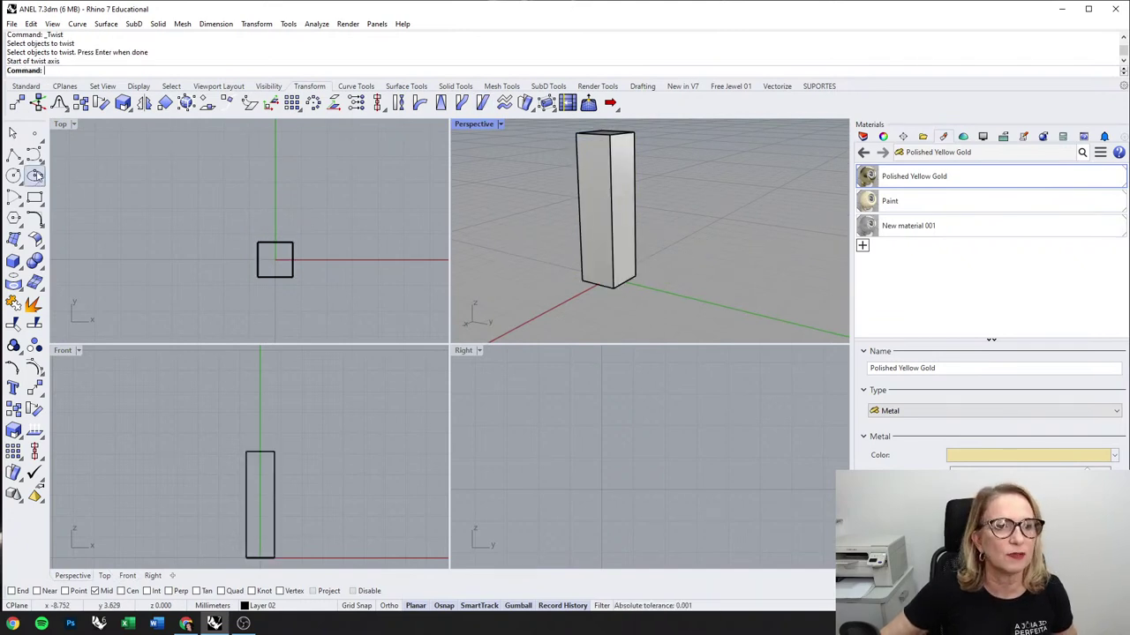
# Step: Draw a diagonal line between opposite corners of the post's bottom face with End snap
pyautogui.click(24, 165)
pyautogui.click(36, 158)
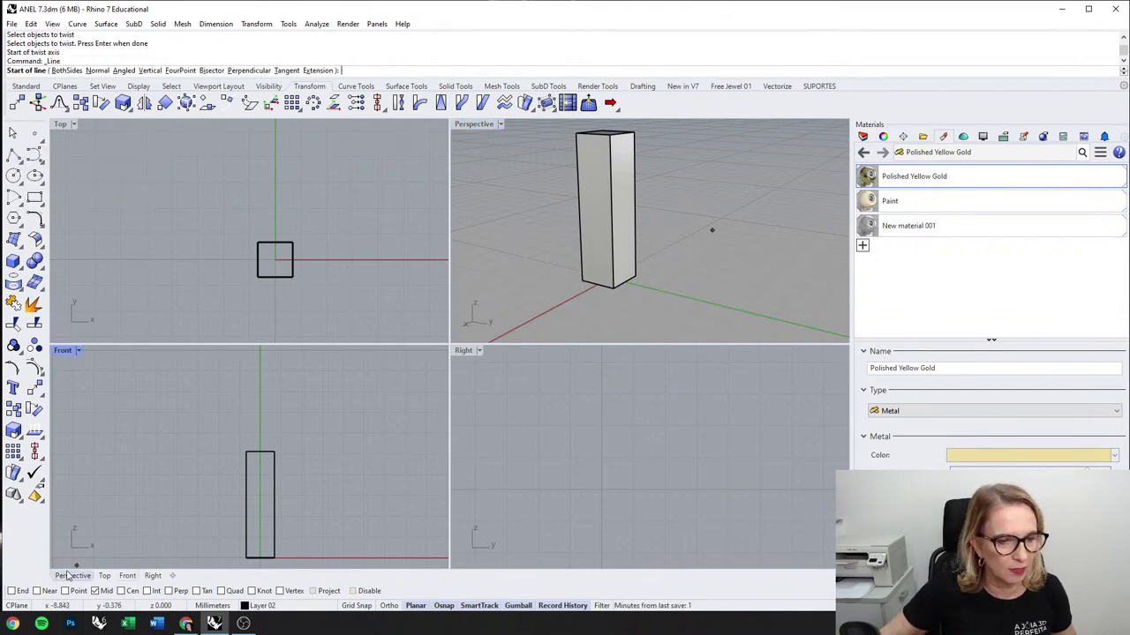
pyautogui.click(584, 281)
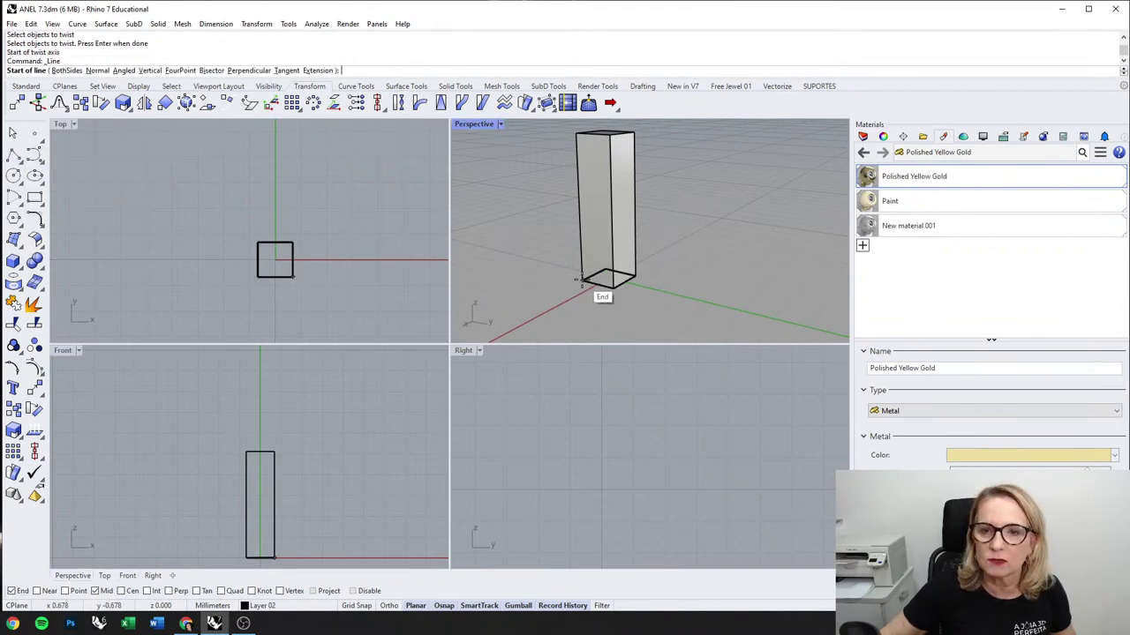
pyautogui.click(643, 277)
# Step: Draw a matching diagonal line between opposite corners of the post's top face
pyautogui.keyDown('shift'); pyautogui.moveTo(656, 191); pyautogui.dragTo(651, 229, button='right'); pyautogui.keyUp('shift')
pyautogui.rightClick(584, 159)
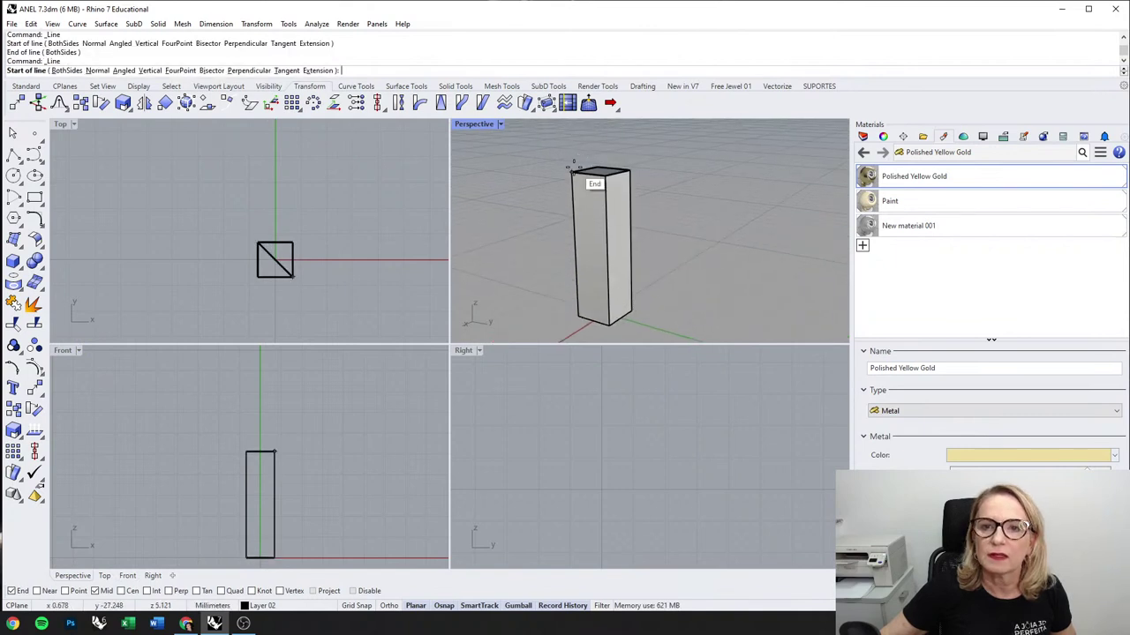
pyautogui.click(574, 167)
pyautogui.click(635, 166)
pyautogui.moveTo(636, 167)
pyautogui.mouseDown(button='right')
pyautogui.moveTo(684, 235)
pyautogui.moveTo(448, 164)
pyautogui.mouseUp(button='right')
pyautogui.scroll(-1, 447, 180)
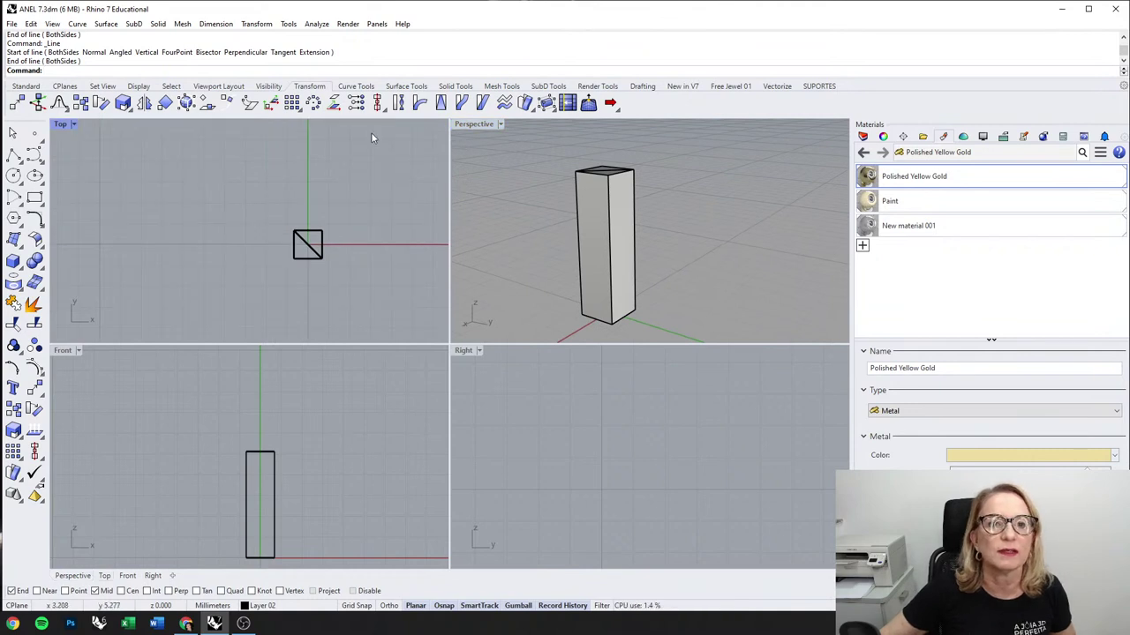
# Step: Start a Twist of the square post, with its axis from the bottom diagonal's midpoint to the top diagonal's midpoint using Mid snap
pyautogui.click(399, 103)
pyautogui.click(647, 213)
pyautogui.rightClick(629, 217)
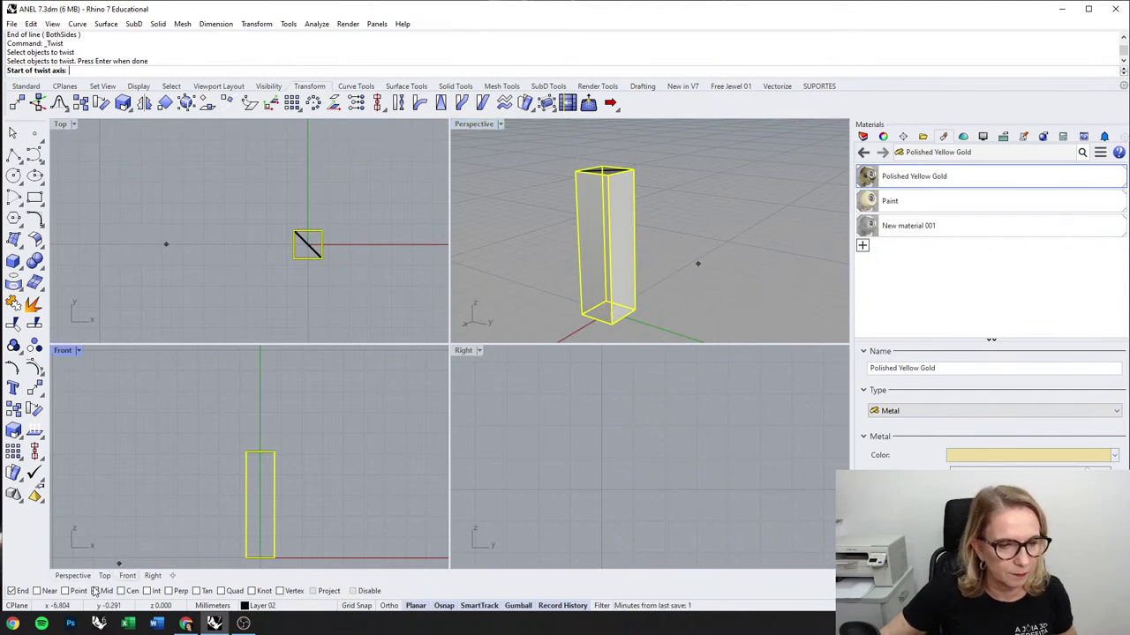
pyautogui.moveTo(635, 265); pyautogui.dragTo(600, 297, button='right')
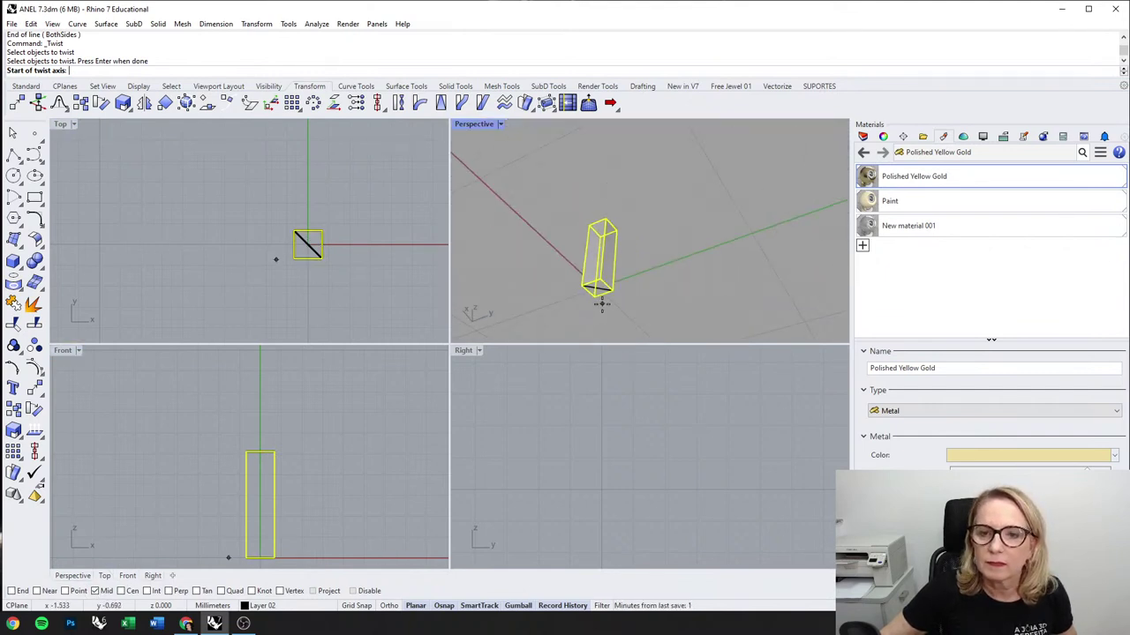
pyautogui.click(598, 288)
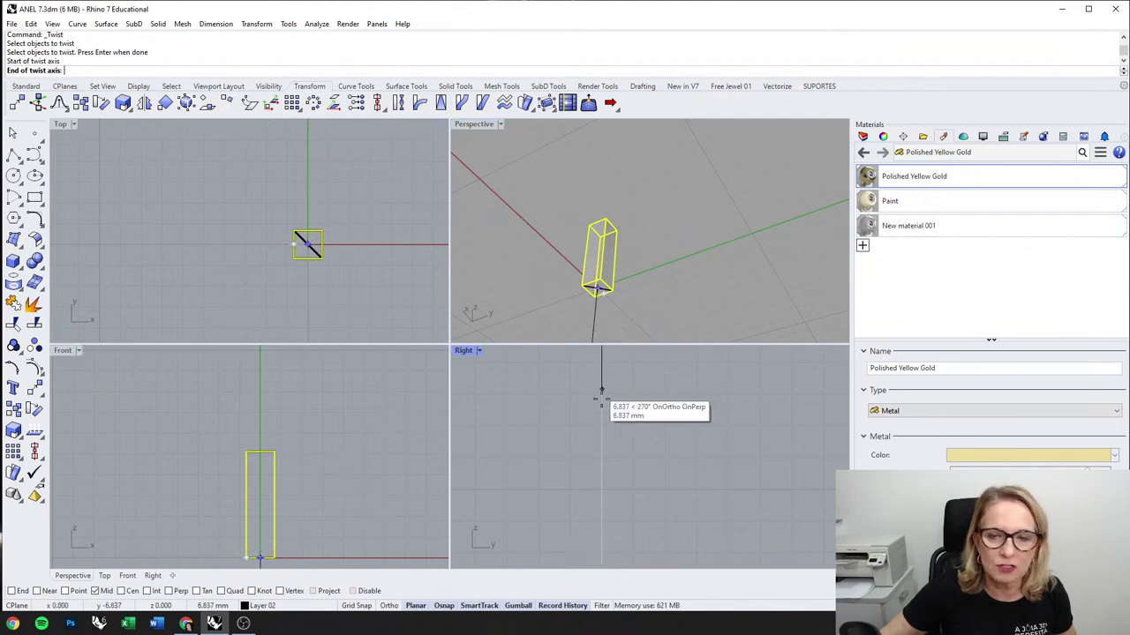
pyautogui.moveTo(606, 393); pyautogui.dragTo(612, 454, button='right')
pyautogui.moveTo(597, 172); pyautogui.dragTo(595, 337, button='right')
pyautogui.scroll(8, 618, 399)
pyautogui.scroll(1, 612, 402)
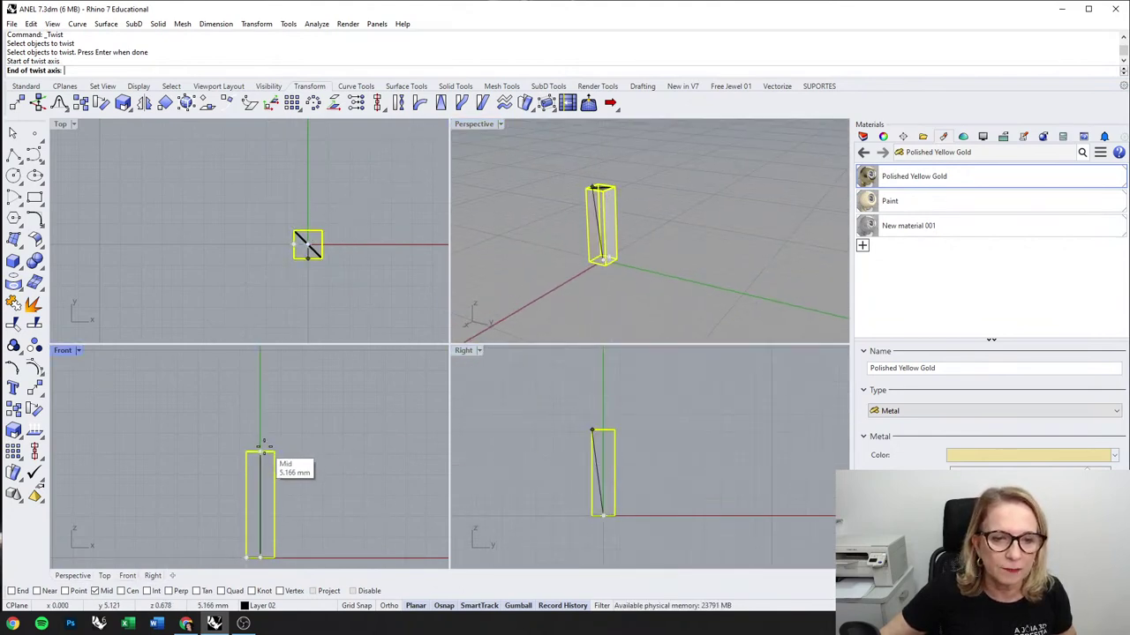
pyautogui.scroll(2, 354, 211)
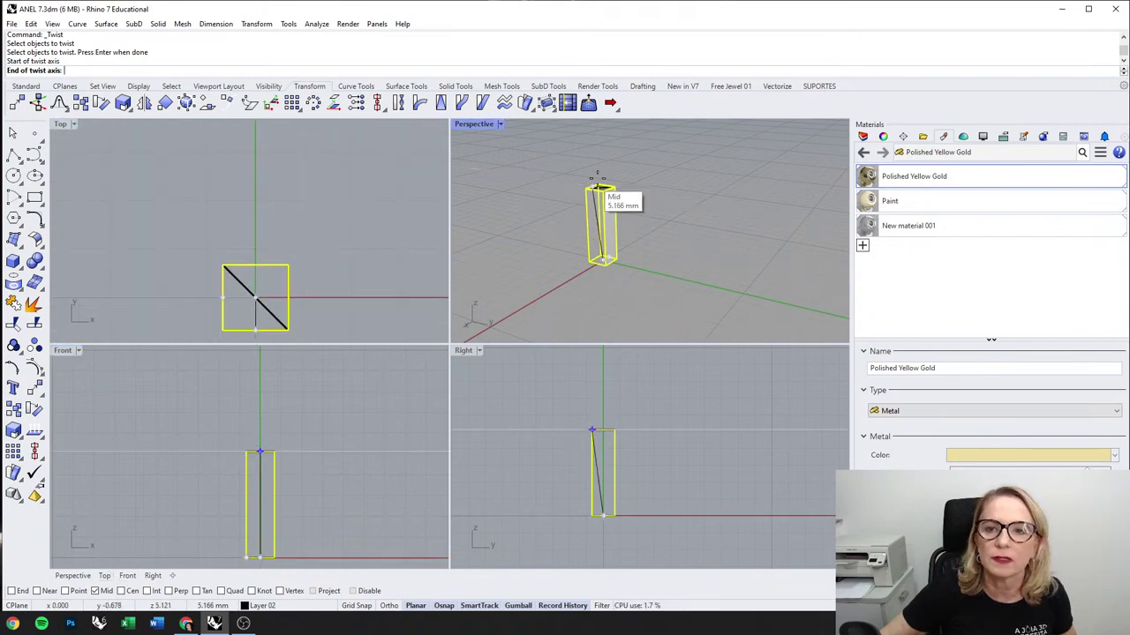
pyautogui.scroll(1, 601, 189)
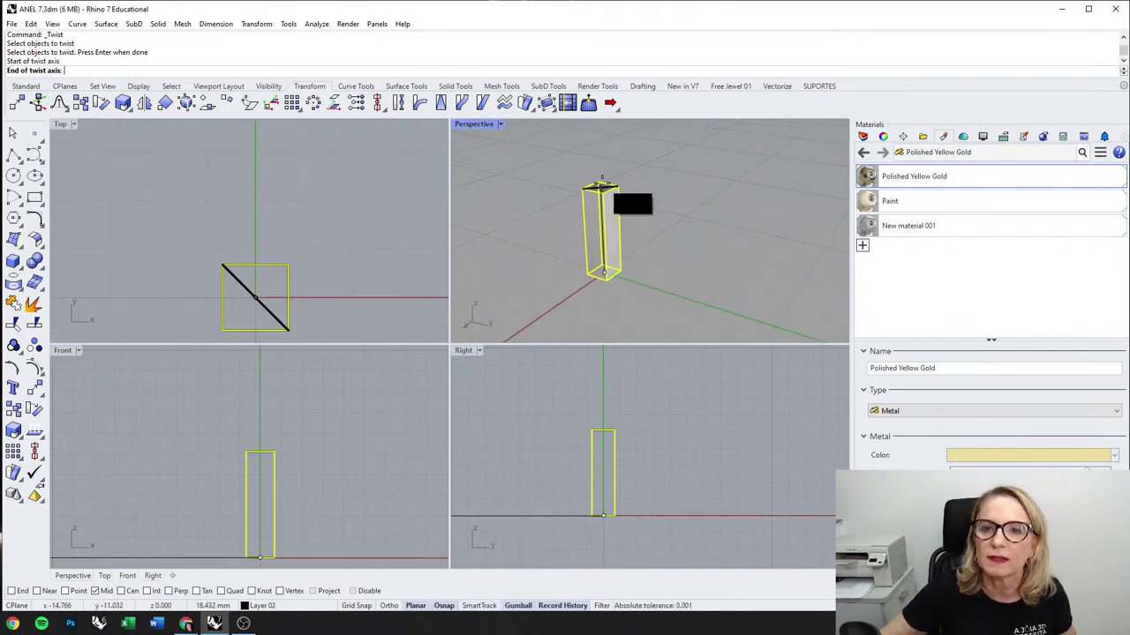
pyautogui.click(600, 187)
# Step: Twist the post 180 degrees about its central axis with Infinite set to Yes
pyautogui.scroll(-2, 336, 250)
pyautogui.click(347, 273)
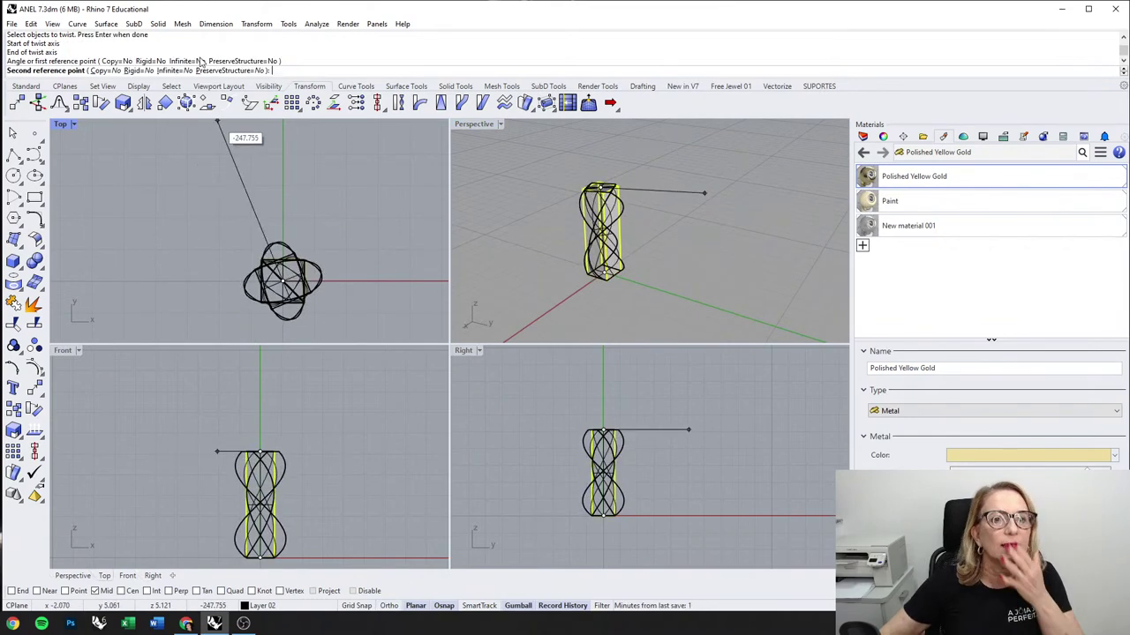
pyautogui.click(172, 71)
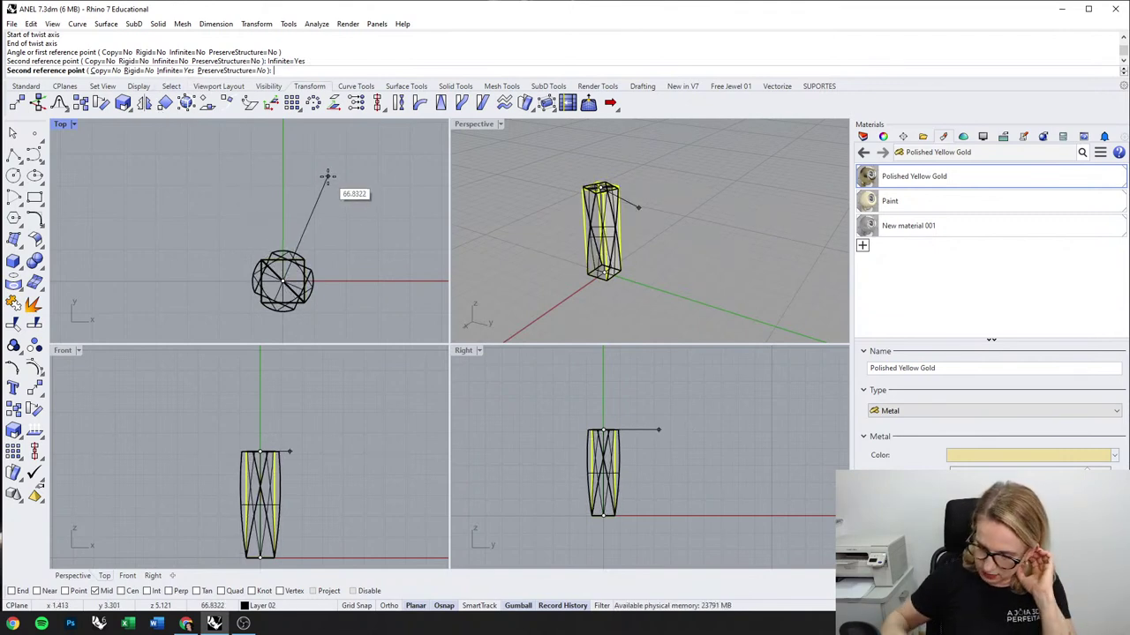
pyautogui.write('180')
pyautogui.press('Return')
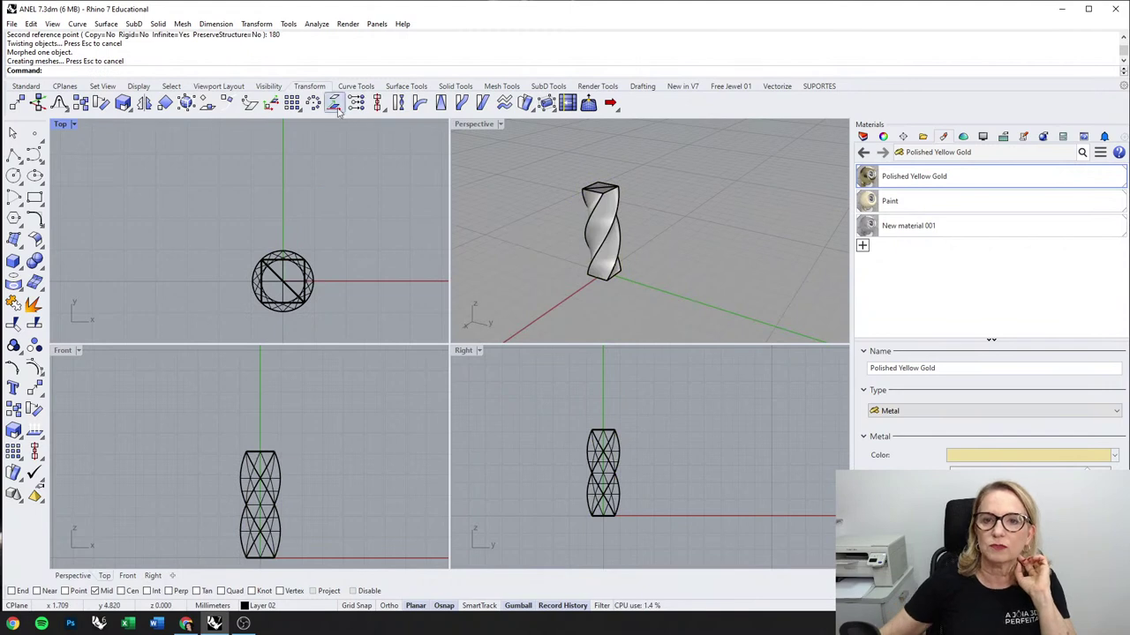
# Step: Set the Perspective view to Rendered display and inspect the twisted post
pyautogui.moveTo(530, 256); pyautogui.dragTo(738, 232, button='right')
pyautogui.scroll(4, 707, 221)
pyautogui.middleClick(707, 227)
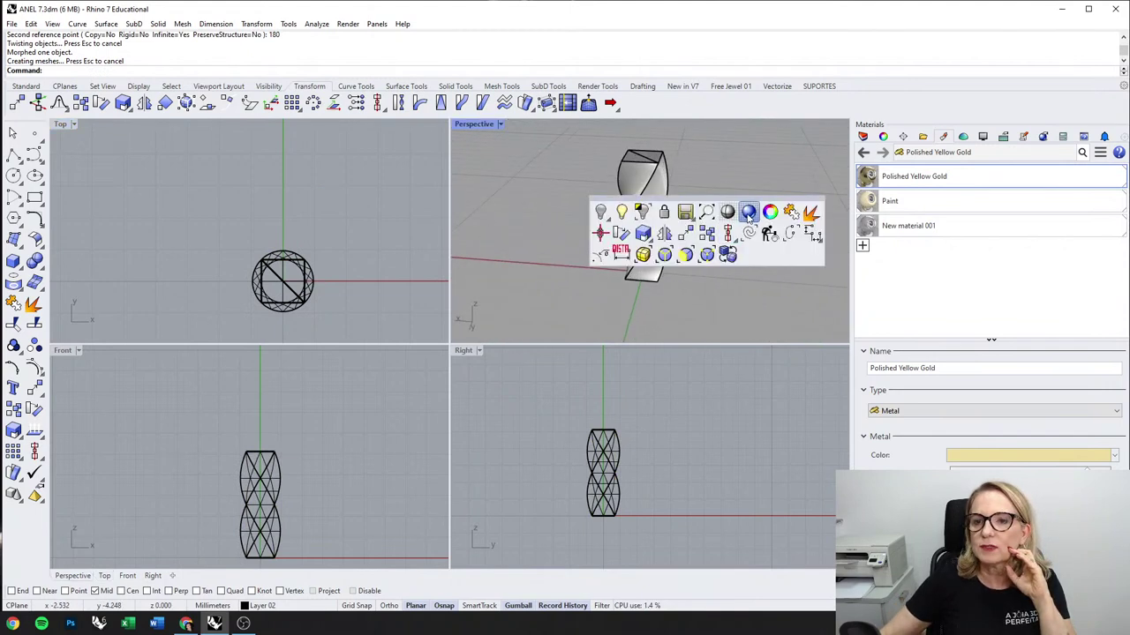
pyautogui.click(747, 213)
pyautogui.moveTo(609, 235)
pyautogui.mouseDown(button='right')
pyautogui.moveTo(724, 222)
pyautogui.moveTo(614, 235)
pyautogui.mouseUp(button='right')
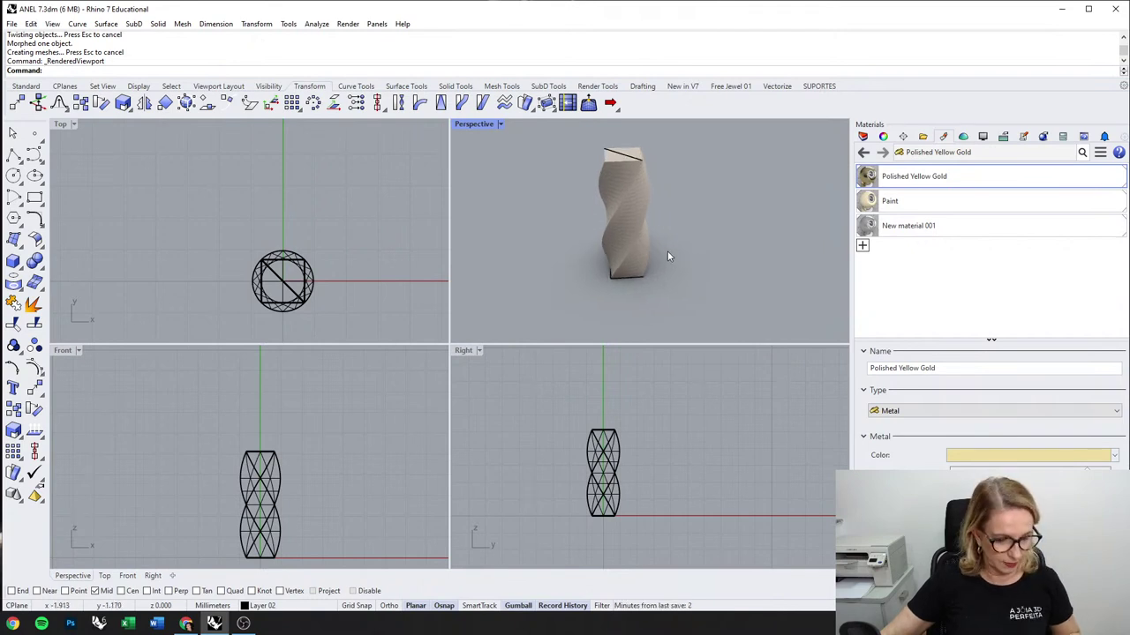
# Step: Undo the twist, set the Top view to Rendered display, and delete the post's solid, leaving its base square and diagonals
pyautogui.hotkey('ctrl', 'z')
pyautogui.rightClick(438, 221)
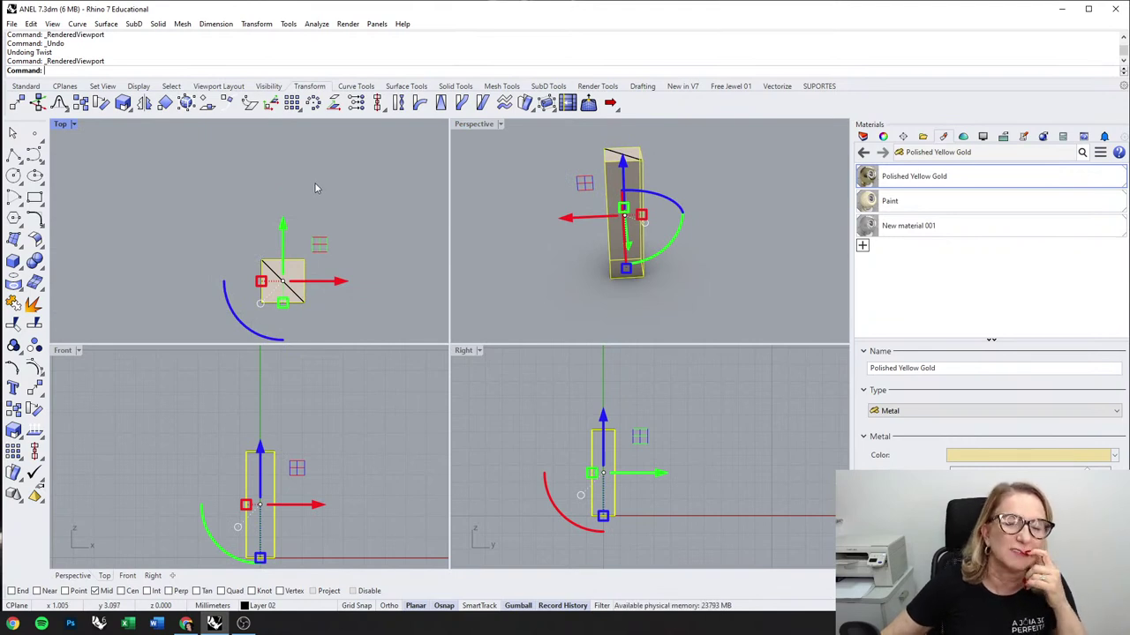
pyautogui.press('Escape')
pyautogui.click(303, 261)
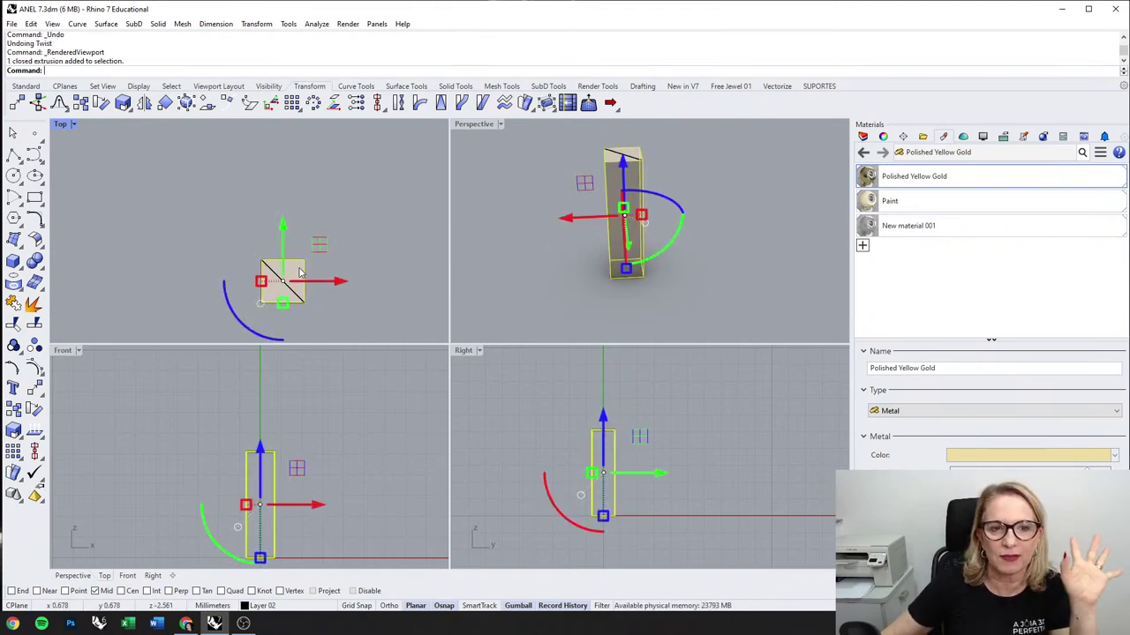
pyautogui.press('Delete')
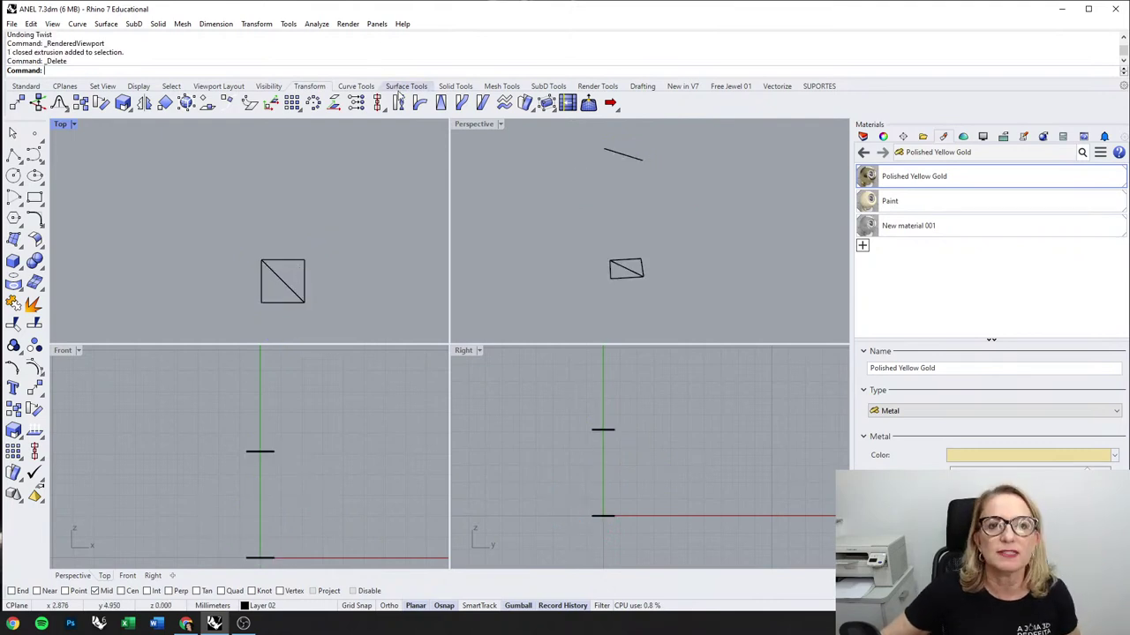
# Step: Draw a circle in the Top view centred on the top diagonal's midpoint, slightly wider than the square's sides
pyautogui.click(358, 87)
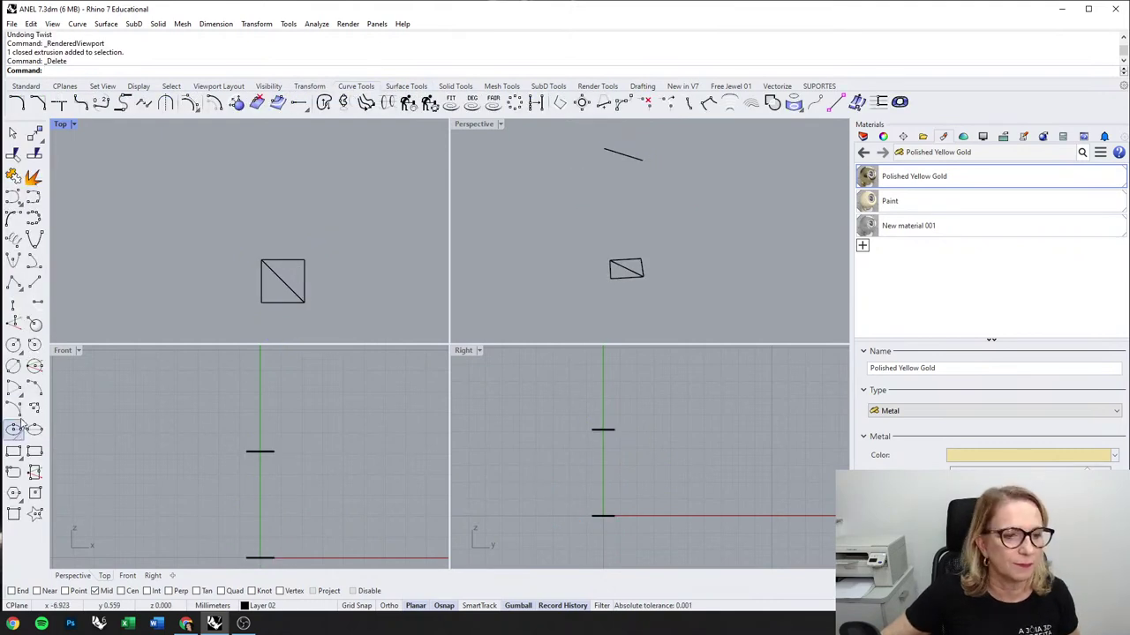
pyautogui.click(13, 344)
pyautogui.click(282, 280)
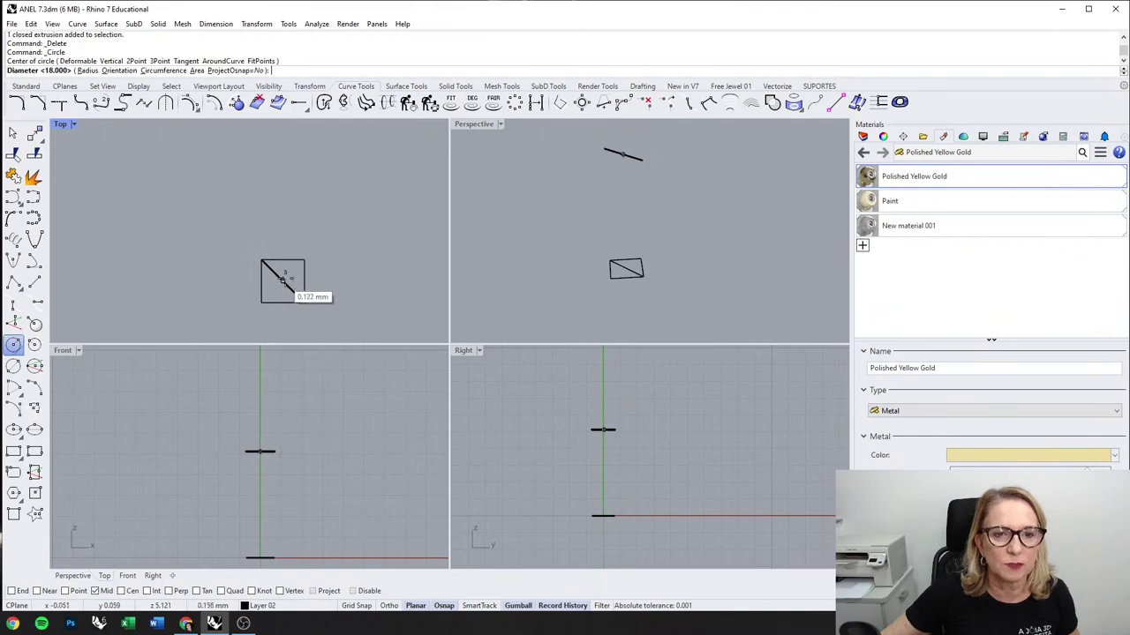
pyautogui.click(300, 263)
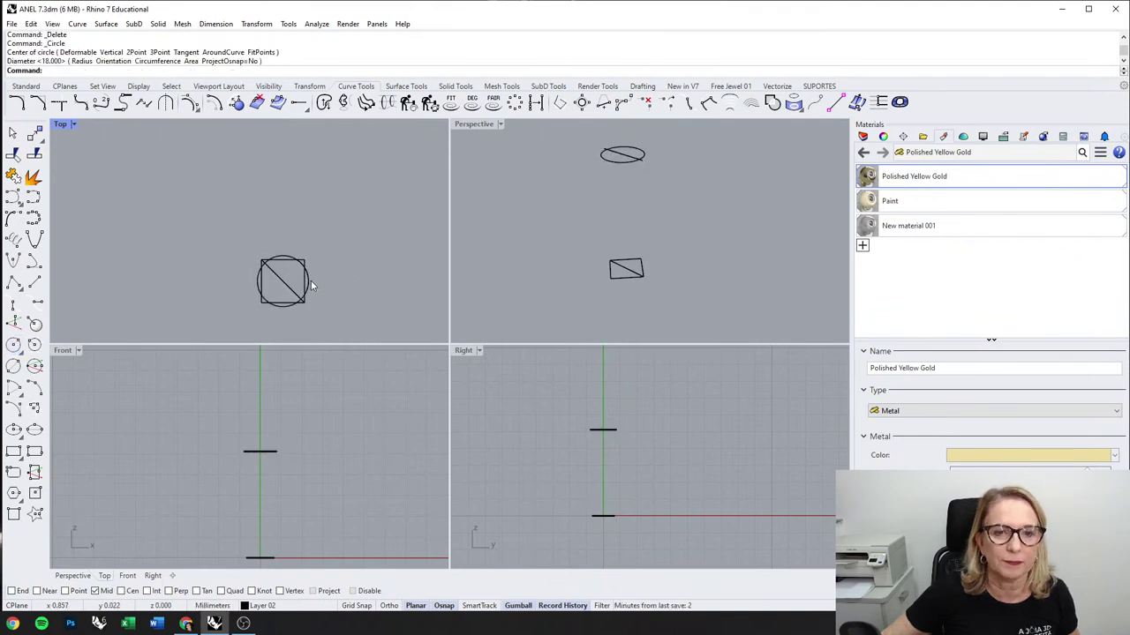
# Step: Extrude the circle as a solid cylinder down to the level of the base square
pyautogui.click(309, 284)
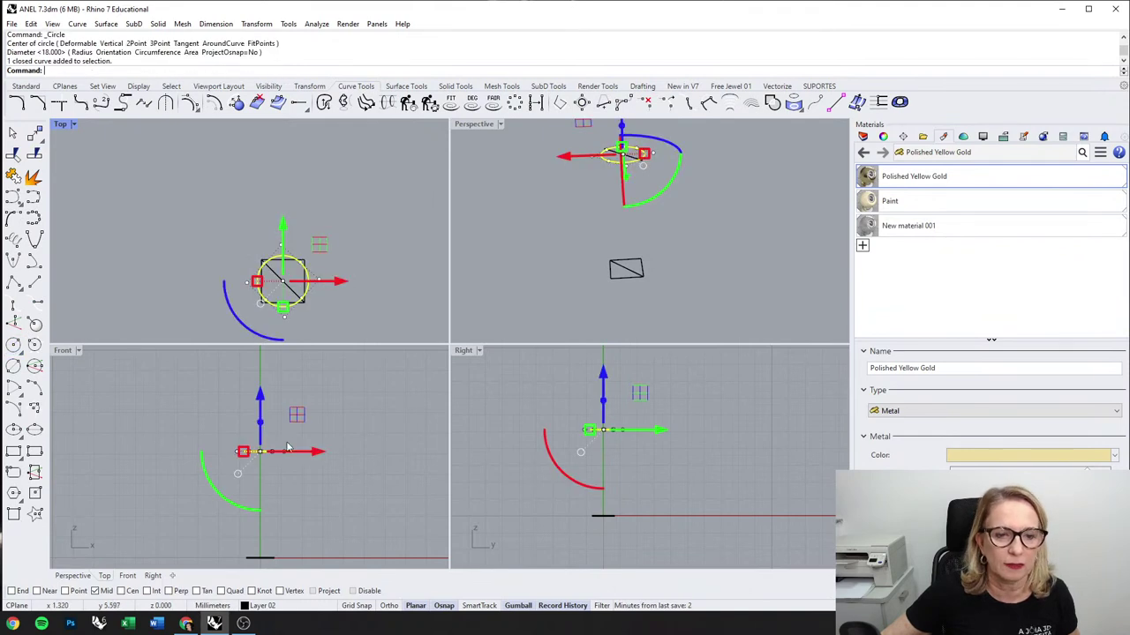
pyautogui.click(455, 87)
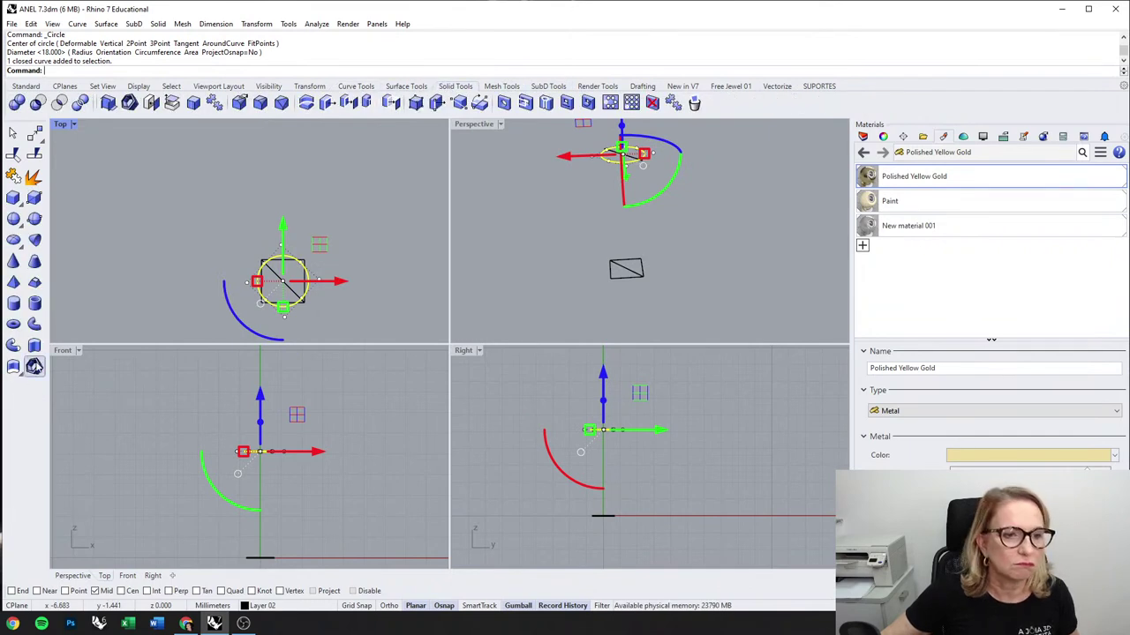
pyautogui.click(34, 367)
pyautogui.click(351, 441)
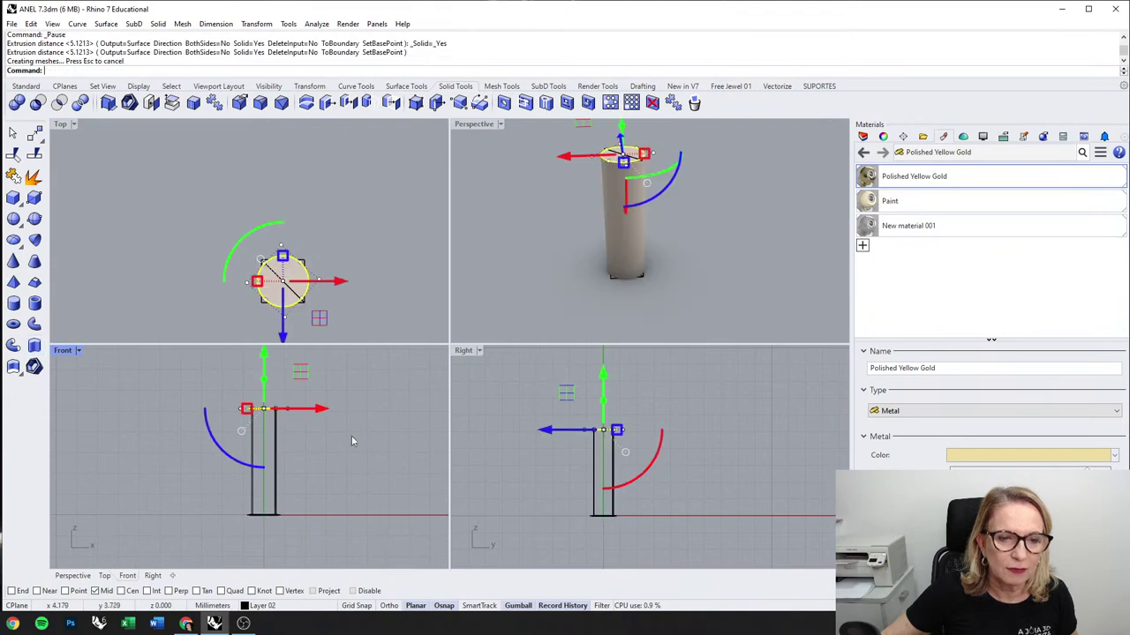
pyautogui.click(167, 182)
# Step: Draw a 5-turn helix around the cylinder, with its axis between the midpoints of the top and bottom diagonals and about the cylinder's diameter
pyautogui.click(356, 86)
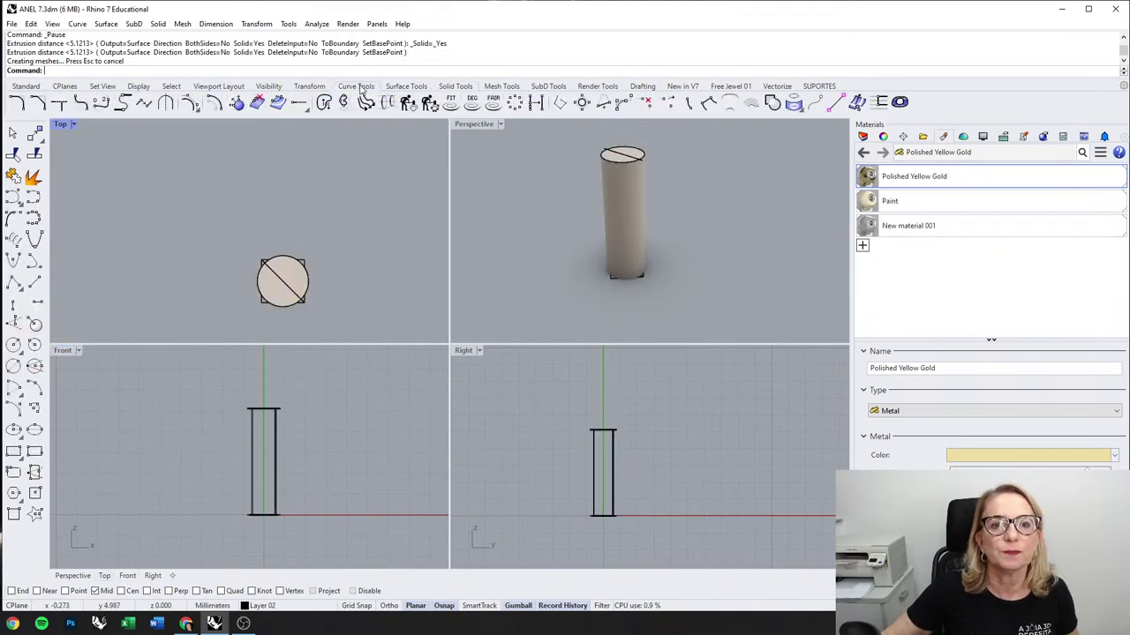
pyautogui.click(16, 205)
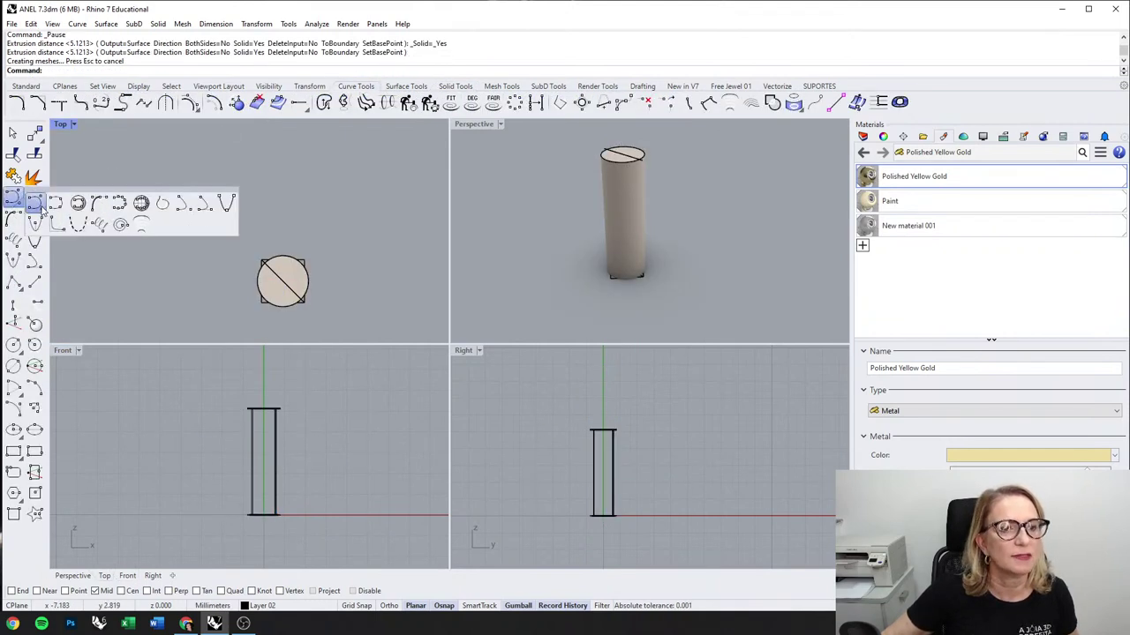
pyautogui.click(98, 225)
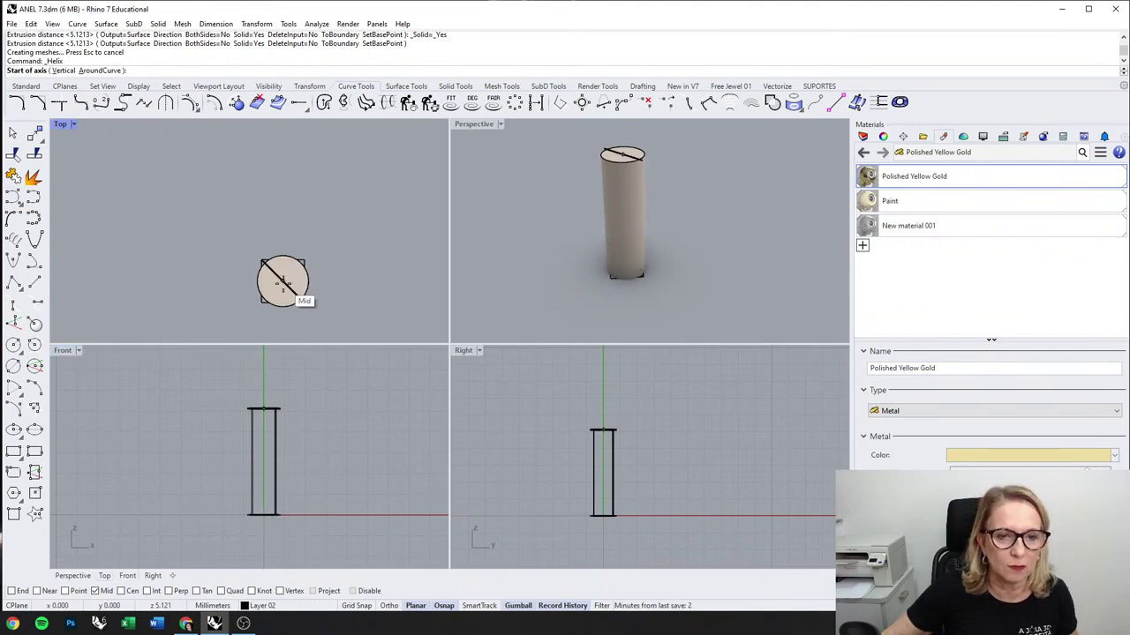
pyautogui.click(283, 281)
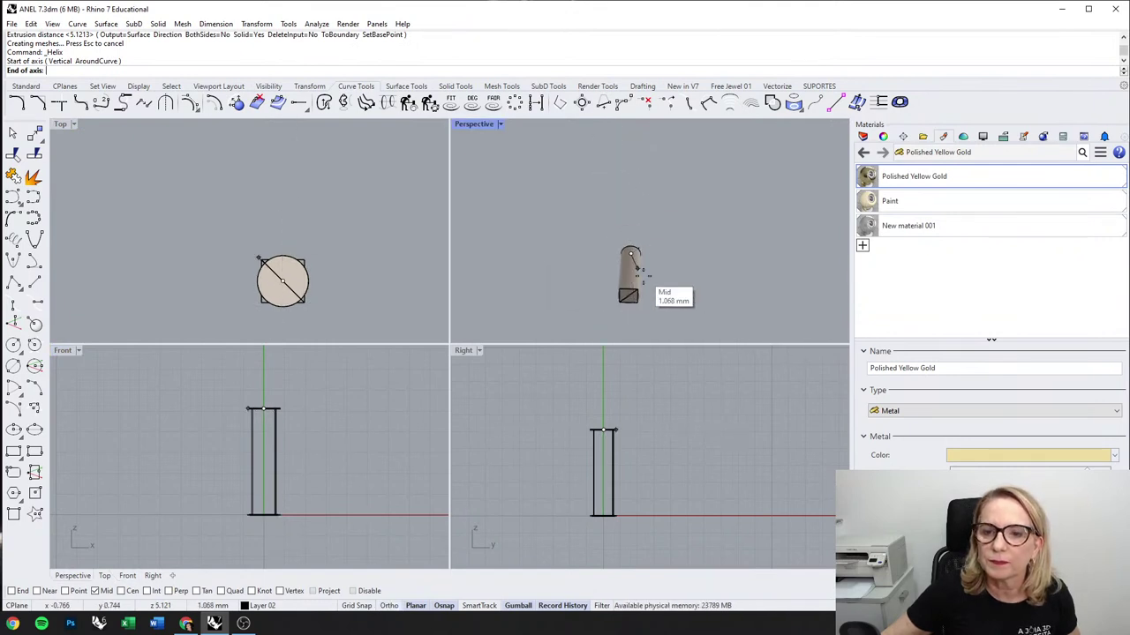
pyautogui.click(622, 300)
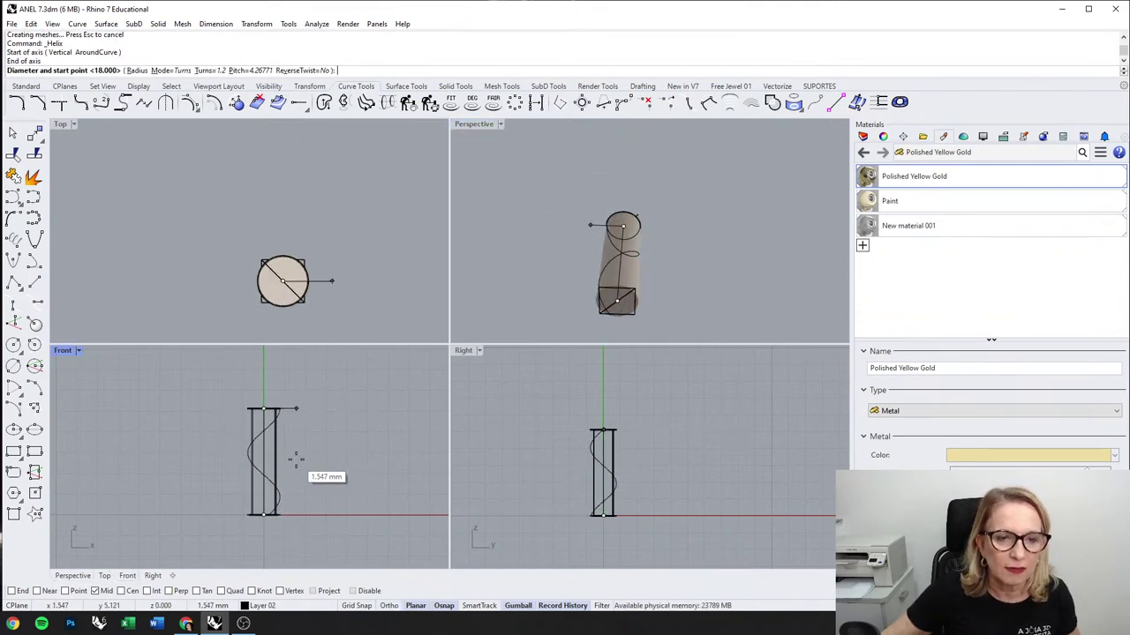
pyautogui.click(236, 134)
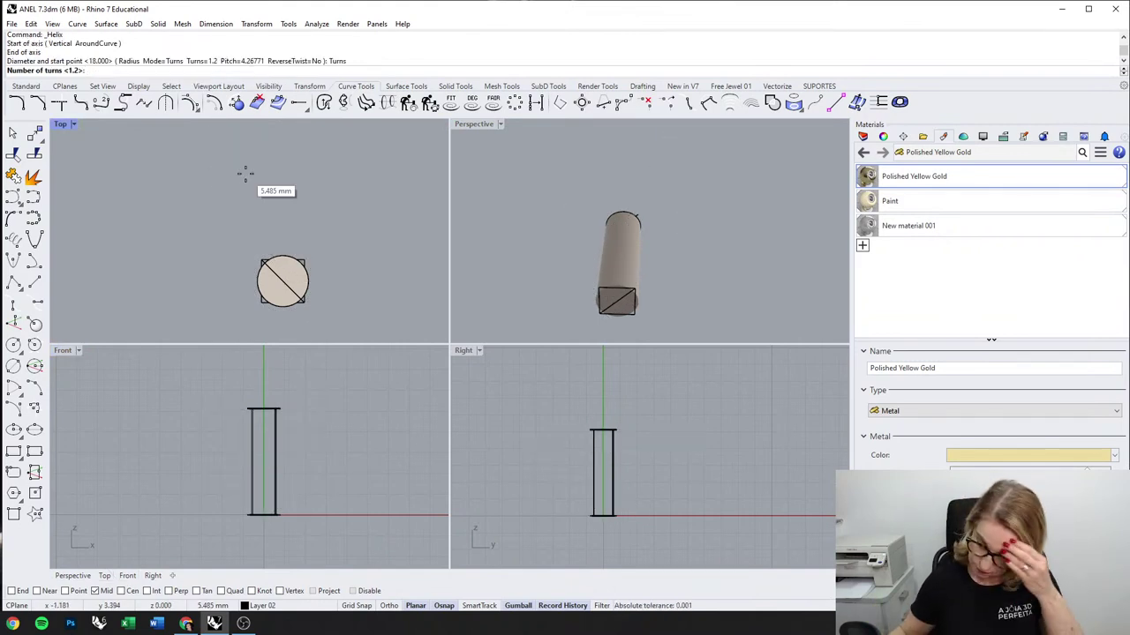
pyautogui.write('5')
pyautogui.press('Return')
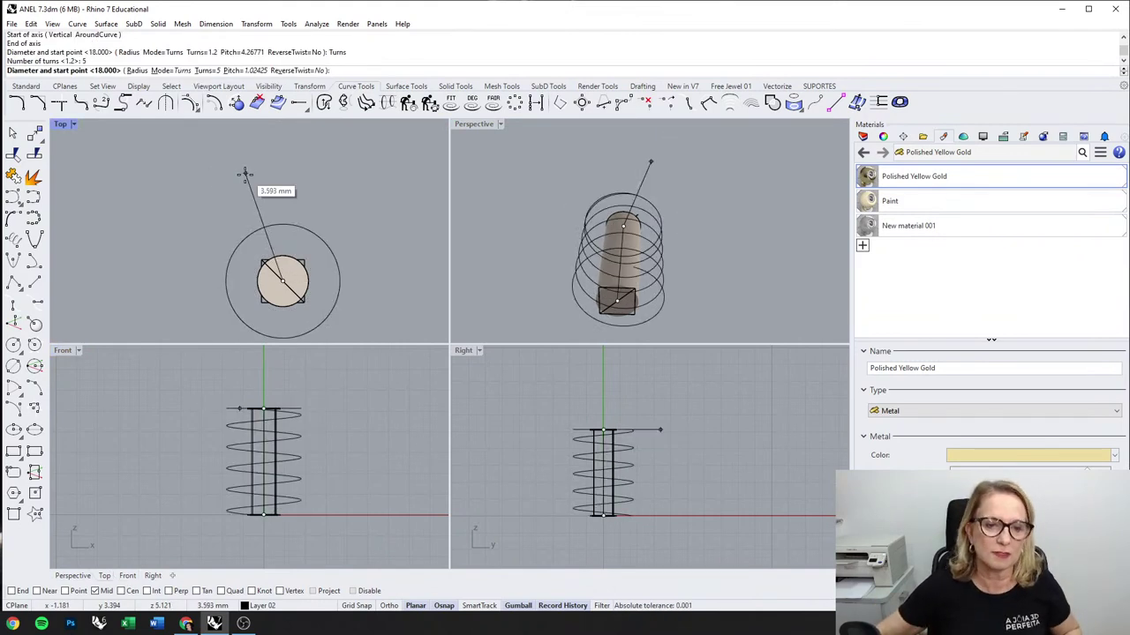
pyautogui.click(292, 418)
# Step: Scale the helix up evenly with the gumball until it slightly exceeds the cylinder's width, and shorten it vertically to the cylinder's height
pyautogui.scroll(2, 270, 427)
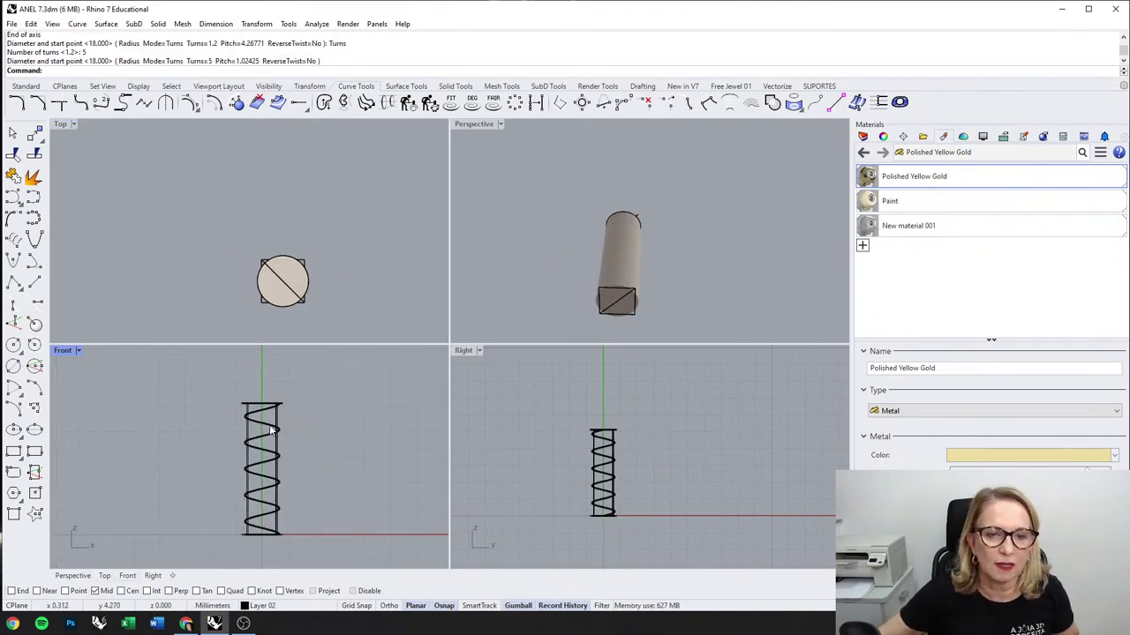
pyautogui.click(270, 428)
pyautogui.moveTo(685, 240); pyautogui.dragTo(710, 278, button='right')
pyautogui.scroll(2, 532, 486)
pyautogui.scroll(2, 395, 486)
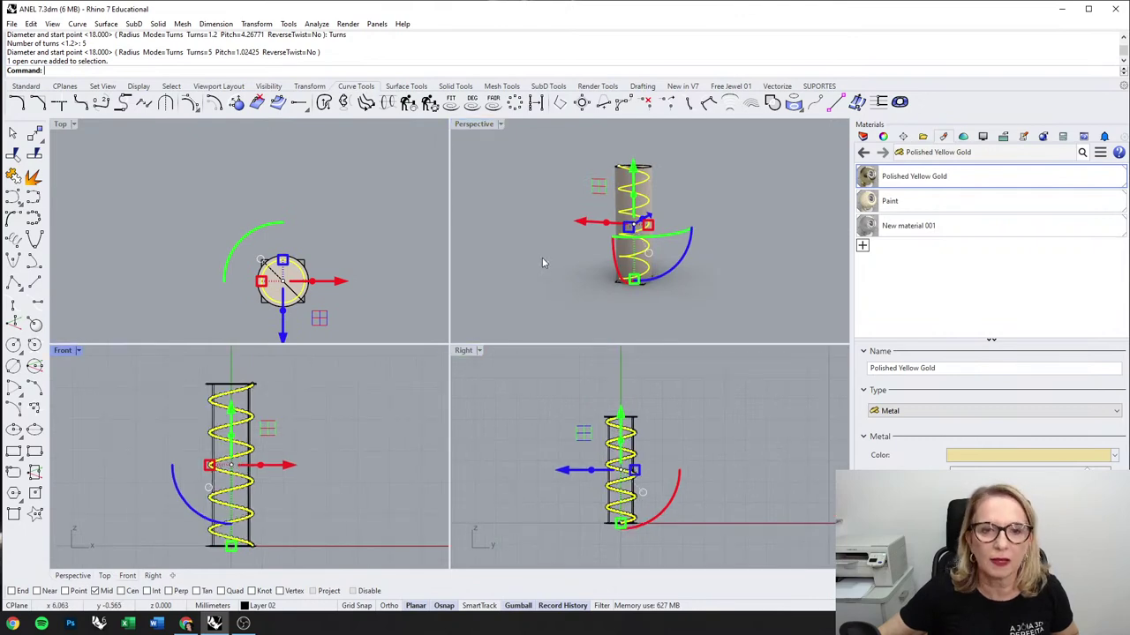
pyautogui.moveTo(563, 235); pyautogui.dragTo(572, 278, button='right')
pyautogui.scroll(4, 281, 293)
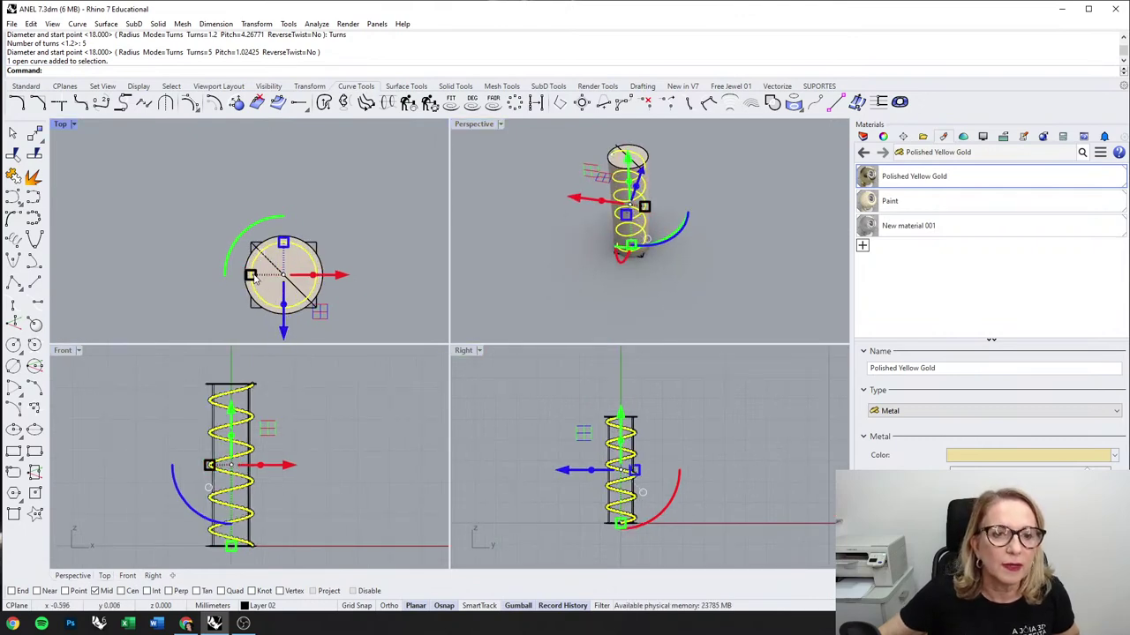
pyautogui.keyDown('shift'); pyautogui.moveTo(254, 276); pyautogui.dragTo(245, 276); pyautogui.keyUp('shift')
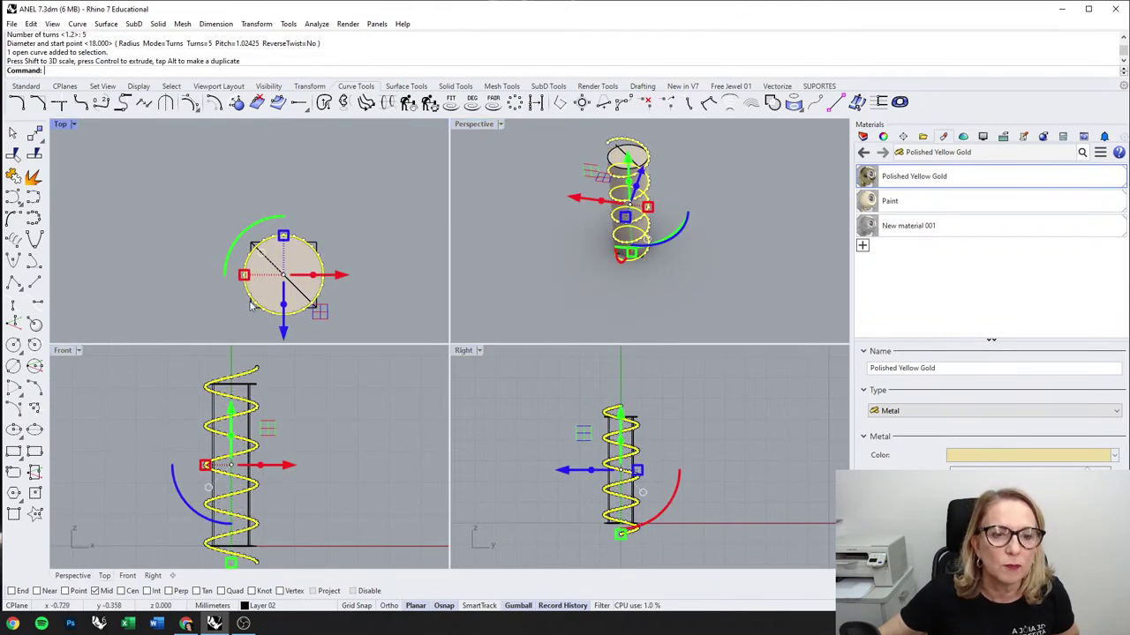
pyautogui.scroll(-4, 252, 360)
pyautogui.moveTo(239, 492); pyautogui.dragTo(238, 483)
# Step: Try a flat-capped pipe with a 0.3 mm diameter along the helix, and undo it
pyautogui.click(656, 189)
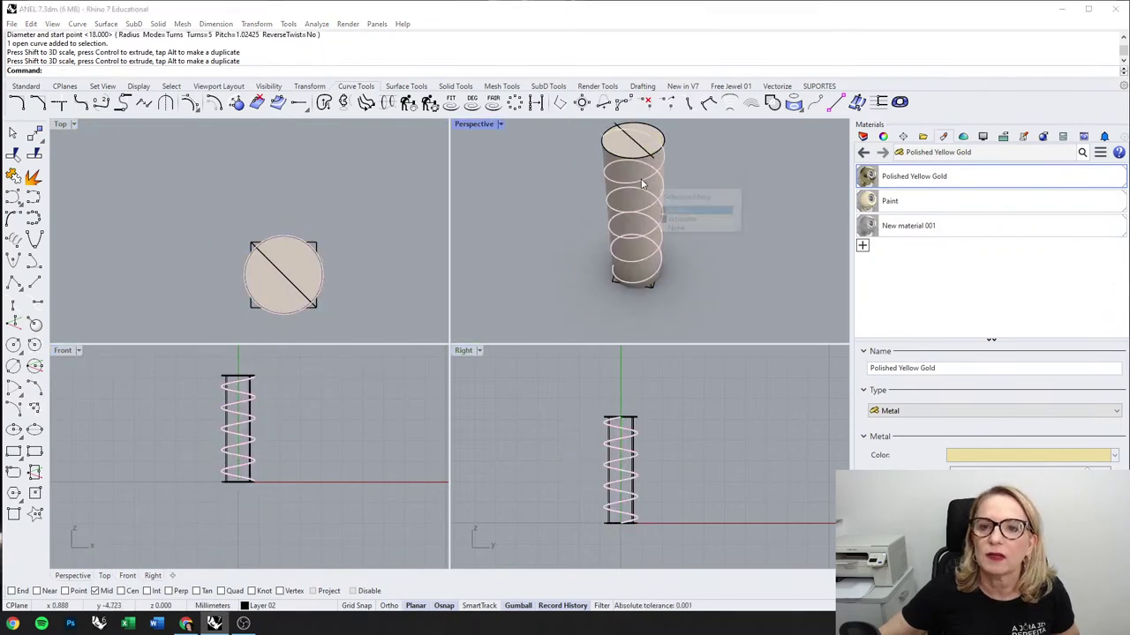
pyautogui.click(686, 212)
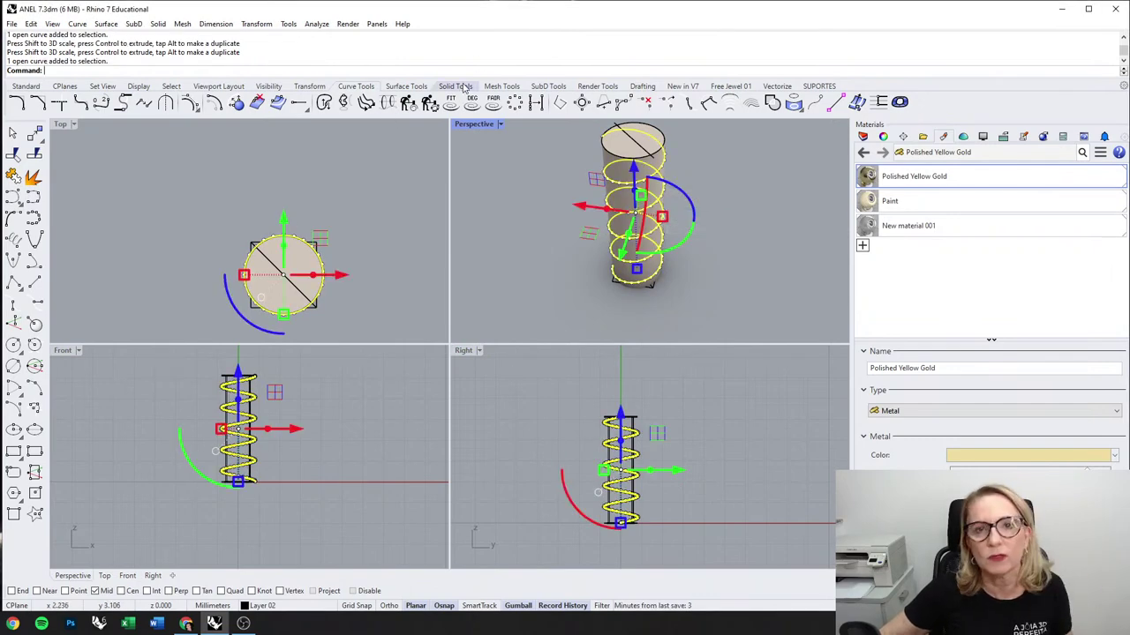
pyautogui.click(457, 86)
pyautogui.click(35, 324)
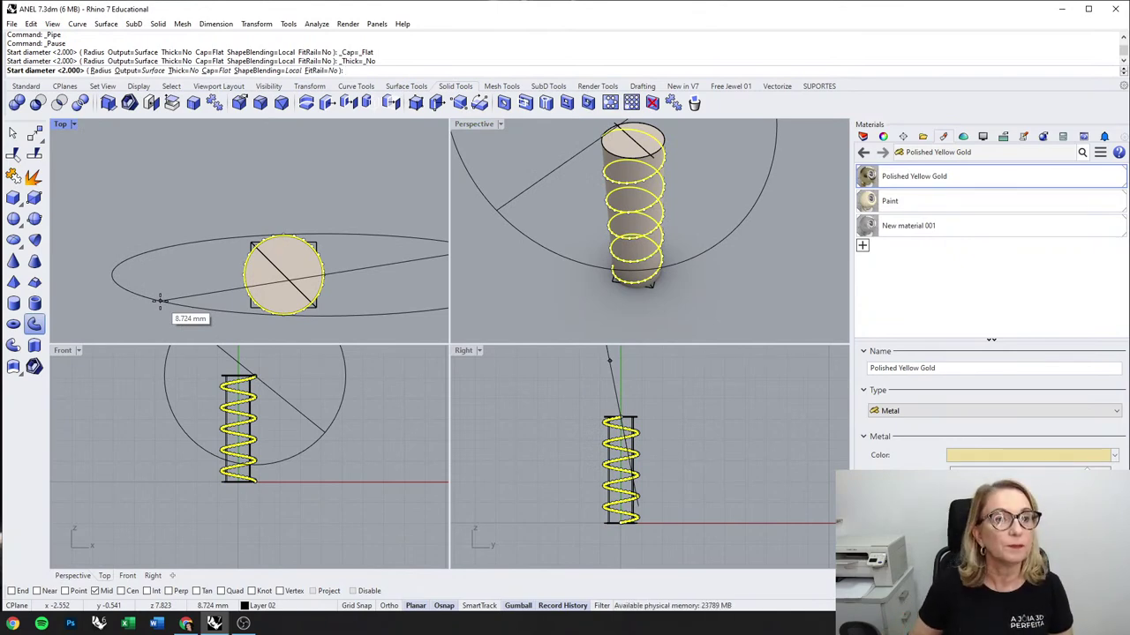
pyautogui.write('.3')
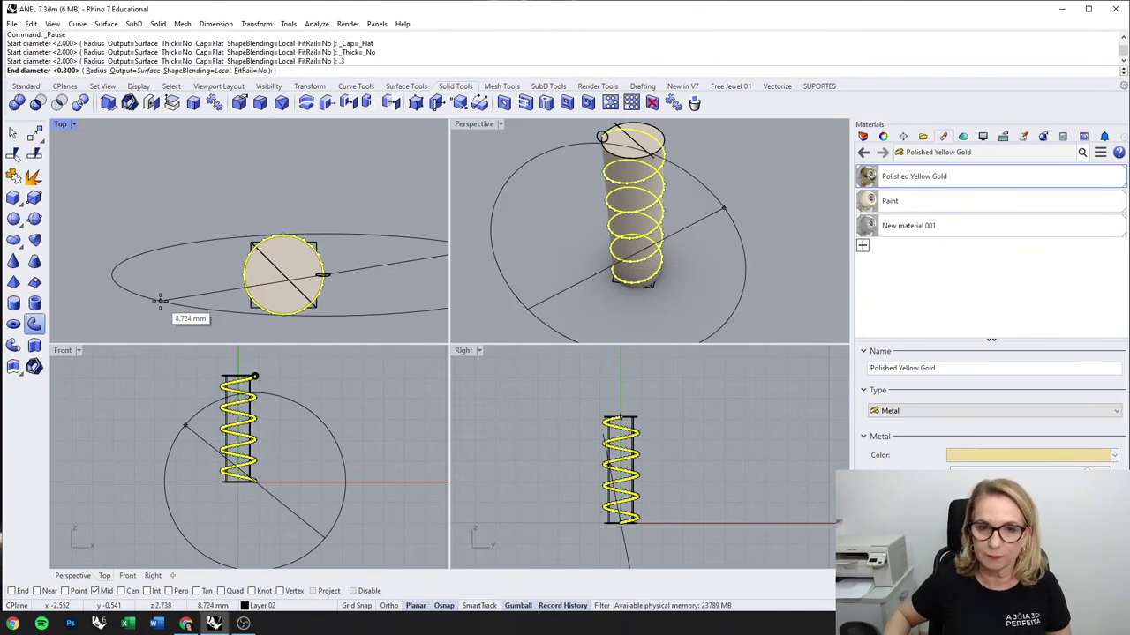
pyautogui.press('Return')
pyautogui.press('Return')
pyautogui.press('Return')
pyautogui.click(563, 323)
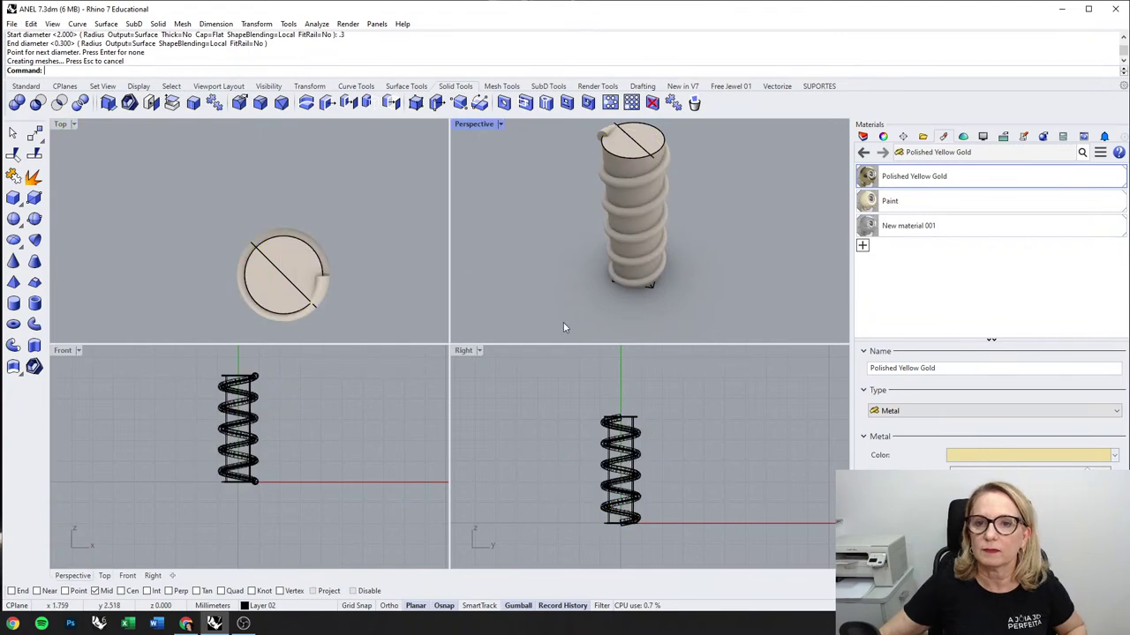
pyautogui.moveTo(563, 323); pyautogui.dragTo(546, 247, button='right')
pyautogui.hotkey('ctrl', 'z')
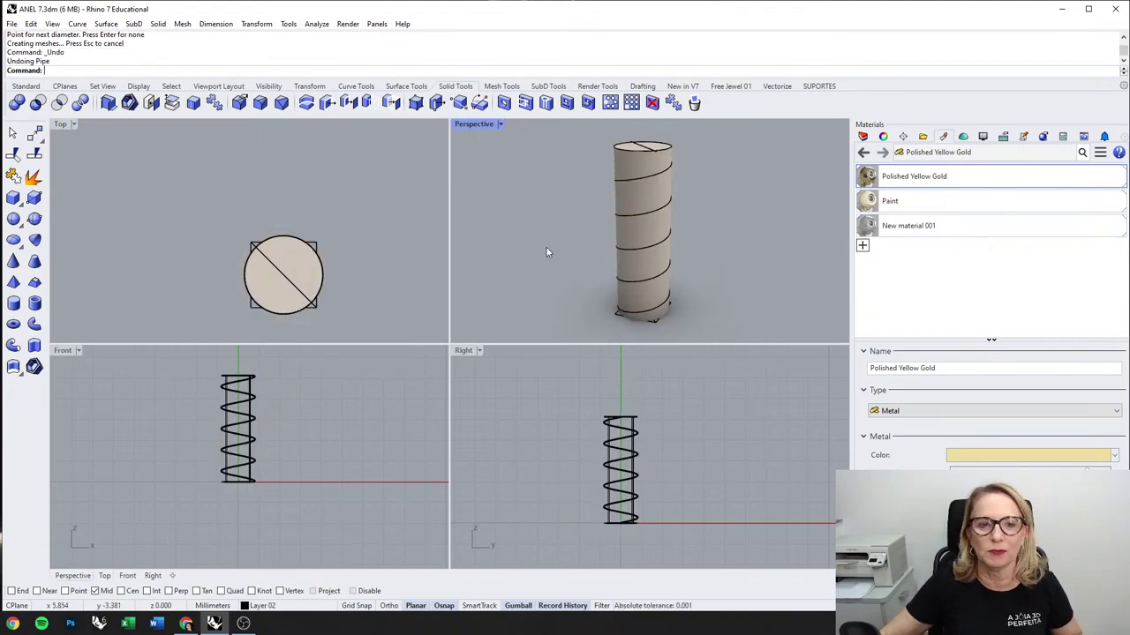
# Step: Scale the cylinder and helix down slightly, and pipe the helix with a constant 0.5 mm diameter
pyautogui.click(323, 279)
pyautogui.moveTo(247, 273); pyautogui.dragTo(248, 276)
pyautogui.click(680, 168)
pyautogui.click(34, 325)
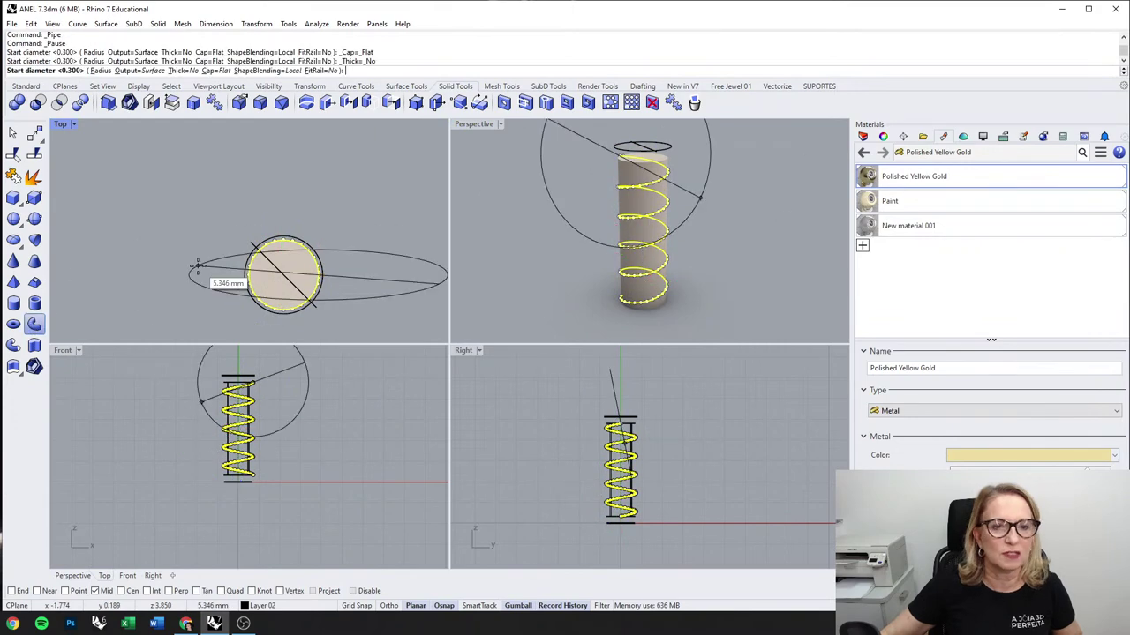
pyautogui.write('.5')
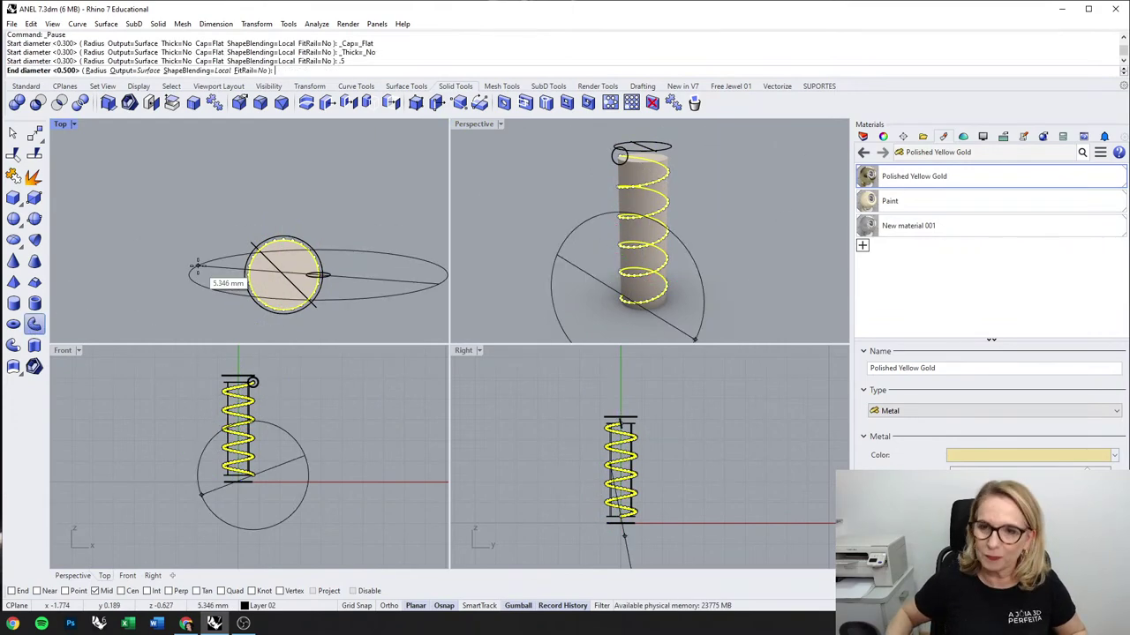
pyautogui.press('Return')
pyautogui.press('Return')
pyautogui.press('Return')
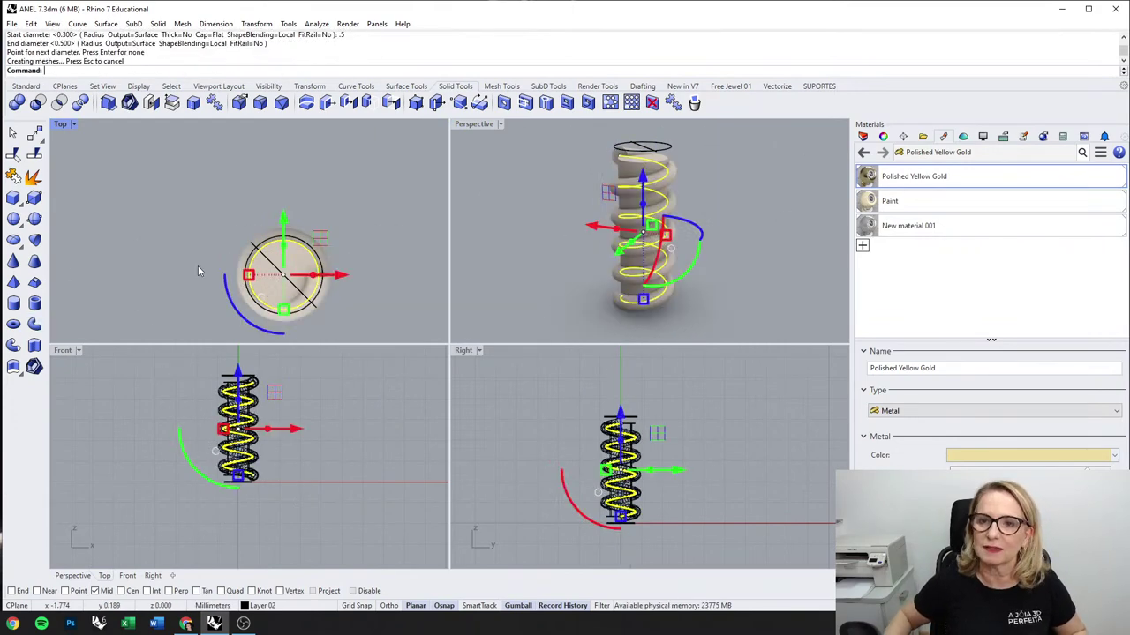
# Step: Subtract the helical pipe from the cylinder with Boolean Difference, keeping the cutting object, and delete the pipe
pyautogui.doubleClick(475, 123)
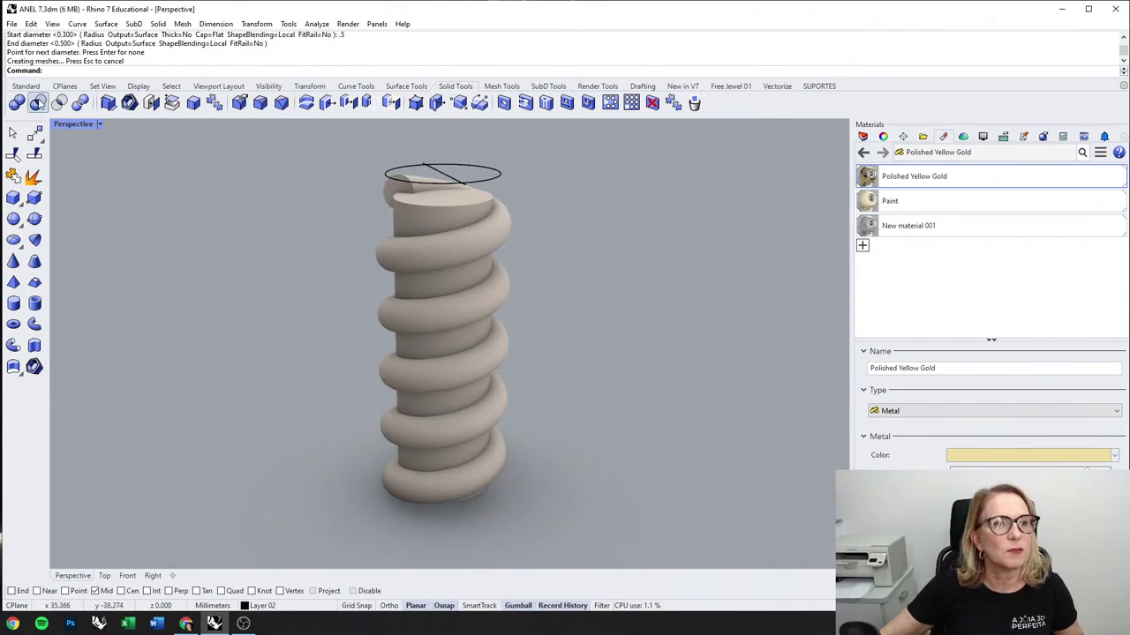
pyautogui.click(432, 216)
pyautogui.rightClick(434, 215)
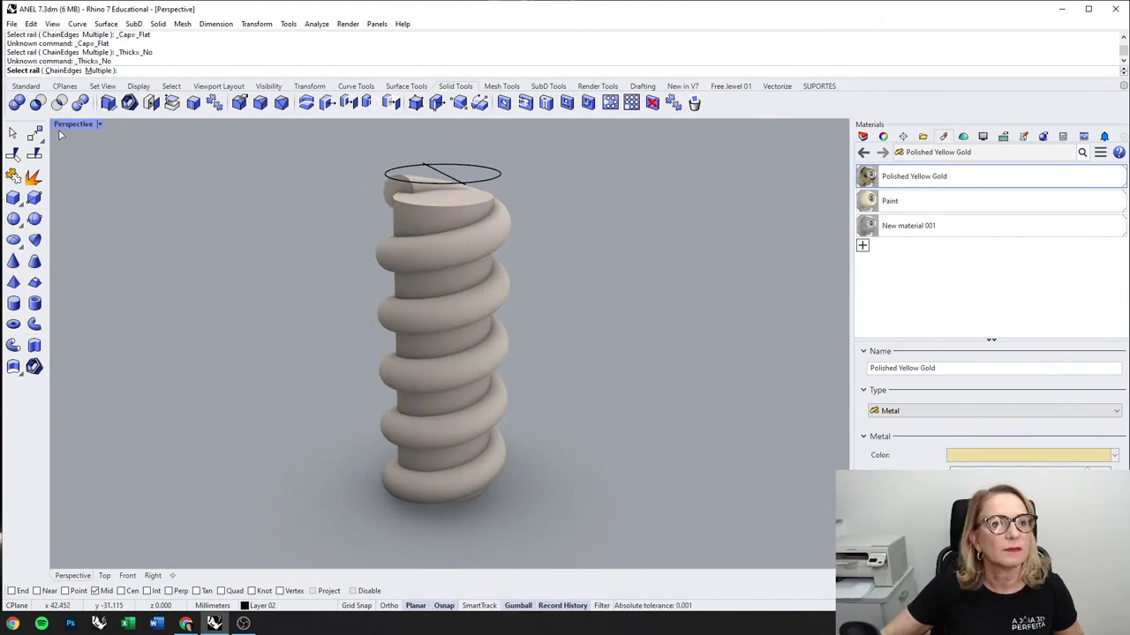
pyautogui.click(38, 103)
pyautogui.click(413, 218)
pyautogui.rightClick(412, 218)
pyautogui.click(419, 239)
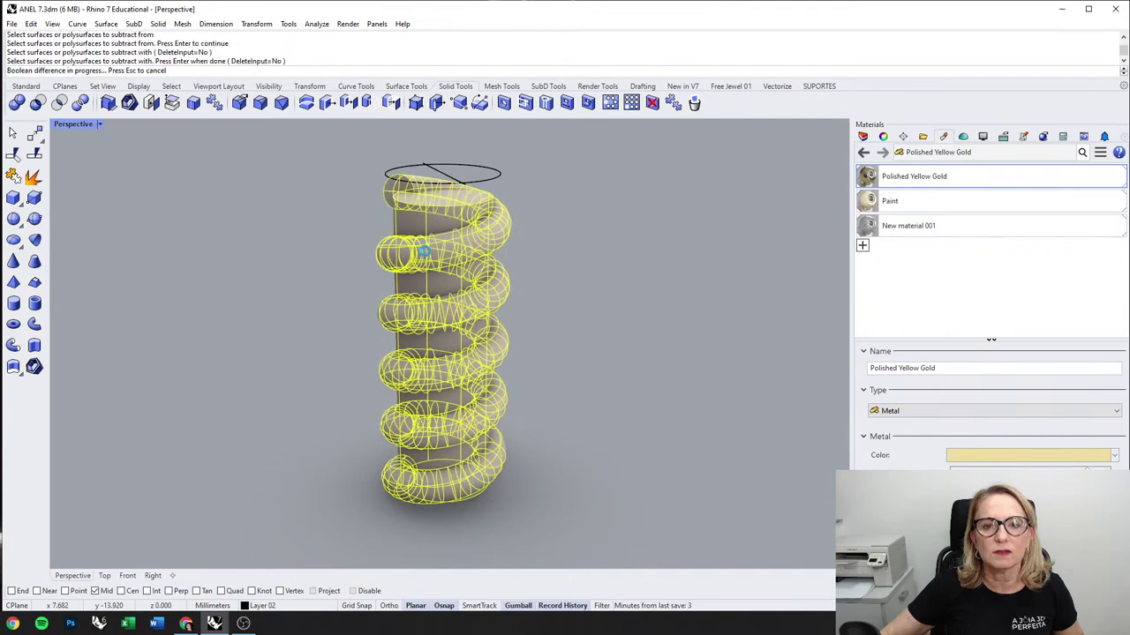
pyautogui.rightClick(423, 247)
pyautogui.click(487, 248)
pyautogui.press('Delete')
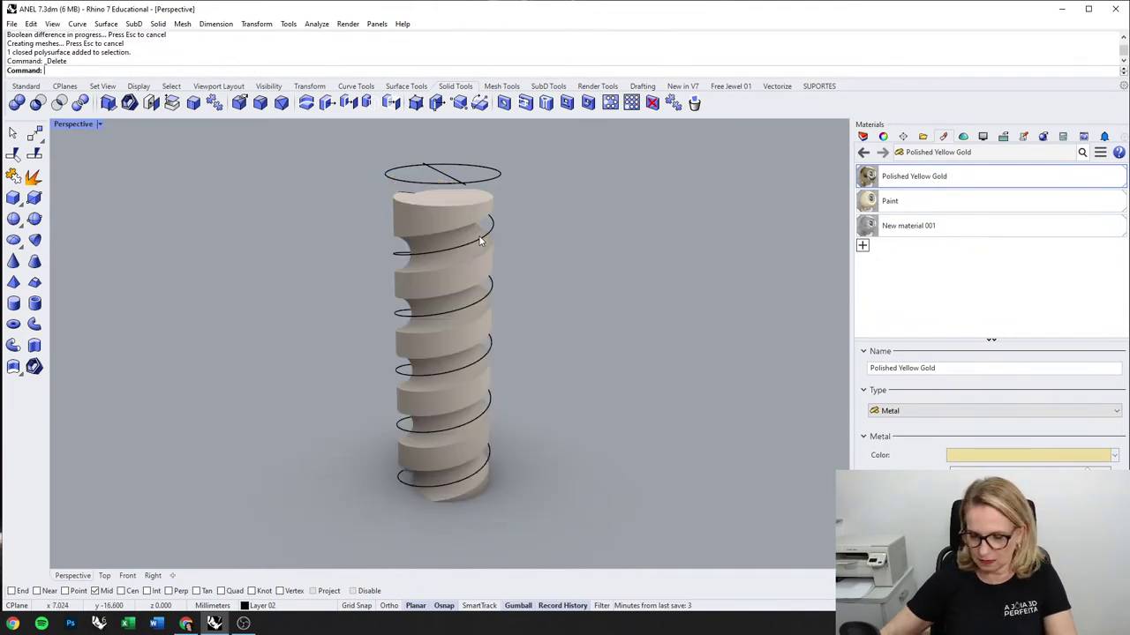
# Step: Set the Perspective view to rendered display and show all hidden ring parts around the threaded post
pyautogui.scroll(-3, 473, 280)
pyautogui.moveTo(473, 281); pyautogui.dragTo(400, 300, button='right')
pyautogui.middleClick(395, 288)
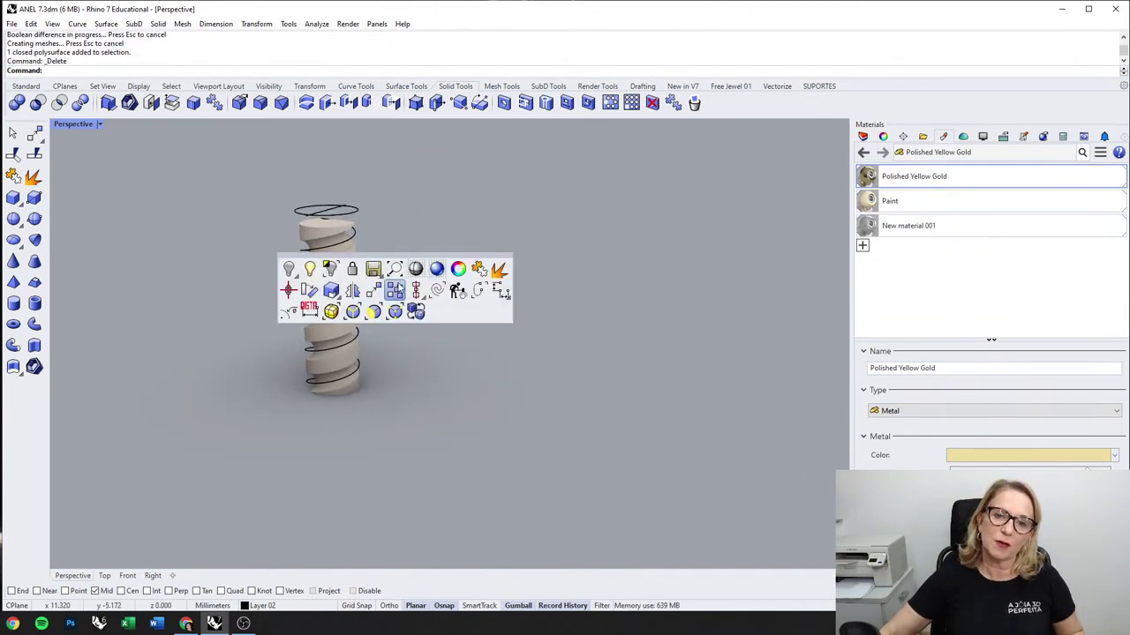
pyautogui.click(439, 268)
pyautogui.moveTo(346, 369); pyautogui.dragTo(426, 339, button='right')
pyautogui.middleClick(410, 330)
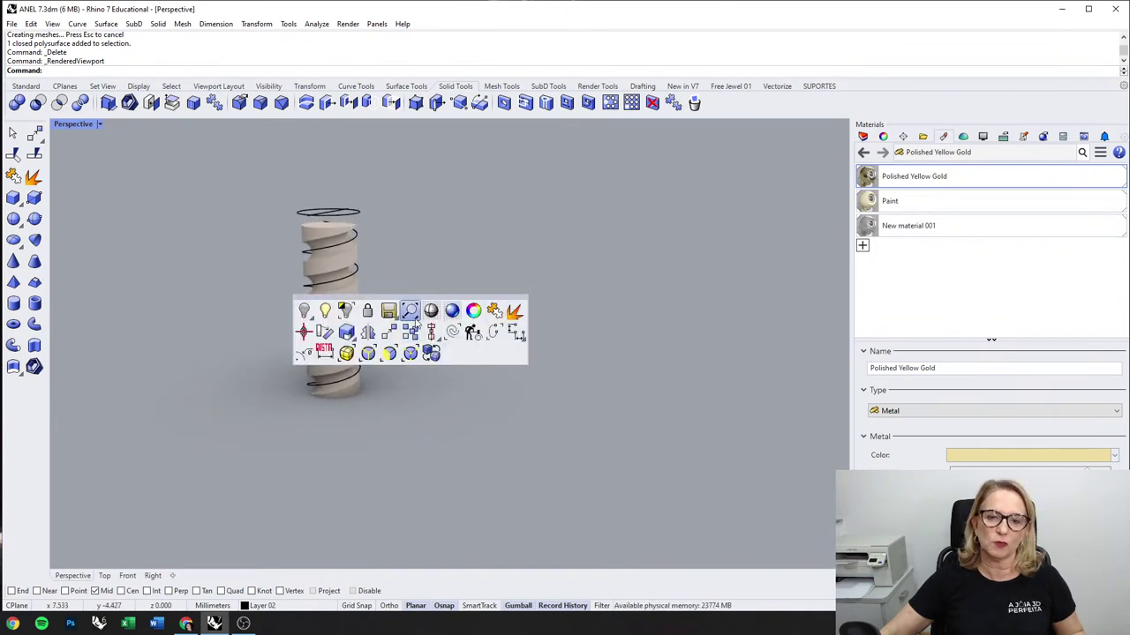
pyautogui.middleClick(517, 247)
pyautogui.click(431, 227)
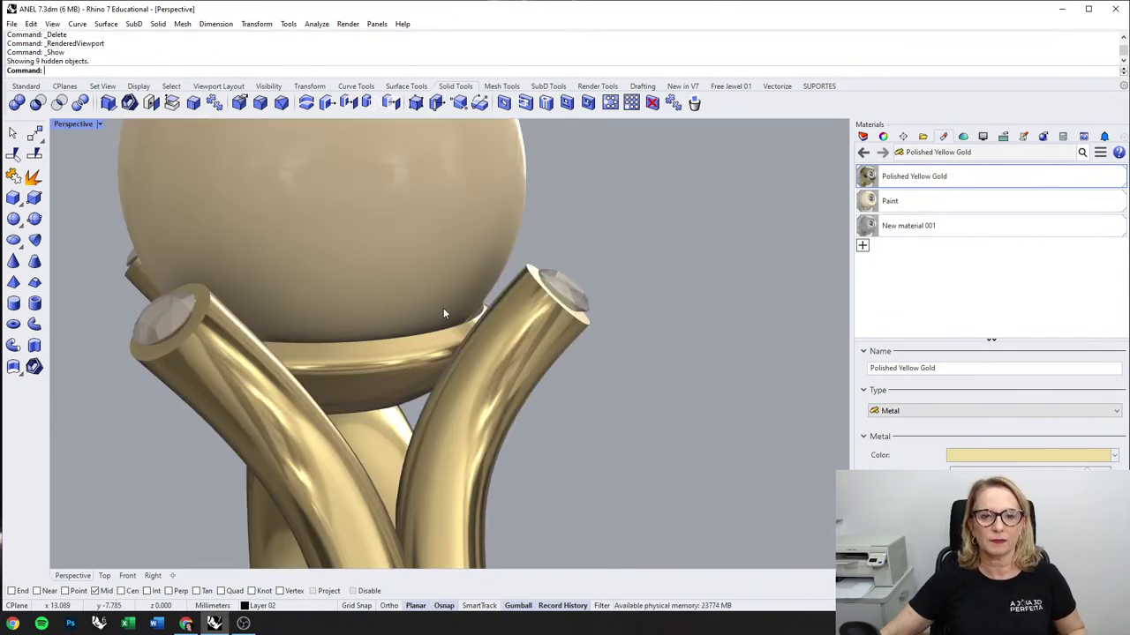
# Step: Move the pearl aside to examine the threaded post in the cup, and undo the move
pyautogui.scroll(-3, 443, 308)
pyautogui.click(415, 269)
pyautogui.moveTo(297, 261); pyautogui.dragTo(413, 246)
pyautogui.moveTo(356, 324); pyautogui.dragTo(381, 351, button='right')
pyautogui.scroll(6, 369, 291)
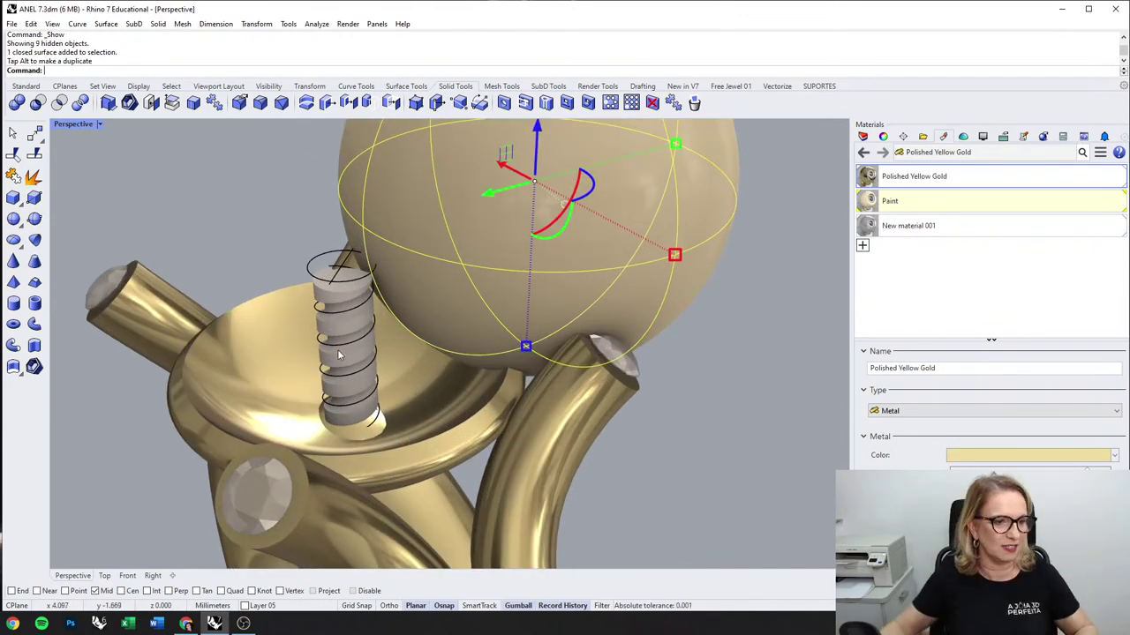
pyautogui.moveTo(338, 355); pyautogui.dragTo(351, 314, button='right')
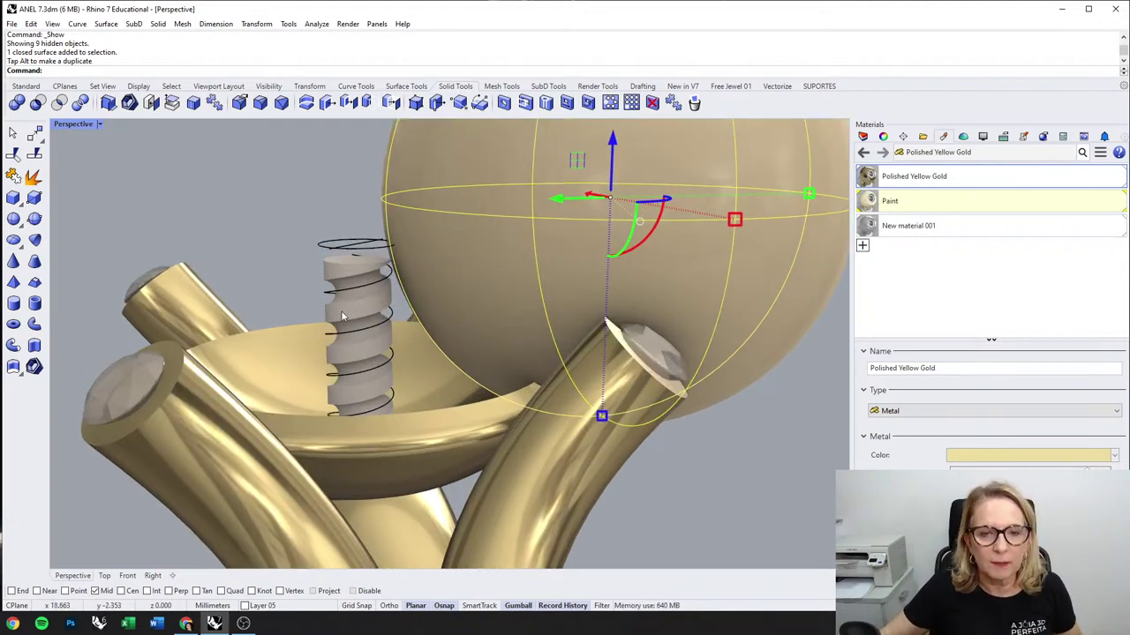
pyautogui.hotkey('ctrl', 'z')
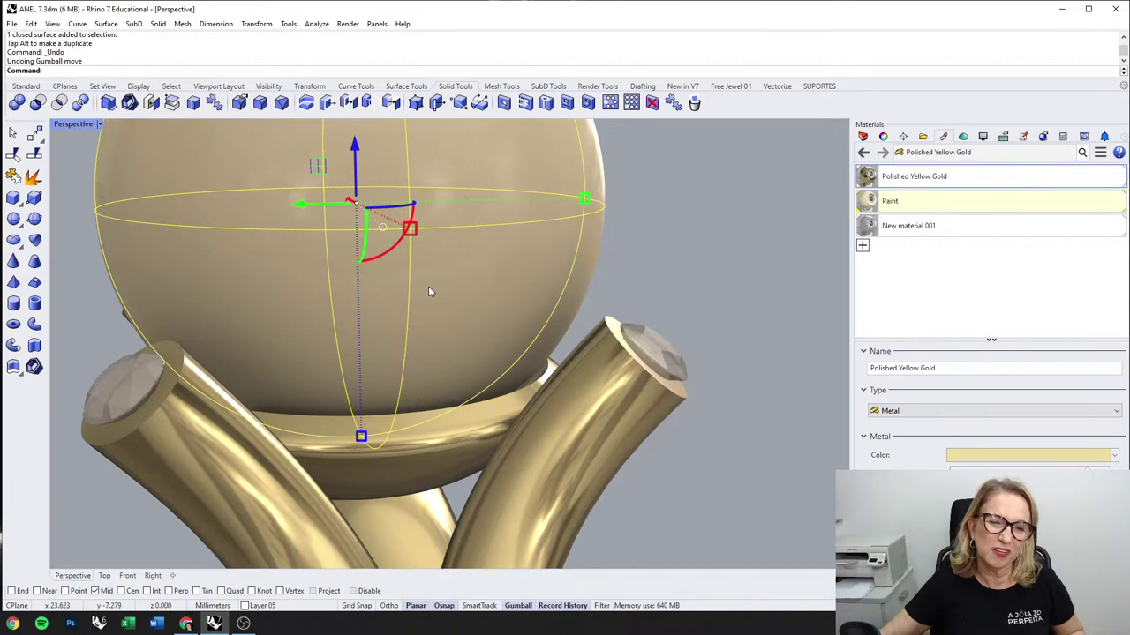
# Step: Return to the four-viewport layout, deselect the pearl, and save the ring model
pyautogui.scroll(-5, 430, 291)
pyautogui.doubleClick(70, 124)
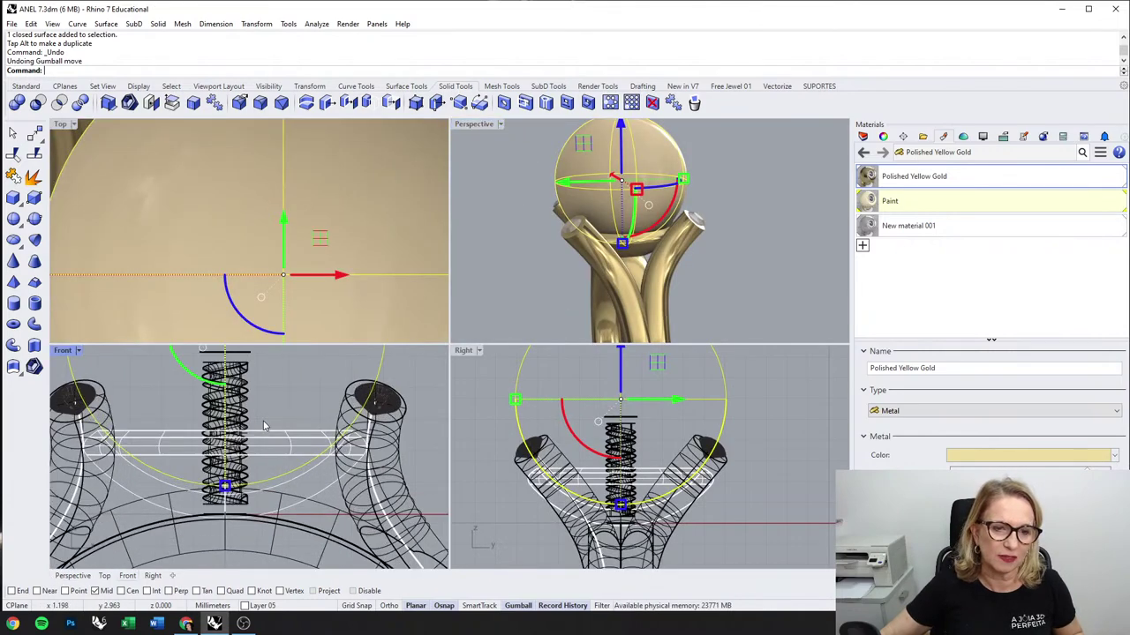
pyautogui.moveTo(524, 285); pyautogui.dragTo(732, 201, button='right')
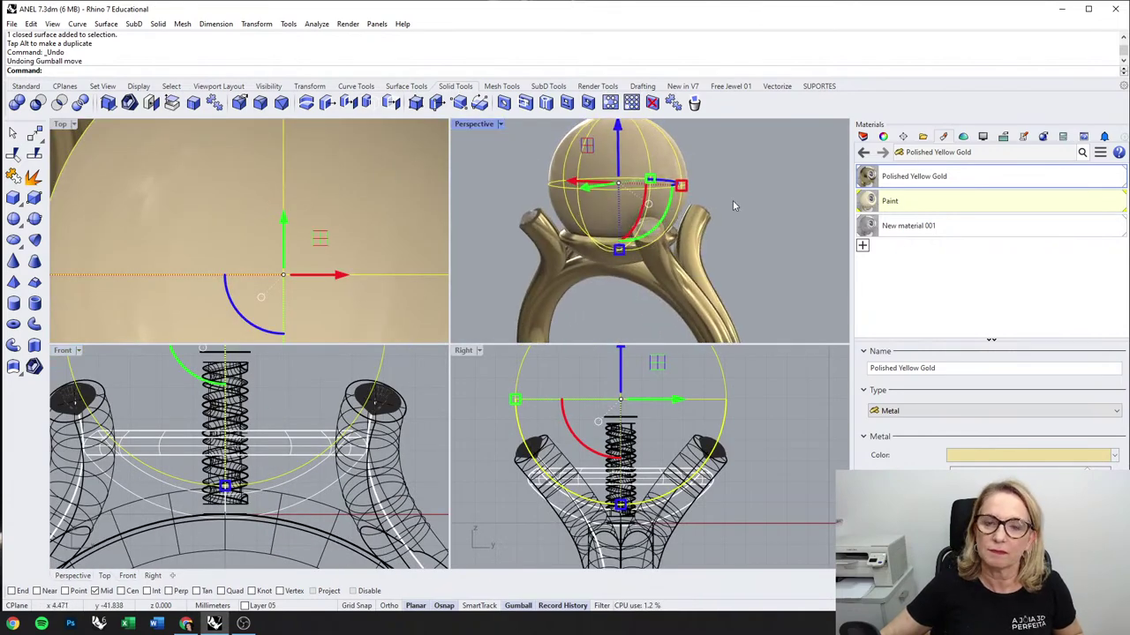
pyautogui.click(755, 187)
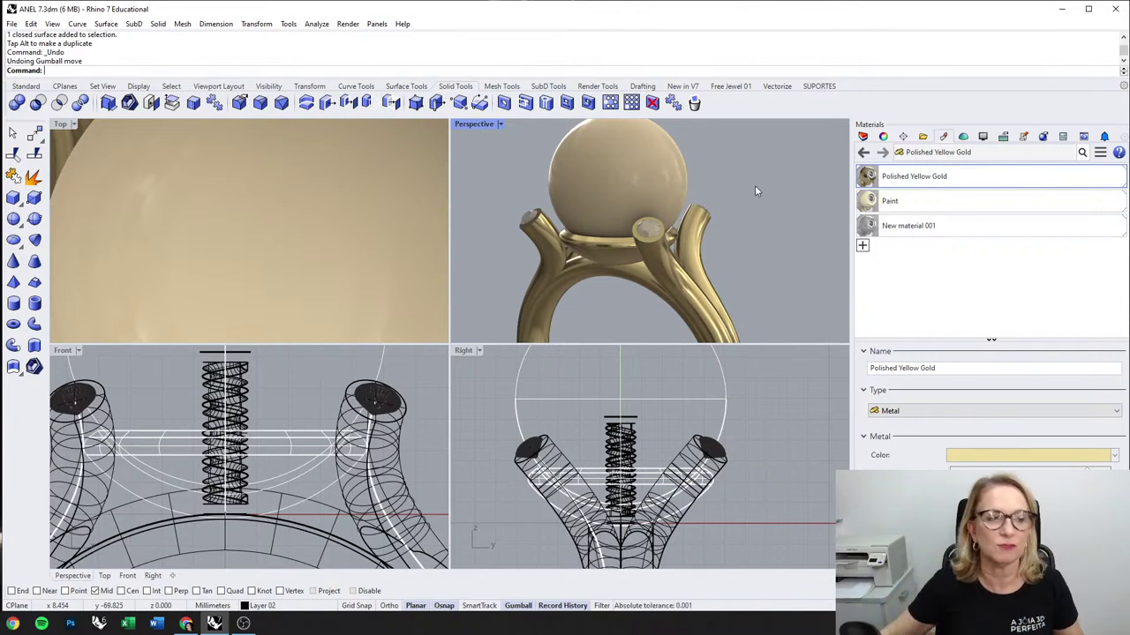
pyautogui.scroll(-8, 749, 221)
pyautogui.moveTo(747, 221); pyautogui.dragTo(721, 259, button='right')
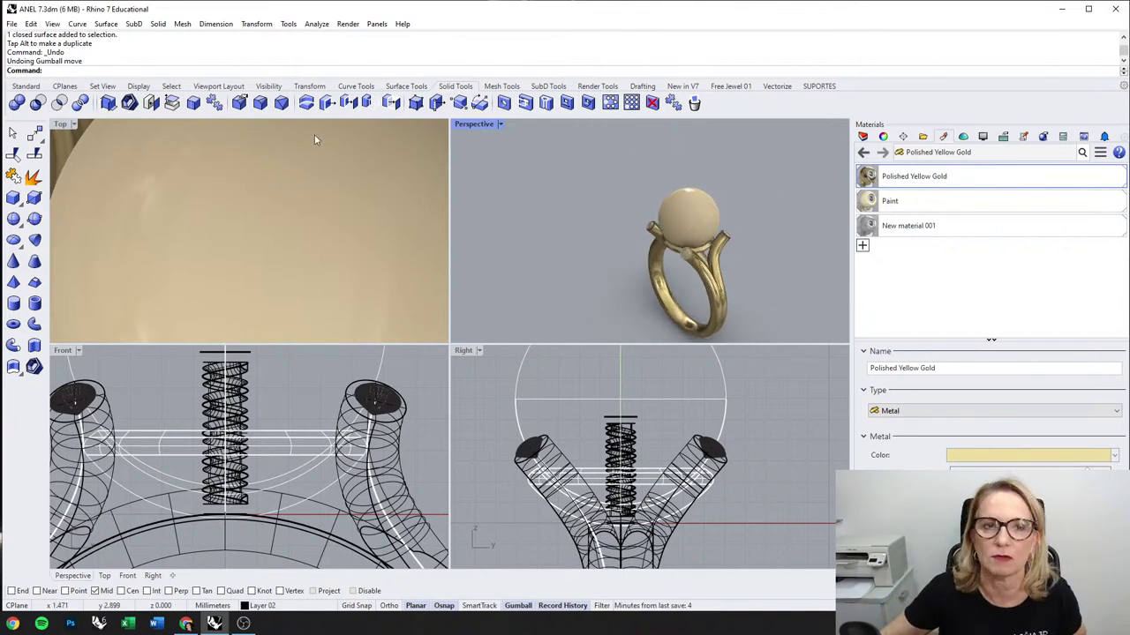
pyautogui.click(12, 23)
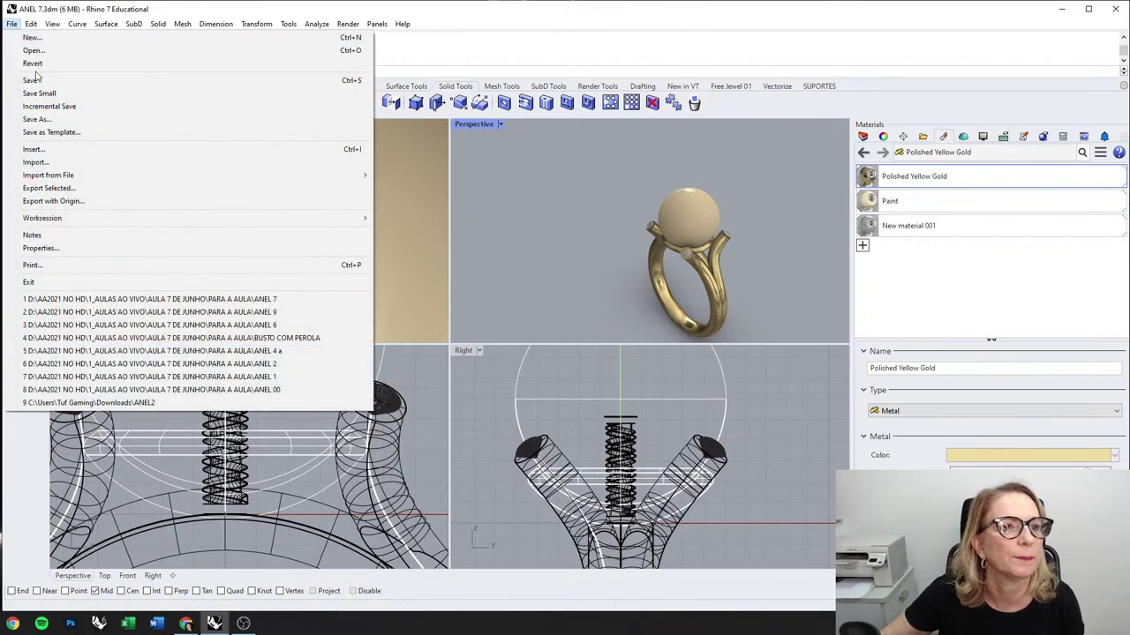
pyautogui.click(34, 81)
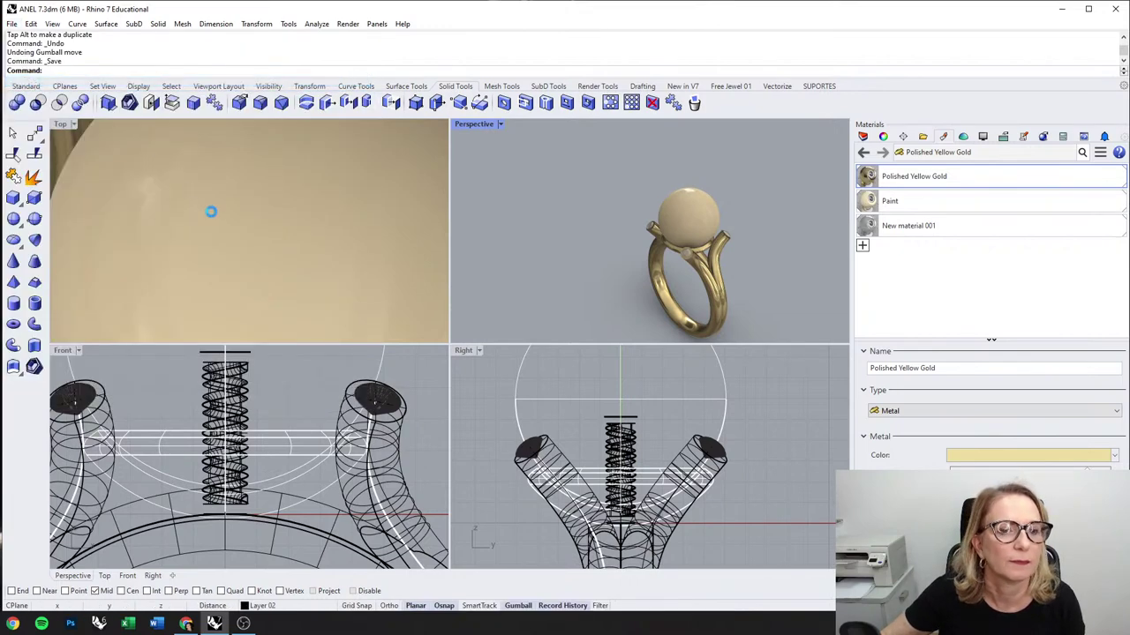
# Step: Hide the pearl and examine how the threaded post sits in the cup
pyautogui.click(694, 254)
pyautogui.middleClick(694, 254)
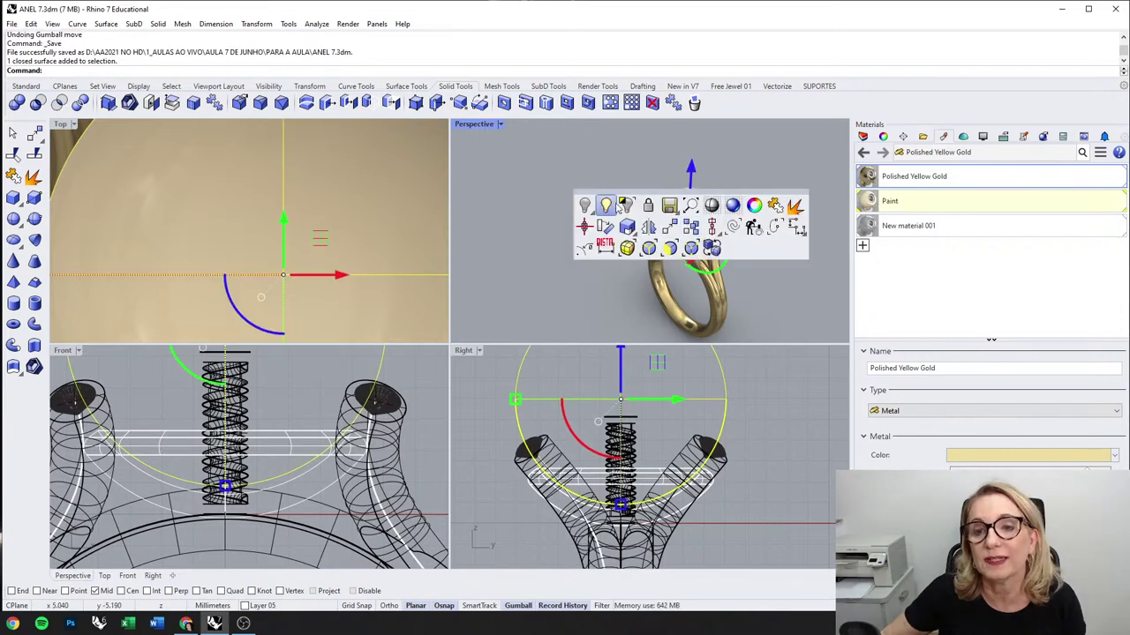
pyautogui.click(610, 211)
pyautogui.scroll(5, 704, 257)
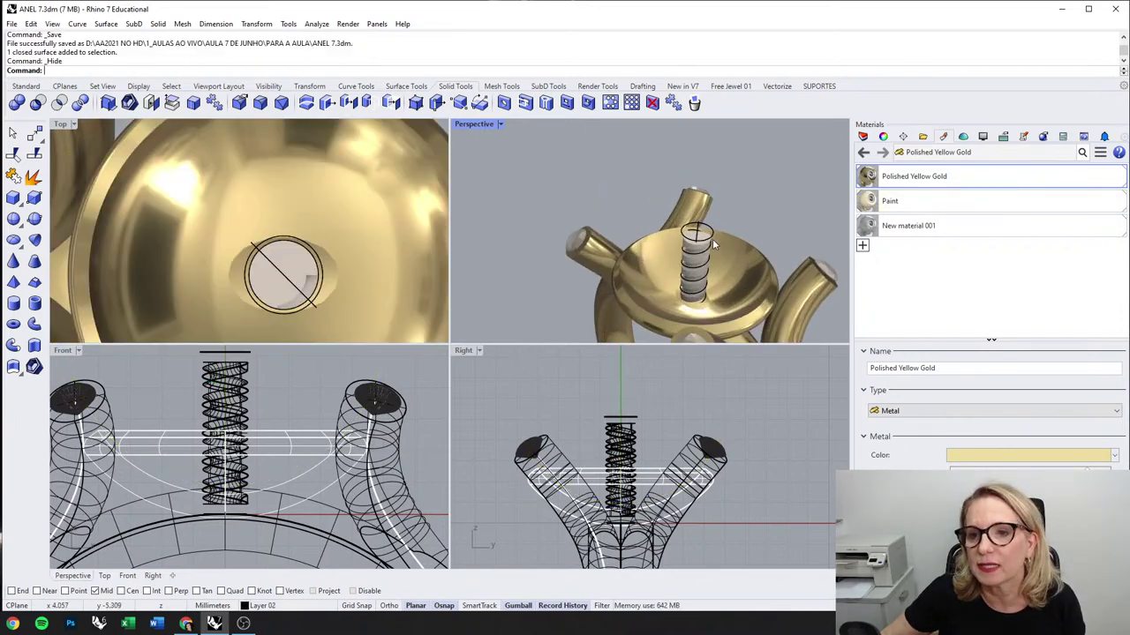
pyautogui.scroll(6, 712, 240)
pyautogui.moveTo(708, 263); pyautogui.dragTo(682, 223, button='right')
pyautogui.scroll(-4, 629, 158)
pyautogui.moveTo(630, 188)
pyautogui.mouseDown(button='right')
pyautogui.moveTo(654, 210)
pyautogui.moveTo(624, 193)
pyautogui.mouseUp(button='right')
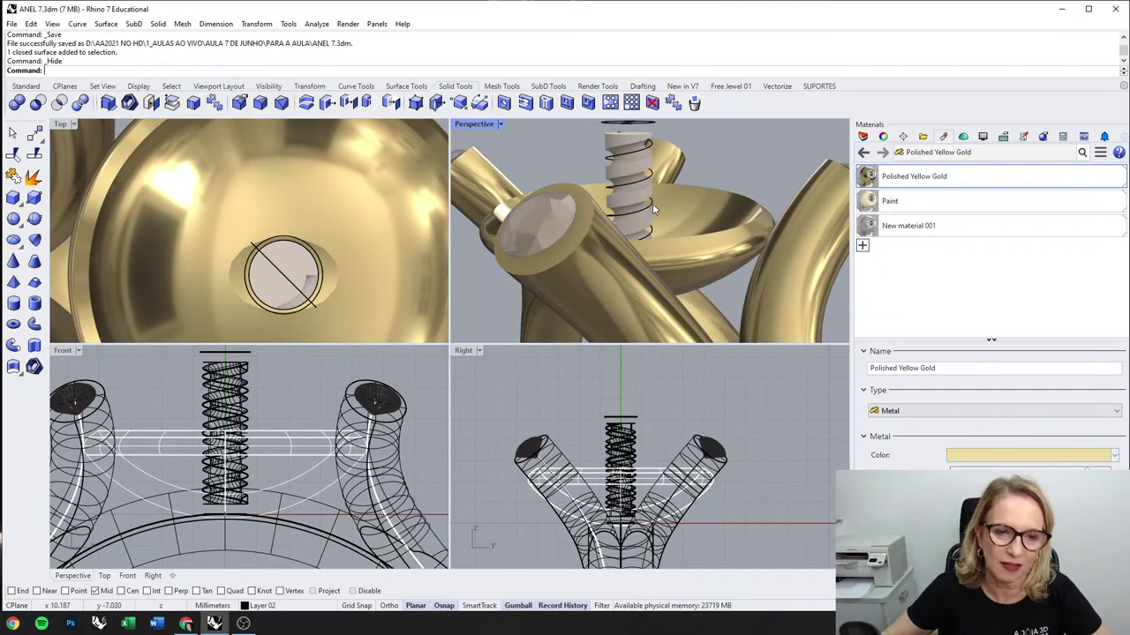
# Step: Apply rendered display to the Perspective view and show the hidden pearl
pyautogui.scroll(-3, 662, 181)
pyautogui.middleClick(666, 176)
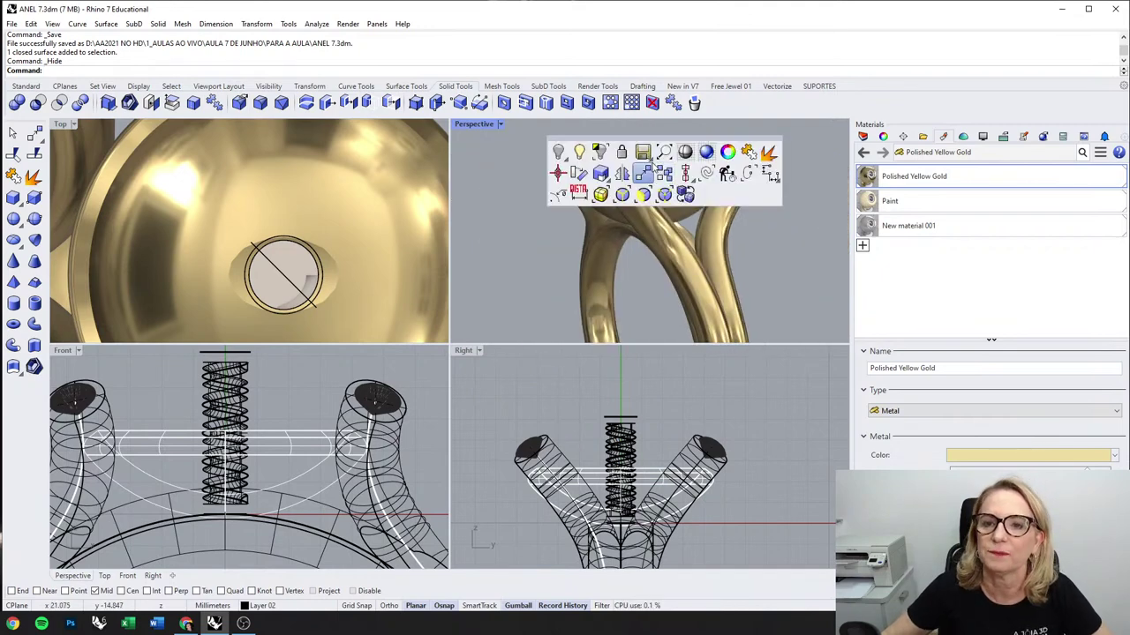
pyautogui.click(706, 150)
pyautogui.middleClick(678, 196)
pyautogui.click(589, 173)
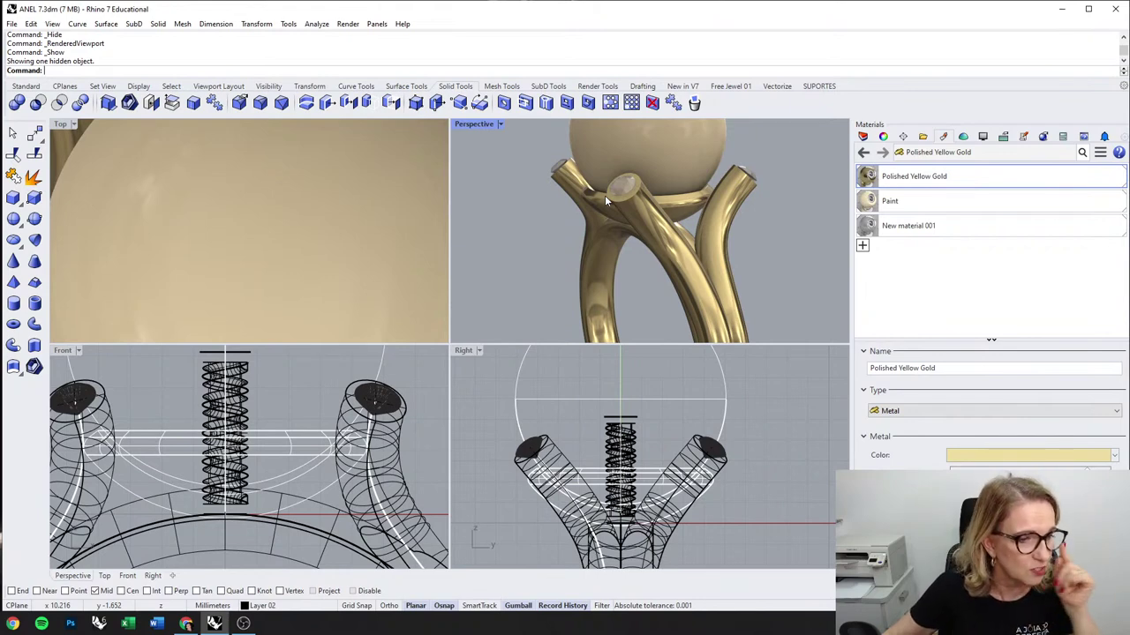
# Step: Hide the pearl once more to examine the post from above, and show the pearl again
pyautogui.click(656, 159)
pyautogui.middleClick(673, 164)
pyautogui.click(567, 144)
pyautogui.scroll(-7, 585, 265)
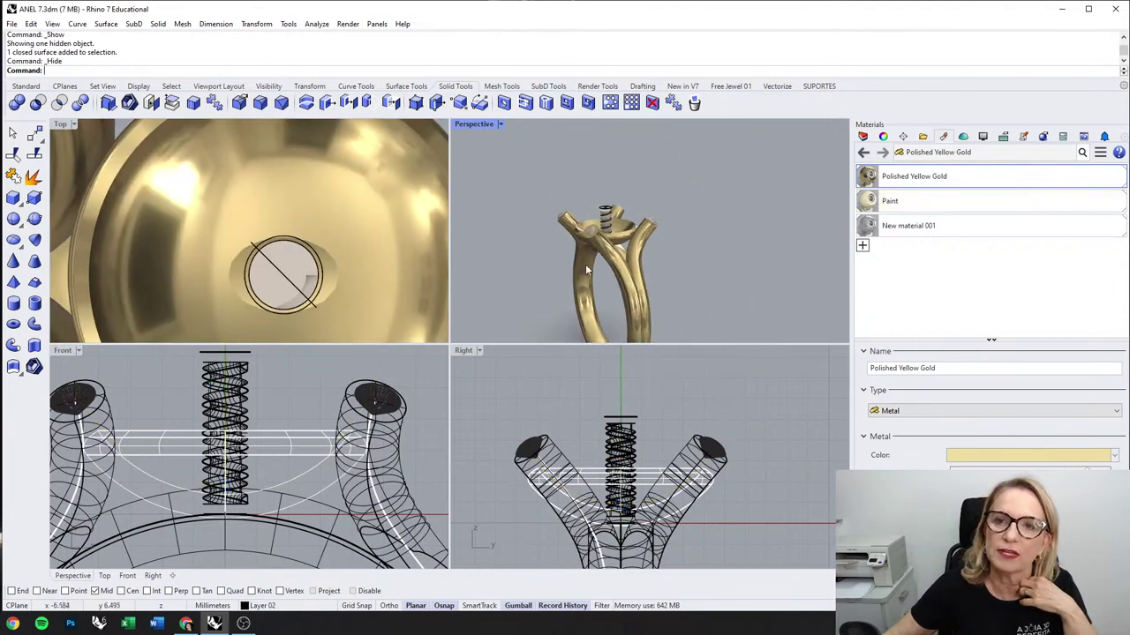
pyautogui.moveTo(586, 269); pyautogui.dragTo(597, 296, button='right')
pyautogui.scroll(11, 611, 214)
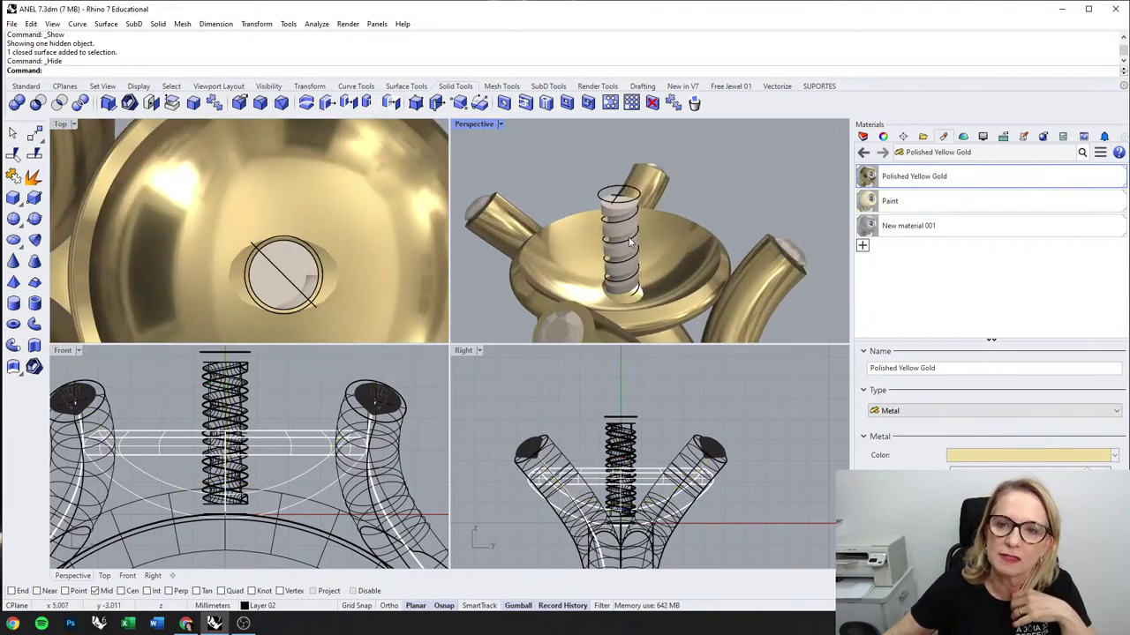
pyautogui.middleClick(619, 195)
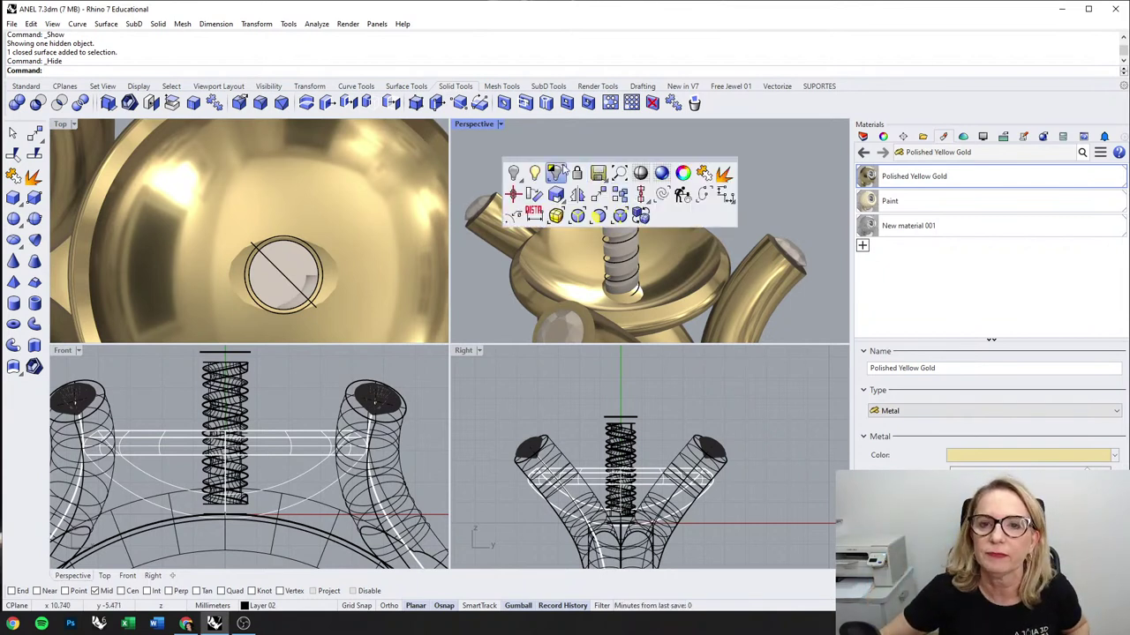
pyautogui.click(556, 173)
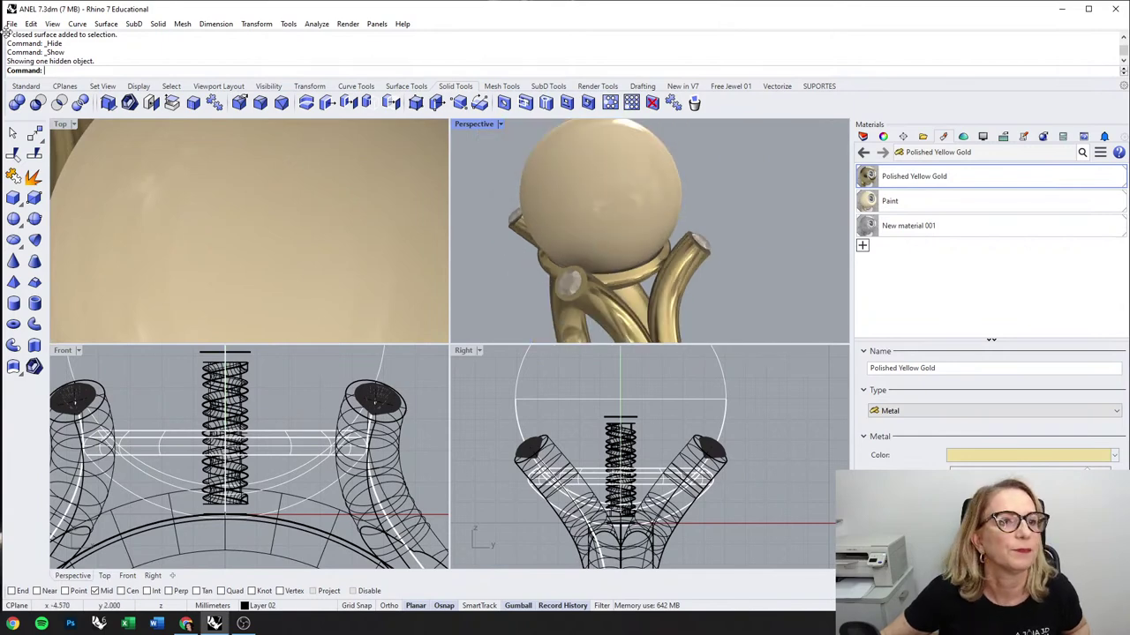
pyautogui.click(12, 24)
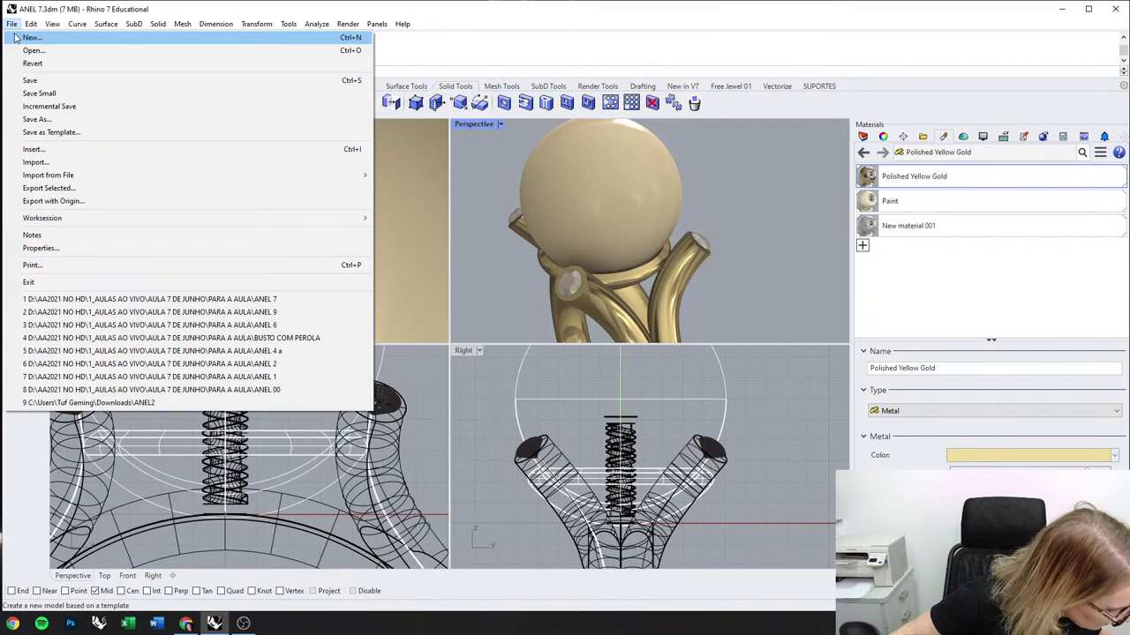
pyautogui.click(484, 197)
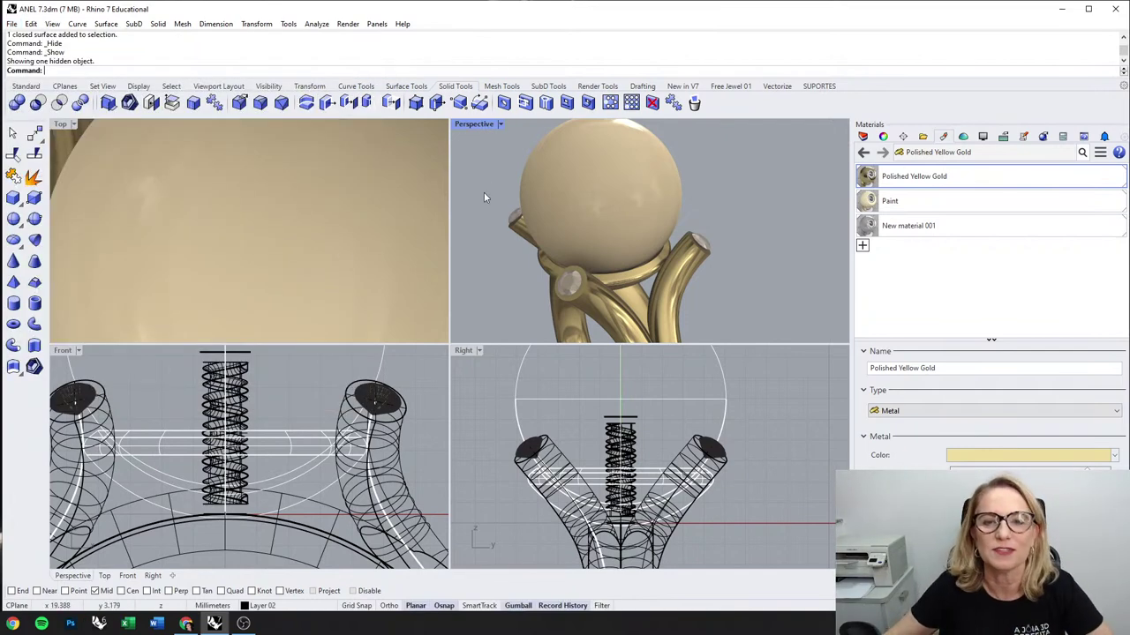
# Step: Delete the ring bands, the stones at the prong tips, the cup and the threaded post, keeping only the pearl
pyautogui.scroll(-5, 254, 372)
pyautogui.moveTo(178, 499); pyautogui.dragTo(175, 499)
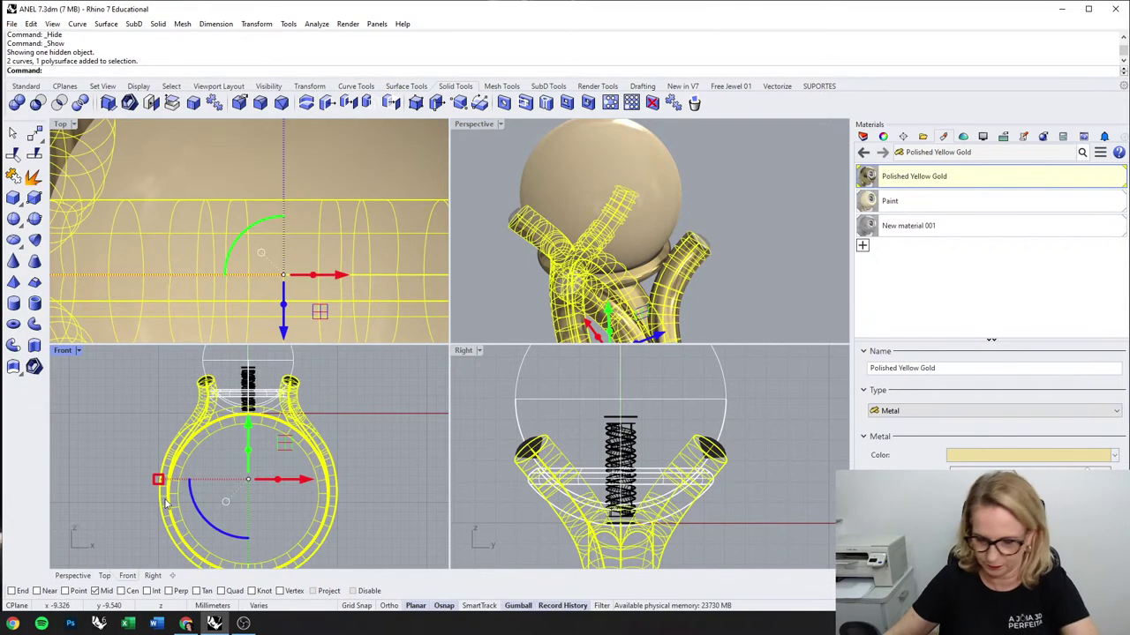
pyautogui.press('Delete')
pyautogui.click(704, 246)
pyautogui.press('Delete')
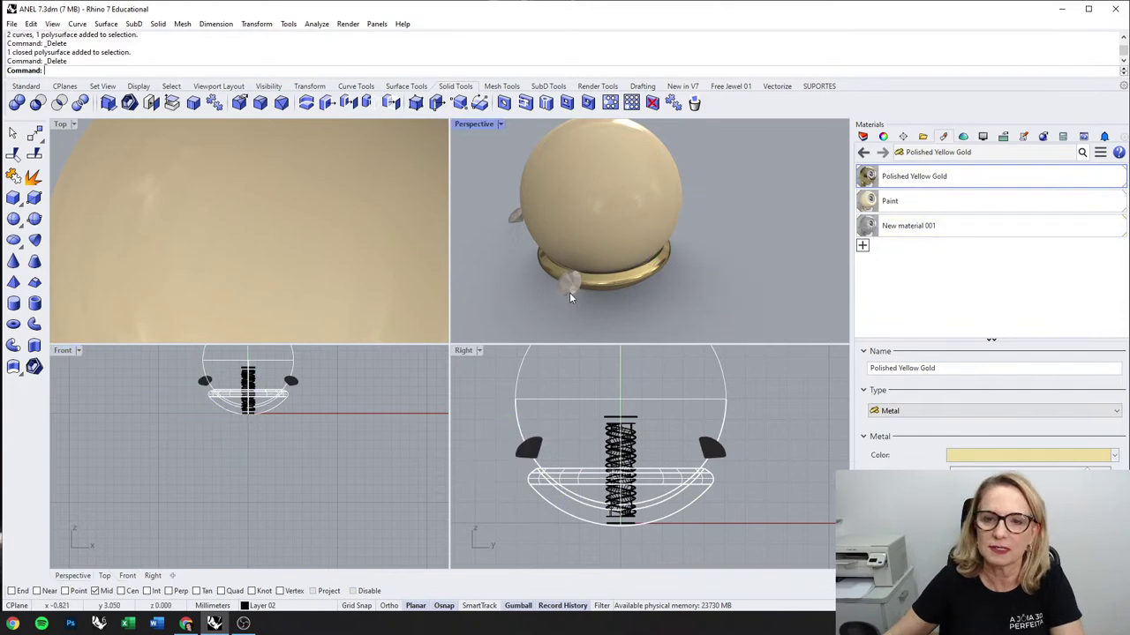
pyautogui.click(572, 284)
pyautogui.press('Delete')
pyautogui.click(515, 219)
pyautogui.press('Delete')
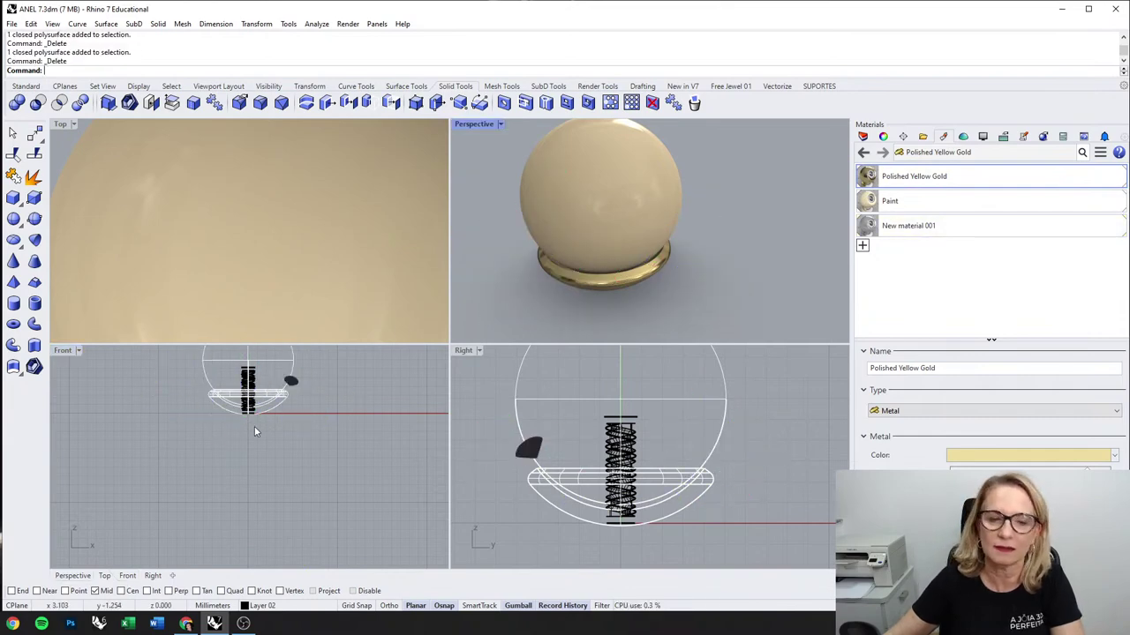
pyautogui.click(333, 422)
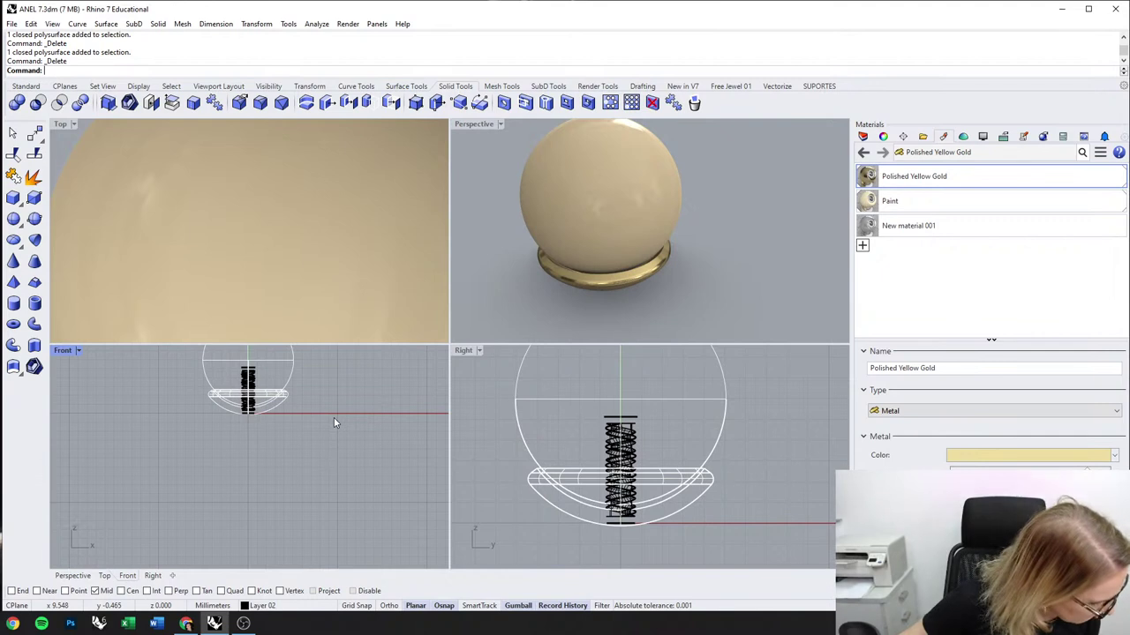
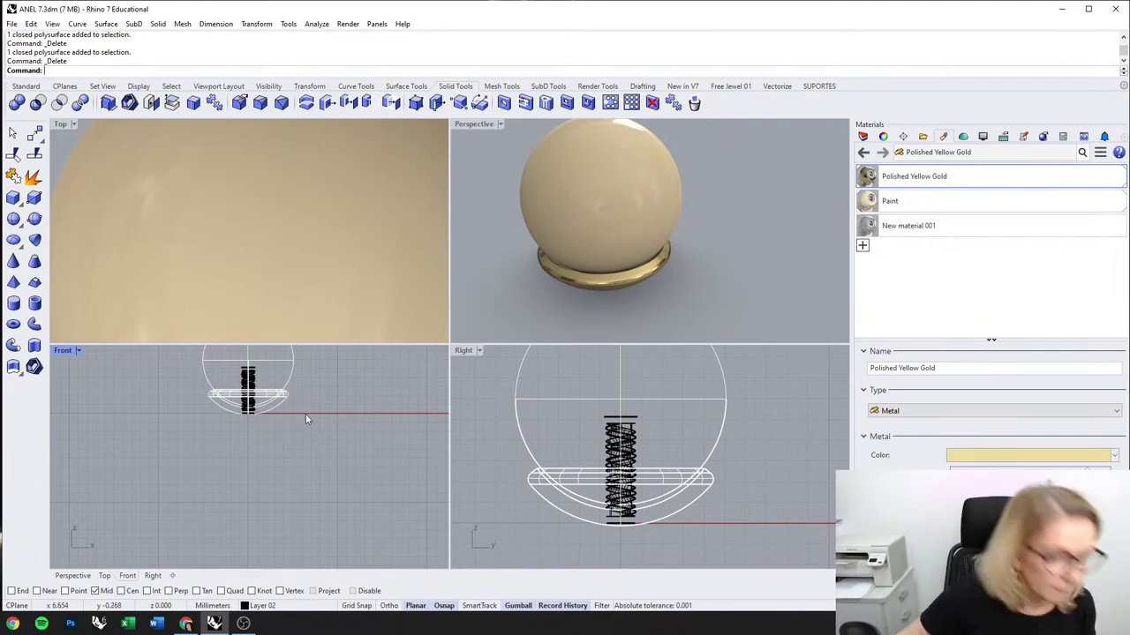
pyautogui.moveTo(70, 364); pyautogui.dragTo(302, 458)
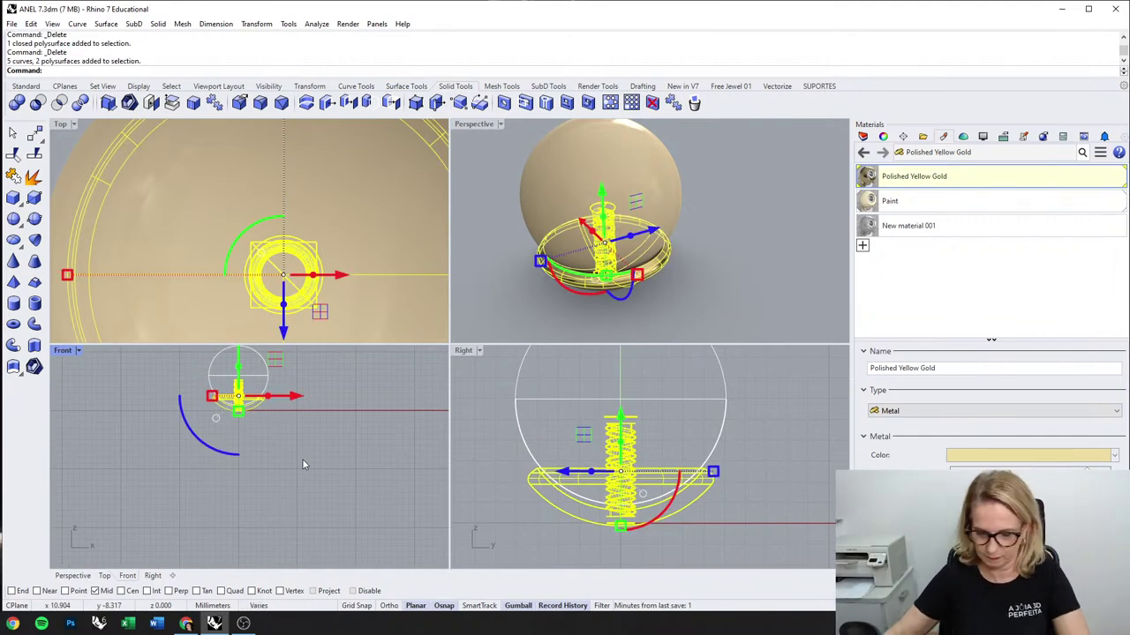
pyautogui.press('Delete')
# Step: Move the pearl slightly down in the Front view so its base sits at the horizontal axis
pyautogui.moveTo(269, 405); pyautogui.dragTo(284, 450, button='right')
pyautogui.click(283, 445)
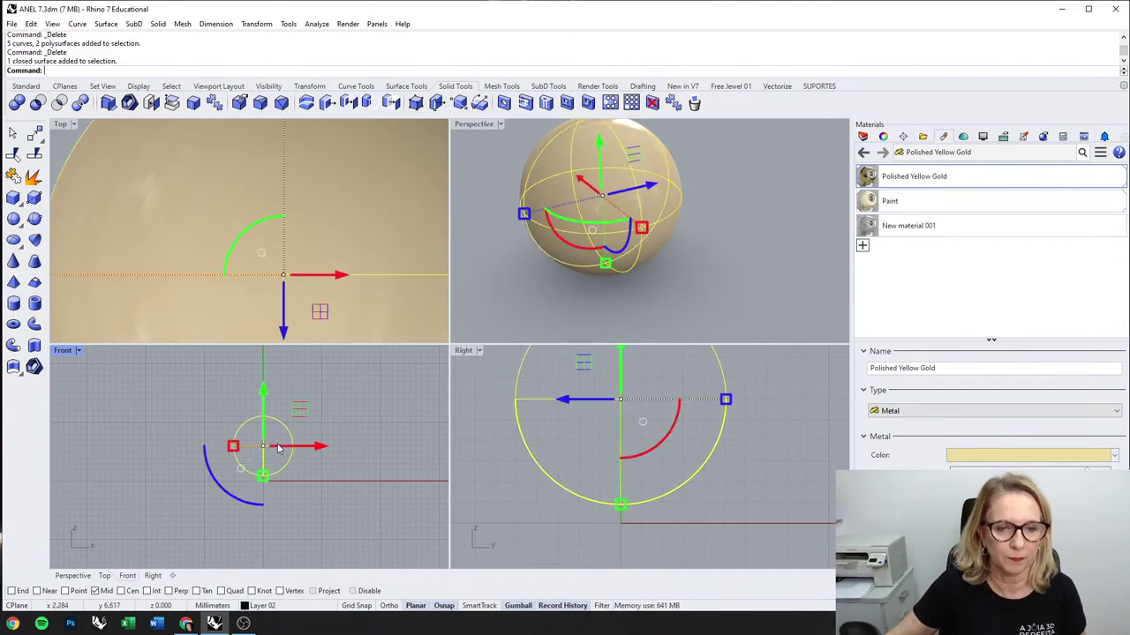
pyautogui.scroll(2, 219, 454)
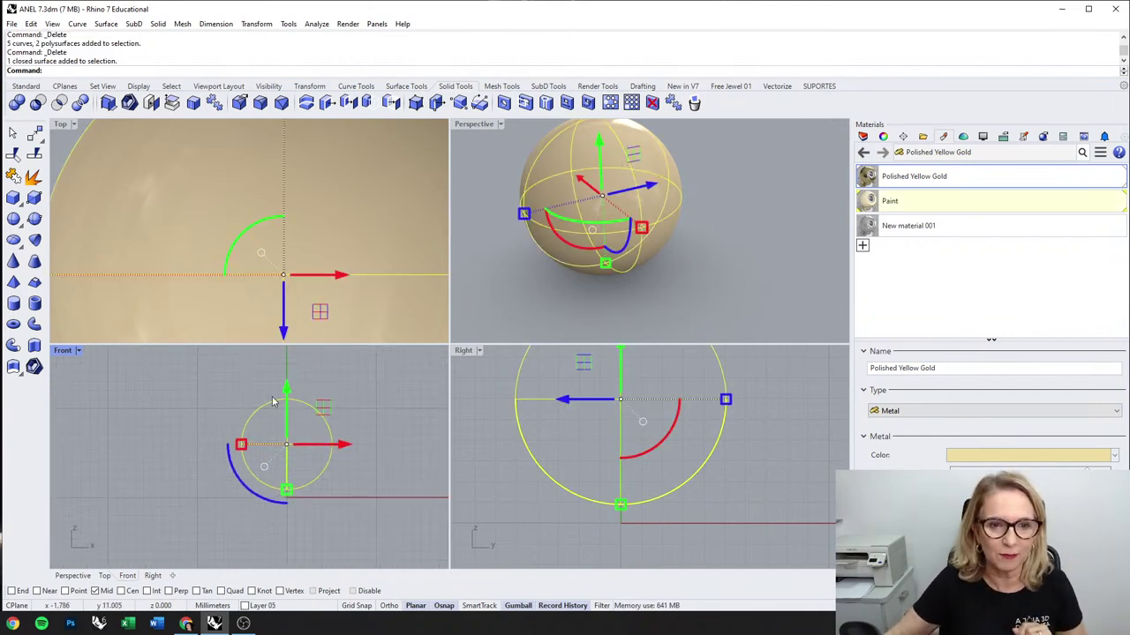
pyautogui.moveTo(285, 389); pyautogui.dragTo(289, 397)
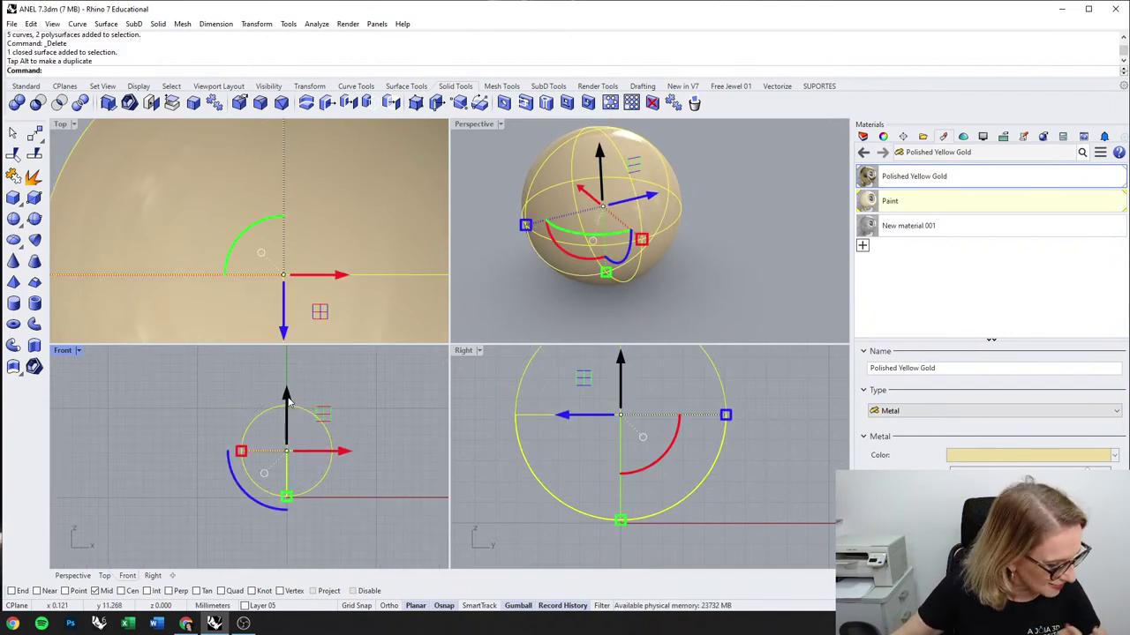
pyautogui.click(327, 390)
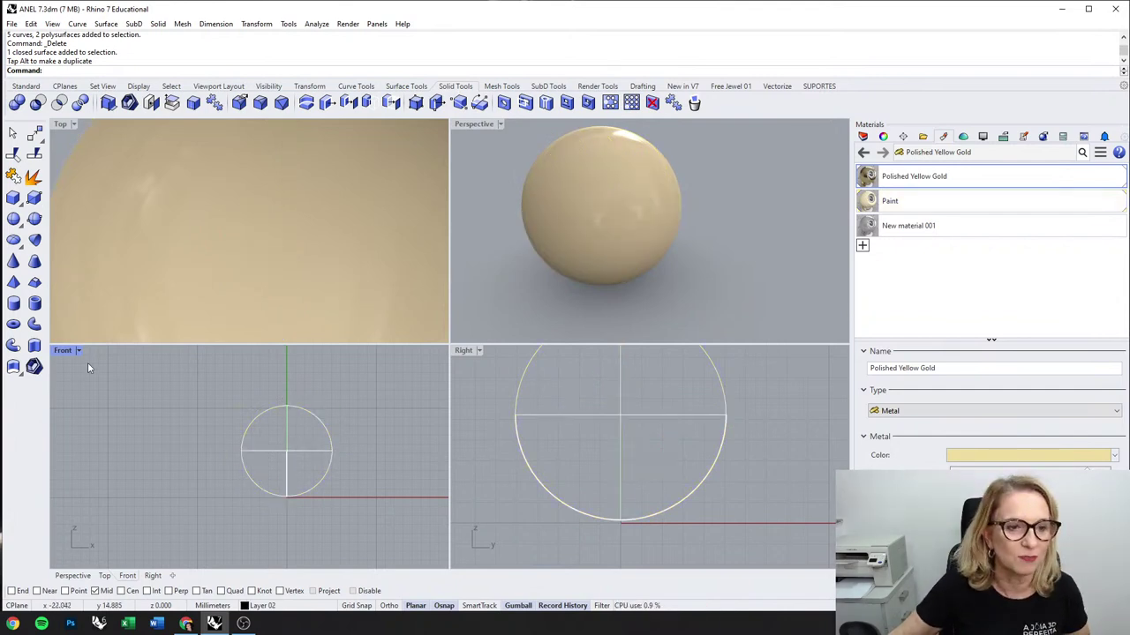
# Step: Draw a vertical line about 20 mm long from the origin up through the pearl in the Front view
pyautogui.doubleClick(62, 350)
pyautogui.click(353, 88)
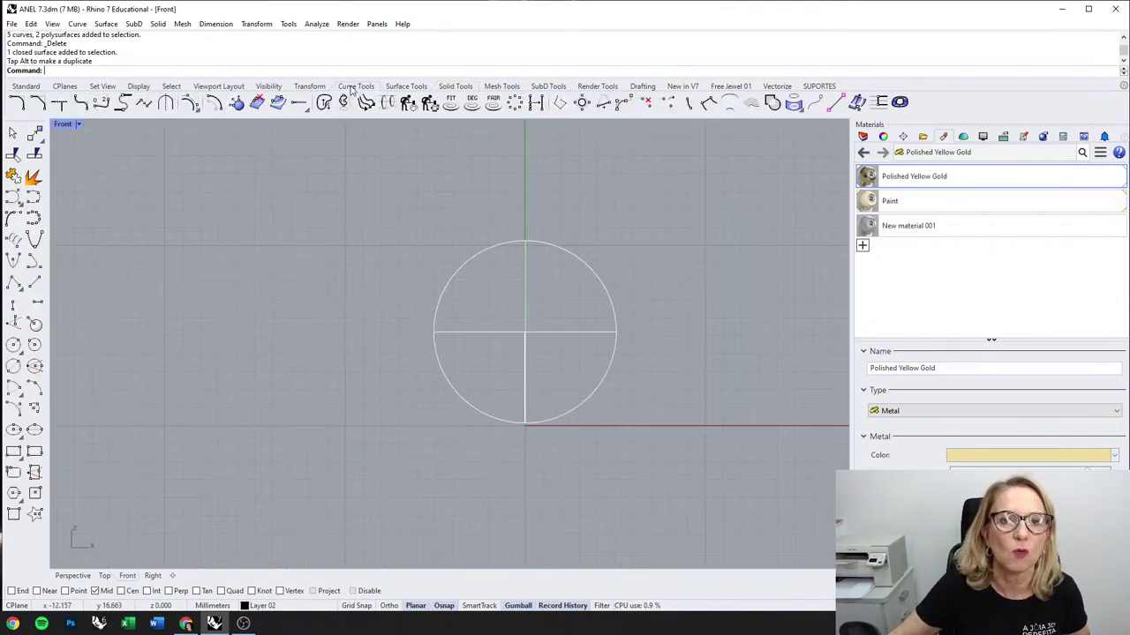
pyautogui.doubleClick(62, 124)
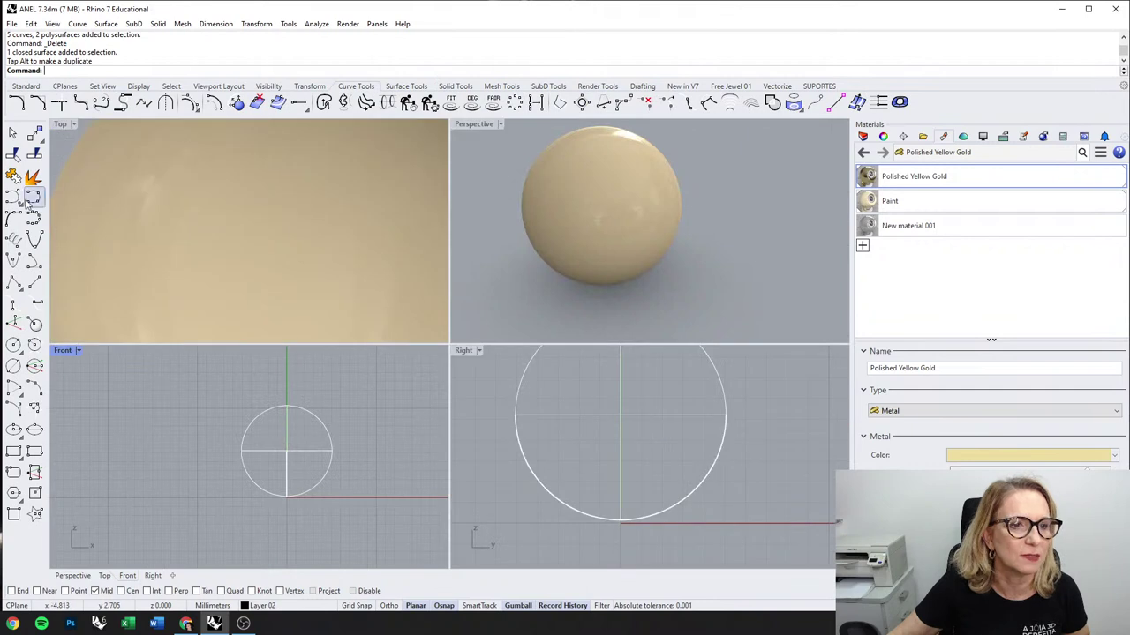
pyautogui.click(34, 282)
pyautogui.write('0')
pyautogui.press('Return')
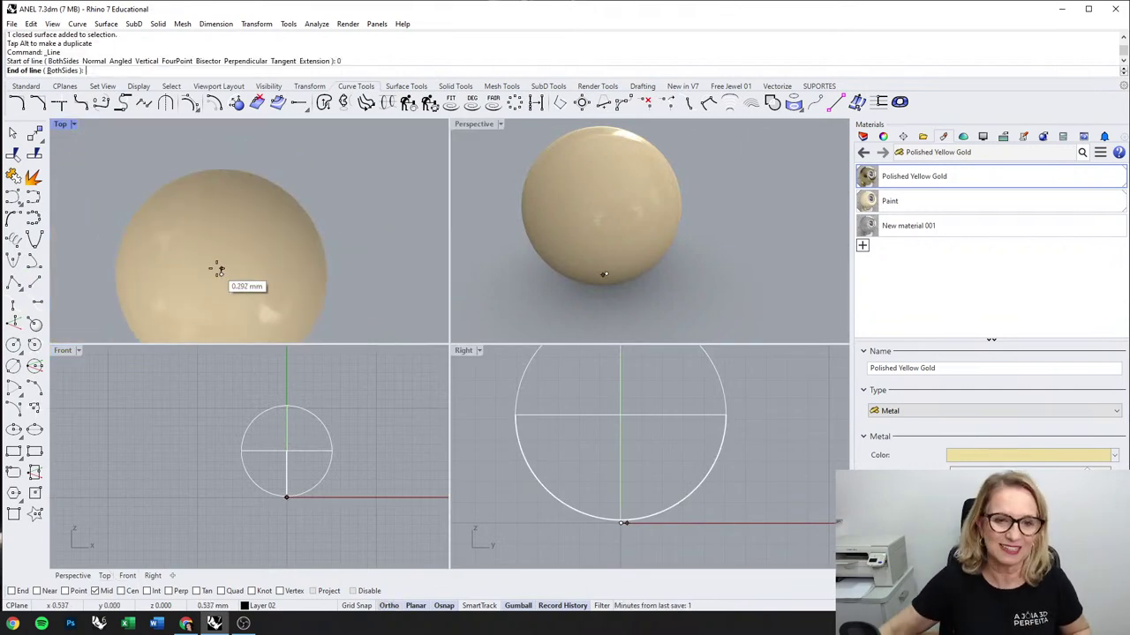
pyautogui.scroll(-1, 294, 422)
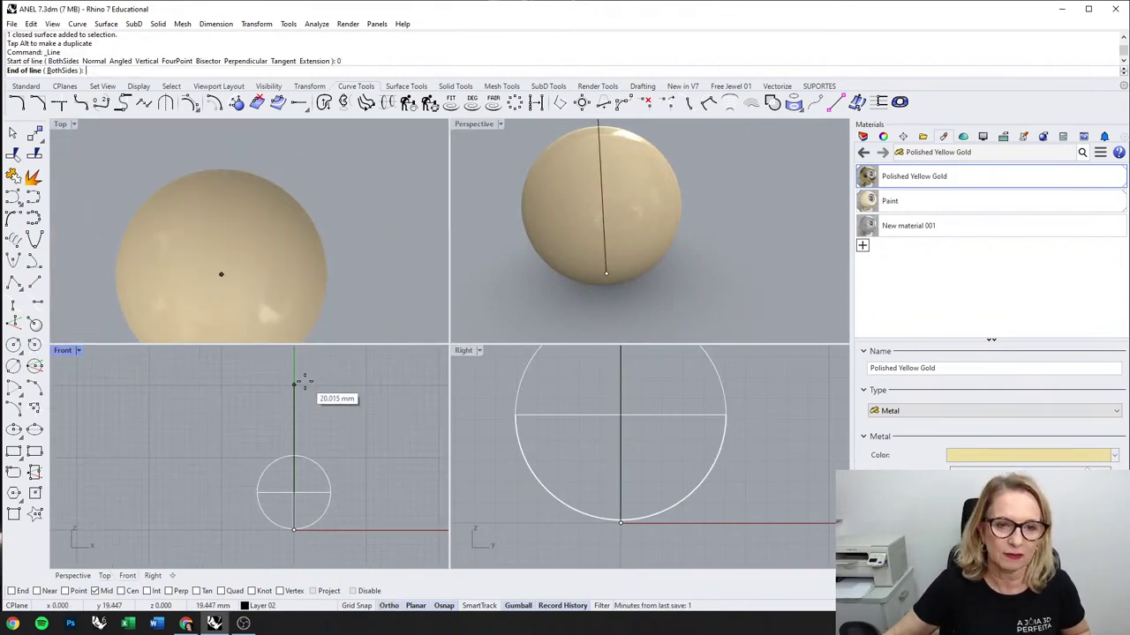
pyautogui.click(304, 386)
# Step: Move the pearl down along the vertical axis until its center lies approximately at the origin
pyautogui.click(323, 474)
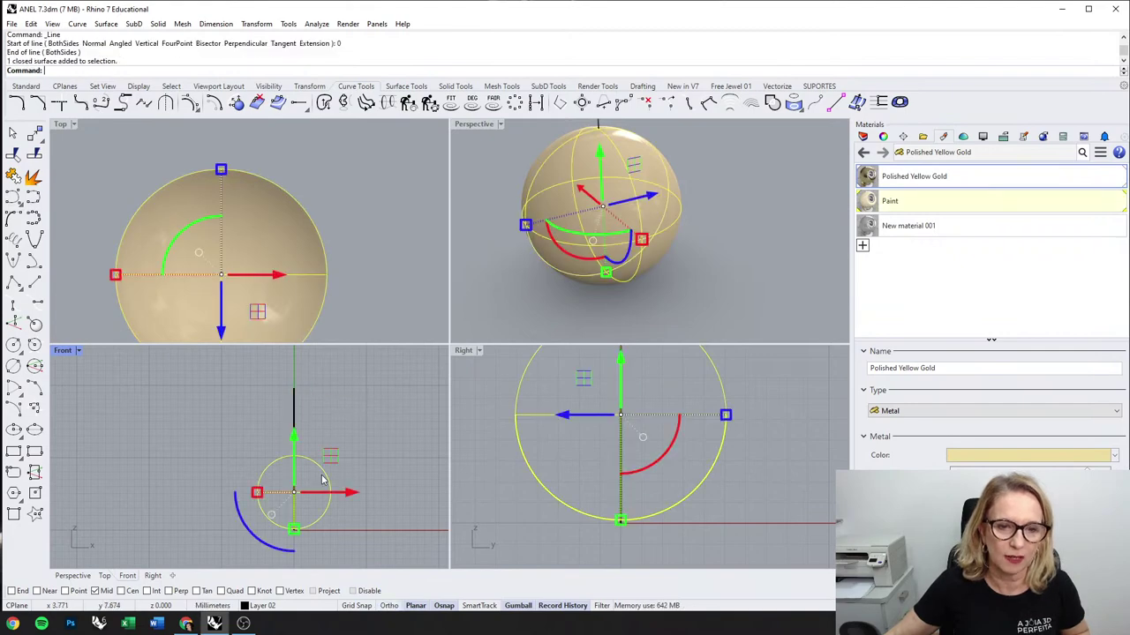
pyautogui.moveTo(323, 477); pyautogui.dragTo(313, 437, button='right')
pyautogui.moveTo(285, 401); pyautogui.dragTo(289, 440)
pyautogui.click(330, 416)
# Step: Try to scale the pearl from its side edge and undo the scaling
pyautogui.click(284, 425)
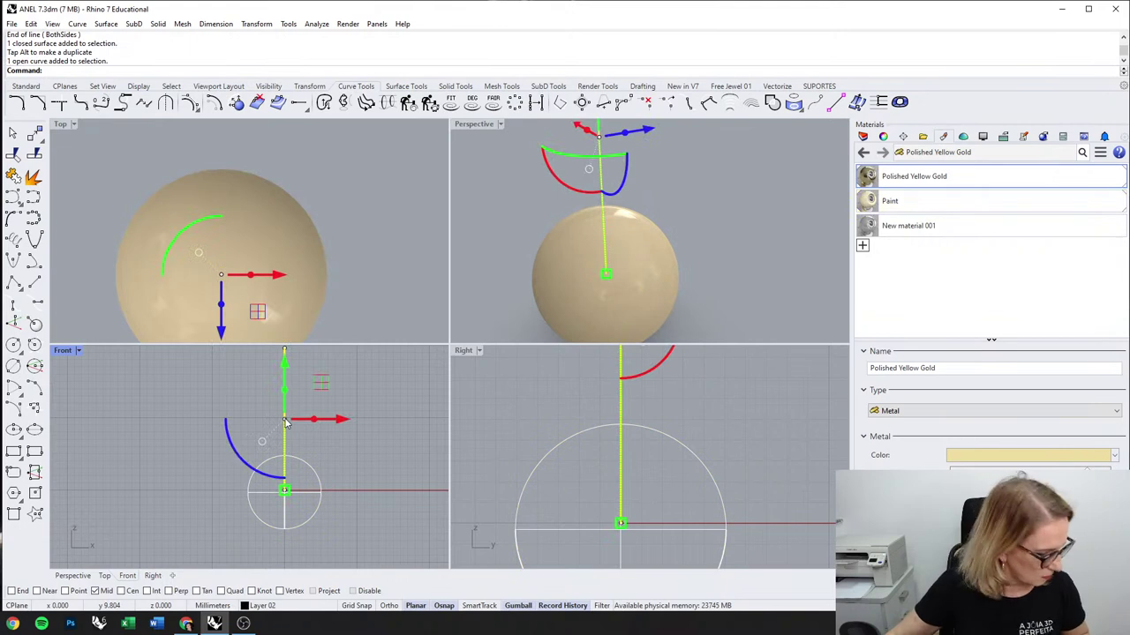
pyautogui.scroll(1, 298, 431)
pyautogui.click(322, 490)
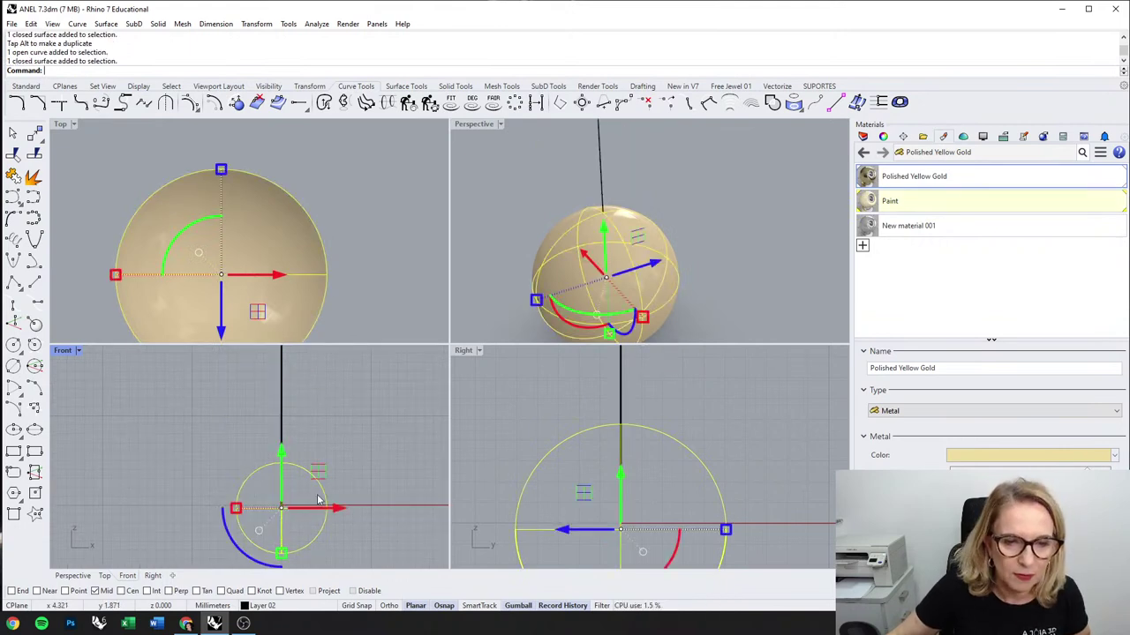
pyautogui.middleClick(261, 512)
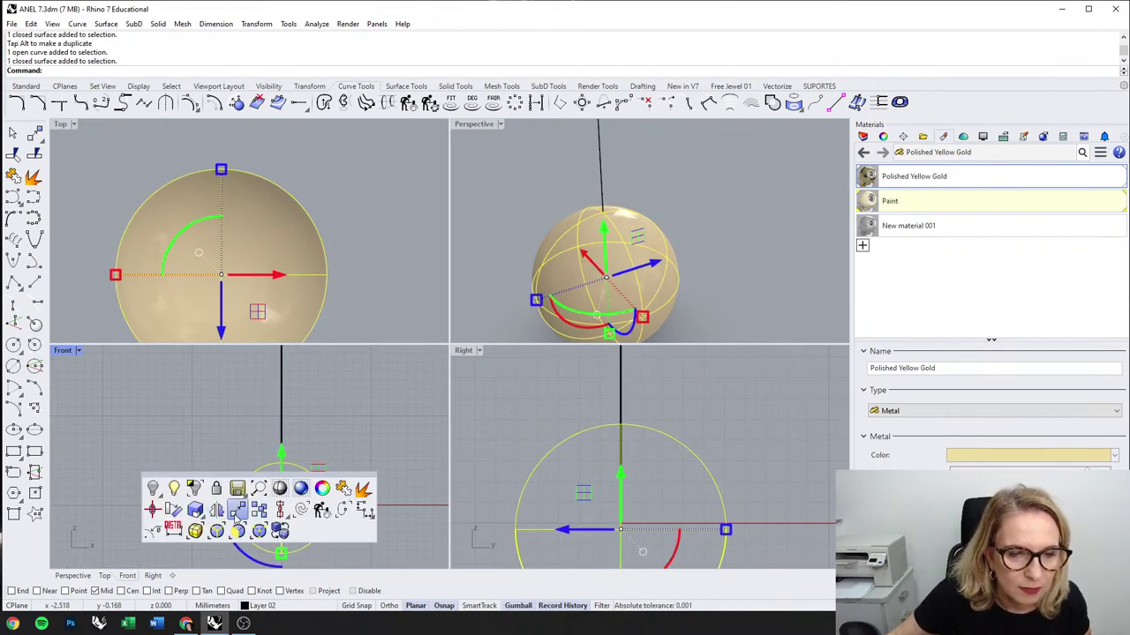
pyautogui.click(196, 511)
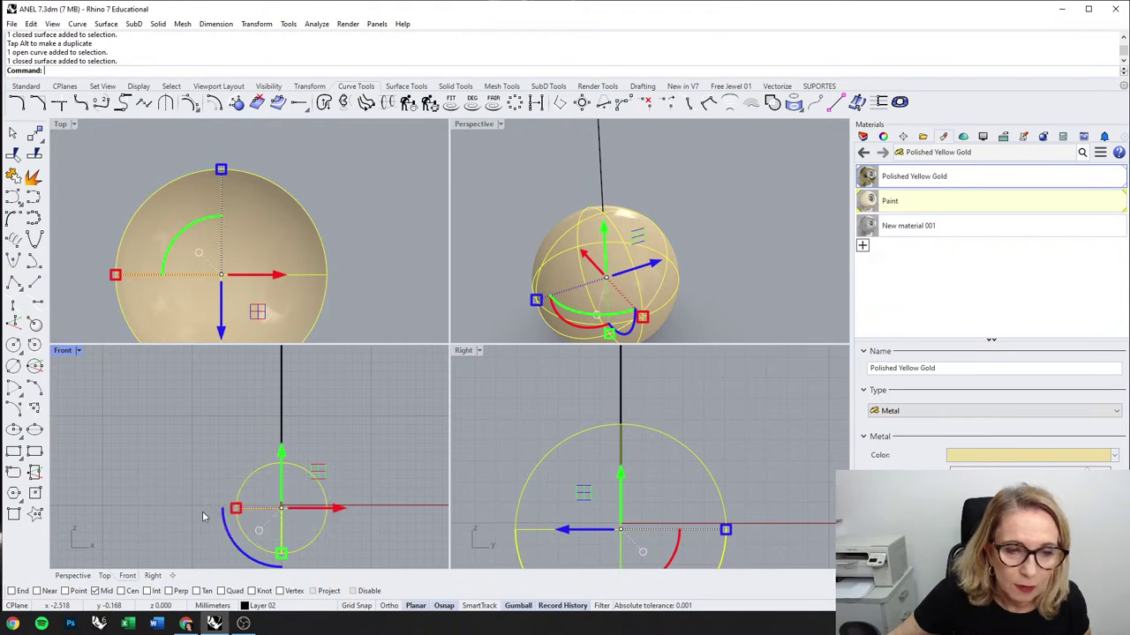
pyautogui.click(237, 510)
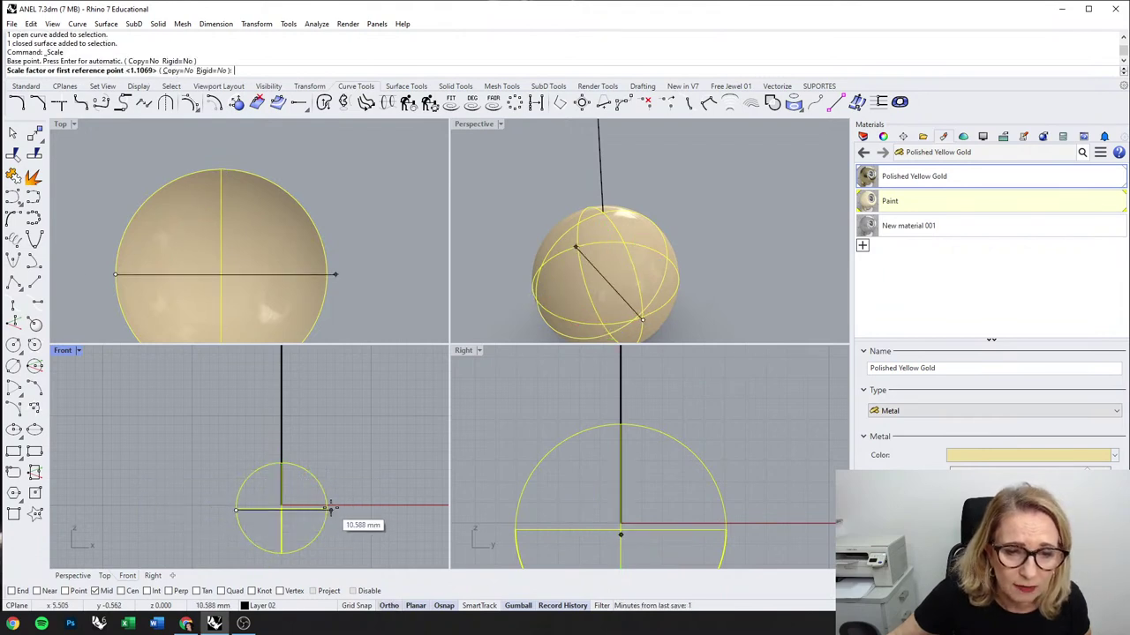
pyautogui.press('Return')
pyautogui.hotkey('ctrl', 'z')
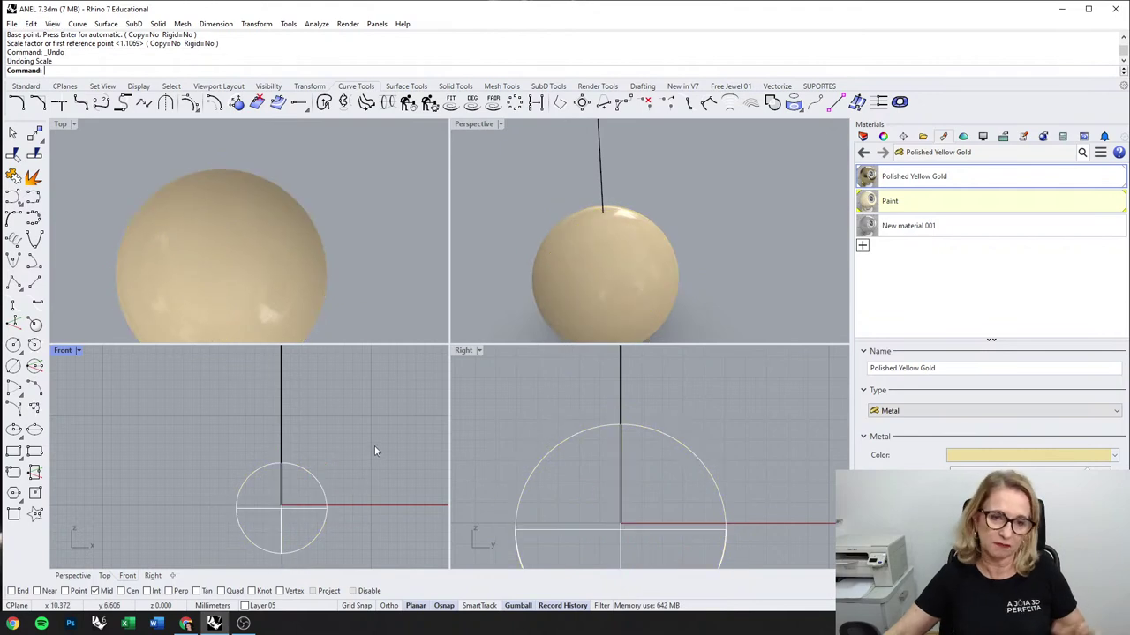
# Step: Examine the proportions of the pearl and the vertical line in the Front and Perspective views
pyautogui.click(284, 431)
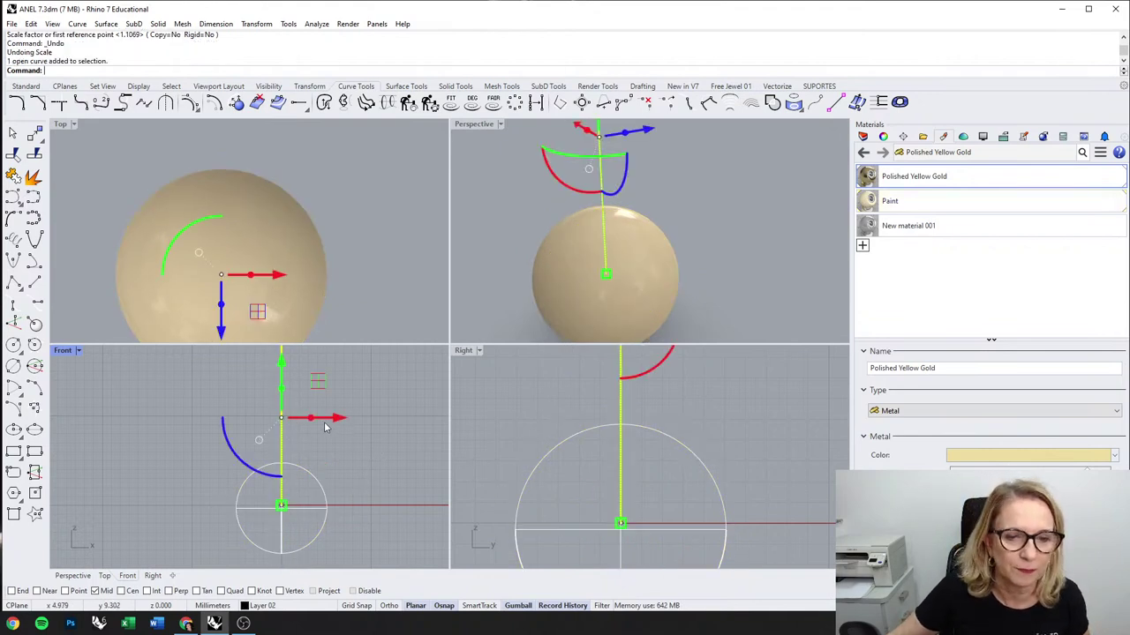
pyautogui.doubleClick(66, 353)
pyautogui.scroll(-6, 260, 413)
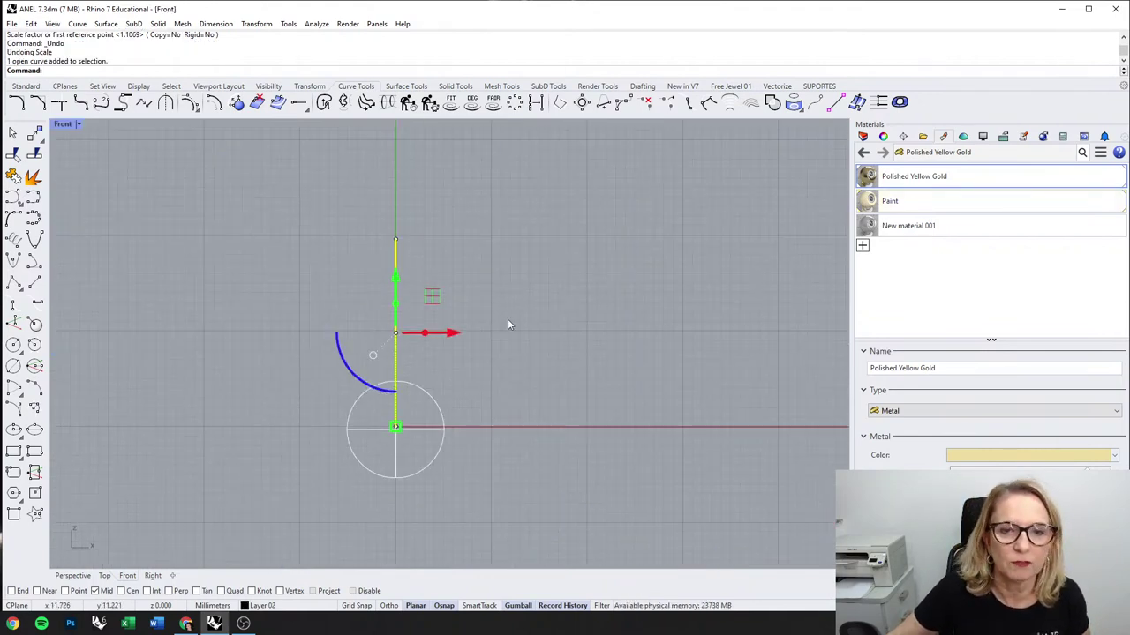
pyautogui.click(507, 318)
pyautogui.doubleClick(64, 125)
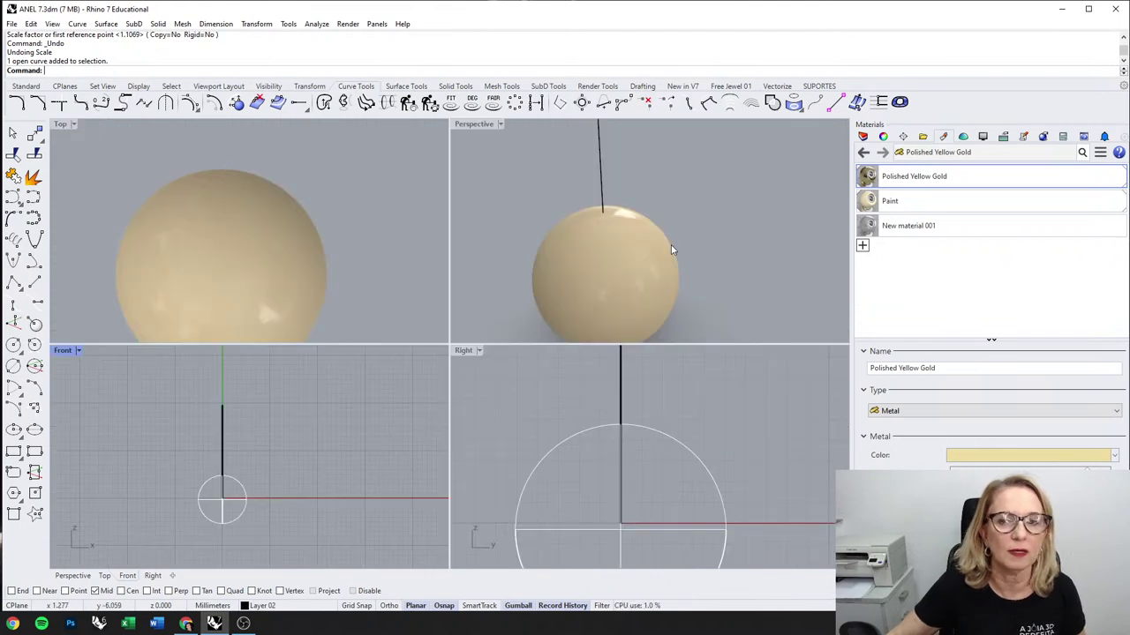
pyautogui.scroll(-3, 668, 248)
pyautogui.click(666, 247)
pyautogui.press('Escape')
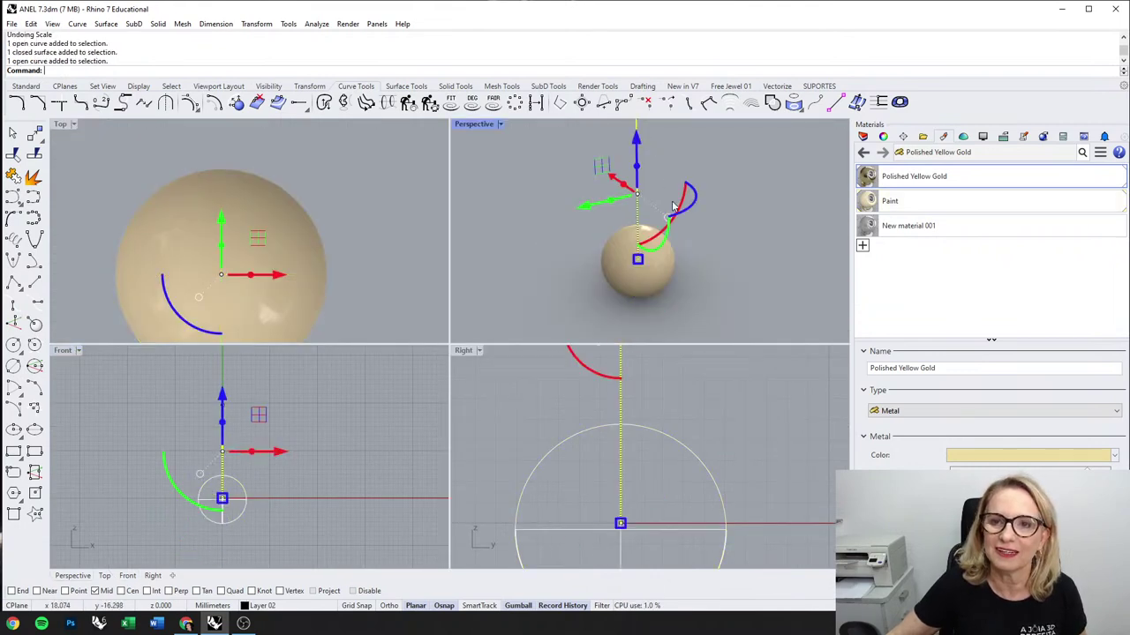
# Step: Shorten the vertical line above the pearl and move it down so its lower end stays near the pearl's center
pyautogui.doubleClick(68, 354)
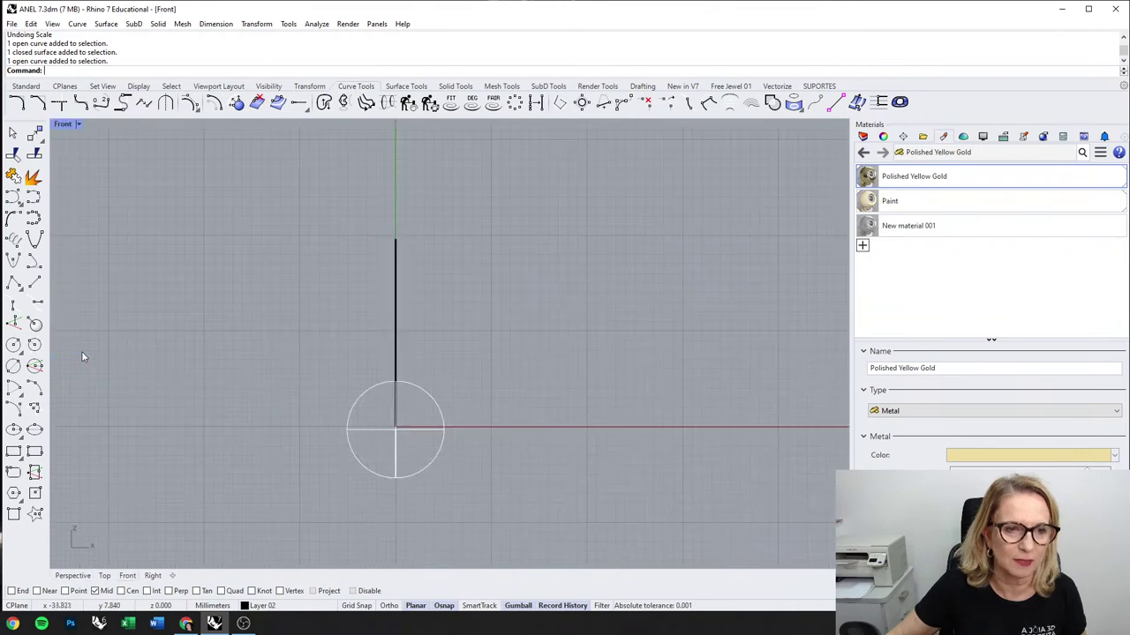
pyautogui.click(395, 333)
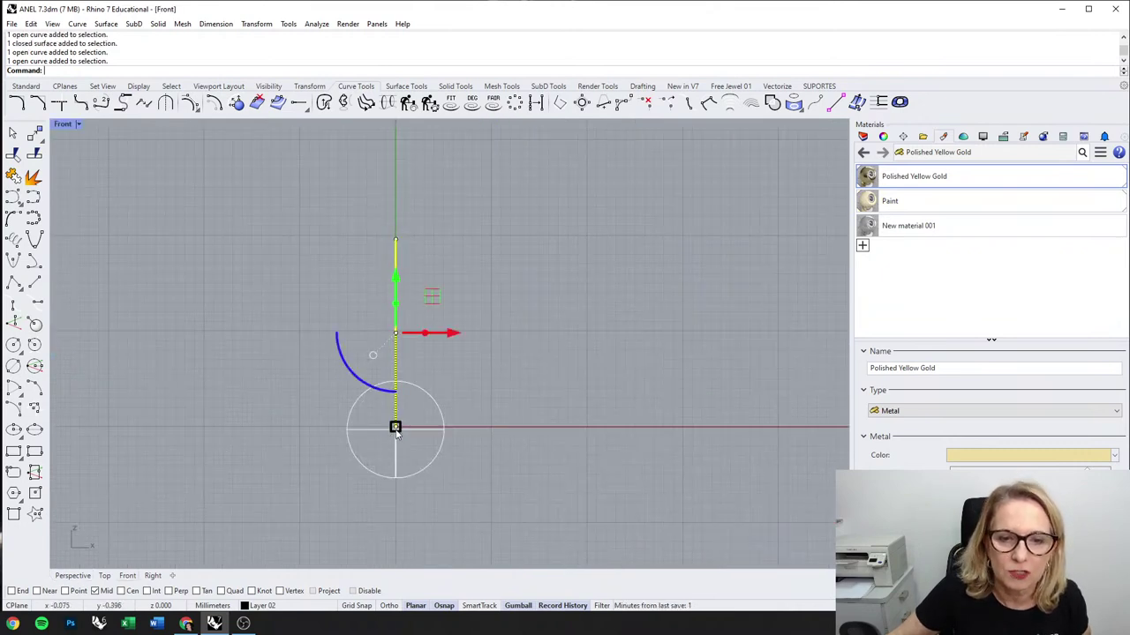
pyautogui.moveTo(396, 426); pyautogui.dragTo(396, 413)
pyautogui.moveTo(397, 274); pyautogui.dragTo(402, 284)
pyautogui.click(513, 281)
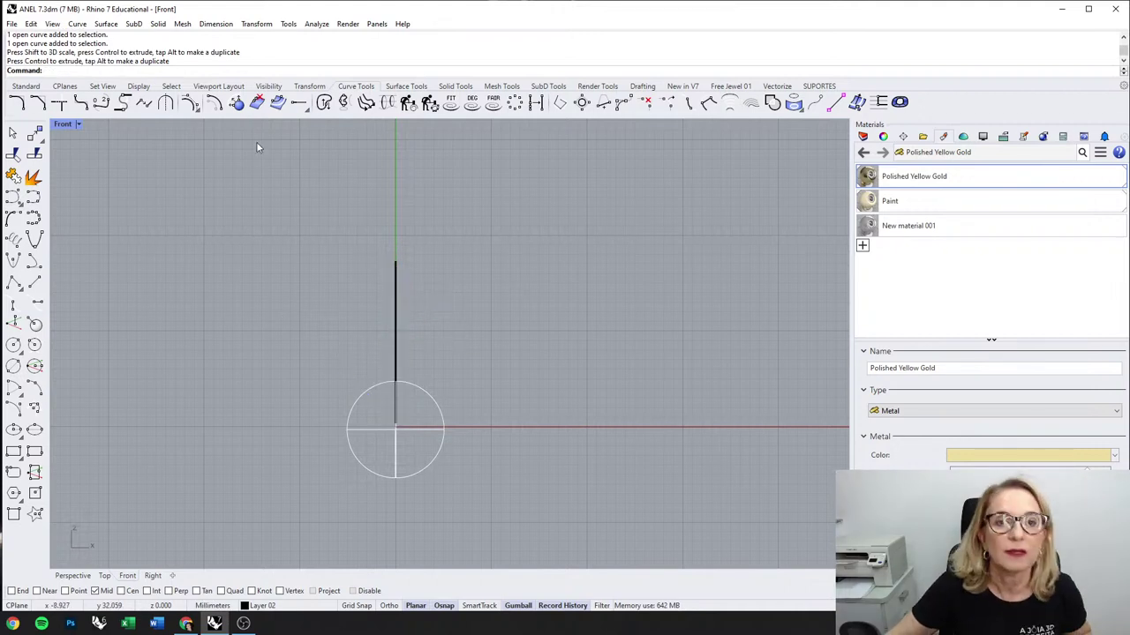
# Step: Draw a three-point interpolated curve from the pearl's left side upward, bulging outward from the pearl
pyautogui.click(33, 197)
pyautogui.scroll(3, 346, 426)
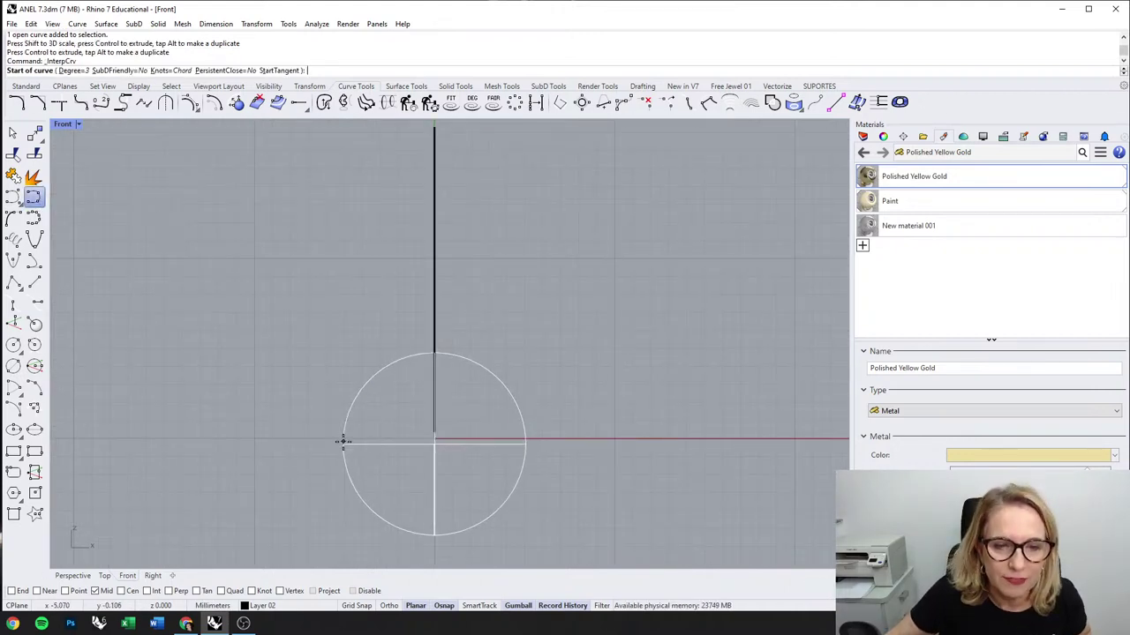
pyautogui.click(344, 429)
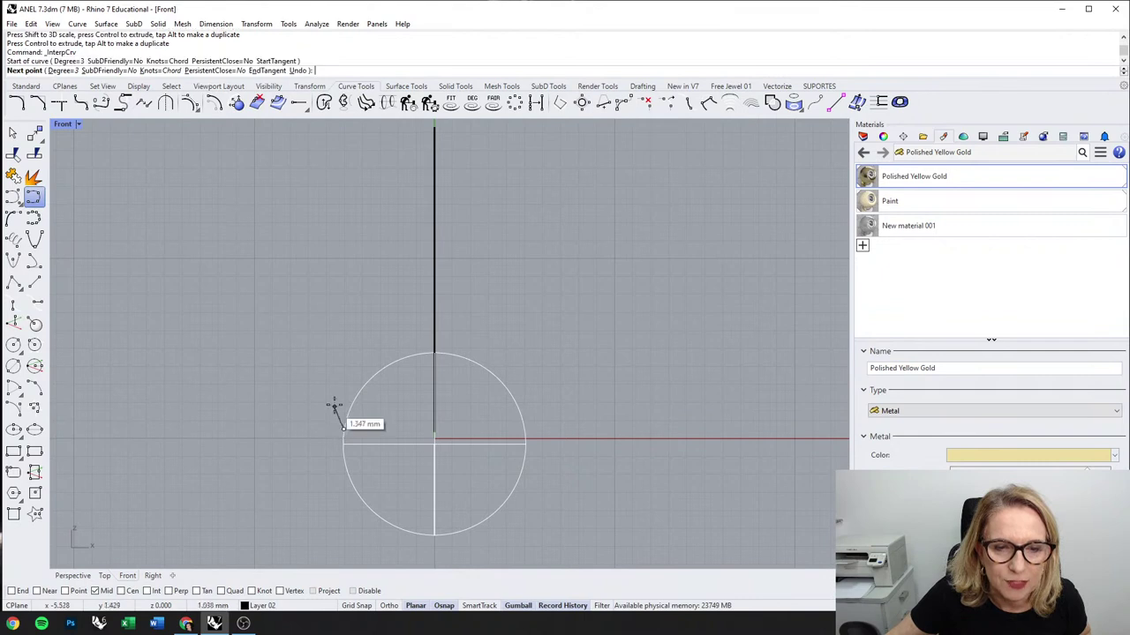
pyautogui.click(332, 395)
pyautogui.click(348, 349)
pyautogui.press('Return')
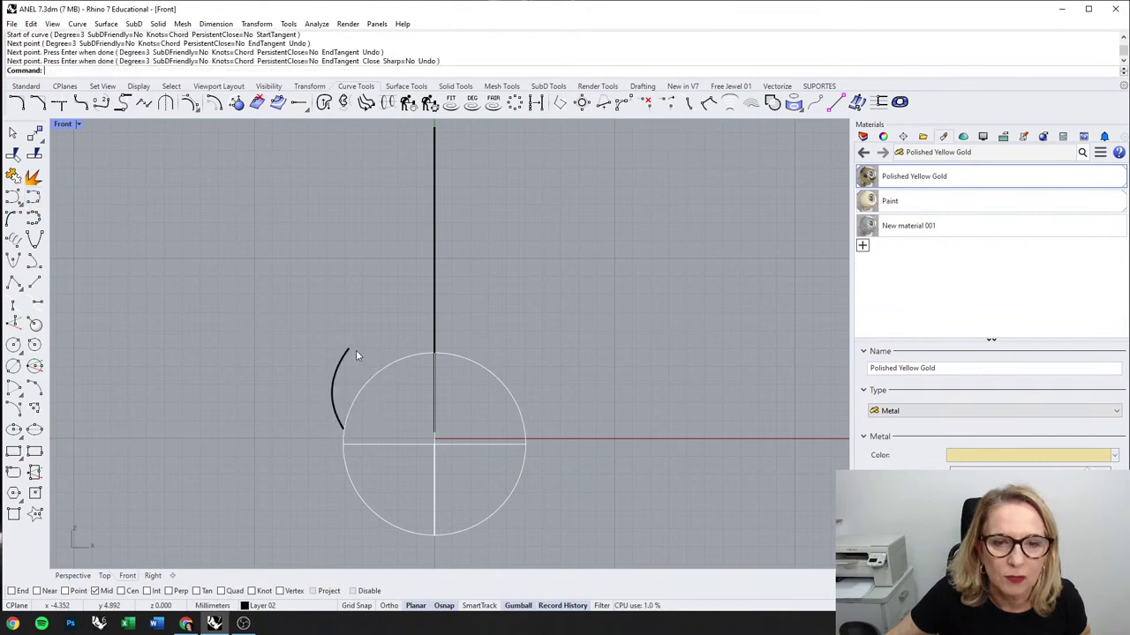
# Step: Draw a second three-point interpolated curve from the first curve's upper end, bulging outward and ending closer to the vertical line
pyautogui.press('Return')
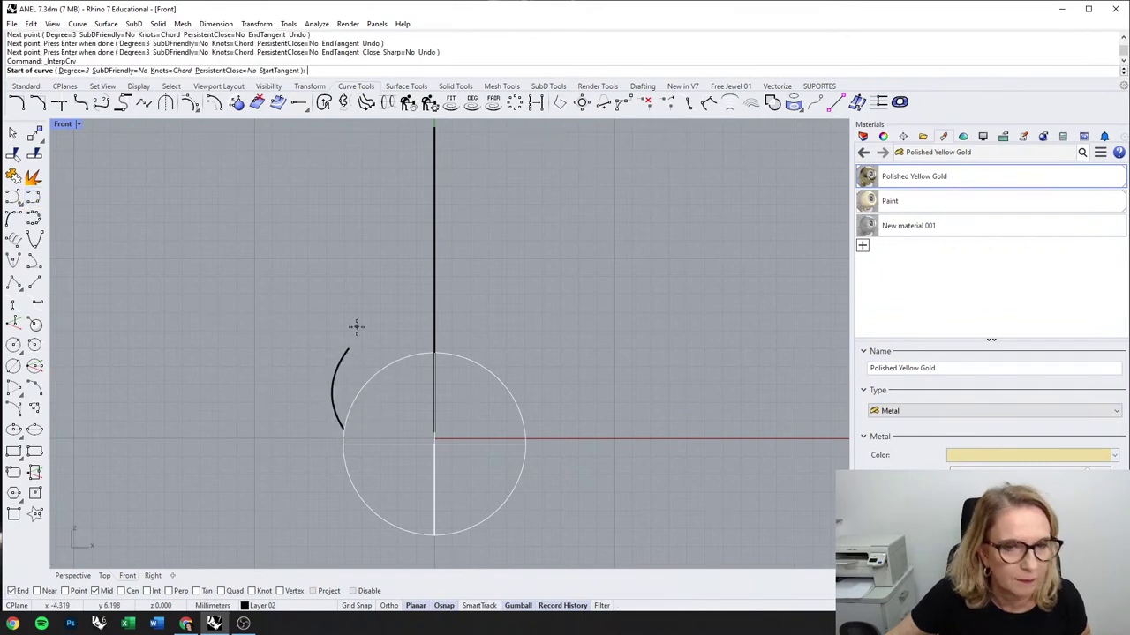
pyautogui.click(347, 349)
pyautogui.click(345, 317)
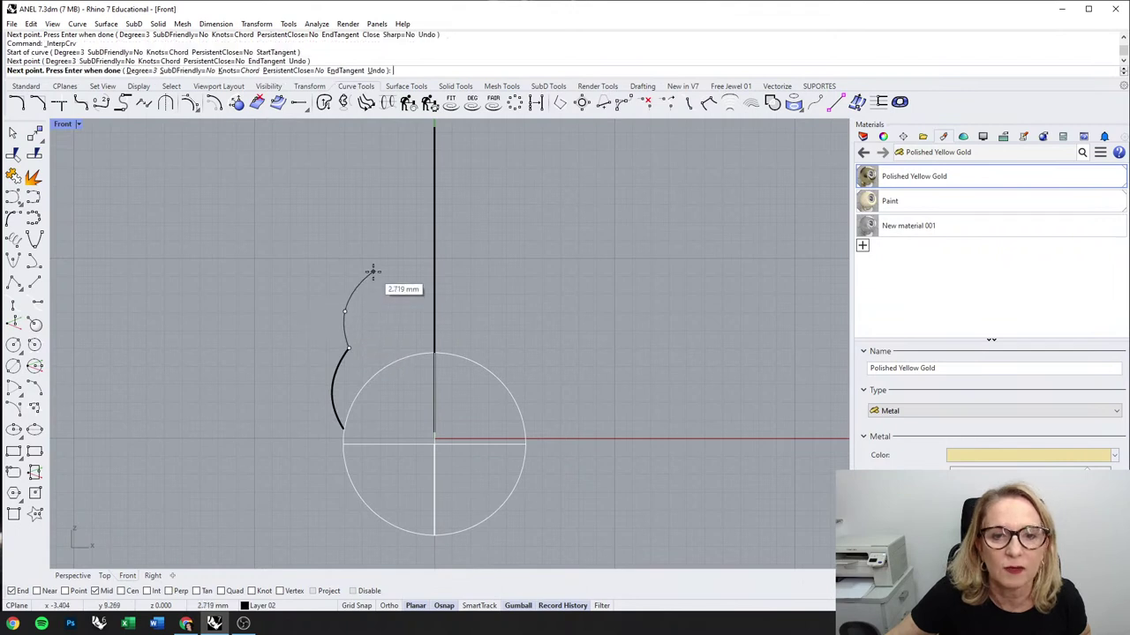
pyautogui.click(374, 270)
pyautogui.press('Return')
# Step: Add a third three-point scallop curve starting at the second curve's upper end, continuing the profile upward and inward
pyautogui.press('Return')
pyautogui.click(374, 270)
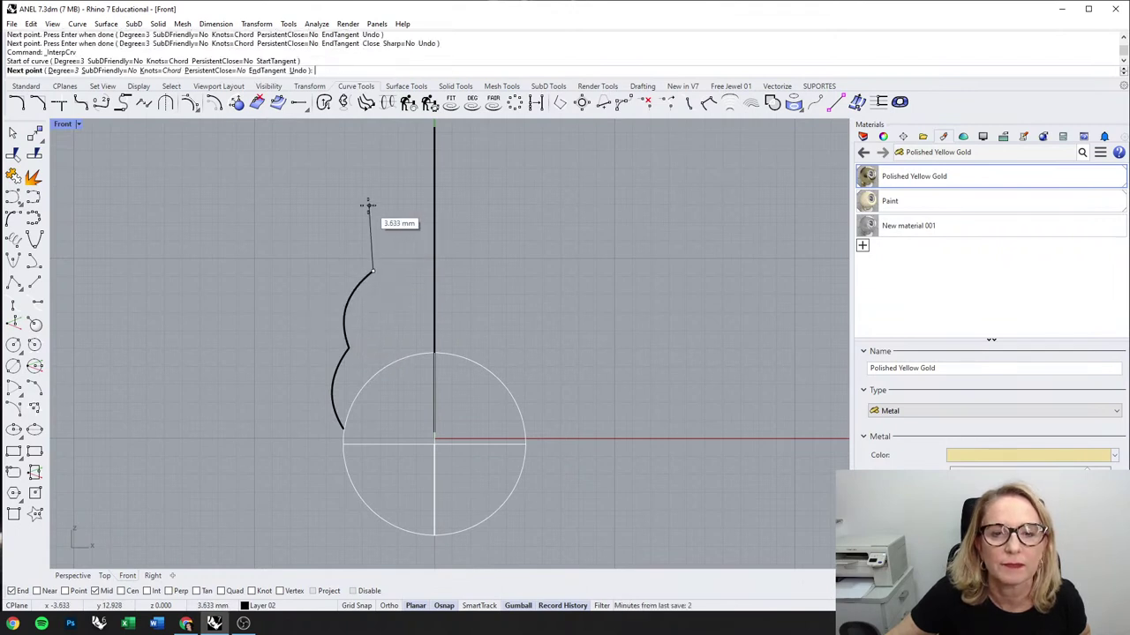
pyautogui.click(367, 204)
pyautogui.click(392, 175)
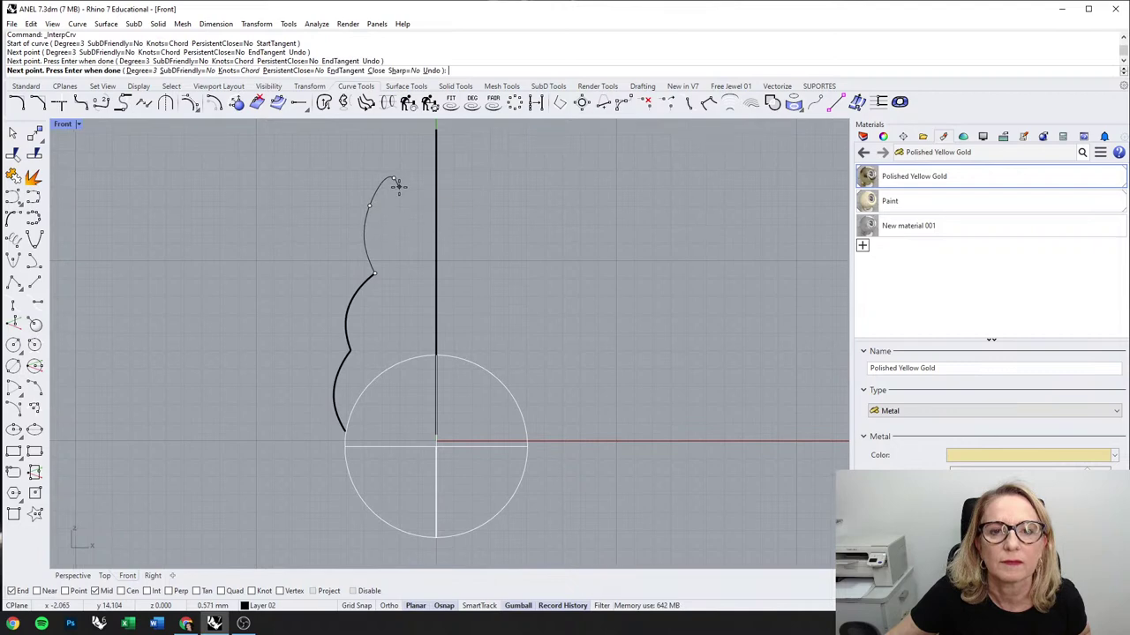
pyautogui.press('Return')
# Step: Close the profile with a fourth three-point scallop curve from the third curve's upper end to the top of the vertical line
pyautogui.moveTo(399, 208); pyautogui.dragTo(411, 309, button='right')
pyautogui.rightClick(410, 309)
pyautogui.click(403, 278)
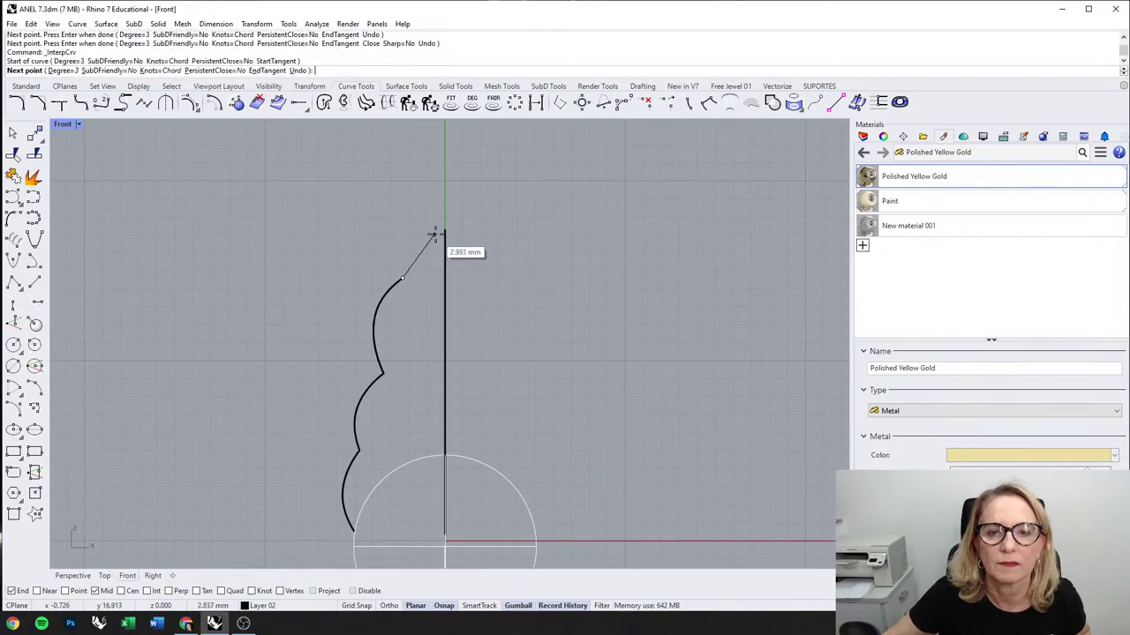
pyautogui.click(408, 248)
pyautogui.click(444, 232)
pyautogui.press('Return')
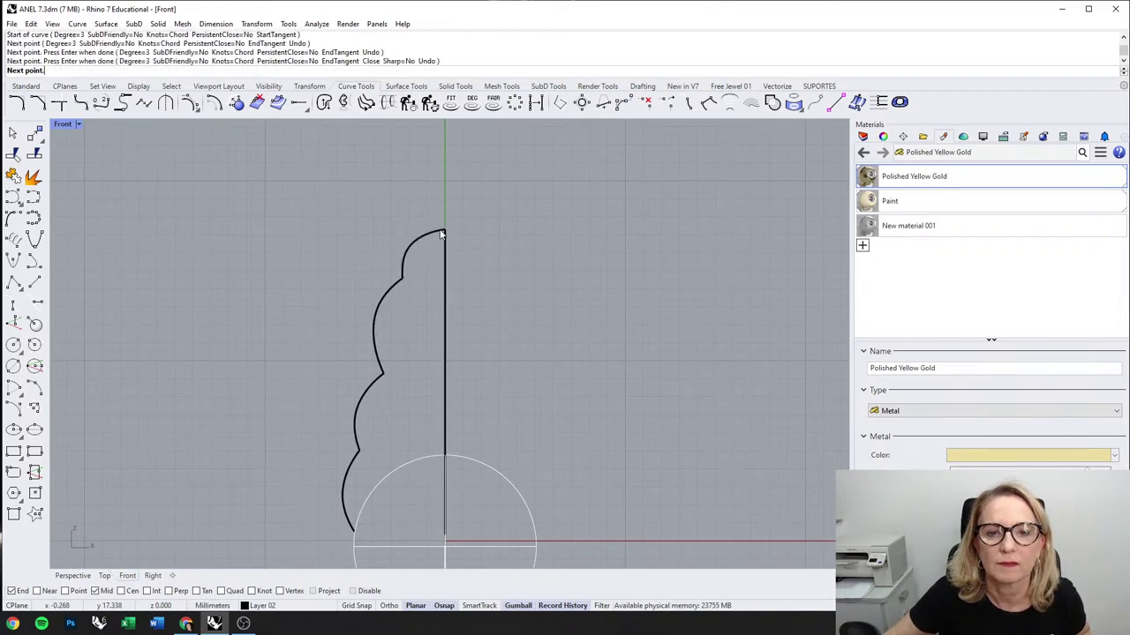
# Step: Select the four scallop curves without the pearl and the vertical line, and join them into one profile curve
pyautogui.scroll(3, 415, 277)
pyautogui.scroll(-4, 413, 279)
pyautogui.moveTo(353, 432); pyautogui.dragTo(359, 451)
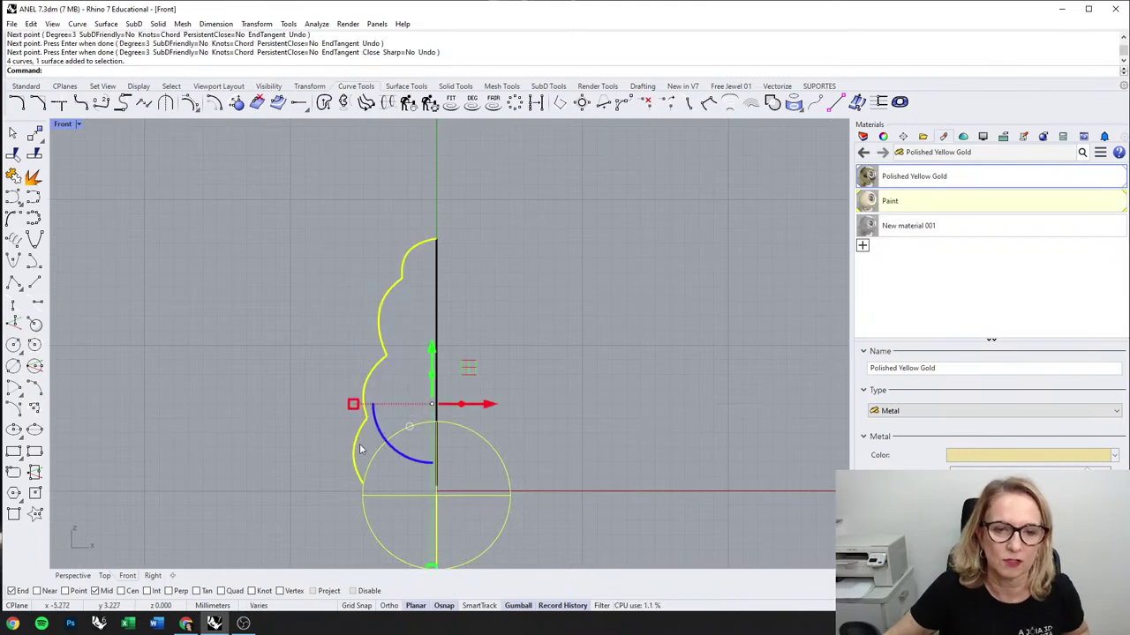
pyautogui.click(321, 350)
pyautogui.moveTo(417, 276); pyautogui.dragTo(383, 317)
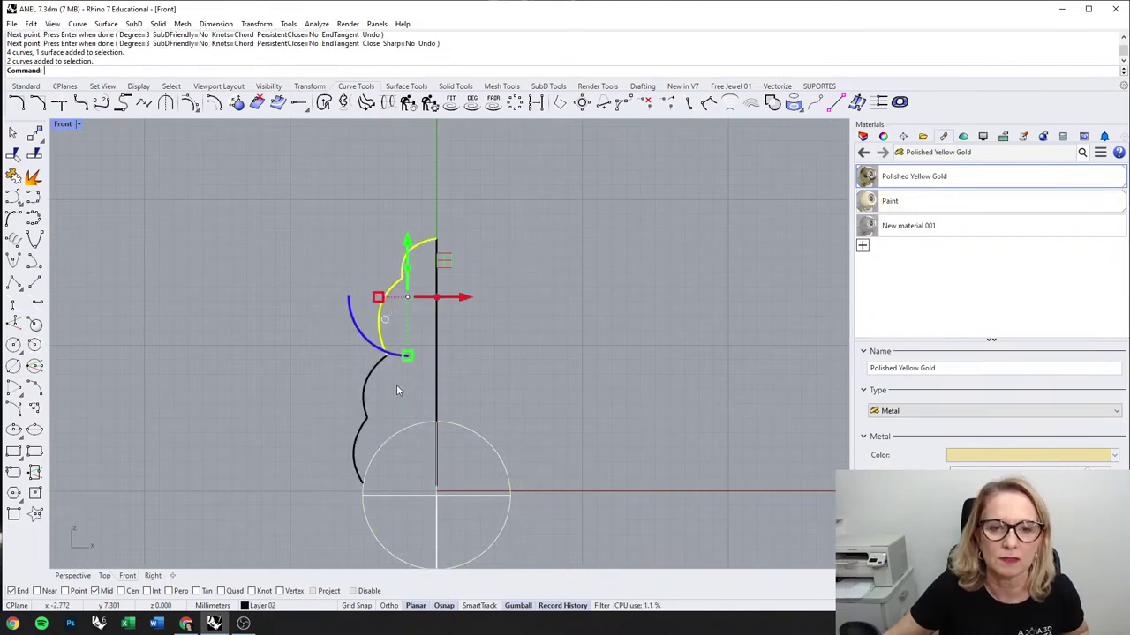
pyautogui.keyDown('shift'); pyautogui.click(365, 384); pyautogui.keyUp('shift')
pyautogui.keyDown('shift'); pyautogui.click(358, 433); pyautogui.keyUp('shift')
pyautogui.click(34, 155)
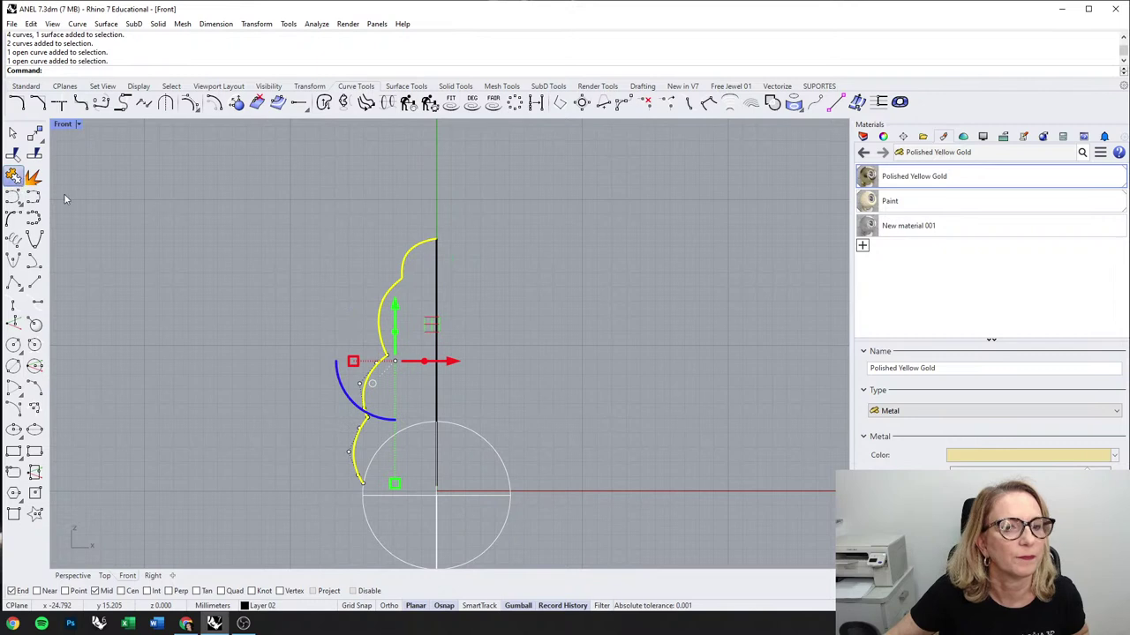
# Step: Move the three control points at the notch between the two uppermost scallops straight down to lengthen the top scallop
pyautogui.scroll(5, 442, 292)
pyautogui.click(374, 281)
pyautogui.scroll(2, 351, 254)
pyautogui.click(377, 283)
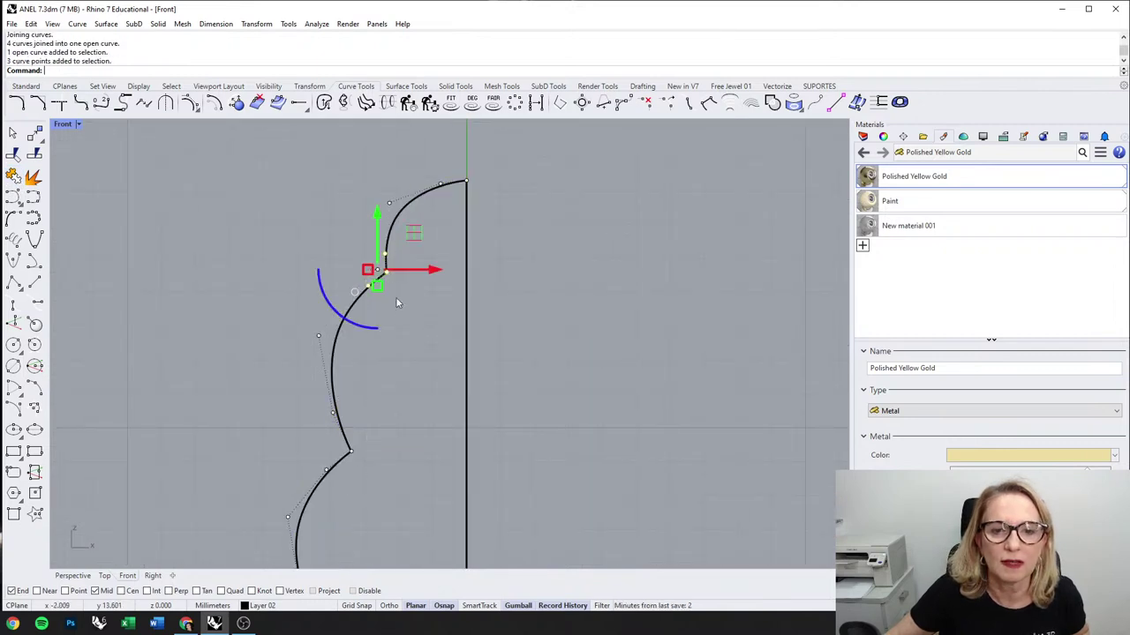
pyautogui.moveTo(374, 231); pyautogui.dragTo(377, 269)
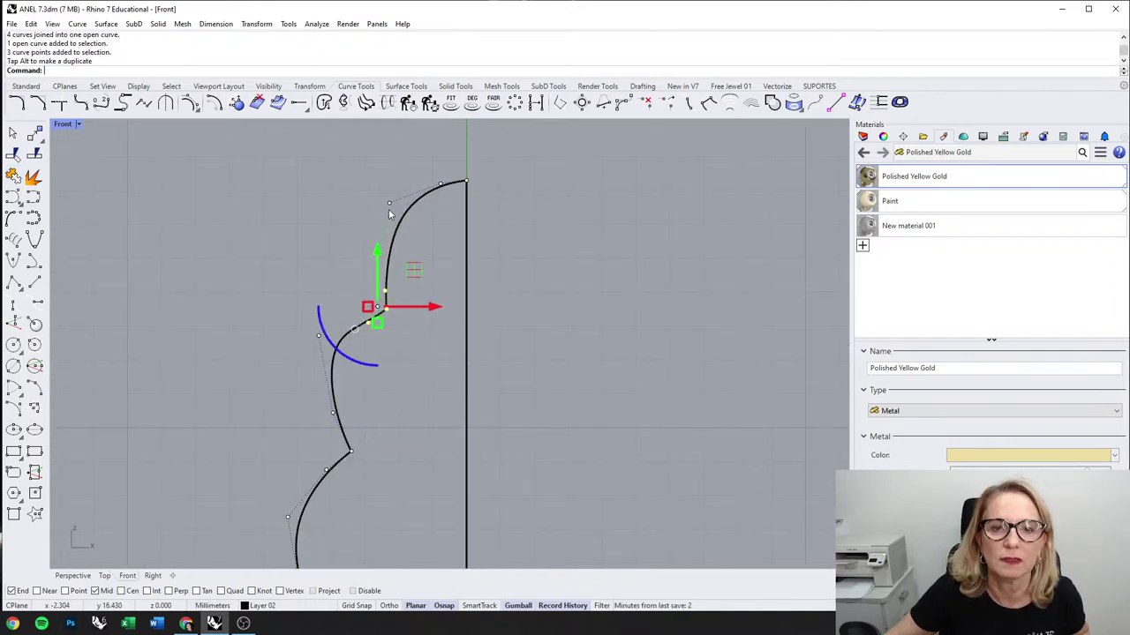
# Step: Pull the outer bulge control points of the two uppermost scallops slightly inward to soften their curvature
pyautogui.moveTo(389, 203); pyautogui.dragTo(402, 199)
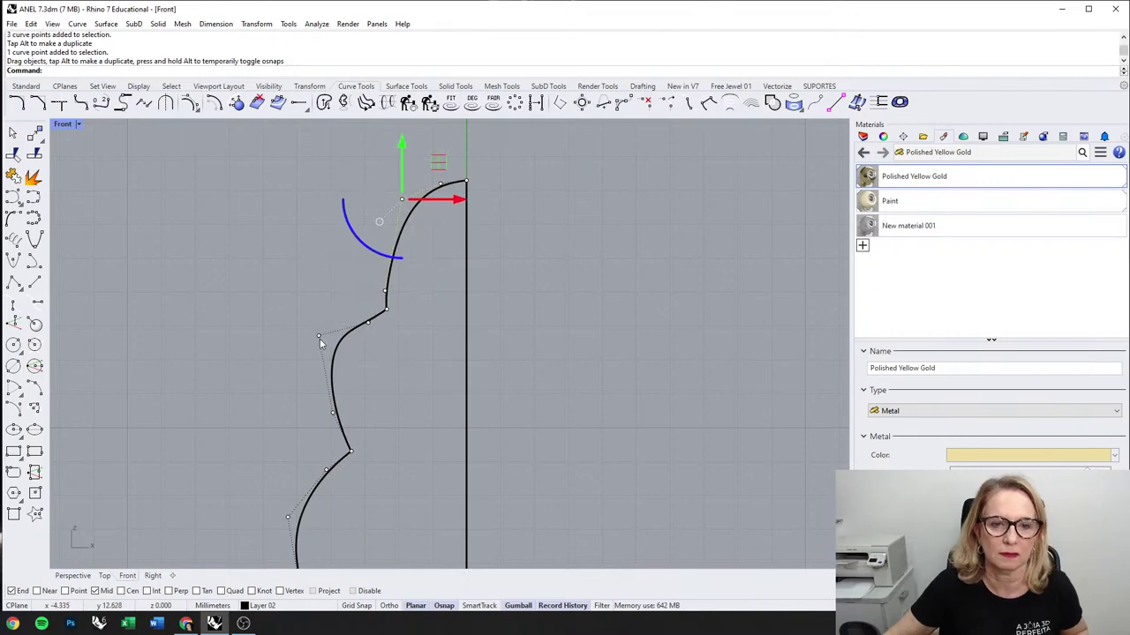
pyautogui.moveTo(319, 338); pyautogui.dragTo(329, 346)
pyautogui.press('Escape')
pyautogui.press('Escape')
pyautogui.scroll(-8, 300, 268)
pyautogui.moveTo(373, 292); pyautogui.dragTo(357, 290, button='right')
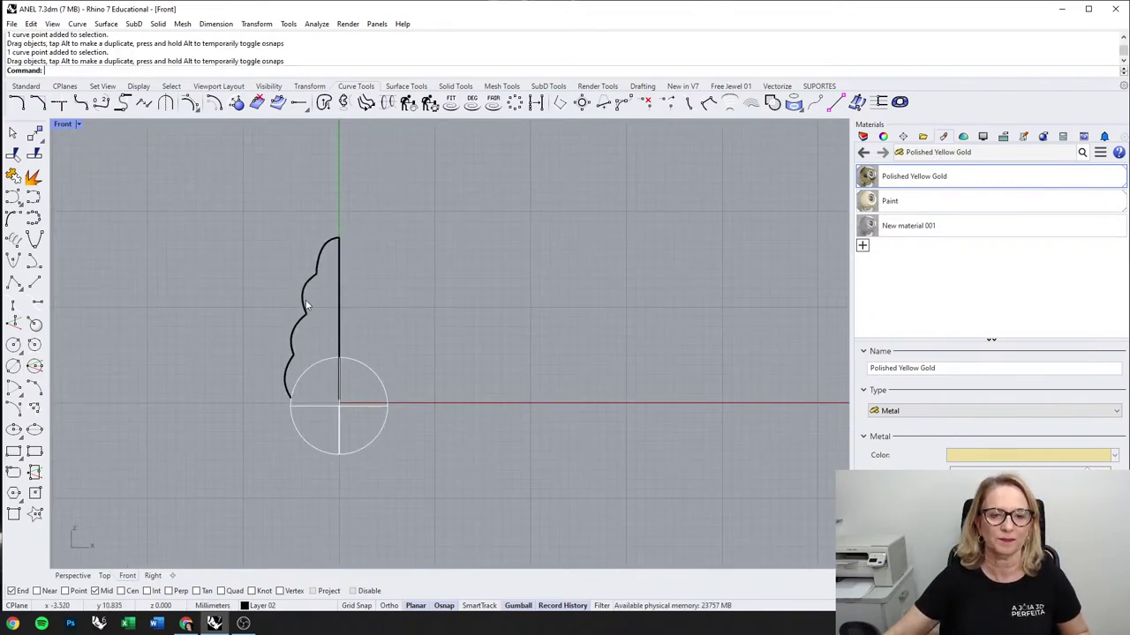
# Step: Shift two control points of the second scallop from the bottom outward to make it rounder, and return to the four-view layout
pyautogui.scroll(6, 305, 305)
pyautogui.click(284, 351)
pyautogui.scroll(6, 276, 343)
pyautogui.click(277, 372)
pyautogui.moveTo(333, 372); pyautogui.dragTo(326, 373)
pyautogui.click(317, 324)
pyautogui.moveTo(371, 325); pyautogui.dragTo(360, 324)
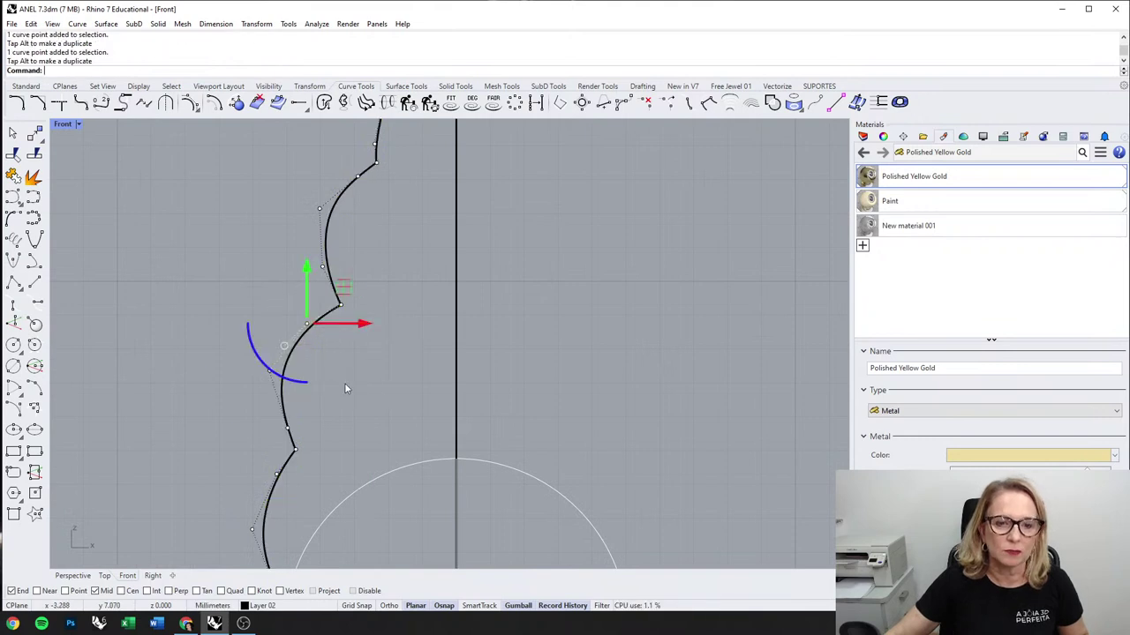
pyautogui.press('Escape')
pyautogui.press('Escape')
pyautogui.scroll(-8, 345, 351)
pyautogui.doubleClick(72, 125)
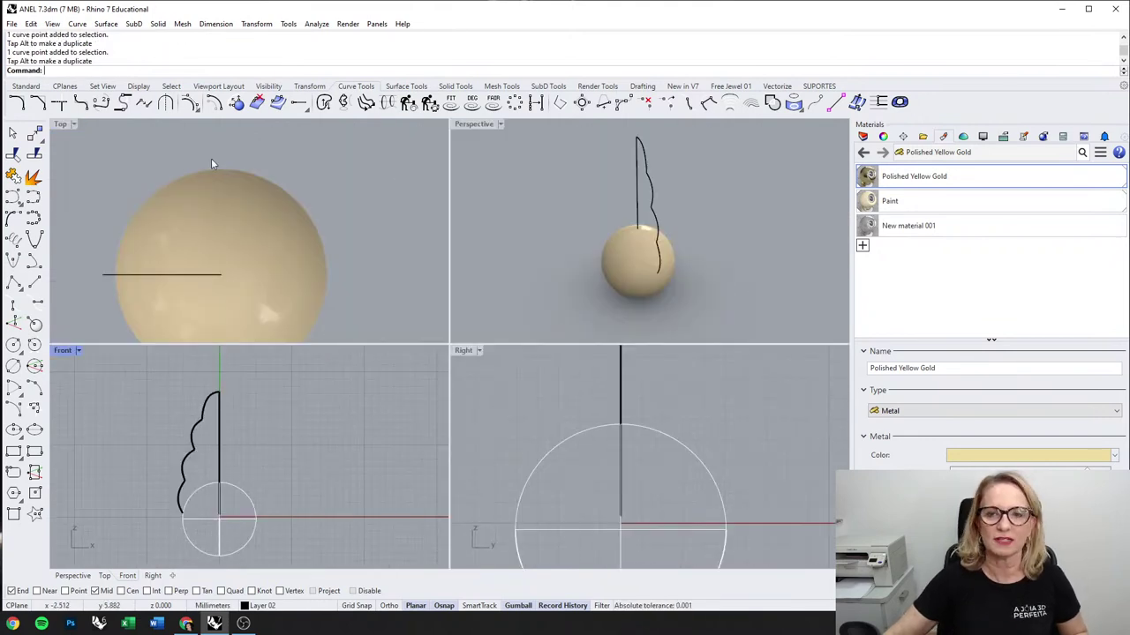
# Step: Snap the profile curve's top end point onto the upper end of the vertical line in the Front view
pyautogui.moveTo(616, 196); pyautogui.dragTo(563, 229, button='right')
pyautogui.scroll(3, 238, 441)
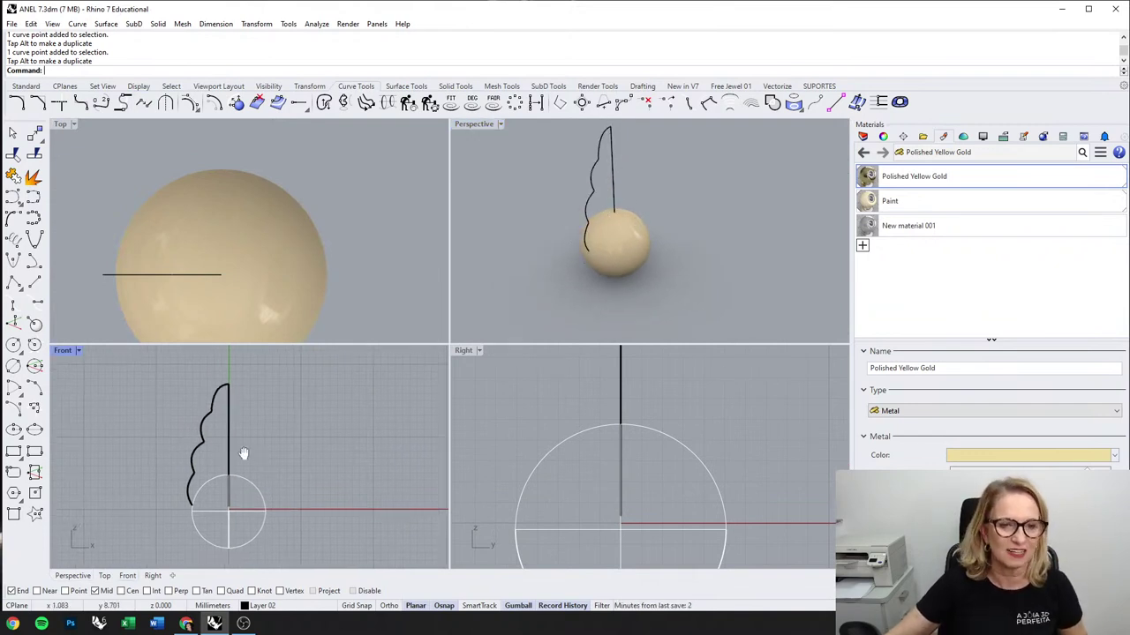
pyautogui.click(236, 384)
pyautogui.scroll(2, 246, 382)
pyautogui.scroll(3, 247, 381)
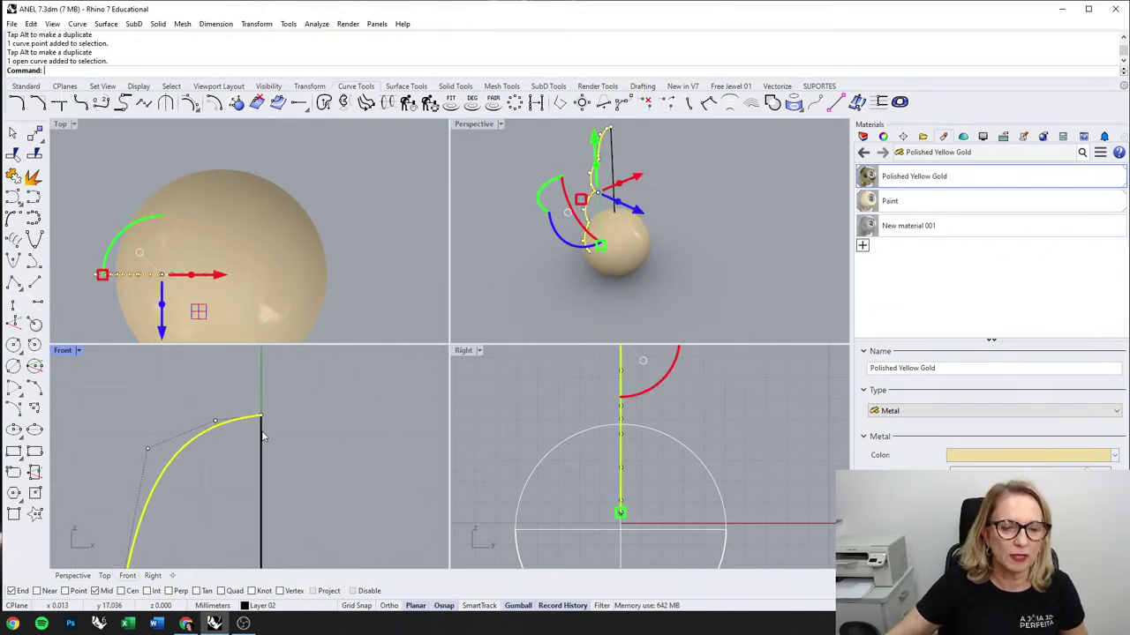
pyautogui.click(241, 381)
pyautogui.moveTo(240, 381); pyautogui.dragTo(260, 394)
pyautogui.press('Escape')
pyautogui.press('Escape')
pyautogui.scroll(-8, 357, 363)
pyautogui.scroll(-5, 380, 419)
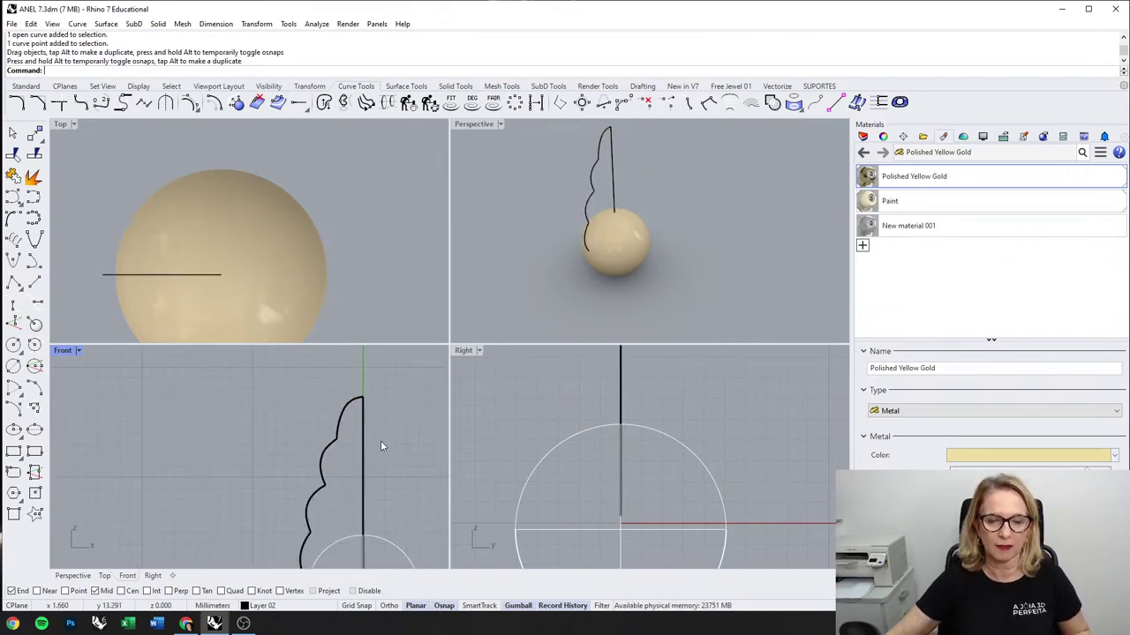
pyautogui.moveTo(380, 441); pyautogui.dragTo(326, 402, button='right')
pyautogui.click(283, 396)
pyautogui.press('Escape')
pyautogui.scroll(-6, 323, 362)
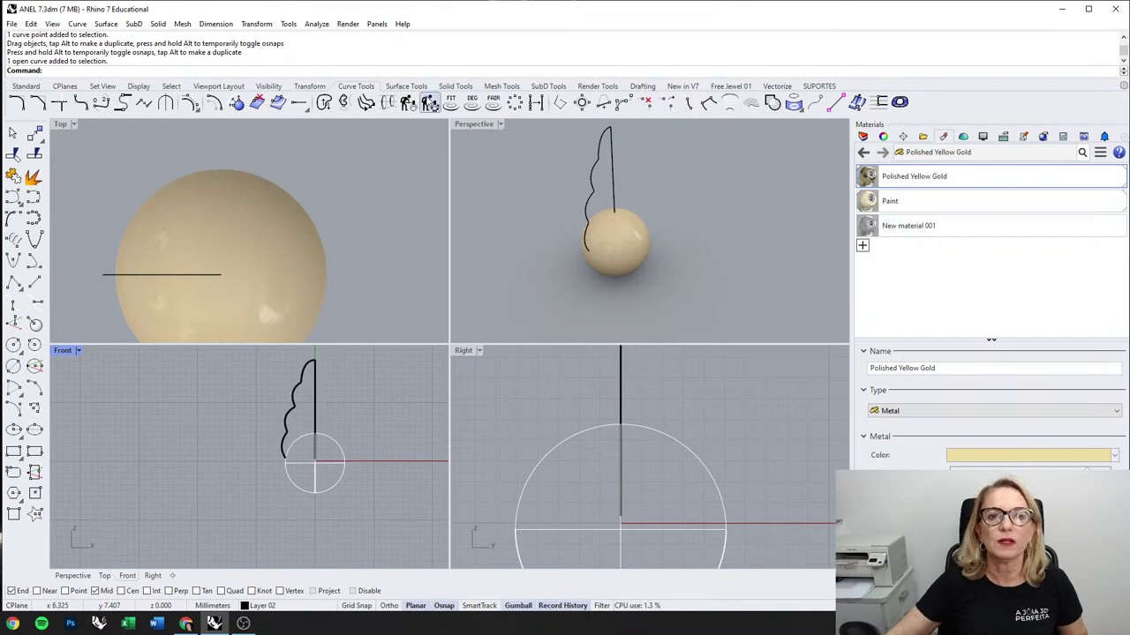
# Step: Revolve the scalloped profile curve a full circle around the vertical line as the axis
pyautogui.click(308, 86)
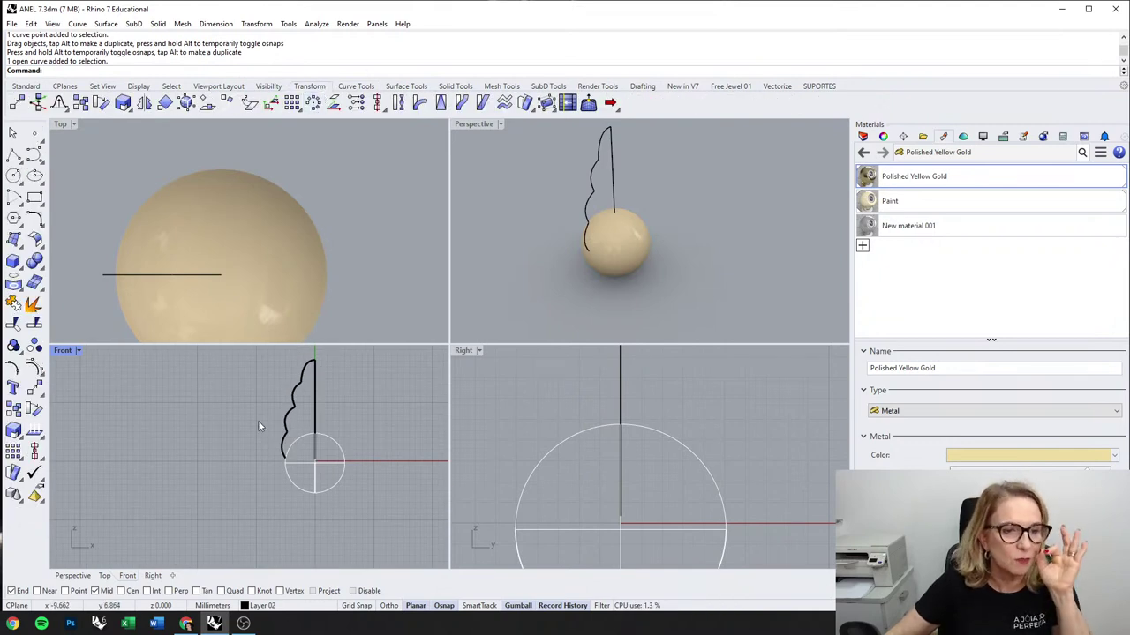
pyautogui.click(406, 86)
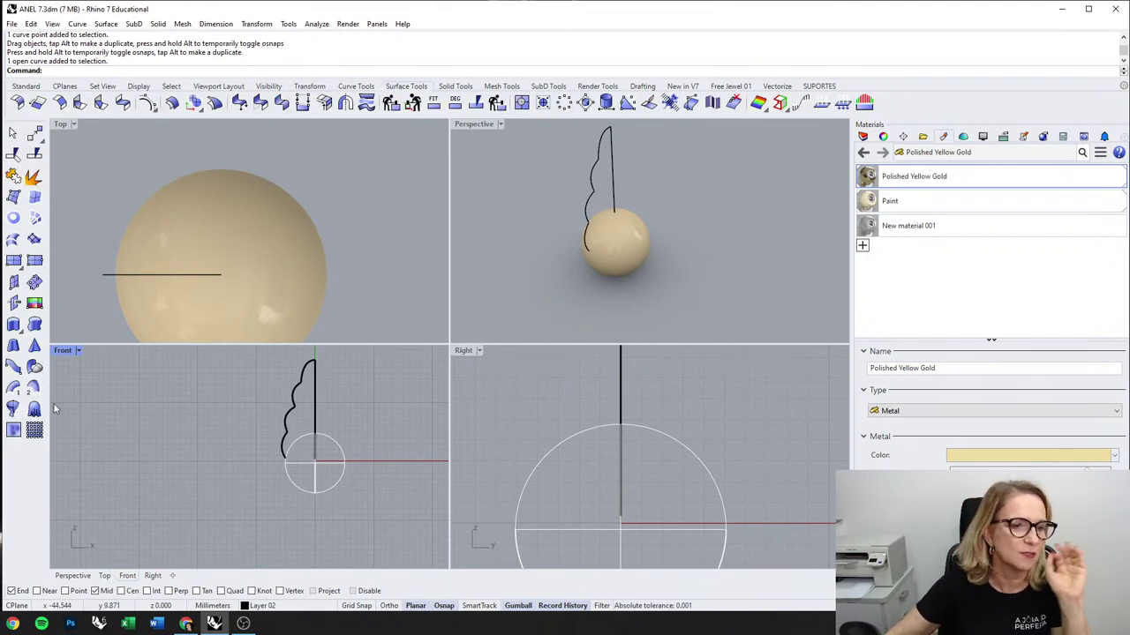
pyautogui.moveTo(81, 457); pyautogui.dragTo(56, 471, button='right')
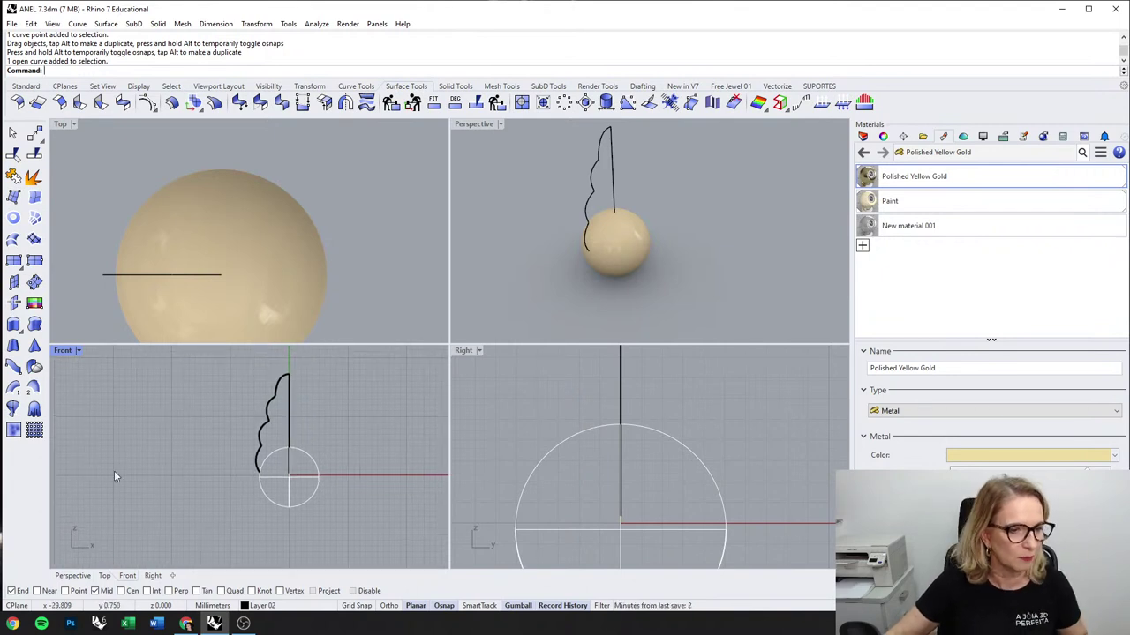
pyautogui.click(13, 408)
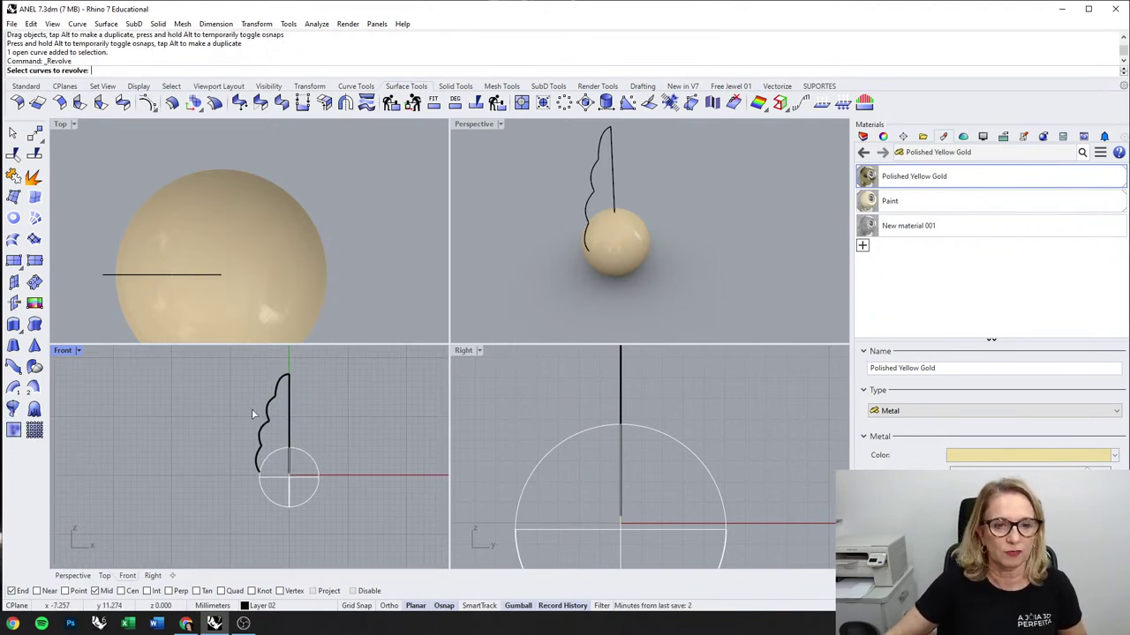
pyautogui.click(261, 413)
pyautogui.press('Return')
pyautogui.click(289, 376)
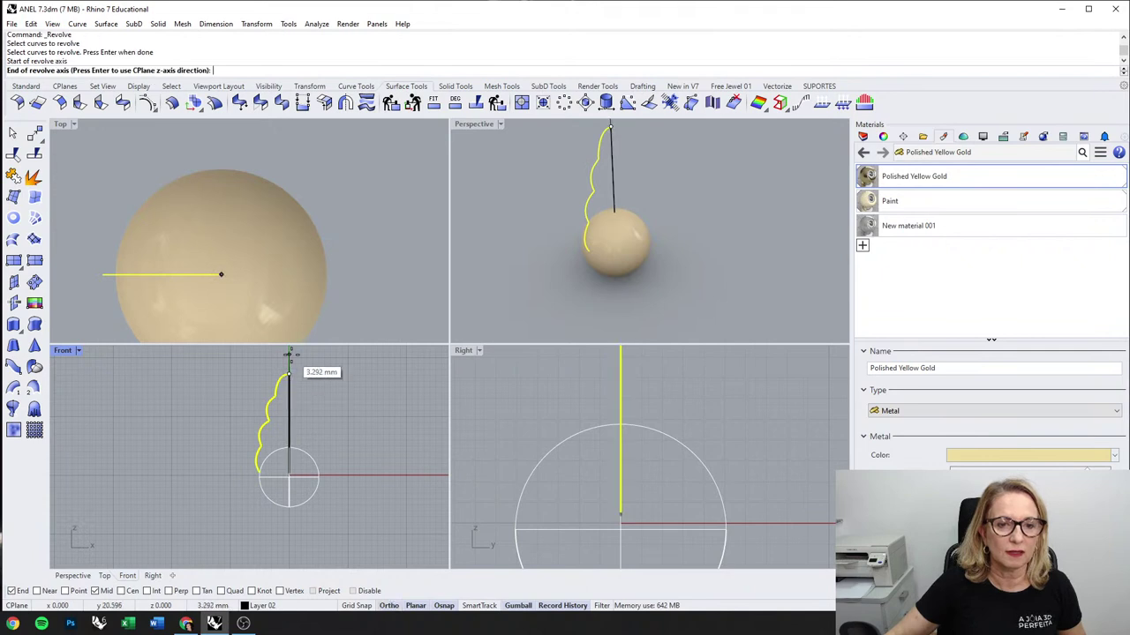
pyautogui.click(290, 356)
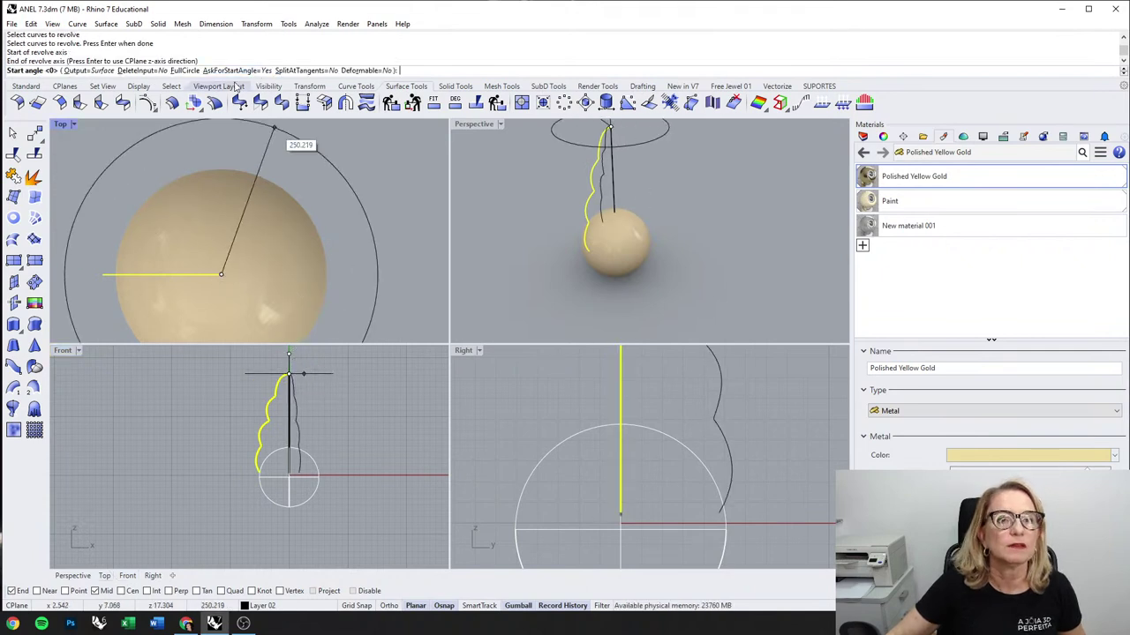
pyautogui.click(186, 71)
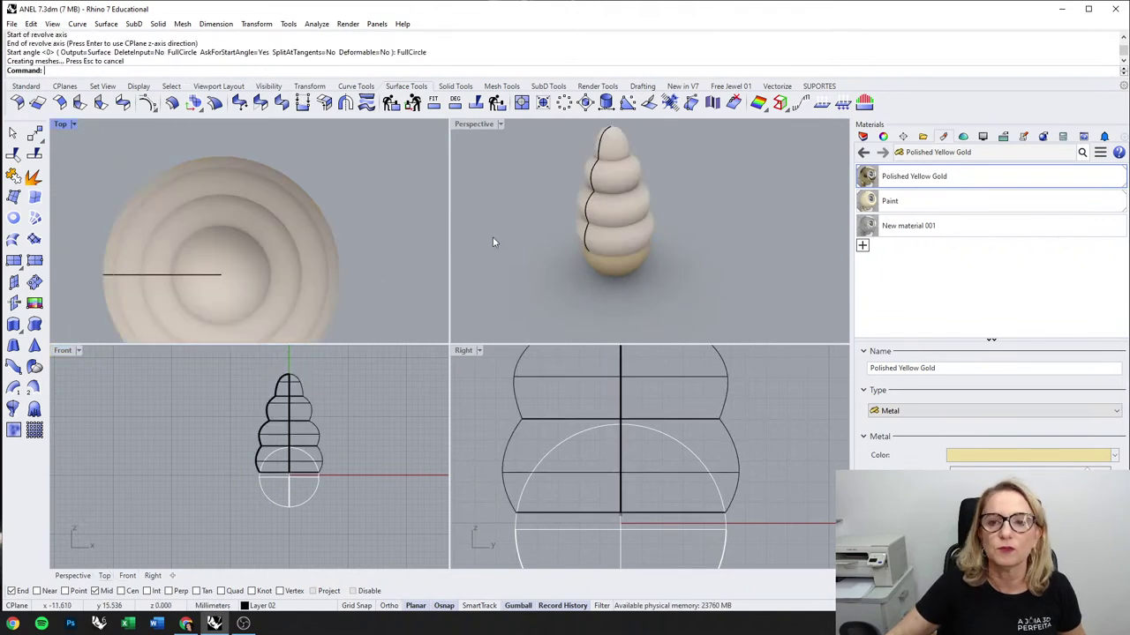
# Step: Scale the profile curve down uniformly so the revolved shape above the pearl updates through its history
pyautogui.scroll(3, 290, 404)
pyautogui.click(273, 404)
pyautogui.click(305, 432)
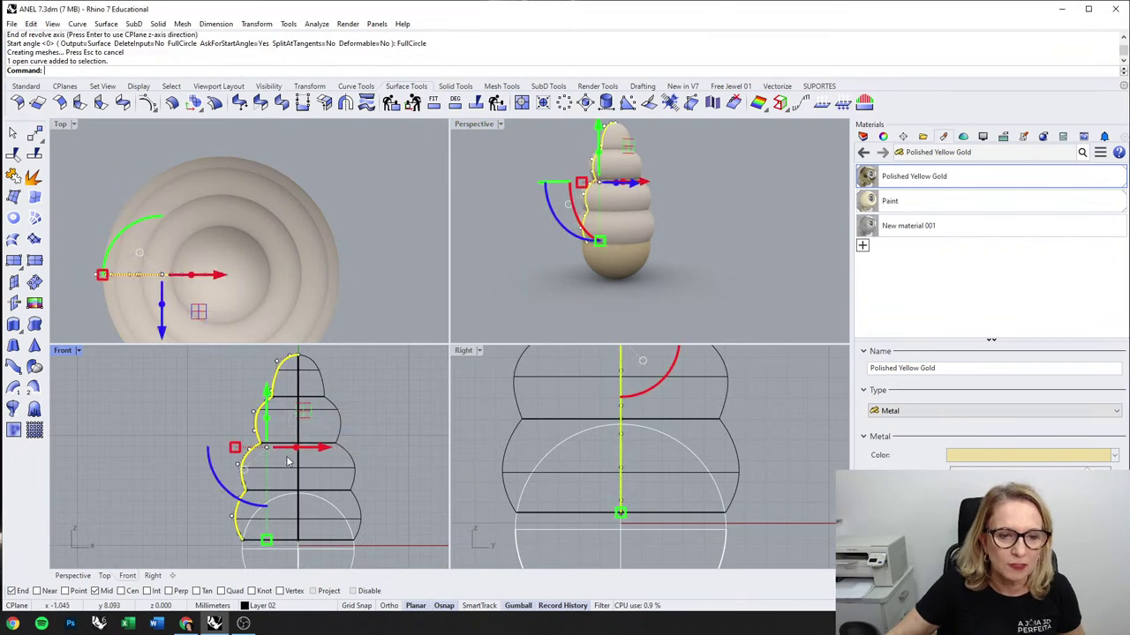
pyautogui.keyDown('shift'); pyautogui.moveTo(234, 447); pyautogui.dragTo(245, 448); pyautogui.keyUp('shift')
pyautogui.moveTo(315, 450); pyautogui.dragTo(315, 450)
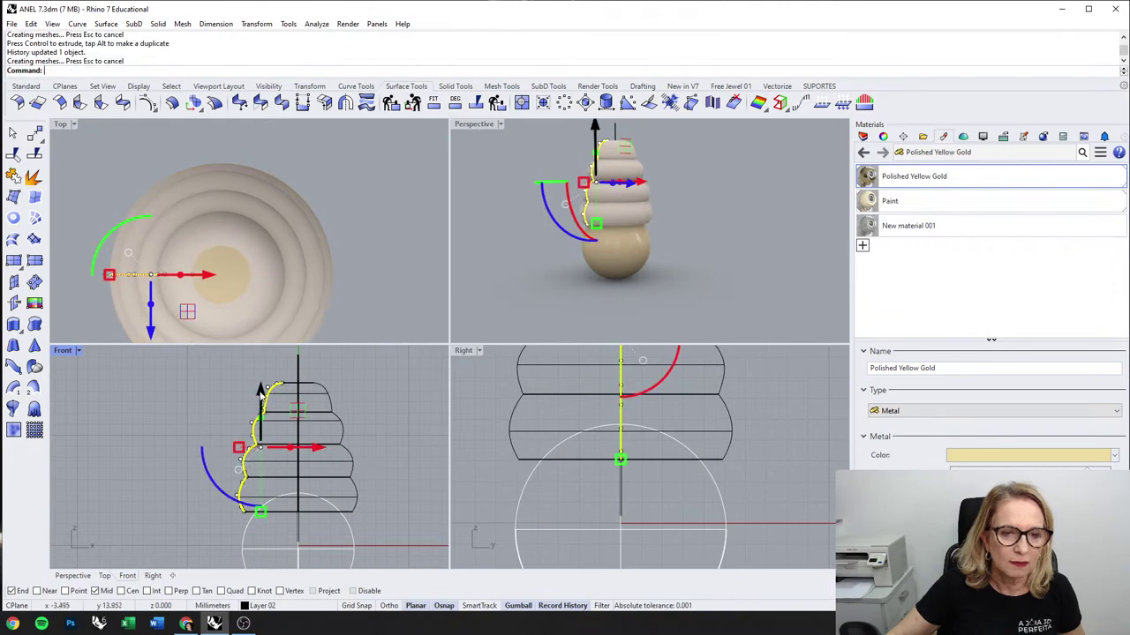
# Step: Move the profile curve down over the pearl and place its top end point on the vertical line to form a peak
pyautogui.moveTo(260, 391); pyautogui.dragTo(320, 383)
pyautogui.scroll(6, 273, 391)
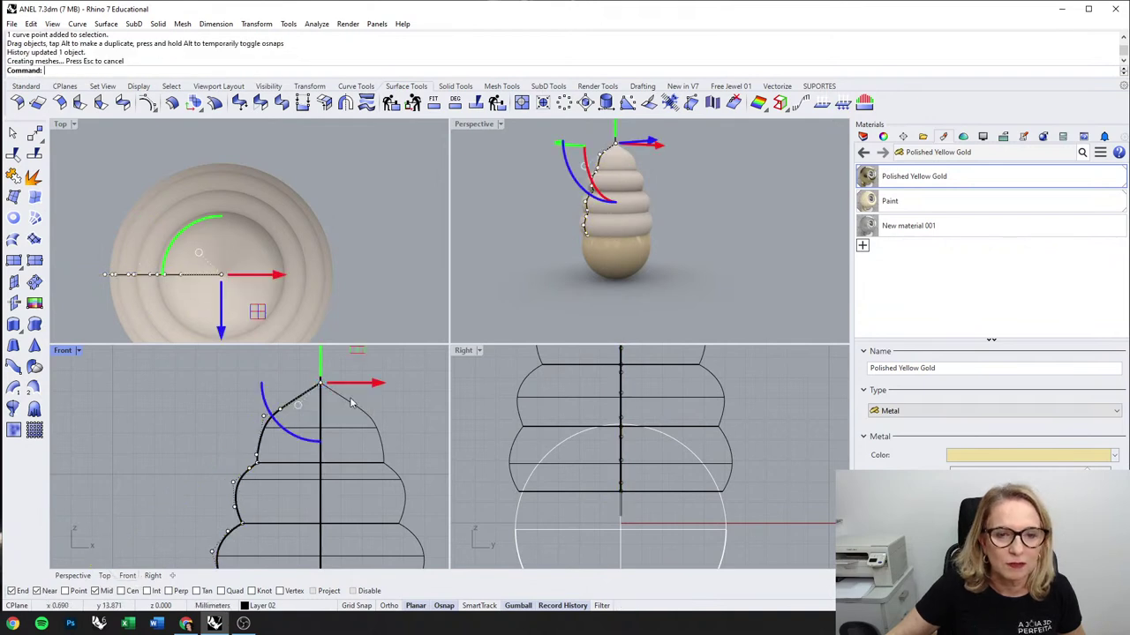
pyautogui.press('Escape')
pyautogui.press('Escape')
pyautogui.scroll(-2, 340, 449)
# Step: Examine the revolved scalloped shape above the pearl in the Perspective and Front views
pyautogui.click(298, 432)
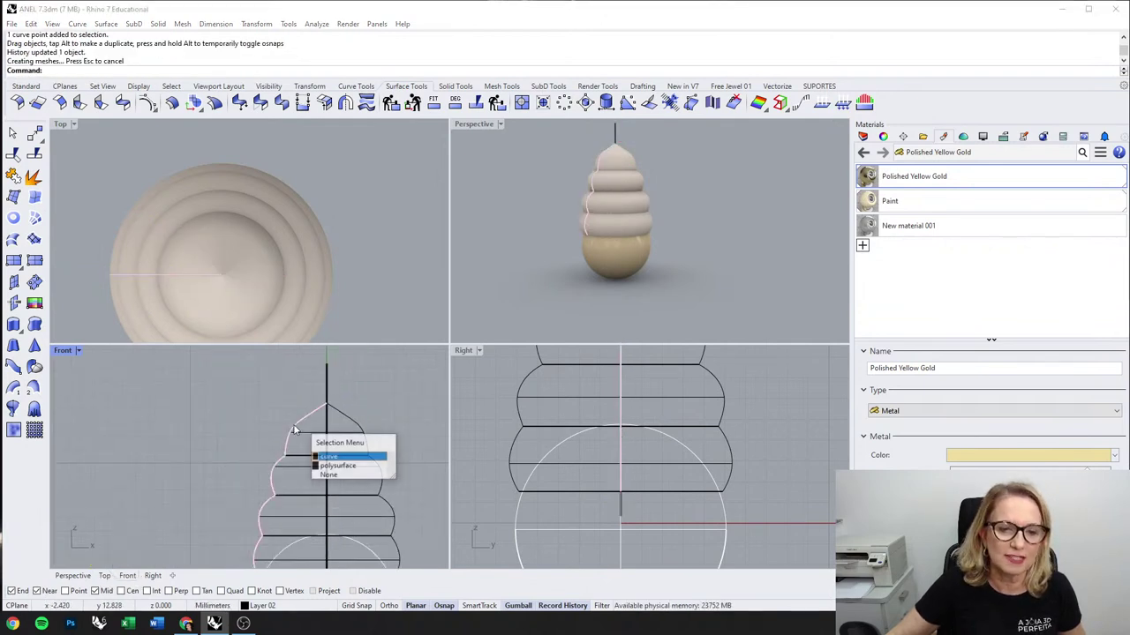
pyautogui.click(341, 456)
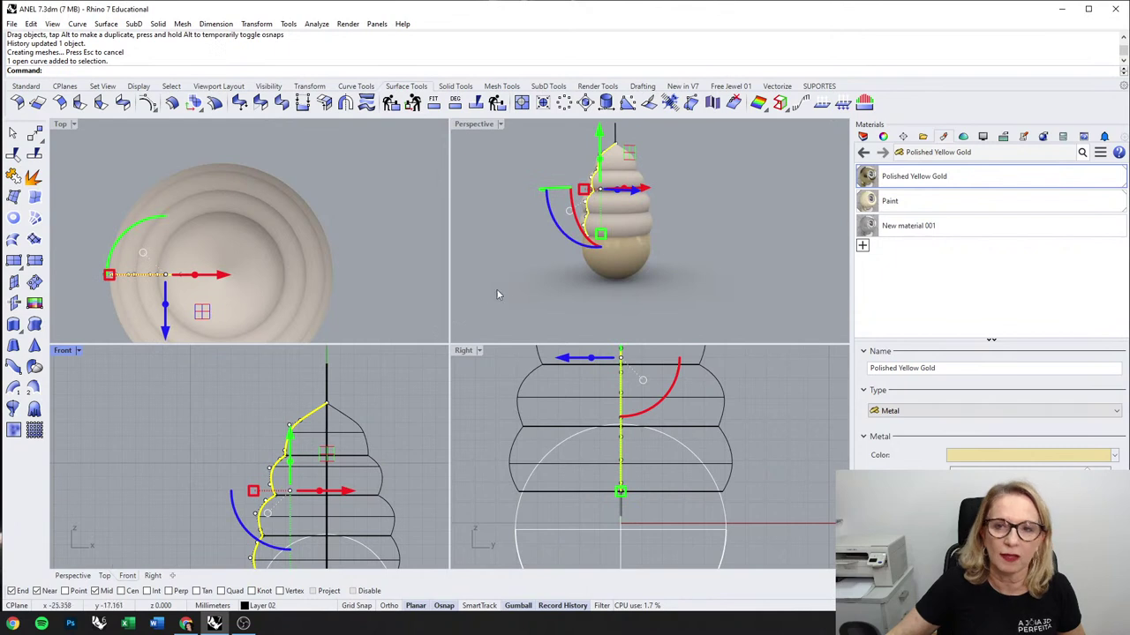
pyautogui.moveTo(496, 289); pyautogui.dragTo(665, 308, button='right')
pyautogui.click(662, 303)
pyautogui.scroll(-4, 578, 304)
pyautogui.moveTo(304, 509); pyautogui.dragTo(294, 432, button='right')
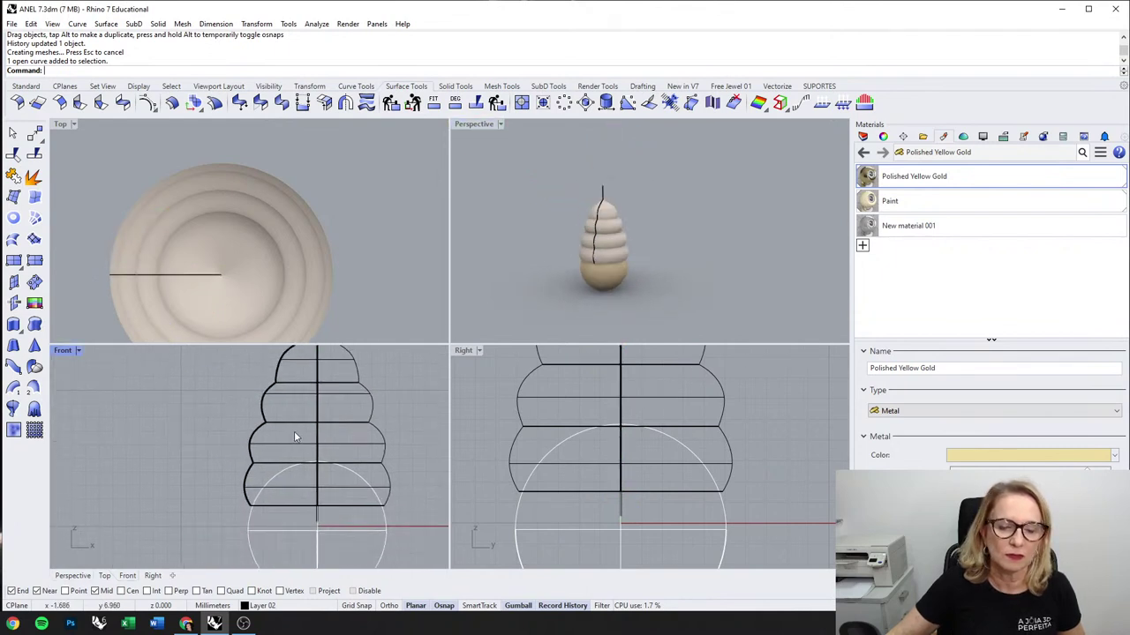
pyautogui.moveTo(583, 291); pyautogui.dragTo(622, 265, button='right')
pyautogui.scroll(3, 264, 403)
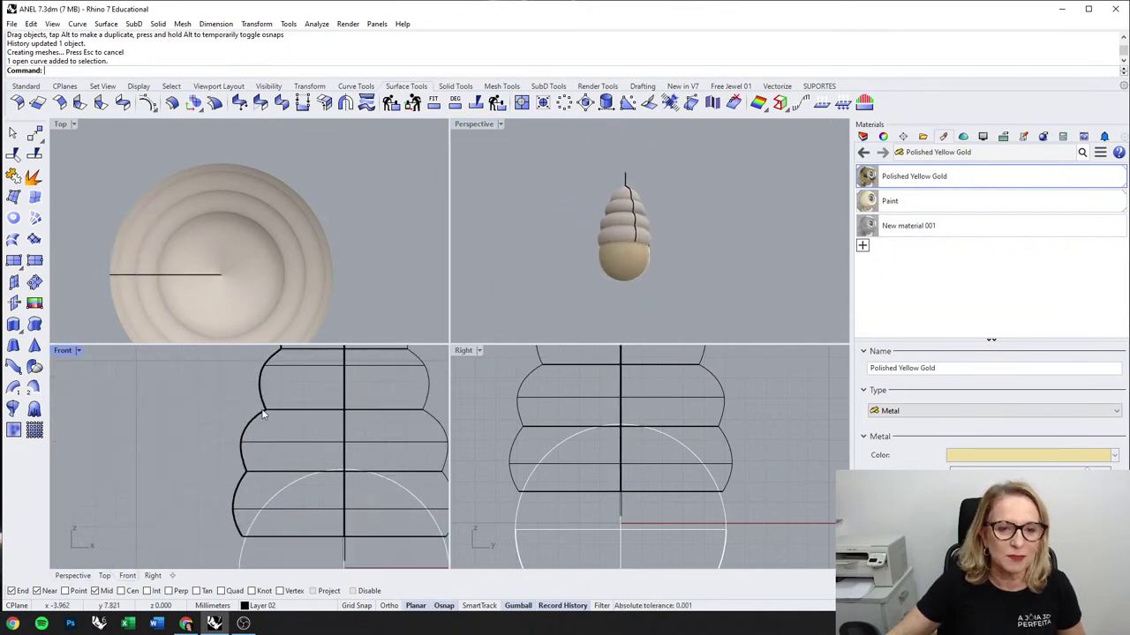
# Step: Show the profile curve's control points and move the two points at the joint between its middle scallops slightly up
pyautogui.click(264, 404)
pyautogui.click(244, 404)
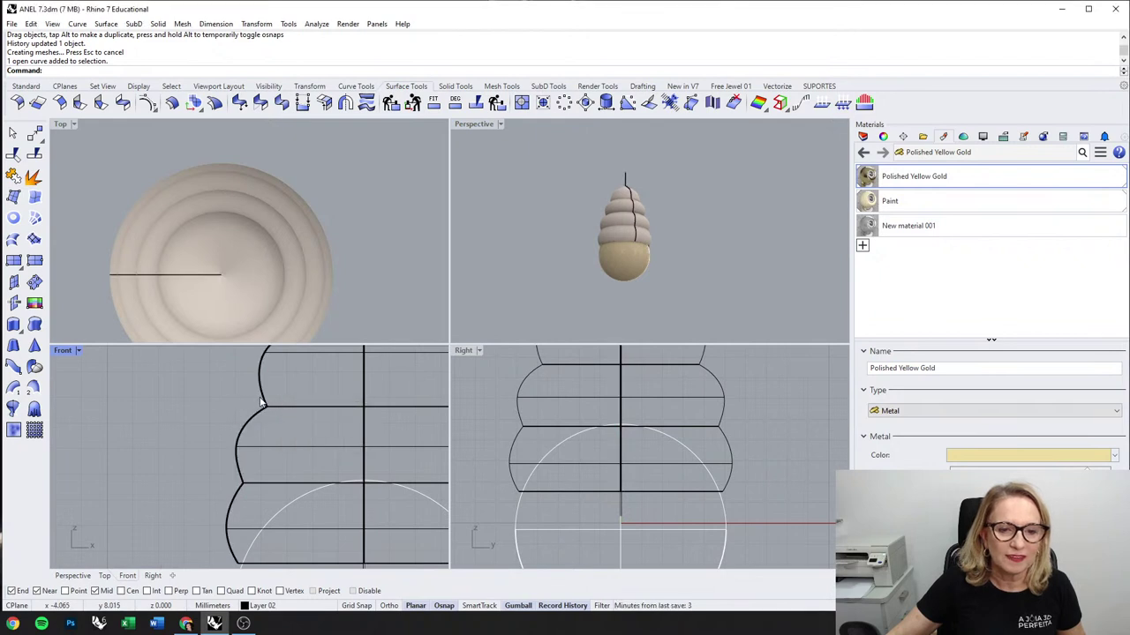
pyautogui.click(261, 402)
pyautogui.click(276, 421)
pyautogui.scroll(4, 248, 436)
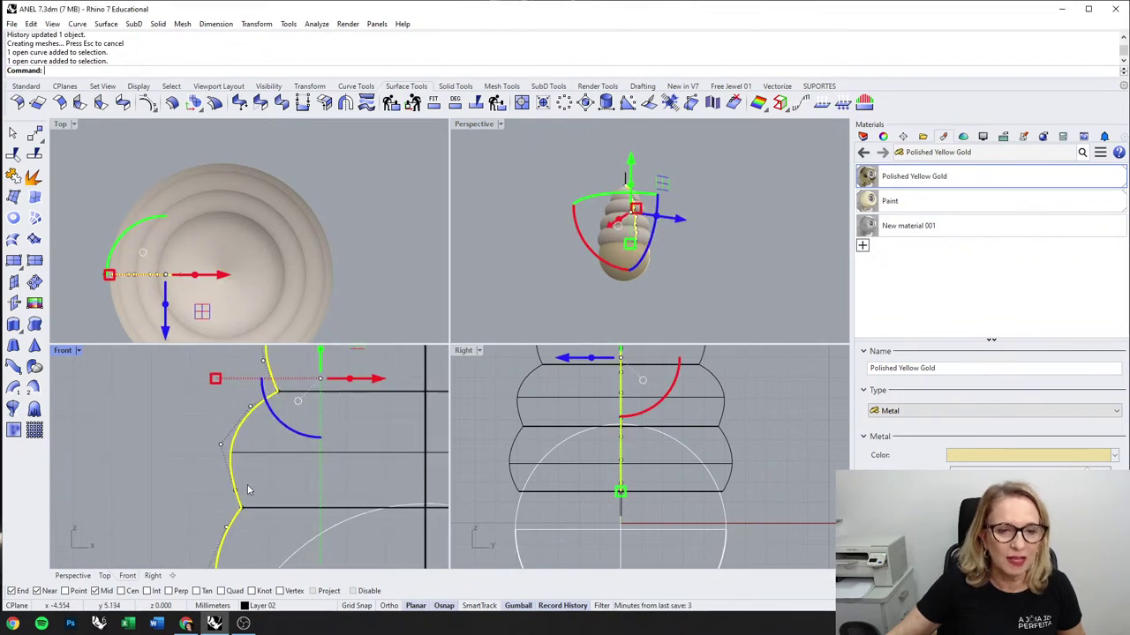
pyautogui.scroll(-2, 249, 477)
pyautogui.moveTo(217, 351); pyautogui.dragTo(213, 410, button='right')
pyautogui.moveTo(215, 411); pyautogui.dragTo(285, 477)
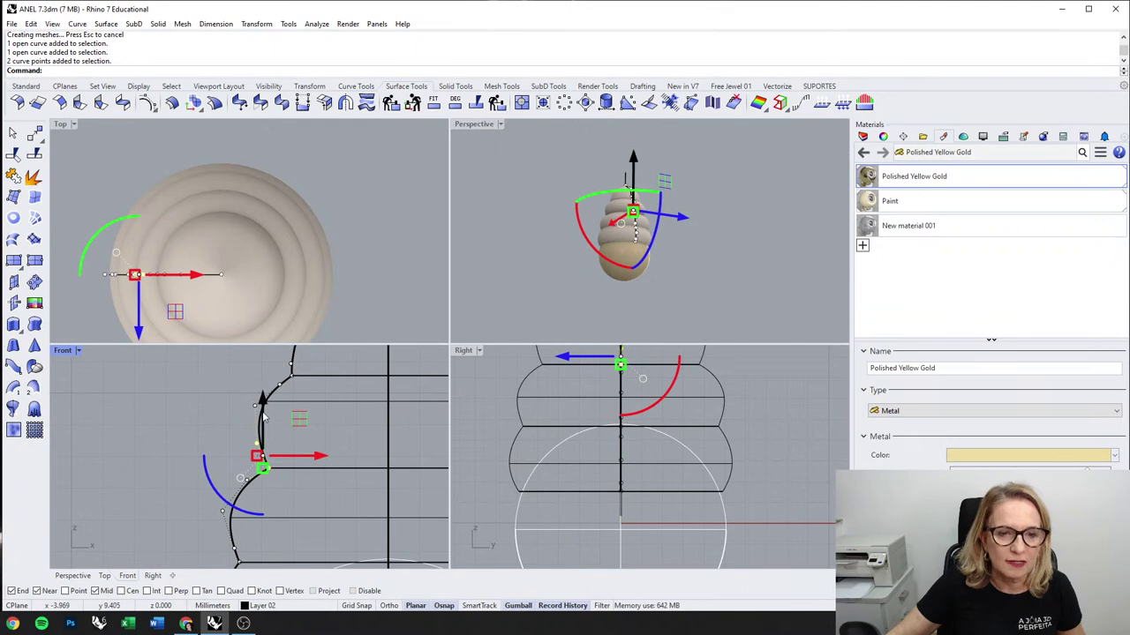
pyautogui.moveTo(264, 418); pyautogui.dragTo(265, 401)
# Step: Raise the three control points at the joint below the top scallop and pull the top scallop's lower point inward
pyautogui.moveTo(303, 417); pyautogui.dragTo(296, 458, button='right')
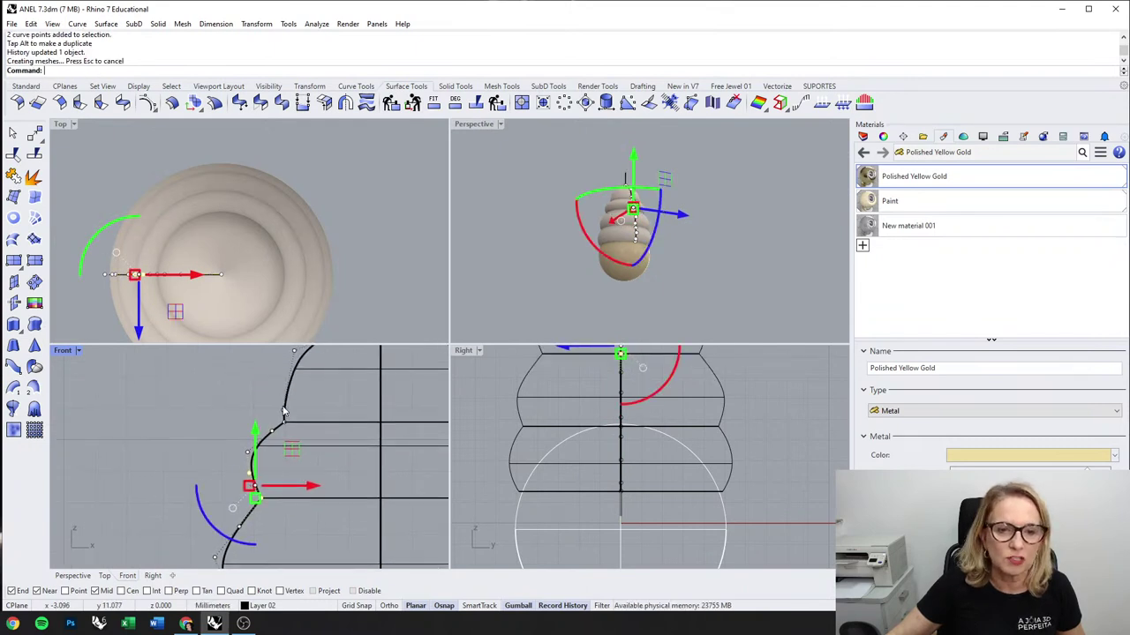
pyautogui.scroll(4, 284, 392)
pyautogui.moveTo(261, 391); pyautogui.dragTo(279, 370)
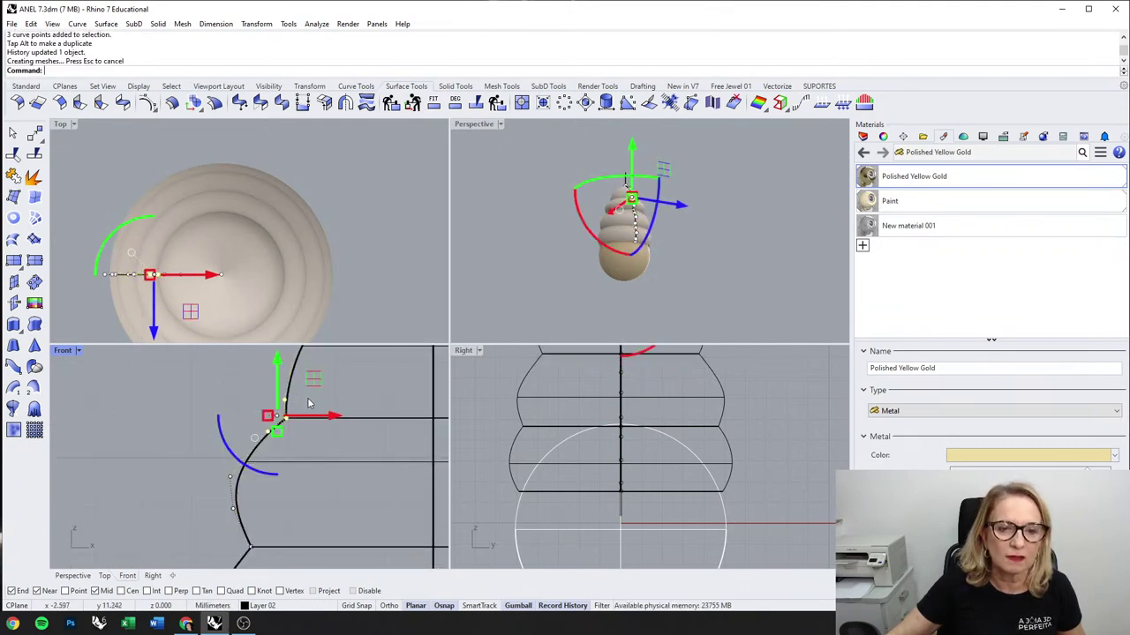
pyautogui.scroll(-4, 308, 403)
pyautogui.moveTo(307, 353); pyautogui.dragTo(285, 418, button='right')
pyautogui.click(283, 415)
pyautogui.moveTo(283, 415); pyautogui.dragTo(309, 434)
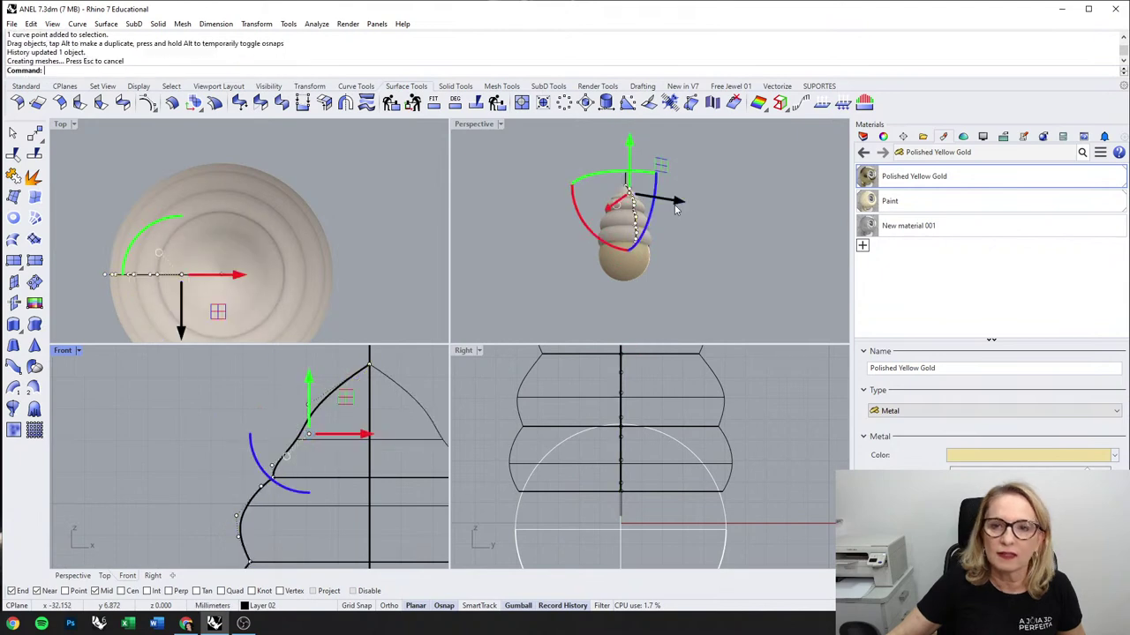
# Step: Delete one control point of the top scallop and move the remaining one up beside the peak to round the tip
pyautogui.moveTo(676, 207); pyautogui.dragTo(693, 224, button='right')
pyautogui.scroll(4, 602, 231)
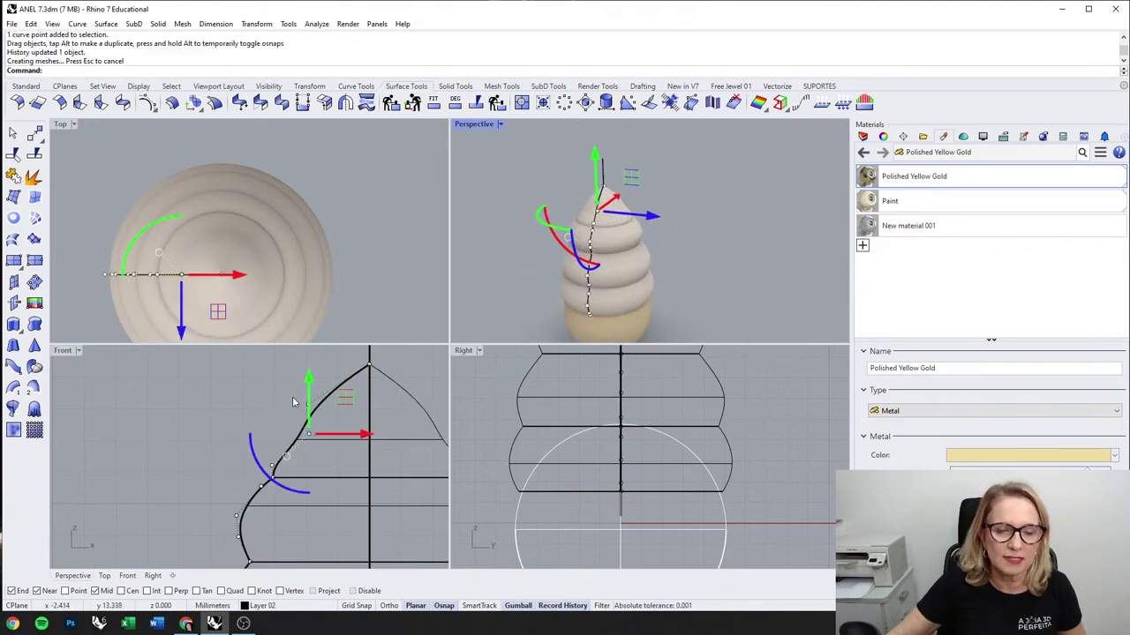
pyautogui.moveTo(292, 394); pyautogui.dragTo(316, 416)
pyautogui.press('Delete')
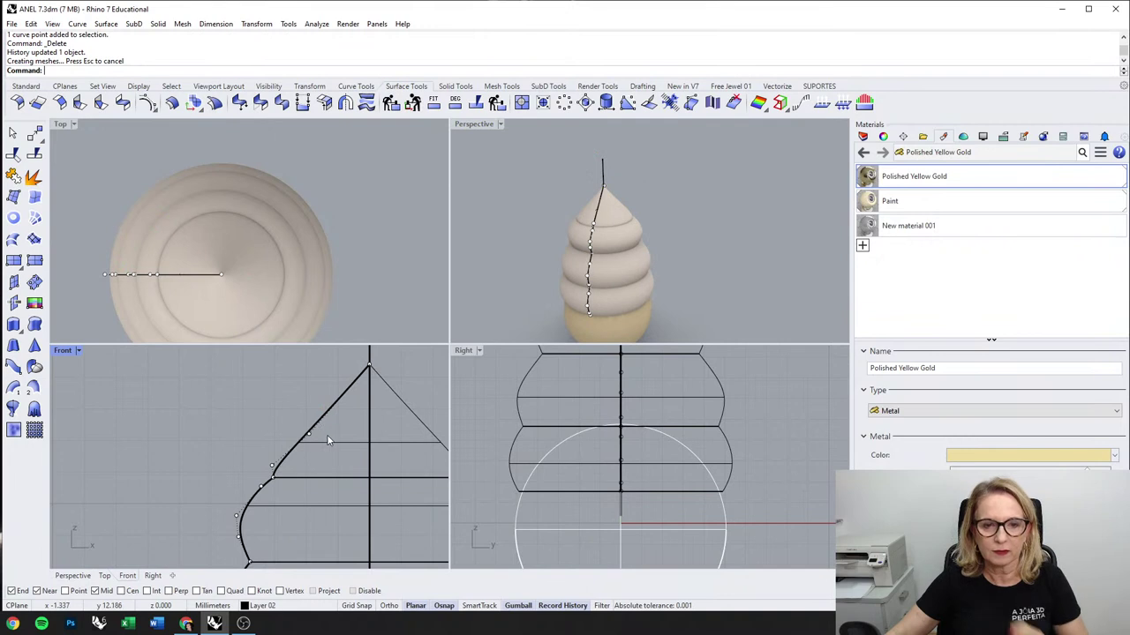
pyautogui.click(327, 368)
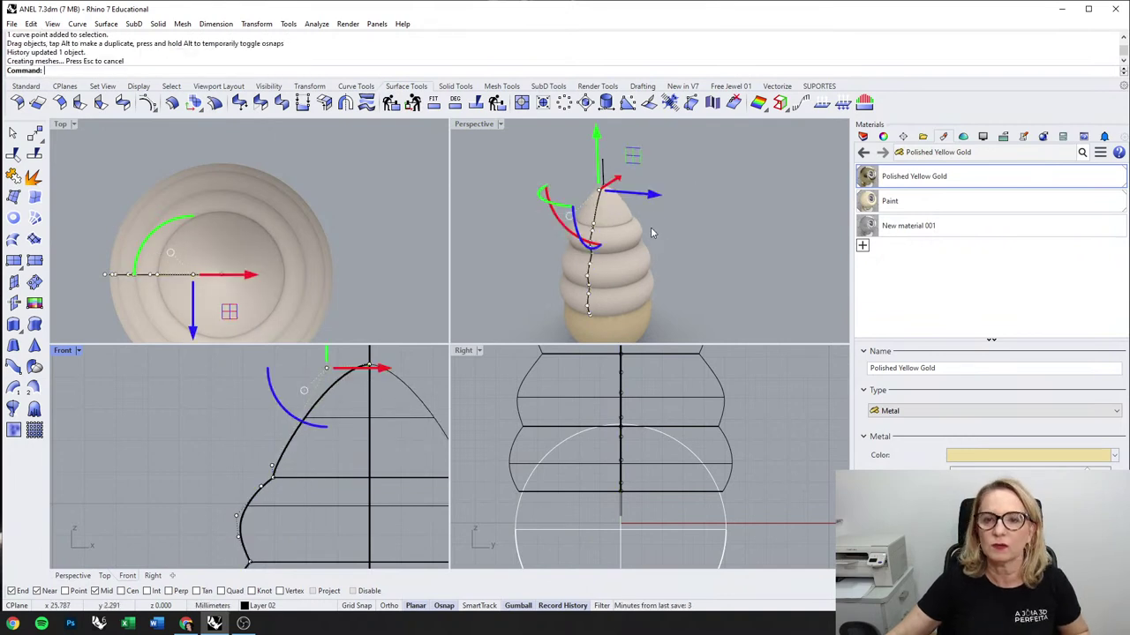
pyautogui.scroll(-4, 651, 232)
pyautogui.moveTo(697, 247); pyautogui.dragTo(663, 225, button='right')
pyautogui.press('Escape')
pyautogui.press('Escape')
# Step: Pull the bulge control points of the profile curve's two lowest scallops outward and down
pyautogui.scroll(-6, 310, 502)
pyautogui.moveTo(310, 501); pyautogui.dragTo(296, 424, button='right')
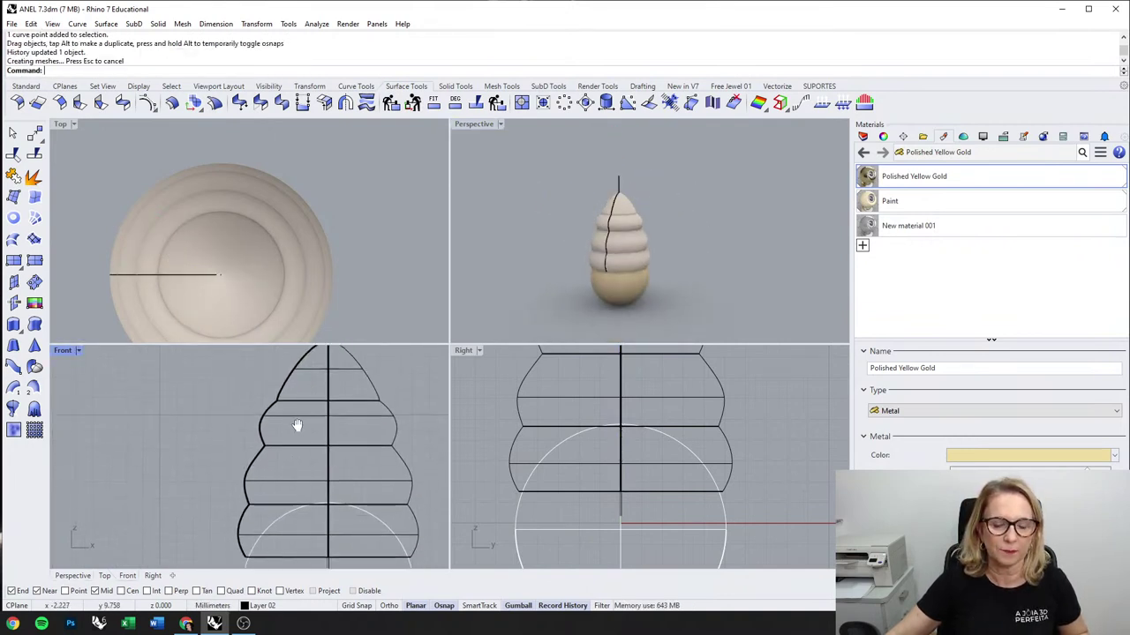
pyautogui.moveTo(660, 278); pyautogui.dragTo(651, 268, button='right')
pyautogui.moveTo(253, 492); pyautogui.dragTo(244, 436, button='right')
pyautogui.scroll(4, 218, 442)
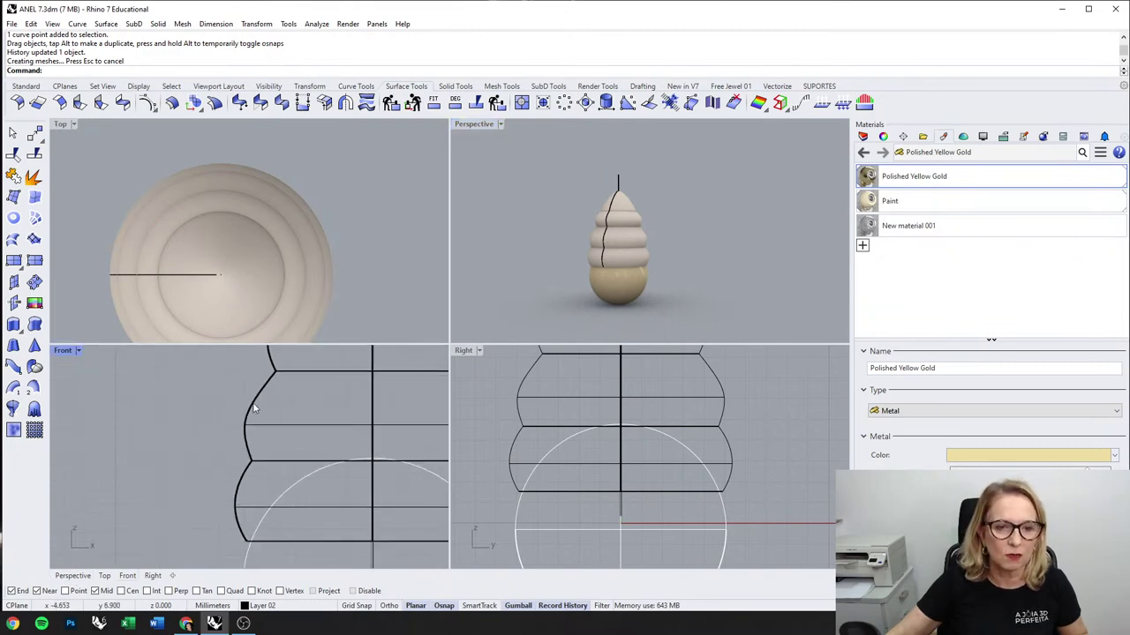
pyautogui.click(253, 403)
pyautogui.click(288, 432)
pyautogui.moveTo(238, 420); pyautogui.dragTo(227, 444)
pyautogui.moveTo(232, 524); pyautogui.dragTo(238, 462, button='right')
pyautogui.scroll(2, 239, 462)
pyautogui.scroll(2, 238, 461)
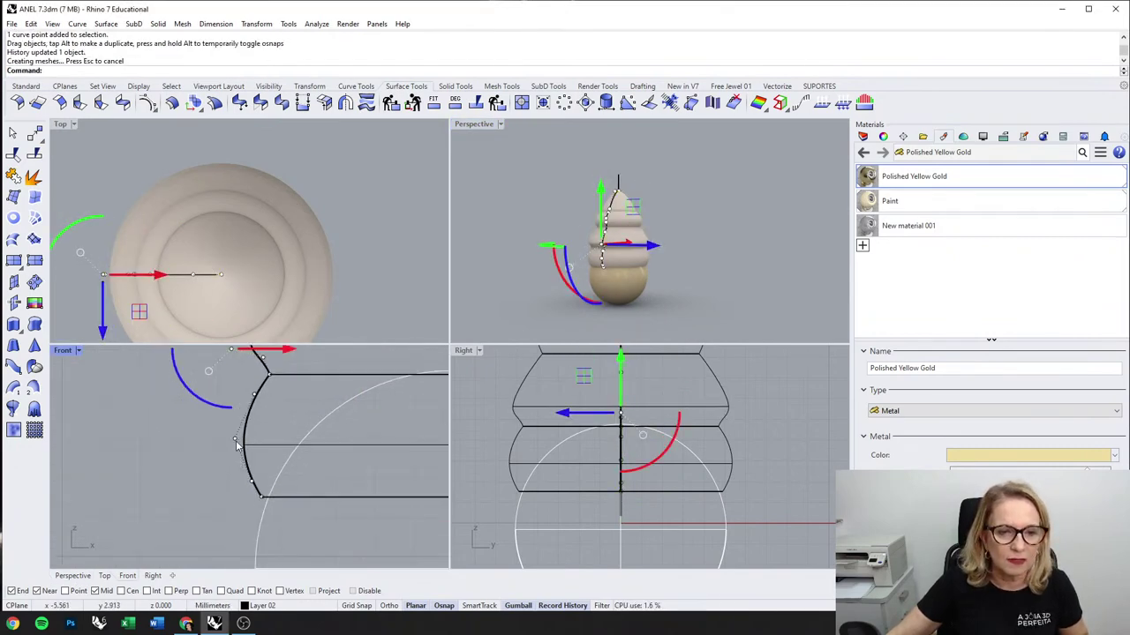
pyautogui.moveTo(235, 441); pyautogui.dragTo(214, 477)
pyautogui.click(176, 473)
pyautogui.moveTo(678, 214); pyautogui.dragTo(737, 251, button='right')
pyautogui.scroll(-3, 479, 473)
# Step: Refine the bottom scallop by moving its upper control point outward and lowering the point just above its lower end
pyautogui.click(254, 432)
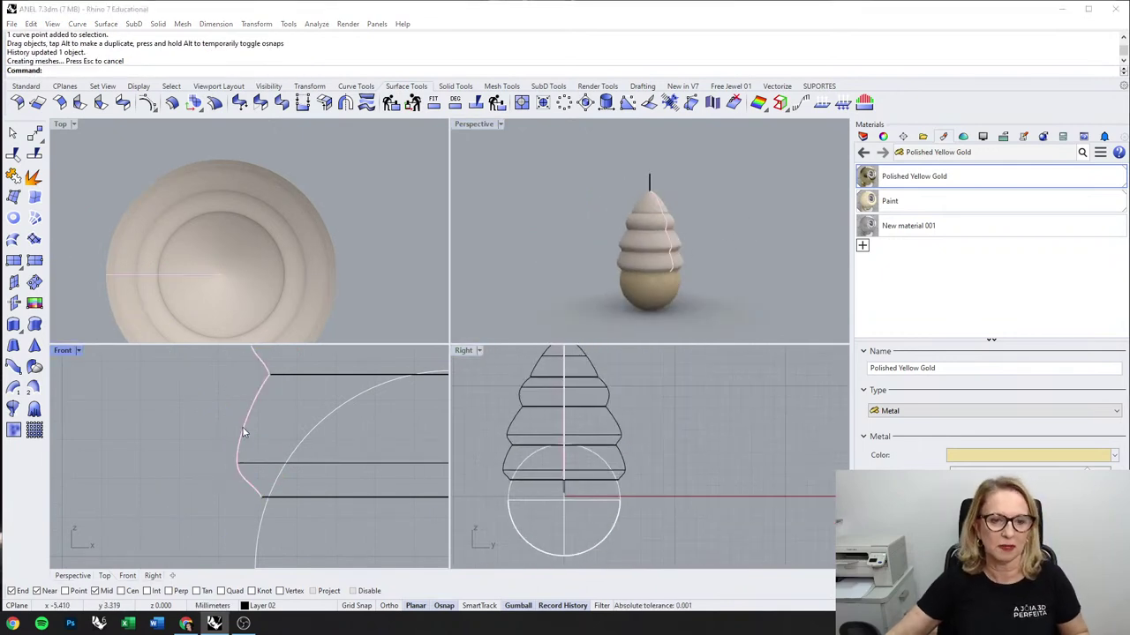
pyautogui.click(274, 456)
pyautogui.click(252, 482)
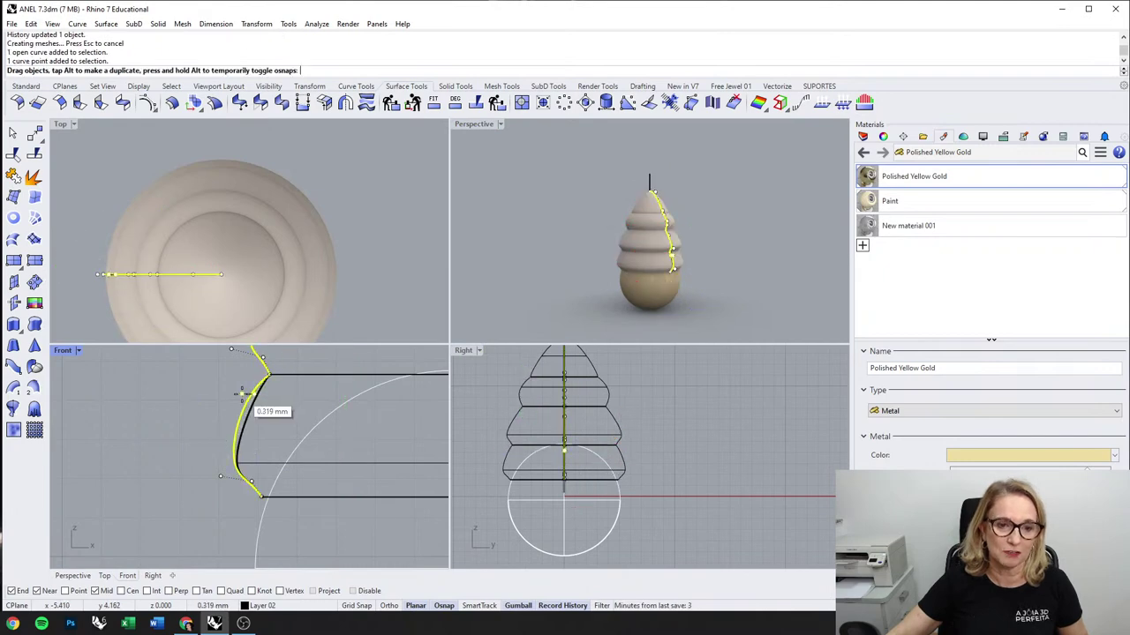
pyautogui.scroll(2, 255, 476)
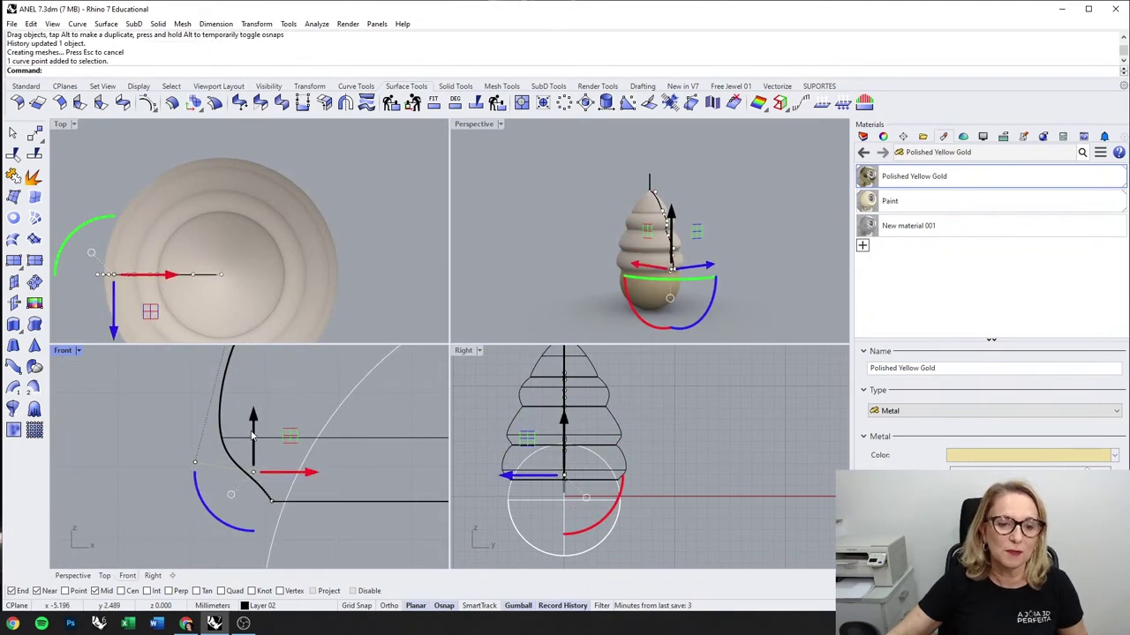
pyautogui.moveTo(253, 438); pyautogui.dragTo(253, 453)
pyautogui.press('Escape')
pyautogui.press('Escape')
pyautogui.scroll(-2, 659, 296)
pyautogui.moveTo(659, 296); pyautogui.dragTo(648, 282, button='right')
pyautogui.scroll(-5, 325, 470)
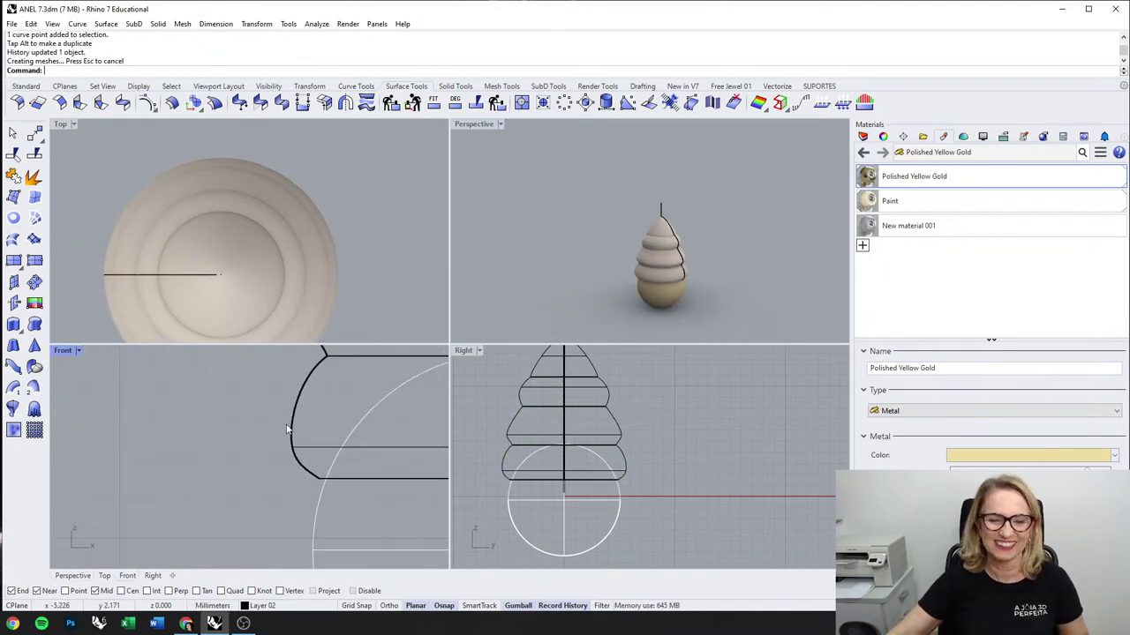
# Step: Raise the control point just above the joint at the base of the profile curve's top scallop for a fuller dome
pyautogui.scroll(2, 326, 470)
pyautogui.click(323, 470)
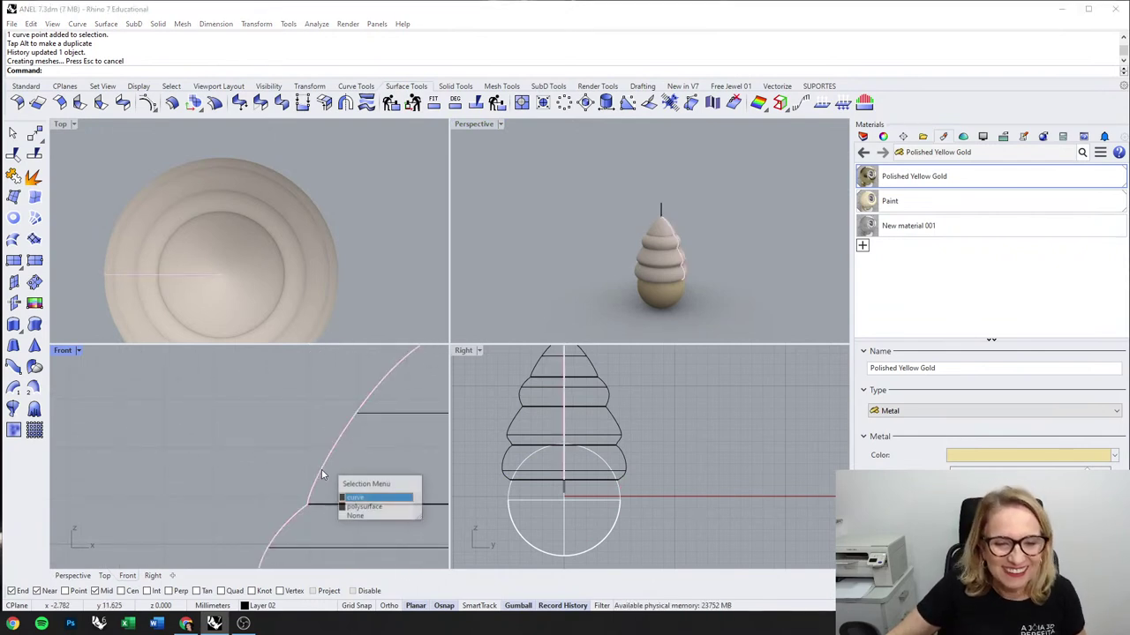
pyautogui.click(355, 498)
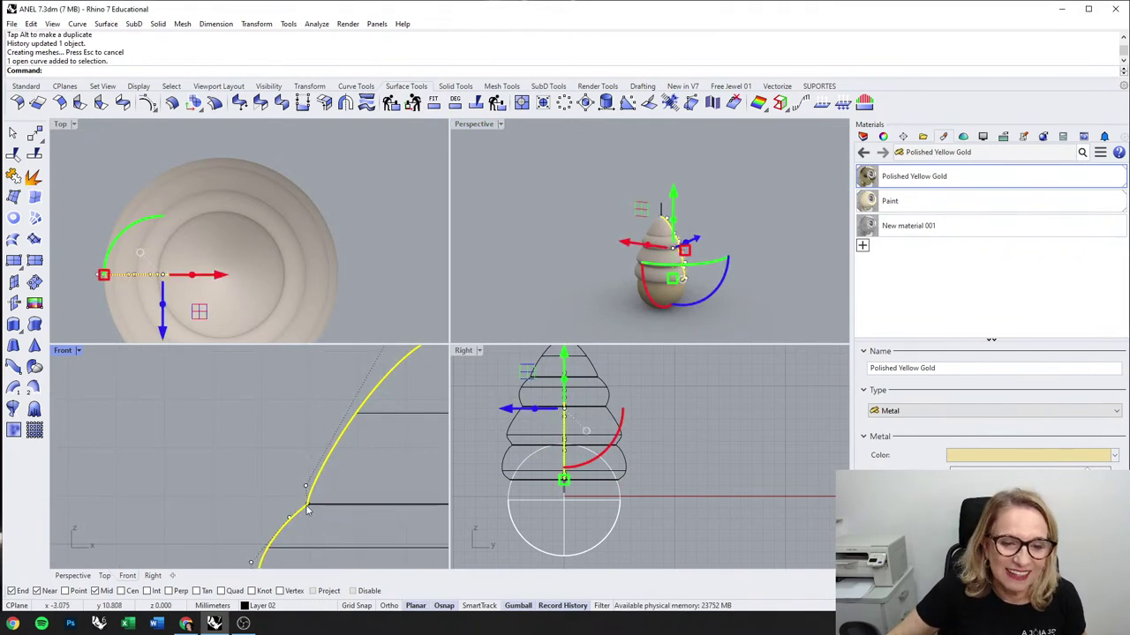
pyautogui.moveTo(308, 497); pyautogui.dragTo(310, 433)
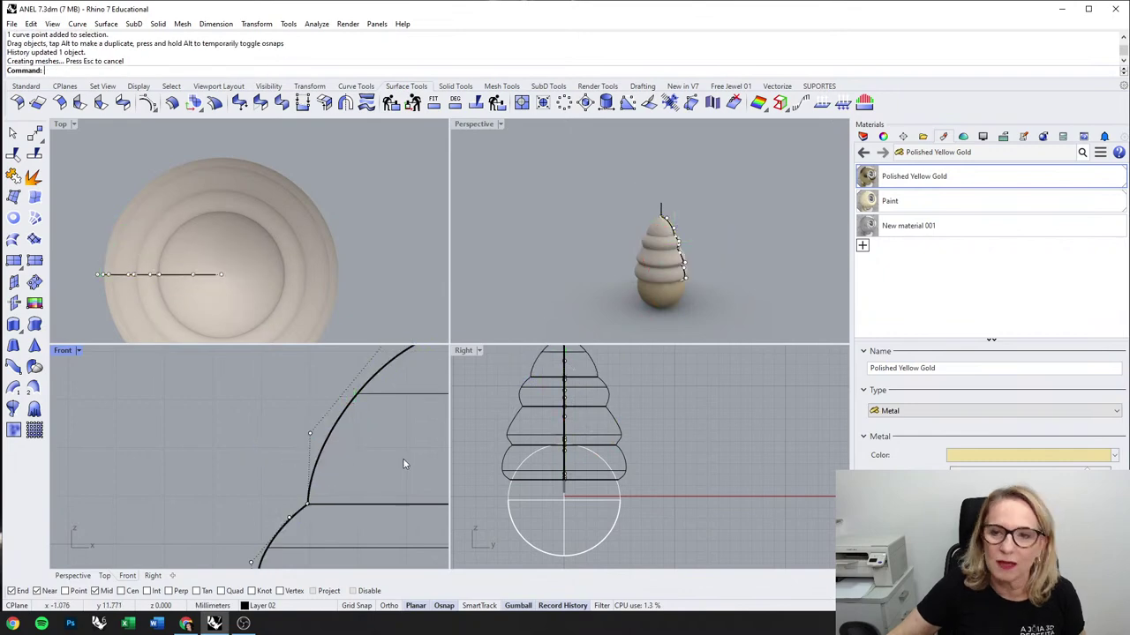
pyautogui.scroll(-4, 391, 423)
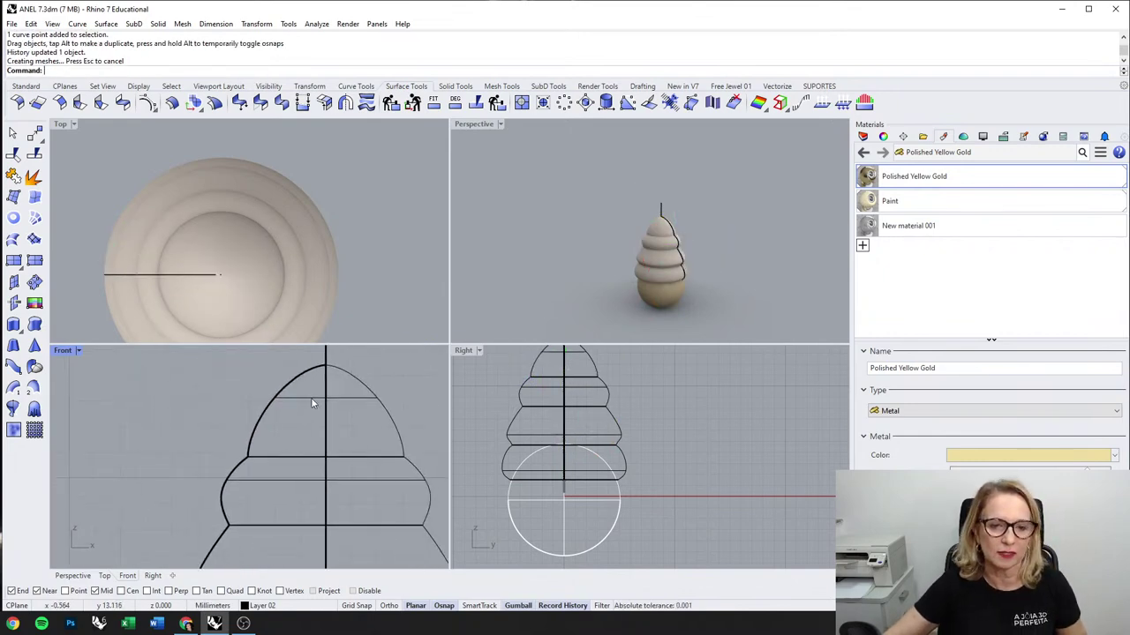
# Step: Cap the planar opening at the base of the revolved scalloped polysurface
pyautogui.click(316, 404)
pyautogui.moveTo(754, 199)
pyautogui.mouseDown(button='right')
pyautogui.moveTo(672, 283)
pyautogui.moveTo(650, 234)
pyautogui.mouseUp(button='right')
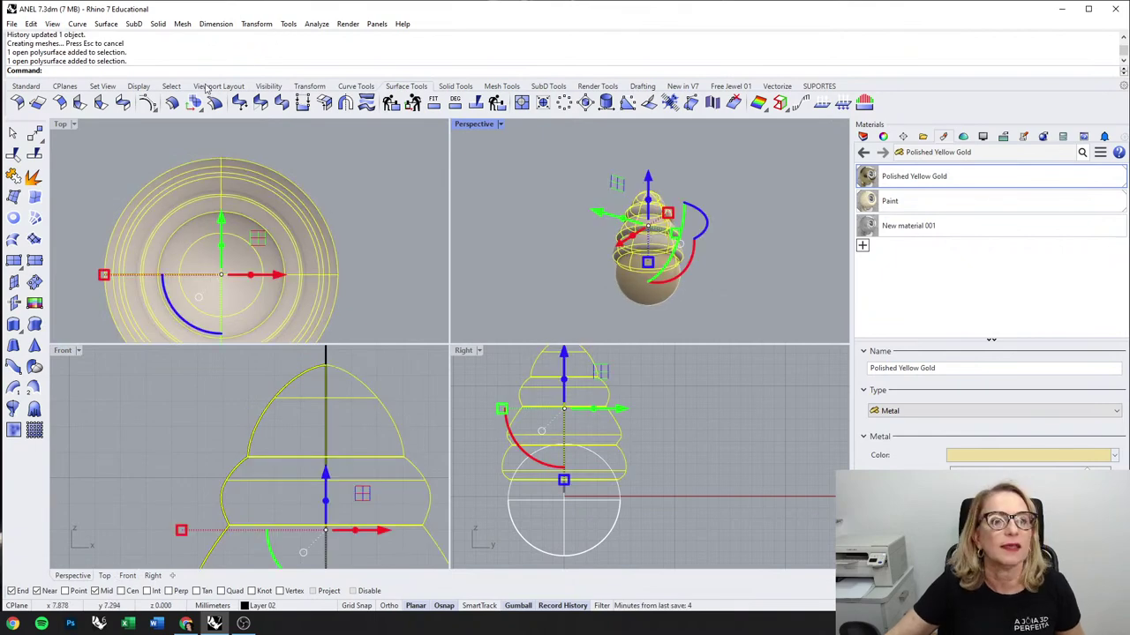
pyautogui.click(456, 86)
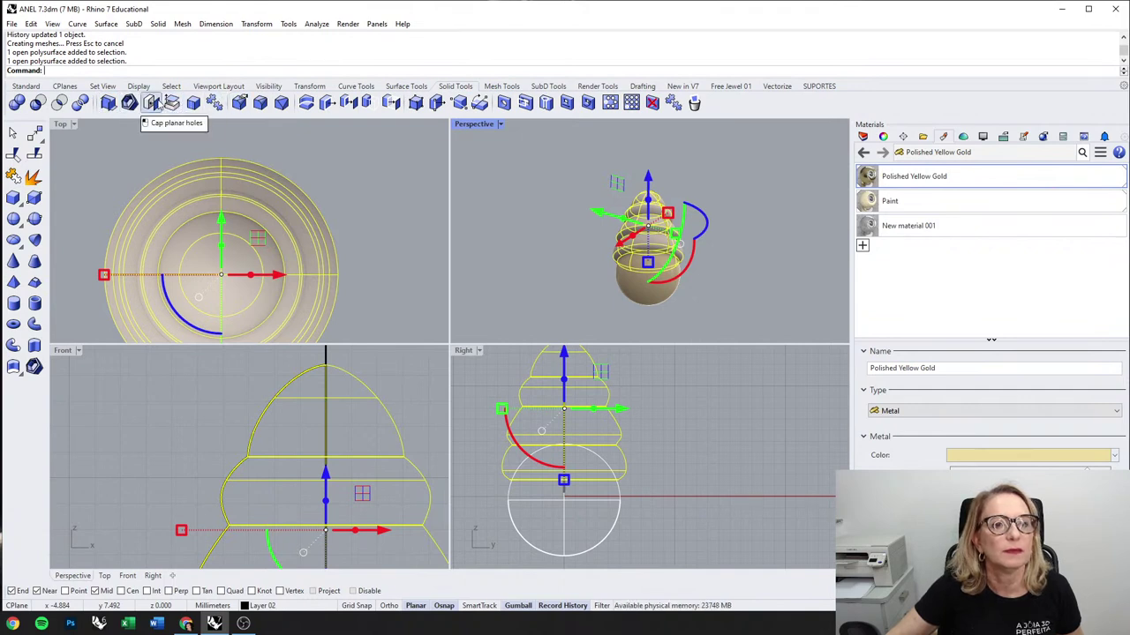
pyautogui.click(151, 103)
# Step: Hide the pearl and expose the flat underside of the capped piece in the Perspective view
pyautogui.click(682, 281)
pyautogui.middleClick(662, 257)
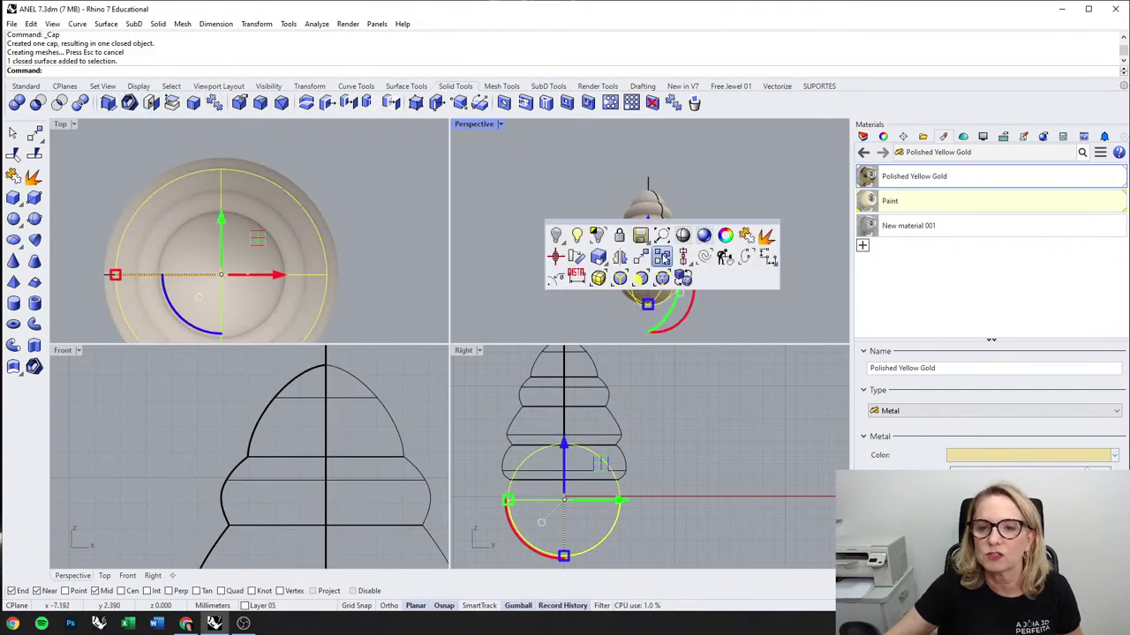
pyautogui.click(555, 235)
pyautogui.moveTo(643, 293); pyautogui.dragTo(648, 322, button='right')
pyautogui.scroll(2, 648, 322)
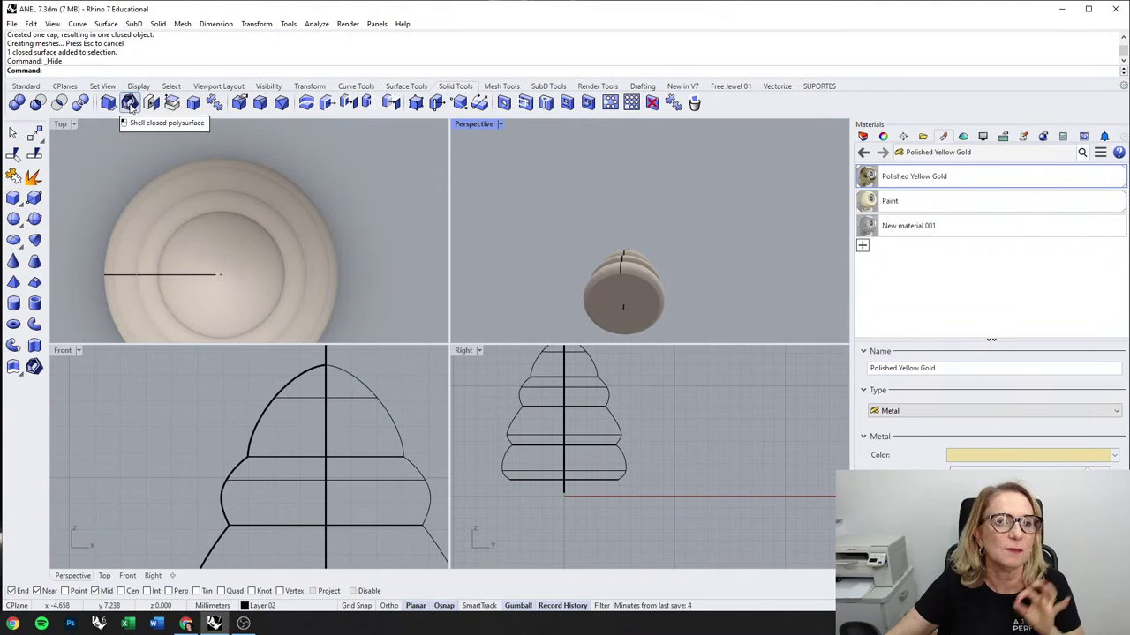
# Step: Try to shell the capped piece at 0.8 mm thickness with its flat base face removed
pyautogui.click(130, 104)
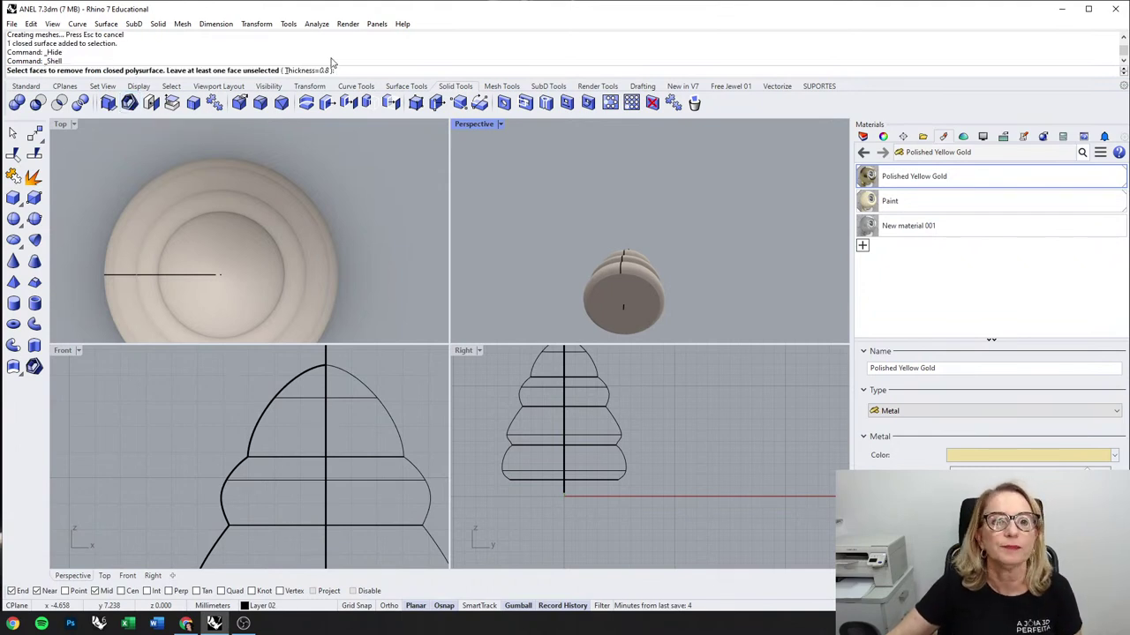
pyautogui.click(638, 290)
pyautogui.press('Return')
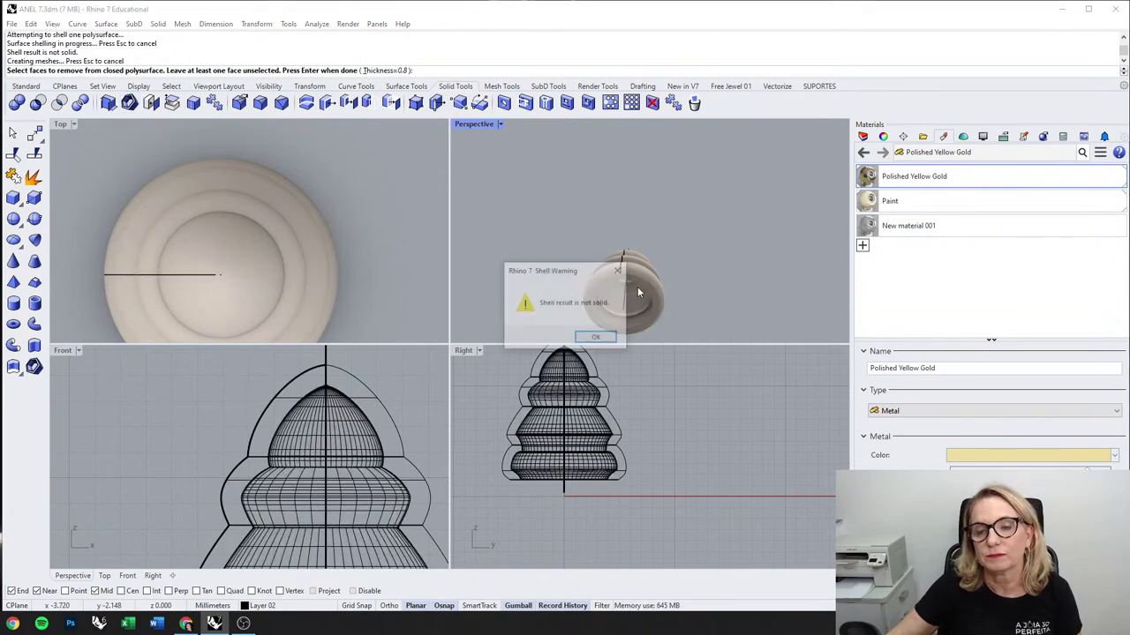
pyautogui.click(598, 341)
# Step: Inspect the hollow interior and undo the 0.8 mm shell
pyautogui.moveTo(679, 262); pyautogui.dragTo(646, 181, button='right')
pyautogui.scroll(5, 652, 267)
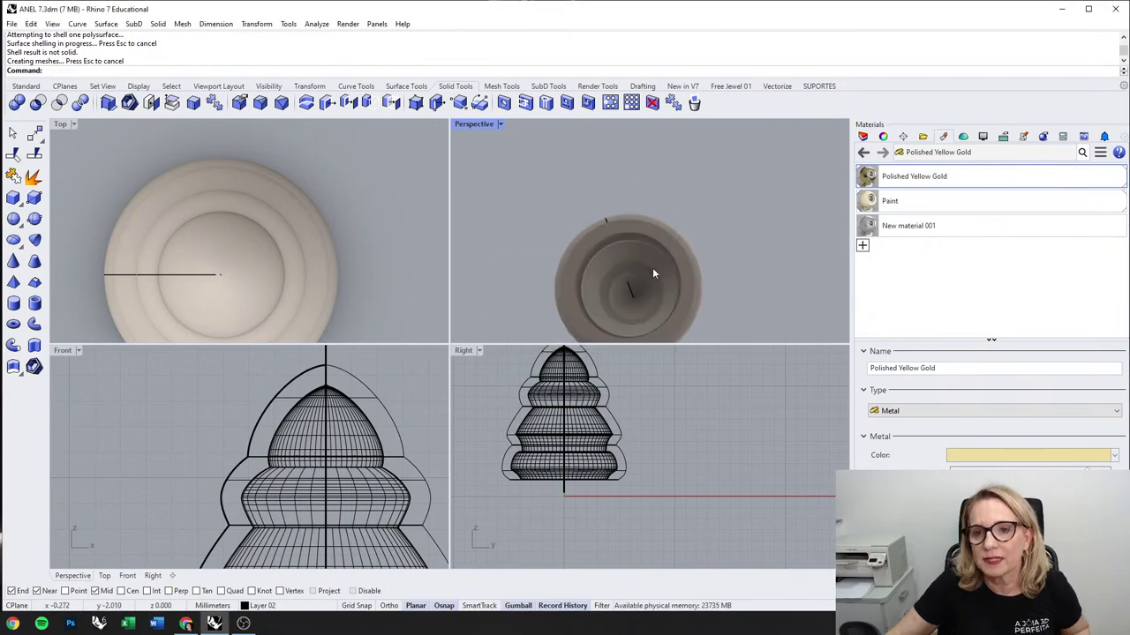
pyautogui.moveTo(620, 278)
pyautogui.mouseDown(button='right')
pyautogui.moveTo(706, 312)
pyautogui.moveTo(599, 287)
pyautogui.mouseUp(button='right')
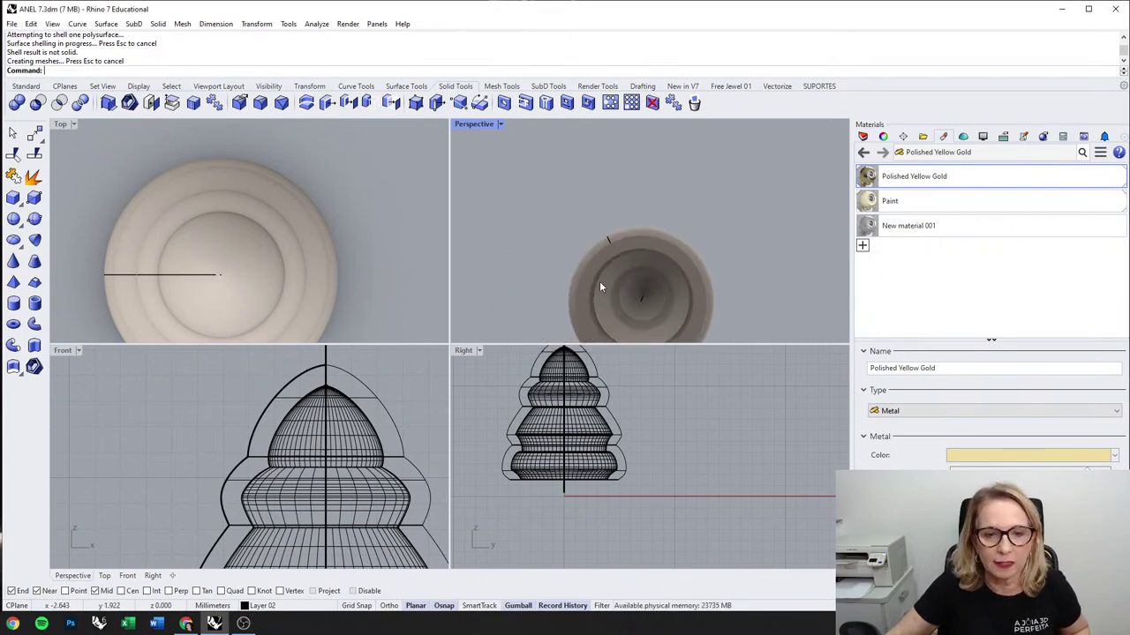
pyautogui.scroll(4, 591, 415)
pyautogui.click(595, 427)
pyautogui.click(775, 253)
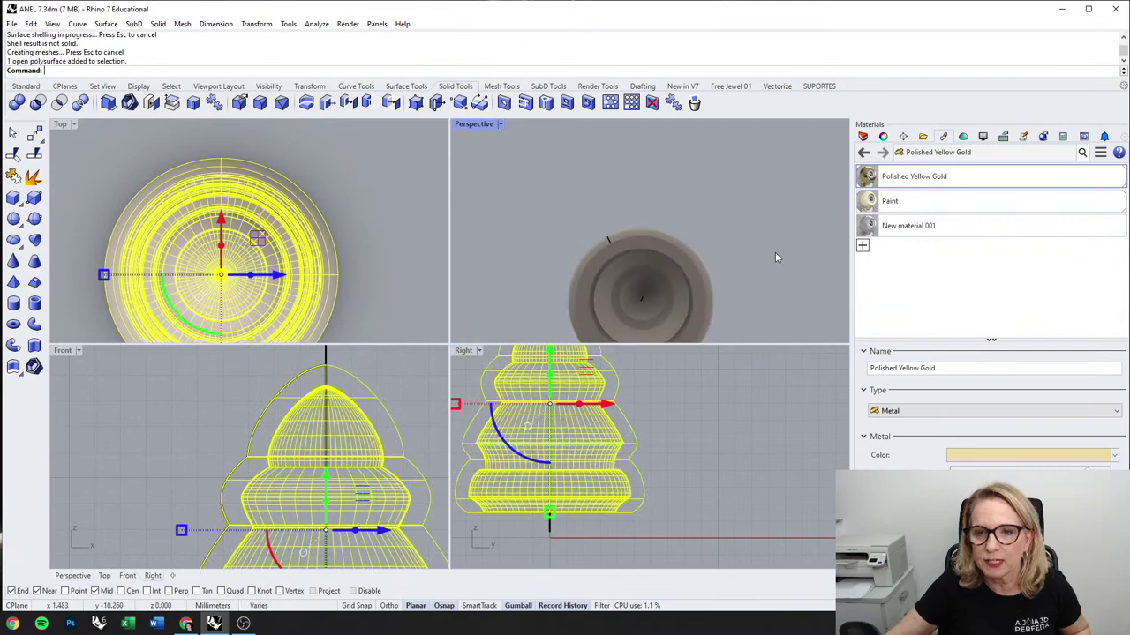
pyautogui.hotkey('ctrl', 'z')
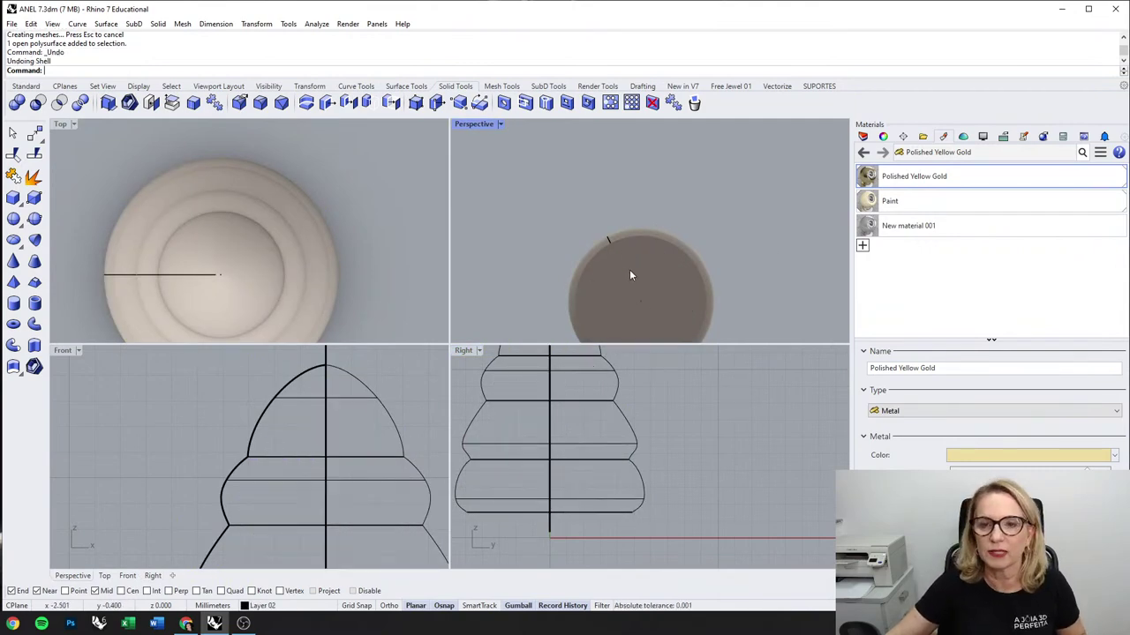
# Step: Shell the capped piece at 0.5 mm thickness with its flat base face removed
pyautogui.click(129, 103)
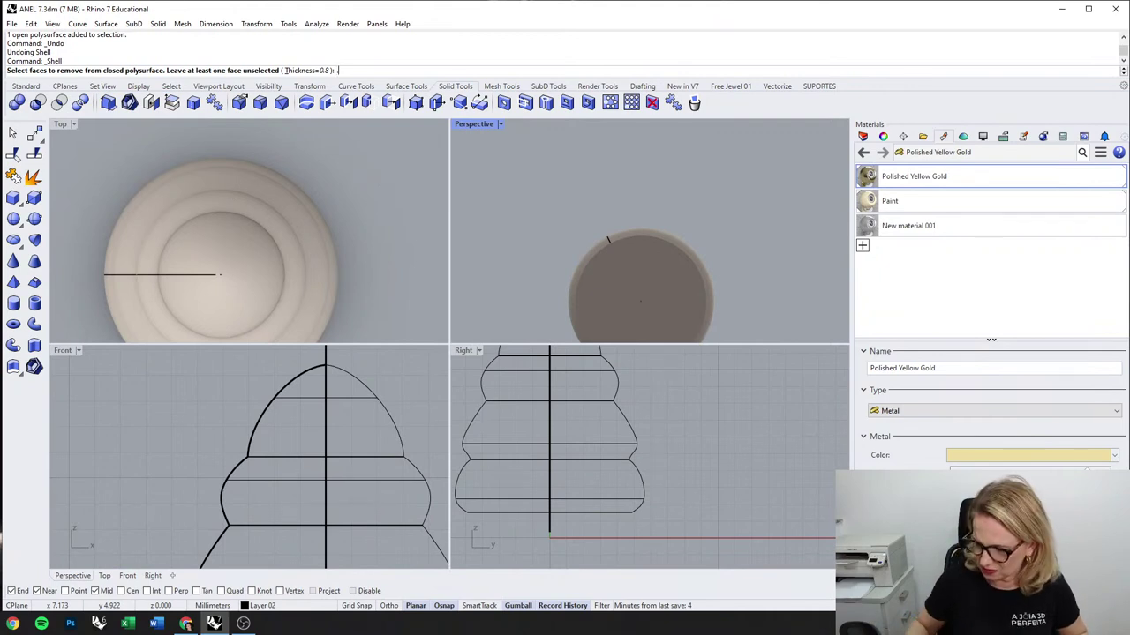
pyautogui.write('.5')
pyautogui.press('Return')
pyautogui.click(622, 267)
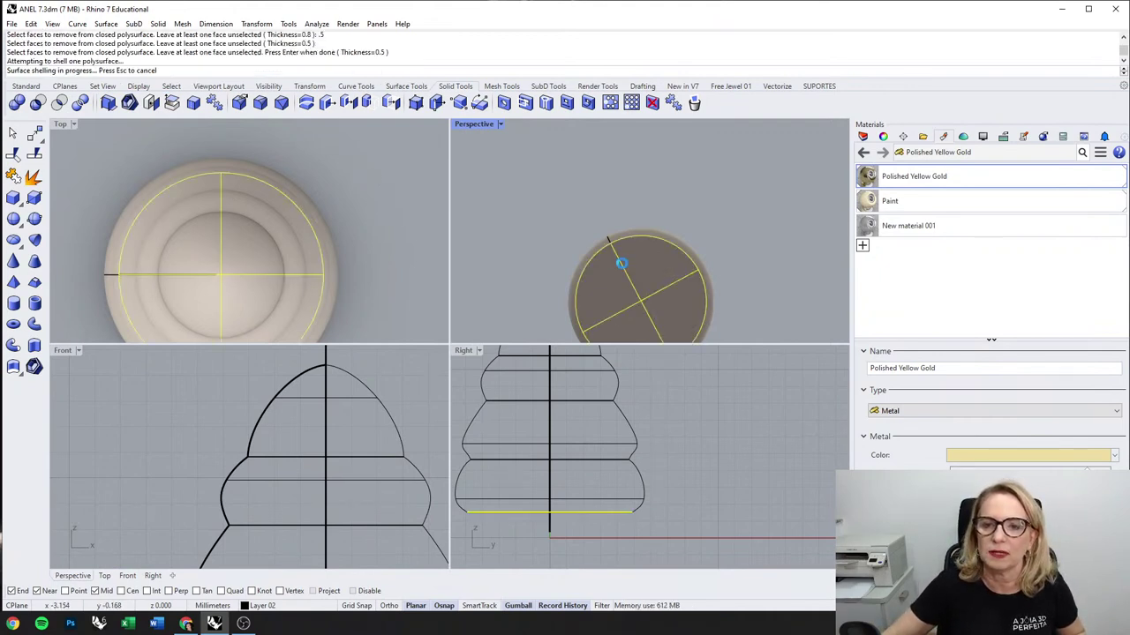
pyautogui.press('Return')
pyautogui.click(596, 336)
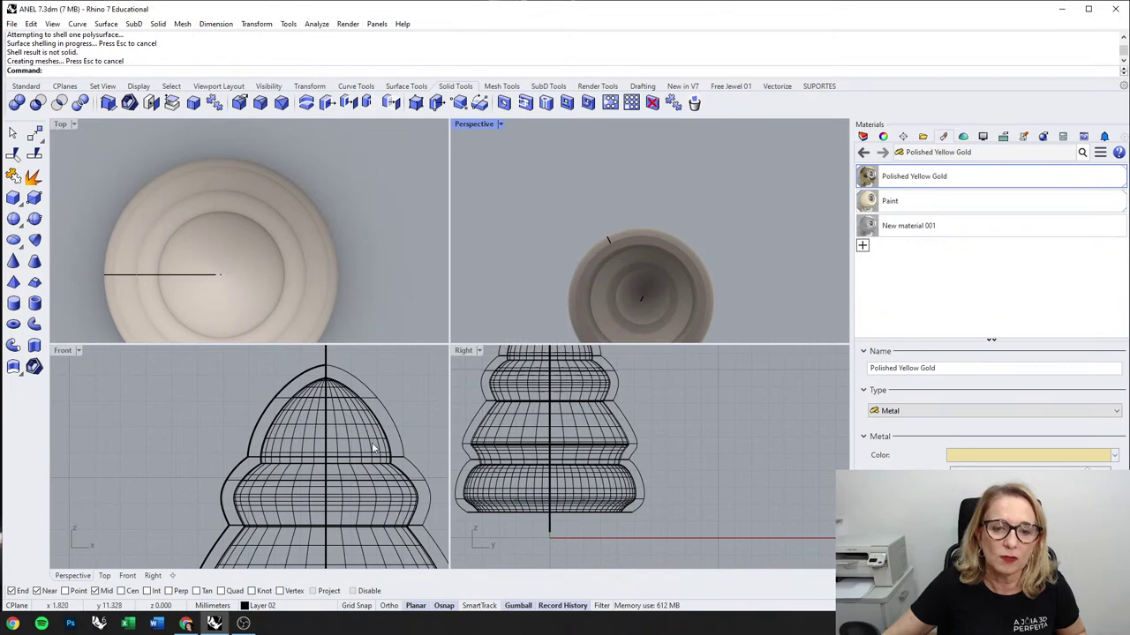
# Step: Enlarge the Perspective view and examine the shelled cap's rim and hollow interior
pyautogui.moveTo(666, 263); pyautogui.dragTo(601, 210, button='right')
pyautogui.click(357, 415)
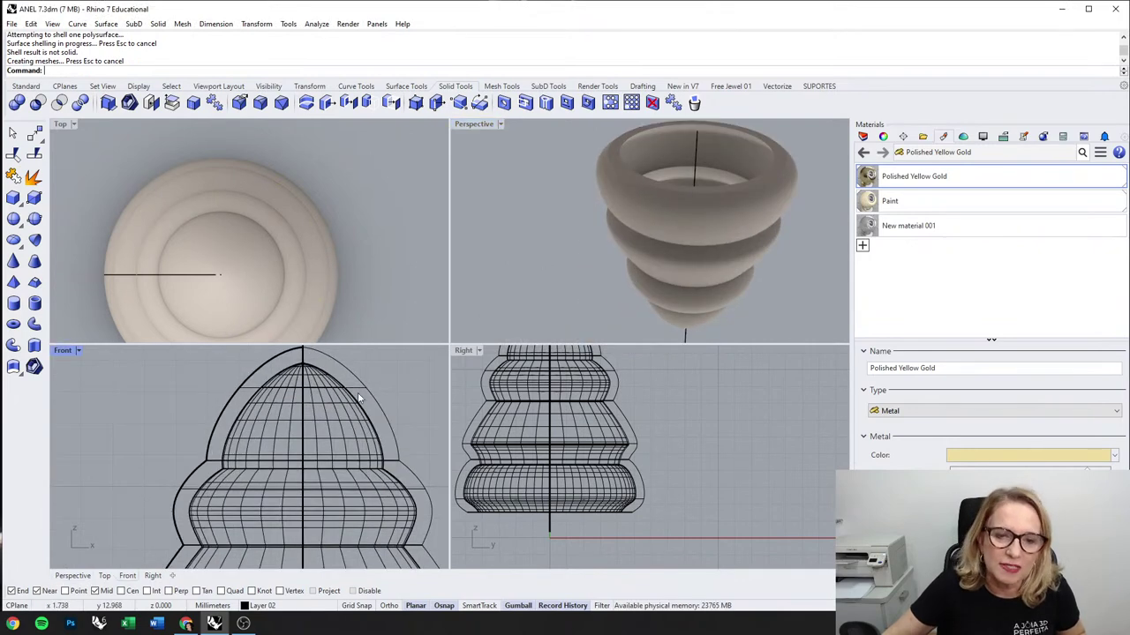
pyautogui.doubleClick(482, 125)
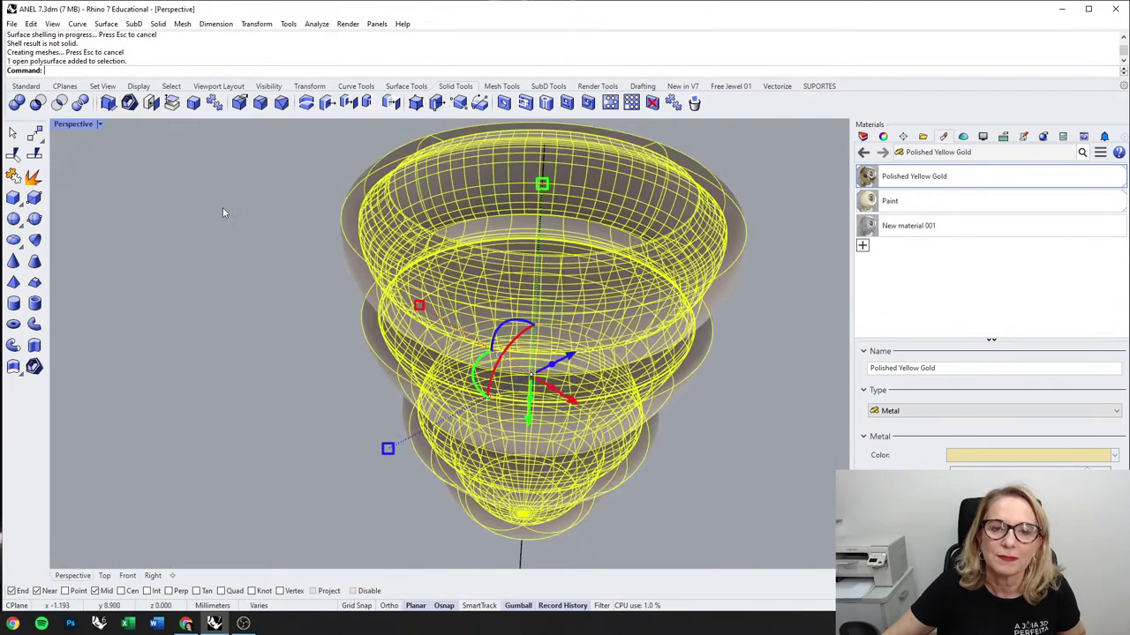
pyautogui.click(224, 212)
pyautogui.scroll(-6, 224, 213)
pyautogui.moveTo(317, 249); pyautogui.dragTo(328, 279, button='right')
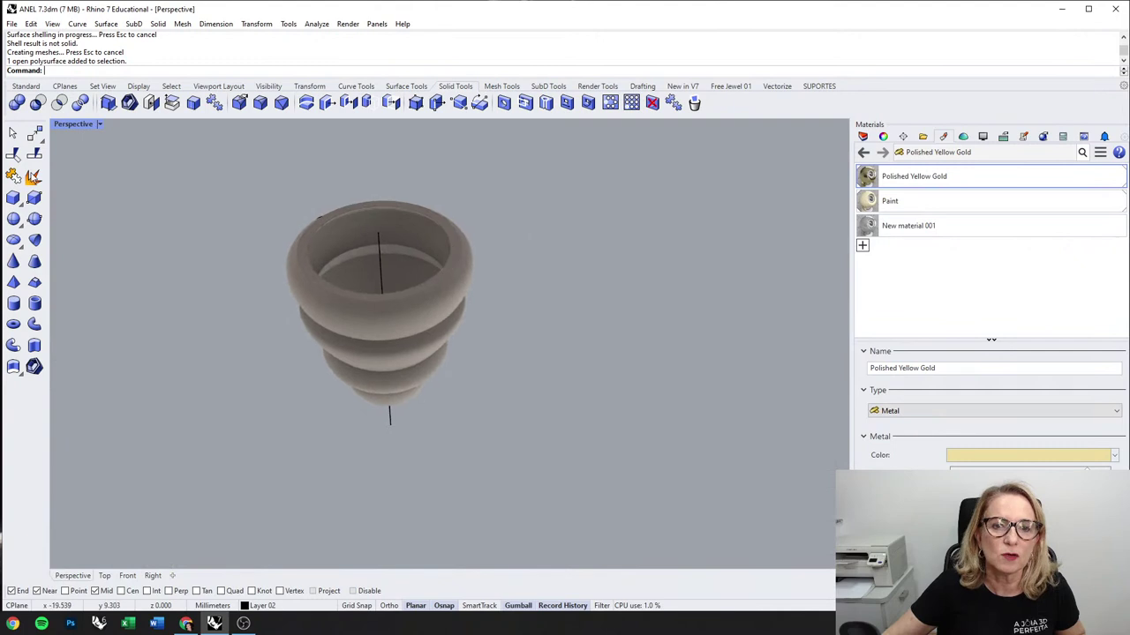
# Step: Set the Perspective view's display mode to Shaded and look into the cap's open base
pyautogui.click(99, 127)
pyautogui.click(89, 193)
pyautogui.moveTo(365, 231); pyautogui.dragTo(379, 244, button='right')
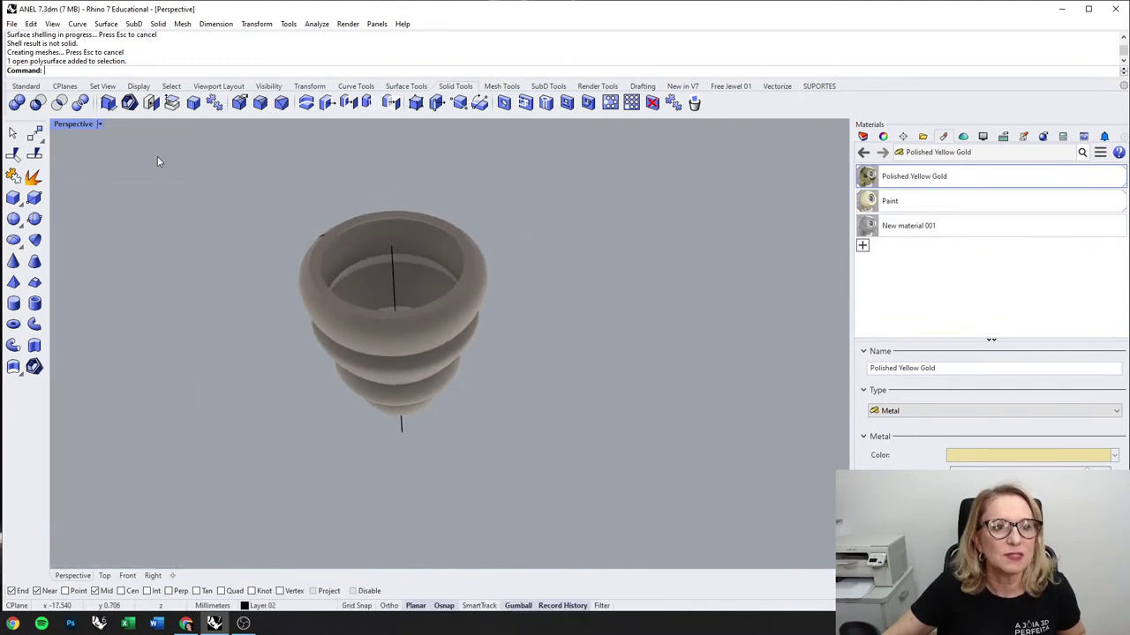
pyautogui.click(99, 124)
pyautogui.click(106, 192)
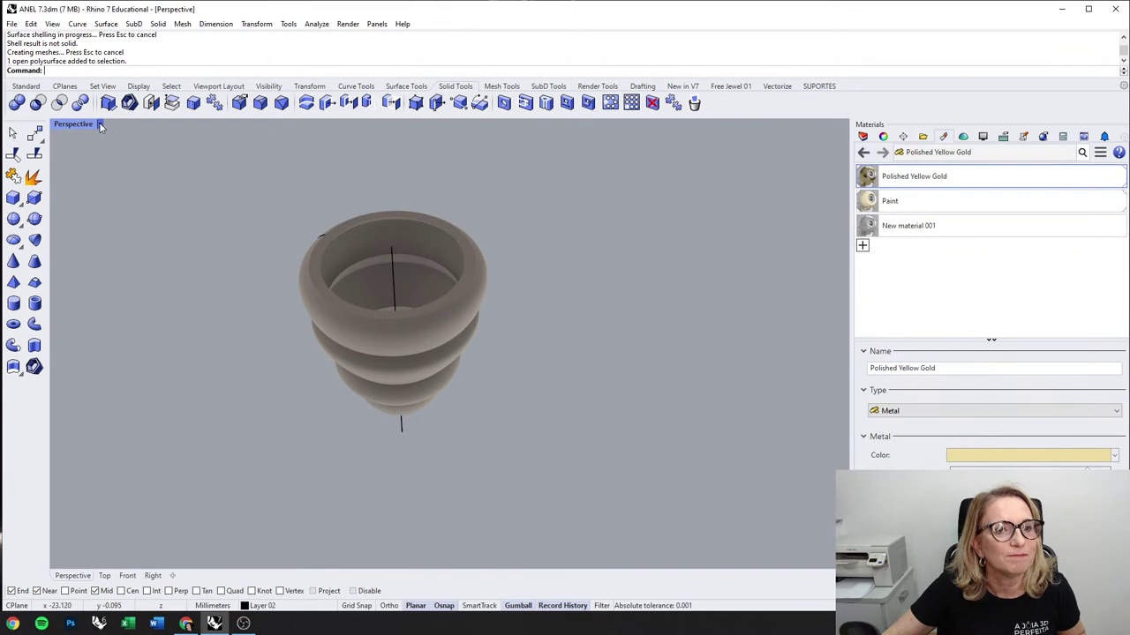
pyautogui.click(100, 125)
pyautogui.click(84, 179)
pyautogui.moveTo(422, 258); pyautogui.dragTo(438, 285, button='right')
pyautogui.scroll(5, 451, 256)
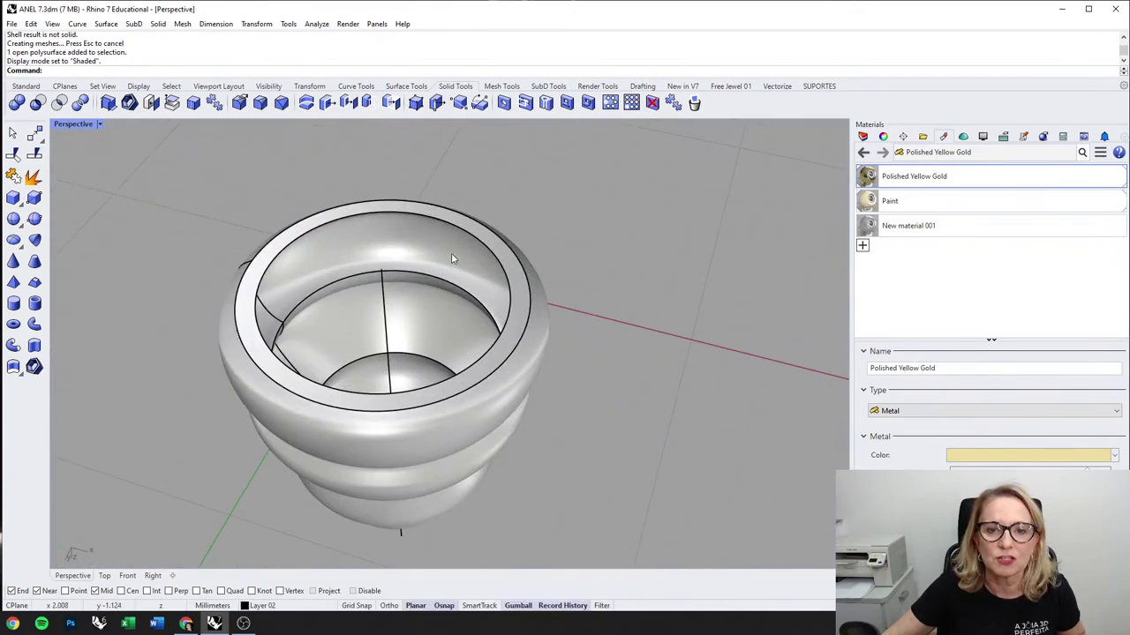
# Step: Run an edge analysis for naked edges on the shelled cap and examine them closely around its apex
pyautogui.click(451, 258)
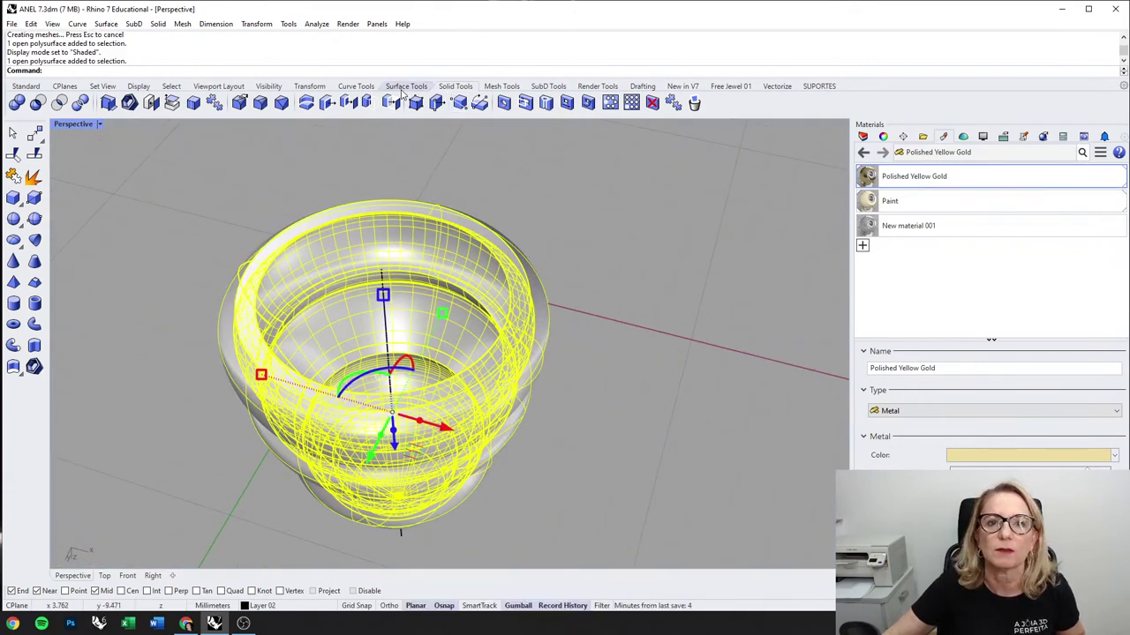
pyautogui.click(405, 87)
pyautogui.click(781, 104)
pyautogui.click(644, 323)
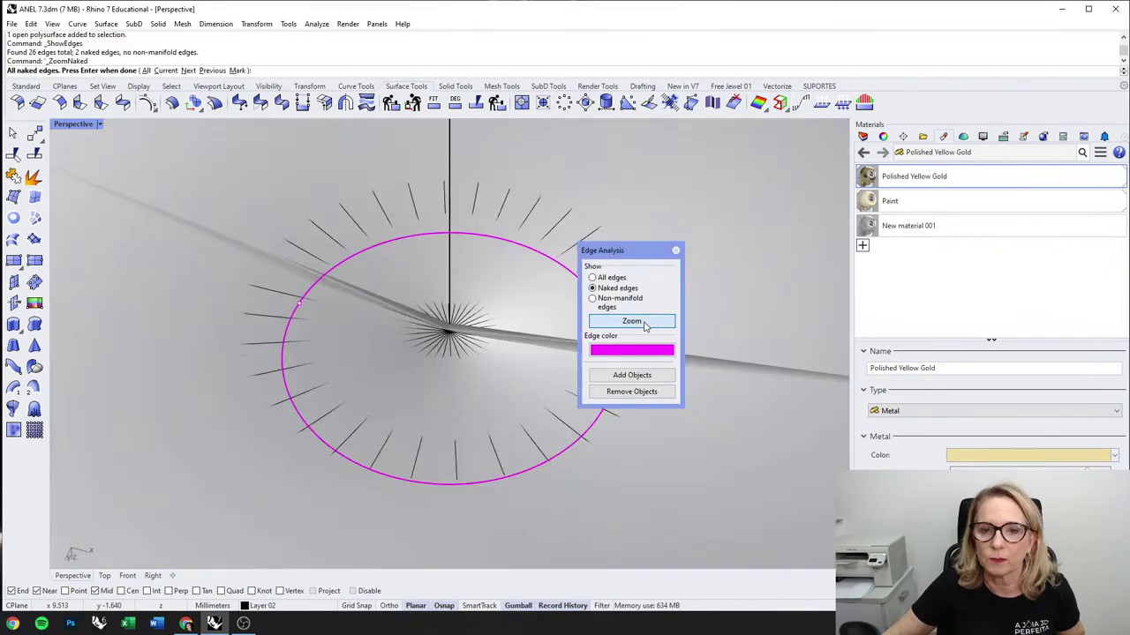
pyautogui.scroll(-10, 437, 336)
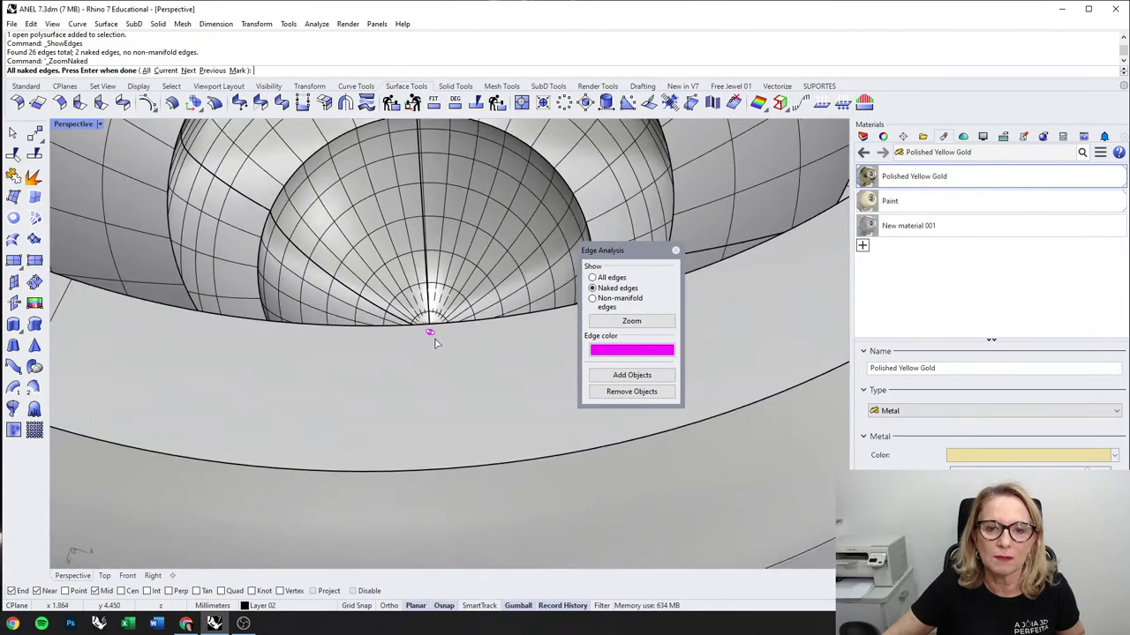
pyautogui.scroll(-4, 437, 337)
pyautogui.scroll(15, 433, 344)
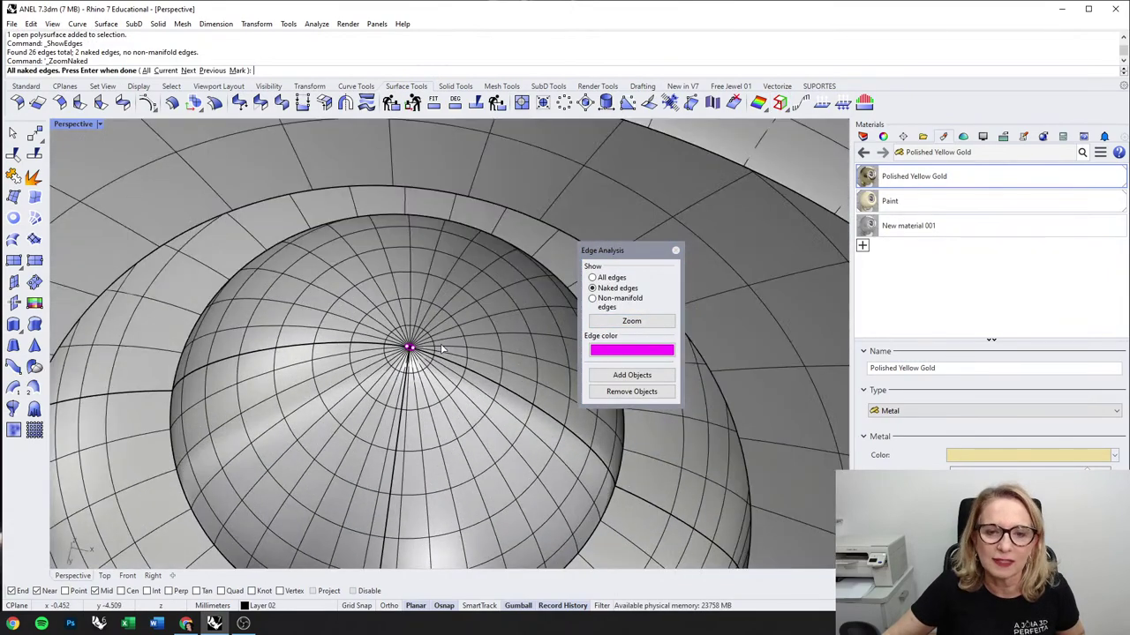
pyautogui.scroll(5, 437, 353)
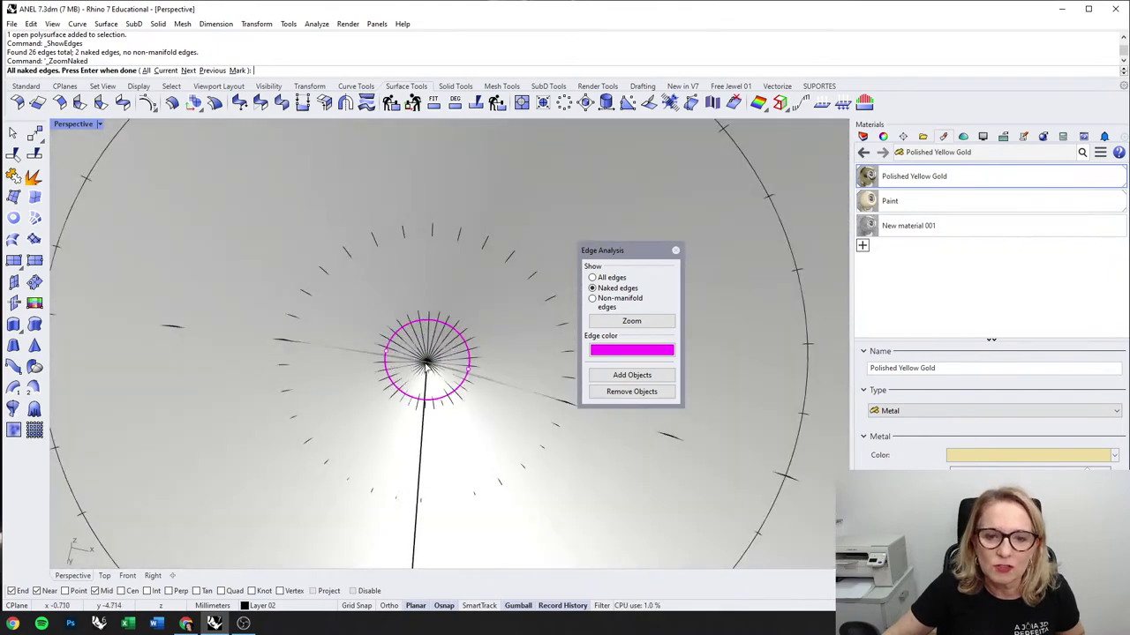
pyautogui.scroll(-4, 427, 362)
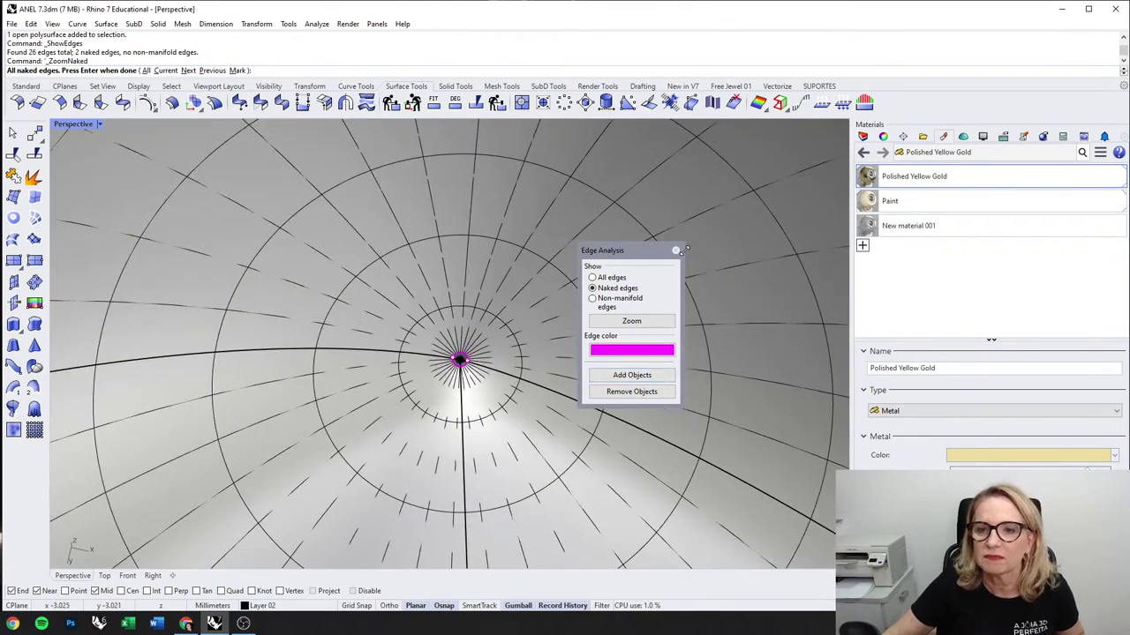
pyautogui.click(677, 251)
# Step: Unhide the pearl beneath the shelled cap and return to the four-view layout
pyautogui.scroll(-10, 537, 277)
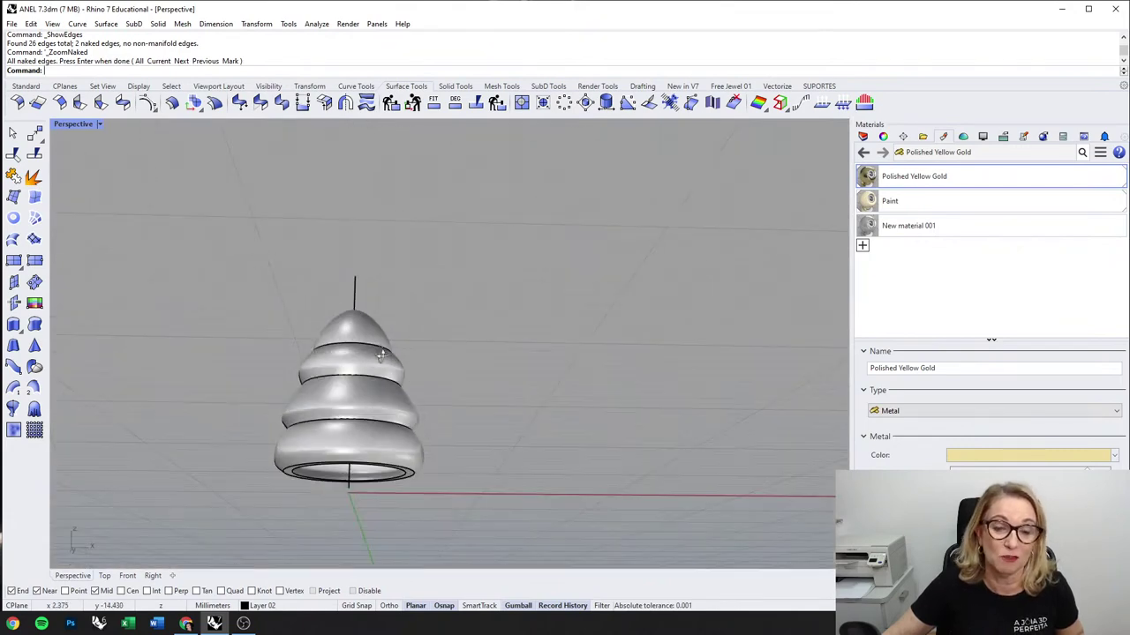
pyautogui.moveTo(381, 354); pyautogui.dragTo(122, 215, button='right')
pyautogui.middleClick(557, 185)
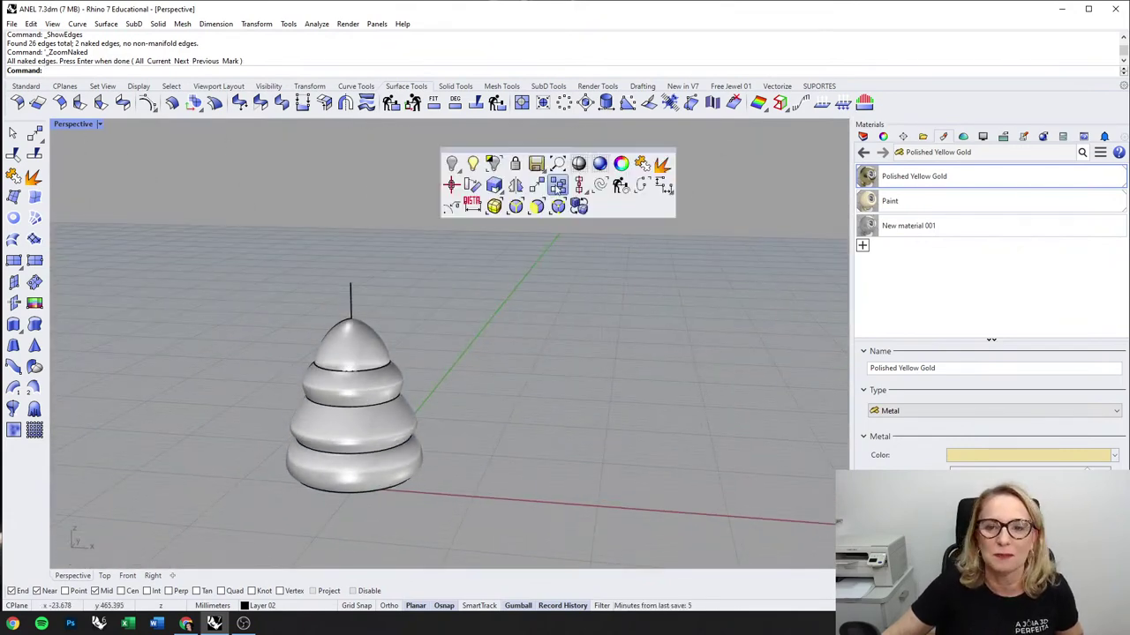
pyautogui.click(473, 165)
pyautogui.moveTo(479, 361); pyautogui.dragTo(138, 179, button='right')
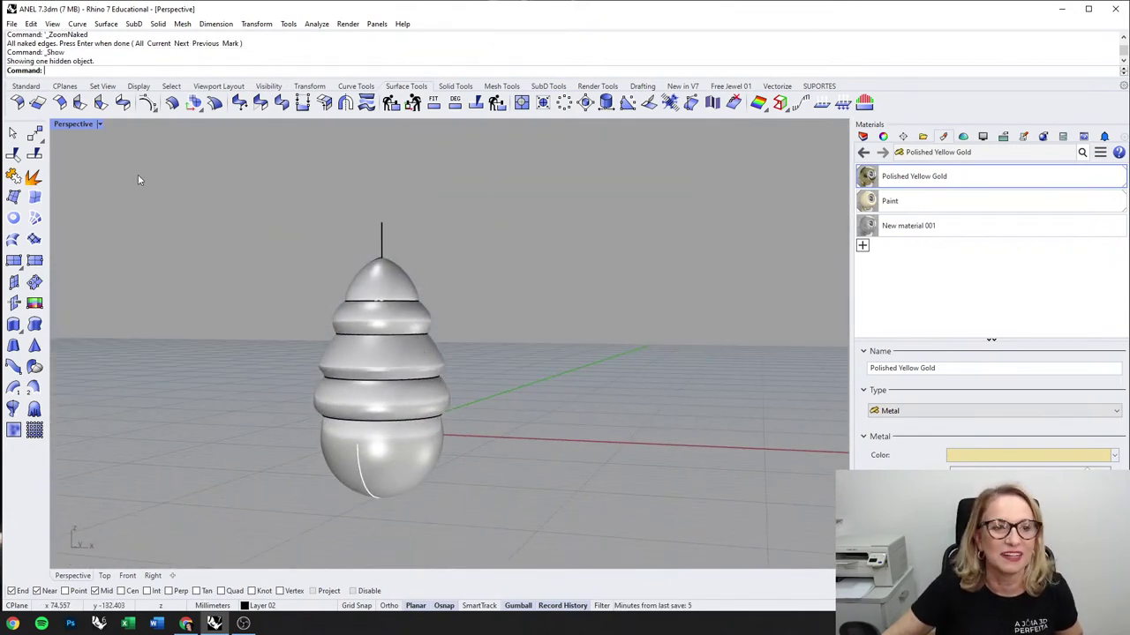
pyautogui.doubleClick(73, 124)
pyautogui.moveTo(636, 265); pyautogui.dragTo(672, 274, button='right')
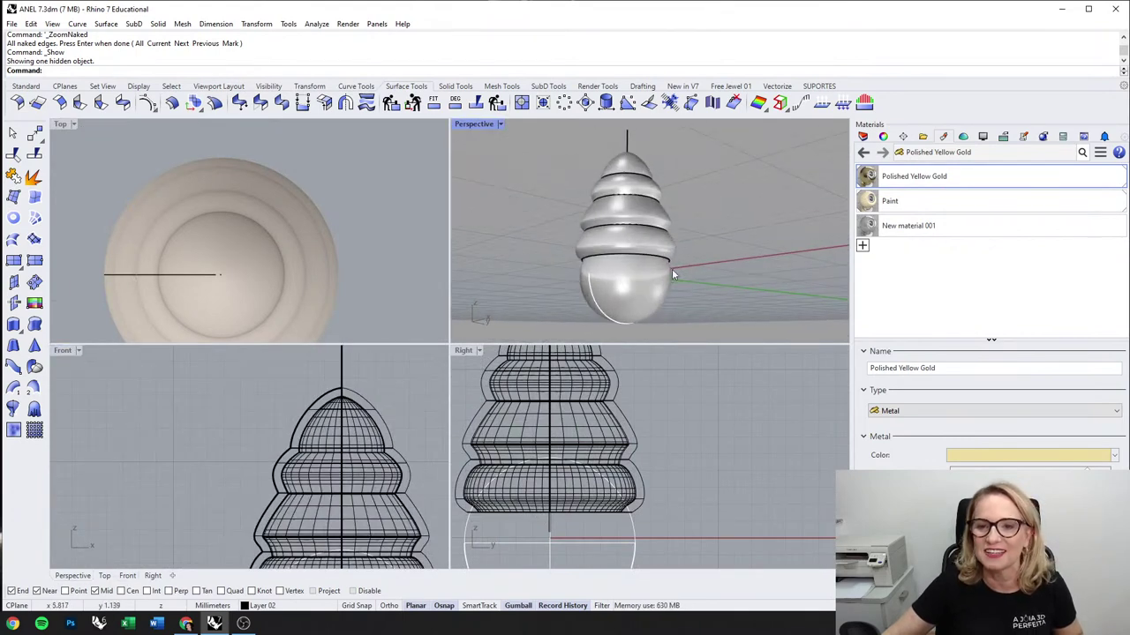
# Step: Draw an interpolated curve in the Right view from the cap's apex, arching over and descending beside the cap with an outward-flaring end
pyautogui.doubleClick(461, 351)
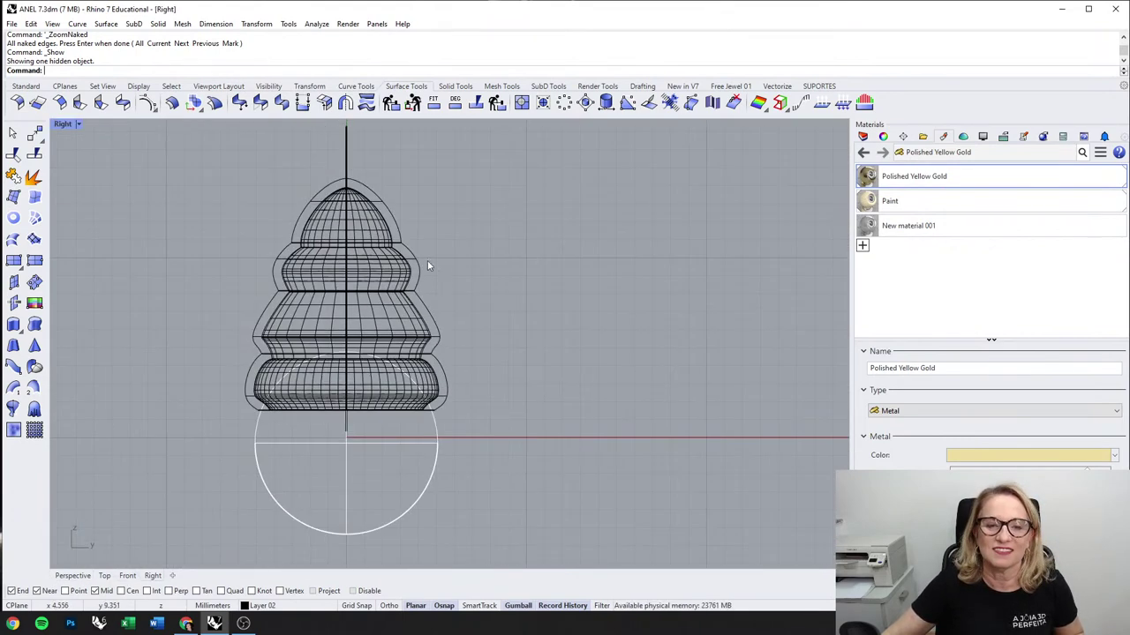
pyautogui.click(369, 87)
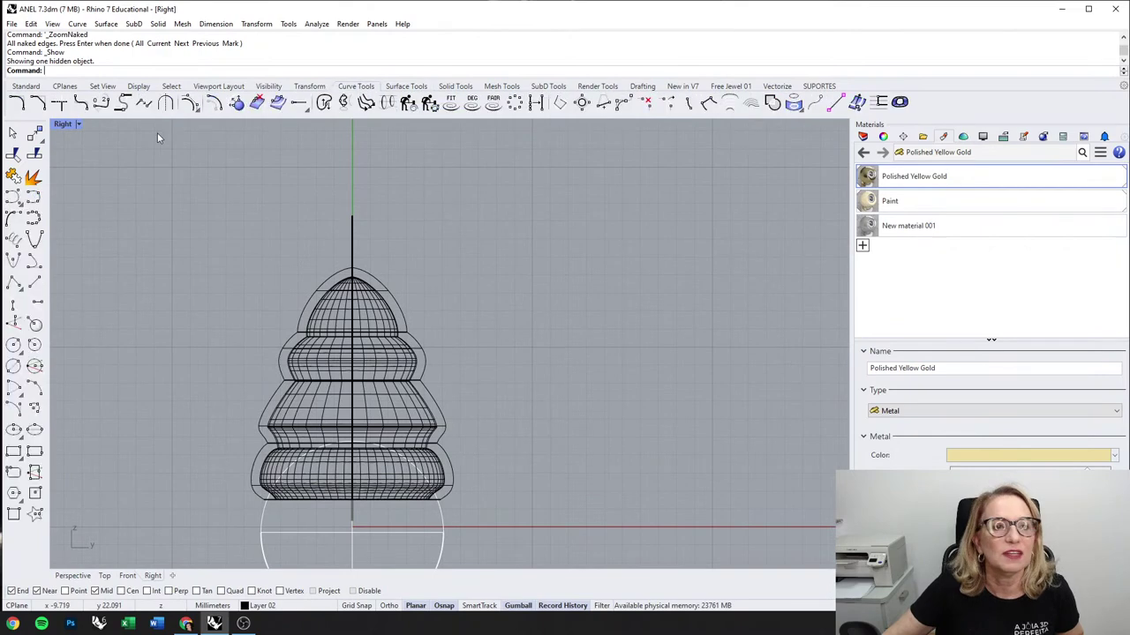
pyautogui.click(33, 197)
pyautogui.scroll(2, 404, 206)
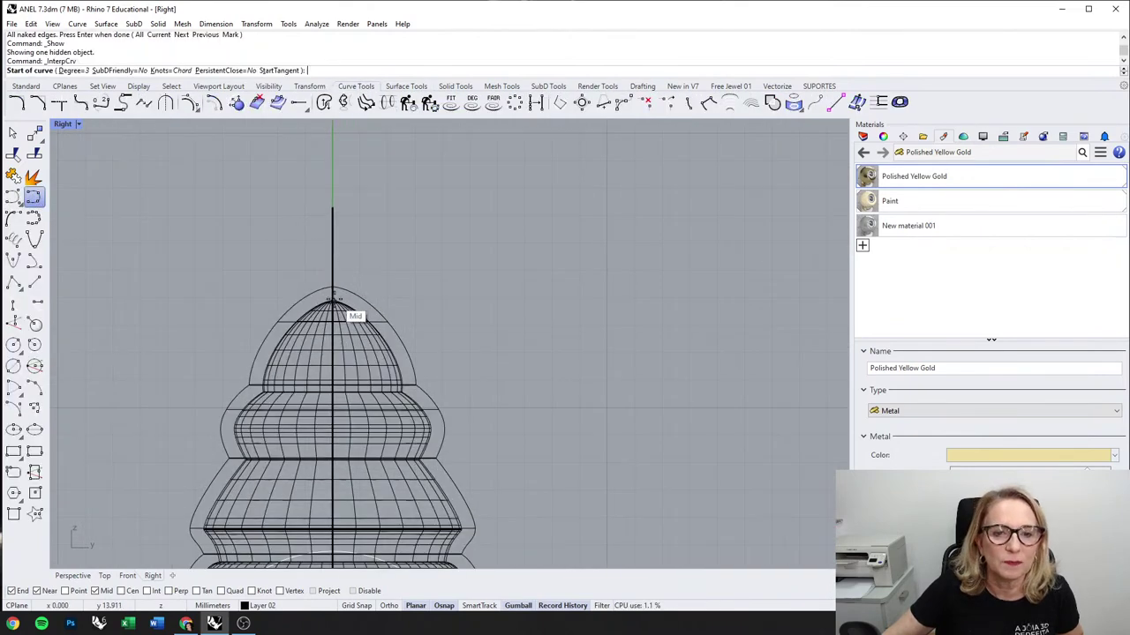
pyautogui.click(333, 300)
pyautogui.click(316, 230)
pyautogui.scroll(-2, 319, 190)
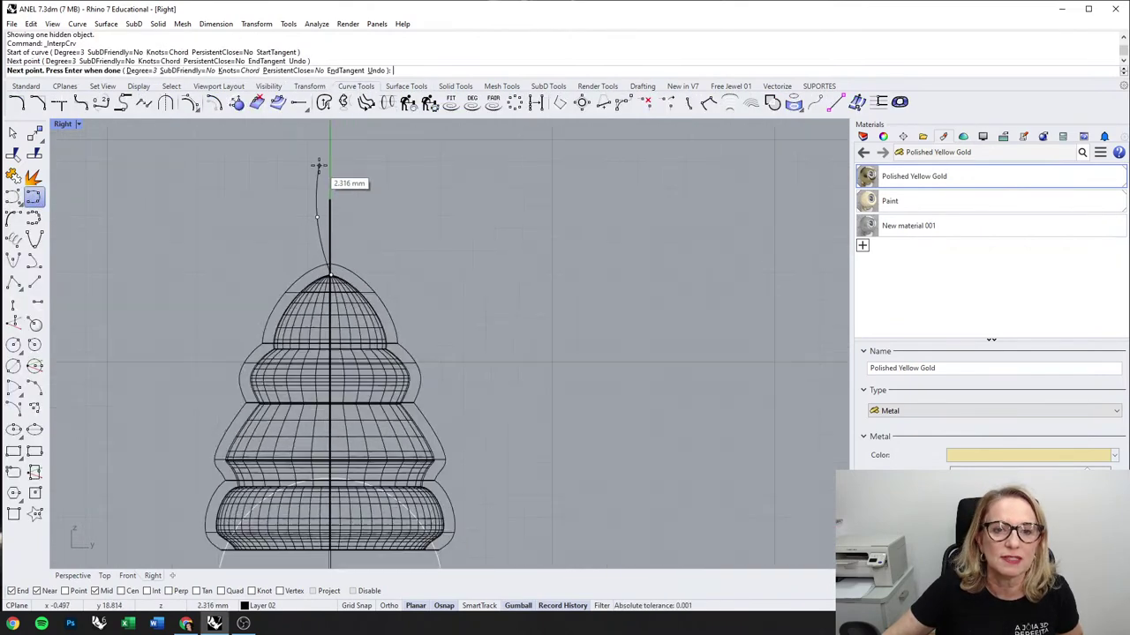
pyautogui.click(321, 152)
pyautogui.click(405, 137)
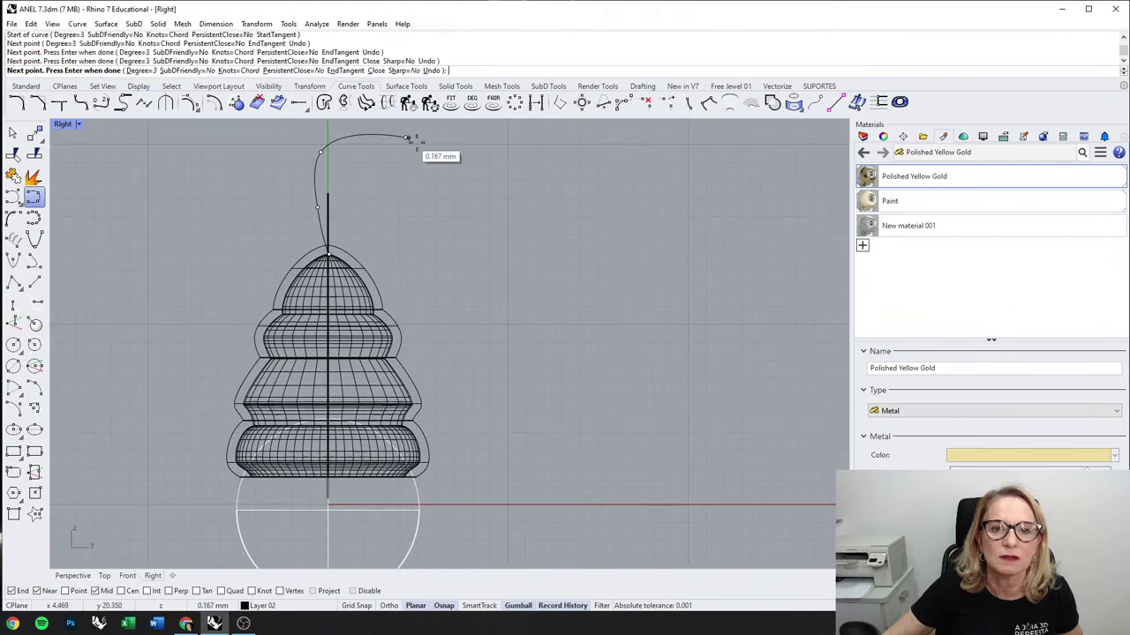
pyautogui.click(457, 213)
pyautogui.click(453, 299)
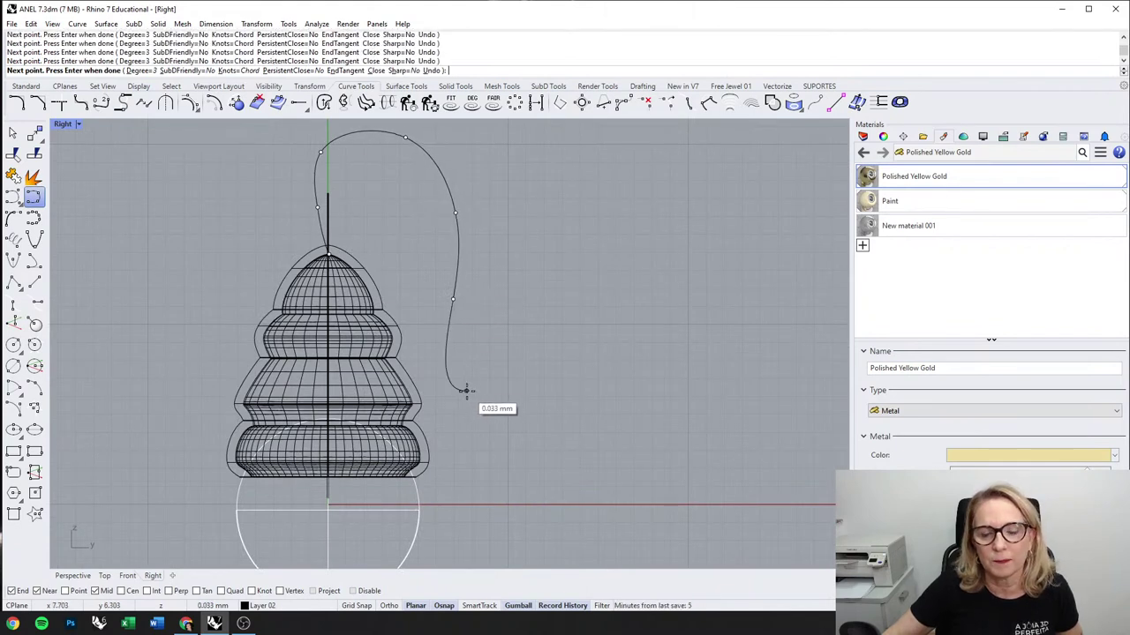
pyautogui.click(467, 391)
pyautogui.click(502, 442)
pyautogui.rightClick(501, 442)
# Step: Raise the two highest control points of the hook-shaped curve to make its arch taller
pyautogui.click(455, 240)
pyautogui.moveTo(452, 238); pyautogui.dragTo(501, 329, button='right')
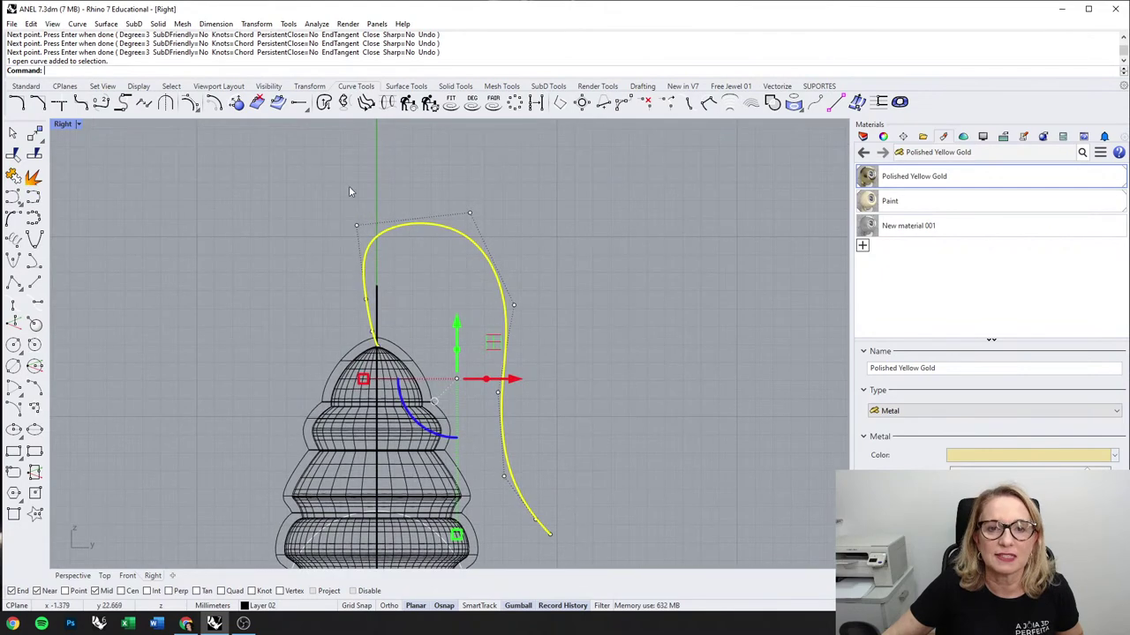
pyautogui.moveTo(320, 166); pyautogui.dragTo(520, 261)
pyautogui.moveTo(415, 176); pyautogui.dragTo(415, 149)
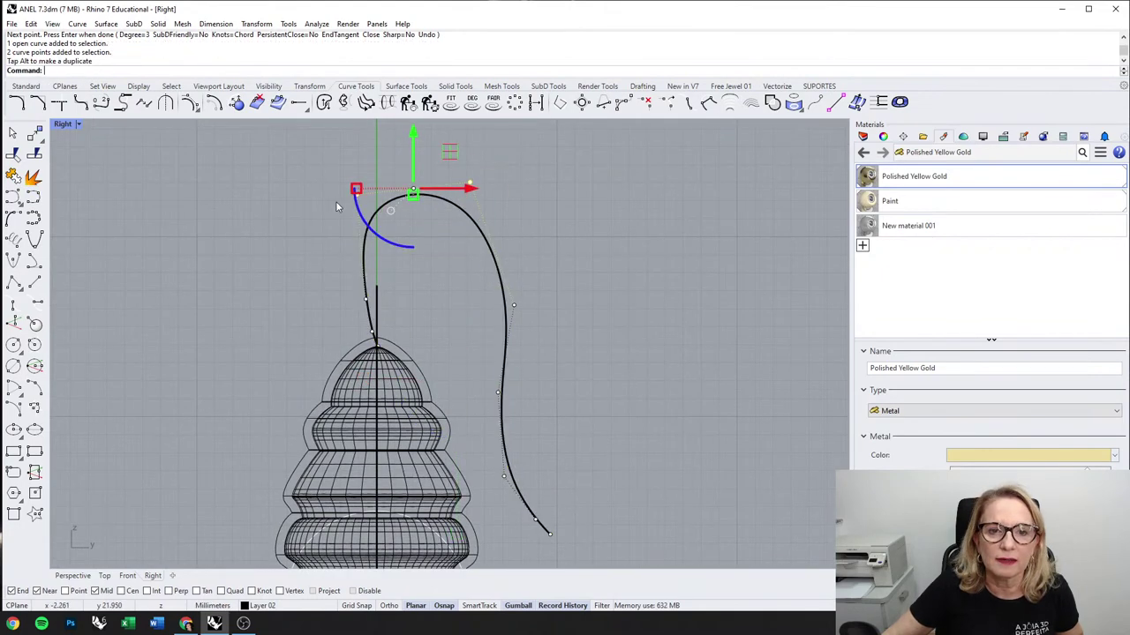
# Step: Shift the curve's control points just above the apex and its upper inner point toward the descending side to straighten the rise
pyautogui.scroll(4, 358, 214)
pyautogui.moveTo(307, 233); pyautogui.dragTo(390, 408)
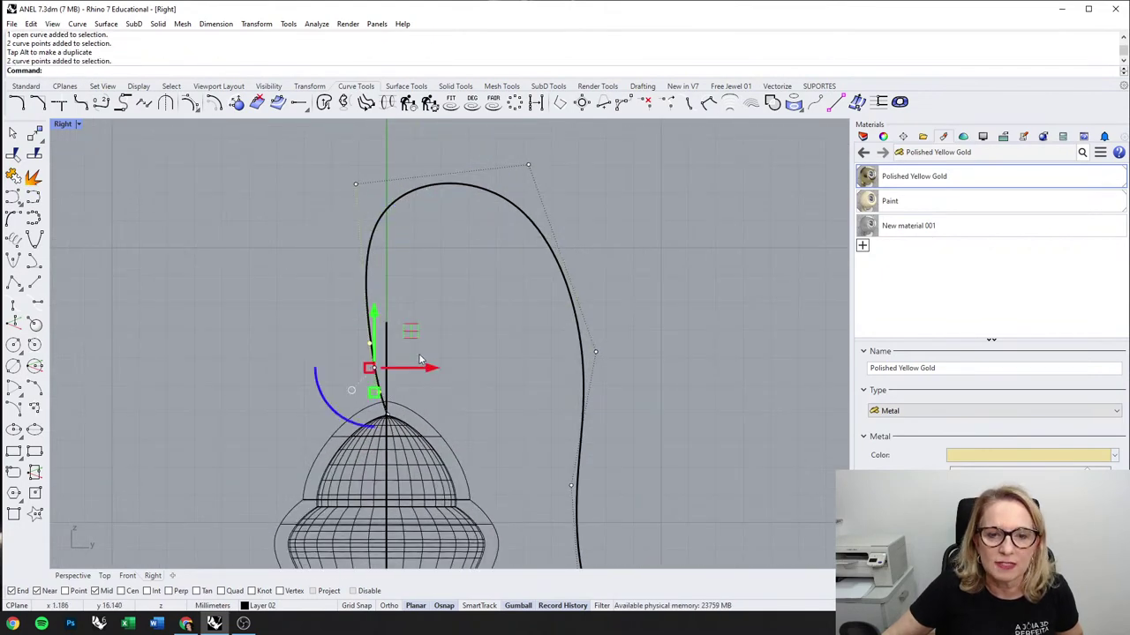
pyautogui.moveTo(422, 369); pyautogui.dragTo(432, 368)
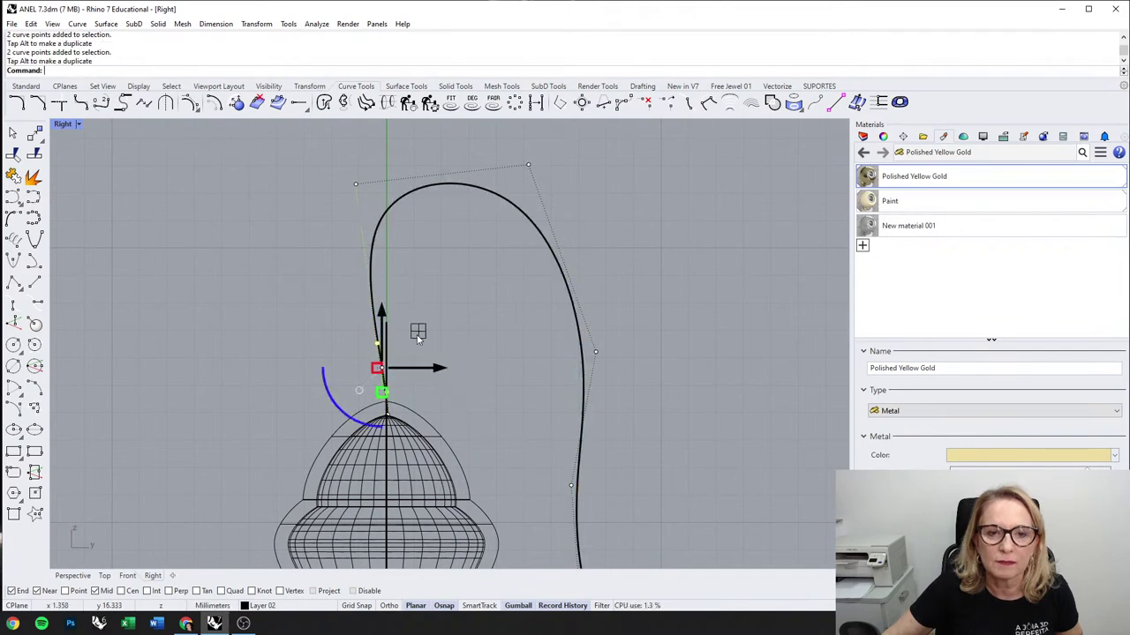
pyautogui.click(358, 183)
pyautogui.moveTo(410, 184); pyautogui.dragTo(442, 184)
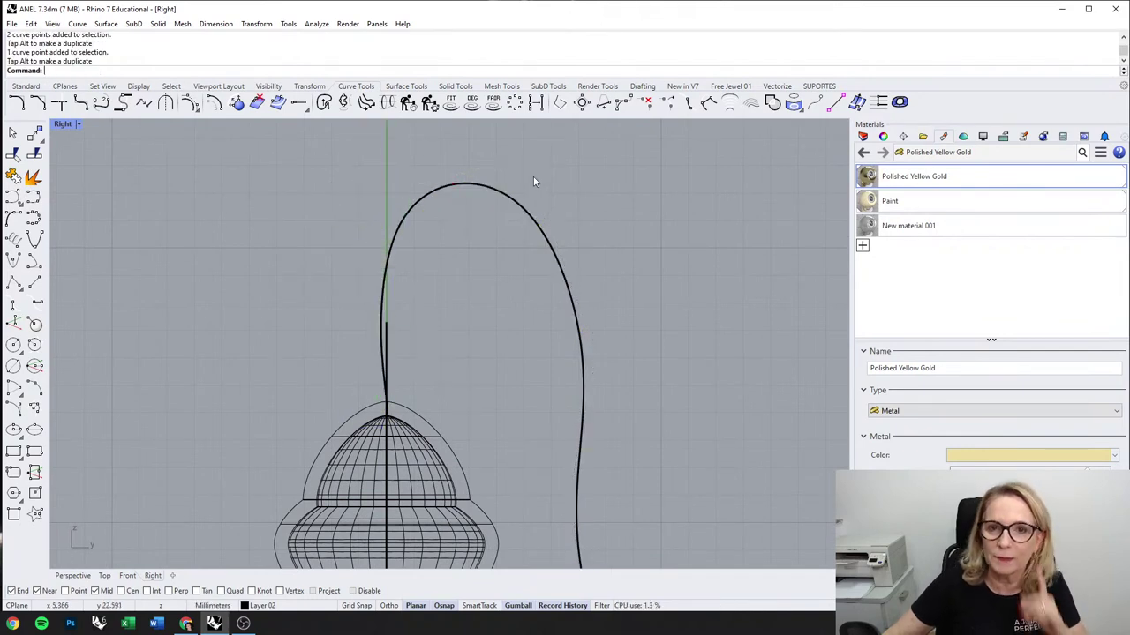
# Step: Move the two control points on the outer side of the arch farther from the cap to widen the loop
pyautogui.click(556, 249)
pyautogui.moveTo(522, 156); pyautogui.dragTo(640, 353)
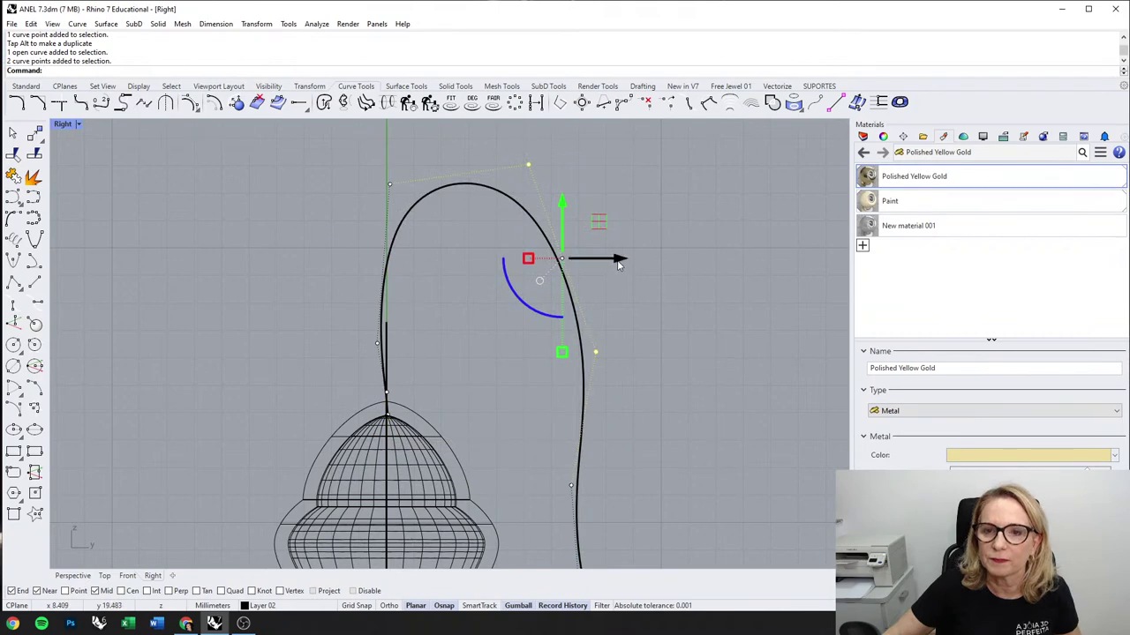
pyautogui.moveTo(619, 266); pyautogui.dragTo(655, 265)
pyautogui.scroll(-5, 682, 383)
# Step: Start a round-capped pipe along the hook-shaped curve with a diameter of 2 mm at the cap's apex
pyautogui.click(607, 316)
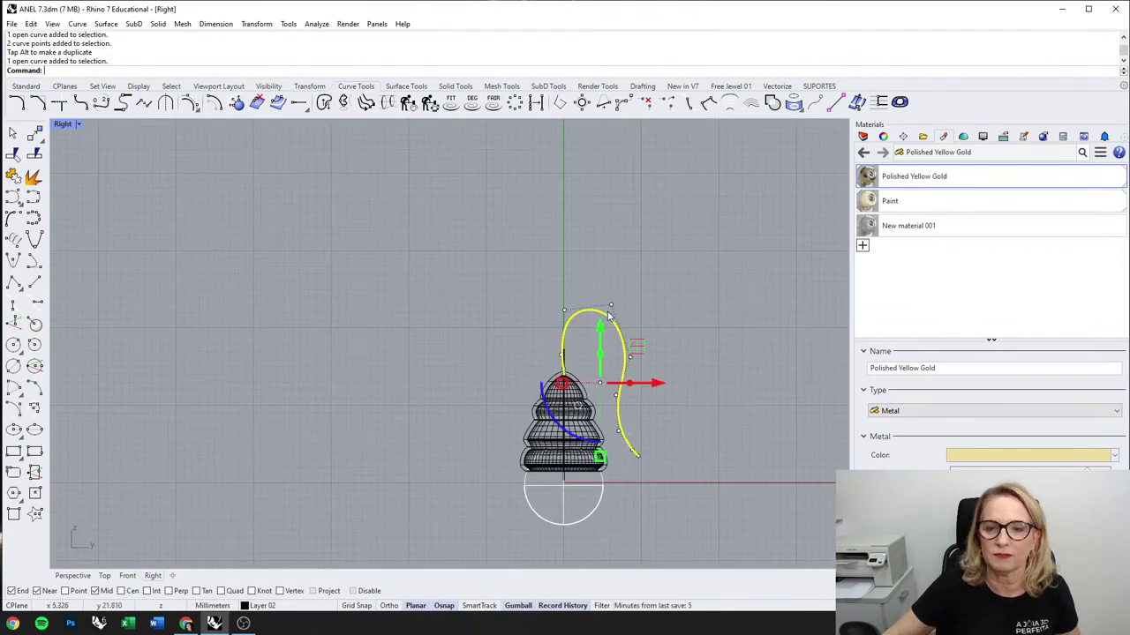
pyautogui.doubleClick(64, 125)
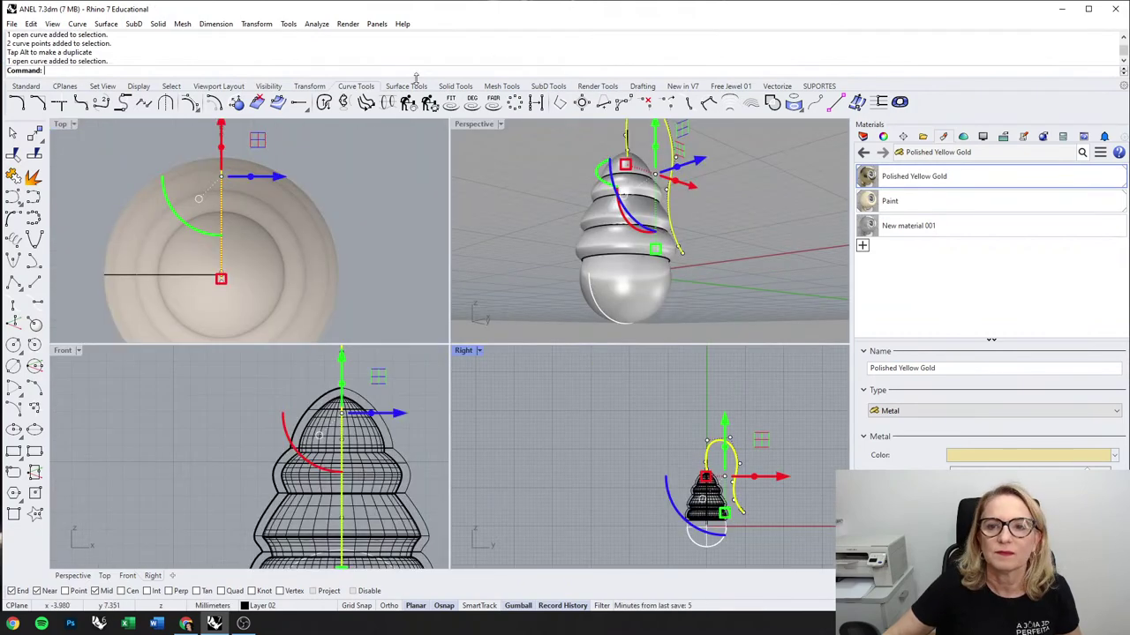
pyautogui.doubleClick(470, 124)
pyautogui.scroll(-4, 424, 185)
pyautogui.moveTo(434, 214); pyautogui.dragTo(371, 420, button='right')
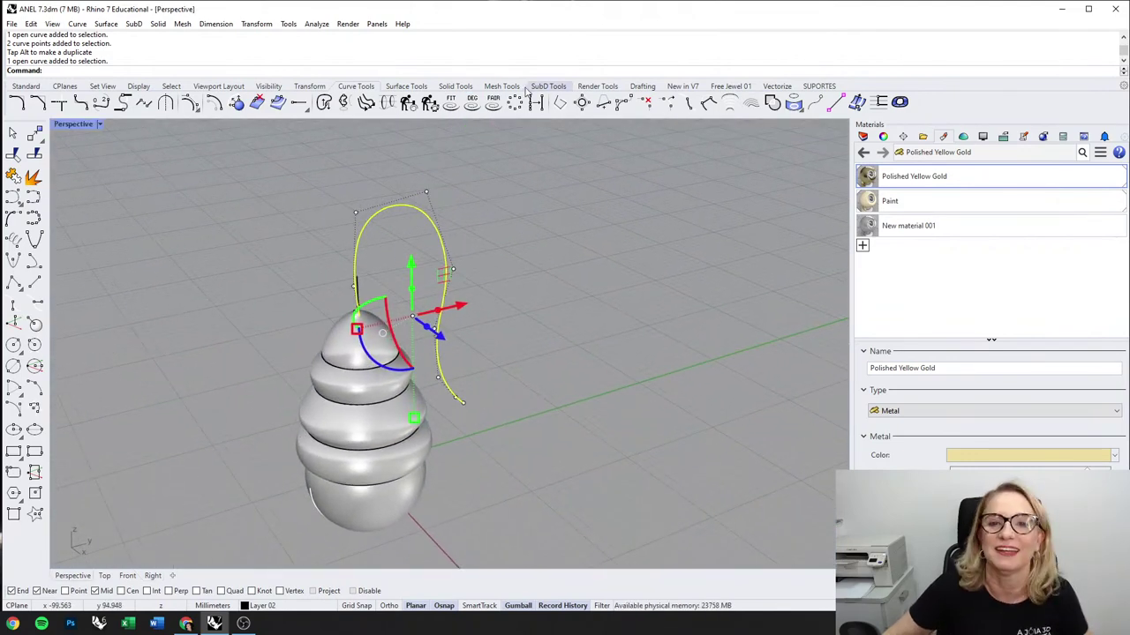
pyautogui.click(459, 88)
pyautogui.click(14, 346)
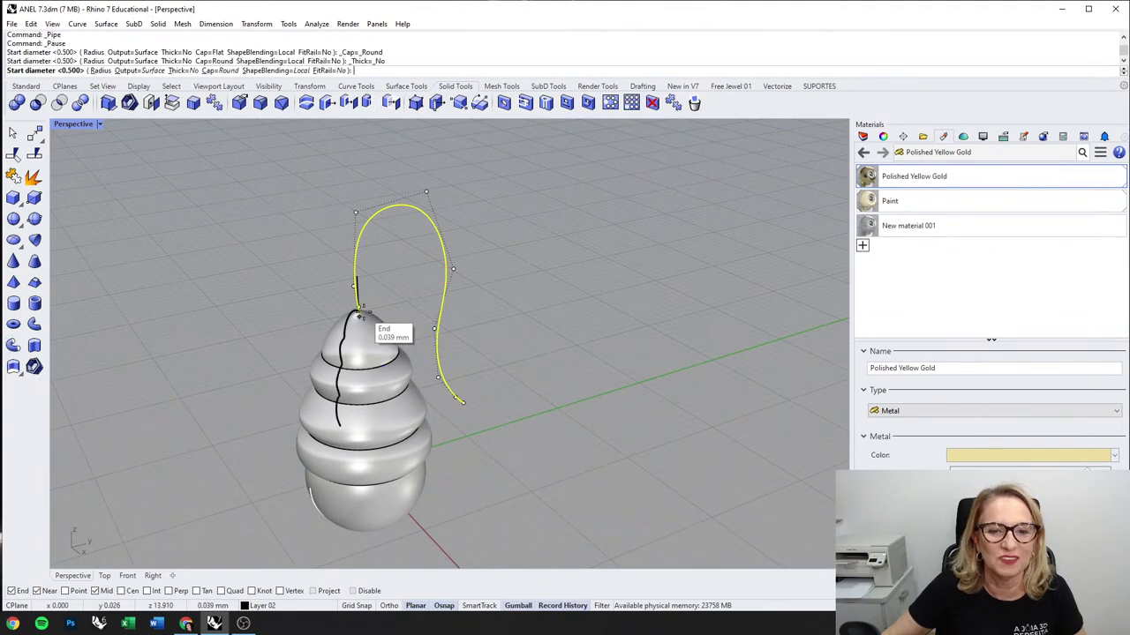
pyautogui.scroll(4, 374, 321)
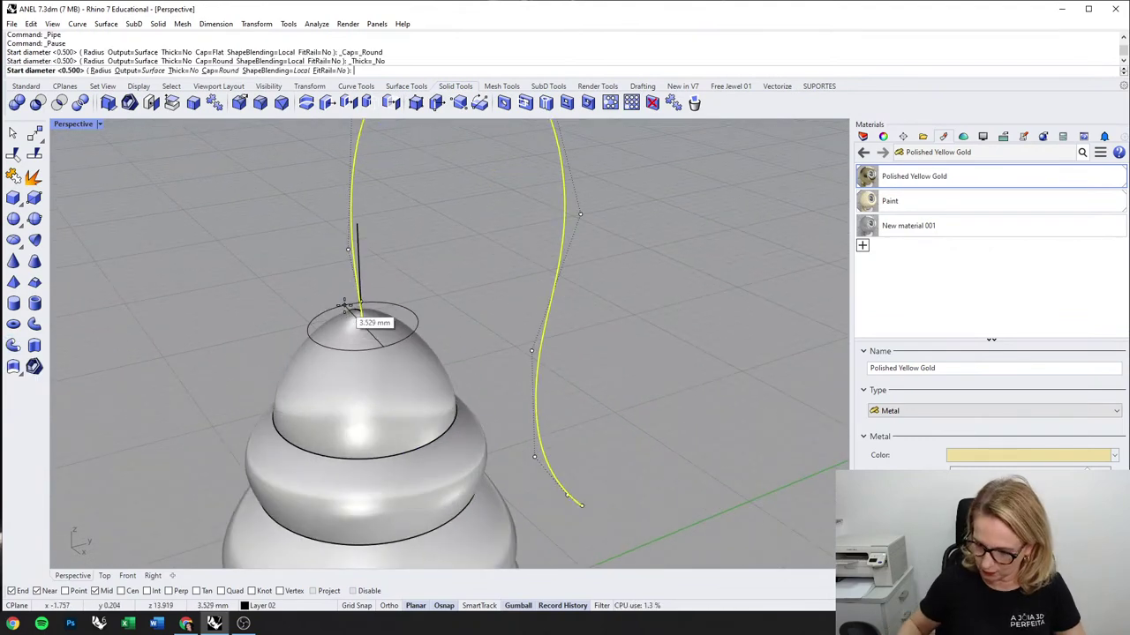
pyautogui.write('2')
pyautogui.press('Return')
# Step: Set the pipe's diameter to 0.9 mm at its free end and at the crest of the arch, and create it
pyautogui.scroll(-2, 366, 323)
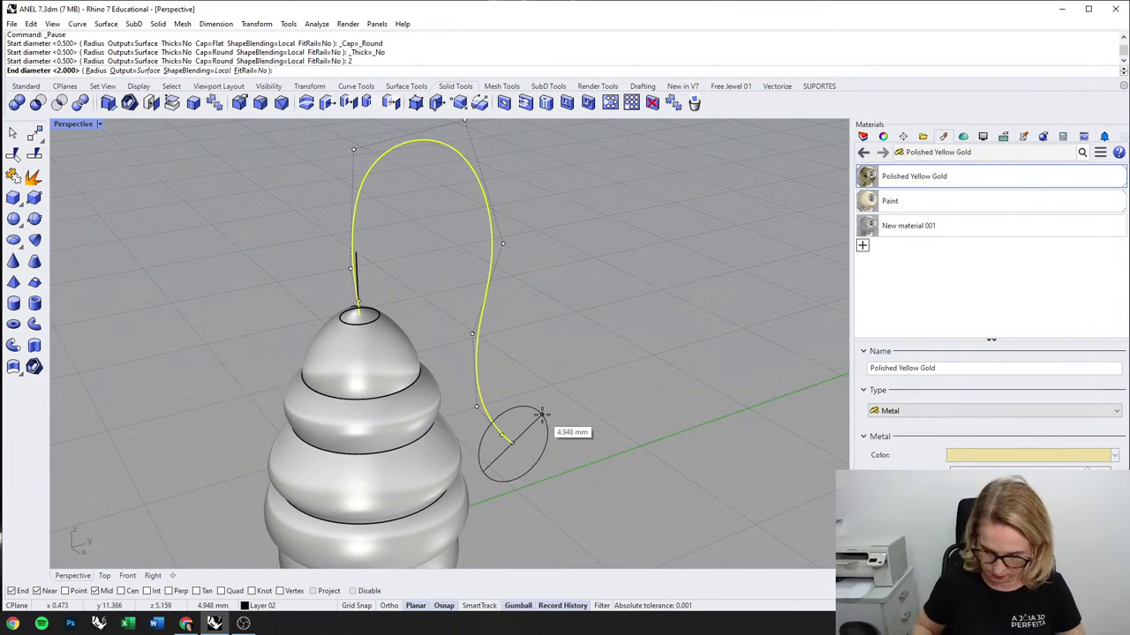
pyautogui.write('.9')
pyautogui.press('Return')
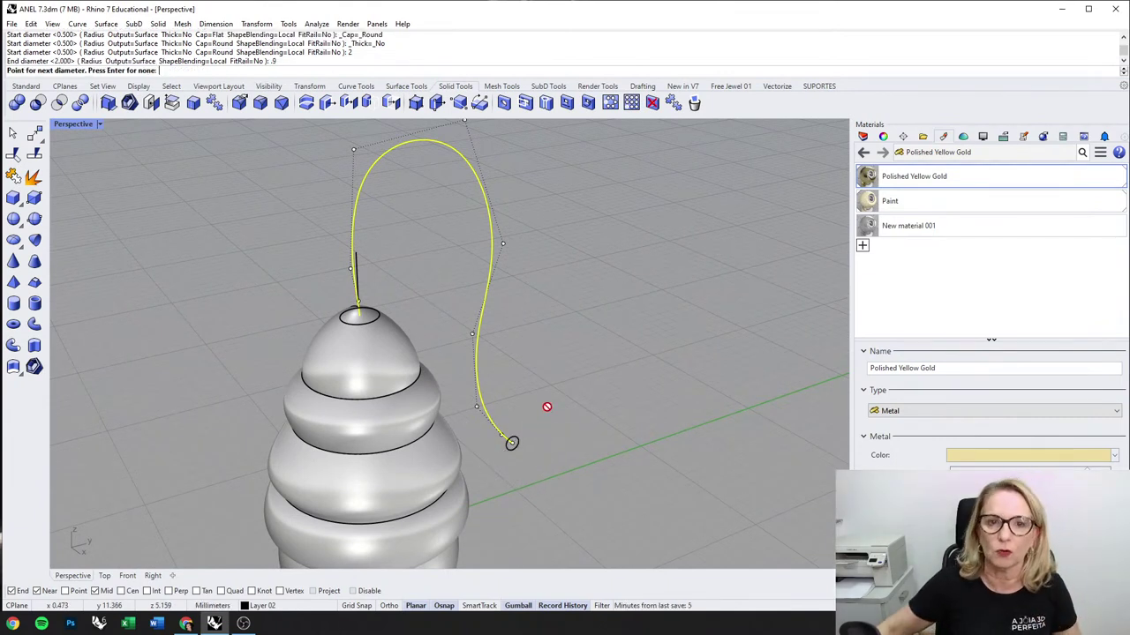
pyautogui.click(421, 141)
pyautogui.press('Return')
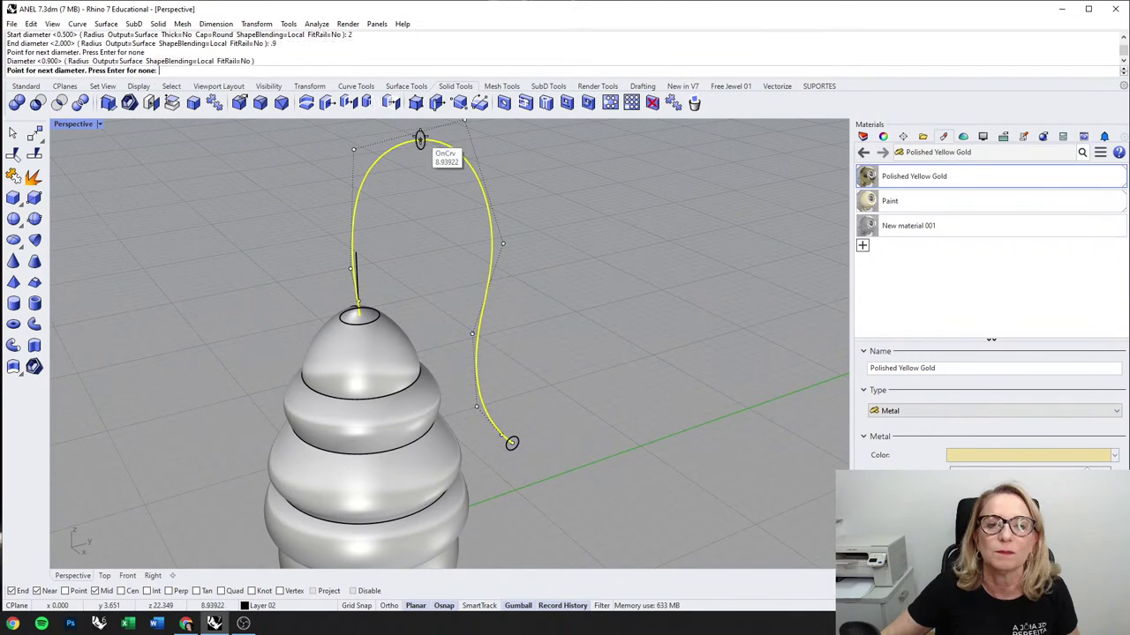
pyautogui.press('Return')
pyautogui.press('Escape')
pyautogui.moveTo(605, 315); pyautogui.dragTo(556, 301, button='right')
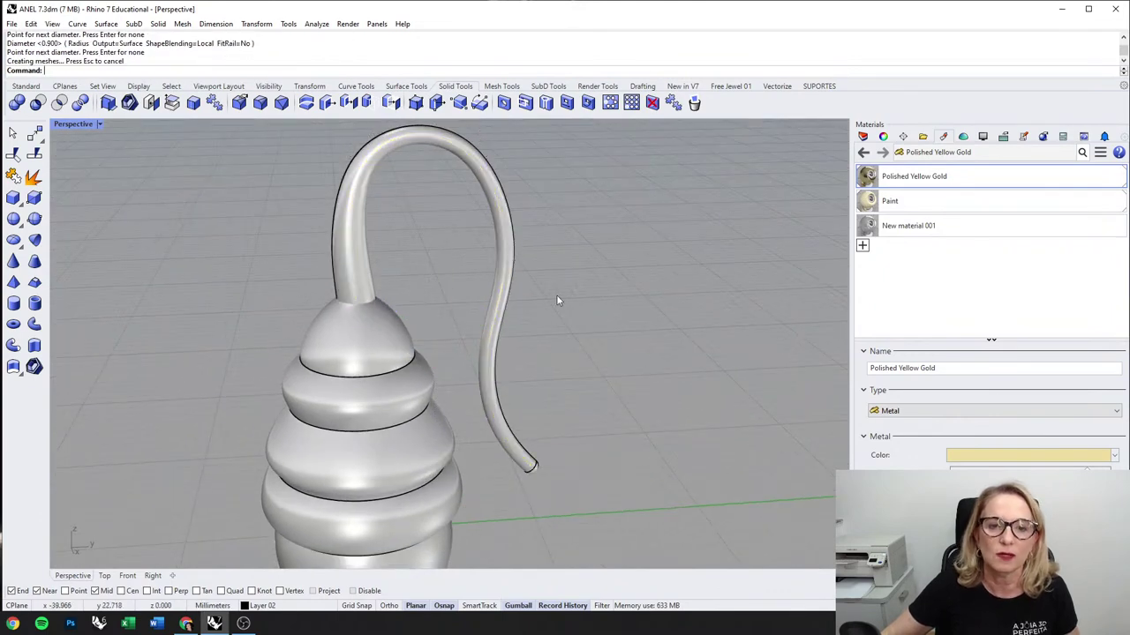
# Step: Raise the hook's guide curve slightly in the Right view so the pipe's base sits higher on the cap's apex
pyautogui.doubleClick(74, 124)
pyautogui.scroll(5, 728, 468)
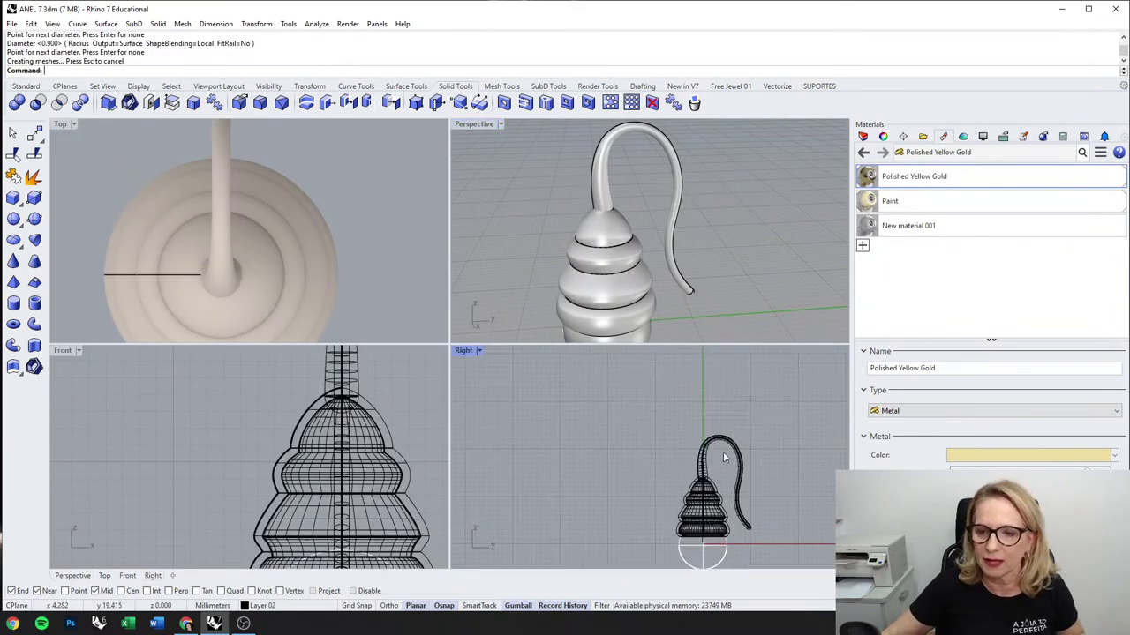
pyautogui.doubleClick(463, 350)
pyautogui.scroll(2, 425, 285)
pyautogui.scroll(3, 421, 293)
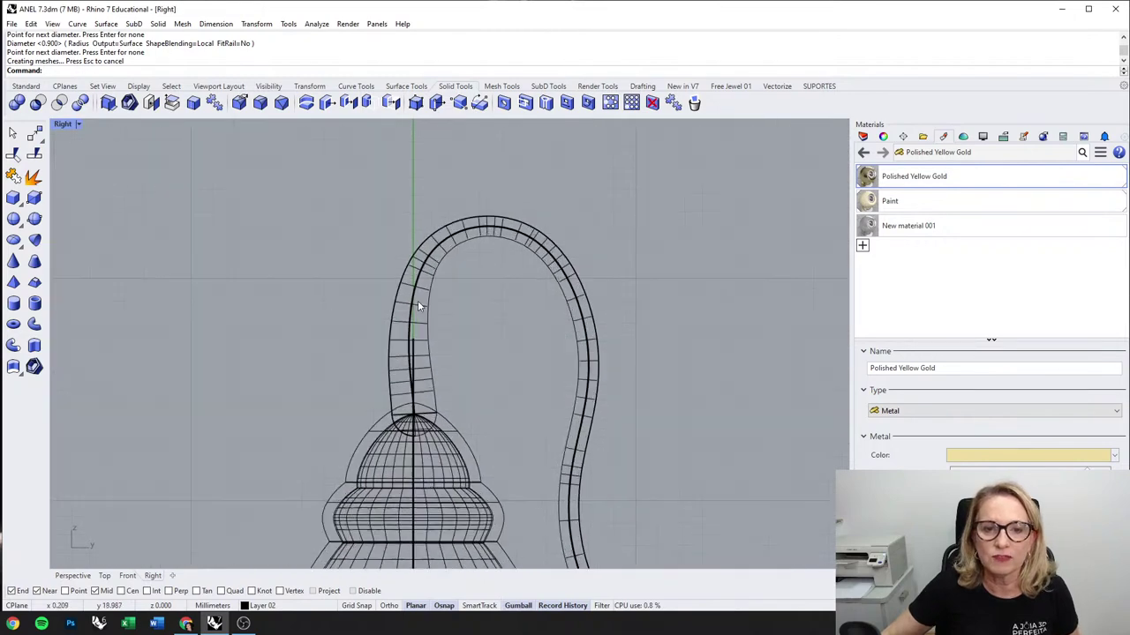
pyautogui.click(419, 302)
pyautogui.click(468, 326)
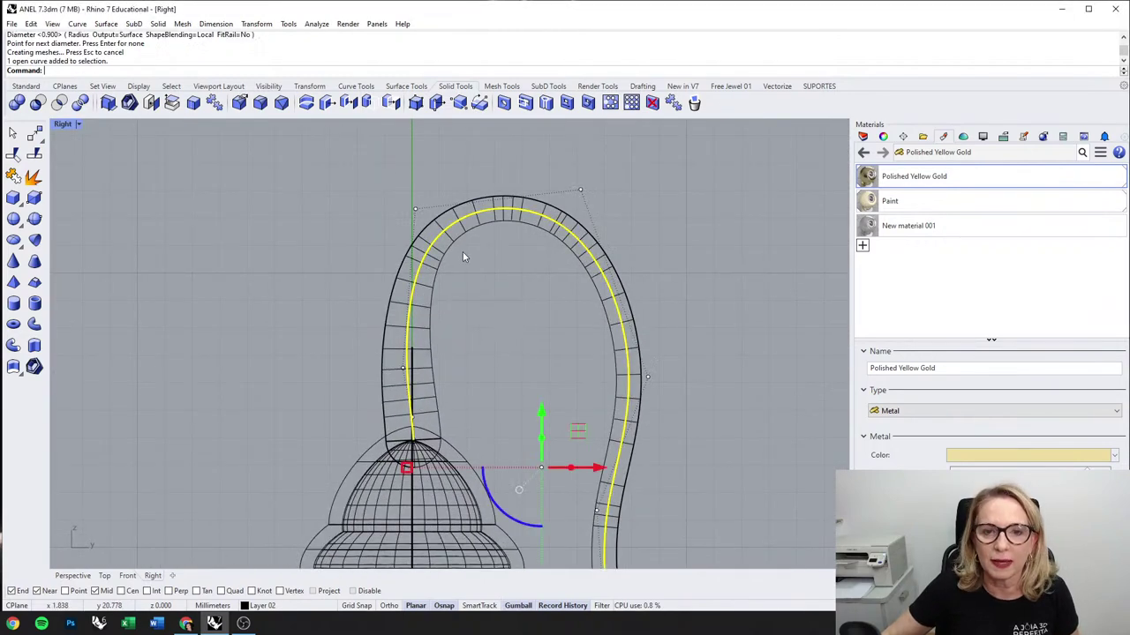
pyautogui.moveTo(545, 408); pyautogui.dragTo(542, 388)
pyautogui.click(546, 320)
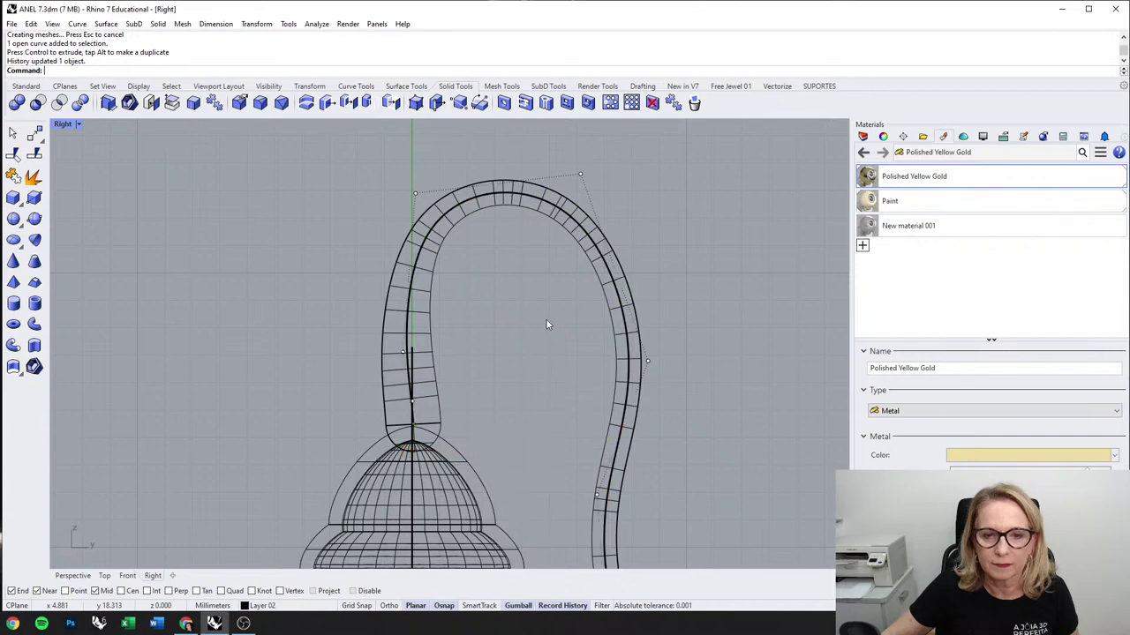
# Step: Switch the Right and Perspective views to the Rendered display mode
pyautogui.scroll(-6, 548, 315)
pyautogui.middleClick(547, 314)
pyautogui.click(588, 296)
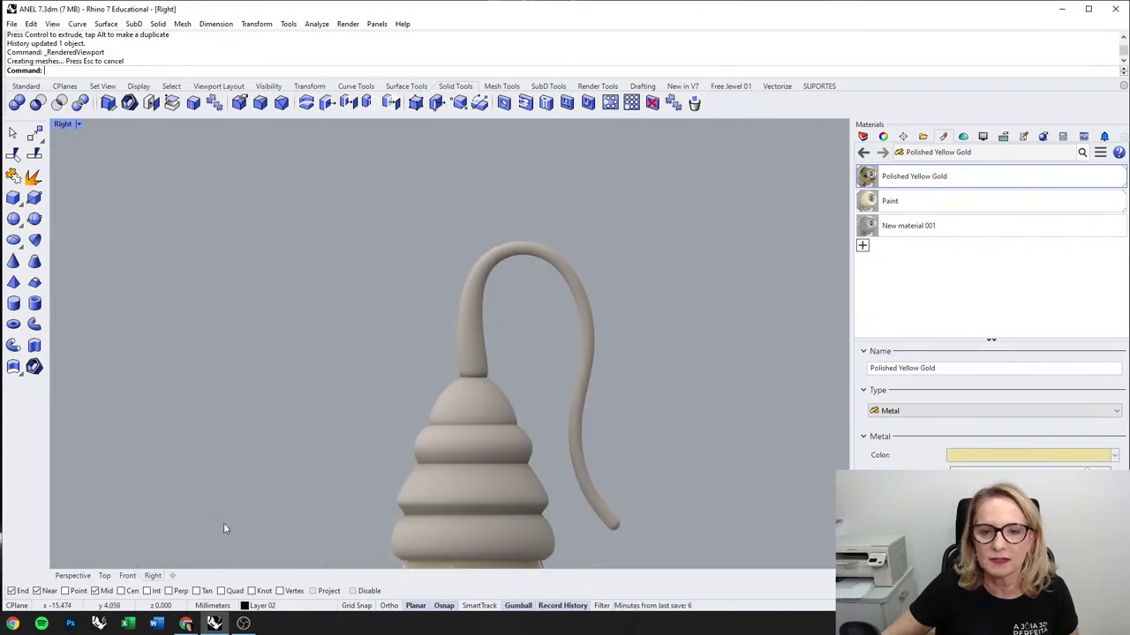
pyautogui.click(73, 575)
pyautogui.scroll(-4, 528, 320)
pyautogui.middleClick(583, 294)
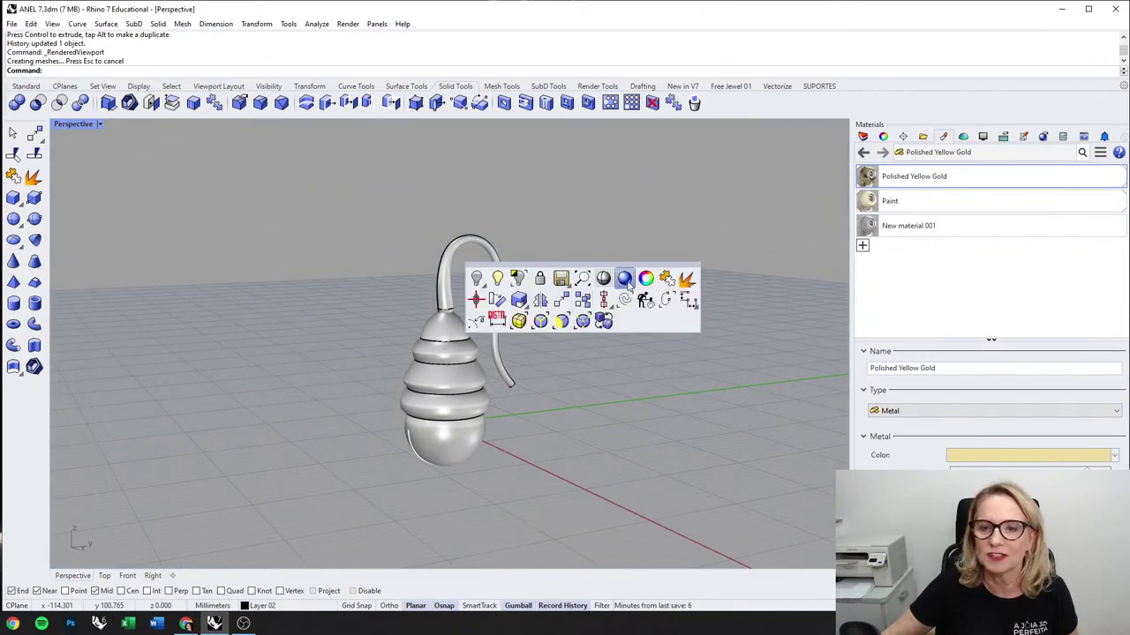
pyautogui.click(625, 281)
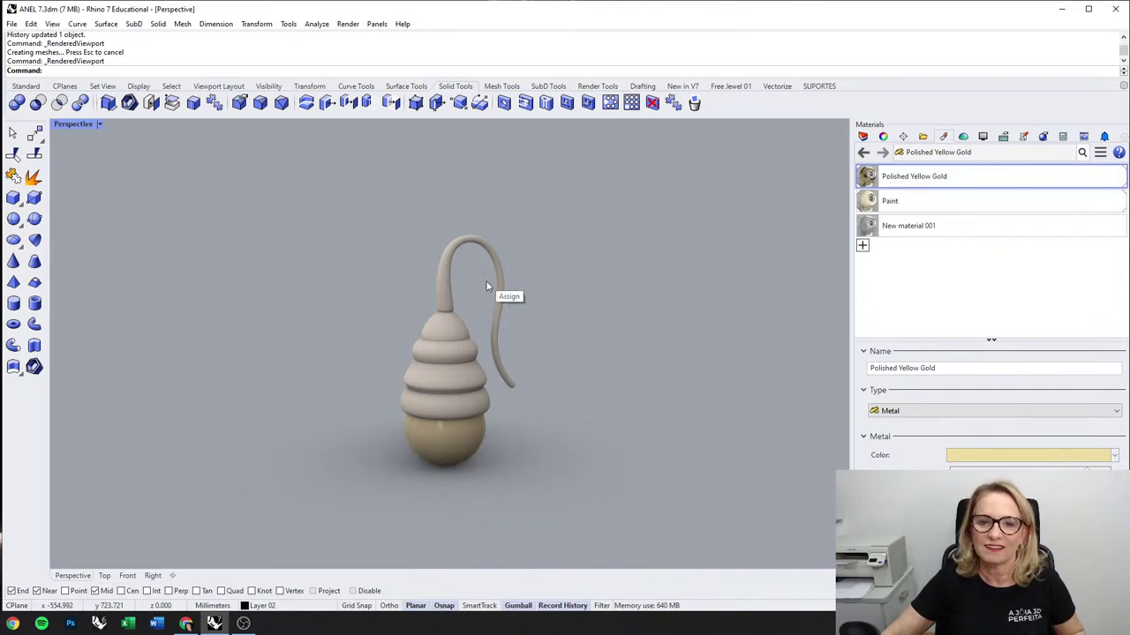
# Step: Assign the Polished Yellow Gold material to the hook and the scalloped cap, undoing any assignment to the ground plane
pyautogui.moveTo(507, 294); pyautogui.dragTo(509, 294)
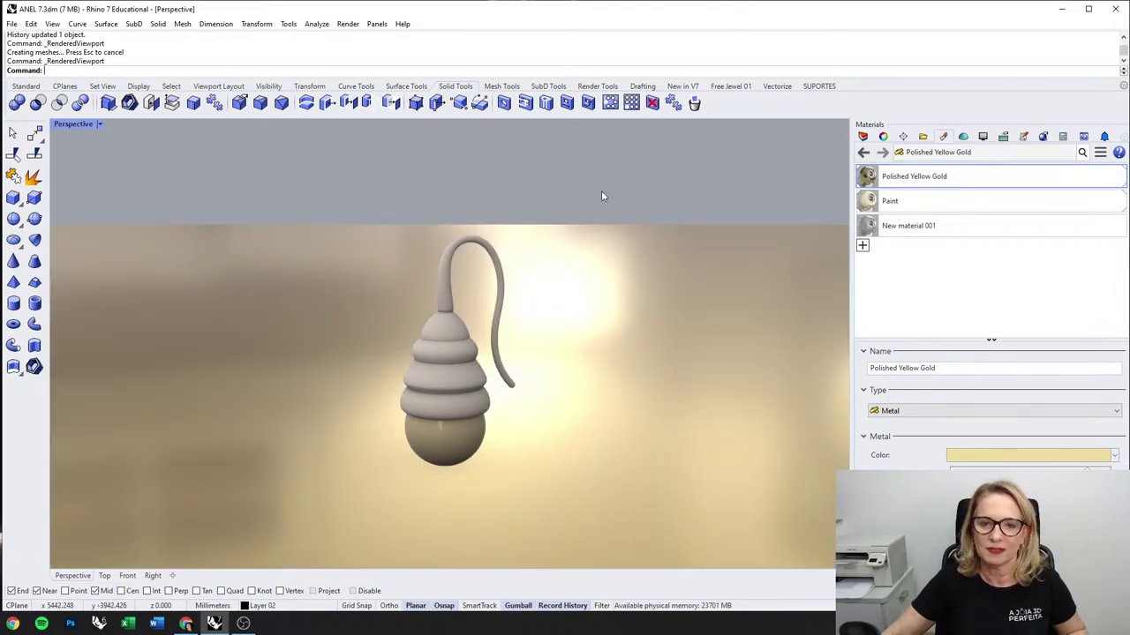
pyautogui.hotkey('ctrl', 'z')
pyautogui.moveTo(883, 180); pyautogui.dragTo(511, 300)
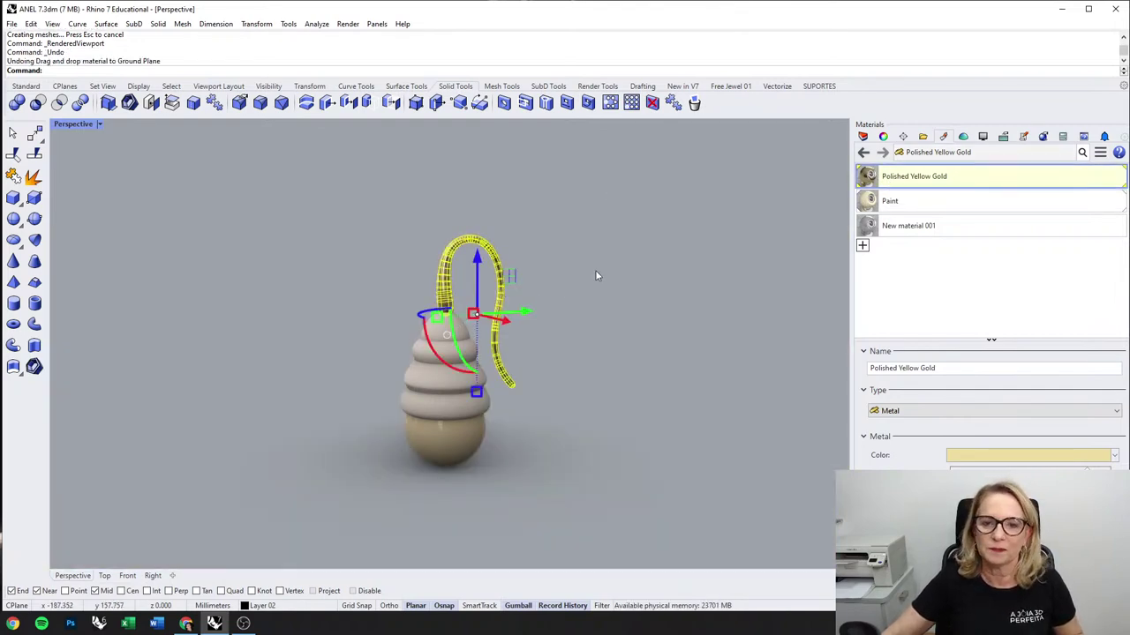
pyautogui.moveTo(895, 176); pyautogui.dragTo(451, 330)
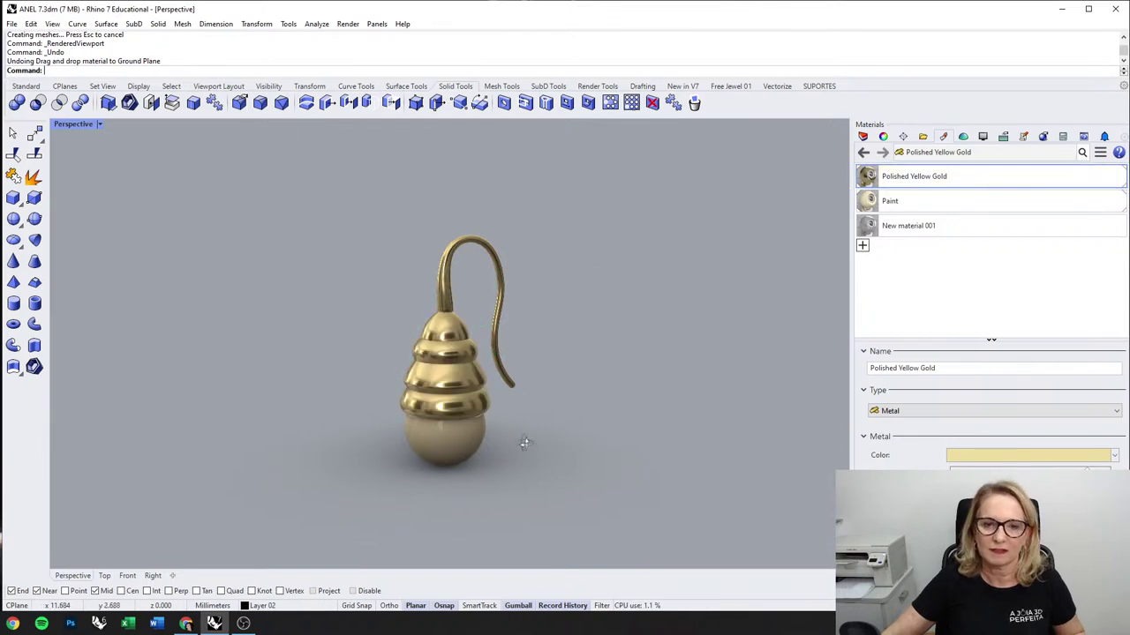
pyautogui.moveTo(555, 452); pyautogui.dragTo(422, 369, button='right')
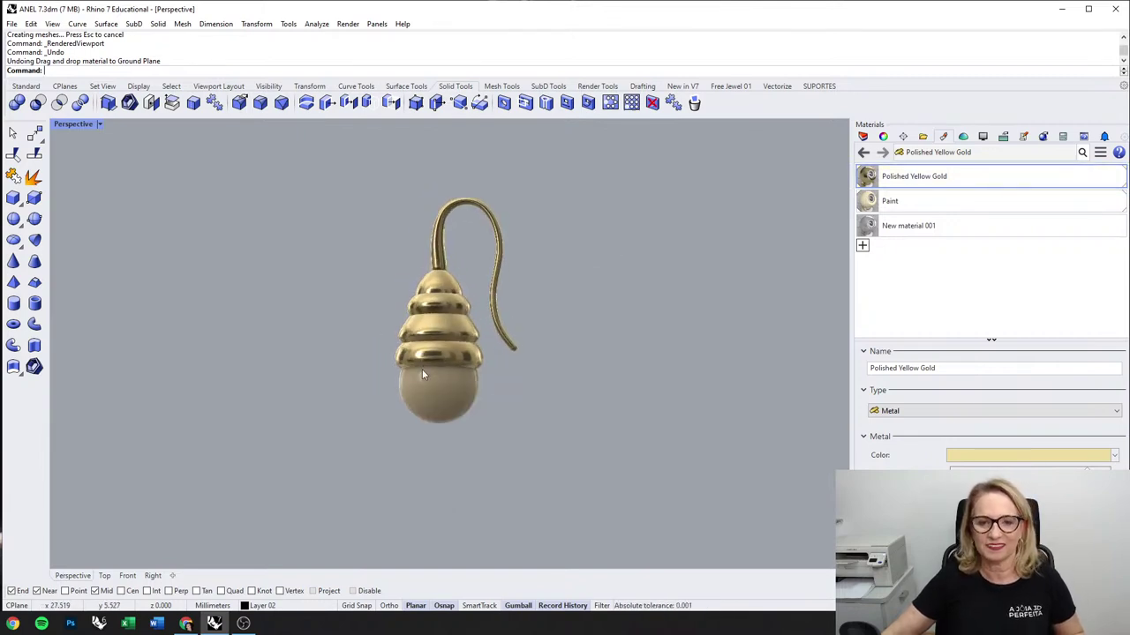
# Step: Lower the pearl slightly beneath the cap and scale it up uniformly until it matches the width of the cap's base
pyautogui.scroll(3, 437, 398)
pyautogui.click(438, 399)
pyautogui.moveTo(444, 329); pyautogui.dragTo(444, 345)
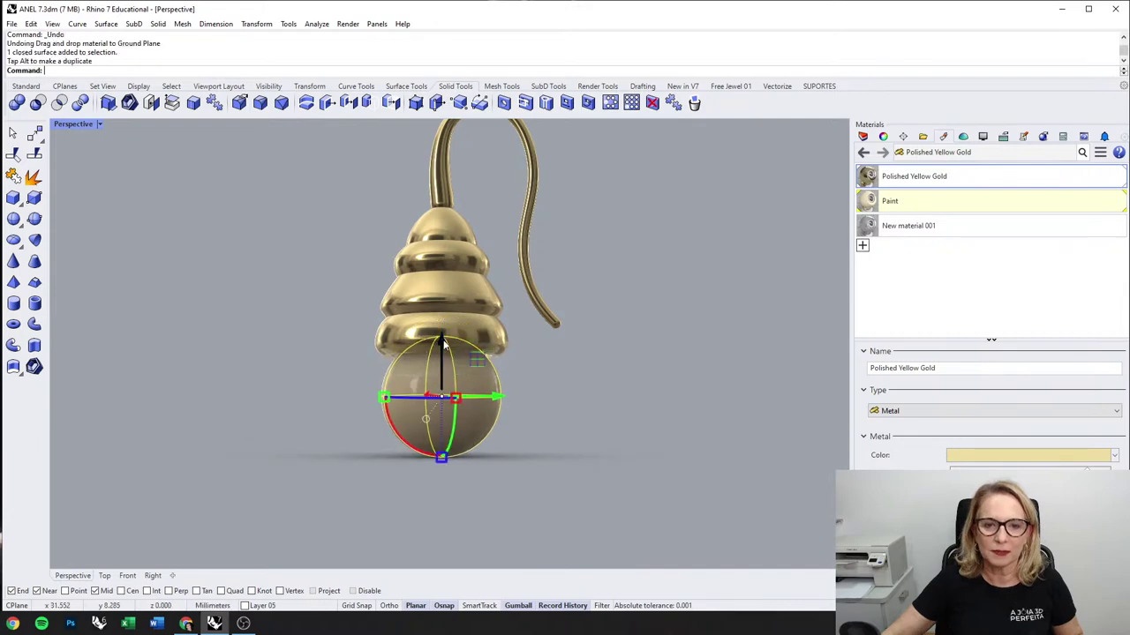
pyautogui.scroll(-6, 256, 431)
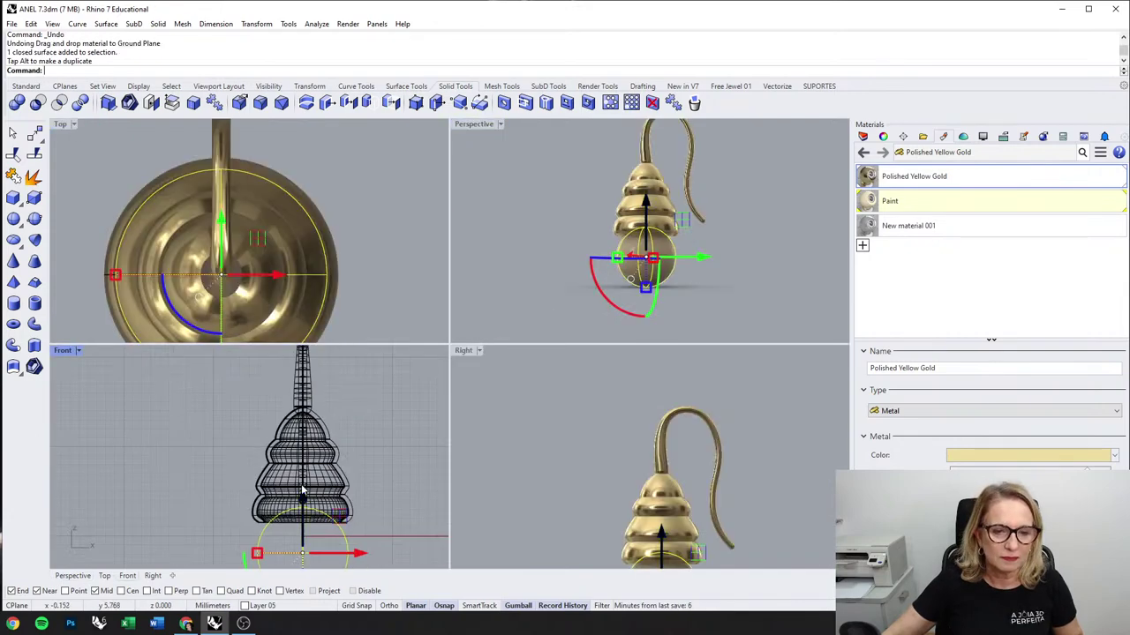
pyautogui.moveTo(303, 491); pyautogui.dragTo(298, 430, button='right')
pyautogui.scroll(2, 270, 494)
pyautogui.keyDown('shift'); pyautogui.moveTo(250, 491); pyautogui.dragTo(244, 496); pyautogui.keyUp('shift')
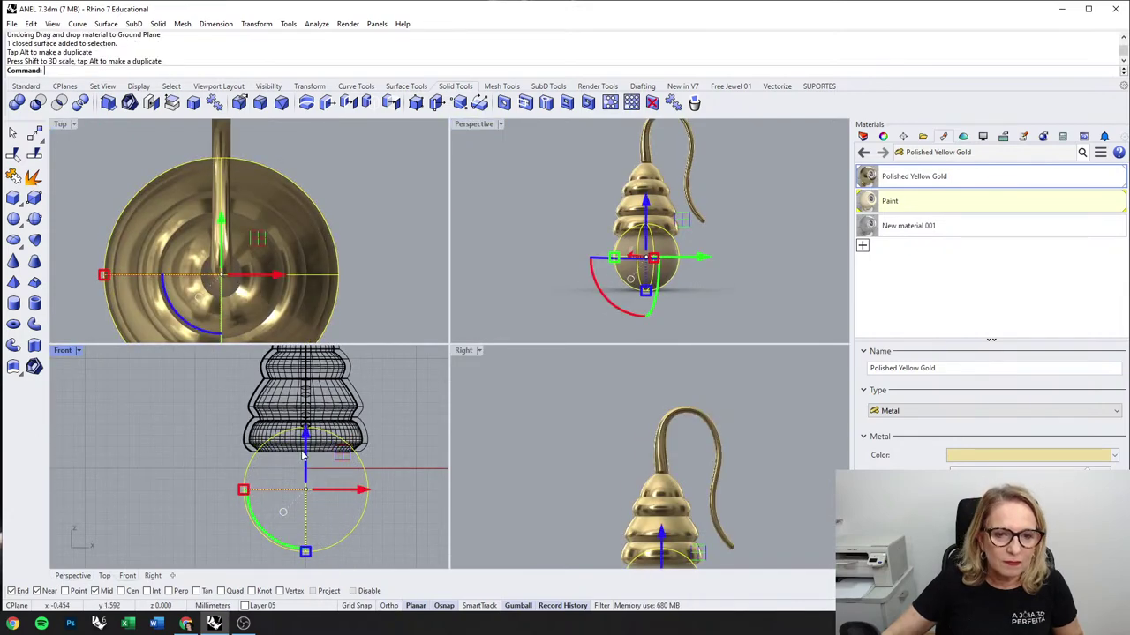
pyautogui.press('Escape')
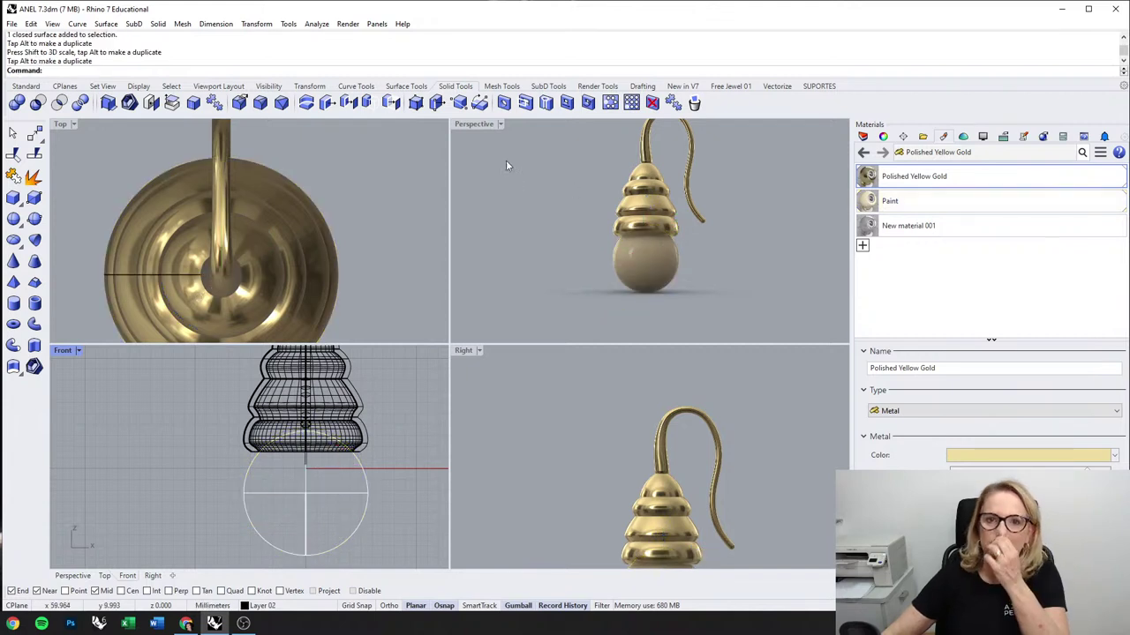
# Step: Assign New material 001 to the pearl in the Perspective view
pyautogui.moveTo(492, 133); pyautogui.dragTo(496, 194, button='right')
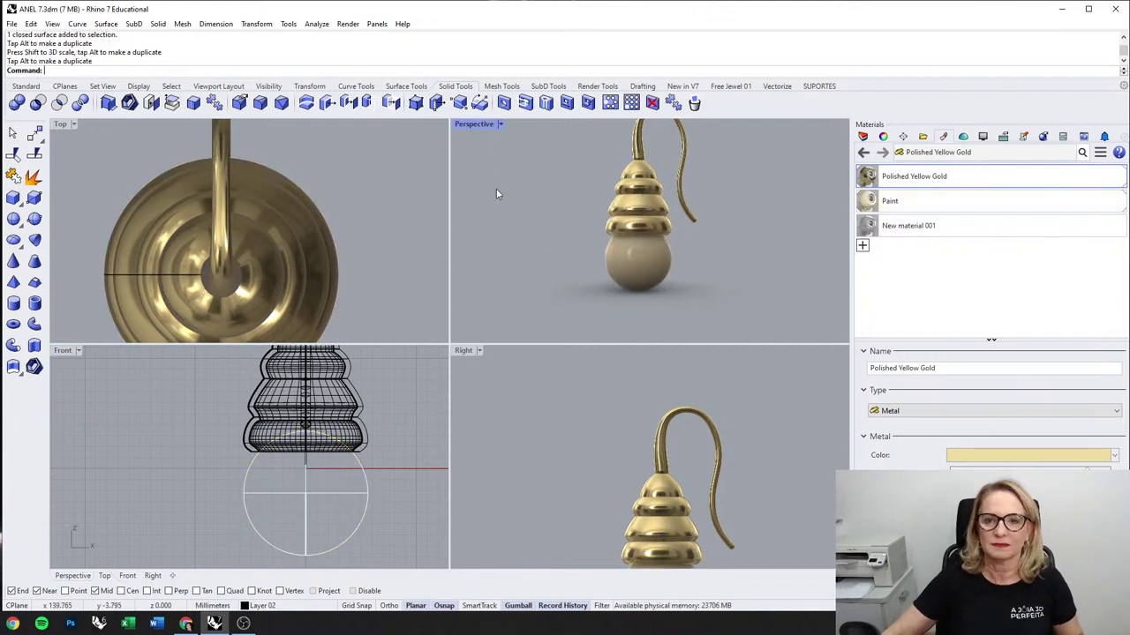
pyautogui.doubleClick(485, 125)
pyautogui.scroll(-1, 465, 243)
pyautogui.moveTo(451, 320); pyautogui.dragTo(489, 401, button='right')
pyautogui.moveTo(908, 226); pyautogui.dragTo(484, 383)
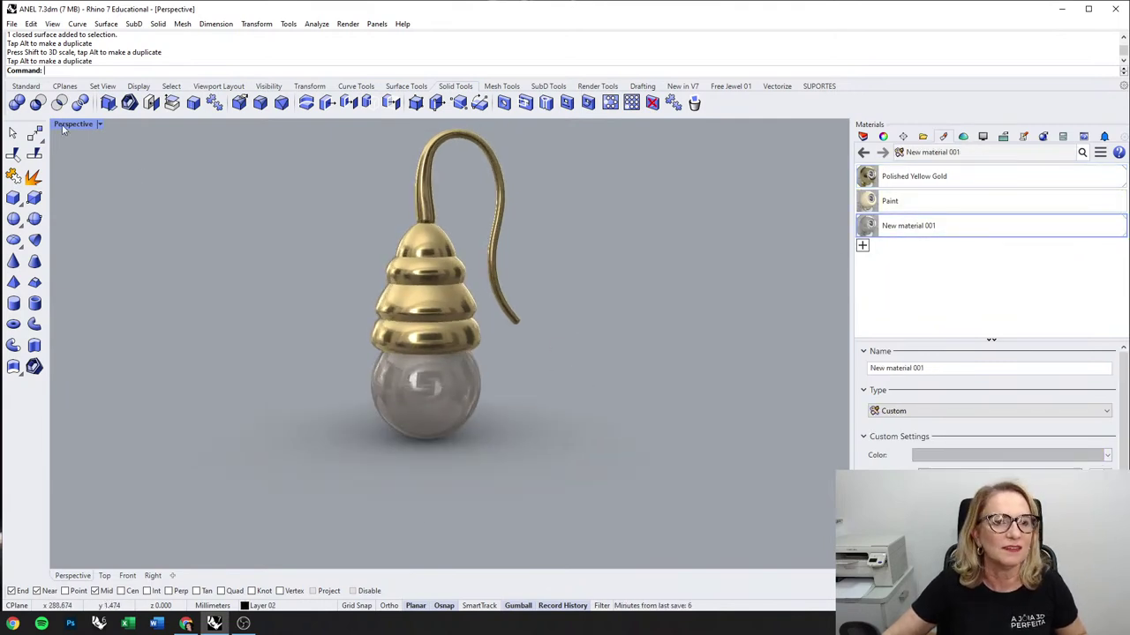
# Step: Select all parts of the earring, including its construction curves, in the Top view
pyautogui.doubleClick(73, 123)
pyautogui.scroll(-5, 168, 203)
pyautogui.hotkey('ctrl', 'a')
pyautogui.middleClick(228, 262)
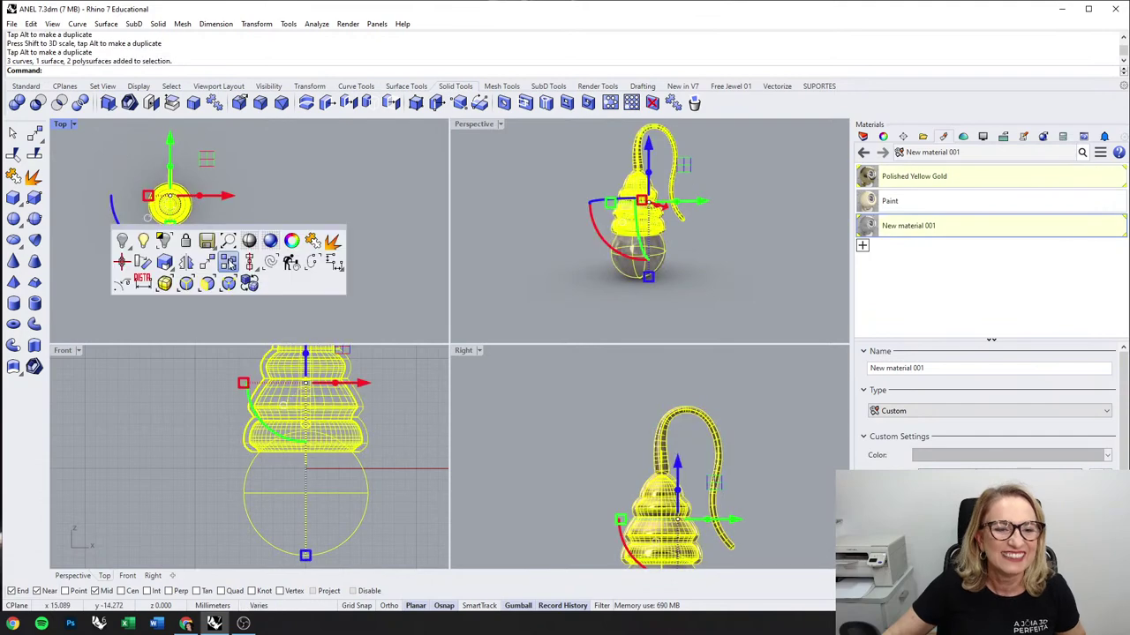
# Step: Copy the complete earring beside the original in the Top view to form a pair
pyautogui.click(227, 263)
pyautogui.click(191, 239)
pyautogui.click(249, 231)
pyautogui.rightClick(249, 231)
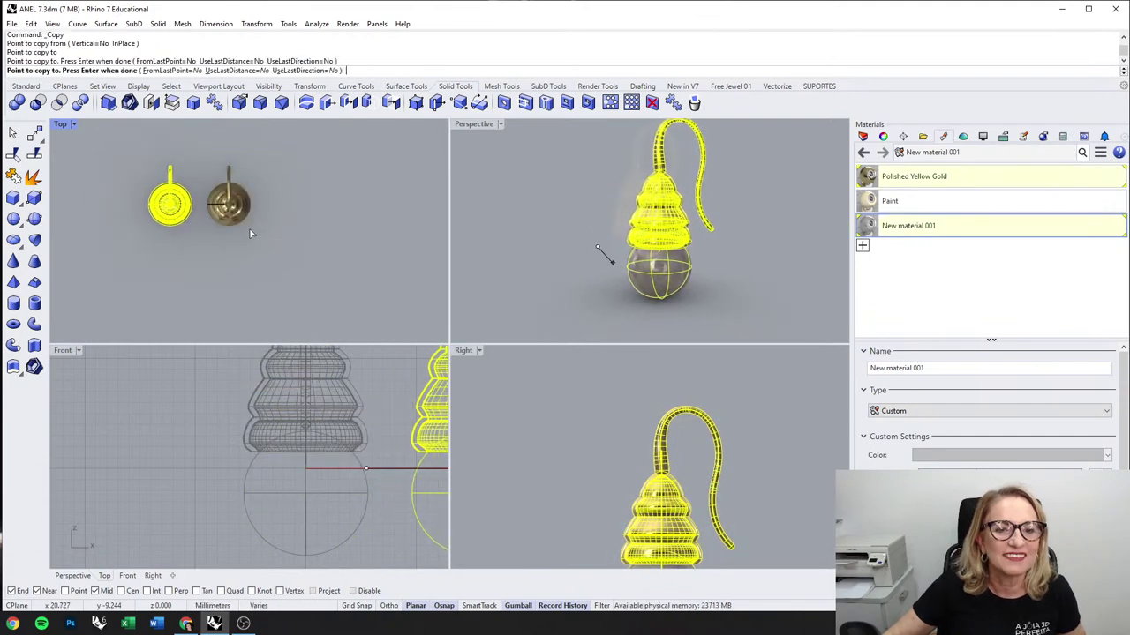
pyautogui.rightClick(545, 225)
pyautogui.doubleClick(472, 124)
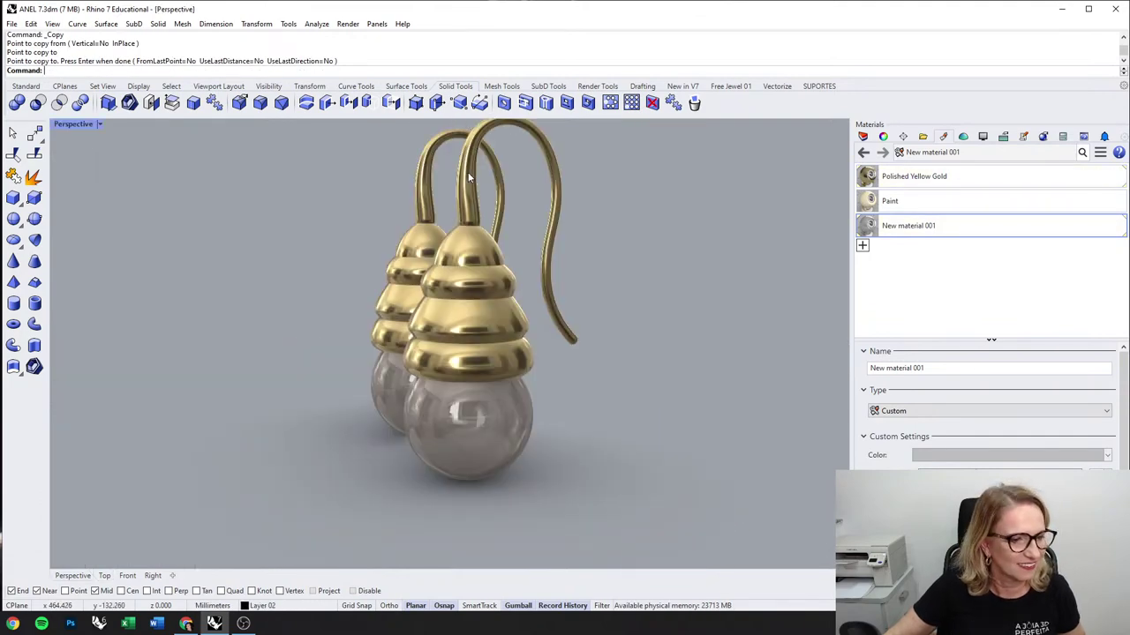
pyautogui.moveTo(468, 266); pyautogui.dragTo(488, 334, button='right')
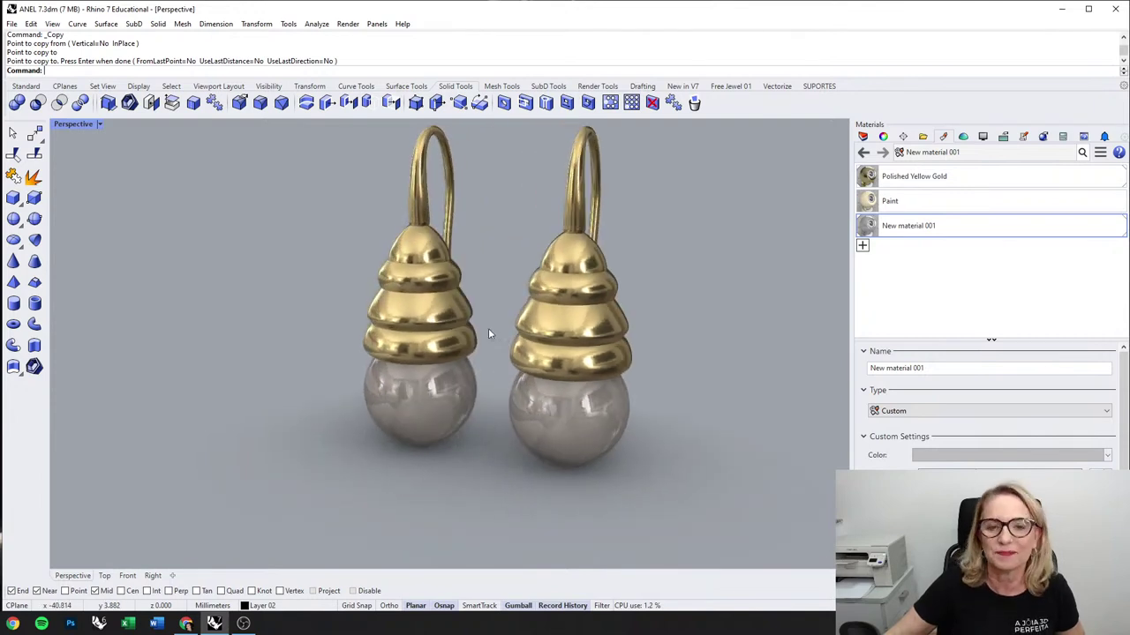
# Step: Move the copied earring slightly farther from the original along the X axis
pyautogui.doubleClick(73, 124)
pyautogui.scroll(3, 196, 166)
pyautogui.moveTo(196, 166); pyautogui.dragTo(318, 272)
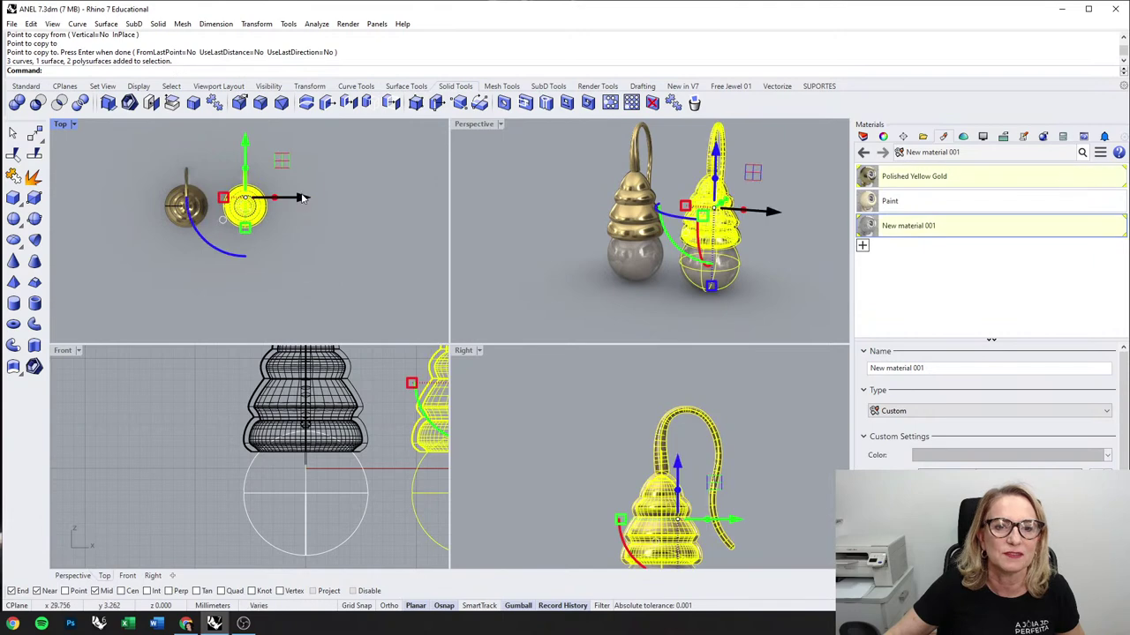
pyautogui.moveTo(301, 197); pyautogui.dragTo(315, 198)
pyautogui.click(558, 212)
pyautogui.doubleClick(479, 123)
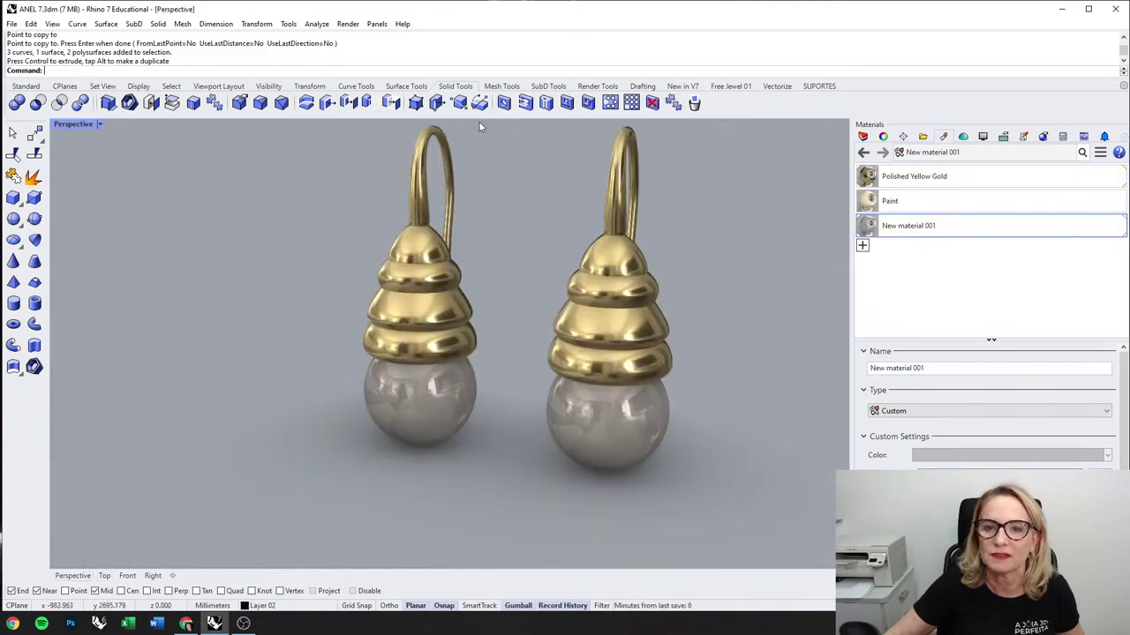
pyautogui.moveTo(480, 269); pyautogui.dragTo(542, 375, button='right')
pyautogui.scroll(-4, 483, 294)
pyautogui.scroll(5, 547, 374)
# Step: Scale the original earring's pearl up slightly and uniformly, and check the pair in the Perspective view
pyautogui.click(556, 372)
pyautogui.click(623, 330)
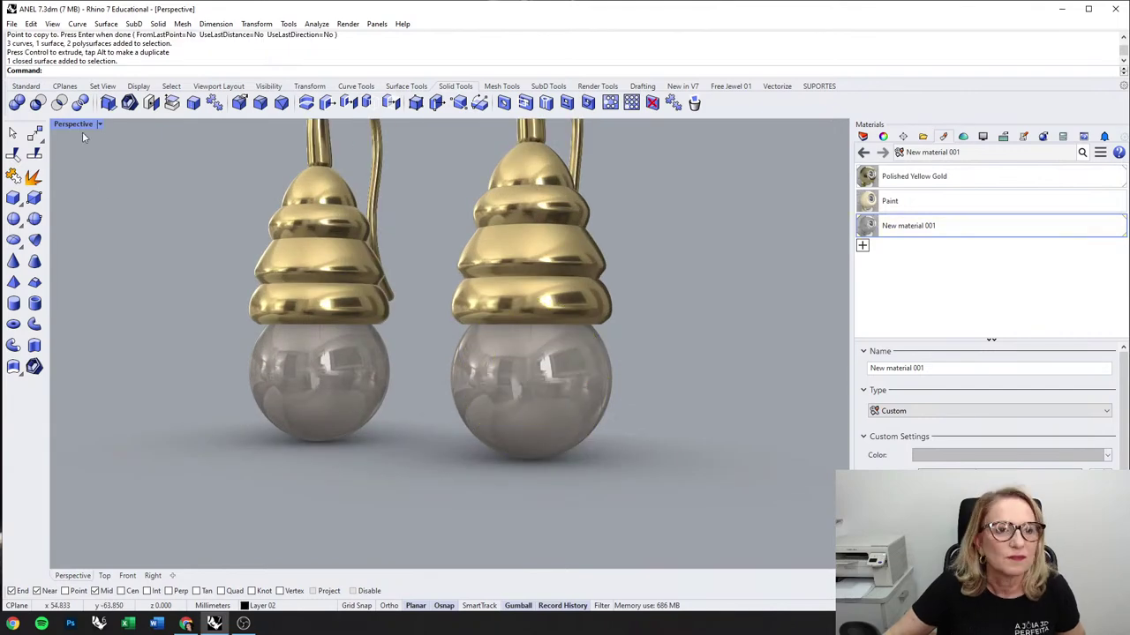
pyautogui.doubleClick(74, 124)
pyautogui.click(576, 288)
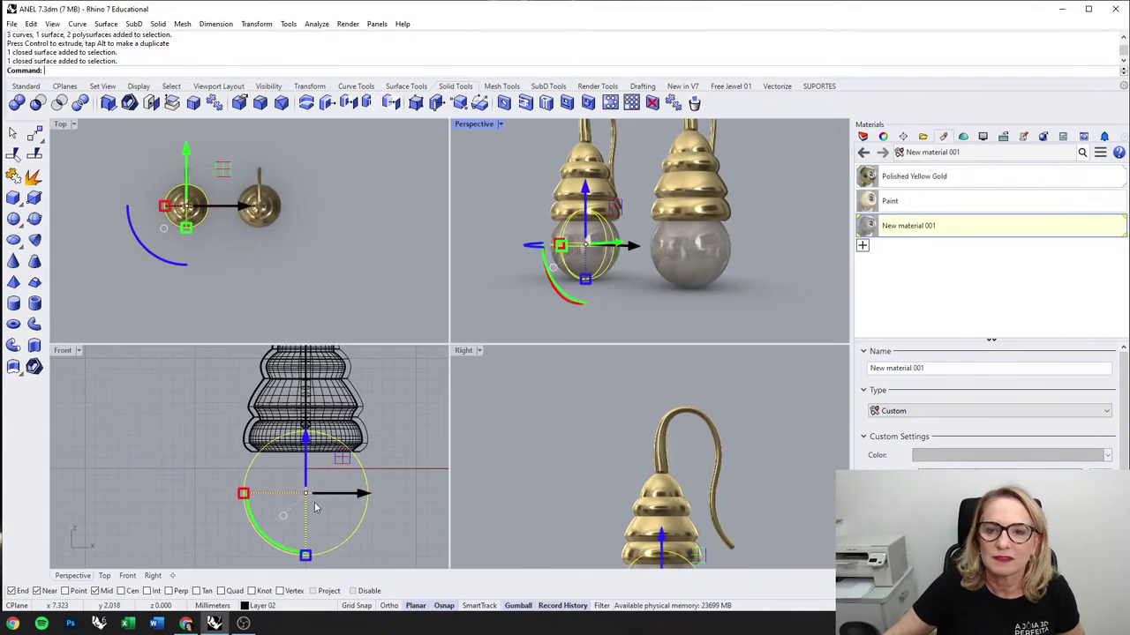
pyautogui.scroll(3, 312, 460)
pyautogui.moveTo(208, 461); pyautogui.dragTo(204, 461)
pyautogui.click(560, 321)
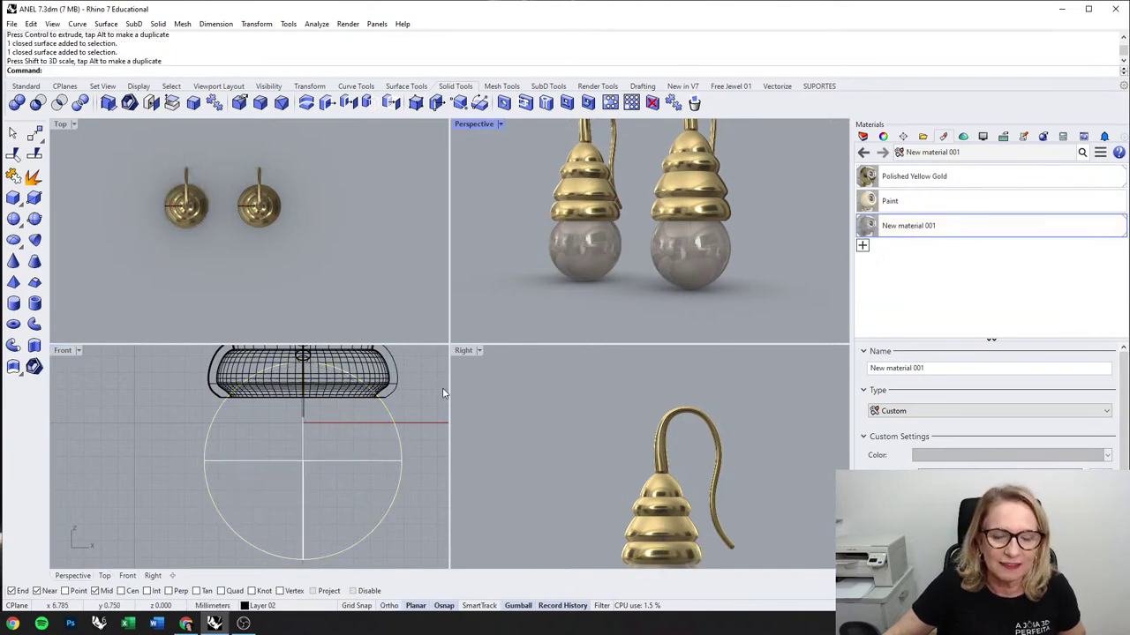
pyautogui.doubleClick(484, 126)
pyautogui.moveTo(446, 344); pyautogui.dragTo(554, 432, button='right')
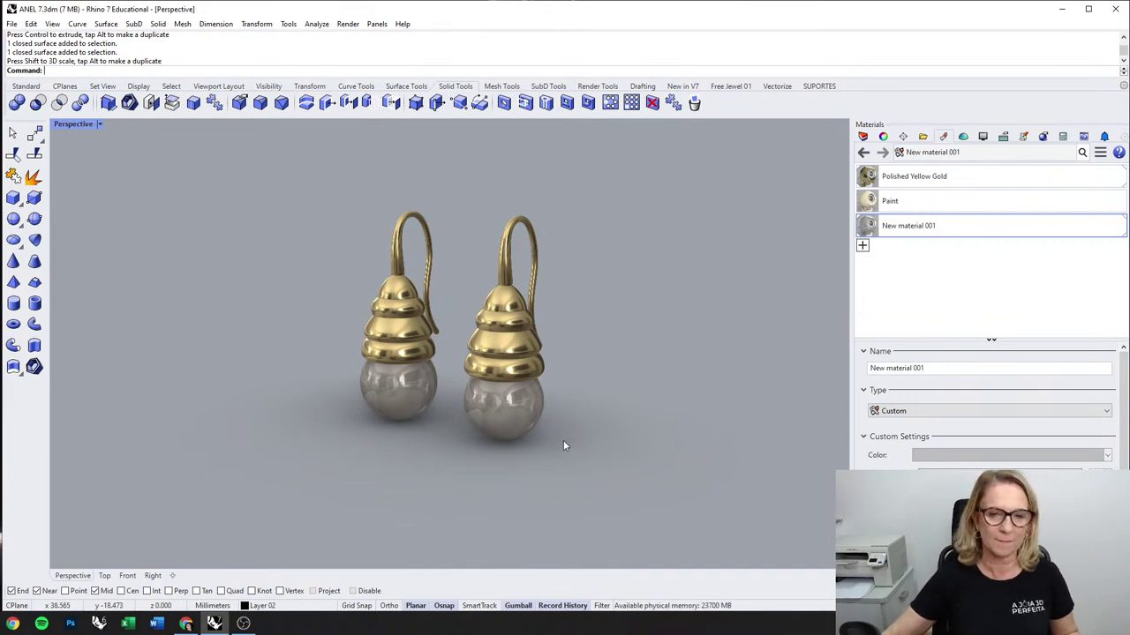
pyautogui.moveTo(564, 446); pyautogui.dragTo(565, 408, button='right')
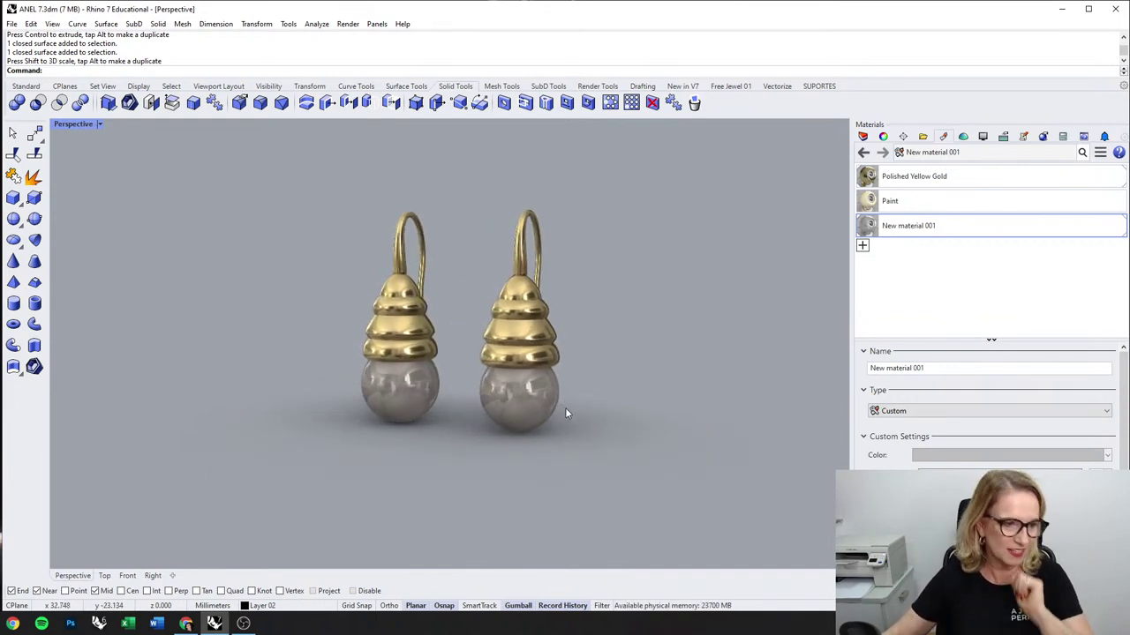
# Step: Save the model under the new name "BRINCO 5 a" in the PARA A AULA folder
pyautogui.doubleClick(75, 125)
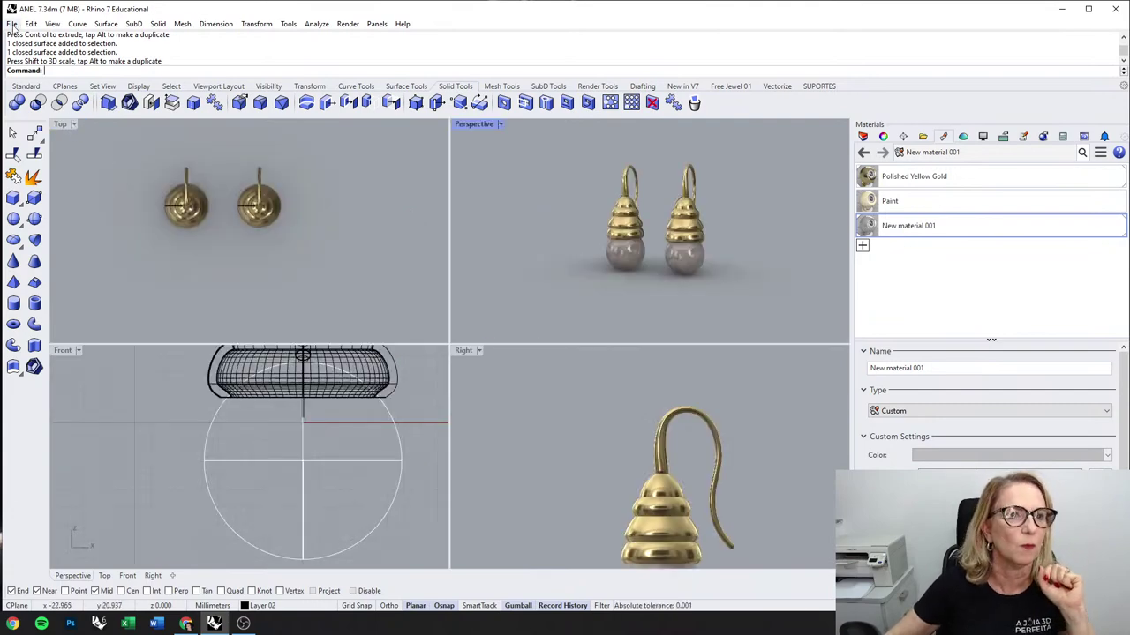
pyautogui.click(12, 24)
pyautogui.click(35, 118)
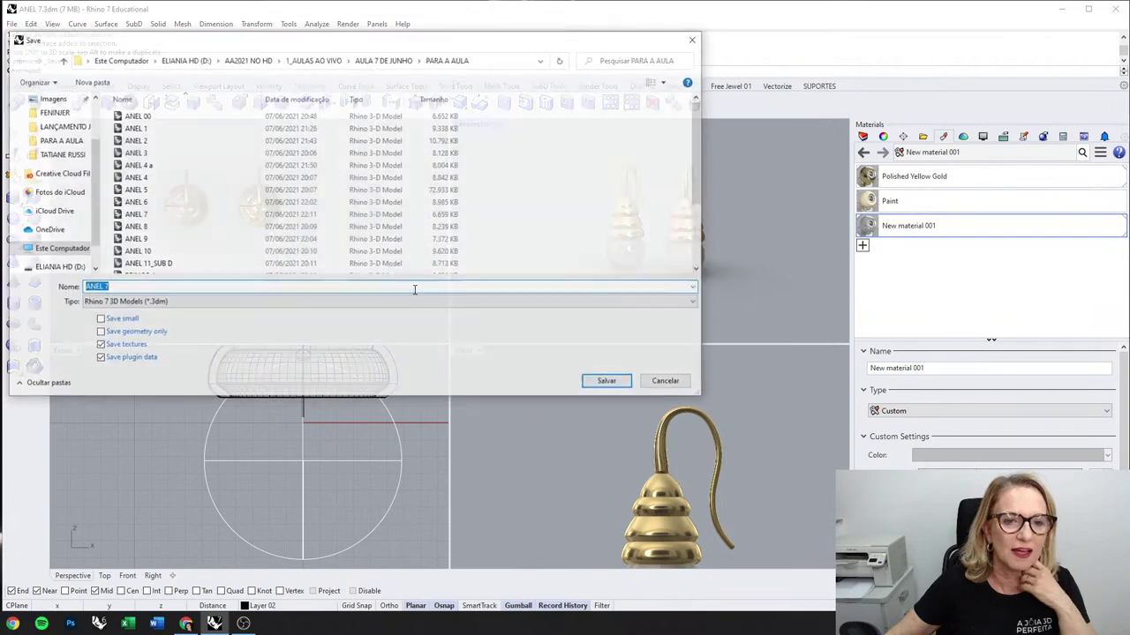
pyautogui.scroll(-3, 185, 254)
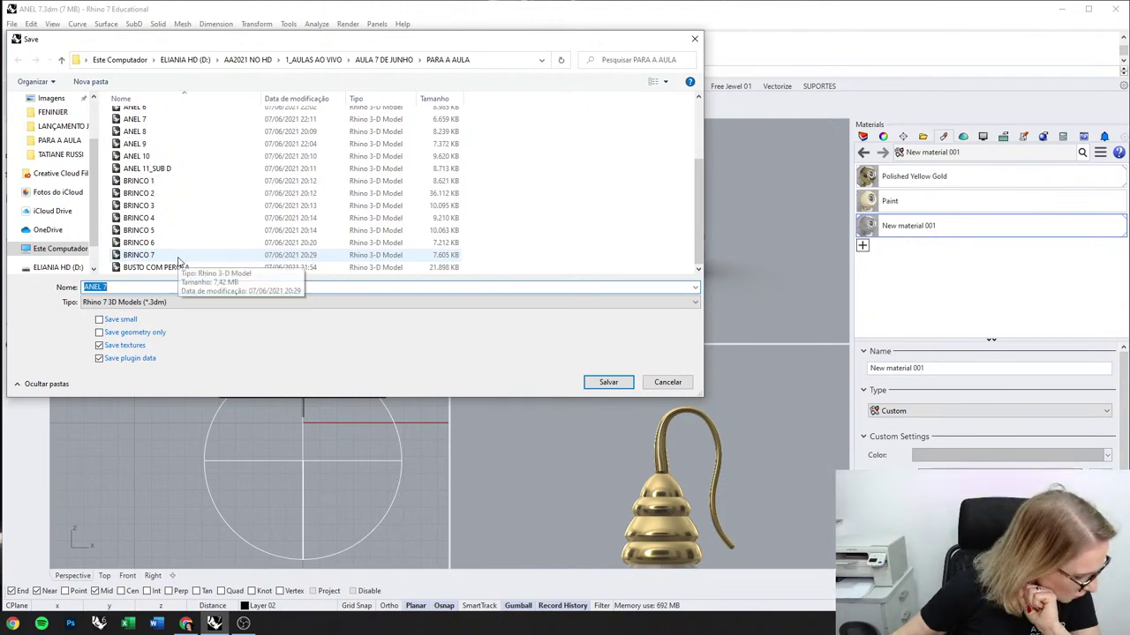
pyautogui.write('BRINCO 5')
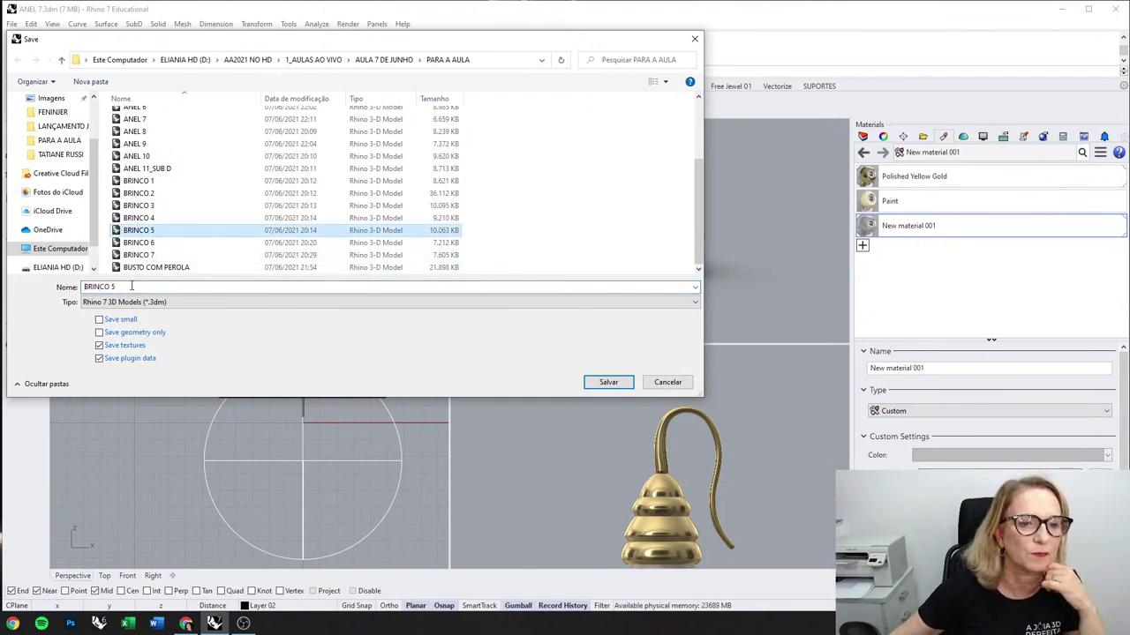
pyautogui.write(' a')
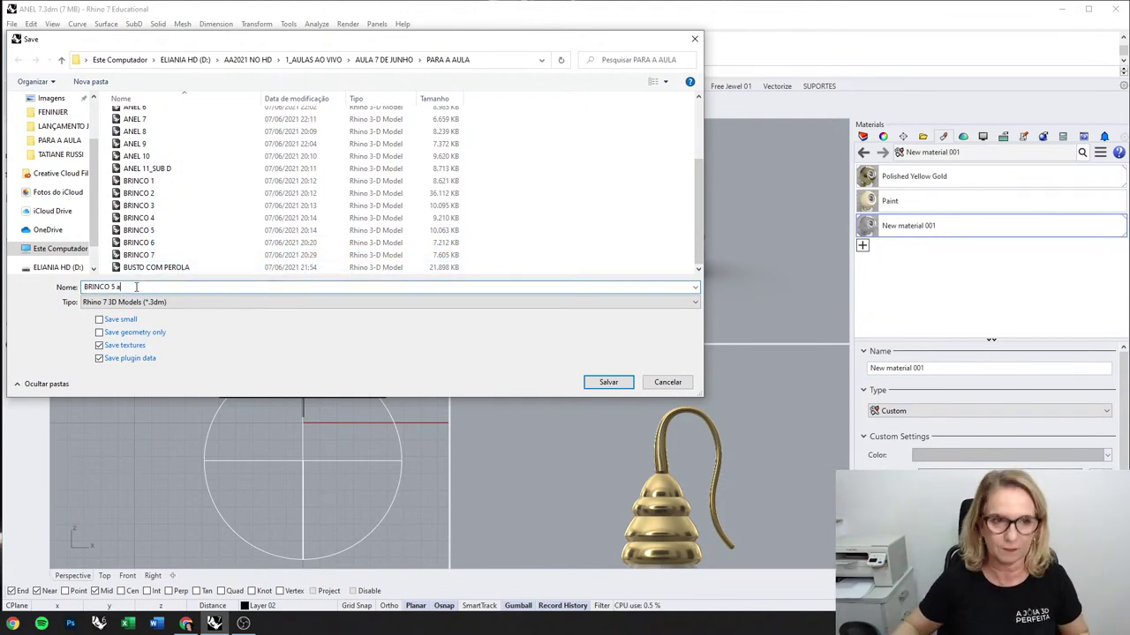
pyautogui.press('Return')
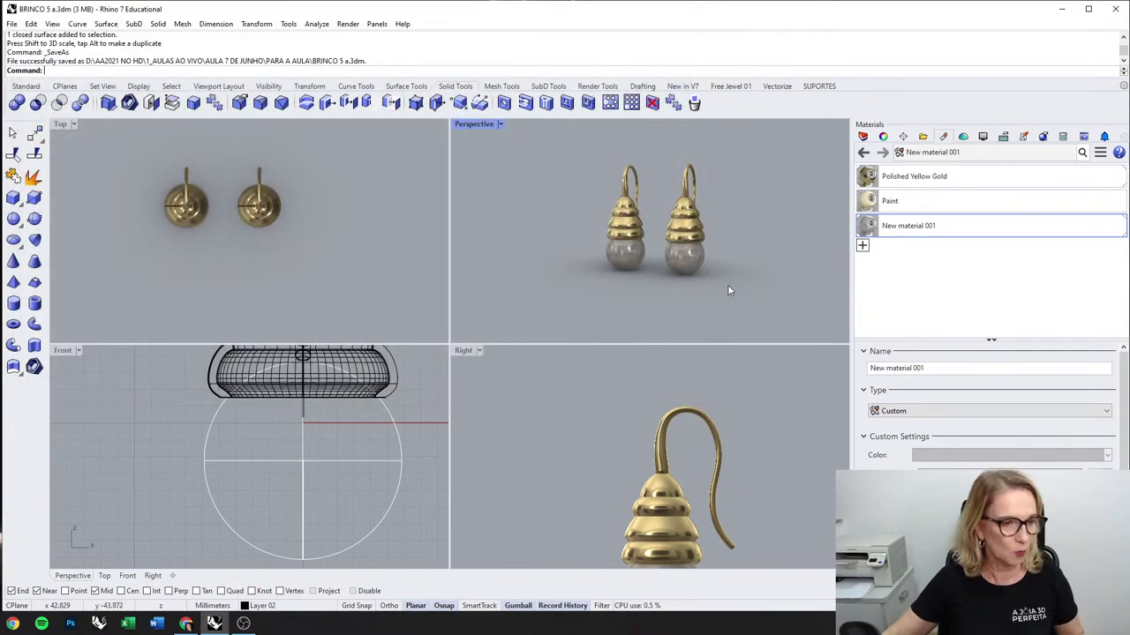
# Step: Try to move the original earring's pearl sideways out from under its gold cap, and undo the move
pyautogui.click(625, 257)
pyautogui.moveTo(670, 259); pyautogui.dragTo(613, 250)
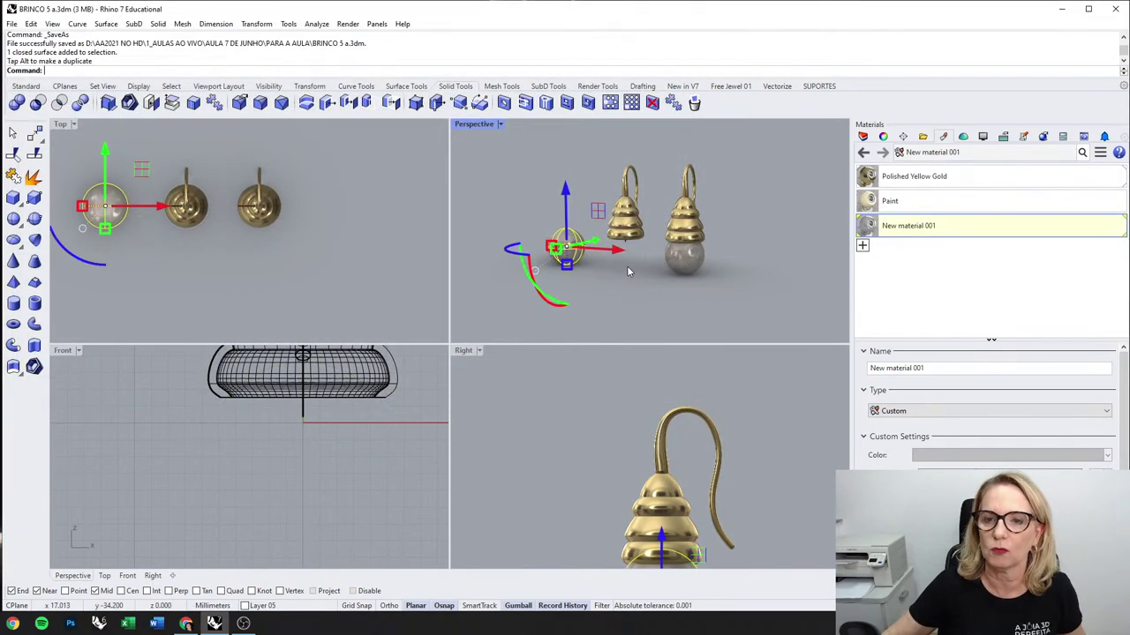
pyautogui.click(628, 268)
pyautogui.moveTo(628, 269); pyautogui.dragTo(723, 222, button='right')
pyautogui.scroll(7, 629, 225)
pyautogui.hotkey('ctrl', 'z')
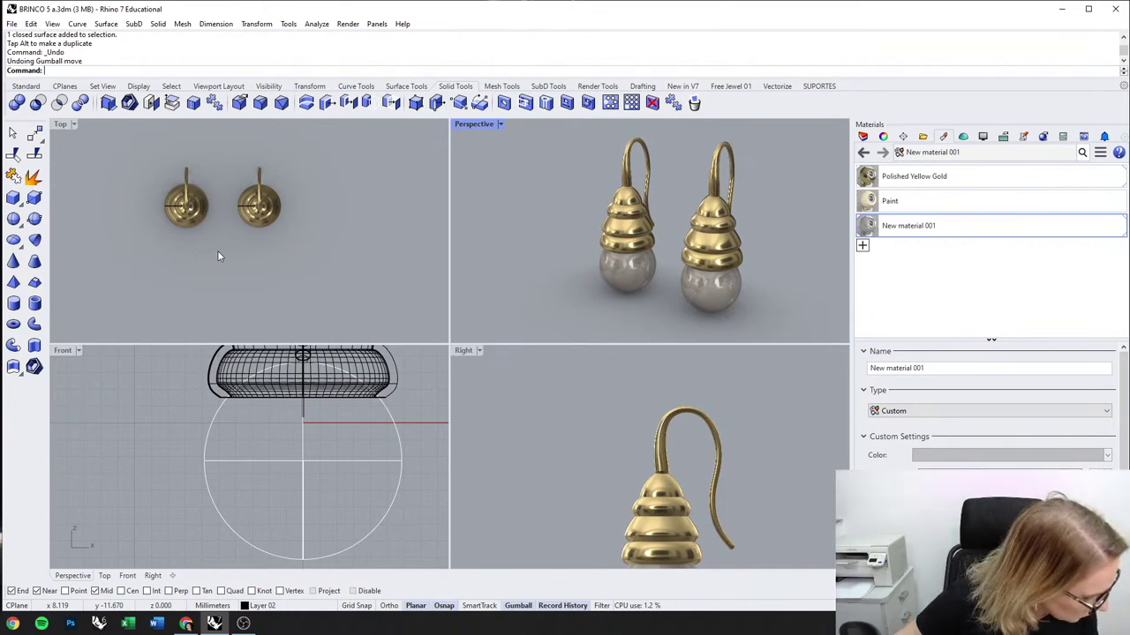
# Step: Delete both earrings' gold parts and curves and the copied pearl, keeping only the original pearl
pyautogui.scroll(-8, 351, 411)
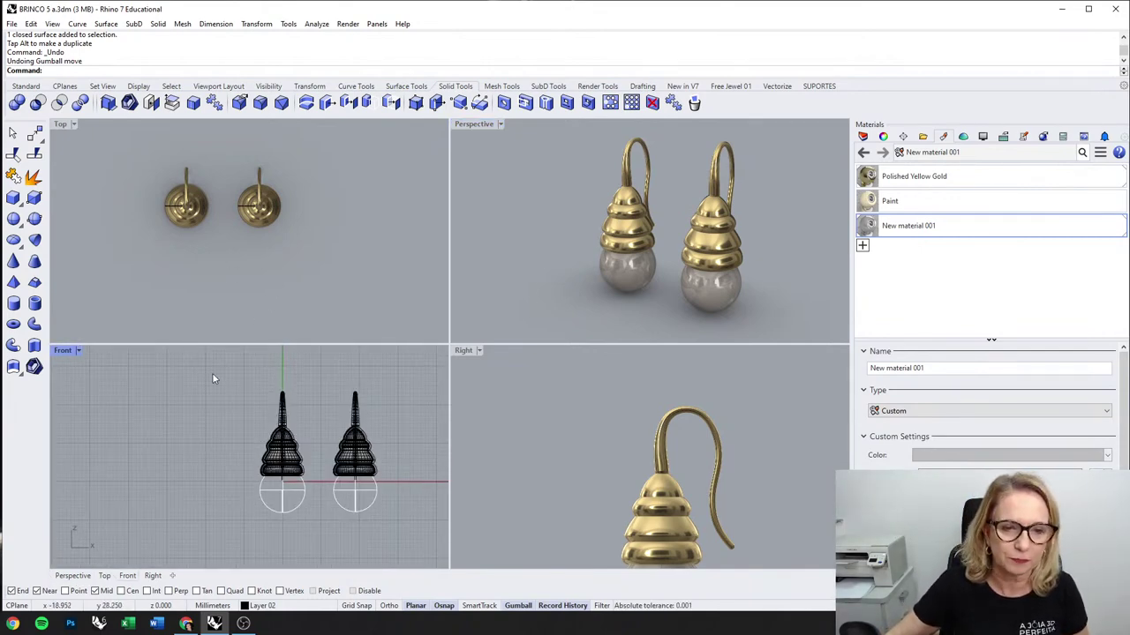
pyautogui.moveTo(212, 375); pyautogui.dragTo(402, 487)
pyautogui.press('Delete')
pyautogui.click(373, 474)
pyautogui.press('Delete')
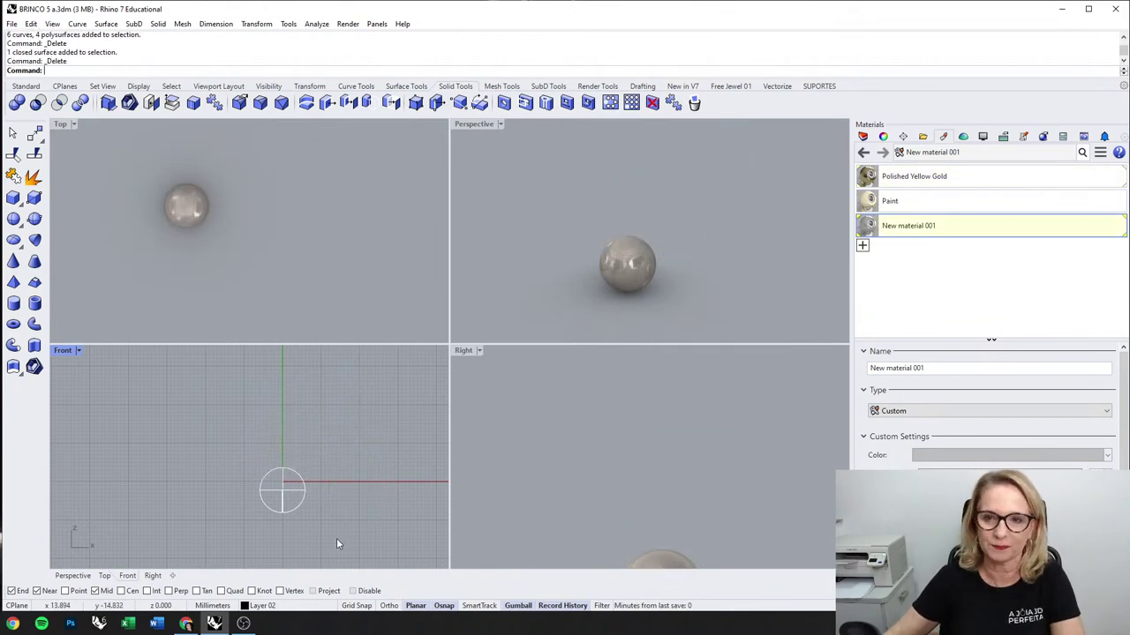
pyautogui.scroll(1, 315, 512)
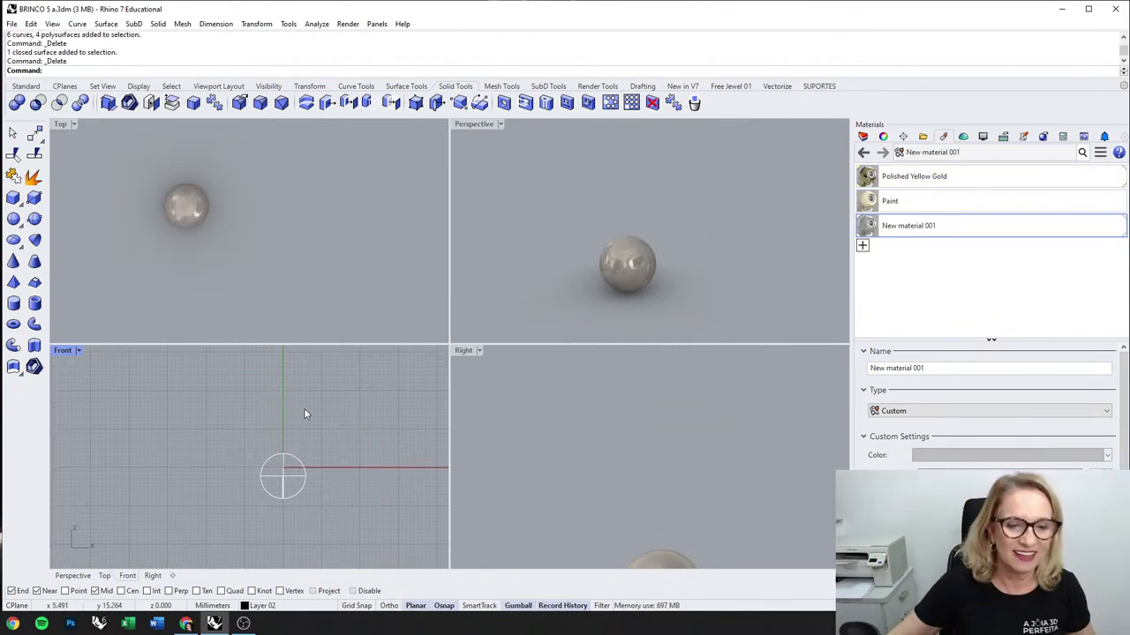
# Step: Draw a vertical line about 30 mm long upward from the origin in the Front view
pyautogui.doubleClick(63, 351)
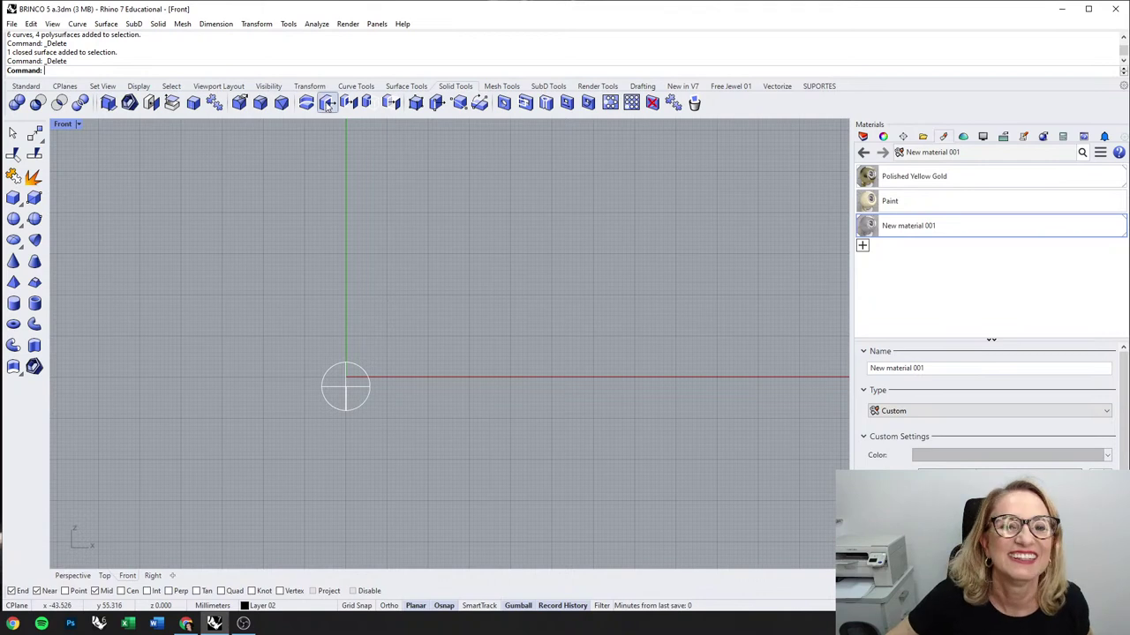
pyautogui.click(353, 87)
pyautogui.click(36, 201)
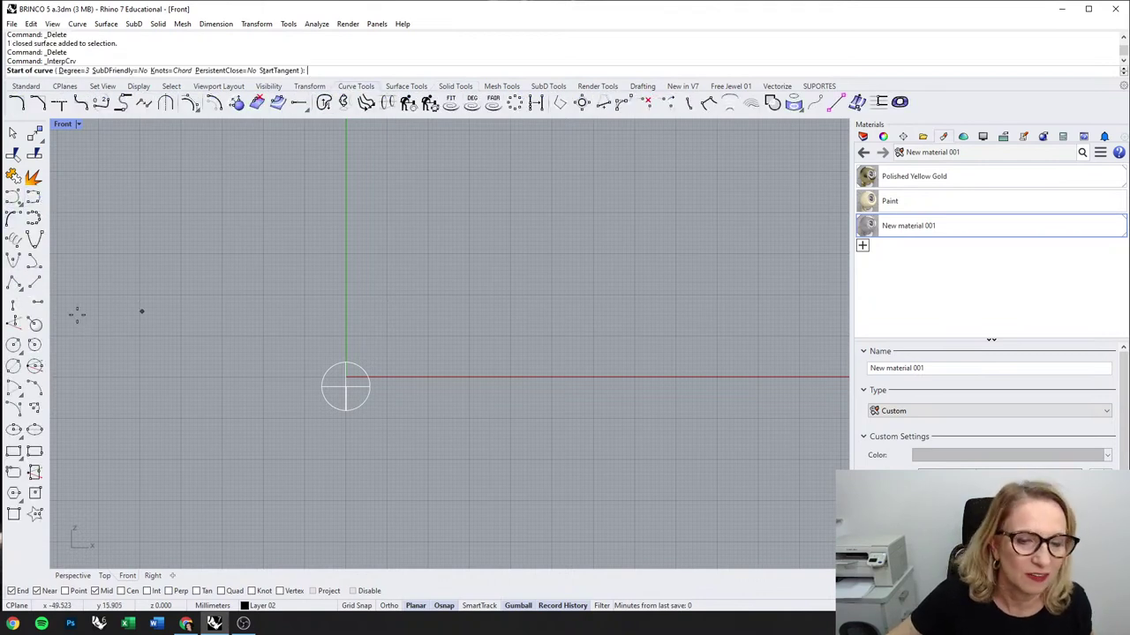
pyautogui.click(35, 282)
pyautogui.write('0')
pyautogui.press('Return')
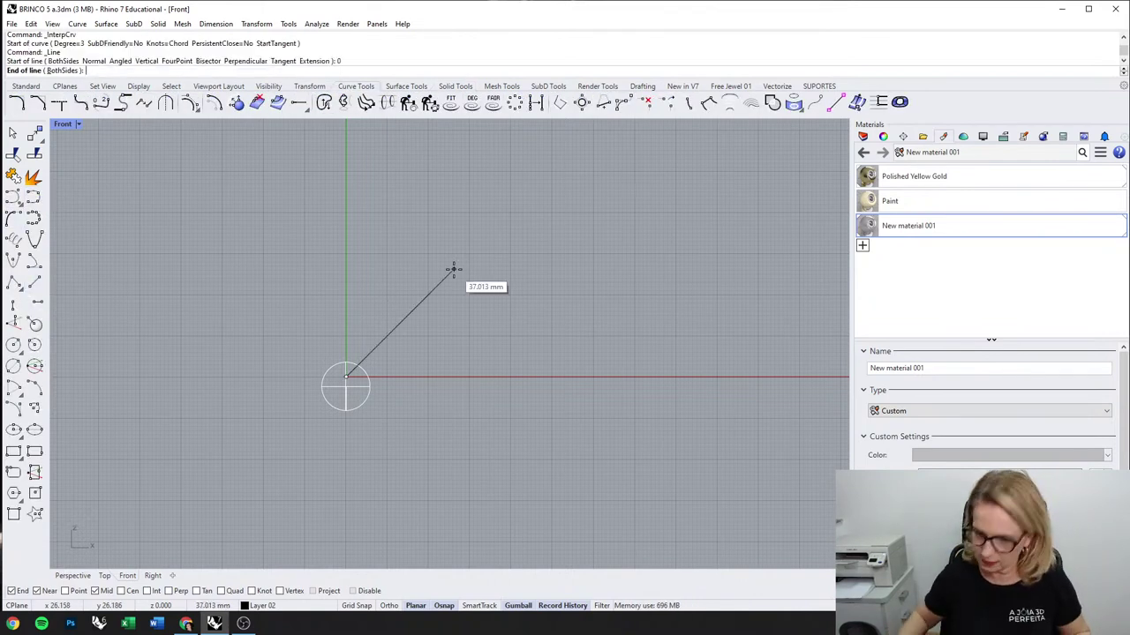
pyautogui.press('F8')
pyautogui.press('F8')
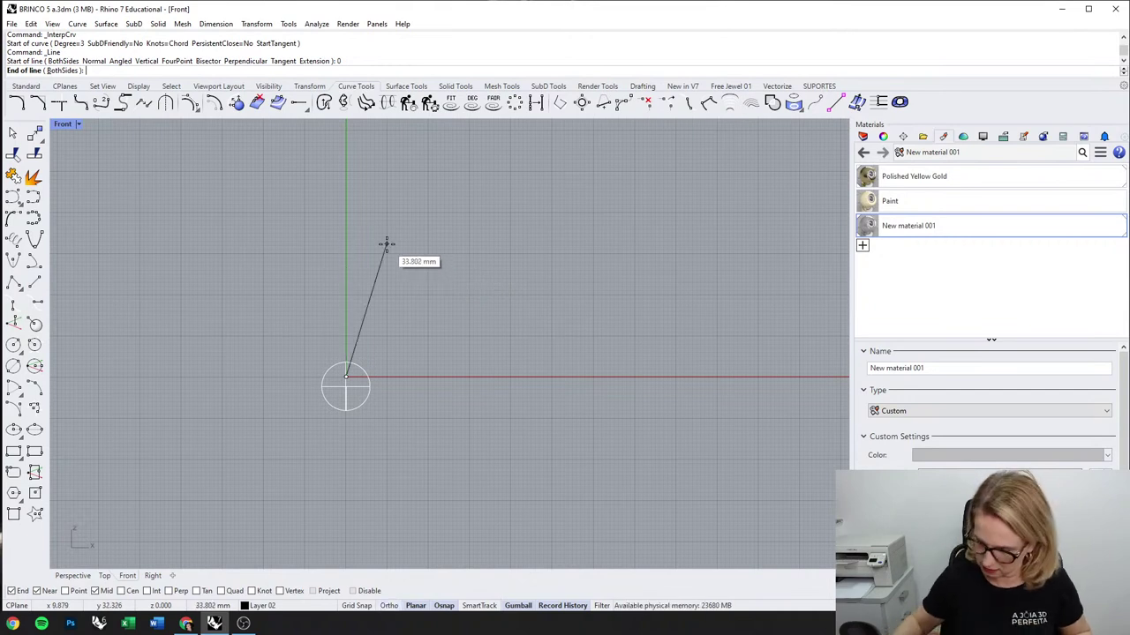
pyautogui.keyDown('shift'); pyautogui.click(385, 245); pyautogui.keyUp('shift')
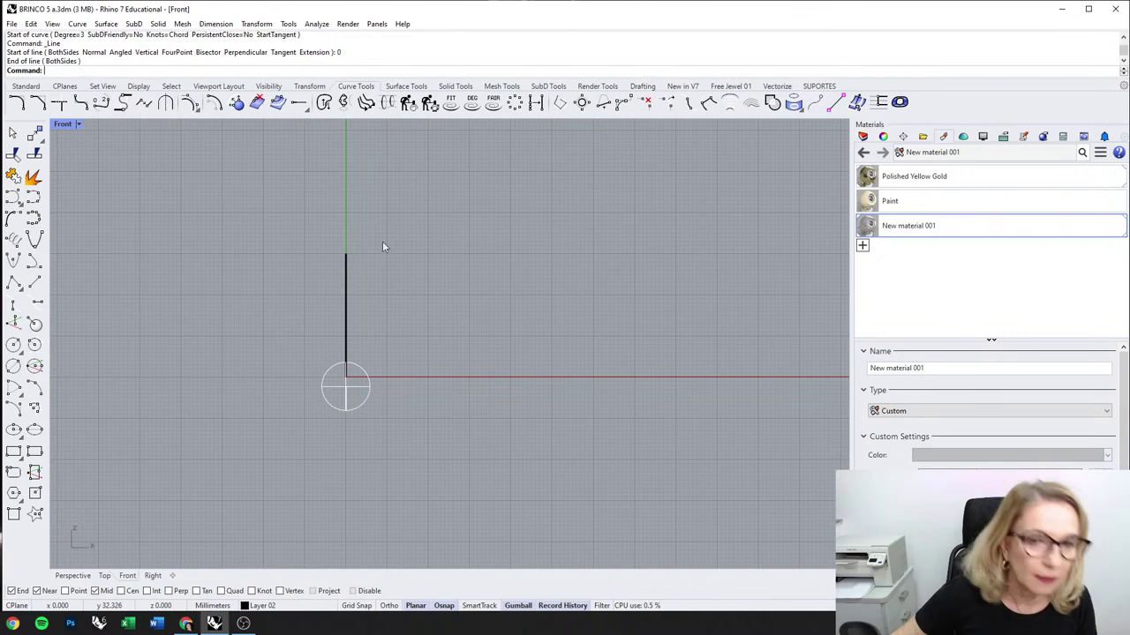
pyautogui.scroll(1, 382, 241)
pyautogui.click(35, 200)
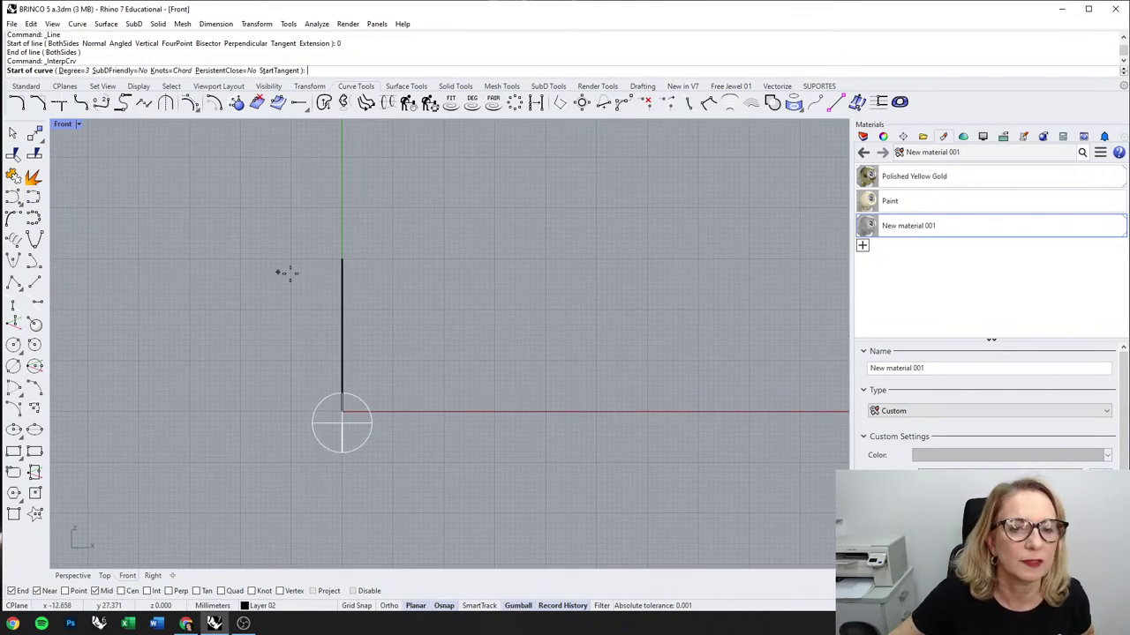
pyautogui.click(342, 259)
pyautogui.scroll(1, 317, 281)
pyautogui.scroll(1, 317, 280)
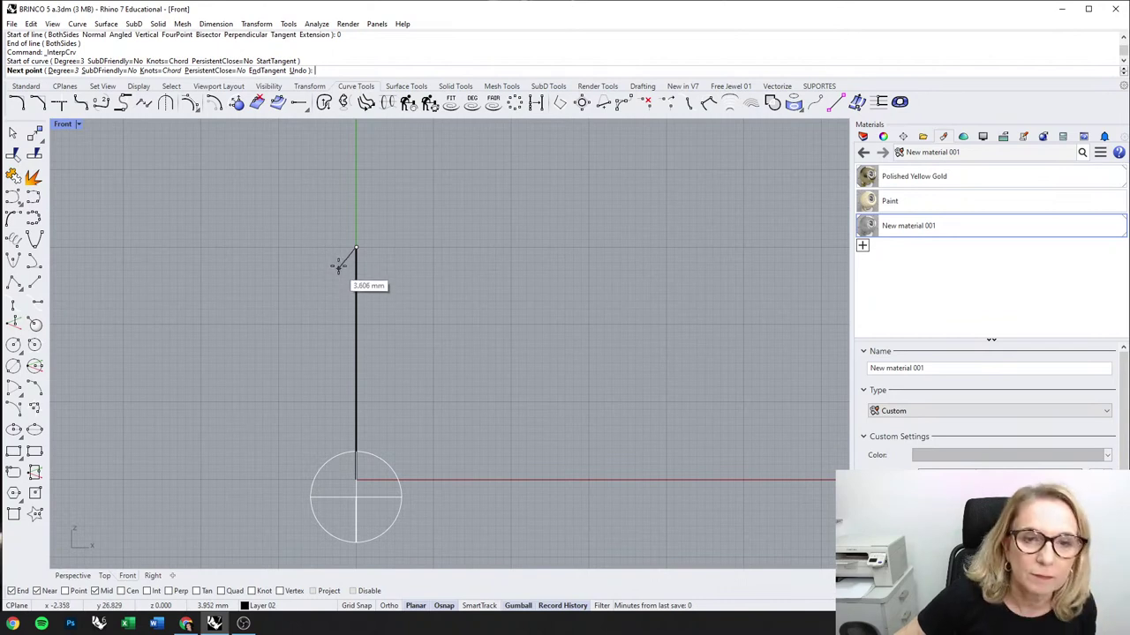
pyautogui.rightClick(339, 261)
# Step: Draw a seven-point interpolated profile curve from just left of the vertical line's upper end, bulging outward, down to the pearl's left side
pyautogui.rightClick(341, 256)
pyautogui.click(342, 248)
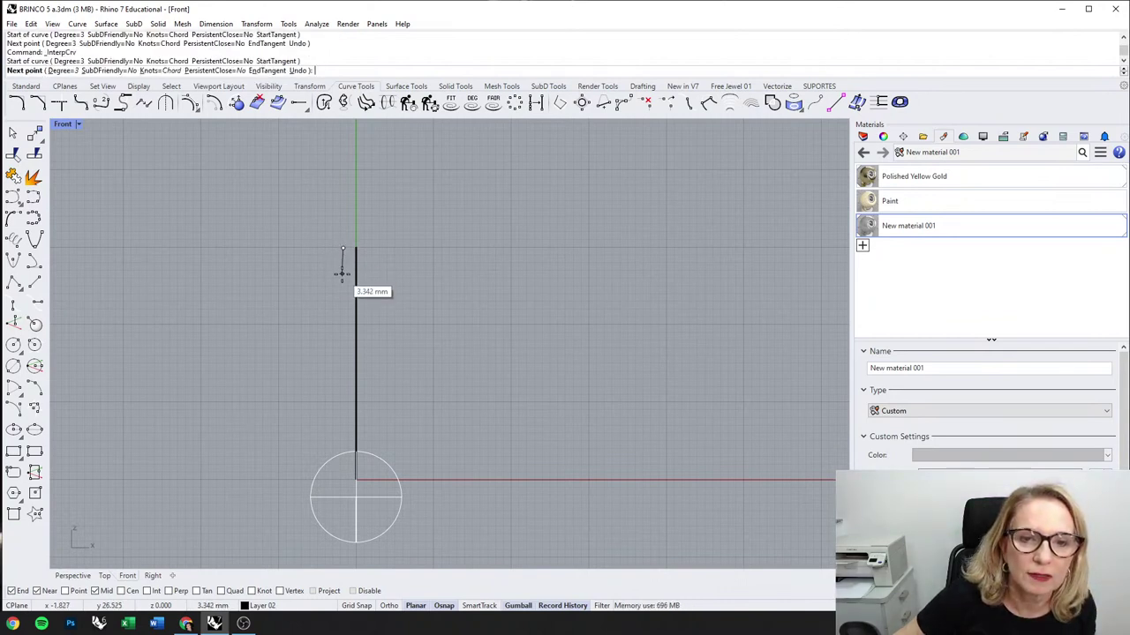
pyautogui.click(342, 276)
pyautogui.click(338, 331)
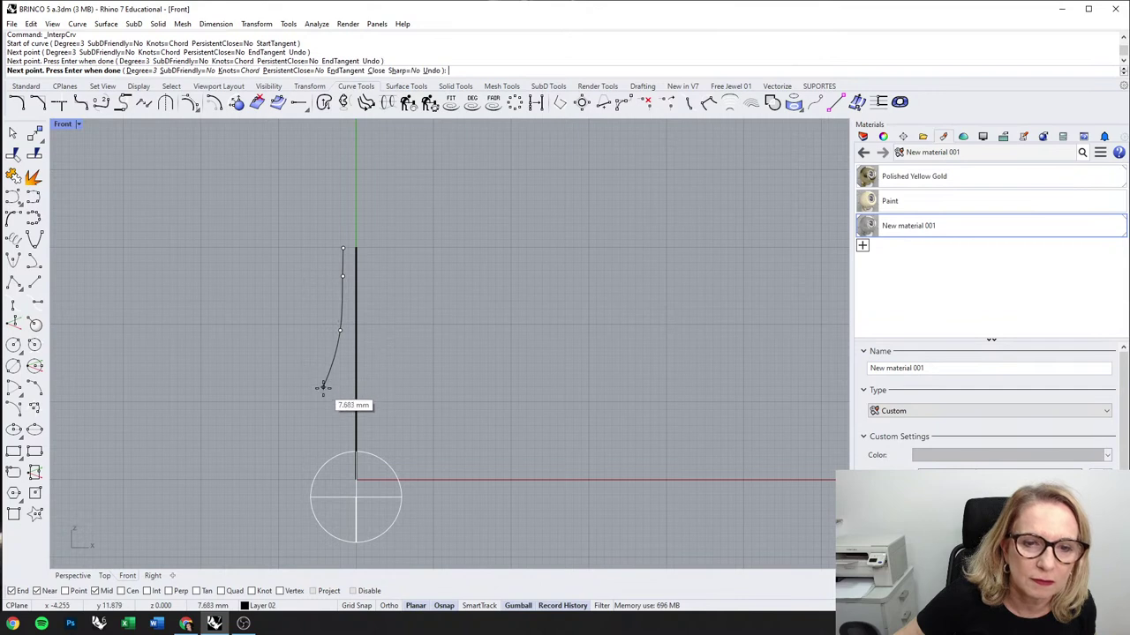
pyautogui.click(322, 390)
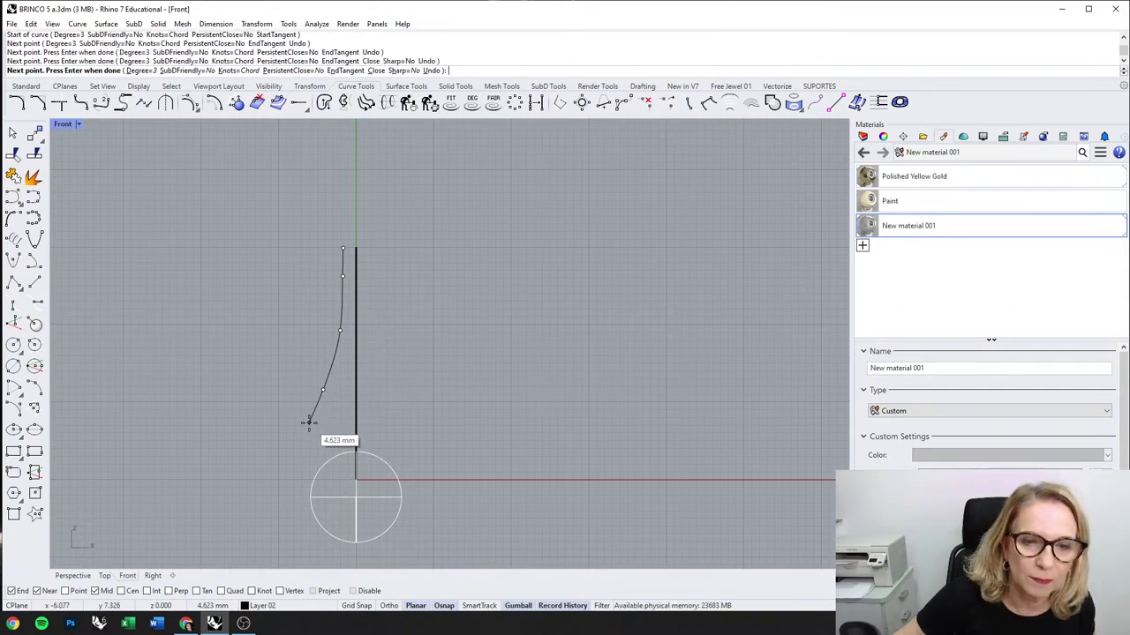
pyautogui.click(309, 424)
pyautogui.click(297, 458)
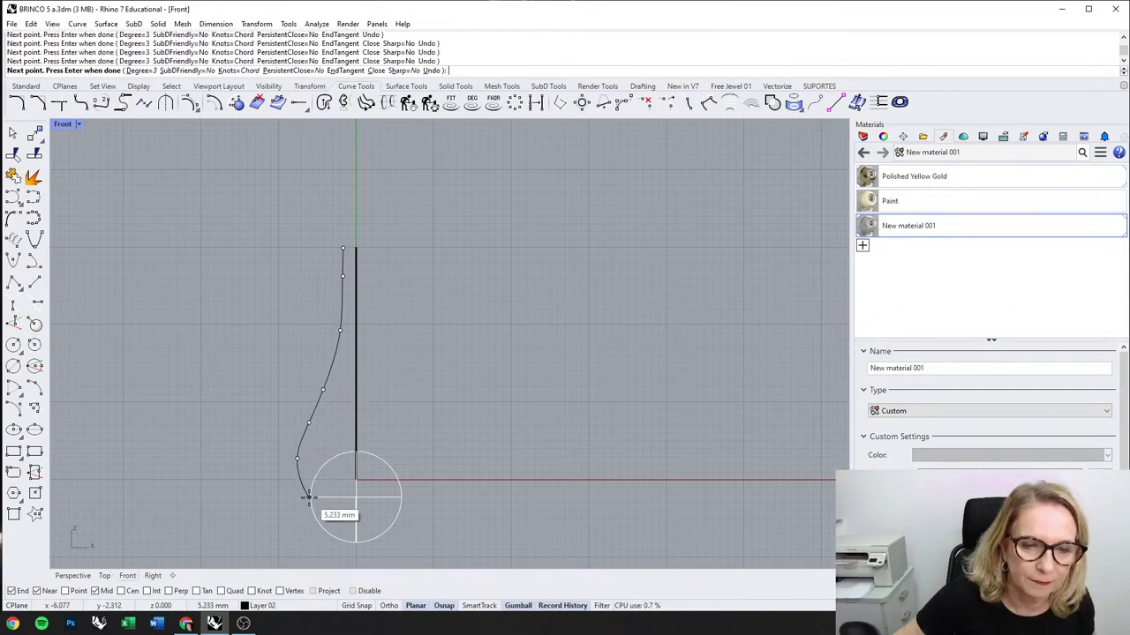
pyautogui.click(310, 496)
pyautogui.press('Return')
# Step: Raise two middle control points of the profile curve one after the other to lift its flare, and hide the points
pyautogui.scroll(2, 333, 379)
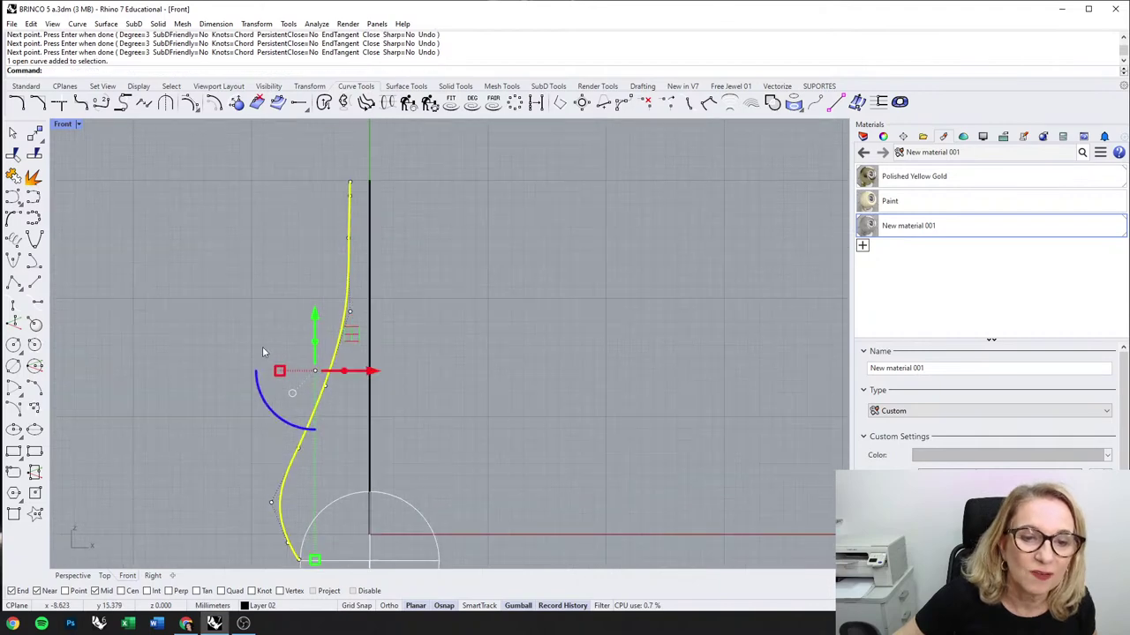
pyautogui.click(243, 385)
pyautogui.click(298, 446)
pyautogui.moveTo(299, 393); pyautogui.dragTo(299, 353)
pyautogui.scroll(2, 310, 309)
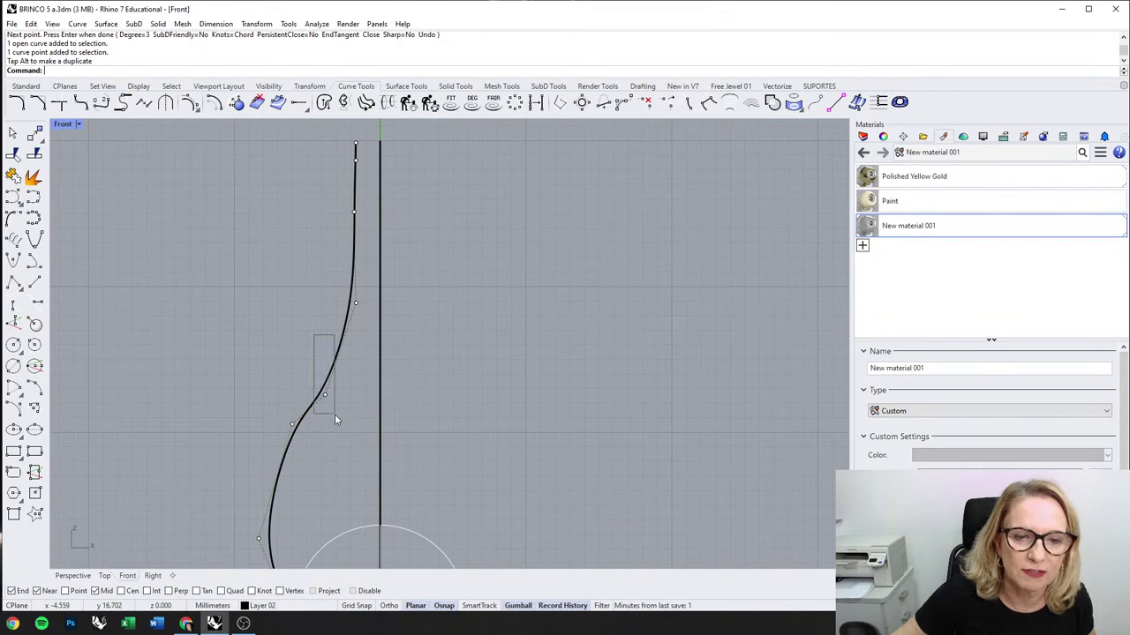
pyautogui.moveTo(334, 414); pyautogui.dragTo(335, 415)
pyautogui.moveTo(325, 342); pyautogui.dragTo(328, 308)
pyautogui.scroll(-4, 369, 317)
pyautogui.press('Escape')
pyautogui.press('Escape')
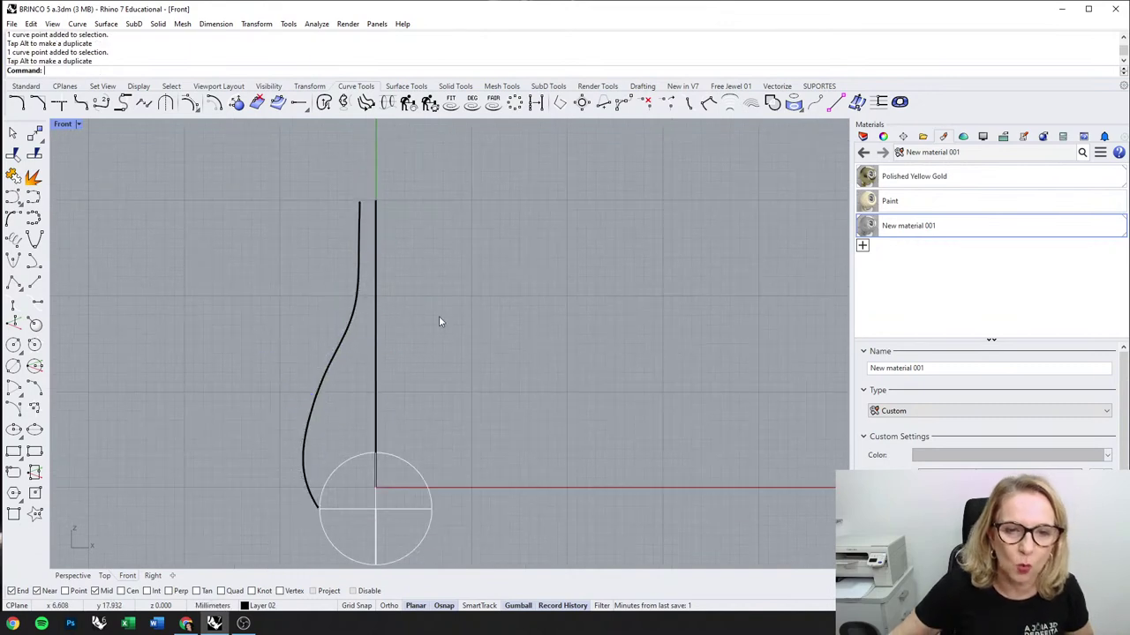
# Step: Move a middle control point of the profile curve slightly toward the vertical line, and hide the points
pyautogui.scroll(2, 337, 376)
pyautogui.click(316, 388)
pyautogui.scroll(6, 302, 397)
pyautogui.click(330, 376)
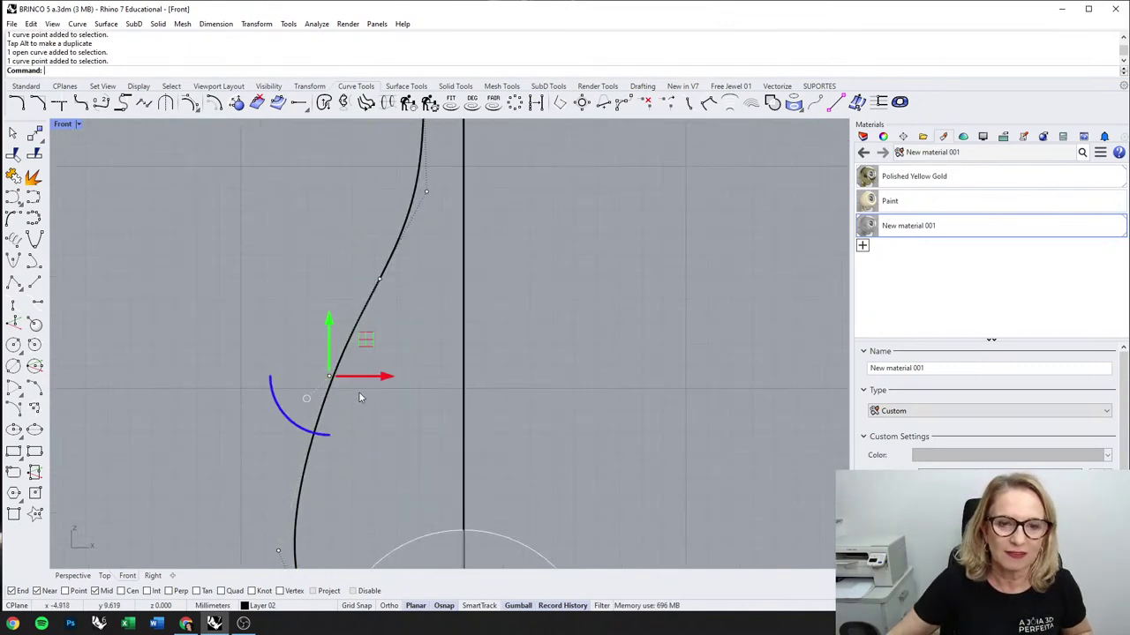
pyautogui.moveTo(383, 377); pyautogui.dragTo(393, 379)
pyautogui.scroll(-10, 391, 353)
pyautogui.press('Escape')
pyautogui.press('Escape')
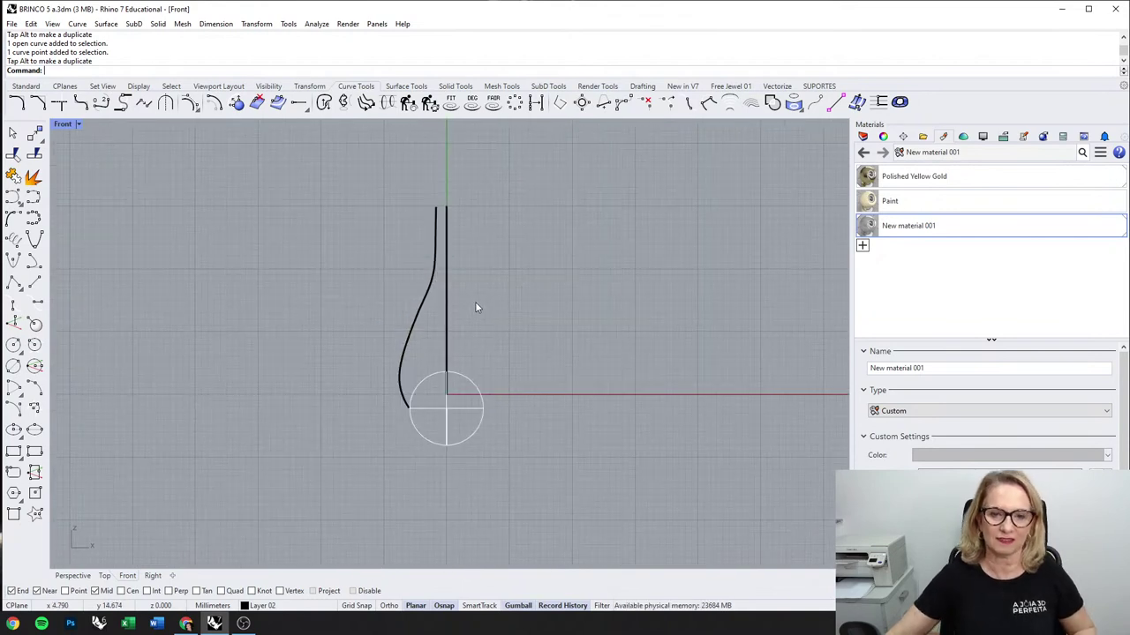
# Step: Raise the profile curve's outermost lower control point slightly to lift the bulge above the pearl, and deselect the curve
pyautogui.moveTo(476, 307); pyautogui.dragTo(453, 297, button='right')
pyautogui.scroll(4, 384, 326)
pyautogui.click(388, 347)
pyautogui.scroll(8, 382, 378)
pyautogui.click(347, 405)
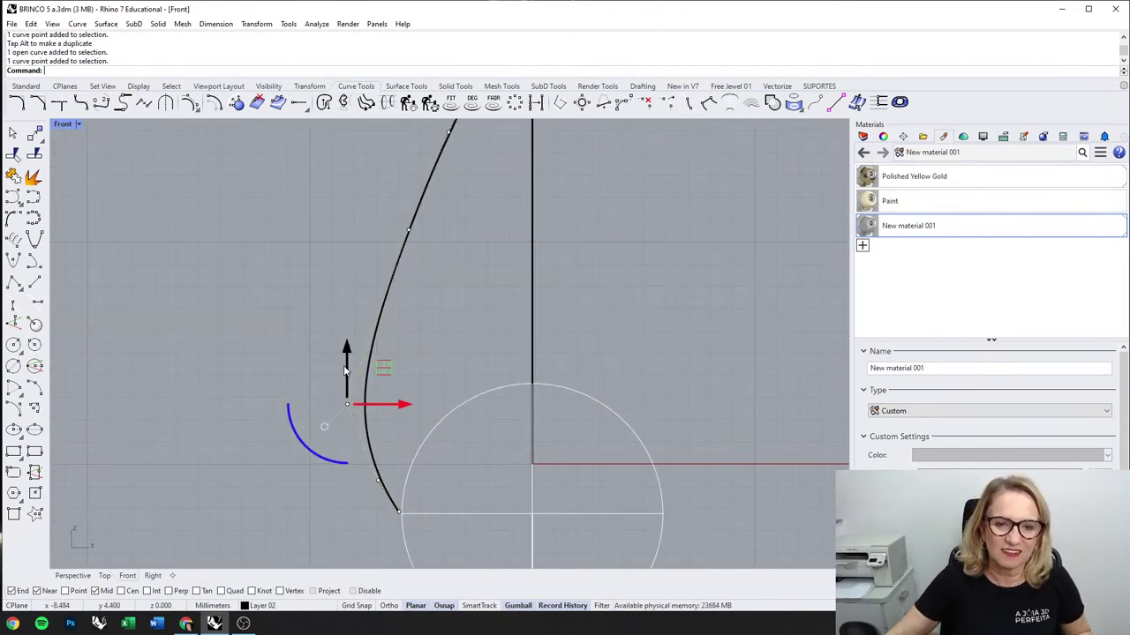
pyautogui.moveTo(345, 371); pyautogui.dragTo(347, 353)
pyautogui.scroll(-5, 444, 286)
pyautogui.click(472, 273)
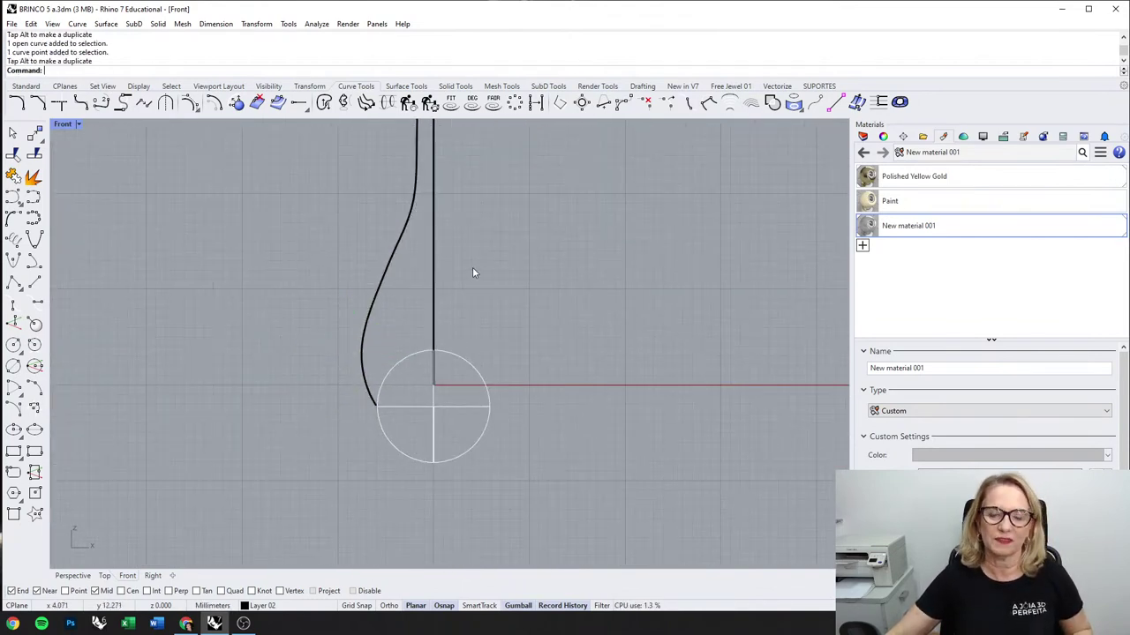
pyautogui.scroll(-3, 468, 309)
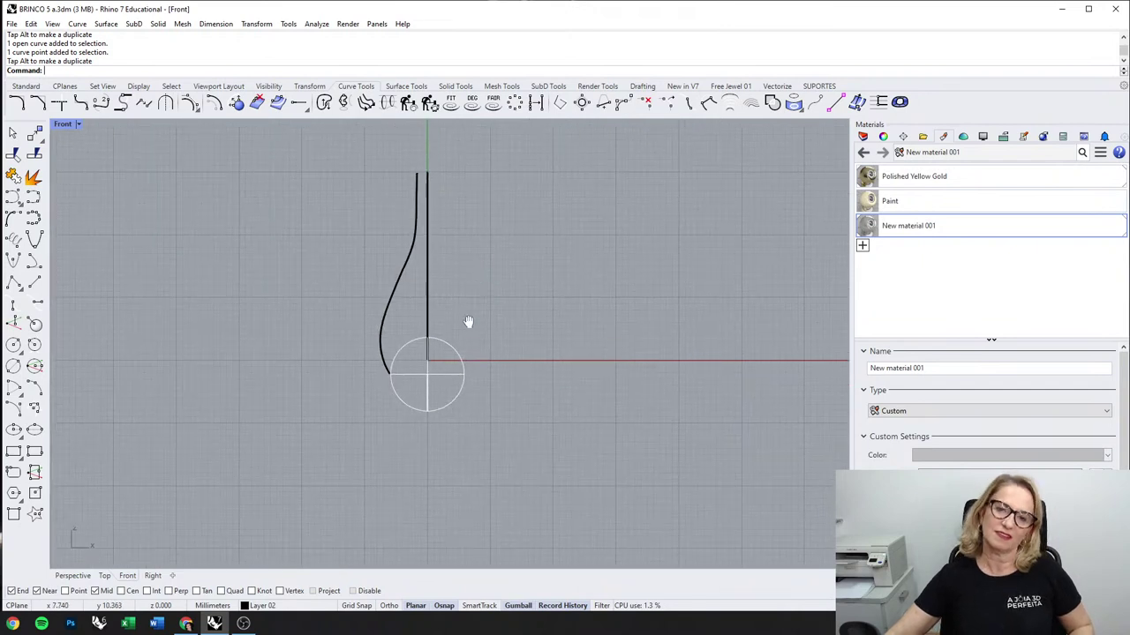
# Step: Return to the four-viewport layout and set the Top viewport to Shaded display, with nothing selected
pyautogui.doubleClick(67, 123)
pyautogui.moveTo(547, 214); pyautogui.dragTo(577, 297, button='right')
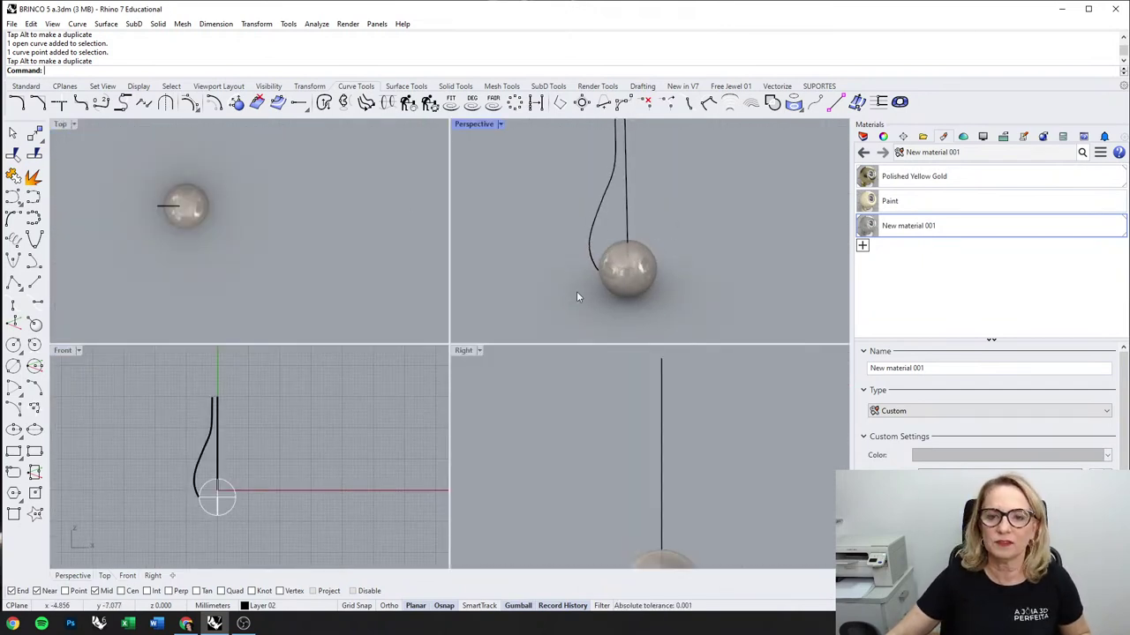
pyautogui.click(233, 492)
pyautogui.click(272, 415)
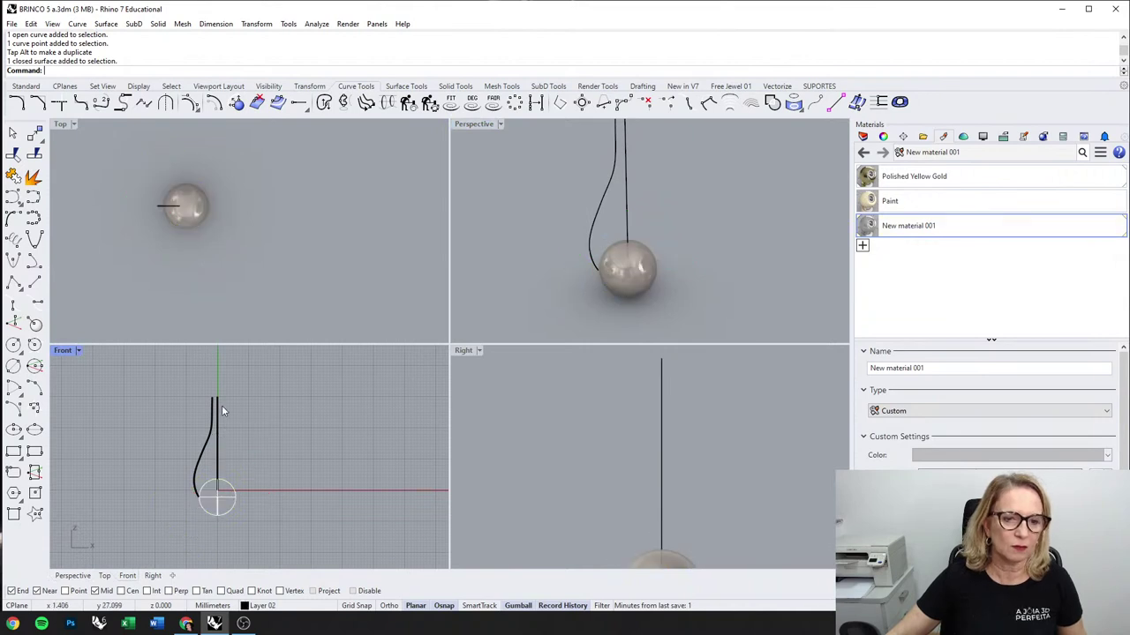
pyautogui.click(218, 406)
pyautogui.click(271, 411)
pyautogui.scroll(2, 230, 416)
pyautogui.click(203, 436)
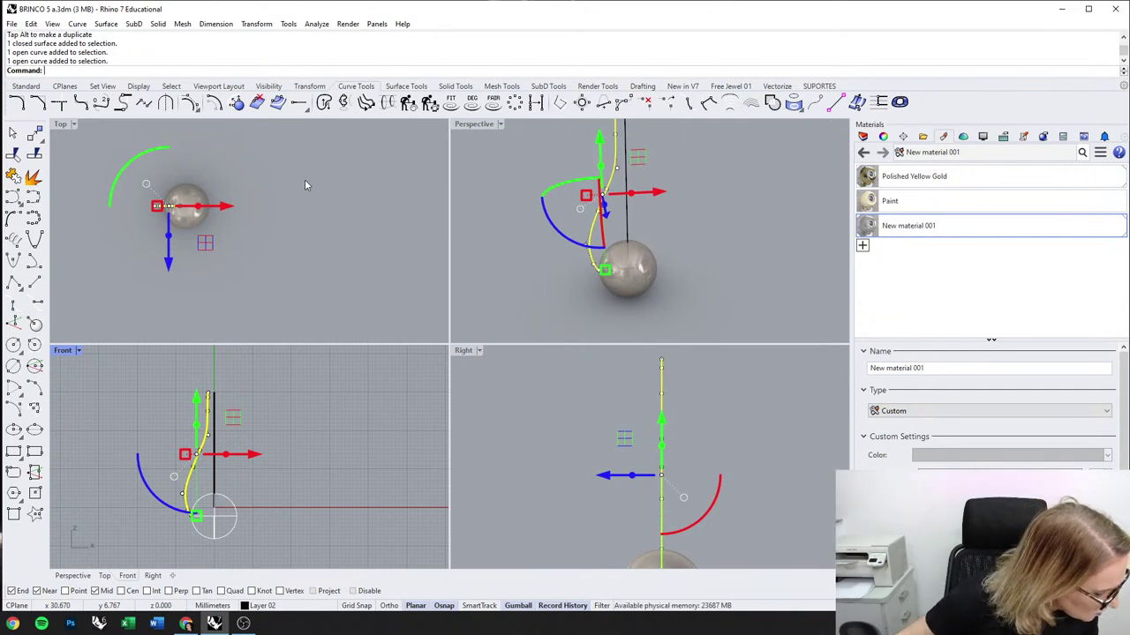
pyautogui.moveTo(313, 206); pyautogui.dragTo(361, 215, button='right')
pyautogui.click(73, 125)
pyautogui.click(83, 179)
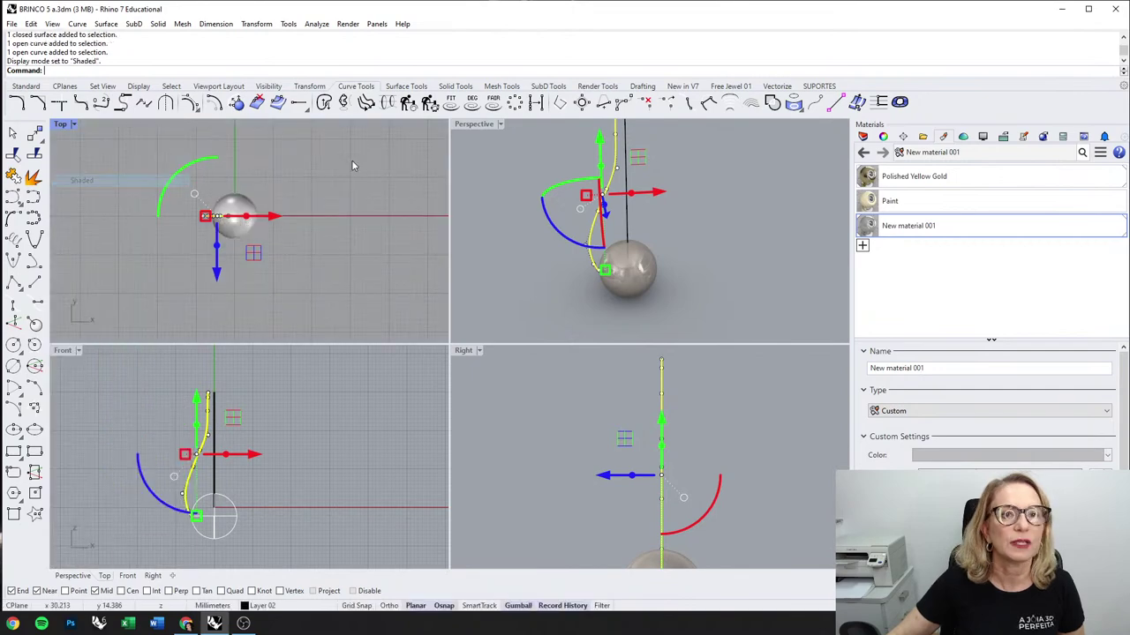
pyautogui.click(353, 164)
# Step: Try revolving the profile curve by about 36 degrees around the vertical line, and undo the Revolve
pyautogui.click(308, 86)
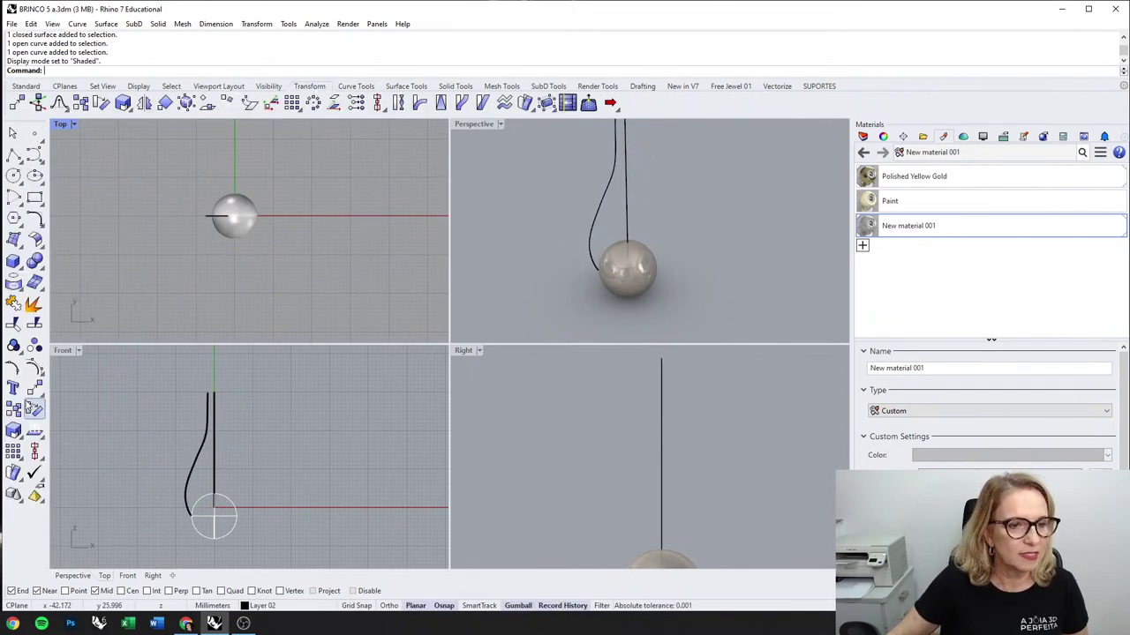
pyautogui.click(416, 88)
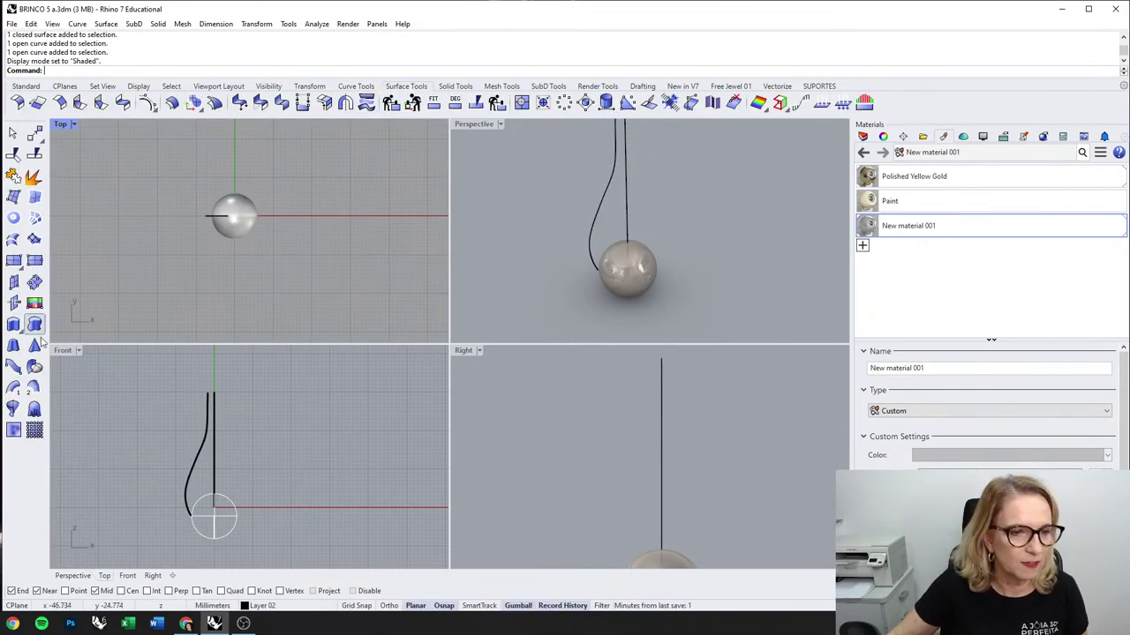
pyautogui.click(12, 411)
pyautogui.scroll(2, 234, 250)
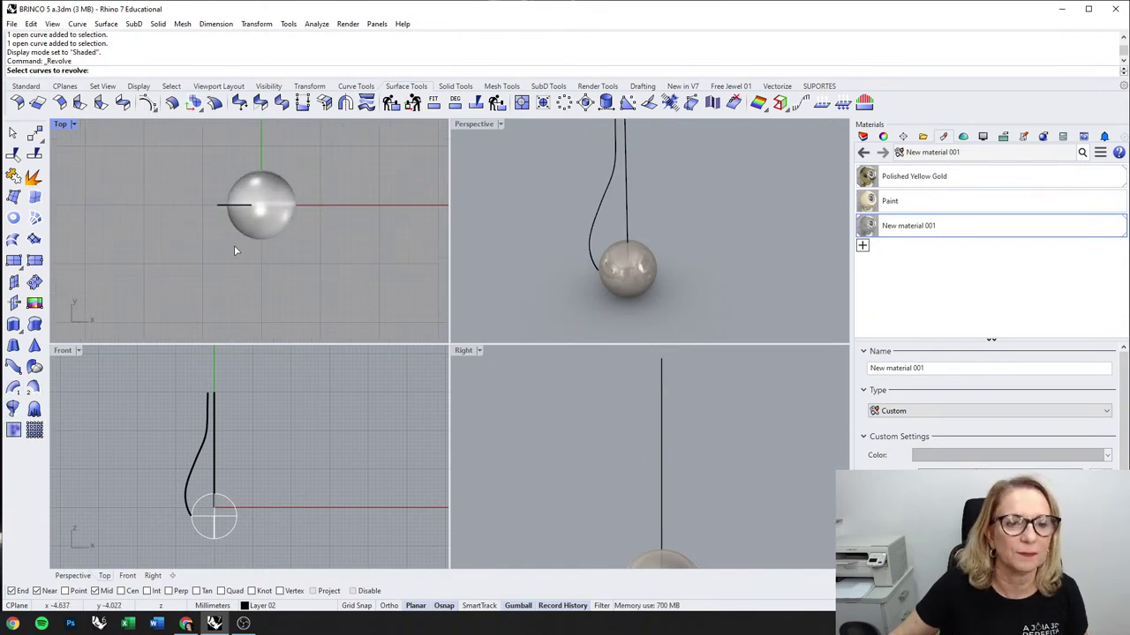
pyautogui.click(205, 412)
pyautogui.press('Return')
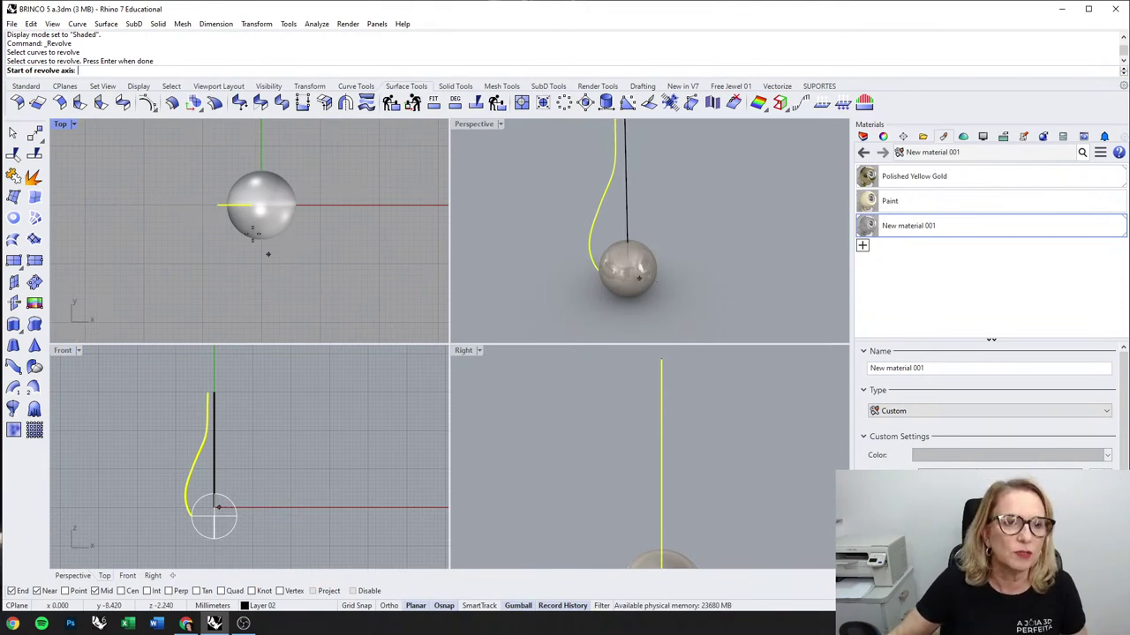
pyautogui.click(213, 508)
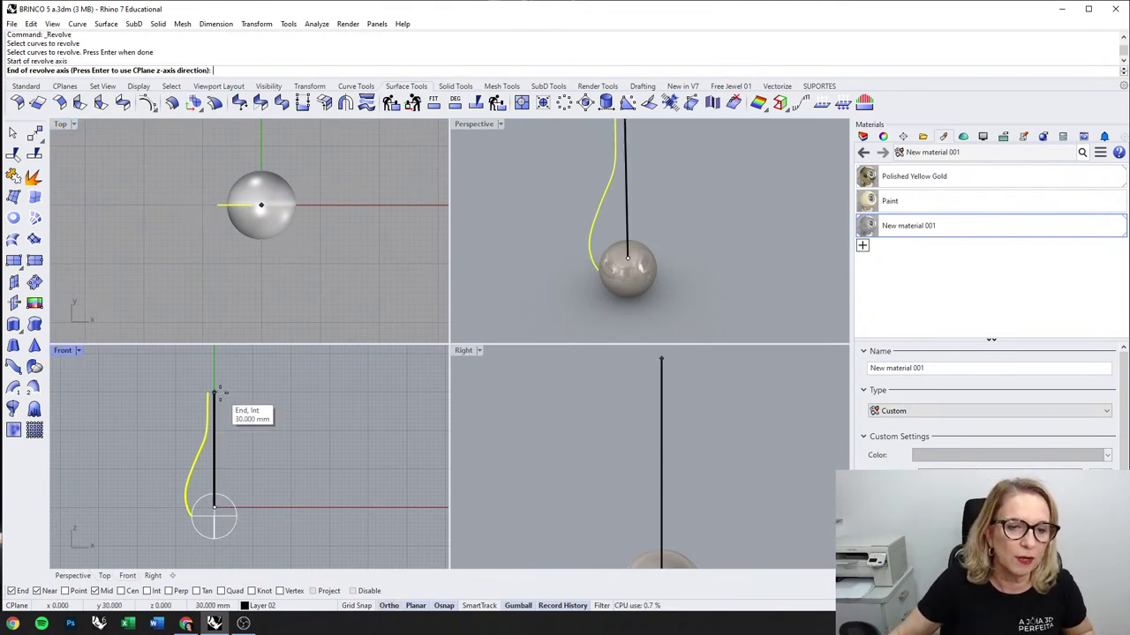
pyautogui.click(214, 393)
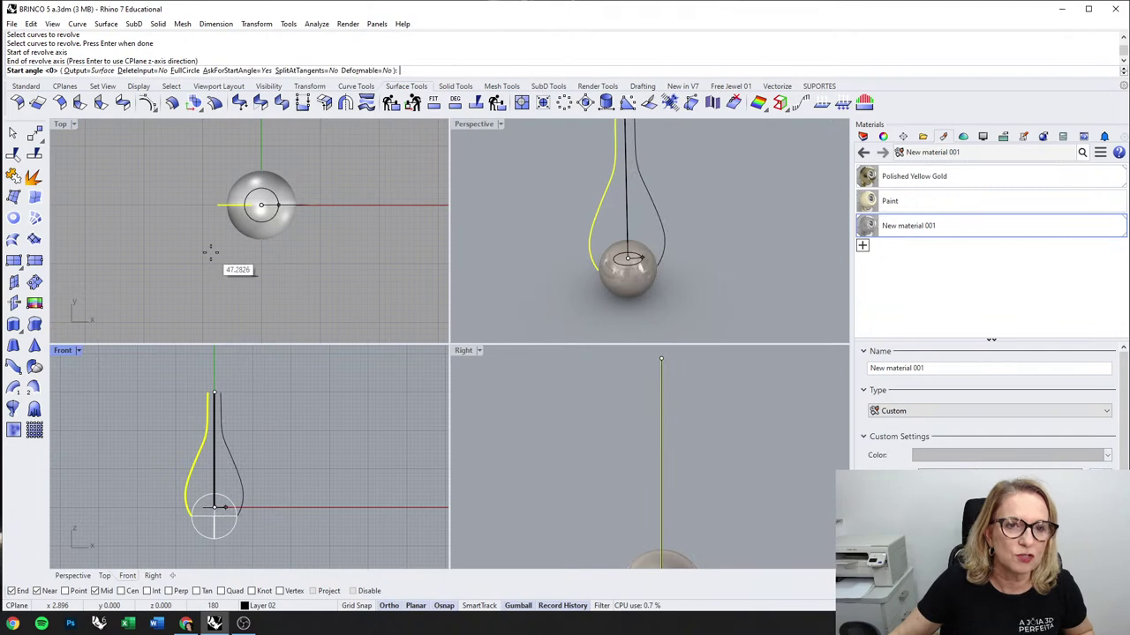
pyautogui.click(194, 208)
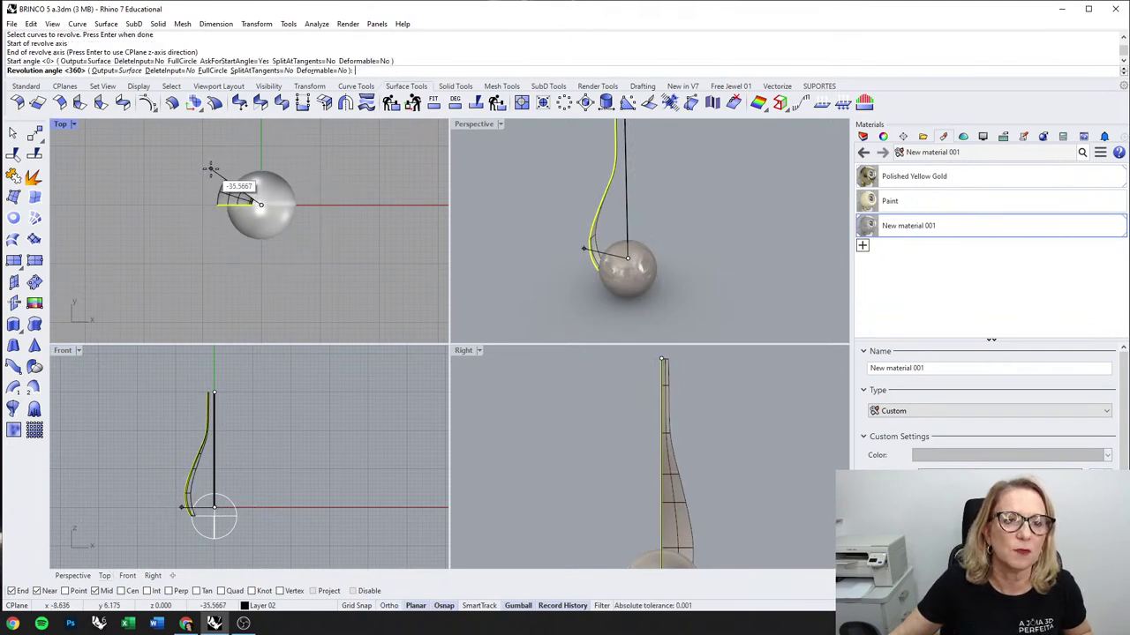
pyautogui.click(210, 167)
pyautogui.moveTo(697, 246); pyautogui.dragTo(671, 220, button='right')
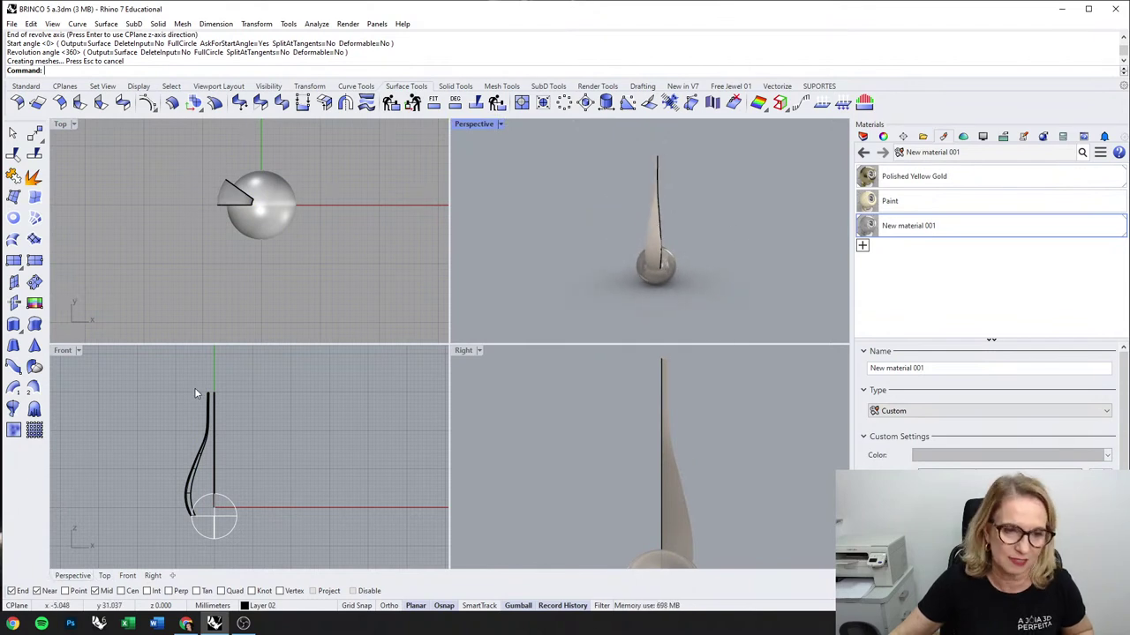
pyautogui.hotkey('ctrl', 'z')
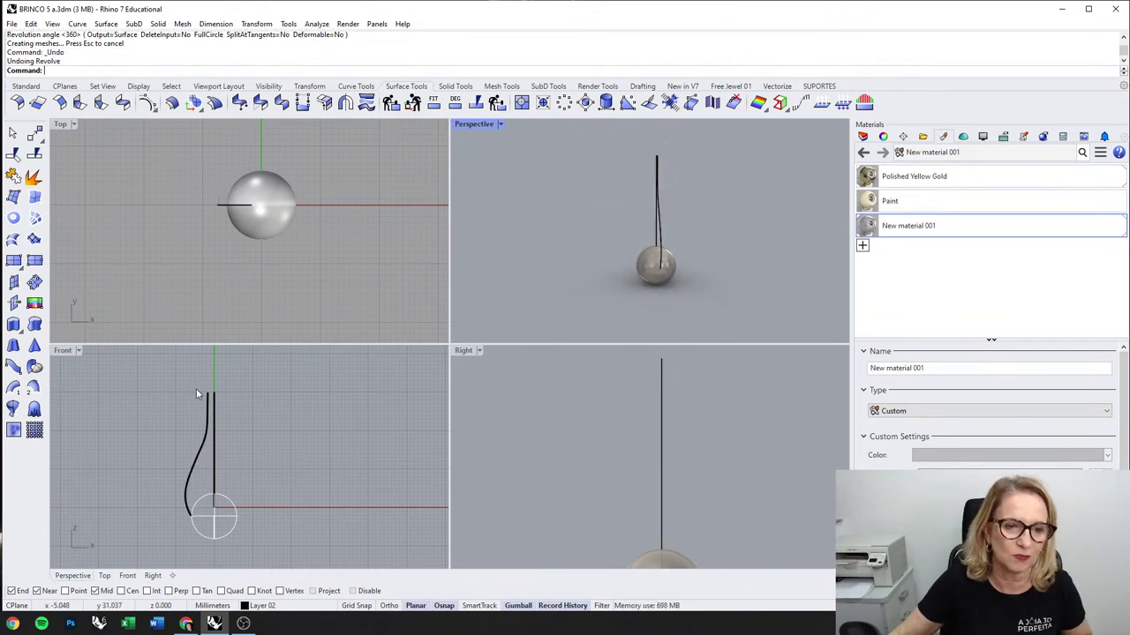
# Step: Set the Perspective and Right viewports to Shaded display
pyautogui.click(494, 127)
pyautogui.click(494, 182)
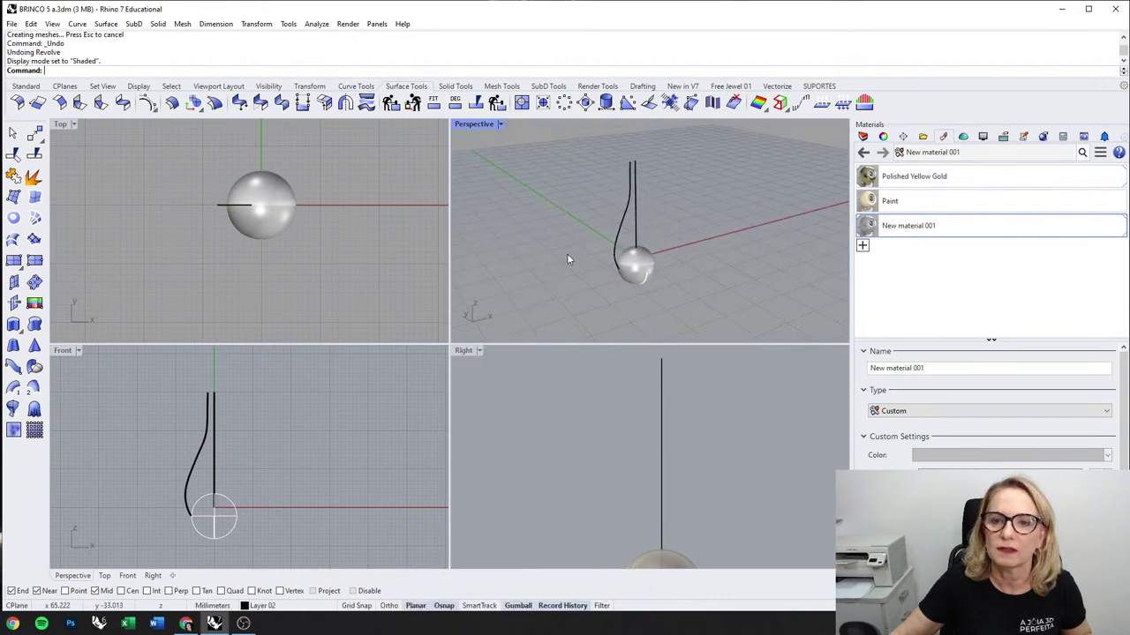
pyautogui.moveTo(367, 245); pyautogui.dragTo(351, 269, button='right')
pyautogui.moveTo(636, 470); pyautogui.dragTo(635, 422, button='right')
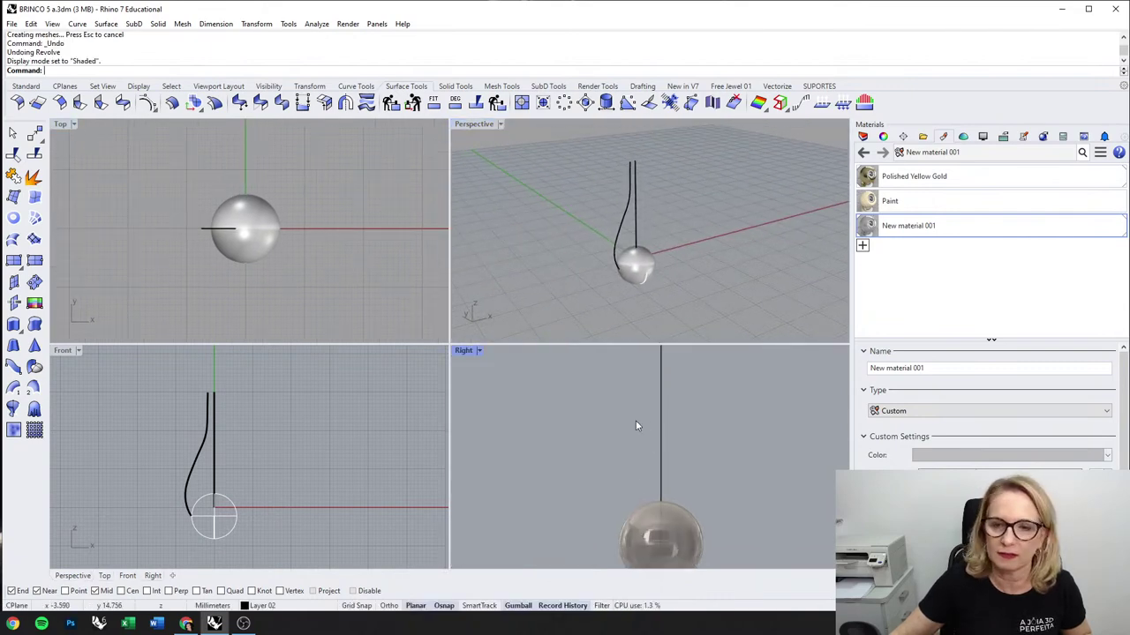
pyautogui.click(478, 351)
pyautogui.click(517, 224)
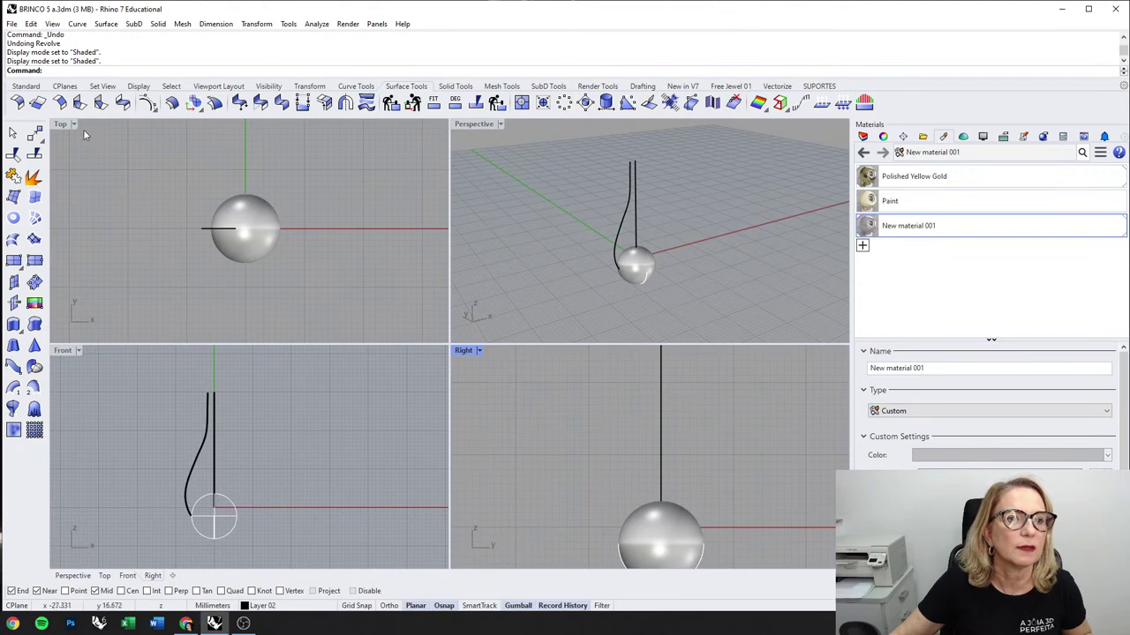
pyautogui.click(73, 124)
pyautogui.click(295, 155)
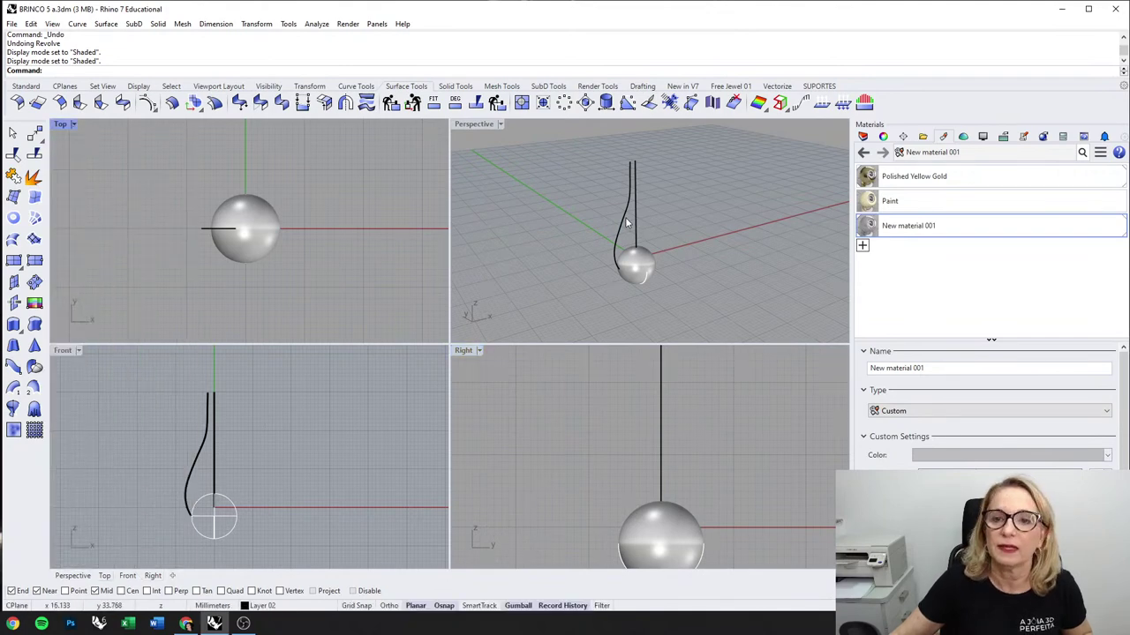
# Step: Revolve the profile curve 30 degrees around the vertical line, starting at the curve itself, to form a narrow surface strip
pyautogui.click(625, 222)
pyautogui.click(13, 409)
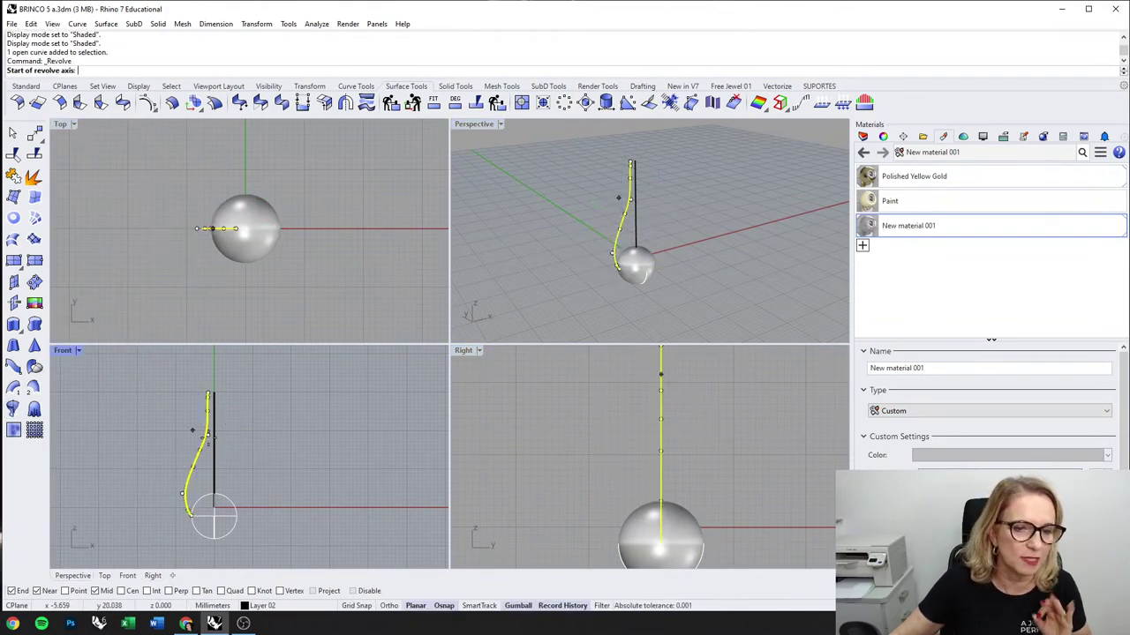
pyautogui.click(214, 507)
pyautogui.click(212, 393)
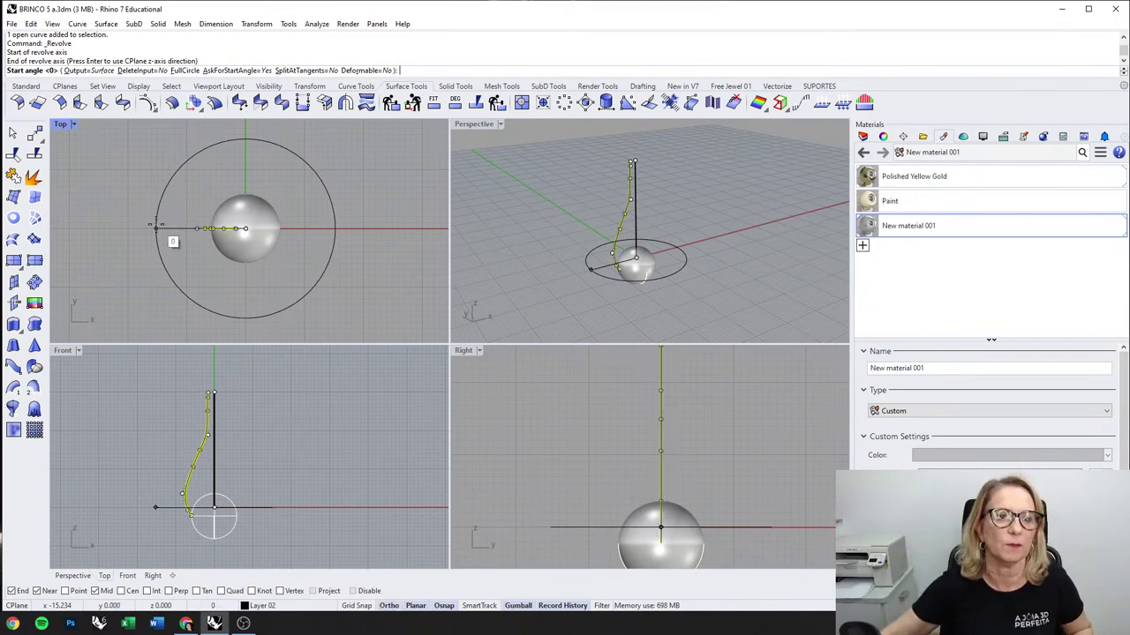
pyautogui.scroll(3, 177, 231)
pyautogui.click(186, 229)
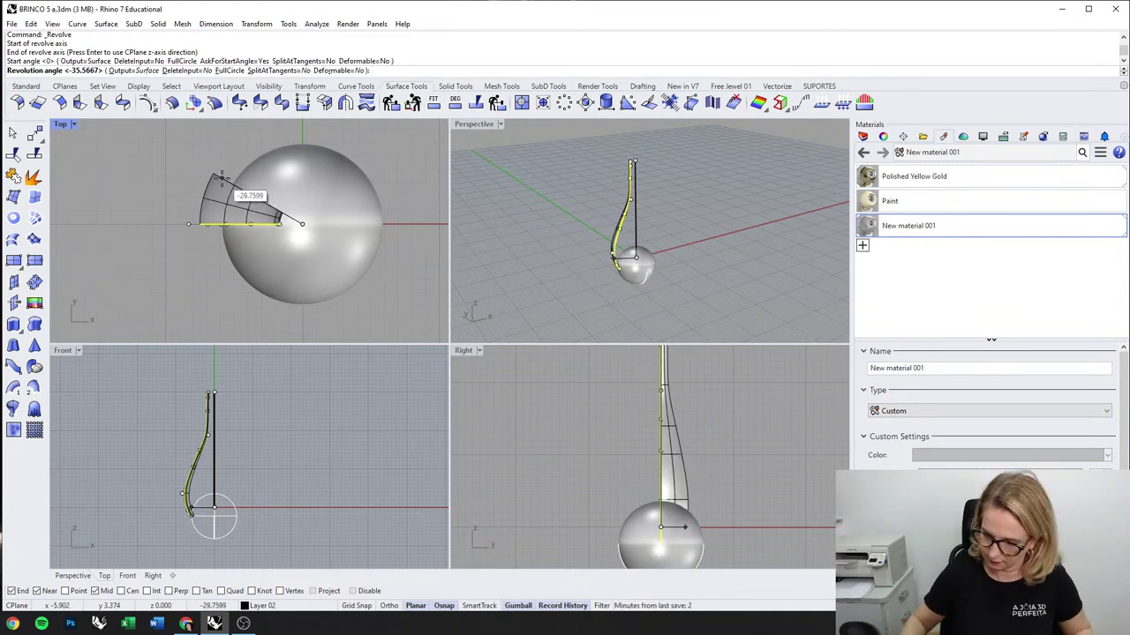
pyautogui.write('30')
pyautogui.press('Return')
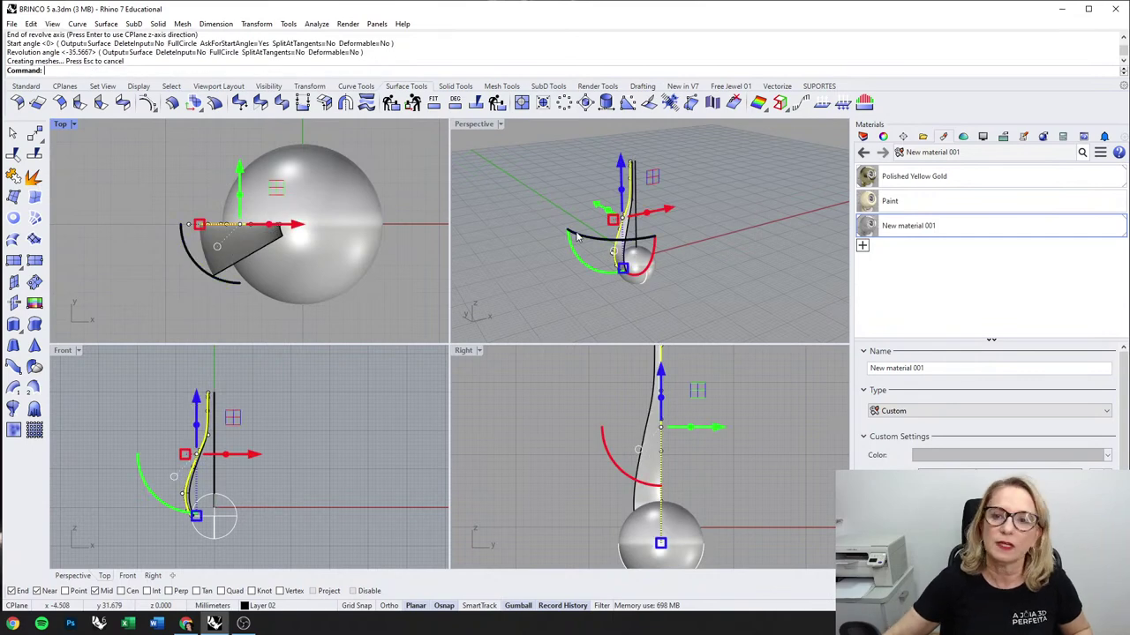
pyautogui.moveTo(649, 243); pyautogui.dragTo(738, 253, button='right')
pyautogui.click(737, 254)
pyautogui.scroll(6, 653, 249)
pyautogui.moveTo(651, 246)
pyautogui.mouseDown(button='right')
pyautogui.moveTo(736, 212)
pyautogui.moveTo(671, 243)
pyautogui.mouseUp(button='right')
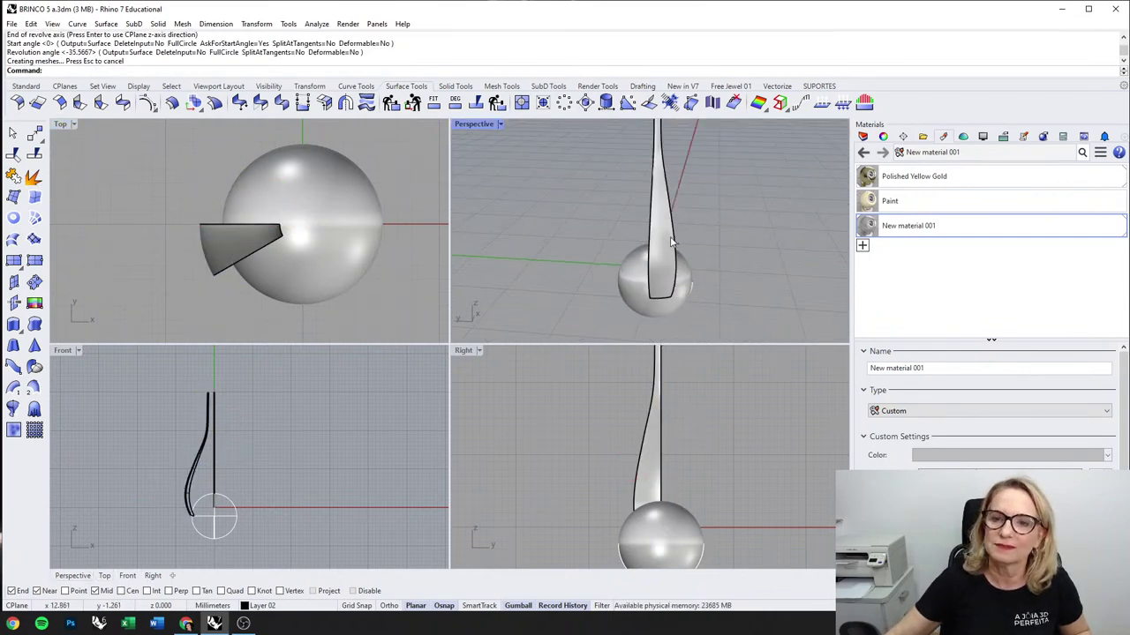
# Step: Offset the revolved strip 0.6 mm outward, away from the pearl, as a solid that replaces the input surface
pyautogui.click(672, 243)
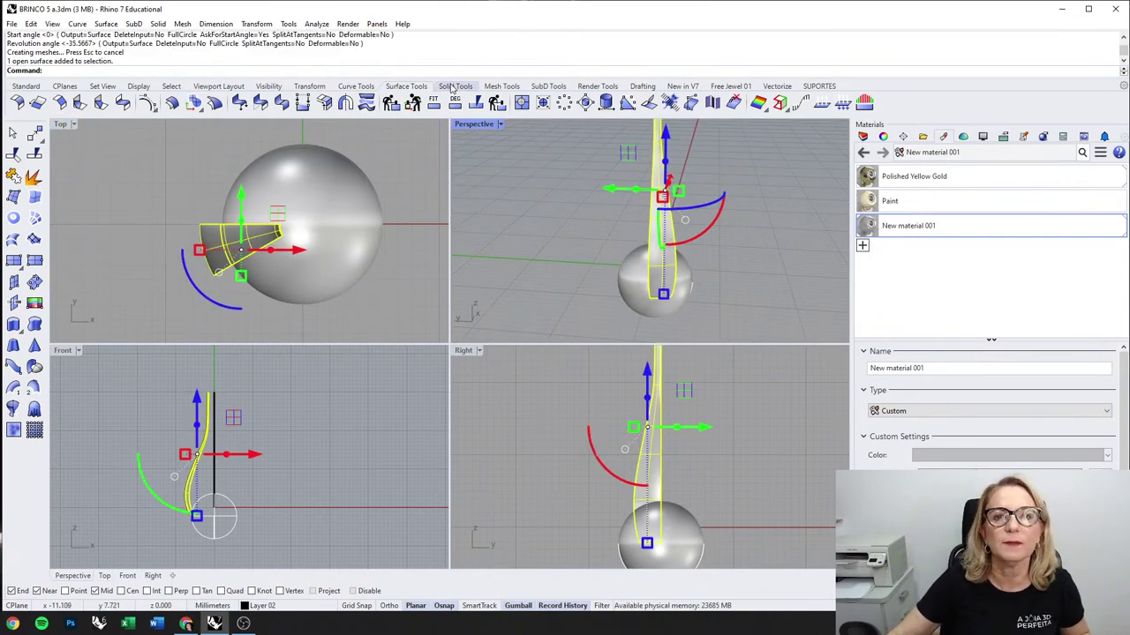
pyautogui.click(393, 376)
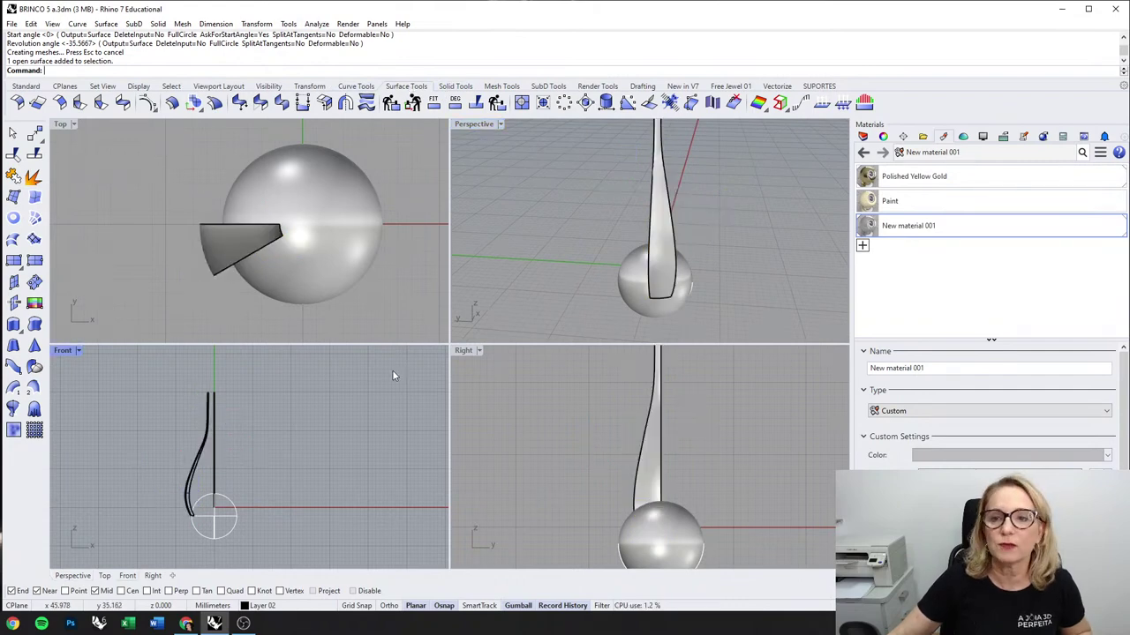
pyautogui.moveTo(704, 257); pyautogui.dragTo(547, 239, button='right')
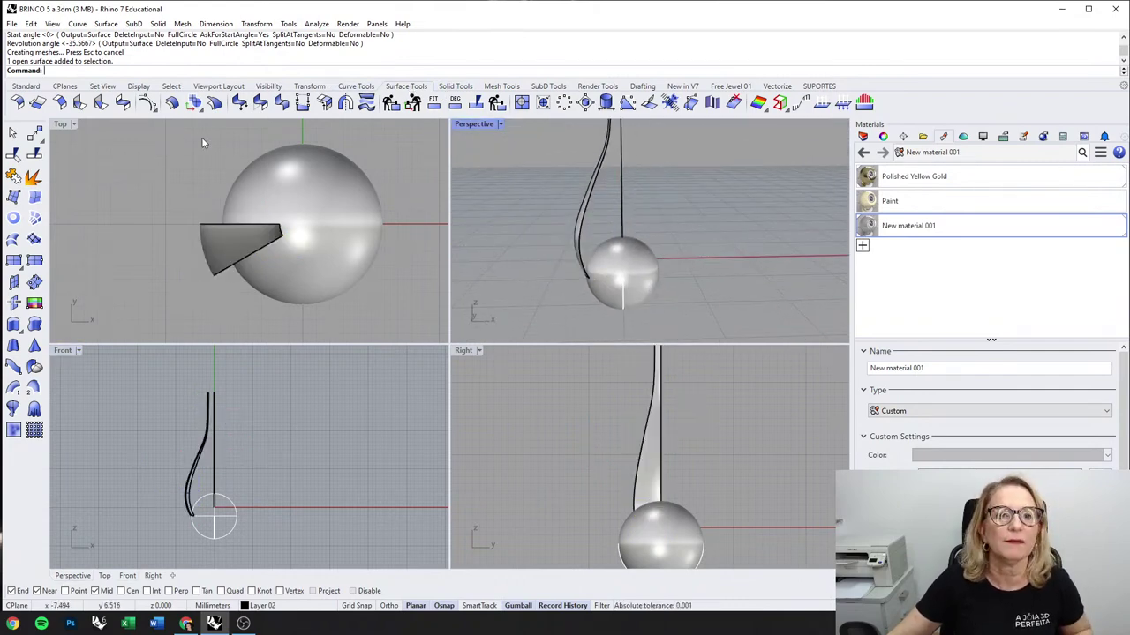
pyautogui.click(209, 245)
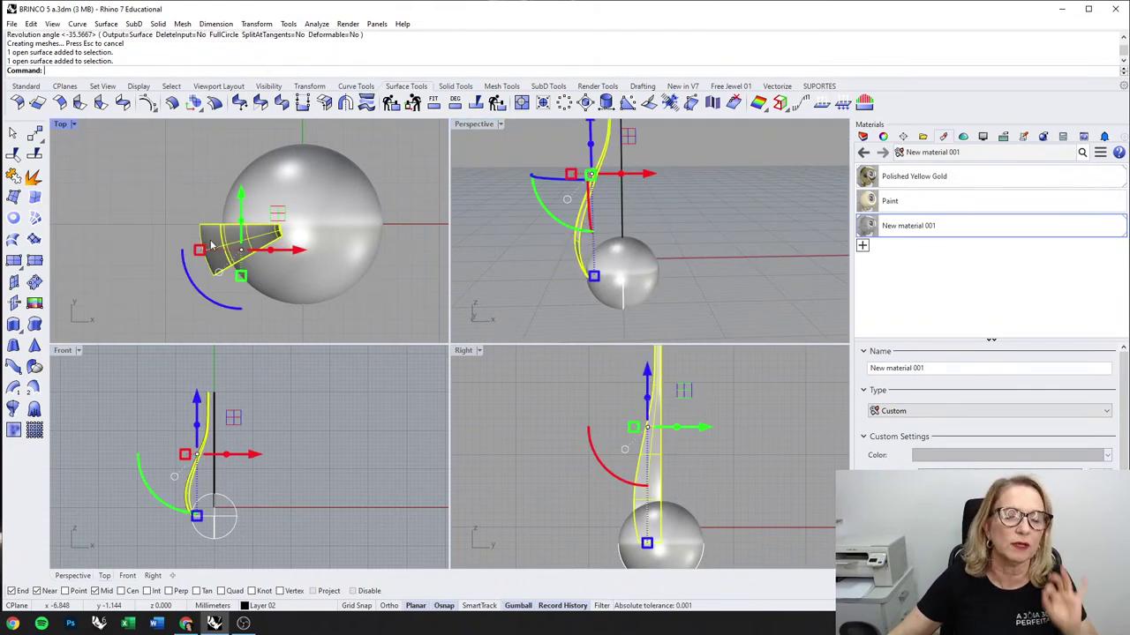
pyautogui.click(172, 103)
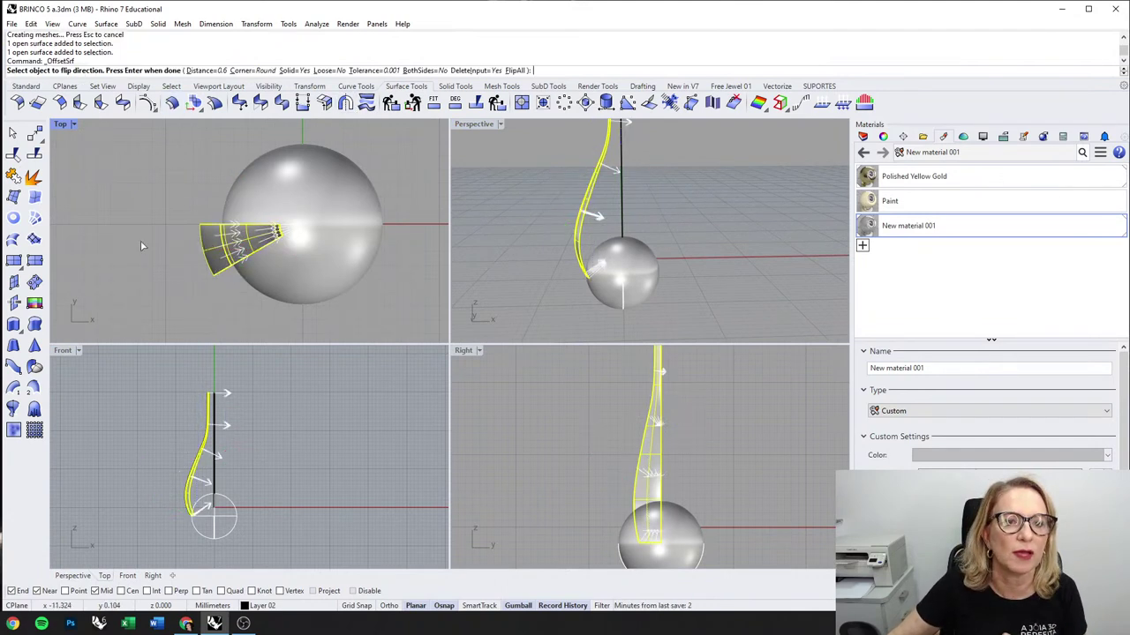
pyautogui.click(516, 70)
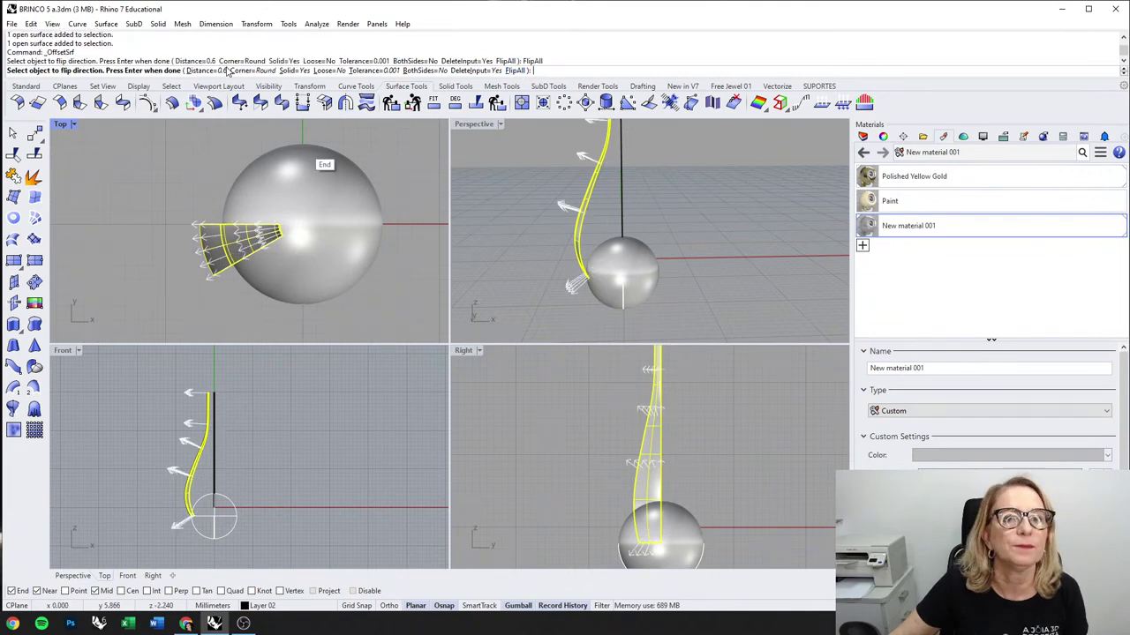
pyautogui.rightClick(169, 170)
# Step: Complete the 0.6 mm outward solid offset of the revolved strip
pyautogui.moveTo(482, 208); pyautogui.dragTo(570, 216, button='right')
pyautogui.click(564, 209)
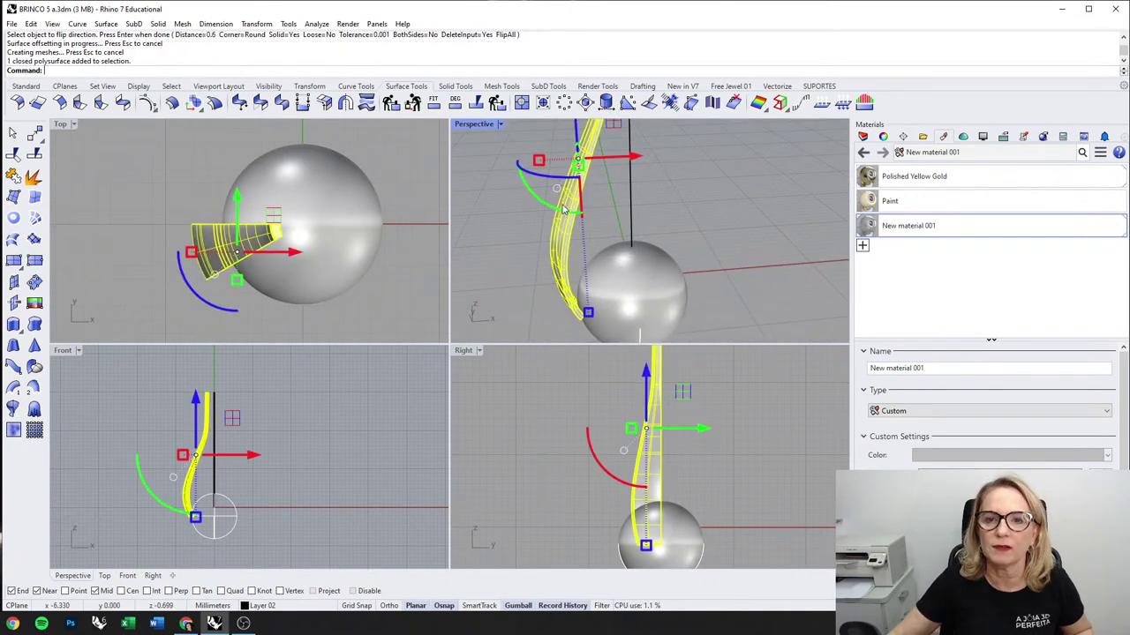
# Step: Polar-array the thickened strip around the origin with 8 items over 360 degrees
pyautogui.click(310, 86)
pyautogui.click(311, 103)
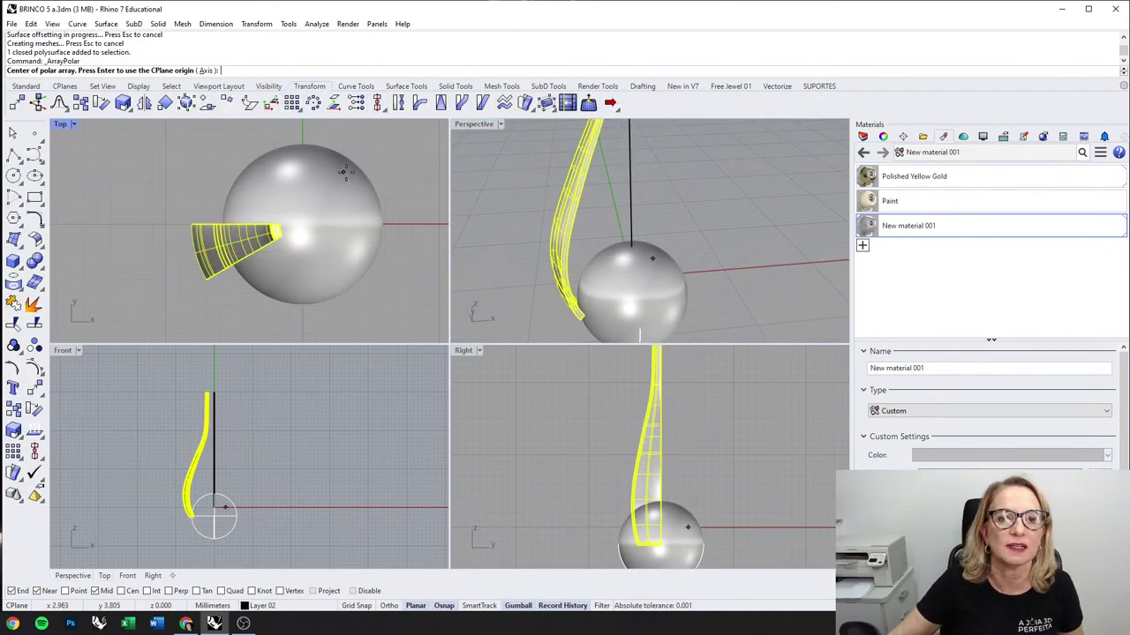
pyautogui.write('0')
pyautogui.press('Return')
pyautogui.moveTo(347, 176); pyautogui.dragTo(326, 215, button='right')
pyautogui.write('8')
pyautogui.press('Return')
pyautogui.press('Return')
pyautogui.press('Return')
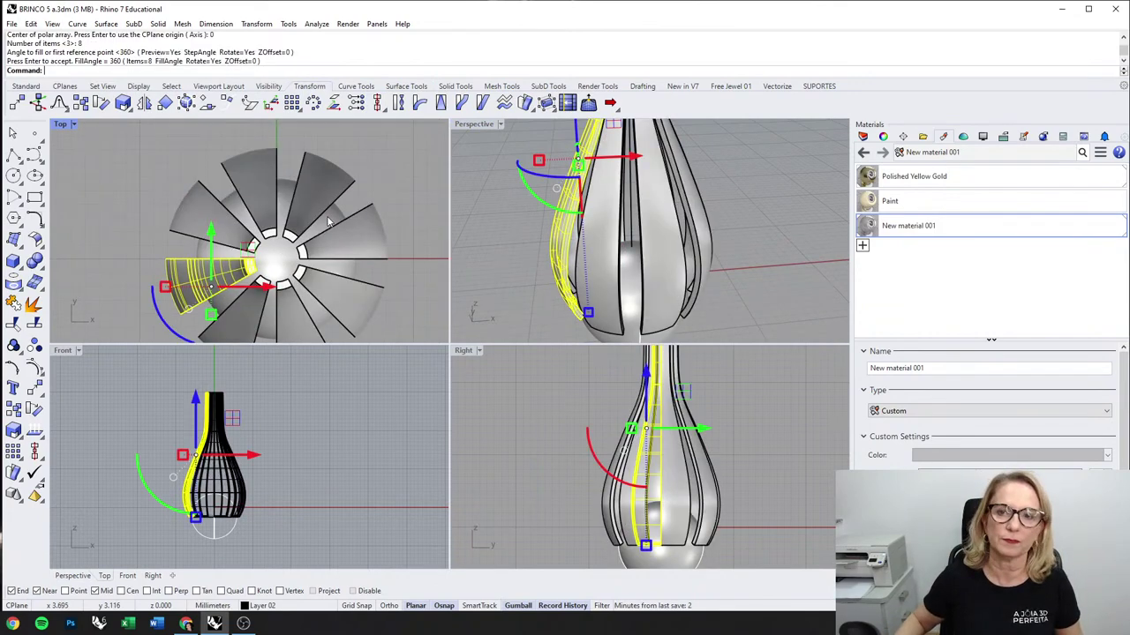
# Step: Frame the whole earring in the Perspective viewport and set that viewport to Rendered display
pyautogui.scroll(-2, 399, 212)
pyautogui.click(736, 168)
pyautogui.moveTo(736, 168); pyautogui.dragTo(671, 181, button='right')
pyautogui.scroll(-8, 664, 243)
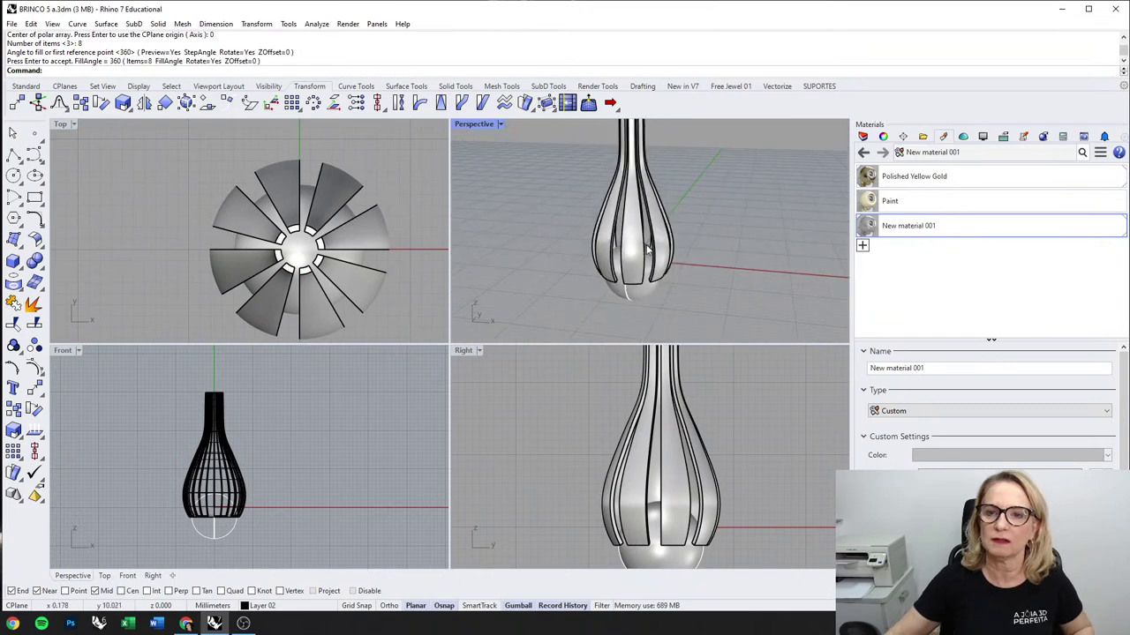
pyautogui.middleClick(646, 245)
pyautogui.click(687, 228)
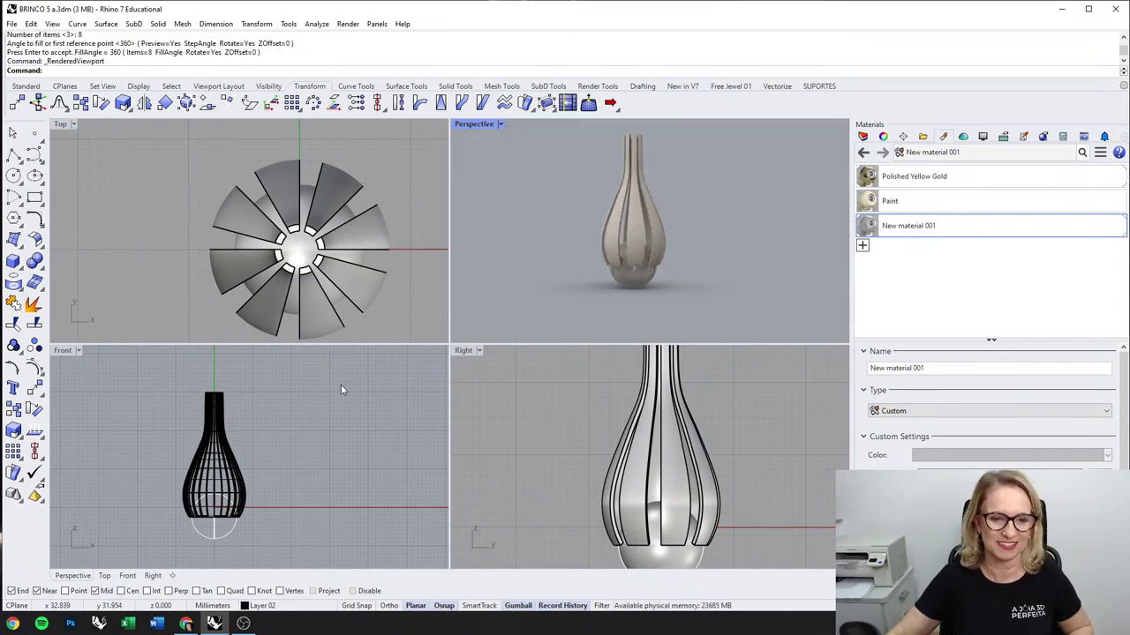
# Step: Undo the polar array and move the thickened strip with its profile curve slightly inward toward the vertical line
pyautogui.hotkey('ctrl', 'z')
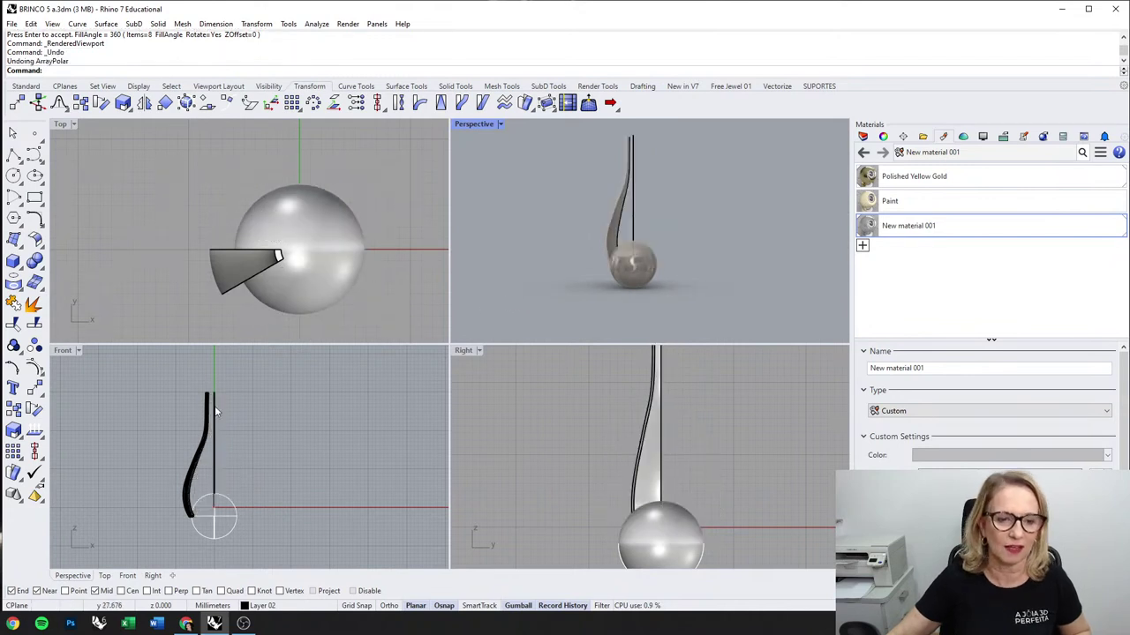
pyautogui.scroll(2, 198, 480)
pyautogui.scroll(2, 199, 491)
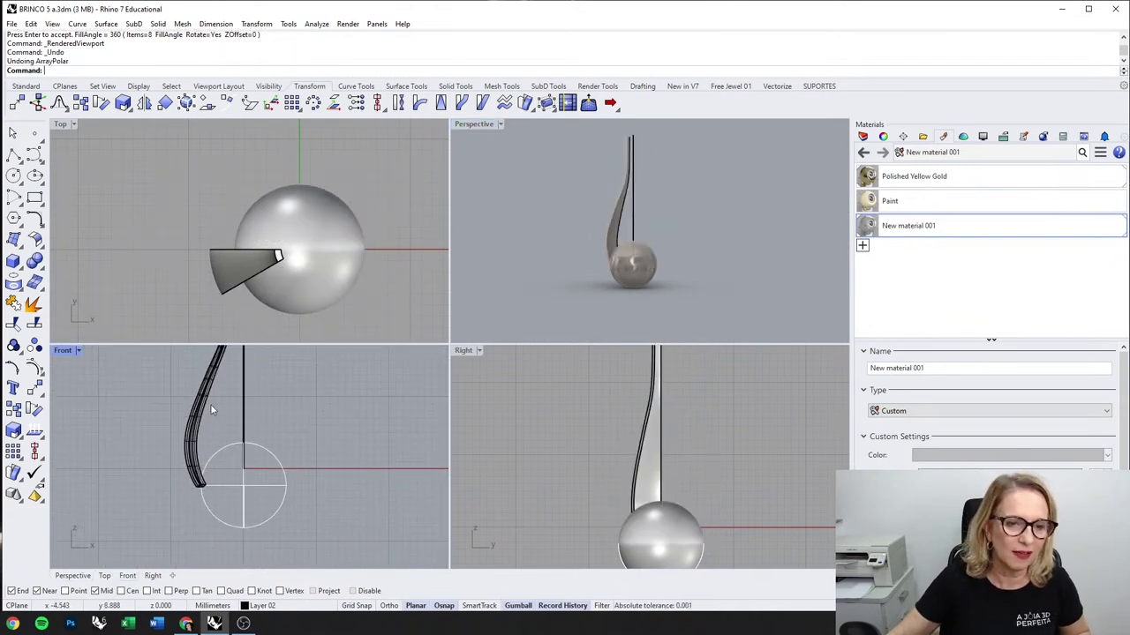
pyautogui.click(208, 402)
pyautogui.moveTo(221, 388); pyautogui.dragTo(226, 467, button='right')
pyautogui.moveTo(217, 401); pyautogui.dragTo(217, 391)
pyautogui.press('Escape')
pyautogui.moveTo(676, 216)
pyautogui.mouseDown(button='right')
pyautogui.moveTo(717, 207)
pyautogui.moveTo(793, 214)
pyautogui.moveTo(681, 202)
pyautogui.moveTo(671, 212)
pyautogui.mouseUp(button='right')
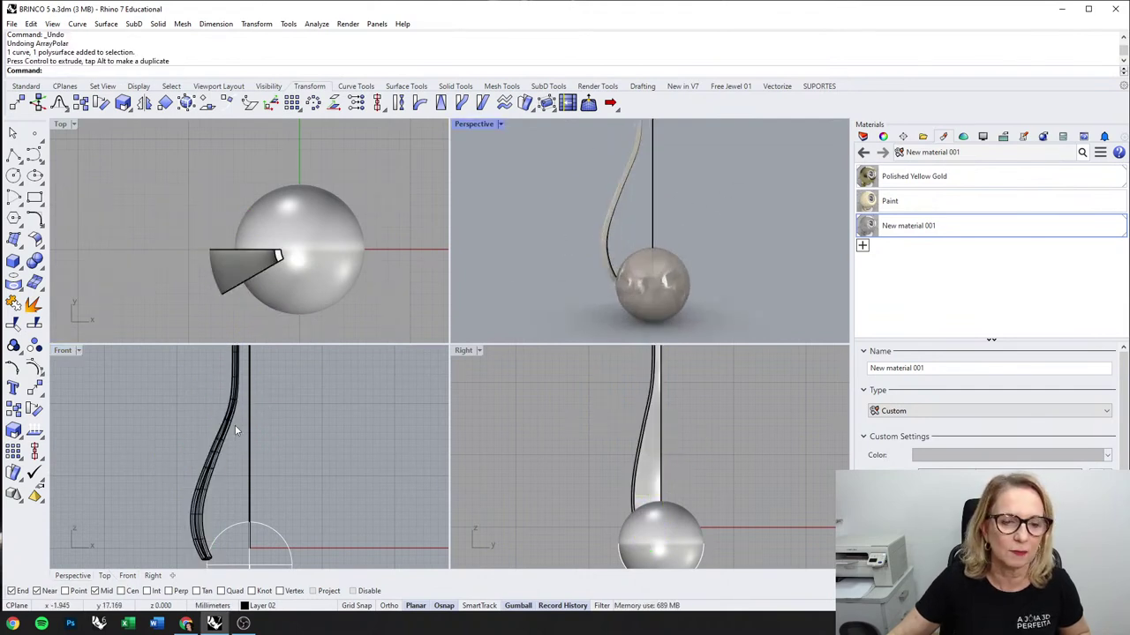
pyautogui.scroll(-1, 236, 438)
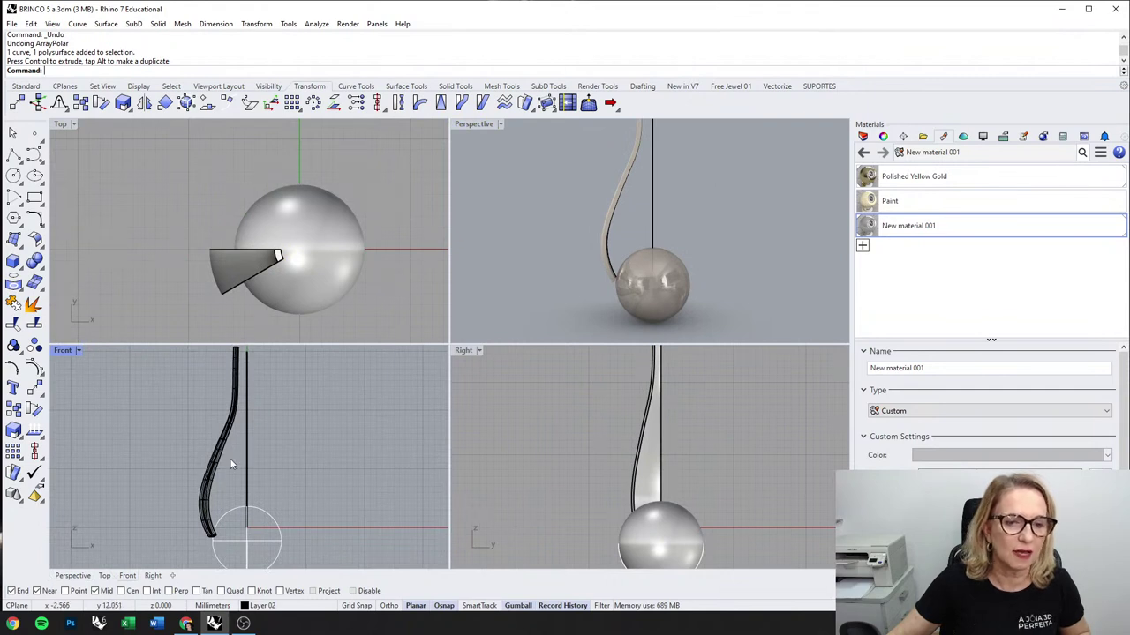
pyautogui.click(230, 462)
pyautogui.moveTo(272, 444); pyautogui.dragTo(275, 445)
# Step: Polar-array the repositioned strip and profile curve around the origin with 8 items over 360 degrees
pyautogui.click(271, 103)
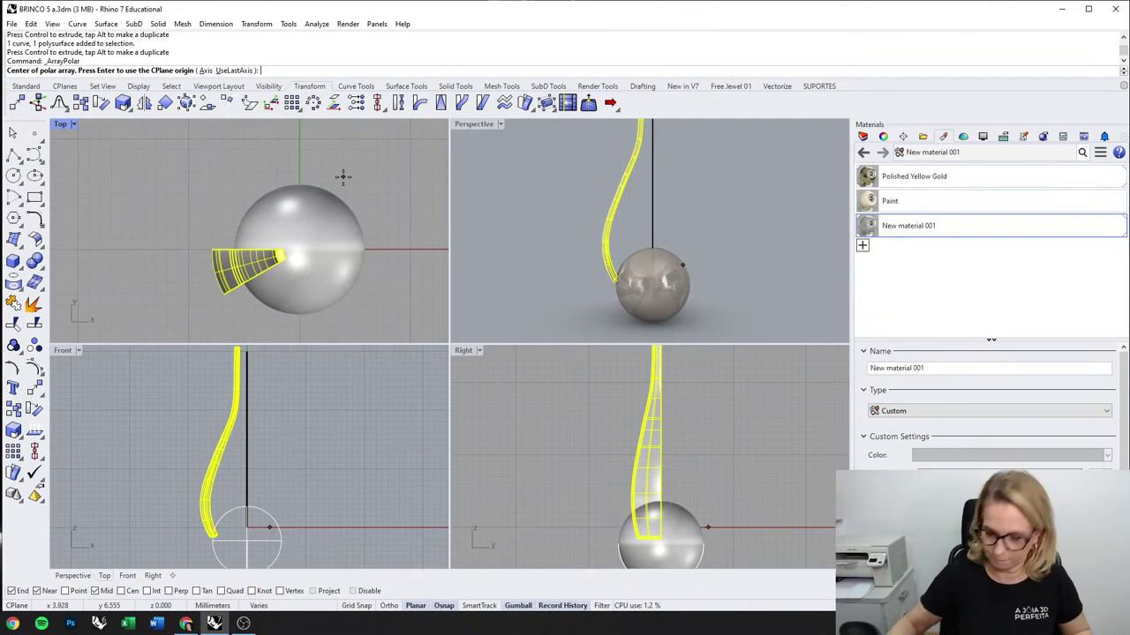
pyautogui.write('0')
pyautogui.press('Return')
pyautogui.press('Return')
pyautogui.press('Return')
pyautogui.press('Return')
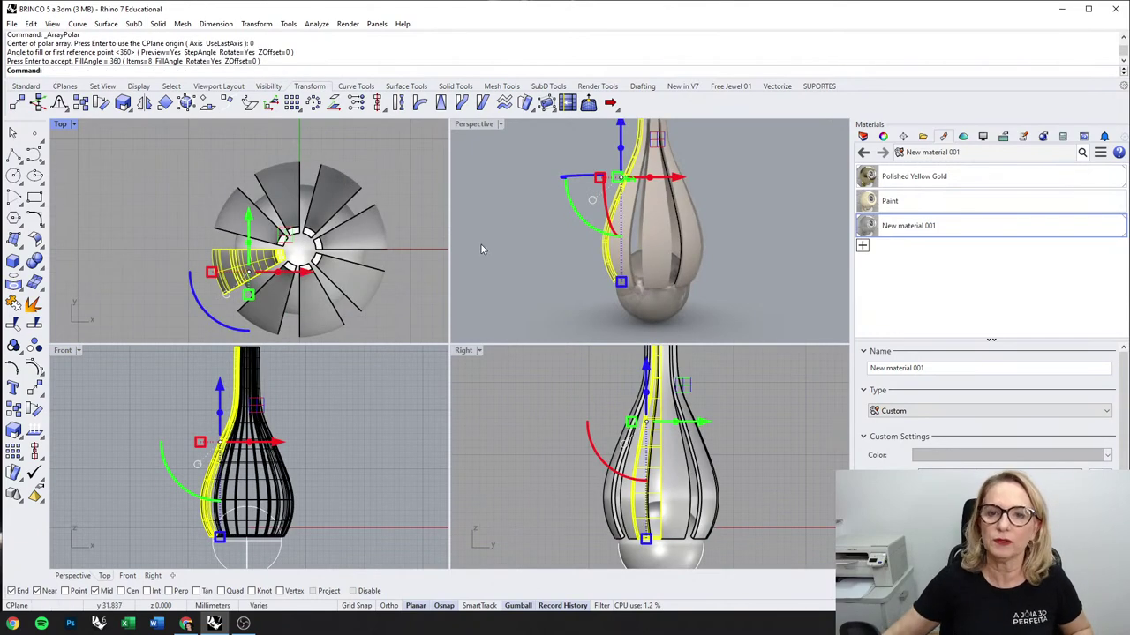
pyautogui.click(481, 249)
pyautogui.moveTo(481, 249); pyautogui.dragTo(533, 265, button='right')
pyautogui.scroll(-4, 533, 266)
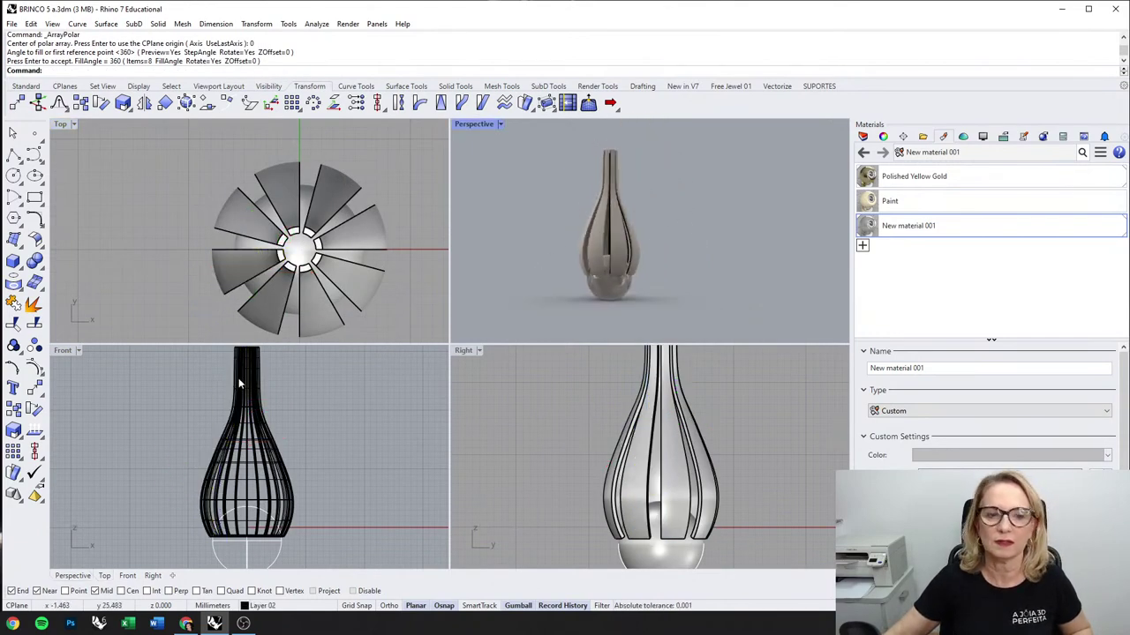
# Step: Move the upper end point of the central vertical line straight up, above the tops of the arrayed strips
pyautogui.scroll(8, 238, 377)
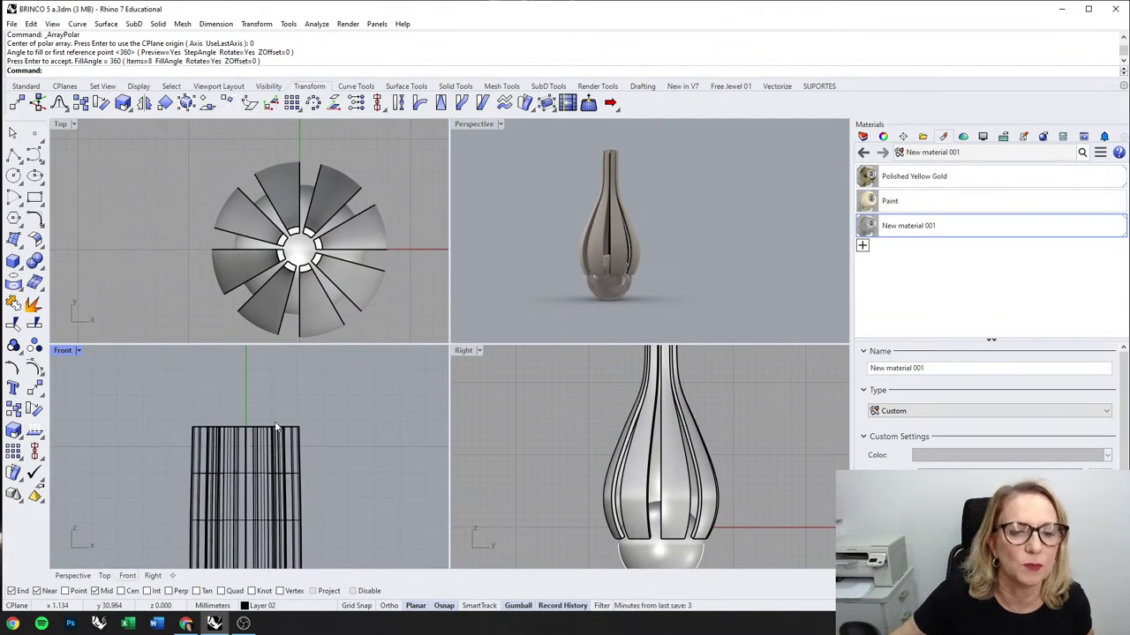
pyautogui.scroll(2, 240, 456)
pyautogui.click(250, 455)
pyautogui.click(284, 477)
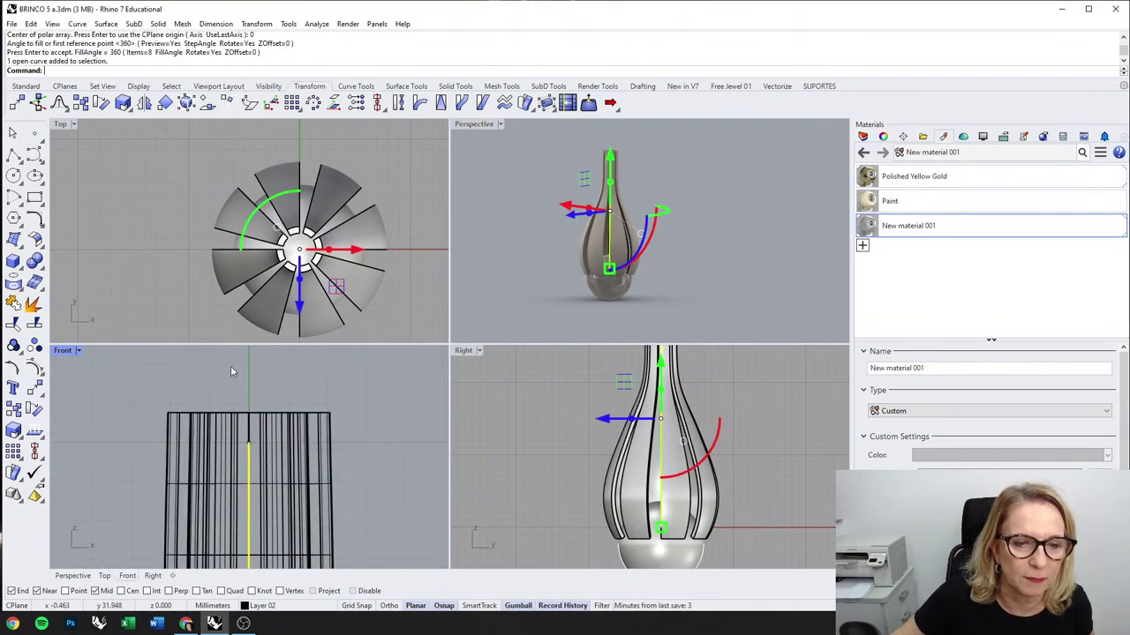
pyautogui.moveTo(249, 398); pyautogui.dragTo(249, 364)
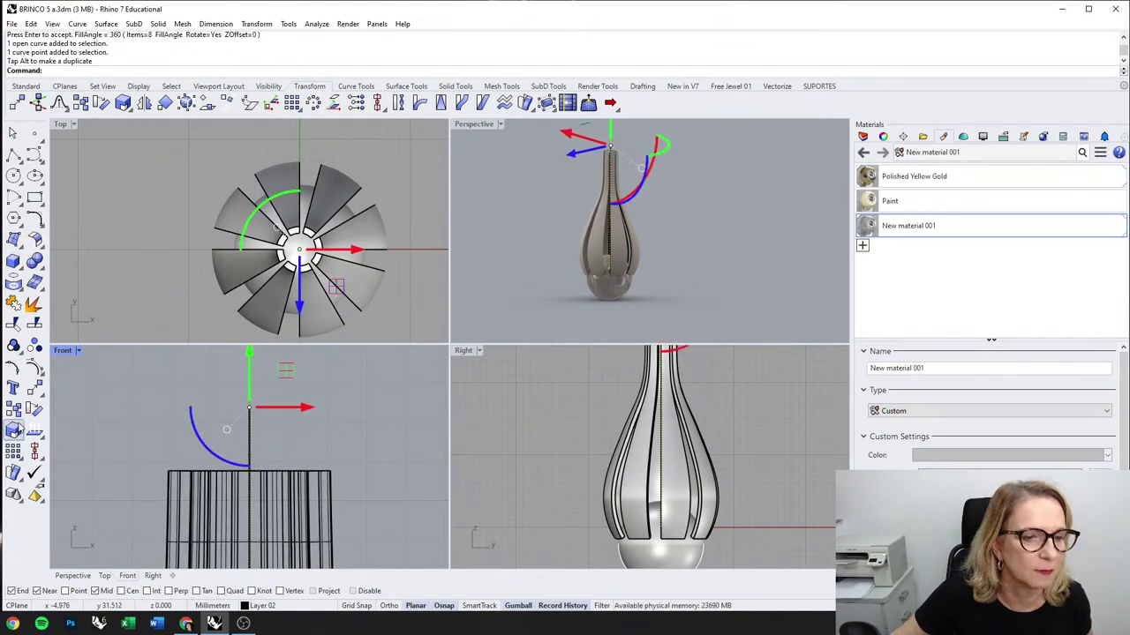
pyautogui.click(355, 87)
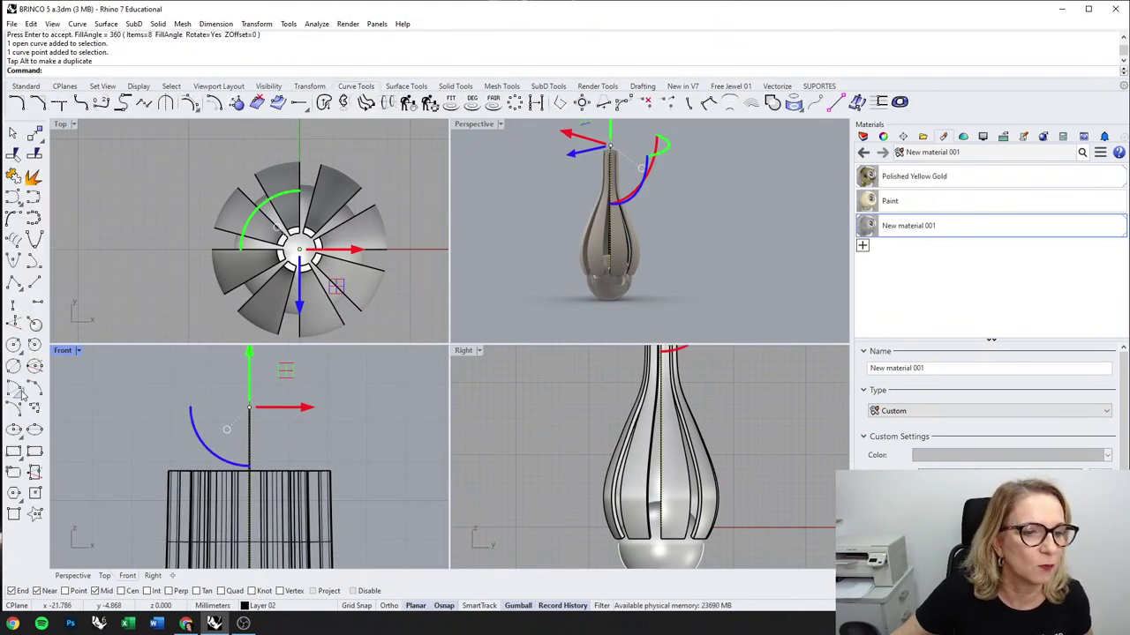
pyautogui.click(14, 389)
pyautogui.click(249, 409)
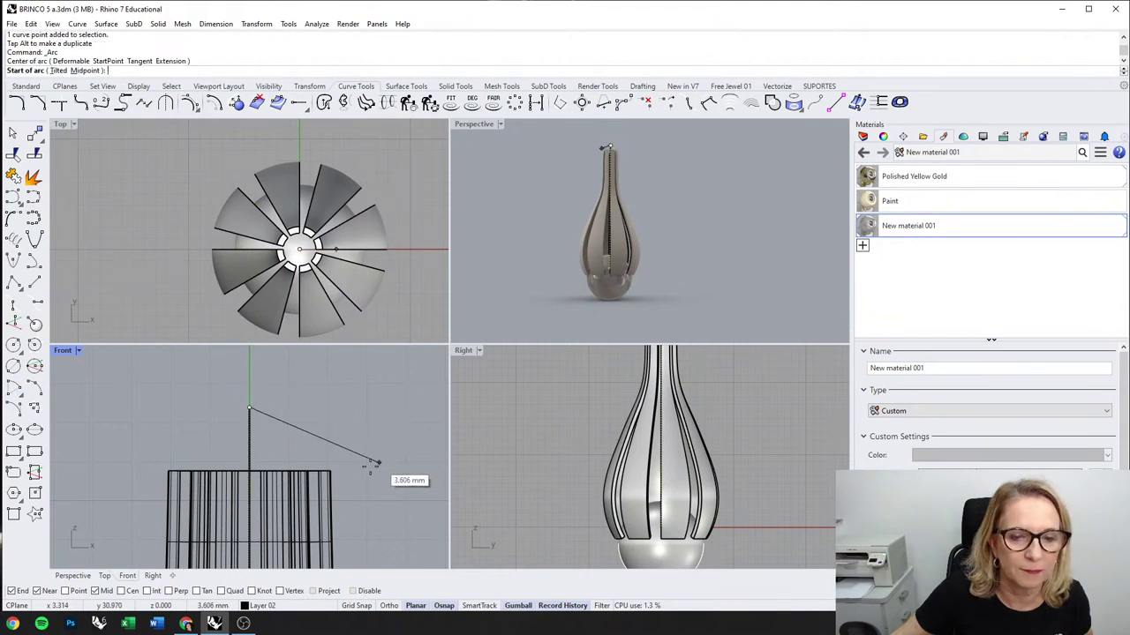
pyautogui.click(331, 471)
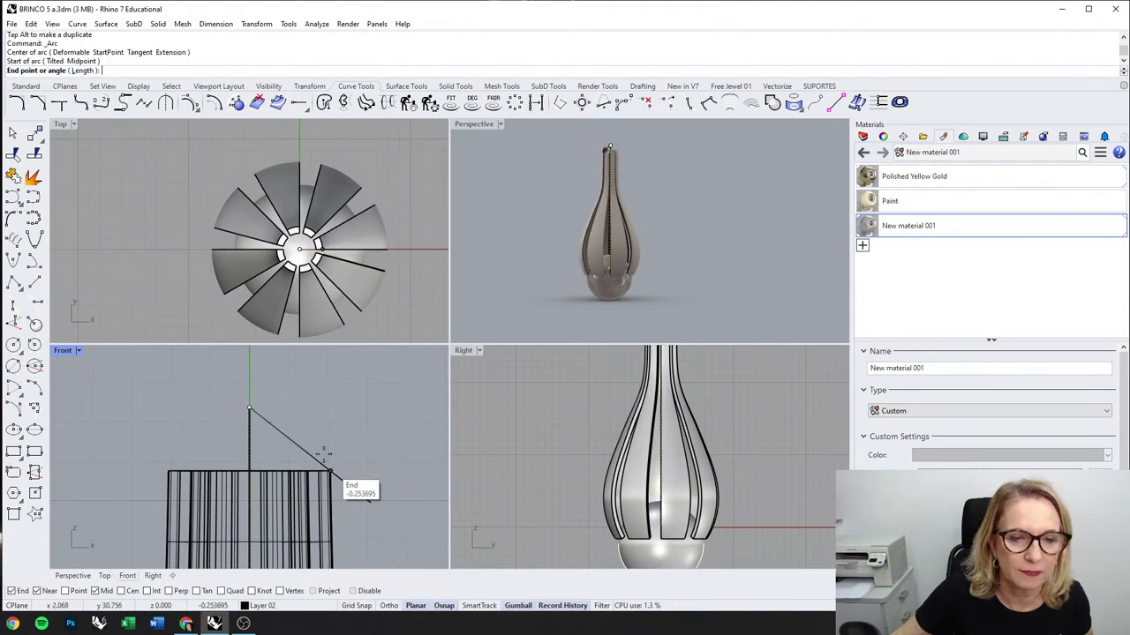
# Step: Try to draw a start-end-direction arc from the vertical line's upper end to the outer top corner of the strips
pyautogui.click(34, 430)
pyautogui.click(249, 409)
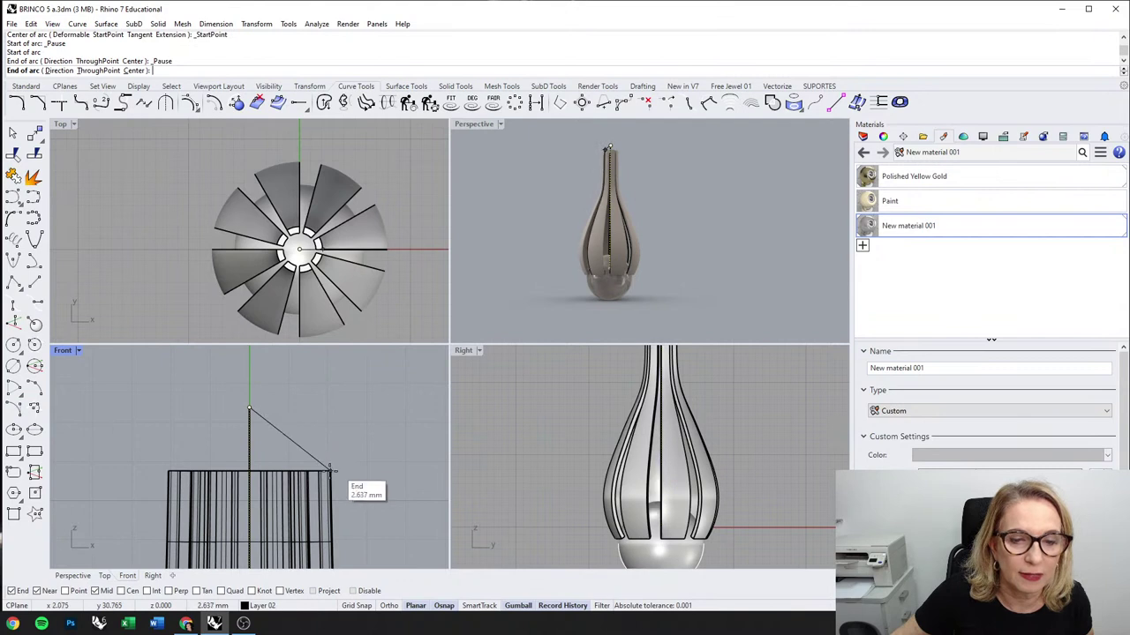
pyautogui.click(330, 470)
pyautogui.press('Escape')
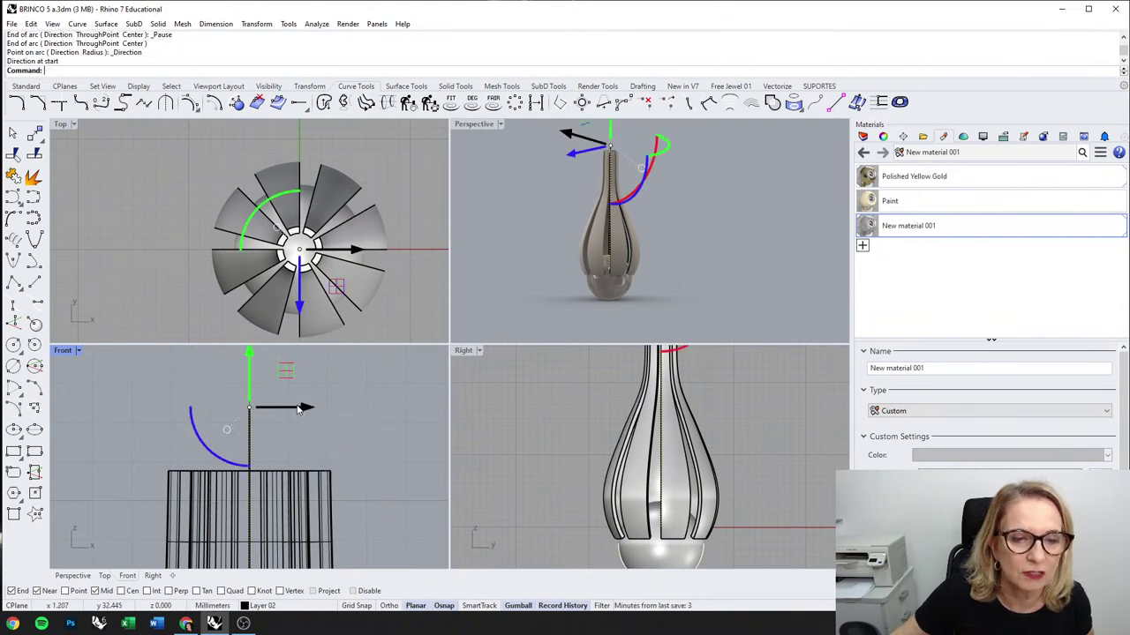
pyautogui.press('Delete')
# Step: Draw an arc from the vertical line's upper end to the strips' outer top corner, with a nearly horizontal start direction
pyautogui.press('Return')
pyautogui.click(249, 409)
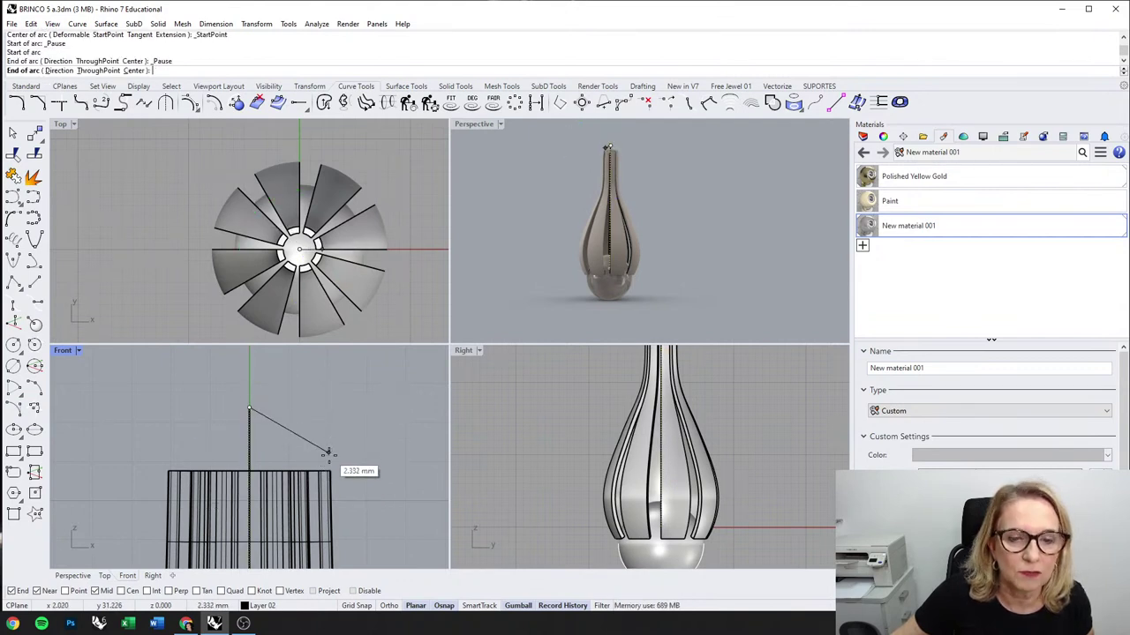
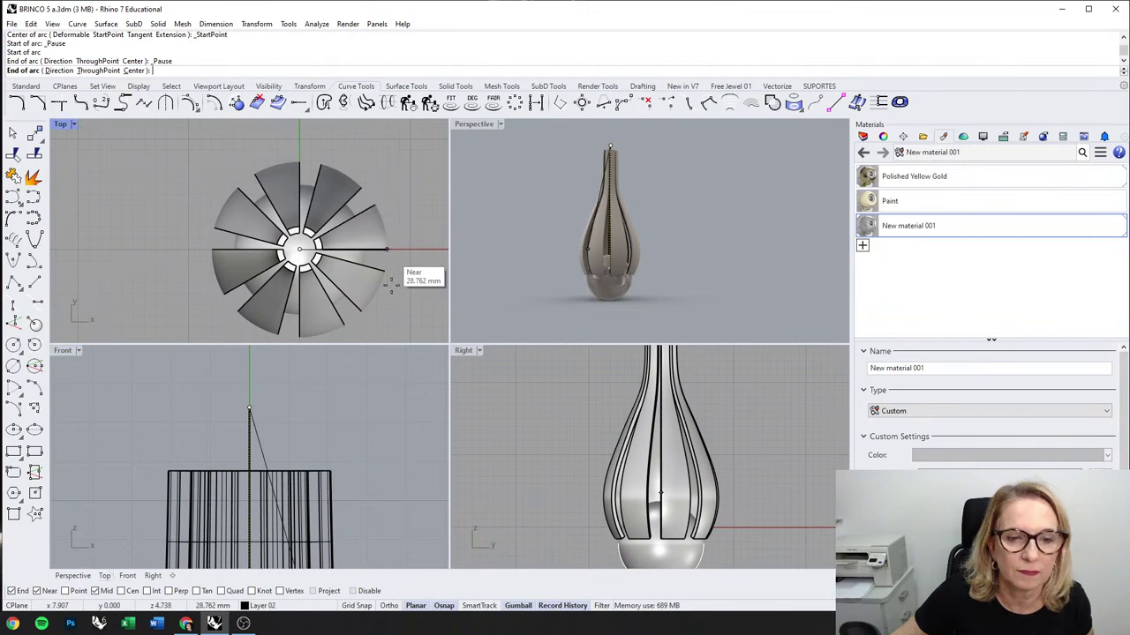
pyautogui.click(332, 468)
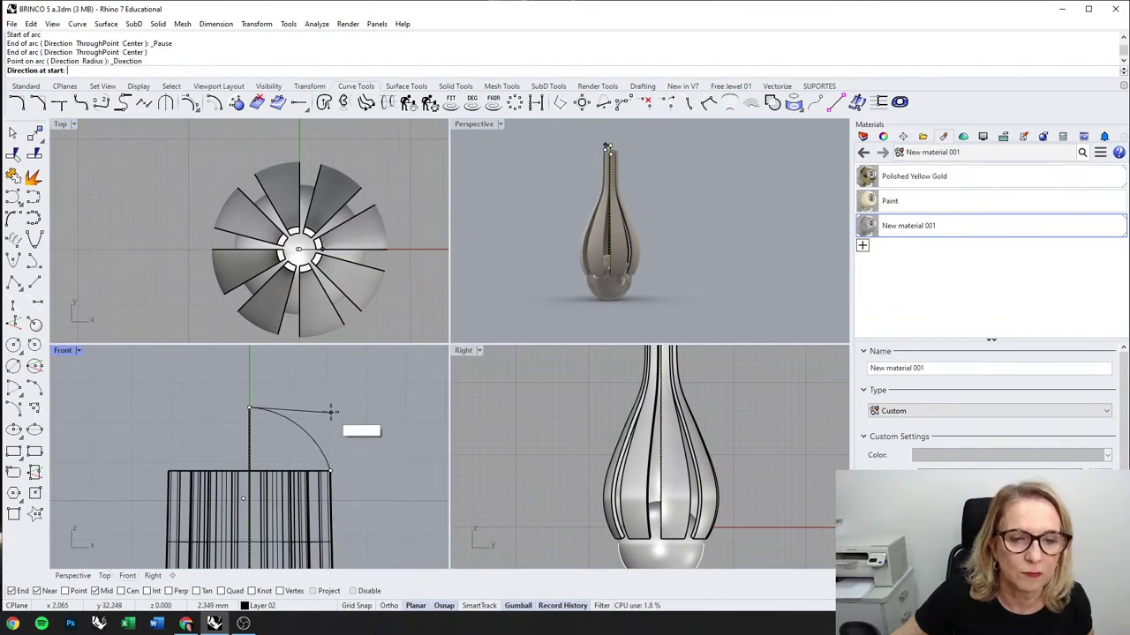
pyautogui.click(330, 411)
# Step: Try revolving the arc around the vertical axis with start angle 360 and revolution angle 30 degrees, and undo the Revolve
pyautogui.click(646, 210)
pyautogui.scroll(3, 607, 149)
pyautogui.scroll(1, 607, 150)
pyautogui.click(607, 152)
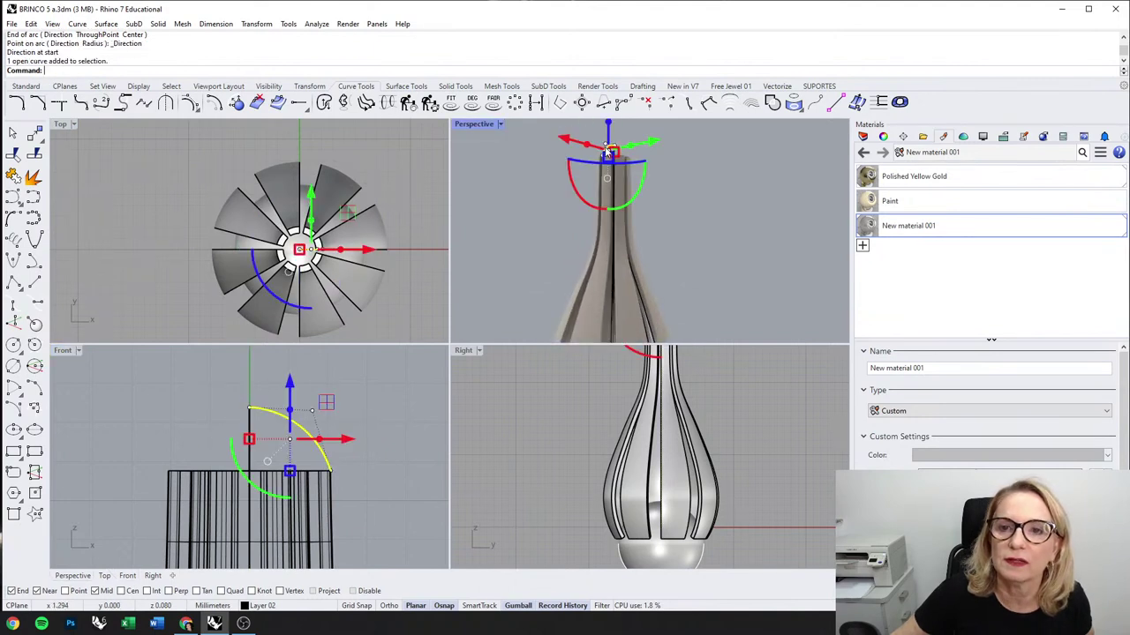
pyautogui.click(405, 86)
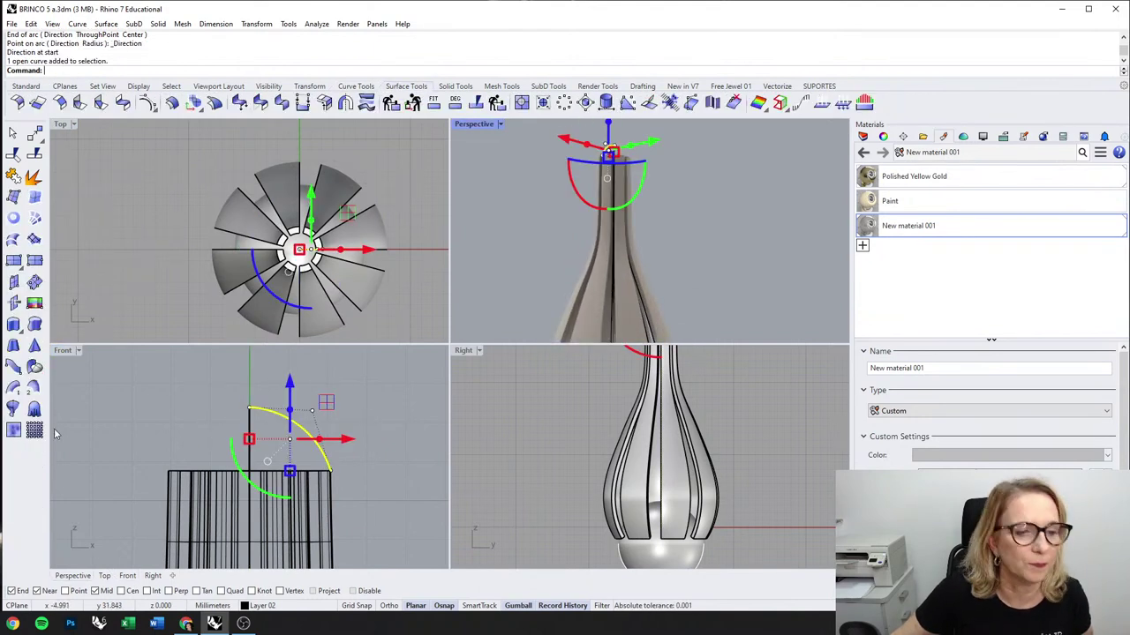
pyautogui.click(14, 407)
pyautogui.click(249, 408)
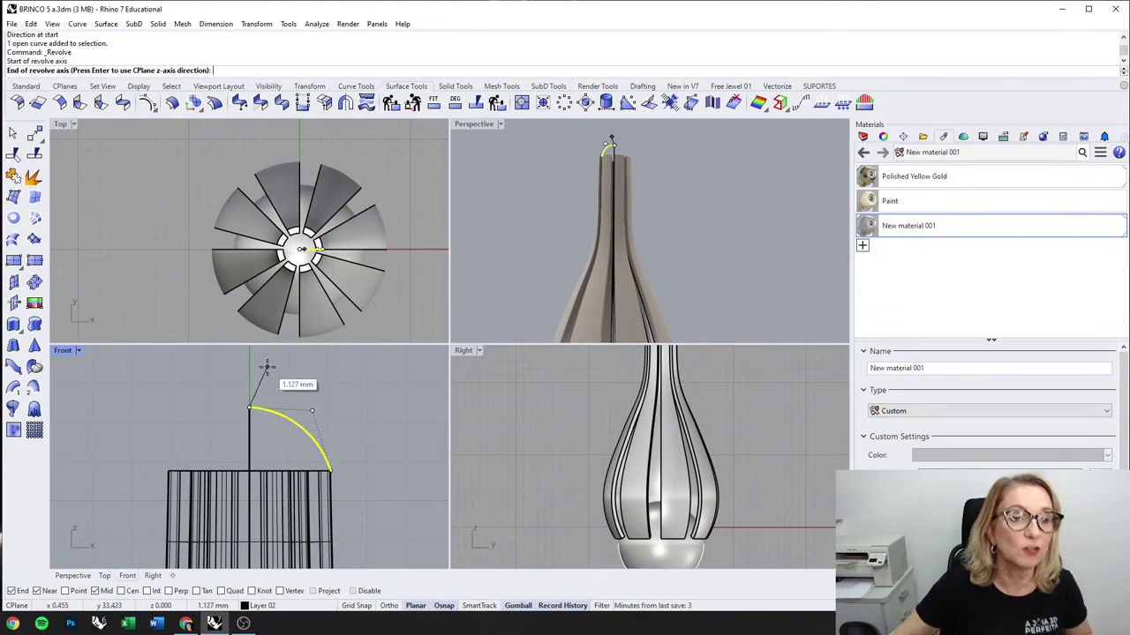
pyautogui.click(263, 366)
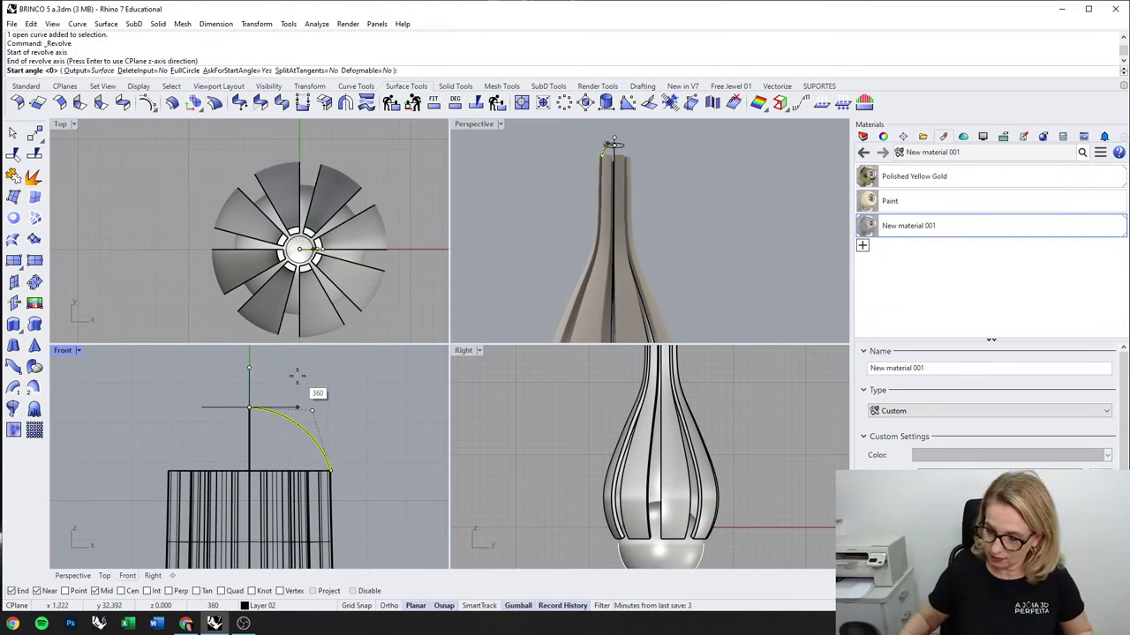
pyautogui.write('360')
pyautogui.press('Return')
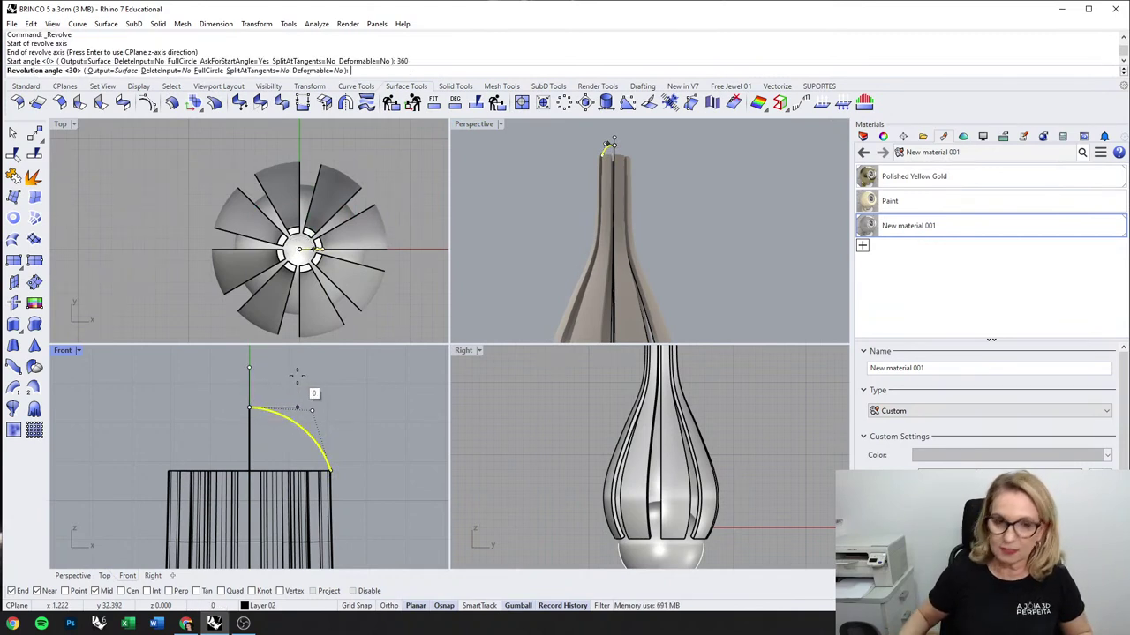
pyautogui.press('Return')
pyautogui.hotkey('ctrl', 'z')
pyautogui.scroll(5, 684, 250)
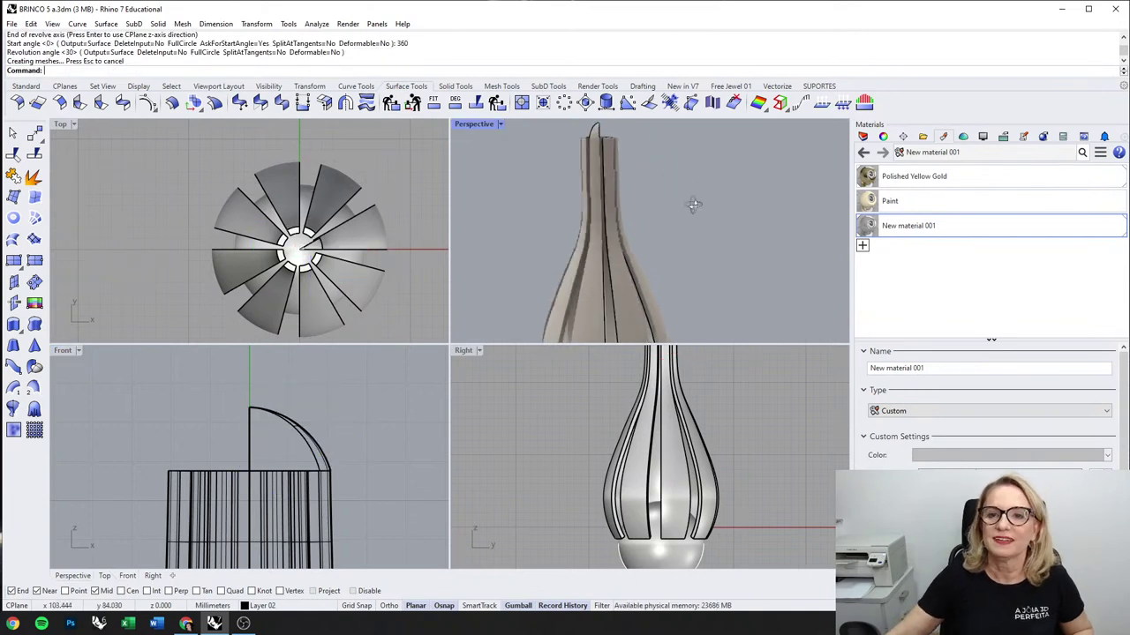
# Step: Revolve the arc a full circle around the vertical axis to form a dome cap over the strips
pyautogui.click(275, 413)
pyautogui.press('Return')
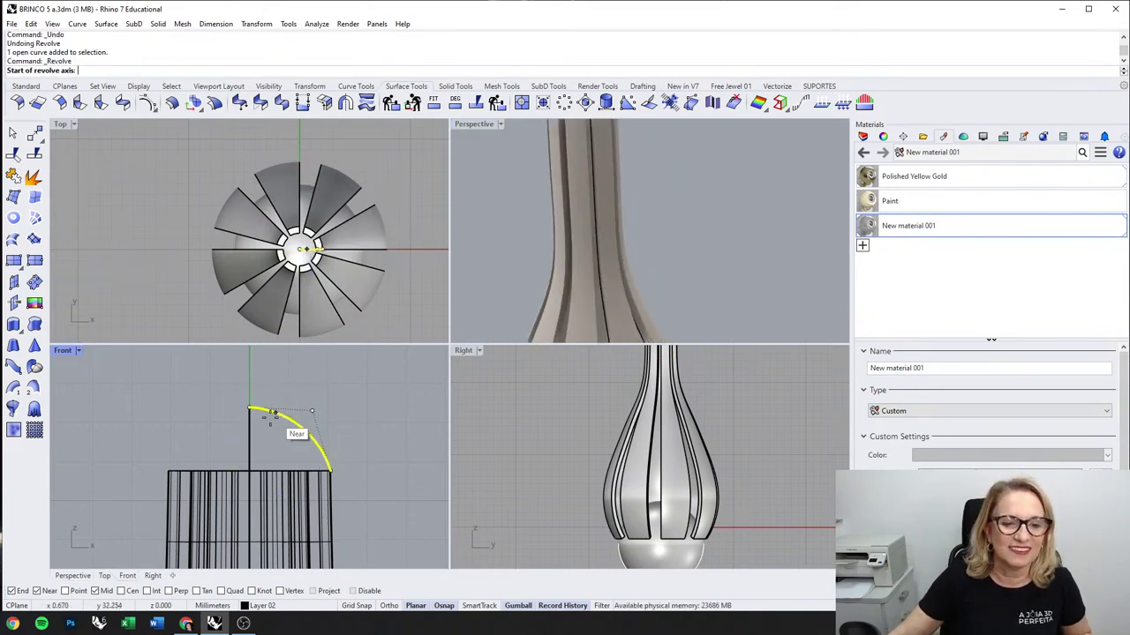
pyautogui.click(248, 407)
pyautogui.click(261, 265)
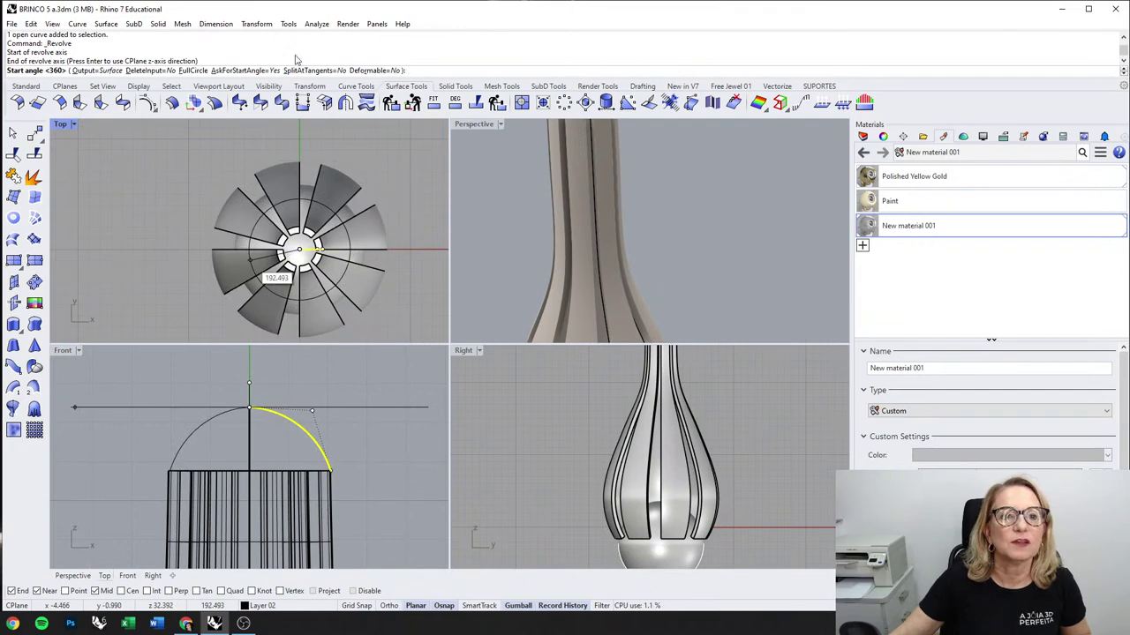
pyautogui.click(195, 72)
pyautogui.scroll(-6, 641, 370)
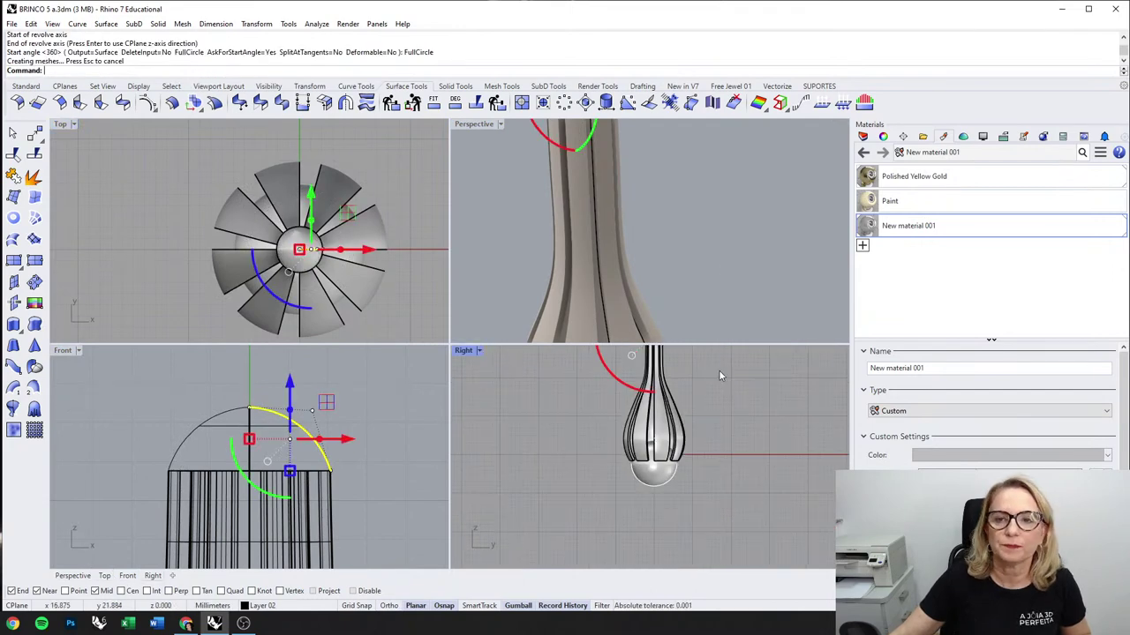
pyautogui.scroll(-6, 725, 272)
pyautogui.moveTo(726, 263); pyautogui.dragTo(718, 244, button='right')
pyautogui.click(718, 244)
pyautogui.scroll(10, 643, 193)
pyautogui.click(659, 219)
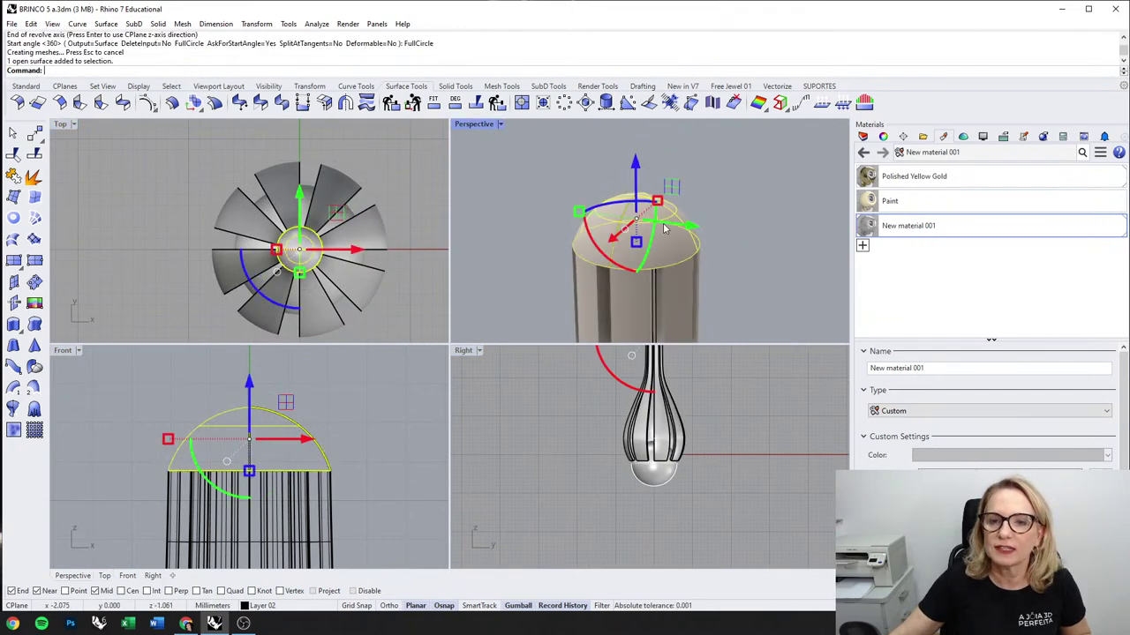
# Step: Move the arc's middle control point outward in the Front view to give the dome cap a fuller, rounder shoulder
pyautogui.scroll(5, 318, 403)
pyautogui.click(335, 495)
pyautogui.click(347, 508)
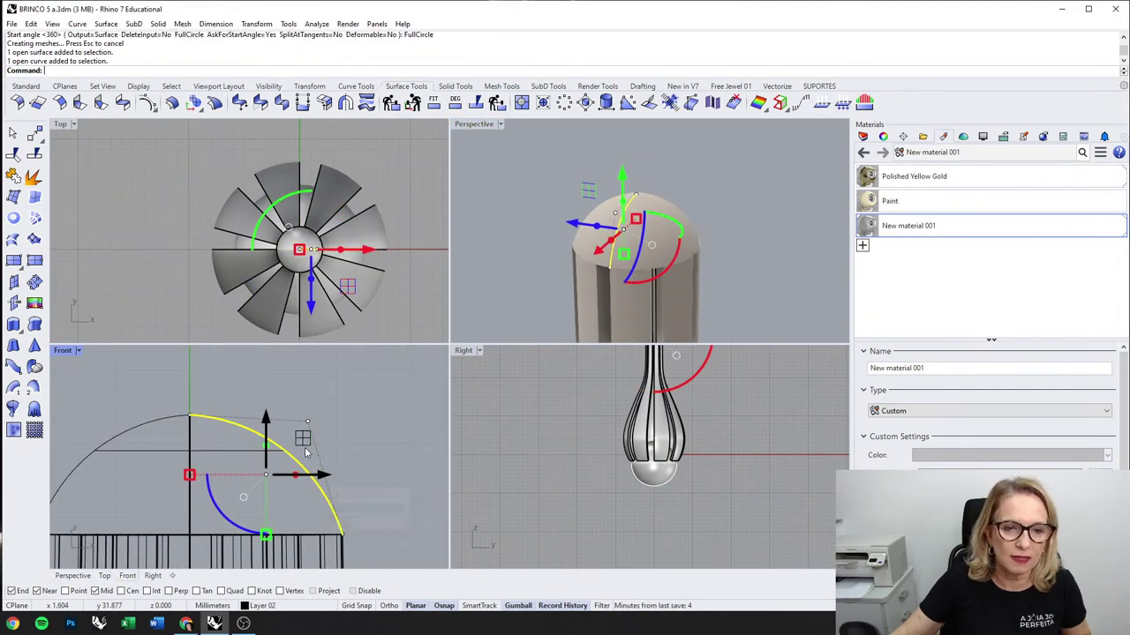
pyautogui.moveTo(279, 391); pyautogui.dragTo(376, 422)
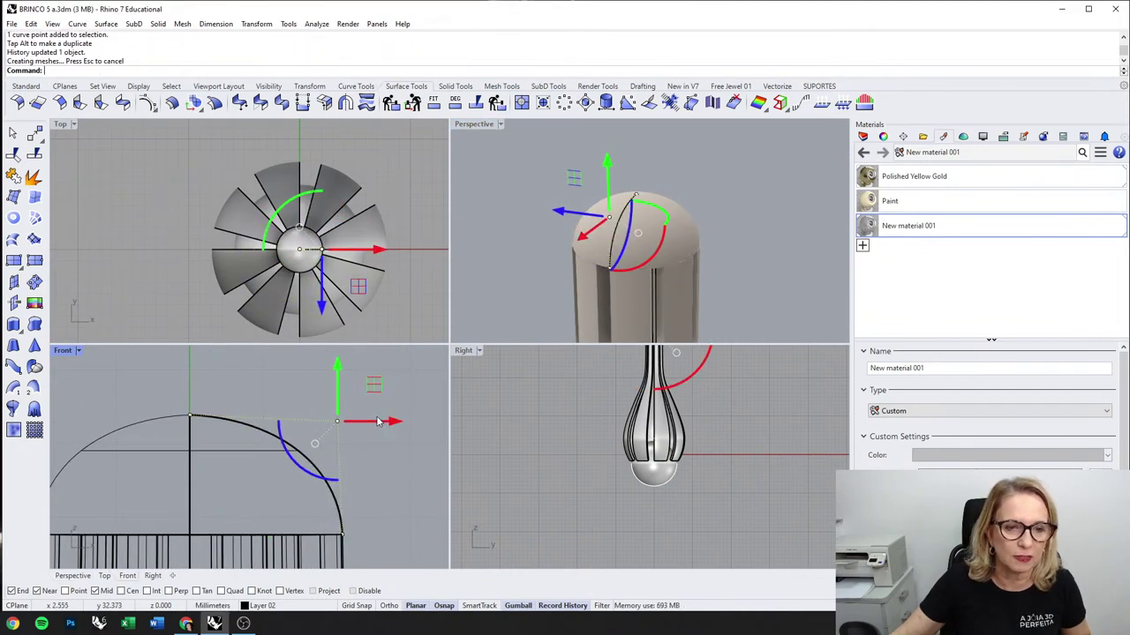
# Step: Thicken the dome cap inward by 0.6 mm with a solid surface offset
pyautogui.moveTo(348, 510); pyautogui.dragTo(345, 486, button='right')
pyautogui.scroll(6, 327, 494)
pyautogui.moveTo(327, 486); pyautogui.dragTo(420, 517)
pyautogui.click(400, 393)
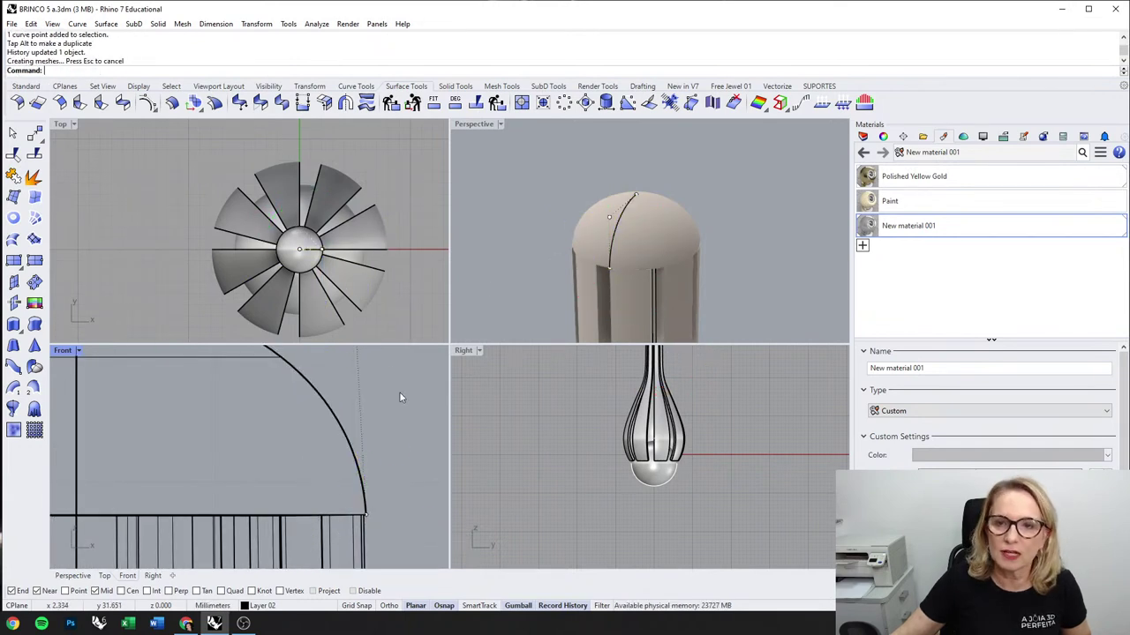
pyautogui.click(687, 235)
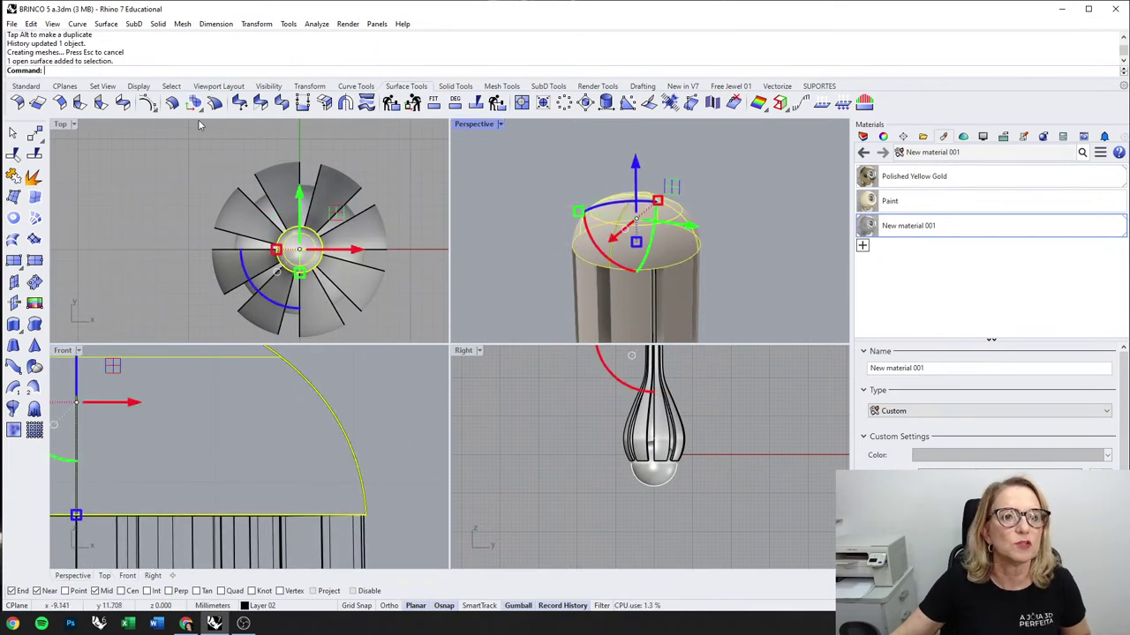
pyautogui.click(172, 103)
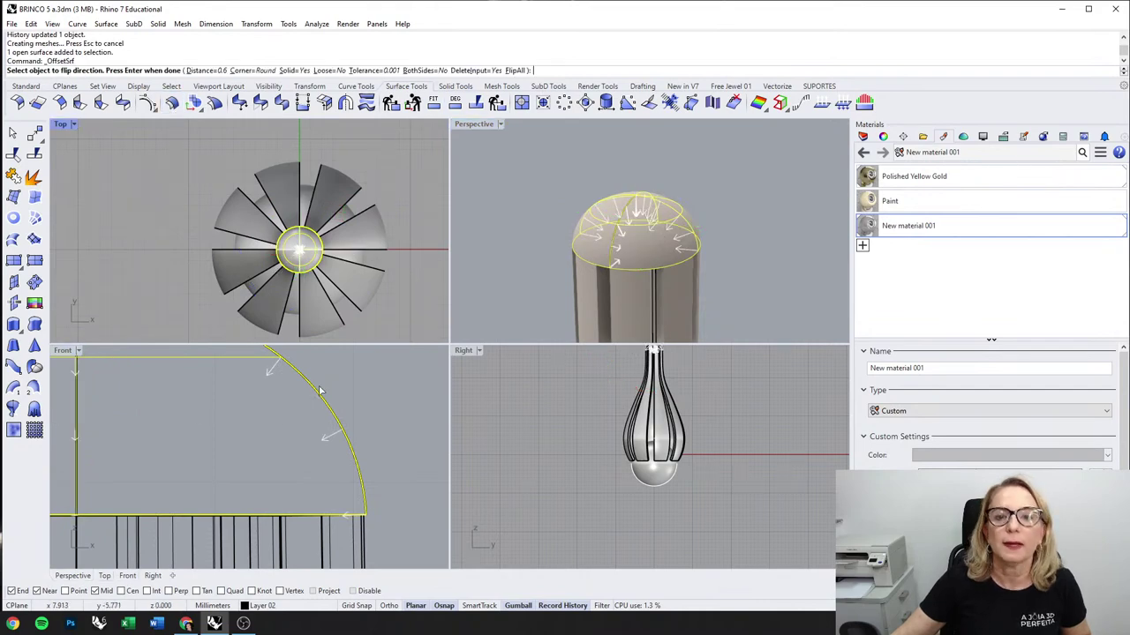
pyautogui.rightClick(271, 424)
# Step: Examine the capped earring in the Perspective view from the side and as a whole
pyautogui.scroll(-2, 412, 384)
pyautogui.click(548, 285)
pyautogui.moveTo(579, 261); pyautogui.dragTo(662, 212, button='right')
pyautogui.scroll(-4, 617, 200)
pyautogui.doubleClick(473, 124)
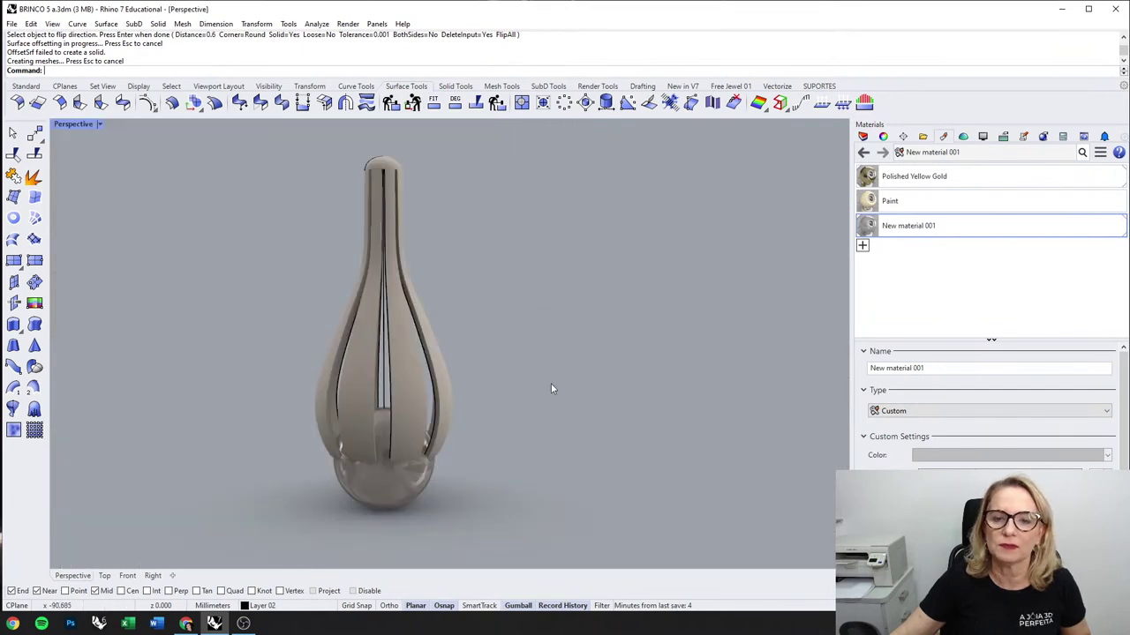
pyautogui.scroll(-3, 552, 386)
pyautogui.scroll(2, 471, 328)
pyautogui.doubleClick(72, 124)
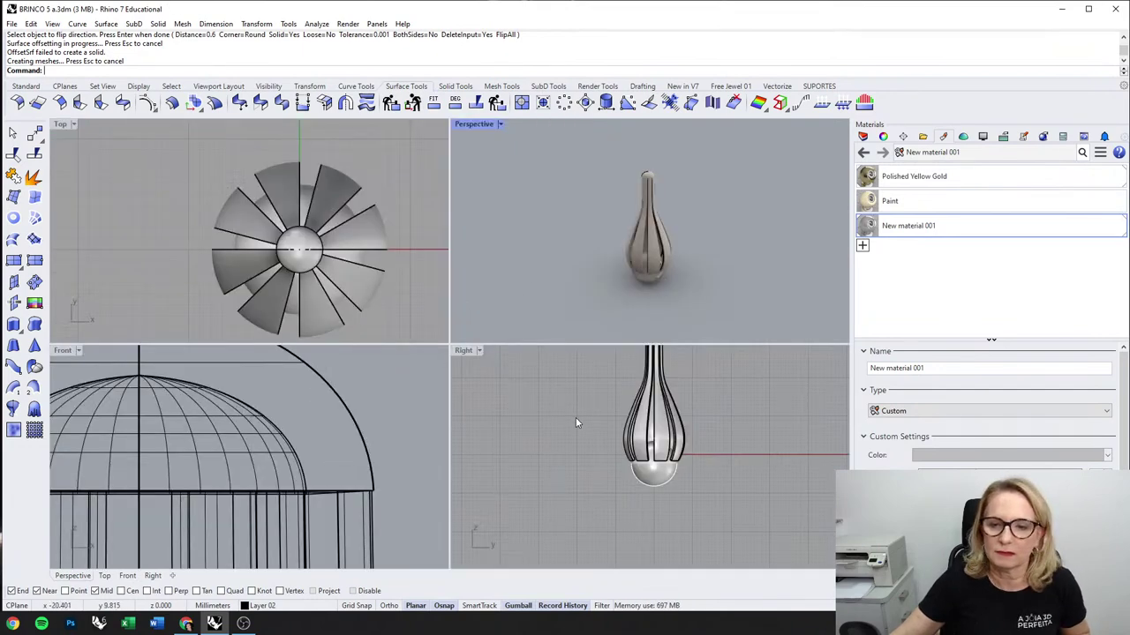
# Step: Try a straight vertical interpolated curve about 7 mm long from the dome's apex in the Right view, and undo it
pyautogui.click(354, 86)
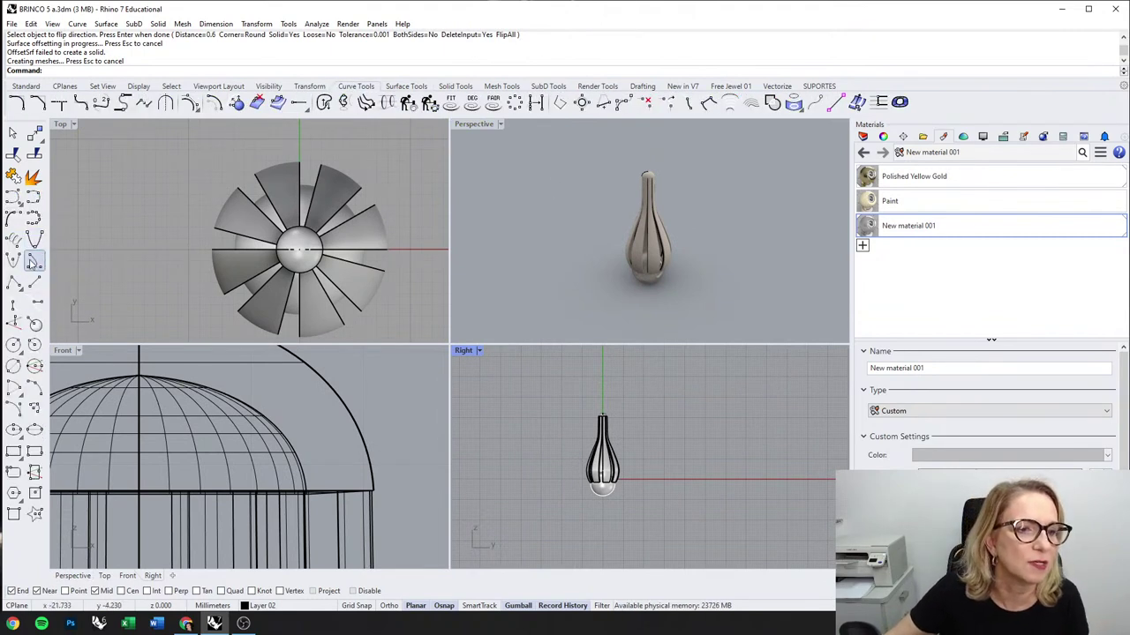
pyautogui.click(34, 196)
pyautogui.scroll(1, 676, 415)
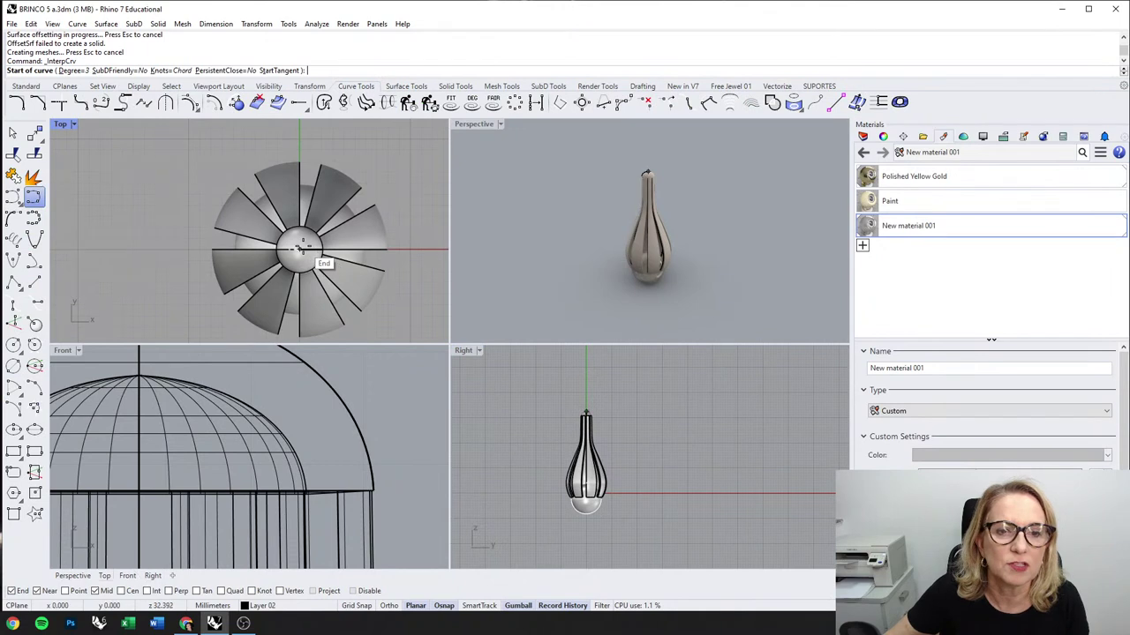
pyautogui.scroll(3, 666, 450)
pyautogui.click(565, 450)
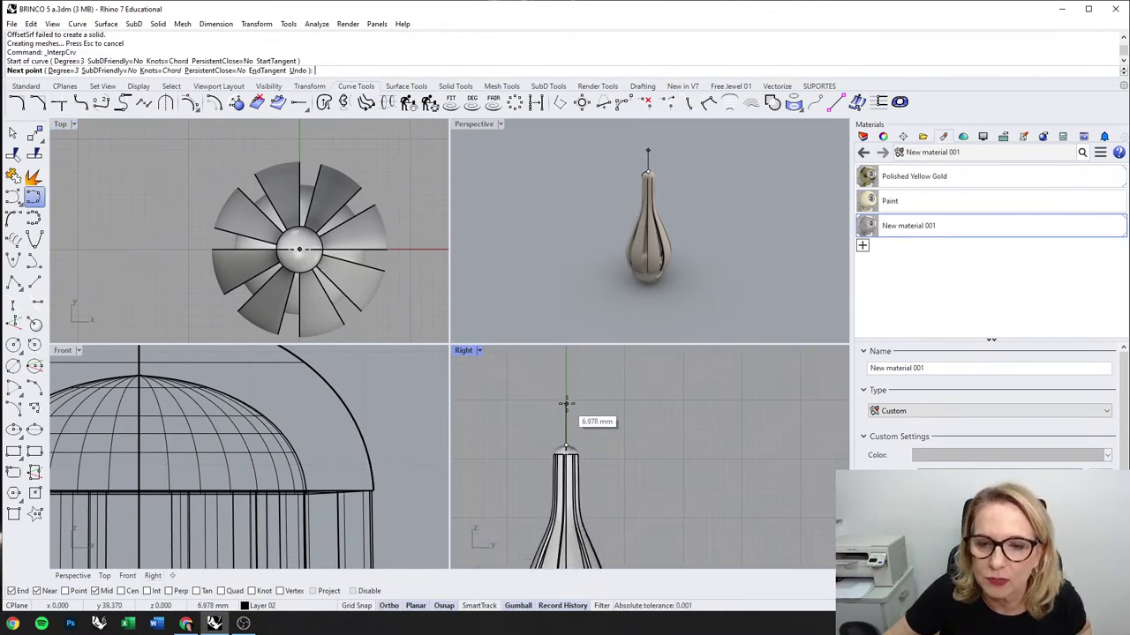
pyautogui.click(566, 402)
pyautogui.press('Return')
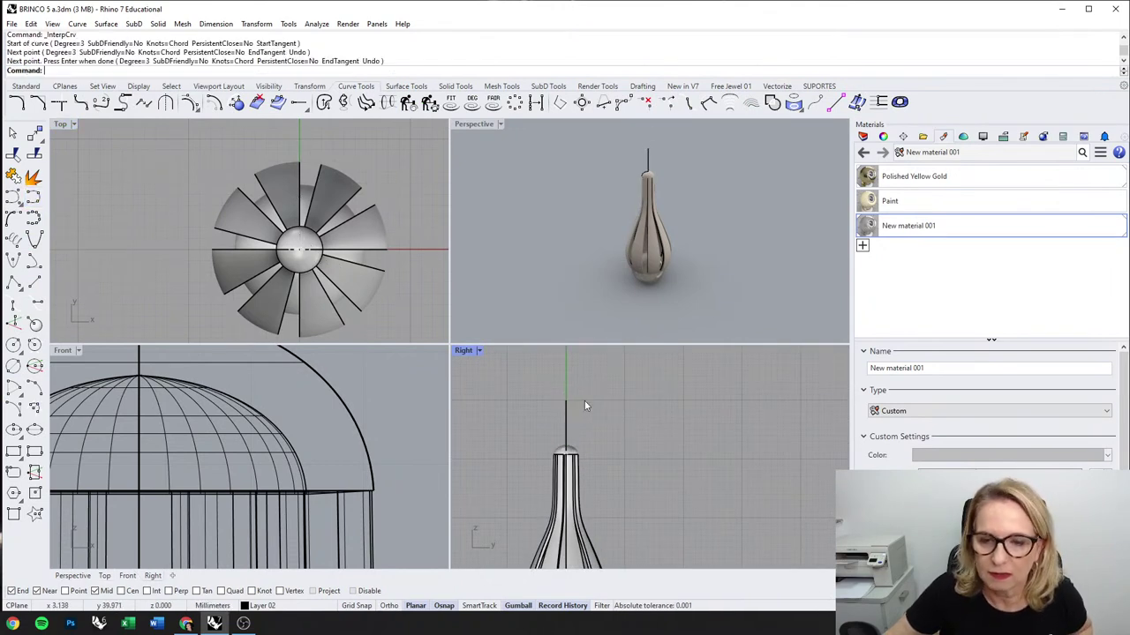
pyautogui.hotkey('ctrl', 'z')
# Step: Draw an interpolated ear-hook curve in the Right view, rising from the dome's apex, bending over and ending beside the earring body with a slight outward flare
pyautogui.press('Return')
pyautogui.click(299, 249)
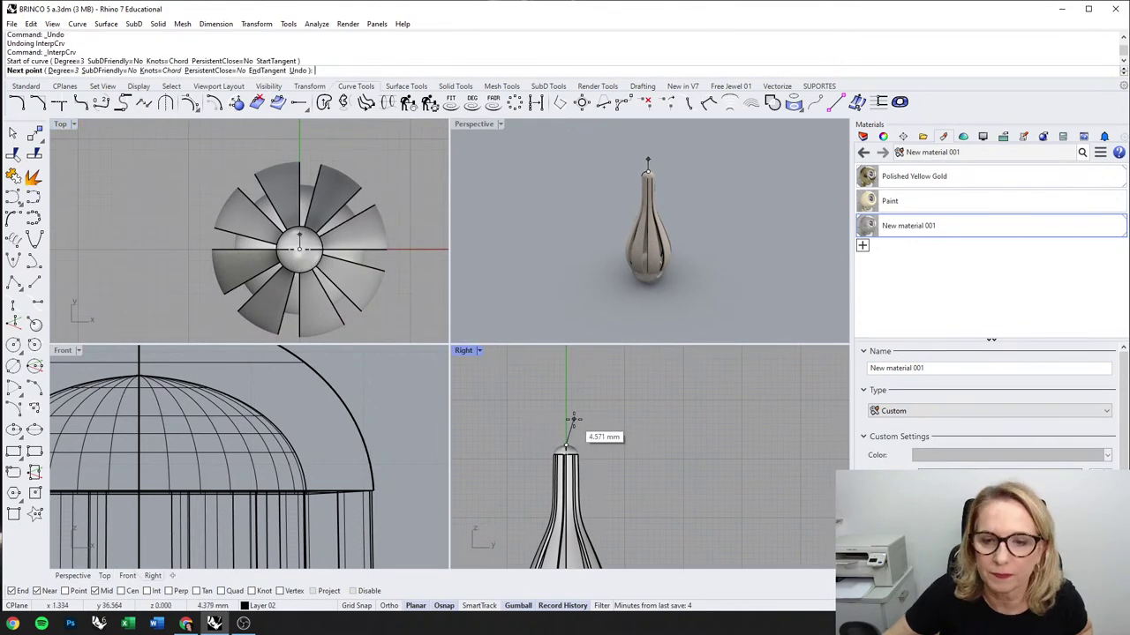
pyautogui.click(568, 416)
pyautogui.click(572, 402)
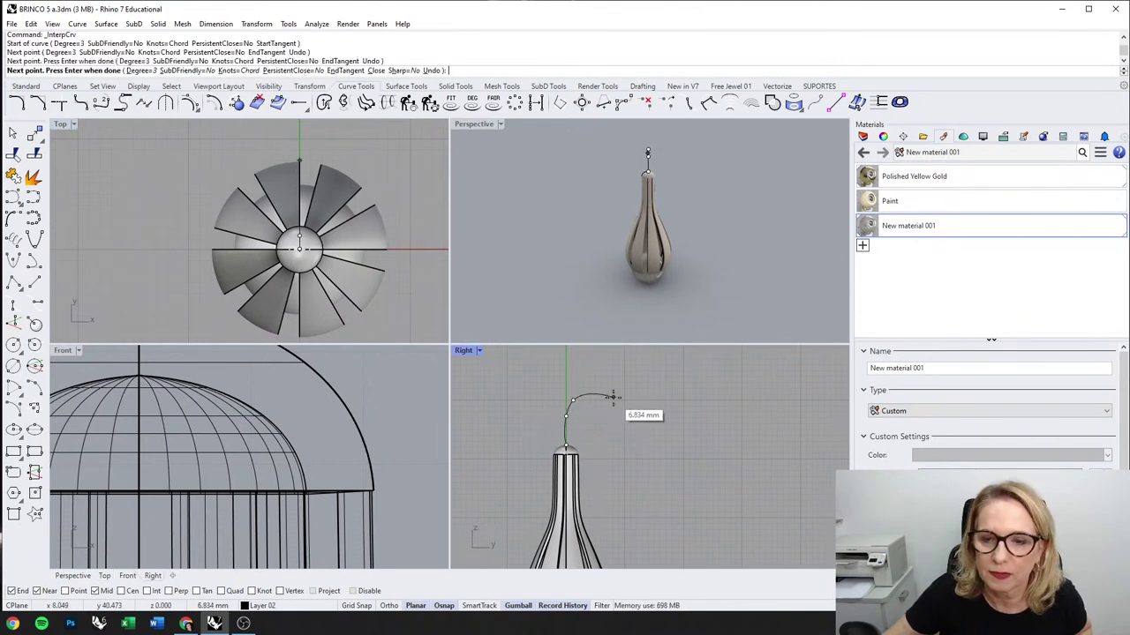
pyautogui.click(614, 399)
pyautogui.click(624, 431)
pyautogui.scroll(2, 612, 433)
pyautogui.click(602, 434)
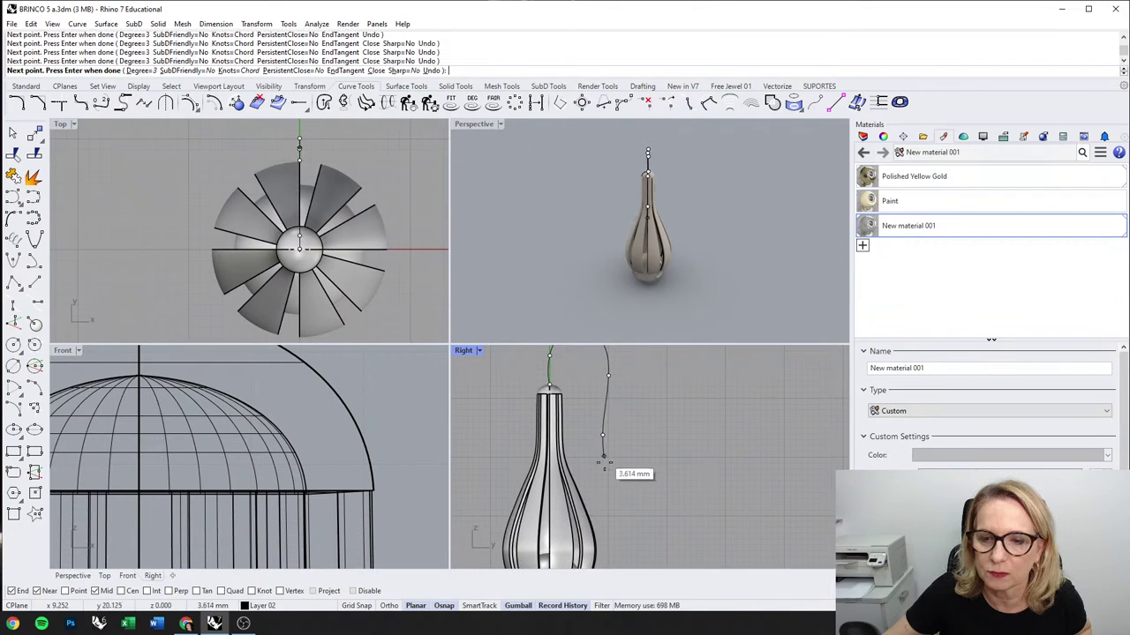
pyautogui.click(616, 502)
pyautogui.rightClick(619, 471)
pyautogui.scroll(-4, 618, 471)
pyautogui.moveTo(634, 275); pyautogui.dragTo(586, 216, button='right')
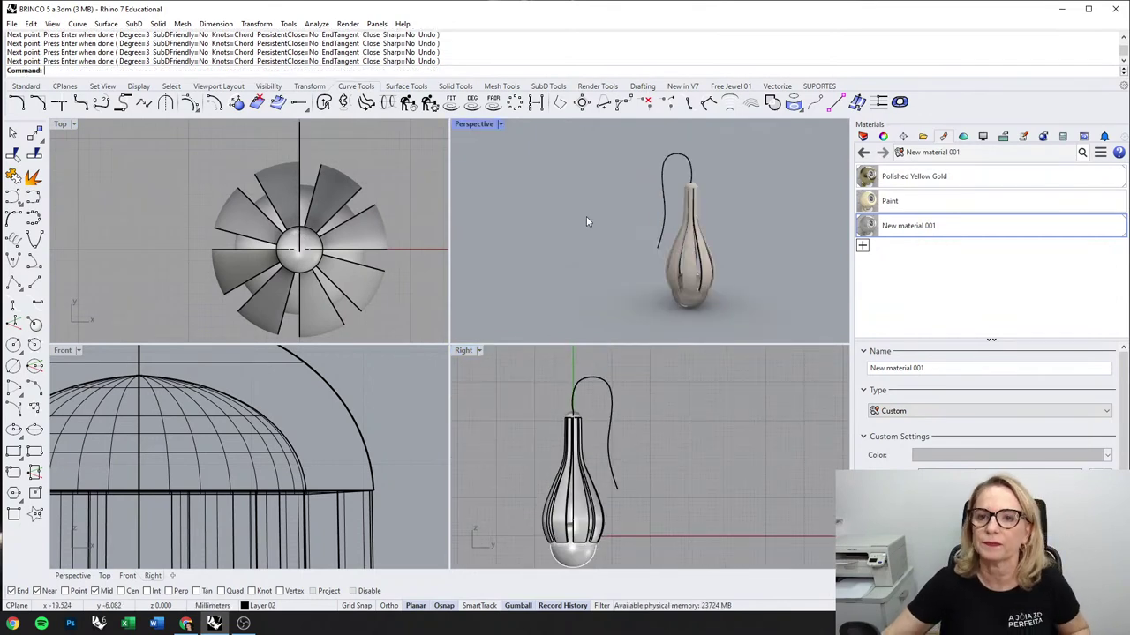
# Step: Try piping the hook curve with start diameter 2, end diameter 0.9 and another 0.9 diameter at the bend, and undo the Pipe
pyautogui.click(693, 172)
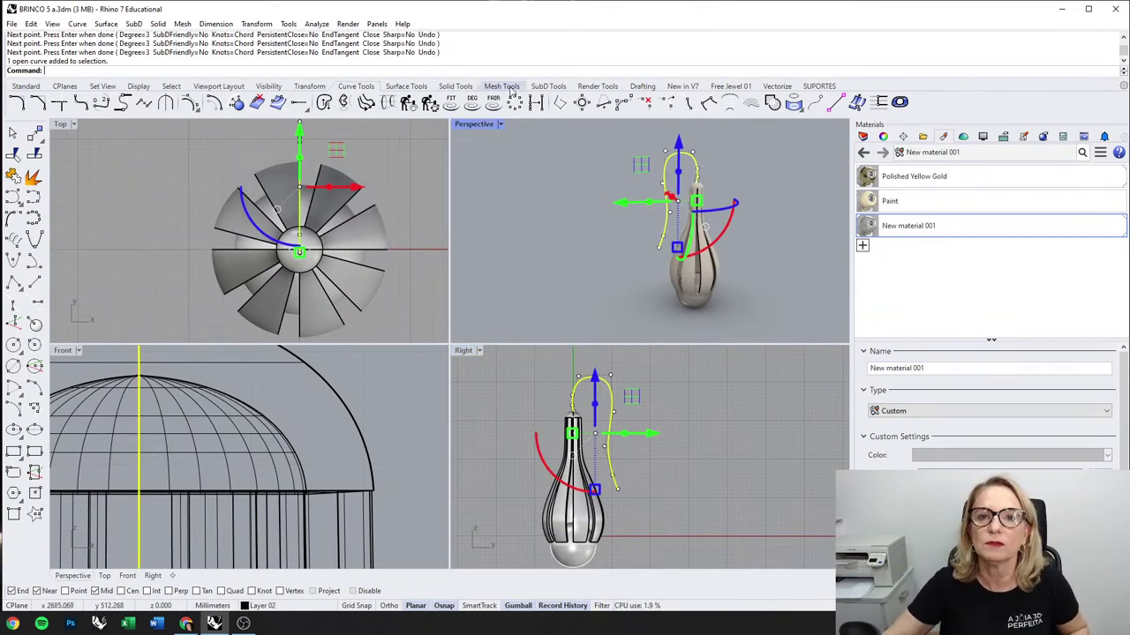
pyautogui.click(456, 85)
pyautogui.click(13, 345)
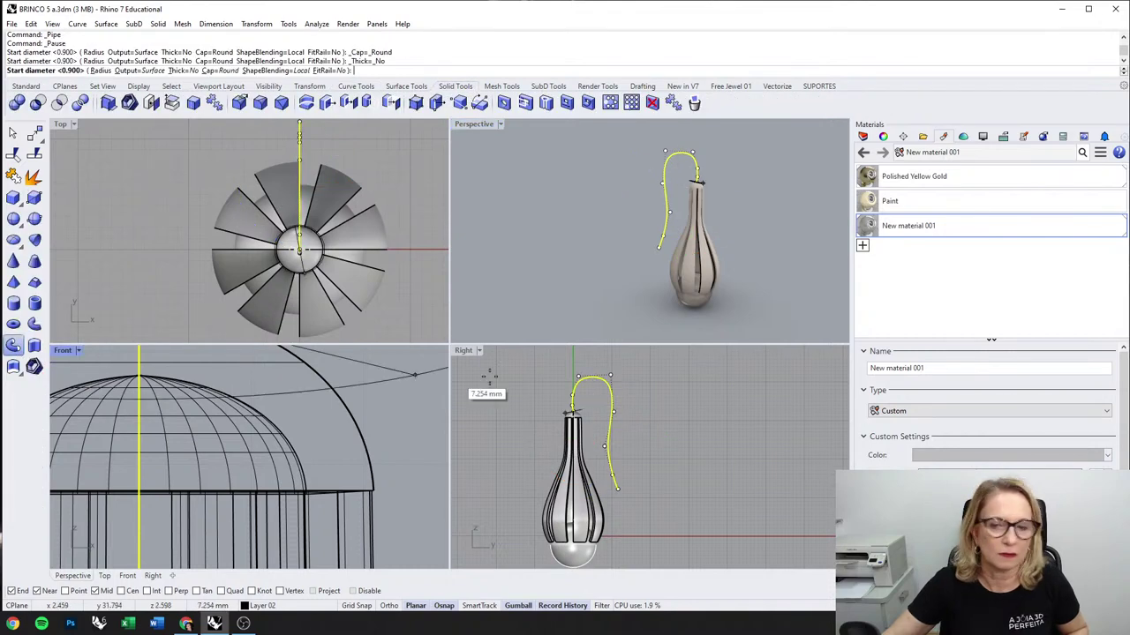
pyautogui.scroll(-3, 238, 434)
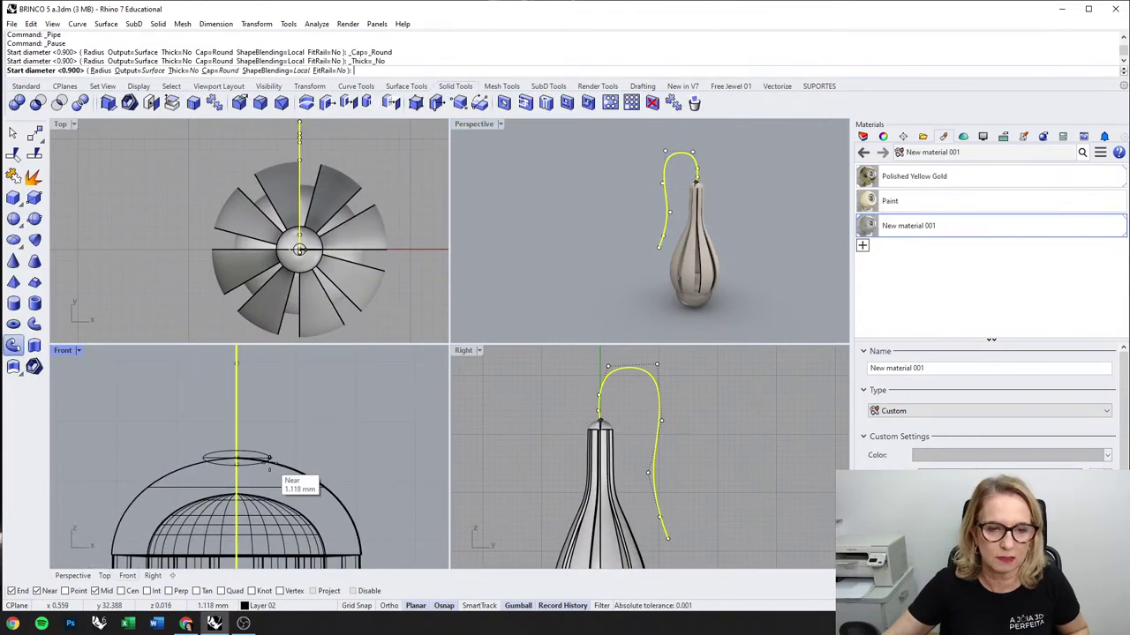
pyautogui.write('2')
pyautogui.press('Return')
pyautogui.scroll(-2, 269, 460)
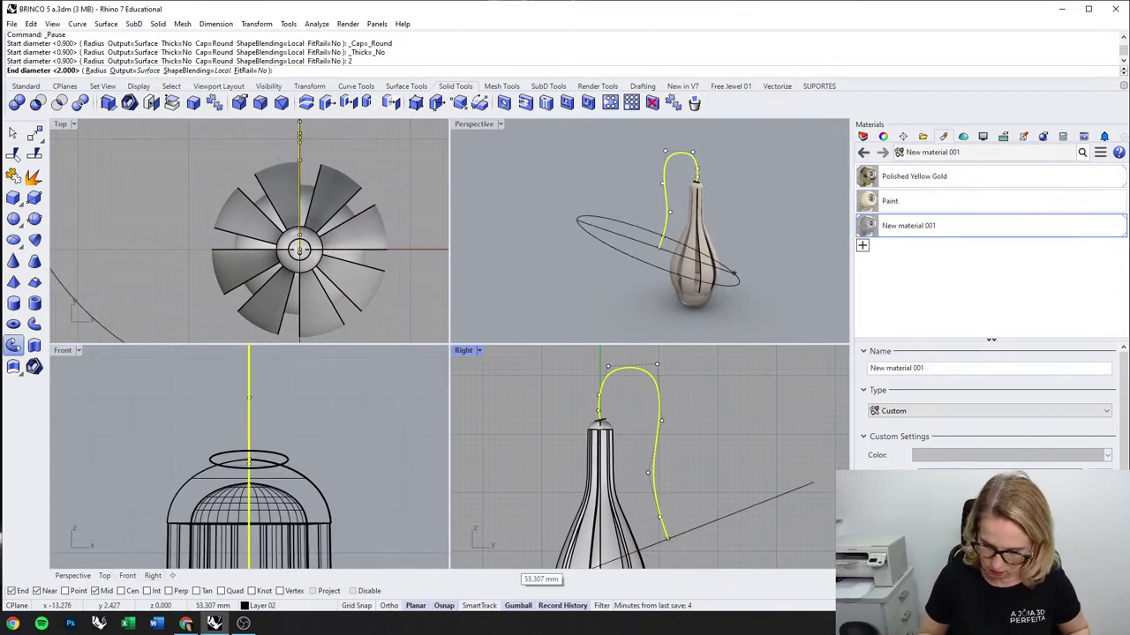
pyautogui.write('.9')
pyautogui.press('Return')
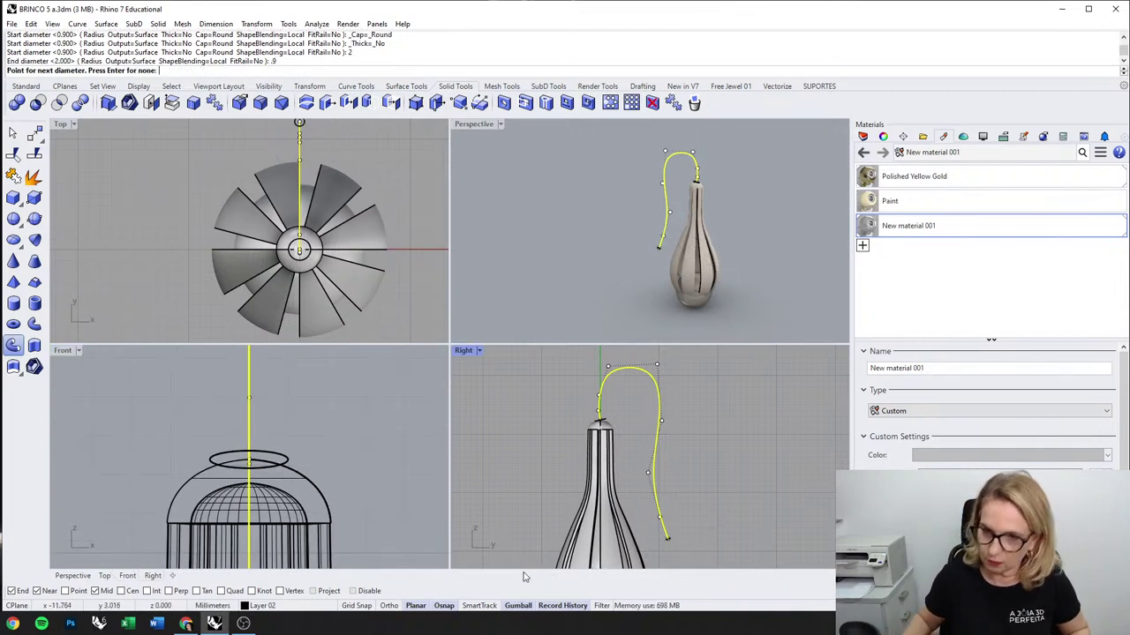
pyautogui.click(642, 373)
pyautogui.press('Return')
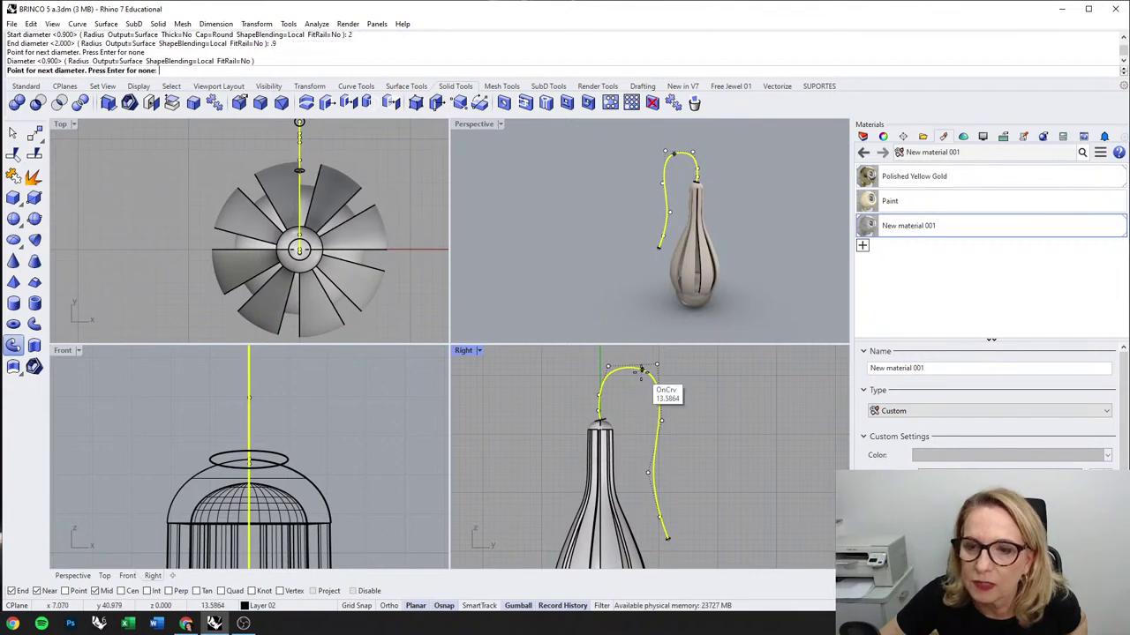
pyautogui.press('Return')
pyautogui.press('Escape')
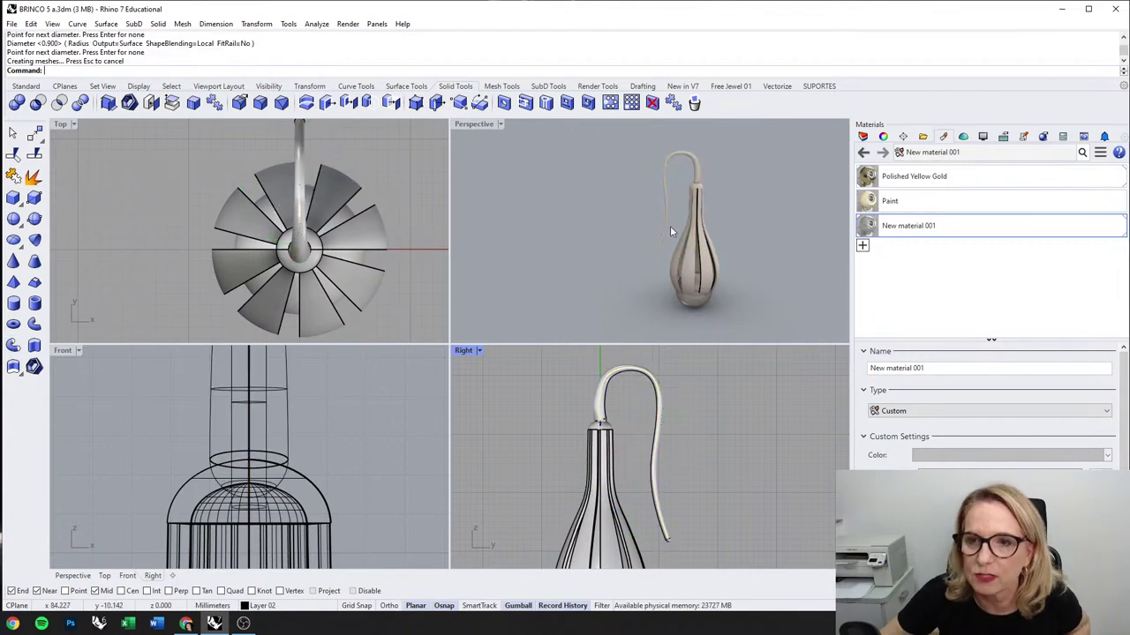
pyautogui.moveTo(669, 226); pyautogui.dragTo(739, 229, button='right')
pyautogui.hotkey('ctrl', 'z')
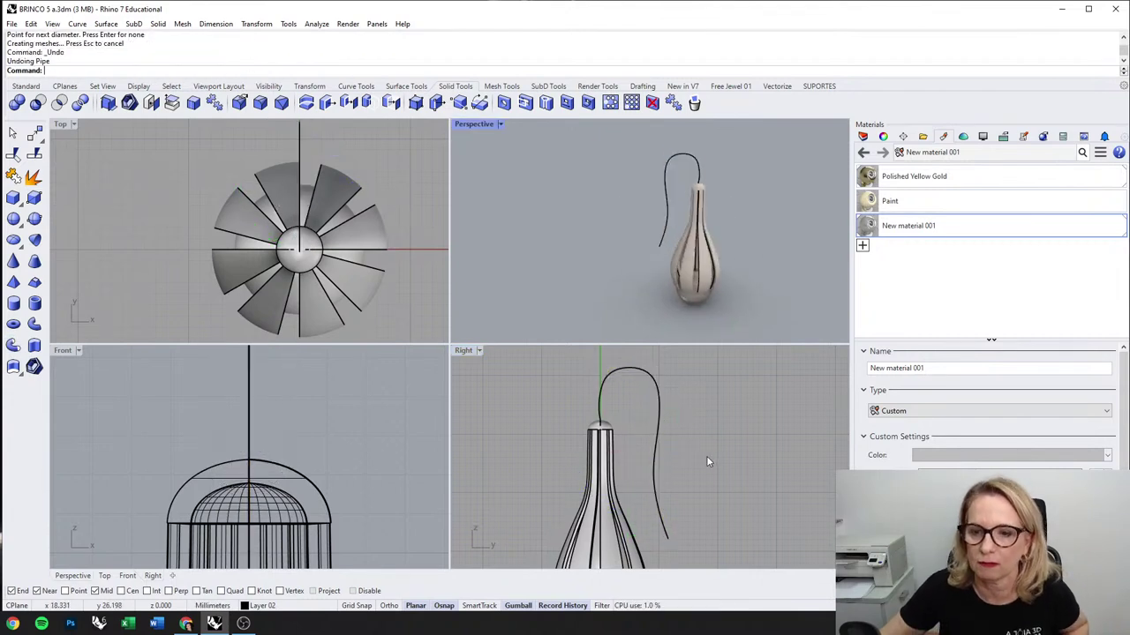
# Step: Move the hook curve's end point at the dome slightly sideways, away from the bend, so the curve starts more vertically
pyautogui.click(605, 387)
pyautogui.scroll(8, 599, 470)
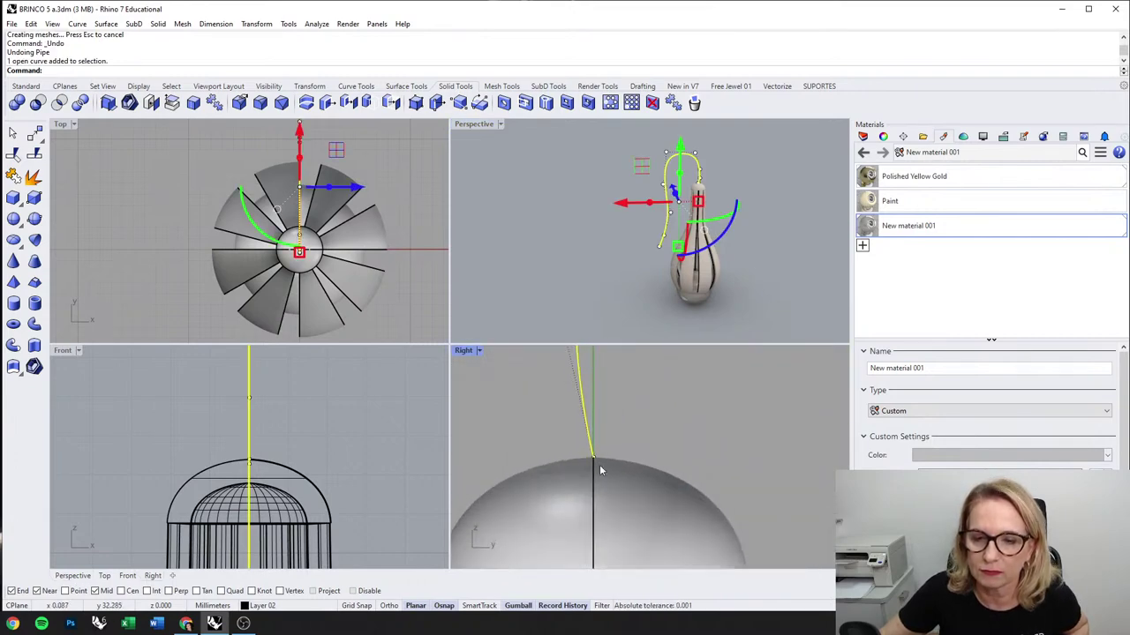
pyautogui.click(594, 458)
pyautogui.moveTo(651, 457); pyautogui.dragTo(639, 457)
pyautogui.scroll(-2, 643, 450)
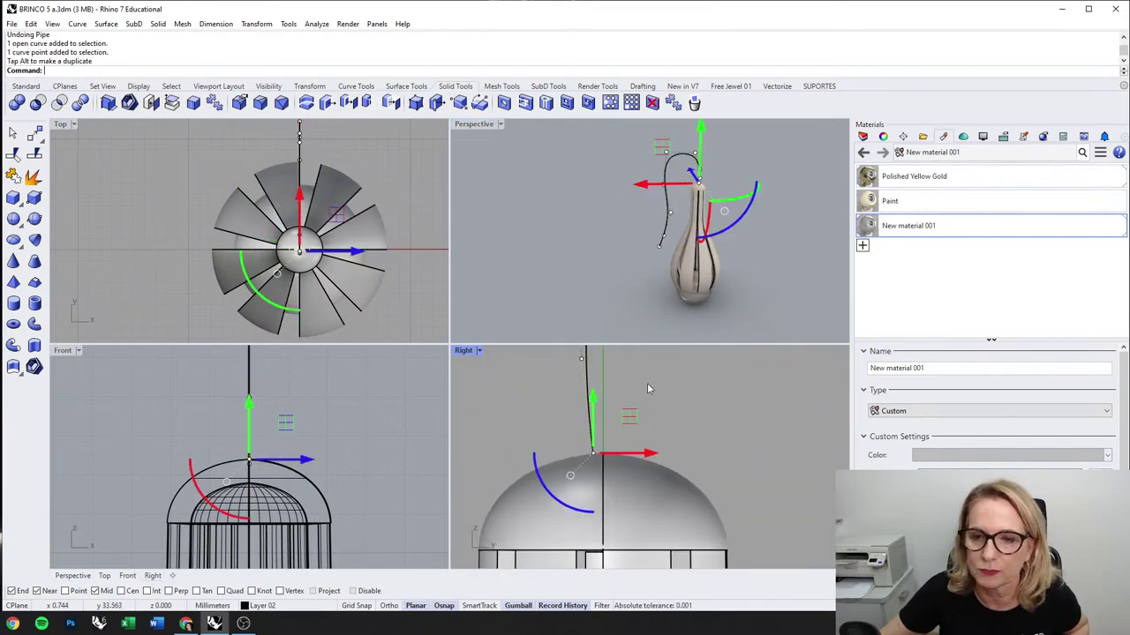
pyautogui.scroll(-8, 648, 388)
pyautogui.press('Escape')
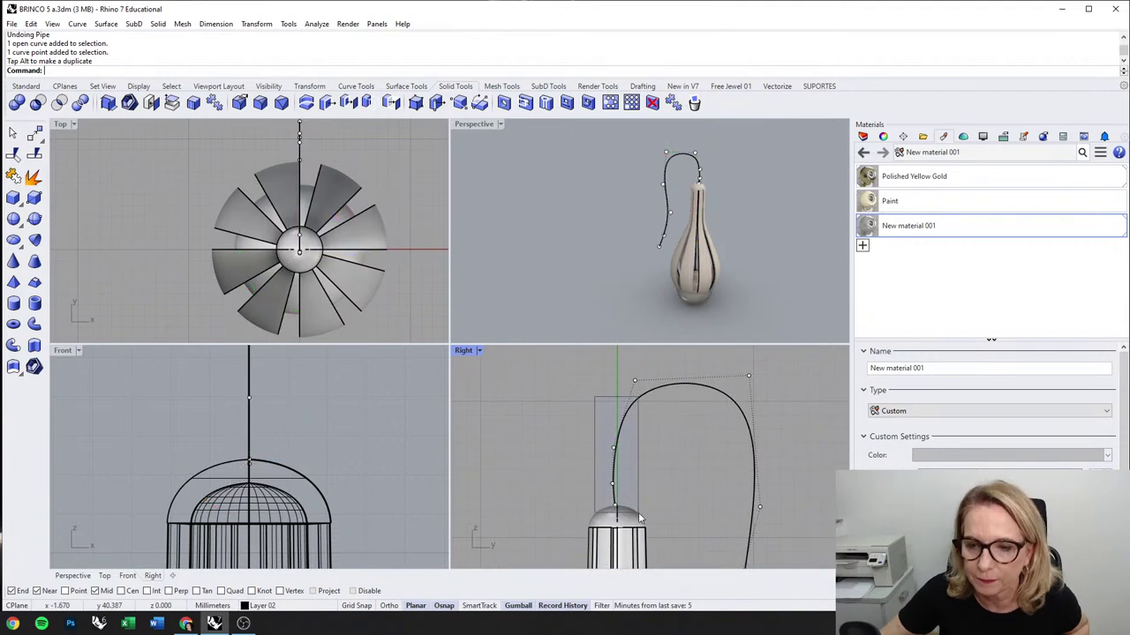
# Step: Shift the hook curve's three control points nearest the dome slightly toward the bend, back to the vertical axis
pyautogui.moveTo(640, 518); pyautogui.dragTo(639, 517)
pyautogui.moveTo(664, 476); pyautogui.dragTo(671, 477)
pyautogui.press('Escape')
pyautogui.press('Escape')
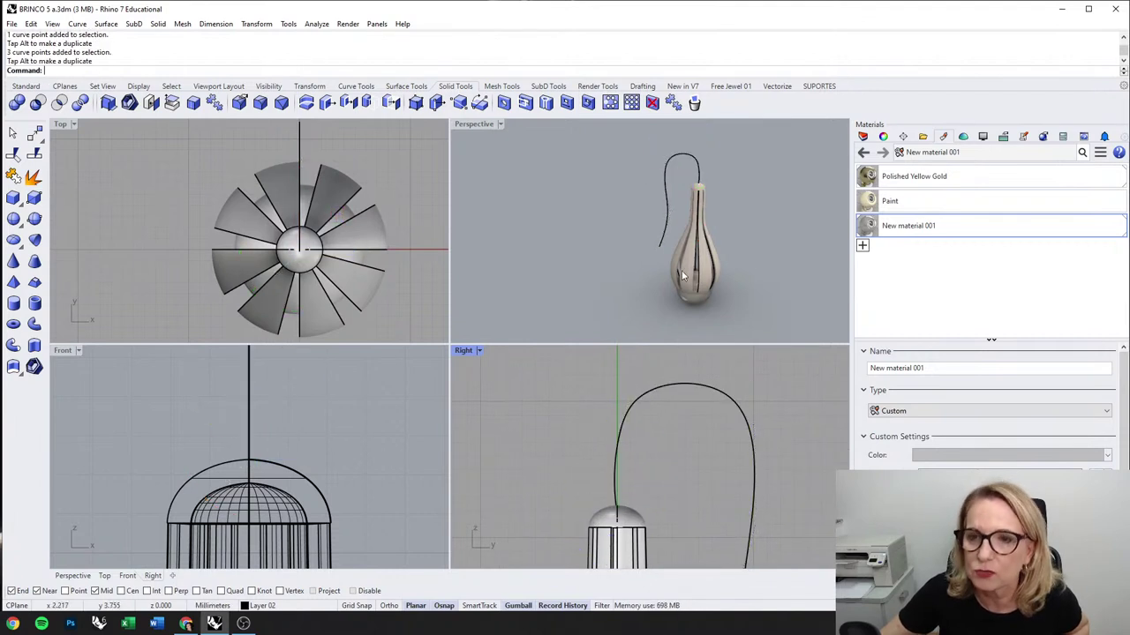
# Step: Start a round-capped Pipe along the adjusted hook curve with start diameter 2 and end diameter 0.9
pyautogui.click(520, 252)
pyautogui.click(672, 206)
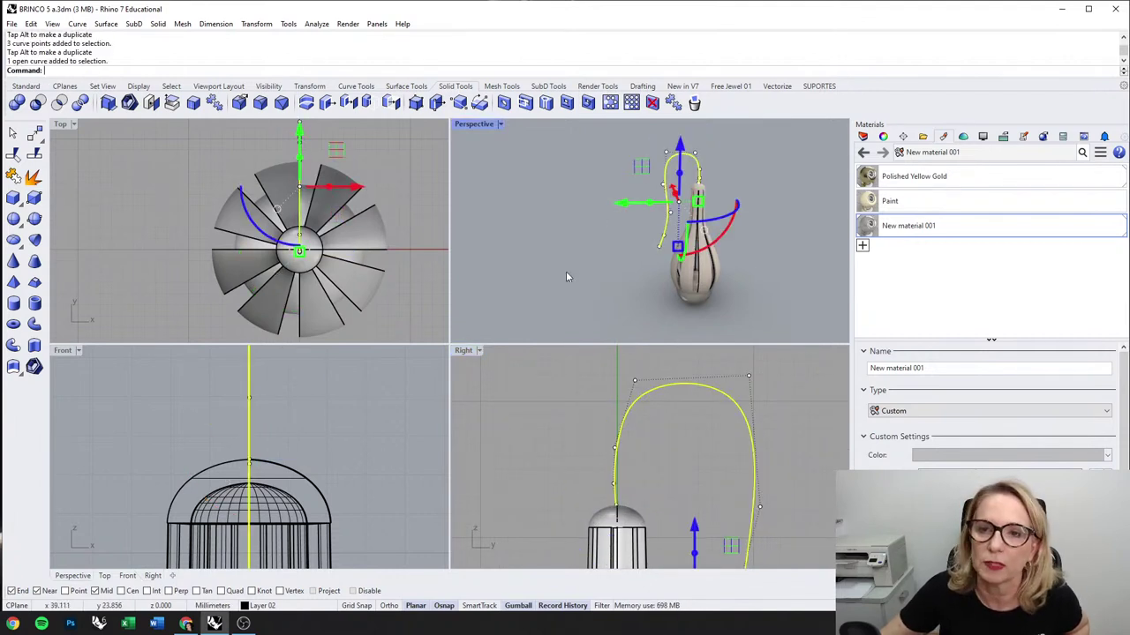
pyautogui.click(13, 347)
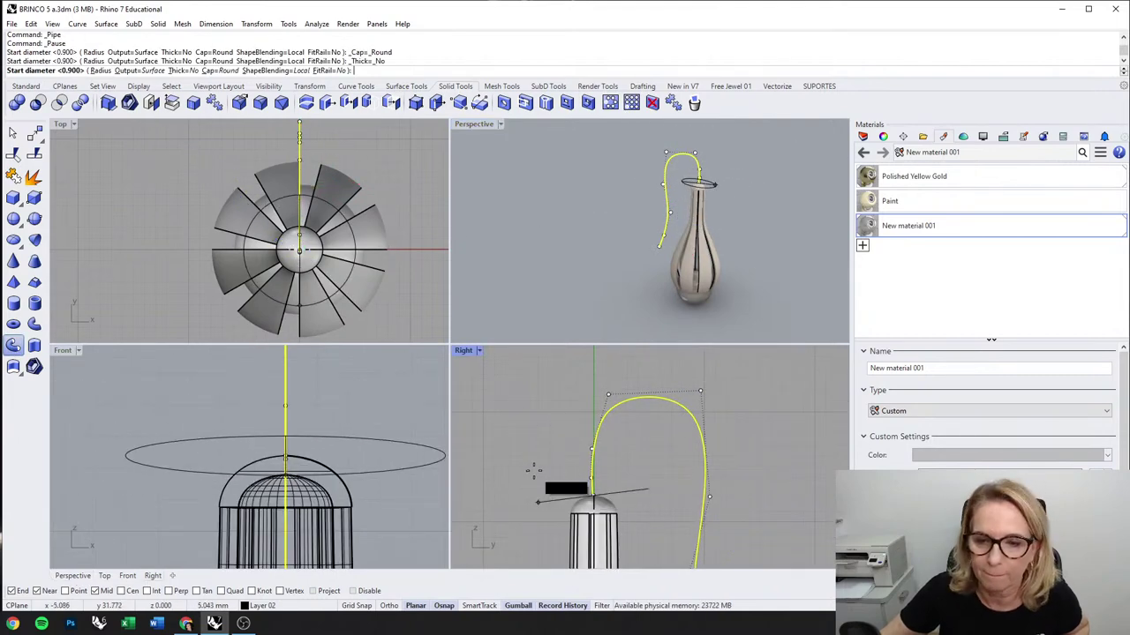
pyautogui.write('2')
pyautogui.press('Return')
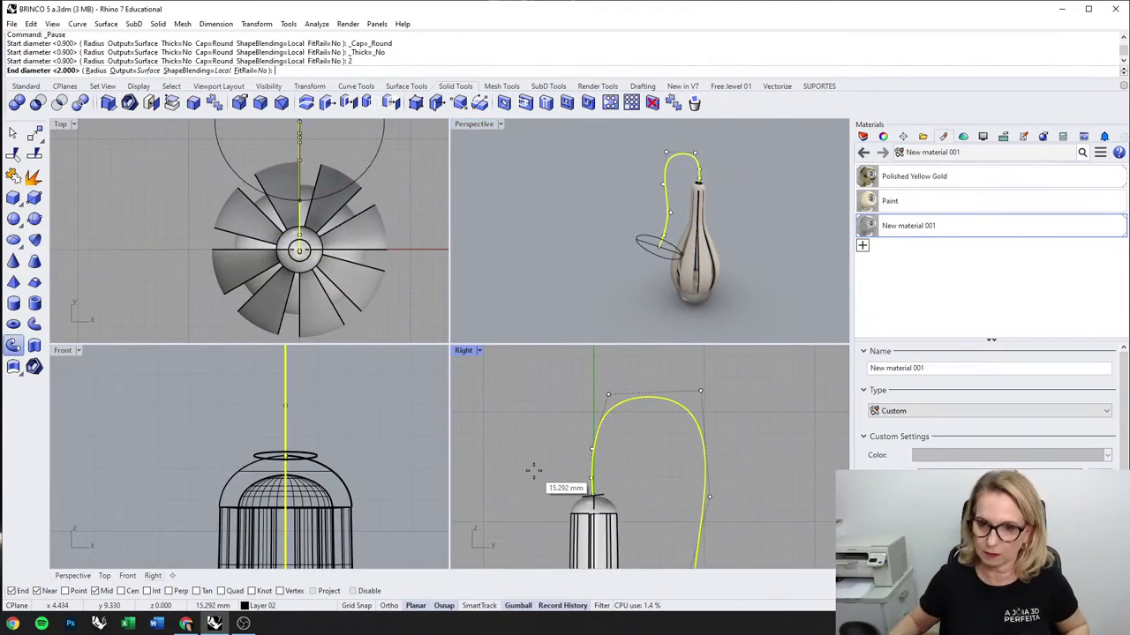
pyautogui.scroll(-3, 512, 476)
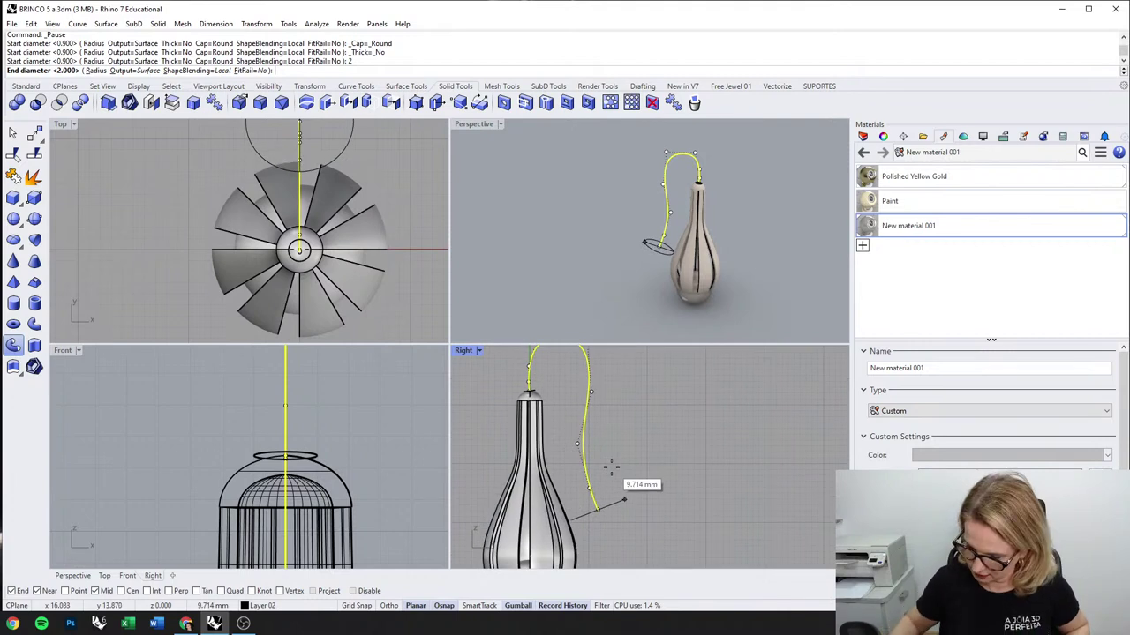
pyautogui.press('Return')
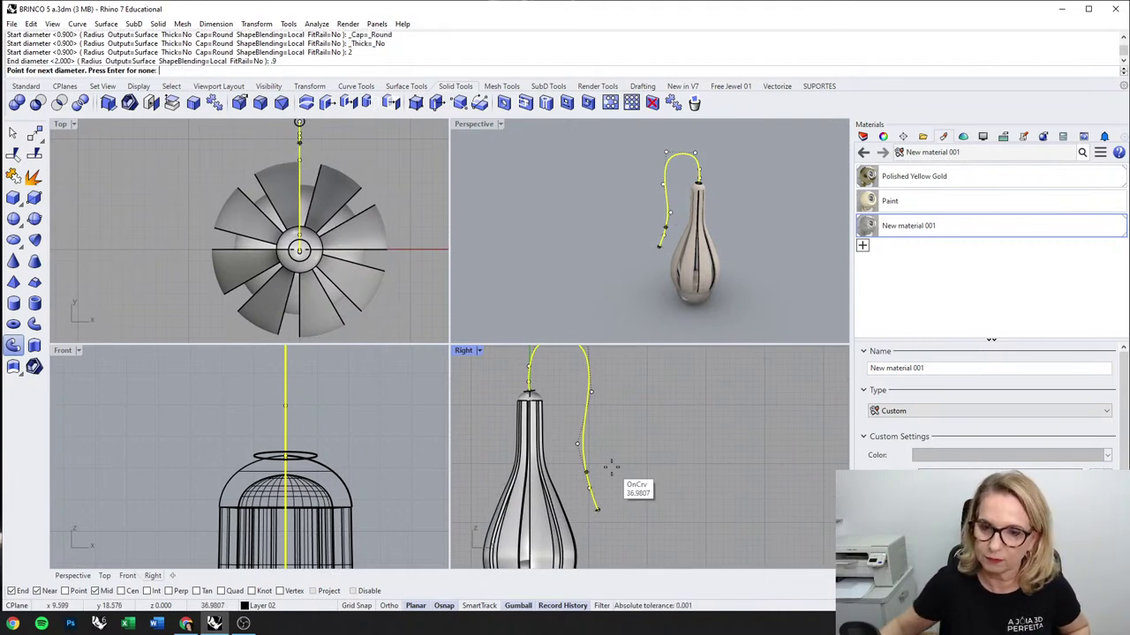
# Step: Add a 0.9 diameter at the top of the hook's bend and complete the tapered pipe
pyautogui.moveTo(615, 495); pyautogui.dragTo(636, 510, button='right')
pyautogui.moveTo(625, 383); pyautogui.dragTo(616, 594, button='right')
pyautogui.moveTo(615, 531); pyautogui.dragTo(610, 447, button='right')
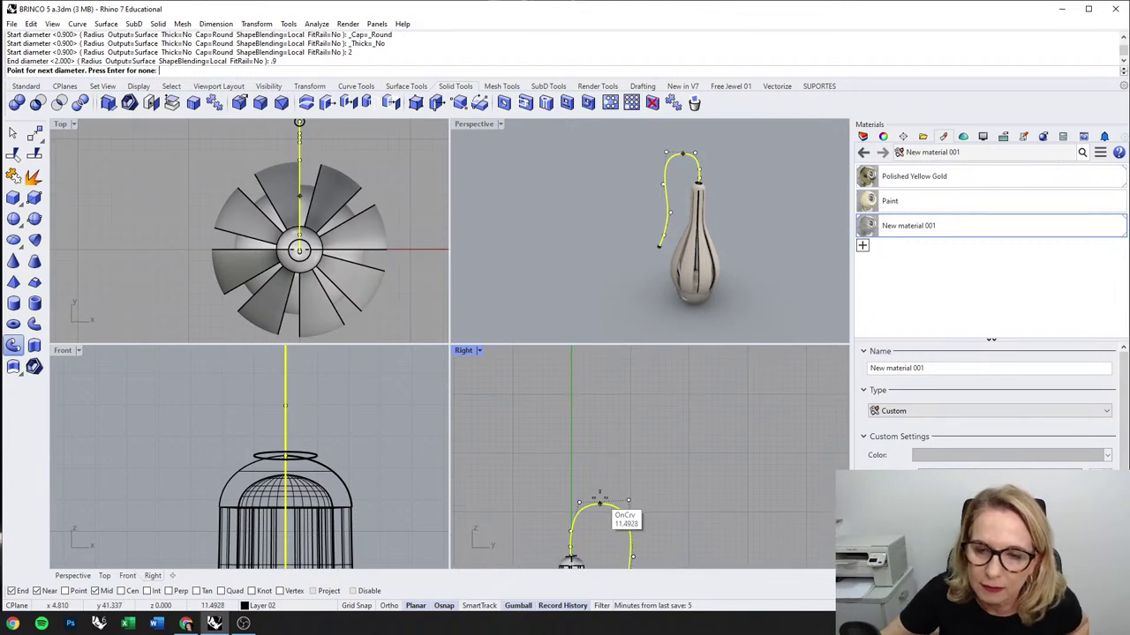
pyautogui.click(599, 506)
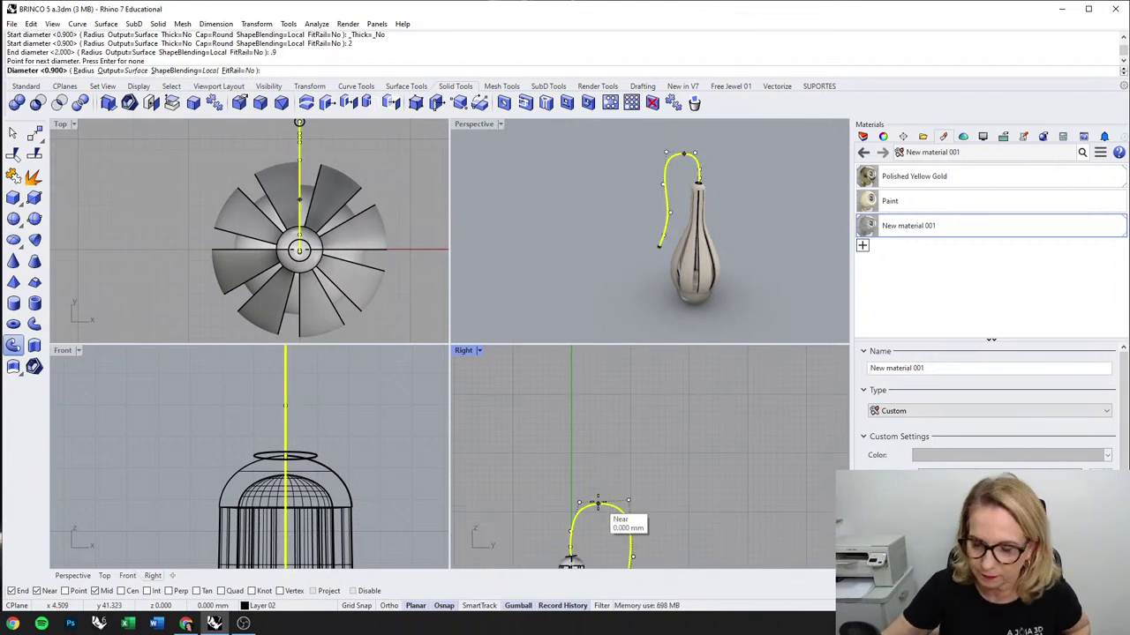
pyautogui.write('.9')
pyautogui.press('Return')
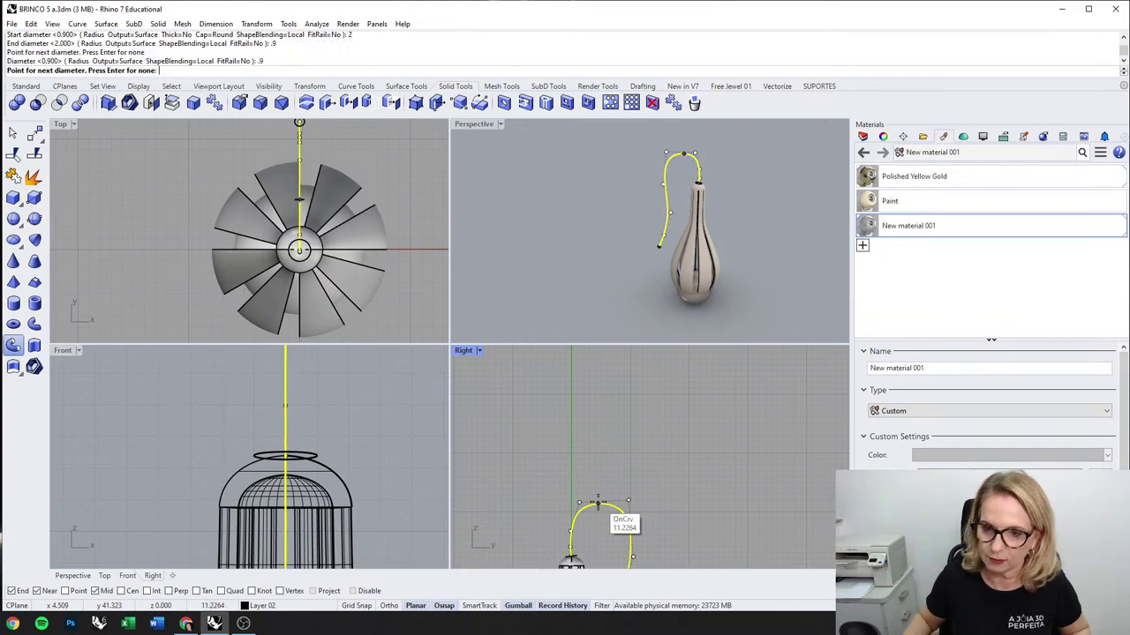
pyautogui.press('Return')
pyautogui.moveTo(586, 439); pyautogui.dragTo(589, 434, button='right')
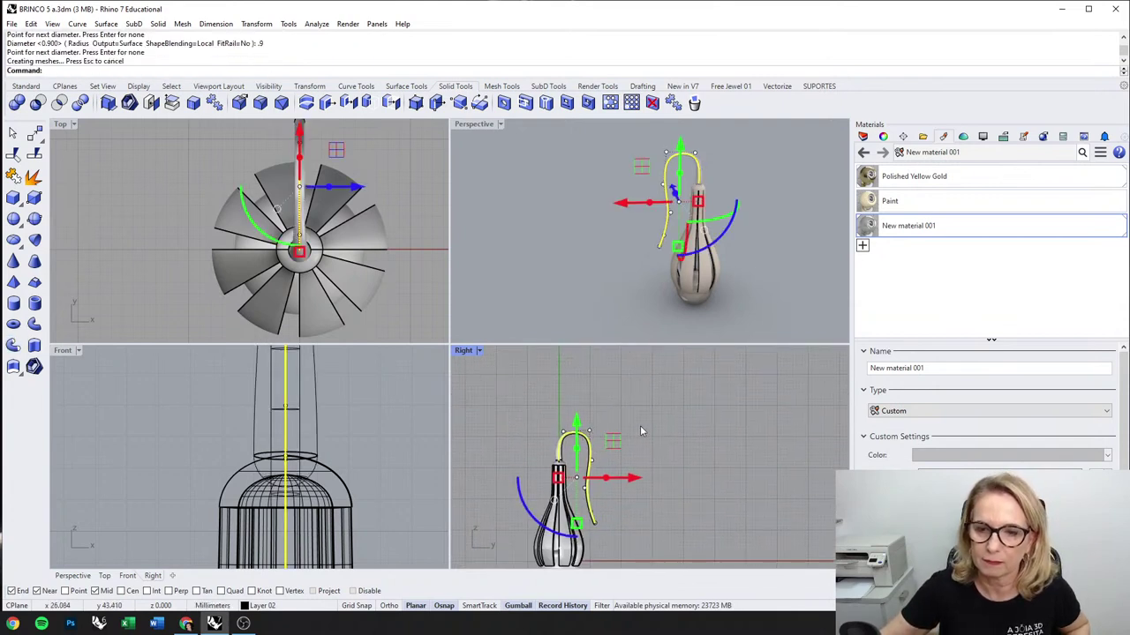
pyautogui.click(640, 425)
pyautogui.moveTo(708, 237); pyautogui.dragTo(622, 204, button='right')
pyautogui.scroll(5, 689, 209)
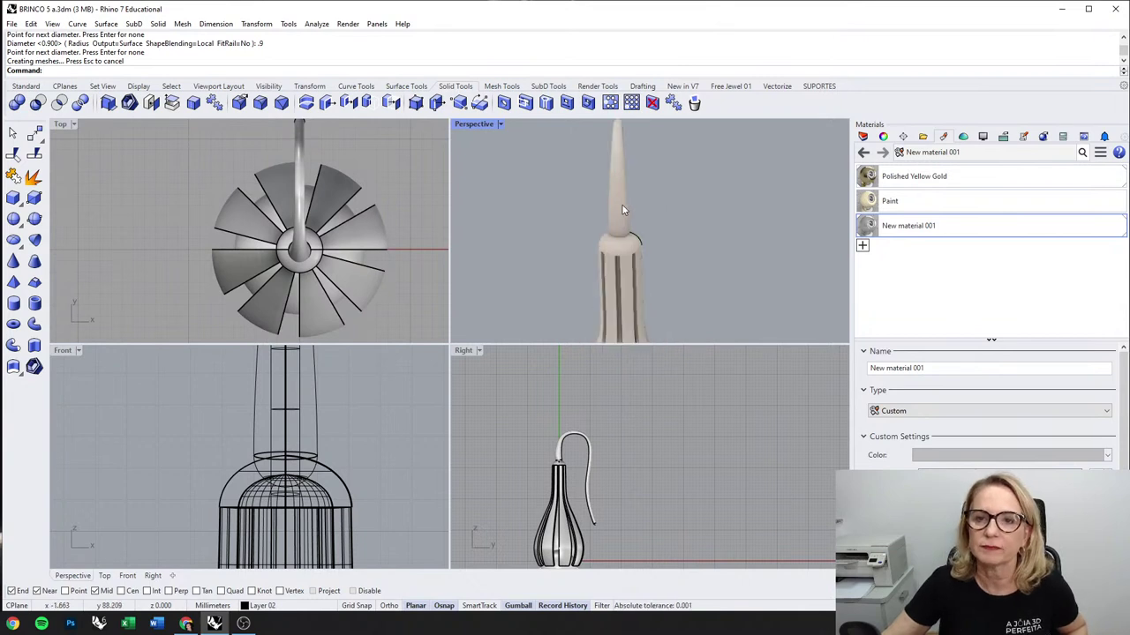
# Step: Inspect the tapered hook and the whole earring from several angles in an enlarged perspective view
pyautogui.click(621, 204)
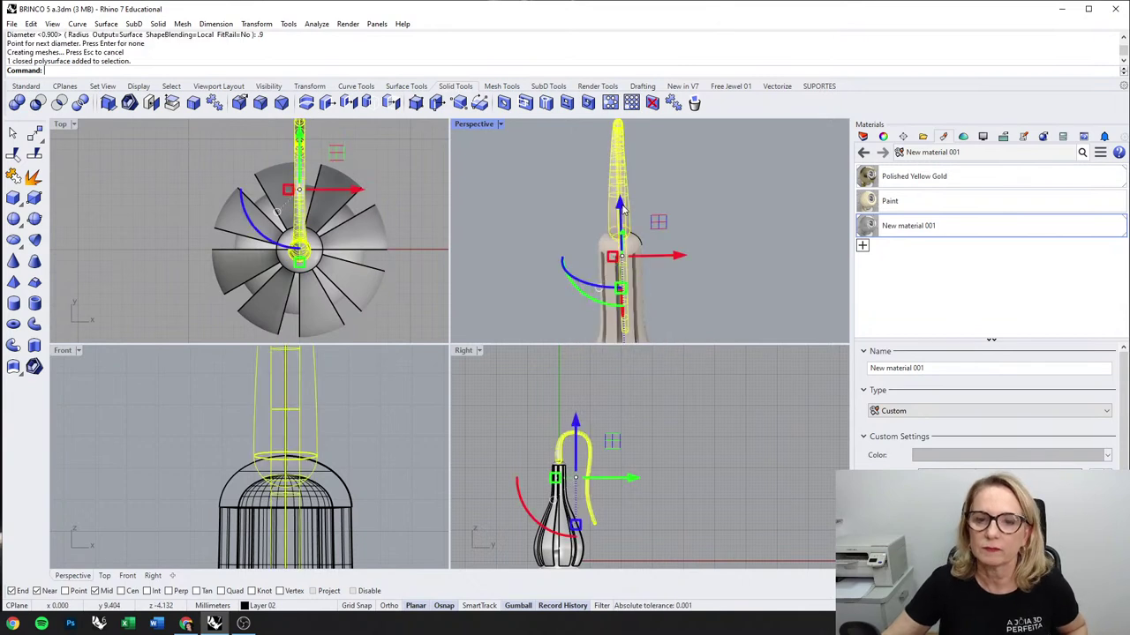
pyautogui.doubleClick(478, 126)
pyautogui.click(578, 192)
pyautogui.scroll(-5, 592, 238)
pyautogui.moveTo(596, 249); pyautogui.dragTo(465, 306, button='right')
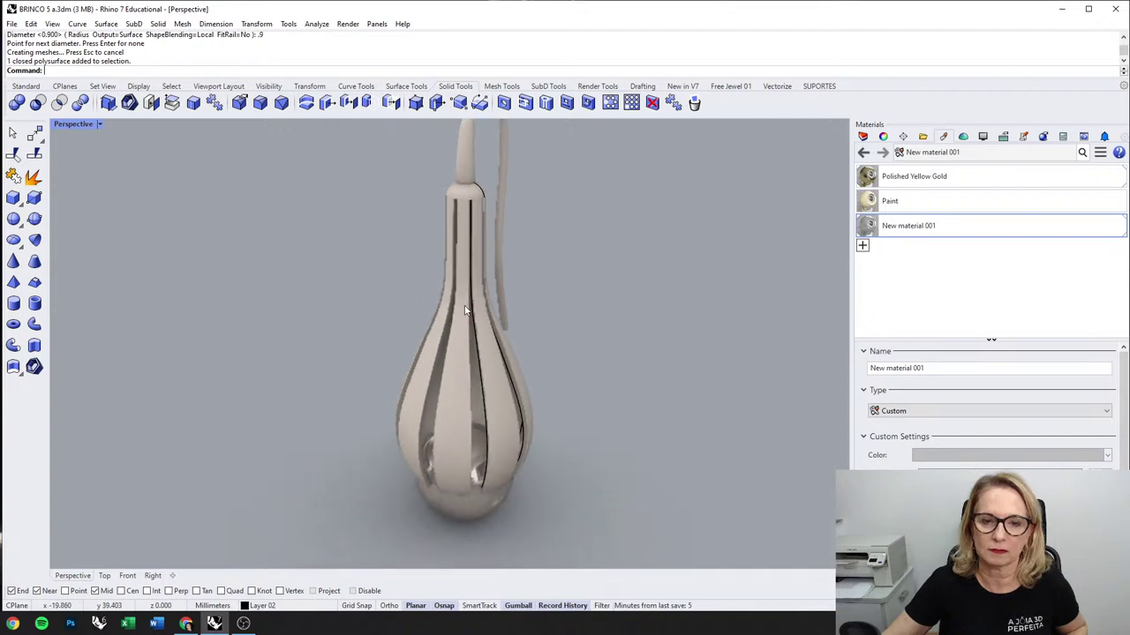
pyautogui.scroll(-5, 466, 310)
pyautogui.moveTo(556, 304); pyautogui.dragTo(467, 285, button='right')
pyautogui.scroll(5, 443, 438)
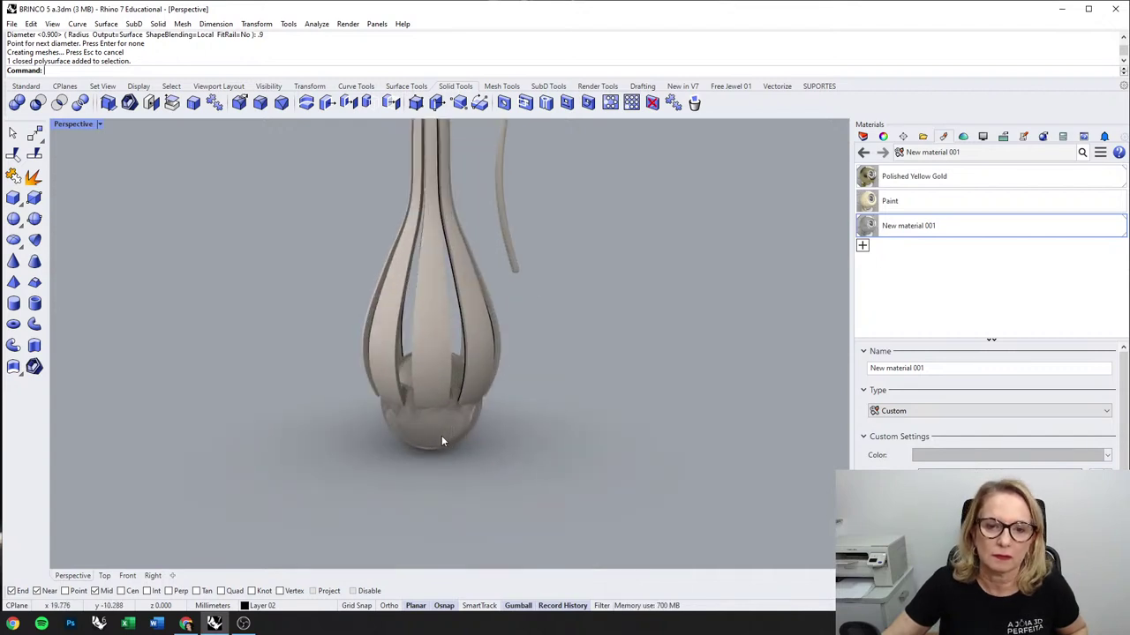
# Step: Lower the pearl in the front view so that its centre sits below the strips' bottom edge
pyautogui.click(443, 441)
pyautogui.click(518, 491)
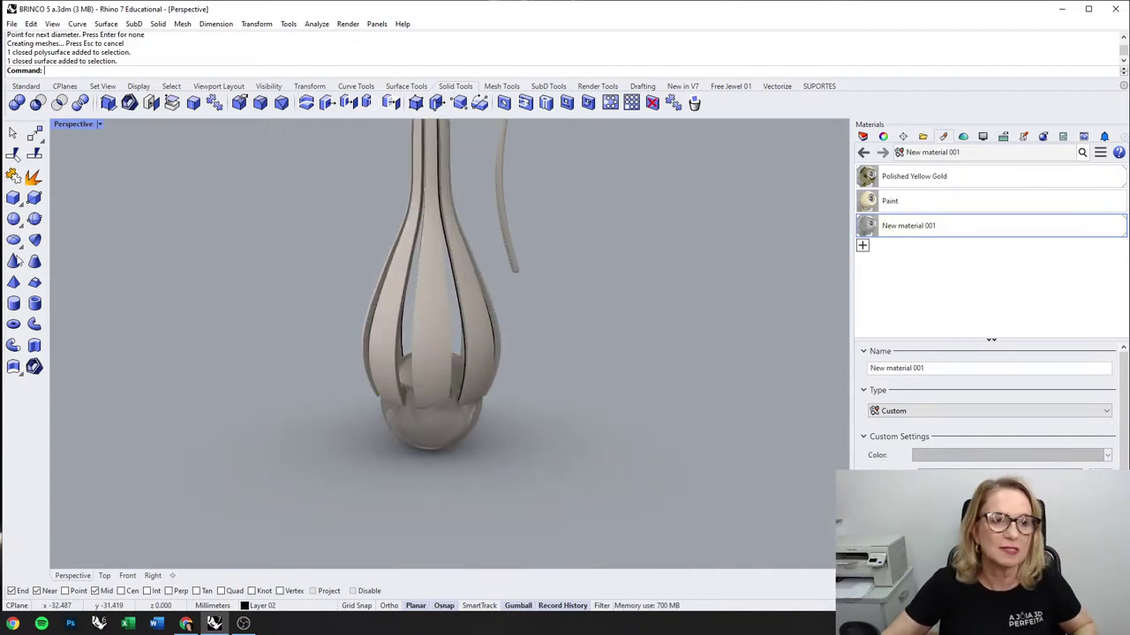
pyautogui.doubleClick(77, 125)
pyautogui.scroll(5, 269, 414)
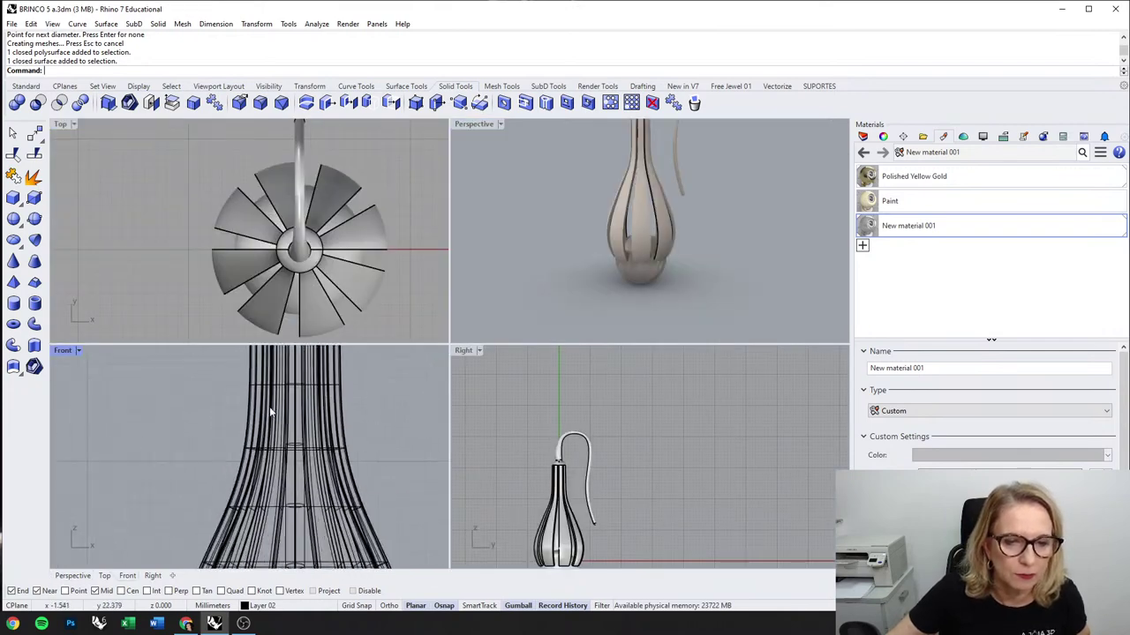
pyautogui.scroll(-3, 291, 442)
pyautogui.click(311, 466)
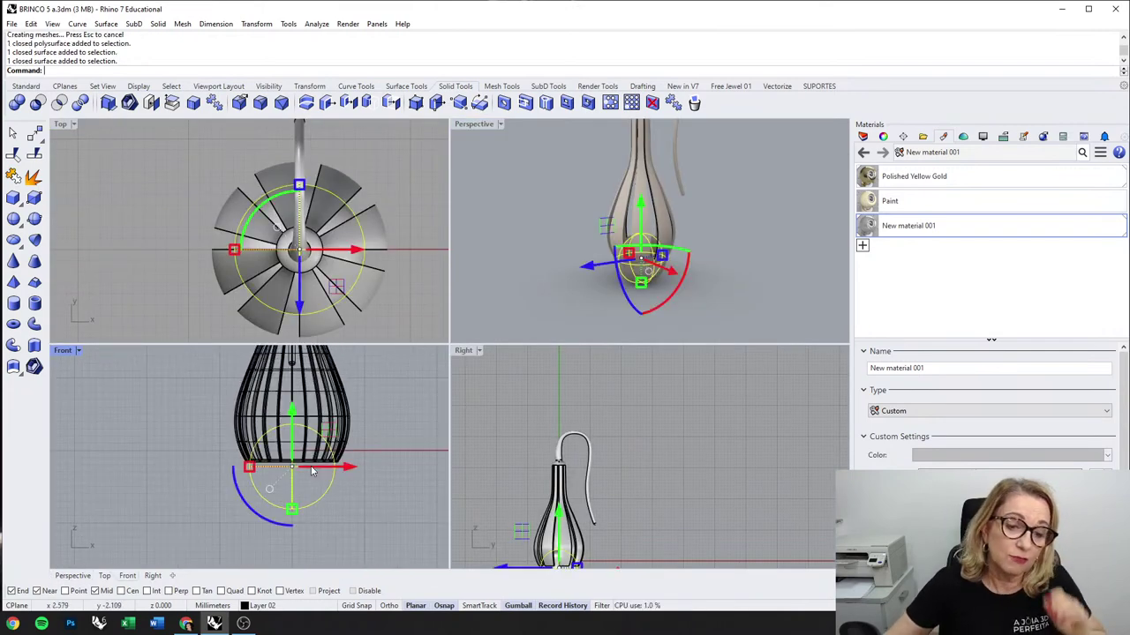
pyautogui.moveTo(289, 411); pyautogui.dragTo(295, 441)
pyautogui.click(336, 503)
# Step: Enlarge the pearl slightly and uniformly, and nudge it down a little below the strips
pyautogui.click(334, 490)
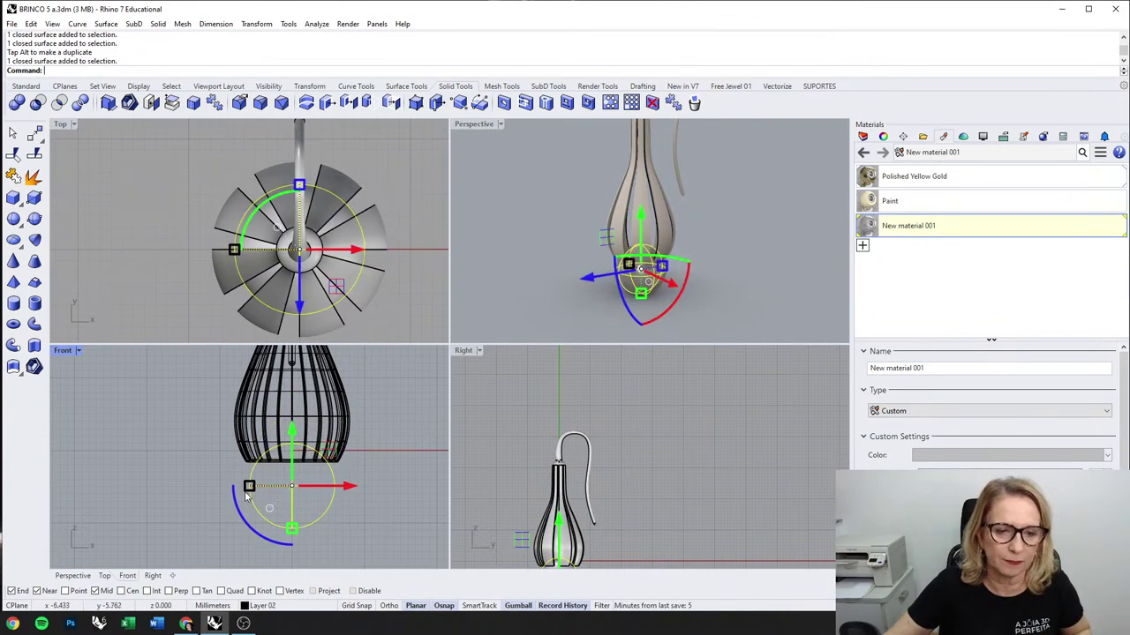
pyautogui.keyDown('shift'); pyautogui.moveTo(249, 486); pyautogui.dragTo(244, 487); pyautogui.keyUp('shift')
pyautogui.scroll(2, 244, 484)
pyautogui.moveTo(303, 432); pyautogui.dragTo(302, 434)
pyautogui.click(365, 438)
pyautogui.click(381, 458)
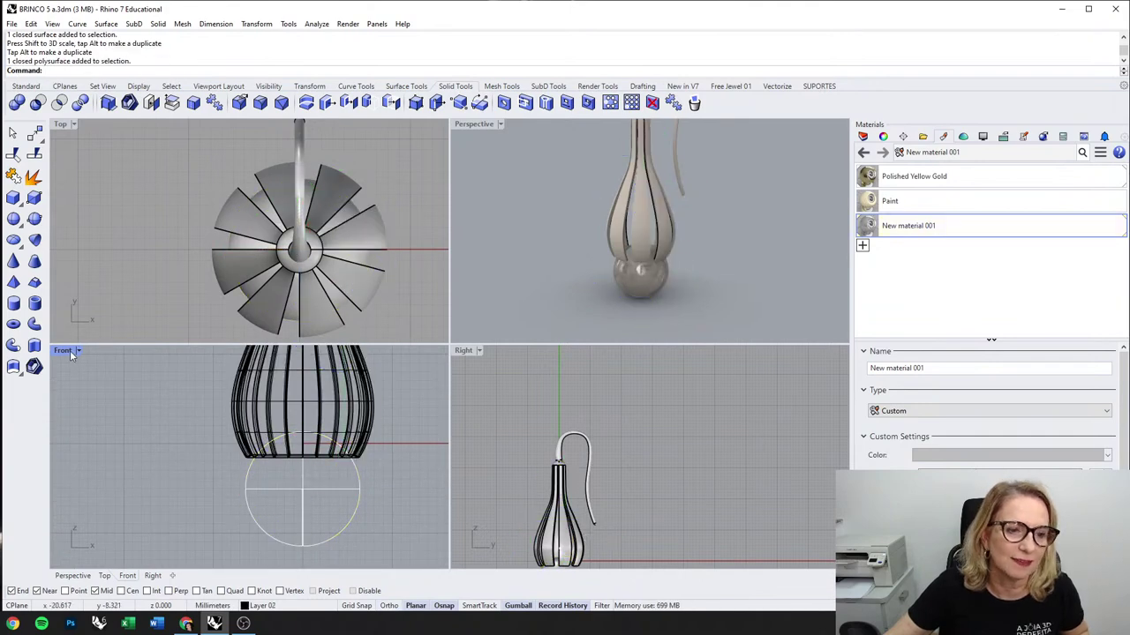
# Step: Try to draw an arc in the enlarged front view from the pearl's top to the strips' lower outer edge
pyautogui.doubleClick(71, 352)
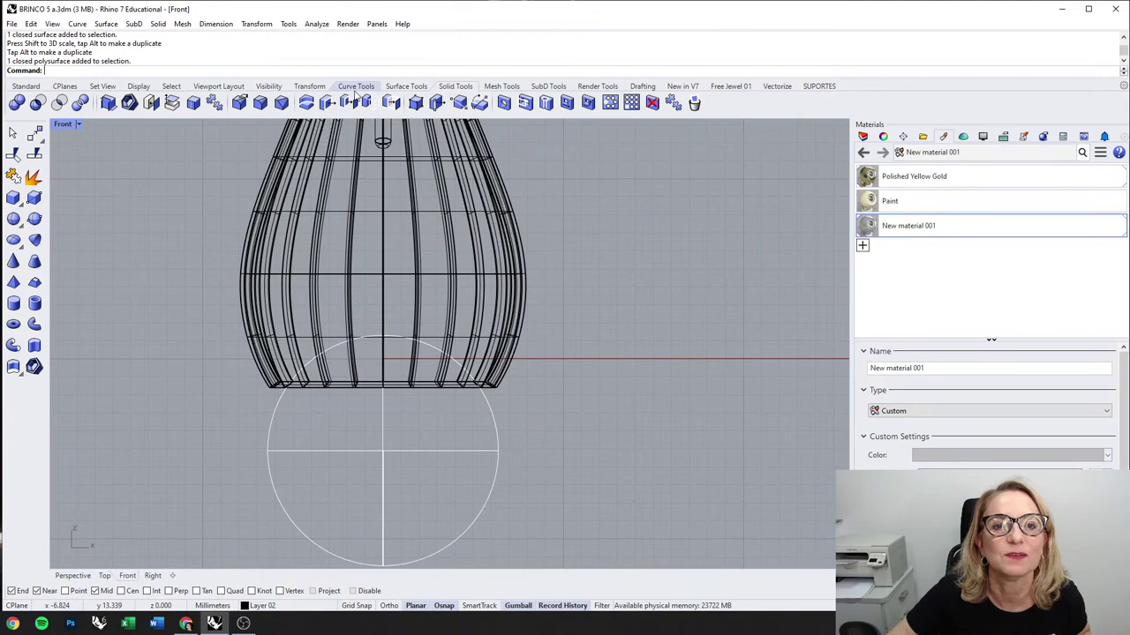
pyautogui.click(355, 87)
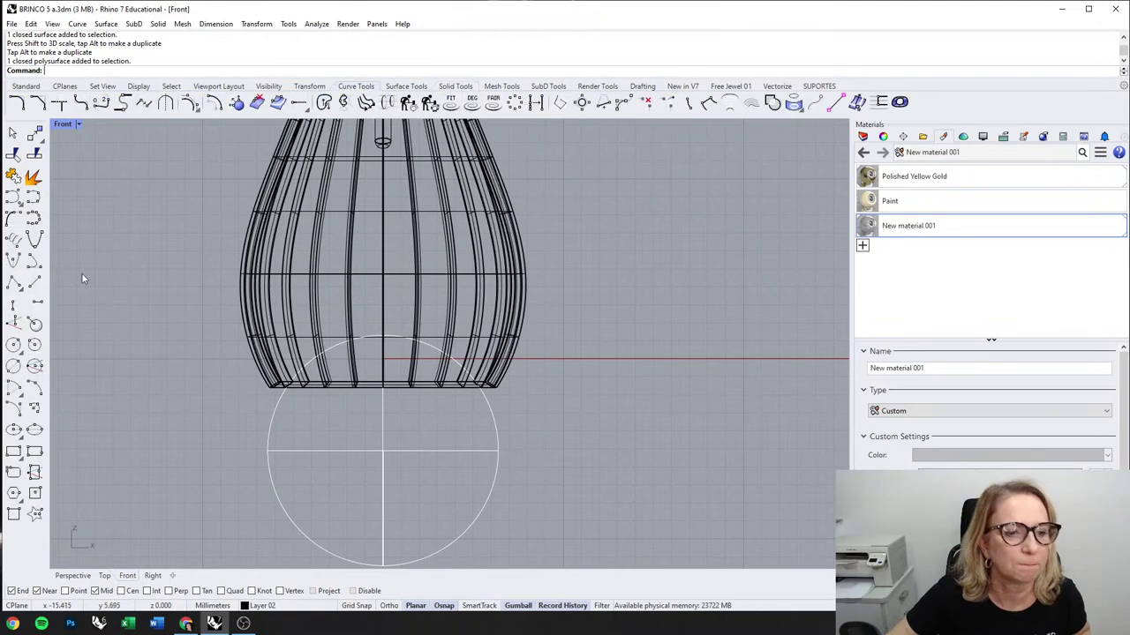
pyautogui.click(34, 388)
pyautogui.scroll(1, 378, 333)
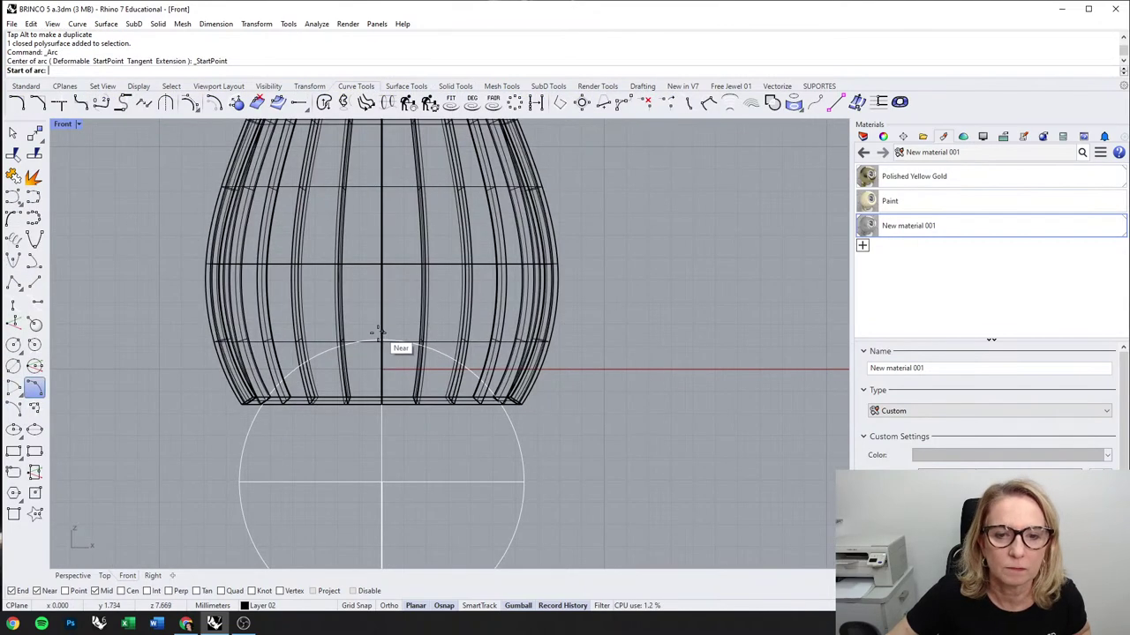
pyautogui.click(382, 338)
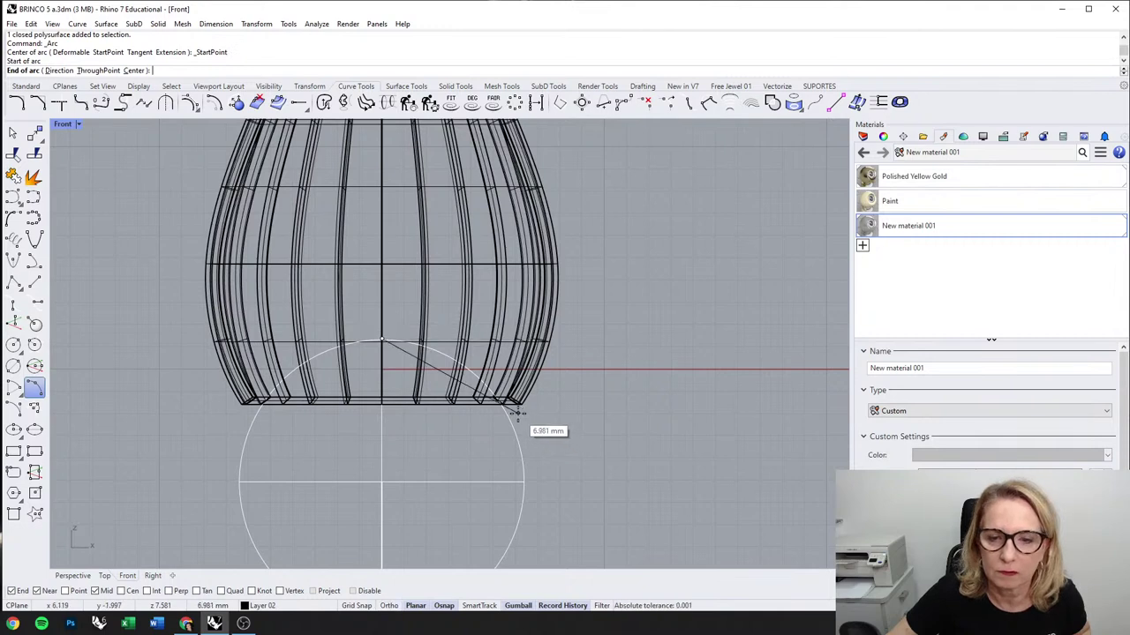
pyautogui.click(518, 414)
pyautogui.press('Escape')
pyautogui.rightClick(383, 335)
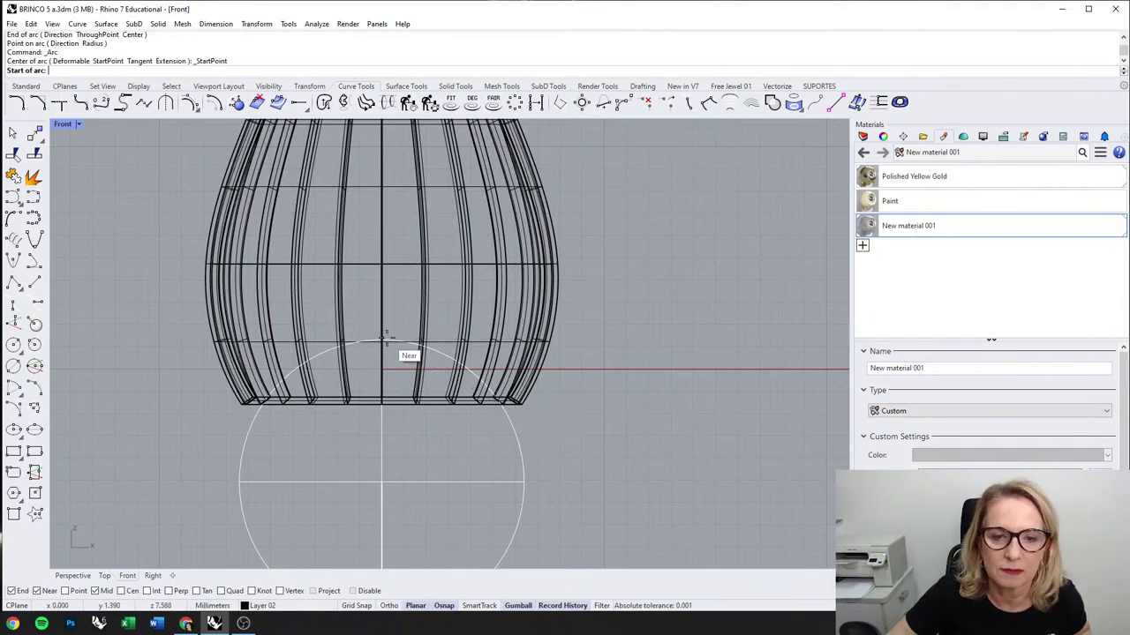
pyautogui.click(383, 338)
pyautogui.click(514, 414)
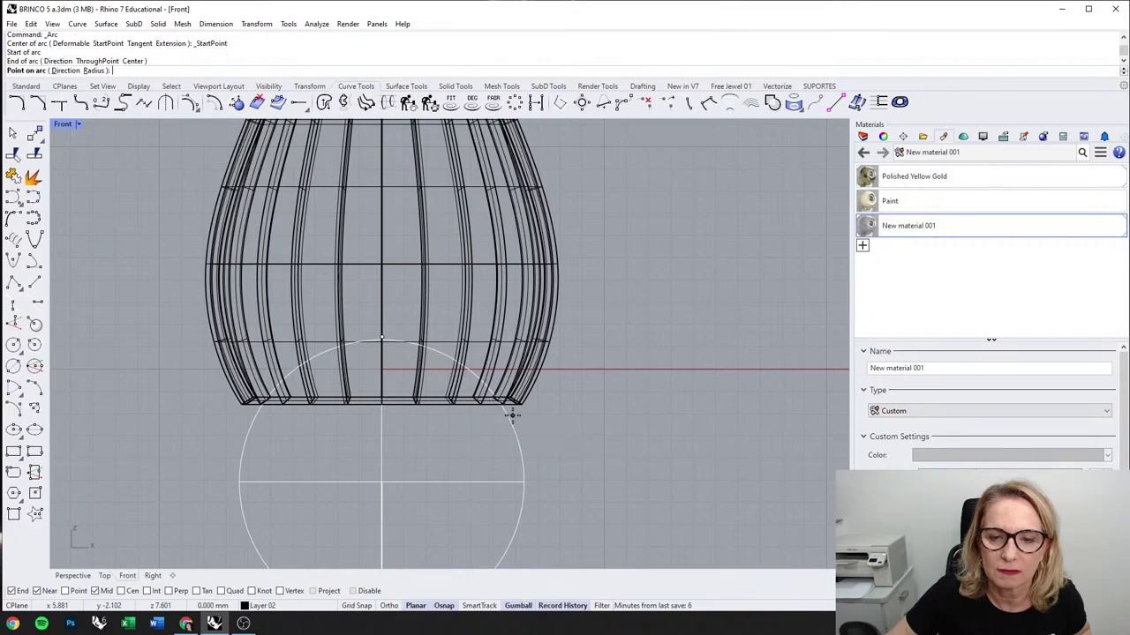
pyautogui.click(480, 389)
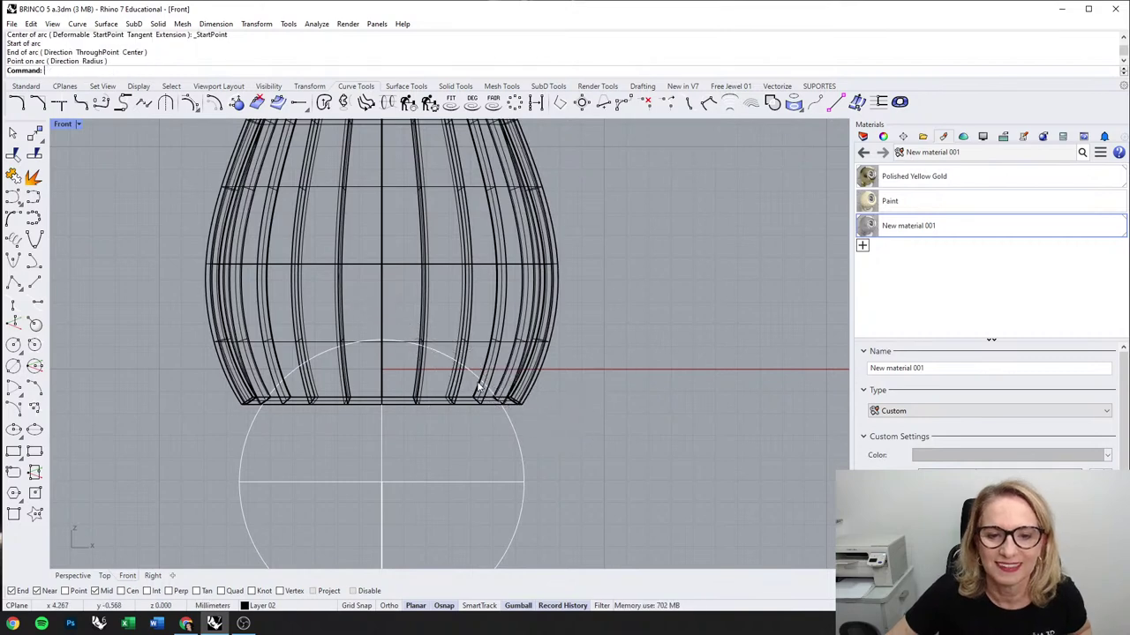
pyautogui.scroll(-2, 494, 406)
pyautogui.press('Return')
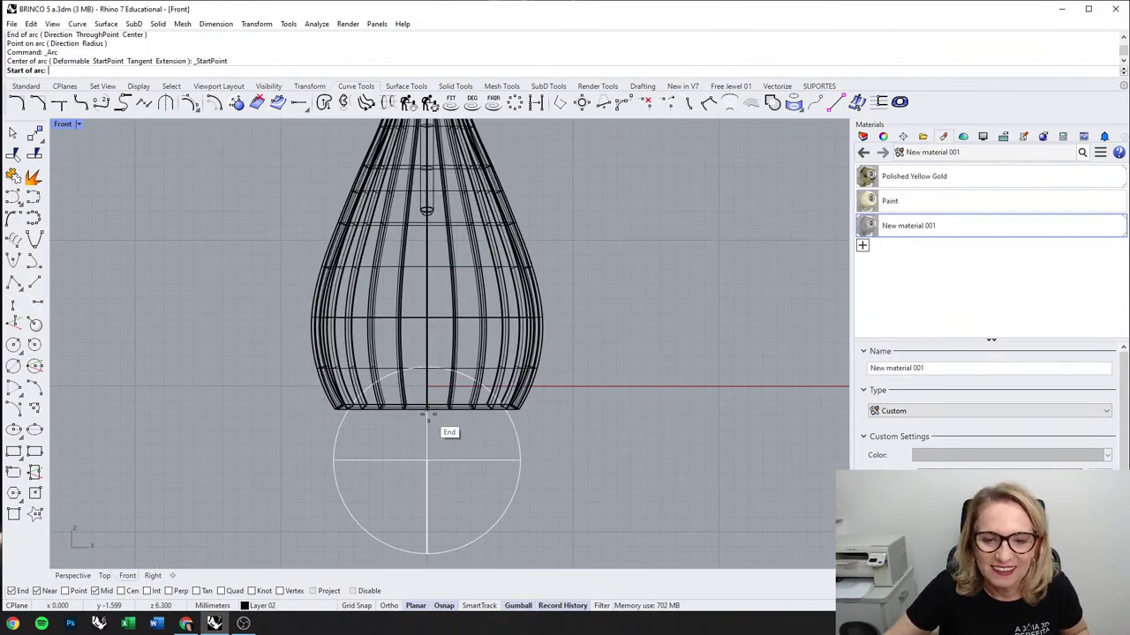
pyautogui.click(427, 413)
pyautogui.keyDown('shift'); pyautogui.click(521, 426); pyautogui.keyUp('shift')
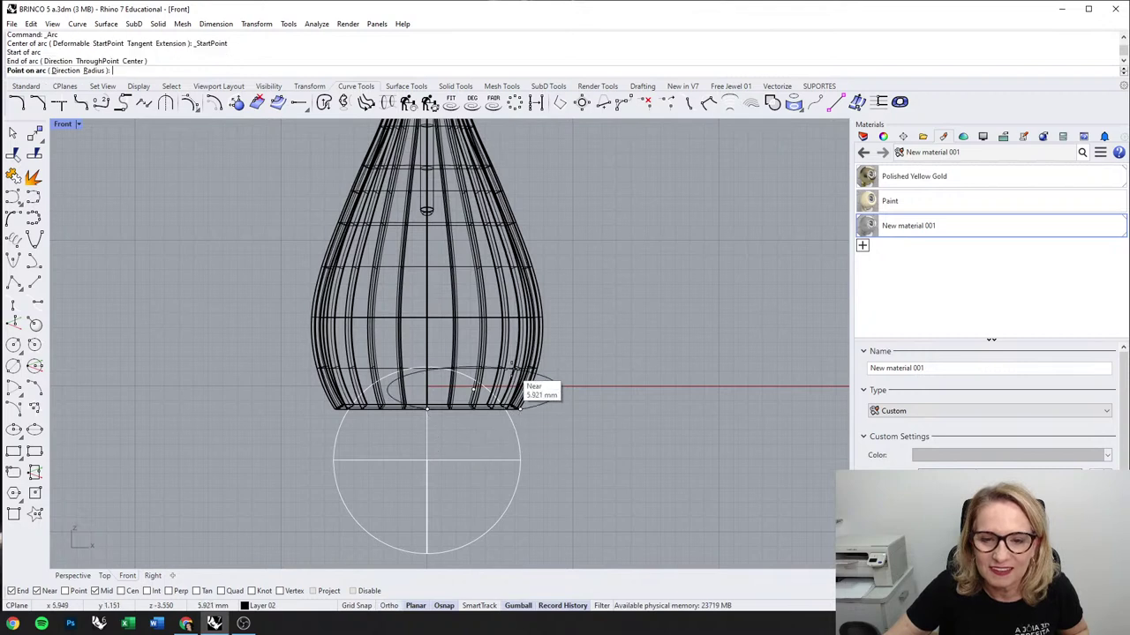
pyautogui.press('Escape')
# Step: Draw an arc from the centre of the strips' bottom edge to the pearl's outer side, bulging upward
pyautogui.press('Return')
pyautogui.click(427, 413)
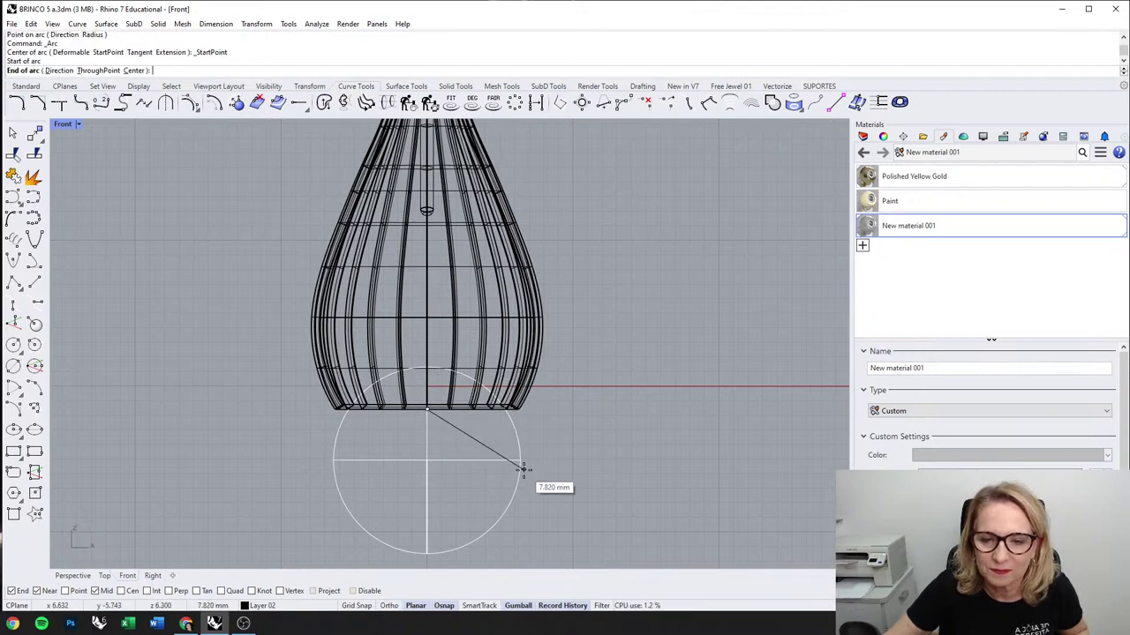
pyautogui.click(521, 466)
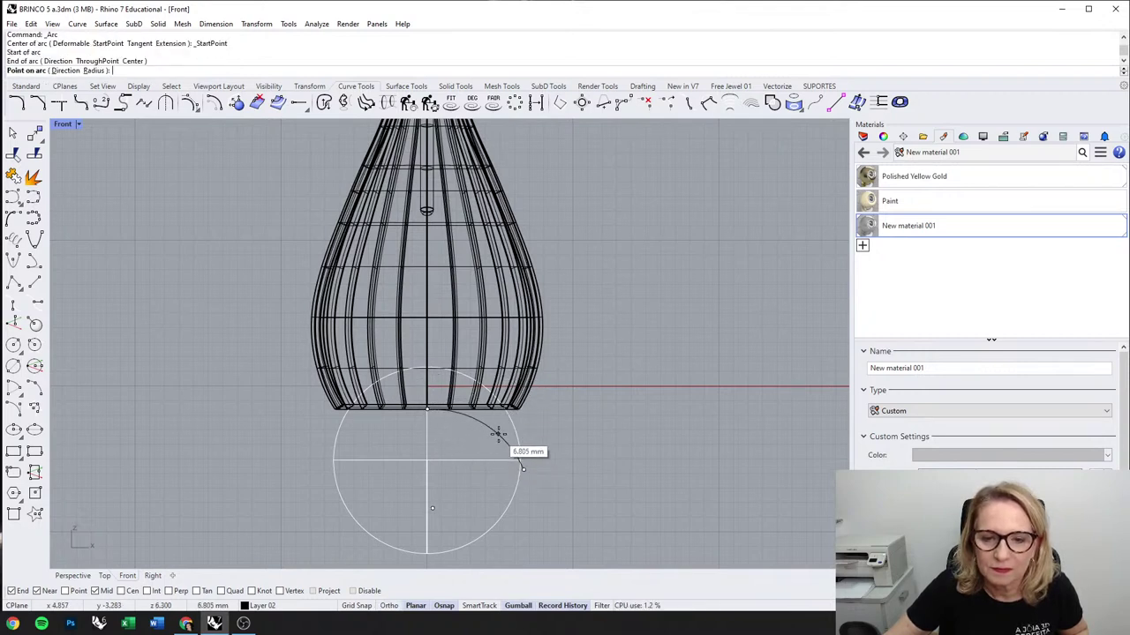
pyautogui.click(498, 434)
# Step: Raise the arc above the pearl's top inside the strips and flatten its height slightly
pyautogui.click(499, 434)
pyautogui.moveTo(465, 382); pyautogui.dragTo(464, 319)
pyautogui.moveTo(531, 378)
pyautogui.mouseDown()
pyautogui.moveTo(518, 378)
pyautogui.moveTo(529, 379)
pyautogui.mouseUp()
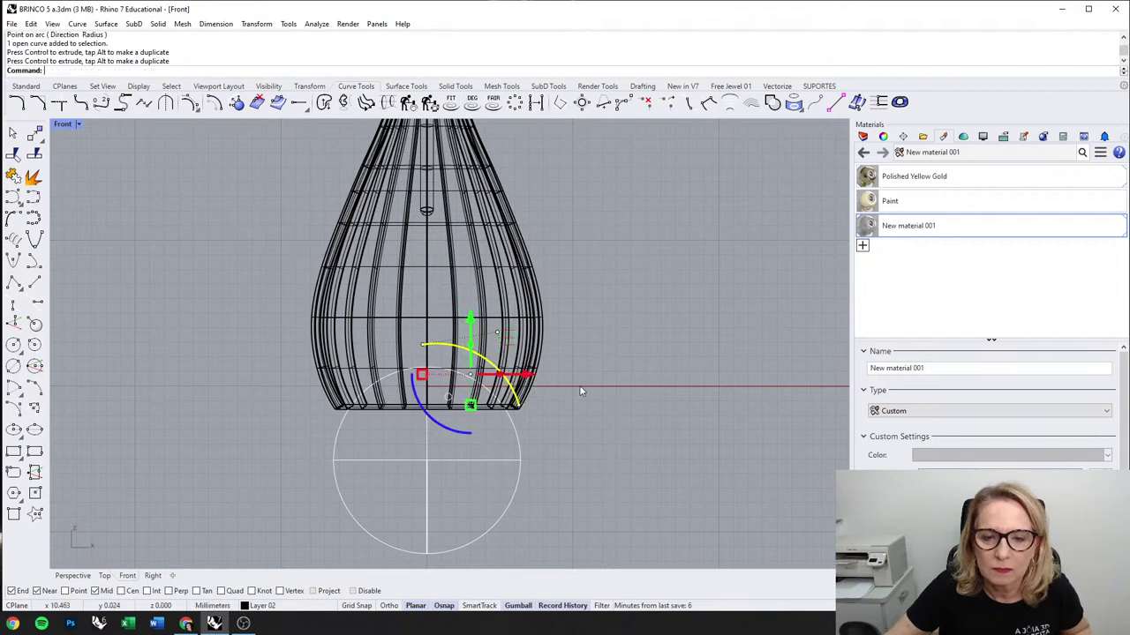
pyautogui.hotkey('ctrl', 'z')
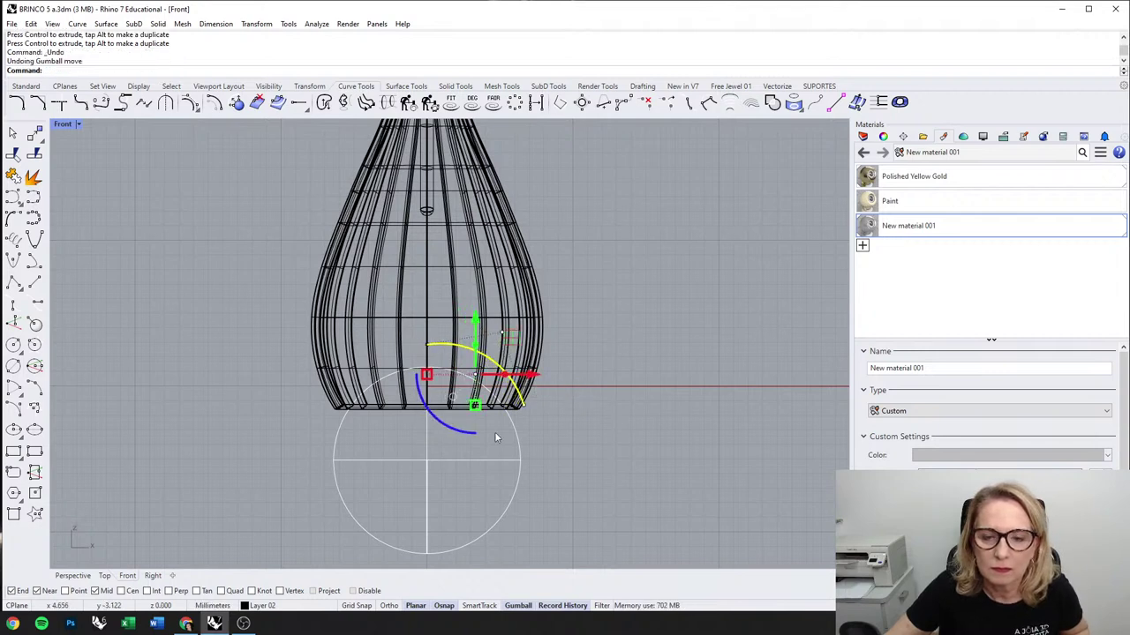
pyautogui.moveTo(475, 407); pyautogui.dragTo(475, 402)
pyautogui.moveTo(478, 323); pyautogui.dragTo(478, 326)
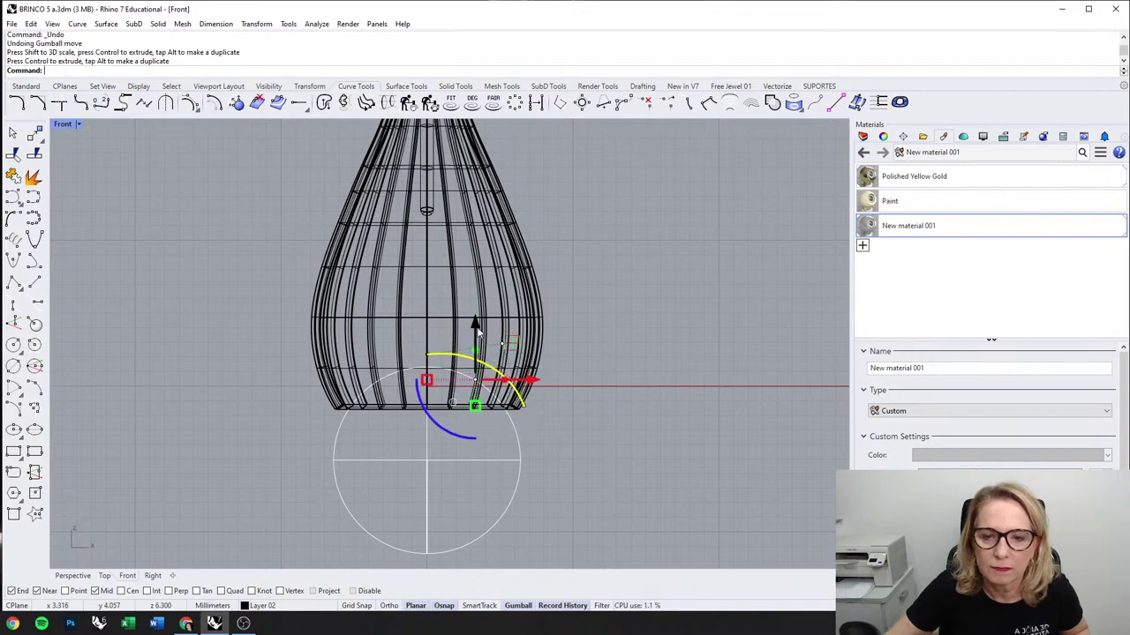
# Step: Move the arc's outer end point inward to the strips' lower edge and lower its middle control point slightly
pyautogui.scroll(3, 500, 397)
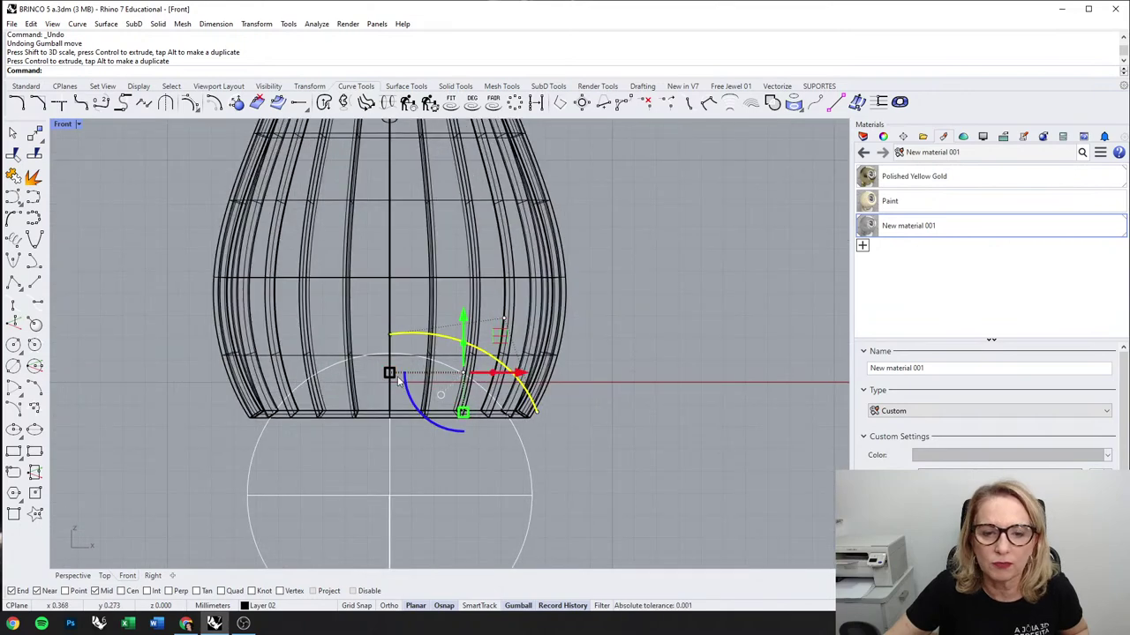
pyautogui.click(536, 411)
pyautogui.moveTo(590, 413); pyautogui.dragTo(579, 413)
pyautogui.click(157, 284)
pyautogui.click(468, 346)
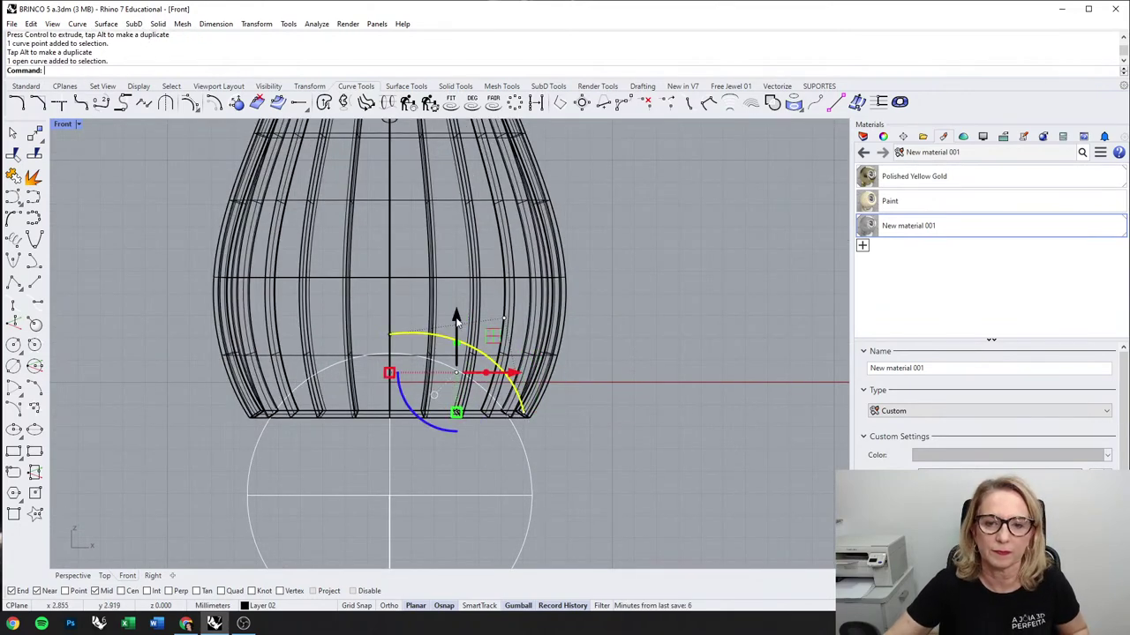
pyautogui.click(504, 322)
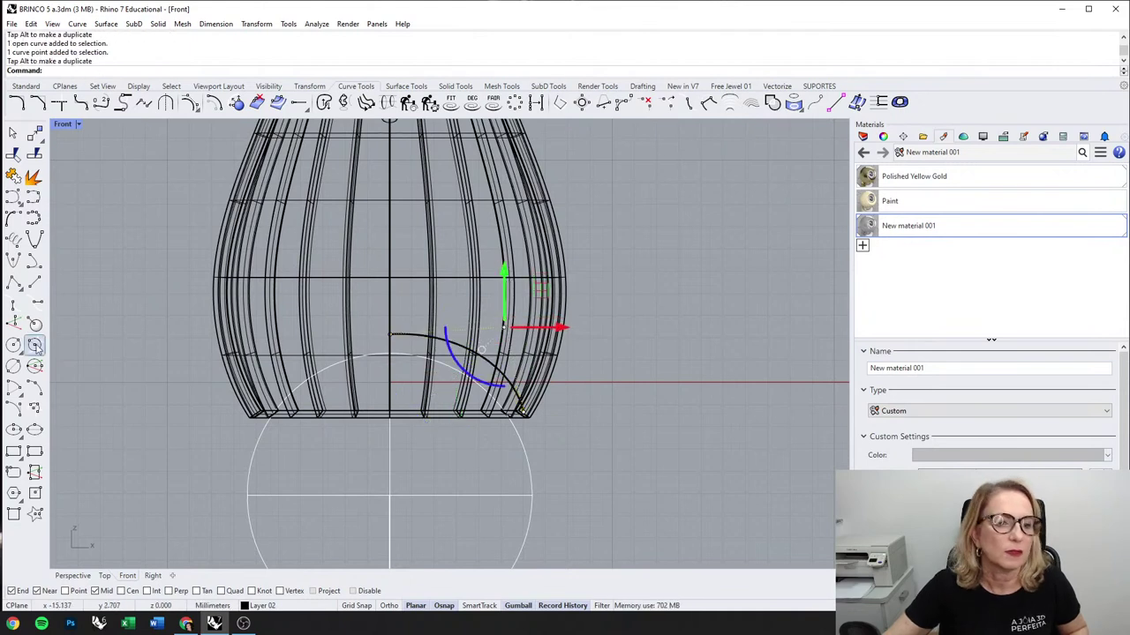
# Step: Revolve the arc a full circle around the vertical axis through its upper end to form a dome
pyautogui.click(406, 86)
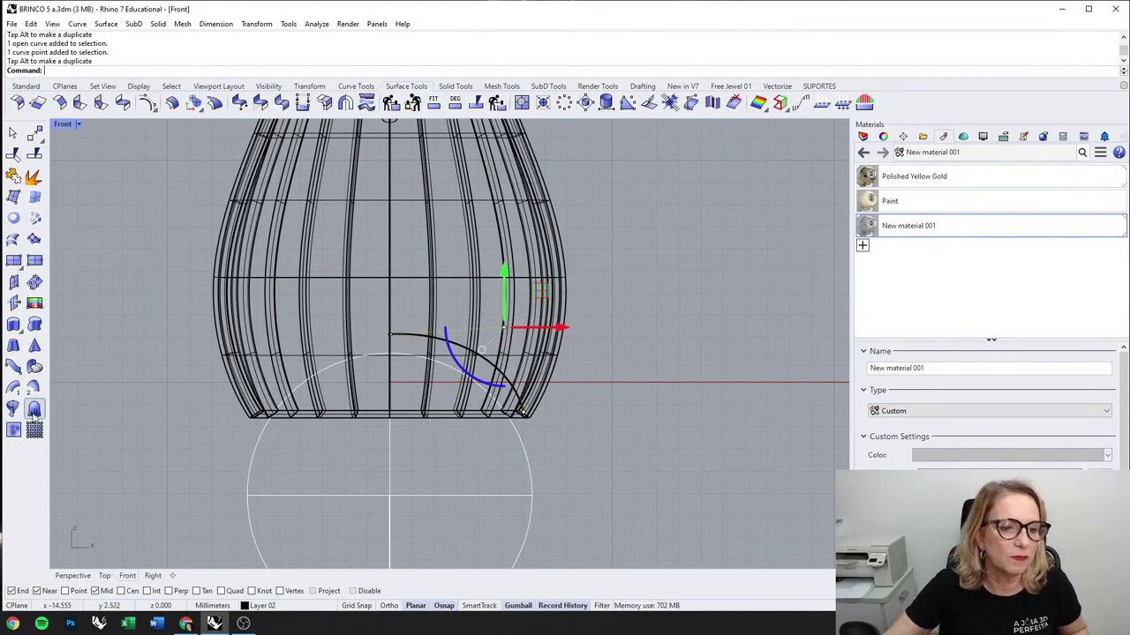
pyautogui.click(13, 388)
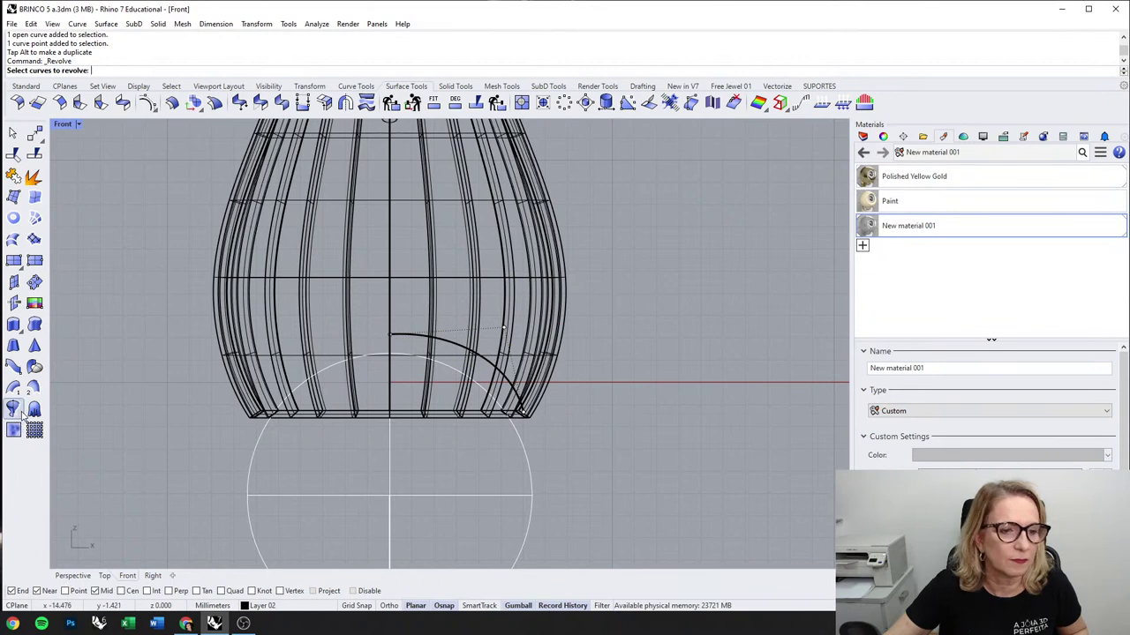
pyautogui.click(396, 336)
pyautogui.press('Return')
pyautogui.click(391, 334)
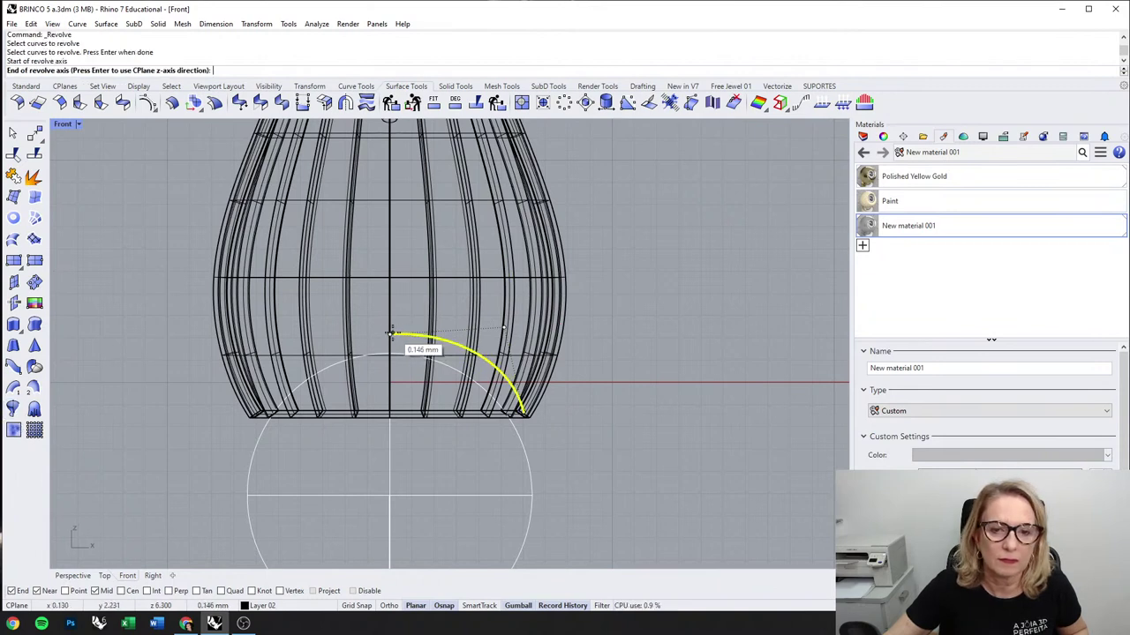
pyautogui.click(390, 297)
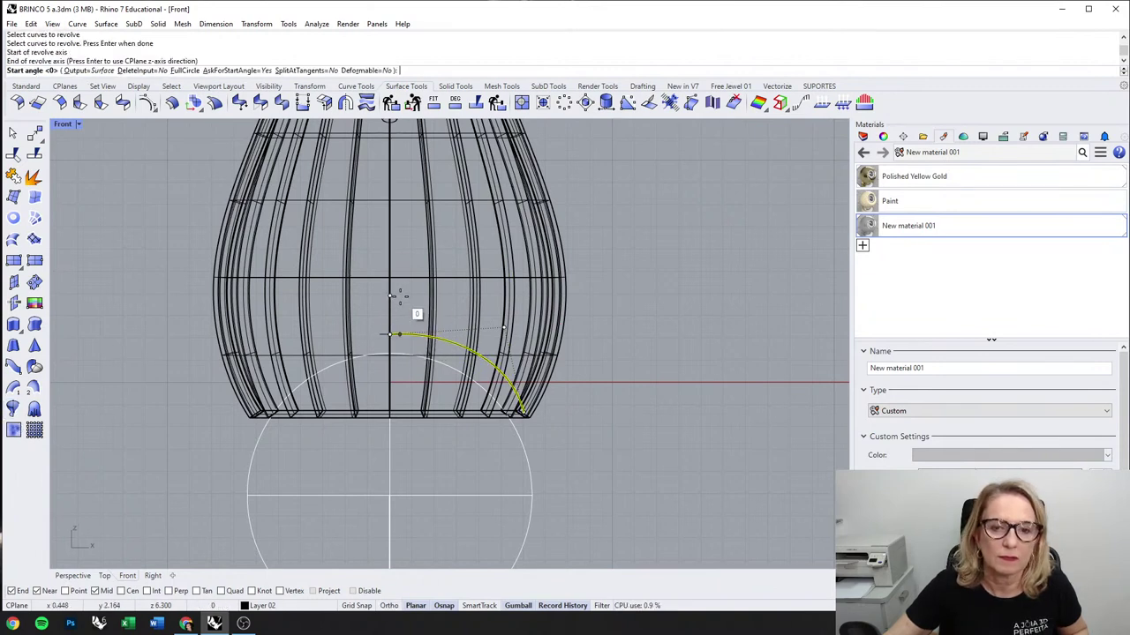
pyautogui.click(194, 72)
# Step: Lower the profile arc's outer control point further to flatten the revolved dome's shoulder
pyautogui.scroll(3, 521, 326)
pyautogui.click(496, 335)
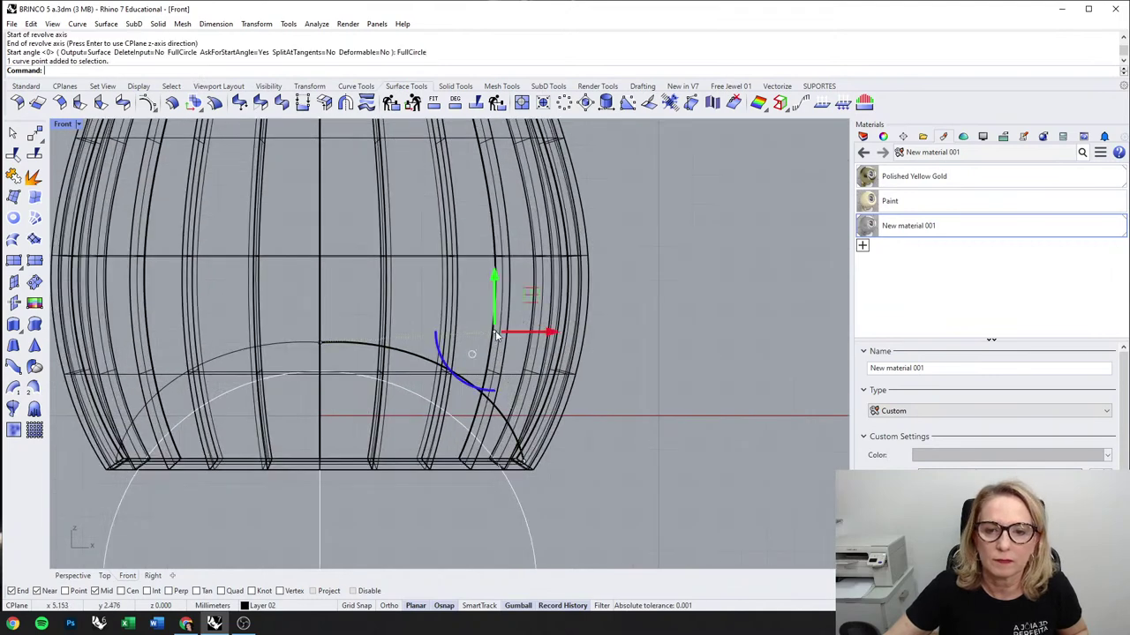
pyautogui.moveTo(496, 336); pyautogui.dragTo(496, 353)
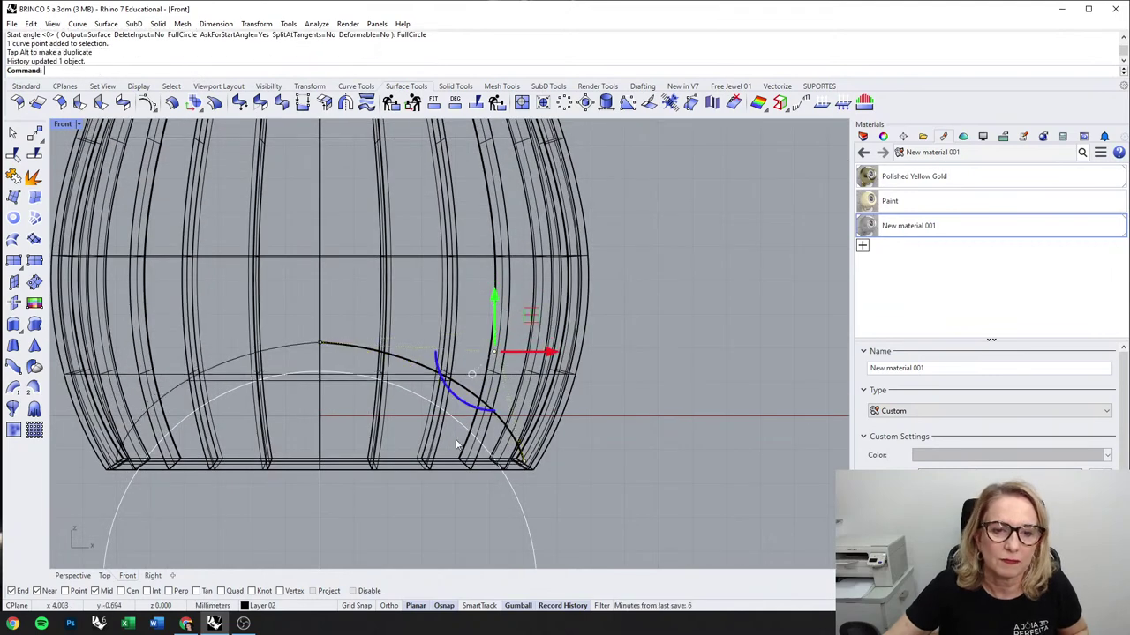
# Step: Move the dome's profile curve in the top view along Y onto the earring's axis to centre the dome inside the strips
pyautogui.click(72, 575)
pyautogui.click(535, 376)
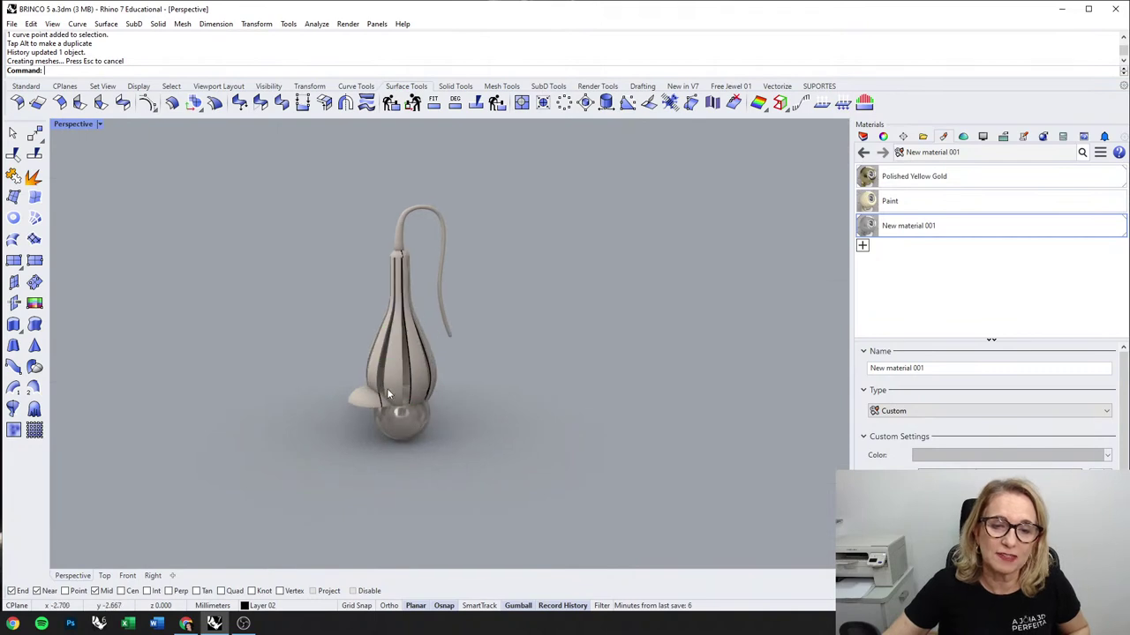
pyautogui.scroll(5, 400, 424)
pyautogui.moveTo(399, 424); pyautogui.dragTo(359, 440, button='right')
pyautogui.click(365, 440)
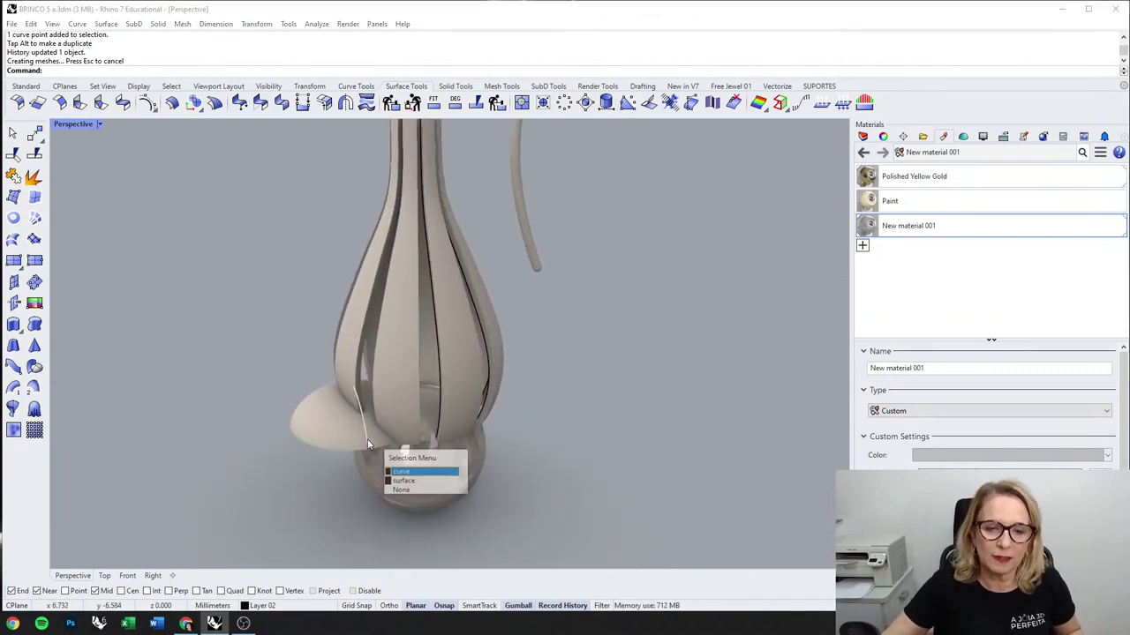
pyautogui.click(410, 470)
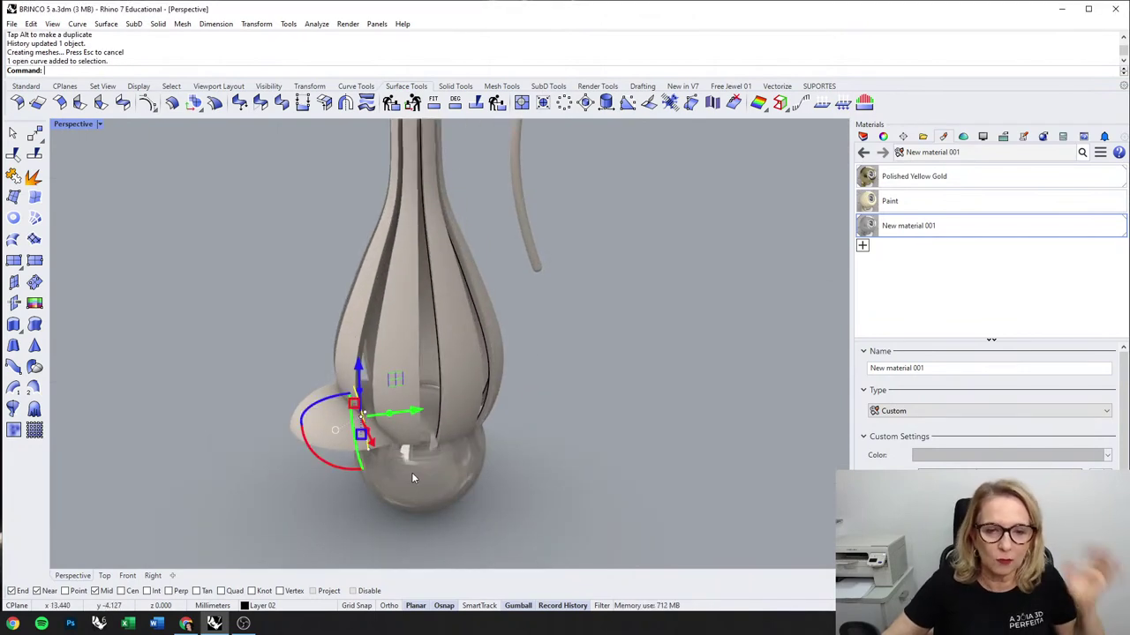
pyautogui.doubleClick(78, 124)
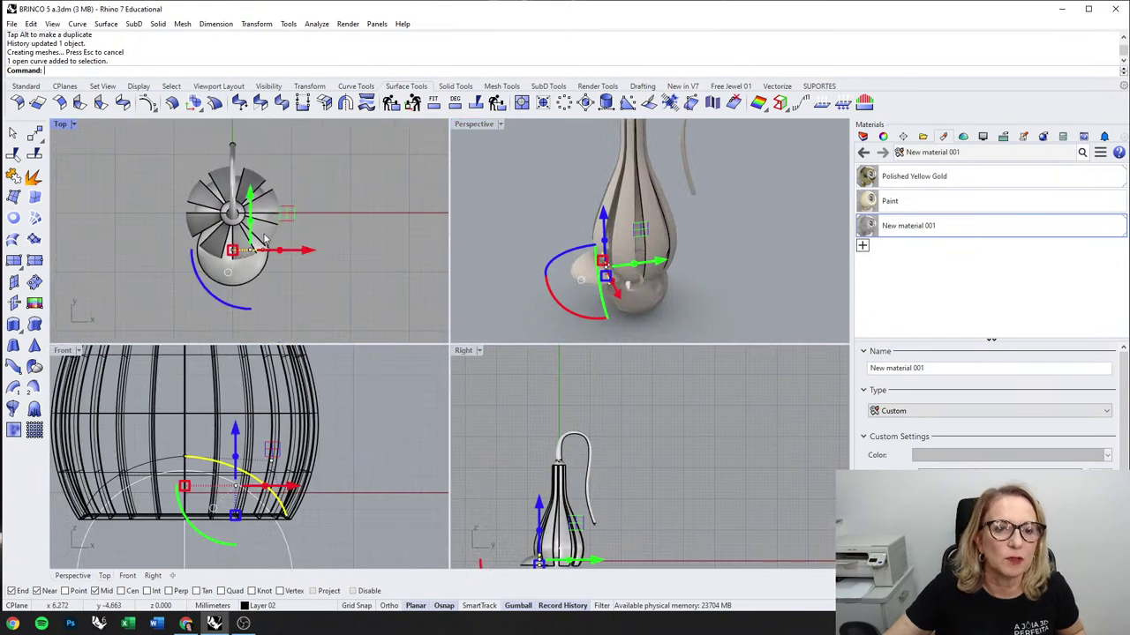
pyautogui.moveTo(252, 196); pyautogui.dragTo(276, 160)
pyautogui.click(331, 159)
pyautogui.scroll(5, 644, 244)
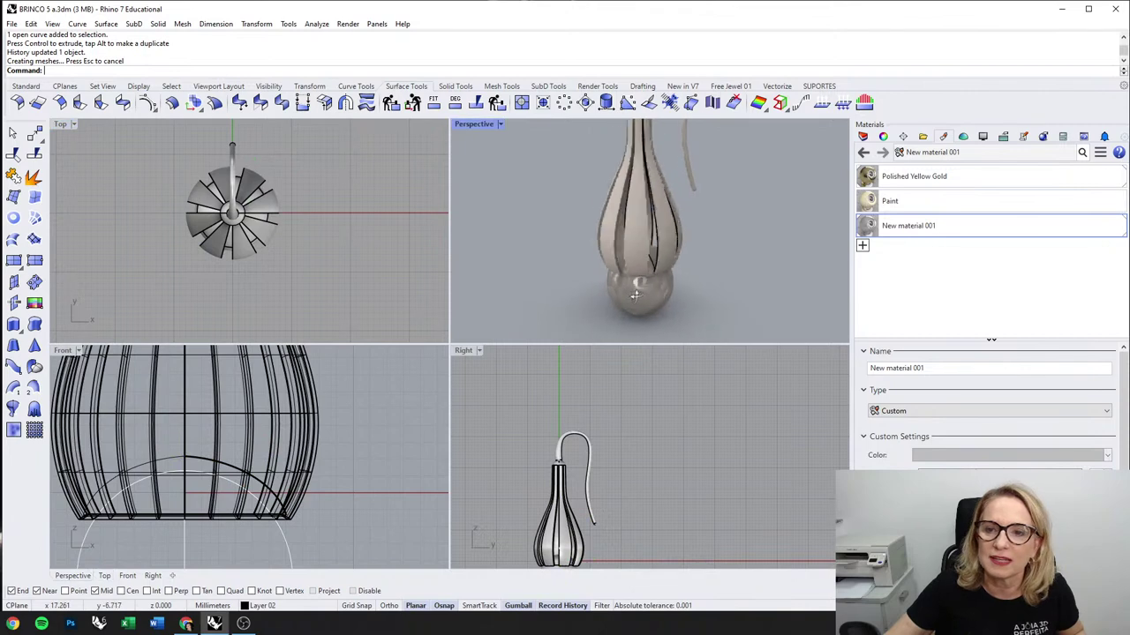
# Step: Offset the dome surface 0.6 mm inward with the Solid option on and the input surface deleted
pyautogui.scroll(2, 607, 288)
pyautogui.click(617, 295)
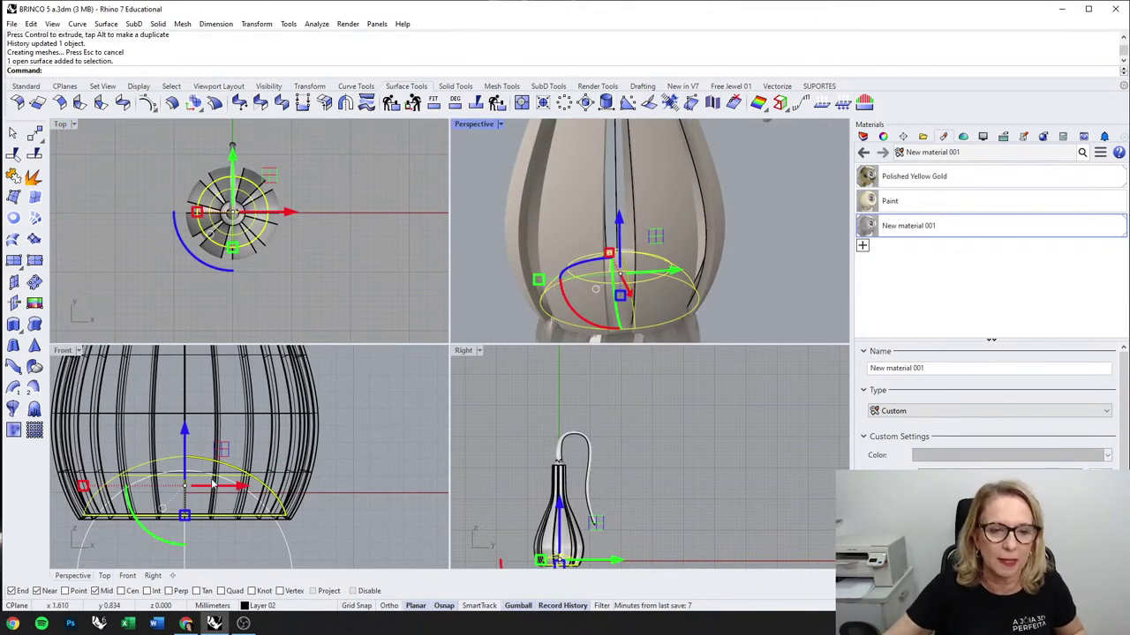
pyautogui.scroll(2, 281, 478)
pyautogui.scroll(-2, 282, 408)
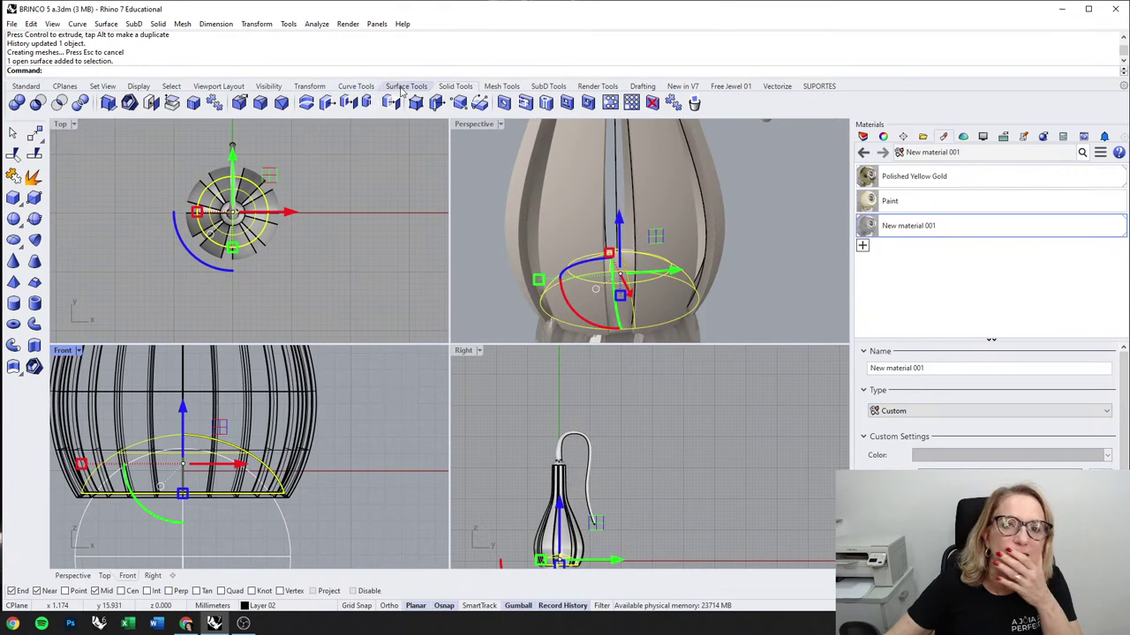
pyautogui.click(156, 105)
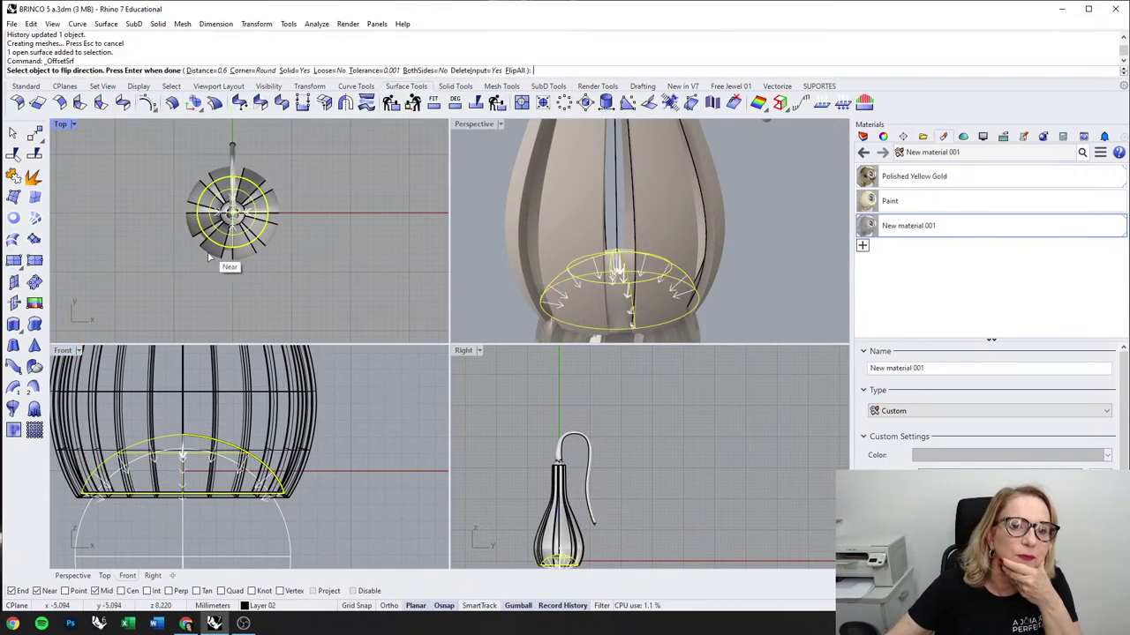
pyautogui.scroll(2, 196, 425)
pyautogui.rightClick(194, 420)
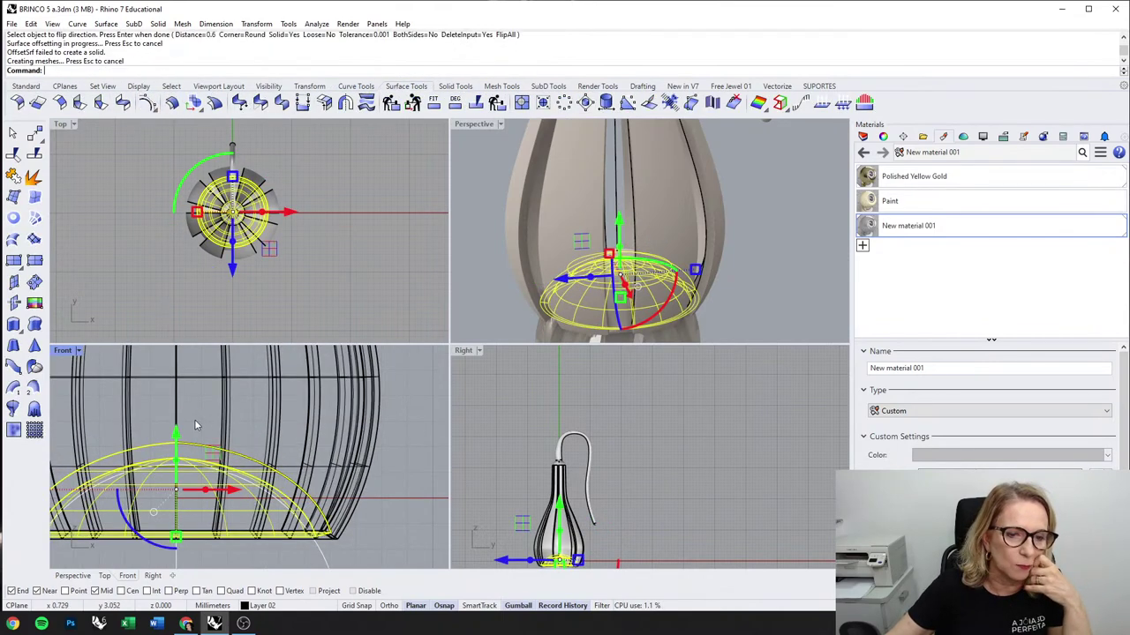
pyautogui.click(427, 289)
pyautogui.moveTo(622, 260); pyautogui.dragTo(606, 217, button='right')
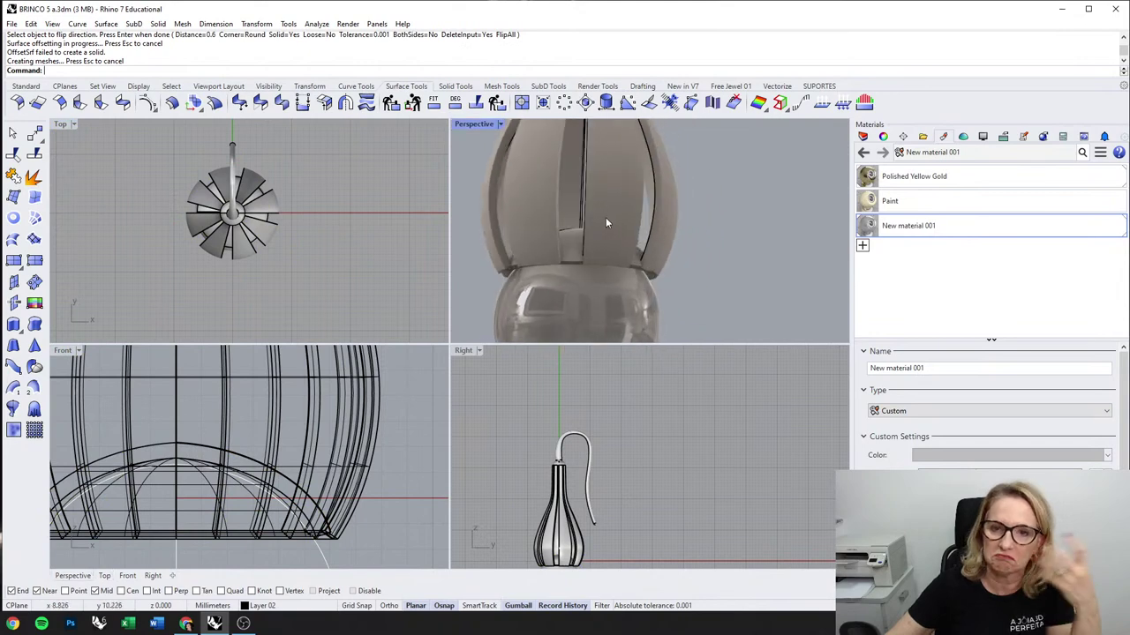
# Step: Assign the Polished Yellow Gold material to the earring's strips and hook
pyautogui.scroll(-2, 602, 221)
pyautogui.scroll(-5, 355, 414)
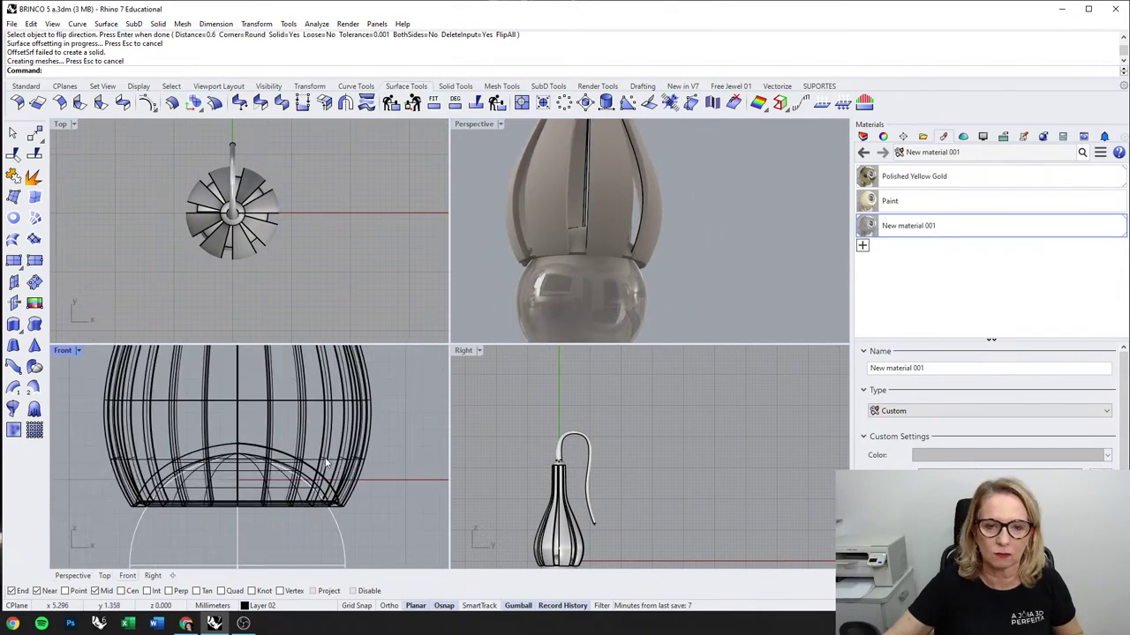
pyautogui.moveTo(234, 488); pyautogui.dragTo(209, 445)
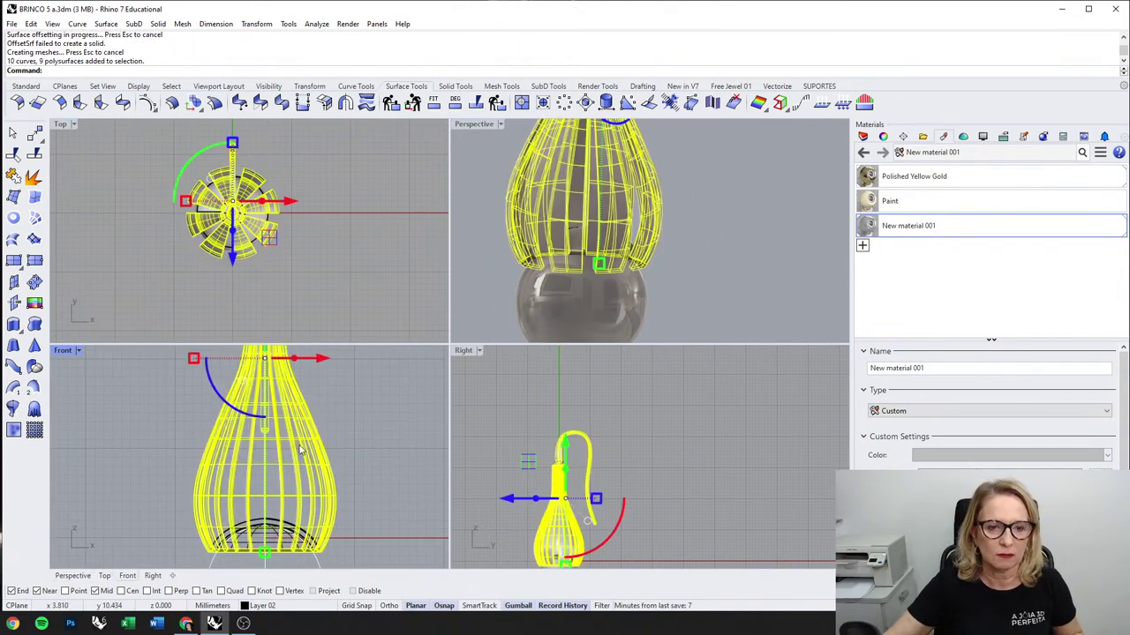
pyautogui.rightClick(870, 184)
pyautogui.click(896, 152)
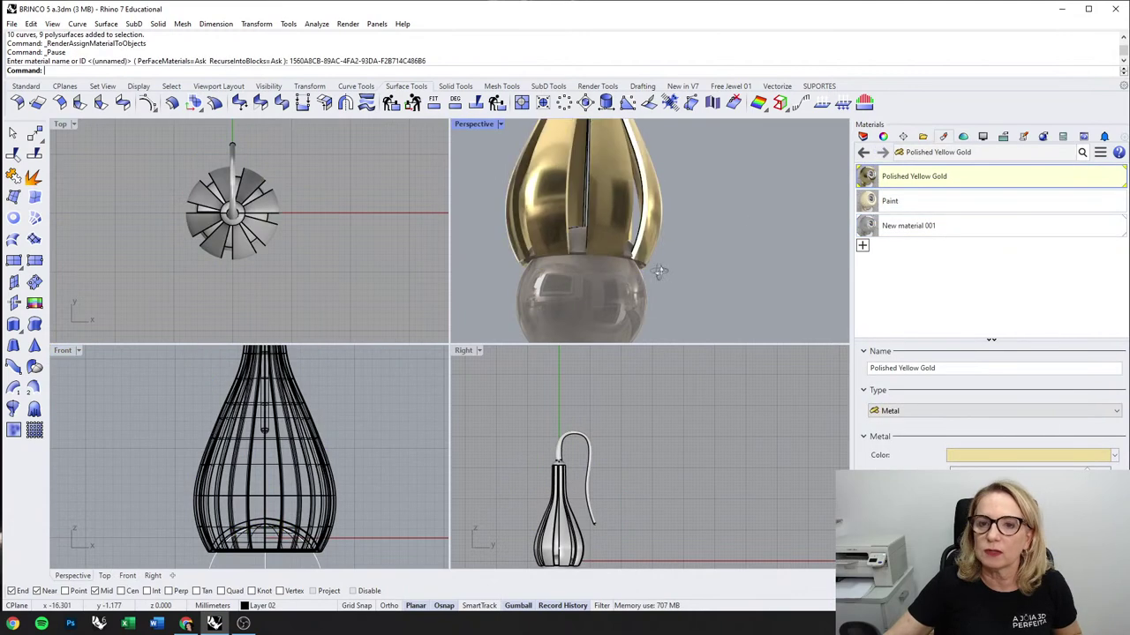
# Step: Assign the Polished Yellow Gold material to the thickened dome above the pearl
pyautogui.scroll(3, 571, 300)
pyautogui.click(585, 265)
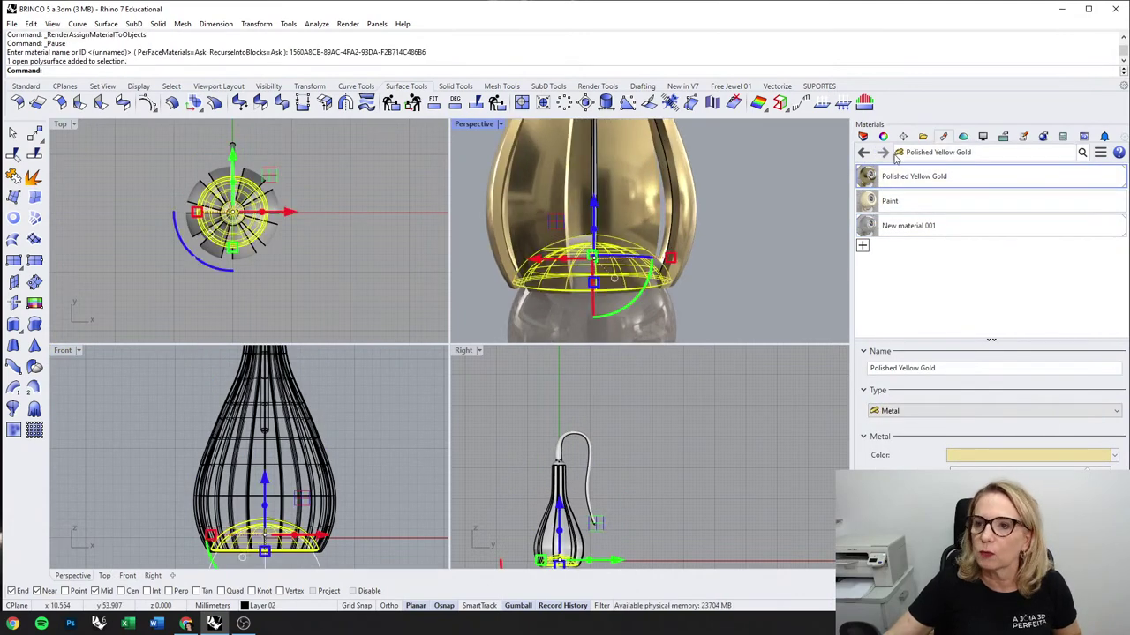
pyautogui.rightClick(871, 180)
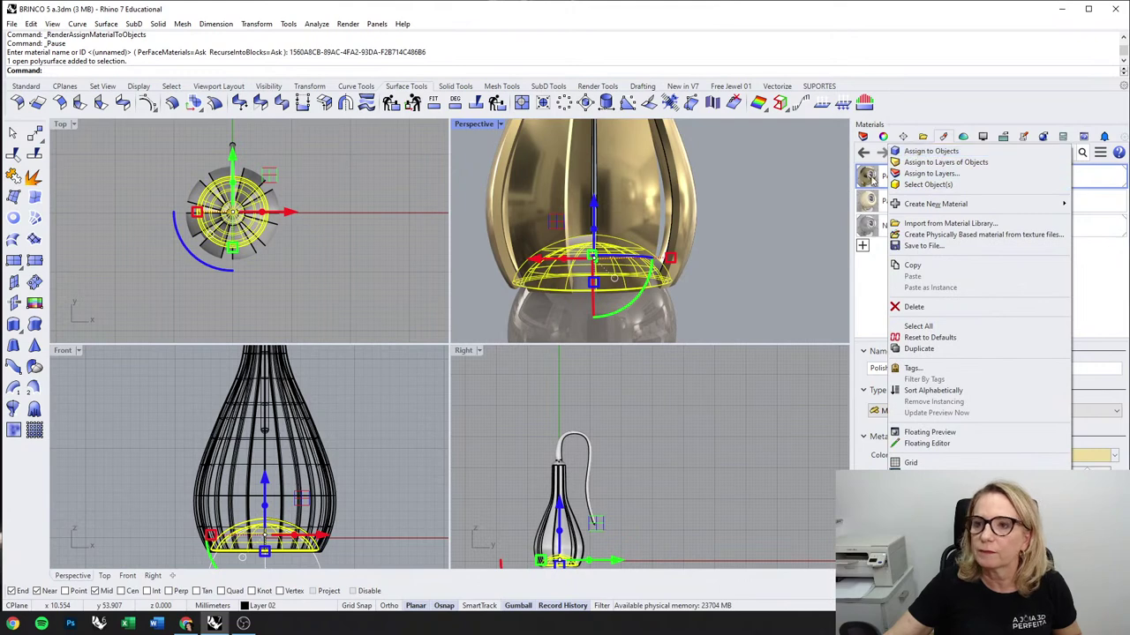
pyautogui.click(918, 151)
# Step: Assign the Polished Yellow Gold material to the small cap joining the strips to the hook
pyautogui.doubleClick(483, 125)
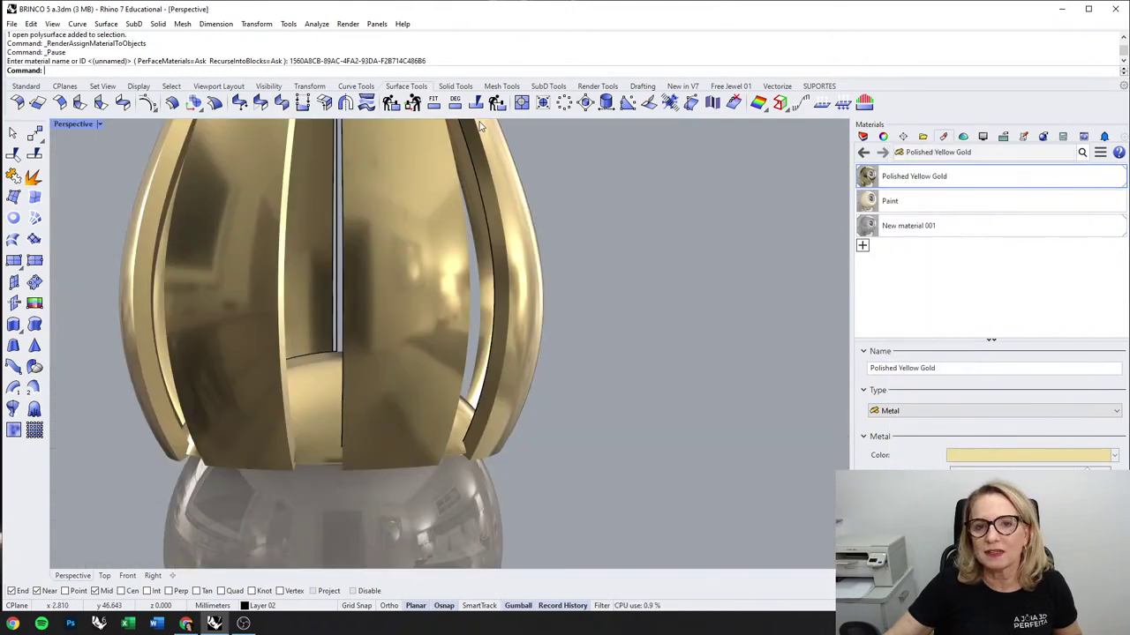
pyautogui.scroll(-5, 477, 388)
pyautogui.moveTo(510, 424); pyautogui.dragTo(421, 442, button='right')
pyautogui.scroll(-4, 420, 442)
pyautogui.moveTo(558, 374); pyautogui.dragTo(386, 324, button='right')
pyautogui.scroll(3, 403, 250)
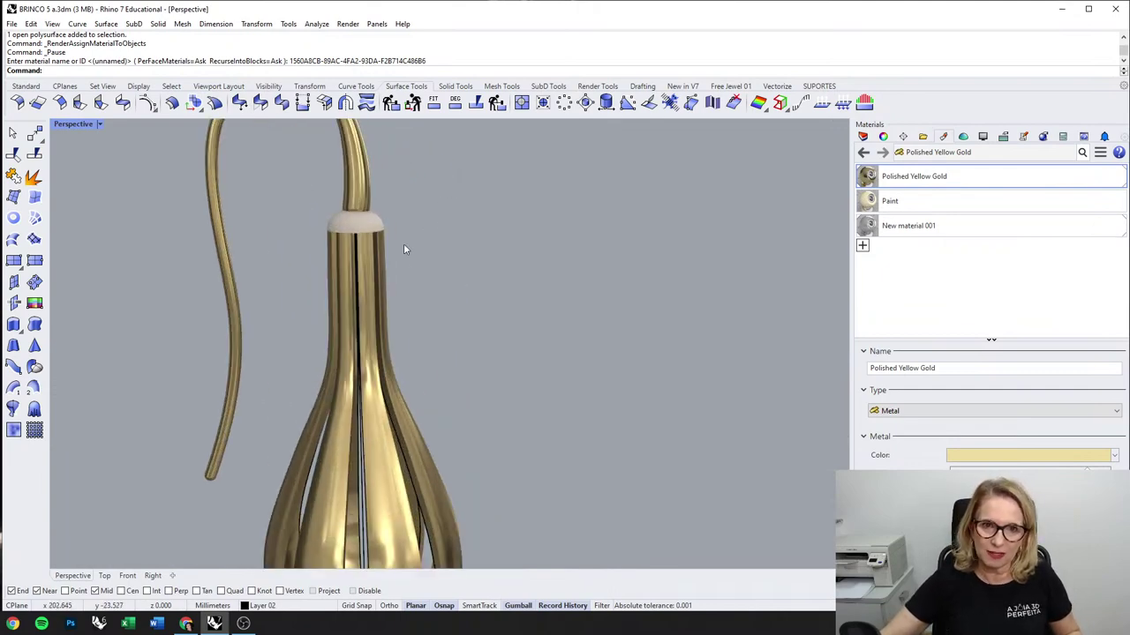
pyautogui.moveTo(344, 241); pyautogui.dragTo(344, 241)
pyautogui.rightClick(882, 182)
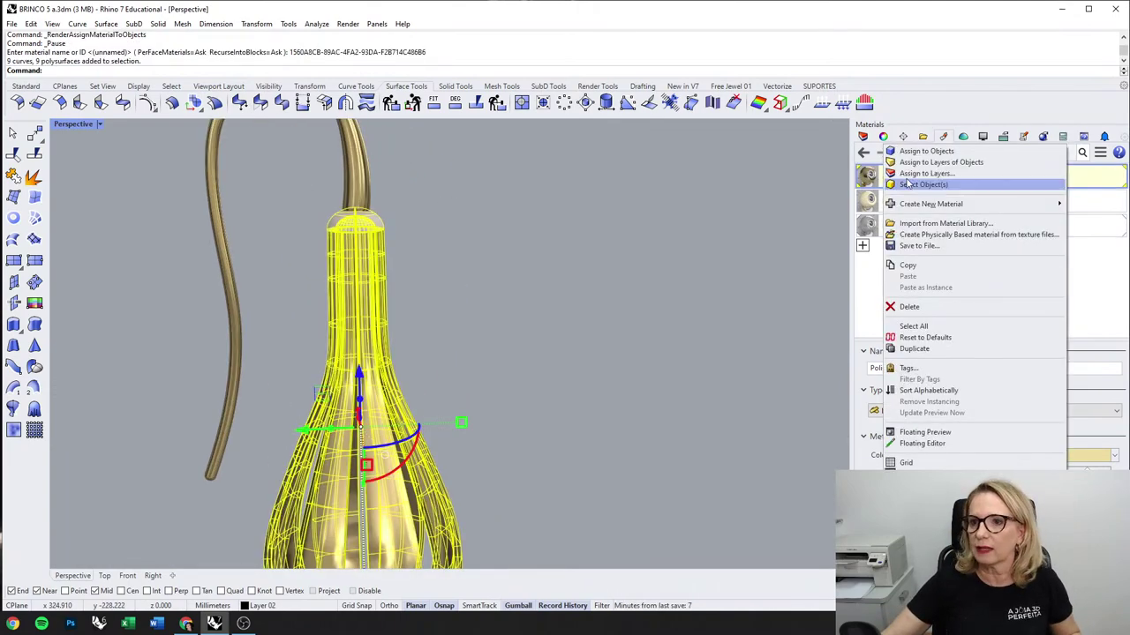
pyautogui.click(897, 152)
pyautogui.press('Escape')
# Step: Pull the gold dome down out of the strips and the pearl out to the side, and undo both moves
pyautogui.scroll(-4, 391, 231)
pyautogui.moveTo(391, 232); pyautogui.dragTo(386, 433, button='right')
pyautogui.scroll(4, 353, 447)
pyautogui.click(370, 421)
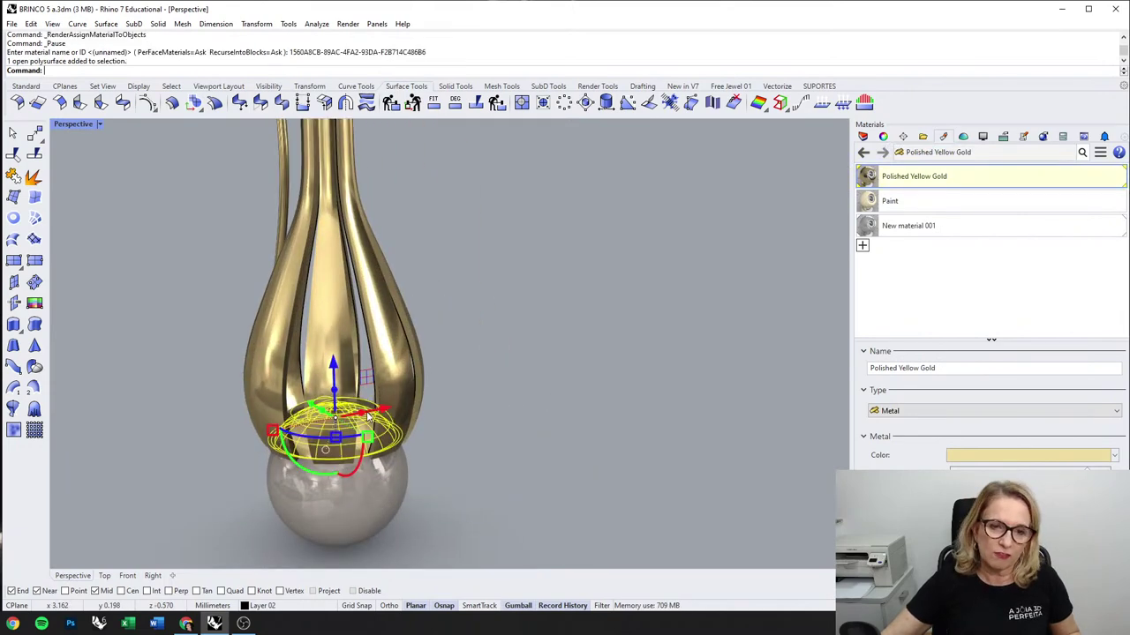
pyautogui.moveTo(336, 369); pyautogui.dragTo(338, 465)
pyautogui.click(452, 442)
pyautogui.scroll(-3, 453, 441)
pyautogui.keyDown('shift'); pyautogui.moveTo(453, 442); pyautogui.dragTo(429, 506, button='right'); pyautogui.keyUp('shift')
pyautogui.moveTo(371, 537); pyautogui.dragTo(527, 497)
pyautogui.moveTo(375, 503)
pyautogui.mouseDown(button='right')
pyautogui.moveTo(433, 282)
pyautogui.moveTo(433, 310)
pyautogui.moveTo(396, 312)
pyautogui.moveTo(370, 369)
pyautogui.moveTo(381, 498)
pyautogui.mouseUp(button='right')
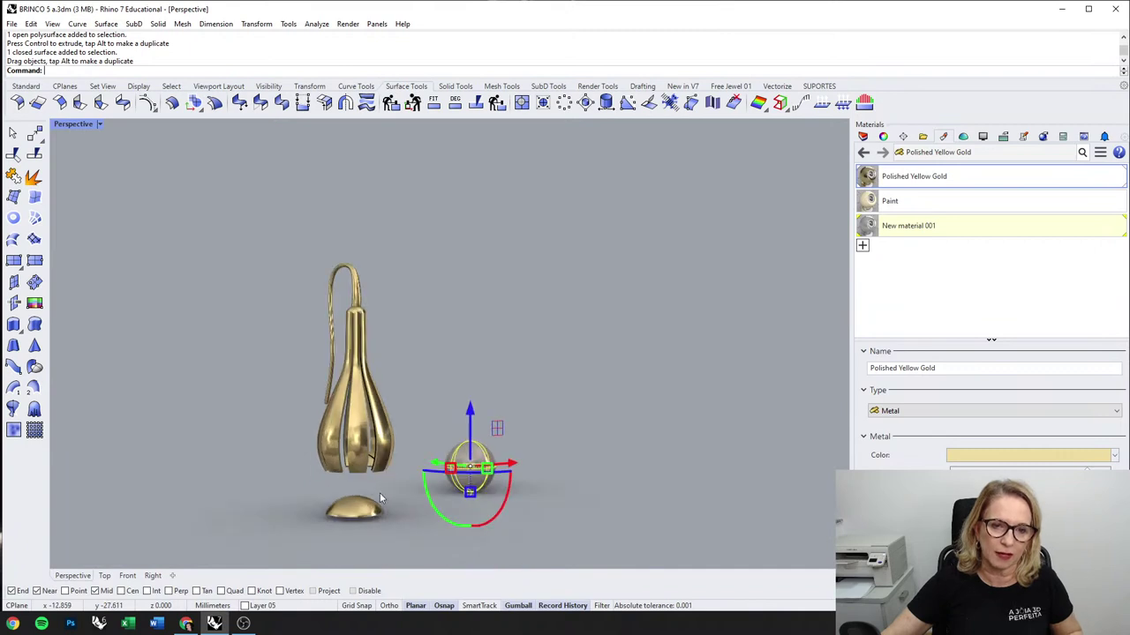
pyautogui.hotkey('ctrl', 'z')
pyautogui.hotkey('ctrl', 'z')
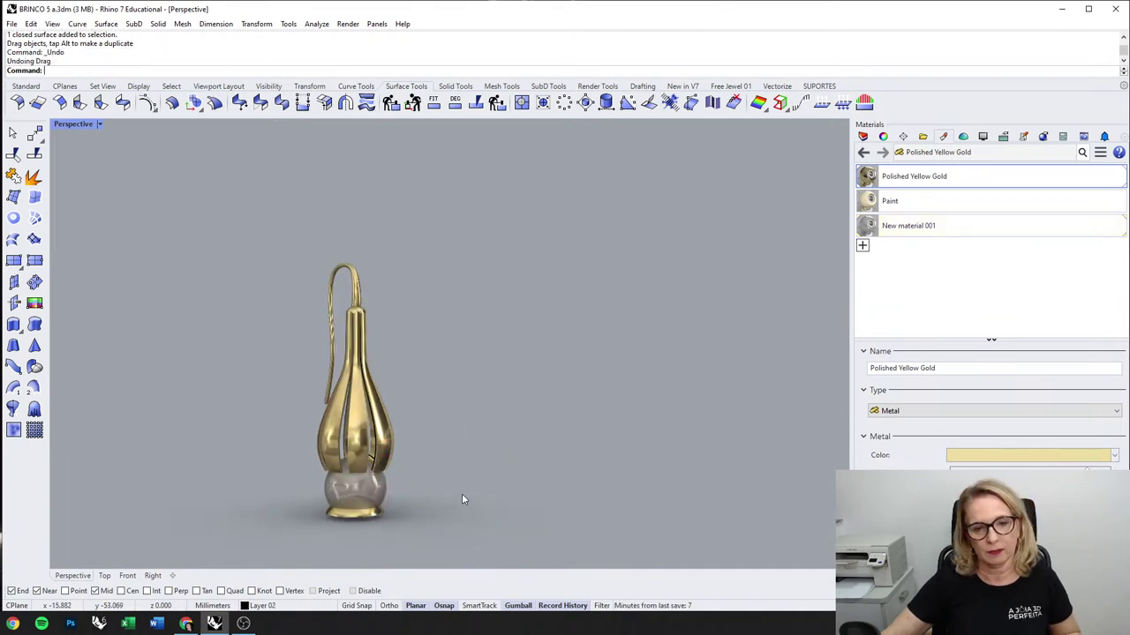
# Step: Scale the pearl up uniformly to nearly the strips' widest diameter and lower it slightly beneath the dome
pyautogui.scroll(5, 371, 459)
pyautogui.scroll(-2, 370, 459)
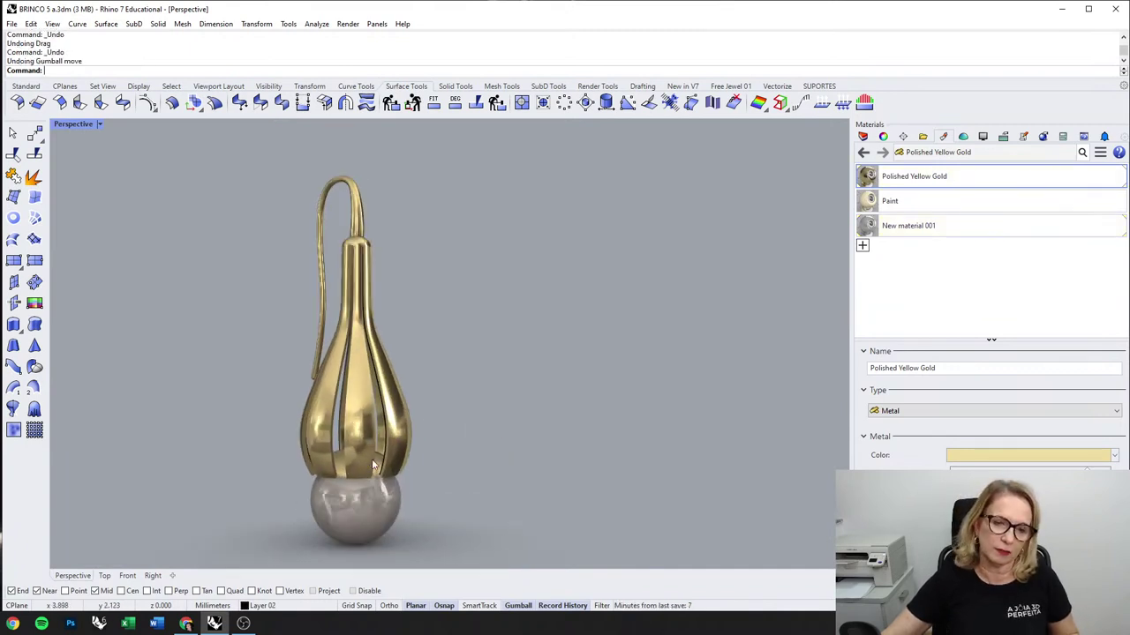
pyautogui.moveTo(371, 460); pyautogui.dragTo(113, 267, button='right')
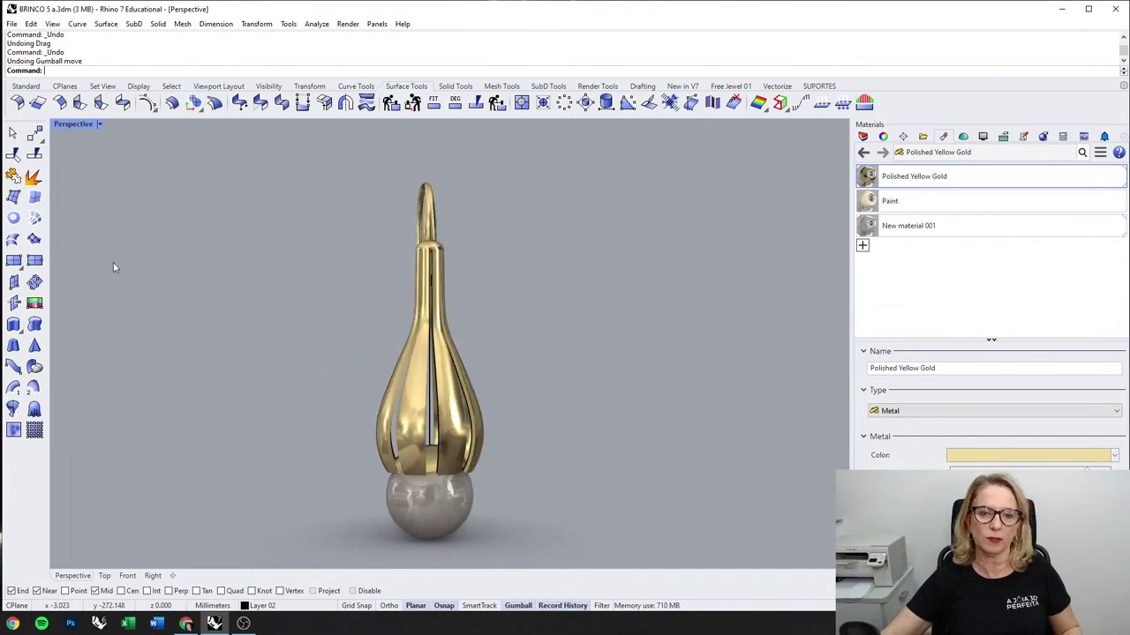
pyautogui.doubleClick(86, 125)
pyautogui.moveTo(587, 167); pyautogui.dragTo(647, 244, button='right')
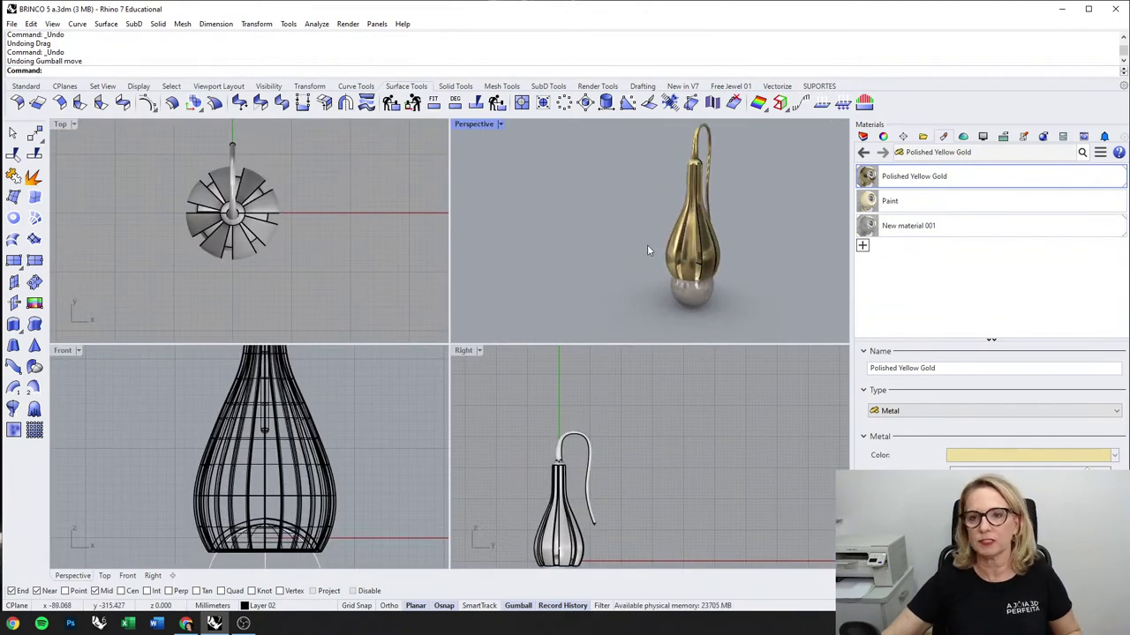
pyautogui.moveTo(256, 521); pyautogui.dragTo(252, 463, button='right')
pyautogui.click(264, 527)
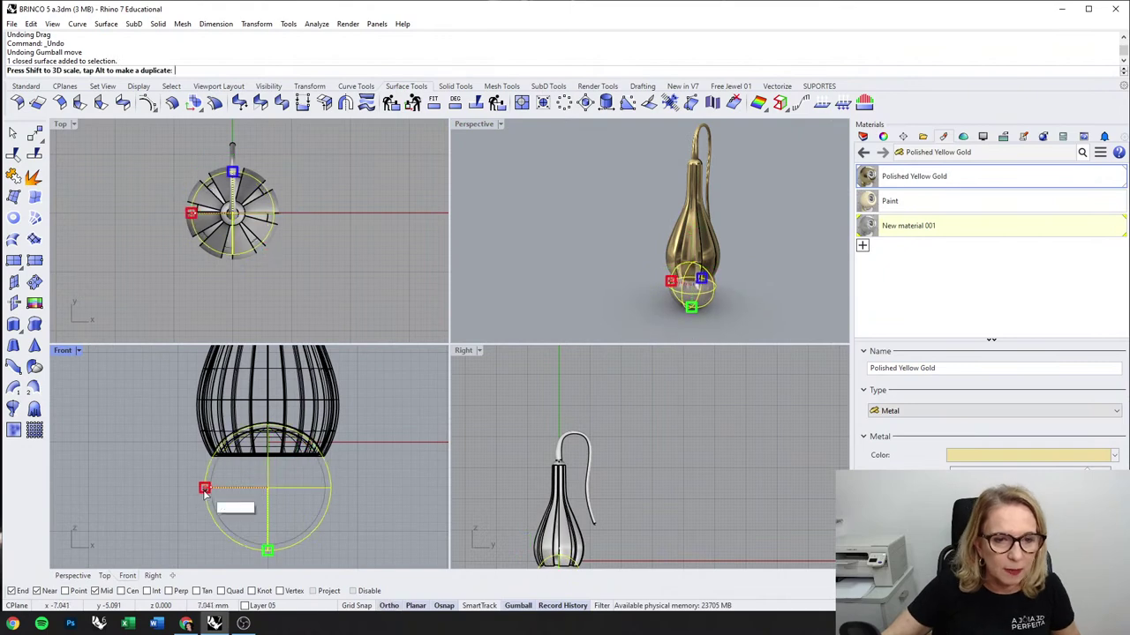
pyautogui.moveTo(267, 434); pyautogui.dragTo(276, 447)
pyautogui.press('Escape')
pyautogui.moveTo(735, 212); pyautogui.dragTo(668, 307, button='right')
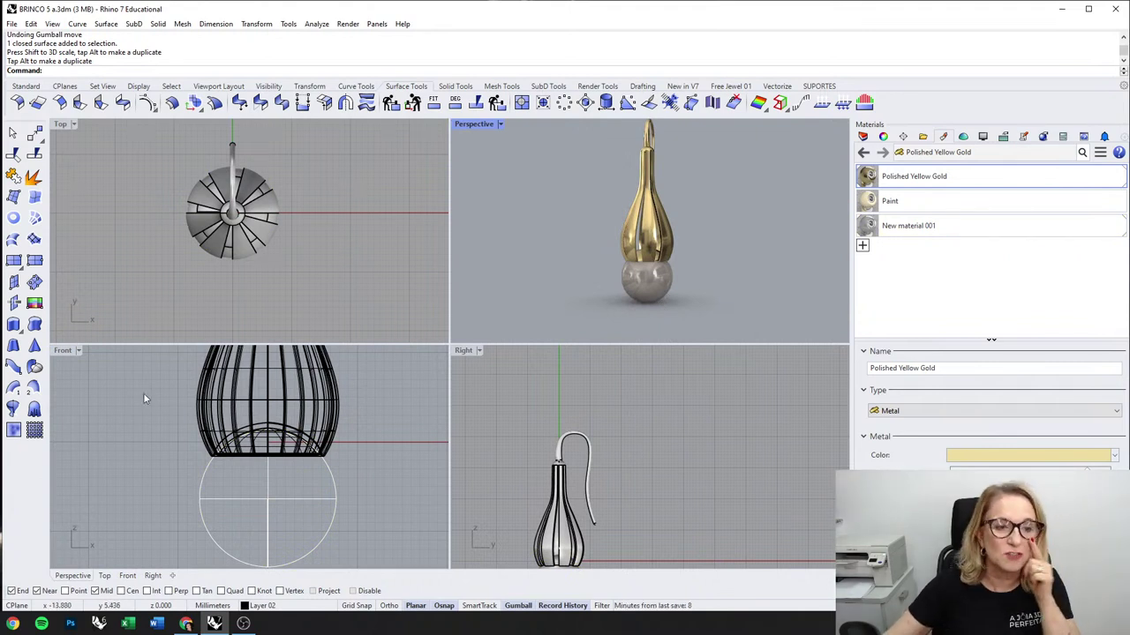
# Step: Draw an S-shaped interpolated curve through six points beside the earring in the front view and lower it slightly
pyautogui.scroll(-5, 346, 354)
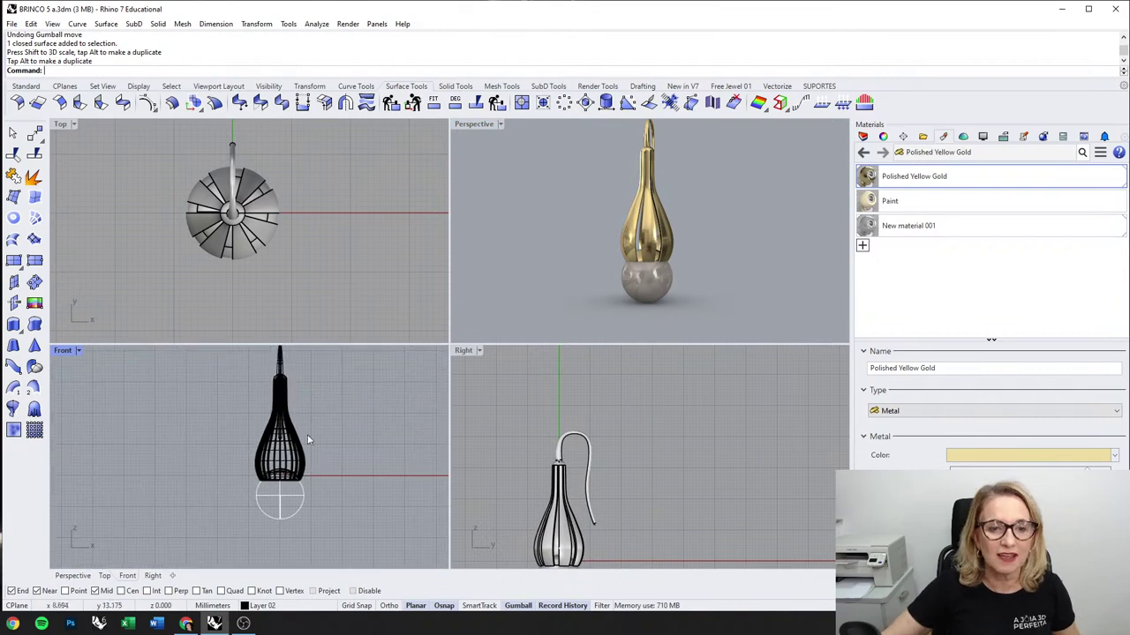
pyautogui.doubleClick(63, 350)
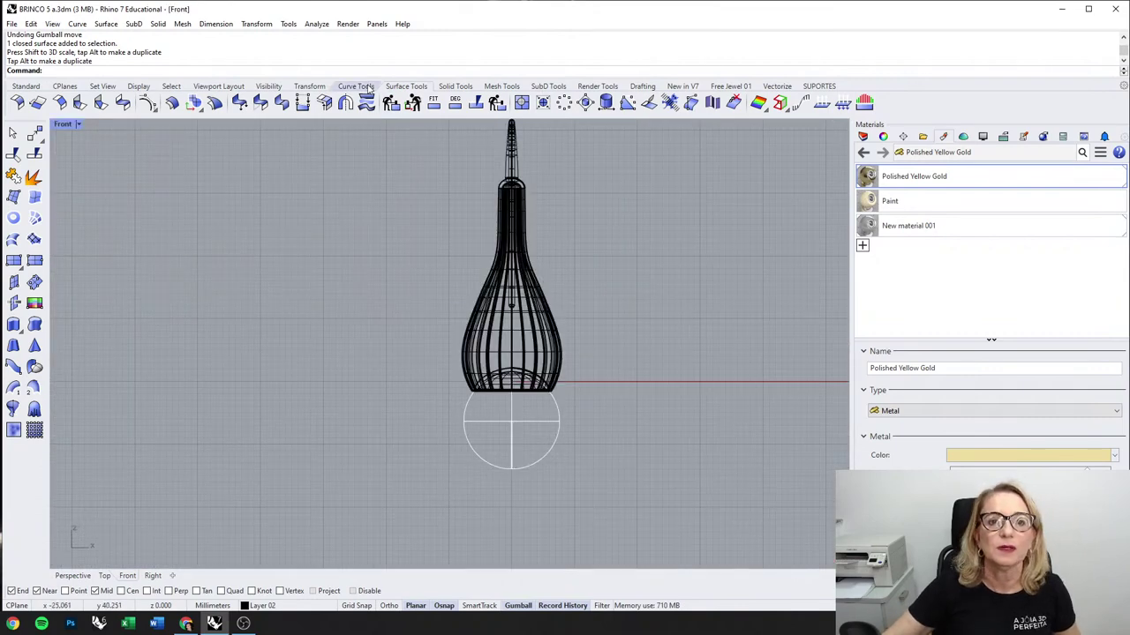
pyautogui.click(367, 86)
pyautogui.click(35, 197)
pyautogui.click(195, 210)
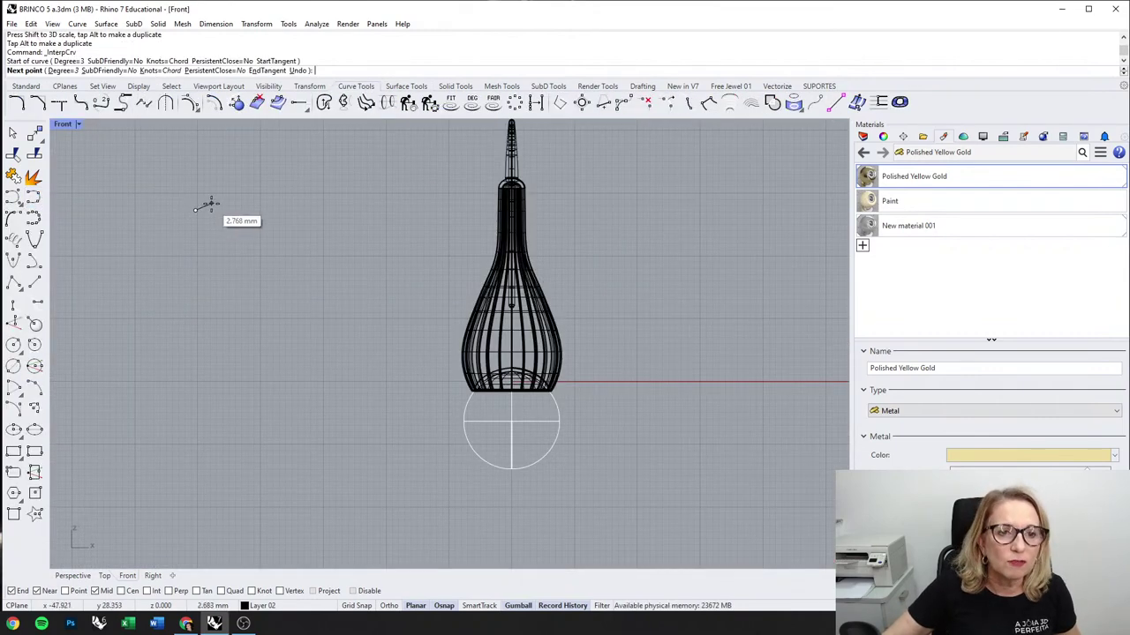
pyautogui.click(216, 204)
pyautogui.click(238, 209)
pyautogui.click(254, 233)
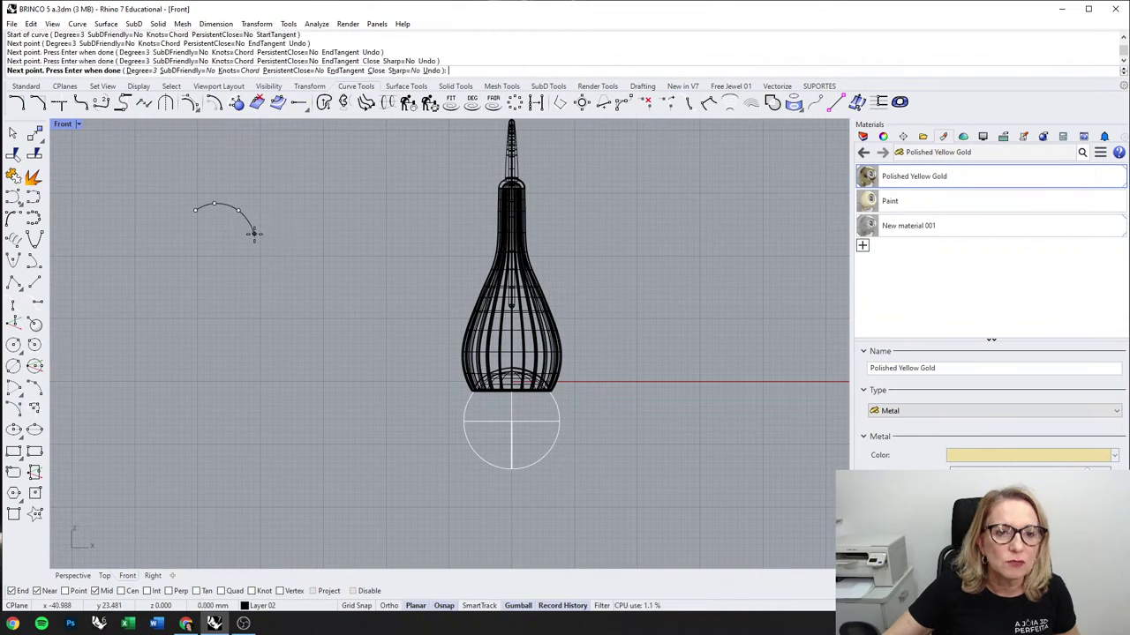
pyautogui.click(265, 253)
pyautogui.click(292, 259)
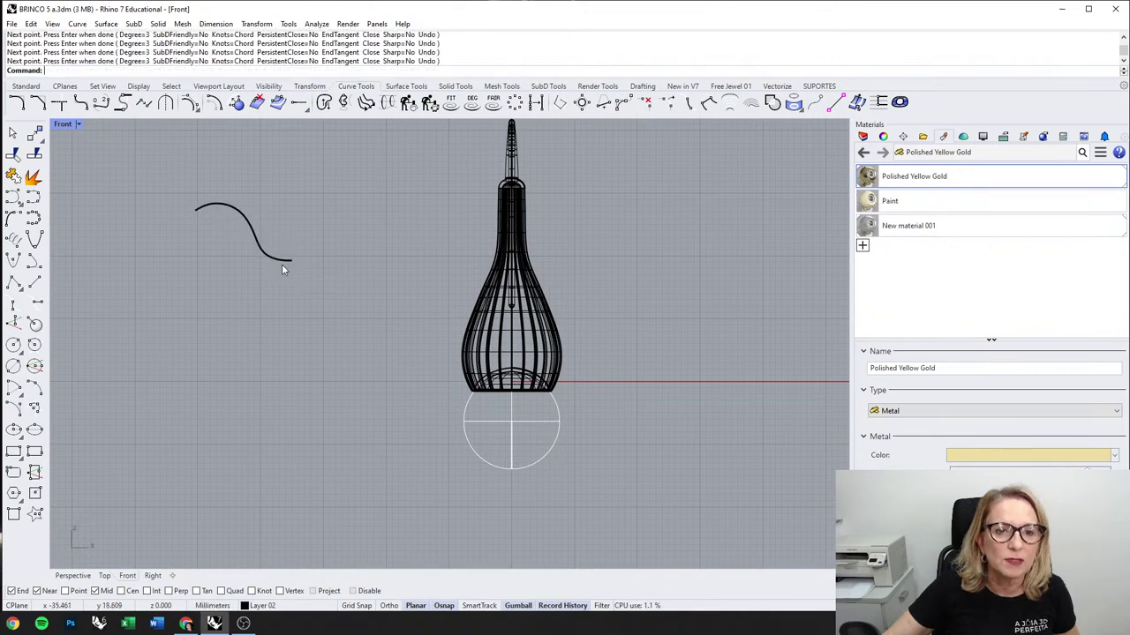
pyautogui.press('Return')
pyautogui.moveTo(245, 176); pyautogui.dragTo(196, 184)
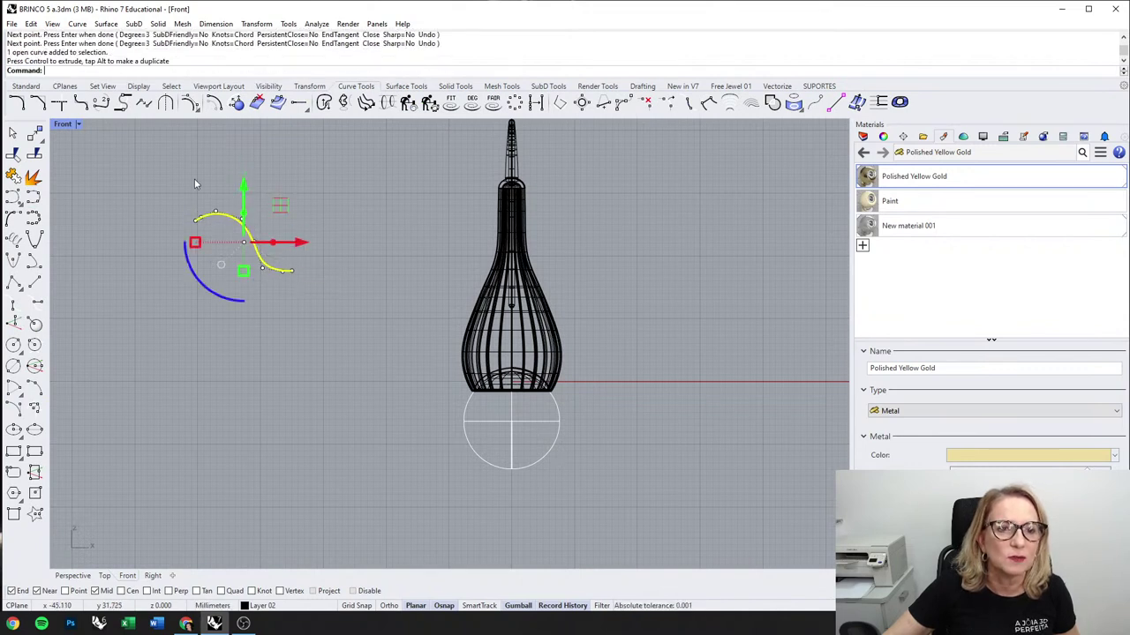
# Step: Isolate the new S-shaped curve by hiding all the earring parts, and select it
pyautogui.doubleClick(63, 124)
pyautogui.middleClick(268, 200)
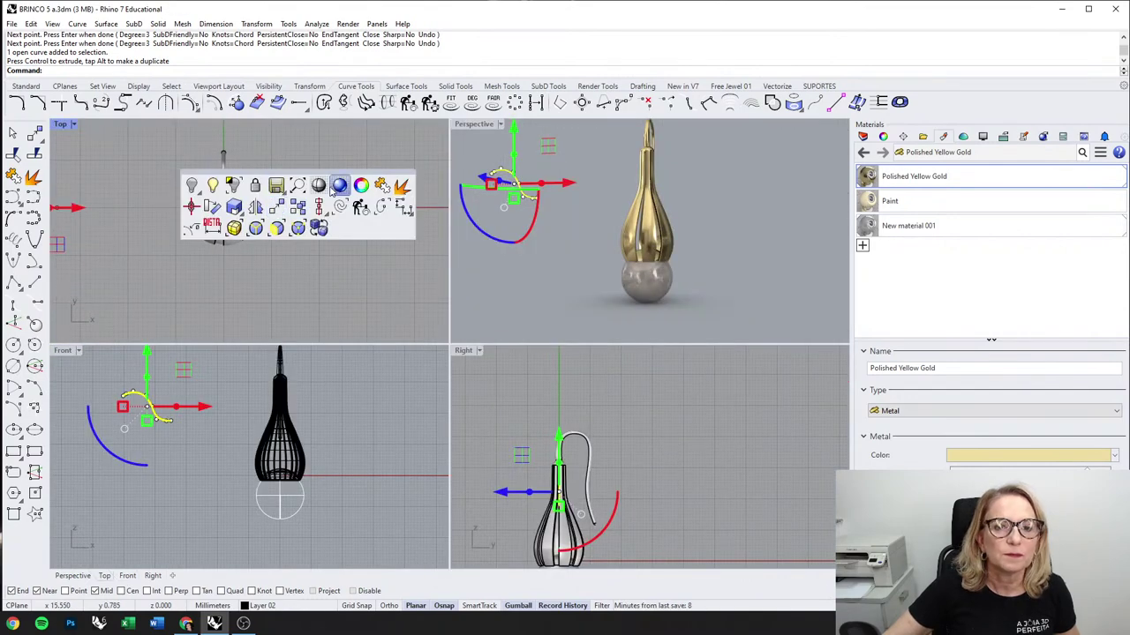
pyautogui.click(233, 185)
pyautogui.click(287, 261)
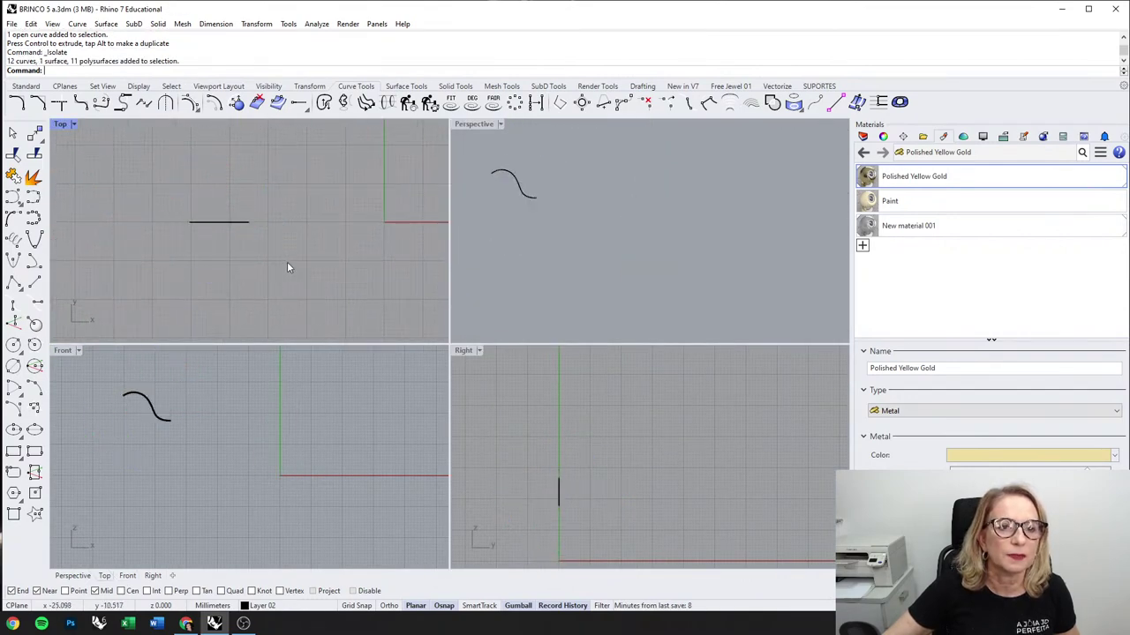
pyautogui.click(172, 421)
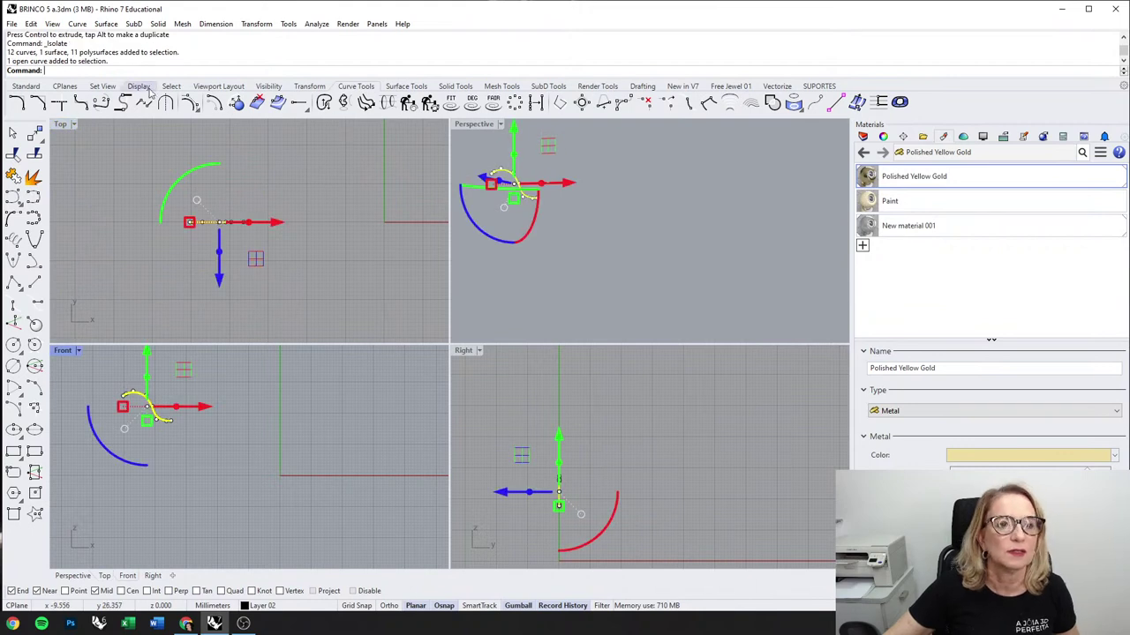
# Step: Try a full 360-degree revolve of the S-shaped curve about a vertical axis through its lower end, and undo it
pyautogui.click(408, 87)
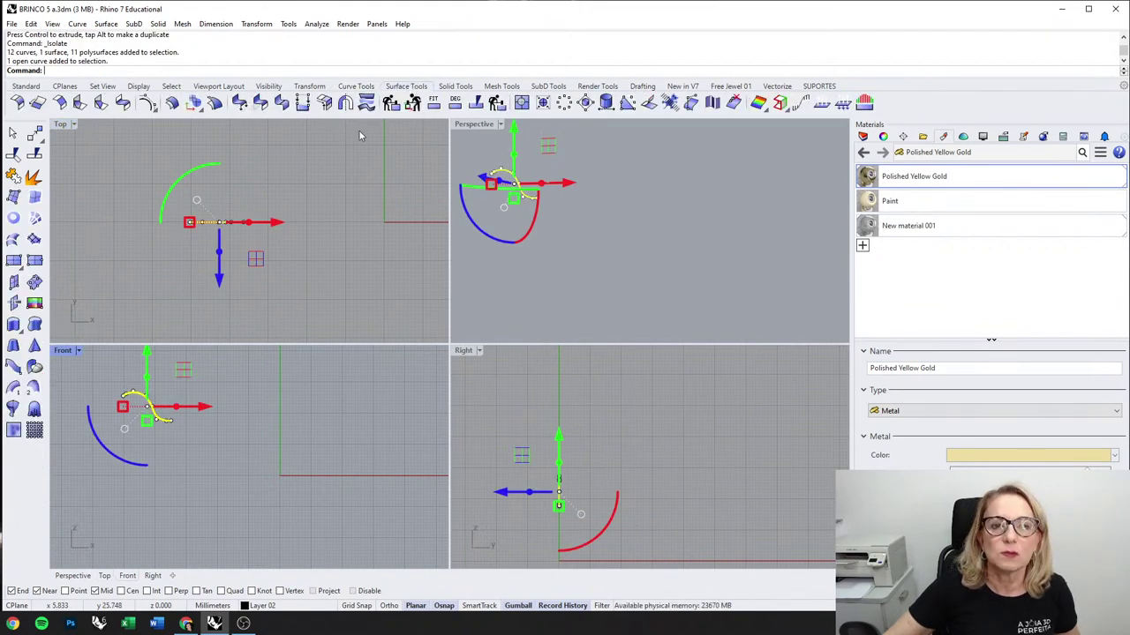
pyautogui.click(22, 404)
pyautogui.click(171, 423)
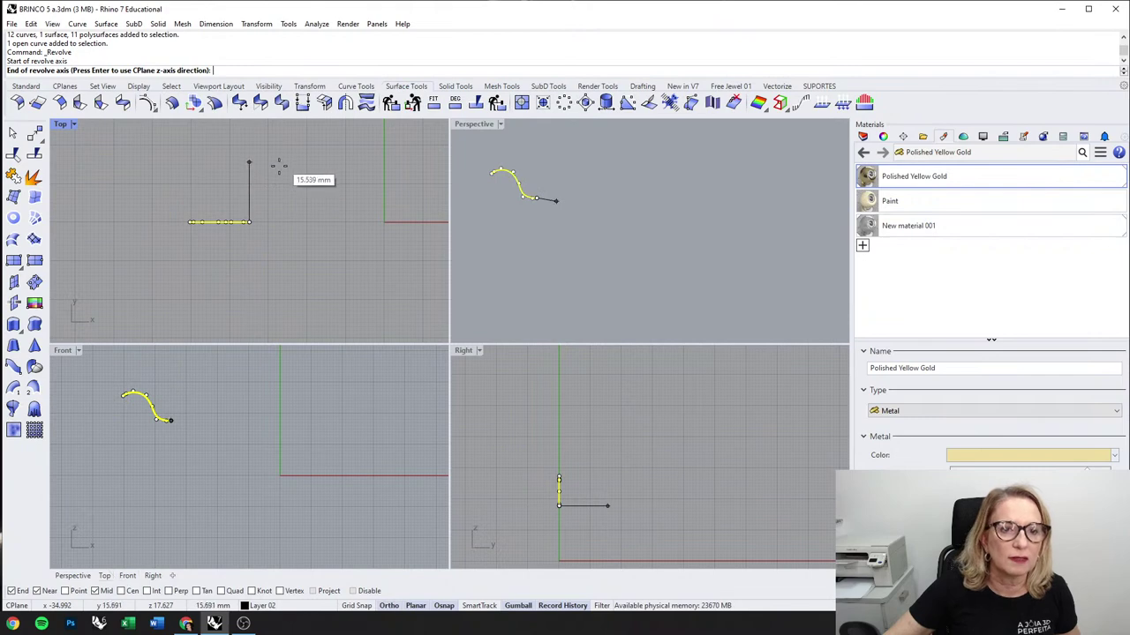
pyautogui.click(171, 378)
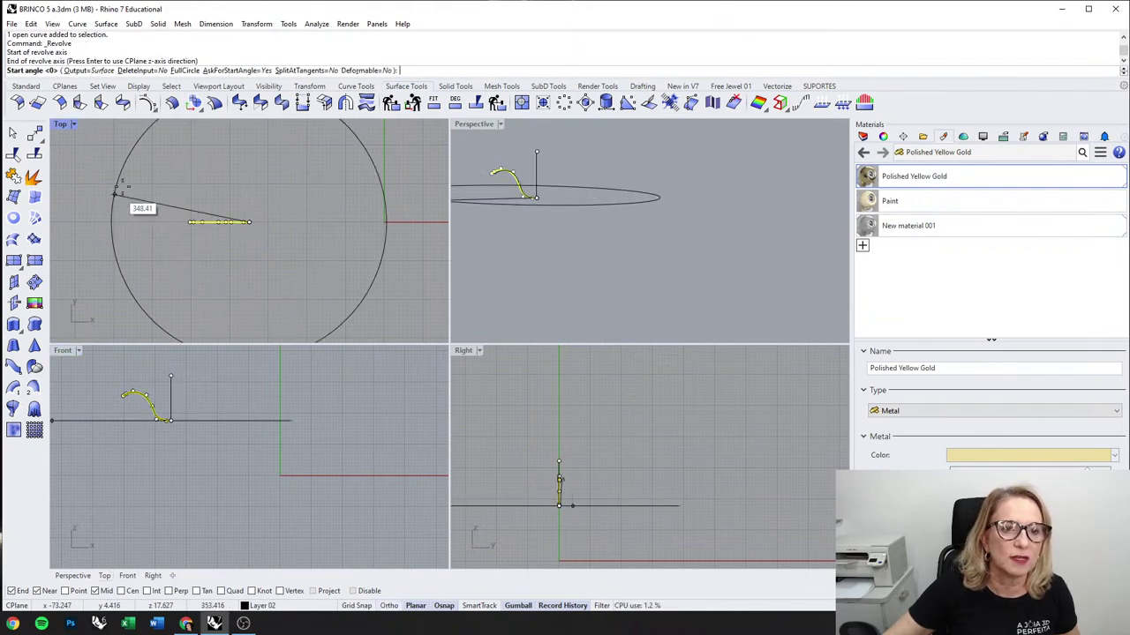
pyautogui.click(157, 199)
pyautogui.press('Return')
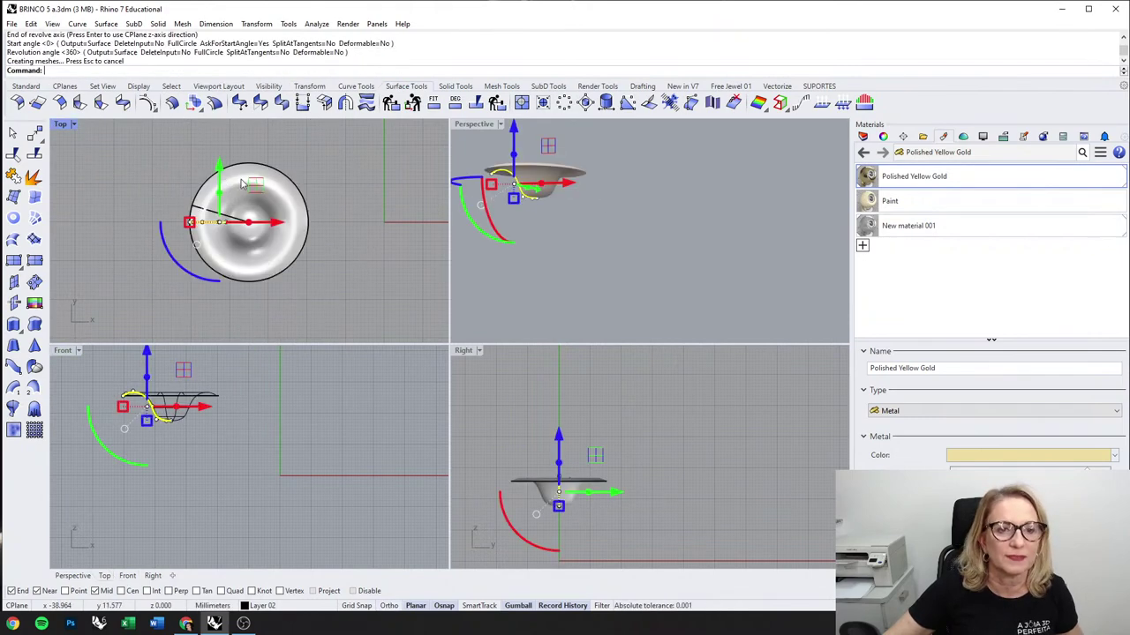
pyautogui.hotkey('ctrl', 'z')
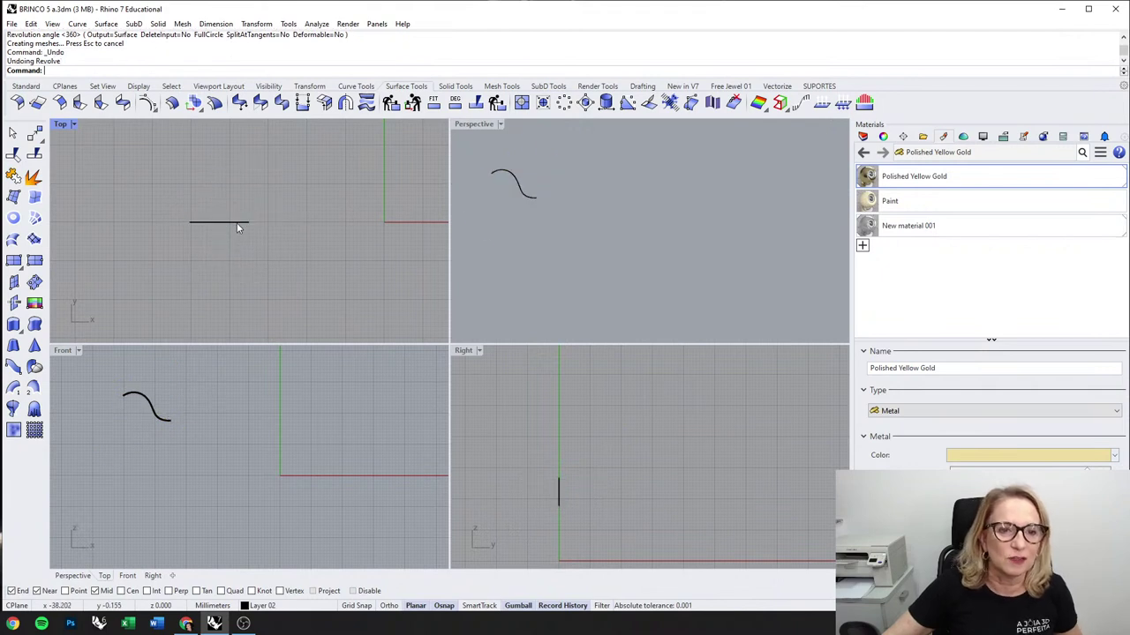
# Step: Revolve the S-shaped curve about 34 degrees around a vertical axis through its lower end to make a single petal surface
pyautogui.click(236, 224)
pyautogui.rightClick(246, 311)
pyautogui.click(170, 420)
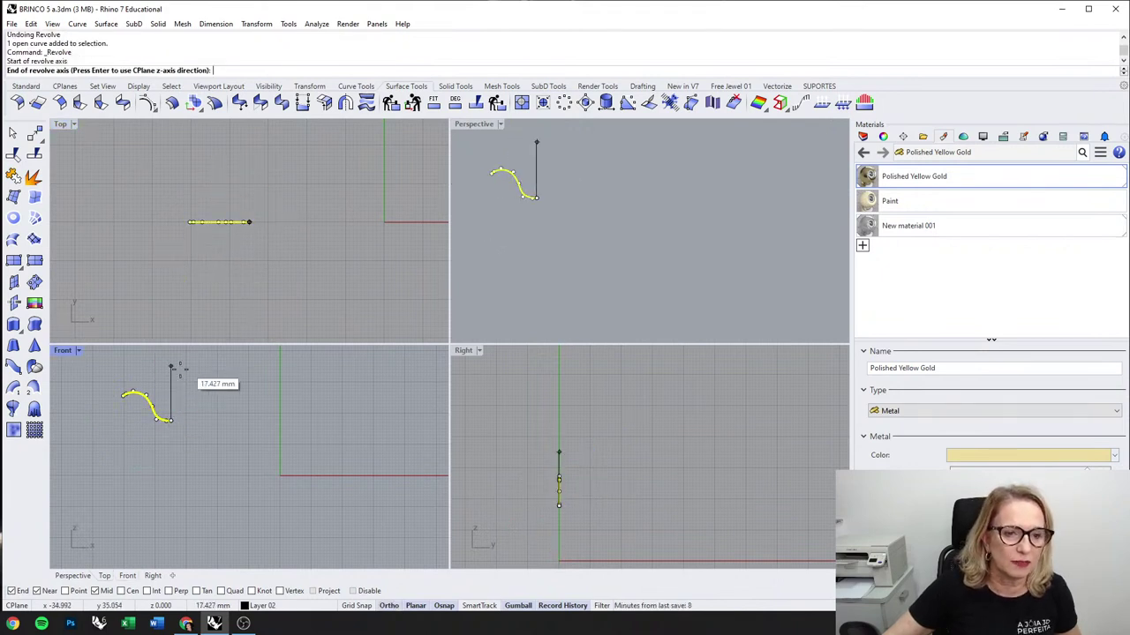
pyautogui.click(171, 367)
pyautogui.click(191, 247)
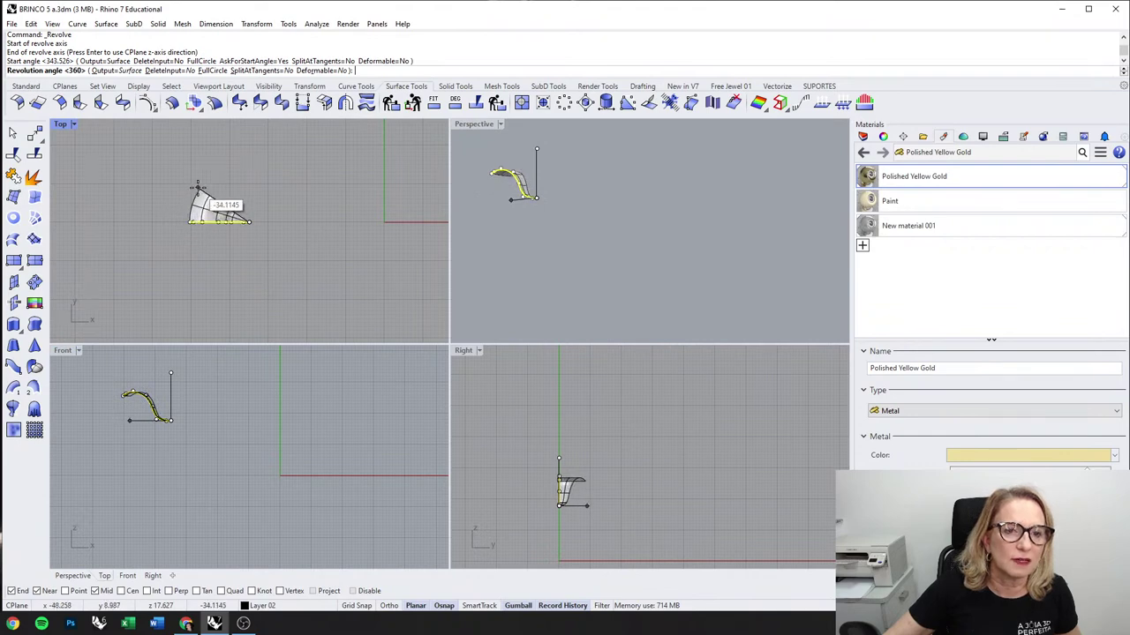
pyautogui.click(198, 186)
pyautogui.click(575, 209)
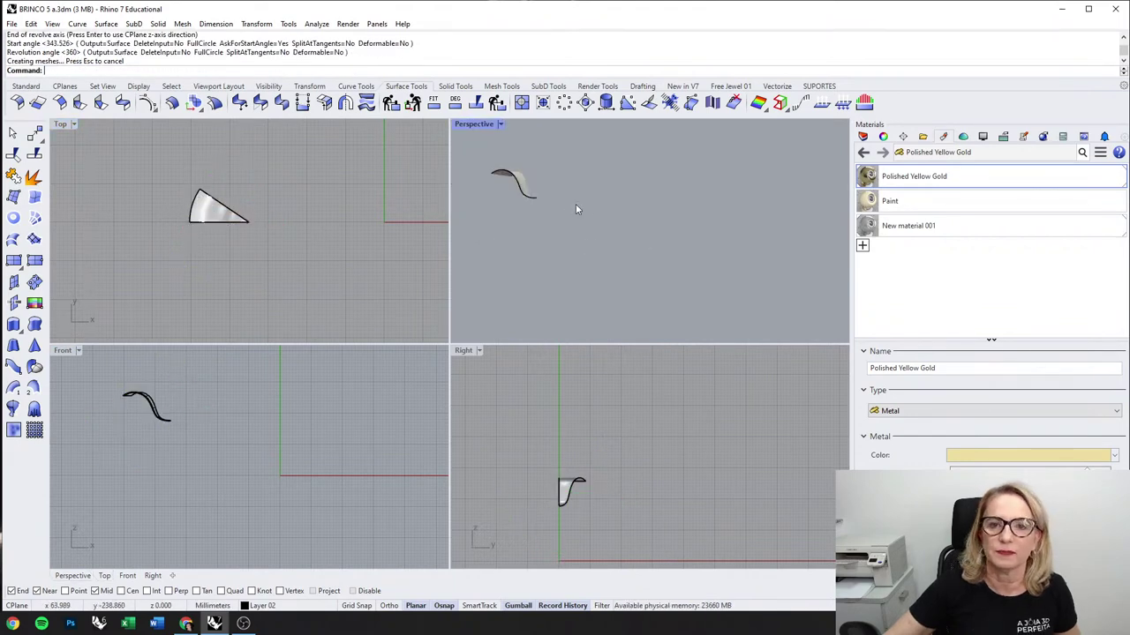
# Step: Polar array the petal surface around its pointed tip in the top view, with 8 items over 360 degrees
pyautogui.click(237, 210)
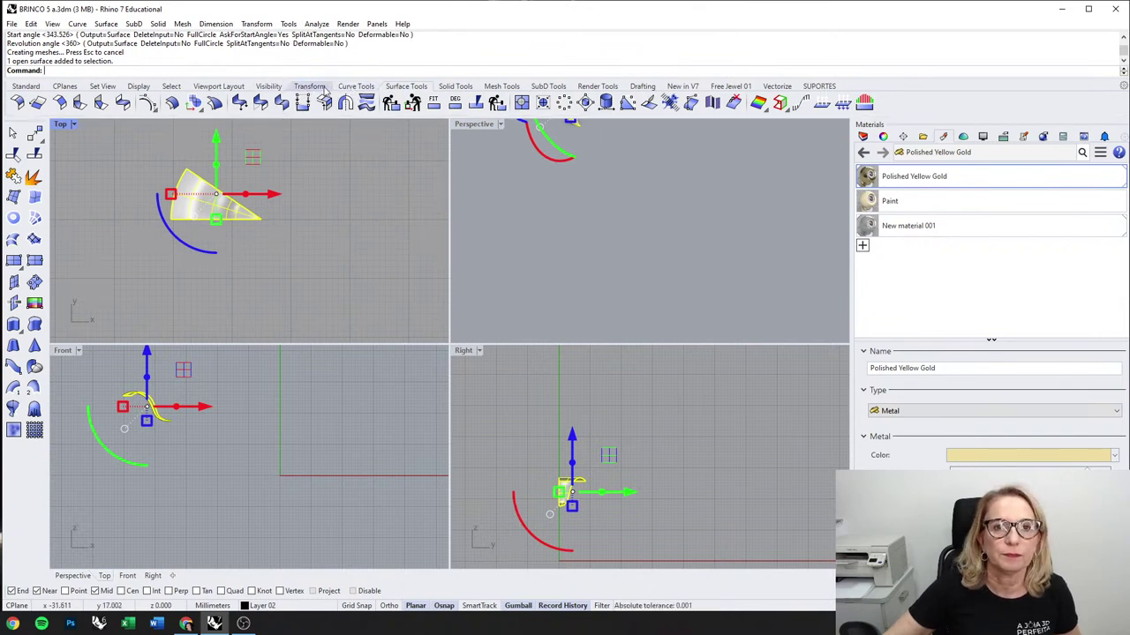
pyautogui.click(311, 88)
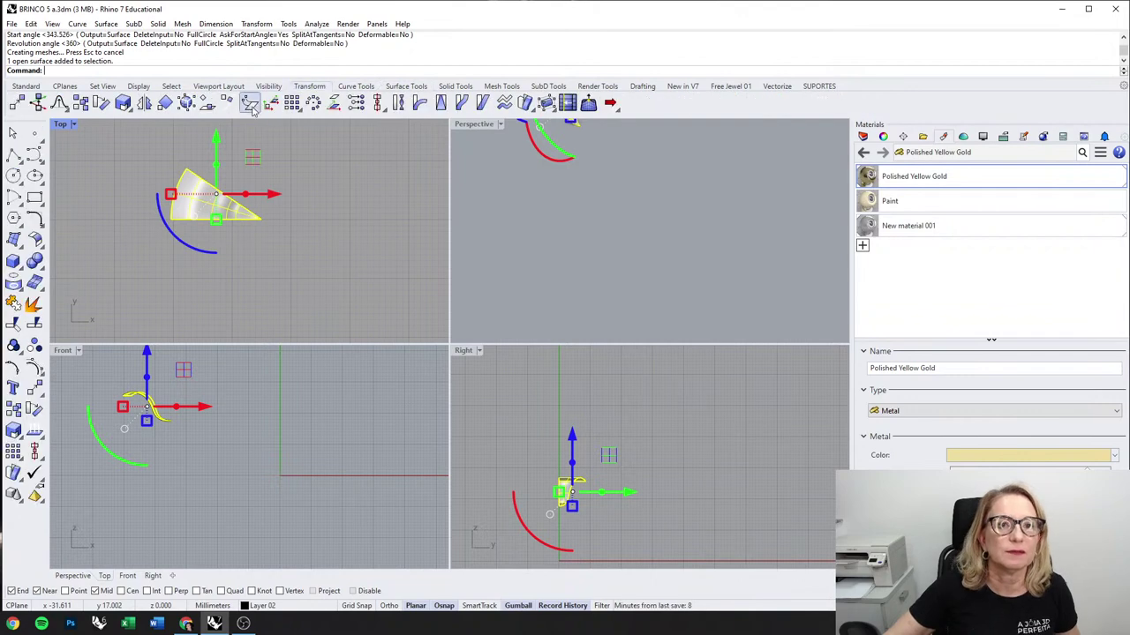
pyautogui.click(315, 103)
pyautogui.press('Return')
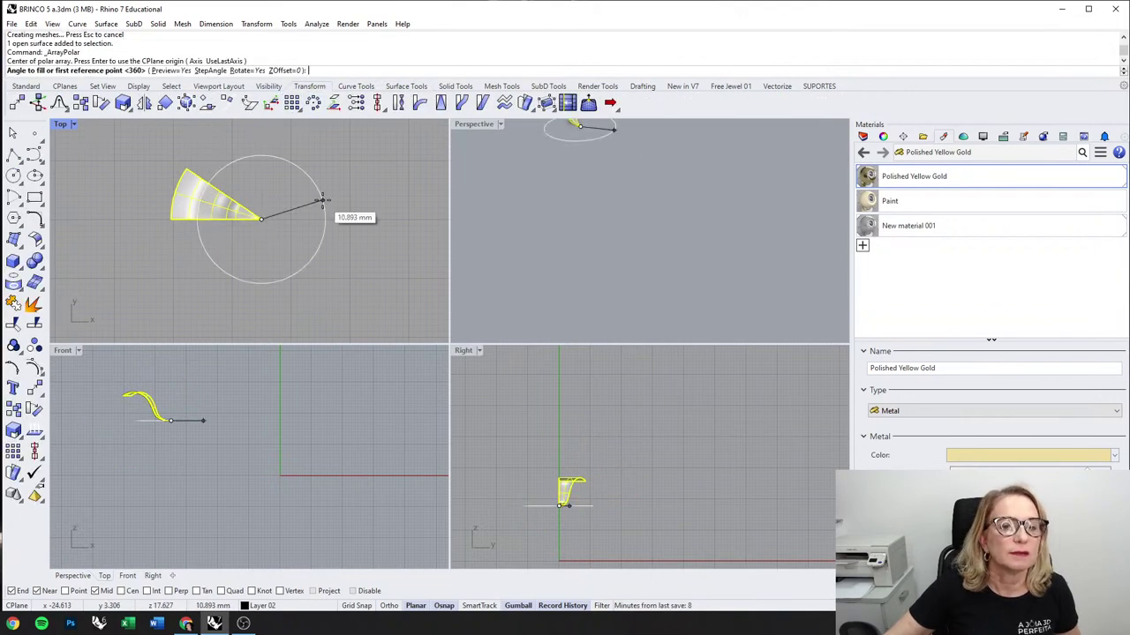
pyautogui.press('Return')
pyautogui.scroll(-8, 412, 232)
pyautogui.rightClick(577, 204)
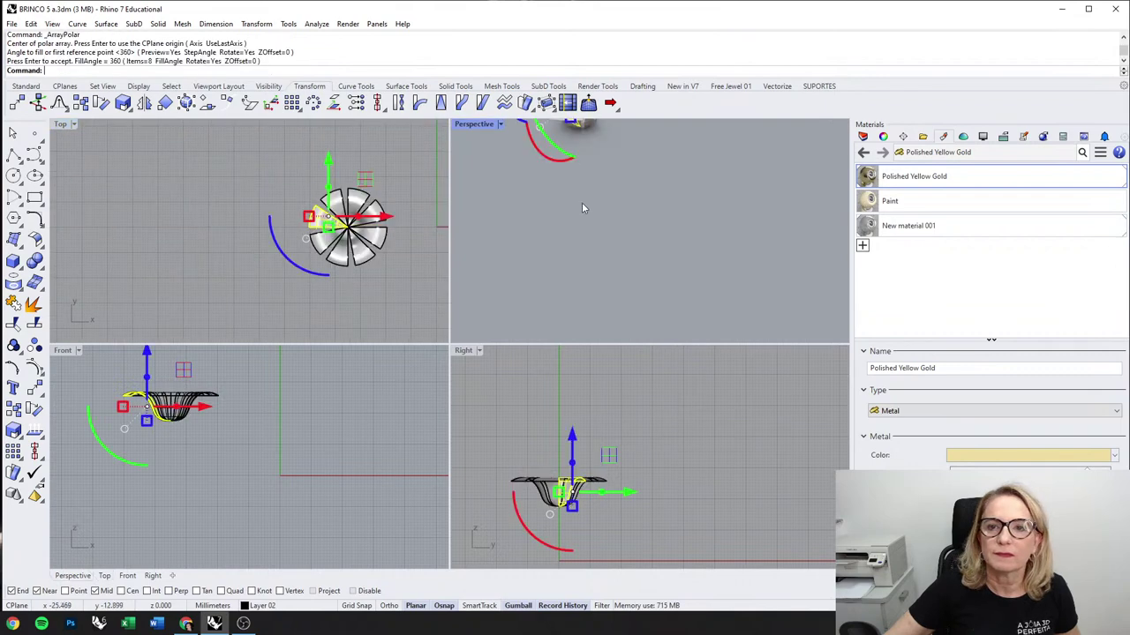
pyautogui.moveTo(581, 202); pyautogui.dragTo(612, 240, button='right')
pyautogui.click(613, 240)
# Step: Examine the arrayed petals from above and from several angles in the perspective view
pyautogui.scroll(6, 339, 214)
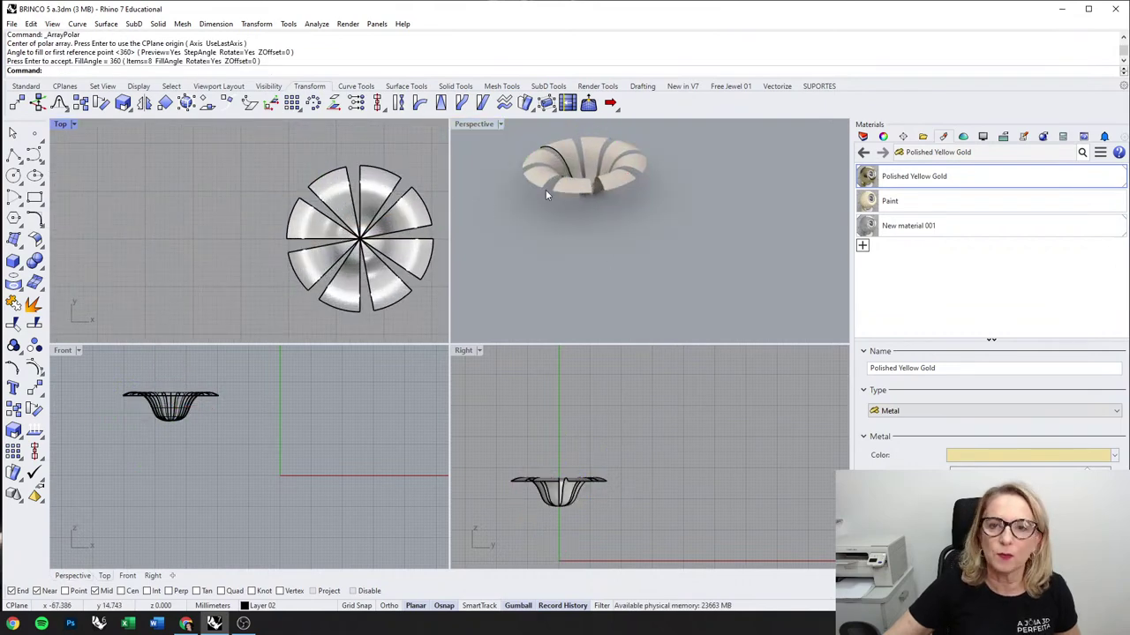
pyautogui.keyDown('shift'); pyautogui.moveTo(546, 190); pyautogui.dragTo(528, 241, button='right'); pyautogui.keyUp('shift')
pyautogui.scroll(4, 376, 213)
pyautogui.click(324, 192)
pyautogui.moveTo(653, 186); pyautogui.dragTo(560, 249, button='right')
pyautogui.press('Escape')
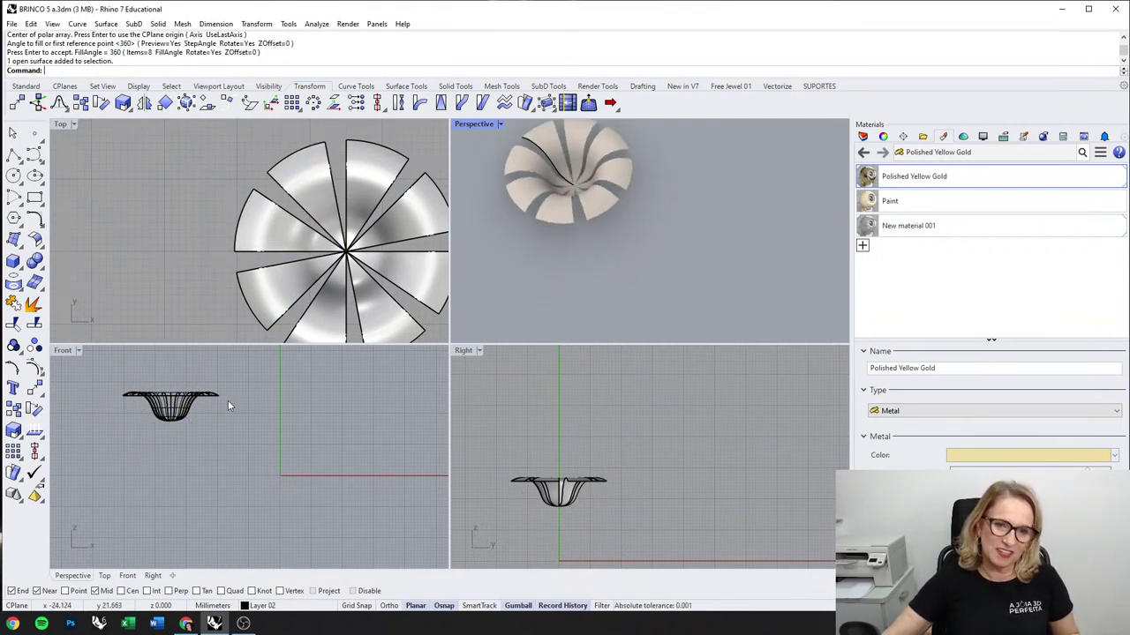
pyautogui.scroll(-3, 556, 279)
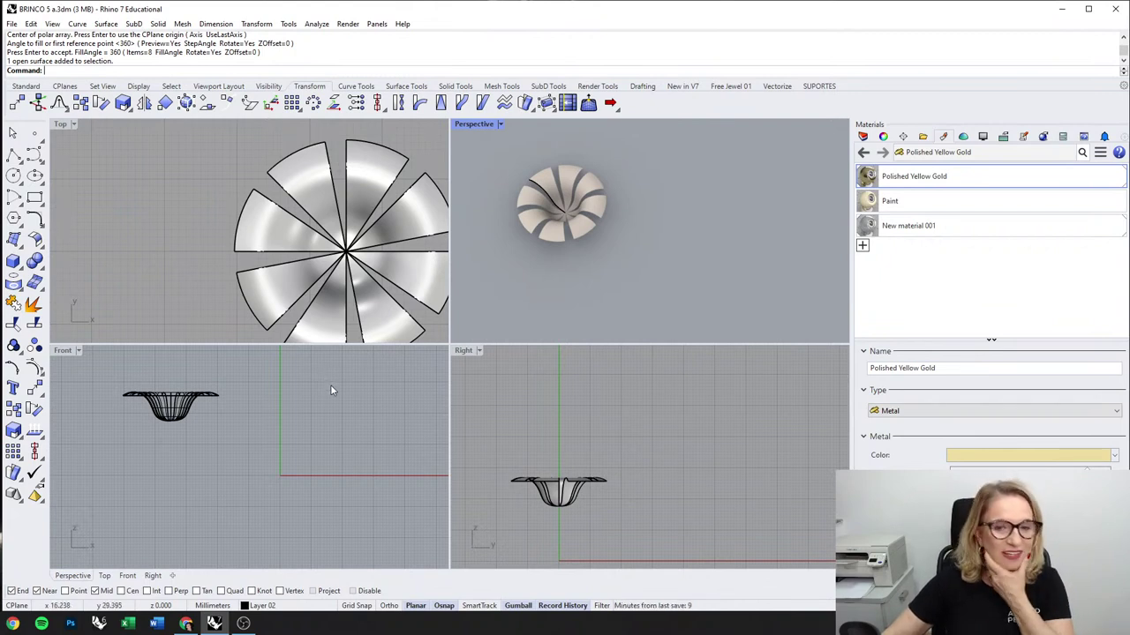
pyautogui.moveTo(483, 277); pyautogui.dragTo(602, 240, button='right')
pyautogui.scroll(2, 263, 236)
pyautogui.scroll(-1, 291, 279)
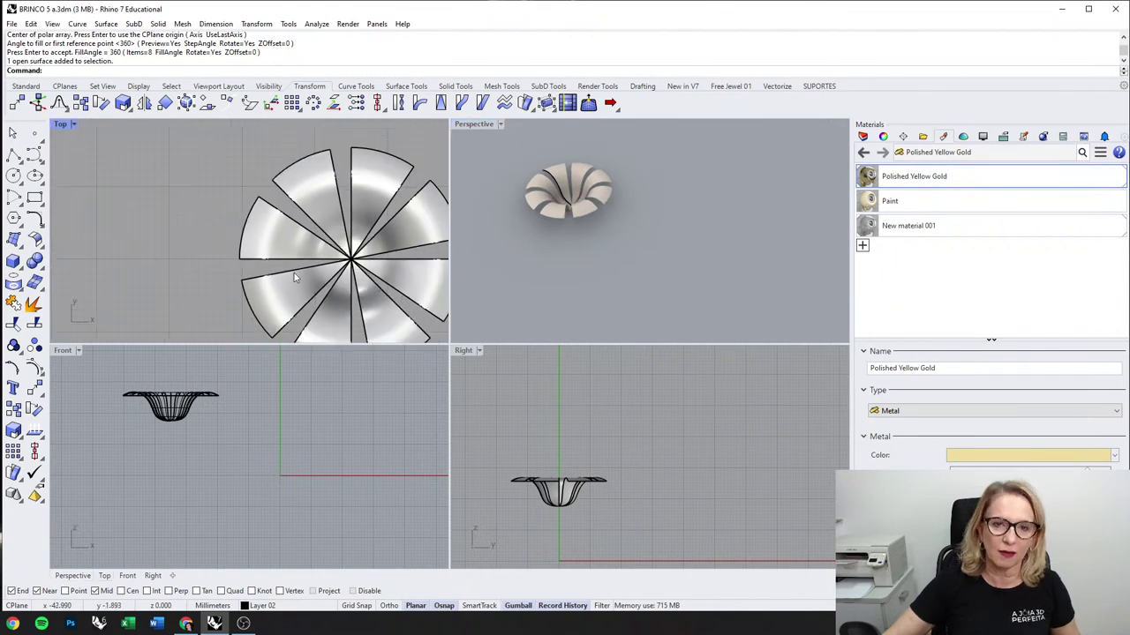
pyautogui.moveTo(562, 176); pyautogui.dragTo(530, 203, button='right')
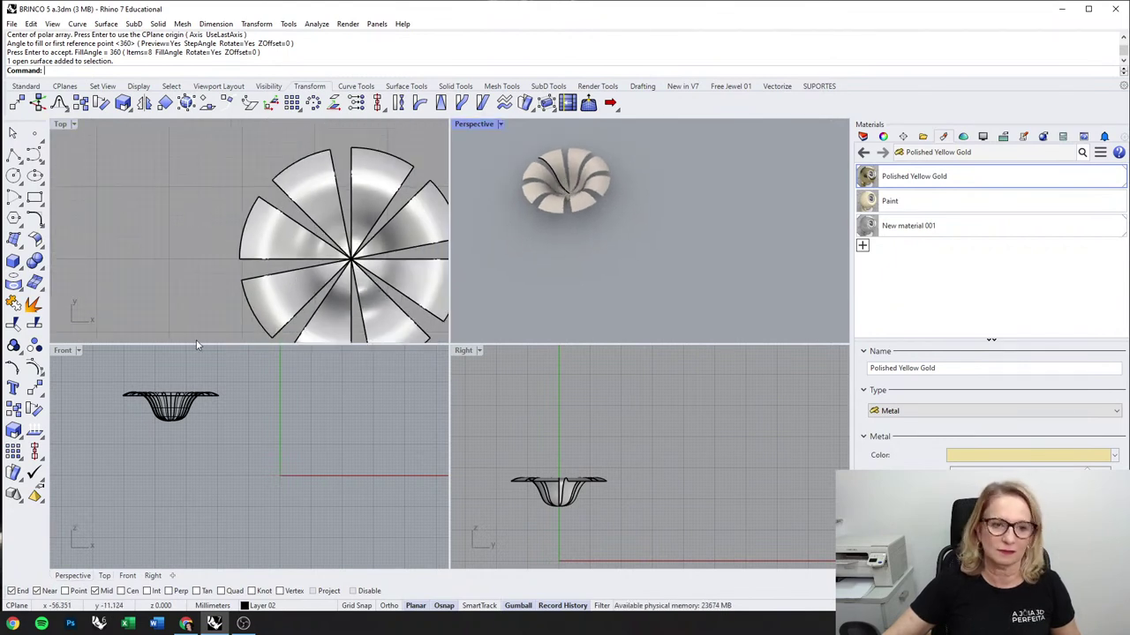
# Step: Copy the original S-shaped profile curve about 6 mm horizontally outward in the front view, and select the copy
pyautogui.click(263, 264)
pyautogui.click(298, 298)
pyautogui.middleClick(173, 468)
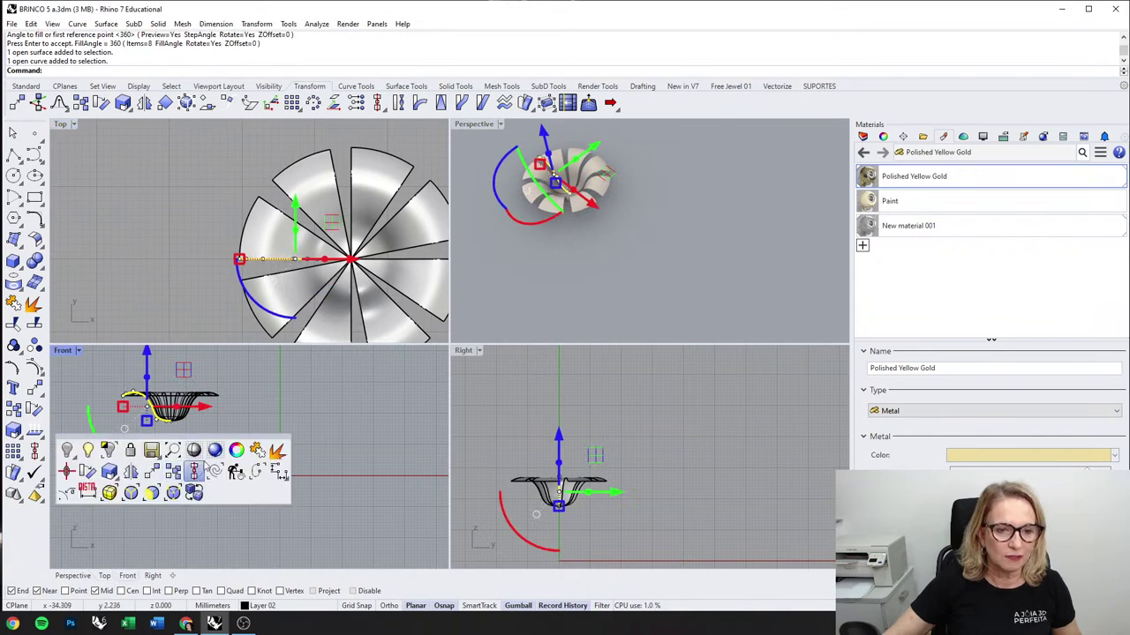
pyautogui.click(173, 470)
pyautogui.click(175, 454)
pyautogui.click(171, 456)
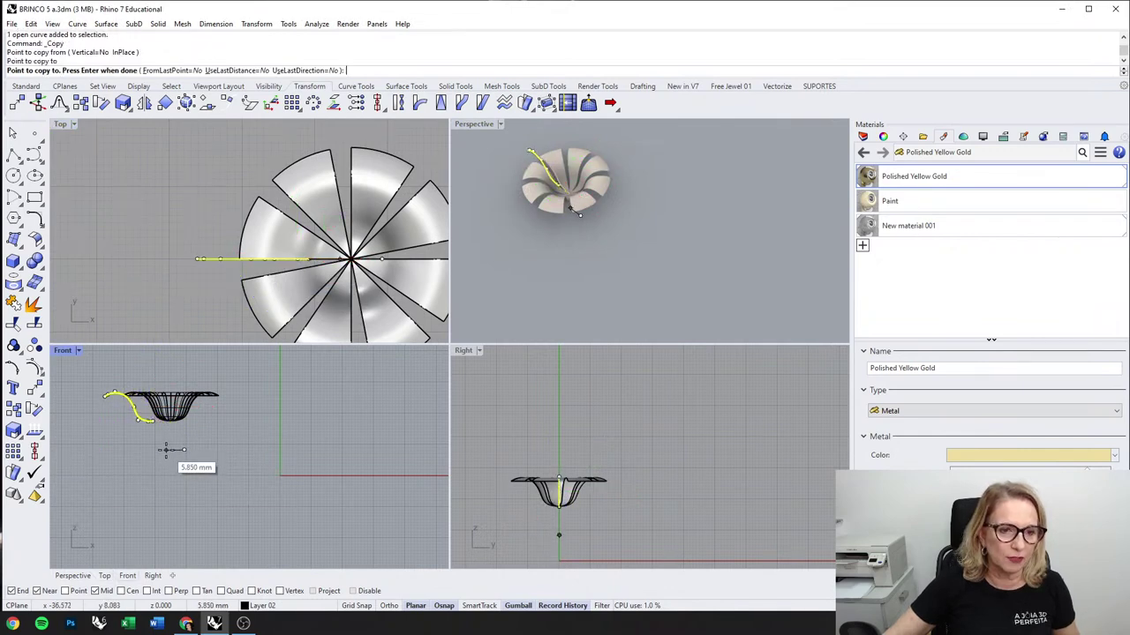
pyautogui.scroll(3, 132, 418)
pyautogui.click(138, 421)
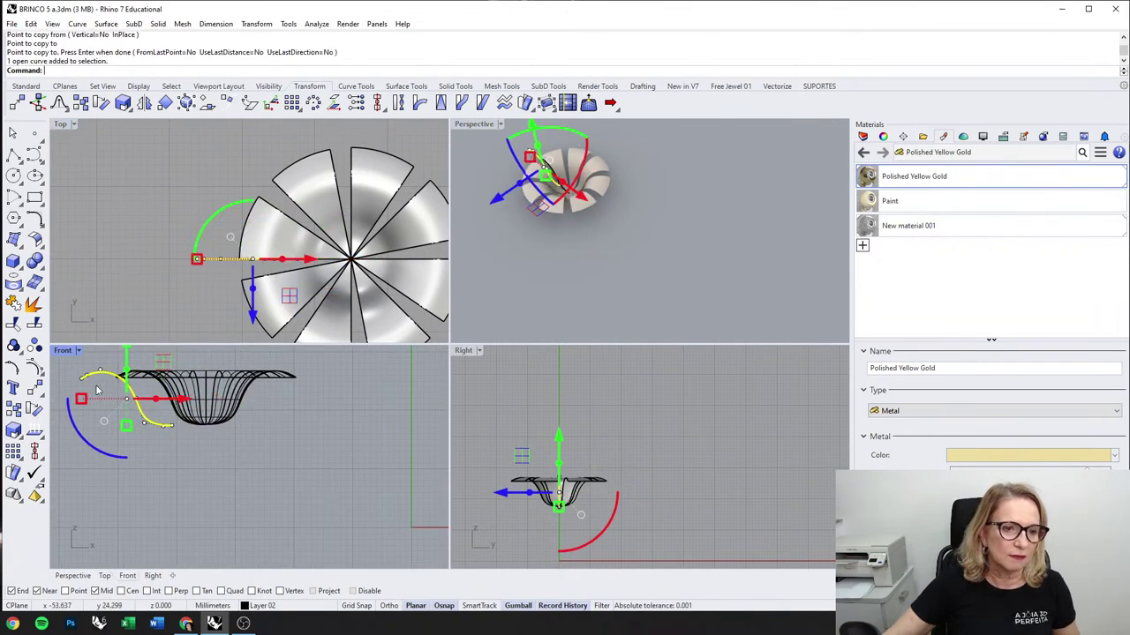
# Step: Stretch the copied curve horizontally, tilt it slightly counter-clockwise, and position it under the petals with its inner end near the flower's base centre
pyautogui.moveTo(83, 398); pyautogui.dragTo(68, 399)
pyautogui.moveTo(181, 399); pyautogui.dragTo(208, 399)
pyautogui.moveTo(136, 455); pyautogui.dragTo(151, 441)
pyautogui.moveTo(138, 356); pyautogui.dragTo(141, 367)
pyautogui.moveTo(202, 392); pyautogui.dragTo(198, 394)
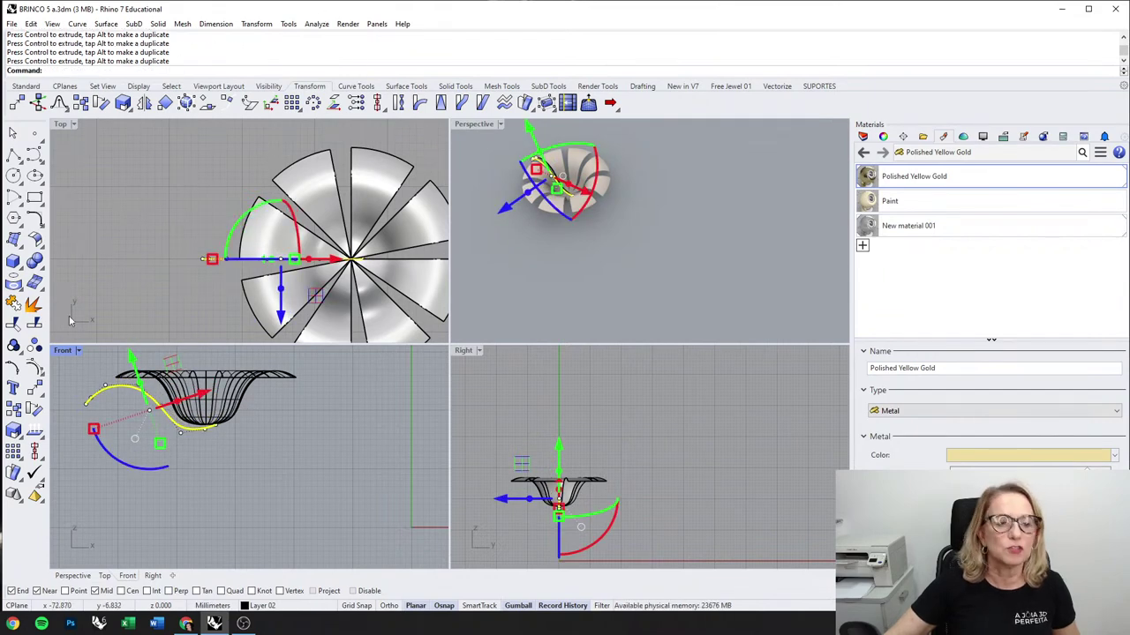
# Step: Revolve the stretched curve partway around a vertical axis through its inner end to form a wider, longer outer petal
pyautogui.click(409, 86)
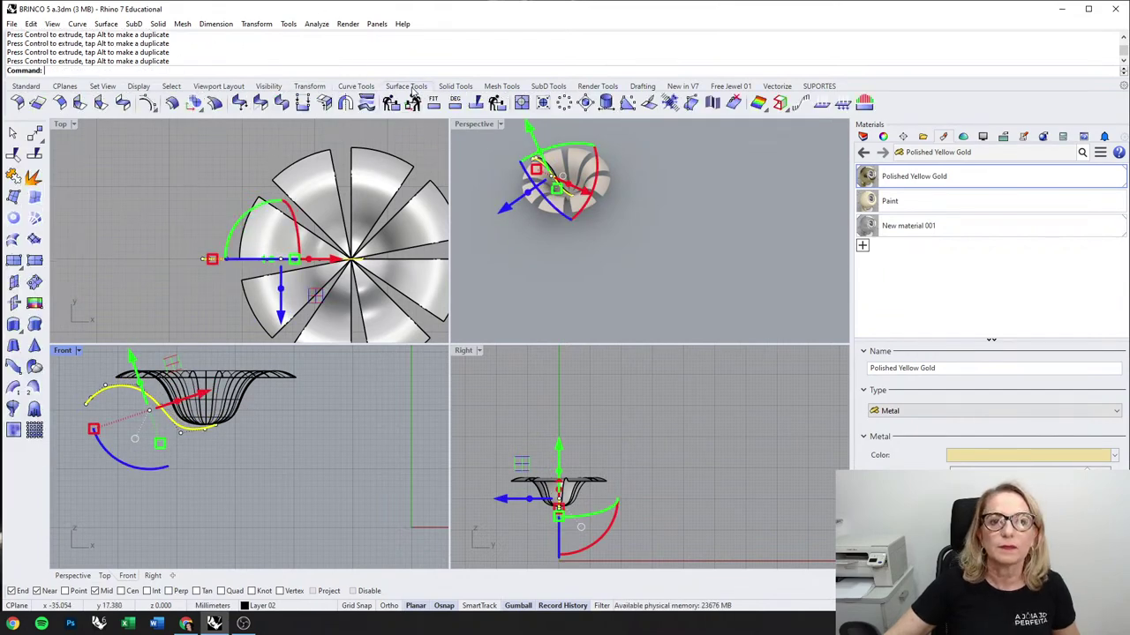
pyautogui.click(13, 386)
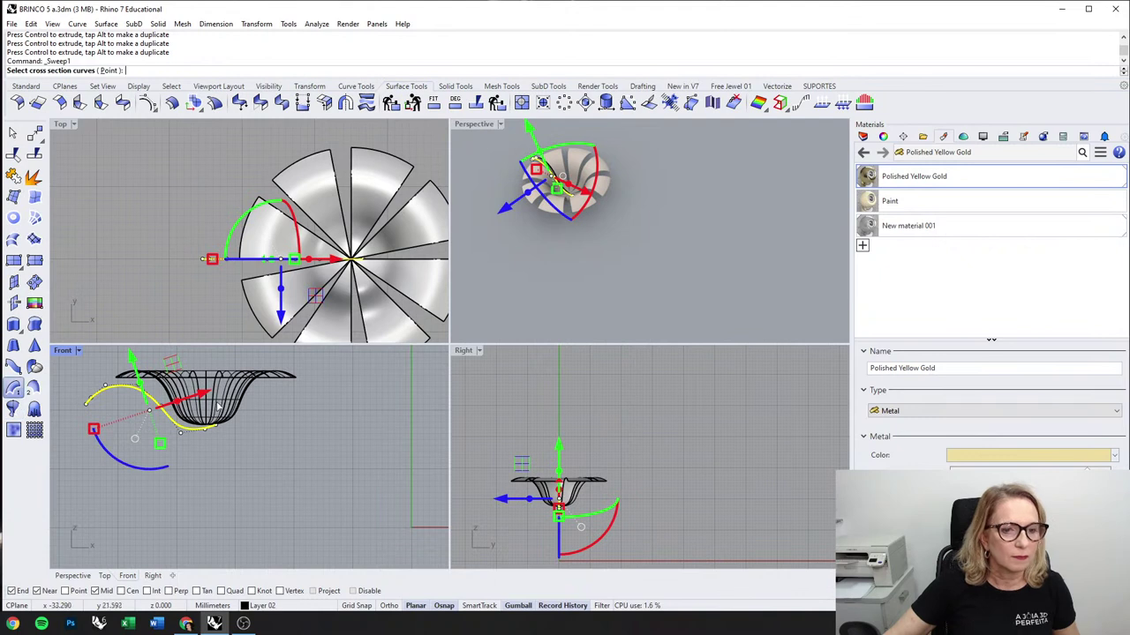
pyautogui.click(13, 409)
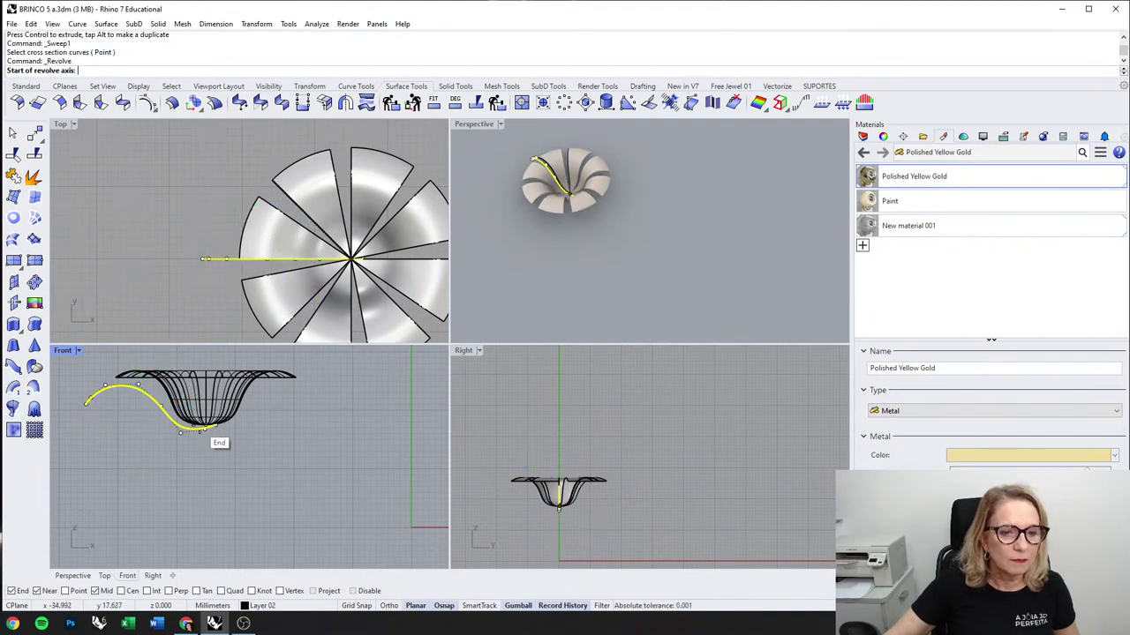
pyautogui.click(205, 425)
pyautogui.keyDown('shift'); pyautogui.moveTo(210, 429); pyautogui.dragTo(207, 481, button='right'); pyautogui.keyUp('shift')
pyautogui.keyDown('shift'); pyautogui.click(213, 379); pyautogui.keyUp('shift')
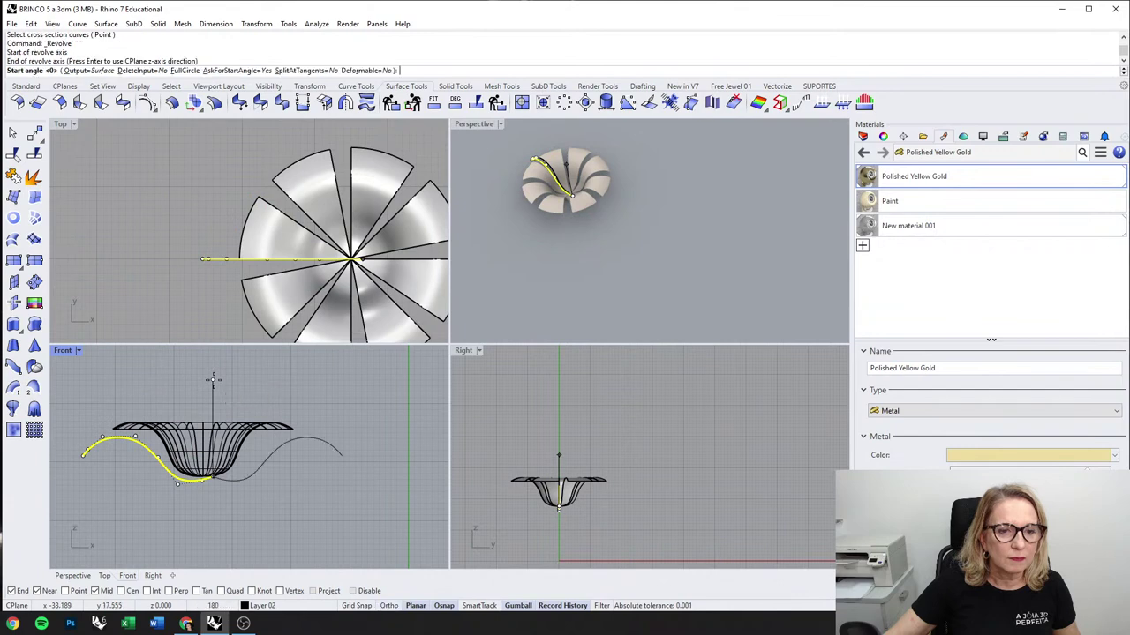
pyautogui.click(141, 258)
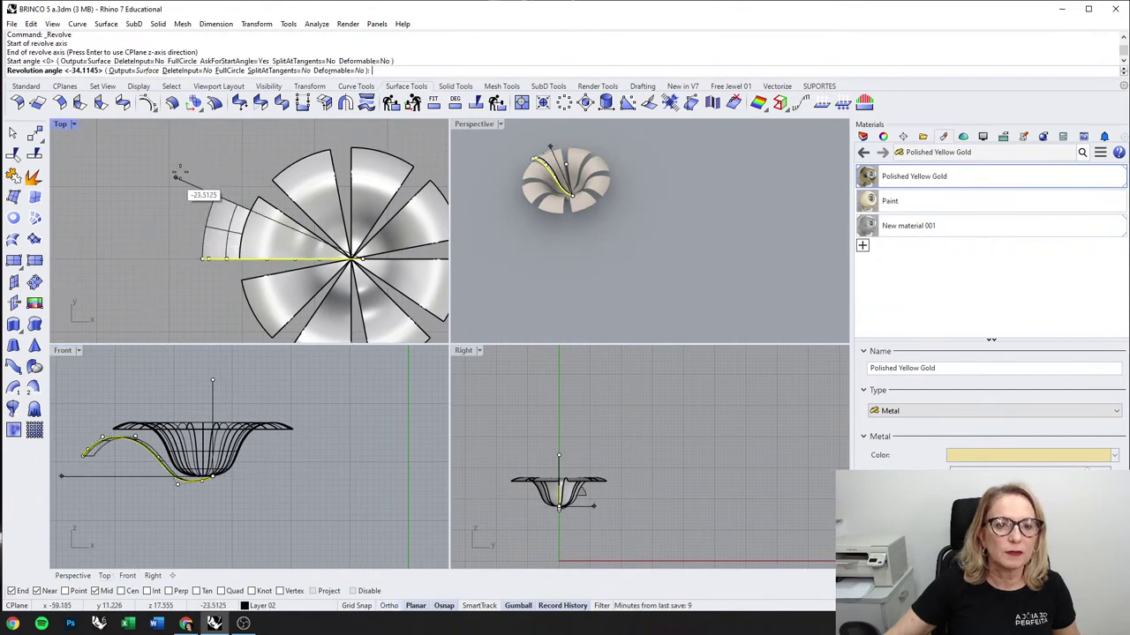
pyautogui.moveTo(201, 153); pyautogui.dragTo(156, 197, button='right')
pyautogui.click(209, 166)
pyautogui.scroll(-1, 220, 172)
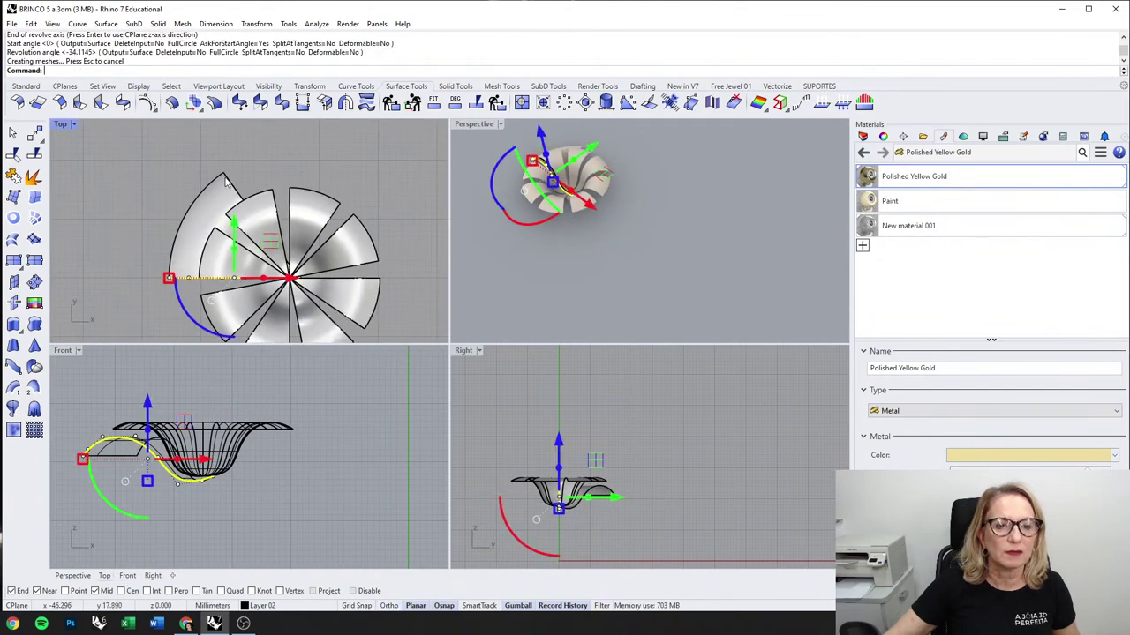
pyautogui.press('Escape')
pyautogui.moveTo(482, 258); pyautogui.dragTo(636, 250, button='right')
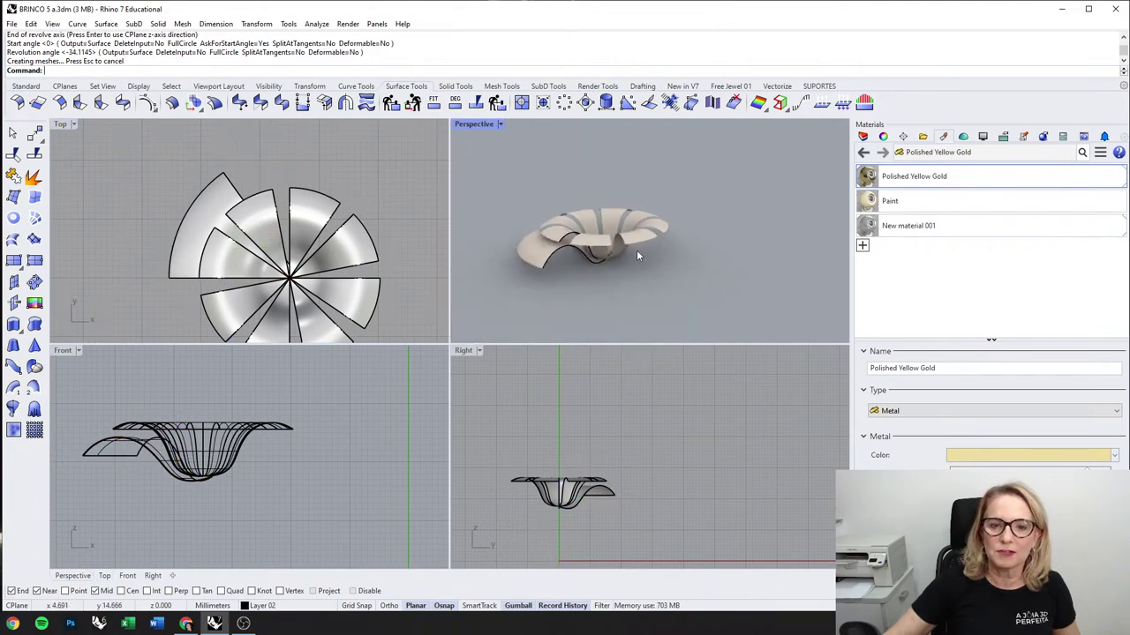
pyautogui.scroll(1, 213, 206)
# Step: Try a polar array of the outer petal around the flower's centre with 4 items over 360 degrees, and undo it
pyautogui.click(213, 206)
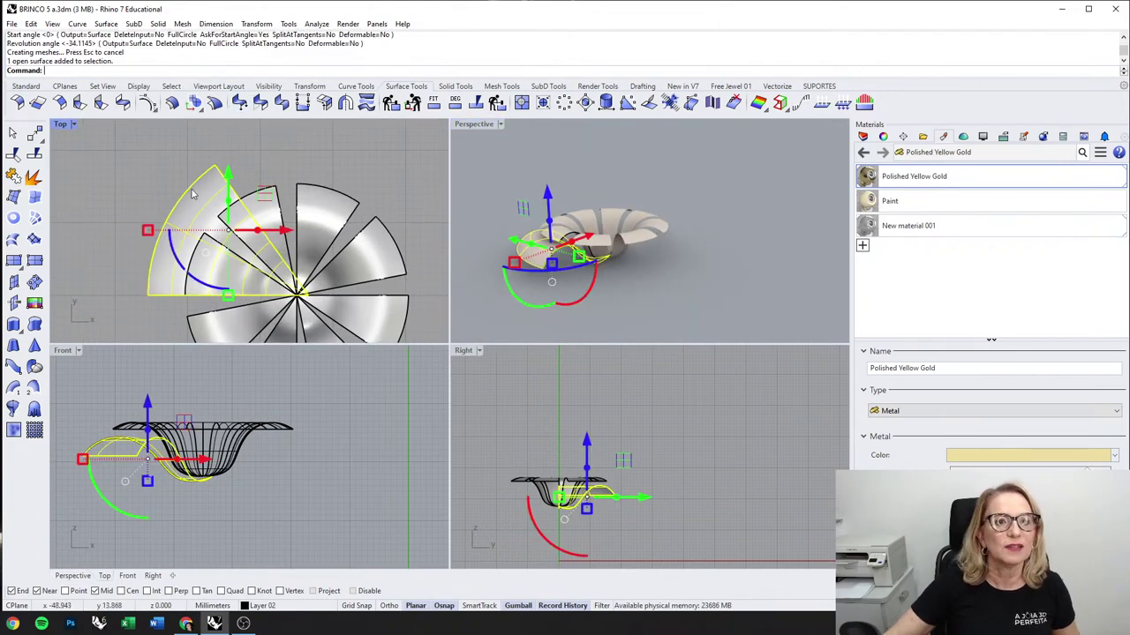
pyautogui.click(309, 86)
pyautogui.click(314, 103)
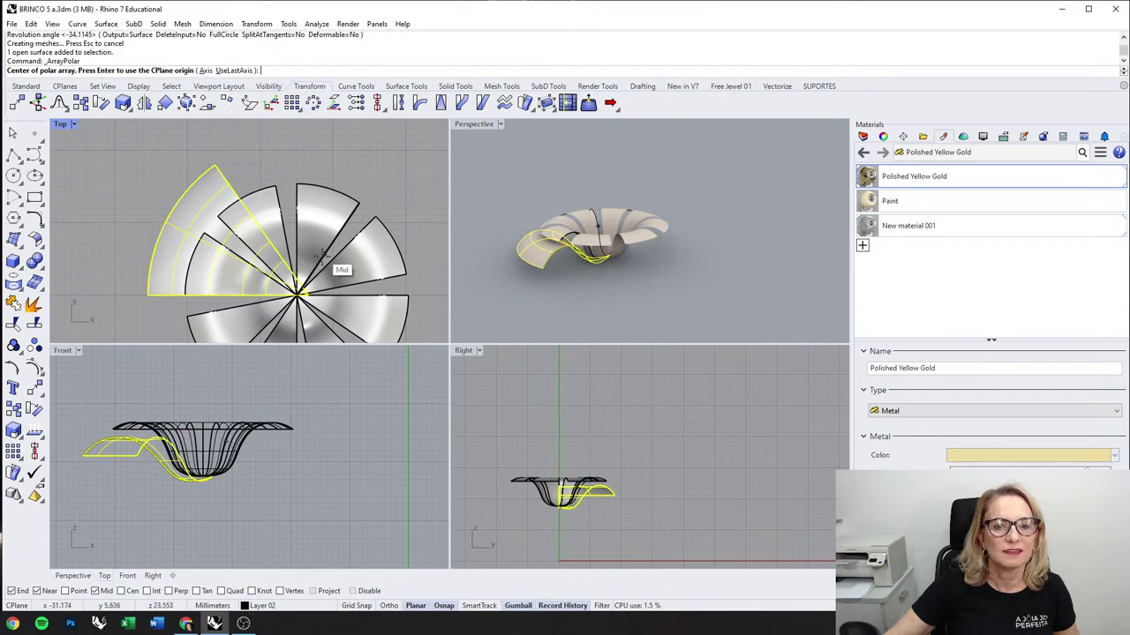
pyautogui.click(300, 291)
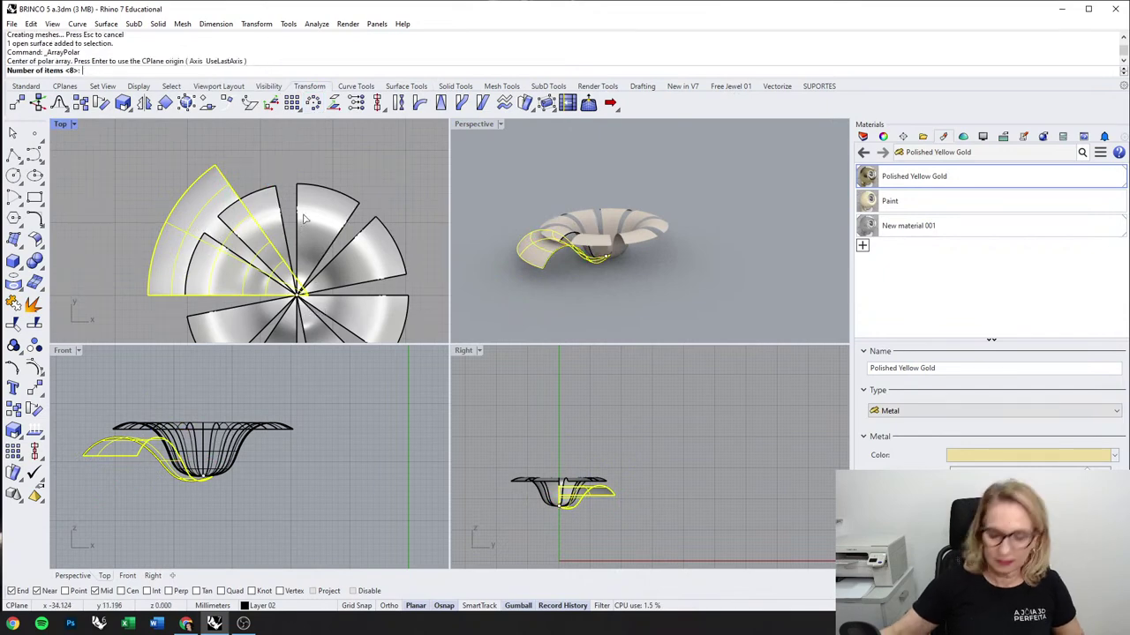
pyautogui.write('4')
pyautogui.press('Return')
pyautogui.press('Return')
pyautogui.press('Return')
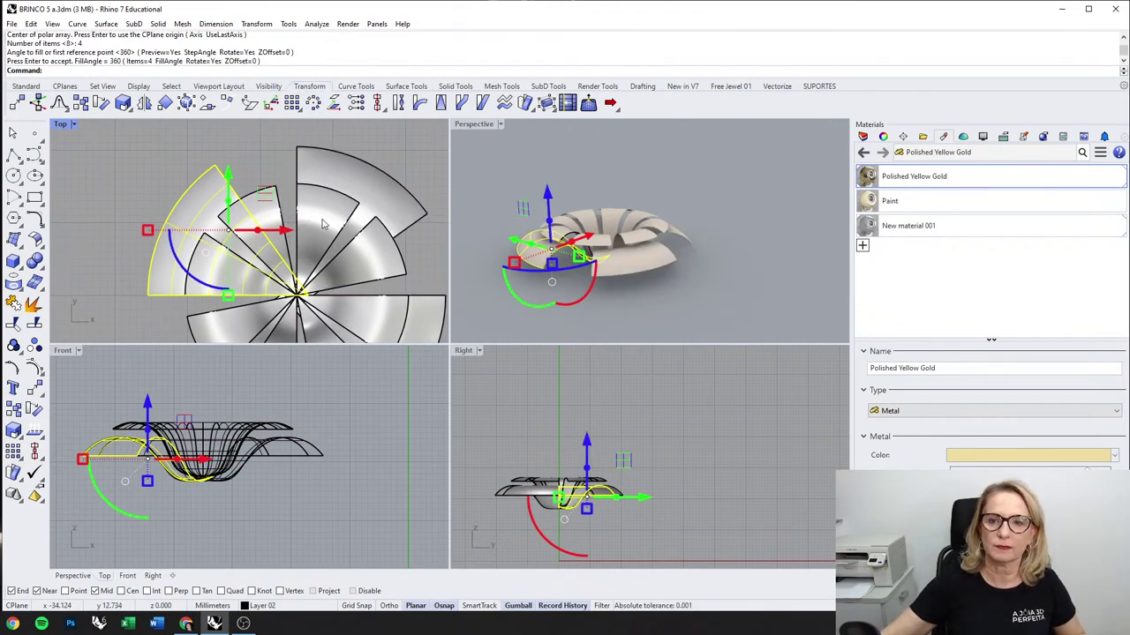
pyautogui.moveTo(779, 239); pyautogui.dragTo(704, 267, button='right')
pyautogui.hotkey('ctrl', 'z')
# Step: Polar array the outer petal around the flower's centre with 5 items over 360 degrees
pyautogui.moveTo(320, 181); pyautogui.dragTo(321, 183, button='right')
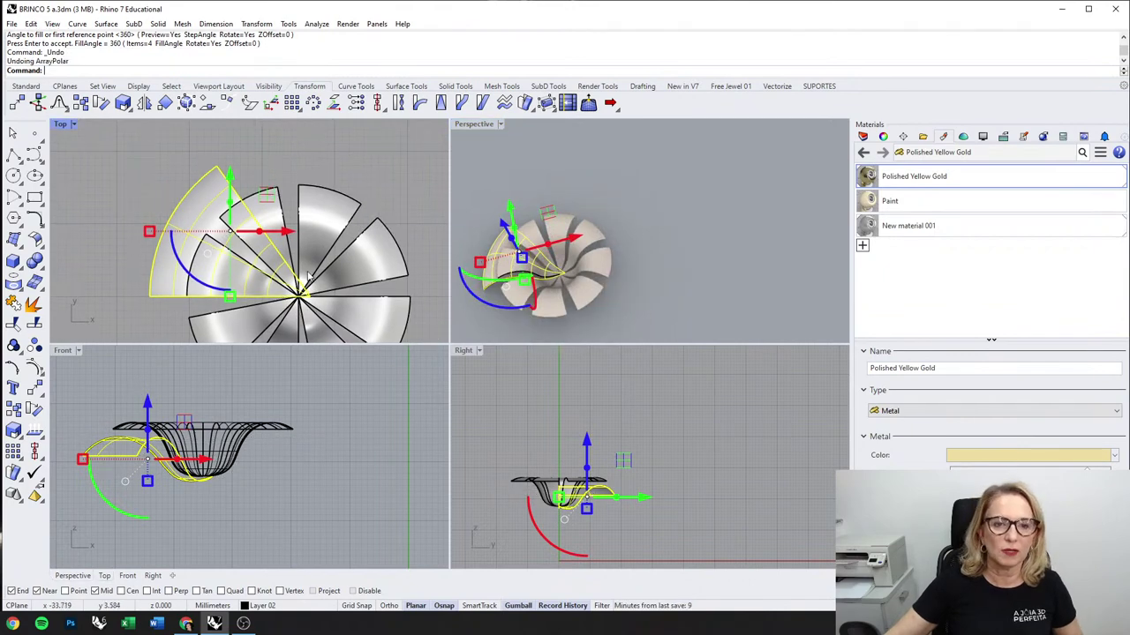
pyautogui.rightClick(306, 272)
pyautogui.click(298, 306)
pyautogui.write('5')
pyautogui.press('Return')
pyautogui.press('Return')
pyautogui.press('Return')
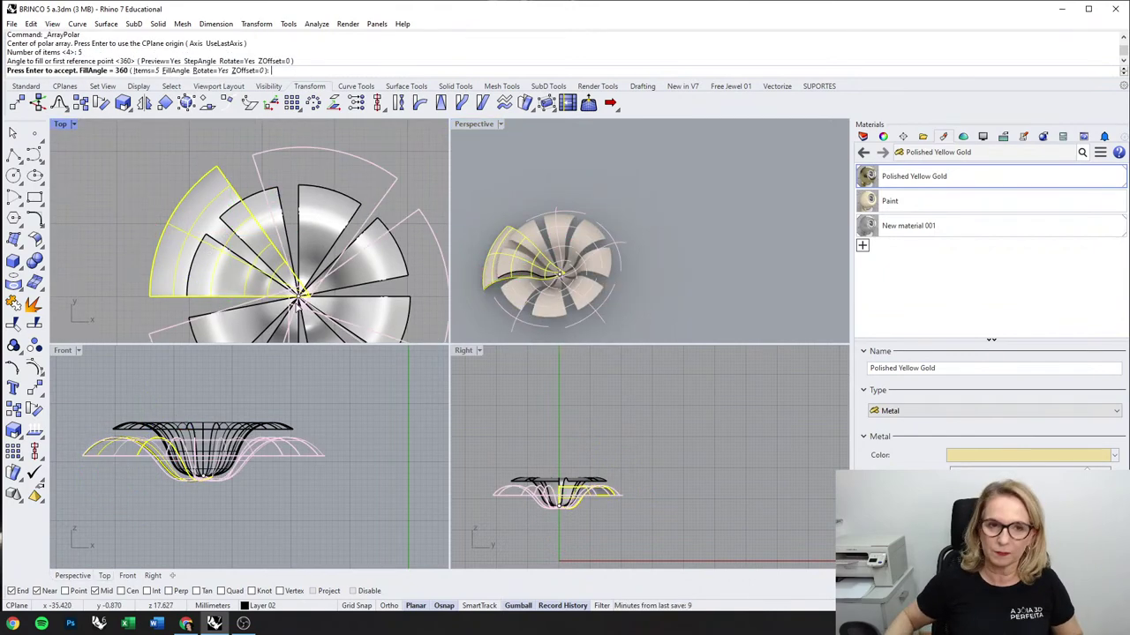
pyautogui.press('Escape')
pyautogui.moveTo(694, 277); pyautogui.dragTo(604, 228, button='right')
pyautogui.moveTo(526, 230); pyautogui.dragTo(256, 258, button='right')
pyautogui.scroll(2, 156, 430)
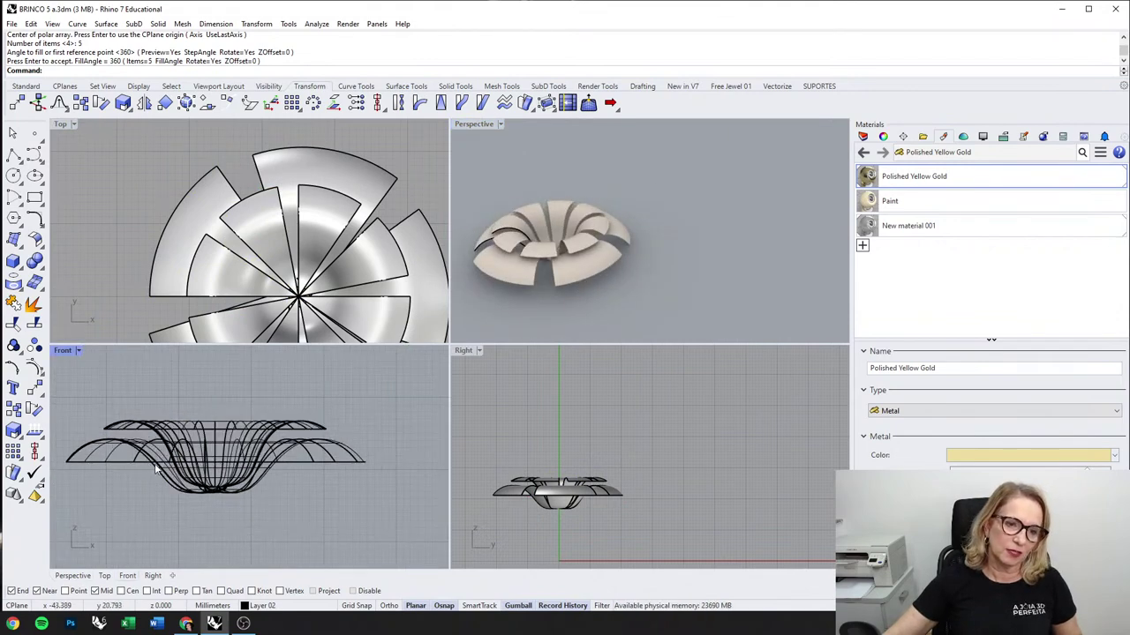
# Step: Pull the control point beside the outer end of the outer petal's profile curve downward and inward, and shift the crest point inward
pyautogui.click(156, 465)
pyautogui.click(188, 496)
pyautogui.moveTo(71, 455); pyautogui.dragTo(115, 459, button='right')
pyautogui.scroll(8, 114, 456)
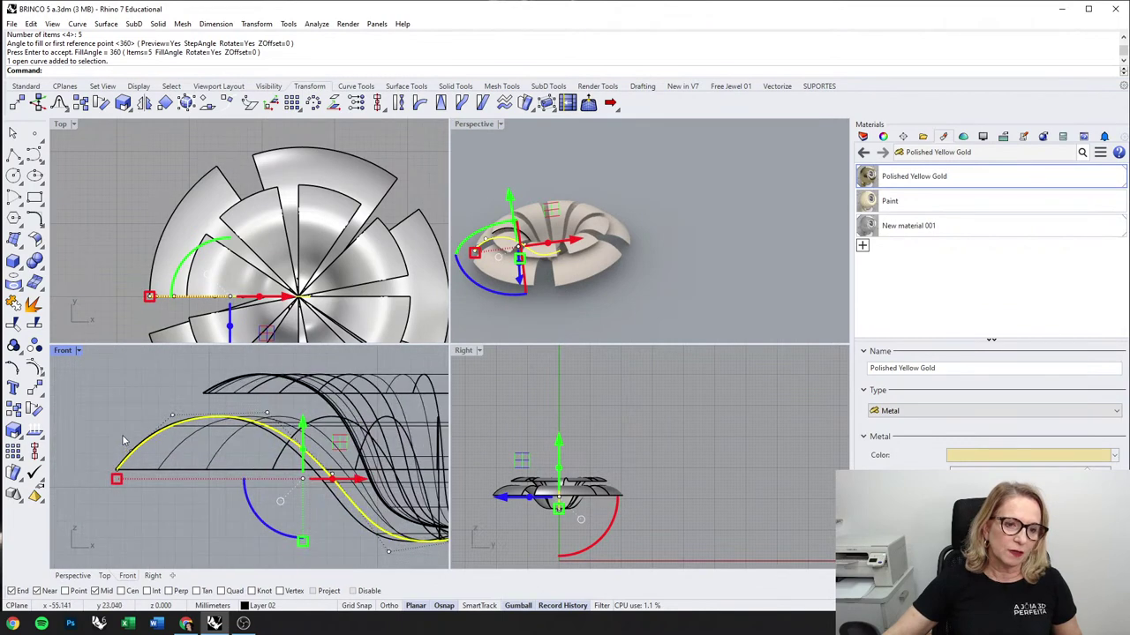
pyautogui.click(132, 453)
pyautogui.moveTo(132, 410); pyautogui.dragTo(132, 459)
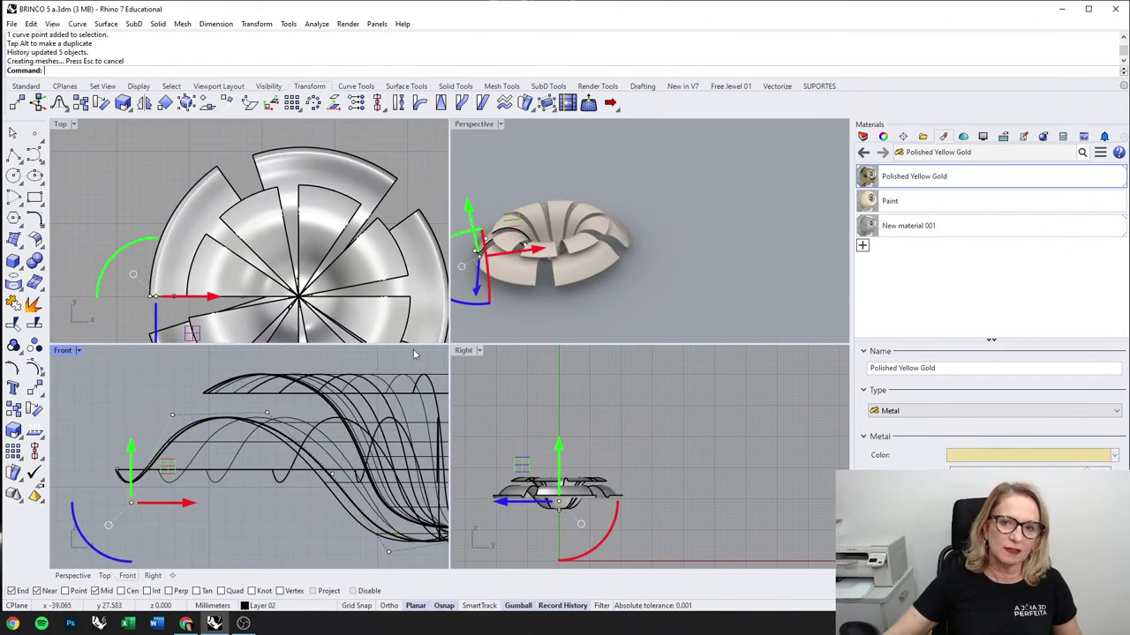
pyautogui.click(172, 415)
pyautogui.moveTo(172, 415); pyautogui.dragTo(238, 420)
pyautogui.moveTo(525, 331); pyautogui.dragTo(734, 260, button='right')
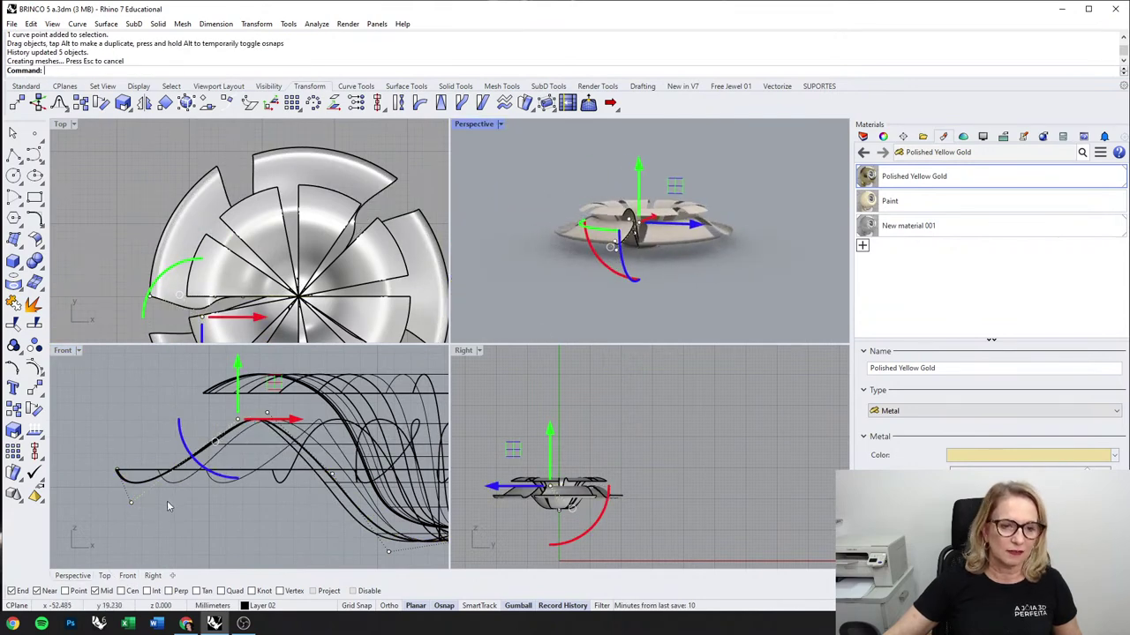
pyautogui.moveTo(131, 503); pyautogui.dragTo(180, 500)
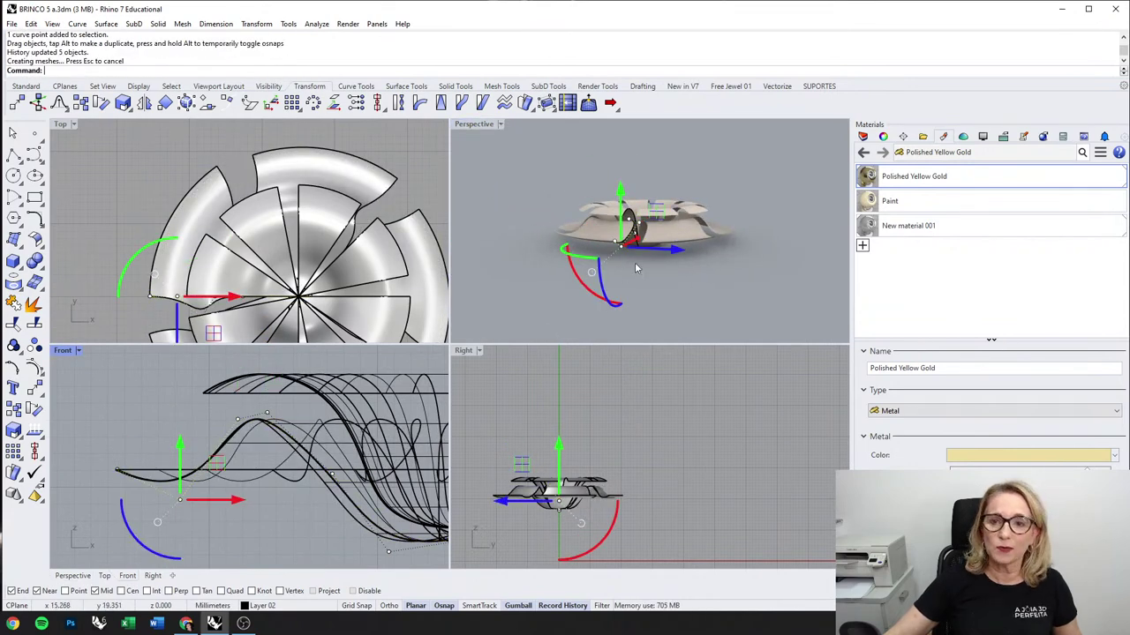
# Step: Move the crest control point of the outer petal's profile curve outward and slightly down
pyautogui.moveTo(635, 265); pyautogui.dragTo(552, 309, button='right')
pyautogui.scroll(2, 262, 406)
pyautogui.click(232, 423)
pyautogui.moveTo(231, 423); pyautogui.dragTo(189, 445)
pyautogui.moveTo(556, 312); pyautogui.dragTo(562, 315)
pyautogui.moveTo(734, 235); pyautogui.dragTo(664, 275, button='right')
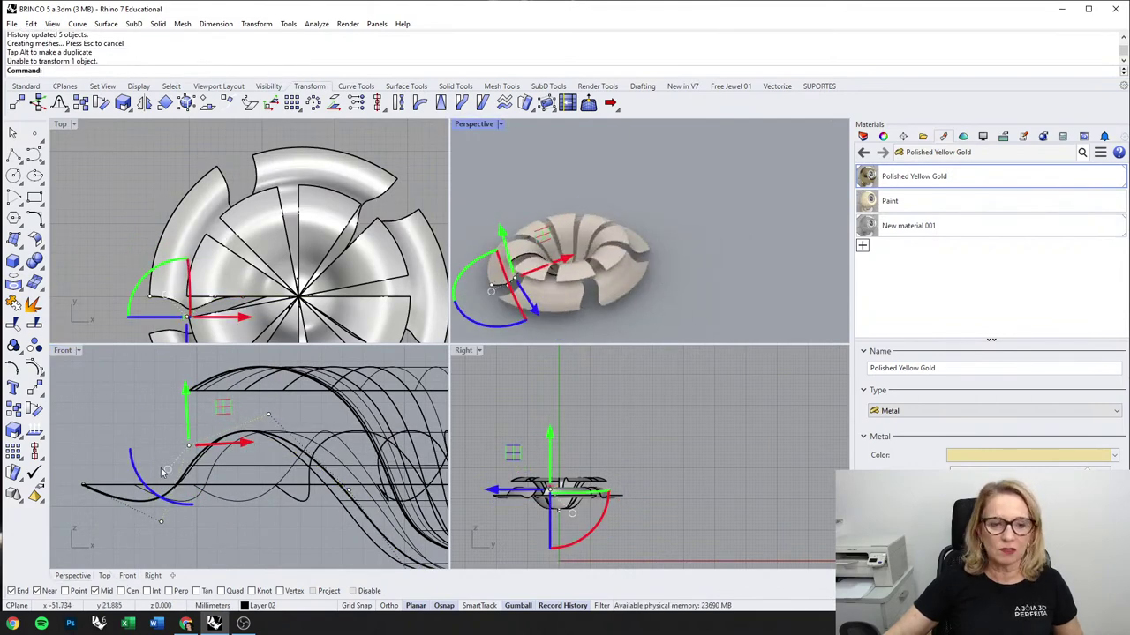
# Step: Raise the control point beside the profile curve's outer end well above the petal rim and shift it outward so the rim curls down
pyautogui.moveTo(164, 526); pyautogui.dragTo(135, 396)
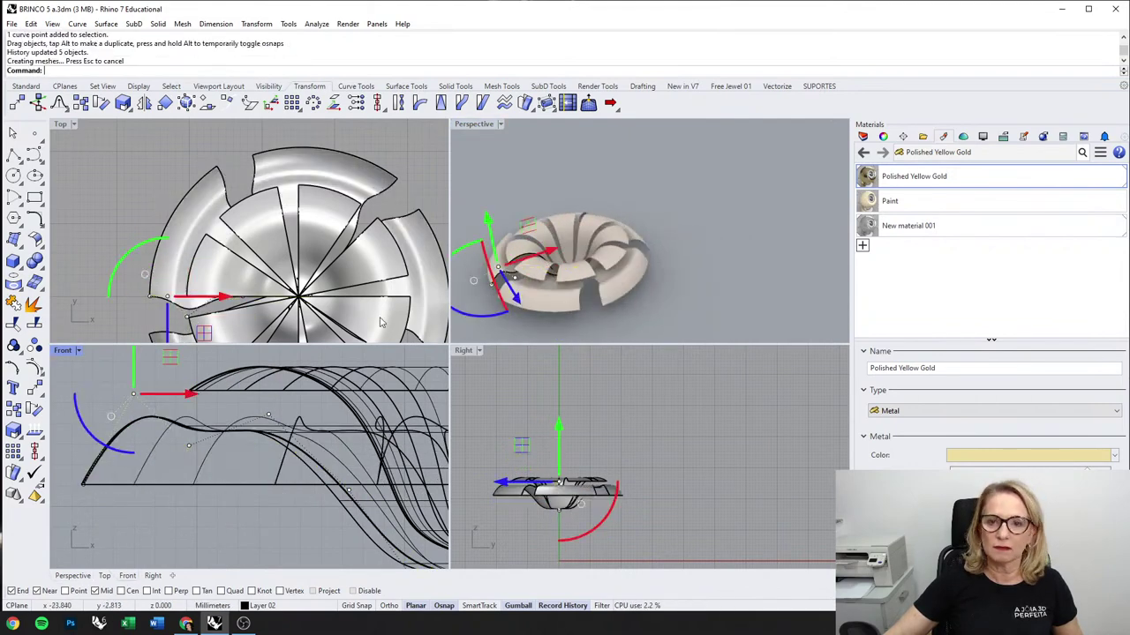
pyautogui.moveTo(155, 396); pyautogui.dragTo(213, 446, button='right')
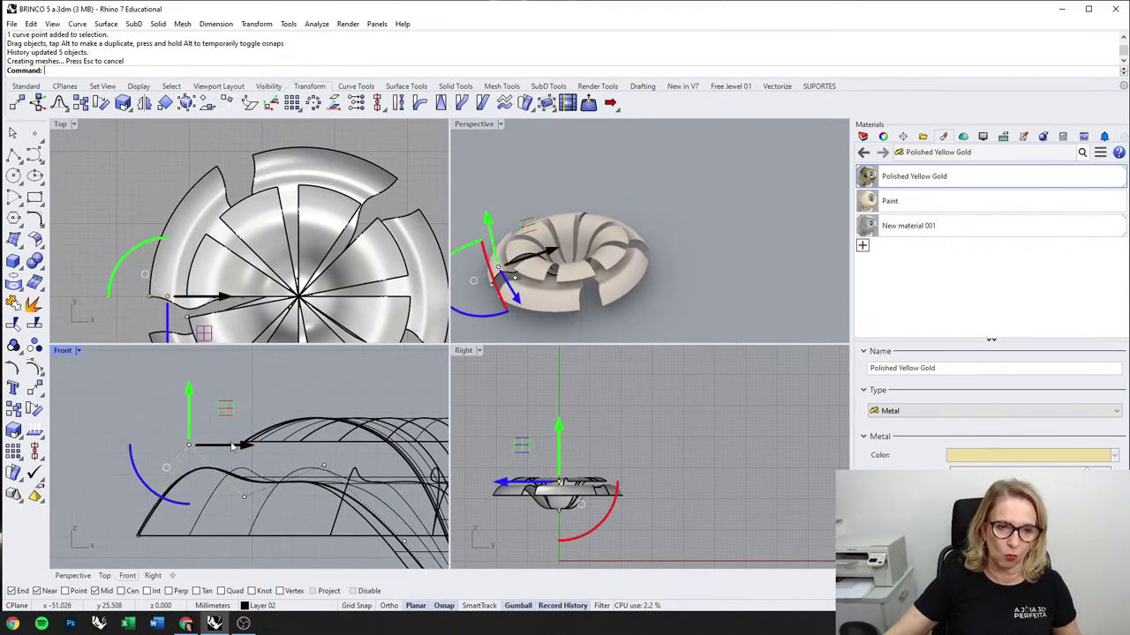
pyautogui.scroll(-2, 214, 446)
pyautogui.moveTo(247, 445); pyautogui.dragTo(204, 445)
pyautogui.moveTo(618, 301); pyautogui.dragTo(644, 282, button='right')
# Step: Lower the middle control point of the outer petal's profile curve to deepen the dip behind the rolled rim
pyautogui.click(255, 406)
pyautogui.press('Escape')
pyautogui.click(282, 439)
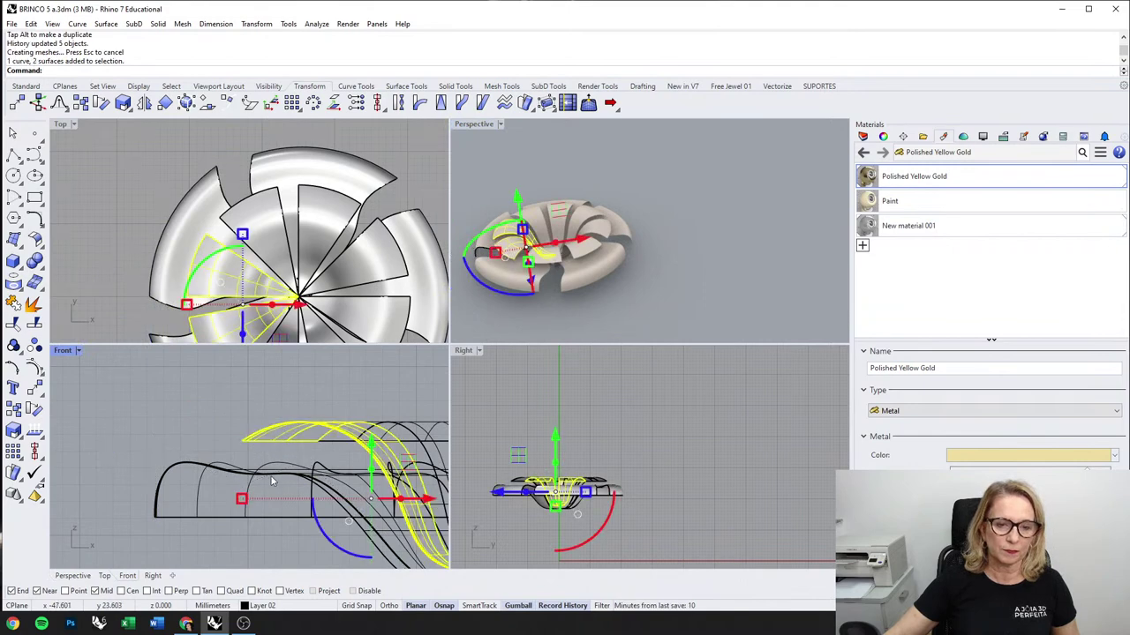
pyautogui.click(194, 466)
pyautogui.click(257, 497)
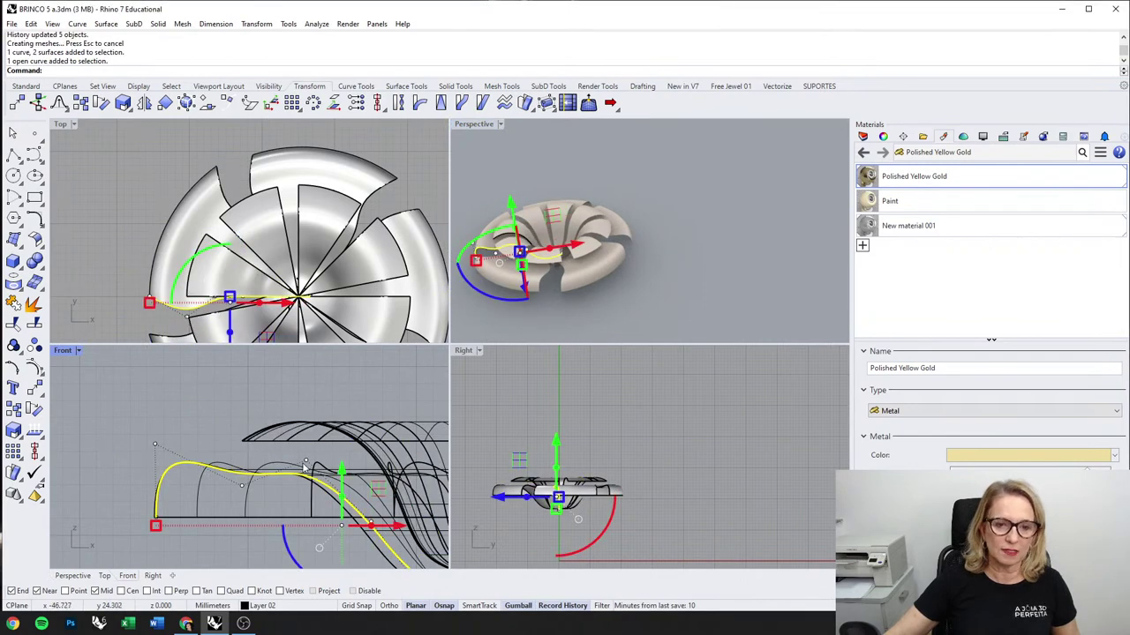
pyautogui.moveTo(305, 462); pyautogui.dragTo(293, 535)
pyautogui.moveTo(503, 281); pyautogui.dragTo(535, 318, button='right')
pyautogui.press('Escape')
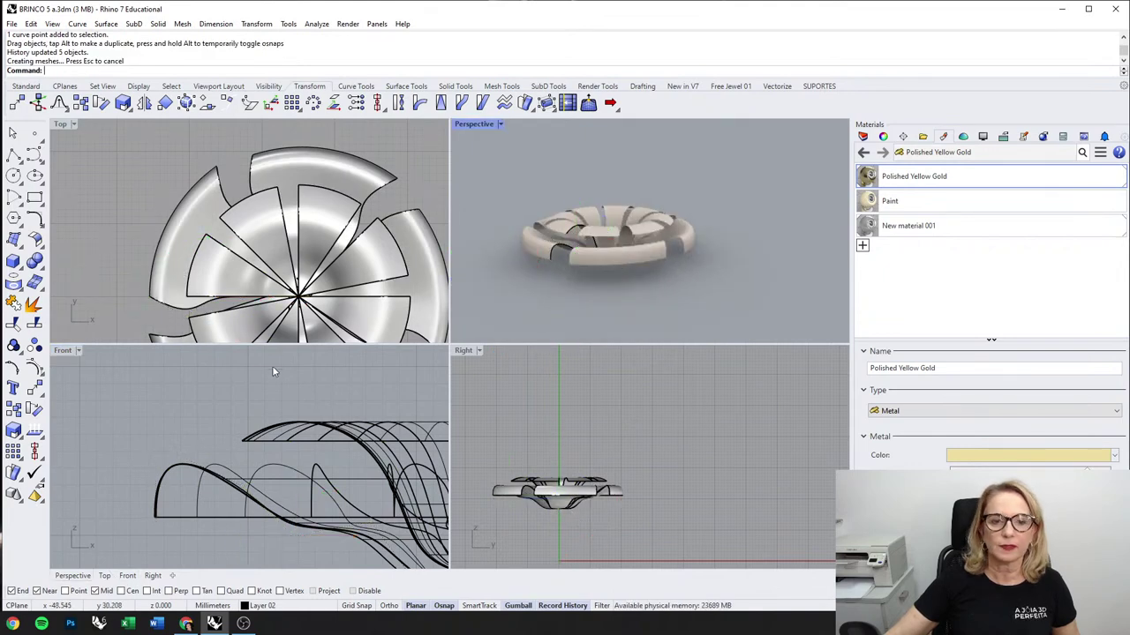
# Step: Maximize the Perspective view and display it in rendered mode with the whole flower in view
pyautogui.doubleClick(471, 126)
pyautogui.moveTo(574, 362); pyautogui.dragTo(456, 418, button='right')
pyautogui.middleClick(457, 413)
pyautogui.click(482, 388)
pyautogui.scroll(-3, 484, 392)
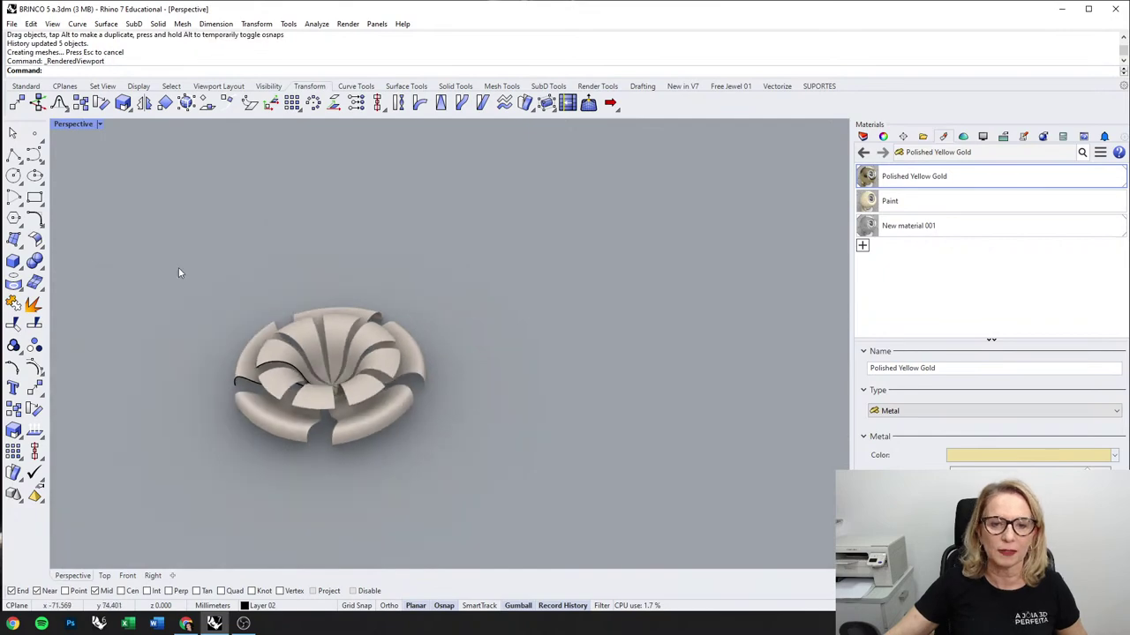
# Step: Assign the Polished Yellow Gold material to all objects of the flower
pyautogui.moveTo(178, 268); pyautogui.dragTo(447, 466)
pyautogui.rightClick(892, 178)
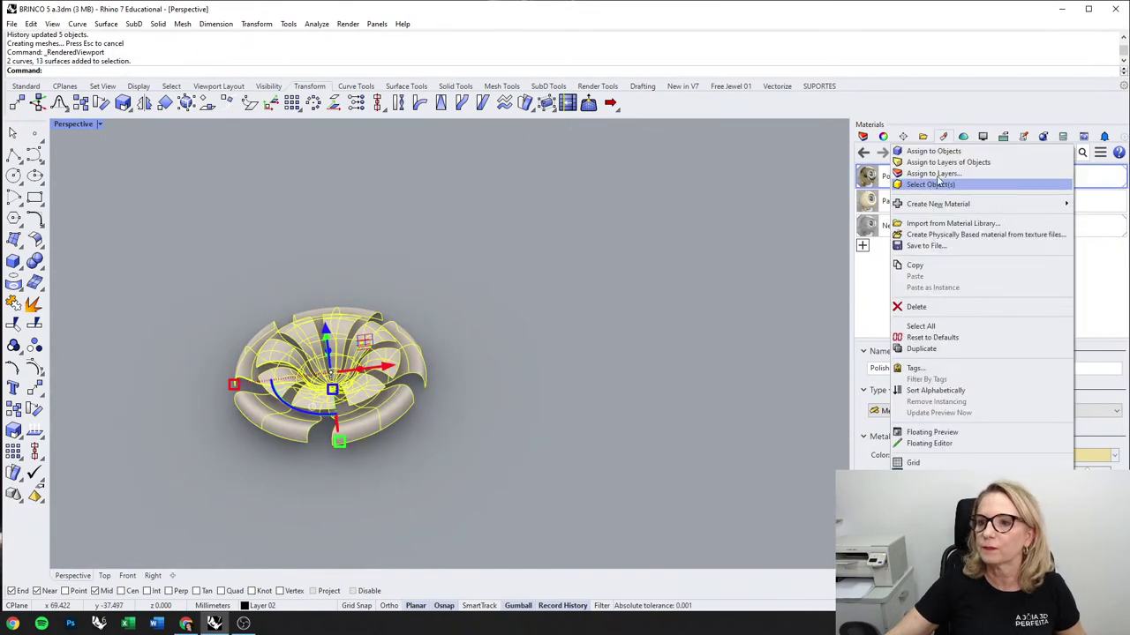
pyautogui.click(927, 152)
pyautogui.click(481, 434)
# Step: Show all hidden objects so the earlier earring appears beside the flower, and view both from above
pyautogui.middleClick(481, 435)
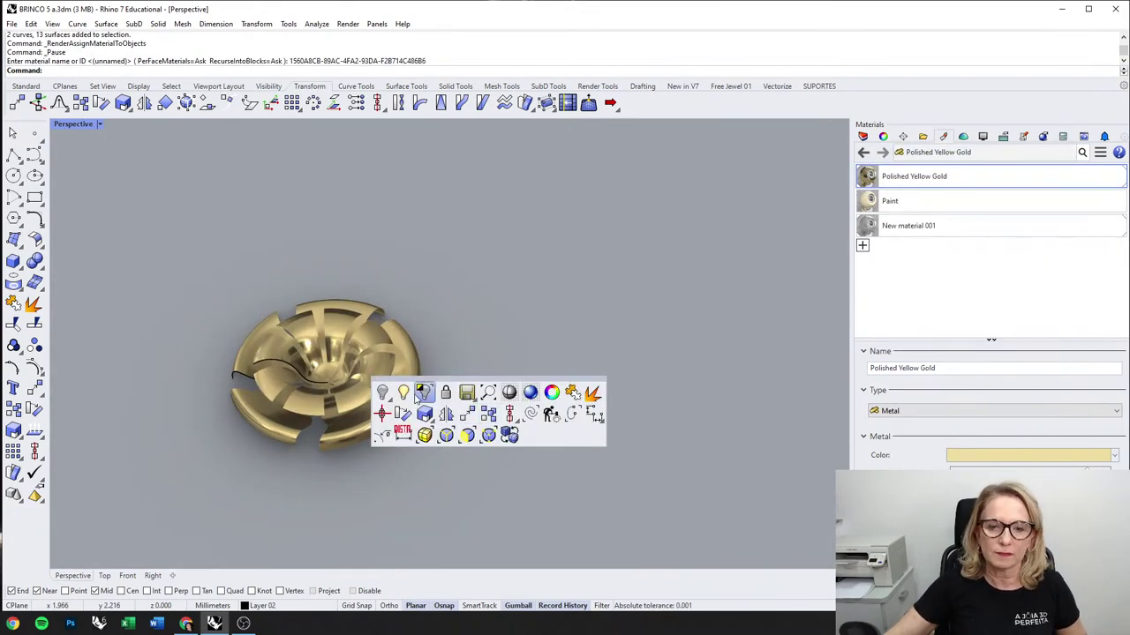
pyautogui.click(420, 394)
pyautogui.moveTo(445, 466); pyautogui.dragTo(272, 314, button='right')
pyautogui.scroll(3, 274, 313)
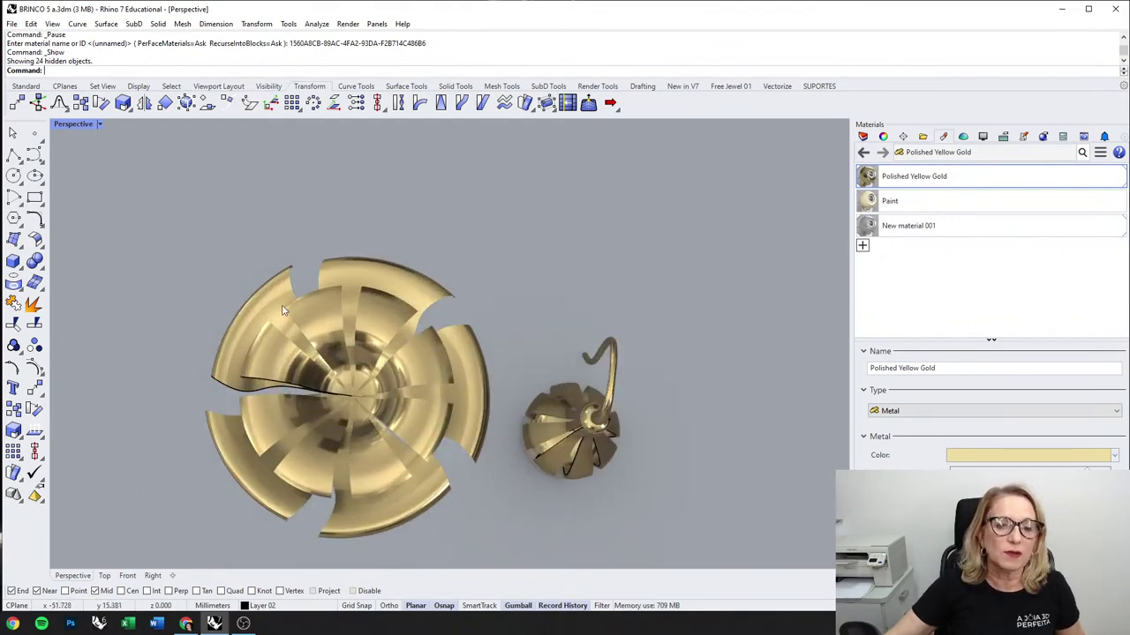
# Step: Return to the four-view layout and isolate the original inner petal segment of the flower
pyautogui.doubleClick(92, 127)
pyautogui.scroll(2, 256, 203)
pyautogui.scroll(-2, 256, 204)
pyautogui.moveTo(227, 280); pyautogui.dragTo(202, 233, button='right')
pyautogui.click(202, 232)
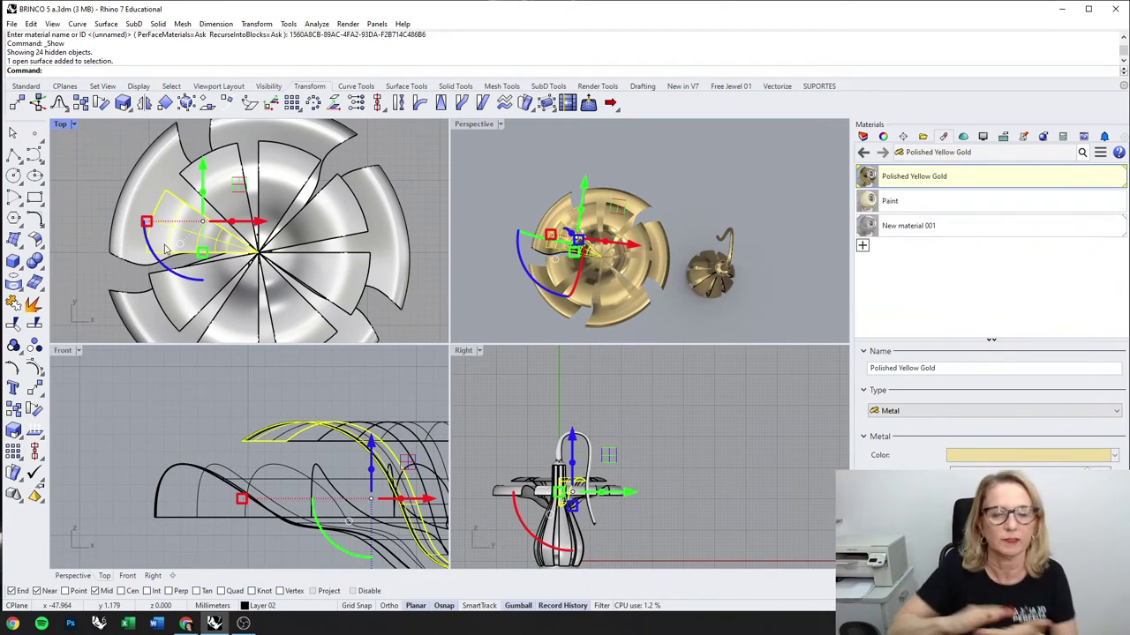
pyautogui.middleClick(245, 248)
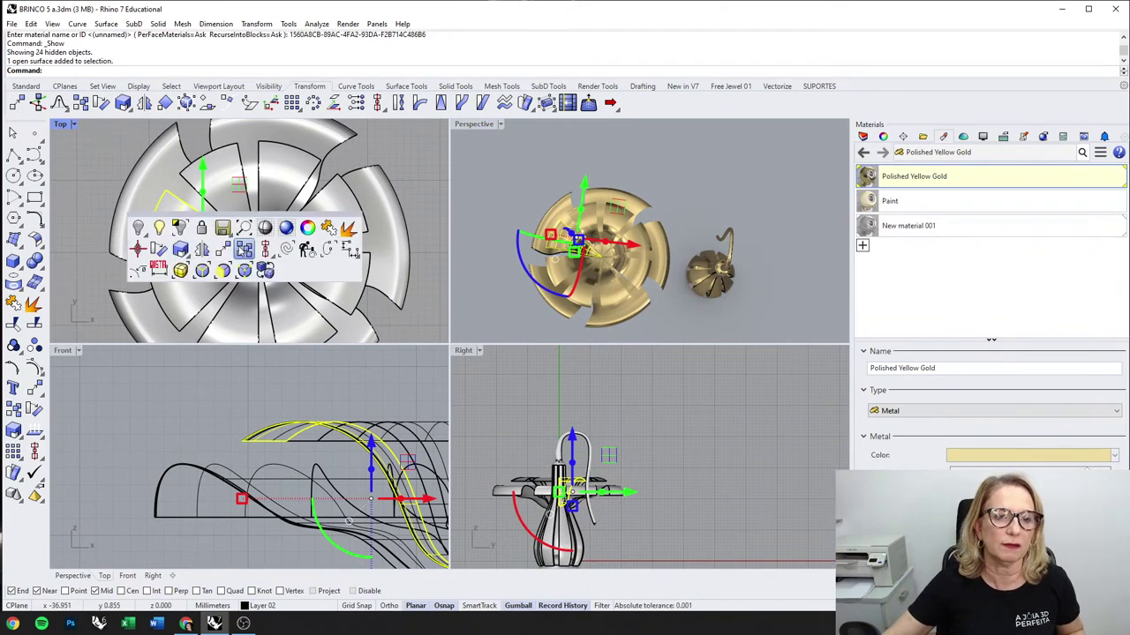
pyautogui.click(182, 228)
pyautogui.click(151, 285)
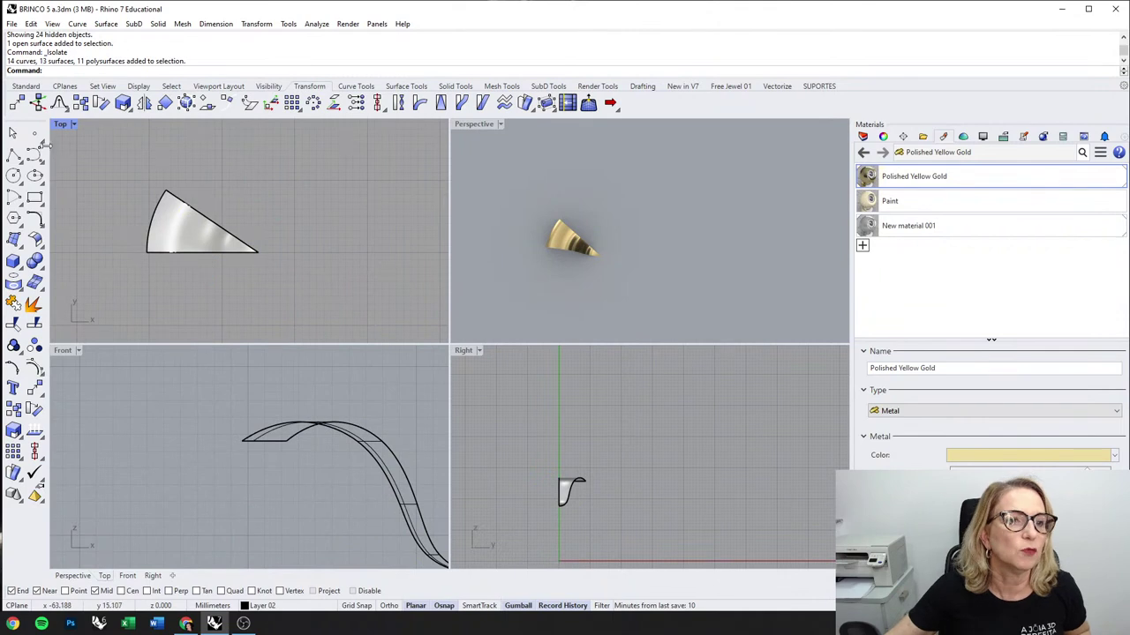
# Step: Draw an interpolated curve in the Top view that arcs across the petal's outer end and extends past both straight edges
pyautogui.click(42, 161)
pyautogui.click(60, 161)
pyautogui.scroll(8, 148, 237)
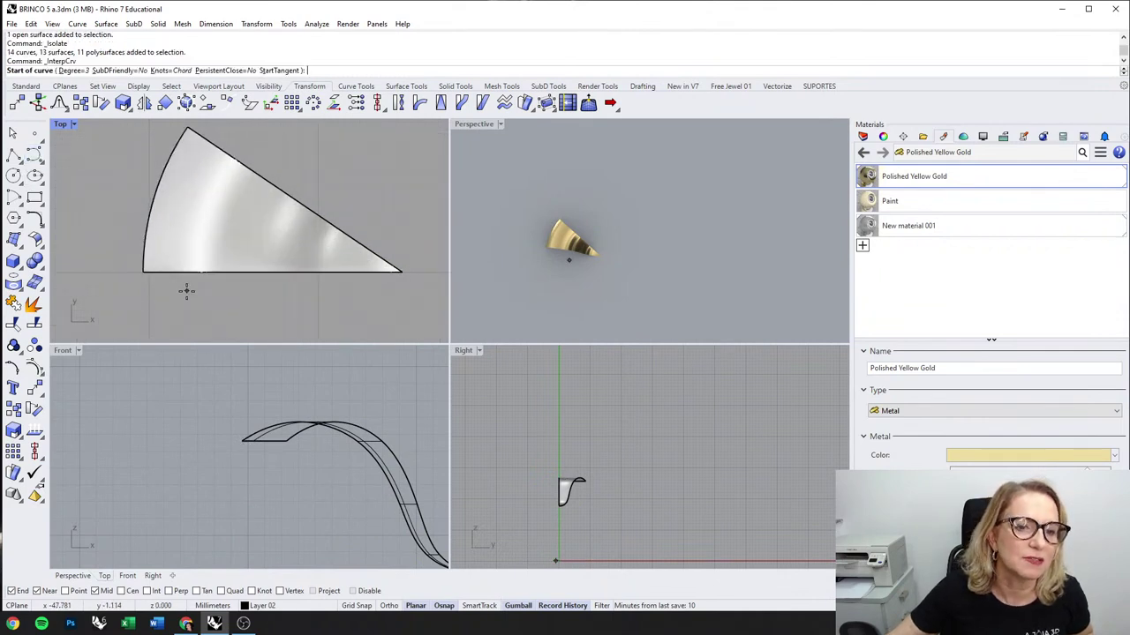
pyautogui.click(185, 288)
pyautogui.click(159, 241)
pyautogui.click(177, 187)
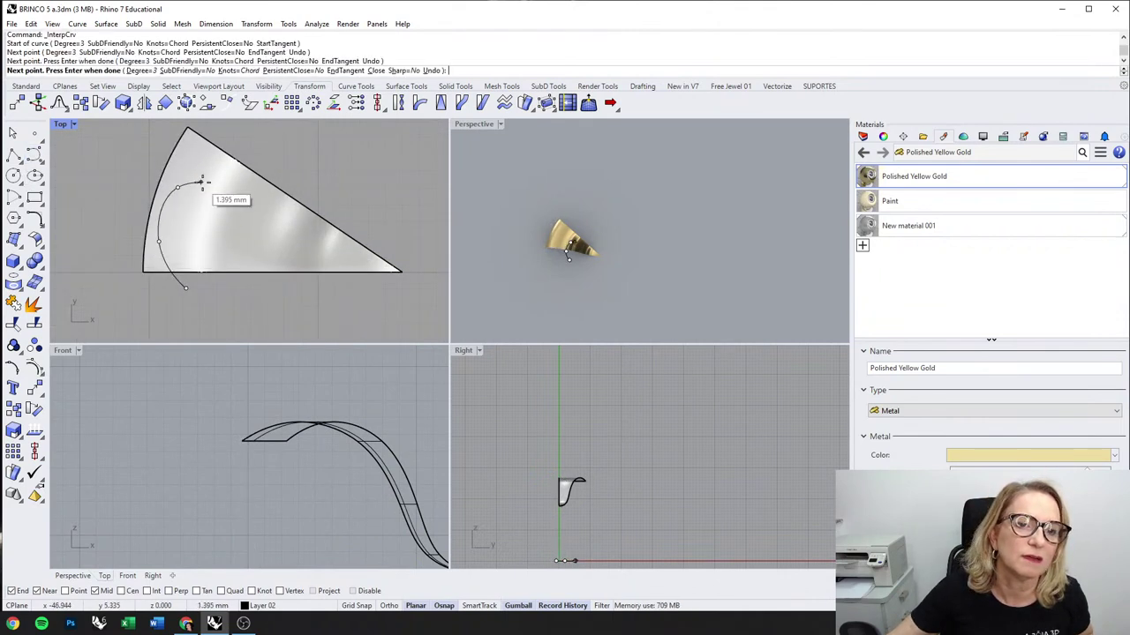
pyautogui.click(260, 149)
pyautogui.press('Return')
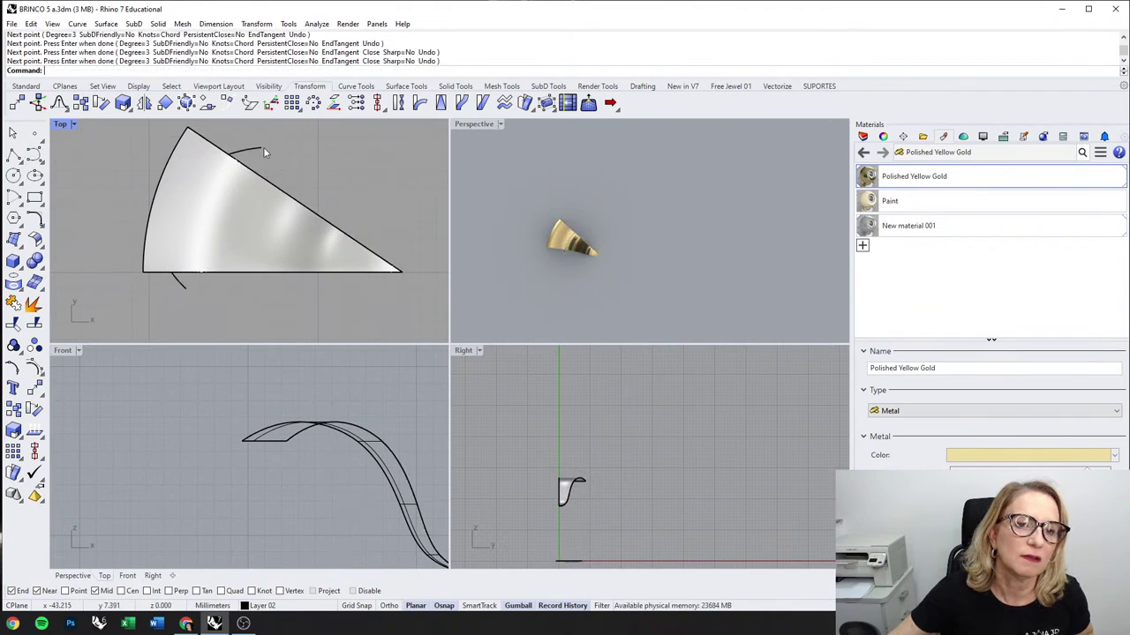
pyautogui.moveTo(252, 150); pyautogui.dragTo(255, 150)
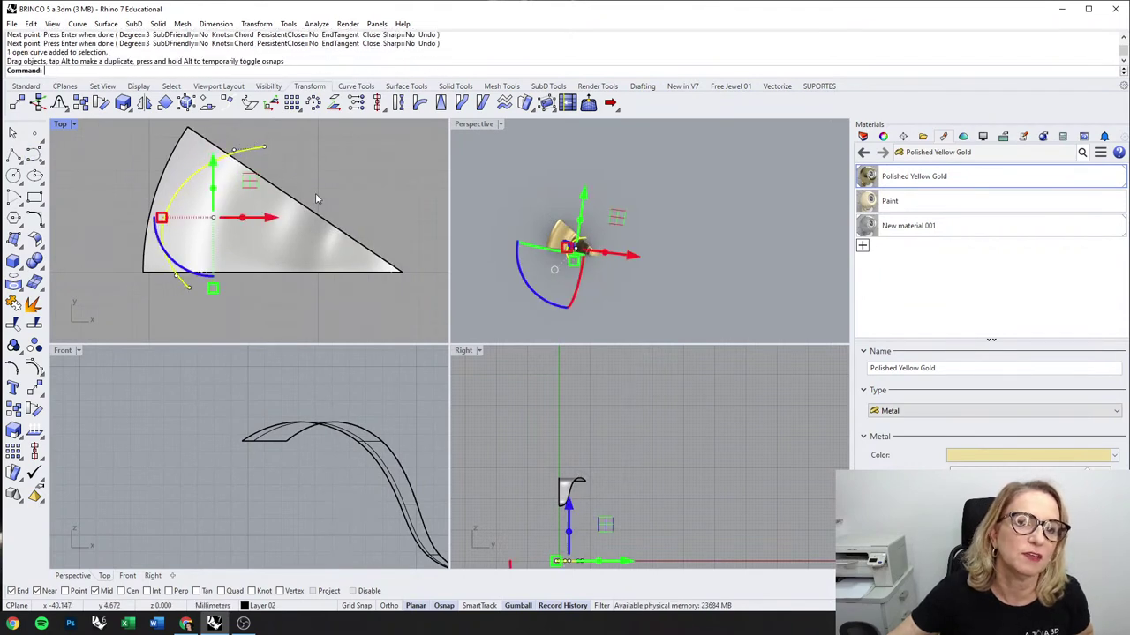
pyautogui.press('Escape')
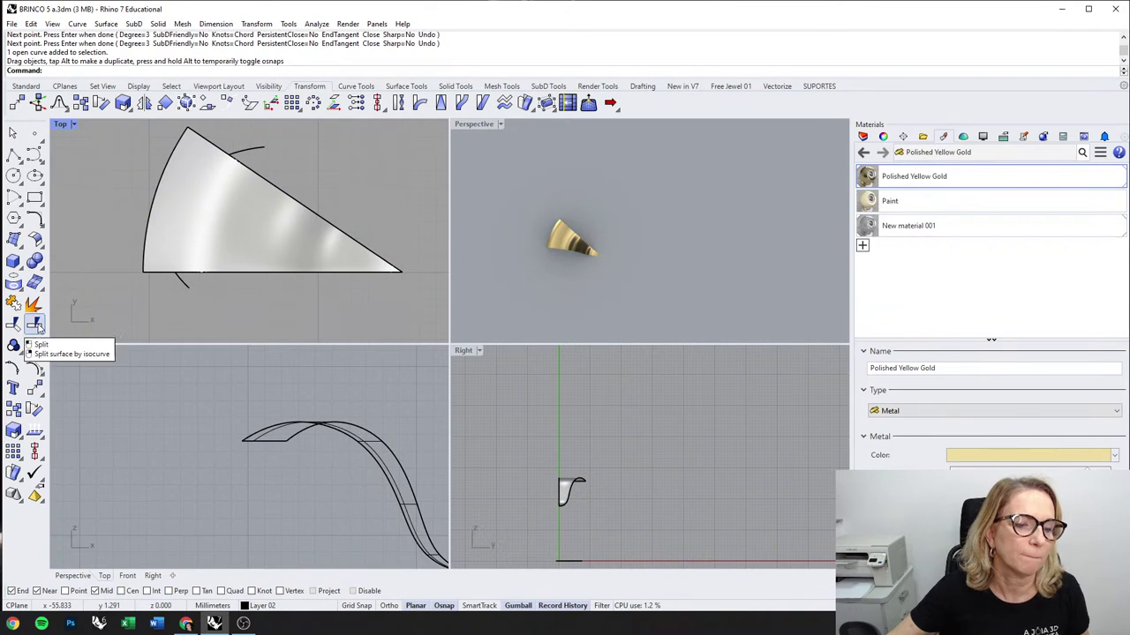
pyautogui.click(257, 147)
pyautogui.rightClick(254, 150)
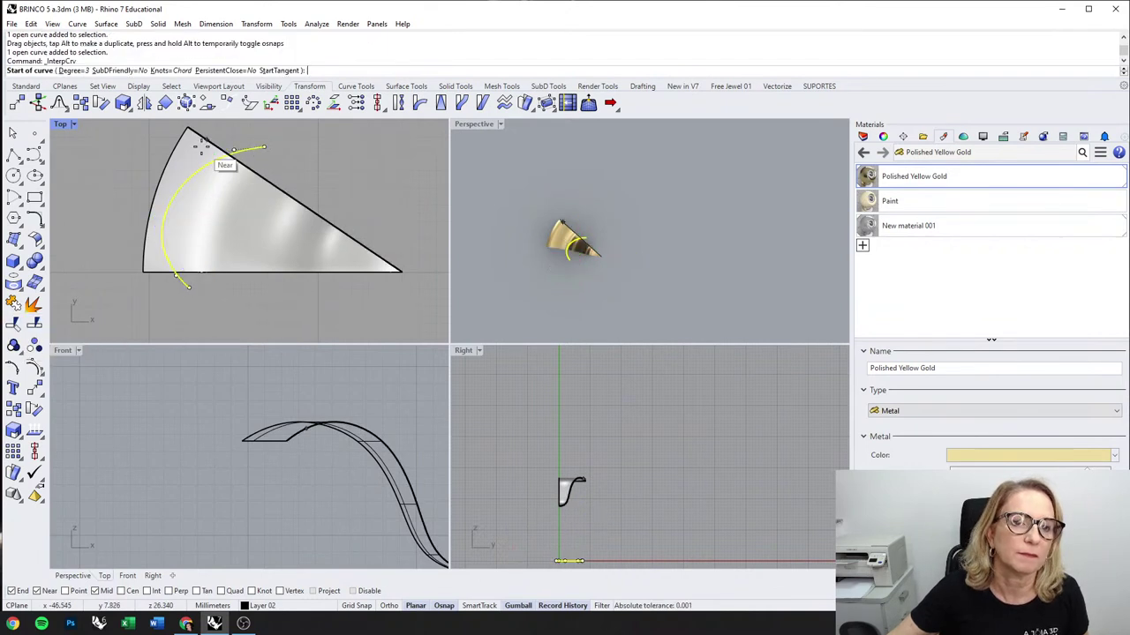
pyautogui.click(206, 138)
pyautogui.press('Escape')
pyautogui.click(85, 319)
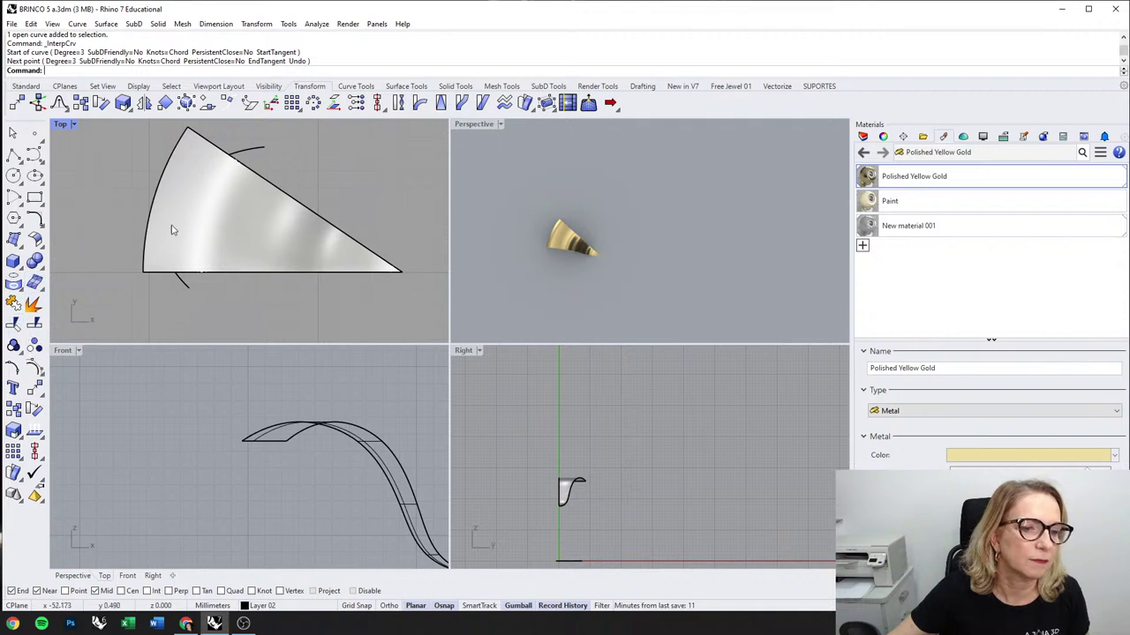
pyautogui.click(251, 152)
pyautogui.rightClick(216, 162)
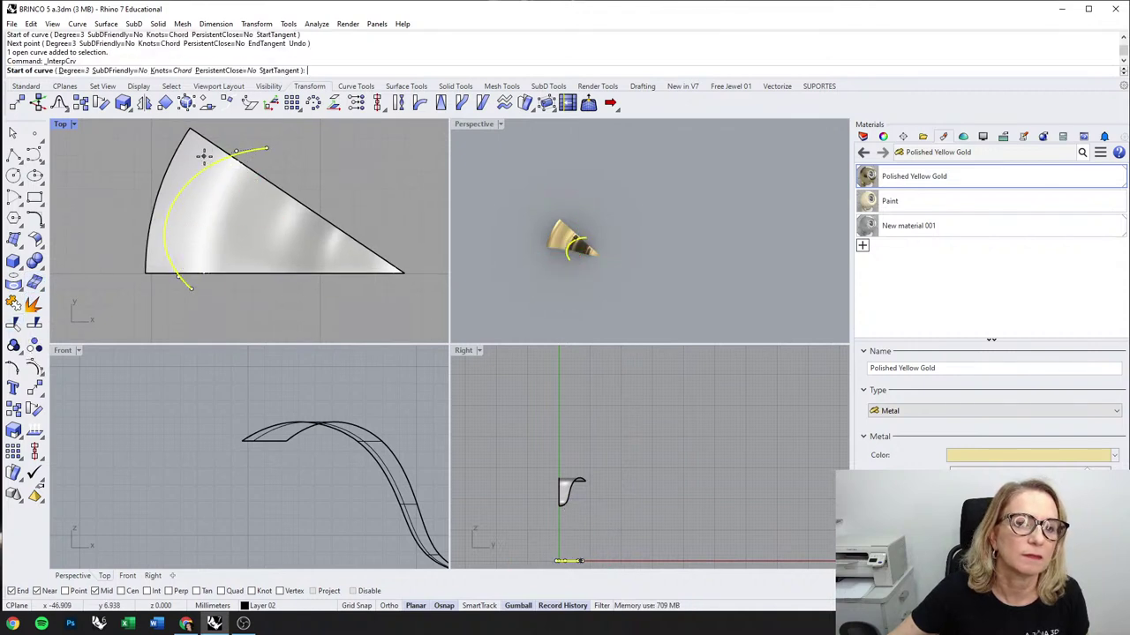
pyautogui.press('Escape')
pyautogui.rightClick(285, 147)
pyautogui.press('Escape')
pyautogui.press('Escape')
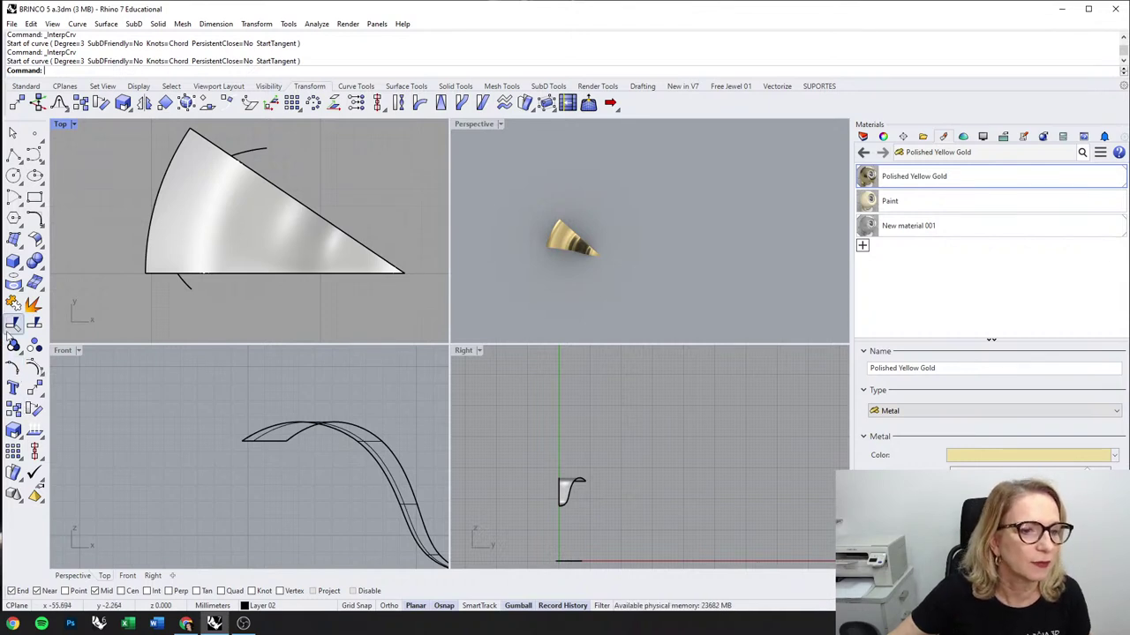
# Step: Trim off the petal's outer tip, using the arcing curve as the cutting object
pyautogui.click(15, 323)
pyautogui.click(263, 154)
pyautogui.rightClick(263, 154)
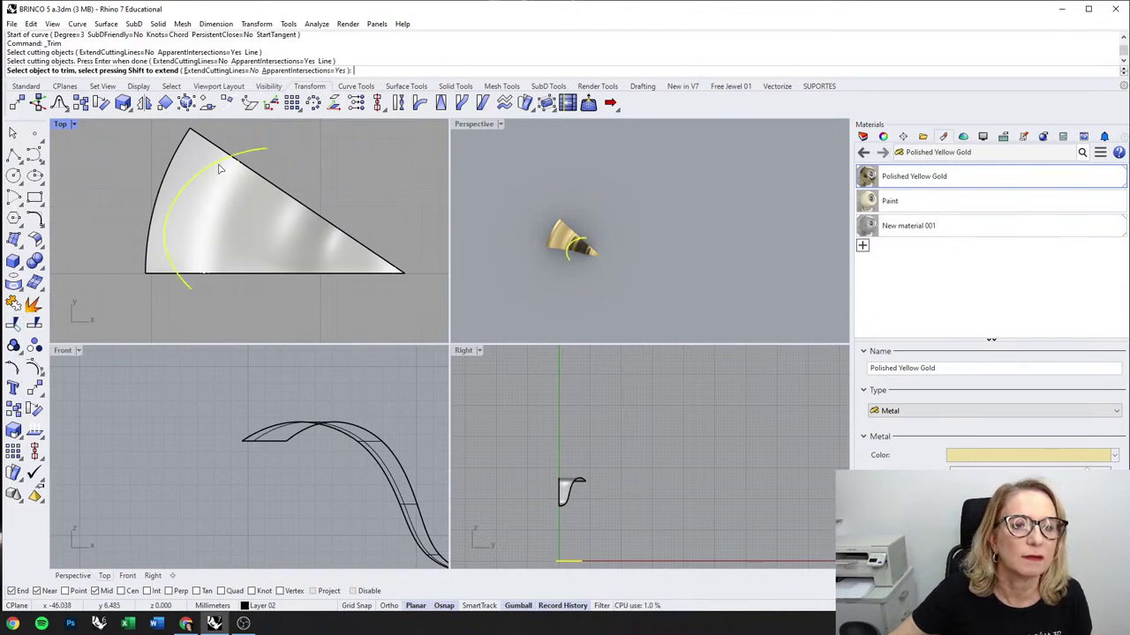
pyautogui.click(216, 157)
pyautogui.click(506, 193)
# Step: Finish the trim, show all hidden objects, and inspect the rounded inner petals on the whole flower
pyautogui.middleClick(572, 217)
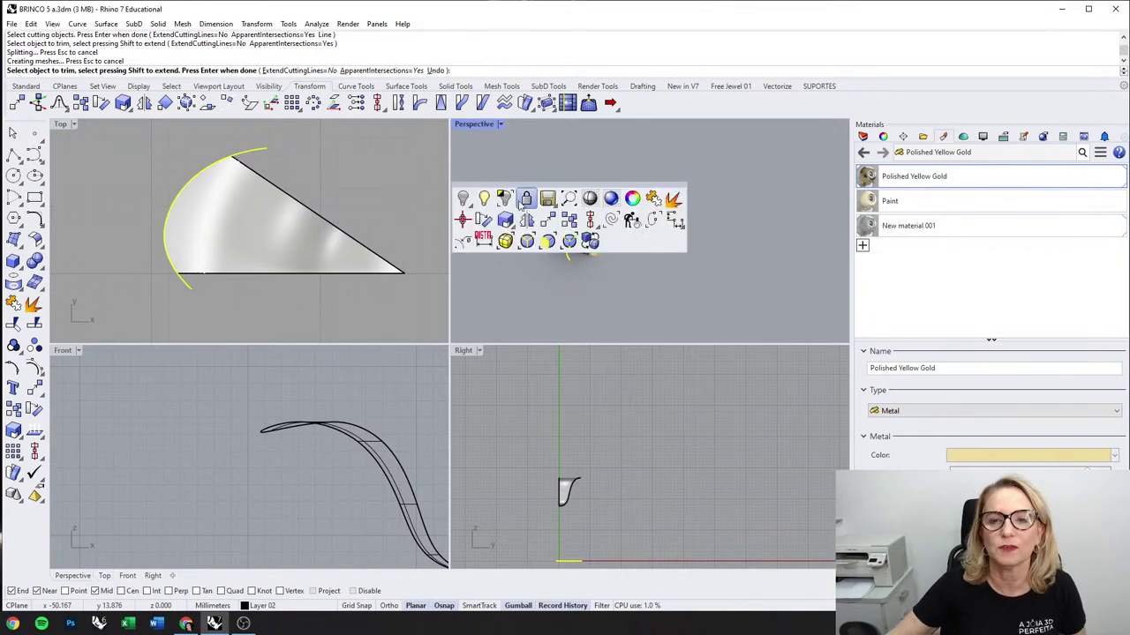
pyautogui.click(490, 203)
pyautogui.moveTo(633, 259); pyautogui.dragTo(643, 262, button='right')
pyautogui.scroll(6, 643, 261)
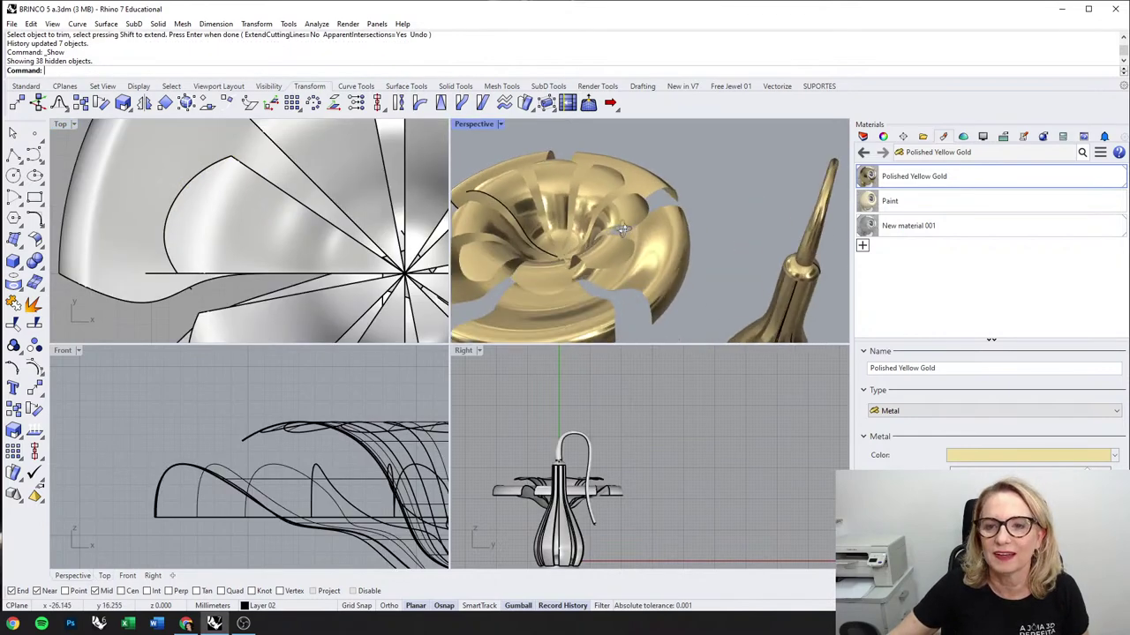
pyautogui.scroll(-5, 300, 234)
pyautogui.moveTo(300, 234); pyautogui.dragTo(265, 219, button='right')
pyautogui.moveTo(574, 202); pyautogui.dragTo(626, 211, button='right')
pyautogui.scroll(5, 253, 205)
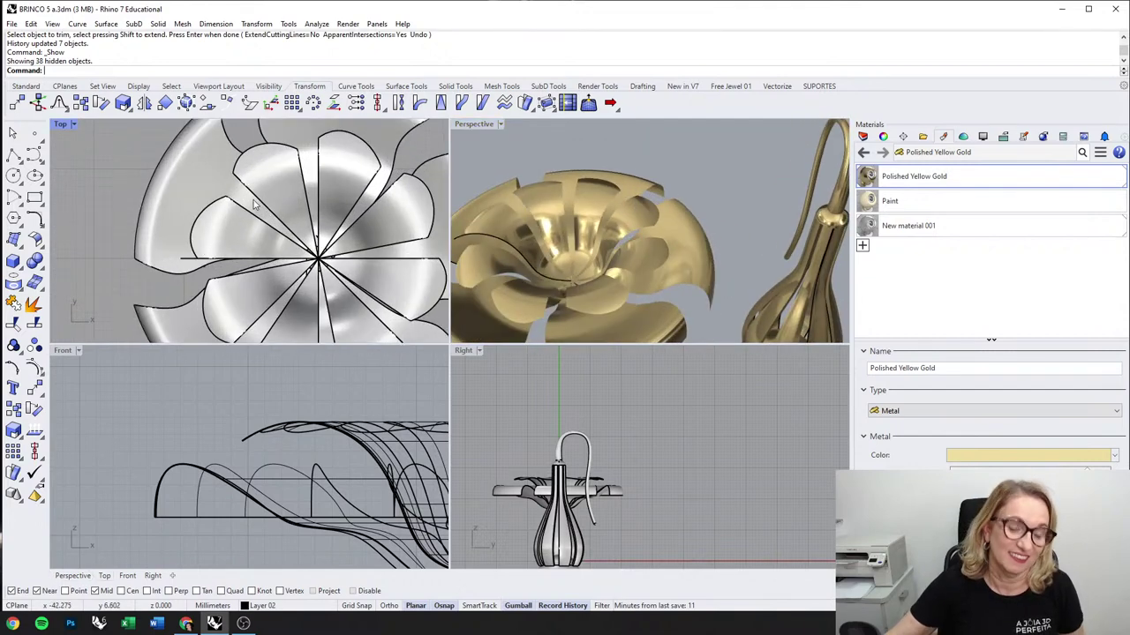
# Step: Undo showing the hidden objects and the petal trim
pyautogui.hotkey('ctrl', 'z')
pyautogui.hotkey('ctrl', 'z')
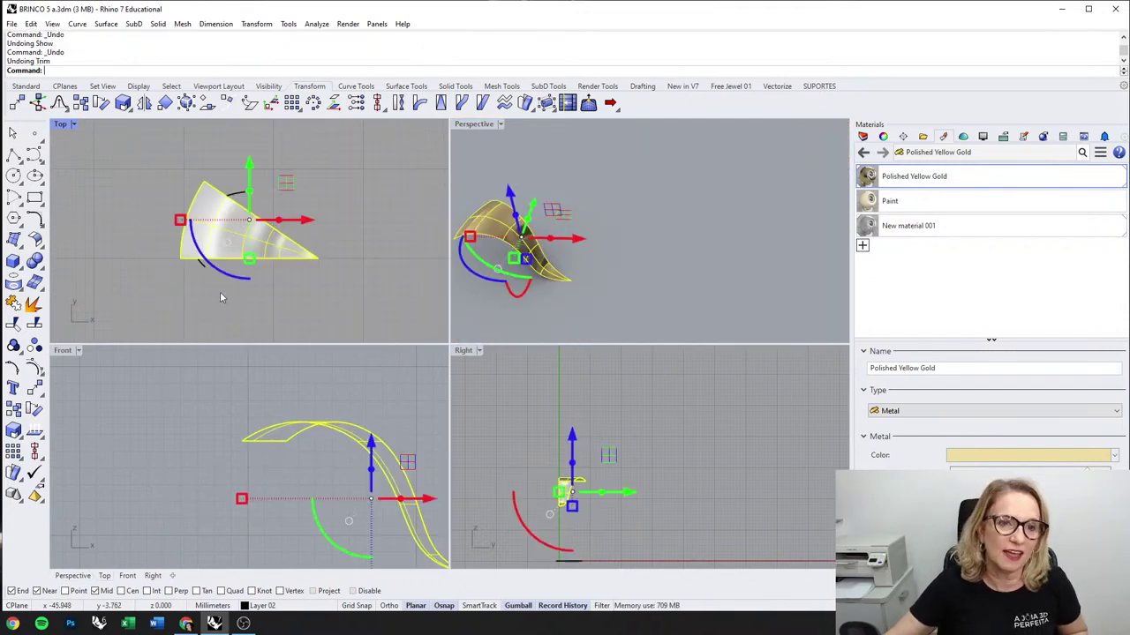
pyautogui.click(224, 295)
# Step: Move the lower end of the cutting curve further out beyond the petal's straight edge and toward the flower's centre
pyautogui.click(232, 195)
pyautogui.scroll(6, 202, 270)
pyautogui.moveTo(208, 264); pyautogui.dragTo(248, 291)
pyautogui.moveTo(139, 136); pyautogui.dragTo(209, 204)
pyautogui.moveTo(206, 187); pyautogui.dragTo(222, 233, button='right')
# Step: Set the Top view's display mode to Wireframe so the whole cutting curve can be seen over the petal
pyautogui.click(74, 123)
pyautogui.click(156, 184)
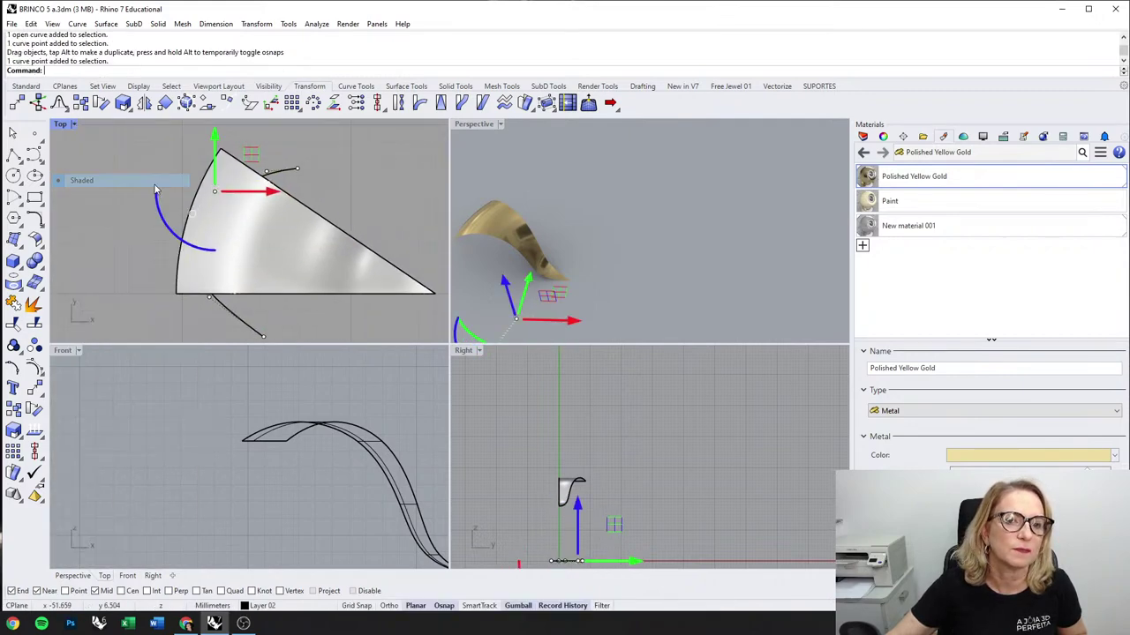
pyautogui.scroll(2, 156, 184)
pyautogui.press('Escape')
pyautogui.press('Escape')
pyautogui.click(71, 125)
pyautogui.click(78, 170)
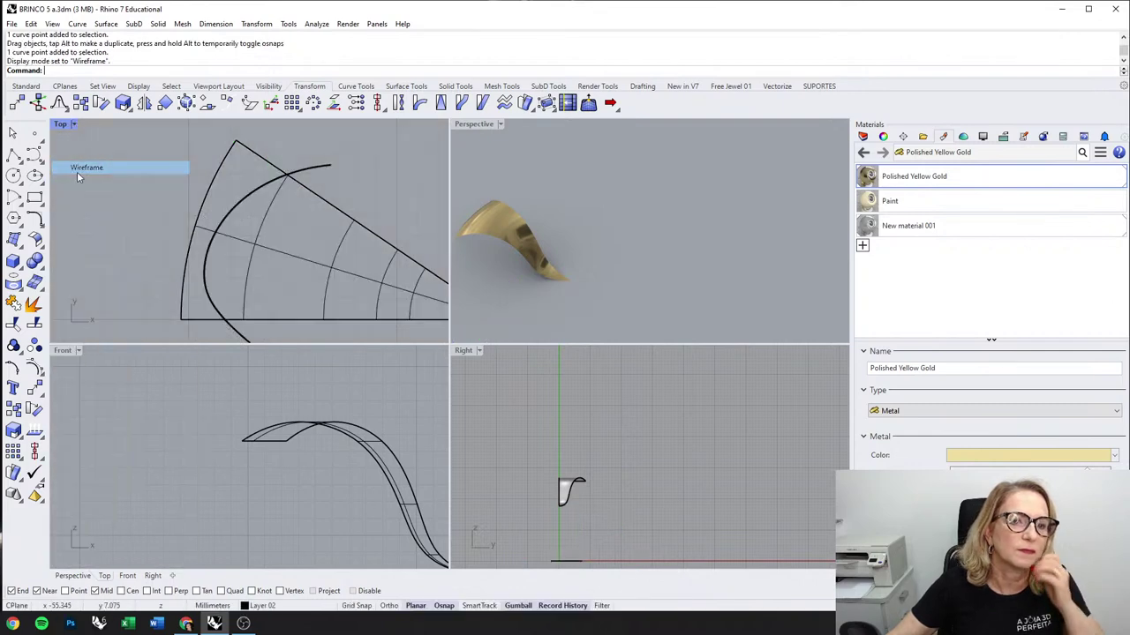
# Step: Show the cutting curve's control points and move its outermost point further up along the petal's outer edge
pyautogui.click(229, 215)
pyautogui.scroll(4, 220, 233)
pyautogui.press('F10')
pyautogui.moveTo(141, 273); pyautogui.dragTo(195, 329)
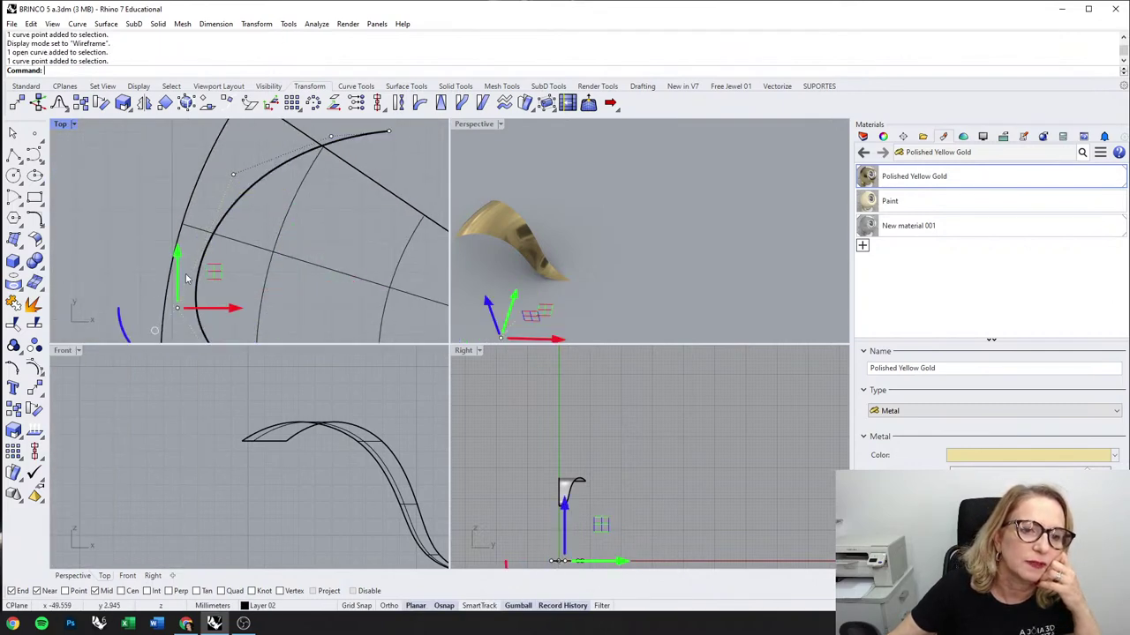
pyautogui.moveTo(181, 265); pyautogui.dragTo(184, 248)
pyautogui.scroll(-3, 195, 237)
# Step: Raise the cutting curve's upper outer control point toward the petal's upper corner for a fuller arc, and hide the control points
pyautogui.click(212, 206)
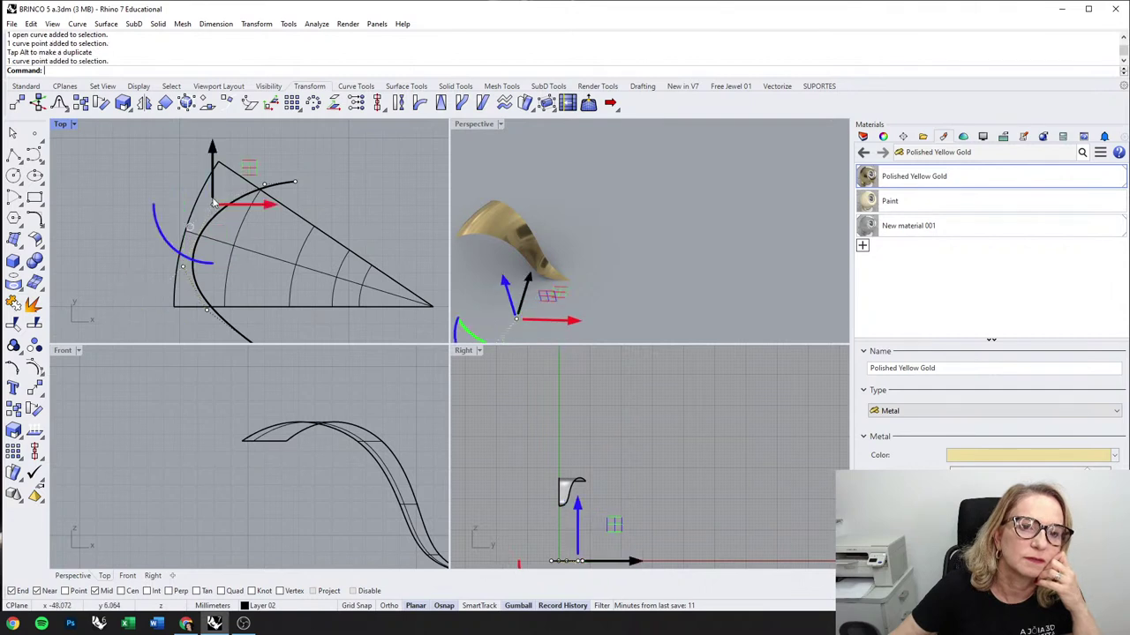
pyautogui.moveTo(212, 174); pyautogui.dragTo(211, 180)
pyautogui.moveTo(185, 264); pyautogui.dragTo(182, 262)
pyautogui.click(252, 200)
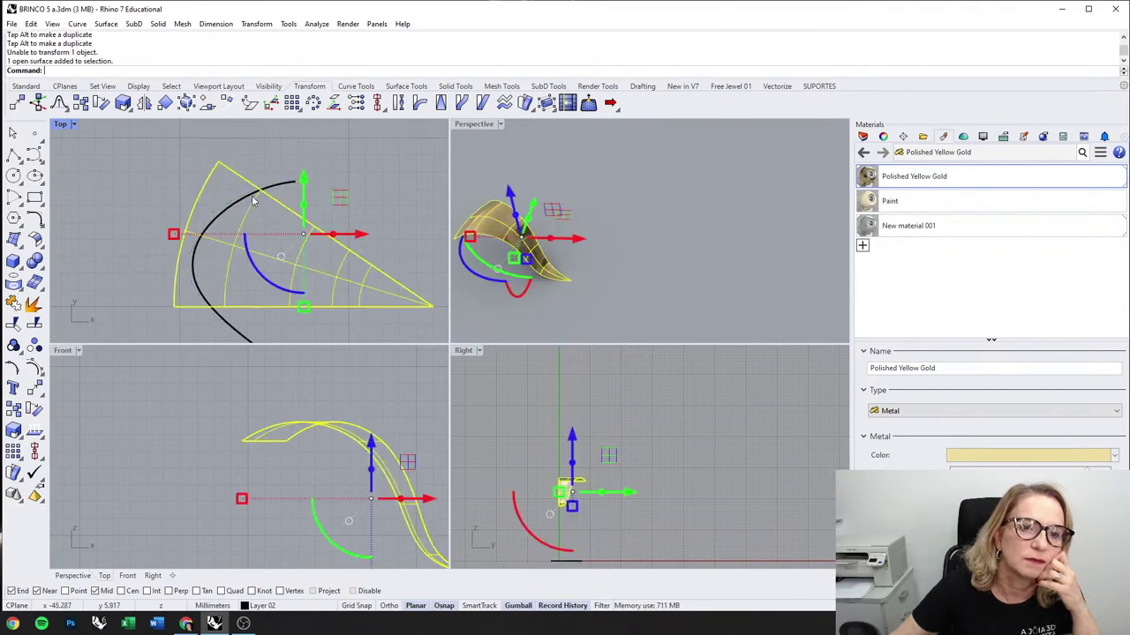
pyautogui.click(210, 219)
pyautogui.click(213, 210)
pyautogui.moveTo(212, 174); pyautogui.dragTo(212, 162)
pyautogui.press('Escape')
pyautogui.scroll(-4, 243, 166)
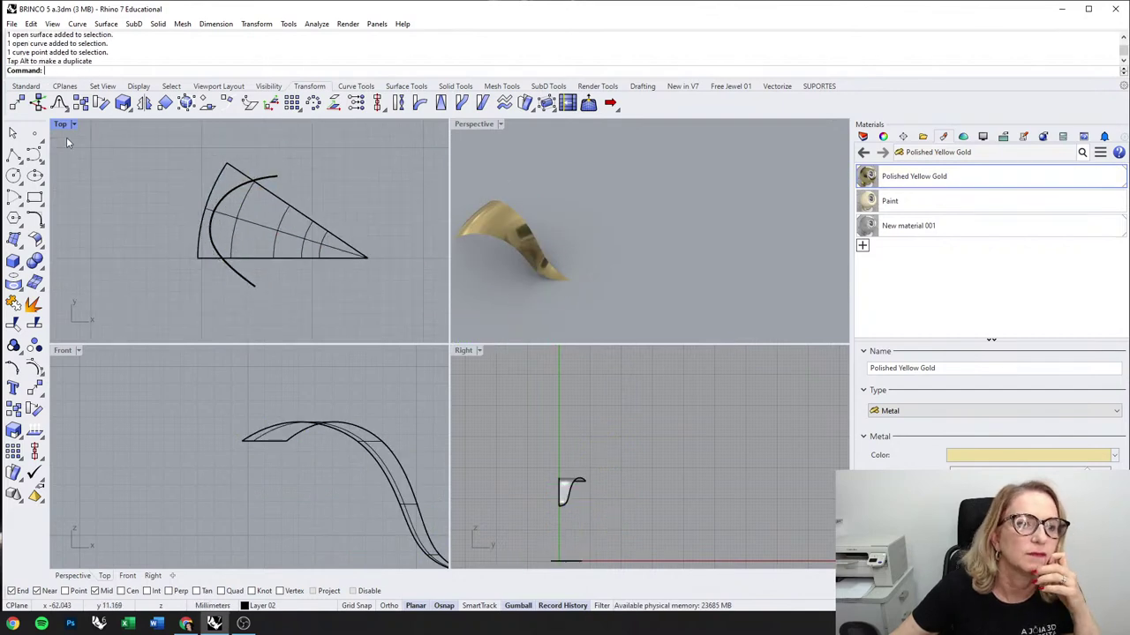
# Step: Trim away the petal's outer end with the cutting curve and show all hidden objects to check the whole flower
pyautogui.click(13, 324)
pyautogui.click(277, 177)
pyautogui.press('Return')
pyautogui.click(240, 178)
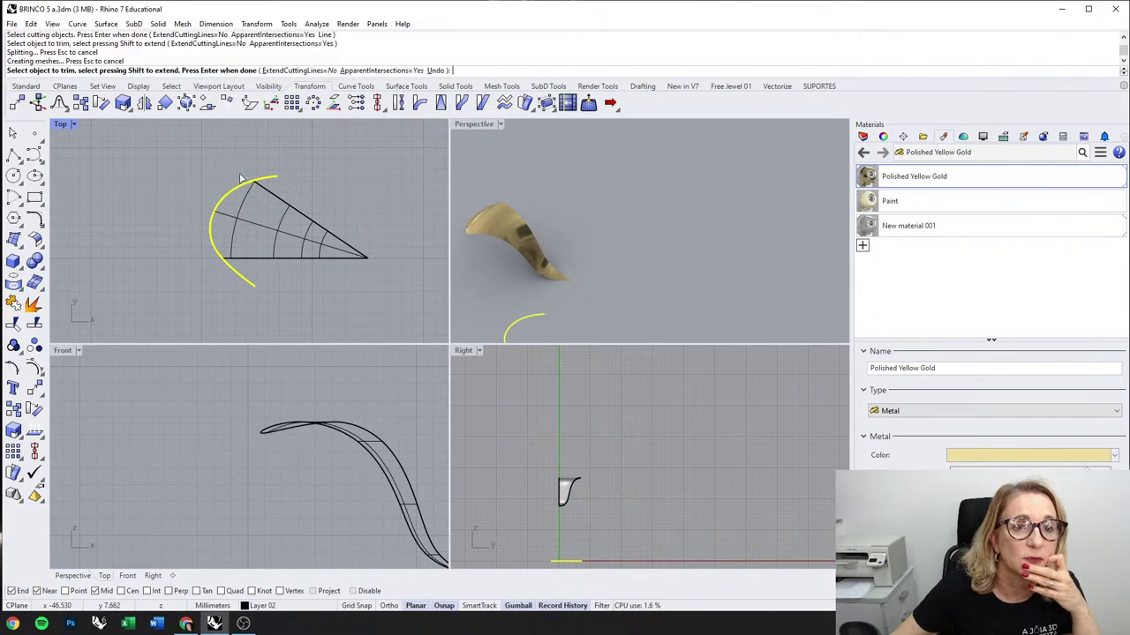
pyautogui.middleClick(360, 191)
pyautogui.click(277, 173)
pyautogui.moveTo(567, 189); pyautogui.dragTo(555, 273, button='right')
pyautogui.scroll(-7, 552, 261)
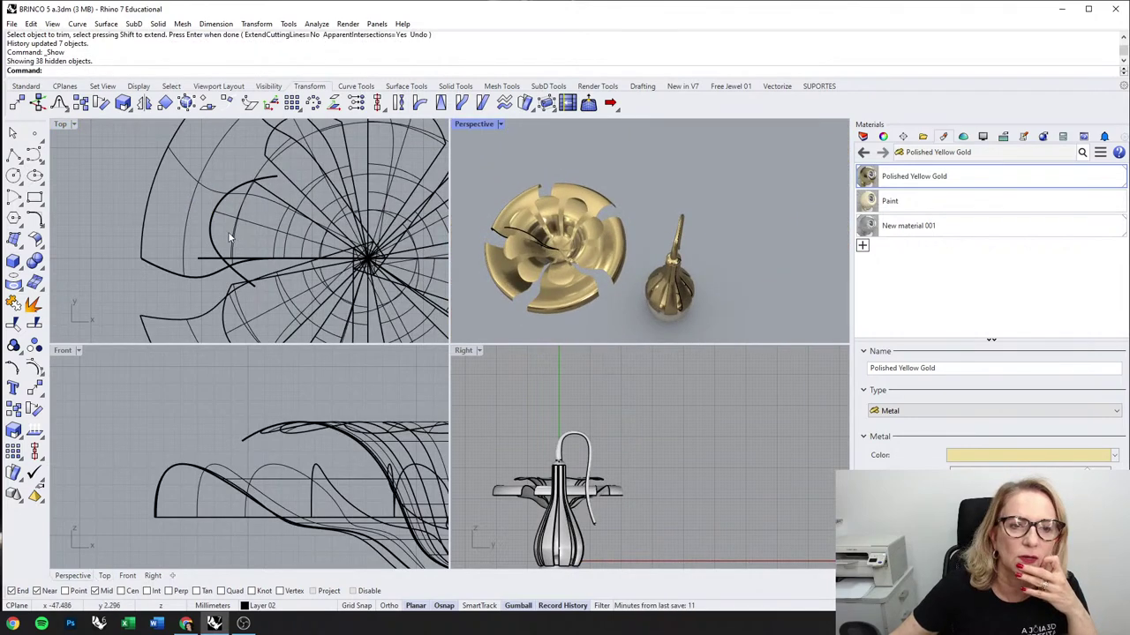
pyautogui.scroll(-6, 226, 230)
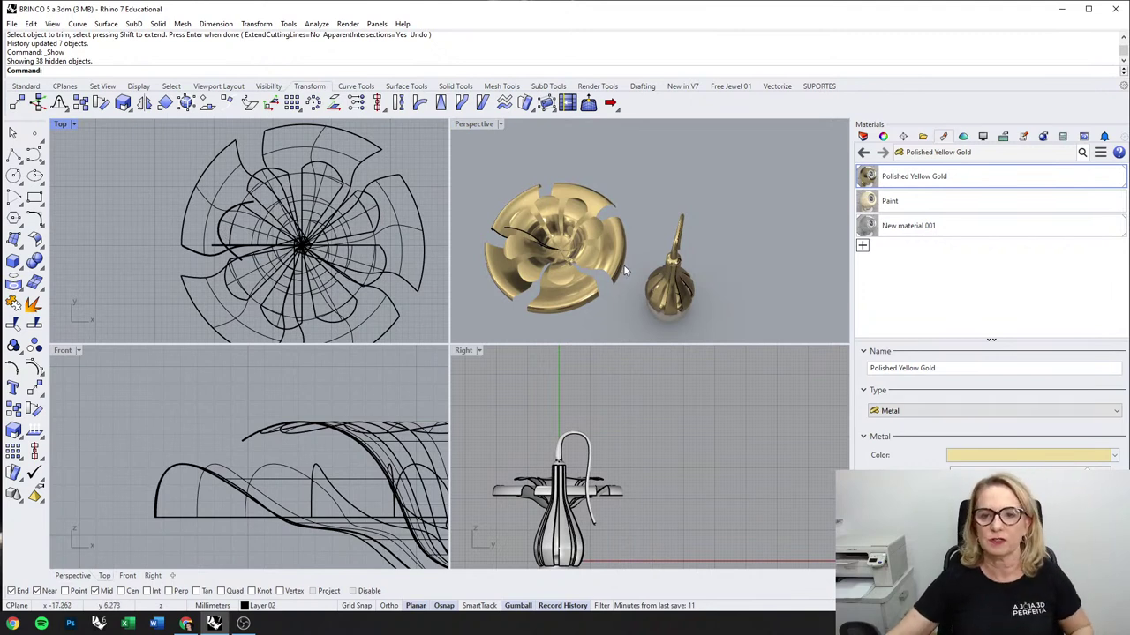
pyautogui.moveTo(624, 266); pyautogui.dragTo(605, 231, button='right')
pyautogui.scroll(4, 594, 256)
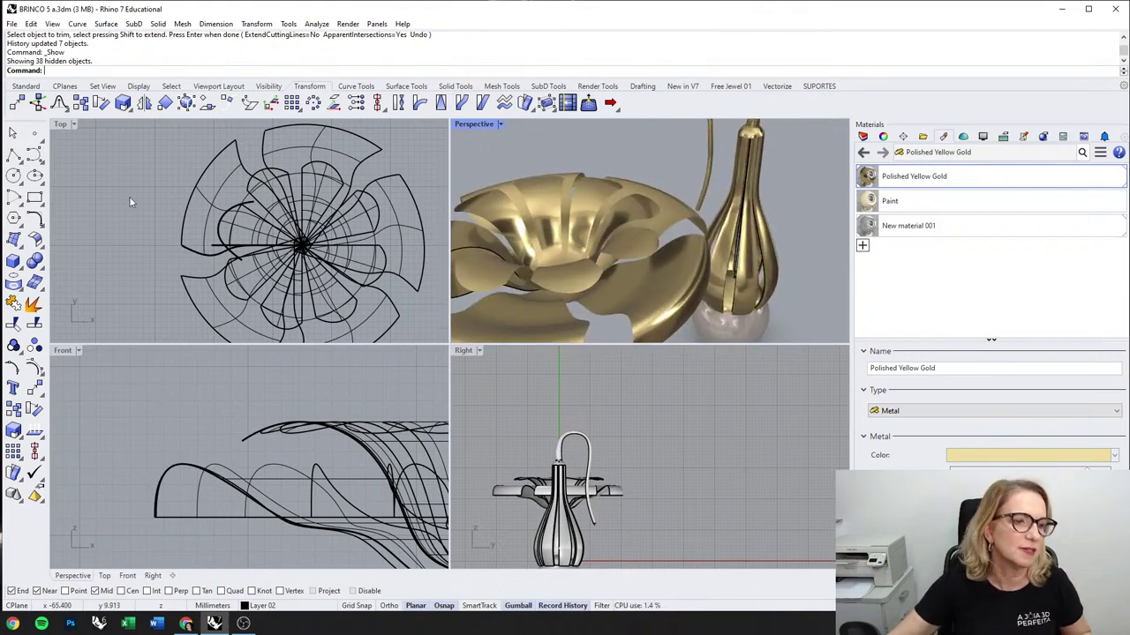
# Step: Save the model incrementally as BRINCO 5 a 001
pyautogui.scroll(-3, 202, 281)
pyautogui.scroll(-2, 190, 285)
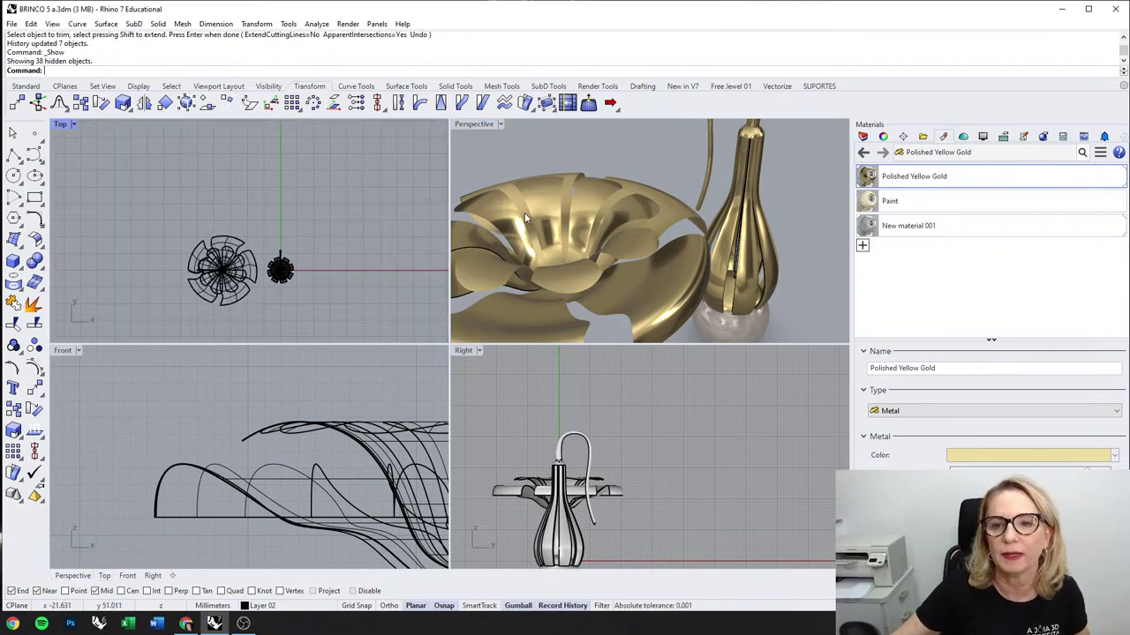
pyautogui.click(12, 23)
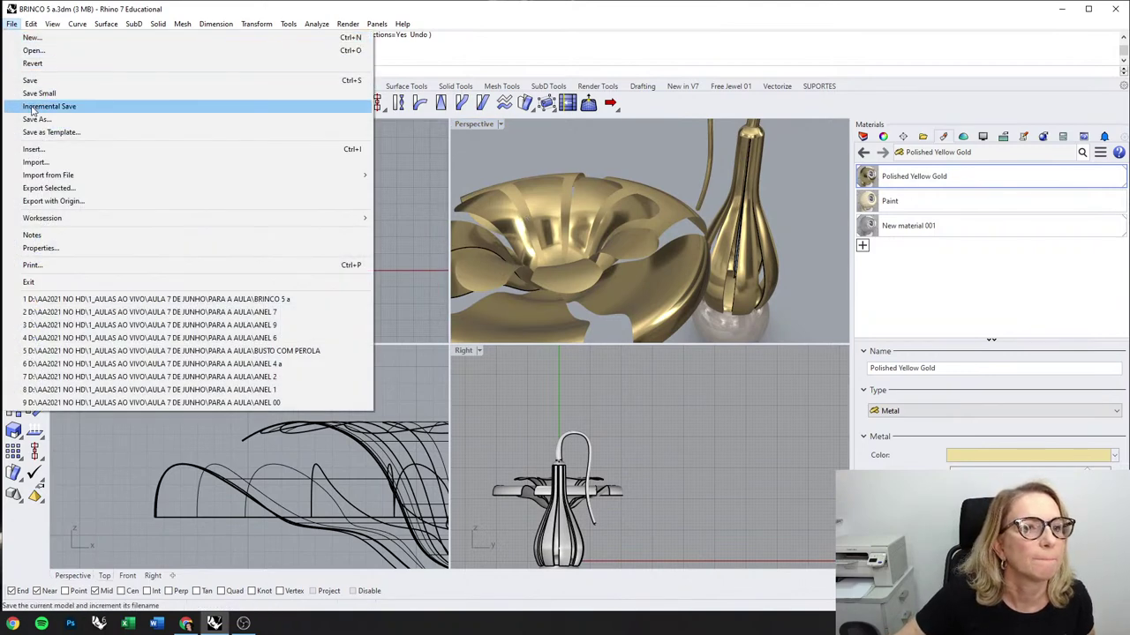
pyautogui.click(53, 103)
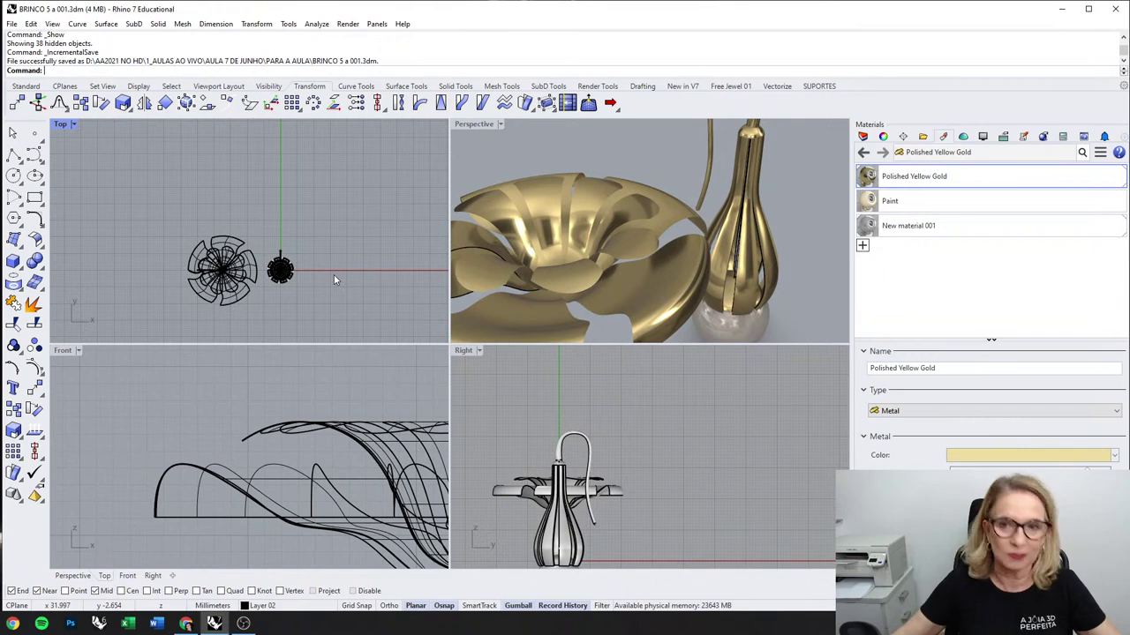
# Step: Maximize the Perspective view and examine the flower and the pearl drop earring from several angles
pyautogui.click(473, 125)
pyautogui.doubleClick(473, 124)
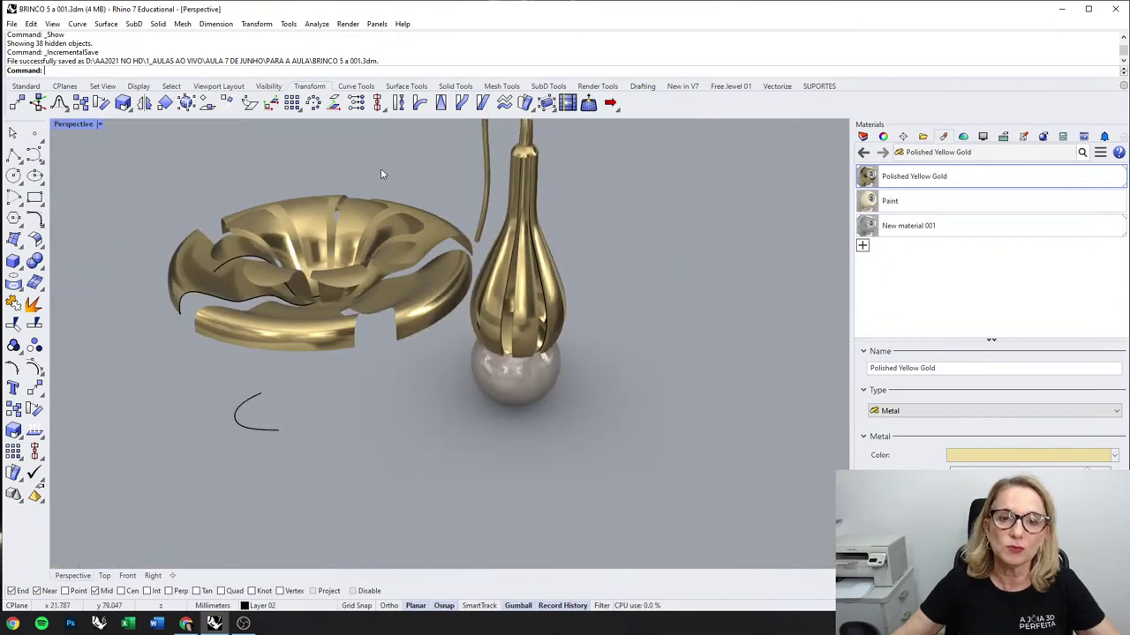
pyautogui.moveTo(381, 174); pyautogui.dragTo(460, 315, button='right')
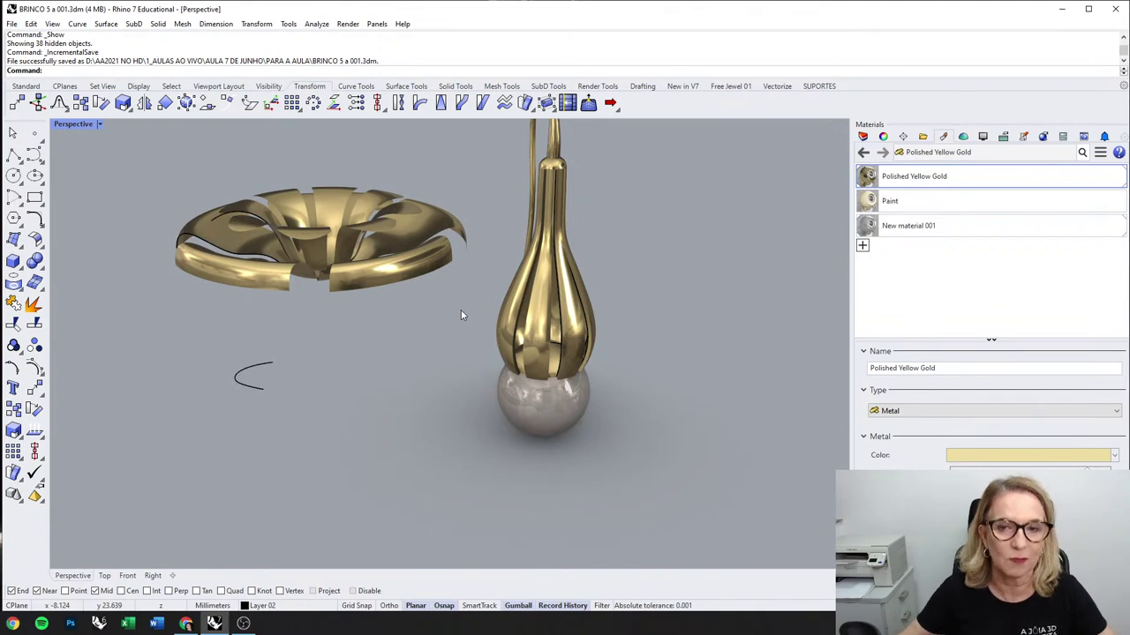
pyautogui.moveTo(461, 315); pyautogui.dragTo(578, 302, button='right')
pyautogui.scroll(2, 579, 301)
pyautogui.moveTo(618, 348)
pyautogui.mouseDown(button='right')
pyautogui.moveTo(583, 359)
pyautogui.moveTo(596, 345)
pyautogui.mouseUp(button='right')
pyautogui.click(556, 352)
pyautogui.click(626, 326)
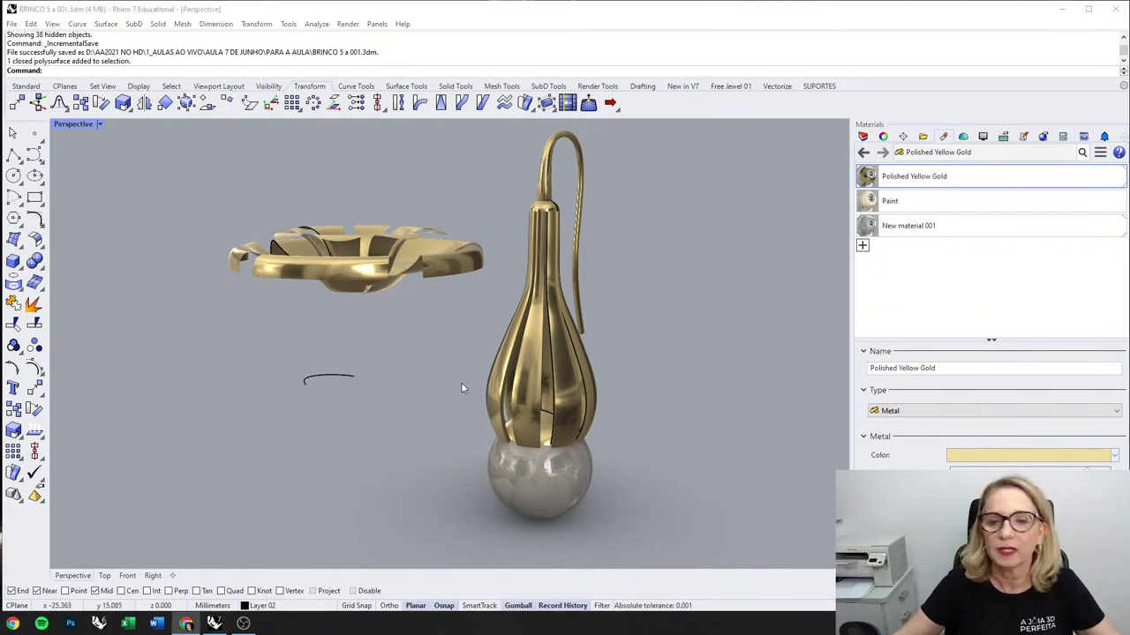
pyautogui.moveTo(460, 382); pyautogui.dragTo(481, 402, button='right')
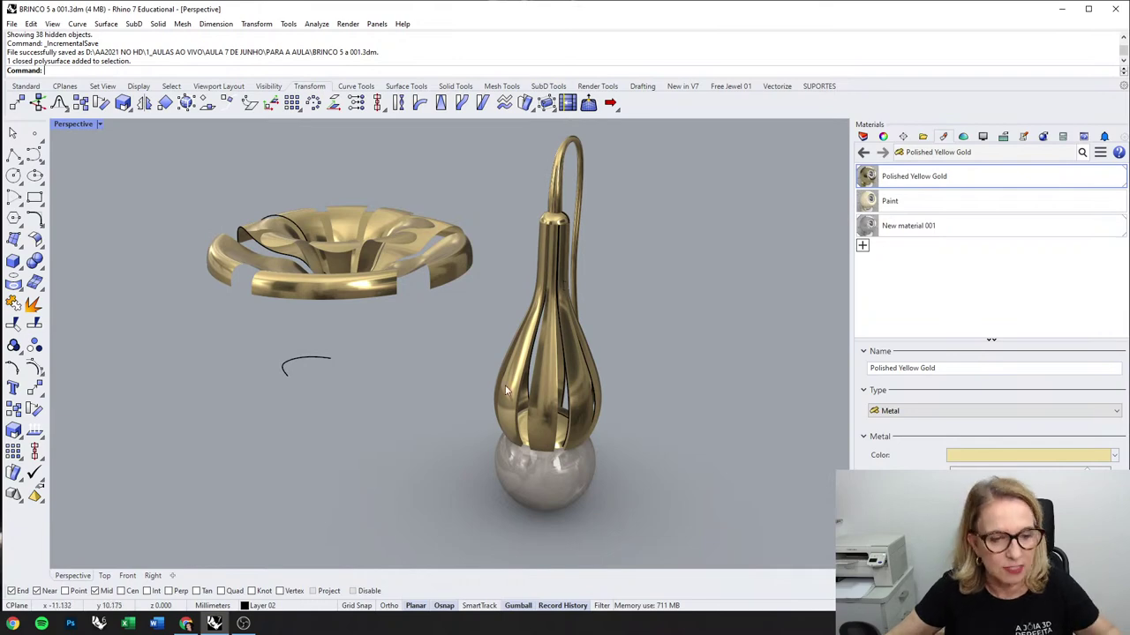
# Step: Open the ring model ANEL 10 from the PARA A AULA folder, displaying the files as thumbnails to find it
pyautogui.click(12, 25)
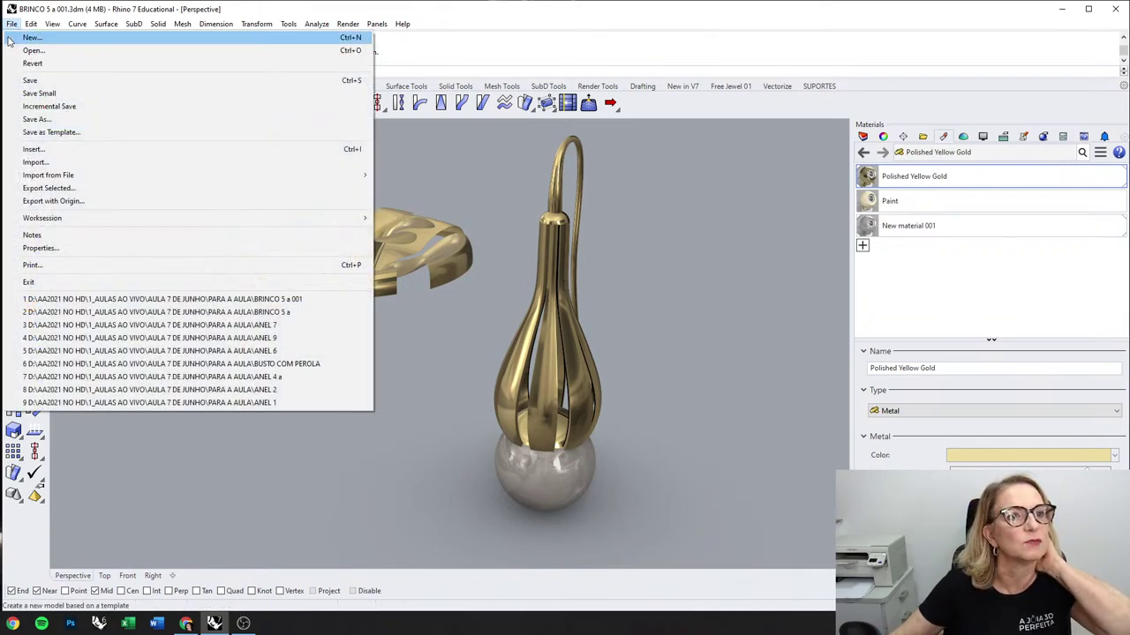
pyautogui.click(26, 49)
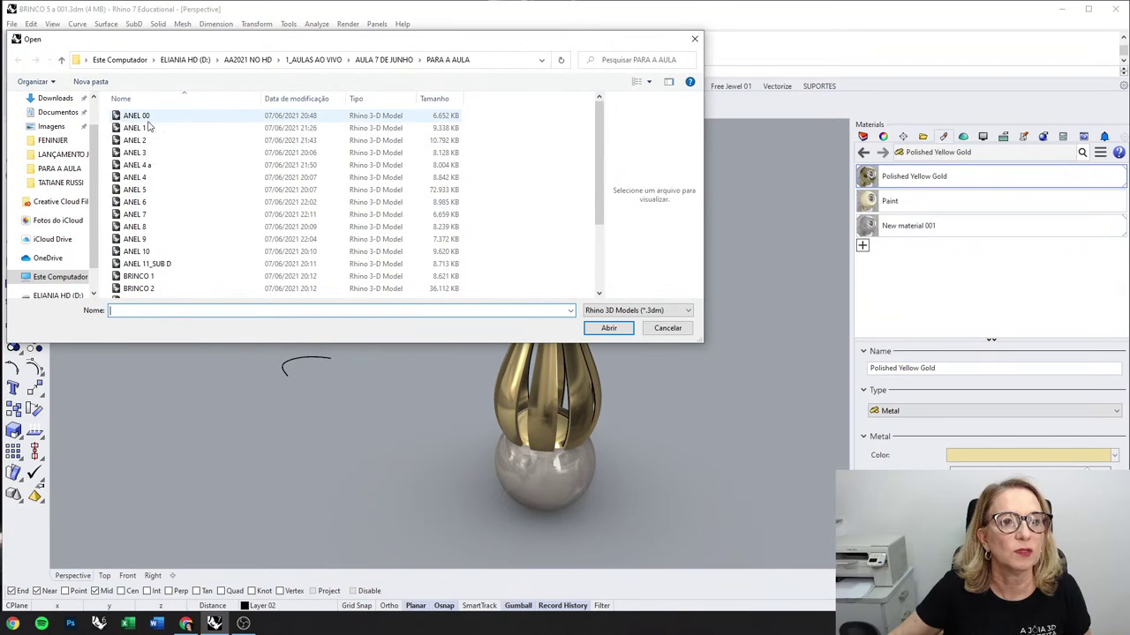
pyautogui.click(141, 128)
pyautogui.rightClick(227, 174)
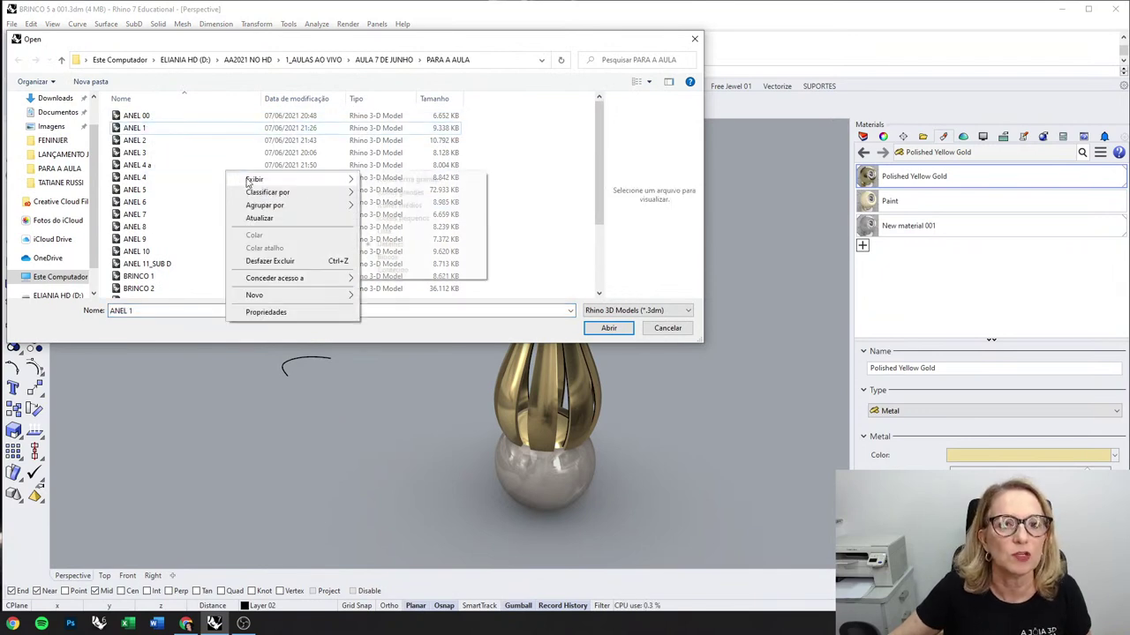
pyautogui.click(406, 204)
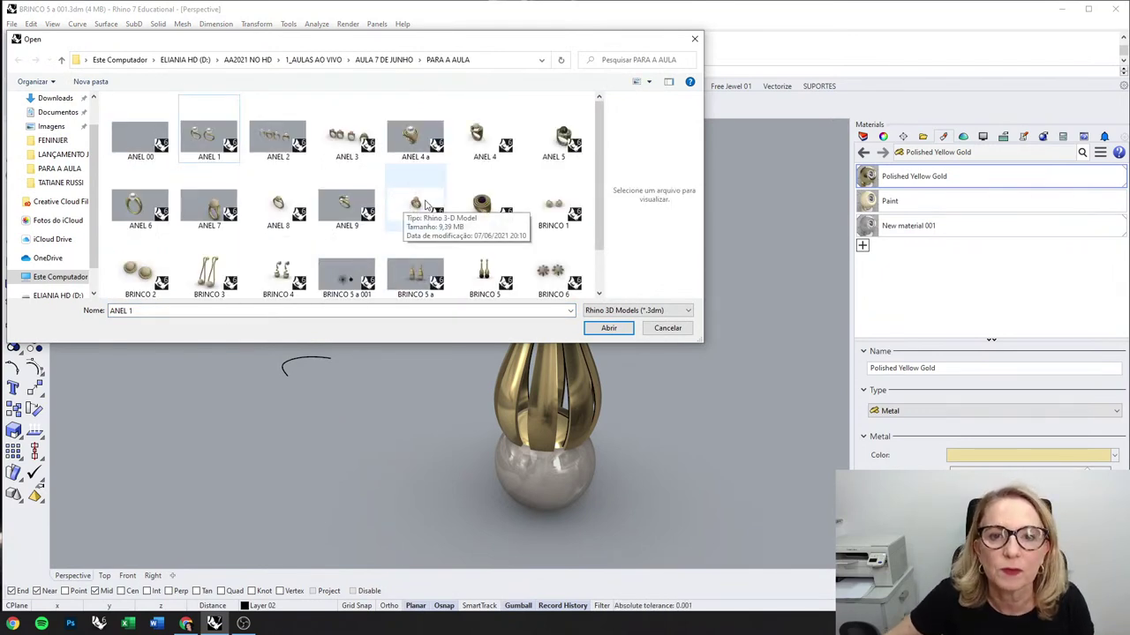
pyautogui.click(413, 209)
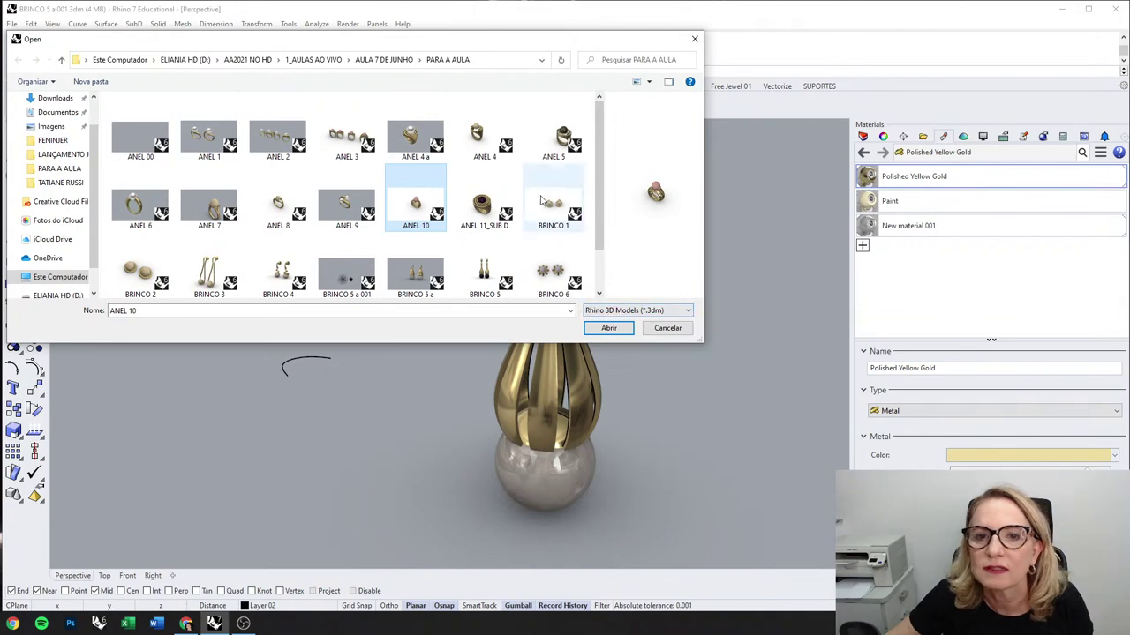
pyautogui.click(609, 328)
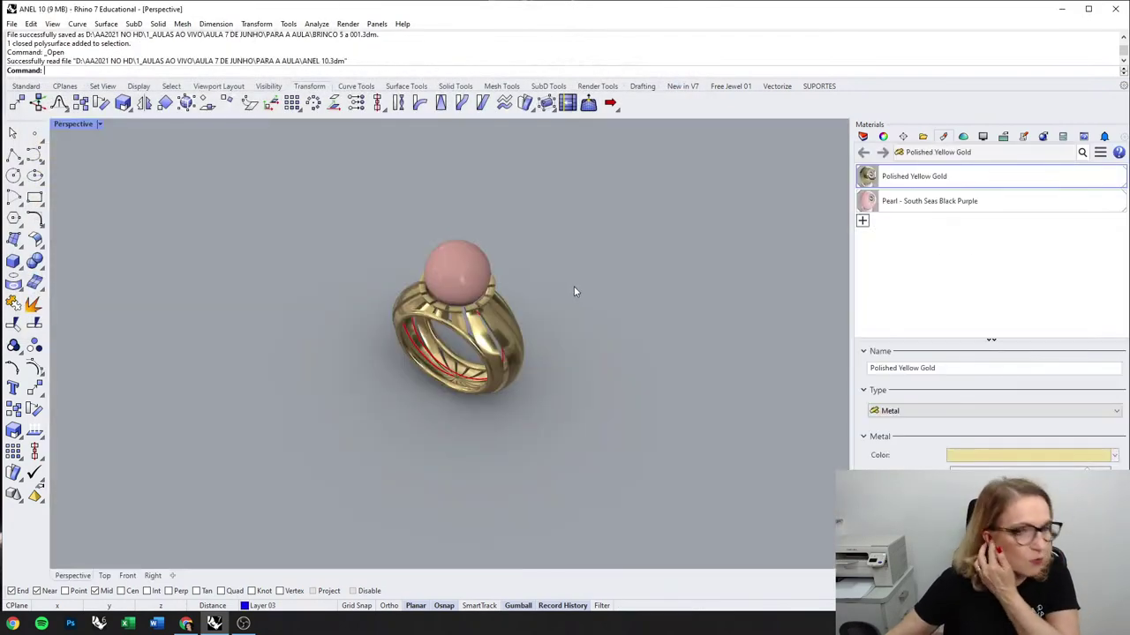
# Step: Examine the pearl ring up close and from several angles, comparing the Perspective and Front views in the four-view layout
pyautogui.moveTo(574, 289); pyautogui.dragTo(527, 367, button='right')
pyautogui.scroll(4, 534, 351)
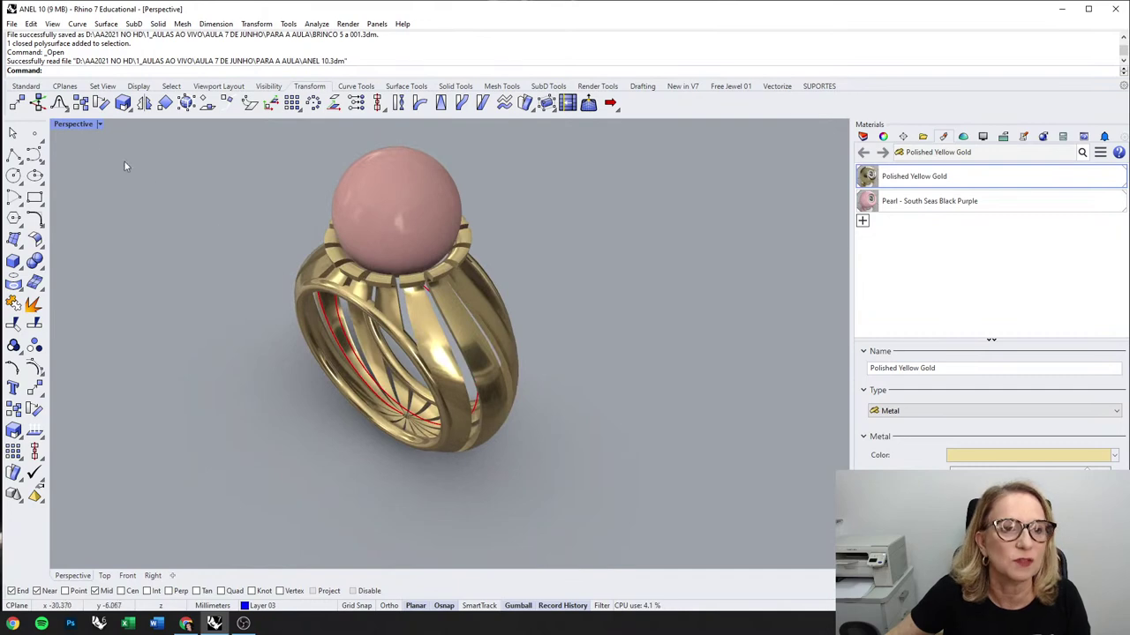
pyautogui.doubleClick(75, 124)
pyautogui.scroll(-3, 386, 271)
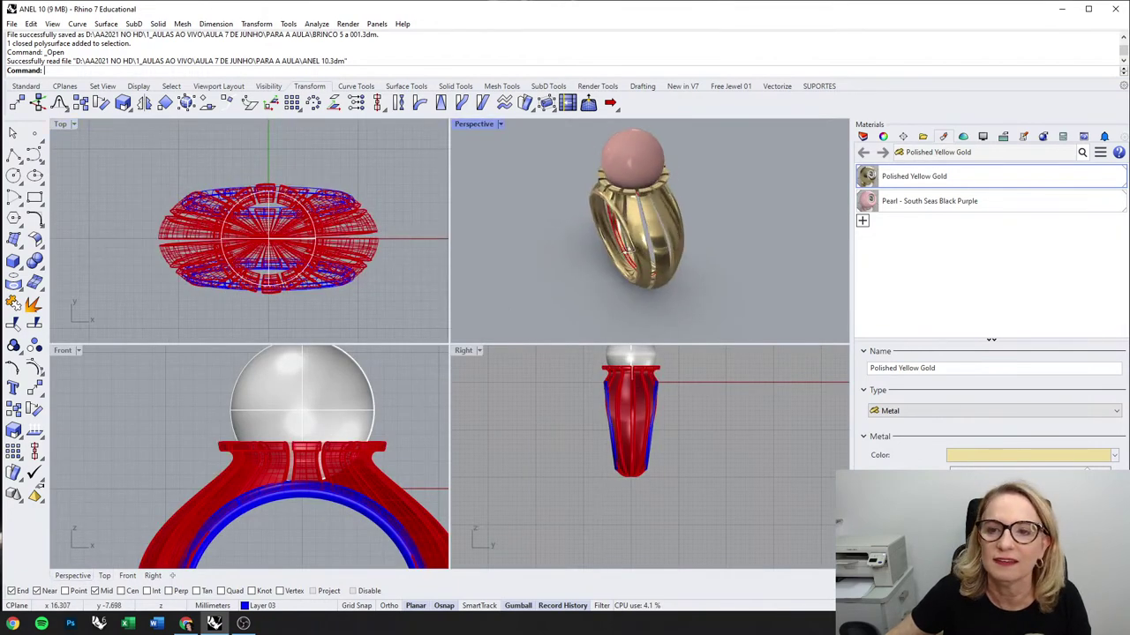
pyautogui.moveTo(624, 250); pyautogui.dragTo(499, 383, button='right')
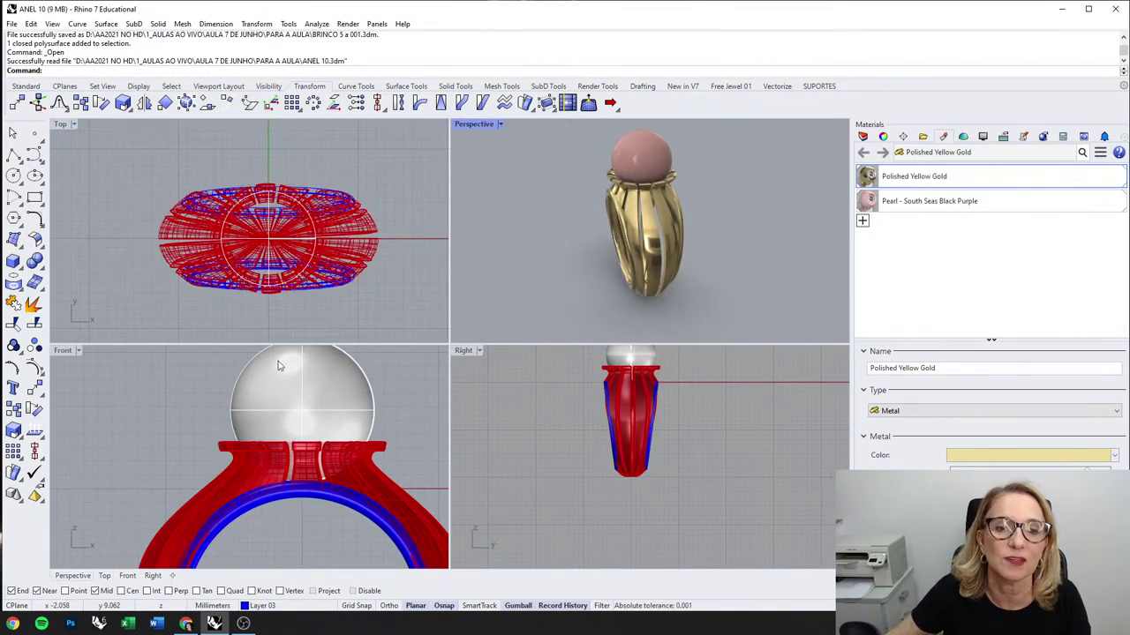
pyautogui.moveTo(605, 202); pyautogui.dragTo(696, 228, button='right')
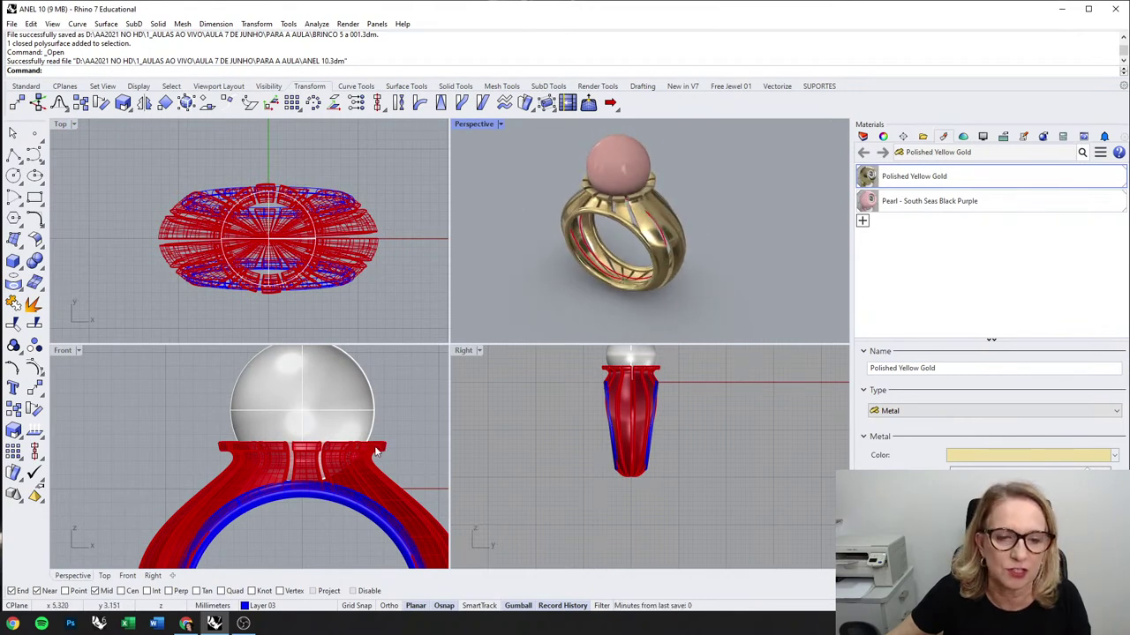
pyautogui.scroll(-3, 377, 452)
pyautogui.scroll(3, 625, 227)
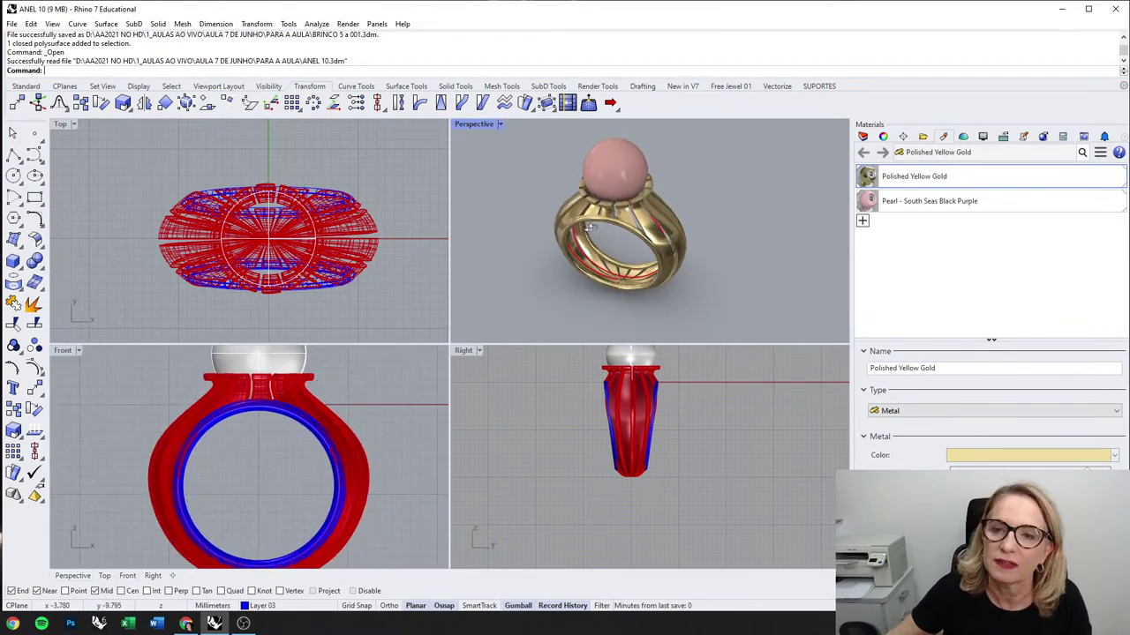
# Step: Inspect the ring's slotted gold band and pearl seat in the maximized Perspective view
pyautogui.click(638, 226)
pyautogui.click(474, 129)
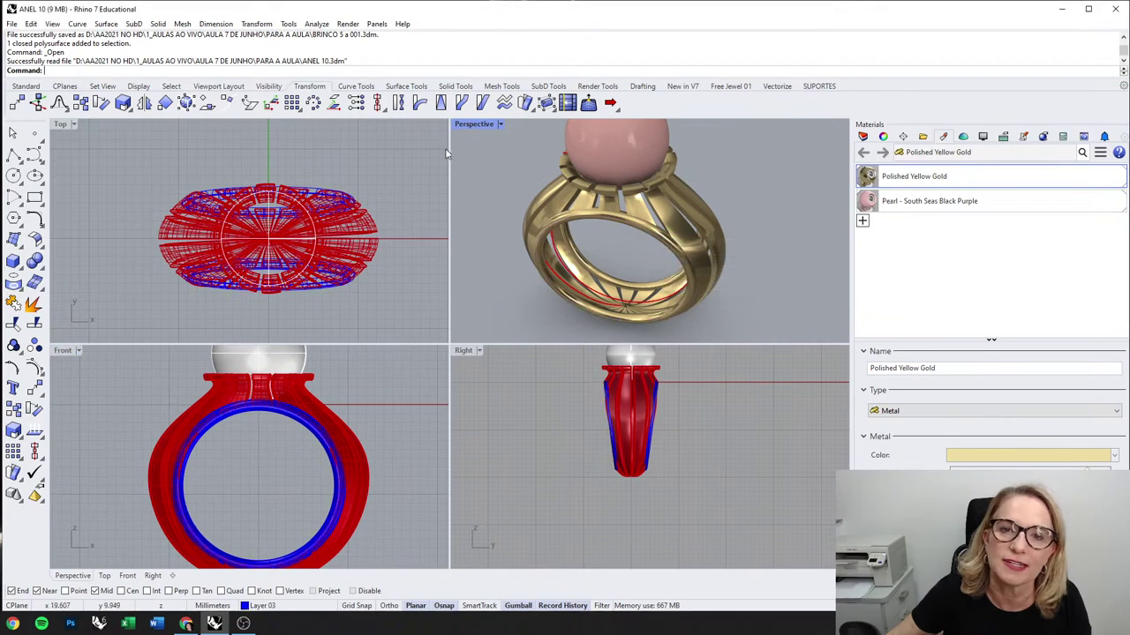
pyautogui.doubleClick(467, 125)
pyautogui.moveTo(407, 219); pyautogui.dragTo(484, 329, button='right')
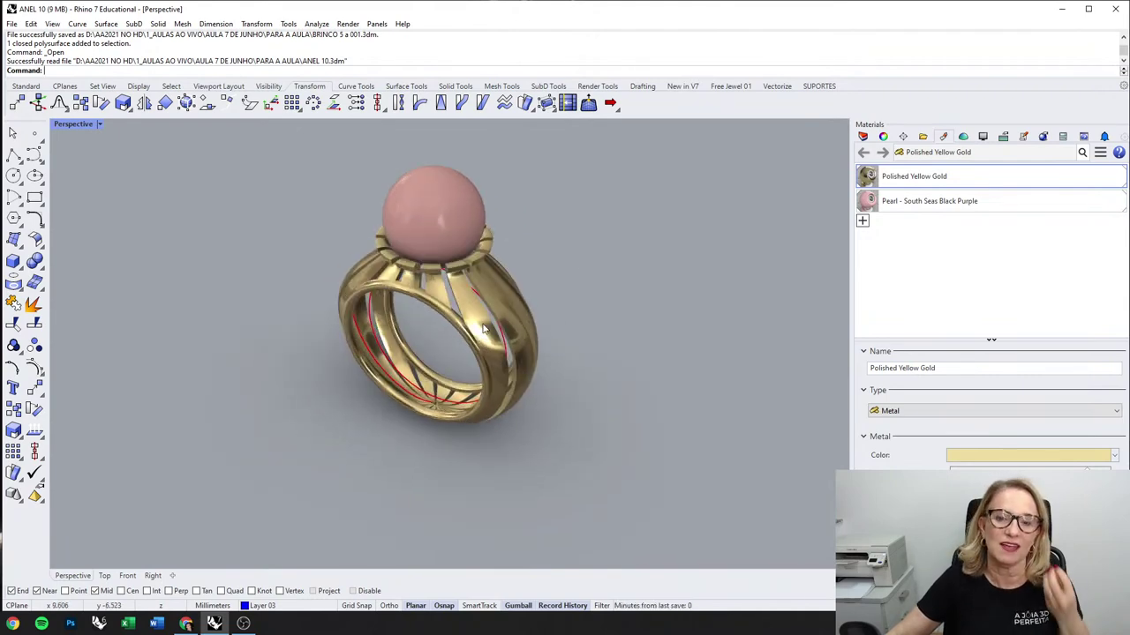
pyautogui.scroll(4, 449, 279)
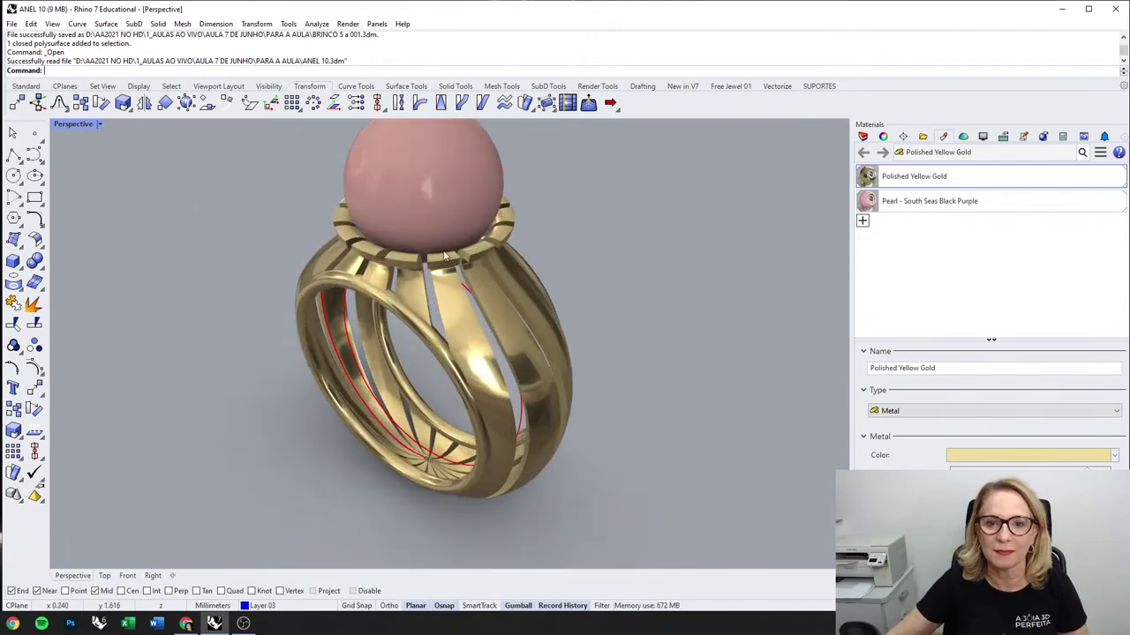
pyautogui.doubleClick(73, 124)
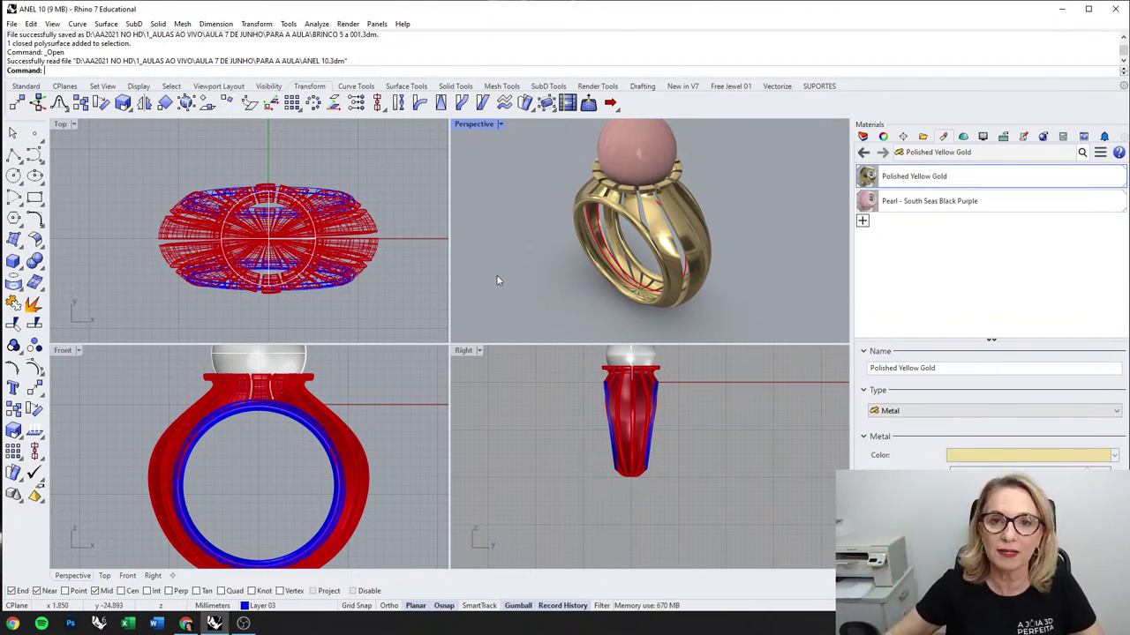
pyautogui.doubleClick(479, 125)
pyautogui.moveTo(328, 351); pyautogui.dragTo(360, 381, button='right')
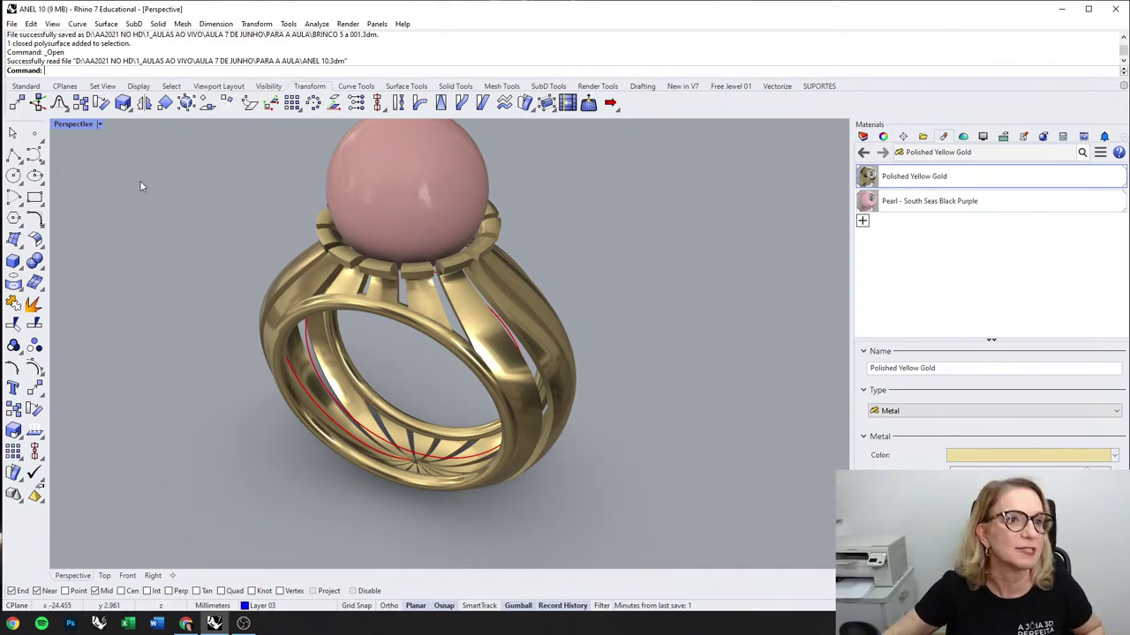
# Step: Open the earring model BRINCO 2, continue past the missing image files, and display the earrings in the four-view layout
pyautogui.click(11, 23)
pyautogui.click(31, 50)
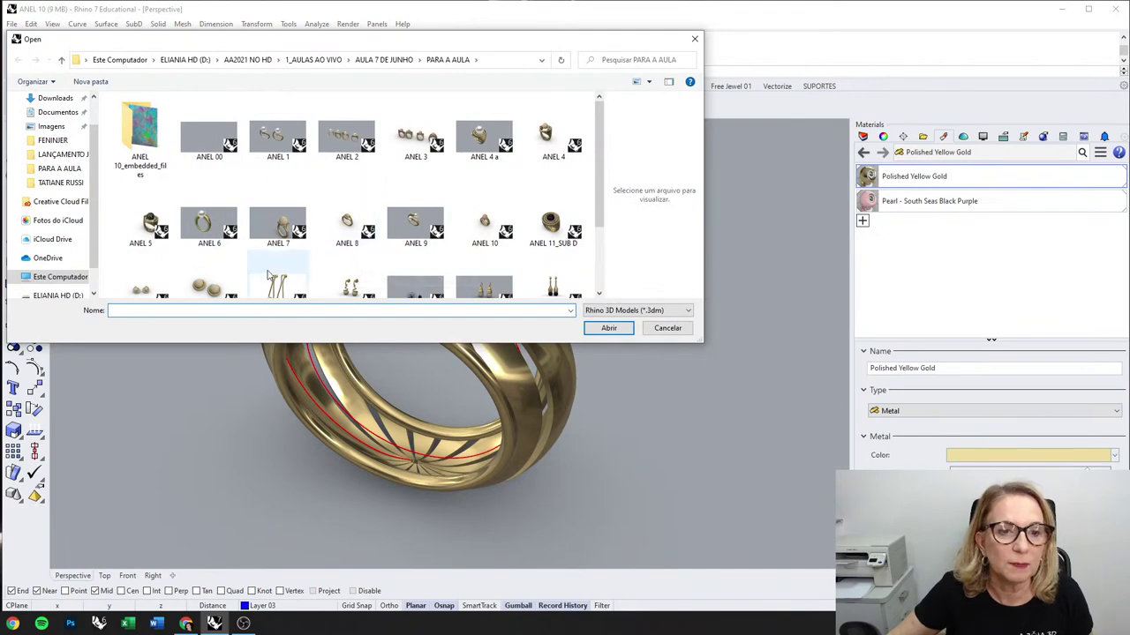
pyautogui.click(209, 285)
pyautogui.click(609, 327)
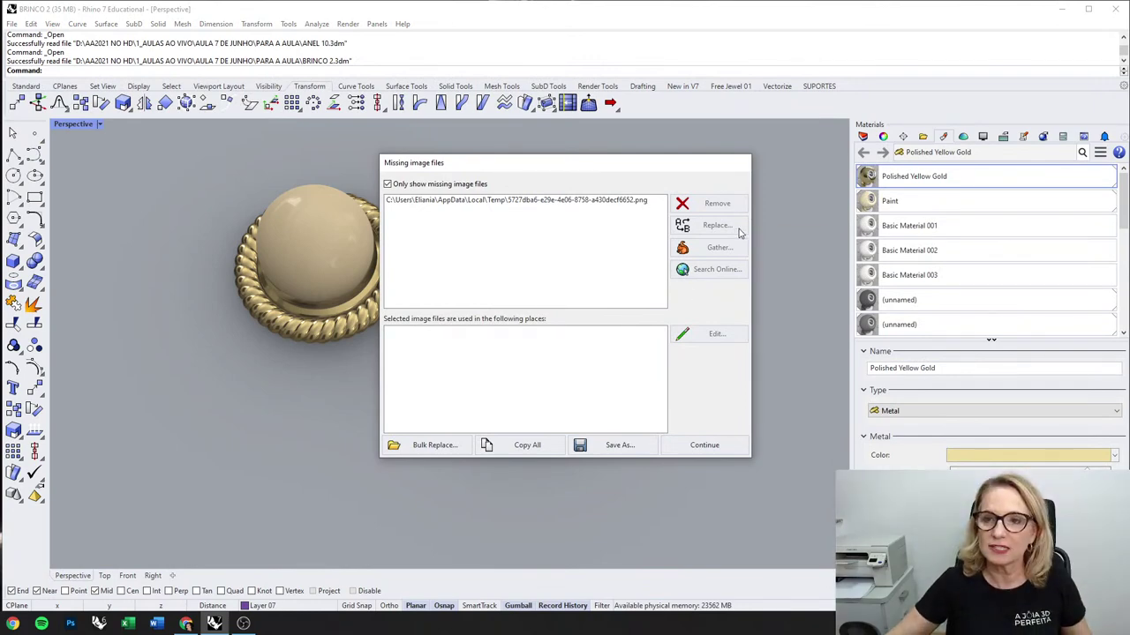
pyautogui.click(704, 445)
pyautogui.moveTo(380, 393); pyautogui.dragTo(417, 456, button='right')
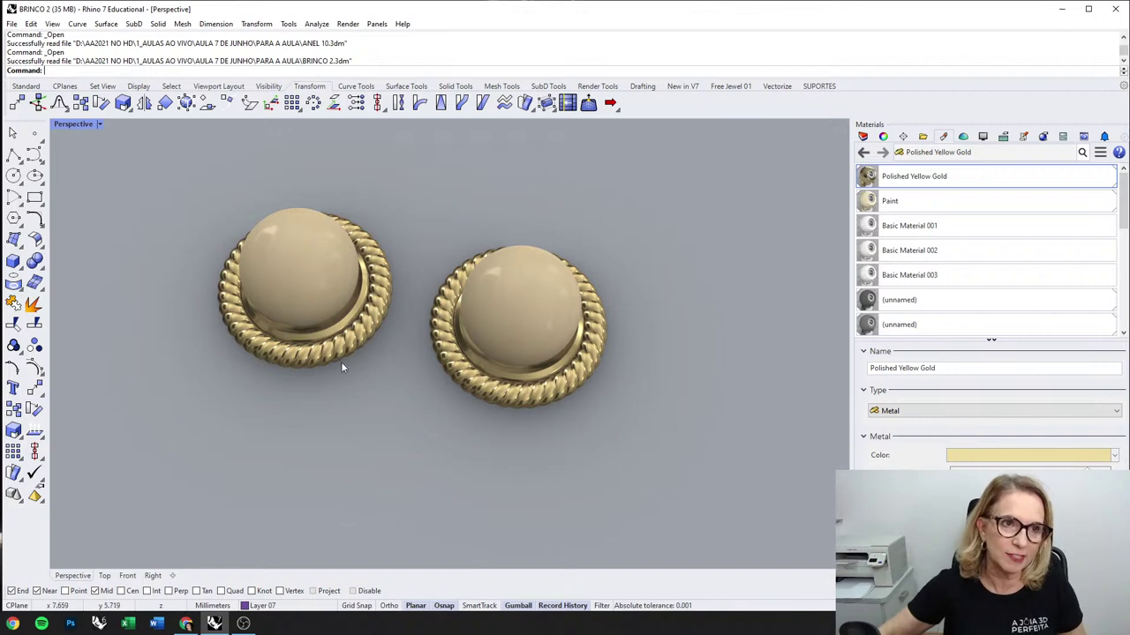
pyautogui.doubleClick(72, 125)
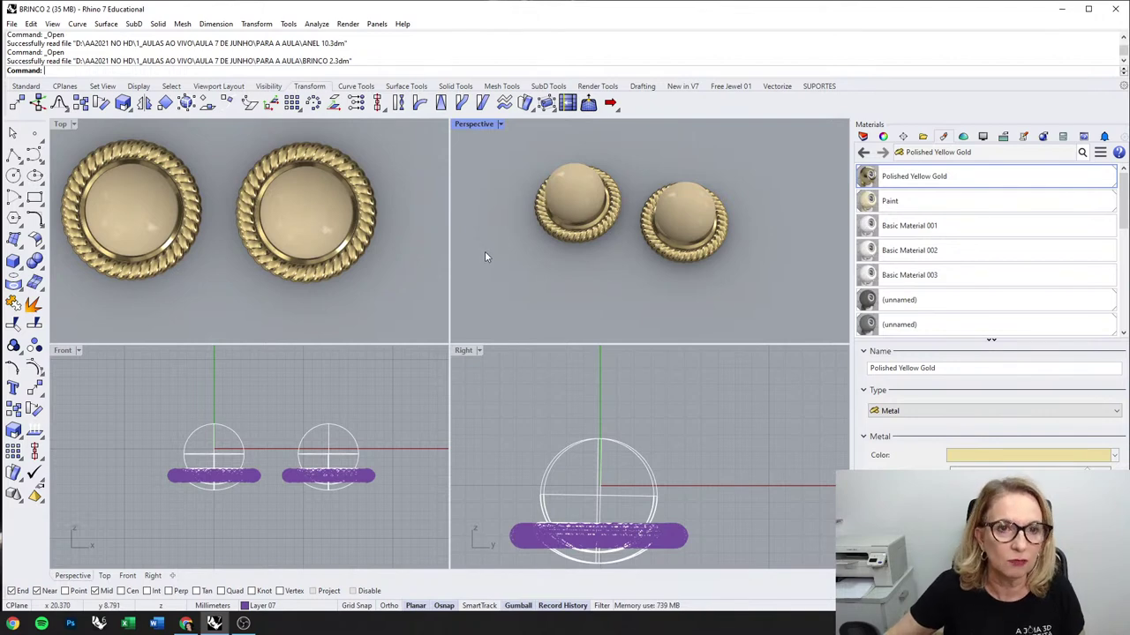
# Step: Open the earring model BRINCO 4 from the PARA A AULA folder
pyautogui.click(12, 24)
pyautogui.click(30, 51)
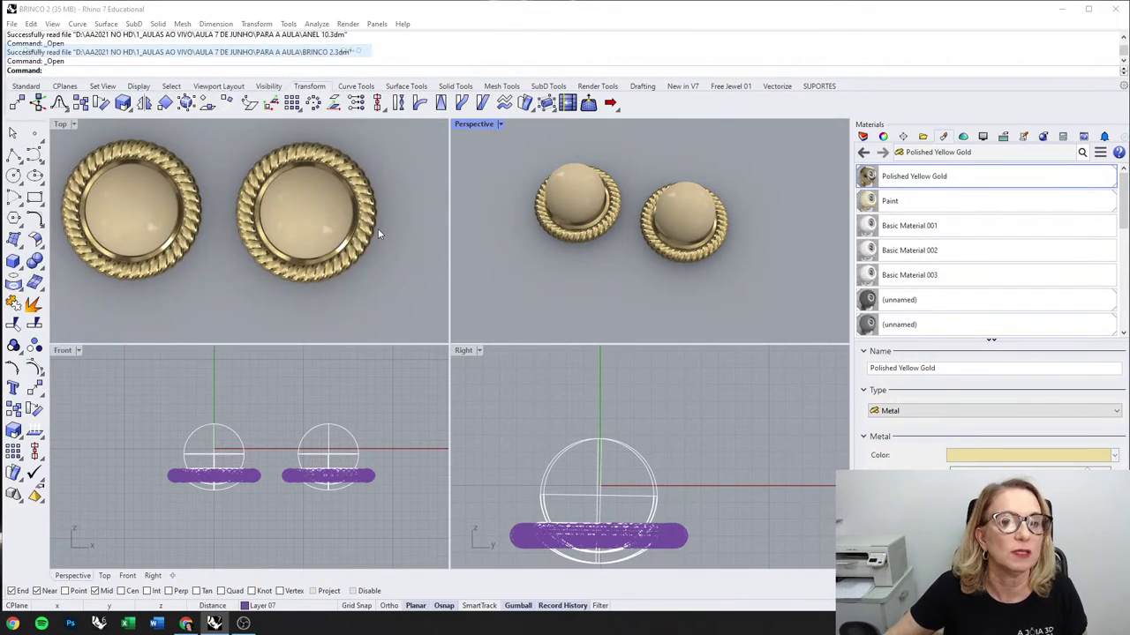
pyautogui.scroll(-1, 306, 219)
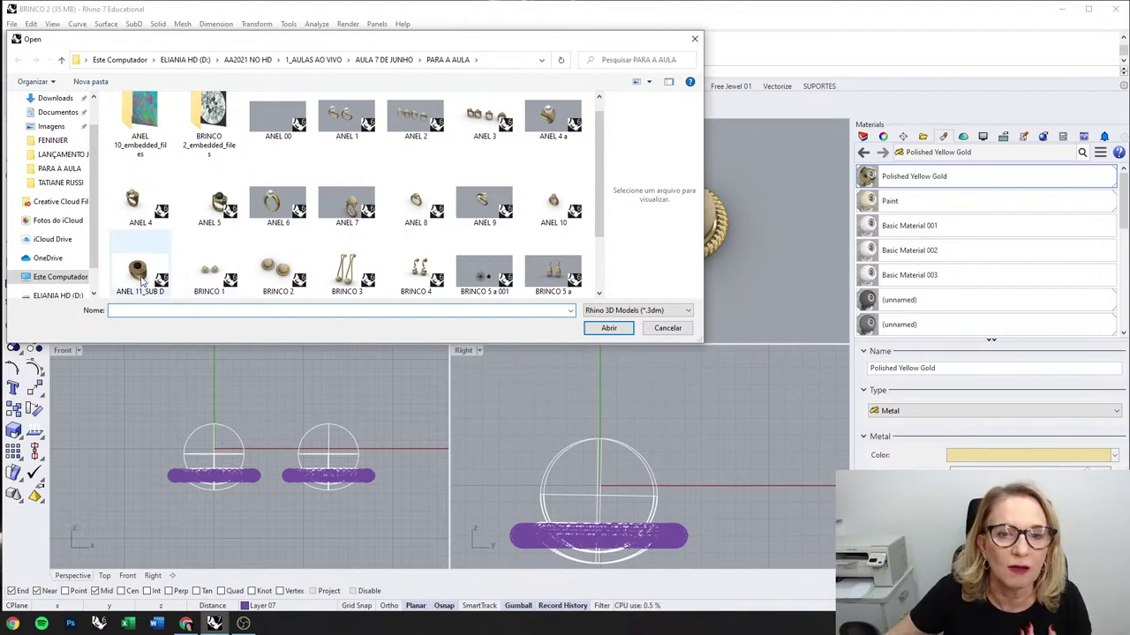
pyautogui.click(419, 275)
pyautogui.click(607, 328)
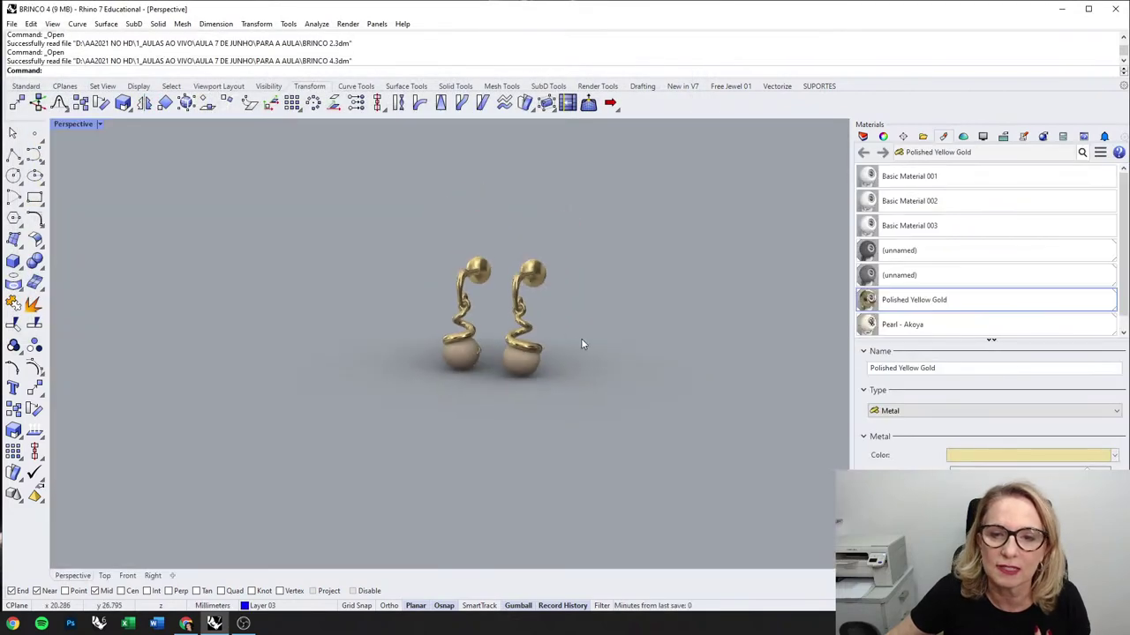
# Step: Examine the spiral pearl earrings in the Perspective view from several angles, including the hinge rings and post backs up close
pyautogui.moveTo(581, 340); pyautogui.dragTo(496, 317, button='right')
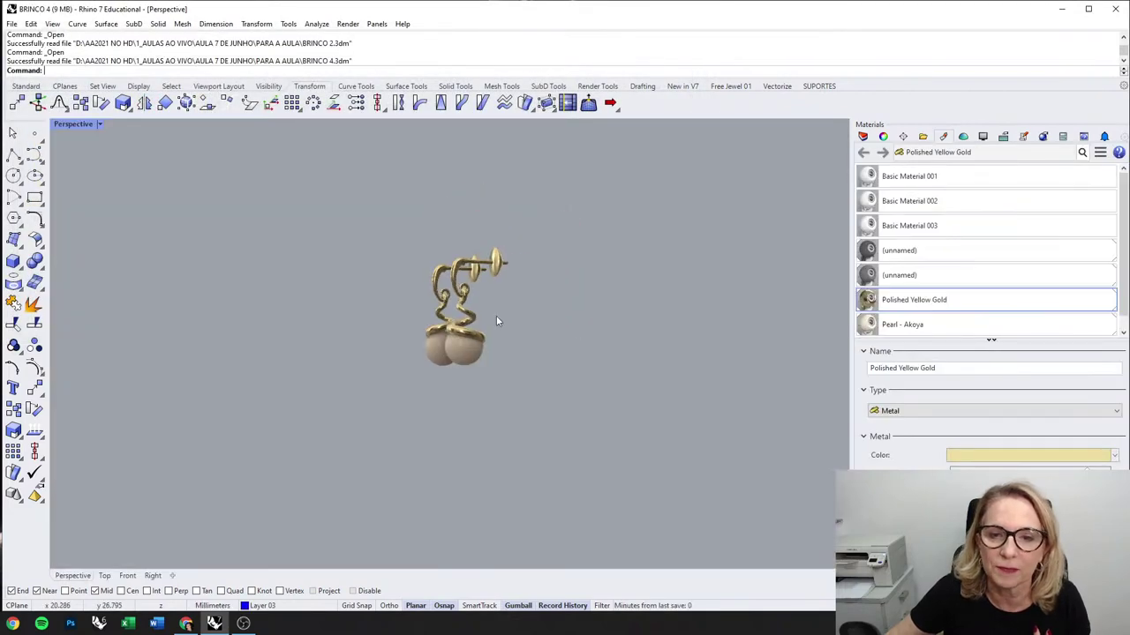
pyautogui.click(99, 125)
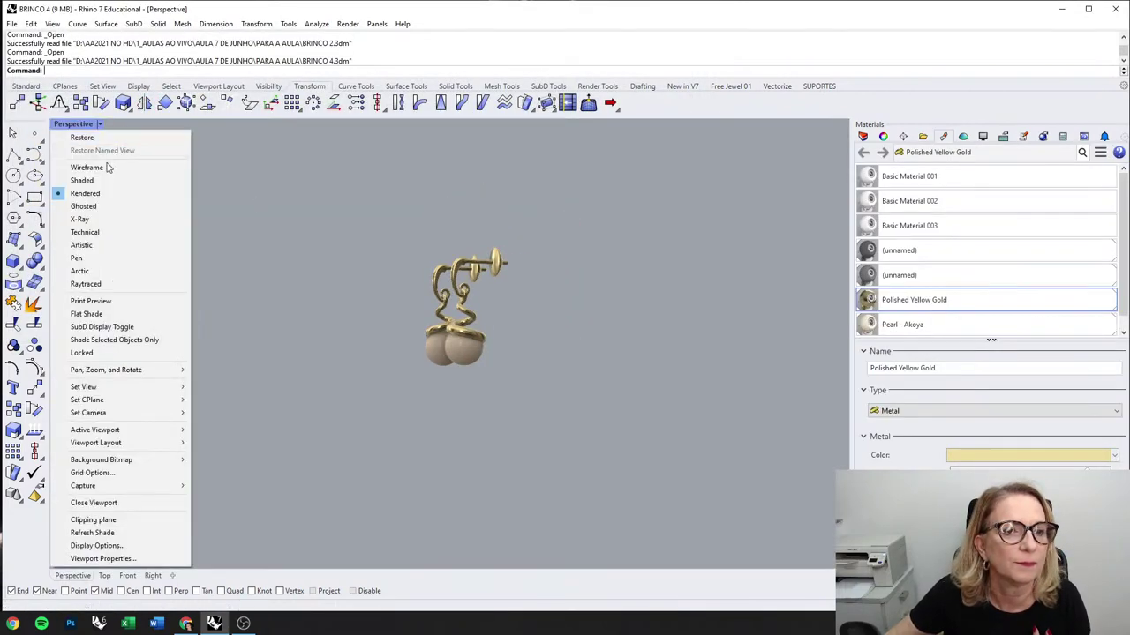
pyautogui.click(412, 219)
pyautogui.moveTo(412, 219); pyautogui.dragTo(558, 419, button='right')
pyautogui.scroll(5, 558, 419)
pyautogui.moveTo(487, 365); pyautogui.dragTo(601, 383, button='right')
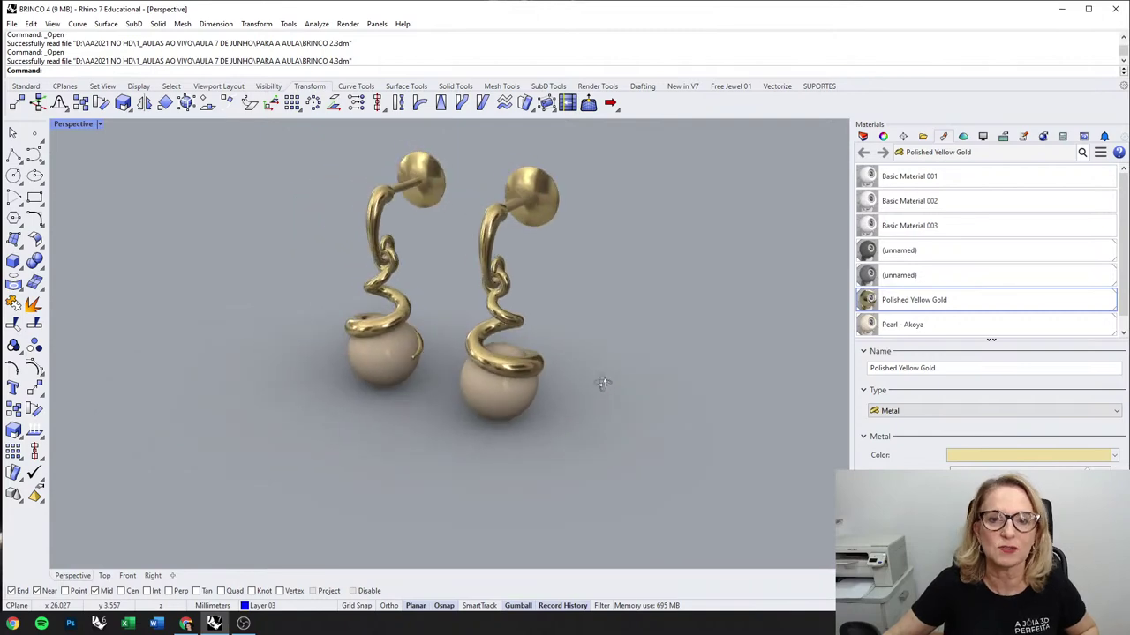
pyautogui.moveTo(524, 260); pyautogui.dragTo(165, 191, button='right')
pyautogui.scroll(4, 367, 237)
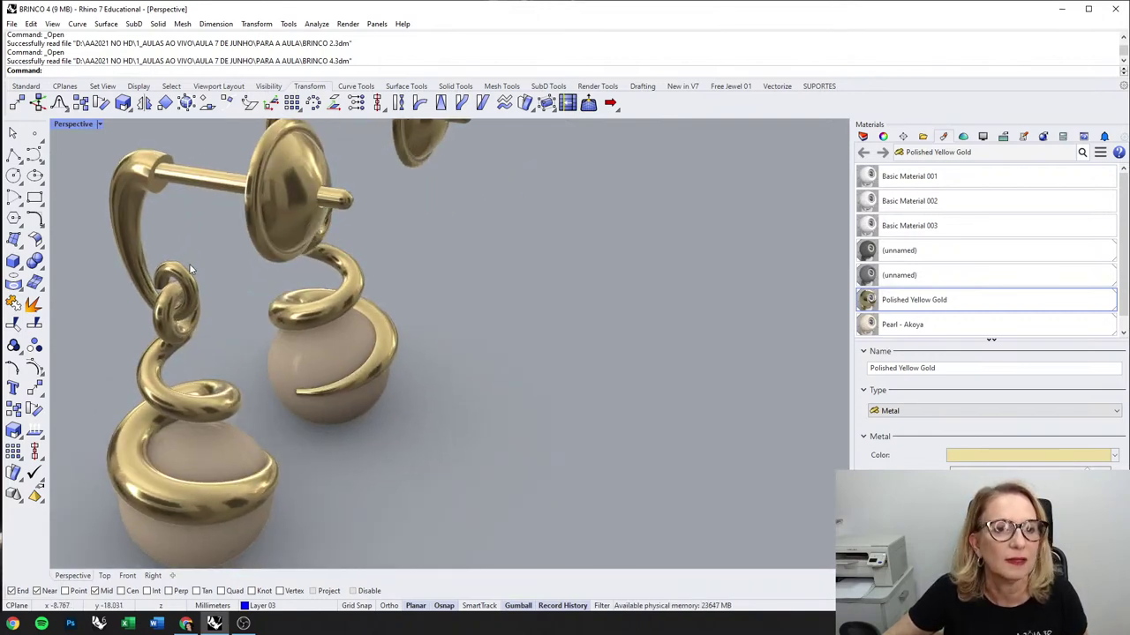
pyautogui.moveTo(178, 284); pyautogui.dragTo(526, 309, button='right')
pyautogui.scroll(-7, 405, 305)
# Step: Open the earring model BRINCO 6 from the PARA A AULA folder
pyautogui.click(11, 24)
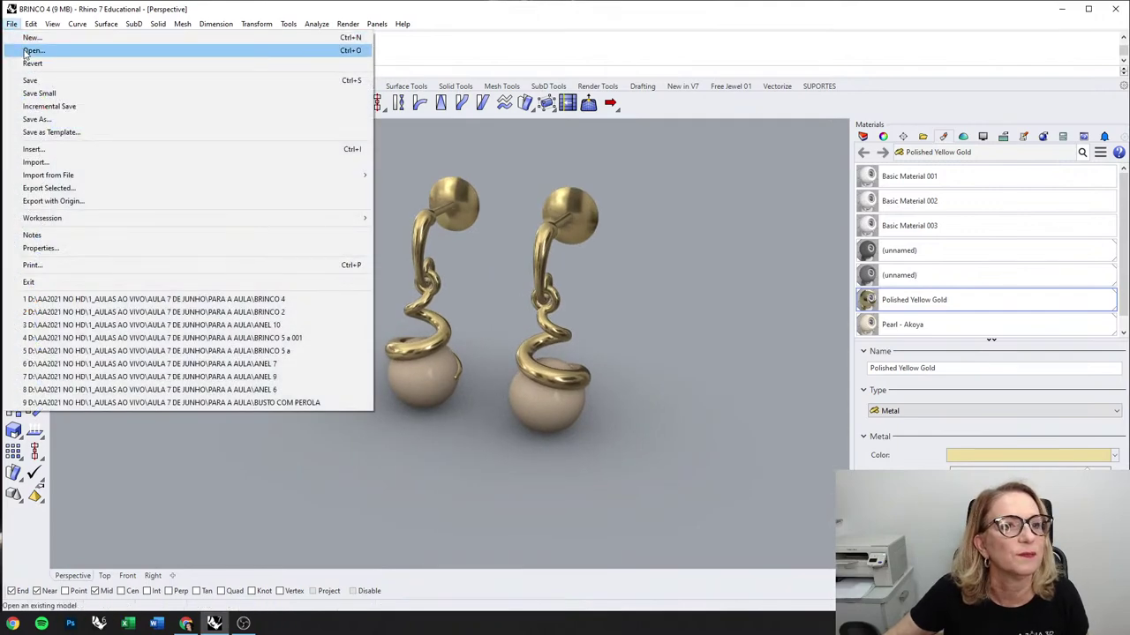
pyautogui.click(40, 49)
pyautogui.scroll(-3, 327, 261)
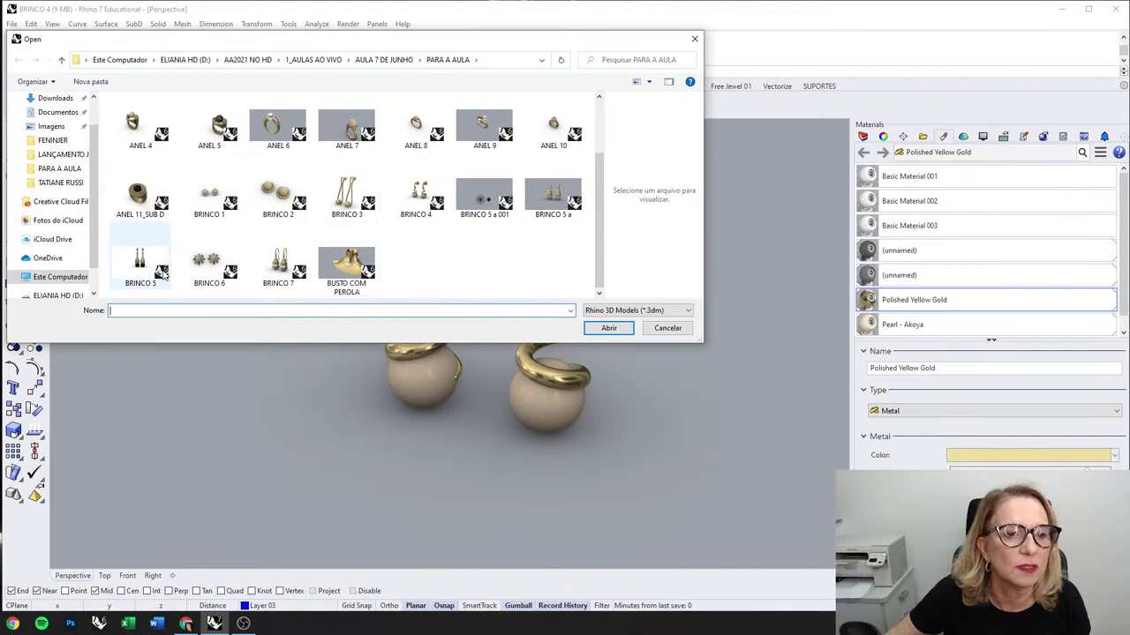
pyautogui.click(209, 260)
pyautogui.click(608, 327)
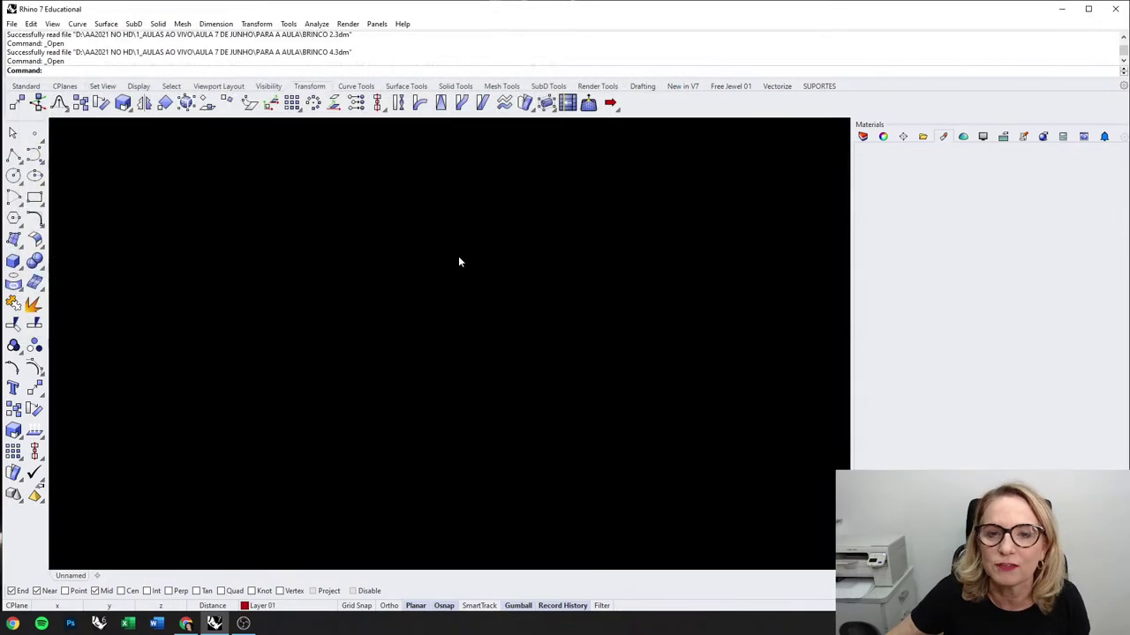
# Step: Inspect the earrings' radially repeated gold arms in the four-view layout and in the maximized Perspective view
pyautogui.moveTo(550, 295); pyautogui.dragTo(476, 362, button='right')
pyautogui.doubleClick(83, 124)
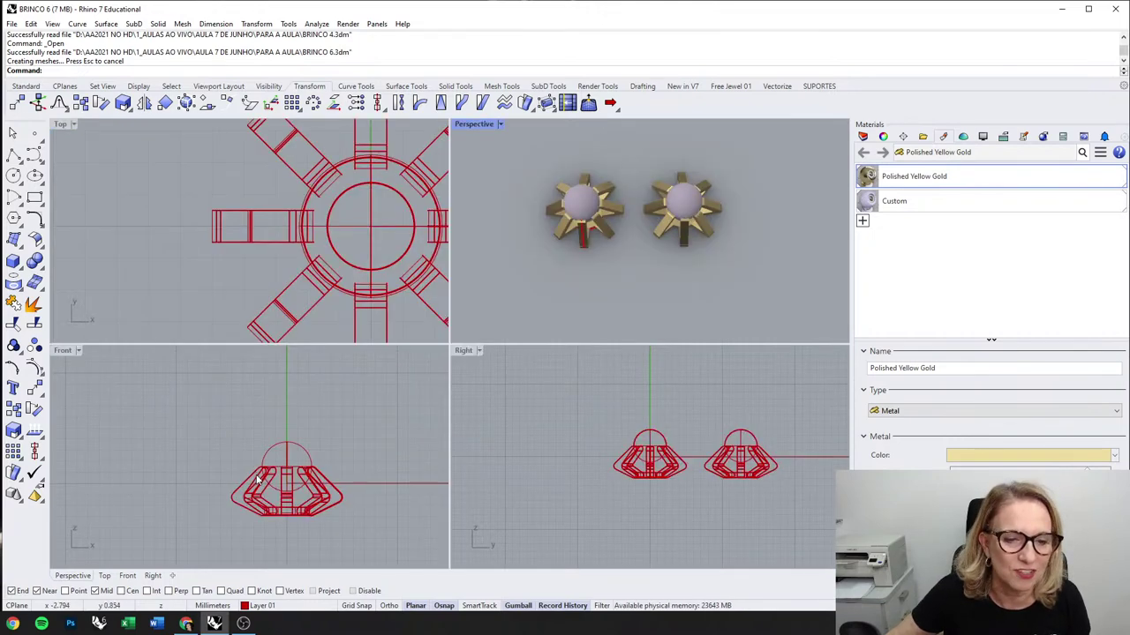
pyautogui.scroll(5, 258, 479)
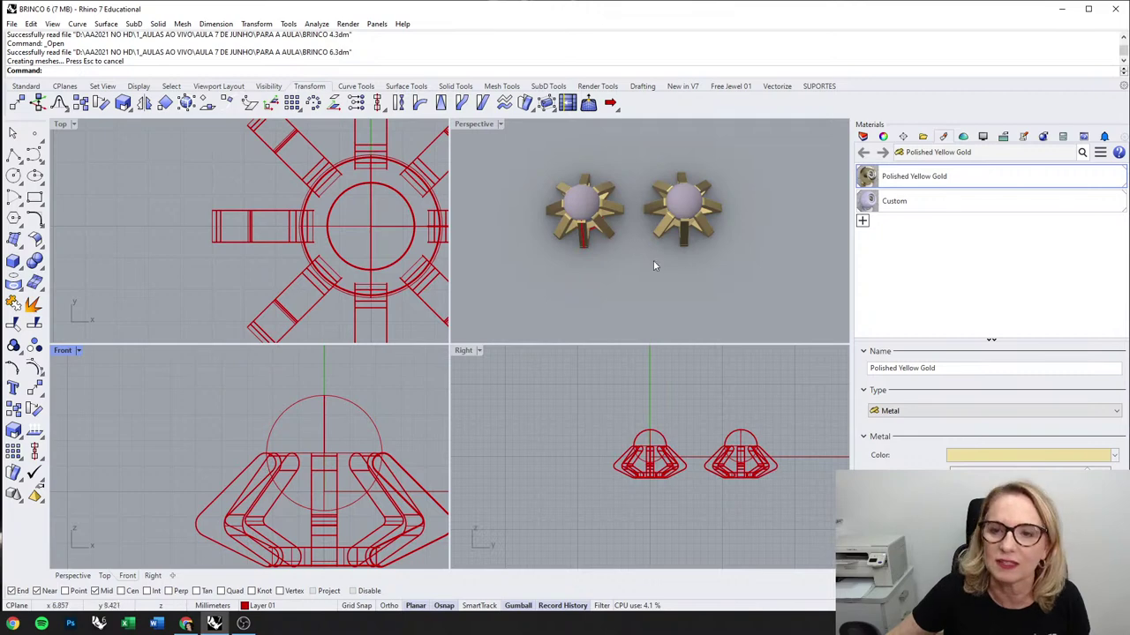
pyautogui.moveTo(653, 266); pyautogui.dragTo(628, 248, button='right')
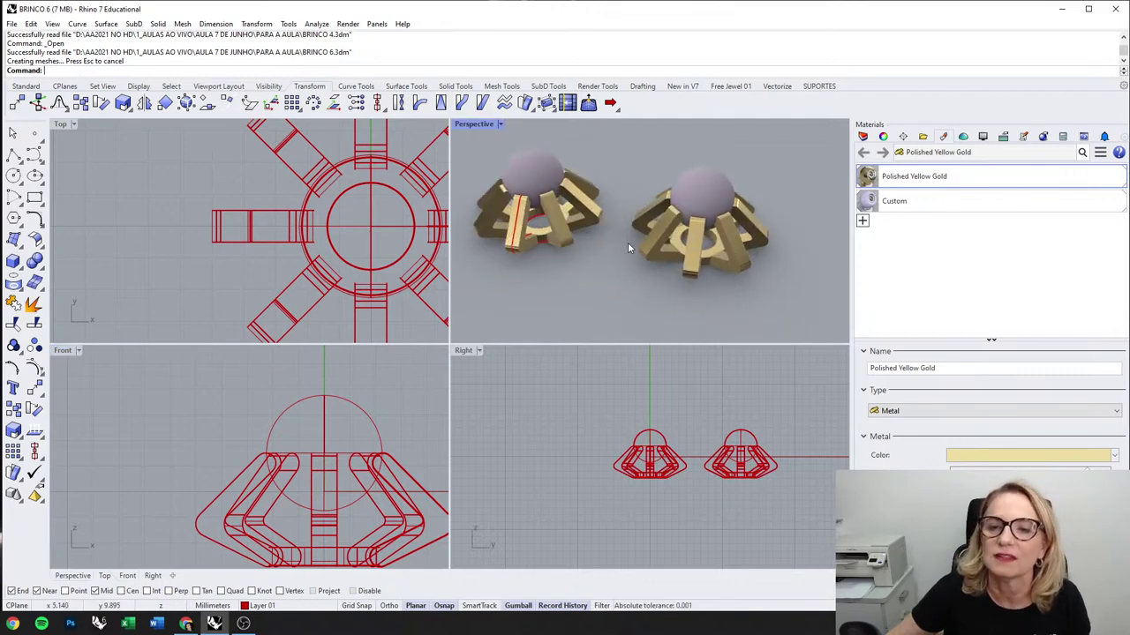
pyautogui.doubleClick(479, 128)
pyautogui.scroll(-4, 405, 312)
pyautogui.moveTo(404, 311); pyautogui.dragTo(410, 349, button='right')
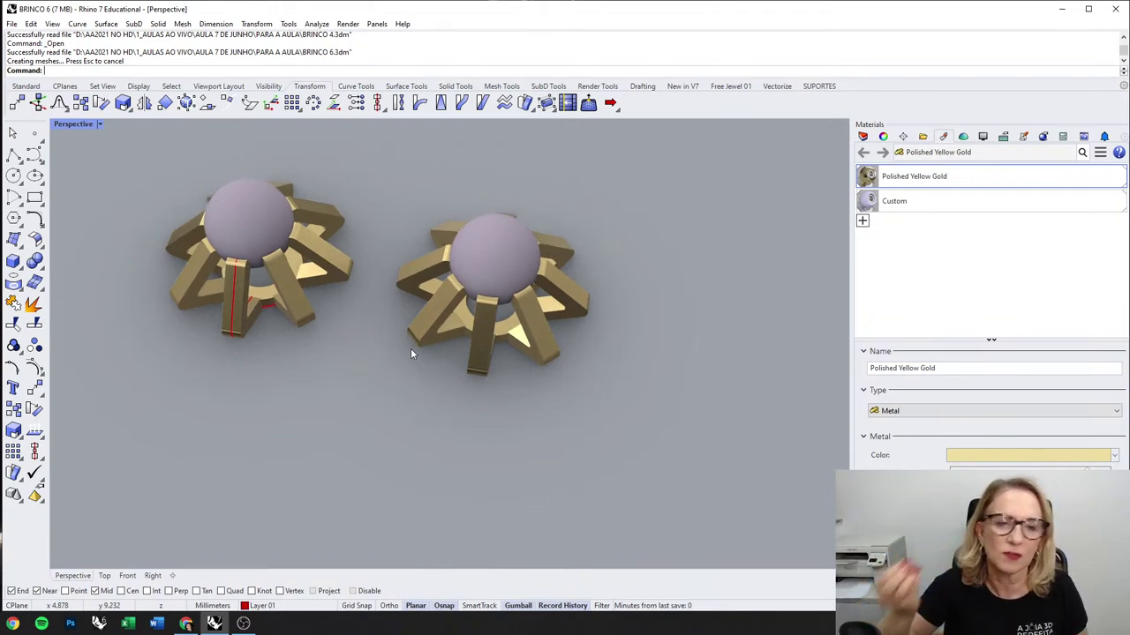
# Step: Open the ring model ANEL 5 from the PARA A AULA folder and continue past the missing image files
pyautogui.click(12, 24)
pyautogui.click(26, 46)
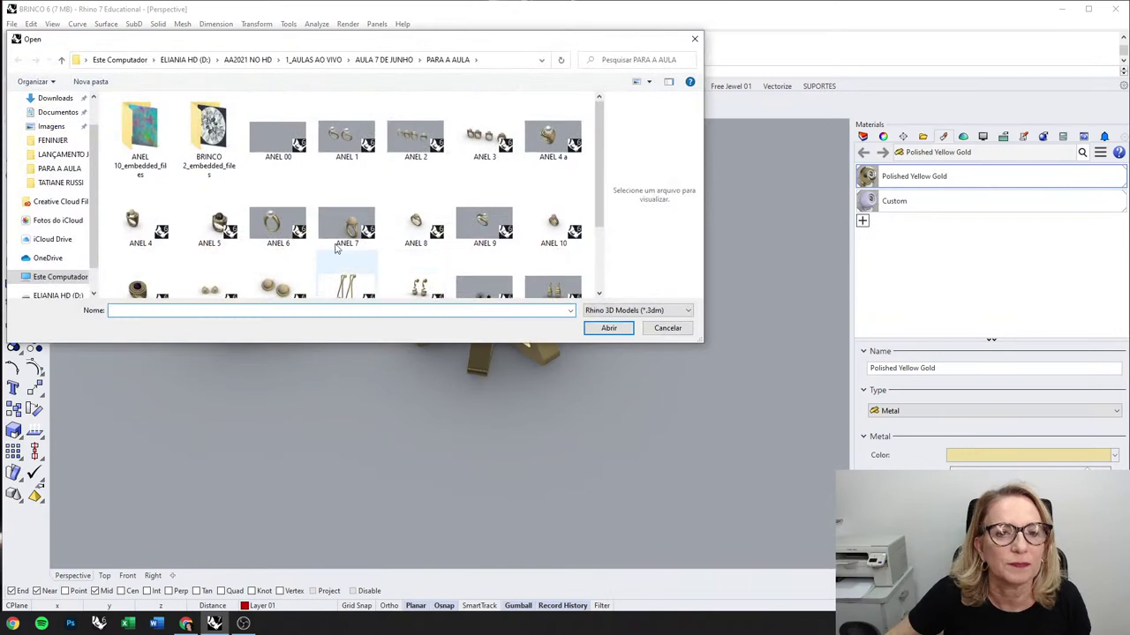
pyautogui.scroll(-1, 236, 223)
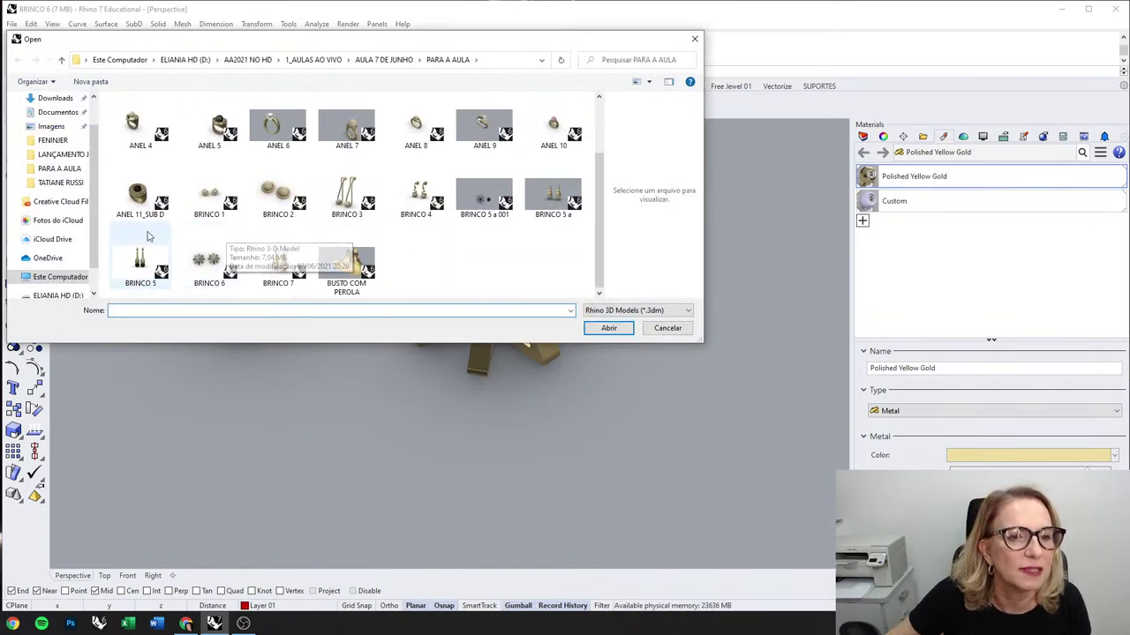
pyautogui.scroll(1, 265, 198)
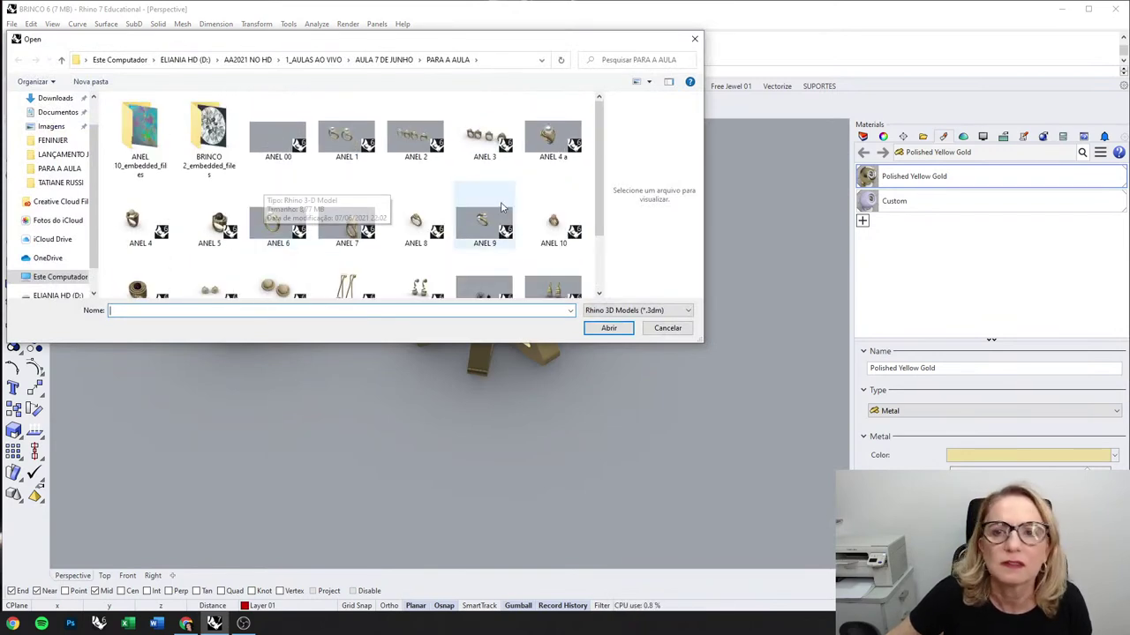
pyautogui.click(212, 221)
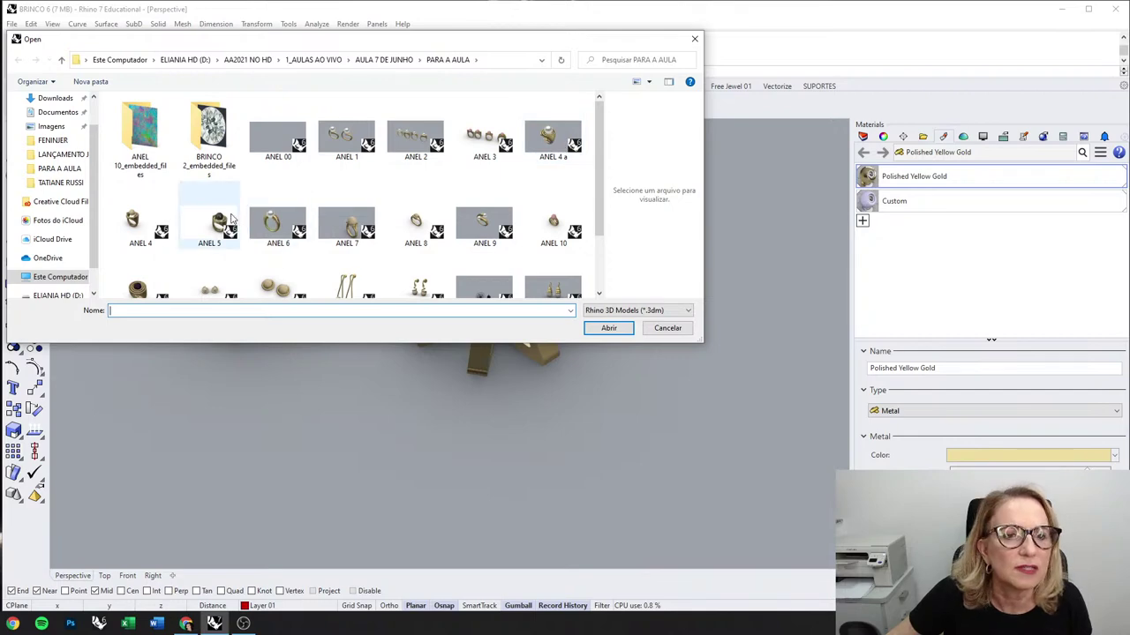
pyautogui.click(612, 328)
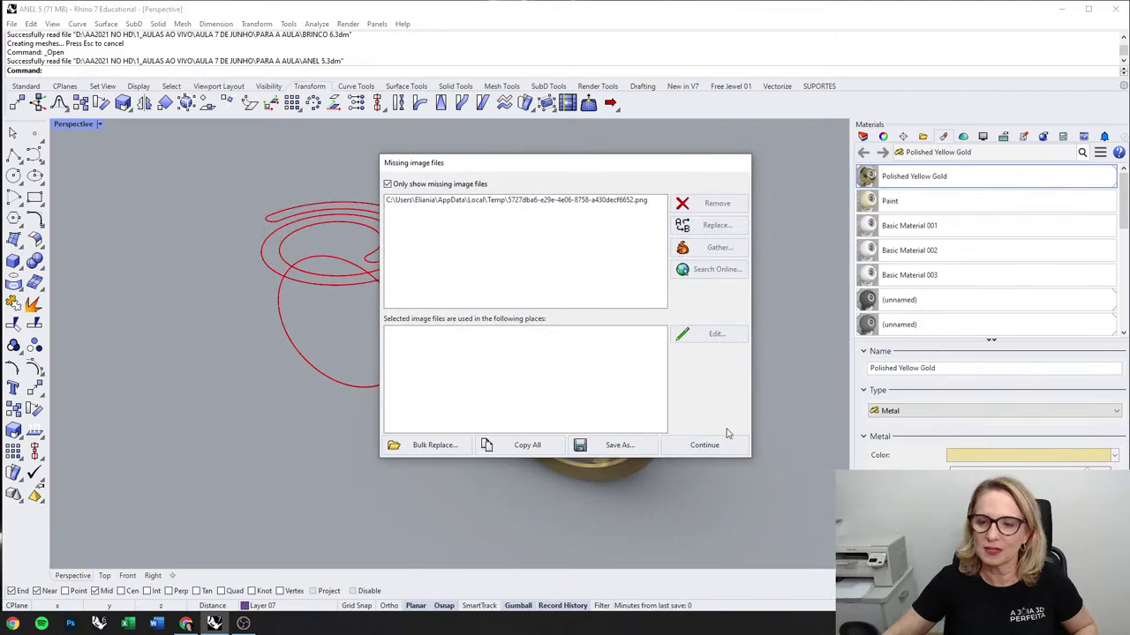
pyautogui.click(723, 443)
# Step: Select all the curves in the dark pearl ring model and hide them, leaving a clear view of the ring
pyautogui.scroll(5, 560, 335)
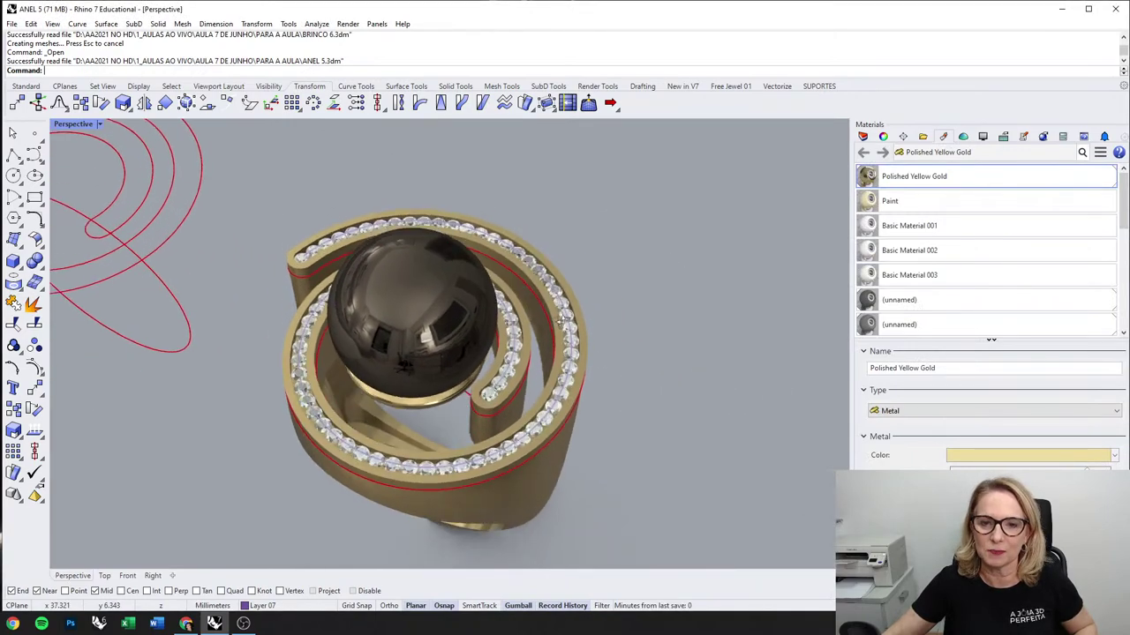
pyautogui.moveTo(559, 325); pyautogui.dragTo(521, 371, button='right')
pyautogui.middleClick(601, 272)
pyautogui.click(644, 276)
pyautogui.middleClick(643, 278)
pyautogui.click(556, 257)
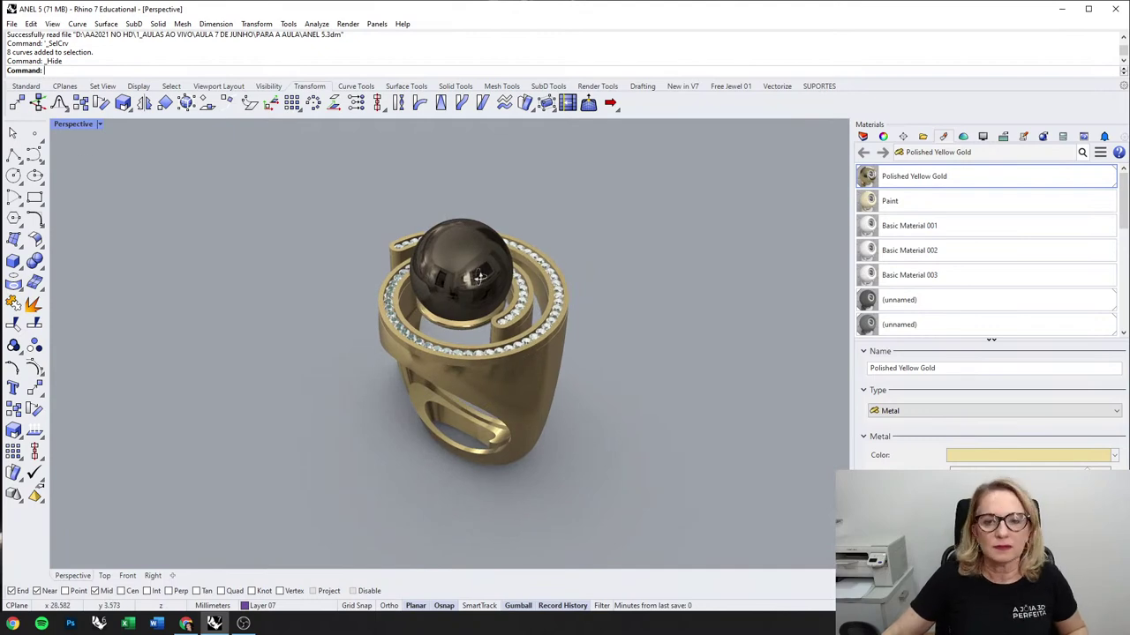
pyautogui.moveTo(479, 277); pyautogui.dragTo(494, 282, button='right')
pyautogui.moveTo(580, 351); pyautogui.dragTo(579, 402, button='right')
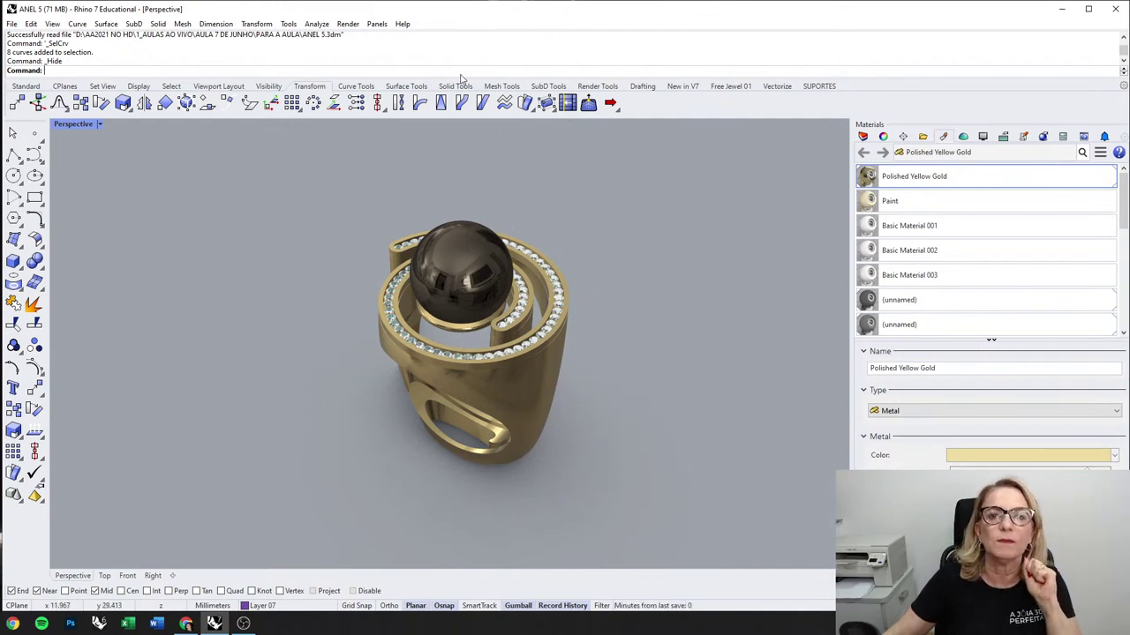
# Step: Open the earring model BRINCO 3 from the PARA A AULA folder and continue past the missing image files
pyautogui.click(12, 25)
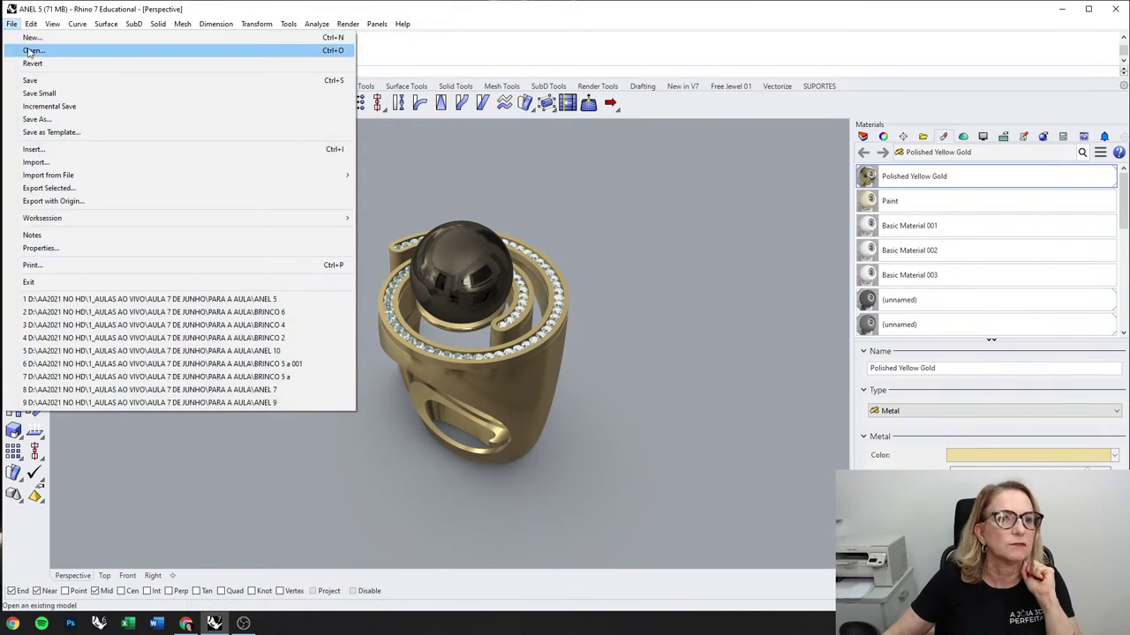
pyautogui.click(36, 50)
pyautogui.click(569, 337)
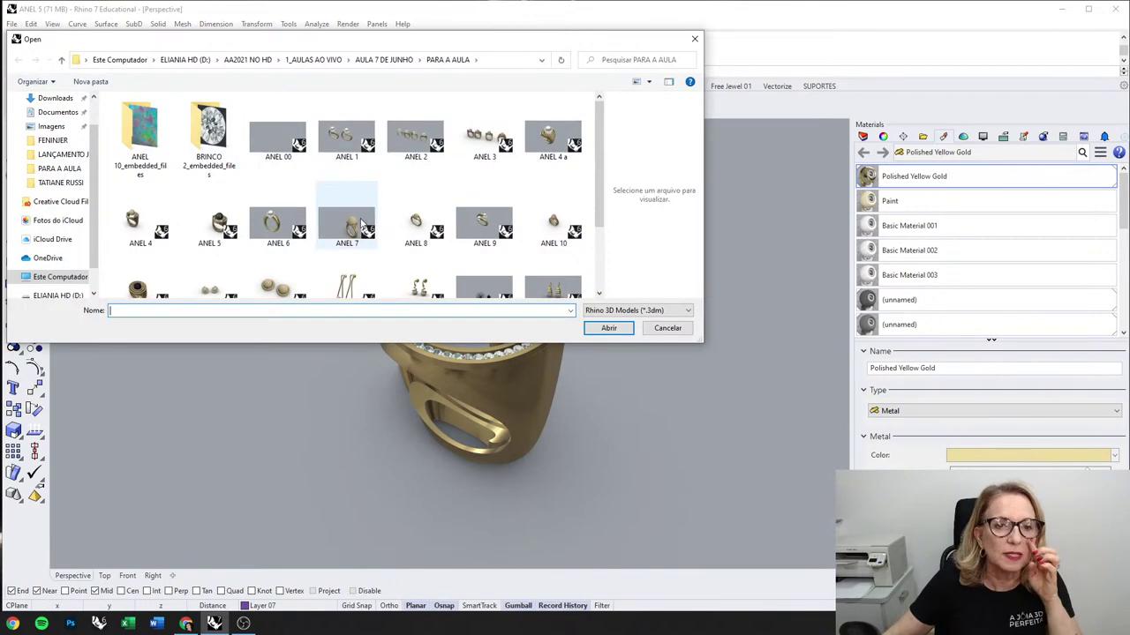
pyautogui.scroll(-1, 360, 220)
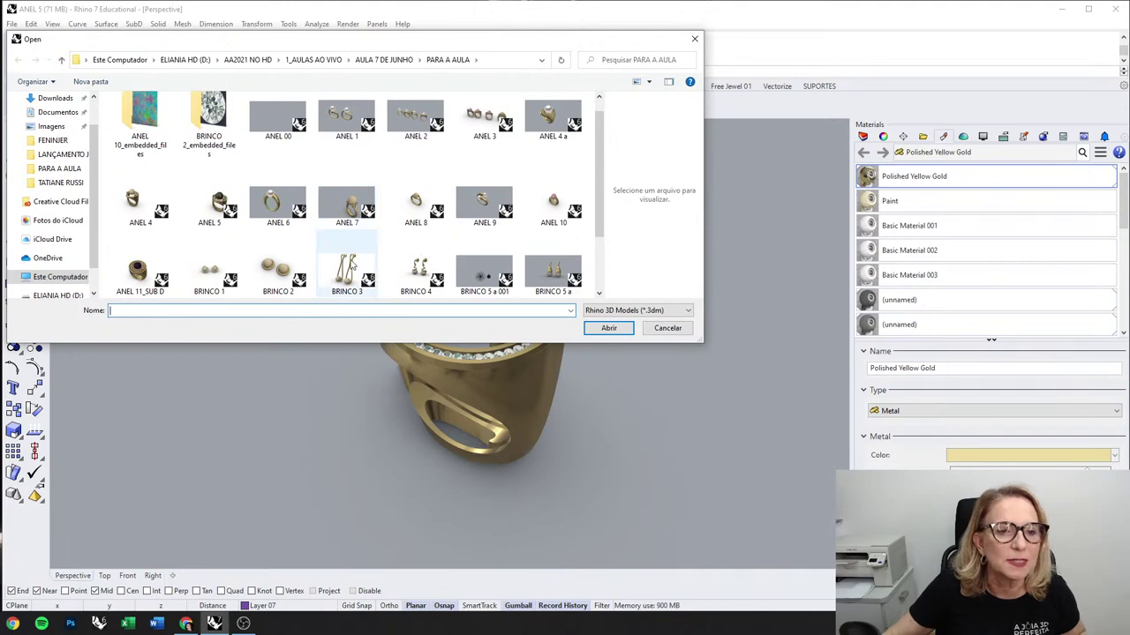
pyautogui.click(349, 269)
pyautogui.click(613, 330)
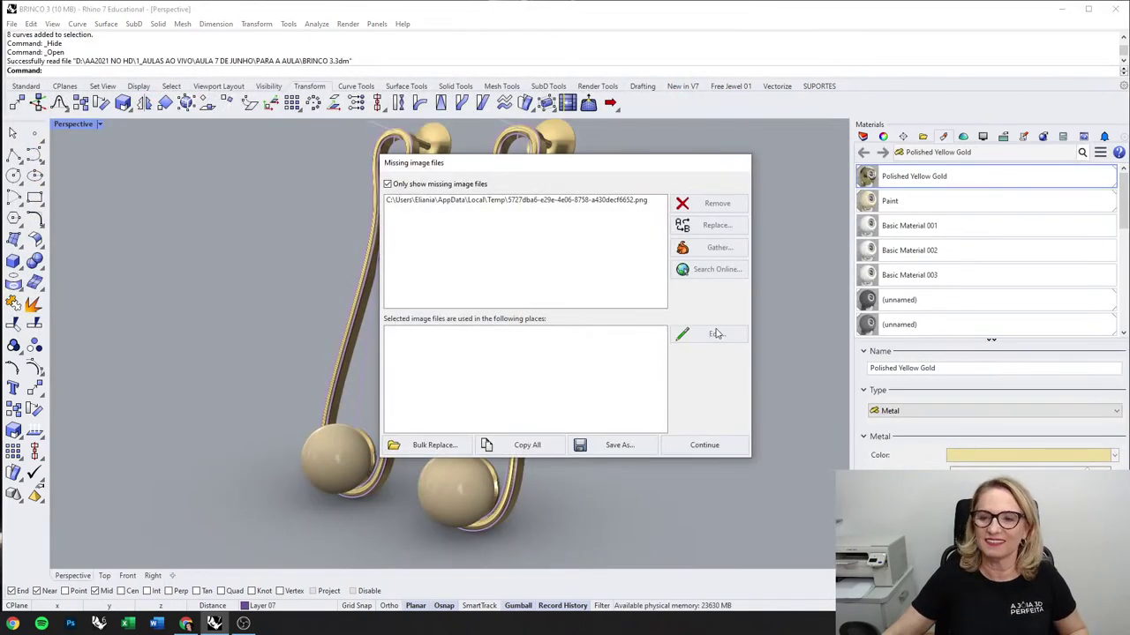
pyautogui.click(722, 446)
# Step: Hide all the construction curves of the long loop earrings and view the pair from several angles
pyautogui.moveTo(446, 322); pyautogui.dragTo(466, 282, button='right')
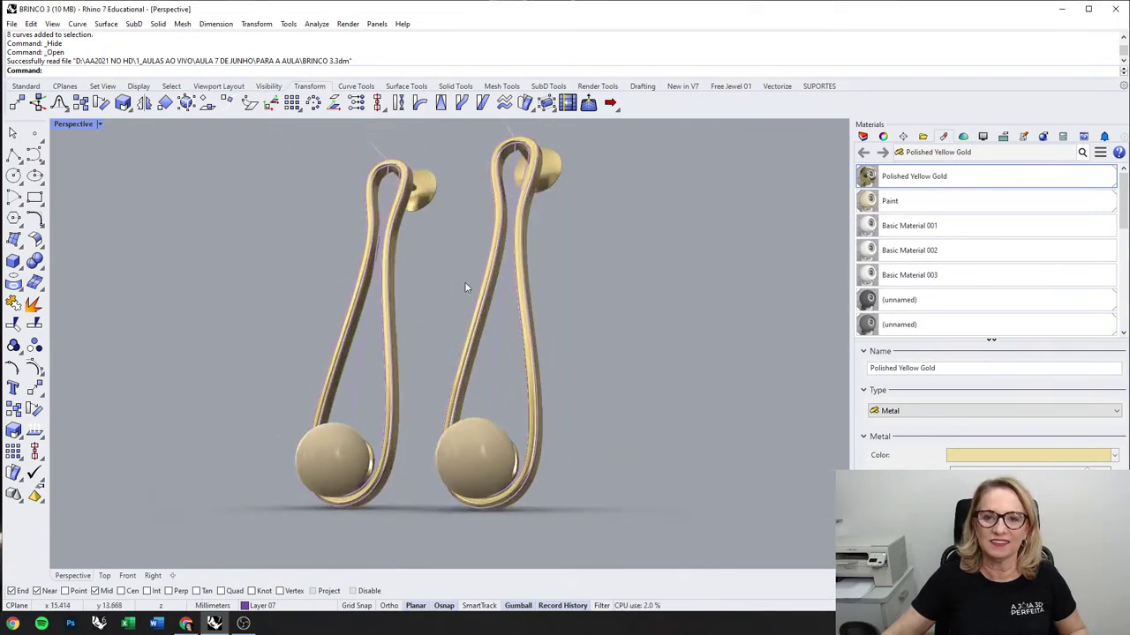
pyautogui.middleClick(465, 287)
pyautogui.click(531, 288)
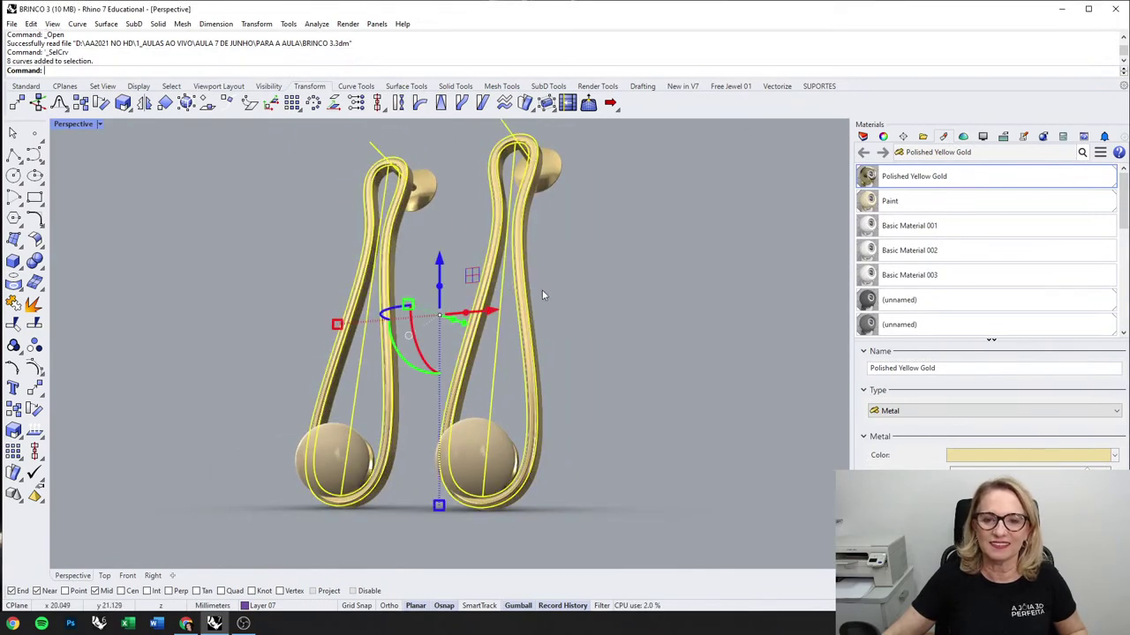
pyautogui.middleClick(542, 295)
pyautogui.click(463, 277)
pyautogui.moveTo(586, 335); pyautogui.dragTo(547, 340, button='right')
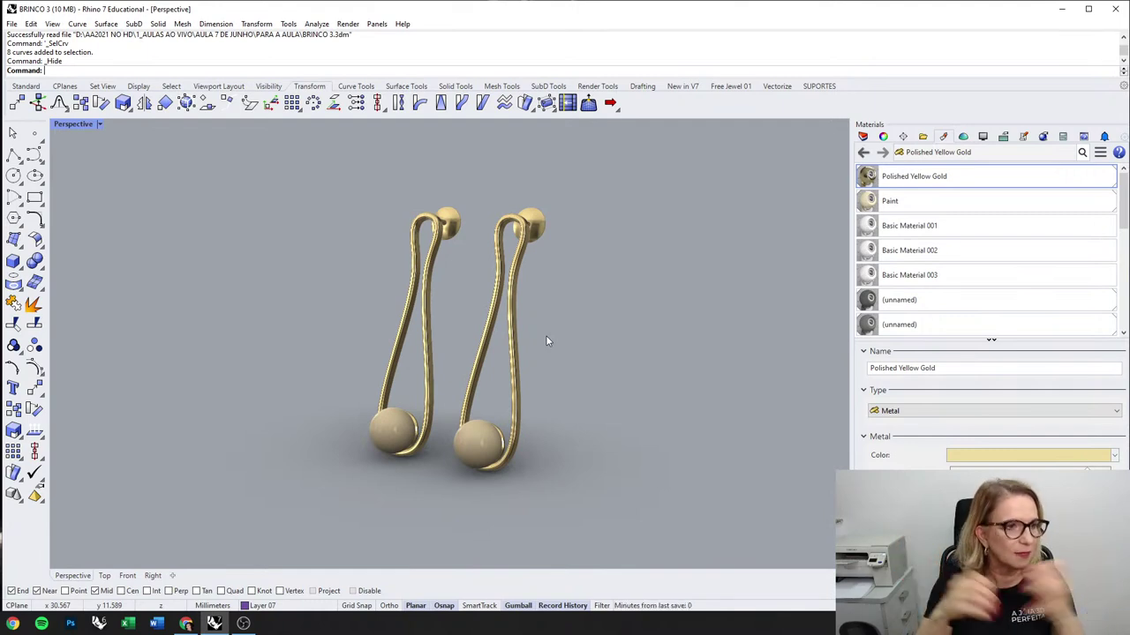
pyautogui.moveTo(547, 341); pyautogui.dragTo(297, 197, button='right')
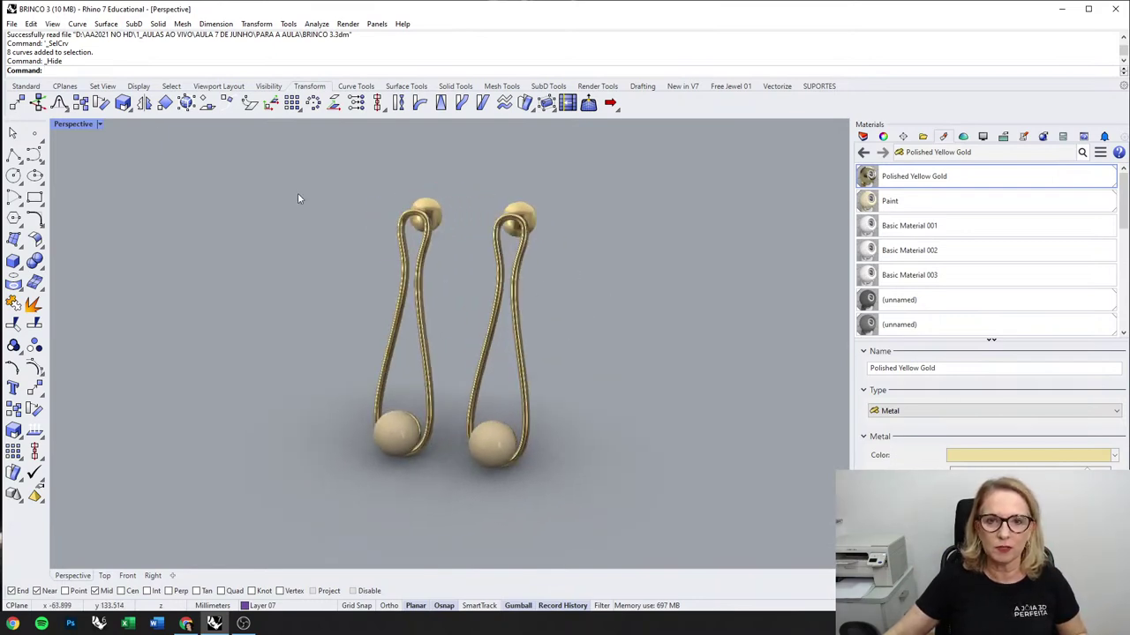
# Step: Open the ring model ANEL 8 from the PARA A AULA folder and continue past the missing image files
pyautogui.click(17, 26)
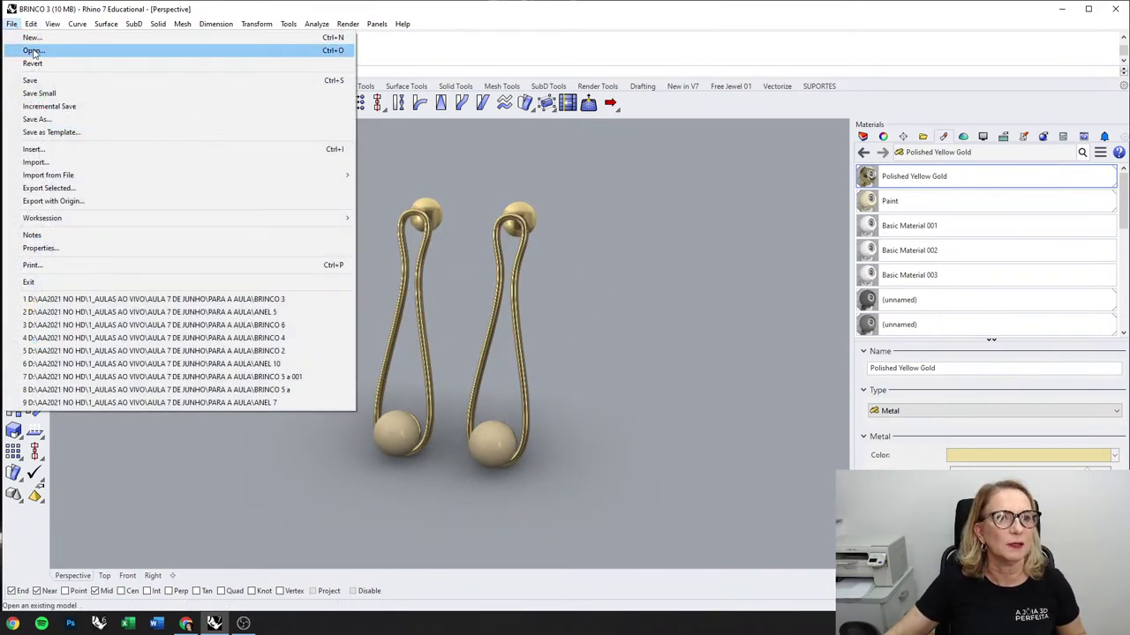
pyautogui.click(33, 51)
pyautogui.click(586, 339)
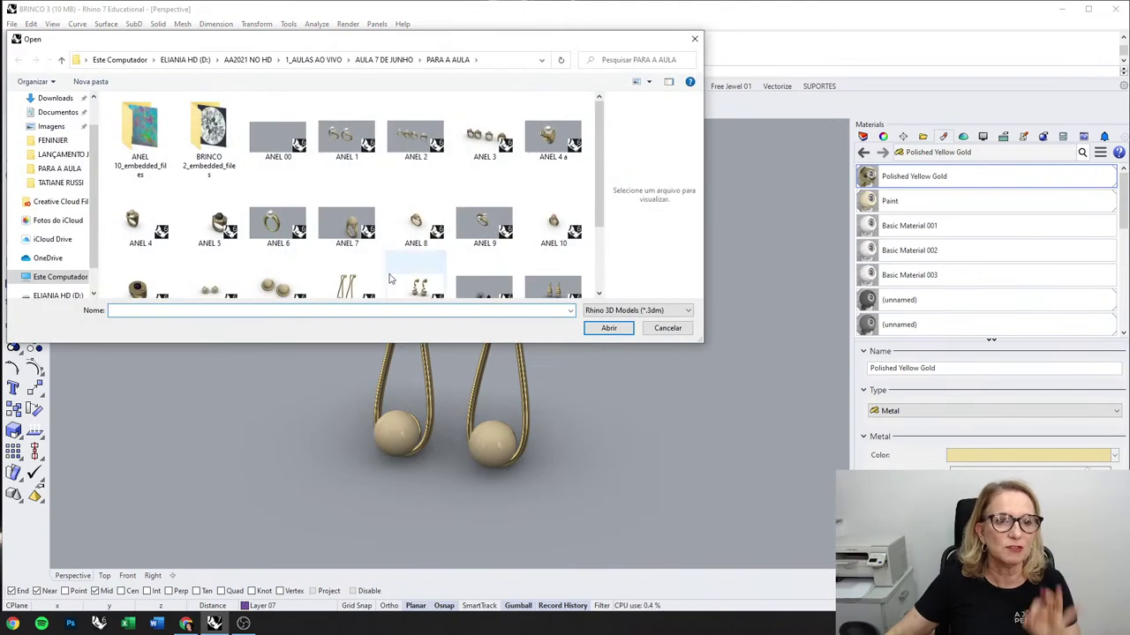
pyautogui.scroll(-2, 301, 238)
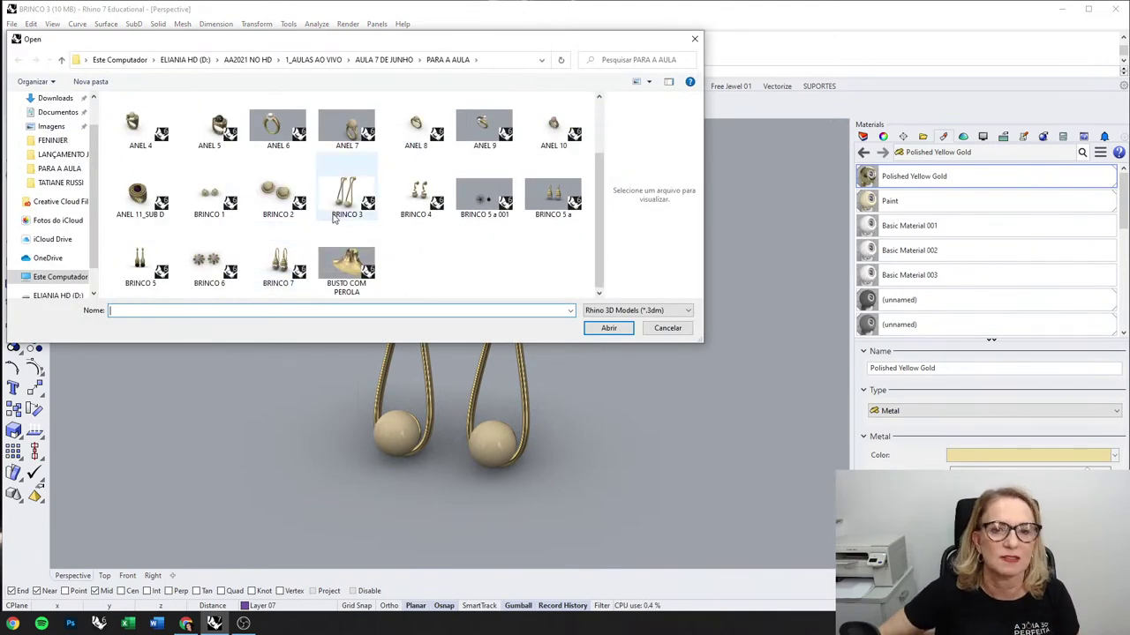
pyautogui.scroll(1, 479, 245)
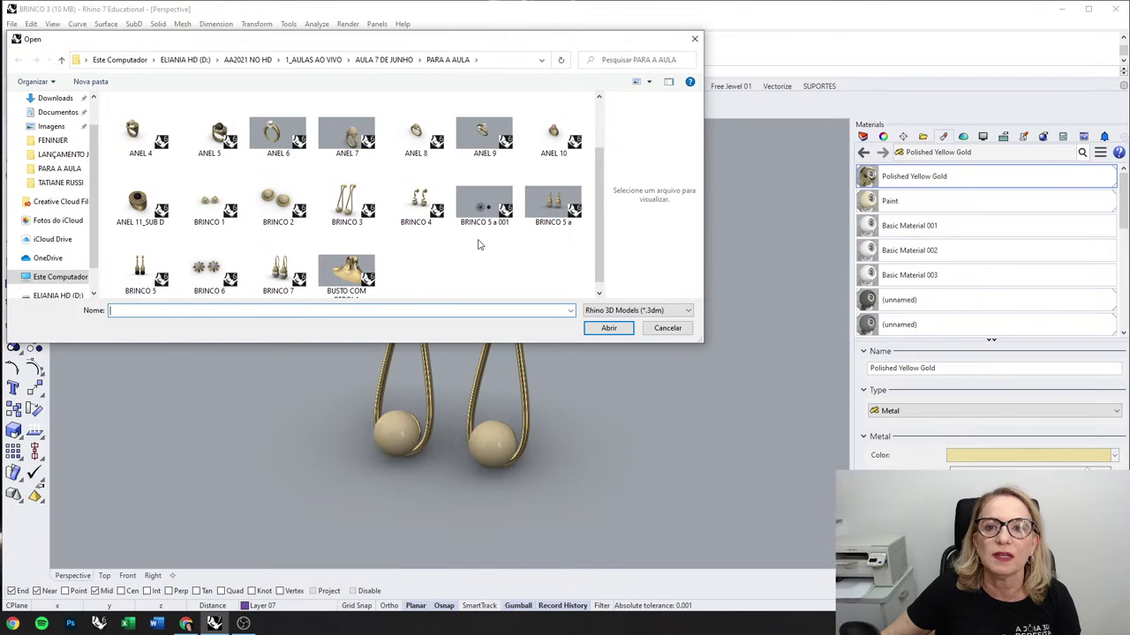
pyautogui.click(406, 132)
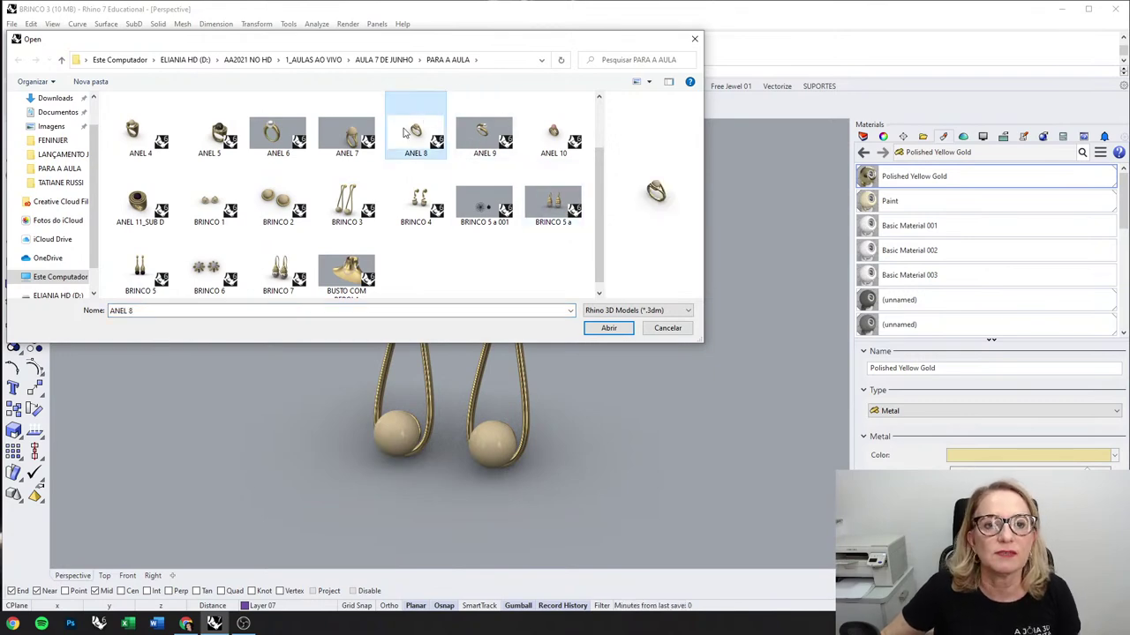
pyautogui.click(608, 327)
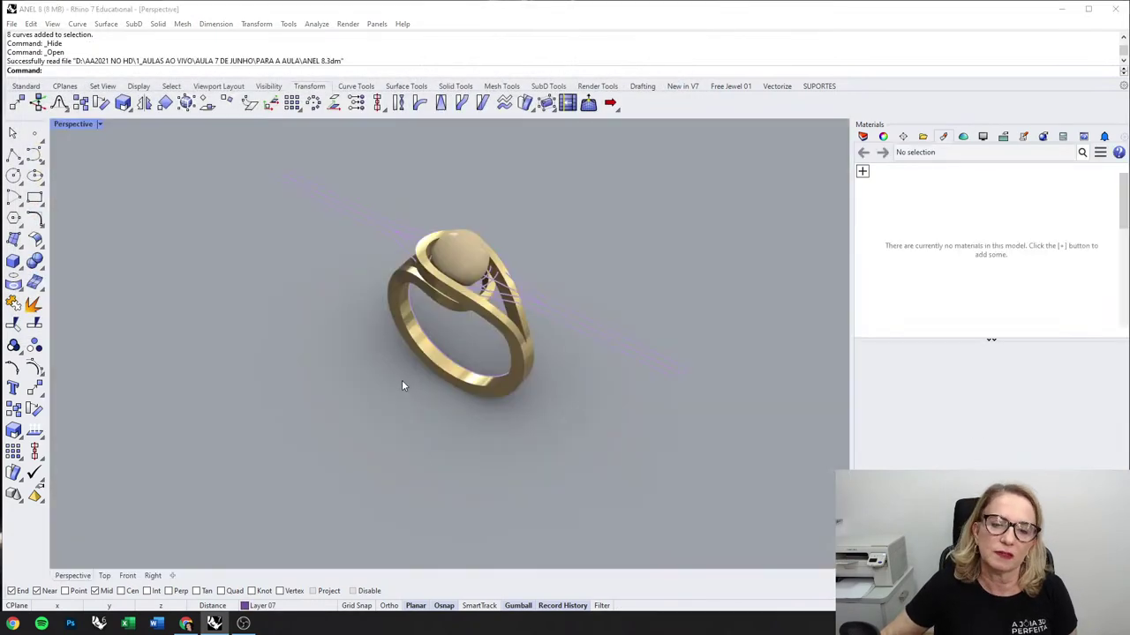
pyautogui.click(706, 445)
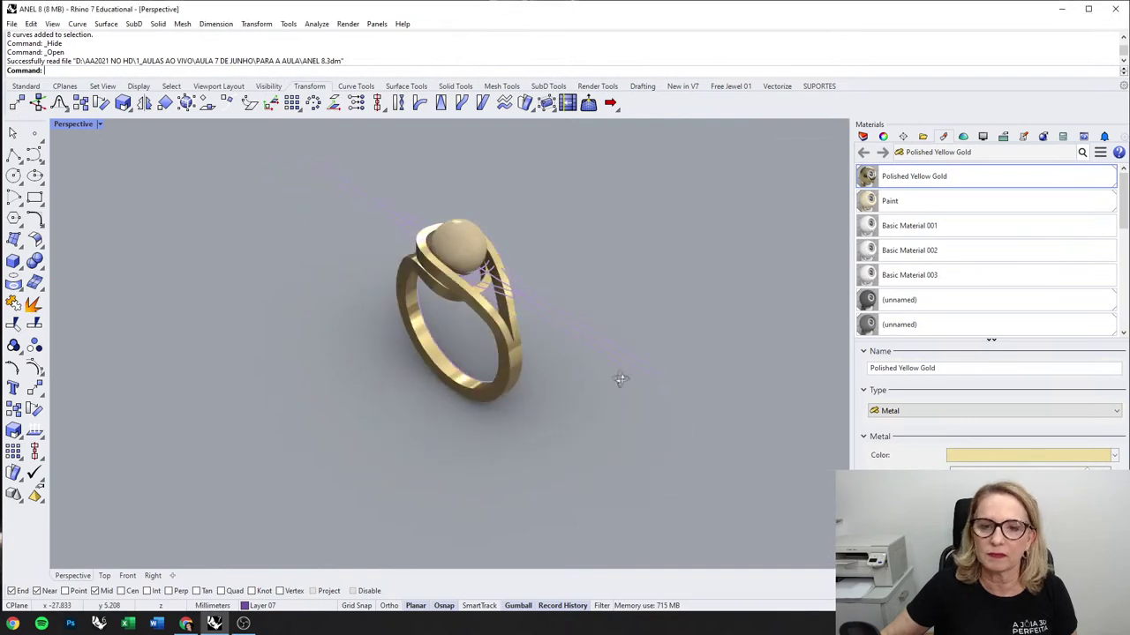
# Step: Select all the curves in the pearl ring model
pyautogui.middleClick(619, 288)
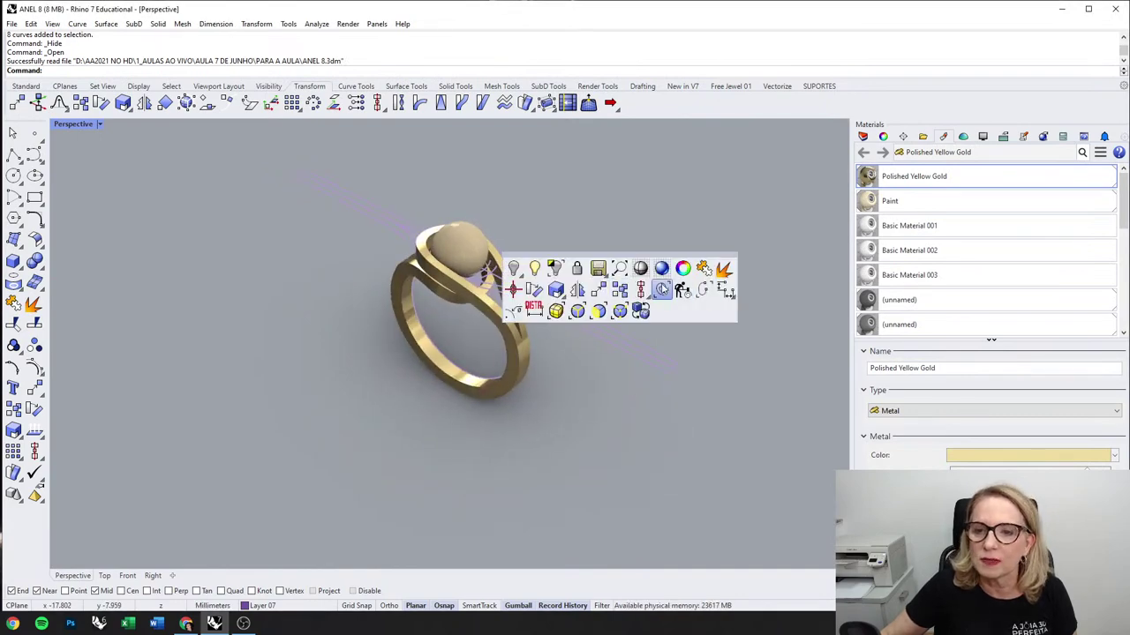